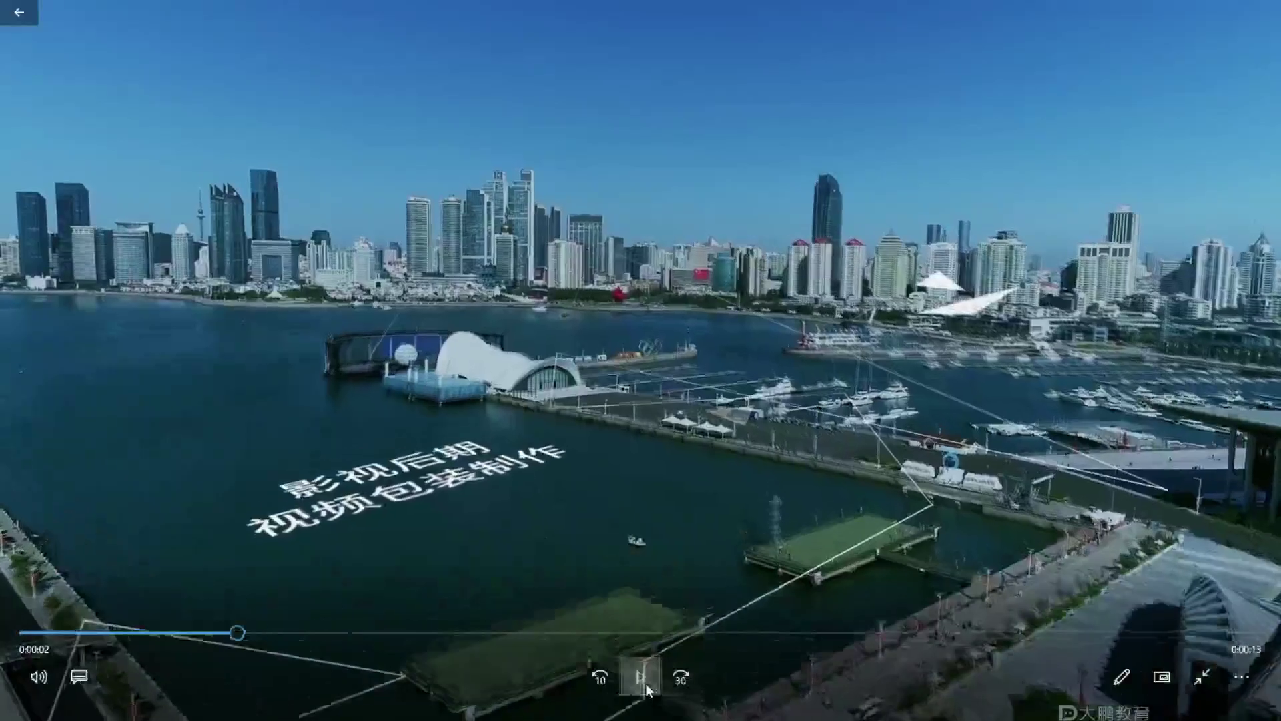
Replay the sample video from the beginning to review the finished effect, and close the player.
click(255, 623)
drag(254, 622, 31, 632)
click(653, 676)
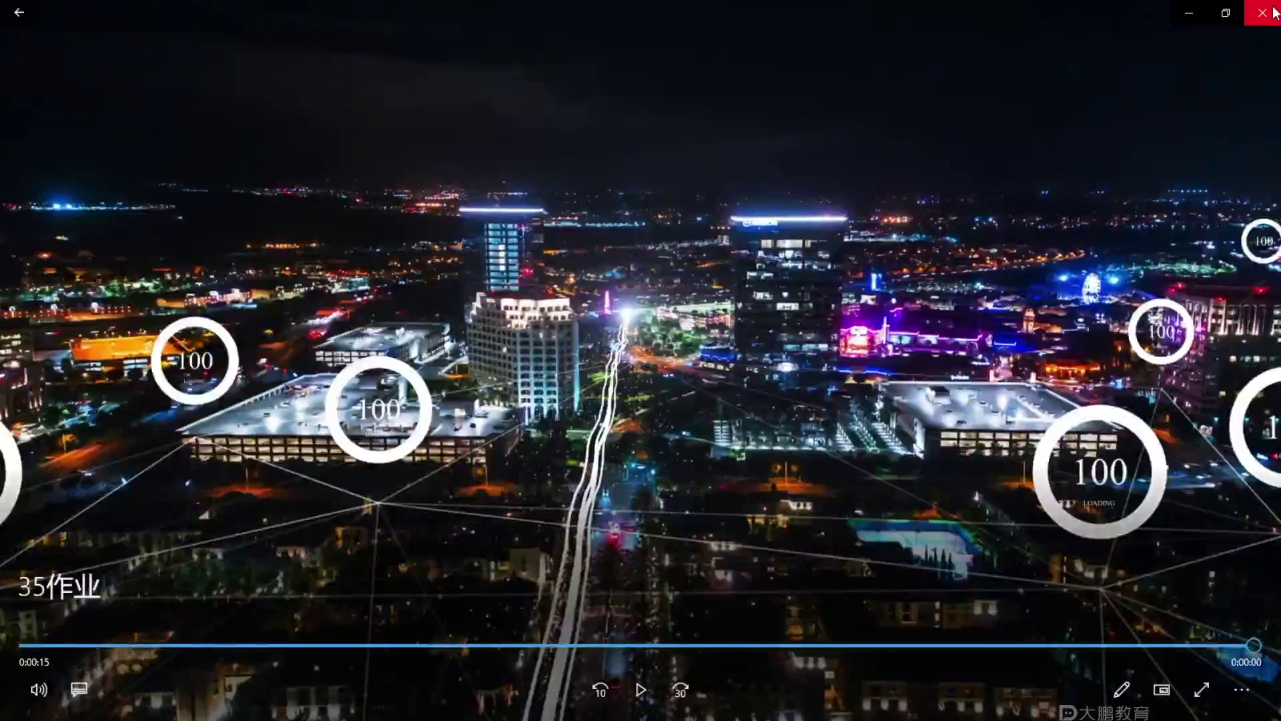
click(1273, 12)
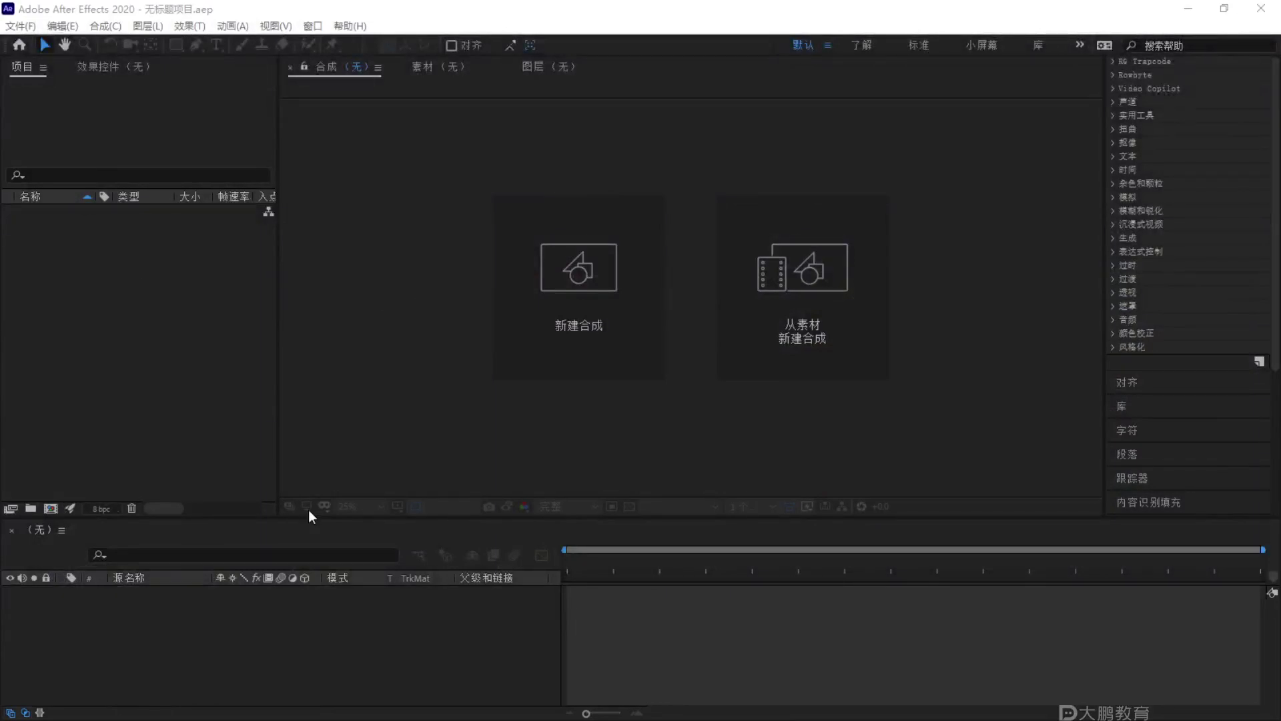
Import the Qingdao city aerial MP4 footage and create a new composition from it.
drag(309, 516, 319, 488)
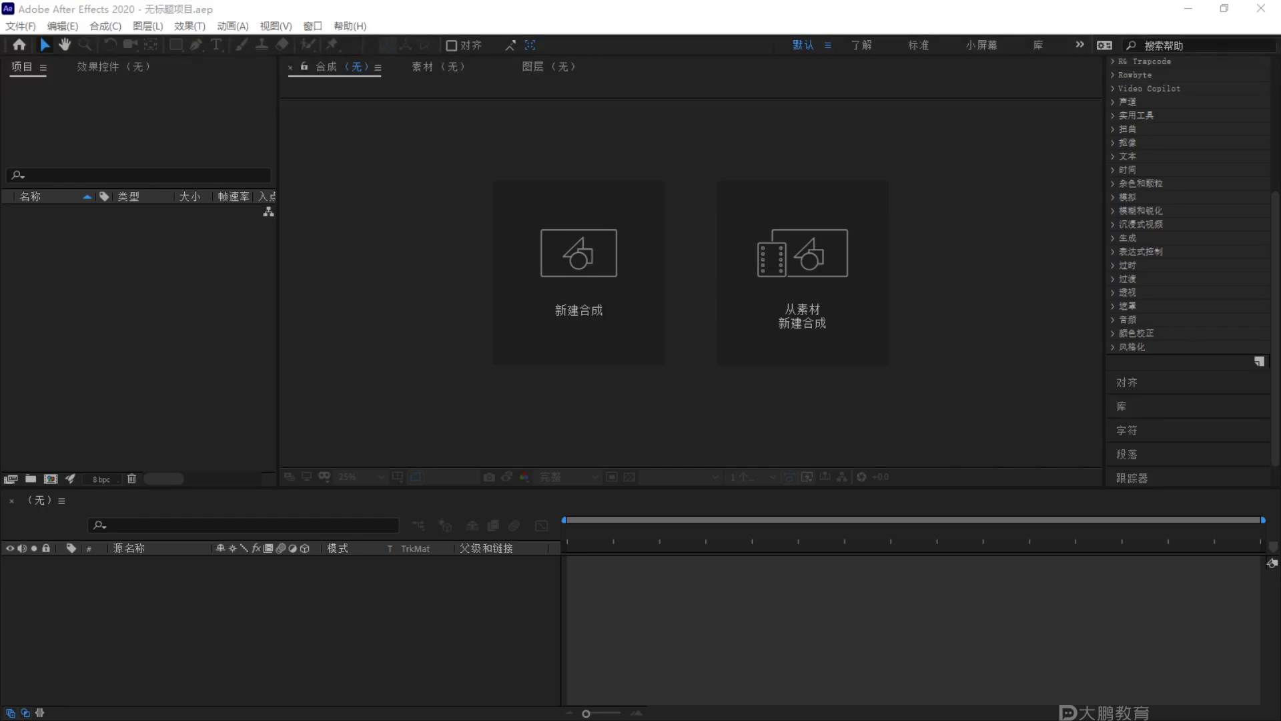
drag(200, 314, 243, 320)
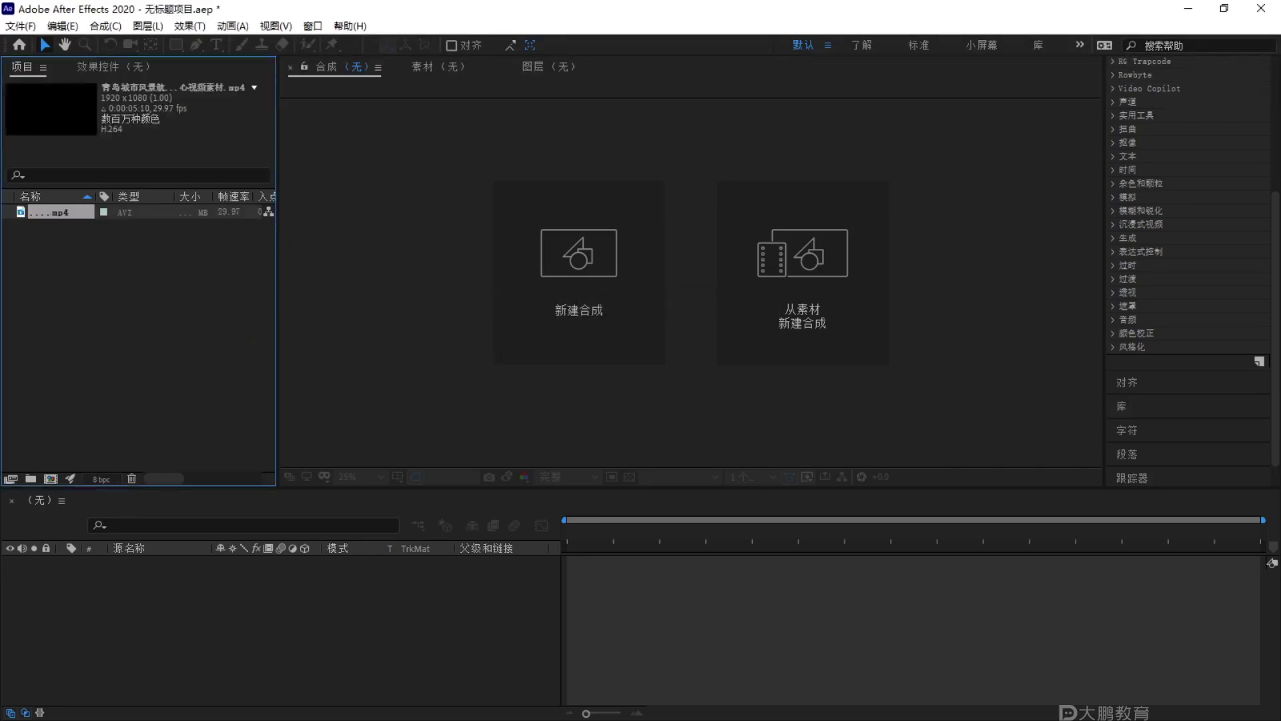
drag(60, 212, 57, 480)
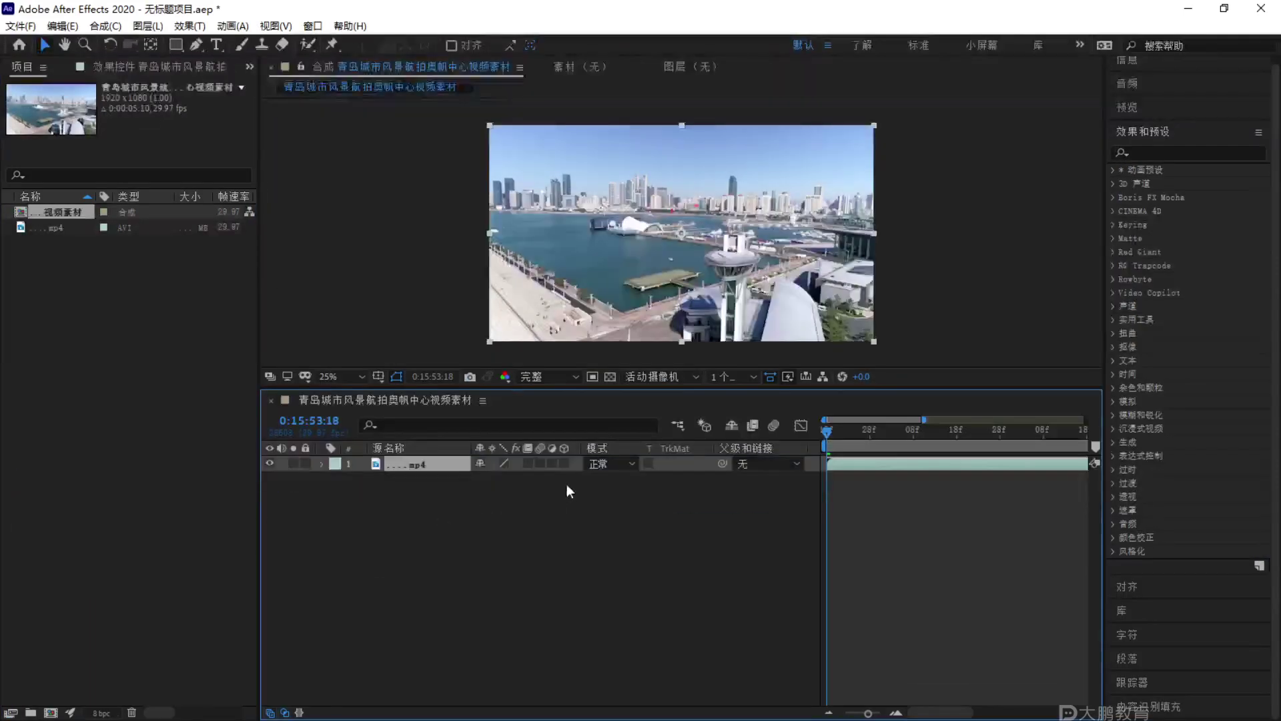
Change the workspace layout so the timeline spans the full width beneath the composition view.
click(312, 26)
mouse_move(399, 34)
click(727, 65)
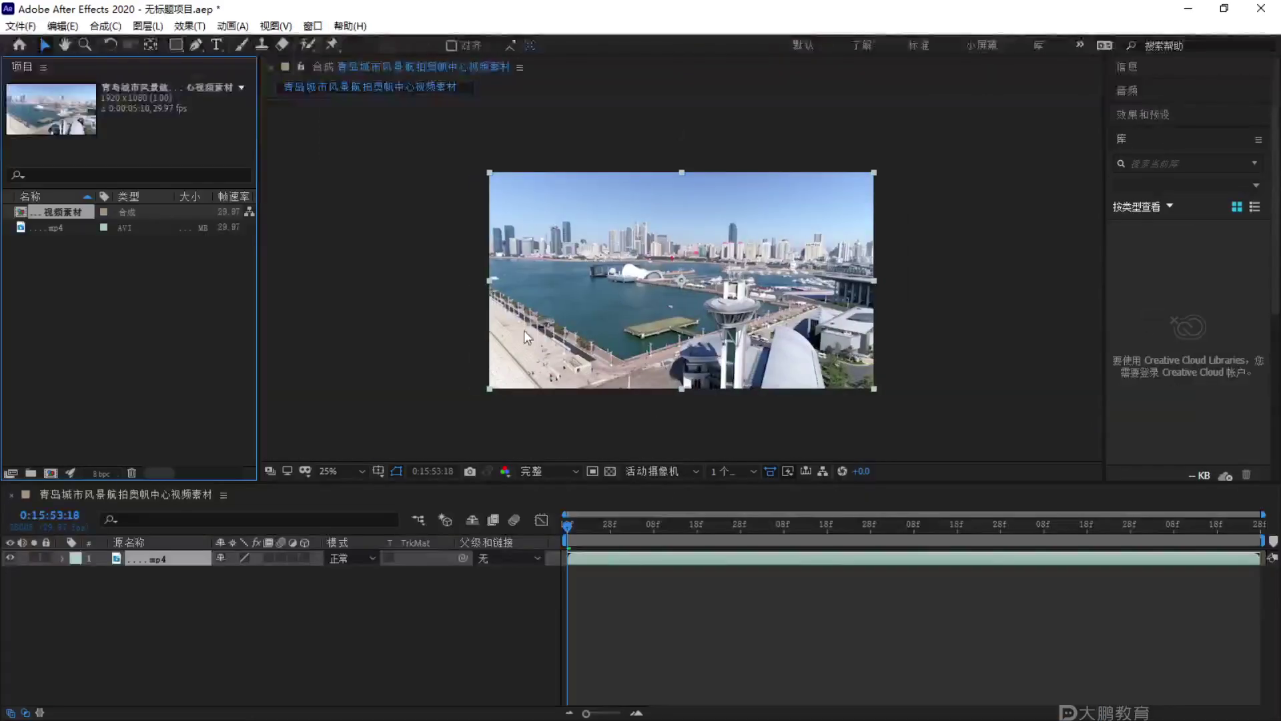
Enlarge the composition view to 50% and play back the aerial footage.
drag(626, 316, 626, 306)
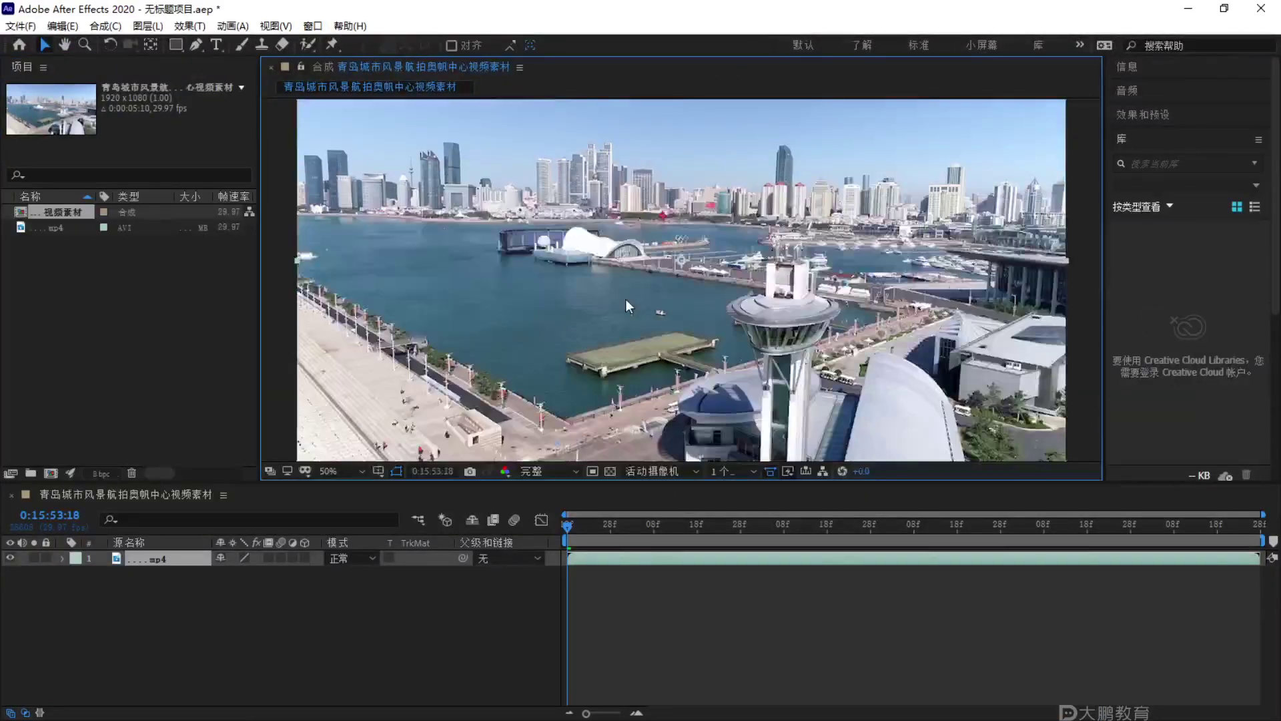
key(period)
click(217, 574)
click(173, 557)
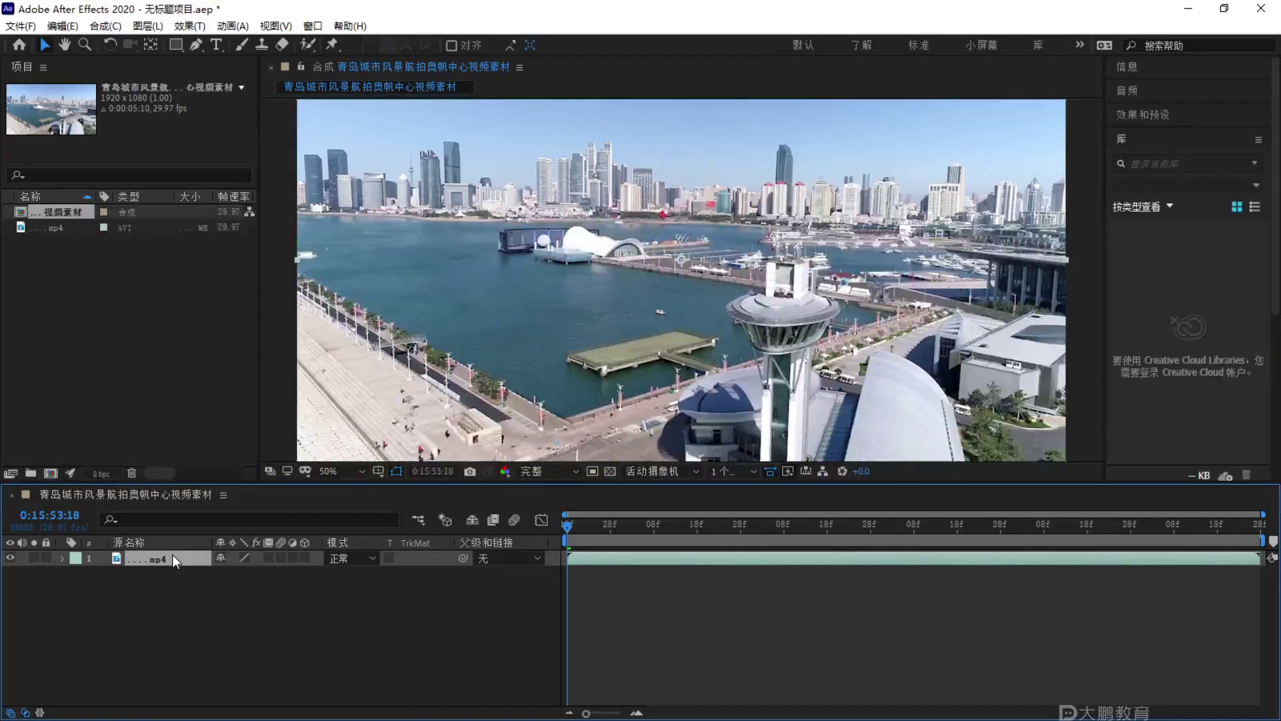
key(space)
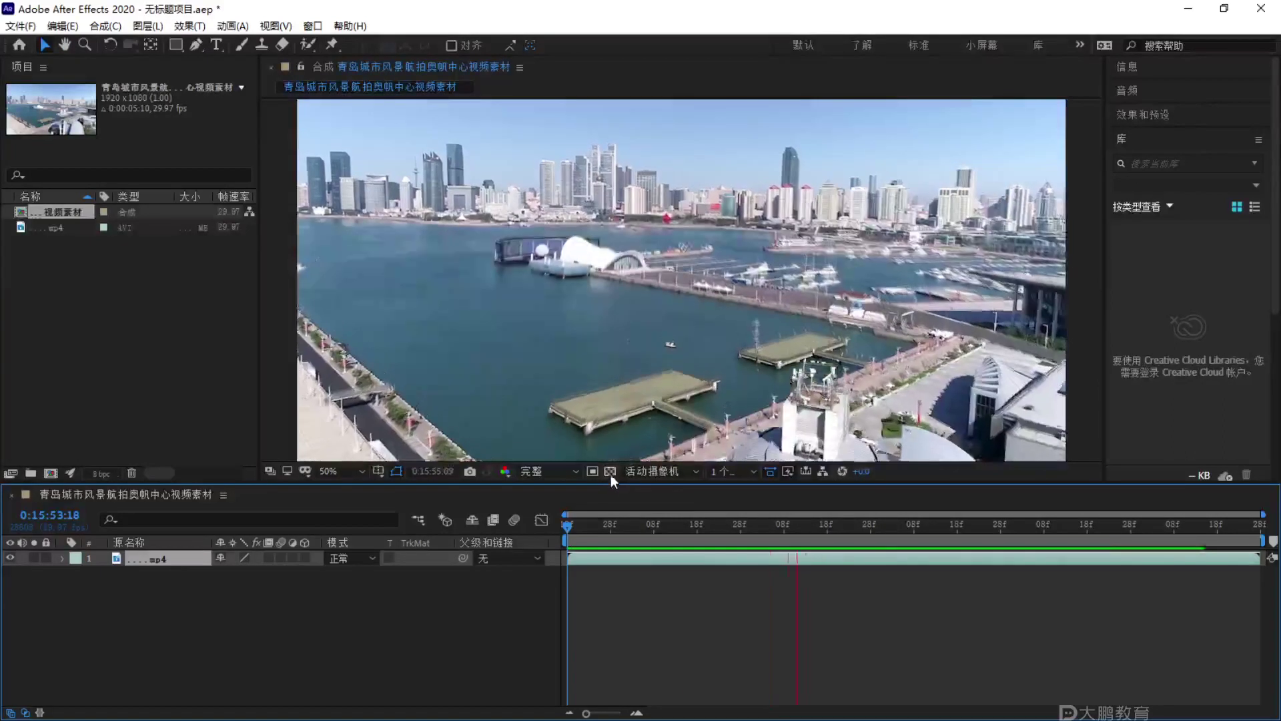
key(space)
key(space)
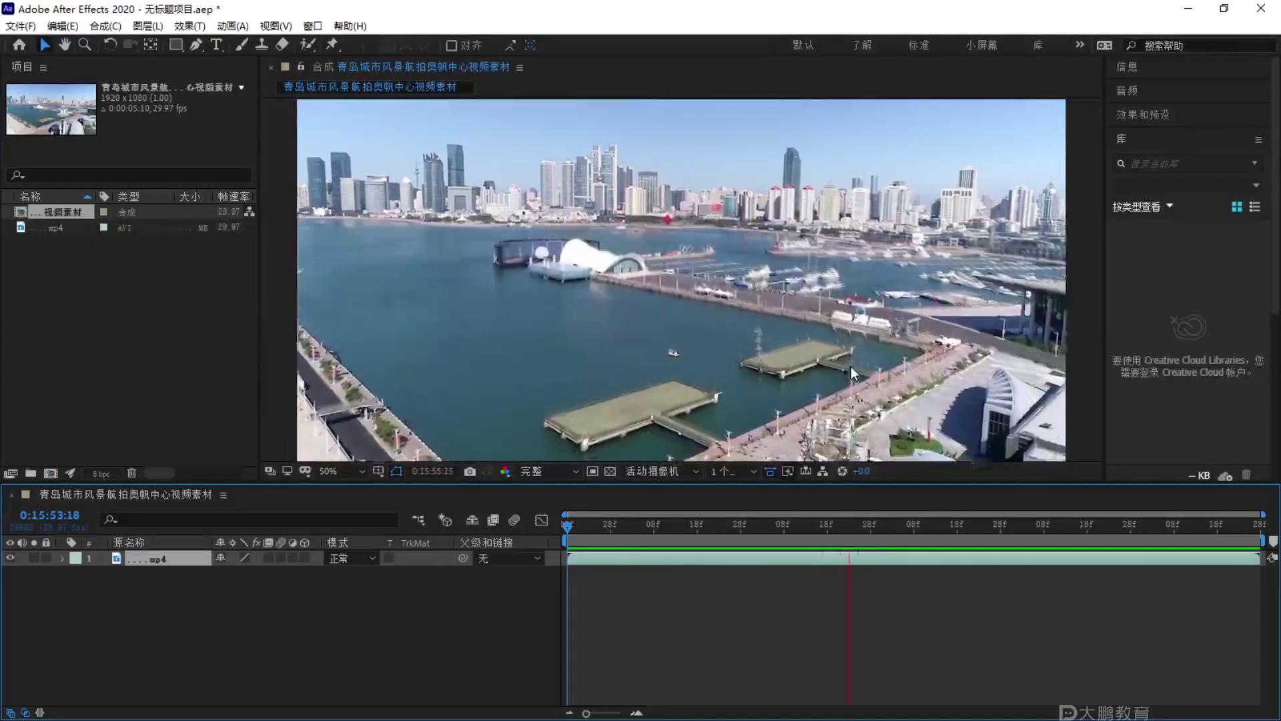
key(space)
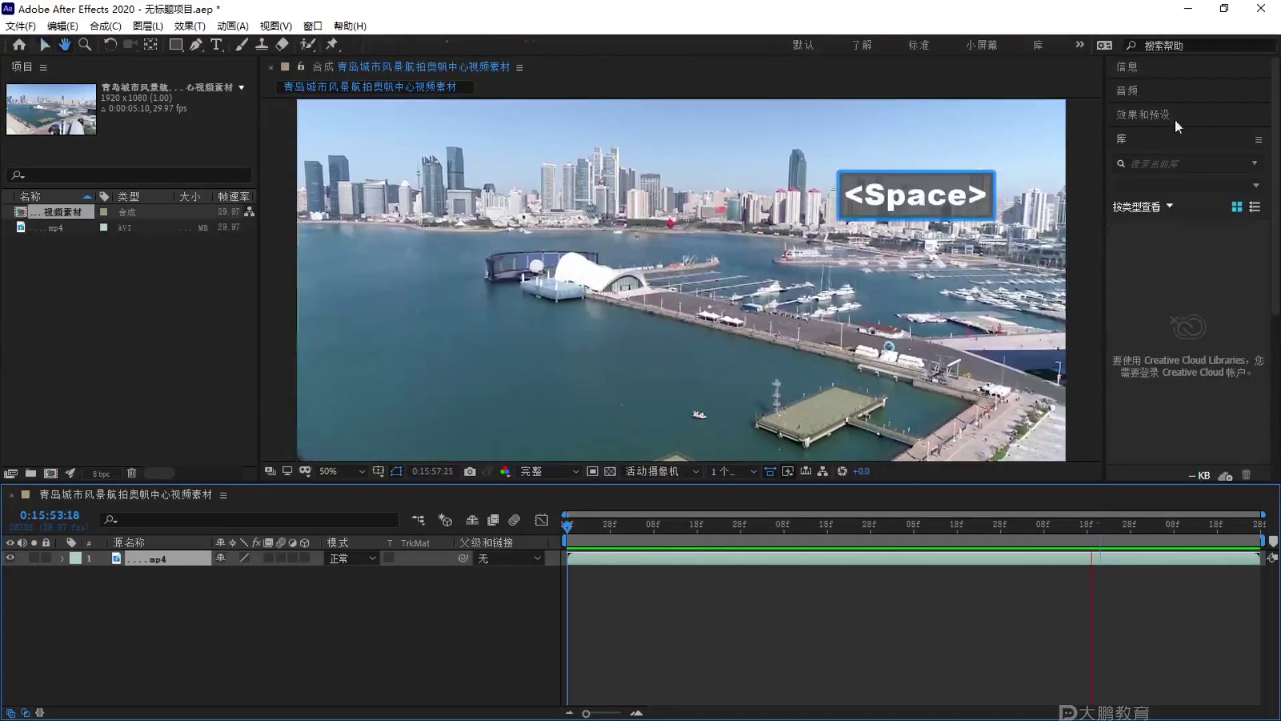
Open the Tracker controls and preview the footage's camera movement again from the start.
click(1136, 134)
click(1146, 236)
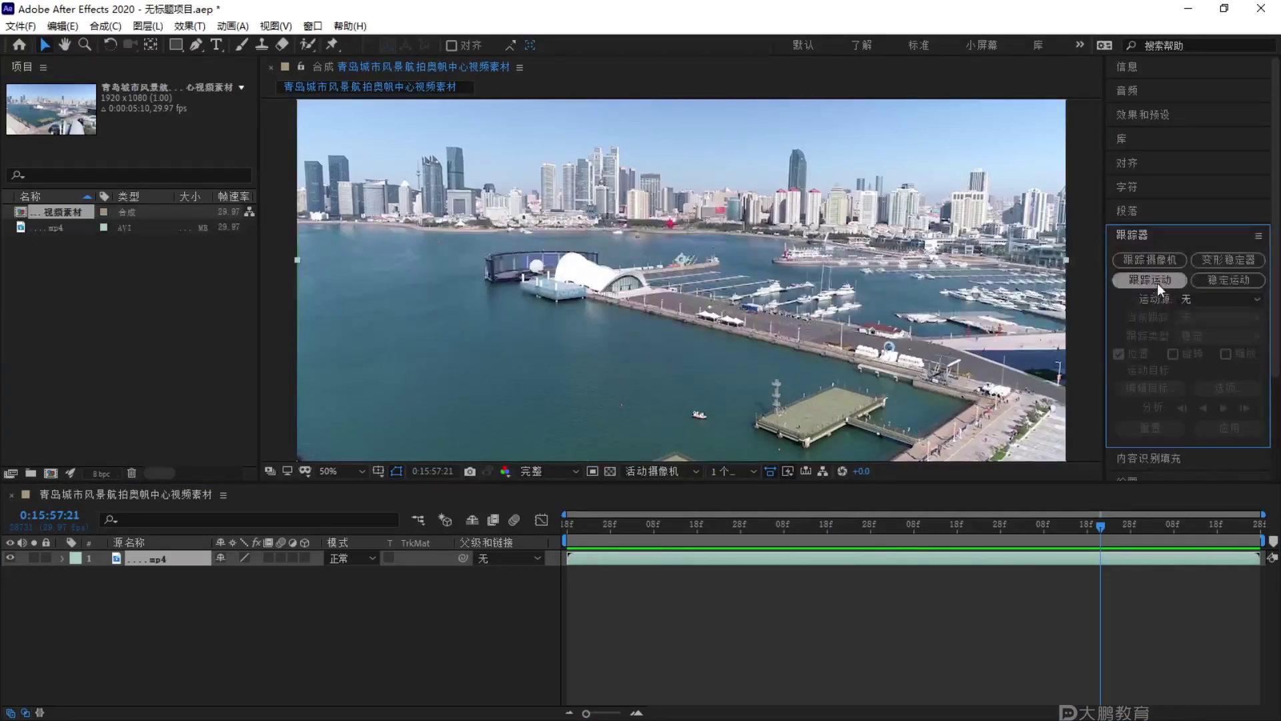
click(783, 546)
key(space)
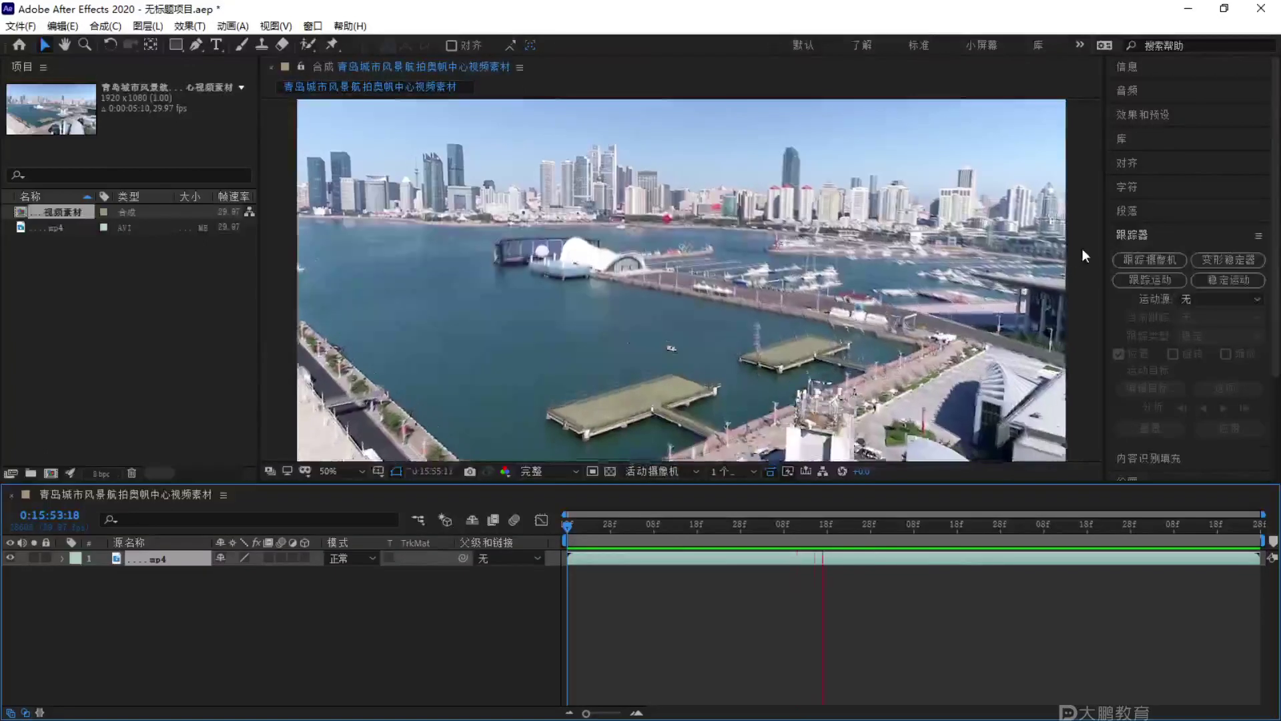
key(space)
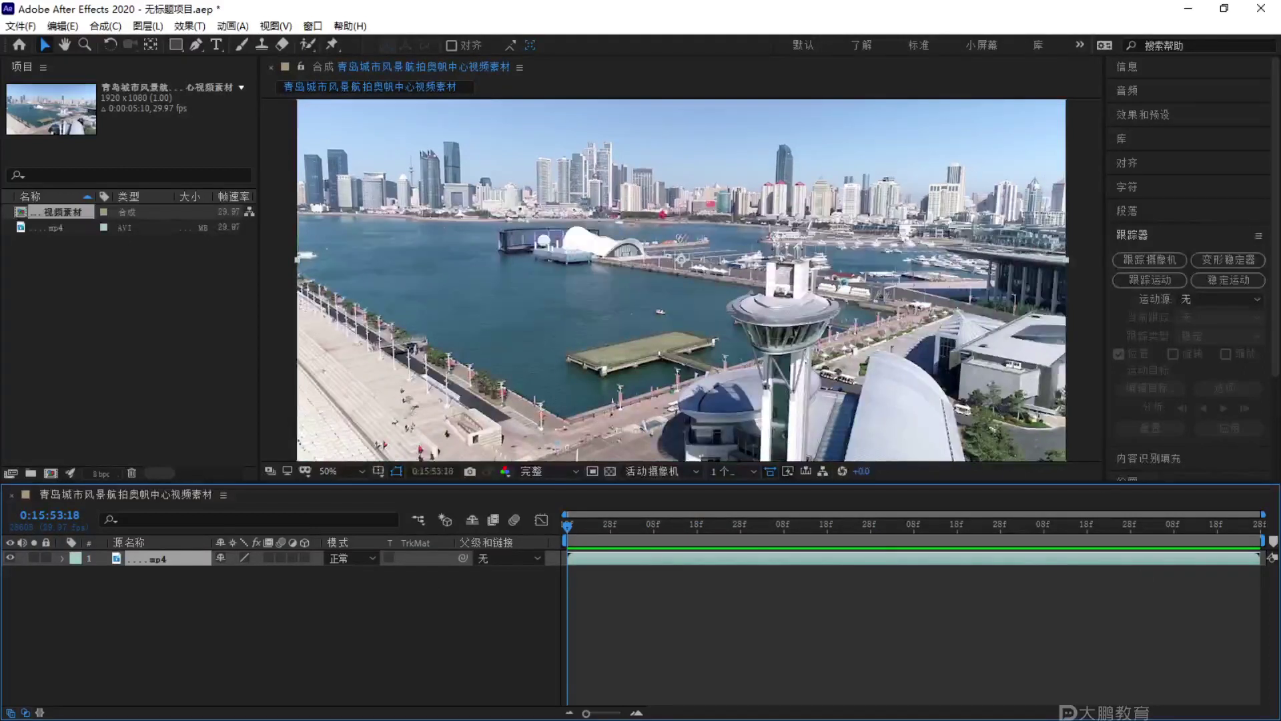
Pre-compose the footage layer under the suggested name, leaving all attributes in the current composition.
right_click(179, 561)
click(245, 476)
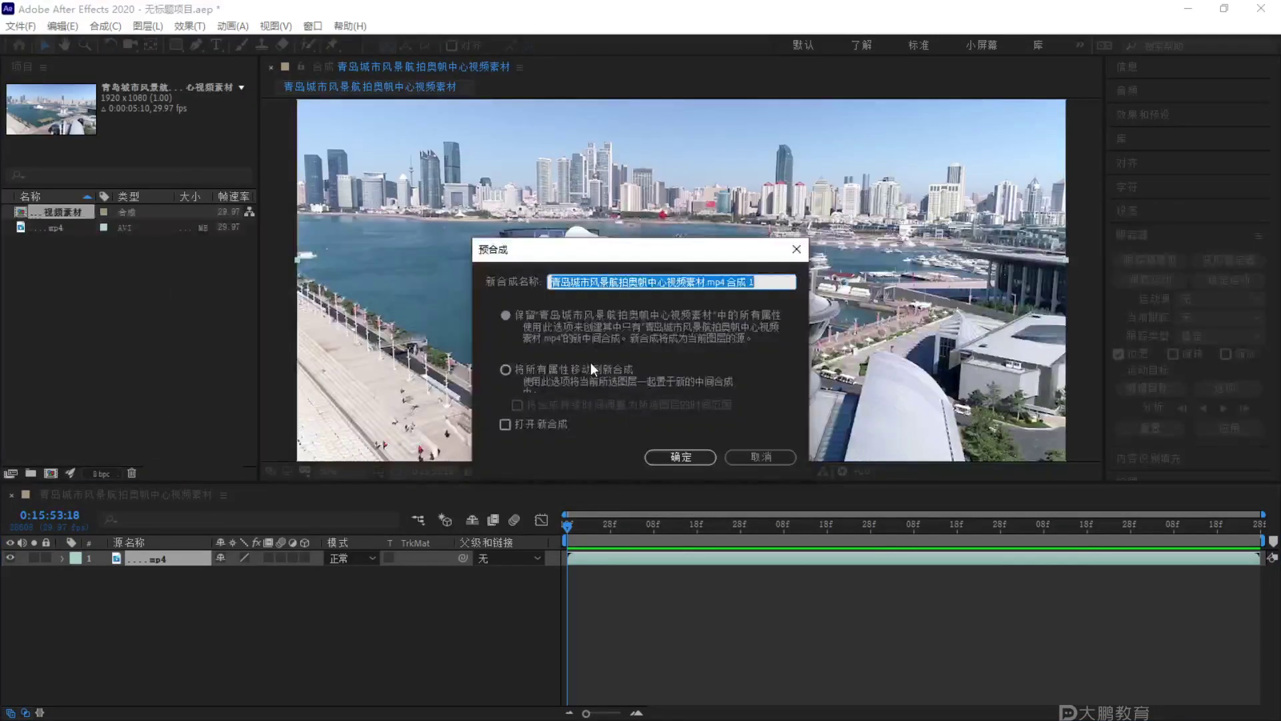
click(699, 459)
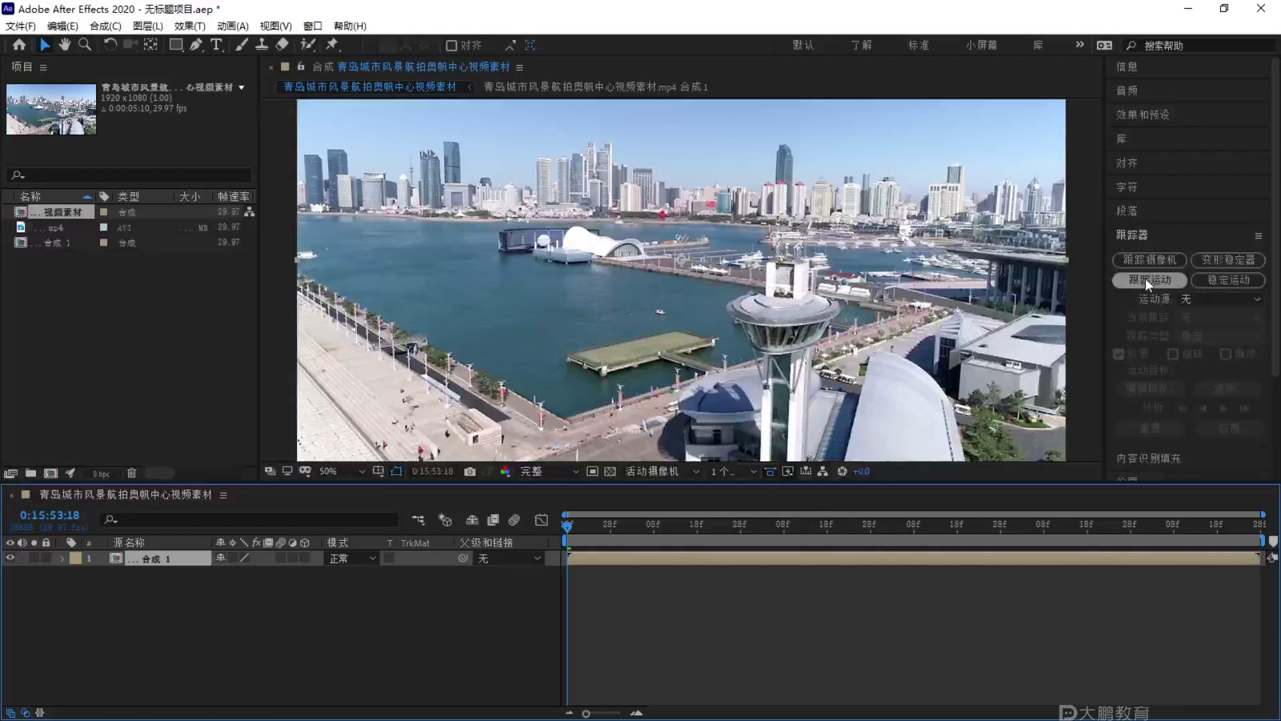
Run the 3D Camera Tracker on the pre-composed layer and set the track point size to 205%.
click(1155, 259)
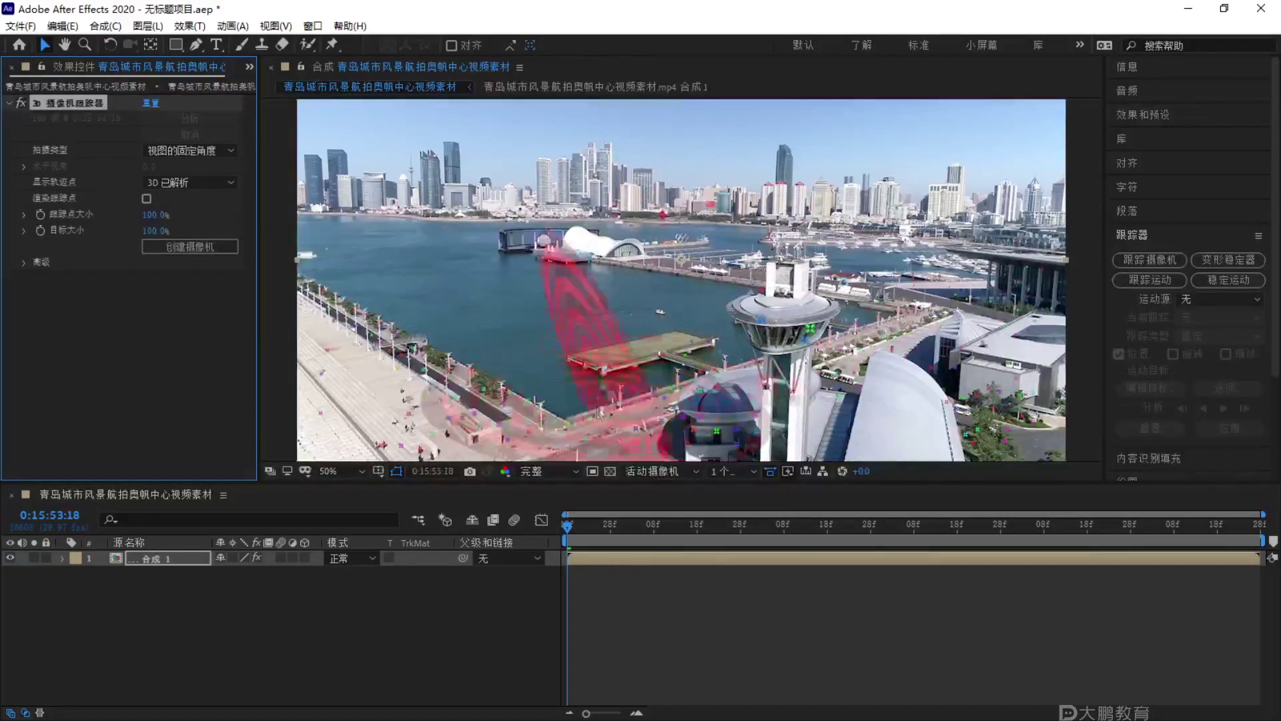
drag(153, 221, 226, 208)
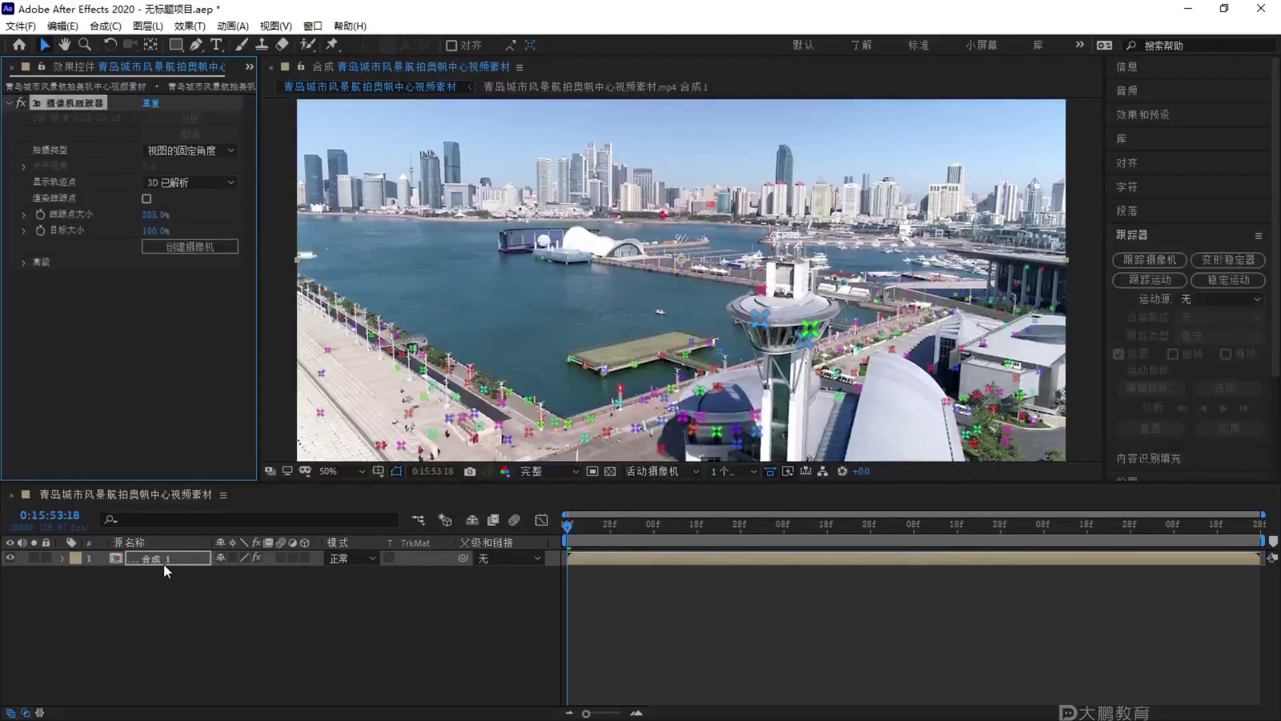
key(F1)
mouse_move(191, 516)
mouse_down()
mouse_move(67, 563)
mouse_move(279, 586)
mouse_move(136, 512)
mouse_up()
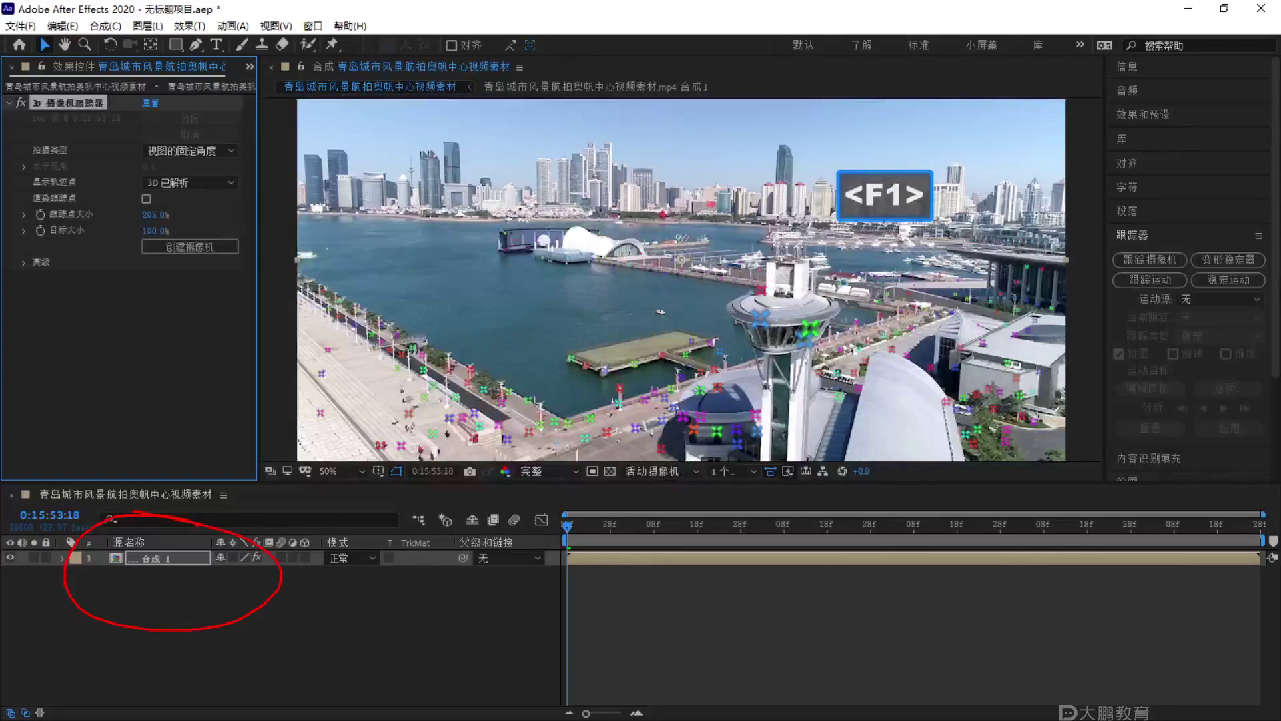
key(Escape)
key(F1)
drag(148, 564, 172, 558)
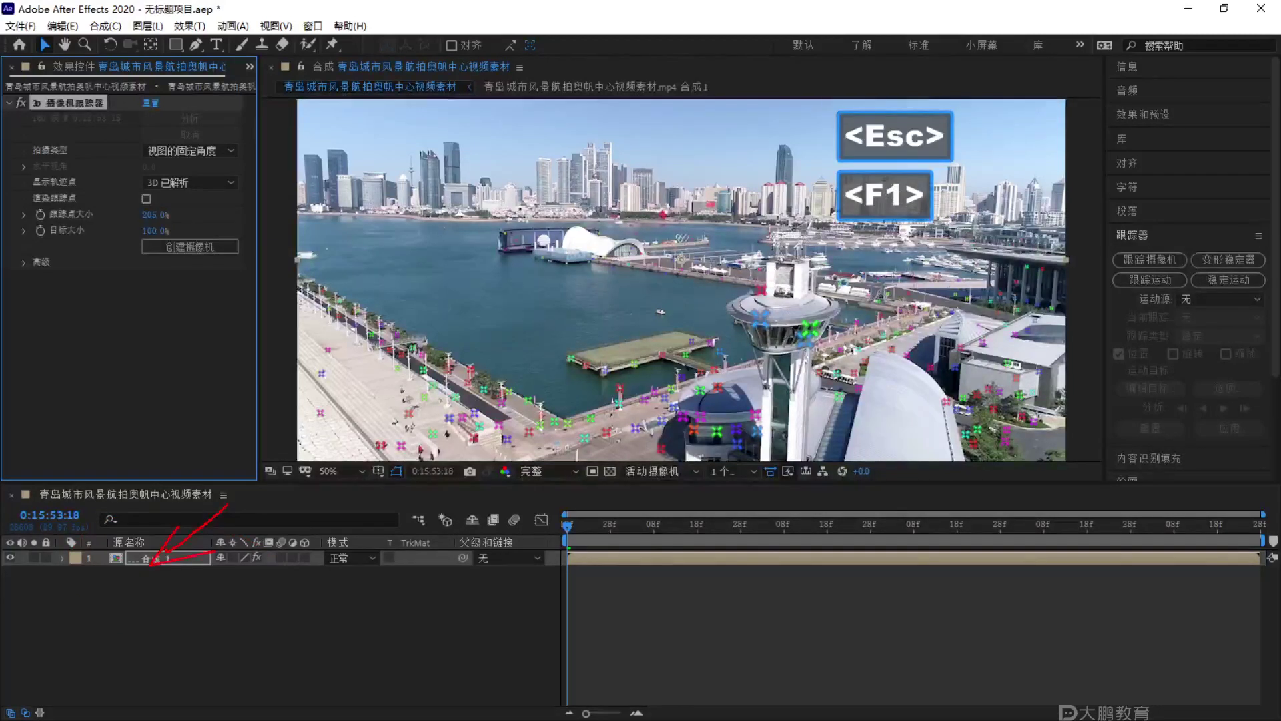
key(Escape)
mouse_move(453, 262)
mouse_down()
mouse_move(535, 299)
mouse_move(478, 298)
mouse_up()
drag(334, 225, 408, 248)
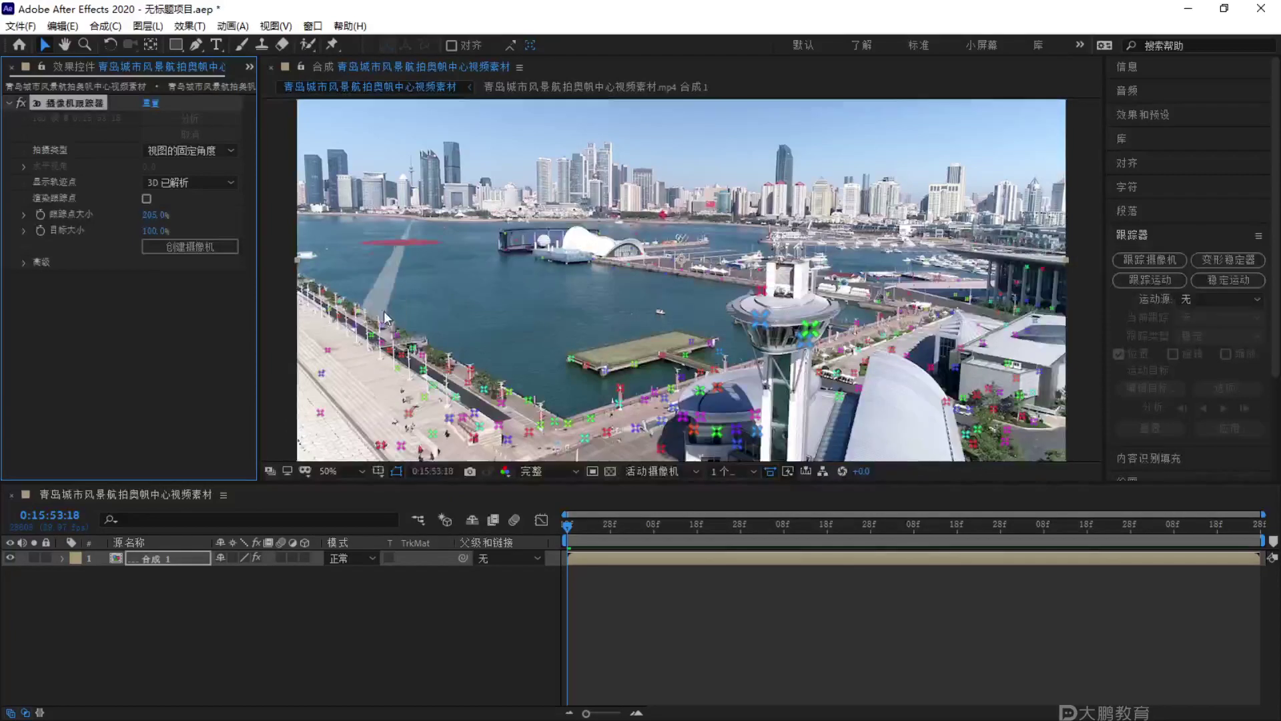
key(F1)
mouse_move(567, 259)
mouse_down()
mouse_move(447, 341)
mouse_move(497, 209)
mouse_move(441, 212)
mouse_up()
drag(604, 164, 484, 345)
key(Escape)
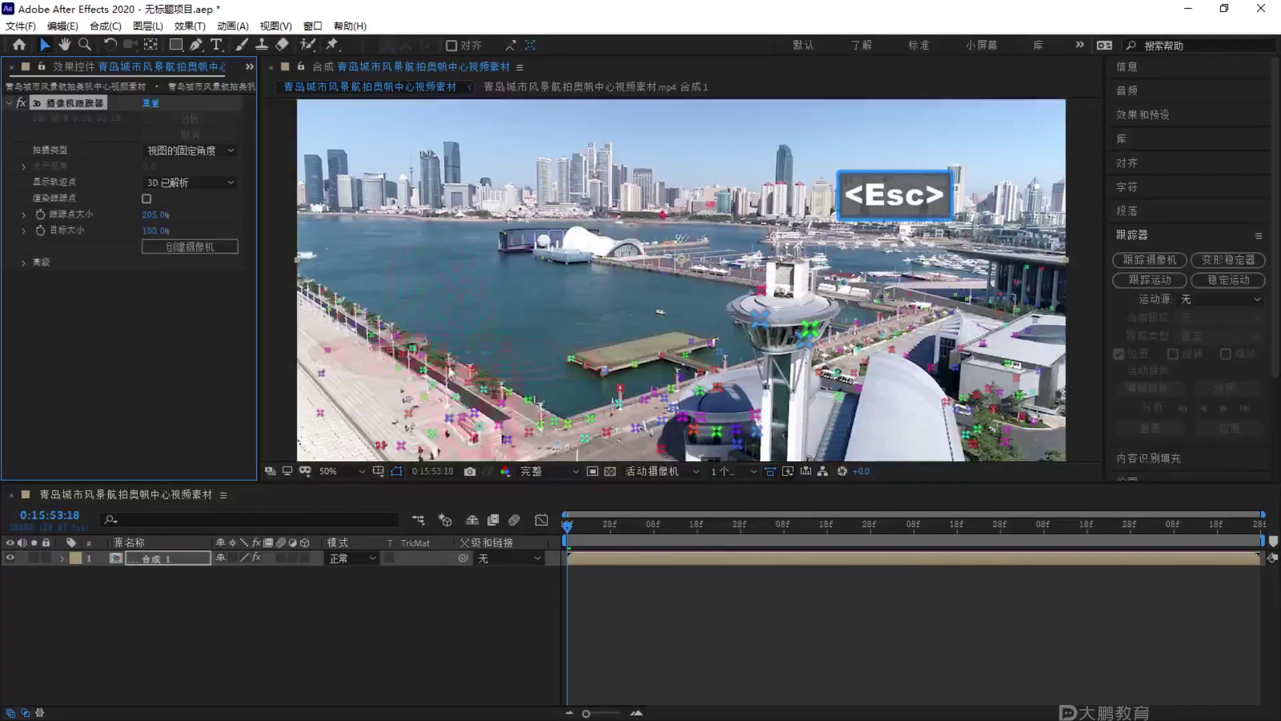
drag(442, 289, 520, 316)
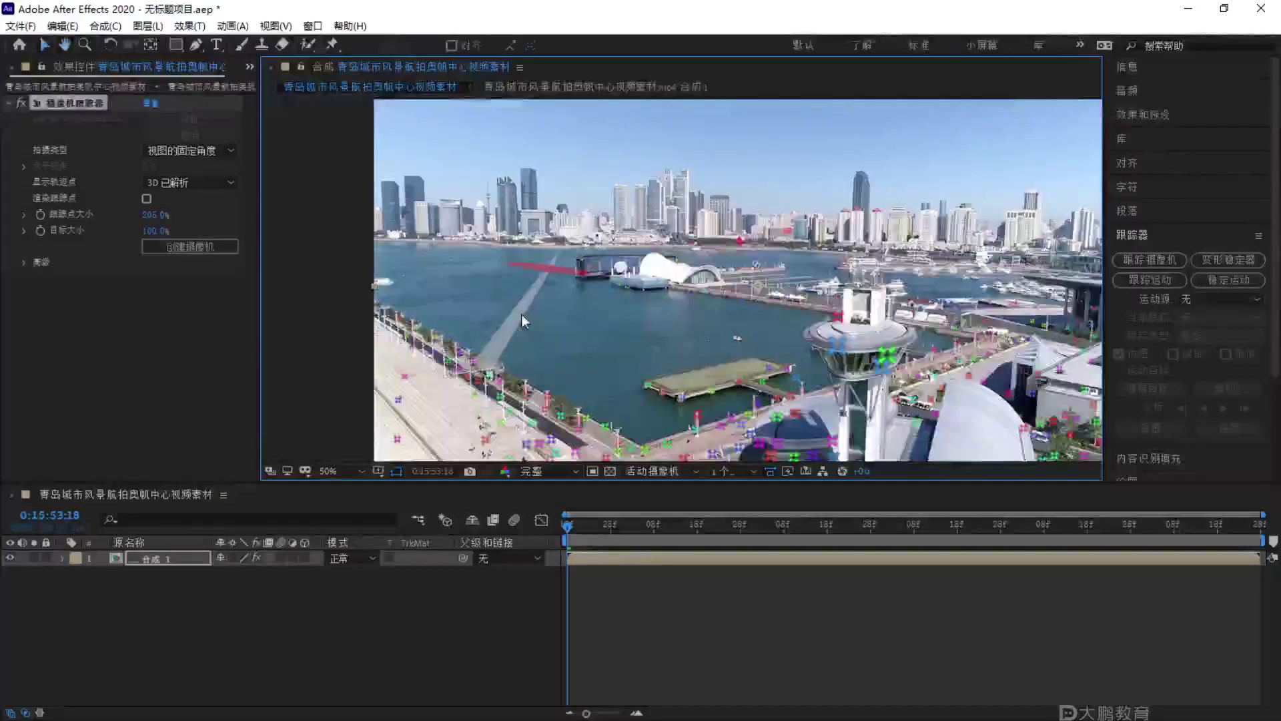
scroll(522, 314, up, 1)
scroll(507, 298, down, 1)
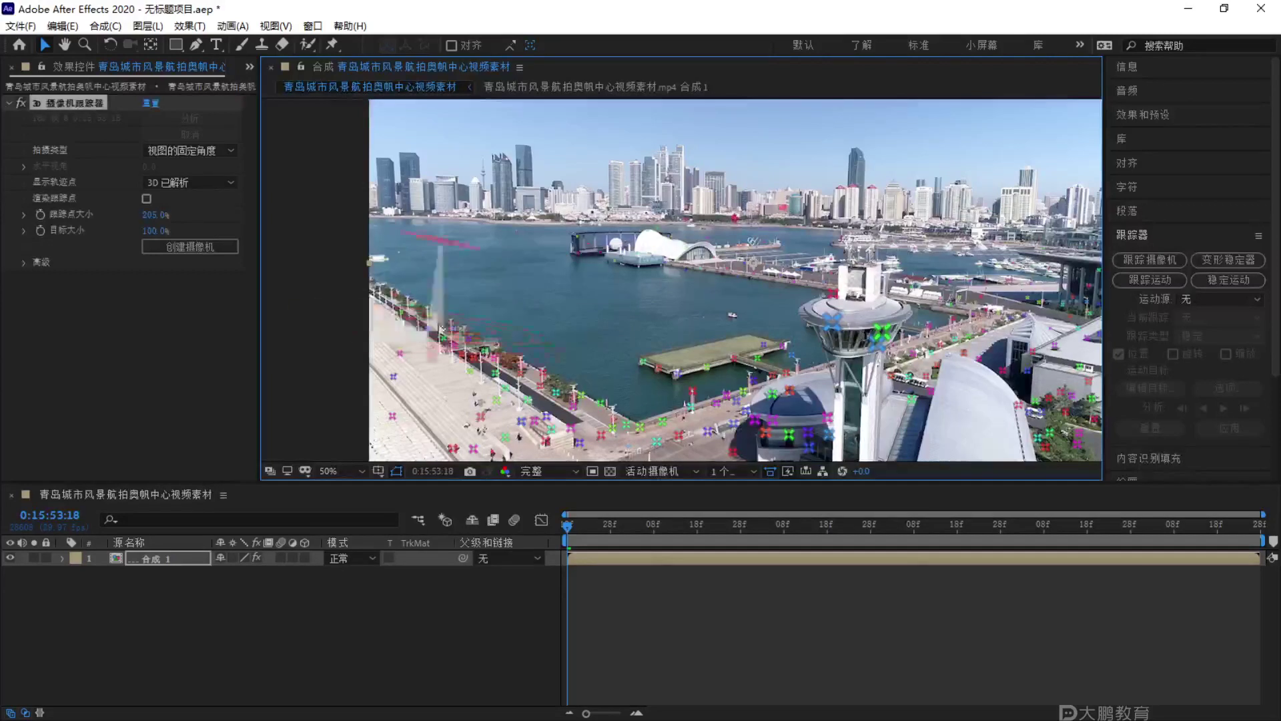
key(F1)
mouse_move(574, 252)
mouse_down()
mouse_move(436, 302)
mouse_move(544, 371)
mouse_move(779, 275)
mouse_move(601, 237)
mouse_up()
key(Escape)
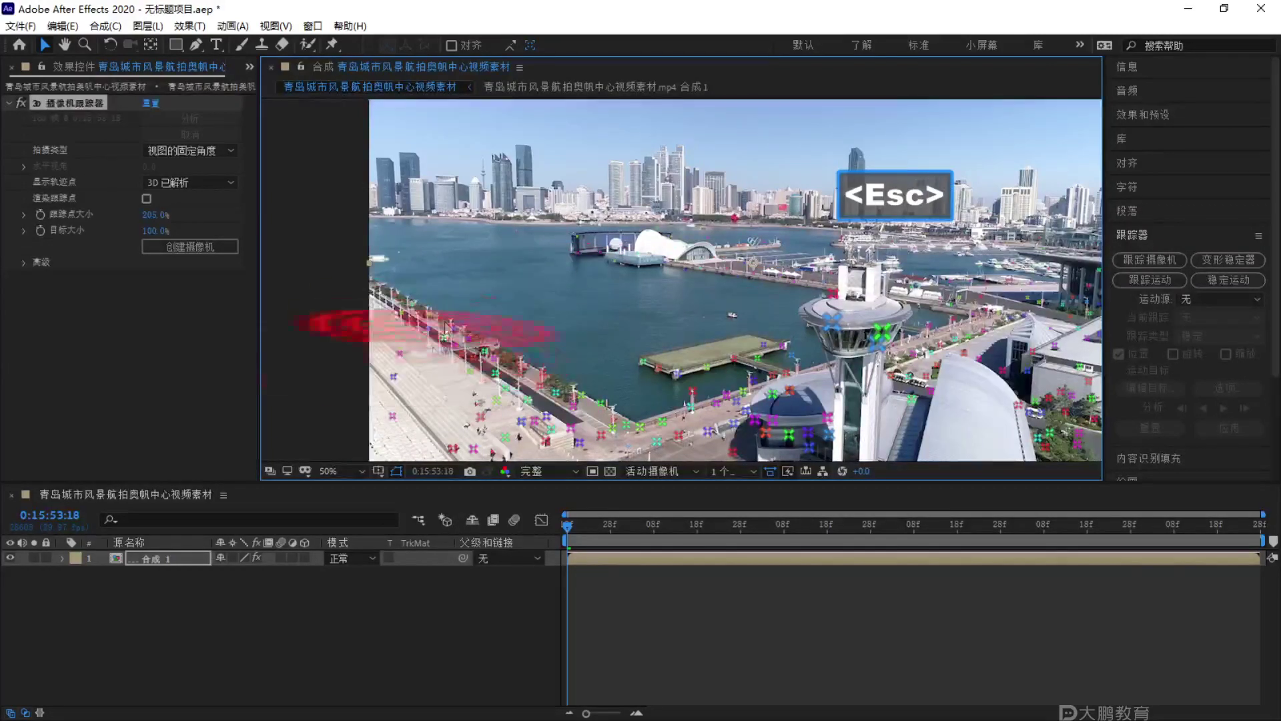
Set the camera tracker's track point size to 574%.
scroll(497, 322, up, 2)
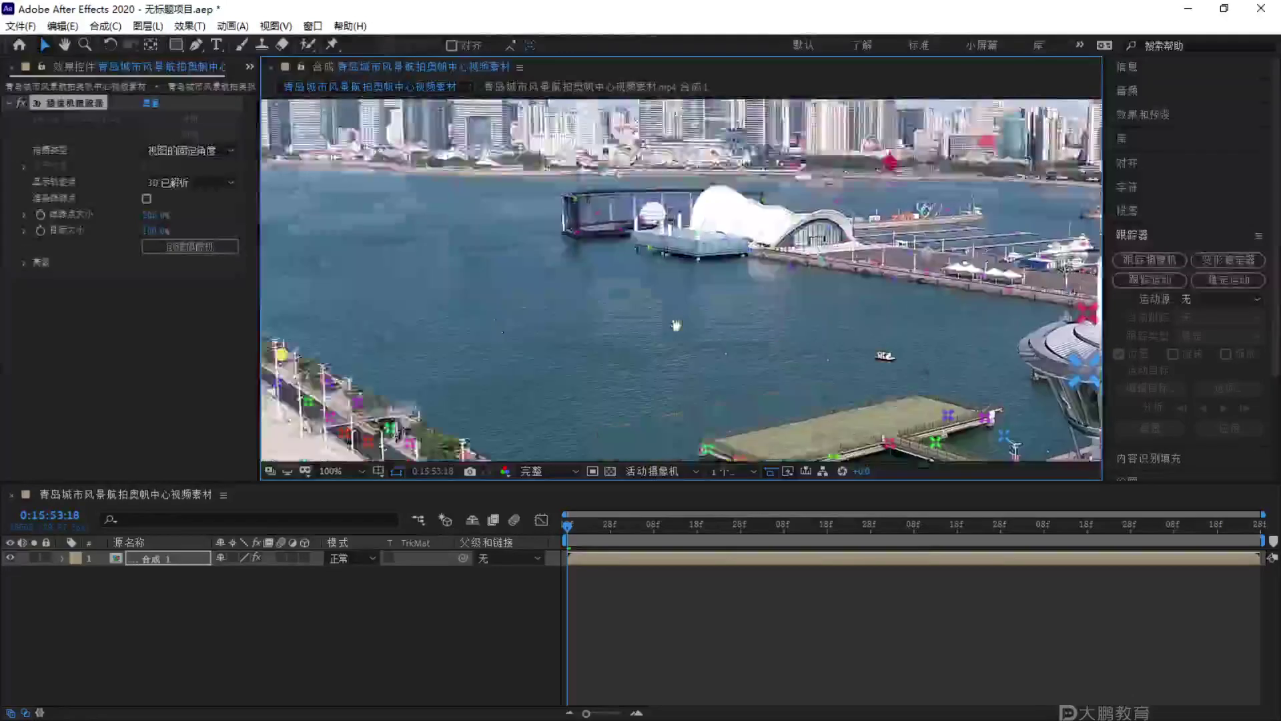
drag(643, 339, 623, 293)
drag(150, 215, 432, 199)
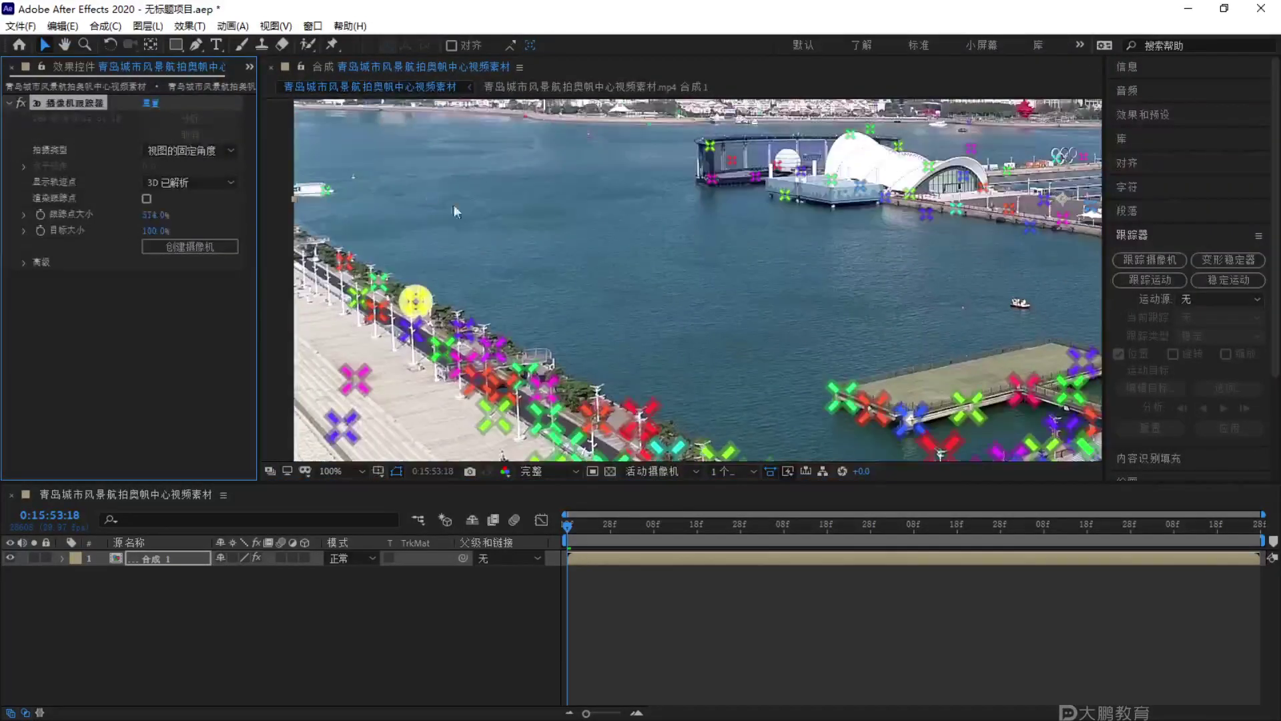
Select four track points, two on the near promenade and two on the far pier, so the target plane lies on the water.
click(374, 280)
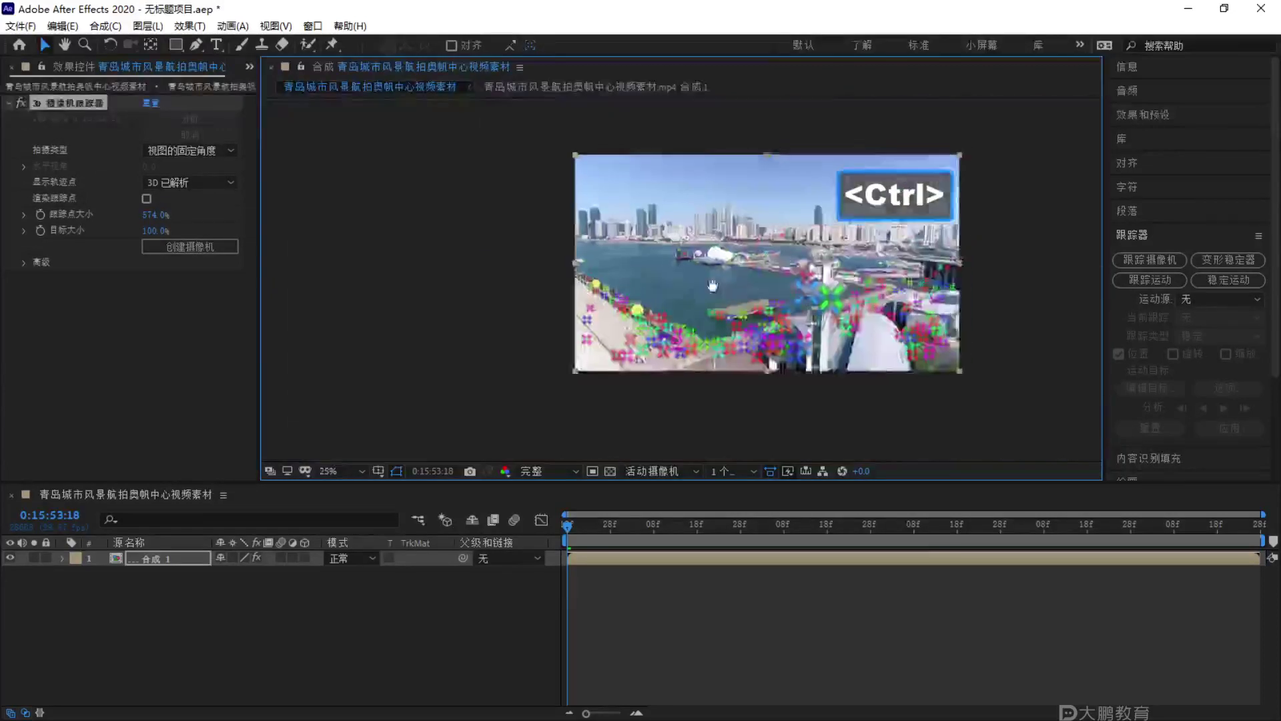
scroll(747, 278, down, 2)
scroll(610, 322, up, 2)
scroll(610, 322, down, 1)
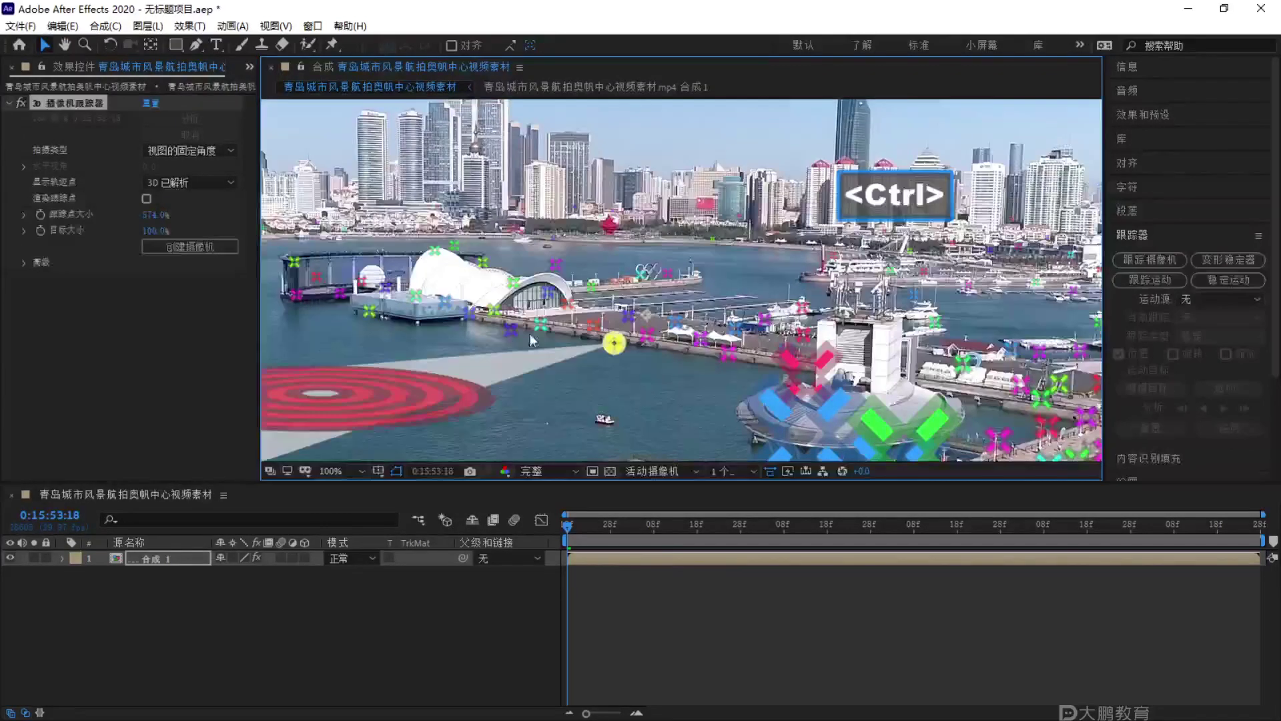
scroll(624, 326, up, 1)
scroll(479, 340, down, 1)
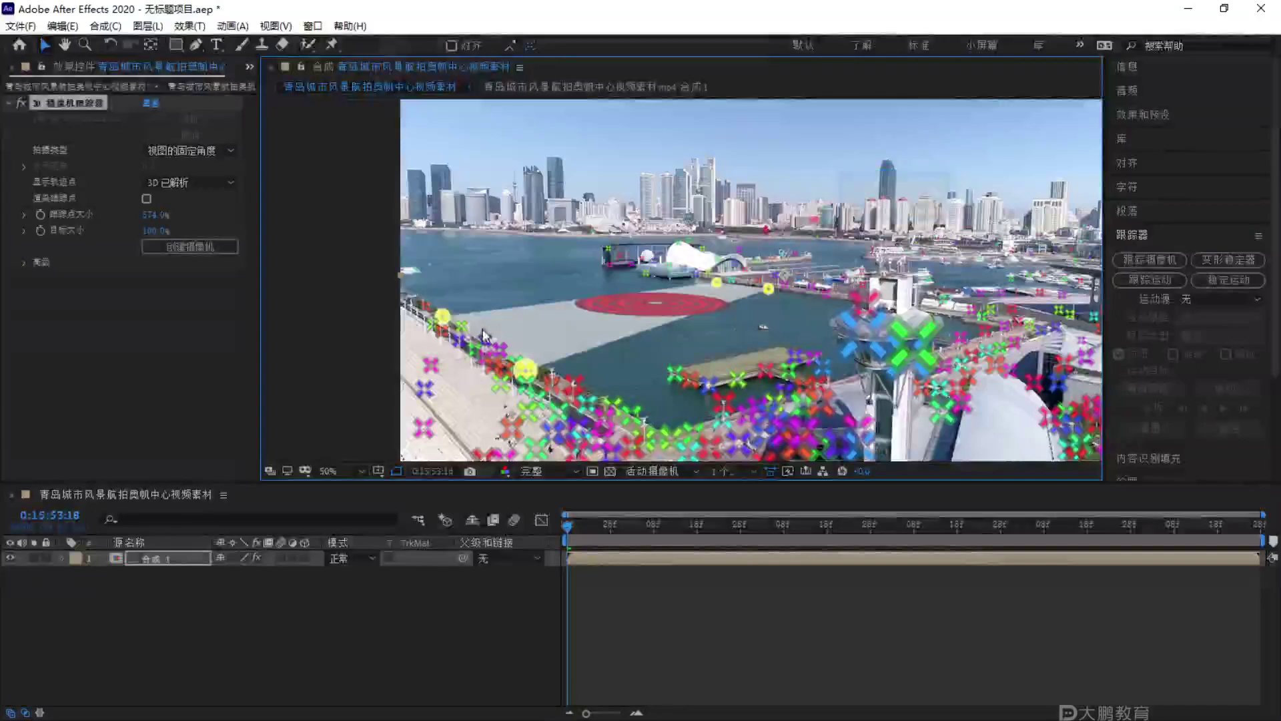
key(F1)
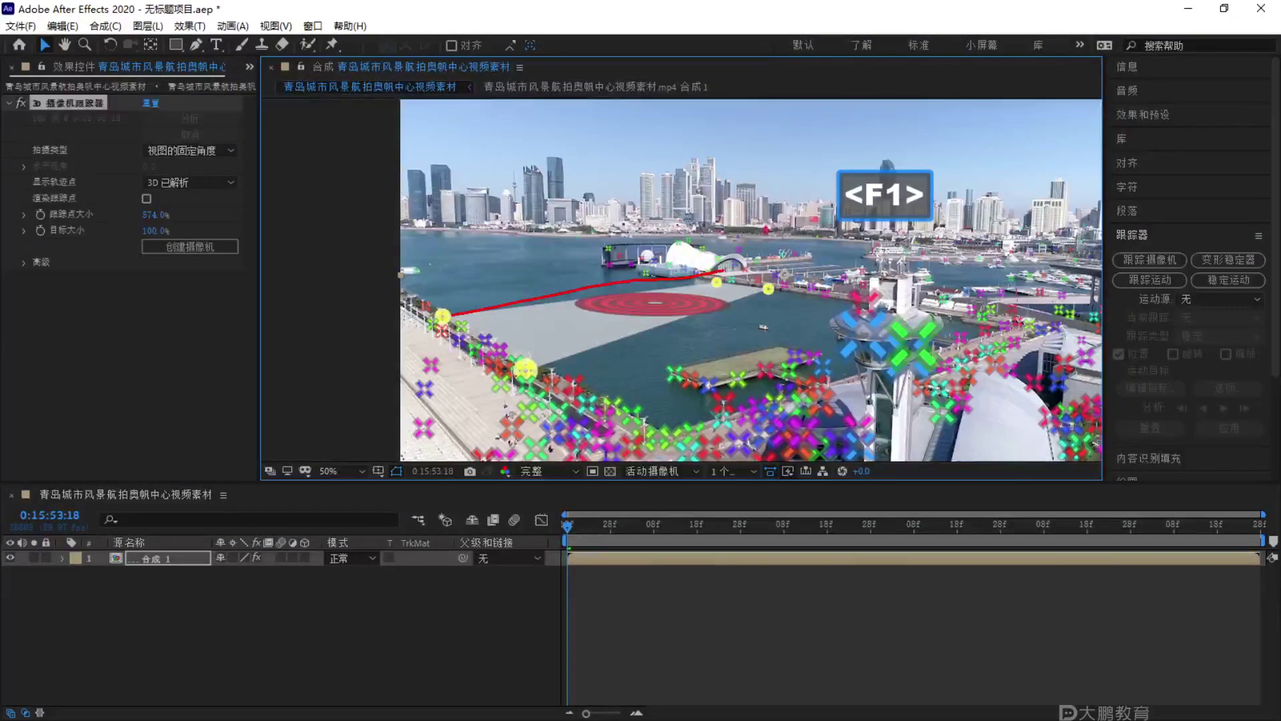
key(Escape)
Undo the accidental move of the pre-composed layer in the composition view.
scroll(738, 307, up, 1)
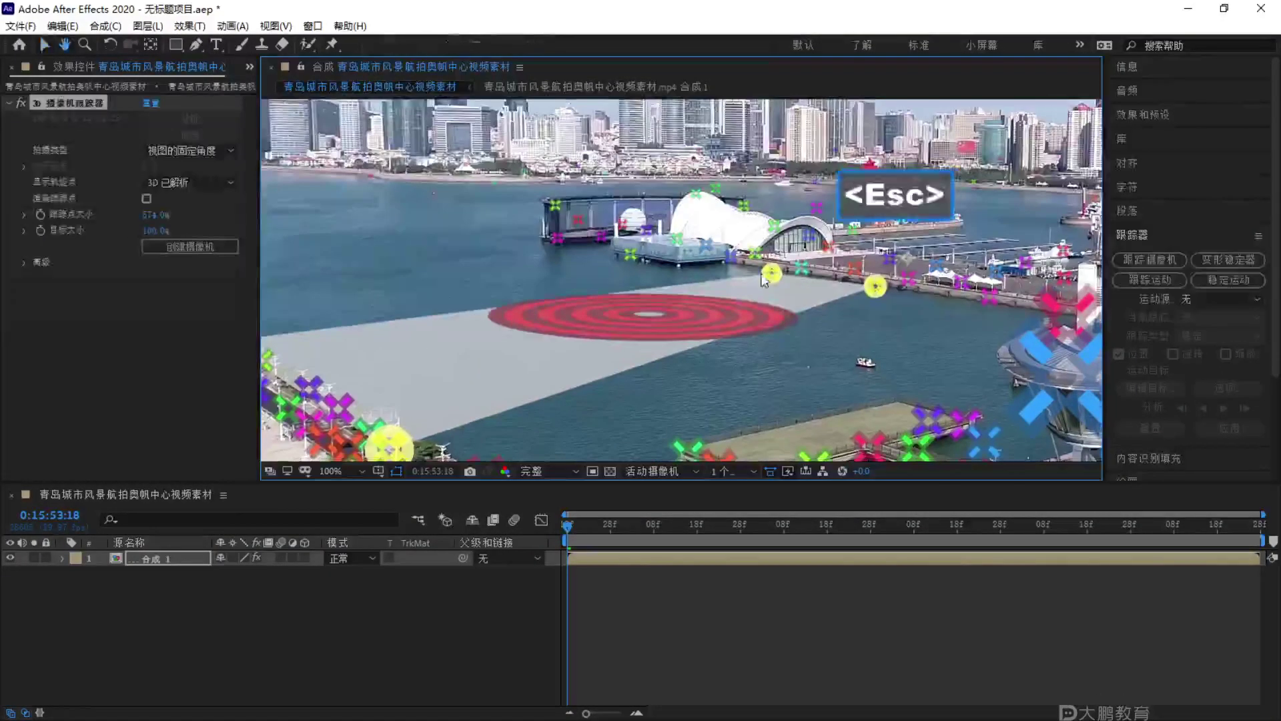
key(ctrl)
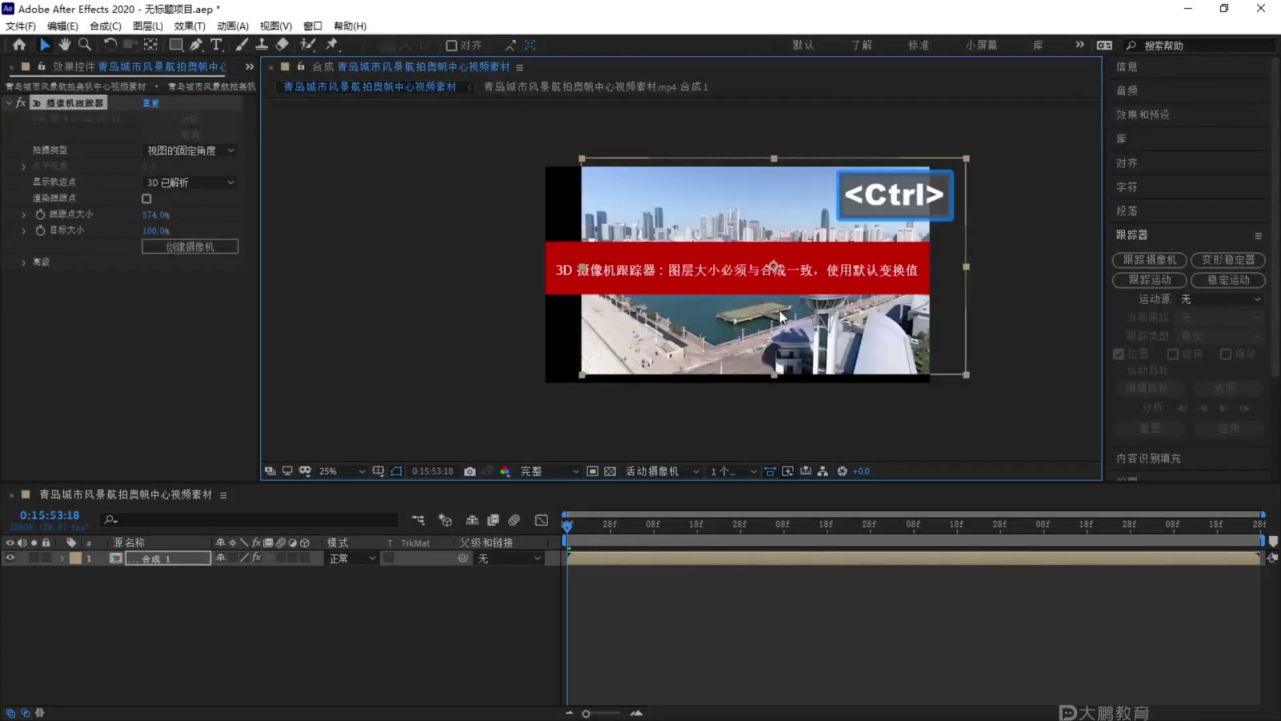
key(ctrl+z)
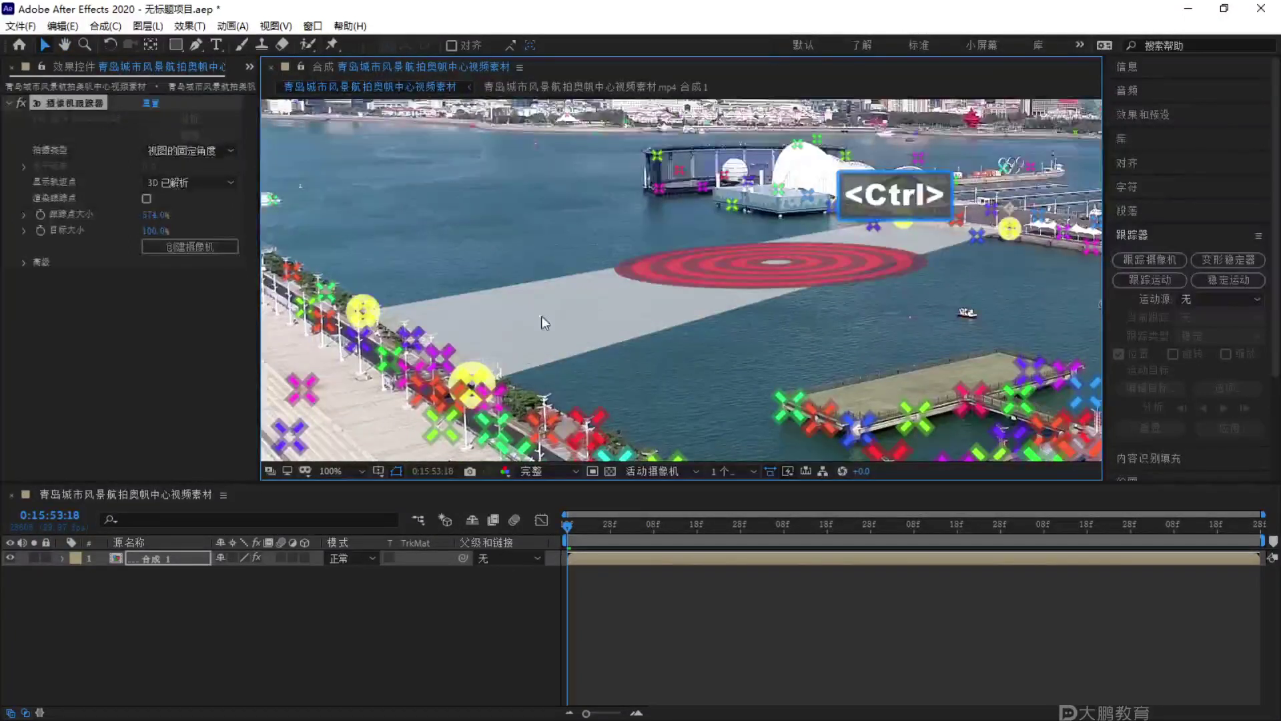
key(ctrl+F1)
drag(478, 334, 907, 212)
key(Escape)
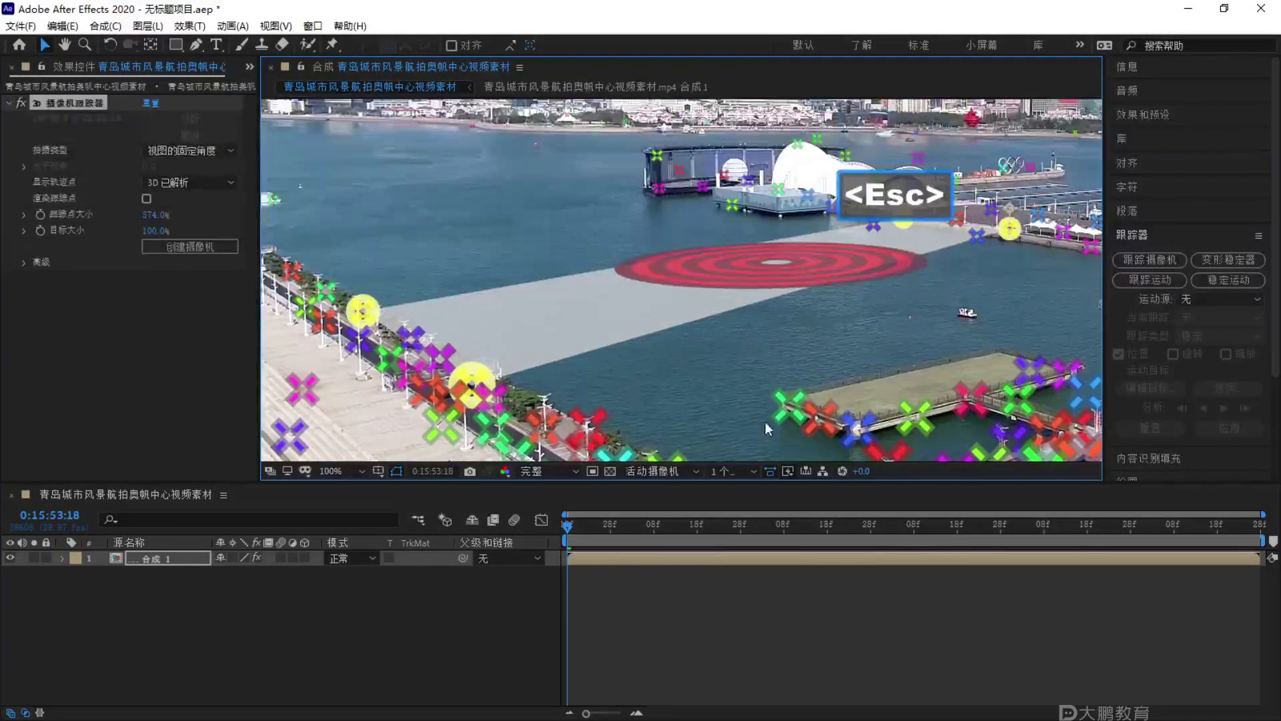
Select track points on the near promenade, pier platform, white pavilion and far pier to span a target plane across the basin.
ctrl+click(582, 446)
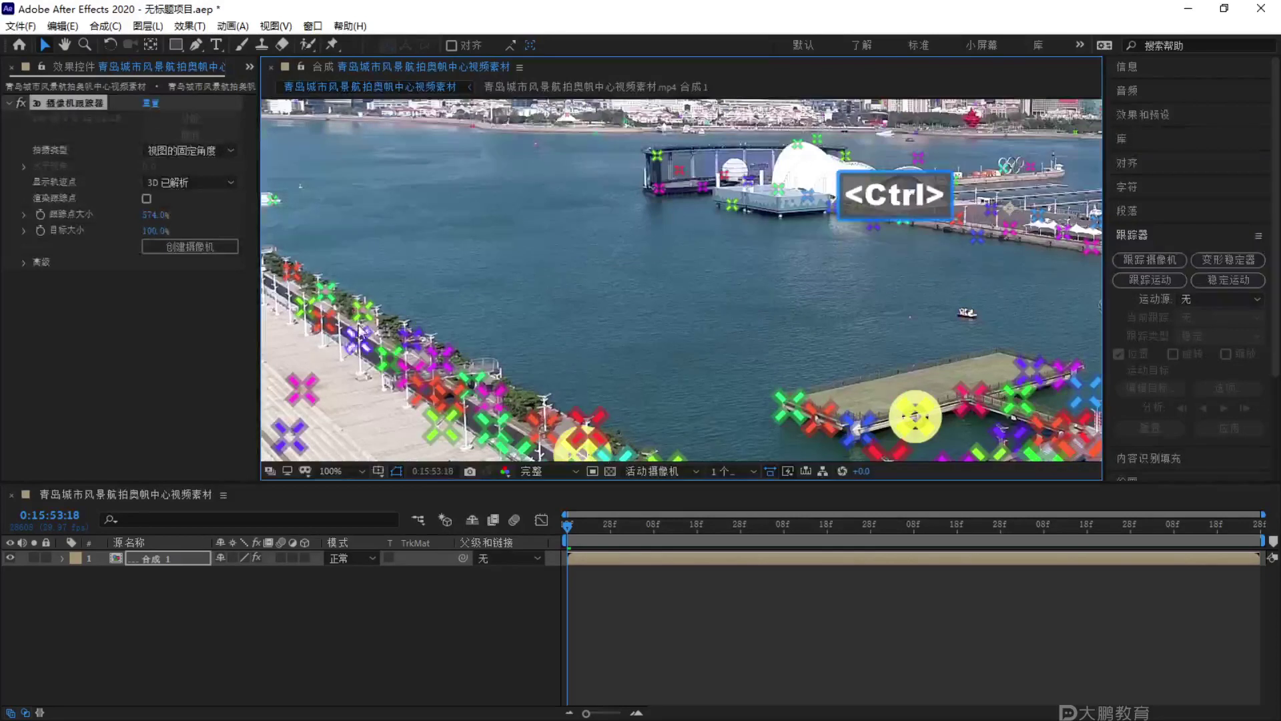
ctrl+click(325, 292)
ctrl+click(778, 190)
ctrl+click(1010, 229)
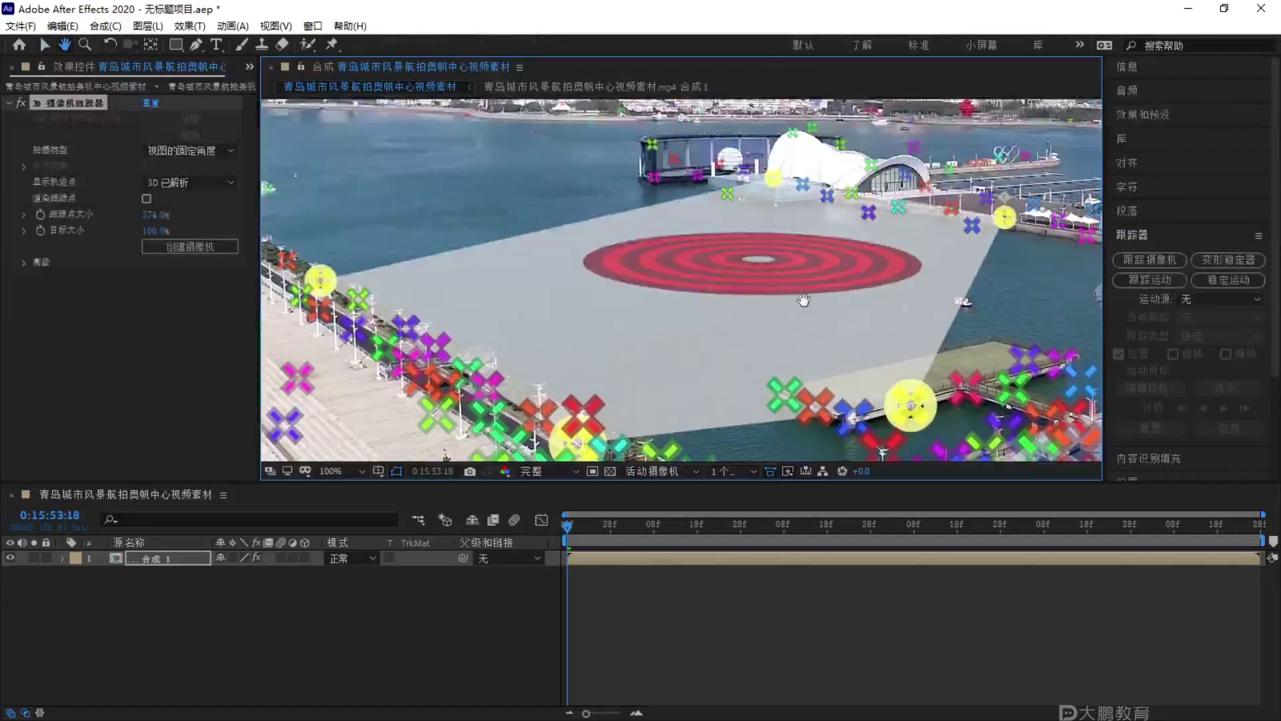
key(F1)
mouse_move(405, 283)
mouse_down()
mouse_move(773, 213)
mouse_move(588, 270)
mouse_up()
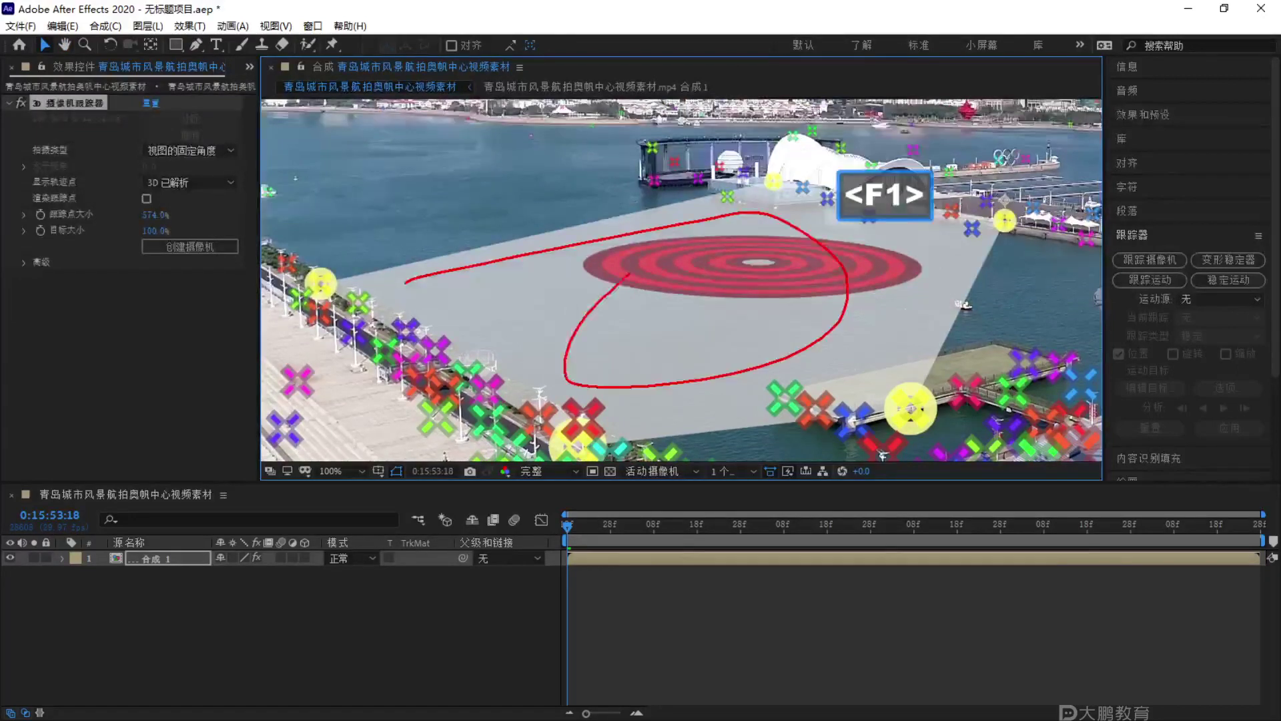
key(Escape)
Reselect the camera tracker effect on the pre-composed layer and select the large track point on the observation tower.
scroll(491, 275, down, 2)
click(343, 592)
click(179, 559)
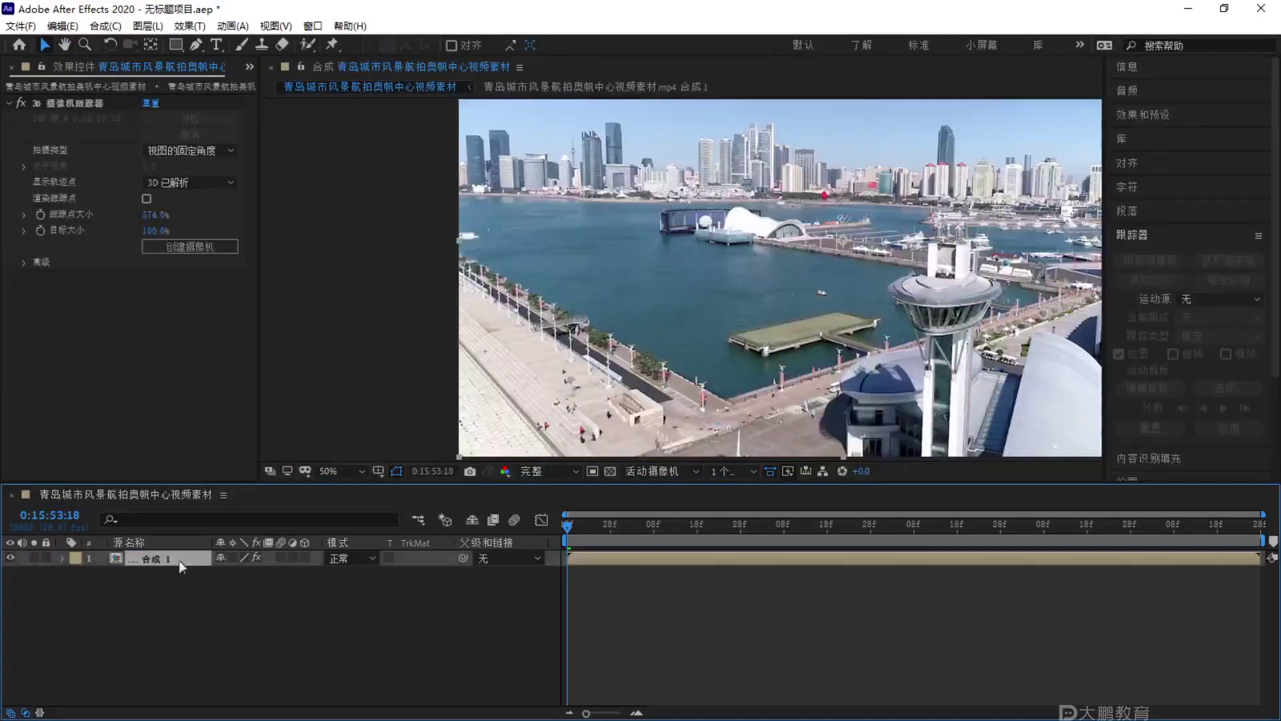
click(86, 100)
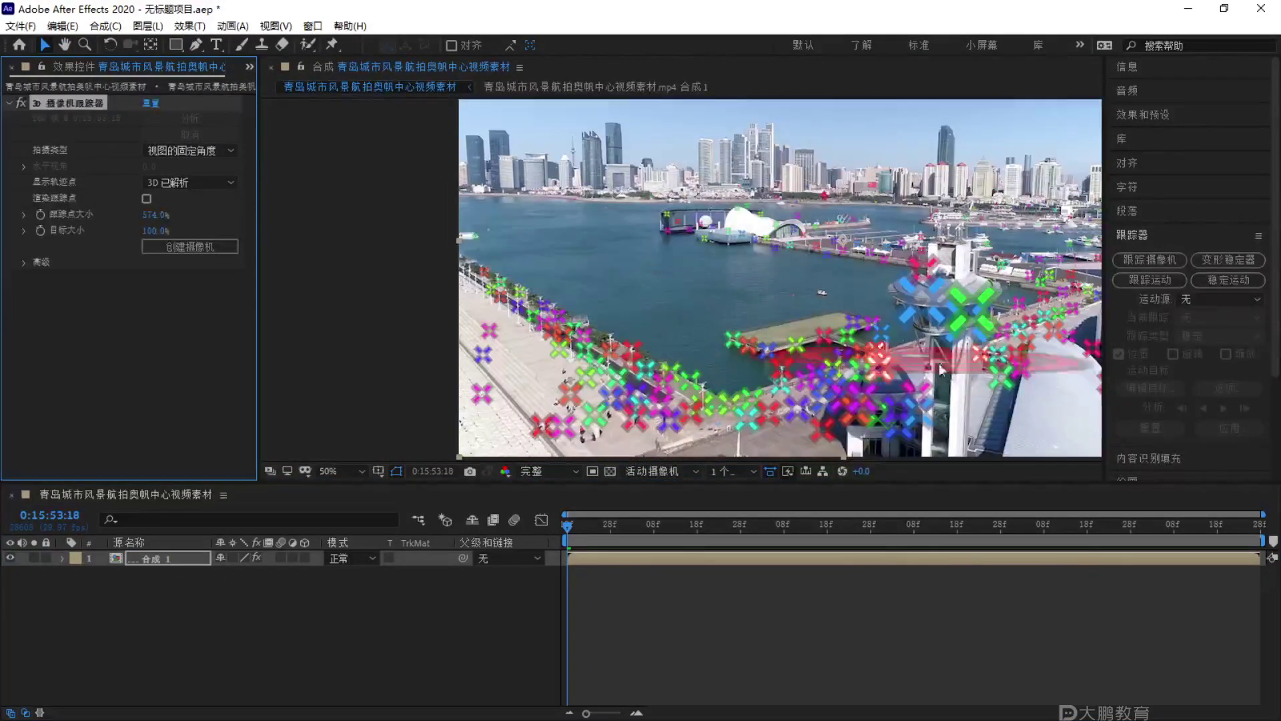
click(976, 311)
key(F1)
mouse_move(979, 272)
mouse_down()
mouse_move(860, 314)
mouse_move(981, 273)
mouse_up()
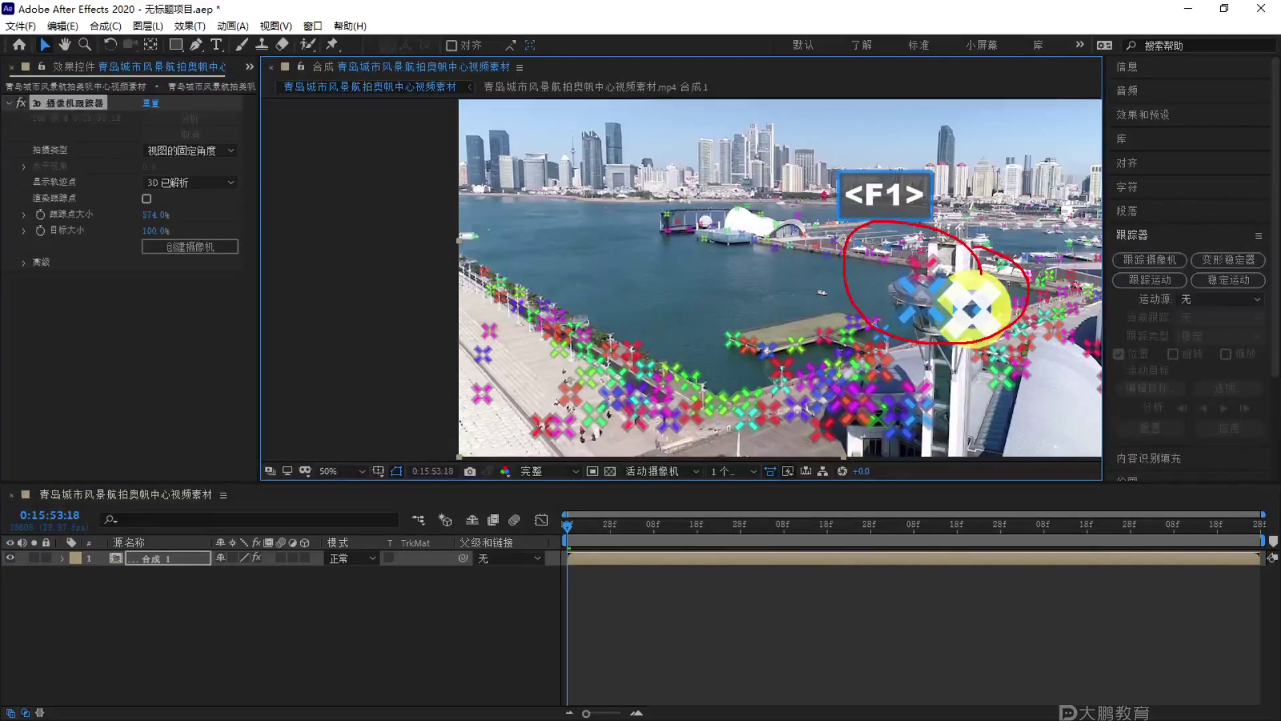
key(Escape)
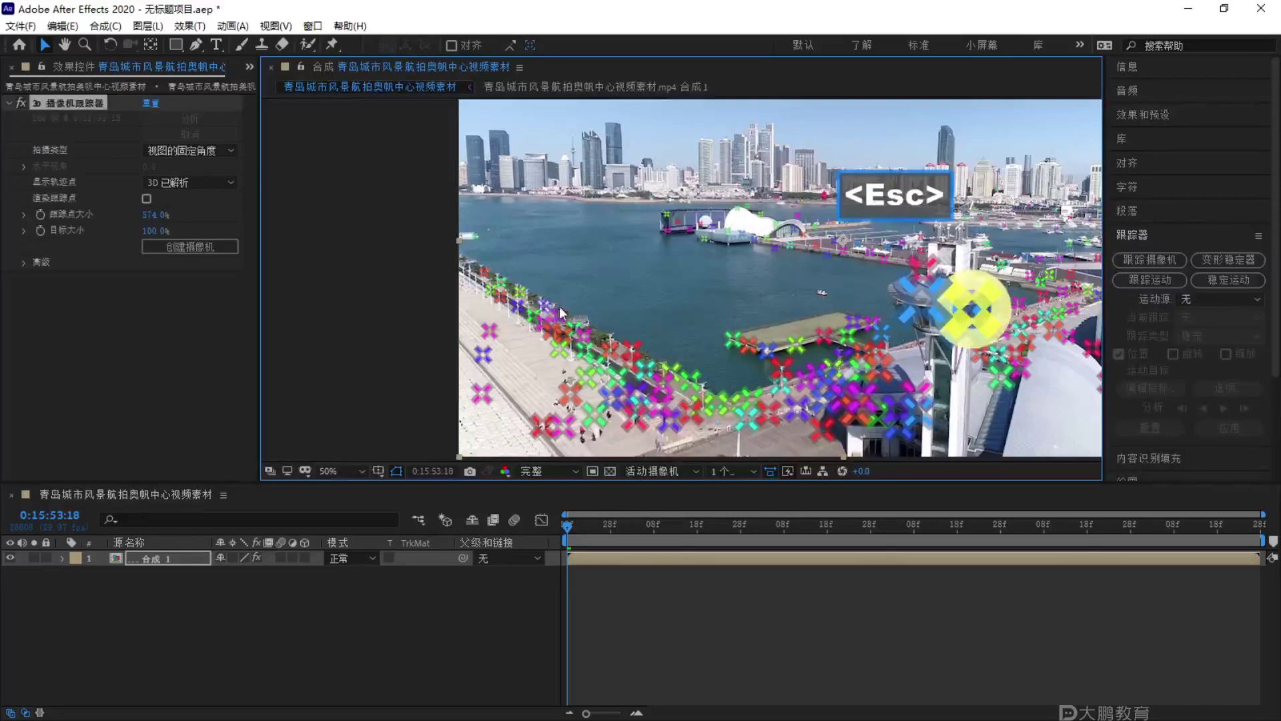
Try a target plane from track points combining the observation tower with the promenade and the white pavilion.
key(ctrl)
ctrl+click(977, 334)
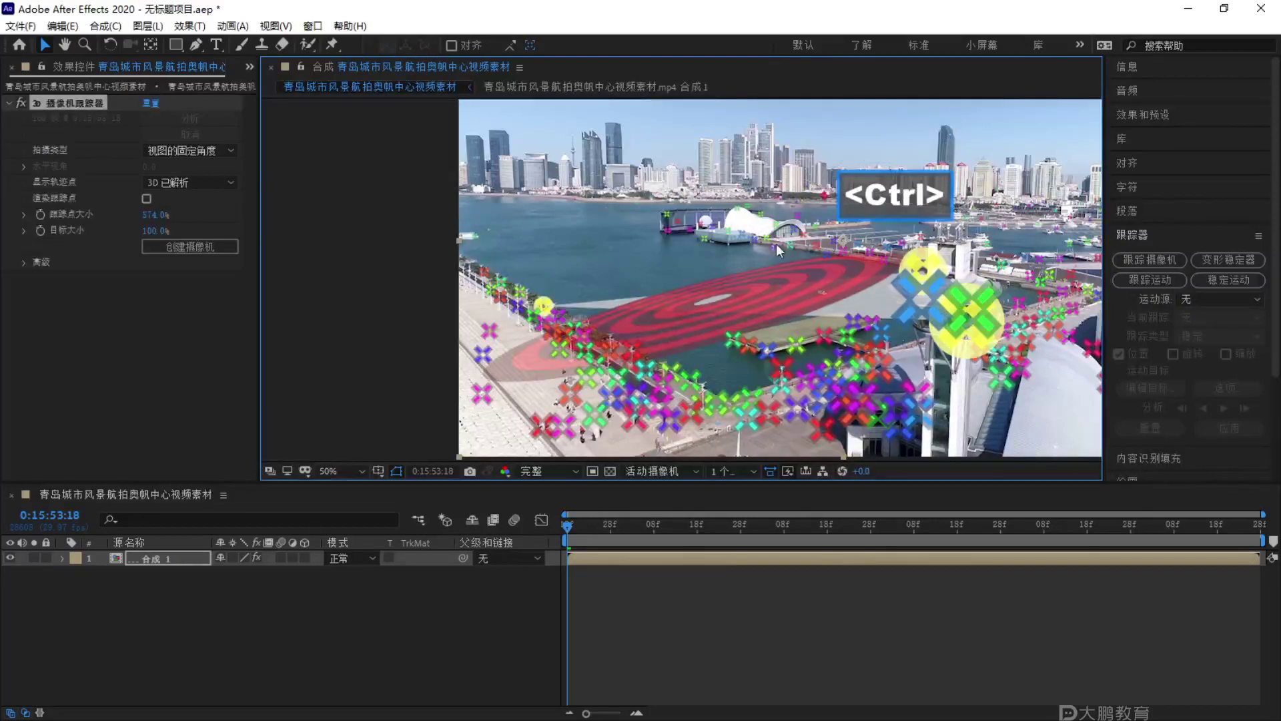
key(F1)
mouse_move(557, 309)
mouse_down()
mouse_move(875, 256)
mouse_move(932, 277)
mouse_up()
key(Escape)
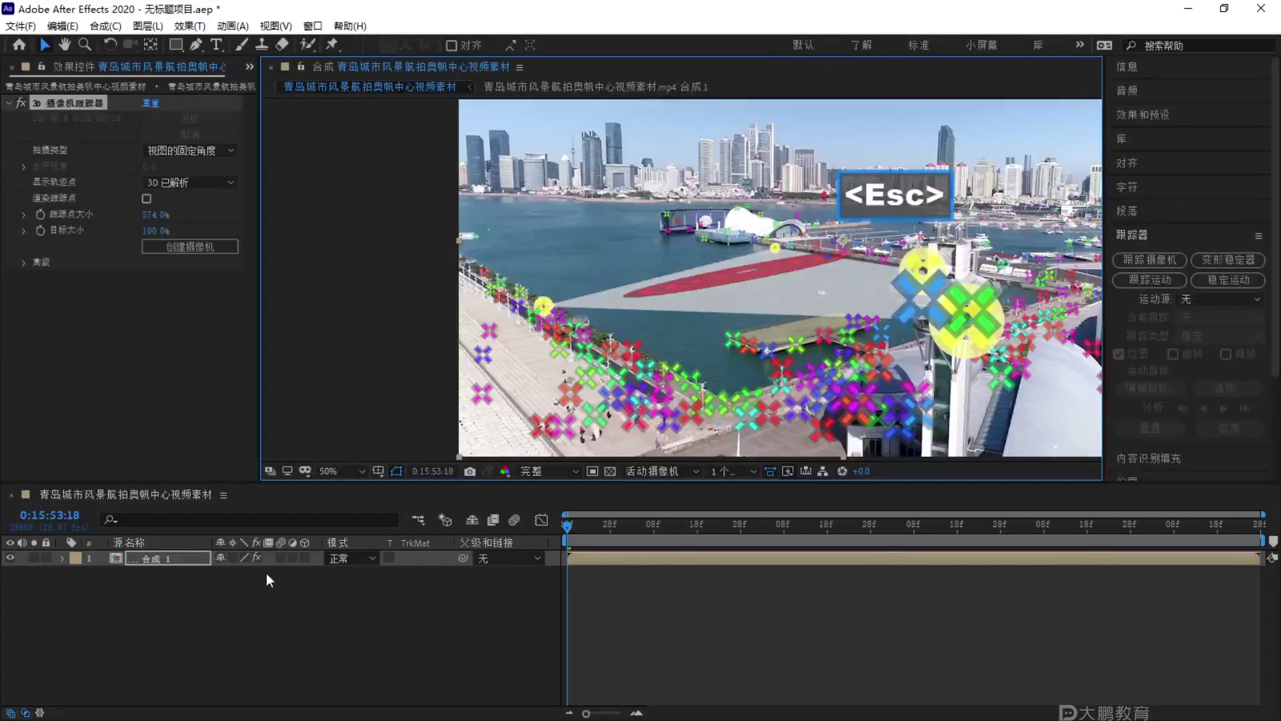
Reselect the camera tracker effect and select two track points on the near promenade and two on the far pier.
click(187, 578)
click(182, 559)
click(67, 112)
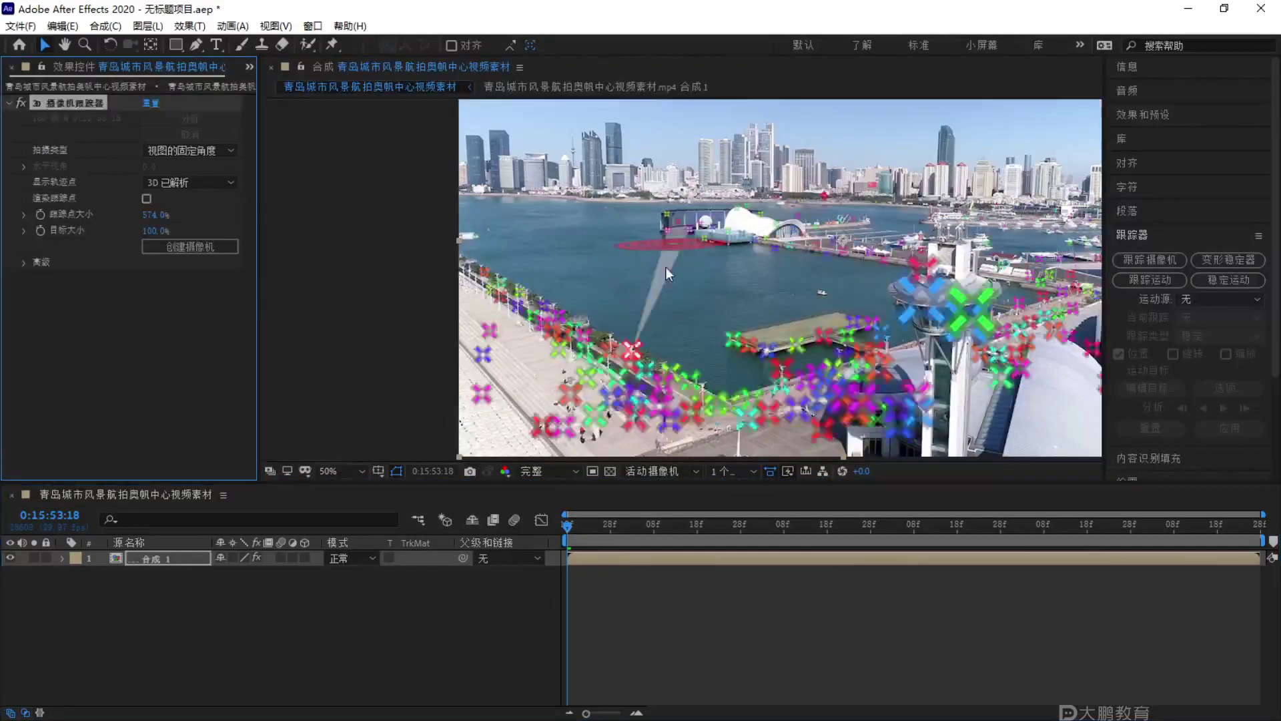
scroll(636, 264, up, 3)
click(471, 287)
click(572, 363)
drag(942, 234, 818, 307)
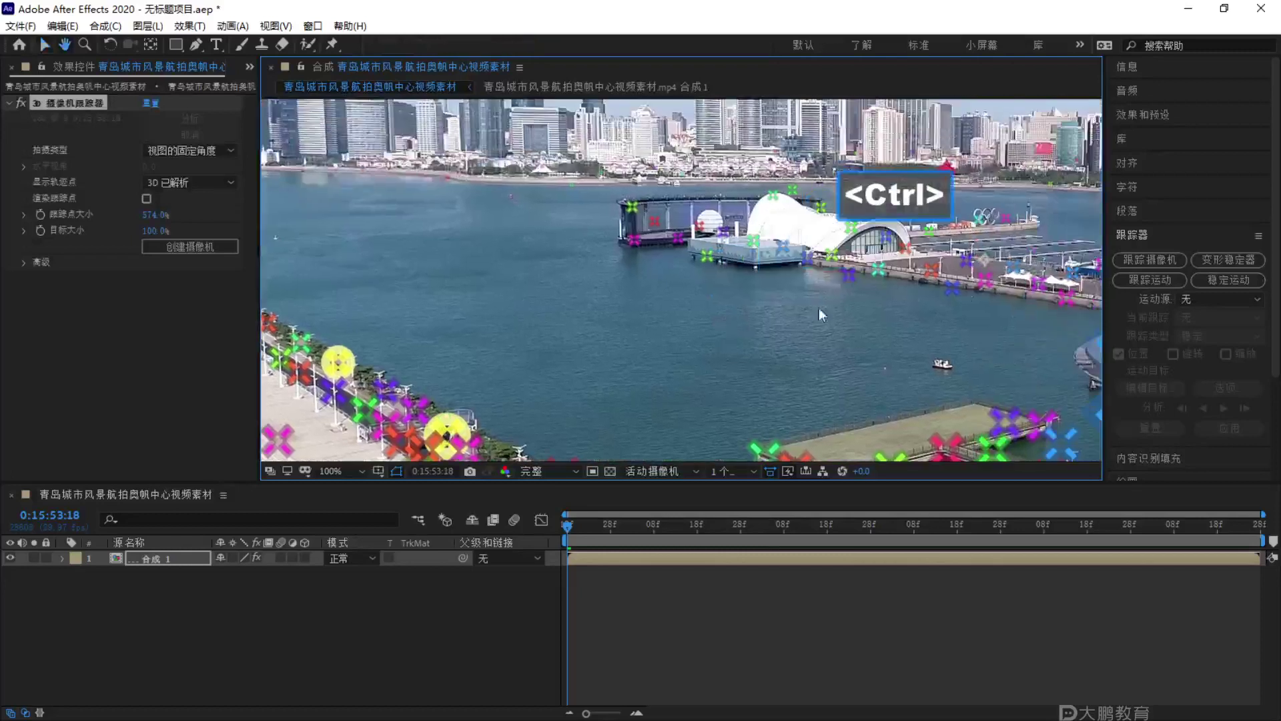
ctrl+click(931, 269)
ctrl+click(834, 257)
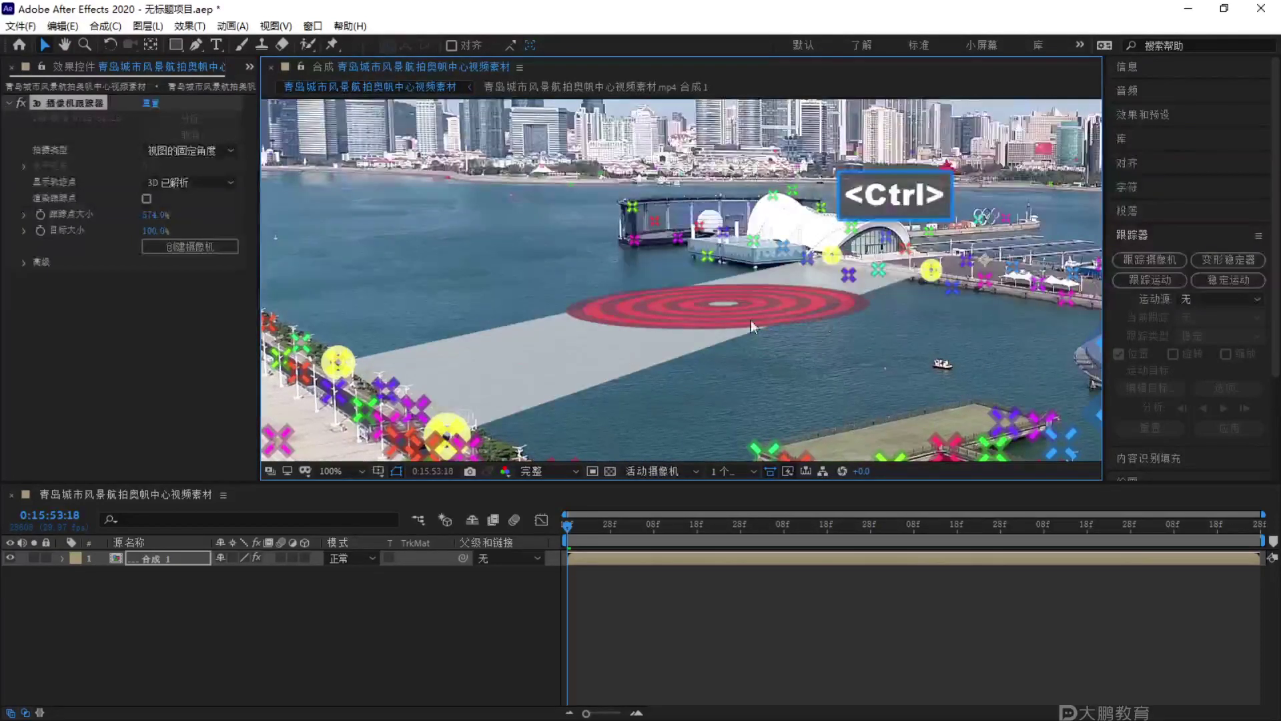
Create a text layer and camera from the selected track points, and select the new text layer.
right_click(659, 319)
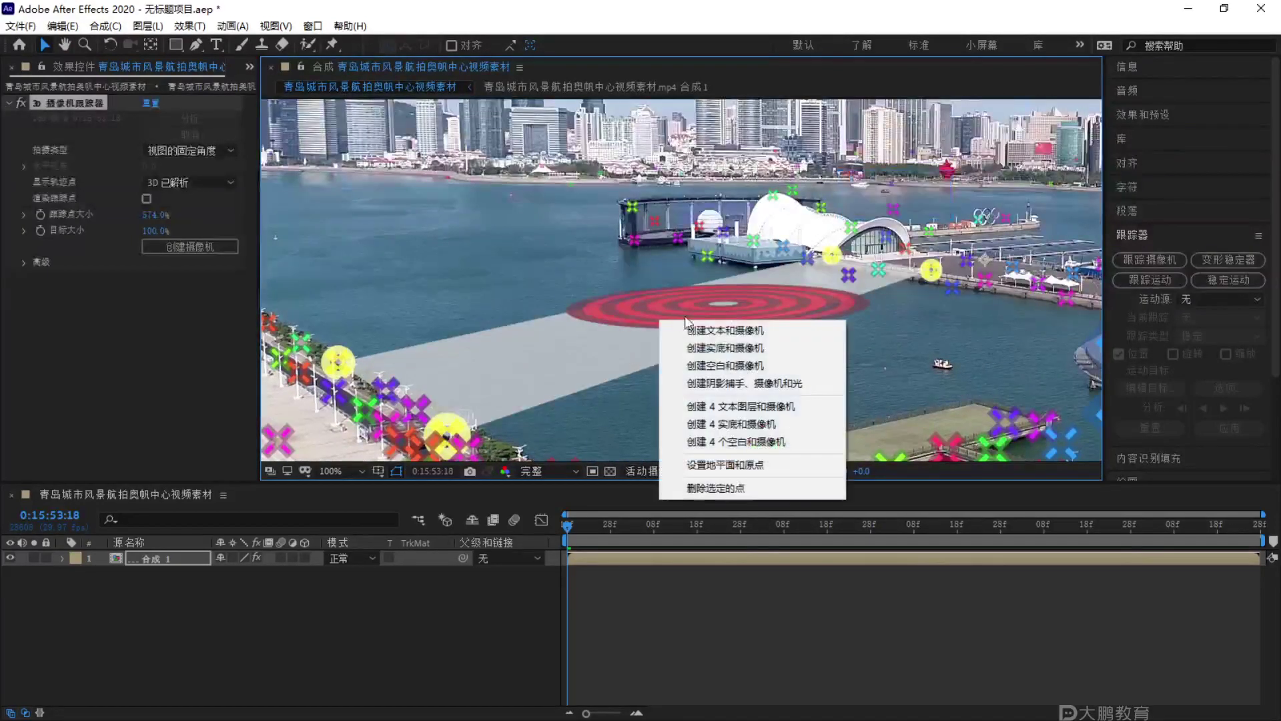
click(722, 330)
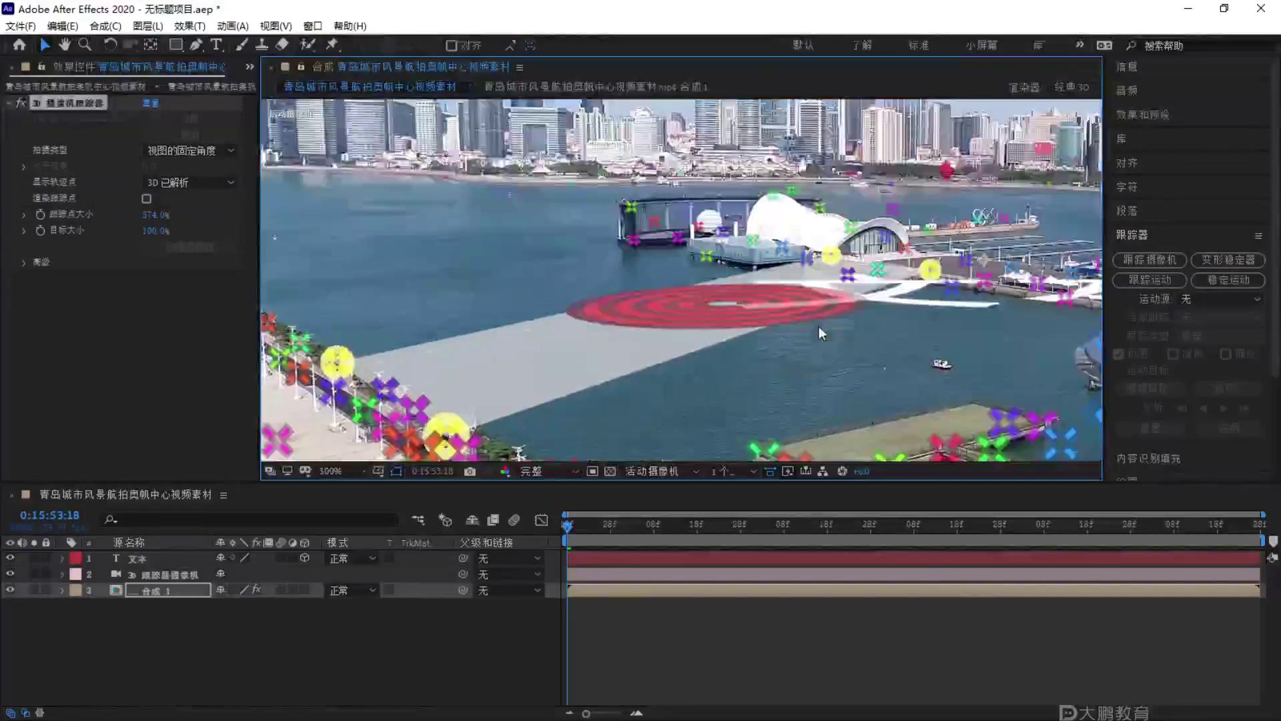
click(136, 564)
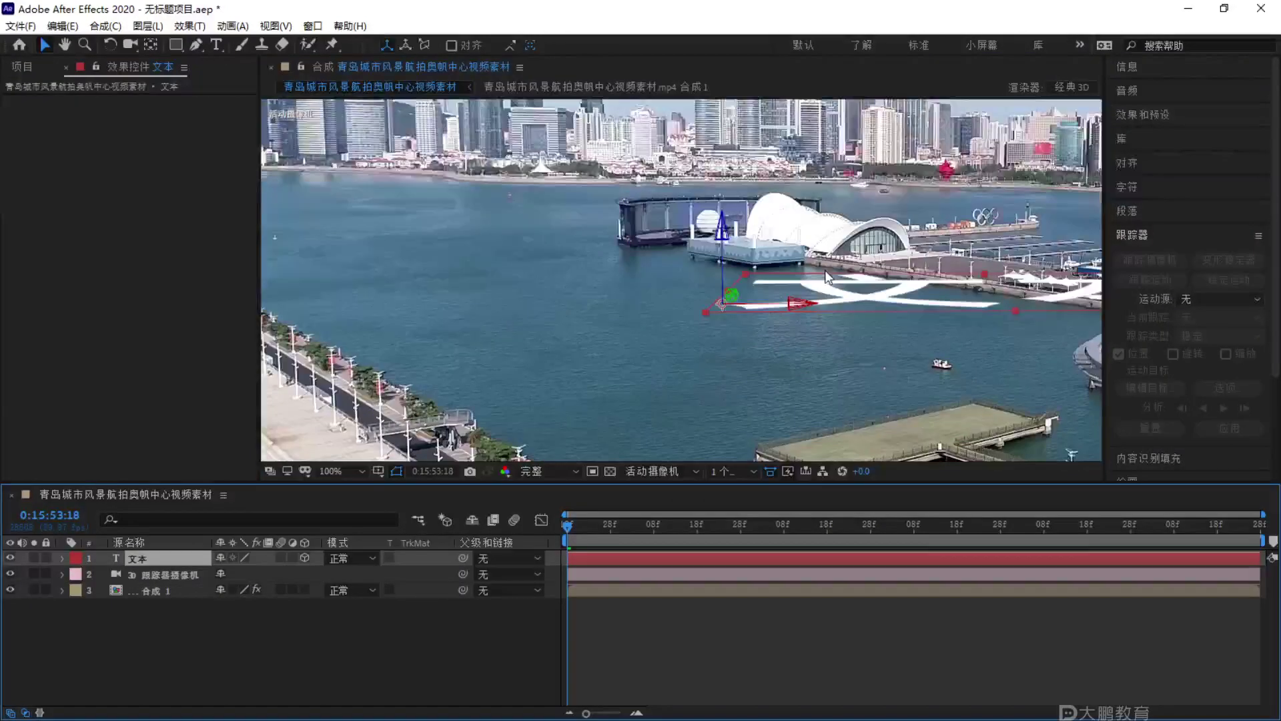
scroll(578, 307, up, 2)
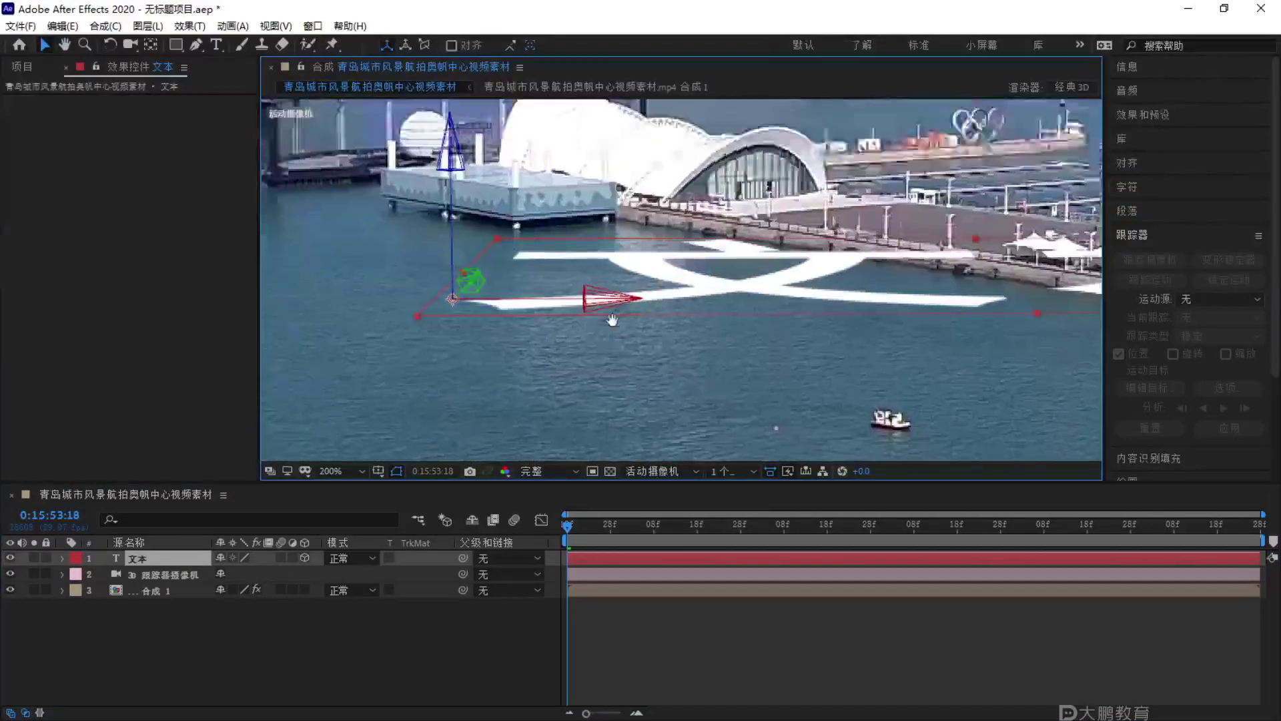
key(F1)
mouse_move(498, 312)
mouse_down()
mouse_move(554, 339)
mouse_move(442, 300)
mouse_move(467, 315)
mouse_move(489, 223)
mouse_up()
key(Escape)
key(F1)
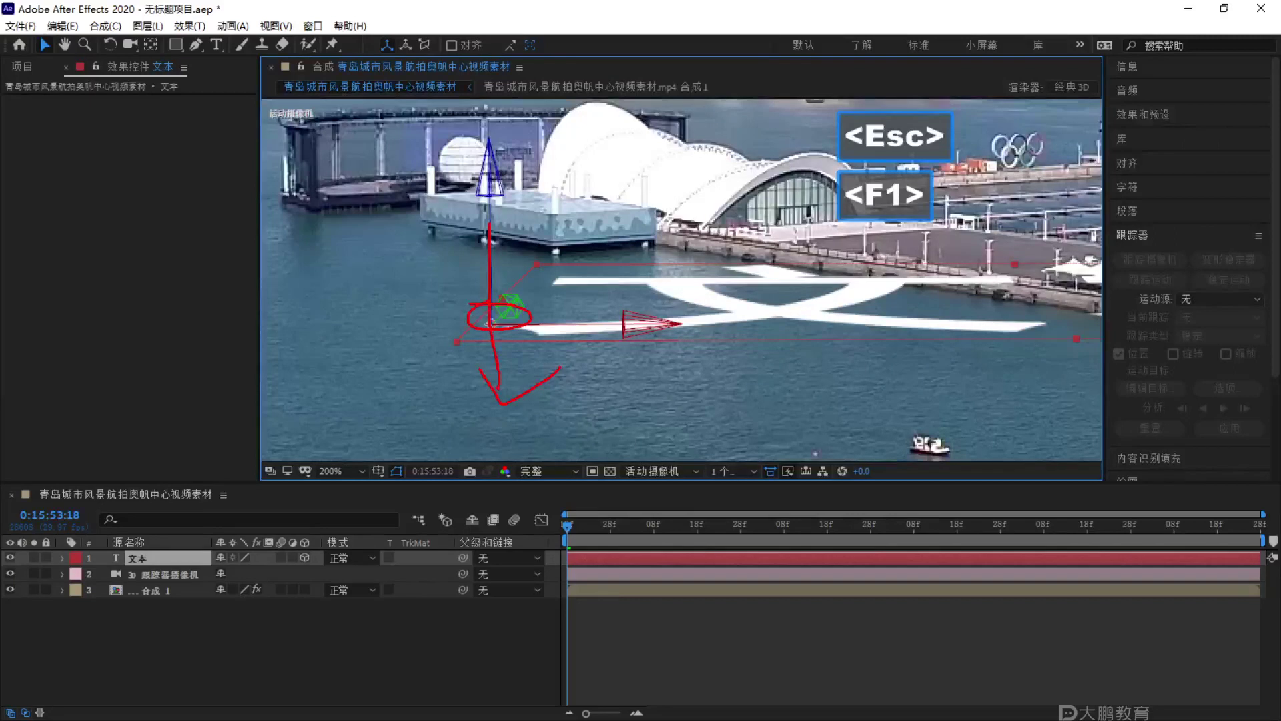
key(Escape)
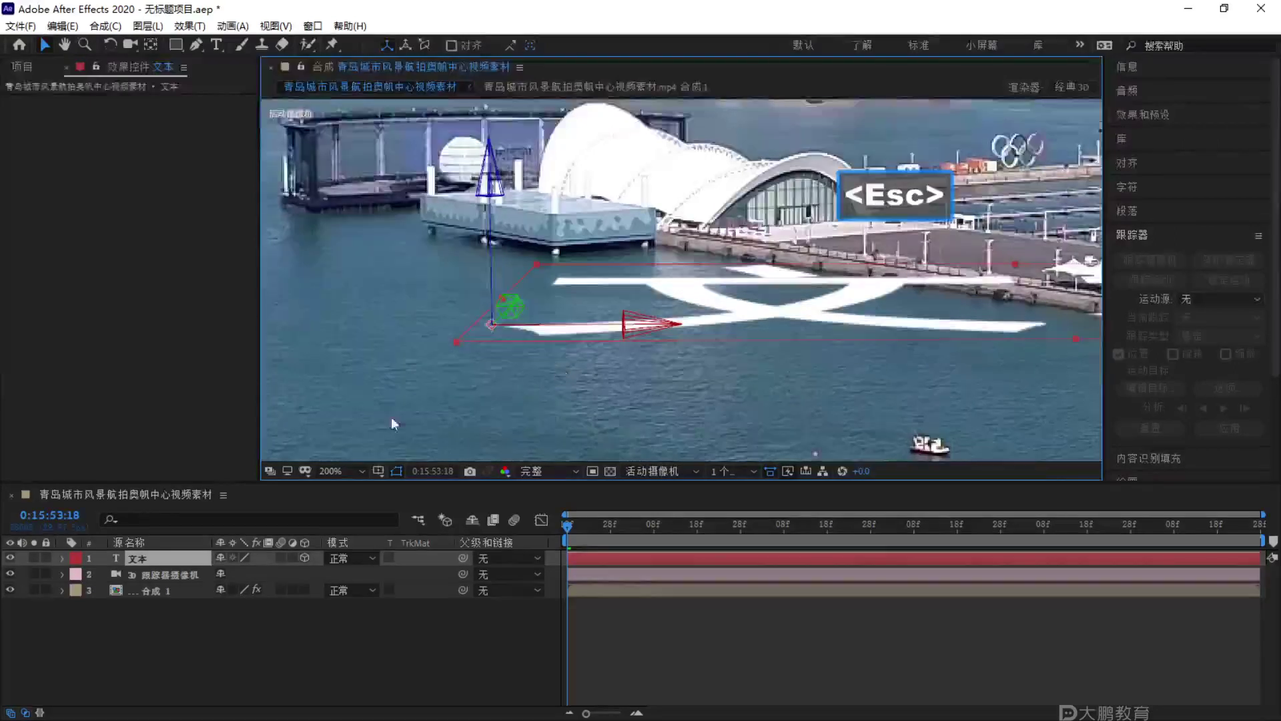
Center the anchor point in the text layer's content.
key(comma)
click(155, 562)
key(ctrl)
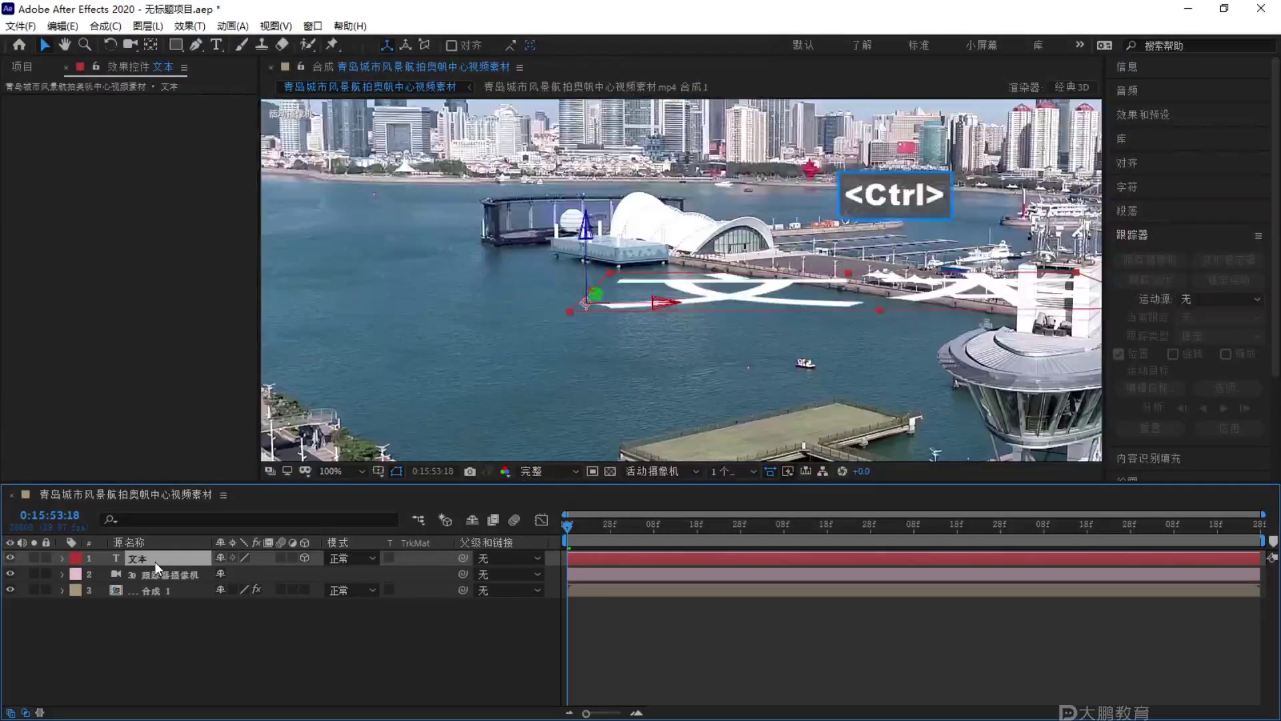
key(ctrl+alt)
key(ctrl+alt+Home)
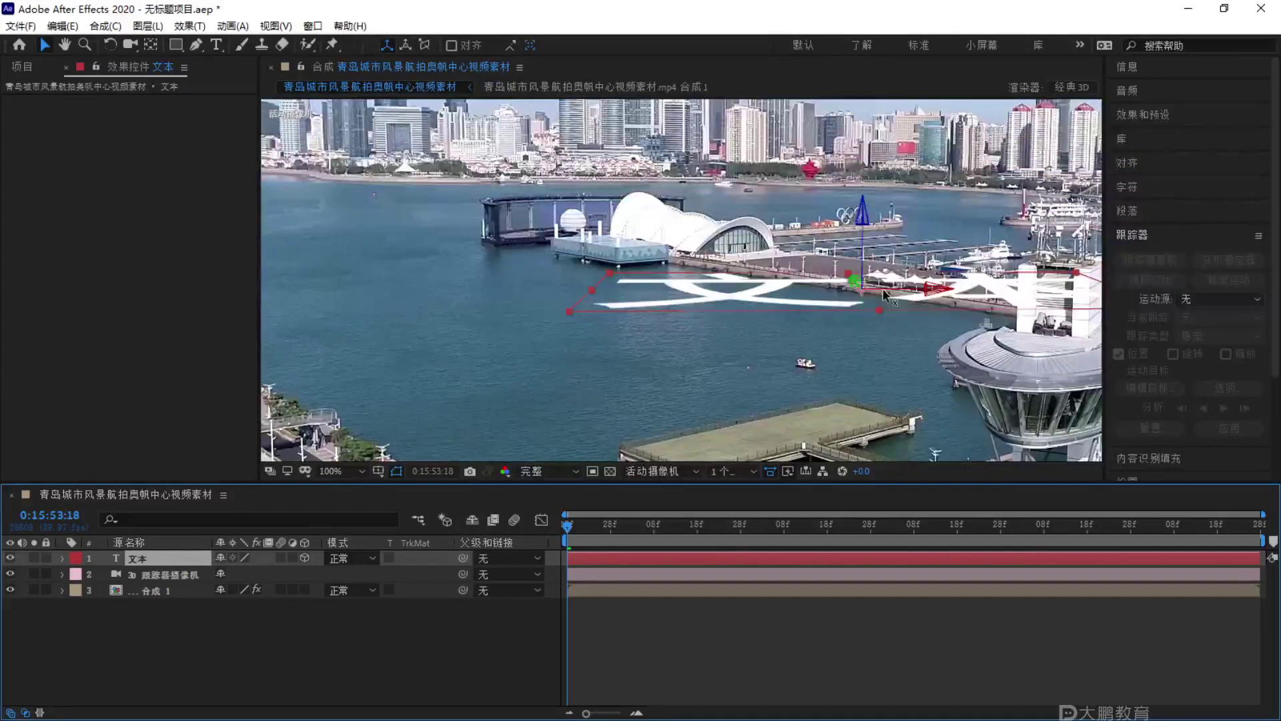
Replace the placeholder text with "影视后期".
double_click(193, 555)
text(yings)
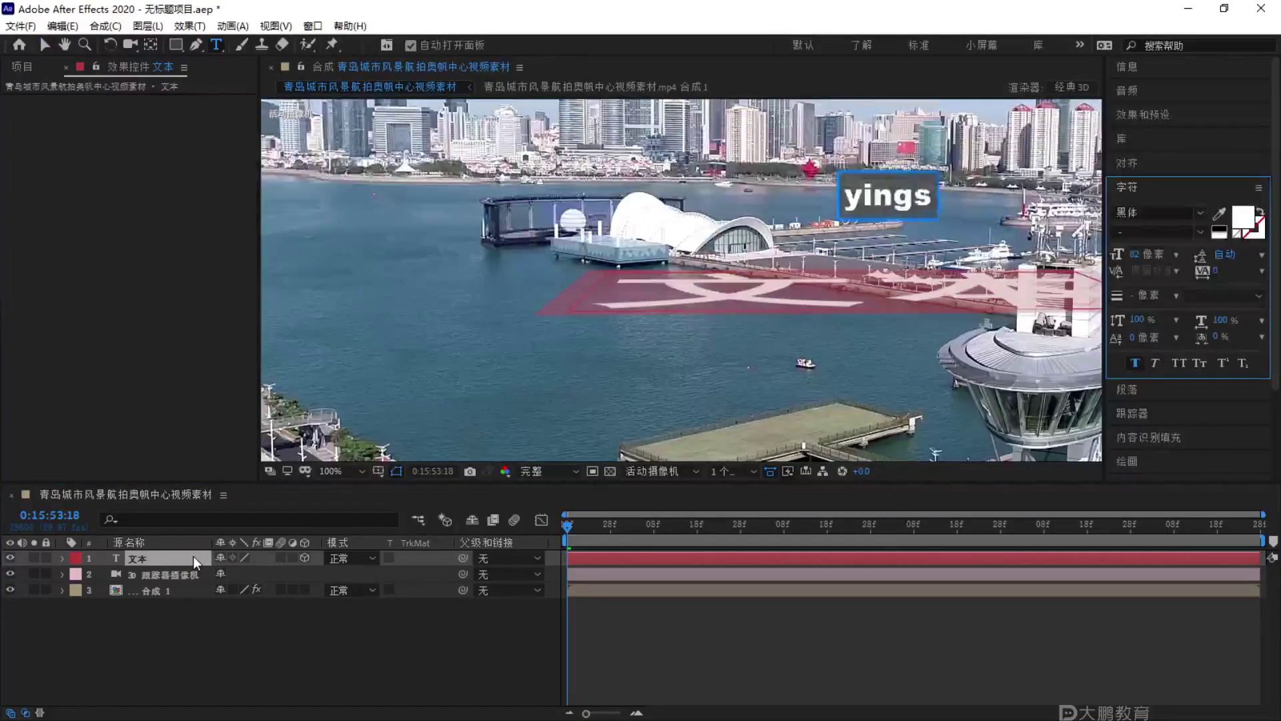
key(BackSpace)
key(BackSpace)
key(BackSpace)
key(BackSpace)
key(BackSpace)
key(ctrl+space)
key(ctrl+space)
key(BackSpace)
key(BackSpace)
text(yingshih)
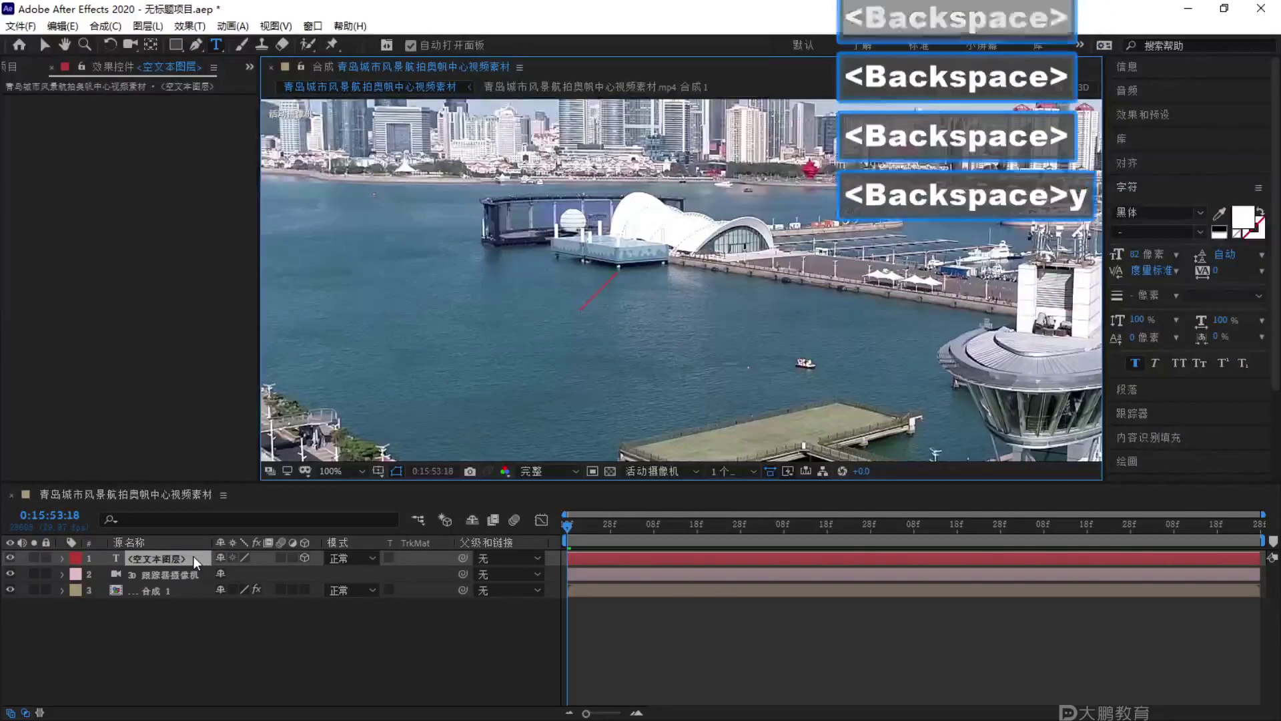
text(ouq)
key(space)
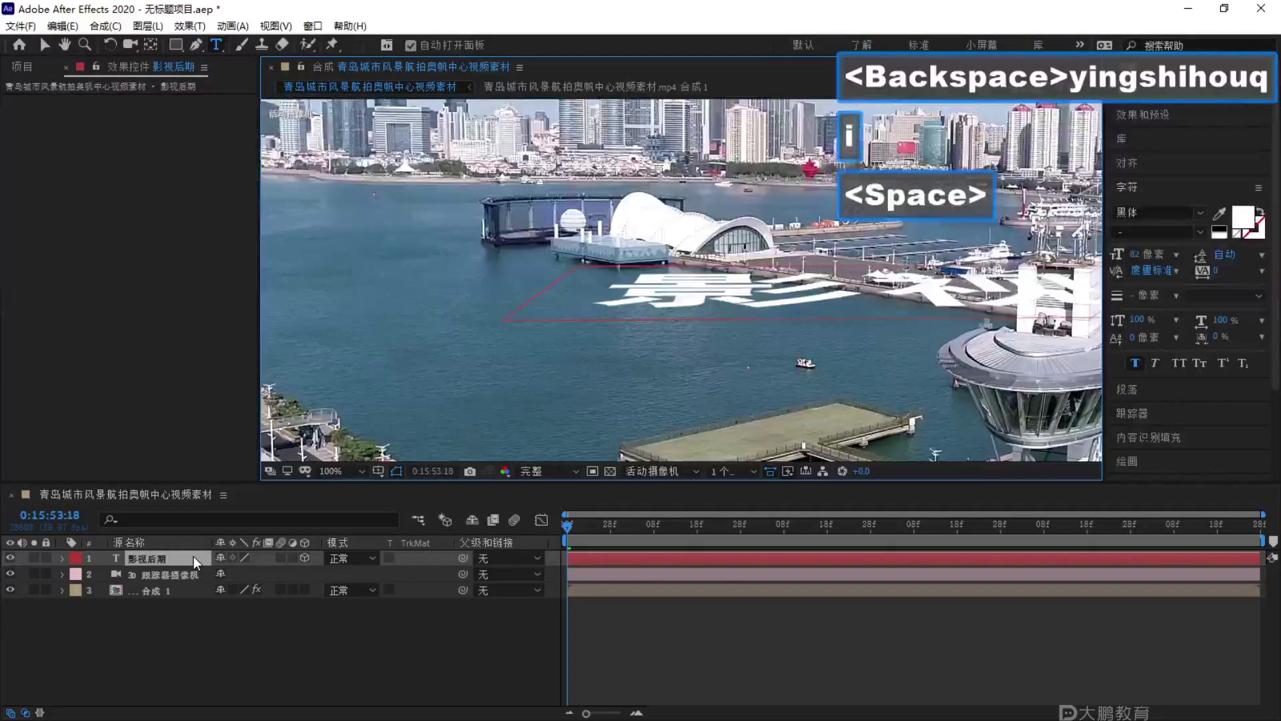
Scale down the 影视后期 text layer.
click(175, 554)
key(s)
key(s)
drag(242, 576, 187, 558)
Undo the trial X rotation of the text layer and set its Z rotation to about -45°.
key(r)
key(ctrl+z)
key(ctrl+z)
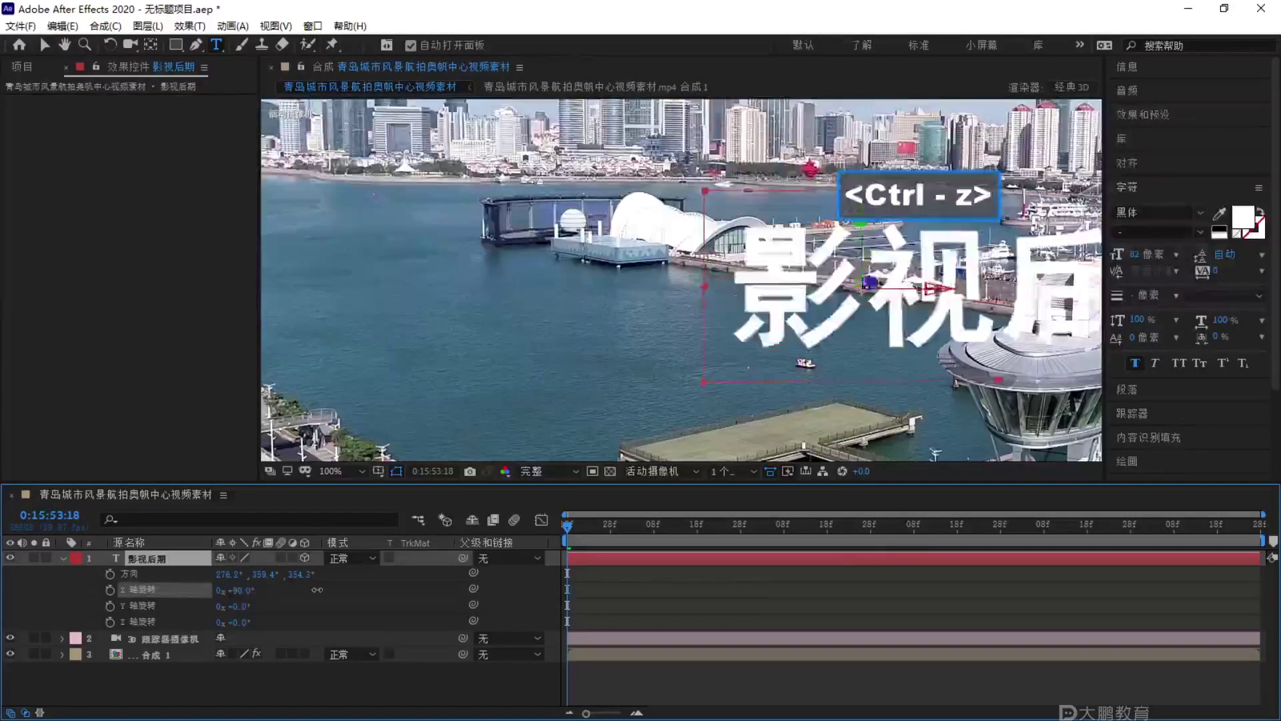
drag(241, 622, 180, 620)
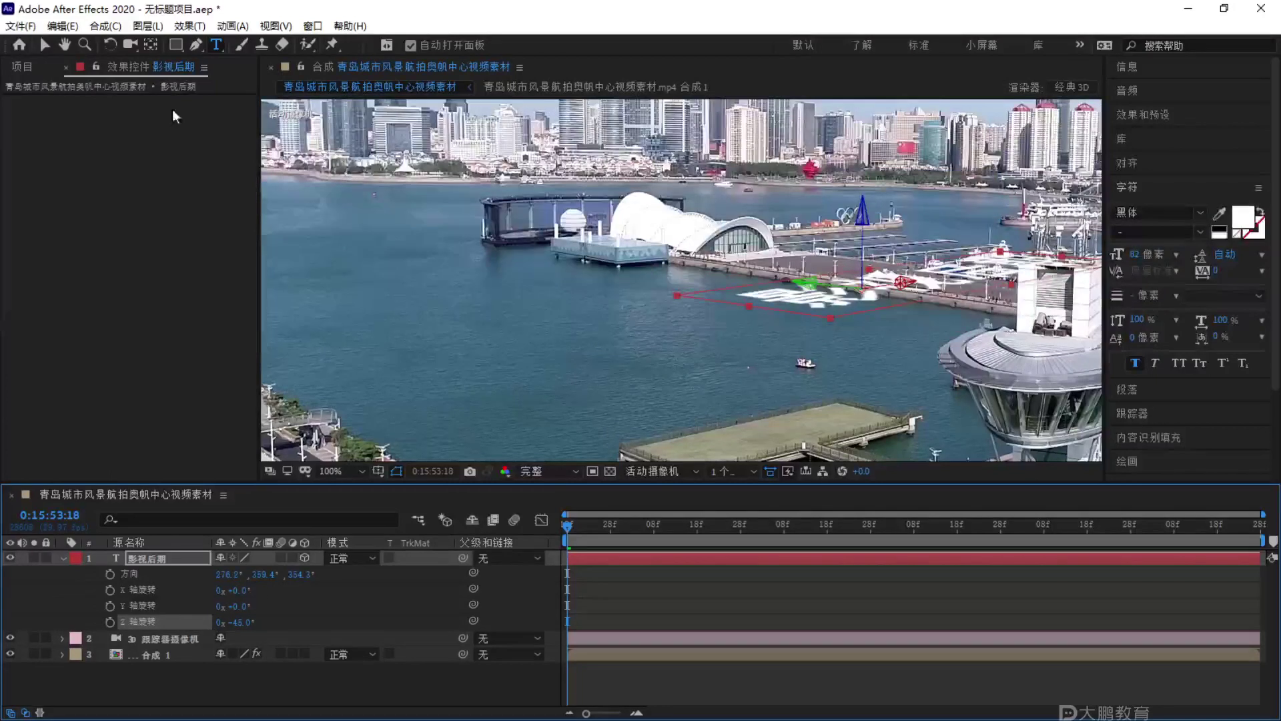
Move the text layer onto the open water between the near promenade and the far pier.
click(44, 48)
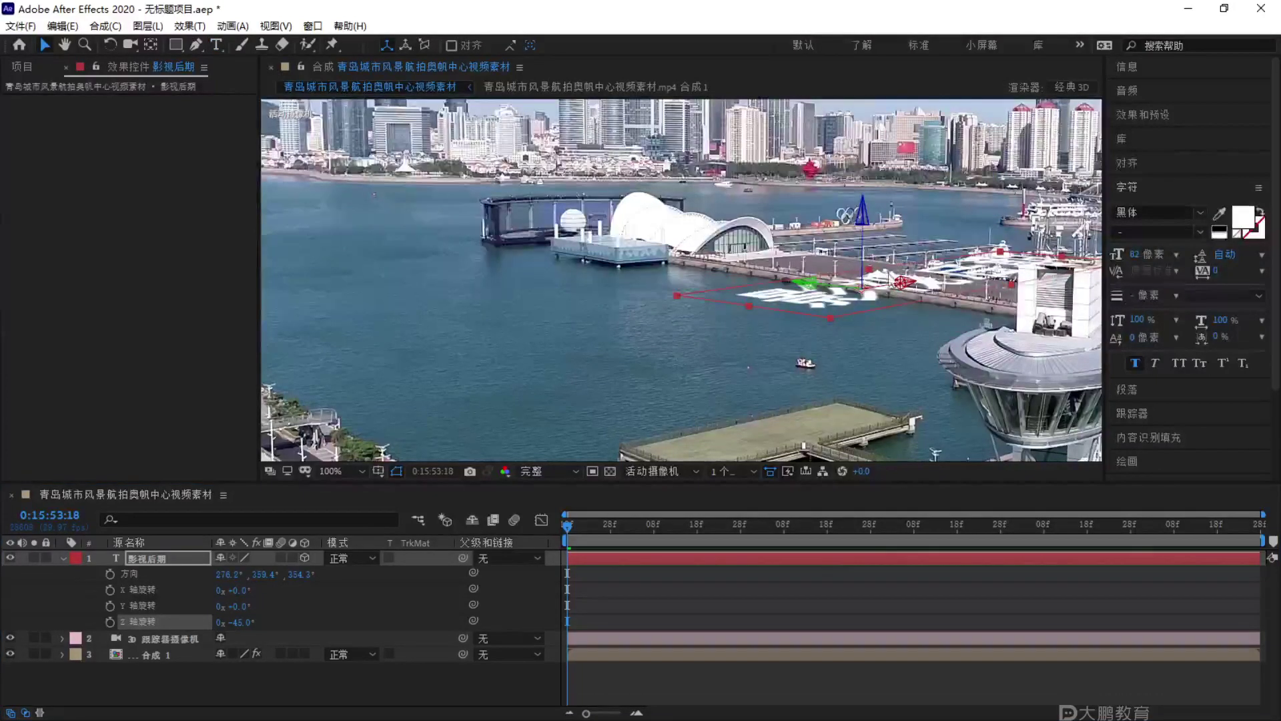
drag(893, 288, 427, 294)
scroll(594, 303, down, 2)
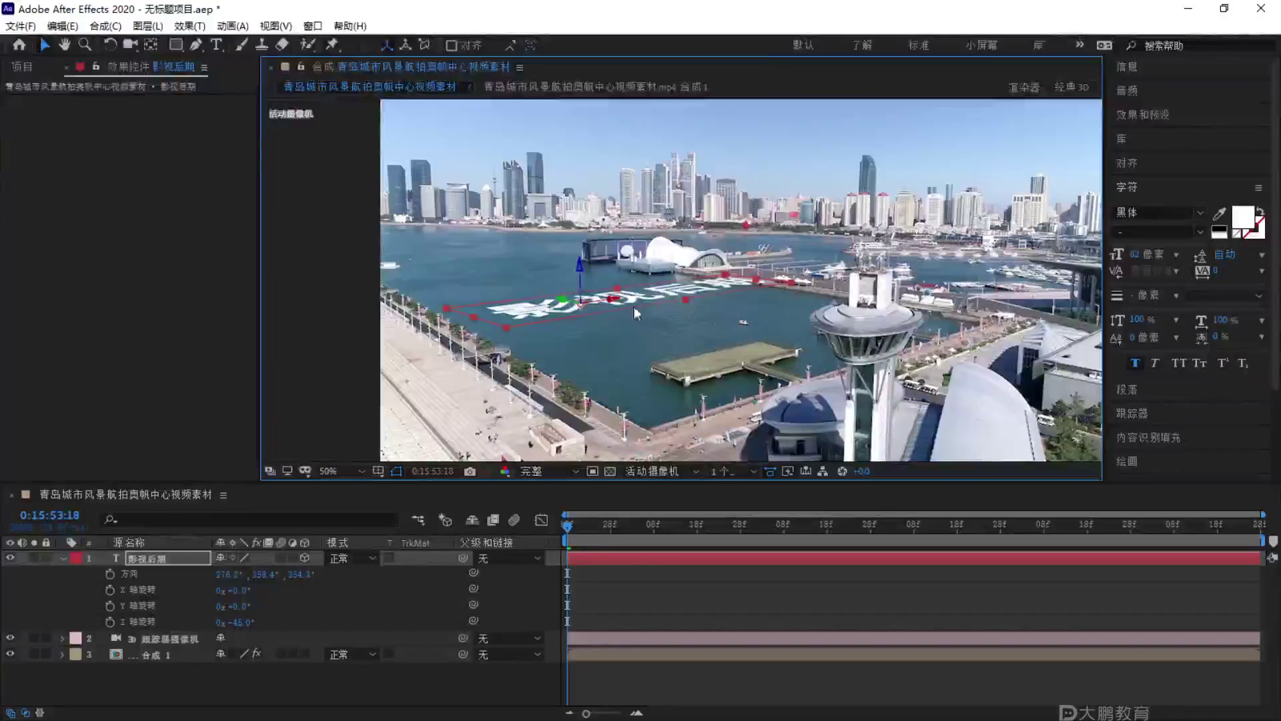
drag(568, 306, 567, 330)
Preview the composition to check how the text sits on the water during the camera move, and collapse the text layer's properties.
key(space)
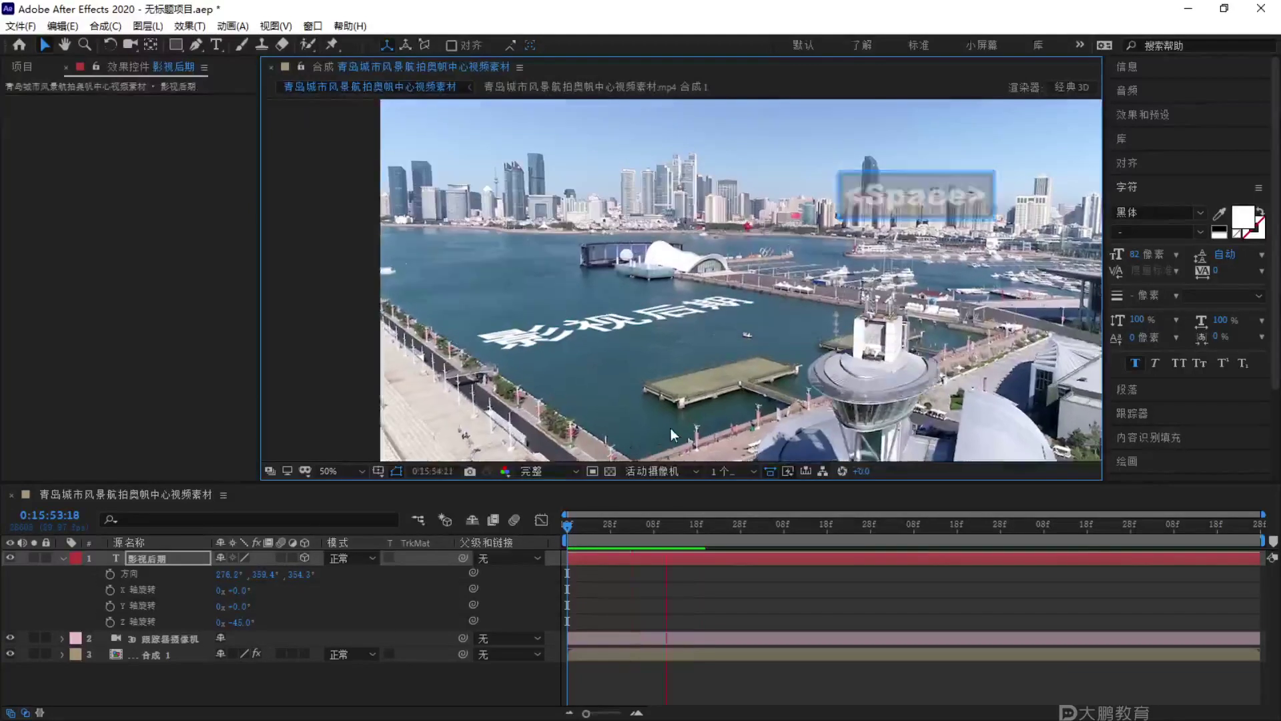
key(space)
key(space)
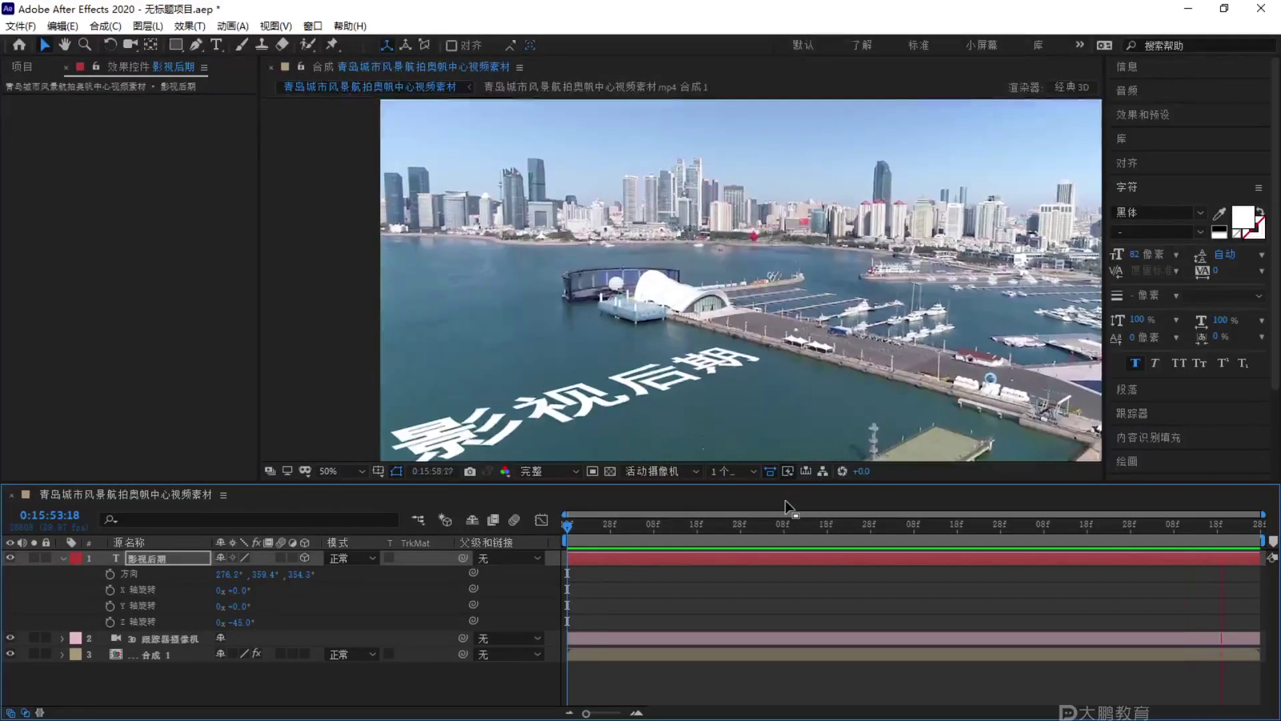
key(space)
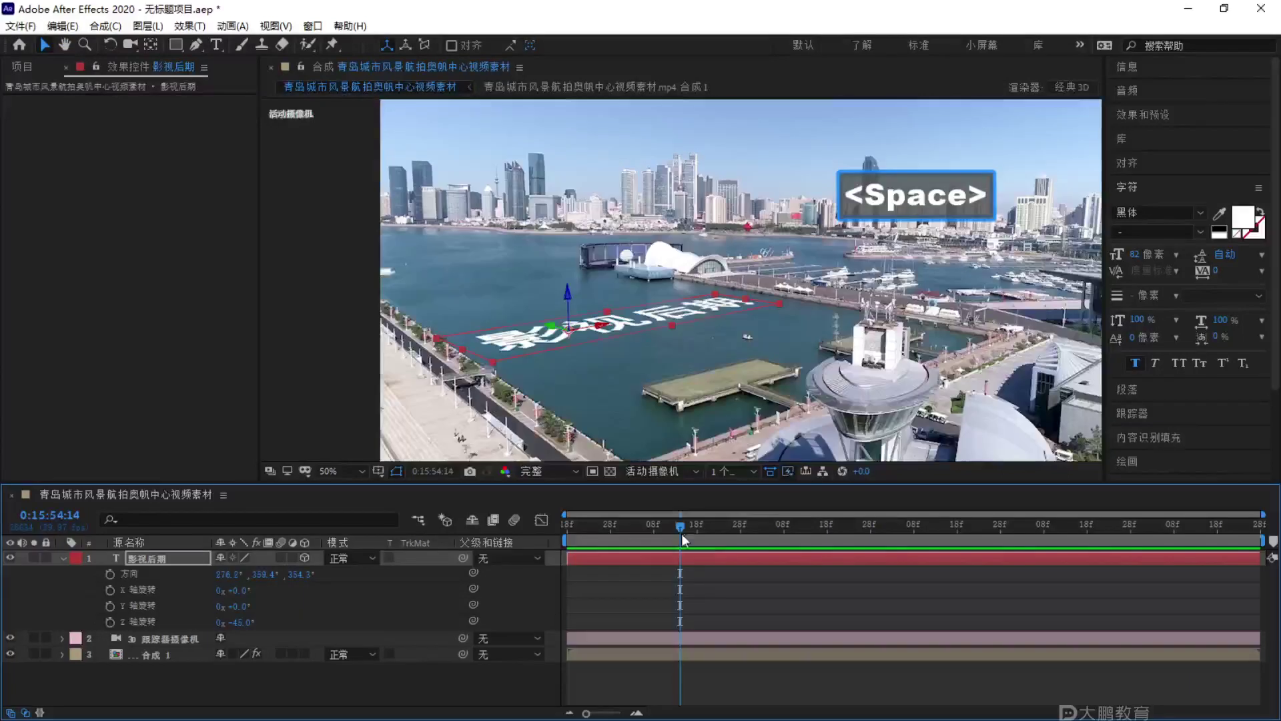
click(60, 559)
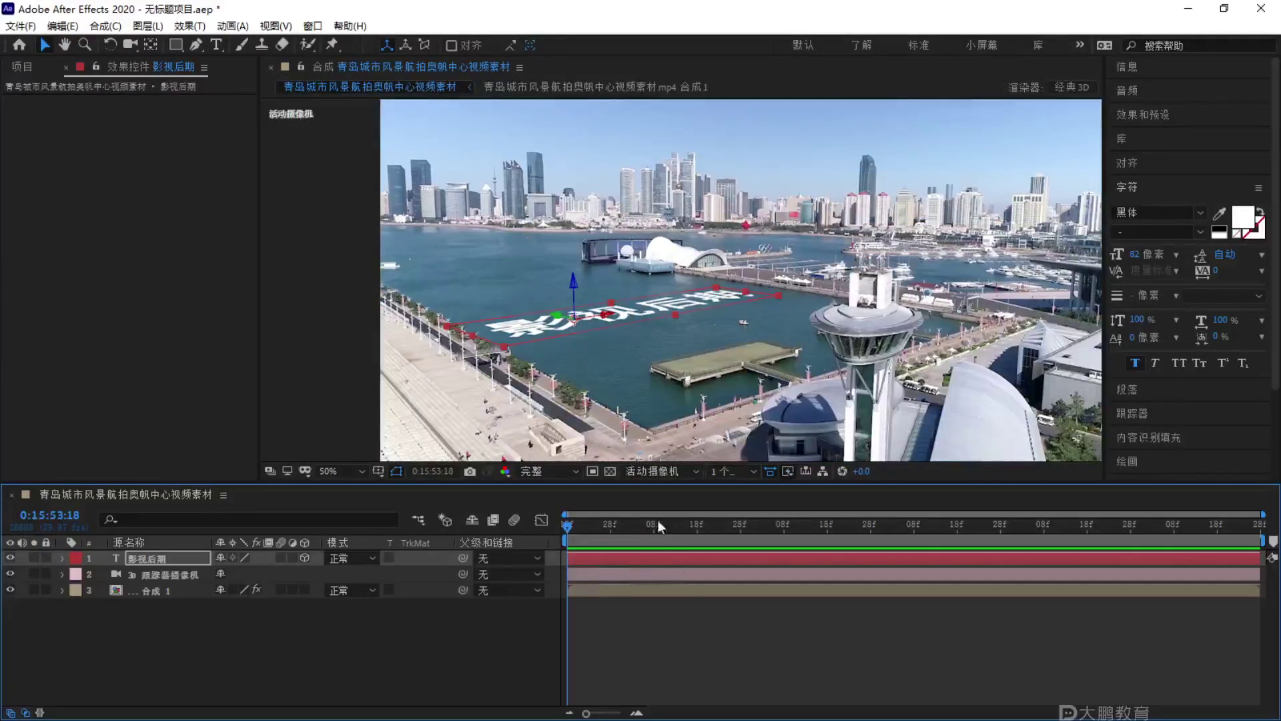
key(space)
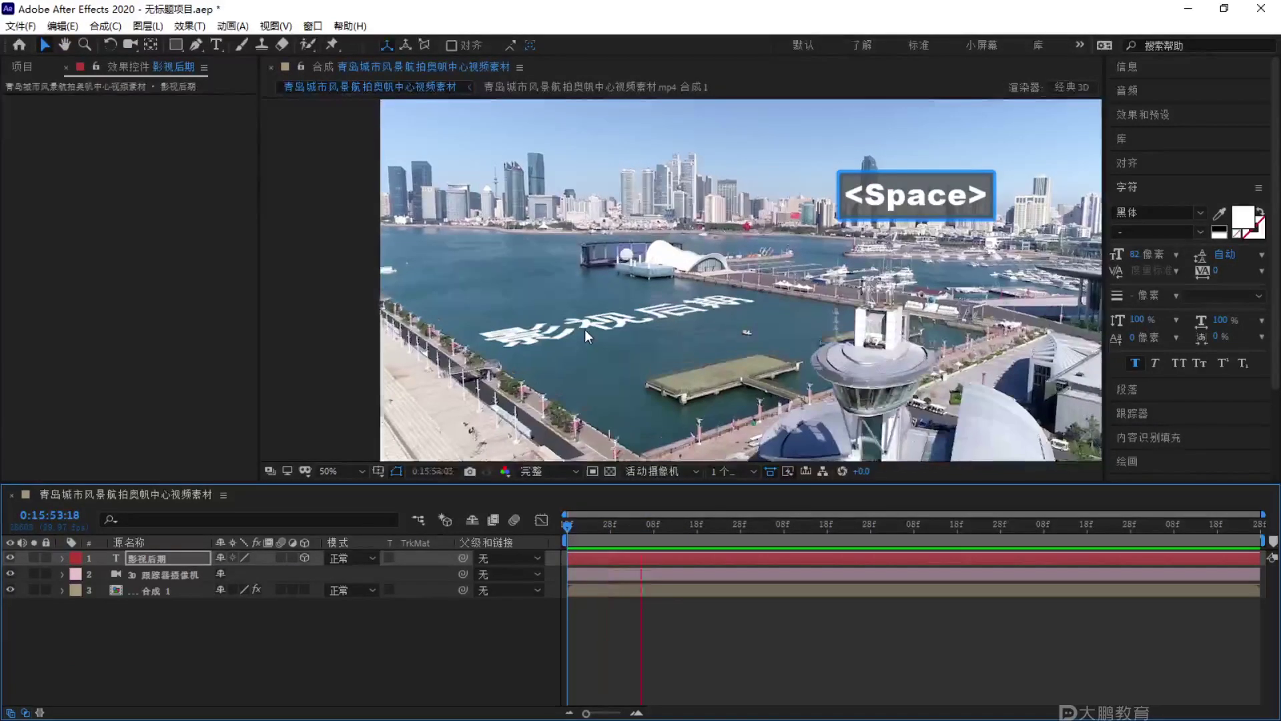
key(space)
key(F1)
mouse_move(365, 294)
mouse_down()
mouse_move(347, 403)
mouse_move(394, 439)
mouse_up()
drag(426, 415, 438, 435)
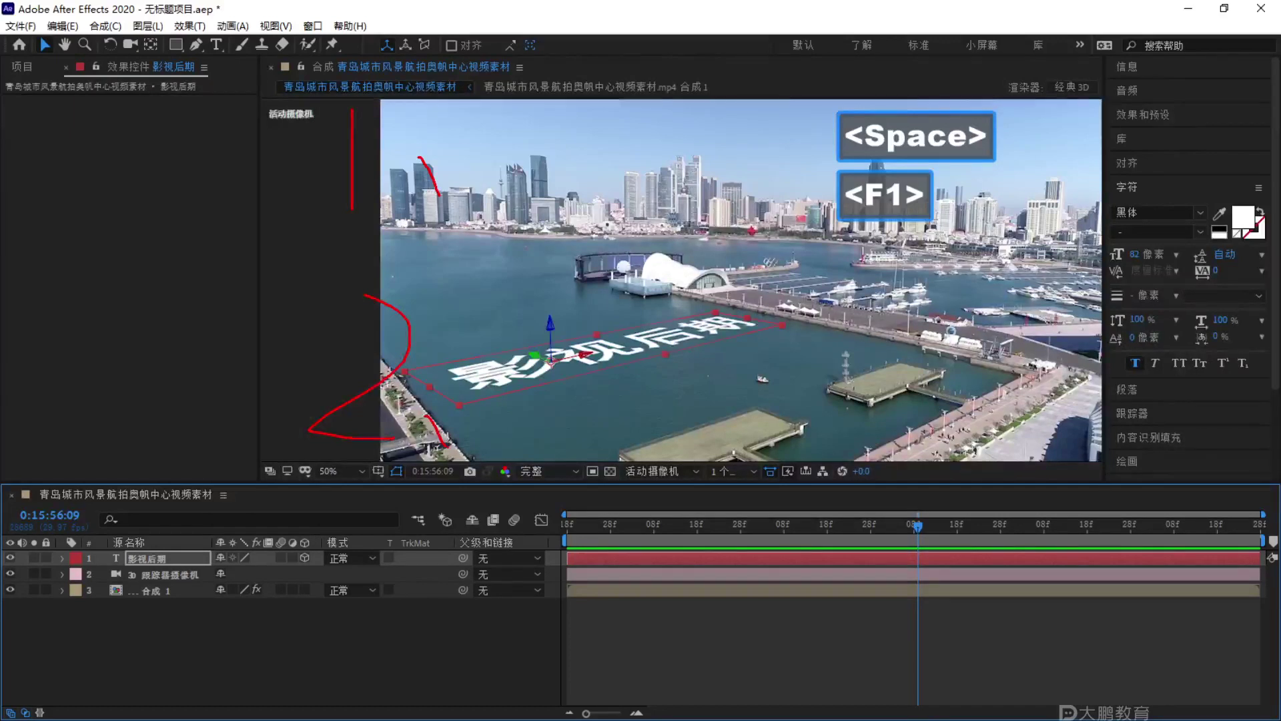
key(Escape)
scroll(567, 416, down, 2)
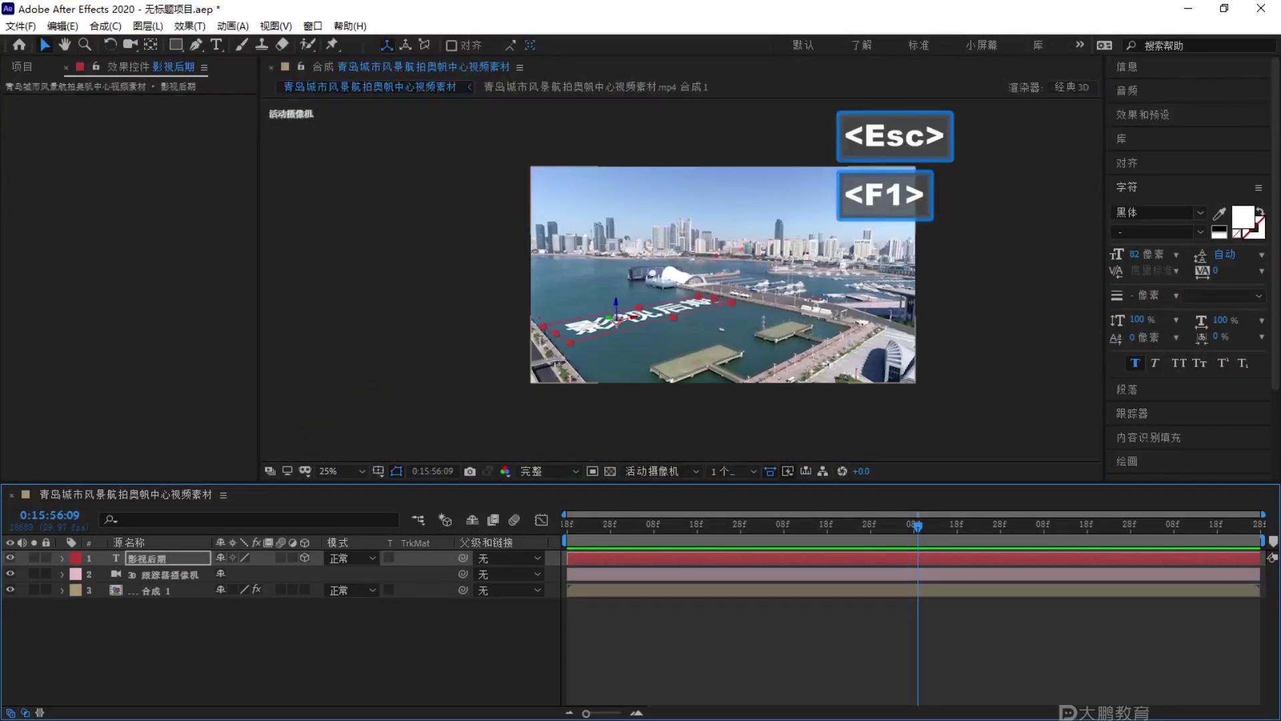
drag(660, 300, 540, 298)
key(Escape)
scroll(797, 331, up, 2)
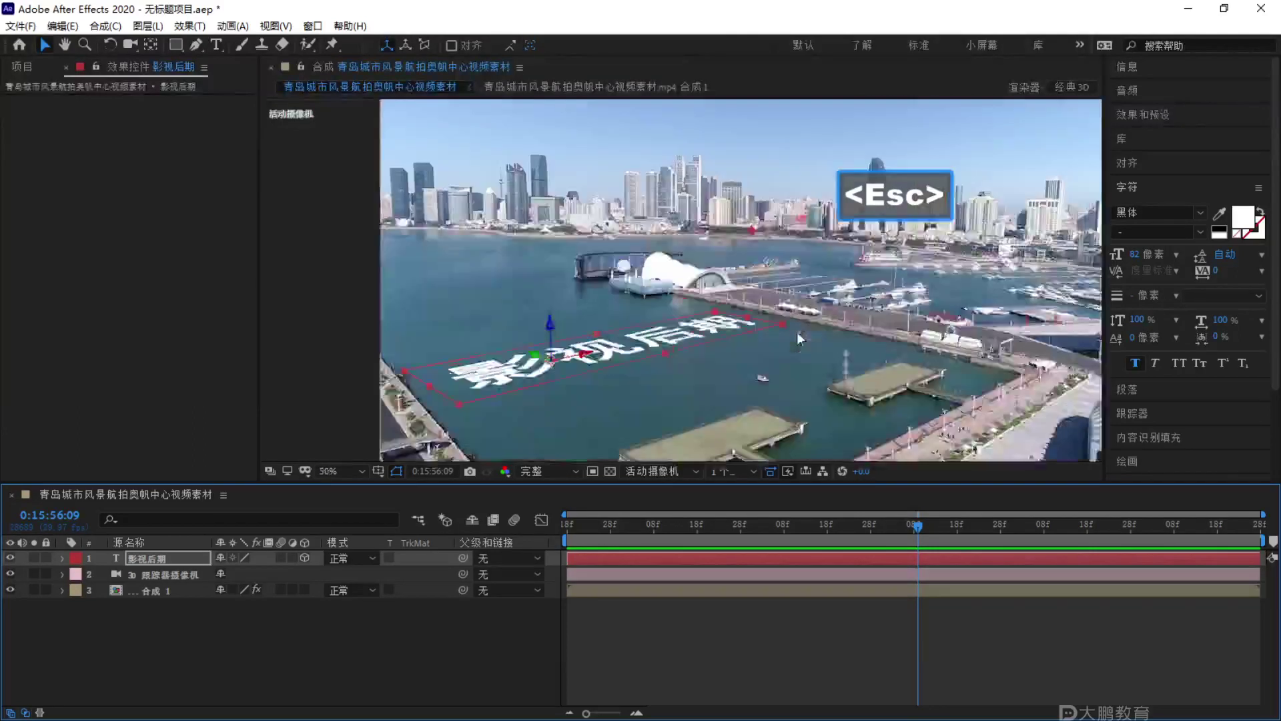
key(F1)
mouse_move(701, 382)
mouse_down()
mouse_move(729, 413)
mouse_move(850, 332)
mouse_up()
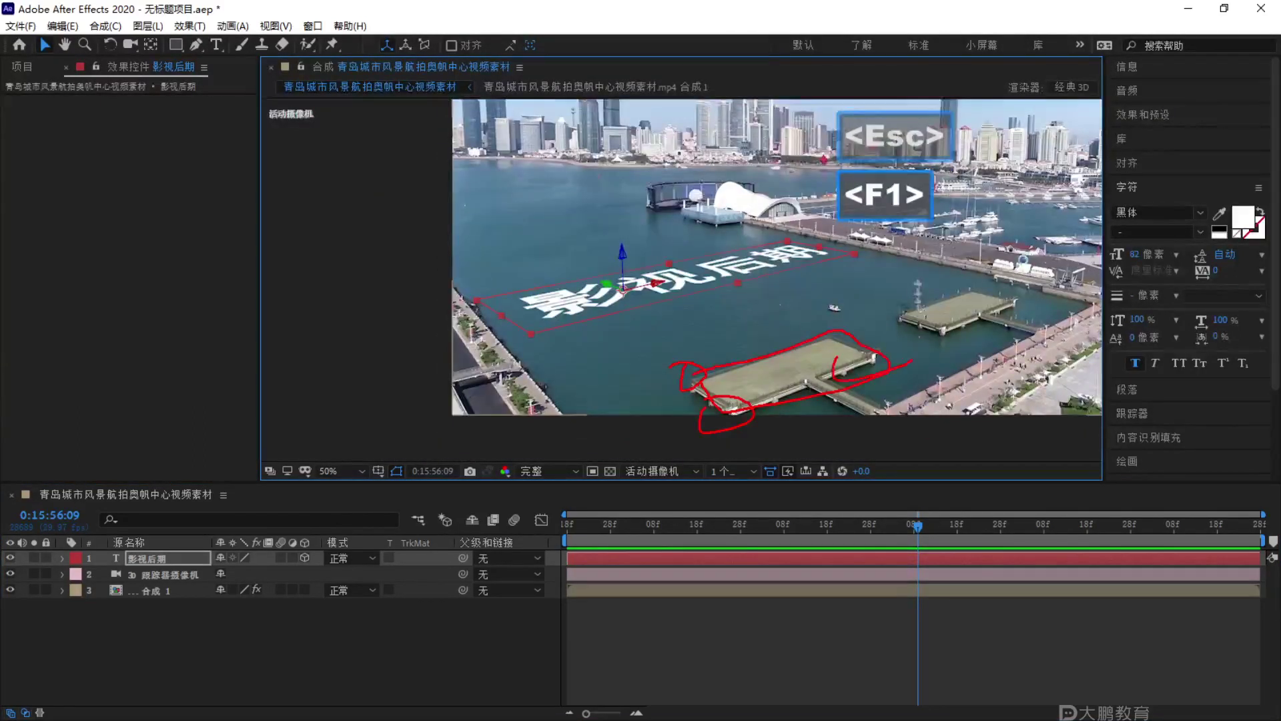
key(Escape)
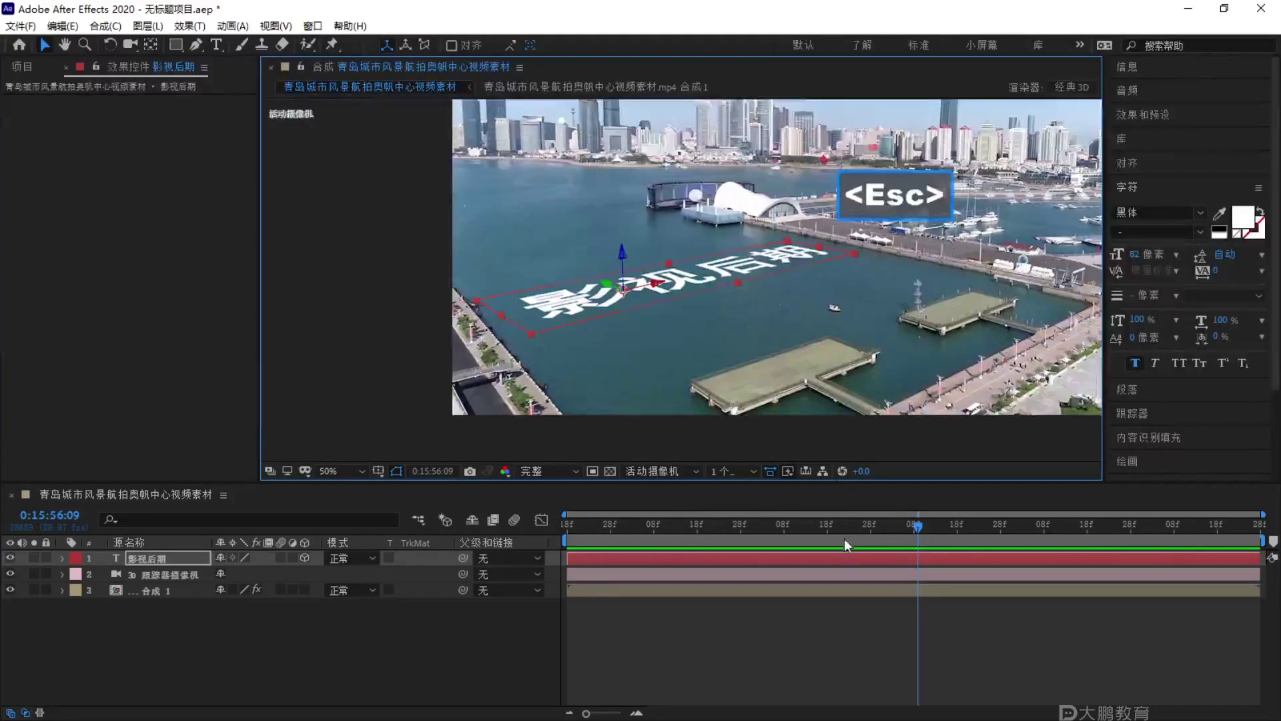
Return the current time to the first frame of the composition at 0:15:53:18.
drag(847, 534, 567, 527)
scroll(680, 285, up, 2)
scroll(771, 275, down, 4)
scroll(771, 275, up, 2)
Examine at close range how the 影视后期 text plane and its axis handles lie on the water surface.
key(F1)
drag(868, 230, 893, 248)
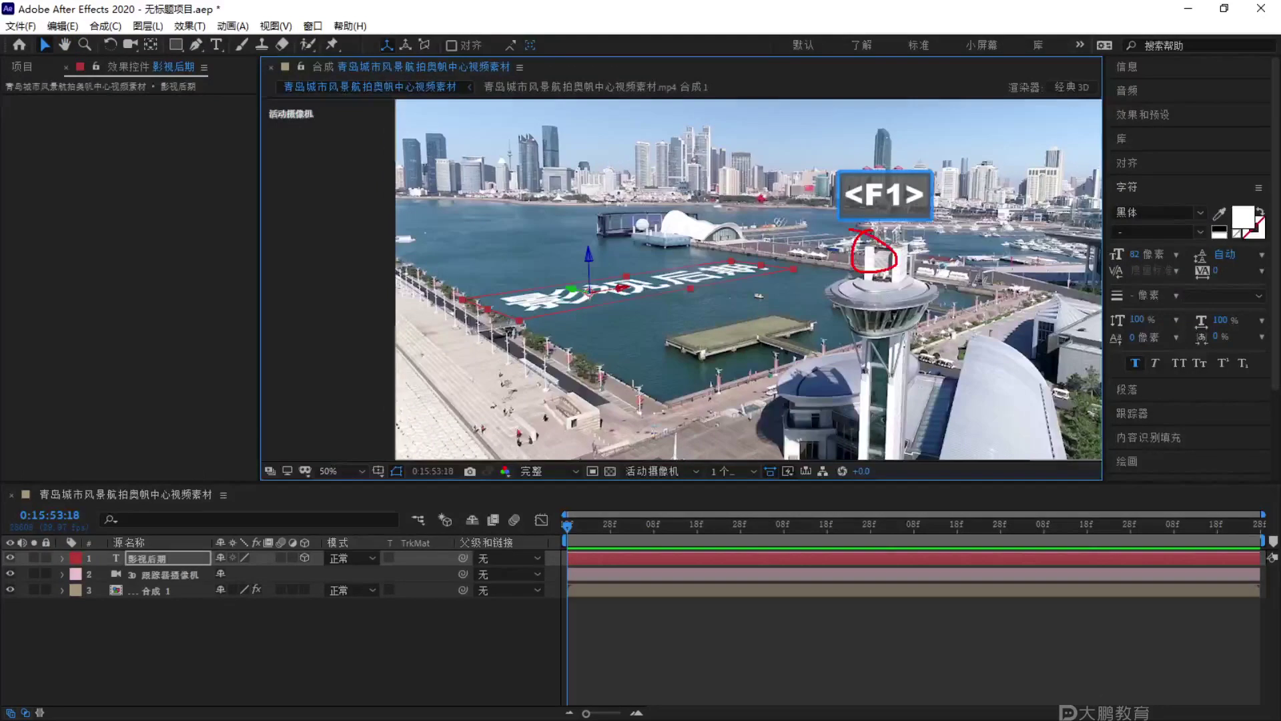
drag(582, 333, 911, 248)
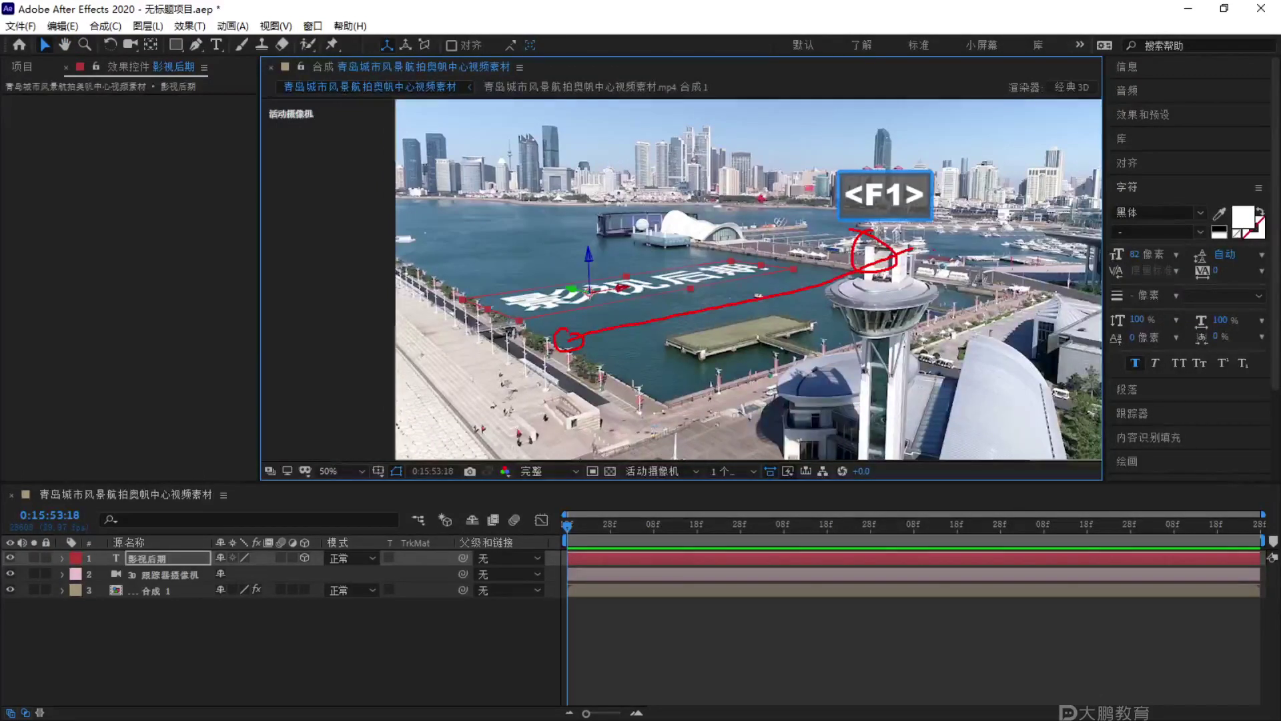
key(Escape)
scroll(621, 307, up, 4)
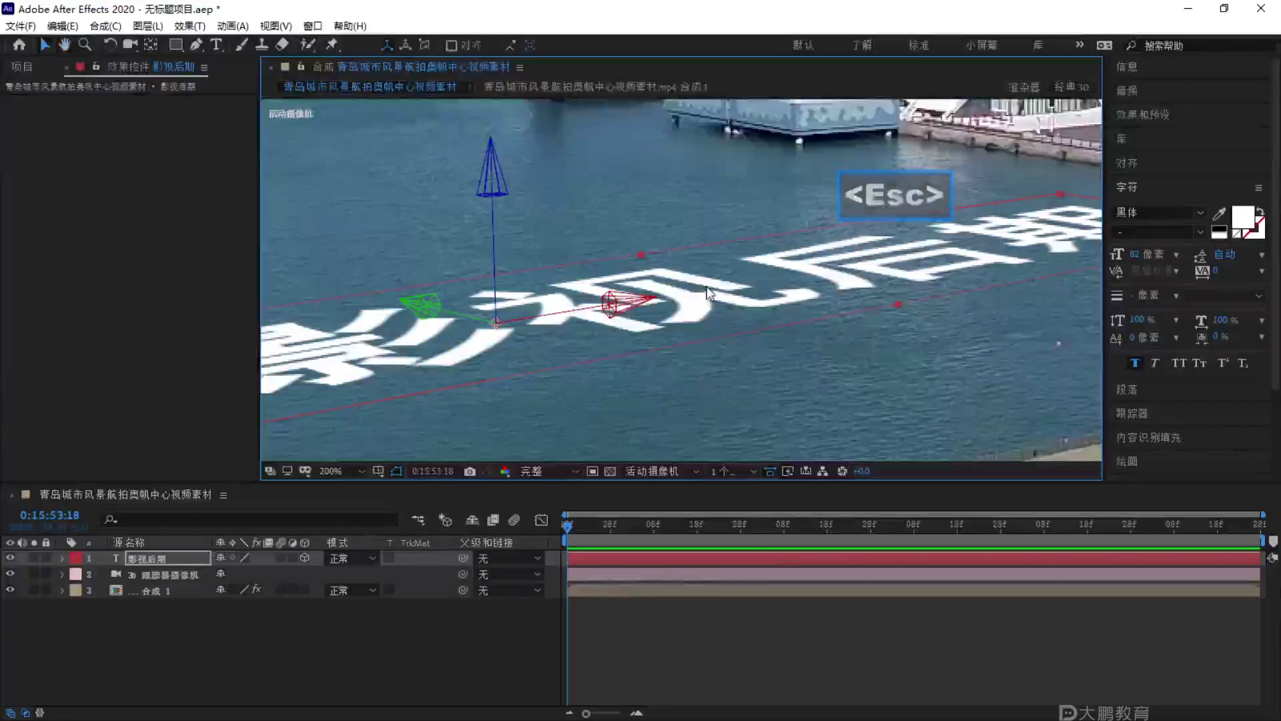
scroll(616, 307, down, 4)
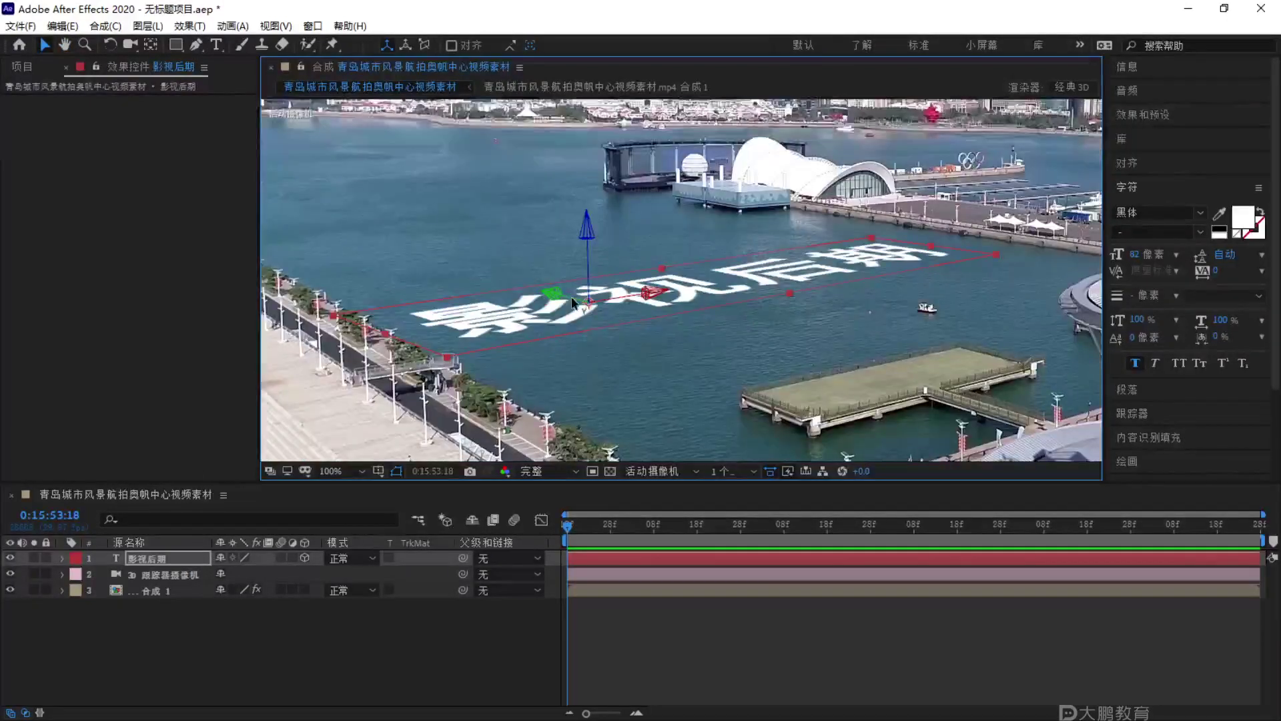
scroll(572, 295, up, 4)
drag(575, 311, 749, 273)
key(F1)
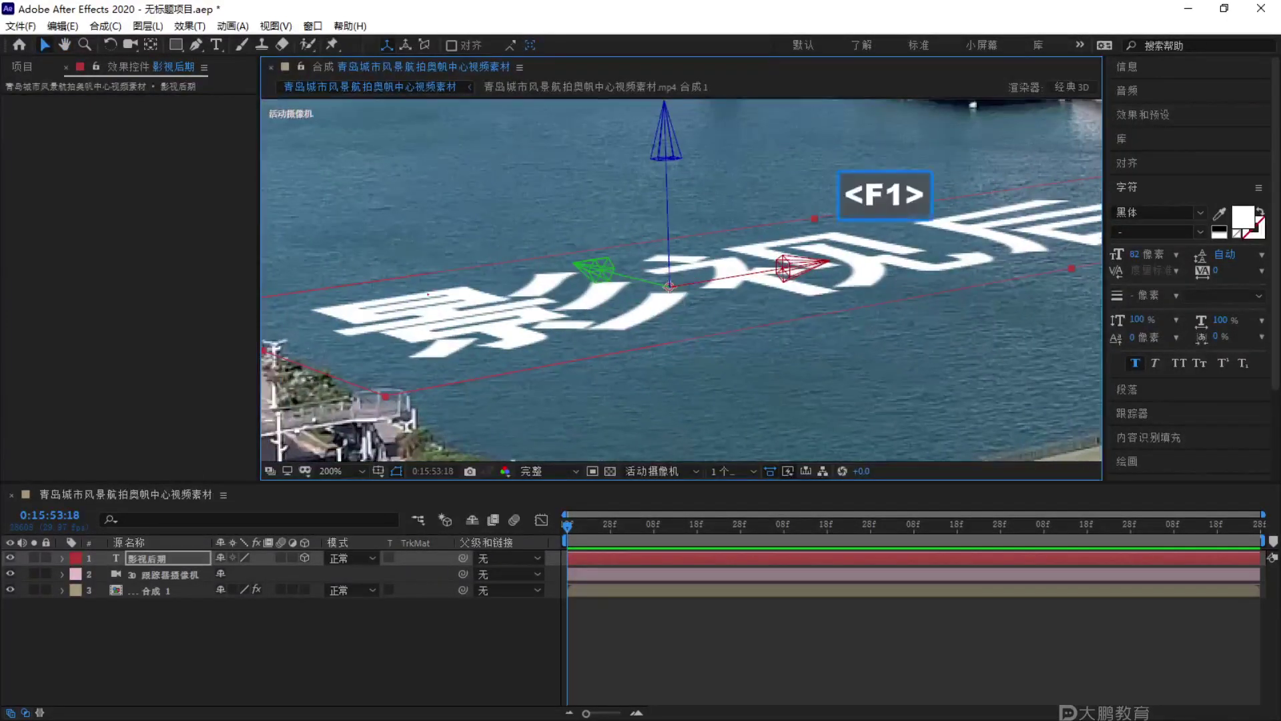
mouse_move(448, 337)
mouse_down()
mouse_move(1037, 204)
mouse_move(614, 238)
mouse_move(337, 300)
mouse_up()
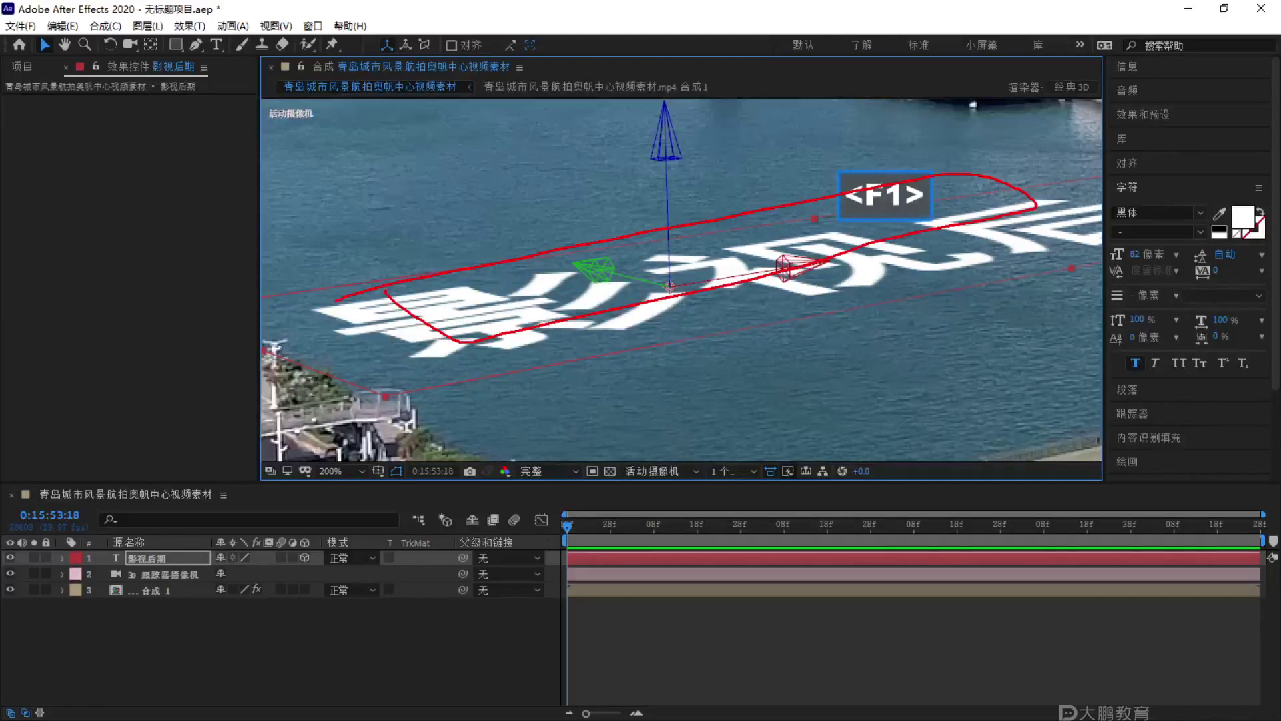
drag(467, 197, 499, 174)
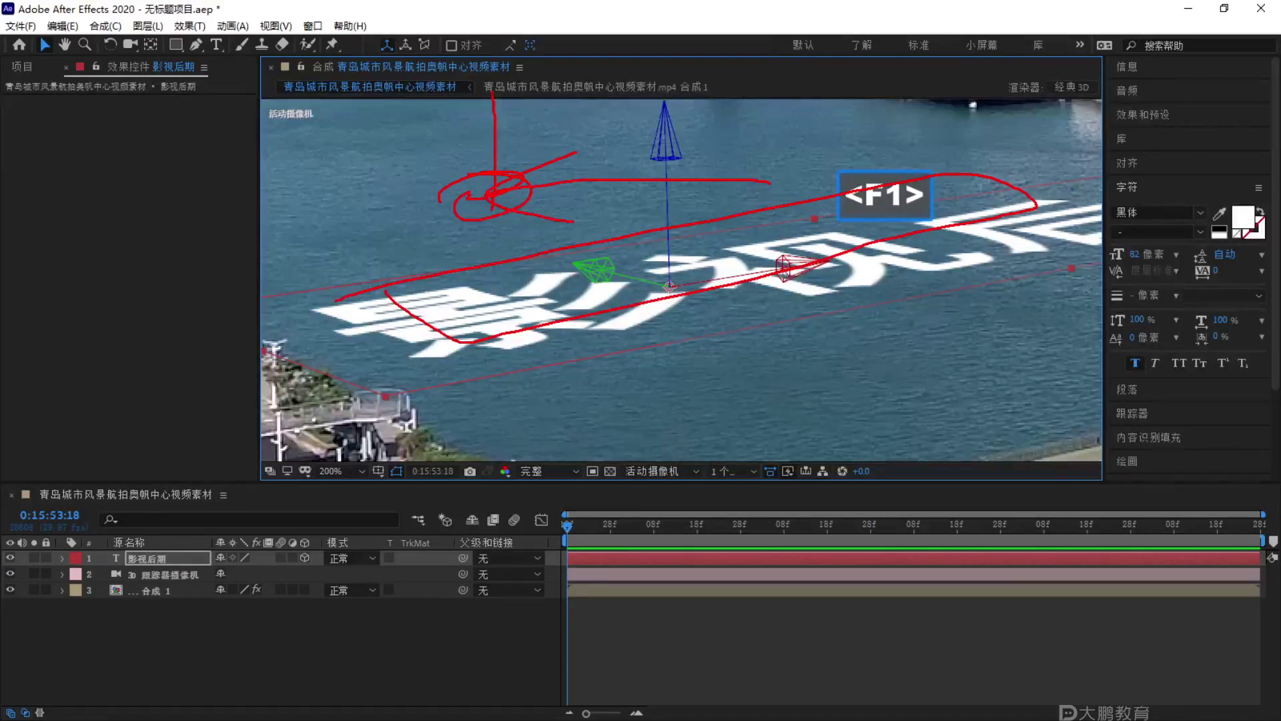
key(Escape)
mouse_move(625, 274)
mouse_down()
mouse_move(679, 259)
mouse_move(660, 269)
mouse_up()
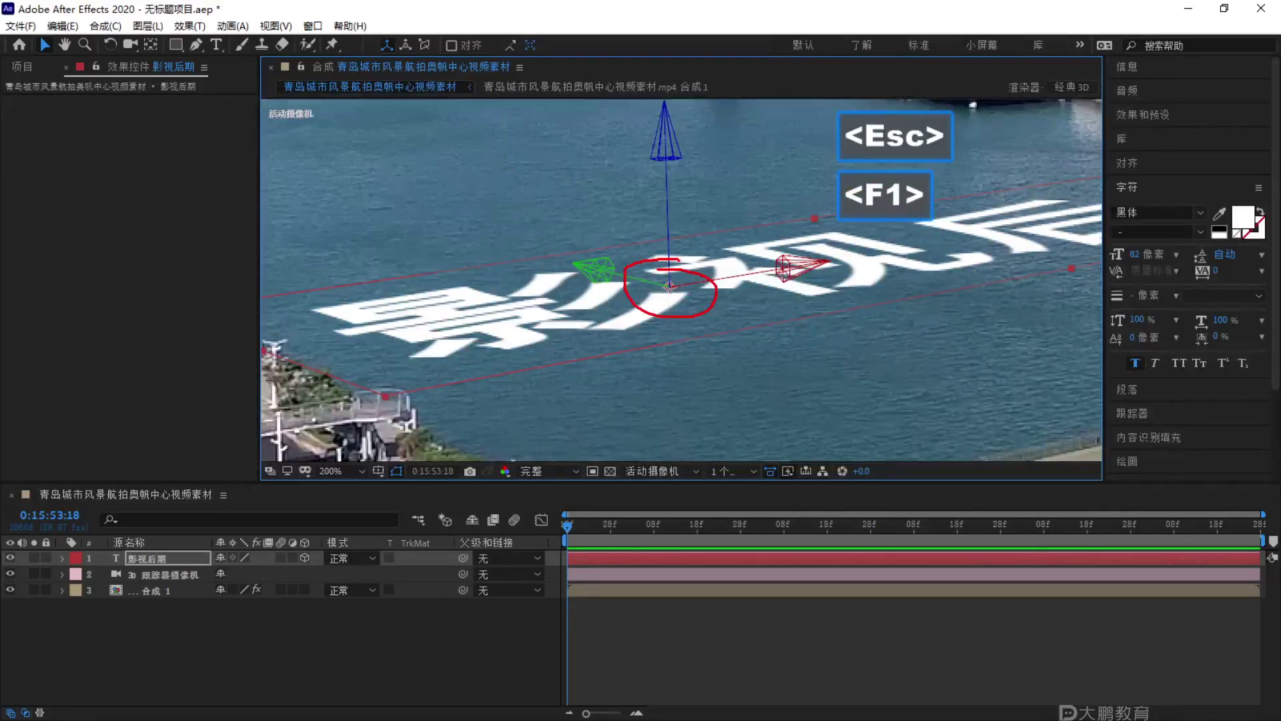
mouse_move(446, 348)
mouse_down()
mouse_move(1025, 245)
mouse_move(1014, 208)
mouse_move(398, 296)
mouse_up()
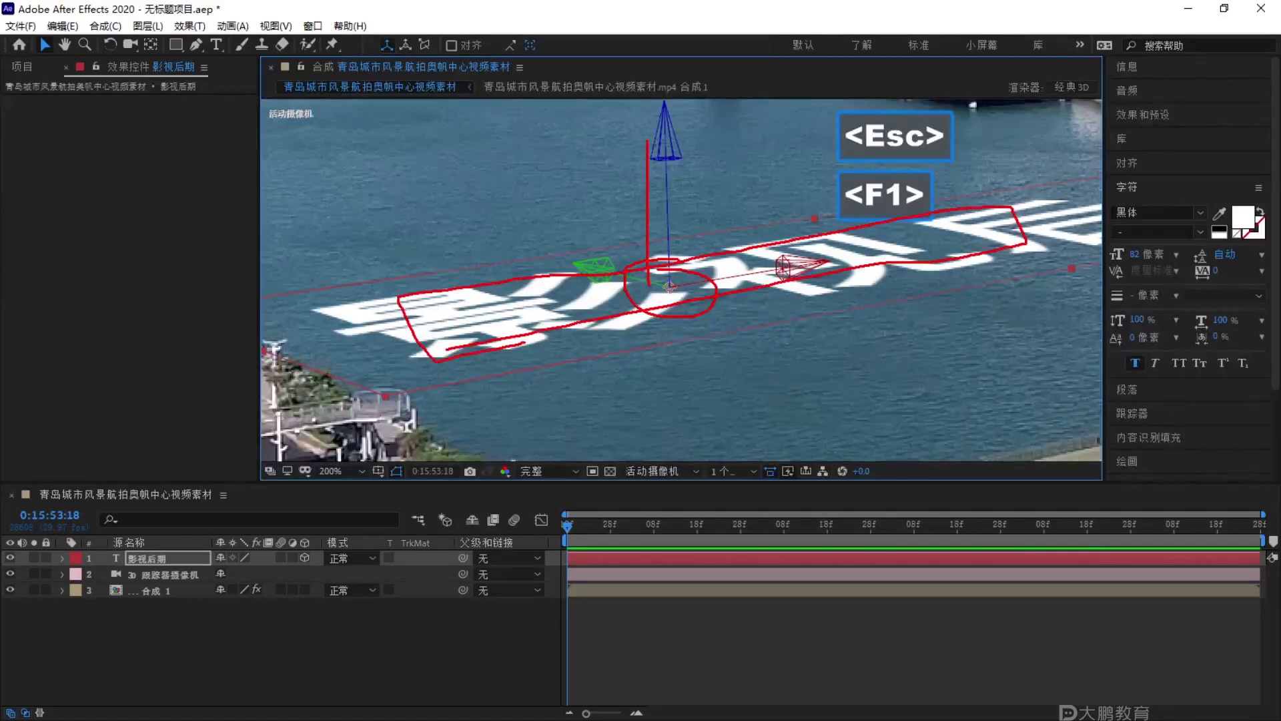
key(Escape)
key(comma)
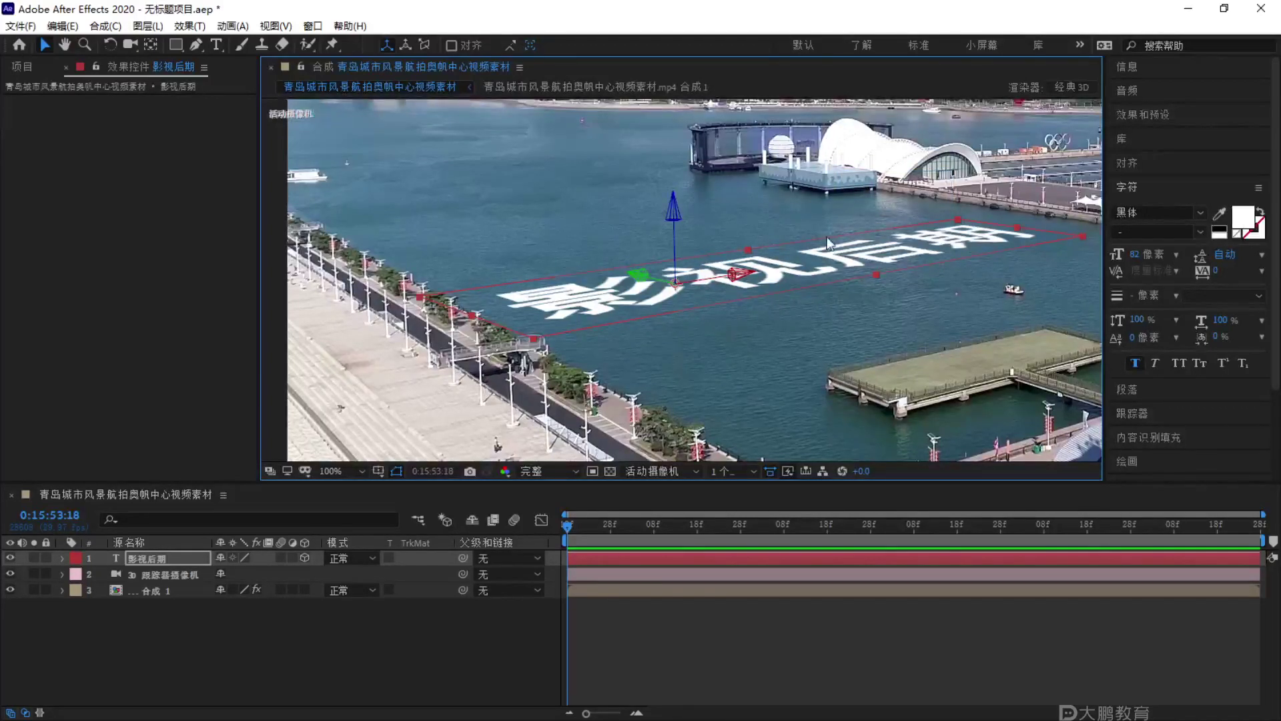
Compare the text's direction with the promenade and floating platform, and briefly preview the composition.
key(F1)
drag(530, 309, 907, 230)
drag(993, 236, 615, 364)
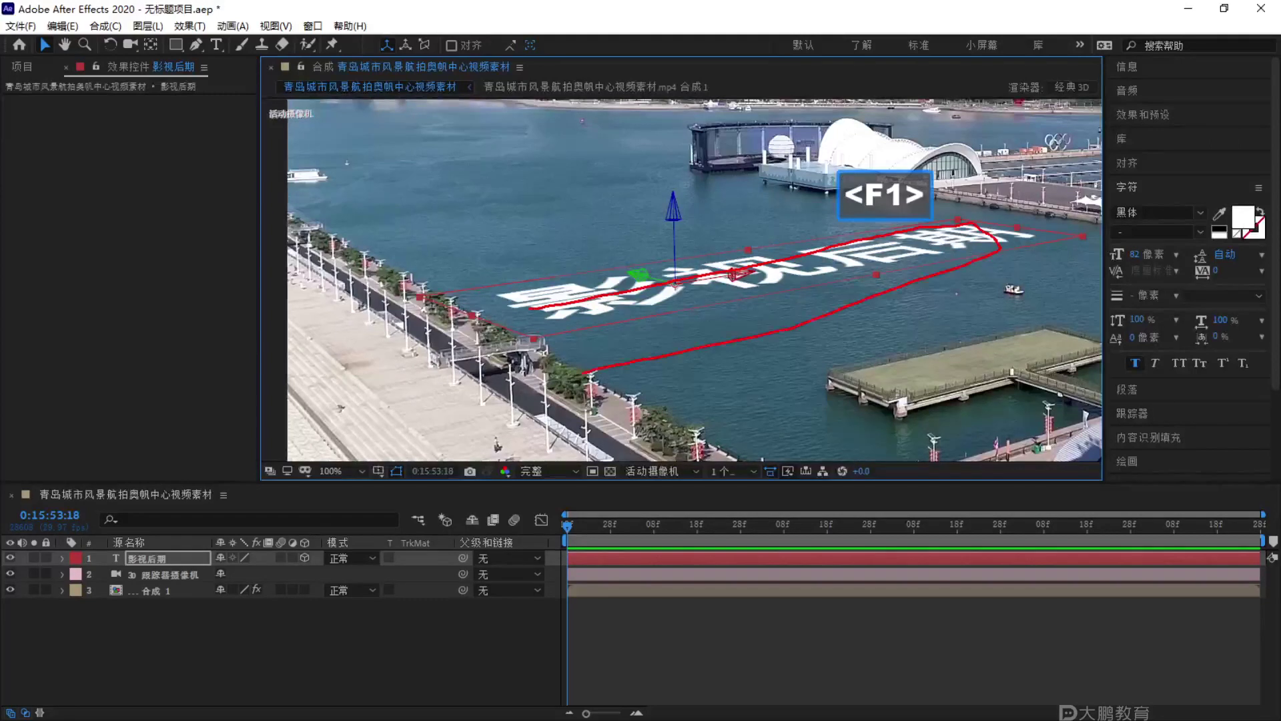
key(Escape)
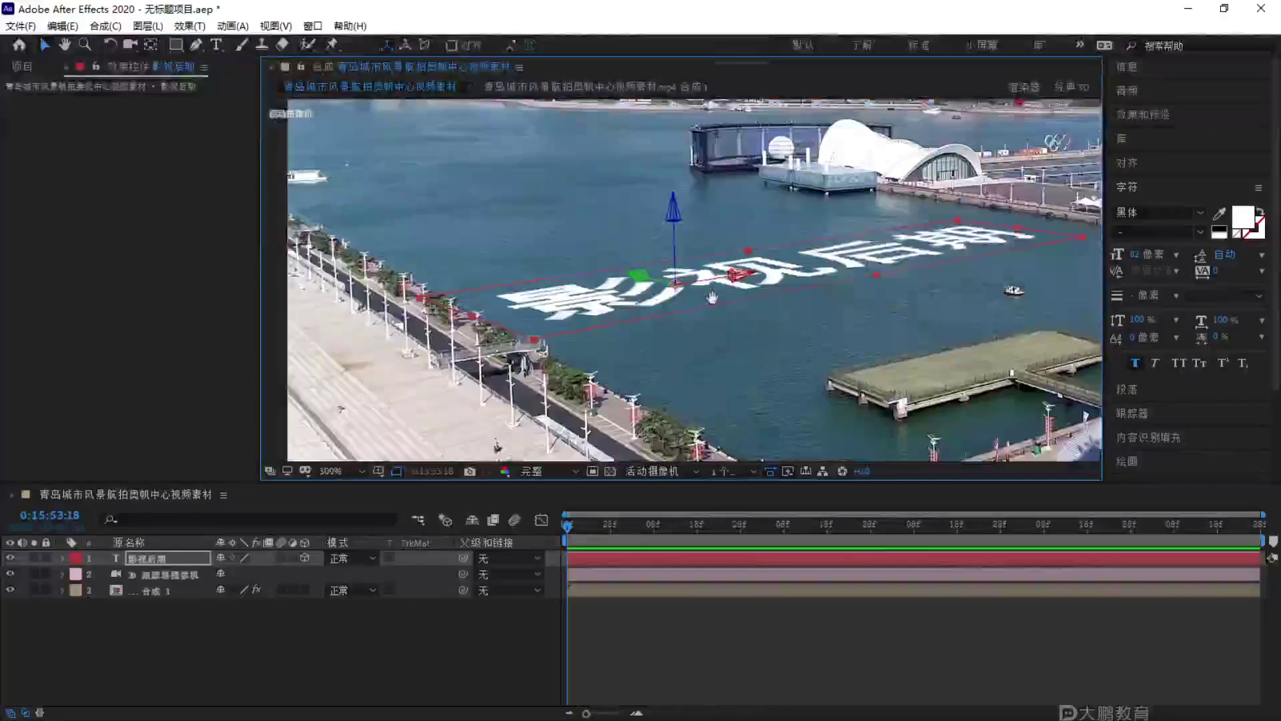
drag(715, 300, 662, 324)
key(space)
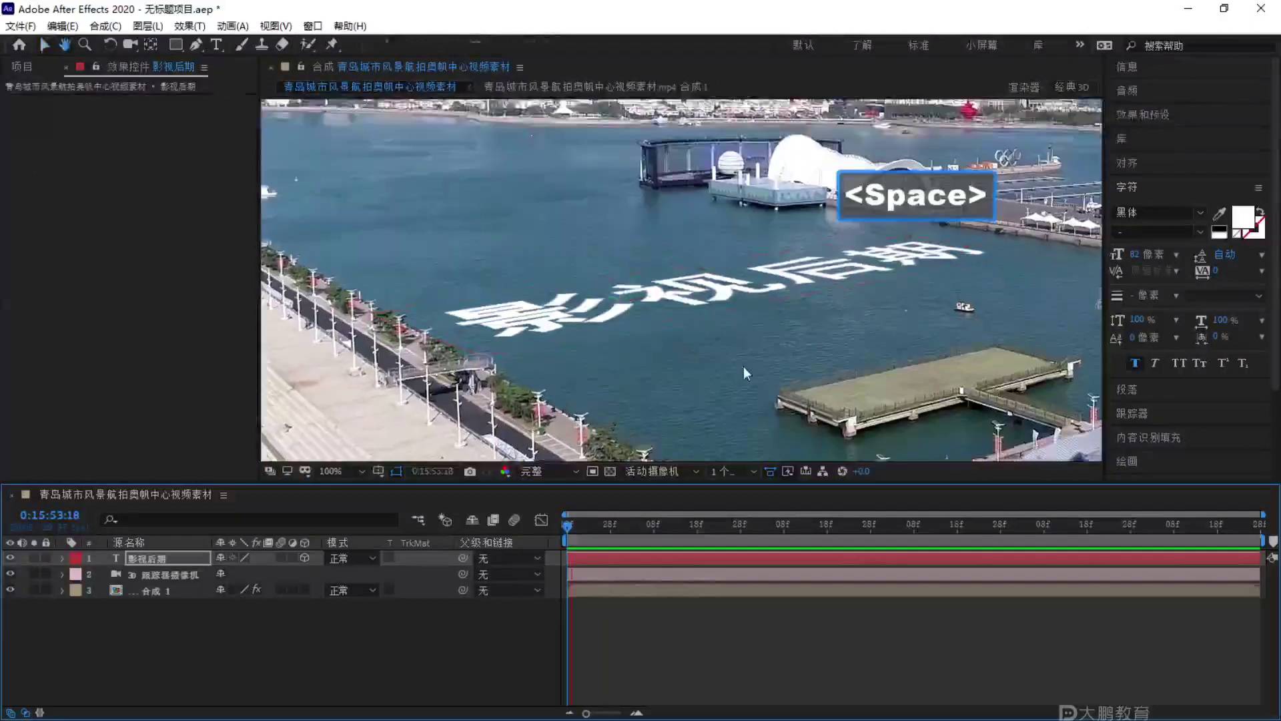
scroll(743, 366, down, 2)
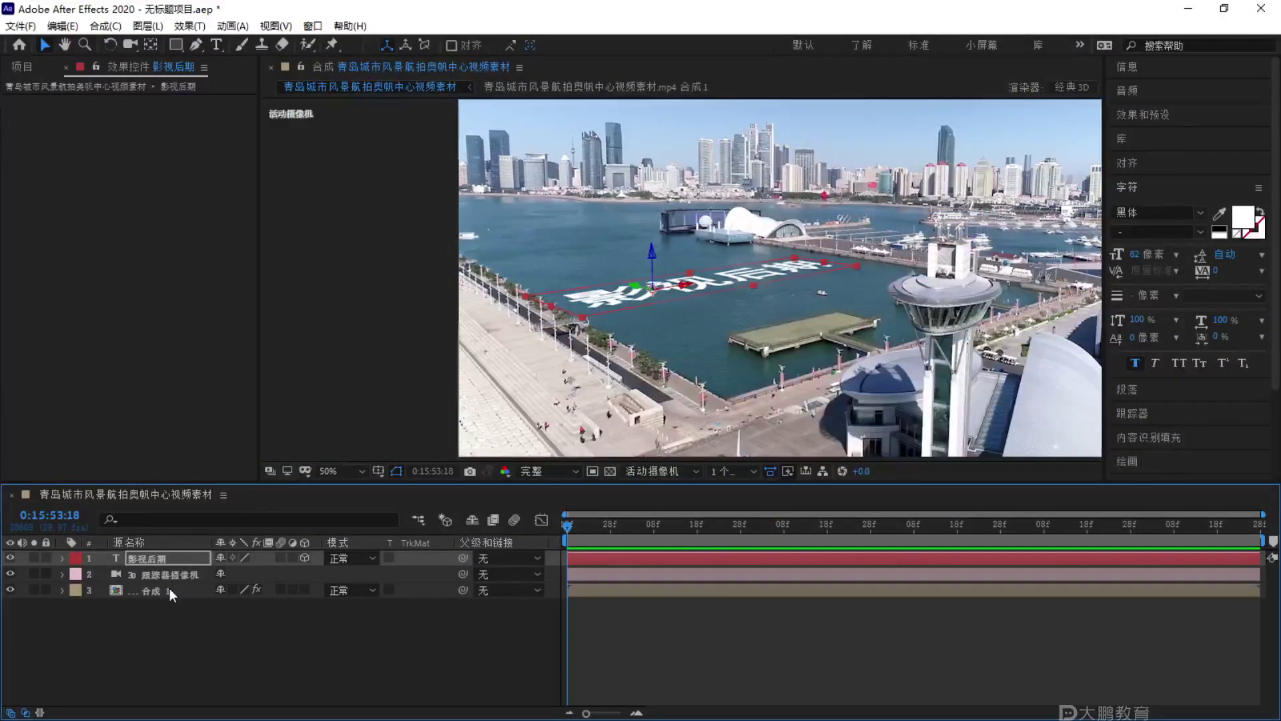
Show the camera tracker's points on the 合成 1 layer, select several along the promenade, plaza and floating platform, and clear the selection.
click(169, 589)
click(72, 102)
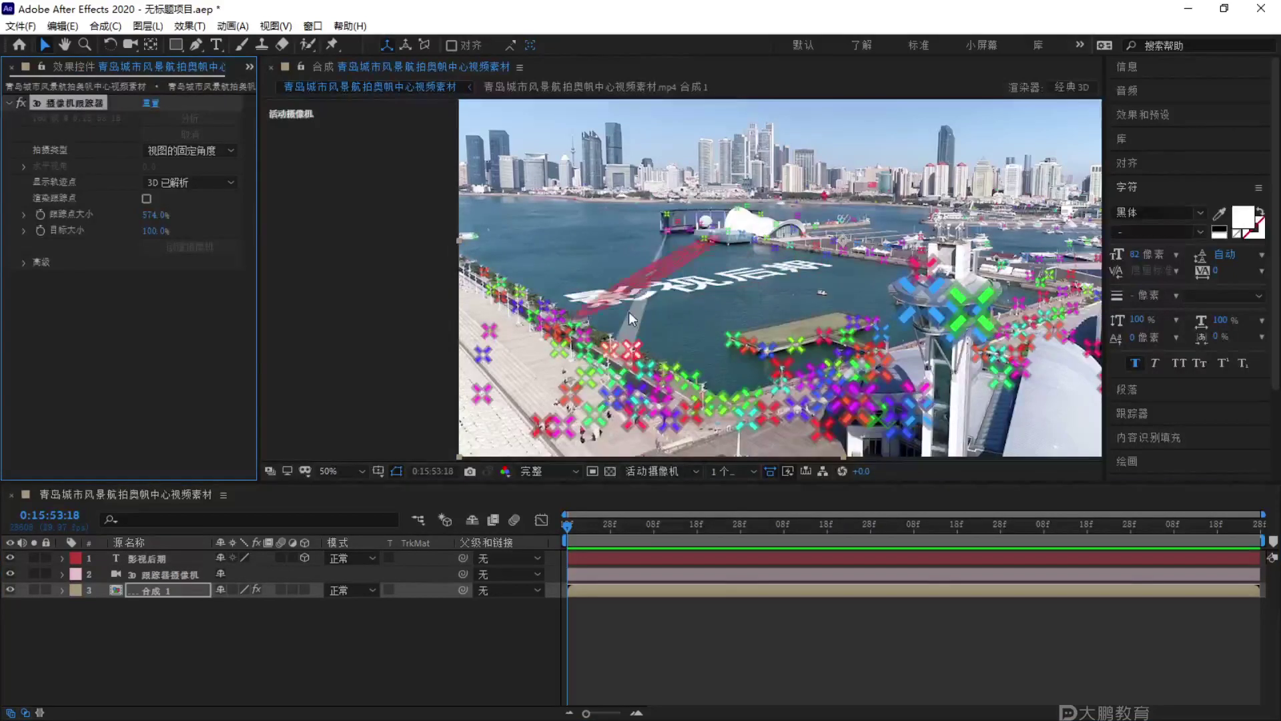
scroll(627, 311, up, 2)
click(339, 266)
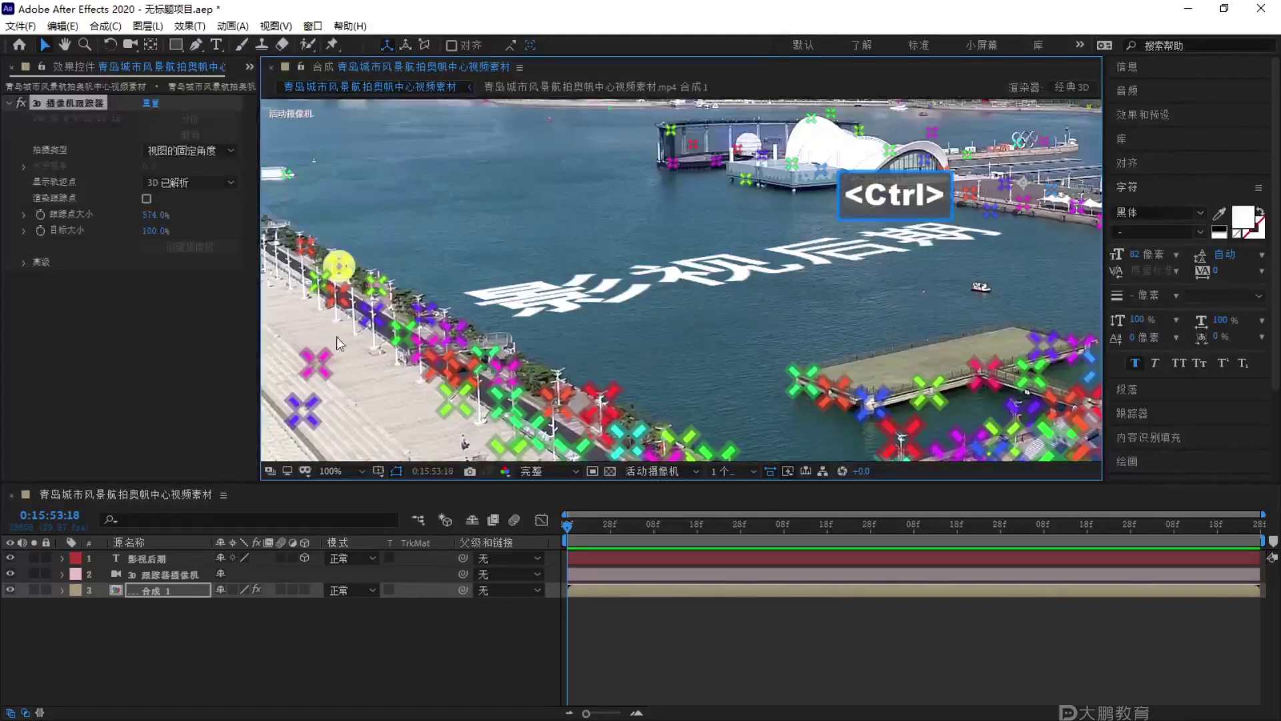
key(comma)
scroll(643, 393, right, 2)
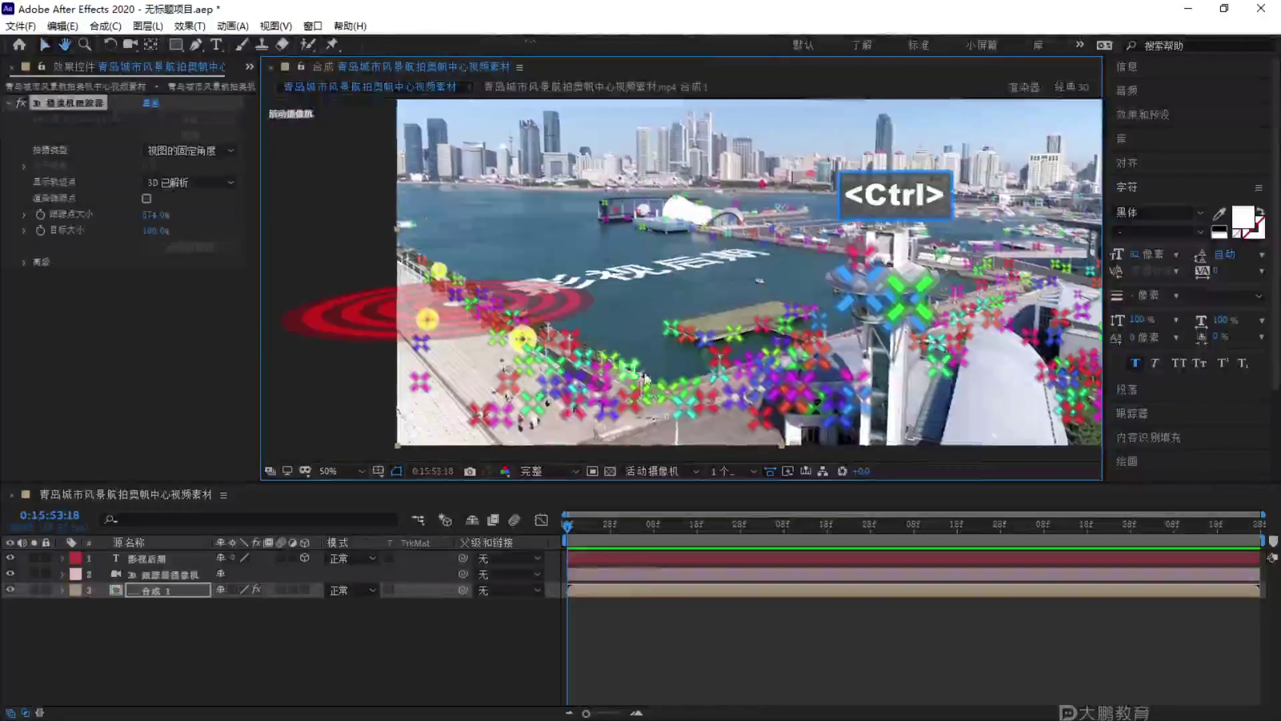
ctrl+click(708, 401)
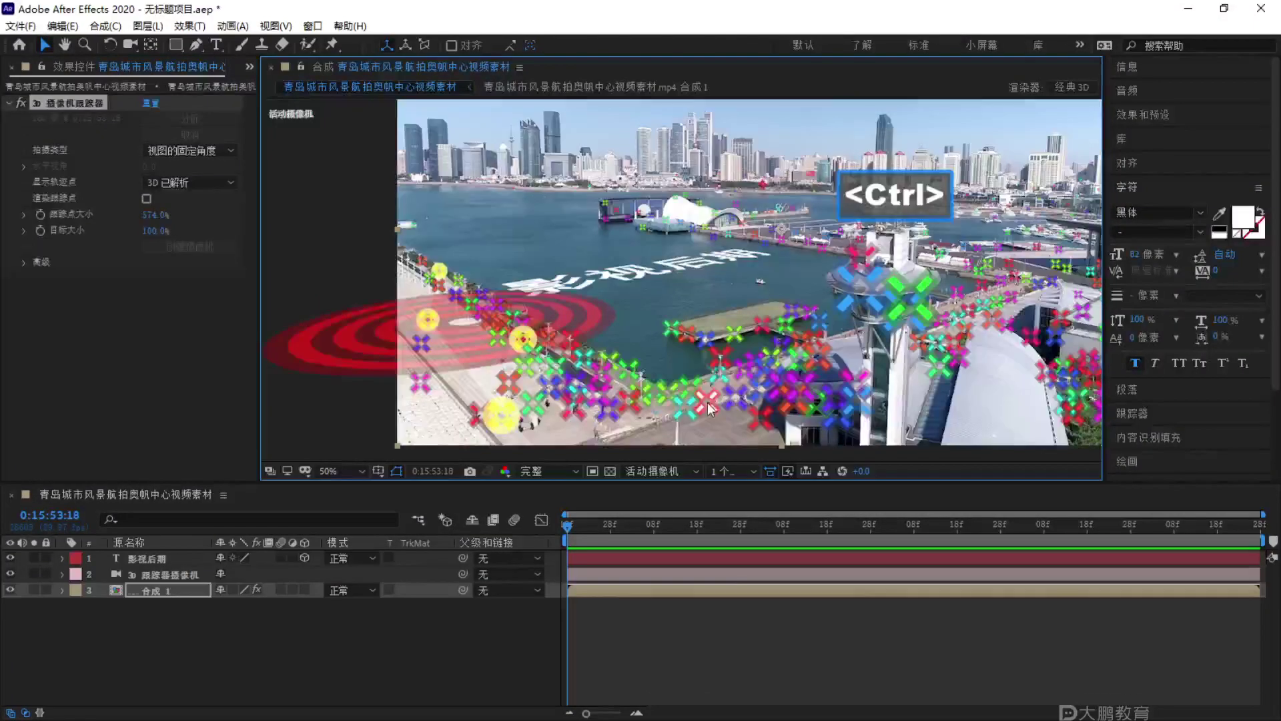
ctrl+click(734, 333)
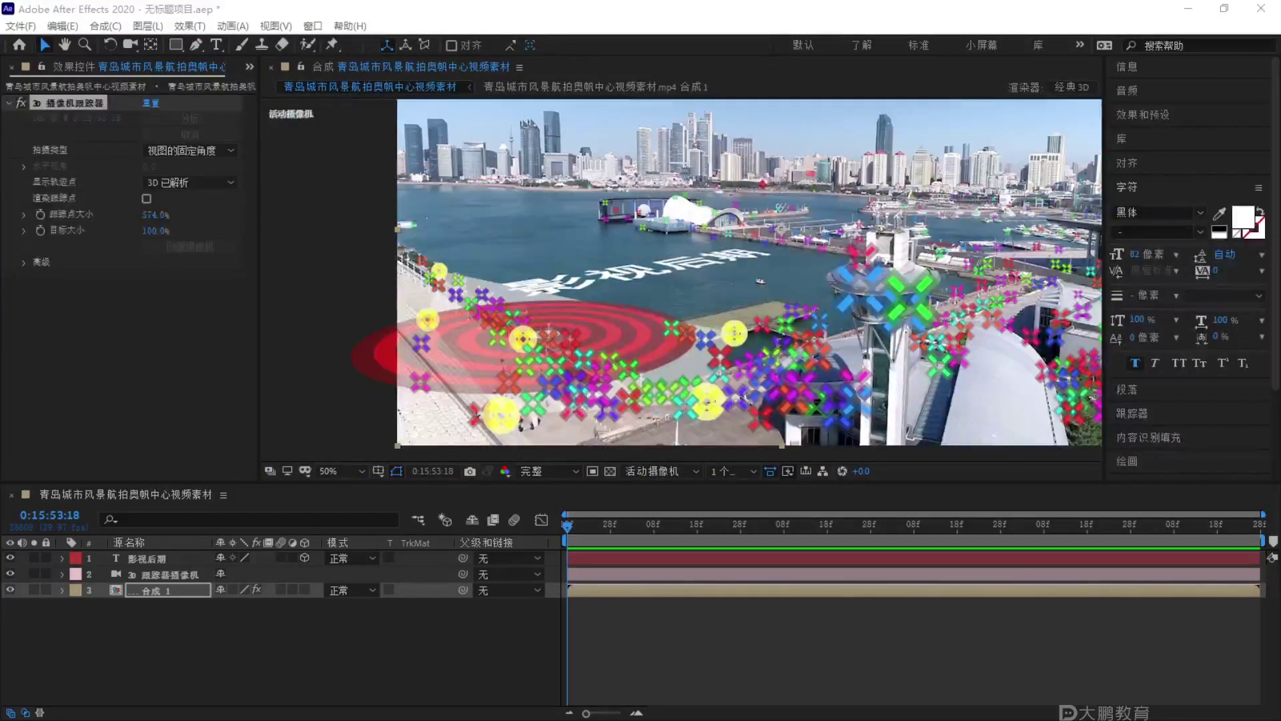
click(187, 636)
Create a white 1920 × 1080 pixel solid layer named 点线面.
key(ctrl+y)
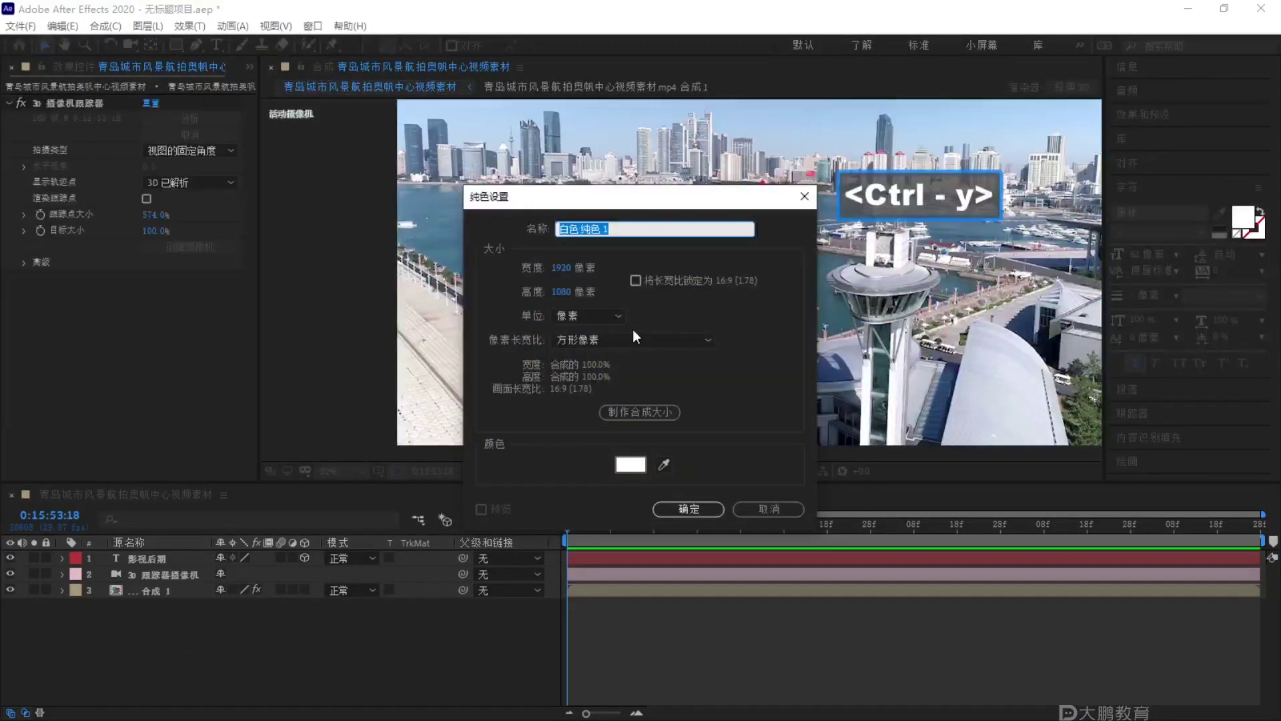
key(BackSpace)
text(dianxianmian)
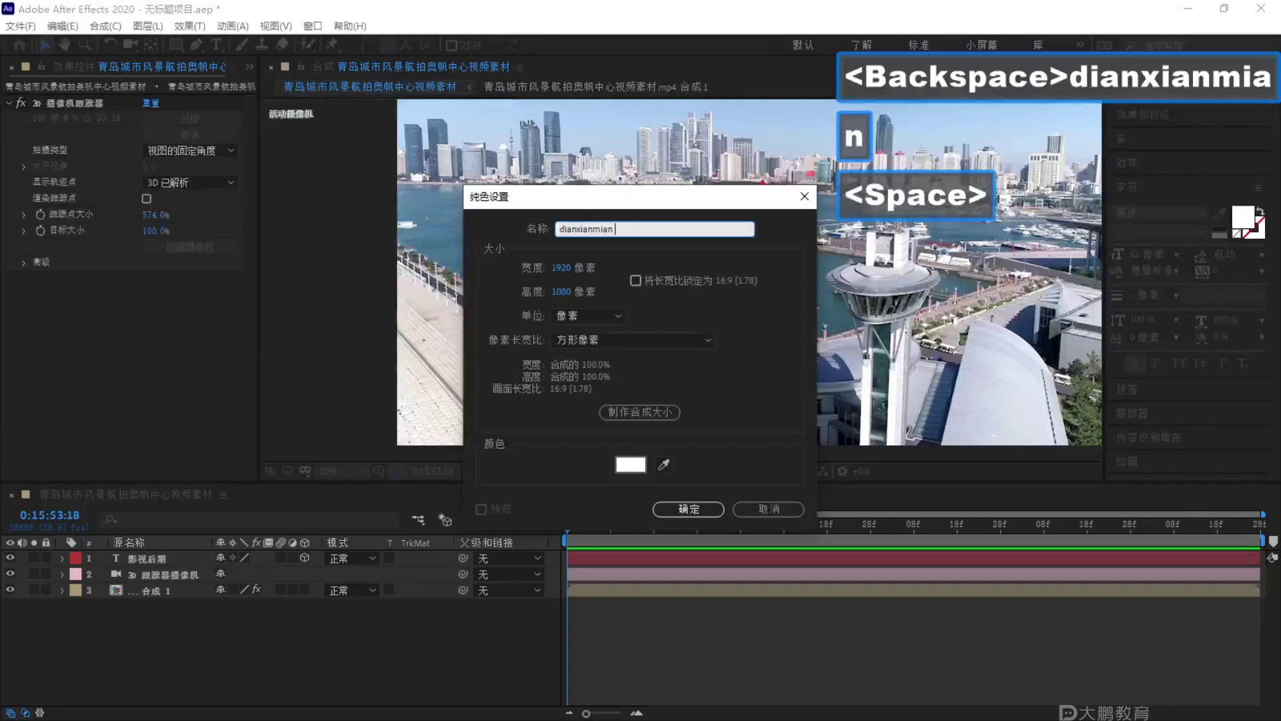
key(BackSpace)
key(BackSpace)
key(BackSpace)
key(BackSpace)
key(BackSpace)
key(BackSpace)
key(BackSpace)
key(BackSpace)
key(BackSpace)
key(BackSpace)
key(BackSpace)
key(BackSpace)
key(BackSpace)
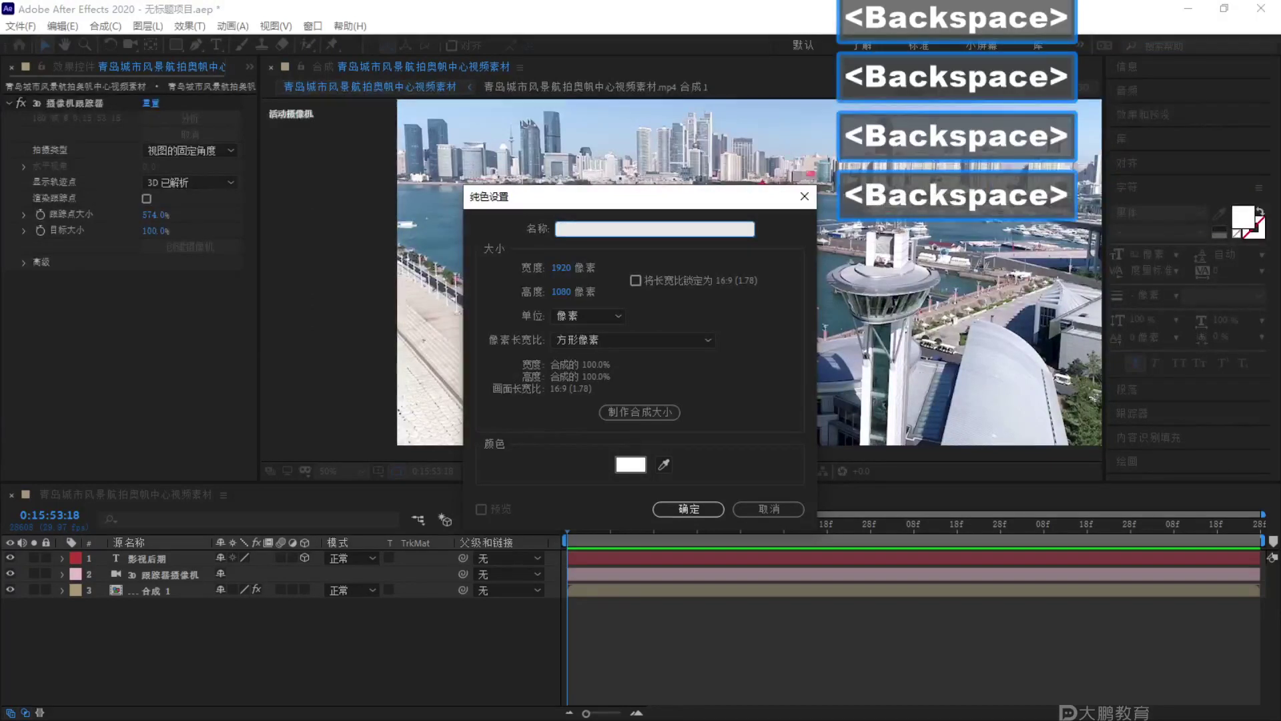
text(dianmian)
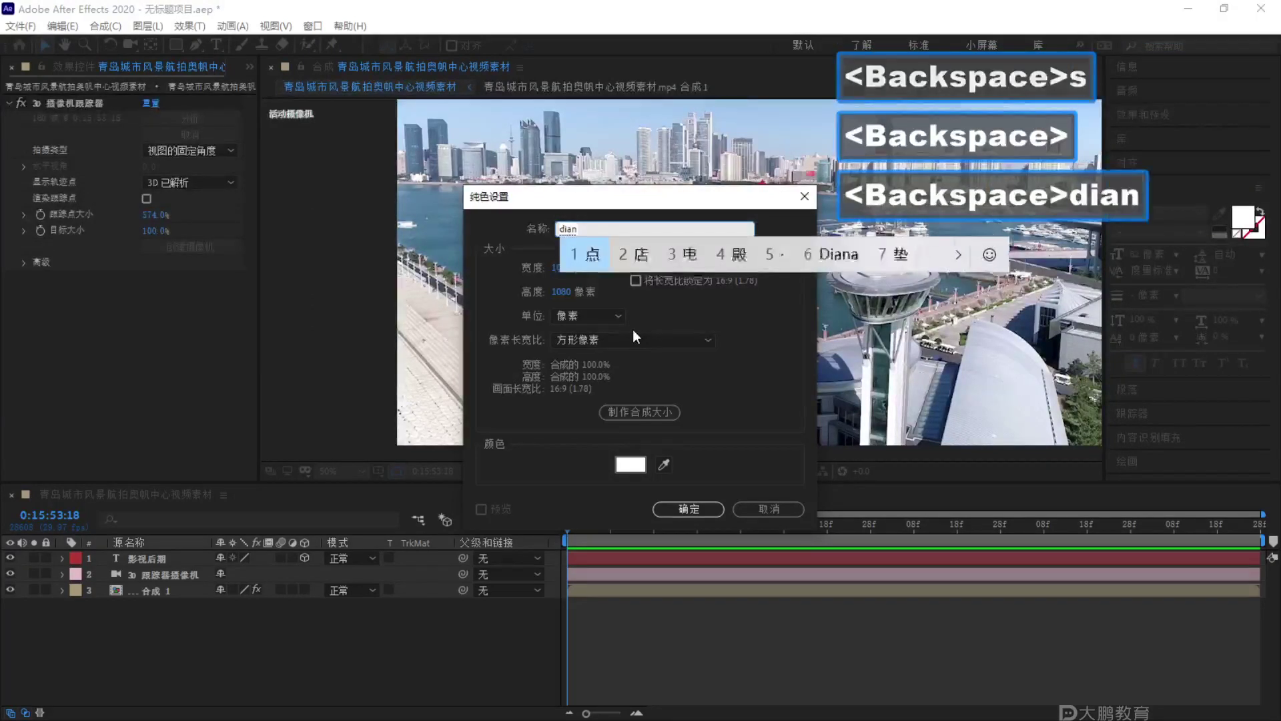
key(BackSpace)
key(BackSpace)
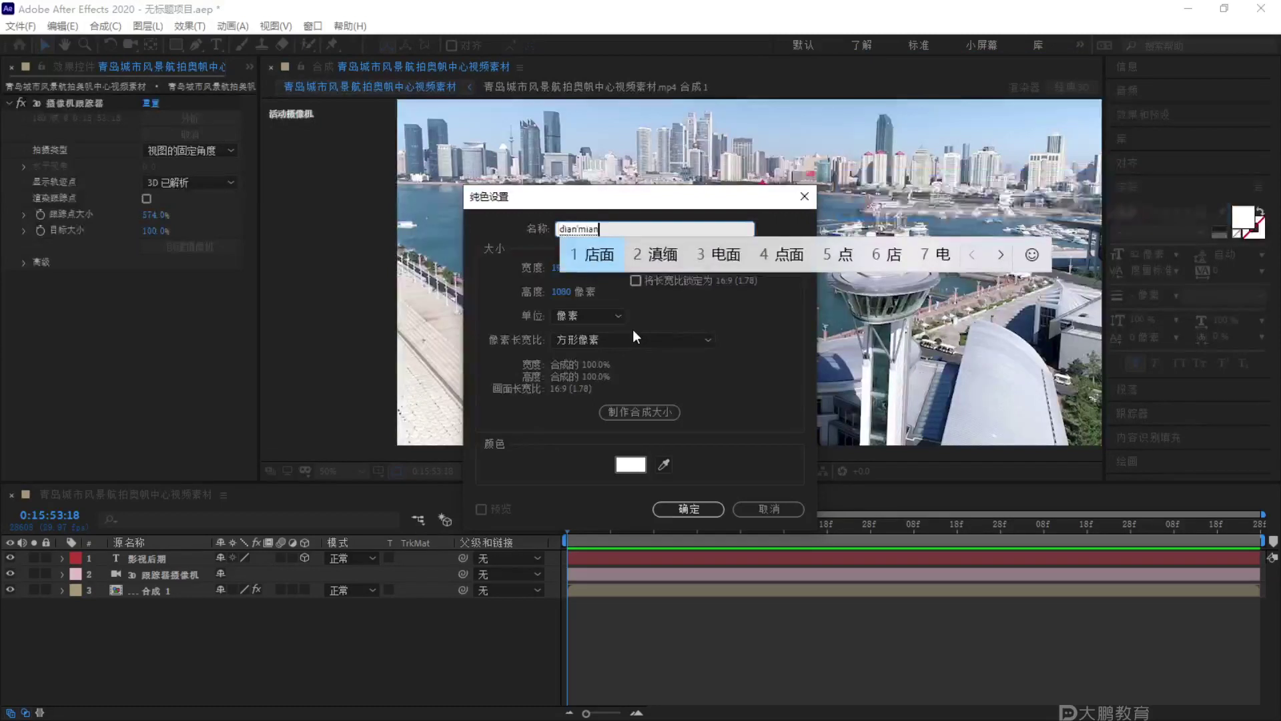
text(xianmian)
key(space)
key(Return)
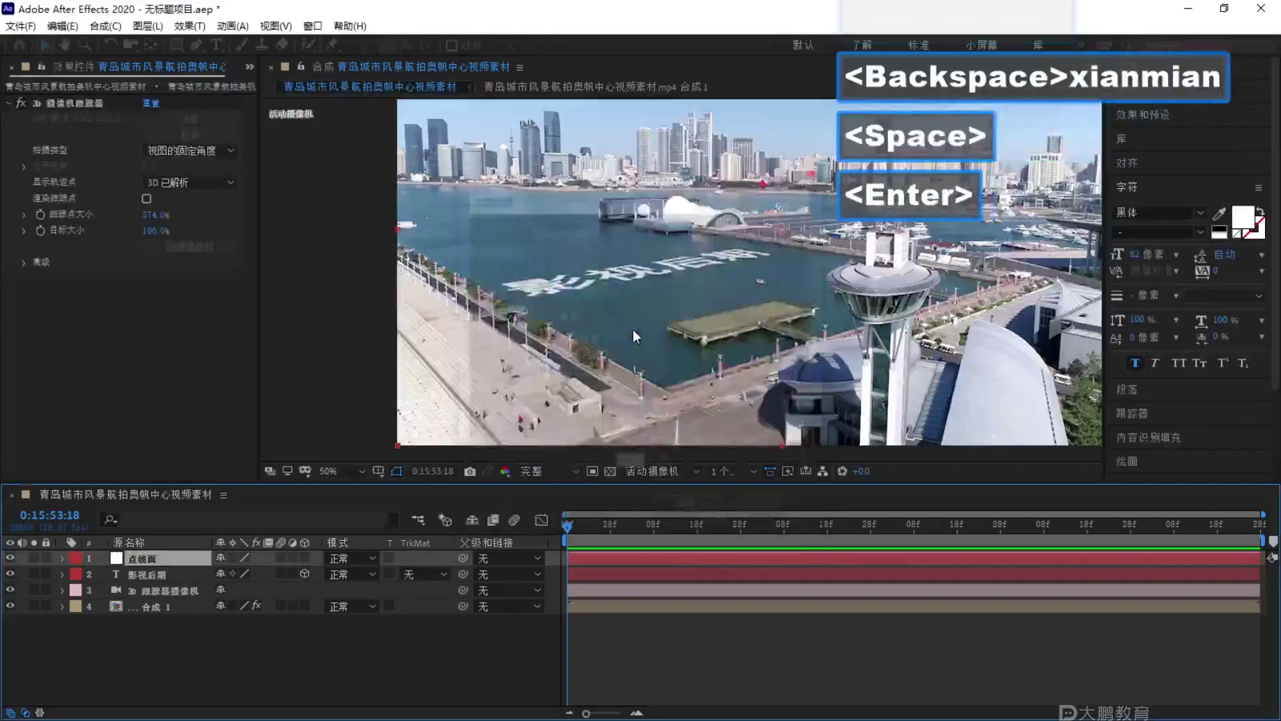
Apply the Plexus effect to the 点线面 solid layer.
click(189, 25)
mouse_move(233, 231)
click(426, 228)
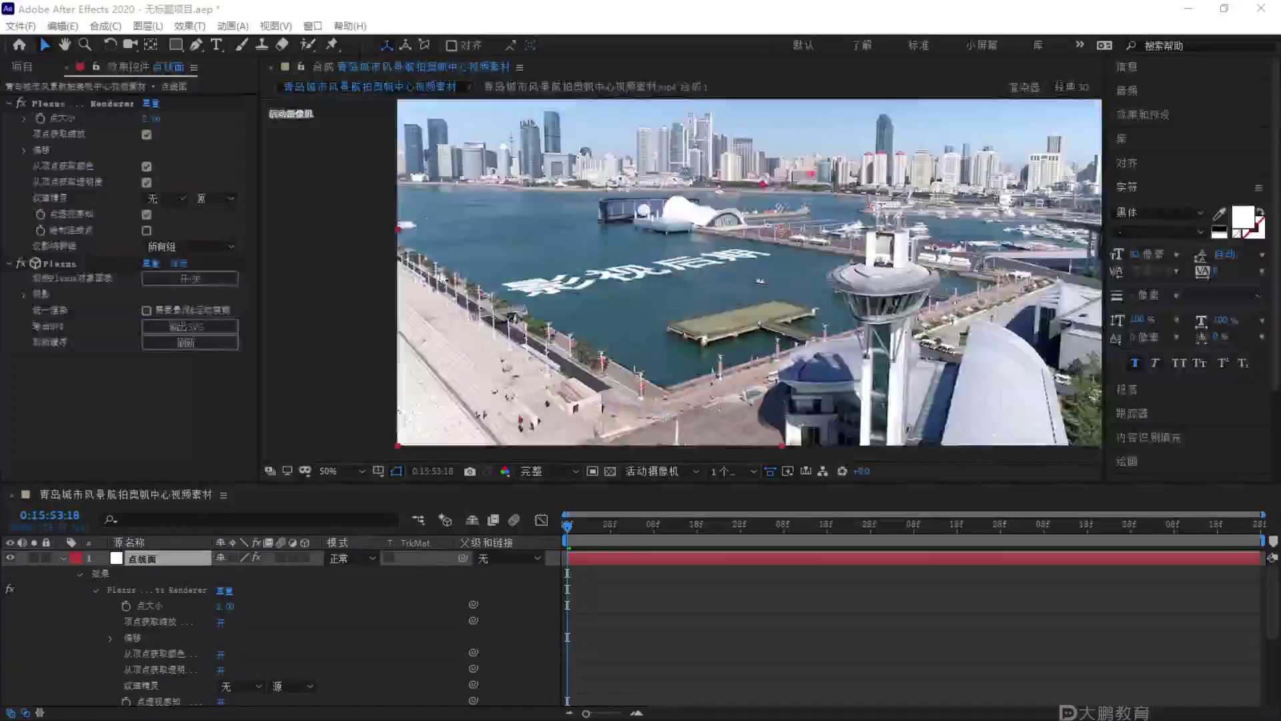
Dock the Plexus Object Panel between the effect controls and the composition view, narrow it, and select the 点线面 layer.
click(399, 187)
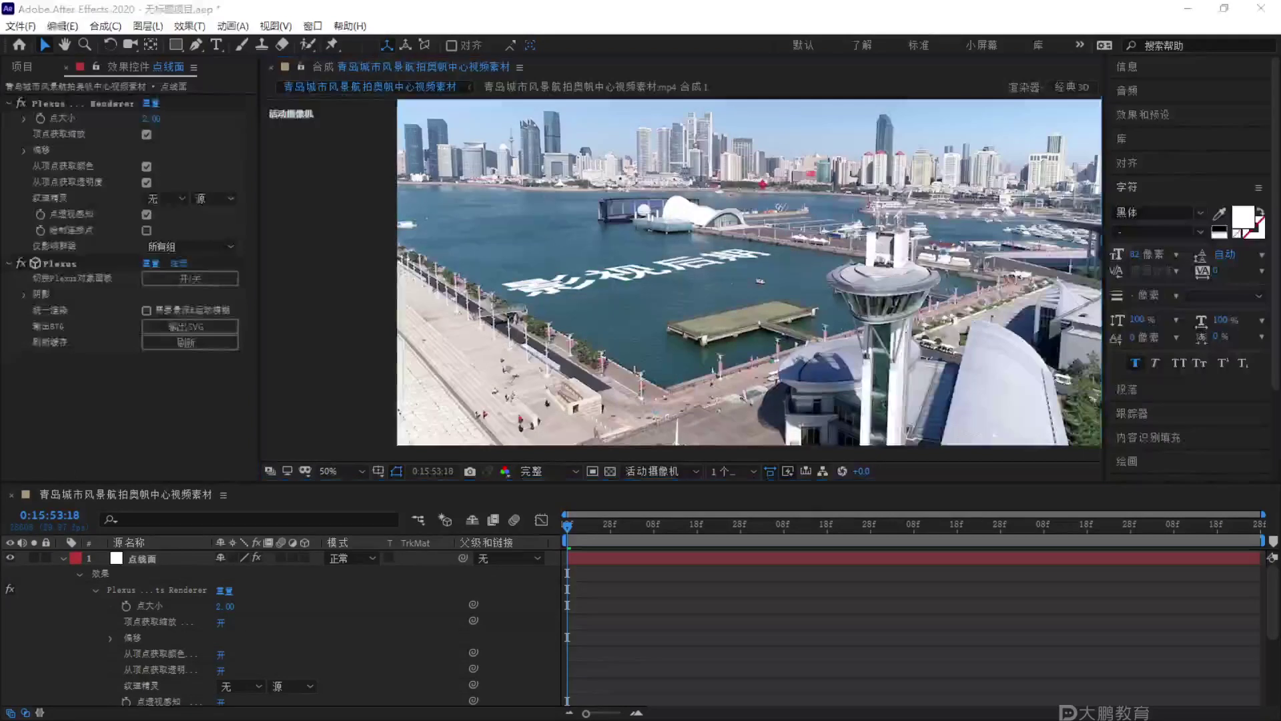
click(763, 163)
drag(744, 160, 354, 176)
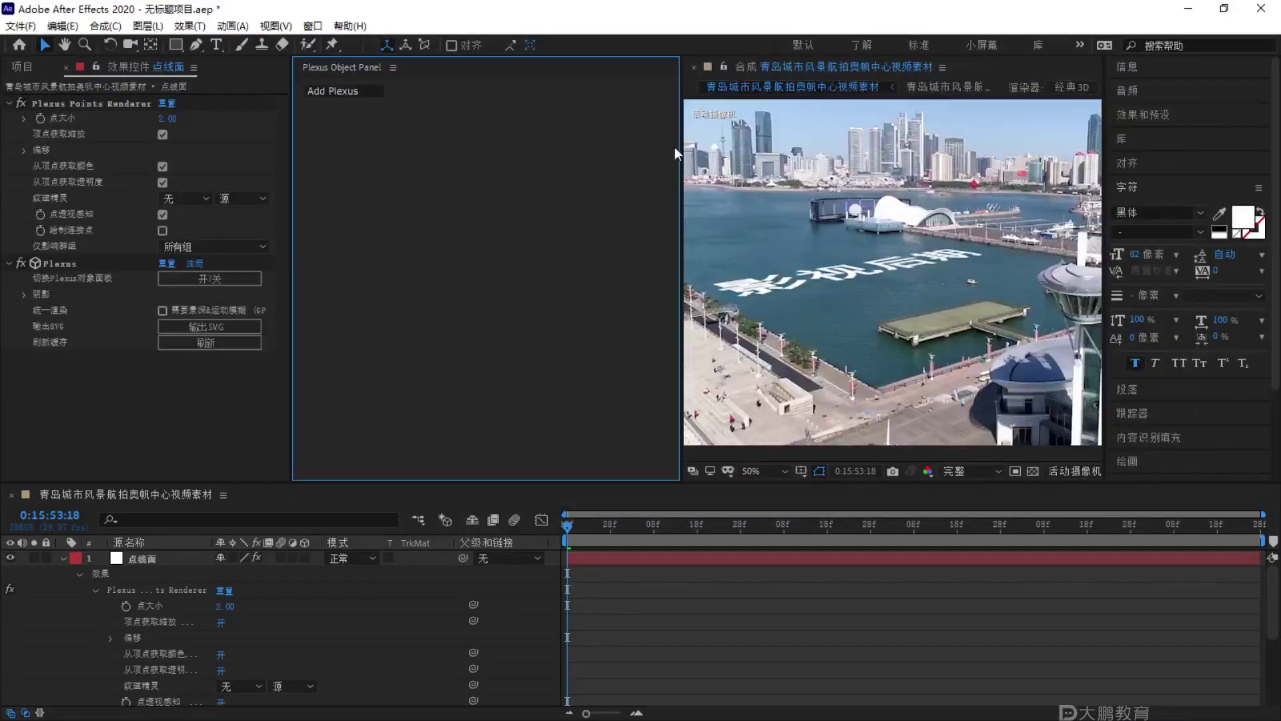
drag(679, 163, 437, 174)
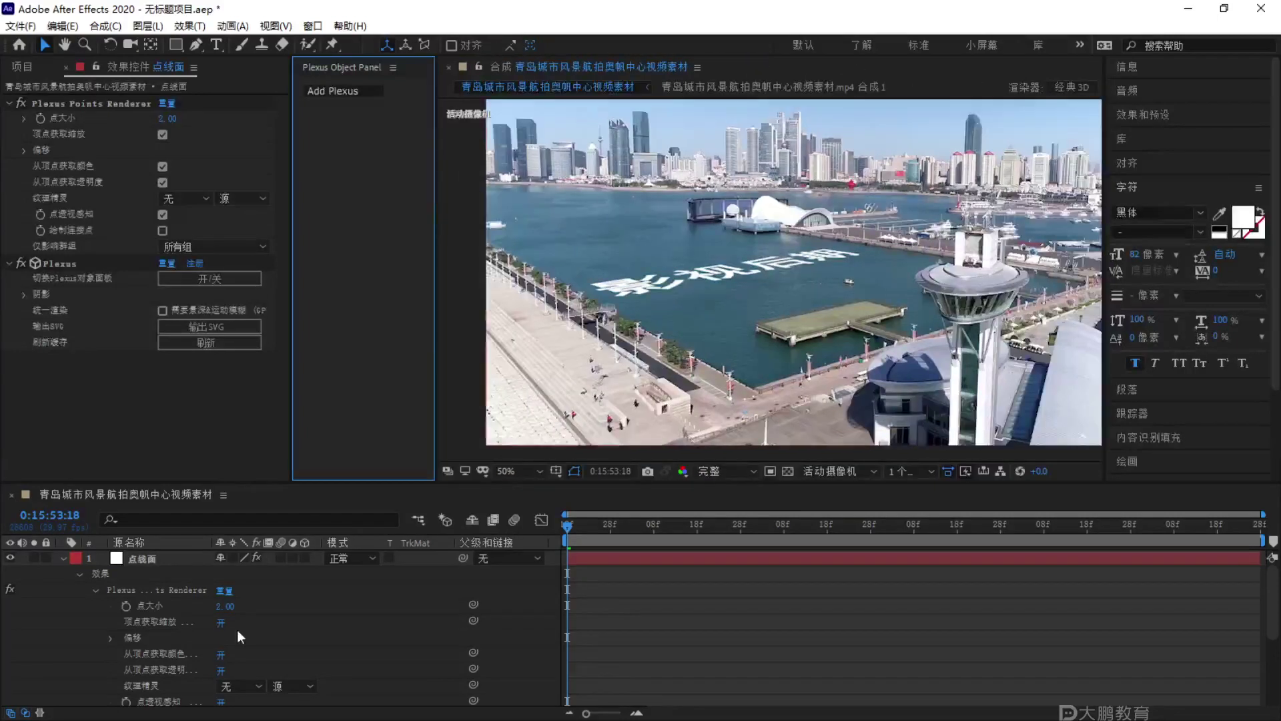
click(144, 558)
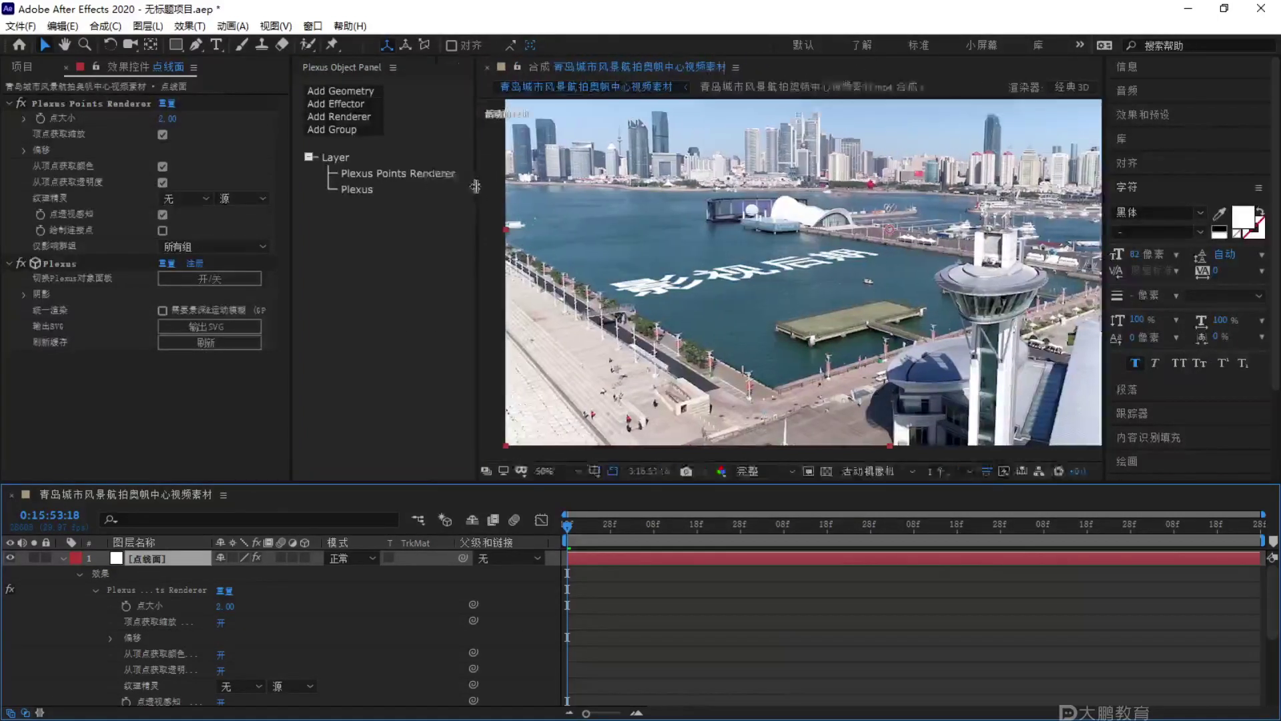
key(F2)
key(ctrl)
drag(487, 90, 828, 321)
mouse_move(826, 126)
mouse_down()
mouse_move(668, 164)
mouse_move(618, 195)
mouse_up()
mouse_move(620, 197)
mouse_down()
mouse_move(721, 201)
mouse_move(1101, 344)
mouse_up()
mouse_move(1089, 311)
mouse_down()
mouse_move(1173, 376)
mouse_move(1027, 407)
mouse_up()
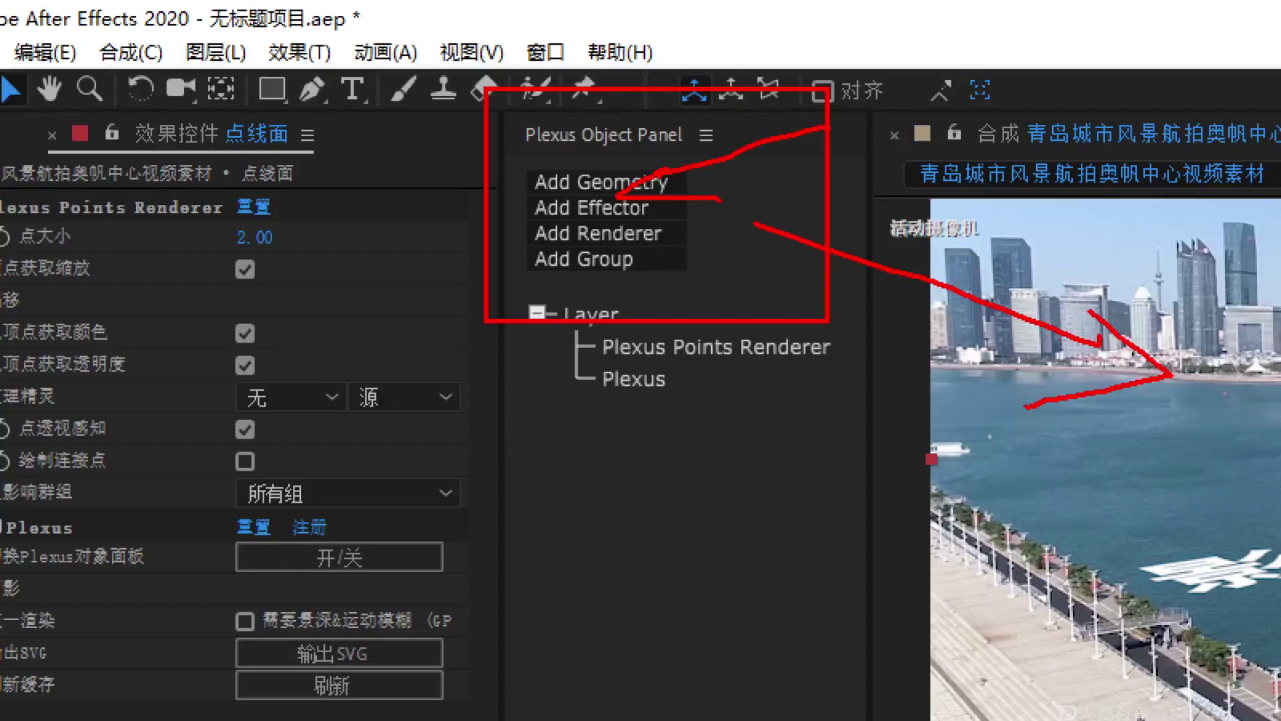
key(Escape)
Add a Layers geometry object to the Plexus effect on the 点线面 layer.
click(649, 184)
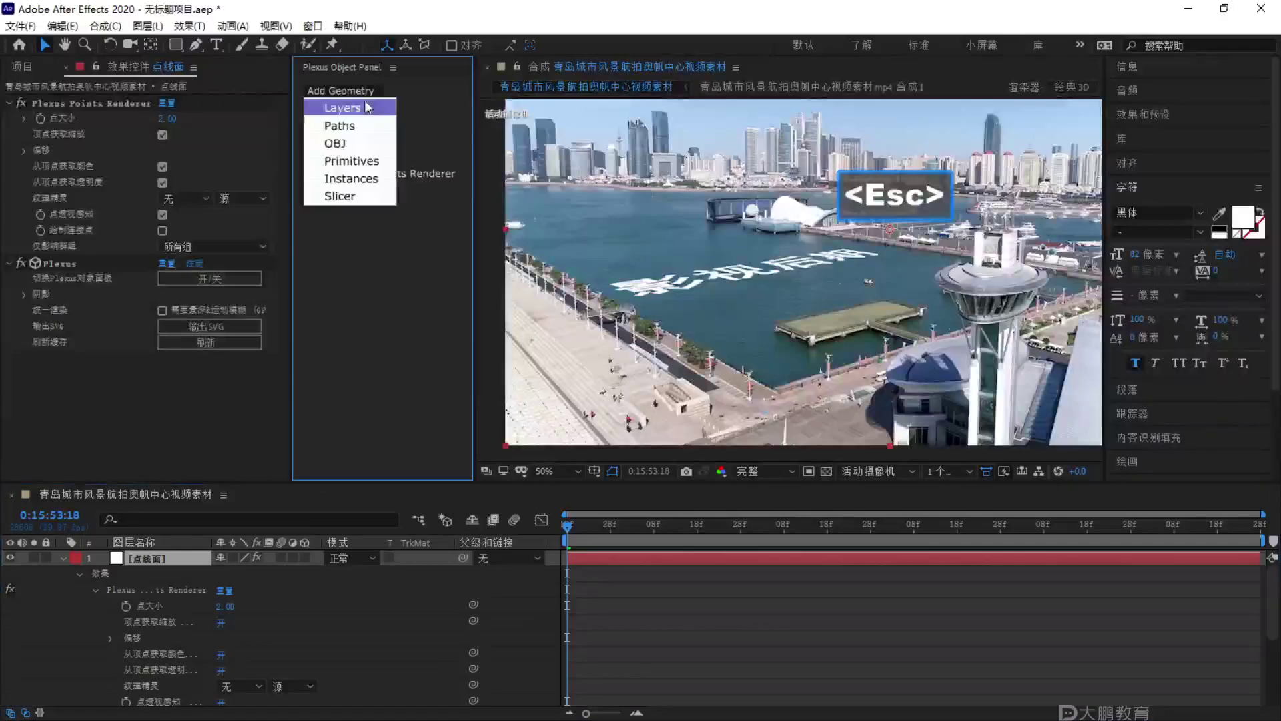
click(359, 107)
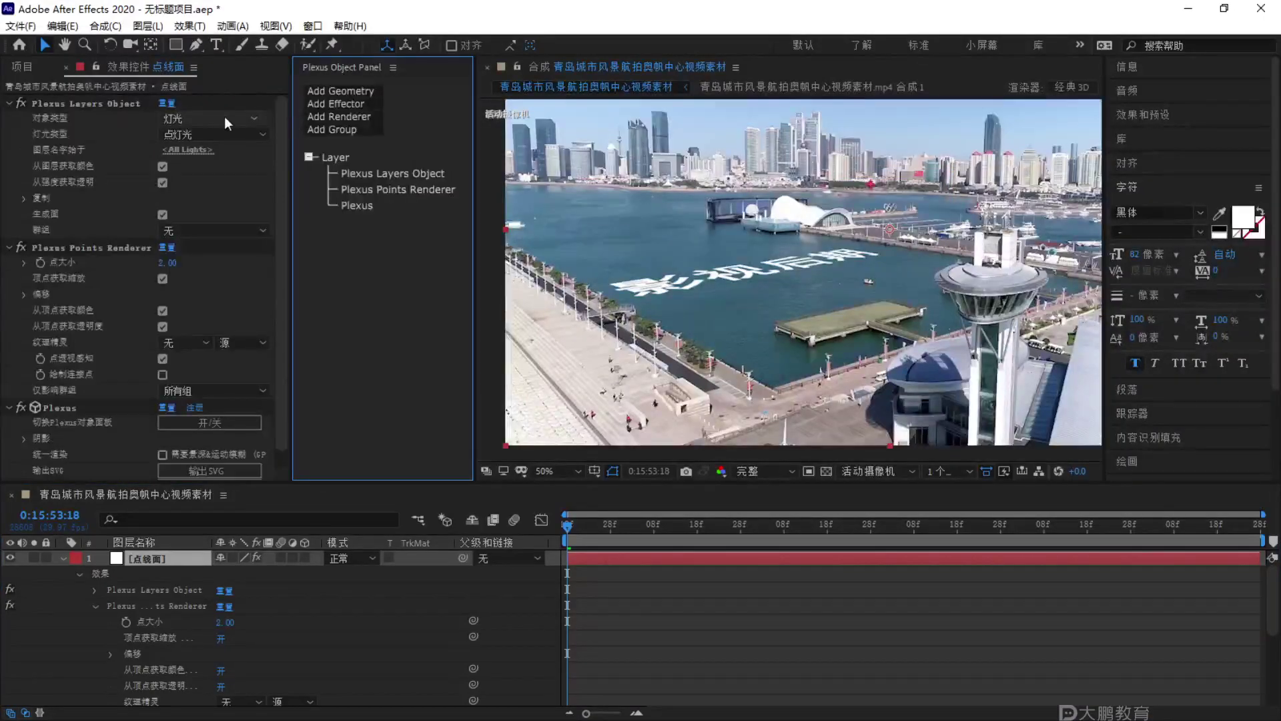
Set the object type of the Plexus Layers Object on the 点线面 layer to 3D图层.
click(387, 172)
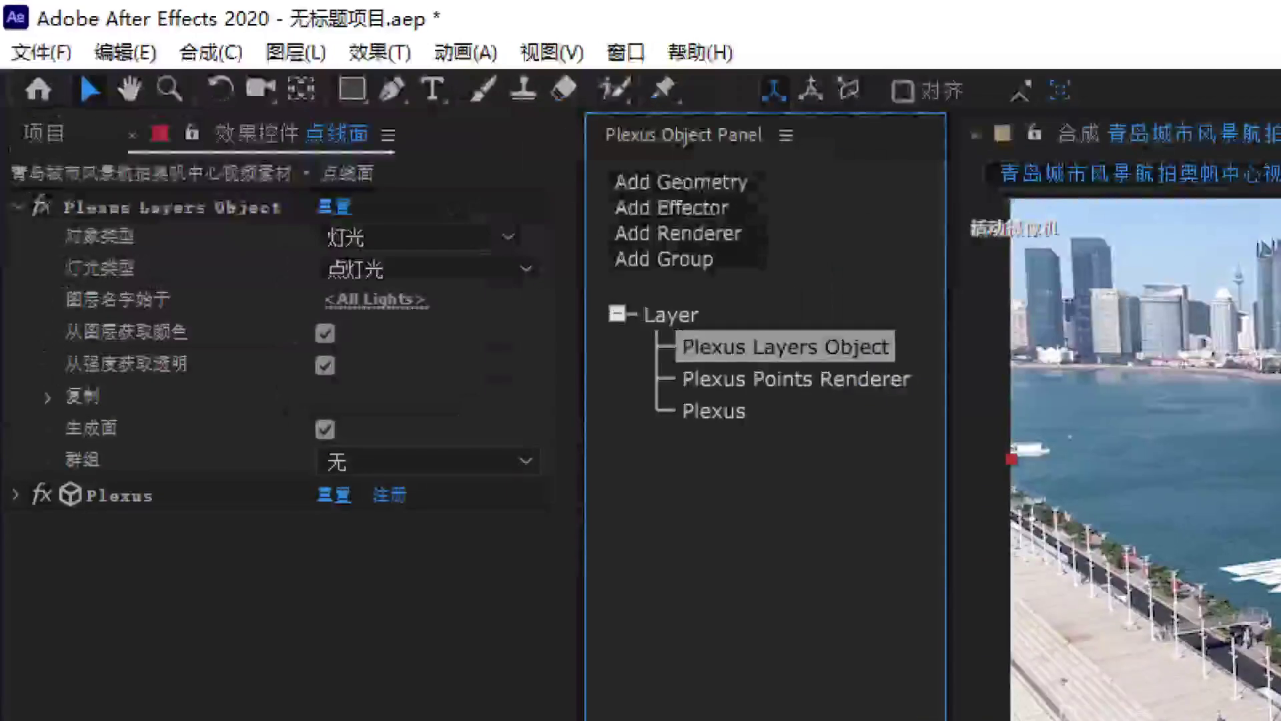
drag(287, 99, 67, 80)
mouse_move(70, 180)
mouse_down()
mouse_move(2, 209)
mouse_move(342, 413)
mouse_move(523, 245)
mouse_move(517, 182)
mouse_up()
key(Escape)
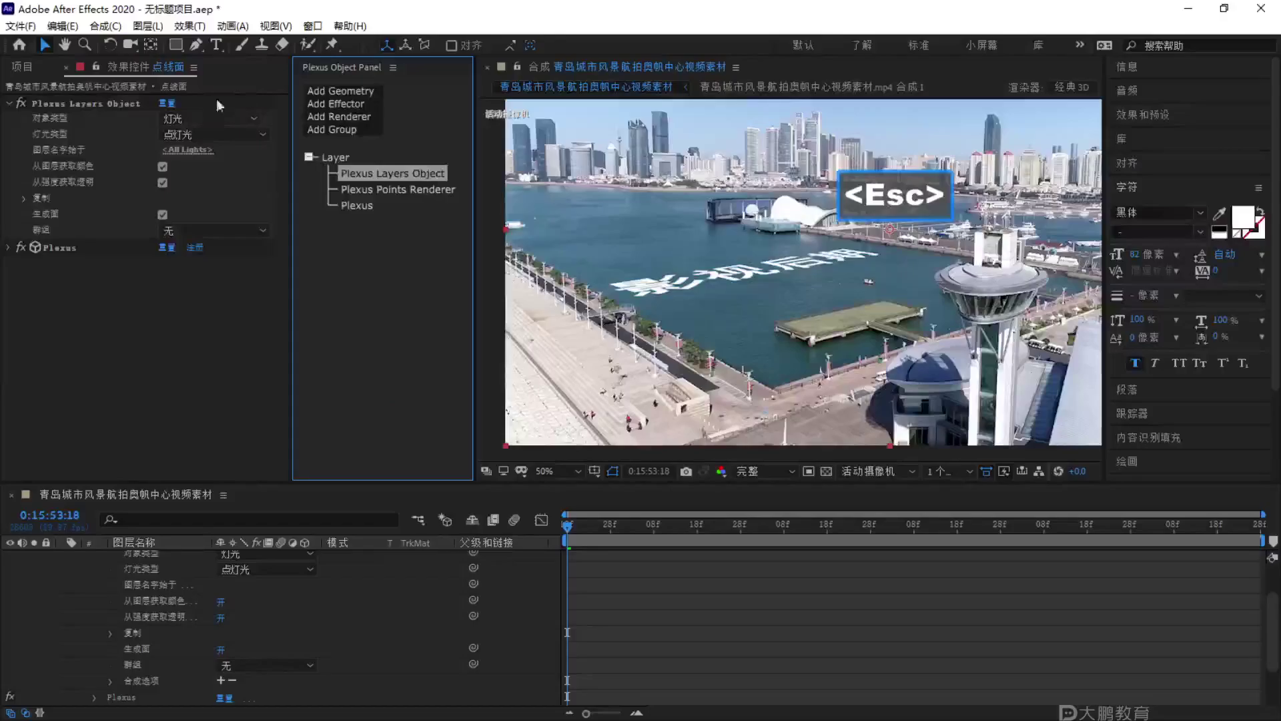
click(197, 119)
click(200, 137)
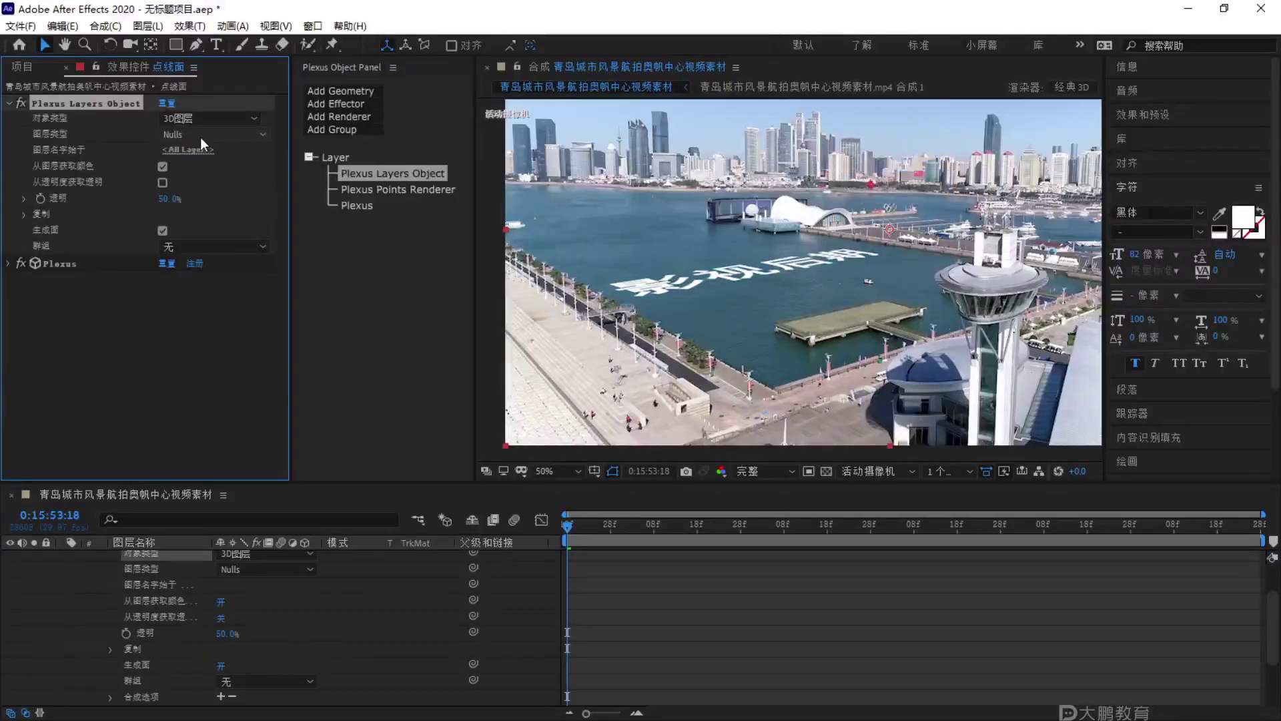
Collapse the 点线面 layer and select the 3D camera tracker effect on the Qingdao footage layer to show its track points.
scroll(63, 590, up, 2)
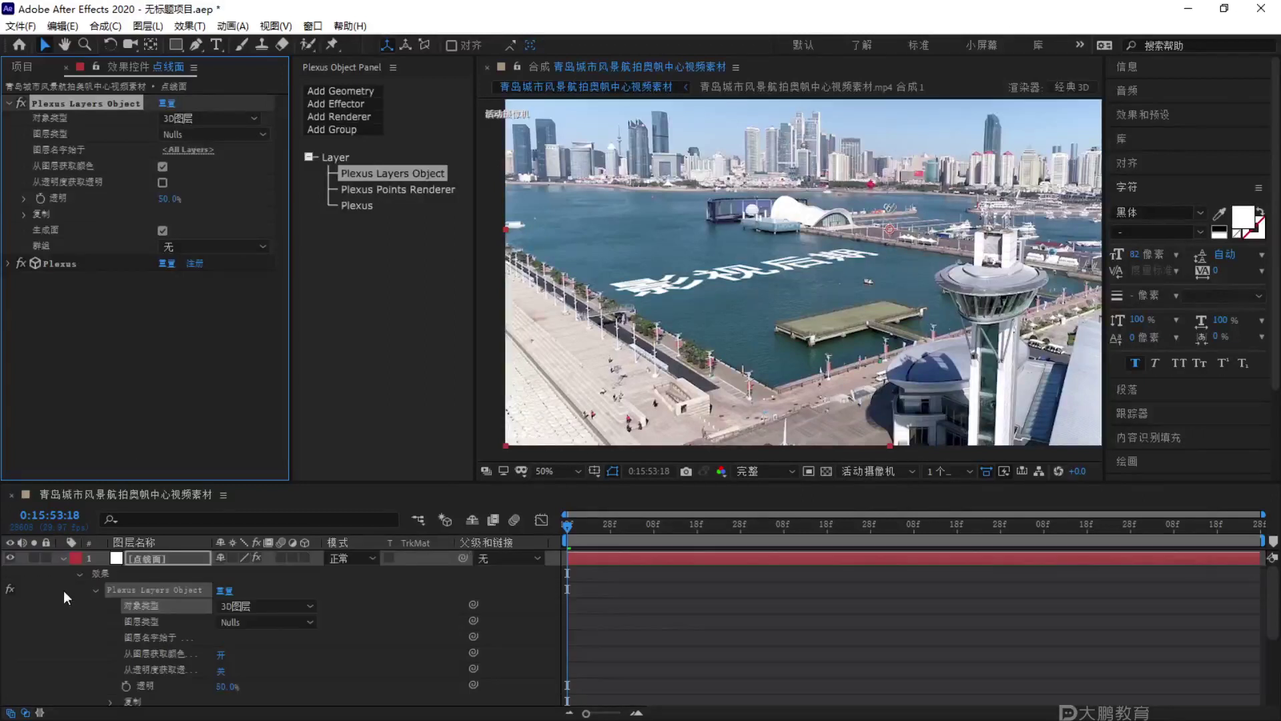
click(63, 558)
click(156, 605)
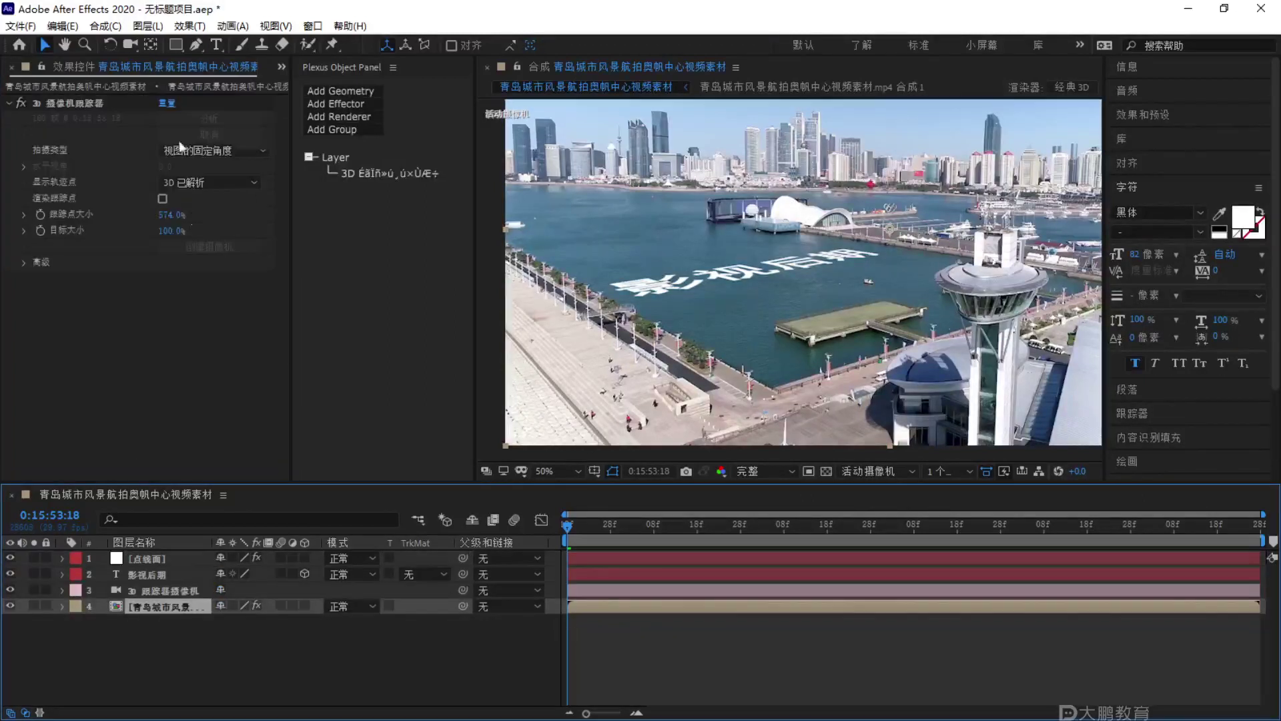
click(83, 102)
Select eight track points along the quay and around the floating platform and create 8 nulls from them.
click(584, 360)
ctrl+click(529, 343)
ctrl+click(633, 366)
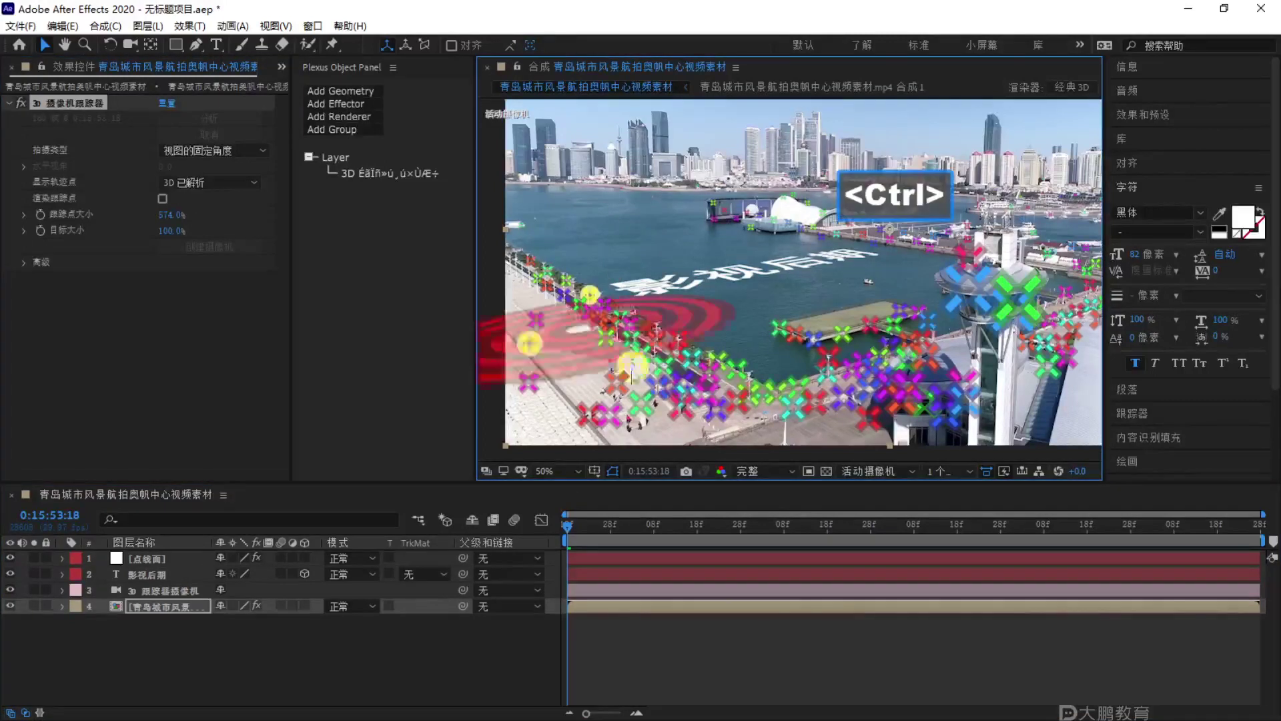
ctrl+click(709, 371)
ctrl+click(738, 400)
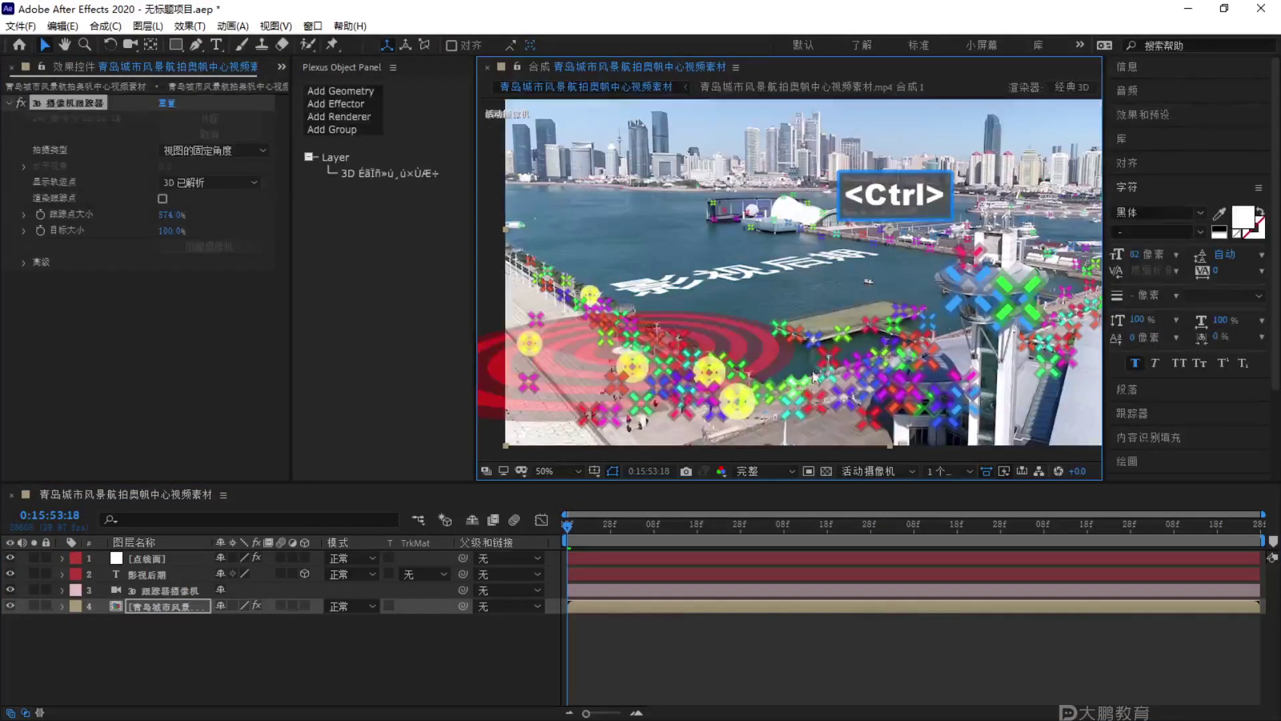
ctrl+click(827, 360)
ctrl+click(871, 325)
ctrl+click(781, 327)
right_click(764, 320)
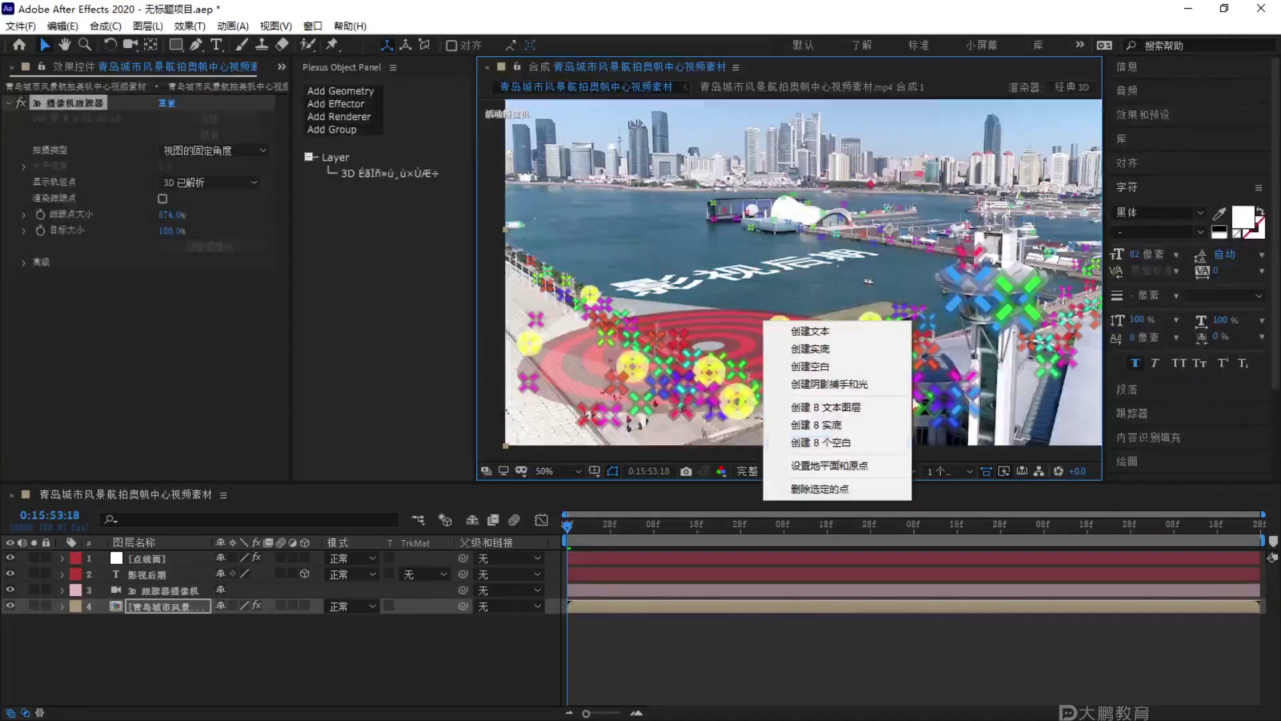
click(816, 442)
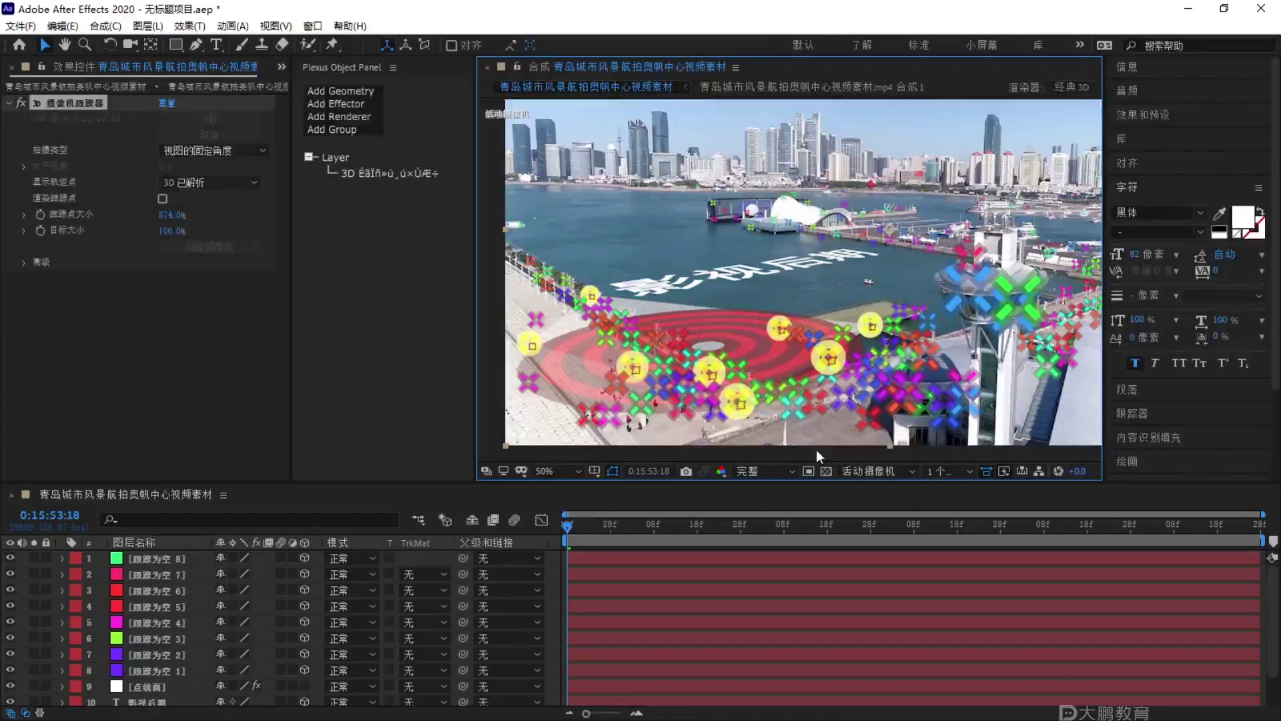
Rename the null layers 跟踪为空 1 and 跟踪为空 2 as A.
click(174, 670)
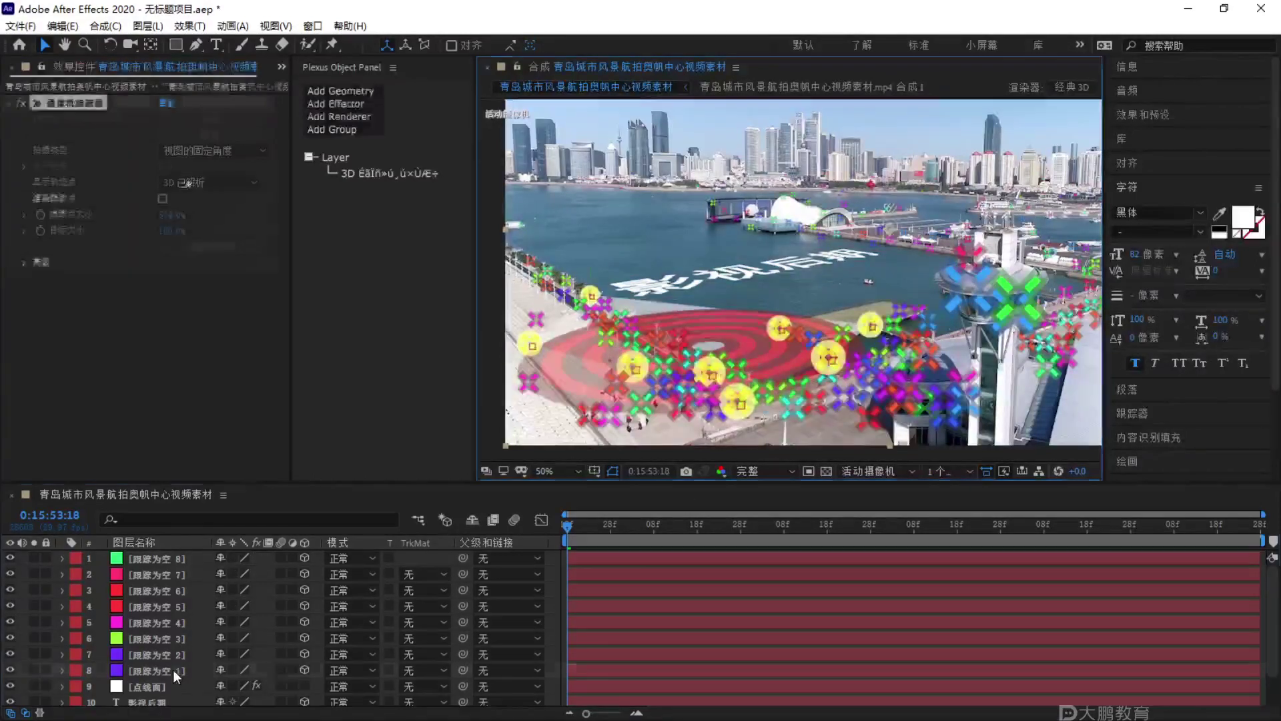
key(Return)
key(Caps_Lock)
text(A)
key(Caps_Lock)
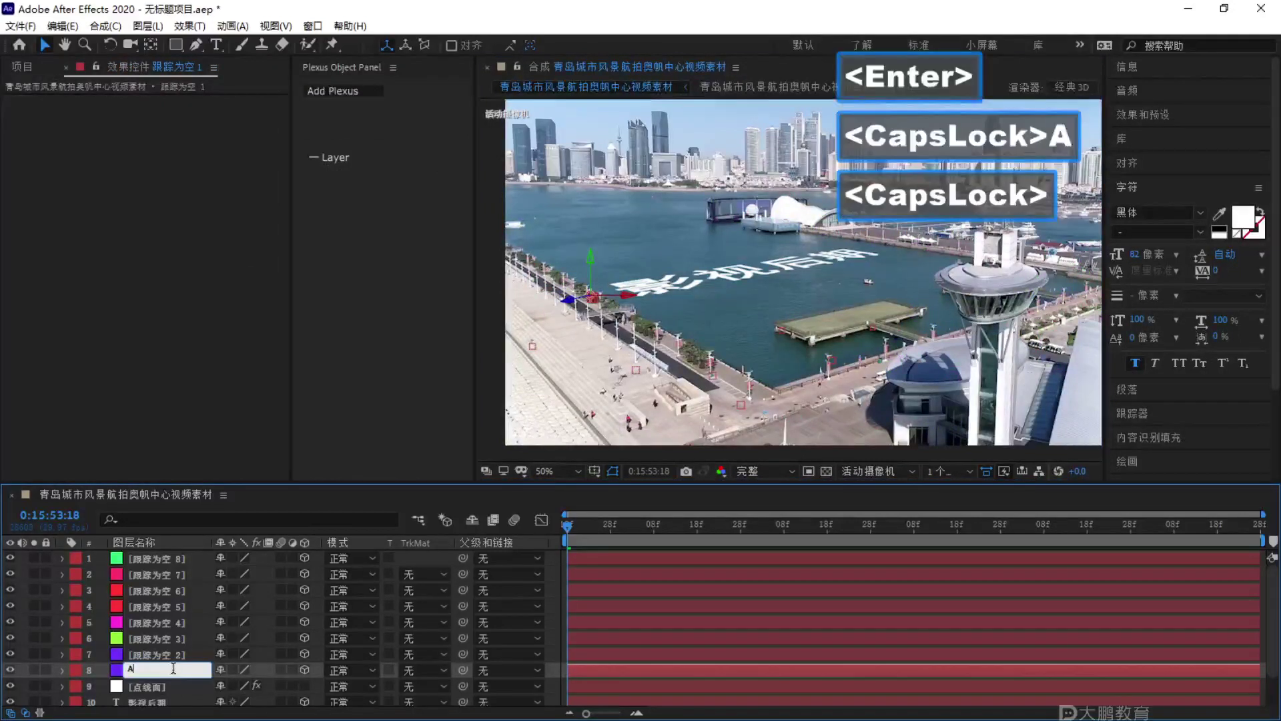
click(174, 656)
key(Return)
key(Caps_Lock)
text(A)
key(Caps_Lock)
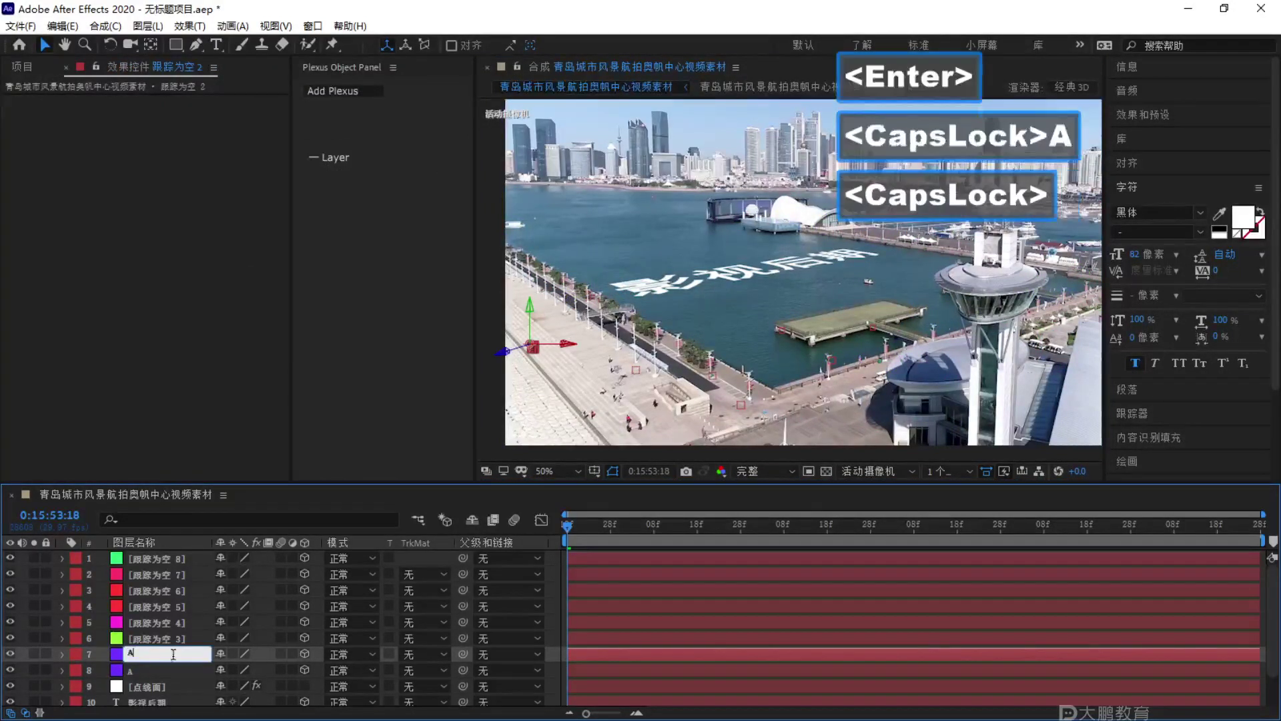
Rename the null layers 跟踪为空 3 and 跟踪为空 4 as A.
click(156, 630)
key(Return)
key(Caps_Lock)
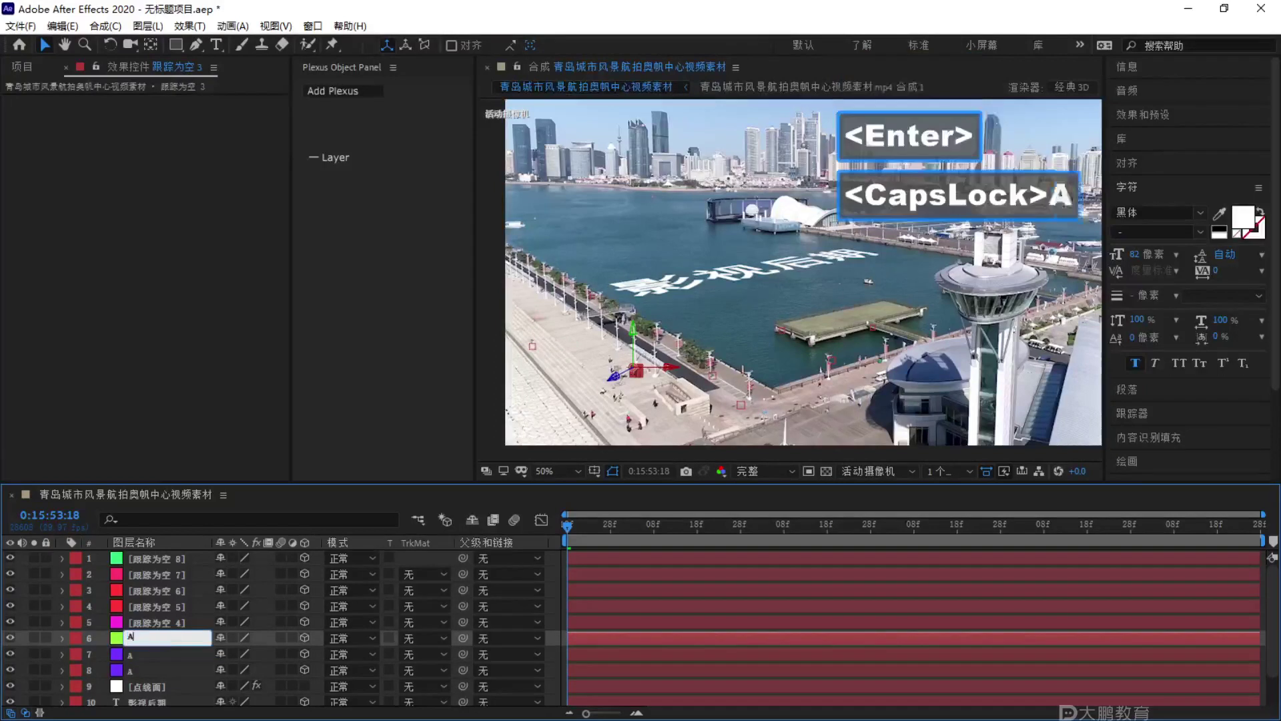
text(A)
key(Caps_Lock)
click(166, 626)
key(Return)
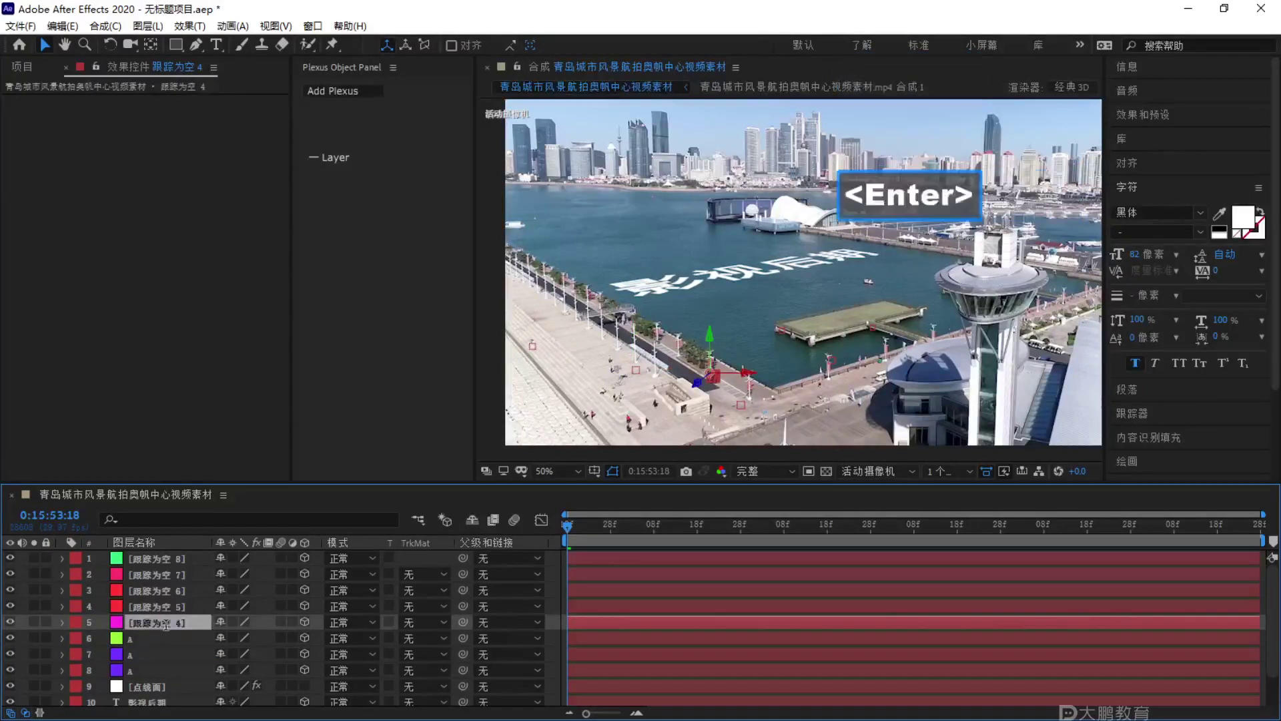
key(Caps_Lock)
text(A)
key(Caps_Lock)
Rename the null layers 跟踪为空 5 and 跟踪为空 6 as A.
click(171, 607)
key(Return)
key(Caps_Lock)
text(A)
key(Caps_Lock)
click(181, 588)
key(Return)
key(Caps_Lock)
text(A)
key(Caps_Lock)
Rename the null layers 跟踪为空 7 and 跟踪为空 8 as A.
click(190, 578)
key(Return)
key(Caps_Lock)
text(A)
key(Caps_Lock)
click(187, 552)
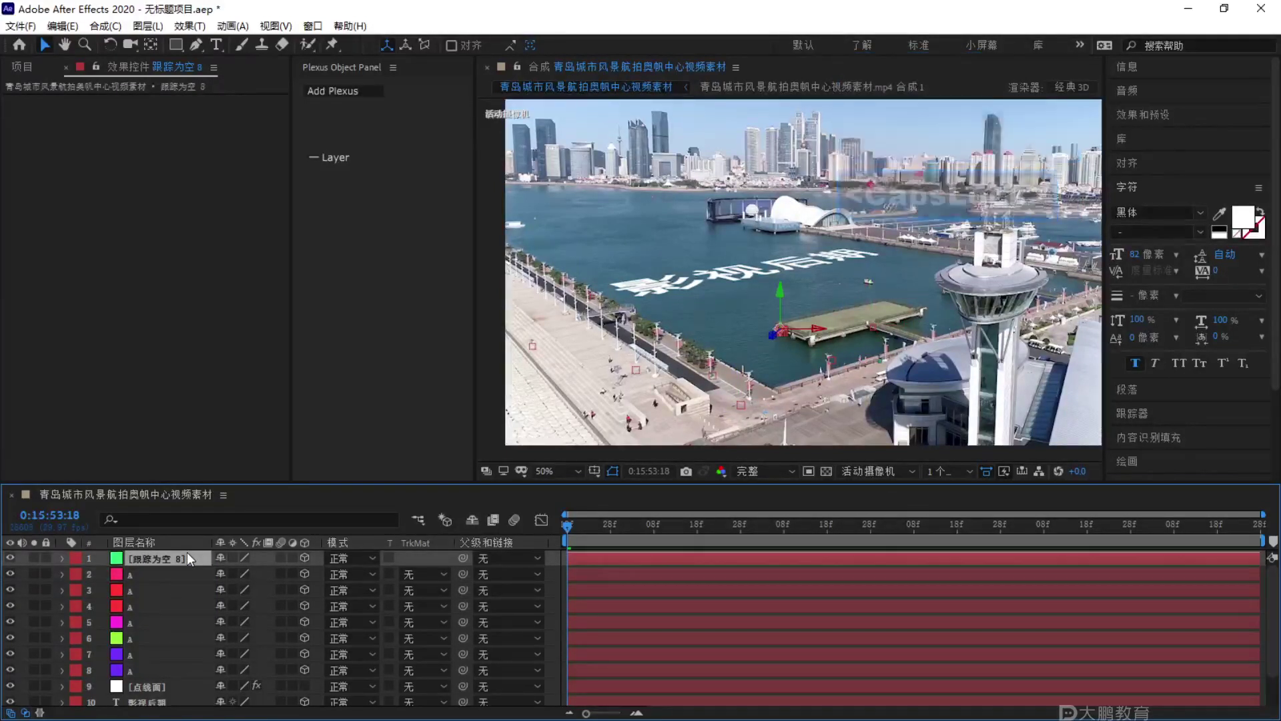
key(Return)
key(Caps_Lock)
text(A)
key(Caps_Lock)
Restrict the Plexus Layers Object on the 点线面 layer to layers whose names start with A.
click(175, 607)
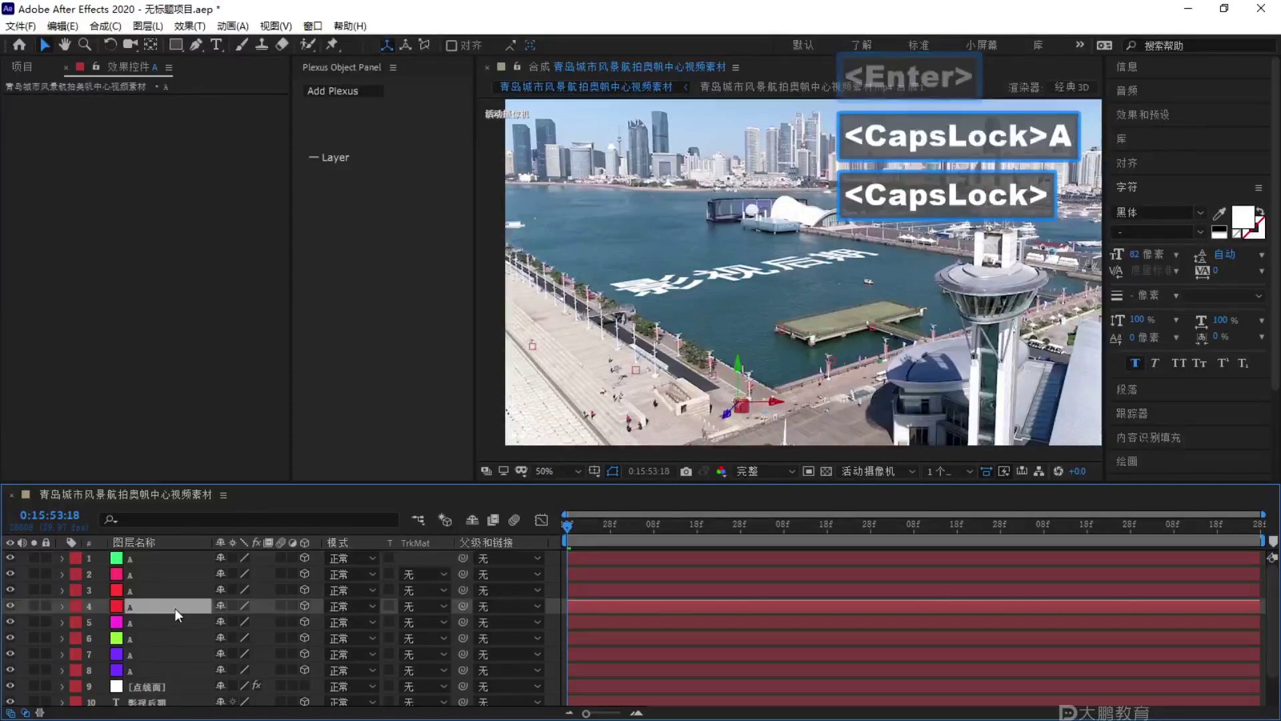
click(148, 666)
click(148, 678)
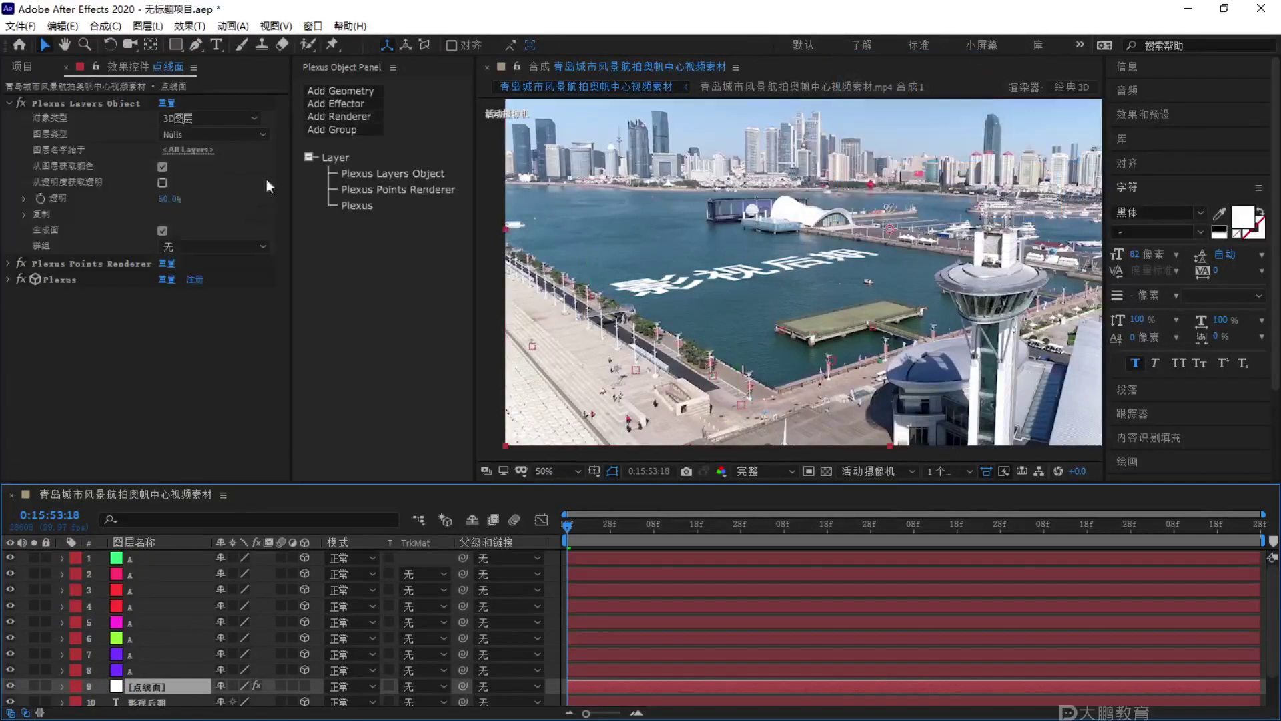
click(369, 175)
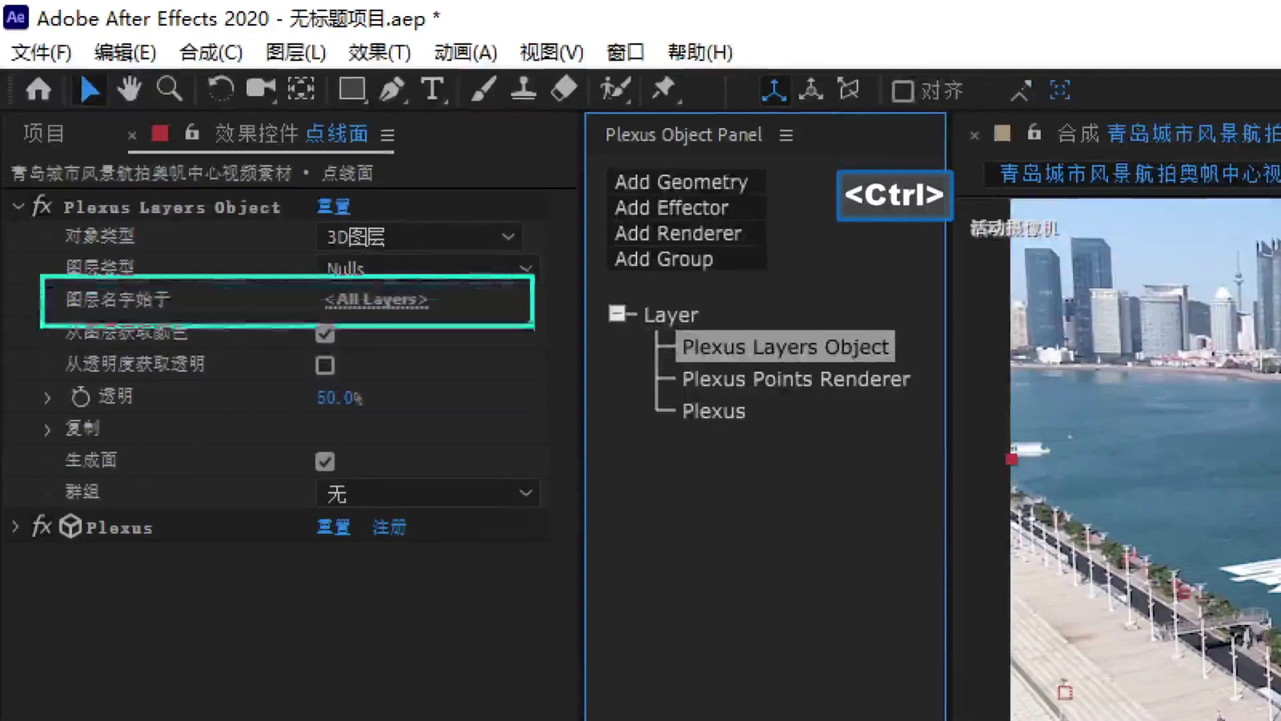
key(Escape)
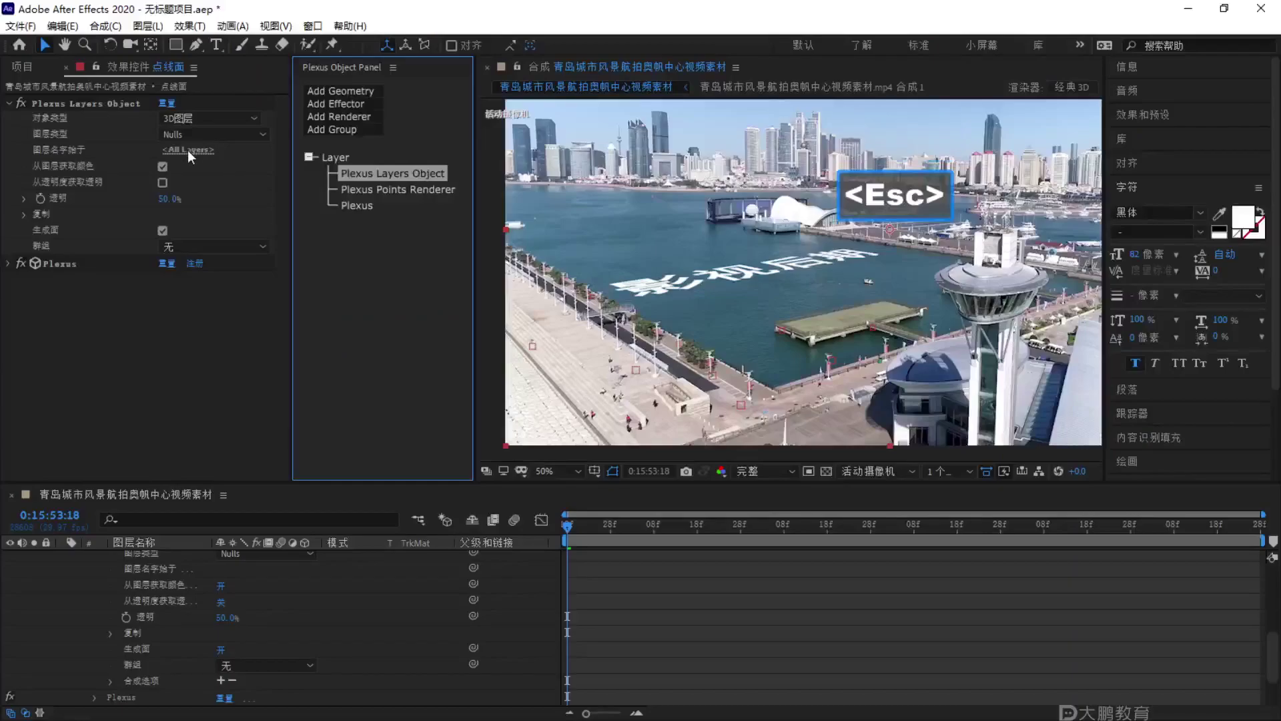
click(380, 300)
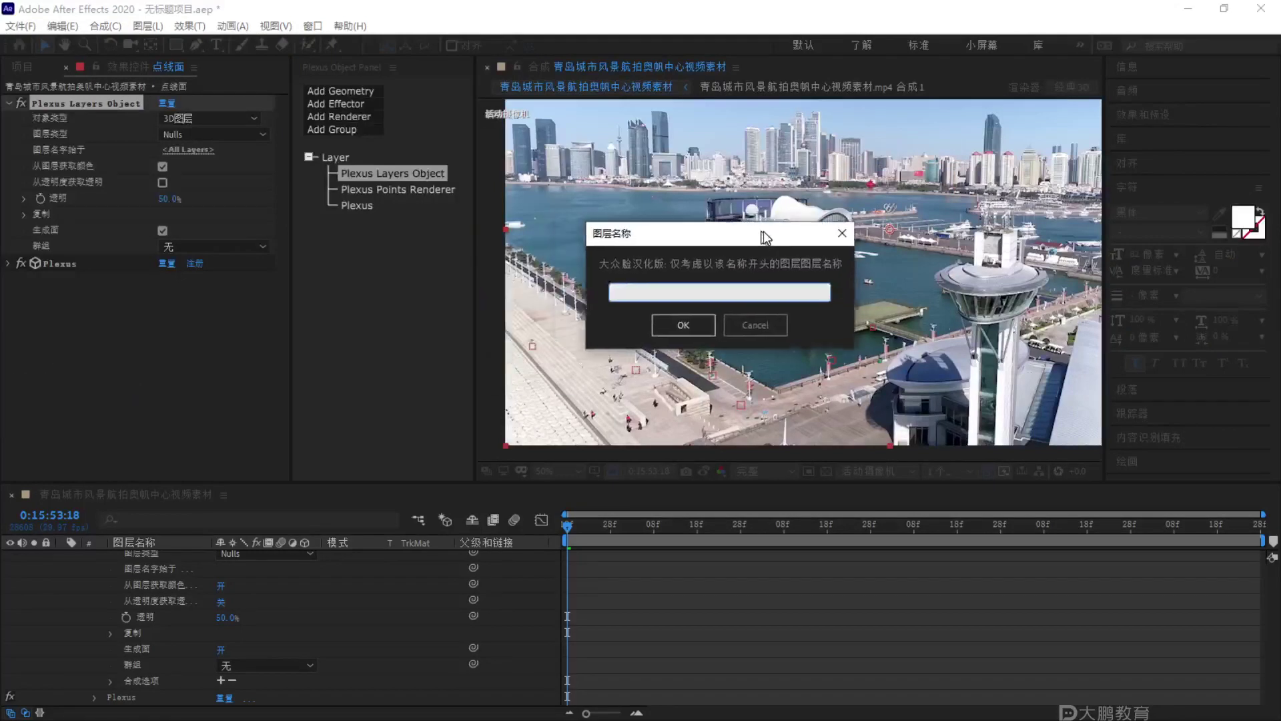
key(F1)
key(Escape)
key(Caps_Lock)
text(A)
key(Caps_Lock)
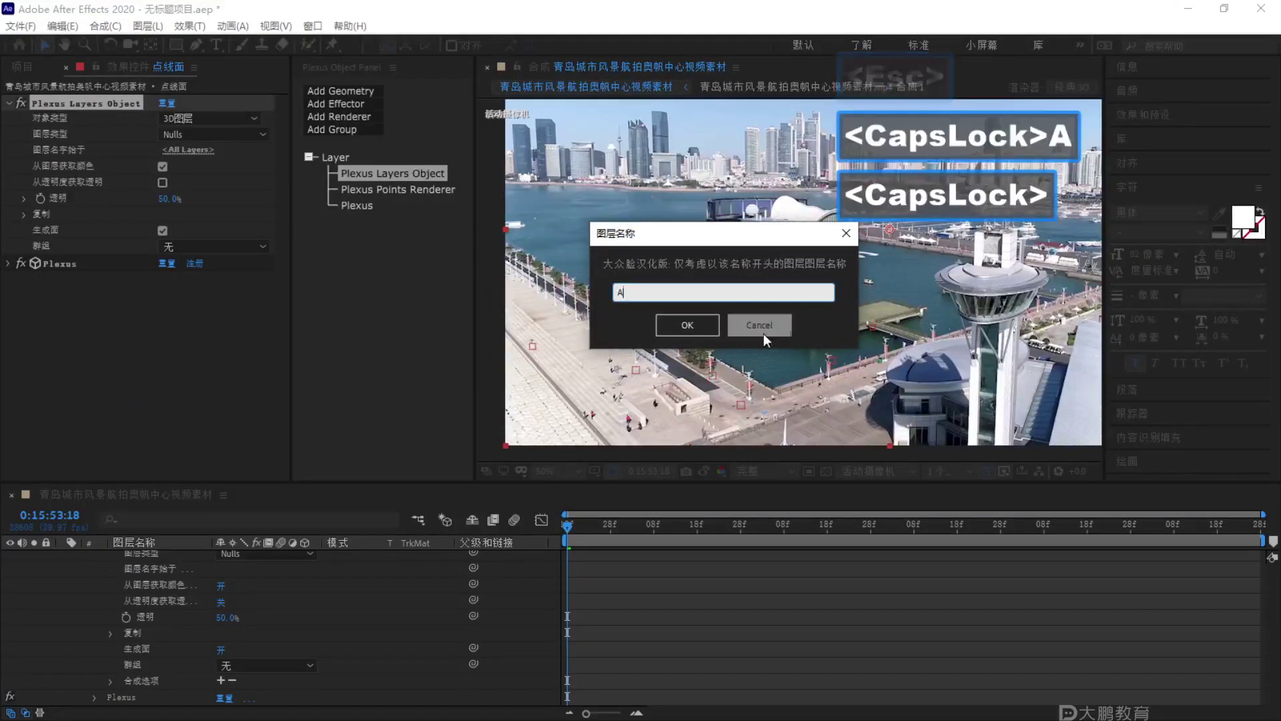
click(692, 327)
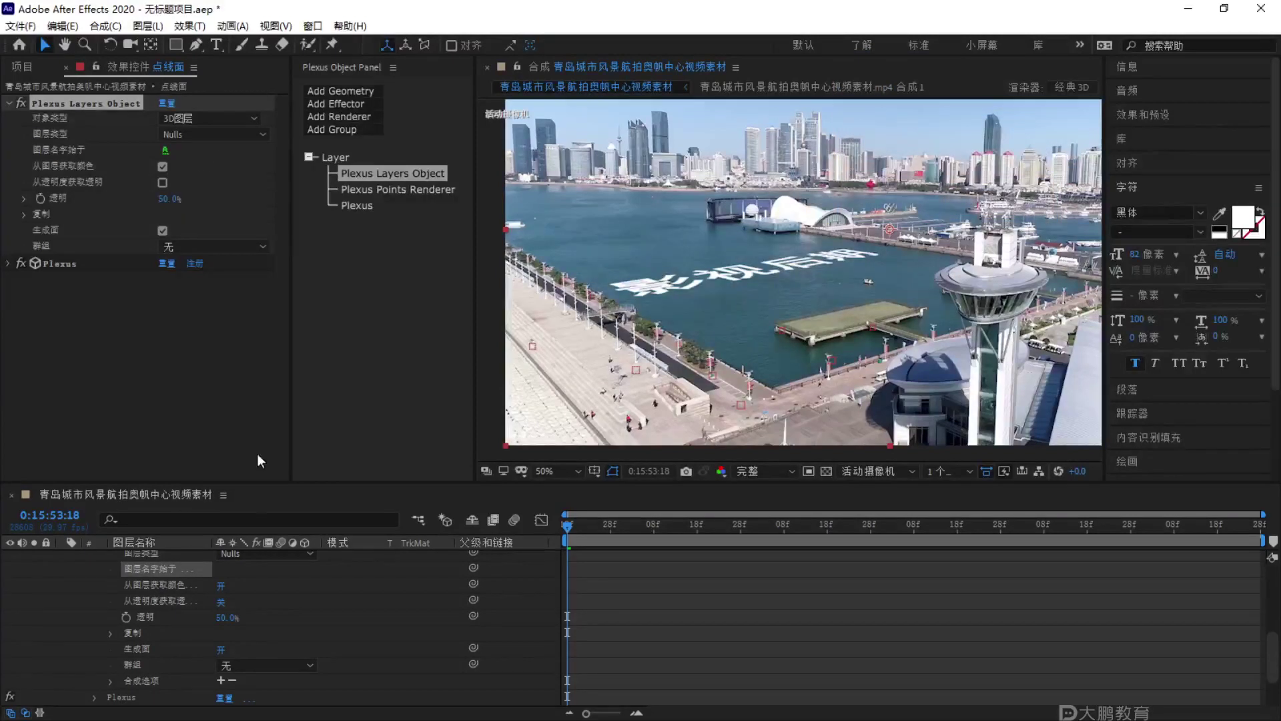
key(ctrl+grave)
click(134, 681)
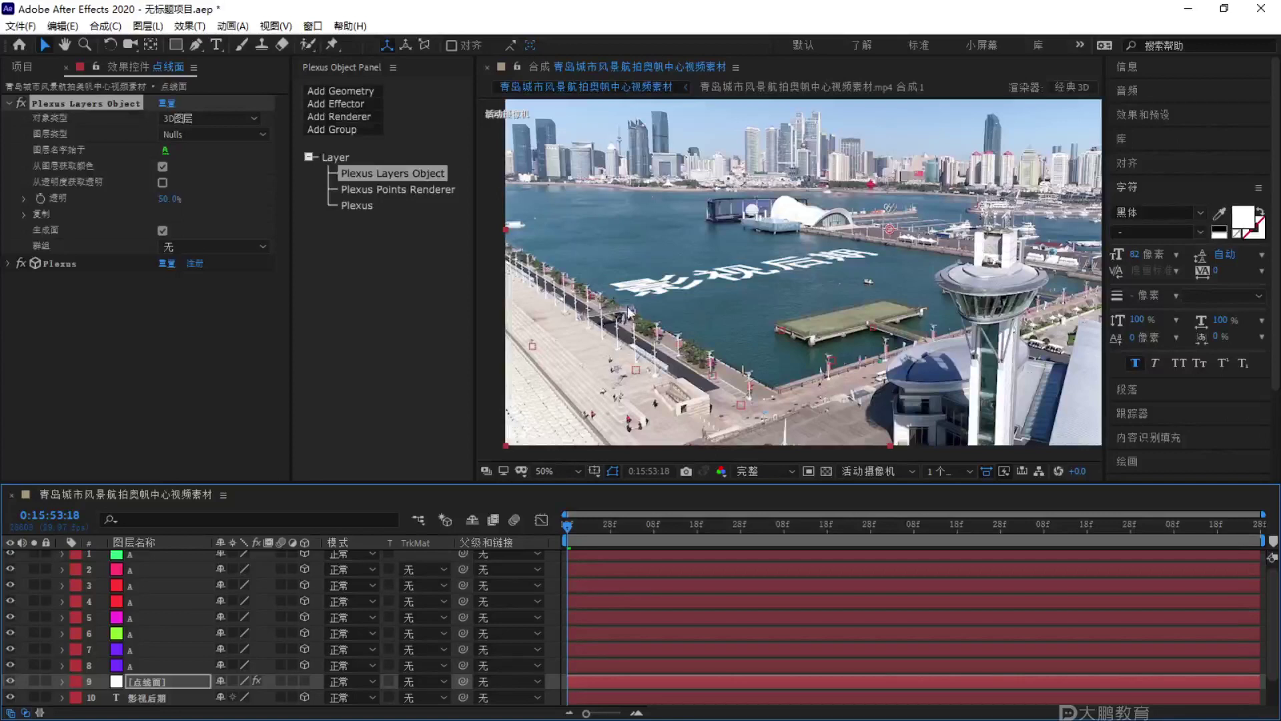
key(F1)
mouse_move(631, 293)
mouse_down()
mouse_move(721, 350)
mouse_move(744, 344)
mouse_up()
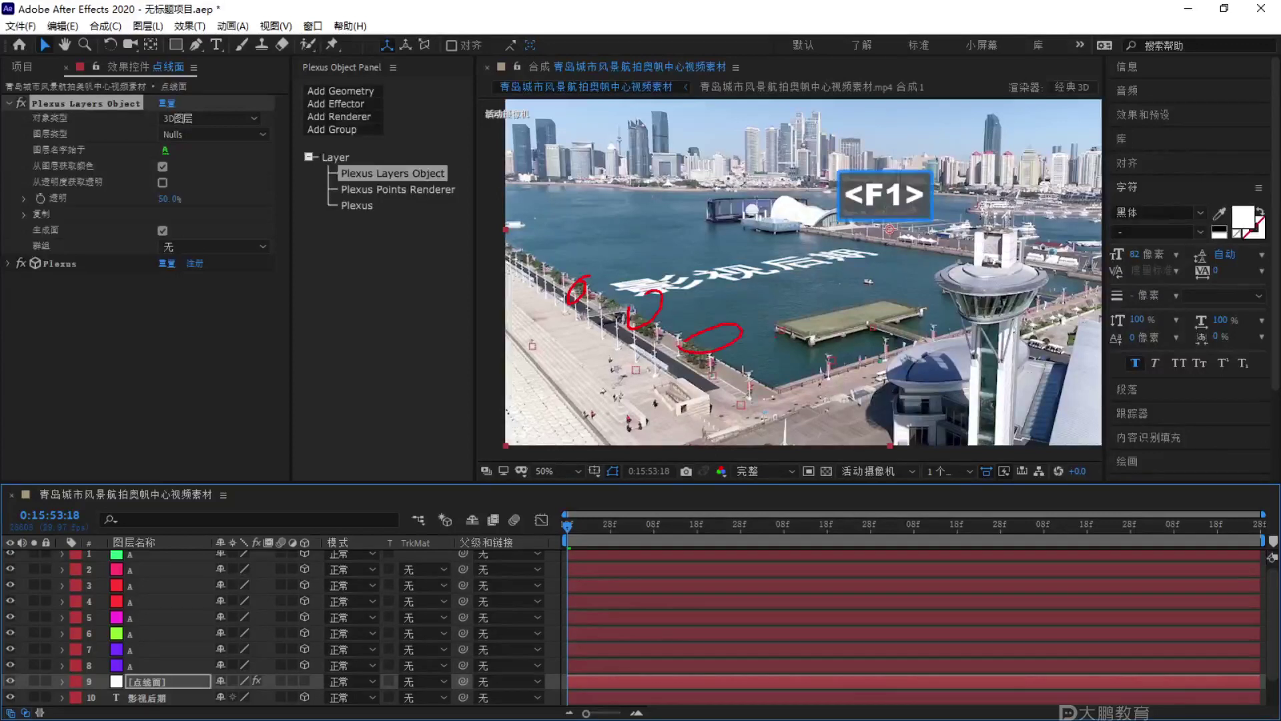
key(Escape)
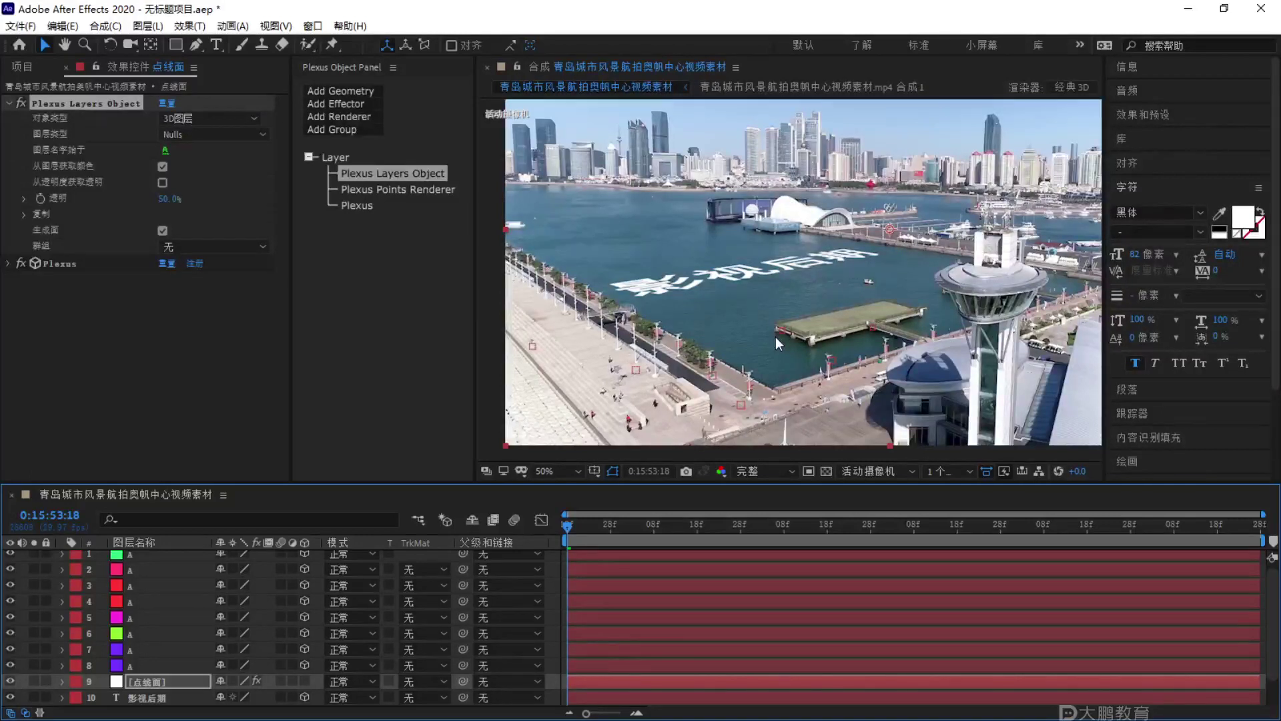
Set the point size of the Plexus Points Renderer to 23.60 and collapse the 点线面 layer's properties.
click(401, 190)
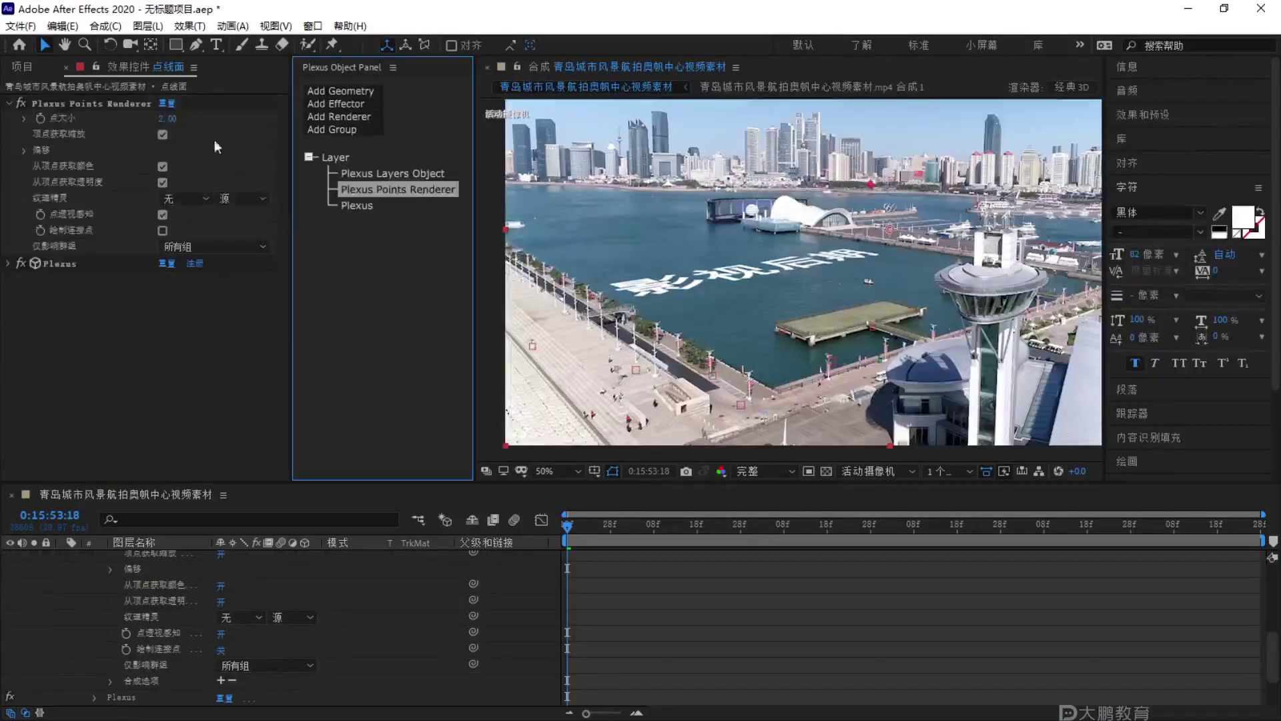
drag(167, 118, 384, 120)
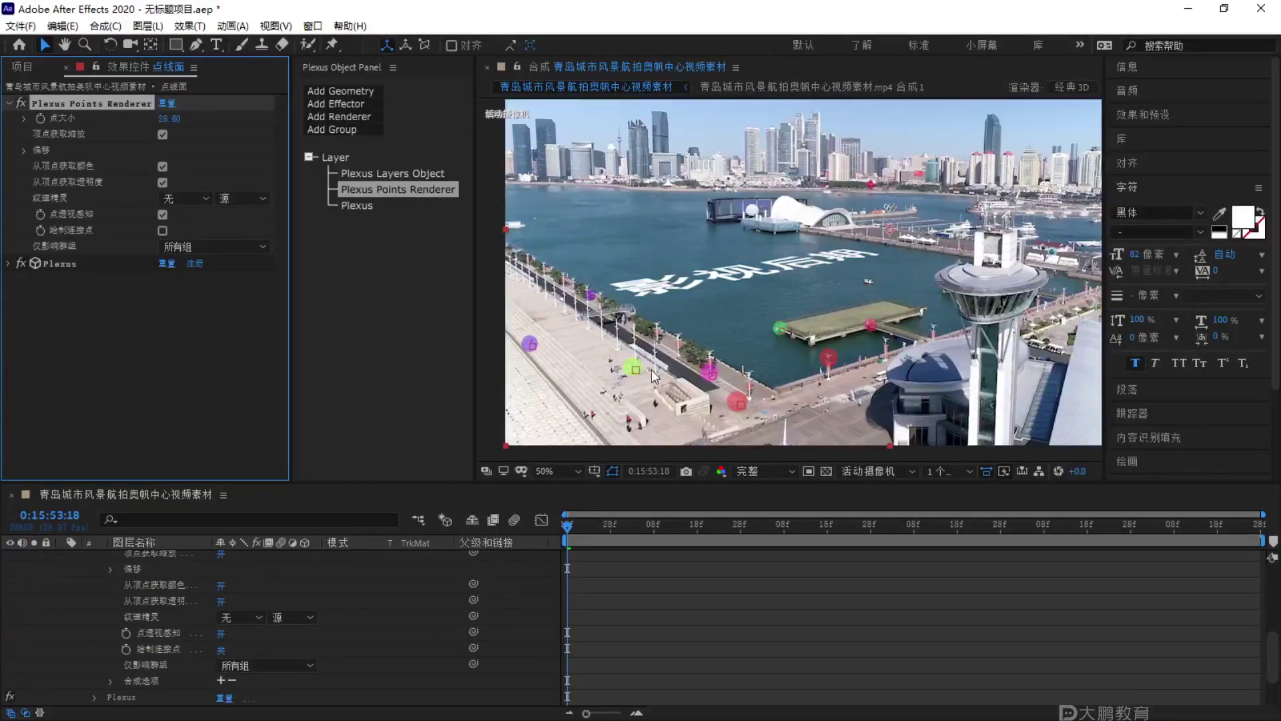
key(F1)
key(Escape)
scroll(178, 619, up, 5)
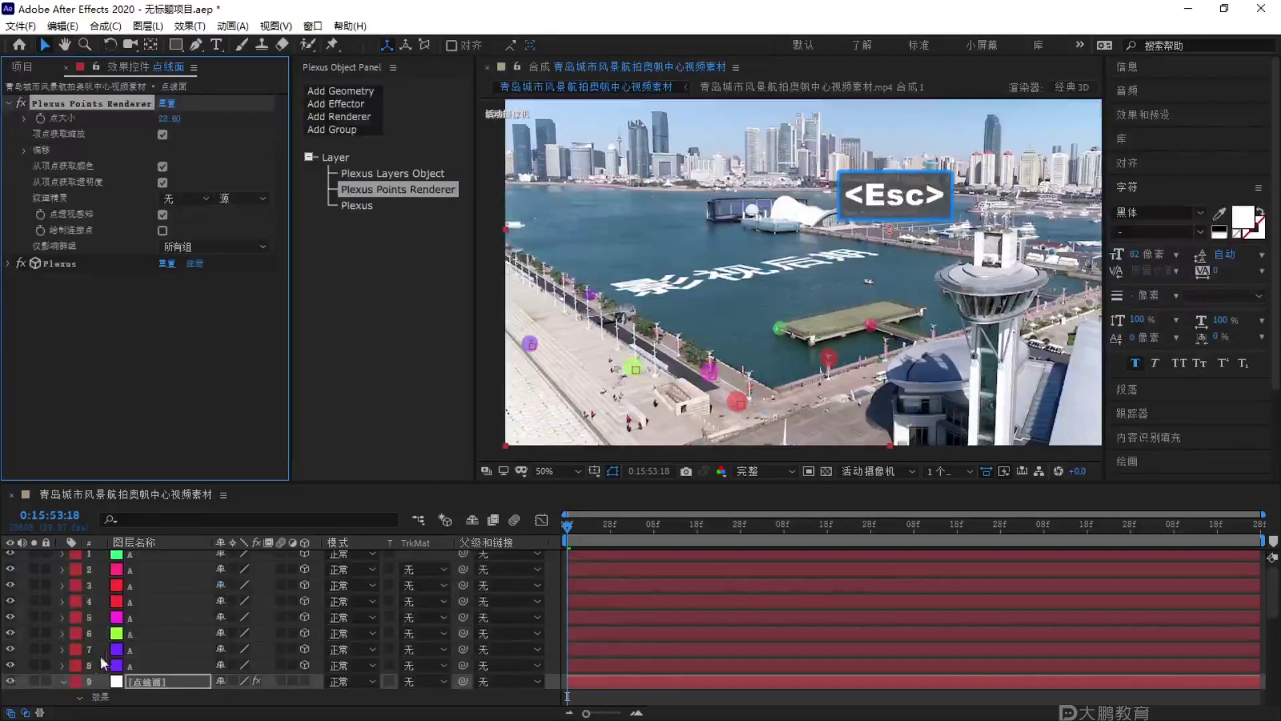
click(64, 681)
key(F1)
mouse_move(589, 327)
mouse_down()
mouse_move(244, 574)
mouse_move(264, 611)
mouse_up()
key(Escape)
key(F1)
mouse_move(646, 268)
mouse_down()
mouse_move(568, 293)
mouse_move(574, 324)
mouse_move(628, 373)
mouse_move(794, 401)
mouse_move(828, 374)
mouse_up()
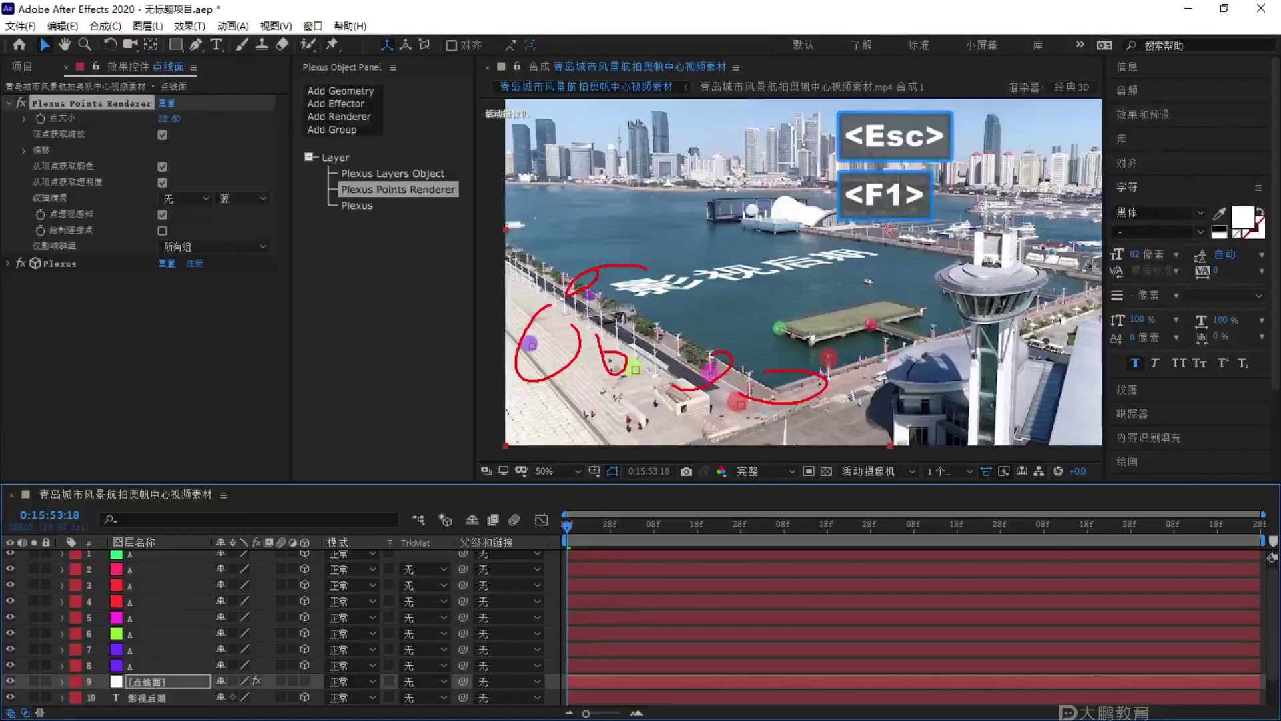
key(Escape)
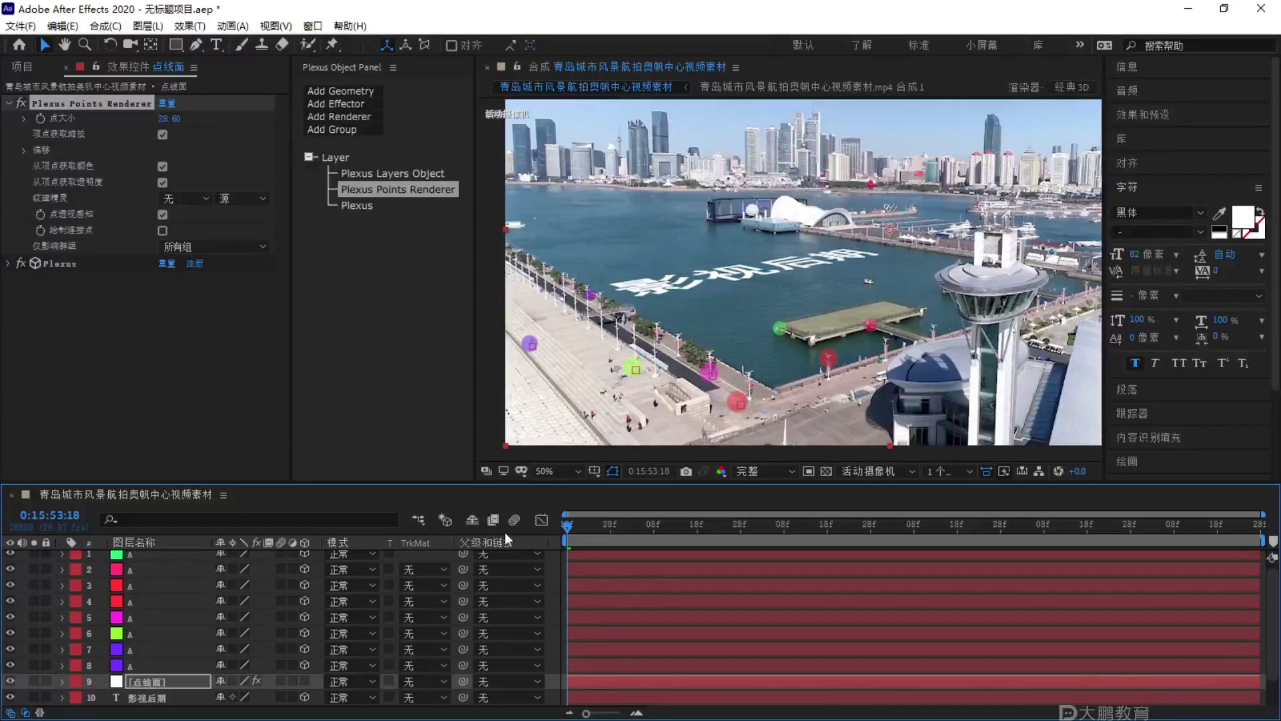
Return from the null's layer view to the composition and show the Plexus Points Renderer settings of the 点线面 layer.
double_click(147, 662)
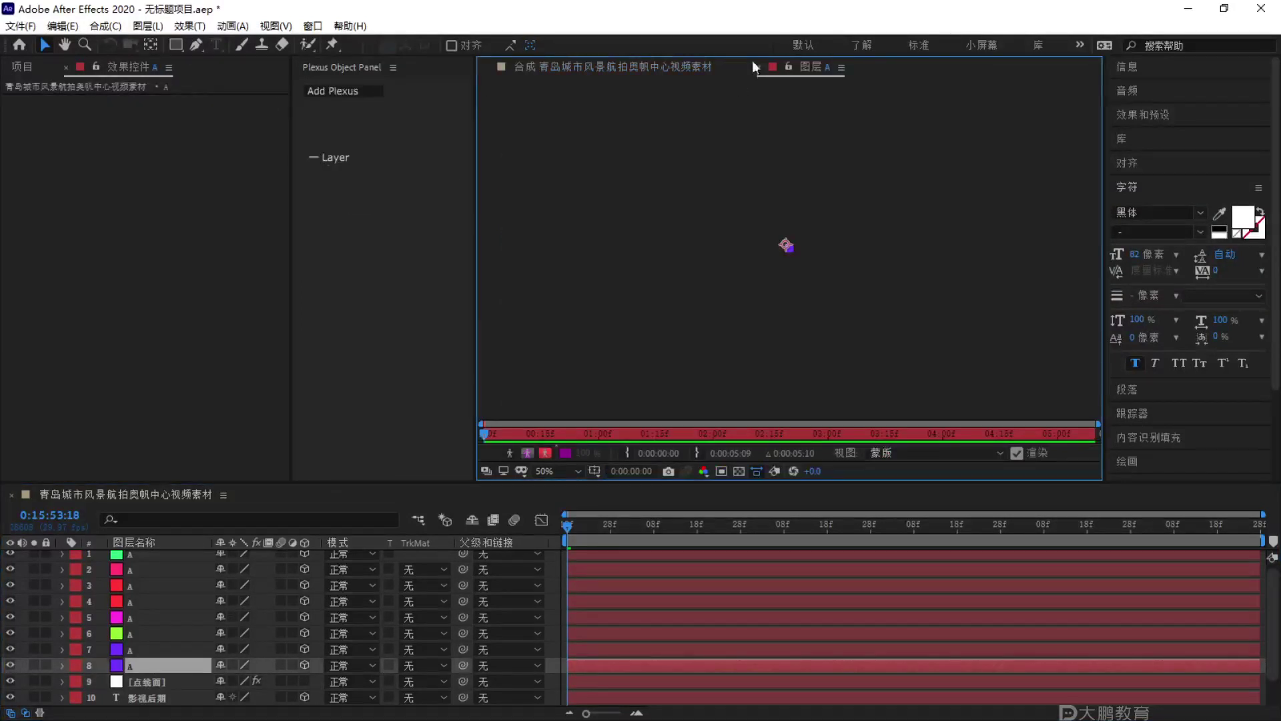
click(682, 67)
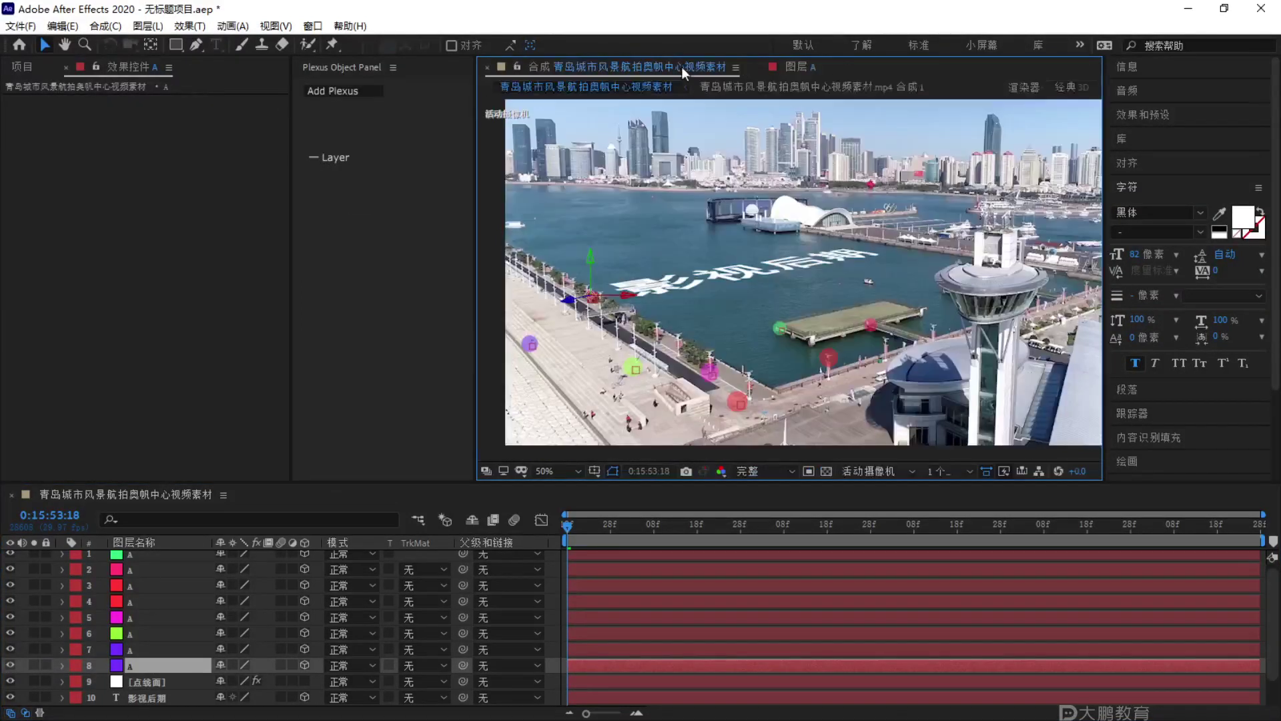
click(171, 685)
click(390, 185)
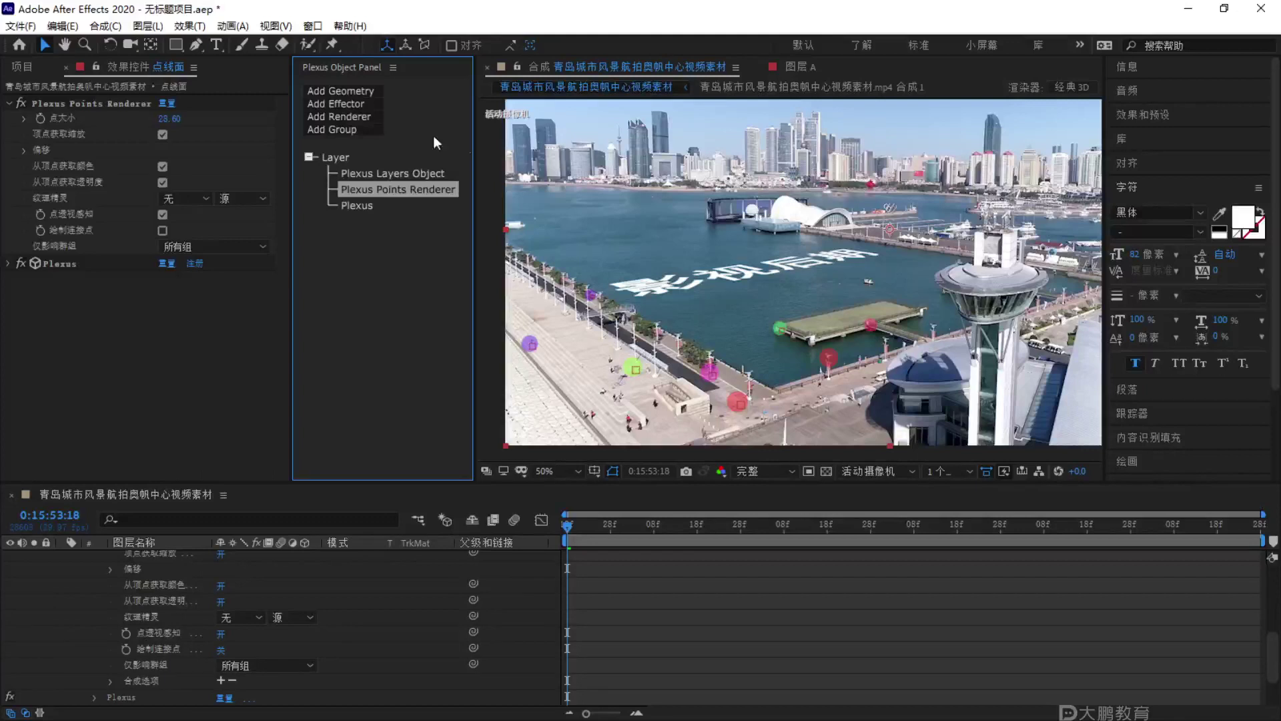
key(F2)
click(188, 331)
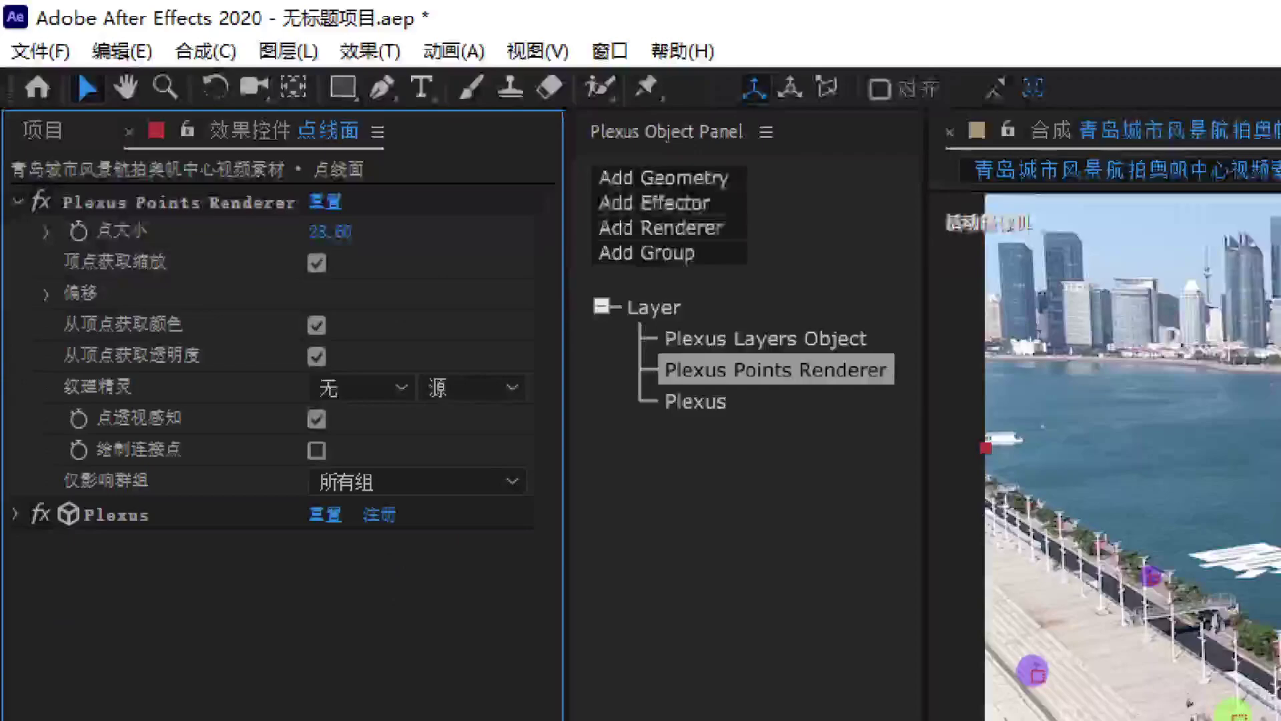
key(ctrl)
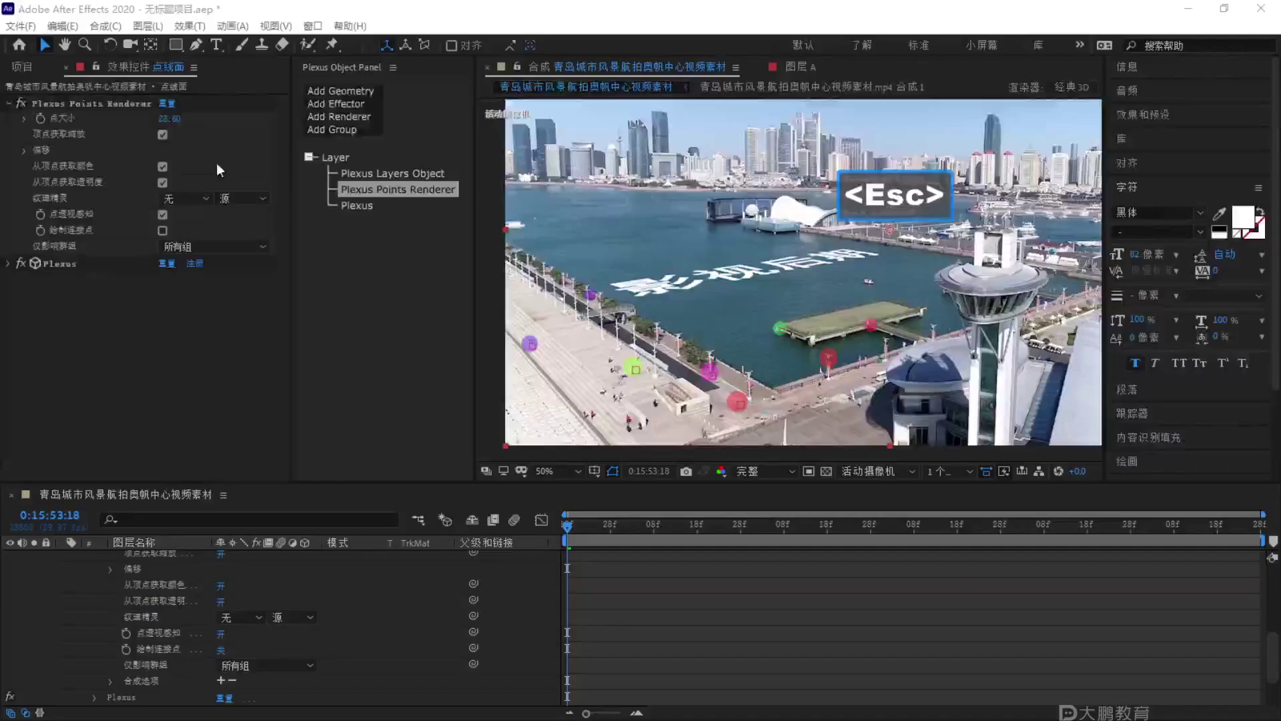
Stop the Plexus Points Renderer taking its colour from the vertices, reduce the point size to about 12 and collapse the 点线面 layer.
click(165, 165)
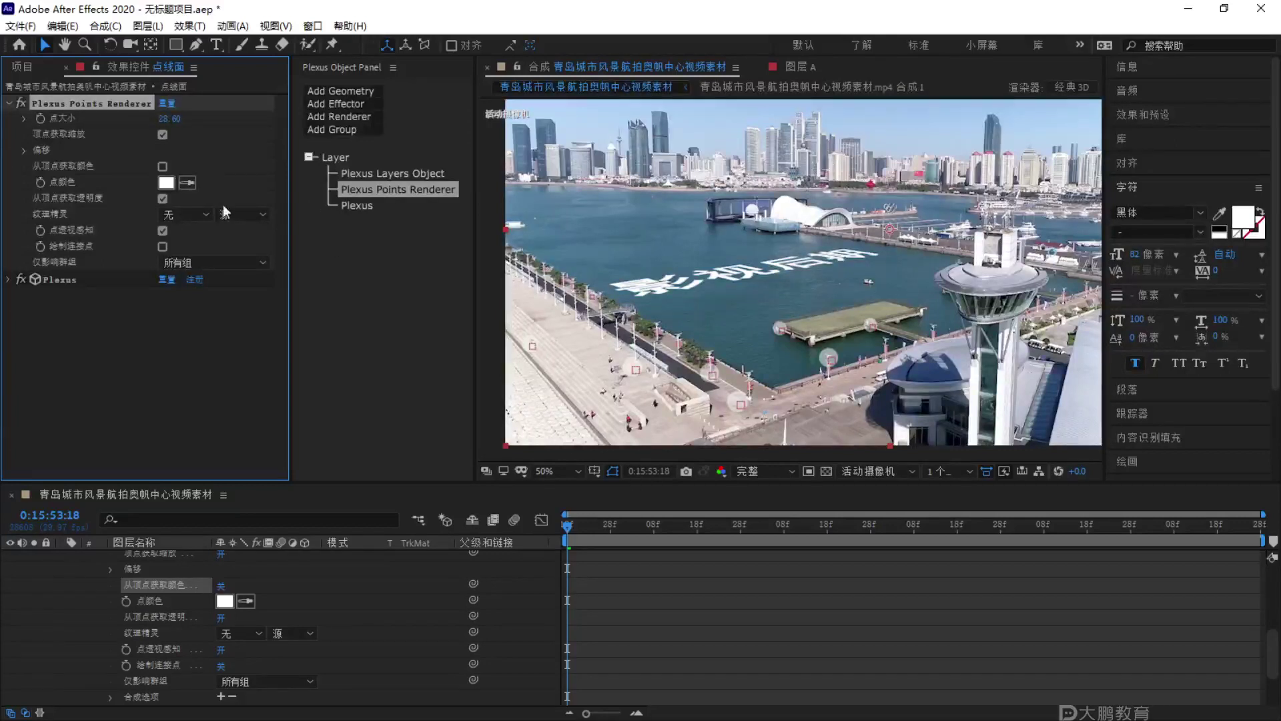
drag(168, 118, 80, 145)
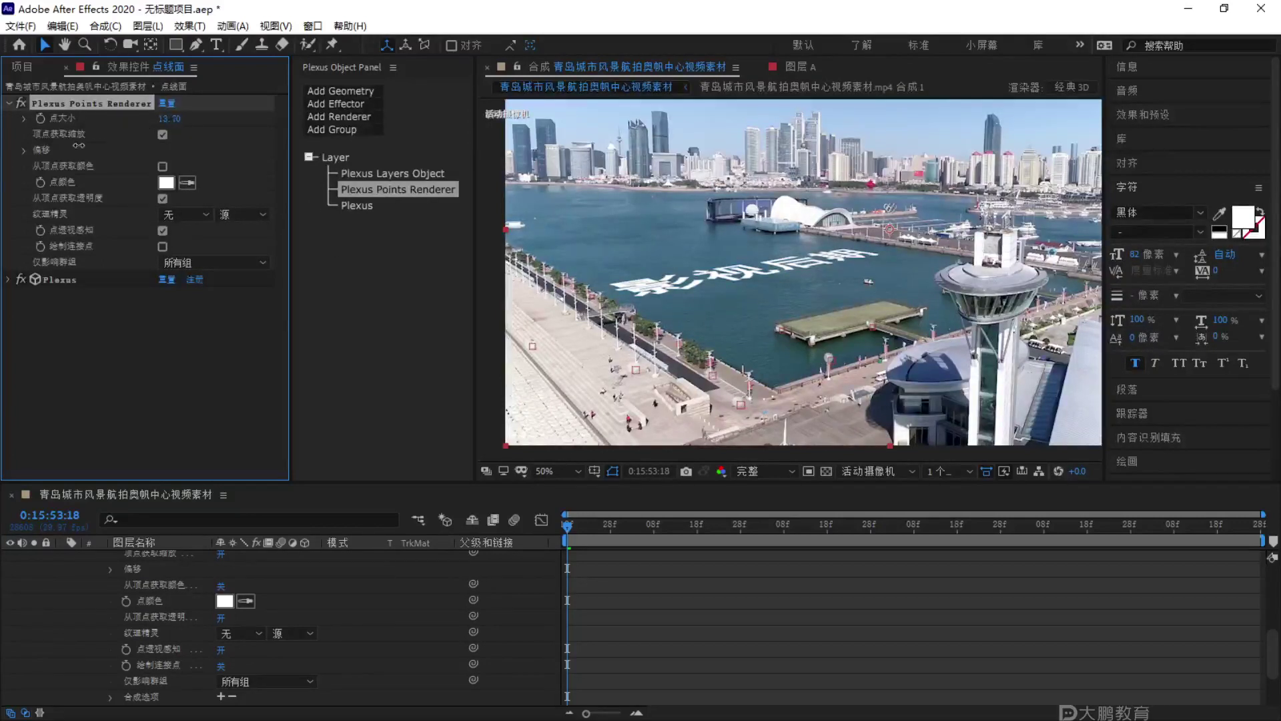
key(u)
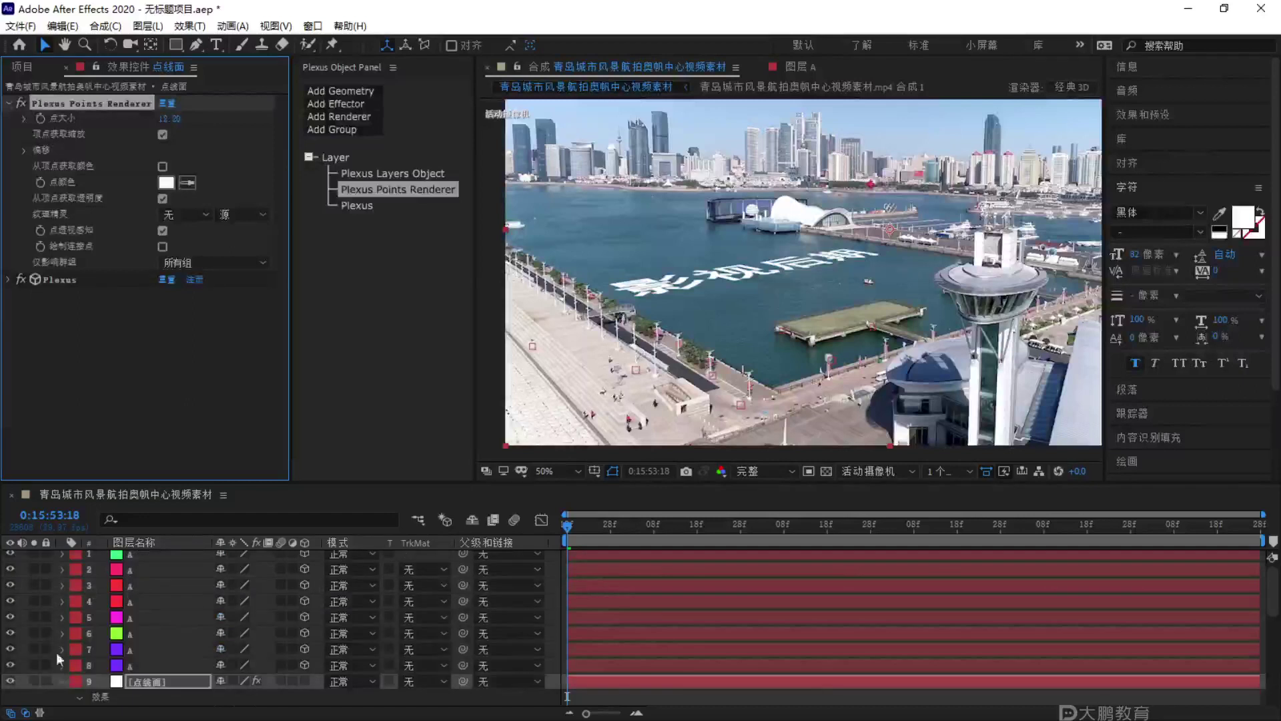
click(153, 684)
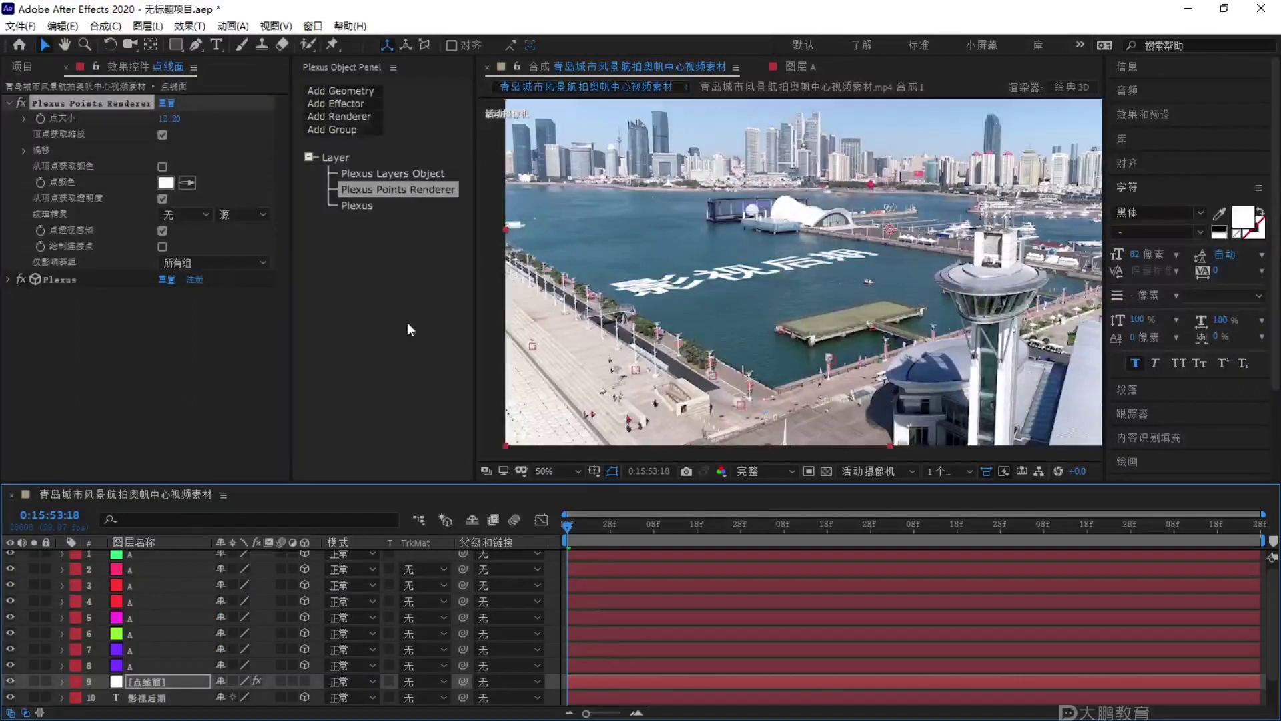
click(361, 118)
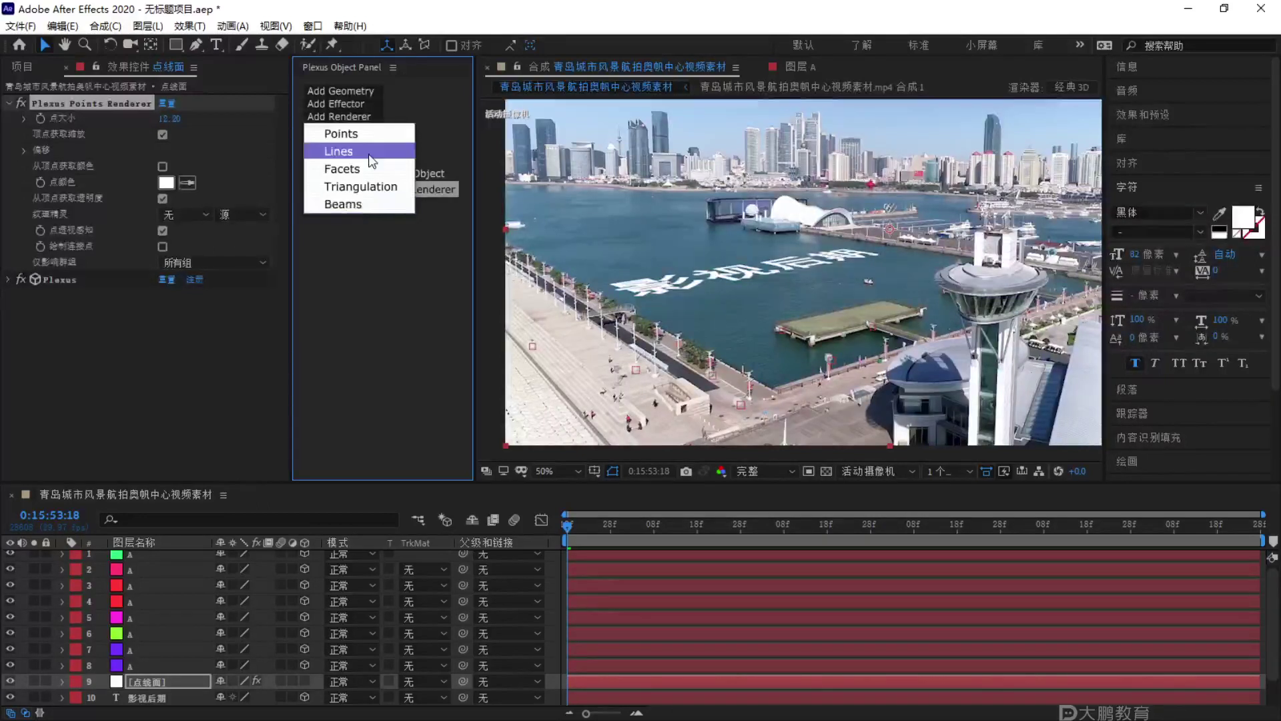
key(F1)
mouse_move(584, 291)
mouse_down()
mouse_move(596, 357)
mouse_move(607, 347)
mouse_up()
drag(742, 386, 749, 393)
mouse_move(644, 378)
mouse_down()
mouse_move(734, 379)
mouse_move(867, 314)
mouse_up()
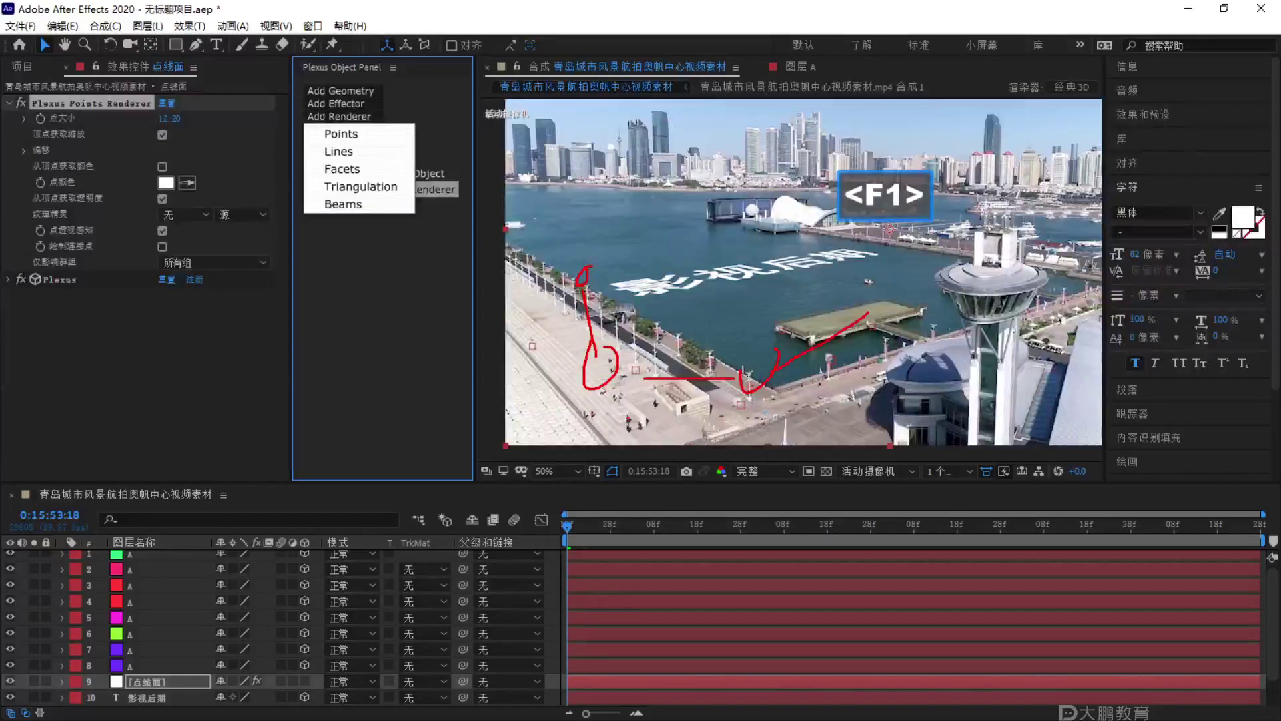
mouse_move(533, 267)
mouse_down()
mouse_move(617, 242)
mouse_move(904, 284)
mouse_up()
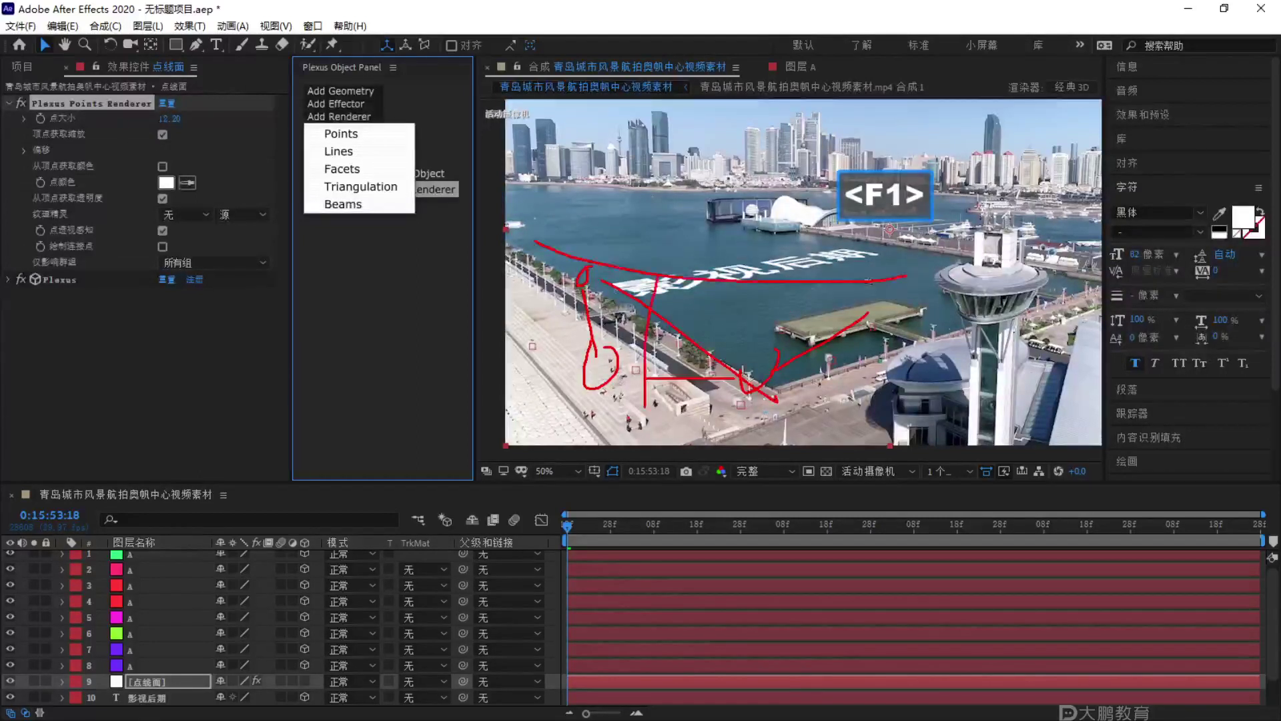
key(Escape)
Add a Beams renderer to the 点线面 layer's Plexus setup and show only its settings.
click(339, 117)
click(343, 204)
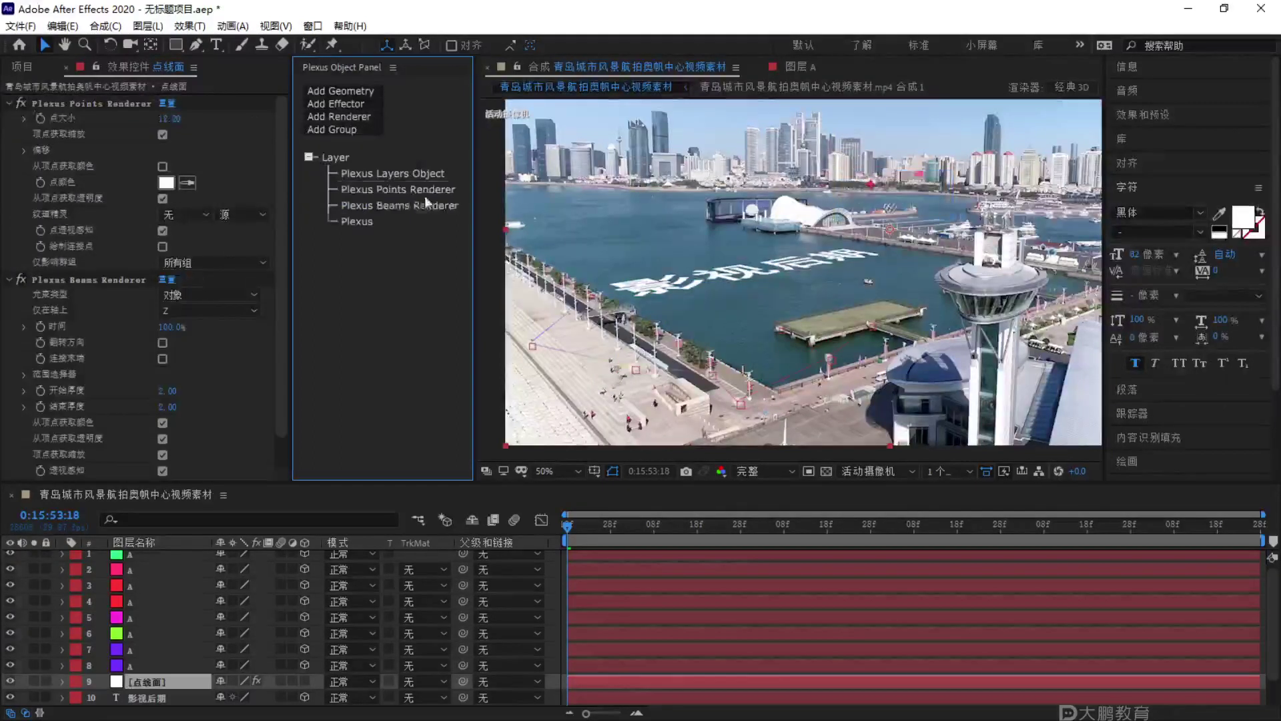
click(409, 205)
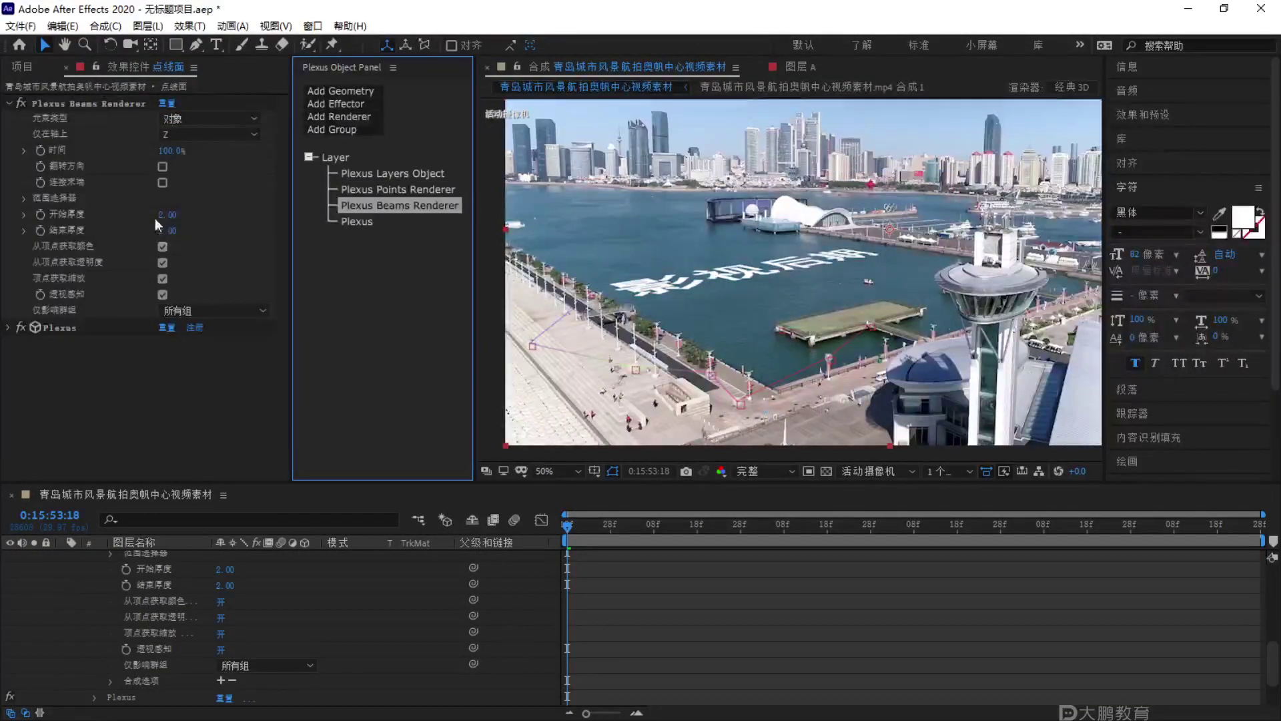
click(523, 606)
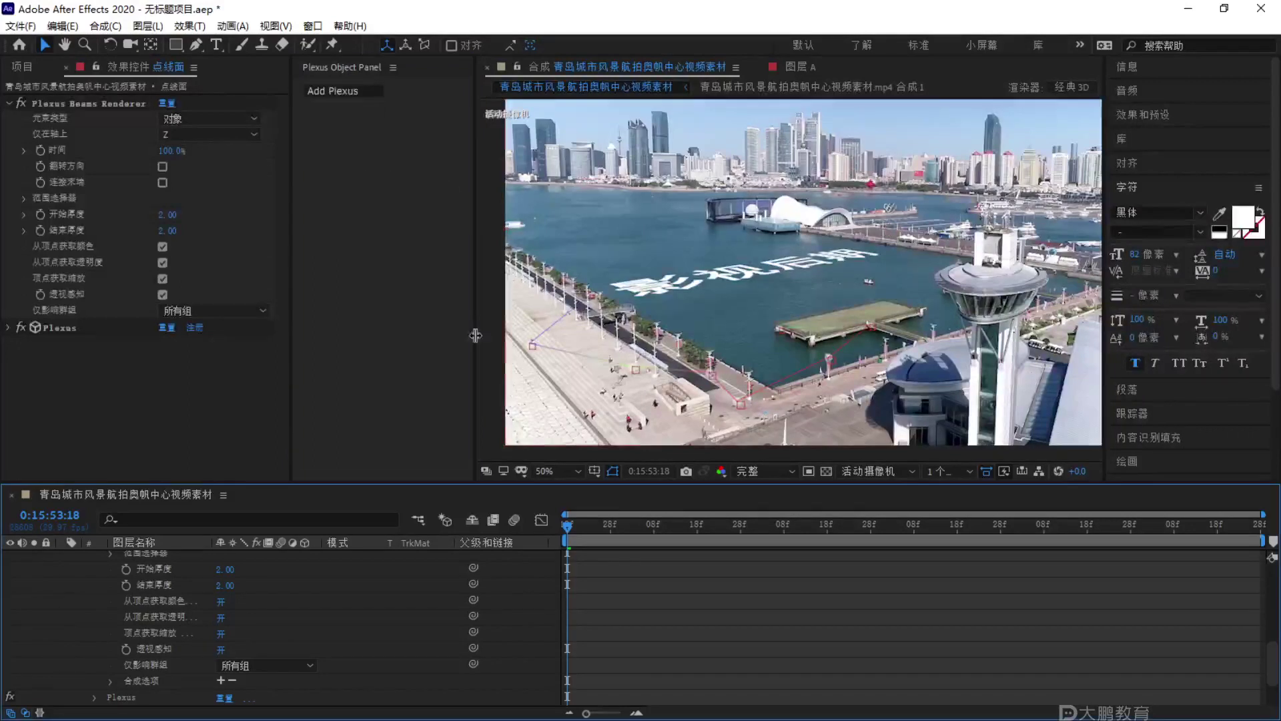
scroll(118, 603, up, 5)
click(139, 619)
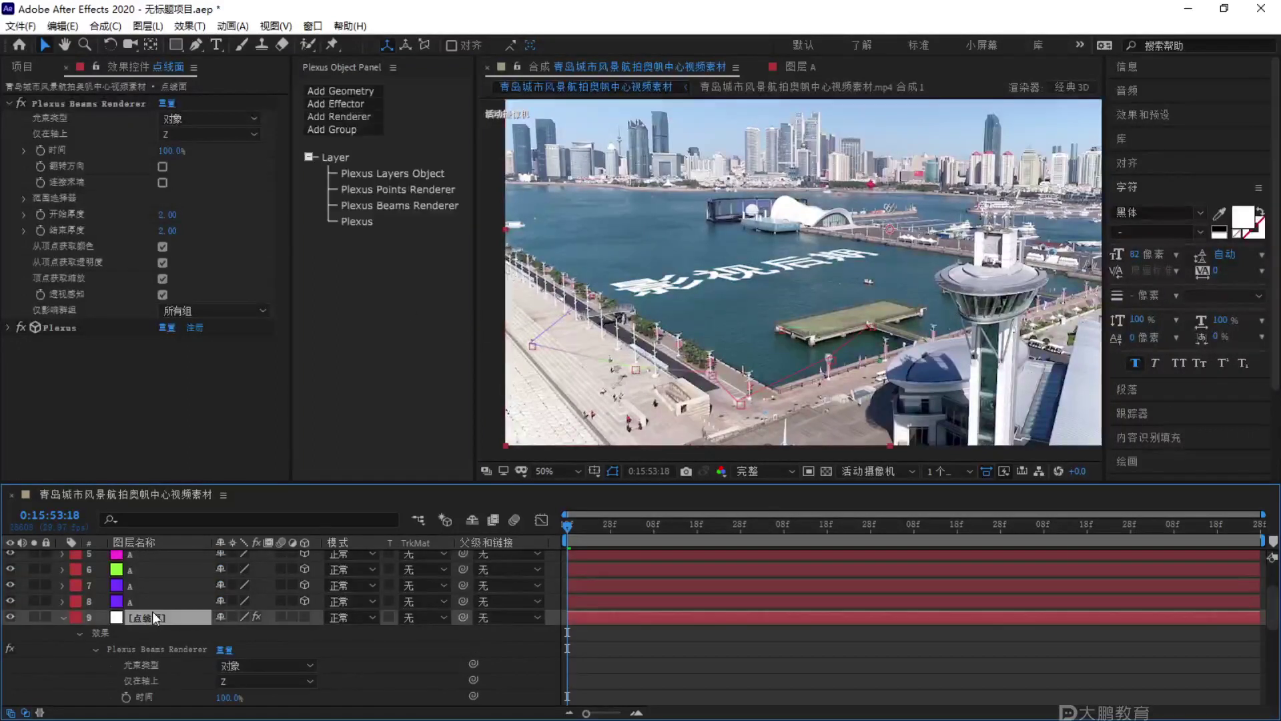
click(407, 206)
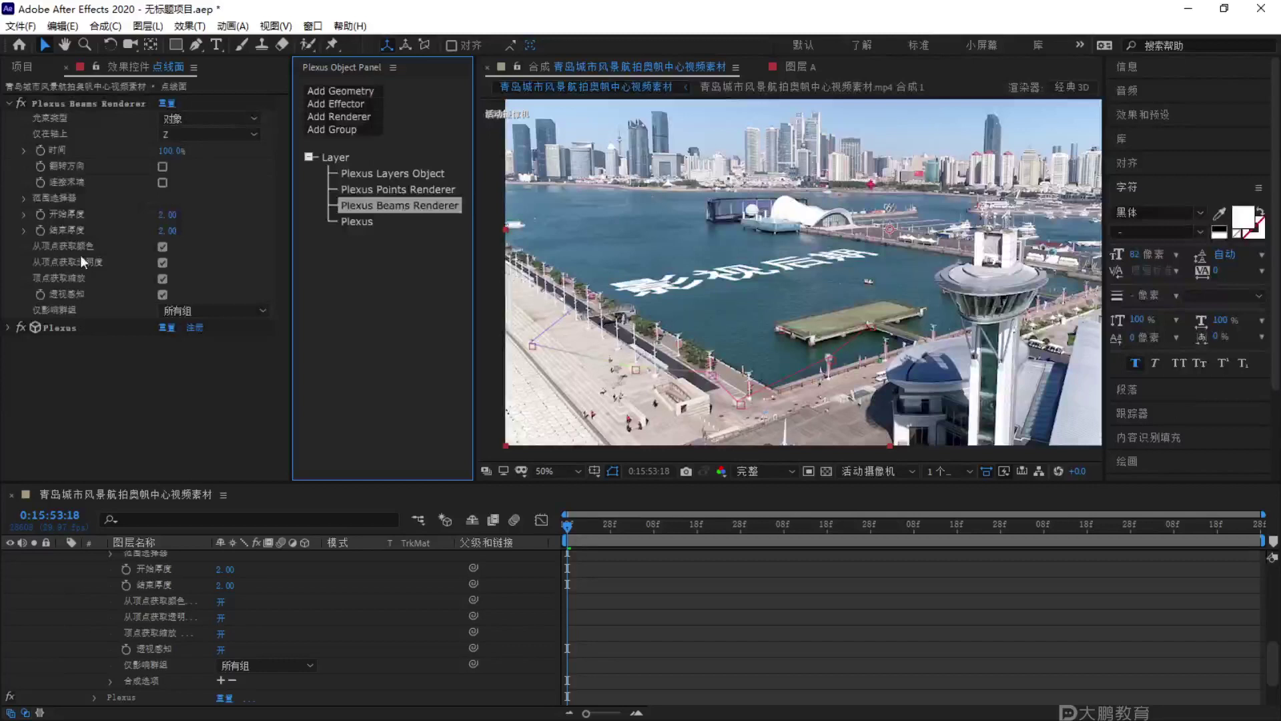
Turn off colour from vertices in the Plexus Beams Renderer and set its start and end thickness to 1.00.
click(164, 247)
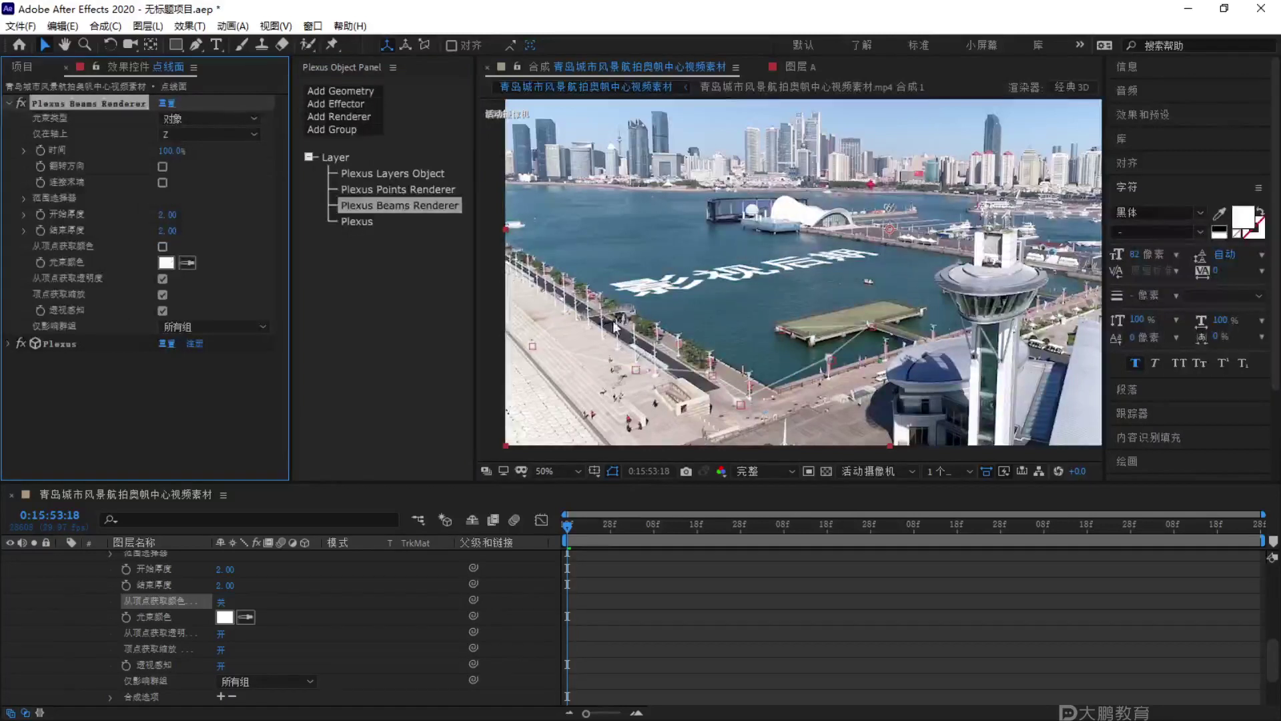
click(167, 214)
text(1)
key(Tab)
text(1)
key(Return)
key(space)
key(u)
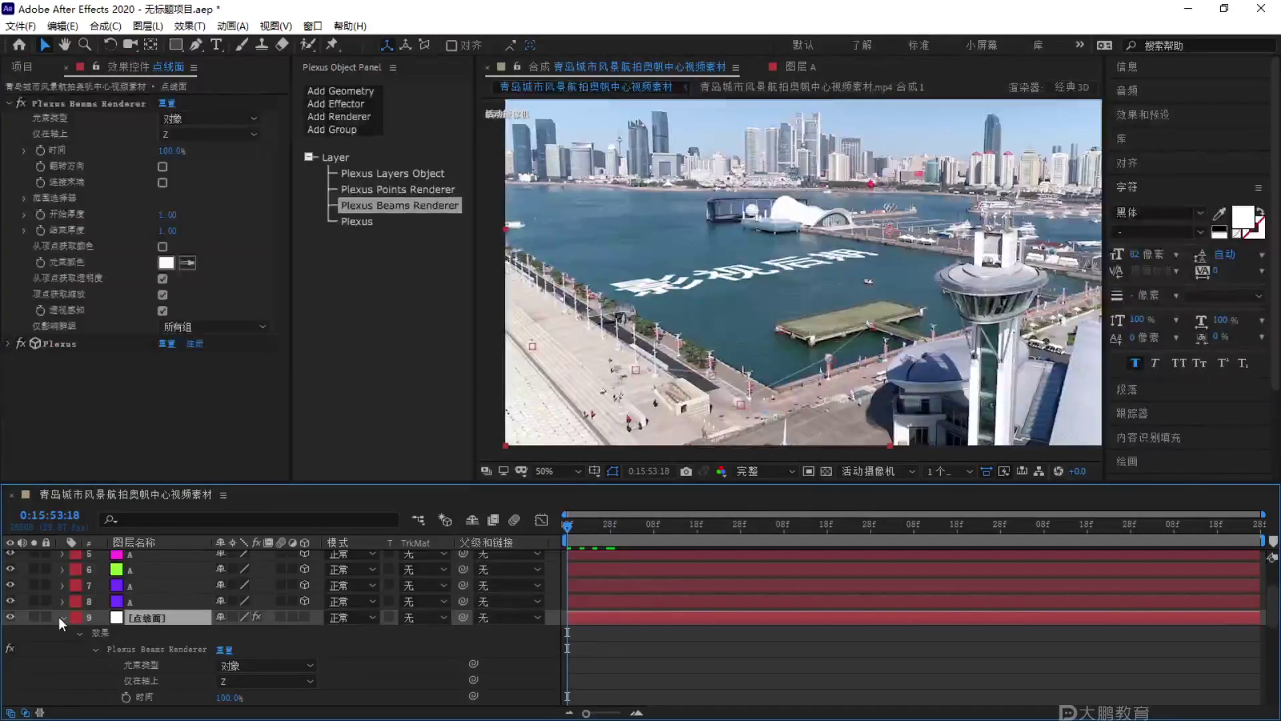
Animate the Beams Renderer's time from 0% at 0:15:53:29 to 100% at 0:15:54:18 and preview the growing beams.
key(space)
key(space)
click(41, 150)
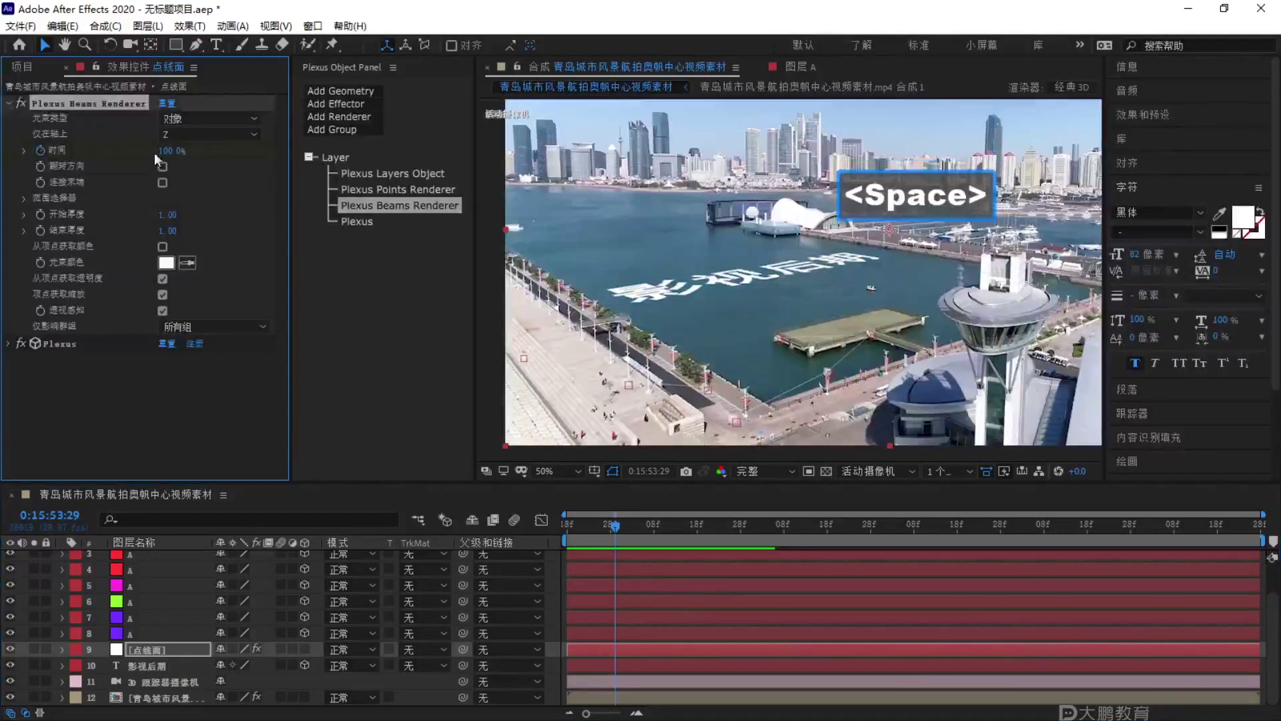
drag(167, 151, 133, 151)
drag(625, 523, 697, 525)
drag(167, 151, 200, 151)
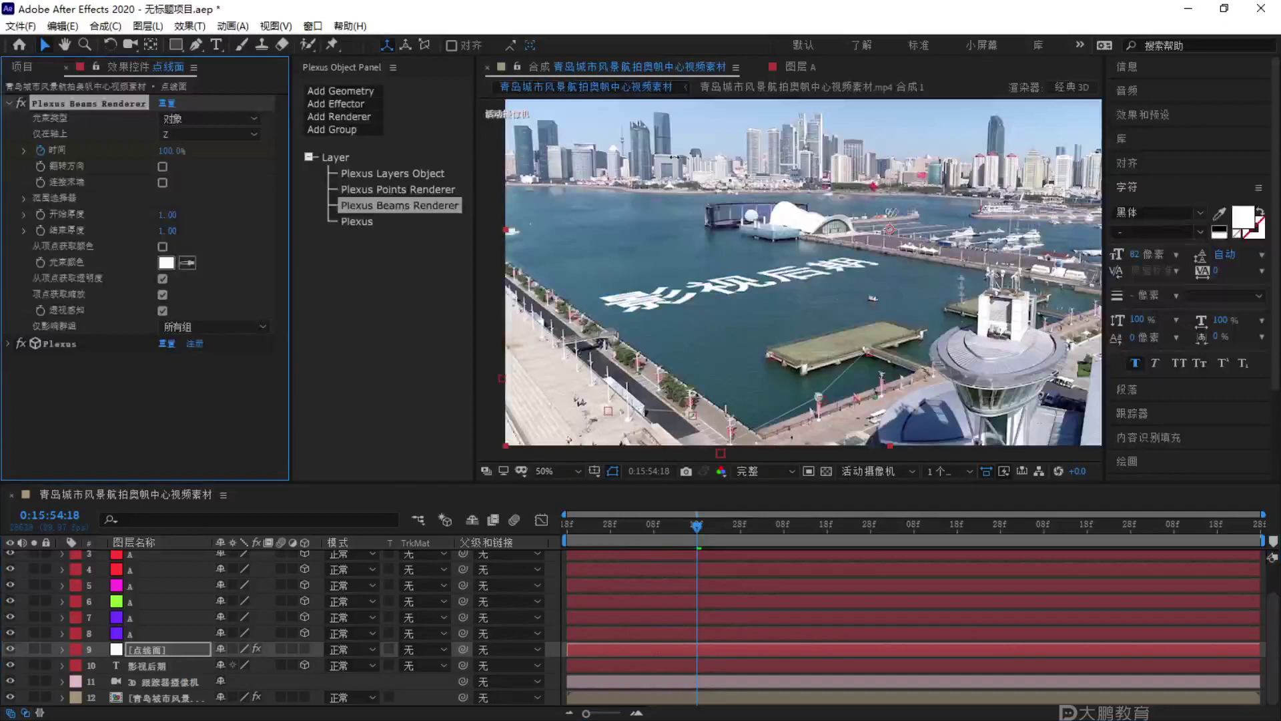
click(678, 534)
key(space)
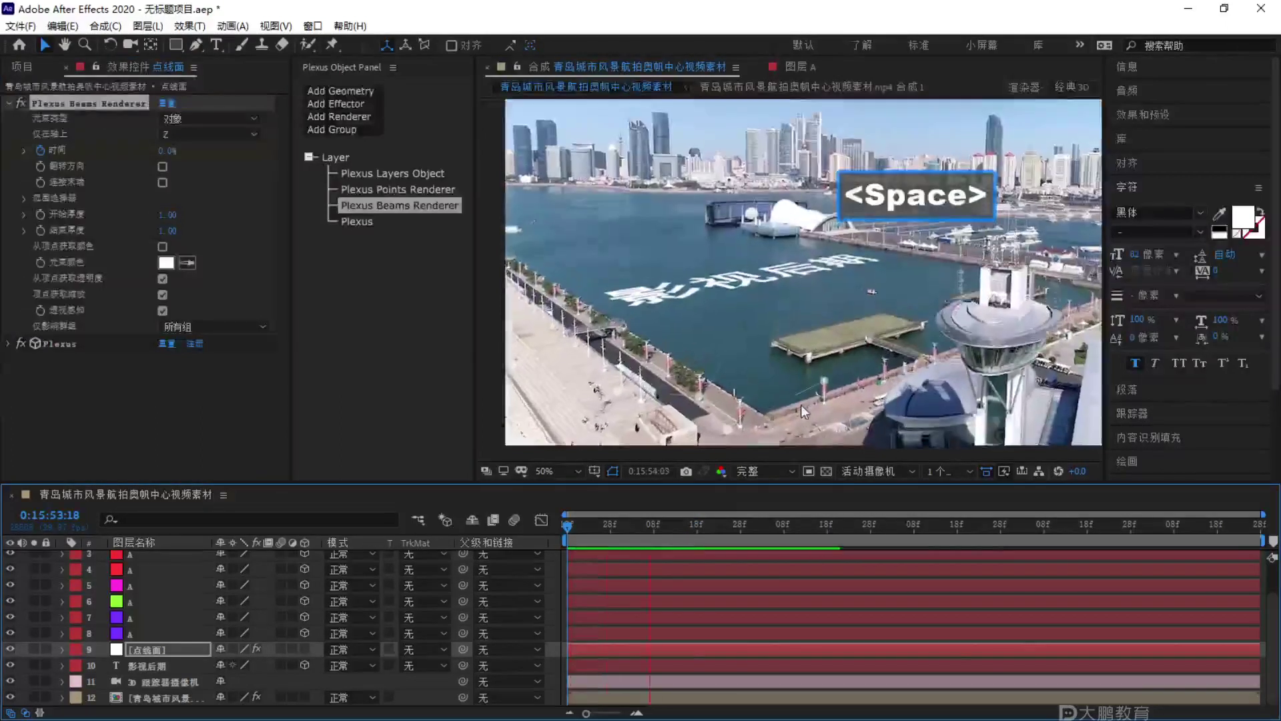
key(space)
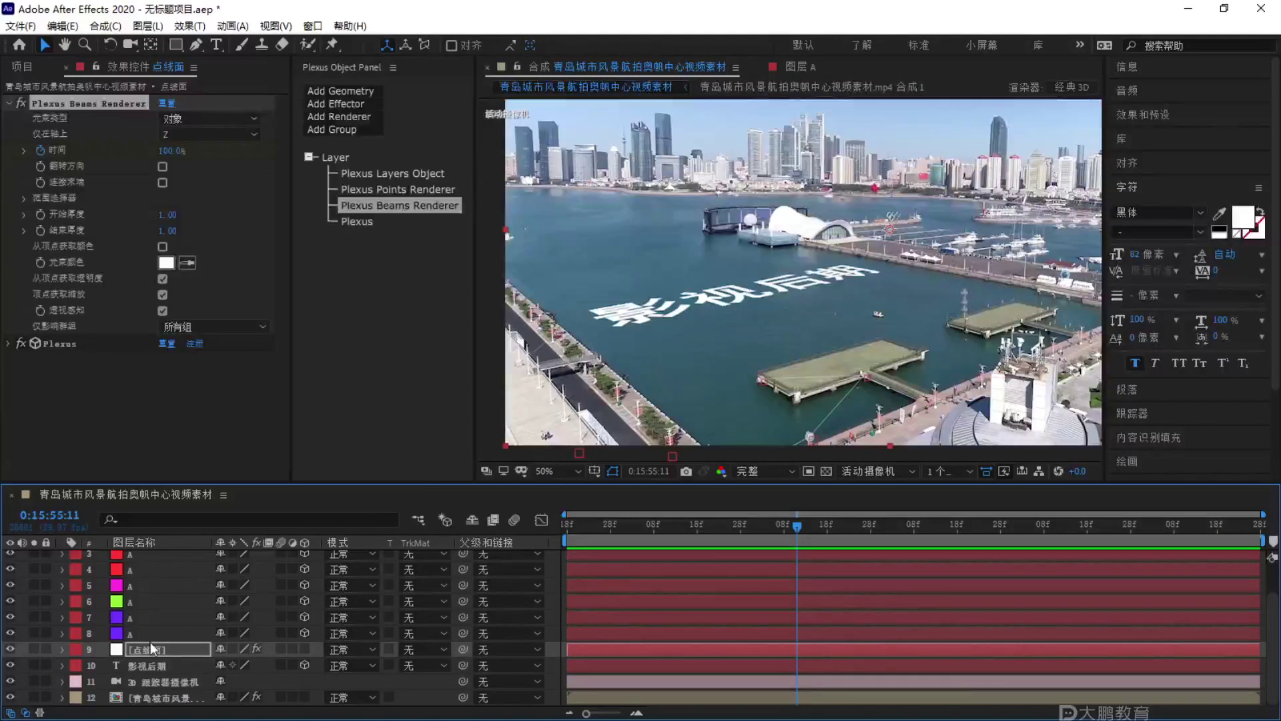
Assign the Plexus Layers Object, Points Renderer and Beams Renderer to group 1 (群组 1) and collapse the 点线面 layer.
click(387, 174)
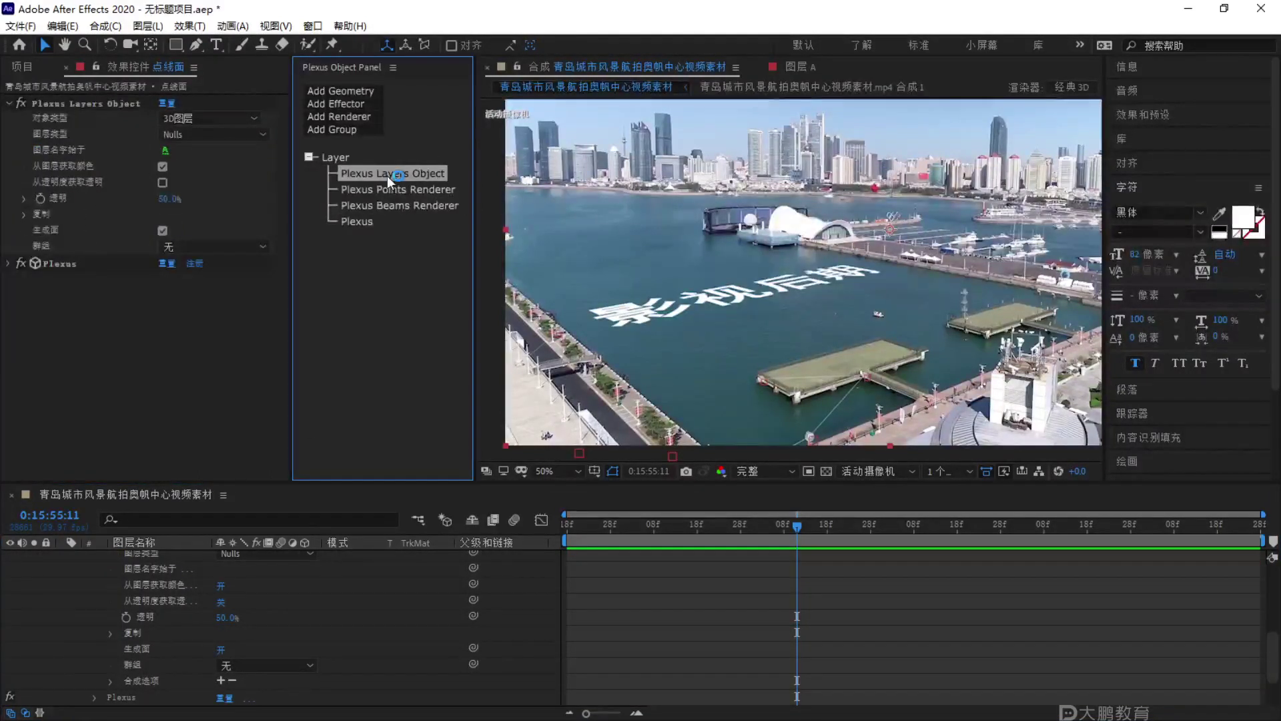
click(239, 247)
click(240, 259)
click(395, 189)
click(226, 262)
click(200, 279)
click(401, 206)
click(207, 327)
click(219, 343)
click(105, 606)
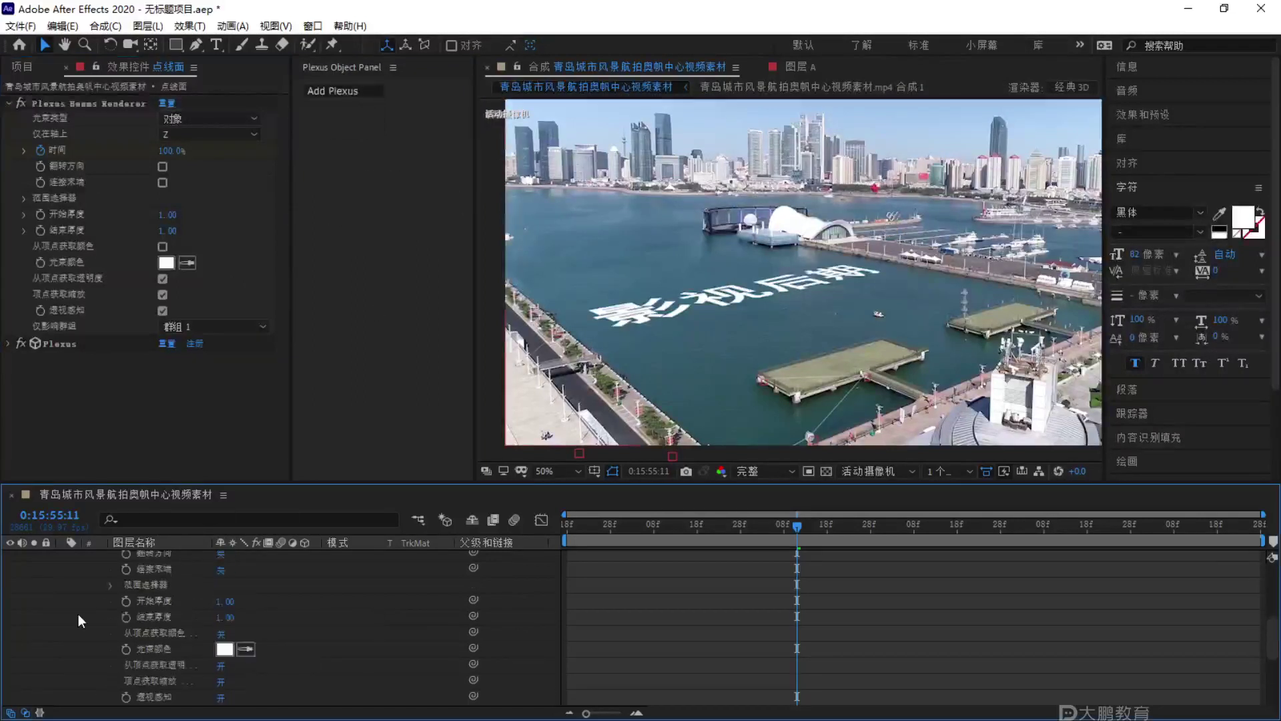
scroll(74, 609, up, 4)
click(106, 604)
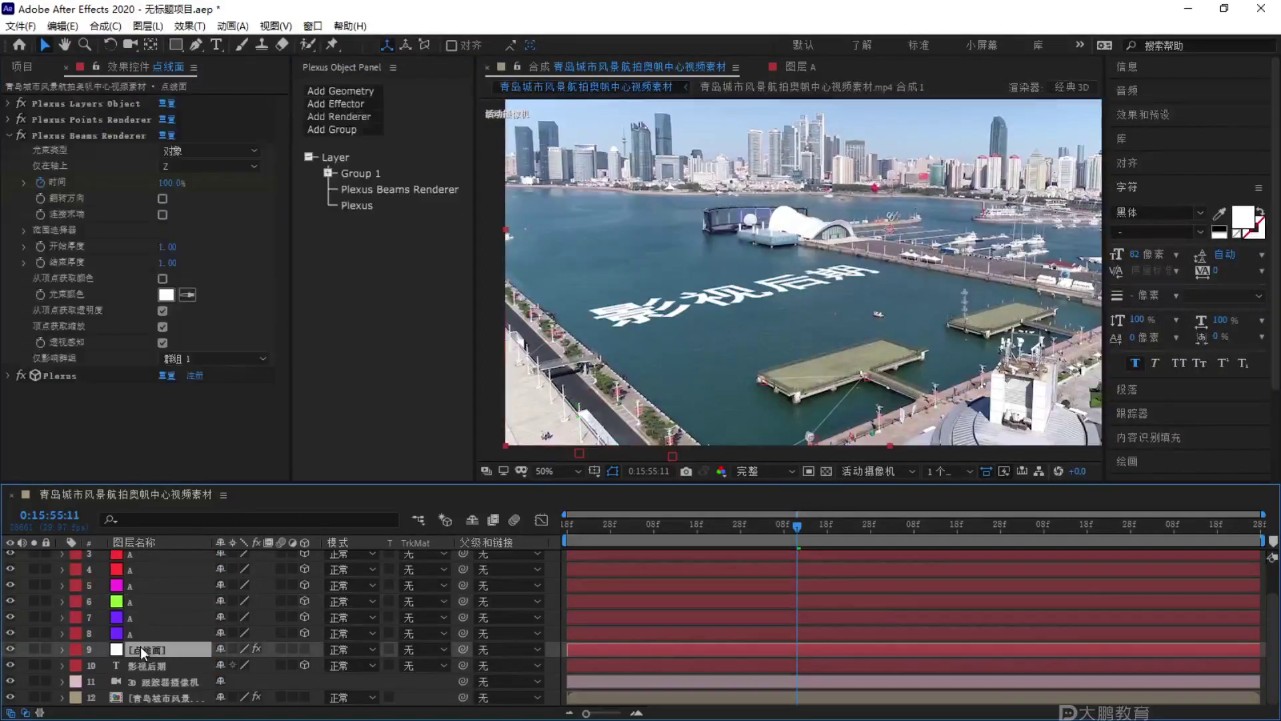
scroll(882, 323, down, 2)
key(F1)
mouse_move(684, 294)
mouse_down()
mouse_move(632, 403)
mouse_move(893, 341)
mouse_move(828, 284)
mouse_up()
drag(744, 304, 709, 338)
drag(746, 331, 681, 372)
drag(769, 367, 795, 344)
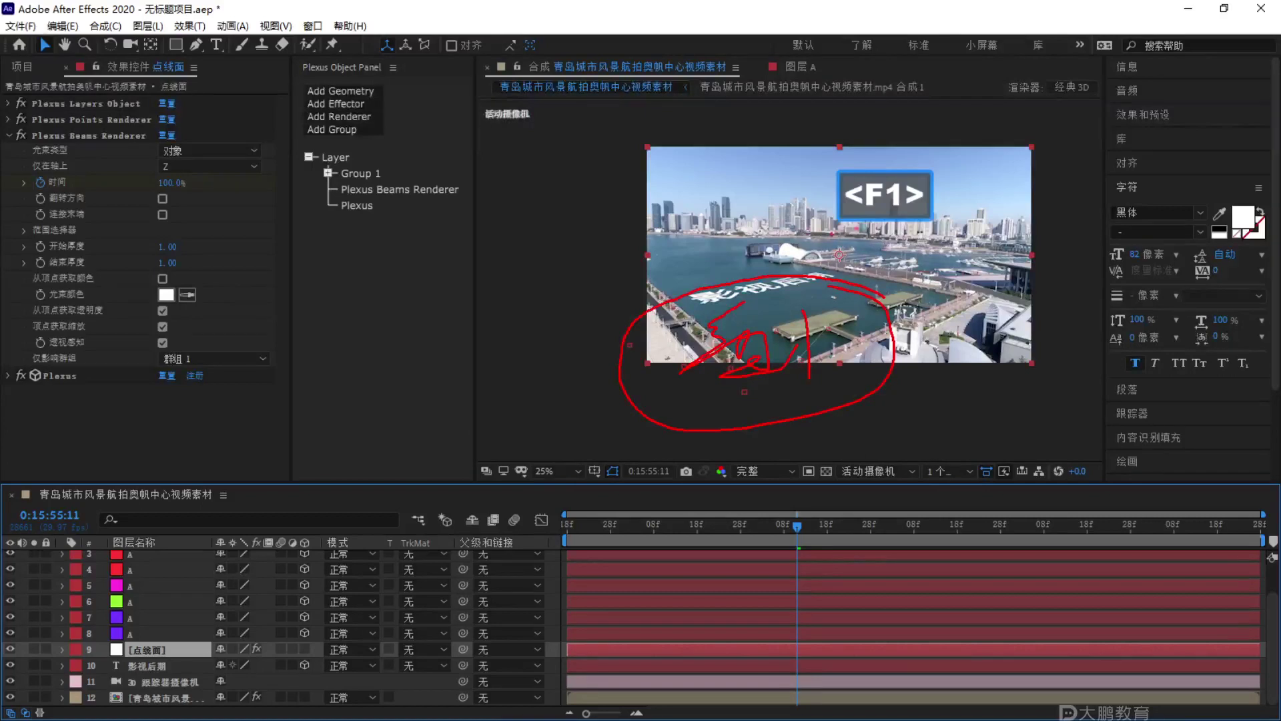
key(Escape)
scroll(789, 280, up, 2)
mouse_move(941, 178)
mouse_down()
mouse_move(867, 193)
mouse_move(608, 431)
mouse_up()
key(Escape)
key(F1)
key(Escape)
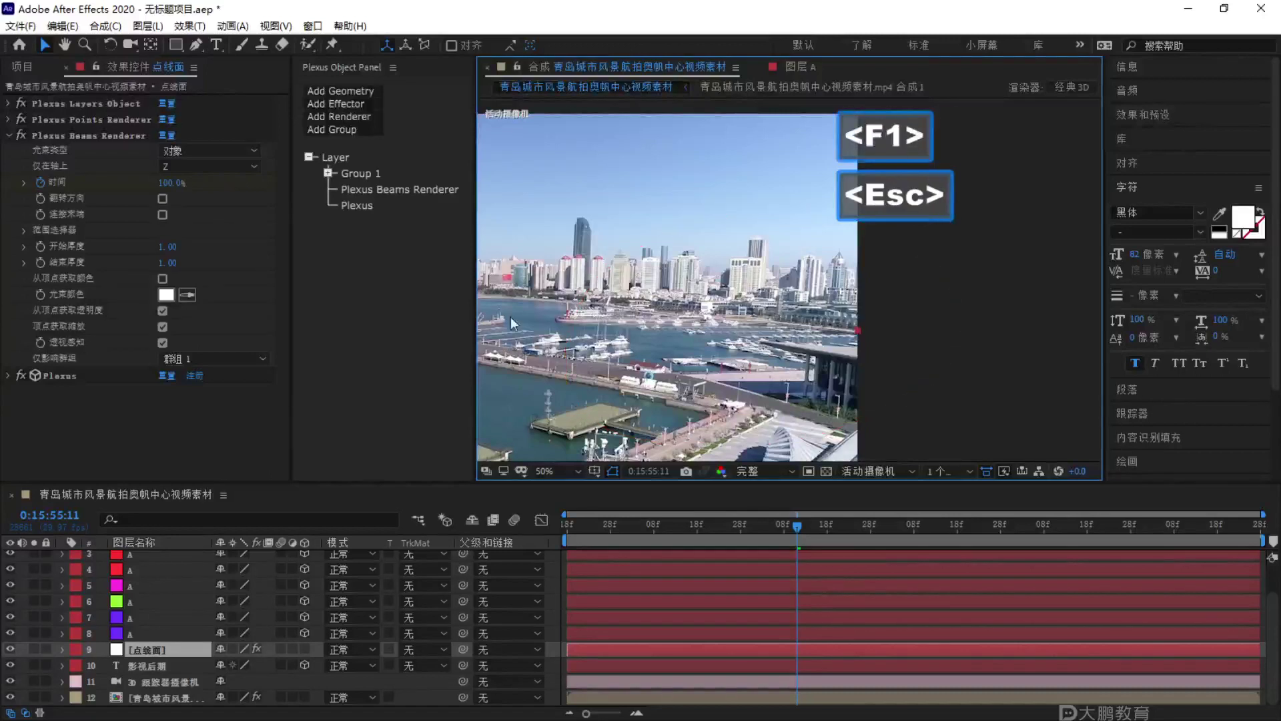
Add a second Layers geometry object to the Plexus setup and set its object type to 3D layers (3D图层).
click(352, 94)
click(386, 106)
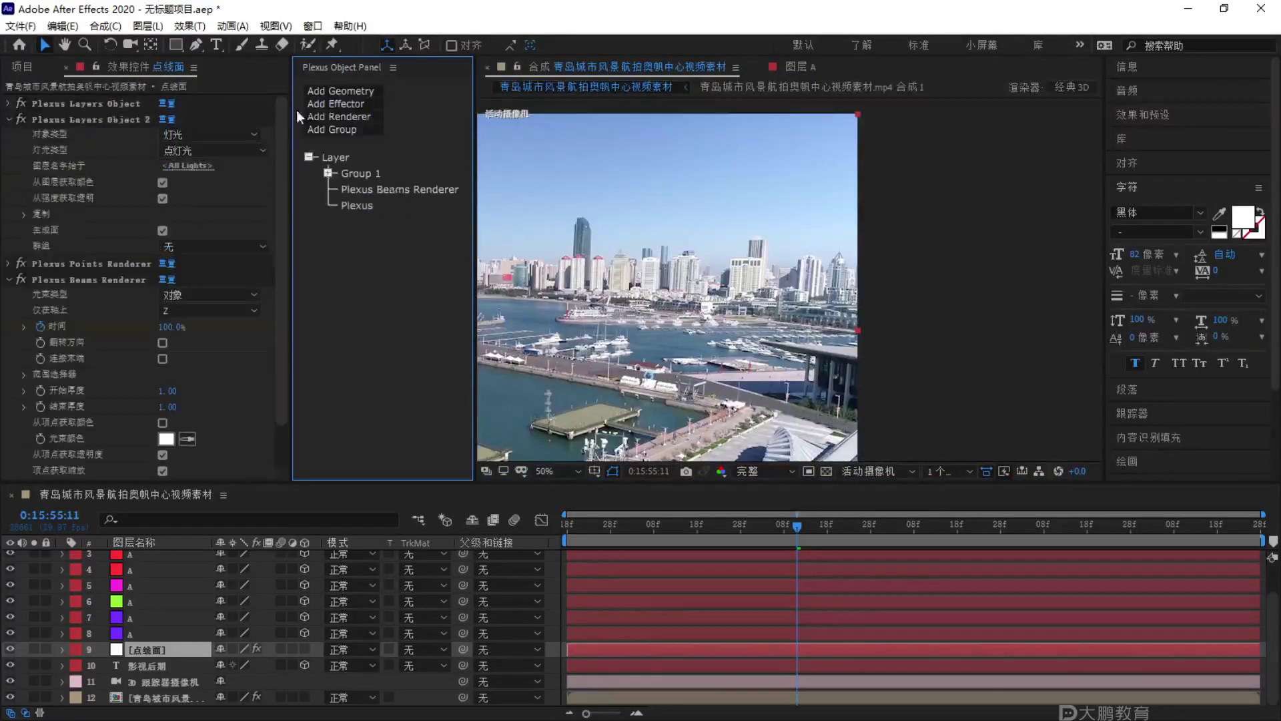
click(394, 193)
click(200, 119)
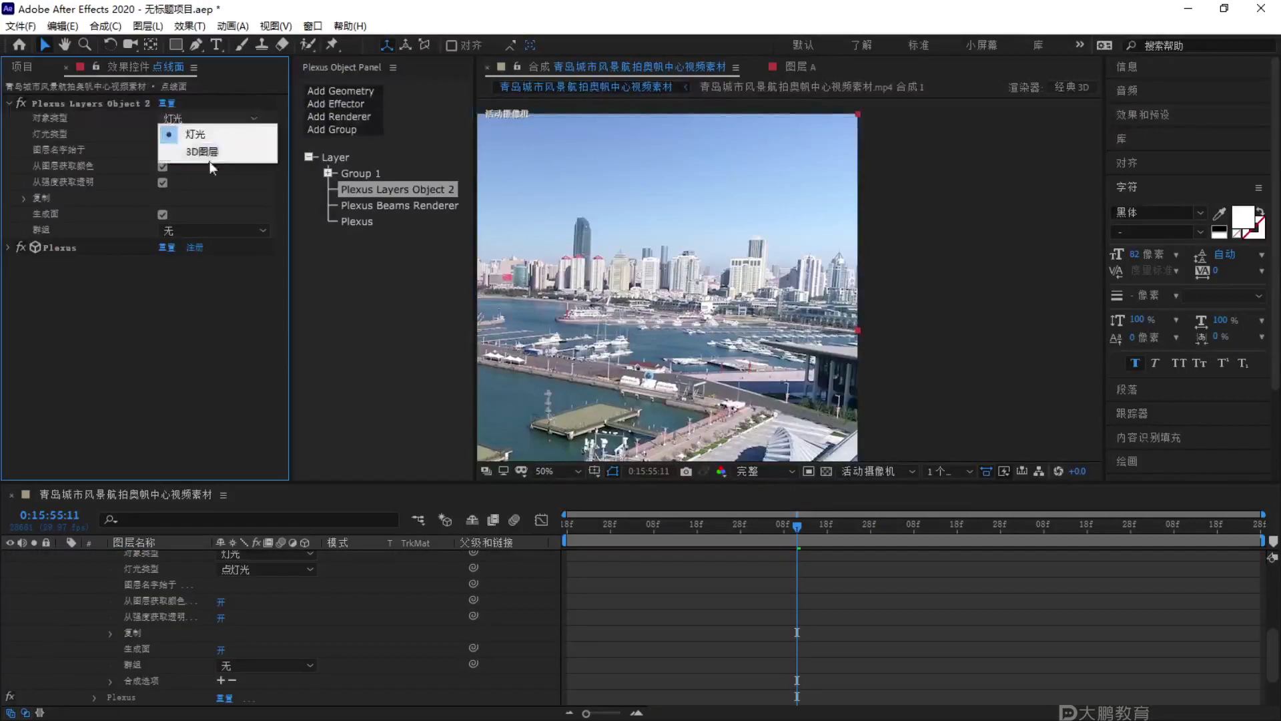
click(220, 151)
Restrict Plexus Layers Object 2 to layers whose names start with B and collapse the 点线面 layer.
click(185, 150)
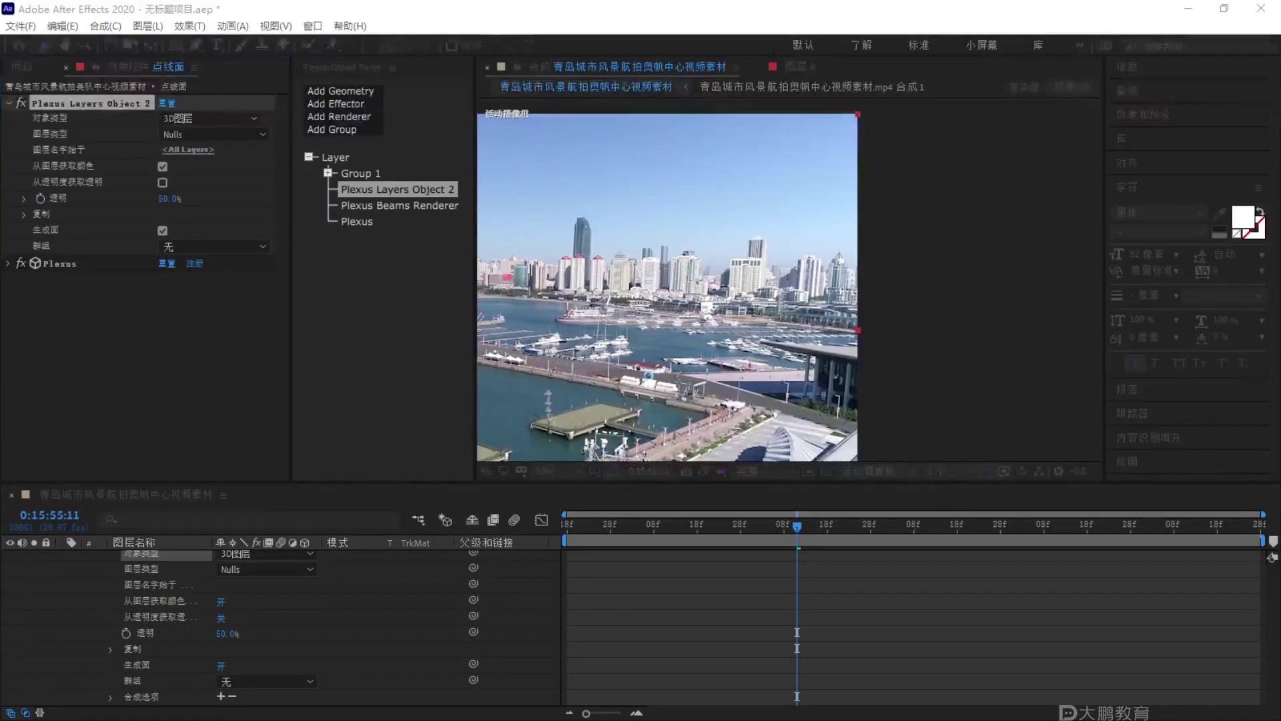
key(Caps_Lock)
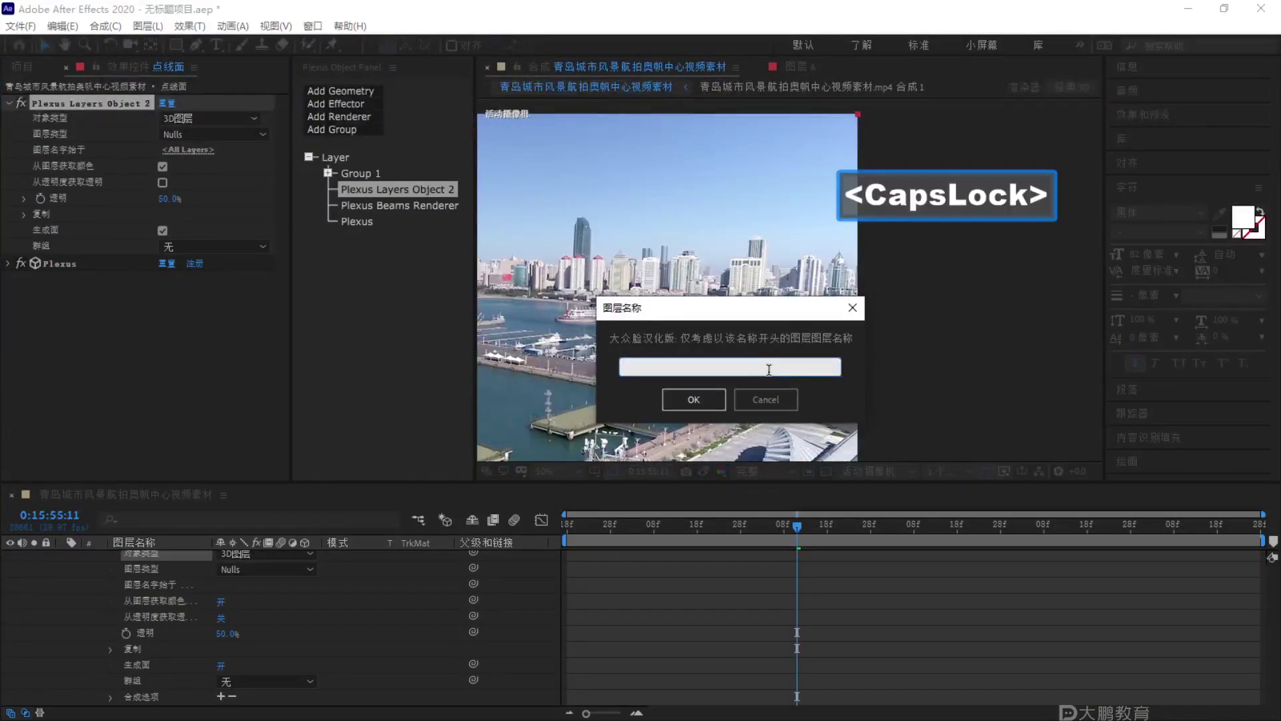
text(B)
key(Caps_Lock)
click(720, 397)
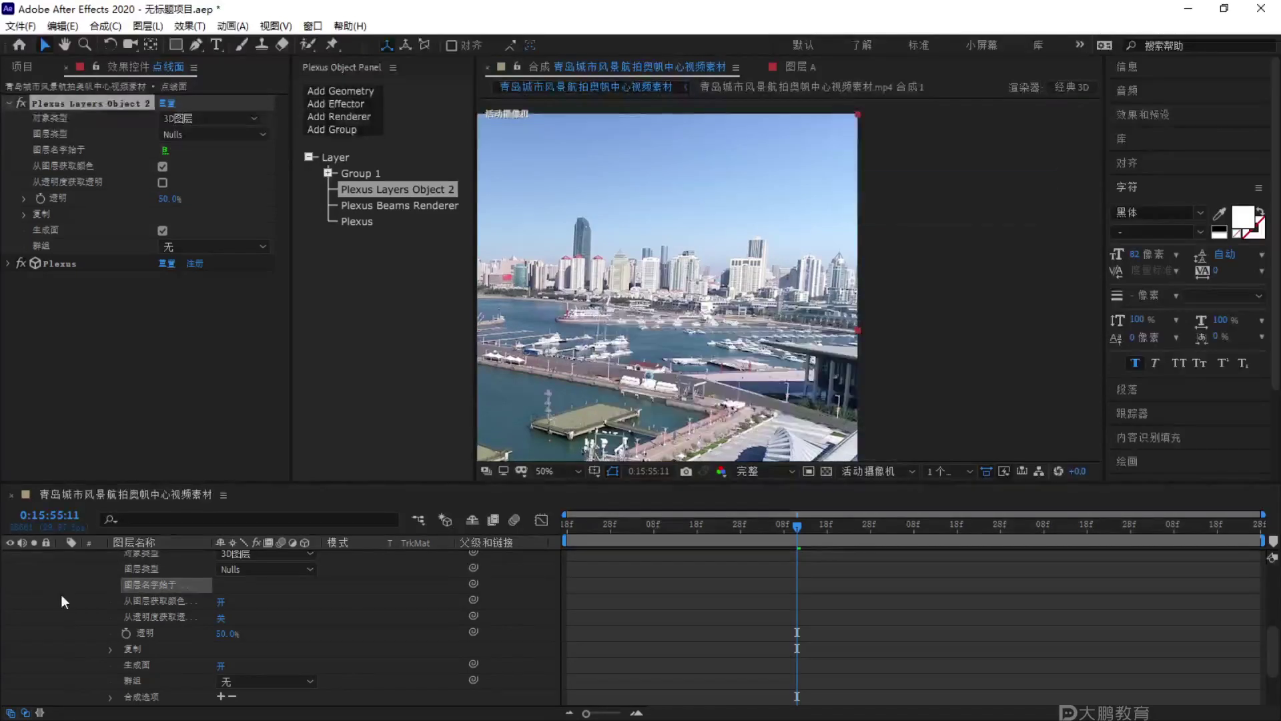
scroll(110, 588, up, 5)
click(63, 686)
scroll(161, 640, down, 2)
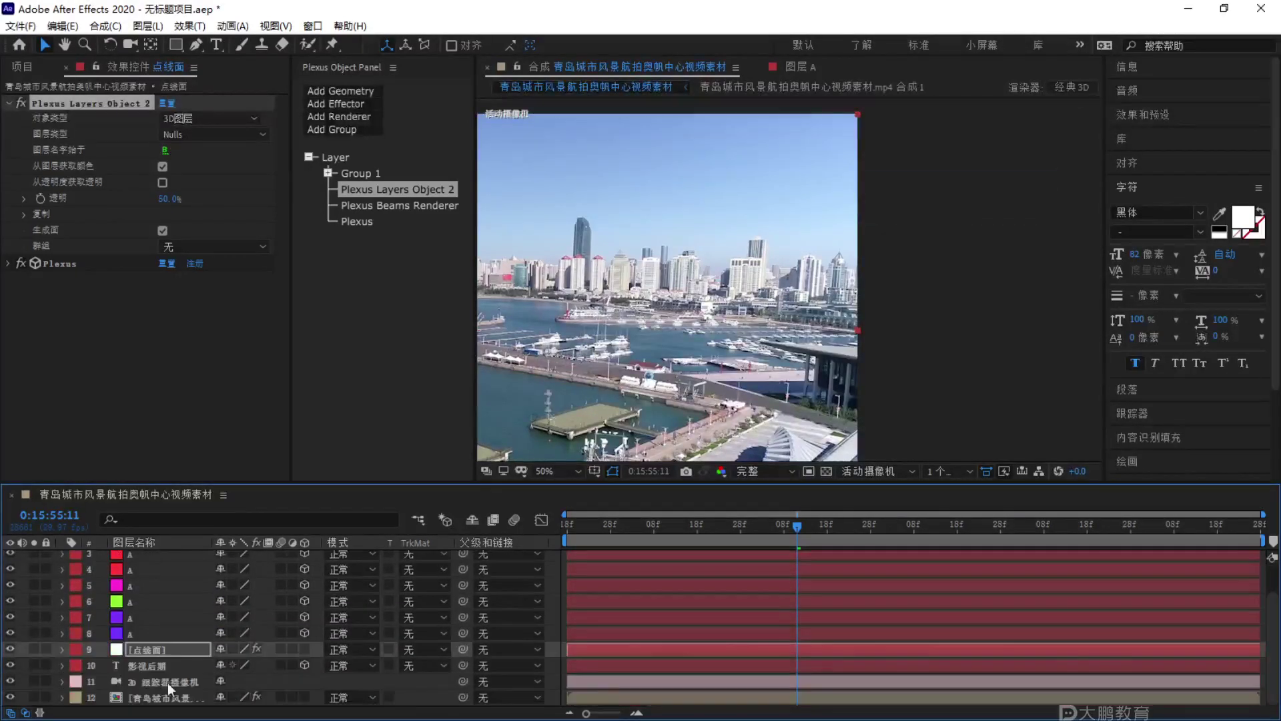
Select ten track points across the harbour and pier from the footage layer's 3D camera tracker and create a tracked null at each.
click(157, 697)
click(107, 108)
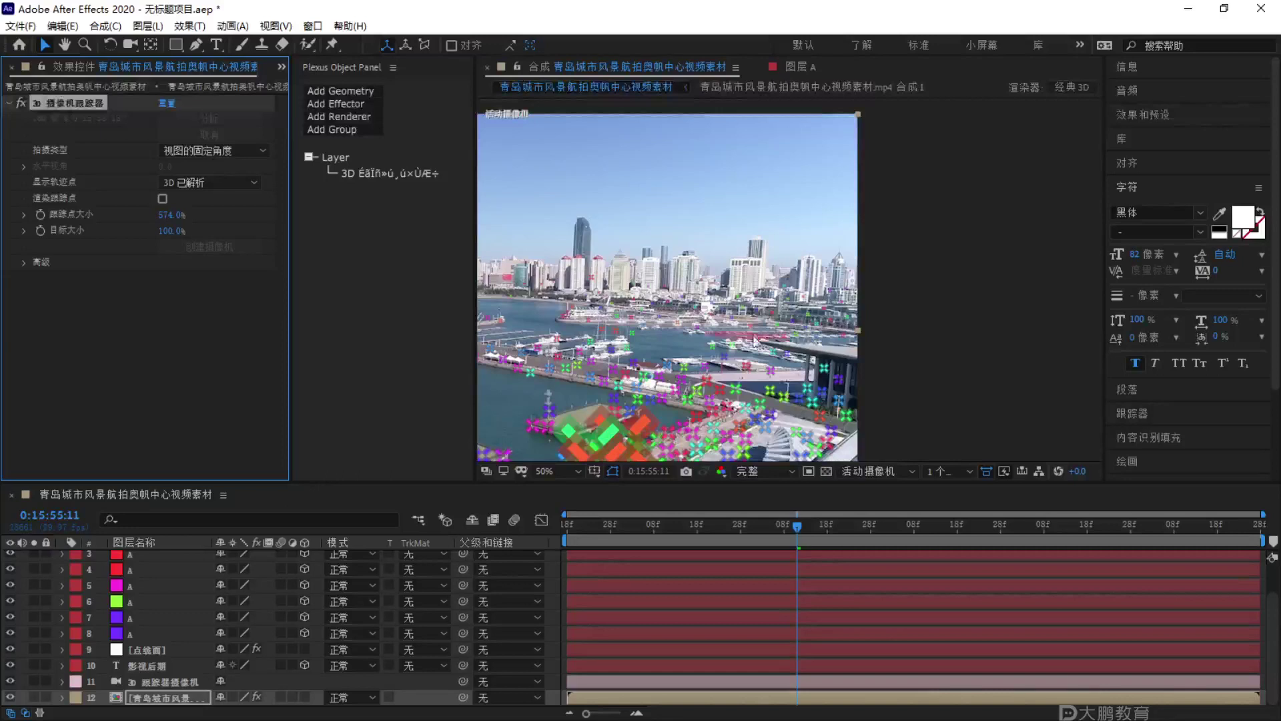
scroll(718, 300, up, 2)
scroll(719, 300, down, 2)
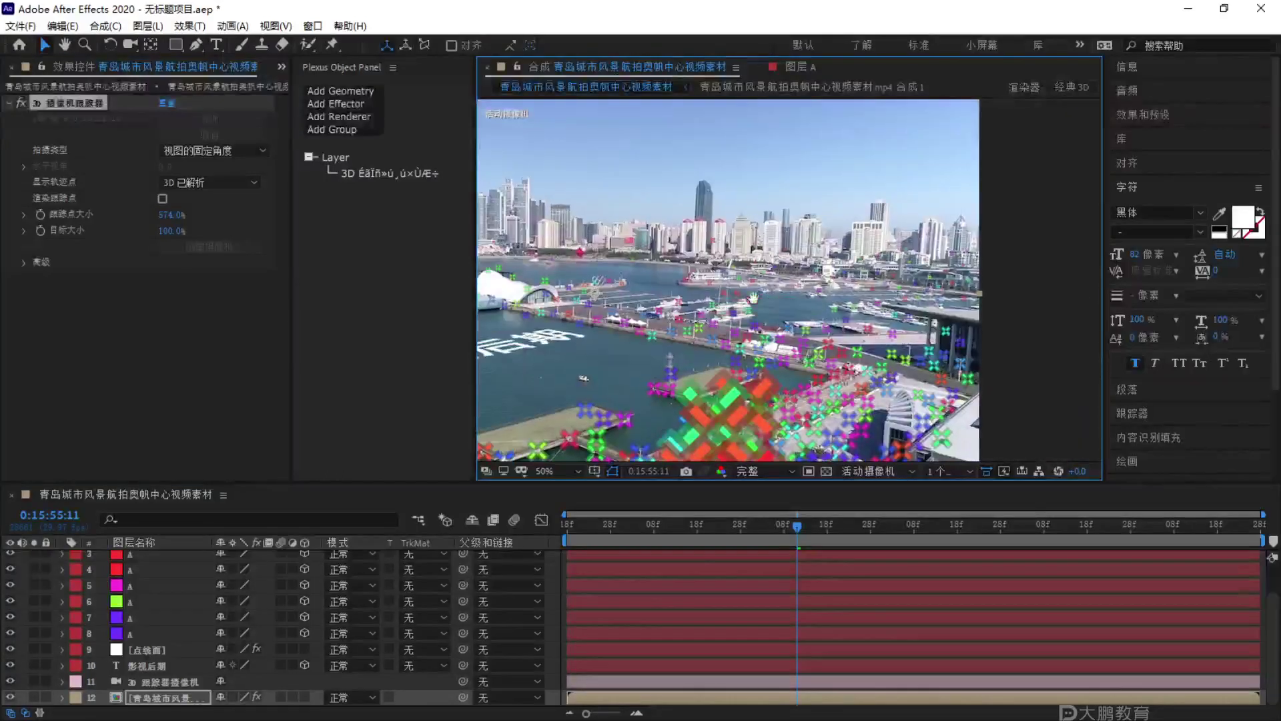
key(ctrl)
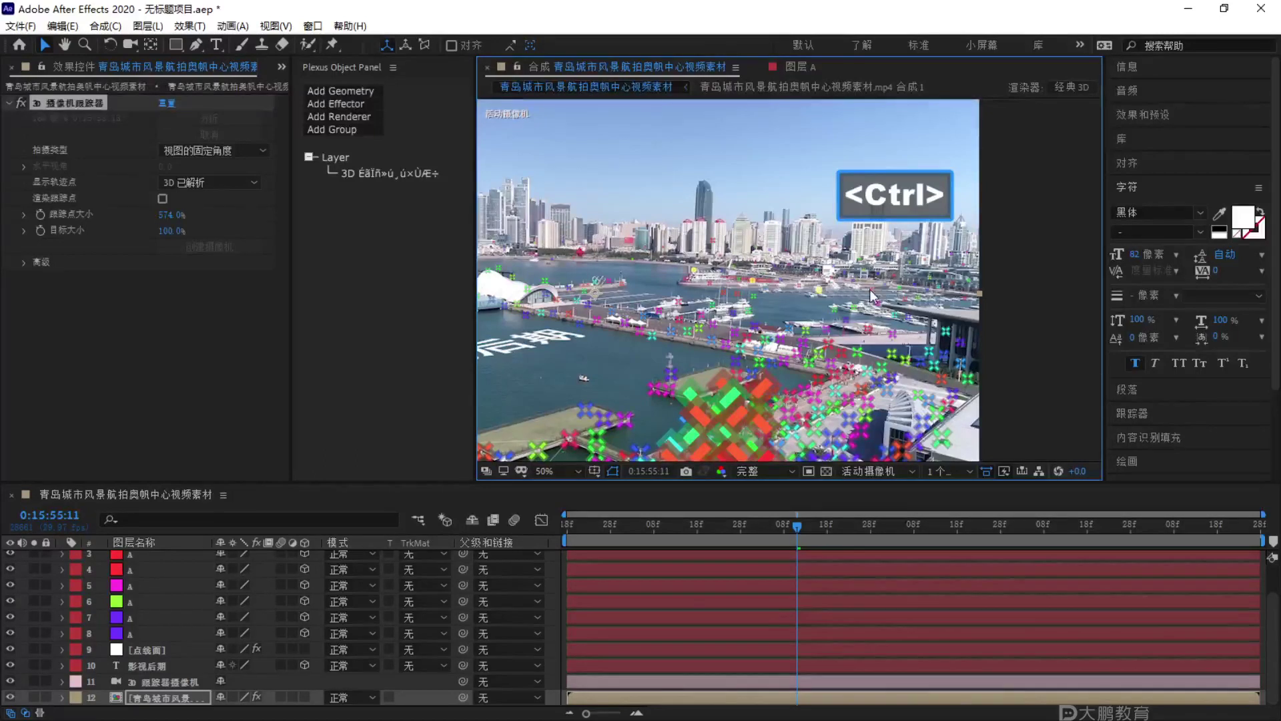
mouse_move(870, 289)
mouse_down()
mouse_move(828, 282)
mouse_move(901, 322)
mouse_move(855, 339)
mouse_up()
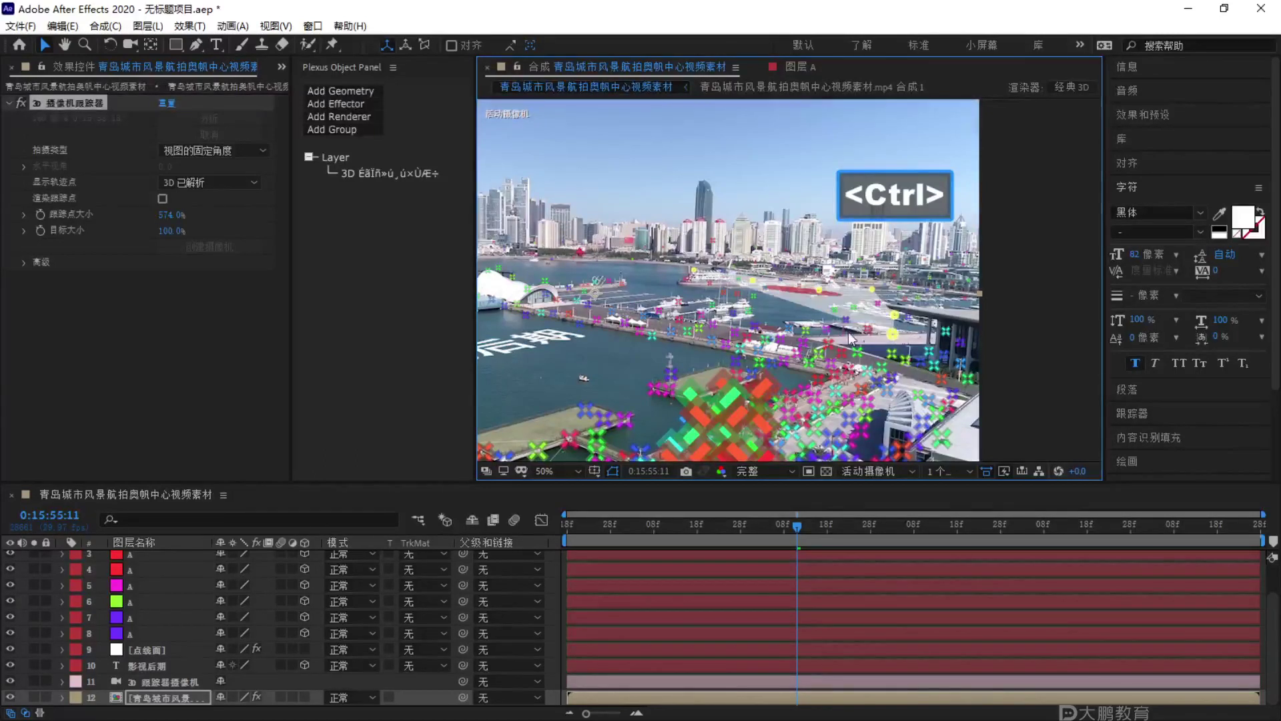
ctrl+click(828, 331)
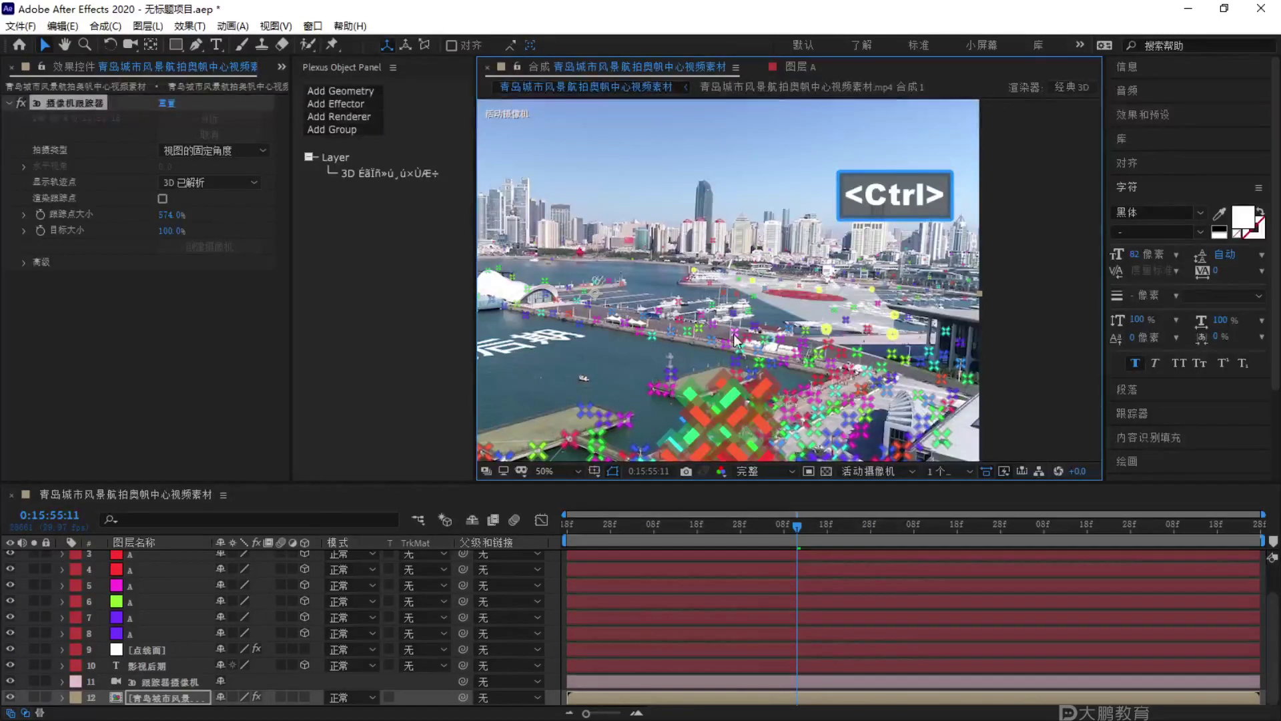
ctrl+click(734, 332)
ctrl+click(613, 312)
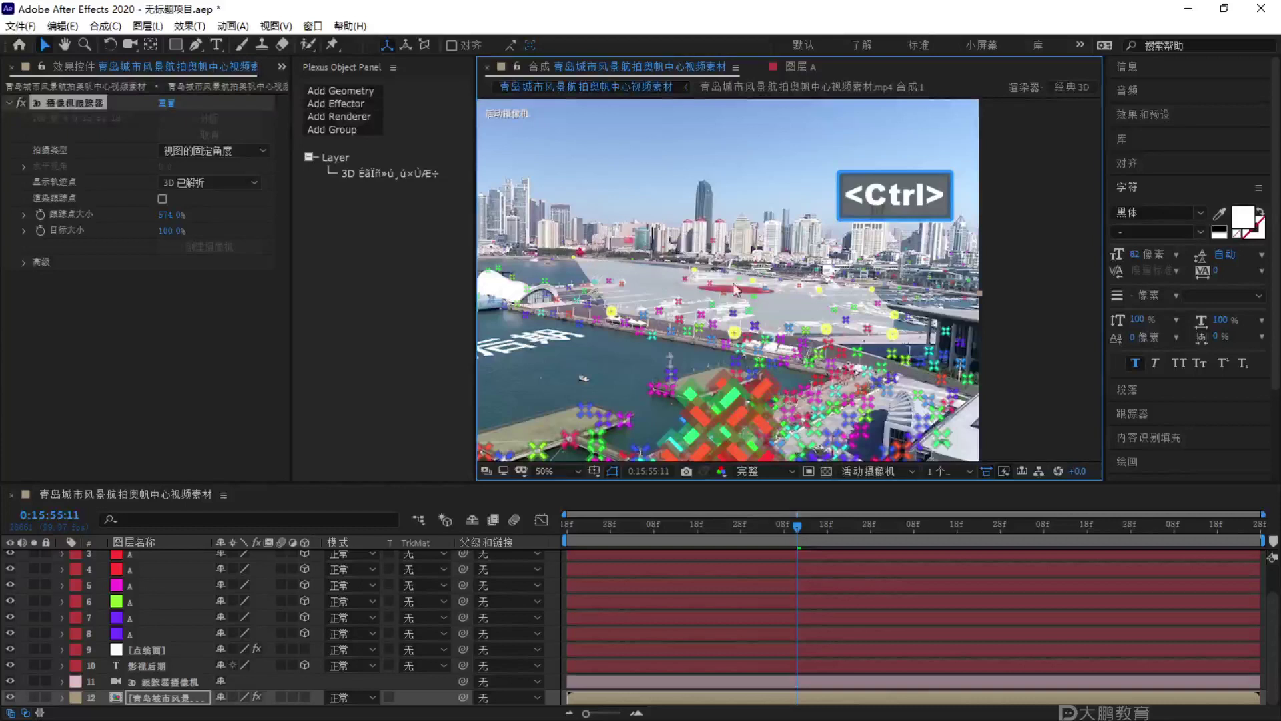
right_click(681, 284)
click(752, 403)
Rename the tracked null layers 跟踪为空 1 and 跟踪为空 2 as B.
scroll(176, 620, down, 2)
click(178, 612)
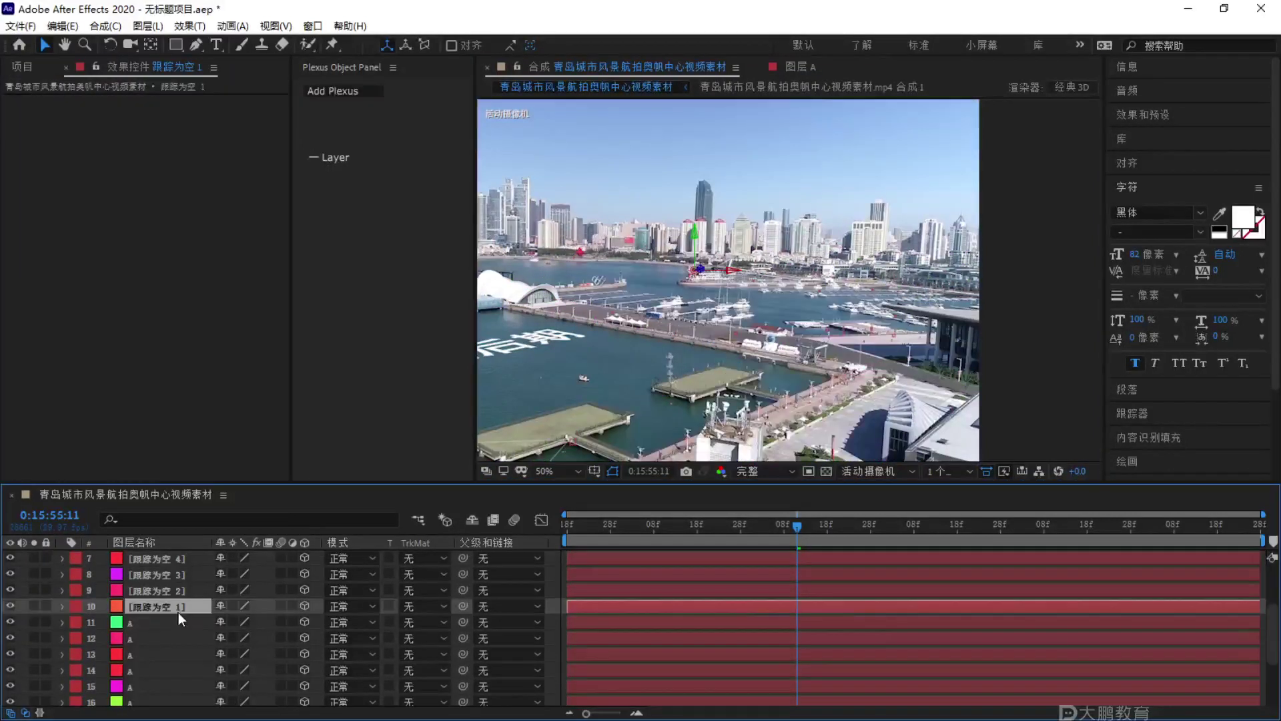
key(Return)
key(Caps_Lock)
text(B)
key(Caps_Lock)
click(175, 593)
key(Return)
key(Caps_Lock)
text(B)
key(Caps_Lock)
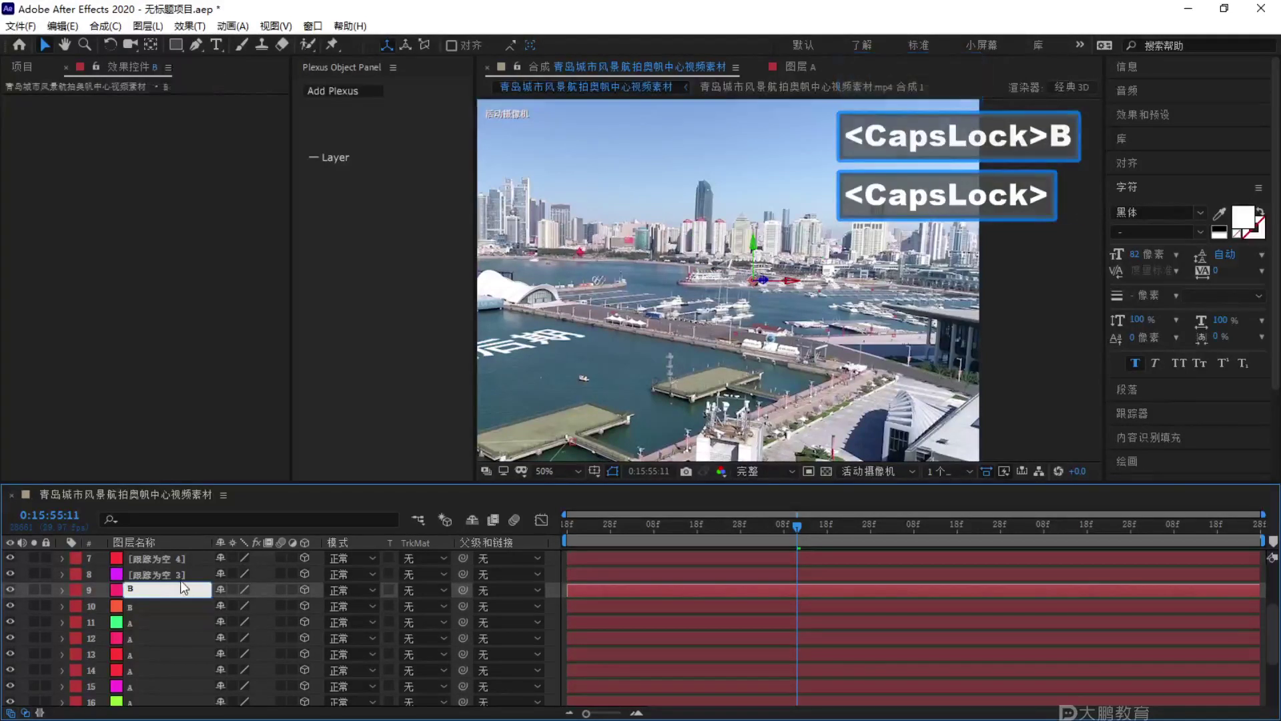
Rename the tracked null layers 跟踪为空 3 and 跟踪为空 4 as B, keeping layer names displayed.
click(180, 579)
key(Return)
key(Caps_Lock)
text(B)
key(Caps_Lock)
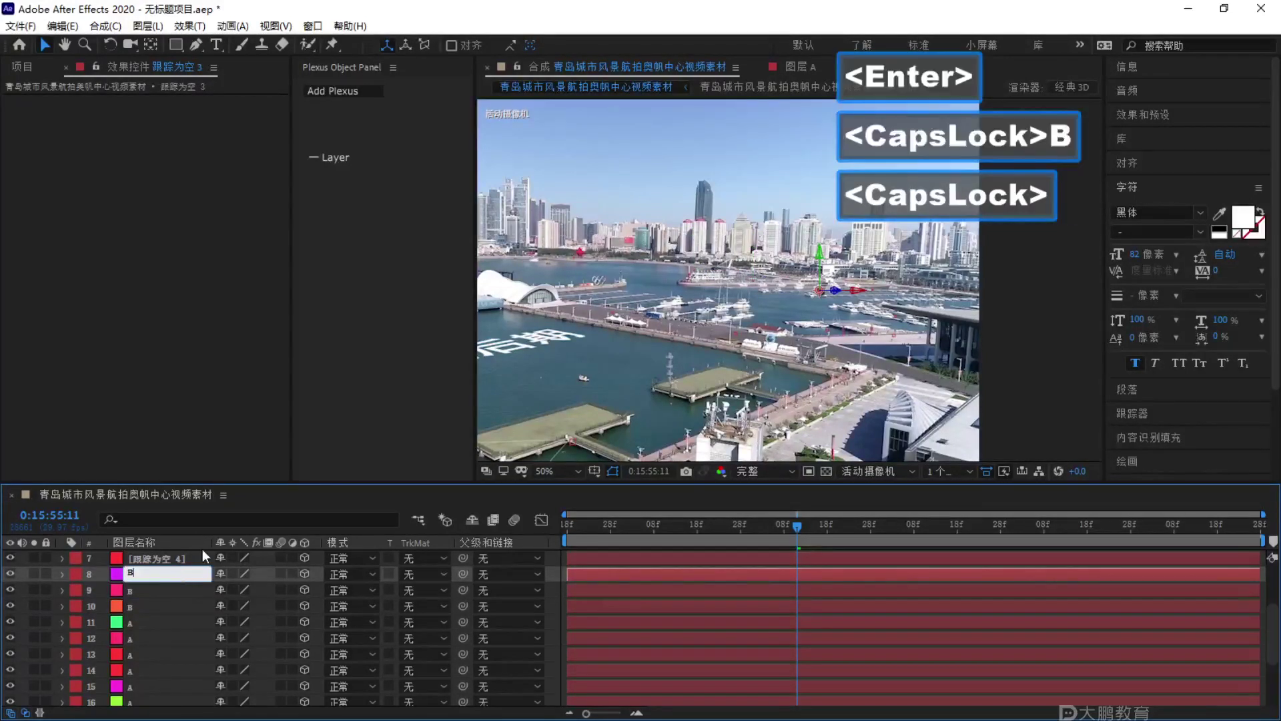
click(202, 549)
scroll(193, 607, up, 3)
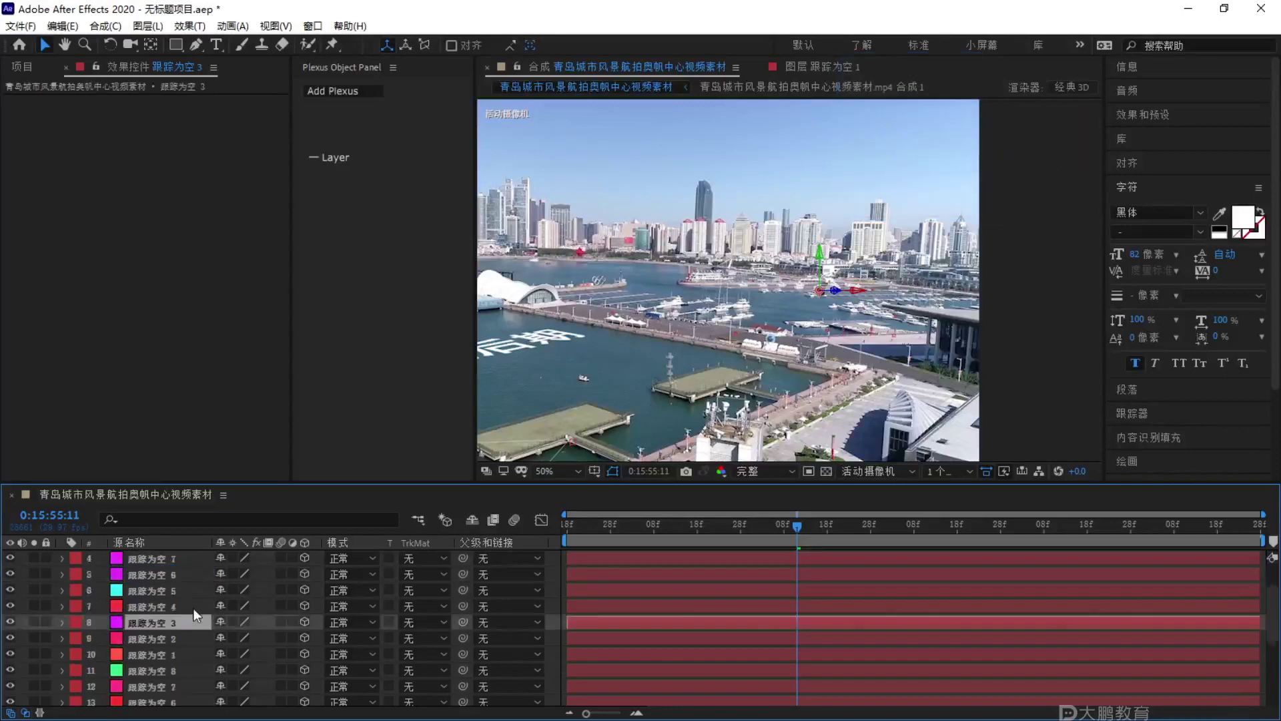
click(182, 543)
click(179, 647)
key(Return)
key(Caps_Lock)
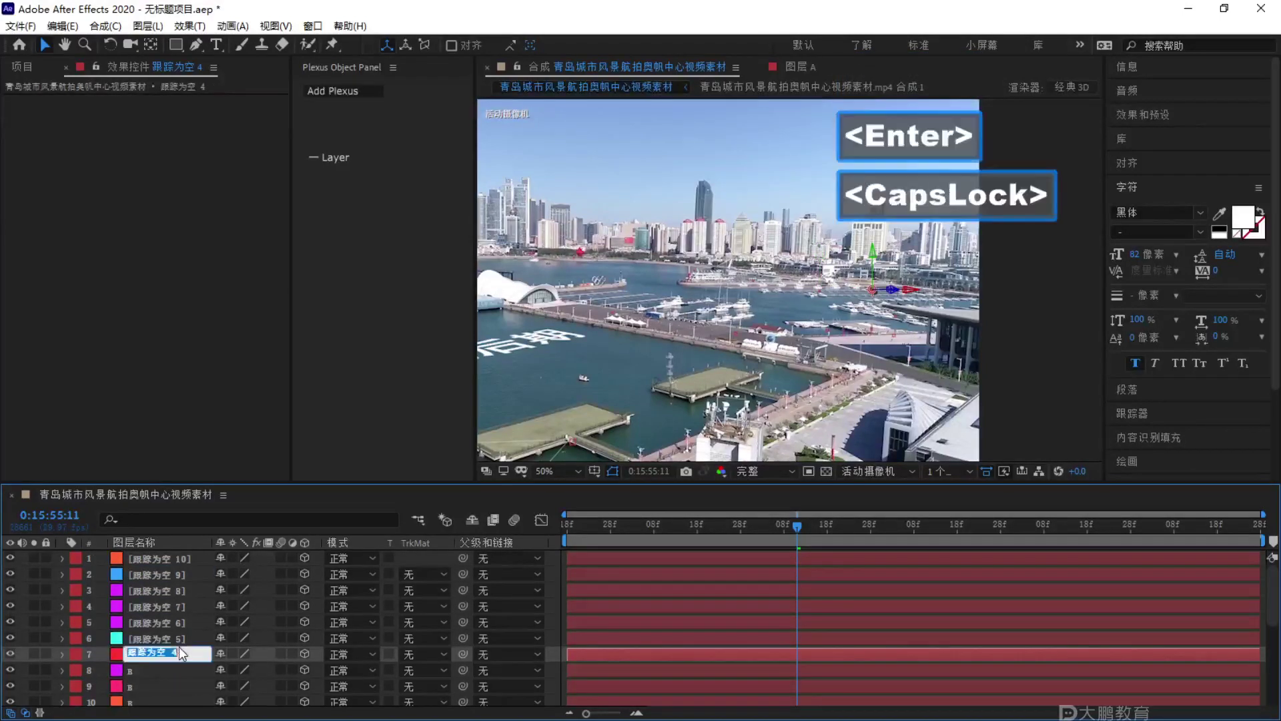
text(B)
key(Caps_Lock)
key(Return)
Rename the tracked null layers 跟踪为空 5 and 跟踪为空 6 as B.
key(ctrl+Up)
key(Return)
key(Caps_Lock)
text(B)
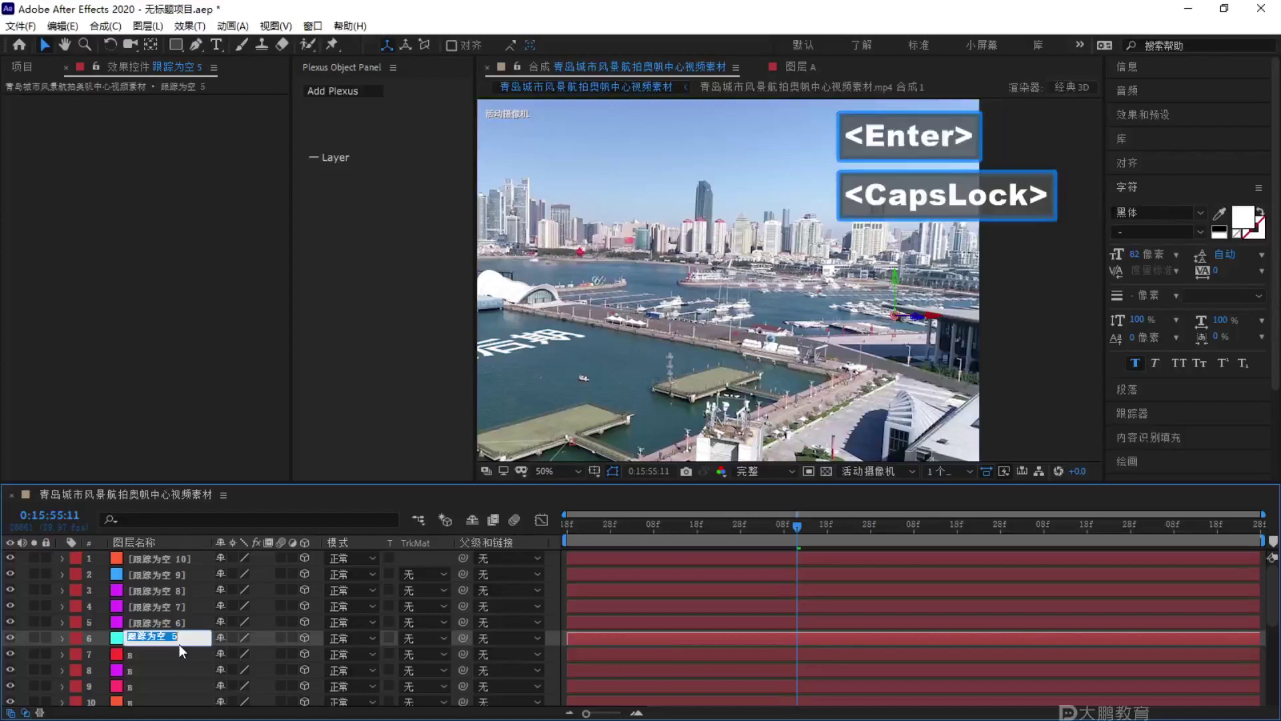
key(Caps_Lock)
key(Return)
key(ctrl+Up)
key(Return)
key(Caps_Lock)
text(B)
key(Caps_Lock)
Rename the tracked null layers 跟踪为空 7 and 跟踪为空 8 as B.
click(185, 609)
key(Return)
key(Caps_Lock)
text(B)
key(Caps_Lock)
click(183, 592)
key(Return)
key(Caps_Lock)
text(NB)
key(Caps_Lock)
key(BackSpace)
key(BackSpace)
key(BackSpace)
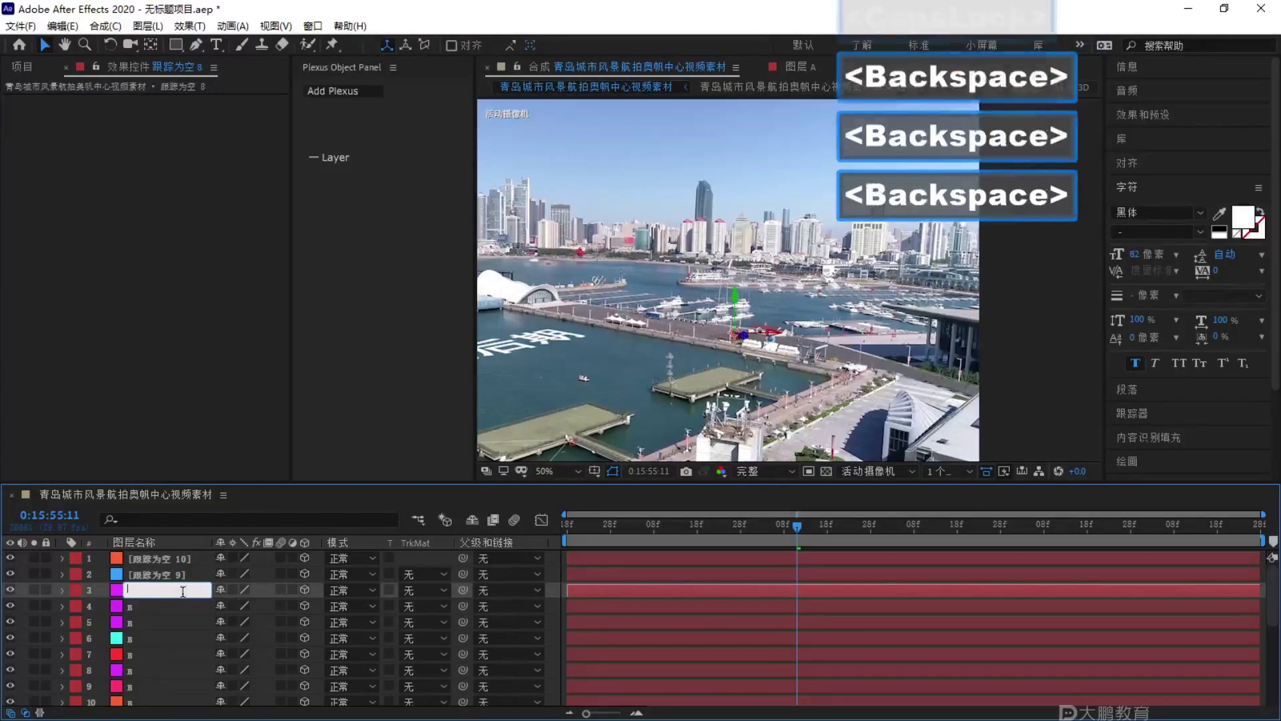
key(Caps_Lock)
text(B)
key(Caps_Lock)
Rename the tracked null layers 跟踪为空 9 and 跟踪为空 10 as B.
click(184, 575)
key(Return)
key(Caps_Lock)
text(B)
key(Caps_Lock)
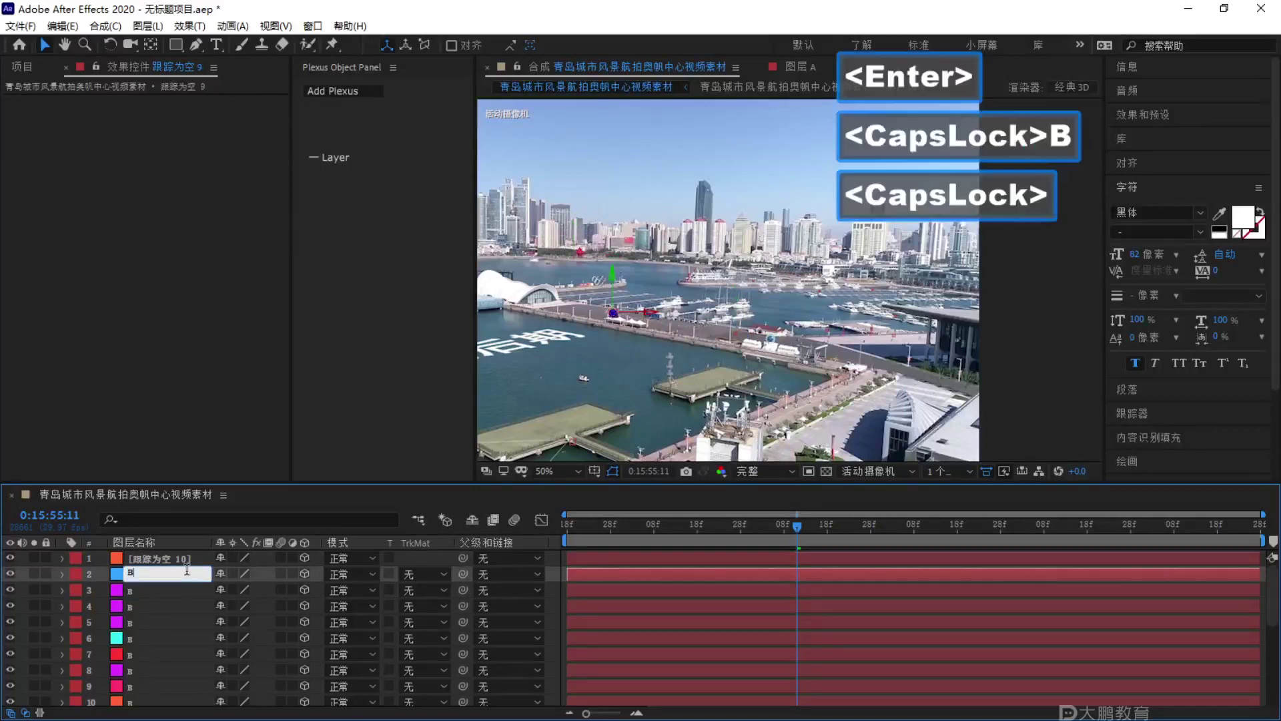
click(183, 558)
key(Return)
key(Caps_Lock)
text(B)
key(Caps_Lock)
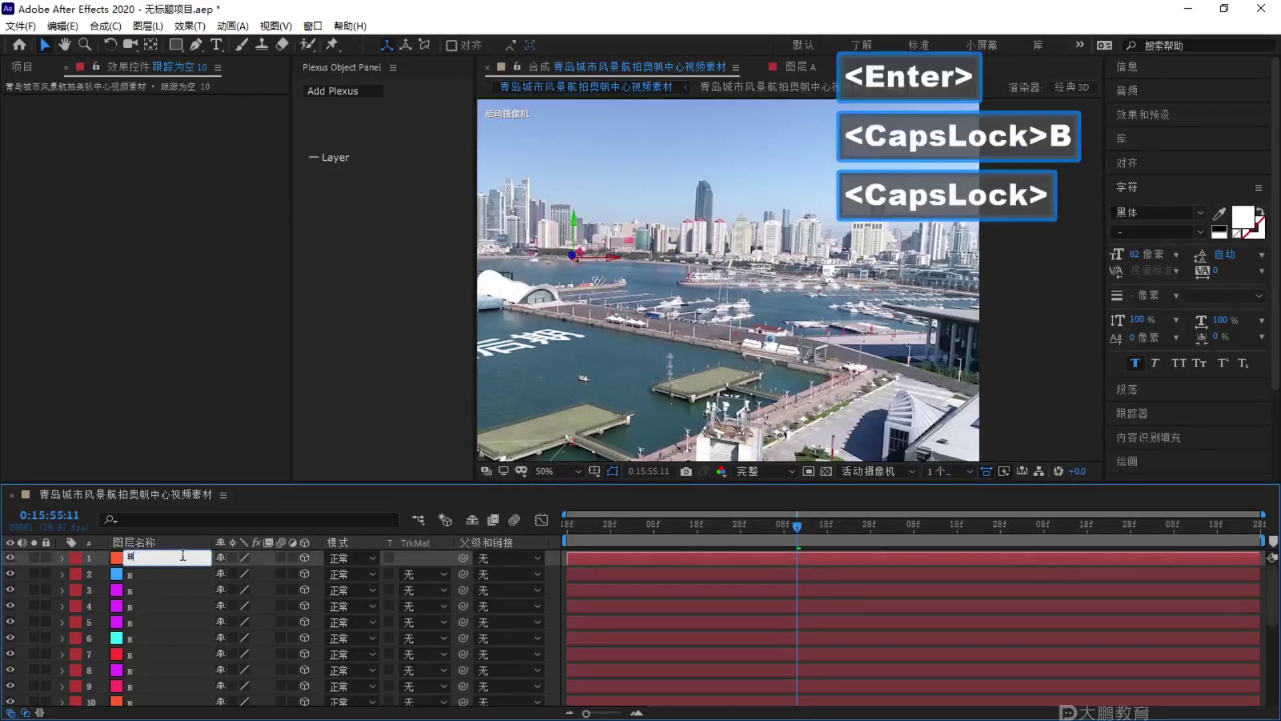
Add a second Points renderer to the Plexus setup on the 点线面 layer.
scroll(172, 587, down, 4)
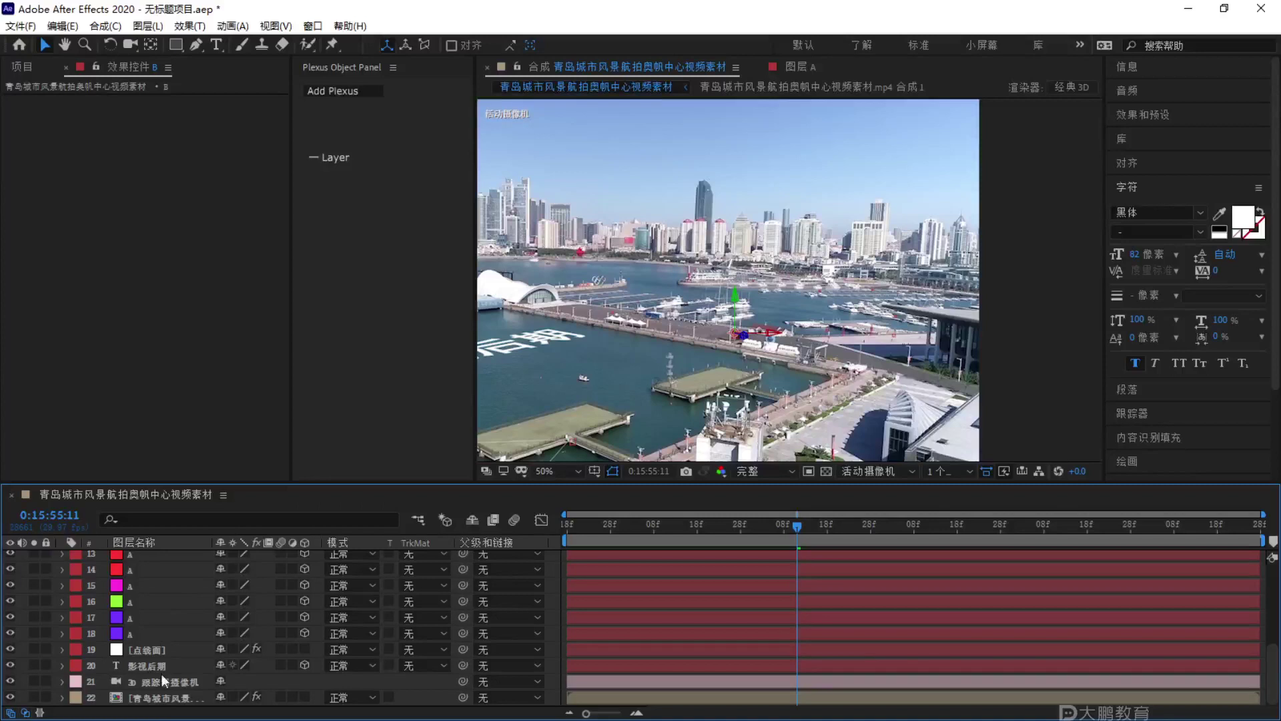
click(163, 694)
click(162, 647)
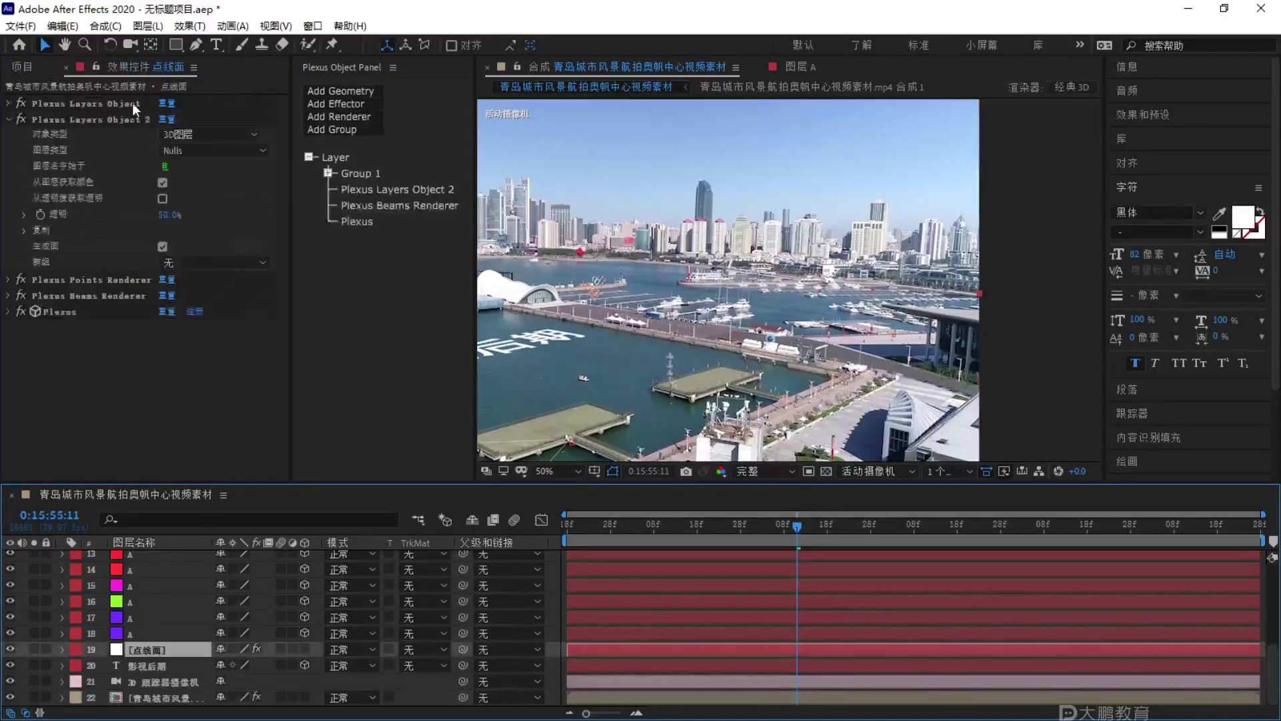
click(400, 189)
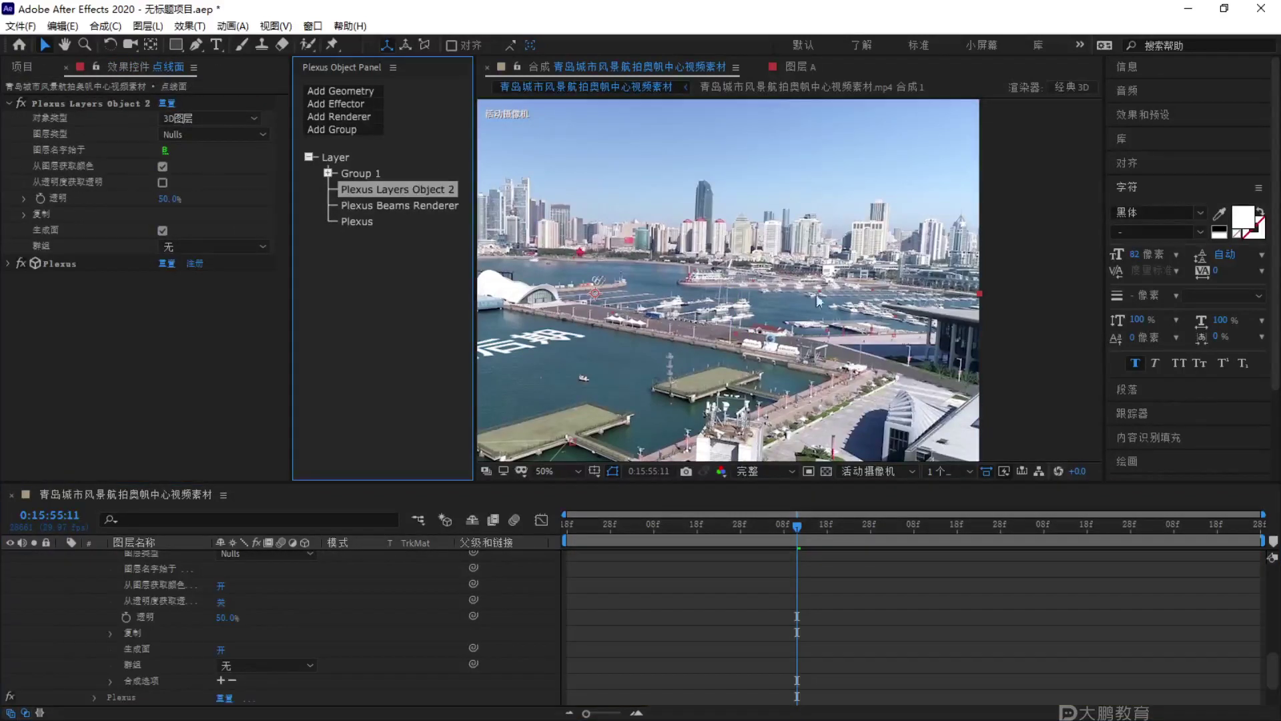
scroll(792, 316, up, 2)
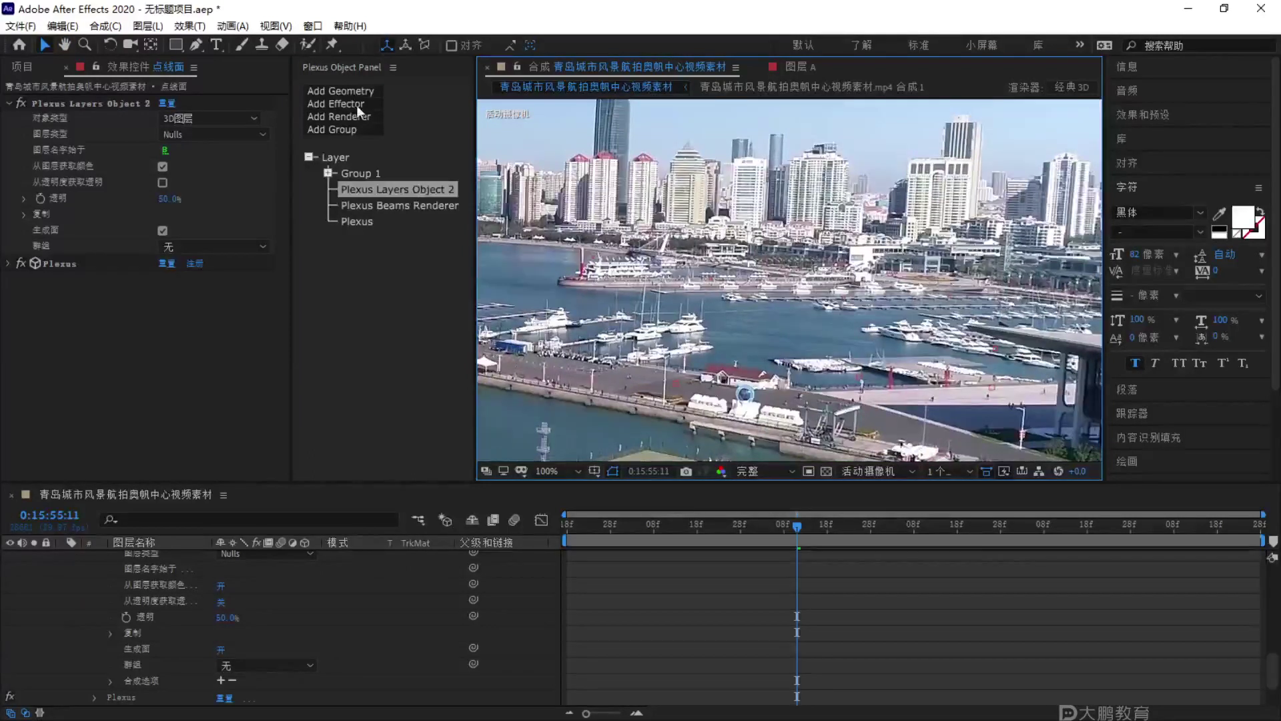
click(354, 116)
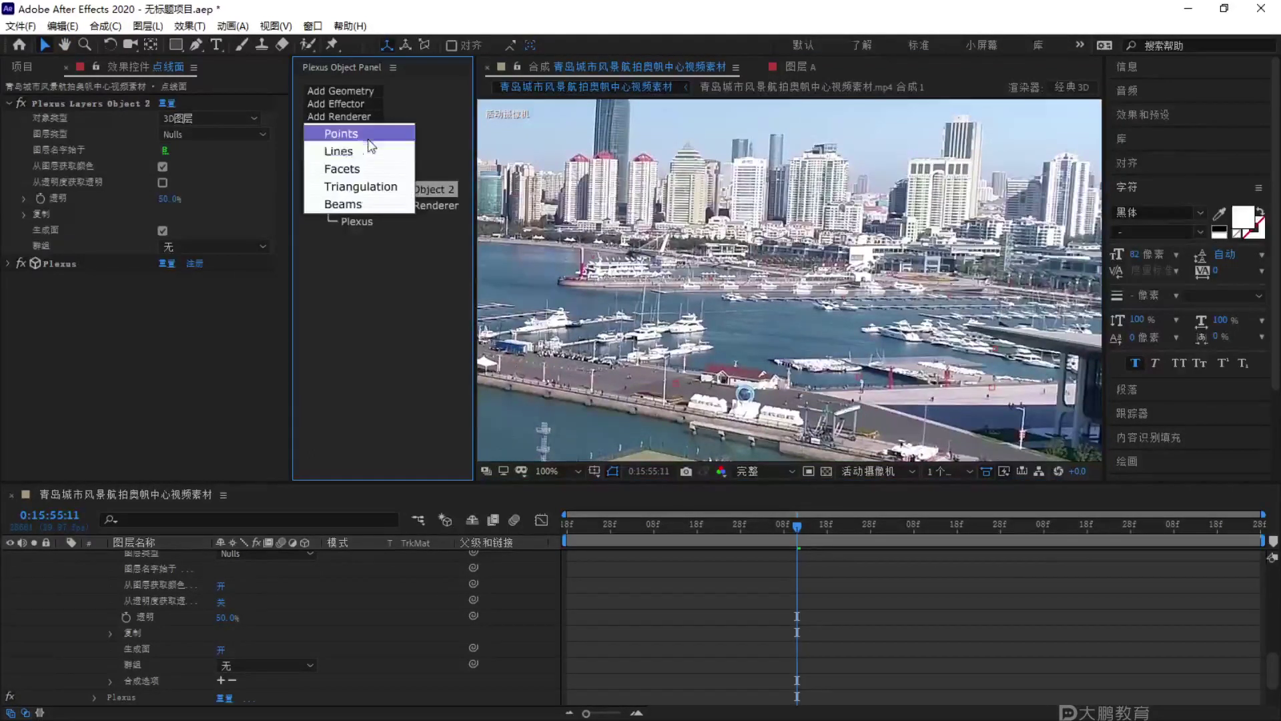
click(371, 137)
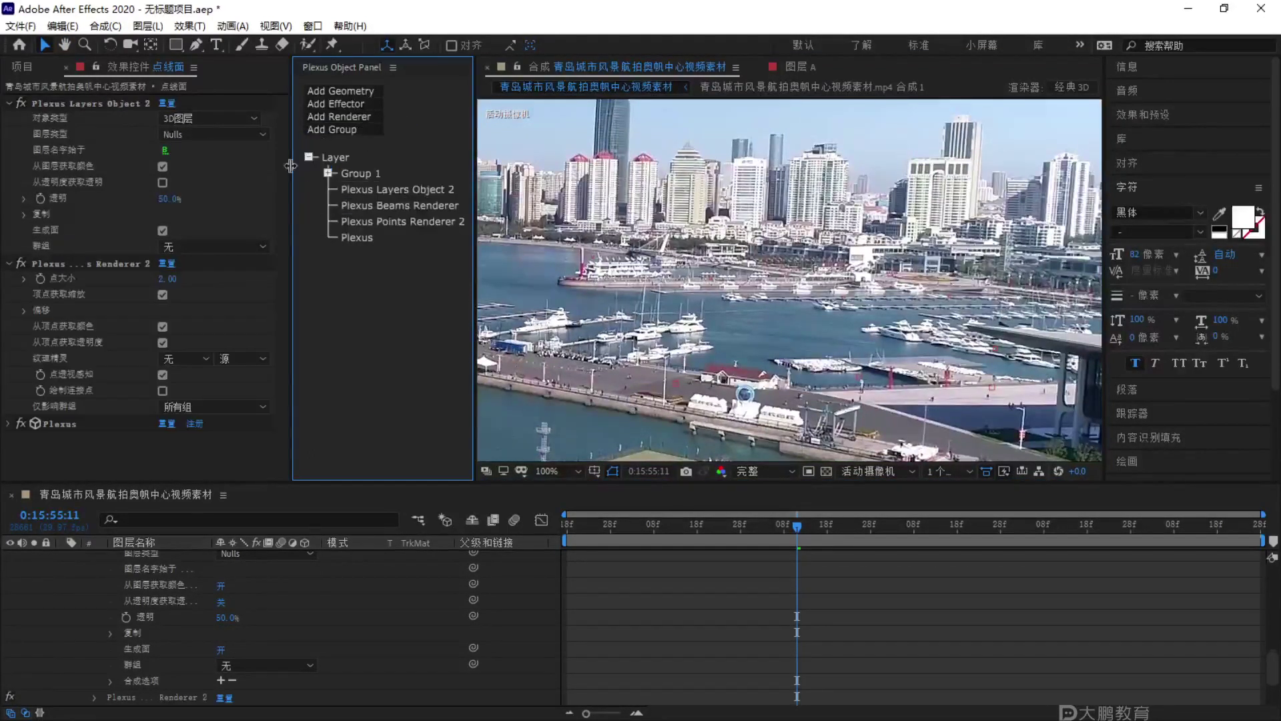
Set the point size of Plexus Points Renderer 2 to 24.70 and inspect the points over the footage.
click(407, 220)
drag(170, 118, 461, 117)
scroll(907, 355, down, 4)
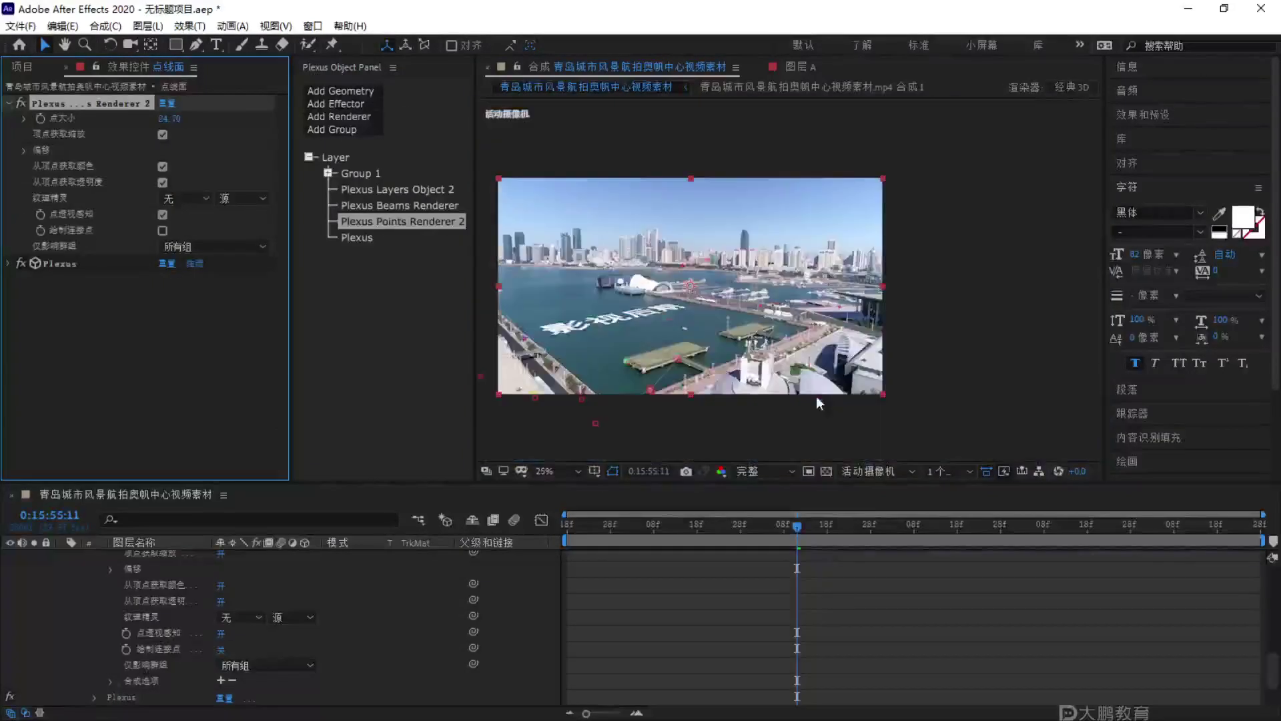
scroll(784, 374, up, 2)
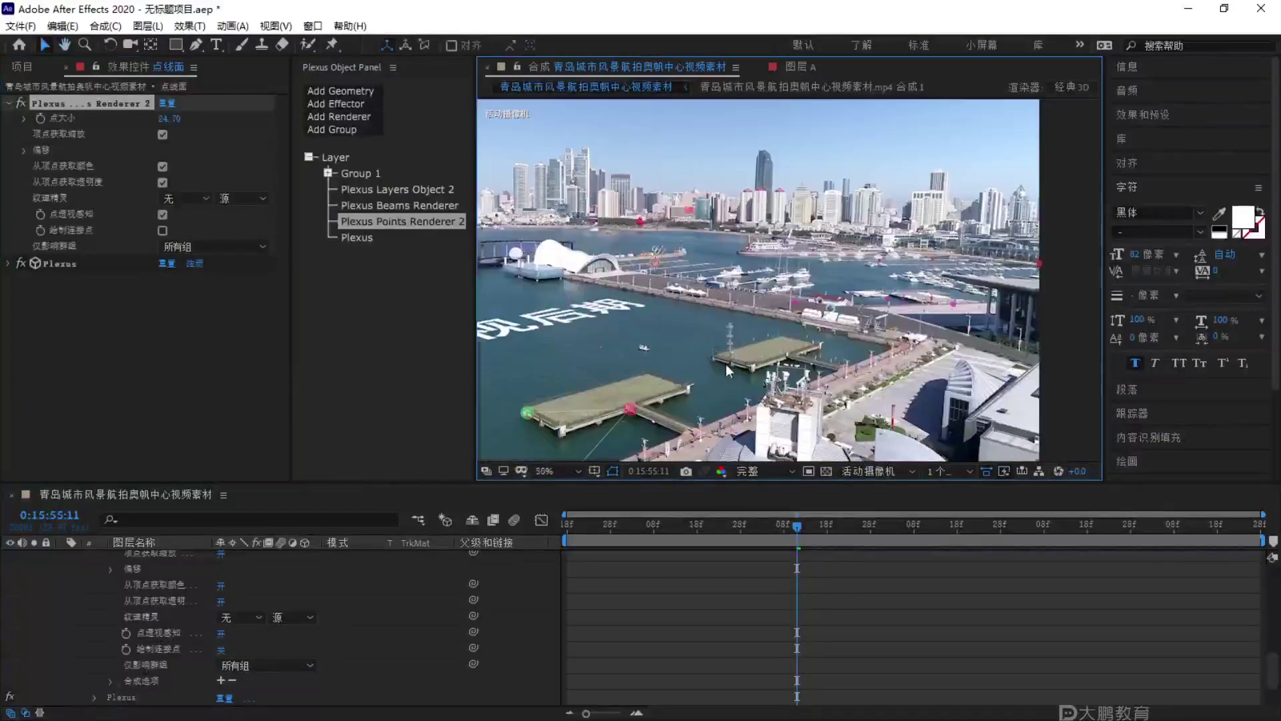
key(F1)
click(599, 411)
key(Escape)
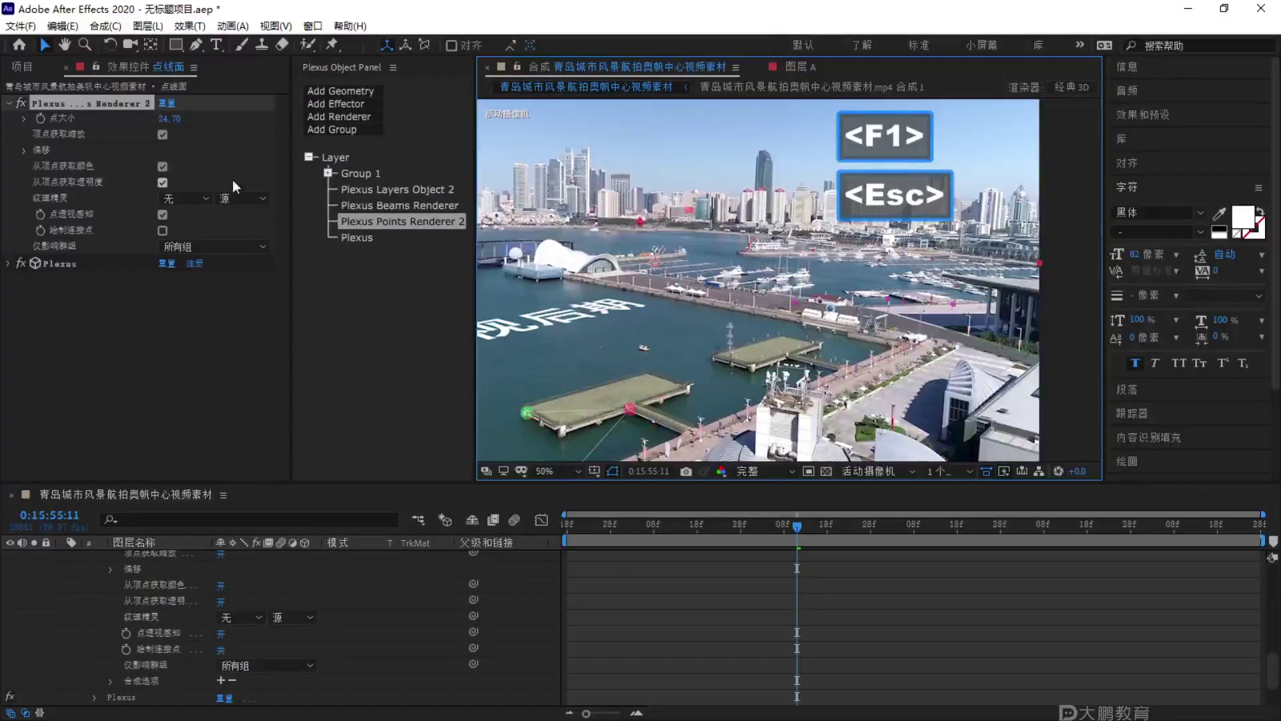
Assign Plexus Points Renderer 2 and Plexus Layers Object 2 to group 2 (群组 2).
click(208, 247)
click(200, 272)
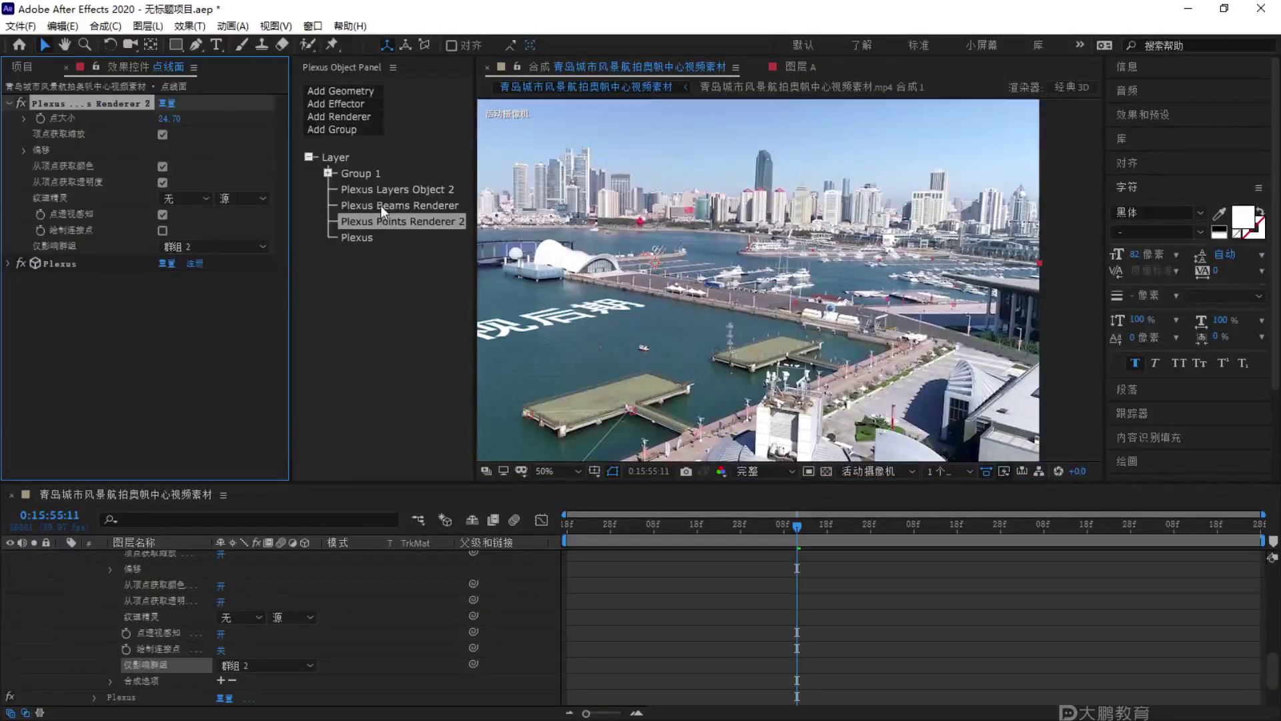
click(405, 190)
click(191, 246)
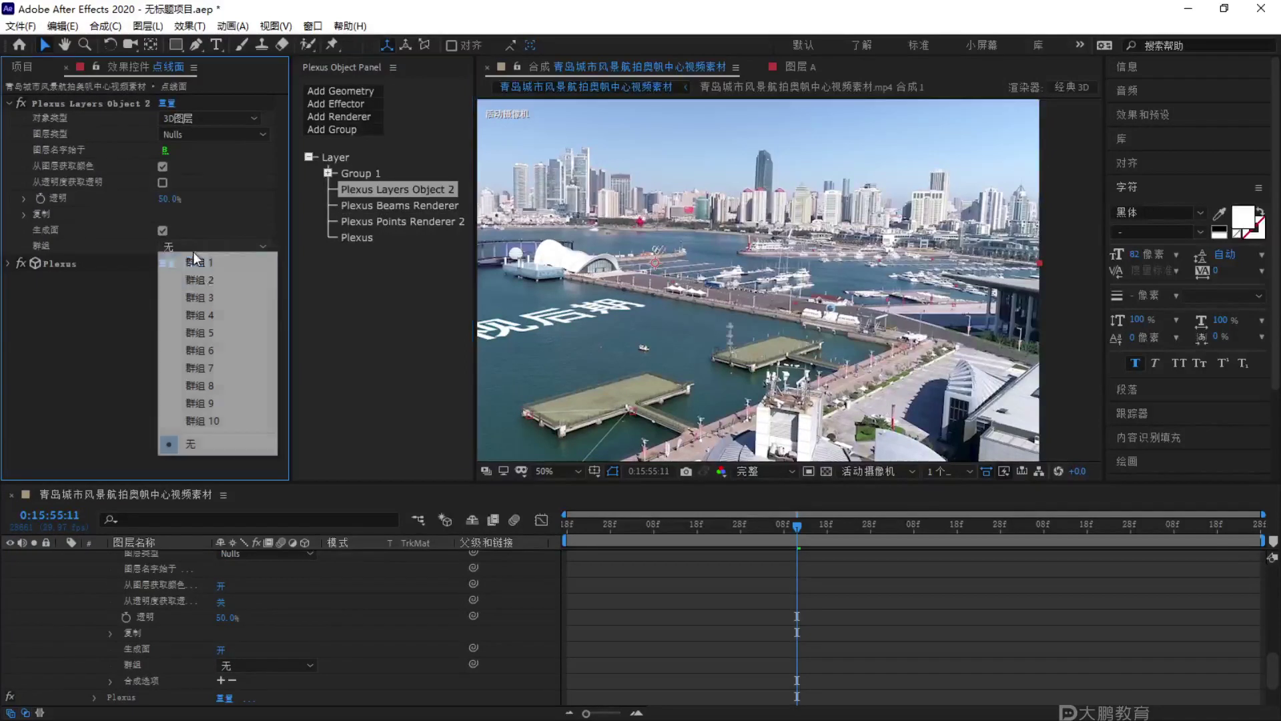
click(206, 281)
Turn off getting colour from vertices for the group 2 Points Renderer and set its point size to 15.20.
click(339, 603)
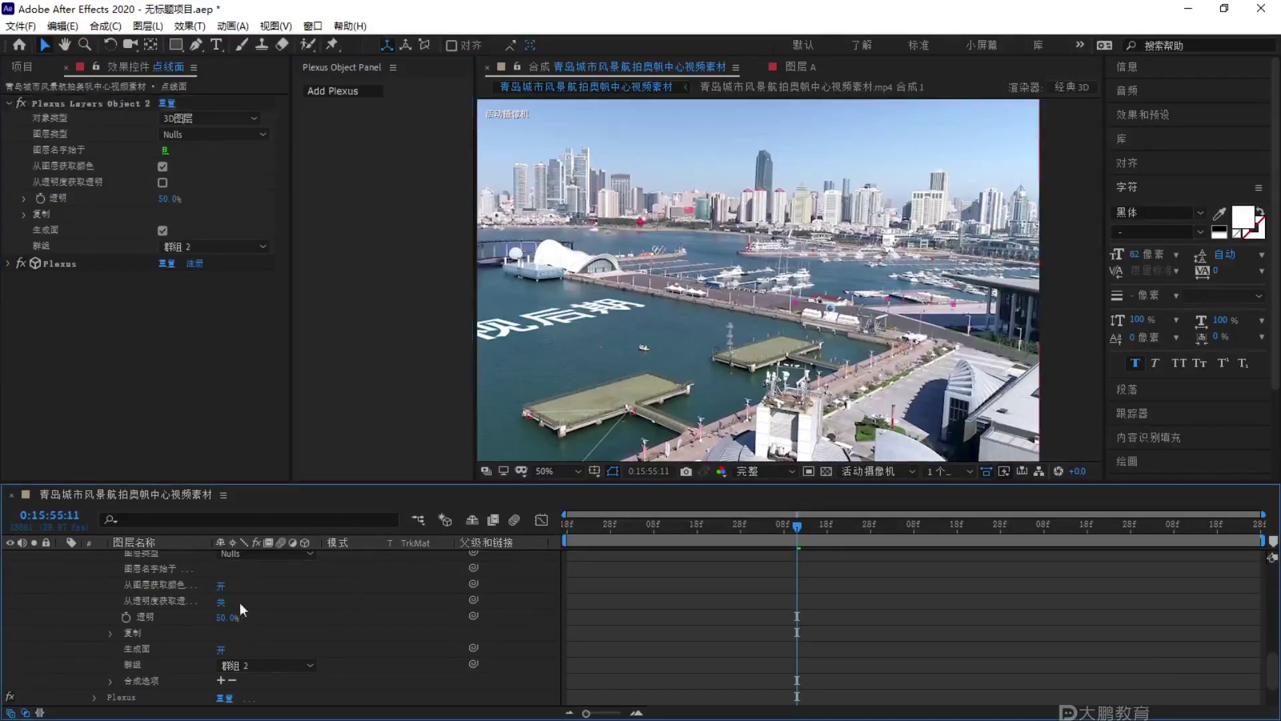
scroll(339, 603, up, 5)
click(139, 627)
click(328, 189)
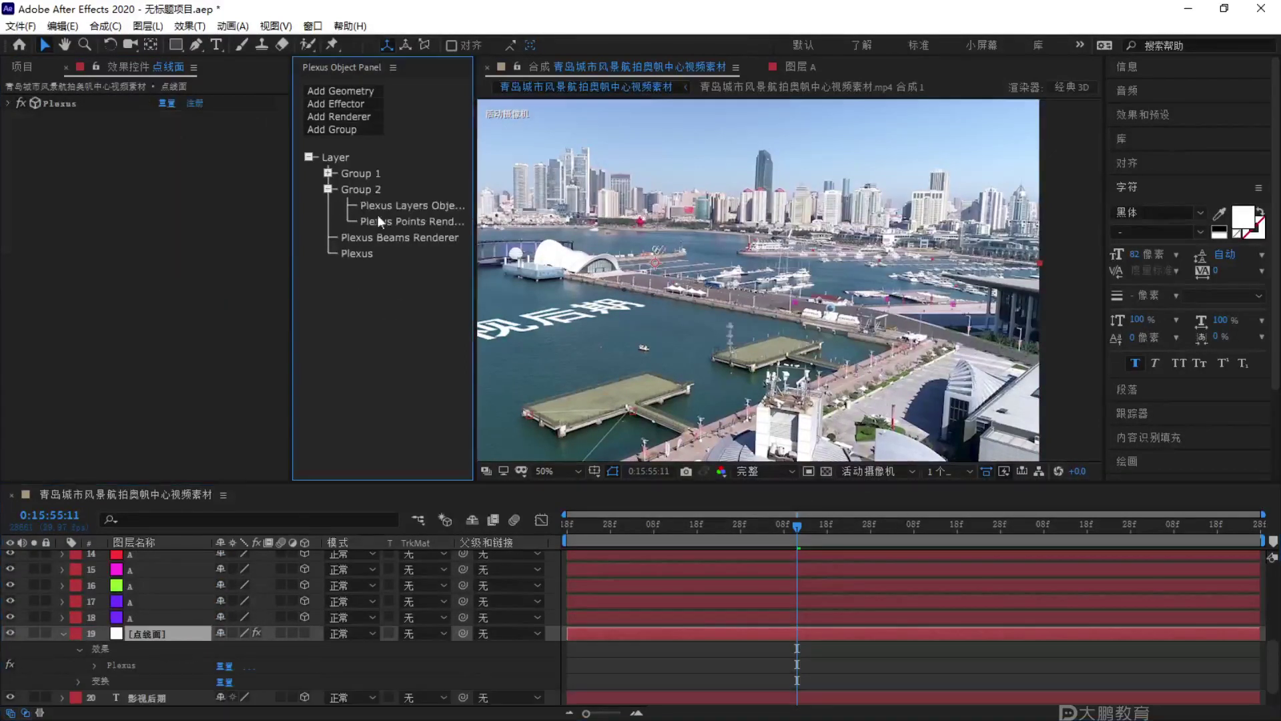
click(418, 221)
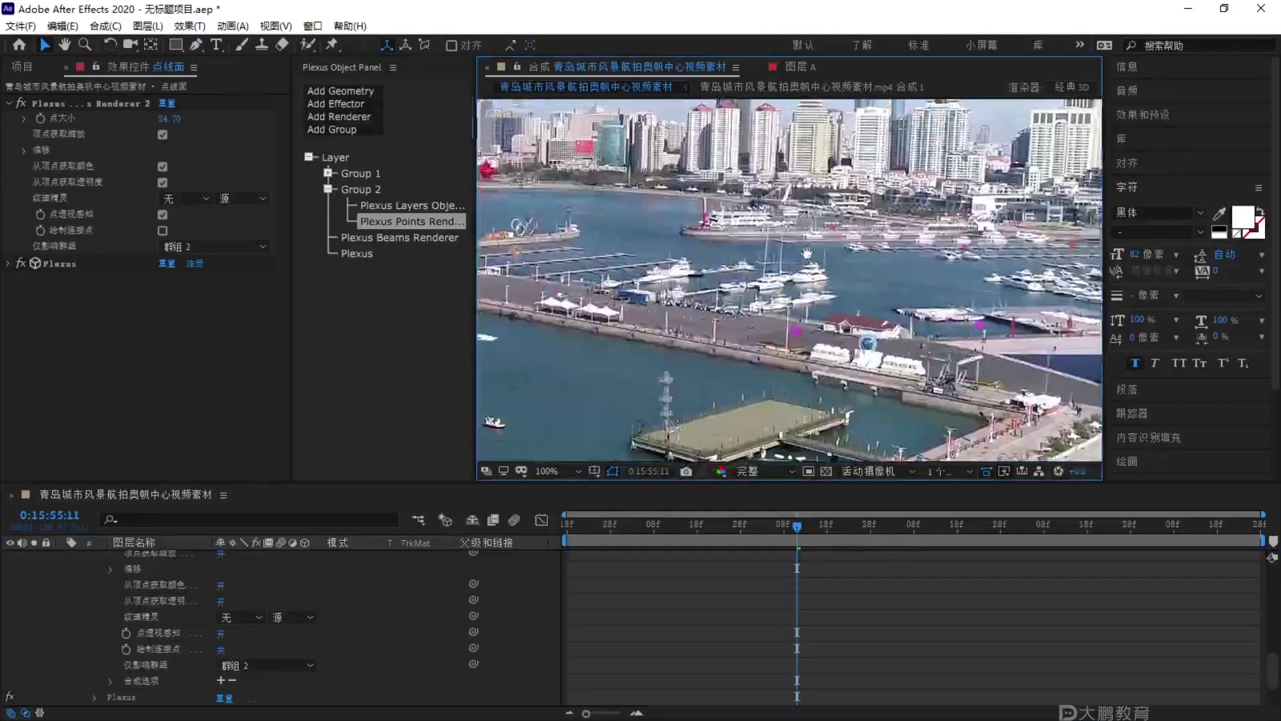
click(162, 166)
drag(165, 118, 91, 132)
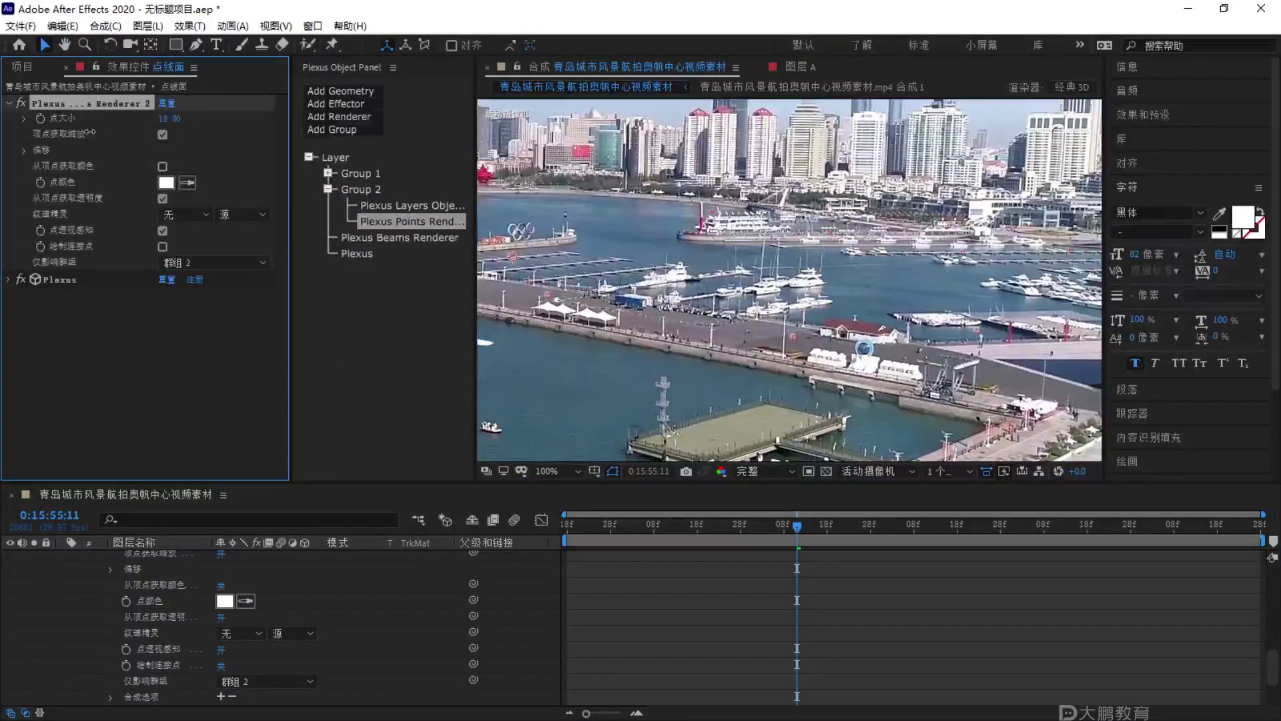
Add a second Beams renderer to the Plexus setup and restrict it to group 2 (群组 2).
click(355, 116)
click(340, 204)
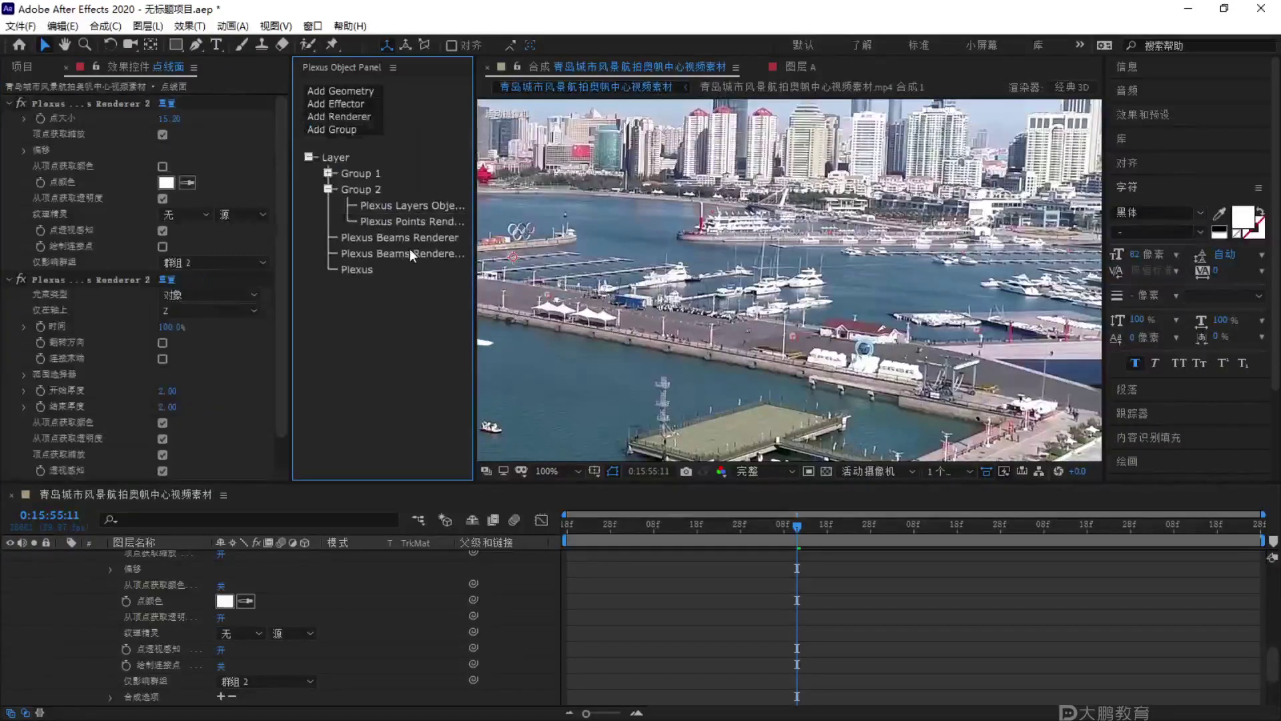
click(399, 255)
click(219, 311)
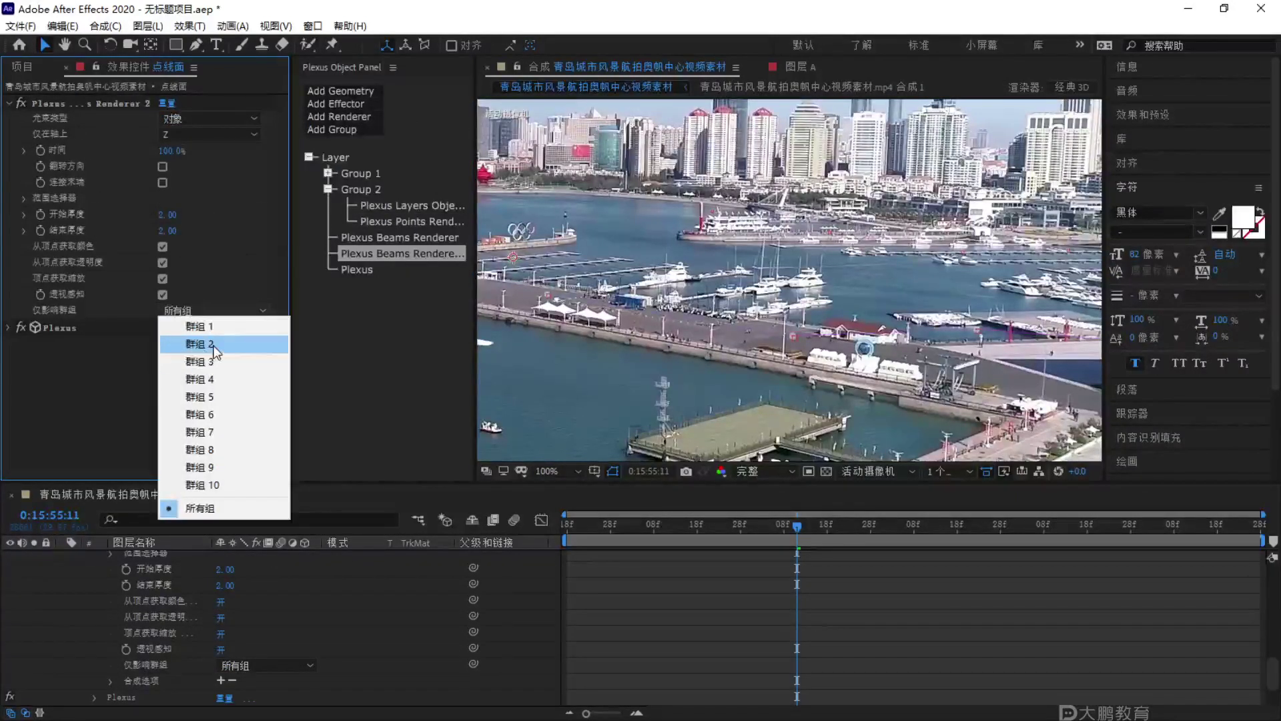
click(213, 342)
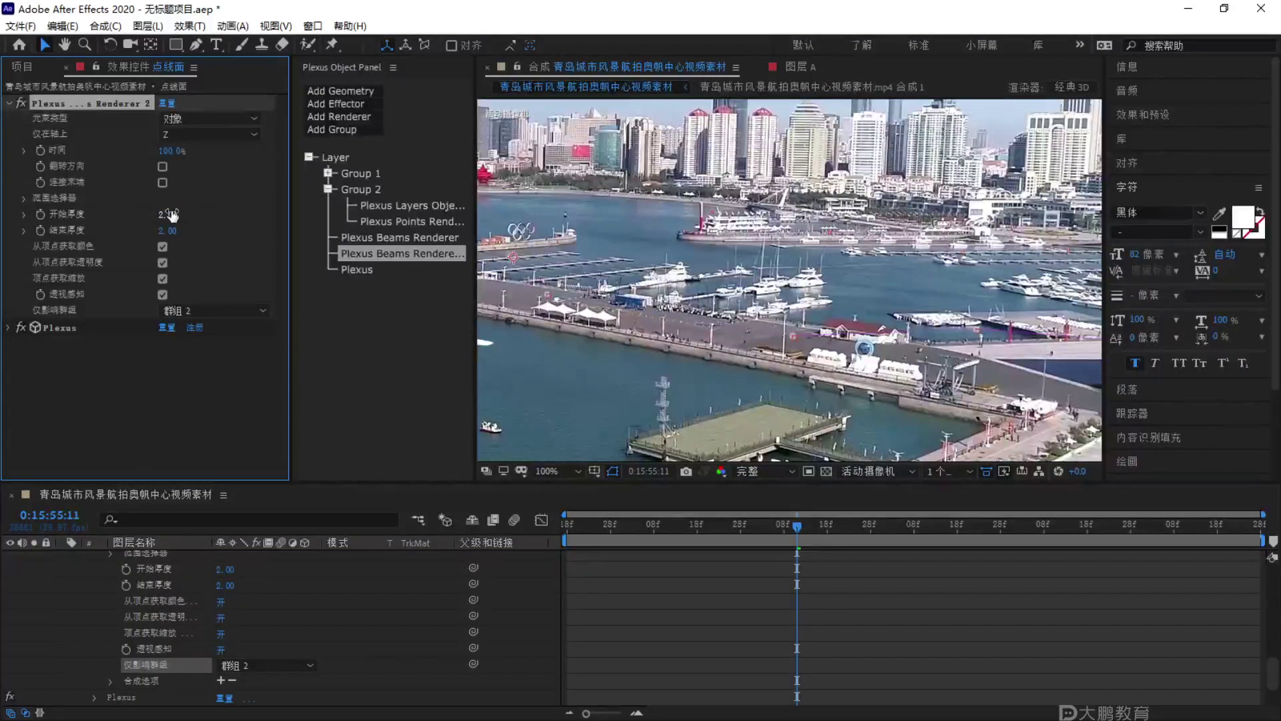
Set both the start thickness and end thickness of Plexus Beams Renderer 2 to 8.
drag(172, 213, 187, 217)
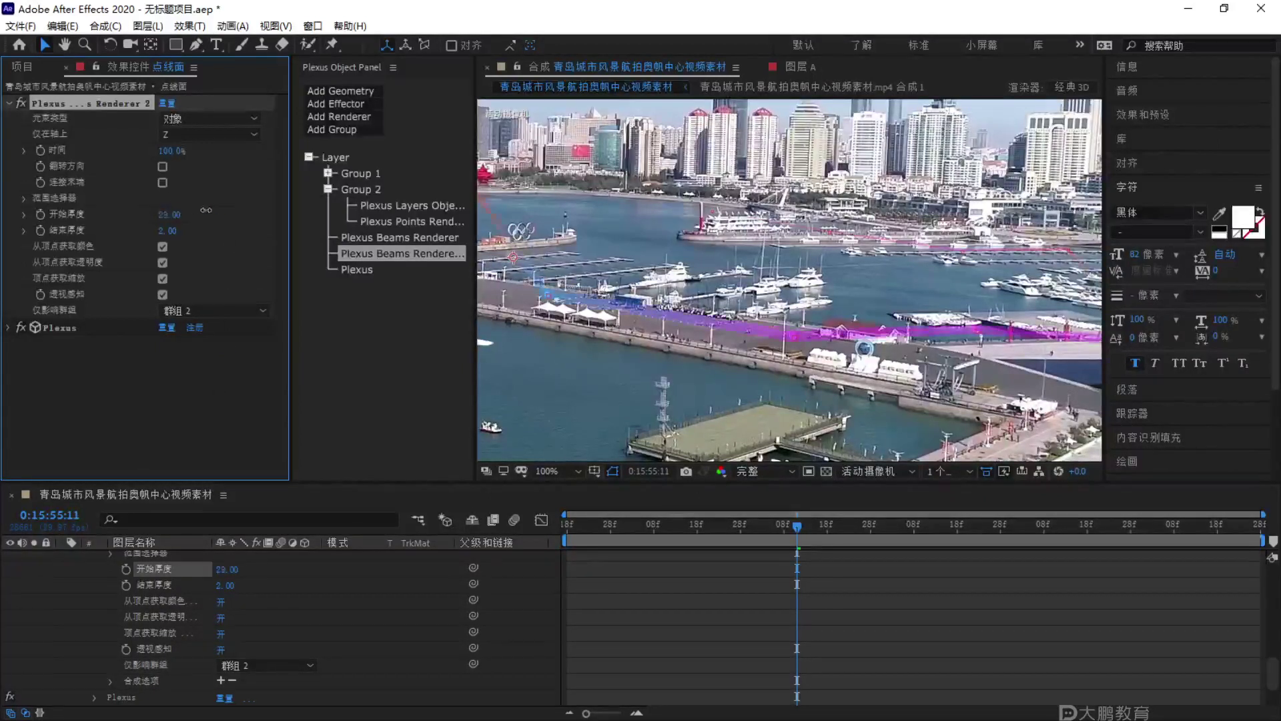
click(171, 214)
text(8)
key(Tab)
text(8)
key(Return)
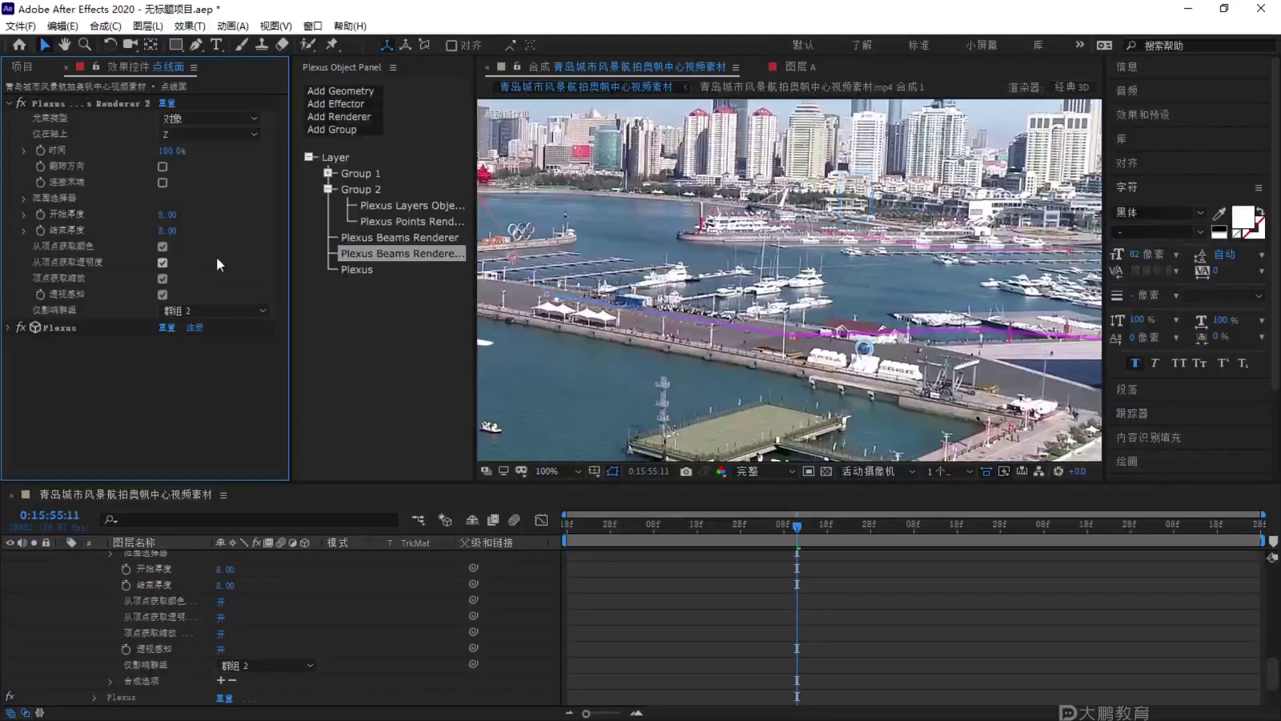
Set the start and end thickness of Plexus Beams Renderer 2 to 5 and turn off getting colour from vertices.
text(5)
key(Tab)
text(5)
key(Return)
click(165, 247)
scroll(765, 554, up, 5)
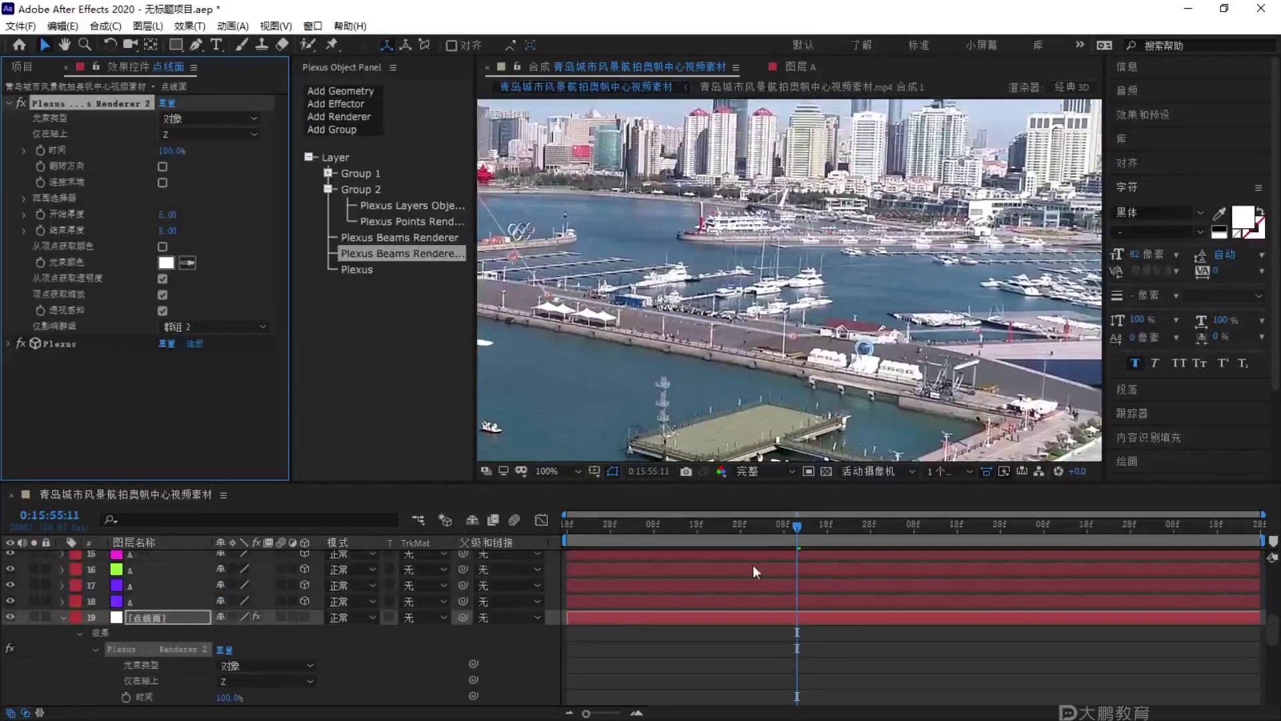
Keyframe the time of Plexus Beams Renderer 2 at 0% at 0:15:56:22 and at 100% at 0:15:57:18.
key(Home)
key(comma)
key(comma)
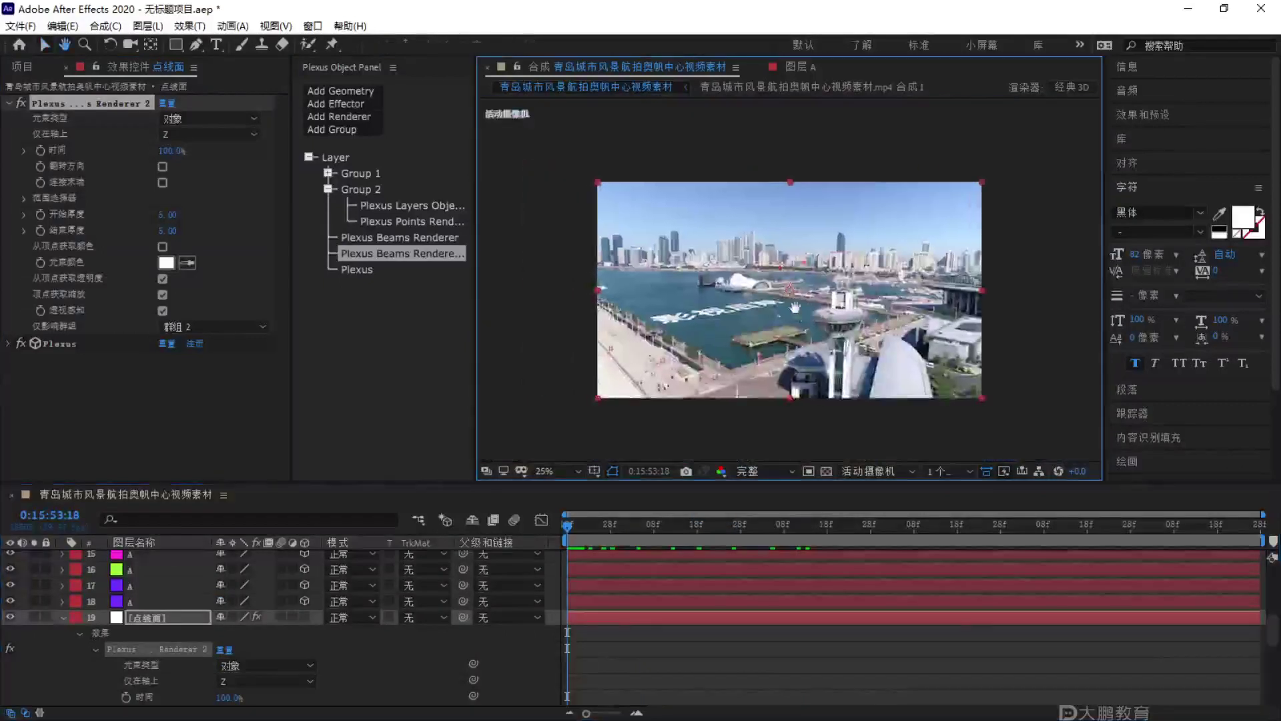
key(space)
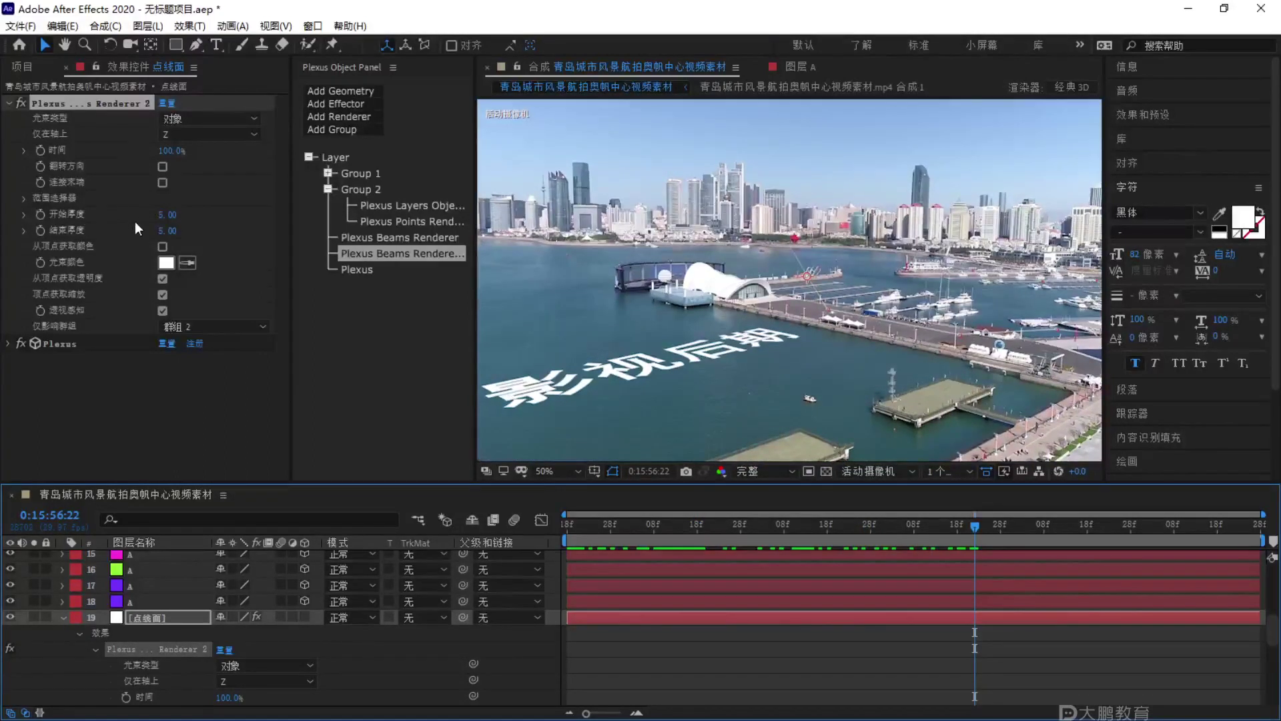
drag(167, 150, 17, 176)
click(41, 153)
click(976, 523)
key(space)
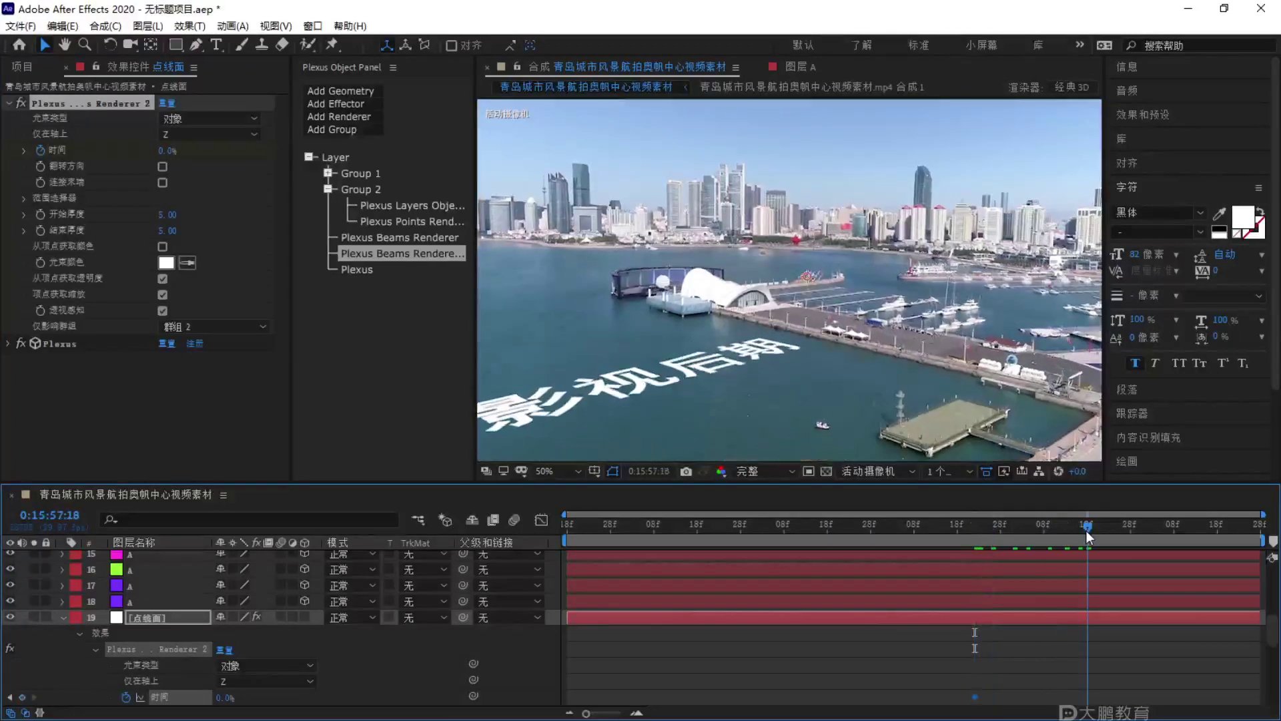
drag(167, 151, 407, 156)
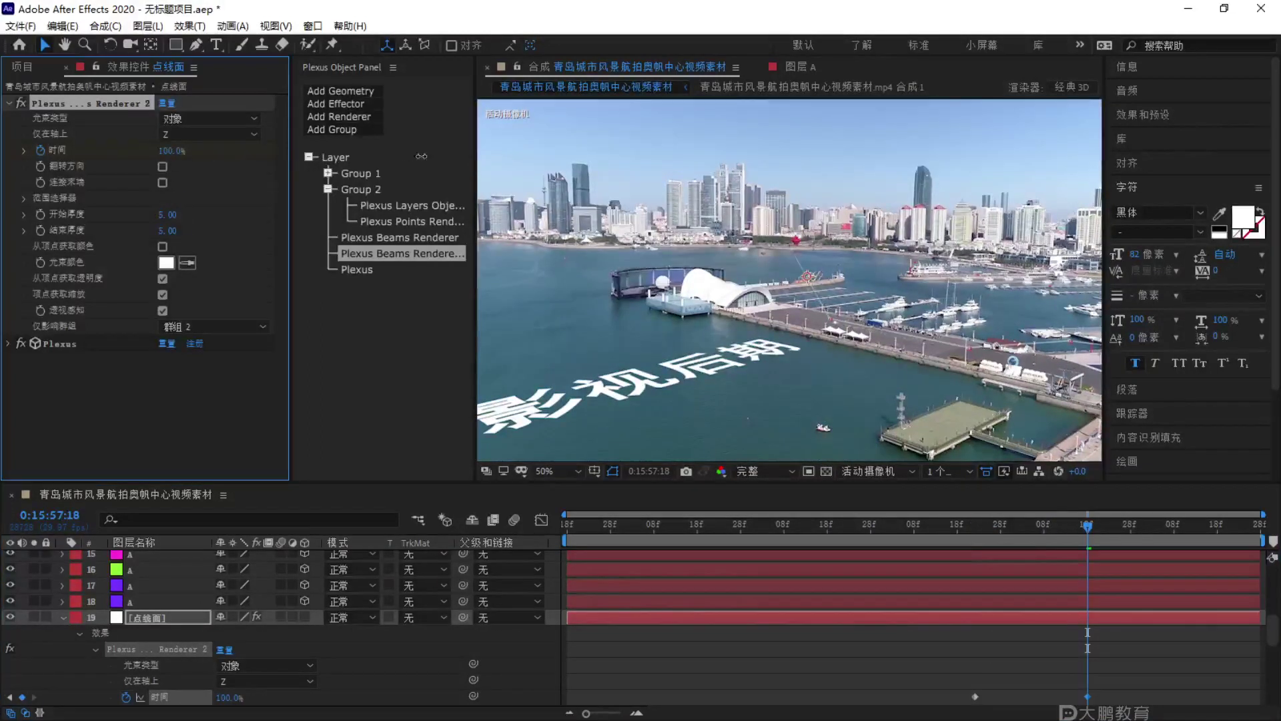
drag(940, 397, 839, 393)
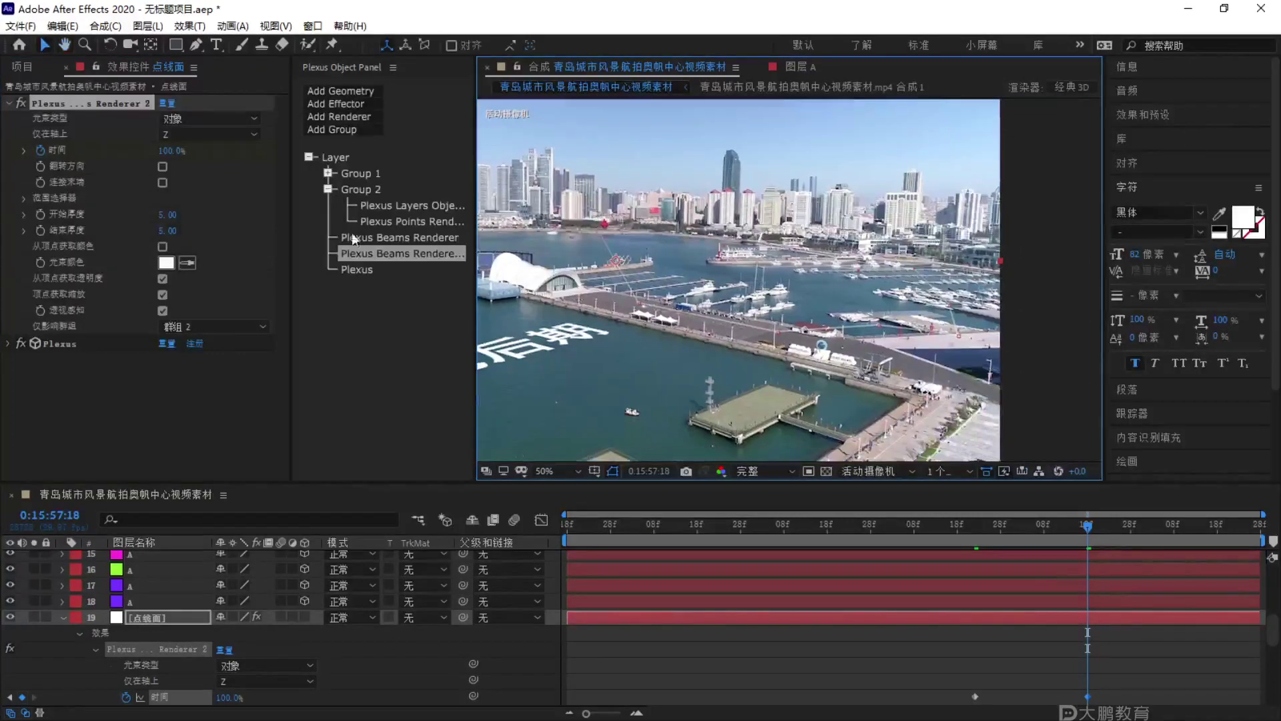
Import the reference video 35作业.mp4, scrub through its first three seconds, and return to the main Qingdao composition.
click(24, 67)
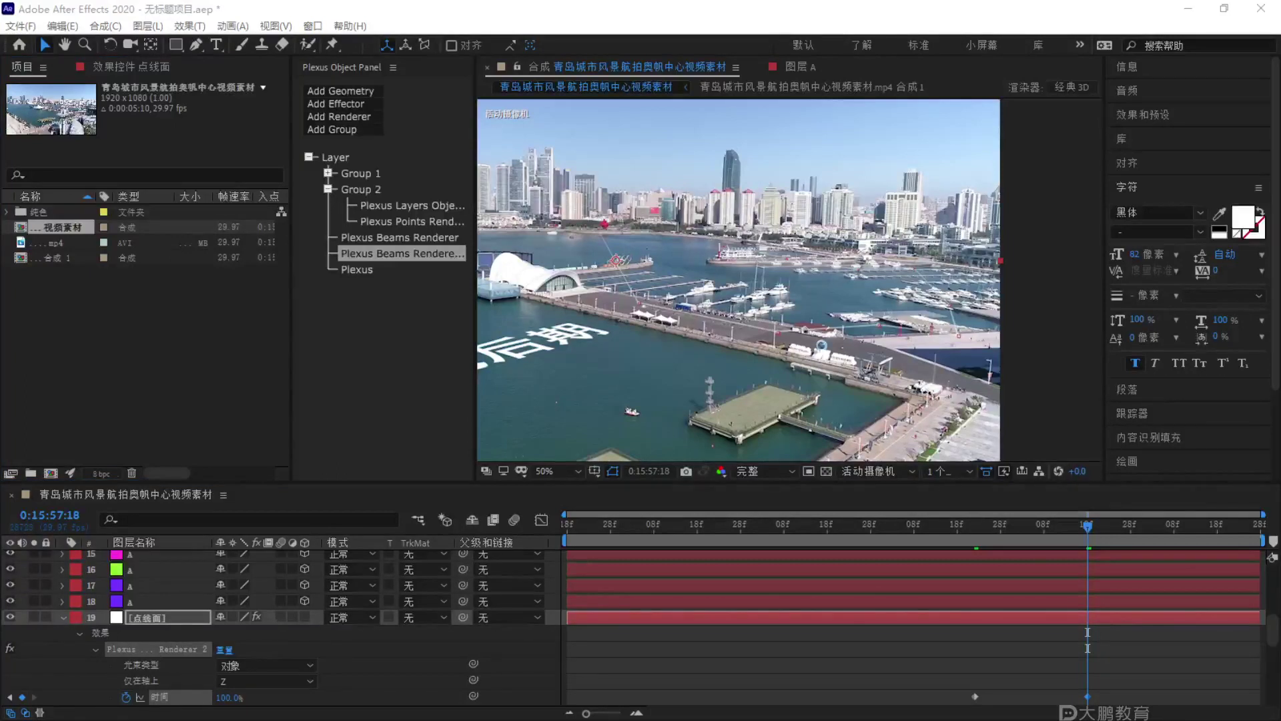
drag(52, 368, 71, 266)
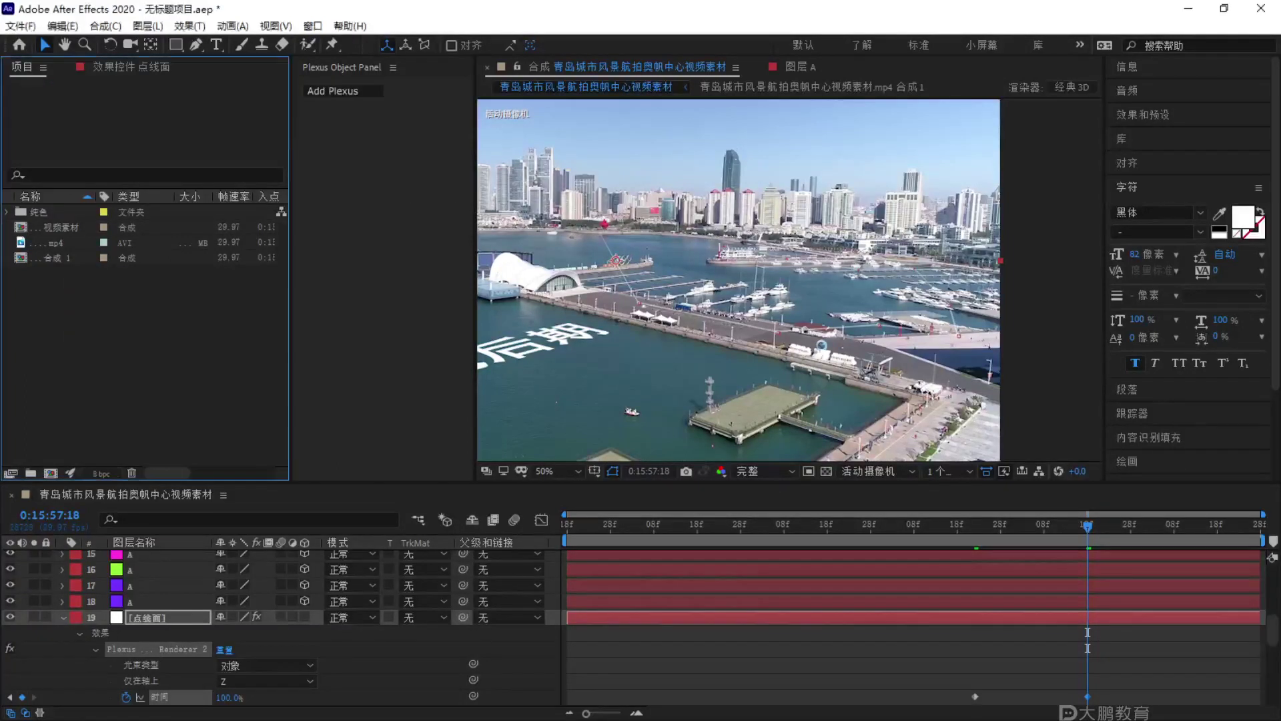
double_click(55, 212)
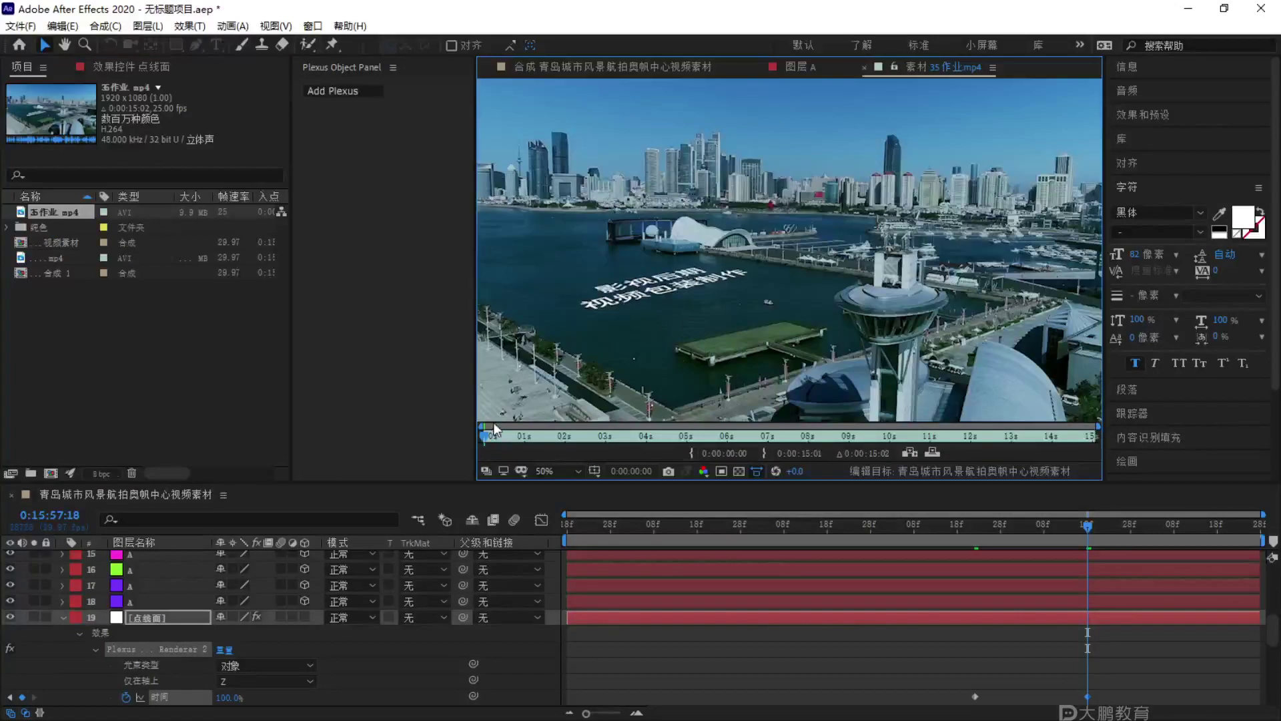
drag(484, 437, 621, 423)
key(F1)
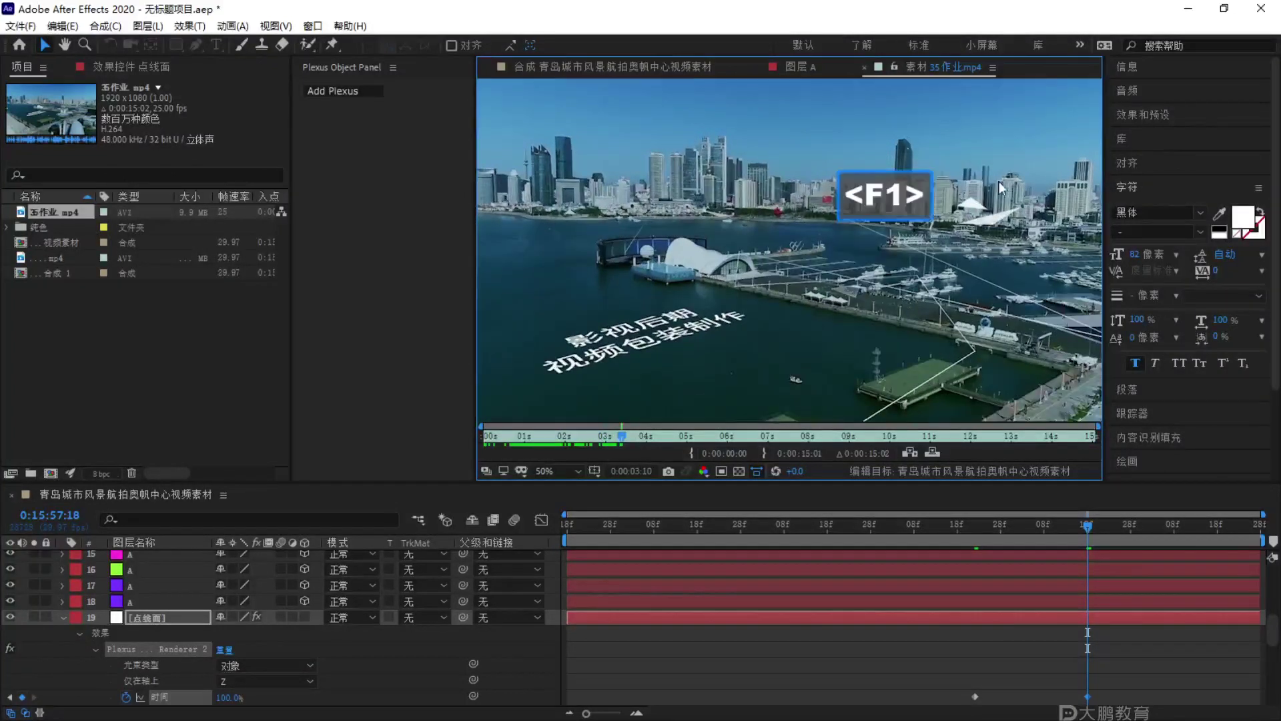
key(Escape)
click(672, 65)
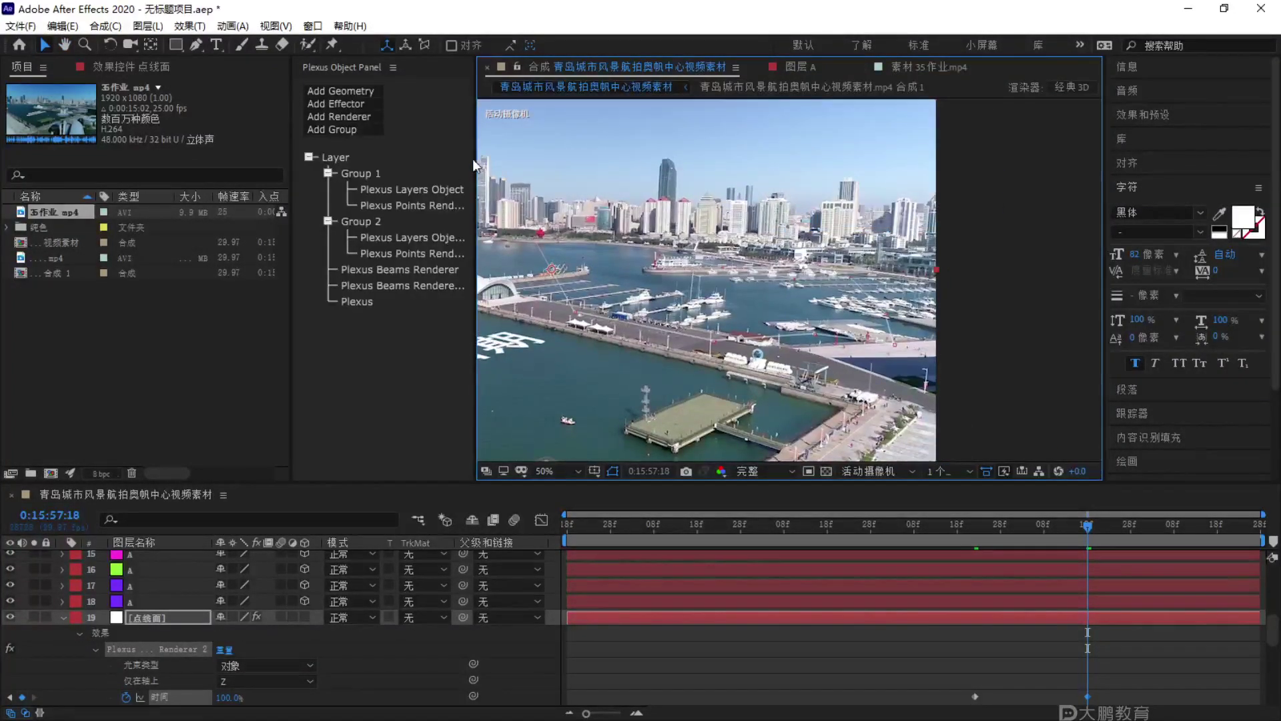
Add a Triangulation renderer to the Plexus setup and show its effect settings.
drag(474, 158, 520, 158)
click(339, 116)
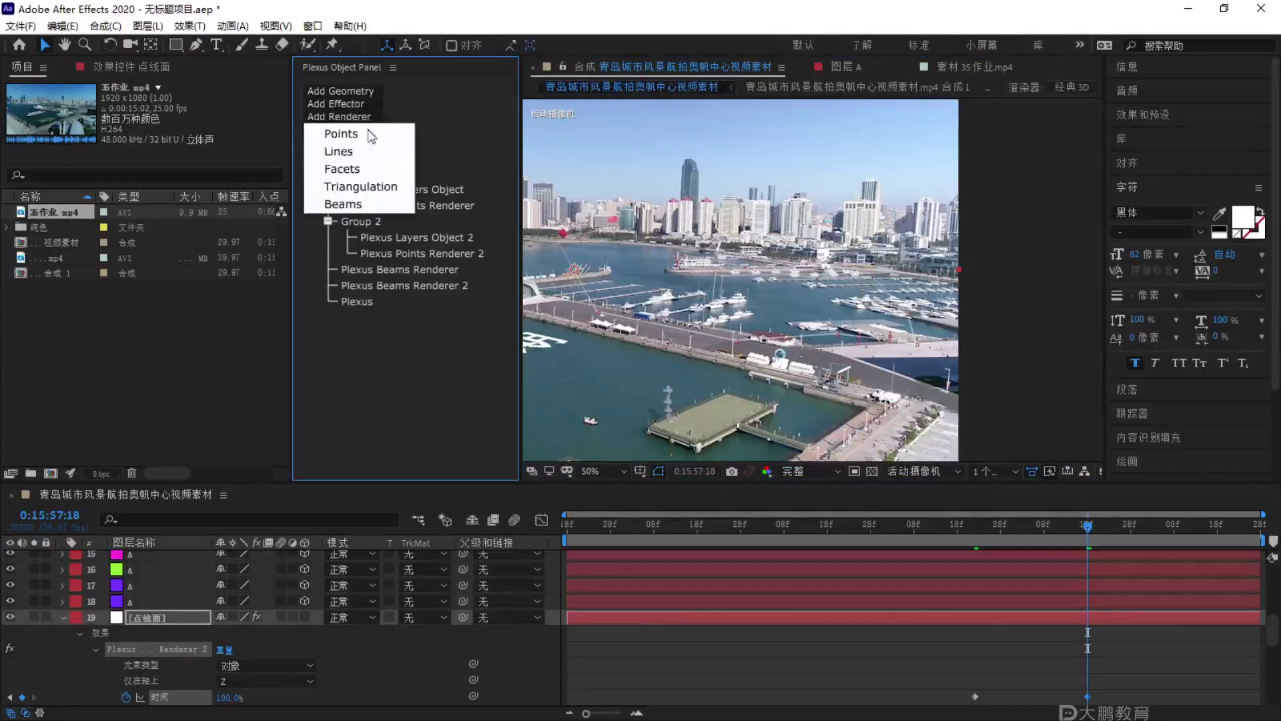
click(363, 185)
click(441, 303)
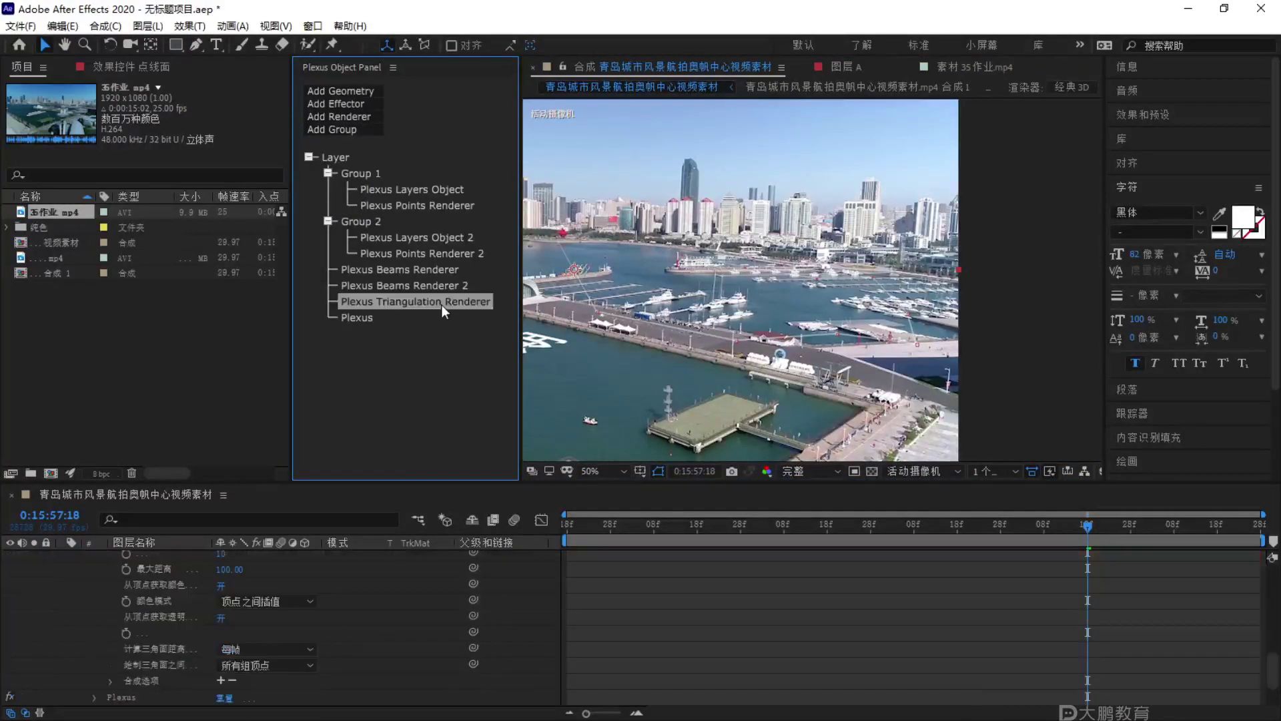
click(154, 70)
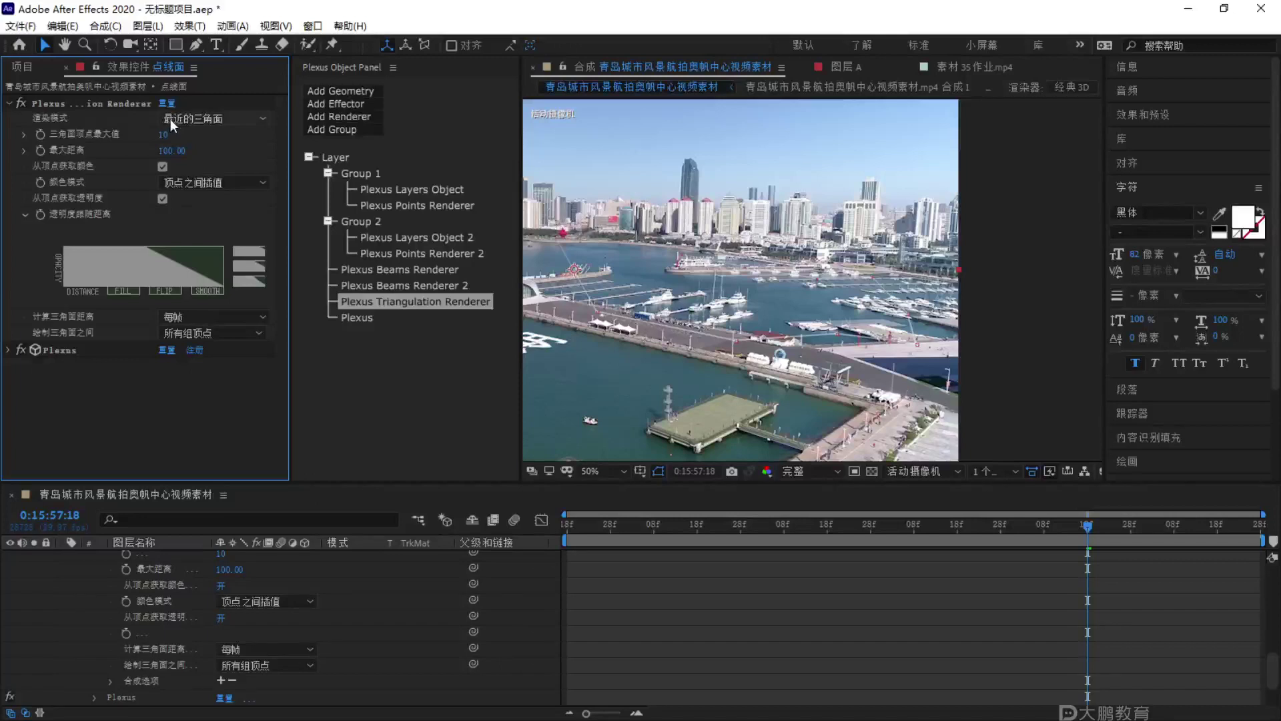
click(208, 332)
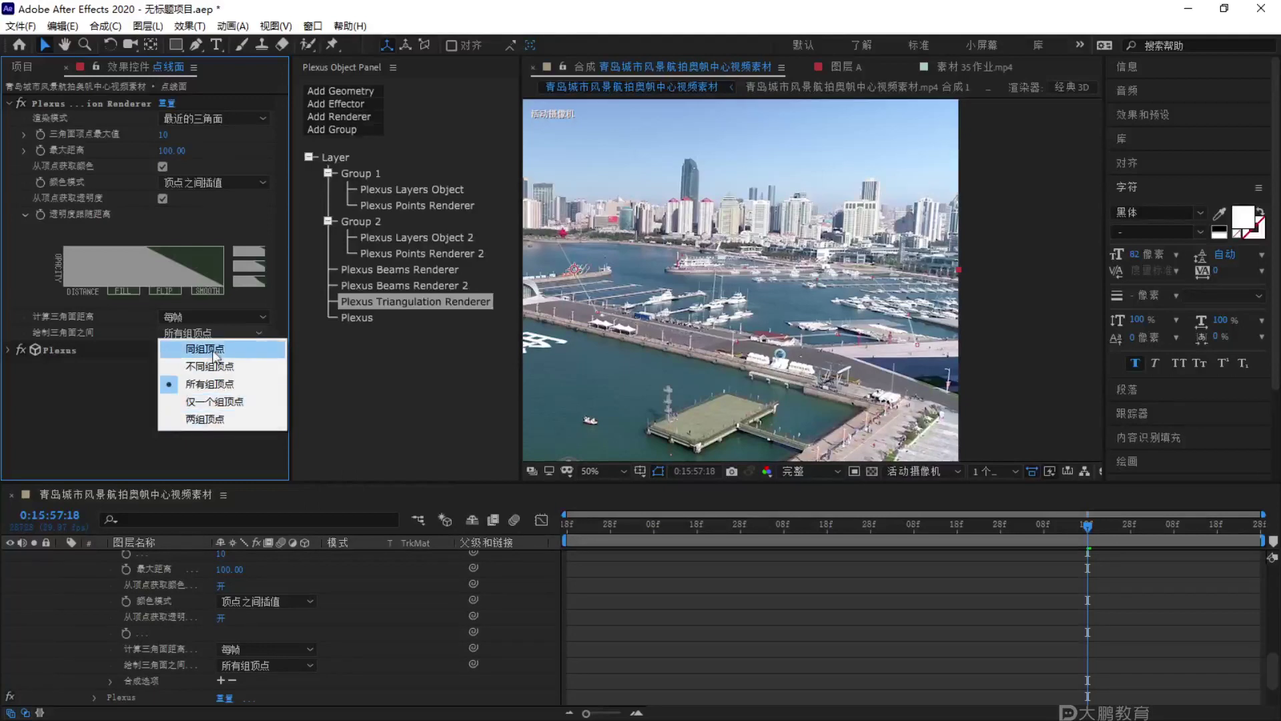
click(227, 390)
click(219, 333)
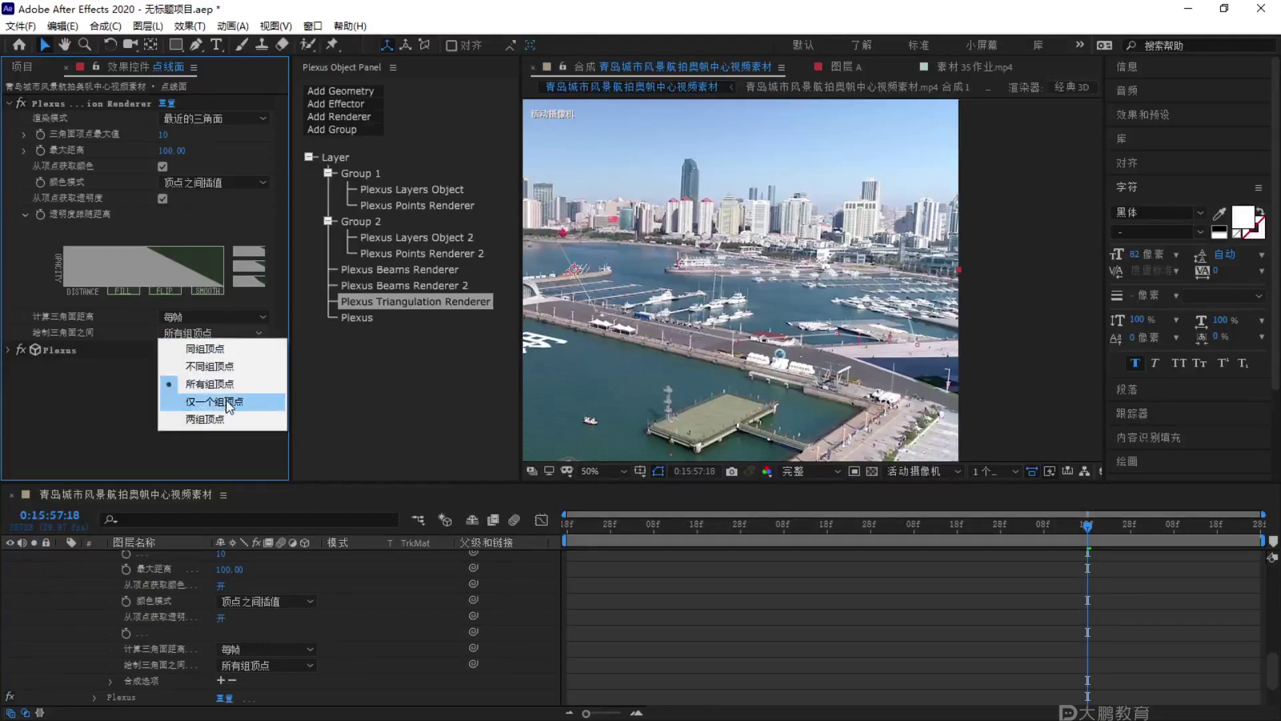
click(229, 402)
click(235, 347)
click(214, 375)
click(229, 331)
click(221, 385)
key(F2)
key(Escape)
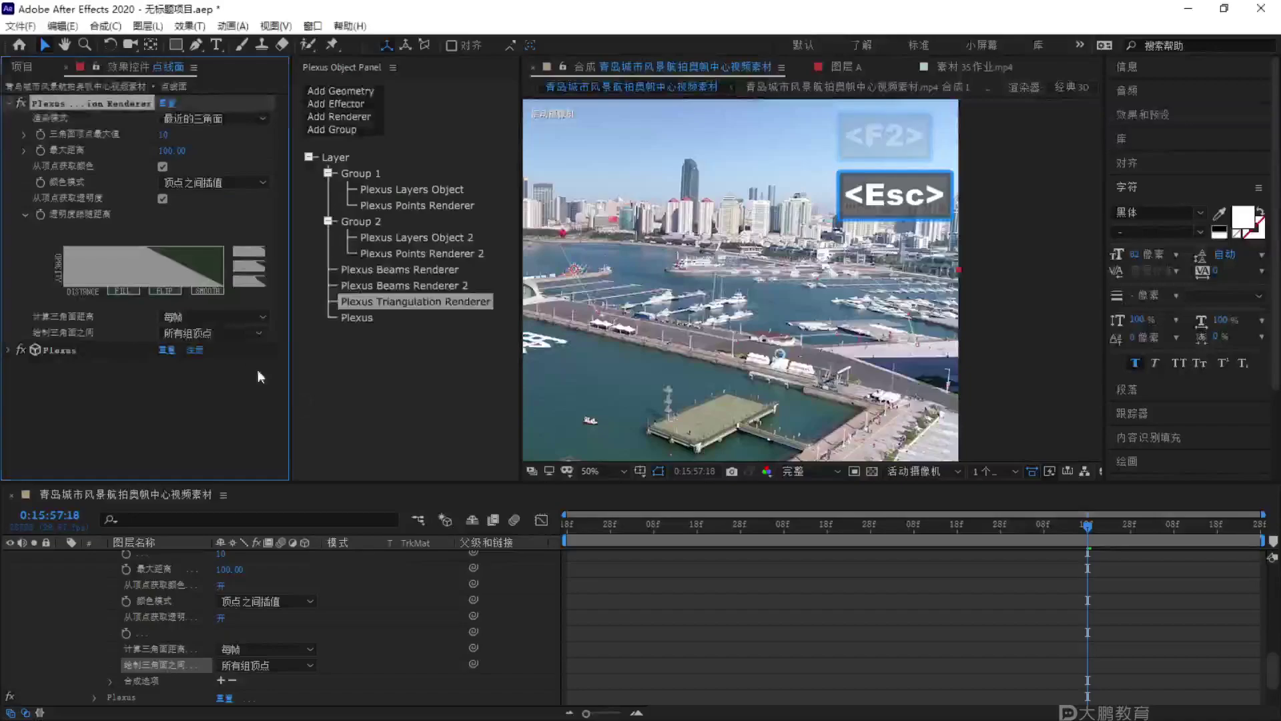
Restrict the Triangulation renderer to drawing triangles between one group's vertices only (仅一个组顶点), using group 2 (群组 2).
click(227, 331)
click(229, 403)
click(227, 349)
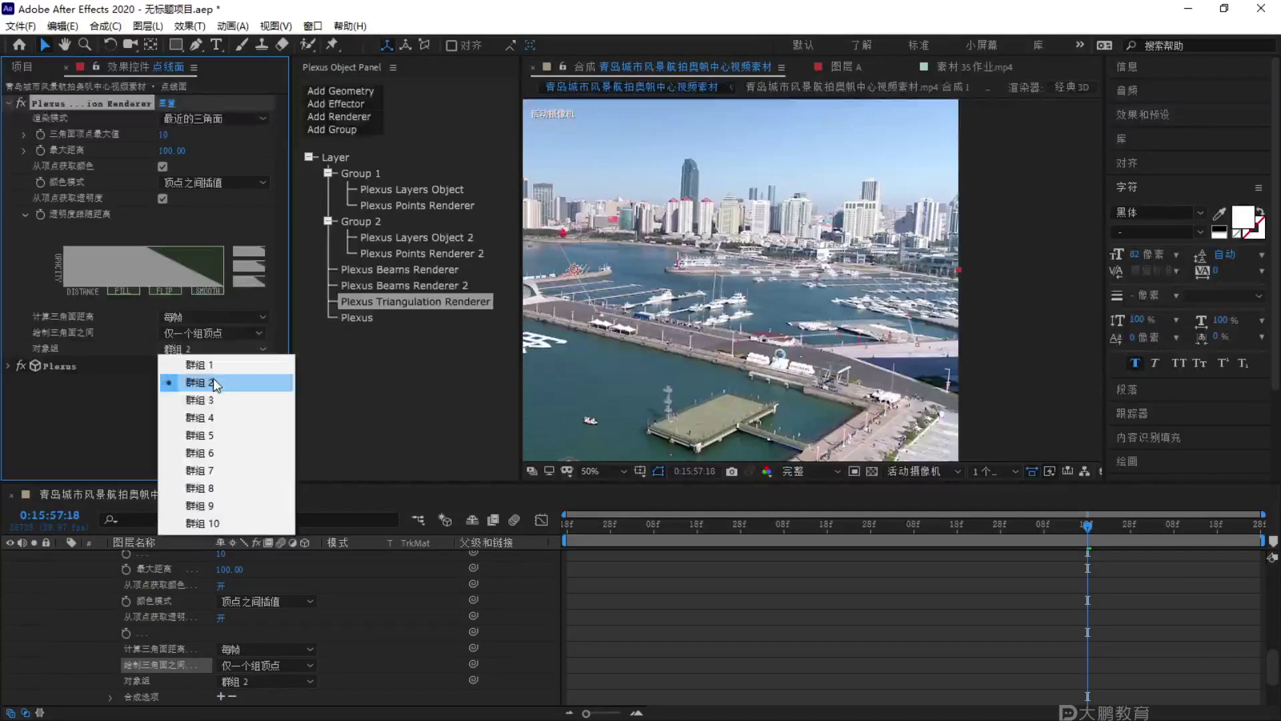
click(215, 382)
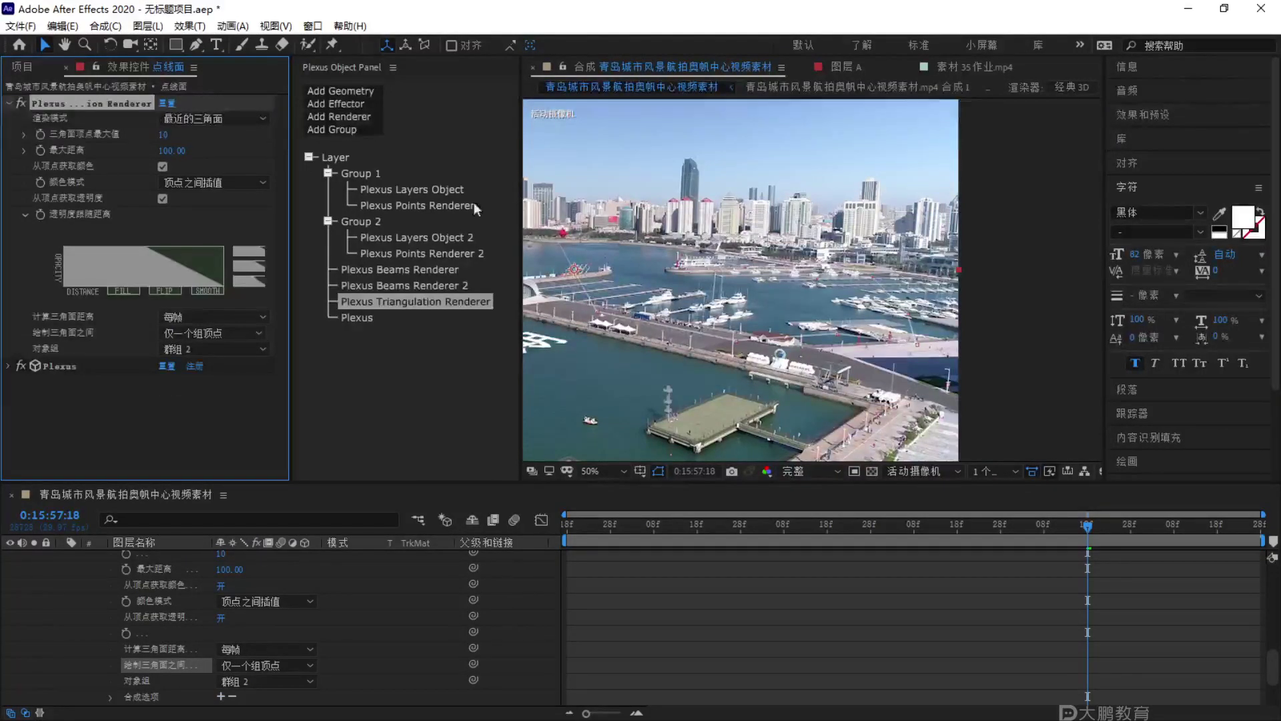
Raise the Triangulation renderer's maximum distance to 2233 and turn off getting colour from vertices.
drag(170, 151, 309, 154)
drag(677, 141, 1032, 204)
drag(876, 332, 712, 148)
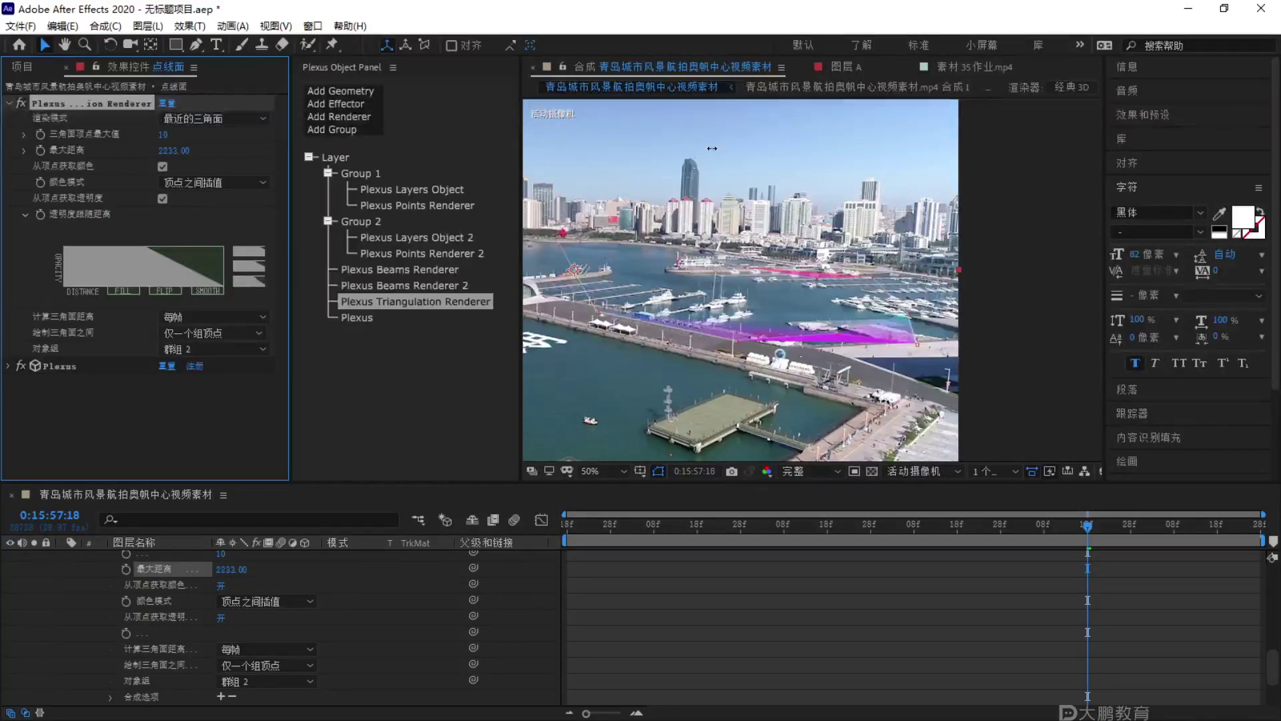
click(163, 167)
scroll(801, 336, down, 2)
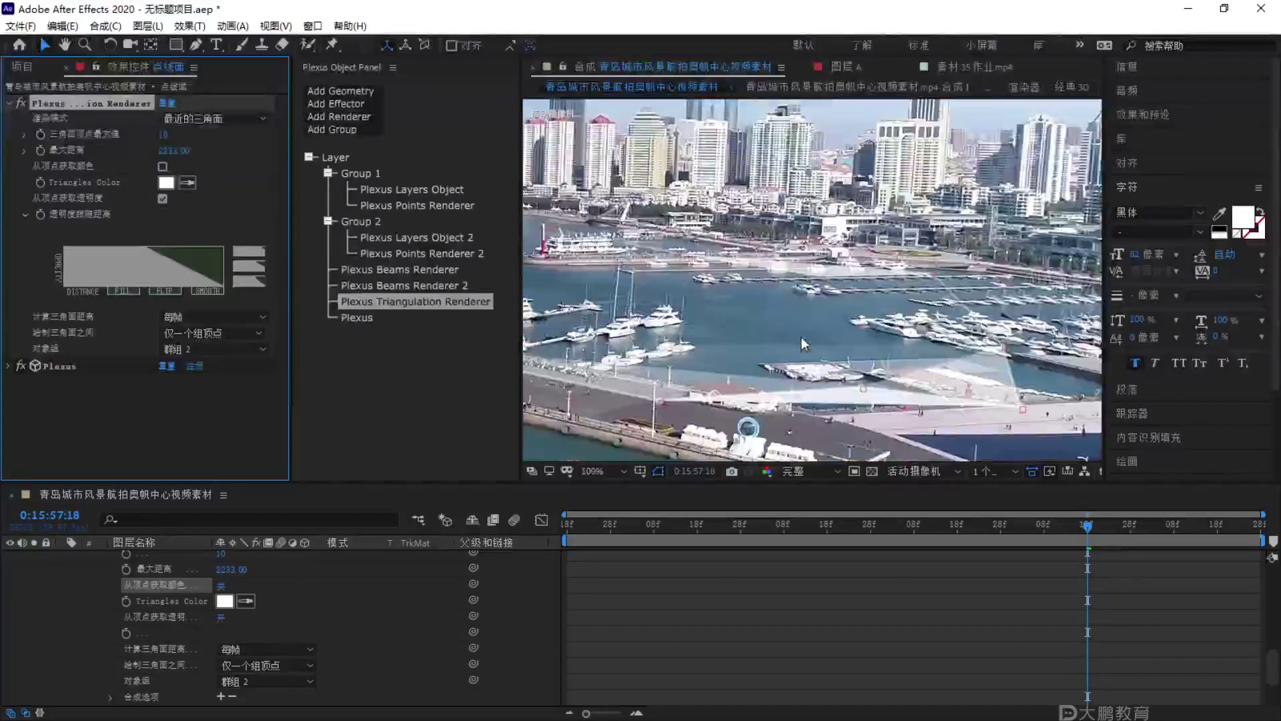
Play back the composition from the start to check the triangulated faces over the harbour.
key(space)
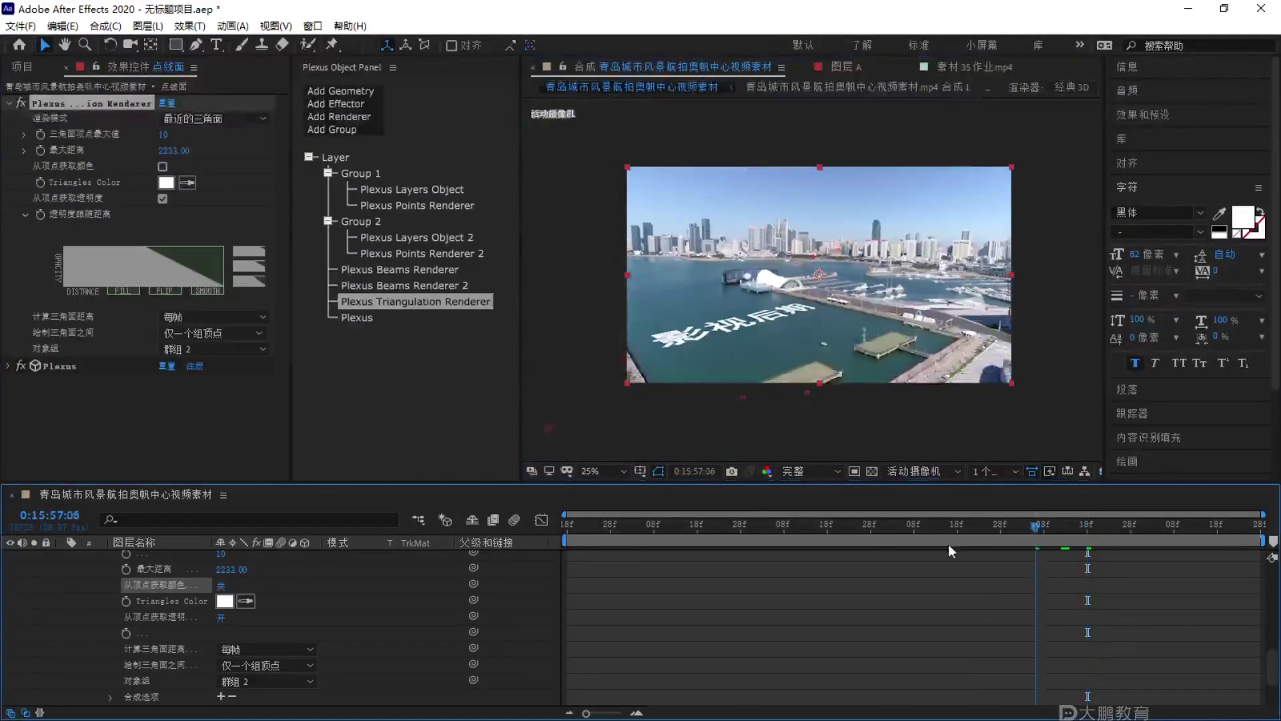
scroll(981, 315, up, 2)
key(space)
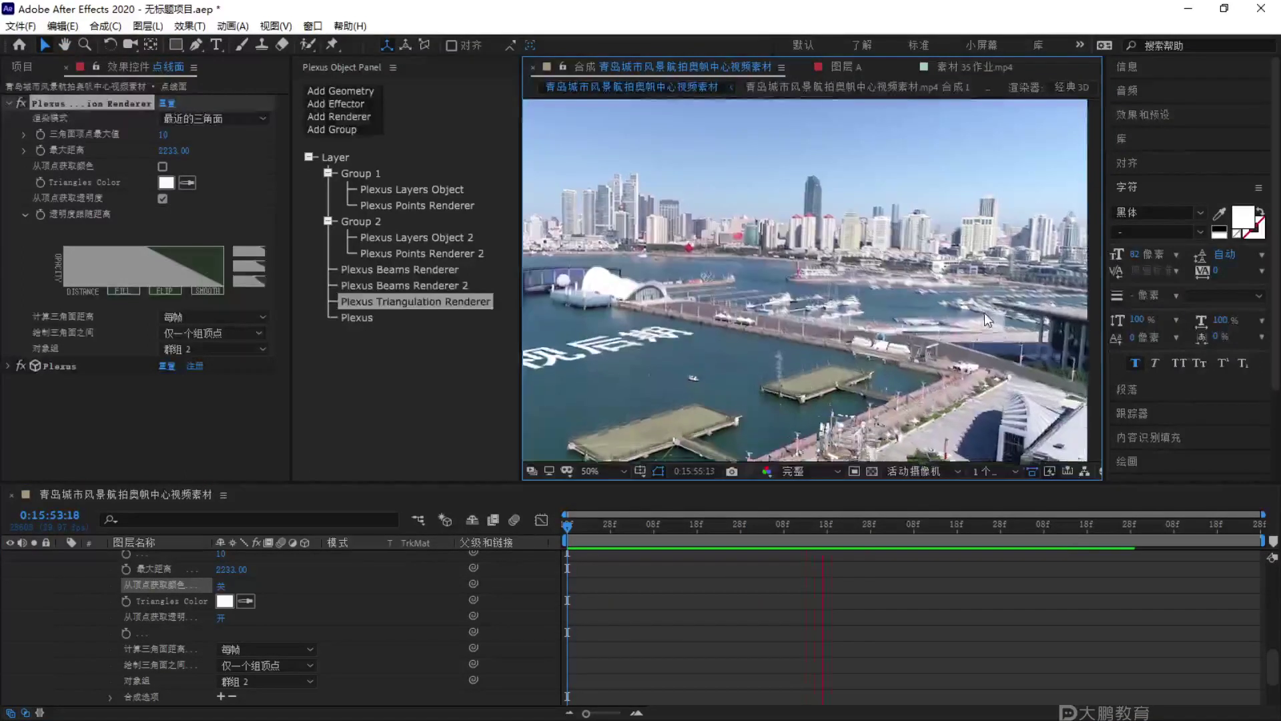
key(space)
key(space)
Set the triangulation's maximum distance to 0 at 0:15:56:25 and start keyframing it.
drag(151, 155, 45, 164)
drag(1135, 530, 988, 530)
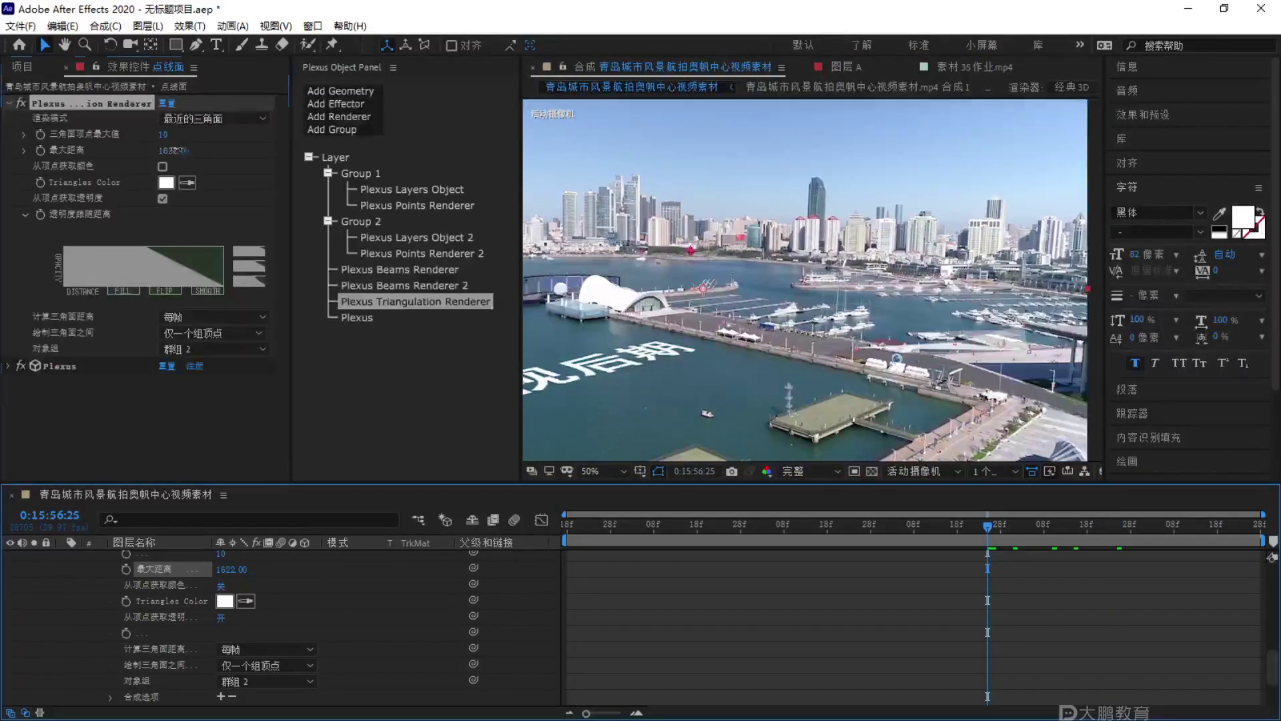
click(172, 150)
text(0)
key(Return)
click(41, 150)
Keyframe the triangulation's maximum distance at about 2871 at 0:15:57:15.
drag(988, 526, 1076, 527)
drag(169, 157, 1277, 153)
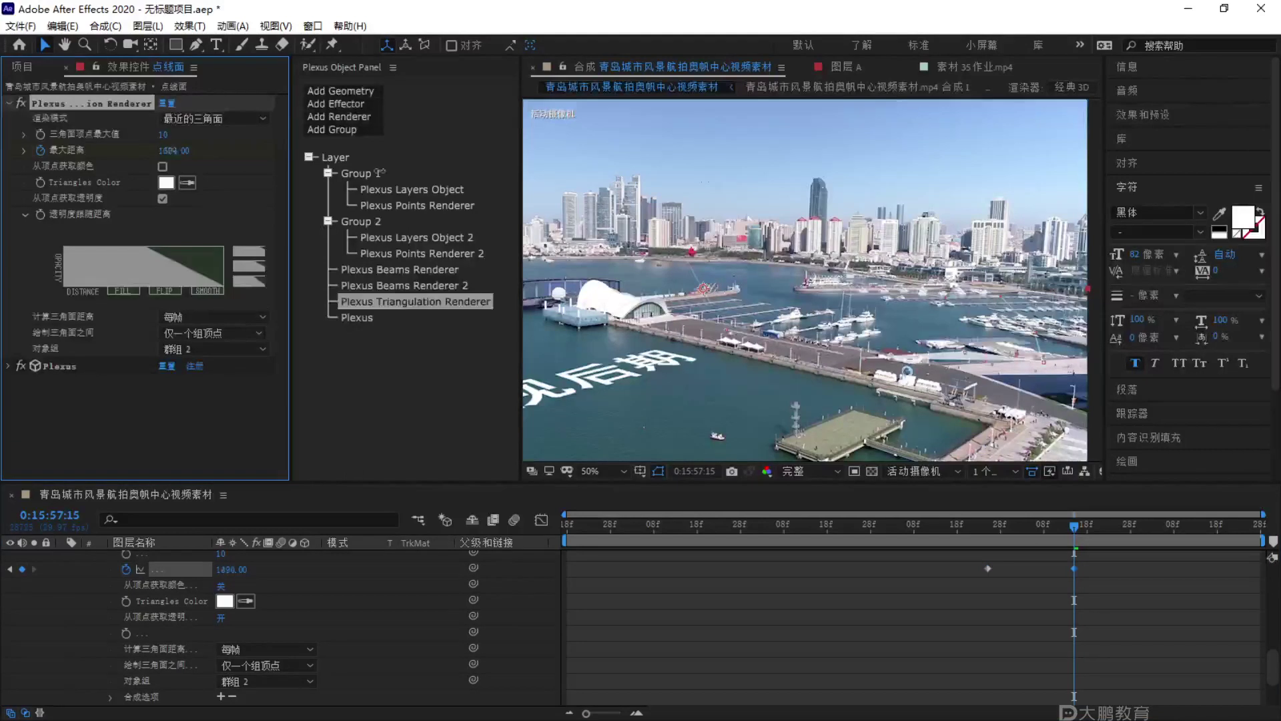
drag(170, 150, 1276, 181)
drag(175, 151, 140, 154)
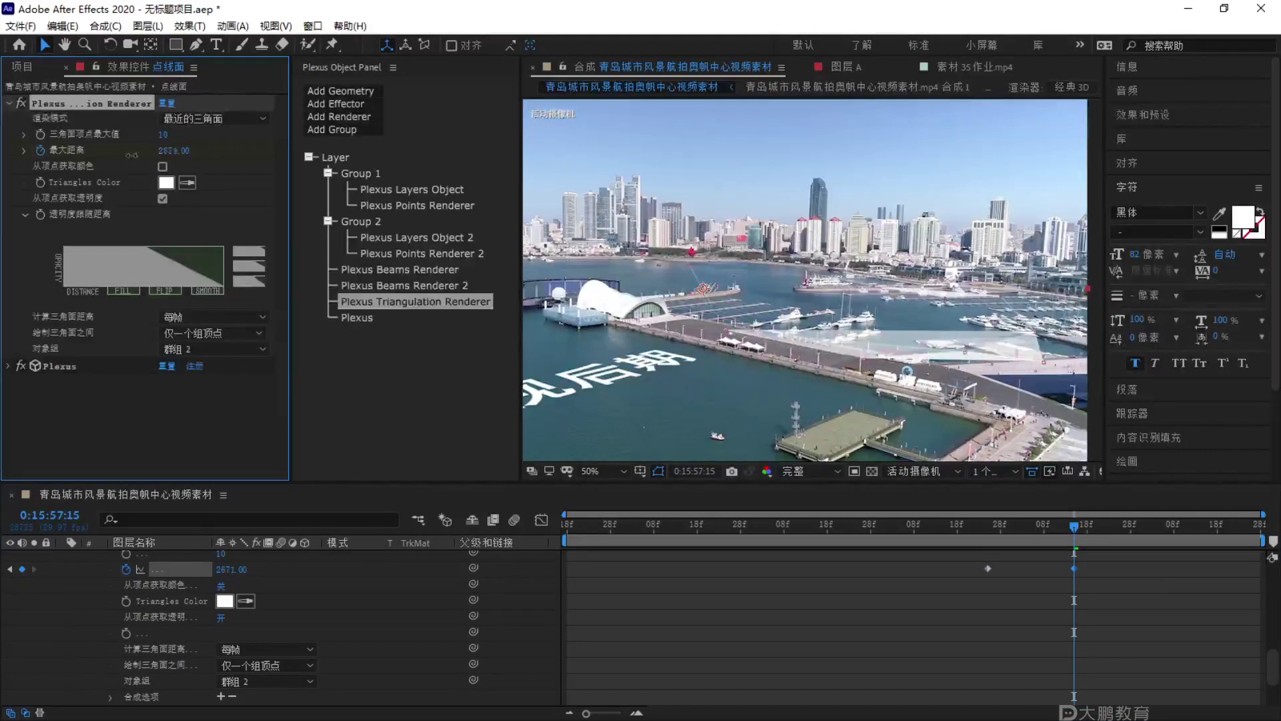
Play back the triangle growth from 0:15:55:28 and collapse the properties of the 点线面 layer.
drag(1031, 519, 869, 536)
key(space)
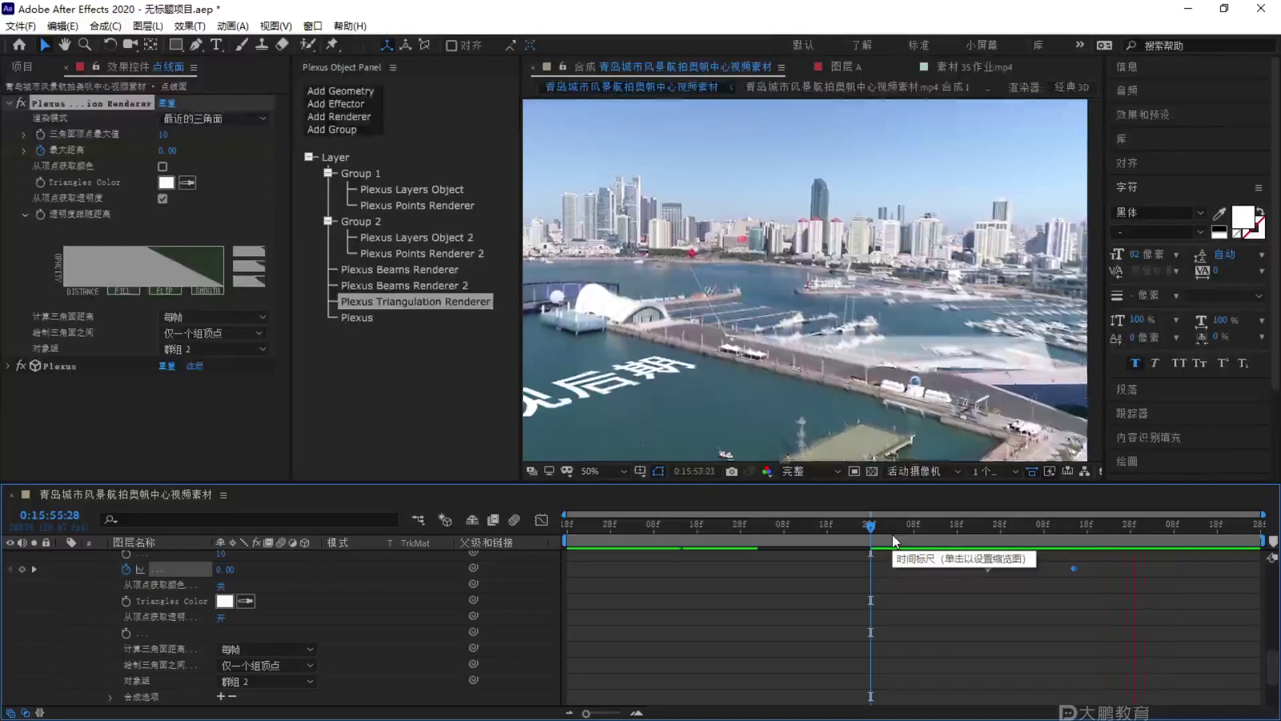
key(space)
key(u)
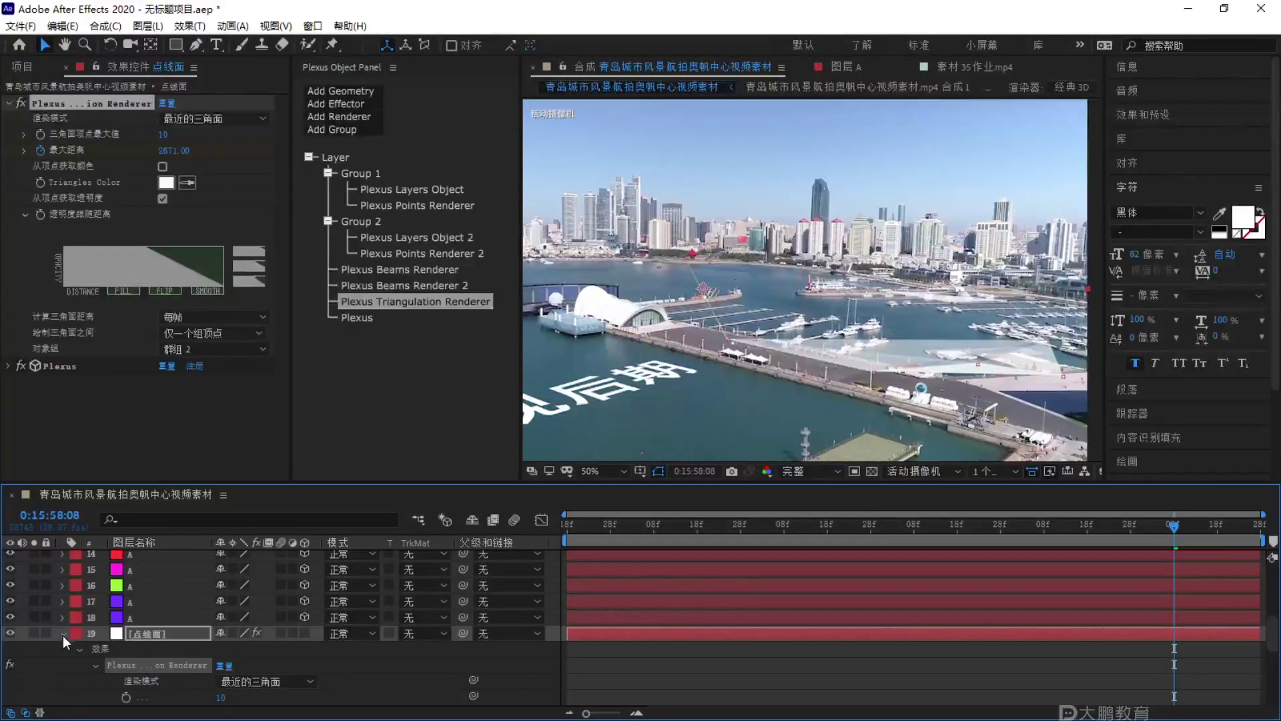
scroll(739, 601, up, 1)
Fit the composition to the viewer and preview the whole animation from the first frame.
key(Home)
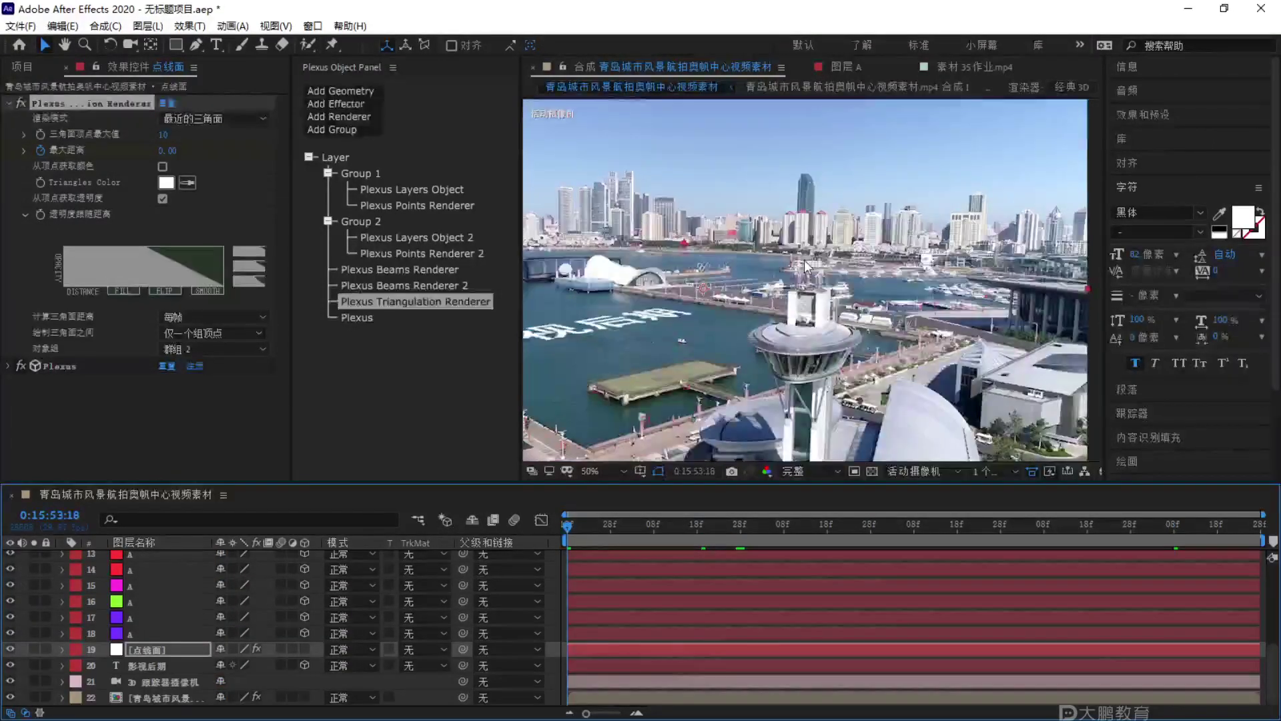
click(574, 433)
click(590, 471)
click(614, 187)
key(space)
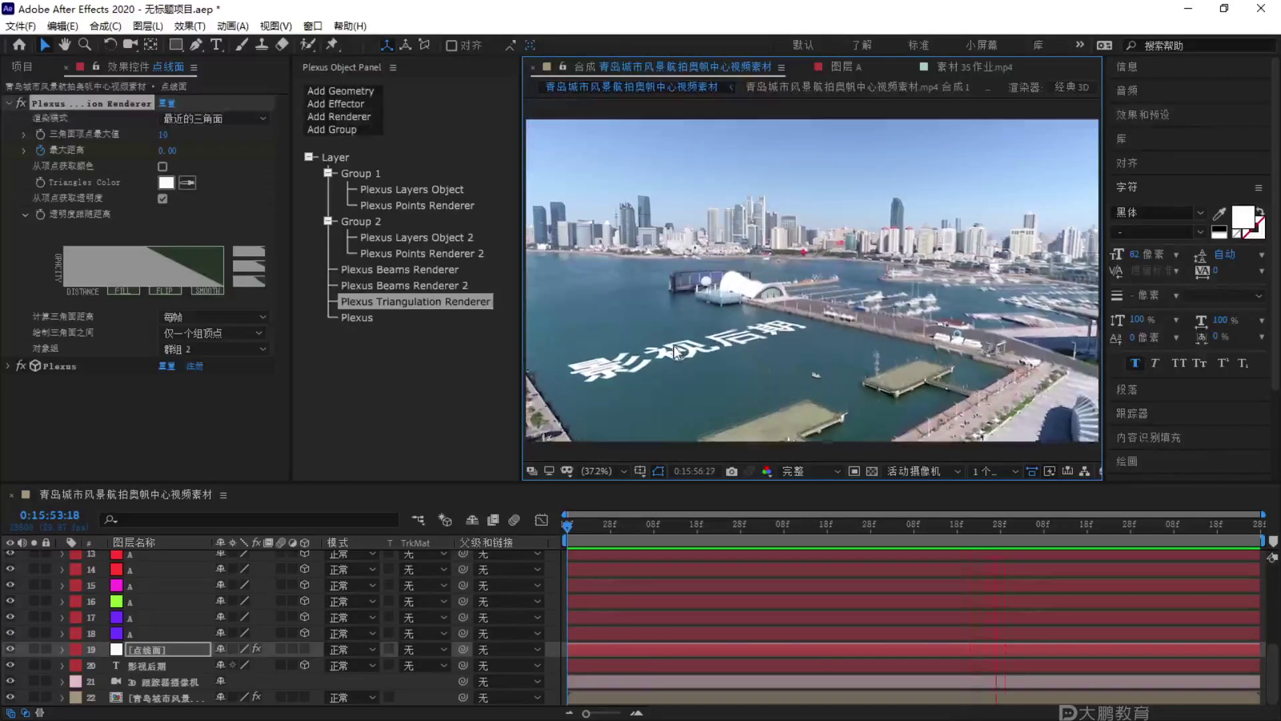
key(space)
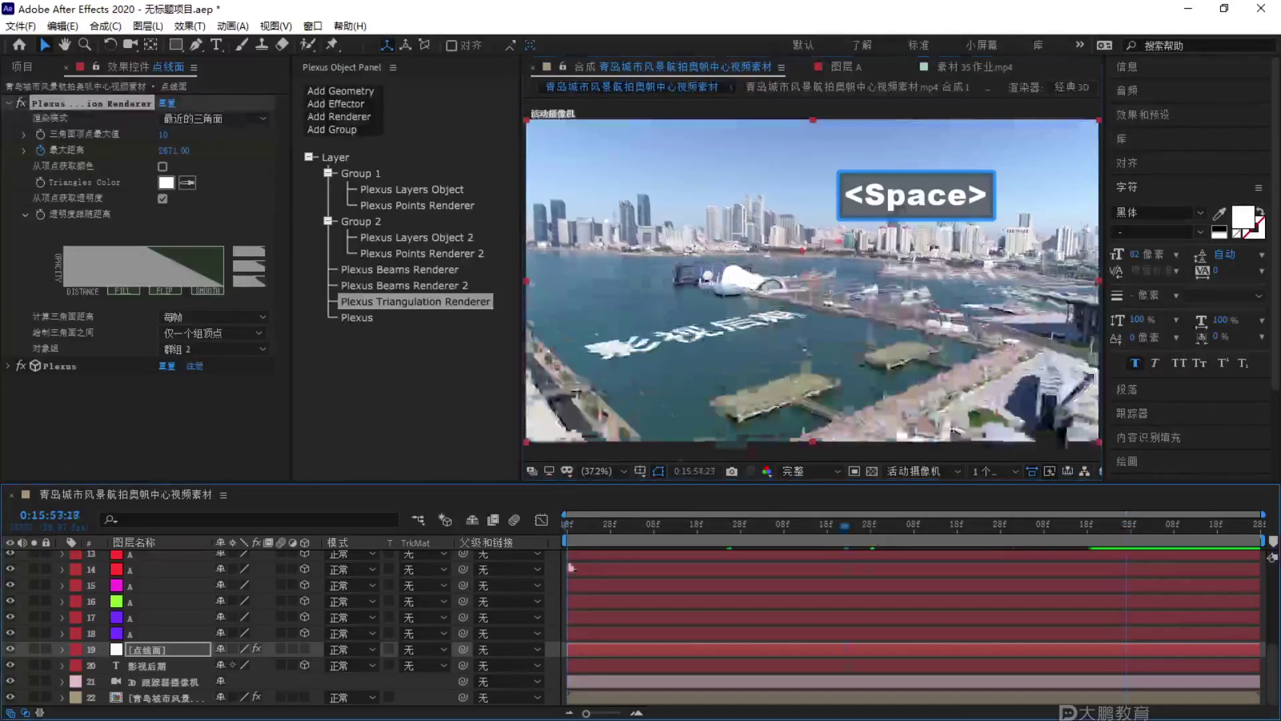
key(F1)
mouse_move(767, 274)
mouse_down()
mouse_move(507, 477)
mouse_move(764, 267)
mouse_up()
mouse_move(648, 339)
mouse_down()
mouse_move(691, 367)
mouse_move(740, 340)
mouse_up()
drag(738, 397, 808, 457)
mouse_move(1279, 157)
mouse_down()
mouse_move(1108, 114)
mouse_move(981, 358)
mouse_move(1268, 167)
mouse_up()
mouse_move(1071, 148)
mouse_down()
mouse_move(1001, 237)
mouse_move(1097, 193)
mouse_move(1061, 220)
mouse_move(1197, 230)
mouse_move(1228, 270)
mouse_up()
drag(939, 392, 924, 306)
mouse_move(805, 283)
mouse_down()
mouse_move(180, 342)
mouse_move(321, 386)
mouse_move(220, 325)
mouse_up()
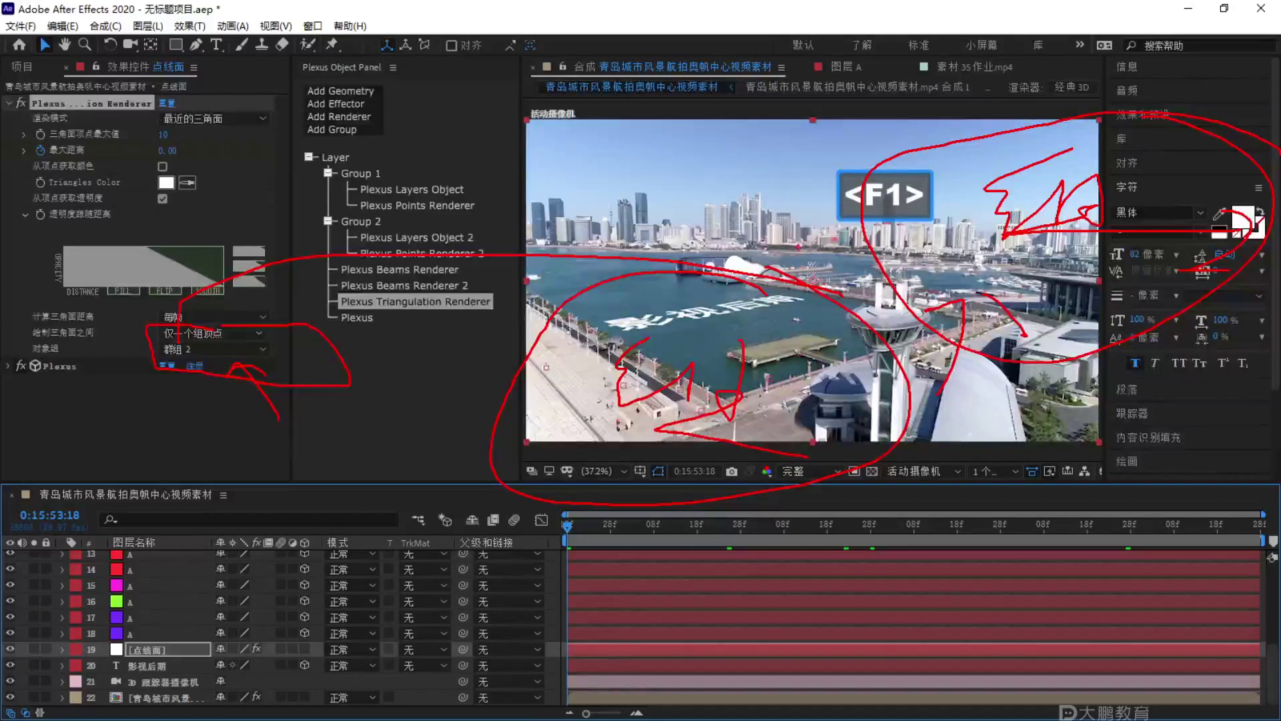
mouse_move(187, 138)
mouse_down()
mouse_move(20, 134)
mouse_move(232, 174)
mouse_up()
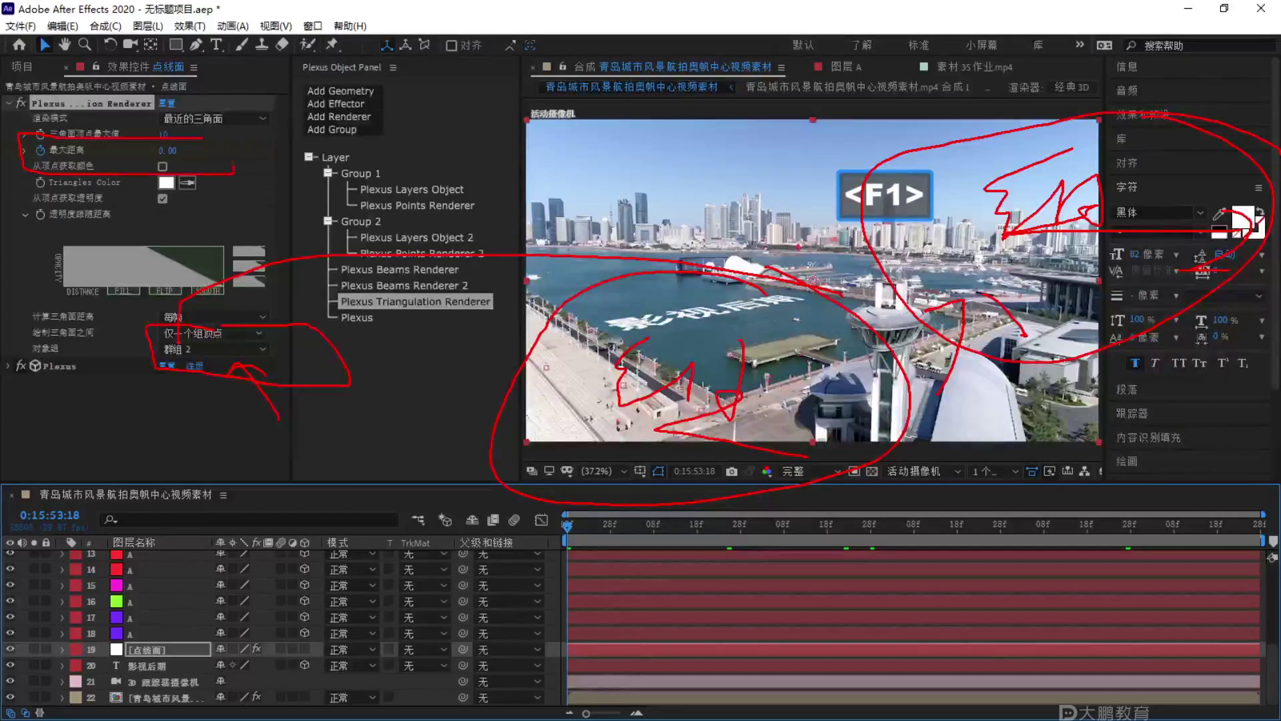
mouse_move(996, 333)
mouse_down()
mouse_move(905, 285)
mouse_move(993, 268)
mouse_up()
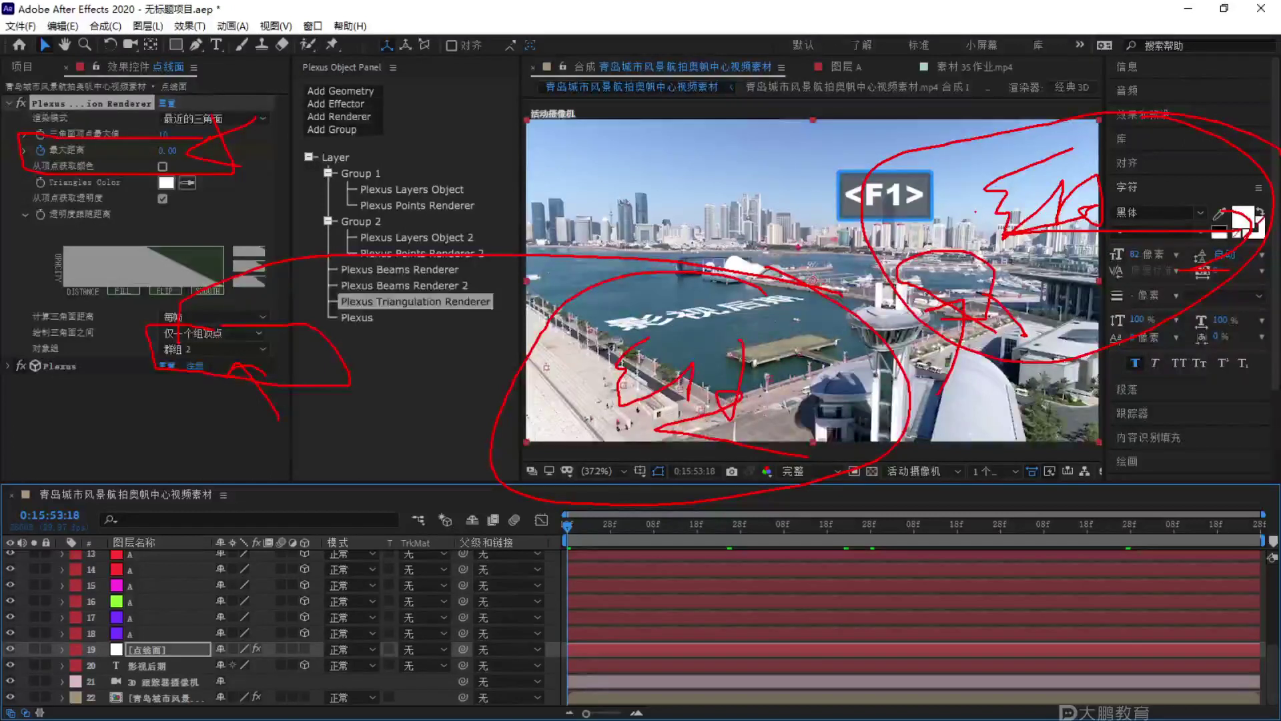
key(Escape)
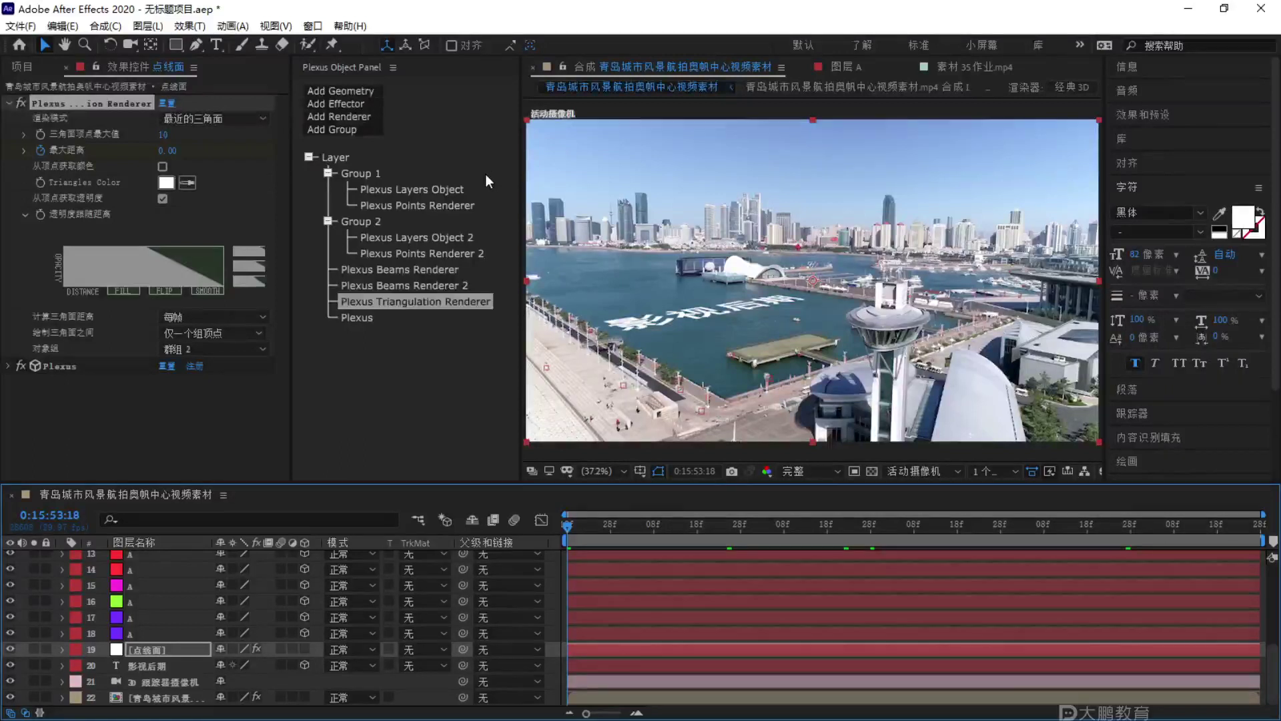
Apply the Lumetri Color effect to the Qingdao aerial footage layer and delete the duplicate second copy.
click(167, 697)
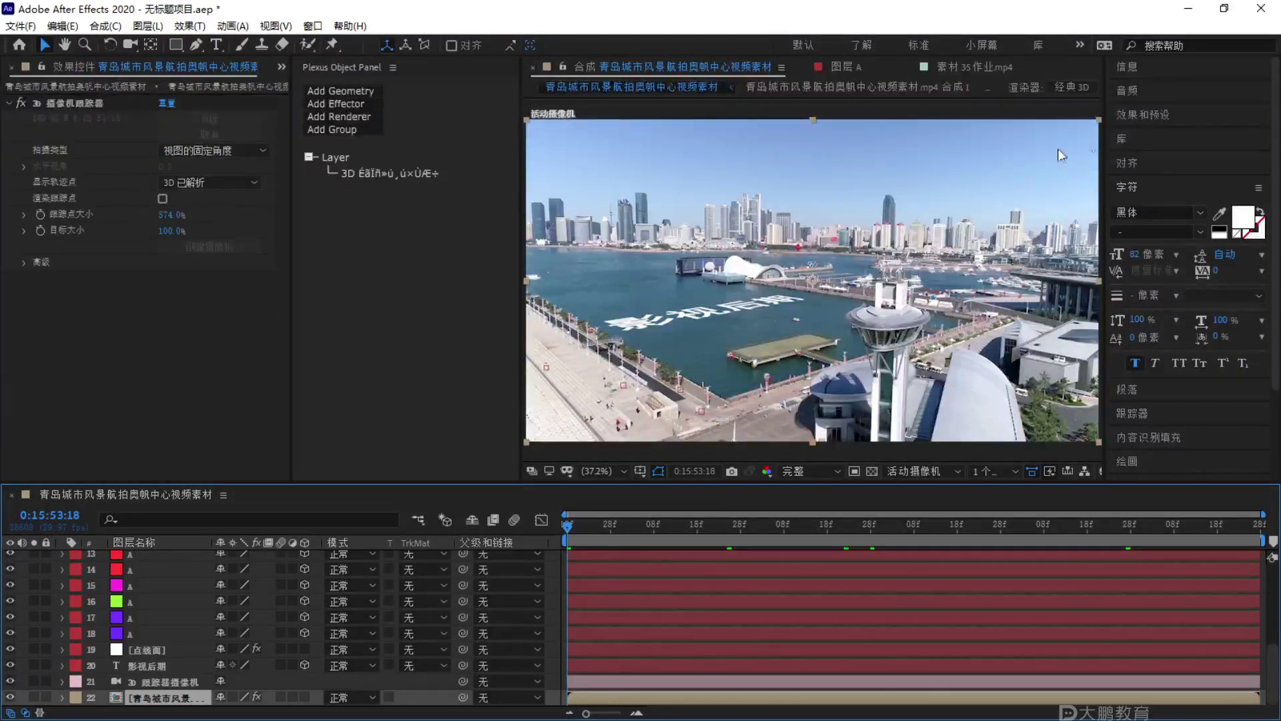
click(1161, 117)
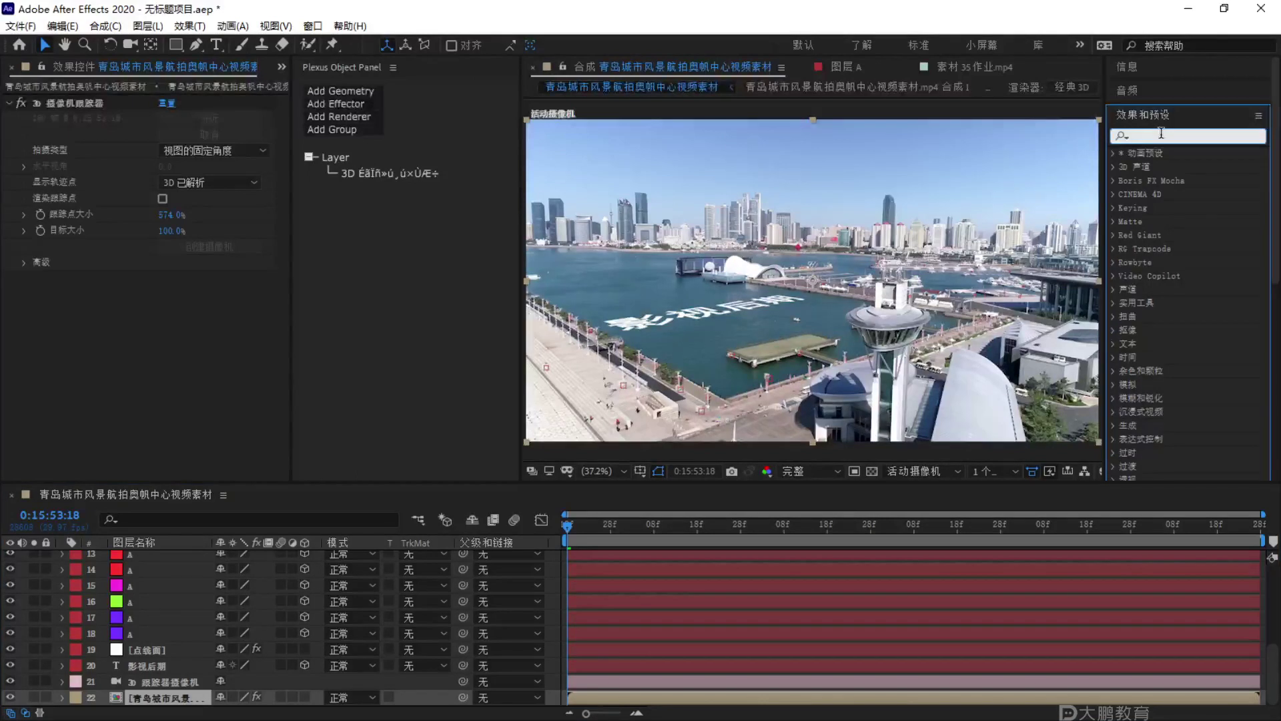
text(lum)
key(Return)
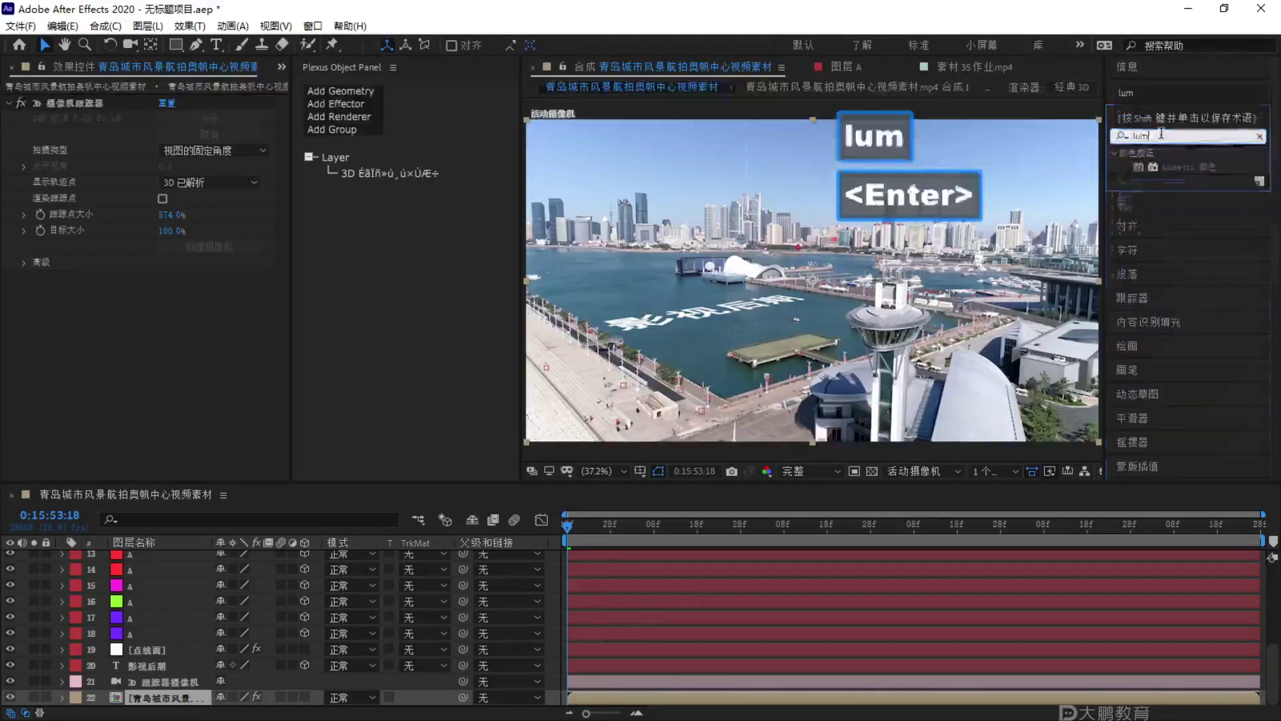
drag(1168, 171, 287, 695)
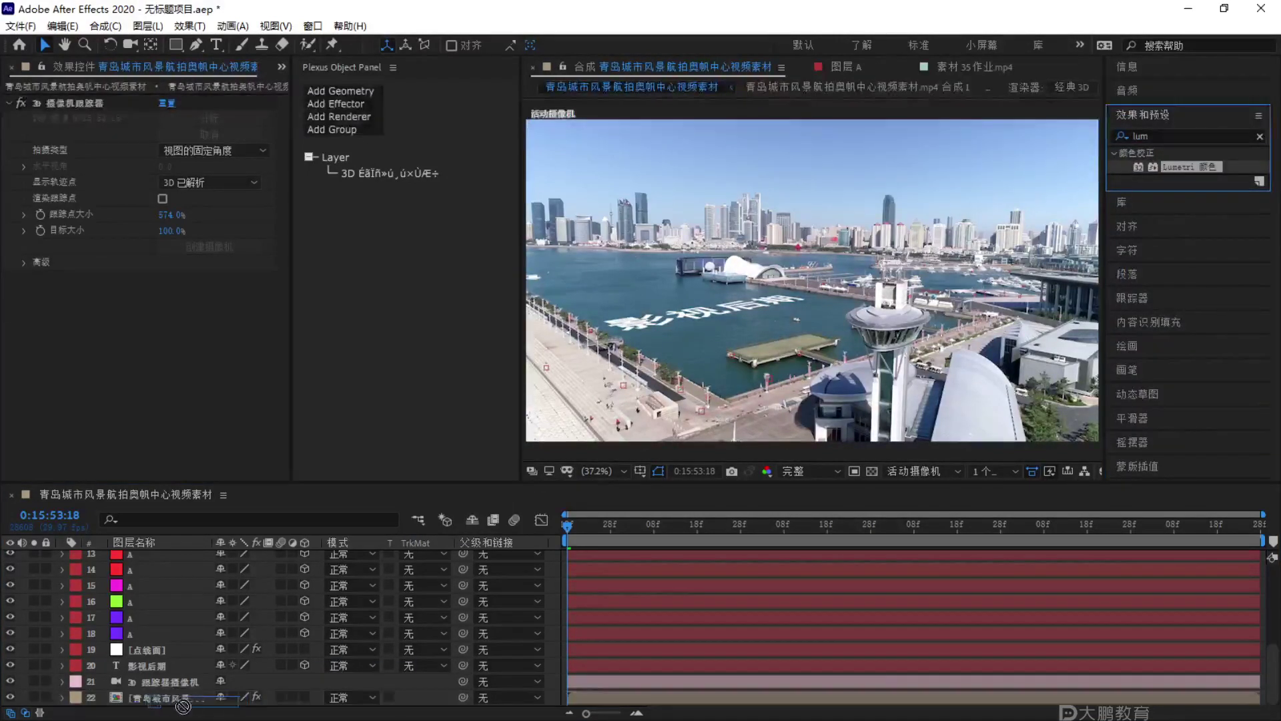
drag(1183, 174, 252, 694)
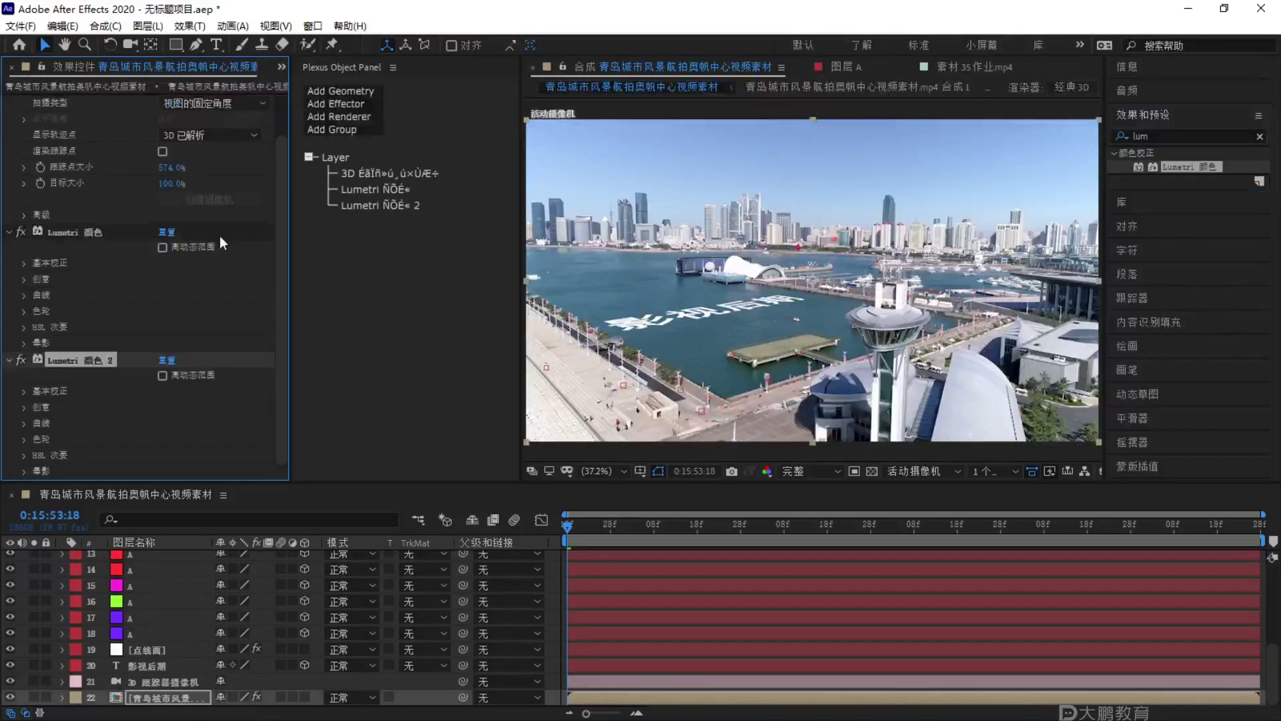
click(67, 231)
click(95, 359)
key(Delete)
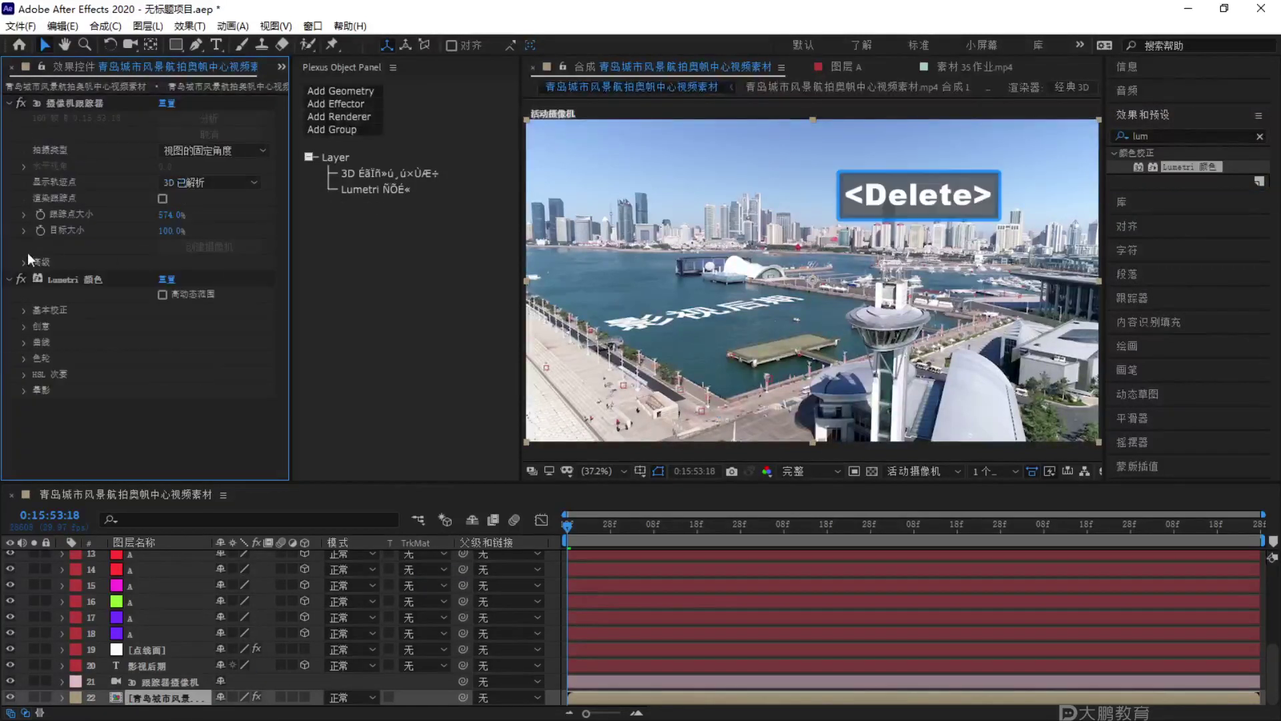
In Lumetri's basic correction, set the temperature to -37, the contrast to 64 and the saturation to 111.
click(22, 308)
drag(164, 345, 228, 346)
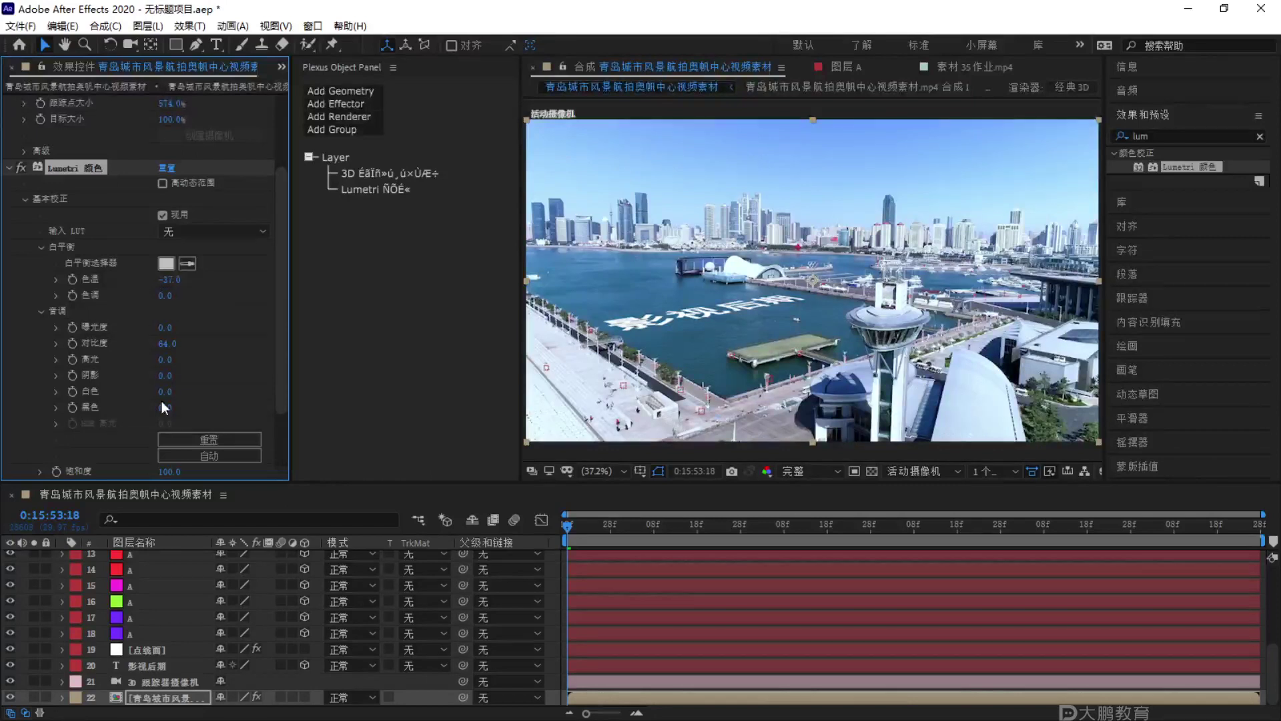
scroll(221, 311, down, 1)
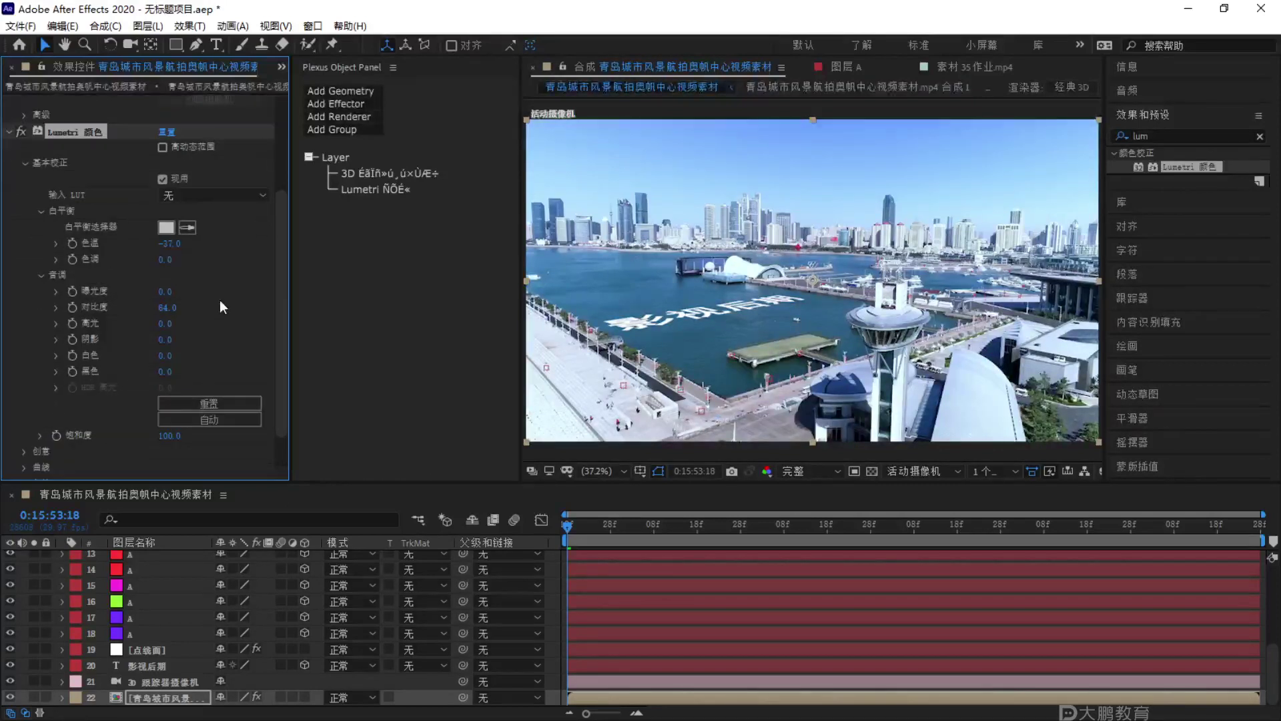
key(F1)
drag(211, 528, 162, 670)
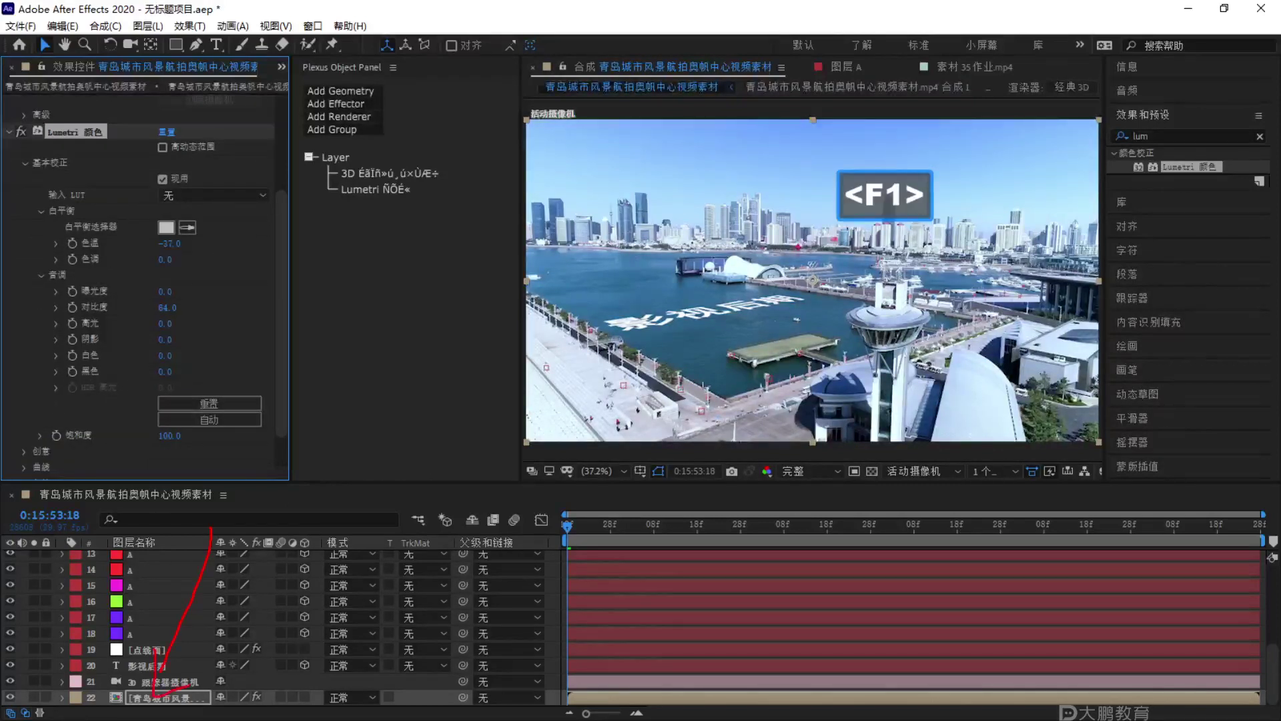
drag(478, 646, 287, 601)
key(Escape)
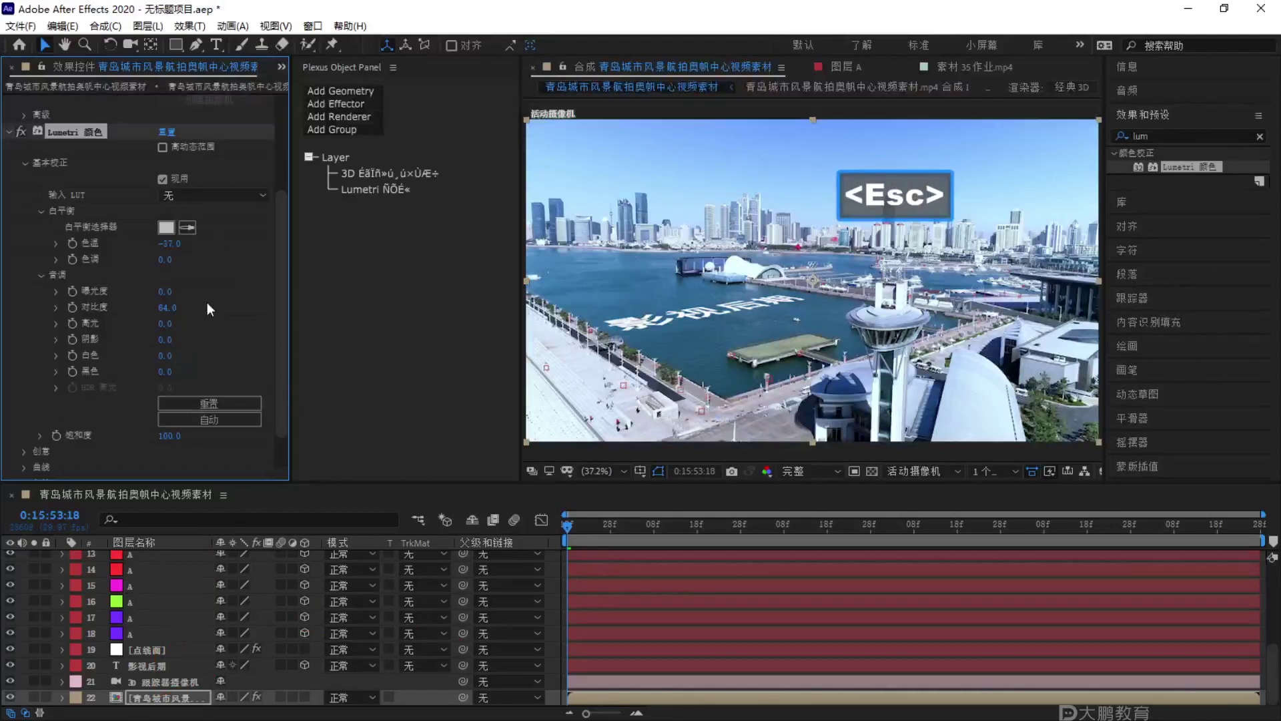
mouse_move(169, 436)
mouse_down()
mouse_move(205, 437)
mouse_move(153, 448)
mouse_up()
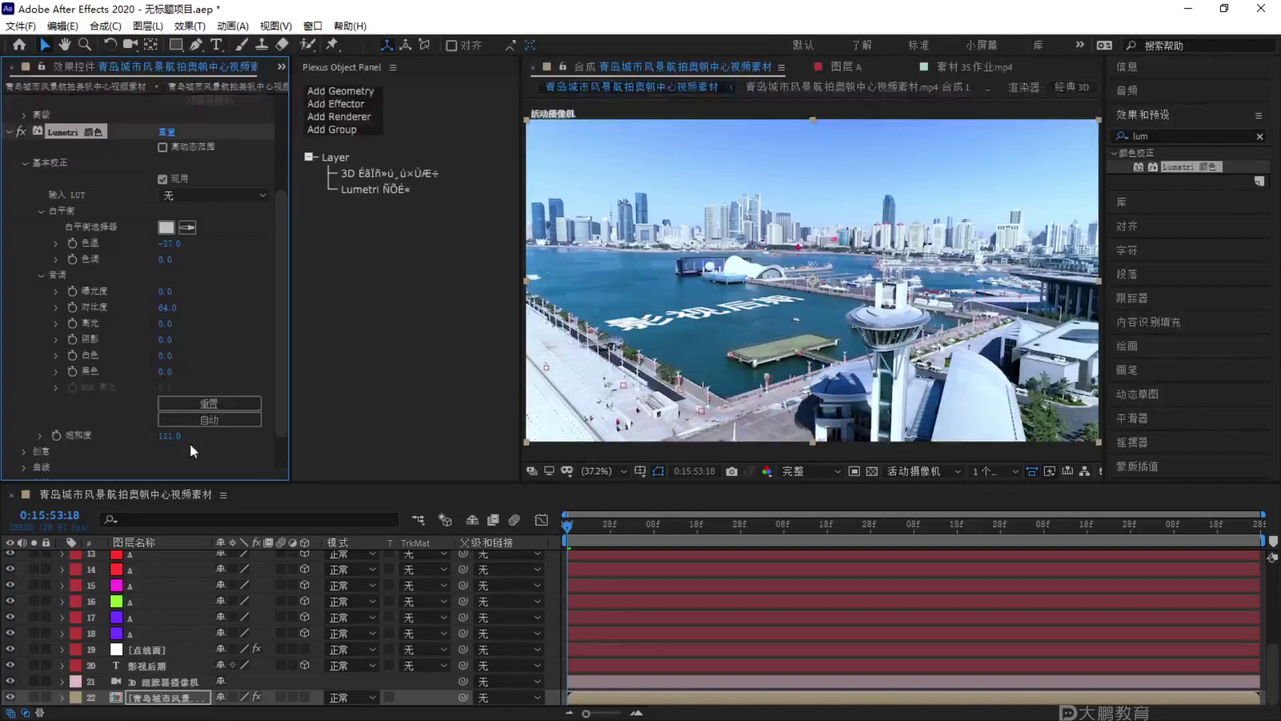
Switch the Lumetri Color effect off and on repeatedly to compare the footage before and after grading.
scroll(71, 183, up, 3)
click(24, 203)
click(24, 203)
click(24, 203)
click(24, 203)
click(24, 203)
click(24, 203)
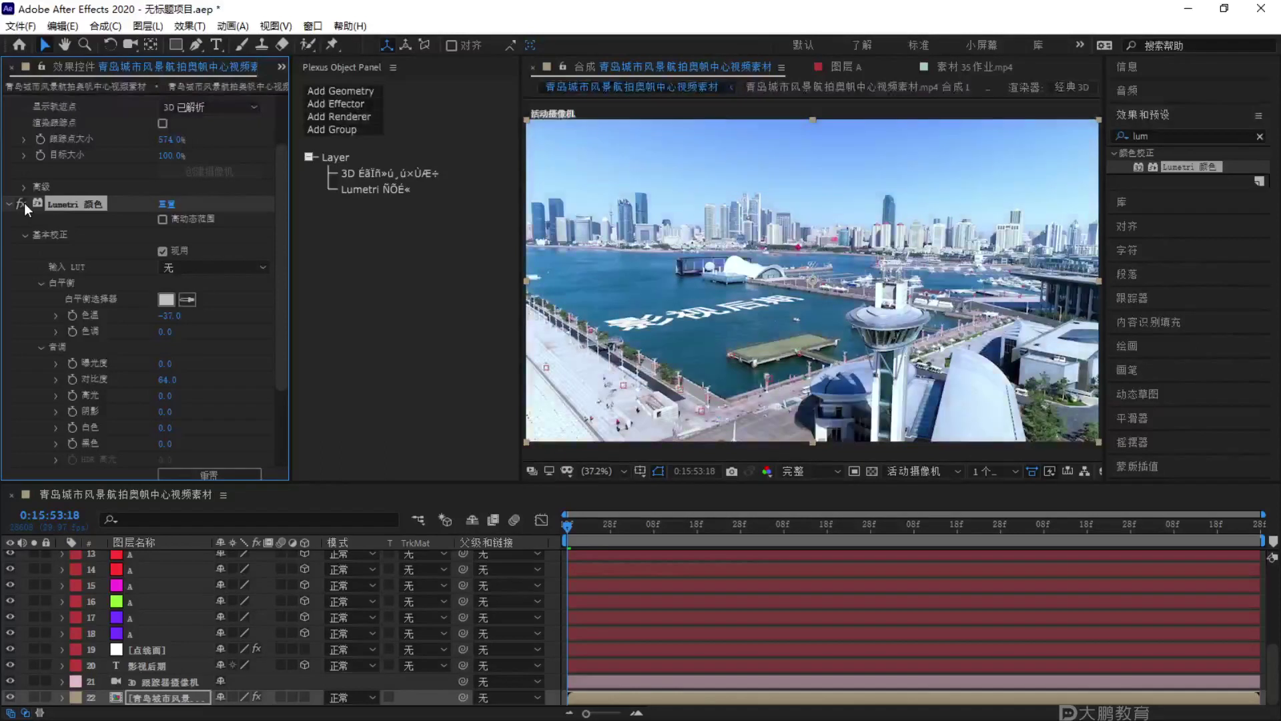
click(24, 203)
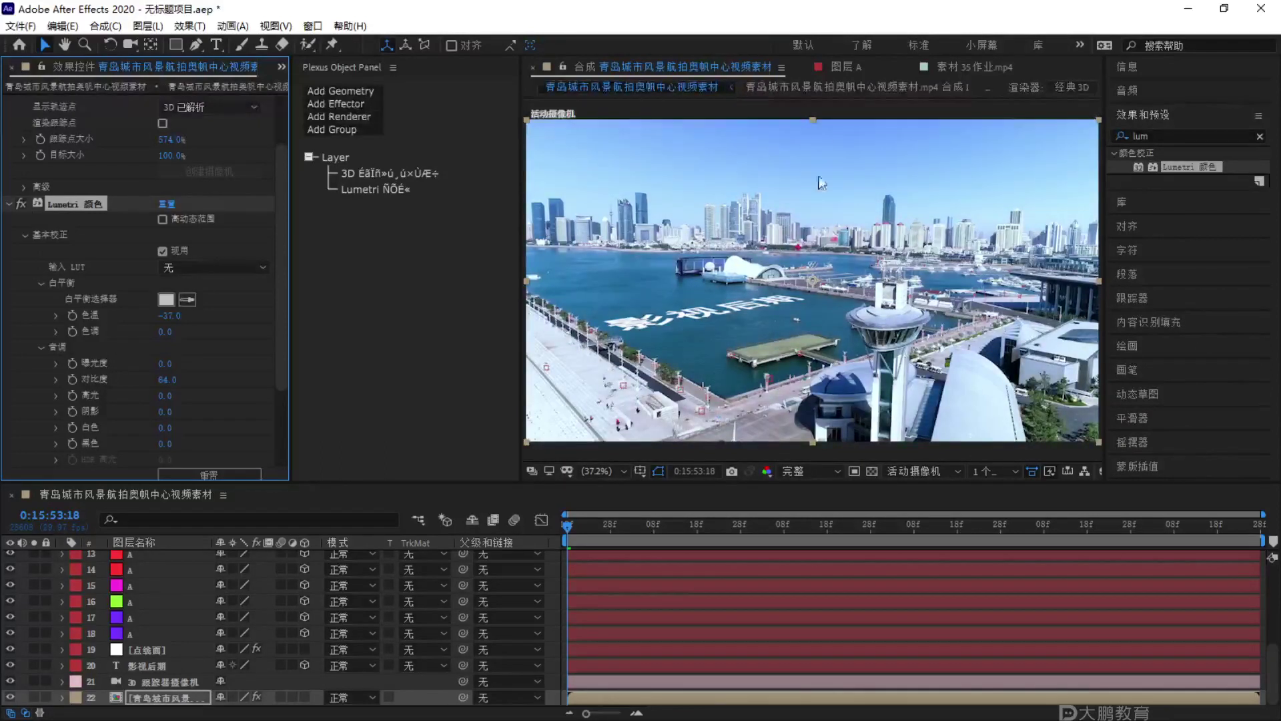
Set the Lumetri colour temperature of the aerial footage to -6.
key(F1)
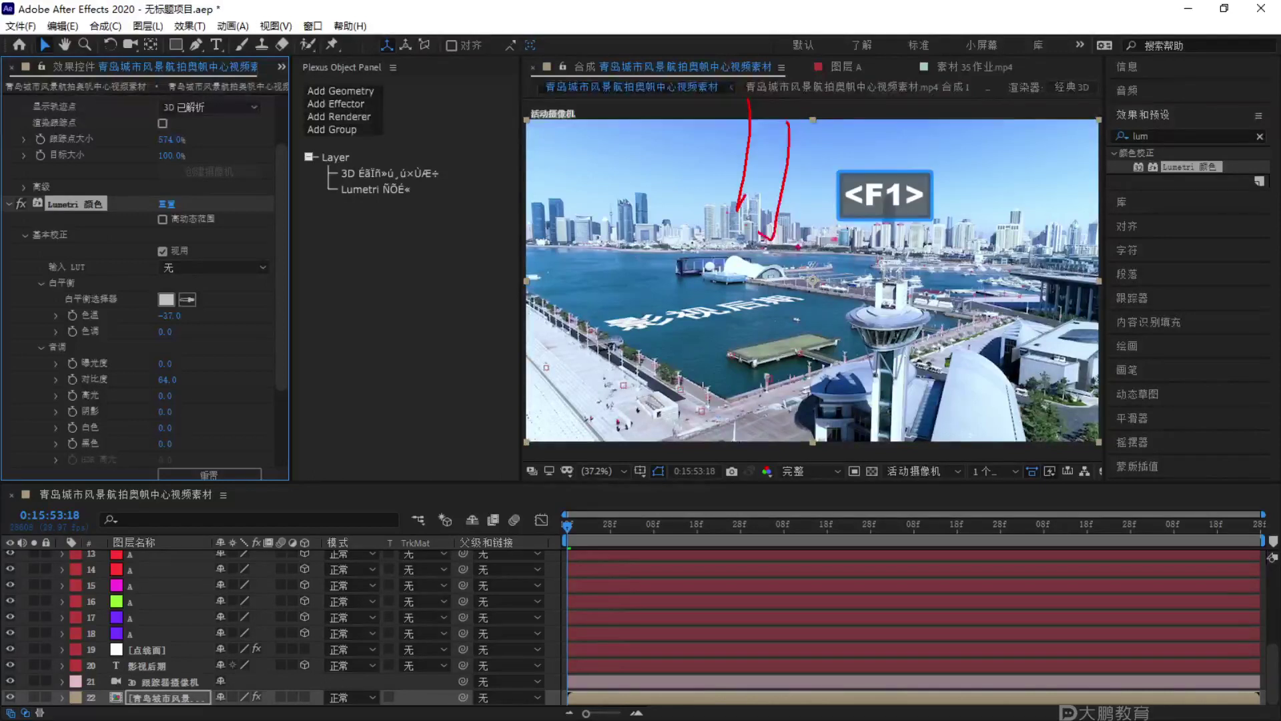
key(Escape)
mouse_move(167, 315)
mouse_down()
mouse_move(197, 320)
mouse_move(176, 321)
mouse_up()
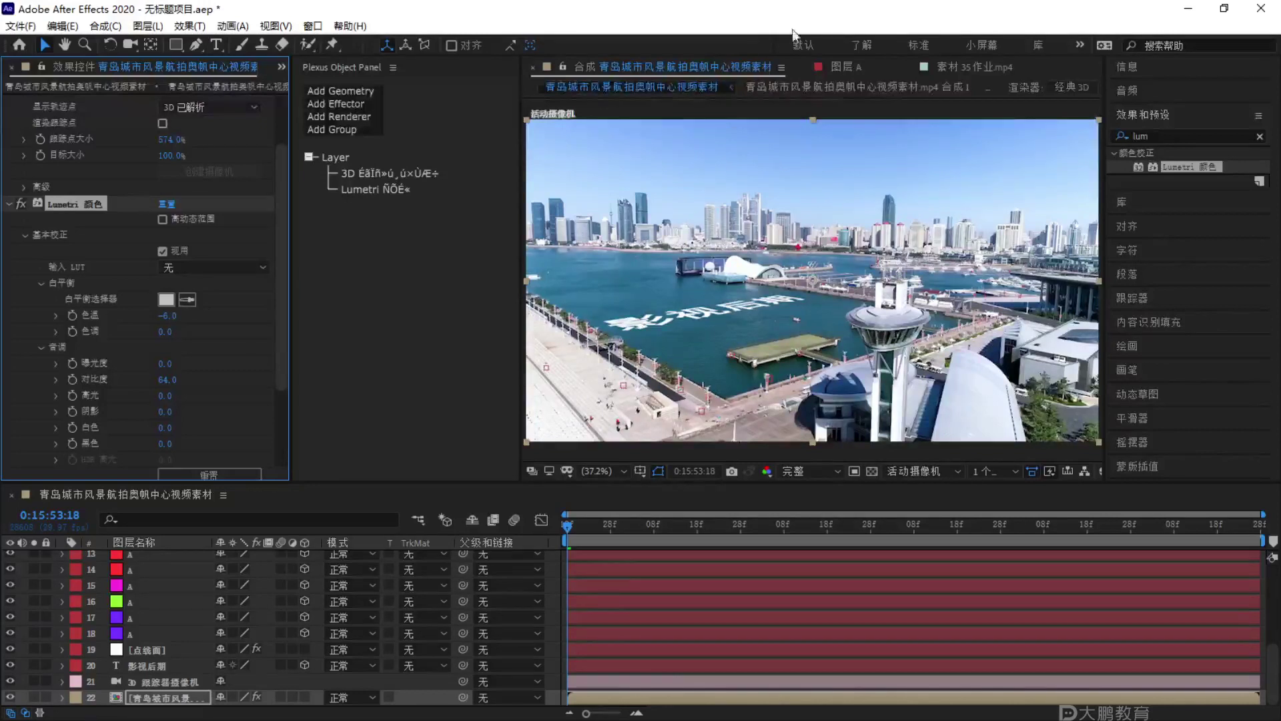
Check the 35作业.mp4 reference footage for comparison and return to the Qingdao composition.
click(959, 71)
scroll(839, 246, down, 1)
scroll(840, 246, up, 1)
click(594, 60)
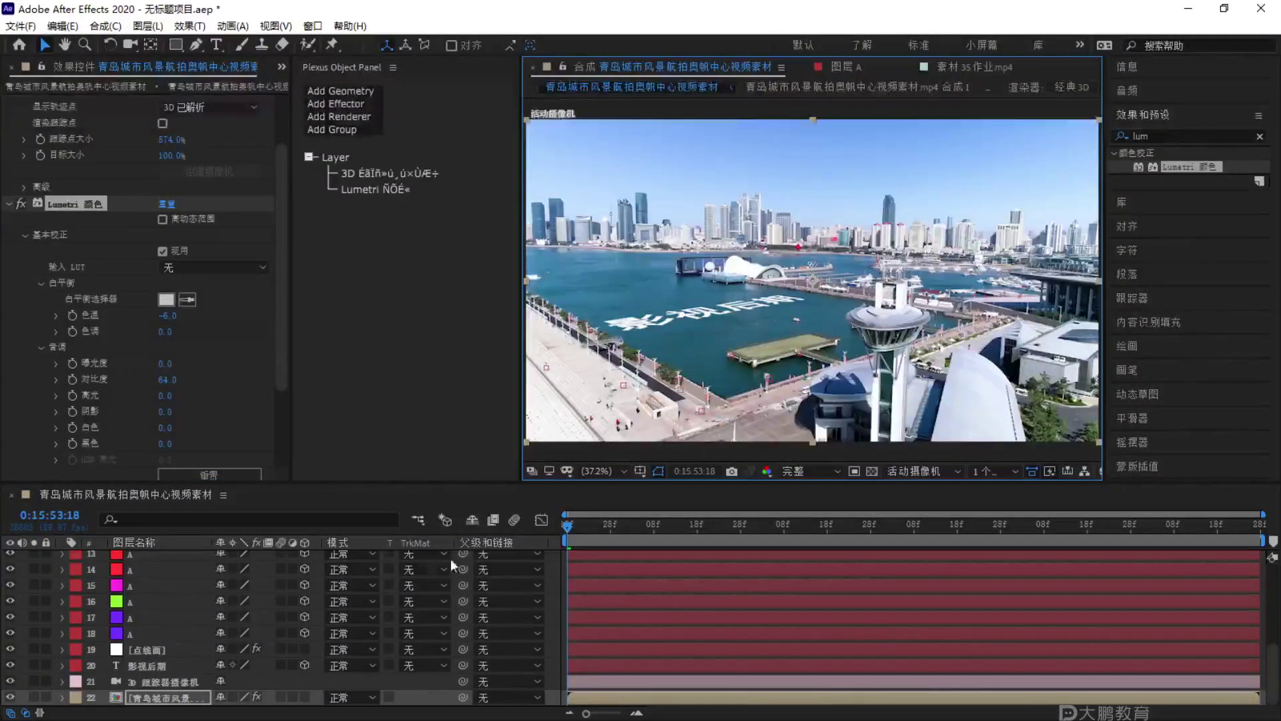
Import the 延时摄影1.mp4 night time-lapse clip into the project and create a new composition from it.
click(287, 67)
click(335, 91)
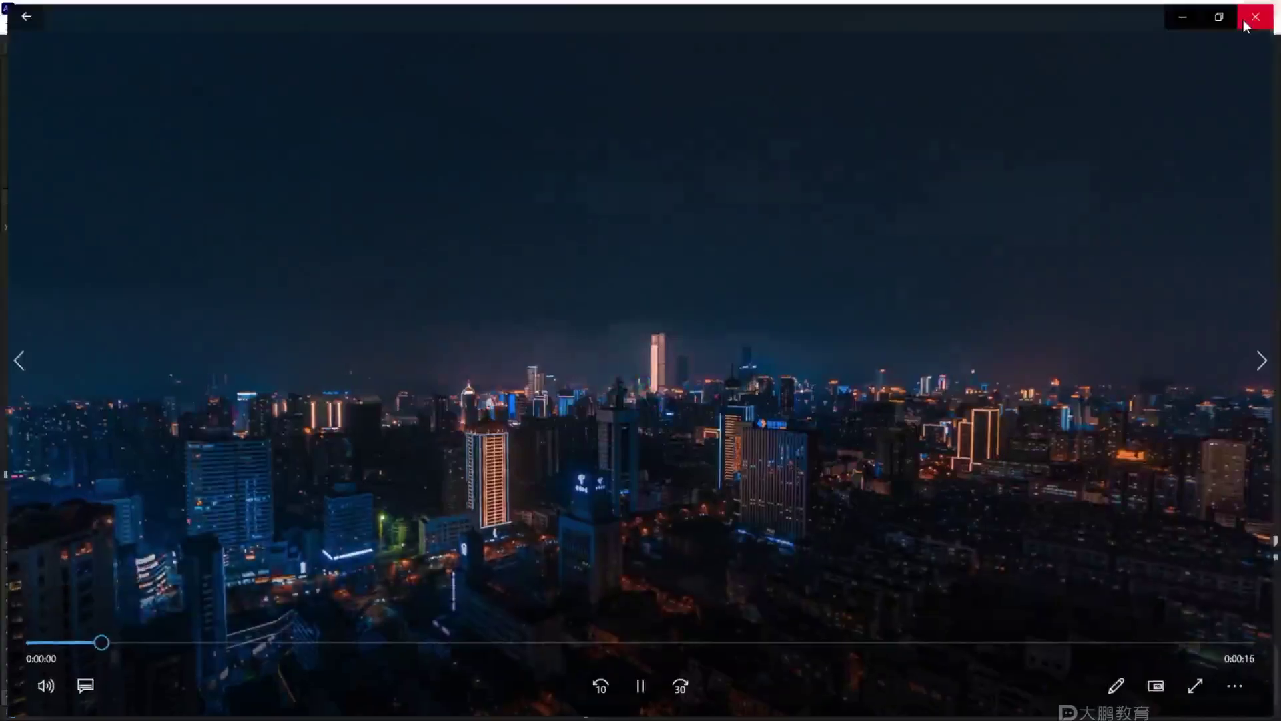
click(1247, 20)
drag(162, 717, 172, 361)
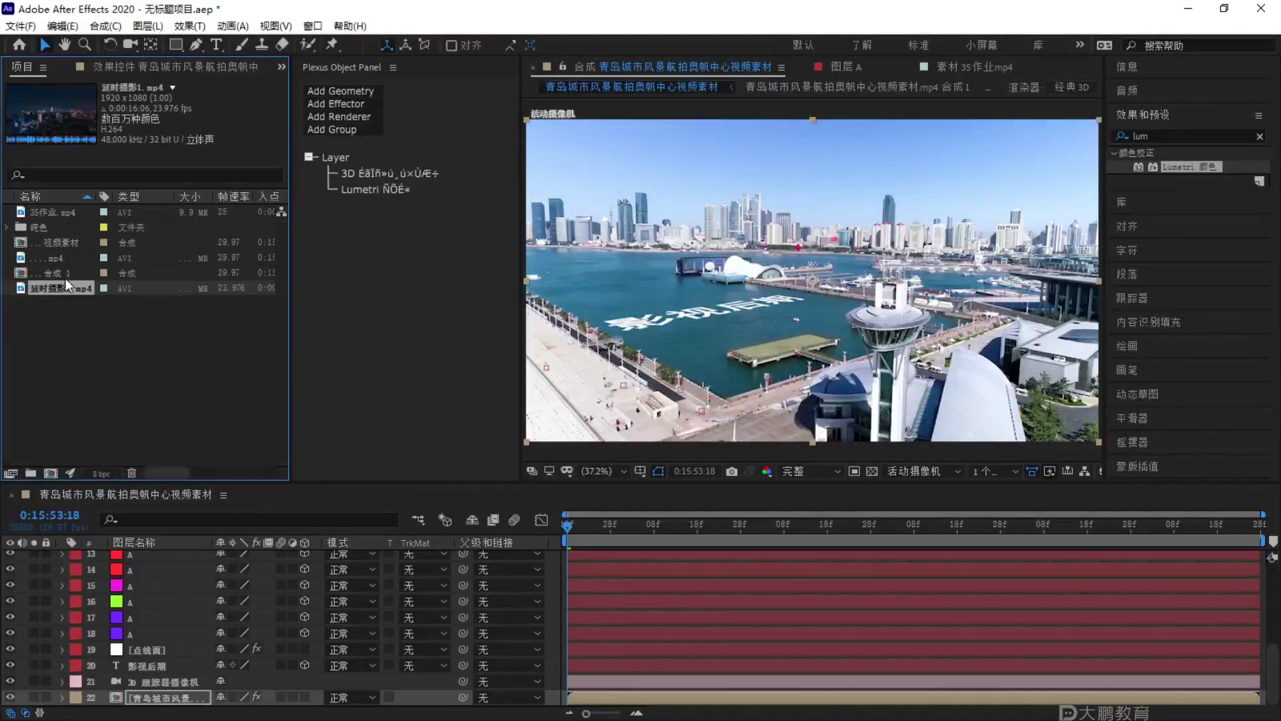
drag(63, 285, 50, 472)
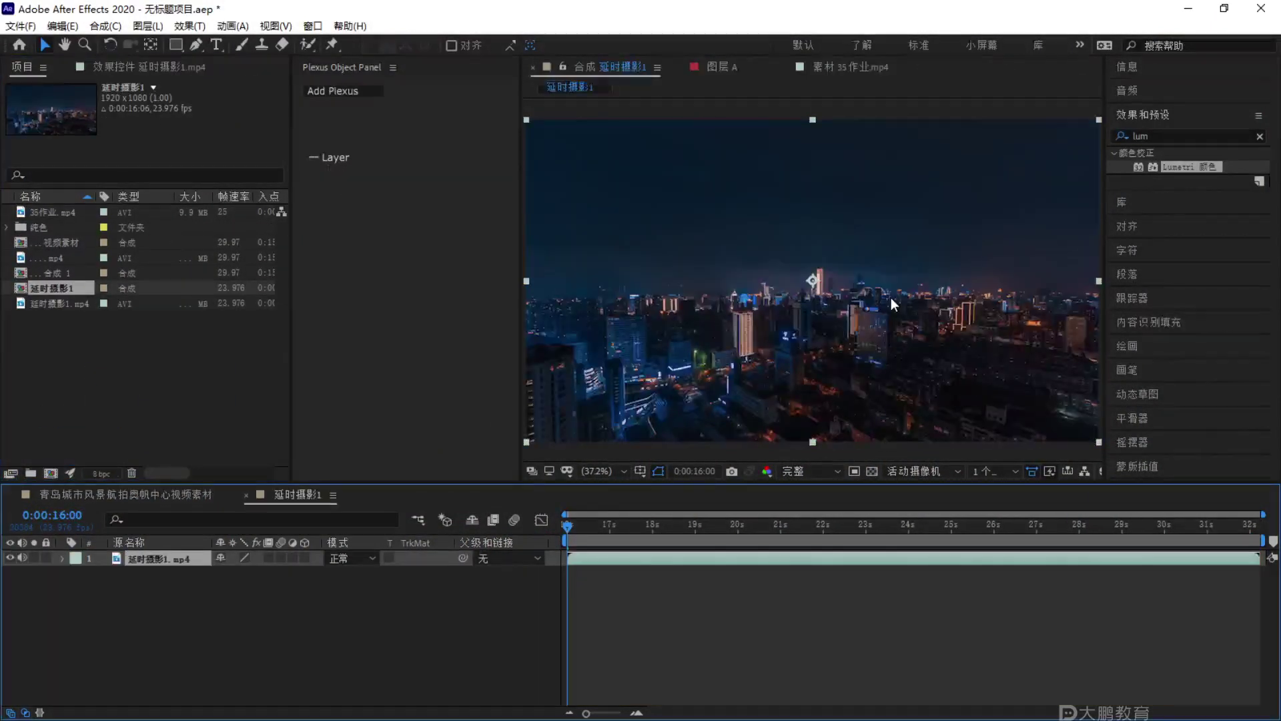
Widen the composition viewer and pre-compose the 延时摄影1.mp4 layer under the default name.
drag(891, 298, 825, 255)
key(v)
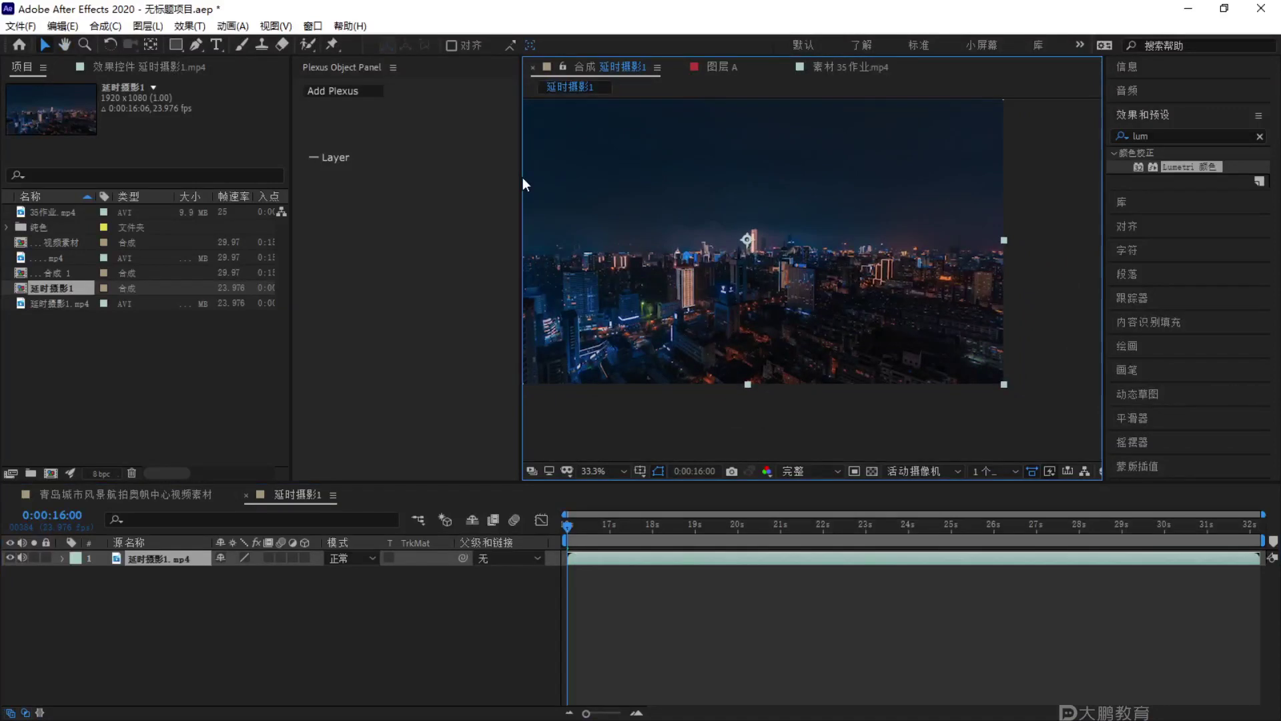
drag(523, 178, 392, 196)
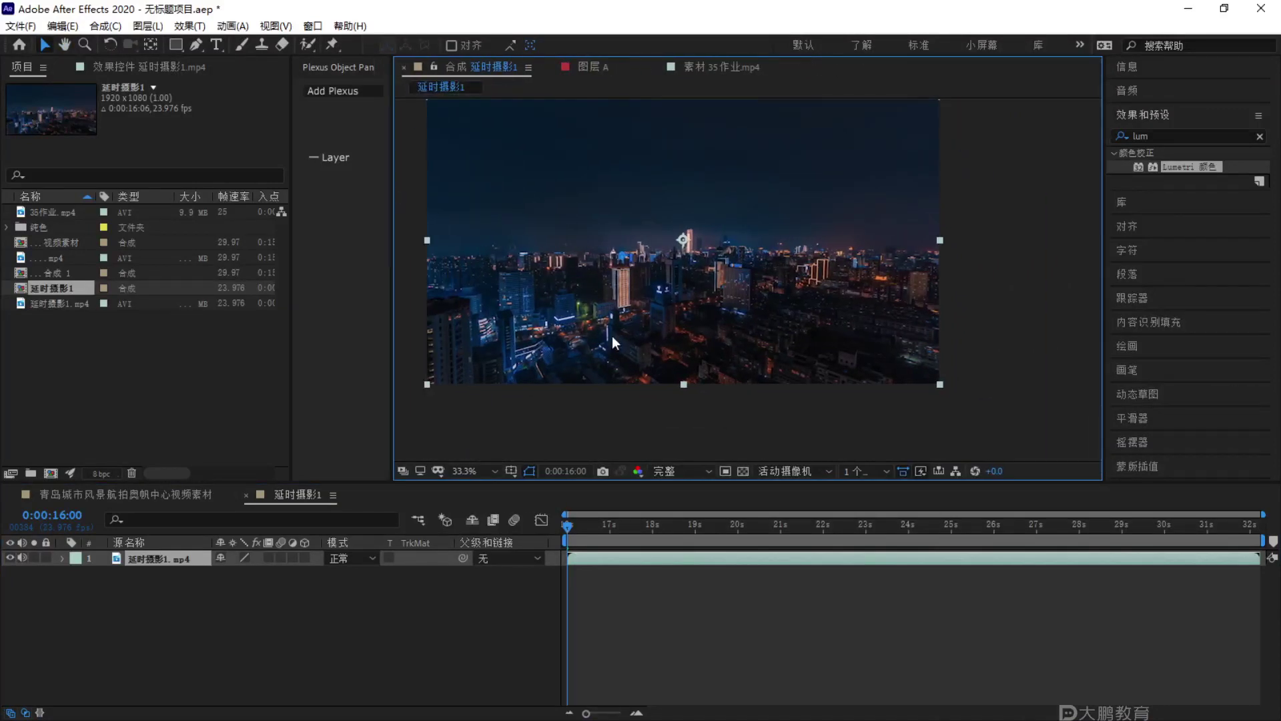
right_click(150, 558)
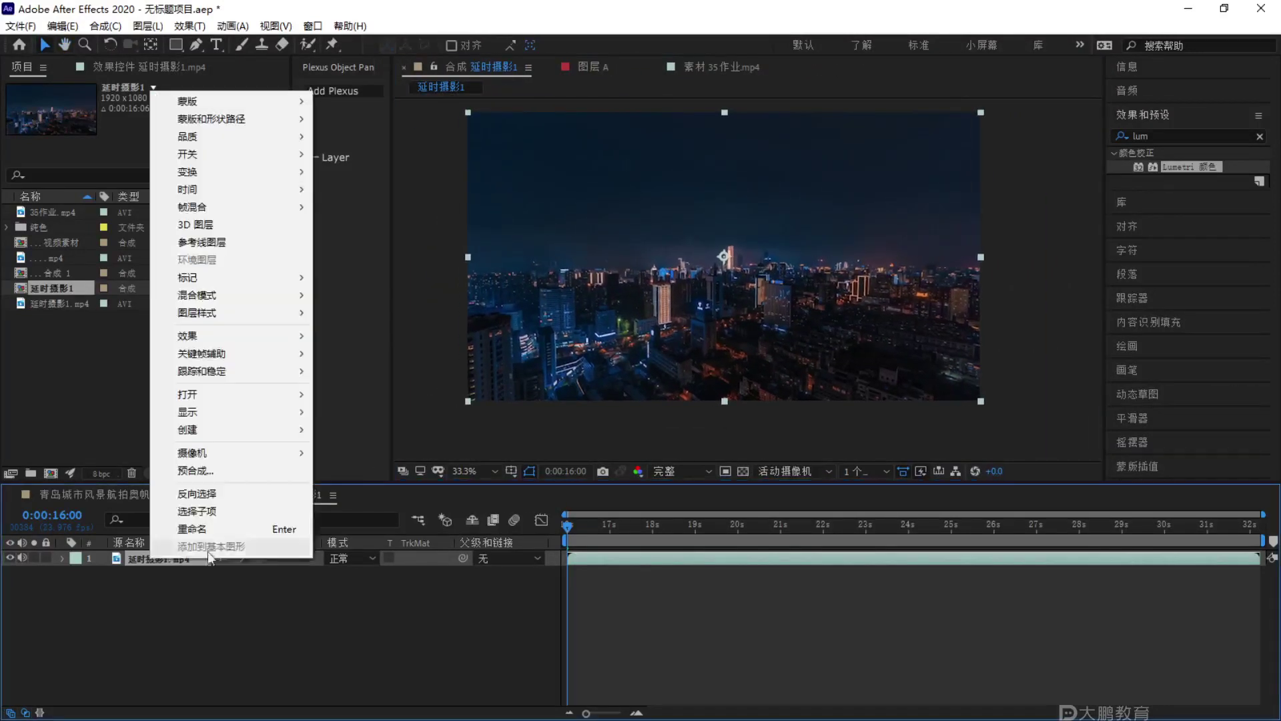
click(228, 473)
click(677, 455)
Clear the effect search text and bring up the tracker controls.
click(1168, 136)
key(BackSpace)
key(BackSpace)
key(BackSpace)
key(BackSpace)
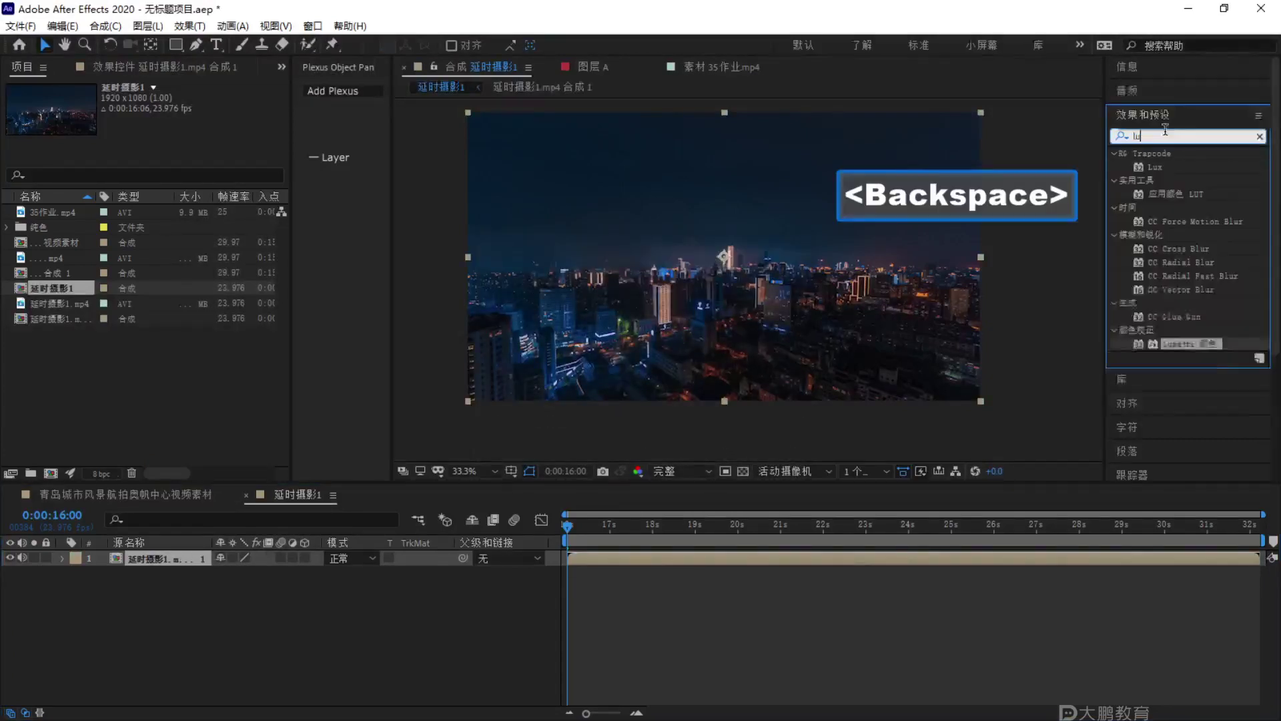
click(1151, 235)
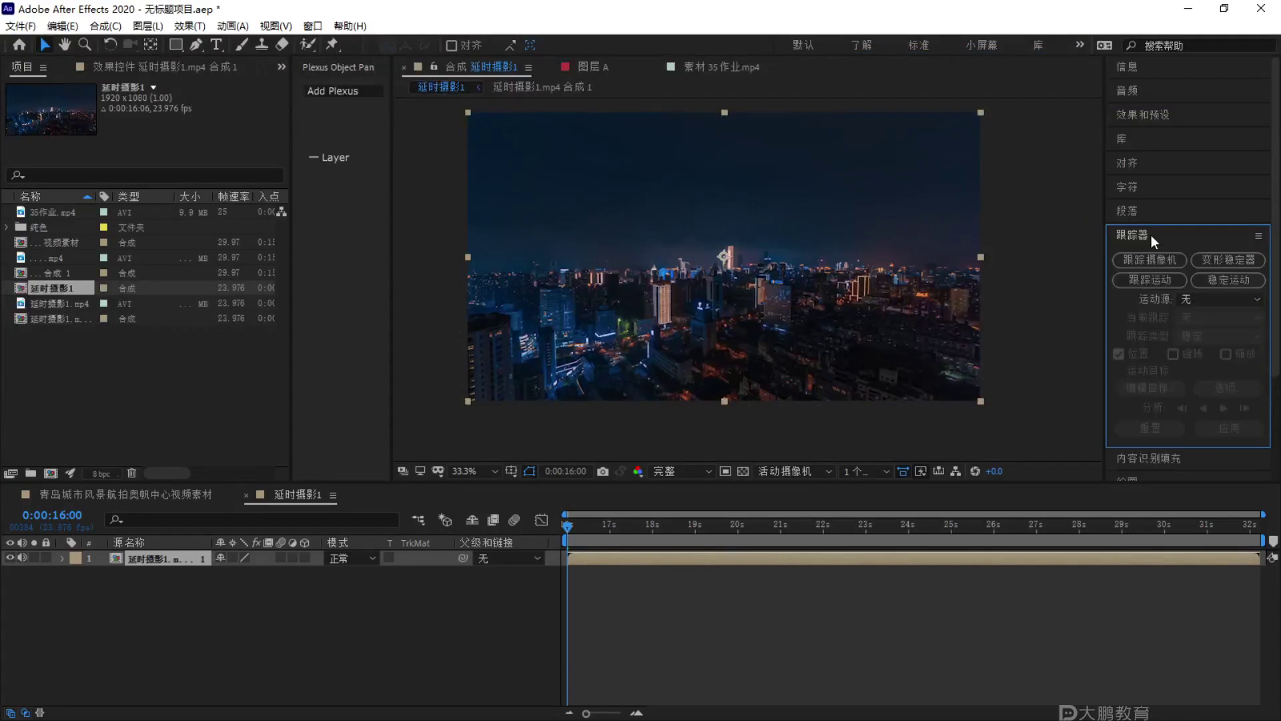
Play back the night time-lapse composition from 0:00:16:00 to check its camera movement.
click(692, 505)
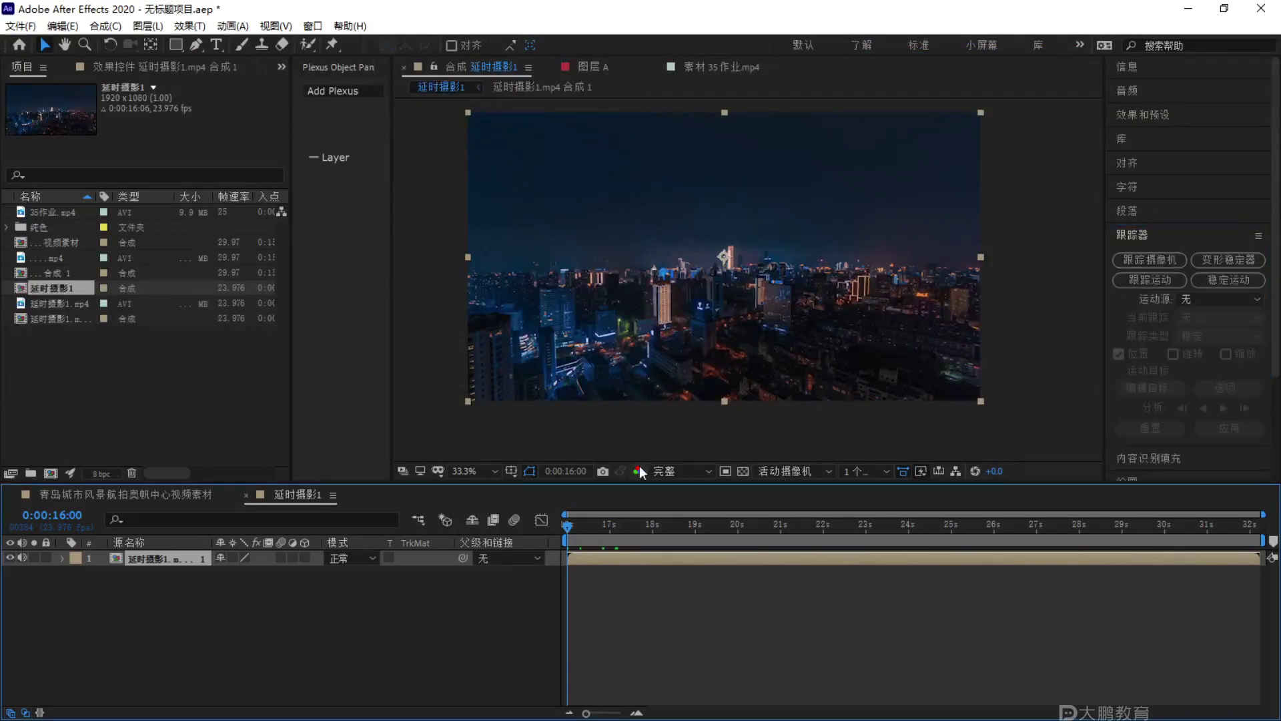
key(space)
key(space)
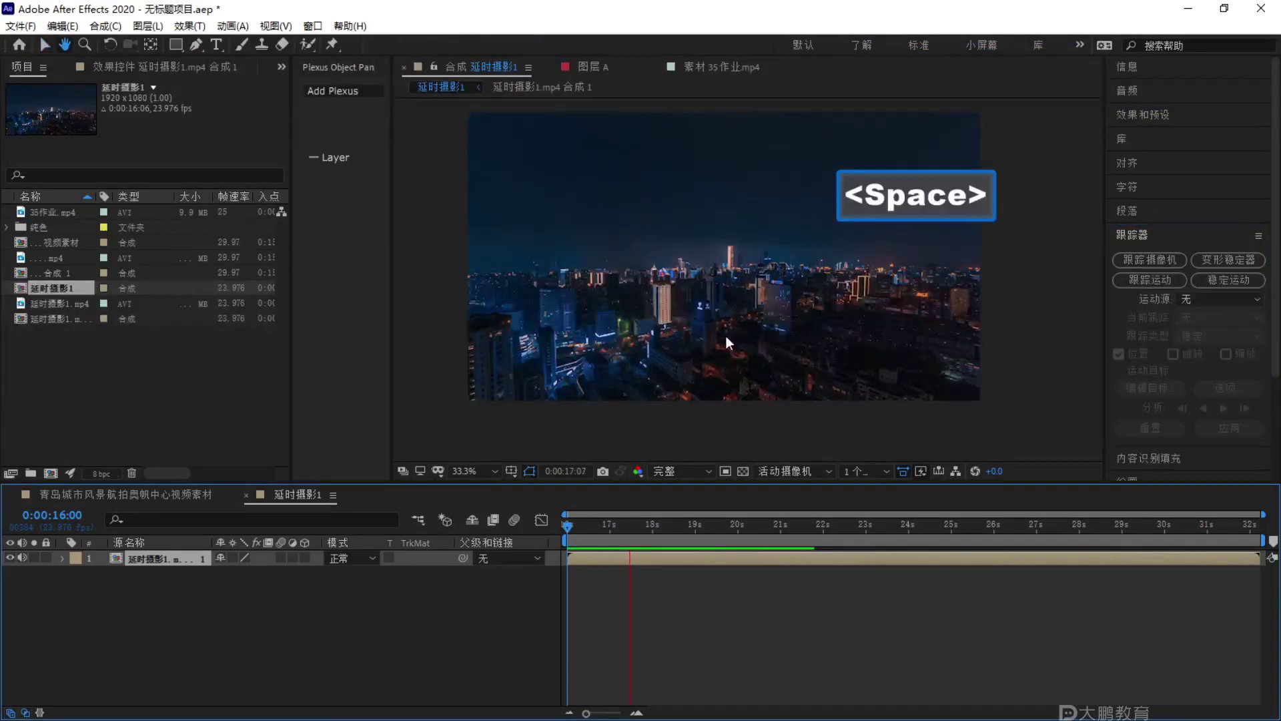
Narrow the project and Plexus areas to enlarge the viewer, and fit the night composition inside it.
scroll(726, 335, up, 3)
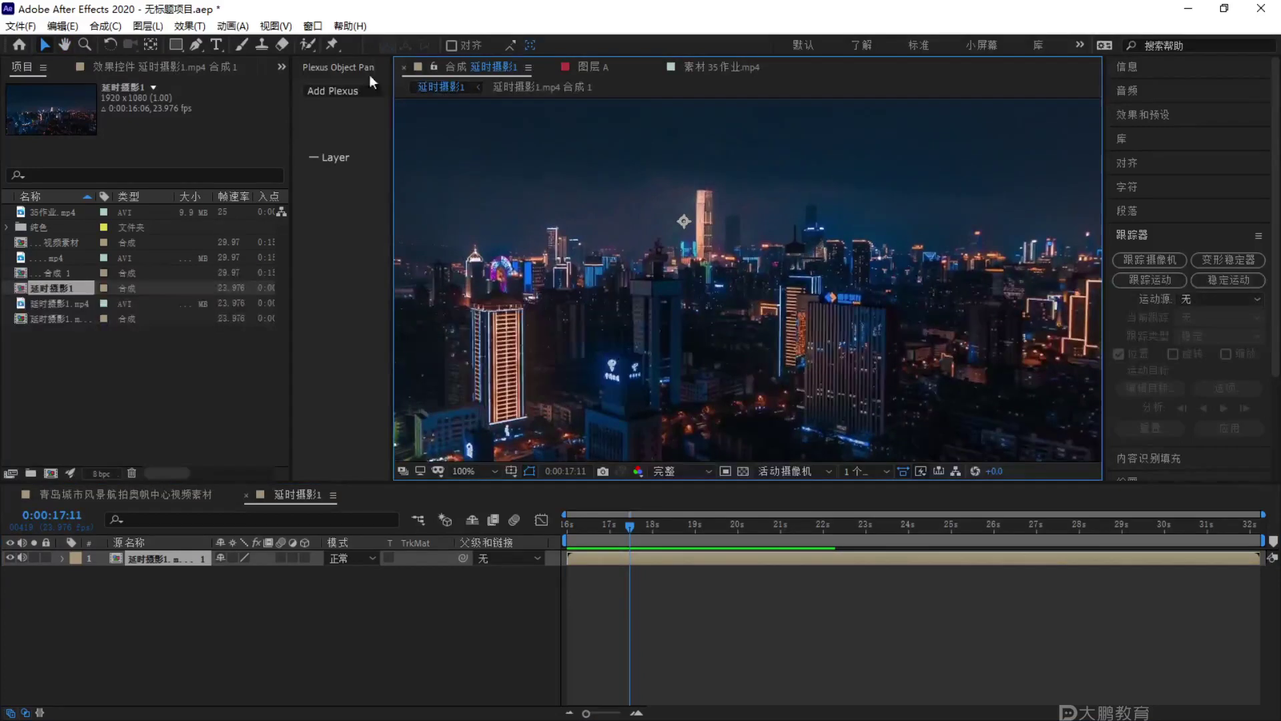
drag(292, 125, 215, 127)
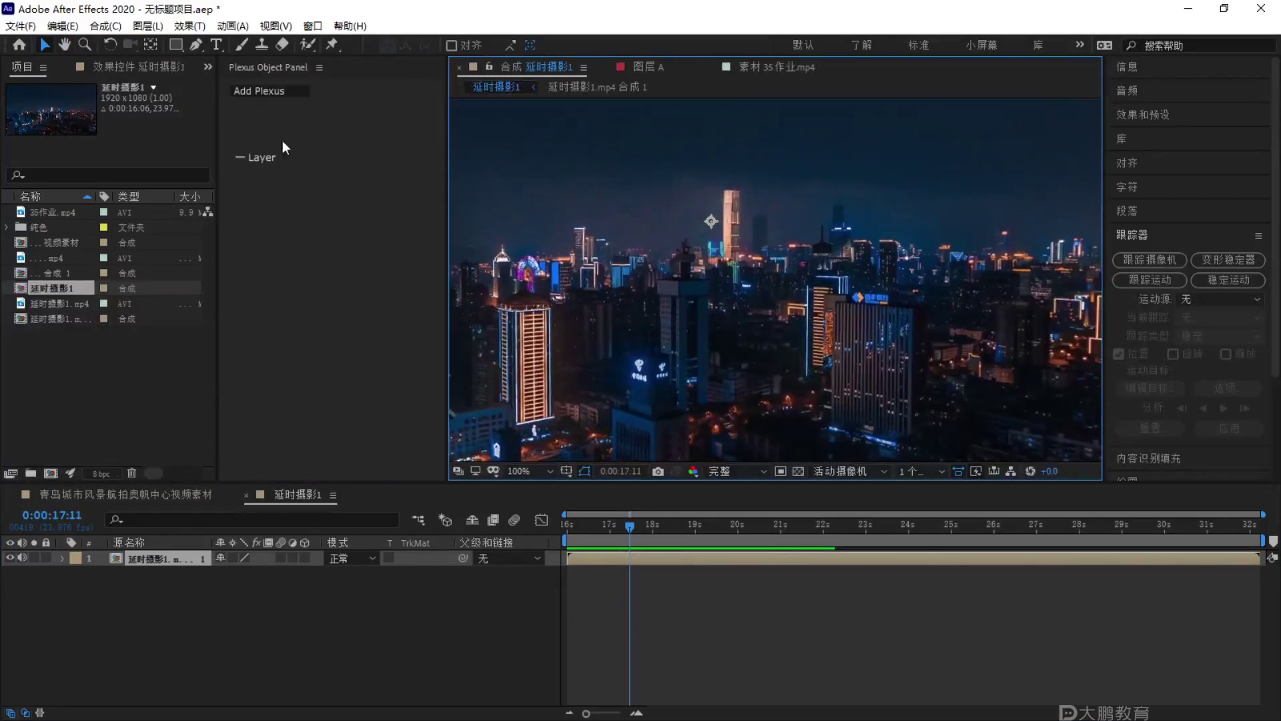
drag(454, 131, 302, 139)
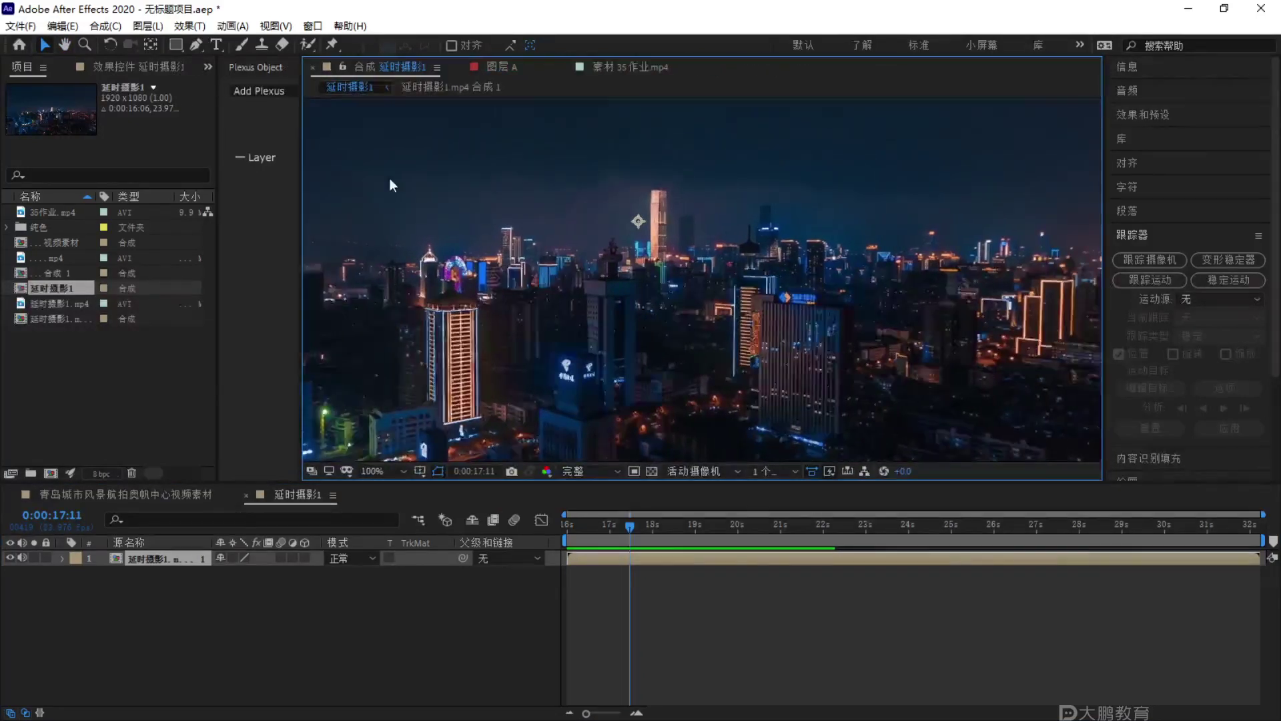
scroll(374, 300, down, 2)
click(403, 471)
click(437, 207)
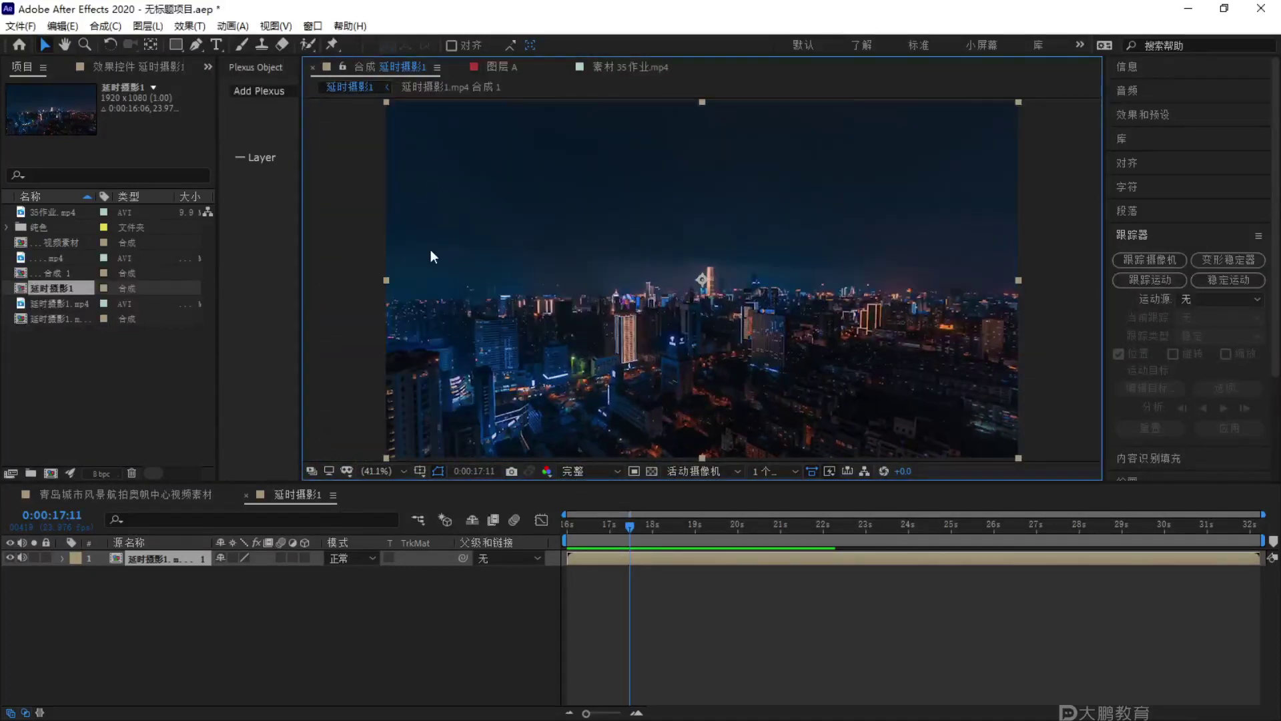
Run 3D camera tracking on the pre-composed night time-lapse layer and inspect the solved track points over the buildings.
click(175, 560)
click(1155, 262)
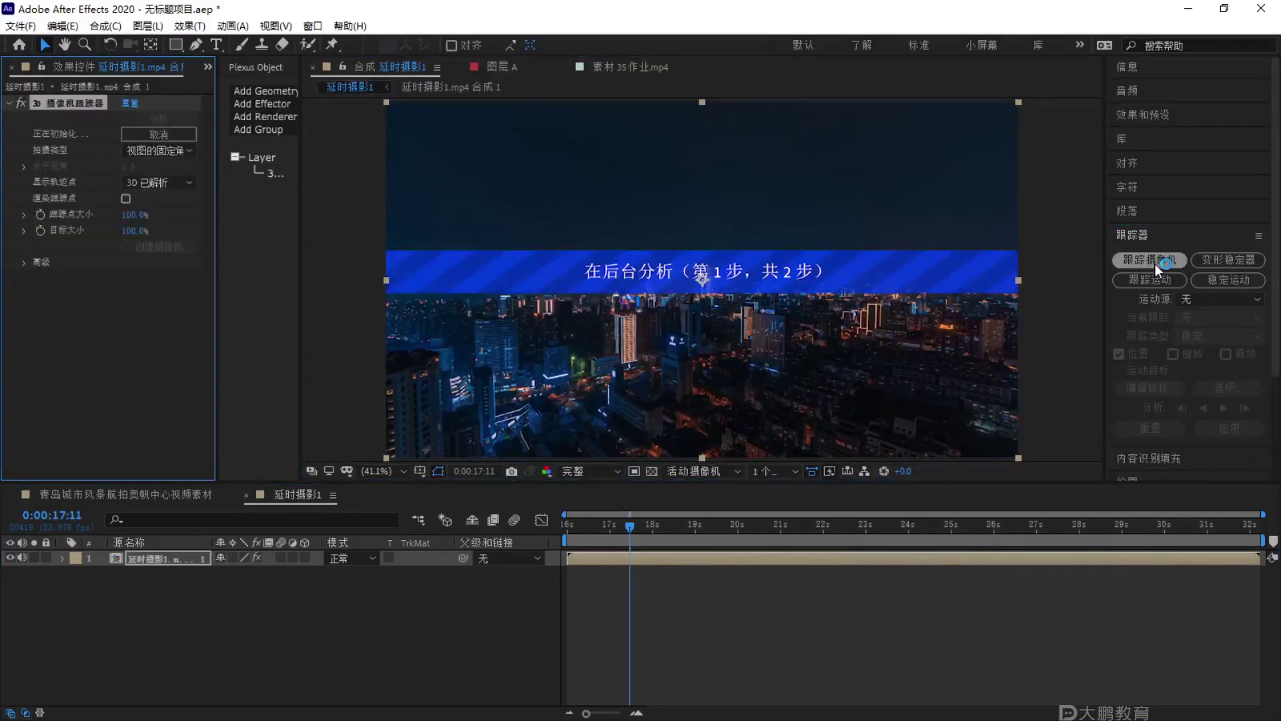
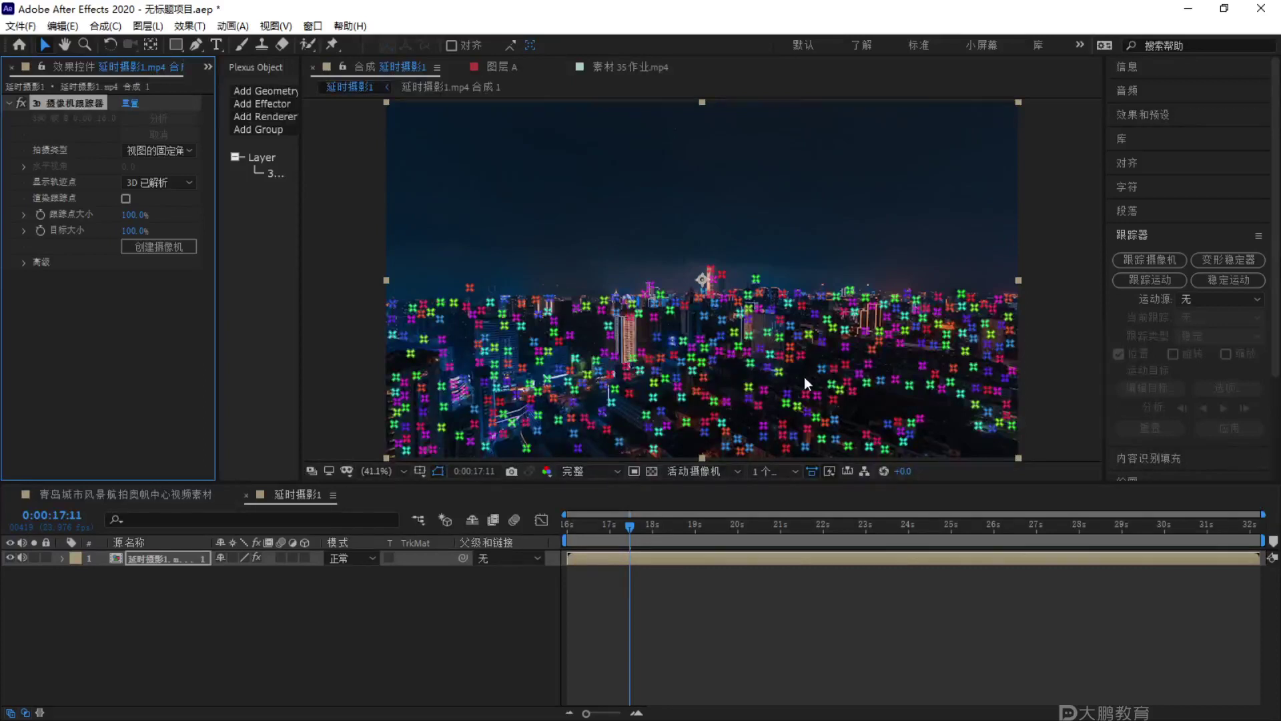
mouse_move(697, 232)
mouse_down()
mouse_move(680, 286)
mouse_move(690, 294)
mouse_up()
key(v)
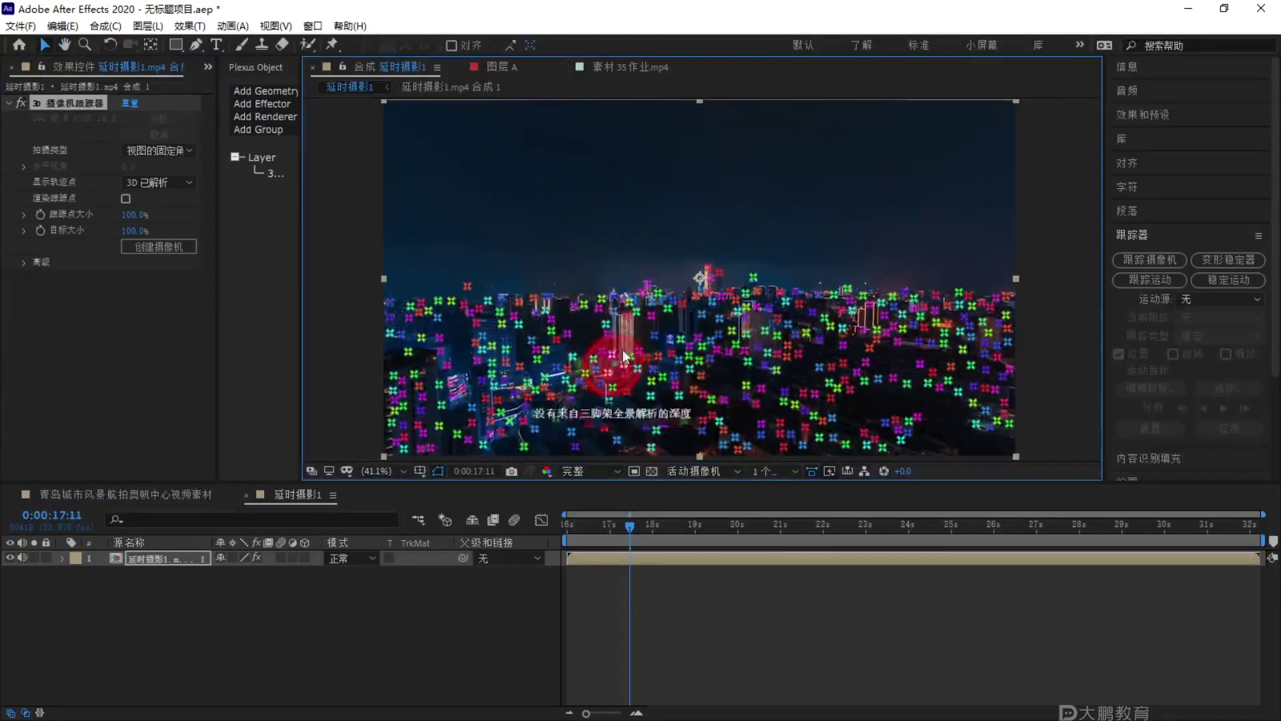
click(739, 341)
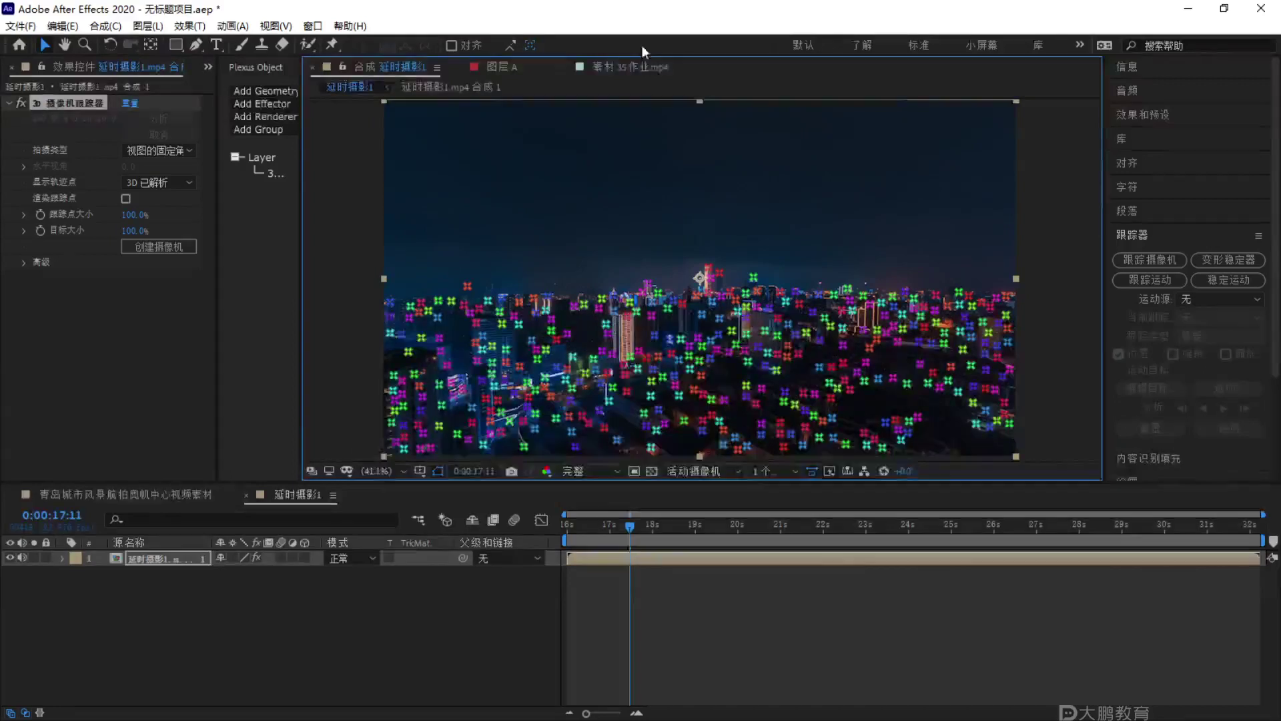
Play the 35作业.mp4 reference footage from just after the 3-second mark.
click(627, 67)
drag(549, 440, 488, 447)
key(space)
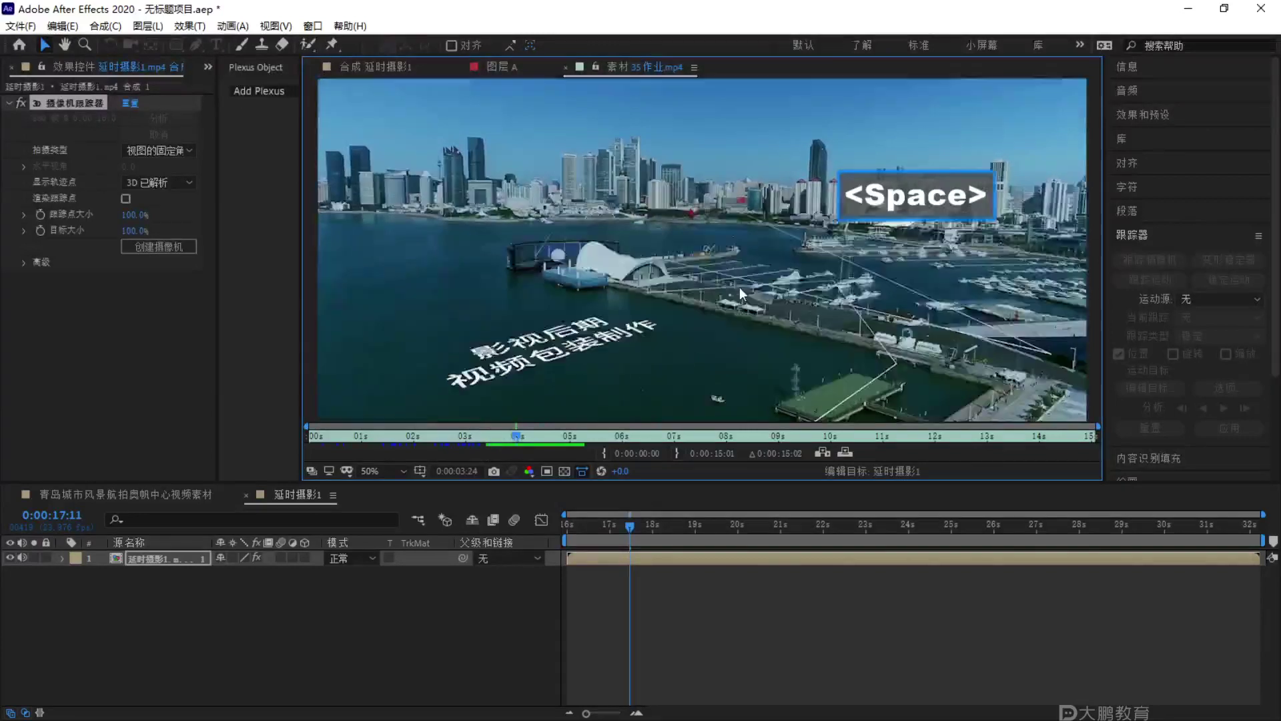
key(F1)
mouse_move(698, 217)
mouse_down()
mouse_move(741, 219)
mouse_move(524, 221)
mouse_move(454, 342)
mouse_move(574, 365)
mouse_move(568, 414)
mouse_move(706, 390)
mouse_move(811, 408)
mouse_move(932, 364)
mouse_move(931, 390)
mouse_up()
key(Escape)
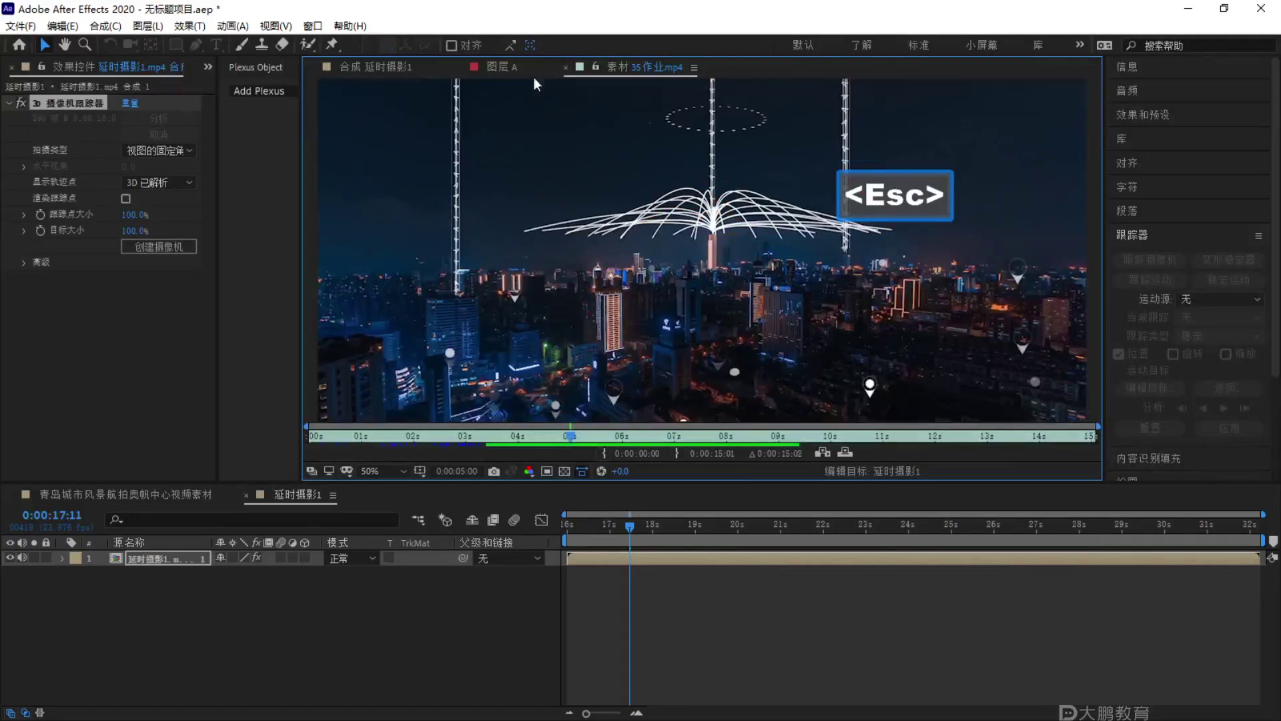
Return to the 延时摄影1 composition and frame its solved track points over the city at 50% magnification.
click(395, 62)
scroll(724, 274, down, 2)
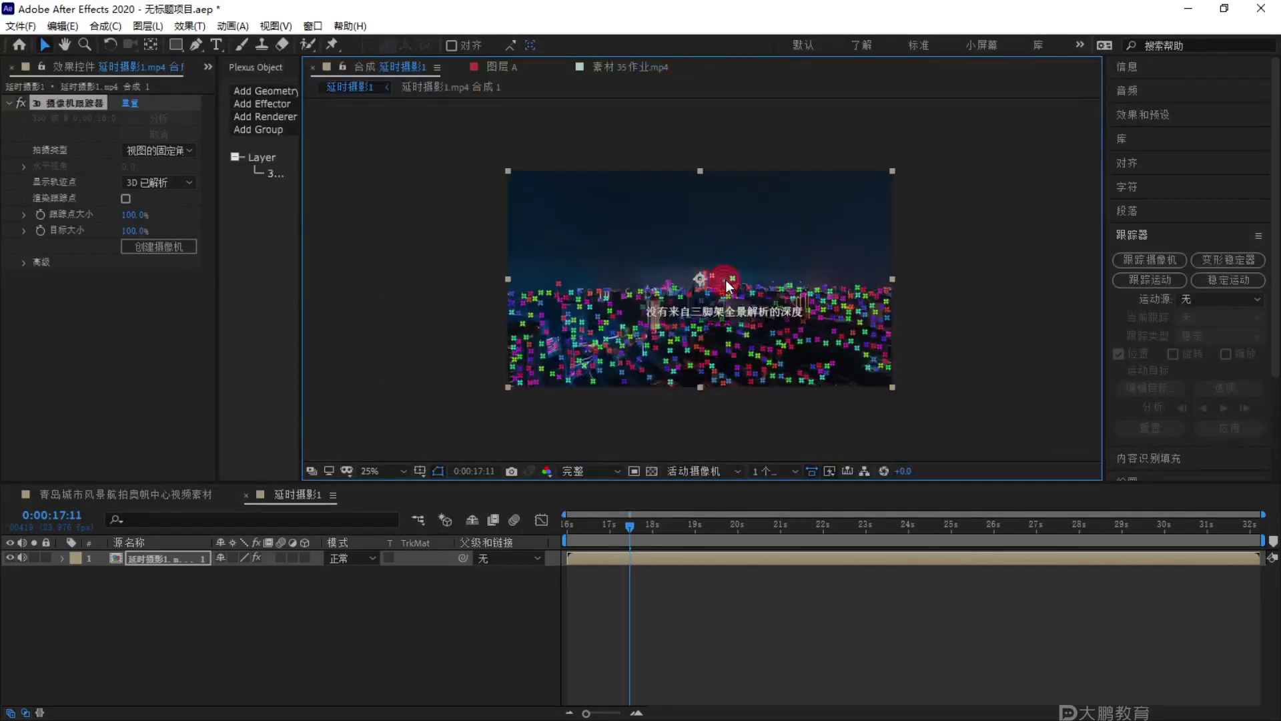
scroll(723, 300, up, 2)
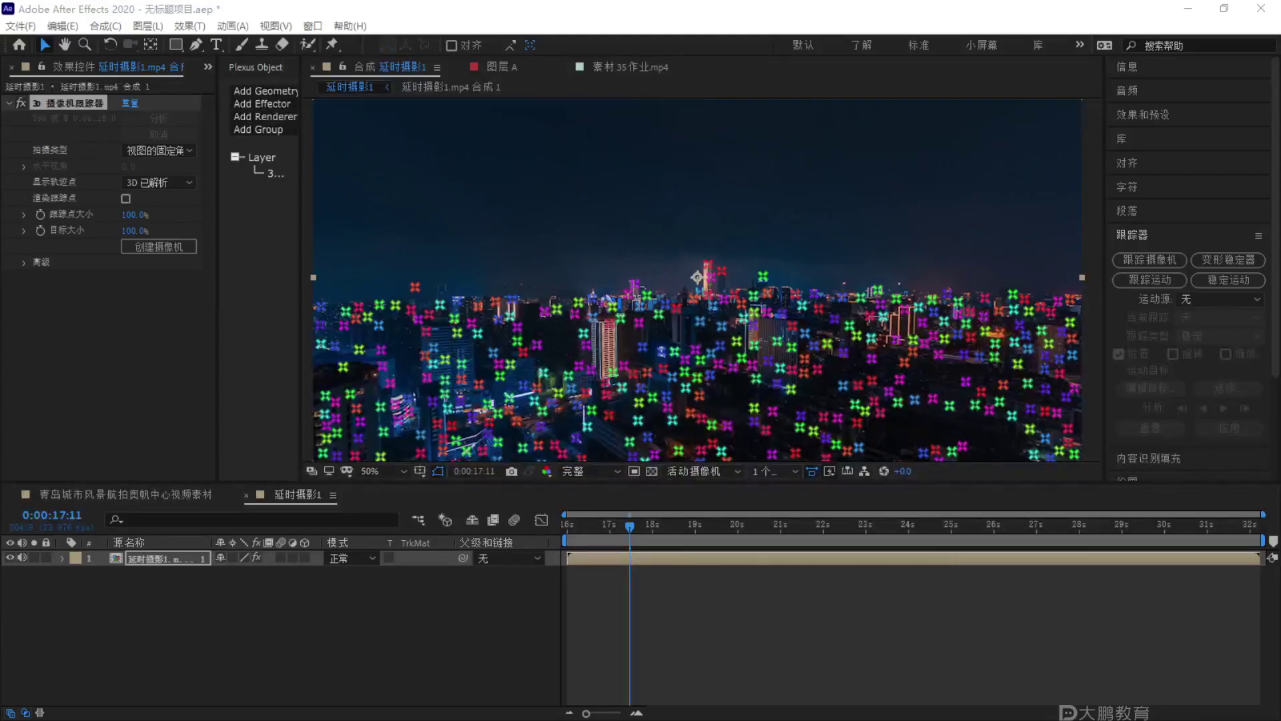
click(757, 386)
drag(752, 299, 761, 260)
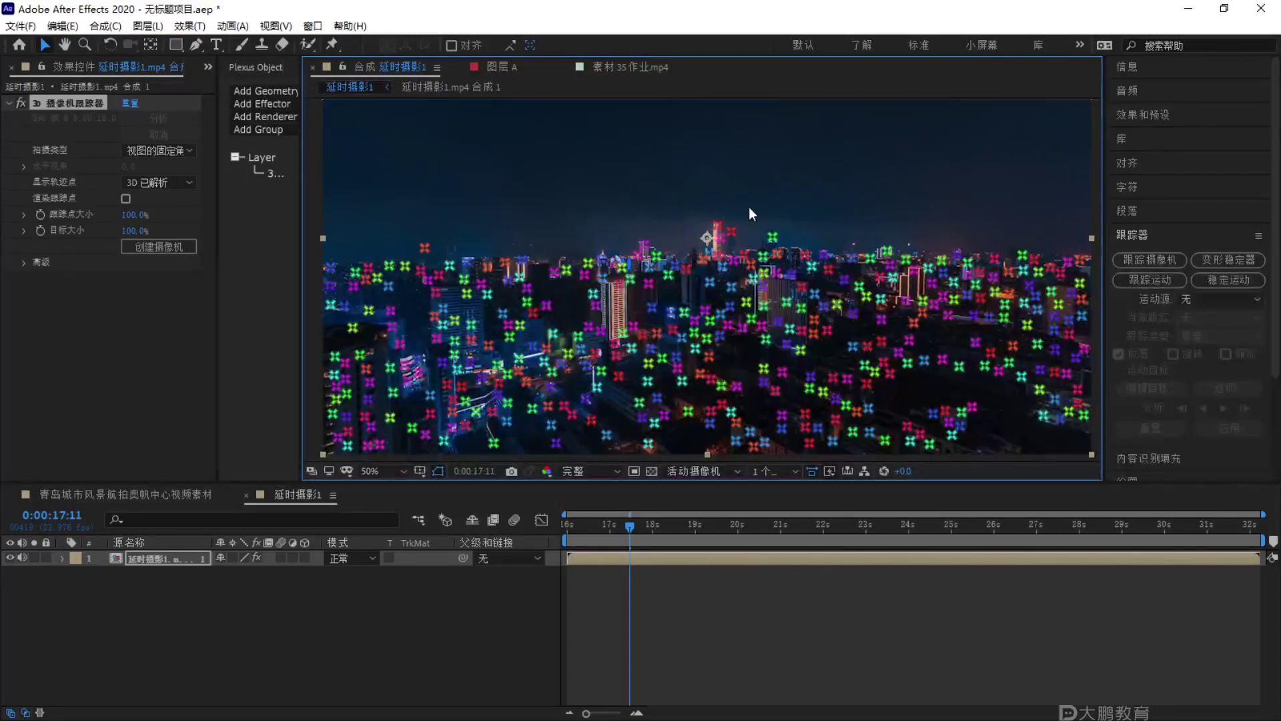
Select 18 track points from the central tower across the left, lower and right-hand buildings, and create 18 nulls and a camera from them.
click(717, 227)
key(ctrl)
ctrl+click(435, 292)
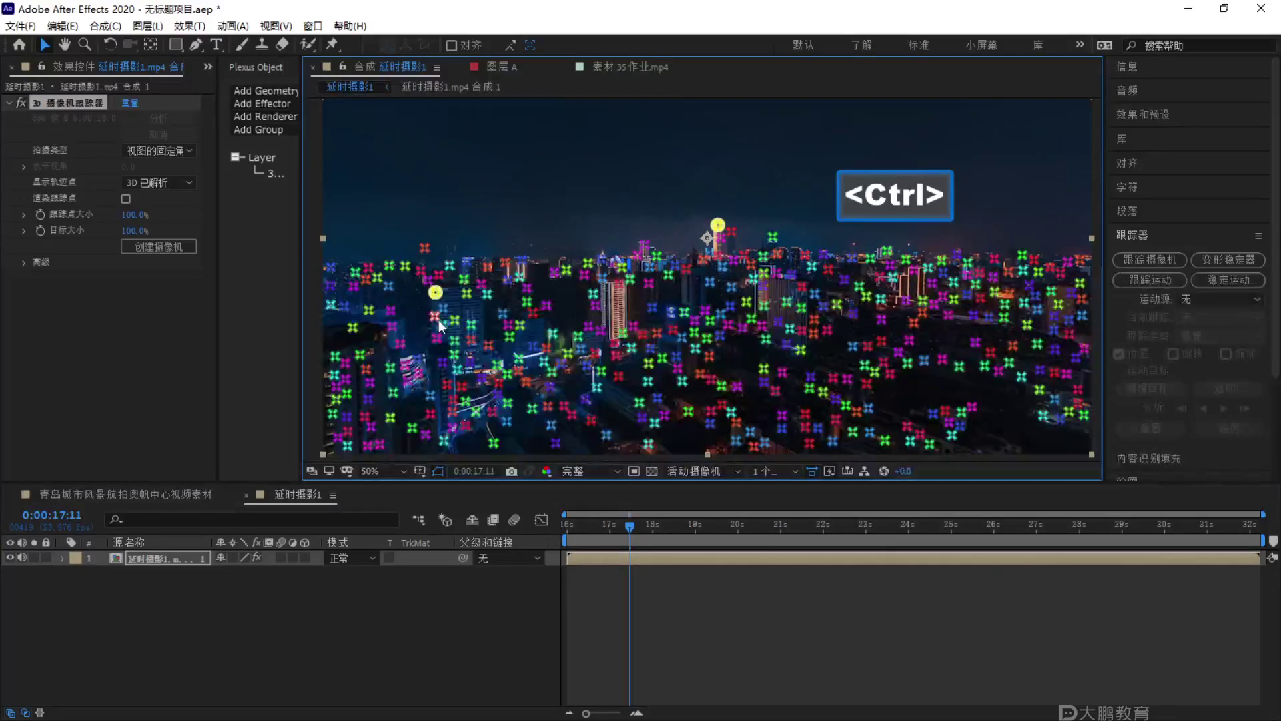
ctrl+click(435, 315)
ctrl+click(476, 411)
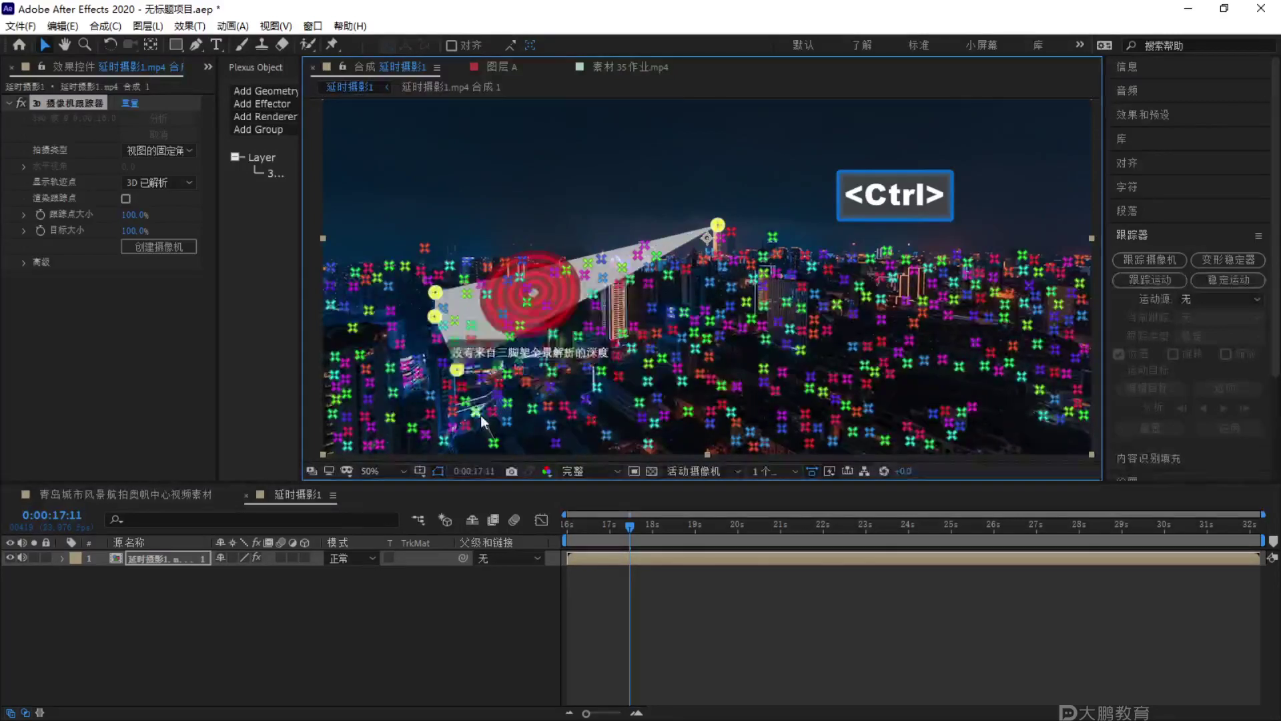
ctrl+click(509, 423)
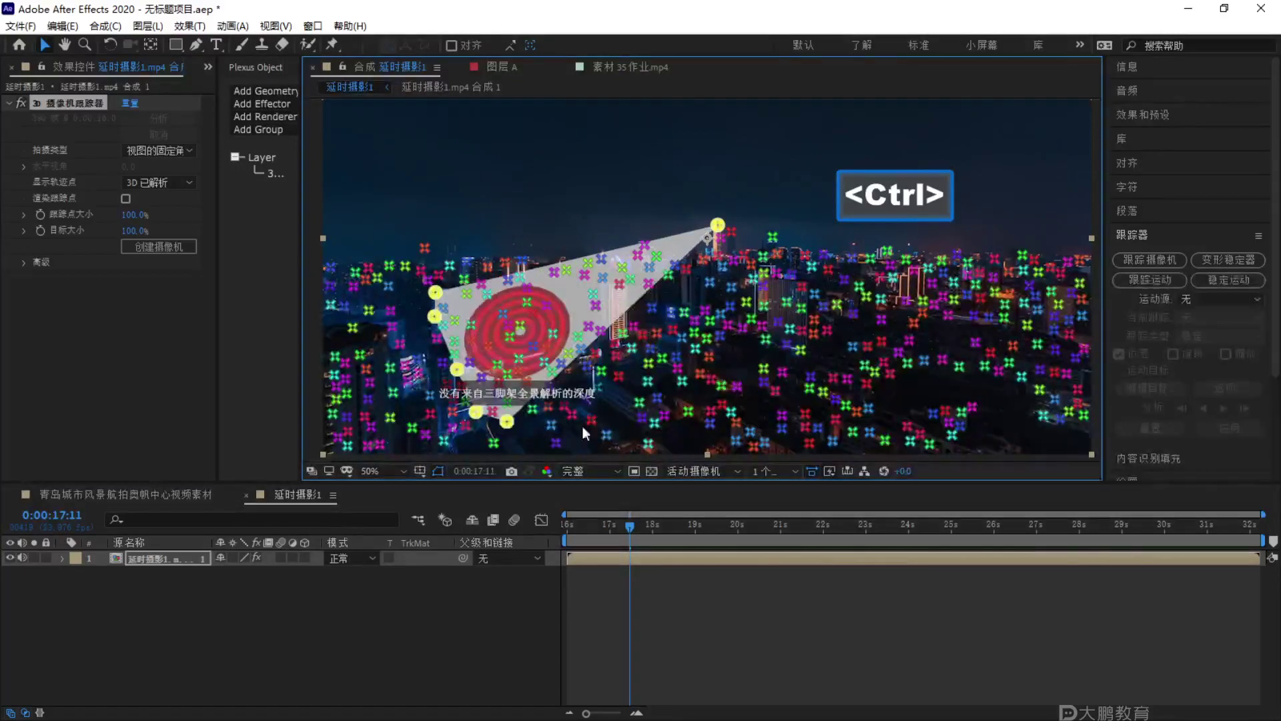
ctrl+click(551, 425)
ctrl+click(654, 423)
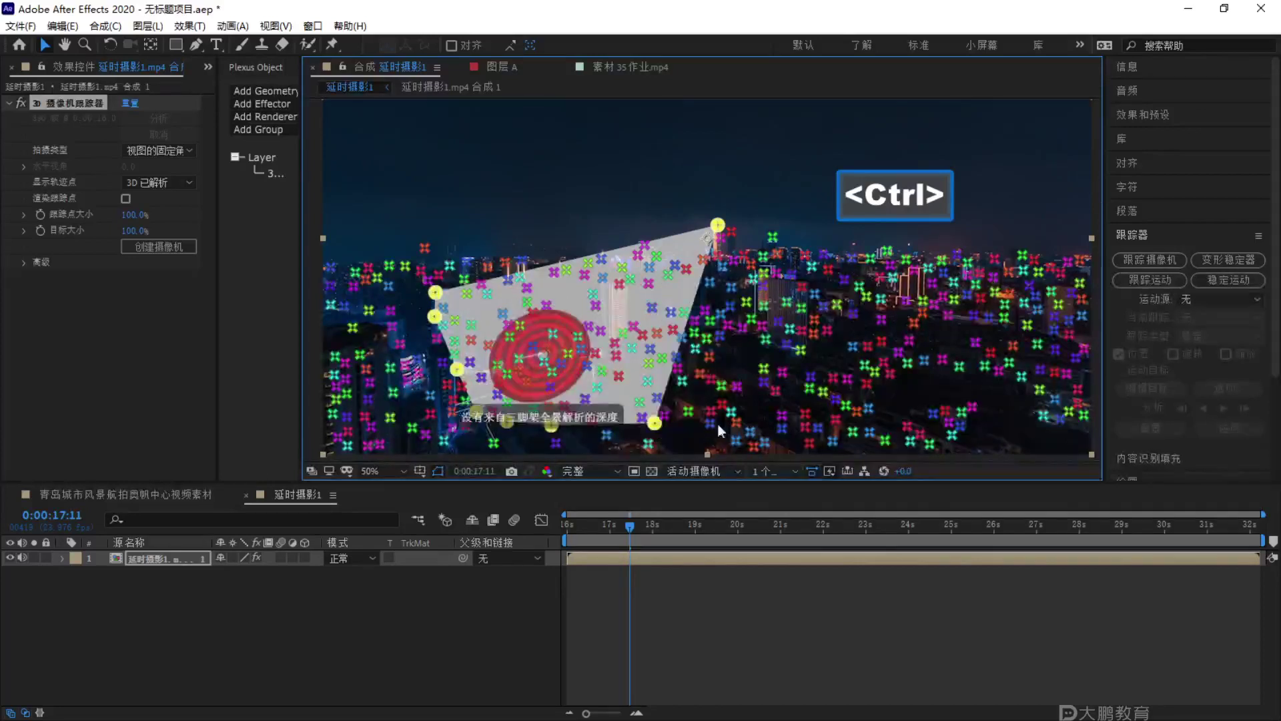
ctrl+click(710, 423)
ctrl+click(783, 415)
ctrl+click(846, 405)
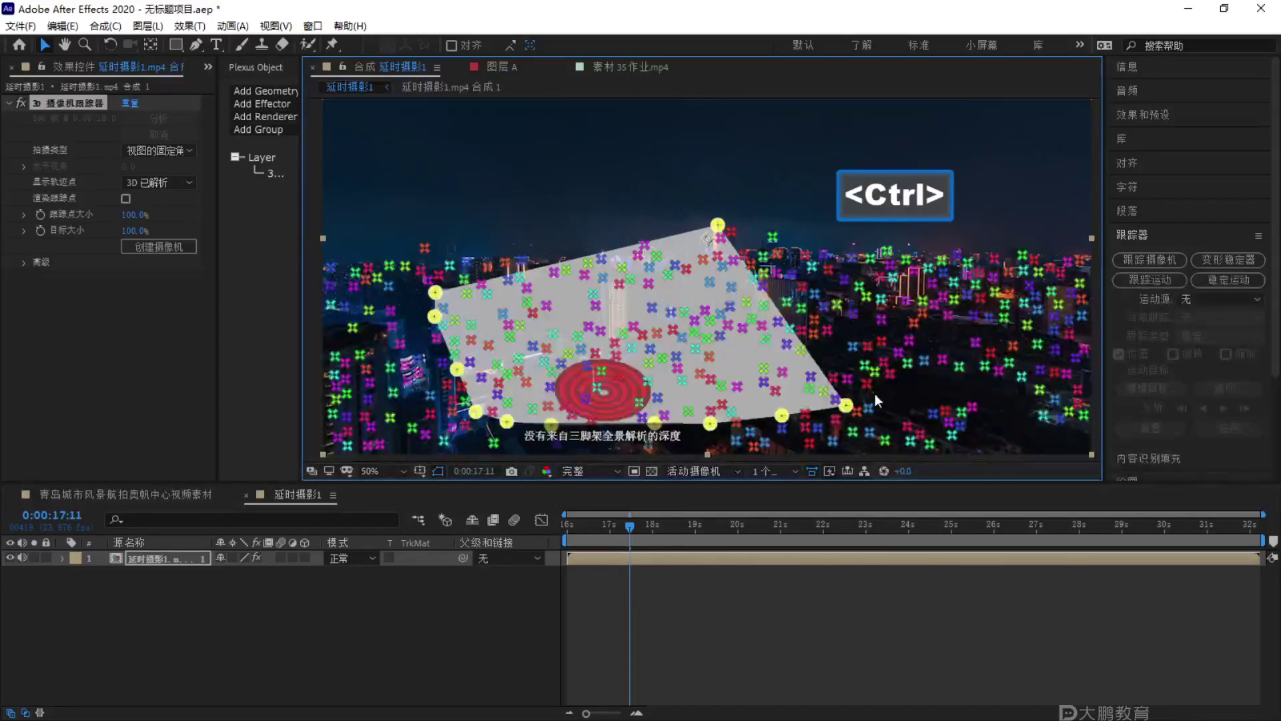
ctrl+click(892, 374)
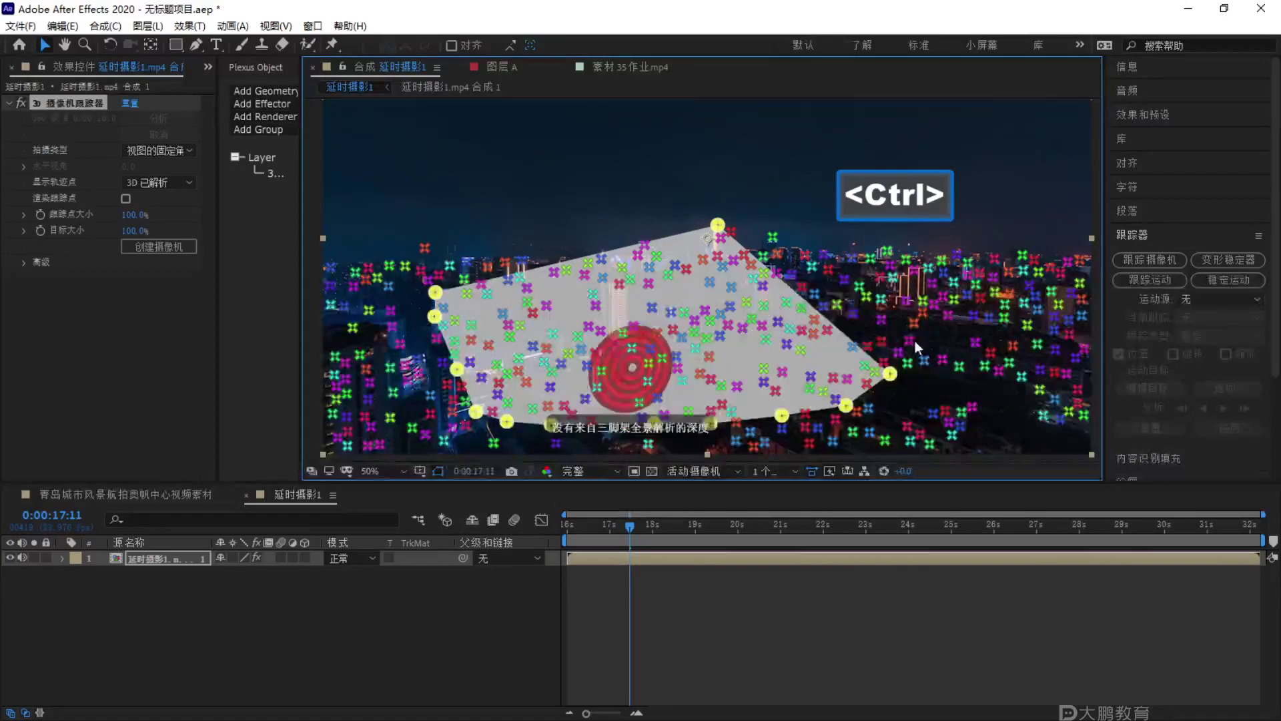
ctrl+click(910, 341)
ctrl+click(923, 312)
ctrl+click(944, 296)
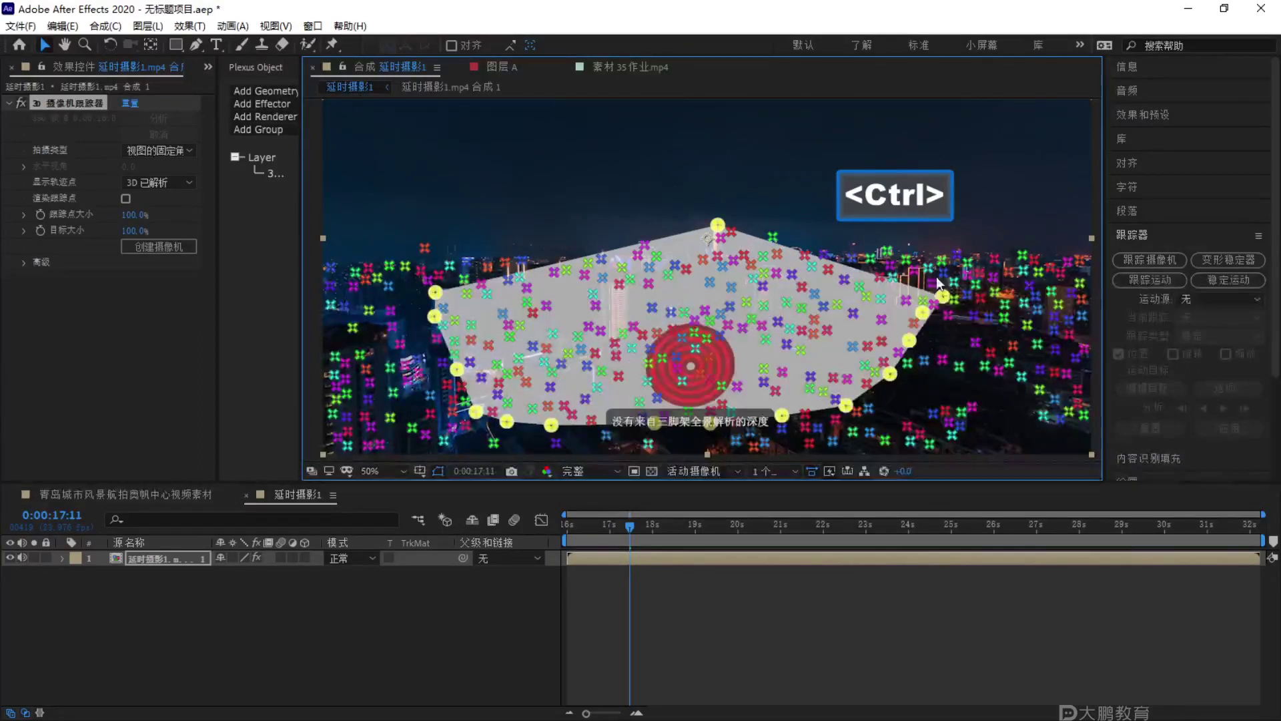
ctrl+click(933, 283)
ctrl+click(928, 269)
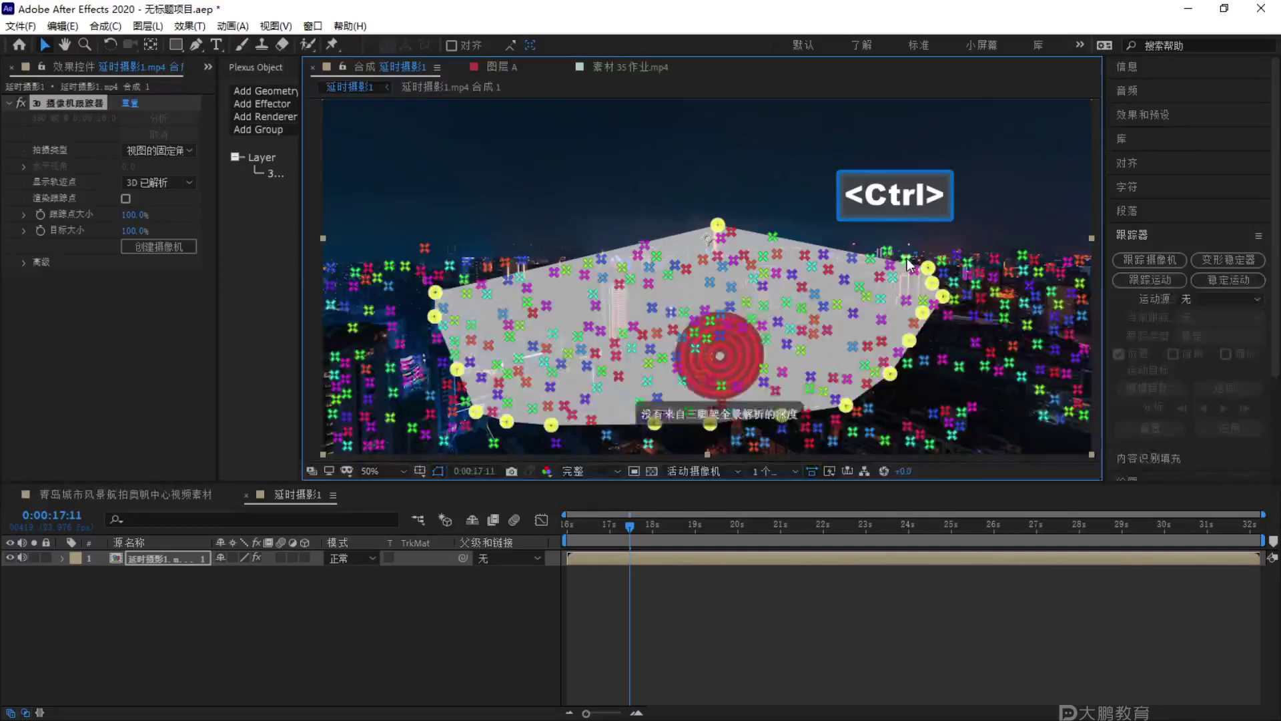
ctrl+click(907, 258)
right_click(739, 298)
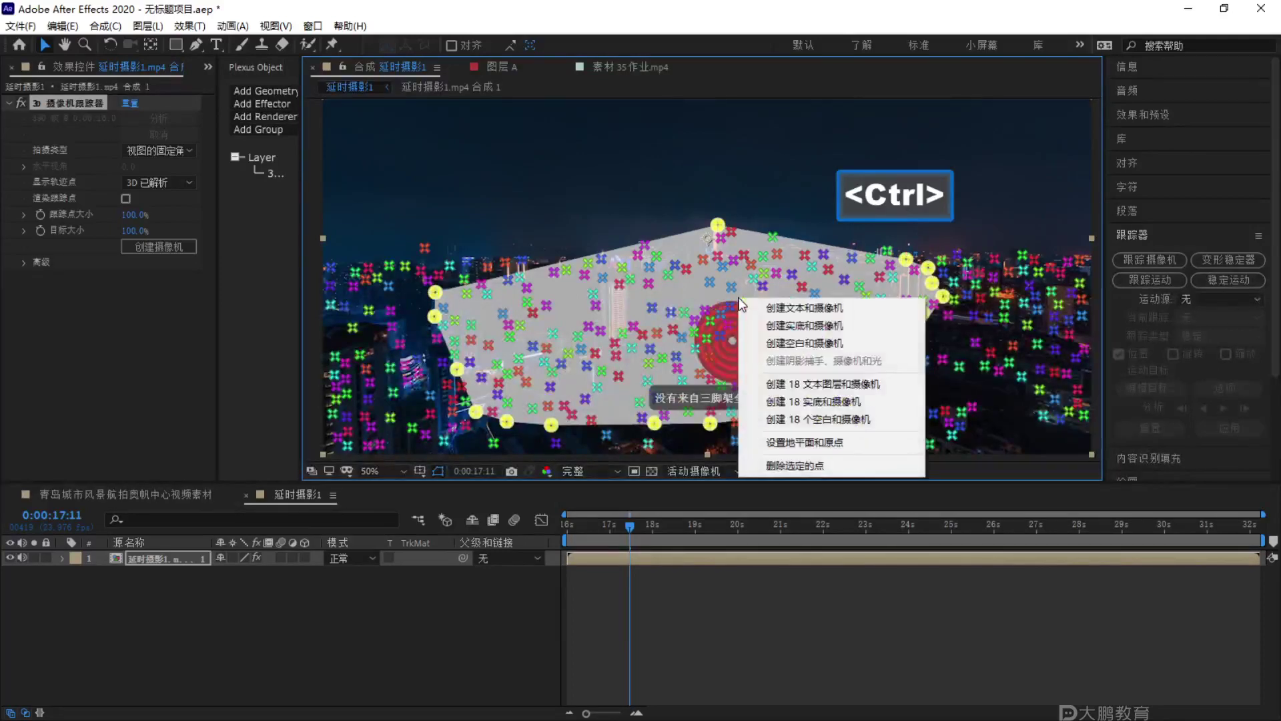
click(817, 419)
Select the lowest tracking nulls in the layer stack one at a time to identify which building each marks.
scroll(240, 628, down, 3)
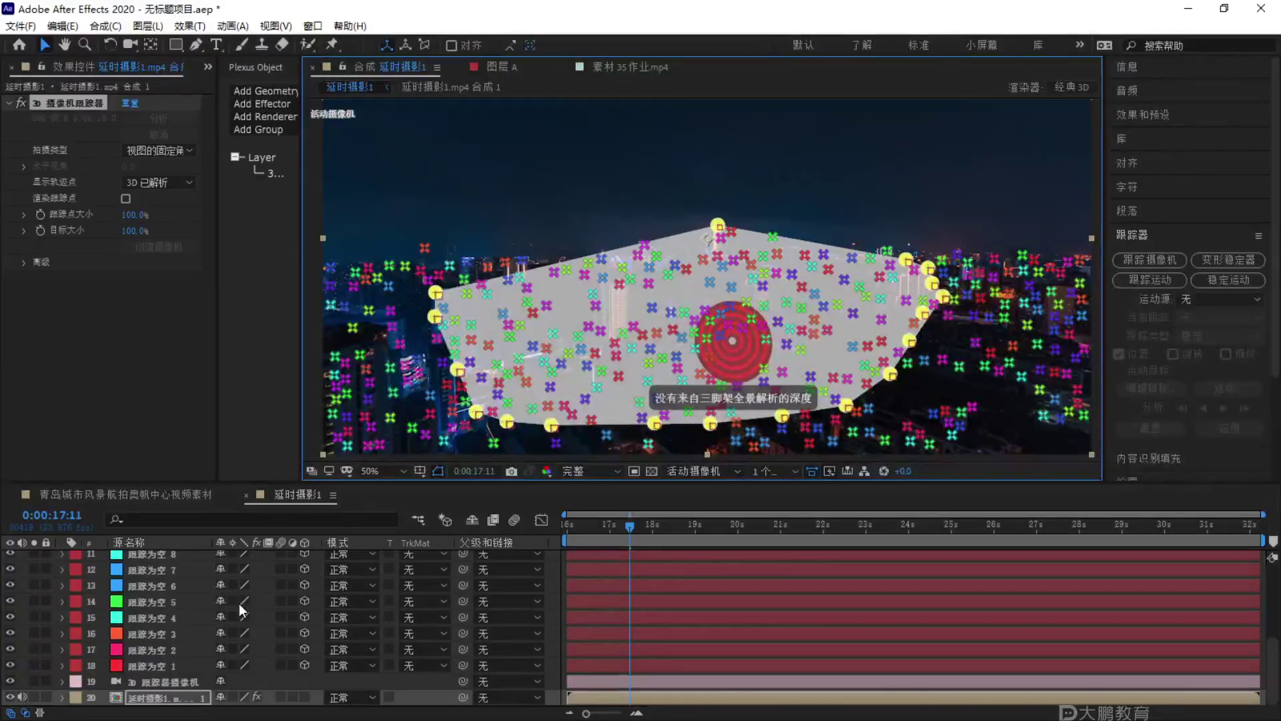
click(137, 662)
click(160, 695)
click(174, 666)
click(200, 650)
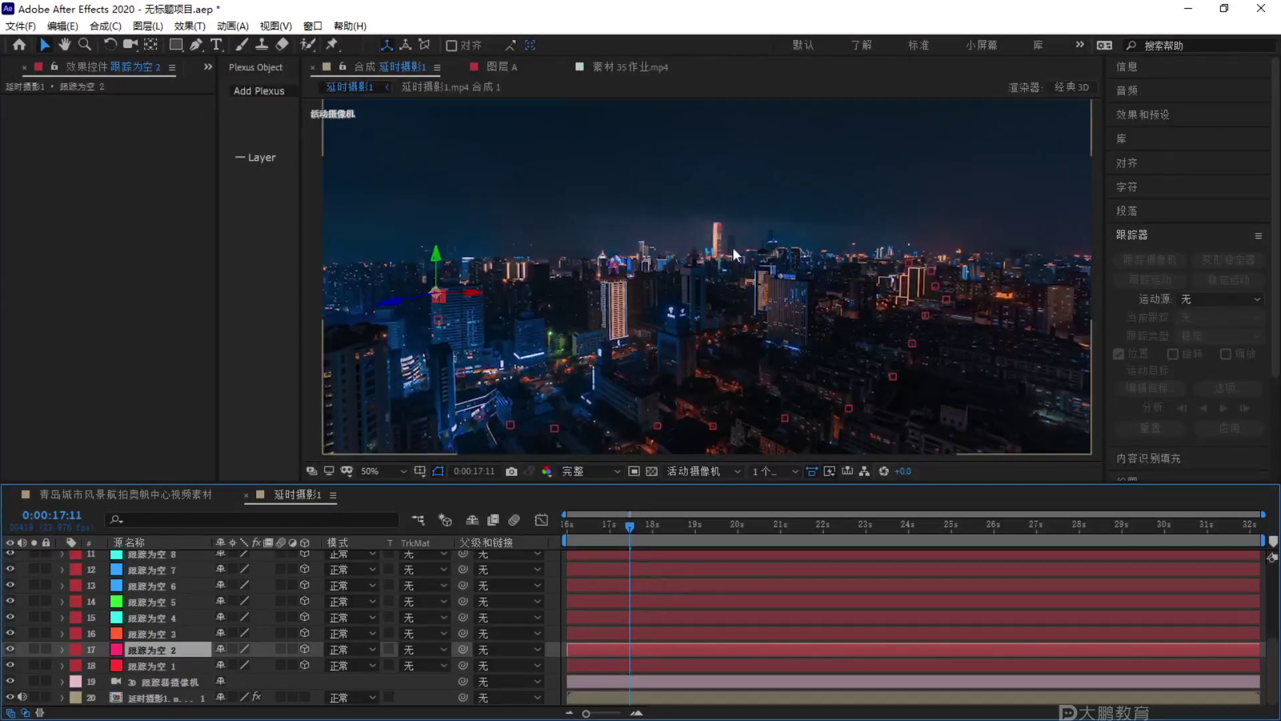
key(F1)
mouse_move(434, 277)
mouse_down()
mouse_move(287, 401)
mouse_move(855, 280)
mouse_move(447, 300)
mouse_up()
key(Escape)
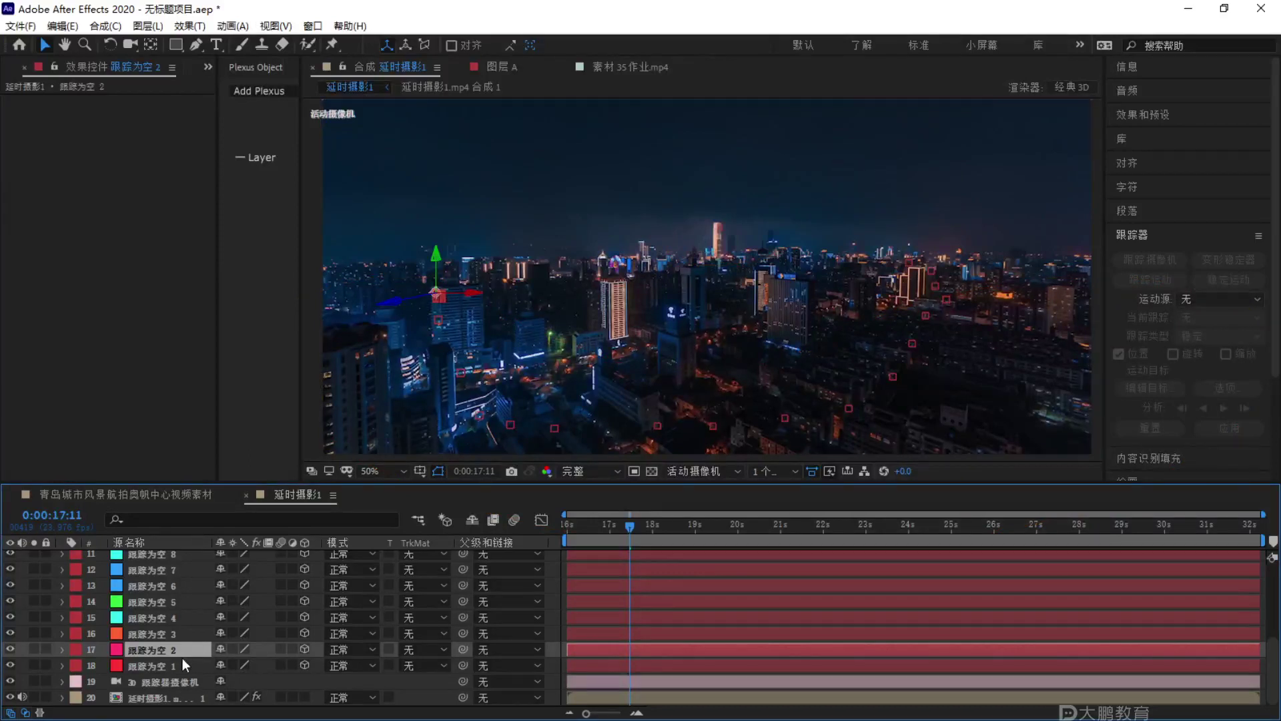
Rename the tracking null on top of the central tower, 跟踪为空 1, as A.
click(163, 664)
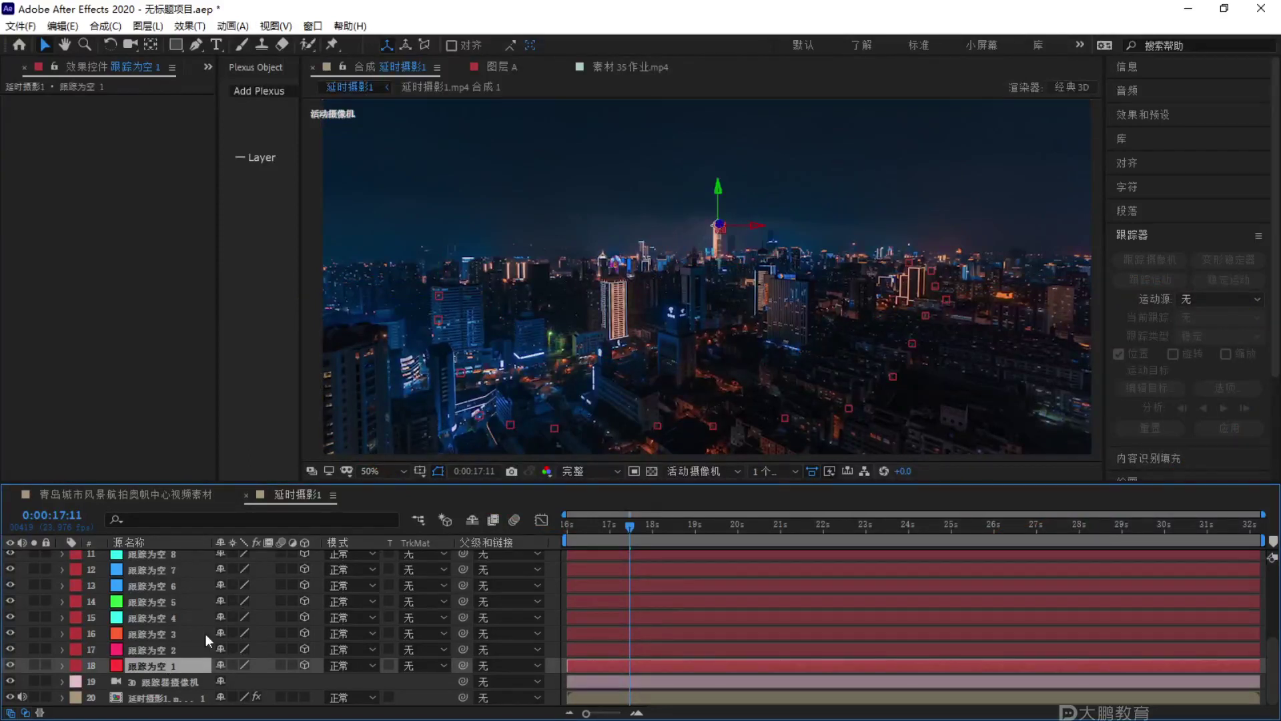
key(F1)
drag(687, 200, 726, 179)
mouse_move(822, 113)
mouse_down()
mouse_move(823, 144)
mouse_move(871, 164)
mouse_up()
key(Escape)
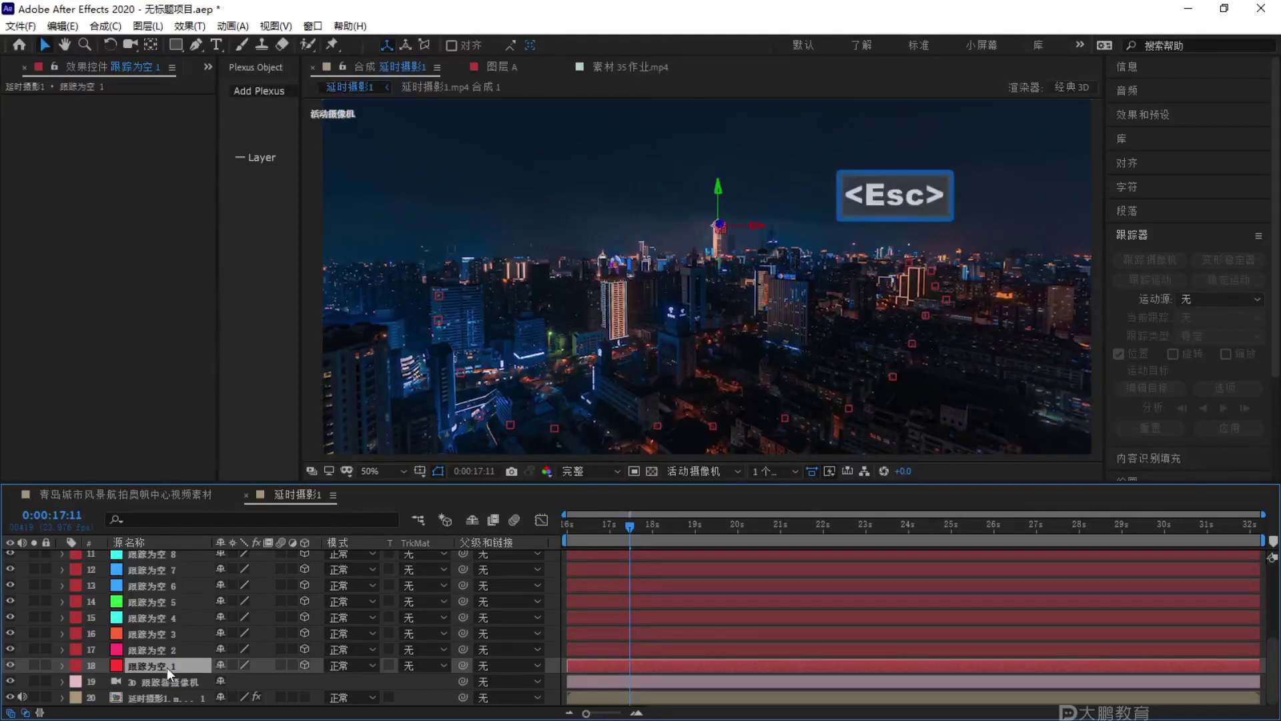
key(Return)
key(Caps_Lock)
key(BackSpace)
key(BackSpace)
text(A)
key(Caps_Lock)
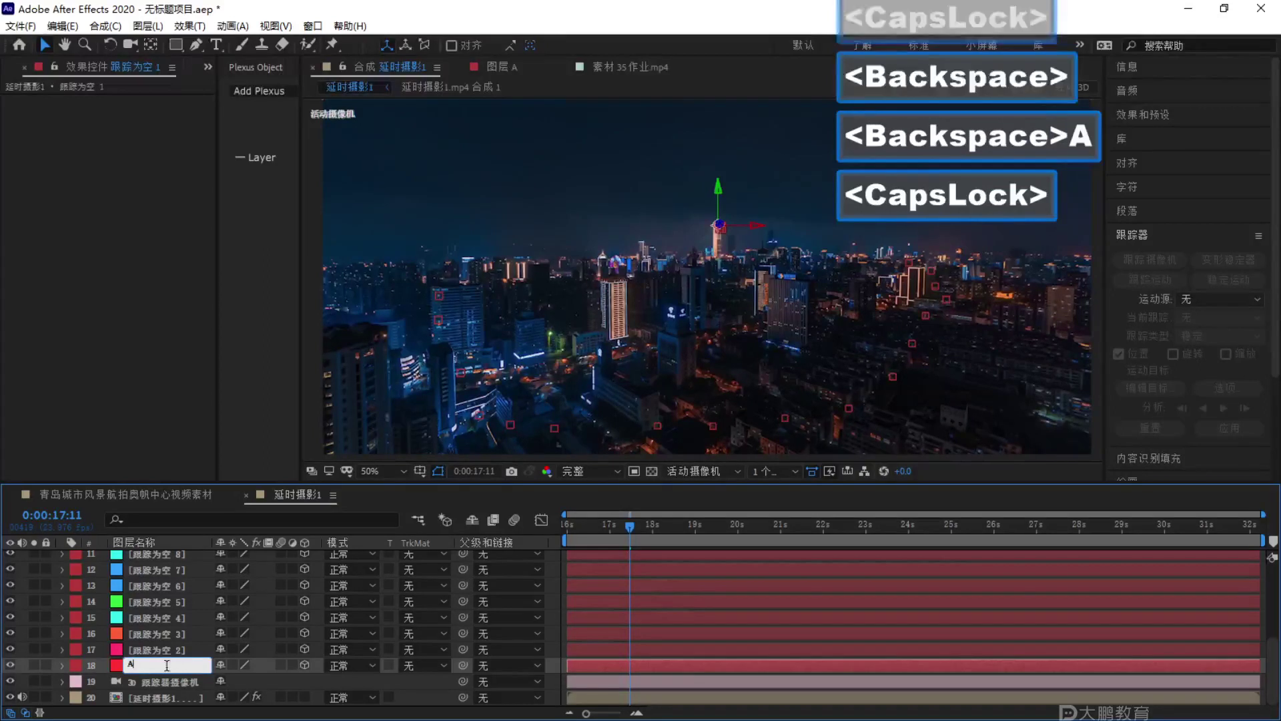
click(183, 647)
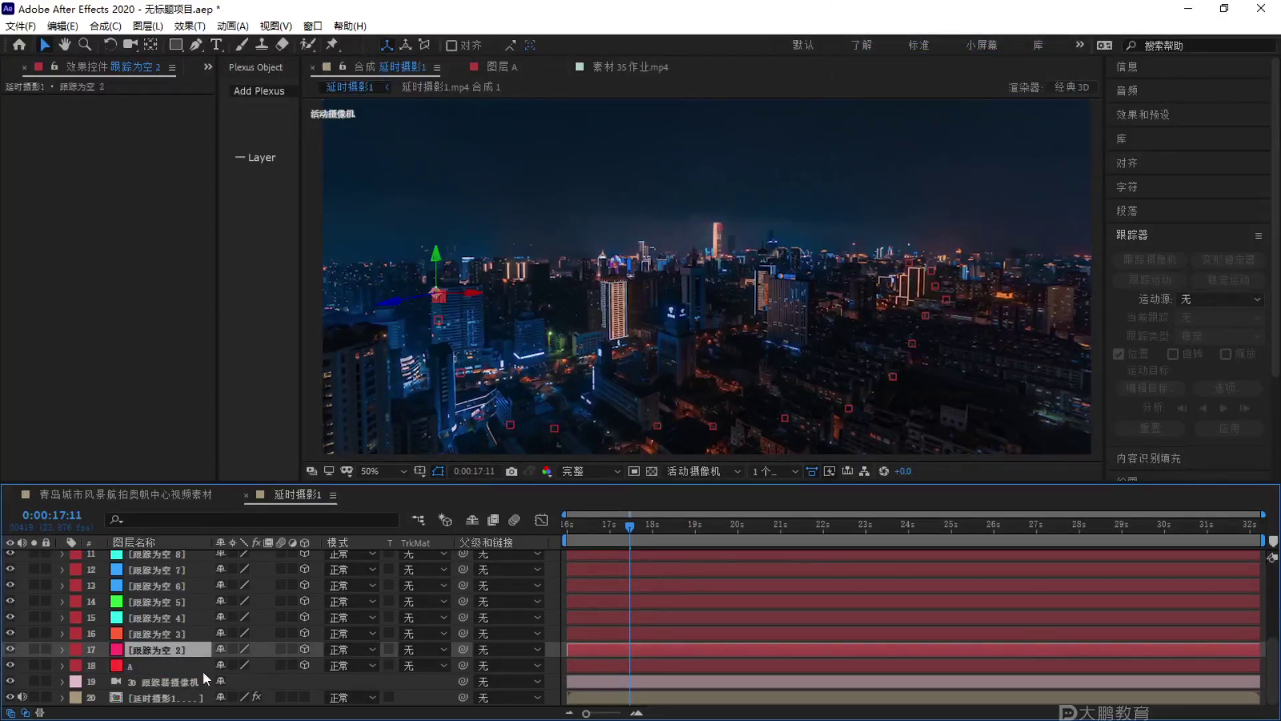
click(166, 693)
key(F1)
drag(728, 194, 733, 176)
mouse_move(392, 254)
mouse_down()
mouse_move(370, 275)
mouse_move(935, 295)
mouse_up()
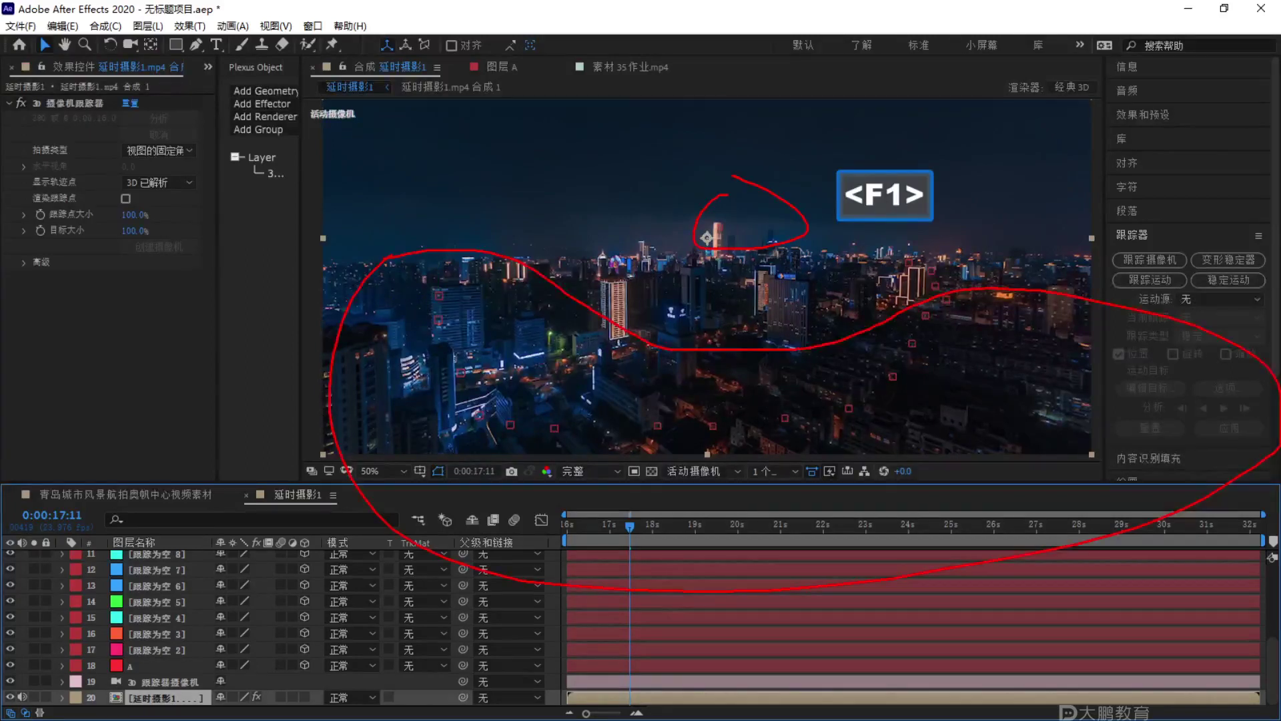
key(Escape)
key(F1)
mouse_move(772, 212)
mouse_down()
mouse_move(596, 167)
mouse_move(476, 483)
mouse_move(839, 160)
mouse_move(694, 257)
mouse_move(331, 235)
mouse_up()
key(Escape)
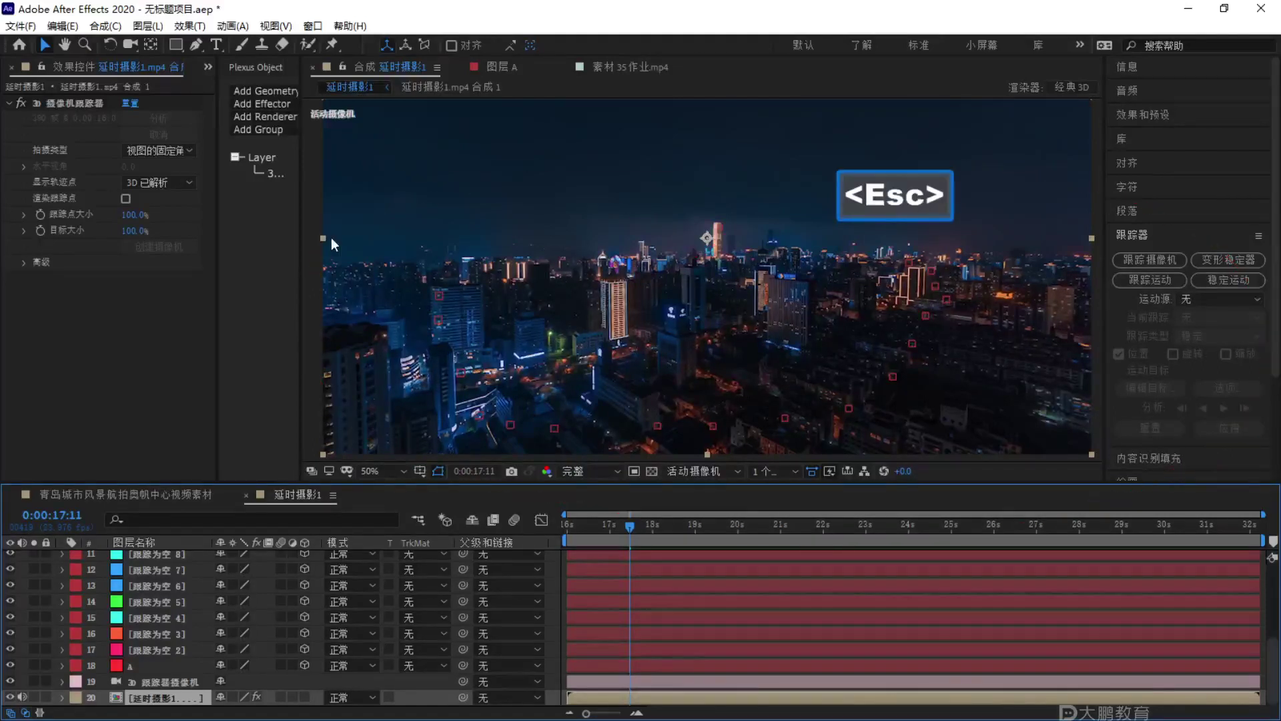
key(F1)
mouse_move(396, 223)
mouse_down()
mouse_move(831, 176)
mouse_move(1051, 460)
mouse_move(324, 121)
mouse_move(375, 110)
mouse_up()
mouse_move(880, 341)
mouse_down()
mouse_move(866, 364)
mouse_move(882, 303)
mouse_move(822, 225)
mouse_move(786, 211)
mouse_up()
drag(879, 347, 734, 251)
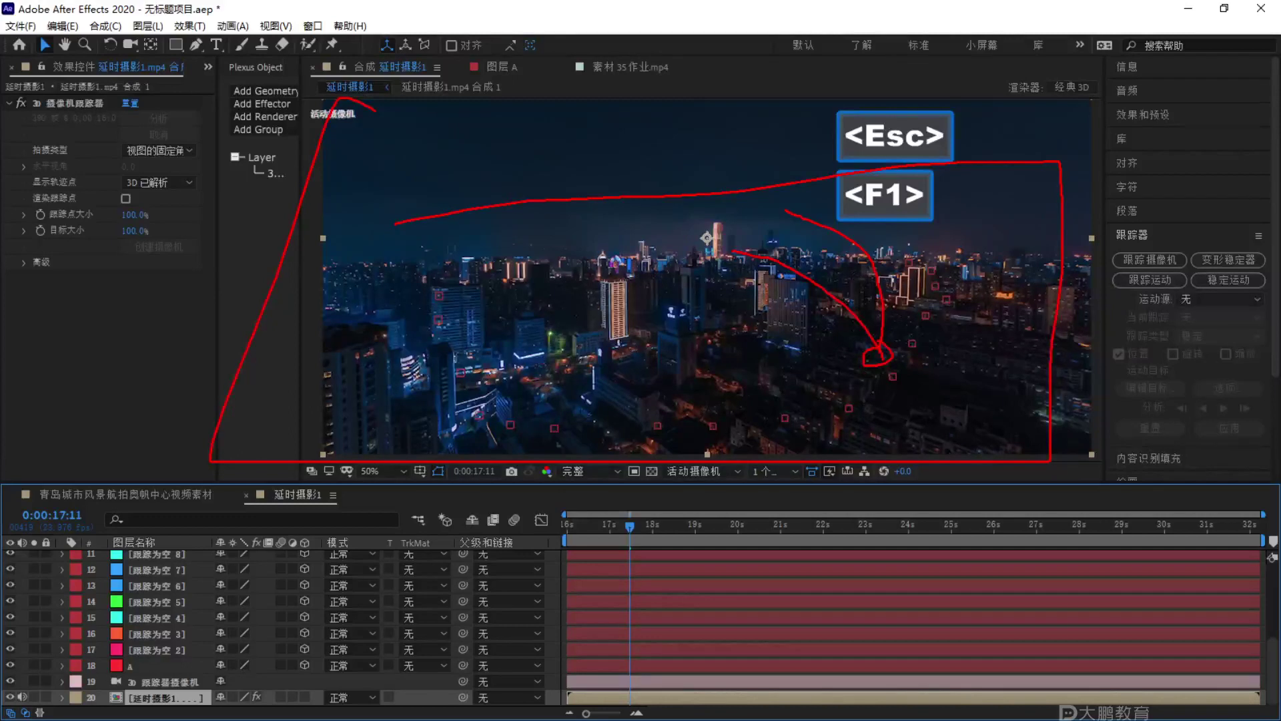
mouse_move(874, 354)
mouse_down()
mouse_move(567, 291)
mouse_move(467, 291)
mouse_up()
mouse_move(896, 360)
mouse_down()
mouse_move(430, 378)
mouse_move(885, 378)
mouse_move(525, 427)
mouse_up()
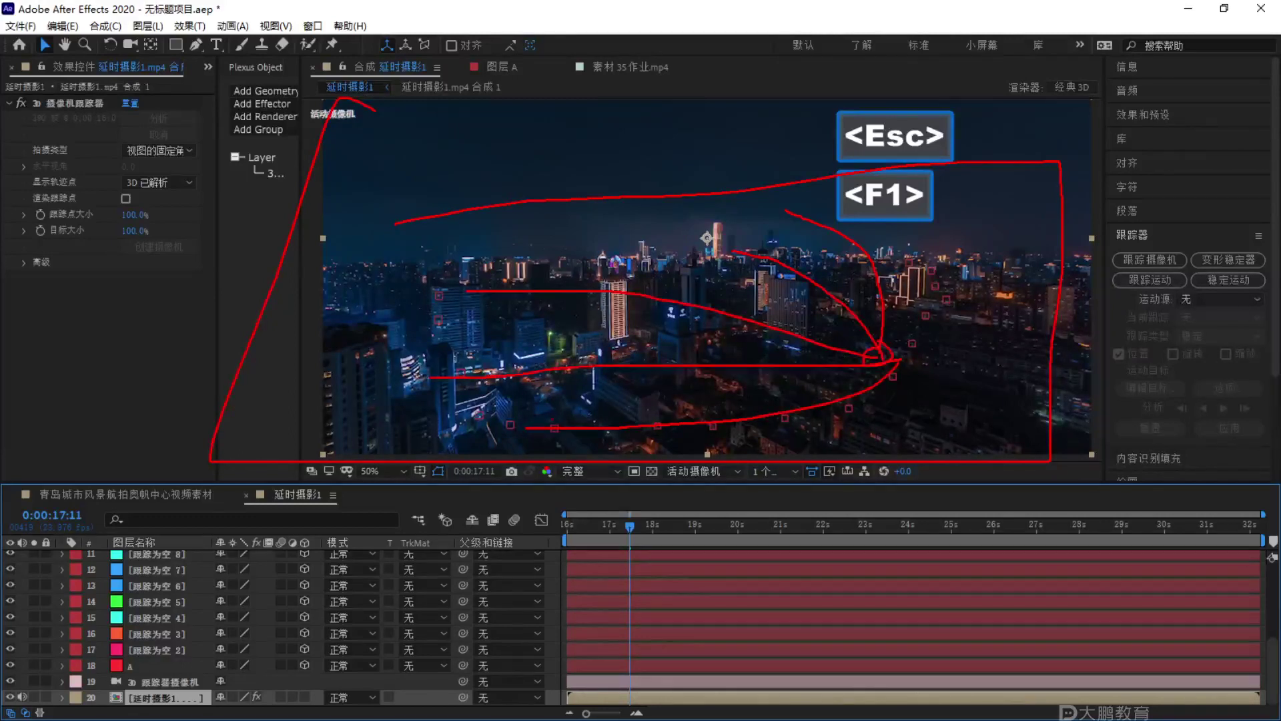
mouse_move(928, 328)
mouse_down()
mouse_move(818, 322)
mouse_move(867, 401)
mouse_move(959, 319)
mouse_up()
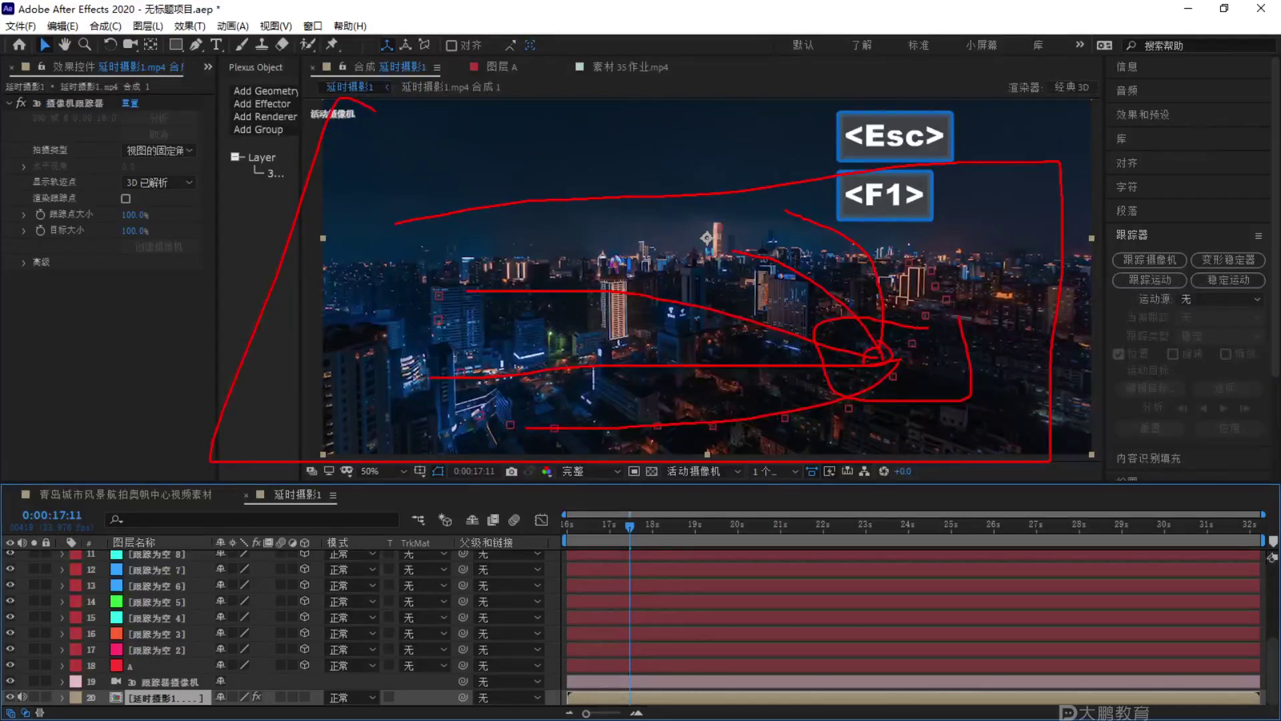
key(Escape)
key(F1)
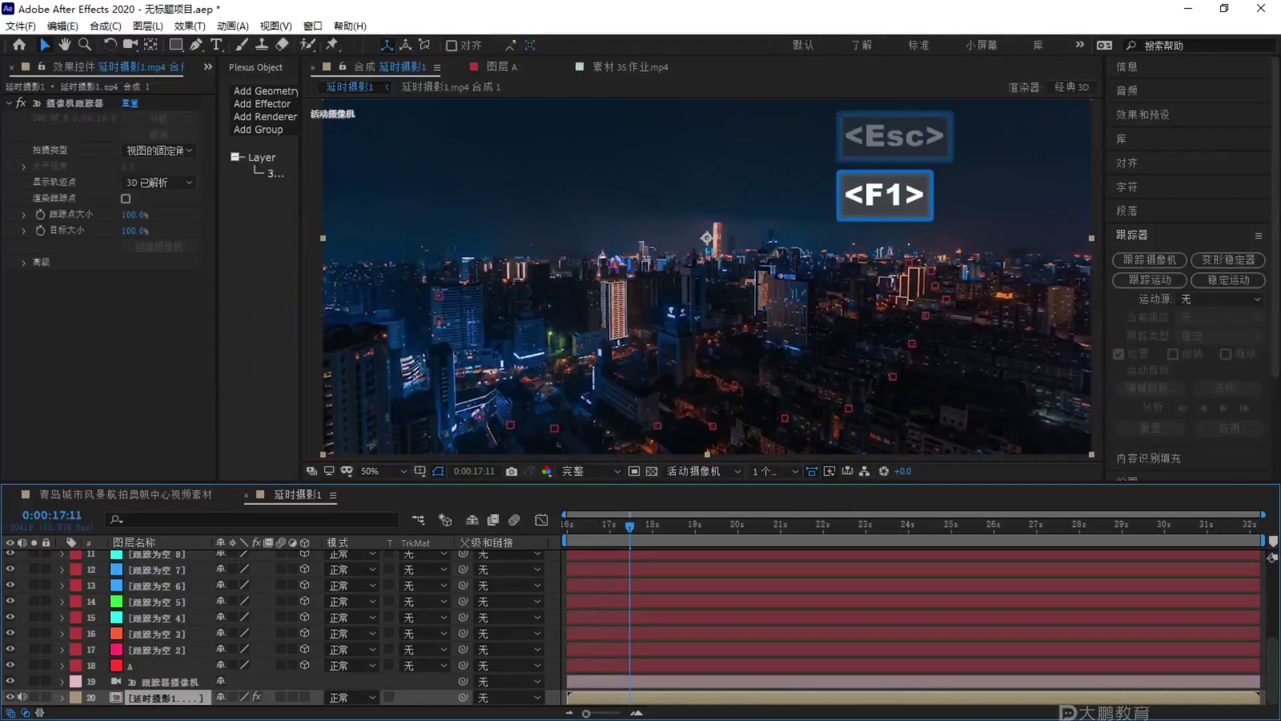
mouse_move(312, 67)
mouse_down()
mouse_move(766, 337)
mouse_move(1112, 473)
mouse_up()
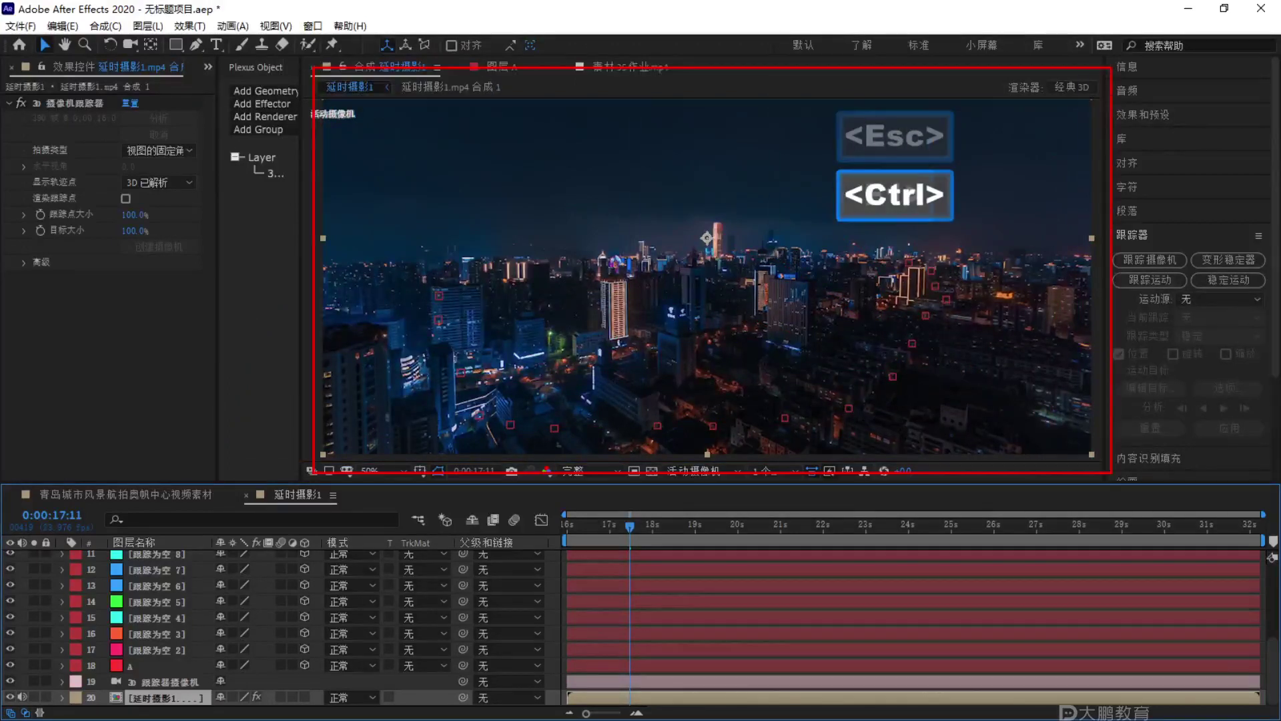
key(F1)
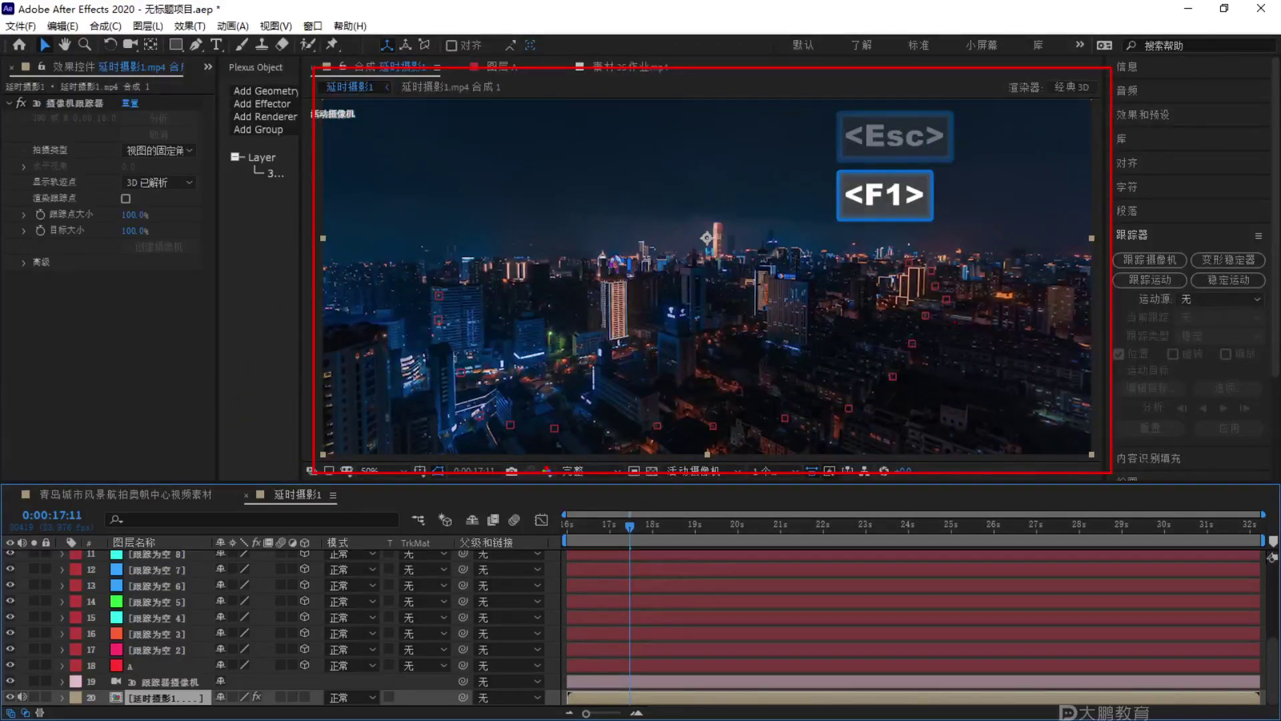
mouse_move(971, 330)
mouse_down()
mouse_move(914, 337)
mouse_move(982, 357)
mouse_move(986, 332)
mouse_up()
mouse_move(767, 136)
mouse_down()
mouse_move(792, 160)
mouse_move(777, 136)
mouse_up()
mouse_move(606, 136)
mouse_down()
mouse_move(548, 182)
mouse_move(643, 136)
mouse_up()
mouse_move(489, 187)
mouse_down()
mouse_move(408, 202)
mouse_move(474, 199)
mouse_up()
mouse_move(415, 314)
mouse_down()
mouse_move(408, 425)
mouse_move(448, 326)
mouse_up()
drag(907, 386, 444, 389)
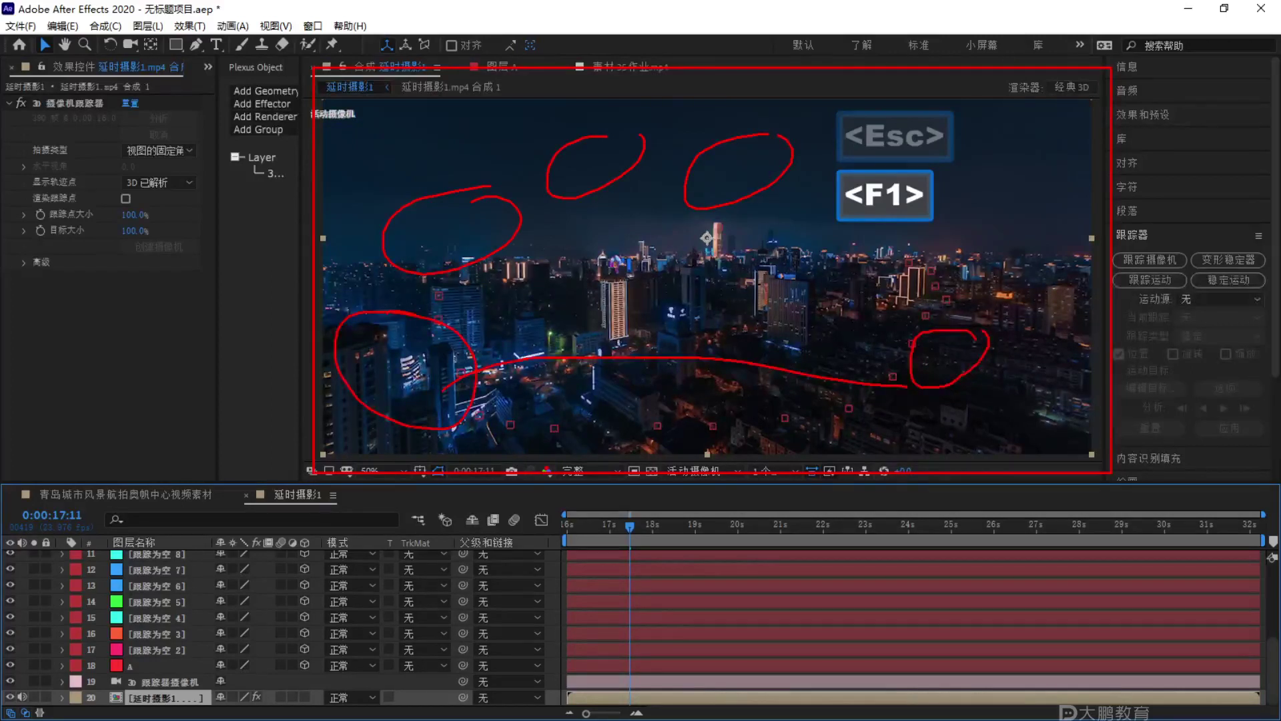
drag(931, 370, 425, 213)
mouse_move(933, 367)
mouse_down()
mouse_move(926, 207)
mouse_move(696, 143)
mouse_move(642, 159)
mouse_up()
mouse_move(992, 352)
mouse_down()
mouse_move(789, 188)
mouse_move(729, 188)
mouse_up()
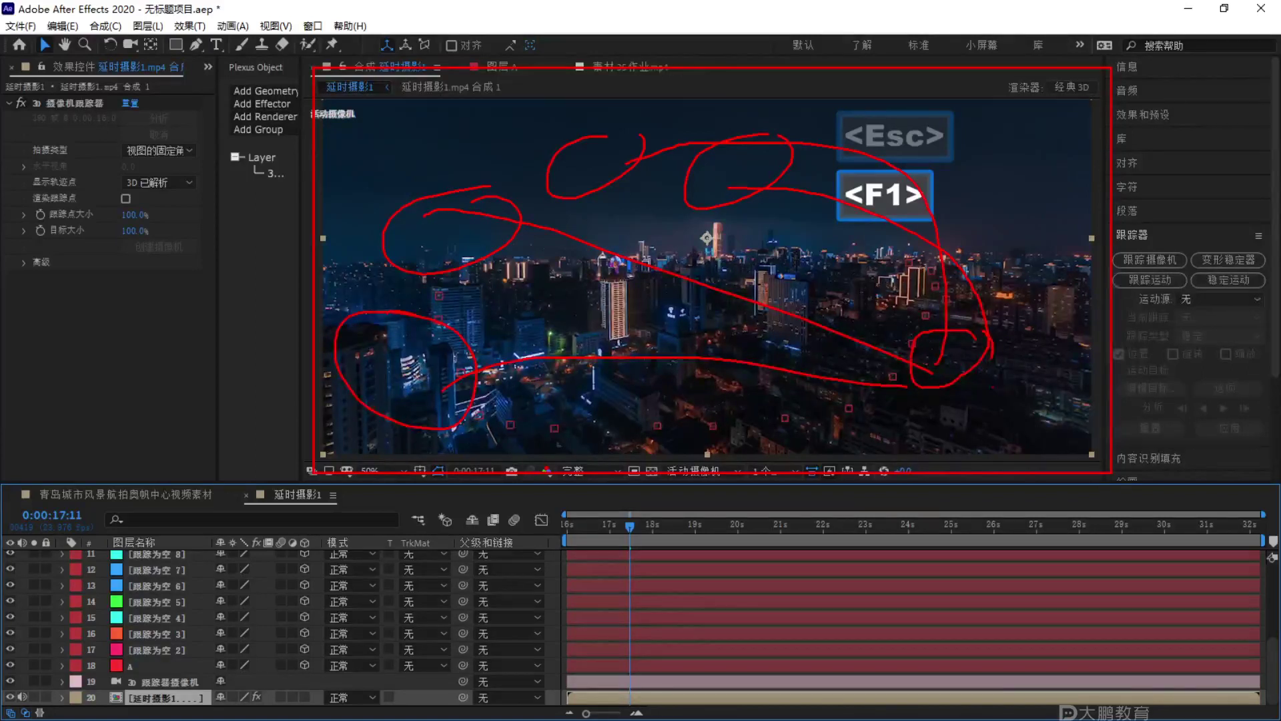
mouse_move(895, 314)
mouse_down()
mouse_move(984, 316)
mouse_move(1010, 345)
mouse_move(907, 419)
mouse_move(894, 313)
mouse_up()
drag(1006, 240, 1006, 271)
drag(1007, 200, 1014, 273)
mouse_move(1075, 225)
mouse_down()
mouse_move(1119, 214)
mouse_move(1075, 253)
mouse_up()
drag(1100, 195, 1118, 219)
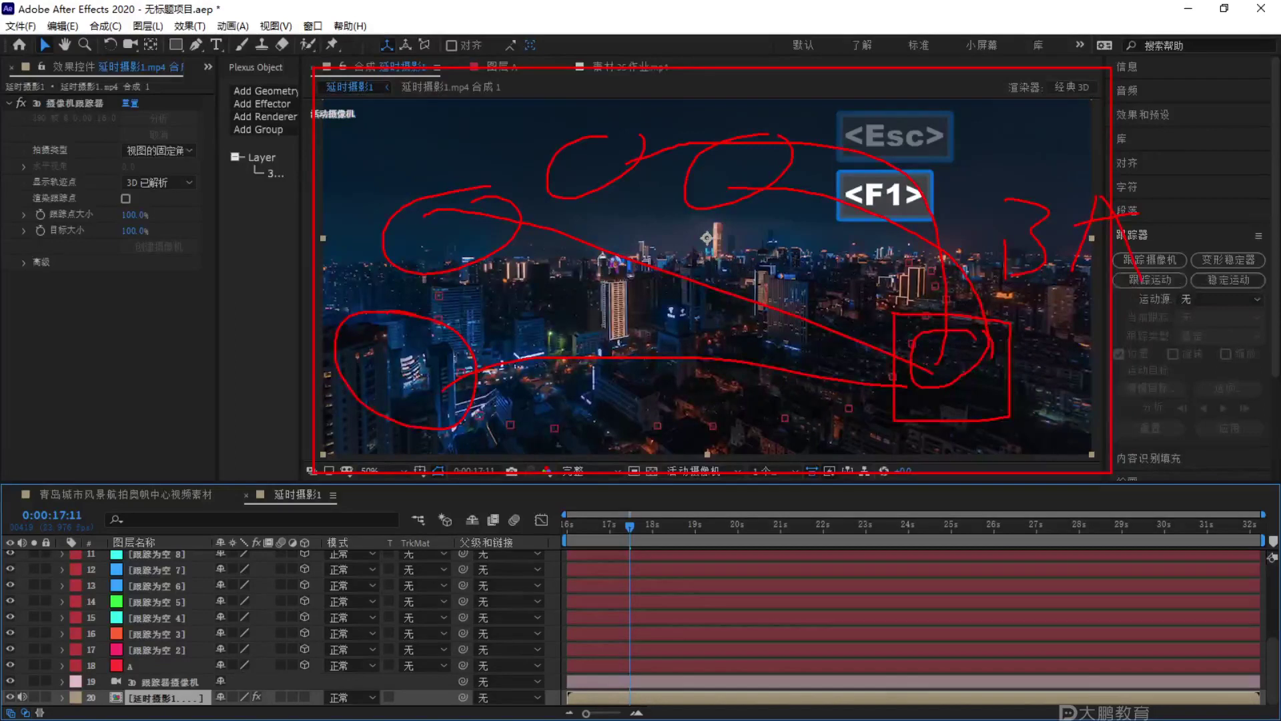
drag(1088, 155, 1028, 327)
mouse_move(934, 354)
mouse_down()
mouse_move(1018, 200)
mouse_move(320, 134)
mouse_move(921, 367)
mouse_up()
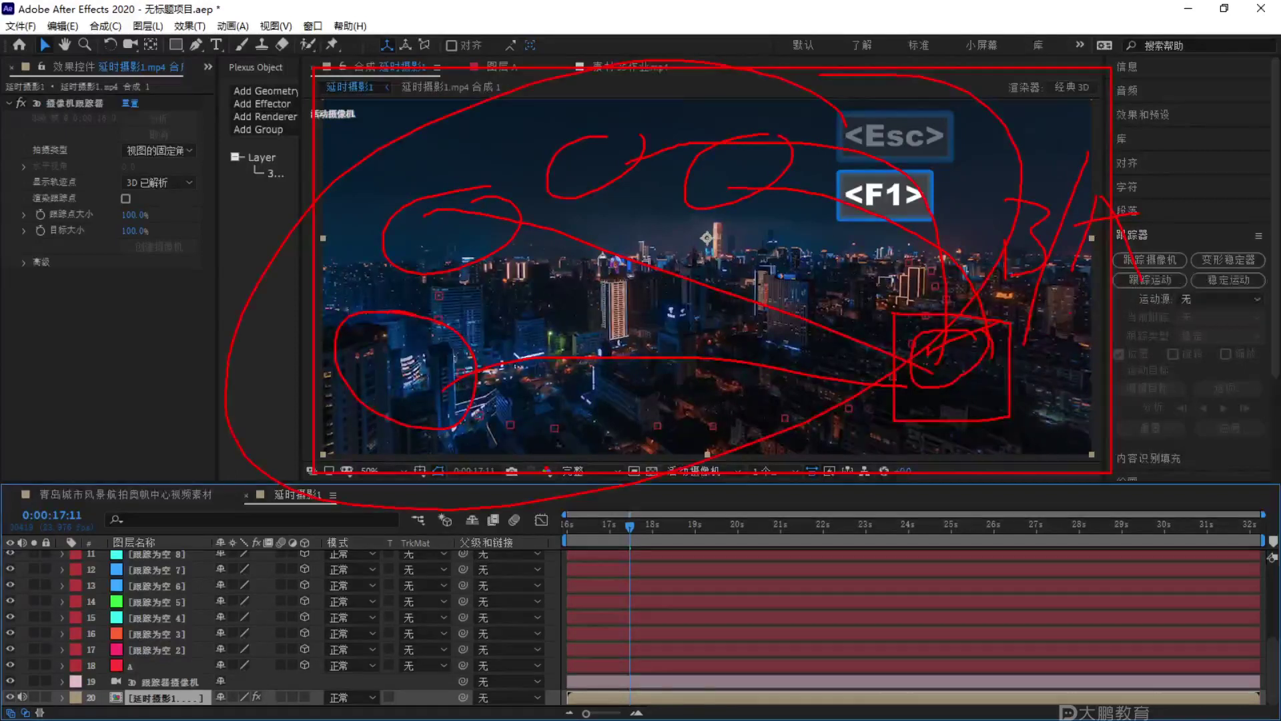
key(Escape)
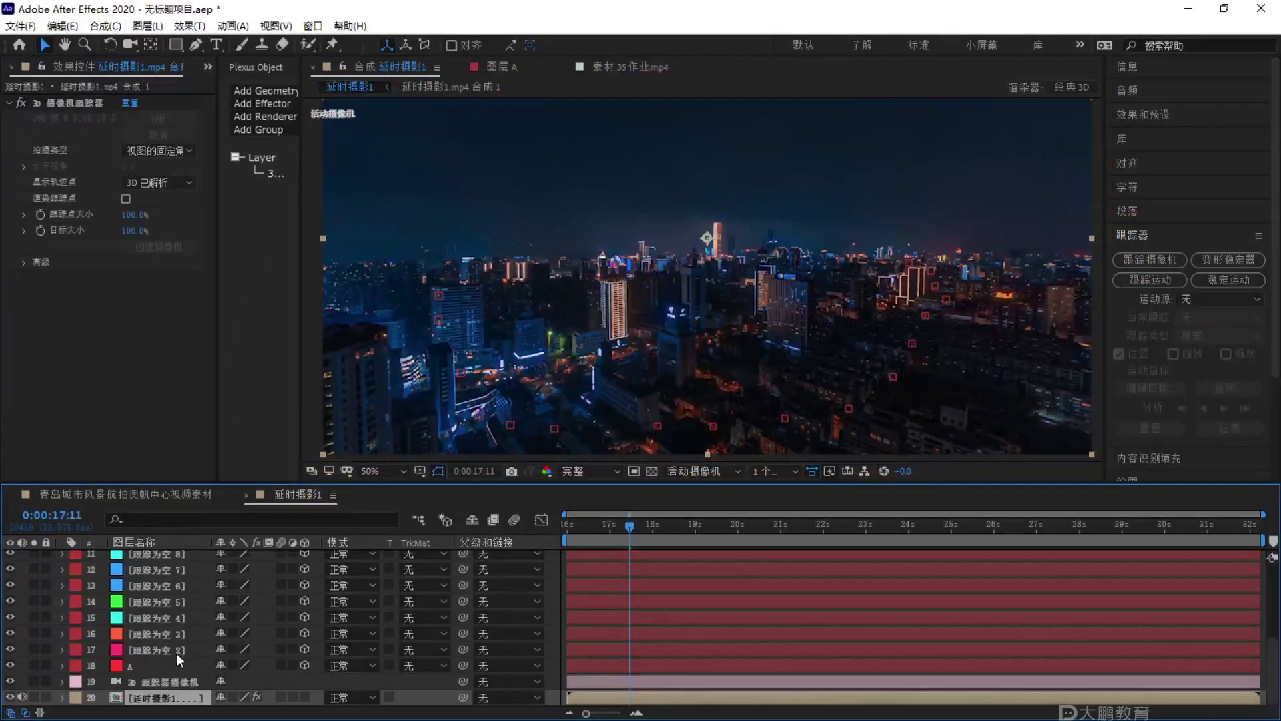
Compare the position of null A on the central tower with that of 跟踪为空 2.
click(156, 664)
key(F1)
mouse_move(761, 172)
mouse_down()
mouse_move(677, 222)
mouse_move(734, 172)
mouse_up()
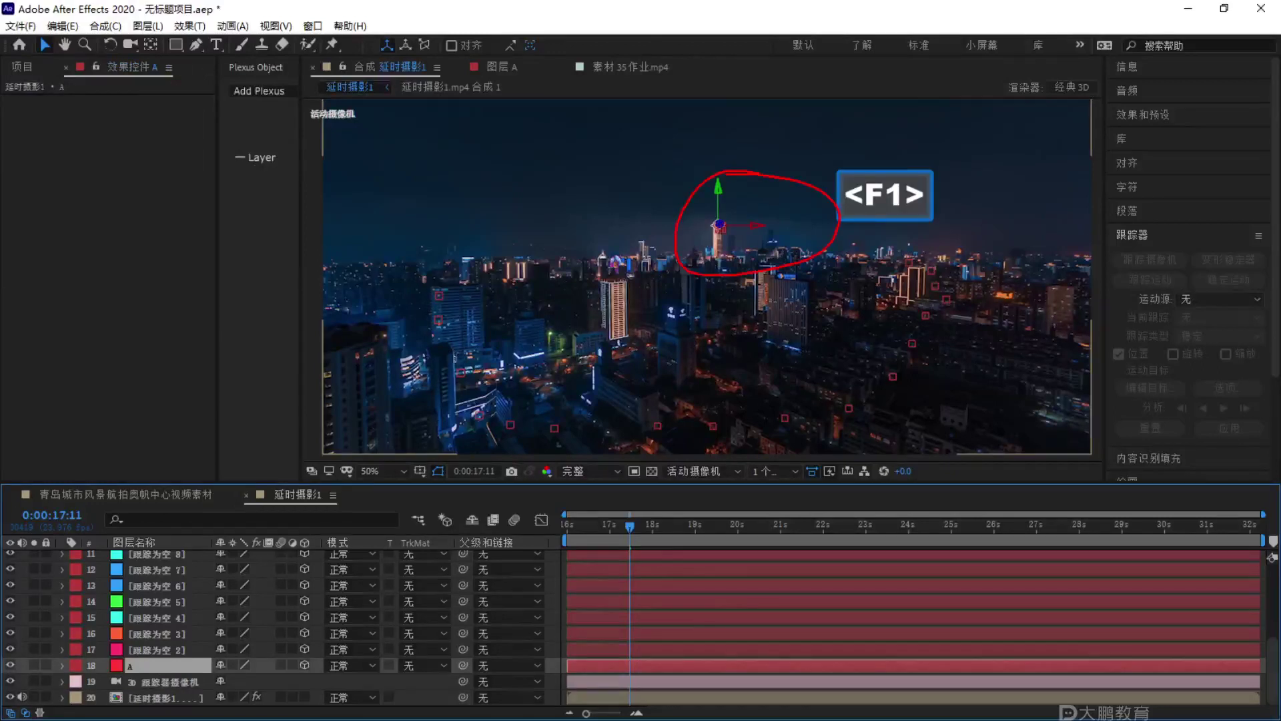
key(Escape)
click(161, 647)
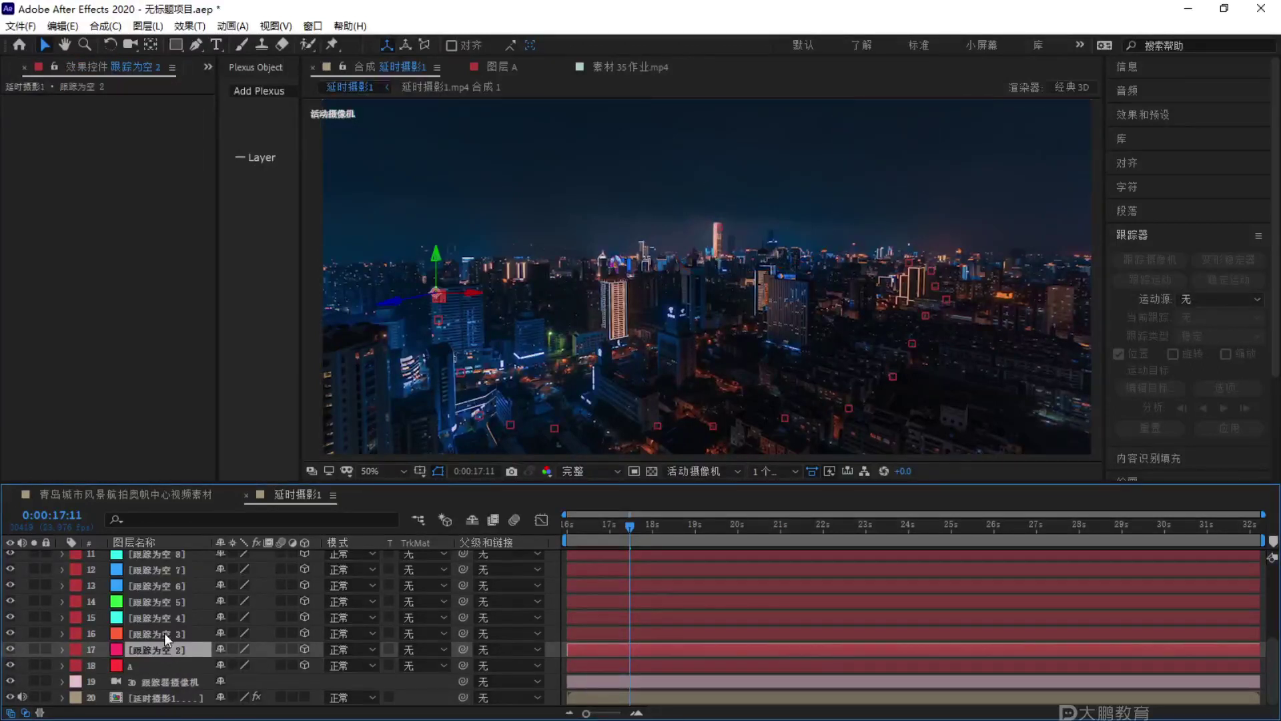
Rename the tracking nulls 跟踪为空 2, 跟踪为空 3 and 跟踪为空 4 as B.
key(Return)
text(B)
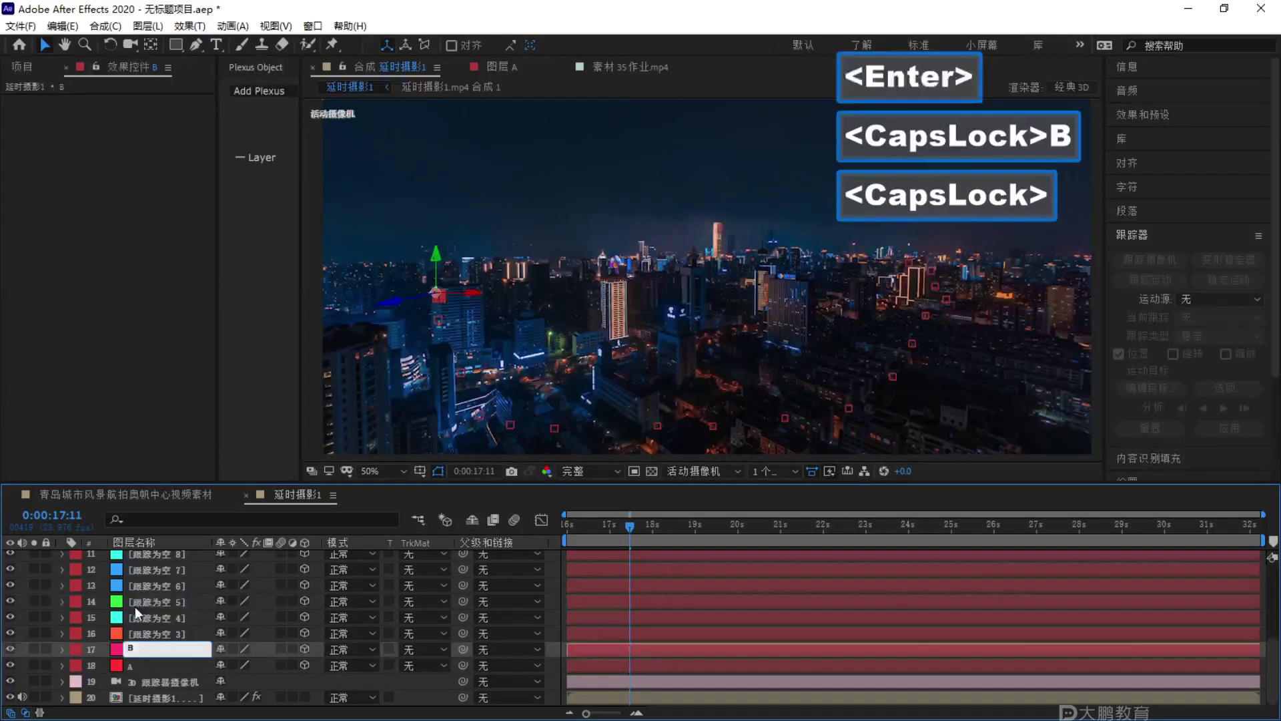
click(140, 603)
click(155, 632)
key(Return)
text(B)
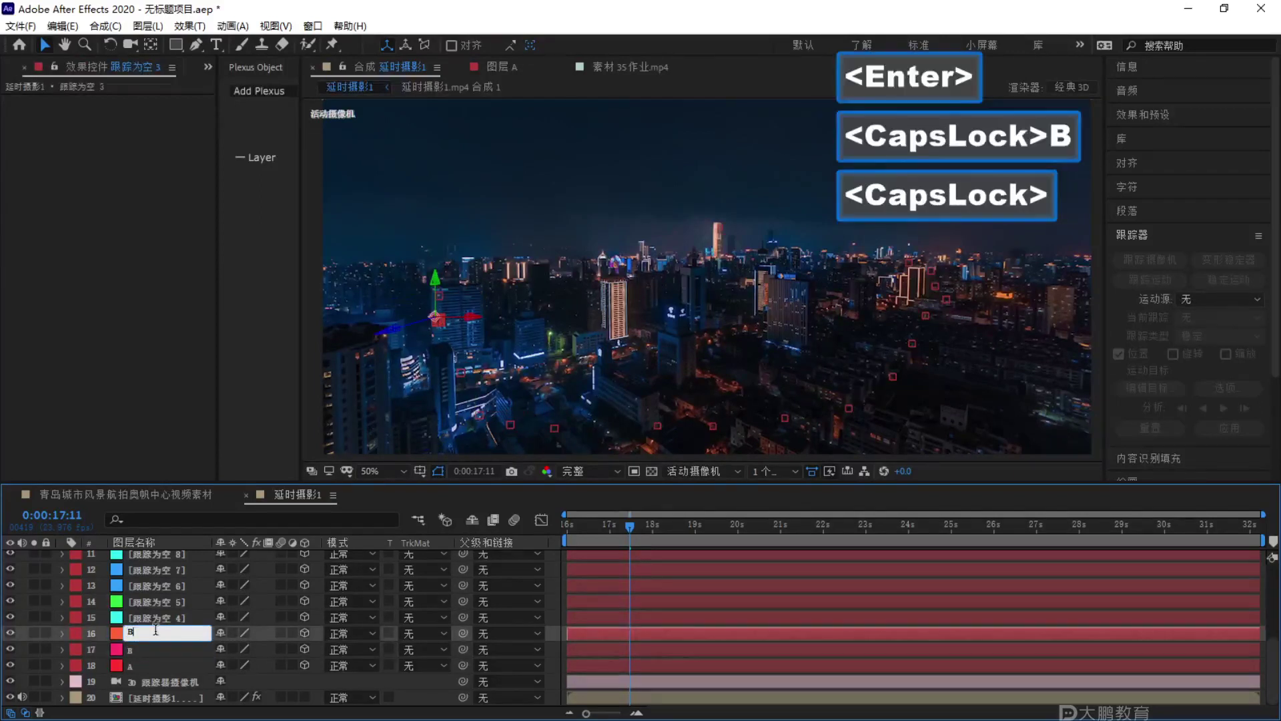
click(209, 619)
key(Return)
text(B)
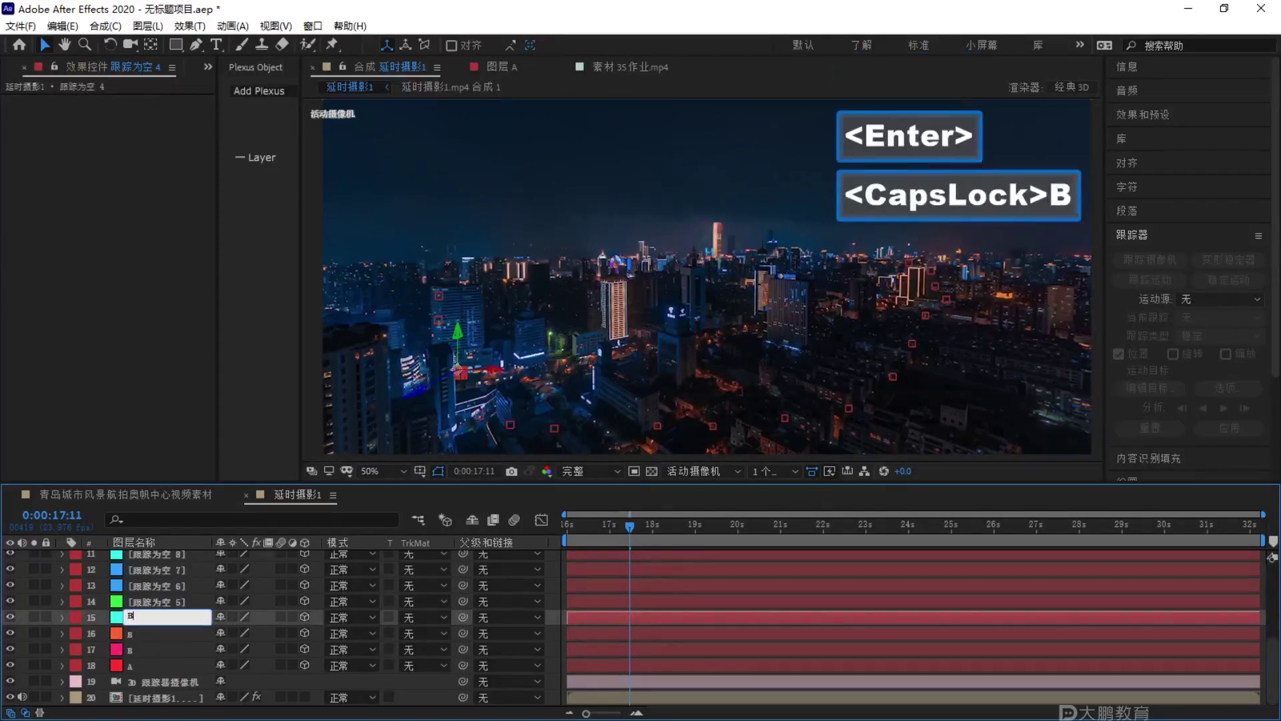
Rename the tracking nulls 跟踪为空 5, 跟踪为空 6 and 跟踪为空 7 as B.
click(188, 604)
key(Return)
text(B)
click(167, 585)
key(Return)
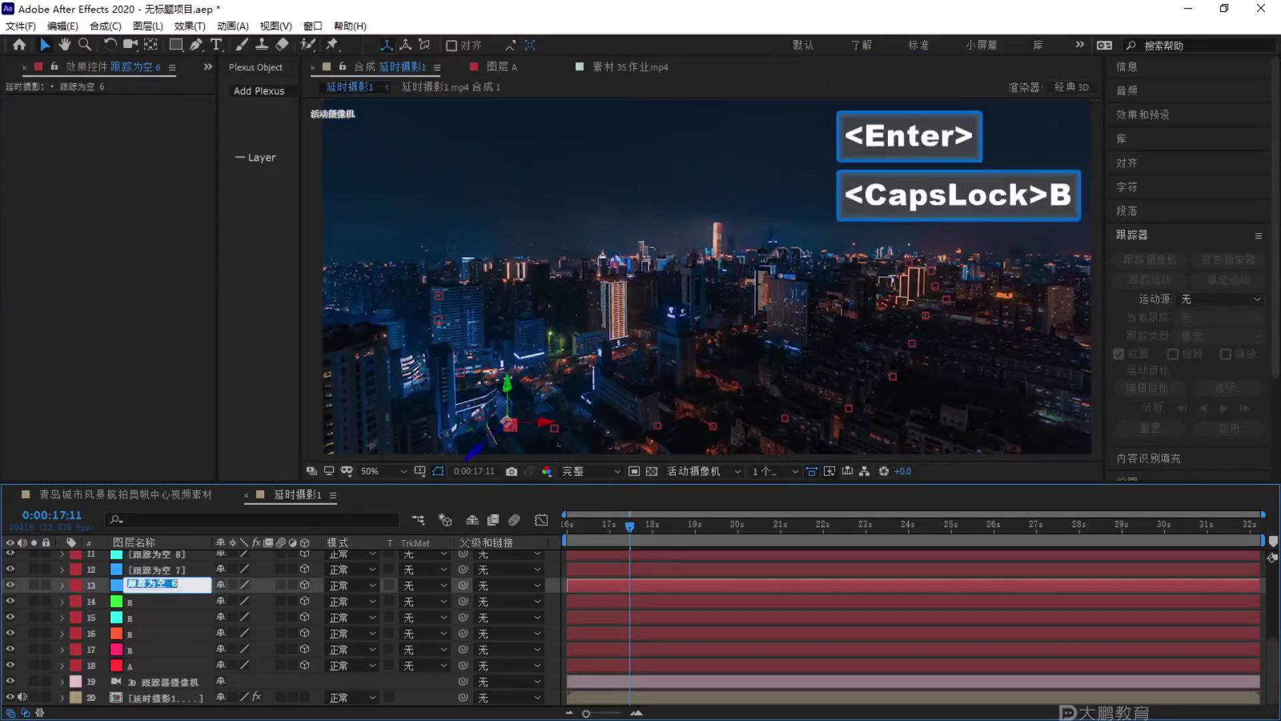
text(B)
click(154, 571)
key(Return)
text(B)
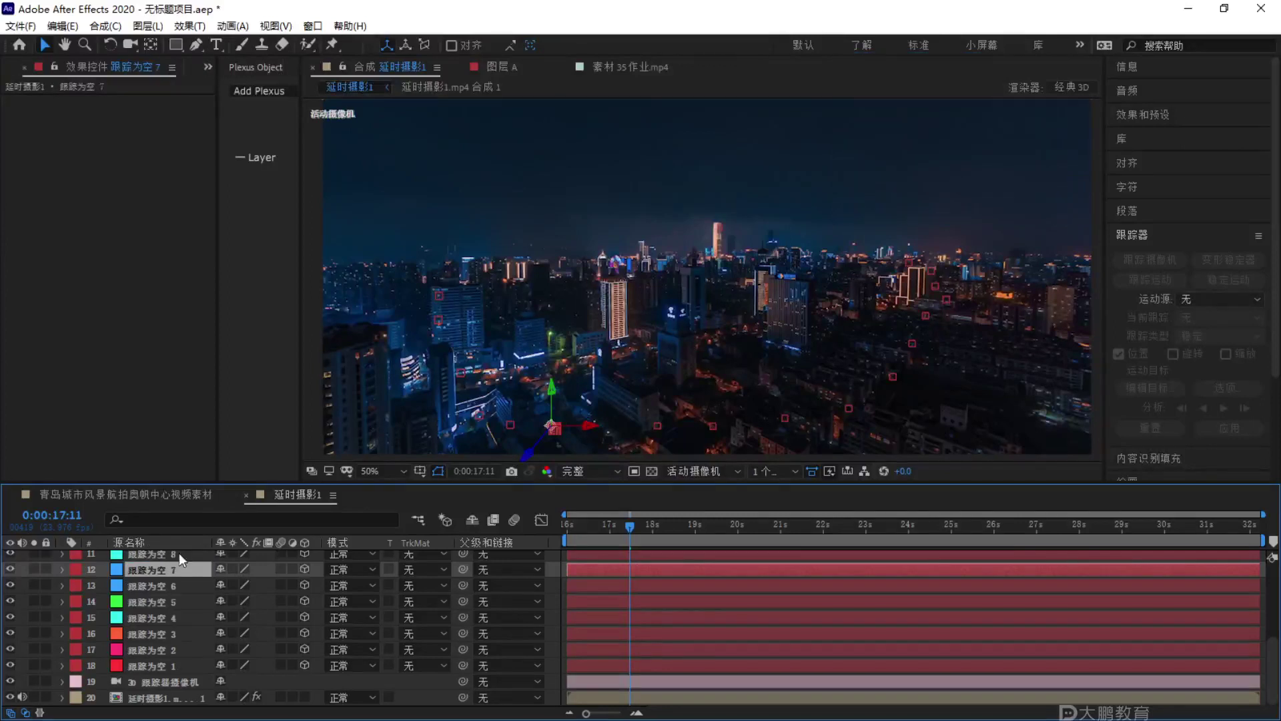
Rename the tracking nulls 跟踪为空 8 and 跟踪为空 9 as B, with the layer-name display restored.
click(175, 543)
scroll(168, 623, up, 3)
click(163, 651)
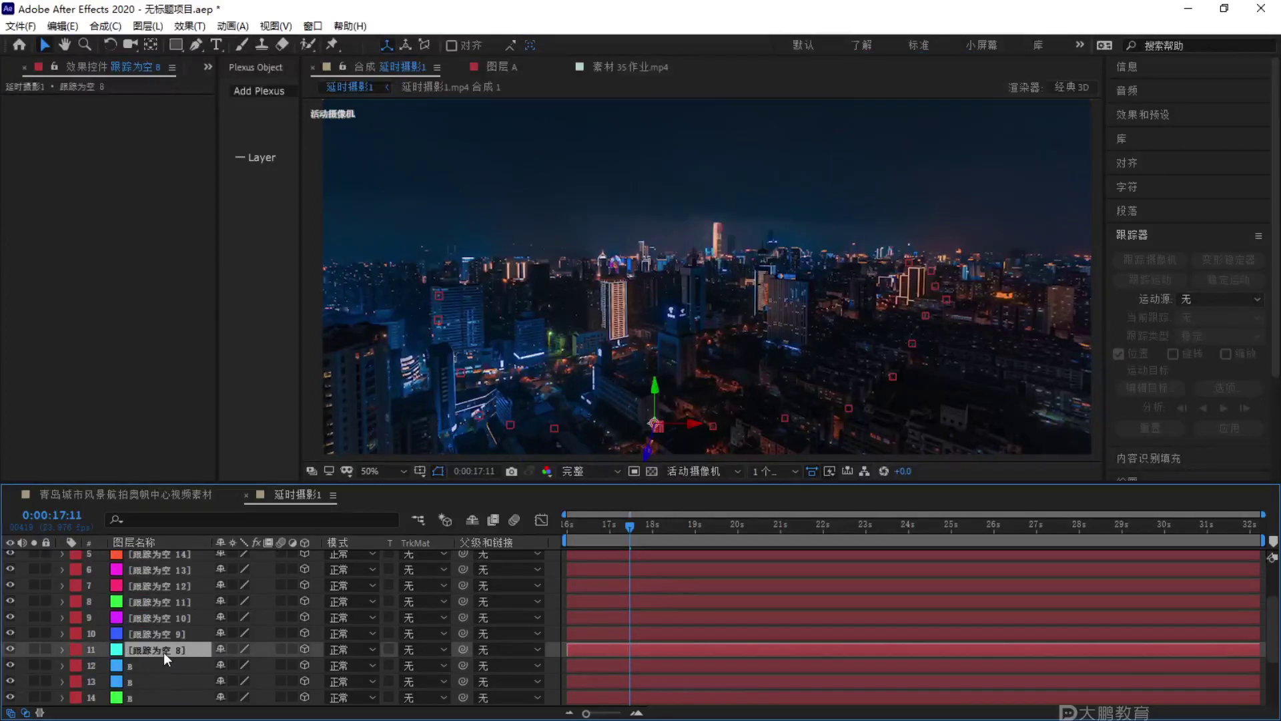
key(Return)
key(Caps_Lock)
text(B)
key(Caps_Lock)
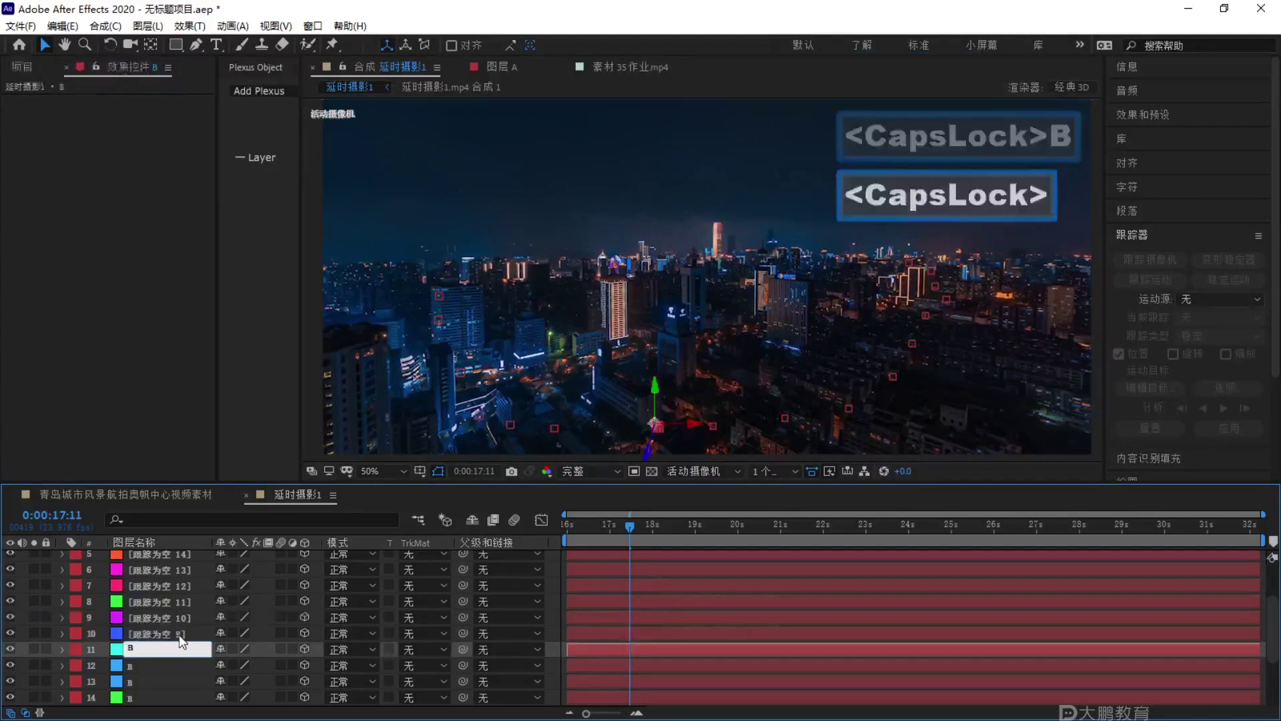
click(159, 631)
key(Return)
key(Caps_Lock)
text(B)
key(Caps_Lock)
Rename the tracking nulls 跟踪为空 10 and 跟踪为空 11 as B.
click(168, 614)
key(Return)
key(Caps_Lock)
text(B)
key(Caps_Lock)
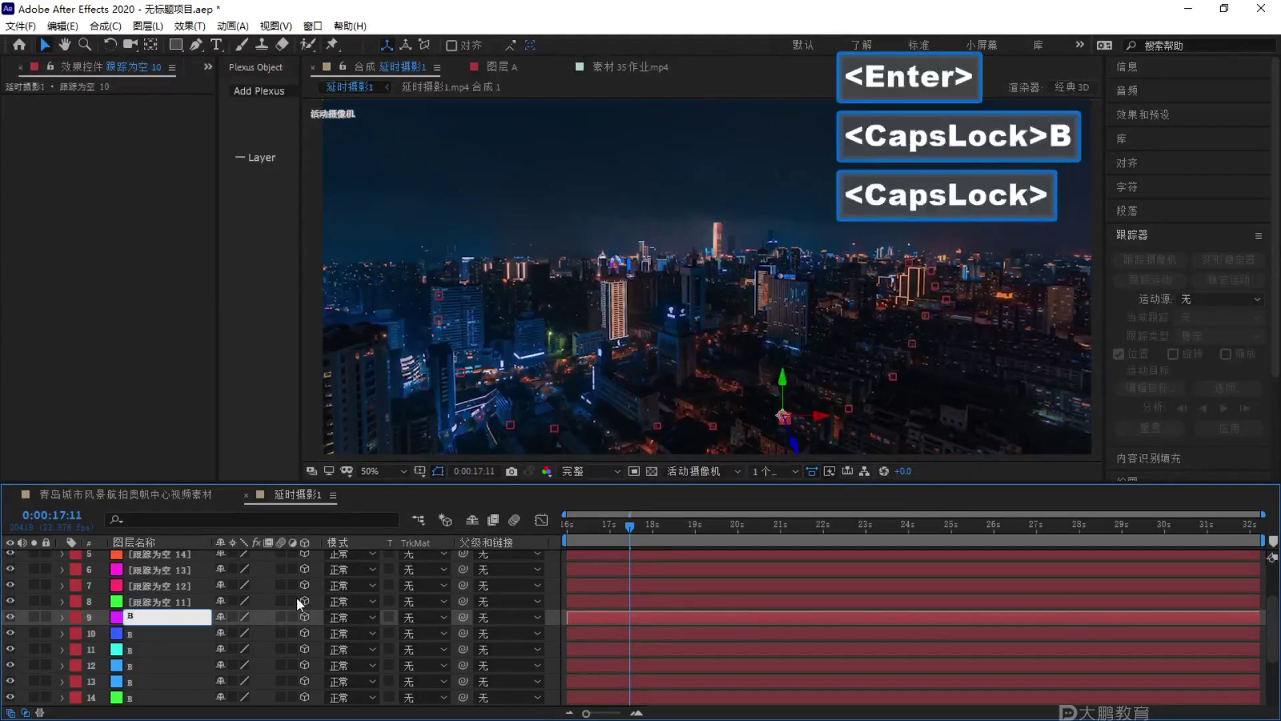
click(179, 602)
key(Return)
key(Caps_Lock)
text(B)
key(Caps_Lock)
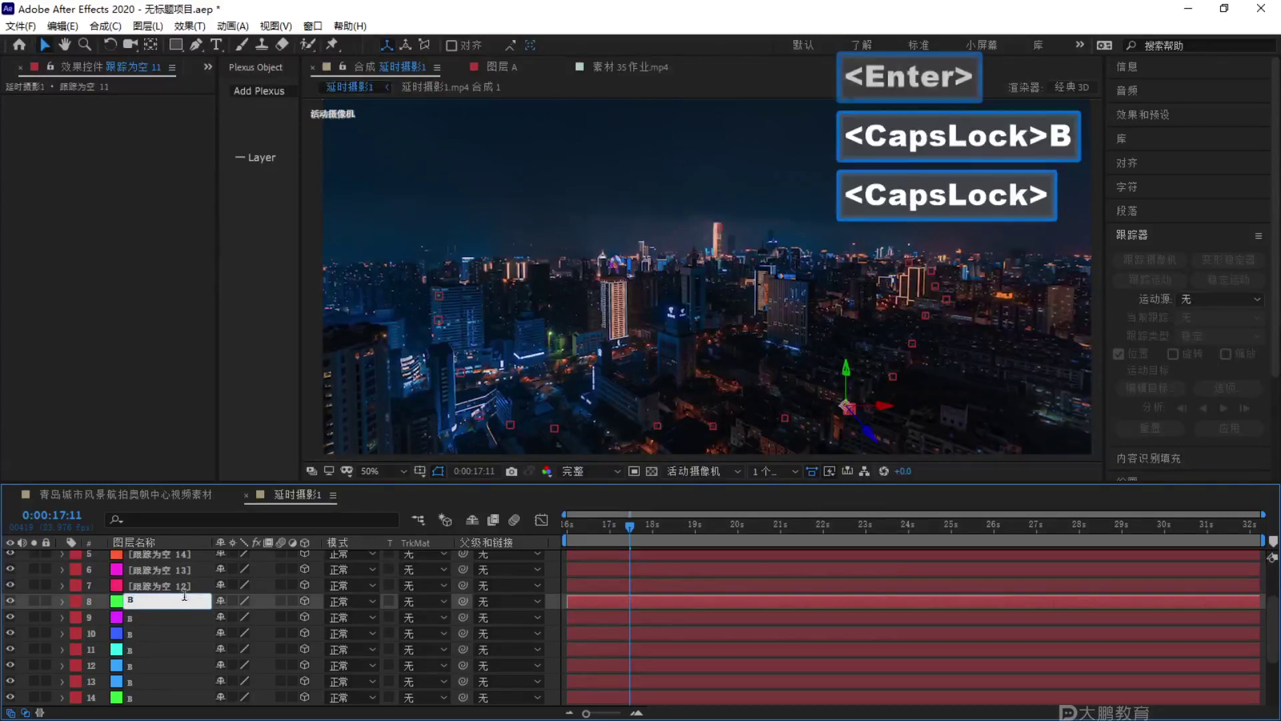
Rename the tracking nulls 跟踪为空 12 and 跟踪为空 13 as B.
click(170, 585)
key(Return)
key(Caps_Lock)
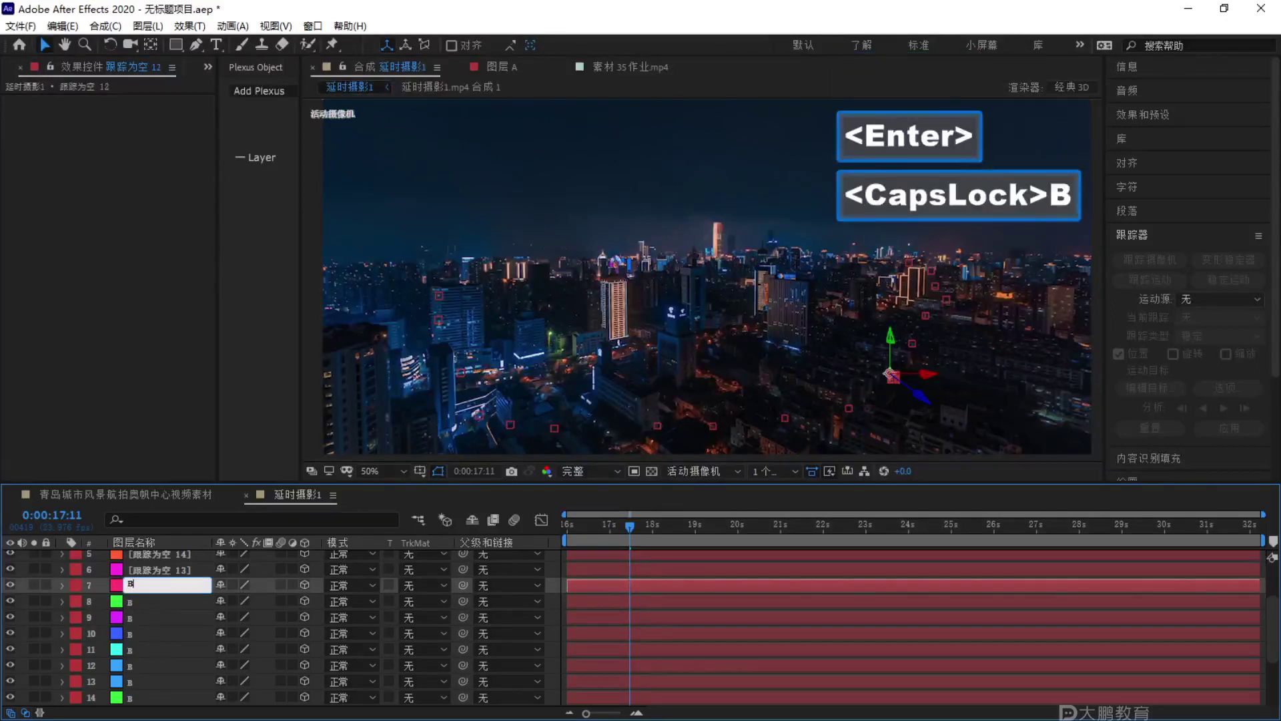
text(B)
key(Caps_Lock)
click(155, 563)
scroll(152, 612, up, 2)
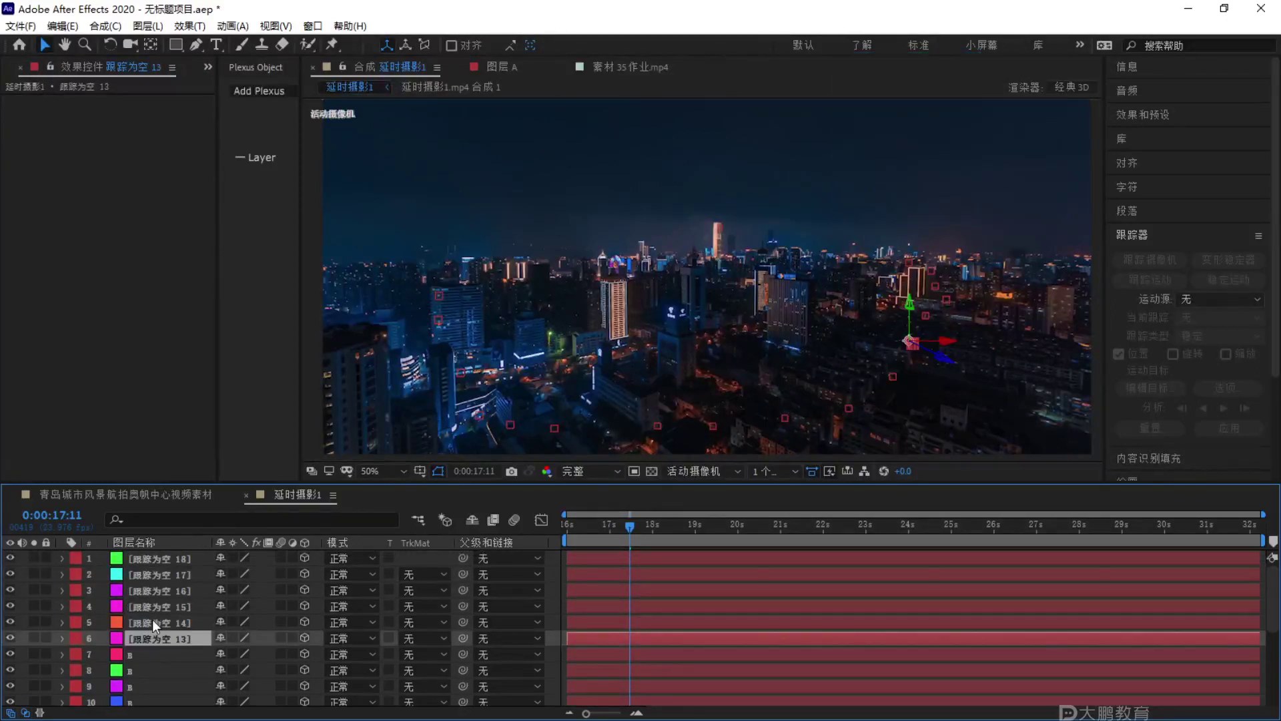
key(Return)
key(Caps_Lock)
text(B)
key(Caps_Lock)
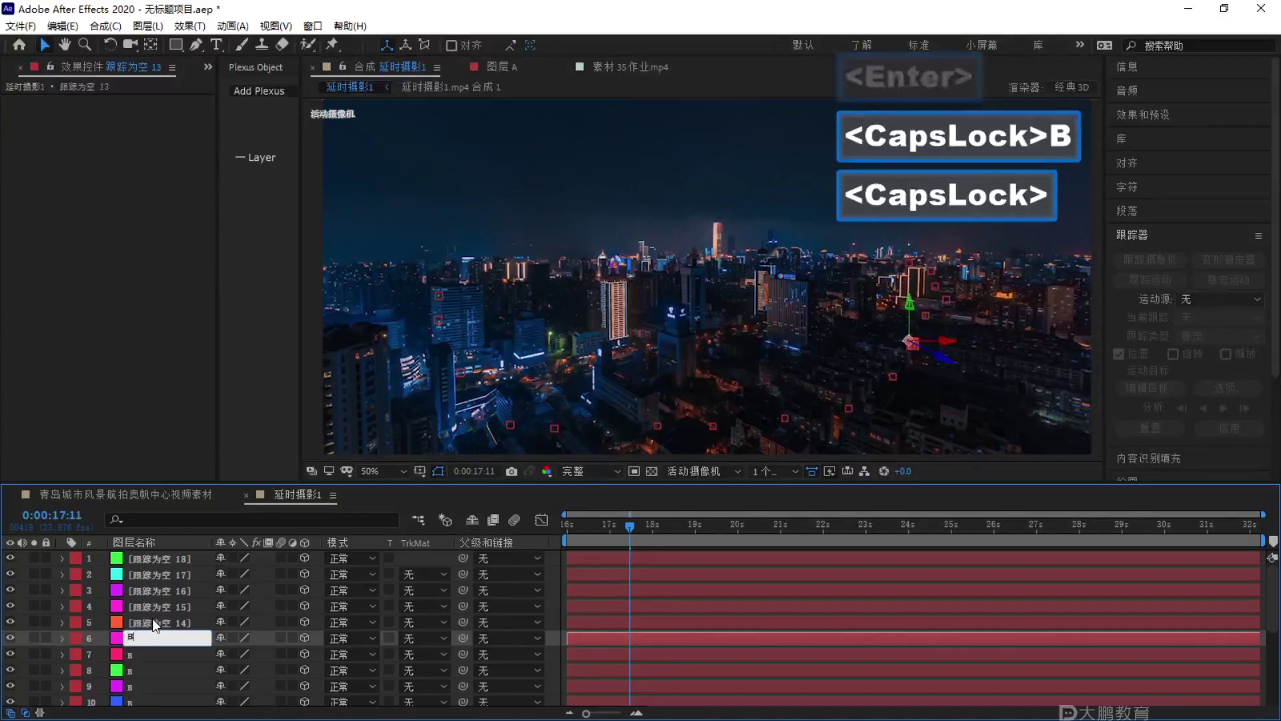
Rename the tracking nulls 跟踪为空 14 and 跟踪为空 15 as B.
click(152, 621)
key(Return)
key(Caps_Lock)
text(B)
key(Caps_Lock)
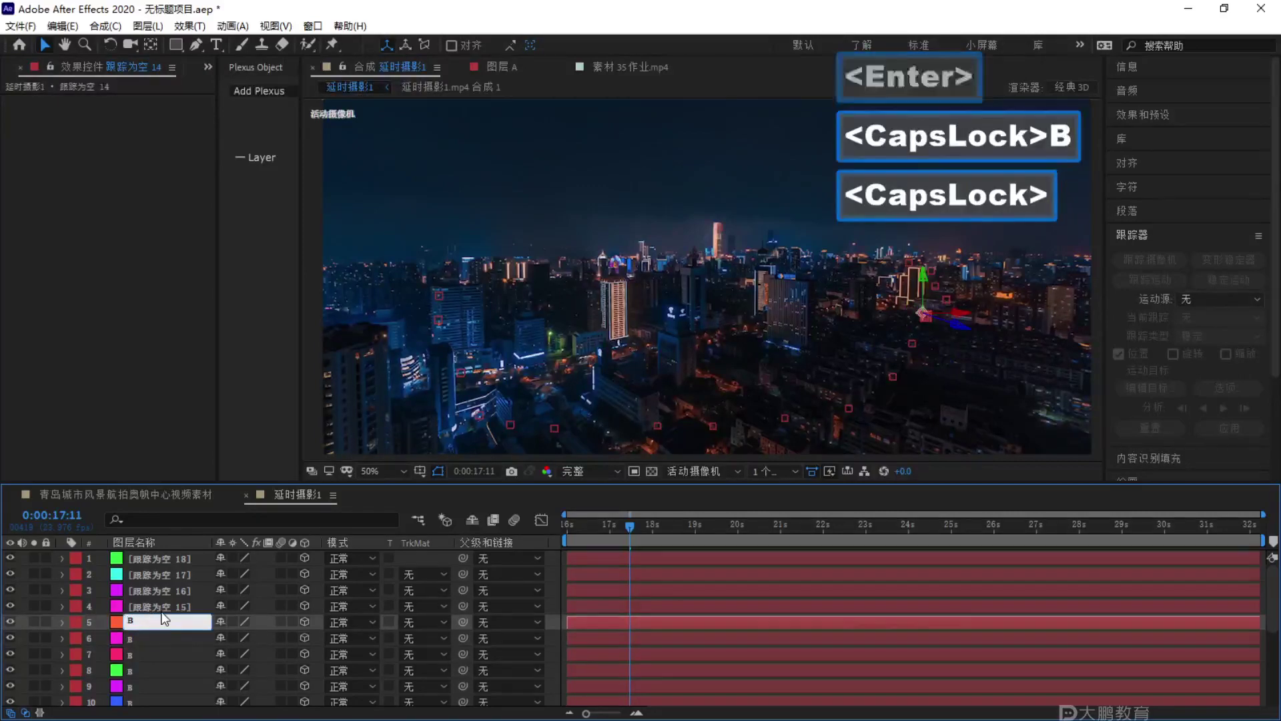
click(162, 611)
key(Return)
key(Caps_Lock)
text(B)
key(Caps_Lock)
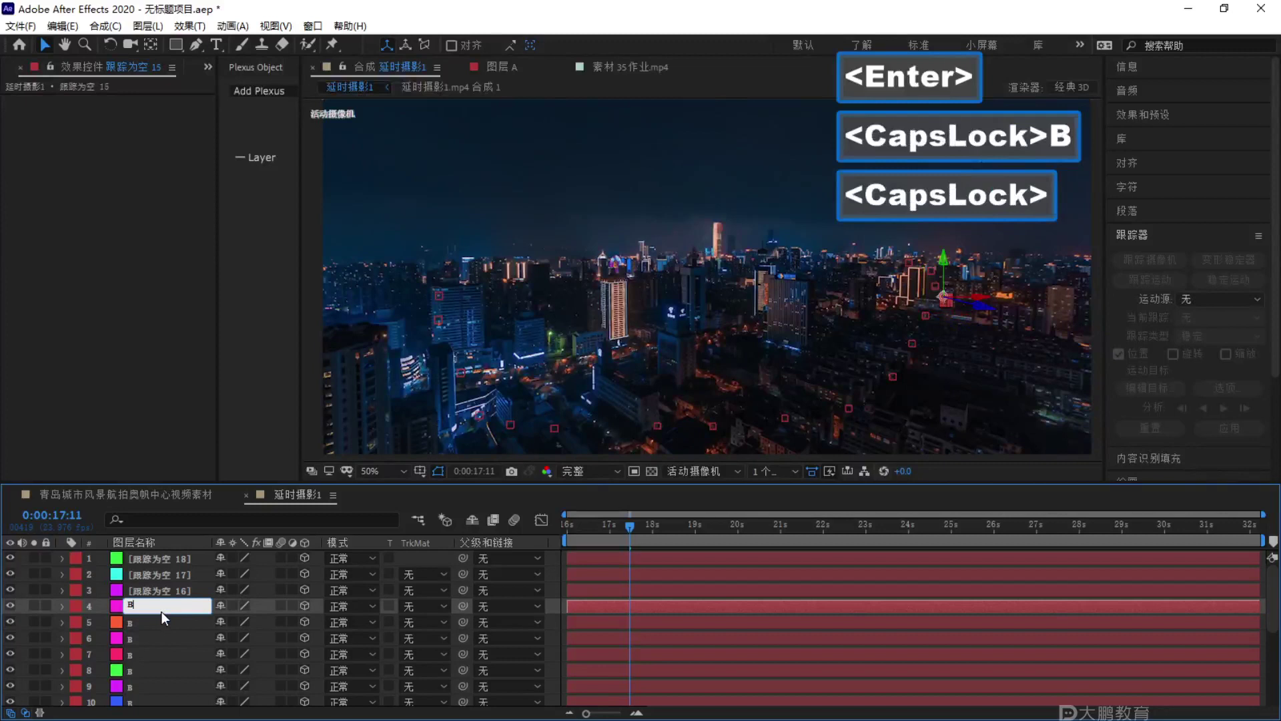
Rename the tracking nulls 跟踪为空 17 and 跟踪为空 16 as B.
click(191, 582)
key(Return)
key(Caps_Lock)
text(B)
key(Caps_Lock)
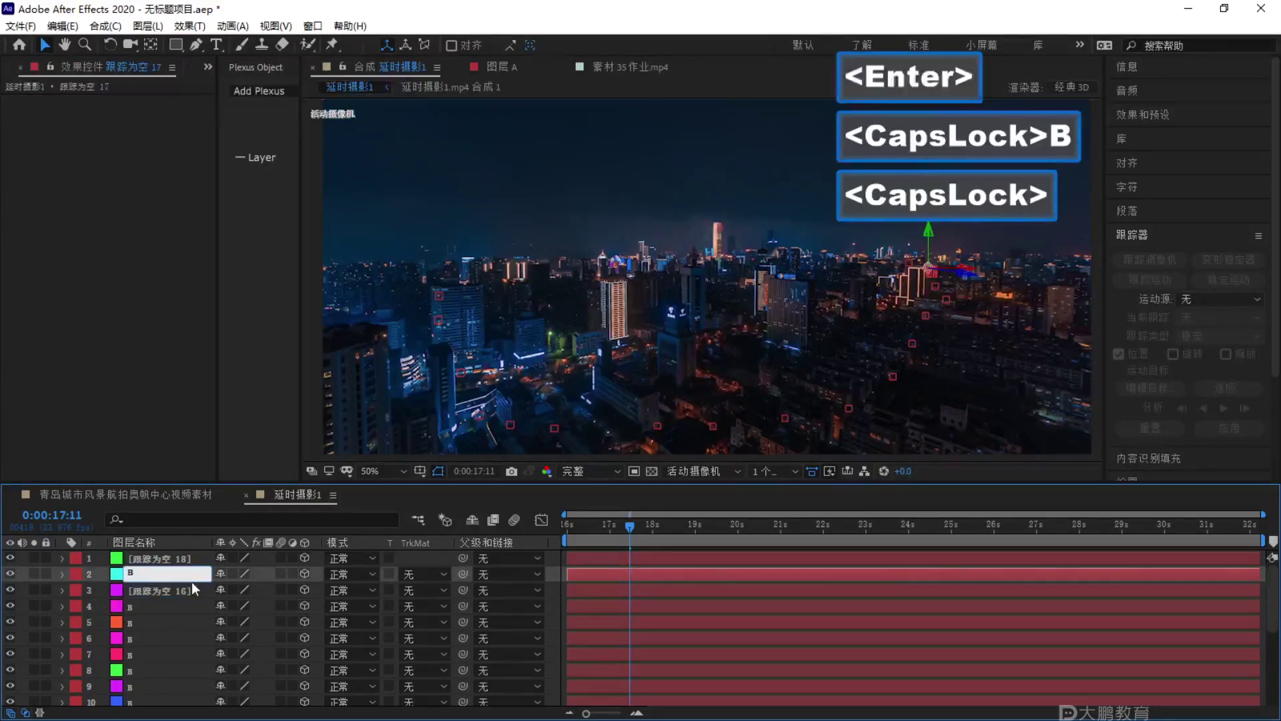
click(175, 591)
key(Return)
key(Caps_Lock)
text(B)
key(Caps_Lock)
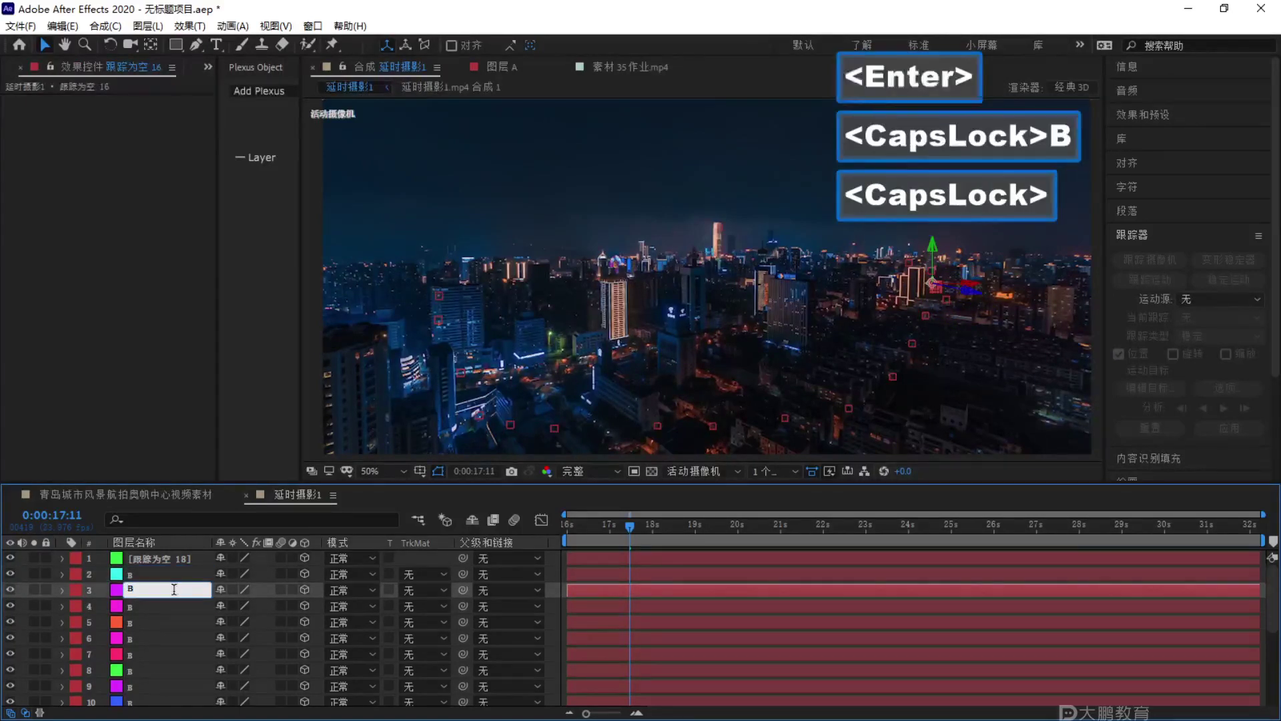
Rename the last remaining tracking null, 跟踪为空 18, as B.
click(186, 559)
key(Return)
key(Caps_Lock)
text(B)
key(Caps_Lock)
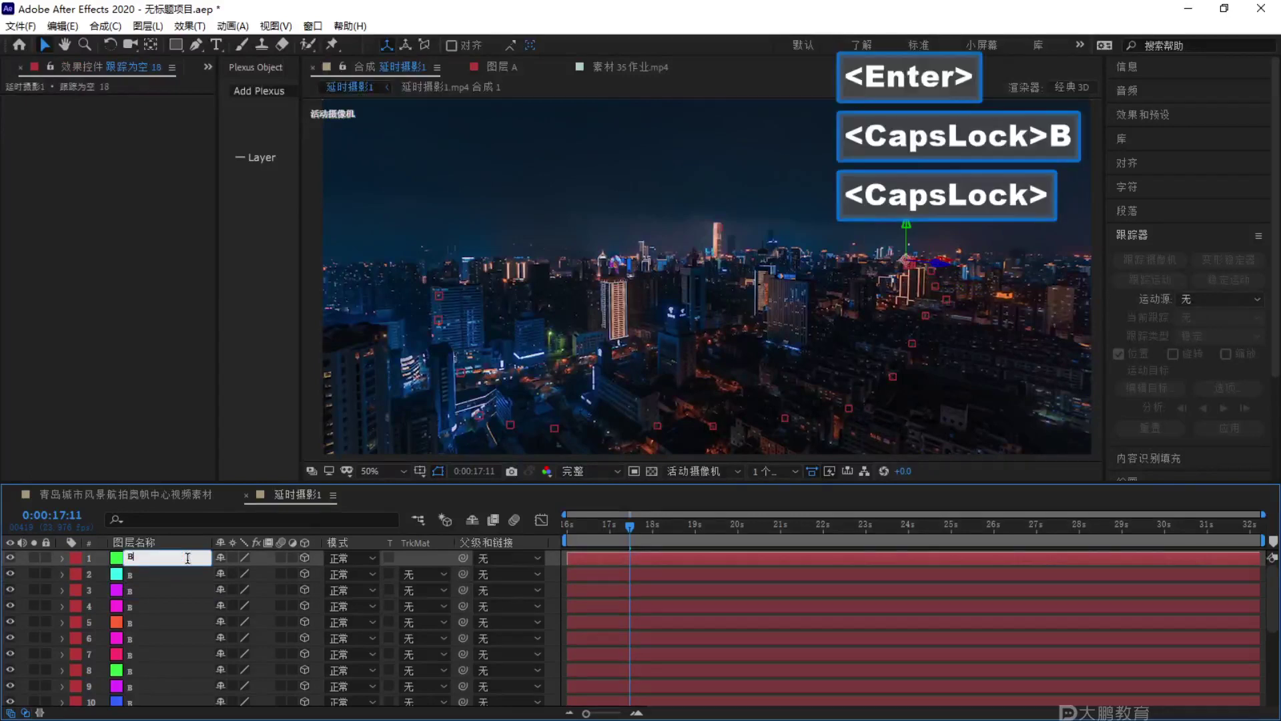
Check the renamed nulls in the layer stack, comparing null A on the central tower with the first and last B nulls.
scroll(170, 594, down, 5)
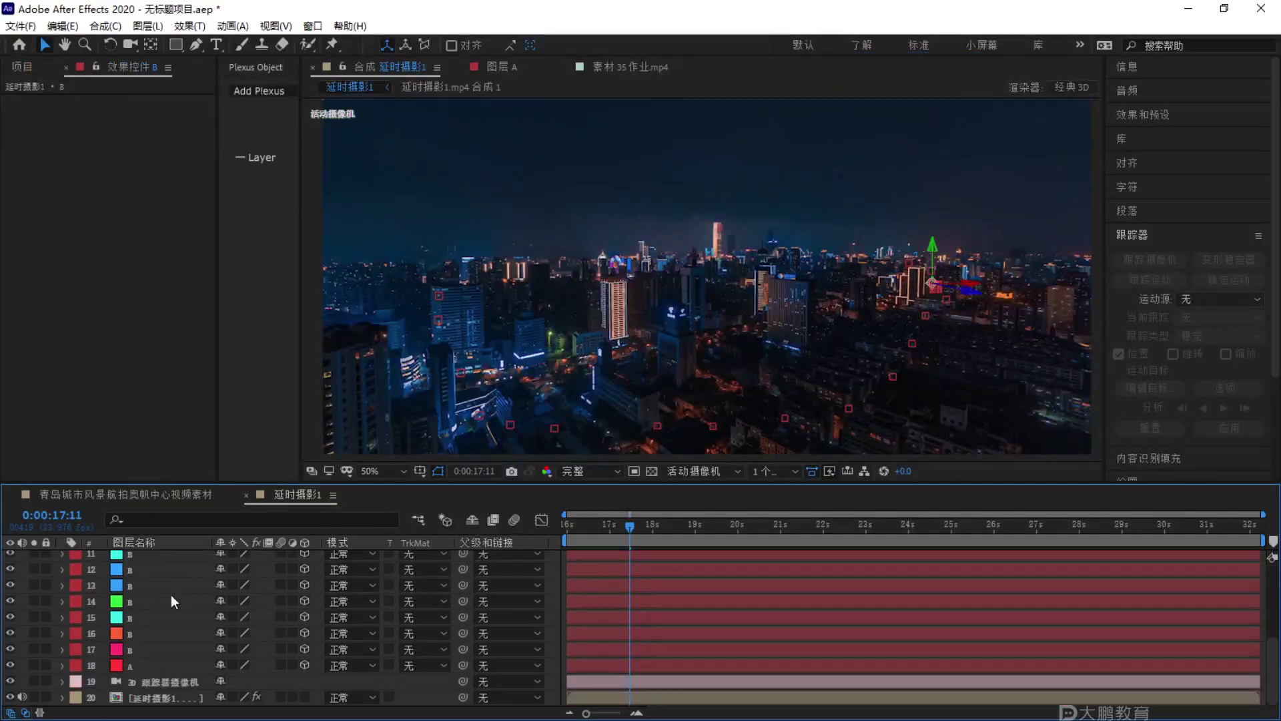
click(136, 665)
click(142, 649)
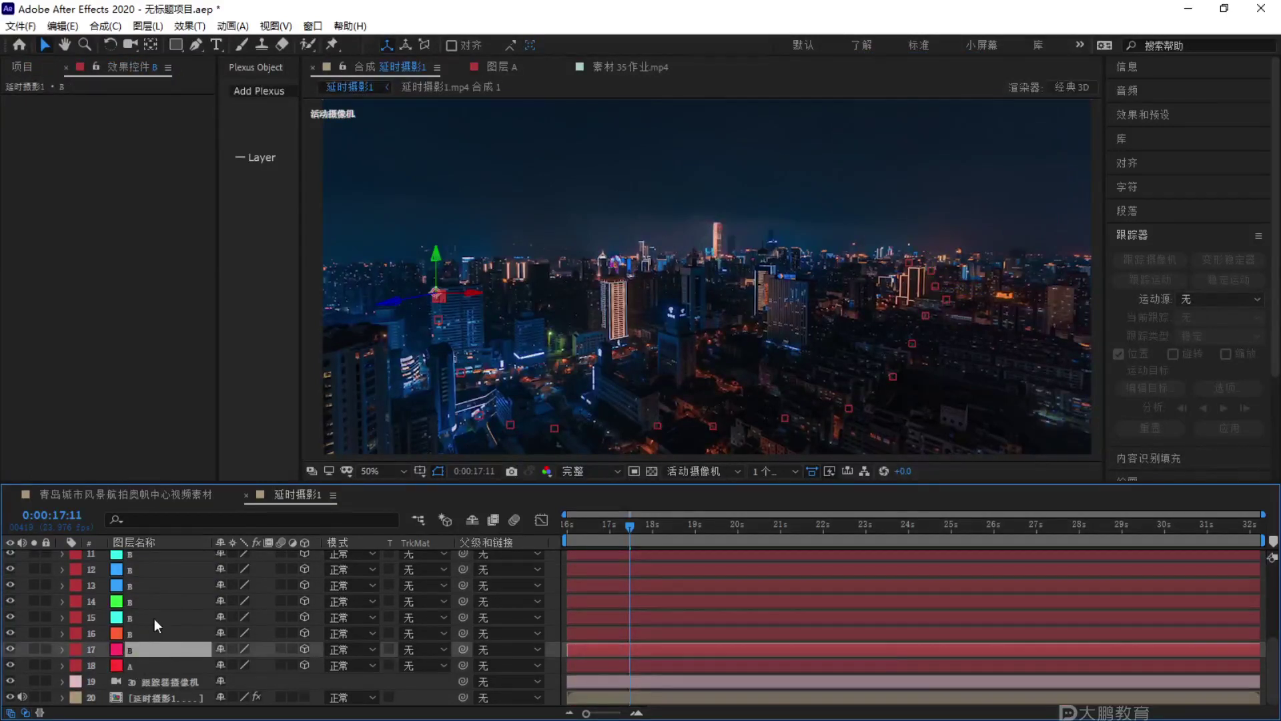
scroll(154, 563, up, 3)
shift+click(155, 563)
scroll(155, 562, up, 3)
click(155, 563)
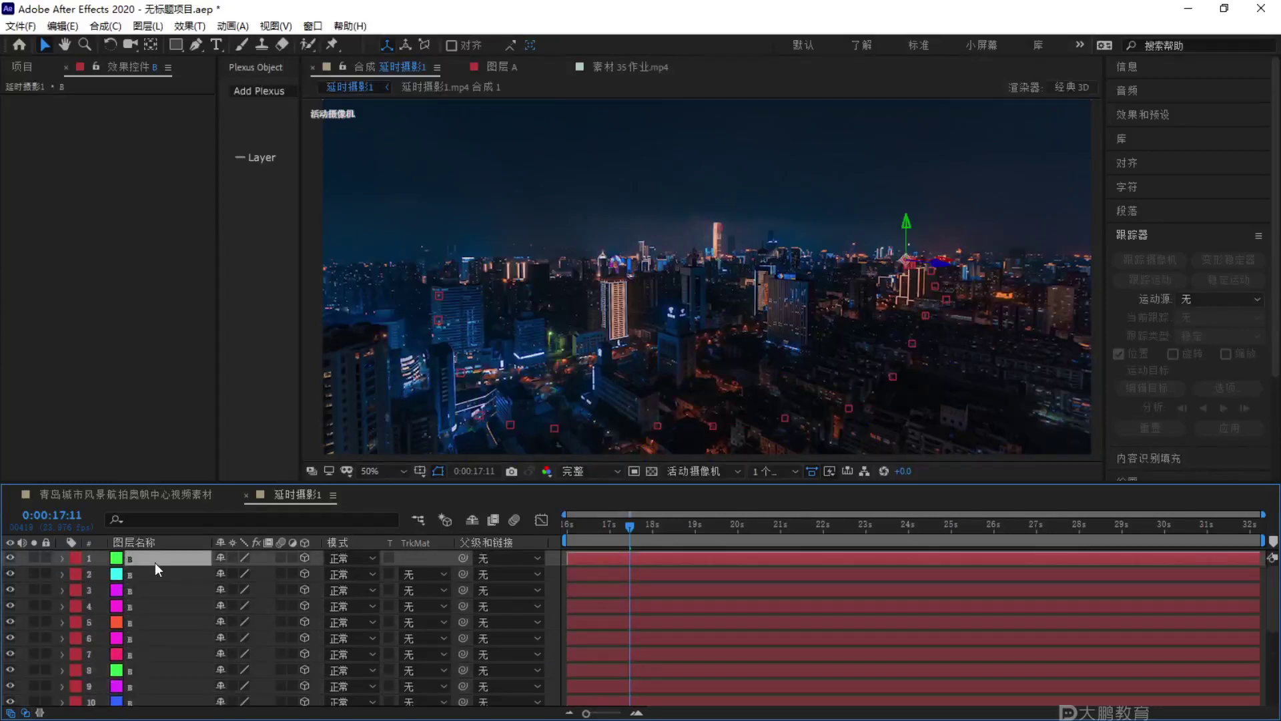
scroll(154, 562, down, 5)
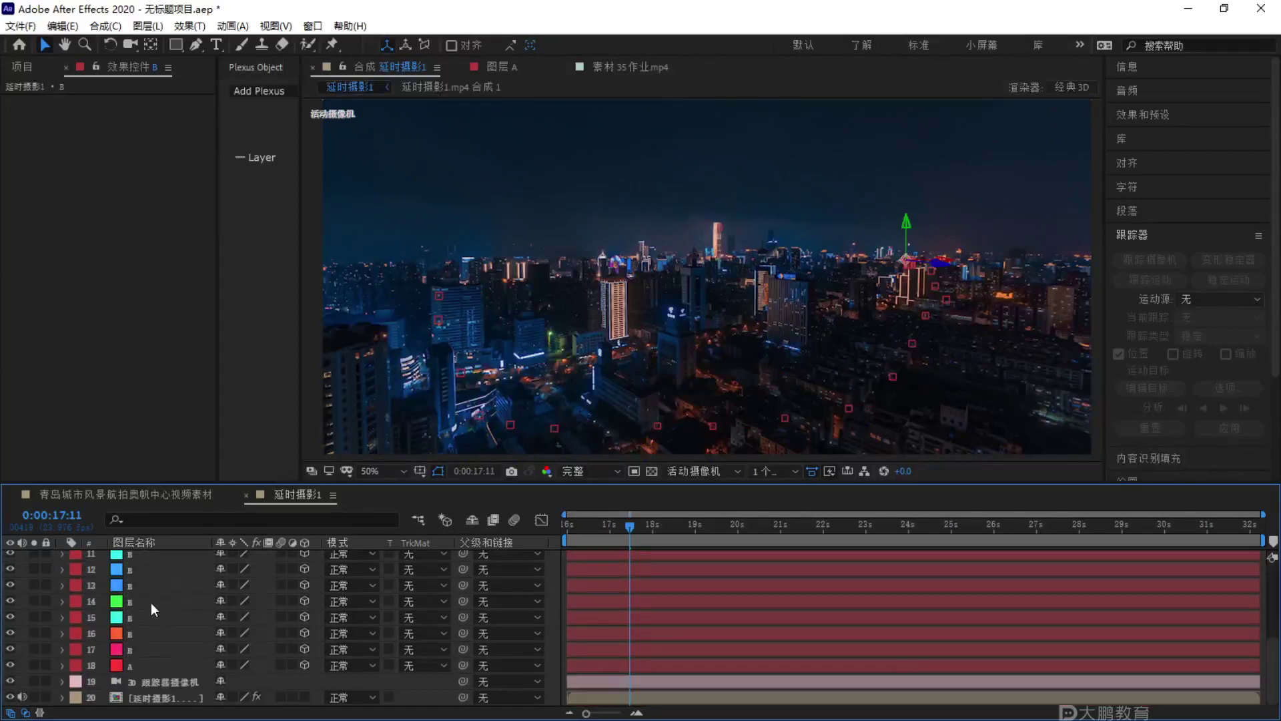
click(138, 660)
key(F1)
key(Escape)
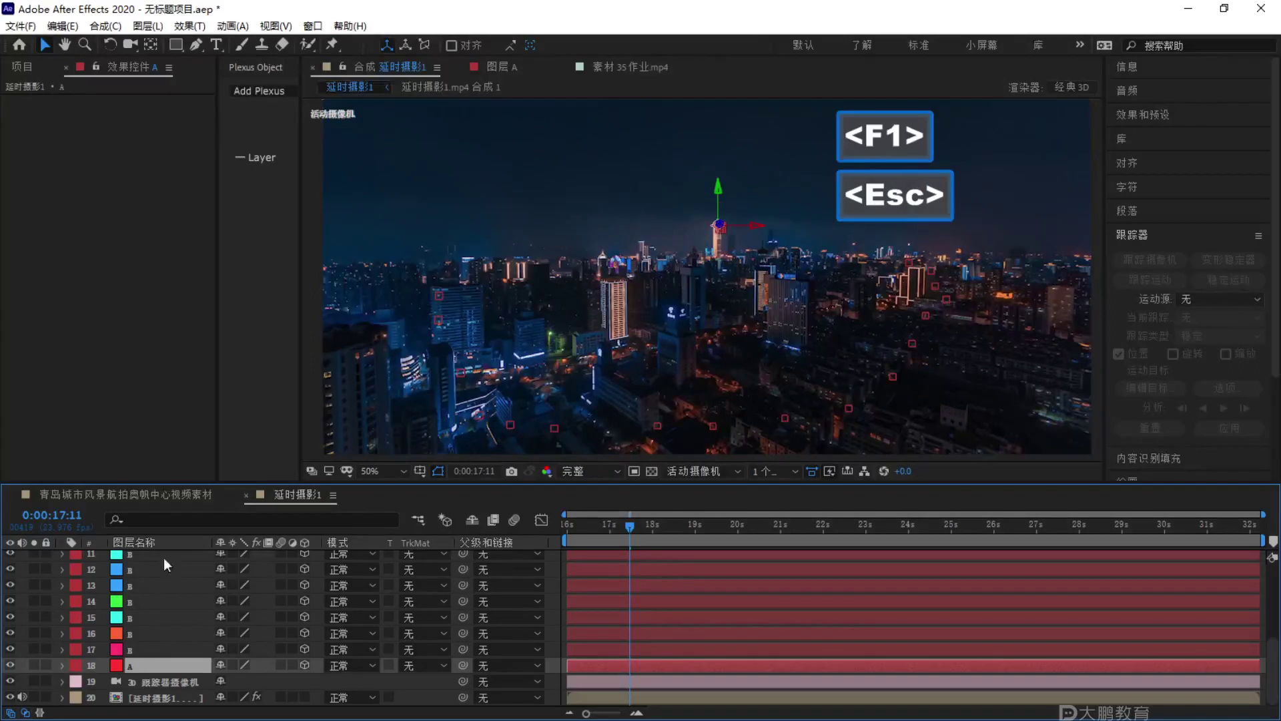
Create a white 1920 × 1080 solid named 点线面 above the tracking nulls.
click(553, 675)
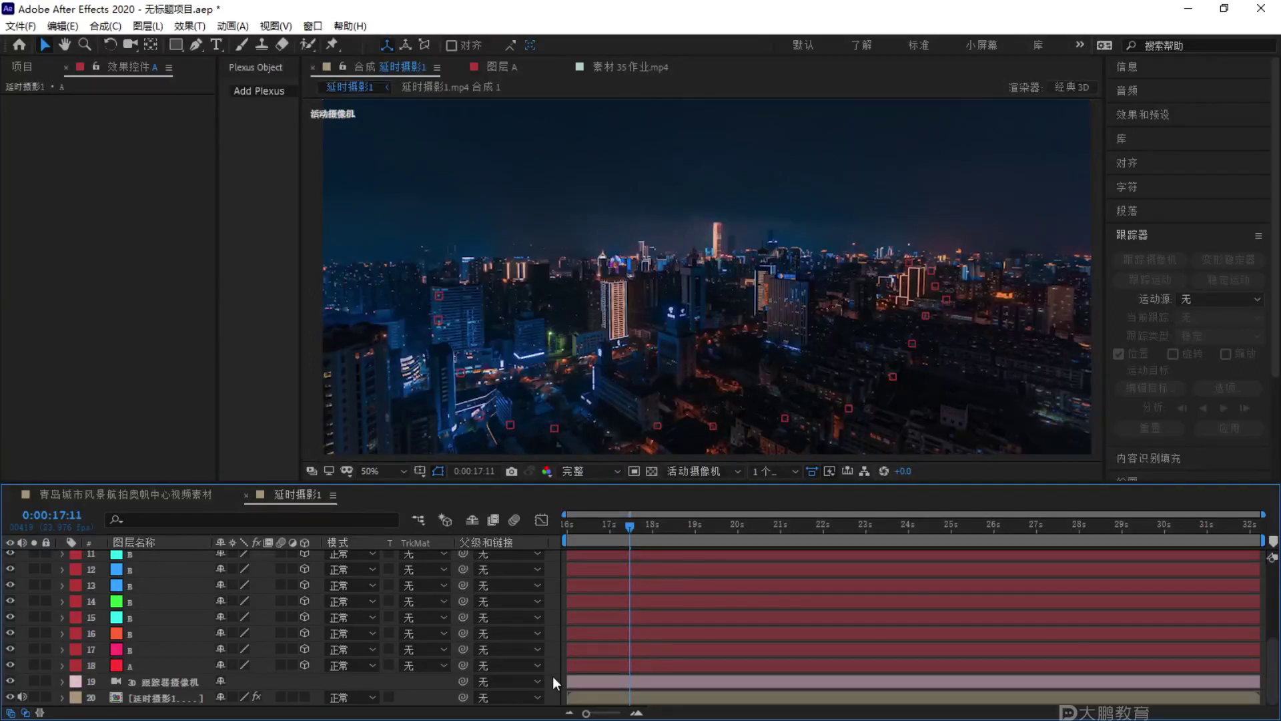
key(ctrl+y)
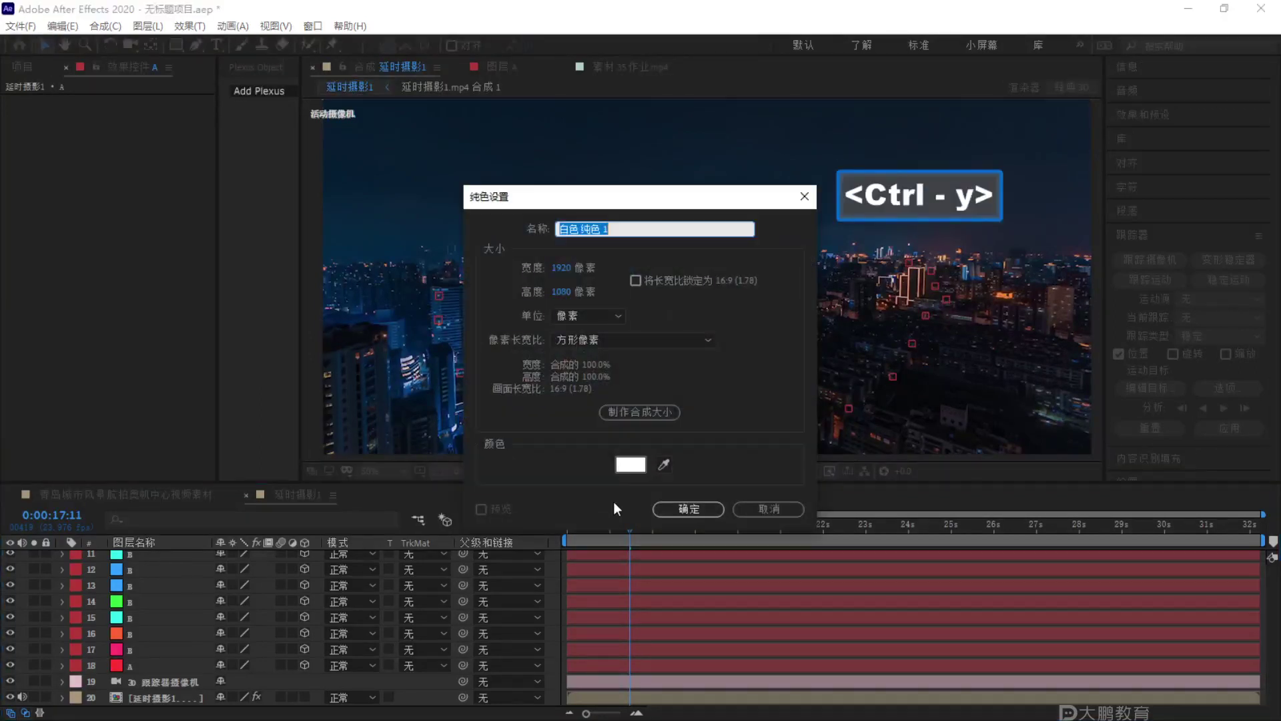
key(BackSpace)
text(dianxianm)
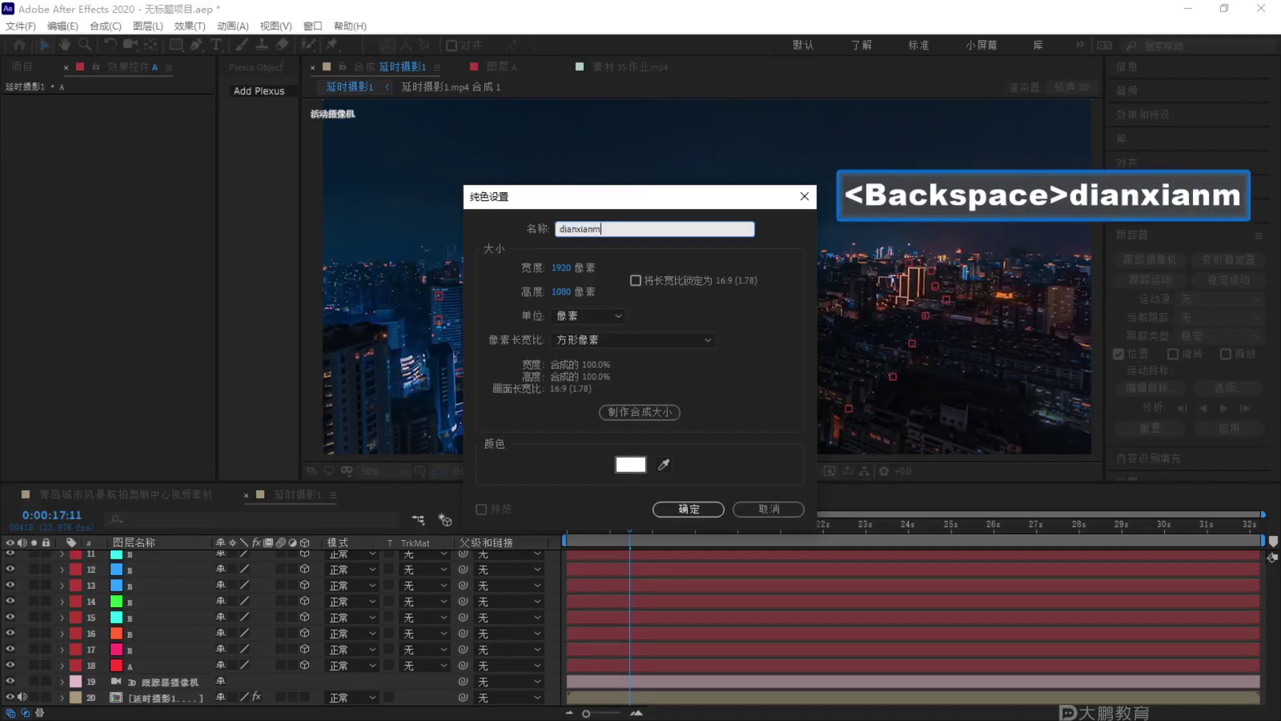
key(BackSpace)
key(BackSpace)
key(BackSpace)
key(BackSpace)
key(BackSpace)
key(BackSpace)
key(BackSpace)
key(BackSpace)
key(BackSpace)
text(di)
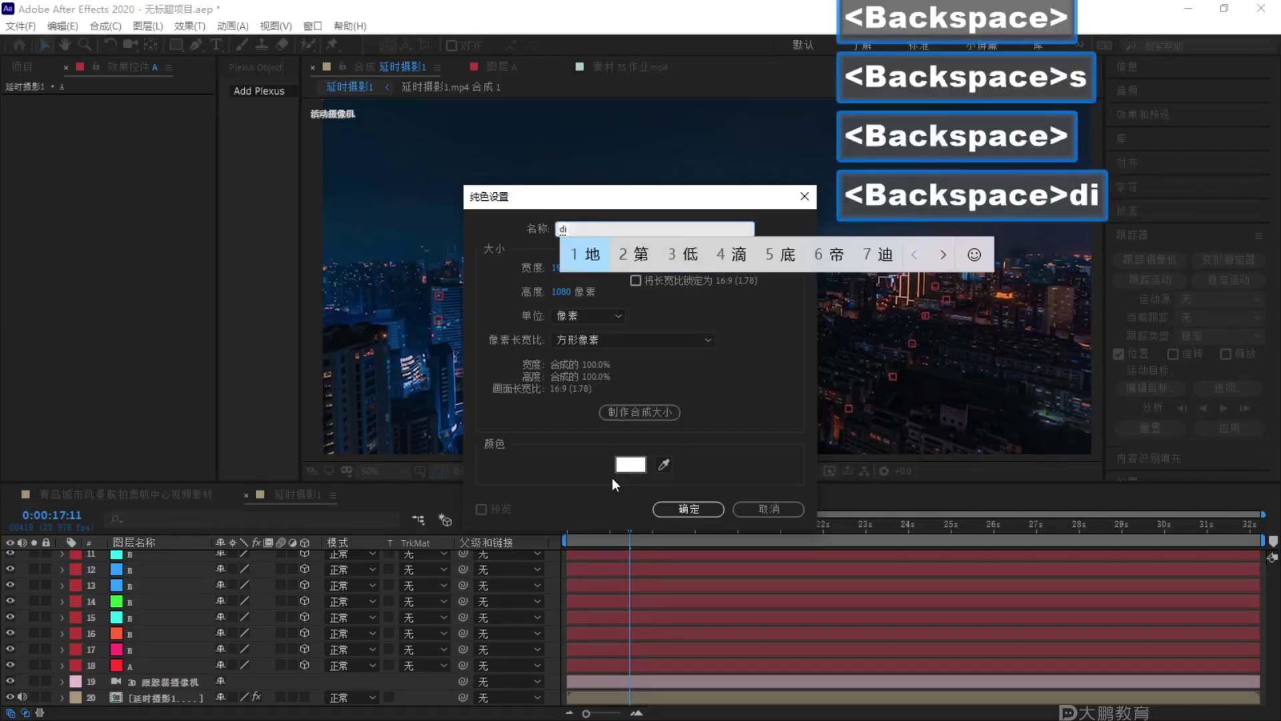
text(anxianmian)
key(space)
key(Return)
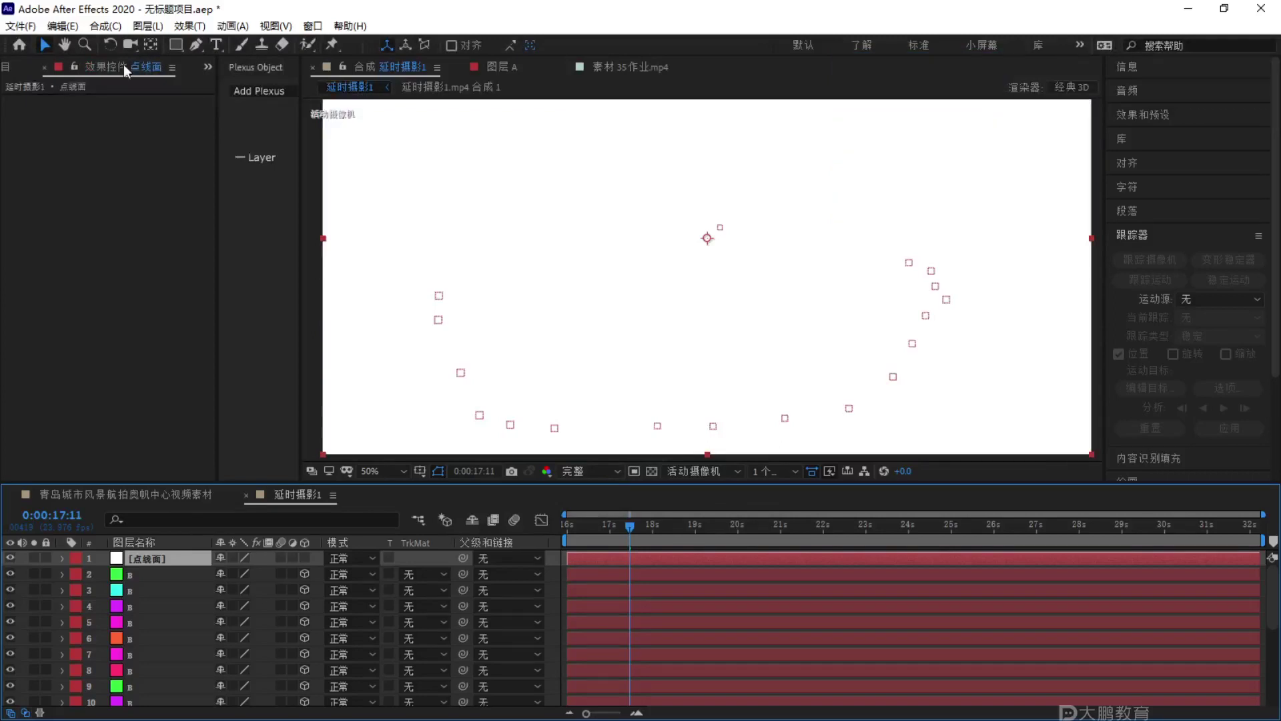
Apply the Rowbyte Plexus effect to the 点线面 solid.
click(232, 27)
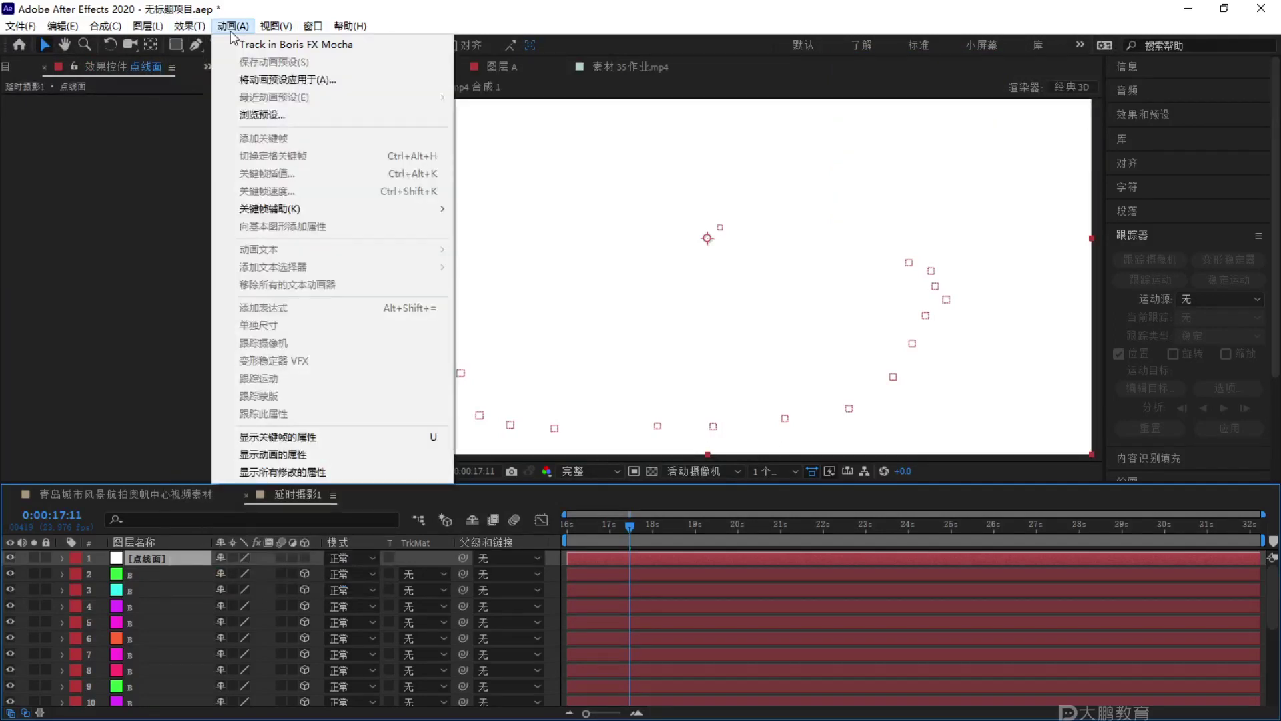
mouse_move(235, 228)
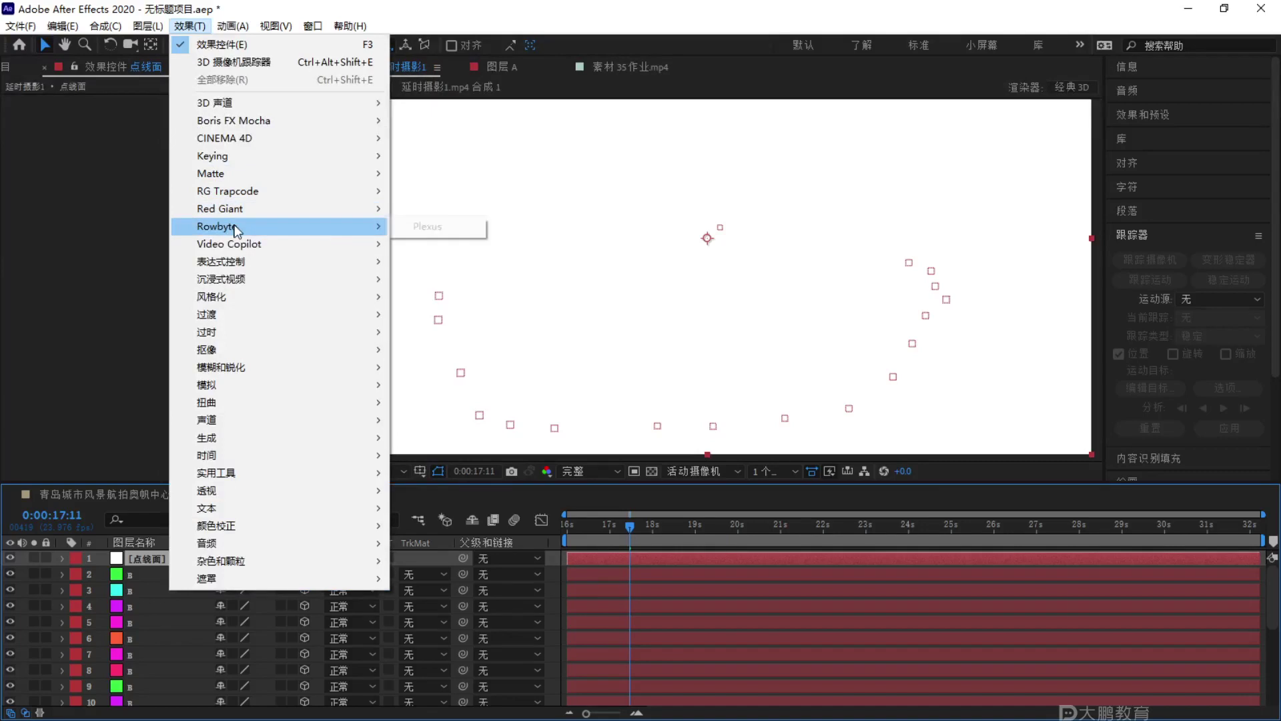
click(437, 226)
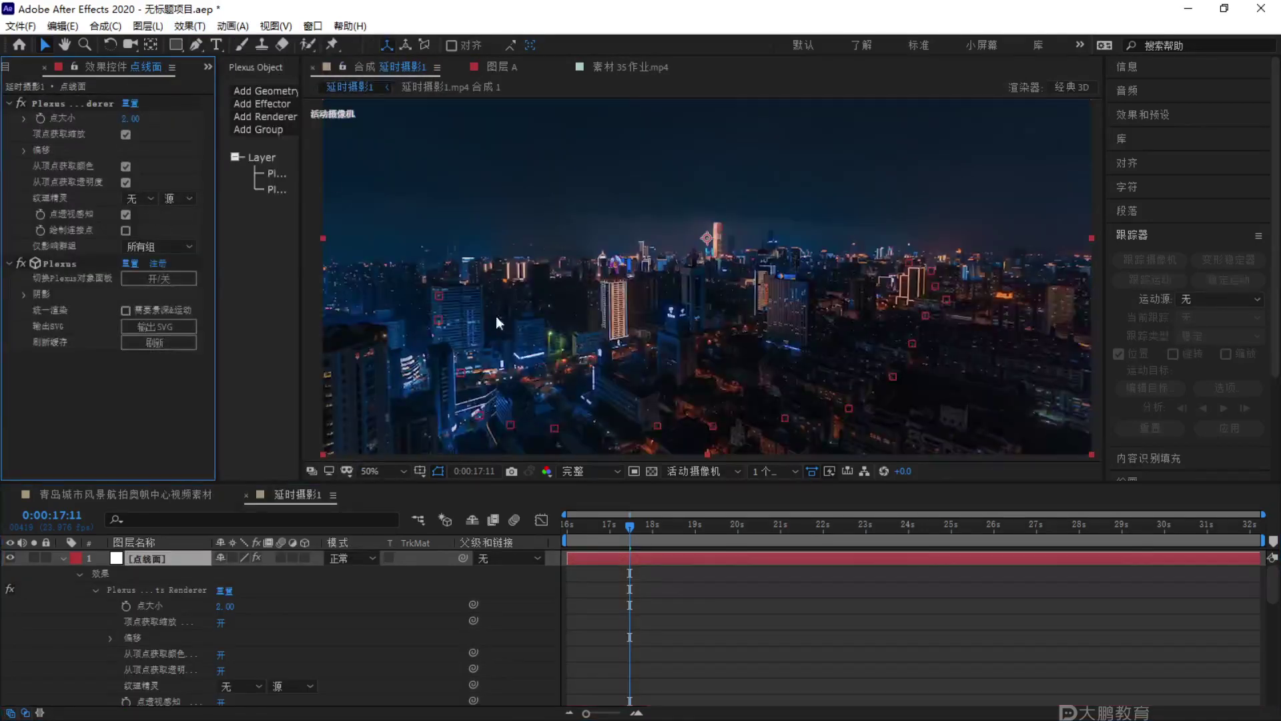
key(comma)
key(comma)
key(comma)
key(comma)
key(period)
key(period)
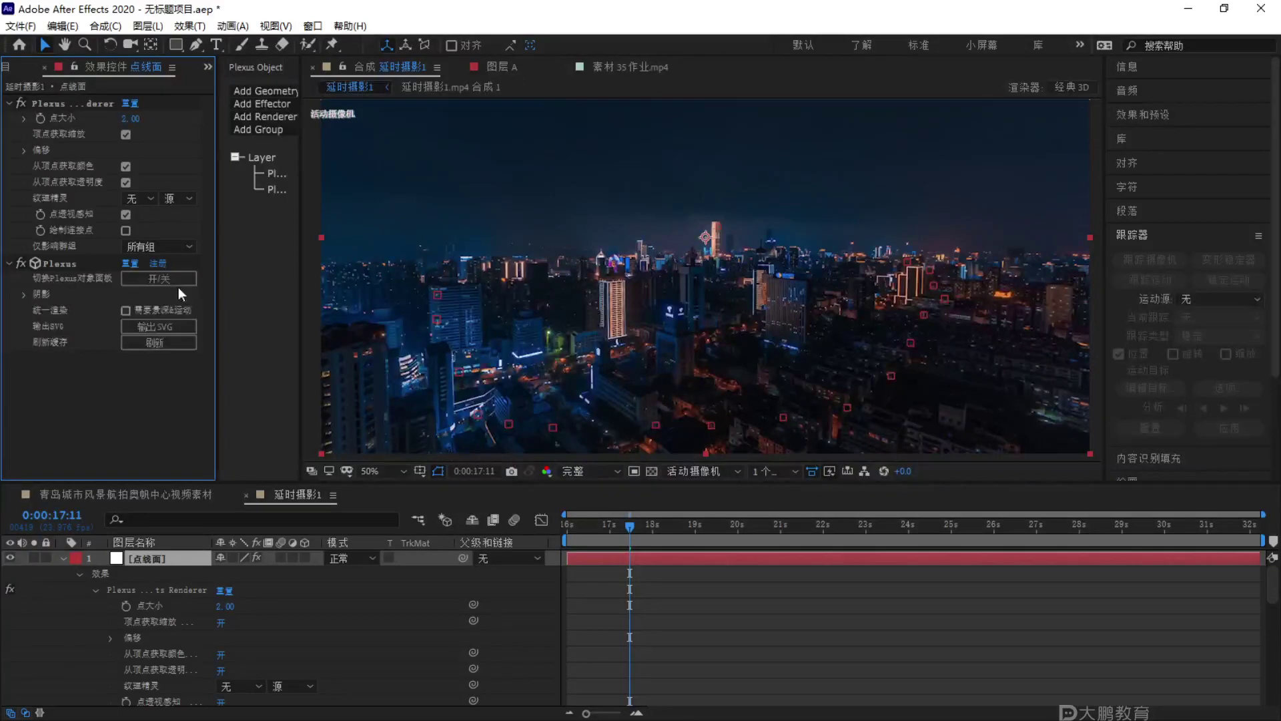
Widen the Plexus Object Panel to show its full object names, and collapse the 点线面 layer's properties in the timeline.
click(320, 240)
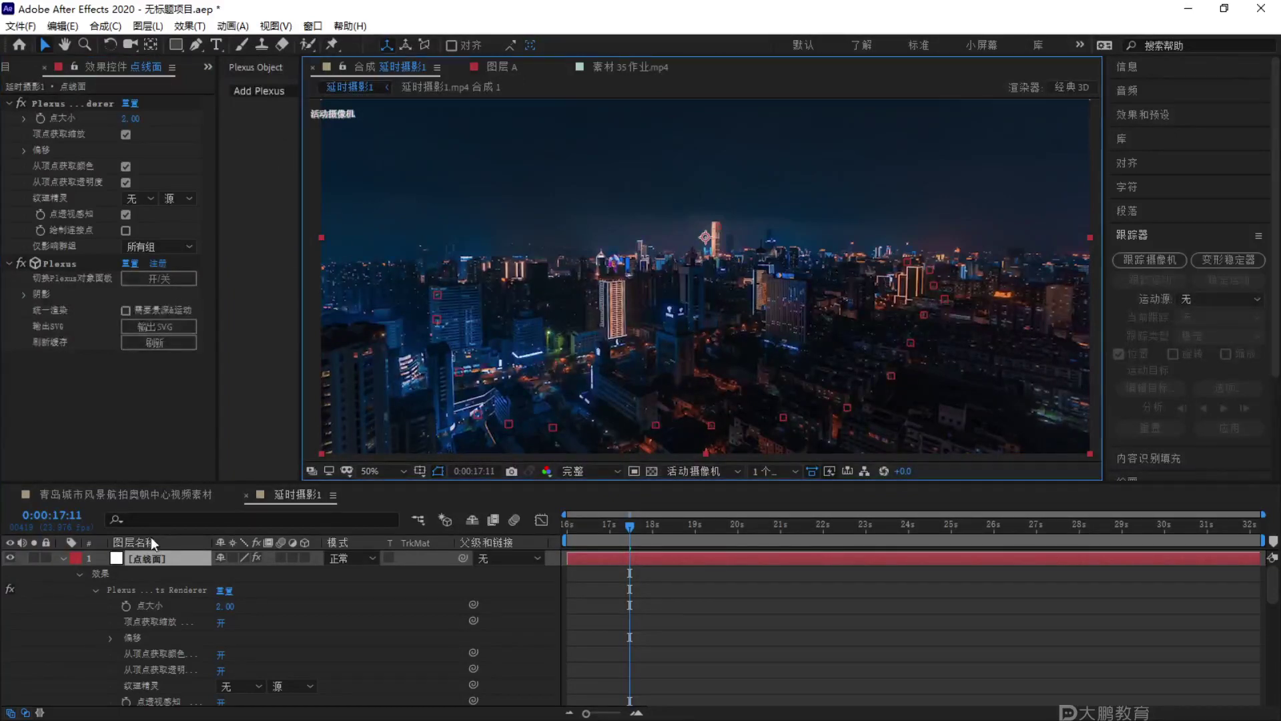
click(175, 558)
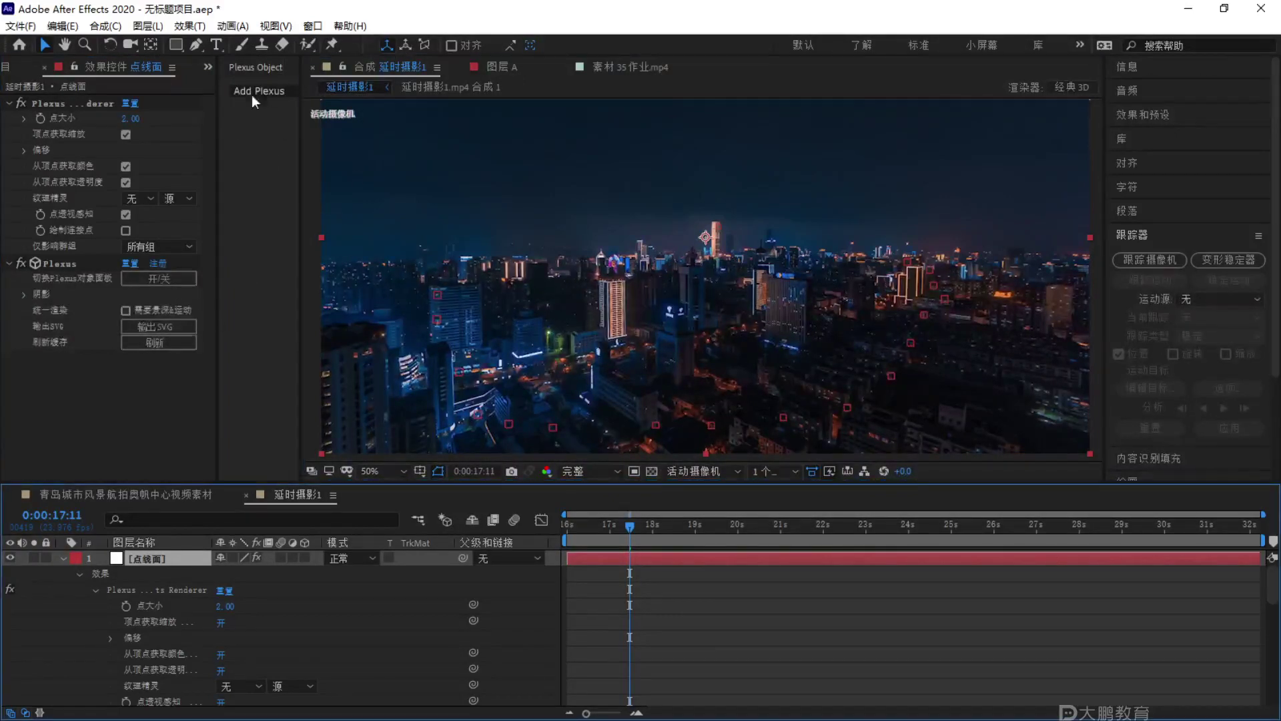
click(84, 101)
drag(298, 178, 449, 178)
scroll(103, 631, up, 3)
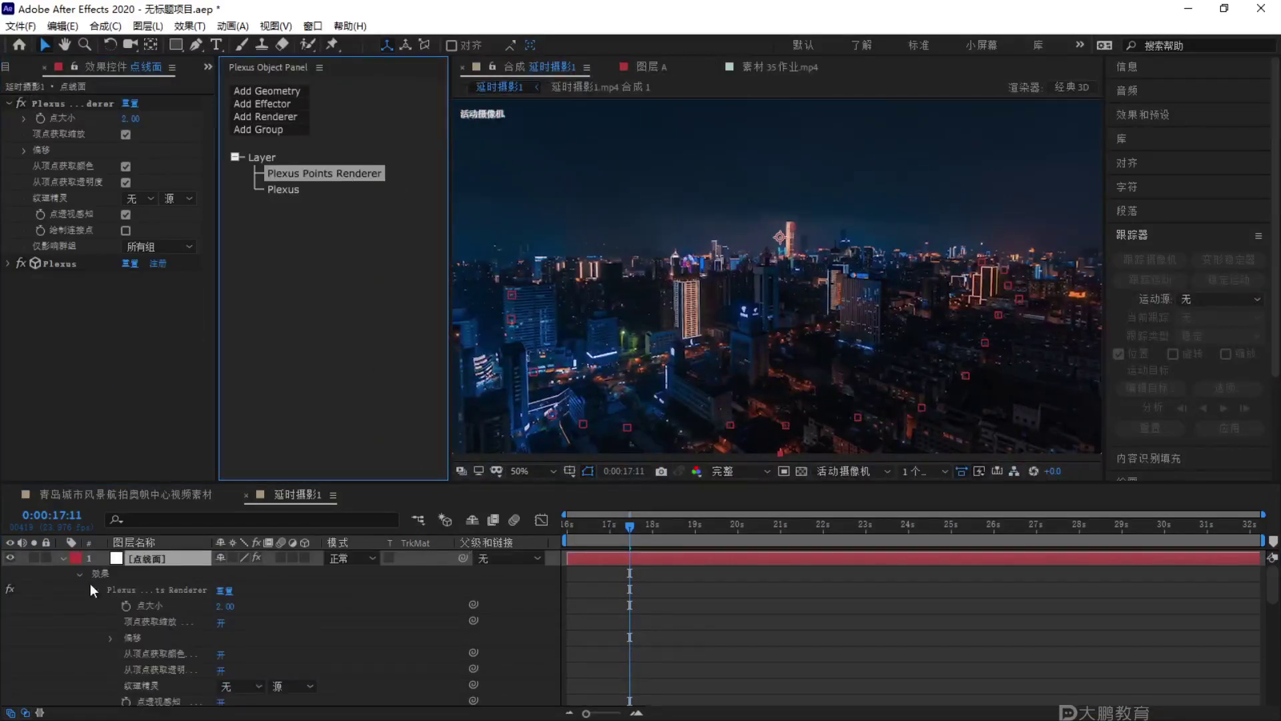
click(70, 560)
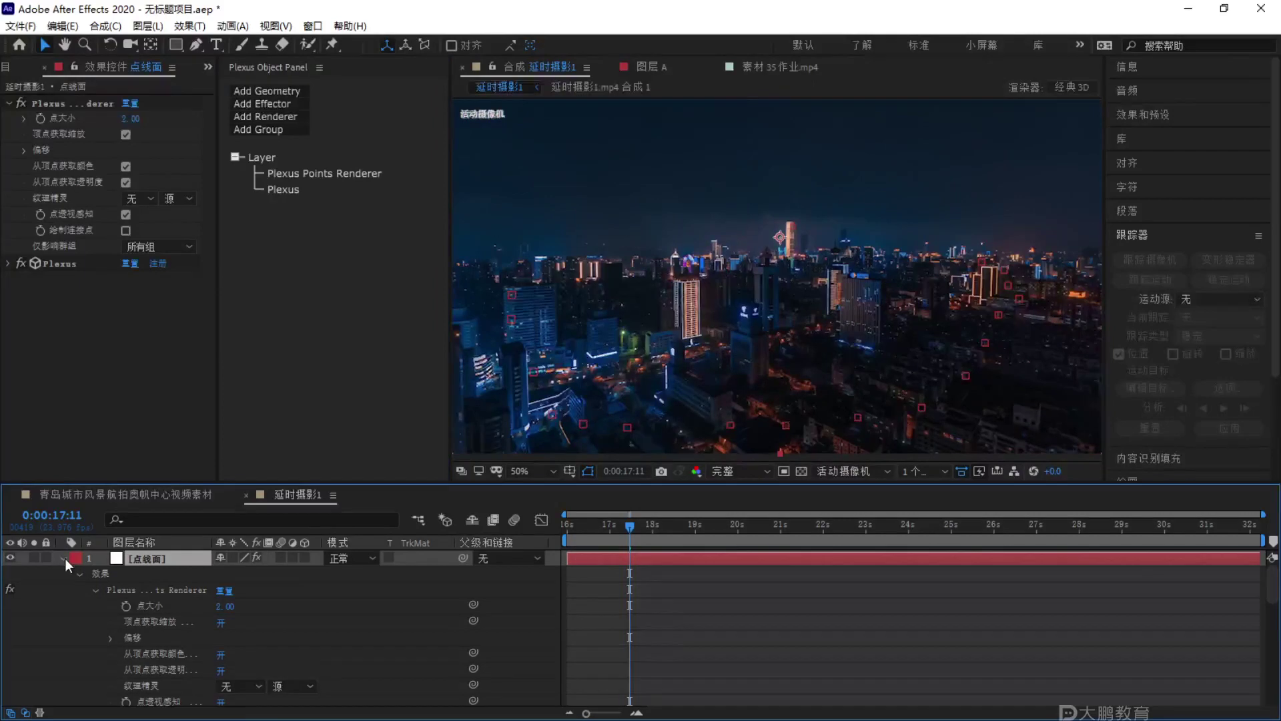
click(64, 558)
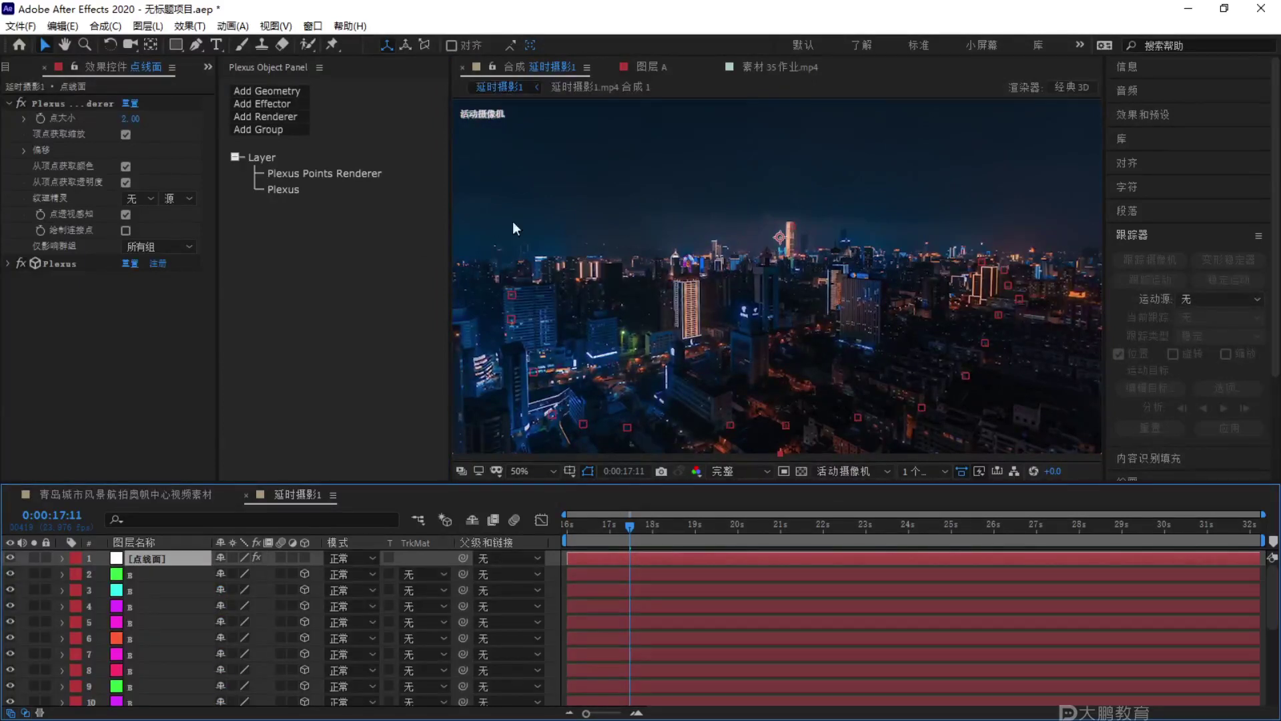
key(F1)
mouse_move(402, 178)
mouse_down()
mouse_move(374, 224)
mouse_move(563, 260)
mouse_move(633, 259)
mouse_up()
key(Escape)
key(F1)
mouse_move(407, 142)
mouse_down()
mouse_move(190, 214)
mouse_move(315, 325)
mouse_move(446, 136)
mouse_move(354, 114)
mouse_up()
mouse_move(366, 177)
mouse_down()
mouse_move(561, 161)
mouse_move(654, 194)
mouse_move(693, 300)
mouse_up()
mouse_move(724, 256)
mouse_down()
mouse_move(689, 302)
mouse_move(647, 228)
mouse_up()
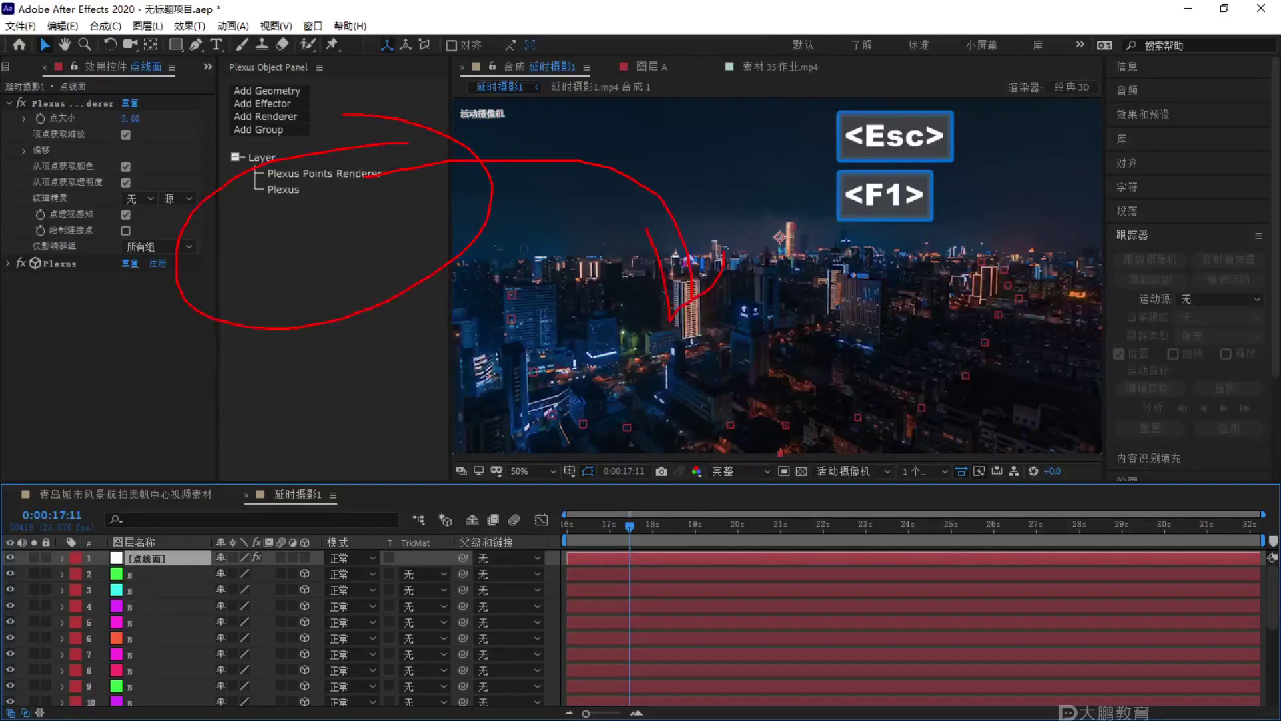
drag(699, 131, 747, 154)
key(Escape)
drag(553, 139, 552, 204)
mouse_move(617, 140)
mouse_down()
mouse_move(606, 183)
mouse_move(669, 173)
mouse_up()
key(Escape)
mouse_move(476, 251)
mouse_down()
mouse_move(498, 313)
mouse_move(587, 335)
mouse_up()
mouse_move(513, 65)
mouse_down()
mouse_move(507, 156)
mouse_move(566, 159)
mouse_up()
mouse_move(621, 105)
mouse_down()
mouse_move(677, 95)
mouse_move(596, 146)
mouse_move(593, 183)
mouse_up()
mouse_move(769, 66)
mouse_down()
mouse_move(721, 100)
mouse_move(771, 99)
mouse_up()
mouse_move(767, 100)
mouse_down()
mouse_move(745, 135)
mouse_move(621, 195)
mouse_move(855, 173)
mouse_up()
drag(865, 124, 876, 148)
mouse_move(861, 148)
mouse_down()
mouse_move(948, 108)
mouse_move(855, 185)
mouse_move(1027, 118)
mouse_up()
mouse_move(571, 280)
mouse_down()
mouse_move(647, 277)
mouse_move(624, 263)
mouse_move(620, 325)
mouse_move(688, 330)
mouse_up()
mouse_move(737, 260)
mouse_down()
mouse_move(691, 294)
mouse_move(734, 327)
mouse_up()
drag(774, 305, 917, 286)
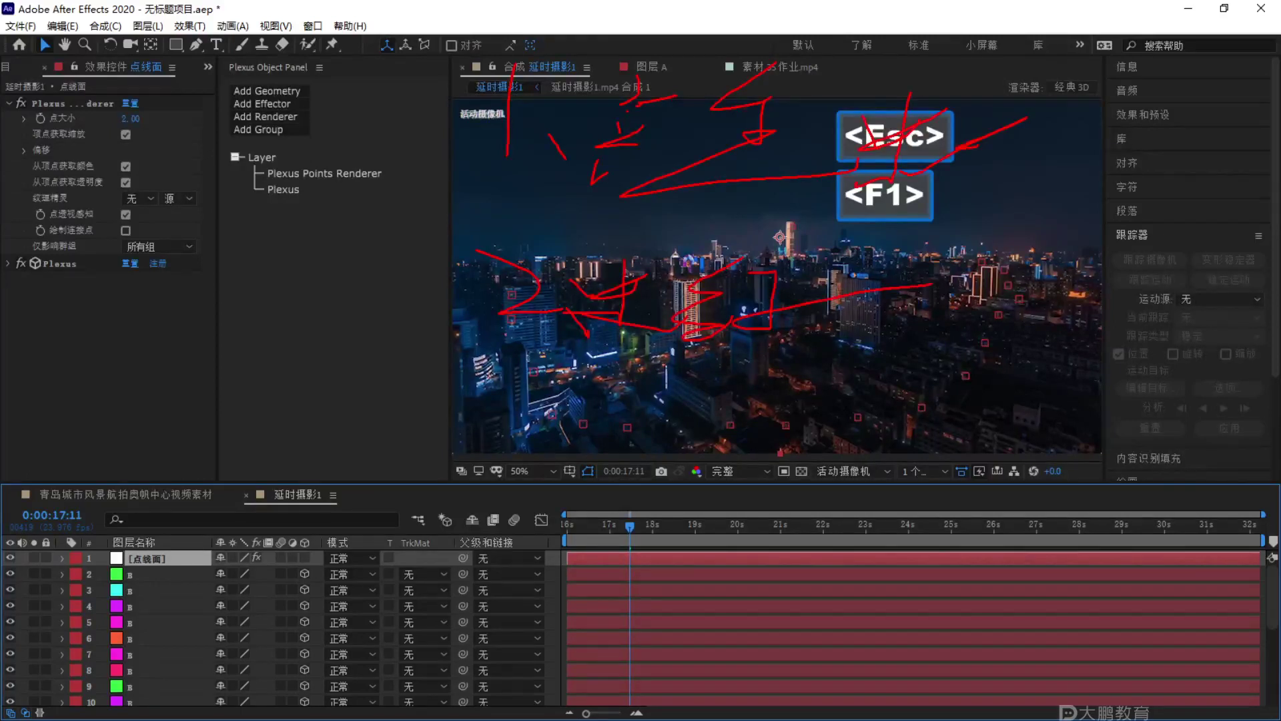
mouse_move(484, 429)
mouse_down()
mouse_move(494, 455)
mouse_move(492, 505)
mouse_up()
drag(570, 515, 580, 522)
key(Escape)
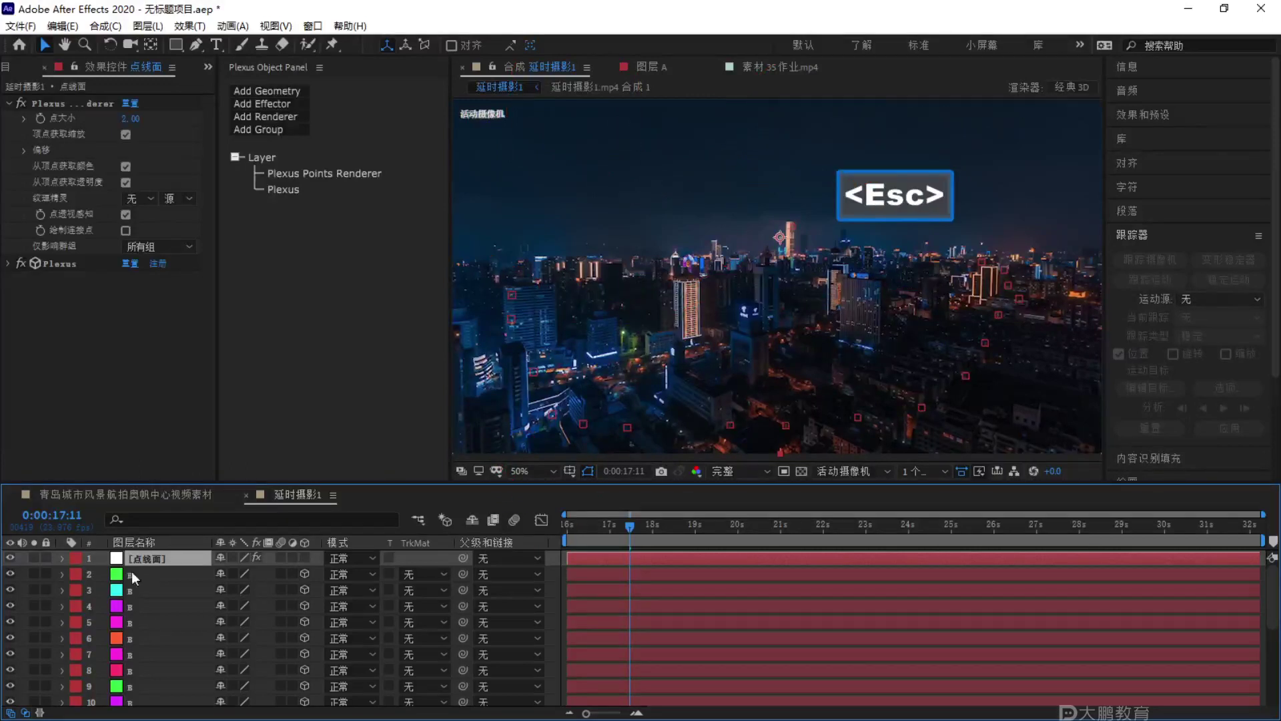
click(331, 174)
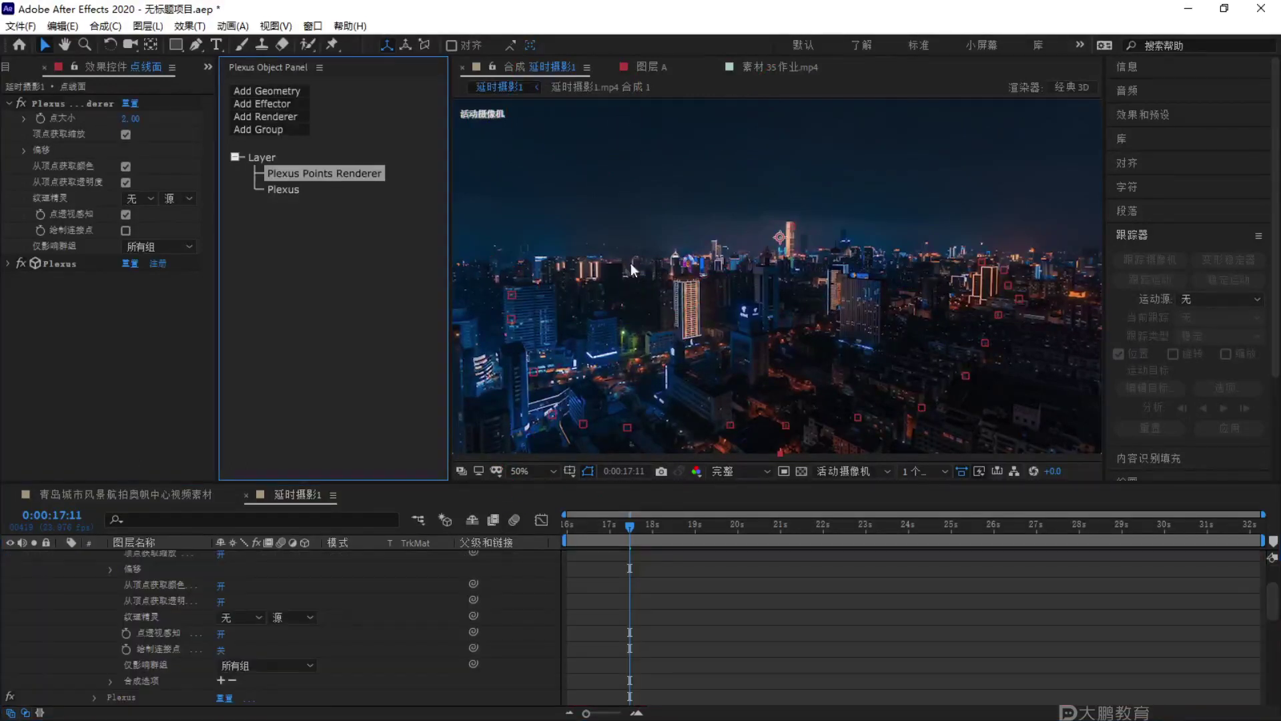
key(F1)
mouse_move(345, 134)
mouse_down()
mouse_move(280, 257)
mouse_move(333, 104)
mouse_up()
drag(359, 172, 728, 249)
drag(674, 210, 727, 247)
drag(616, 291, 727, 247)
mouse_move(534, 292)
mouse_down()
mouse_move(492, 336)
mouse_move(561, 454)
mouse_move(961, 466)
mouse_move(1030, 366)
mouse_move(1020, 254)
mouse_move(964, 218)
mouse_move(956, 265)
mouse_move(967, 302)
mouse_move(783, 380)
mouse_move(542, 338)
mouse_move(527, 283)
mouse_up()
drag(793, 193, 791, 188)
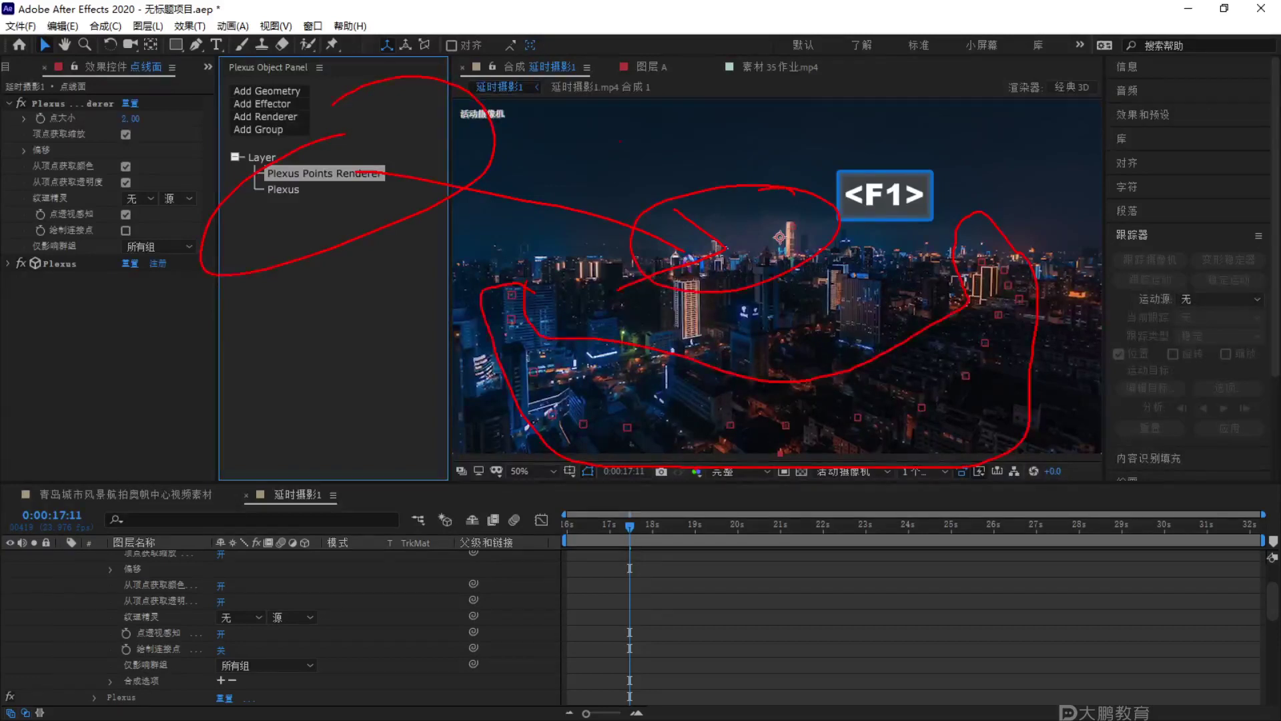
key(Escape)
Add a Layers geometry object to the 点线面 layer's Plexus effect and set its object type (对象类型) to 3D图层.
scroll(73, 601, up, 5)
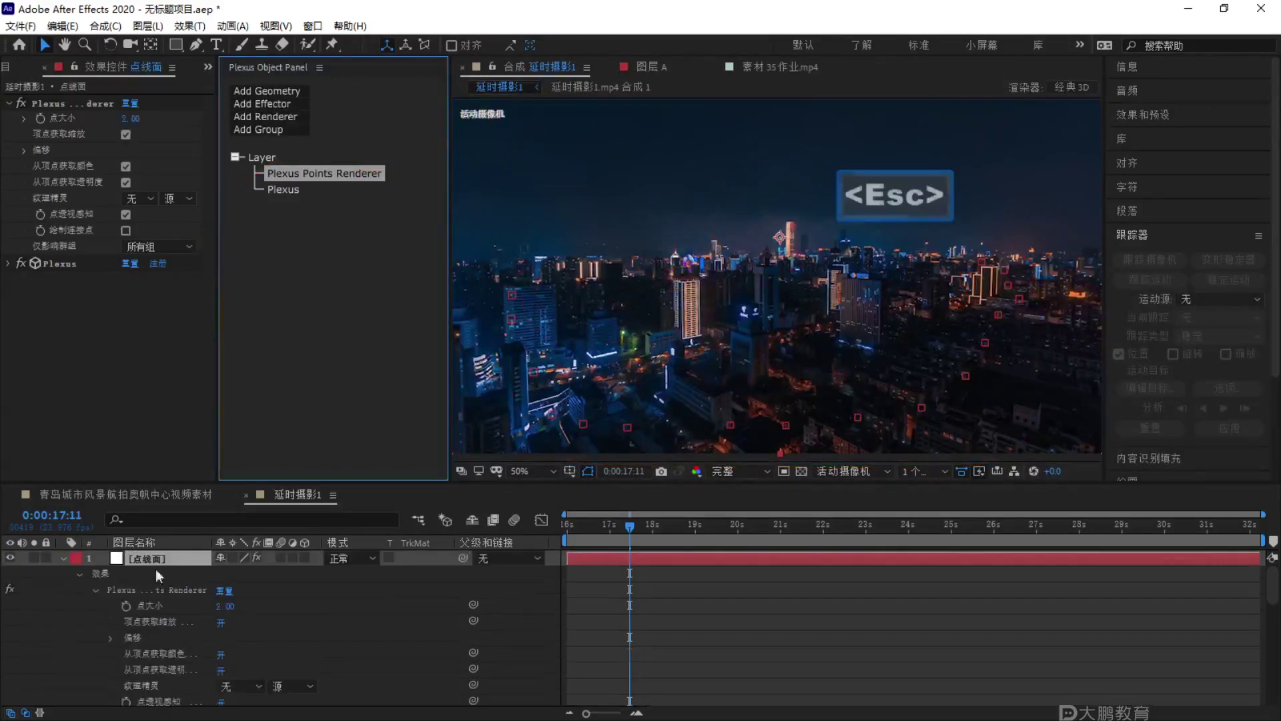
click(62, 562)
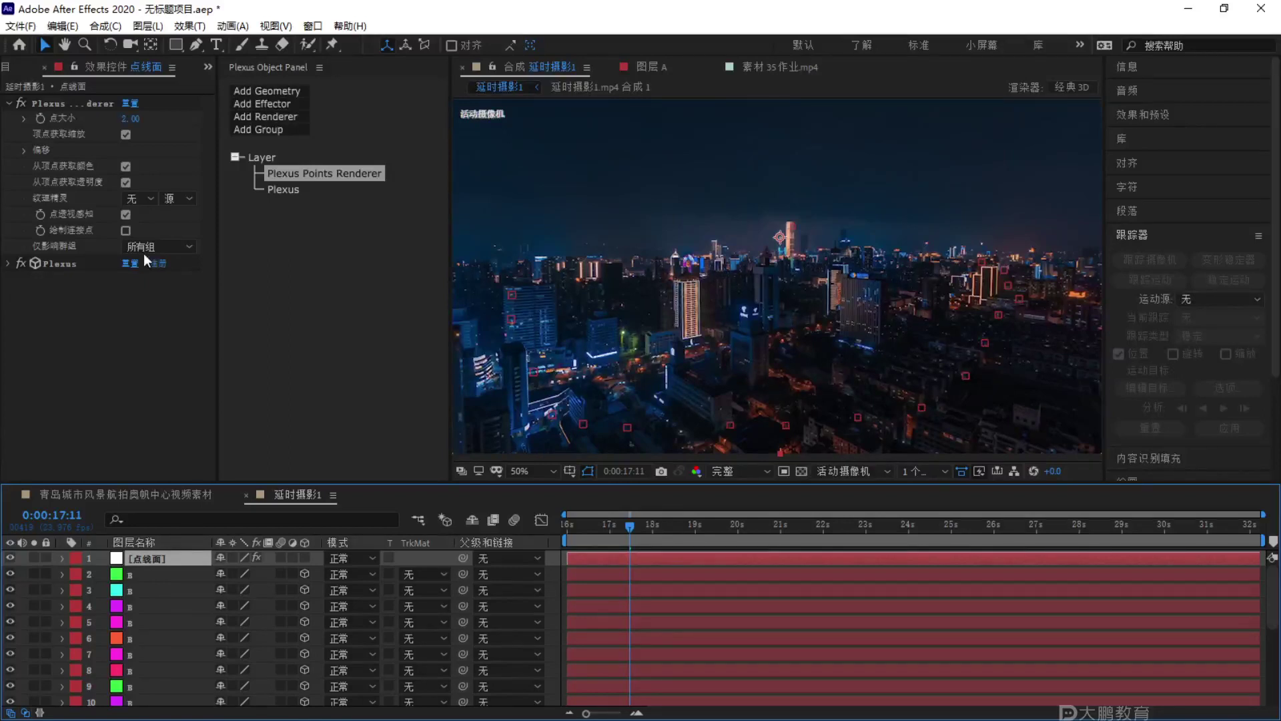
click(266, 92)
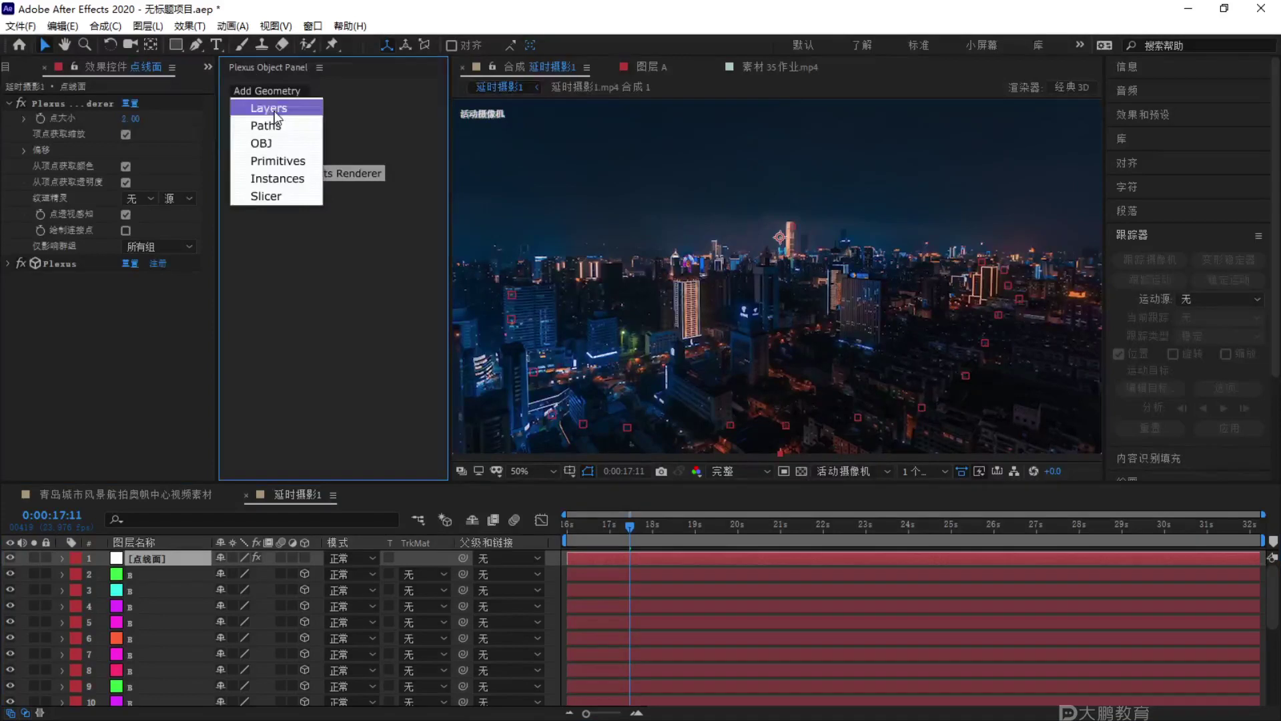
click(273, 109)
click(275, 172)
click(190, 119)
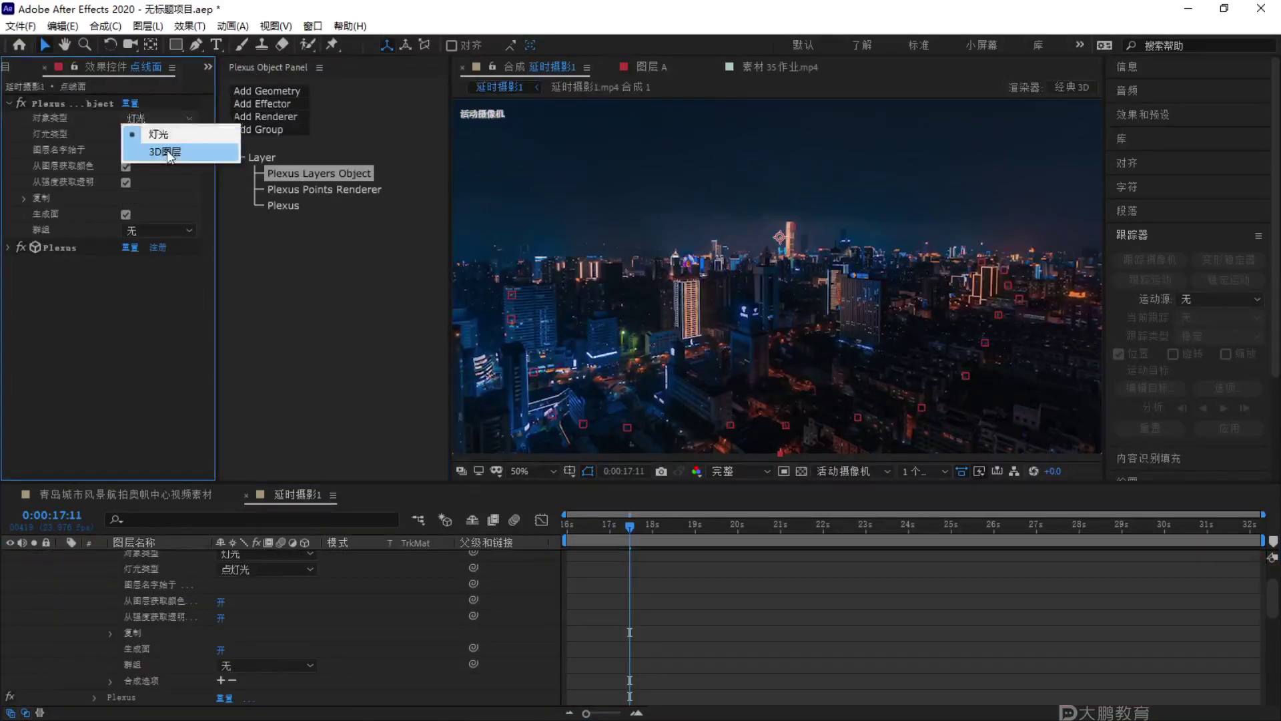
click(165, 153)
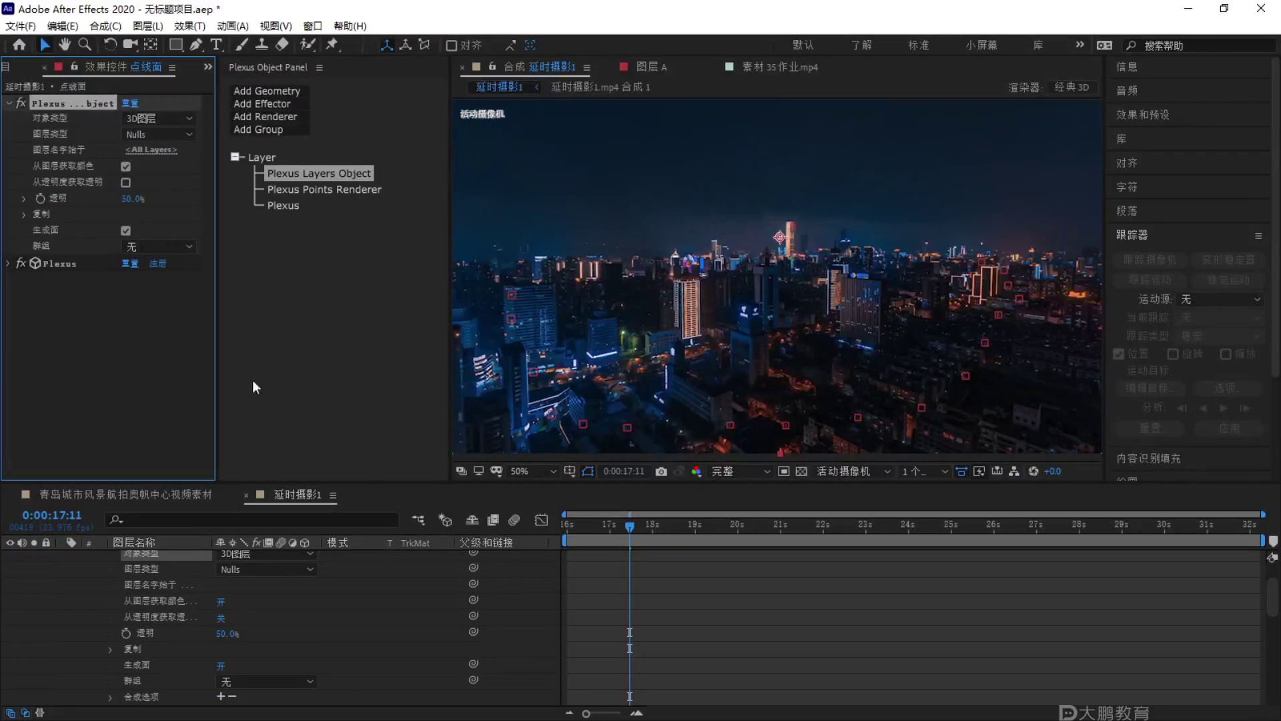
drag(217, 179, 232, 179)
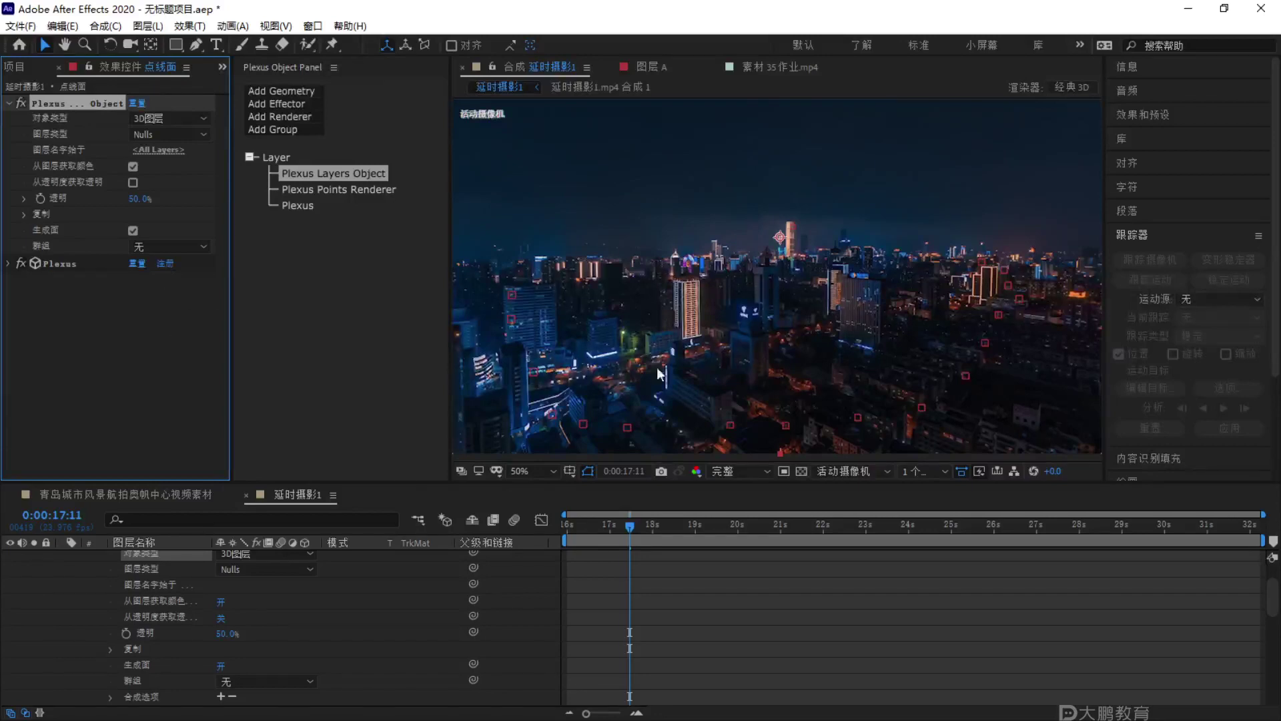
key(F1)
mouse_move(630, 240)
mouse_down()
mouse_move(447, 325)
mouse_move(467, 387)
mouse_up()
key(Escape)
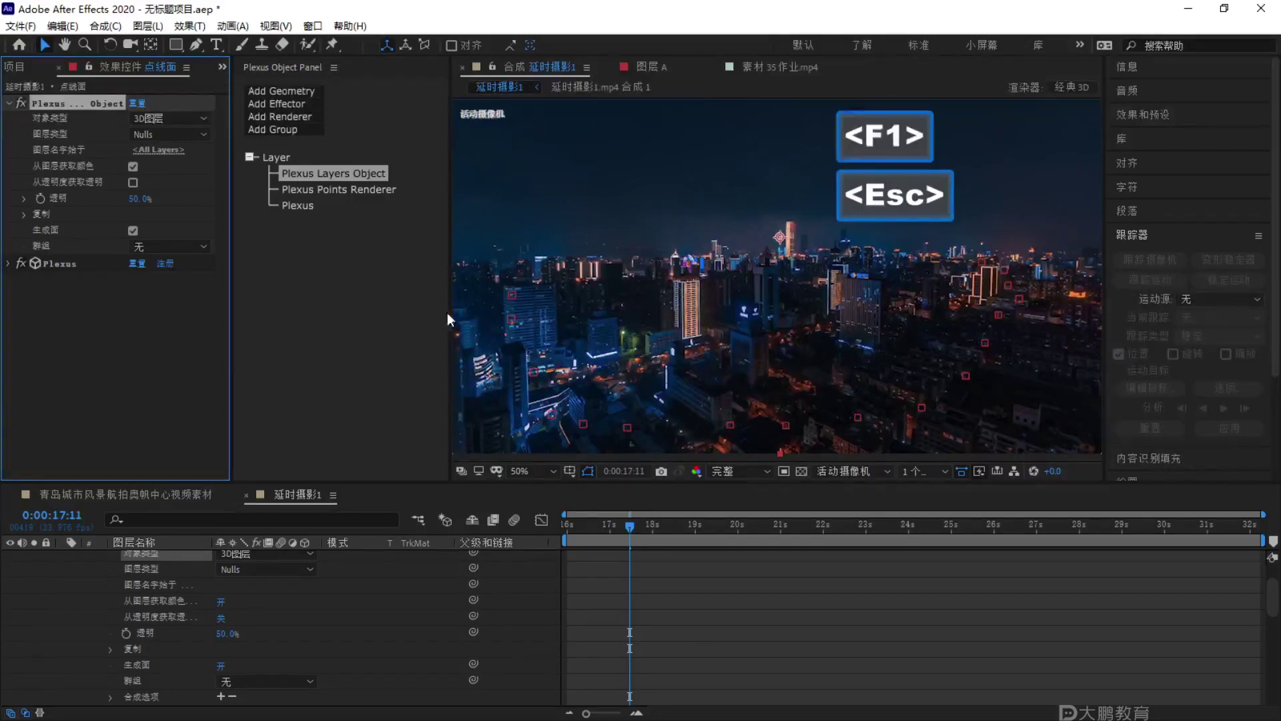
scroll(309, 583, up, 1)
click(62, 558)
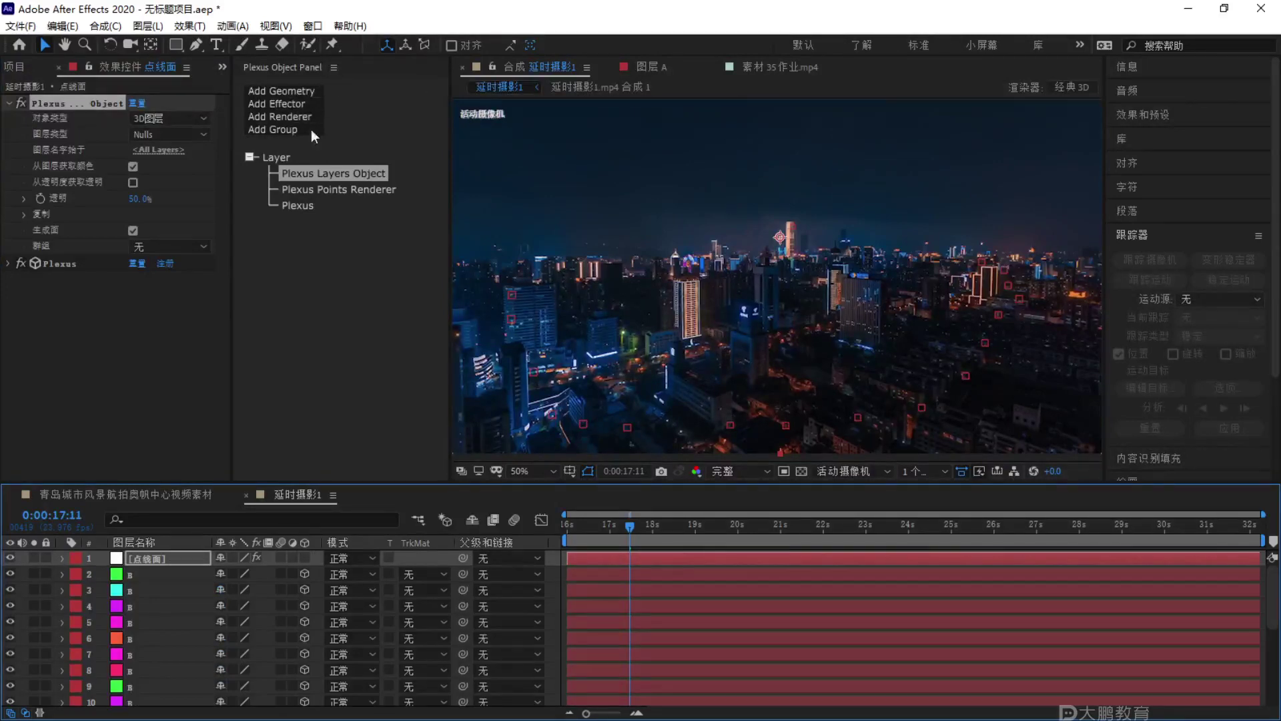
click(295, 84)
click(311, 93)
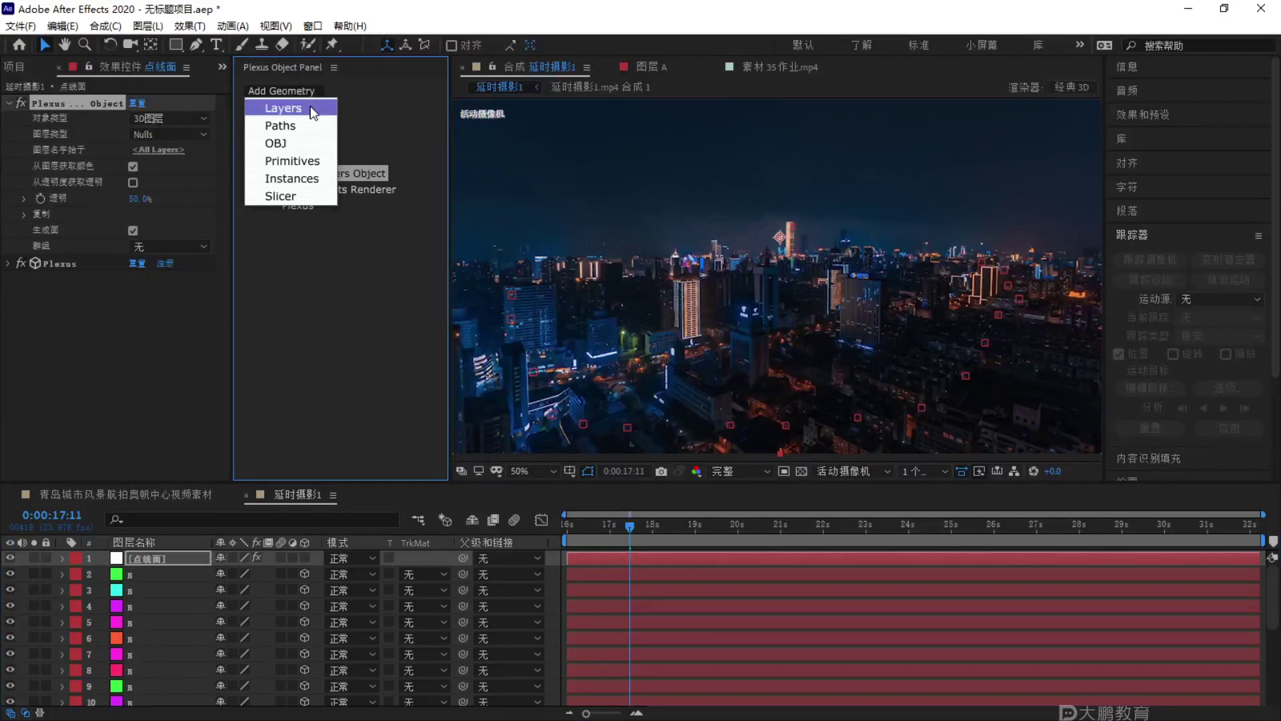
key(F2)
click(177, 119)
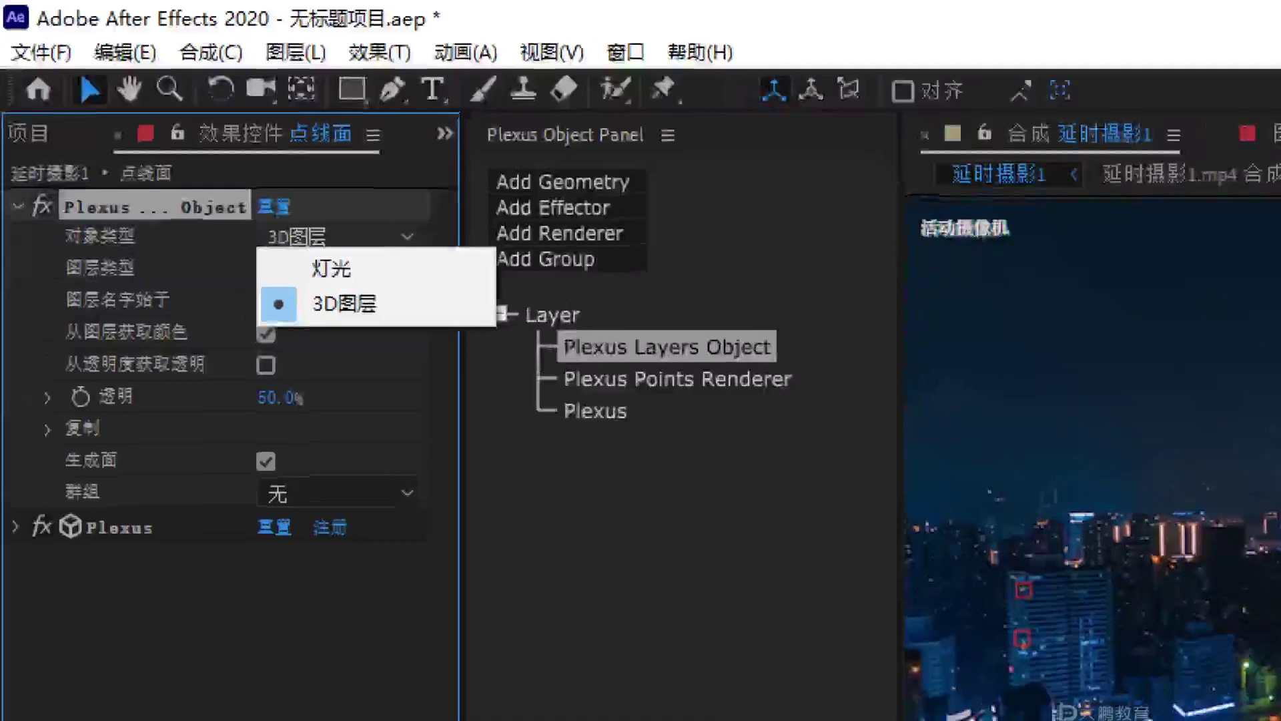
key(ctrl)
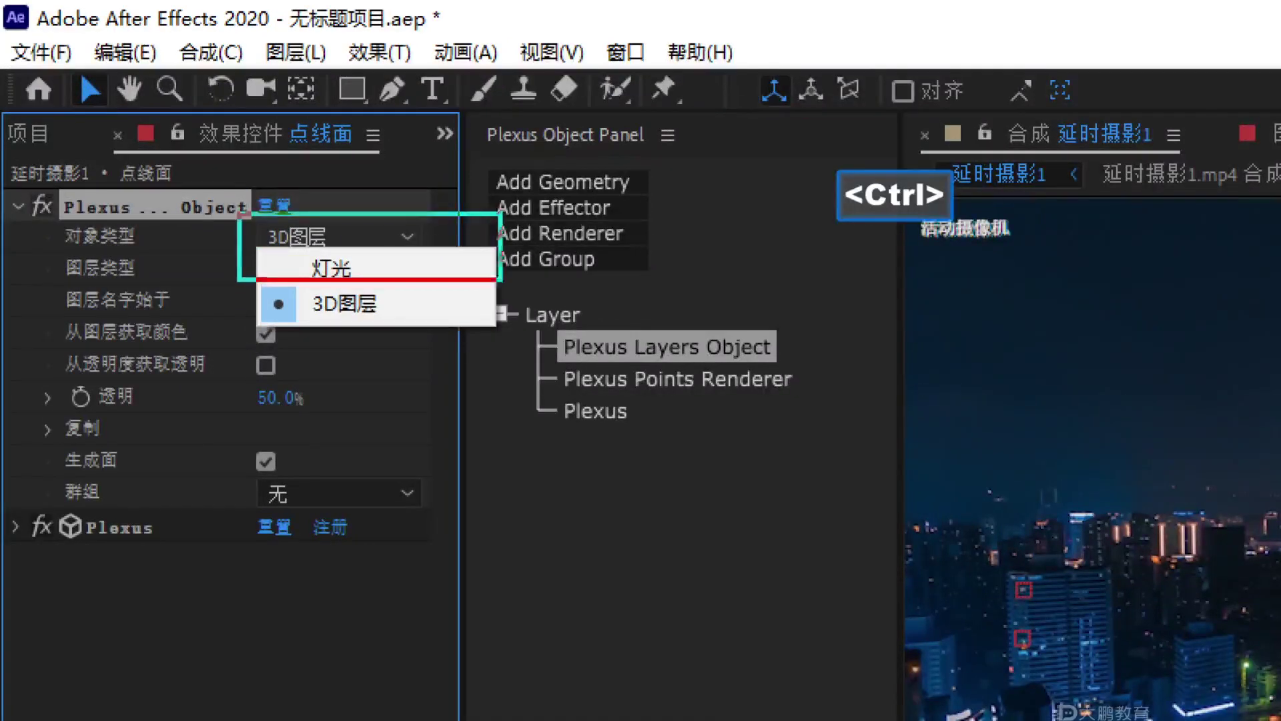
key(ctrl)
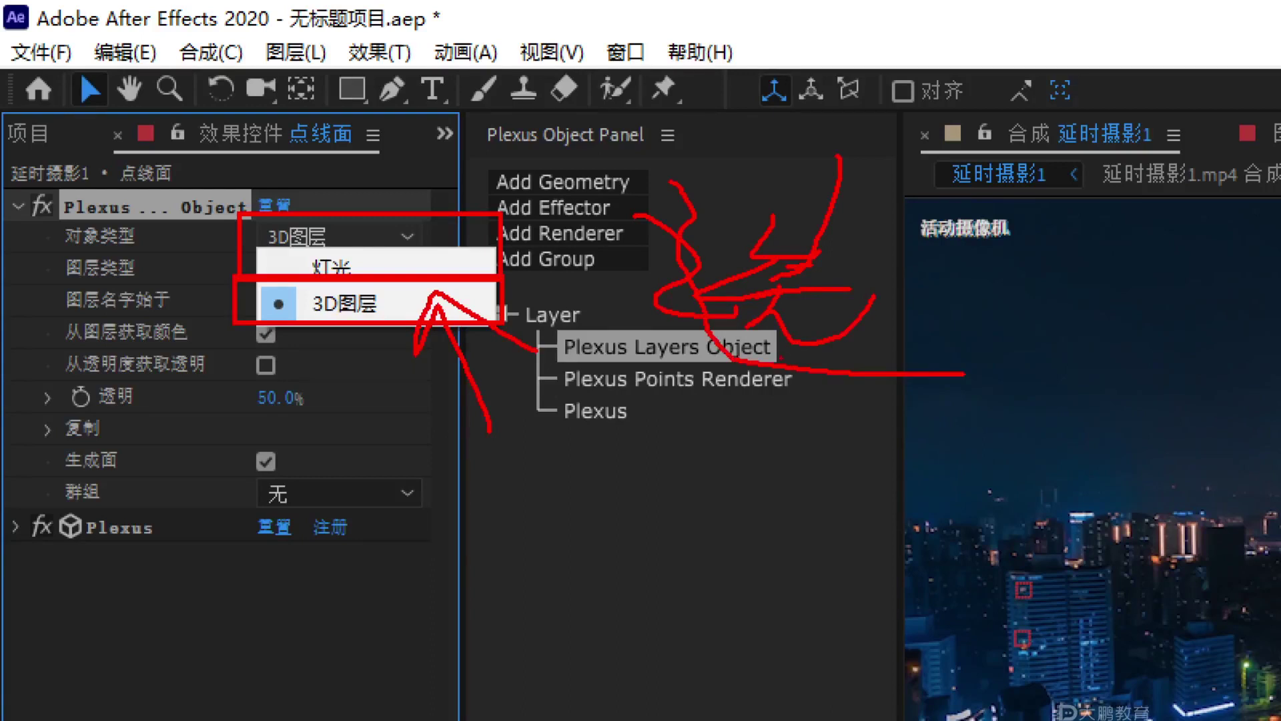
key(Escape)
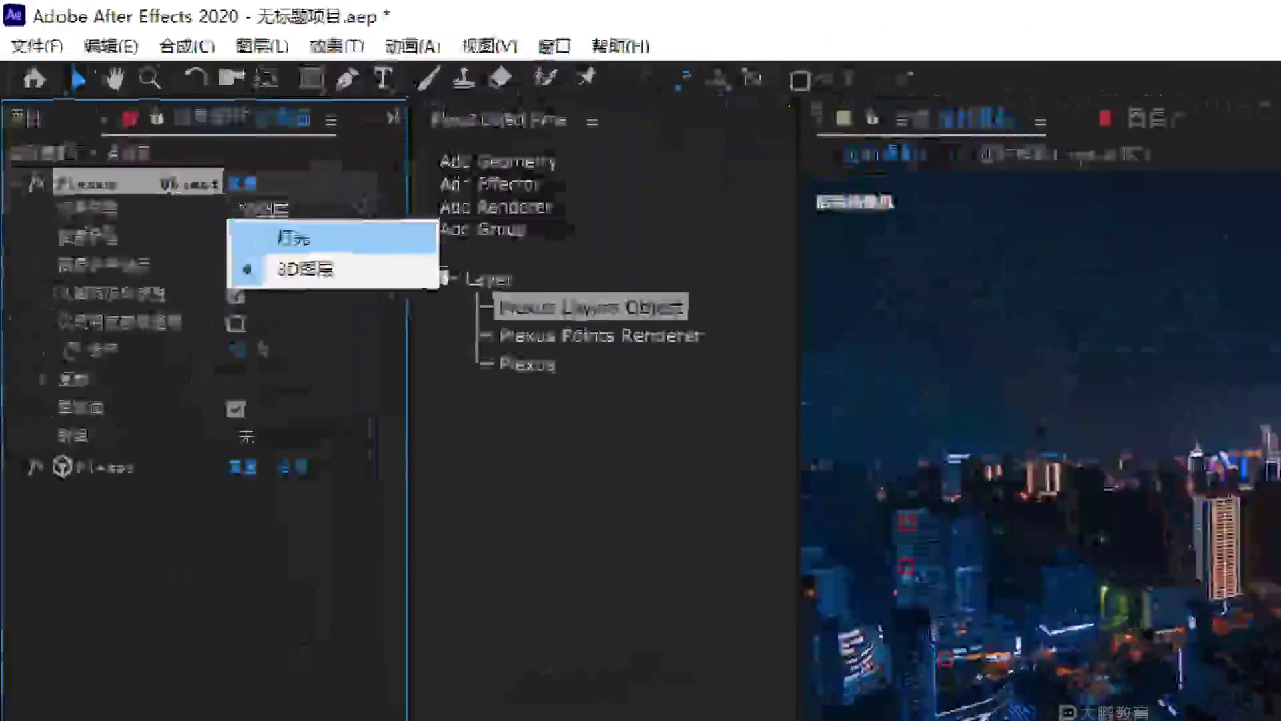
key(F1)
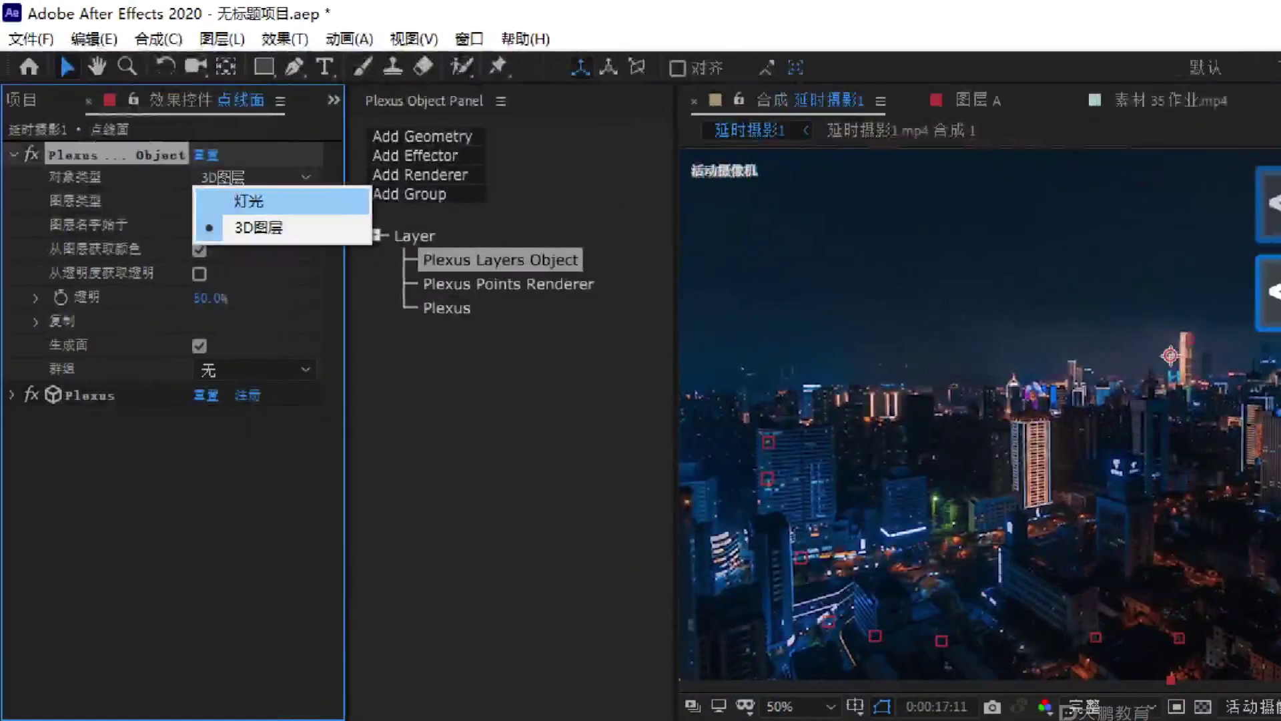
key(ctrl)
drag(165, 138, 471, 270)
drag(413, 225, 841, 387)
mouse_move(818, 340)
mouse_down()
mouse_move(874, 384)
mouse_move(778, 404)
mouse_up()
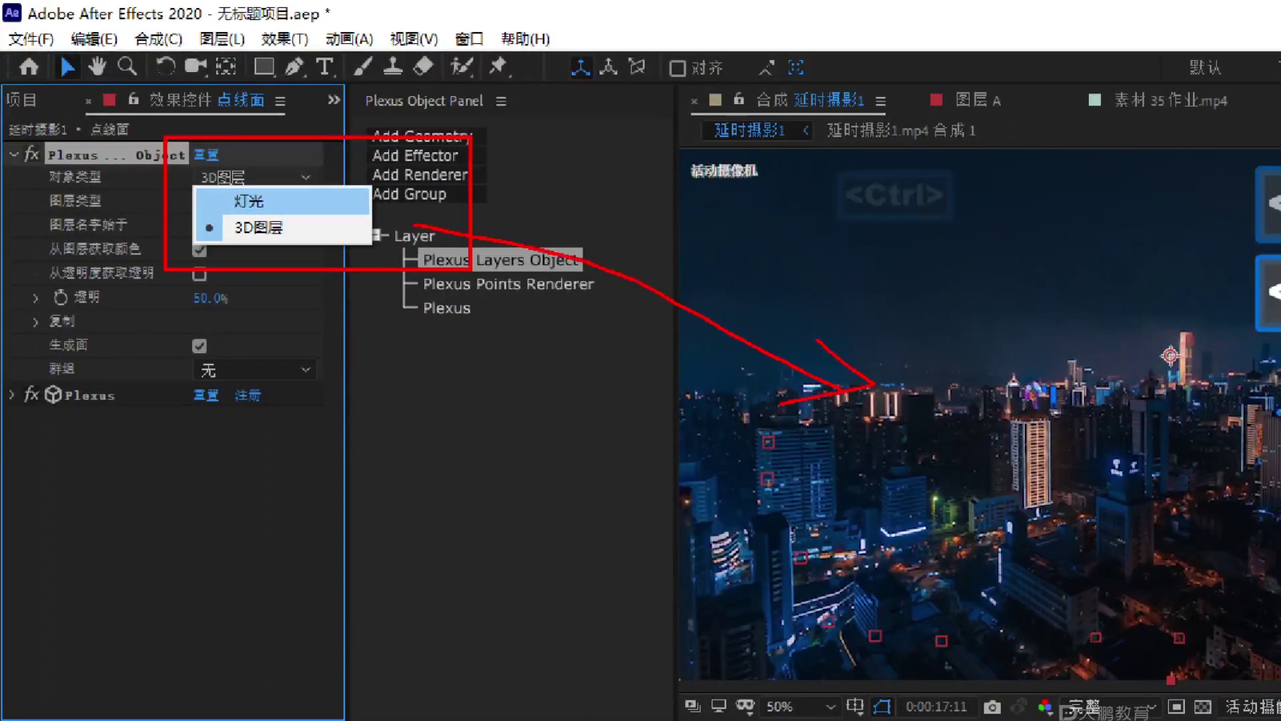
mouse_move(184, 208)
mouse_down()
mouse_move(445, 205)
mouse_move(434, 159)
mouse_move(189, 174)
mouse_move(186, 202)
mouse_move(348, 252)
mouse_move(338, 219)
mouse_move(201, 219)
mouse_up()
mouse_move(175, 343)
mouse_down()
mouse_move(193, 427)
mouse_move(347, 424)
mouse_up()
mouse_move(384, 345)
mouse_down()
mouse_move(533, 337)
mouse_move(354, 411)
mouse_move(591, 399)
mouse_up()
drag(257, 271, 238, 313)
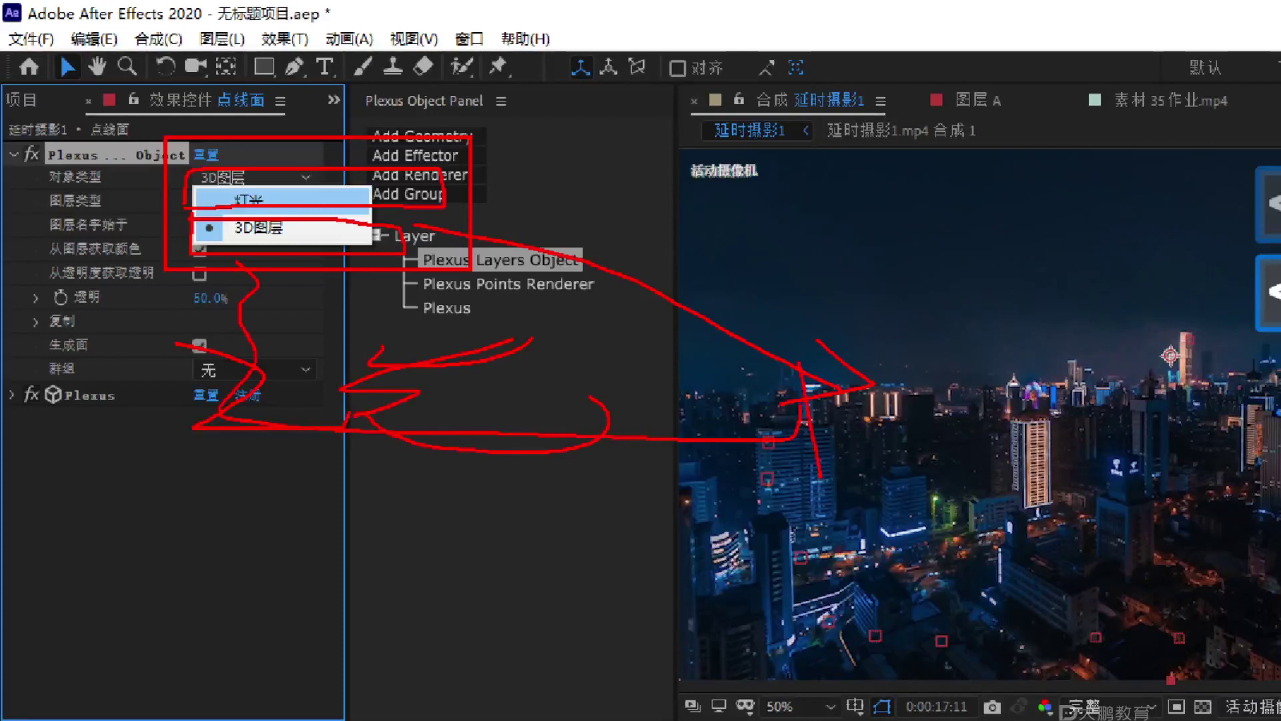
key(Escape)
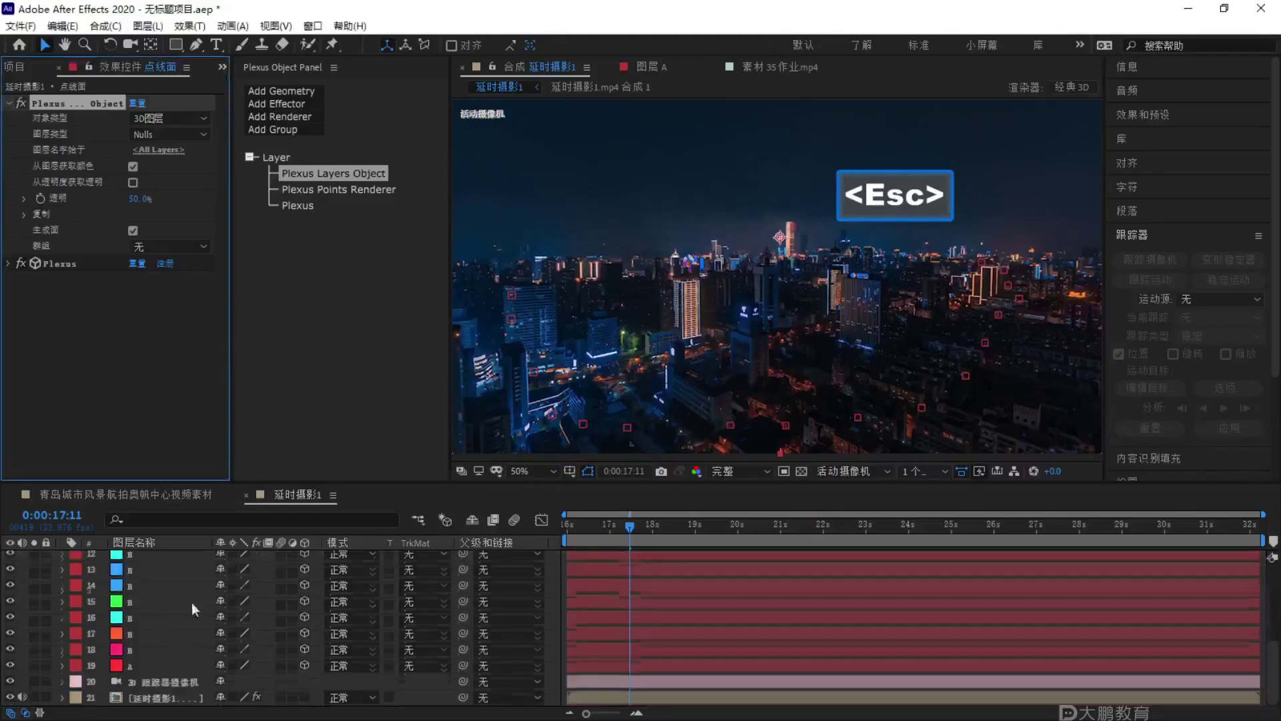
Examine the 3D camera tracker's track points on the 延时摄影1.mp4 footage layer, and reselect the 点线面 layer.
click(164, 697)
click(117, 130)
click(565, 275)
key(F1)
mouse_move(580, 233)
mouse_down()
mouse_move(431, 320)
mouse_move(721, 179)
mouse_move(462, 227)
mouse_up()
mouse_move(656, 106)
mouse_down()
mouse_move(668, 141)
mouse_move(622, 172)
mouse_up()
mouse_move(670, 150)
mouse_down()
mouse_move(627, 199)
mouse_move(662, 219)
mouse_move(720, 220)
mouse_up()
key(Escape)
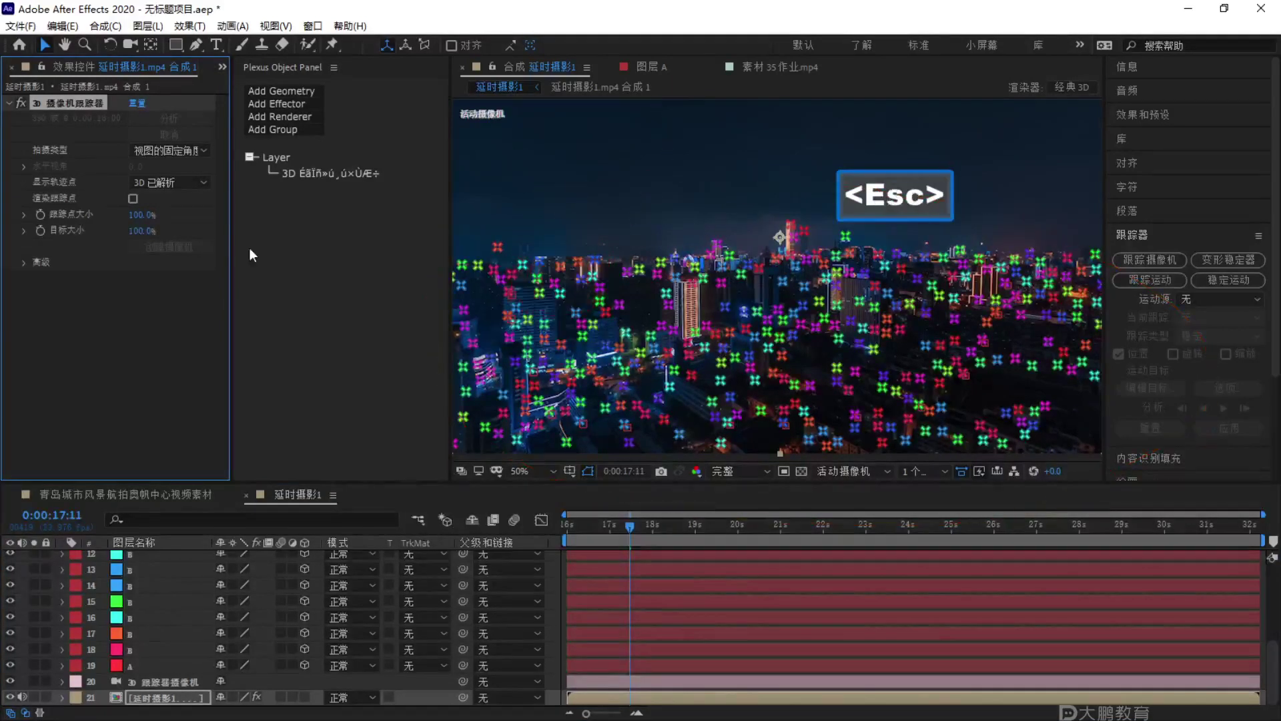
scroll(126, 592, up, 5)
click(154, 559)
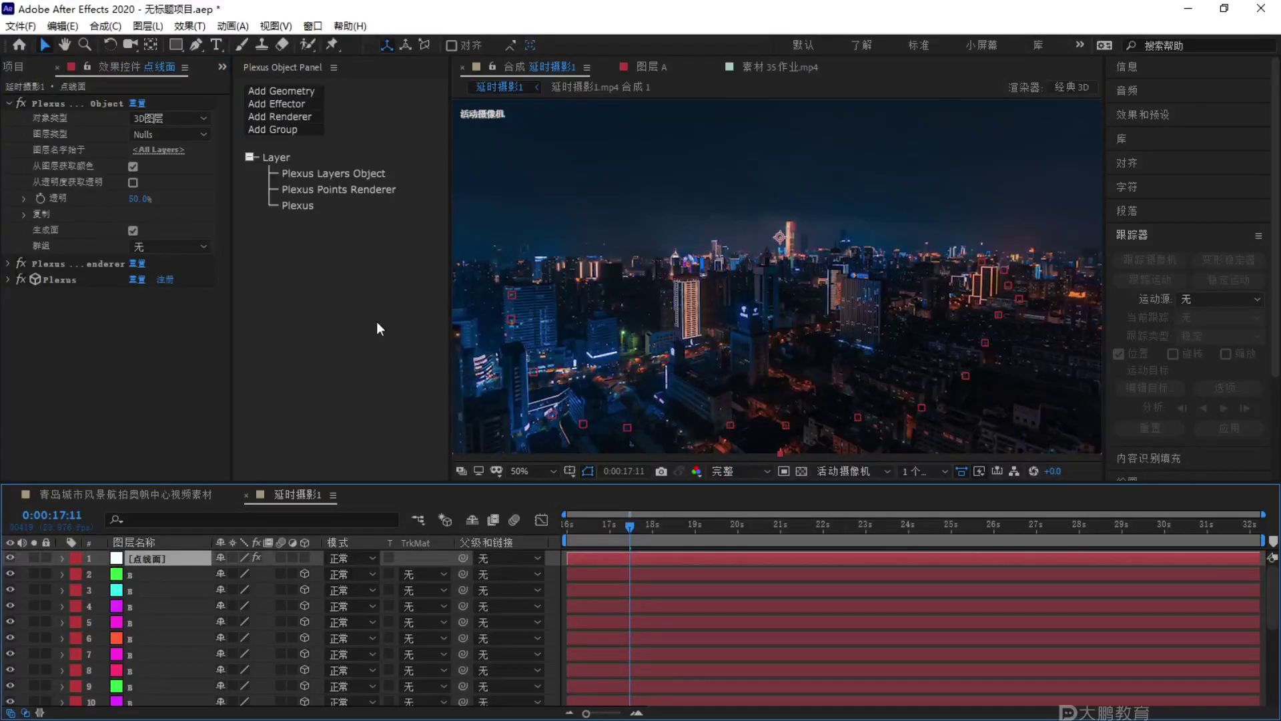
key(F1)
mouse_move(592, 241)
mouse_down()
mouse_move(476, 437)
mouse_move(1044, 220)
mouse_move(598, 287)
mouse_move(1087, 271)
mouse_up()
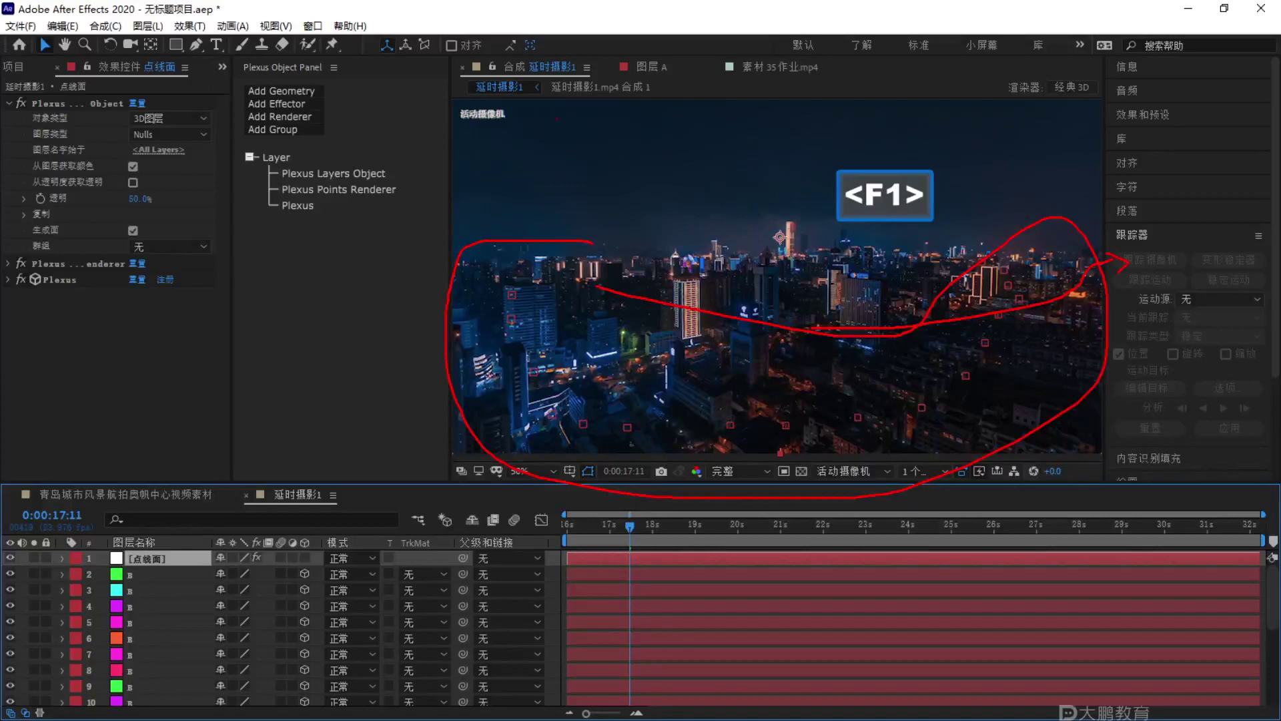
key(Escape)
Select the Plexus Layers Object and choose Nulls as its layer type (图层类型).
click(319, 174)
click(171, 134)
click(159, 149)
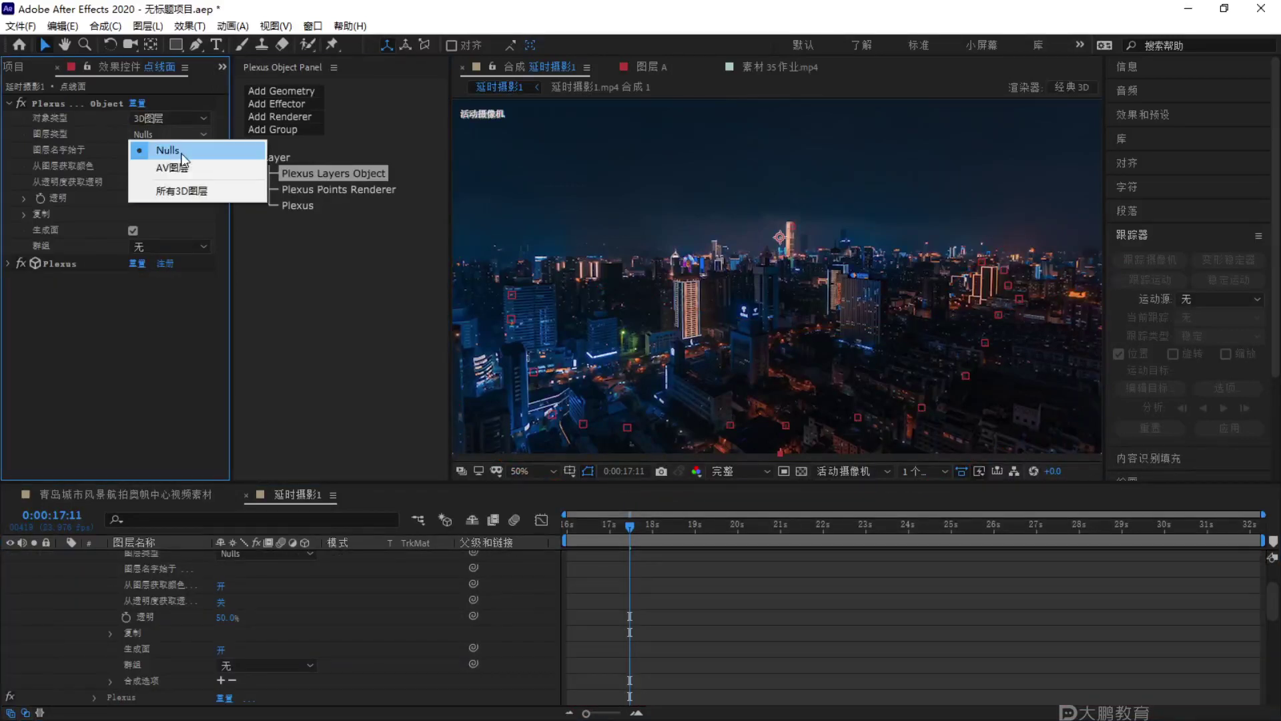
click(167, 148)
Limit the Plexus Layers Object to layers whose names begin with A (图层名字始于), widening the effect controls for readability.
scroll(260, 611, up, 5)
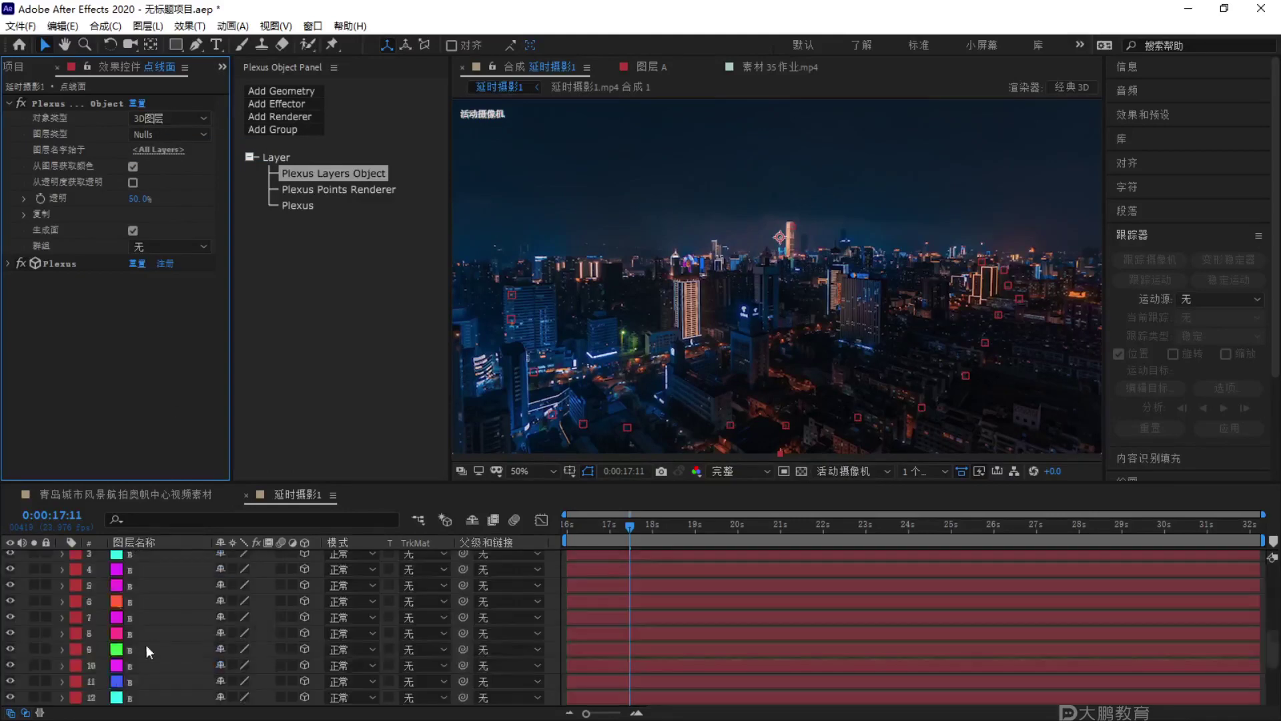
scroll(166, 671, up, 8)
click(168, 559)
drag(235, 189, 307, 189)
drag(83, 103, 311, 251)
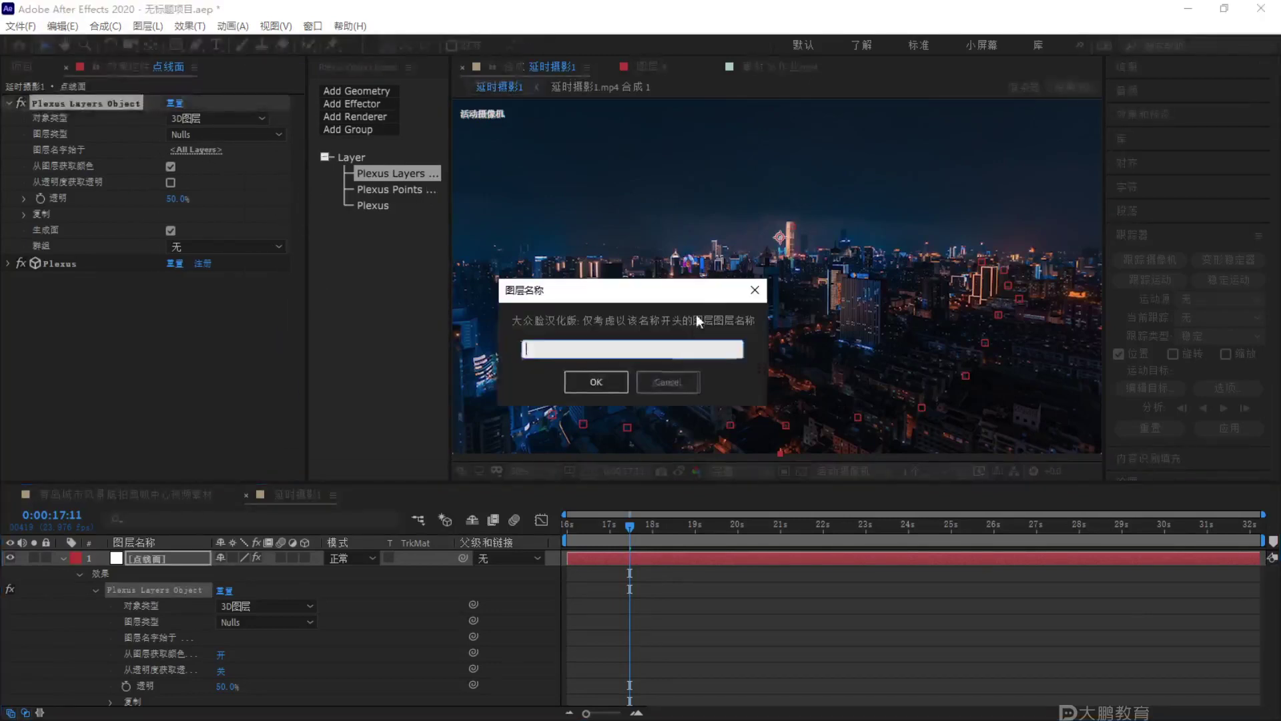
key(Caps_Lock)
text(A)
key(Caps_Lock)
click(595, 379)
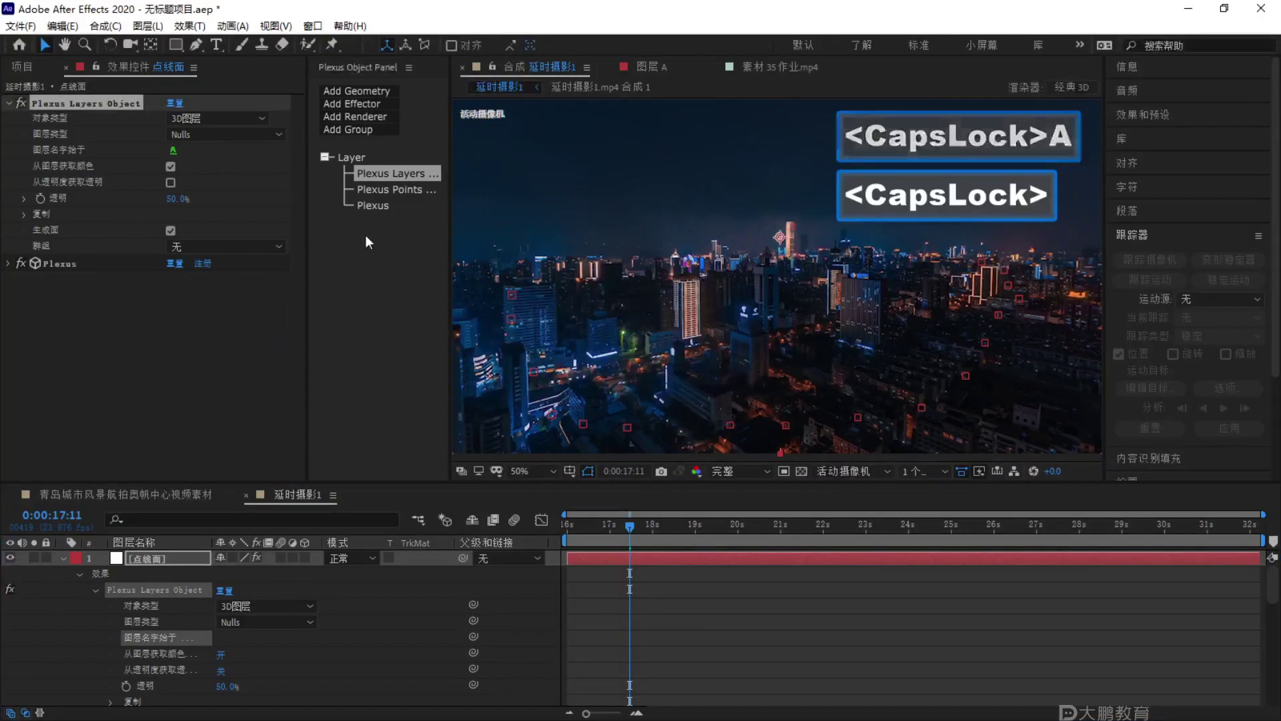
Increase the point size (点大小) of the Plexus Points Renderer well above its default.
click(393, 189)
drag(167, 118, 610, 118)
key(F1)
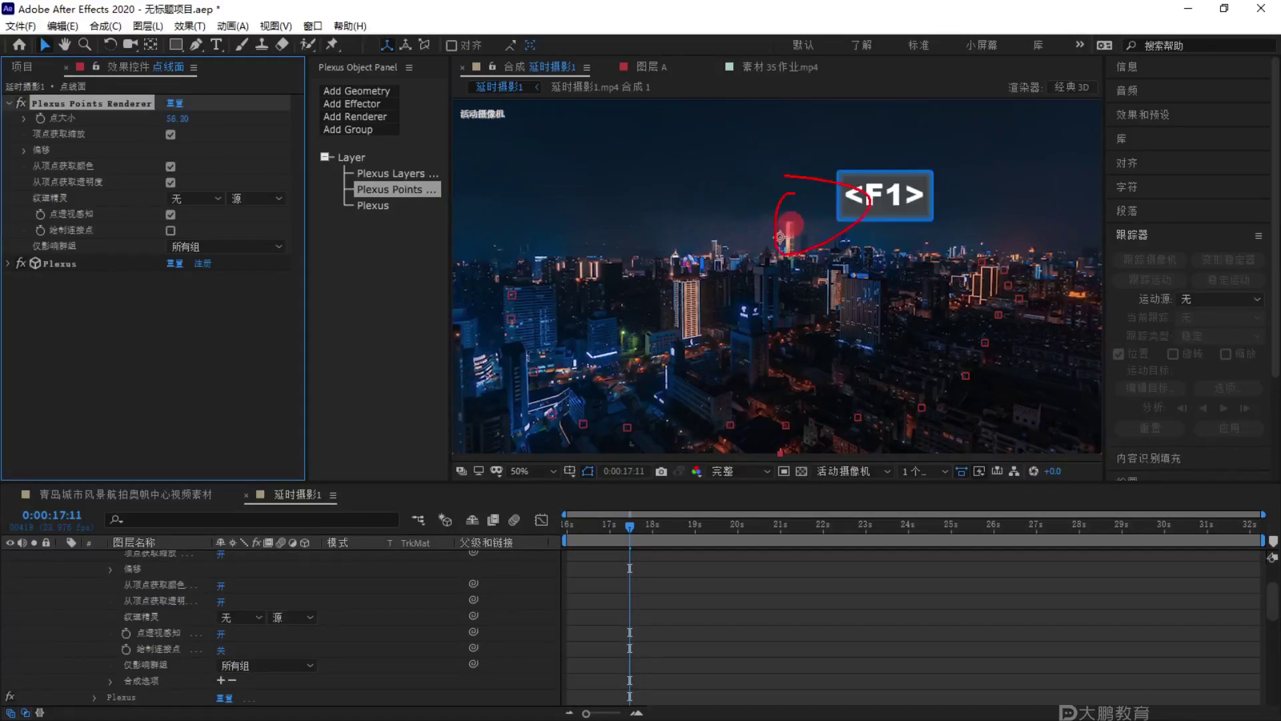
Turn off 从顶点获取颜色 for the Plexus Points Renderer and set its point size (点大小) to 9.70.
key(Escape)
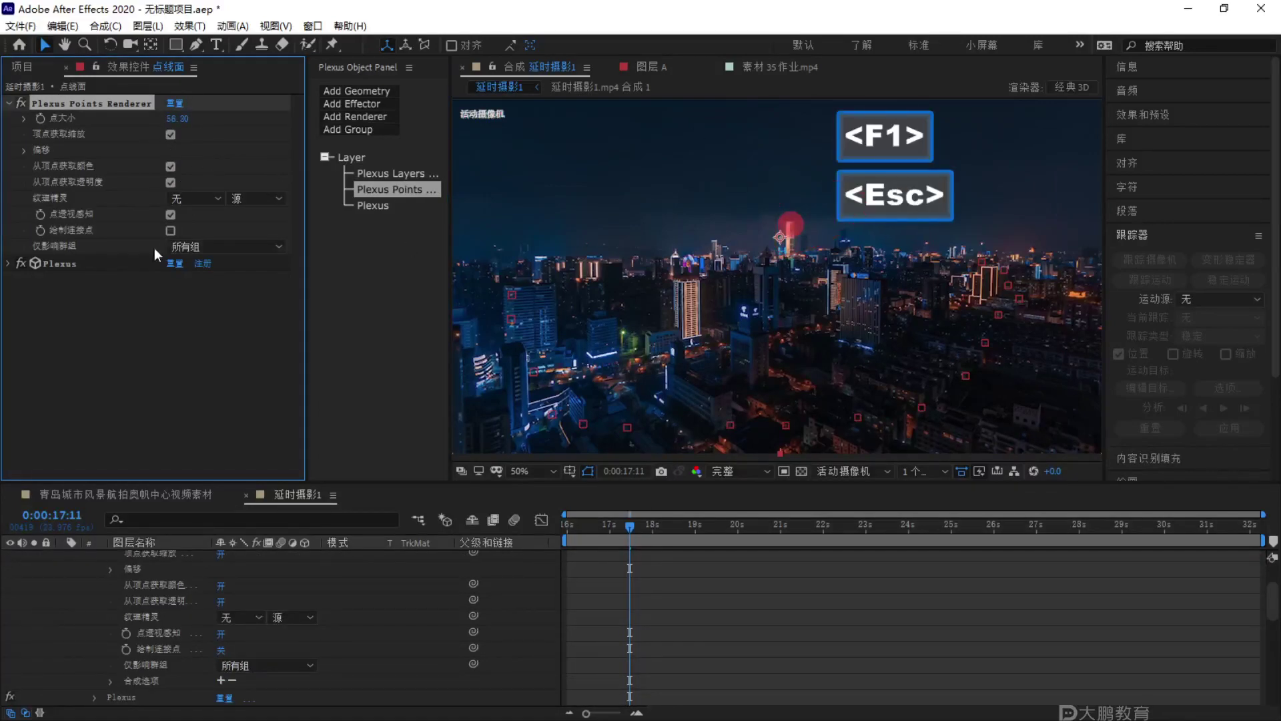
click(170, 167)
click(178, 118)
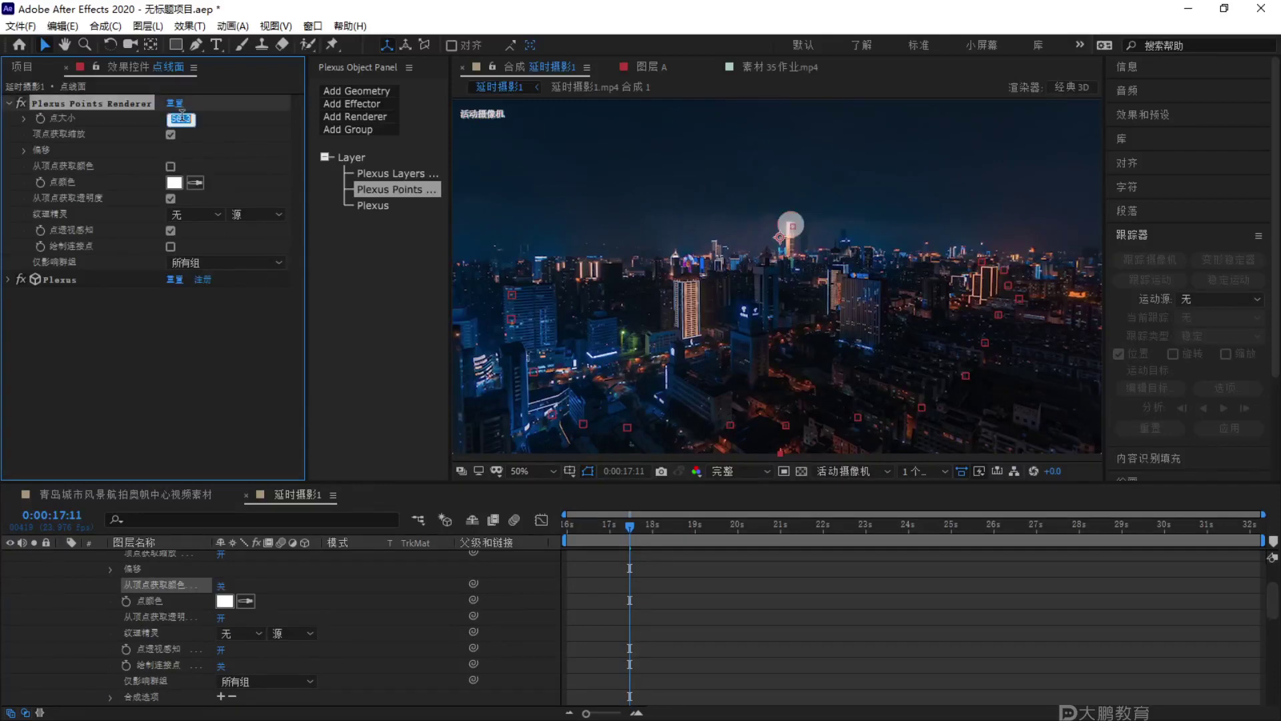
text(01)
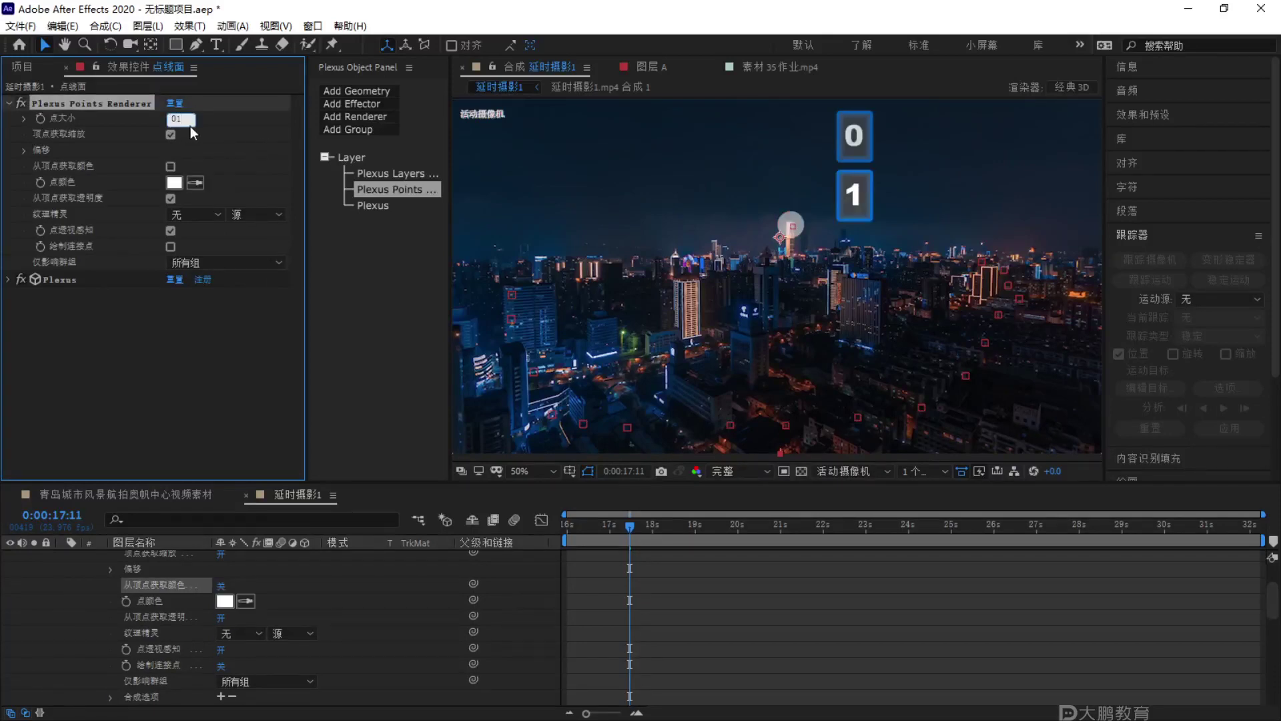
click(250, 149)
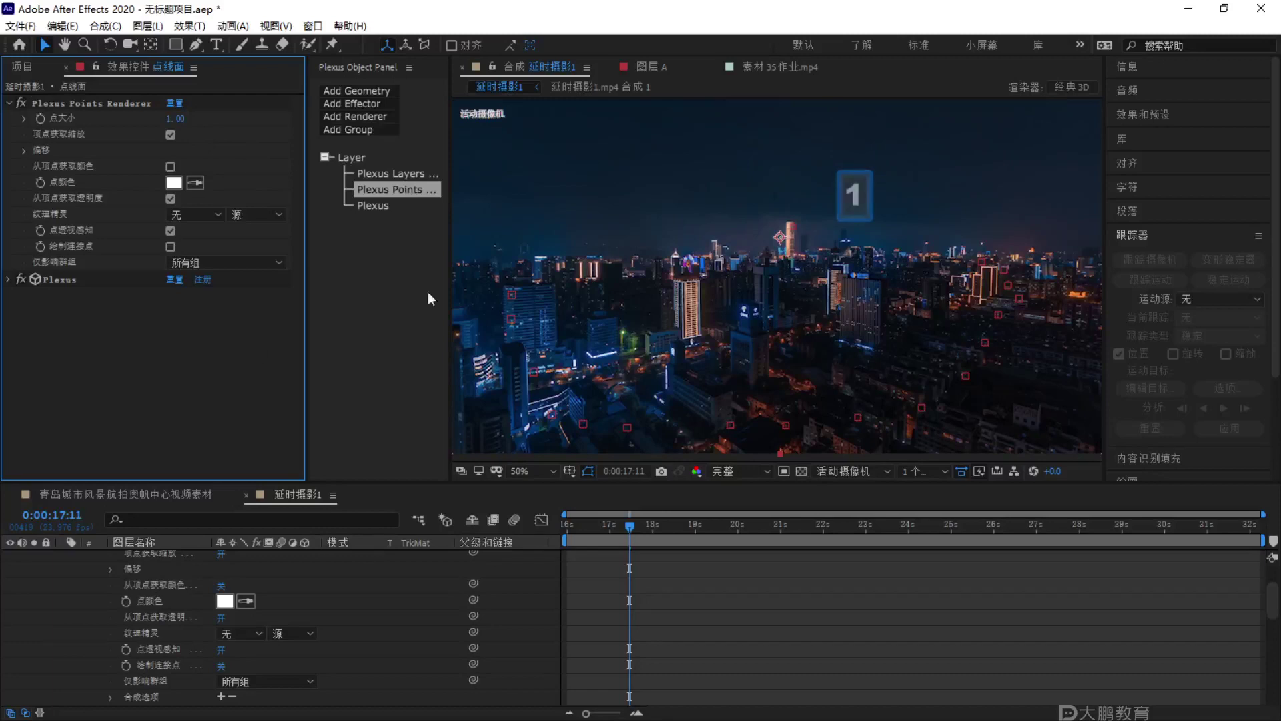
drag(175, 119, 261, 138)
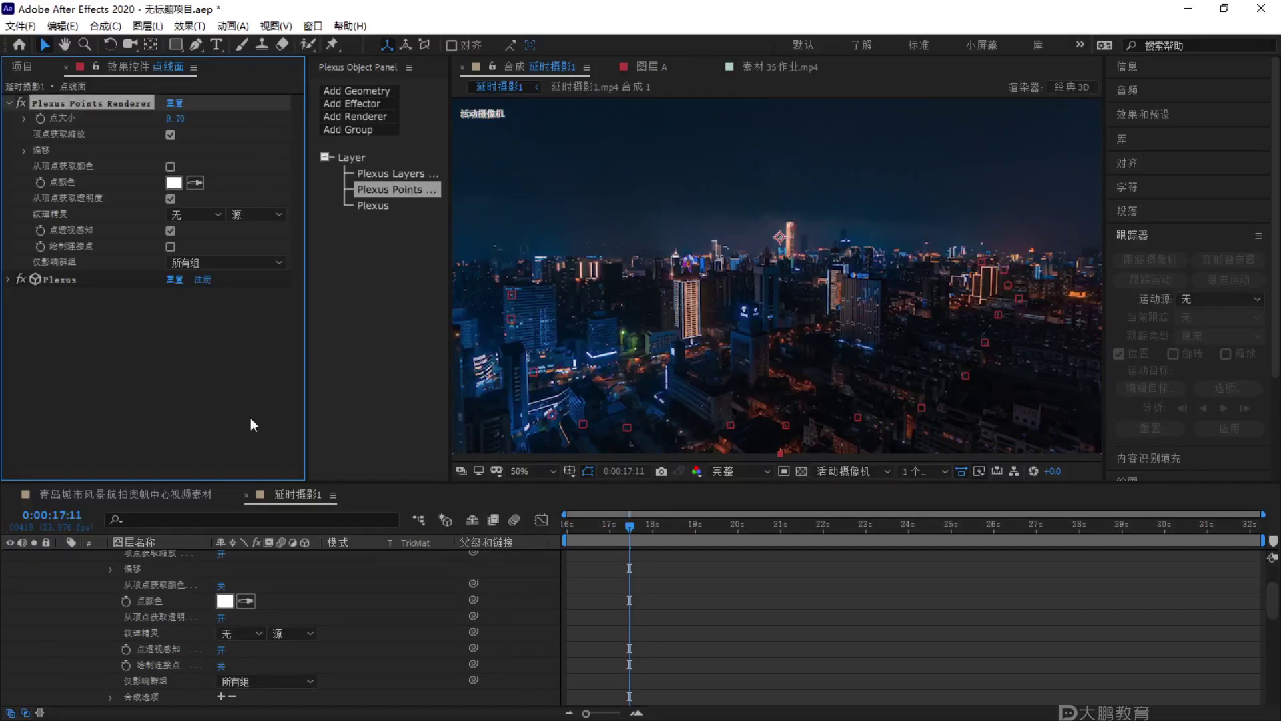
Add a second Layers geometry object to the 点线面 layer's Plexus effect and select Plexus Layers Object 2.
scroll(261, 564, up, 2)
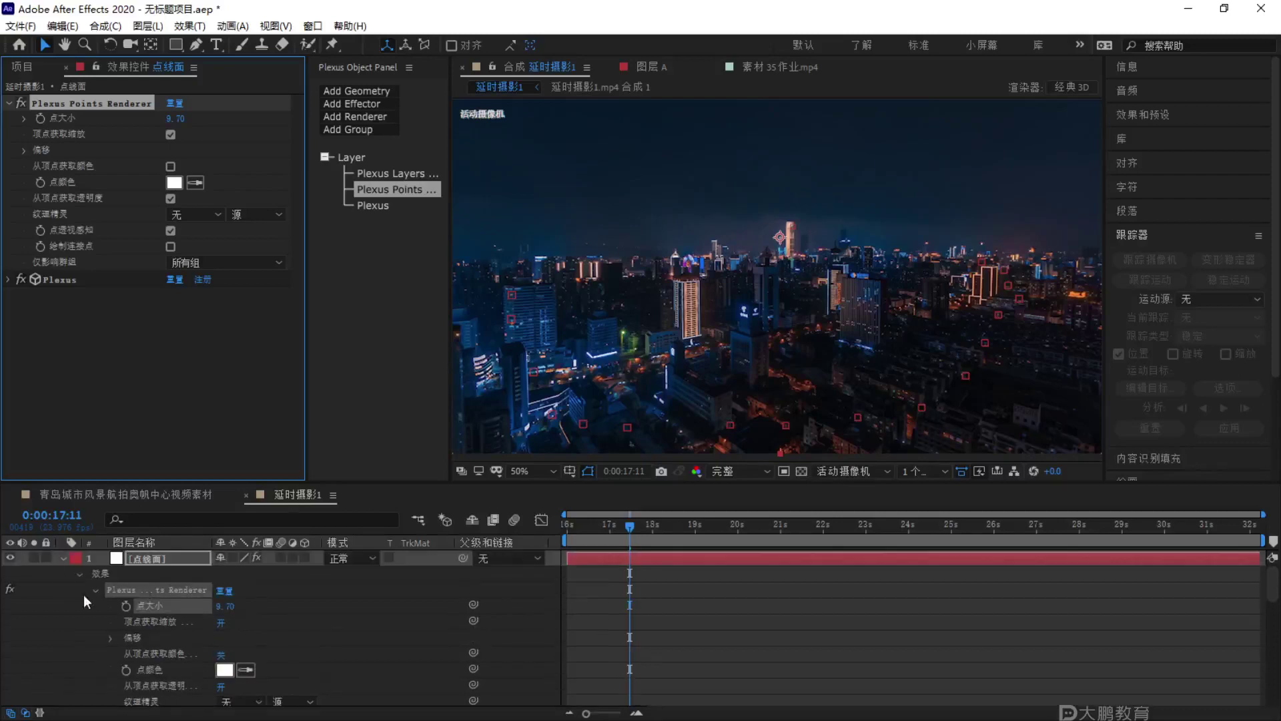
click(62, 557)
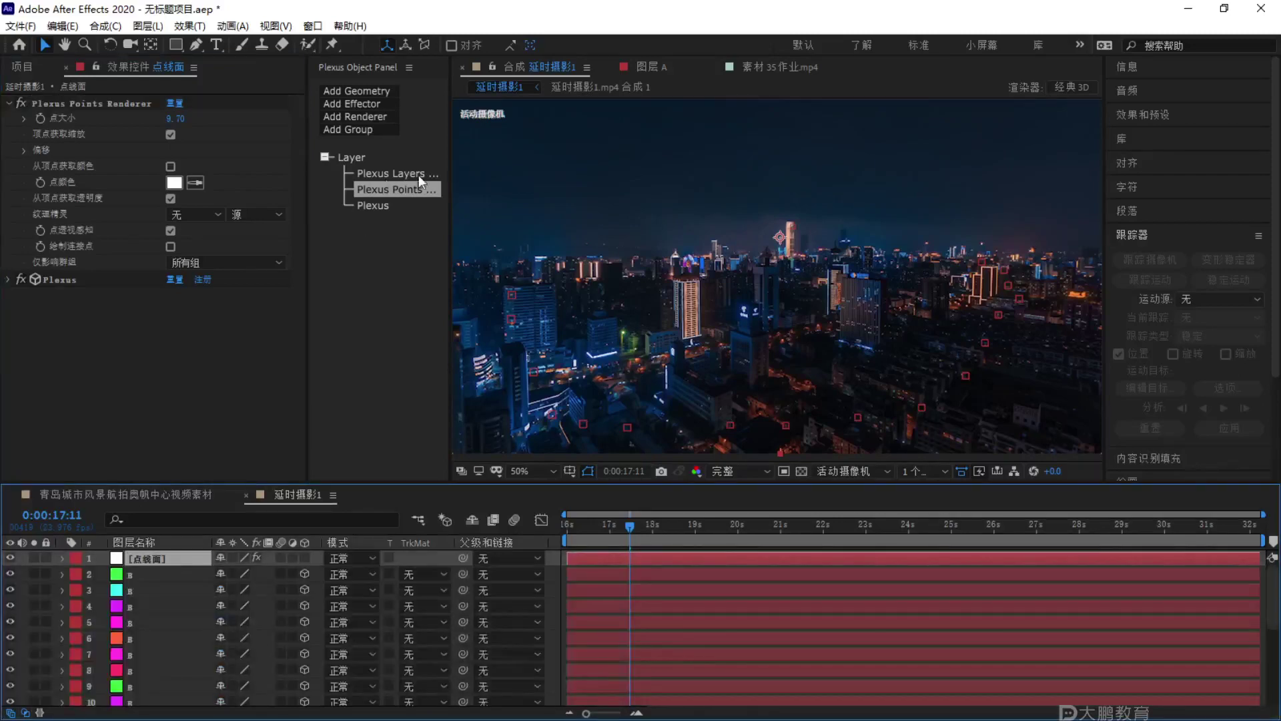
drag(452, 165, 484, 166)
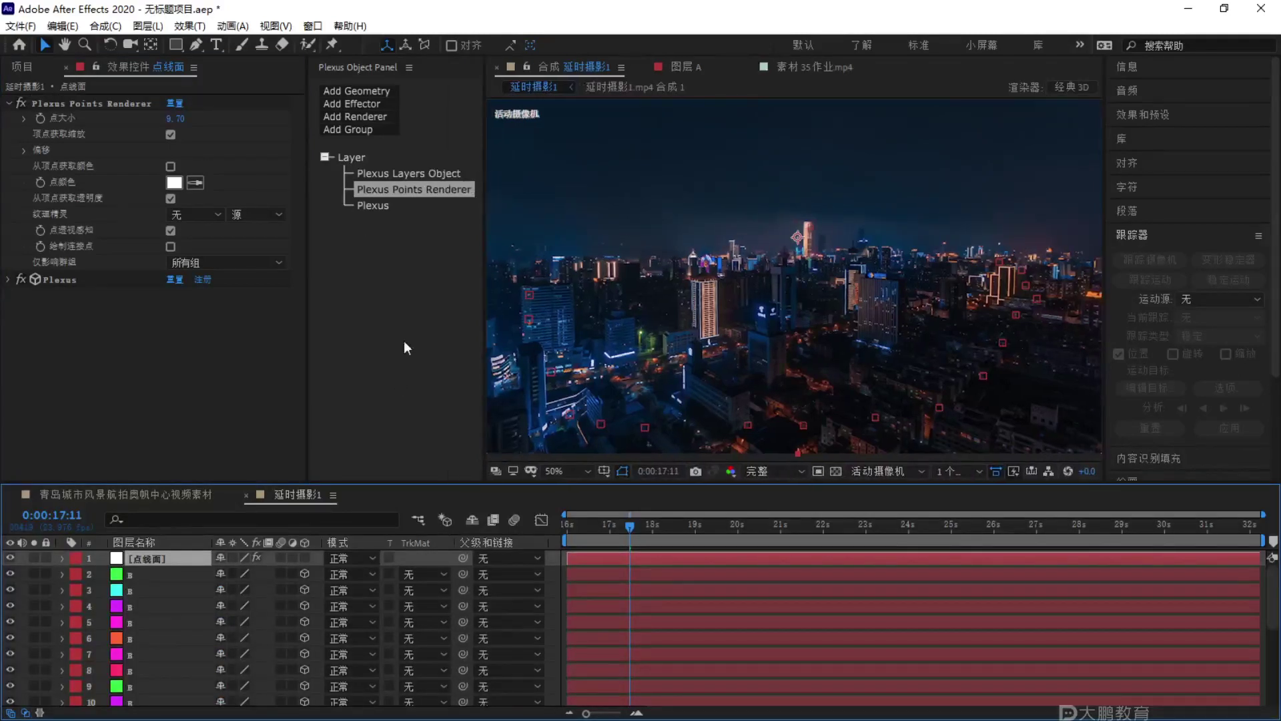
click(404, 173)
click(374, 91)
click(363, 106)
click(439, 190)
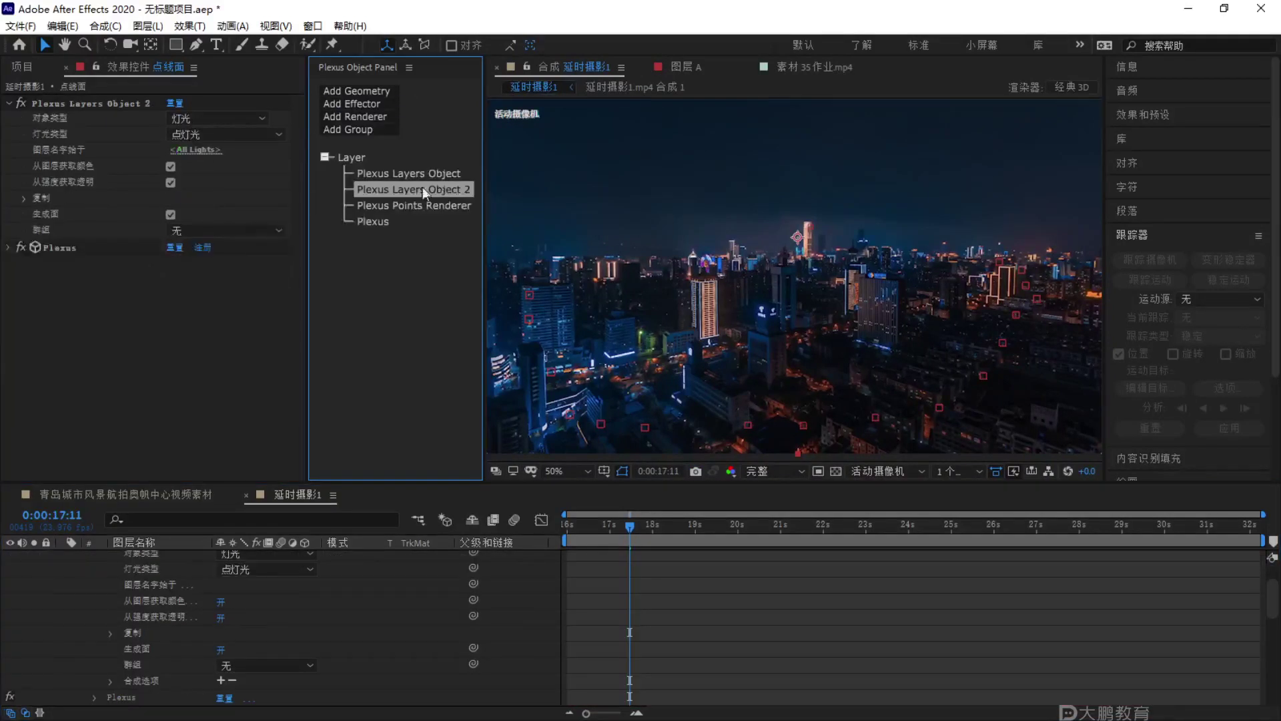
Set Plexus Layers Object 2's object type (对象类型) to 3D图层 and limit it to layers whose names begin with B.
click(224, 120)
click(214, 140)
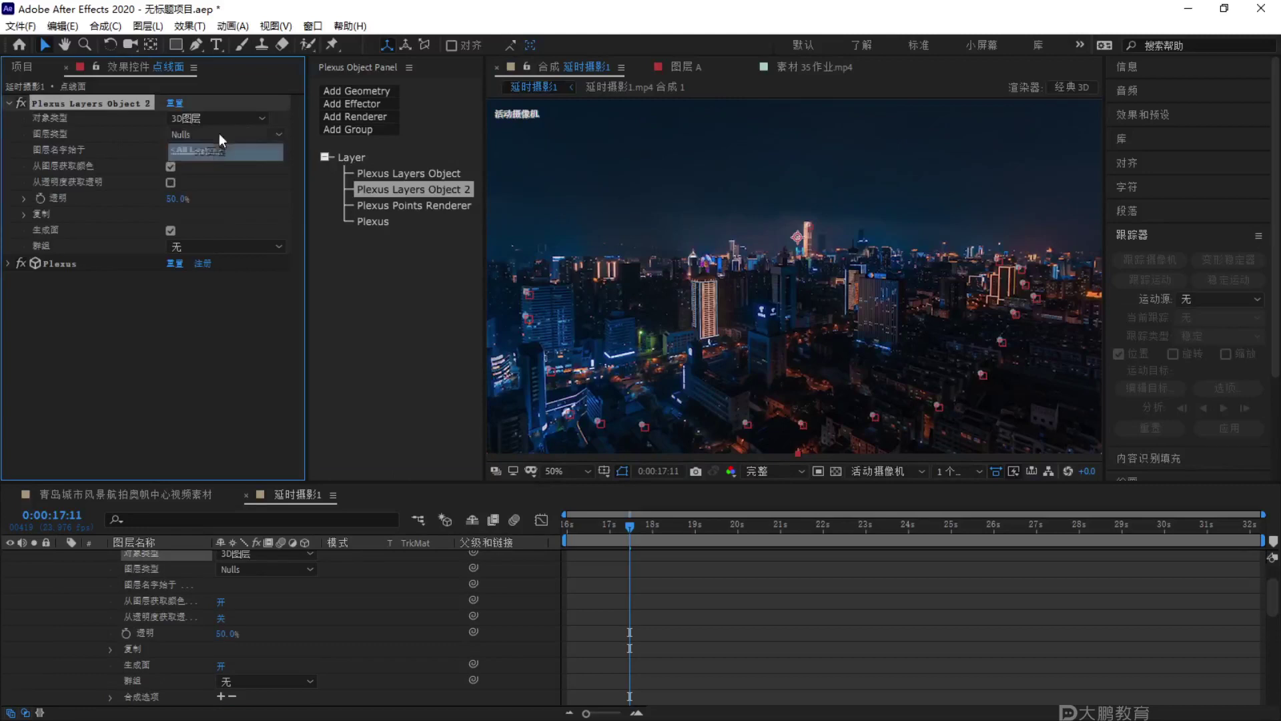
click(203, 151)
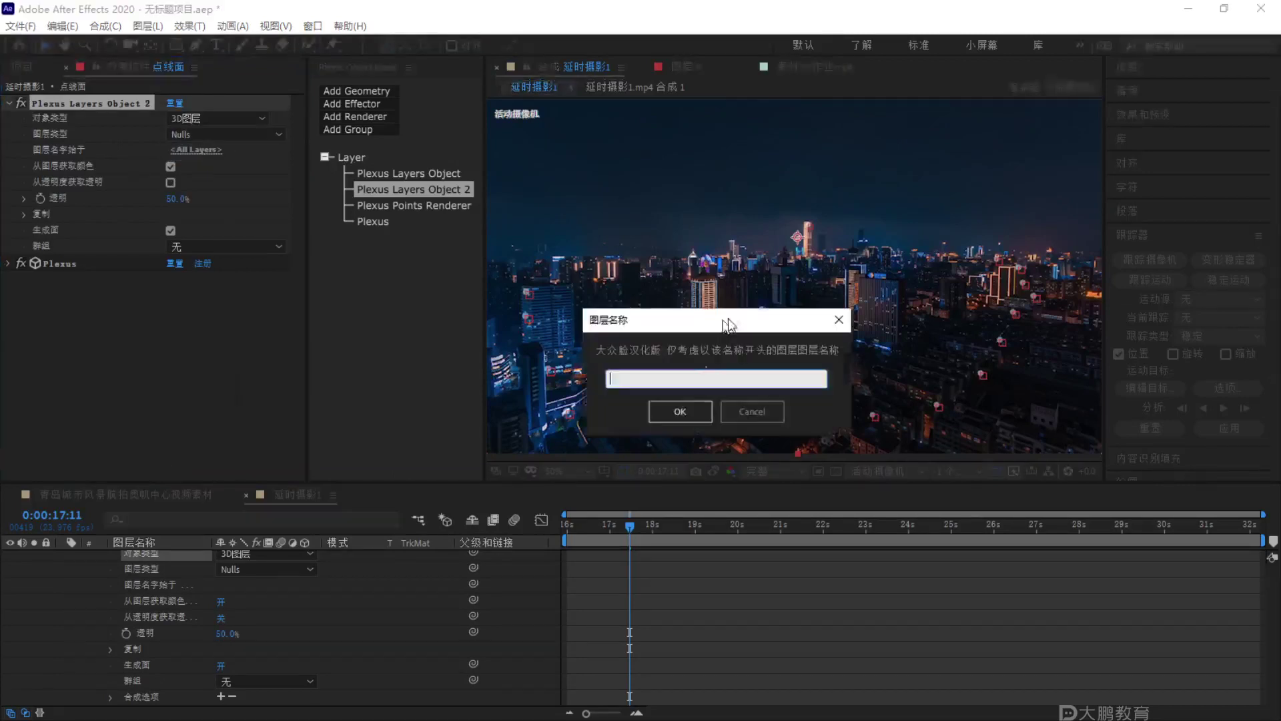
key(Caps_Lock)
text(B)
key(Caps_Lock)
key(Return)
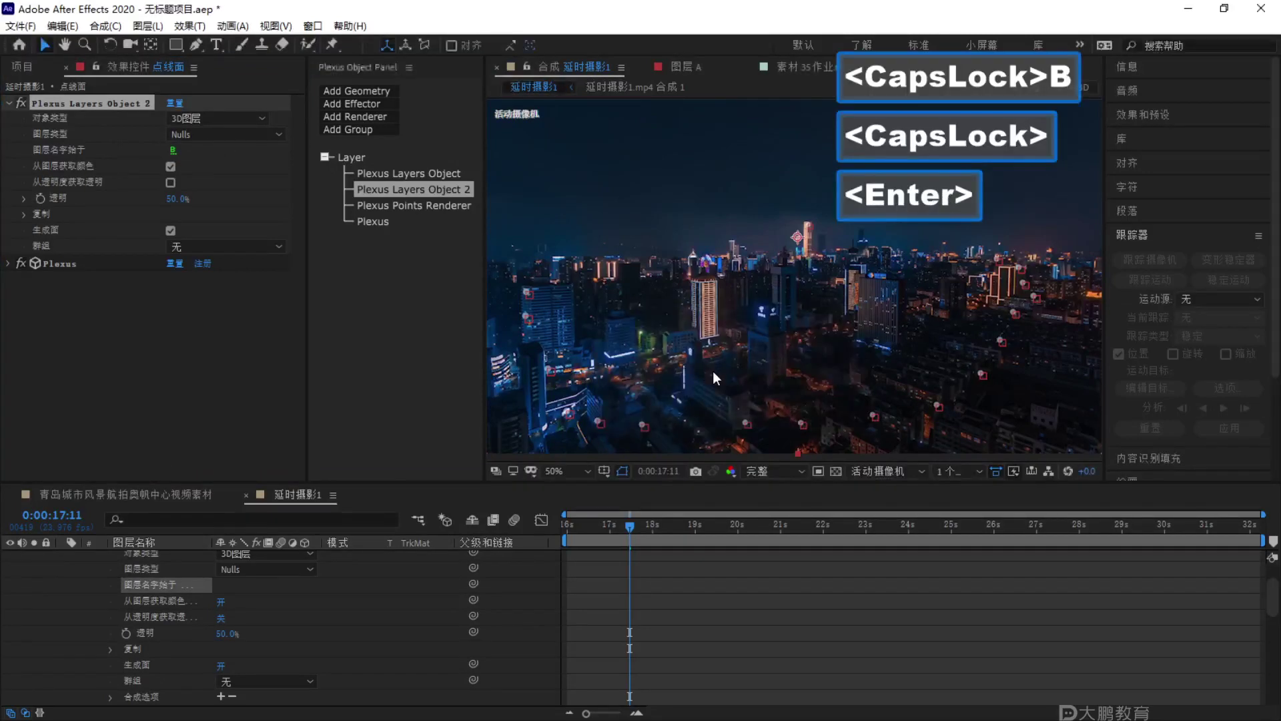
Try a different point size (点大小) on the Plexus Points Renderer and undo the change.
scroll(87, 566, up, 3)
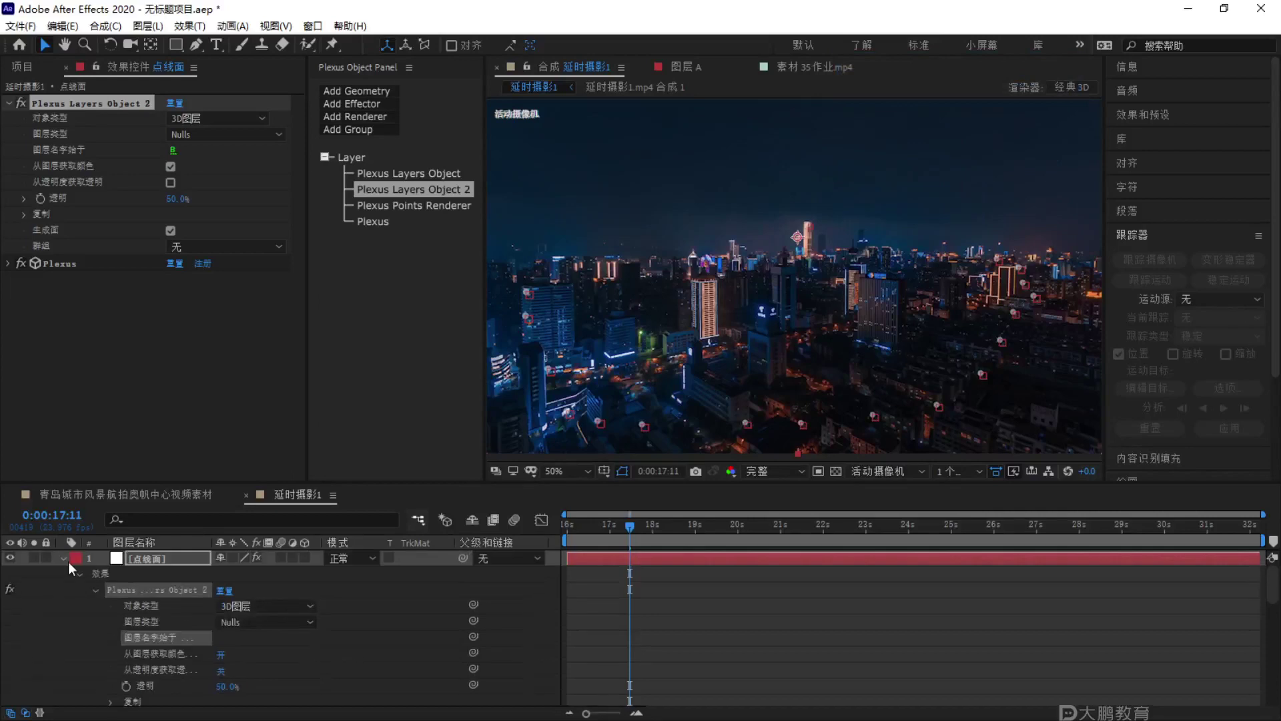
click(65, 558)
scroll(156, 645, down, 5)
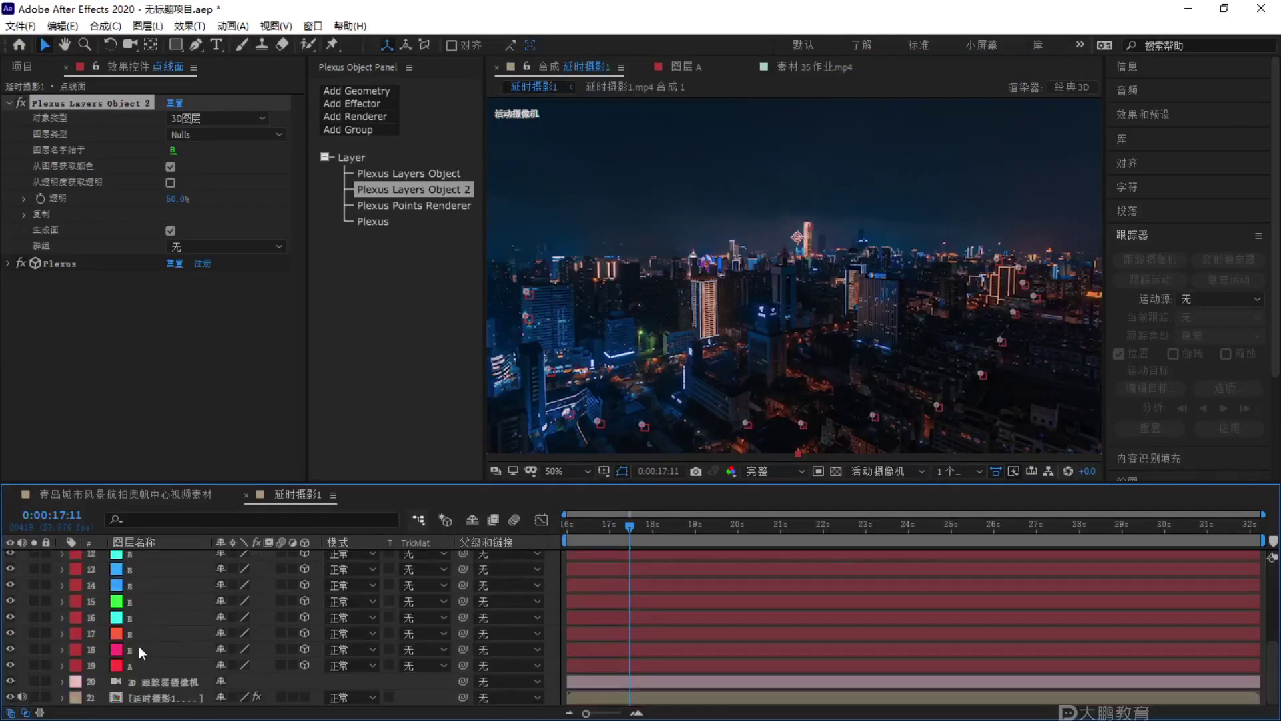
click(443, 208)
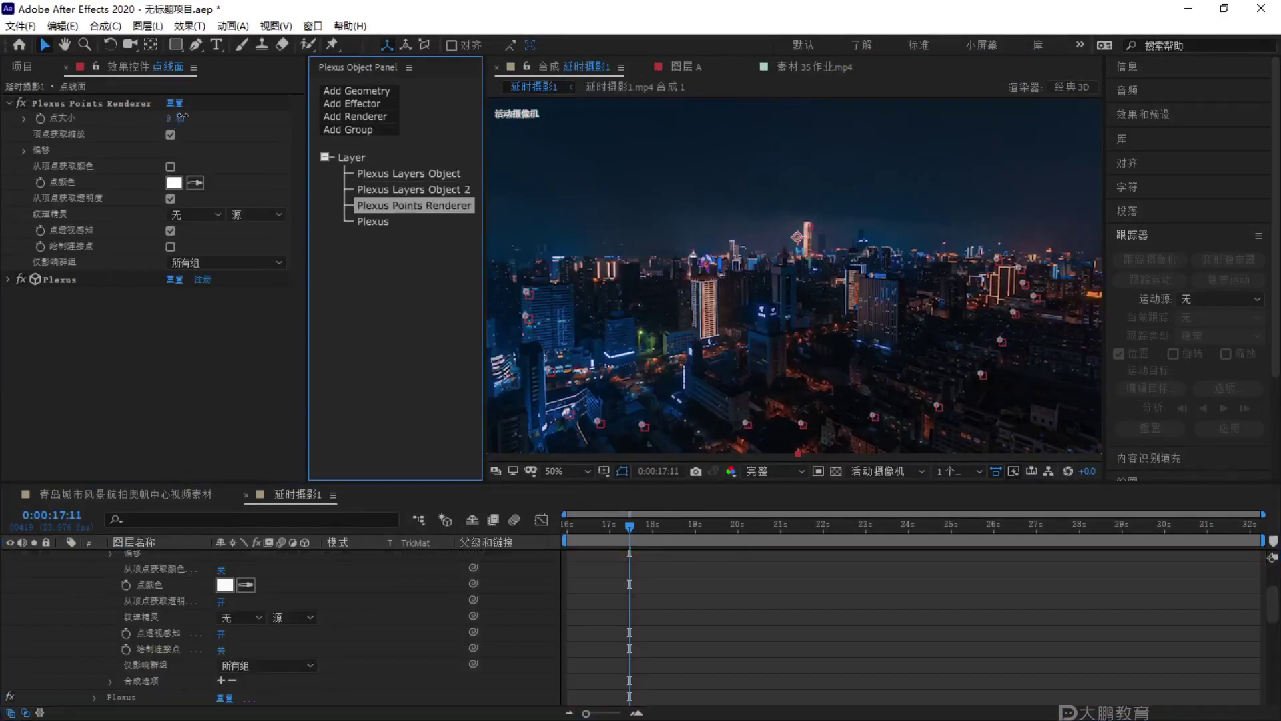
key(ctrl+z)
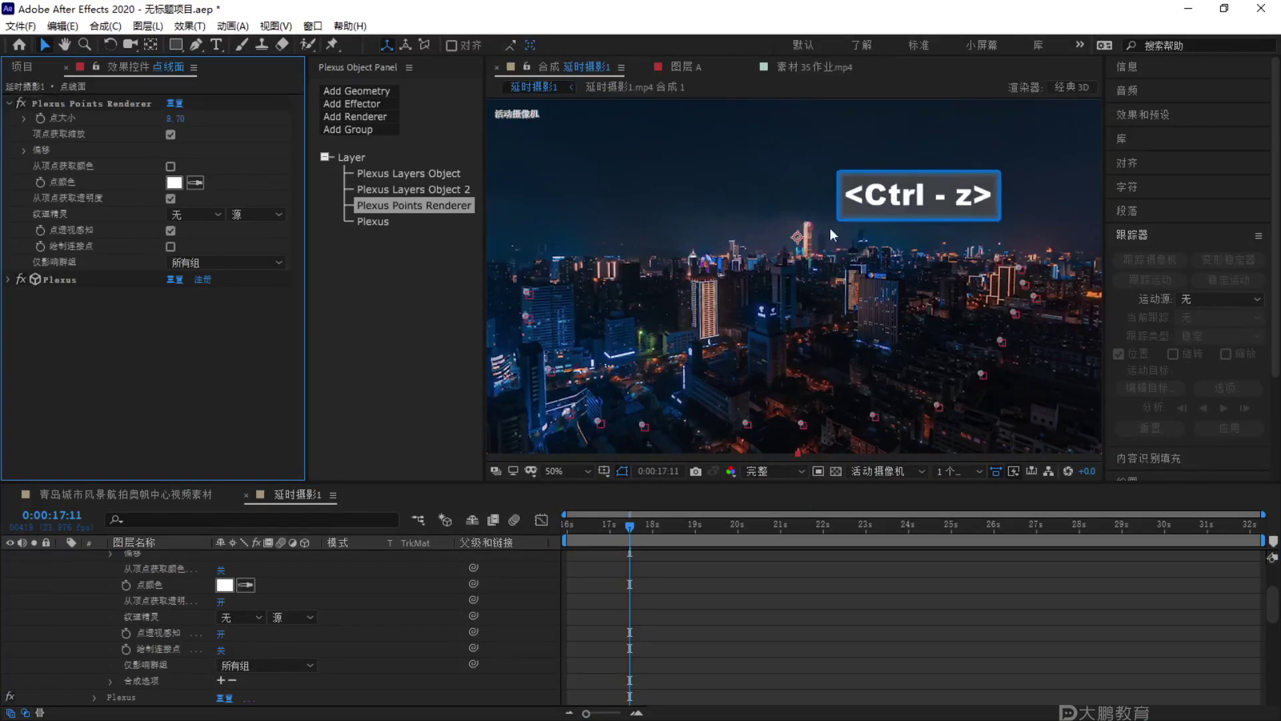
key(F1)
drag(816, 185, 831, 190)
mouse_move(638, 195)
mouse_down()
mouse_move(726, 200)
mouse_move(707, 177)
mouse_up()
mouse_move(427, 263)
mouse_down()
mouse_move(687, 277)
mouse_move(1102, 237)
mouse_move(617, 320)
mouse_move(628, 342)
mouse_up()
drag(711, 310, 688, 357)
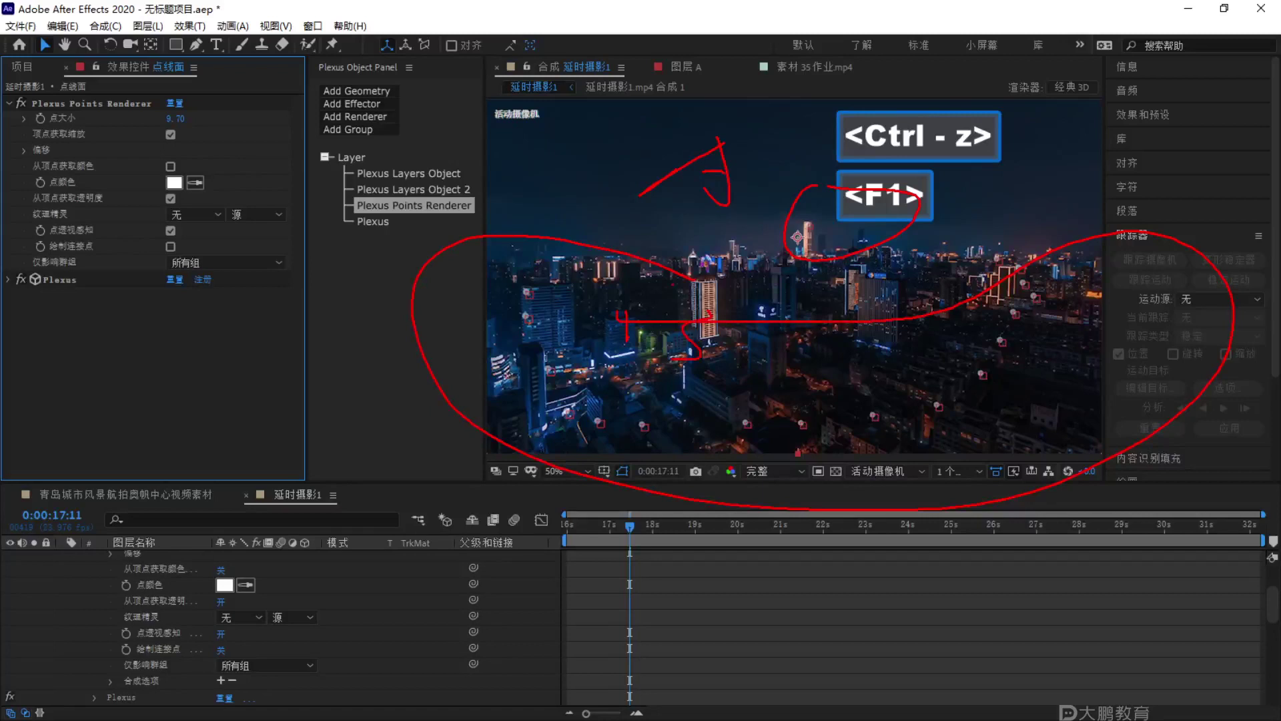
key(Escape)
Assign the first Plexus Layers Object to 群组 1.
scroll(188, 558, up, 3)
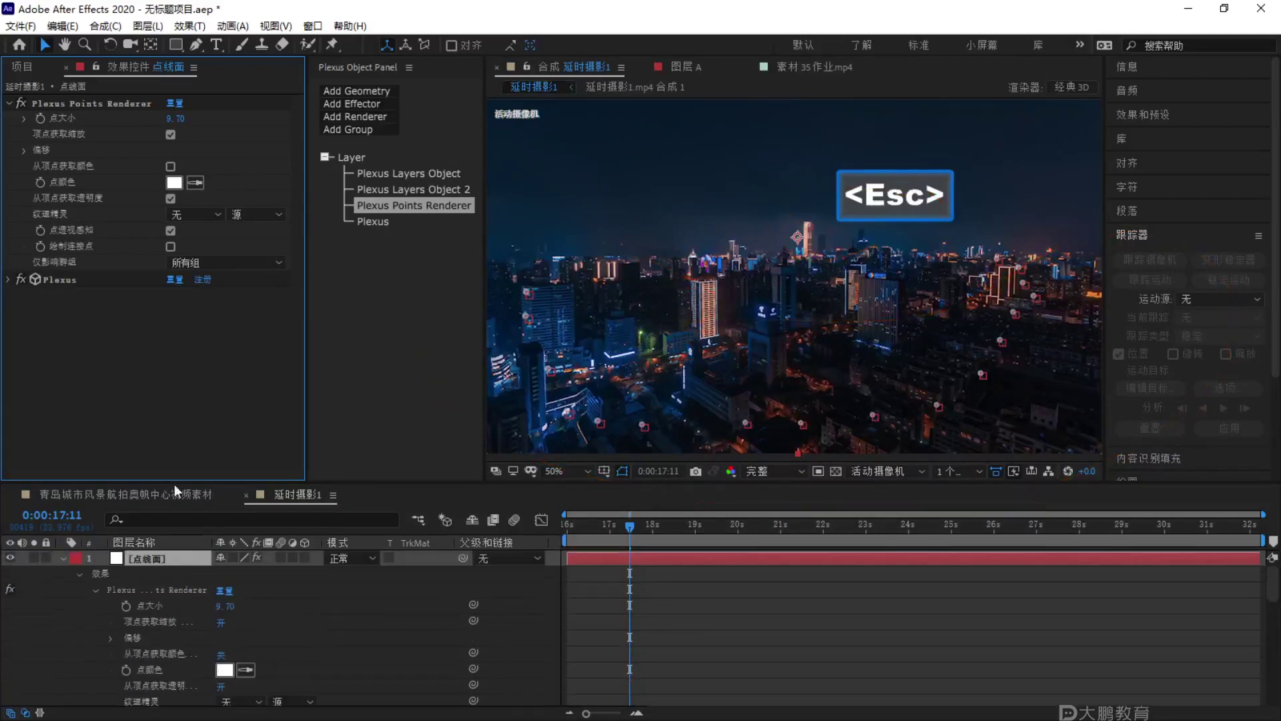
click(138, 507)
key(e)
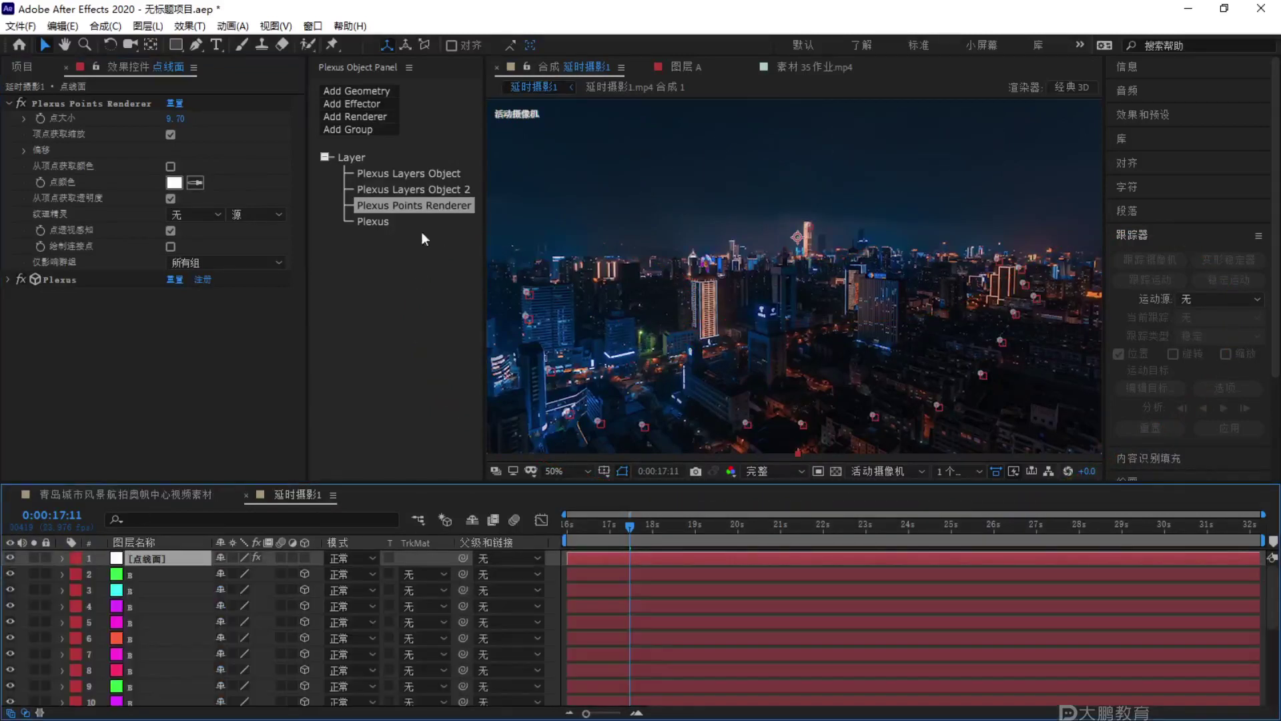
click(419, 175)
click(195, 243)
click(200, 259)
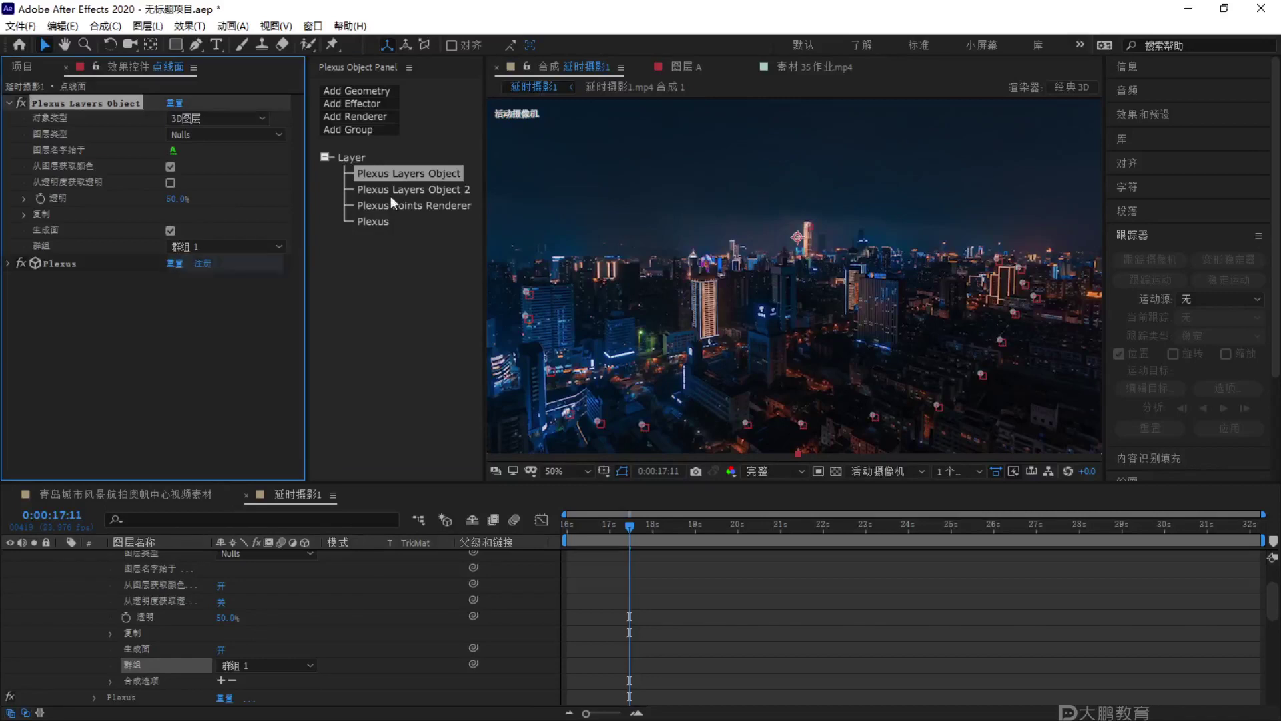
Assign Plexus Layers Object 2 to 群组 2, and reselect the 点线面 layer with its timeline properties collapsed.
click(403, 189)
click(223, 244)
click(207, 279)
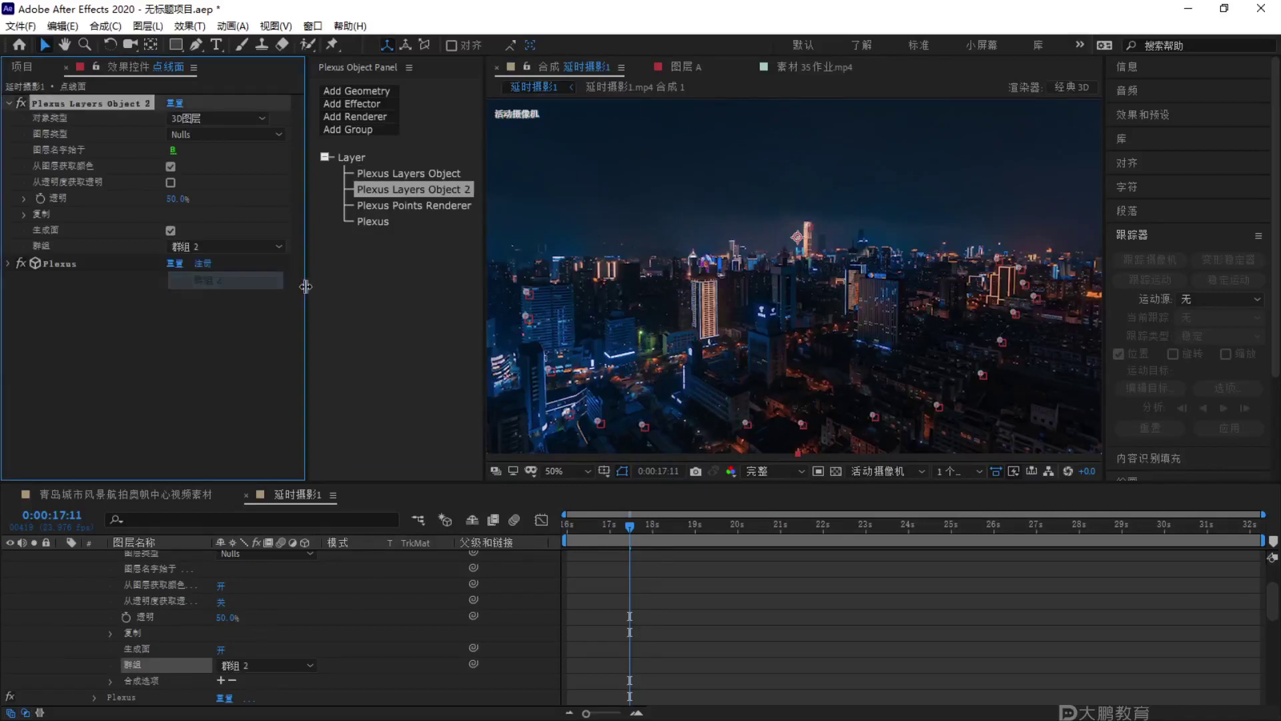
click(360, 566)
scroll(106, 576, up, 5)
click(60, 560)
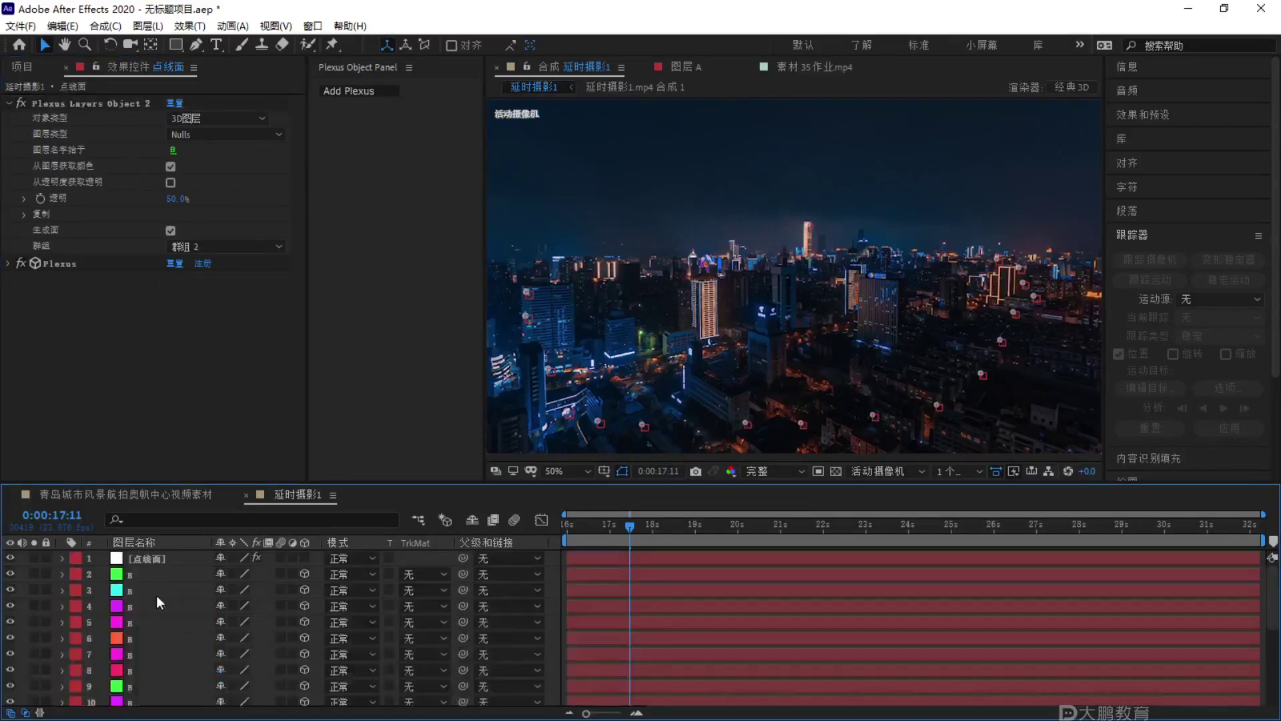
click(155, 559)
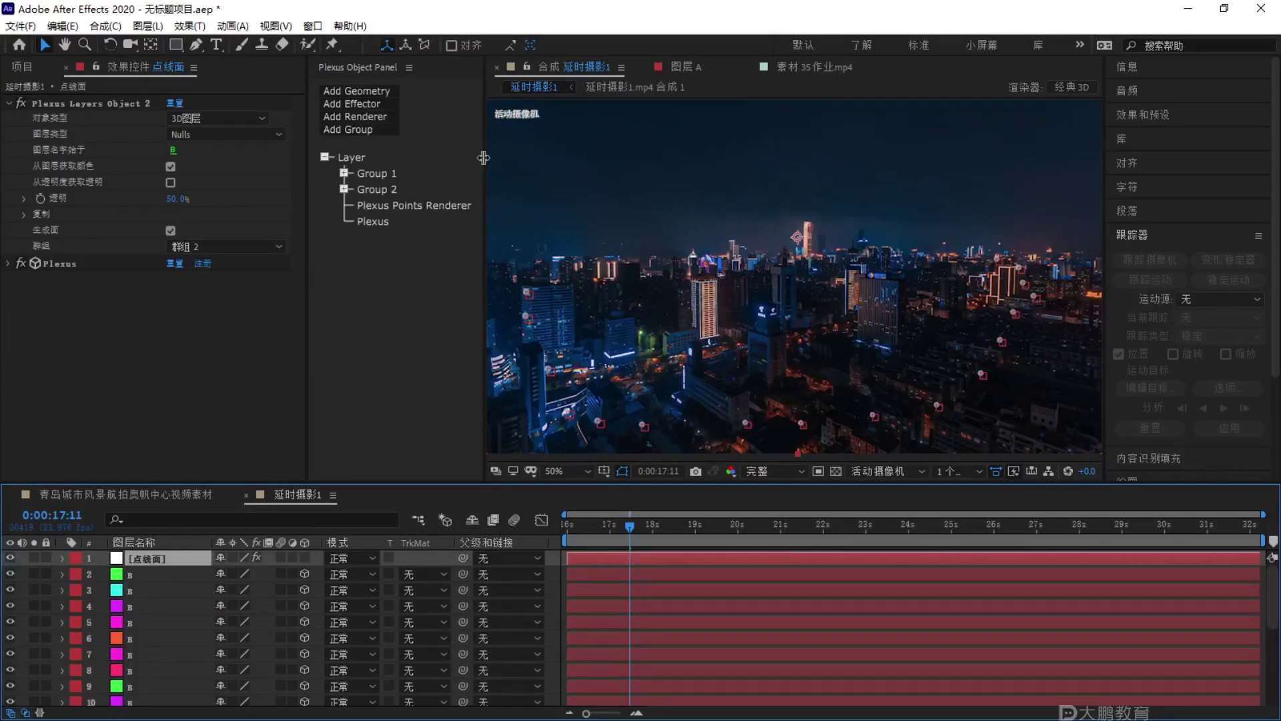
drag(483, 157, 491, 158)
scroll(832, 242, down, 2)
scroll(823, 264, up, 2)
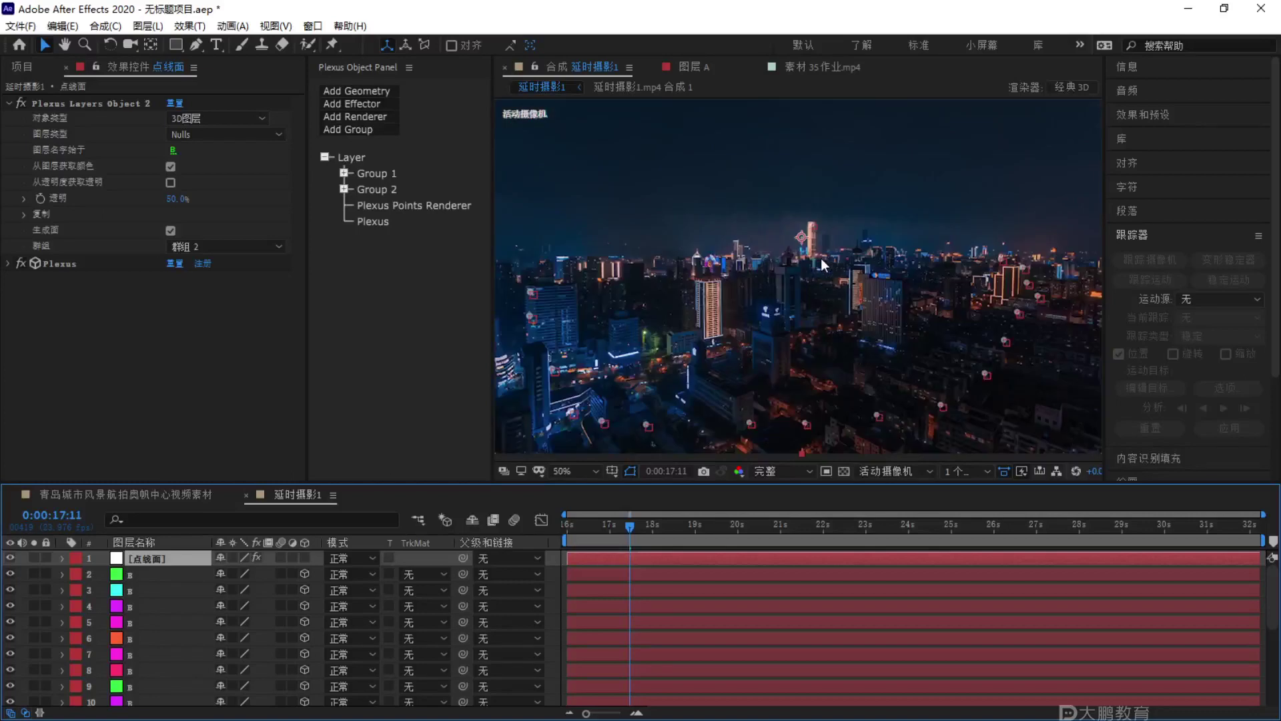
key(F1)
mouse_move(819, 195)
mouse_down()
mouse_move(811, 261)
mouse_move(801, 178)
mouse_up()
drag(715, 168, 748, 125)
drag(761, 123, 756, 179)
mouse_move(657, 281)
mouse_down()
mouse_move(456, 327)
mouse_move(1234, 427)
mouse_move(934, 280)
mouse_move(661, 294)
mouse_up()
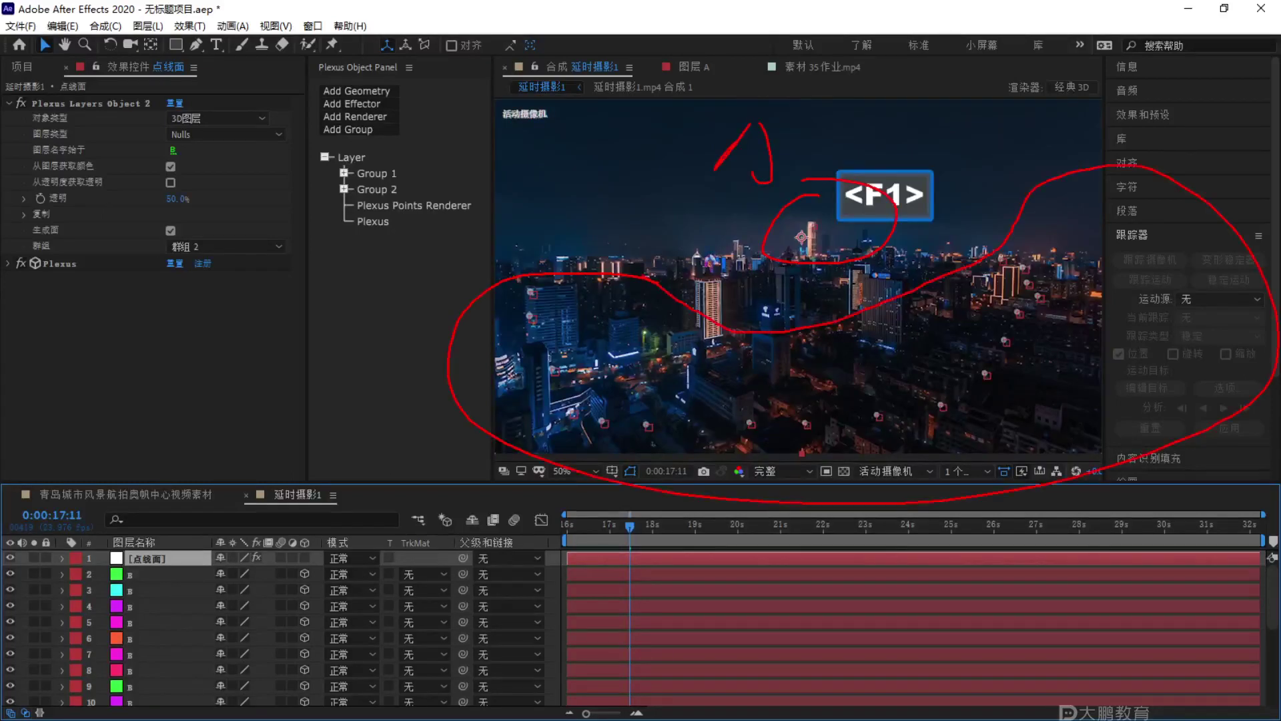
key(Escape)
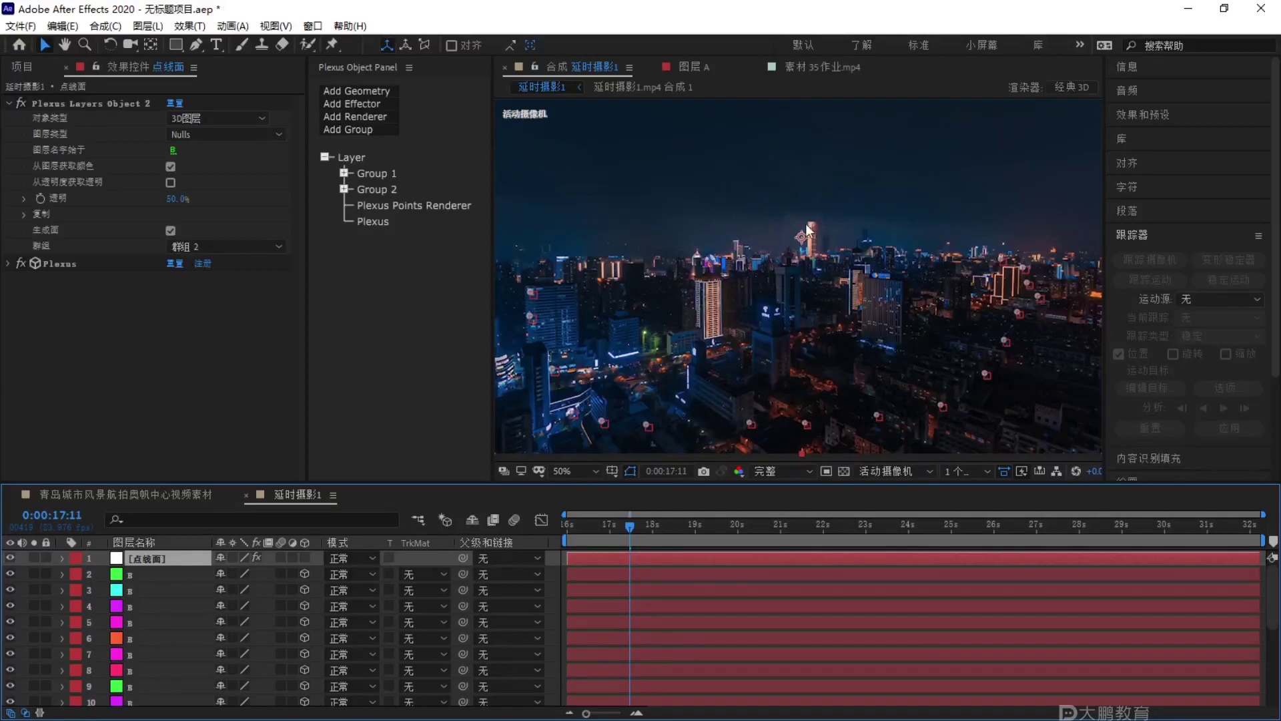
key(F1)
mouse_move(839, 194)
mouse_down()
mouse_move(568, 287)
mouse_move(564, 308)
mouse_up()
mouse_move(624, 320)
mouse_down()
mouse_move(868, 227)
mouse_move(531, 428)
mouse_up()
drag(774, 260, 815, 422)
drag(826, 235, 945, 405)
mouse_move(844, 196)
mouse_down()
mouse_move(1121, 207)
mouse_move(1168, 347)
mouse_up()
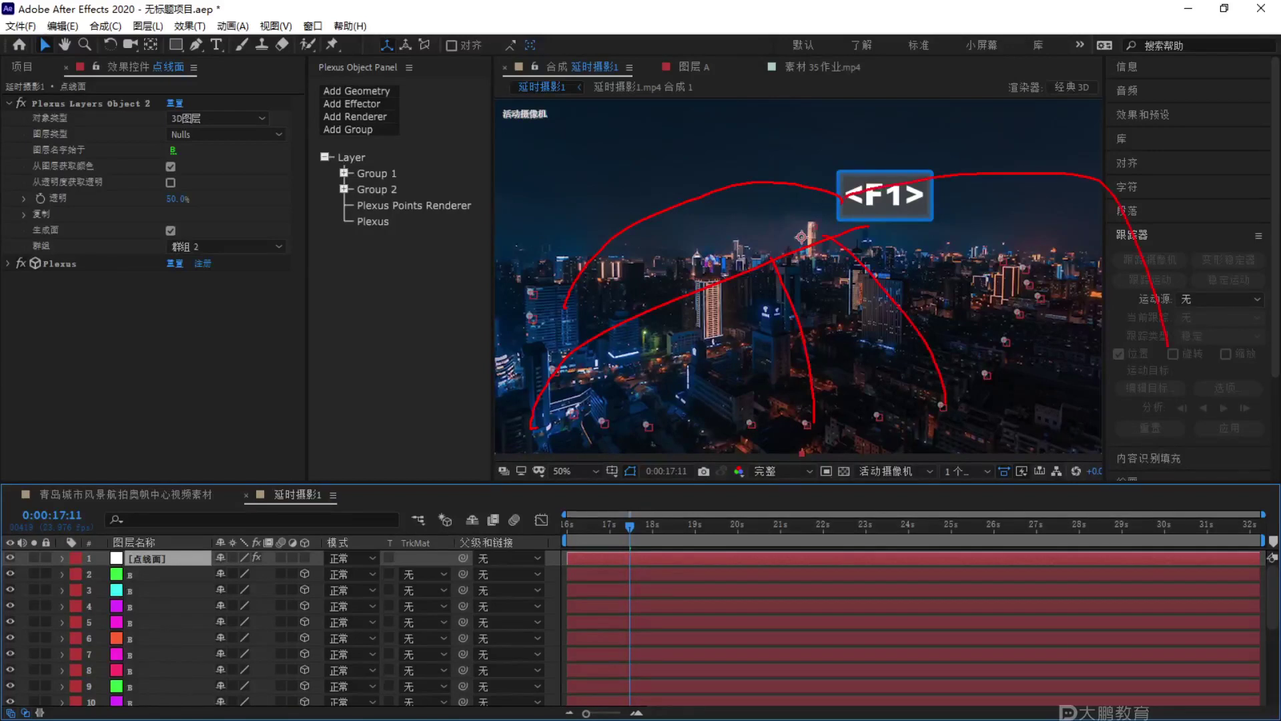
key(Escape)
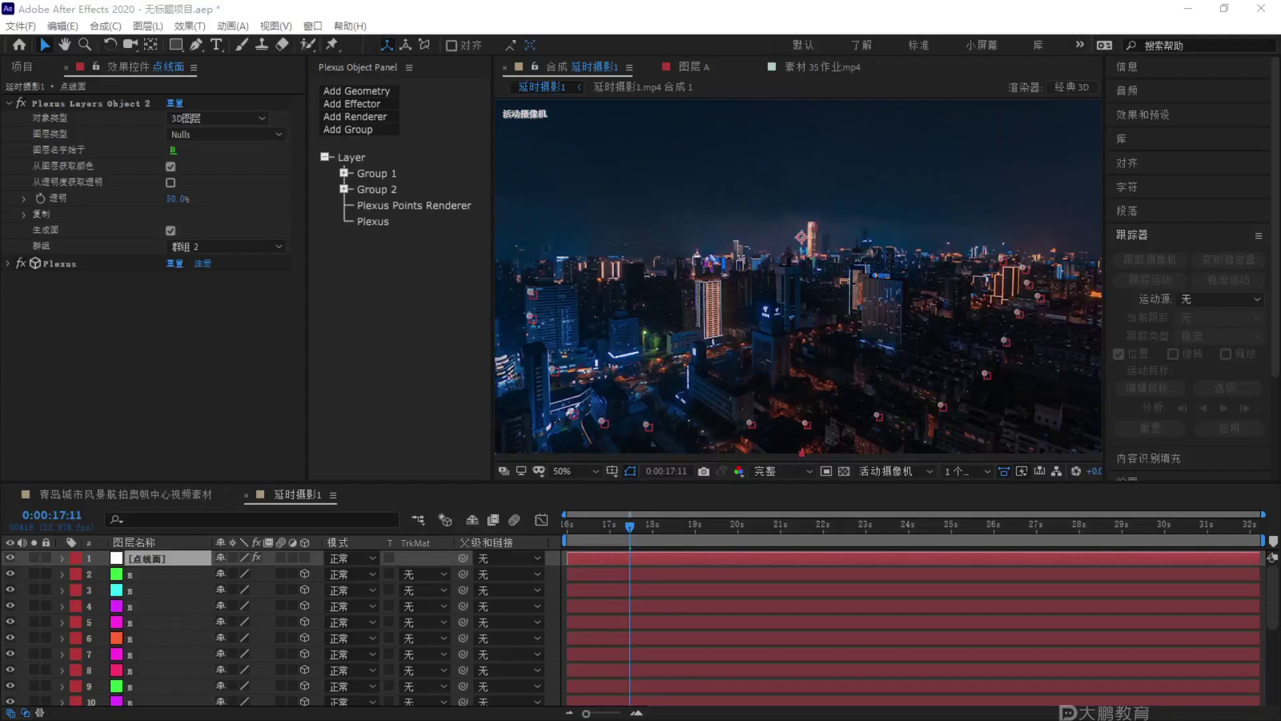
Add a Beams renderer to the Plexus effect and select it to show its settings.
click(373, 117)
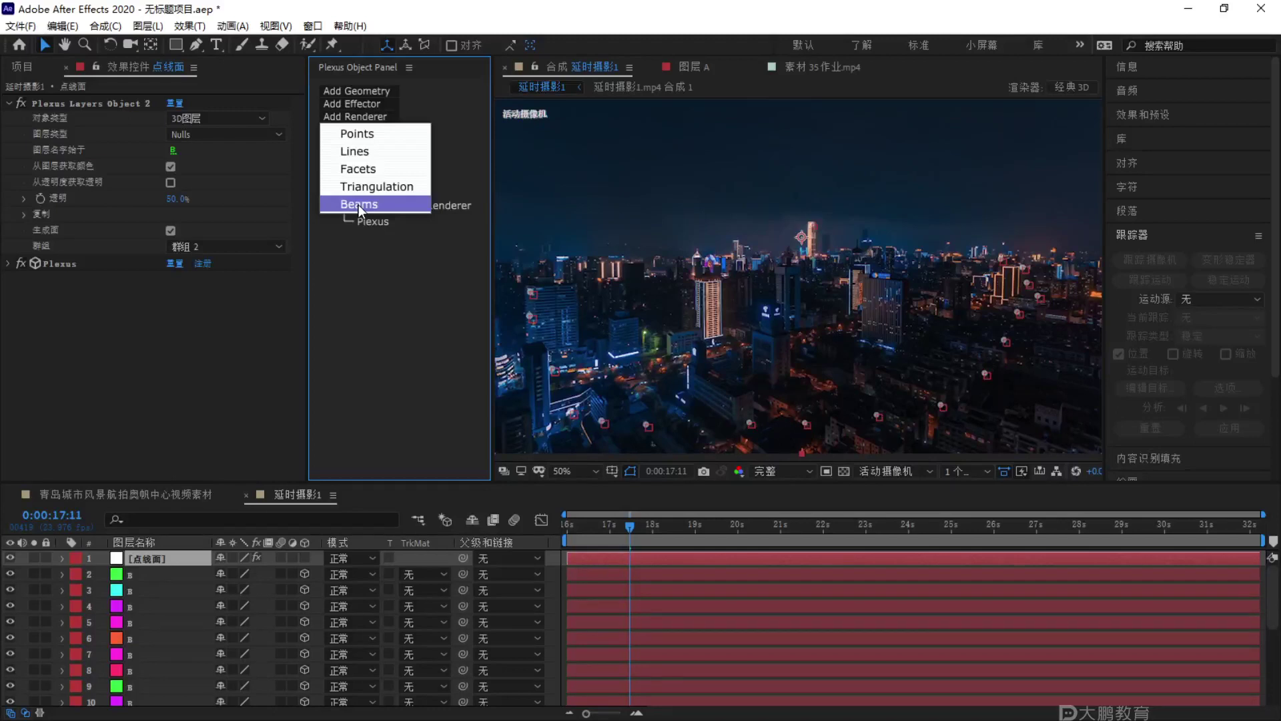
click(358, 204)
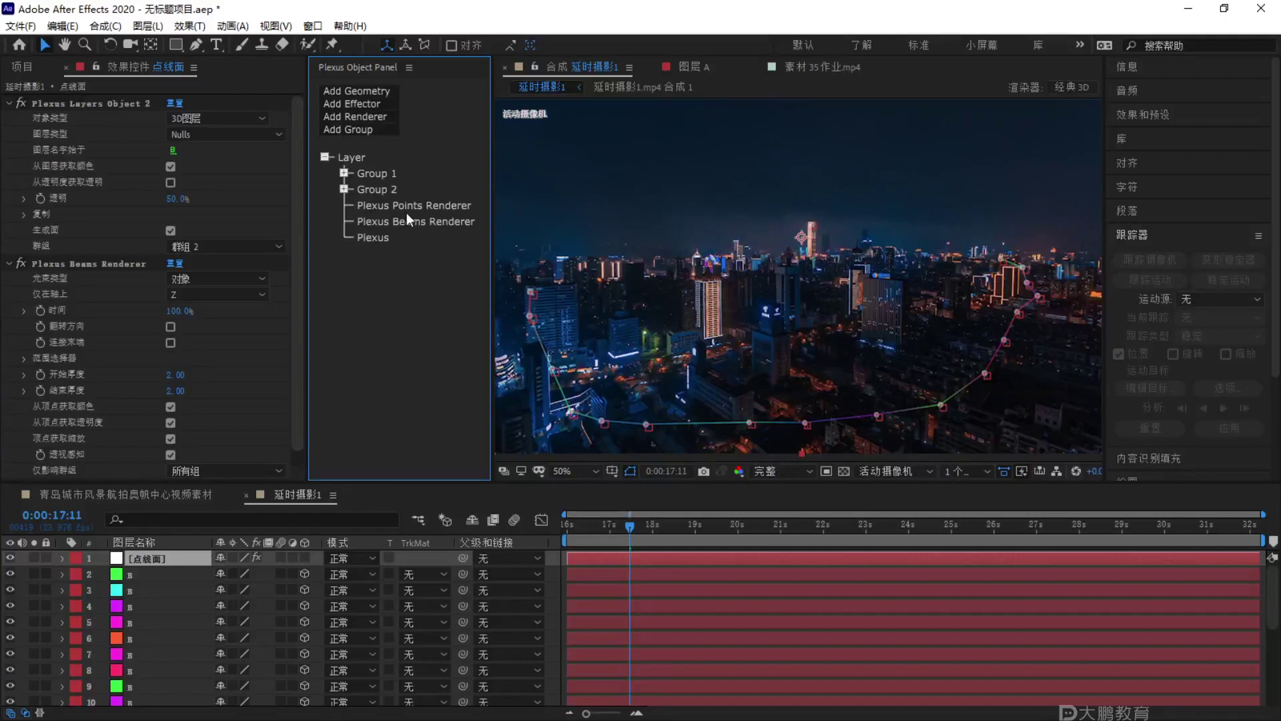
click(406, 219)
key(F1)
mouse_move(542, 280)
mouse_down()
mouse_move(533, 340)
mouse_move(569, 407)
mouse_move(617, 426)
mouse_move(821, 423)
mouse_move(1023, 363)
mouse_move(1008, 237)
mouse_up()
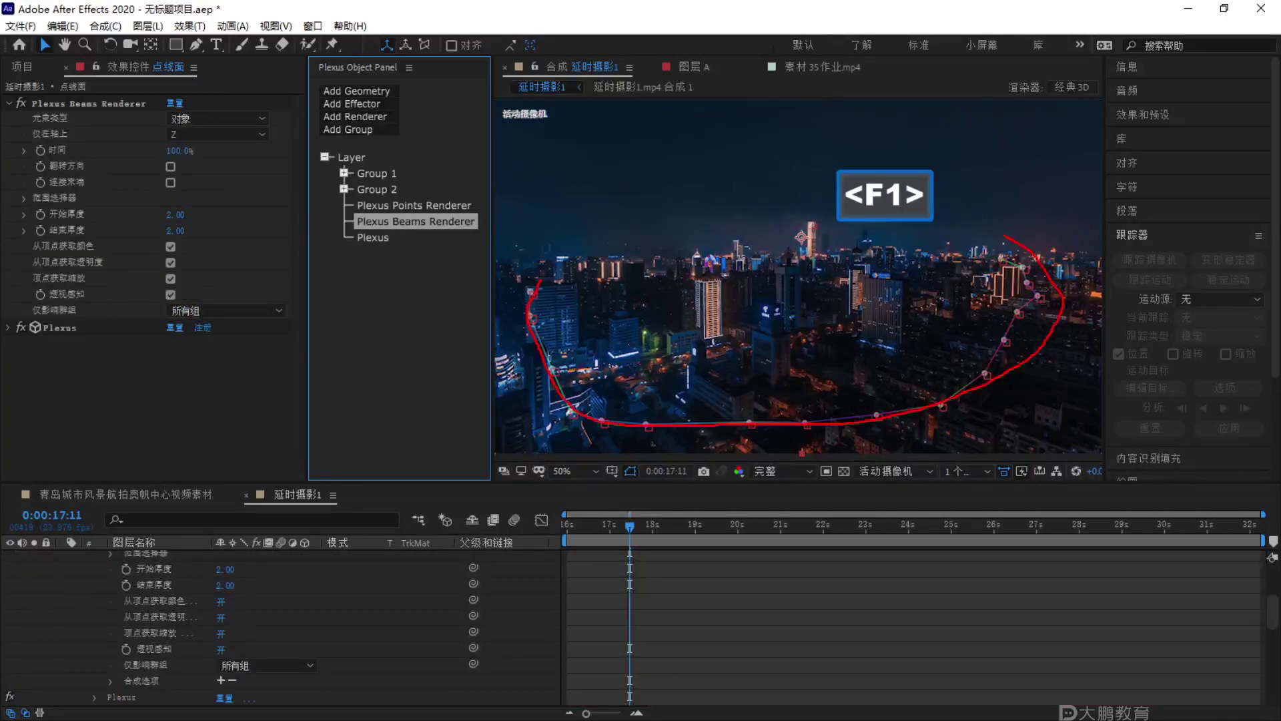
key(Escape)
mouse_move(808, 224)
mouse_down()
mouse_move(747, 224)
mouse_move(498, 319)
mouse_up()
mouse_move(716, 227)
mouse_down()
mouse_move(574, 340)
mouse_move(542, 398)
mouse_up()
drag(765, 220, 681, 351)
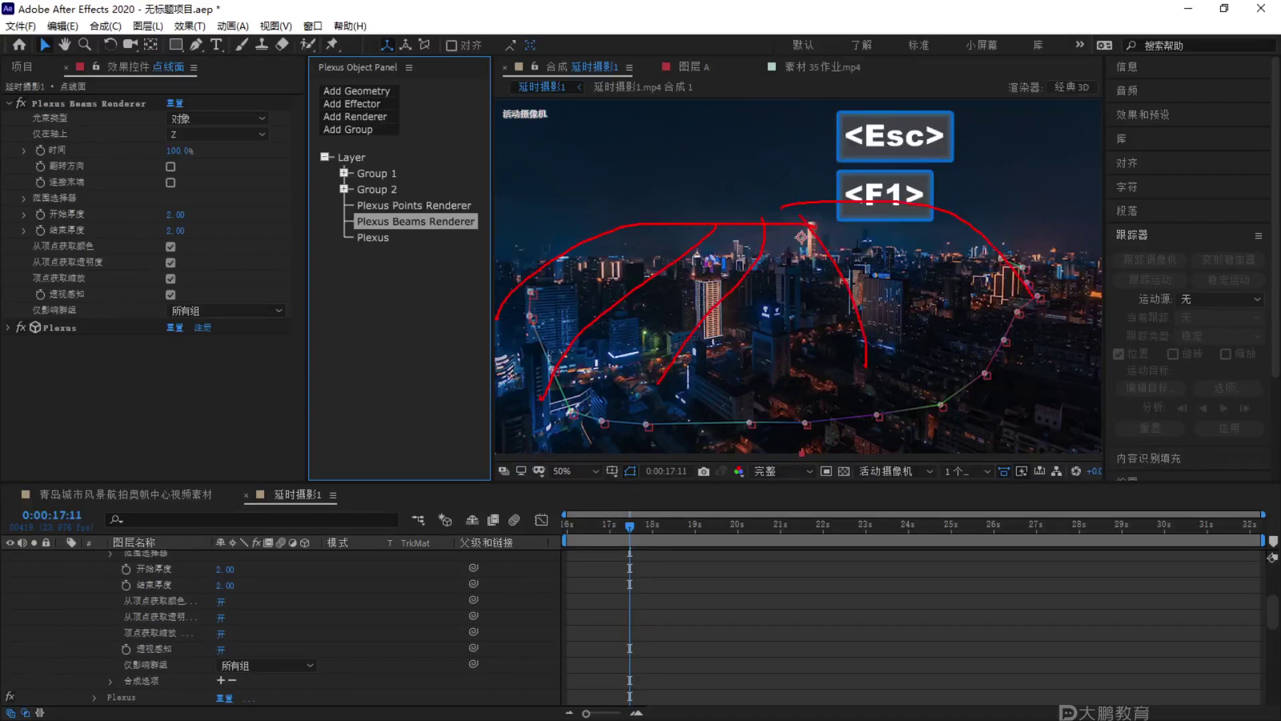
key(Escape)
key(F1)
drag(782, 241, 522, 304)
key(Escape)
key(F1)
key(Escape)
key(F1)
mouse_move(804, 221)
mouse_down()
mouse_move(811, 255)
mouse_move(516, 315)
mouse_move(554, 311)
mouse_move(814, 396)
mouse_up()
key(Escape)
key(F1)
mouse_move(551, 271)
mouse_down()
mouse_move(811, 452)
mouse_move(1061, 274)
mouse_up()
key(Escape)
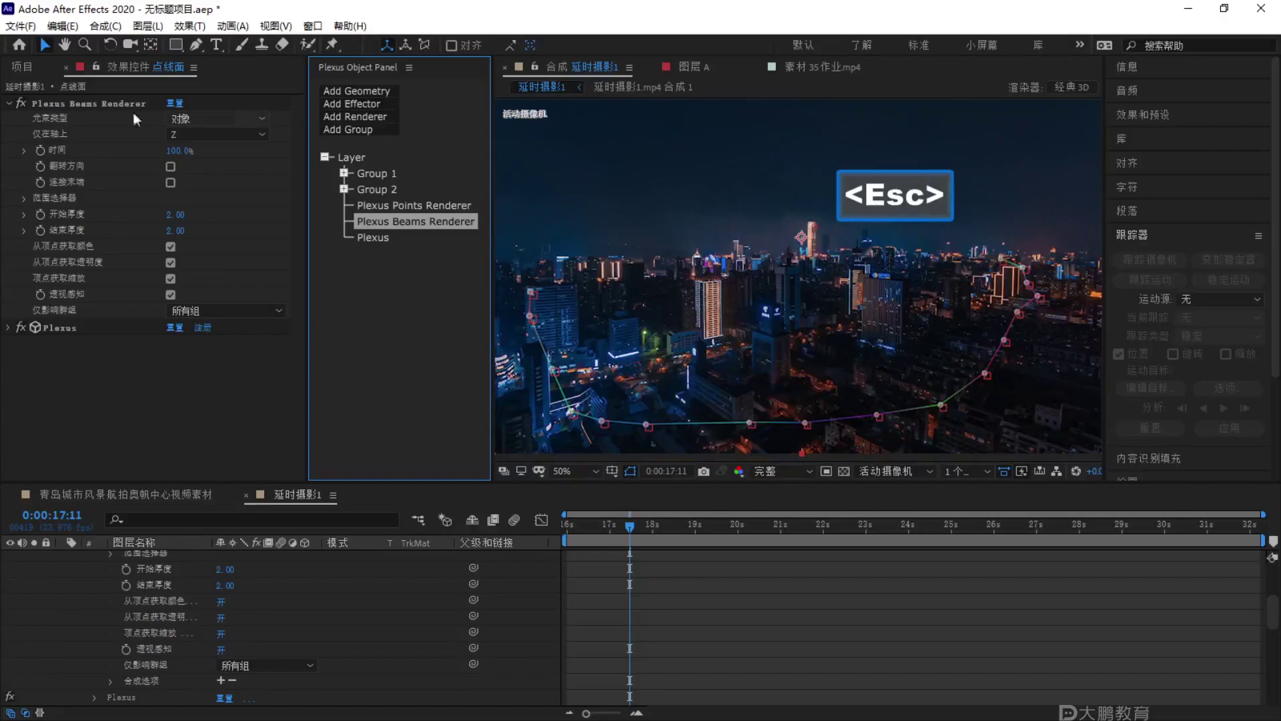
key(F2)
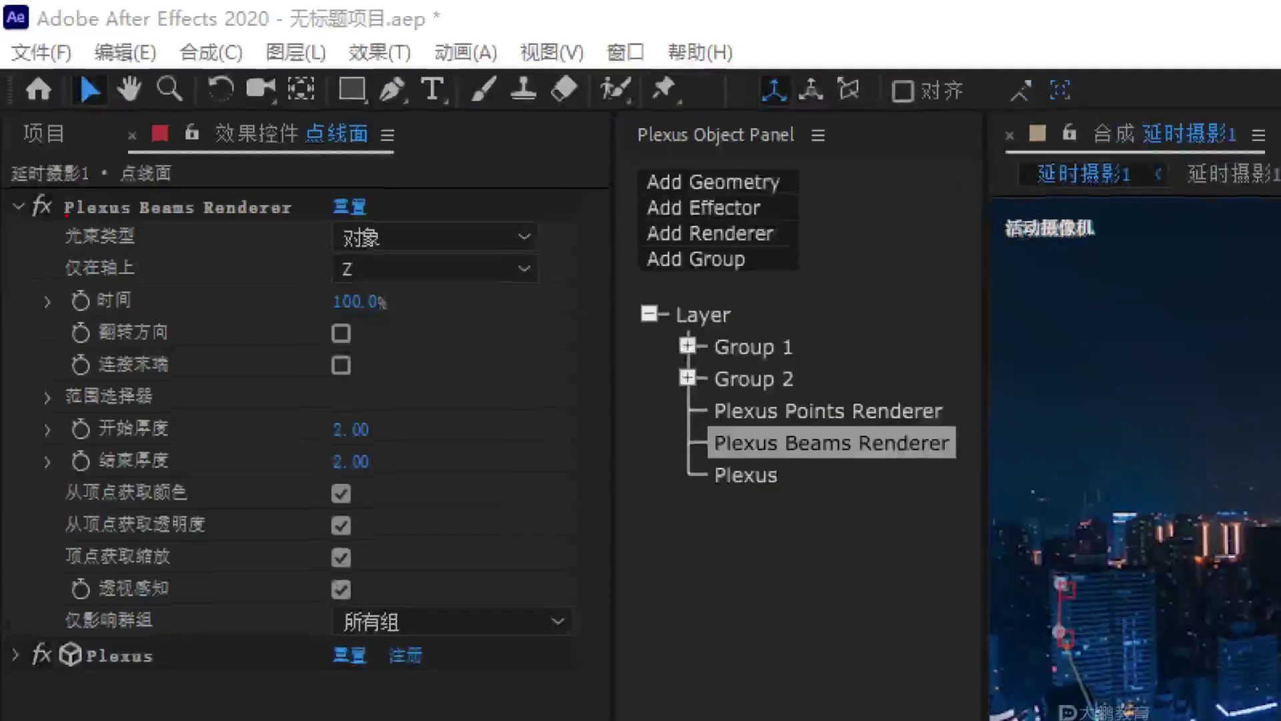
key(F2)
drag(4, 37, 592, 691)
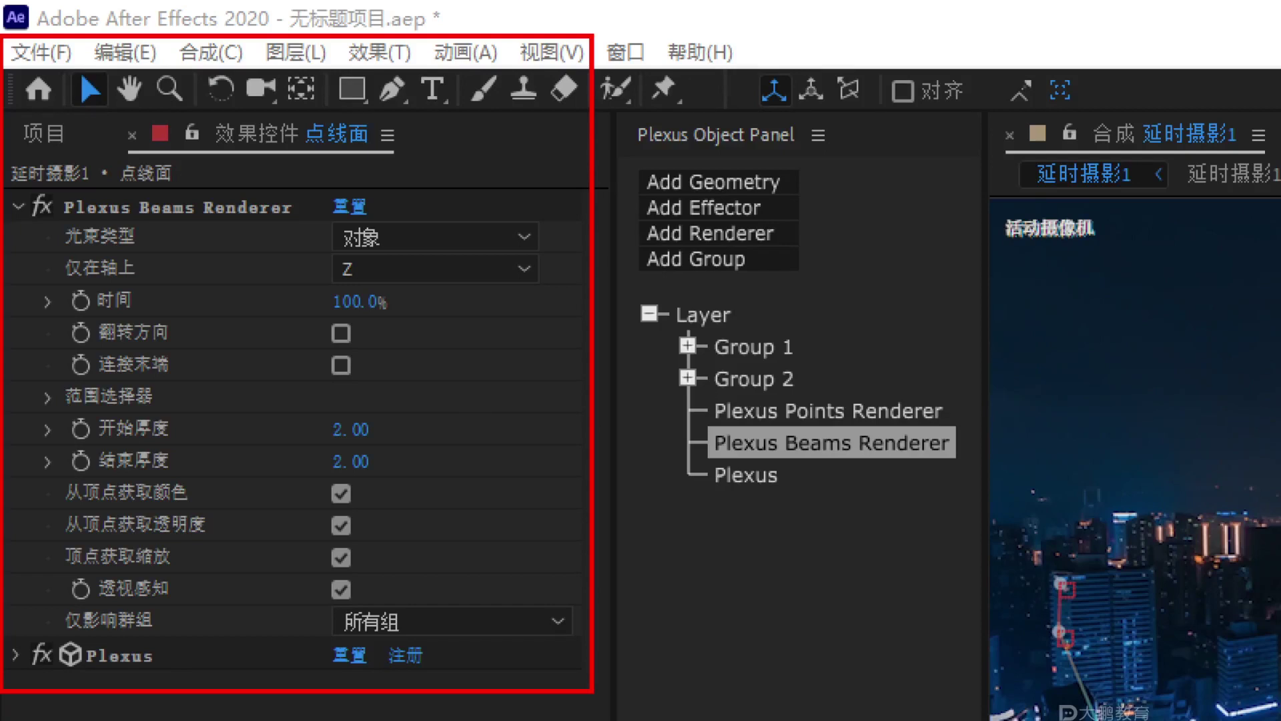
Set the beams' type (光束类型) to 群组 and turn off 从顶点获取颜色 so the beams use their own colour.
key(Escape)
click(372, 235)
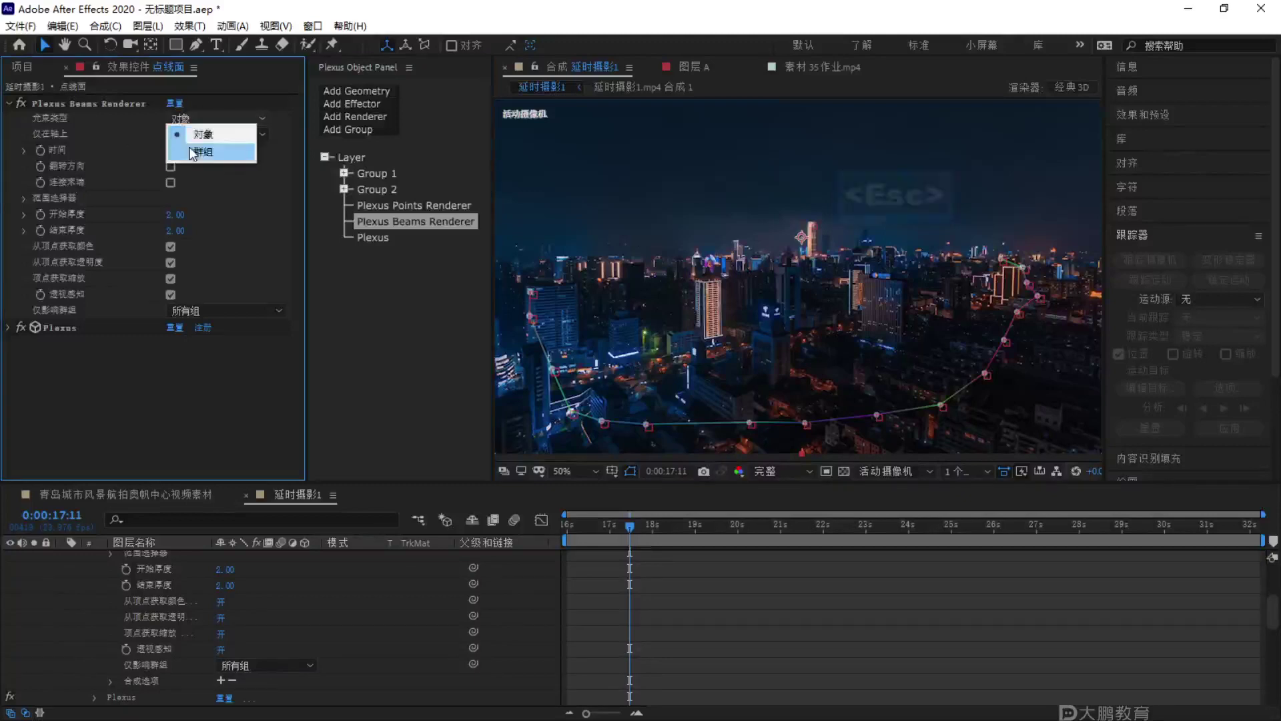
click(192, 153)
key(F1)
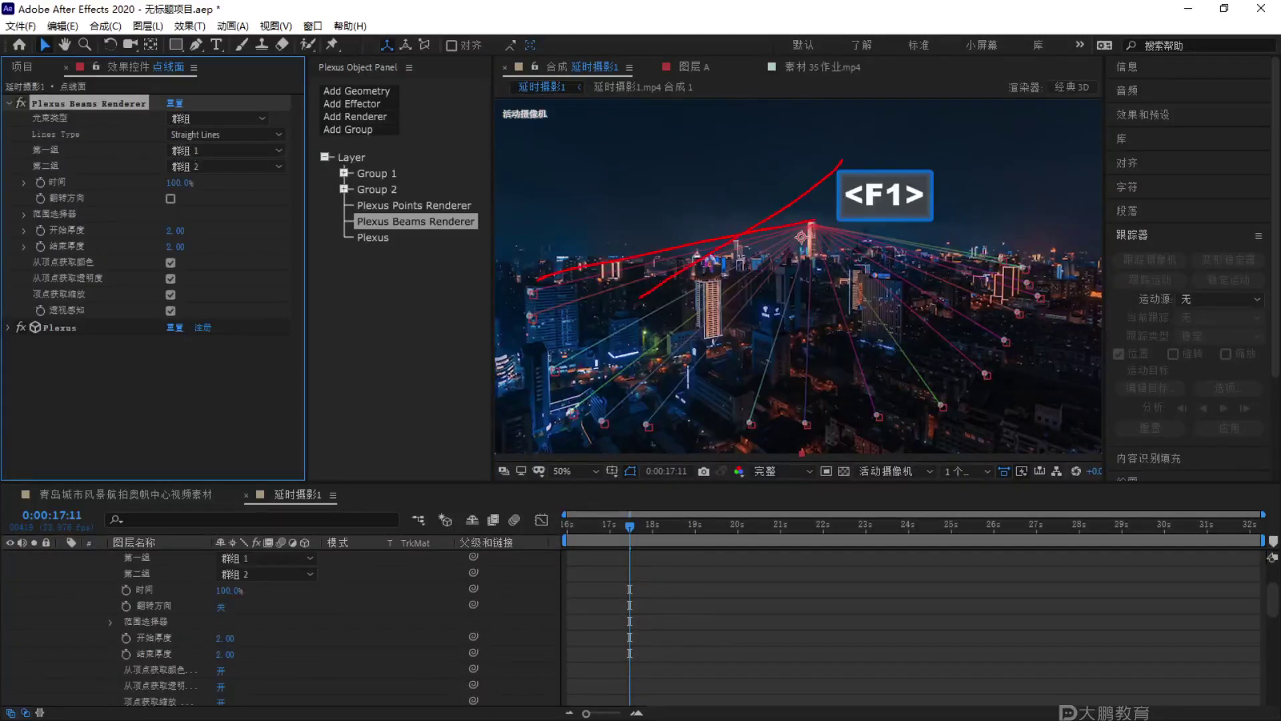
key(Escape)
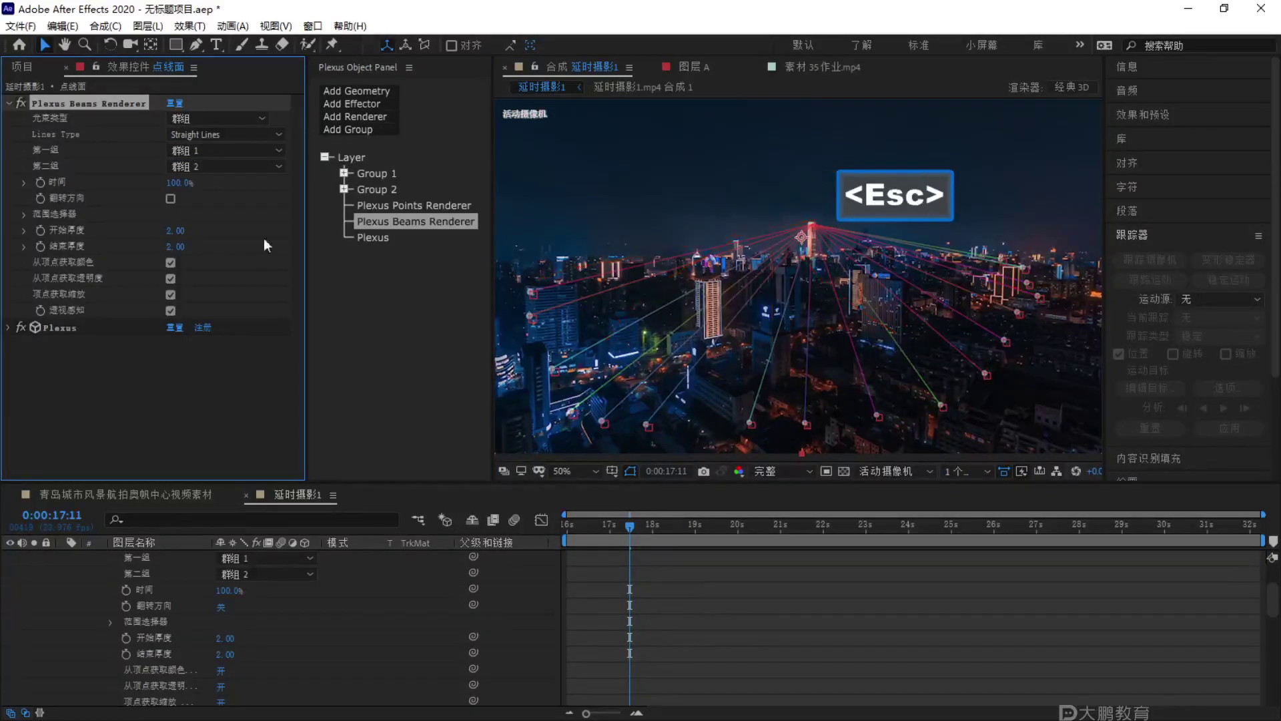
click(170, 263)
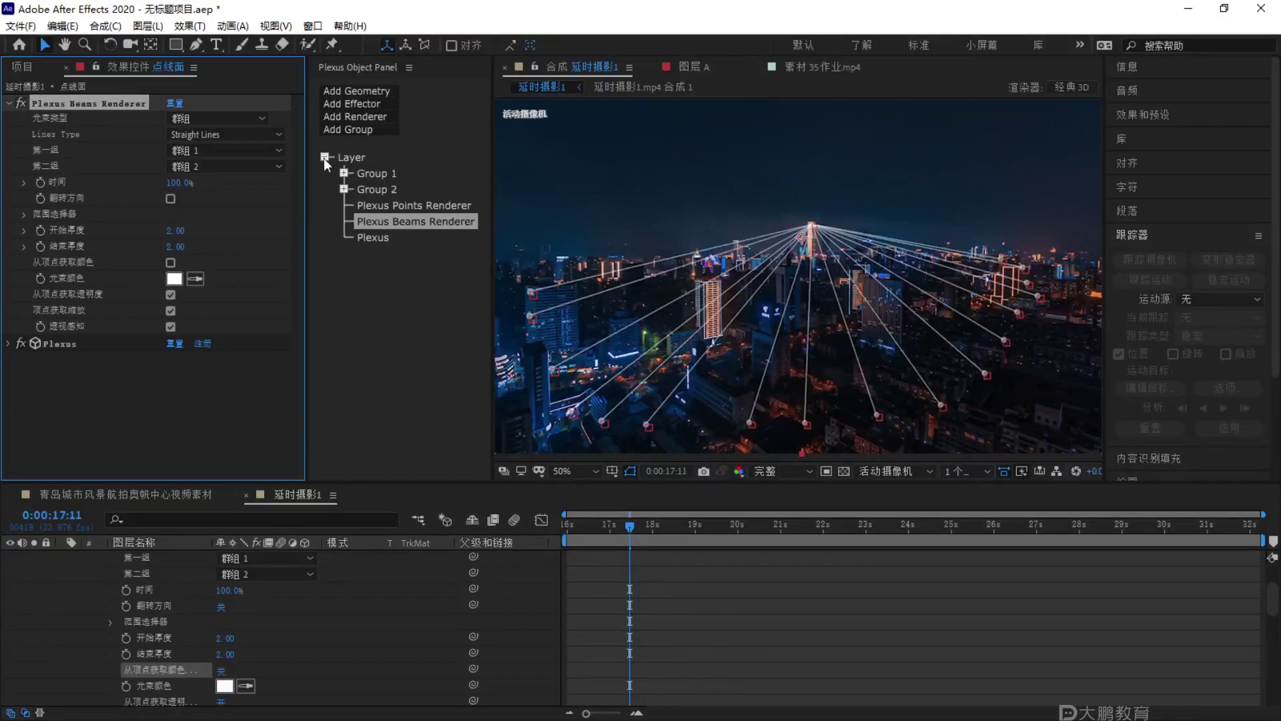
key(F2)
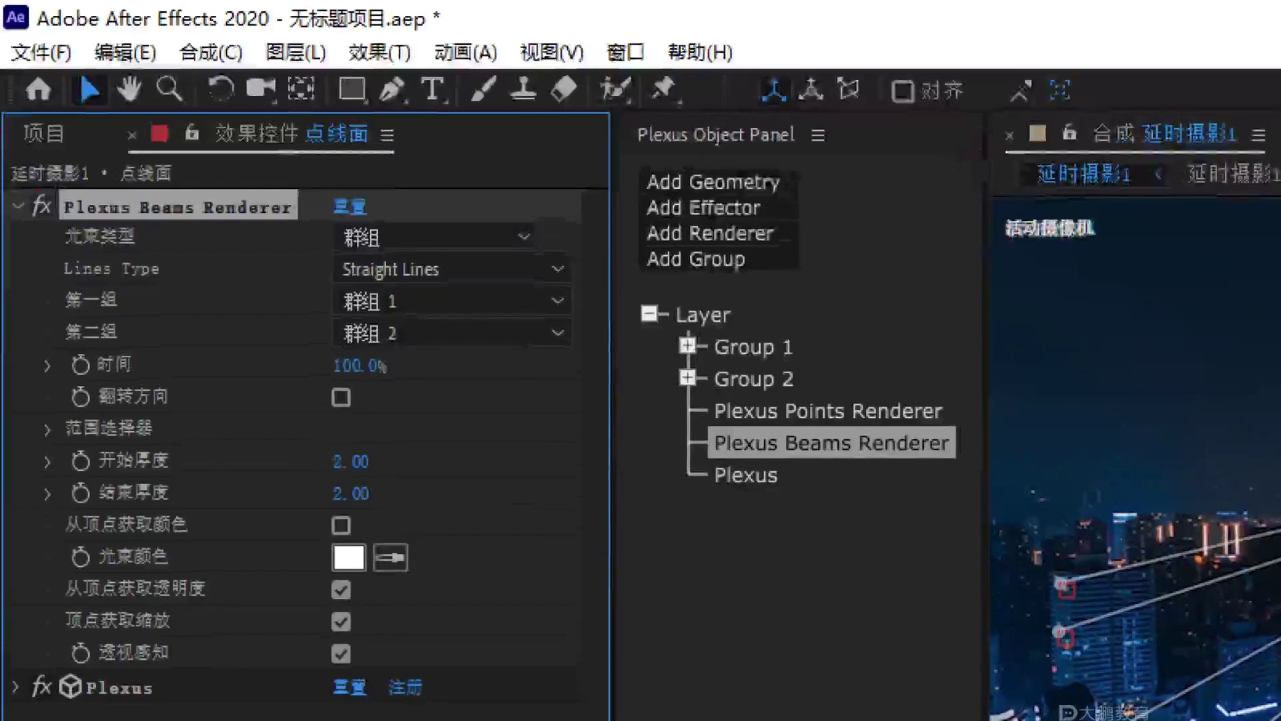
drag(3, 131, 748, 704)
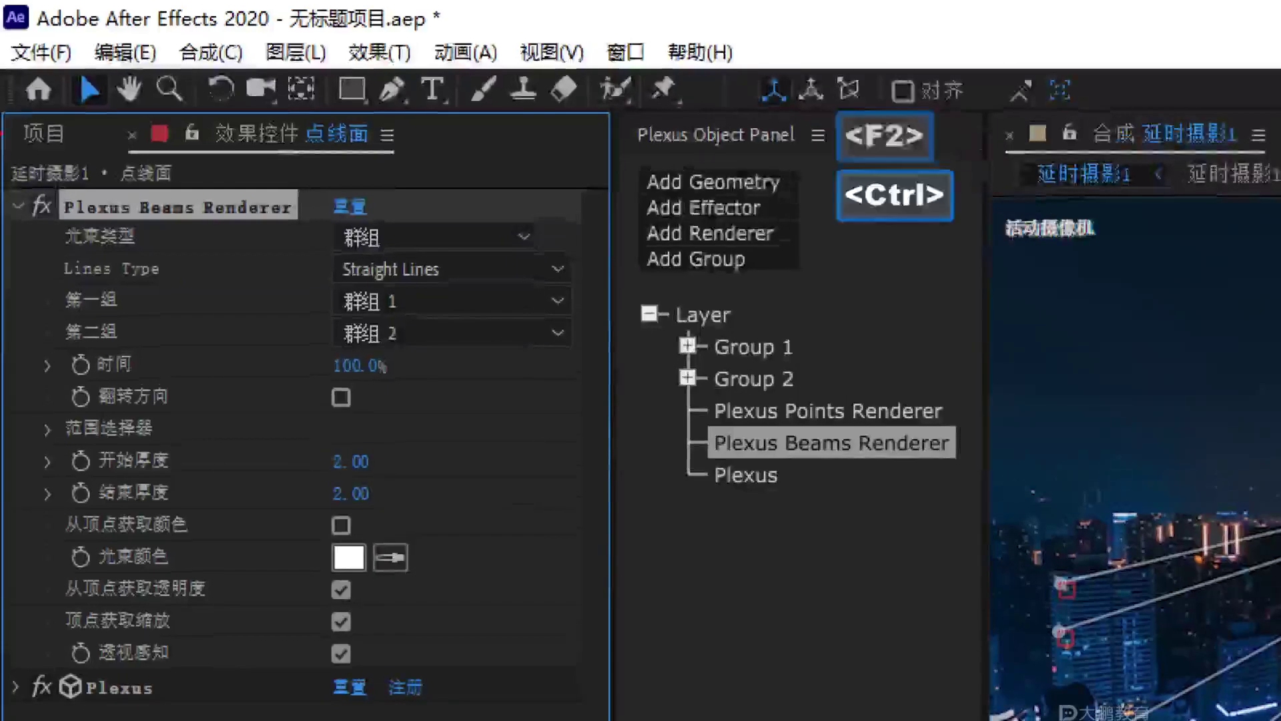
mouse_move(798, 395)
mouse_down()
mouse_move(1195, 407)
mouse_move(1208, 564)
mouse_up()
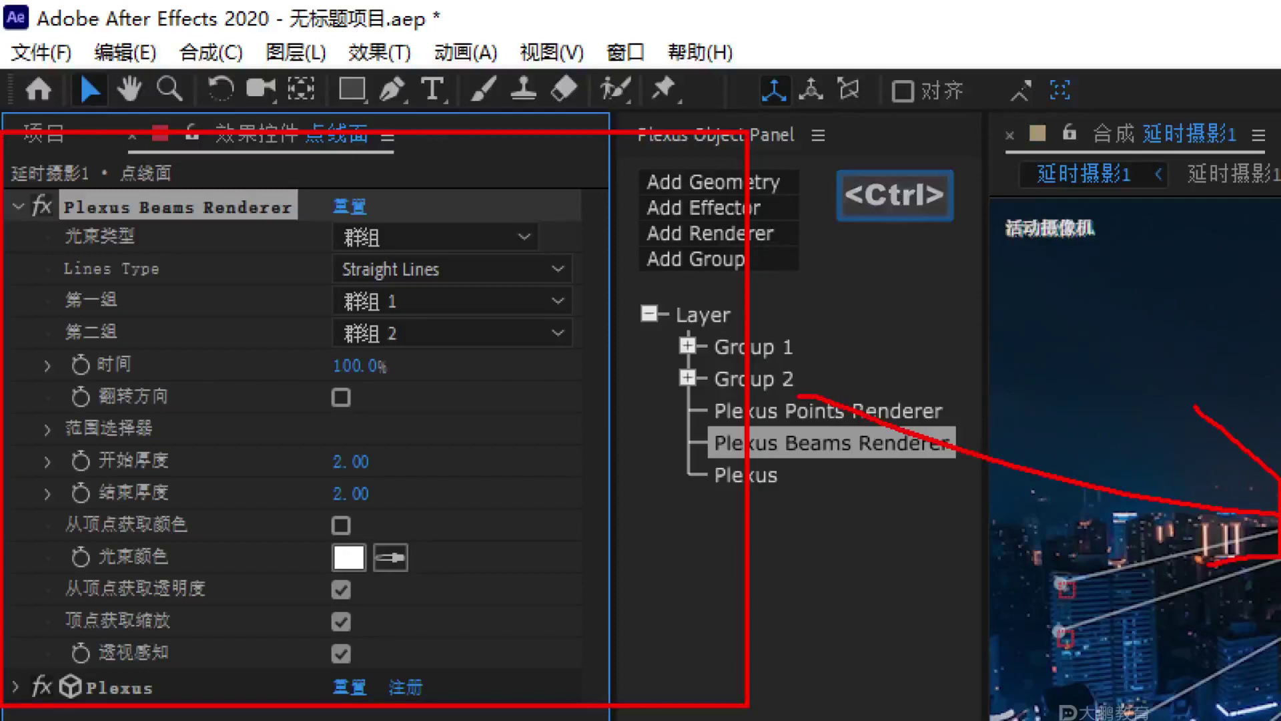
mouse_move(541, 270)
mouse_down()
mouse_move(60, 409)
mouse_move(3, 649)
mouse_up()
drag(1108, 110, 610, 546)
mouse_move(1127, 199)
mouse_down()
mouse_move(911, 375)
mouse_move(948, 707)
mouse_up()
mouse_move(1144, 214)
mouse_down()
mouse_move(1278, 300)
mouse_move(1248, 718)
mouse_up()
drag(1051, 224, 1138, 718)
drag(1067, 90, 967, 234)
drag(968, 233, 921, 717)
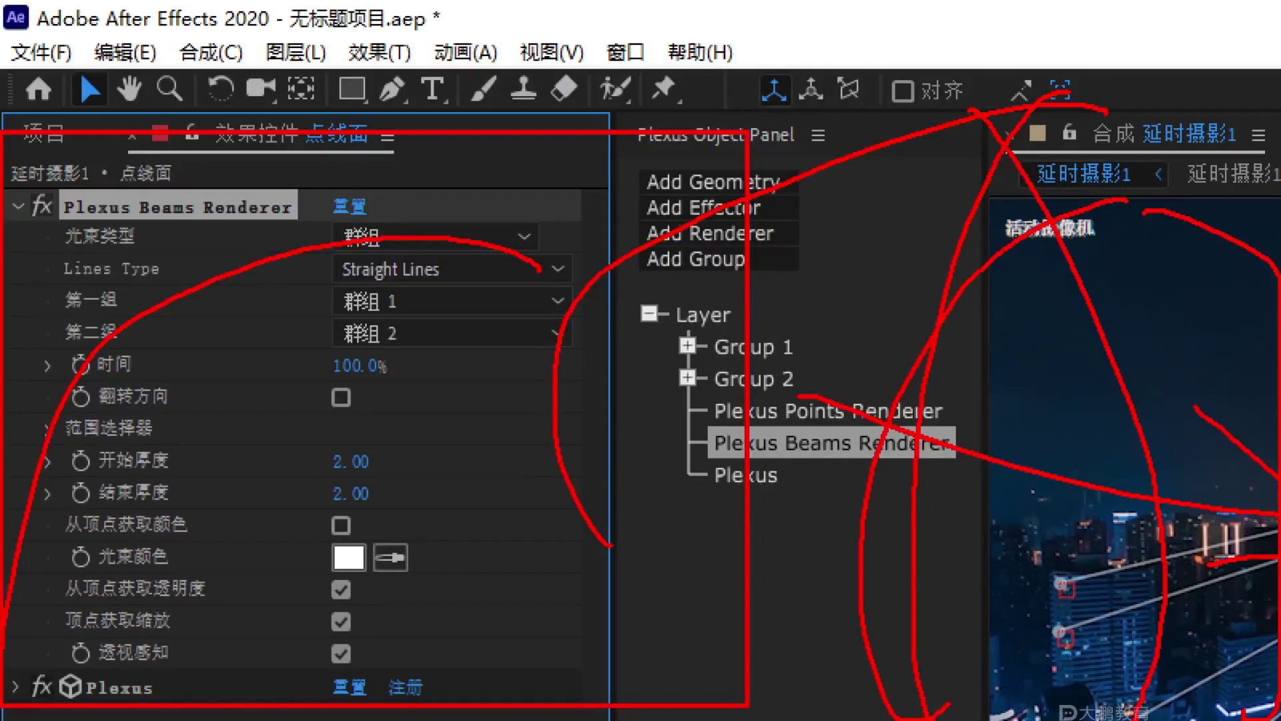
key(Escape)
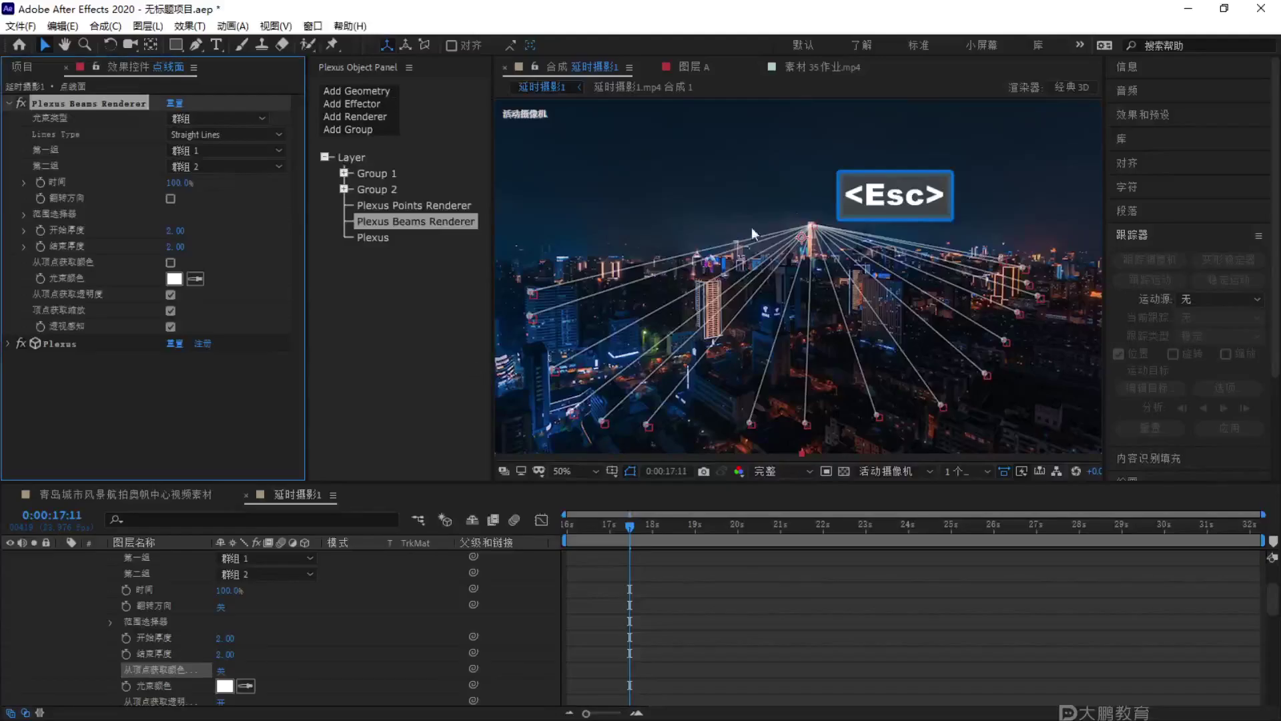
key(F1)
key(F1)
drag(801, 220, 631, 267)
key(Escape)
key(F1)
drag(811, 217, 631, 274)
key(Escape)
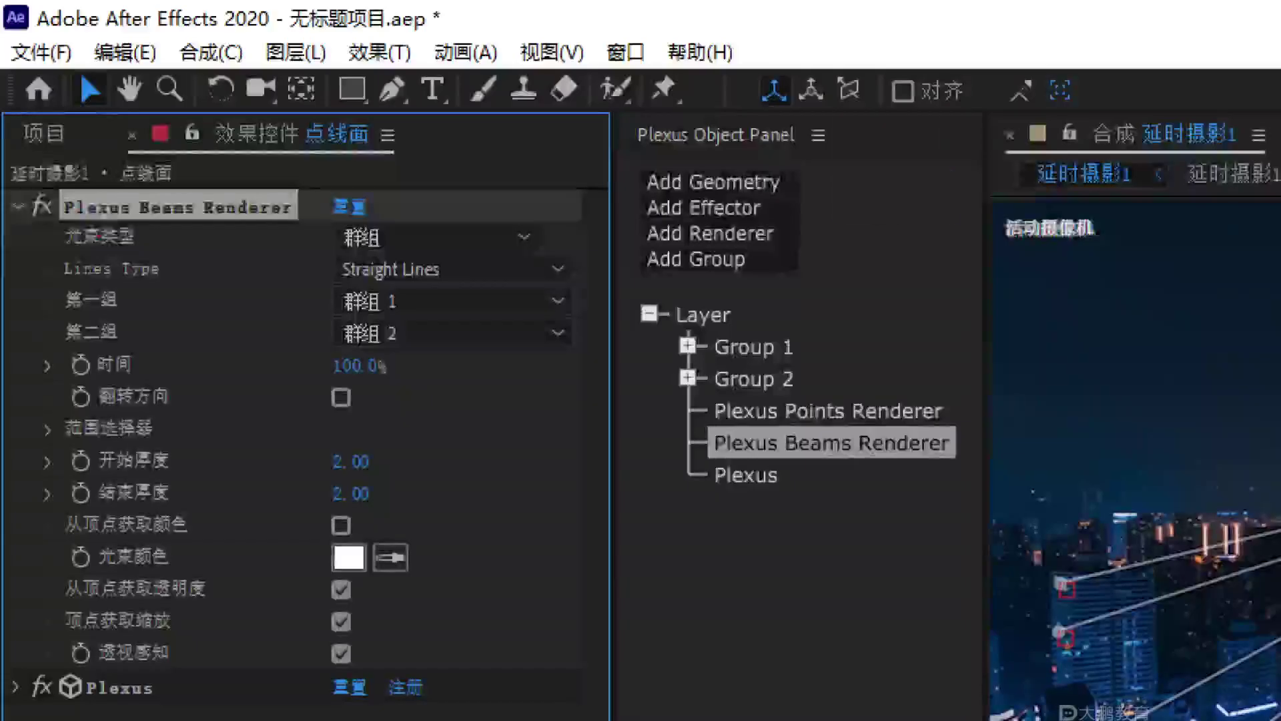
mouse_move(39, 171)
mouse_down()
mouse_move(498, 640)
mouse_move(591, 712)
mouse_up()
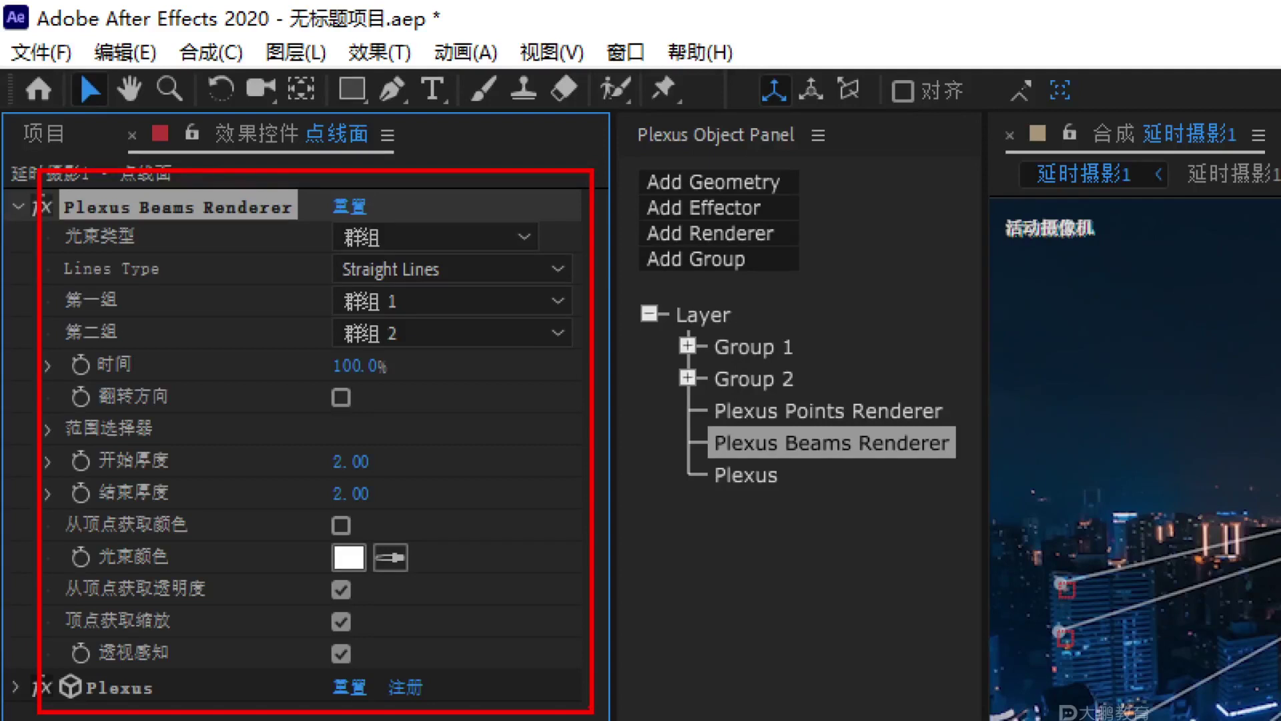
key(Escape)
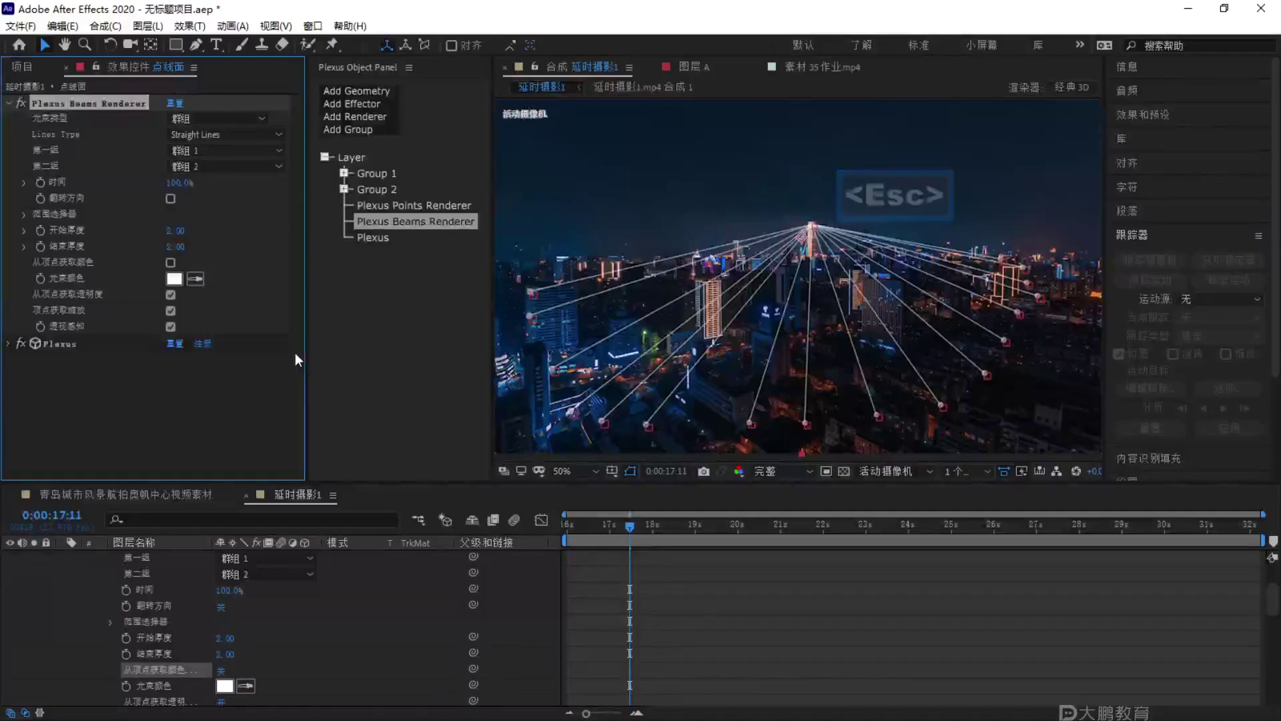
Set the Lines Type of the Plexus Beams Renderer to Bezier Lines.
click(210, 133)
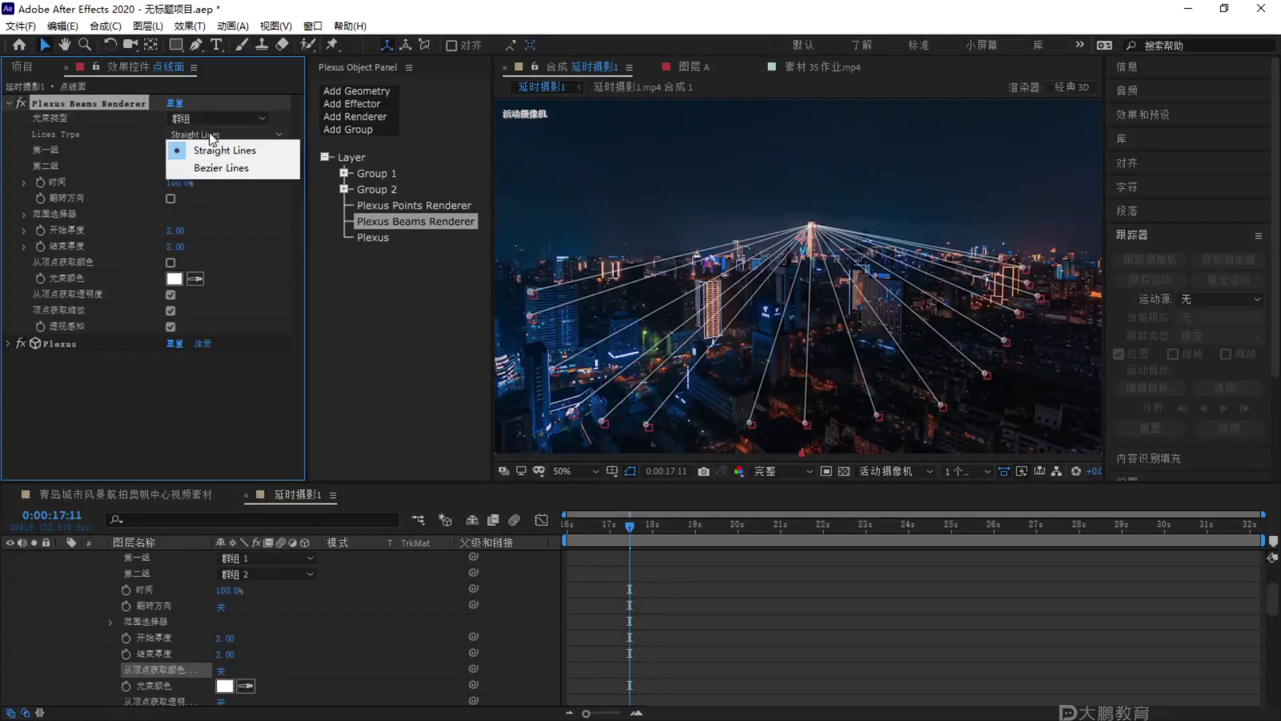
click(235, 165)
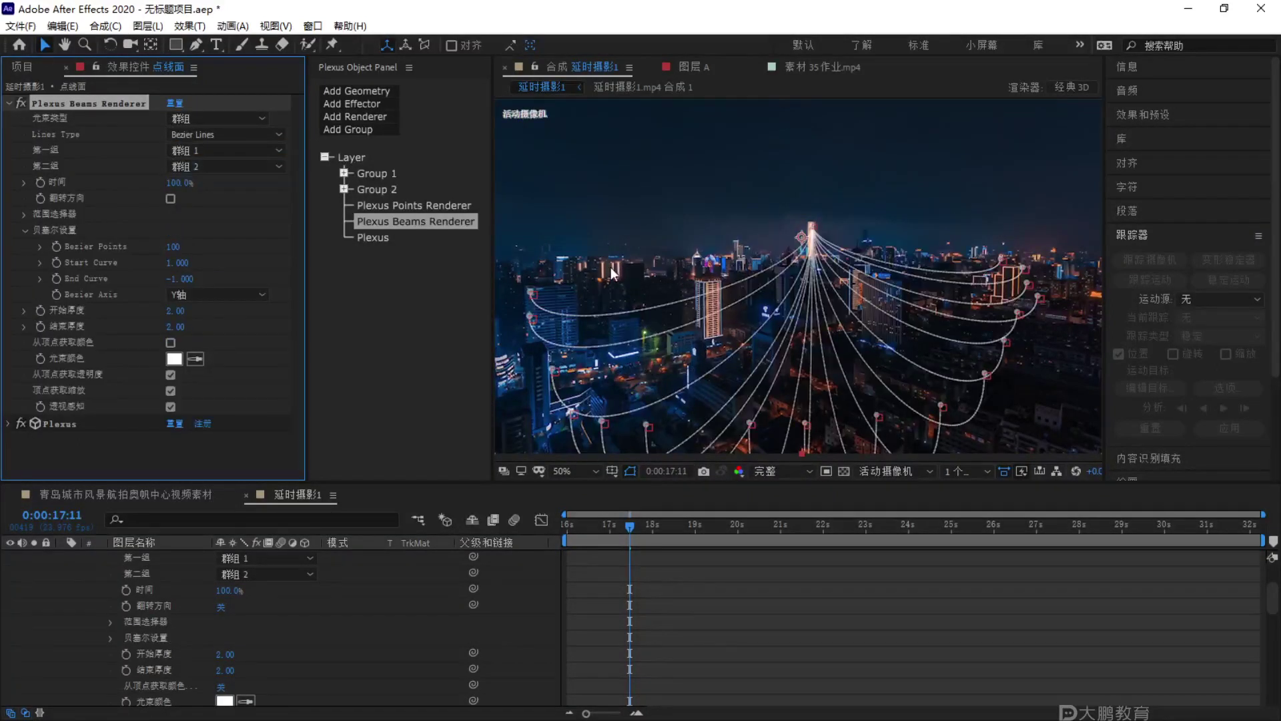
key(F1)
mouse_move(798, 207)
mouse_down()
mouse_move(711, 318)
mouse_move(495, 284)
mouse_move(486, 244)
mouse_up()
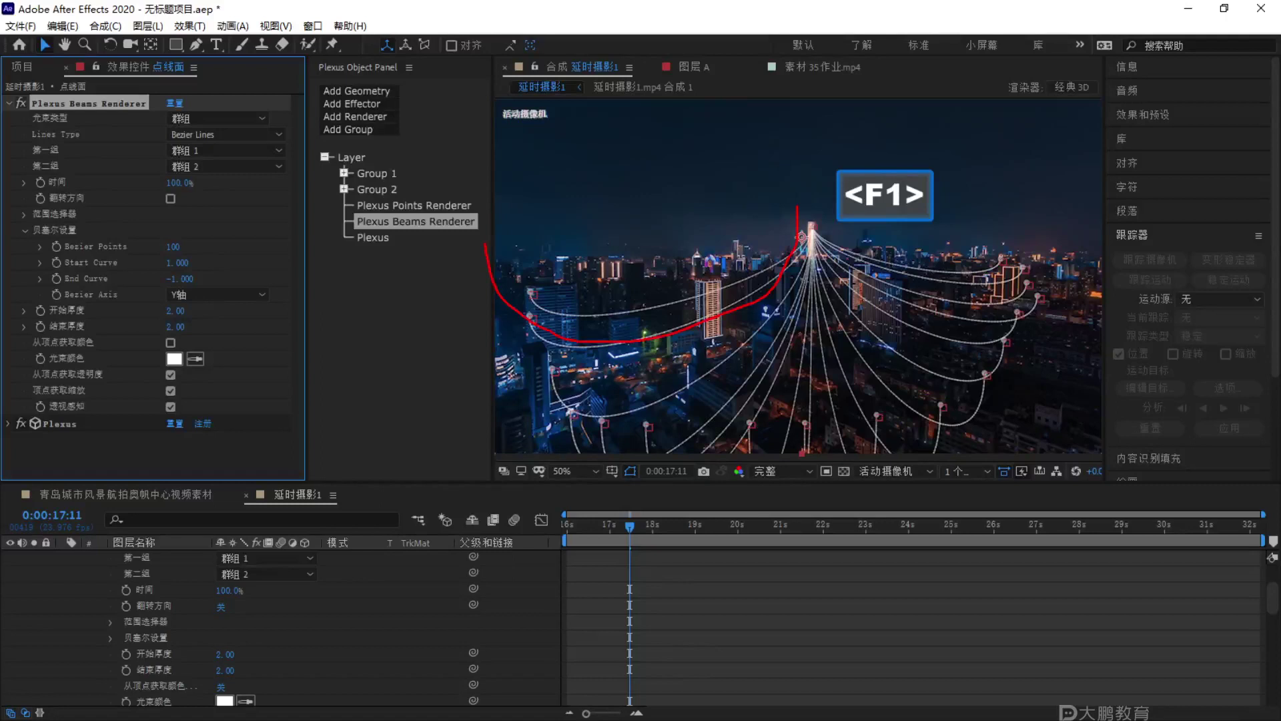
key(Escape)
key(F1)
mouse_move(811, 224)
mouse_down()
mouse_move(466, 344)
mouse_move(469, 369)
mouse_up()
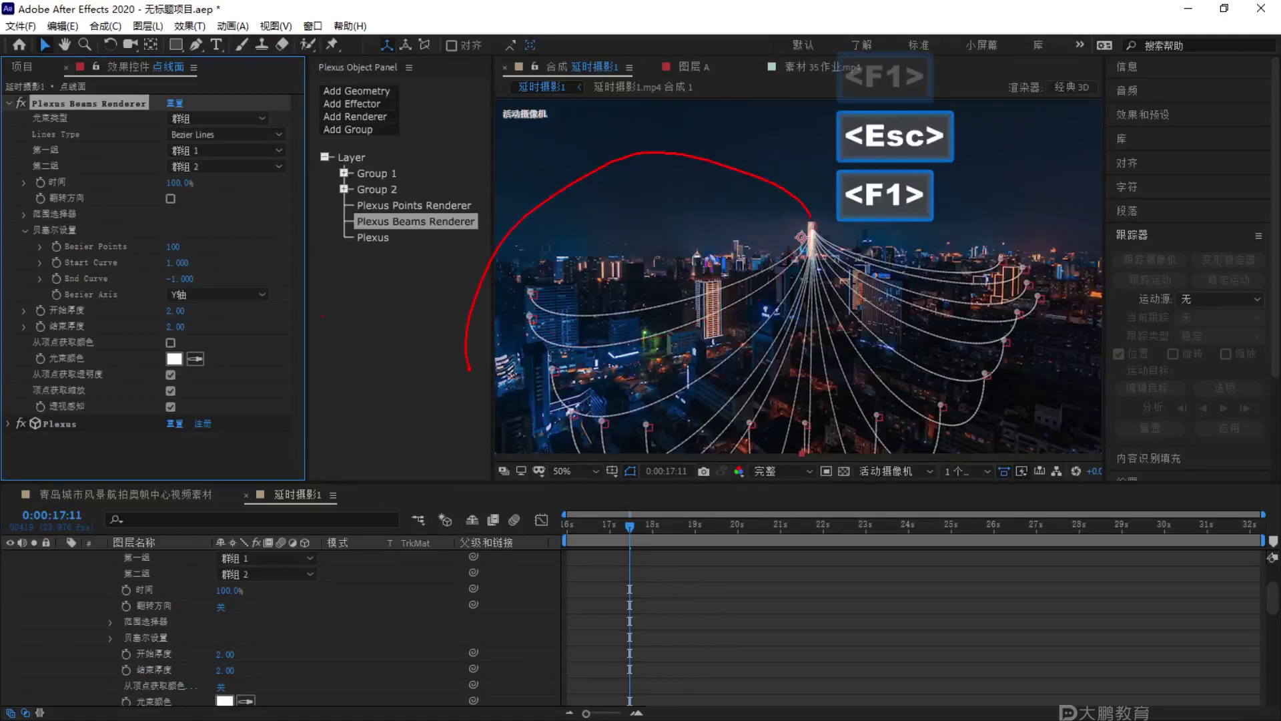
key(Escape)
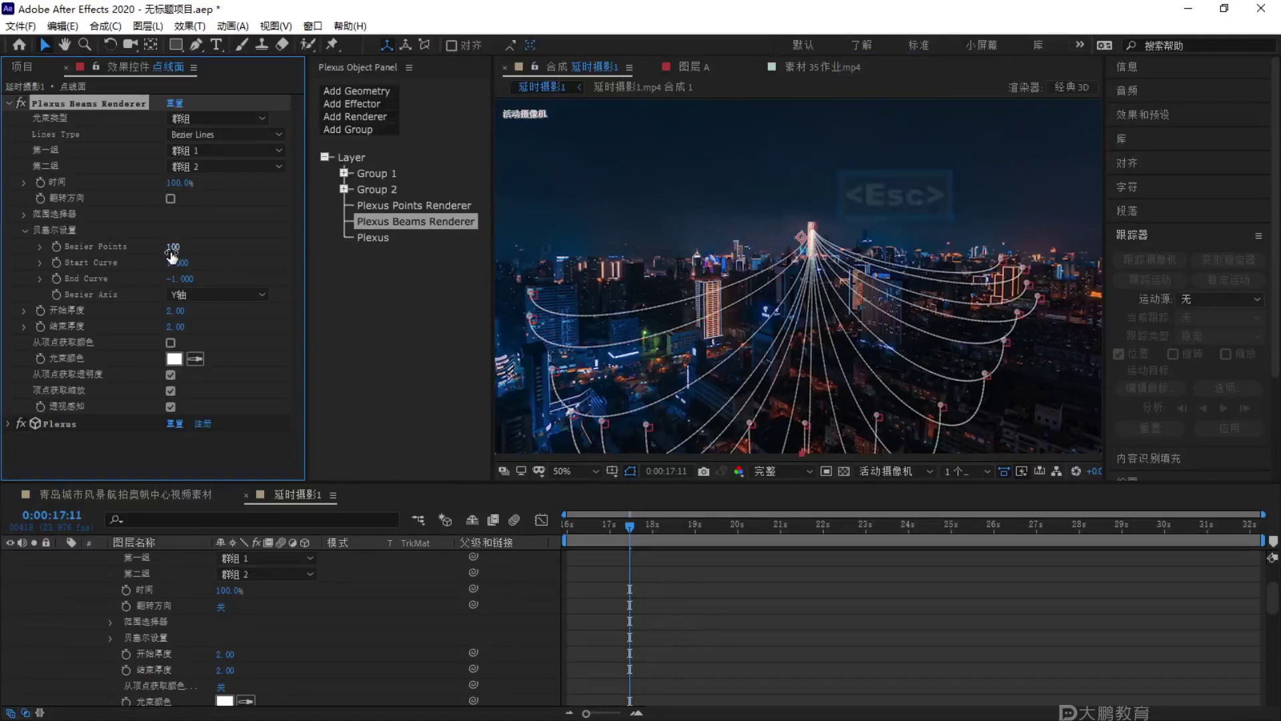
Bend the beams upward by setting Start Curve to -0.990 and End Curve to 0.890.
drag(186, 270, 10, 283)
drag(181, 279, 320, 269)
drag(186, 263, 215, 275)
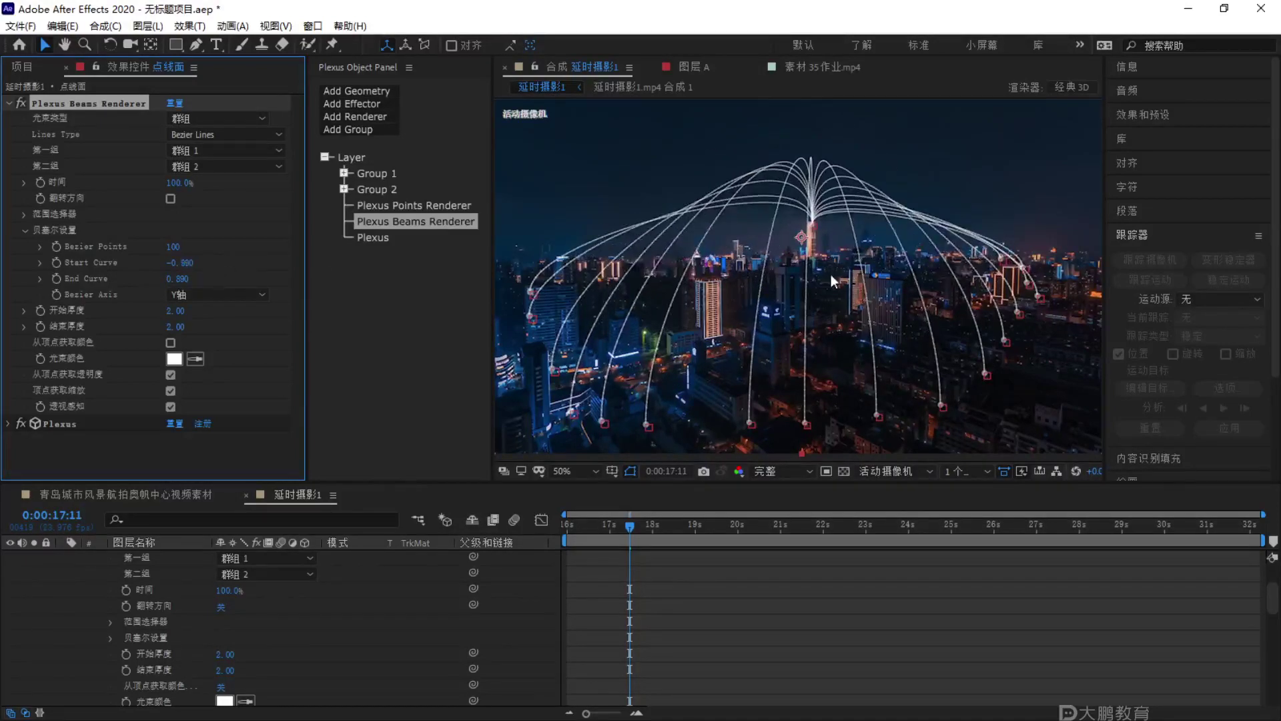
key(F2)
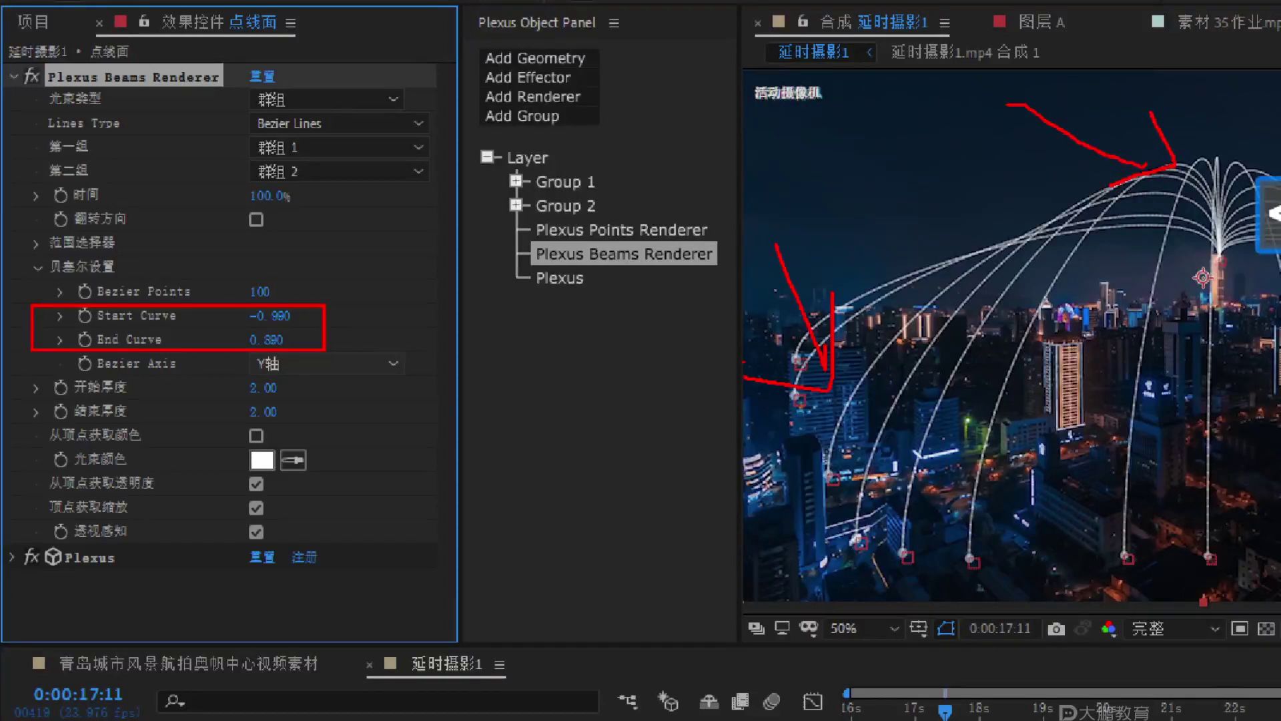
key(F1)
key(Escape)
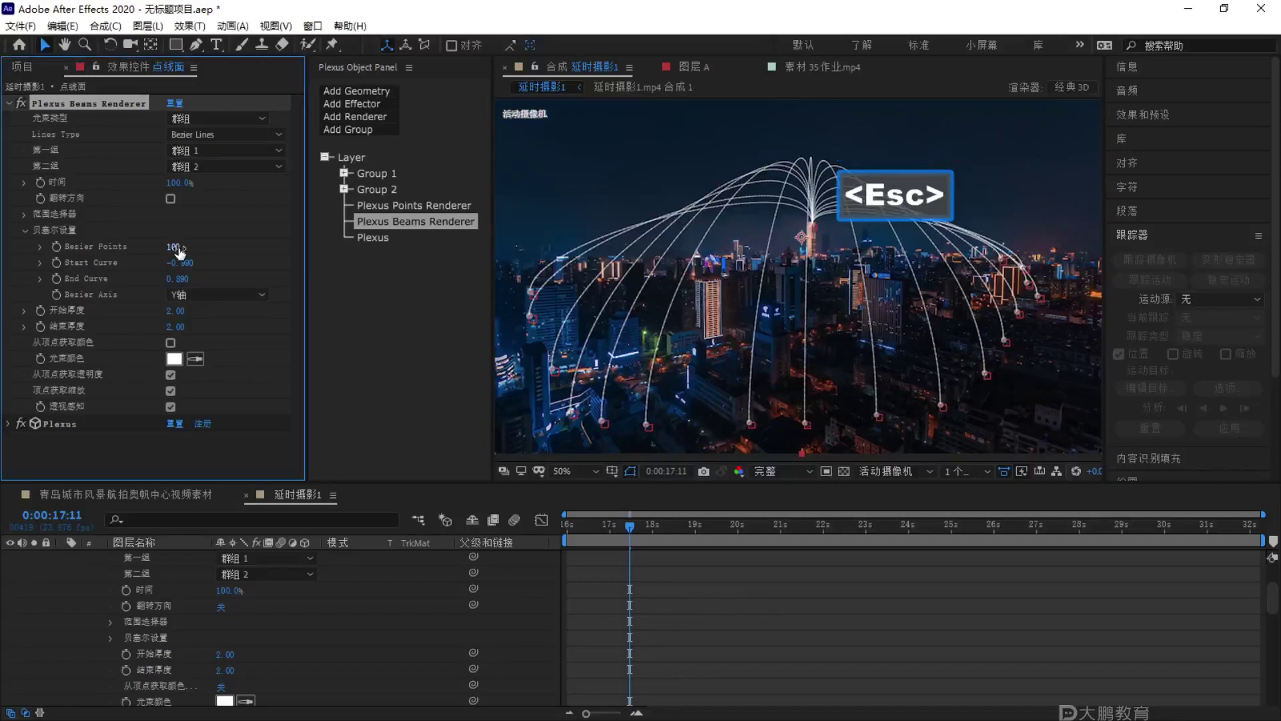
Try Bezier Points at 1689 and inspect the beams close up in the composition view.
drag(179, 250, 486, 370)
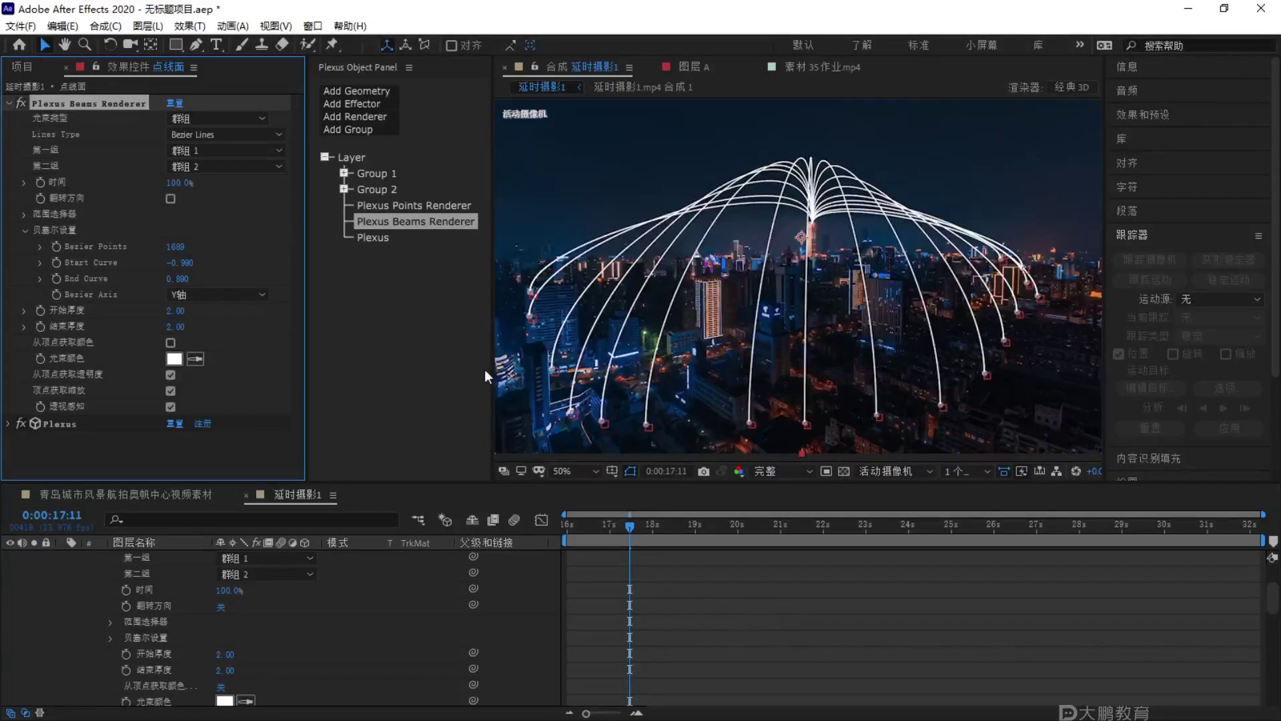
scroll(796, 294, up, 2)
scroll(788, 297, up, 1)
scroll(780, 299, down, 1)
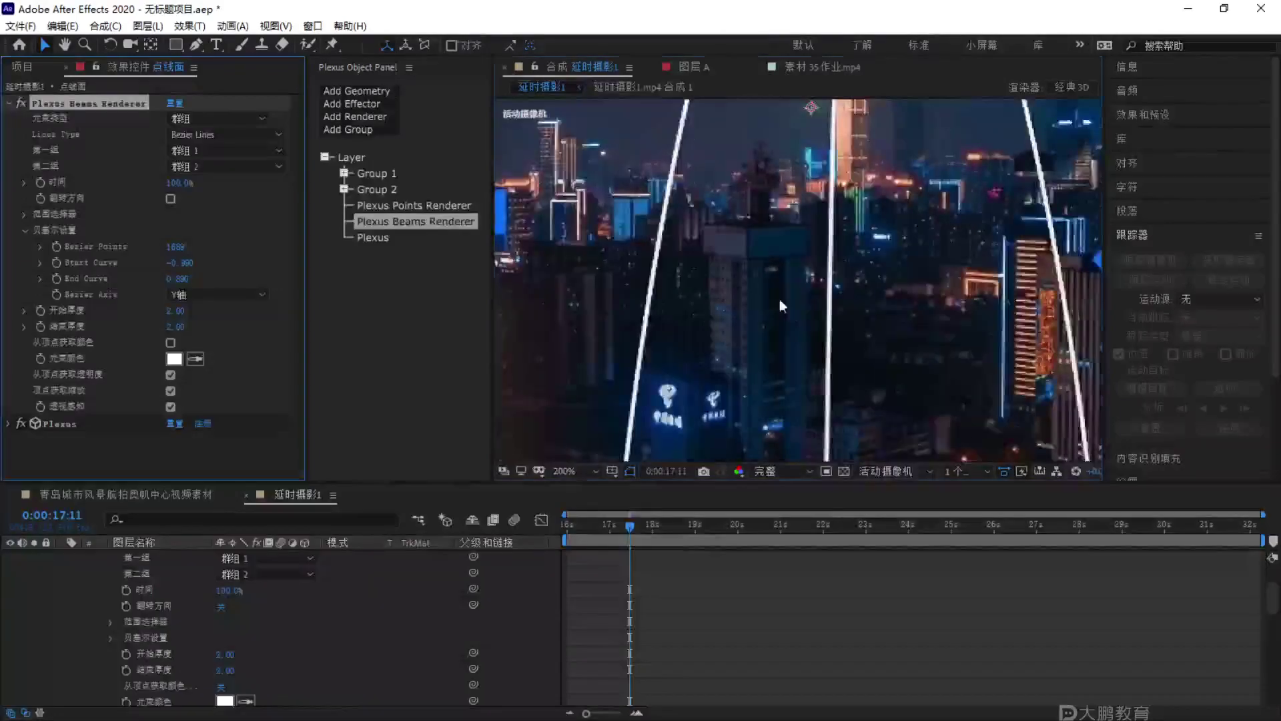
key(F2)
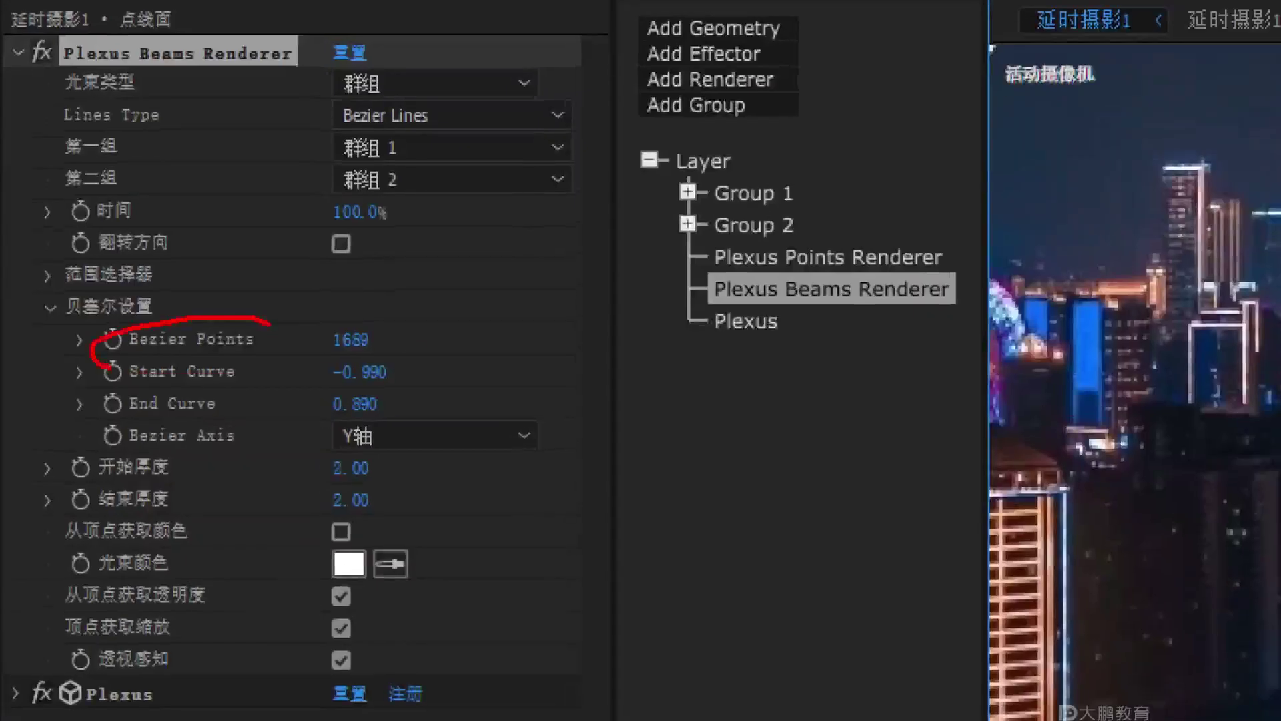
key(Escape)
Try a much lower Bezier Points value of 20 on the beams.
mouse_move(176, 246)
mouse_down()
mouse_move(143, 263)
mouse_move(176, 249)
mouse_move(157, 252)
mouse_up()
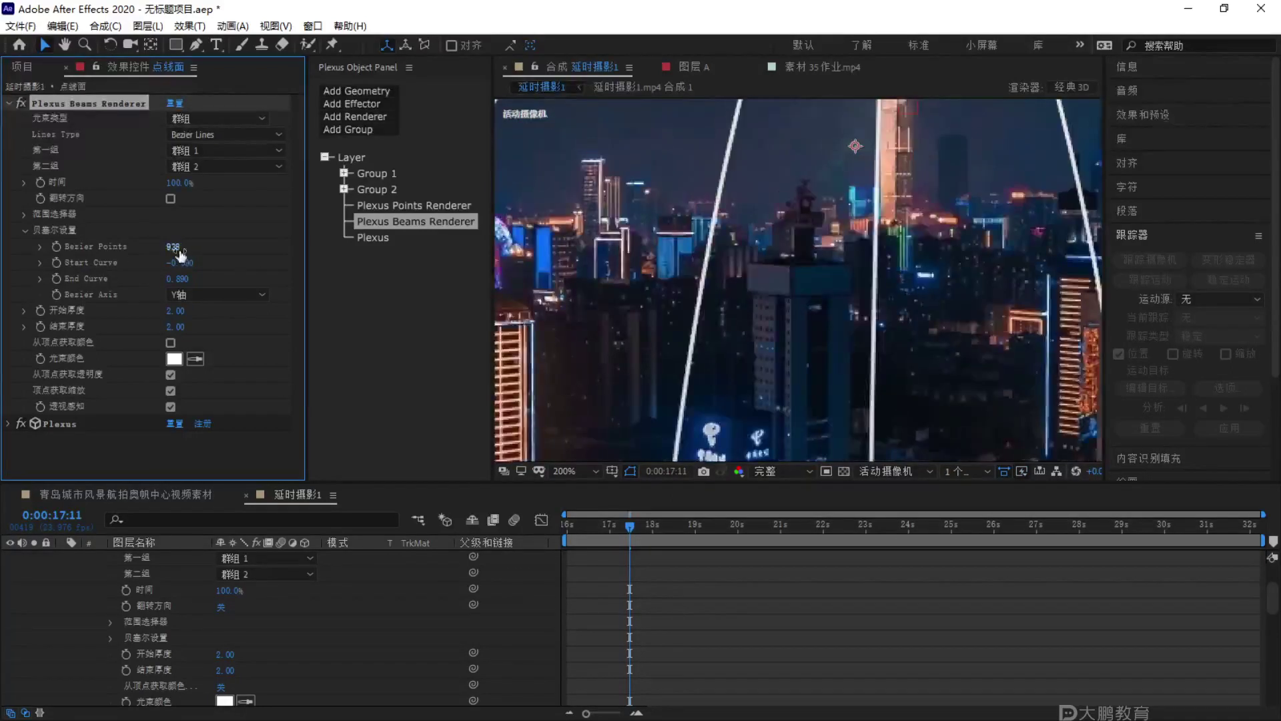
click(175, 247)
text(20)
key(Return)
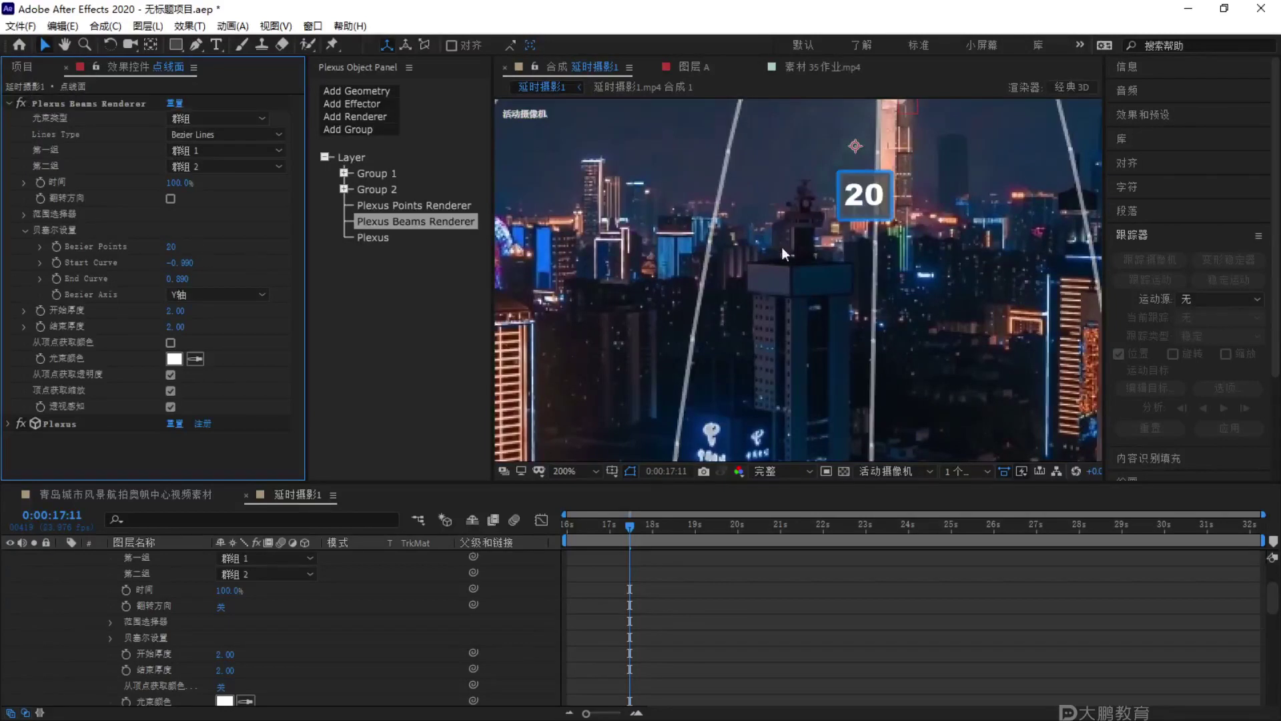
Set Bezier Points to 1411 and fit the beams back into the composition view.
drag(175, 247, 197, 247)
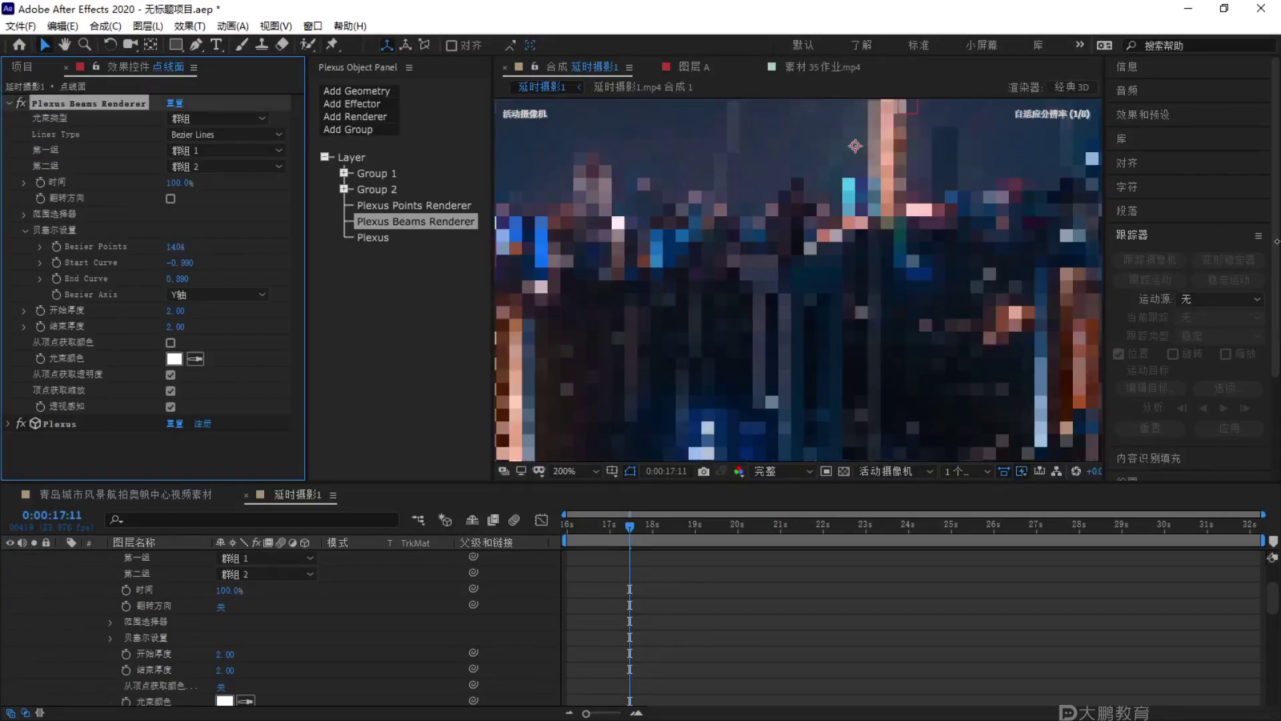
scroll(750, 309, down, 6)
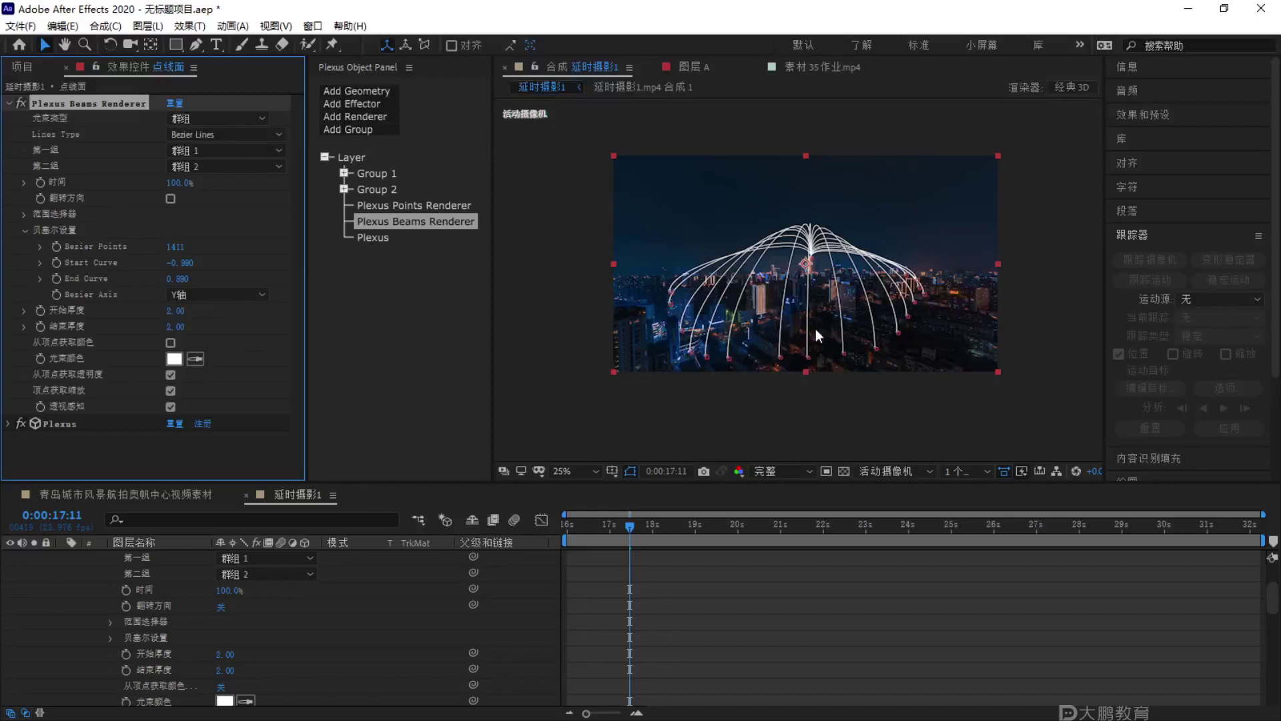
scroll(817, 343, up, 2)
drag(774, 314, 793, 334)
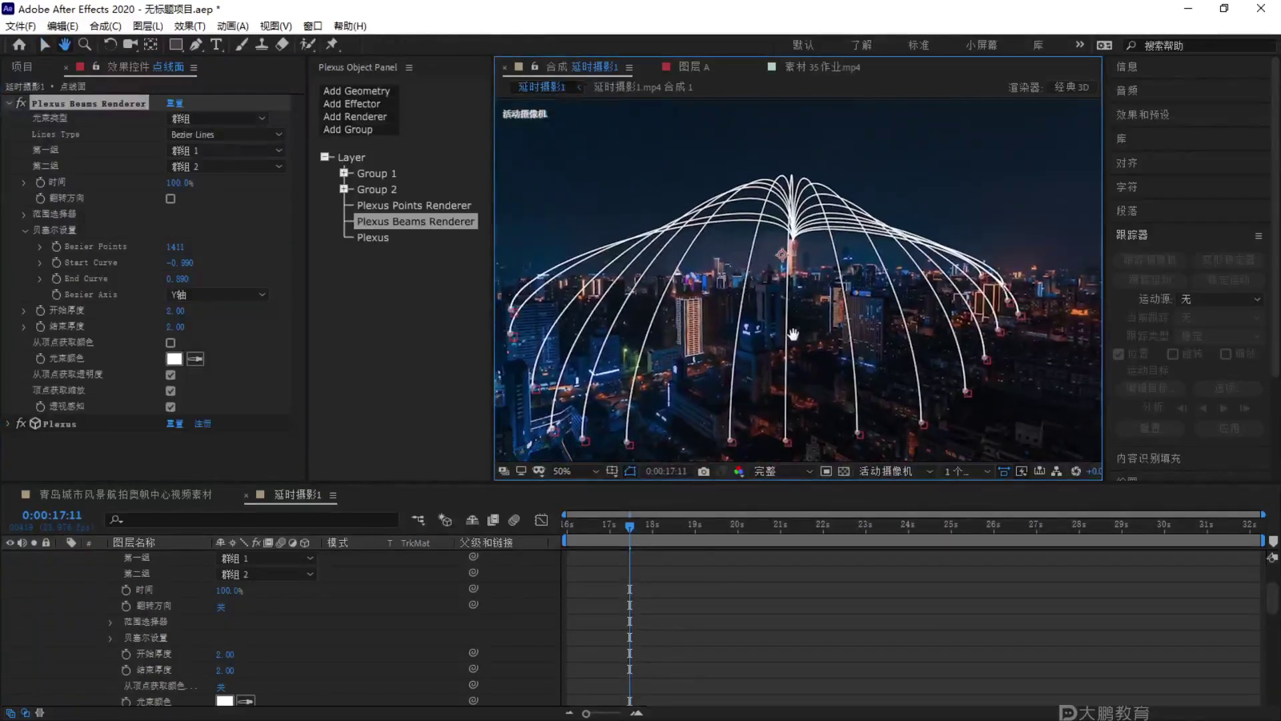
Collapse the 点线面 layer's properties and keyframe the beams' 时间 at 0% at 0:00:16:00.
click(566, 530)
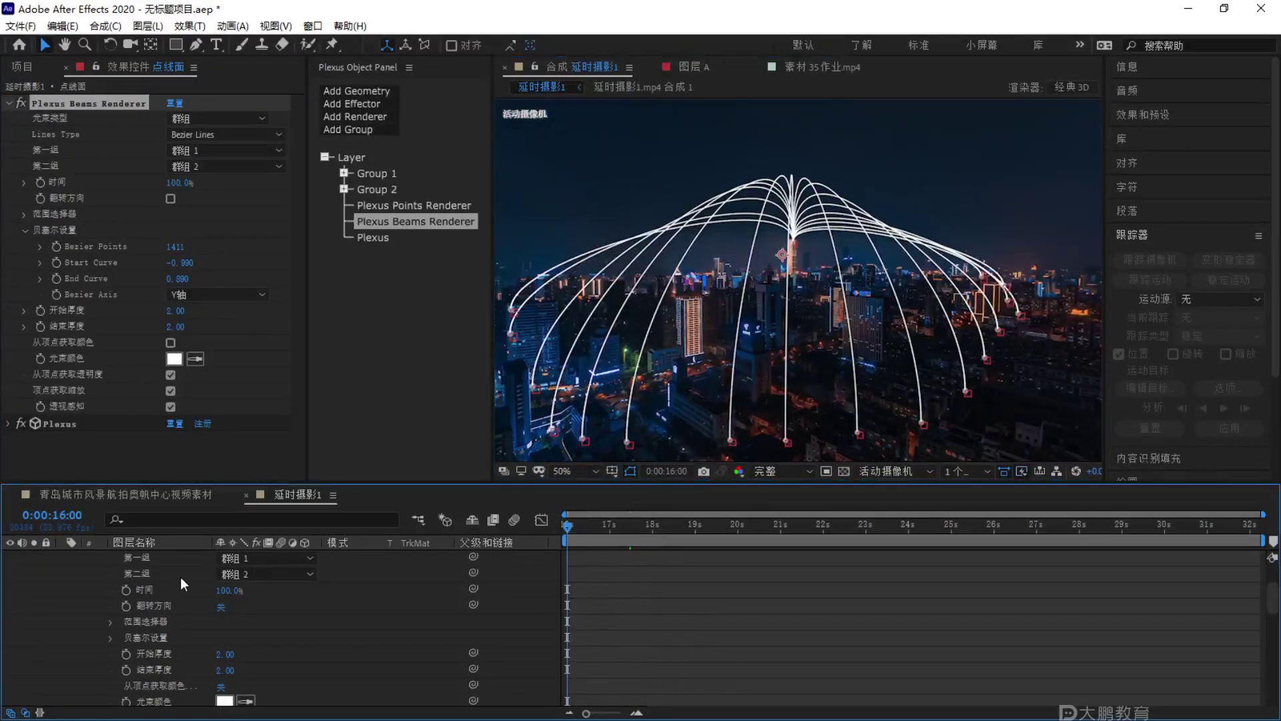
scroll(112, 604, up, 3)
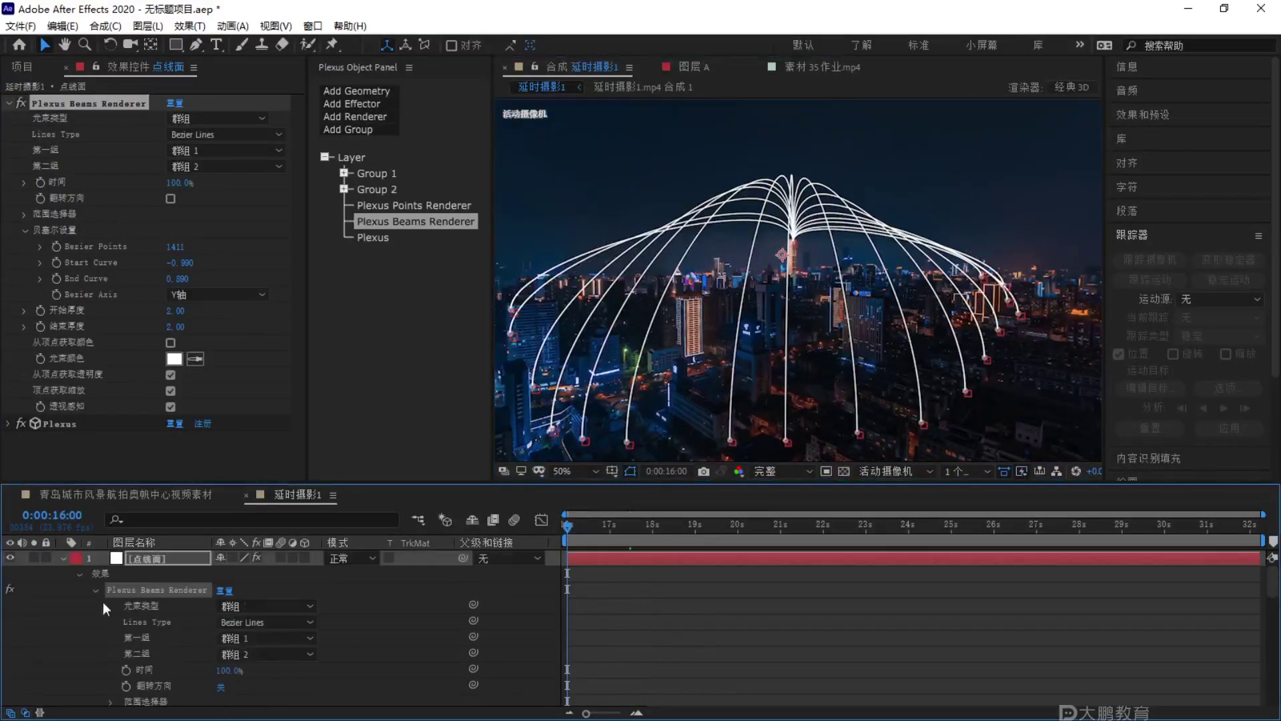
click(63, 557)
drag(176, 182, 125, 195)
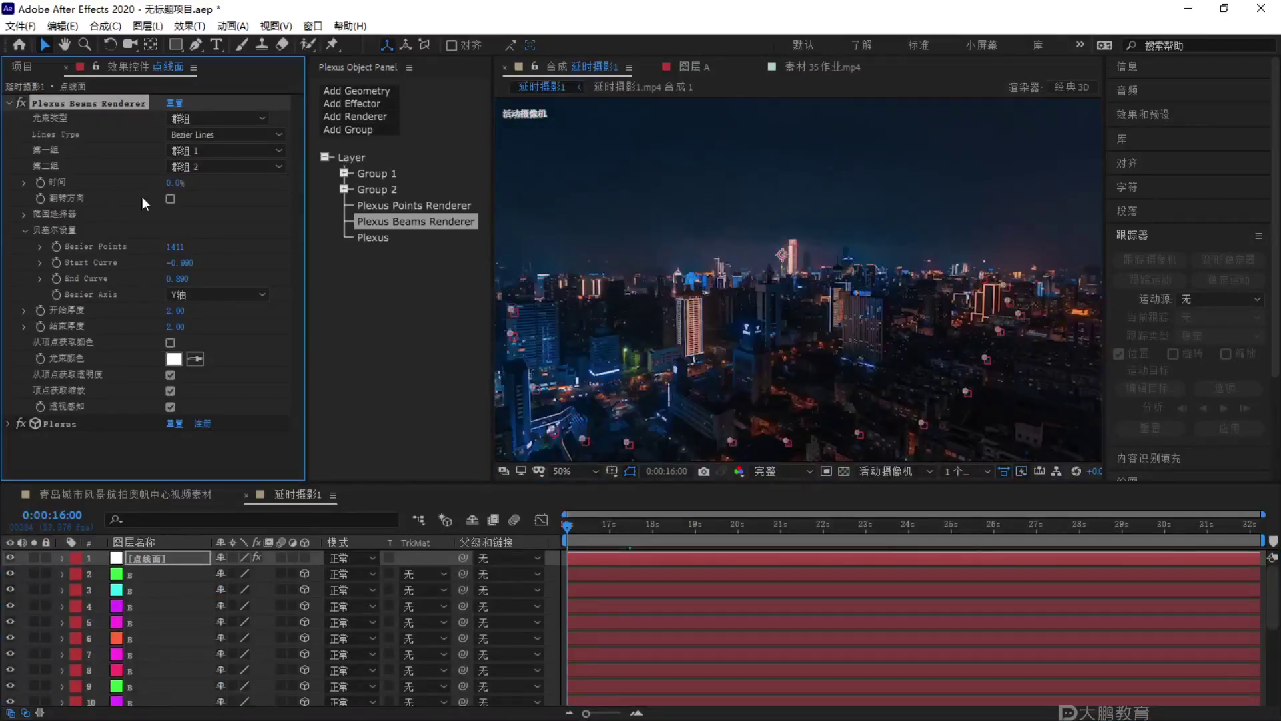
drag(205, 183, 179, 185)
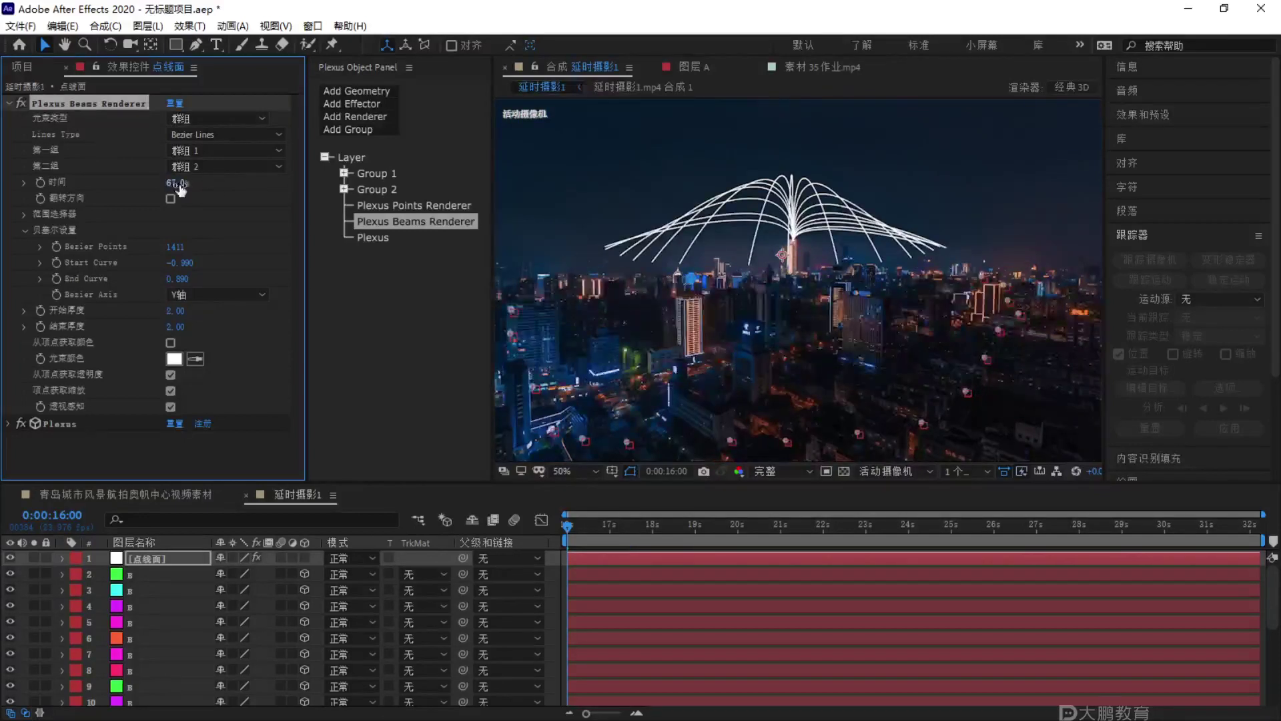
Raise the beams' 时间 to its maximum at 0:00:18:06 to animate their growth.
drag(600, 528, 664, 527)
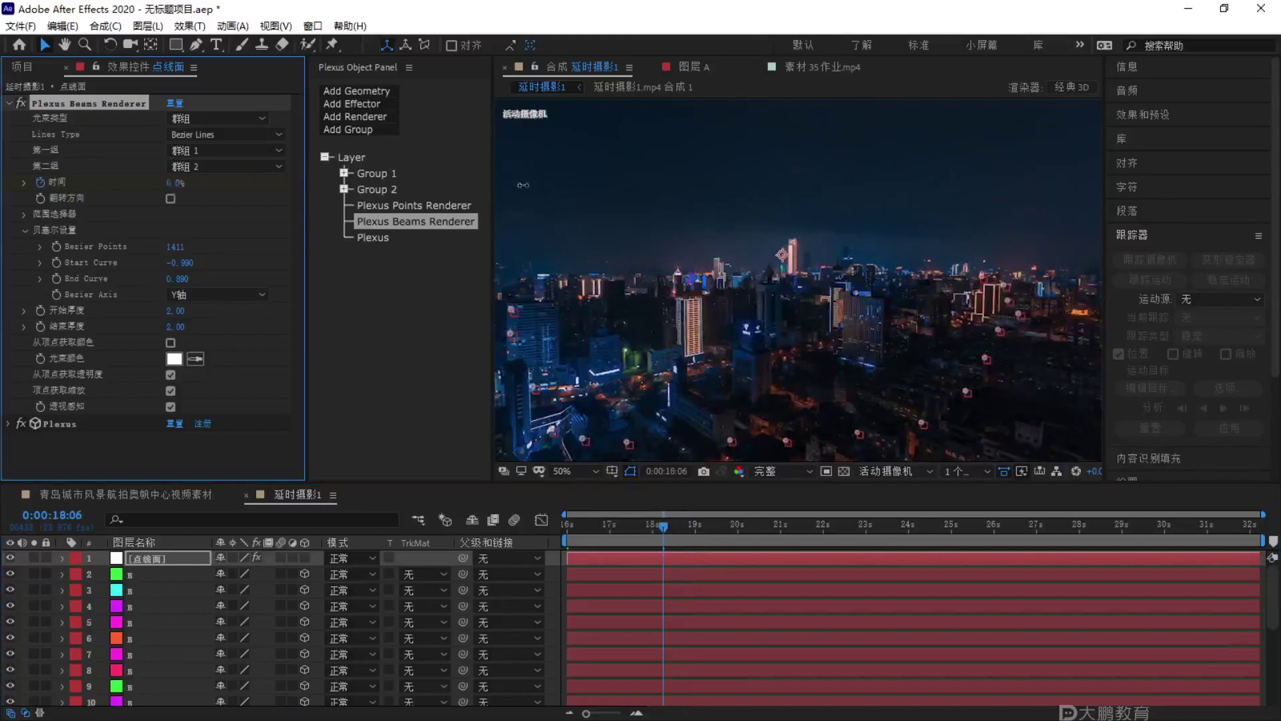
drag(172, 182, 1013, 198)
click(668, 526)
Preview the beam growth animation from the start of the composition.
key(Home)
key(space)
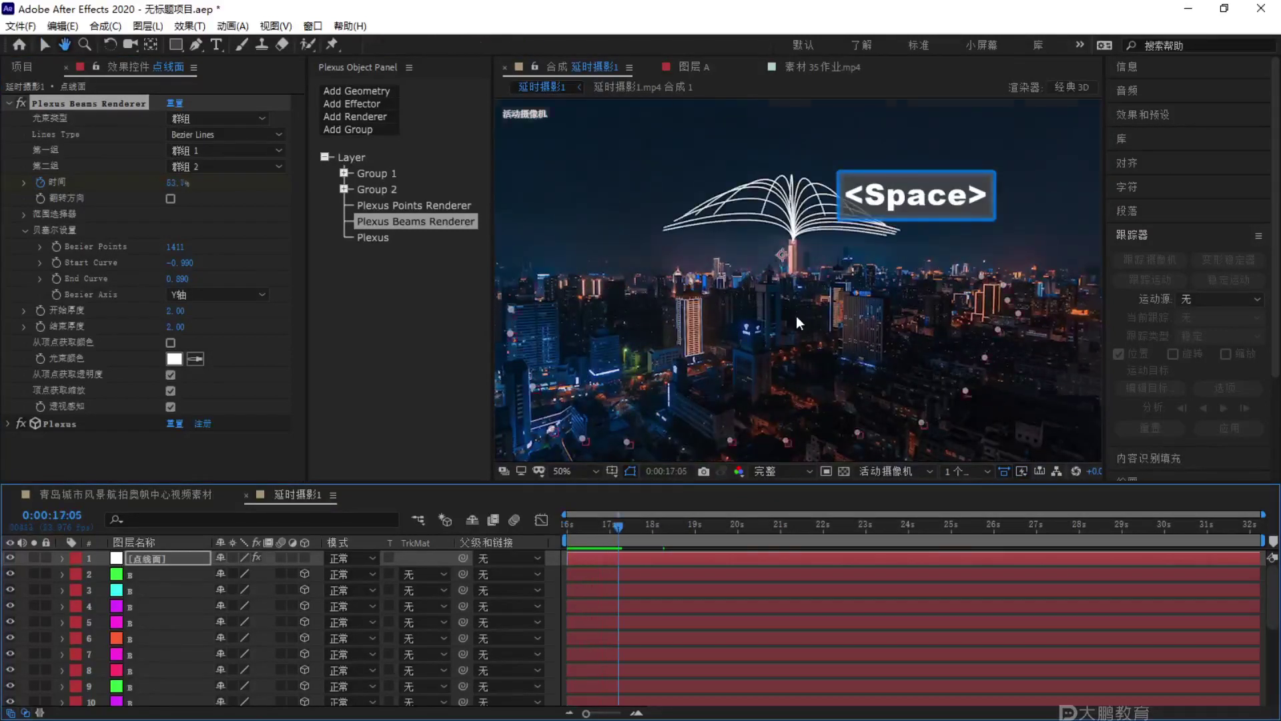
scroll(796, 315, down, 1)
key(space)
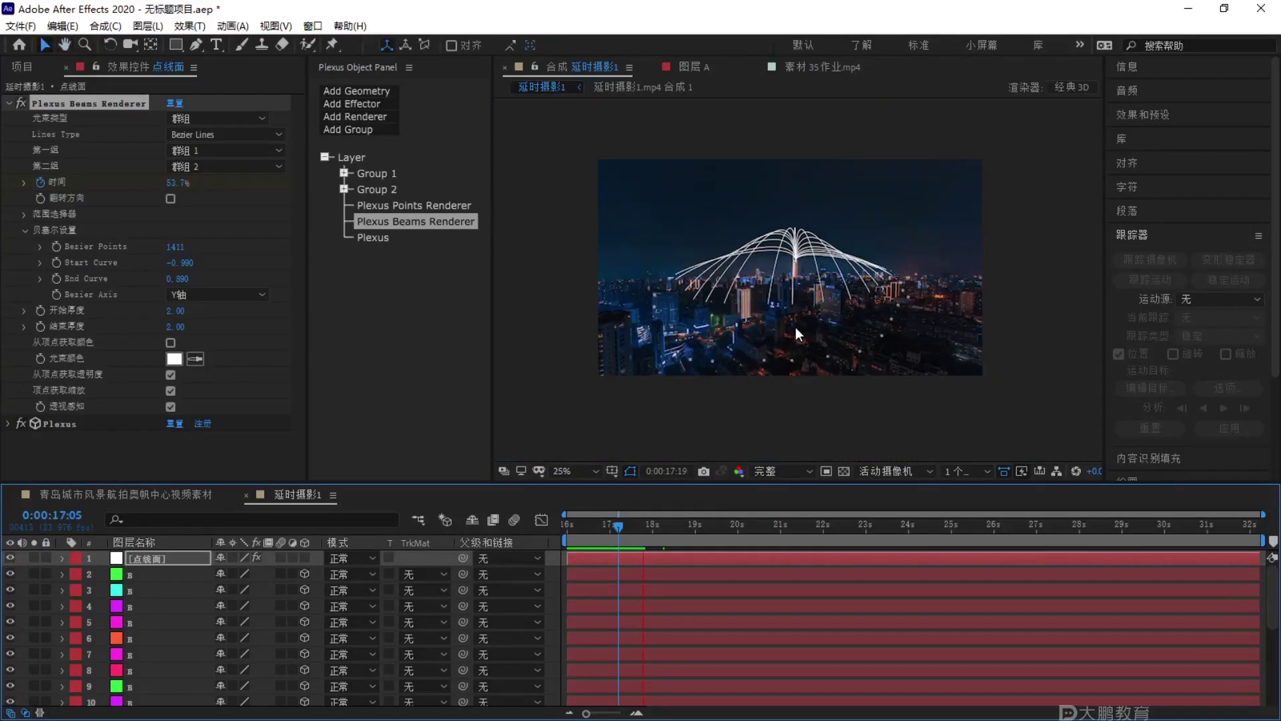
Move the B nulls on layers 18 and 17 outward along the X axis, away from the central tower.
key(space)
scroll(805, 323, up, 1)
key(F1)
key(Escape)
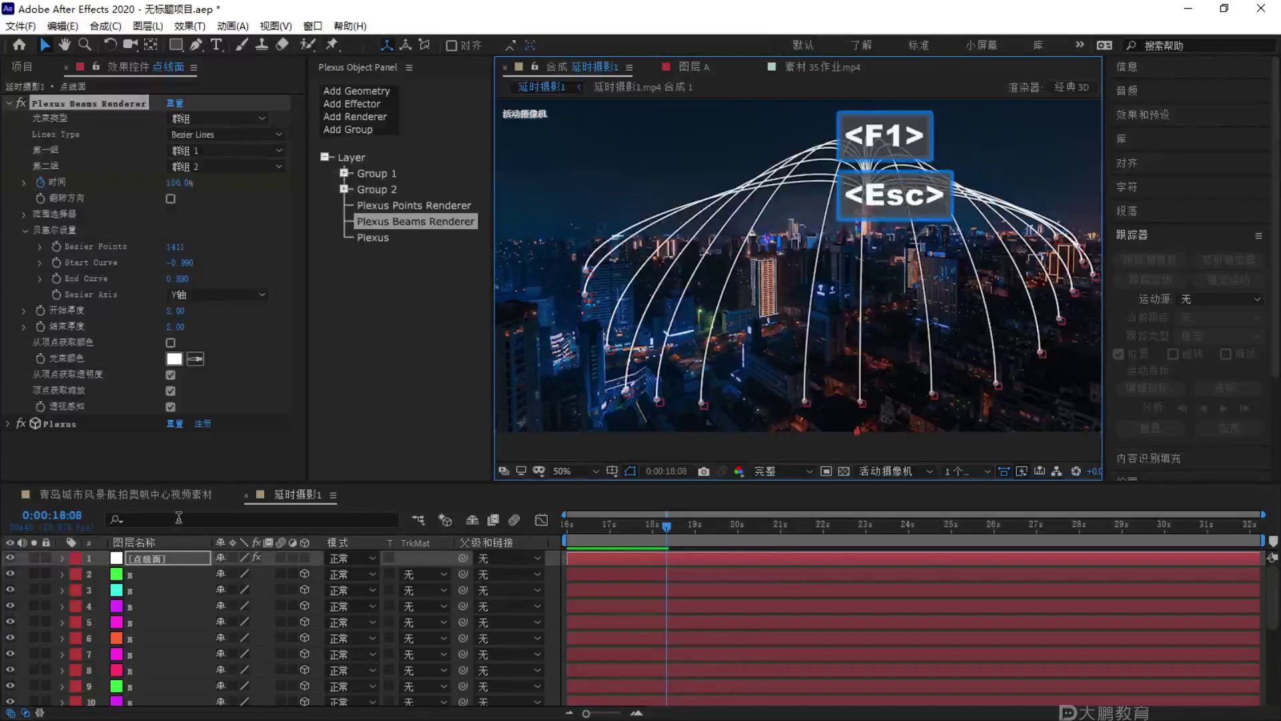
scroll(194, 595, down, 4)
click(153, 649)
drag(620, 273, 567, 271)
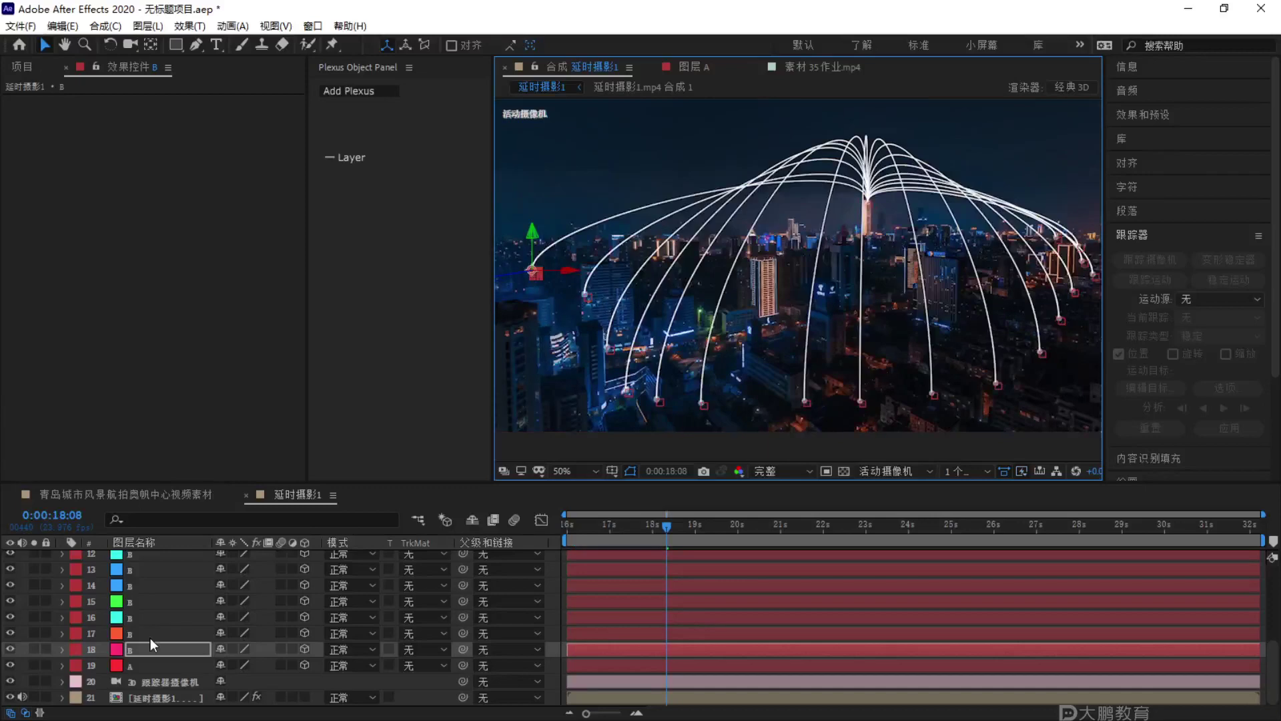
click(171, 634)
drag(623, 302, 579, 302)
Reposition the B null on layer 16 farther outward and raise it onto the rooftop of the dark building.
click(216, 615)
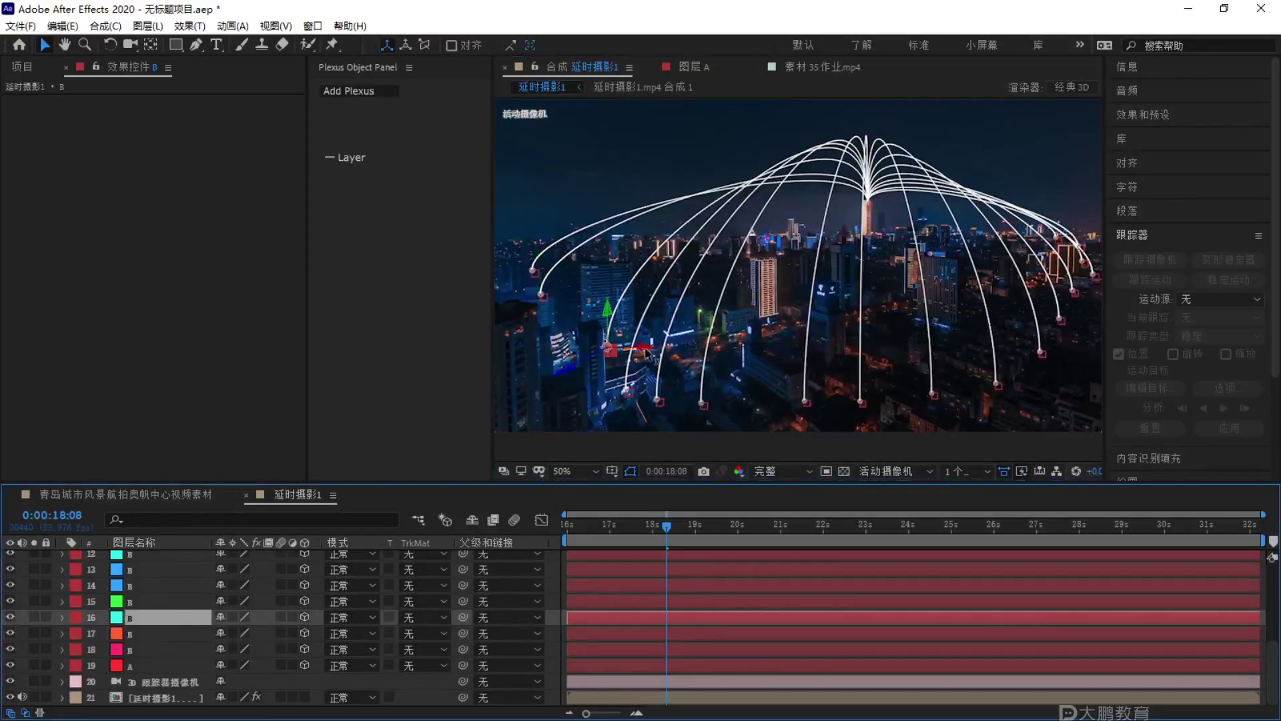
drag(588, 348, 785, 369)
scroll(589, 350, up, 4)
drag(761, 435, 795, 372)
key(ctrl+z)
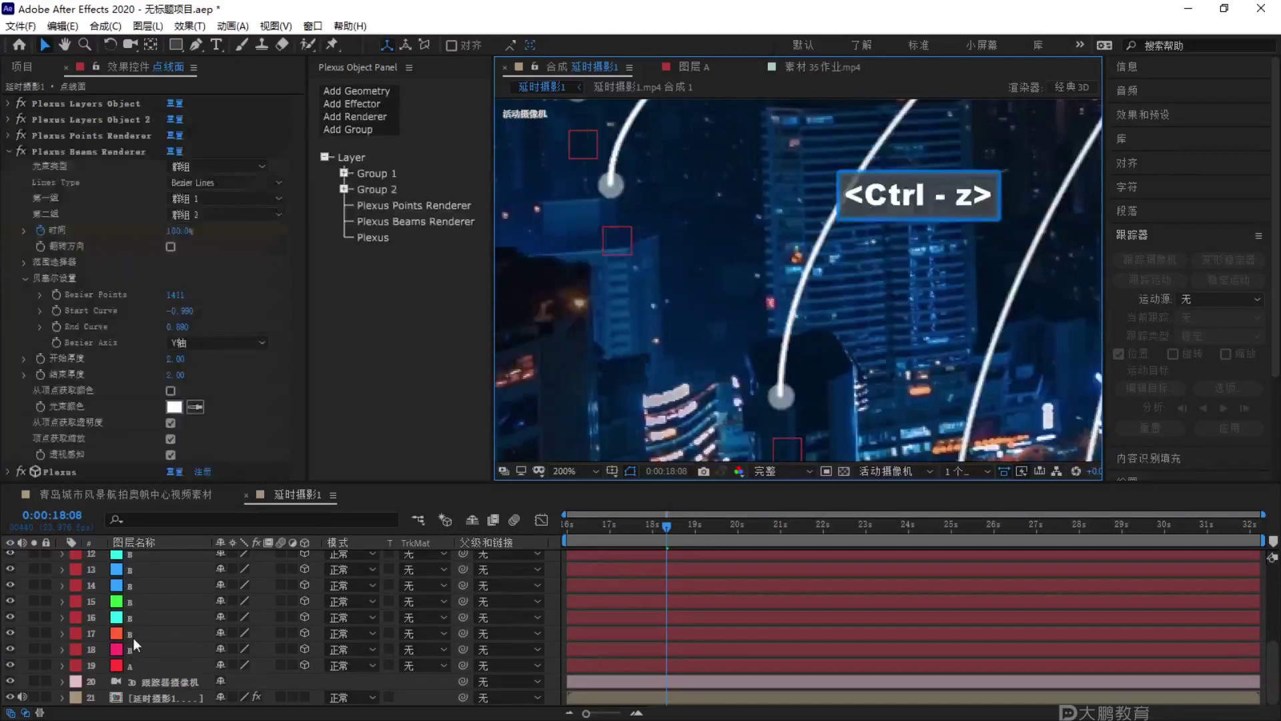
click(134, 635)
click(166, 617)
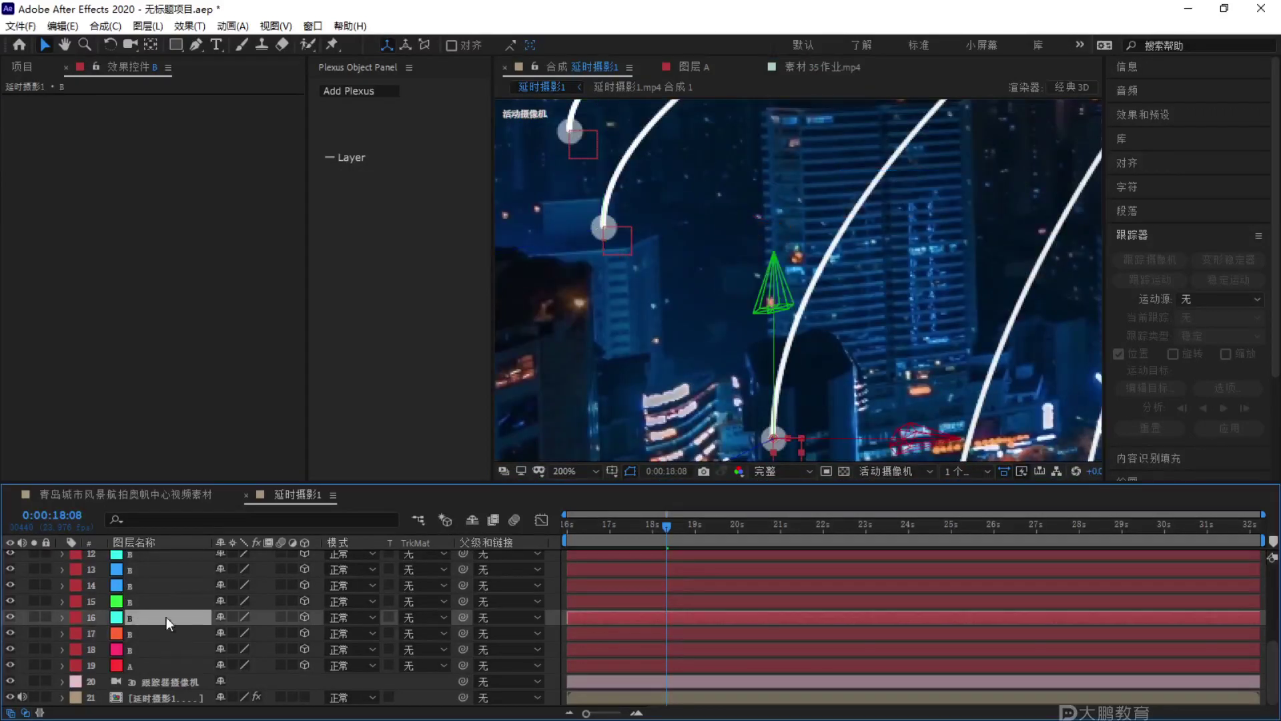
drag(773, 340, 872, 333)
scroll(815, 257, down, 5)
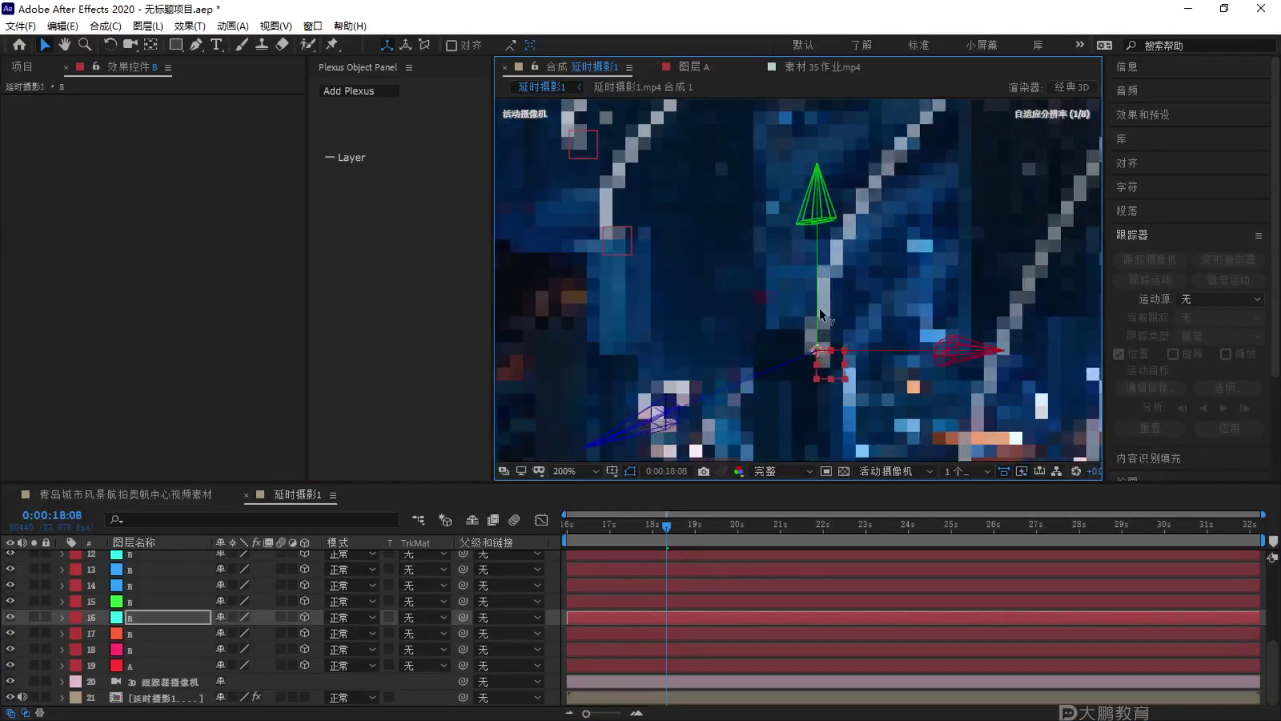
scroll(835, 309, up, 2)
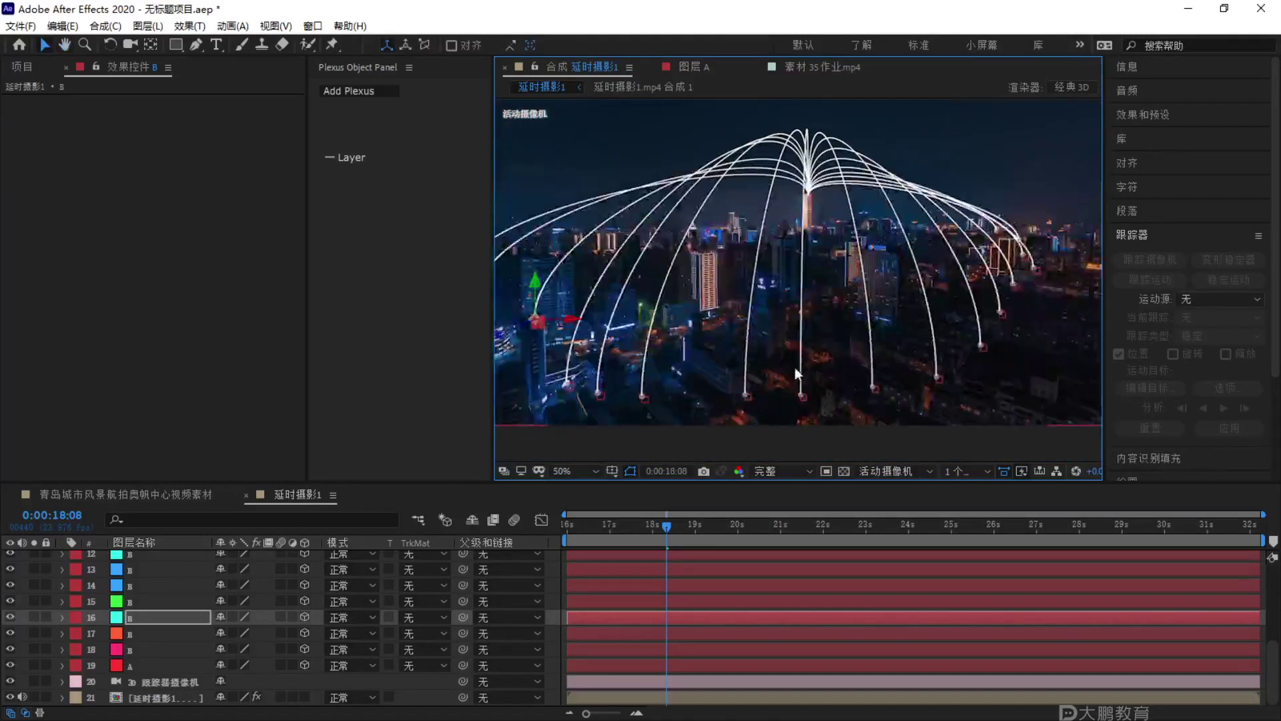
Preview the beam growth from 0:00:16:00 with the repositioned B nulls.
scroll(820, 373, down, 2)
drag(664, 530, 568, 530)
key(space)
key(space)
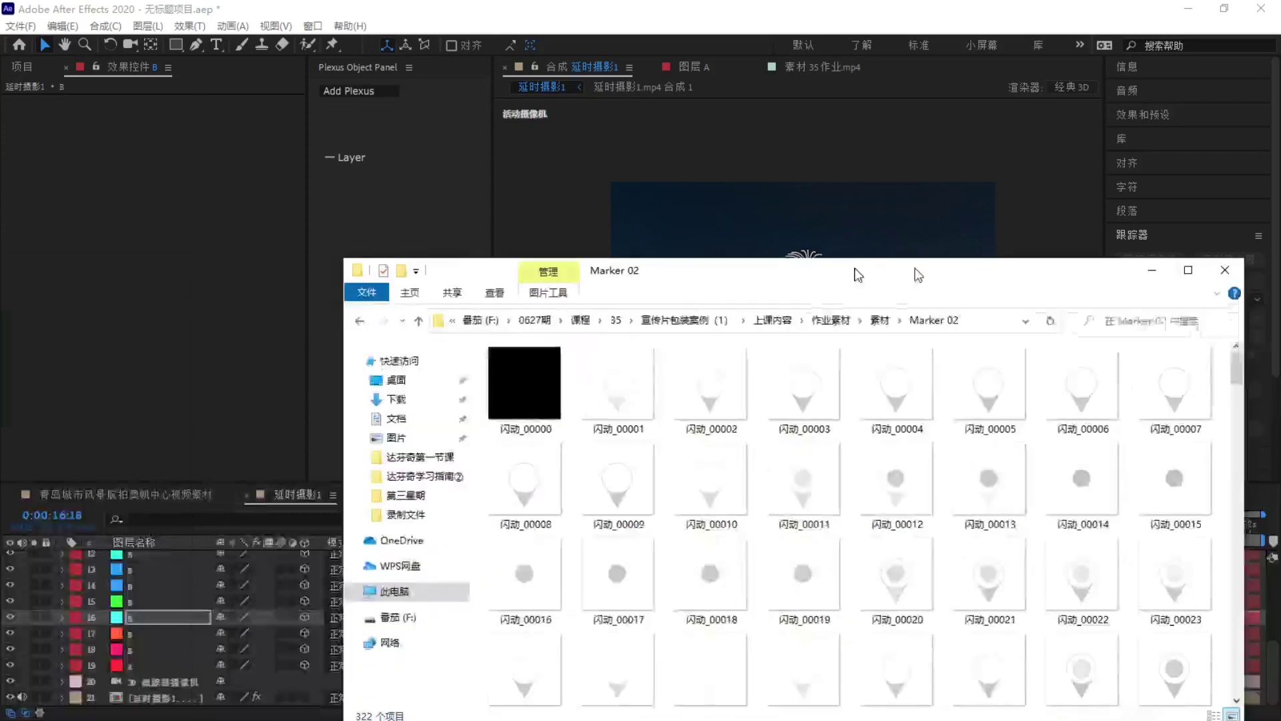
Import 闪动_00000 from the Marker 02 folder as a PNG sequence.
drag(951, 252, 679, 250)
click(38, 67)
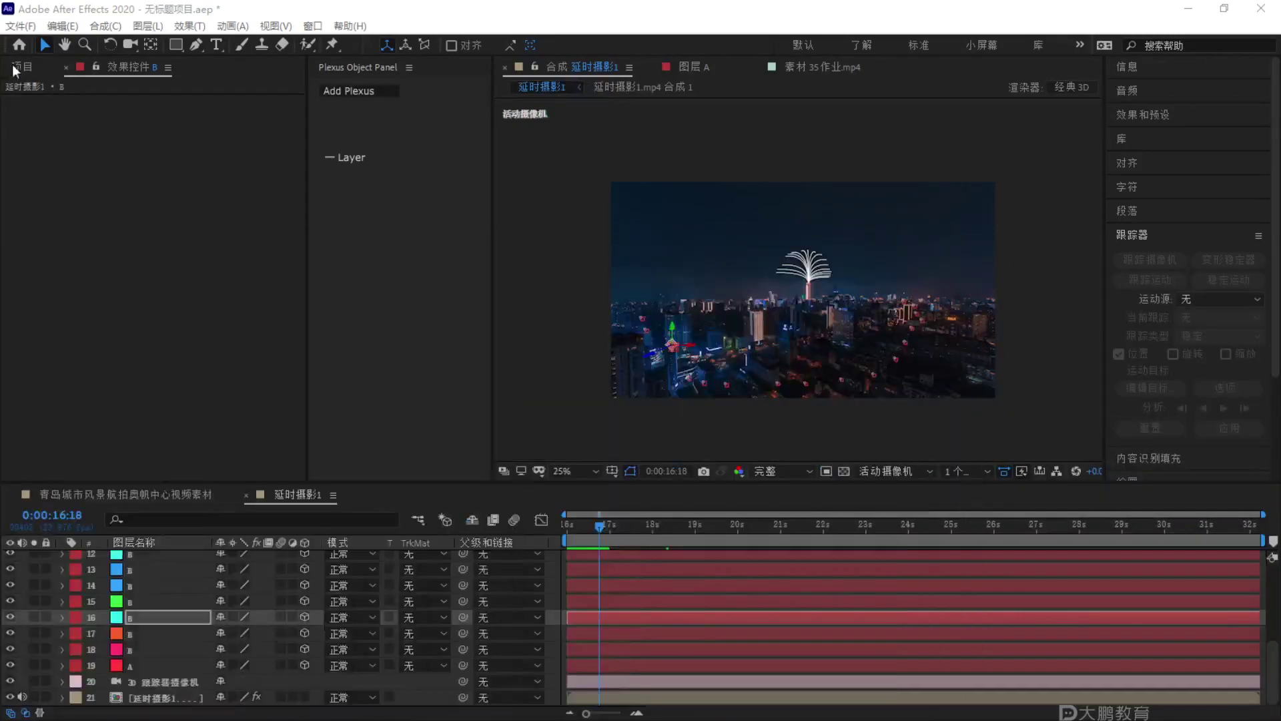
click(12, 64)
double_click(152, 367)
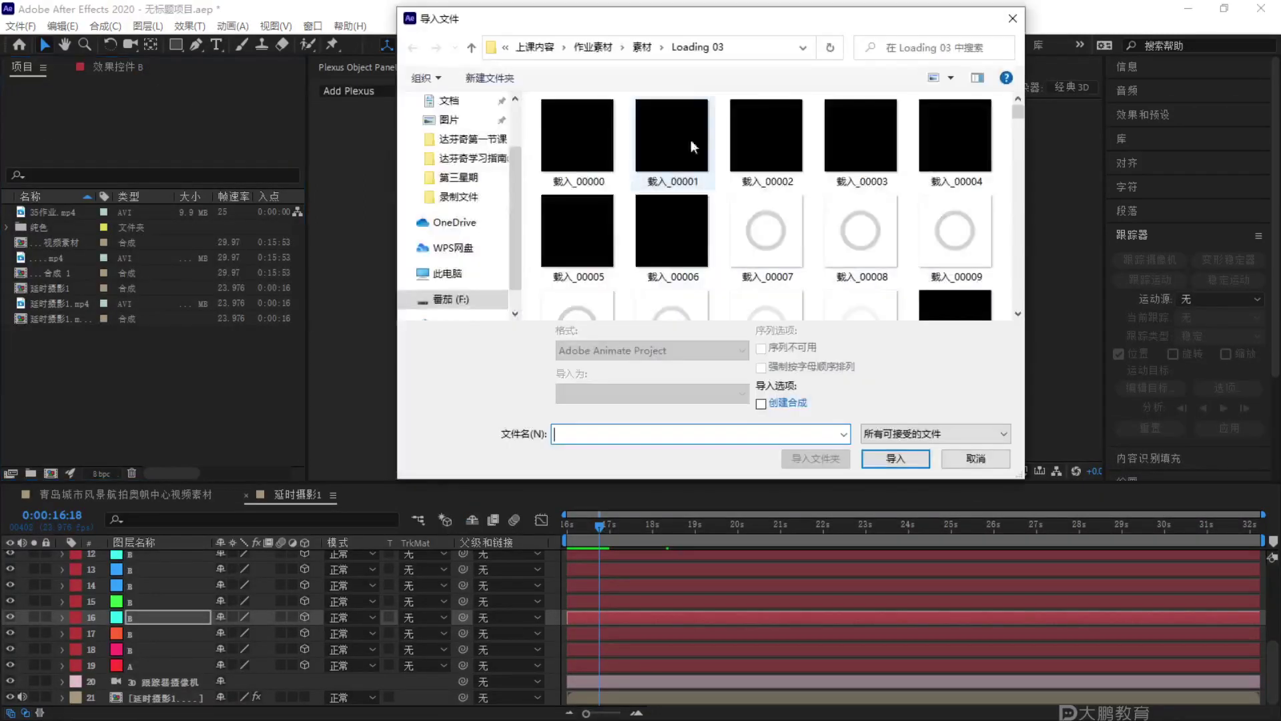
click(642, 47)
double_click(605, 155)
click(587, 146)
key(F1)
mouse_move(590, 112)
mouse_down()
mouse_move(588, 148)
mouse_move(751, 340)
mouse_move(780, 312)
mouse_up()
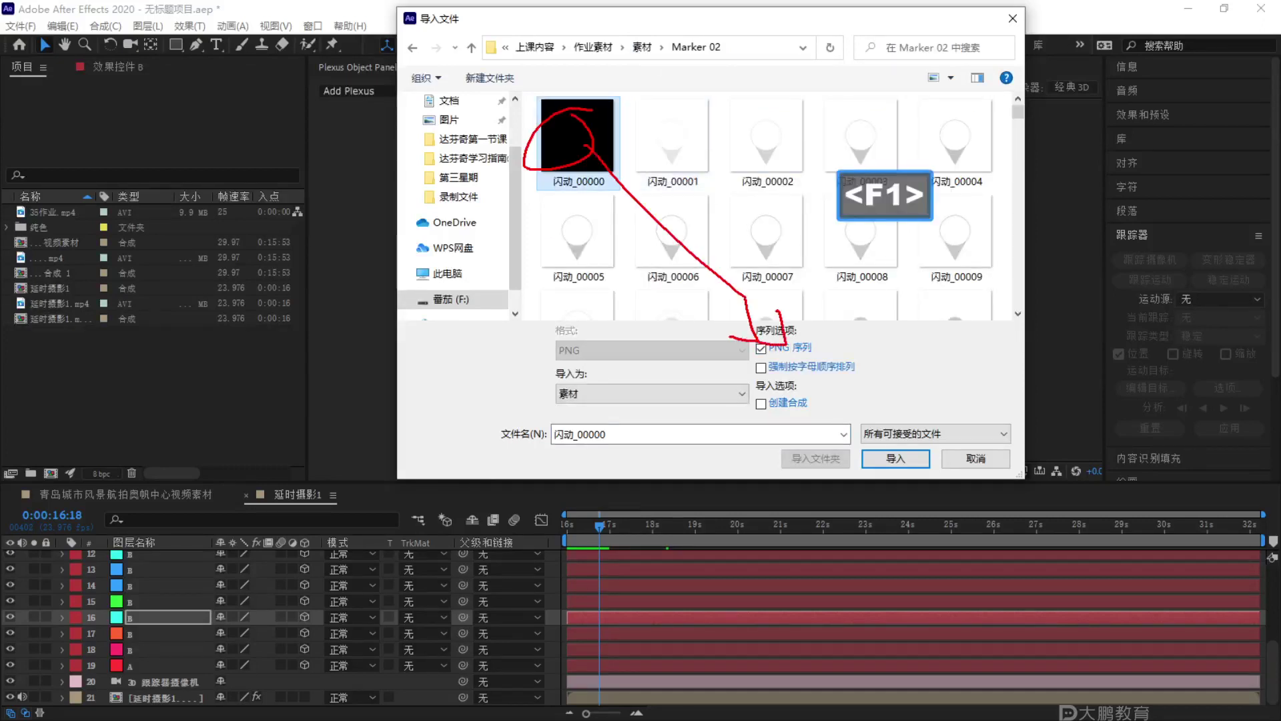
key(Escape)
click(896, 458)
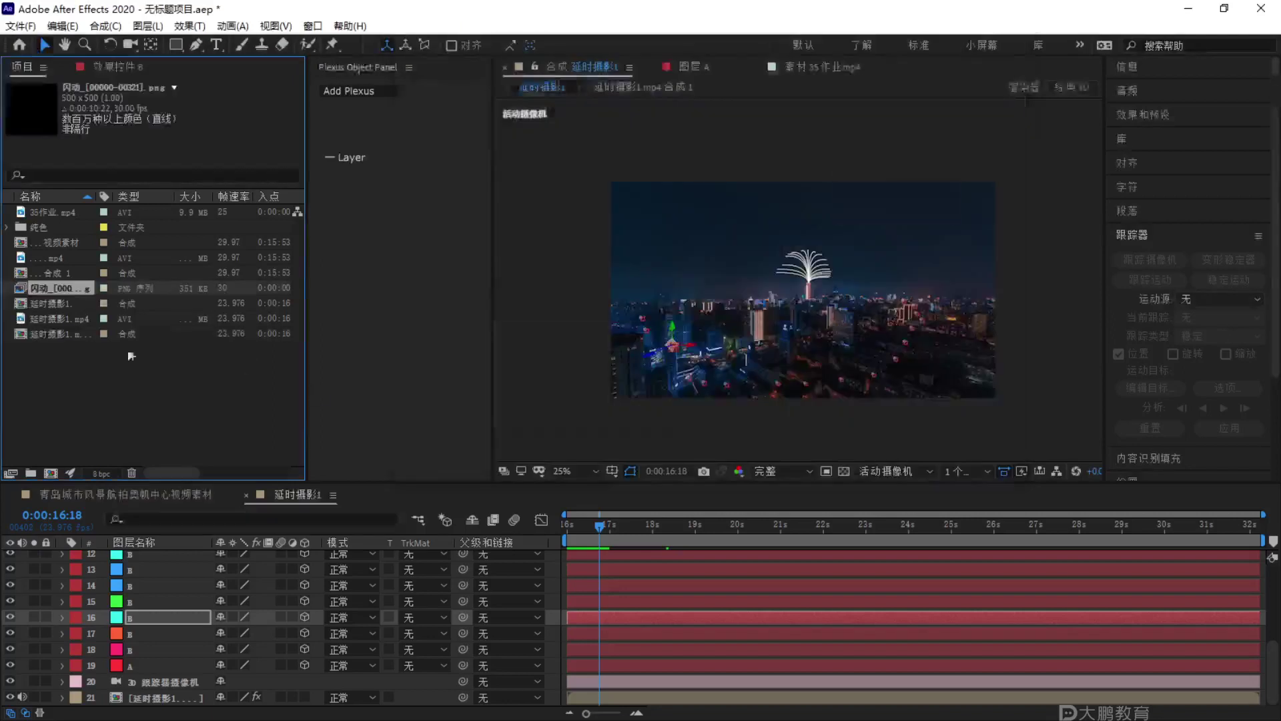
Place the 闪动 sequence in the 延时摄影1 composition just above the lowest B null and make it a 3D layer.
drag(45, 284, 163, 642)
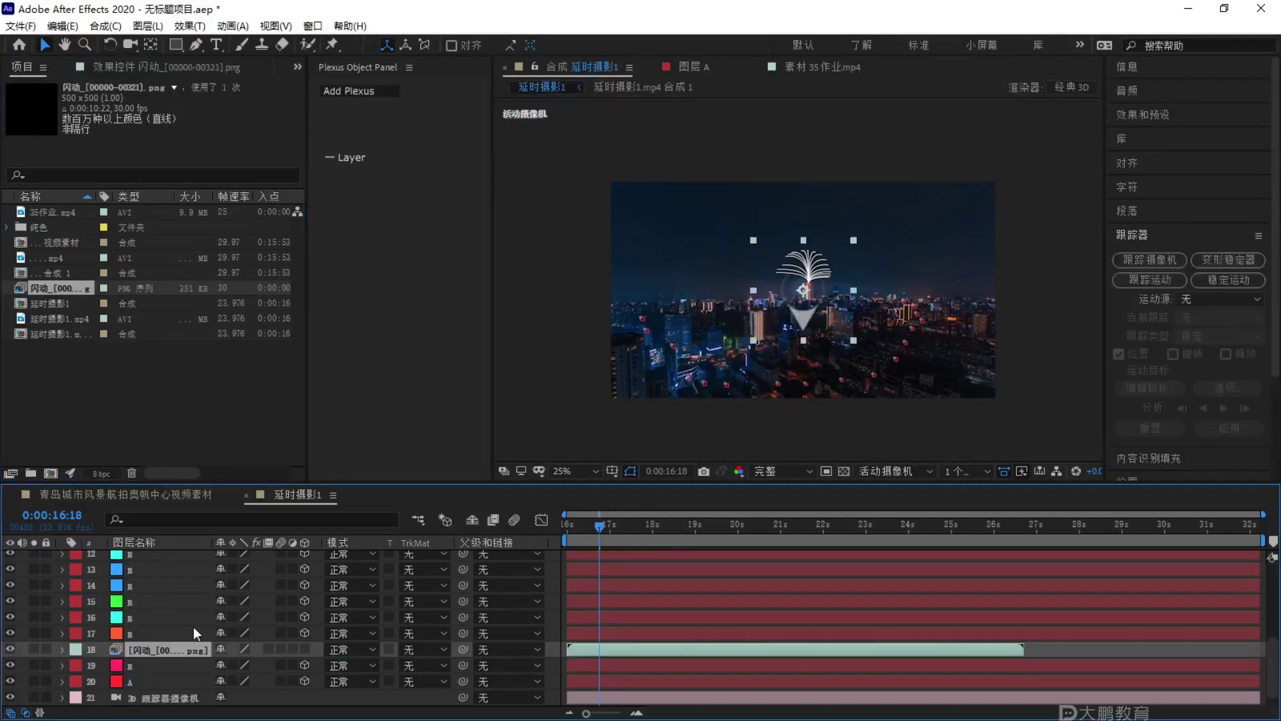
click(304, 649)
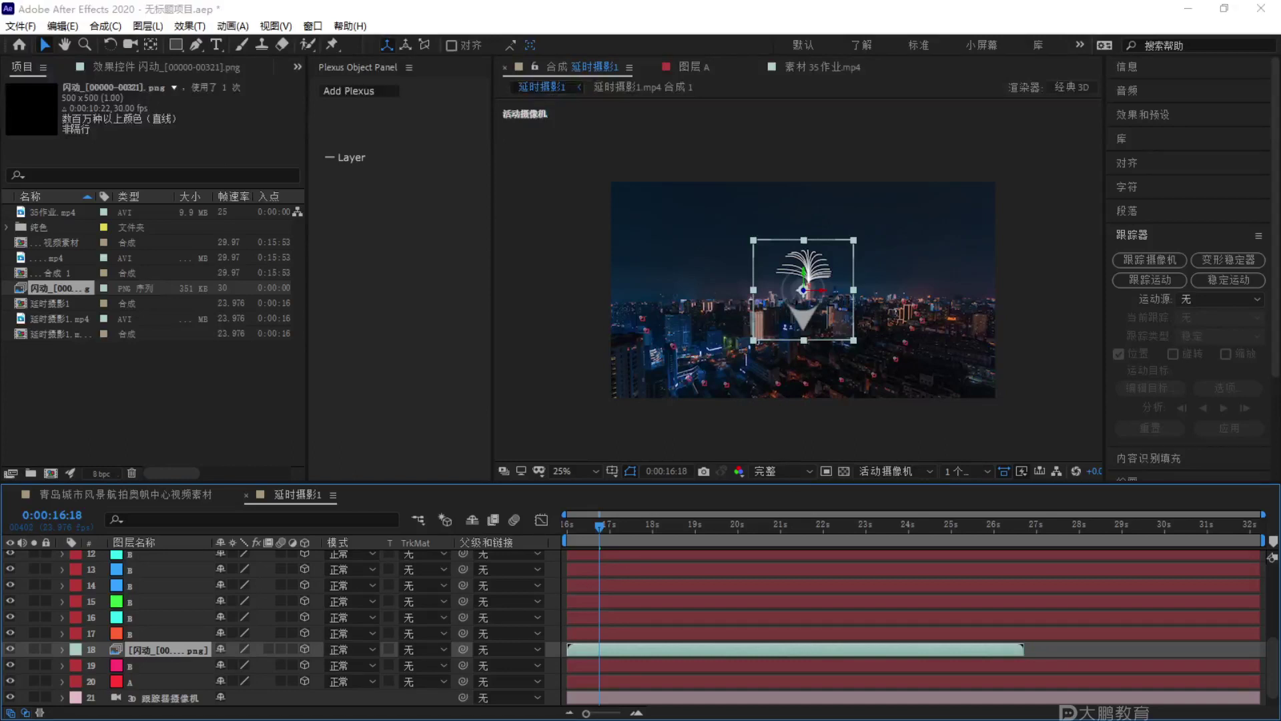
scroll(766, 348, up, 2)
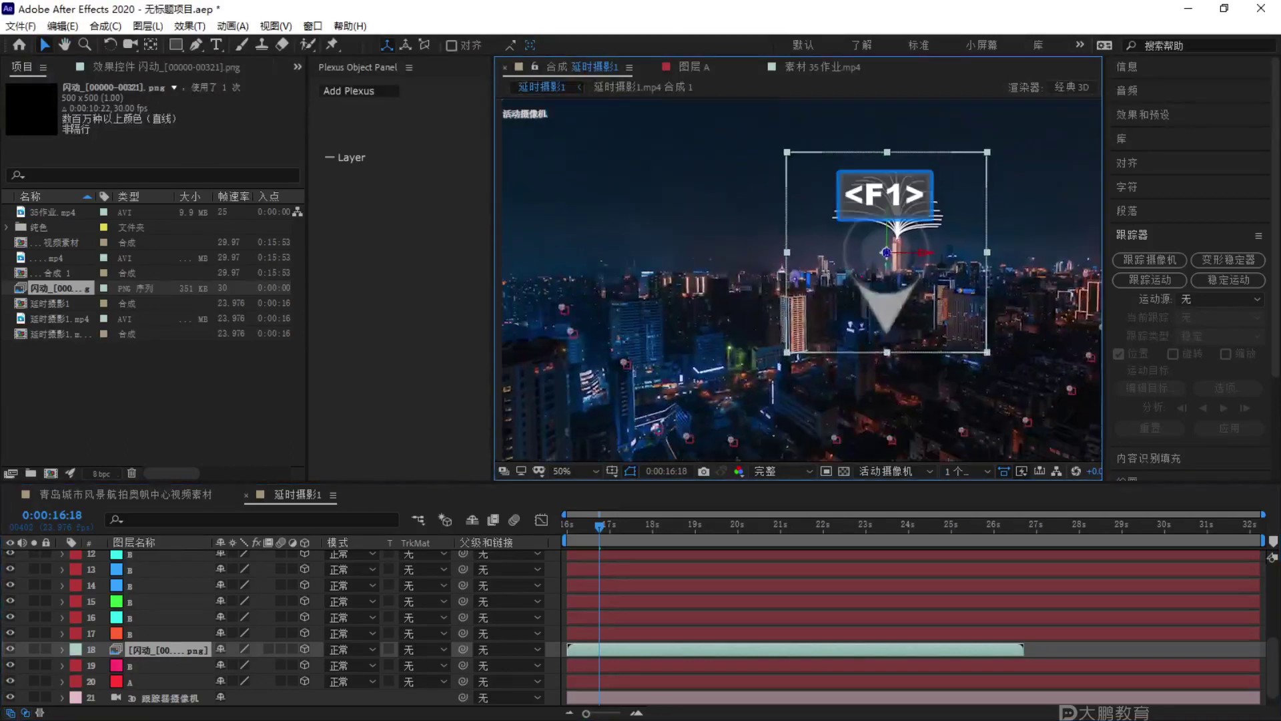
key(Escape)
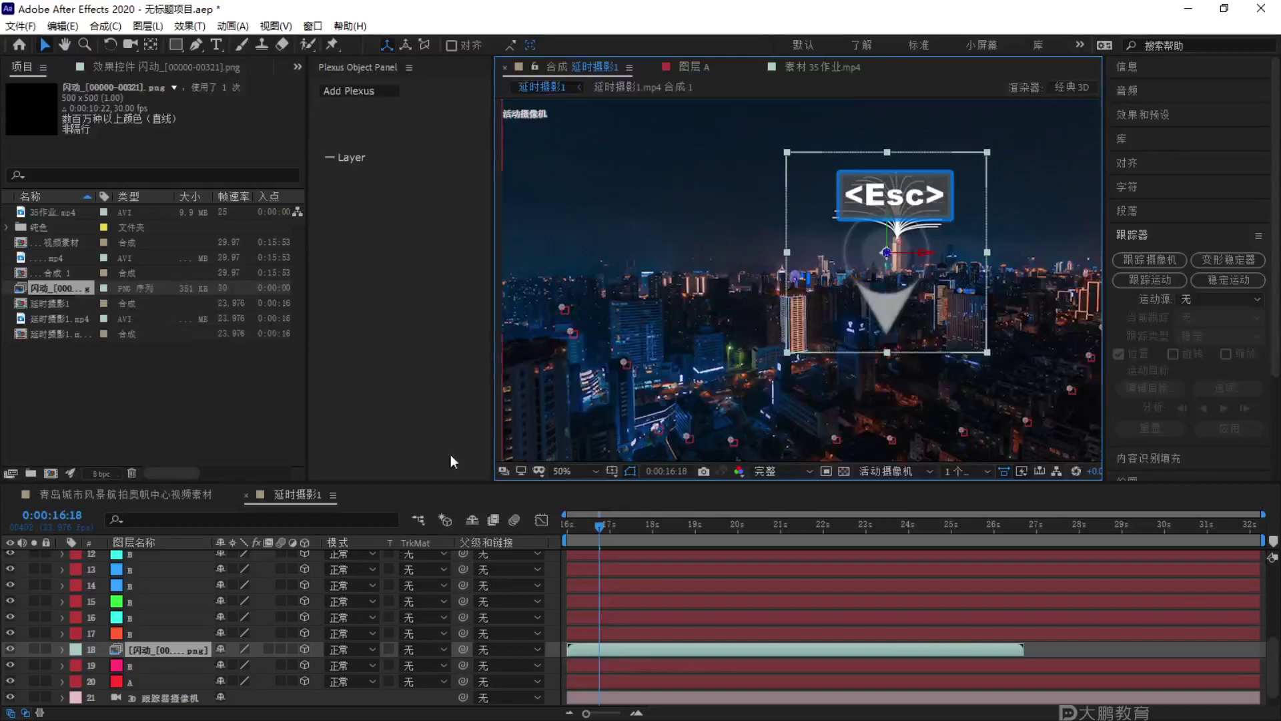
drag(770, 331, 805, 319)
Reduce the 点大小 of the 点线面 layer's Plexus Points Renderer to 0.10.
scroll(154, 564, up, 5)
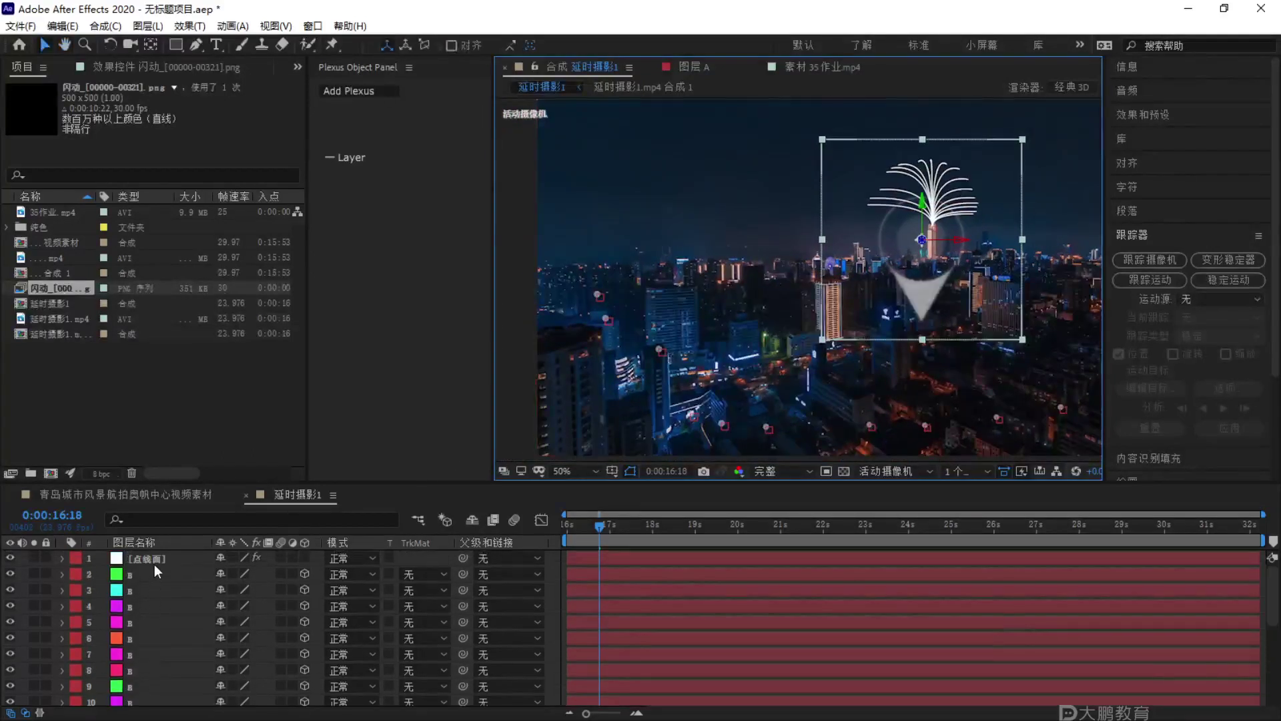
click(159, 560)
click(418, 239)
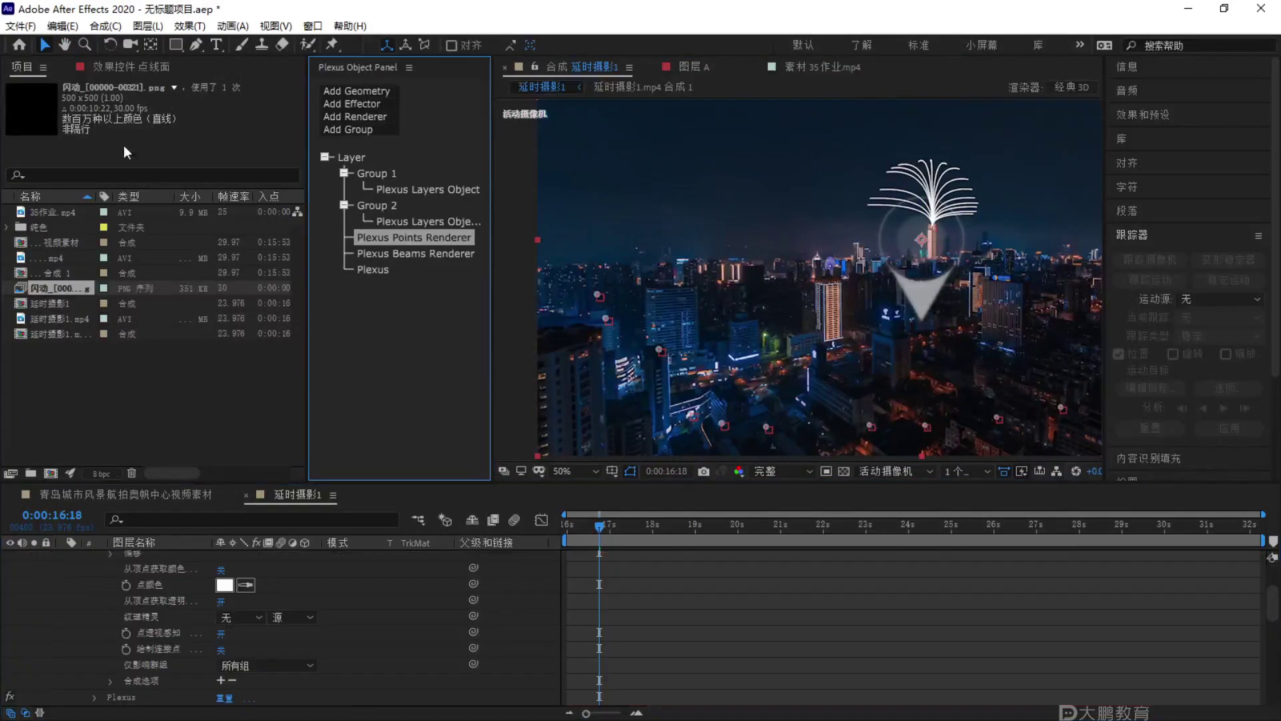
click(134, 63)
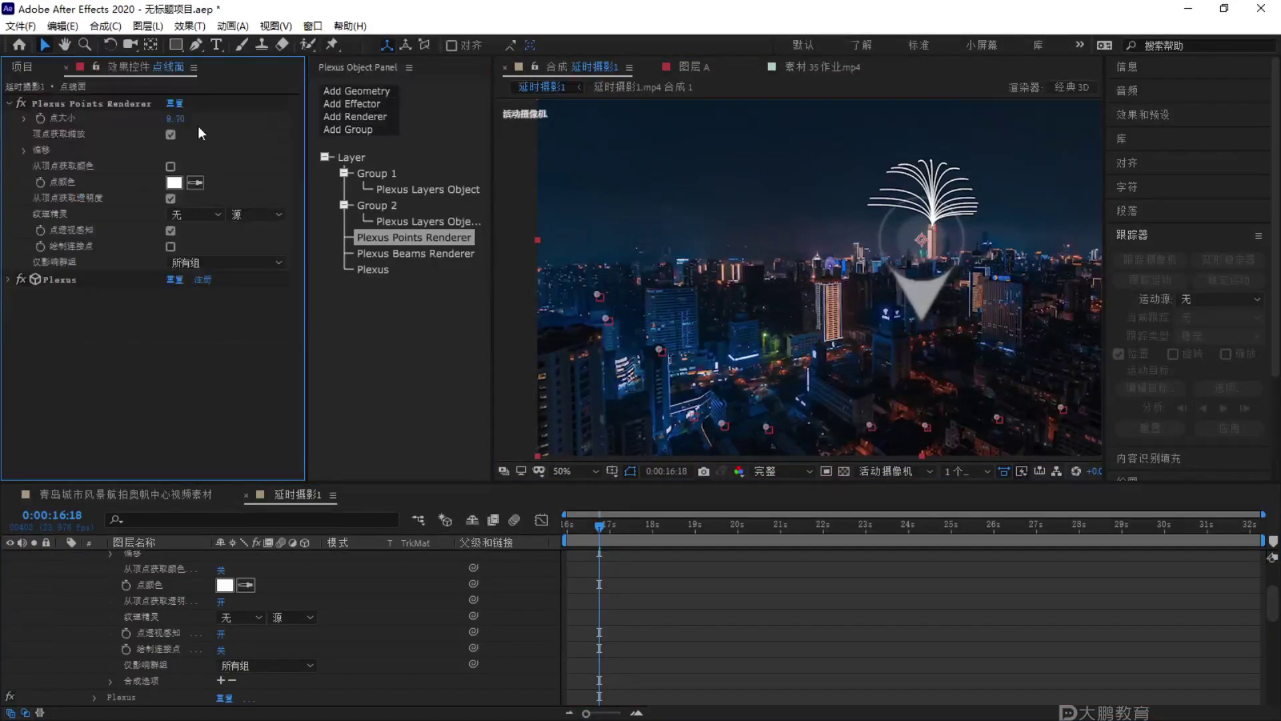
drag(176, 118, 120, 118)
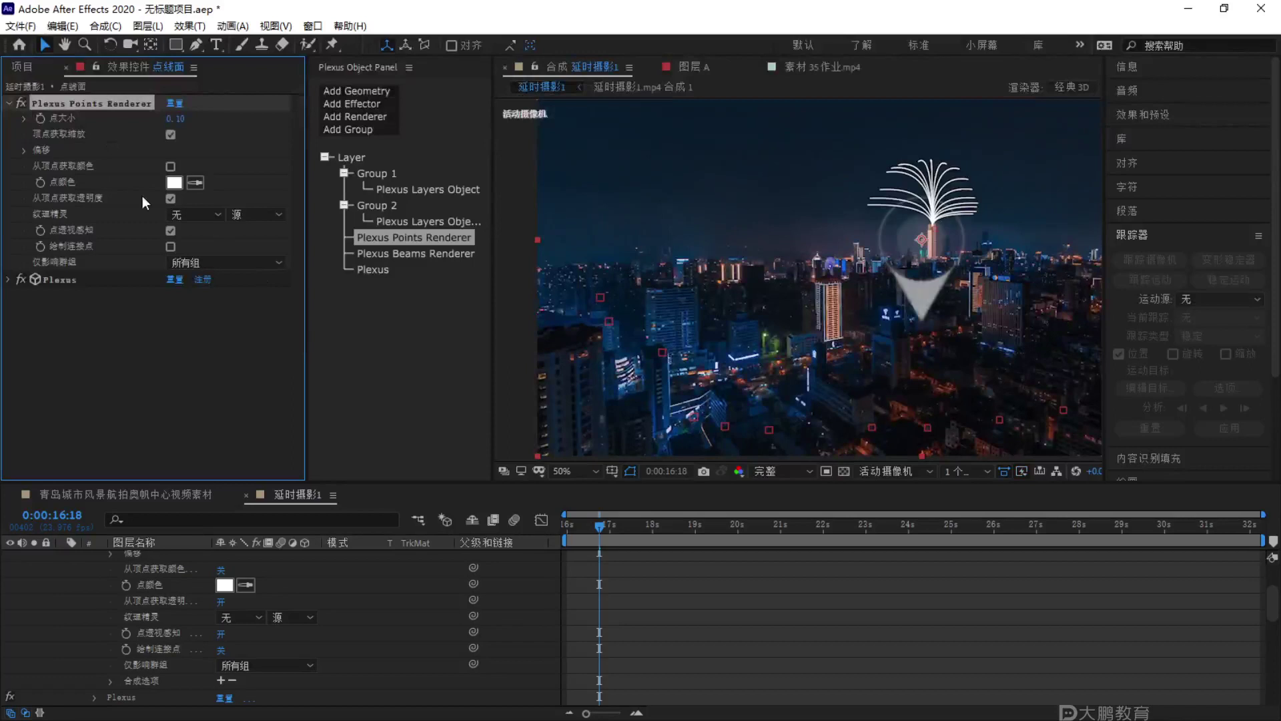
click(8, 103)
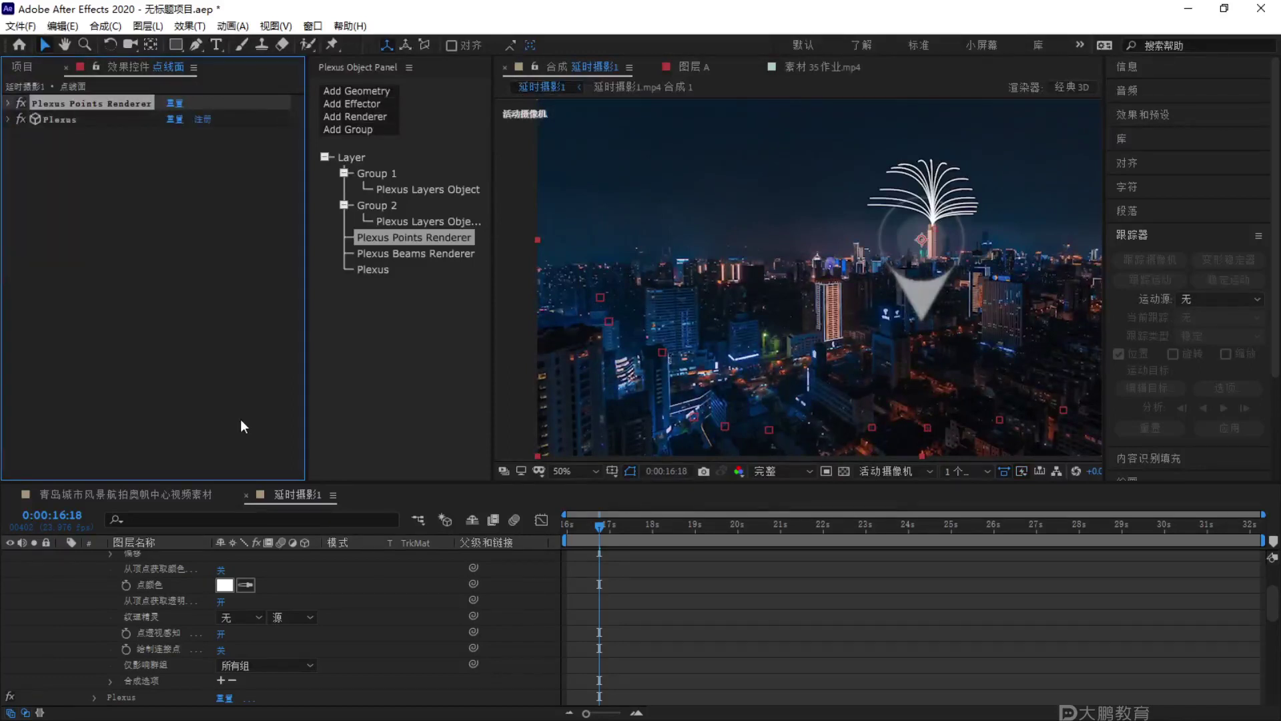
Try moving the 闪动 marker freehand across the city to the outermost B null, and undo the move.
scroll(308, 635, up, 15)
scroll(327, 626, down, 3)
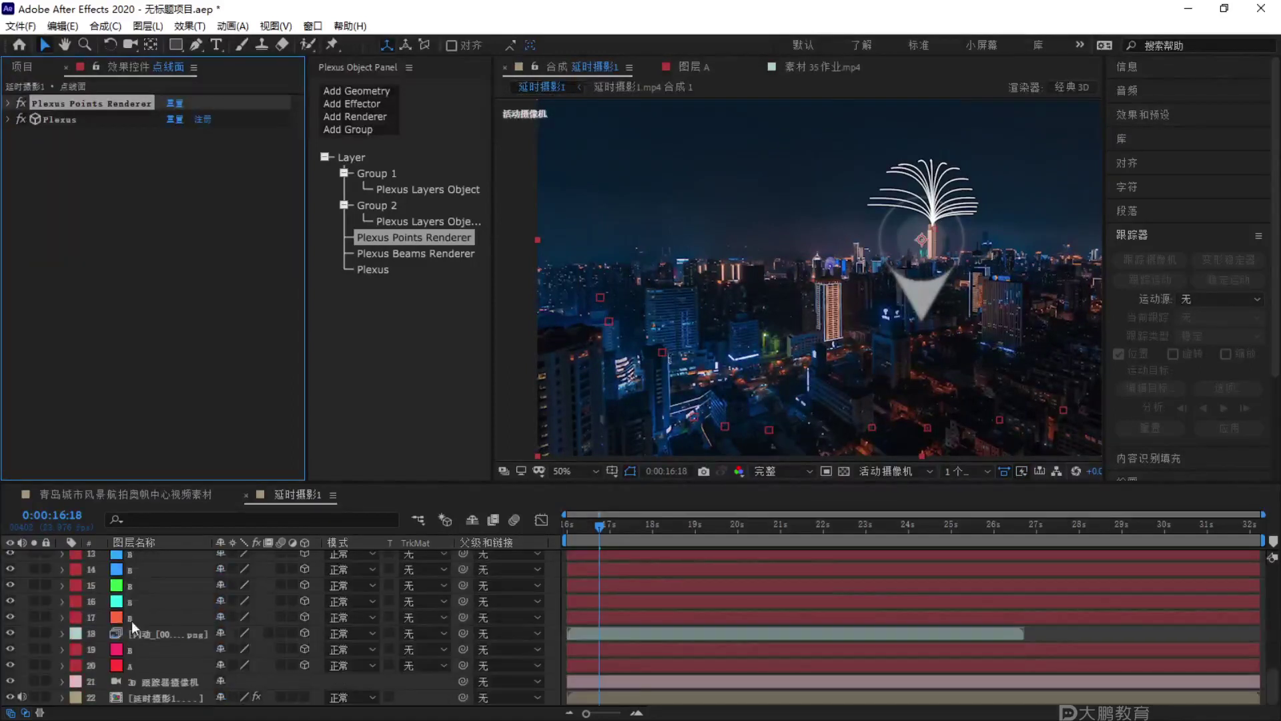
click(154, 631)
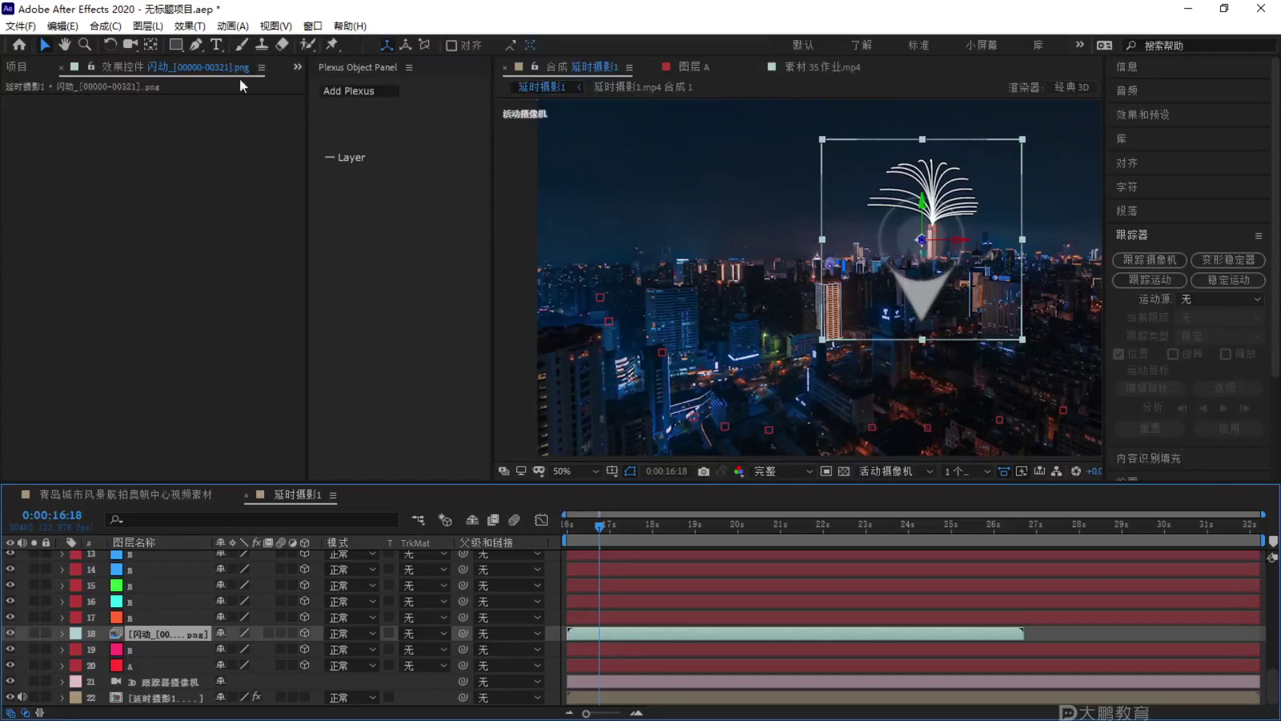
click(15, 67)
drag(527, 258, 817, 247)
key(F1)
key(Escape)
drag(924, 260, 743, 255)
key(ctrl)
key(ctrl+z)
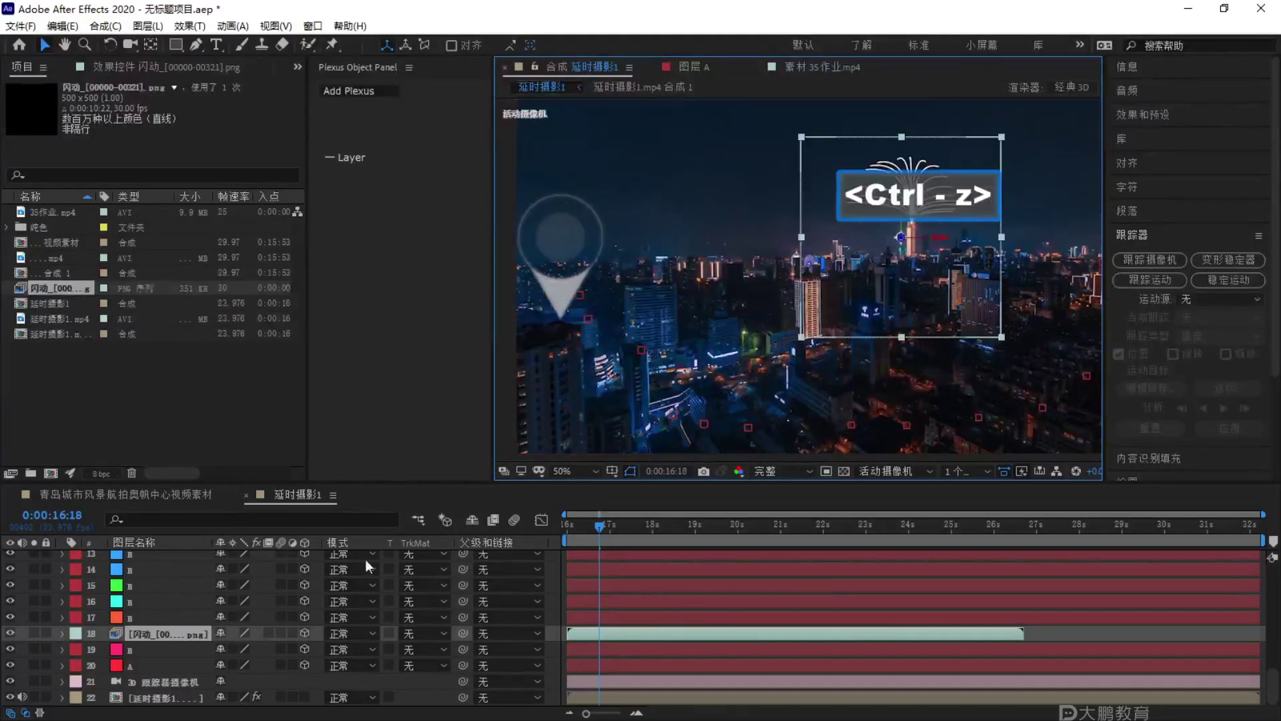
Parent the 闪动 marker to the B null on layer 19, snapping it to the null's position, and scale it to 22%.
drag(463, 633, 161, 651)
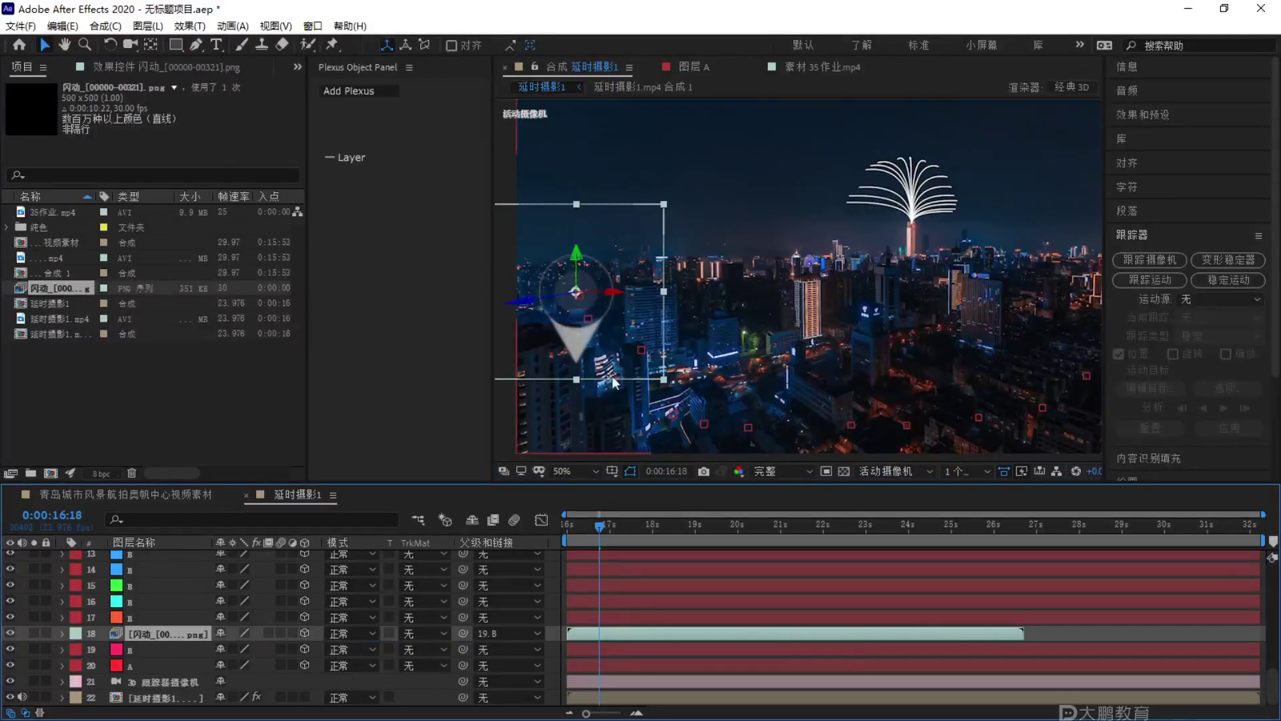
key(s)
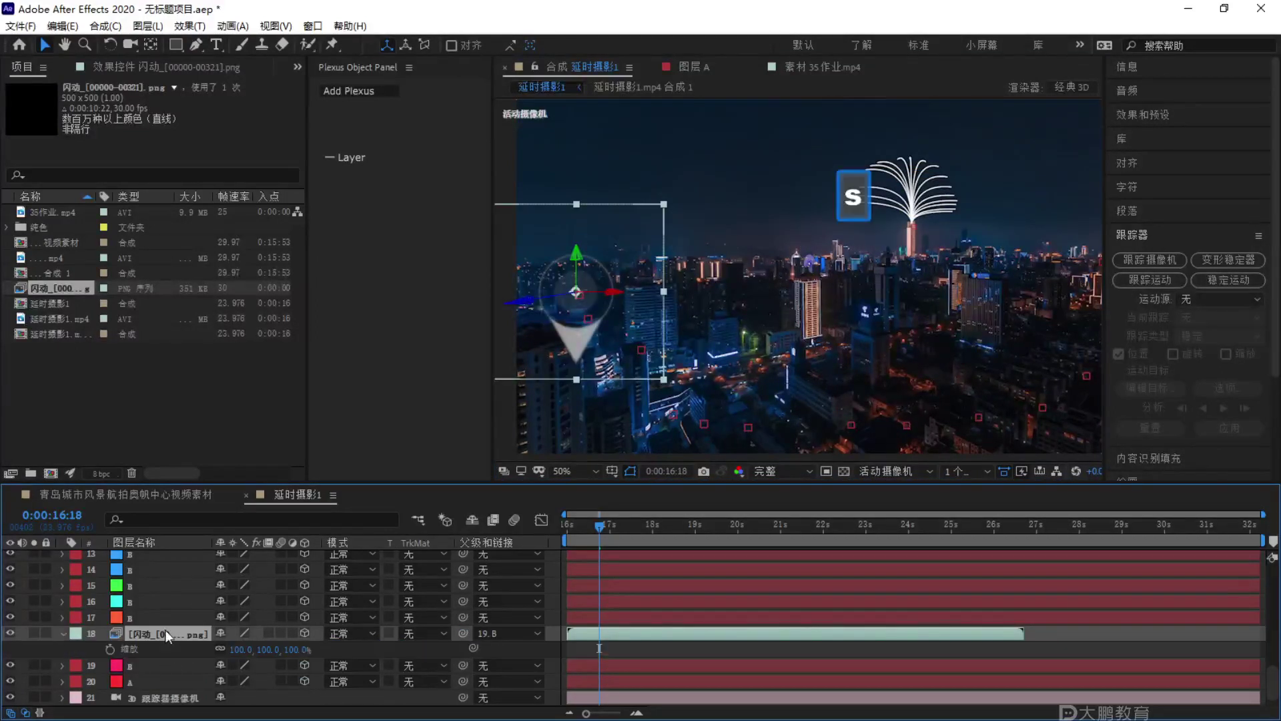
drag(242, 651, 191, 660)
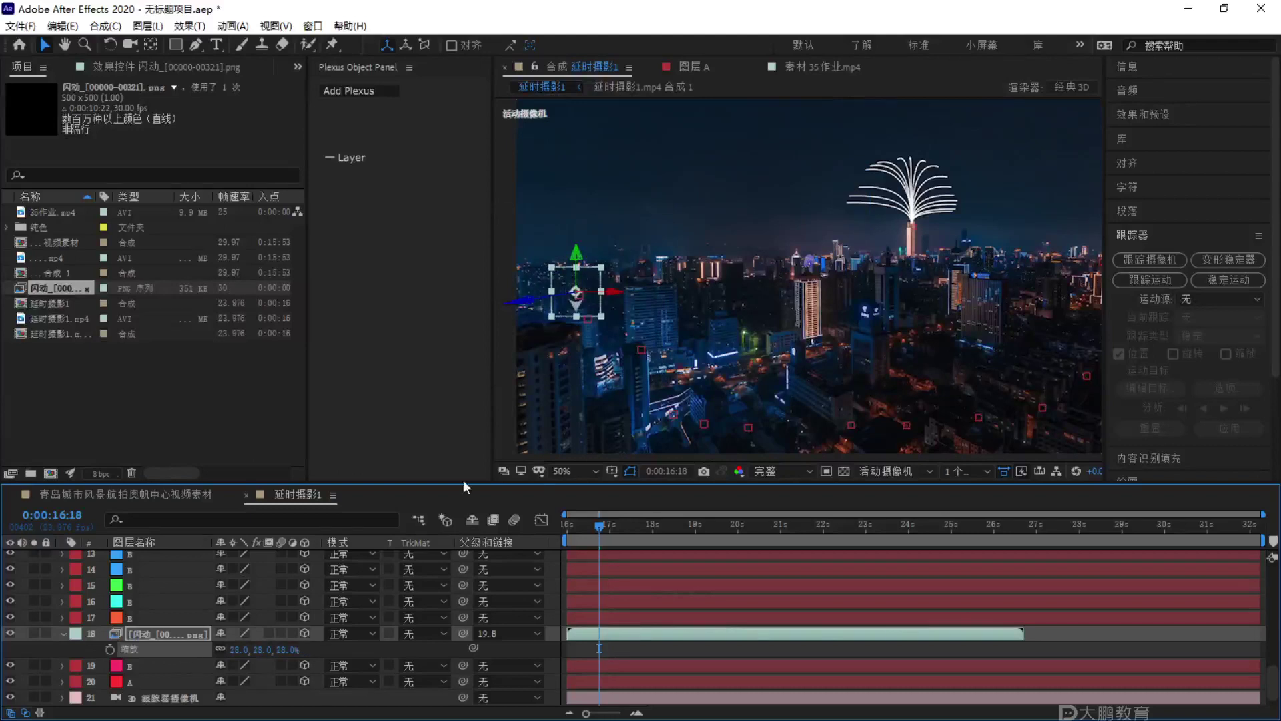
key(/)
drag(600, 341, 772, 328)
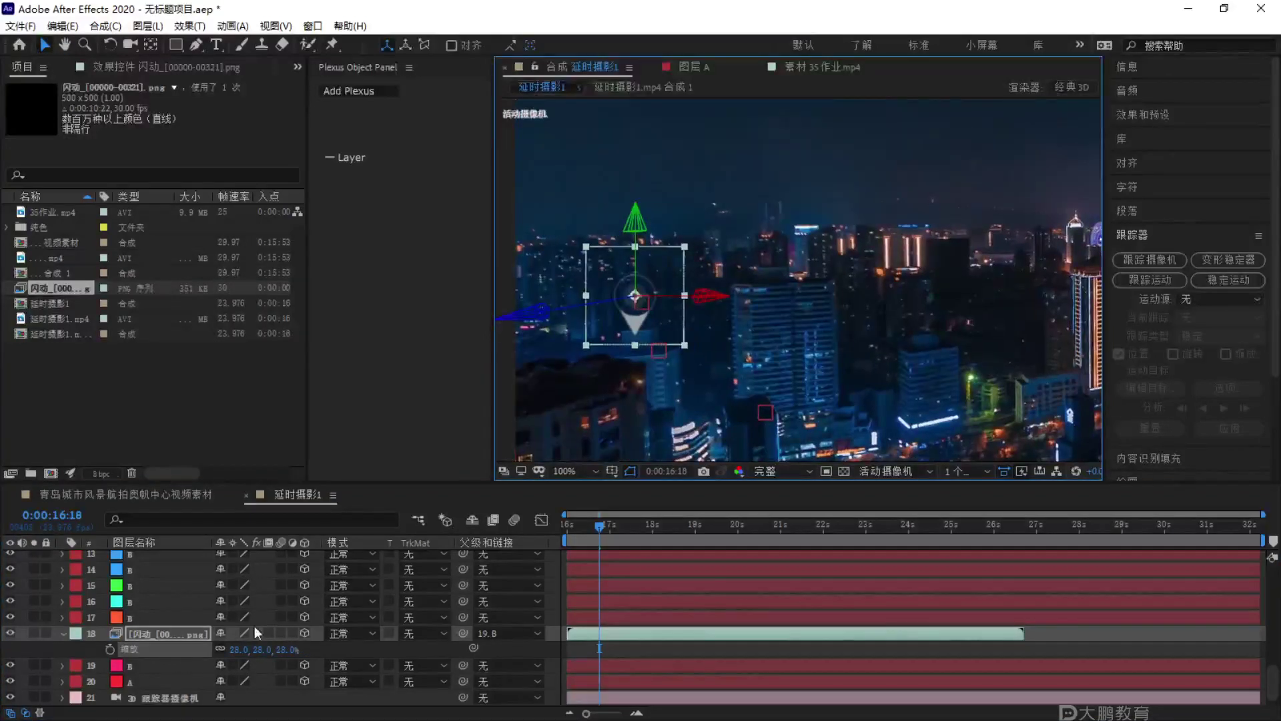
drag(241, 651, 237, 651)
Shift the 闪动 marker layer to start at about 0:00:17:10 and preview its timing against the beam growth.
key(Home)
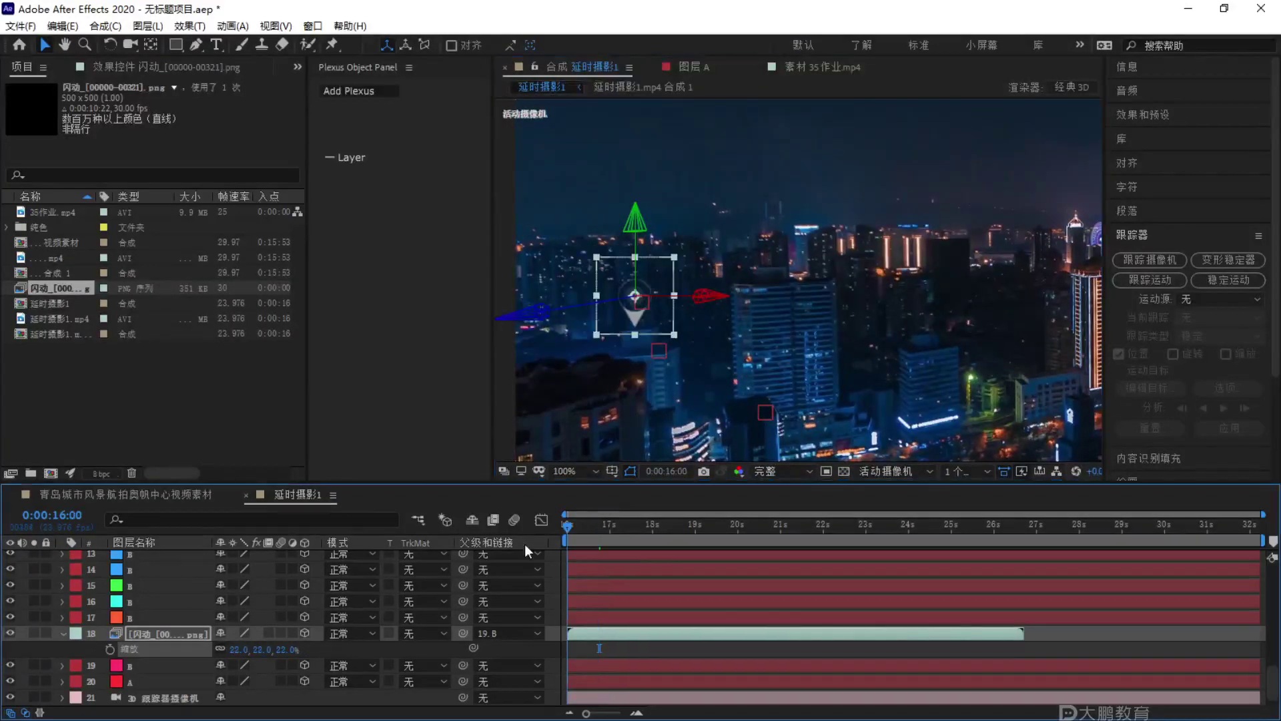
scroll(907, 275, down, 2)
key(space)
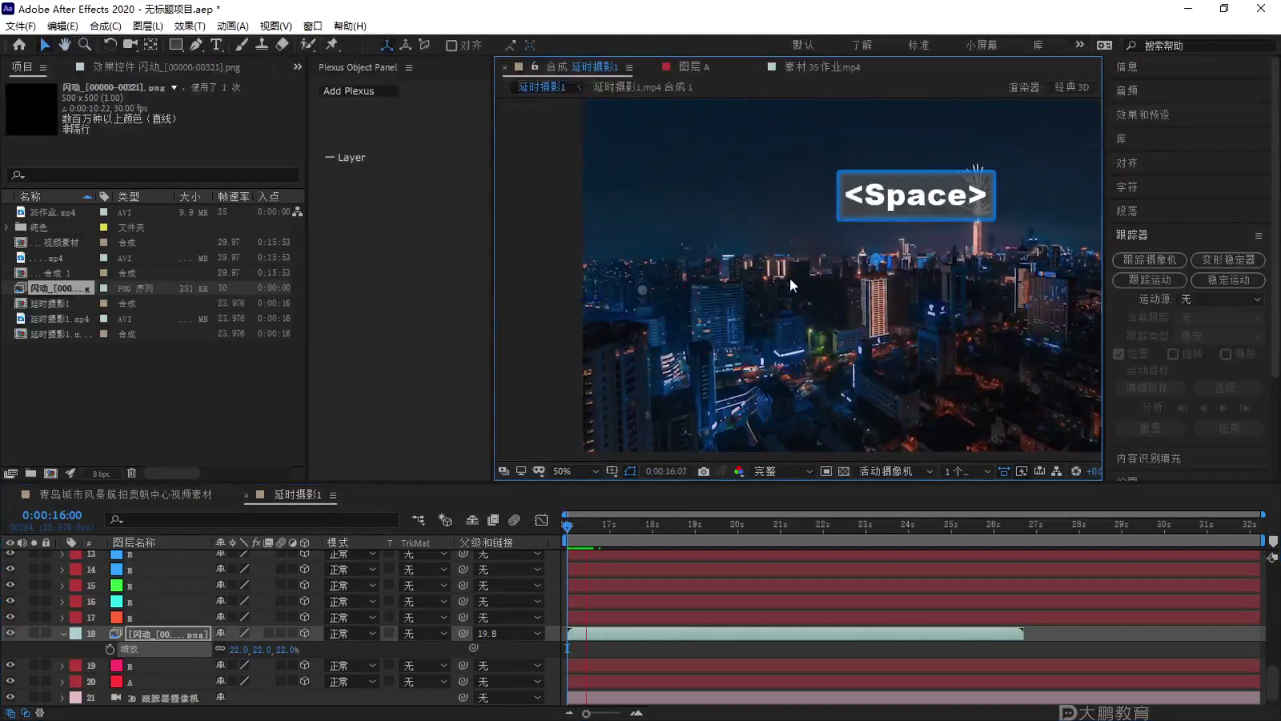
drag(609, 633, 706, 637)
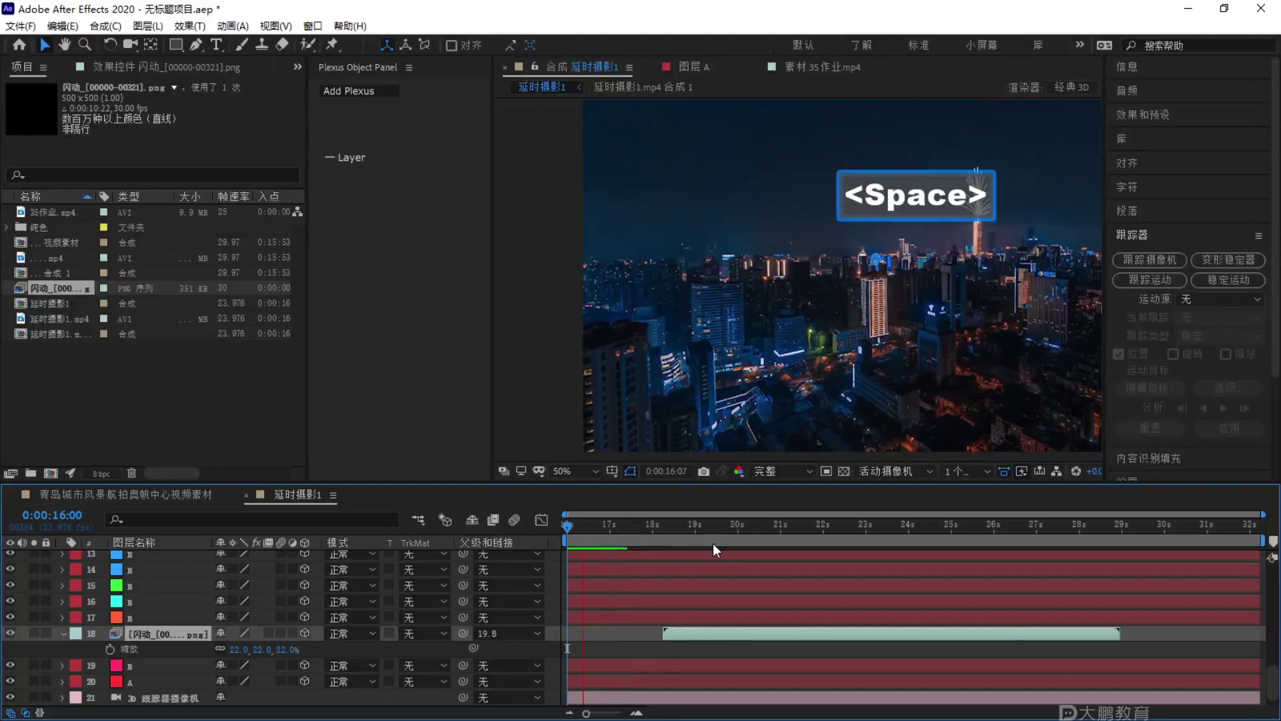
key(space)
drag(678, 645, 652, 646)
key(space)
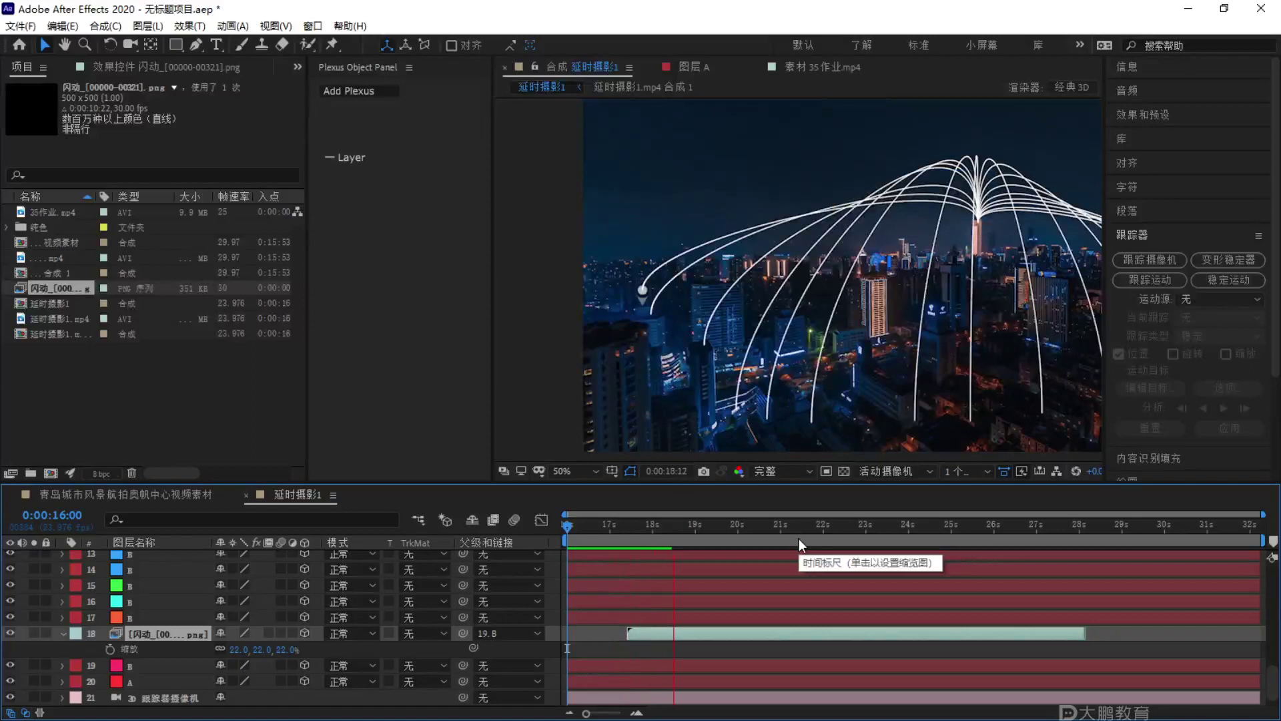
key(space)
Duplicate the 闪动 marker, parent the copy to the B null on layer 18 at its position, and scale it to 31%.
key(ctrl+d)
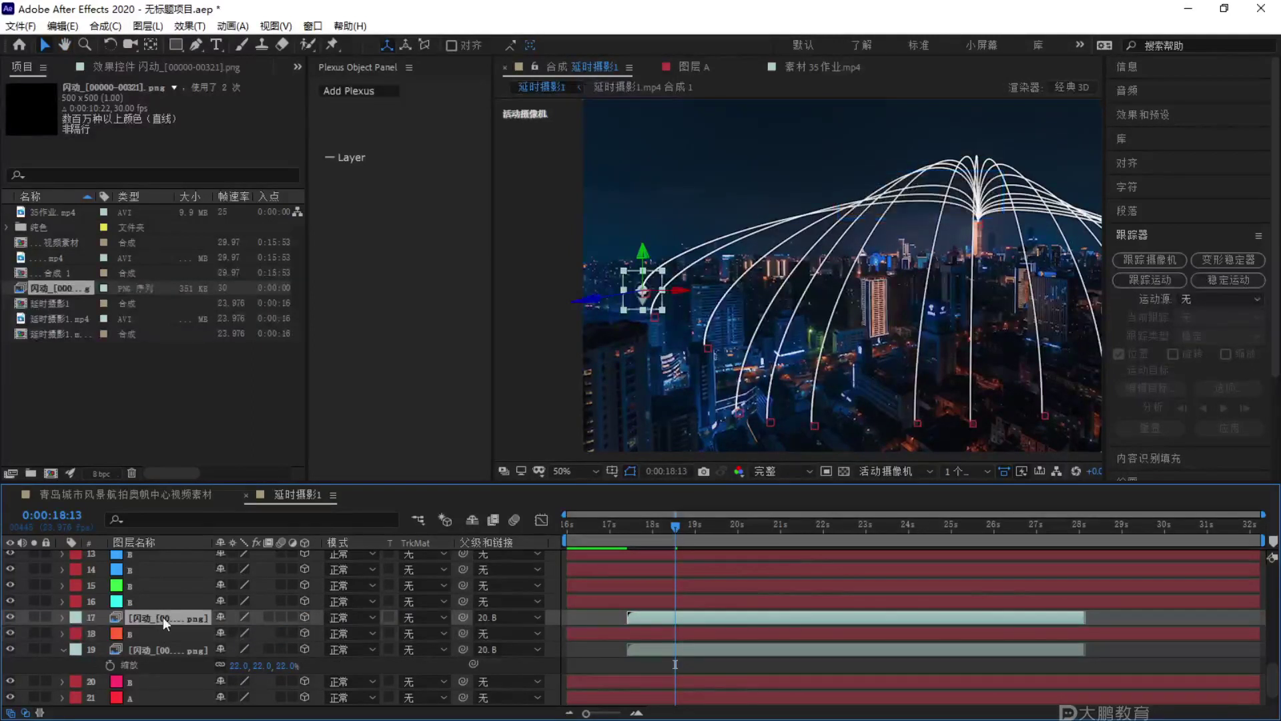
drag(470, 616, 140, 631)
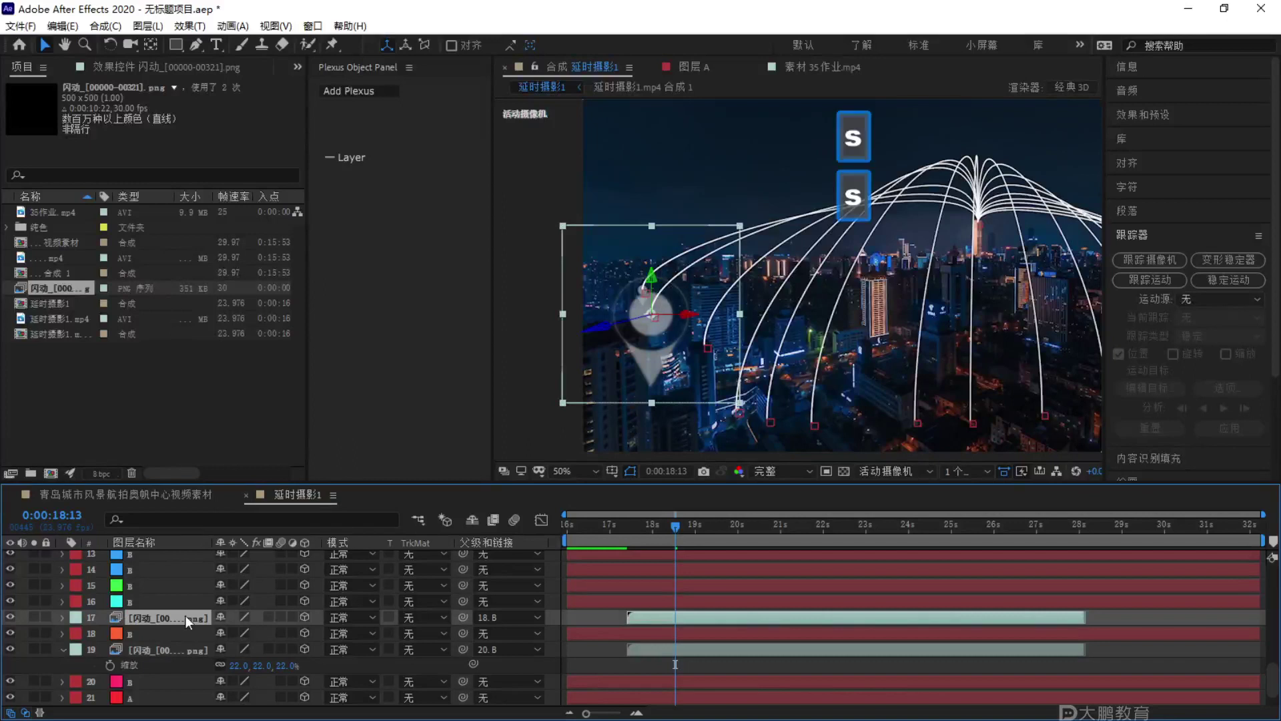
key(s)
mouse_move(235, 633)
mouse_down()
mouse_move(207, 635)
mouse_move(232, 634)
mouse_move(236, 647)
mouse_up()
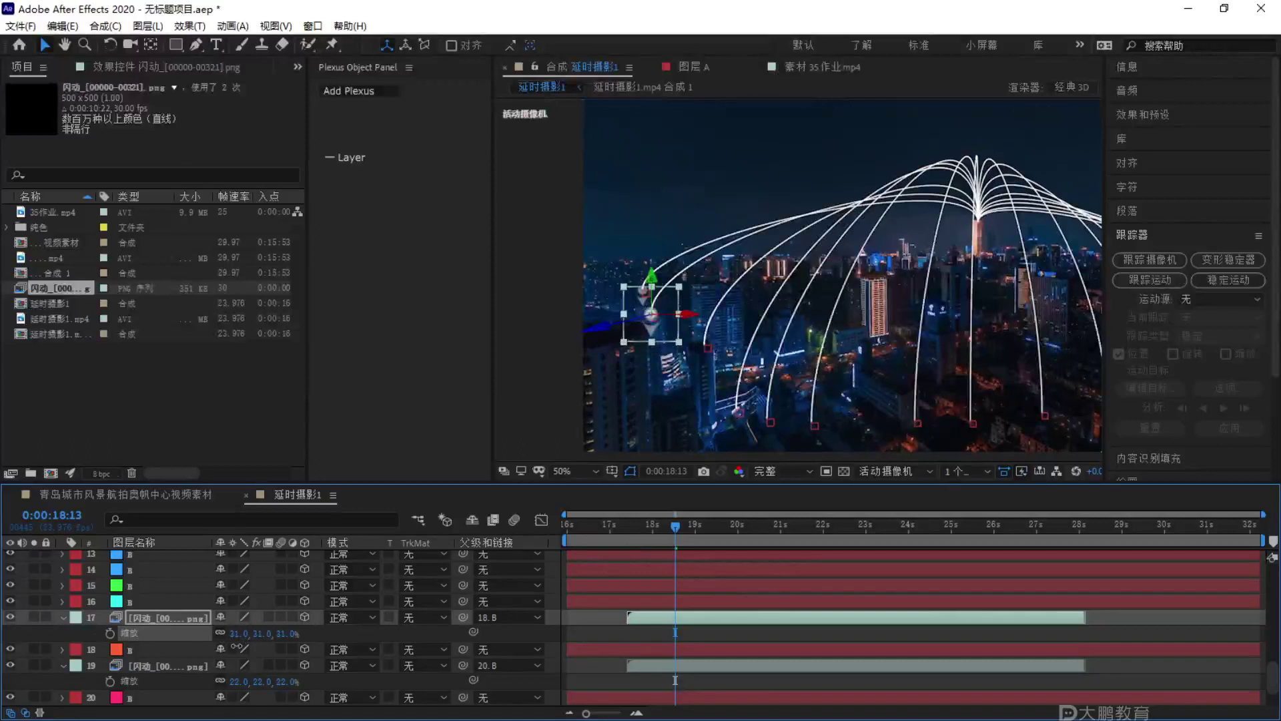
key(F1)
key(Escape)
key(F2)
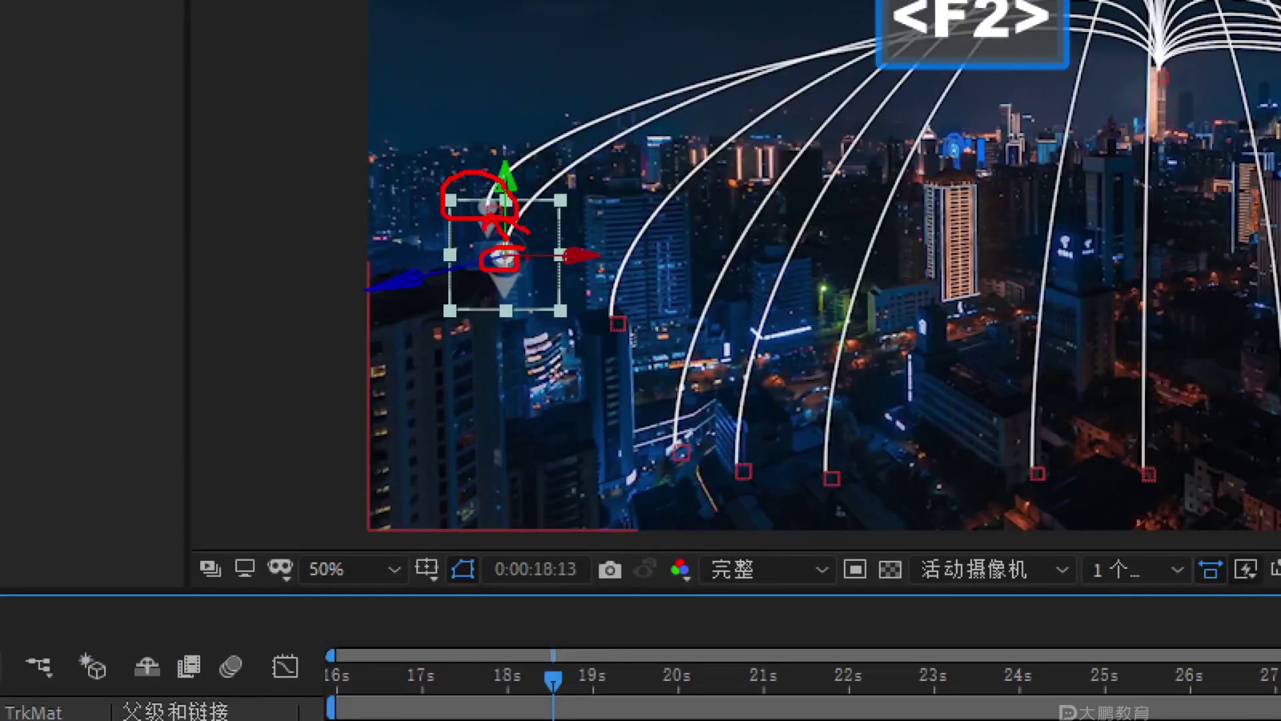
key(Escape)
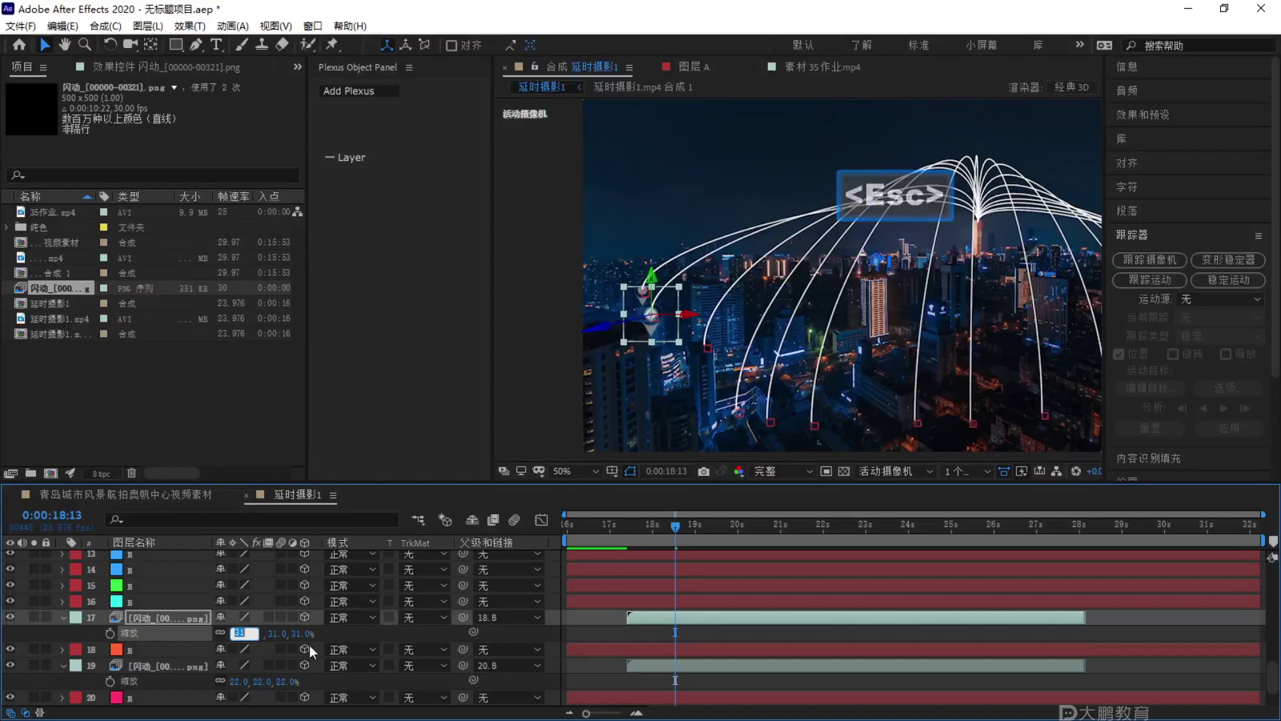
Try a 22% scale on the 闪动 marker on layer 17, and undo the change.
text(22)
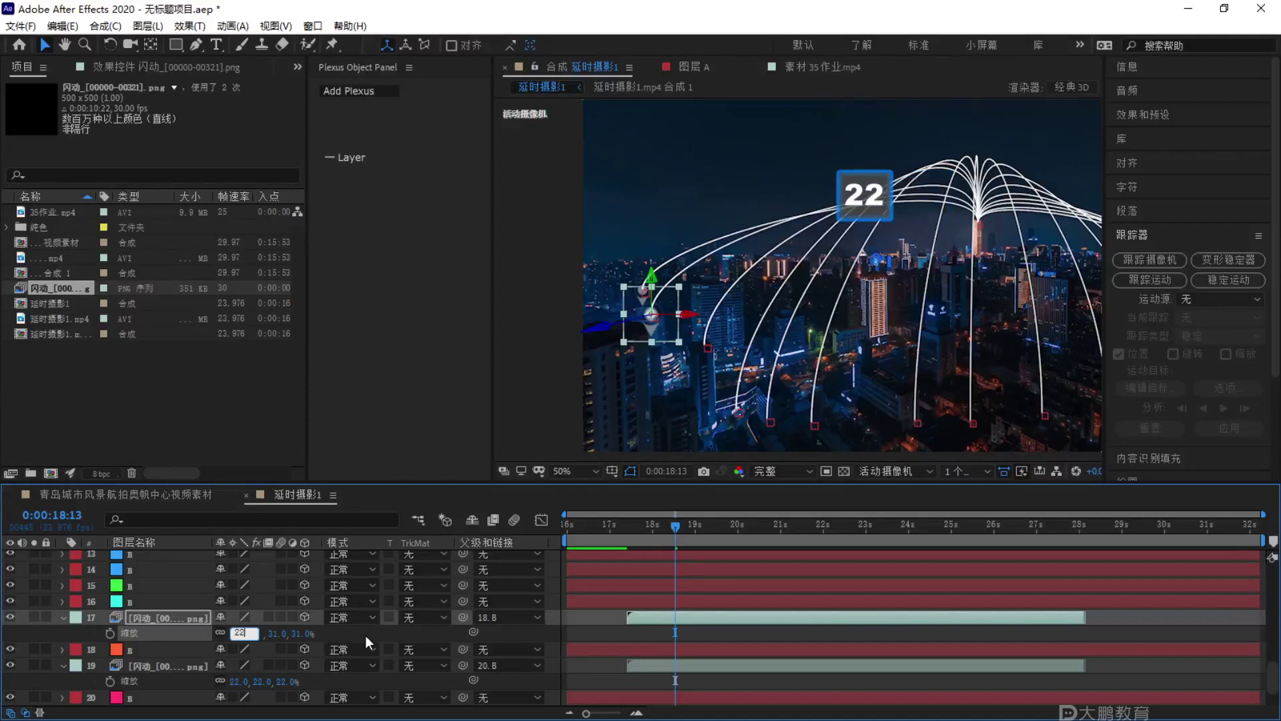
click(366, 636)
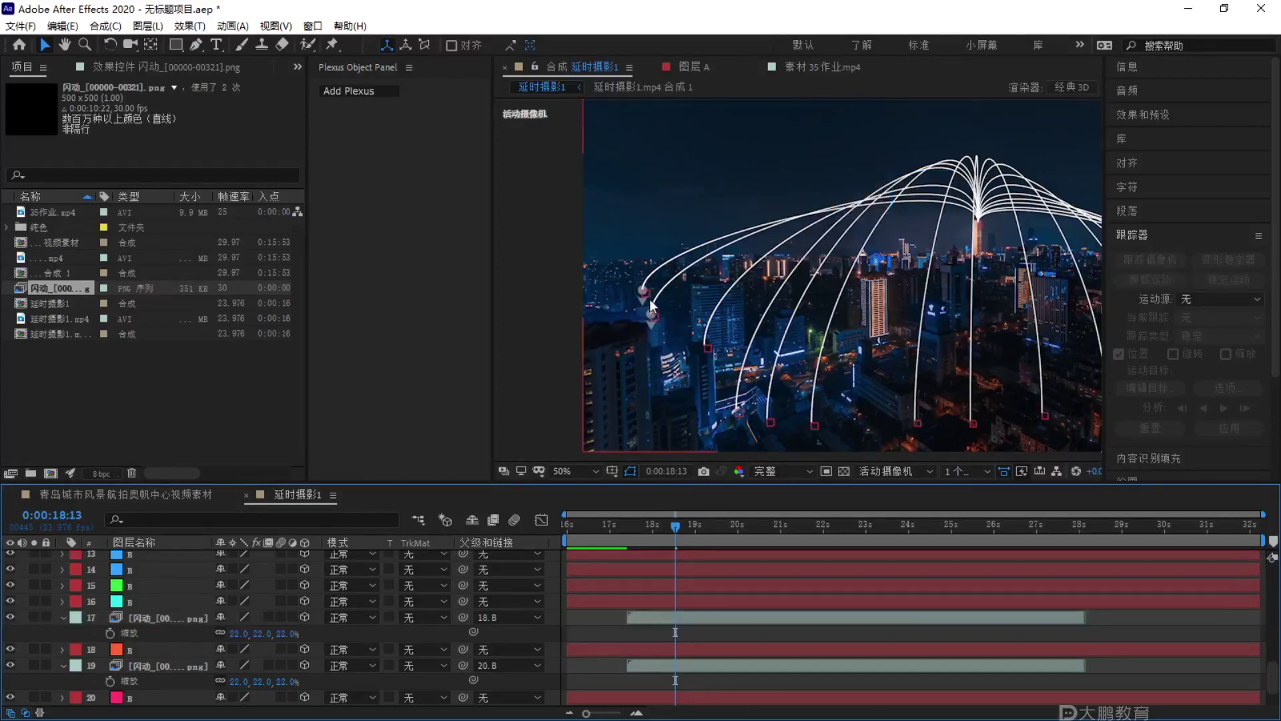
key(ctrl+z)
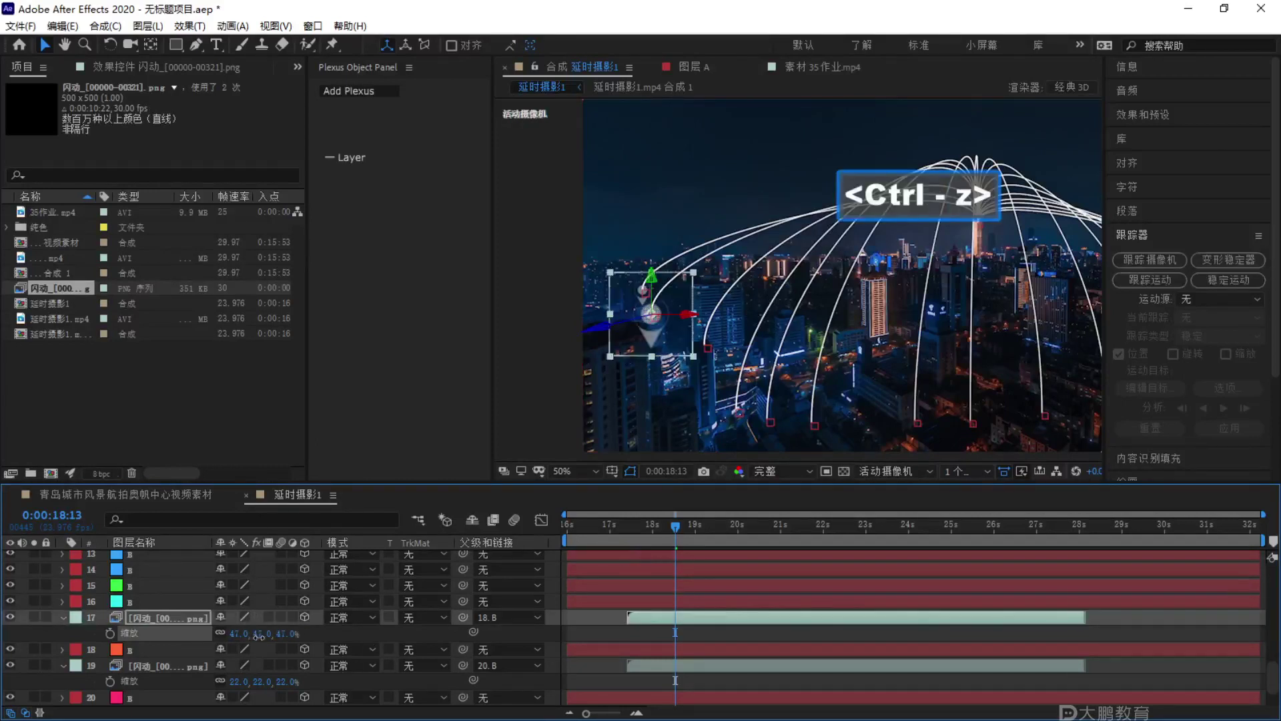
Set the scale of the 闪动 marker on layer 17 to 30%.
drag(247, 637, 245, 639)
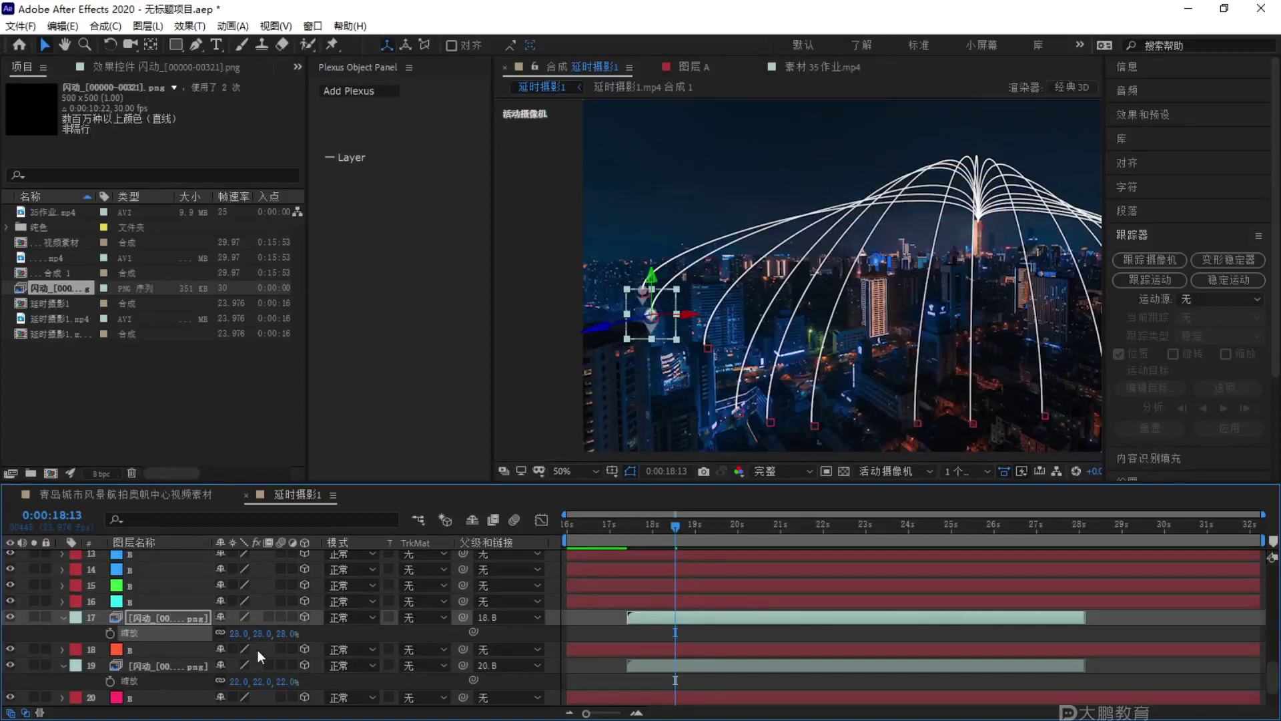
click(237, 634)
text(30)
key(Return)
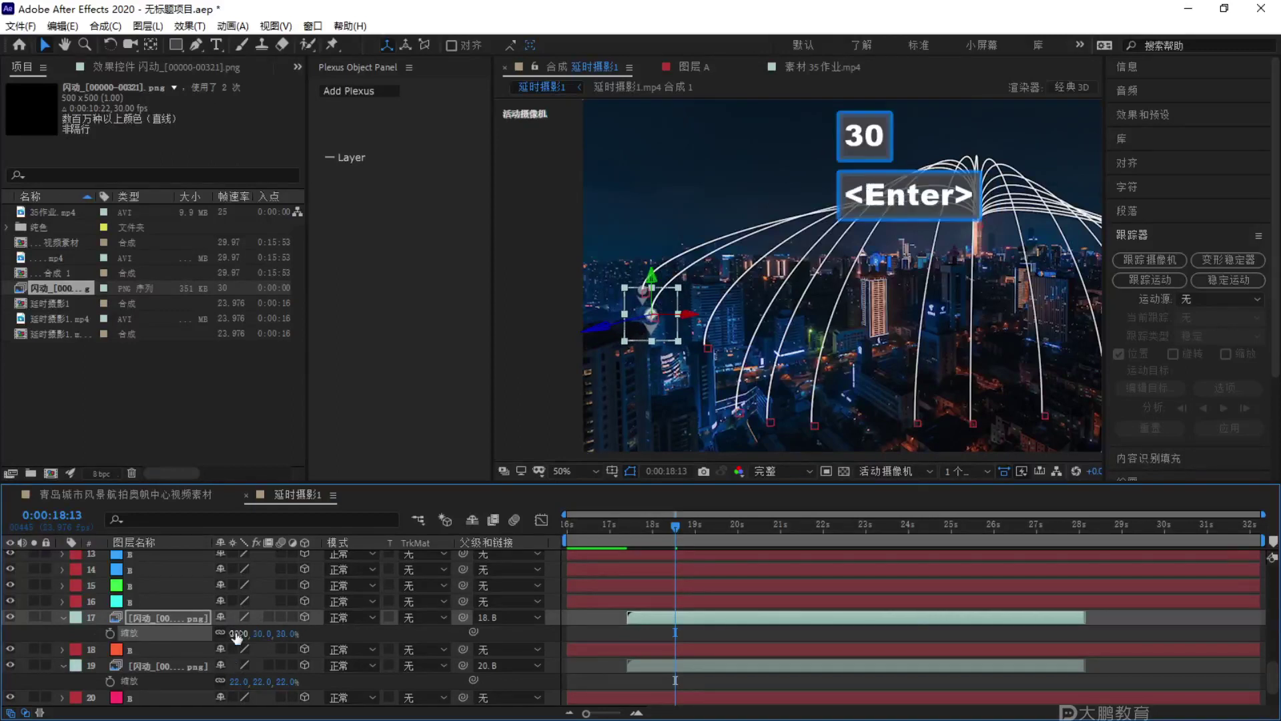
Duplicate the 闪动 marker, parent the copy to the B null on layer 17 at its position, and scale it to 35%.
key(ctrl+d)
mouse_move(159, 617)
mouse_down()
mouse_move(156, 603)
mouse_move(170, 603)
mouse_up()
drag(462, 601, 152, 615)
key(s)
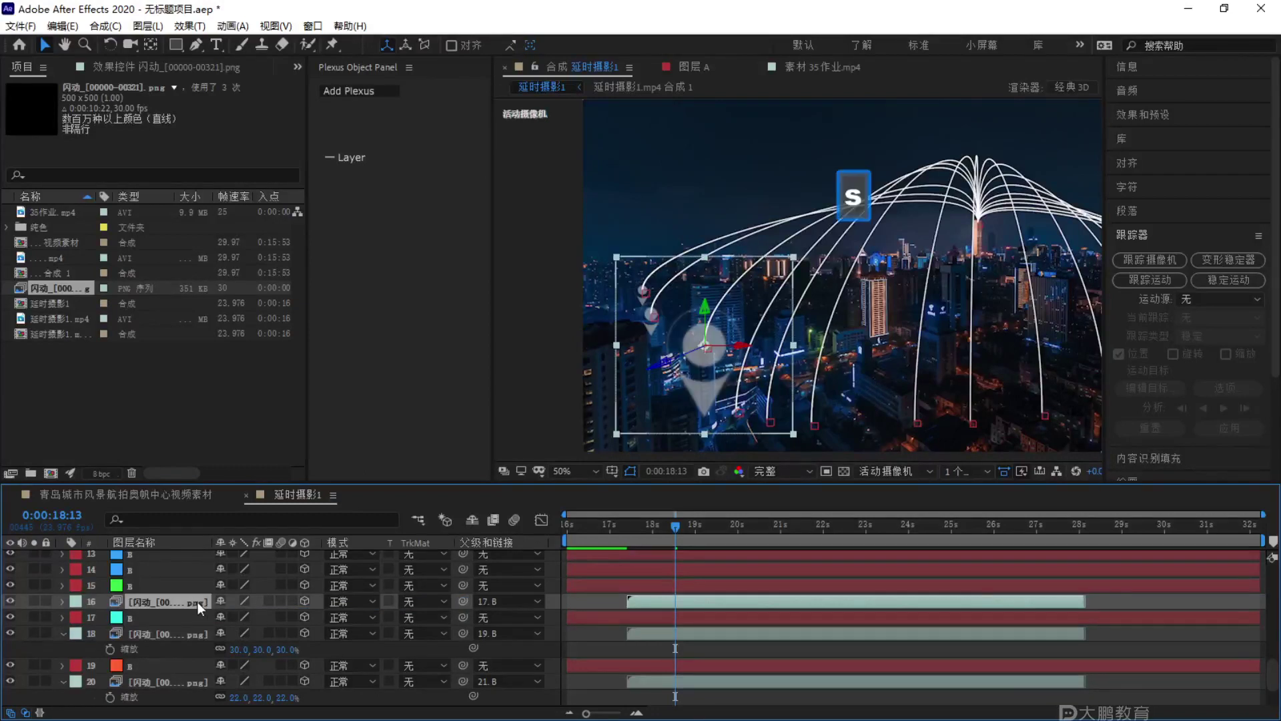
key(s)
click(242, 616)
text(35)
key(Return)
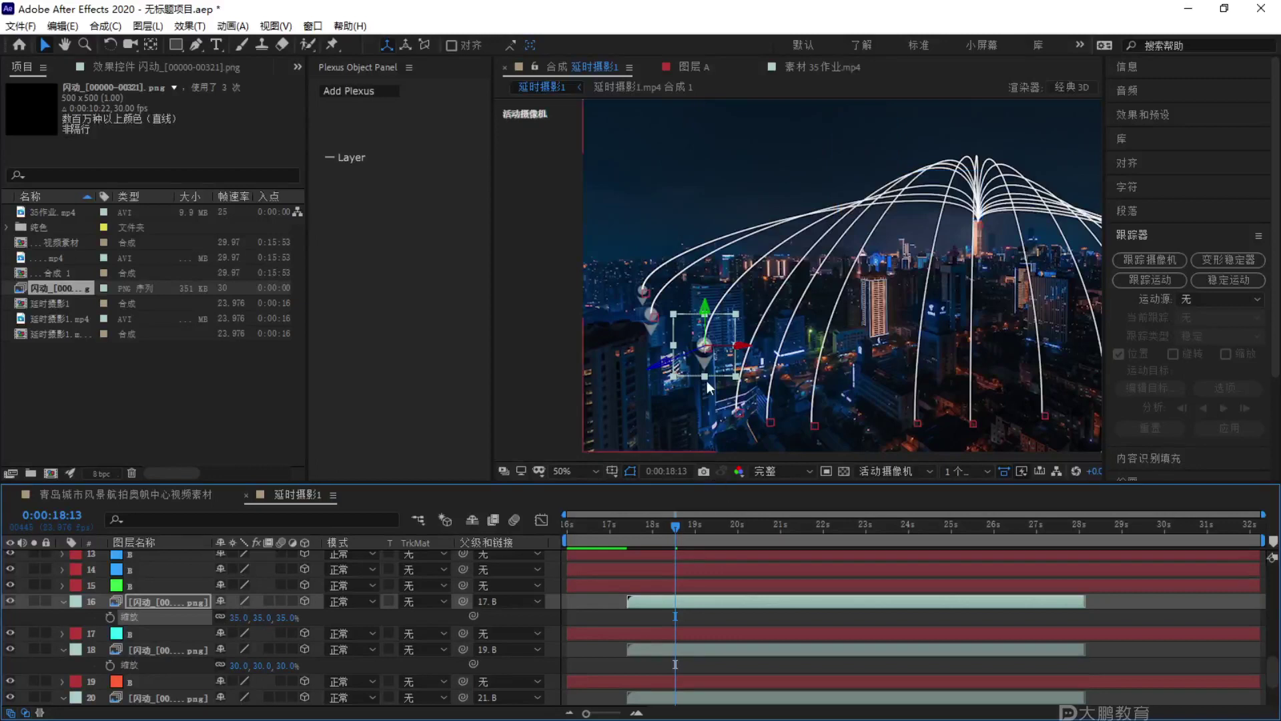
Duplicate the 闪动 marker, parent the copy to the B null on layer 16 at its position, and scale it to 38%.
click(162, 603)
key(ctrl+d)
mouse_move(167, 602)
mouse_down()
mouse_move(168, 585)
mouse_move(180, 591)
mouse_up()
scroll(270, 640, up, 3)
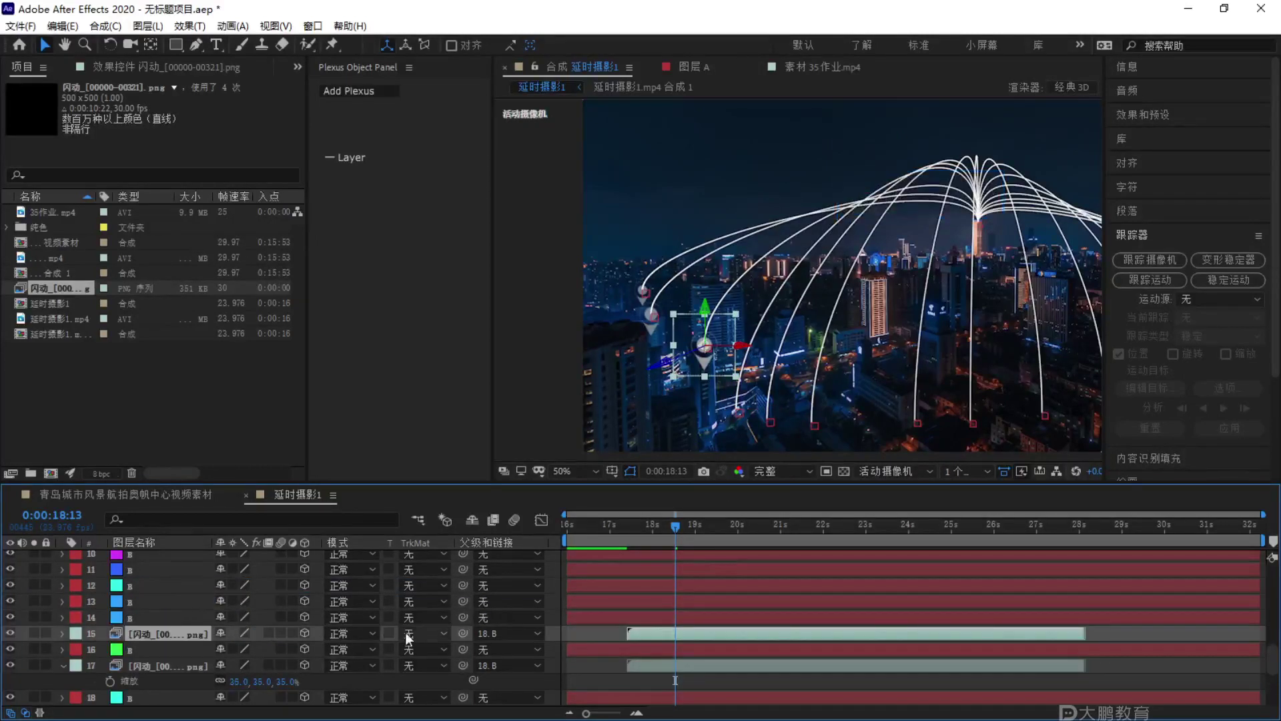
drag(464, 630, 174, 647)
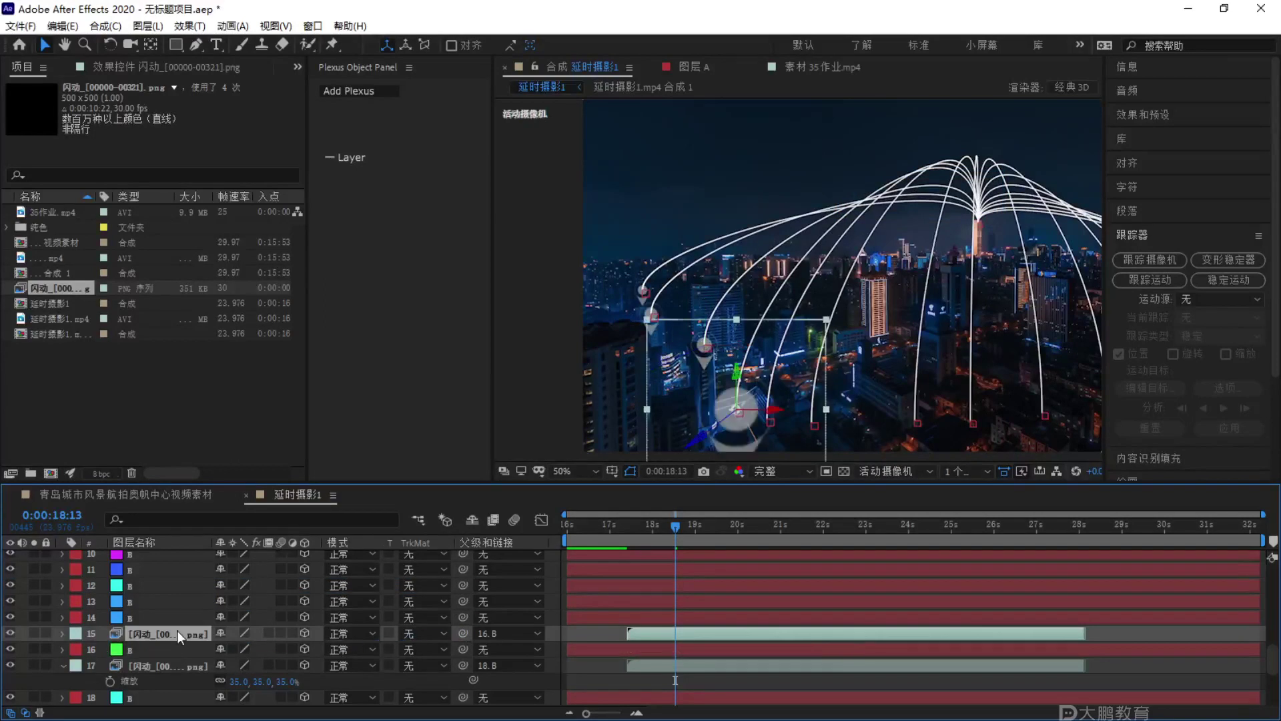
key(s)
click(242, 648)
text(38)
key(Return)
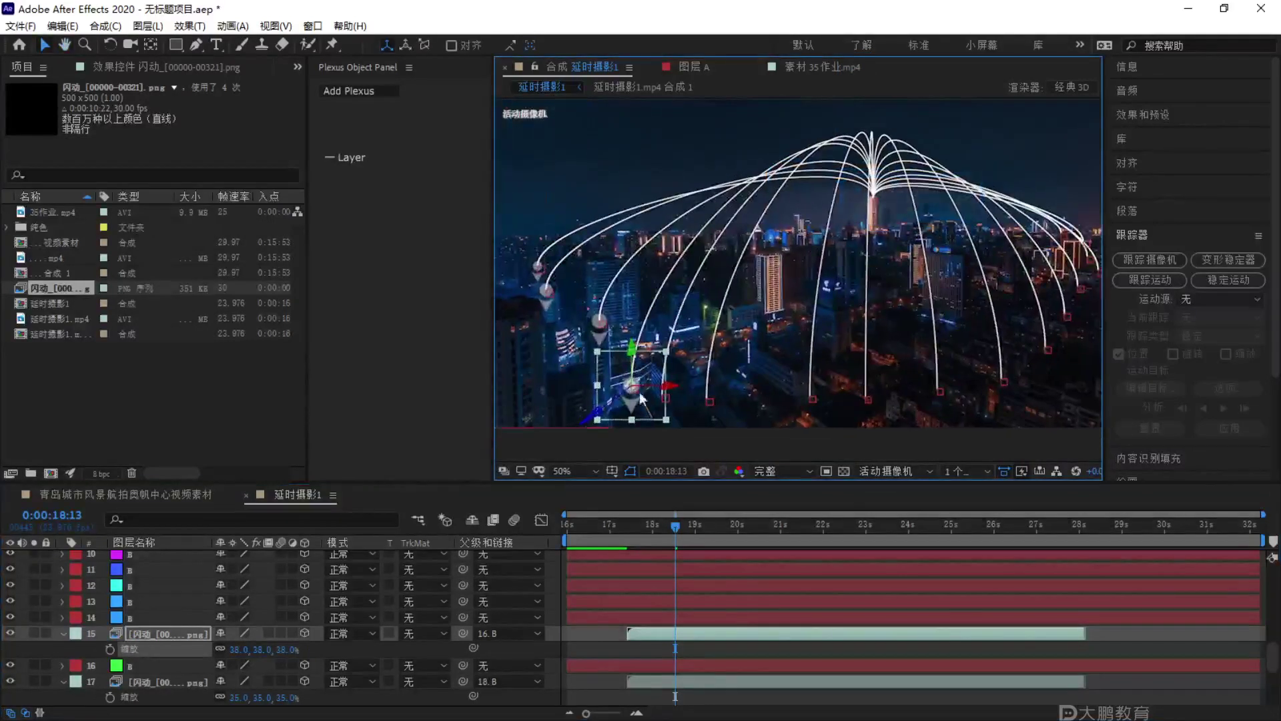
Duplicate the 闪动 marker above the B null on layer 15, try parenting the copy to that null, and undo the parenting.
click(162, 631)
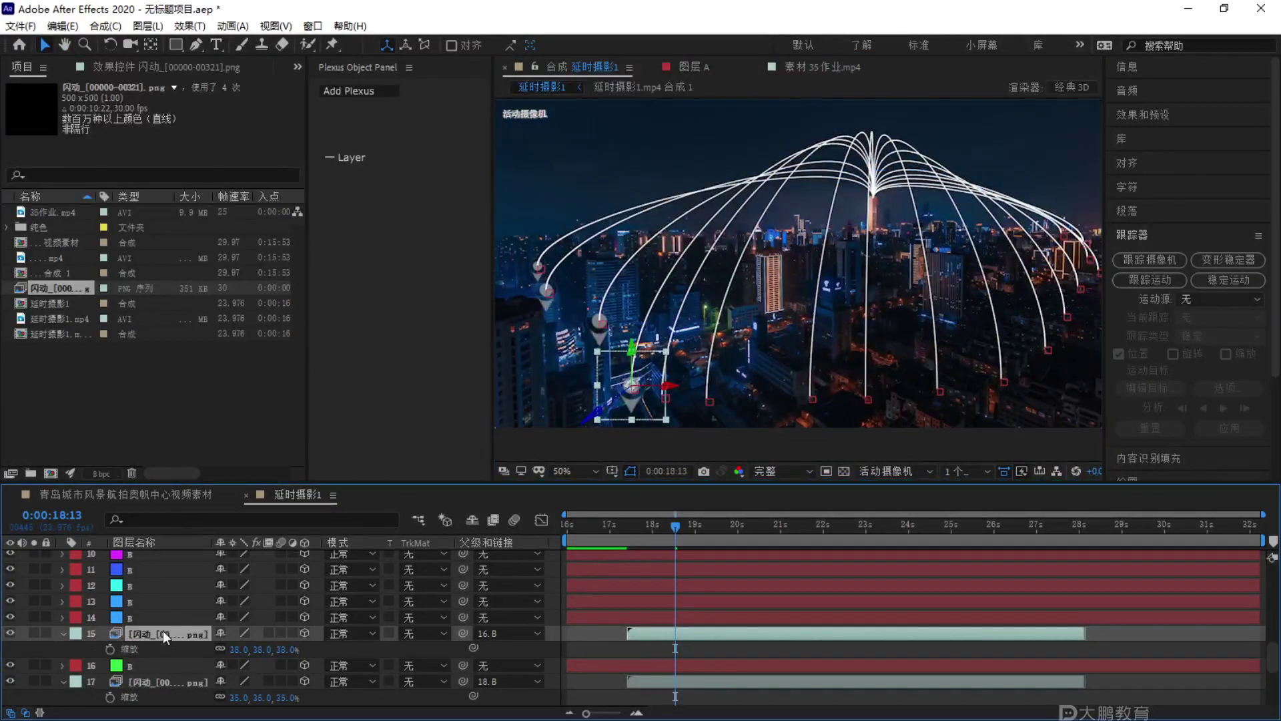
key(ctrl+d)
drag(463, 617, 175, 632)
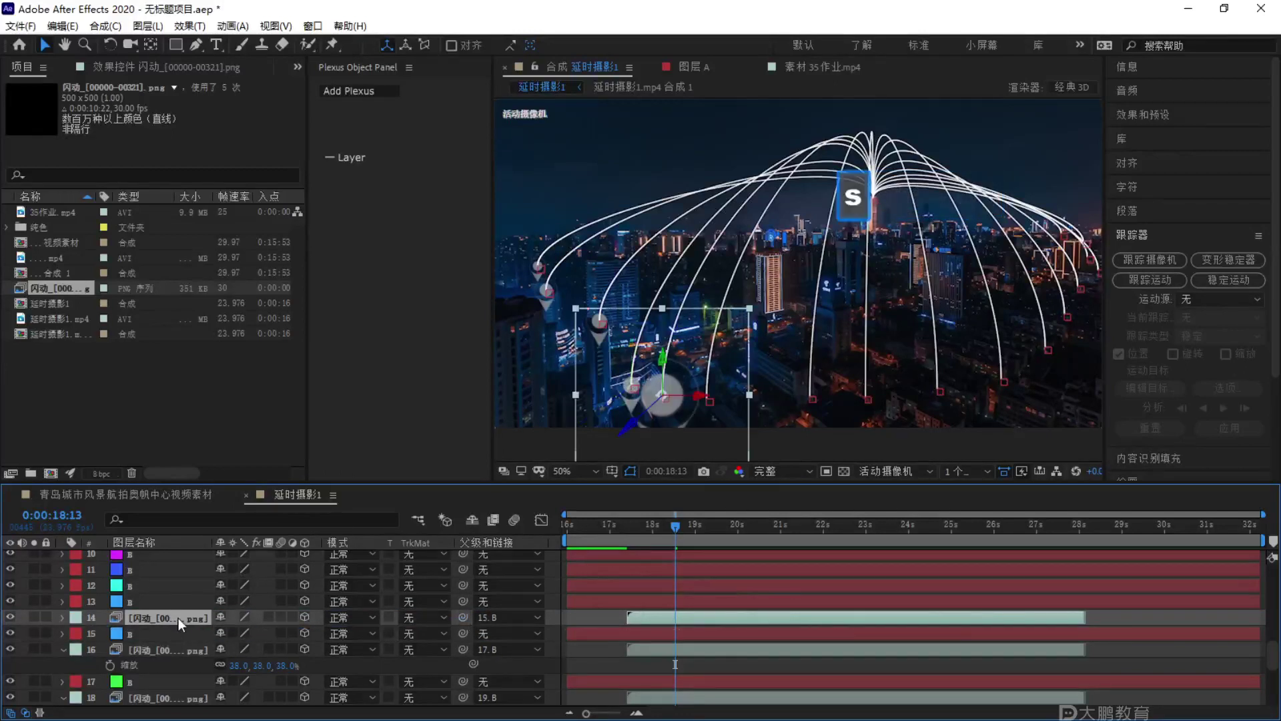
key(KP_8)
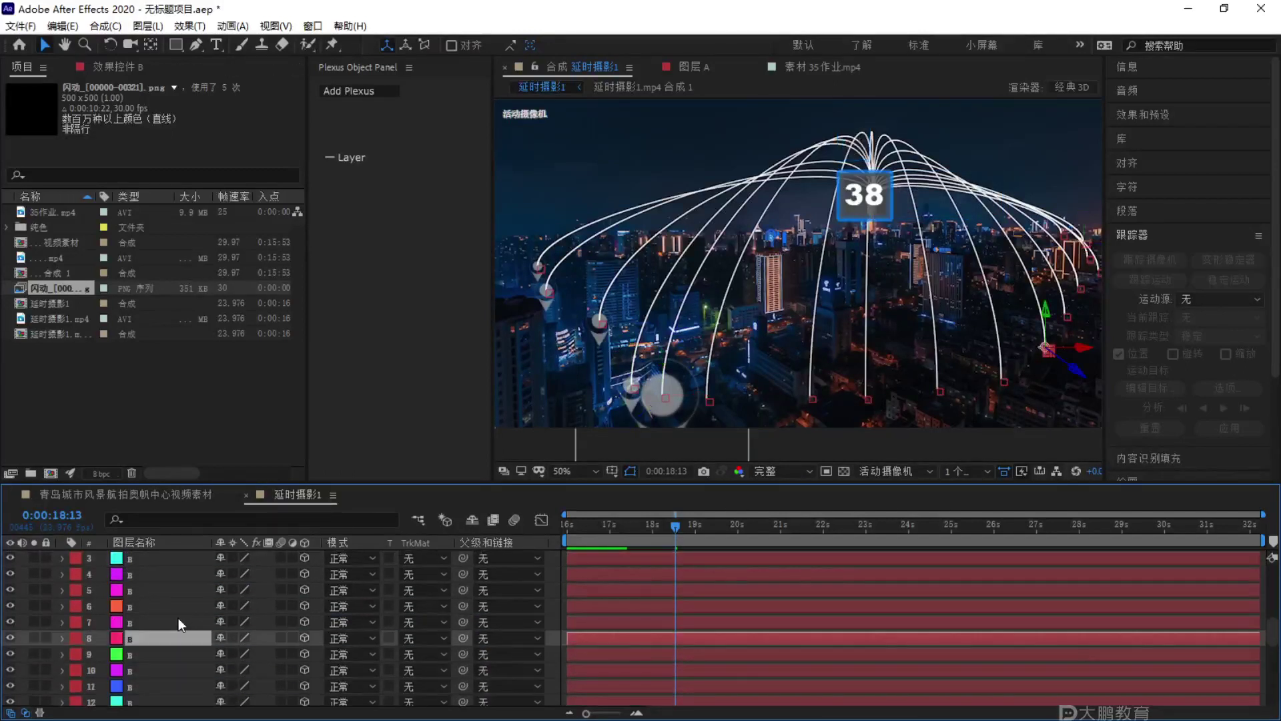
key(ctrl+z)
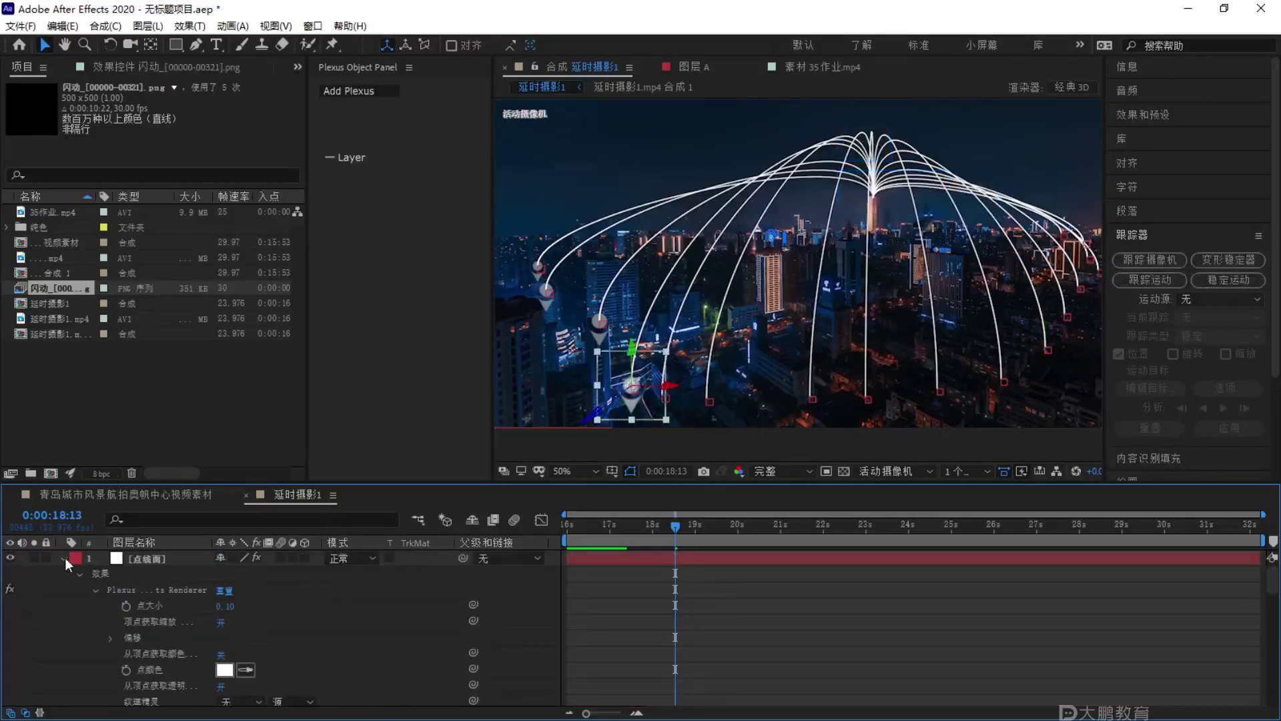
scroll(171, 614, up, 1)
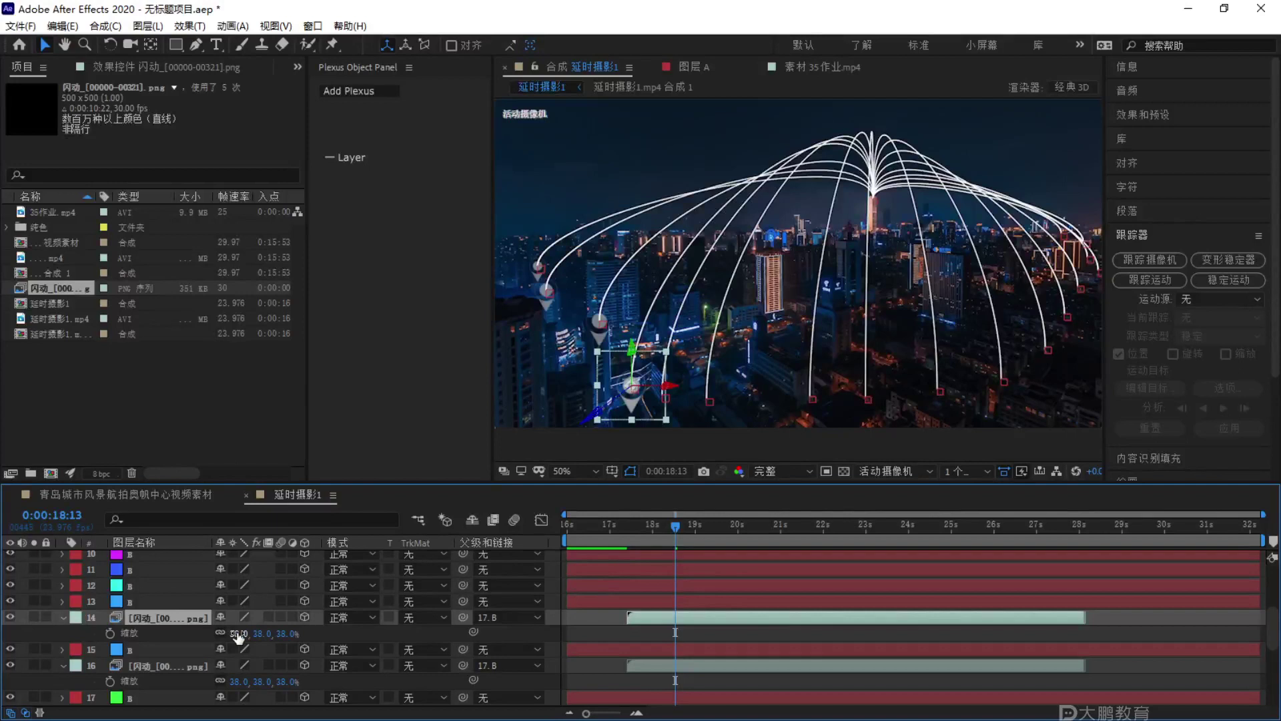
Duplicate the 闪动 marker, parent the copy to the B null on layer 14 at its position, and scale it to 38%.
key(ctrl+d)
drag(173, 616, 172, 599)
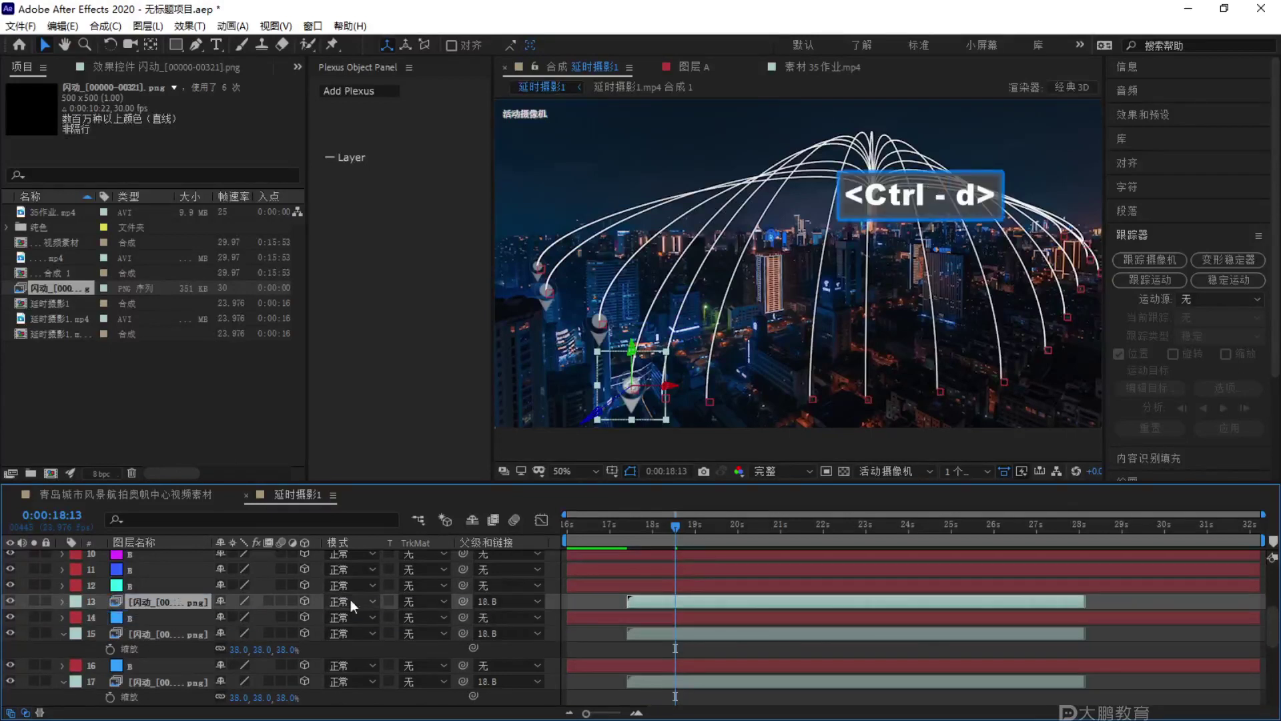
drag(460, 600, 174, 619)
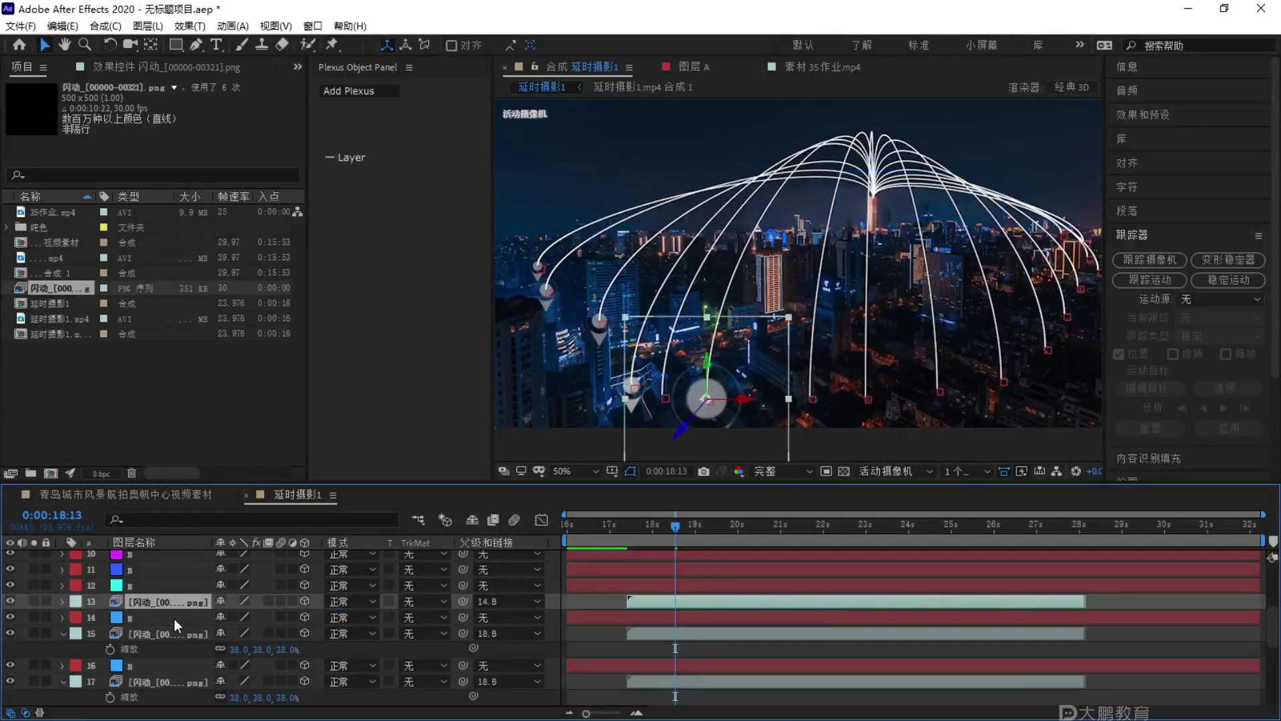
click(239, 617)
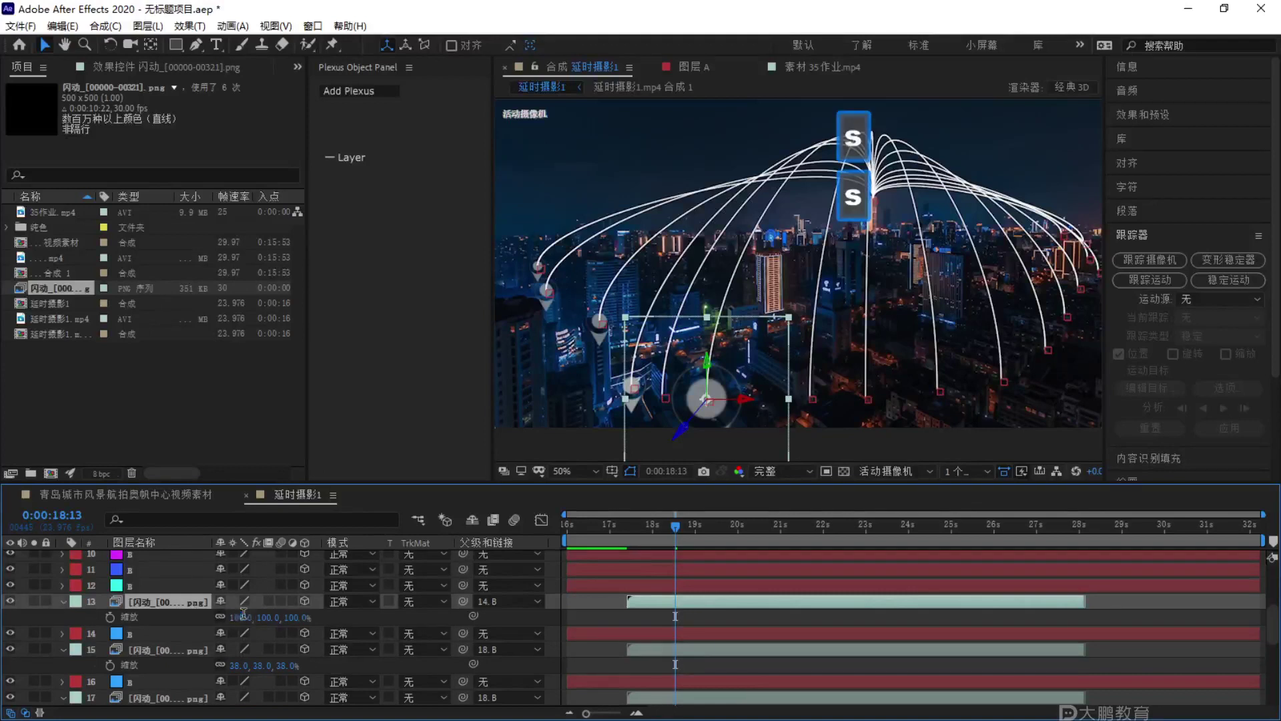
text(38)
key(Return)
Duplicate the 闪动 marker, parent the copy to the B null on layer 13 at its position, and scale it to 54%.
click(198, 603)
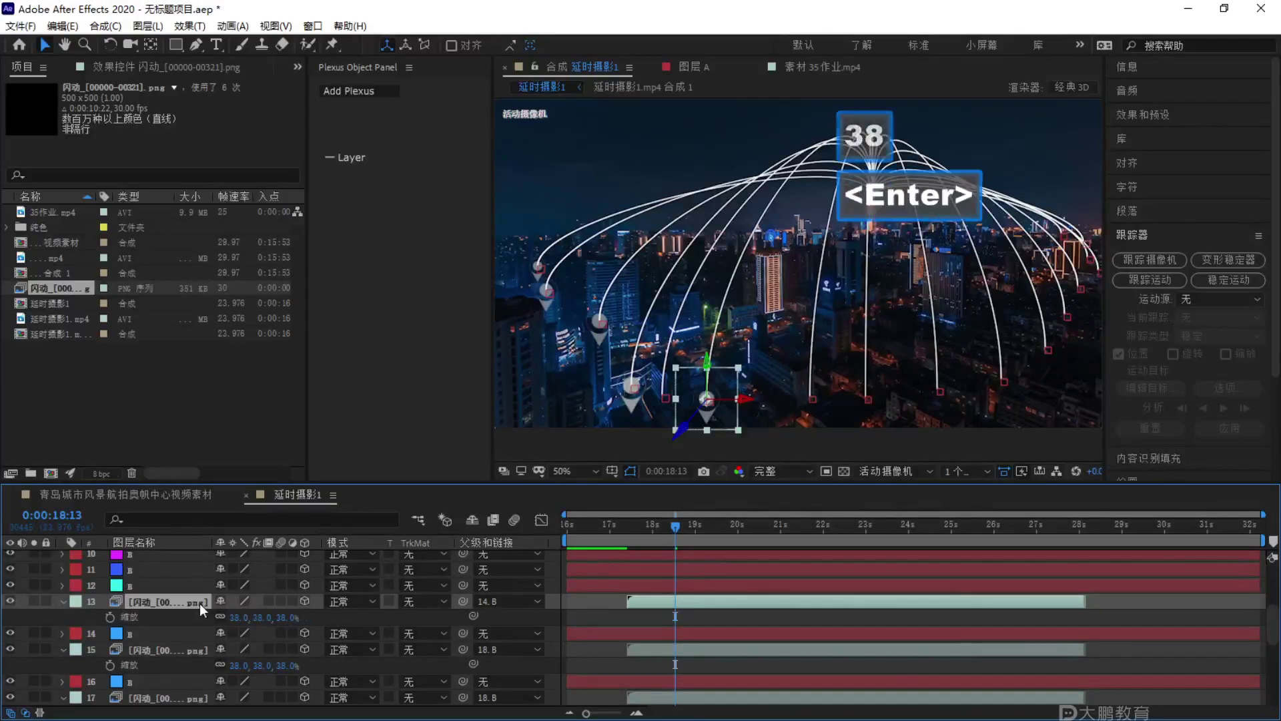
key(ctrl+d)
key(ctrl+bracketright)
drag(462, 585, 189, 598)
key(s)
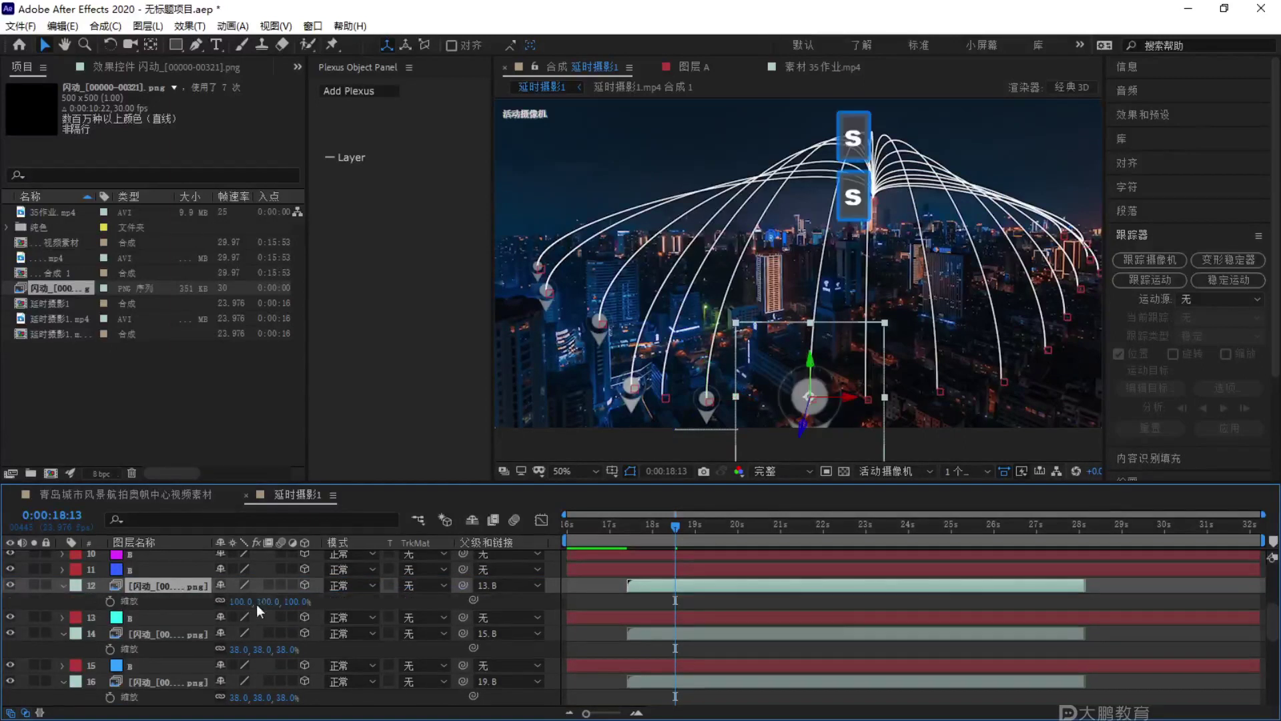
click(269, 601)
text(38)
key(Return)
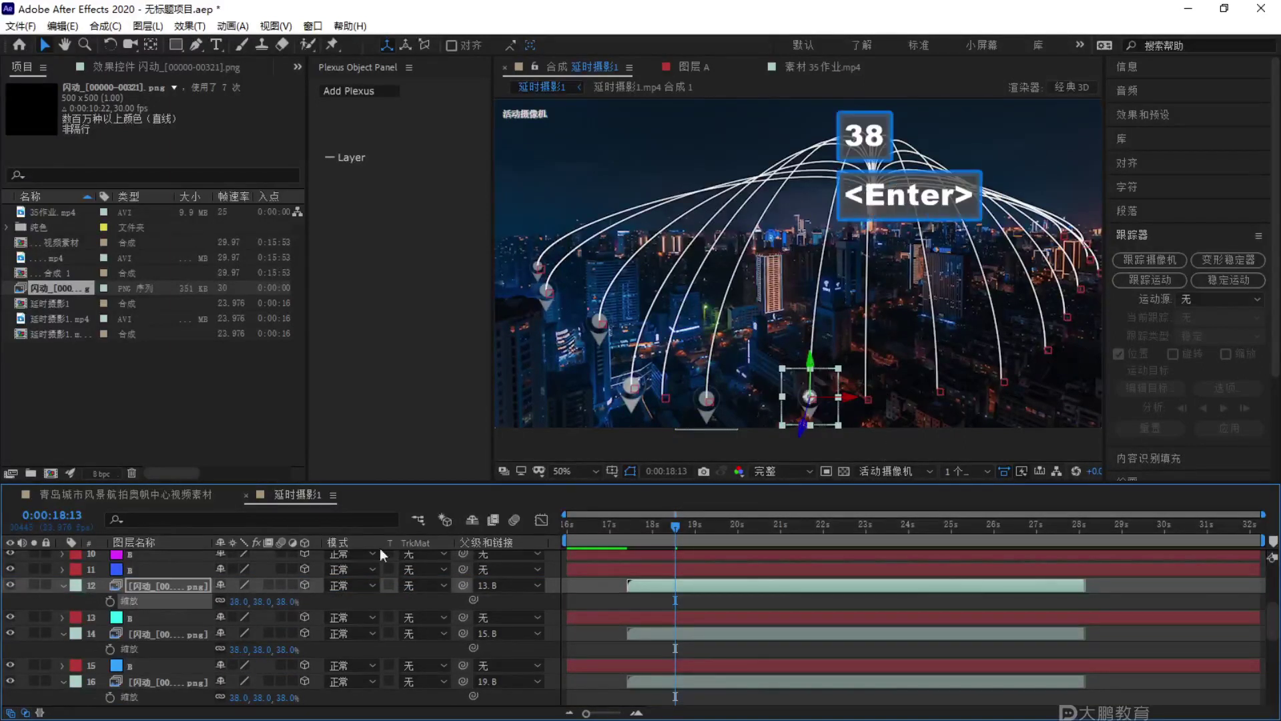
drag(279, 609, 290, 609)
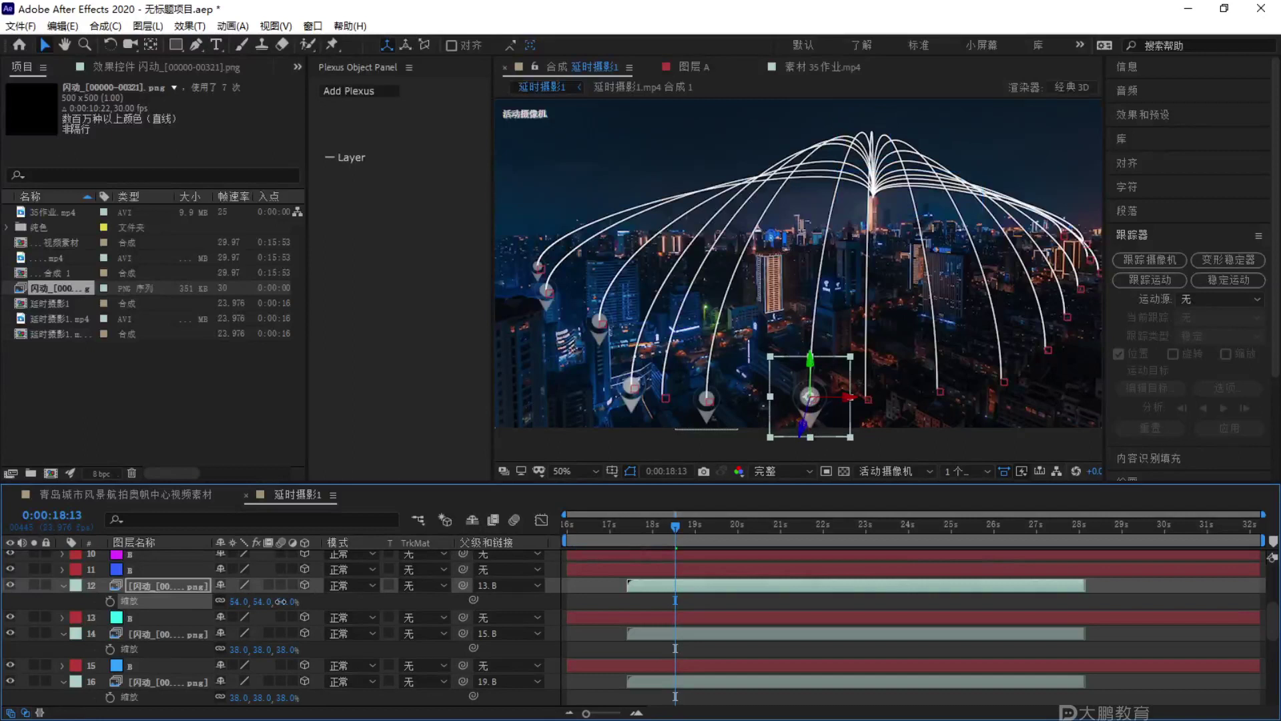
Duplicate the 闪动 marker, parent the copy to the B null on layer 12 at its position, and scale it to 38%.
drag(791, 380, 726, 395)
click(145, 586)
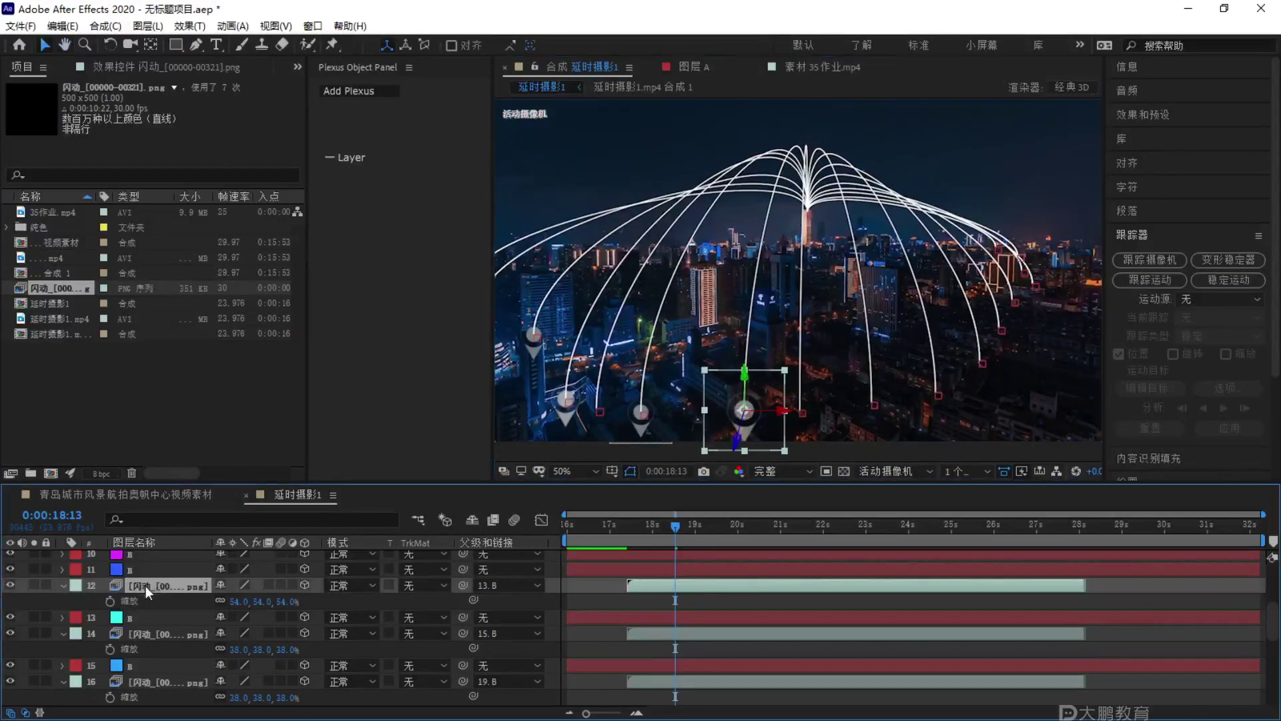
key(ctrl+d)
drag(155, 585, 160, 564)
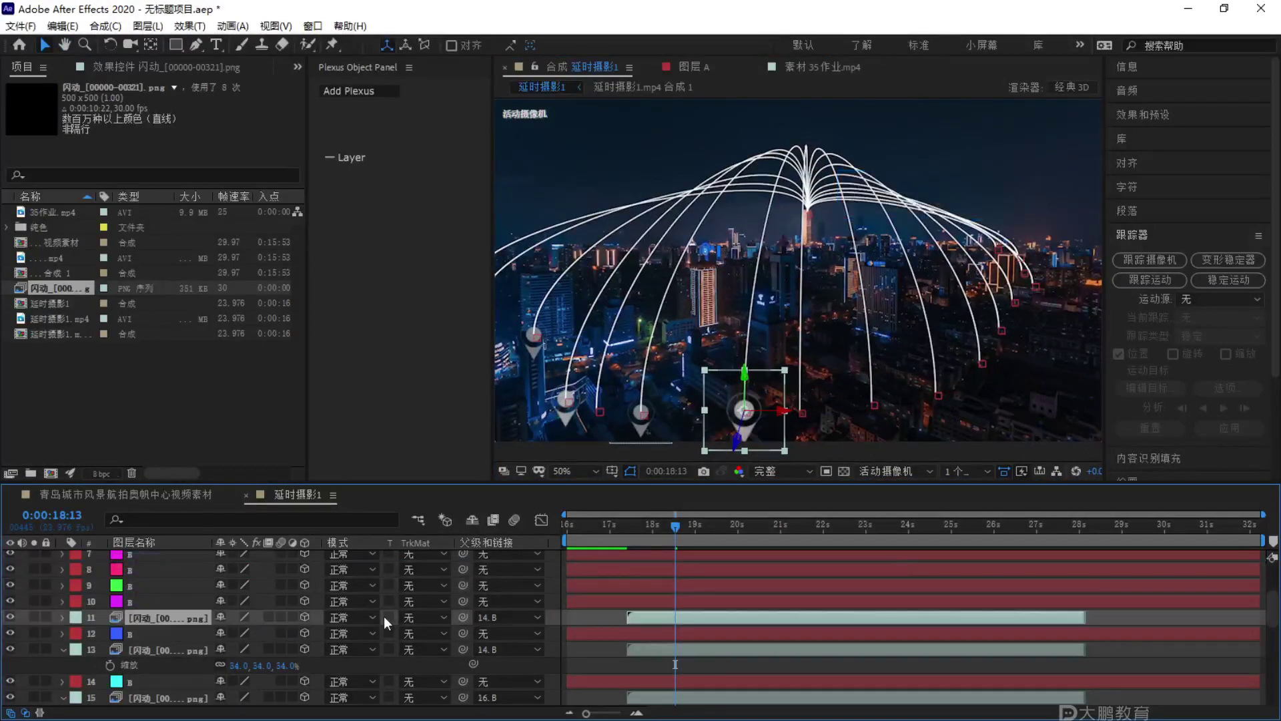
drag(462, 618, 176, 630)
key(s)
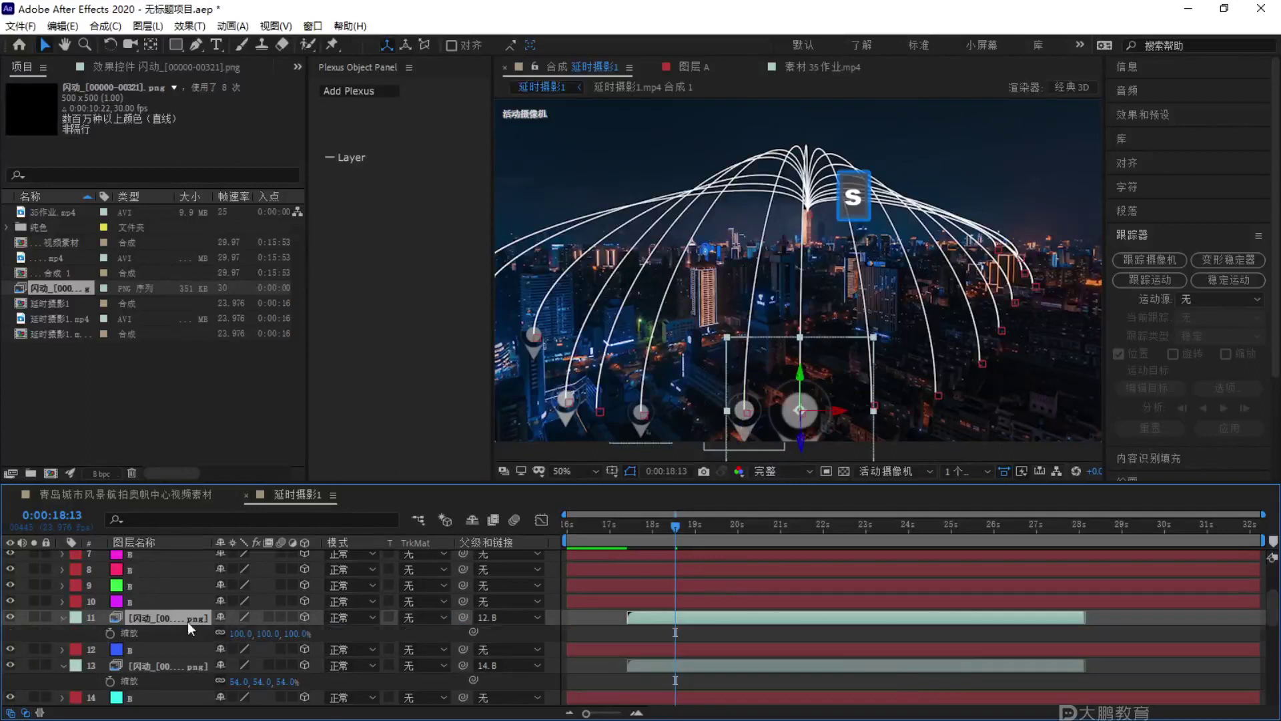
click(239, 633)
text(38)
key(Return)
Enlarge the 闪动 marker on layer 11 to a scale of 46%.
key(3)
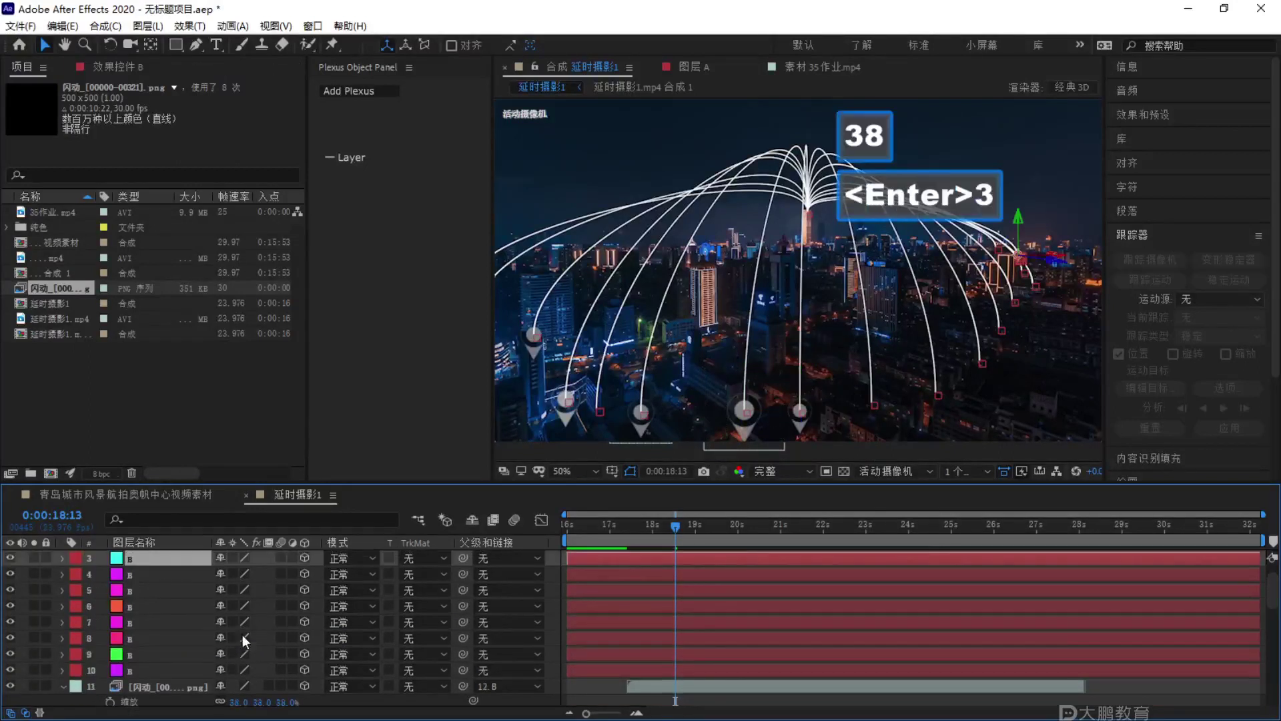
scroll(178, 600, up, 2)
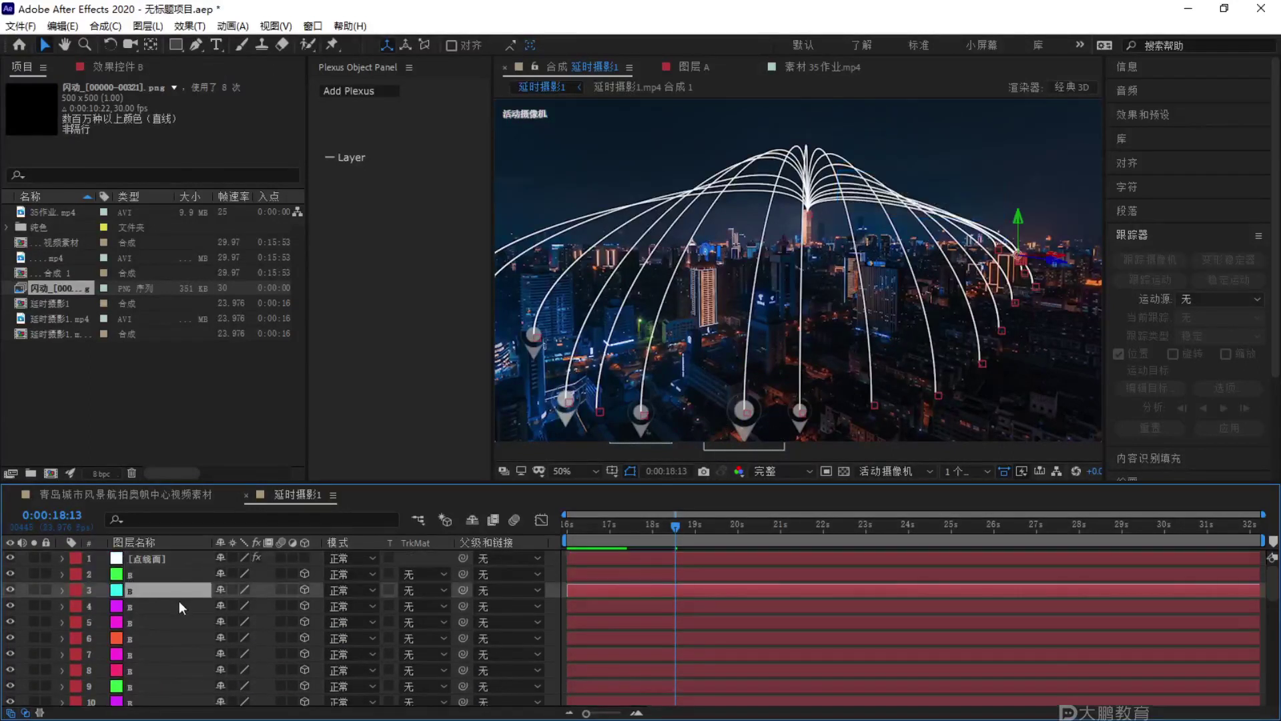
scroll(159, 621, down, 3)
click(178, 623)
key(s)
key(s)
key(s)
key(s)
key(space)
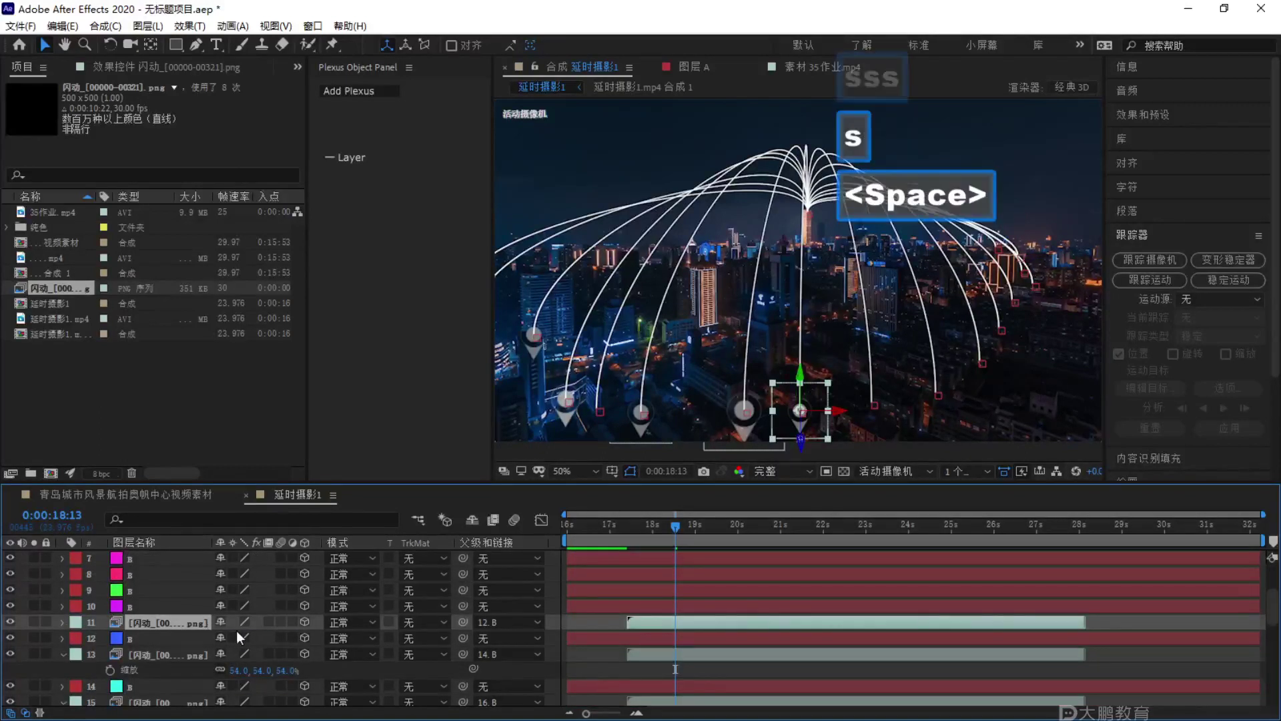
key(s)
drag(238, 639, 250, 638)
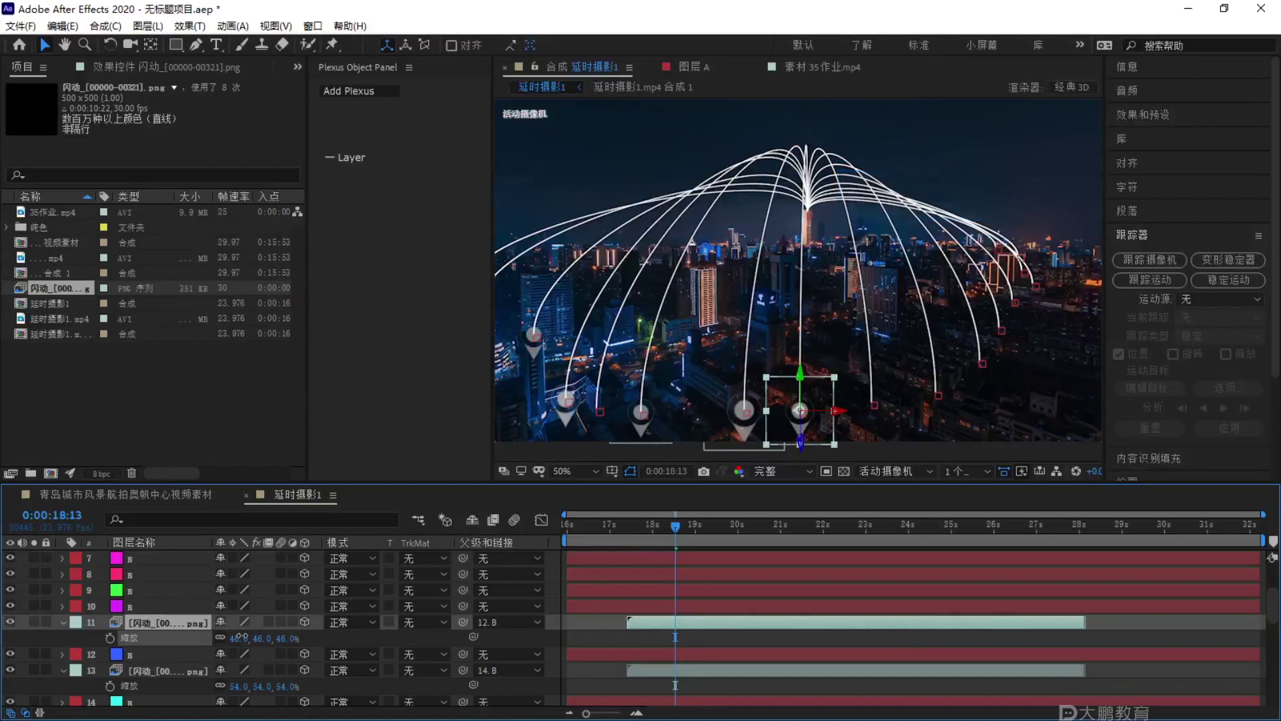
Duplicate the 闪动 marker, parent the copy to the B null on layer 11 at its position, and scale it to 44%.
click(151, 621)
key(ctrl+d)
drag(154, 620, 159, 601)
drag(463, 605, 188, 584)
click(164, 614)
click(163, 607)
key(s)
key(s)
Duplicate the 闪动 marker, parent the copy to the B null on layer 10 at its position, and scale it to 40%.
click(180, 604)
key(ctrl+d)
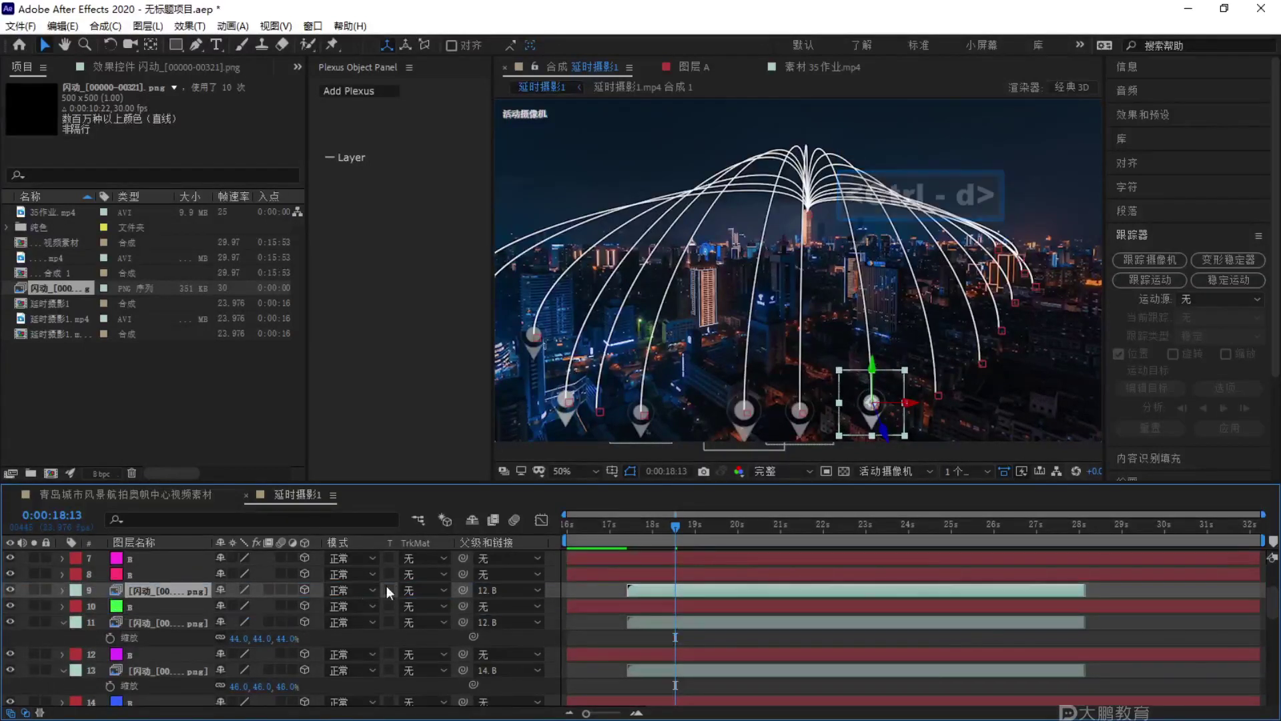
drag(454, 594, 168, 605)
key(s)
key(s)
drag(264, 606, 225, 618)
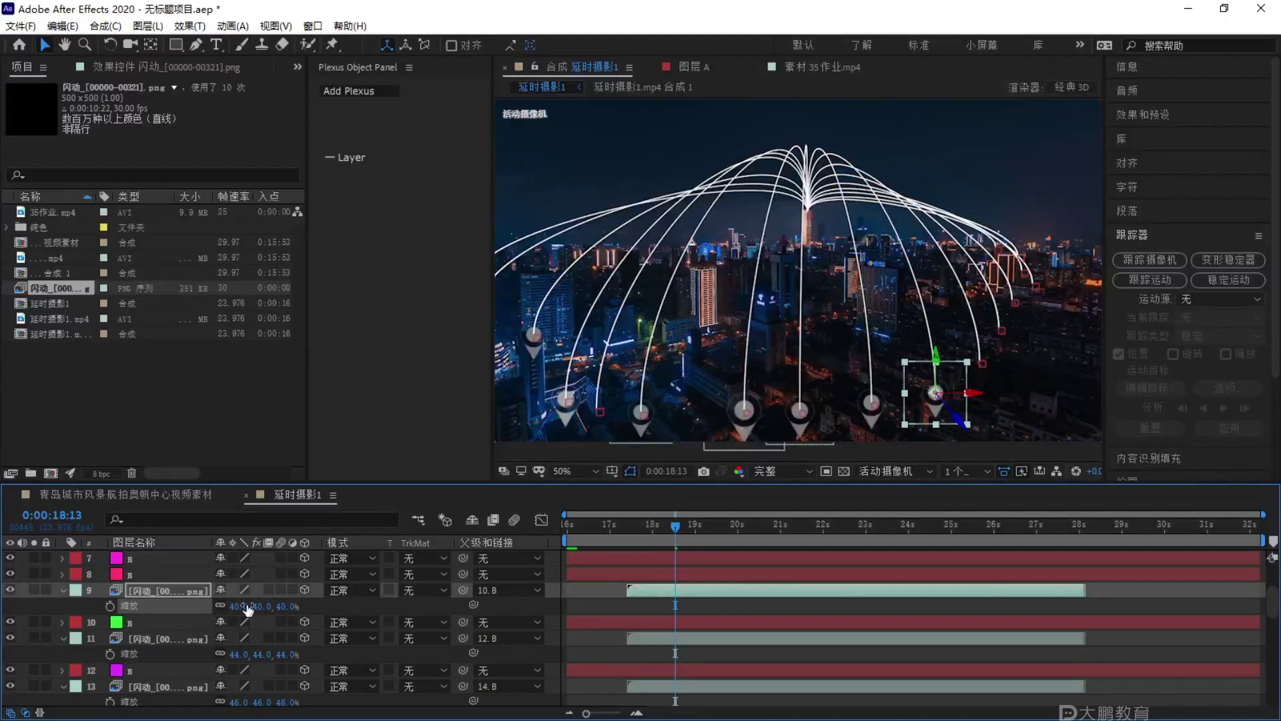
Duplicate the 闪动 marker, parent the copy to the B null on layer 9 at its position, and scale it to 36%.
scroll(178, 599, up, 1)
key(ctrl+d)
drag(162, 635, 170, 610)
drag(458, 622, 172, 635)
key(s)
key(space)
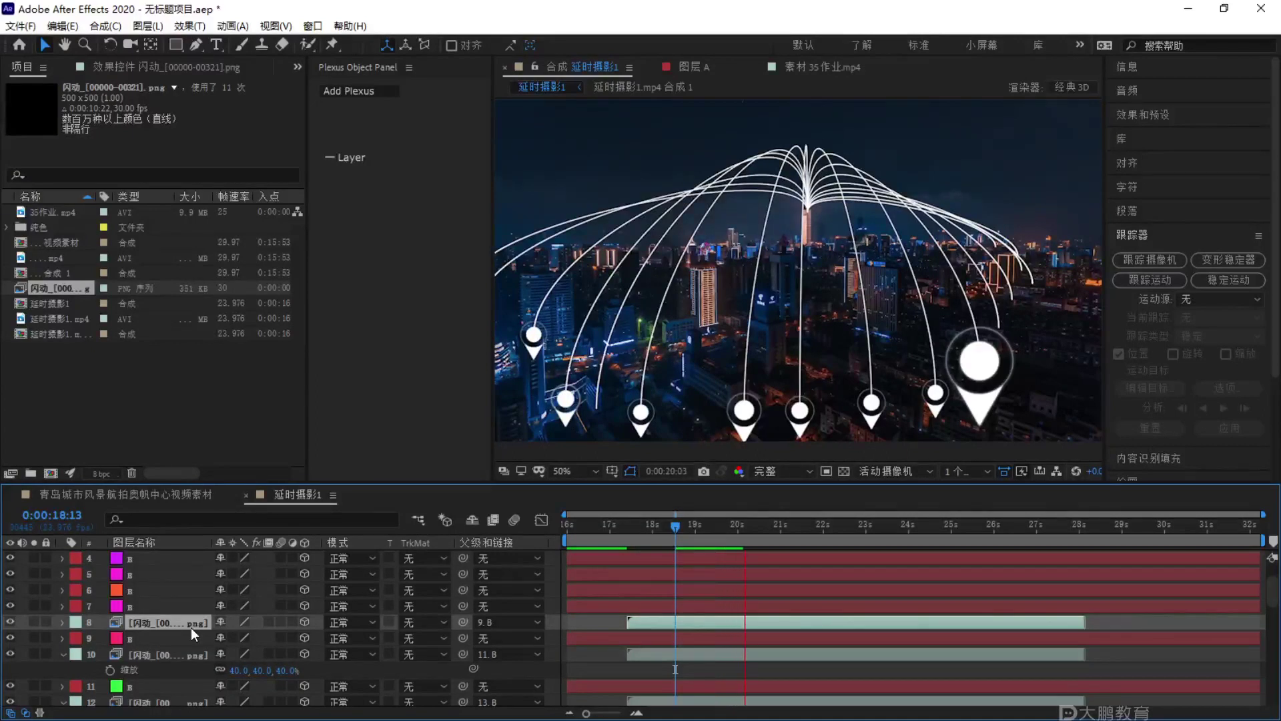
key(s)
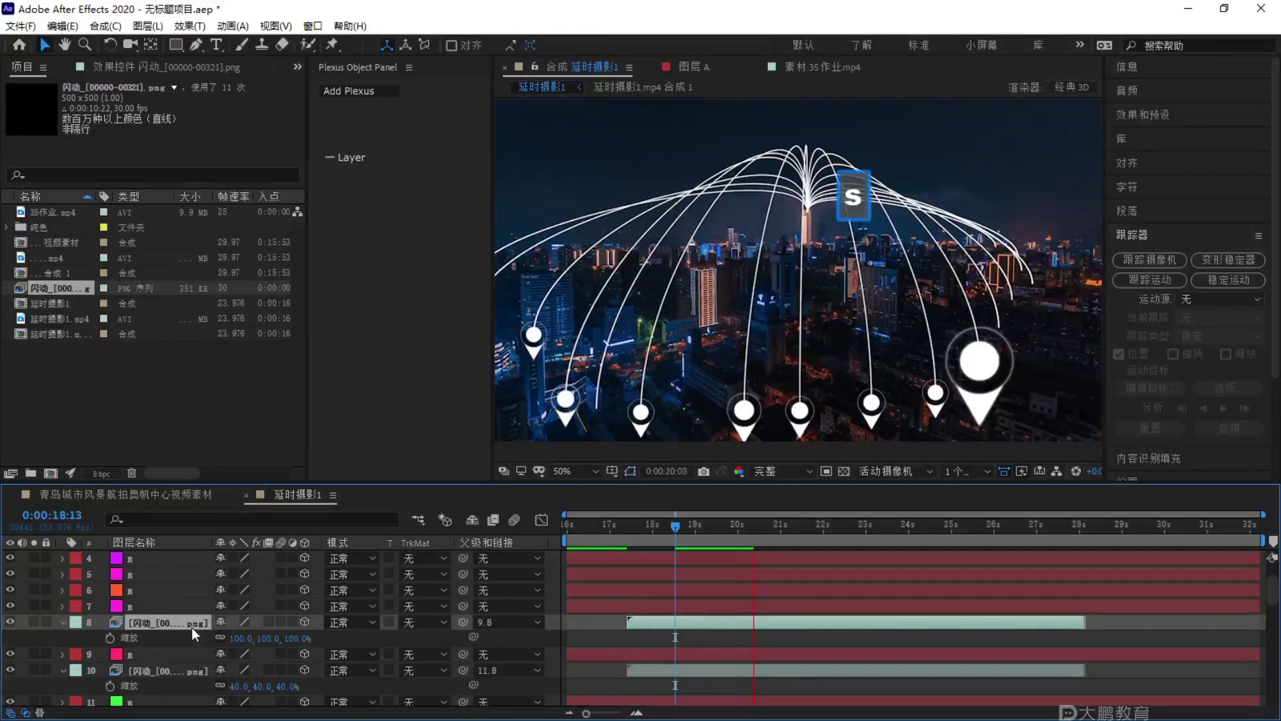
key(space)
click(241, 638)
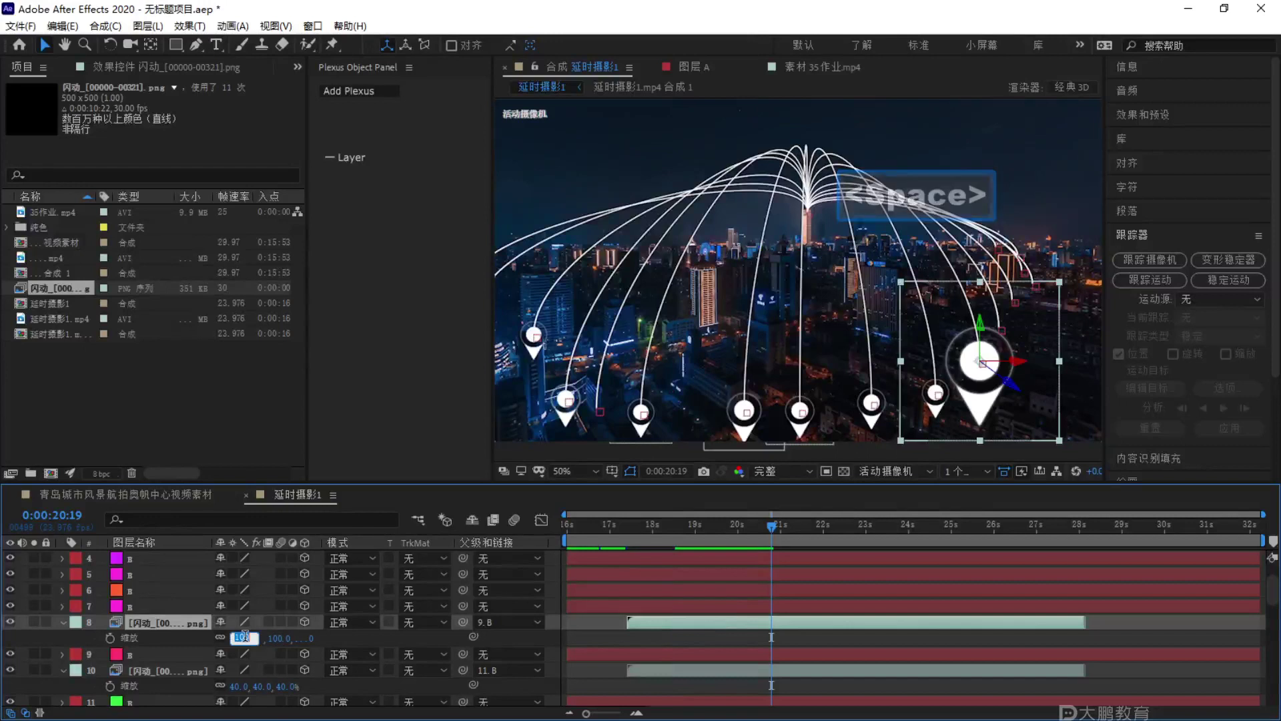
text(36)
key(Return)
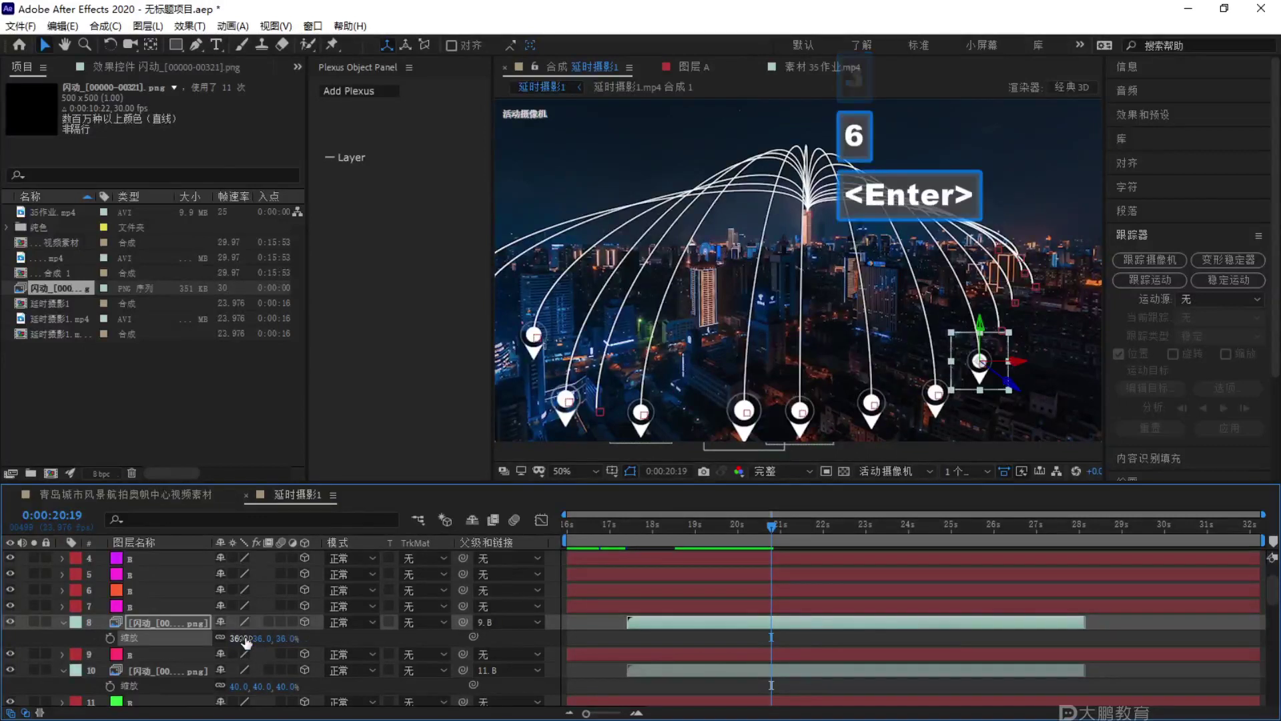
Duplicate the 闪动 marker, parent the copy to the B null on layer 8 at its position, and scale it to 32%.
click(146, 620)
key(ctrl+d)
drag(146, 619, 318, 602)
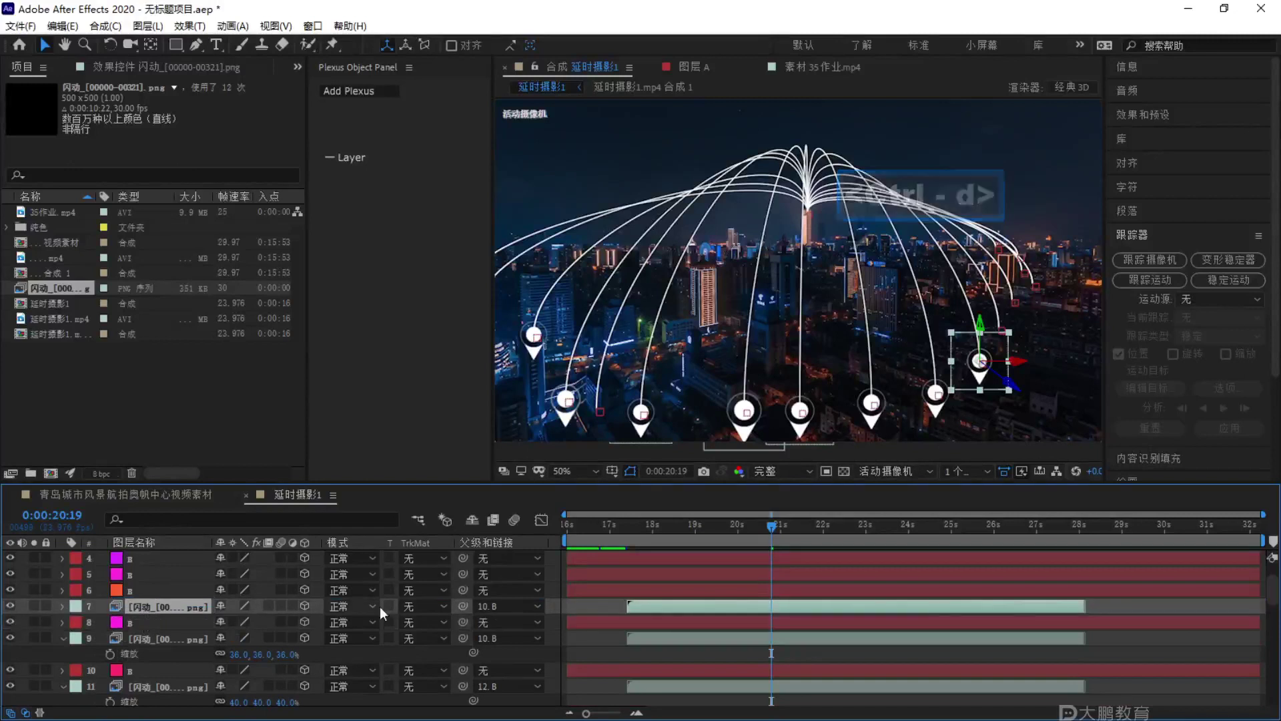
drag(462, 605, 168, 622)
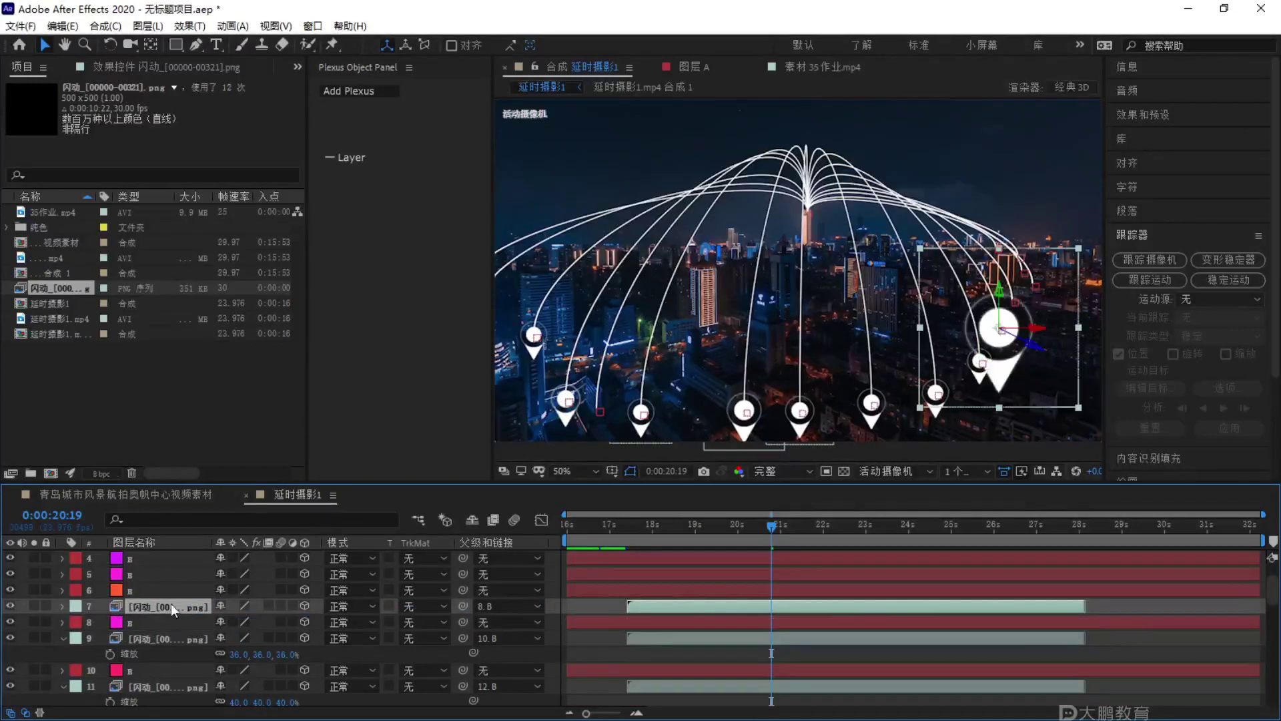
key(s)
click(269, 621)
text(3)
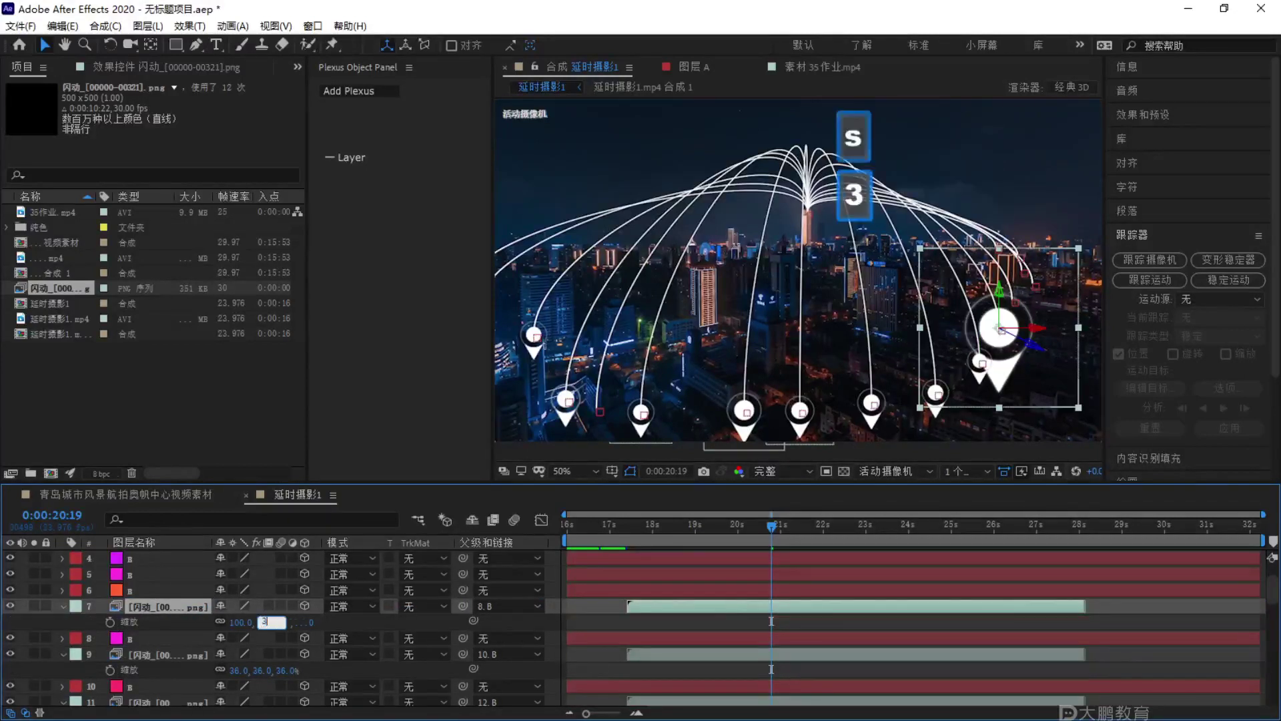
text(2)
key(Return)
Duplicate the 闪动 marker, parent the copy to the B null on layer 7 at its position, and scale it to 30%.
key(ctrl+d)
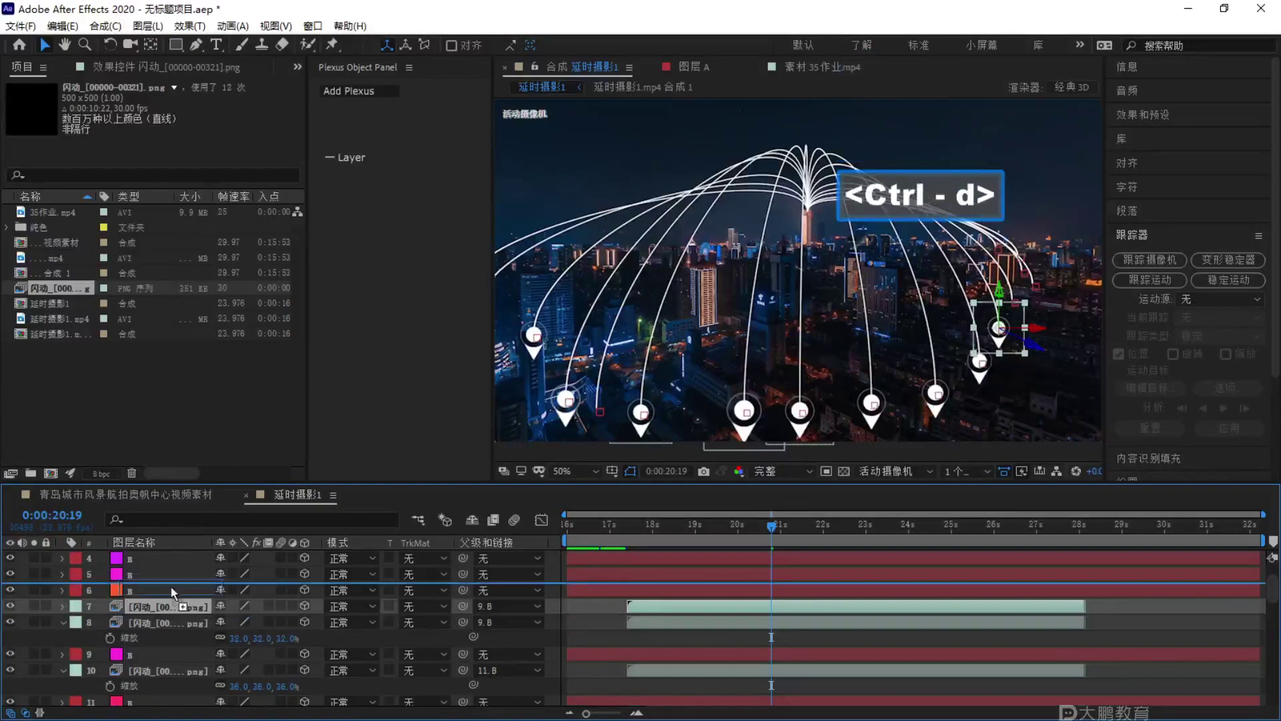
drag(165, 599, 172, 584)
drag(464, 590, 159, 607)
key(s)
key(s)
click(244, 606)
text(30)
key(Return)
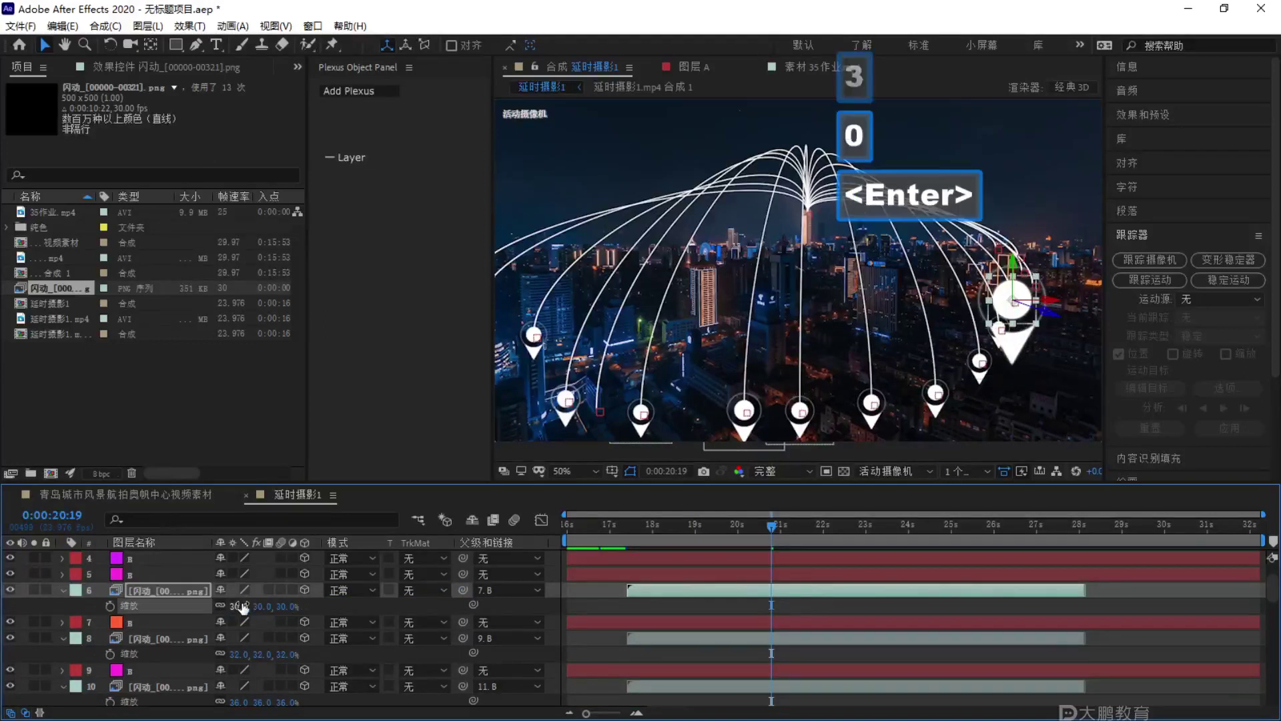
Duplicate the 闪动 marker, parent the copy to the B null on layer 6 at its position, and scale it to 28%.
scroll(192, 598, up, 3)
key(ctrl+d)
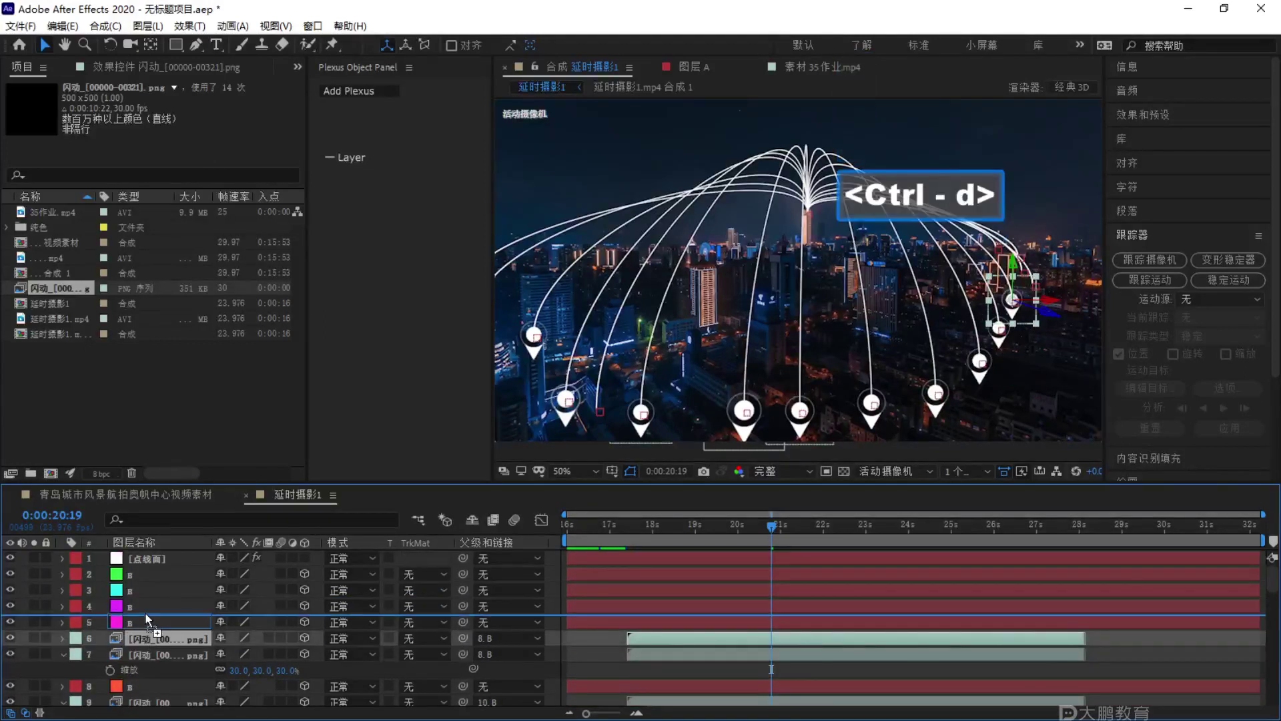
click(207, 645)
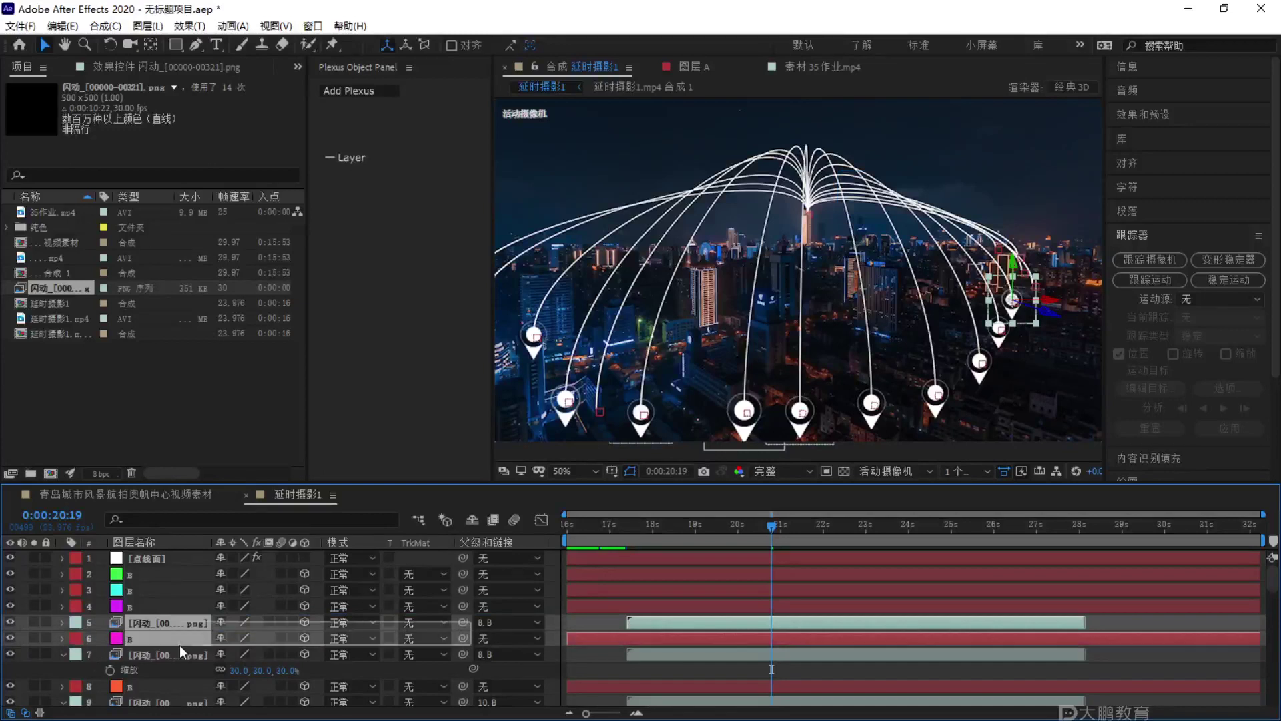
click(400, 608)
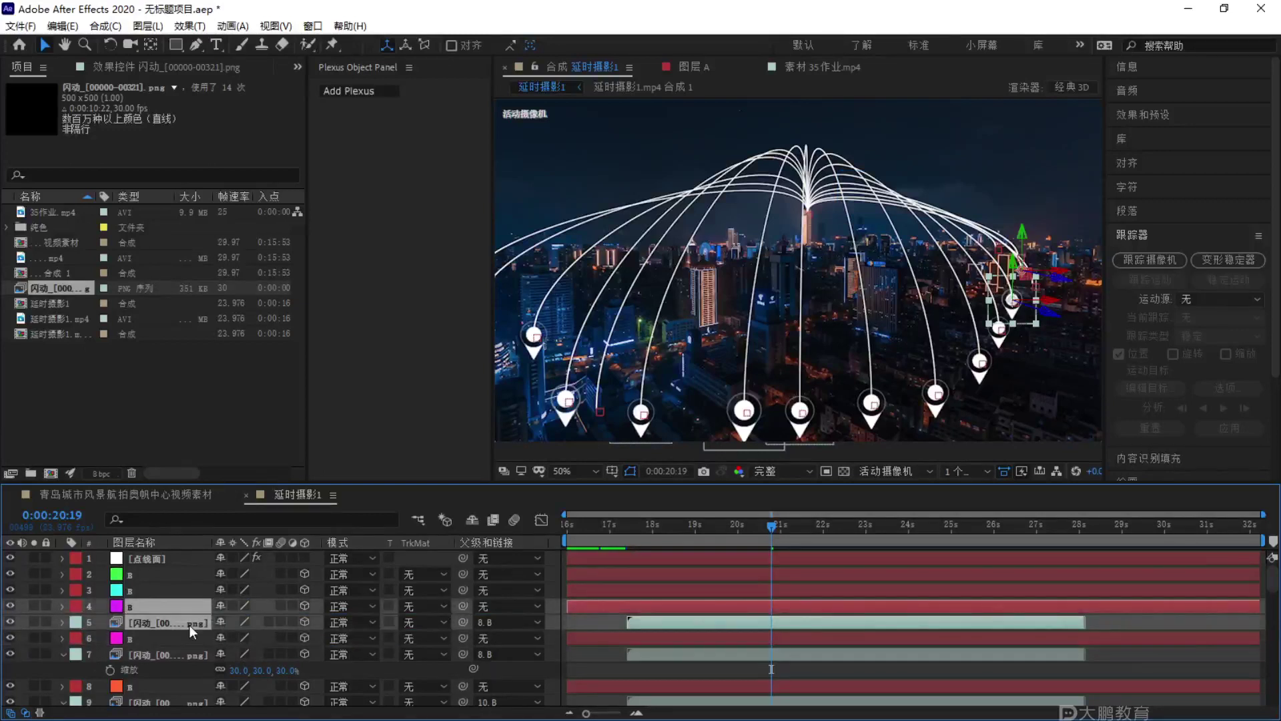
click(227, 620)
drag(462, 620, 187, 637)
key(s)
click(235, 638)
text(28)
key(Return)
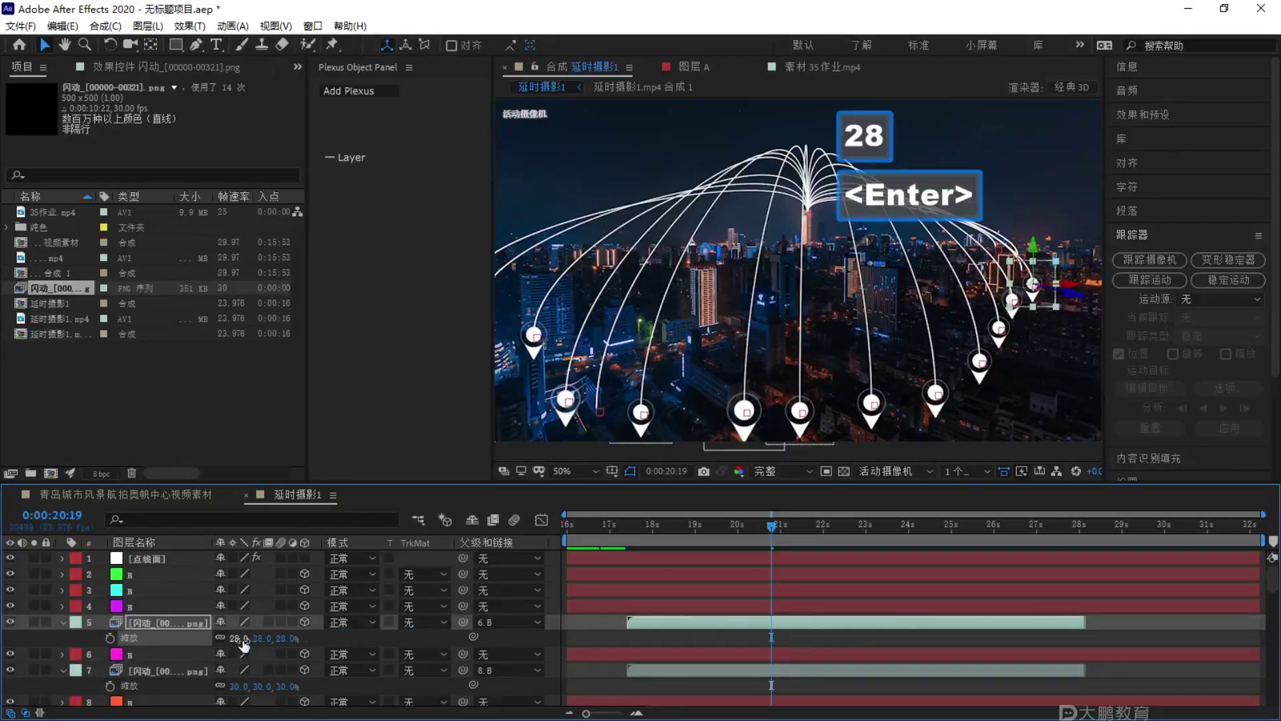
Duplicate the 闪动 marker, parent the copy to the B null on layer 5 at its position, and scale it to 22%.
key(ctrl+d)
drag(163, 619, 164, 600)
drag(462, 606, 163, 622)
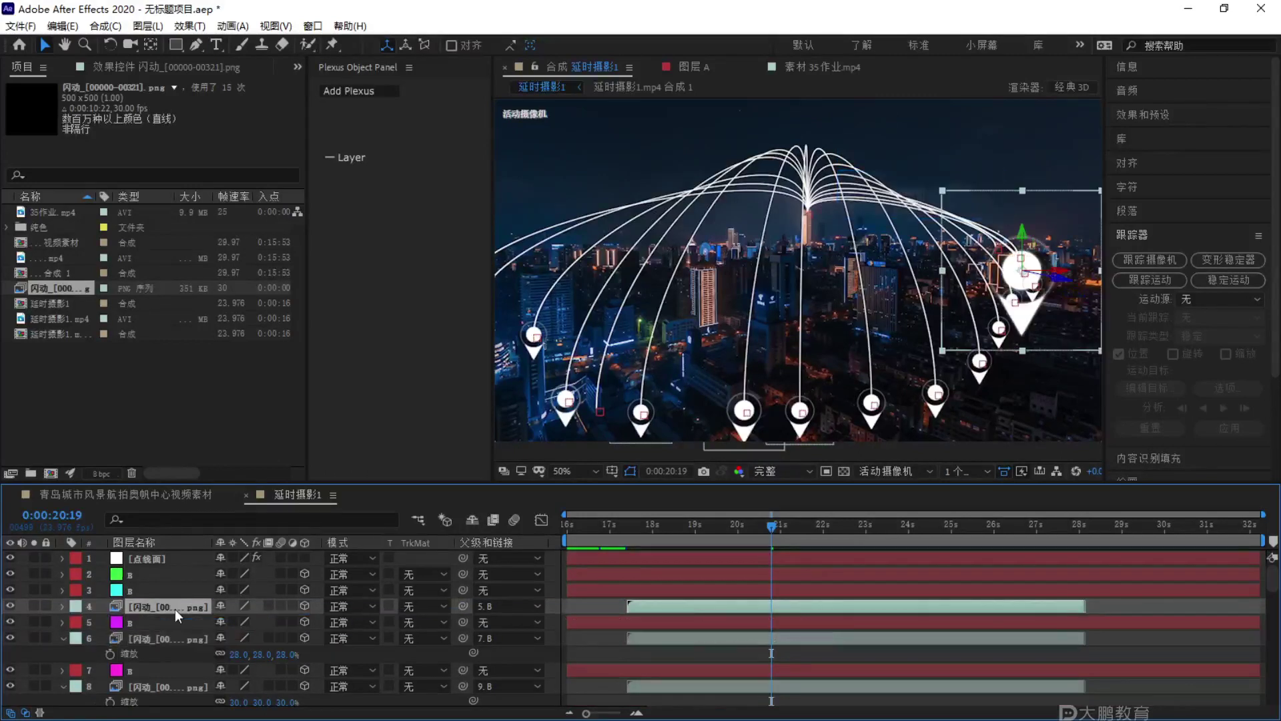
key(s)
key(s)
click(236, 622)
text(22)
key(Return)
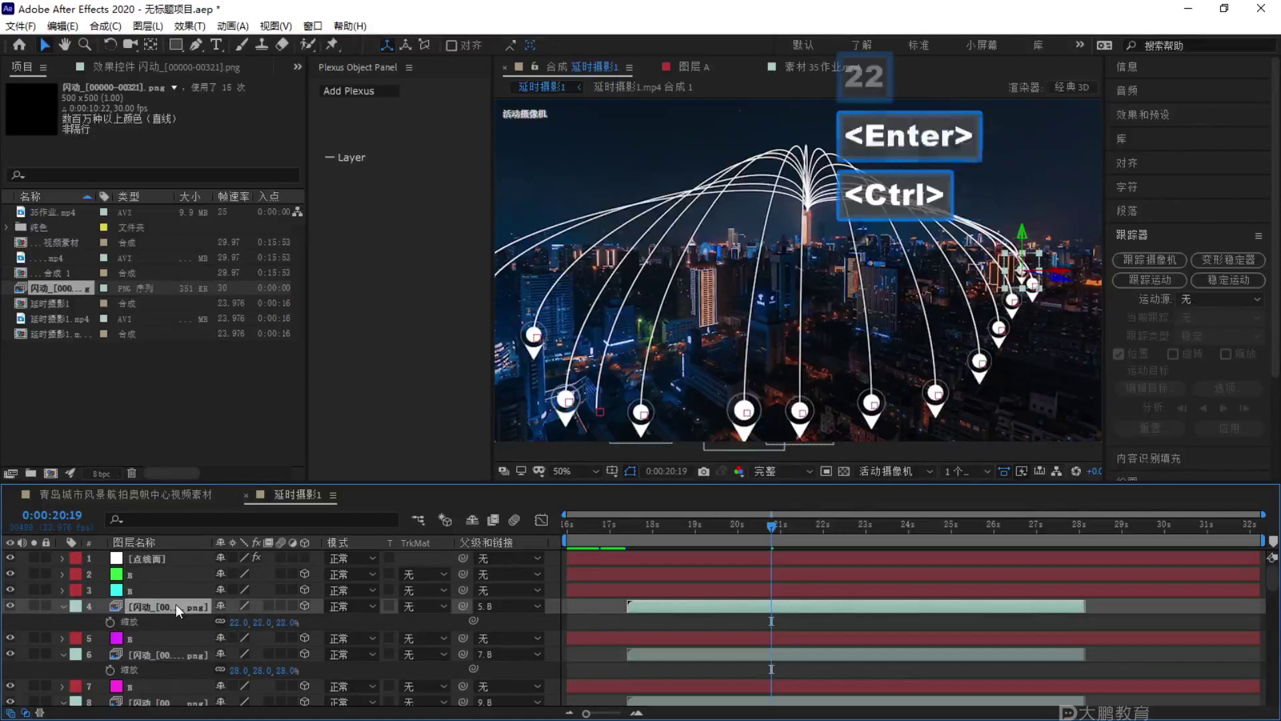
Duplicate the 闪动 marker, parent the copy to the B null on layer 4 at its position, and scale it to 20%.
key(ctrl+d)
drag(169, 602, 168, 590)
drag(461, 592, 140, 606)
key(s)
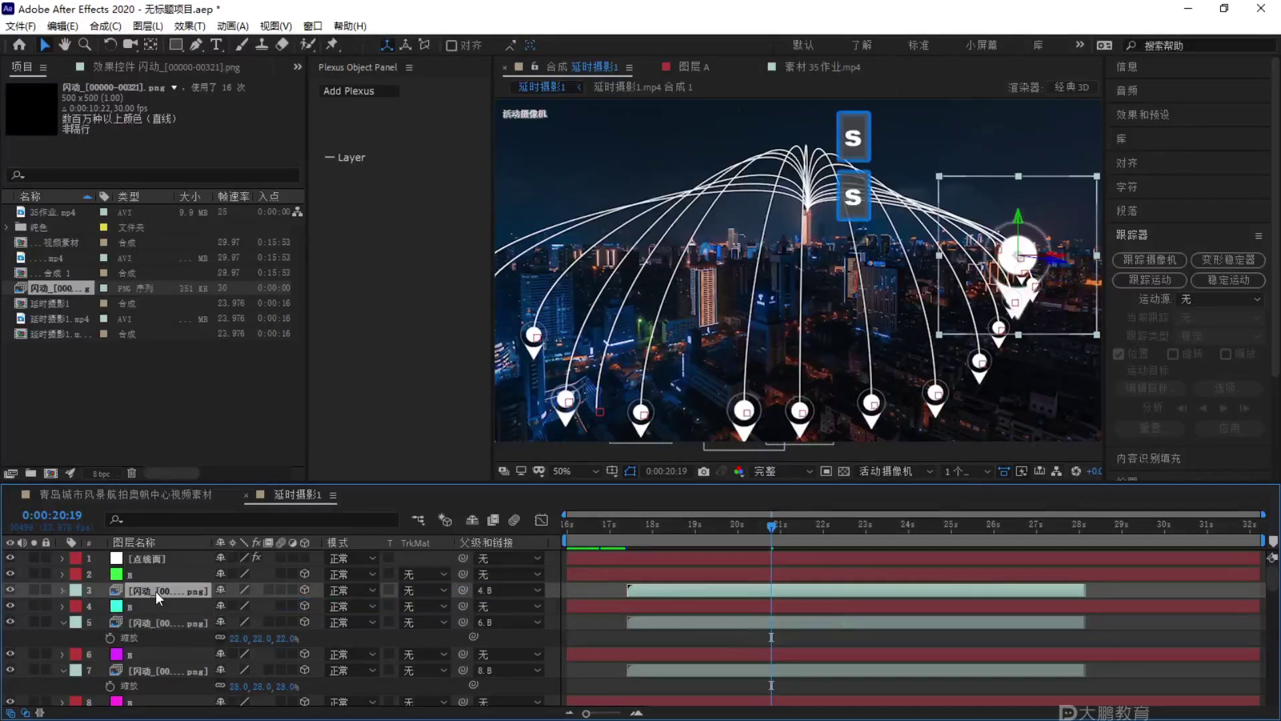
key(s)
click(242, 605)
text(20)
key(Return)
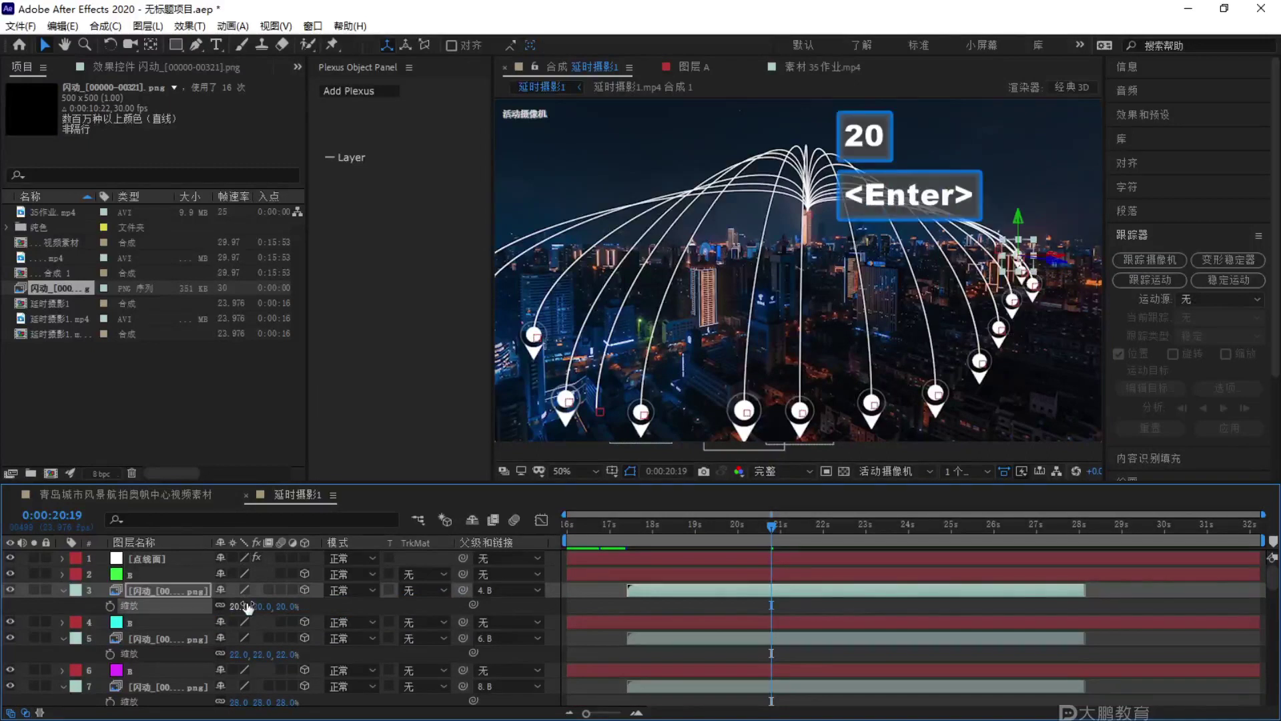
Duplicate the 闪动 marker, parent the copy to the B null on layer 3 at its position, and scale it to 18%.
key(ctrl+d)
drag(164, 588, 163, 571)
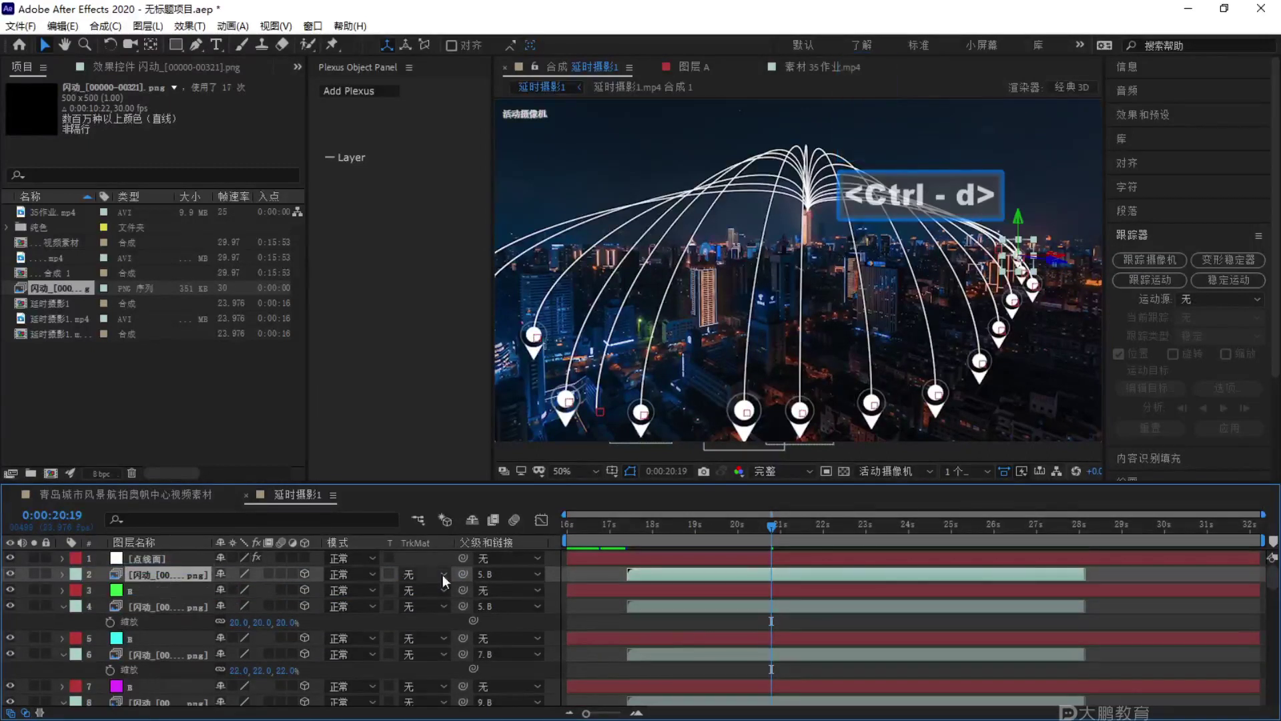
drag(463, 574, 197, 590)
key(s)
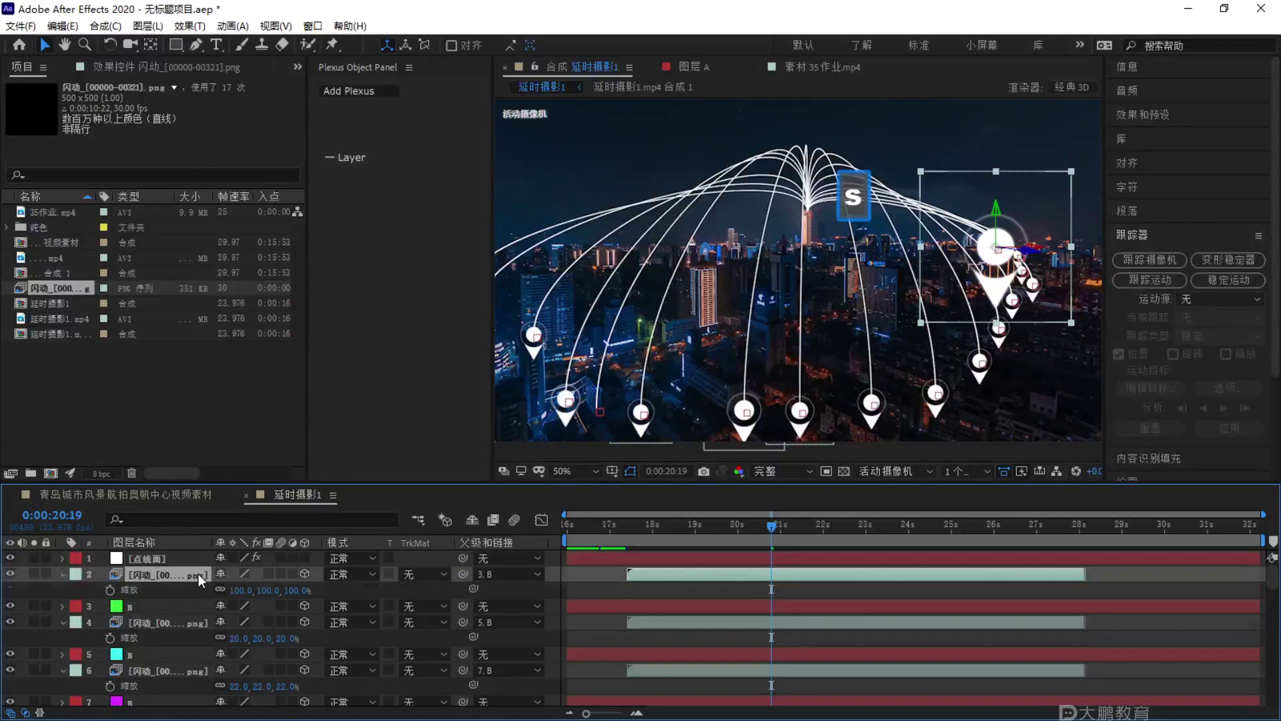
click(240, 591)
text(18)
key(Return)
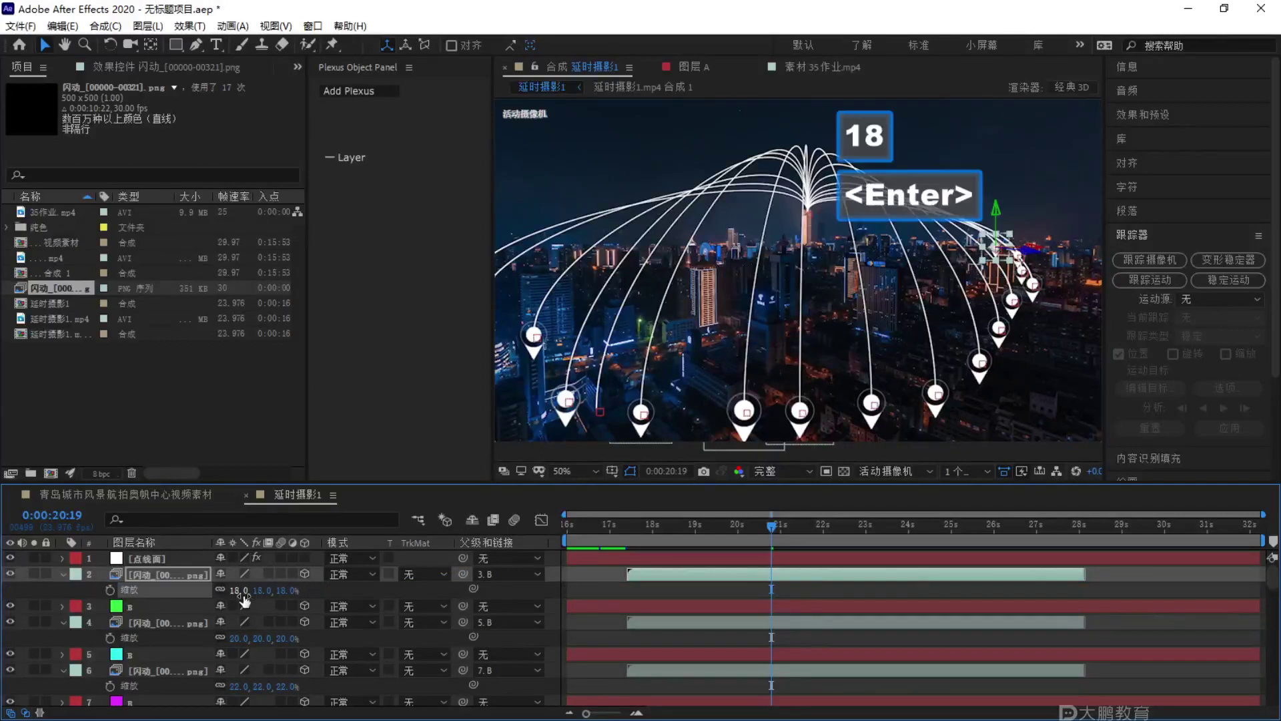
Collapse the expanded Scale properties of the 闪动 marker layers from layer 2 down to layer 34.
scroll(741, 290, down, 2)
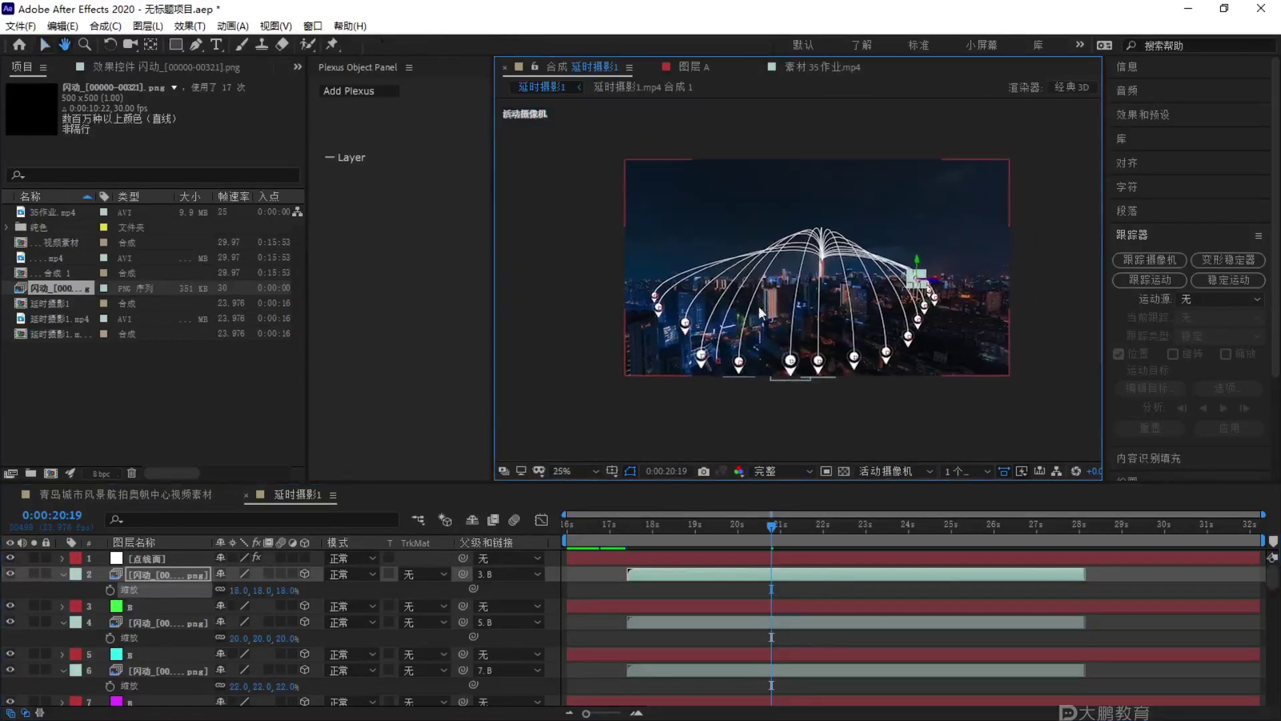
click(70, 594)
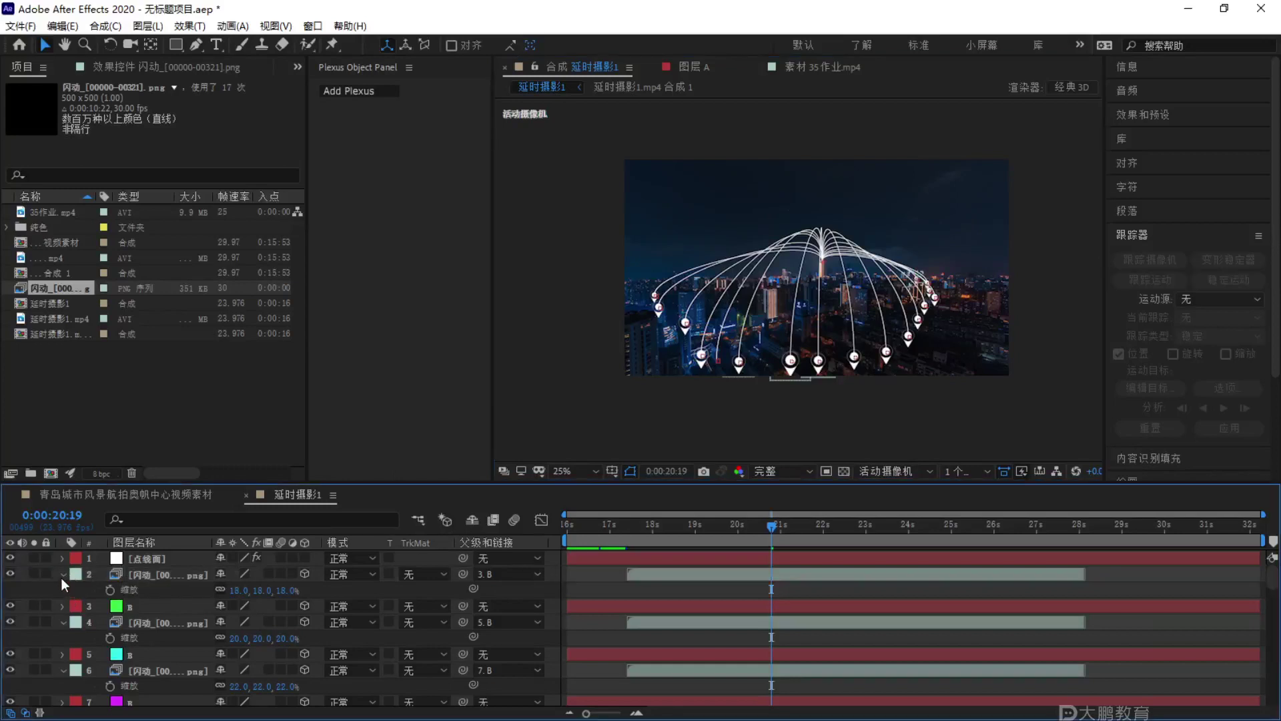
click(62, 574)
click(62, 606)
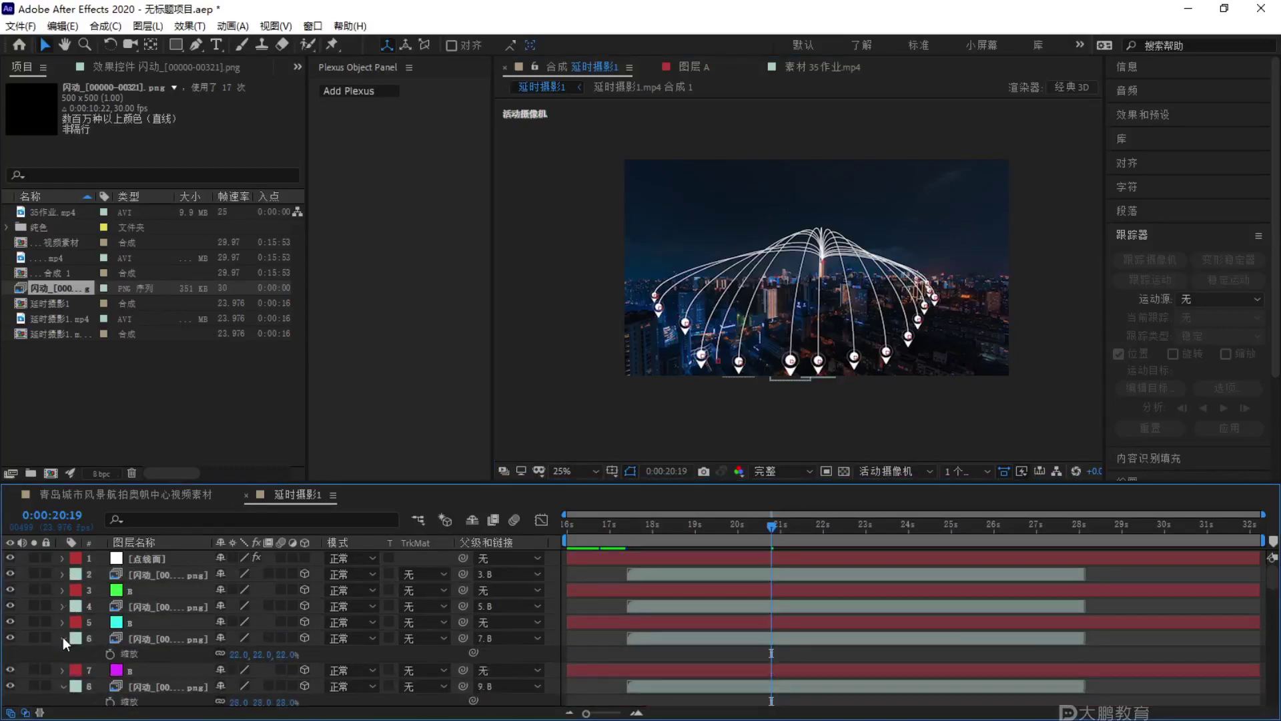
scroll(65, 641, down, 3)
click(62, 574)
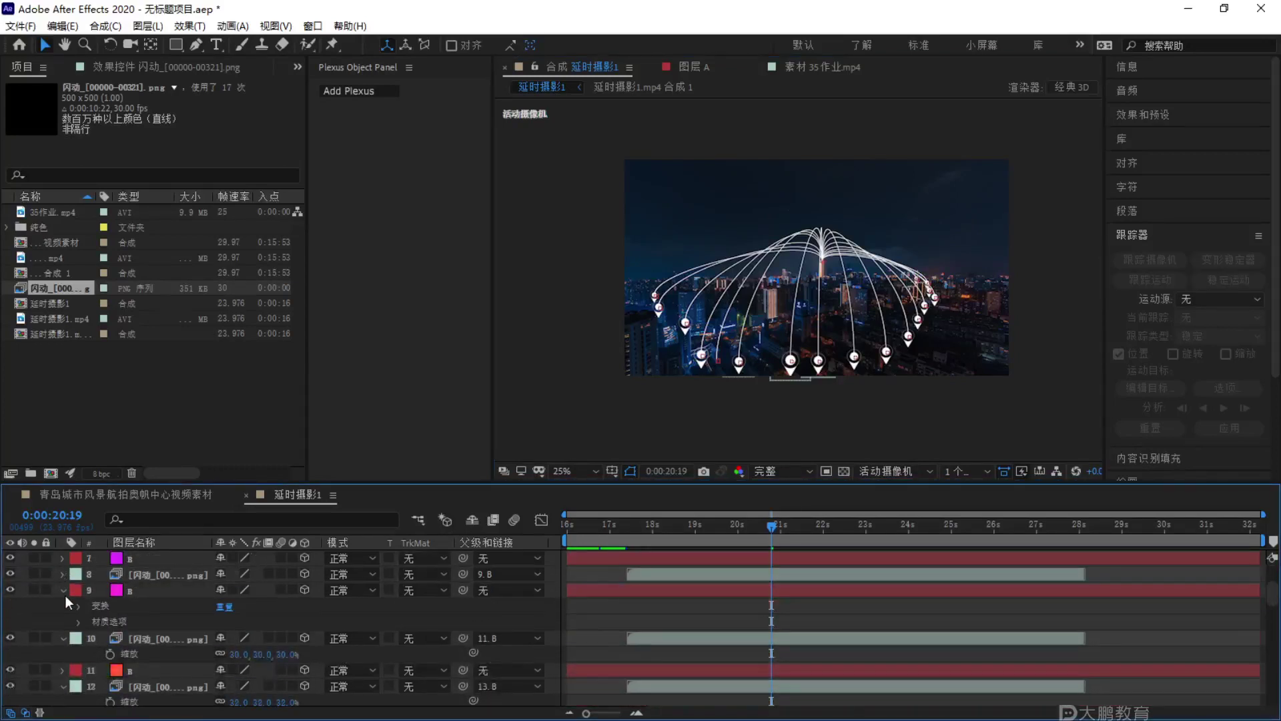
click(63, 610)
scroll(64, 634, down, 3)
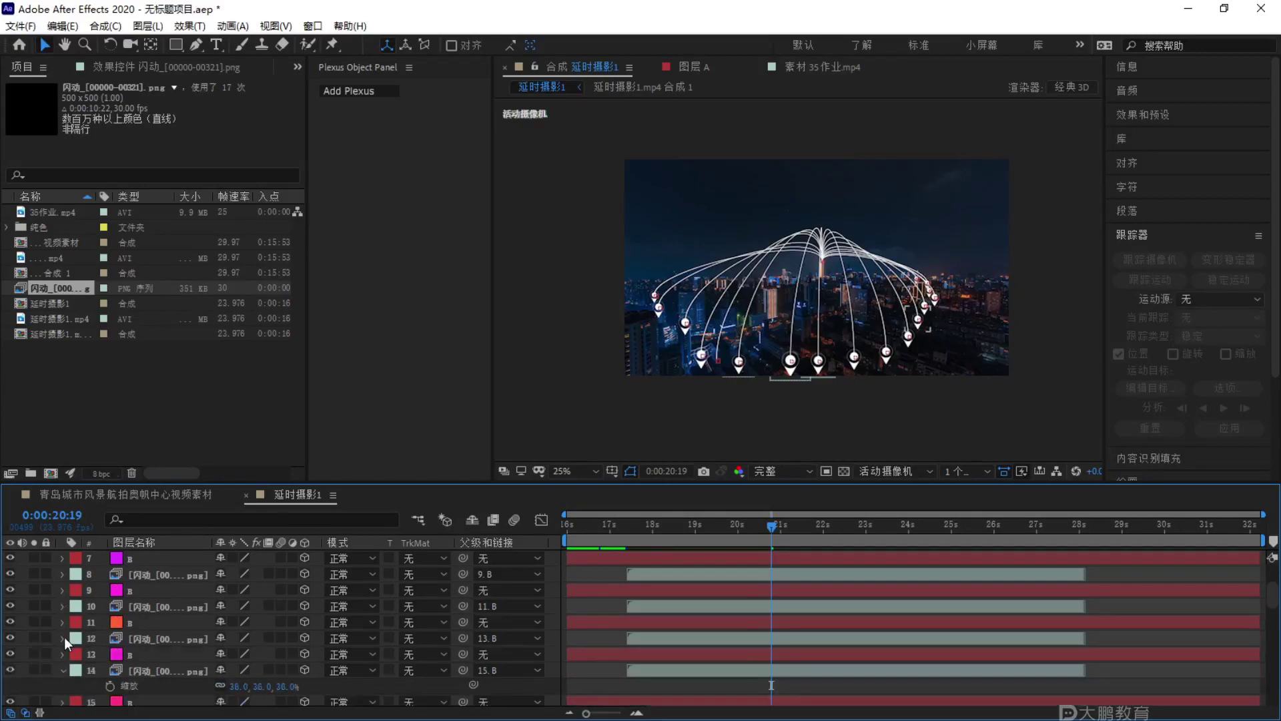
click(64, 574)
click(65, 606)
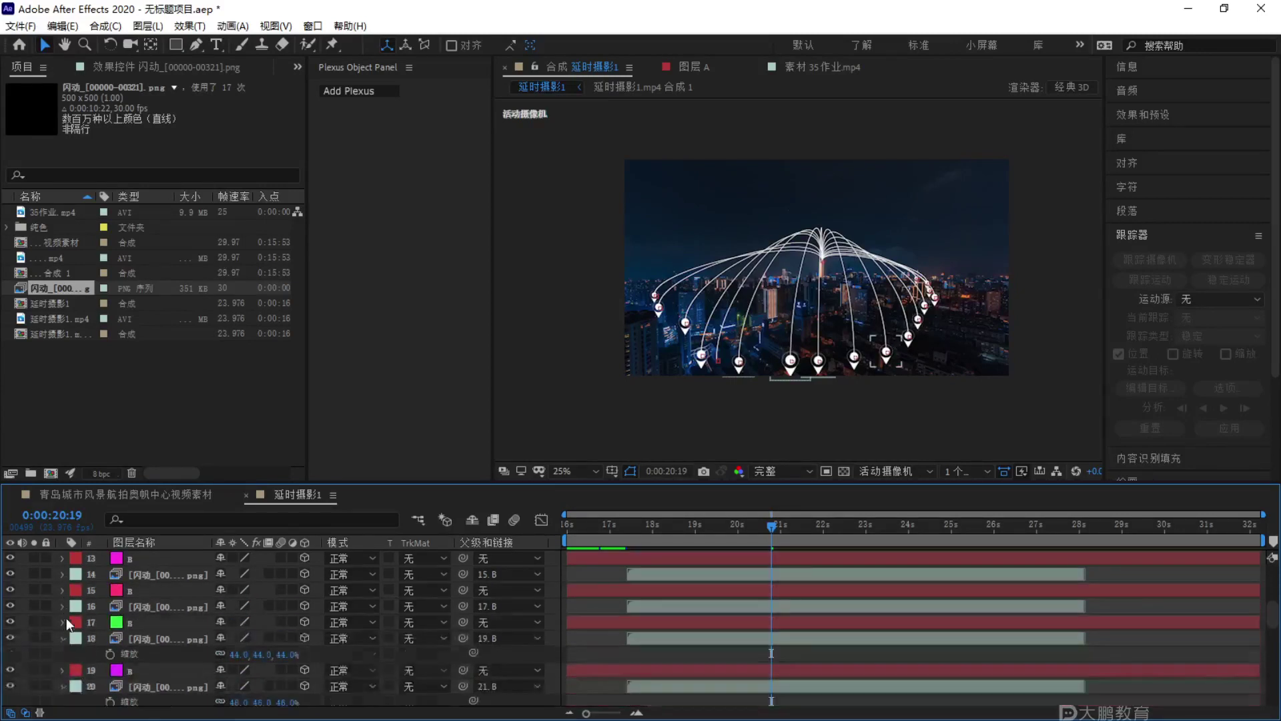
click(62, 638)
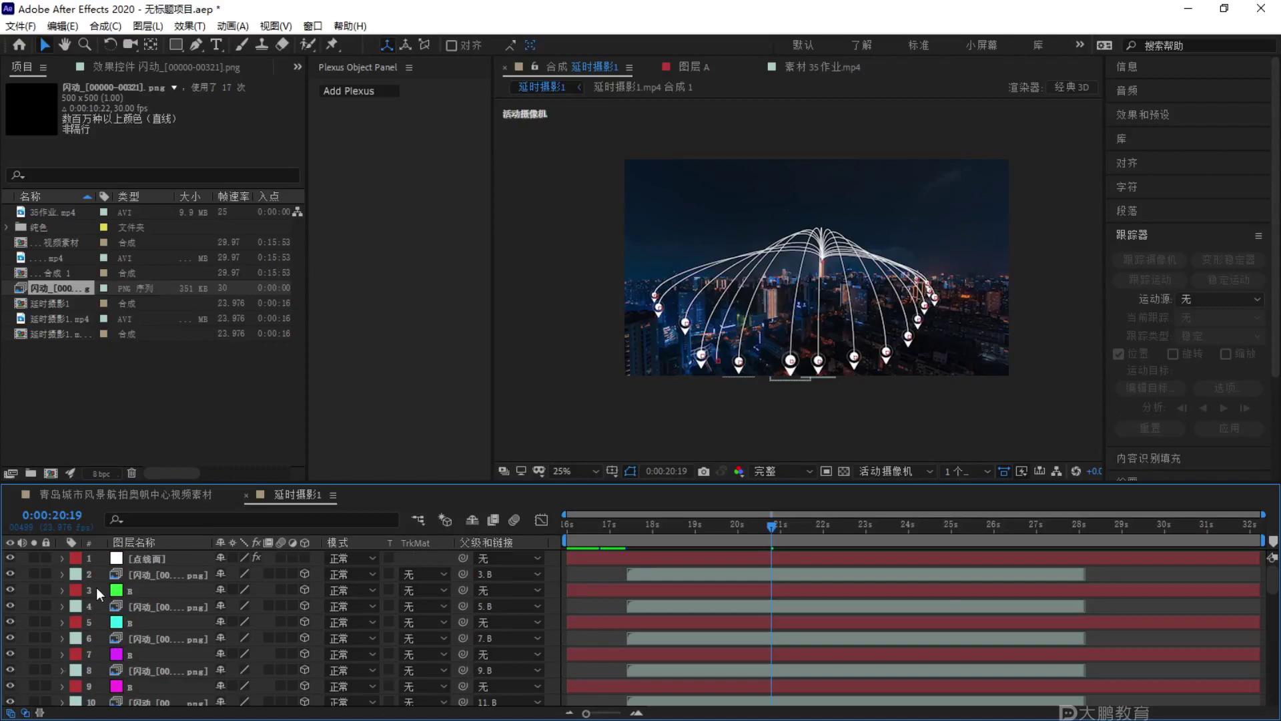
scroll(96, 587, down, 3)
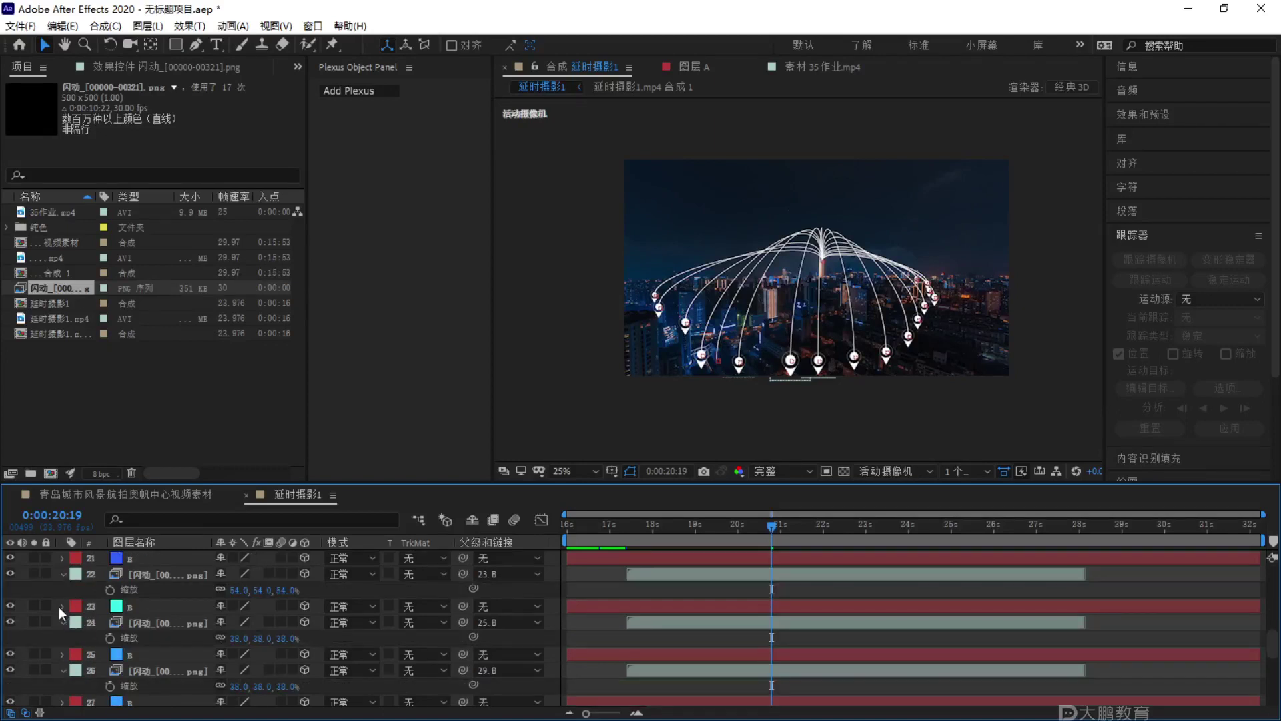
click(61, 603)
click(64, 638)
click(62, 669)
scroll(170, 675, down, 3)
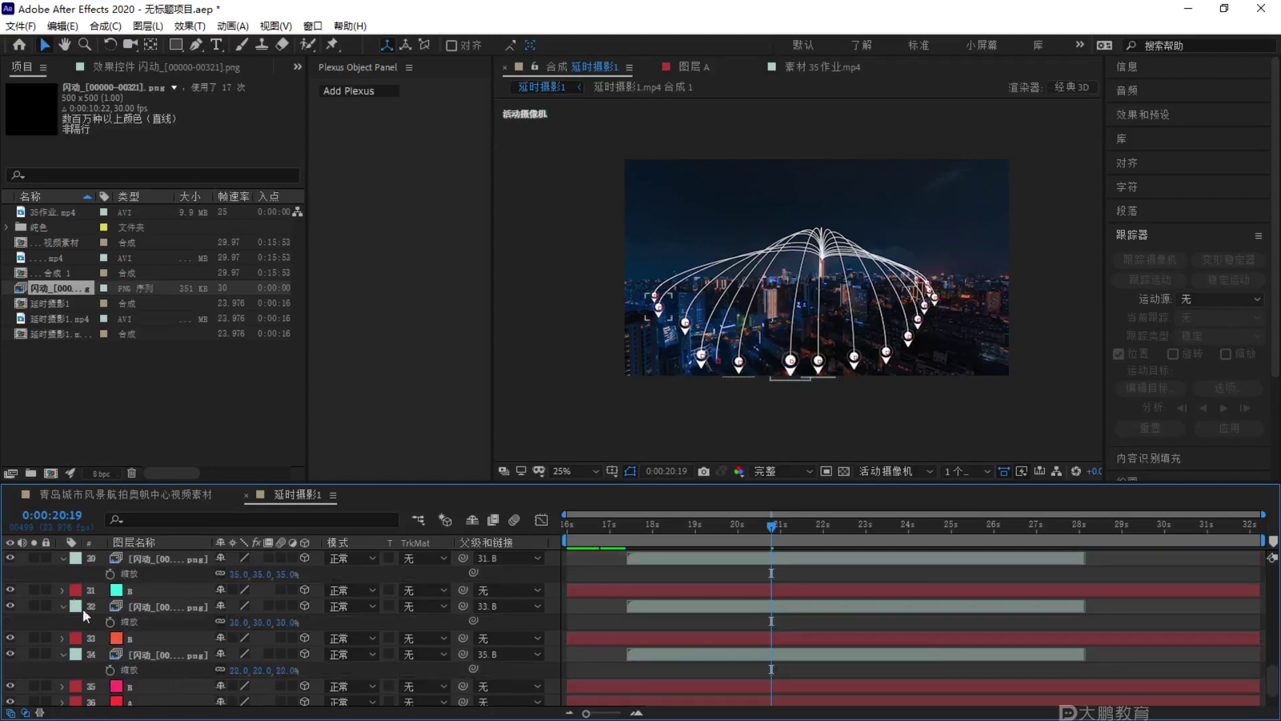
click(63, 559)
click(62, 591)
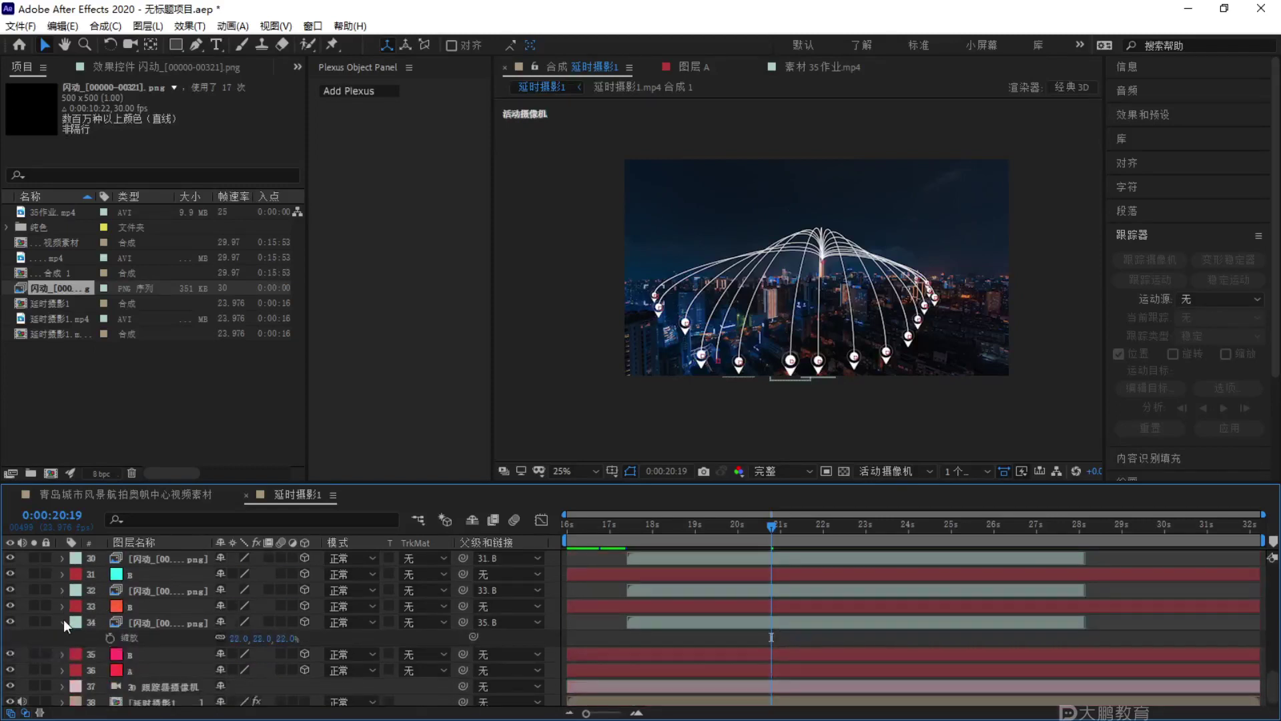
click(63, 622)
Mark the A null and all B null layers as shy, and hide the shy layers in the timeline.
click(141, 659)
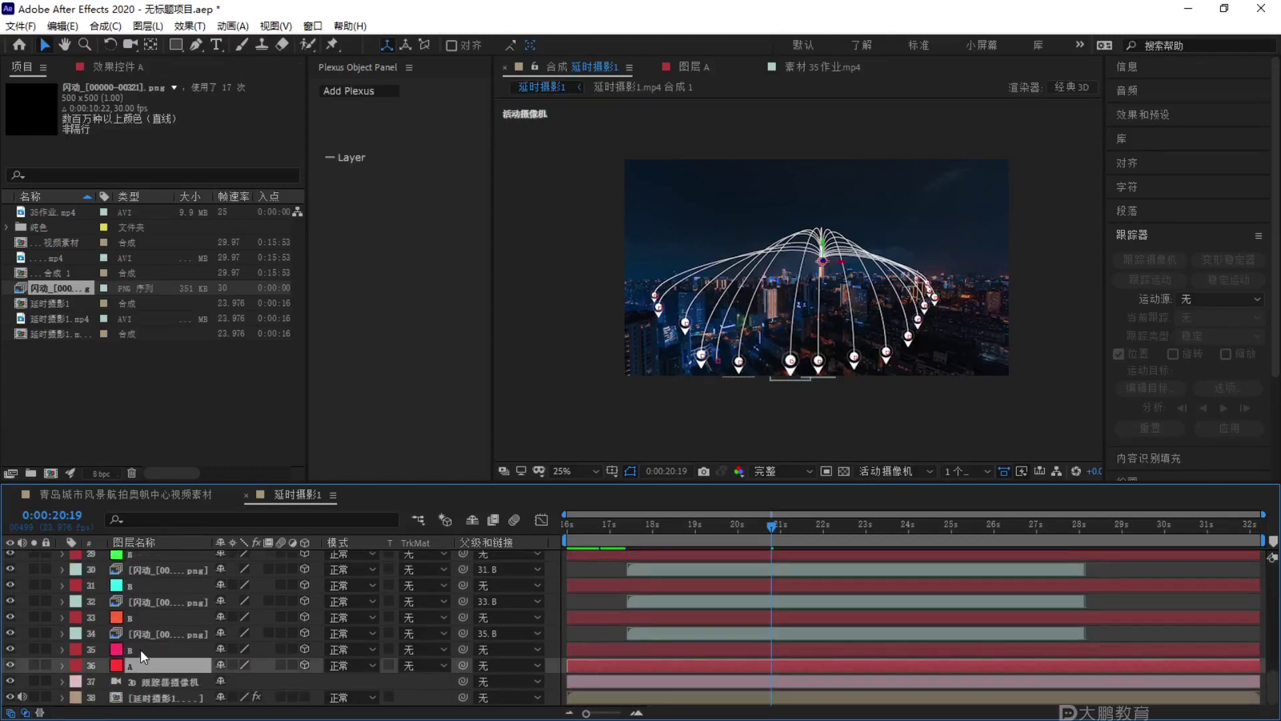
ctrl+click(141, 648)
ctrl+click(146, 617)
ctrl+click(142, 585)
scroll(142, 621, up, 3)
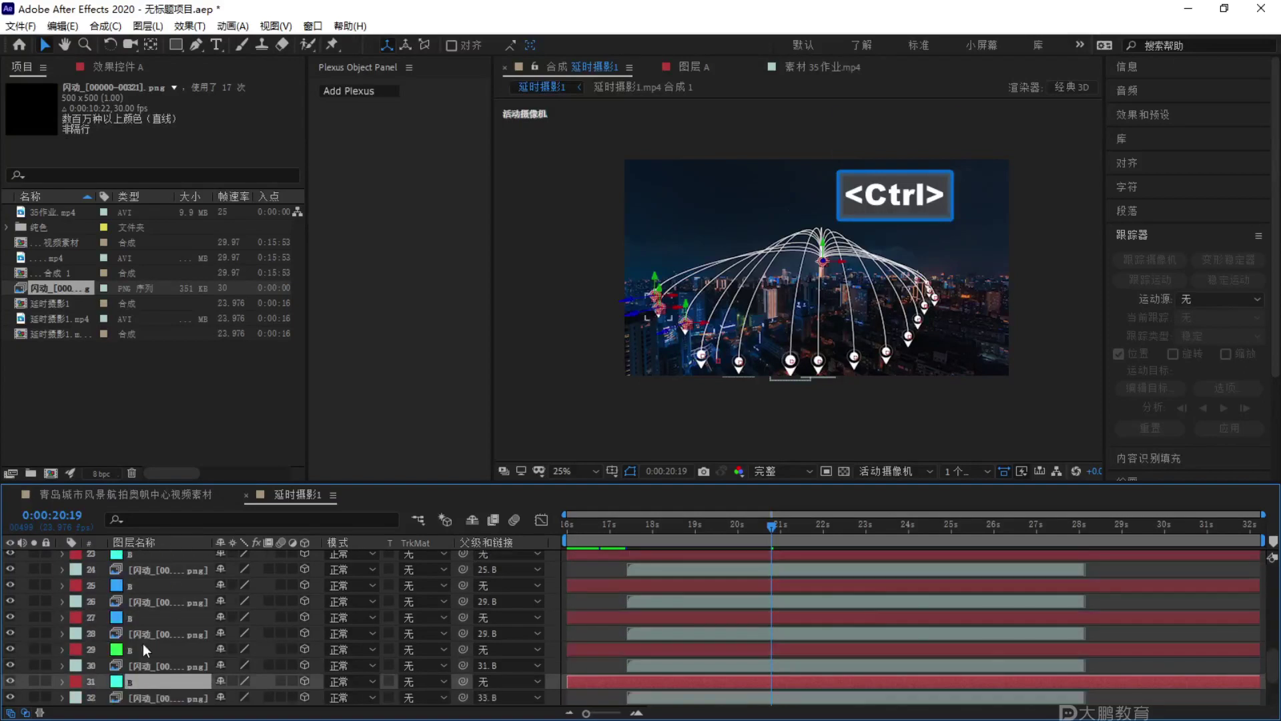
ctrl+click(133, 644)
ctrl+click(134, 619)
ctrl+click(139, 586)
scroll(140, 595, up, 2)
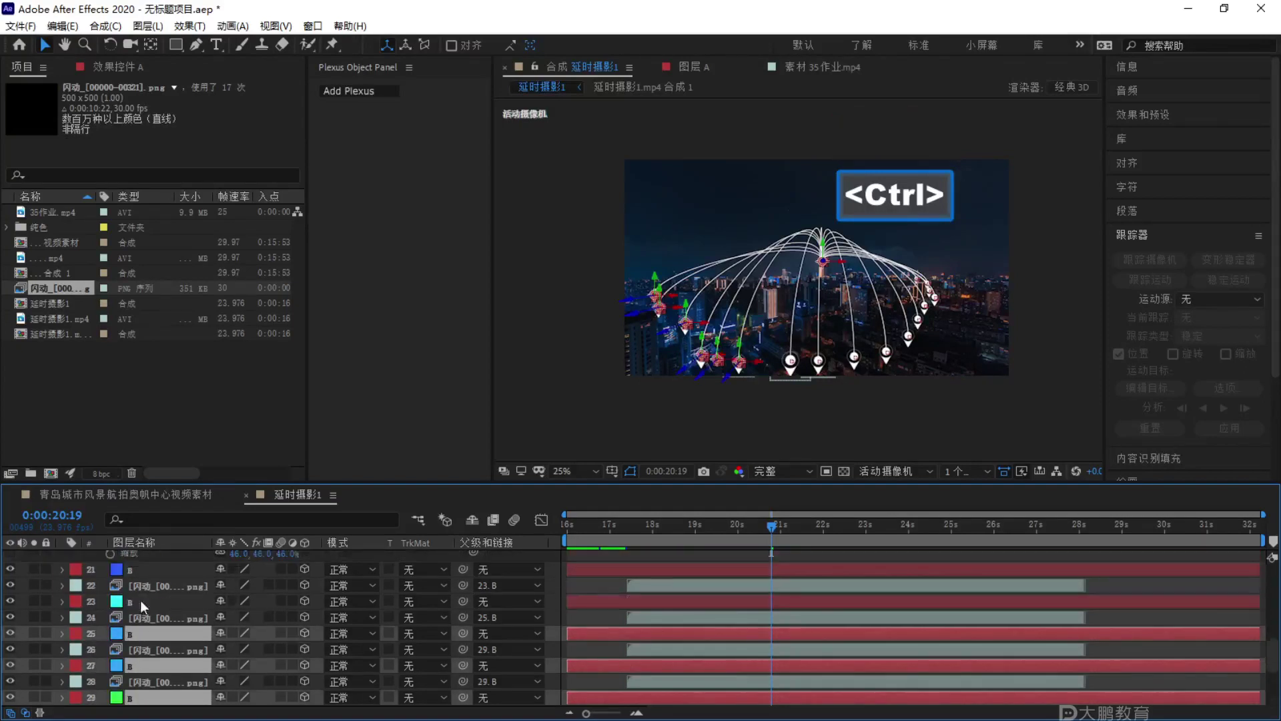
ctrl+click(137, 603)
ctrl+click(140, 571)
scroll(140, 574, up, 3)
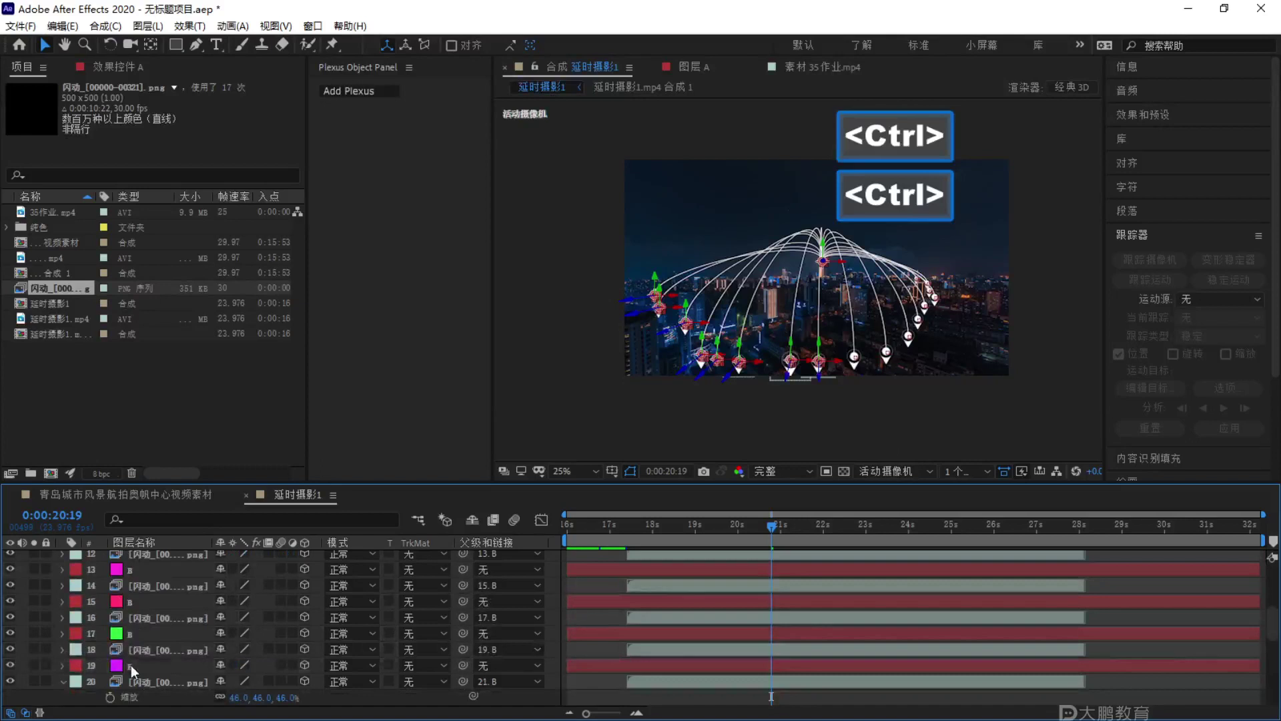
ctrl+click(131, 665)
ctrl+click(139, 633)
ctrl+click(142, 601)
ctrl+click(151, 571)
scroll(133, 627, up, 3)
ctrl+click(137, 680)
ctrl+click(143, 648)
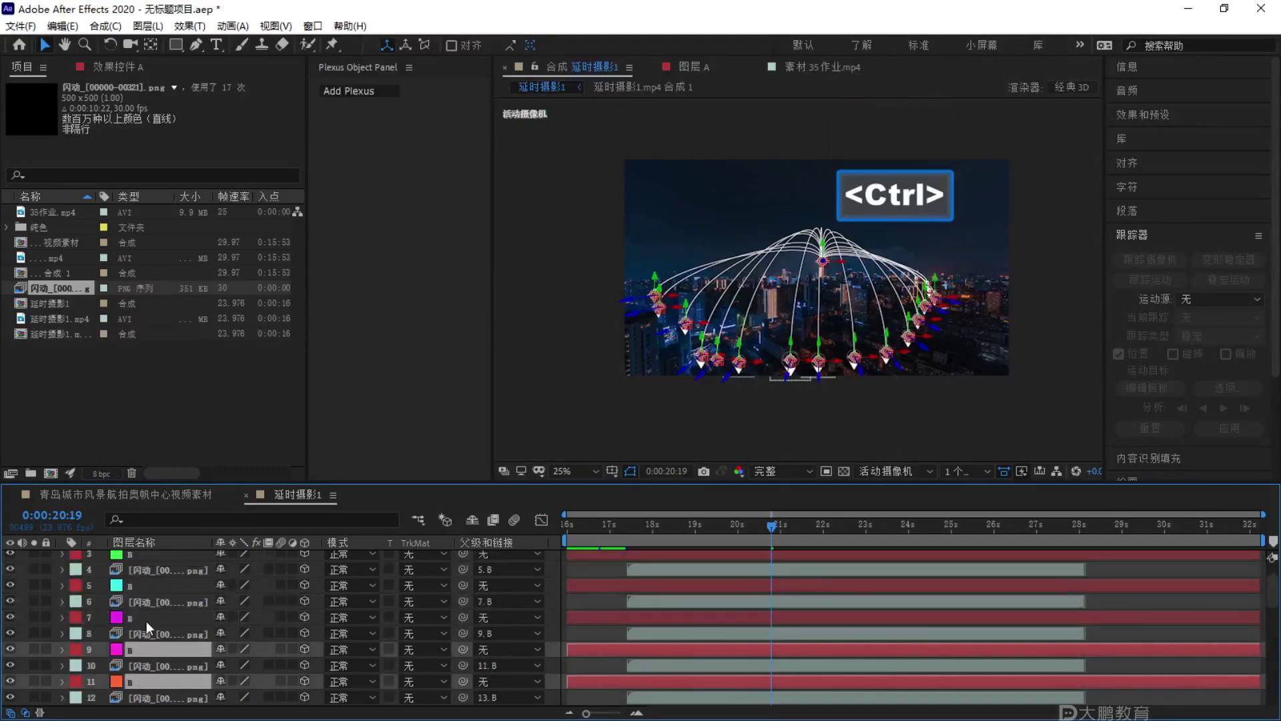
ctrl+click(145, 617)
ctrl+click(146, 585)
ctrl+click(144, 555)
scroll(134, 622, up, 1)
key(ctrl)
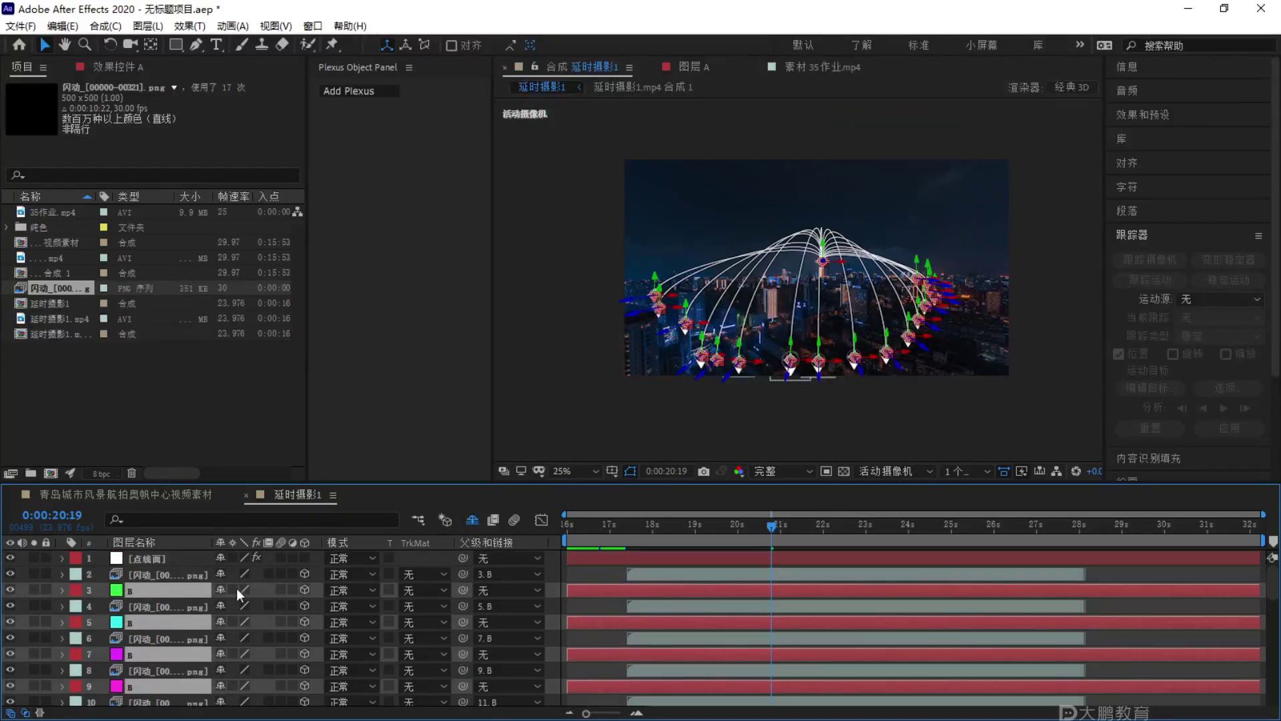
click(219, 590)
key(ctrl+z)
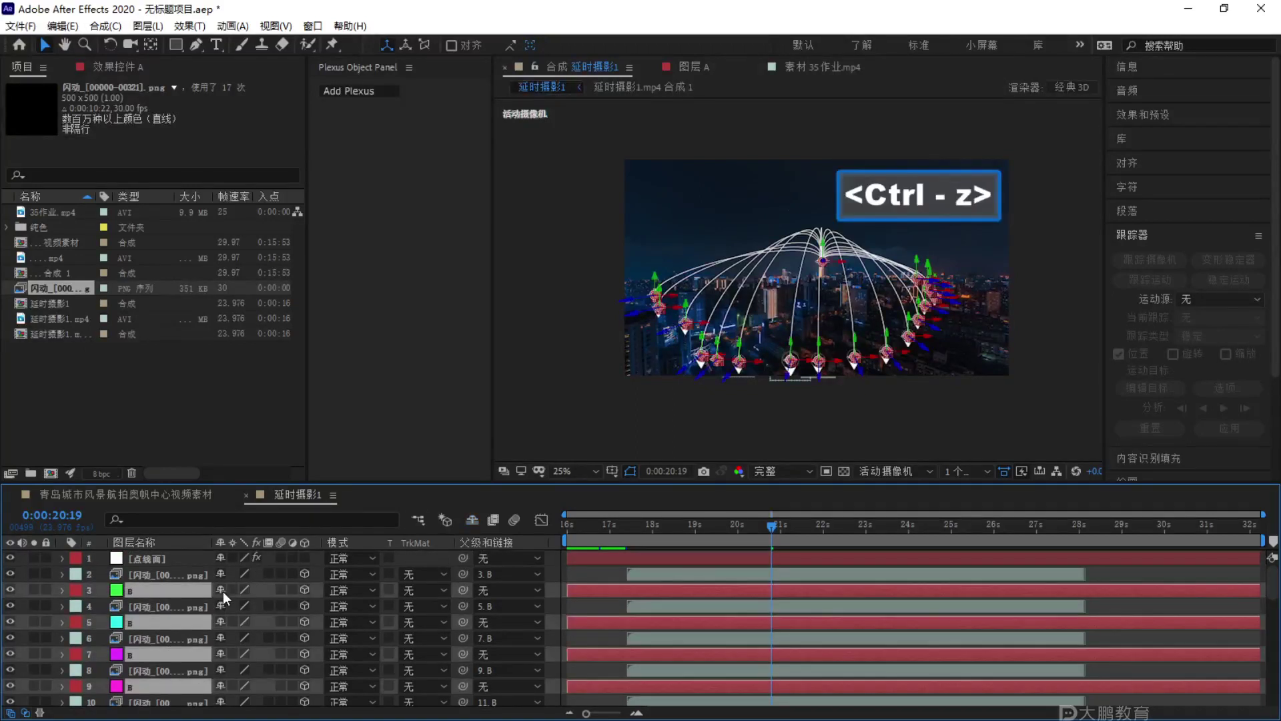
click(472, 520)
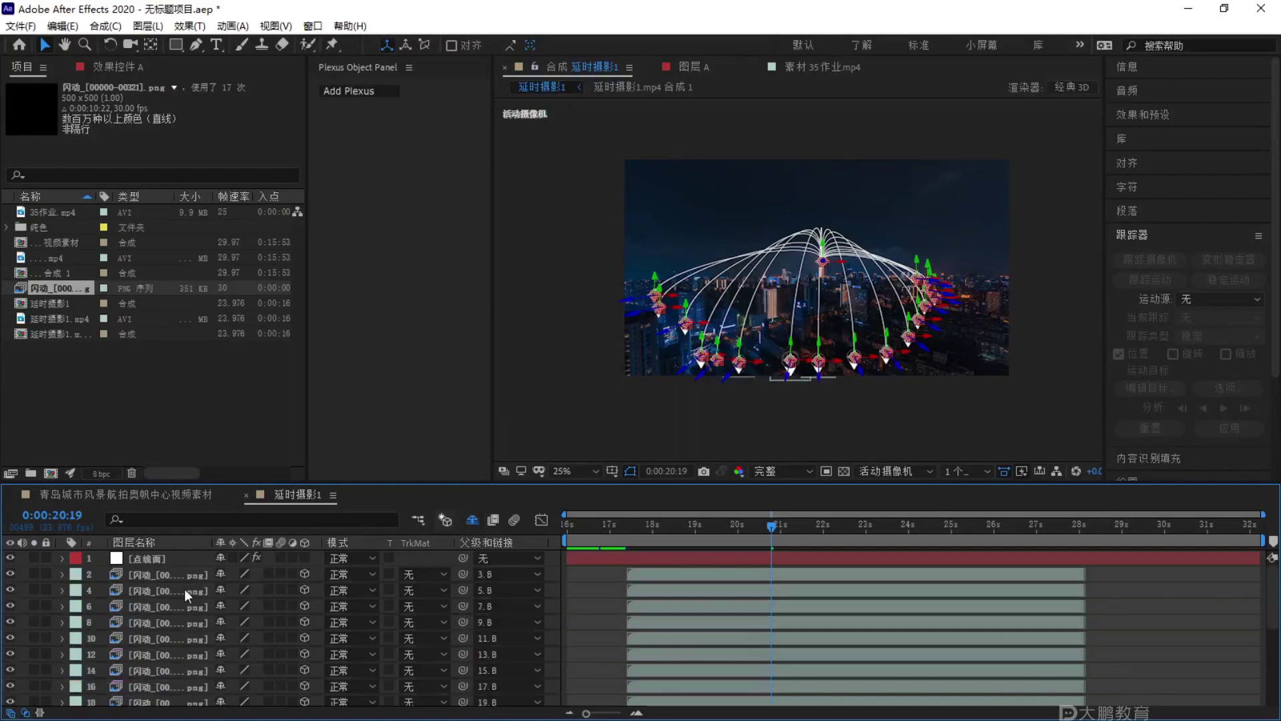
Collapse the Scale property on layer 20, and mark all the 闪动 marker layers as shy so they are hidden too.
scroll(181, 591, down, 3)
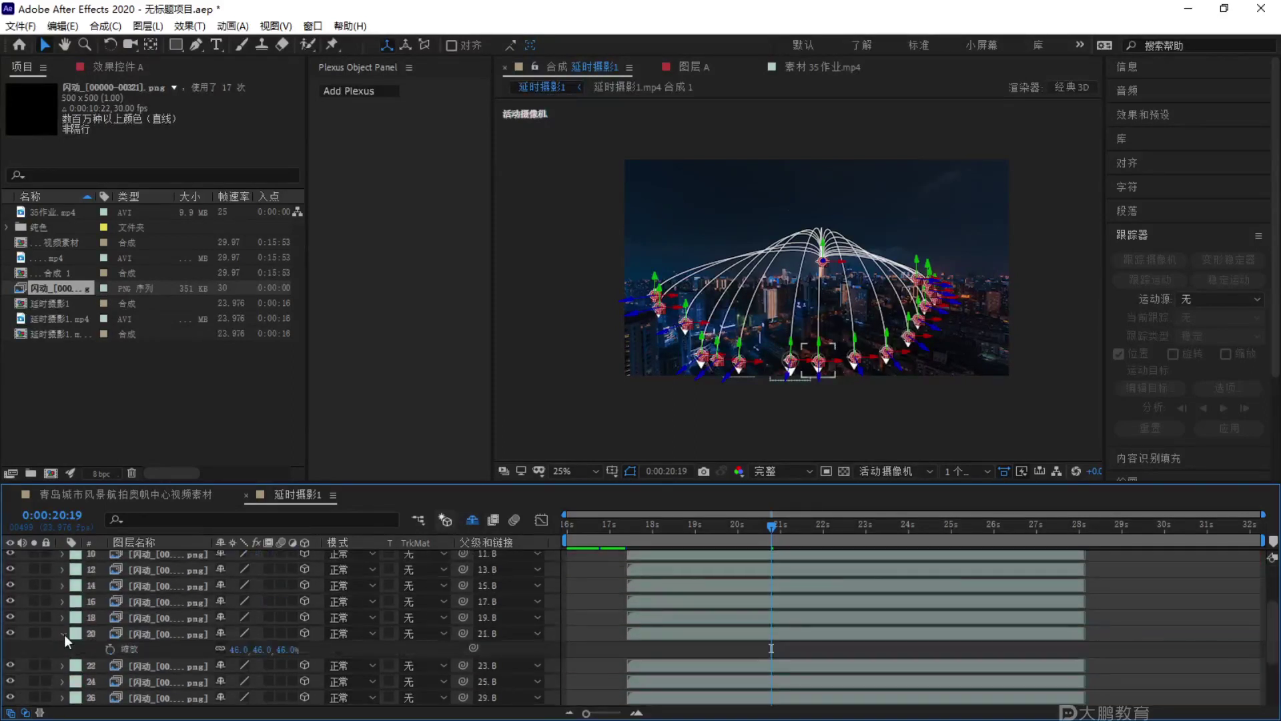
click(64, 634)
scroll(193, 642, down, 2)
click(184, 656)
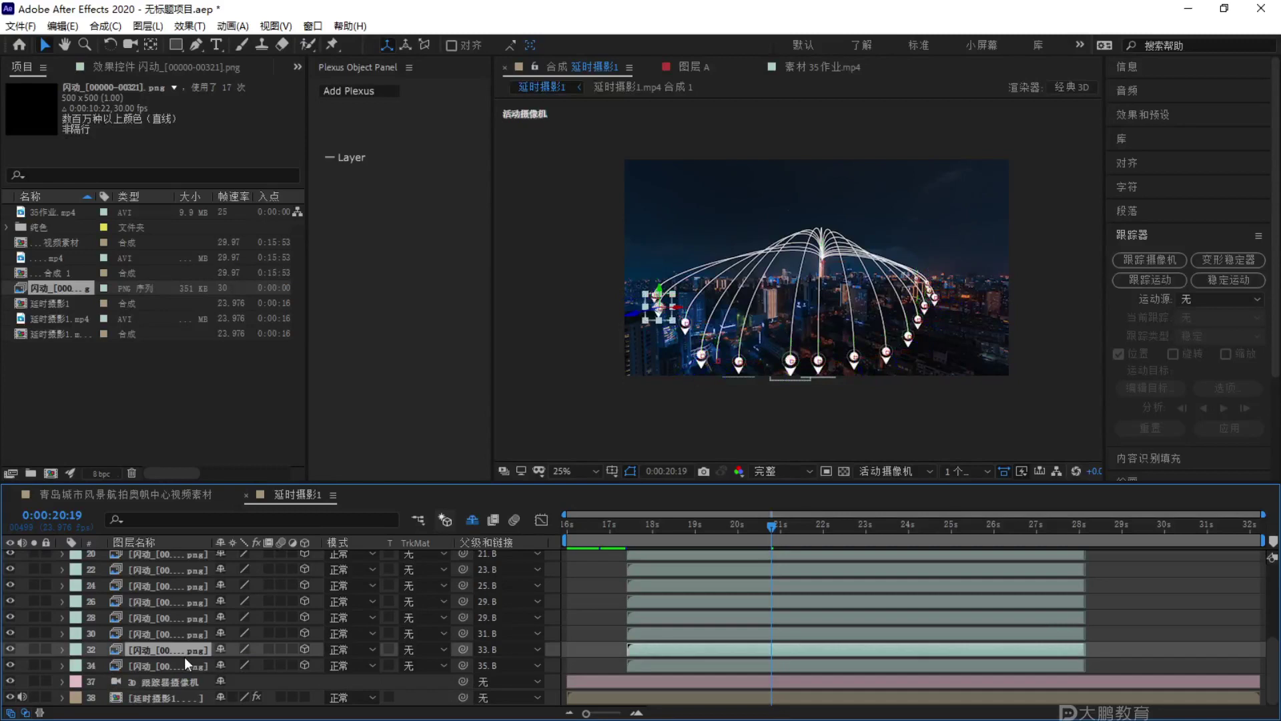
scroll(193, 620, up, 5)
shift+click(205, 576)
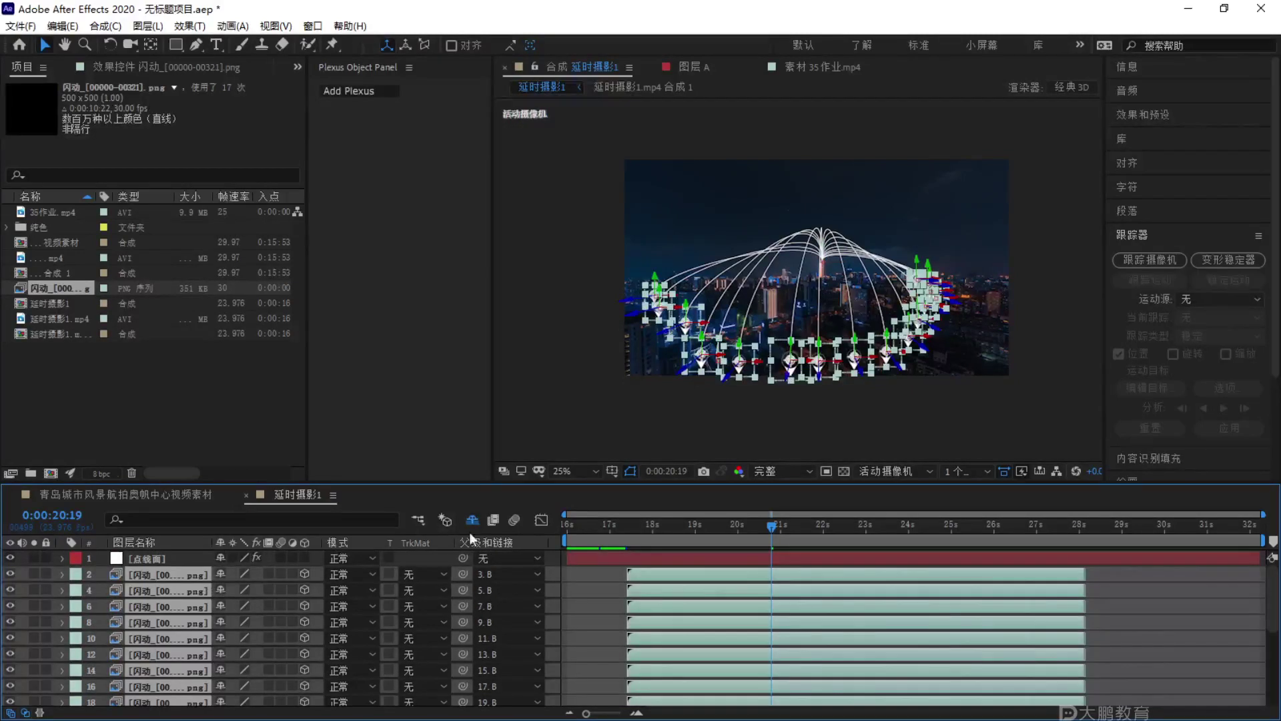
click(225, 576)
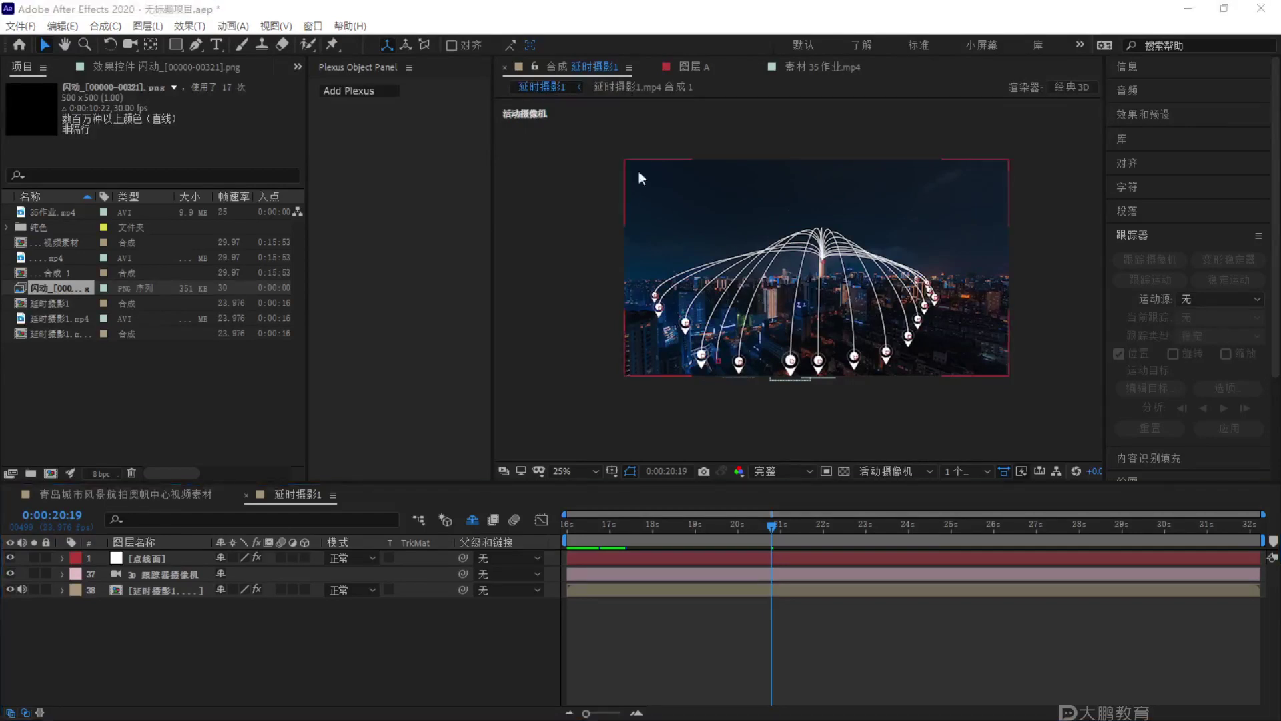
Check the beams and light columns in the 35作业.mp4 reference footage and return to the 延时摄影1 composition.
click(821, 67)
drag(610, 230, 652, 285)
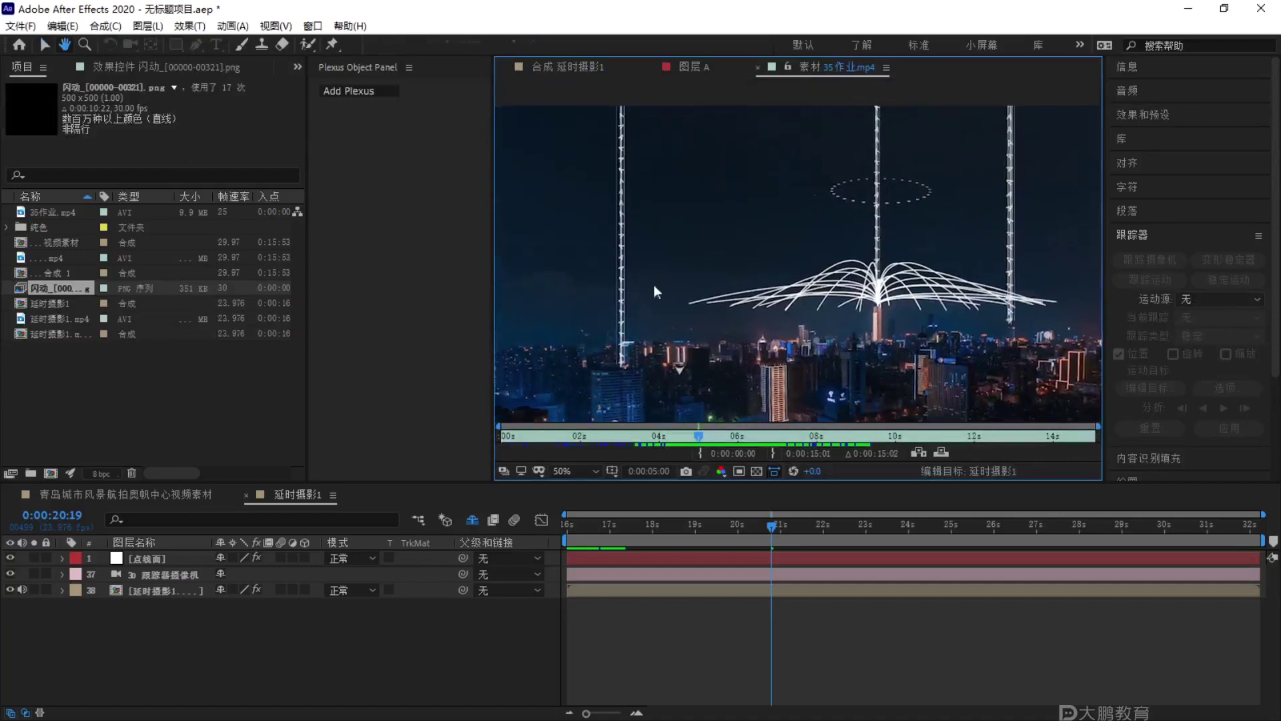
key(F1)
drag(638, 360, 626, 78)
key(Escape)
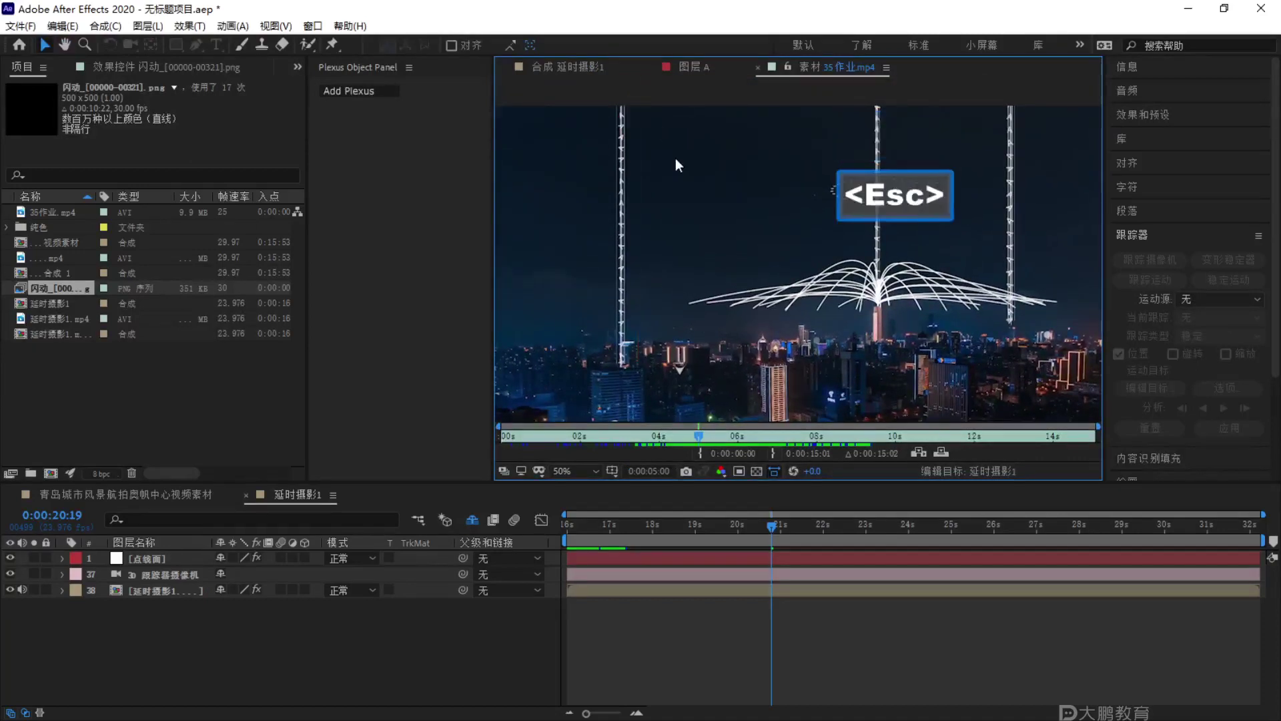
click(619, 68)
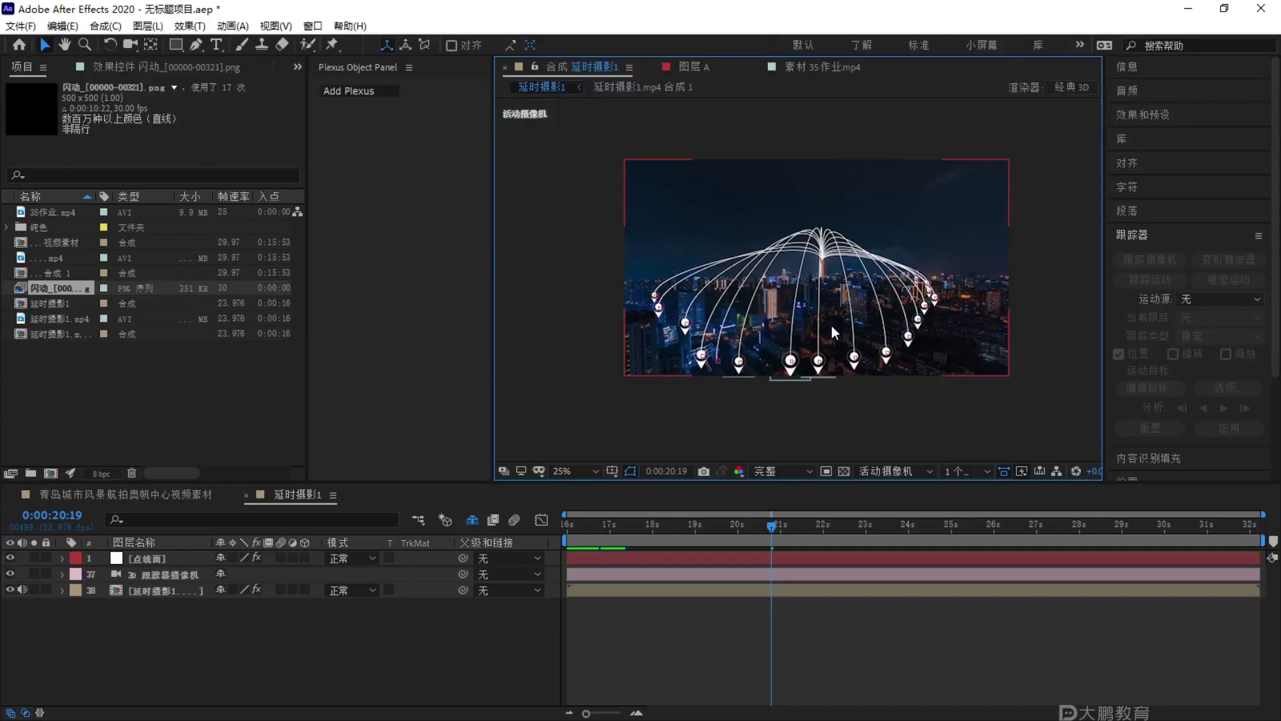
Examine how the beams and markers sit over the city in the 延时摄影1 composition.
scroll(832, 325, up, 2)
scroll(832, 323, down, 2)
scroll(832, 323, up, 2)
drag(831, 323, 843, 345)
scroll(780, 298, down, 2)
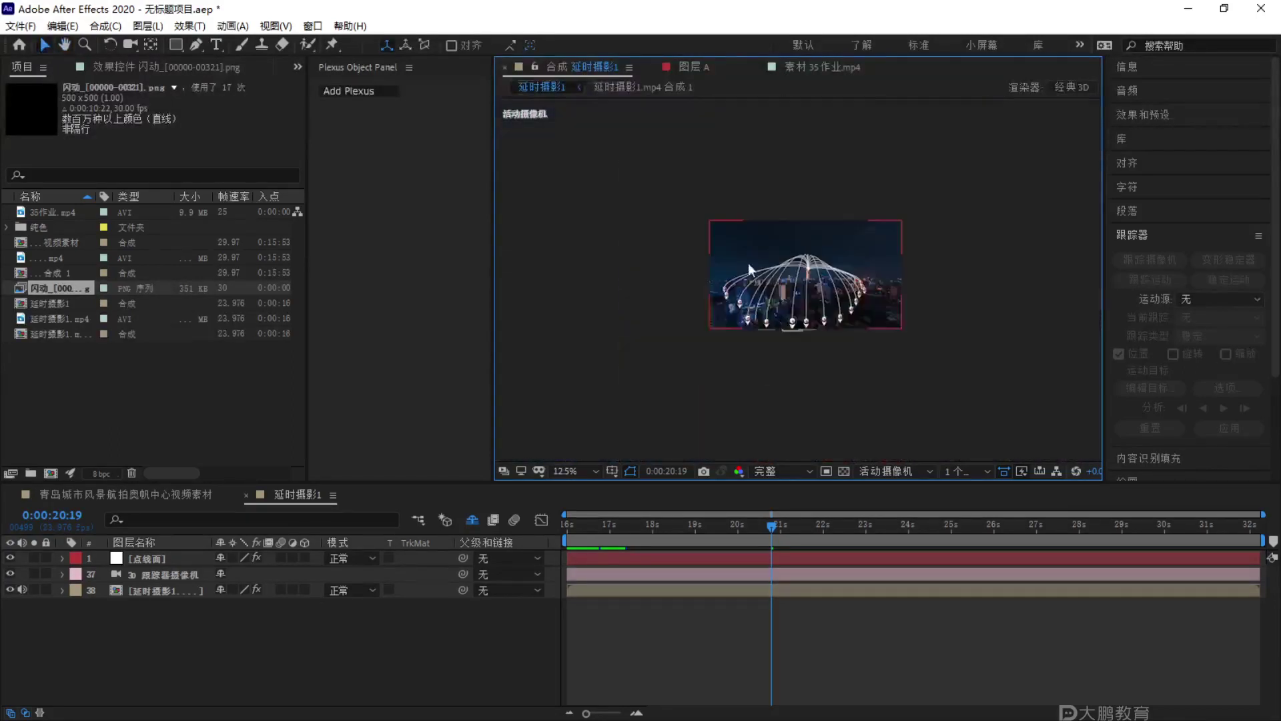
key(F1)
key(ctrl)
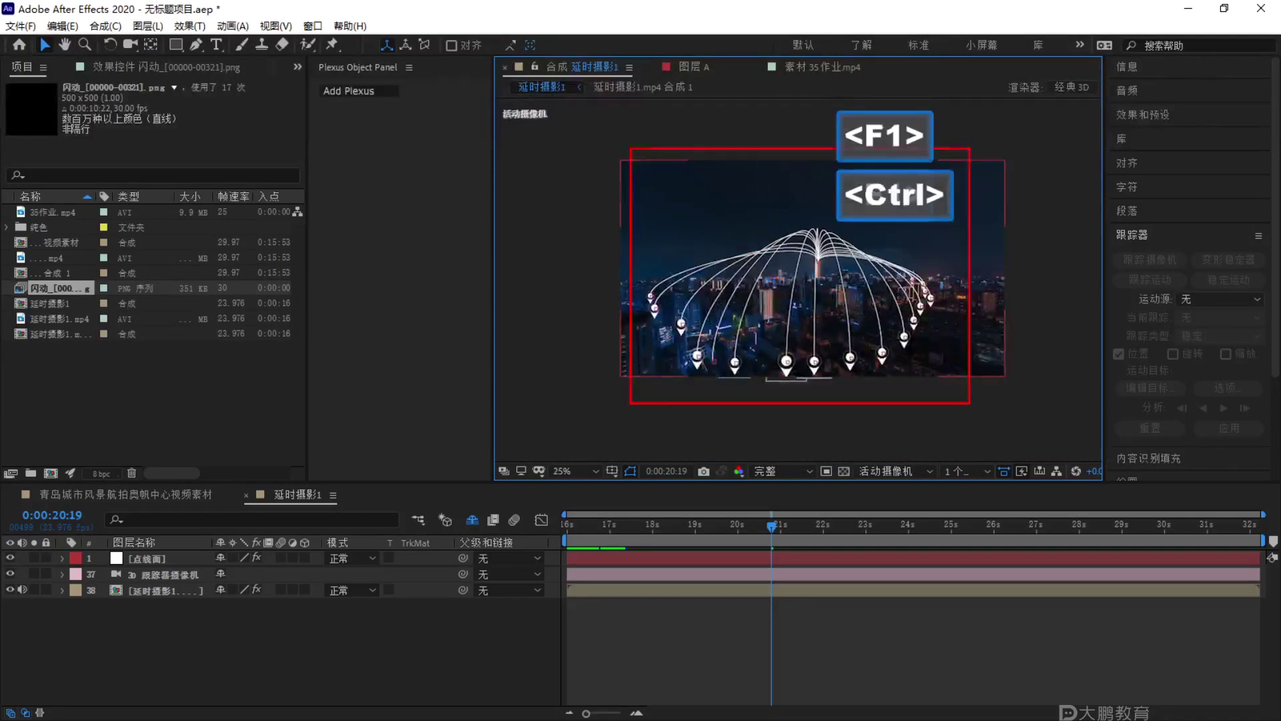
key(Escape)
scroll(864, 374, up, 2)
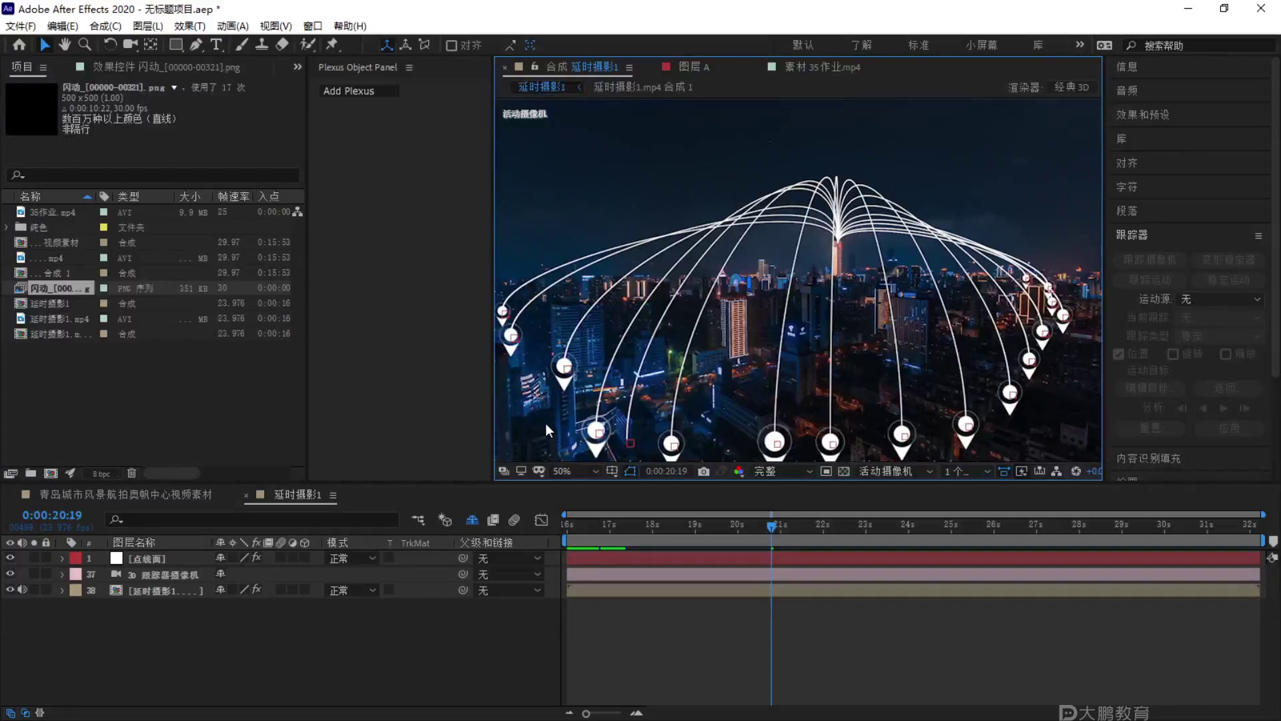
scroll(783, 290, down, 1)
scroll(784, 290, up, 1)
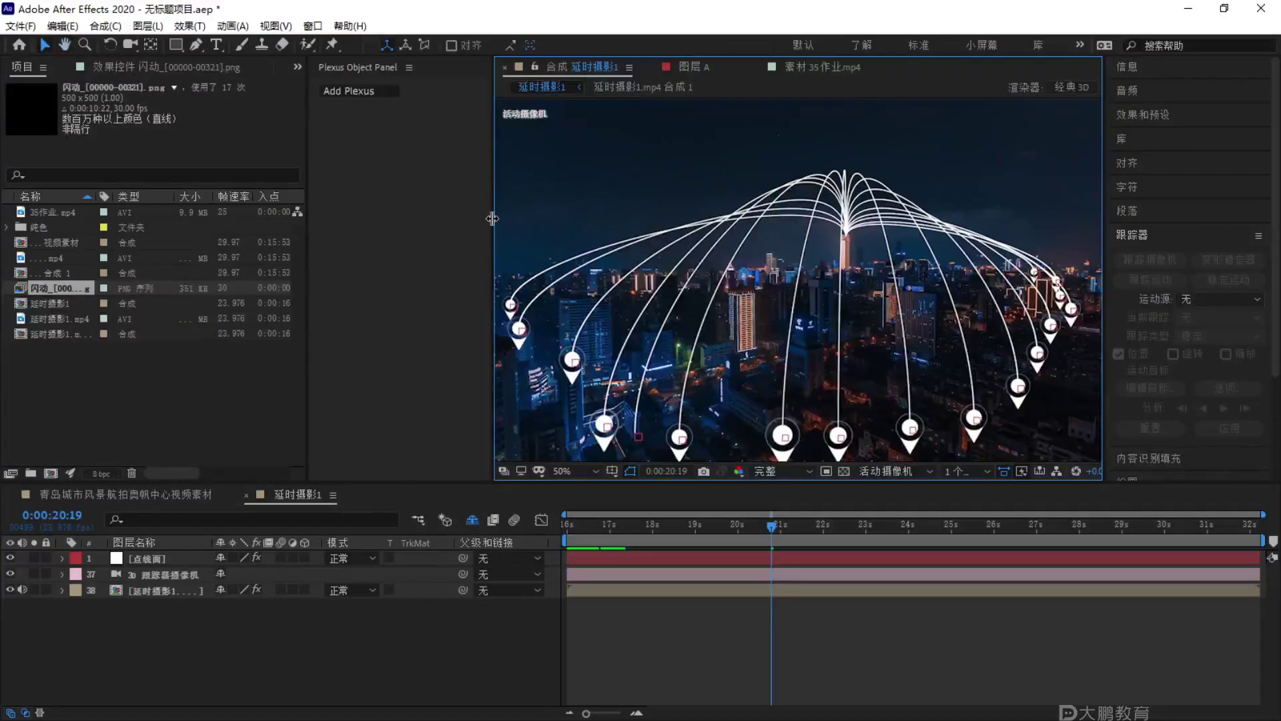
Widen the composition viewer and magnify the composition to 50%.
drag(492, 218, 417, 218)
scroll(692, 271, down, 2)
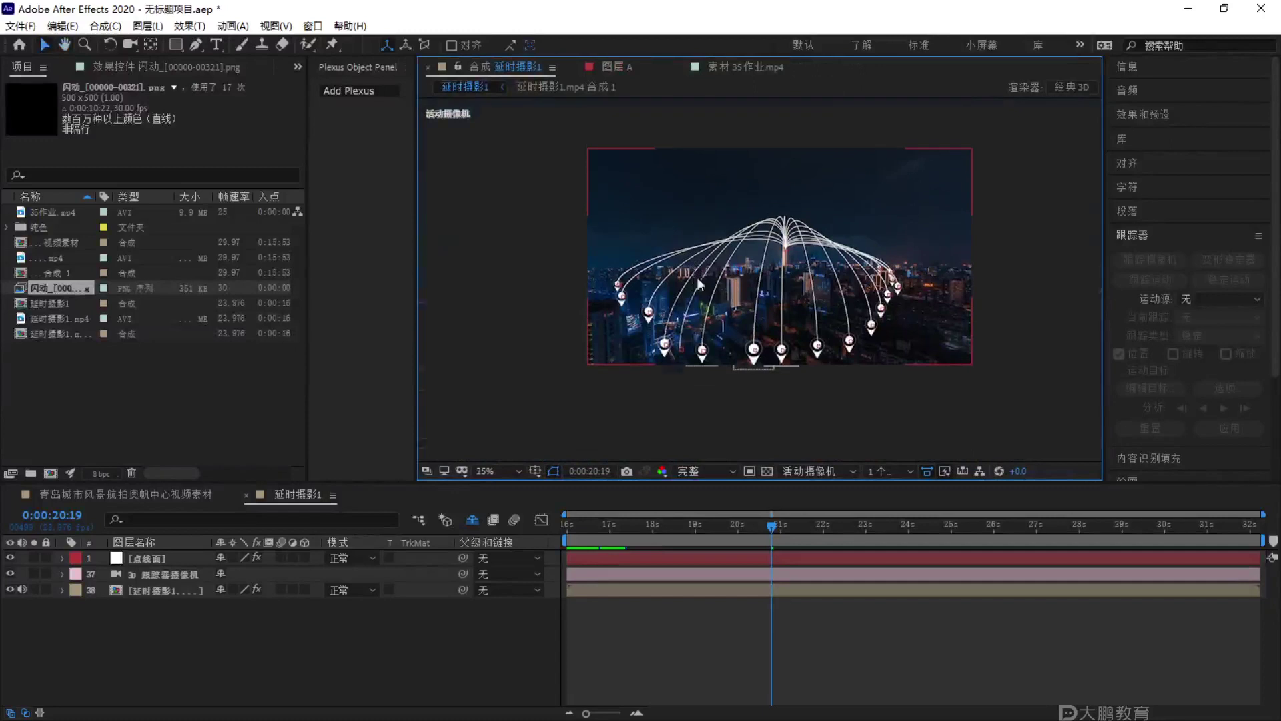
scroll(692, 271, up, 2)
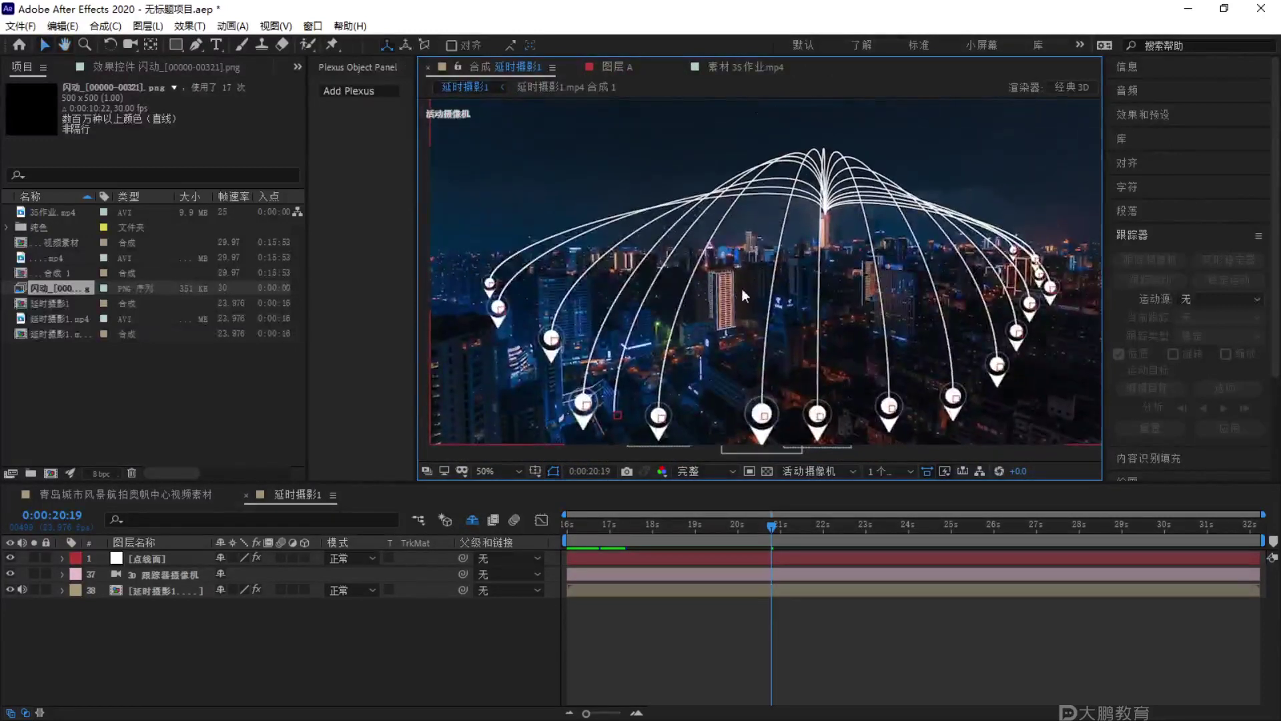
Search the effects for "lum" and apply Lumetri 颜色 to the city footage on layer 38.
click(159, 592)
click(1174, 114)
key(grave)
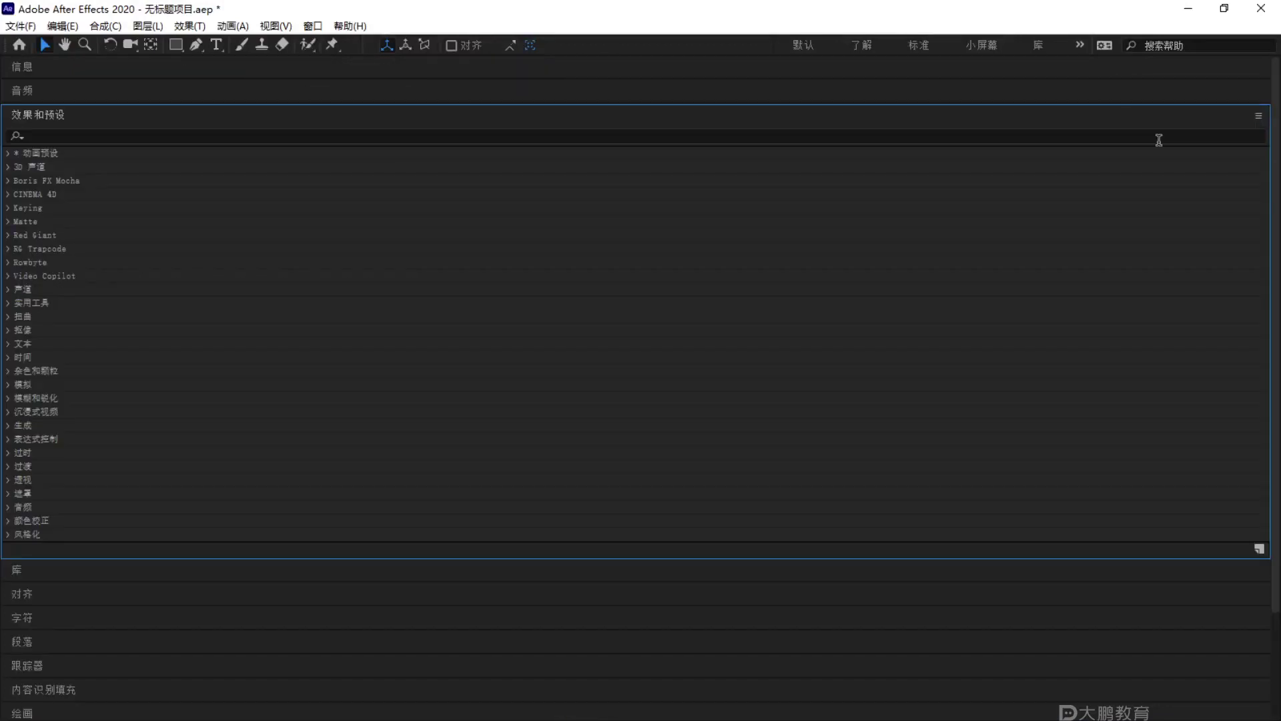
double_click(51, 112)
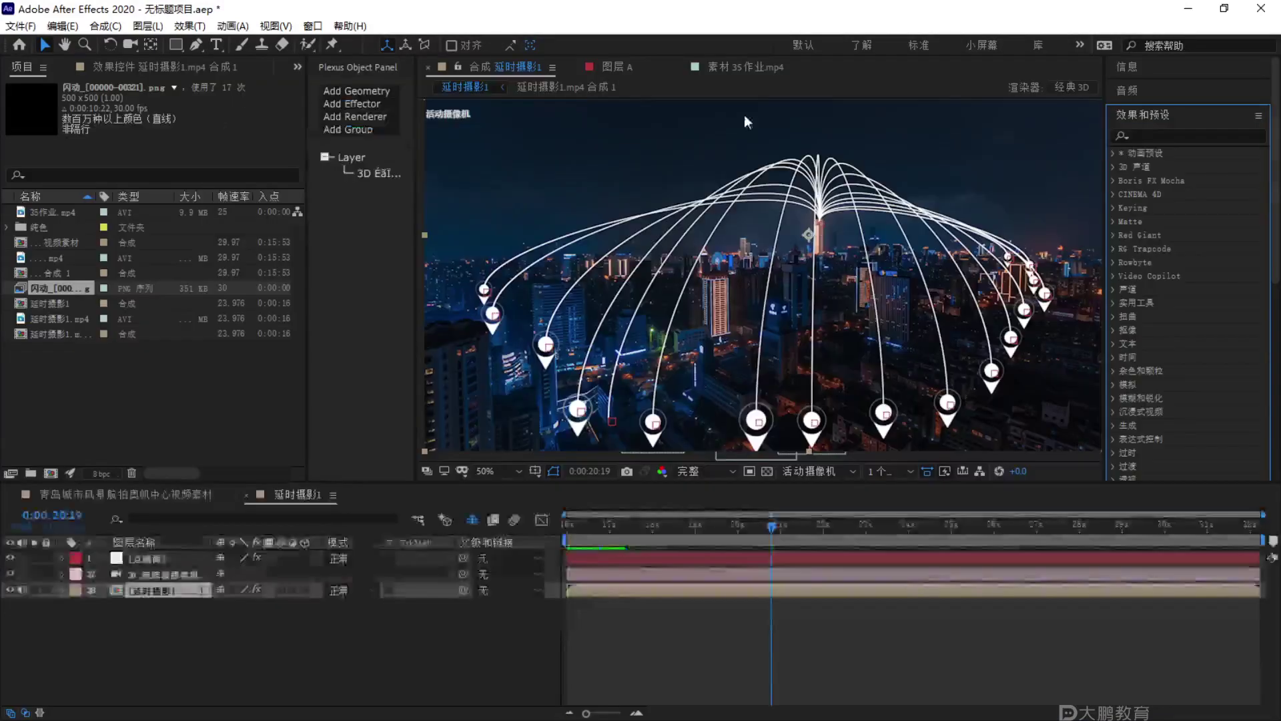
click(1186, 137)
text(lum)
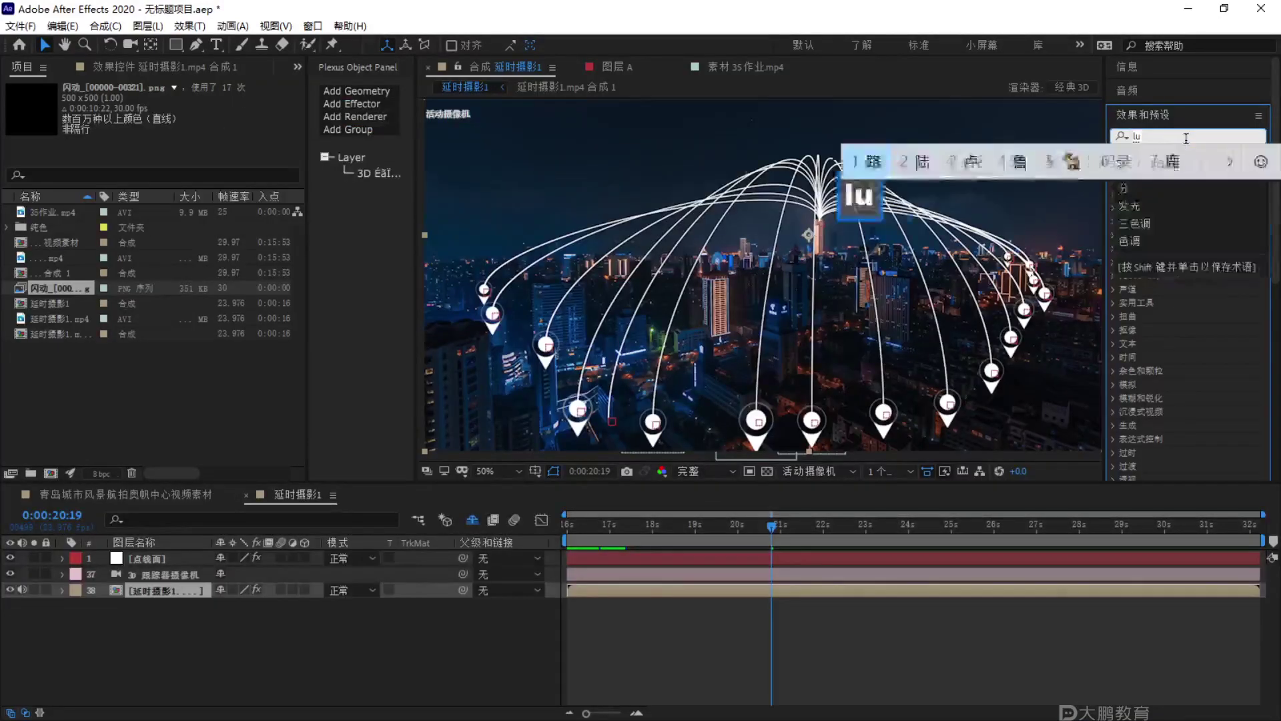
key(Return)
drag(1191, 166, 189, 596)
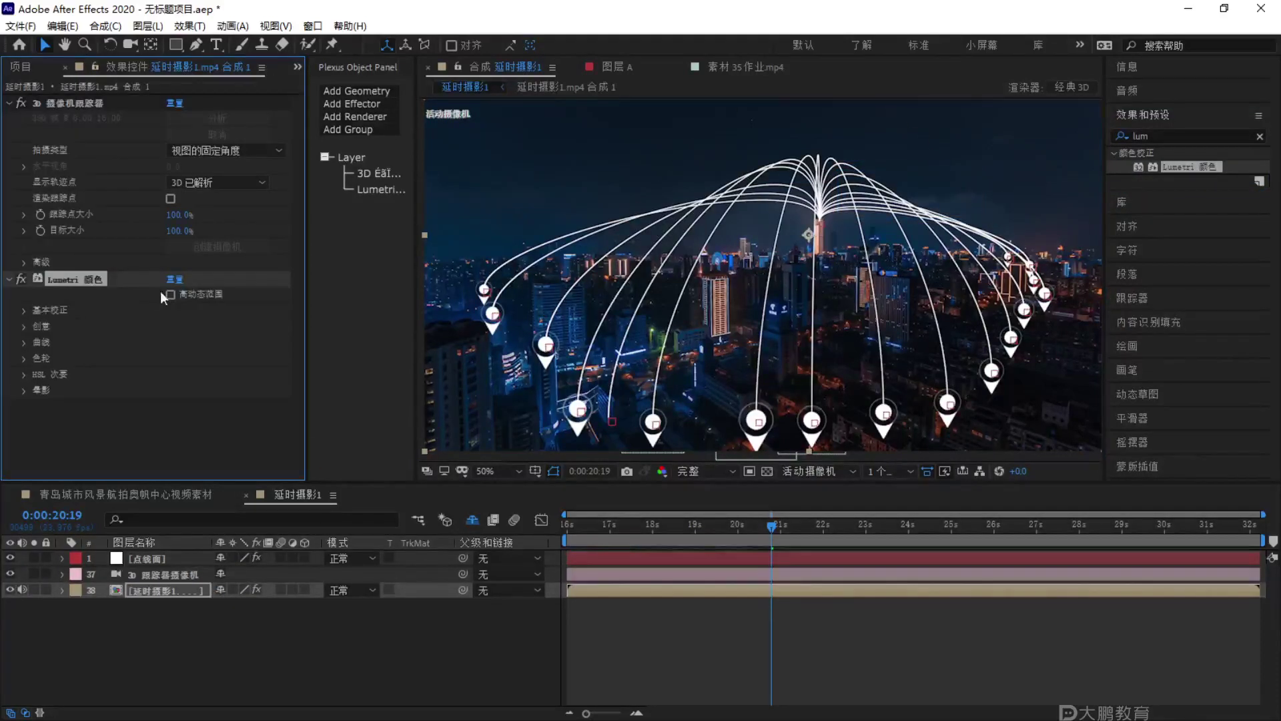
In the Lumetri basic correction of the city footage, set 色温 to -70, 对比度 to 2 and 饱和度 to 153.
click(23, 310)
mouse_move(172, 343)
mouse_down()
mouse_move(283, 340)
mouse_move(179, 355)
mouse_up()
drag(171, 283, 124, 288)
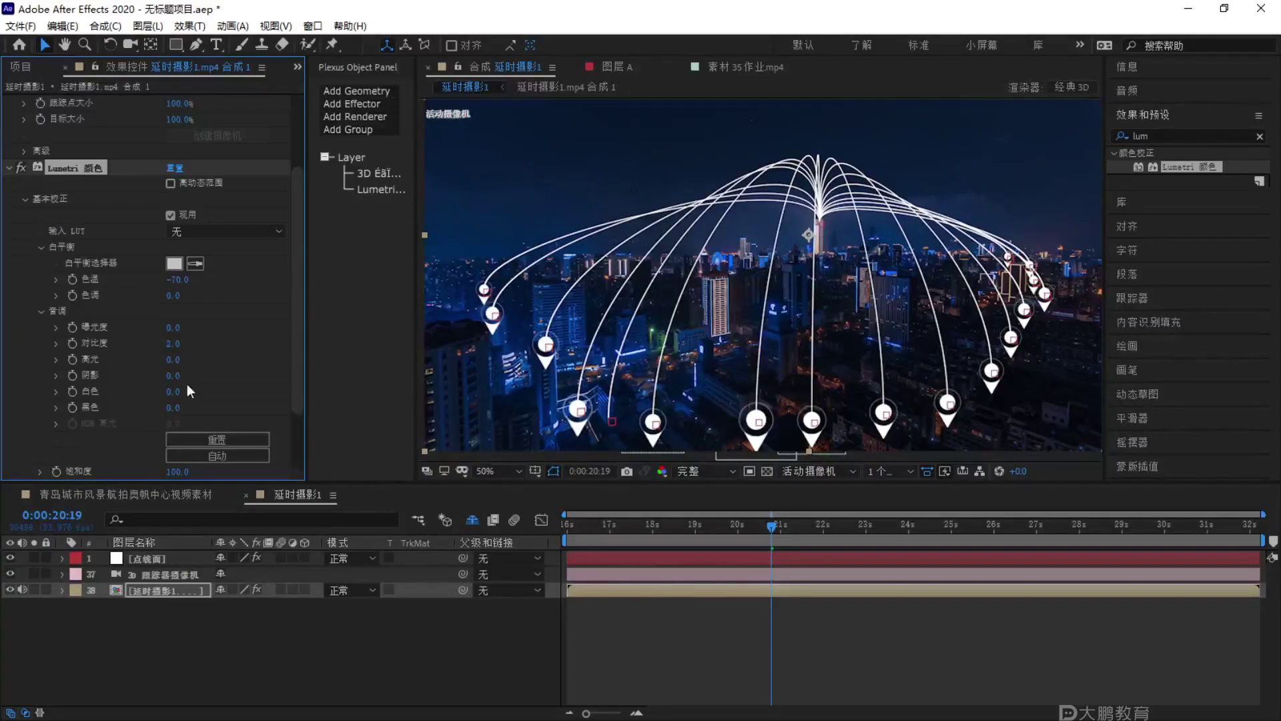
scroll(192, 374, down, 3)
drag(181, 400, 226, 400)
scroll(946, 223, down, 1)
scroll(887, 271, up, 1)
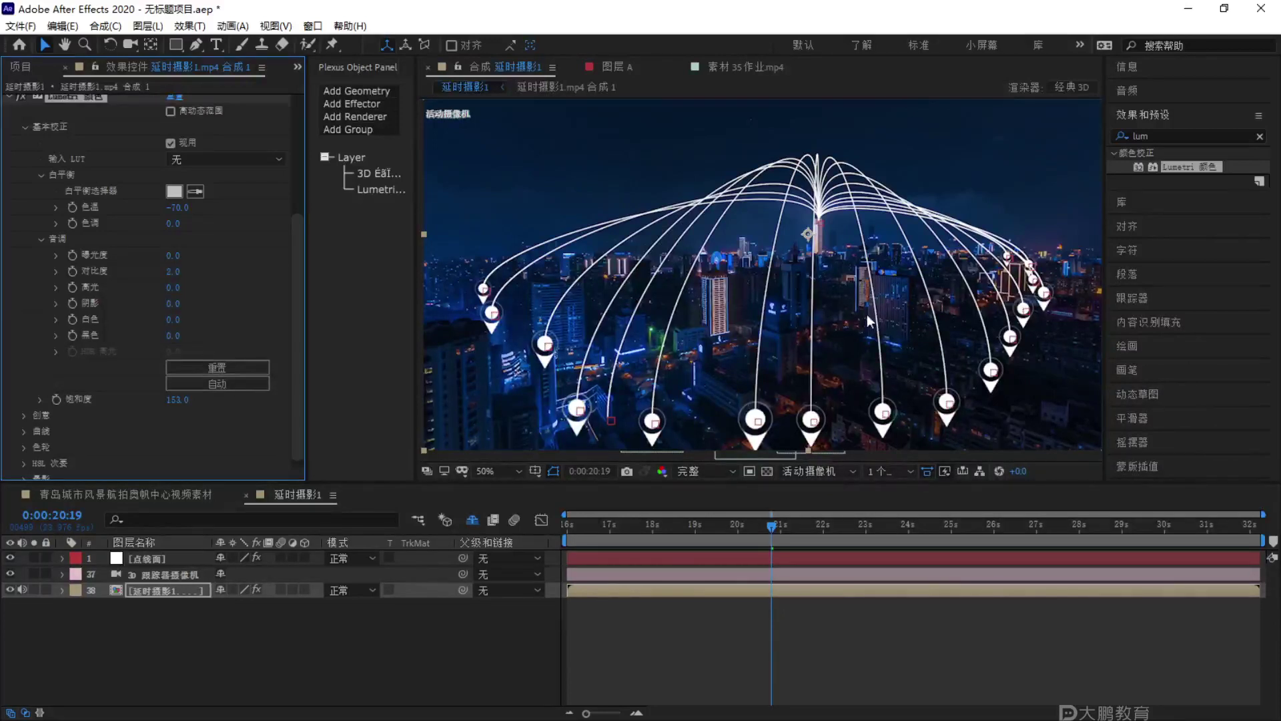
scroll(889, 298, down, 2)
scroll(884, 291, up, 1)
key(F1)
drag(559, 334, 546, 106)
key(Escape)
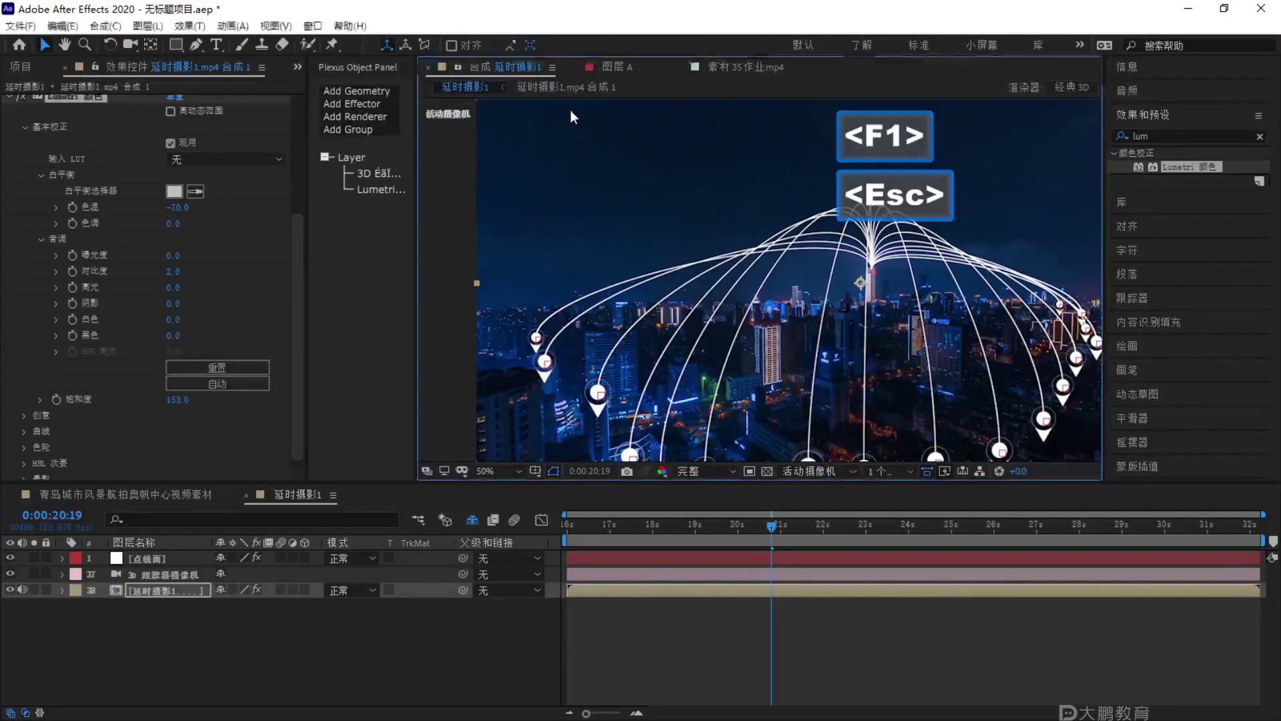
Look into the nested composition 延时摄影1.mp4 合成 1 and return to the 延时摄影1 composition.
click(175, 559)
click(537, 87)
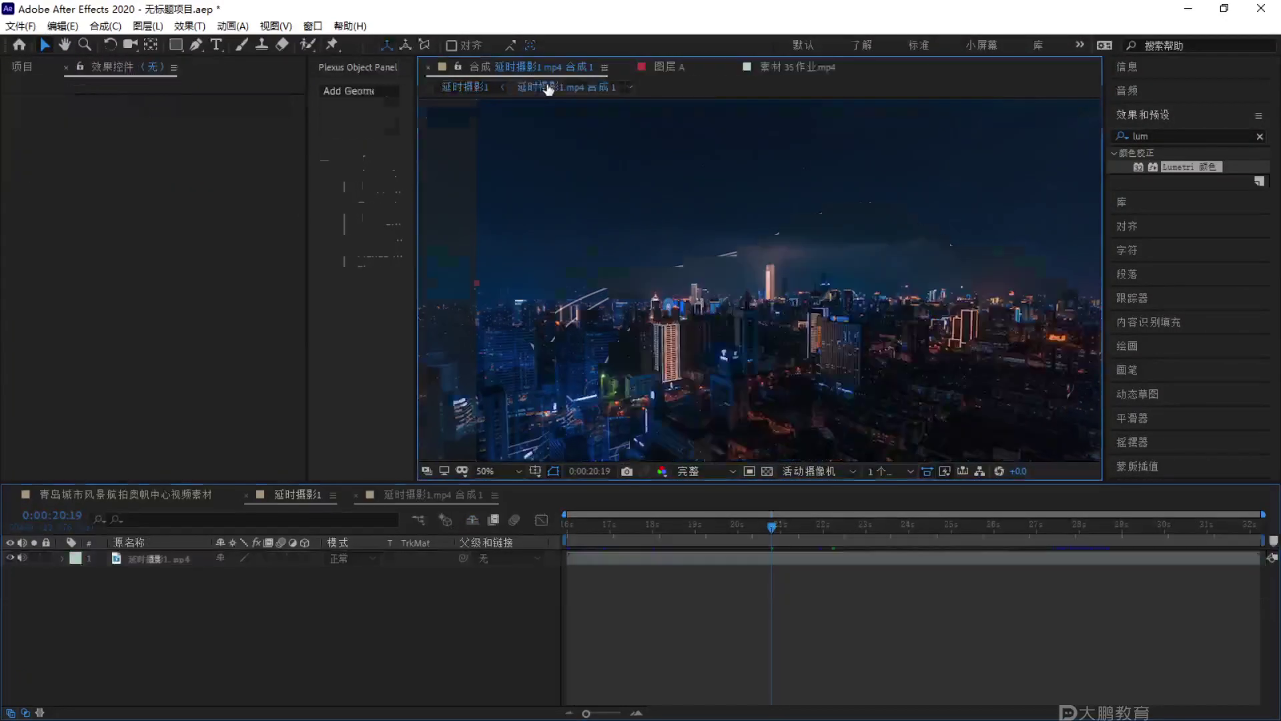
click(465, 86)
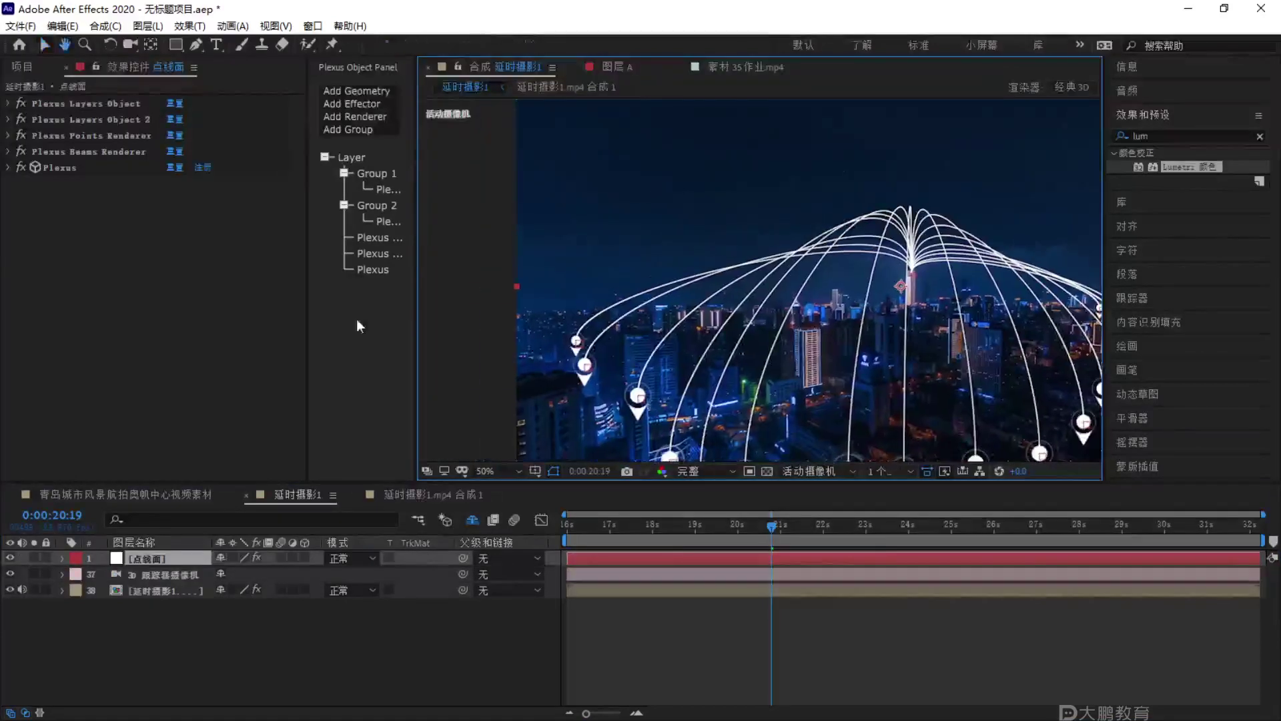
click(279, 567)
Examine the vertical light columns in the 35作业.mp4 reference footage at 100% magnification.
click(698, 68)
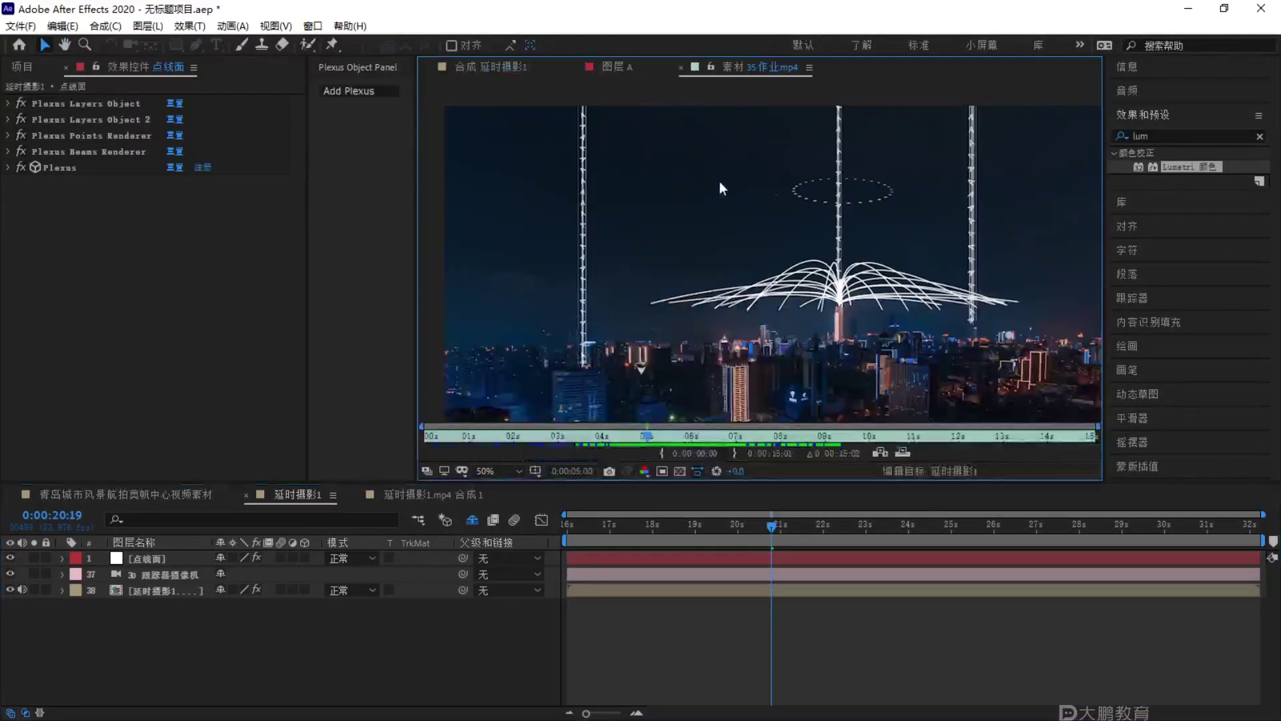
scroll(594, 283, up, 2)
key(F1)
mouse_move(506, 122)
mouse_down()
mouse_move(478, 367)
mouse_move(511, 352)
mouse_up()
drag(561, 86, 558, 327)
drag(585, 63, 585, 291)
drag(623, 110, 579, 387)
key(Escape)
key(F1)
drag(508, 157, 509, 426)
mouse_move(537, 190)
mouse_down()
mouse_move(544, 442)
mouse_move(564, 437)
mouse_up()
drag(590, 177, 591, 361)
mouse_move(602, 100)
mouse_down()
mouse_move(624, 164)
mouse_move(594, 468)
mouse_up()
key(Escape)
key(F1)
mouse_move(571, 124)
mouse_down()
mouse_move(578, 160)
mouse_move(535, 424)
mouse_up()
drag(591, 112, 588, 431)
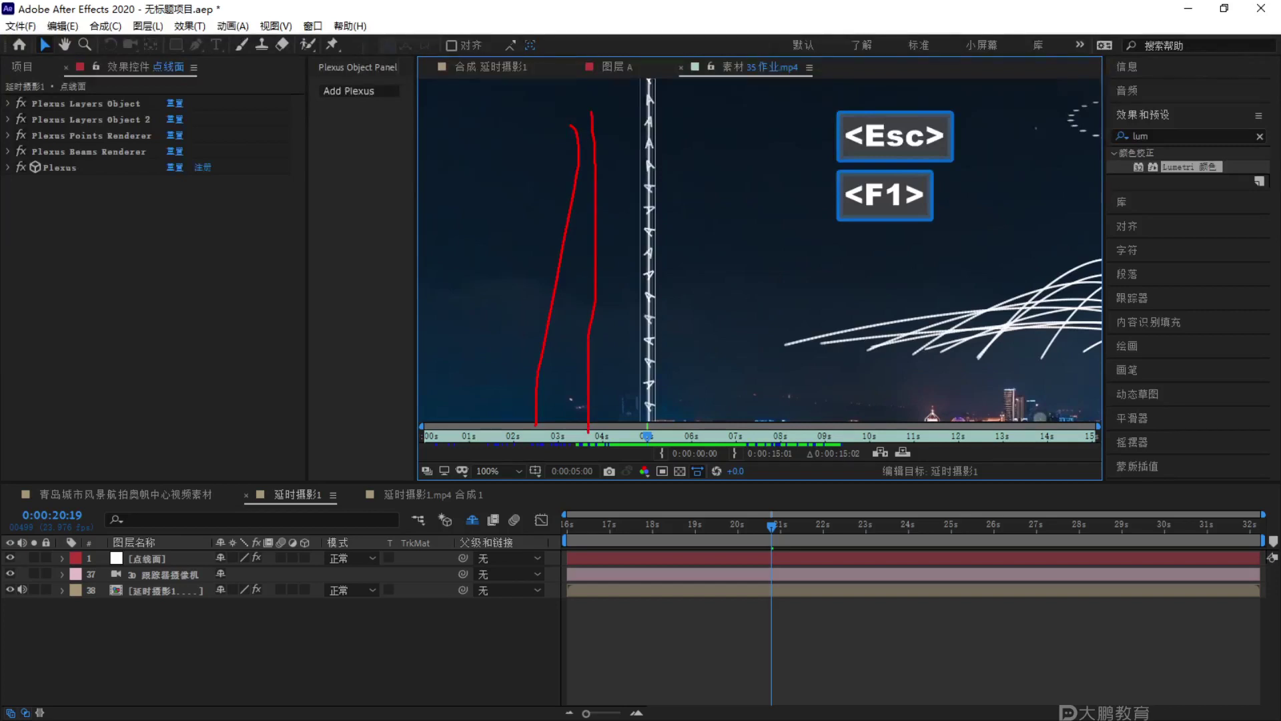
drag(634, 134, 633, 462)
drag(684, 128, 691, 435)
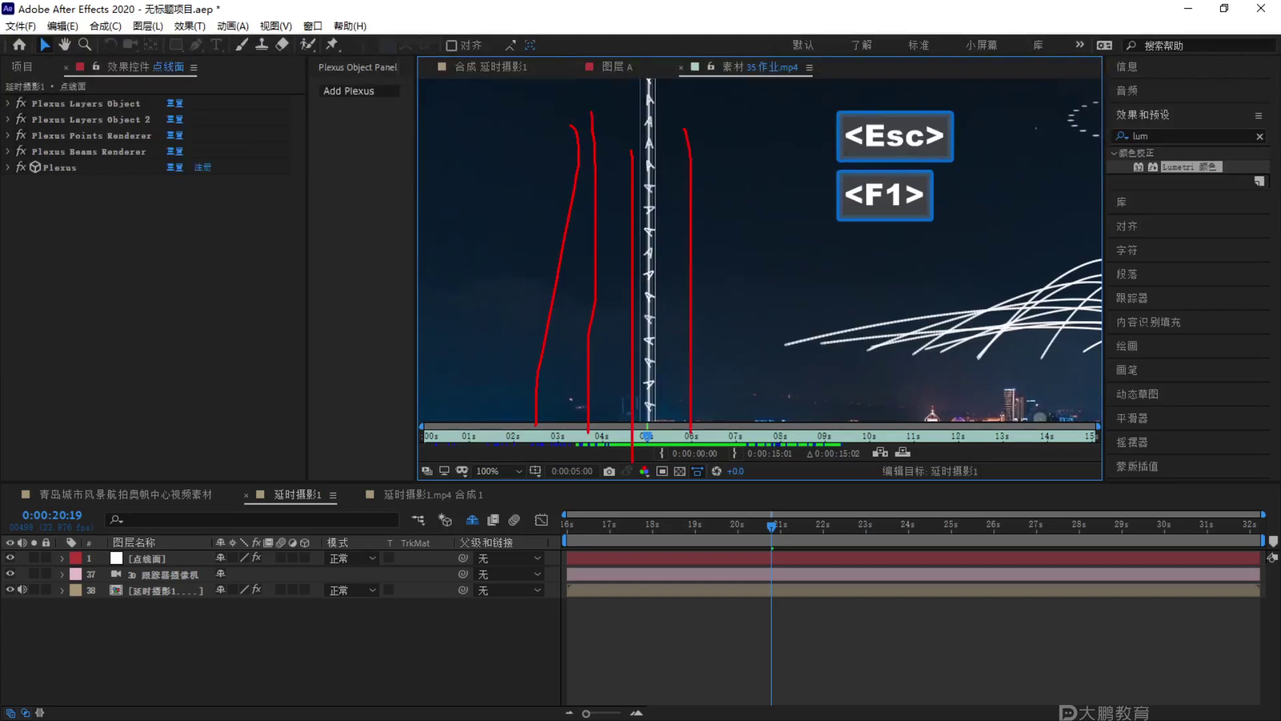
key(Escape)
scroll(706, 333, down, 2)
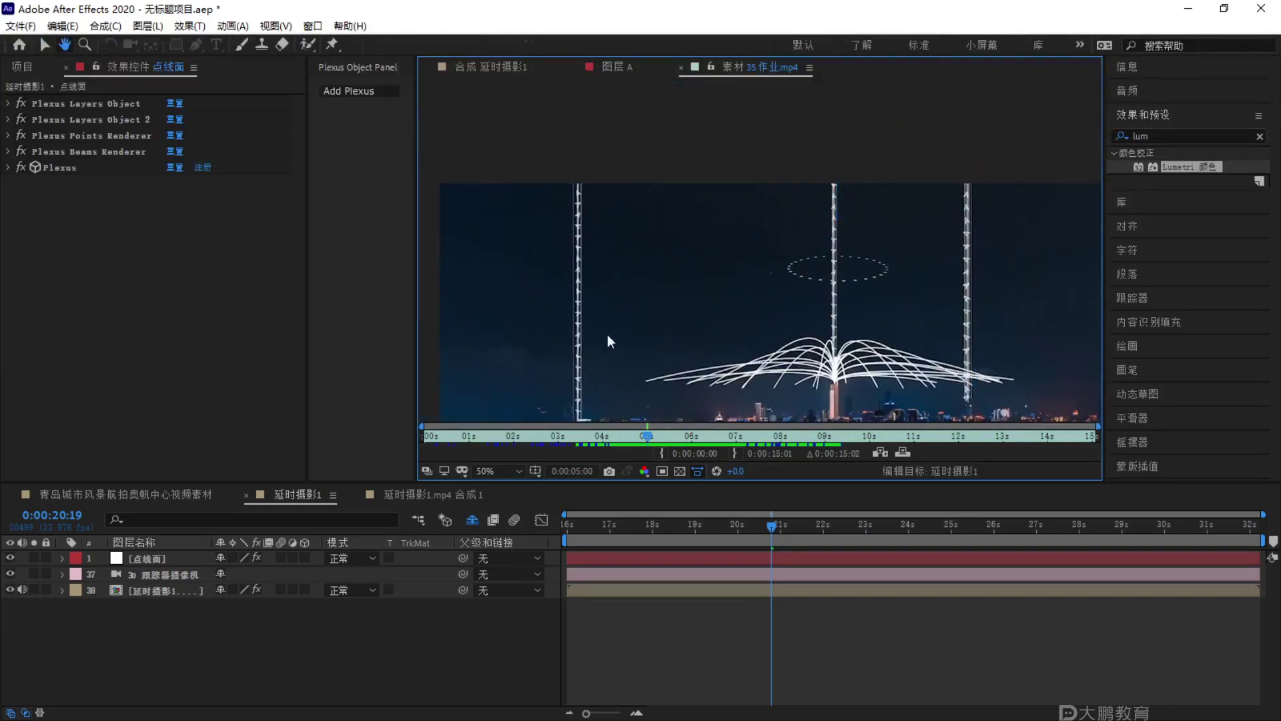
key(F1)
drag(481, 74, 478, 171)
drag(502, 121, 515, 155)
drag(580, 70, 574, 139)
drag(593, 82, 622, 72)
drag(422, 265, 454, 307)
drag(470, 294, 475, 319)
mouse_move(590, 209)
mouse_down()
mouse_move(526, 333)
mouse_move(626, 310)
mouse_move(680, 259)
mouse_move(670, 323)
mouse_up()
mouse_move(322, 400)
mouse_down()
mouse_move(361, 494)
mouse_move(395, 534)
mouse_up()
mouse_move(541, 350)
mouse_down()
mouse_move(544, 419)
mouse_move(497, 475)
mouse_up()
drag(485, 486, 578, 520)
drag(587, 516, 596, 525)
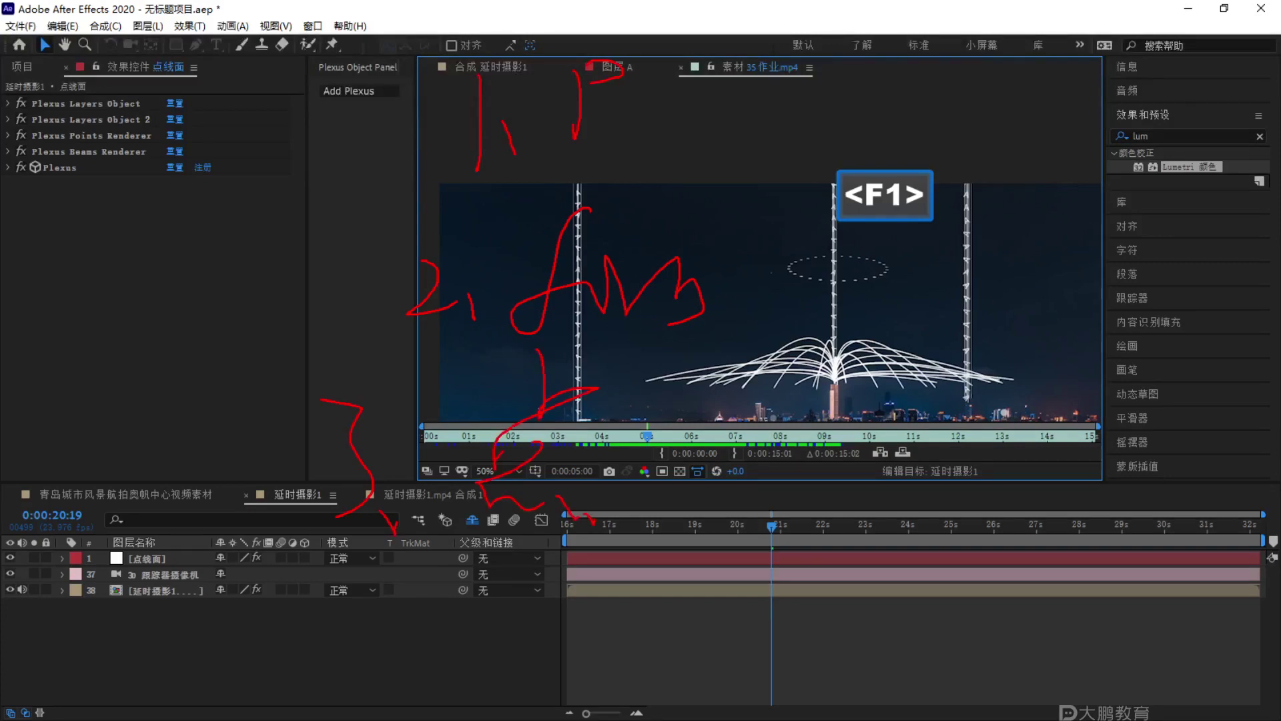
drag(344, 397, 771, 534)
drag(695, 412, 267, 554)
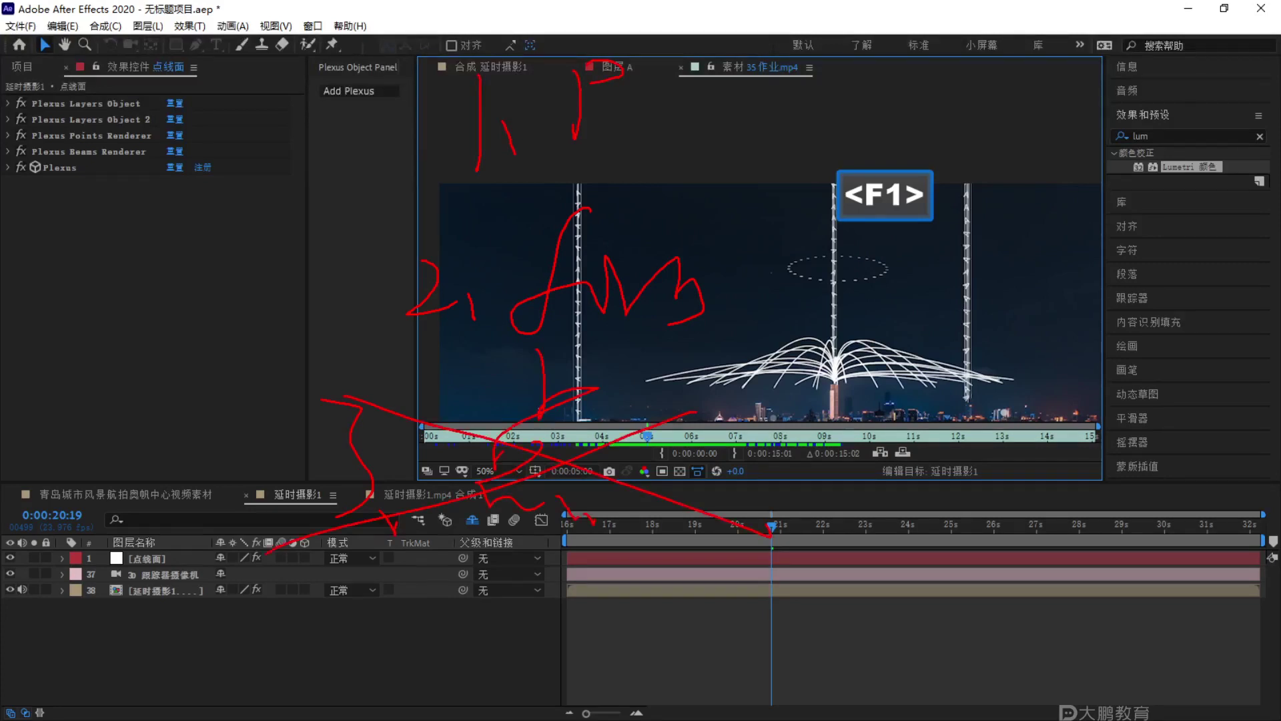
mouse_move(813, 120)
mouse_down()
mouse_move(470, 23)
mouse_move(478, 344)
mouse_up()
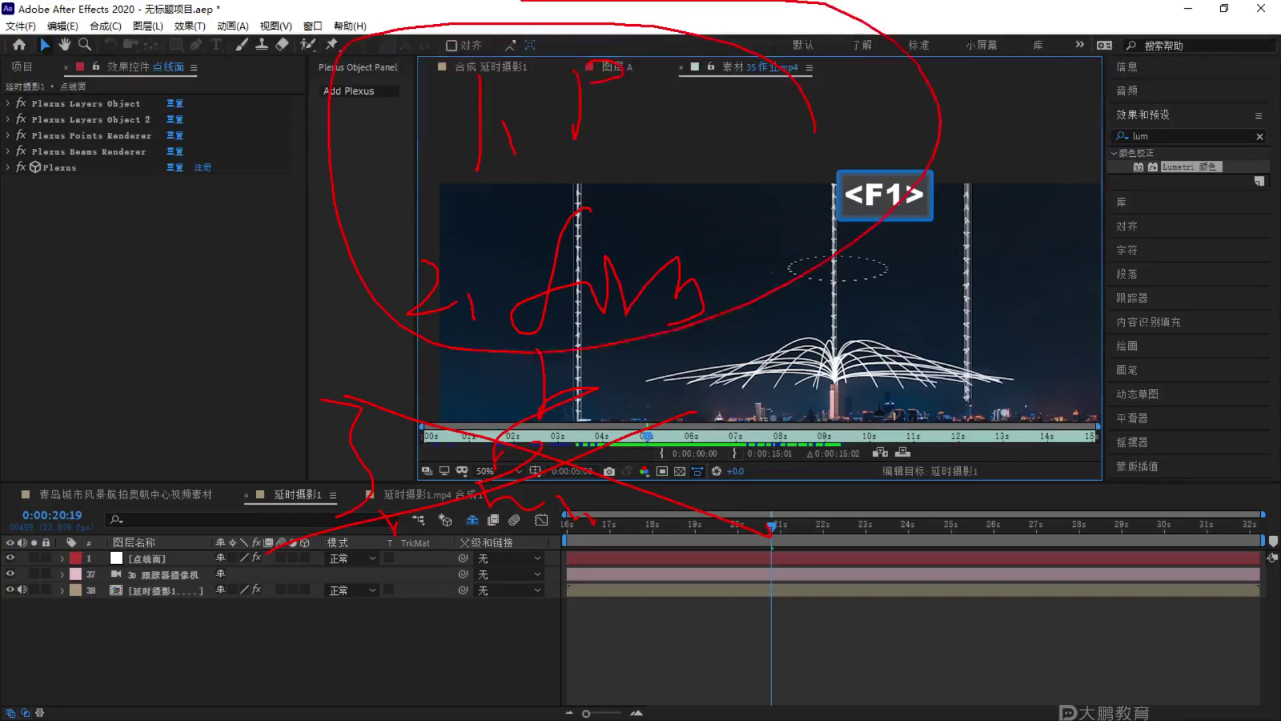
key(Escape)
key(F1)
drag(666, 365, 673, 94)
drag(692, 347, 702, 39)
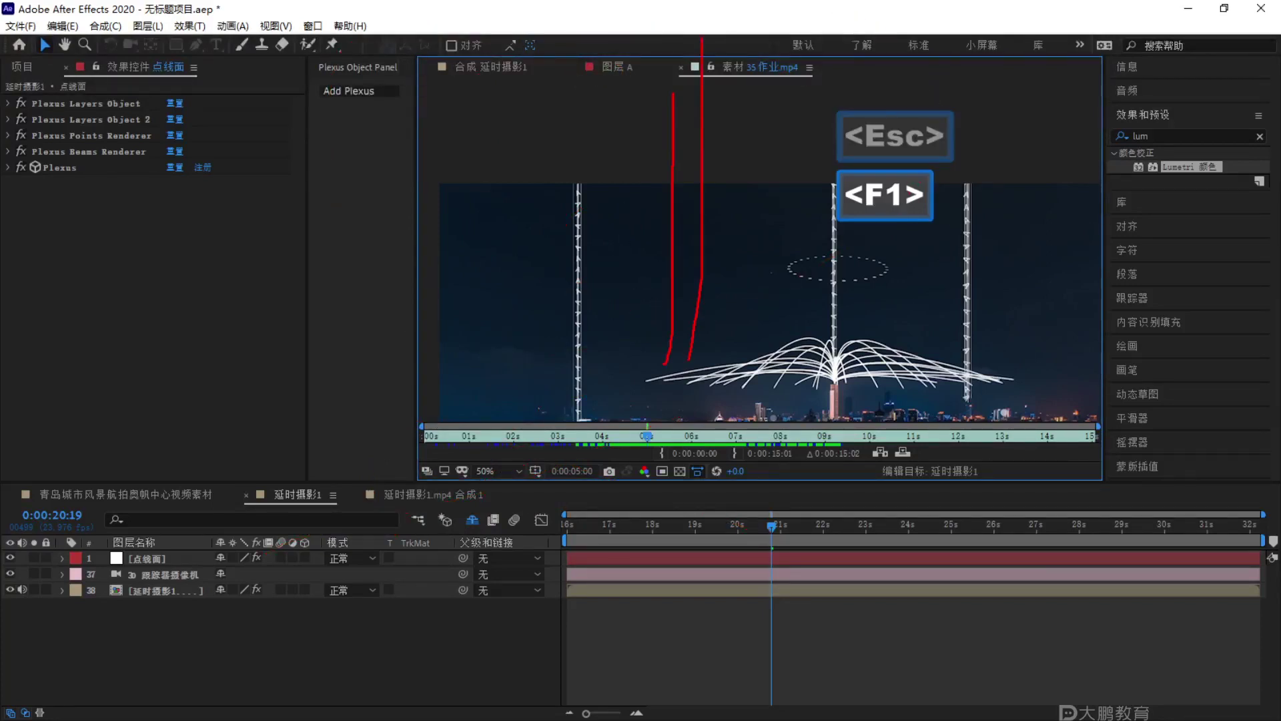
drag(644, 383, 669, 17)
mouse_move(642, 348)
mouse_down()
mouse_move(578, 178)
mouse_move(633, 164)
mouse_up()
key(Escape)
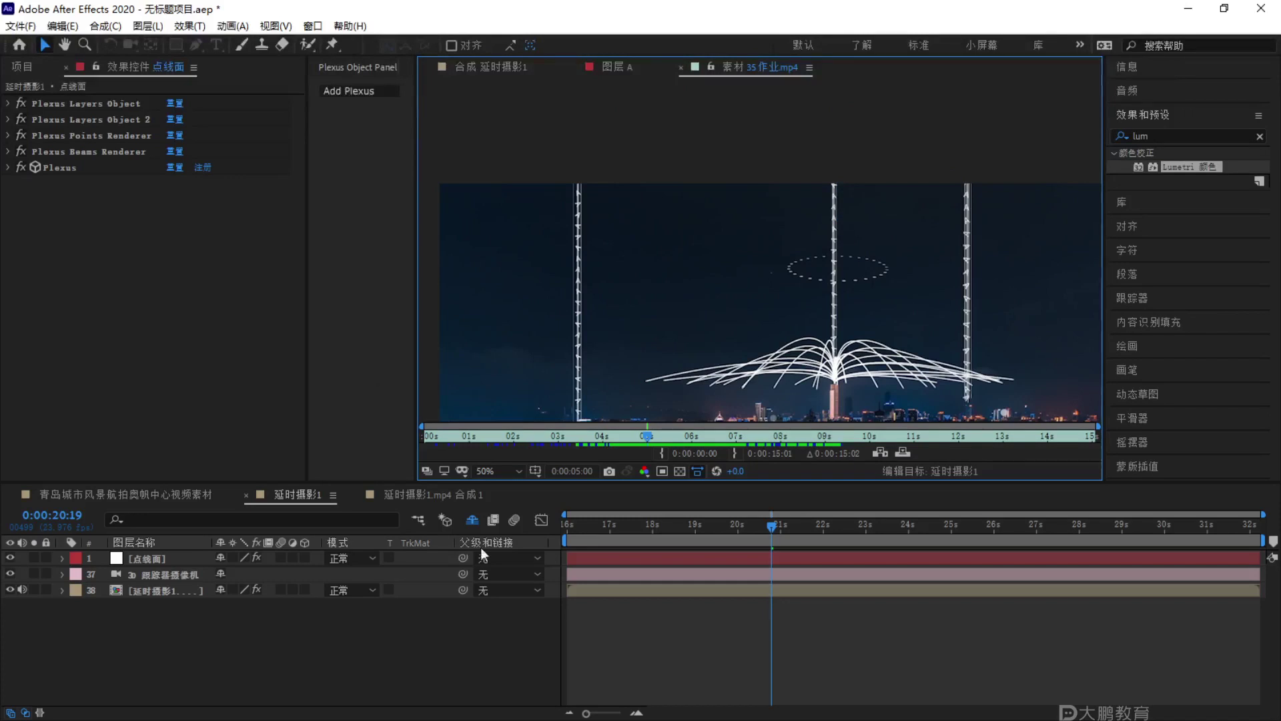
Create a white 1920 × 1080 solid named P粒子 in the 延时摄影1 composition.
key(ctrl+y)
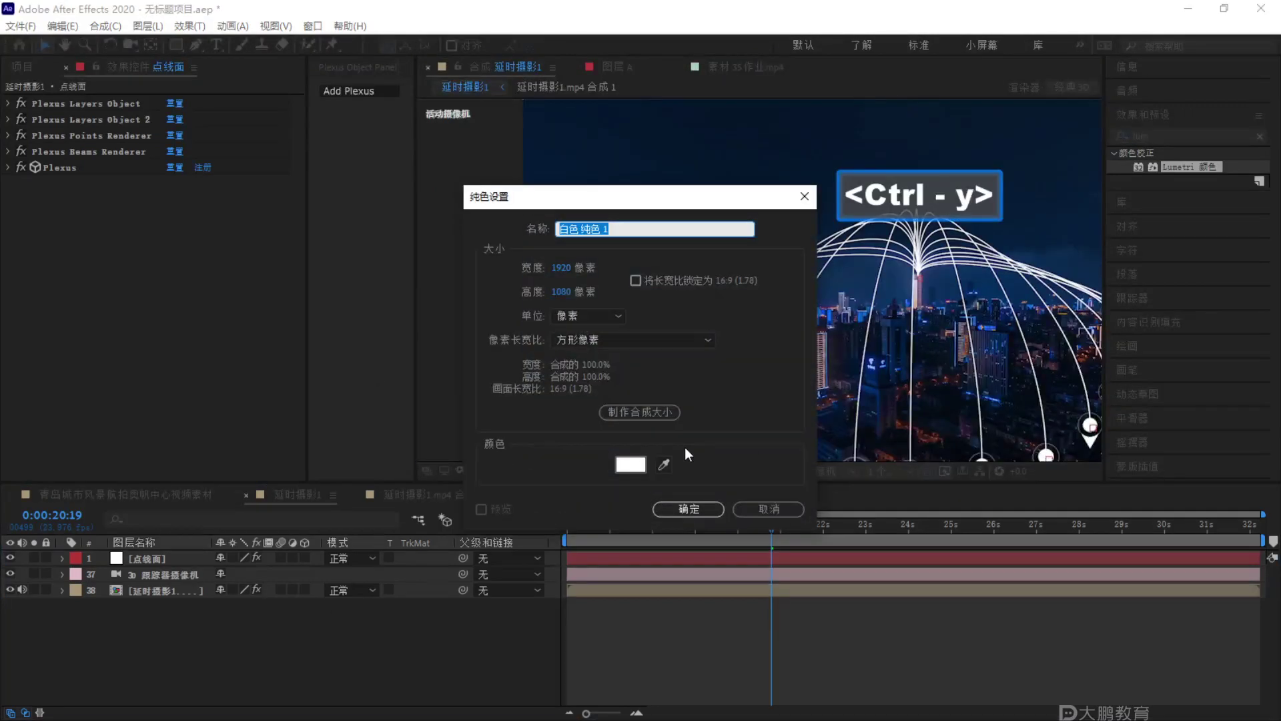
key(BackSpace)
key(Caps_Lock)
text(P)
key(Caps_Lock)
text(粒子)
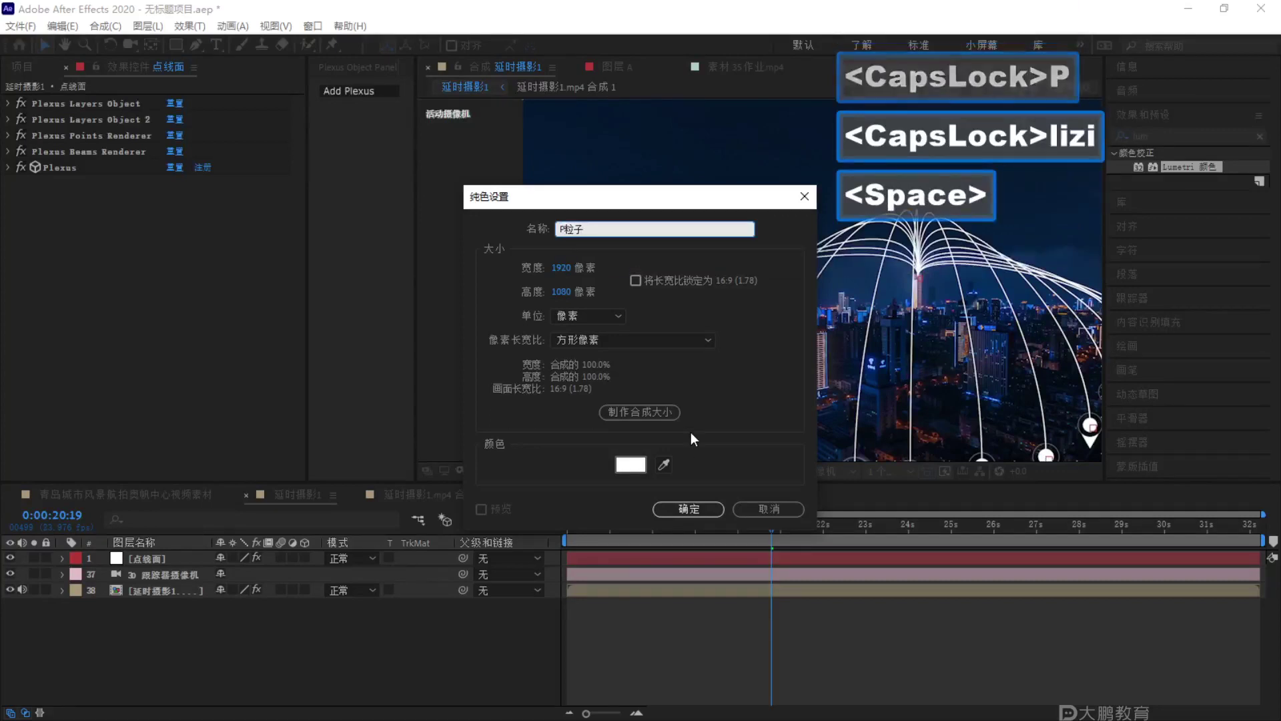
click(691, 507)
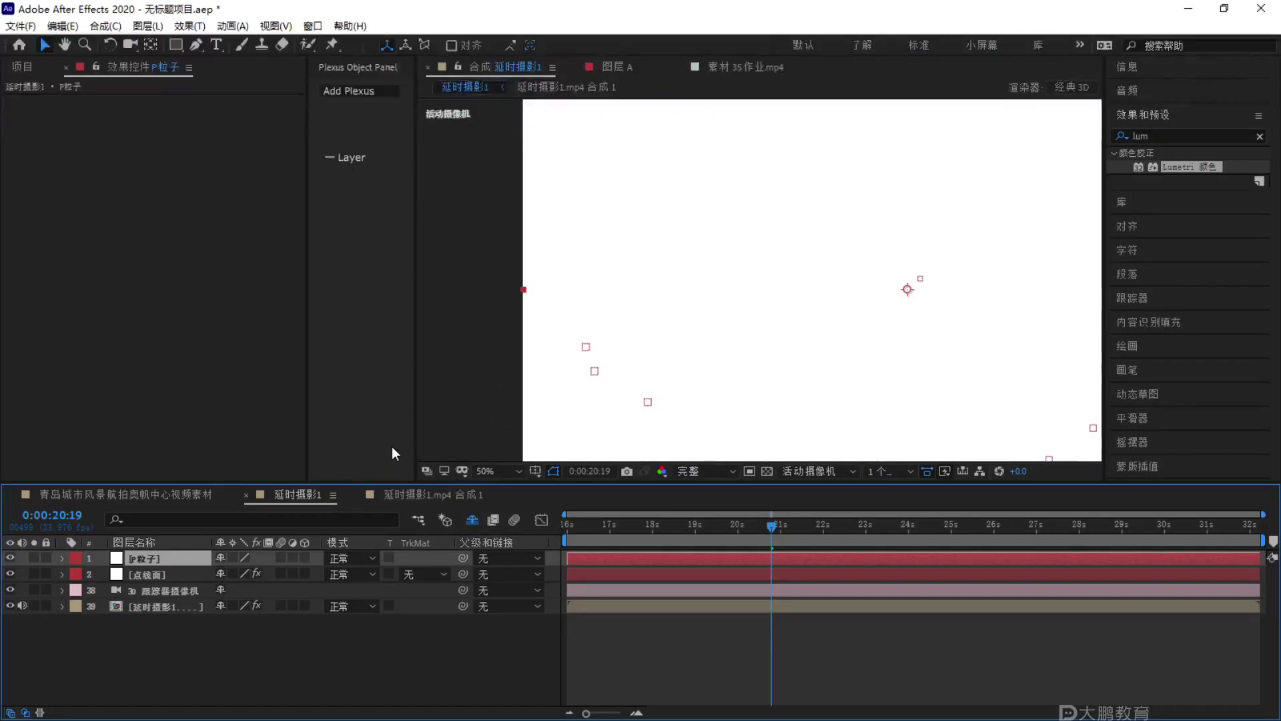
Apply the RG Trapcode Particular effect to the P粒子 solid.
click(190, 26)
mouse_move(248, 244)
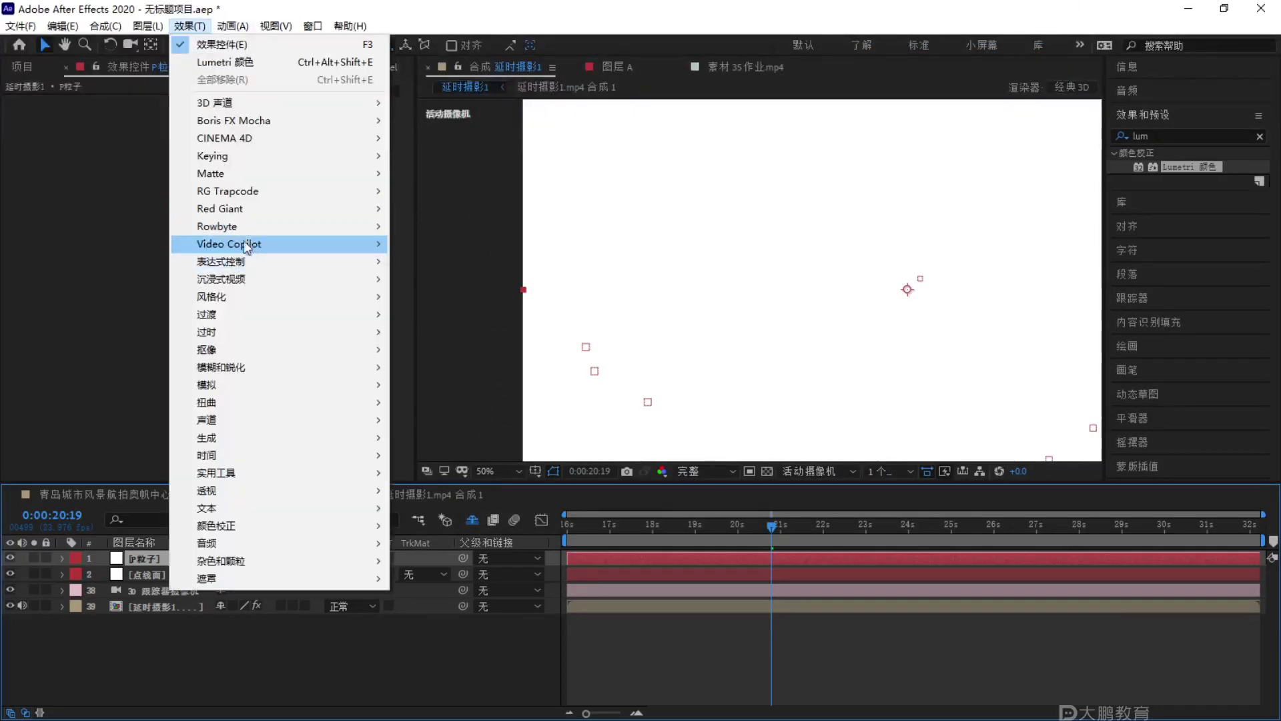
mouse_move(285, 194)
click(434, 297)
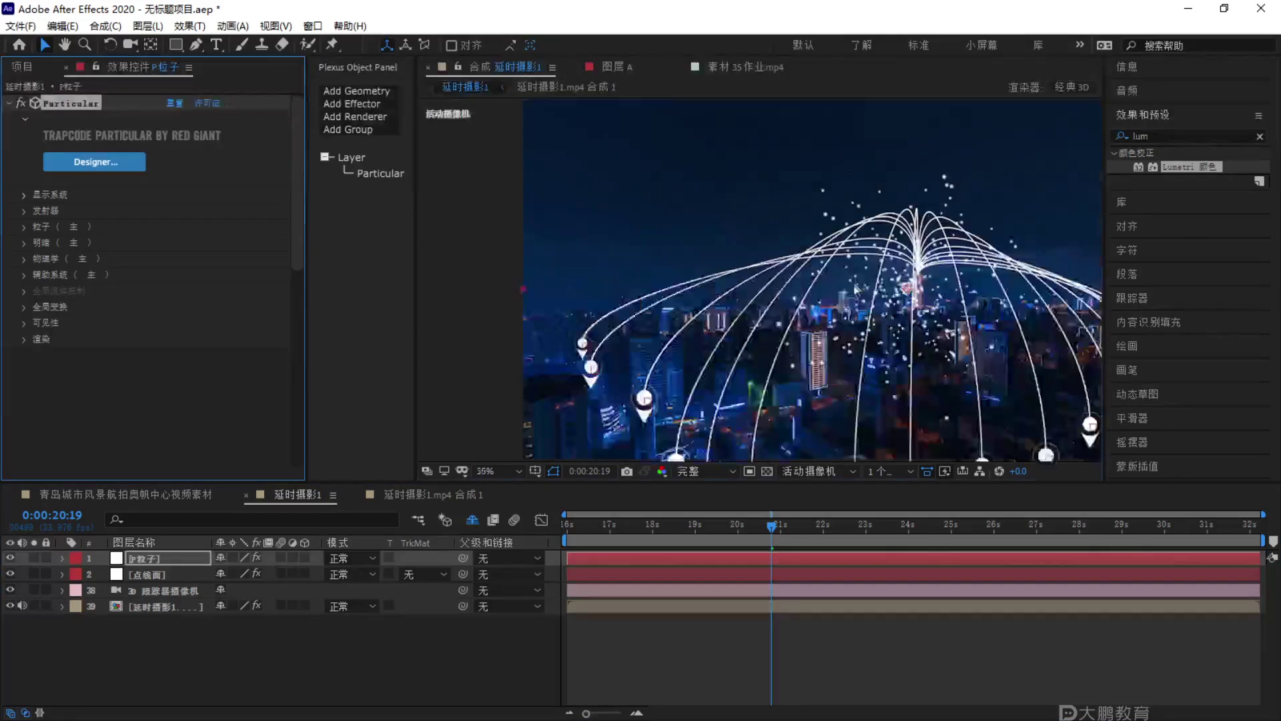
Preview the default Particular emission from 0:00:16:00.
key(space)
drag(714, 528, 506, 530)
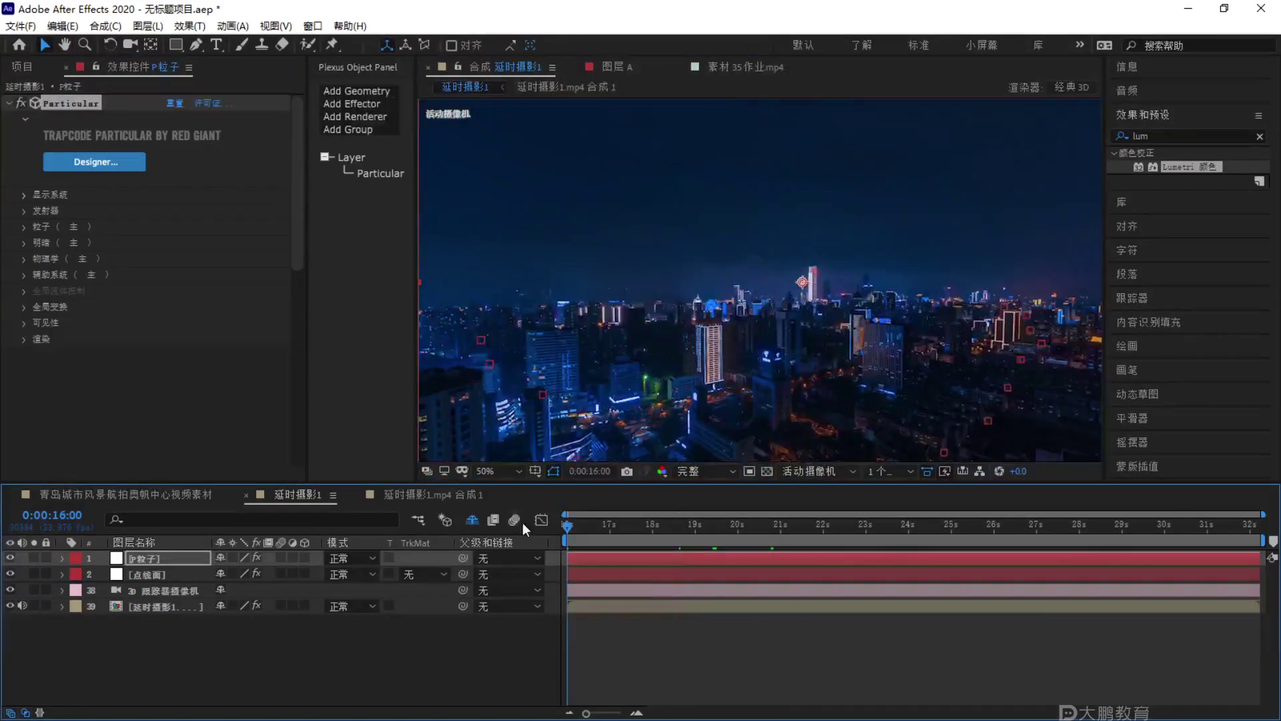
key(space)
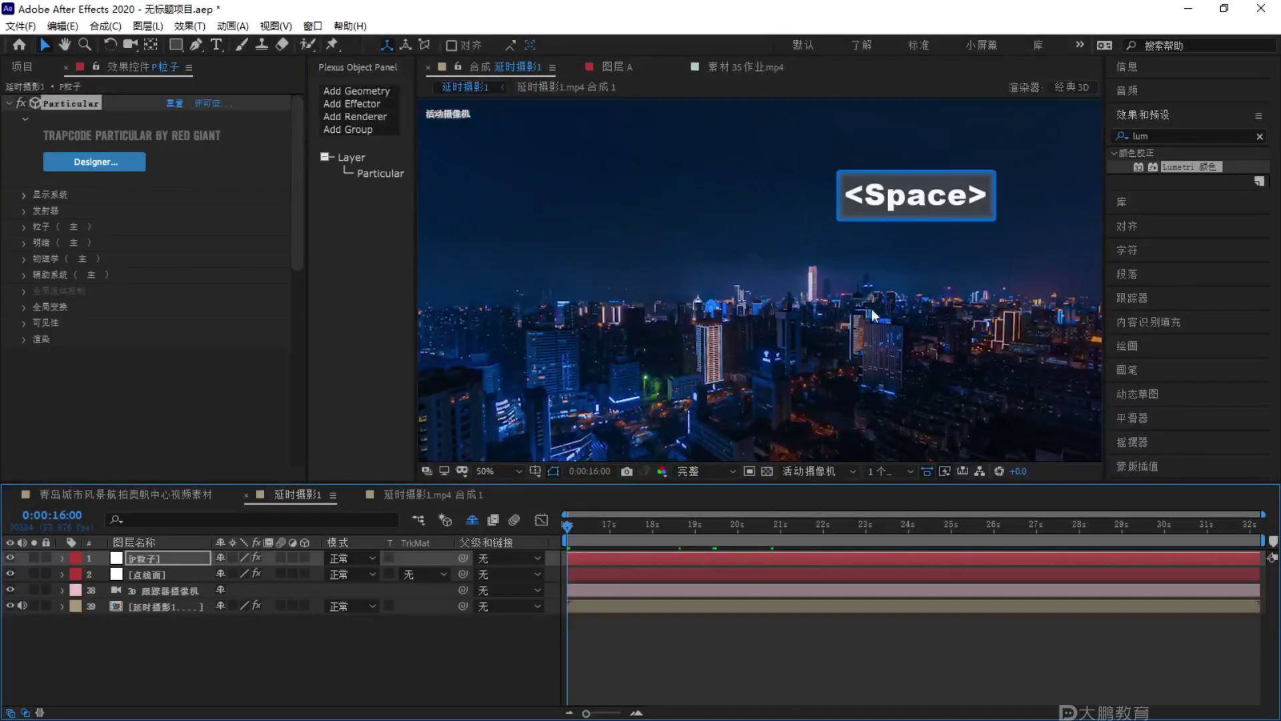
key(space)
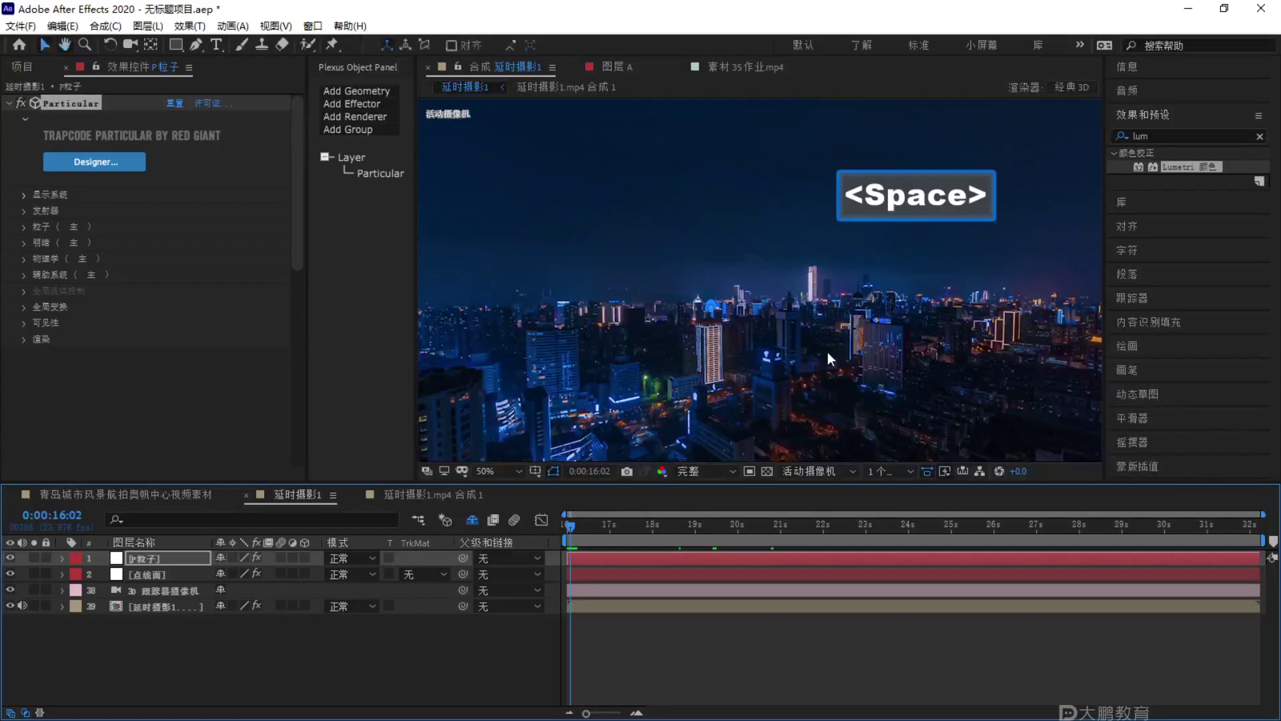
key(space)
Solo the P粒子 and city footage layers, check the particles around 0:00:20:08, and display the layers' source names.
click(31, 558)
click(32, 606)
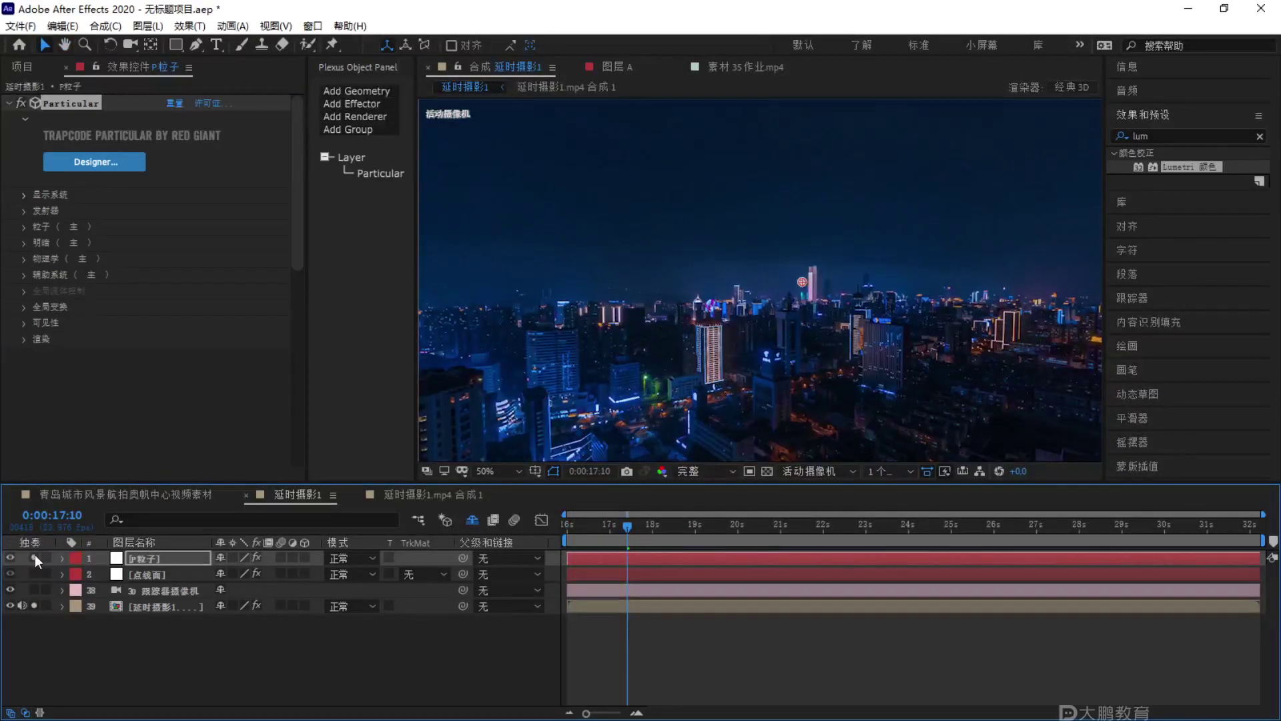
drag(614, 526, 741, 527)
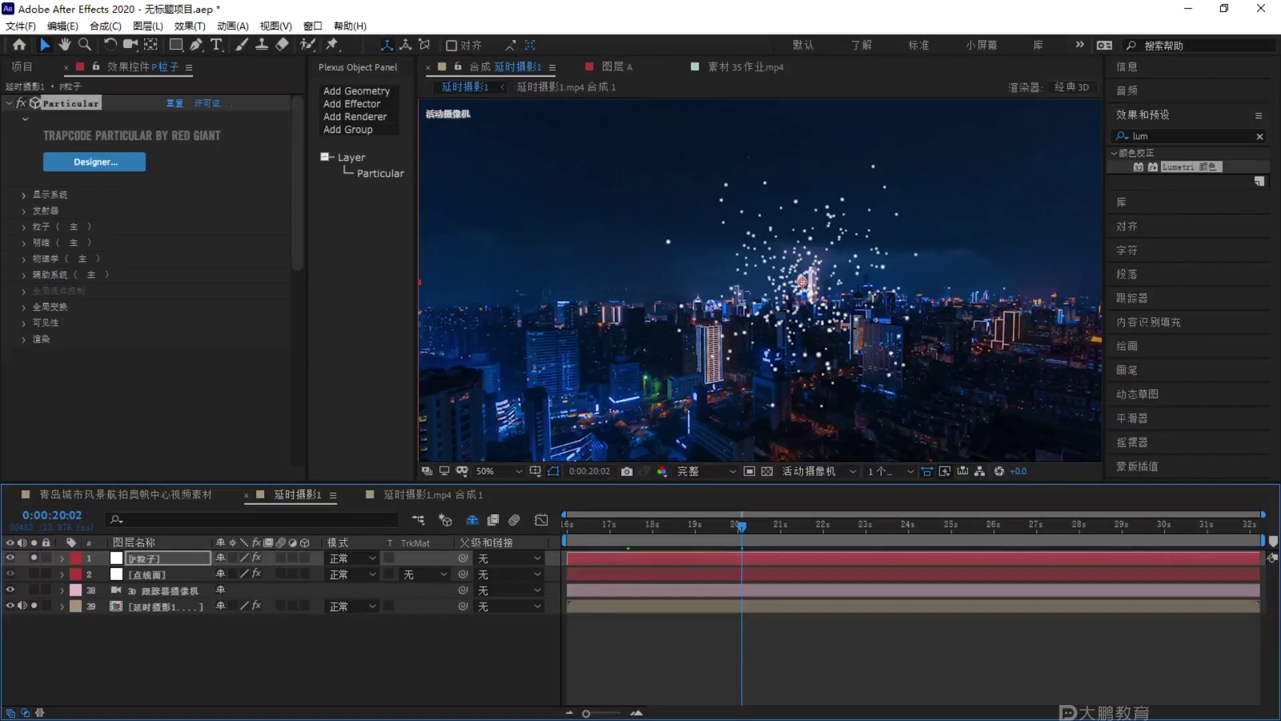
click(372, 652)
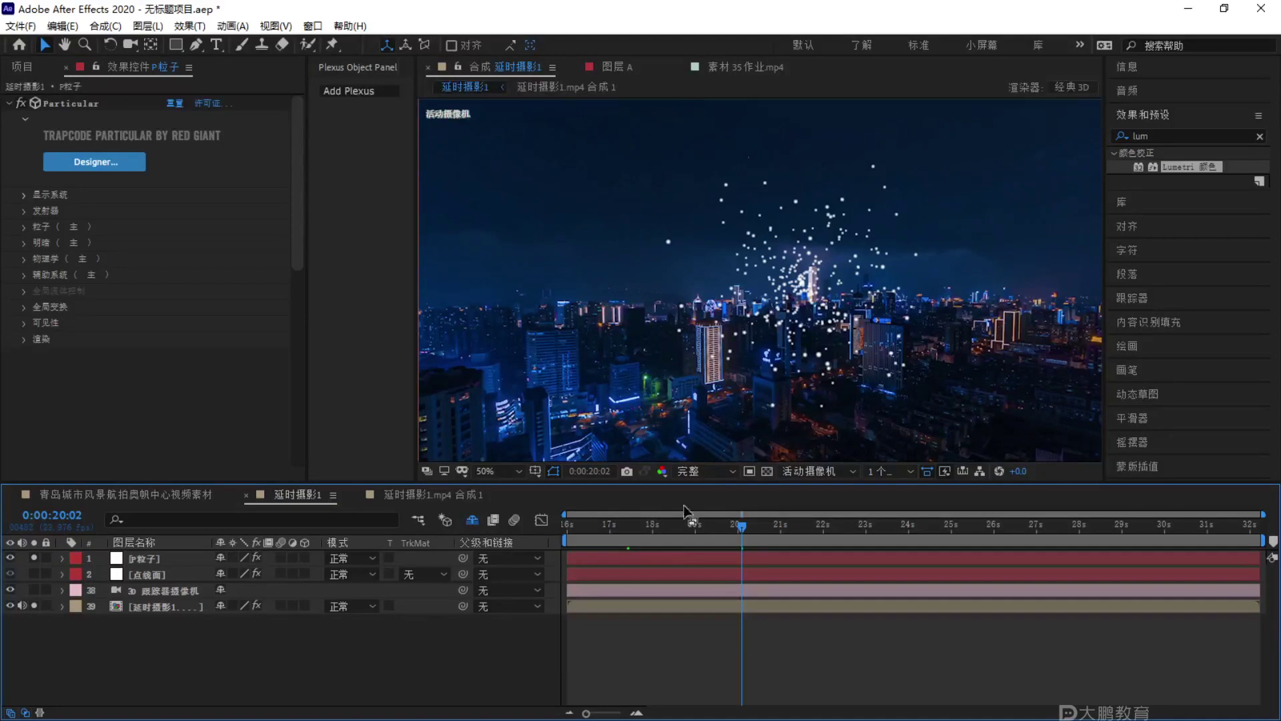
drag(723, 523, 752, 516)
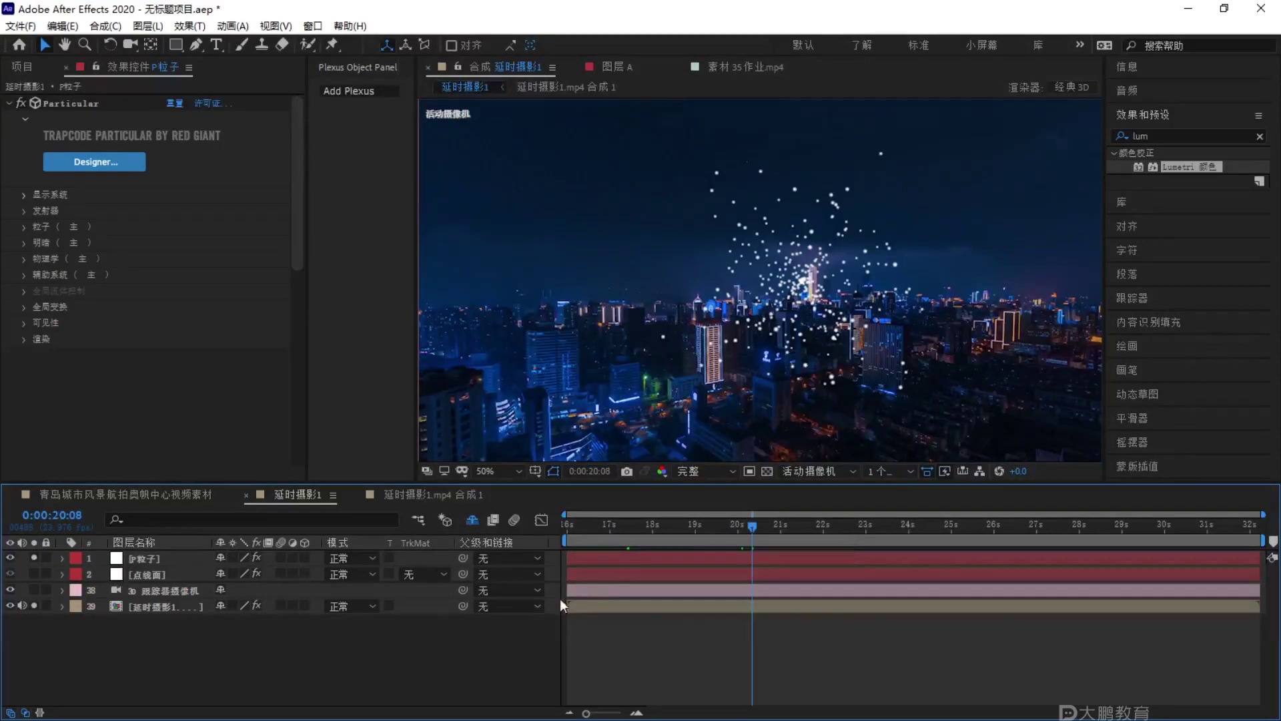
click(152, 559)
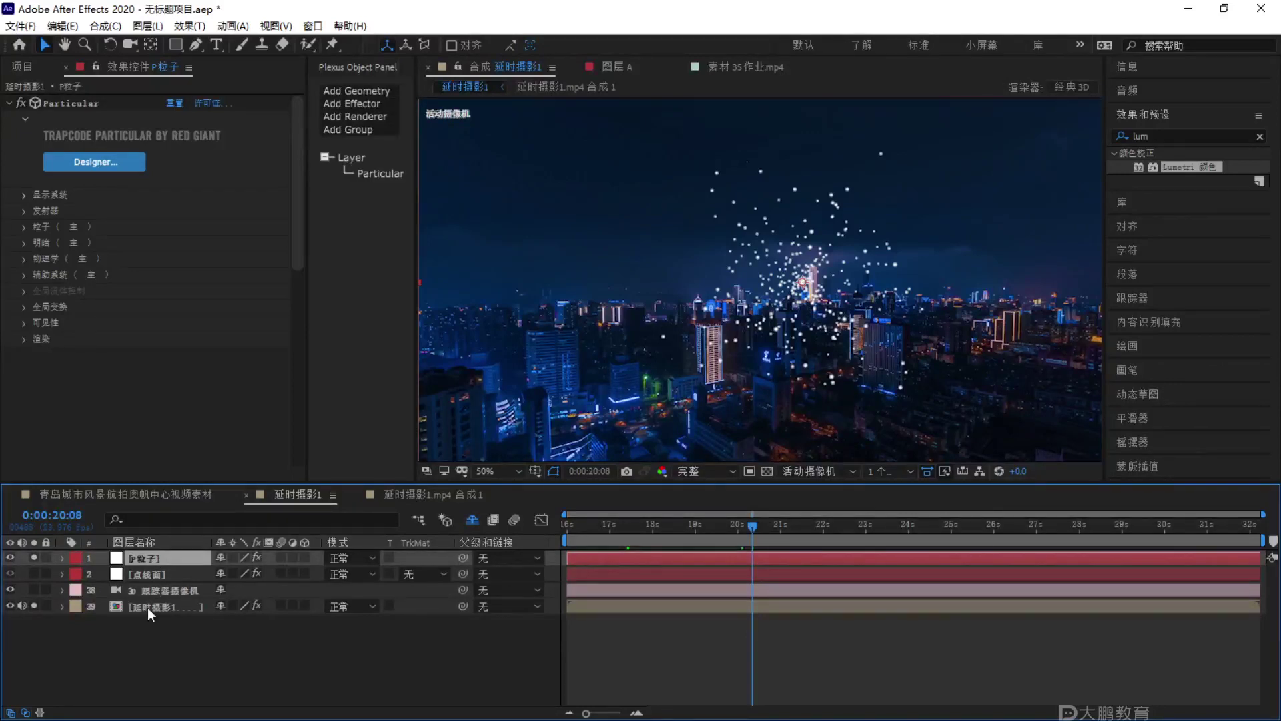
click(154, 547)
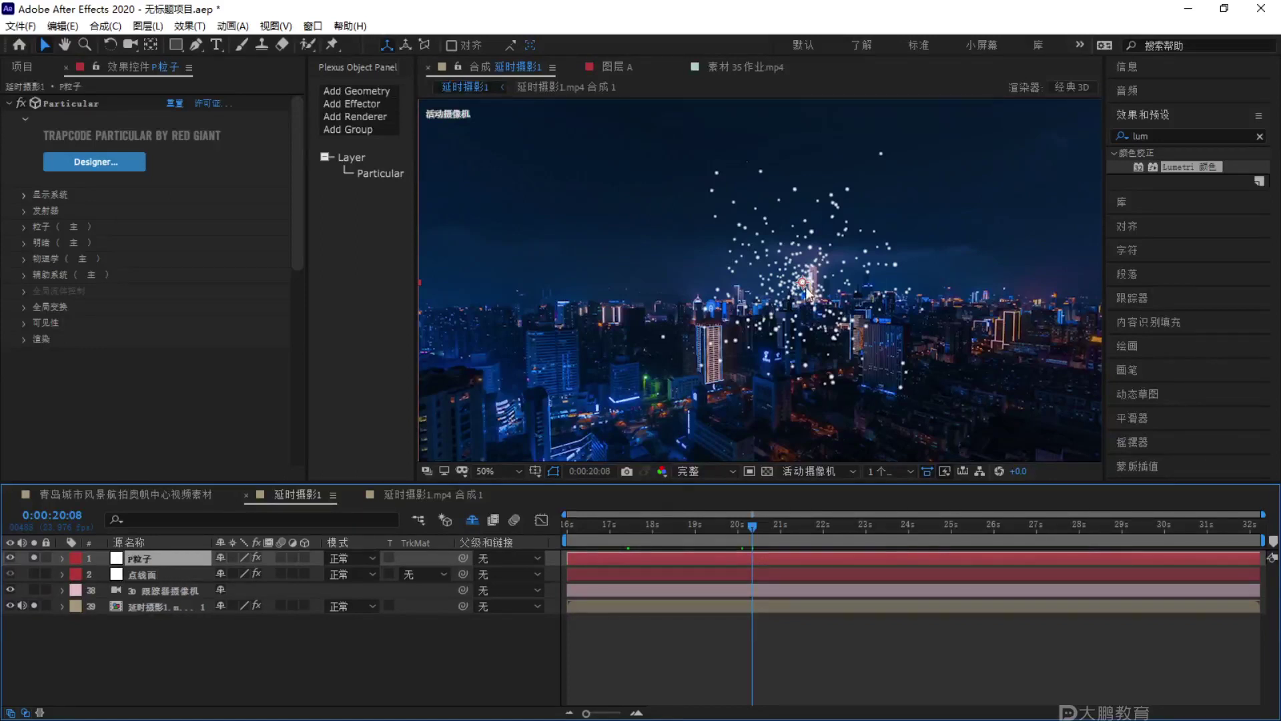
key(F1)
drag(820, 279, 991, 196)
drag(901, 280, 1098, 322)
key(Escape)
key(F1)
drag(772, 252, 808, 356)
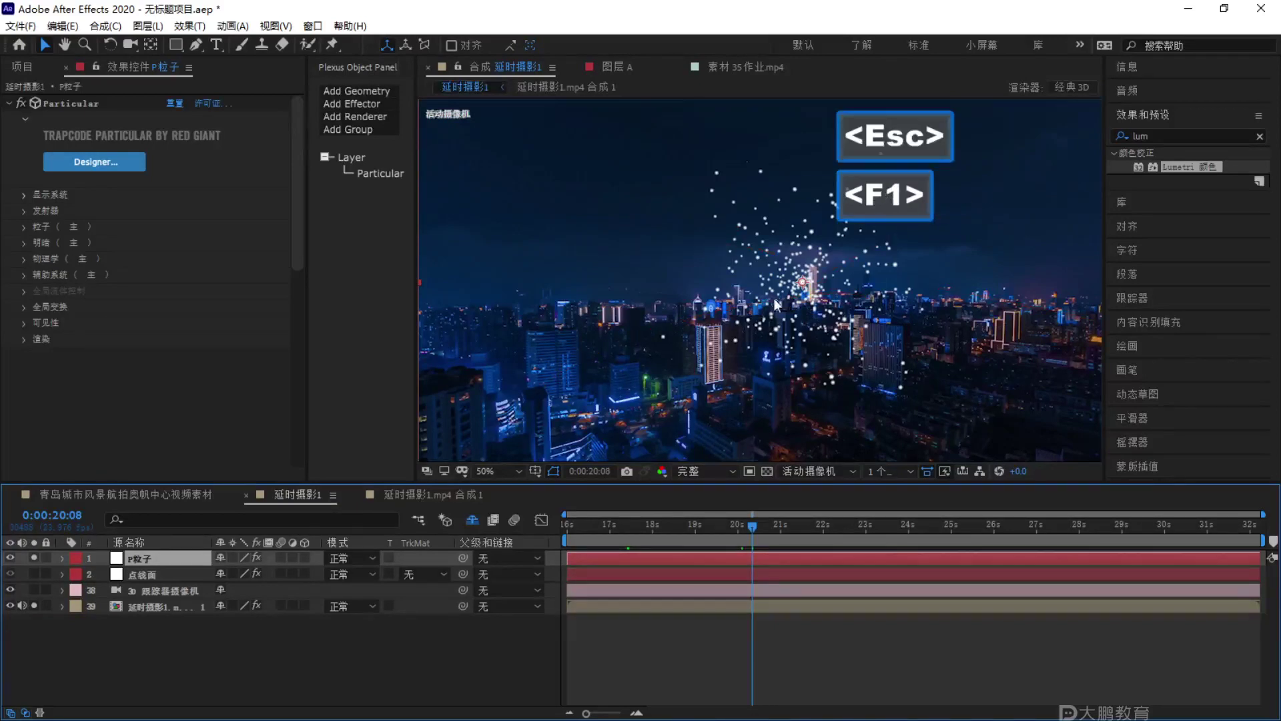
drag(645, 370, 664, 8)
mouse_move(611, 67)
mouse_down()
mouse_move(730, 57)
mouse_move(750, 100)
mouse_up()
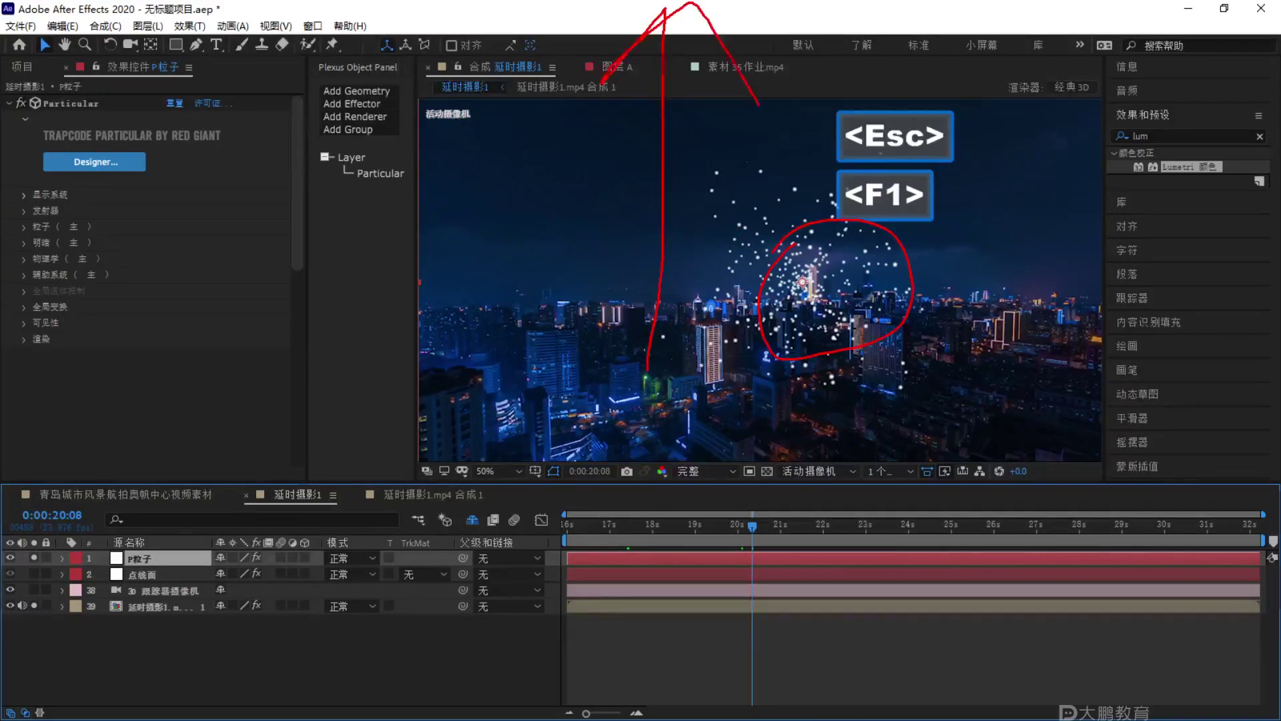
key(Escape)
key(F2)
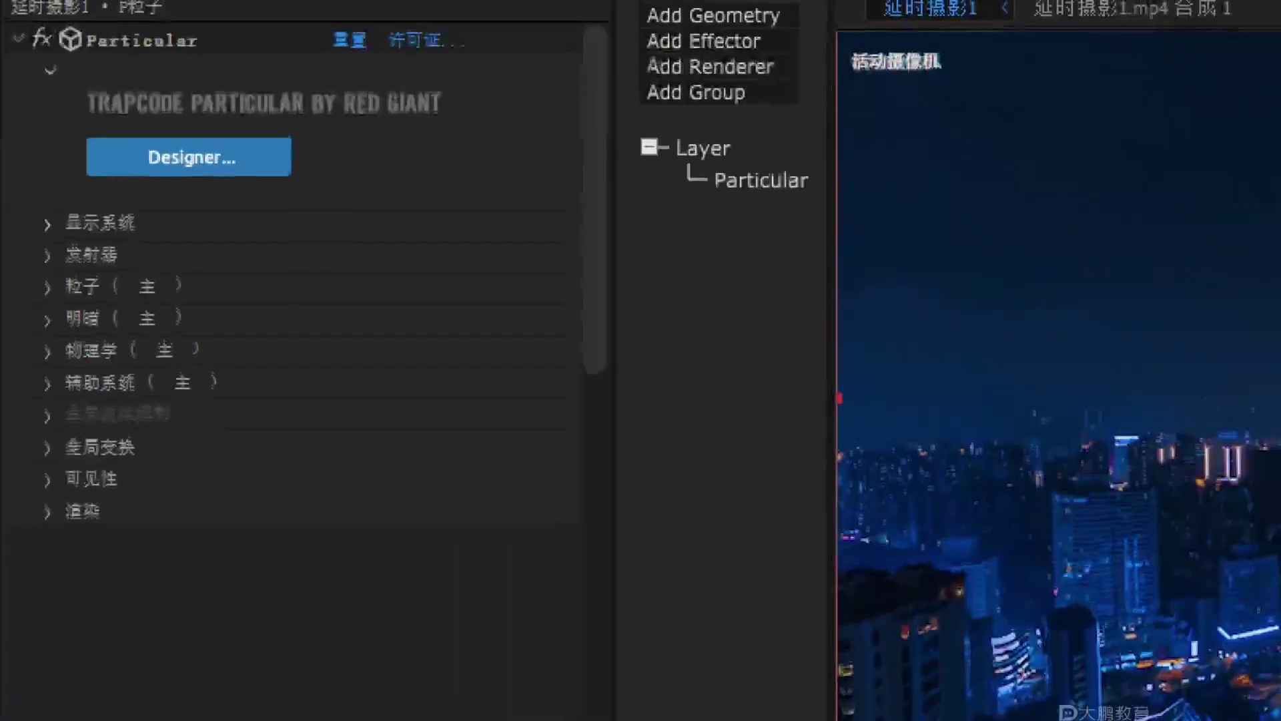
drag(1, 150, 215, 380)
drag(519, 291, 370, 345)
mouse_move(431, 273)
mouse_down()
mouse_move(344, 364)
mouse_move(494, 367)
mouse_up()
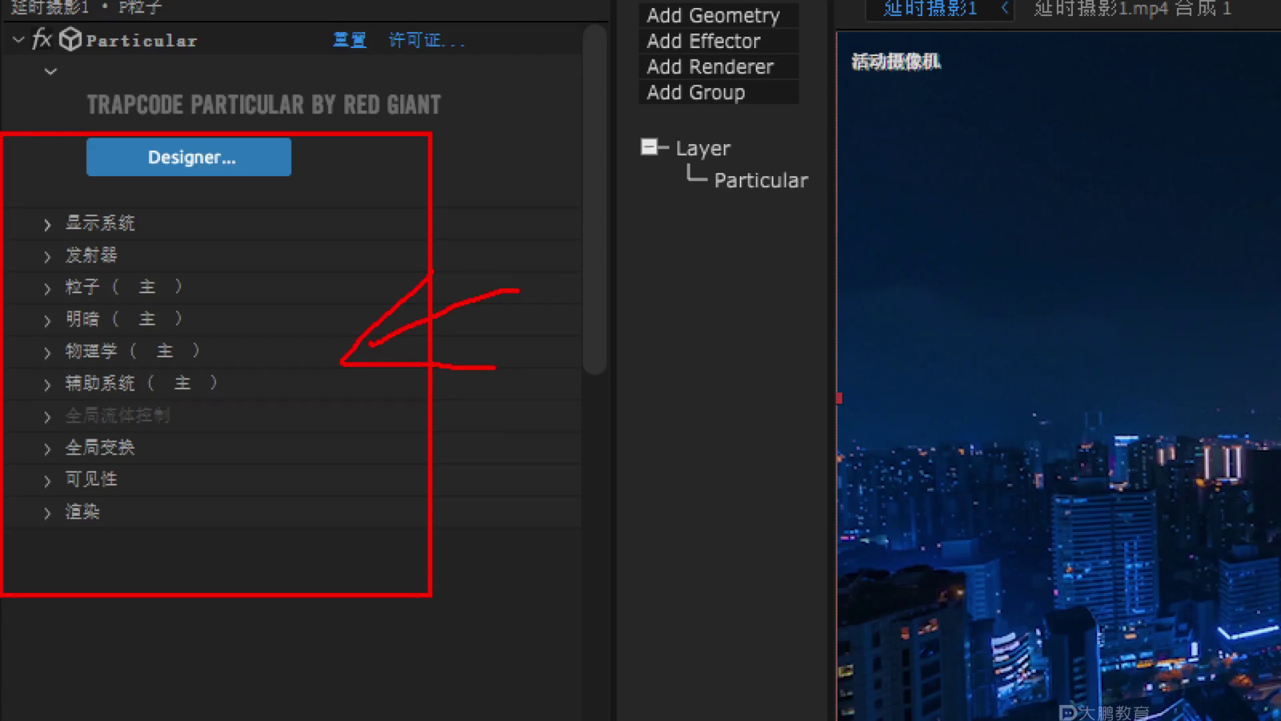
key(Escape)
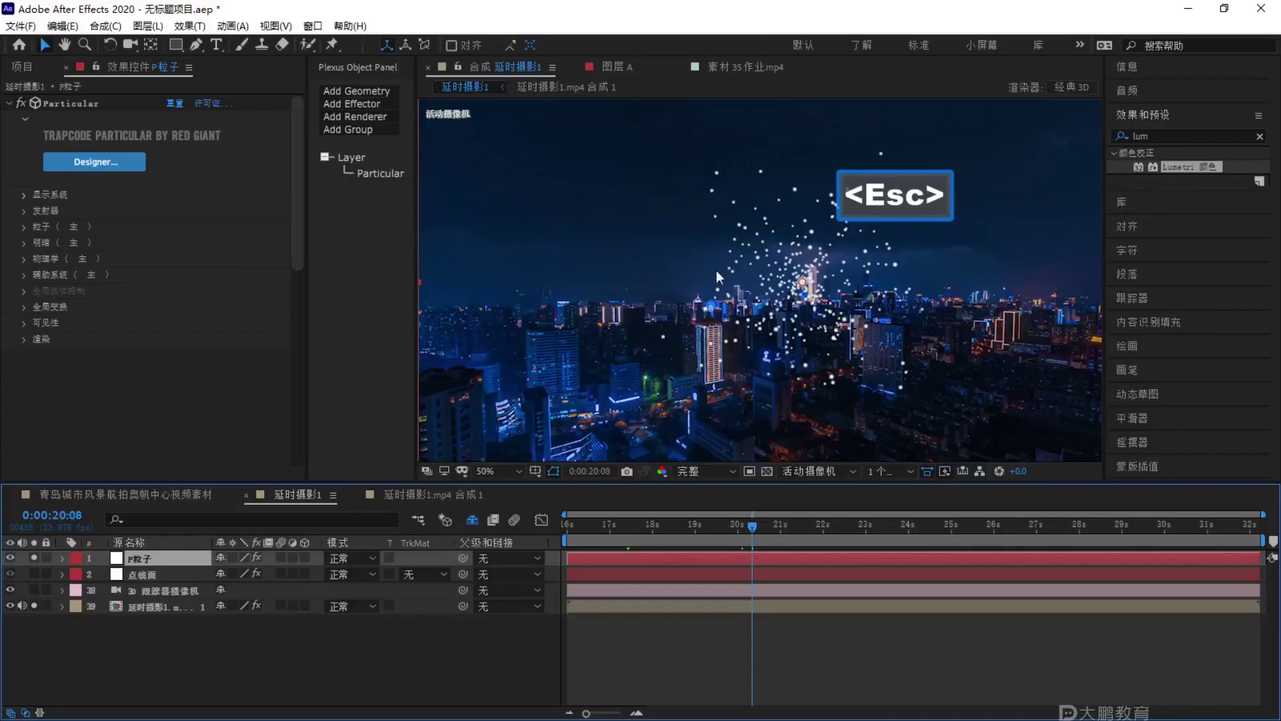
key(F1)
mouse_move(837, 192)
mouse_down()
mouse_move(927, 406)
mouse_move(822, 186)
mouse_up()
mouse_move(374, 396)
mouse_down()
mouse_move(423, 98)
mouse_move(517, 141)
mouse_up()
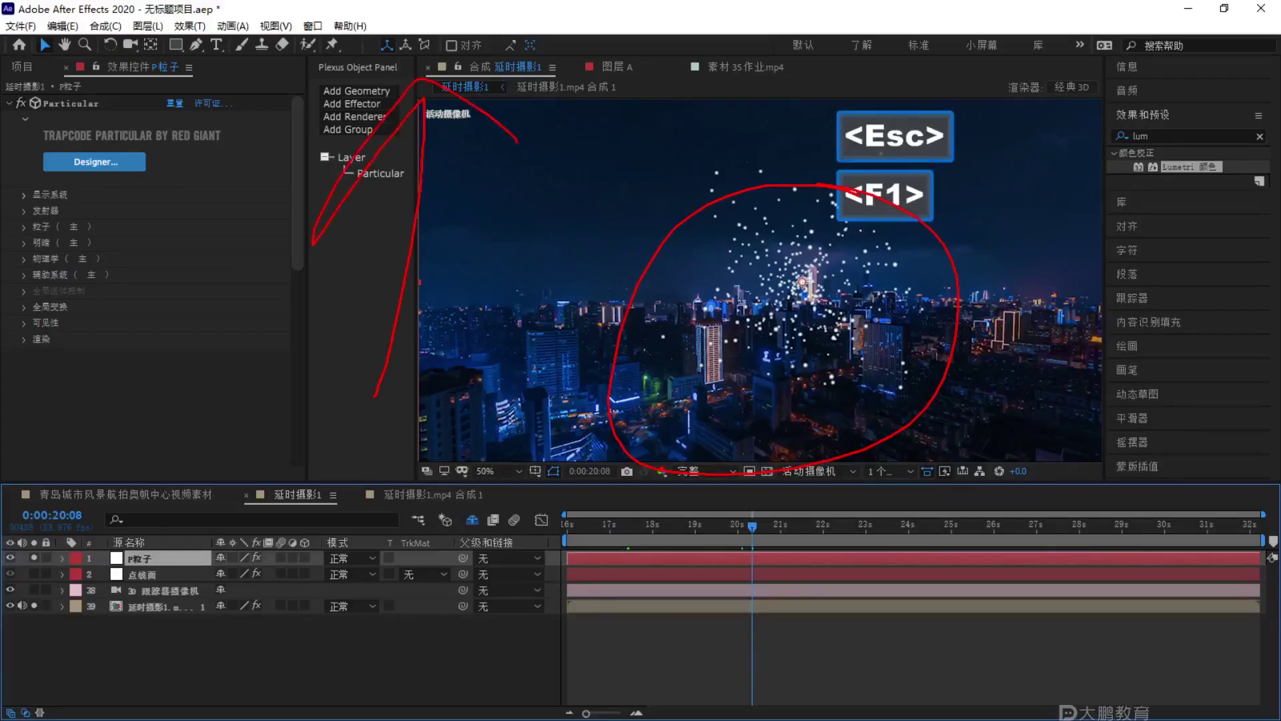
key(Escape)
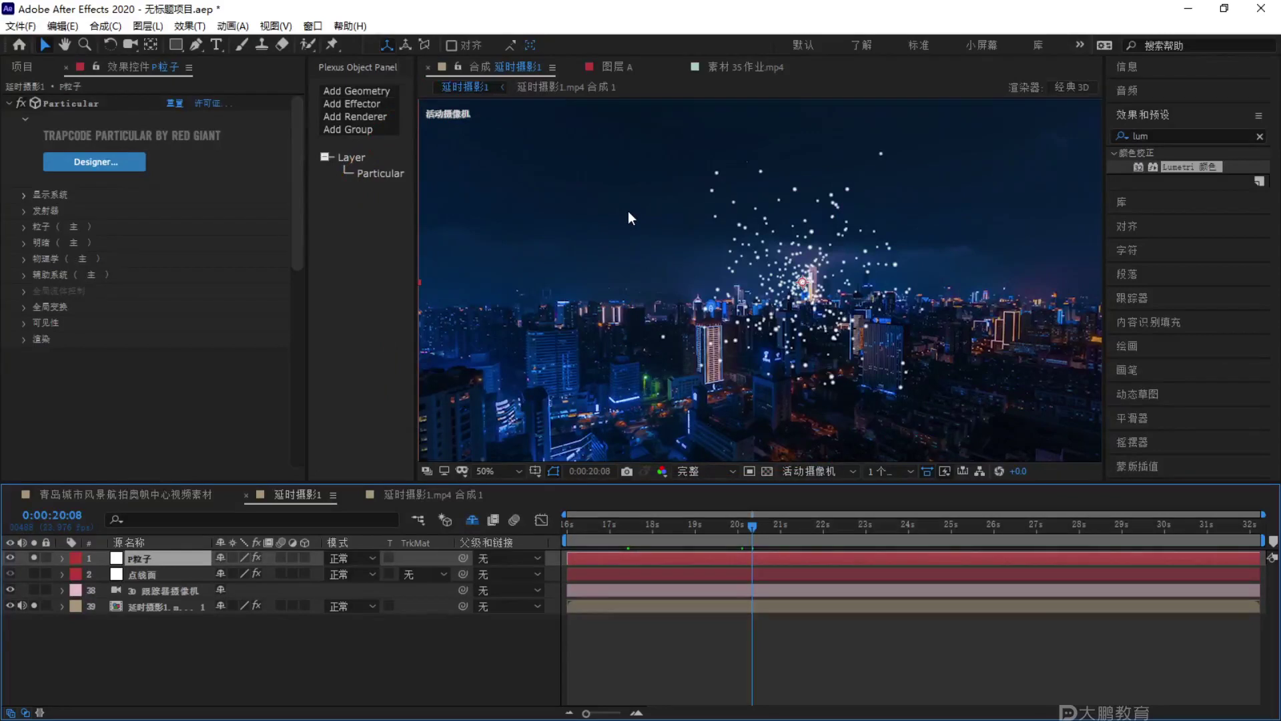
Try a strongly negative 重力 in Particular's 物理学 settings and preview the rising particles from 0:00:16:00.
click(24, 259)
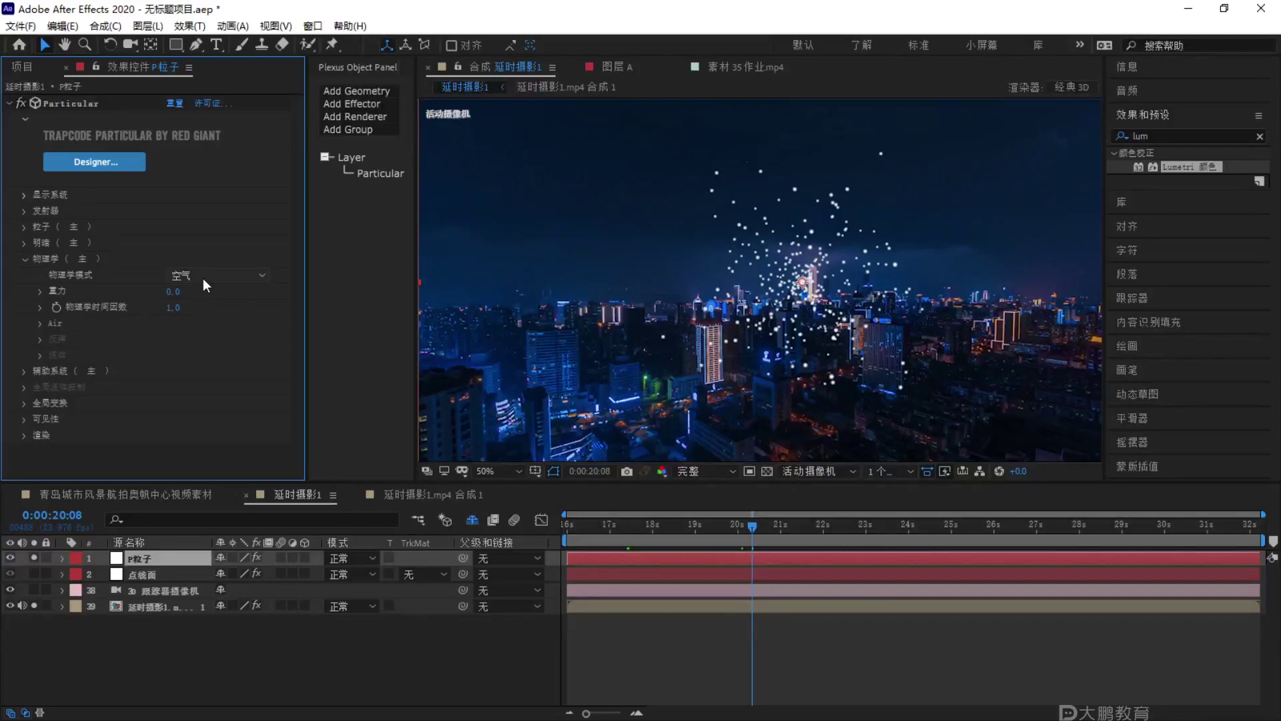
key(F2)
key(ctrl)
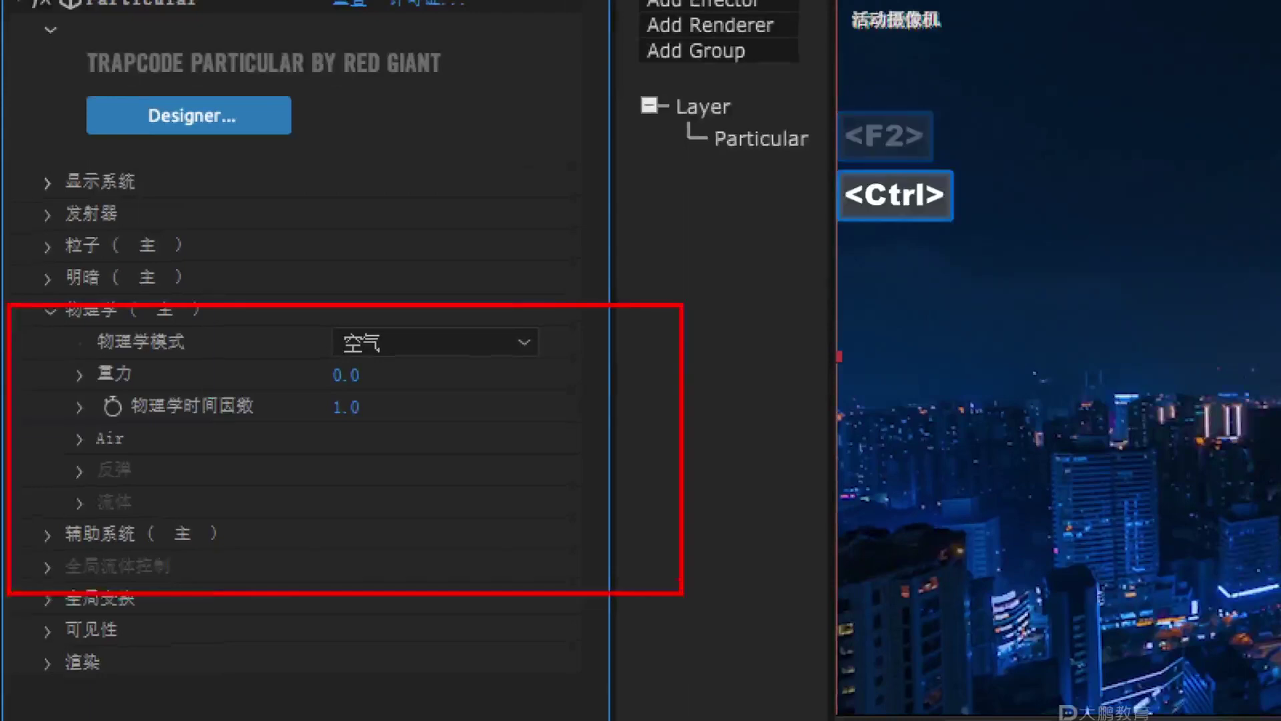
key(Escape)
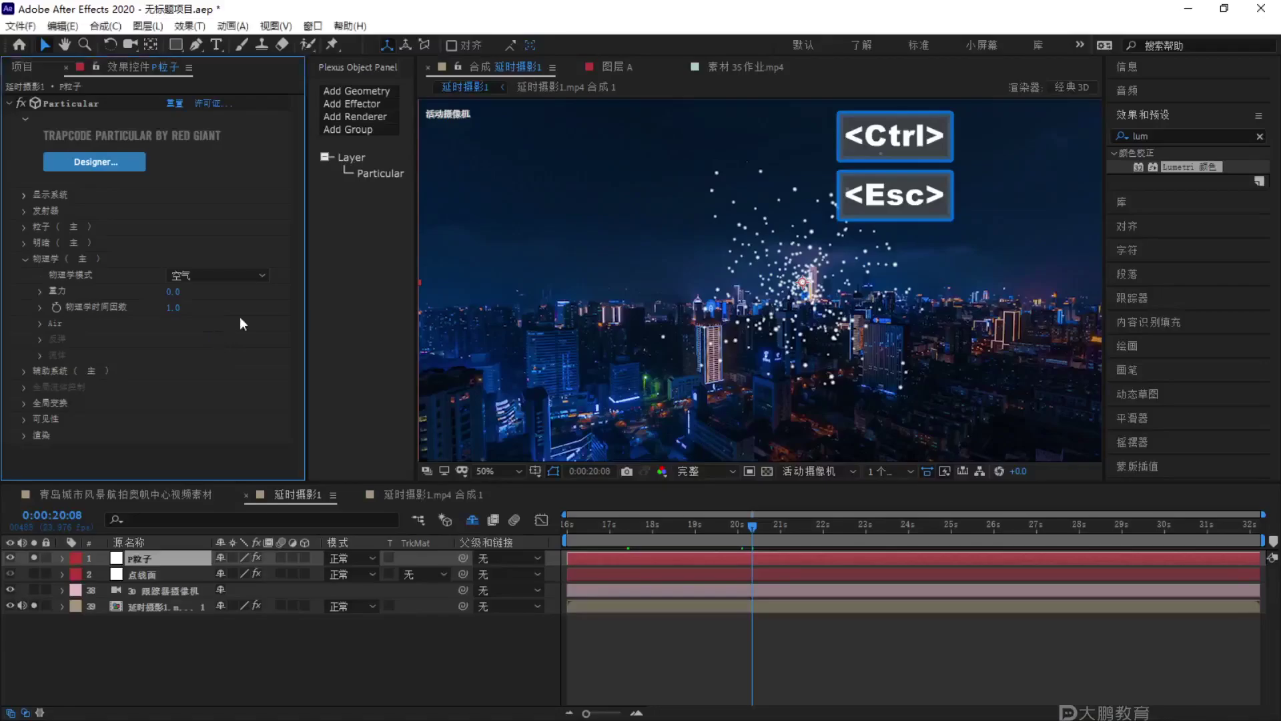
drag(354, 376, 302, 383)
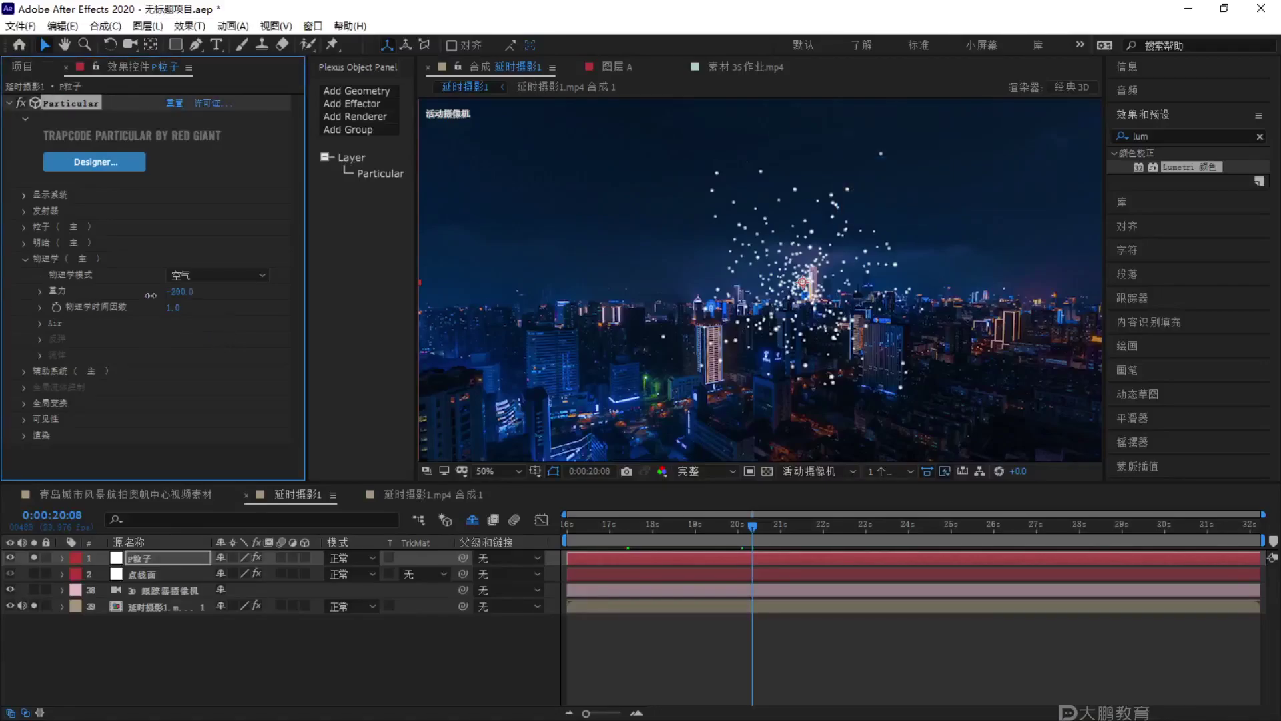
mouse_move(151, 295)
mouse_down()
mouse_move(107, 296)
mouse_move(211, 287)
mouse_up()
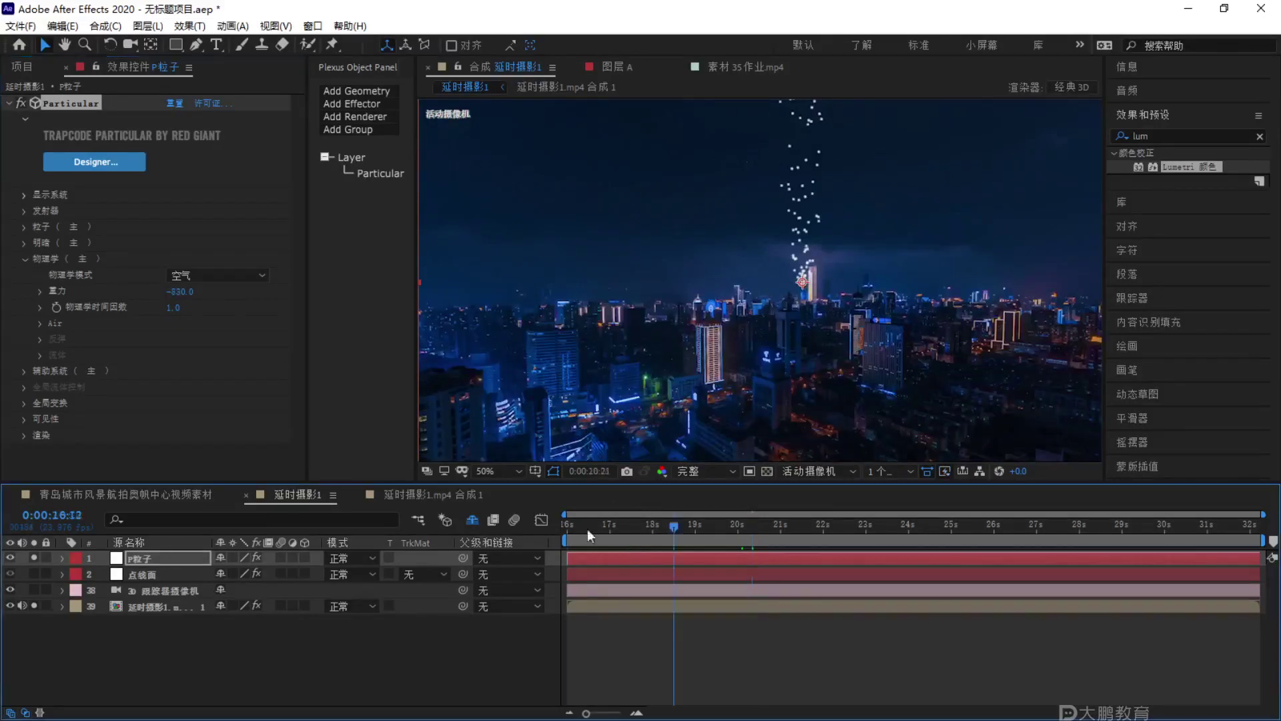
key(space)
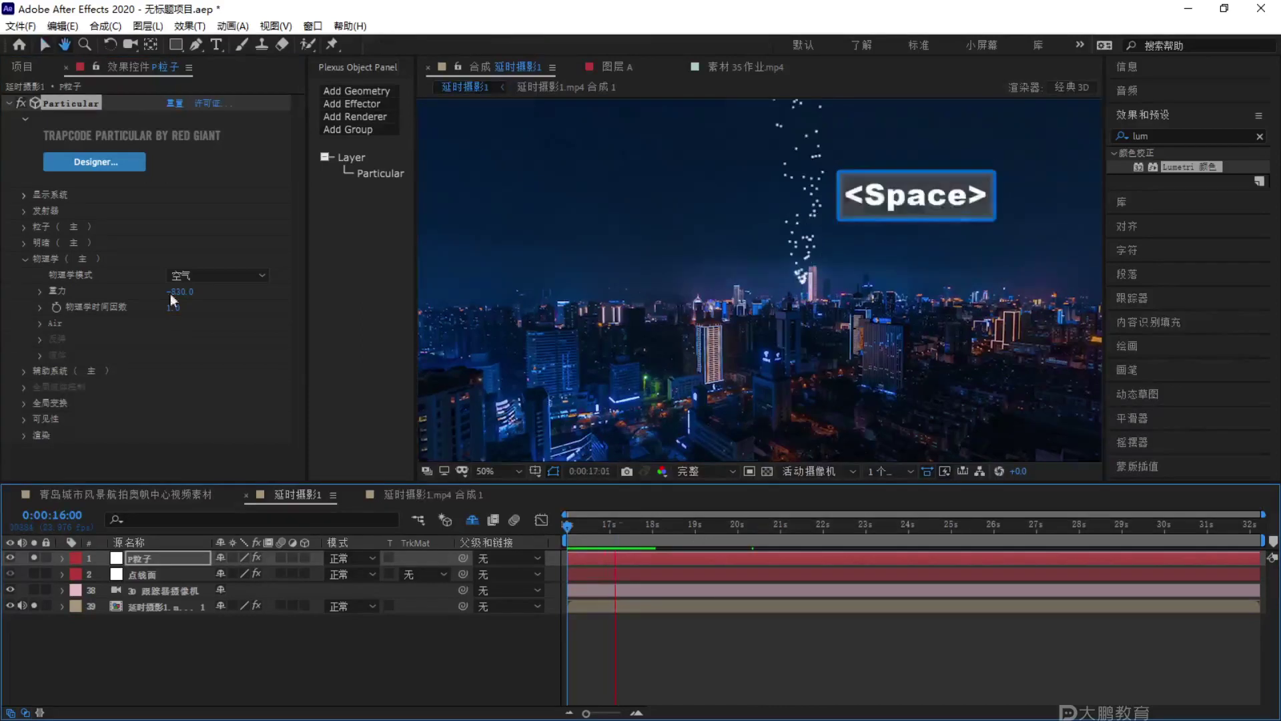
Set Particular's 重力 to -150, preview the upward particle motion, and collapse the 物理学 settings.
click(181, 292)
text(-150)
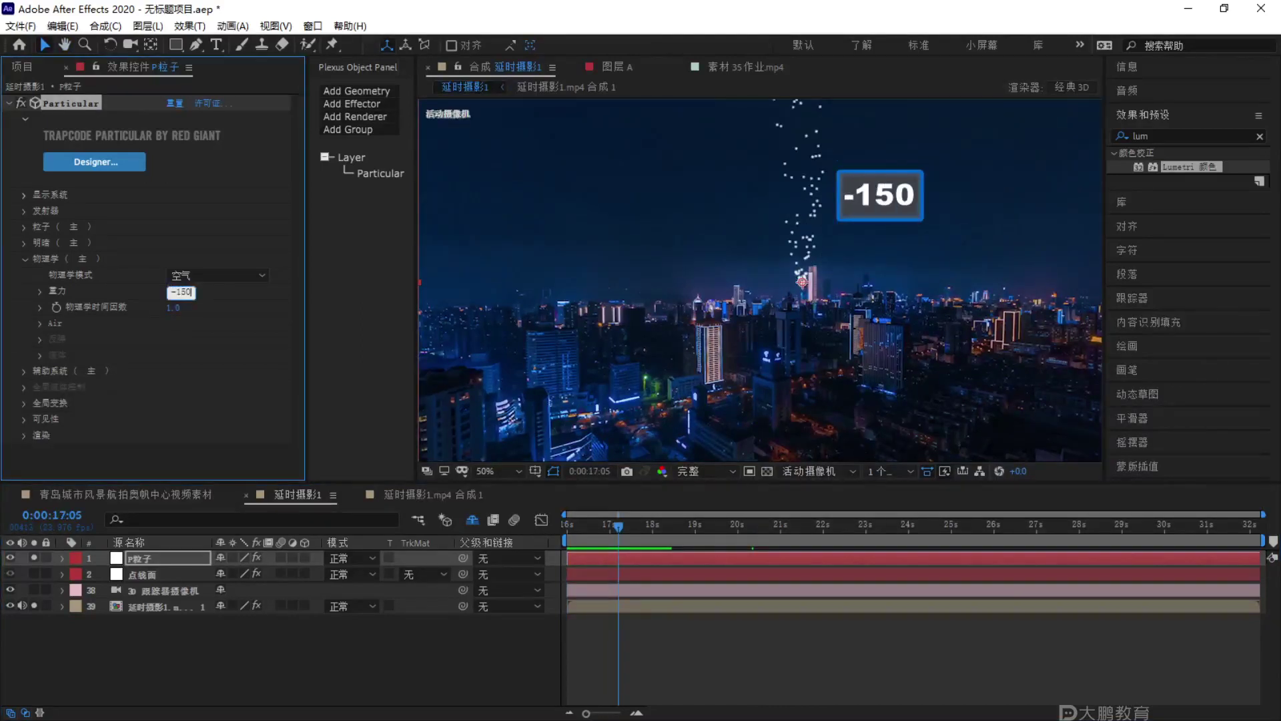
key(Return)
key(space)
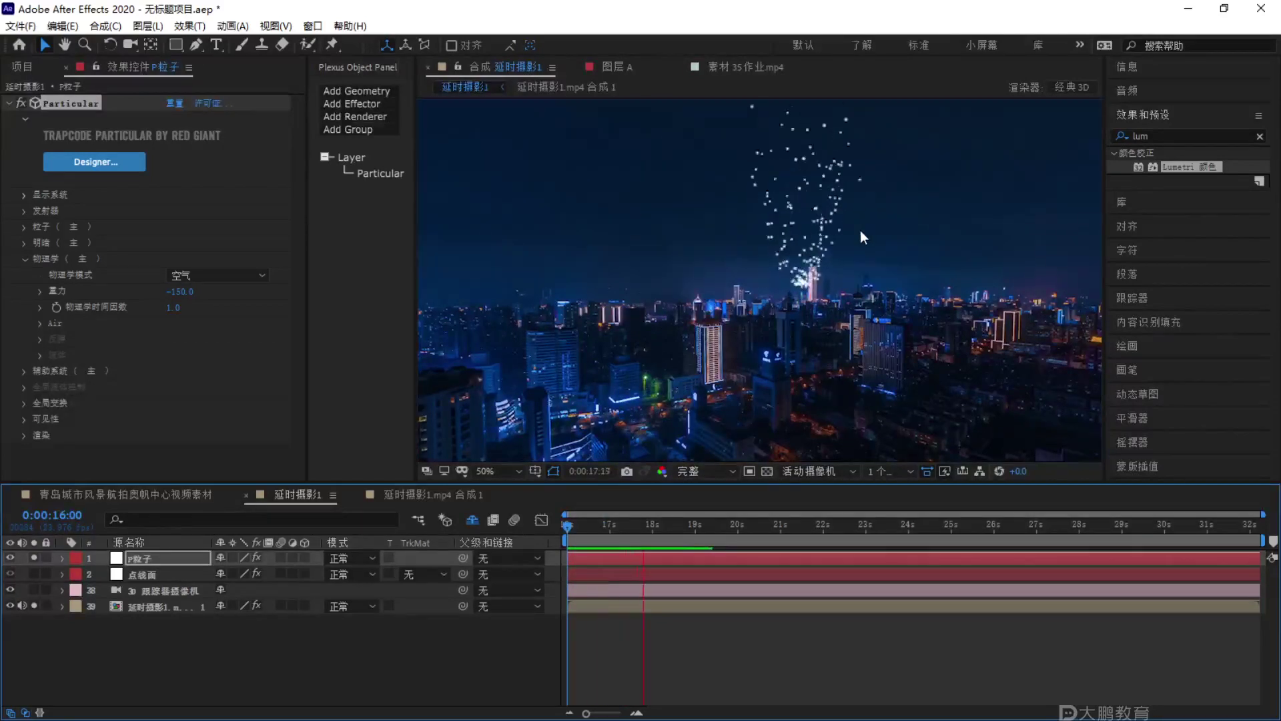
key(space)
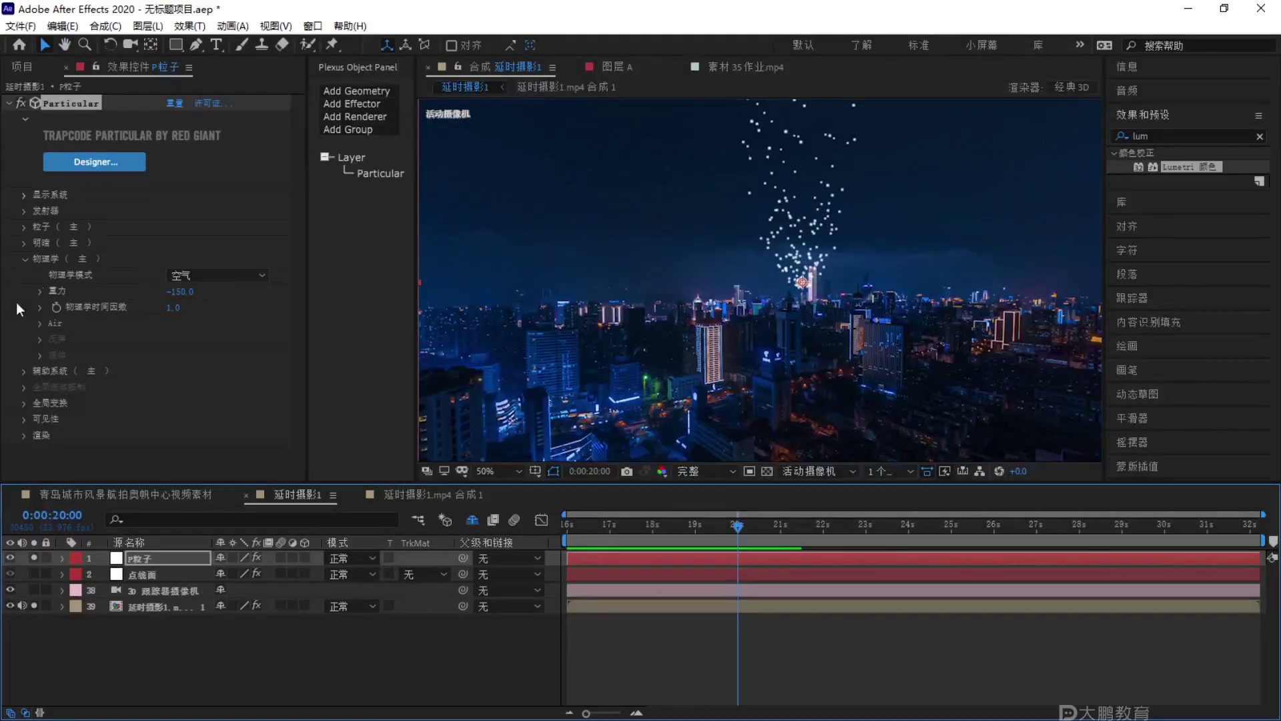
click(24, 258)
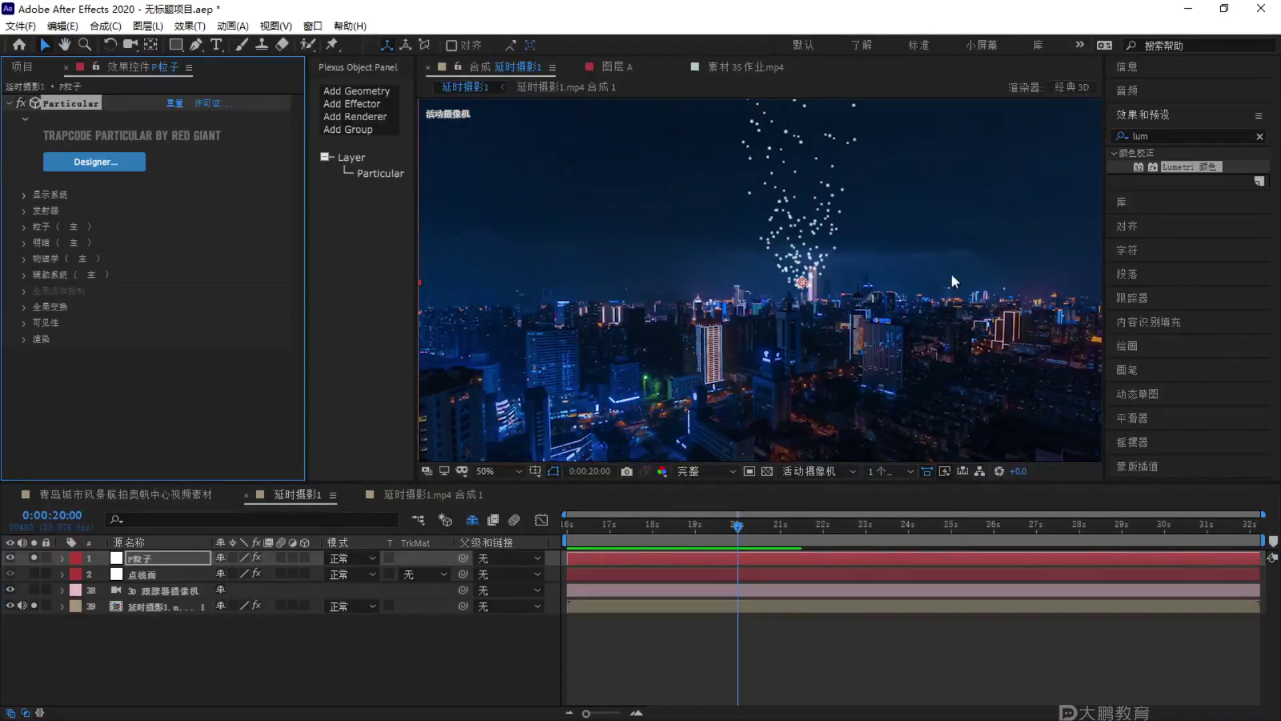
key(F1)
drag(733, 351, 732, 1)
drag(761, 236, 761, 1)
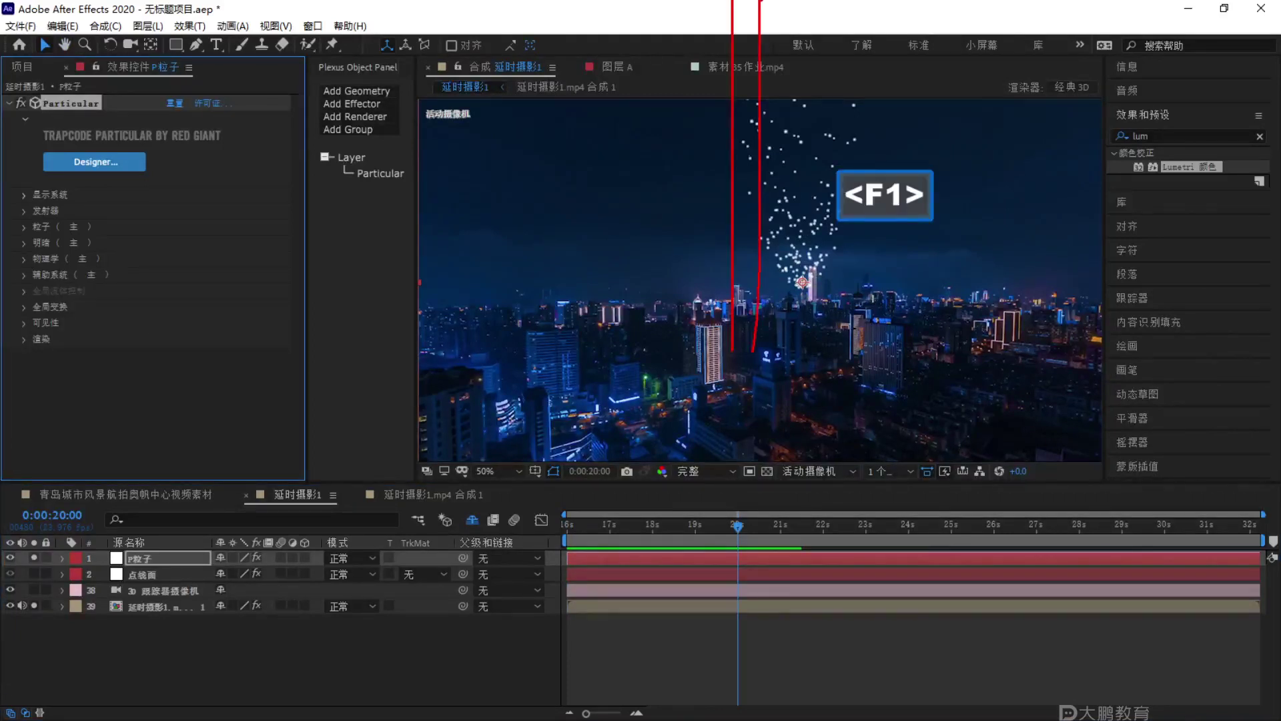
key(Escape)
drag(739, 360, 754, 389)
drag(597, 194, 707, 354)
drag(752, 286, 762, 333)
drag(721, 127, 762, 334)
drag(737, 202, 792, 404)
drag(828, 254, 951, 159)
drag(765, 431, 1084, 208)
drag(833, 439, 714, 177)
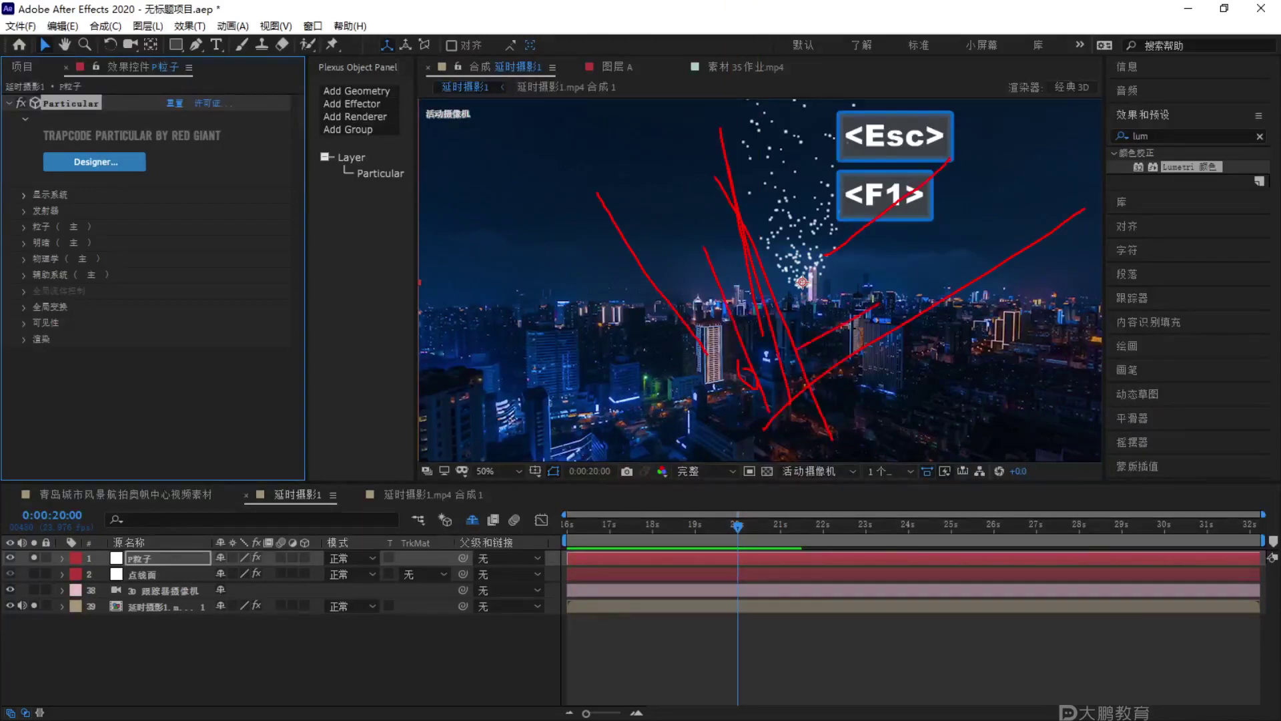
key(Escape)
key(F1)
mouse_move(808, 327)
mouse_down()
mouse_move(833, 341)
mouse_move(796, 337)
mouse_move(574, 196)
mouse_up()
key(Escape)
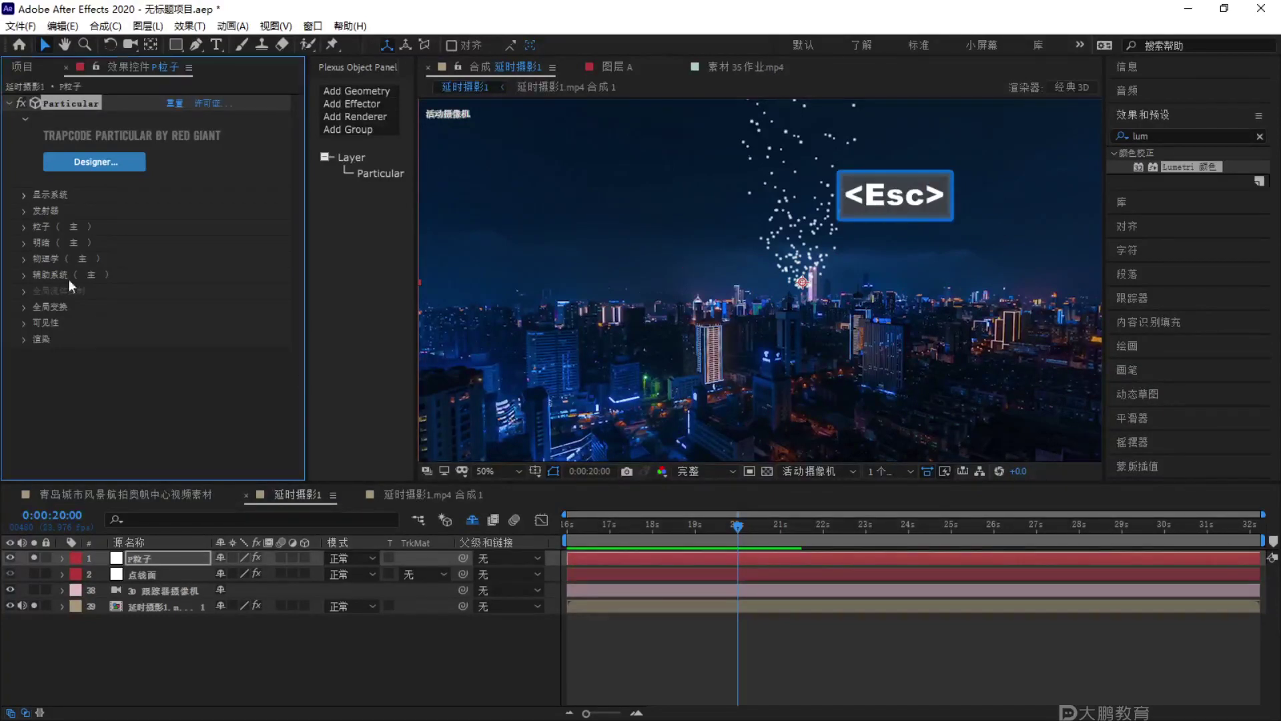
Set Particular's emitter 速度 to 0 and check the particle column around 0:00:19:11.
click(25, 228)
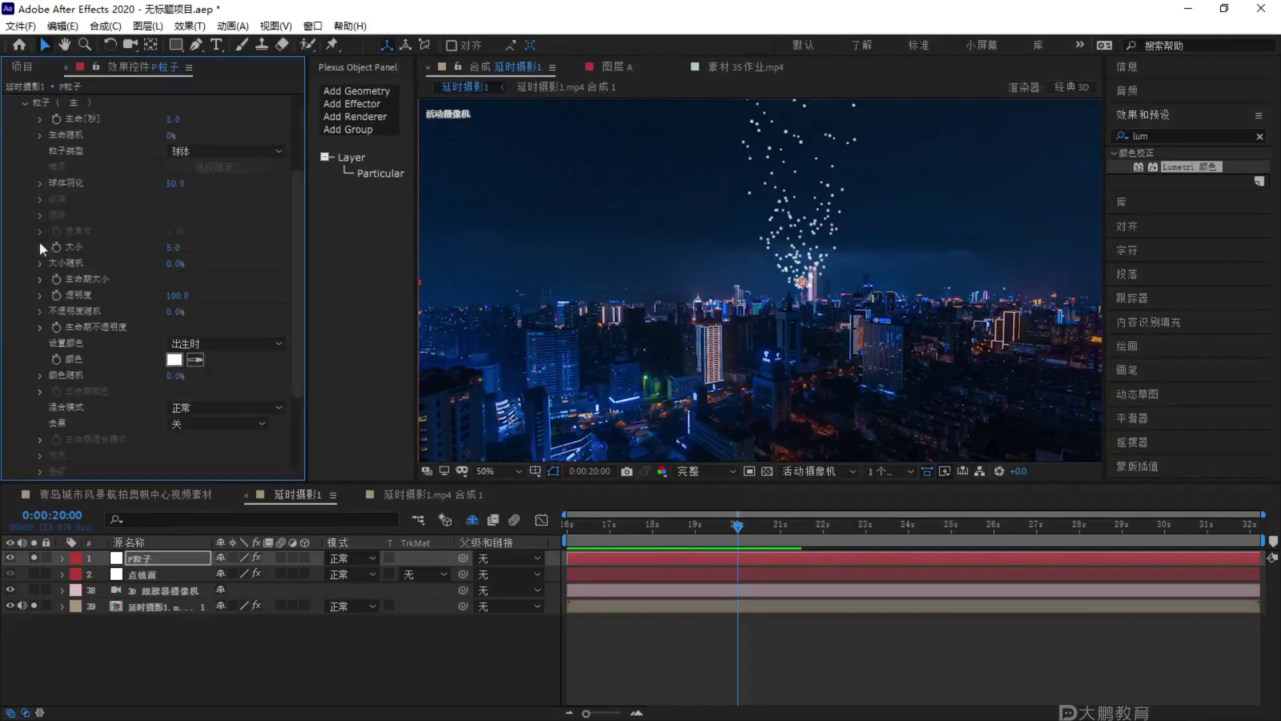
scroll(143, 262, up, 1)
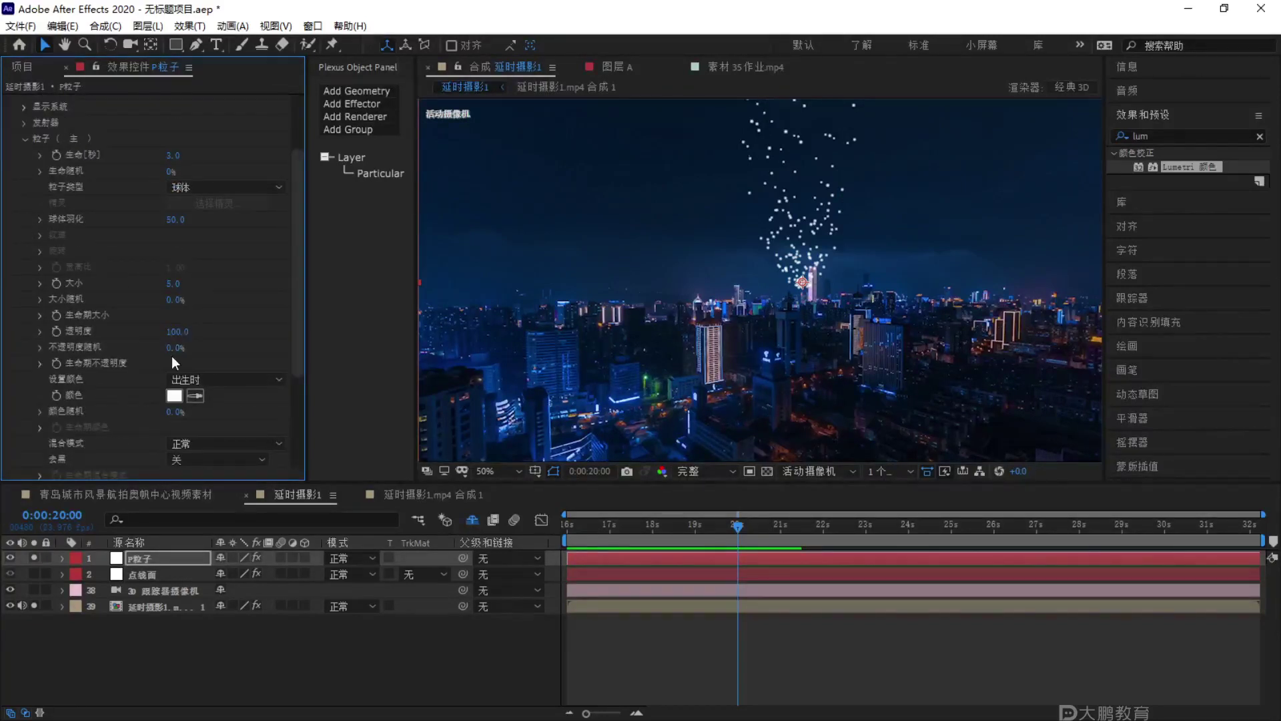
click(28, 136)
click(27, 211)
scroll(207, 326, down, 3)
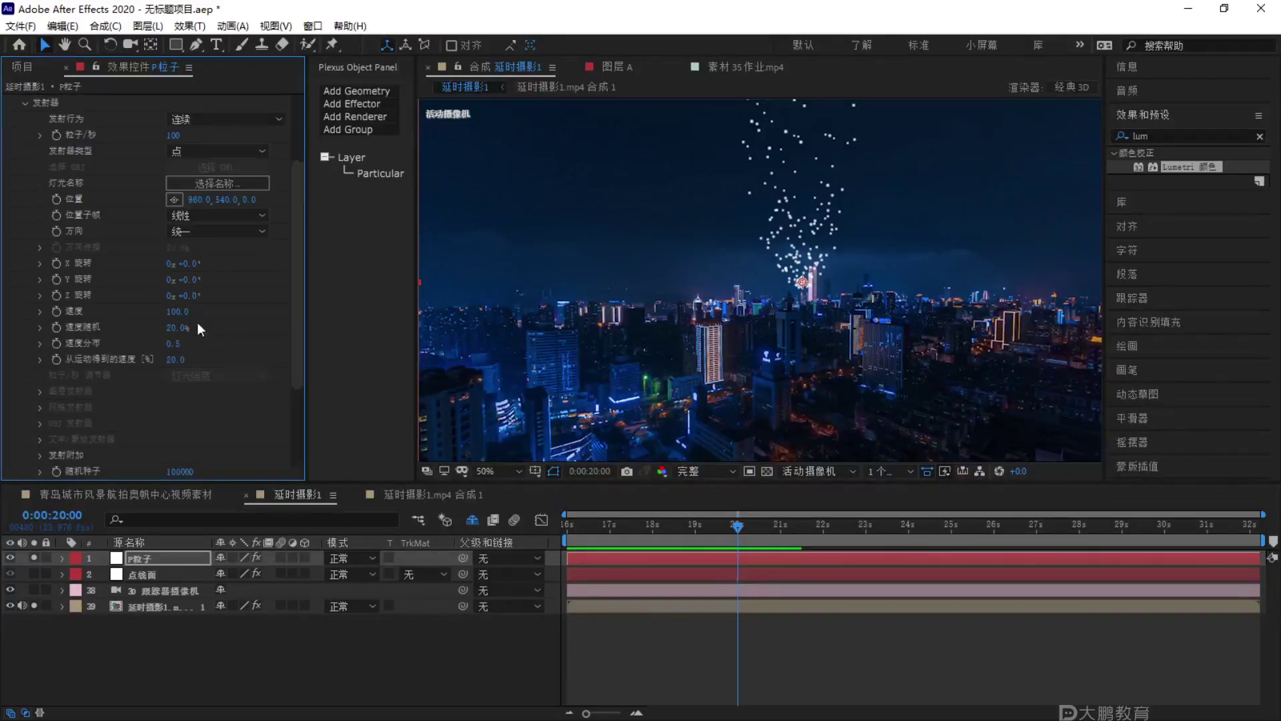
click(182, 312)
text(0)
click(763, 568)
mouse_move(739, 540)
mouse_down()
mouse_move(684, 543)
mouse_move(715, 534)
mouse_up()
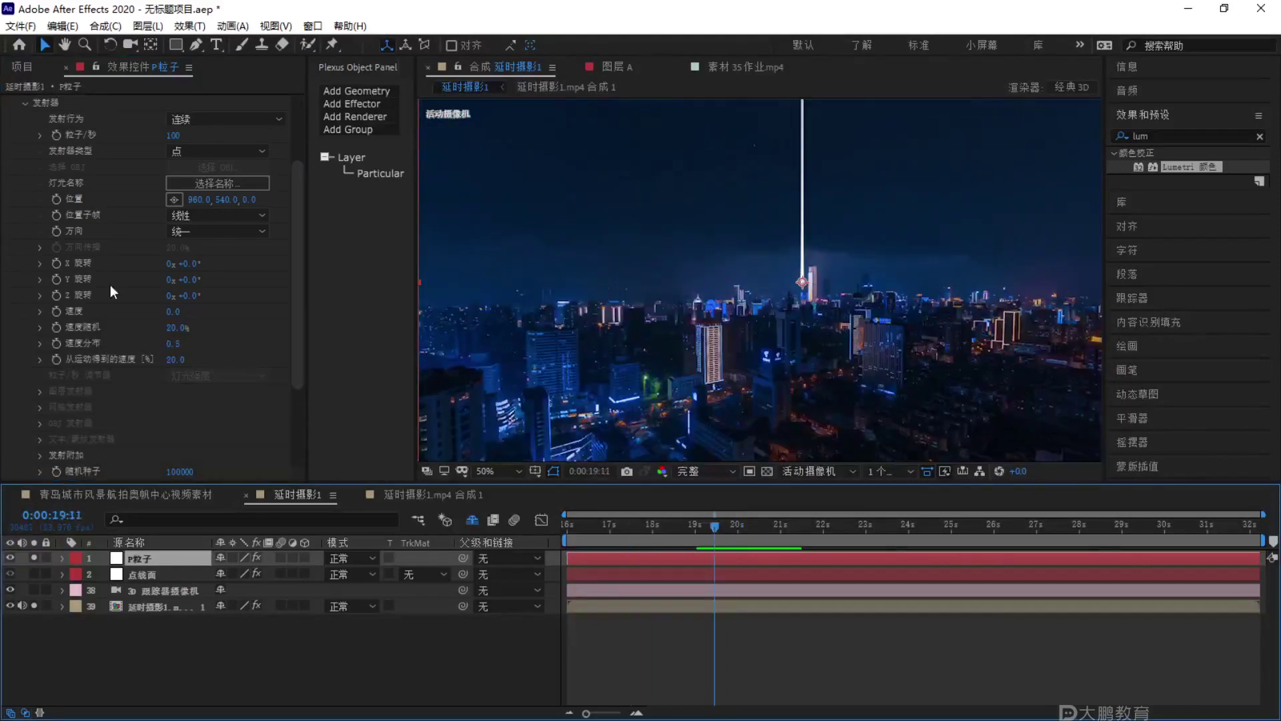
Set the emitter's 从运动得到的速度 to 0 and preview the rising column from 0:00:16:00 to about 0:00:19:19.
click(177, 360)
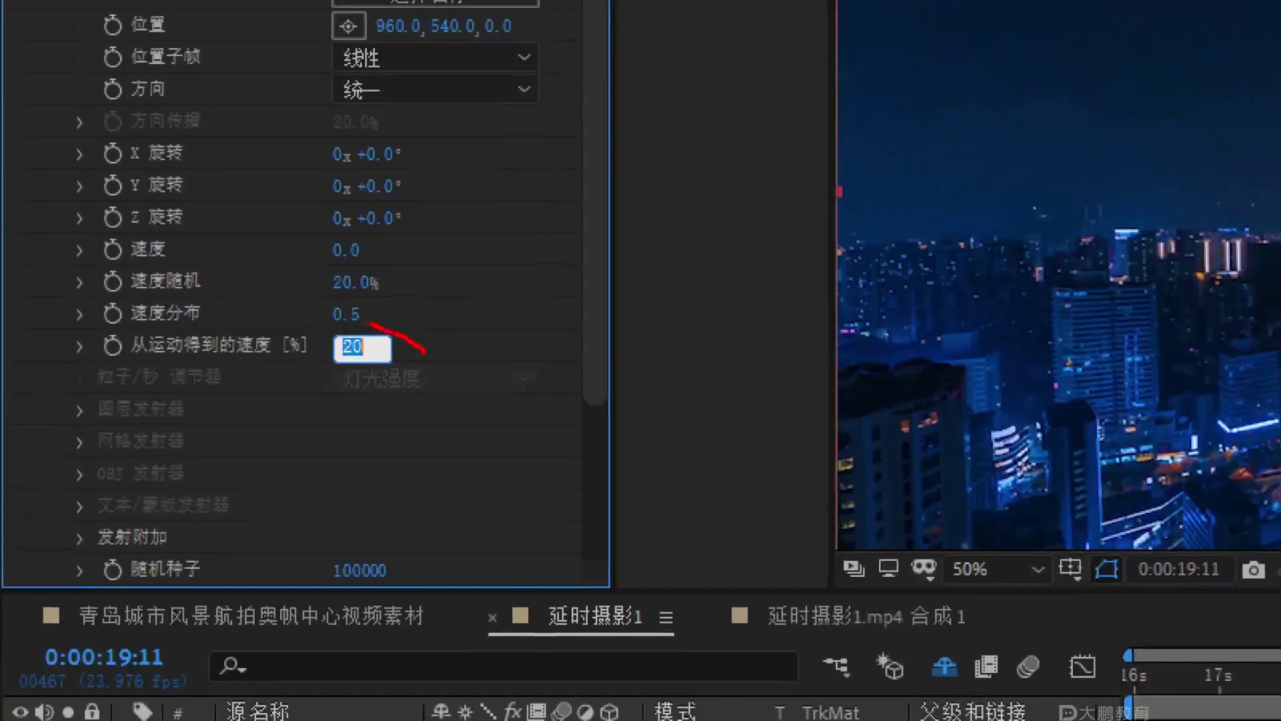
key(Escape)
click(173, 359)
text(0)
click(567, 524)
key(space)
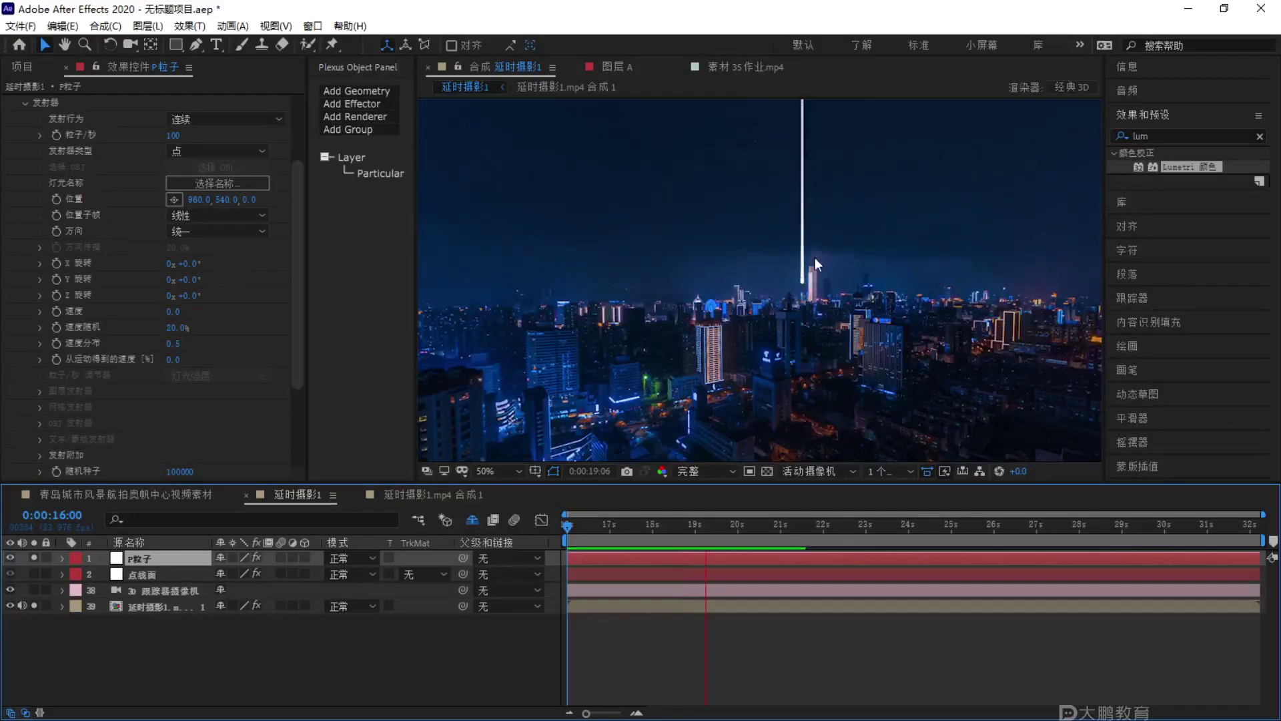
key(space)
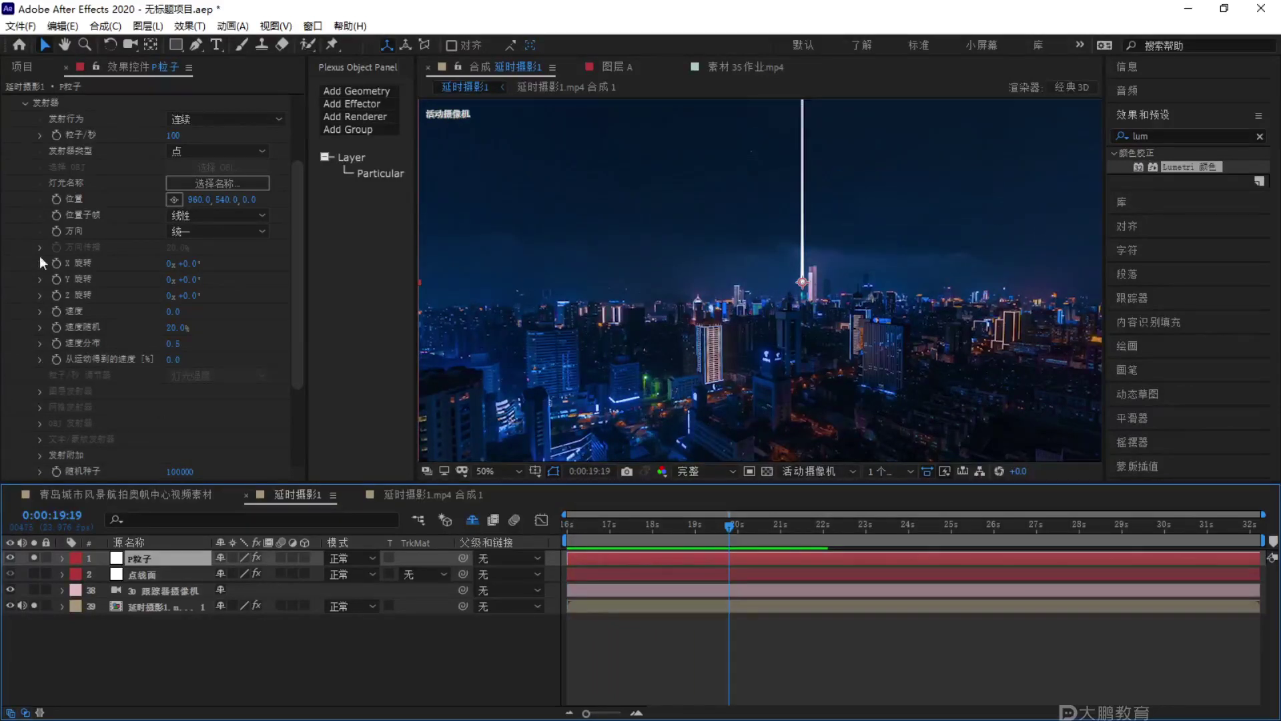
scroll(39, 256, up, 3)
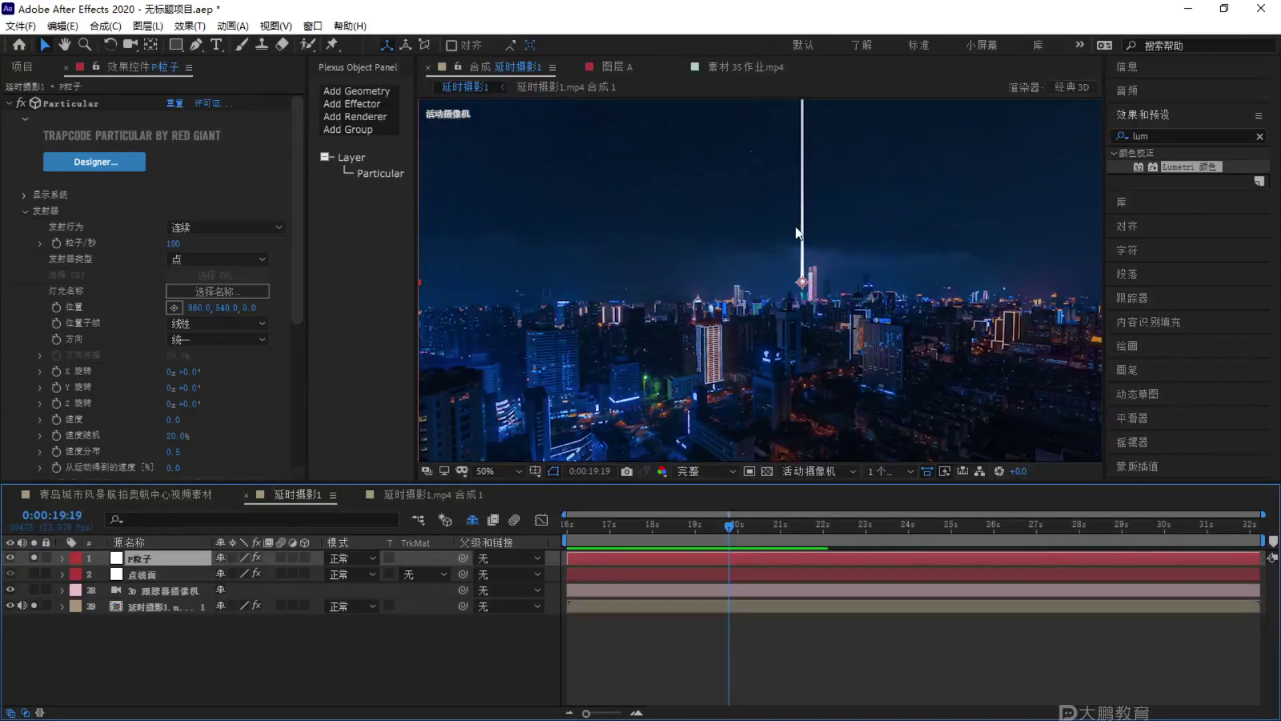
key(F1)
mouse_move(714, 263)
mouse_down()
mouse_move(674, 297)
mouse_move(700, 261)
mouse_up()
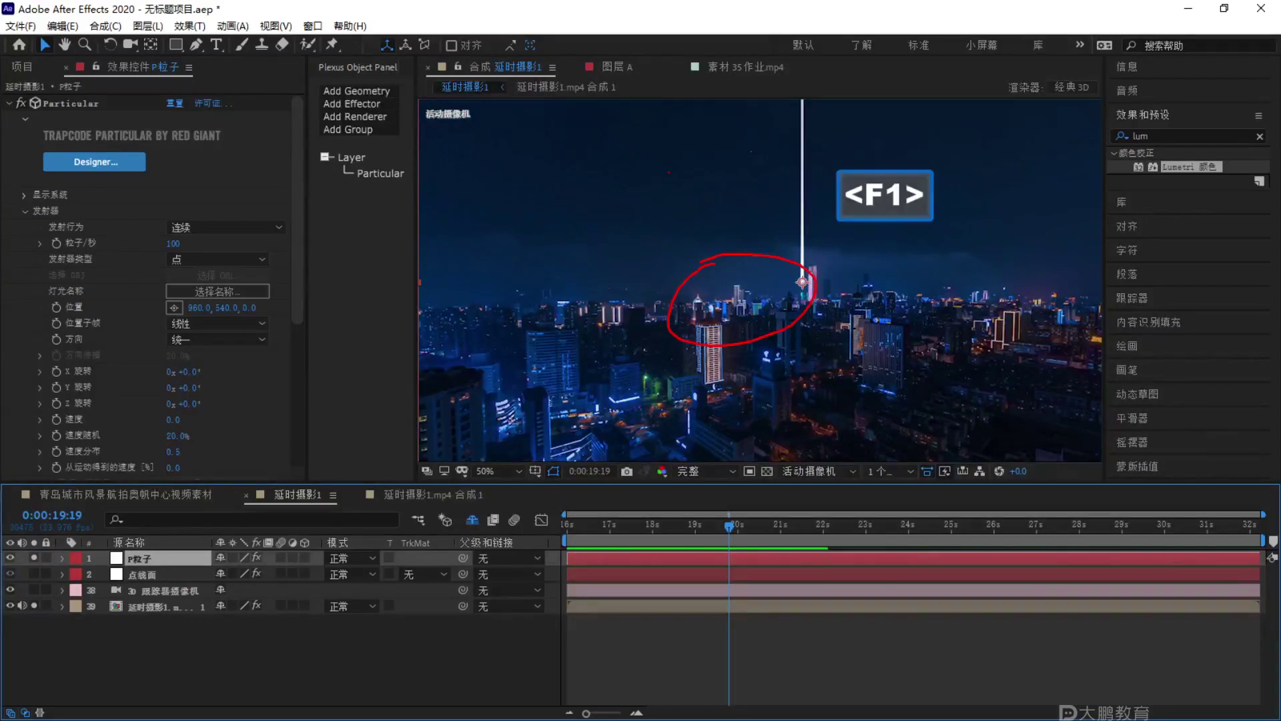
key(Escape)
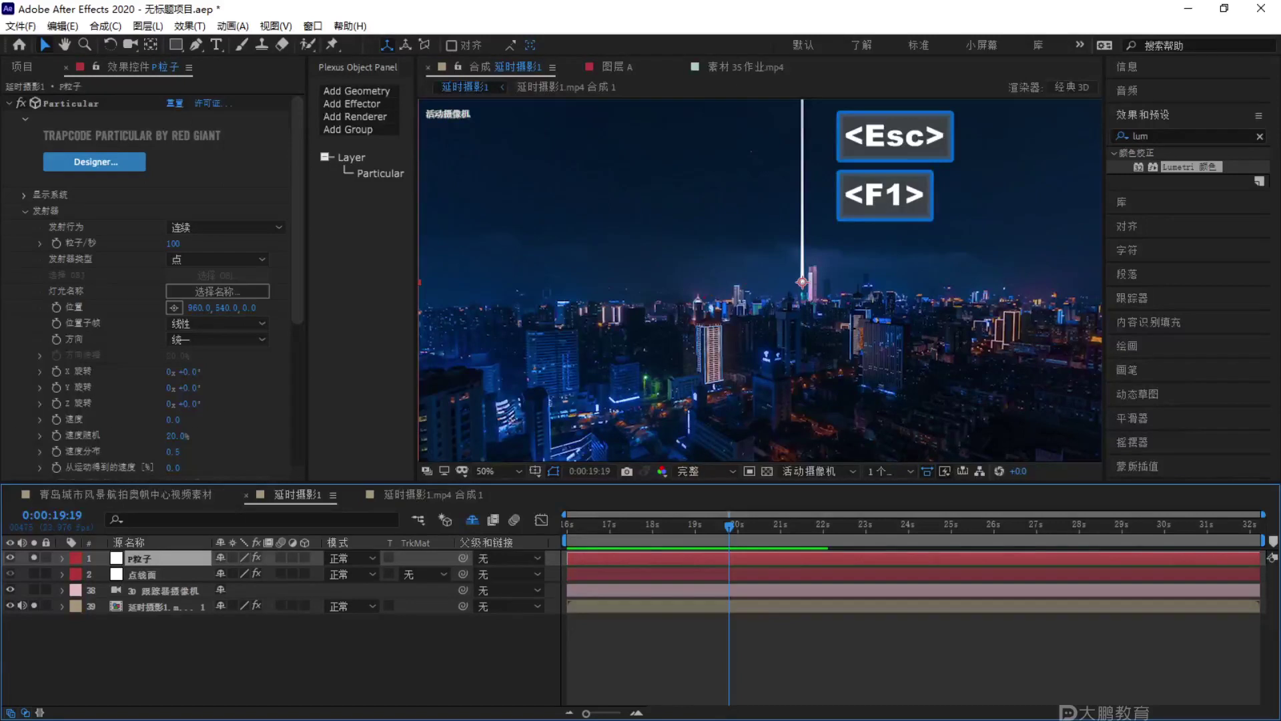
mouse_move(656, 270)
mouse_down()
mouse_move(565, 247)
mouse_move(546, 269)
mouse_move(522, 224)
mouse_up()
drag(639, 227, 709, 155)
drag(766, 208, 759, 204)
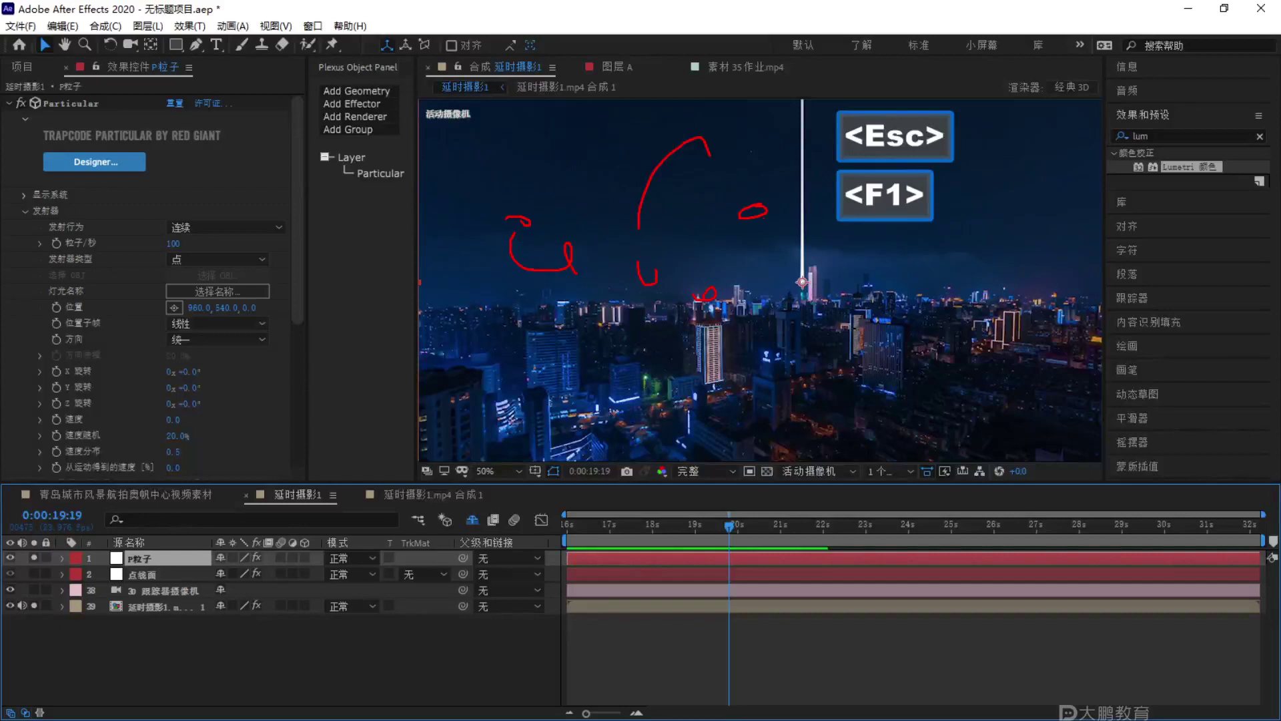
key(Escape)
key(F1)
mouse_move(744, 337)
mouse_down()
mouse_move(644, 122)
mouse_move(802, 106)
mouse_move(815, 143)
mouse_up()
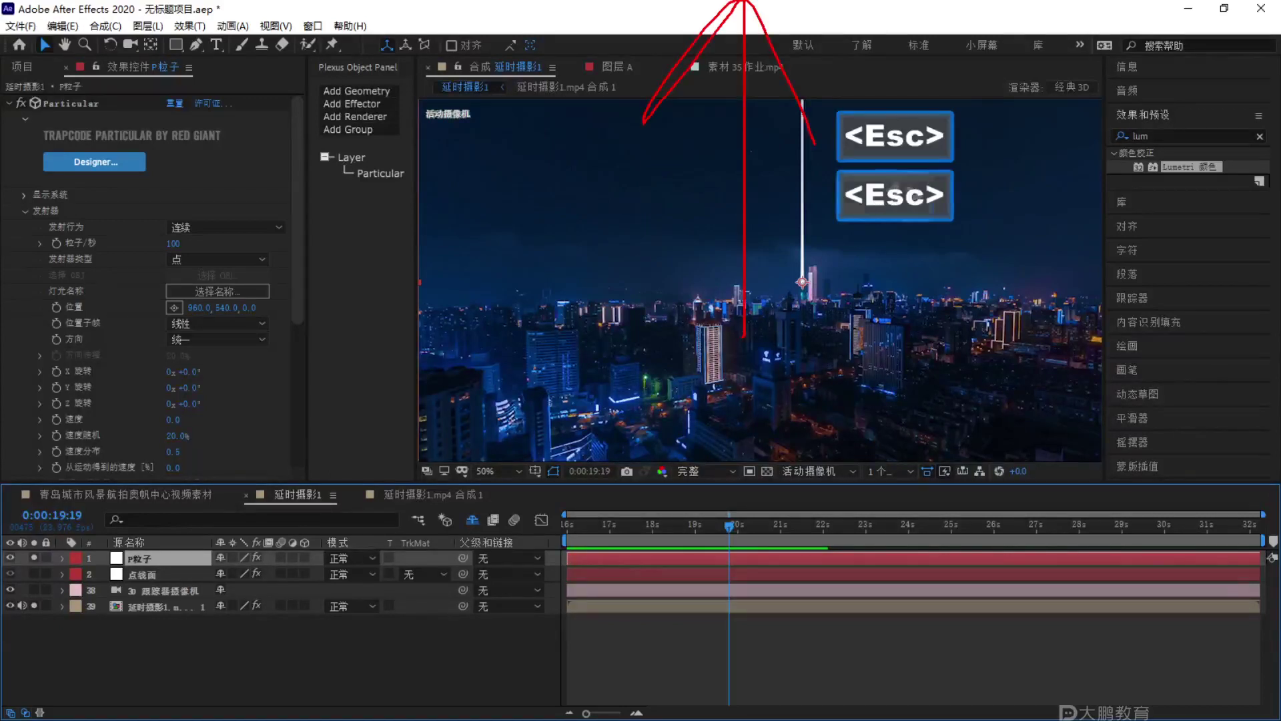
key(Escape)
key(F1)
key(Escape)
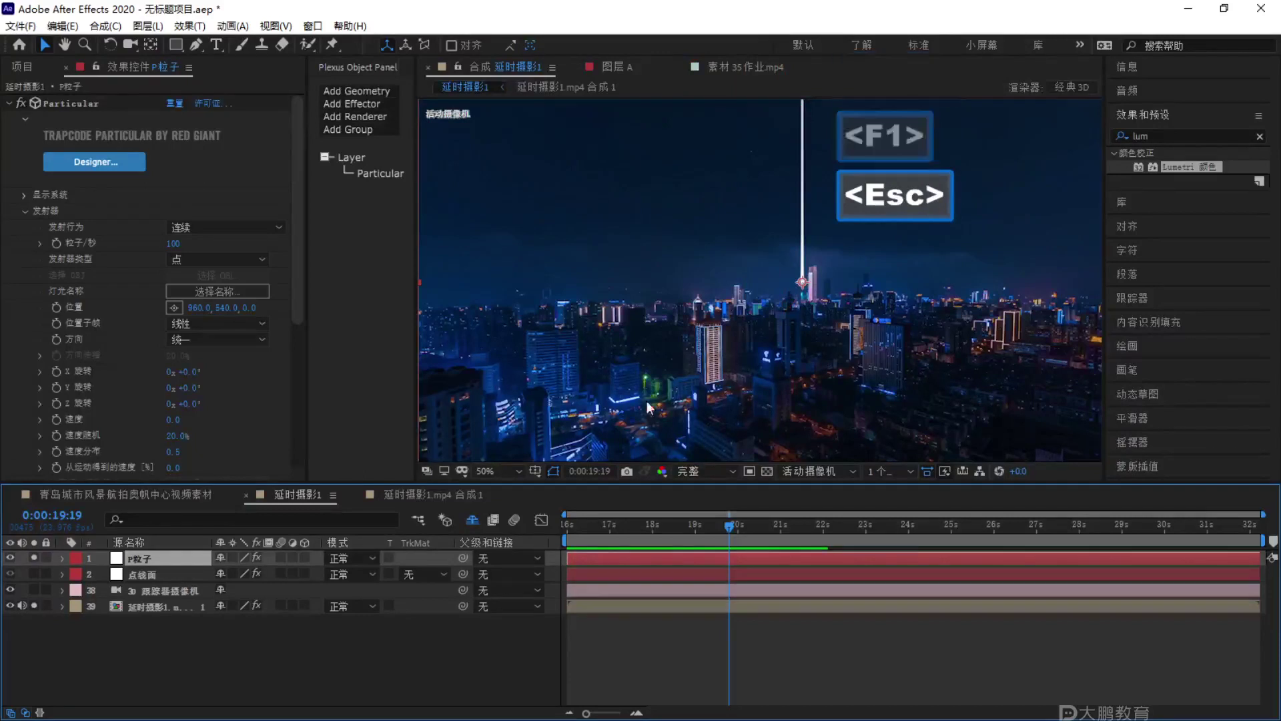
key(F1)
mouse_move(695, 114)
mouse_down()
mouse_move(695, 419)
mouse_move(728, 396)
mouse_up()
drag(831, 74, 839, 360)
drag(923, 136, 925, 433)
key(Escape)
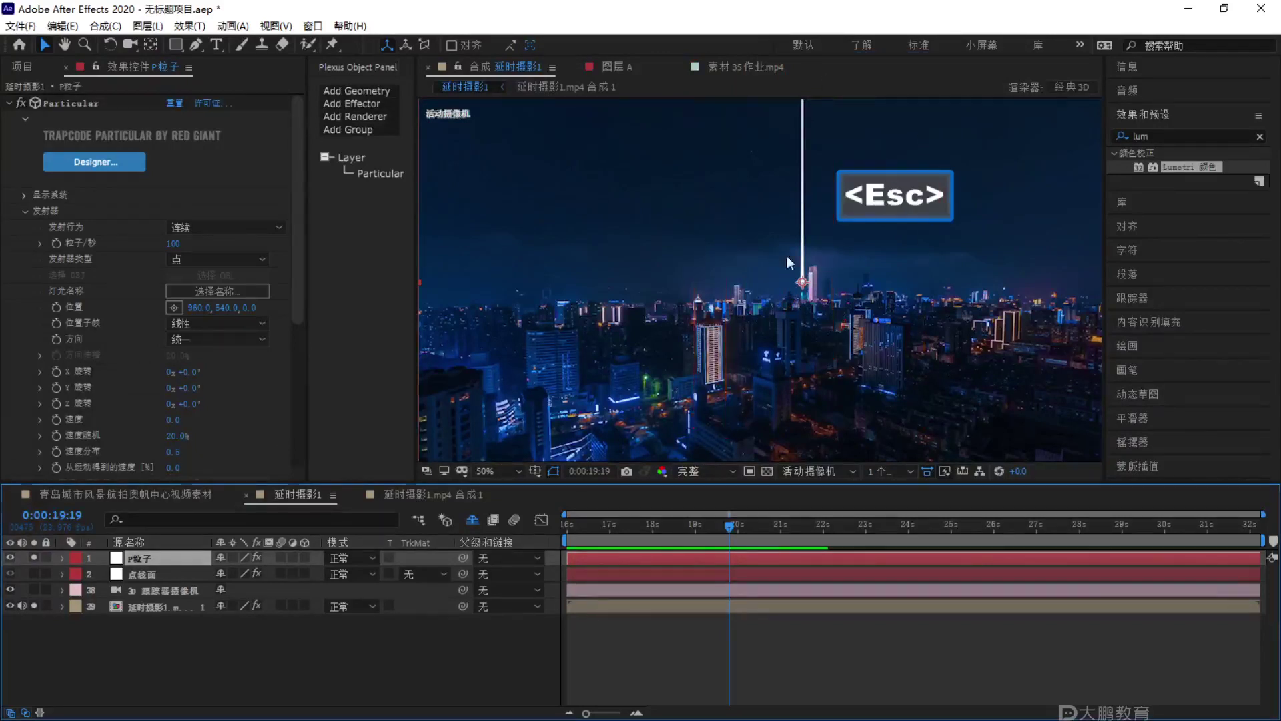
Try duplicating the P粒子 layer with the copy's emitter 位置 at 894, 540, 0, and delete the copy.
scroll(798, 301, up, 2)
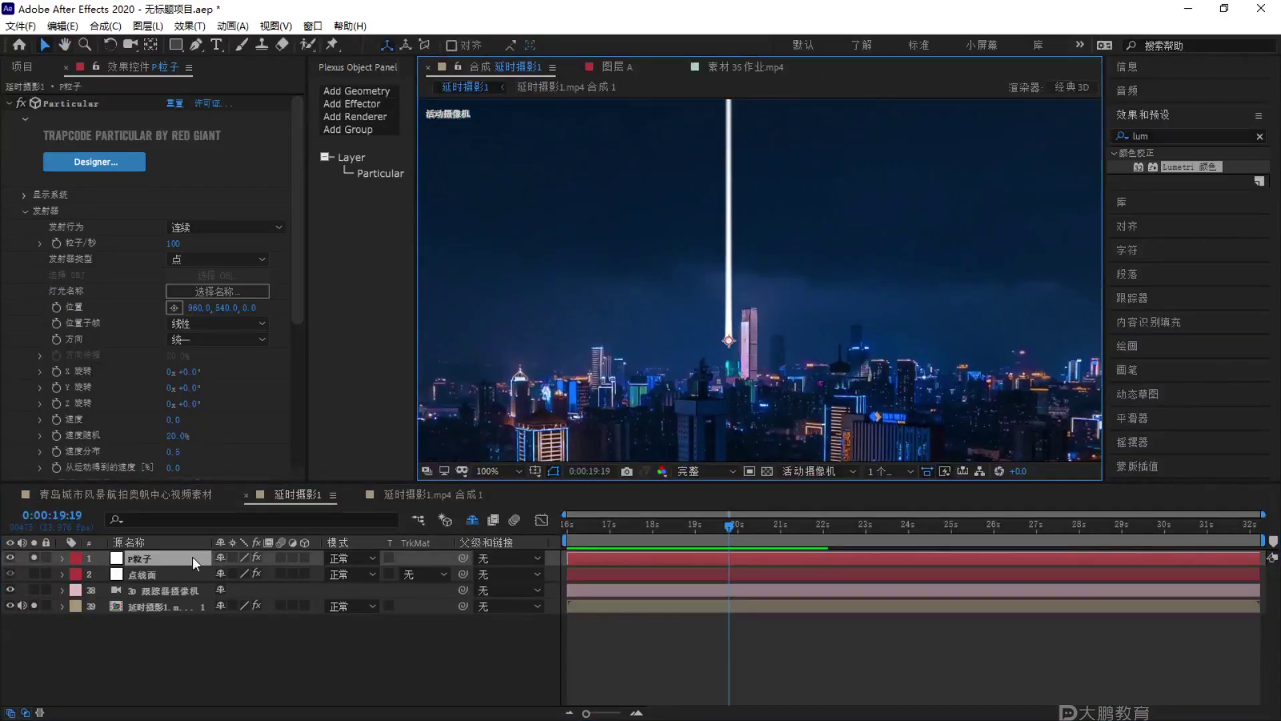
click(192, 557)
key(ctrl+c)
key(ctrl+v)
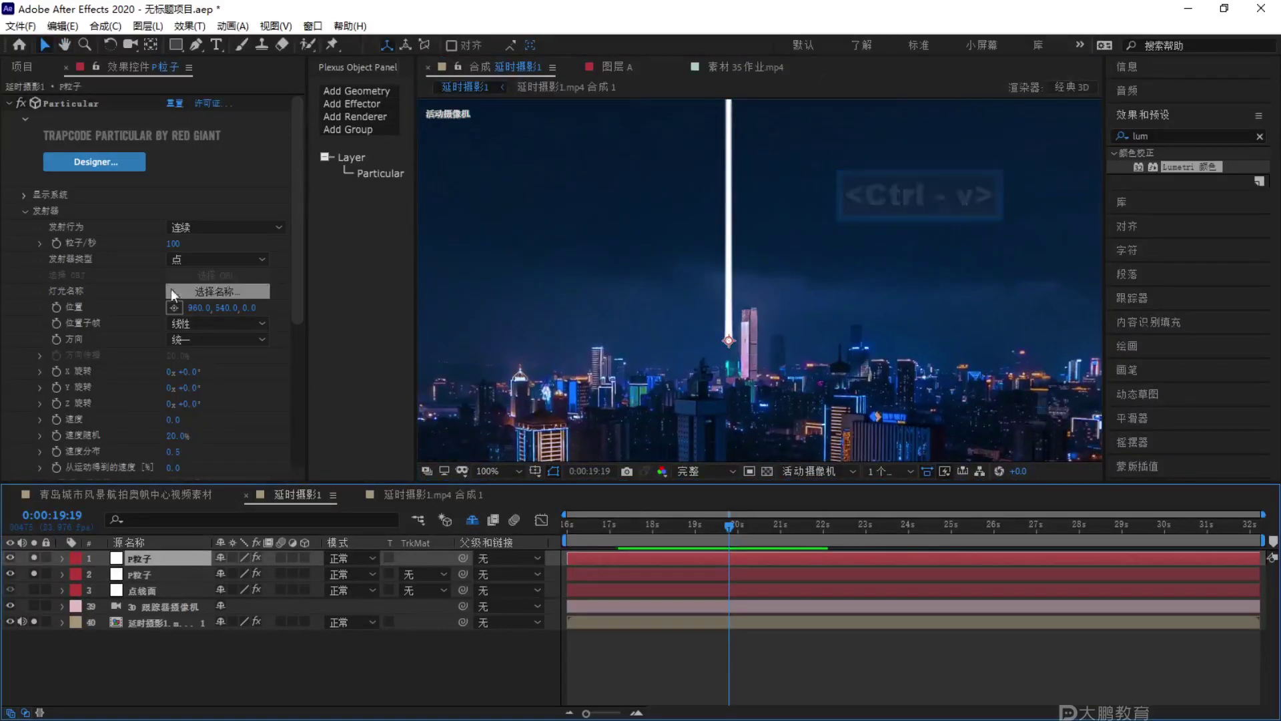
drag(196, 308, 156, 314)
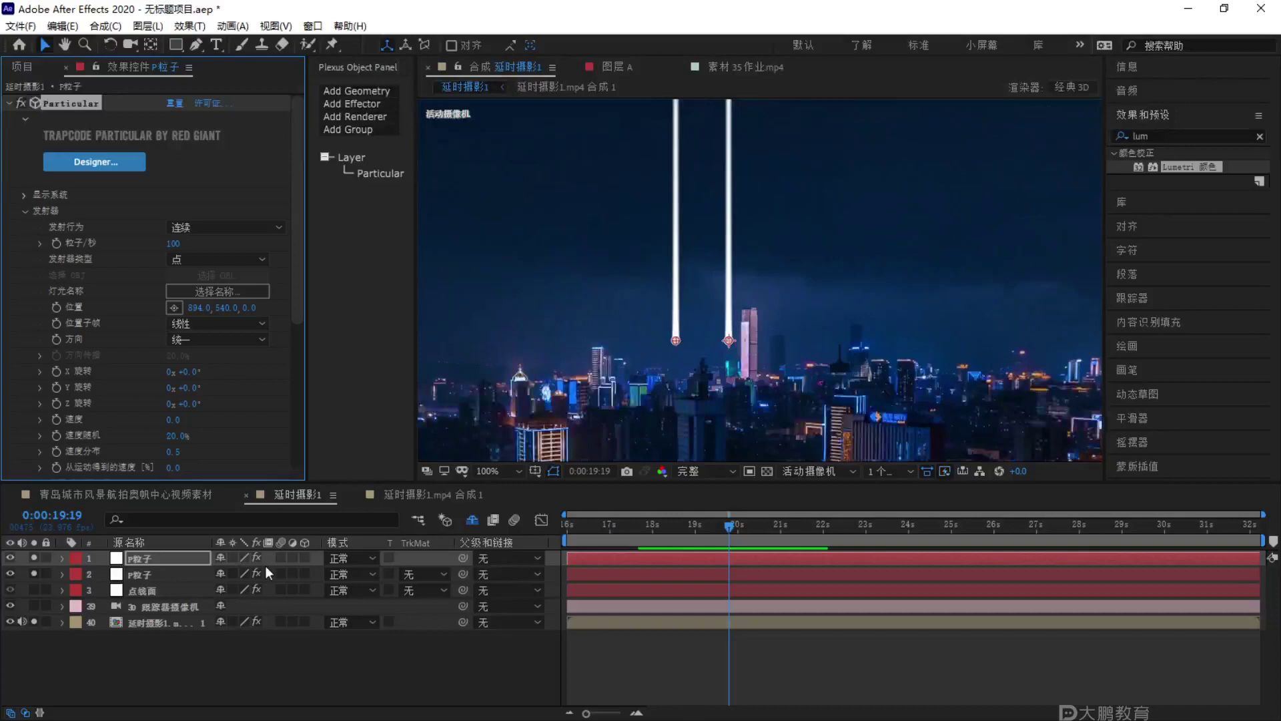
click(174, 559)
key(Delete)
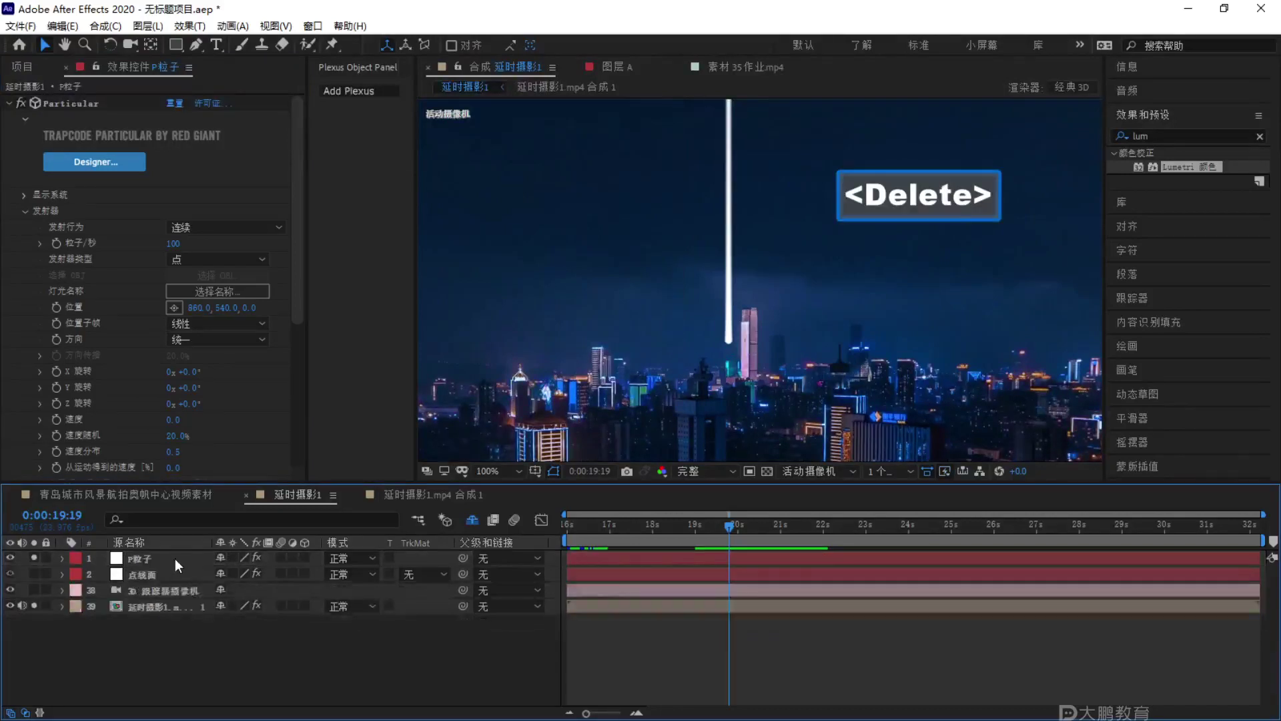
Change Particular's 粒子类型 to 条纹 and inspect the base of the particle column up close.
click(24, 211)
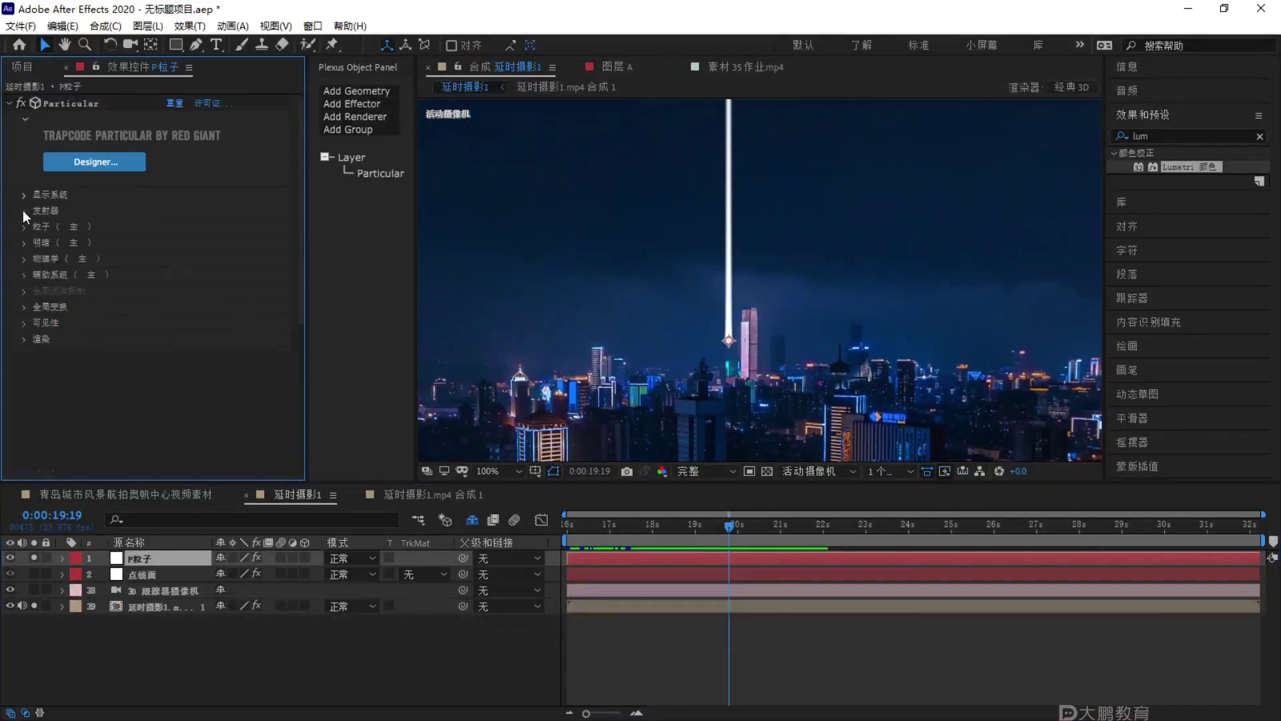
click(23, 227)
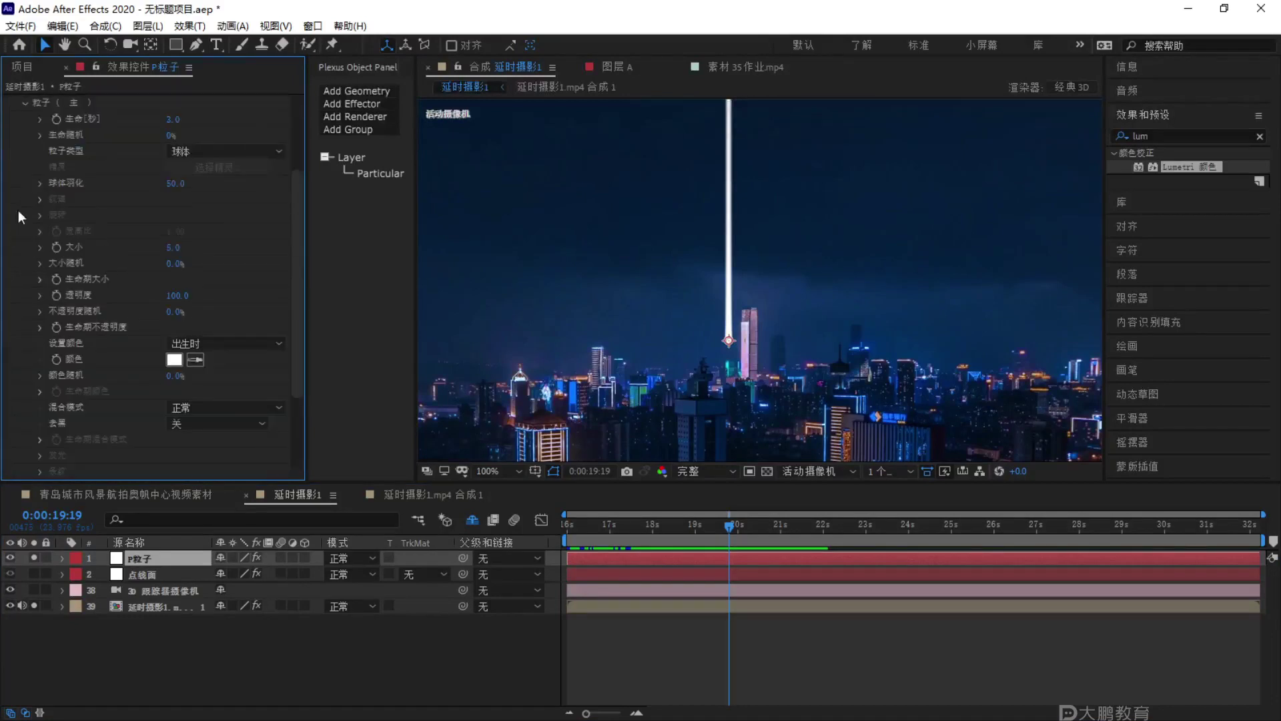
click(221, 152)
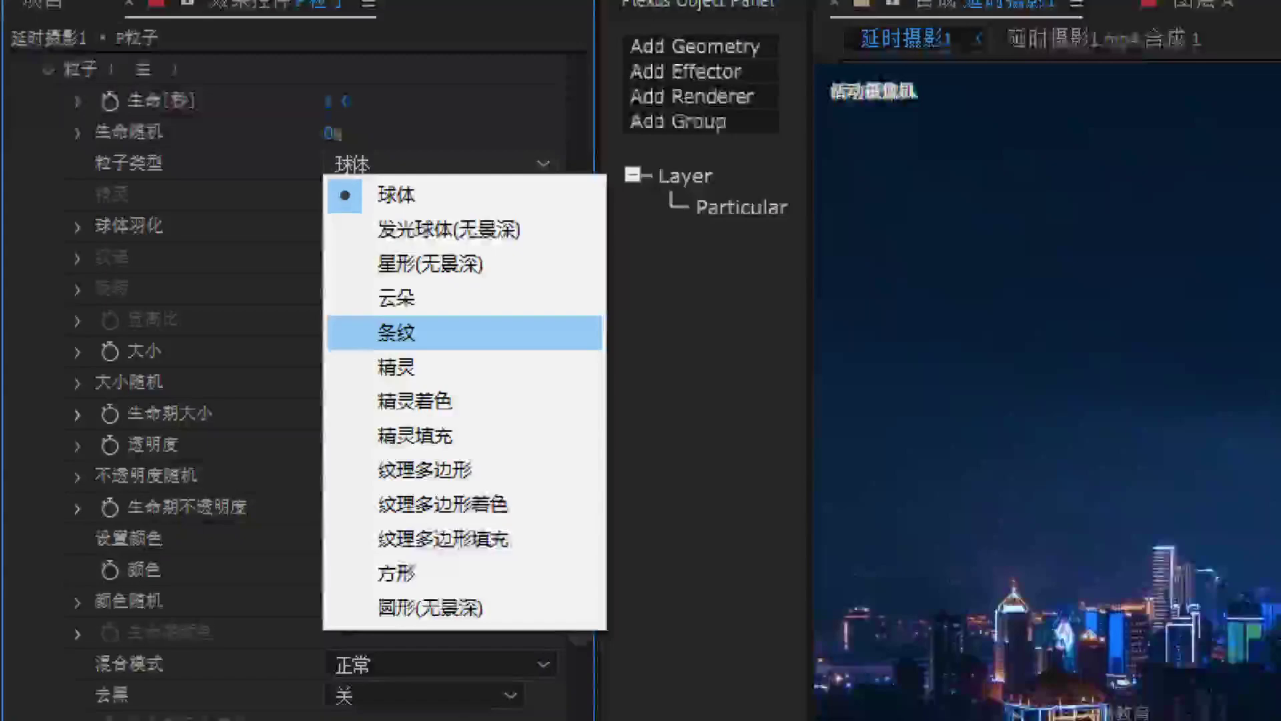
key(Escape)
click(402, 161)
click(203, 235)
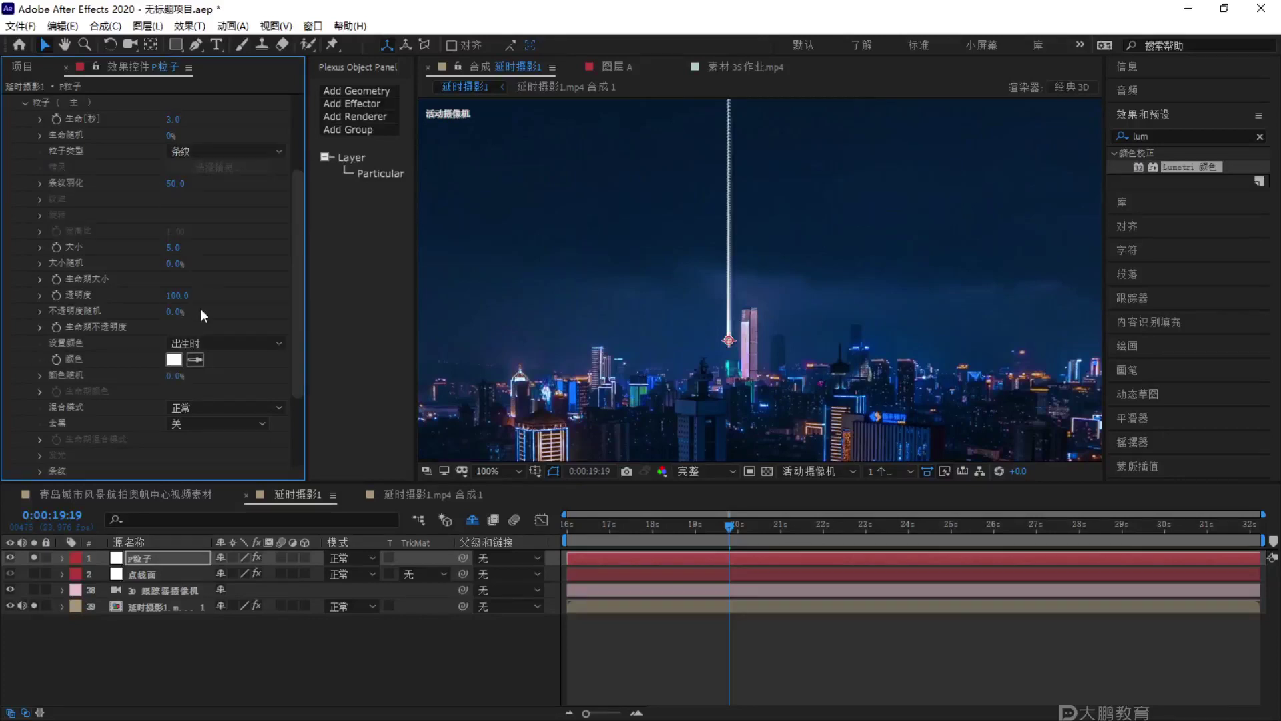
scroll(724, 235, up, 1)
scroll(709, 298, up, 2)
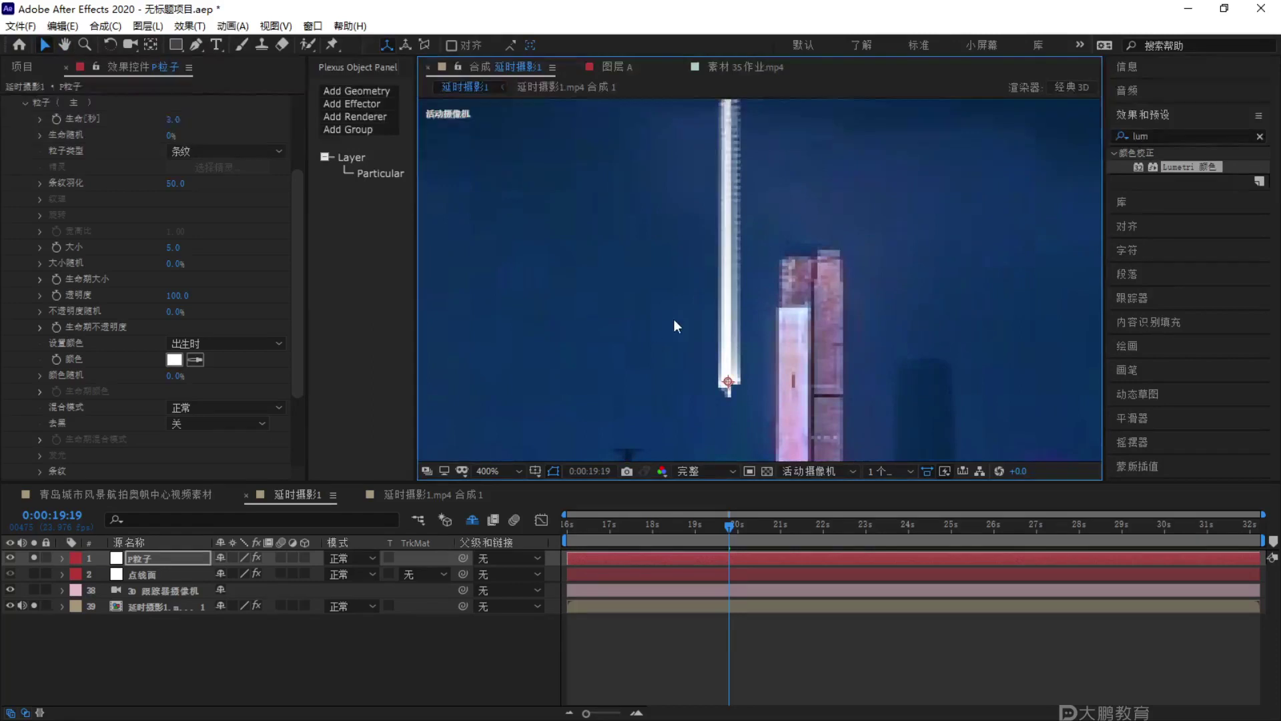
Set the particle 大小 to 34 and reduce 条纹大小 to 21 in the 条纹 settings.
scroll(651, 326, down, 2)
drag(175, 249, 197, 242)
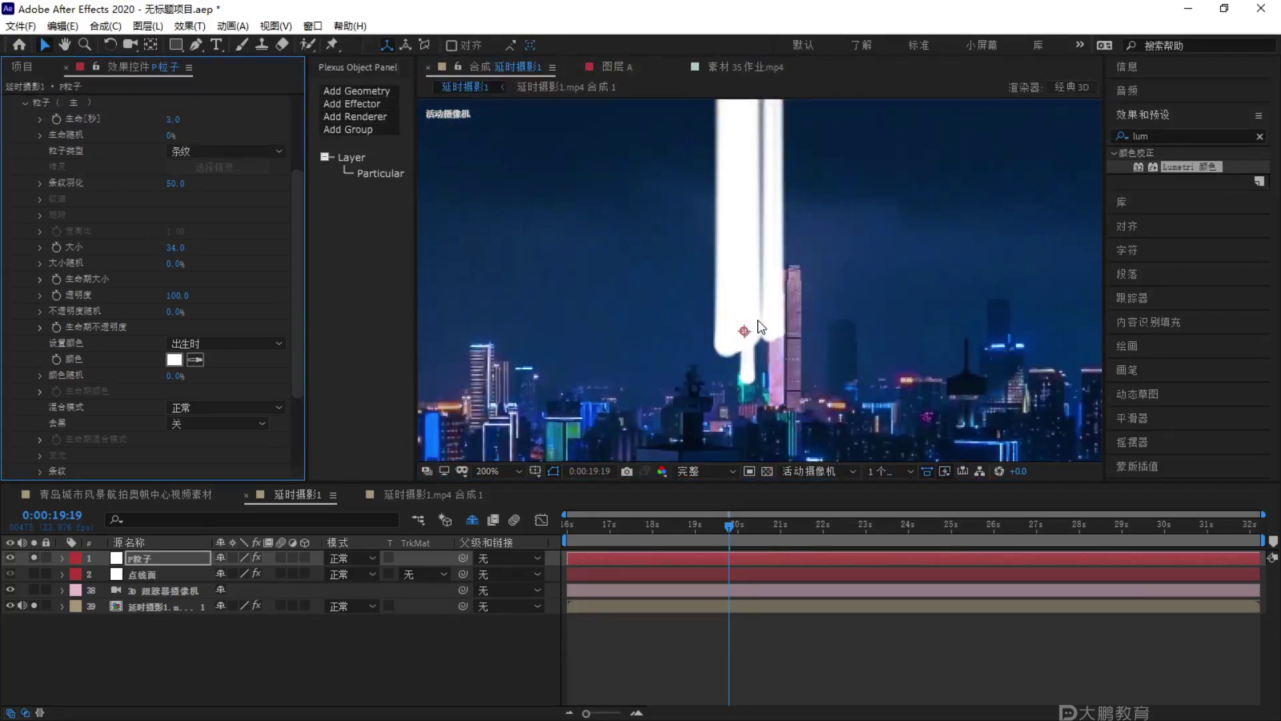
scroll(133, 264, down, 3)
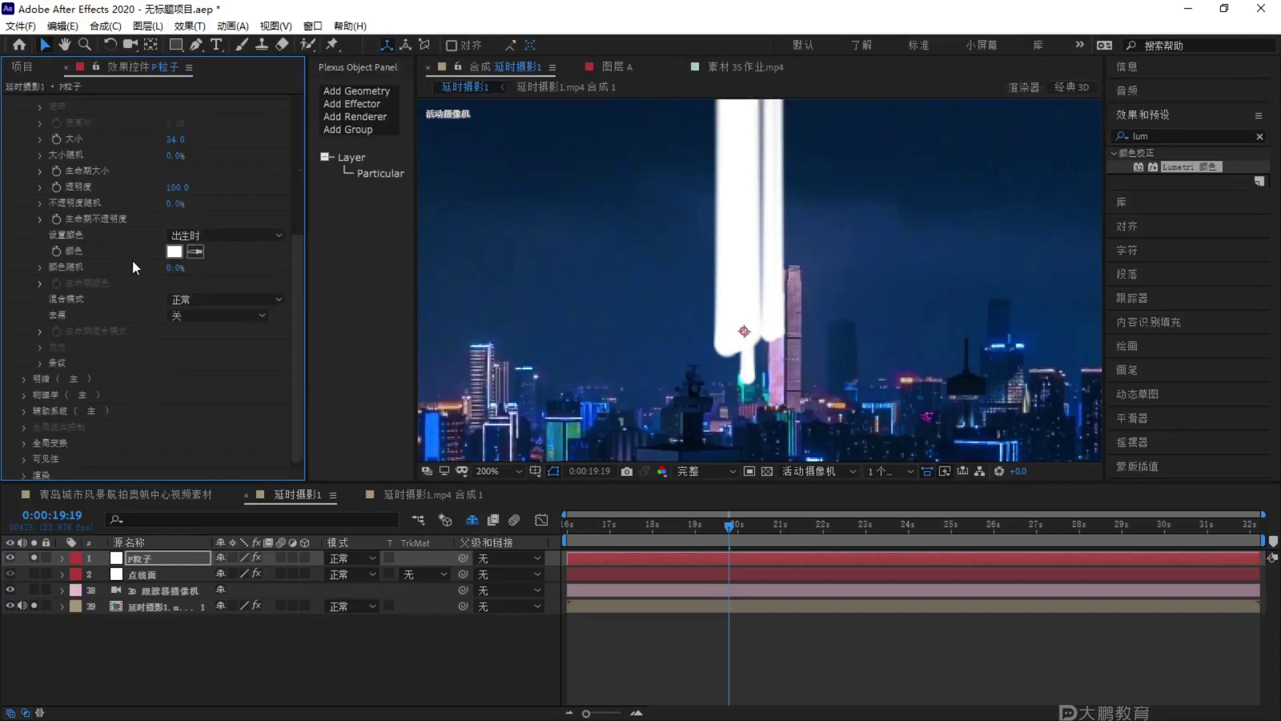
click(40, 364)
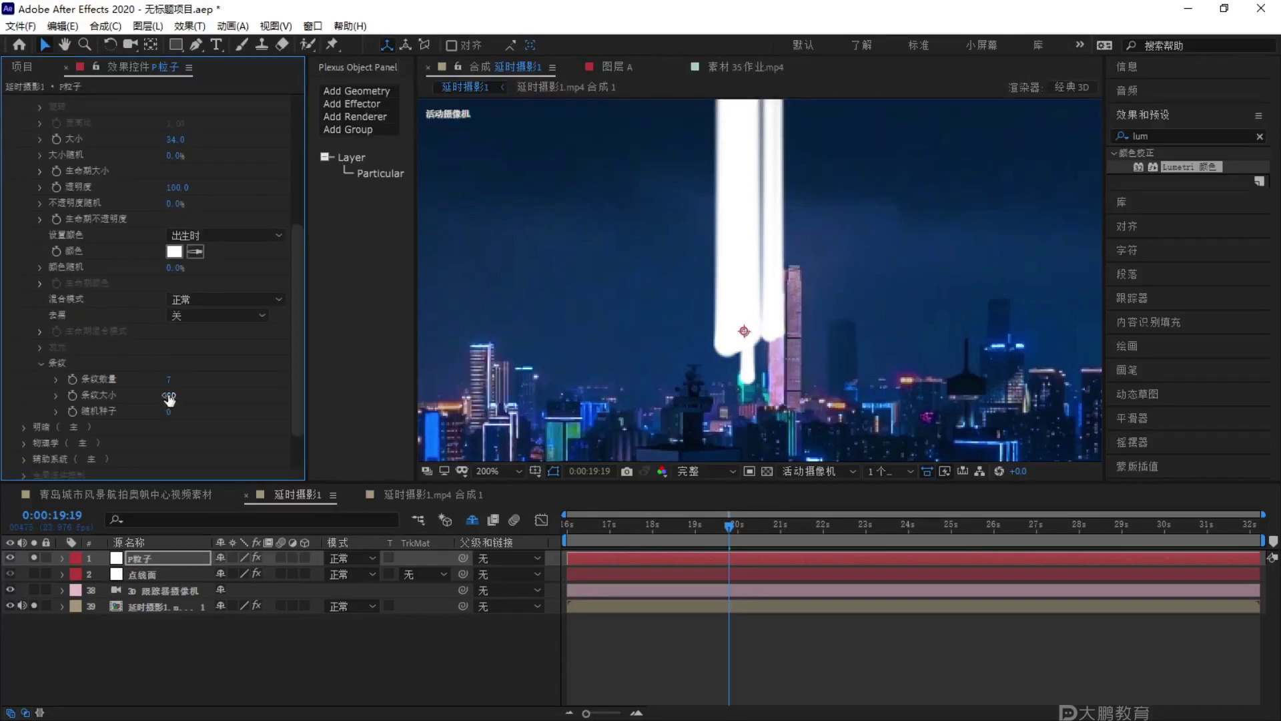
drag(171, 396, 140, 400)
scroll(812, 266, down, 4)
key(F1)
mouse_move(740, 132)
mouse_down()
mouse_move(701, 134)
mouse_move(866, 163)
mouse_up()
mouse_move(775, 164)
mouse_down()
mouse_move(820, 197)
mouse_move(866, 271)
mouse_up()
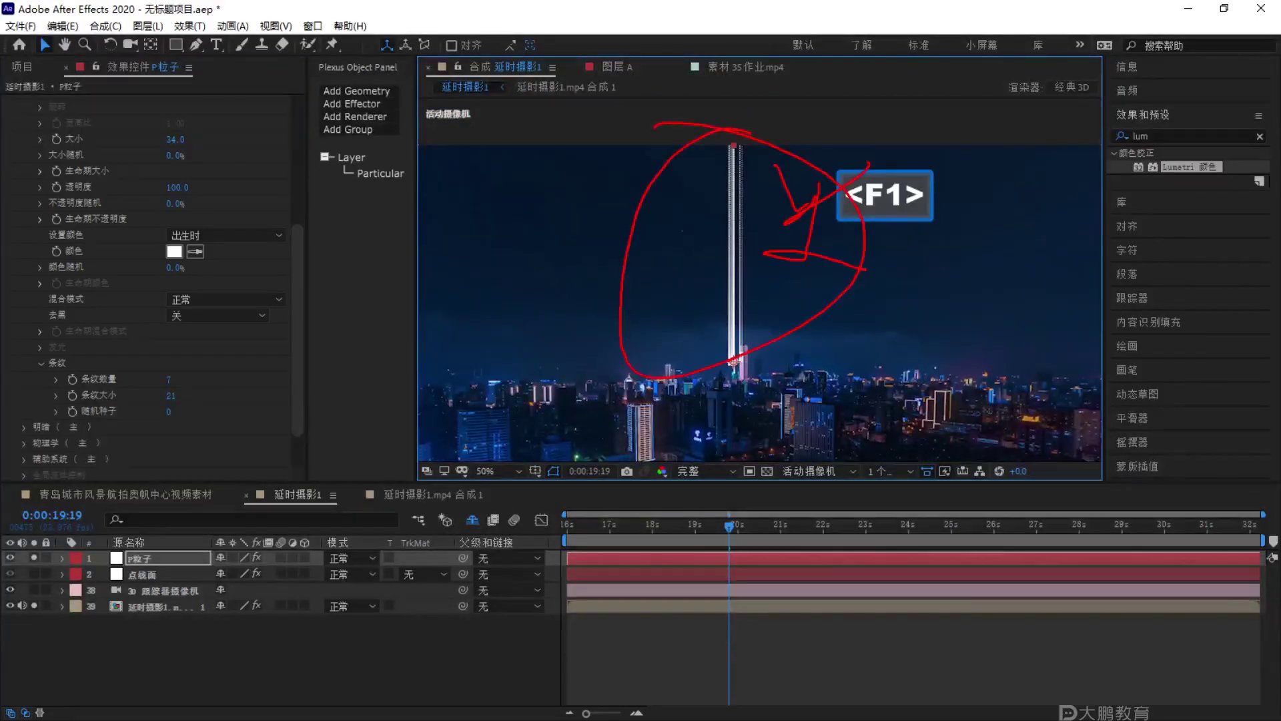
key(Escape)
Set 条纹数量 to 6 and 条纹大小 to 12, and inspect the separate streaks up close.
scroll(755, 267, up, 6)
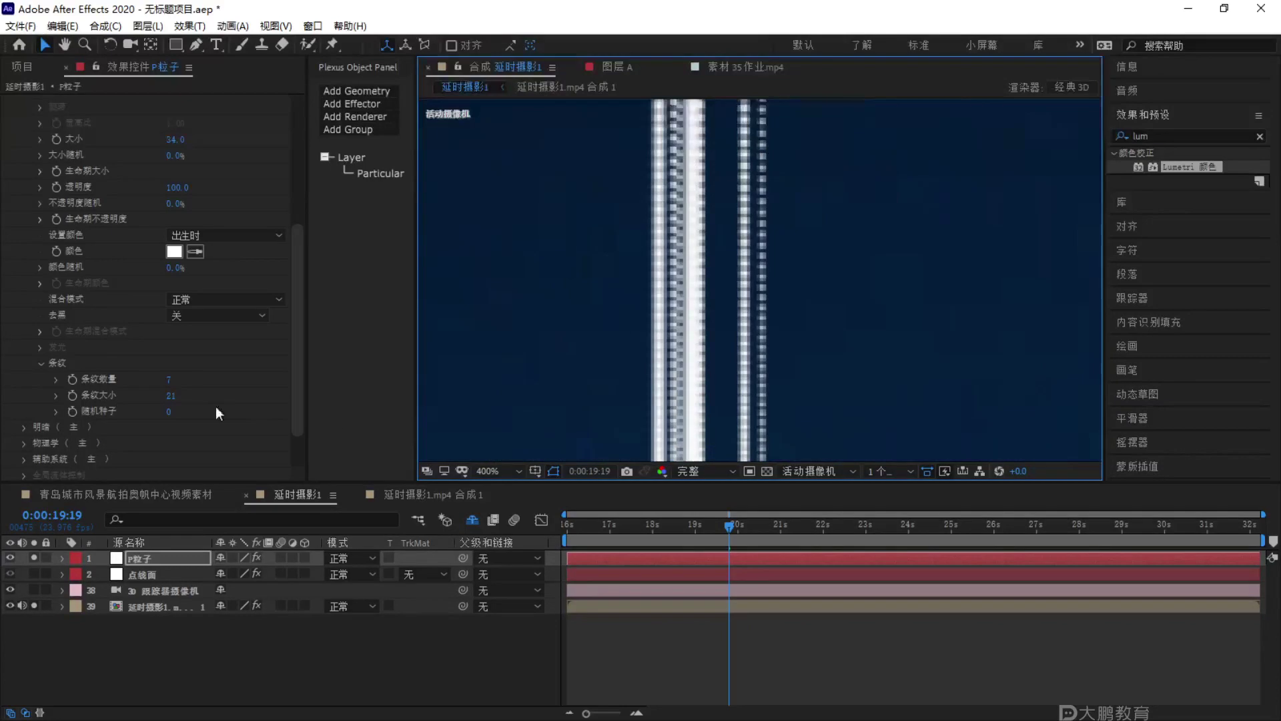
click(171, 379)
text(6)
mouse_move(175, 397)
mouse_down()
mouse_move(158, 400)
mouse_move(246, 398)
mouse_up()
scroll(717, 286, down, 2)
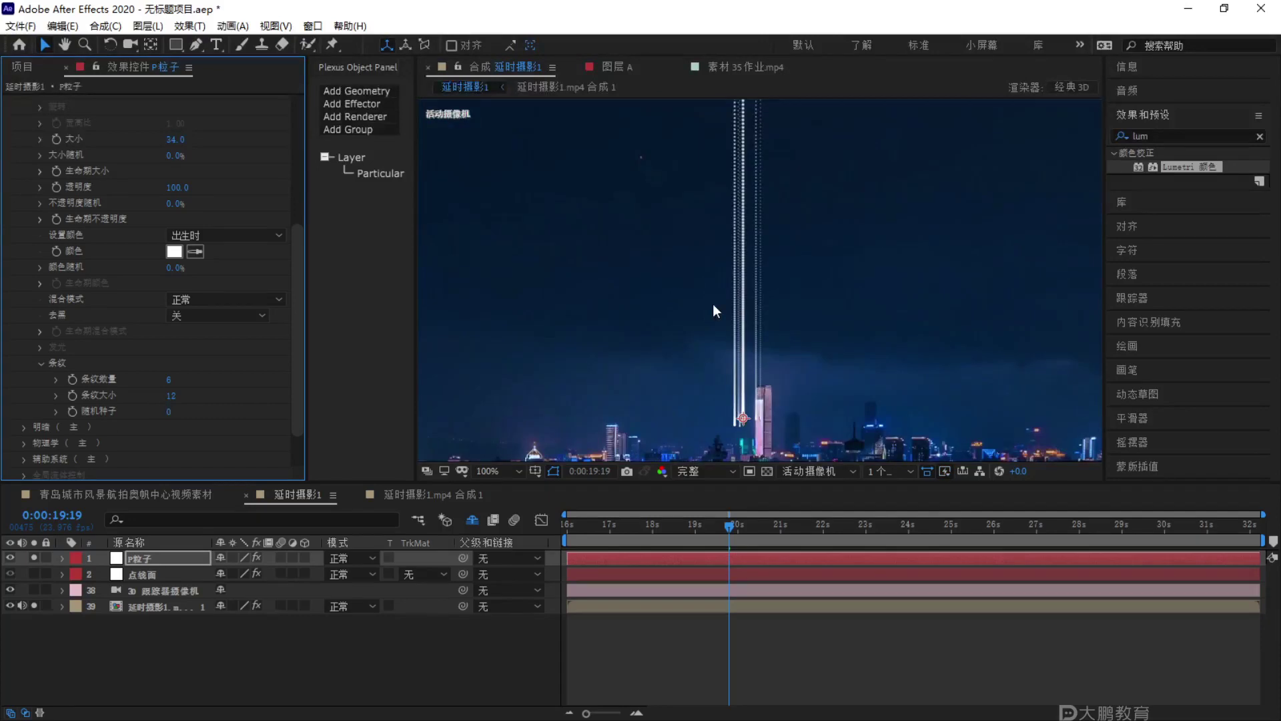
scroll(775, 298, up, 4)
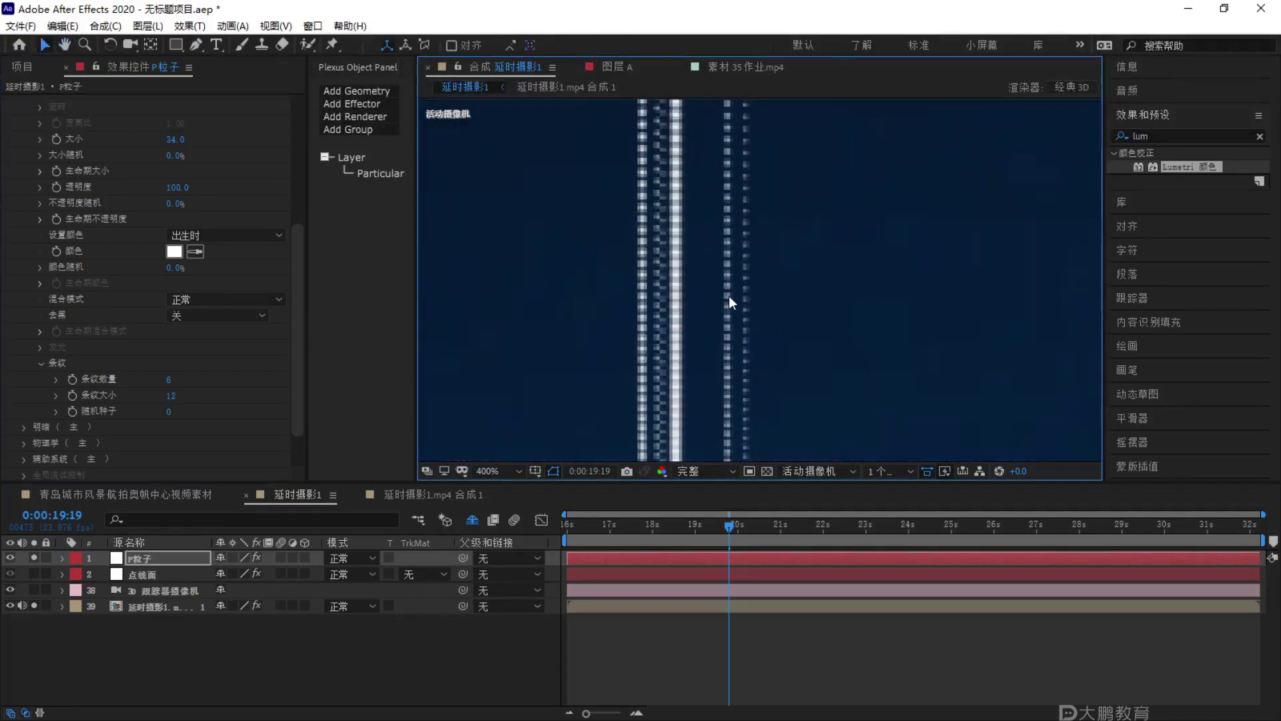
key(F1)
key(Escape)
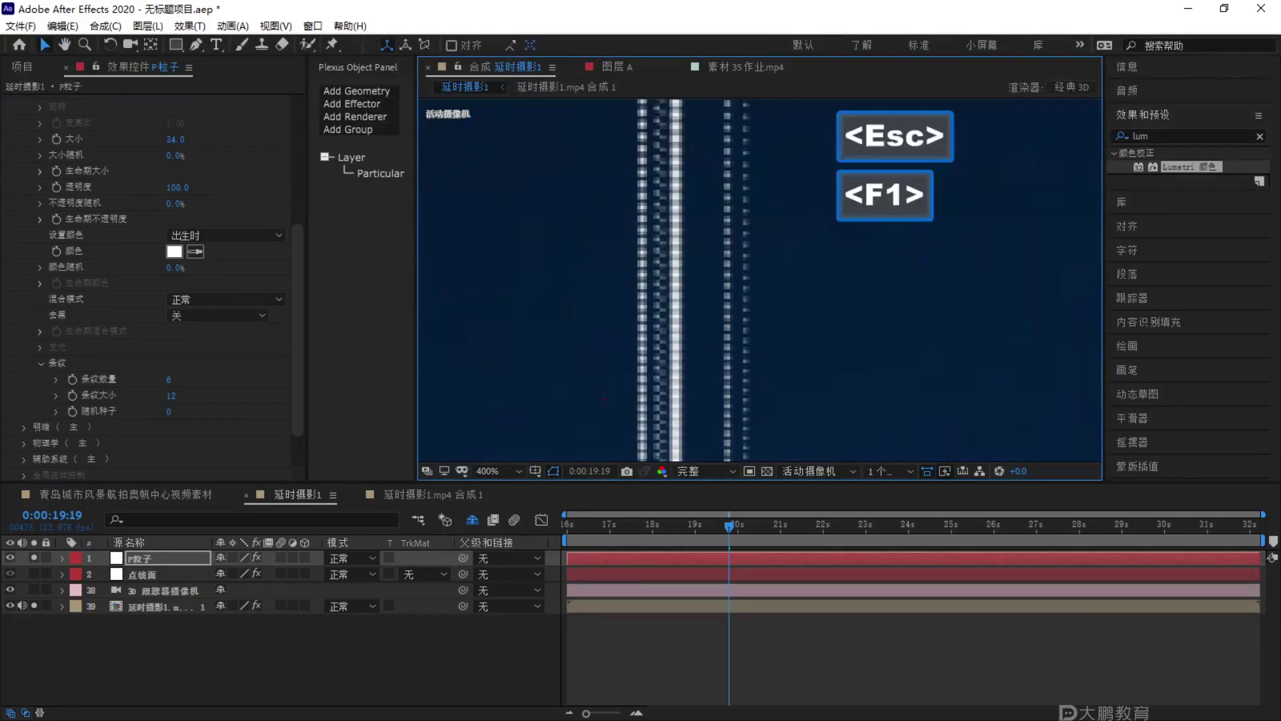
key(Escape)
scroll(634, 265, down, 2)
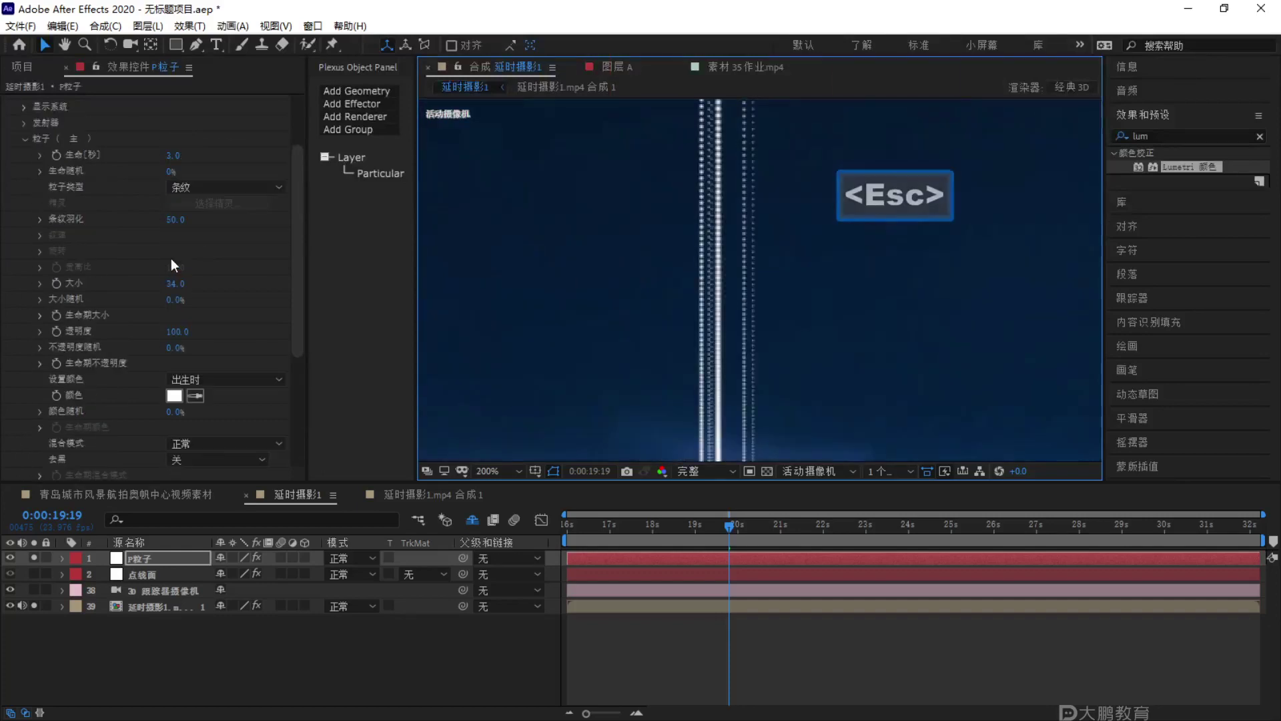
Play back the six-streak P粒子 column from the start of the composition to check its look over the city.
scroll(171, 258, up, 5)
scroll(711, 255, down, 3)
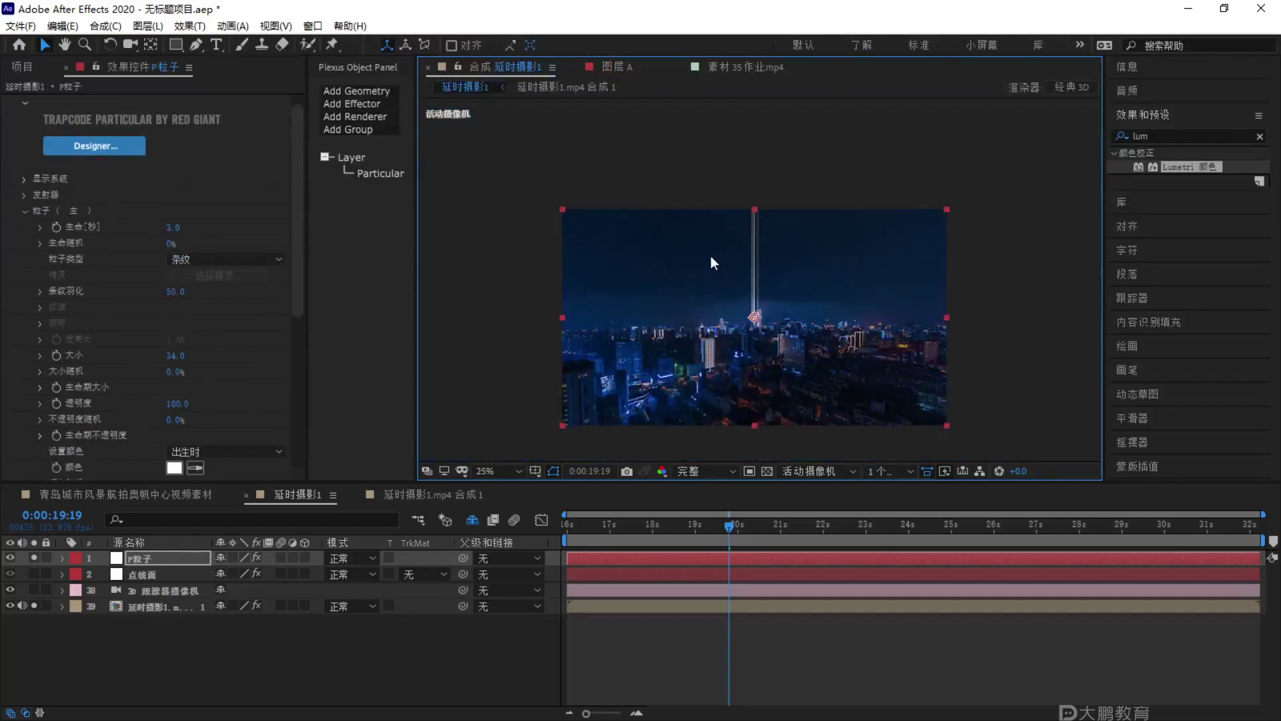
scroll(779, 303, up, 2)
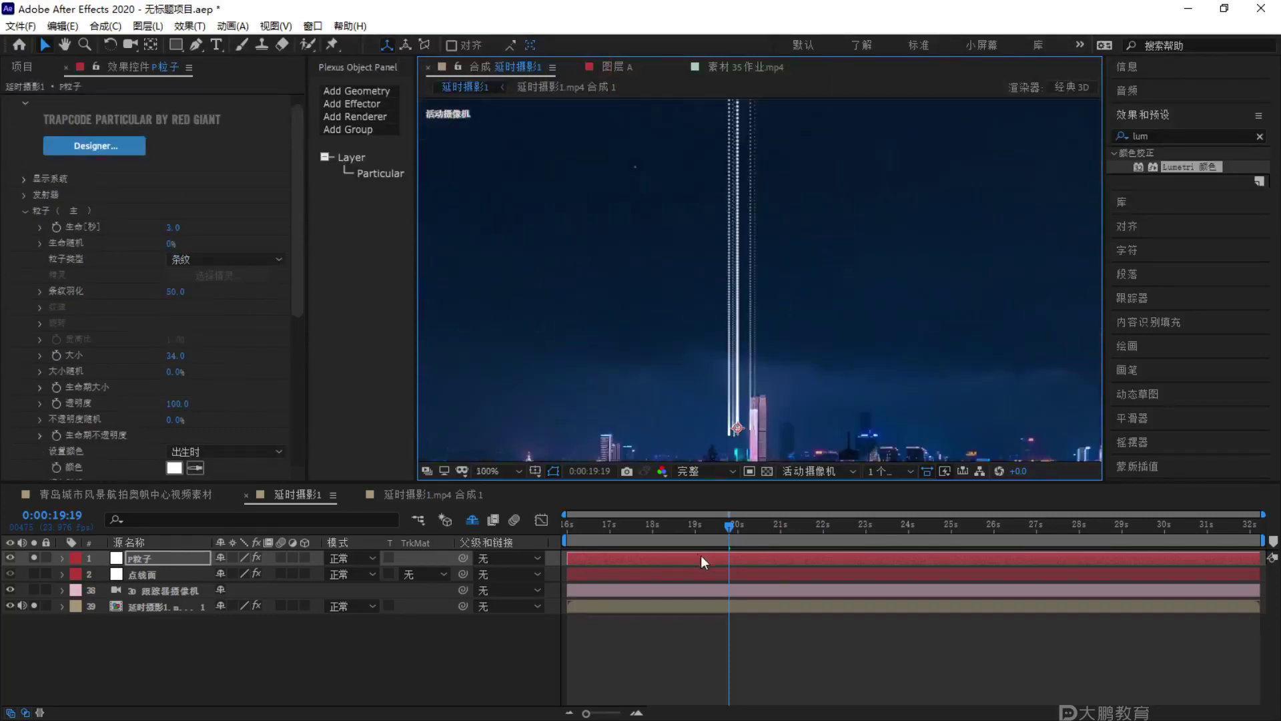
key(Home)
key(space)
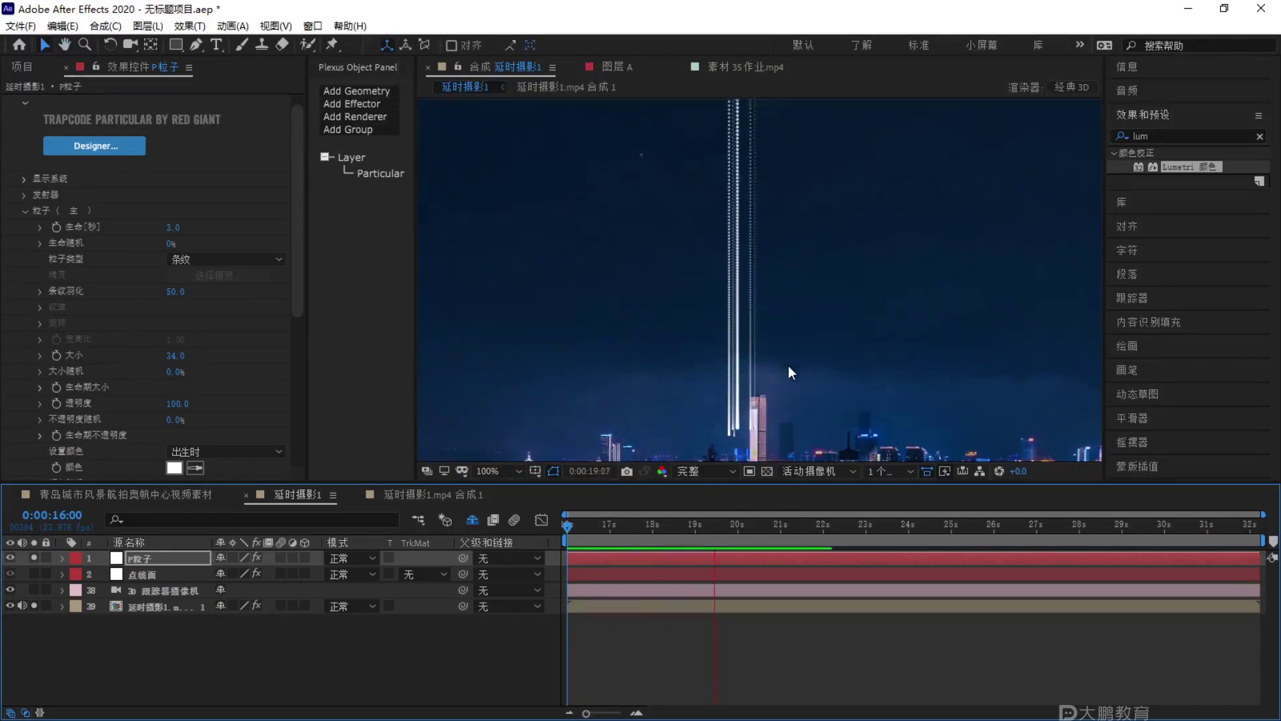
key(space)
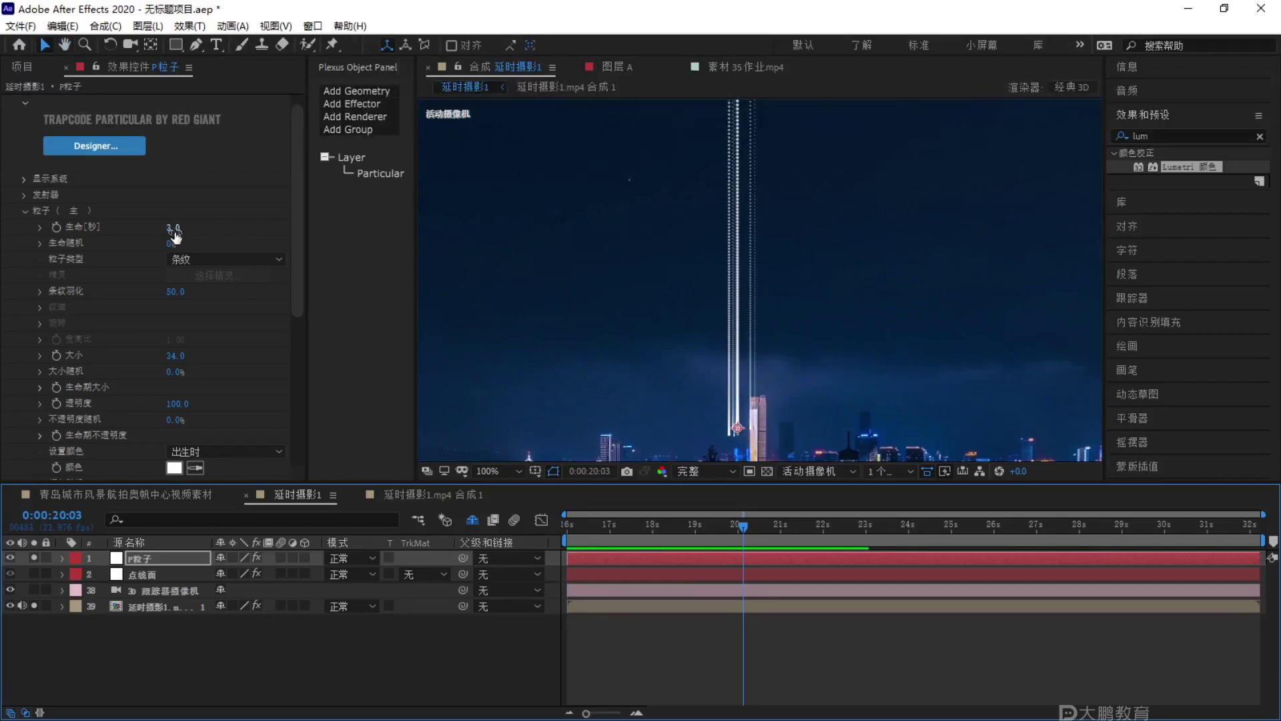
Set 粒子/秒 to 400 in Particular's 发射器 settings to make the streaks denser.
click(25, 196)
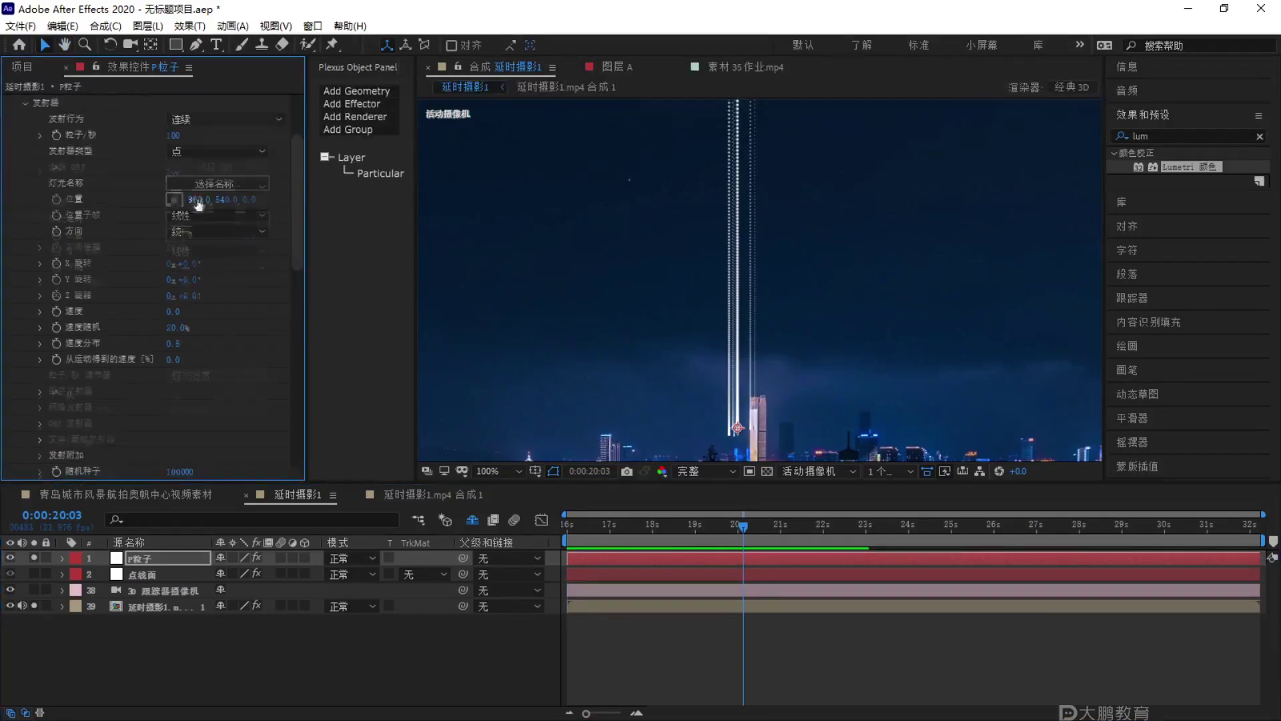
scroll(186, 202, down, 2)
mouse_move(173, 171)
mouse_down()
mouse_move(473, 223)
mouse_move(706, 225)
mouse_up()
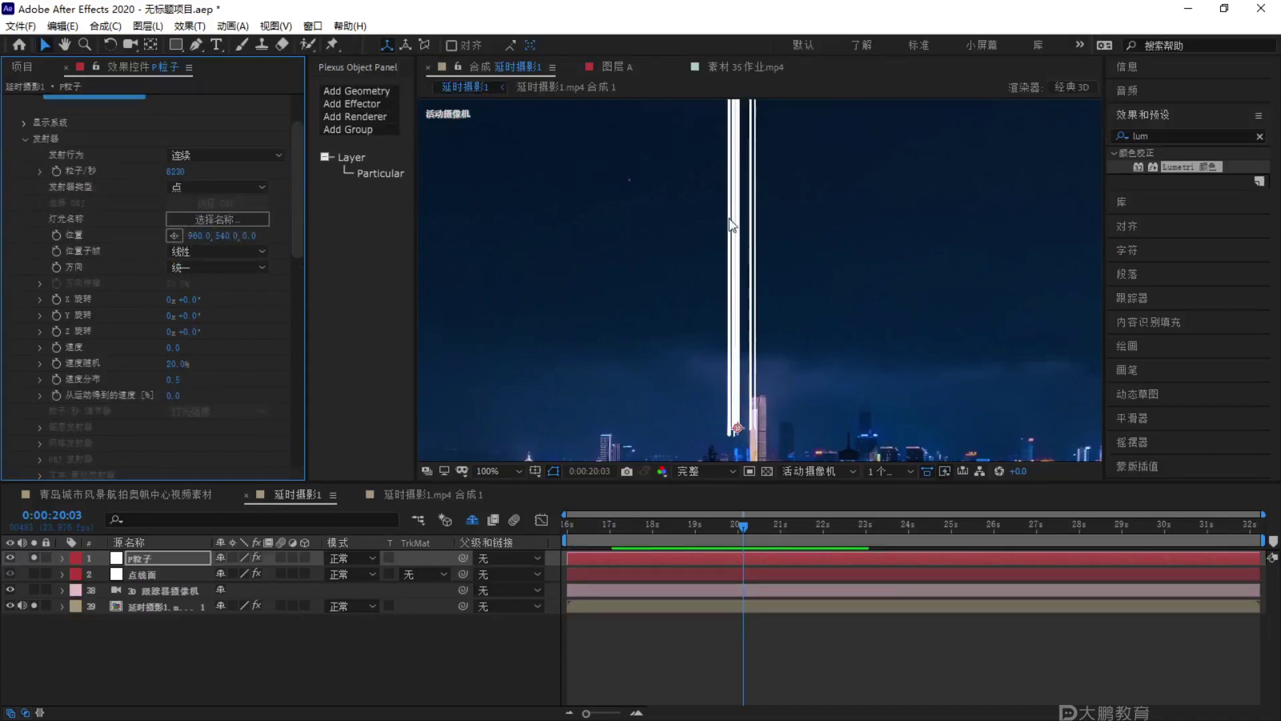
click(183, 172)
text(5)
key(BackSpace)
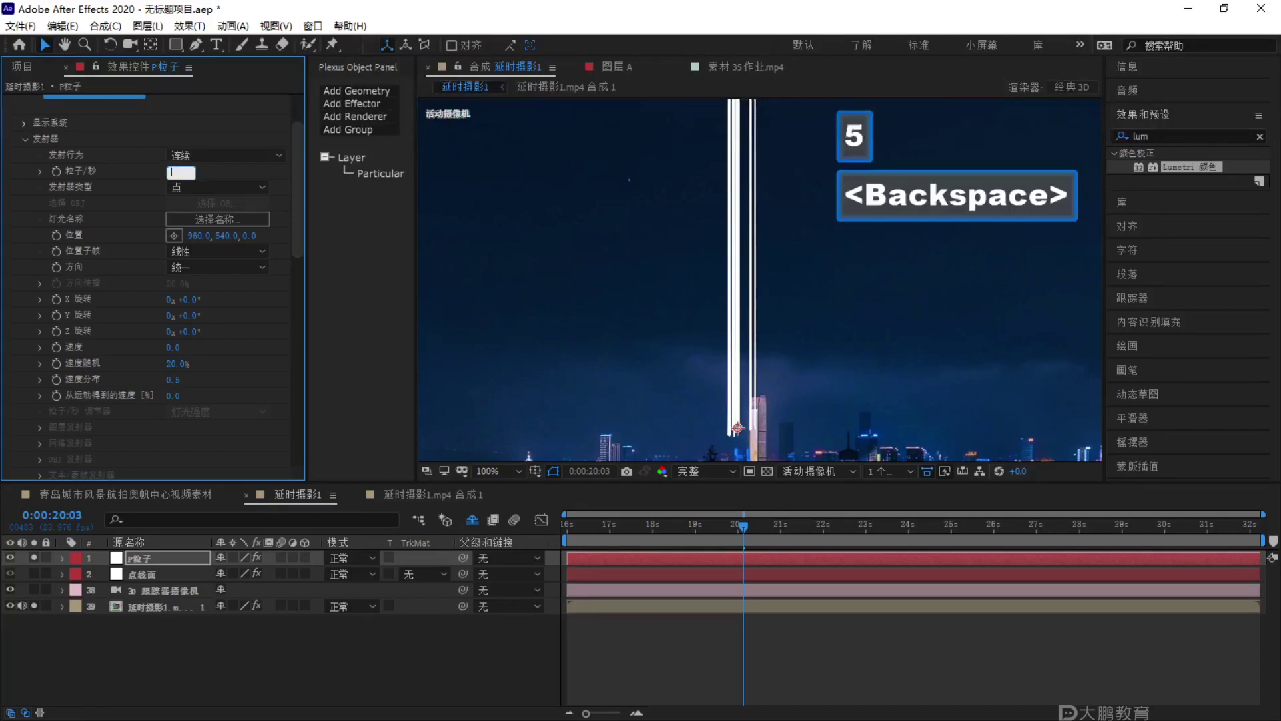
text(400)
key(Return)
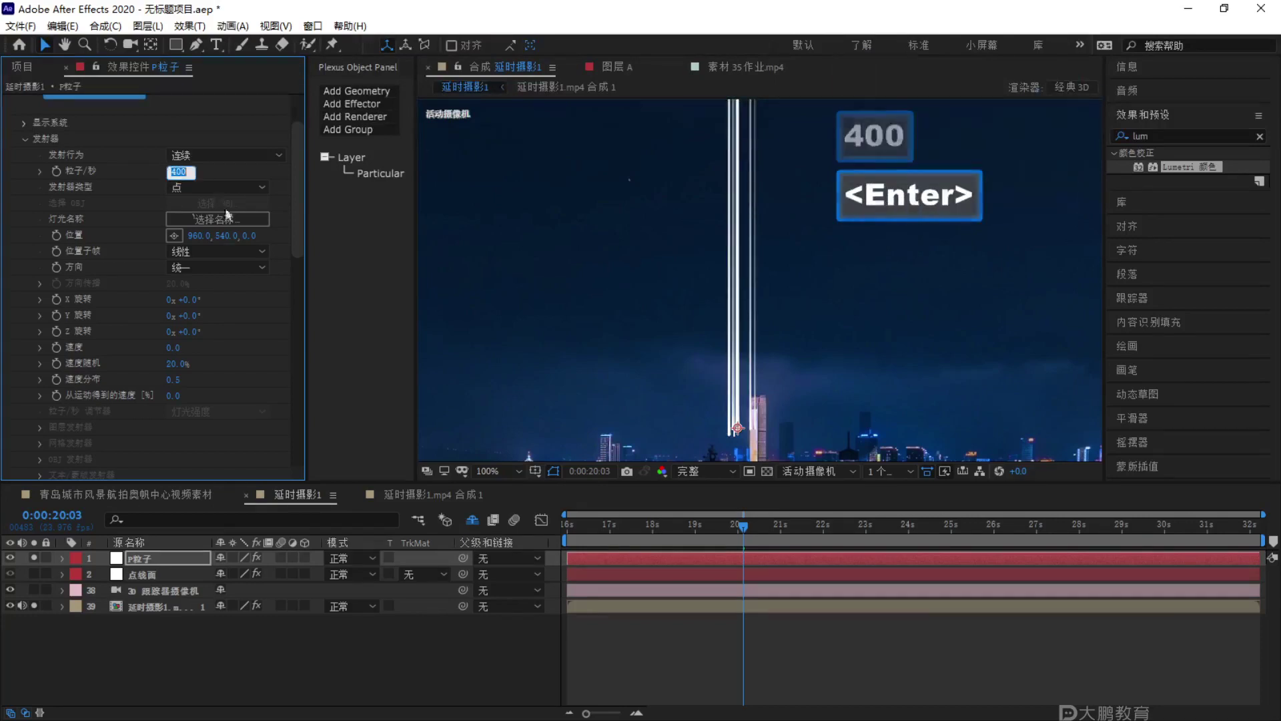
scroll(792, 288, down, 2)
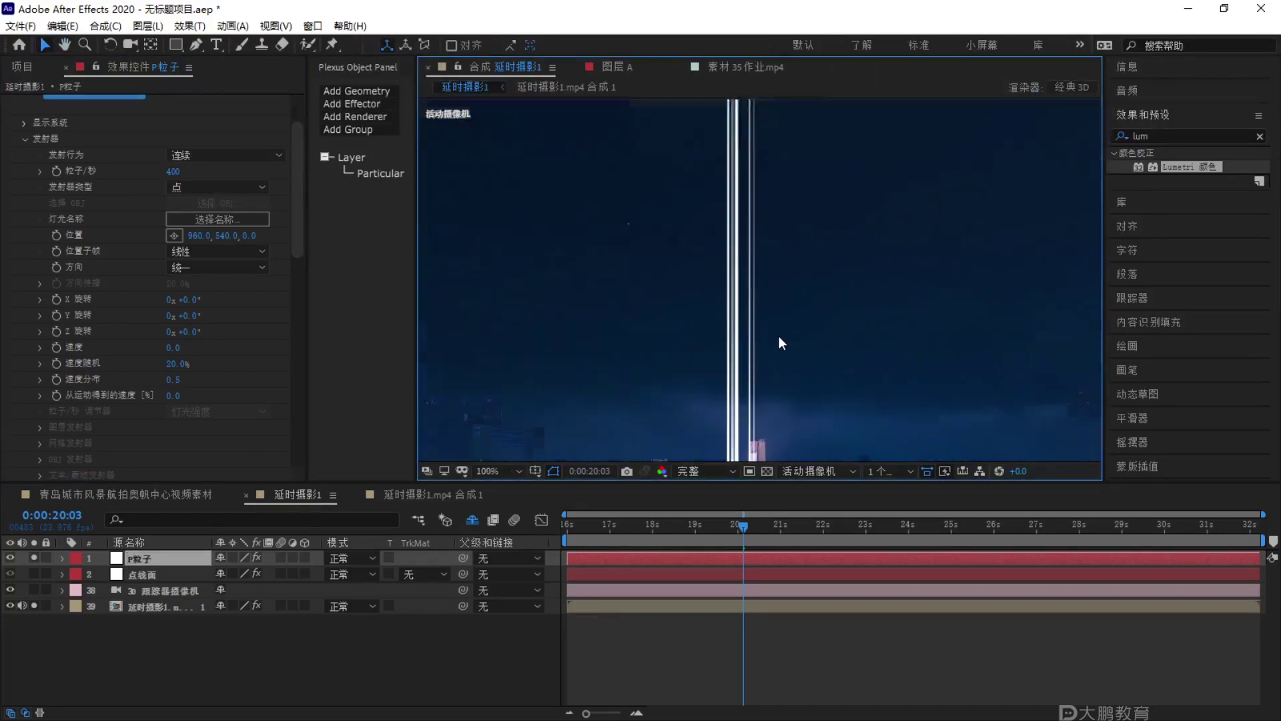
Set the particles' 生命[秒] to 16 and preview the streaks over the city.
click(21, 140)
click(25, 155)
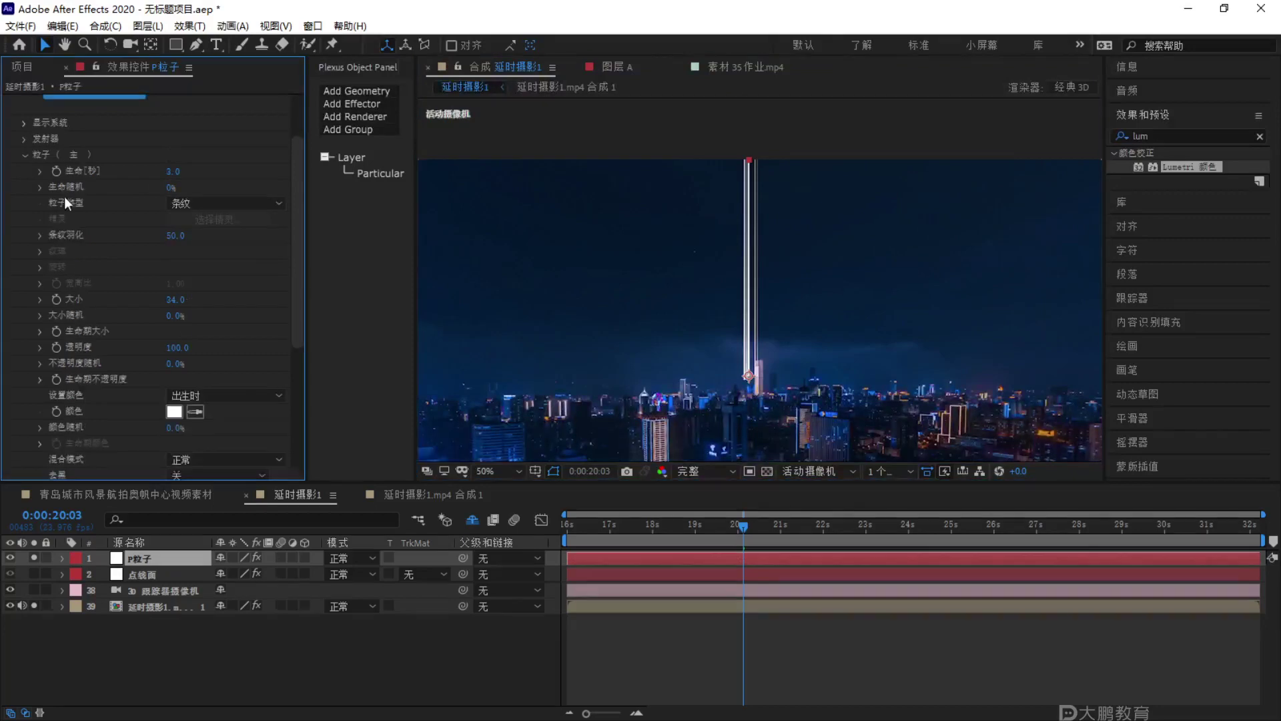
click(172, 171)
text(16)
key(Return)
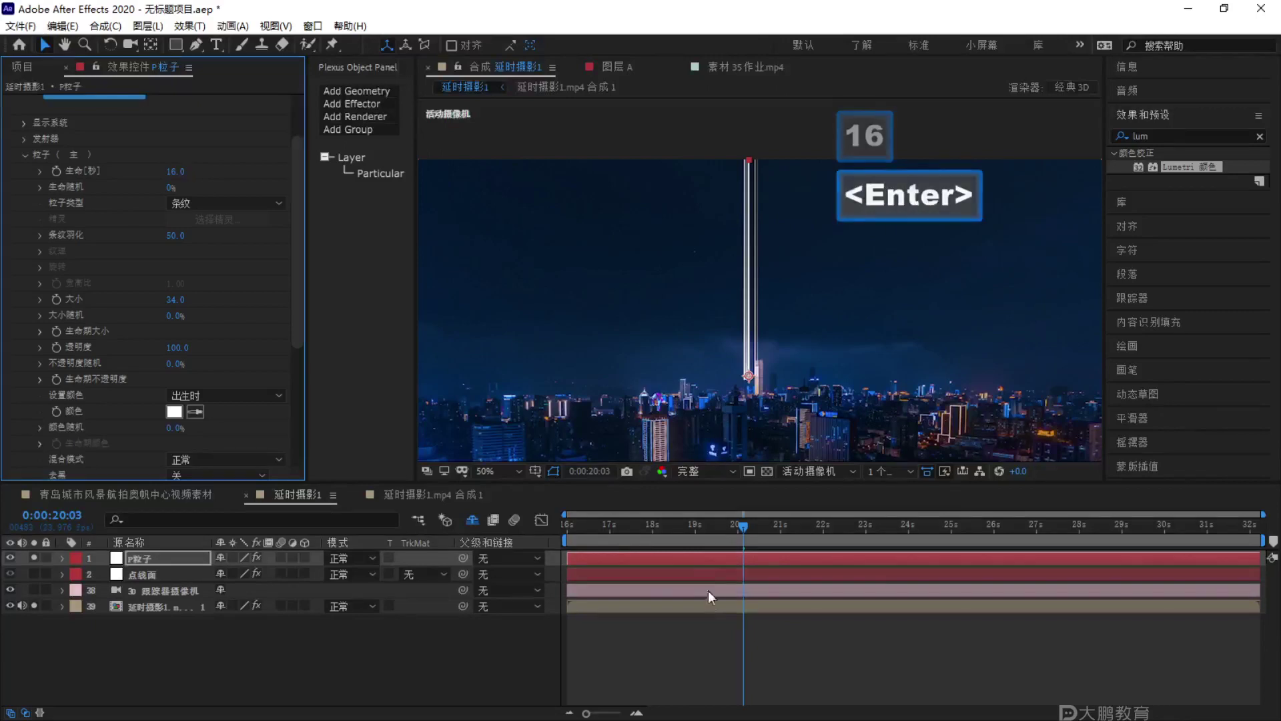
key(space)
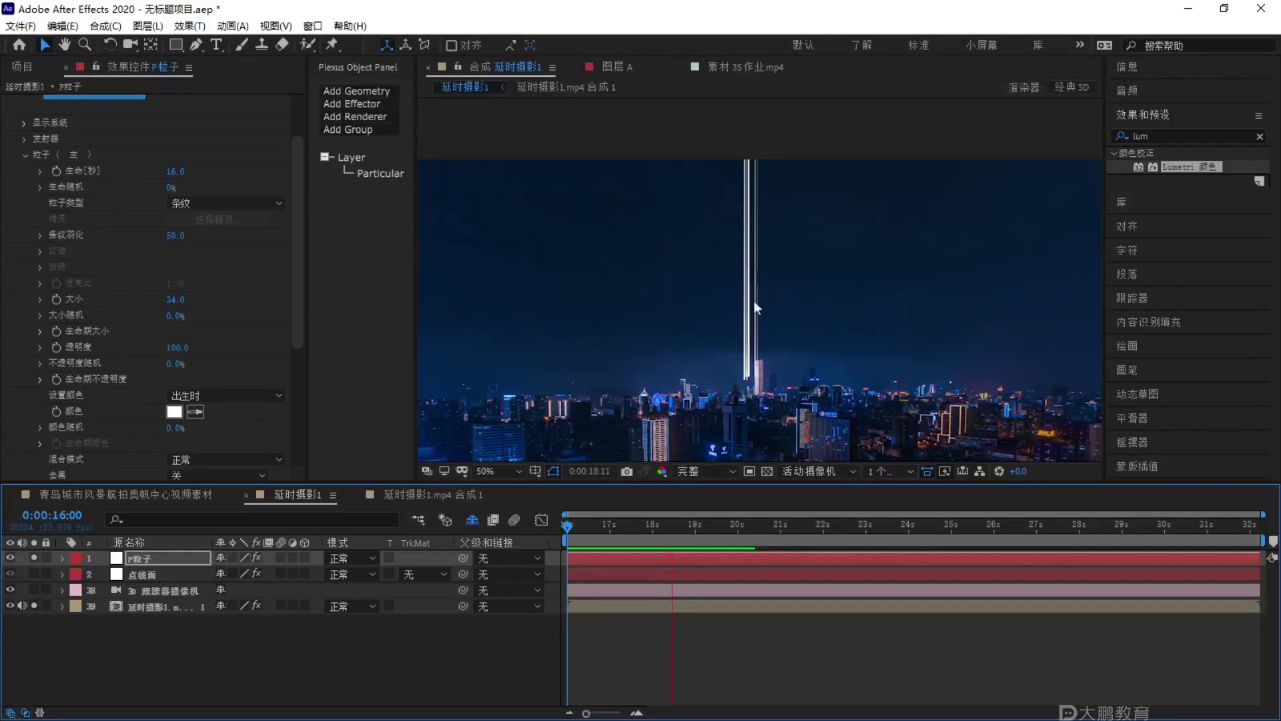
key(space)
scroll(748, 336, up, 2)
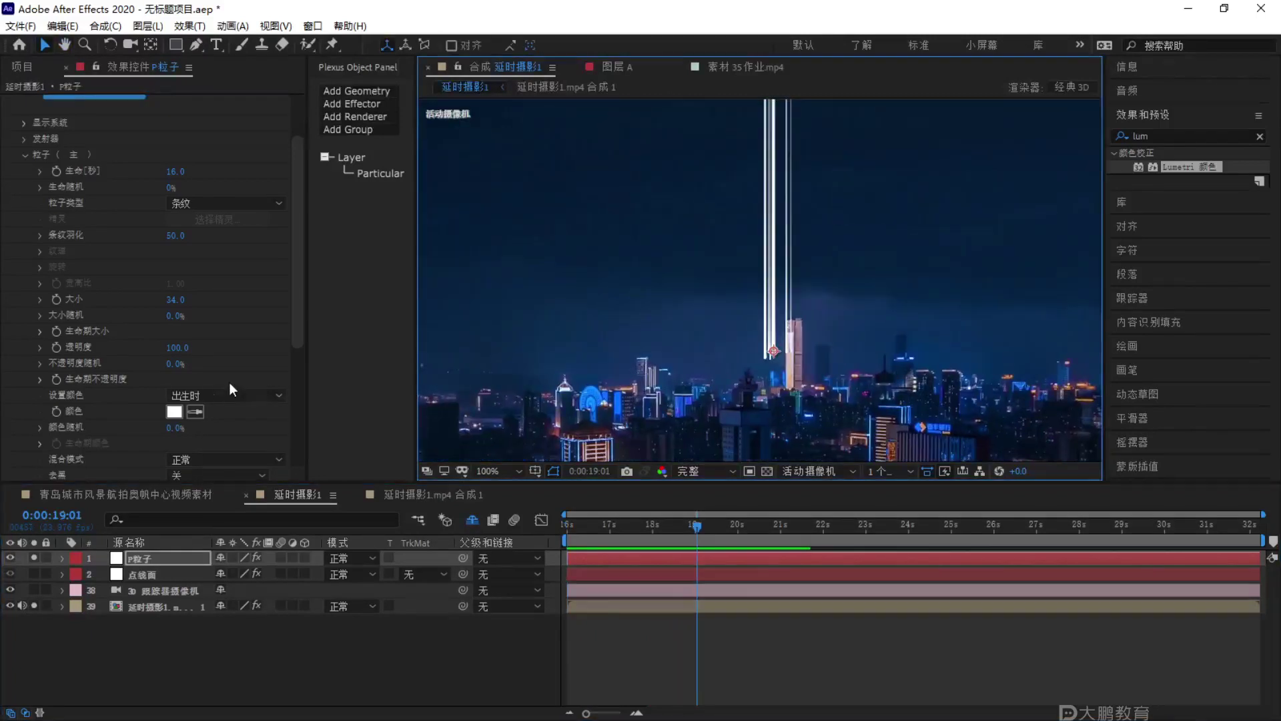
Set the 随机种子 in the 条纹 settings to 140 and inspect the streak arrangement up close.
scroll(210, 391, down, 3)
scroll(210, 390, down, 2)
drag(169, 391, 187, 391)
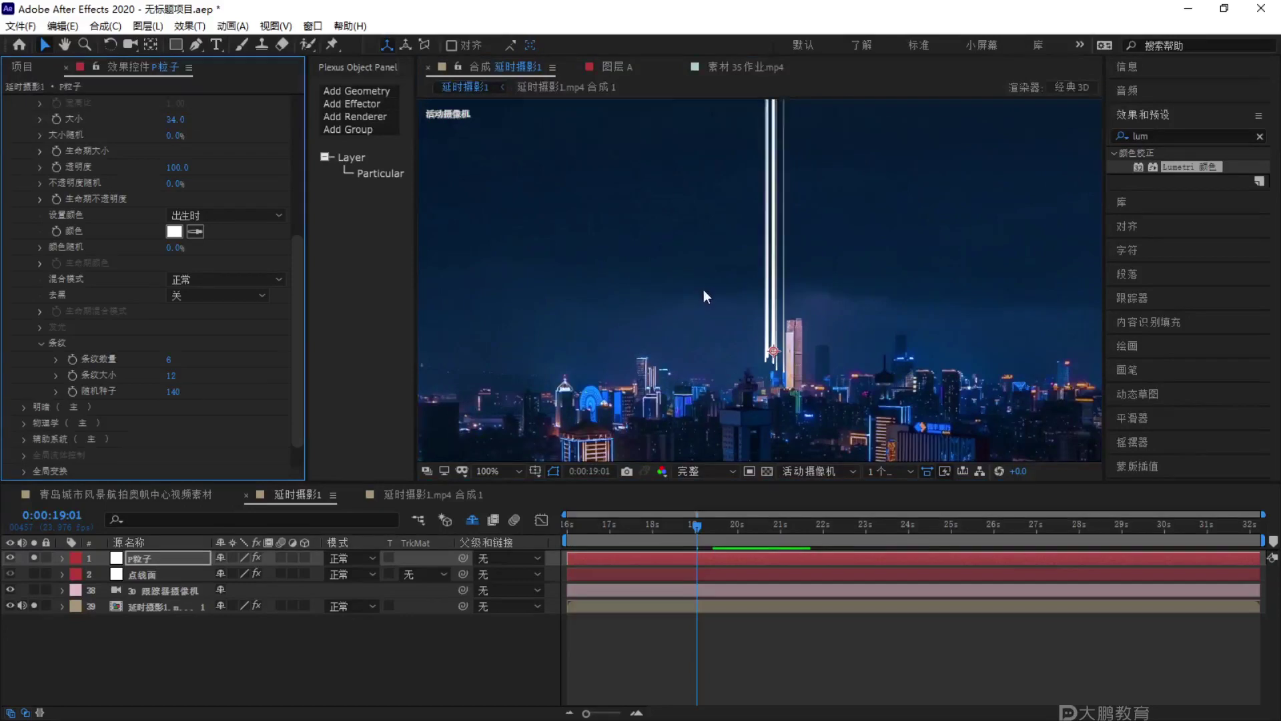
scroll(697, 289, up, 1)
Try 条纹大小 at 6, settle on 10, and check the streak thickness against the skyline.
click(168, 375)
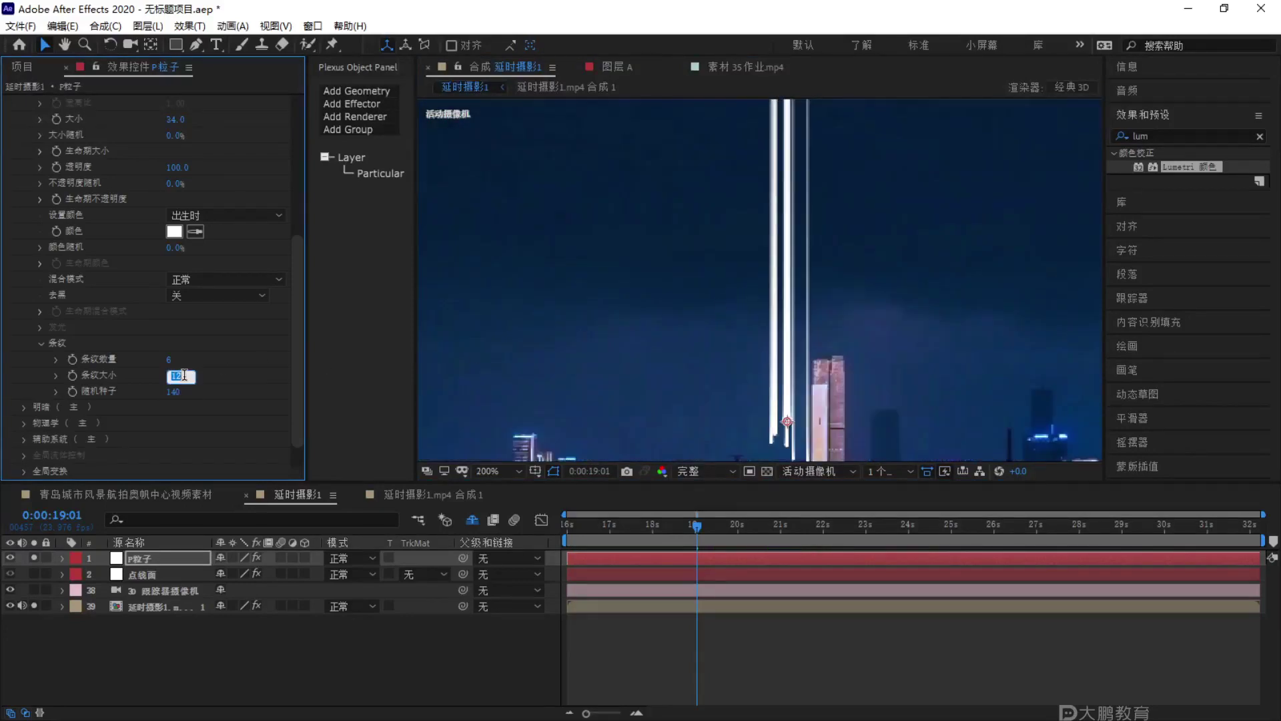
text(6)
key(Return)
scroll(849, 235, down, 2)
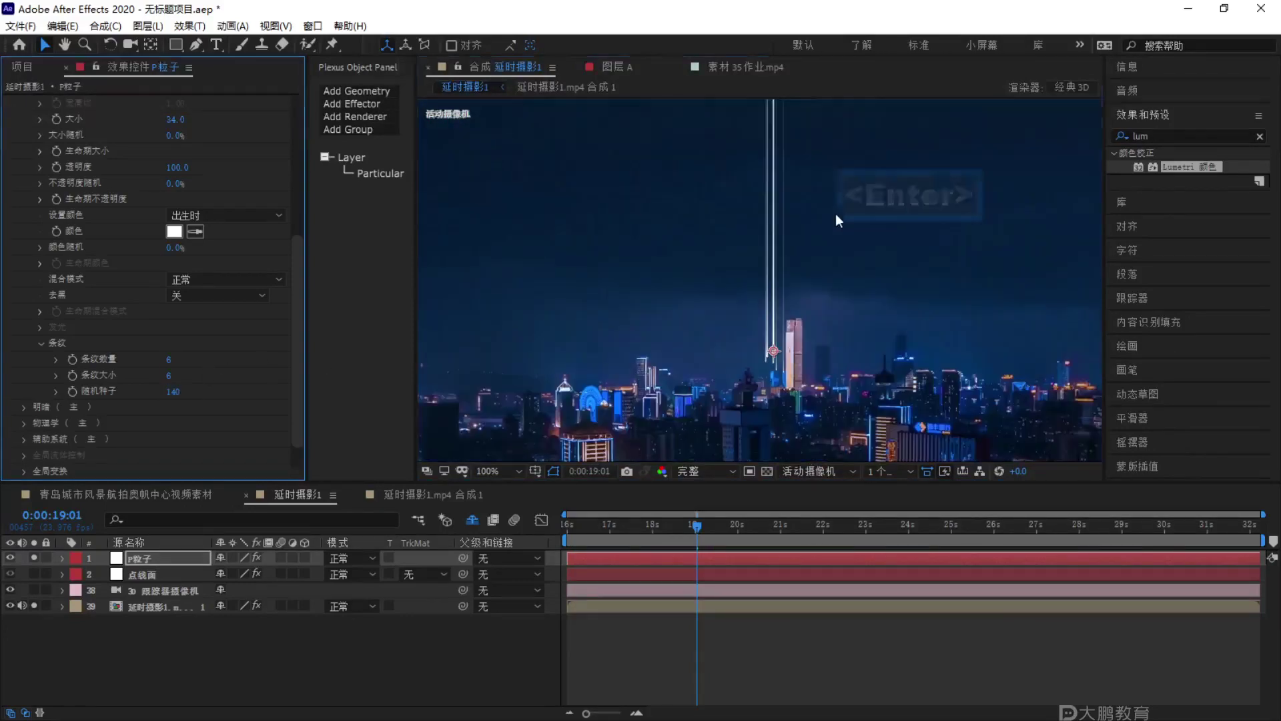
click(169, 375)
text(10)
key(Return)
scroll(598, 235, down, 4)
scroll(599, 235, up, 2)
Play back the rising streaks from the start and inspect how far they reach at 0:00:17:17.
click(573, 526)
key(space)
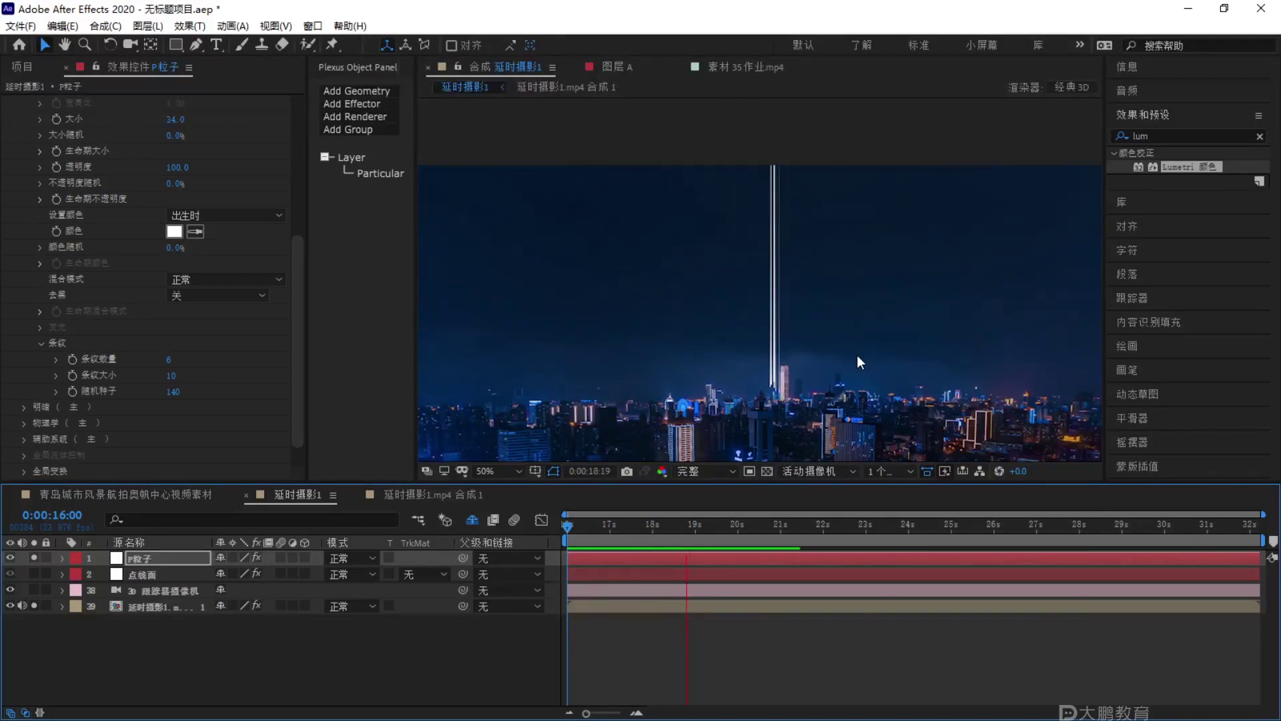
key(space)
drag(691, 534, 640, 534)
key(F1)
mouse_move(790, 287)
mouse_down()
mouse_move(861, 400)
mouse_move(894, 3)
mouse_up()
key(Escape)
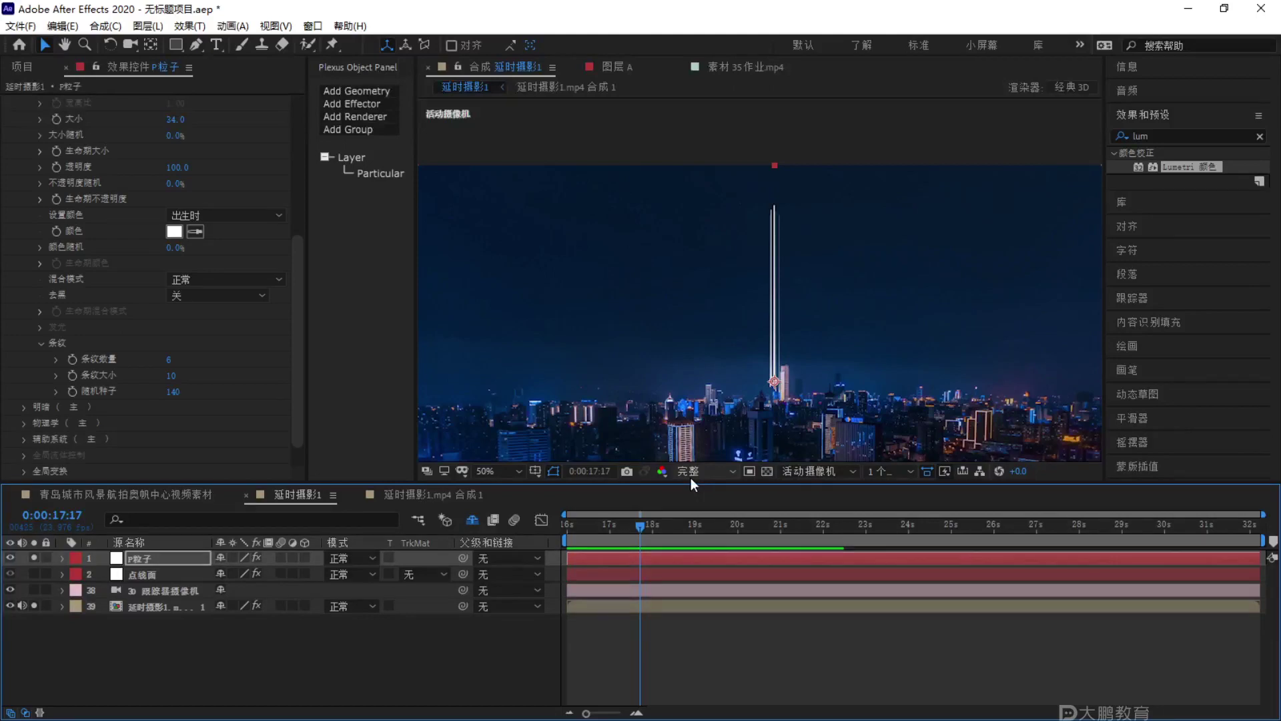
Shift the P粒子 layer to begin before the composition's start, extend its end to the composition's end, and preview the full-height column.
drag(646, 551, 501, 564)
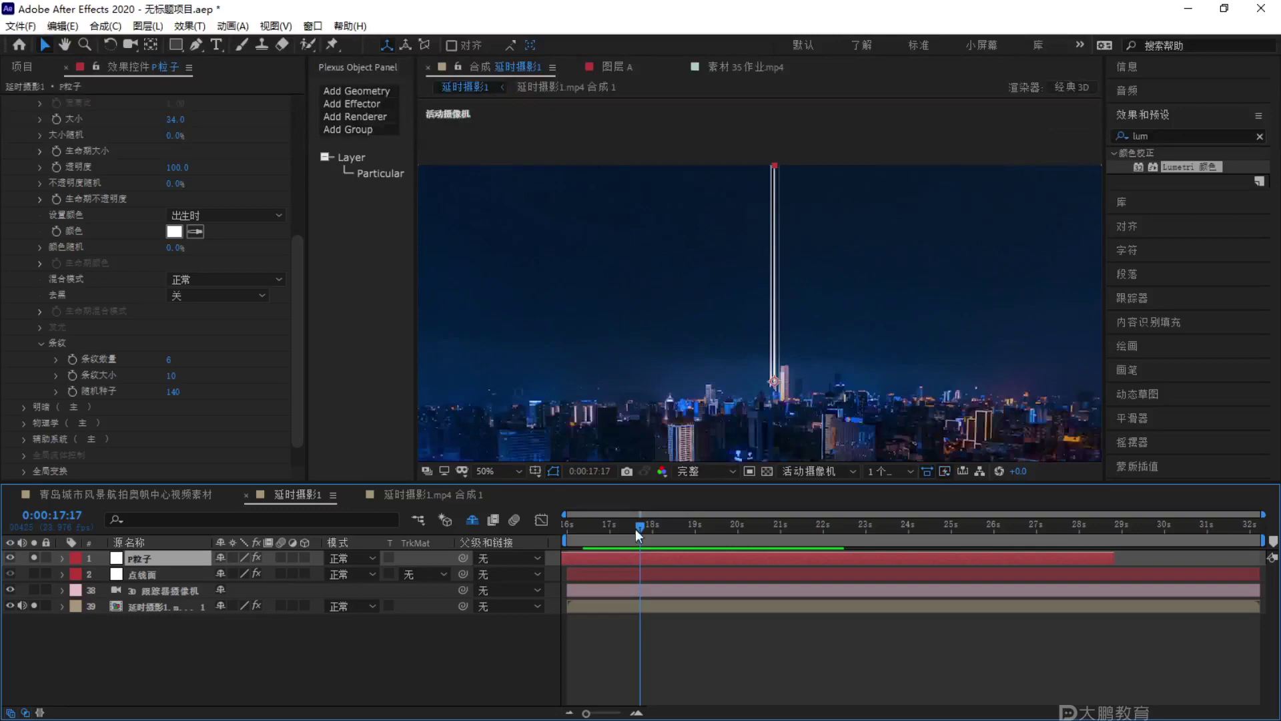
key(Home)
drag(1114, 558, 1260, 558)
key(space)
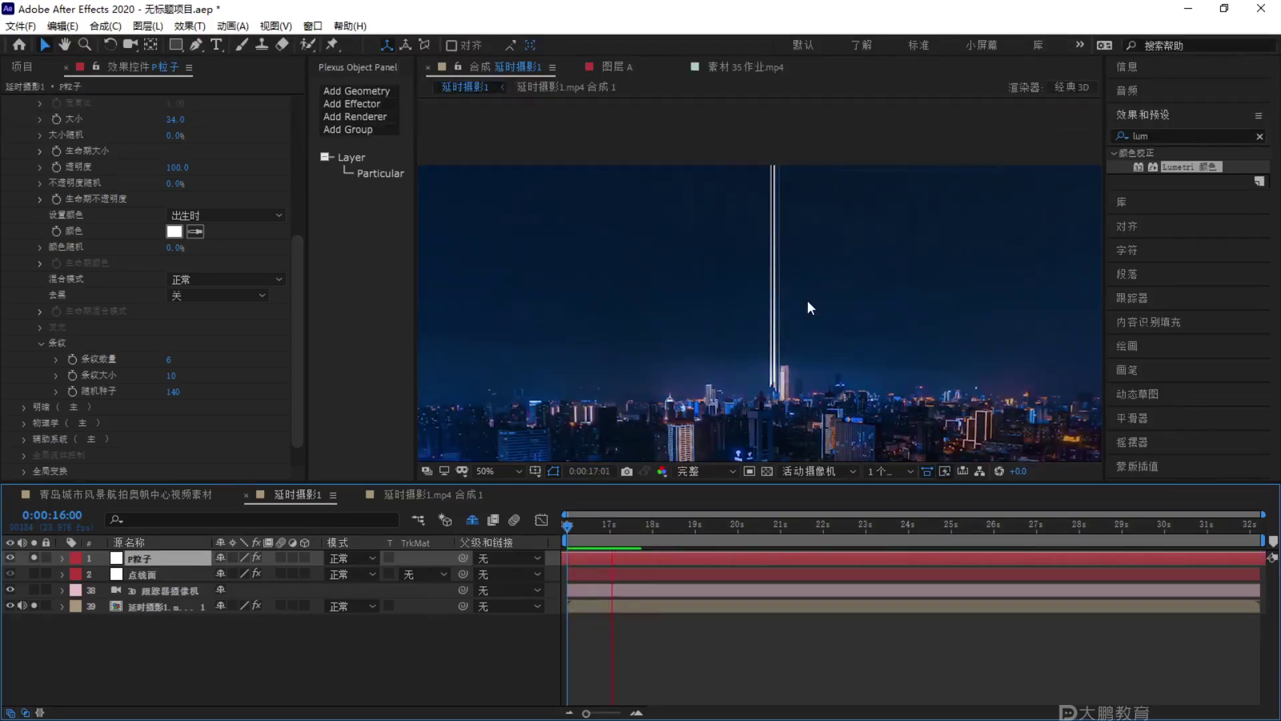
key(space)
Move Particular's emitter 位置 to 983.5, 488.0, 0.0 so the streaks rise from the top of the central tower.
scroll(126, 223, up, 8)
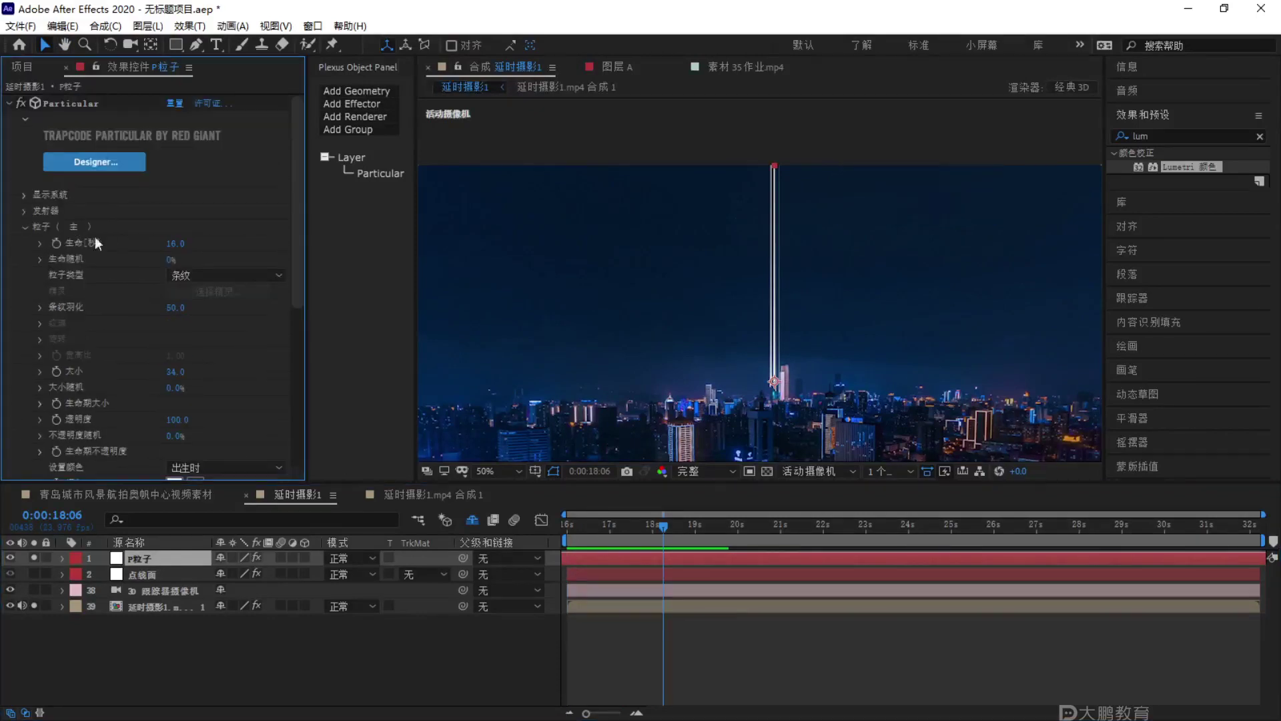
click(24, 226)
click(23, 211)
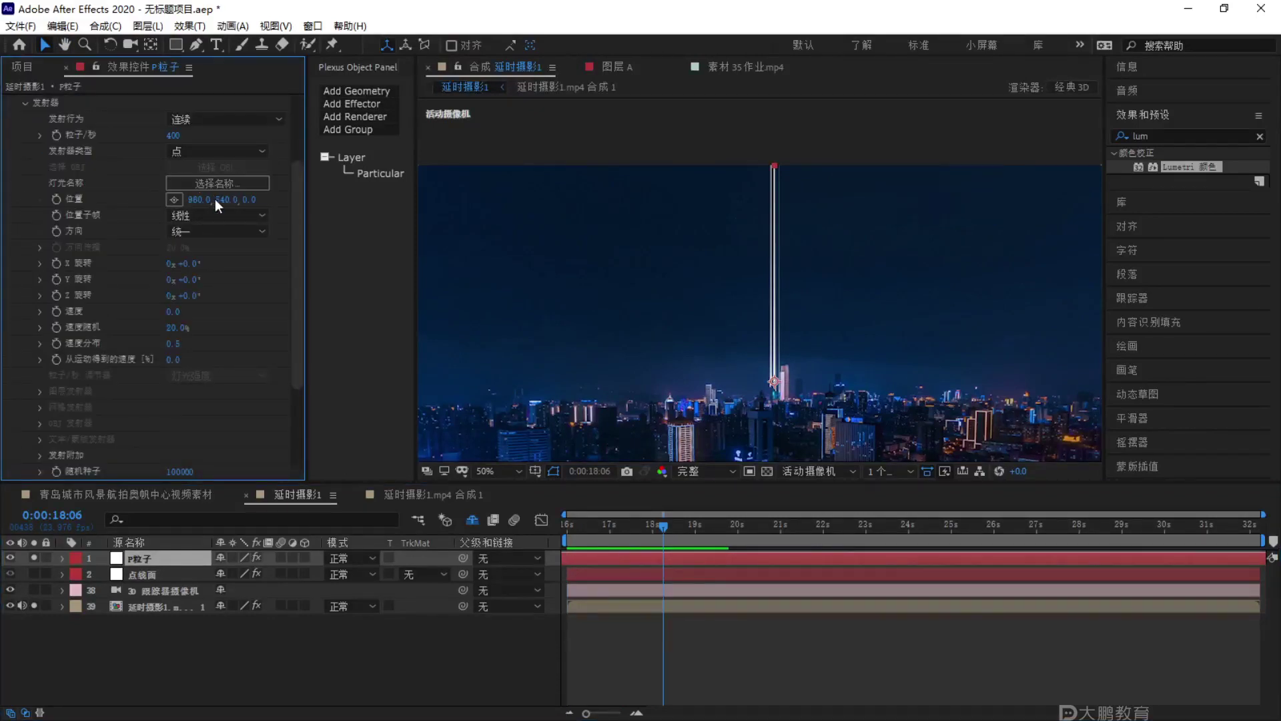
drag(215, 198, 236, 204)
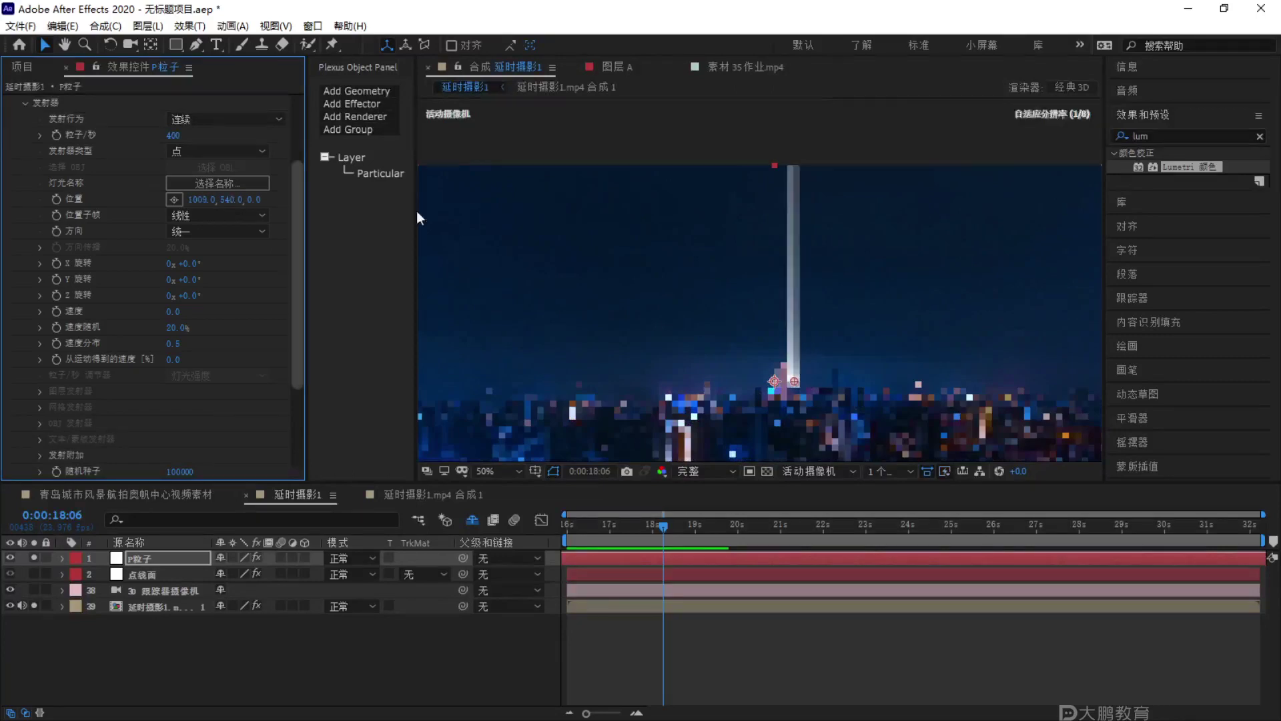
scroll(814, 319, up, 6)
scroll(788, 340, down, 2)
drag(759, 361, 721, 275)
Rename the P粒子 layer as P粒子（中）.
right_click(147, 557)
click(193, 526)
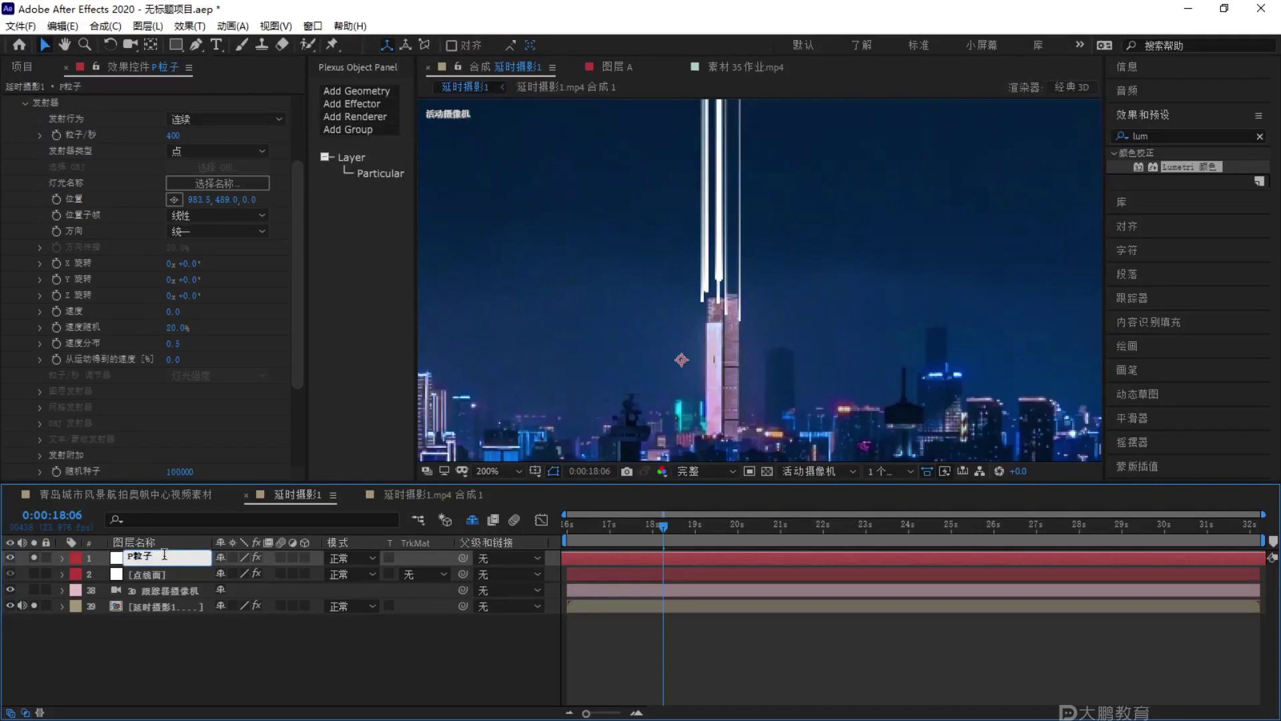
text(())
key(Left)
text(z)
key(BackSpace)
text(zhong)
key(space)
click(205, 539)
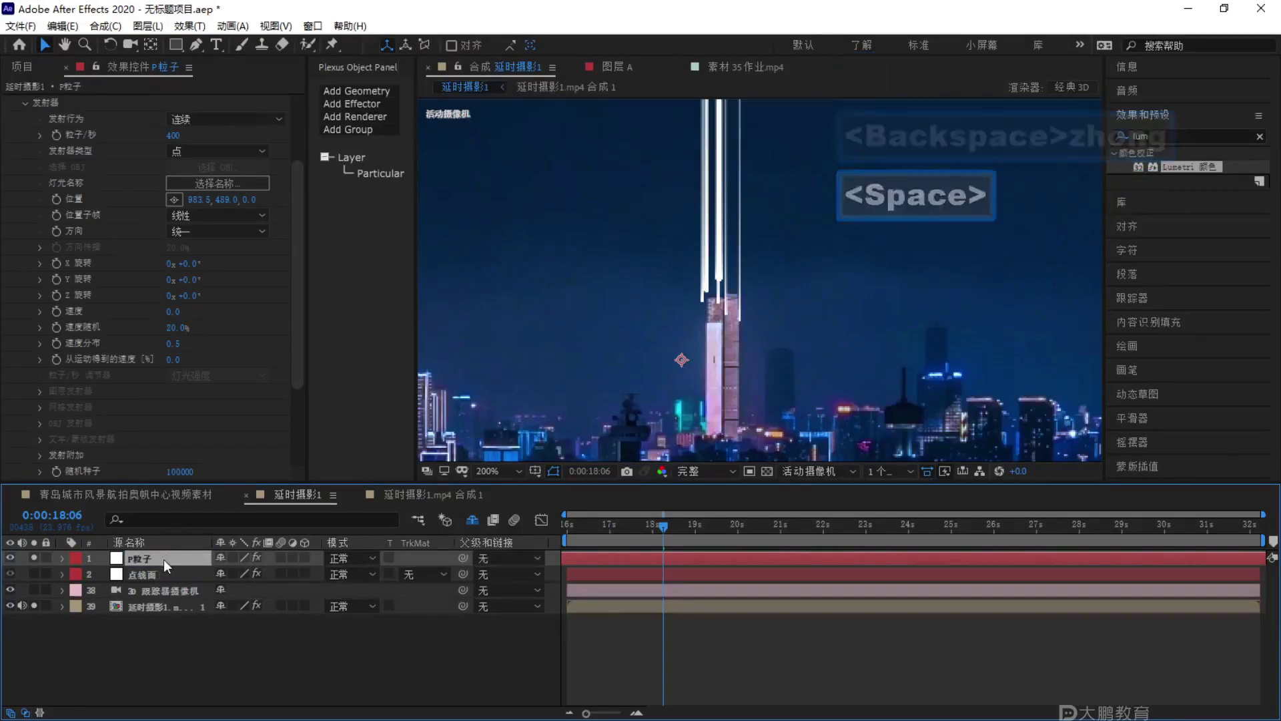
Duplicate the P粒子（中） layer and set the copy's emitter 位置 to 276.5, 571.0, 0.0, over the buildings on the city's left side.
click(159, 539)
key(ctrl+d)
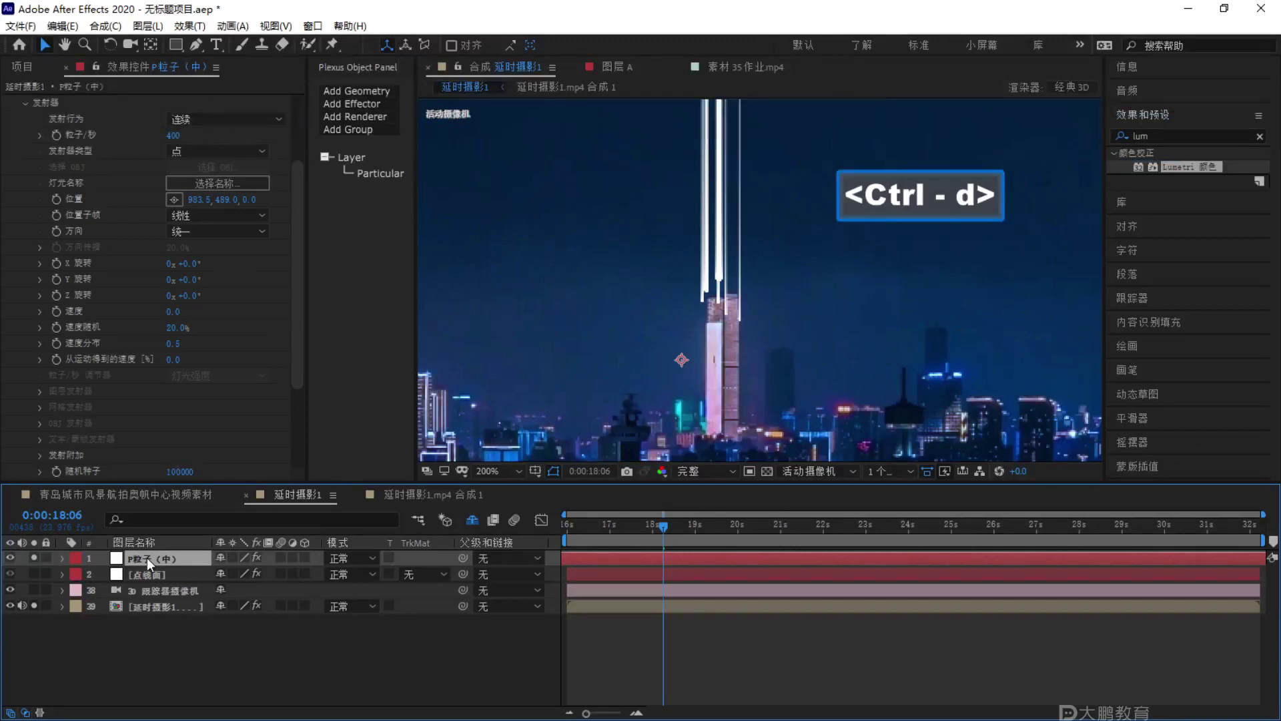
scroll(752, 319, down, 1)
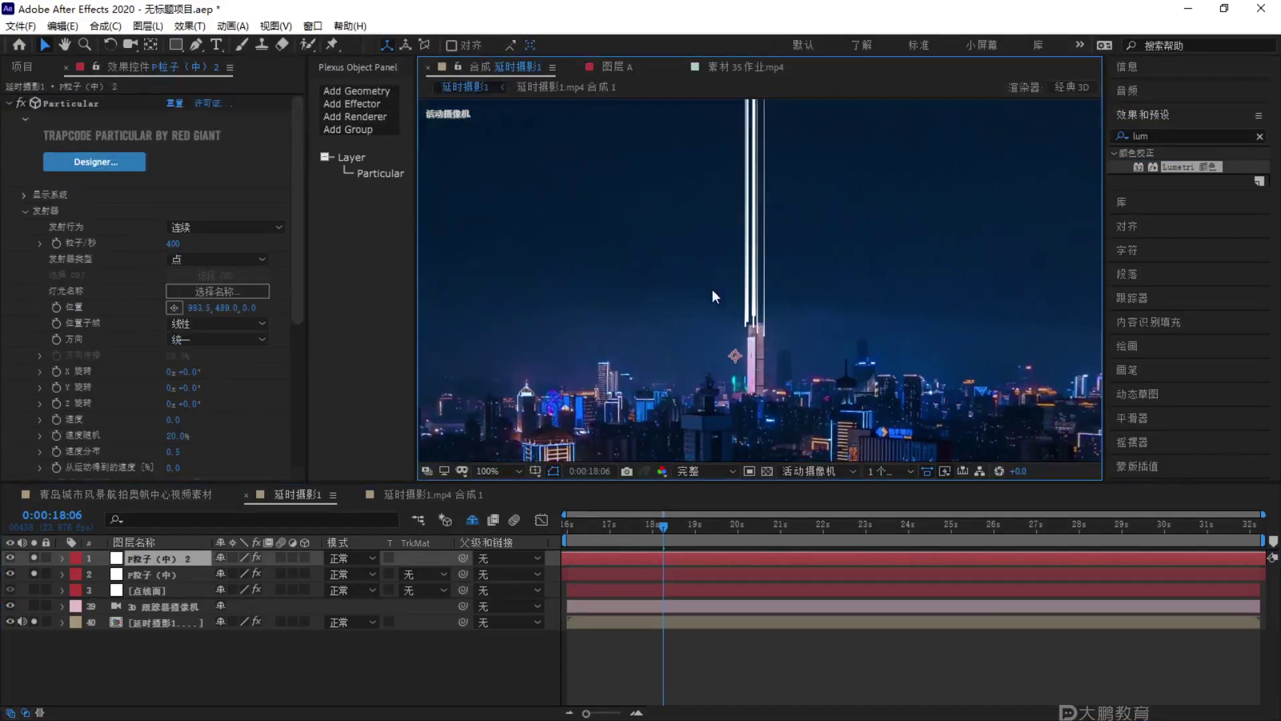
drag(196, 307, 94, 308)
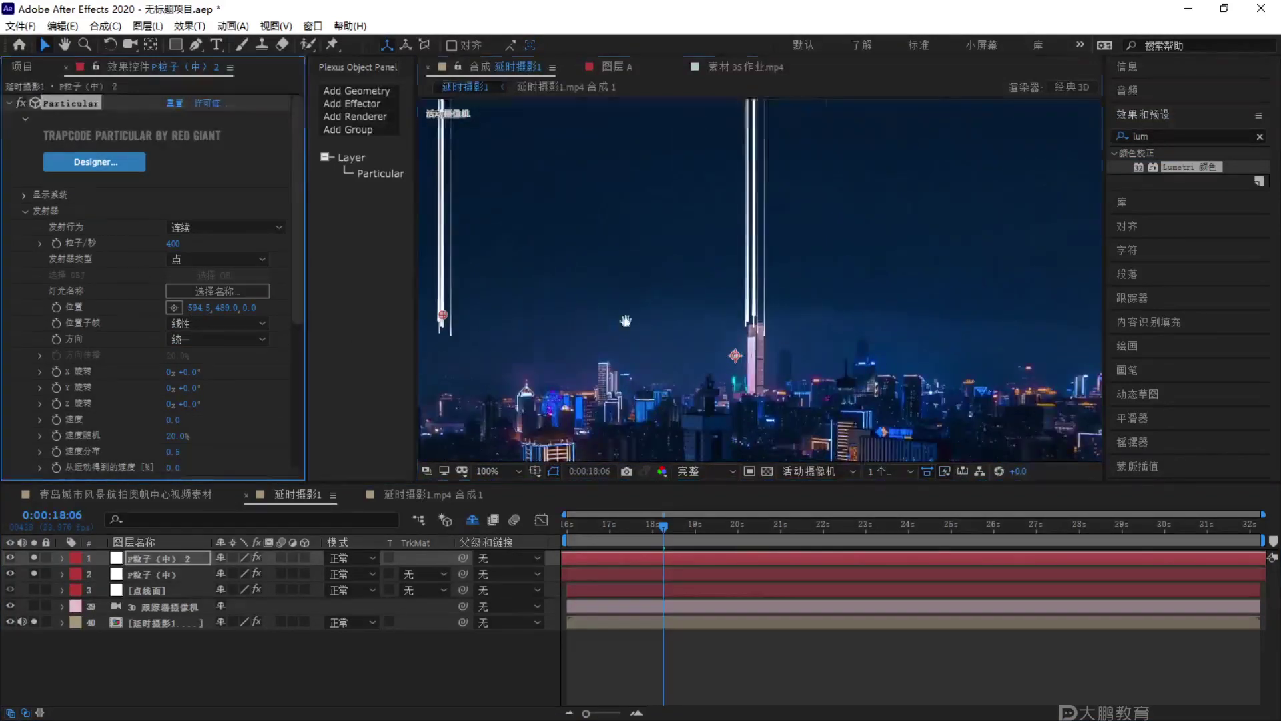
scroll(679, 329, down, 1)
drag(664, 342, 625, 334)
scroll(742, 259, down, 2)
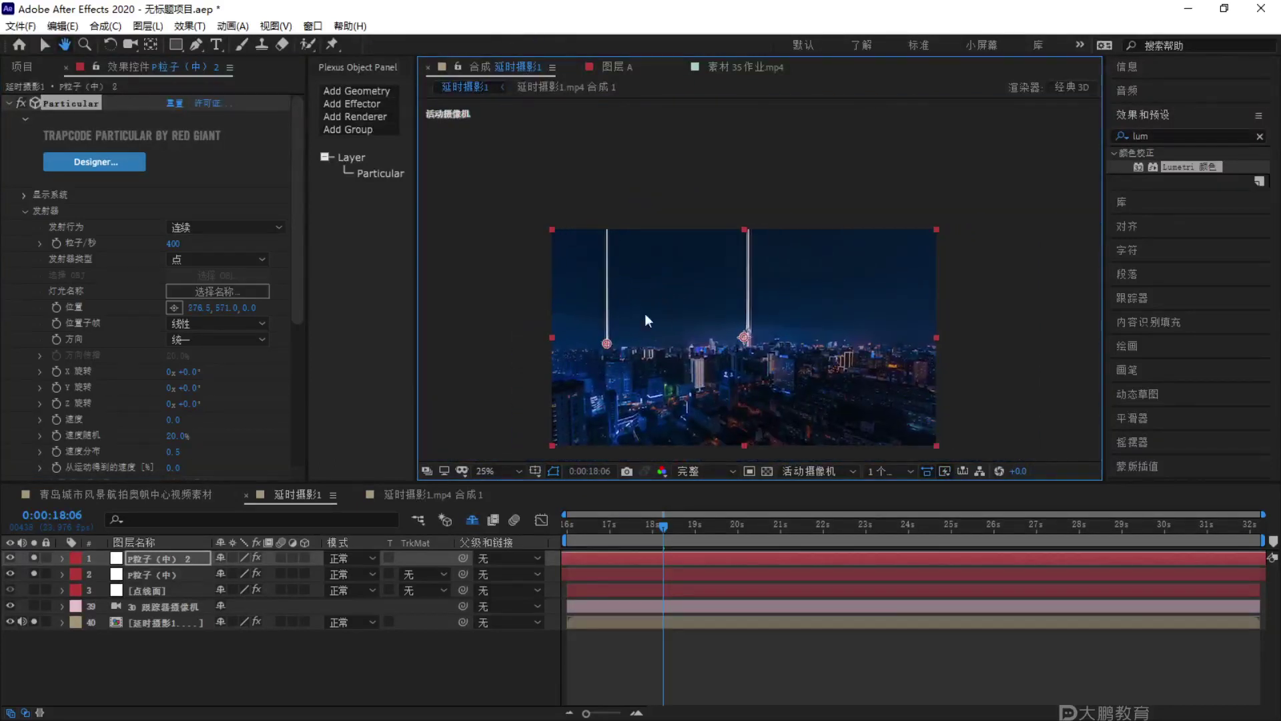
scroll(743, 371, up, 4)
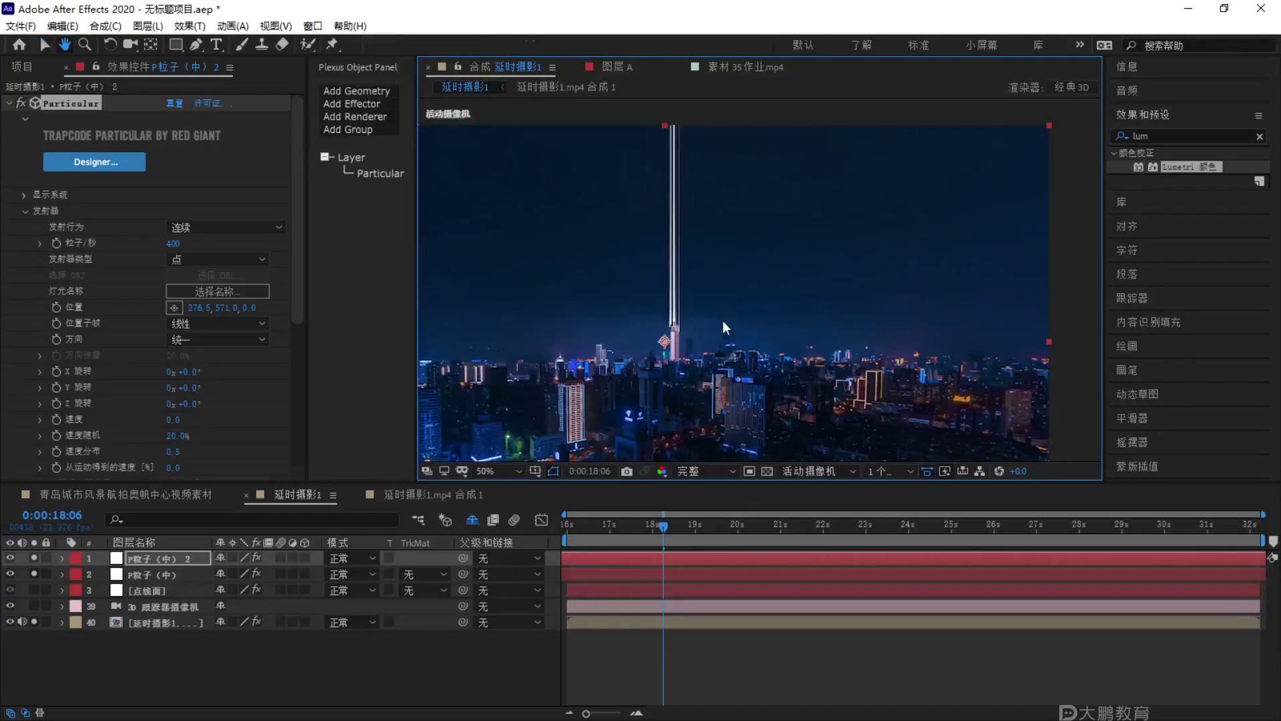
scroll(627, 391, up, 1)
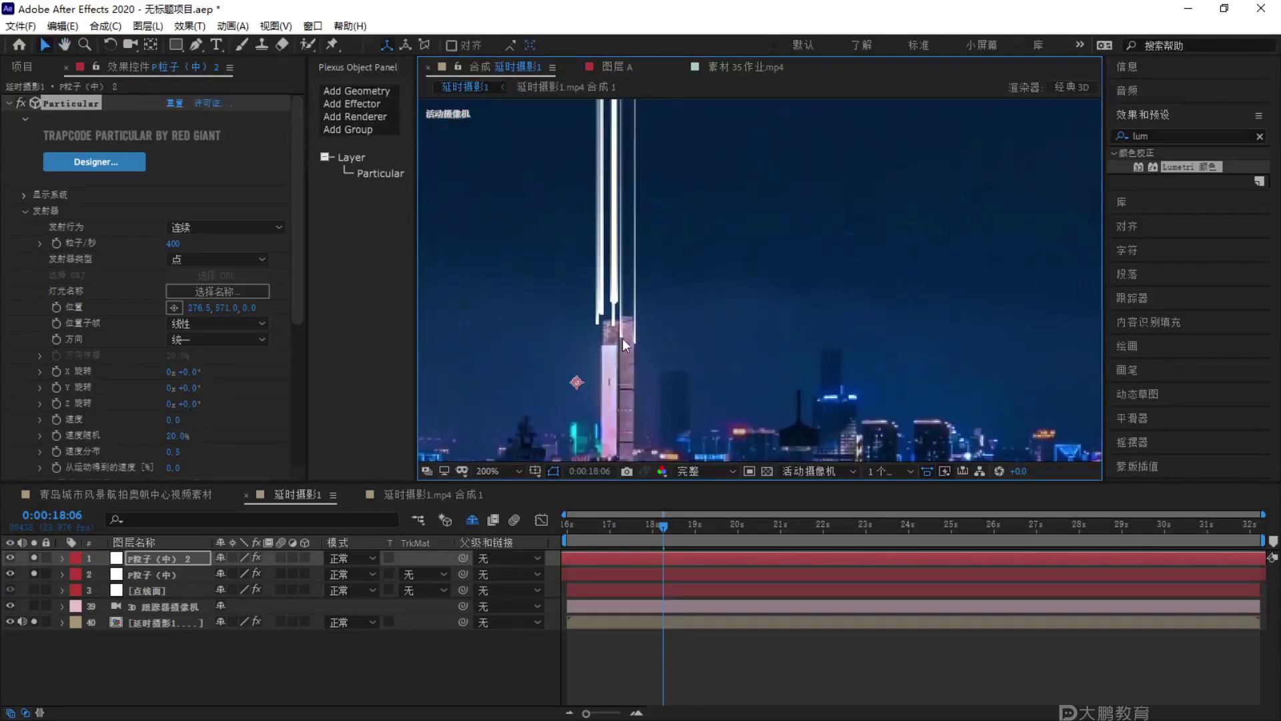
scroll(691, 334, down, 4)
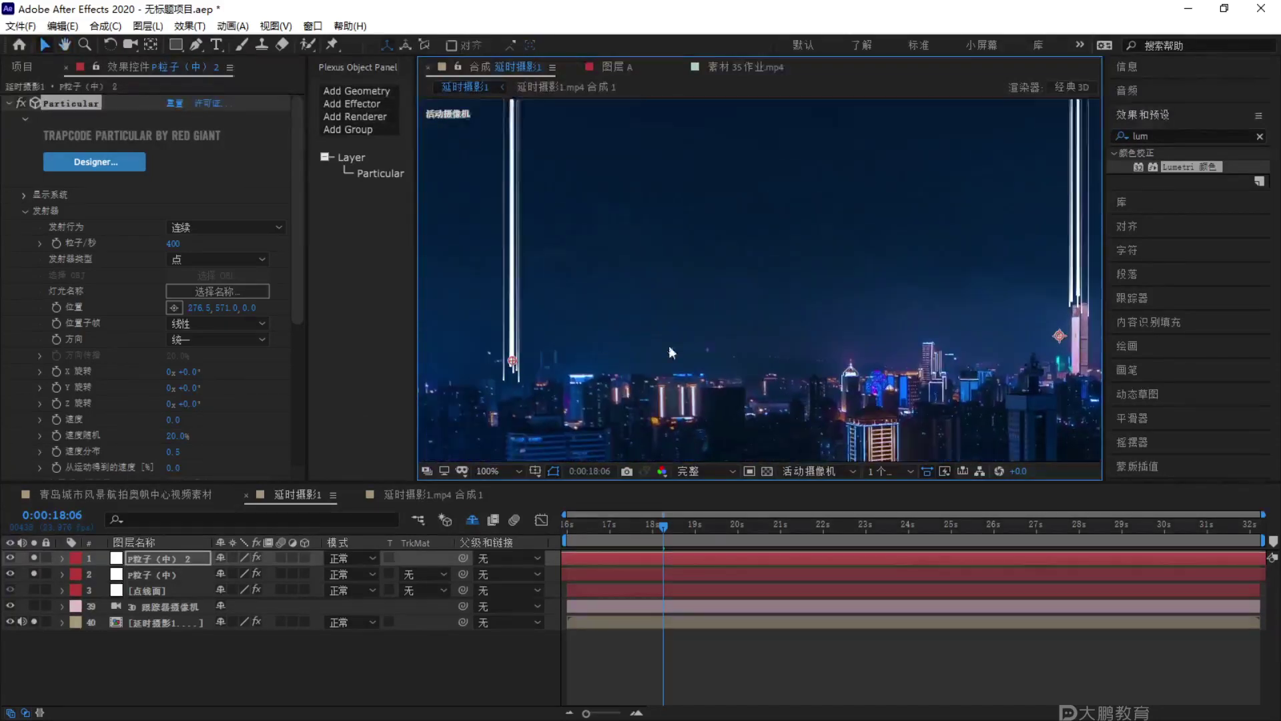
Fine-tune the Particular emitter of P粒子（中） 2 on the left building's rooftop, at position 277, 572.
scroll(621, 361, up, 4)
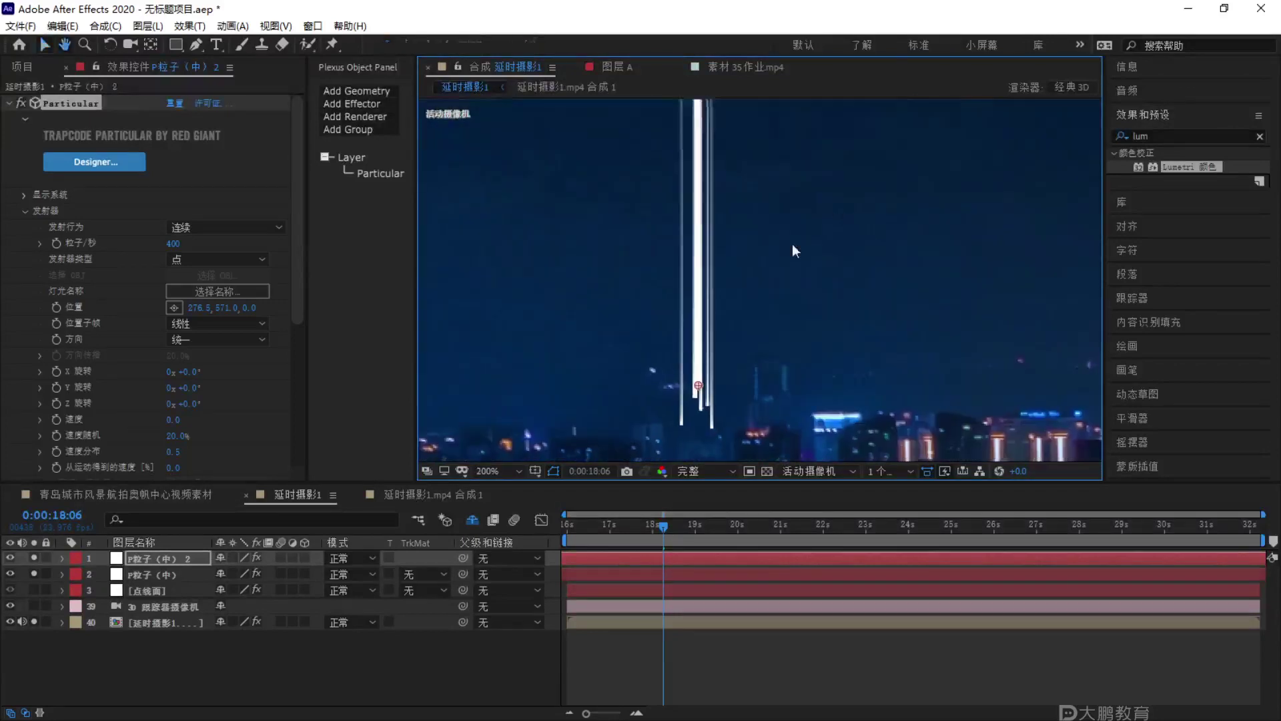
scroll(710, 378, up, 1)
scroll(626, 339, down, 1)
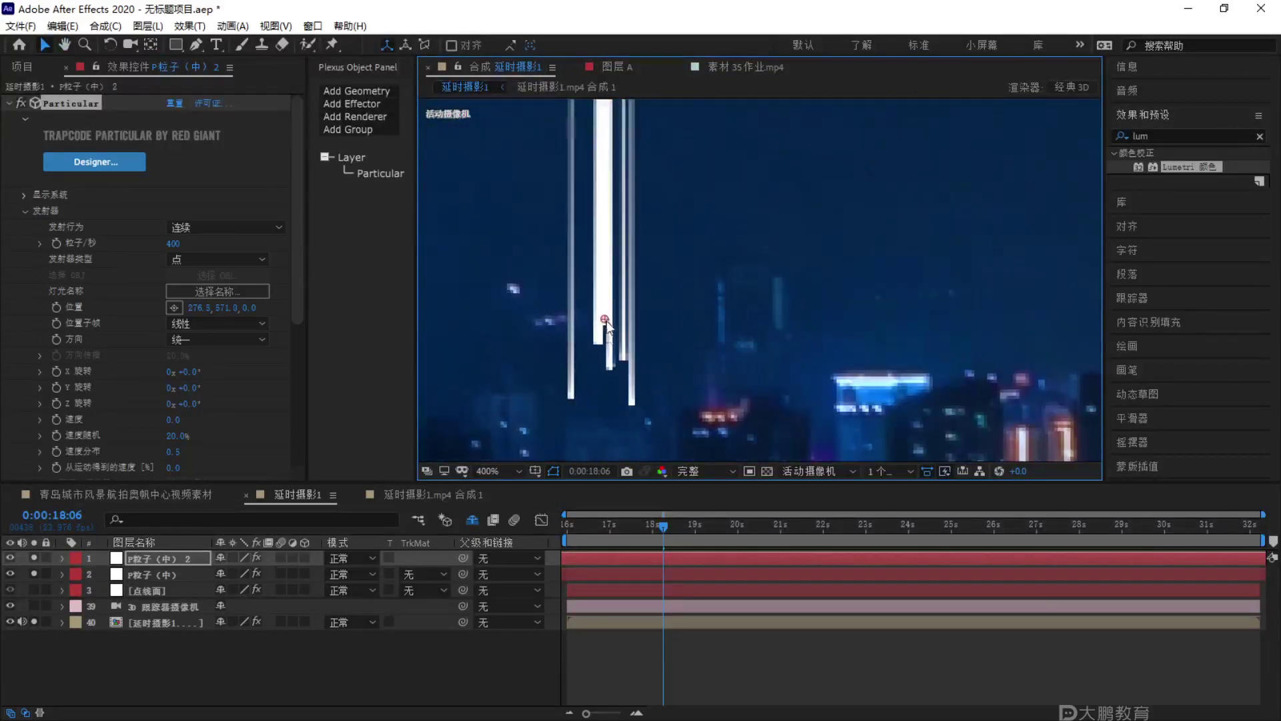
scroll(608, 336, up, 1)
drag(607, 333, 606, 325)
scroll(686, 330, down, 4)
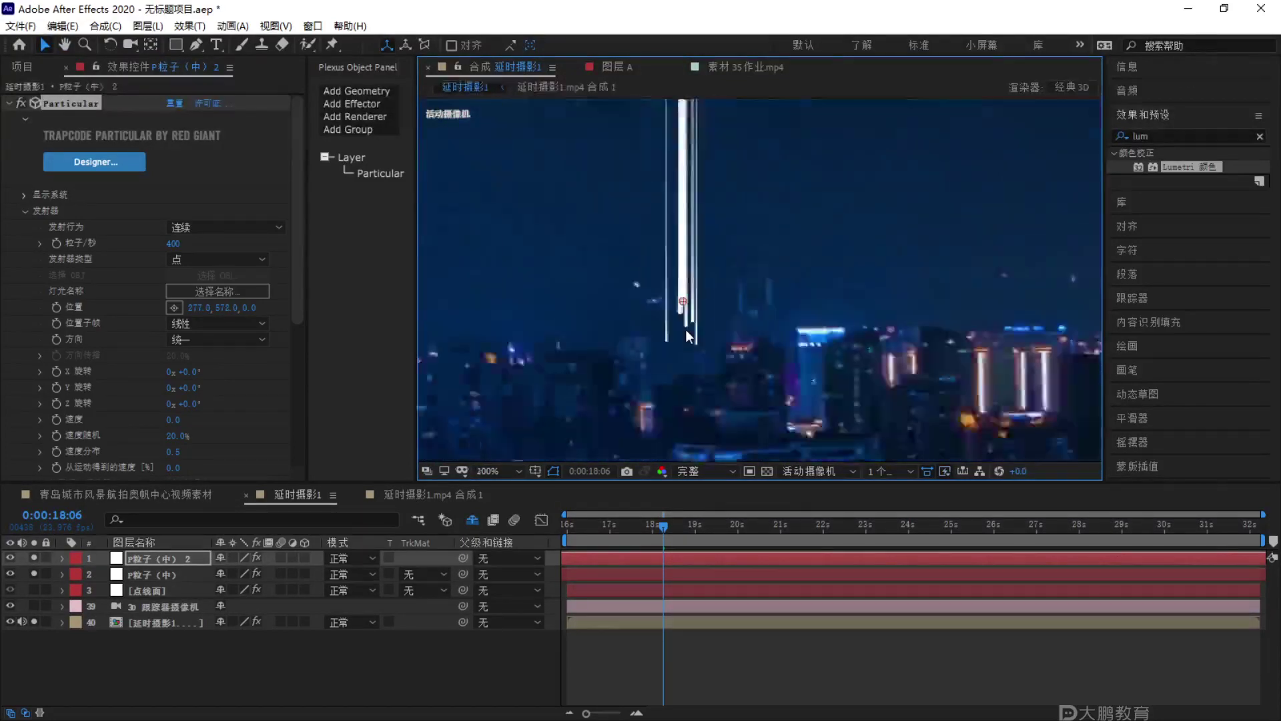
drag(766, 275, 484, 383)
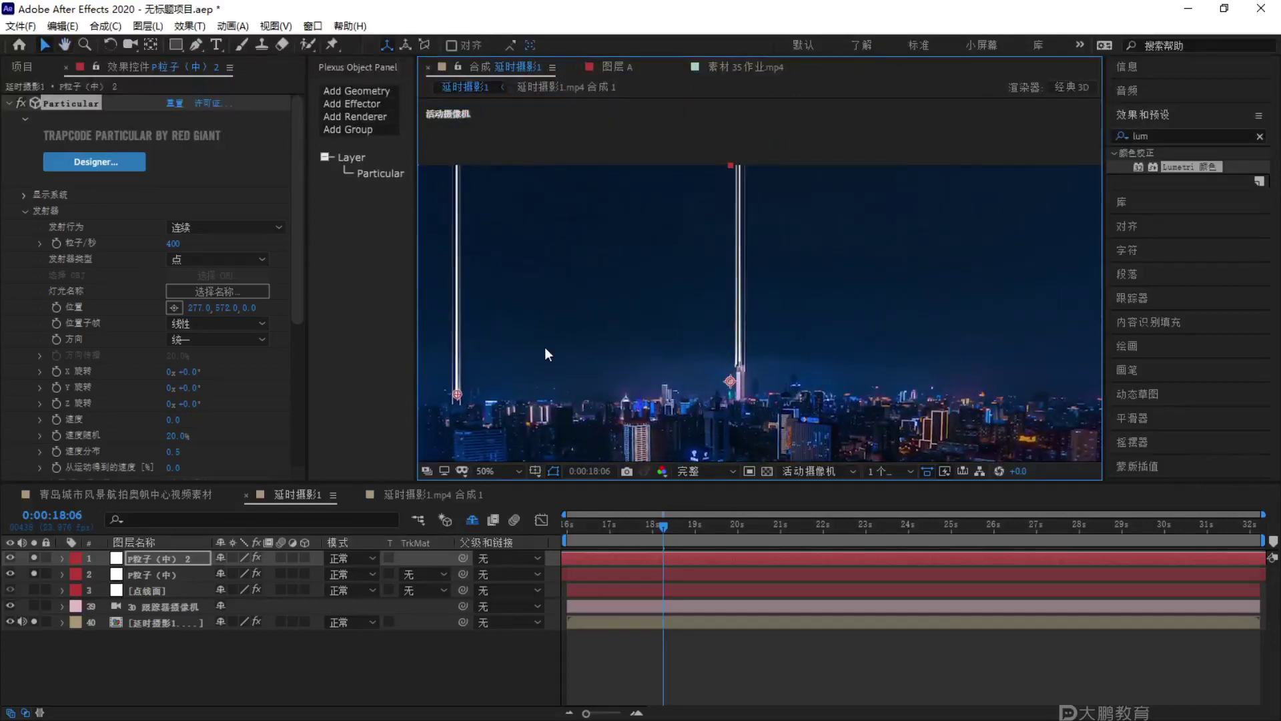
drag(533, 344, 568, 337)
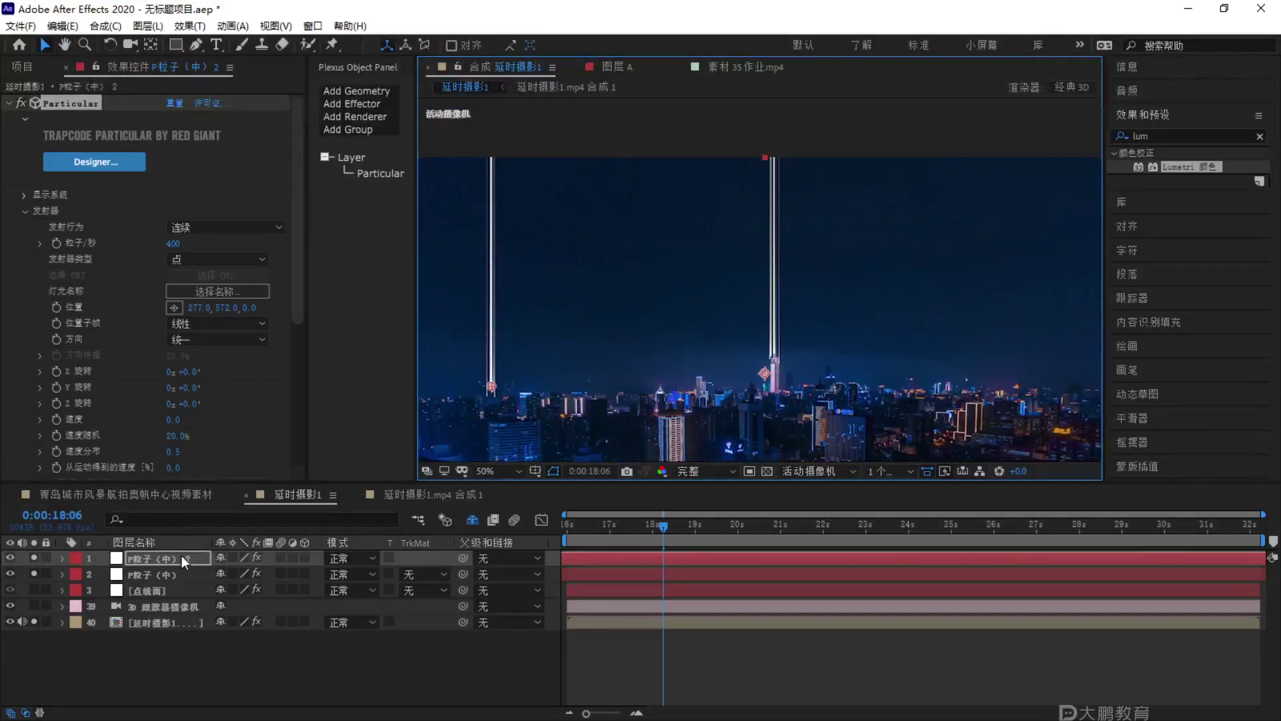
Rename the P粒子（中） 2 layer as P粒子（左）.
right_click(182, 560)
click(242, 526)
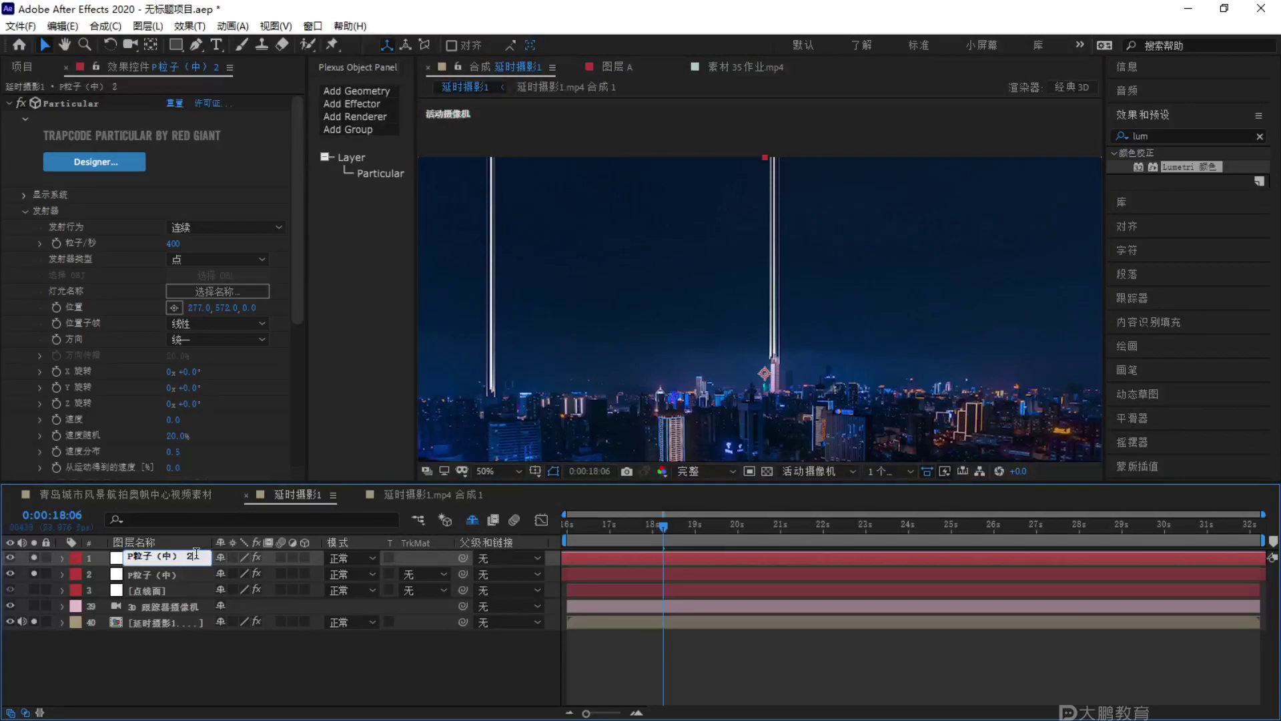
key(BackSpace)
key(BackSpace)
key(Left)
key(BackSpace)
text(zuo)
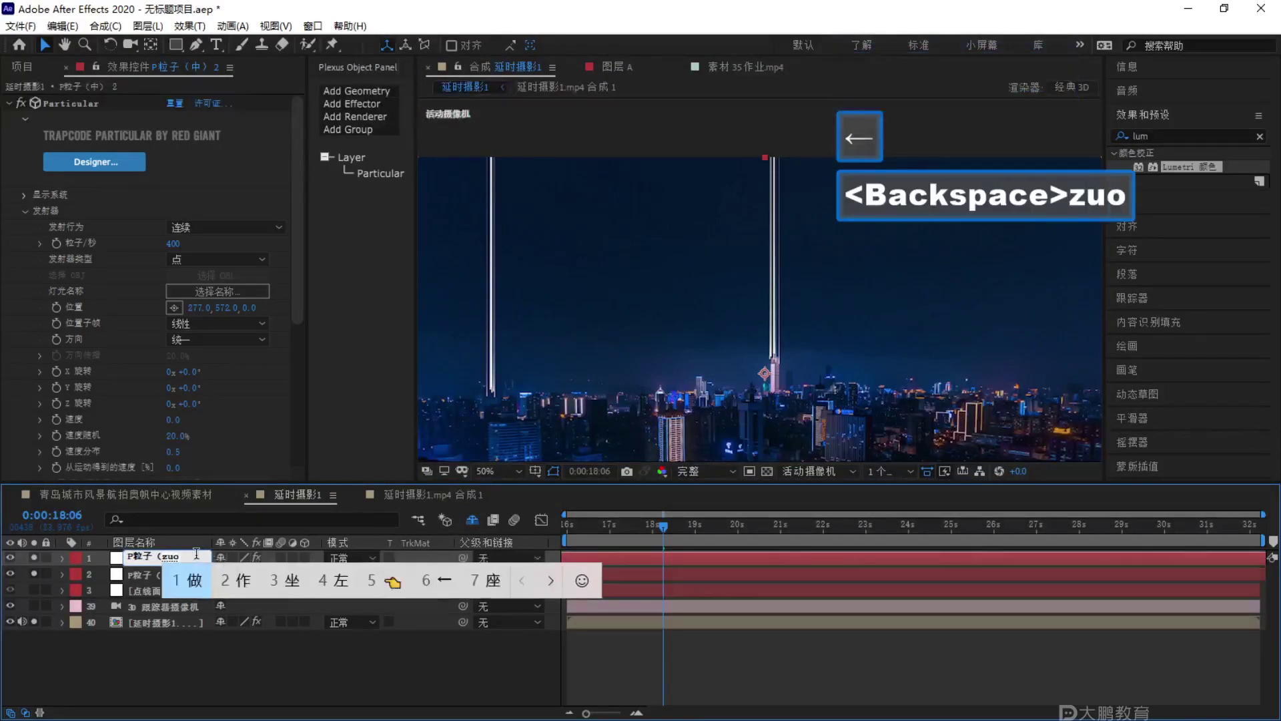
click(343, 579)
key(Return)
Duplicate the P粒子（左） layer and rename the copy as P粒子（右）.
click(166, 556)
key(ctrl+d)
right_click(166, 556)
click(203, 527)
key(BackSpace)
key(BackSpace)
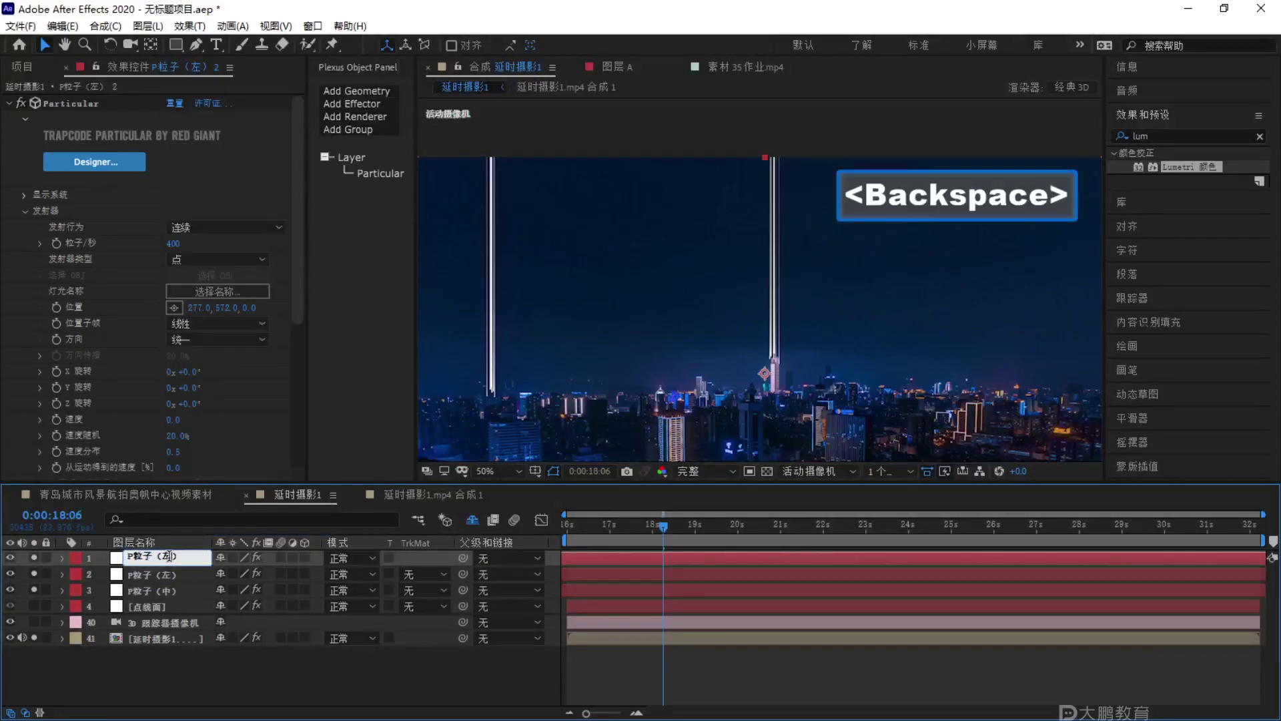
key(BackSpace)
key(BackSpace)
text(you)
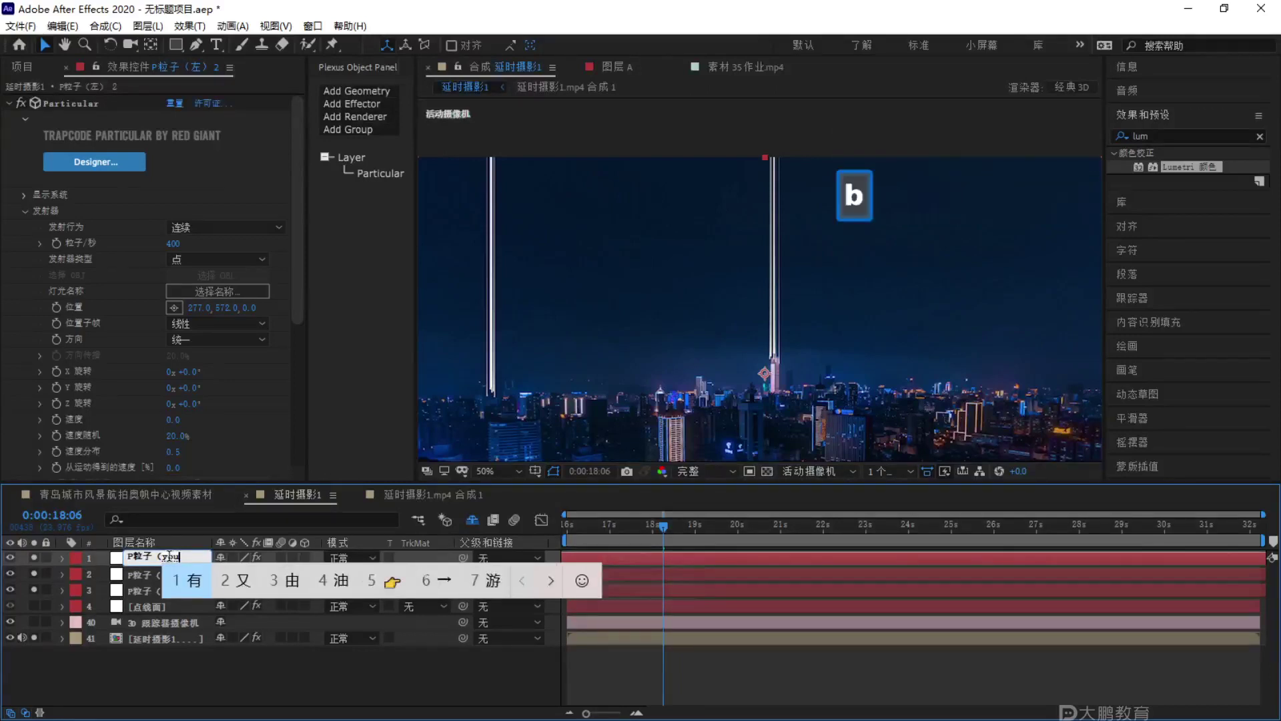
text(bian)
key(space)
key(BackSpace)
click(159, 669)
Move the Particular emitter of P粒子（右） onto a building right of the central tower, at about 1419, 556.
click(157, 559)
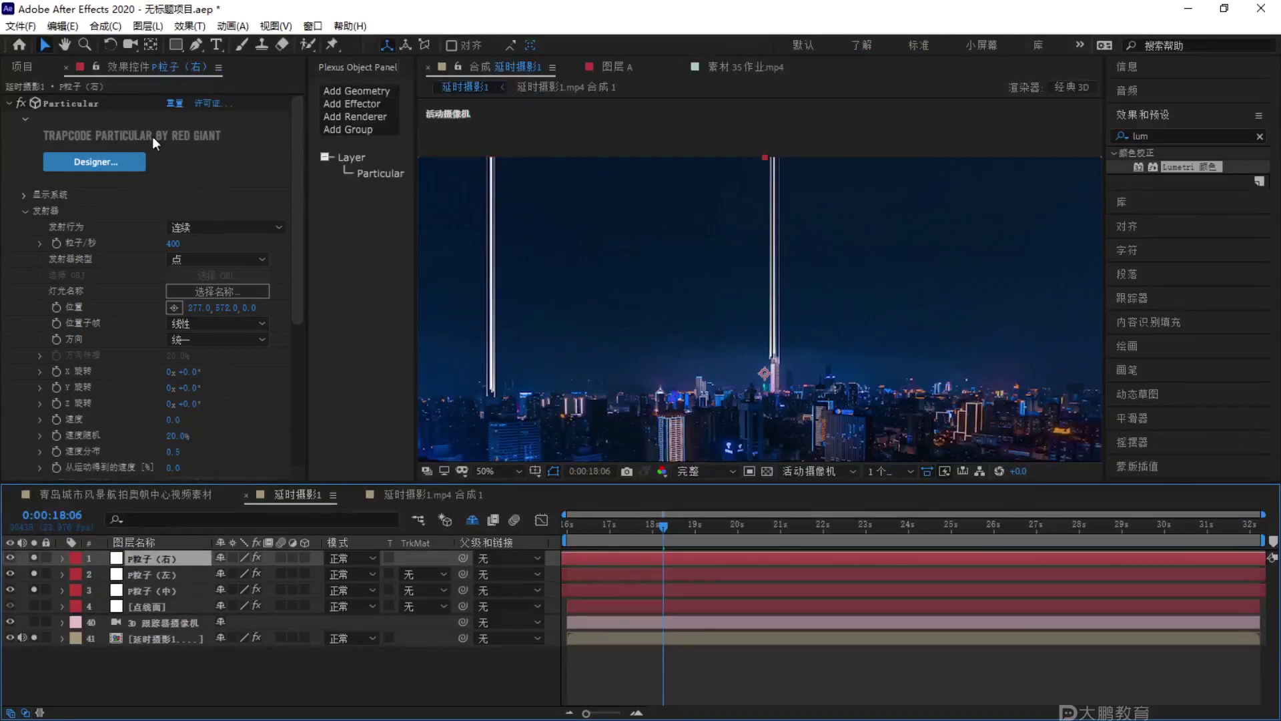
click(74, 105)
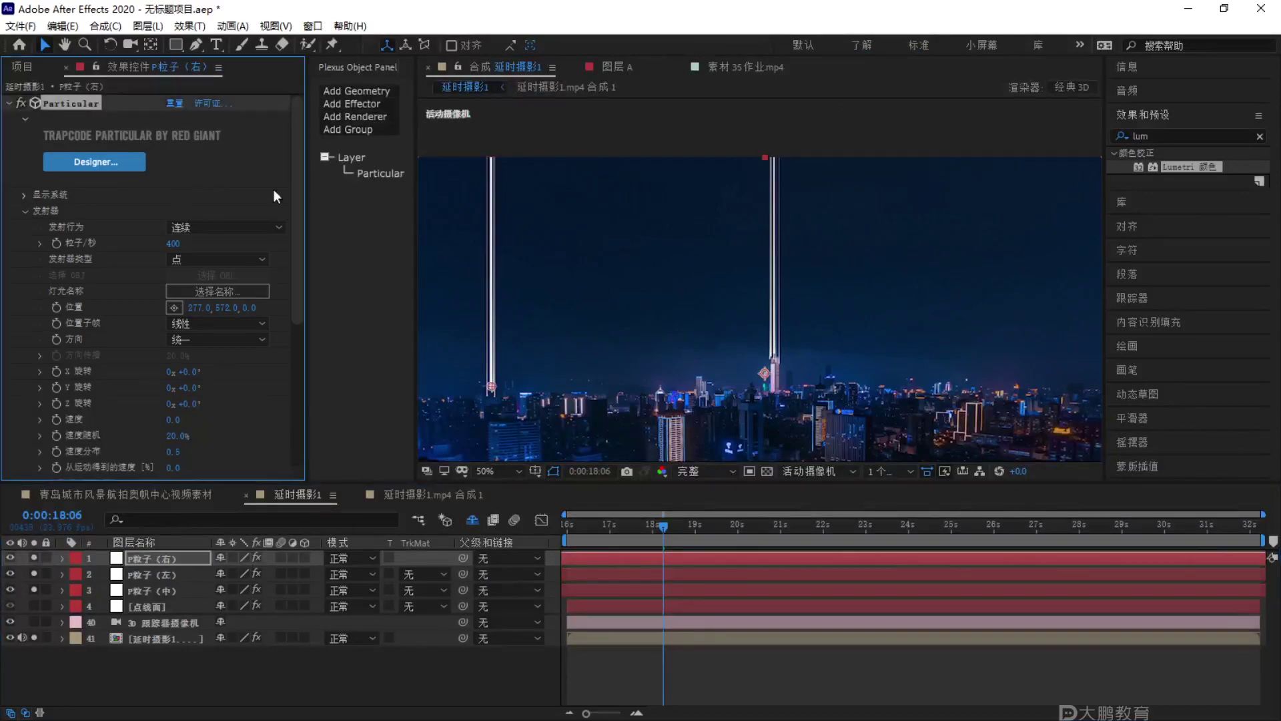
double_click(491, 388)
click(519, 75)
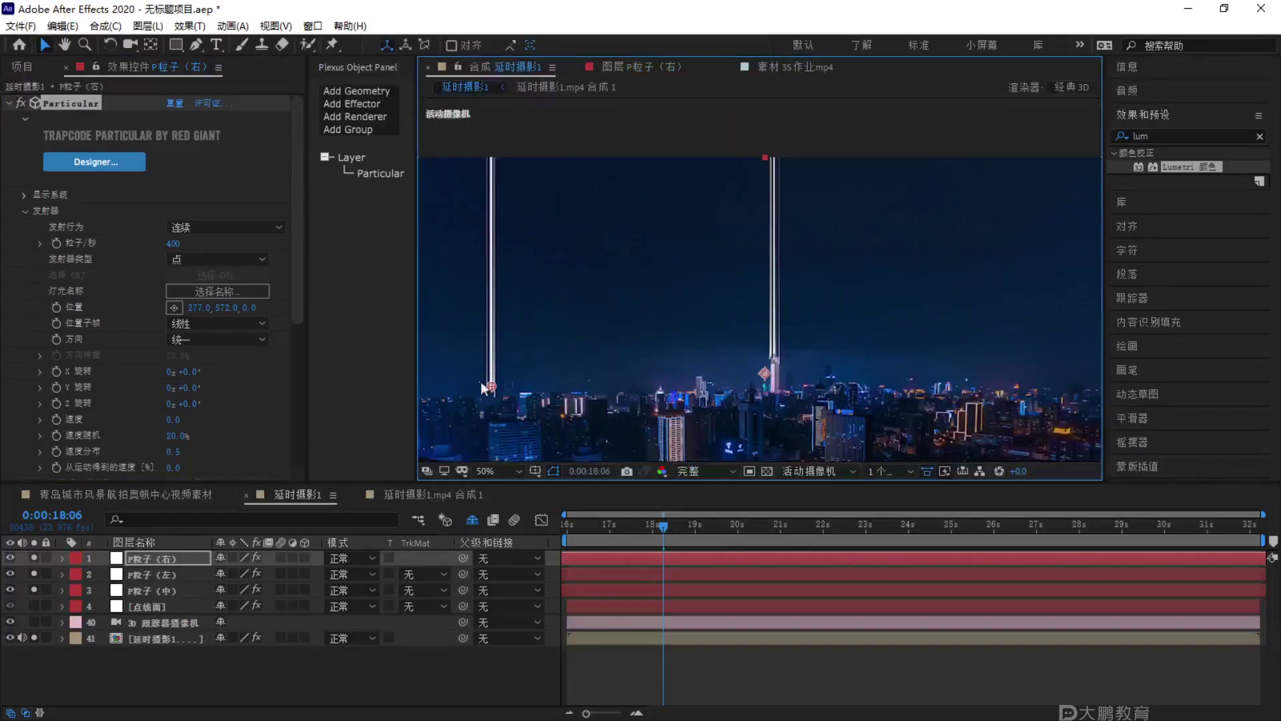
drag(491, 389, 997, 374)
scroll(752, 403, up, 2)
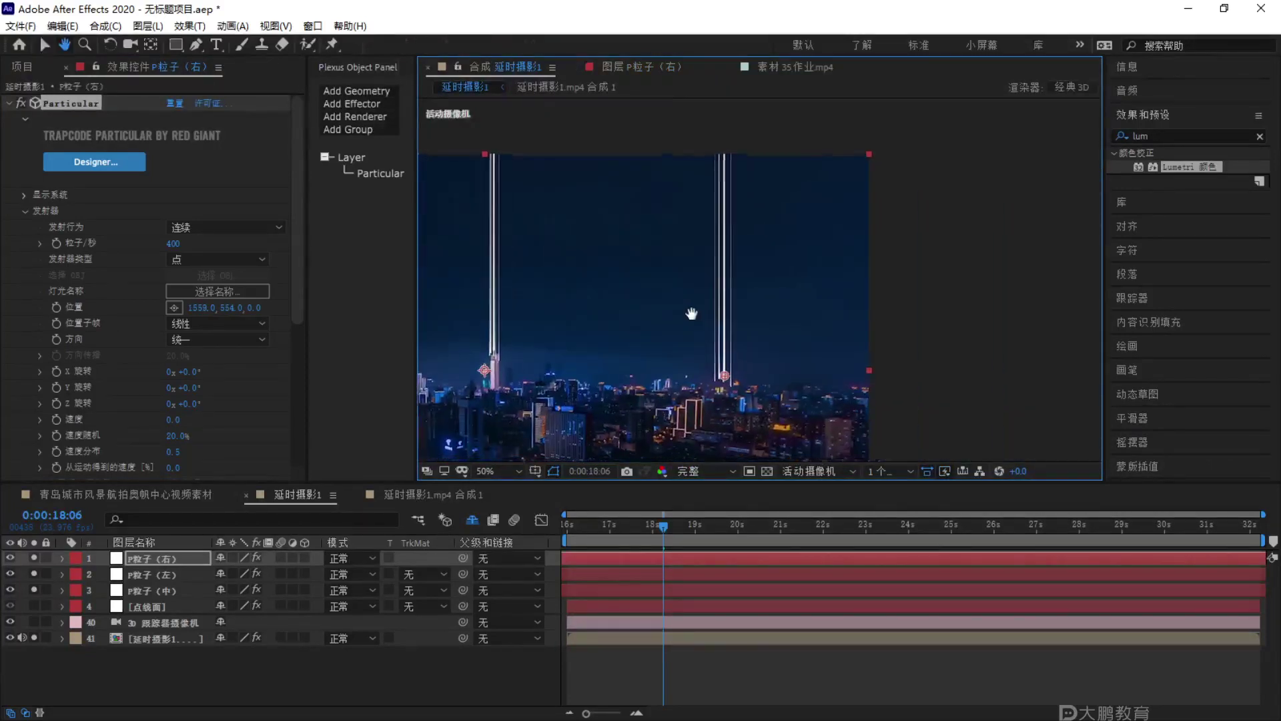
drag(819, 281, 728, 273)
scroll(799, 355, down, 4)
Preview the three light beams over the city from the start of the composition.
click(688, 515)
key(space)
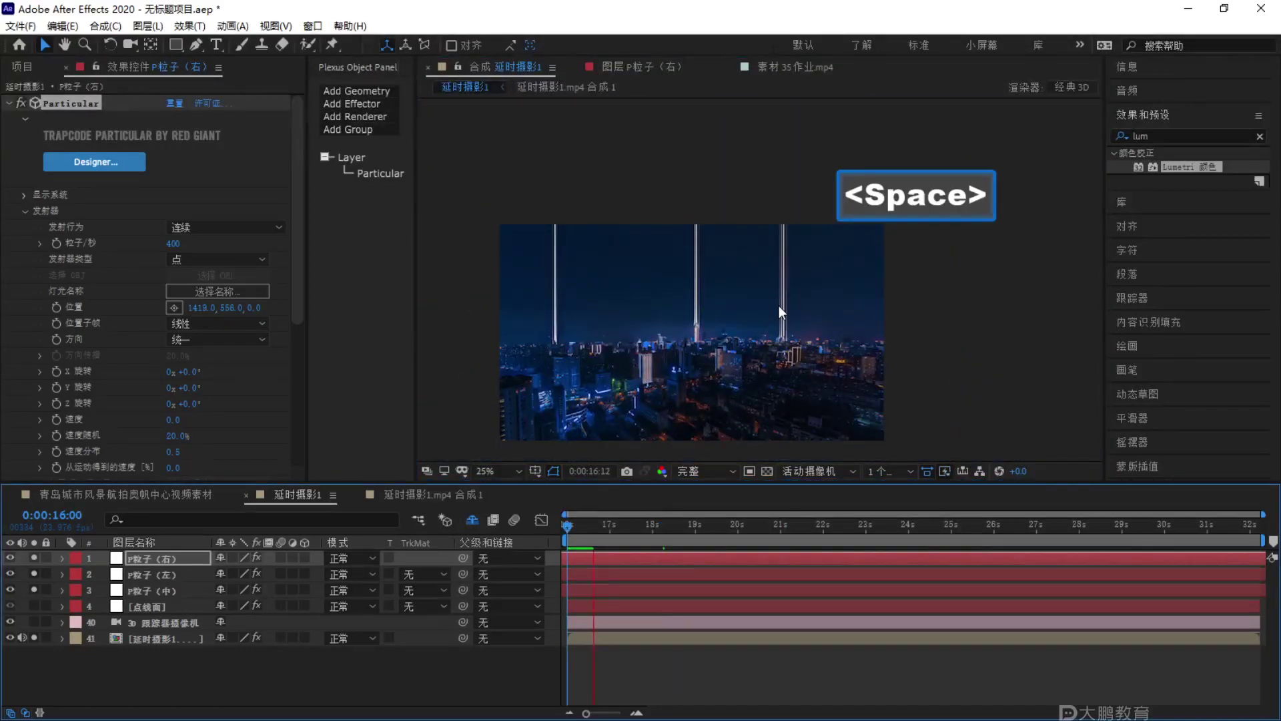
key(space)
scroll(705, 347, up, 2)
key(v)
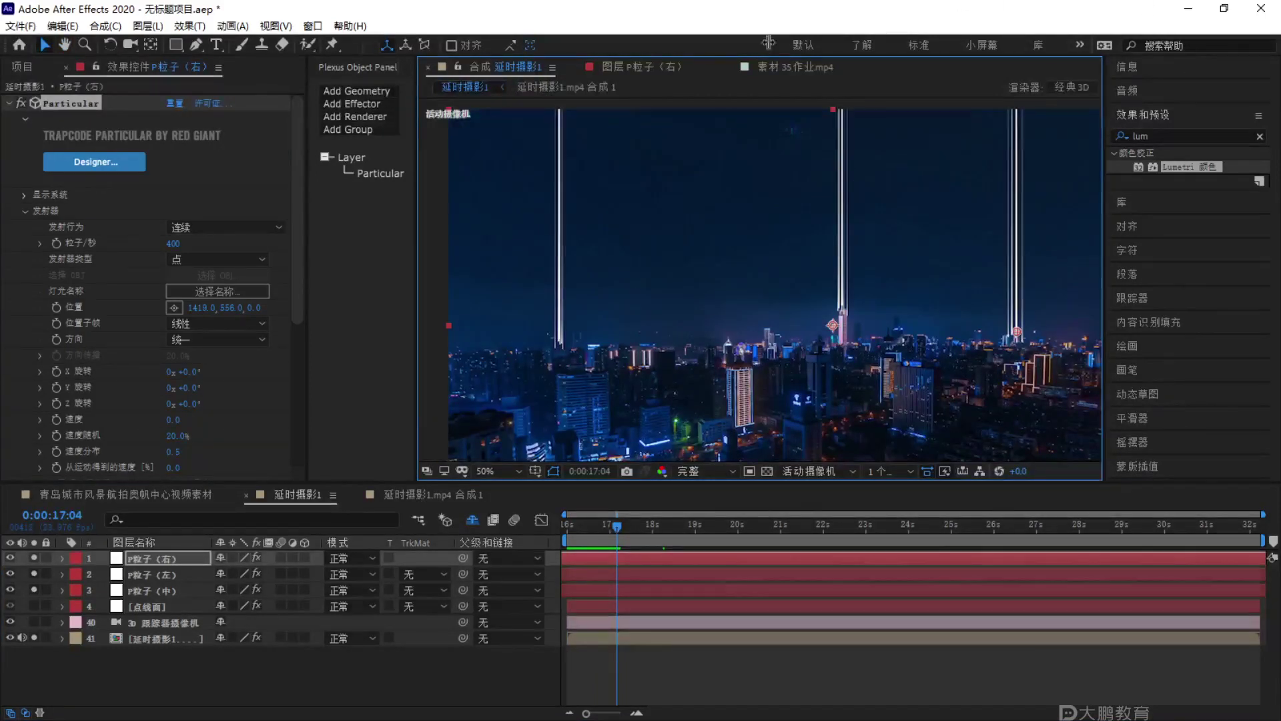
Check the beam and ring effect in the reference footage 35作业.mp4, then return to the 延时摄影1 composition.
click(641, 66)
click(767, 68)
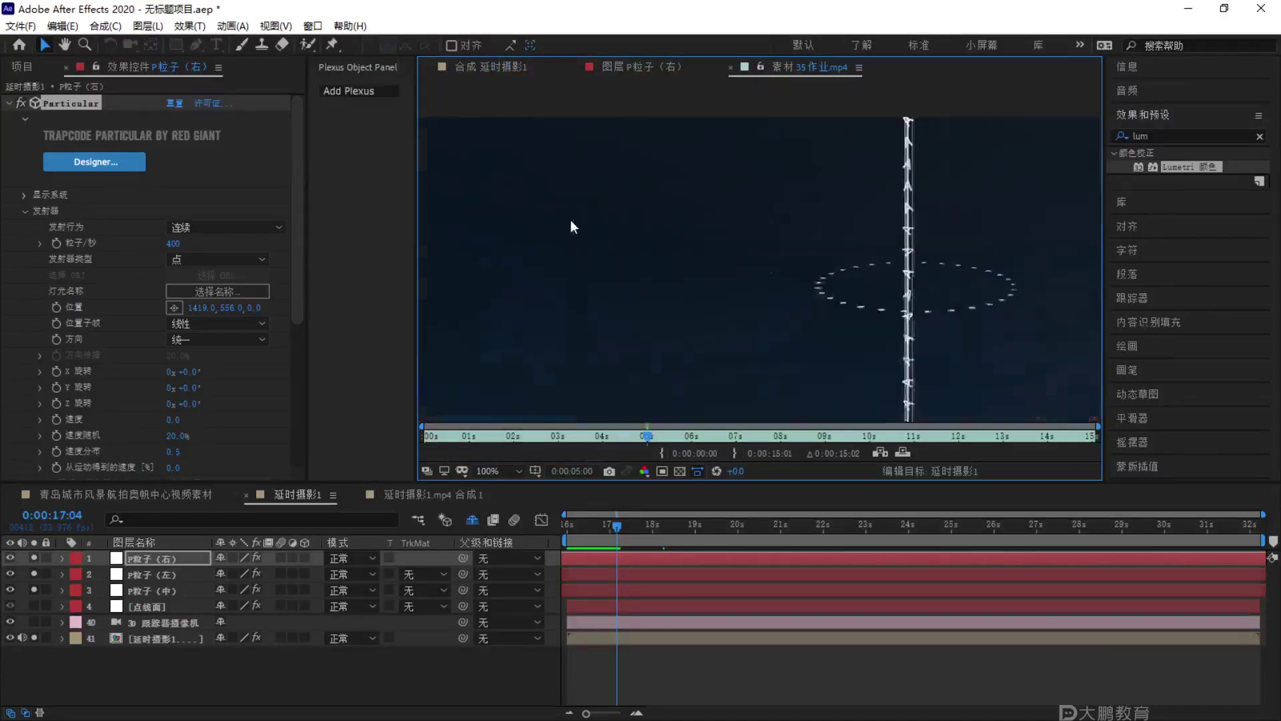
click(486, 65)
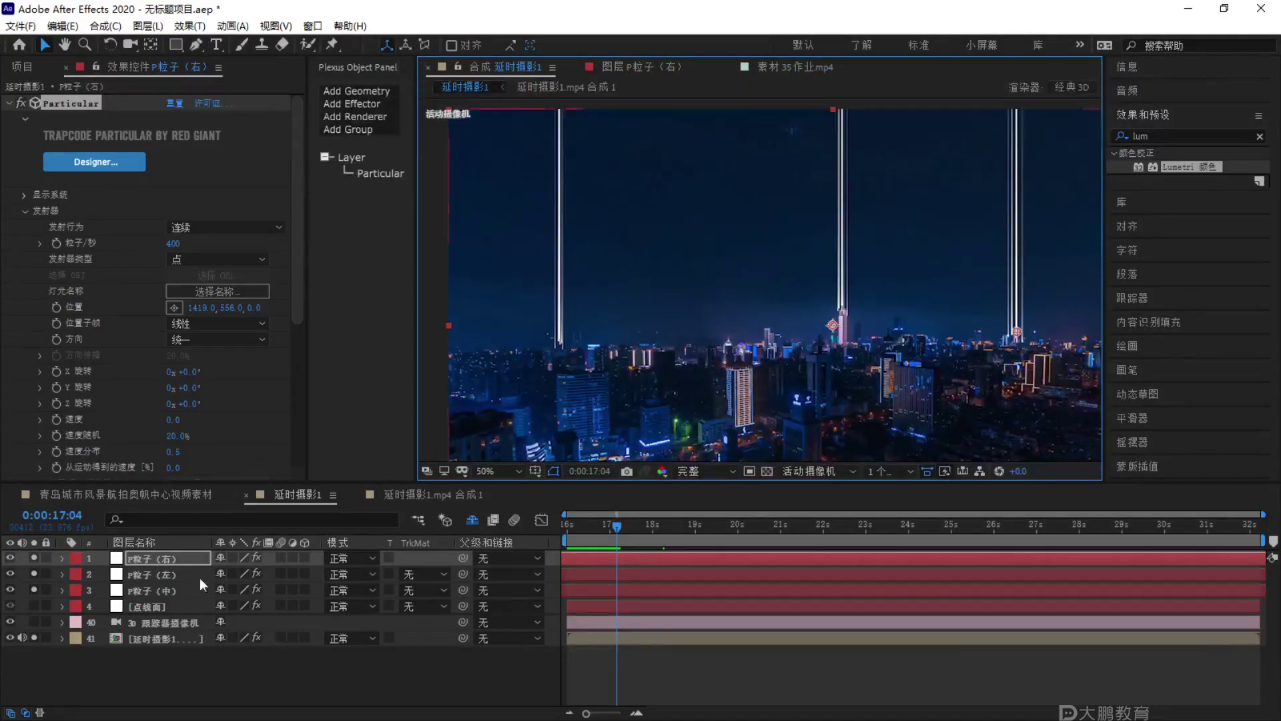
Duplicate the P粒子（中） layer and set the copy's particles per second (粒子/秒) to 50.
click(181, 590)
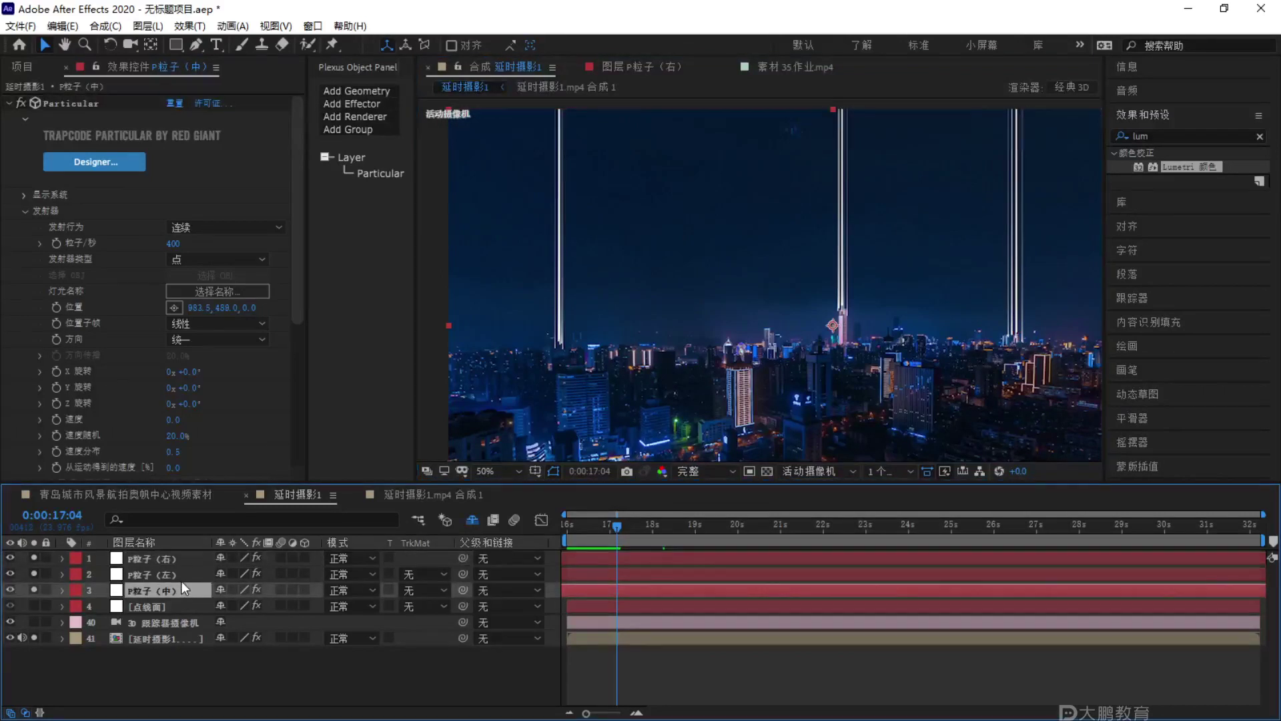
key(ctrl+d)
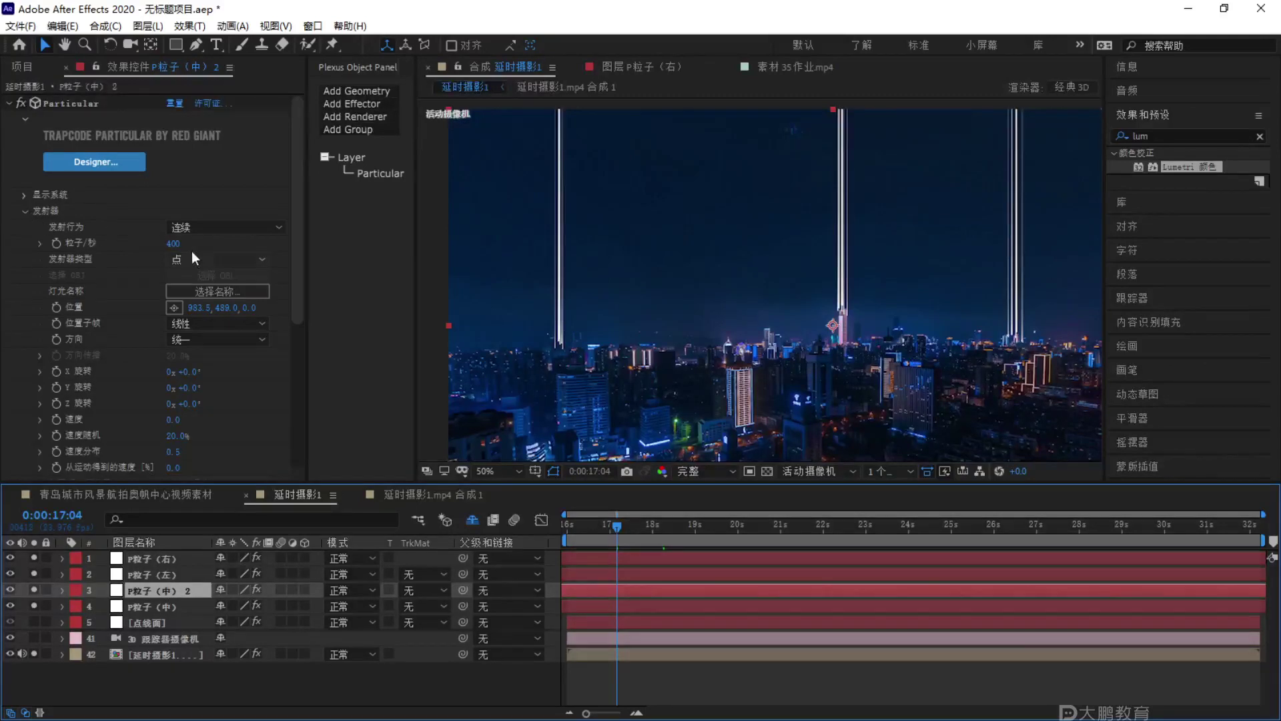
click(175, 243)
text(10)
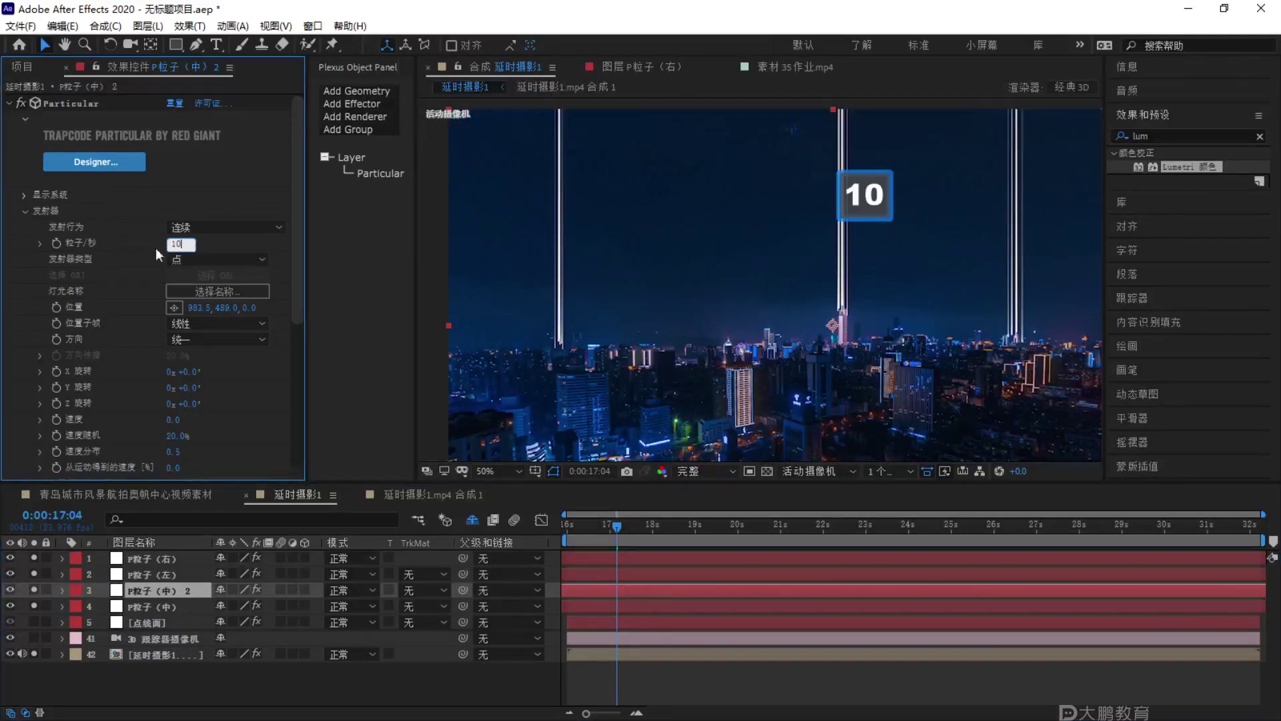
text(50)
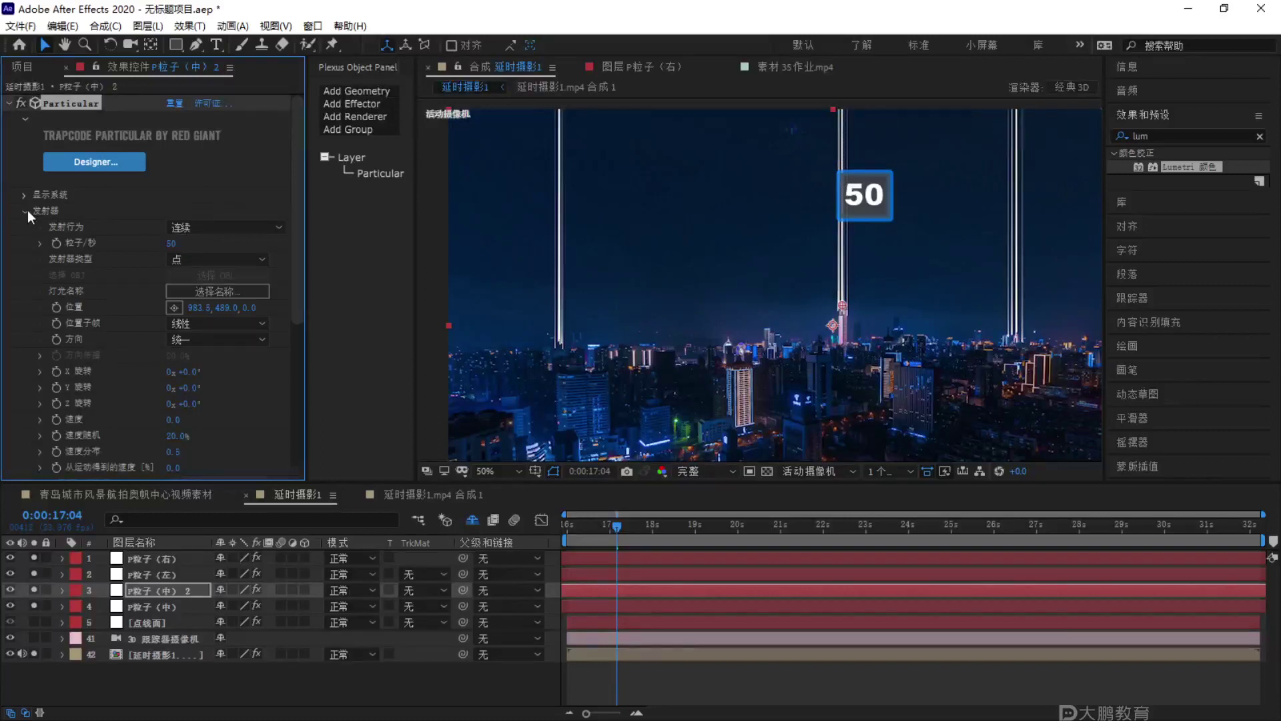
Change the particle type (粒子类型) of P粒子（中） 2 to 精灵 (Sprite).
click(25, 210)
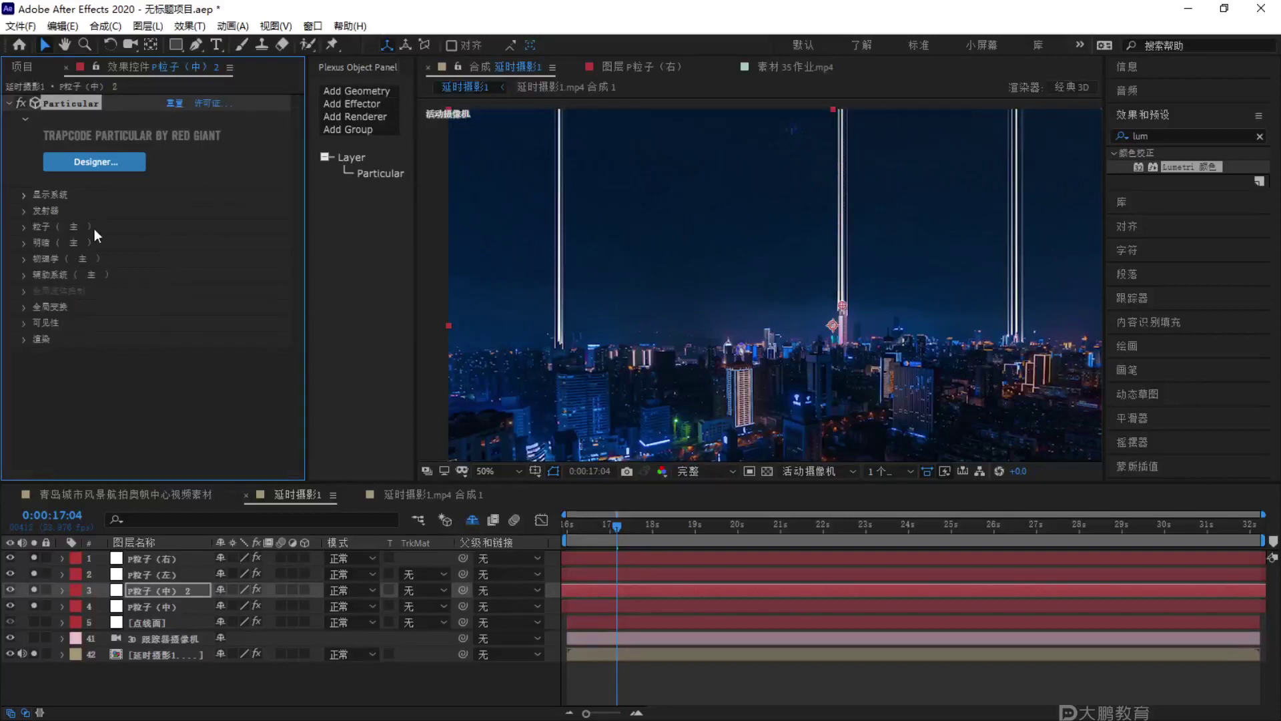
click(23, 226)
click(208, 149)
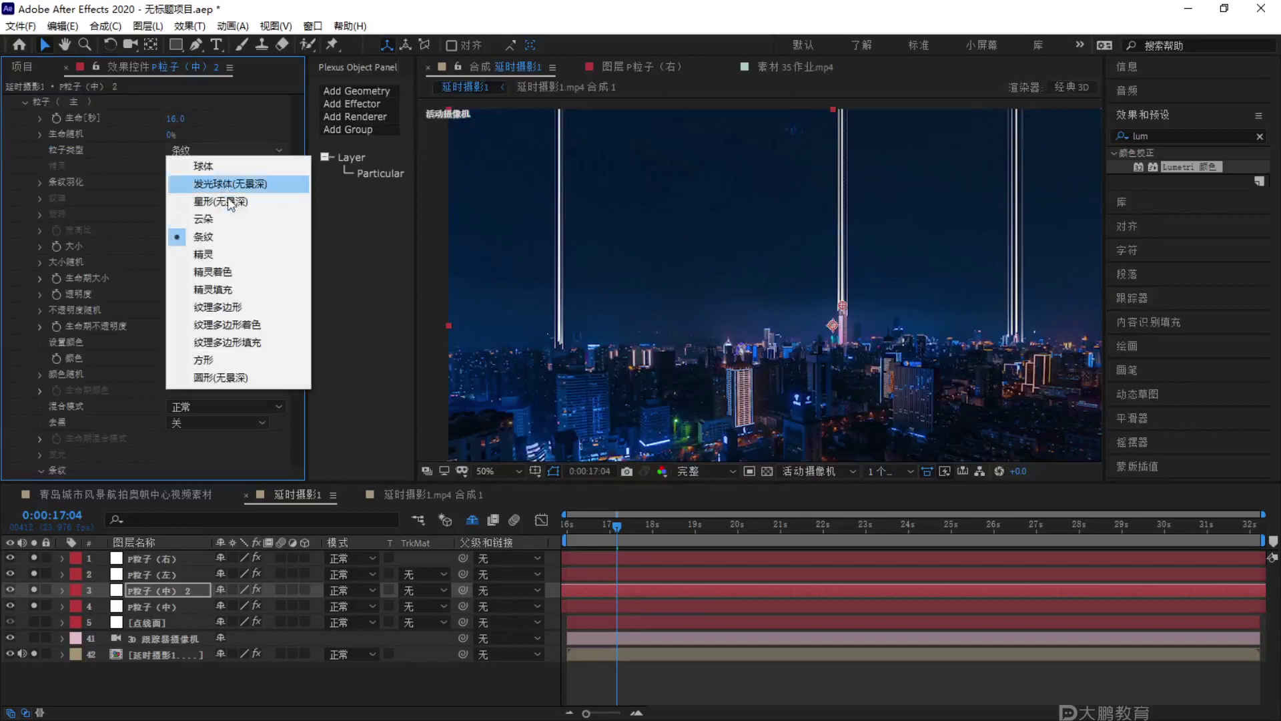
click(221, 250)
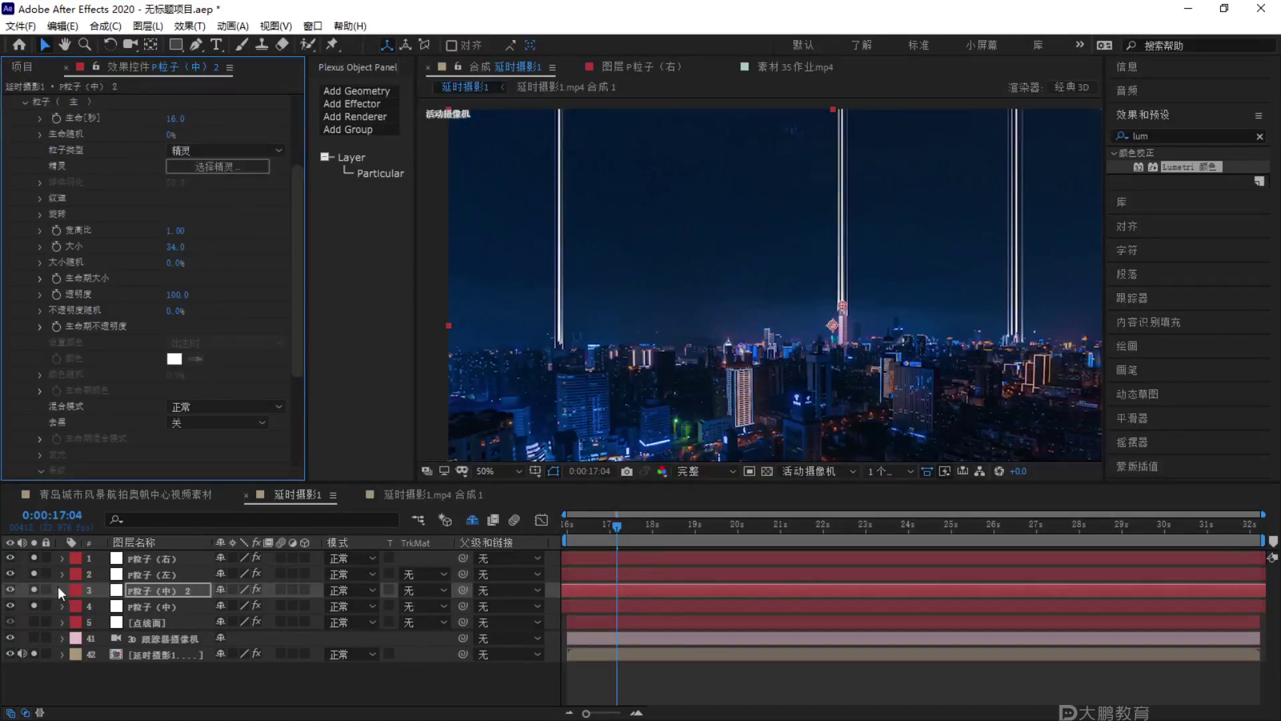
Turn off Solo for P粒子（中）, P粒子（左） and P粒子（右）, isolating P粒子（中） 2 over the city footage.
click(34, 604)
click(34, 574)
click(34, 558)
scroll(884, 294, down, 2)
scroll(883, 294, up, 2)
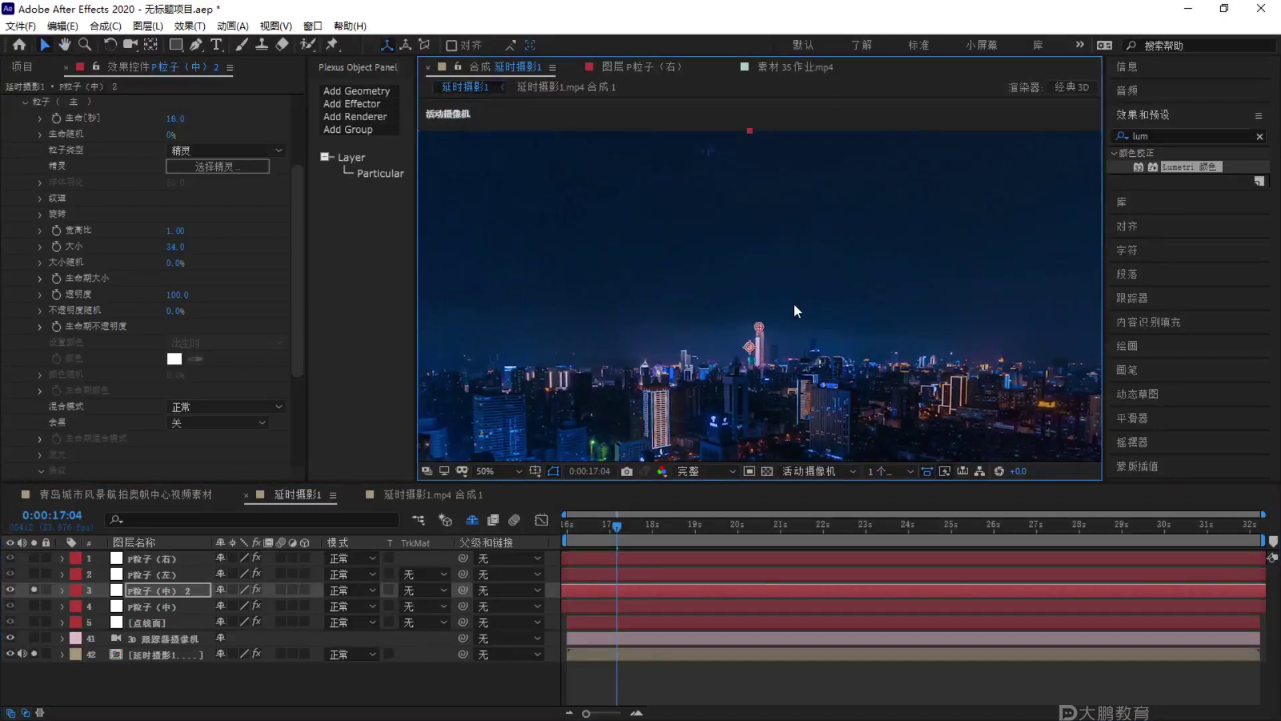
Start a new composition from the project and name it 精灵.
click(40, 199)
click(22, 67)
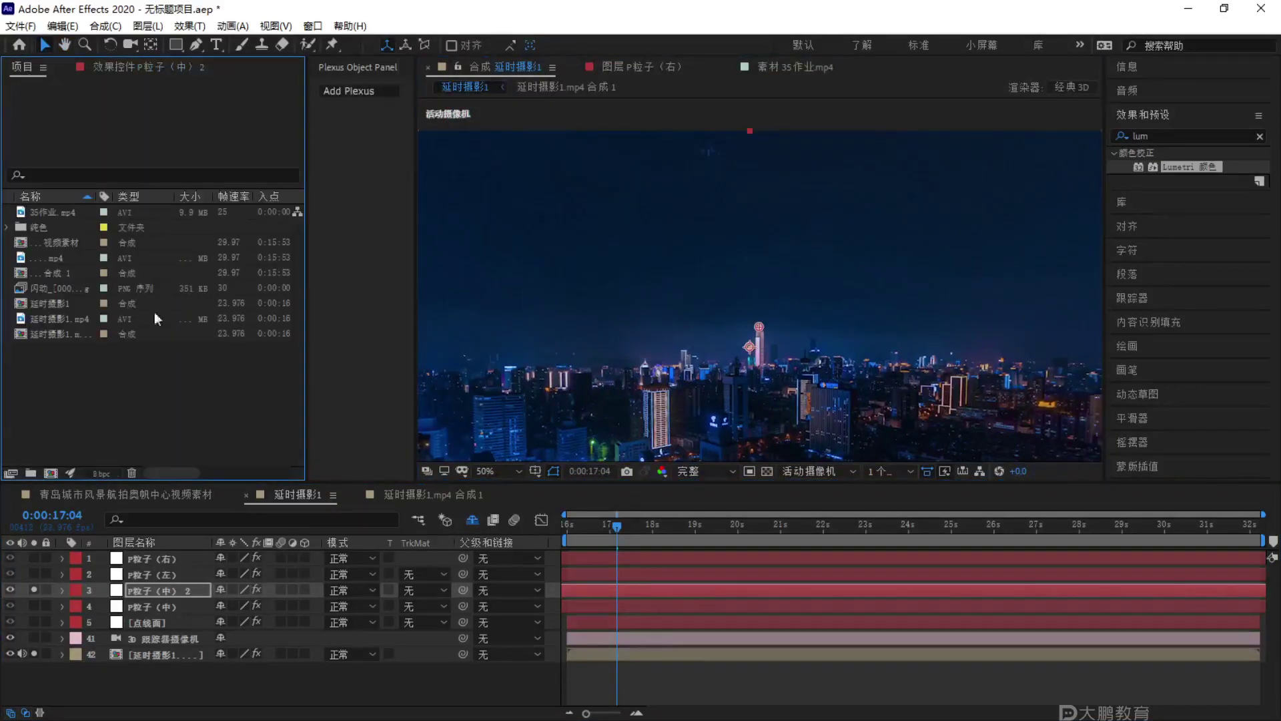
click(50, 473)
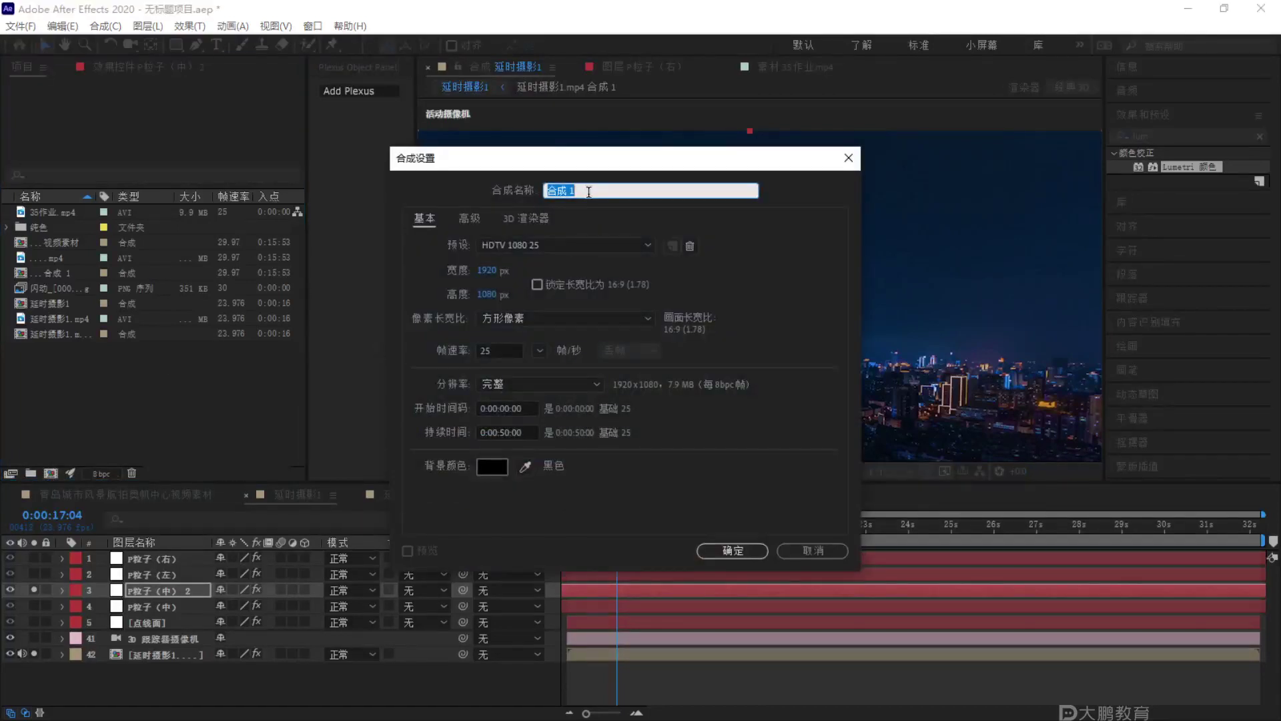
text(jin)
text(gling)
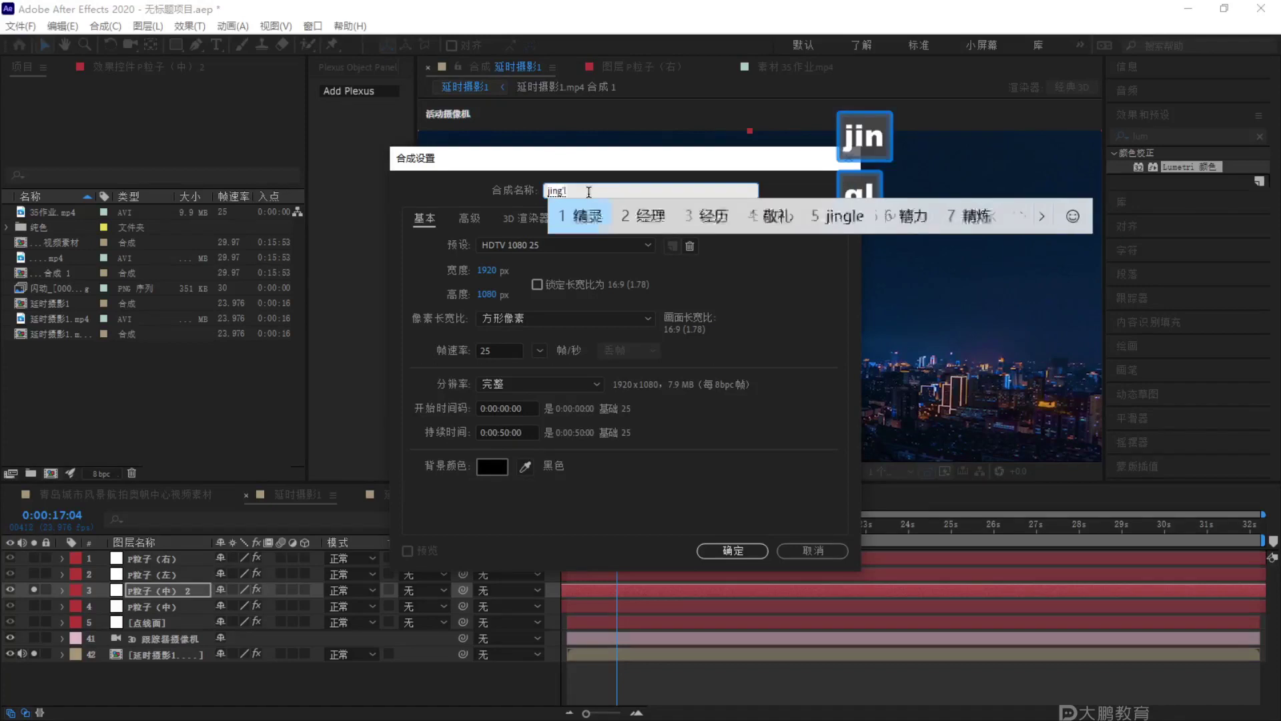
key(space)
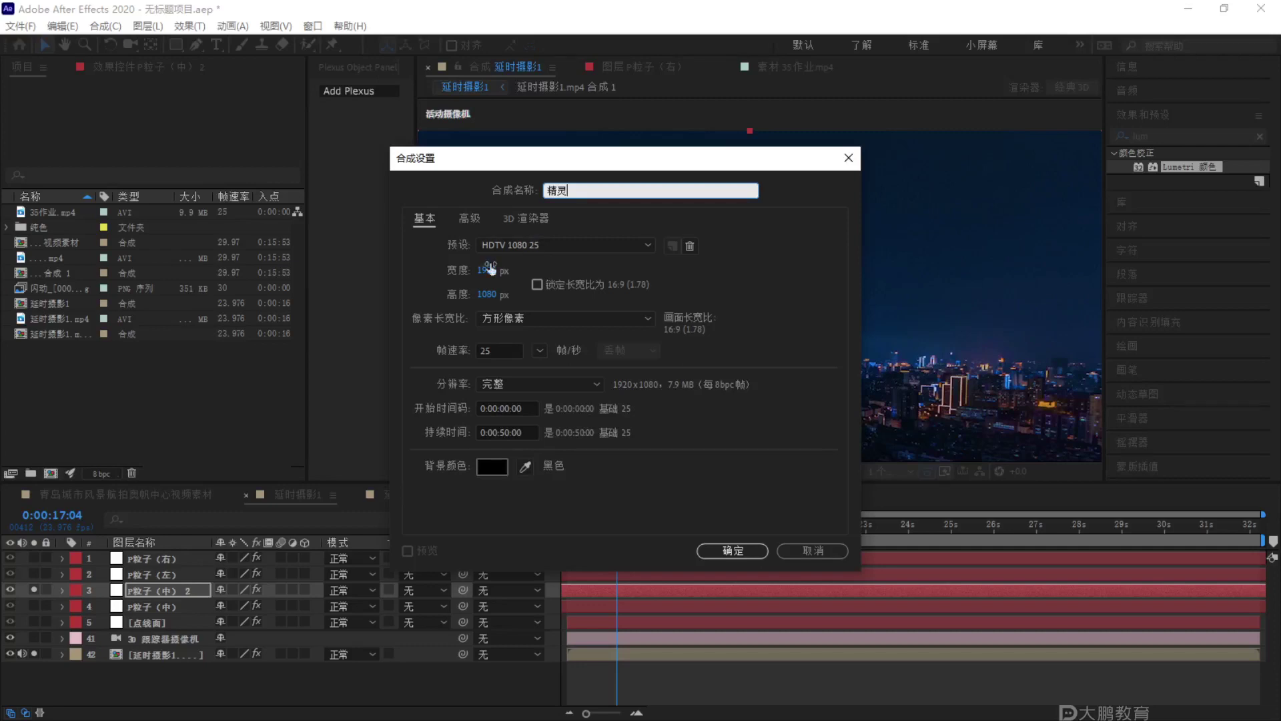
Set the 精灵 composition's width and height to 100 px each.
click(480, 269)
text(100)
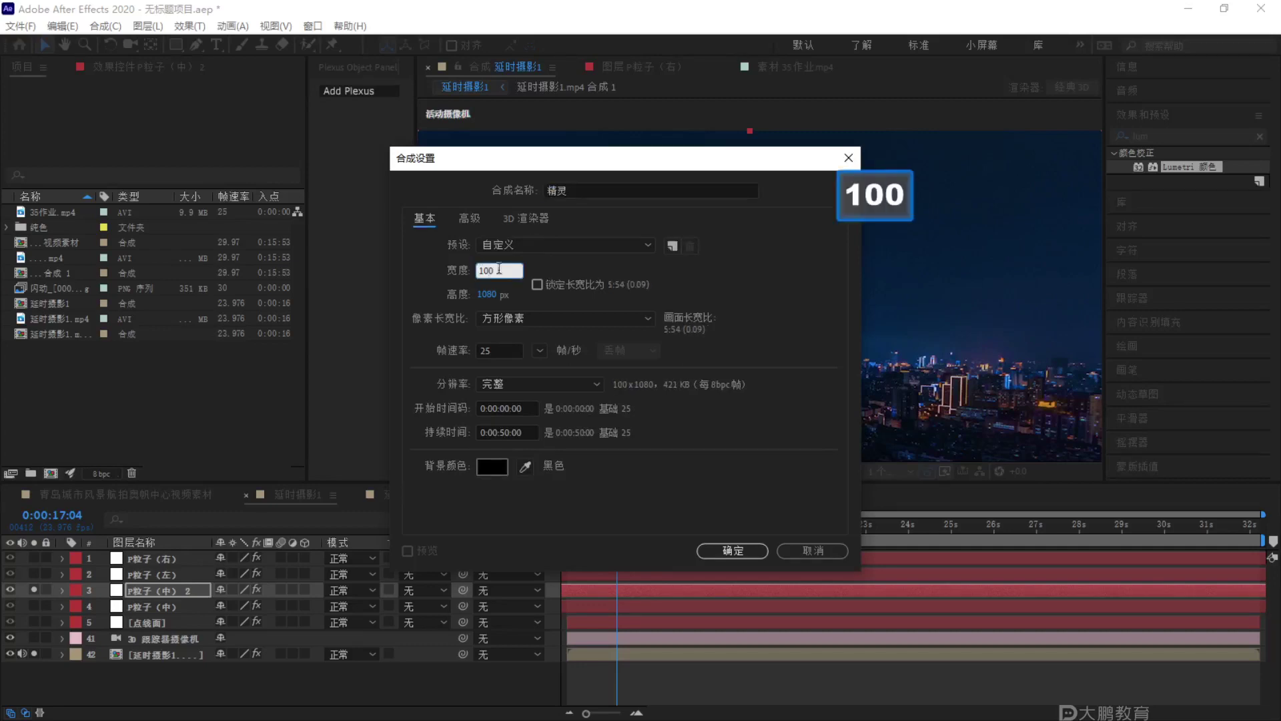
click(501, 294)
text(100)
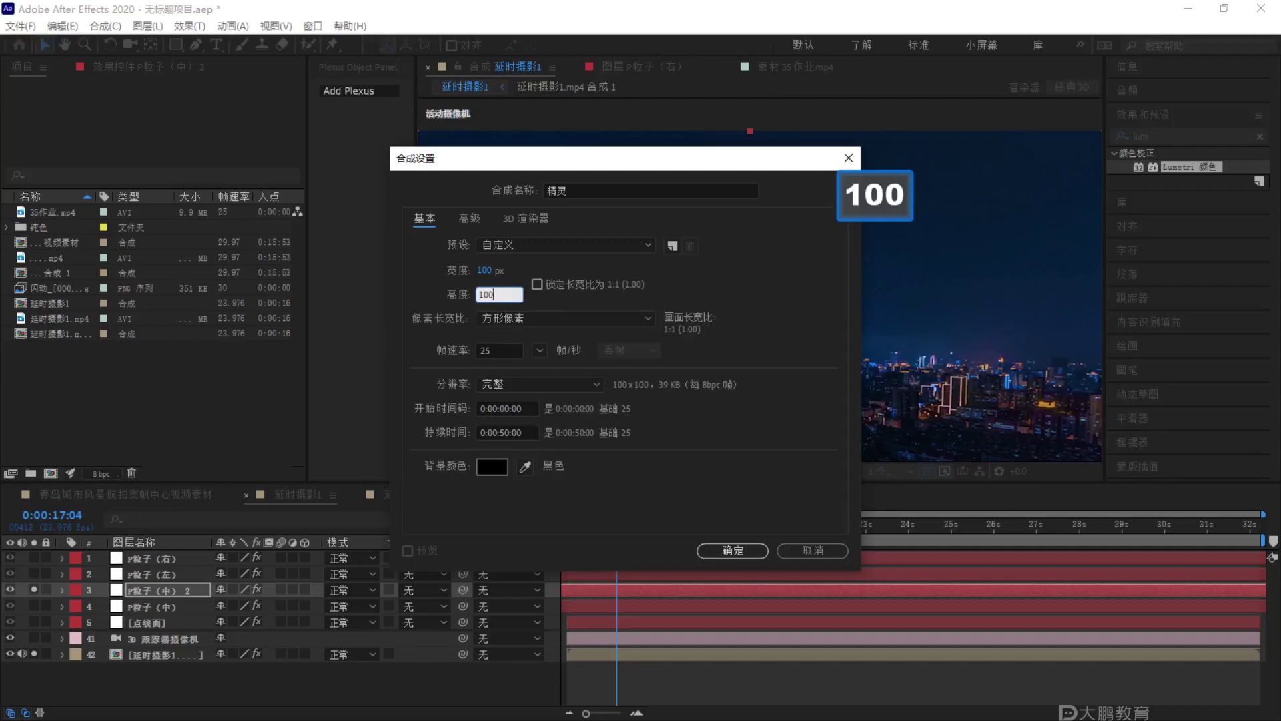
click(750, 311)
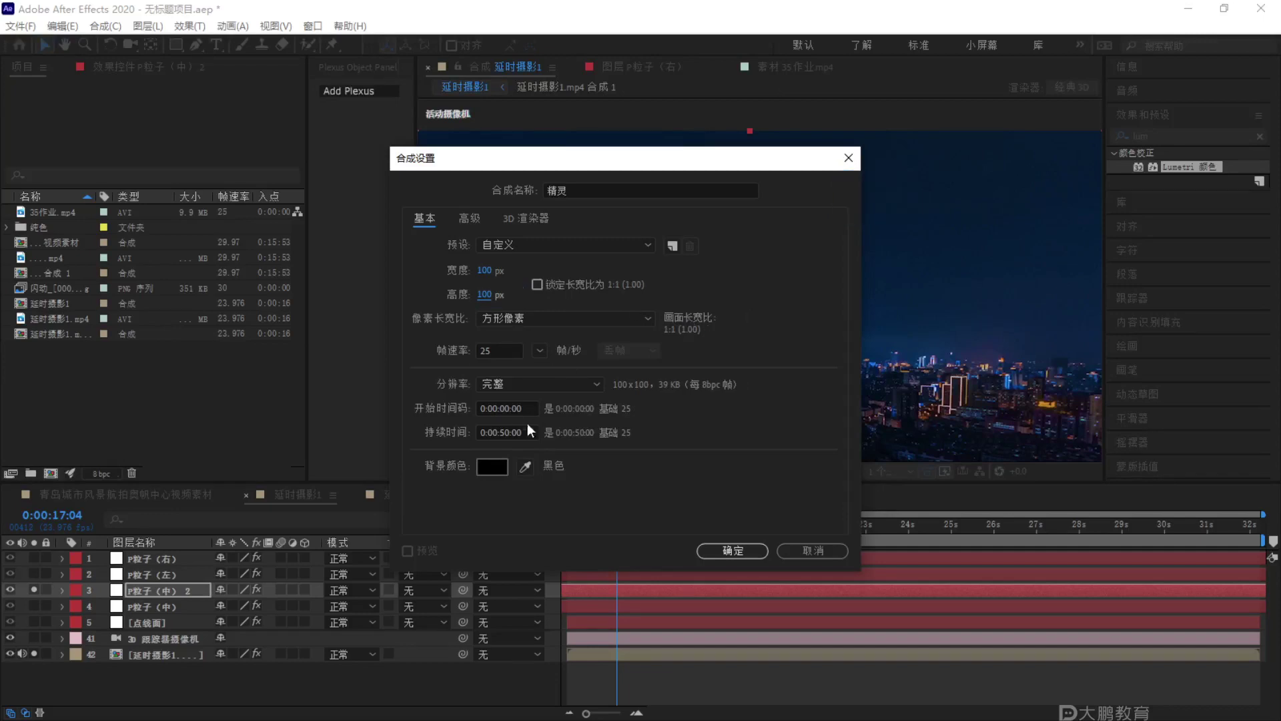
Set the 精灵 composition's duration to one frame (0:00:00:01) and create it.
click(511, 431)
key(BackSpace)
key(BackSpace)
text(00)
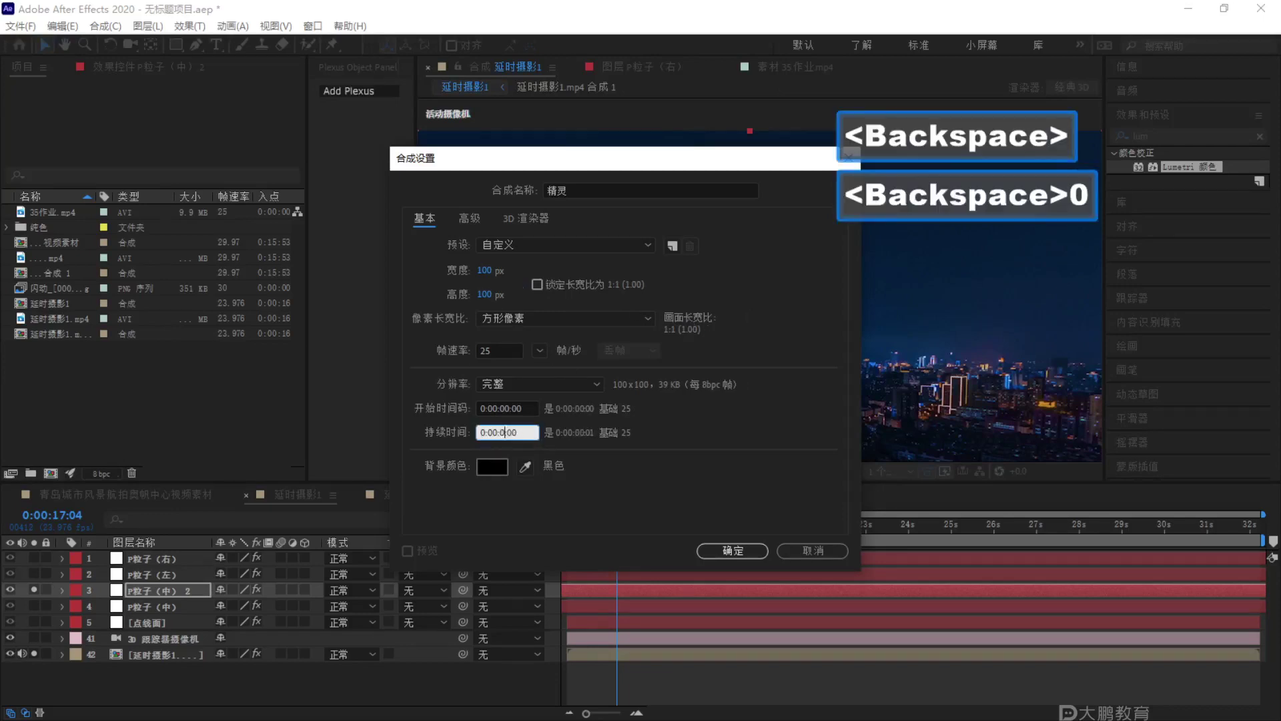
key(Right)
key(Right)
key(Right)
key(BackSpace)
text(1)
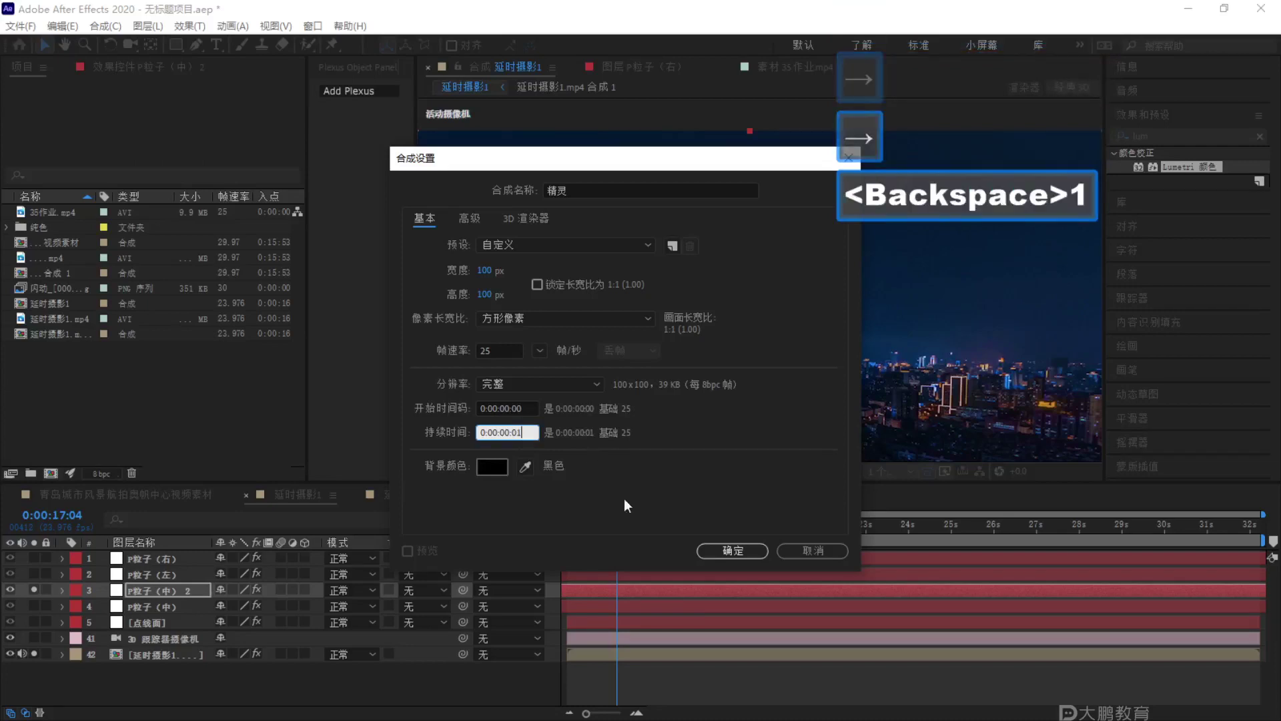
click(749, 548)
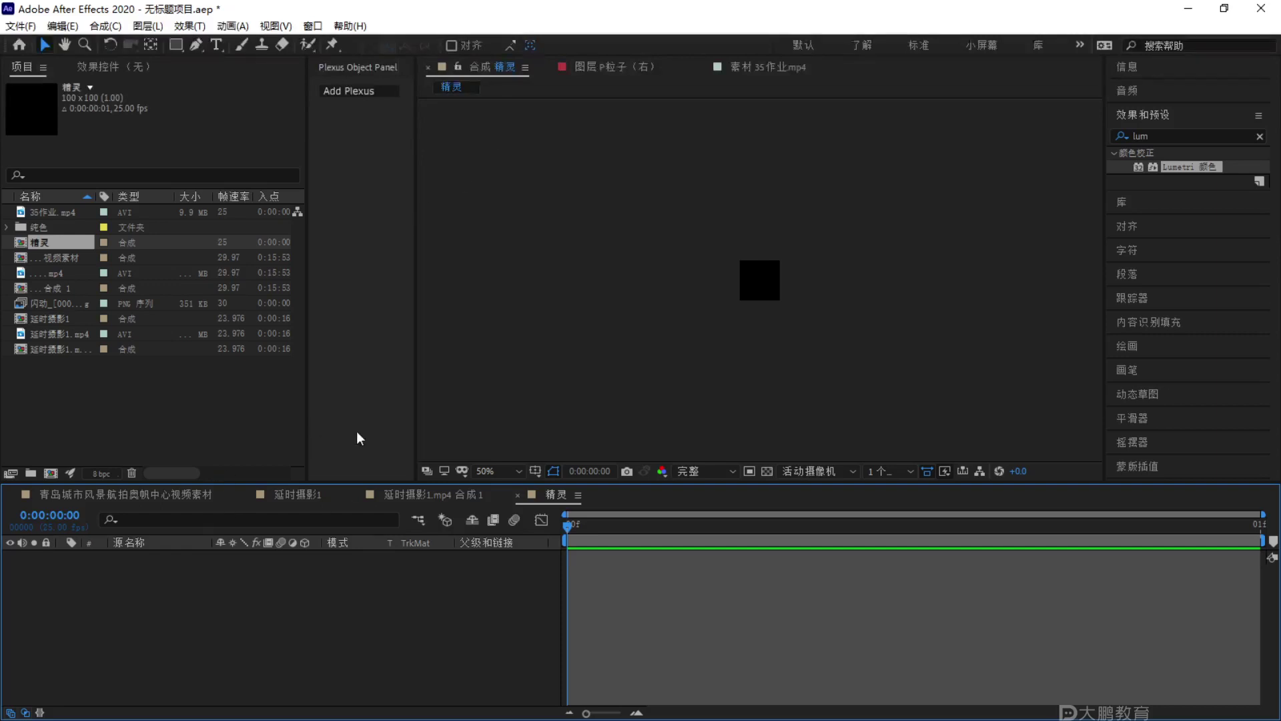
Close the 精灵 composition and show the Particular settings of P粒子（中） 2 in 延时摄影1.
click(518, 494)
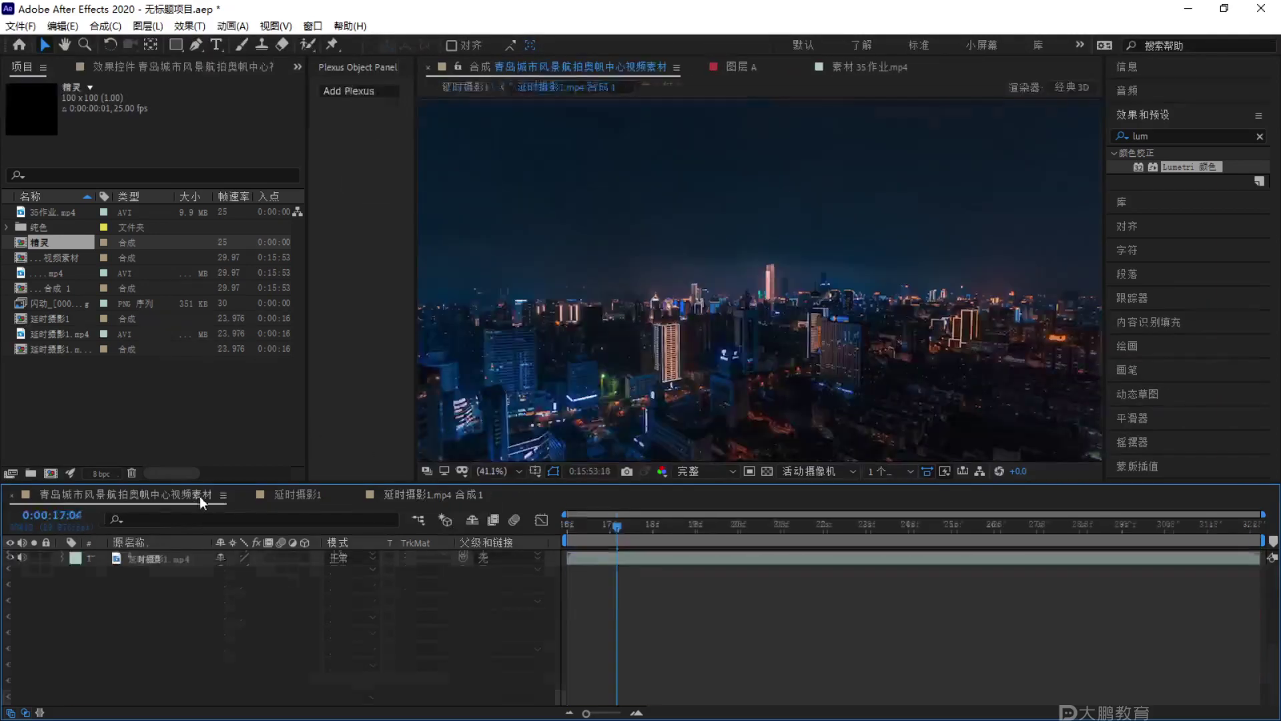
click(194, 495)
click(294, 494)
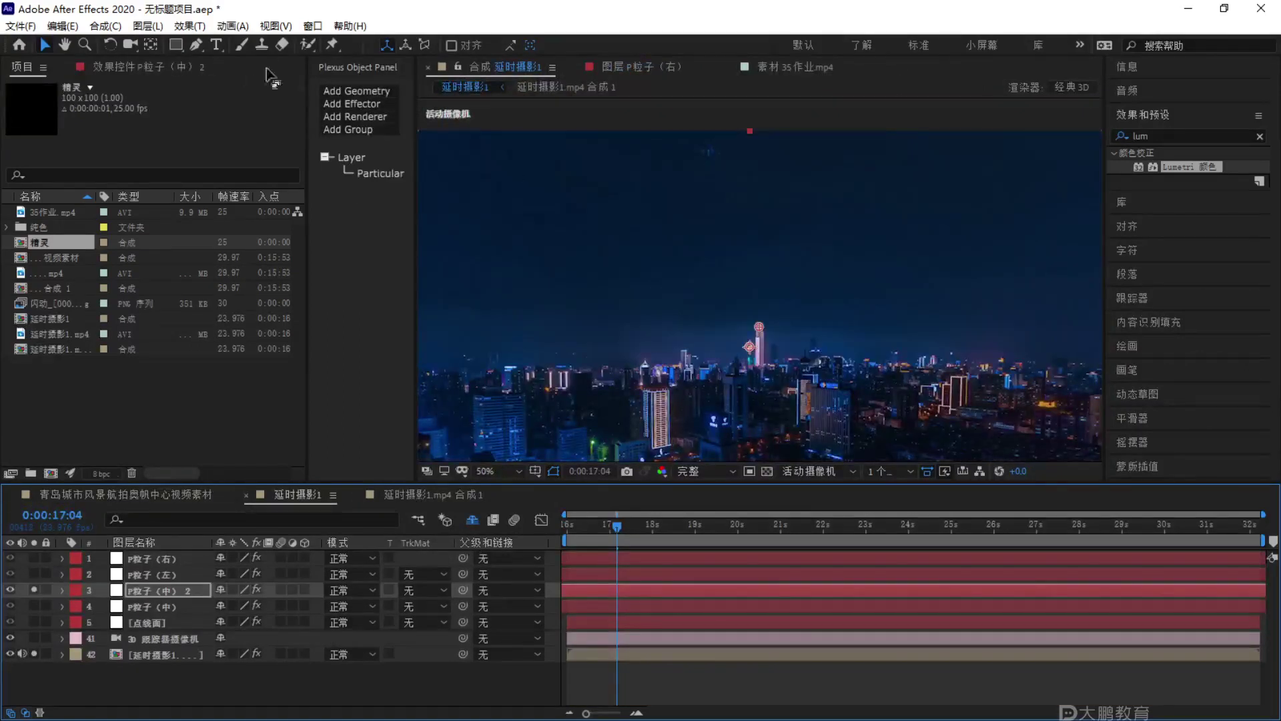
click(175, 69)
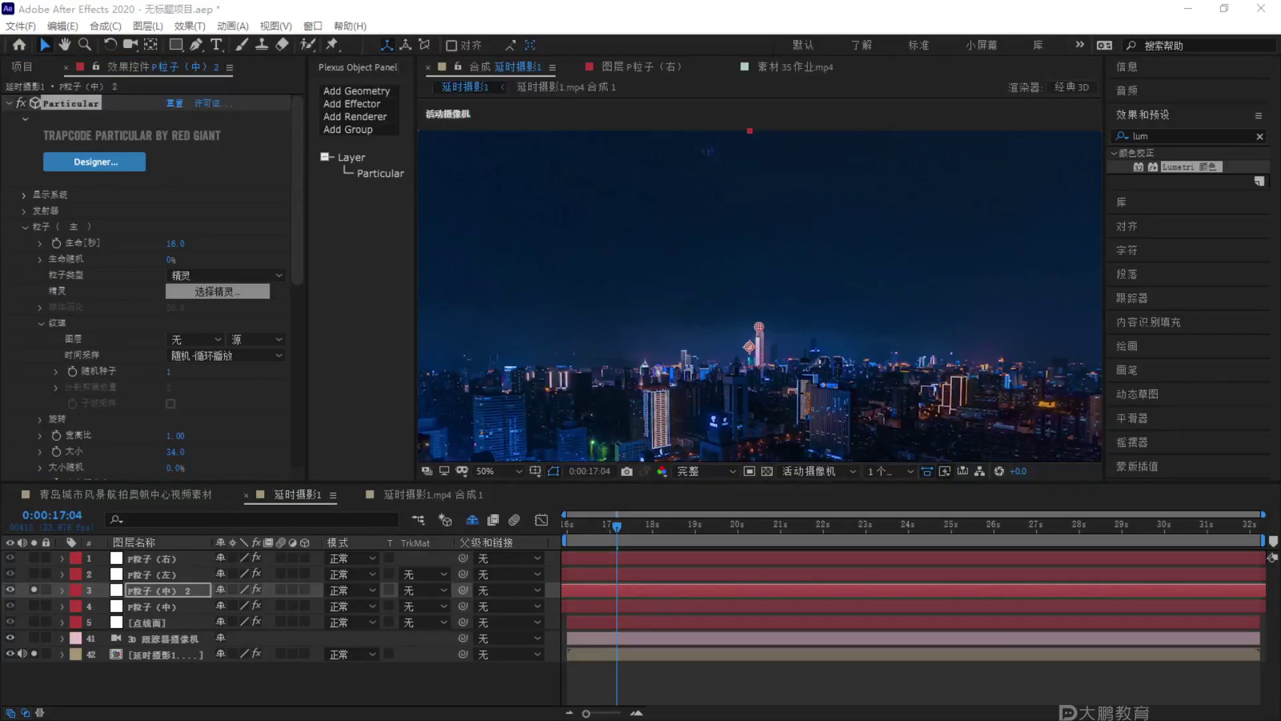
Choose the built-in Rounded Arrow sprite for the particles of P粒子（中） 2.
scroll(763, 339, down, 3)
scroll(764, 339, down, 10)
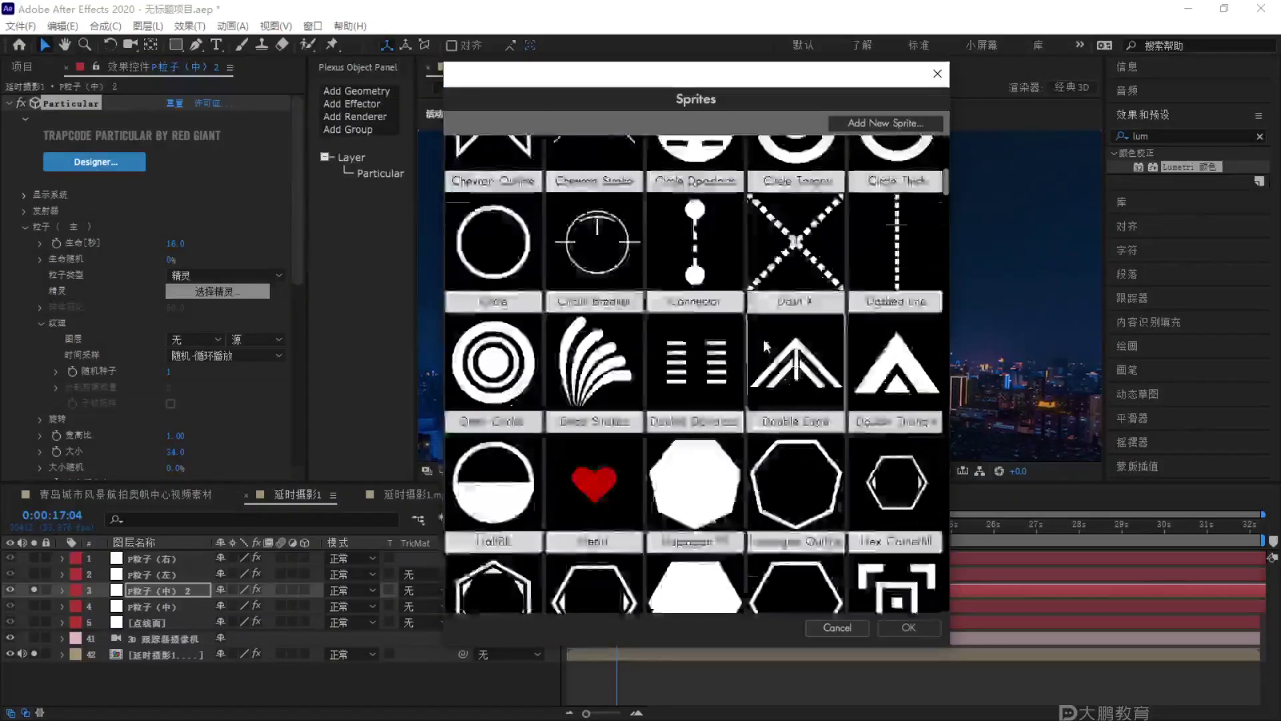
scroll(766, 346, down, 5)
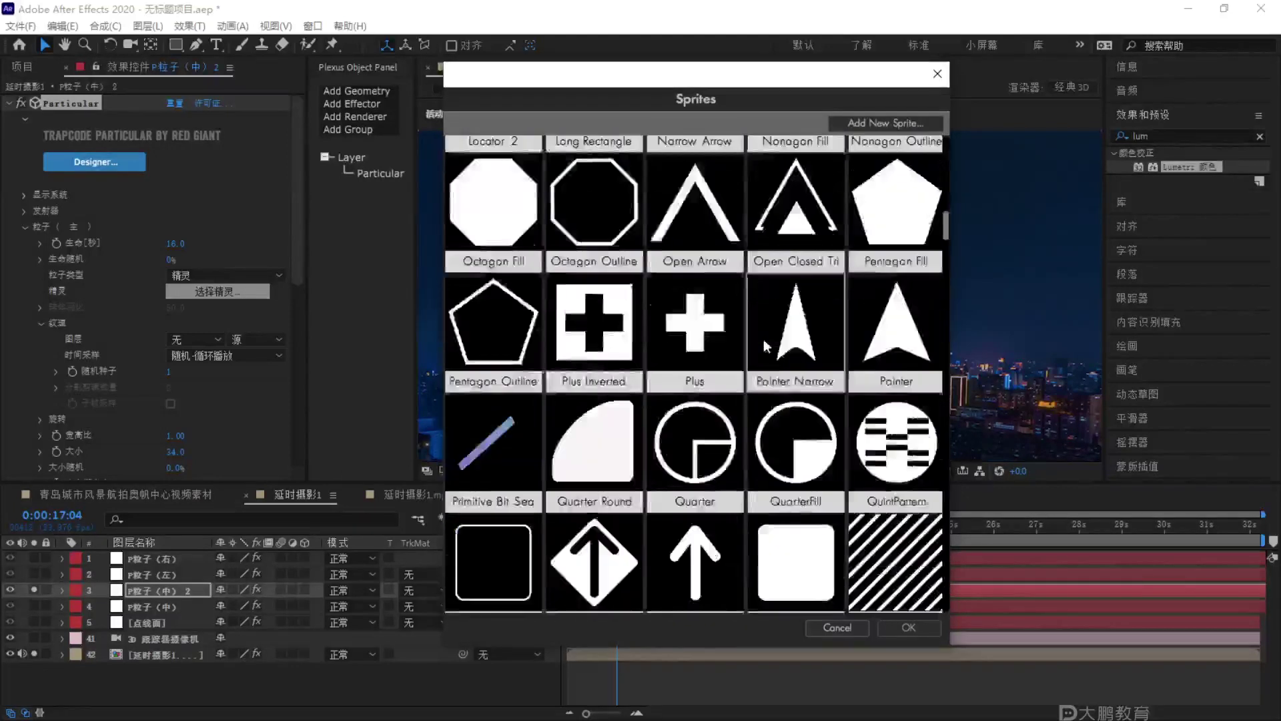
click(717, 471)
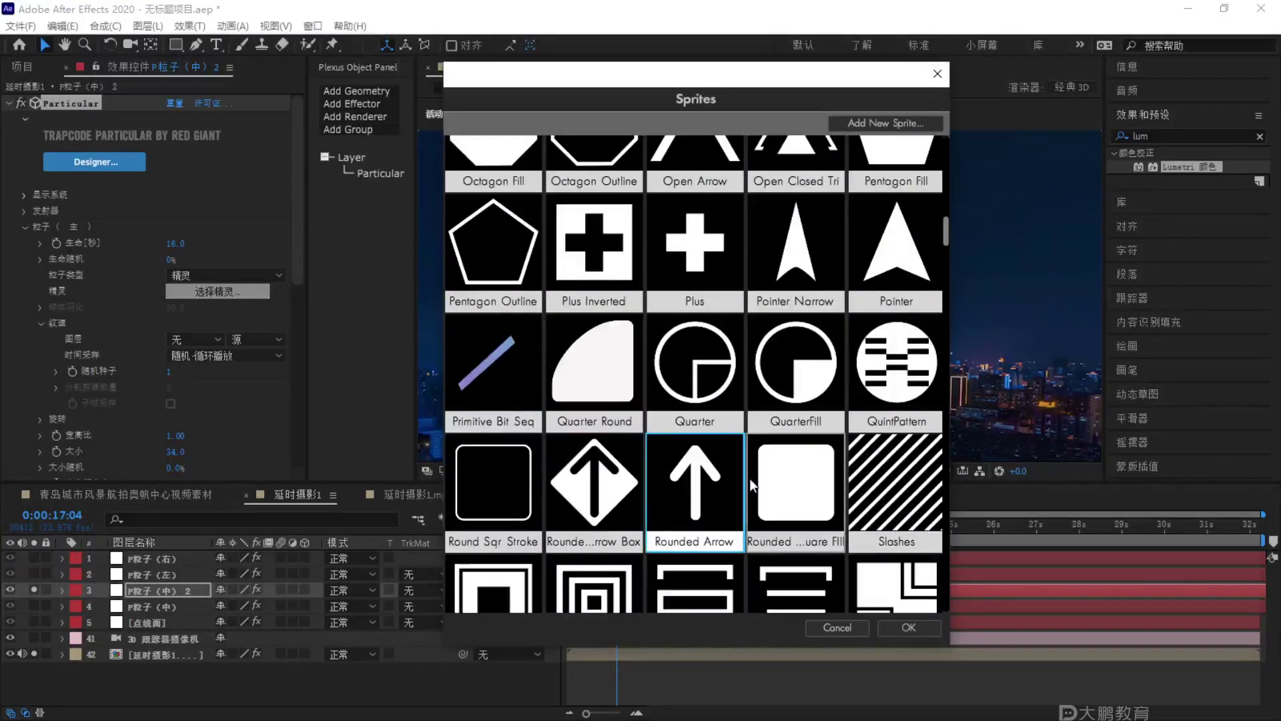
scroll(754, 494, down, 2)
scroll(761, 502, down, 3)
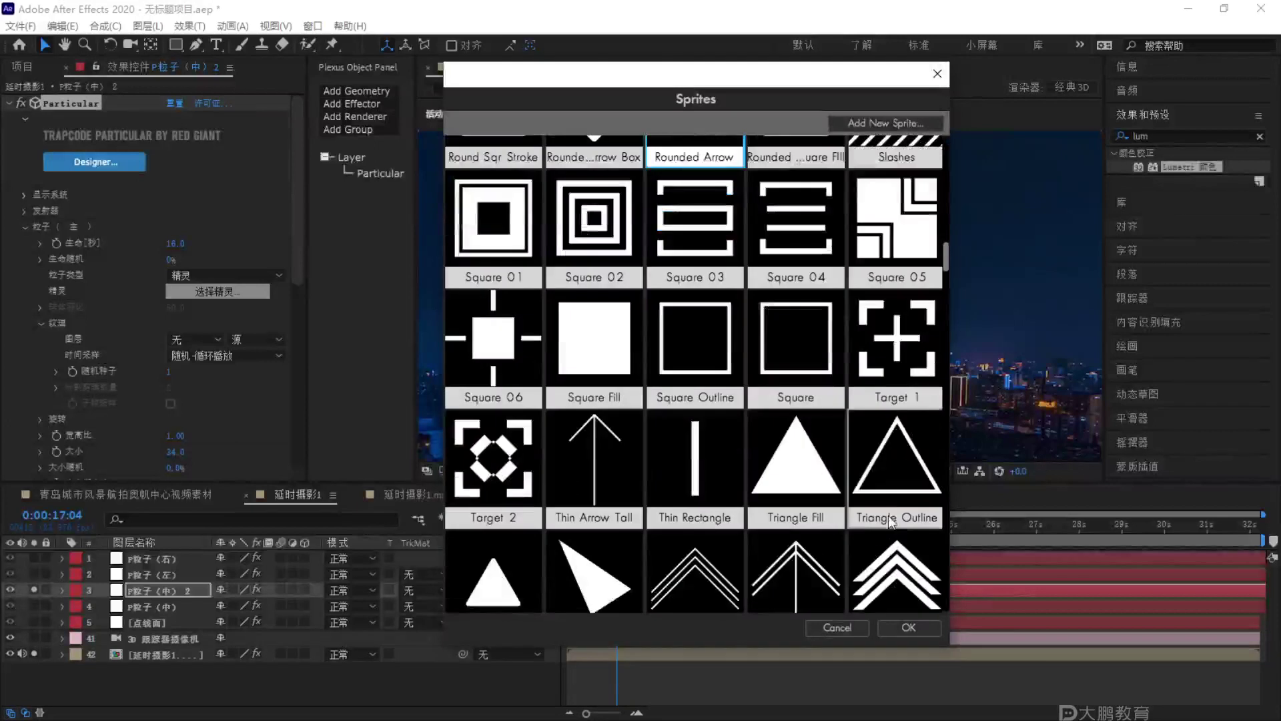
scroll(692, 451, down, 1)
click(672, 449)
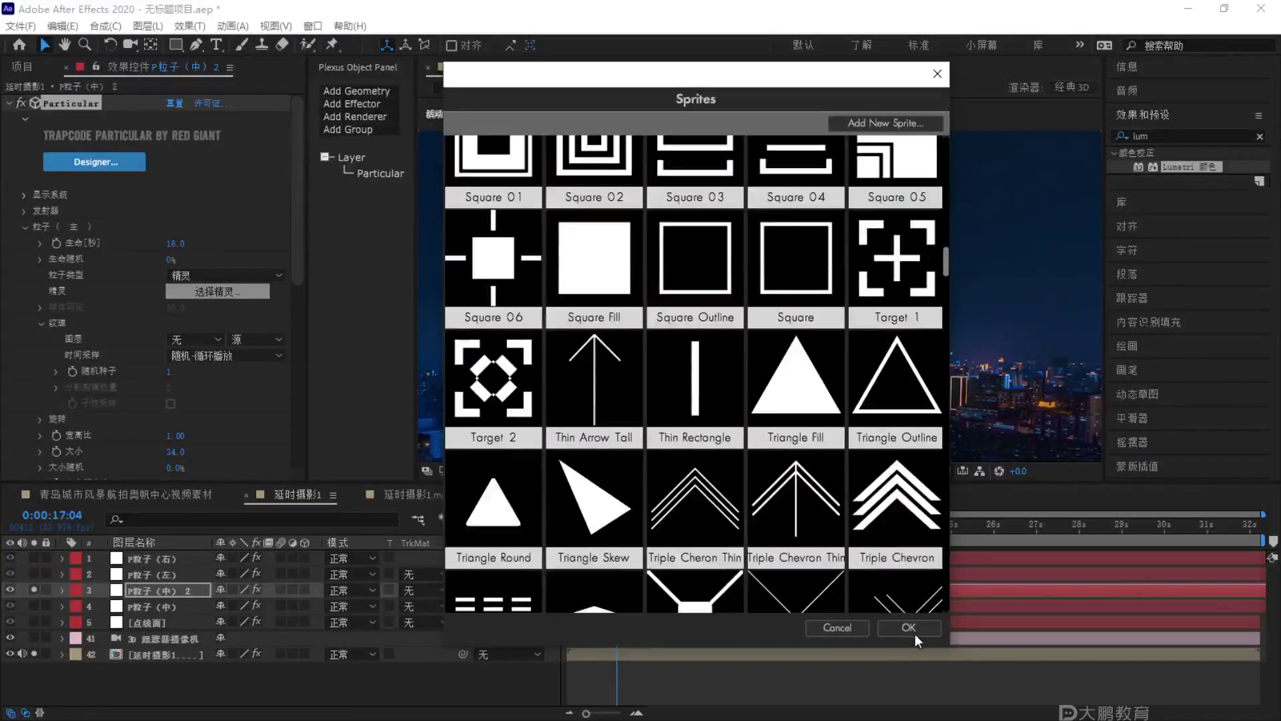
click(915, 631)
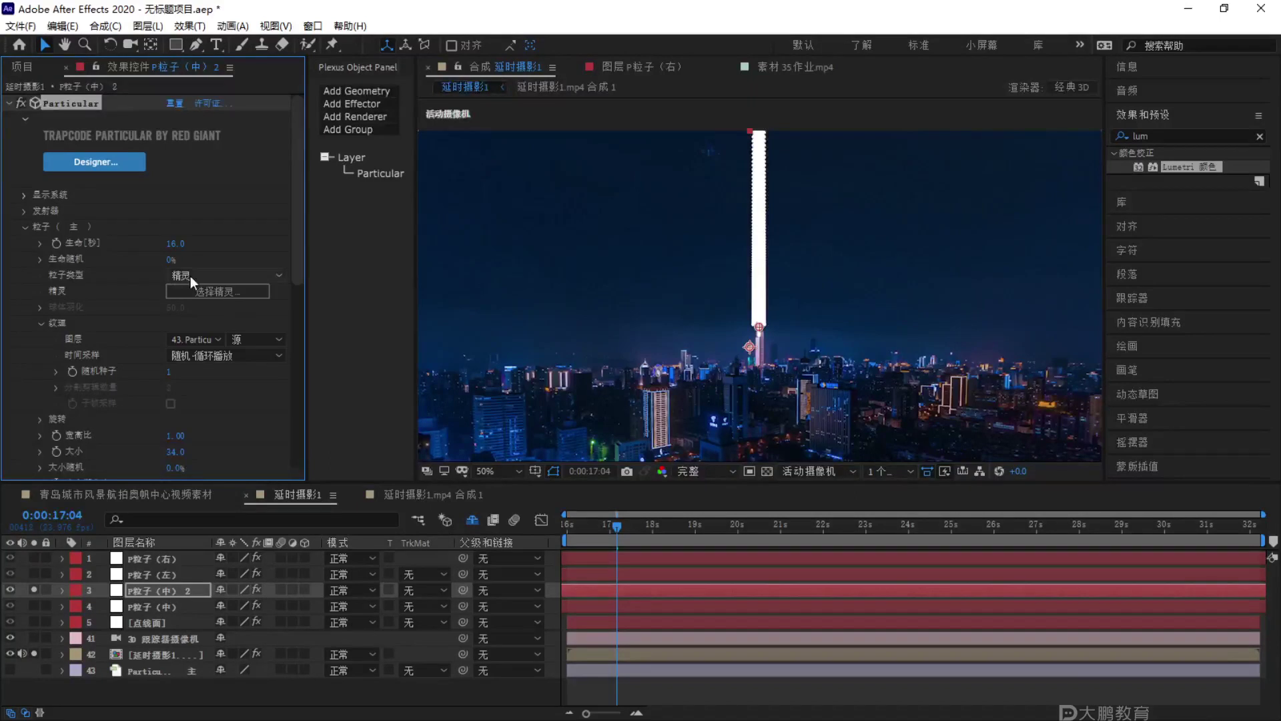
click(25, 227)
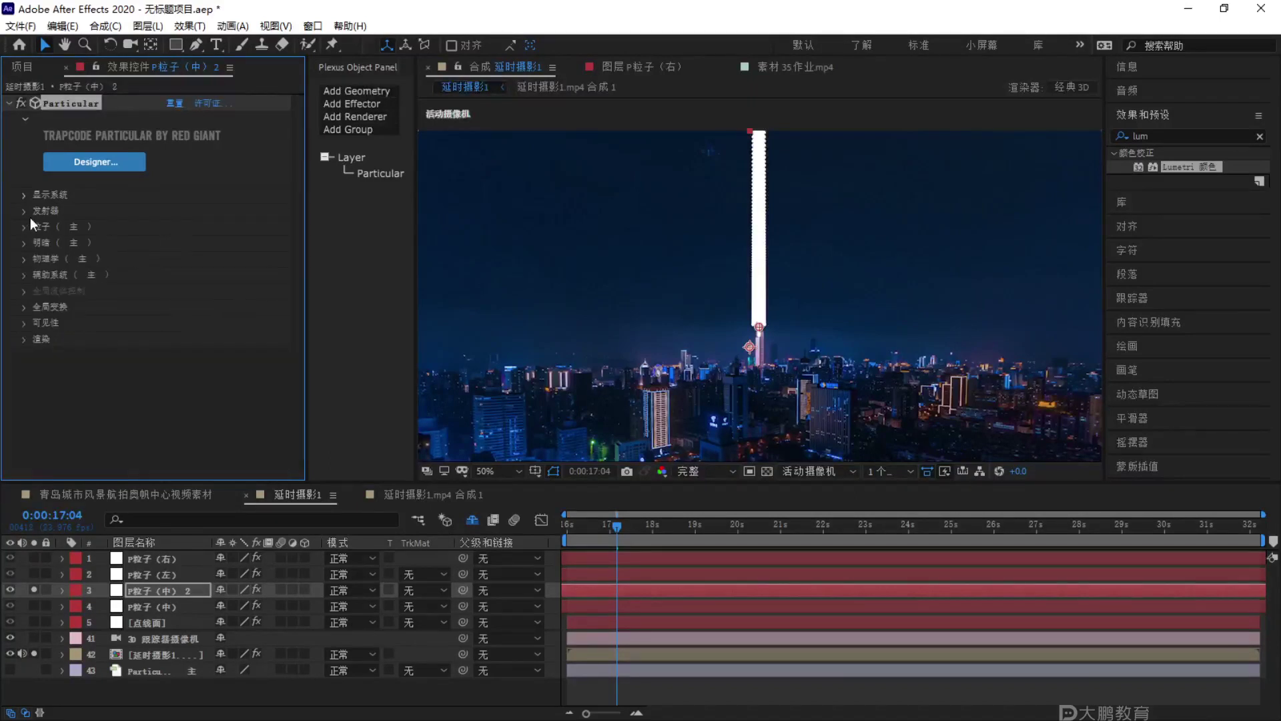
click(39, 209)
scroll(133, 200, down, 3)
scroll(198, 179, up, 1)
click(172, 172)
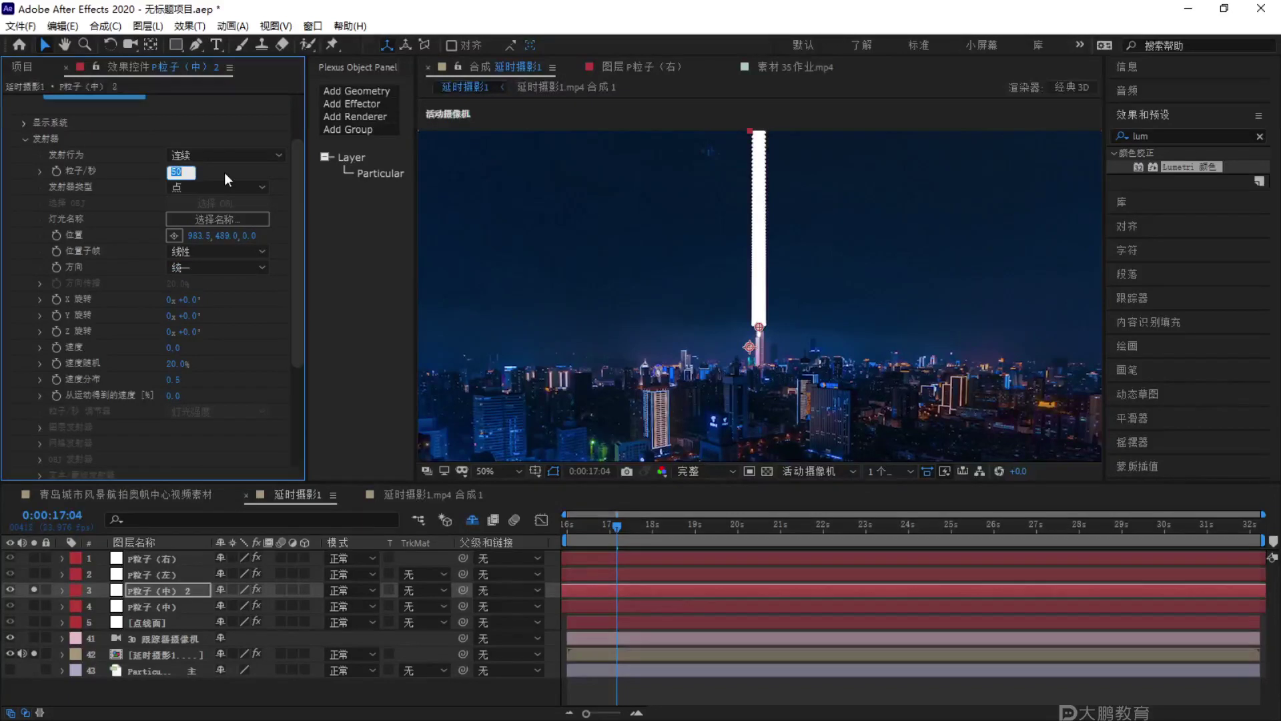
click(27, 138)
Set the Particular particle size (大小) of P粒子（中） 2 to 10.
click(25, 227)
scroll(224, 210, down, 3)
scroll(219, 204, up, 2)
scroll(202, 291, down, 2)
click(179, 327)
text(10)
key(Return)
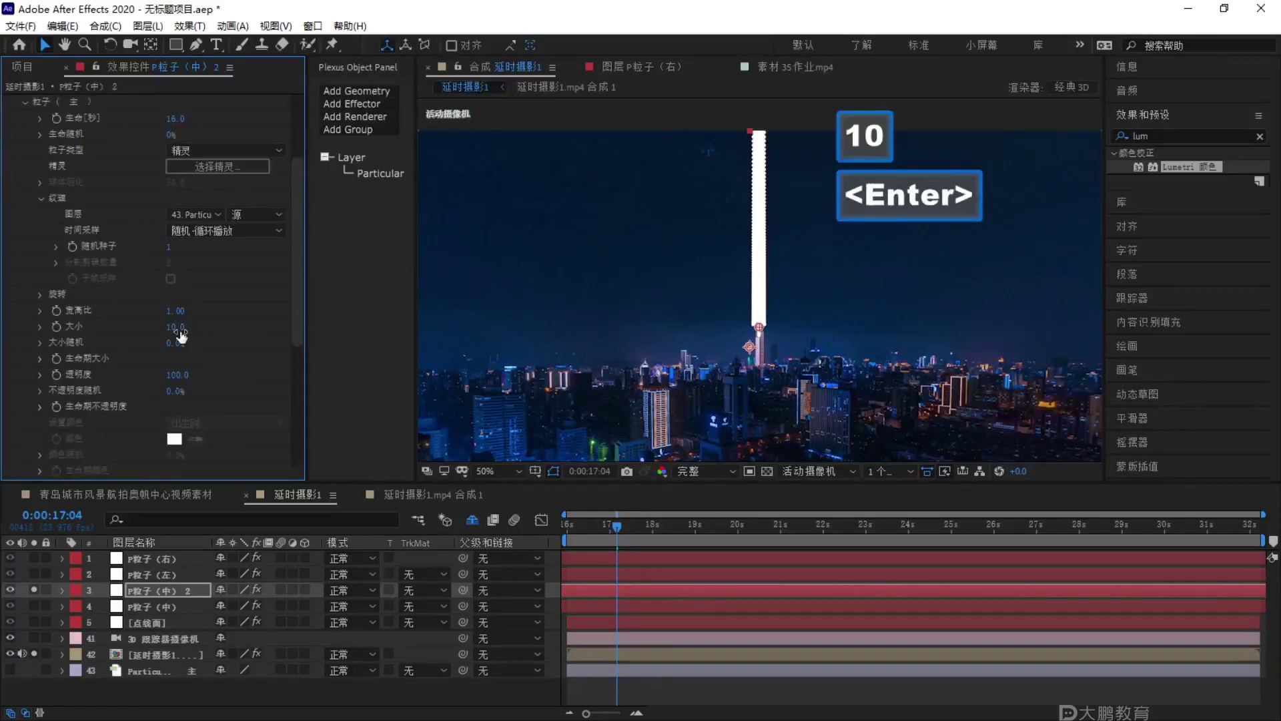
scroll(774, 196, up, 2)
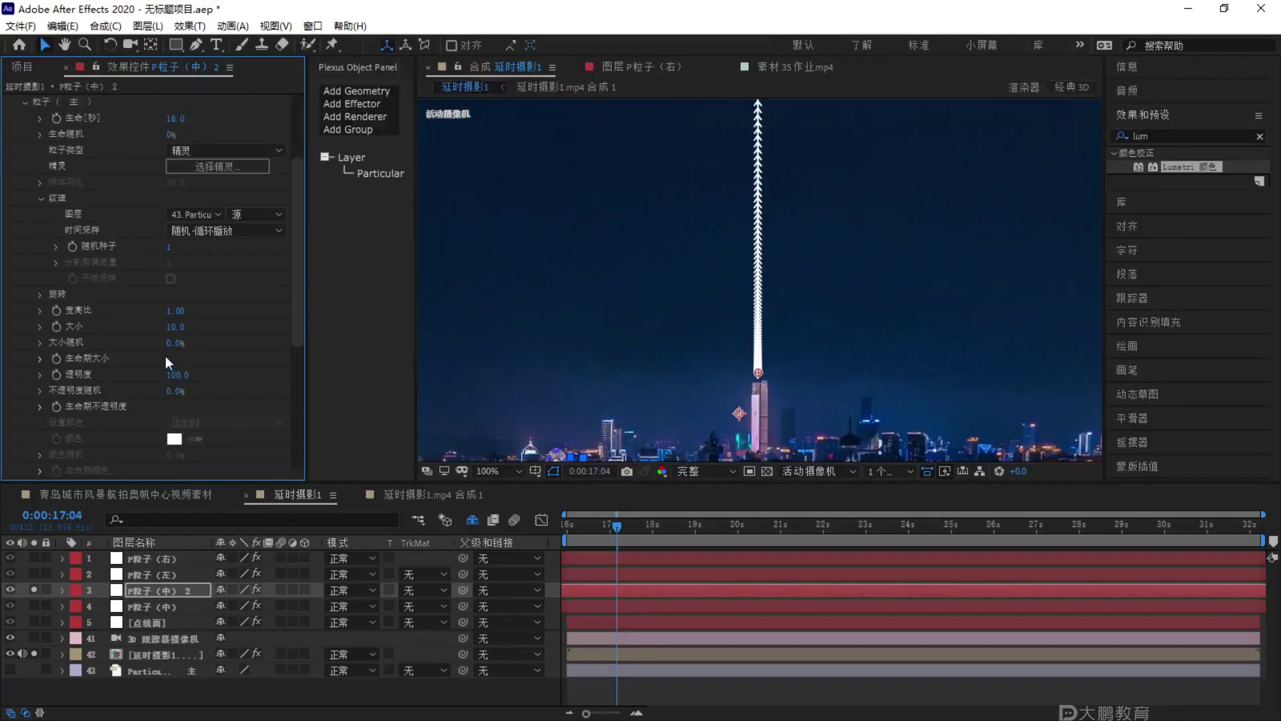
Set the Particular particle size (大小) of P粒子（中） 2 to 5.
click(175, 326)
text(5)
key(Return)
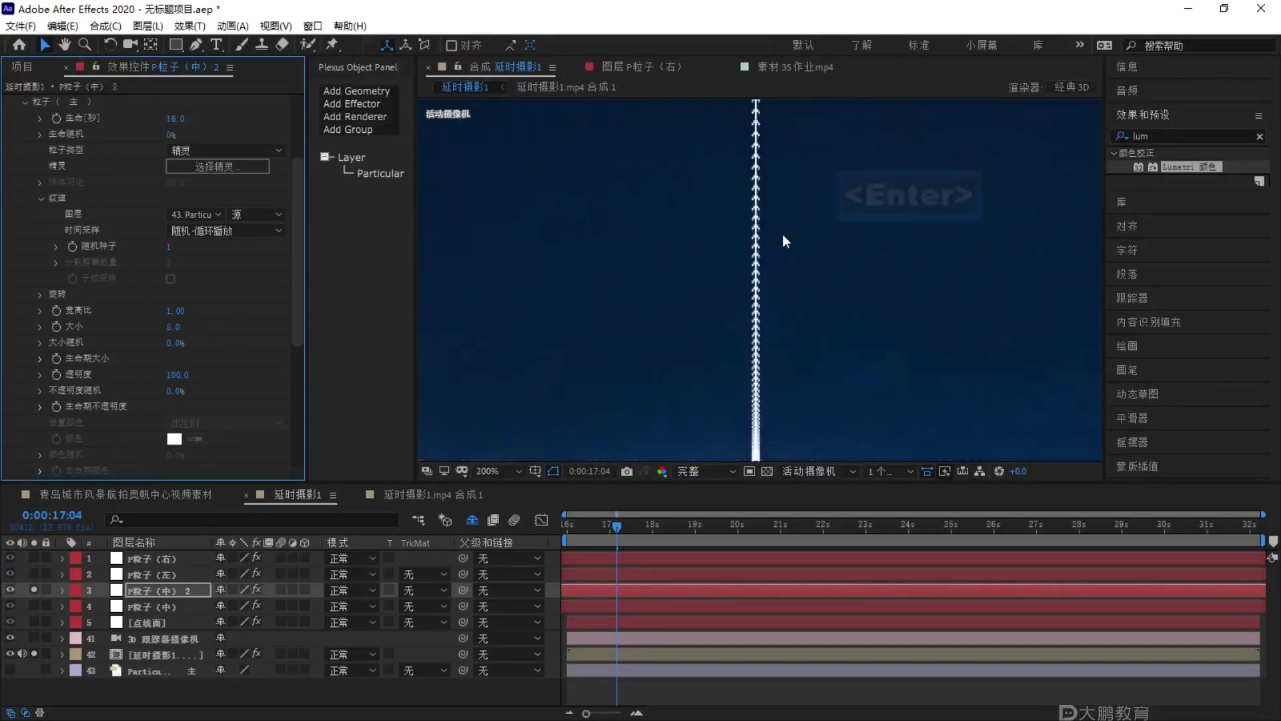
scroll(753, 330, down, 2)
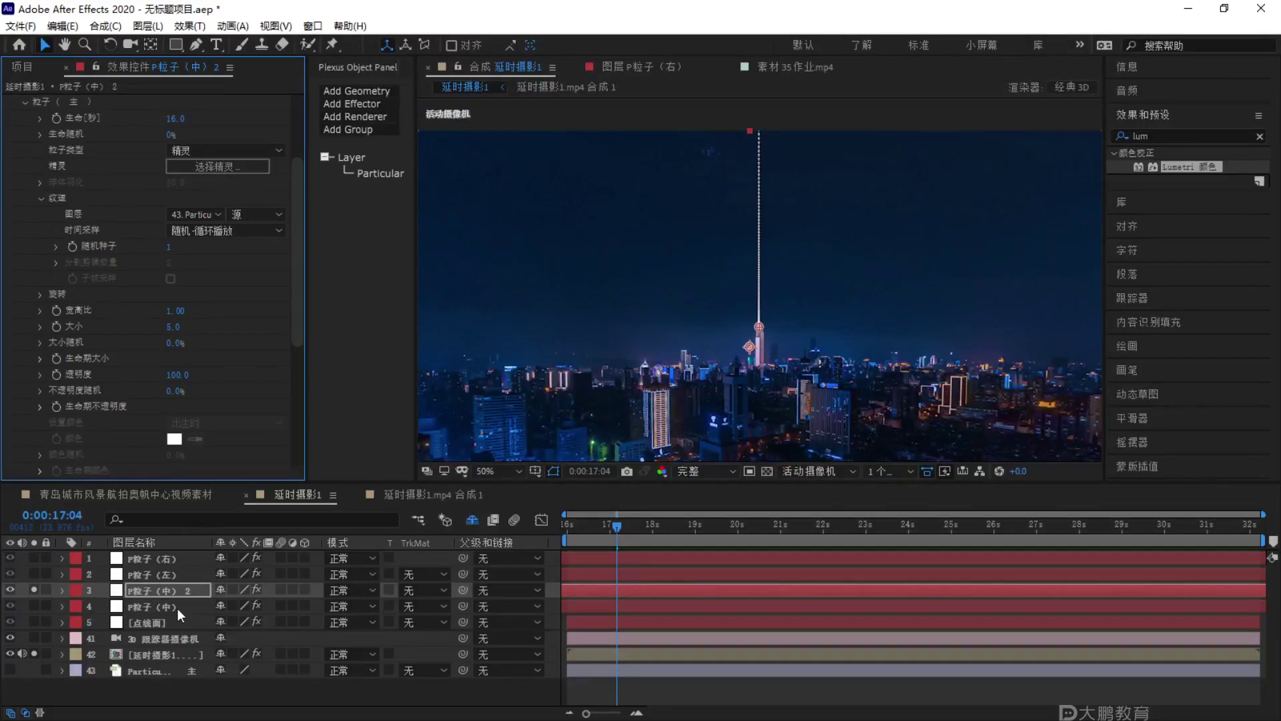
Delete the Particular Sprite layer from 延时摄影1 and reselect P粒子（中） 2.
click(170, 669)
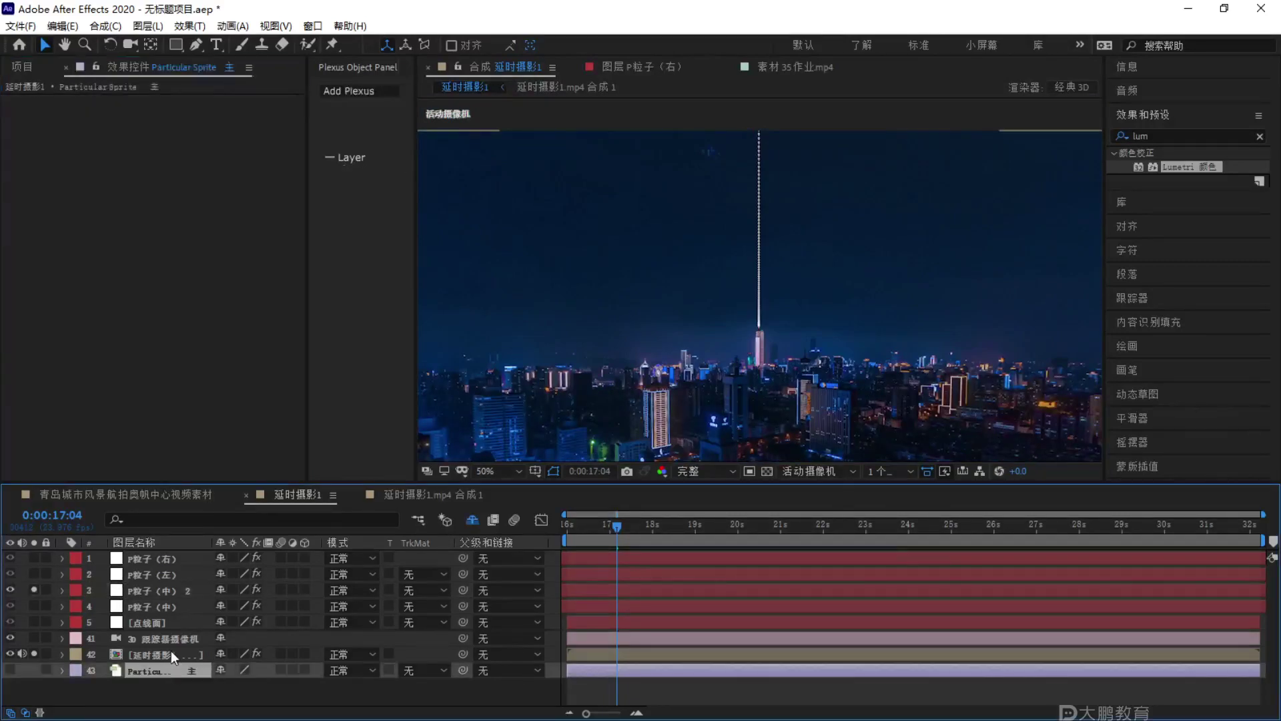
key(Delete)
click(166, 588)
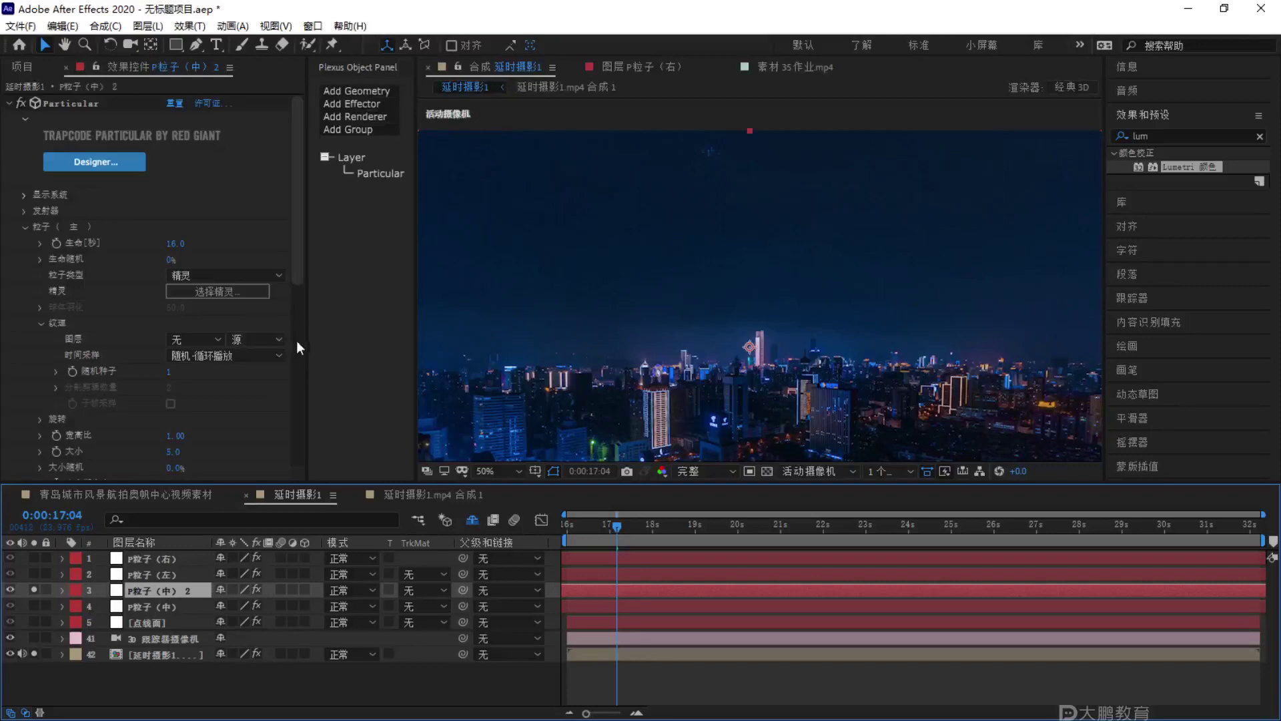
Choose the built-in Double Triangle sprite for the particles of P粒子（中） 2.
click(240, 289)
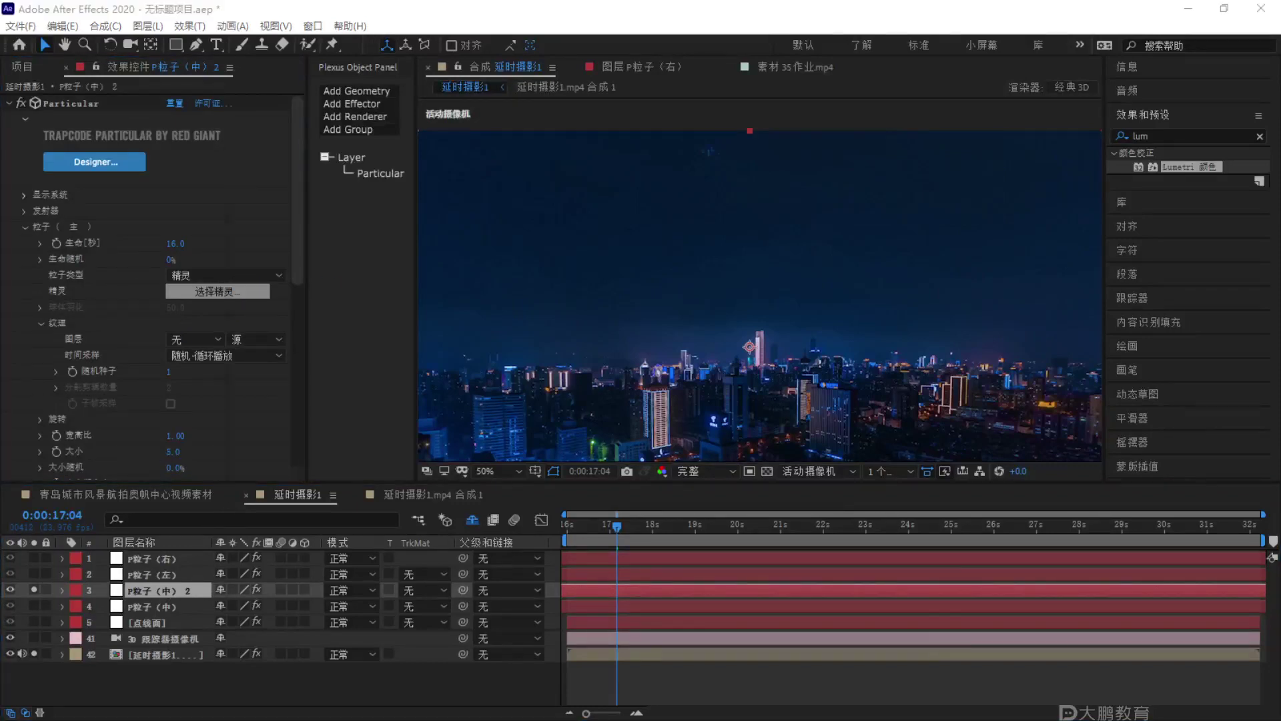
scroll(743, 417, down, 6)
scroll(743, 417, down, 2)
scroll(743, 417, up, 2)
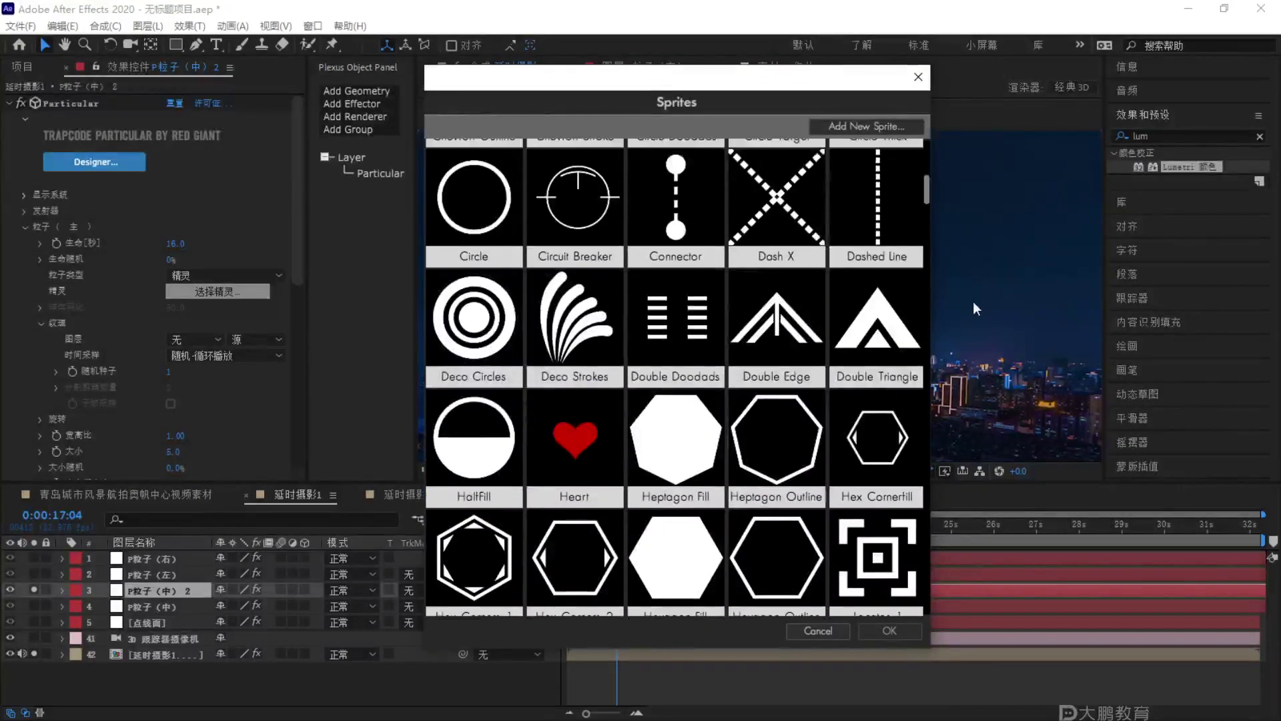
click(911, 315)
click(891, 627)
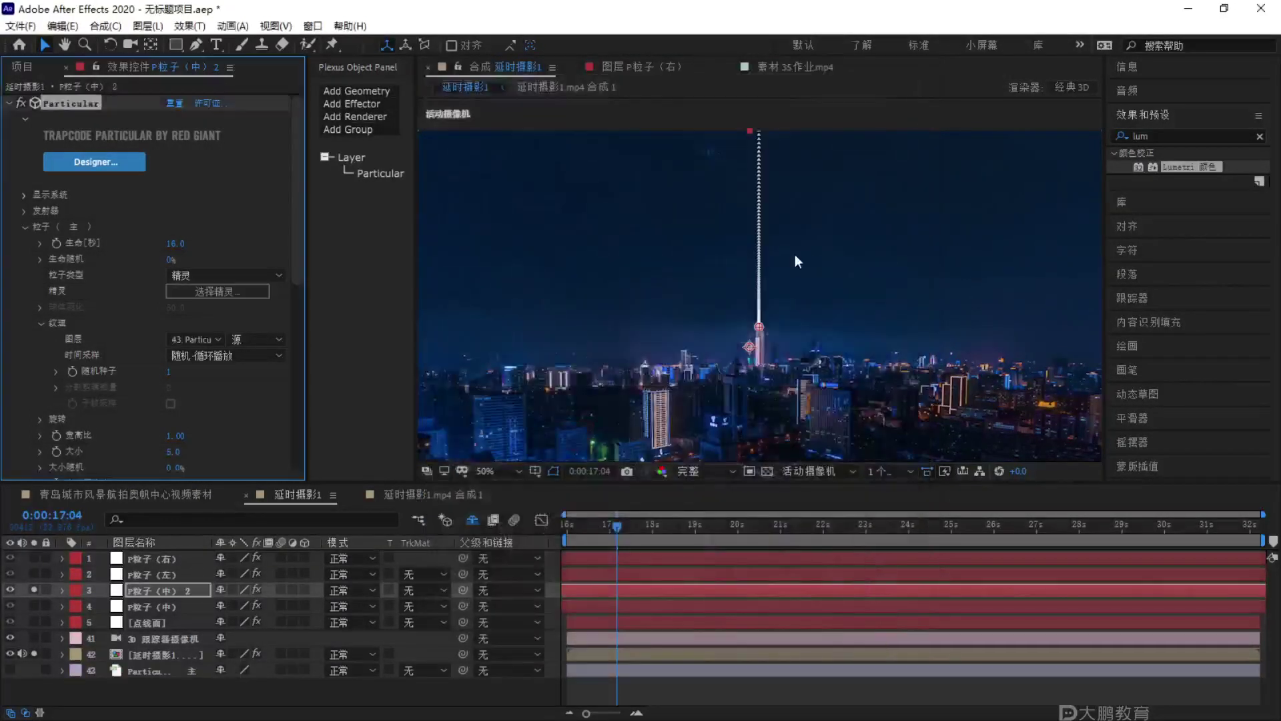
scroll(792, 251, up, 4)
scroll(782, 238, down, 2)
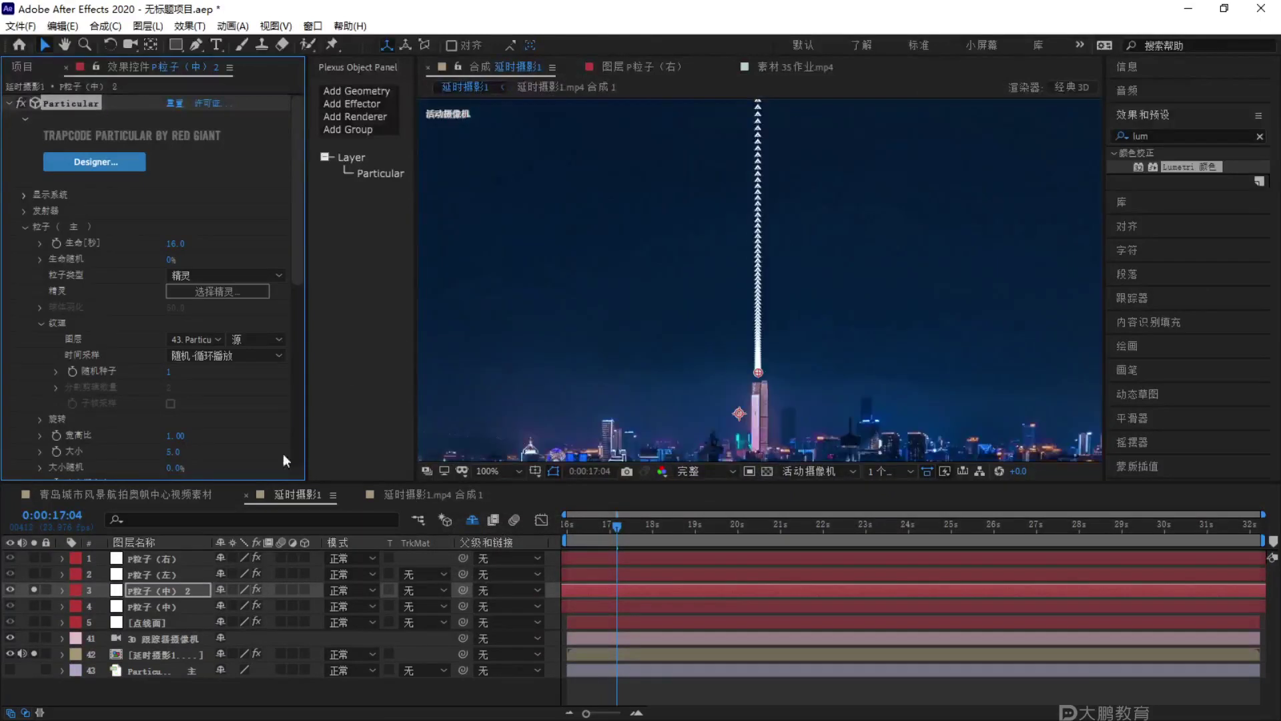
Set the emitter's particles per second (粒子/秒) on P粒子（中） 2 to 20.
click(184, 585)
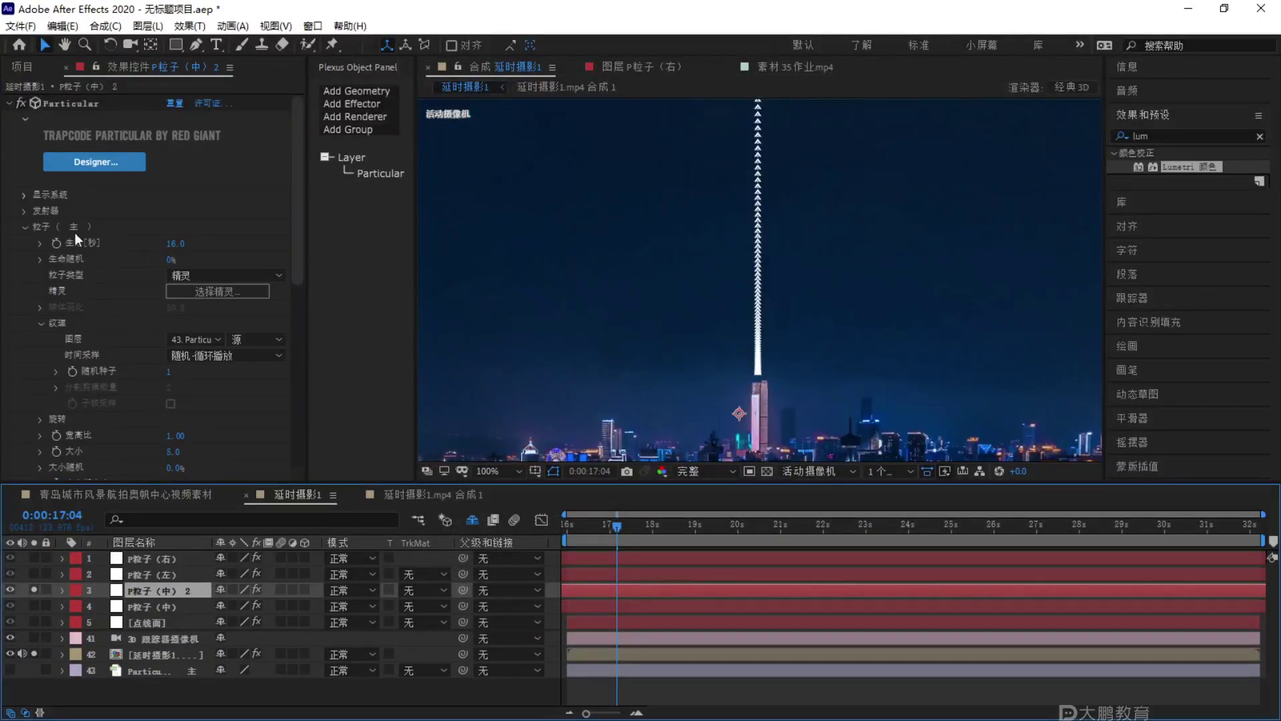
click(22, 211)
scroll(19, 211, down, 2)
scroll(234, 251, up, 1)
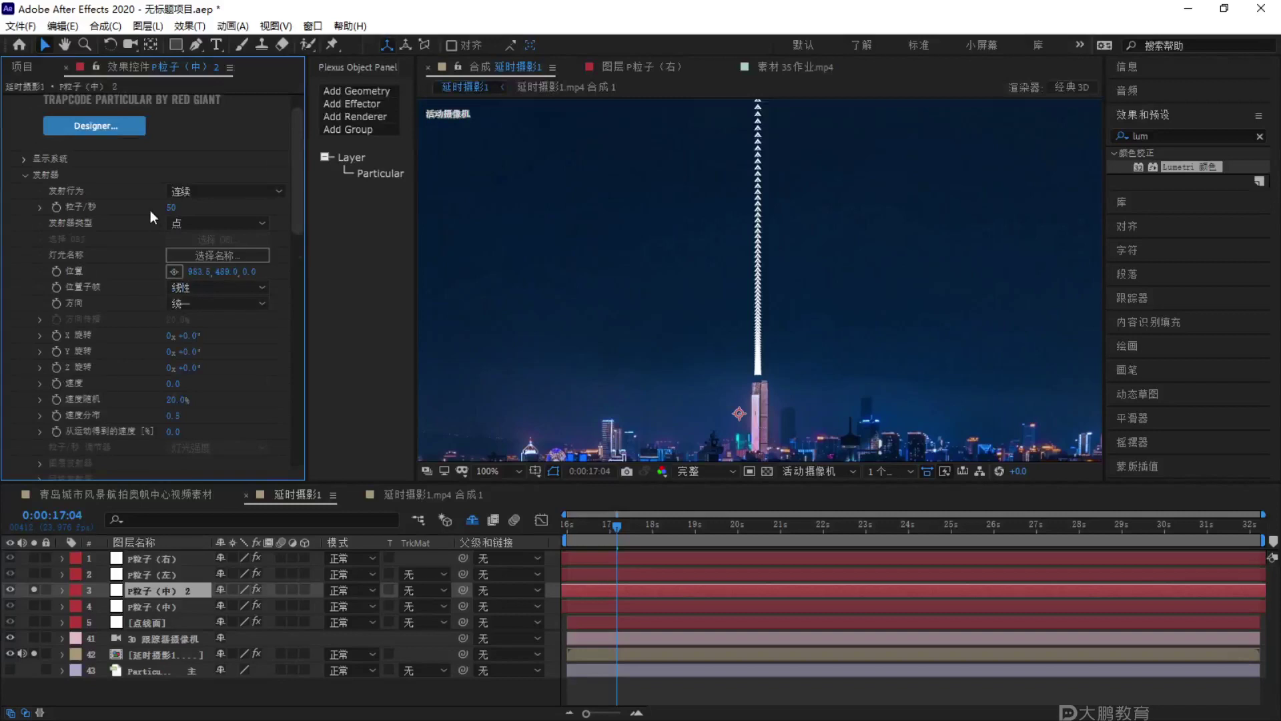
click(172, 208)
text(20)
key(Return)
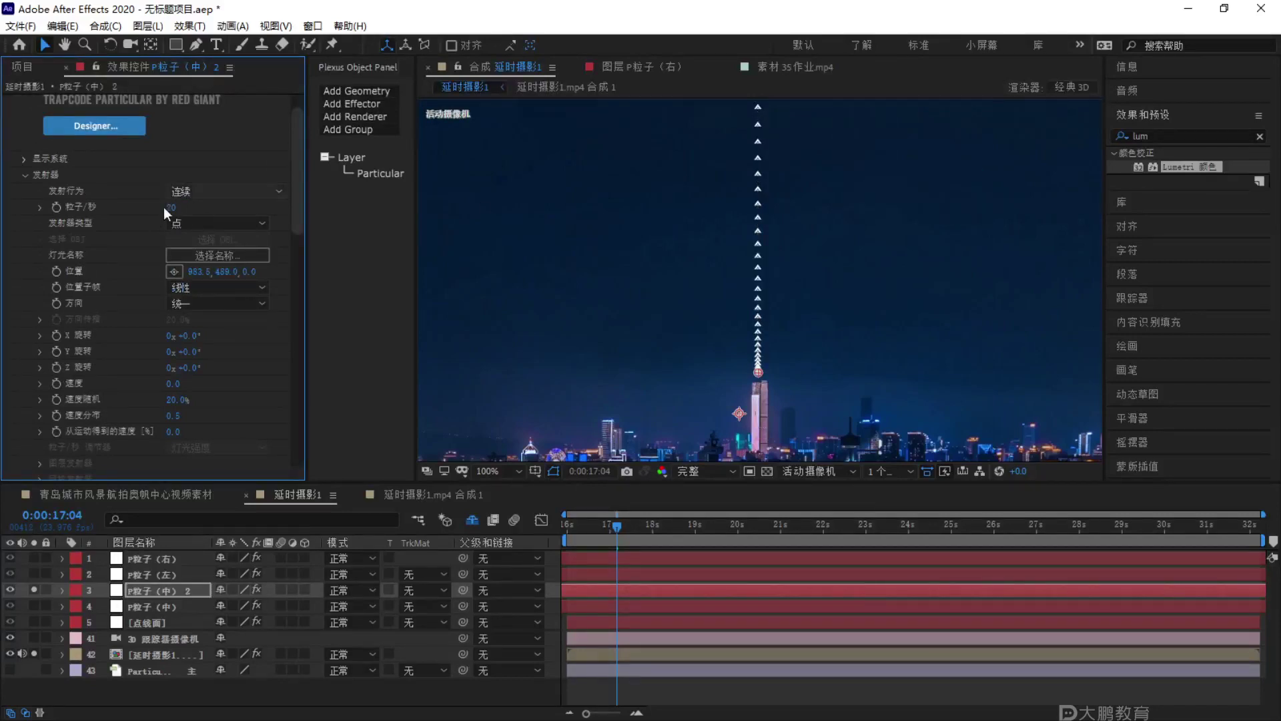
Set the emitter's particles per second (粒子/秒) on P粒子（中） 2 to 25.
click(172, 208)
text(25)
key(Return)
key(comma)
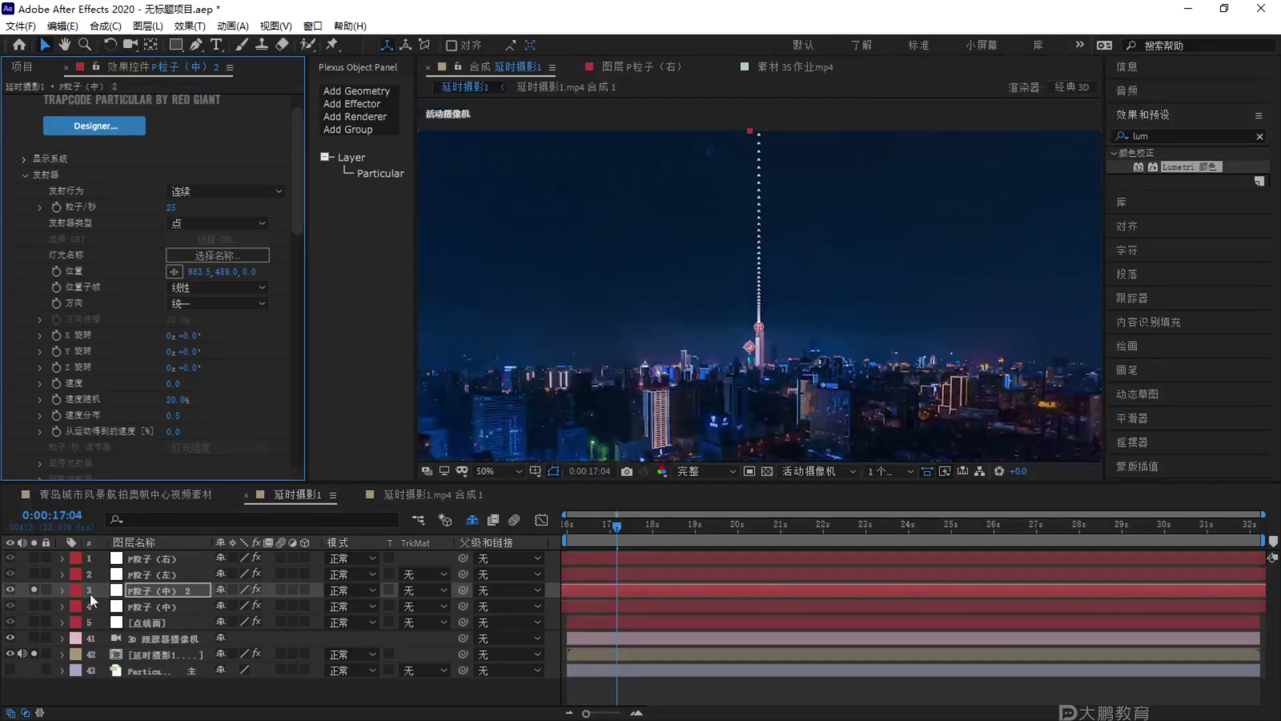
Turn off Solo for P粒子（中） 2 and the city footage, and preview all particle layers together.
click(34, 590)
click(34, 653)
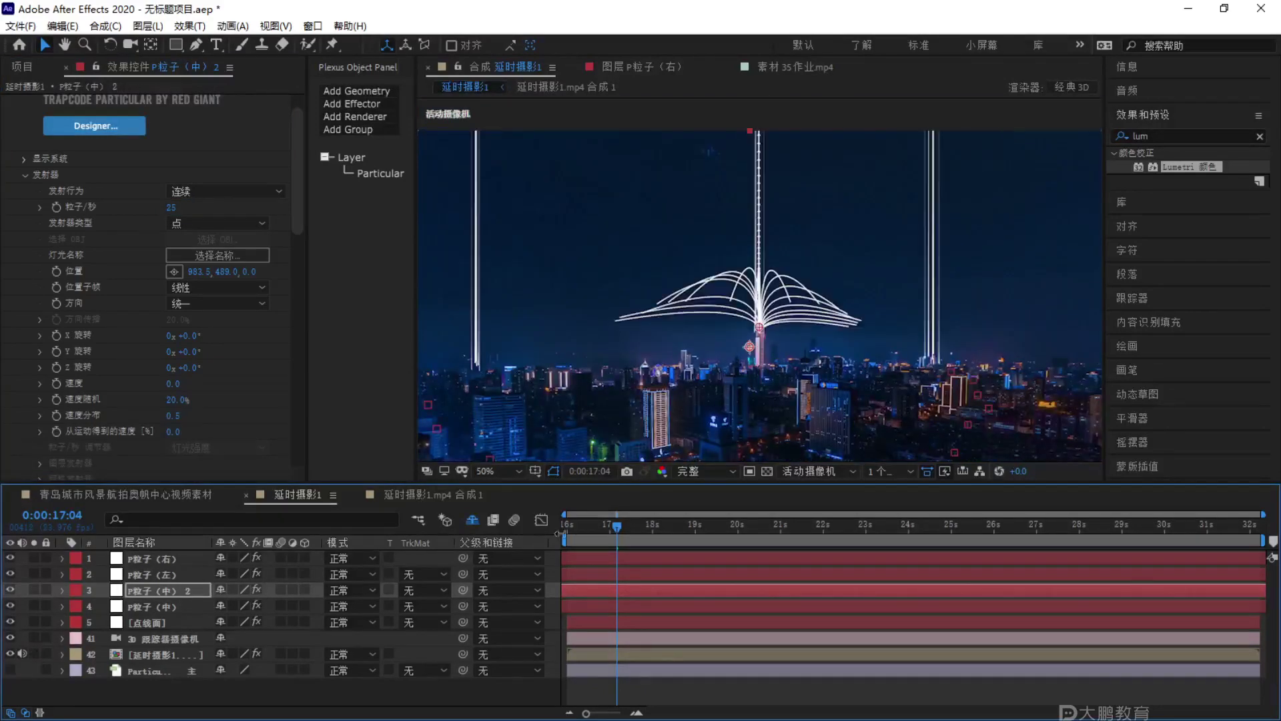
key(space)
key(space)
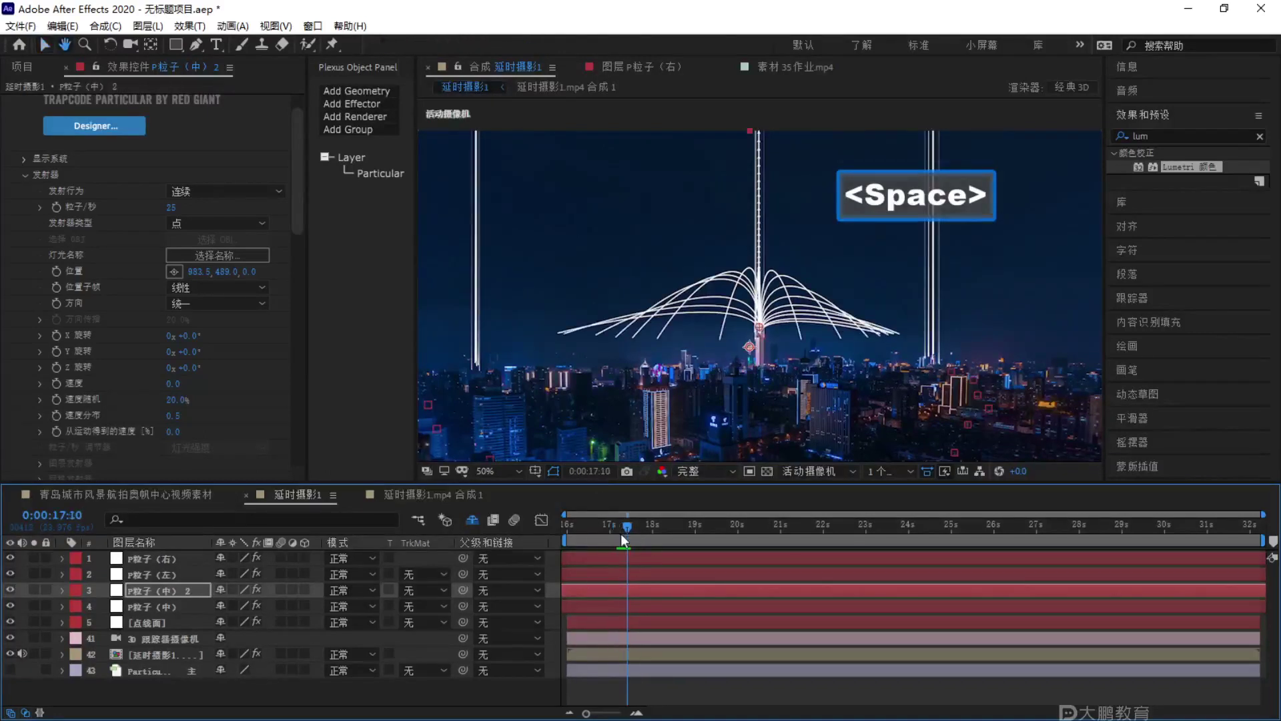
key(space)
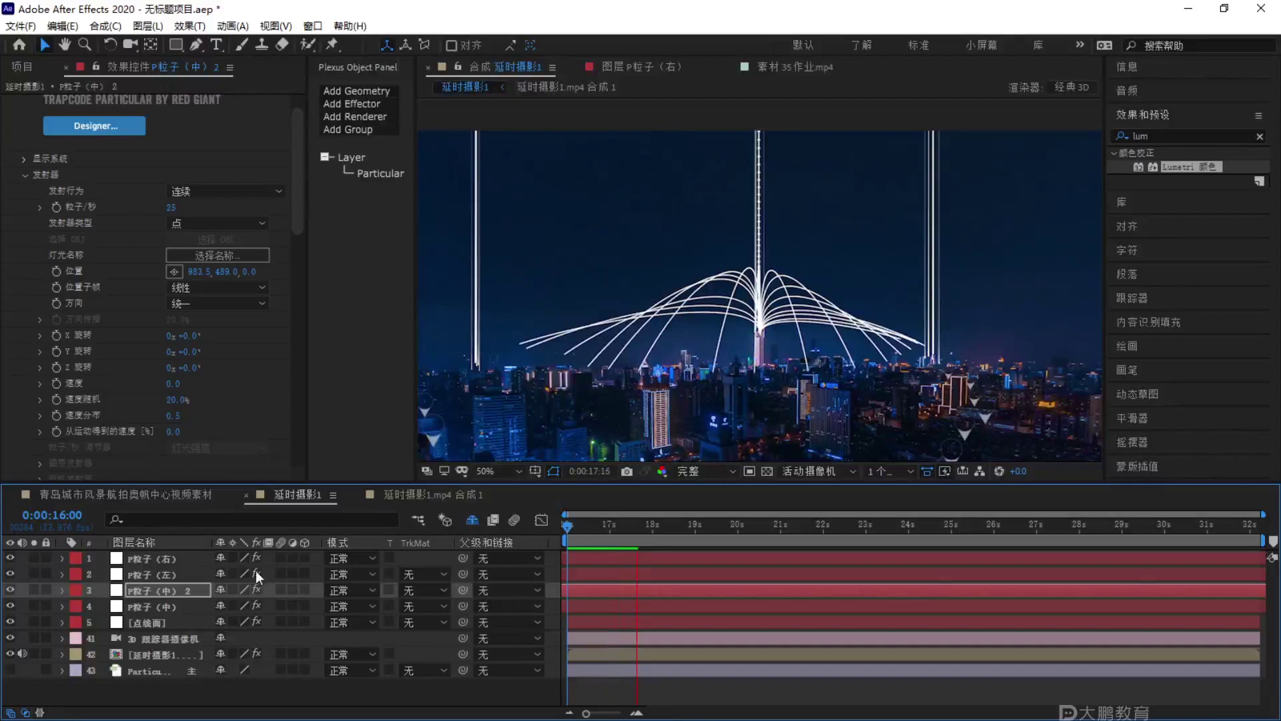
key(space)
Solo the city footage, P粒子（中） and P粒子（中） 2 layers.
click(33, 654)
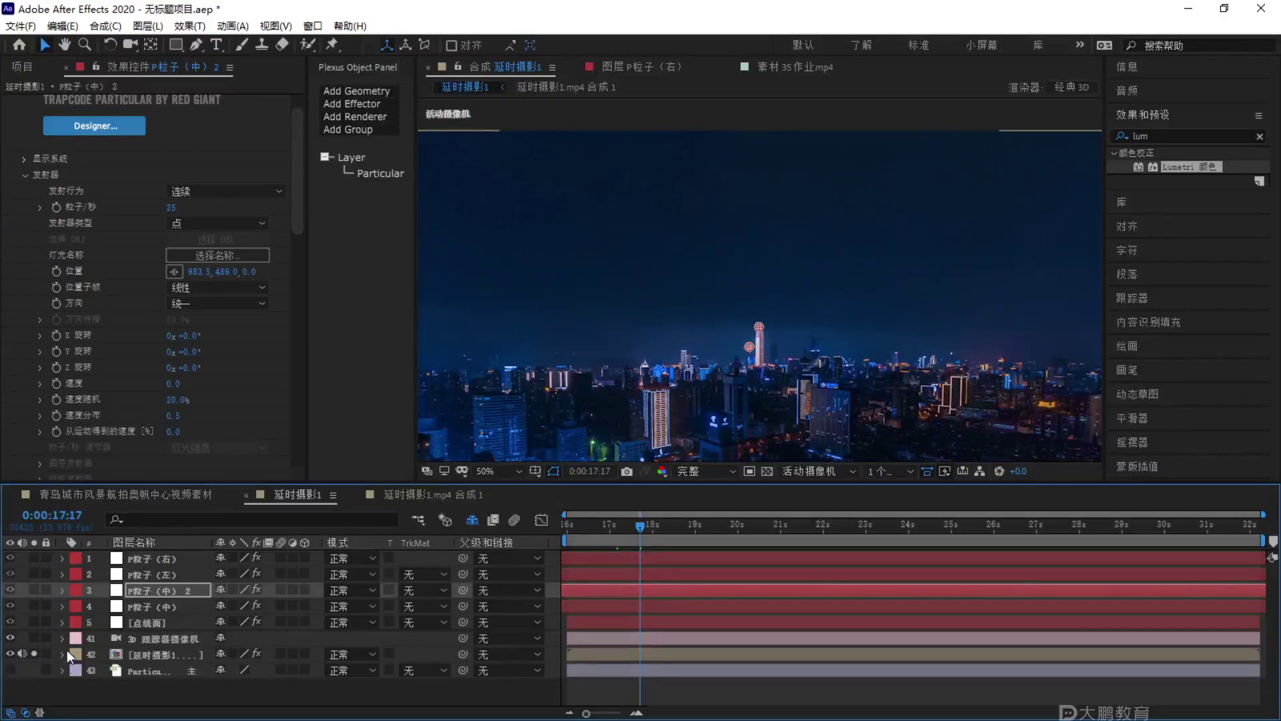
click(34, 606)
click(34, 590)
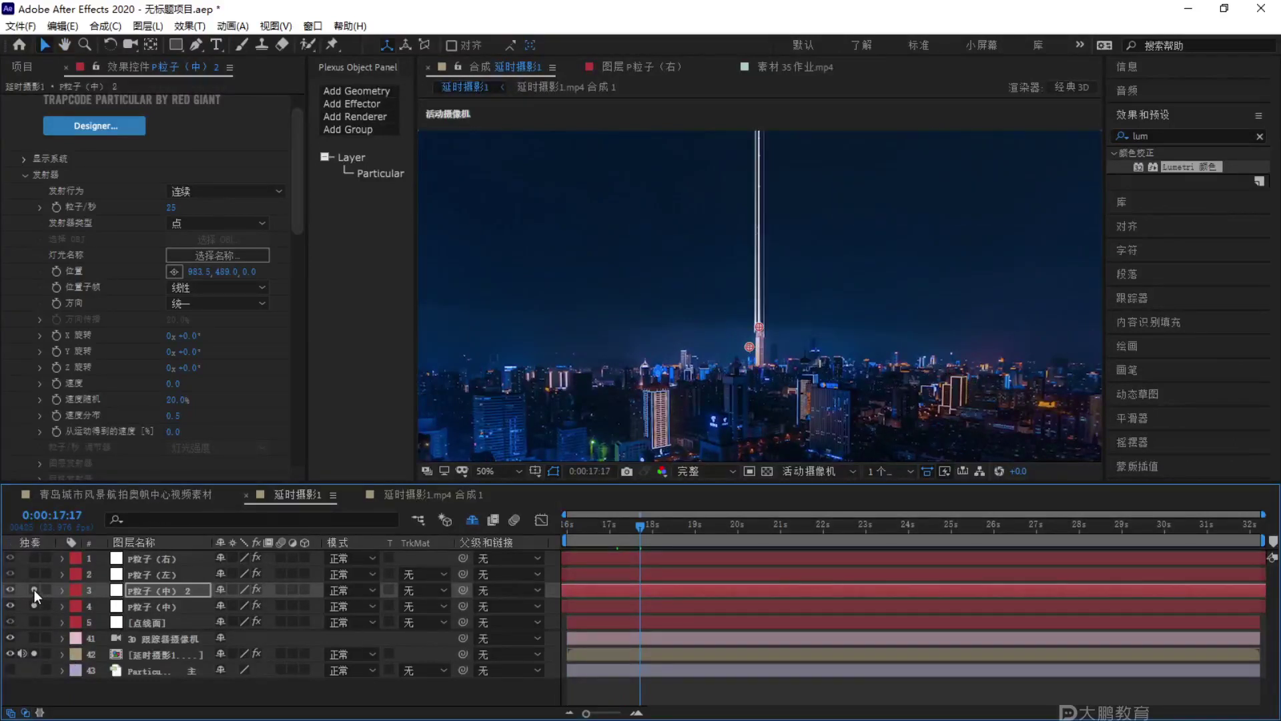
key(period)
Rename the P粒子（中） 2 layer as P粒子（精灵中）.
right_click(182, 582)
click(201, 560)
click(162, 590)
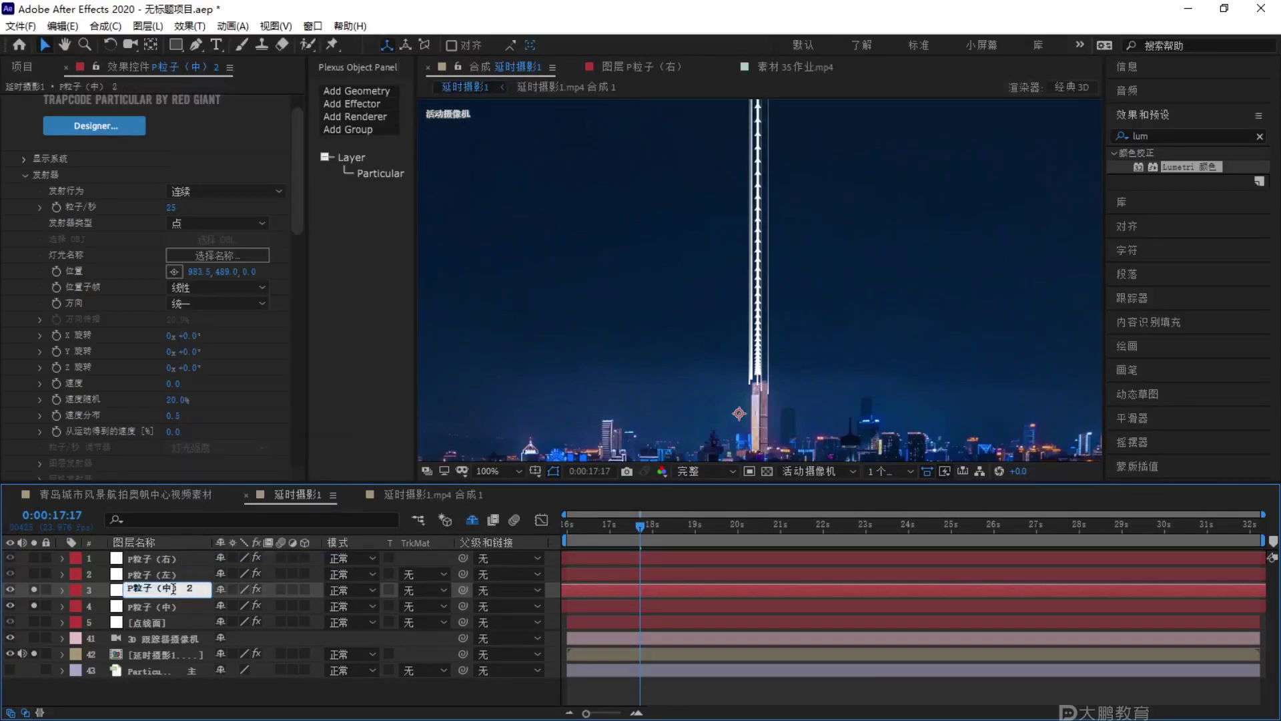
text(精灵)
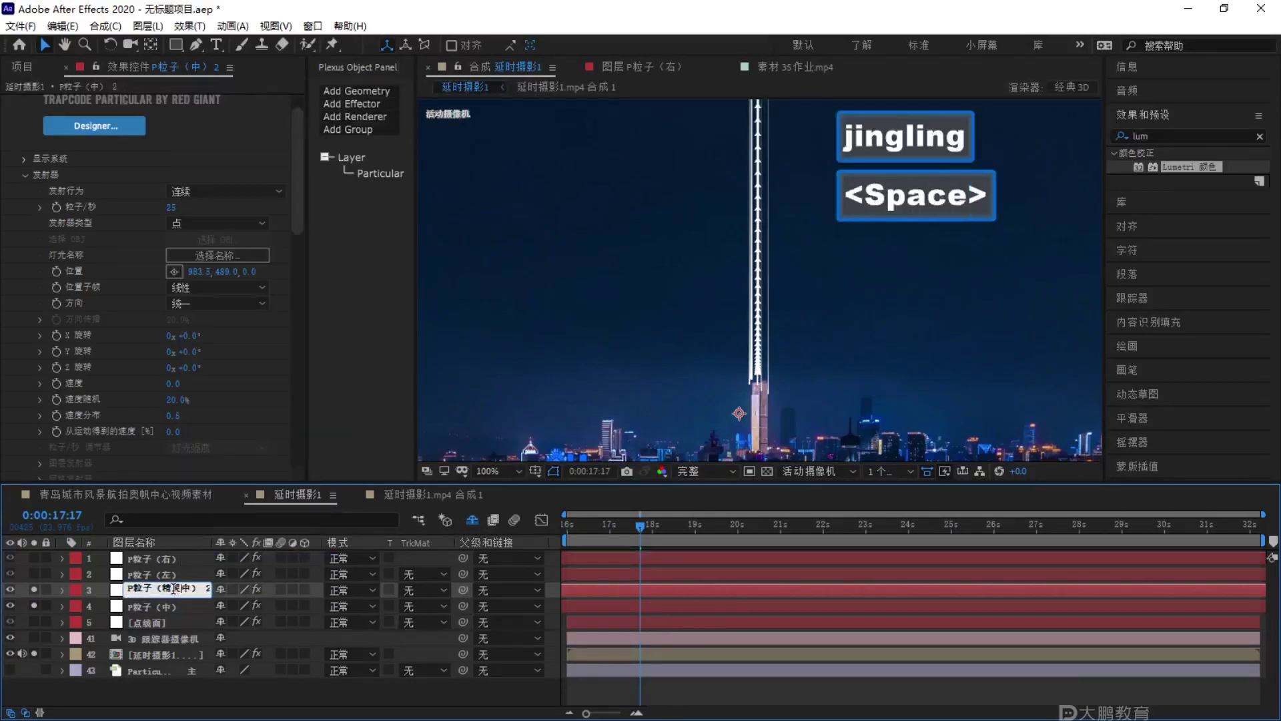
key(Right)
key(Right)
key(Right)
key(Right)
key(BackSpace)
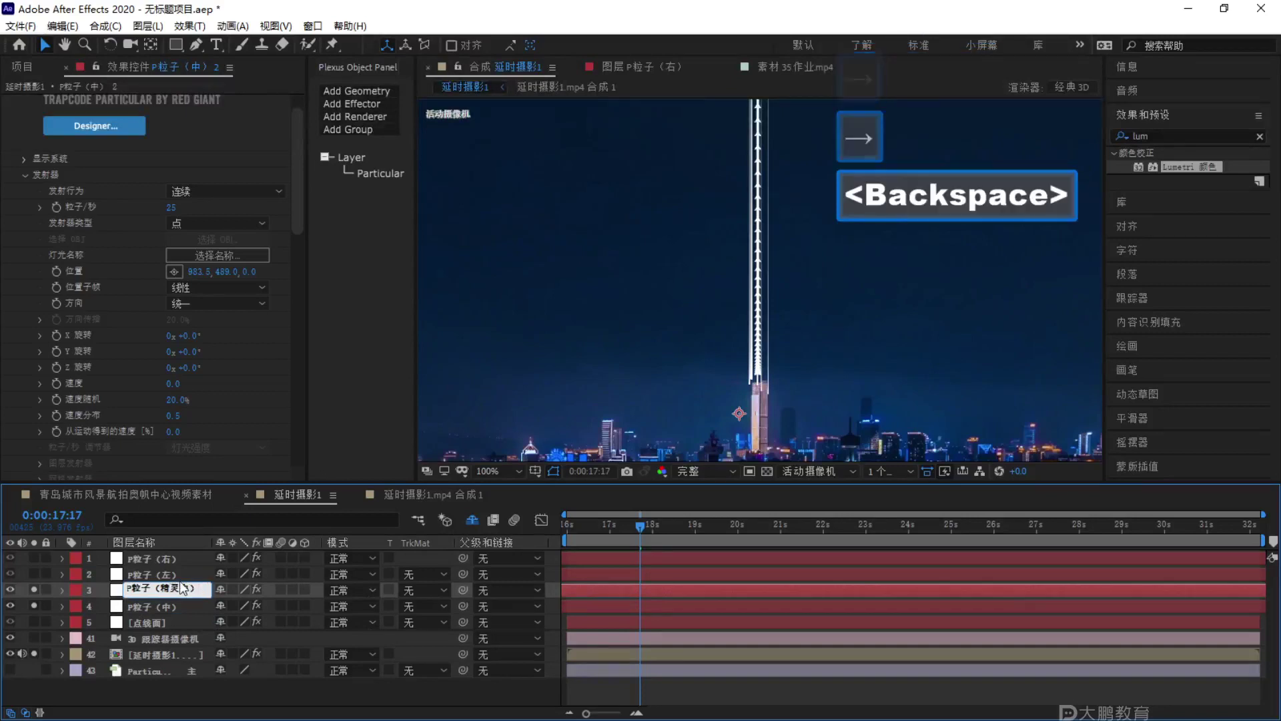
Preview the soloed P粒子（精灵中） and P粒子（中） layers over the city footage.
drag(640, 525, 606, 523)
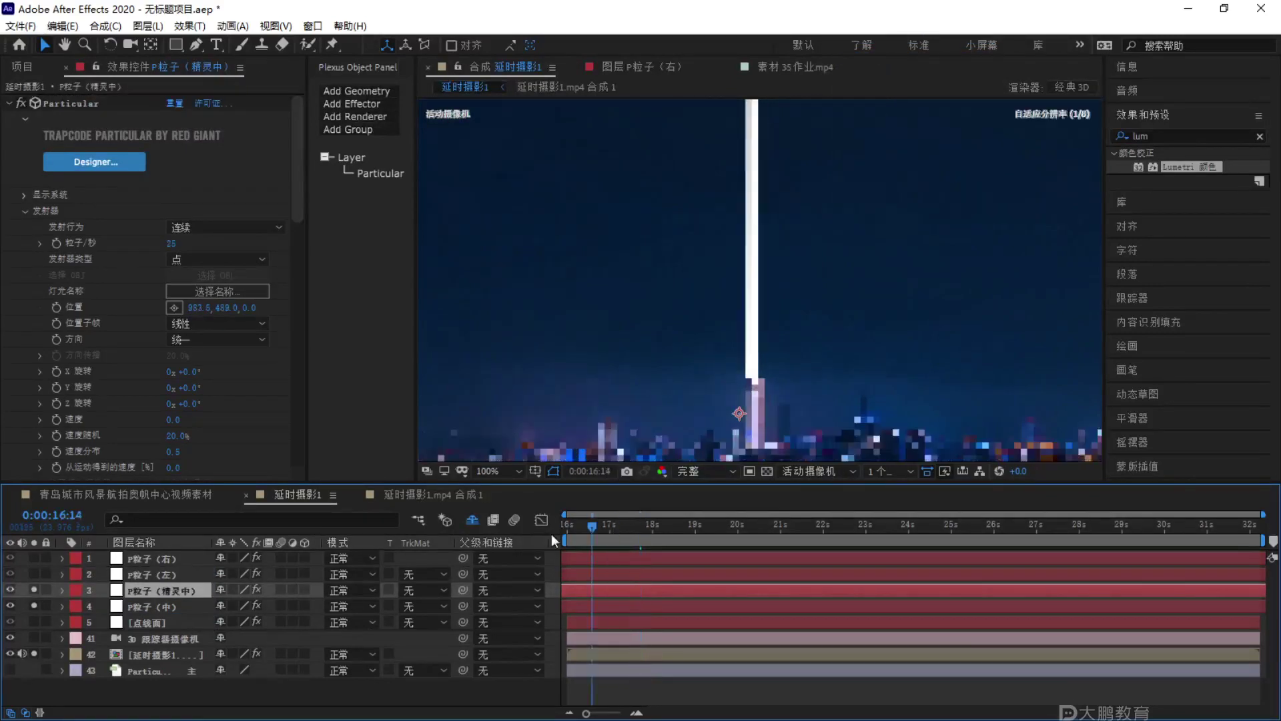
key(space)
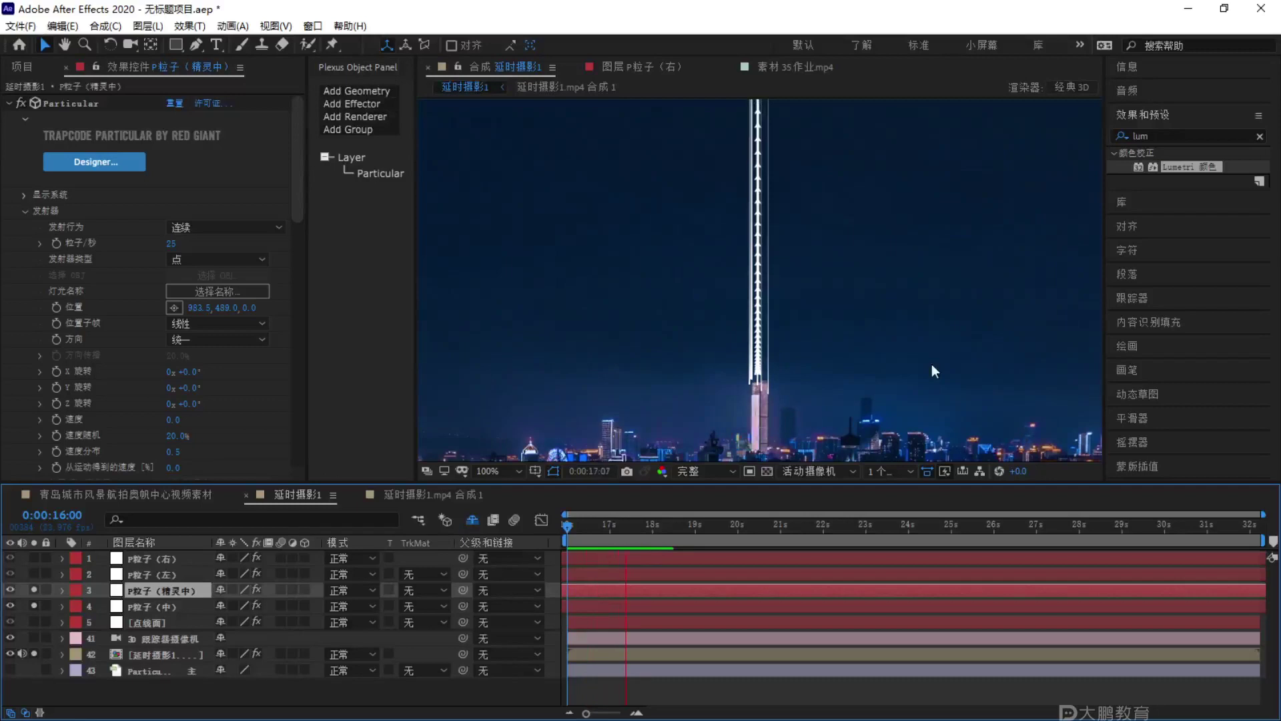
Set the Particular gravity of P粒子（精灵中） to -300 and preview the soloed middle beam.
key(space)
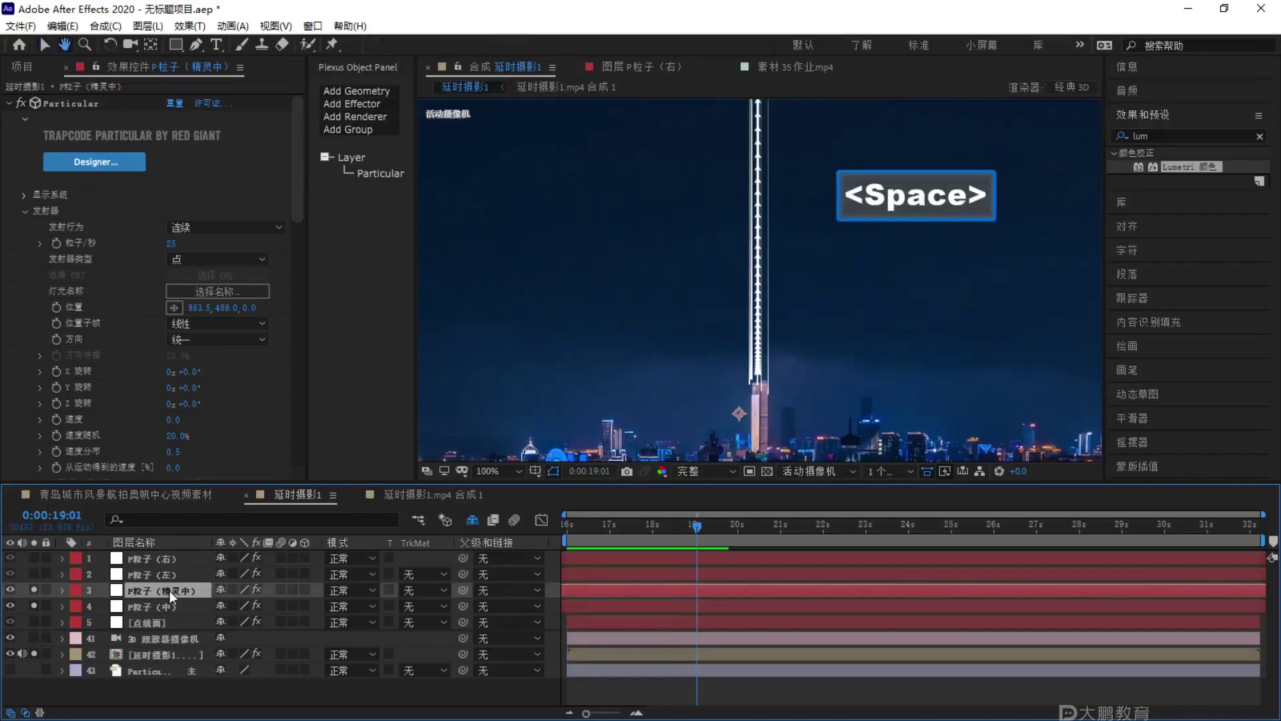
click(30, 211)
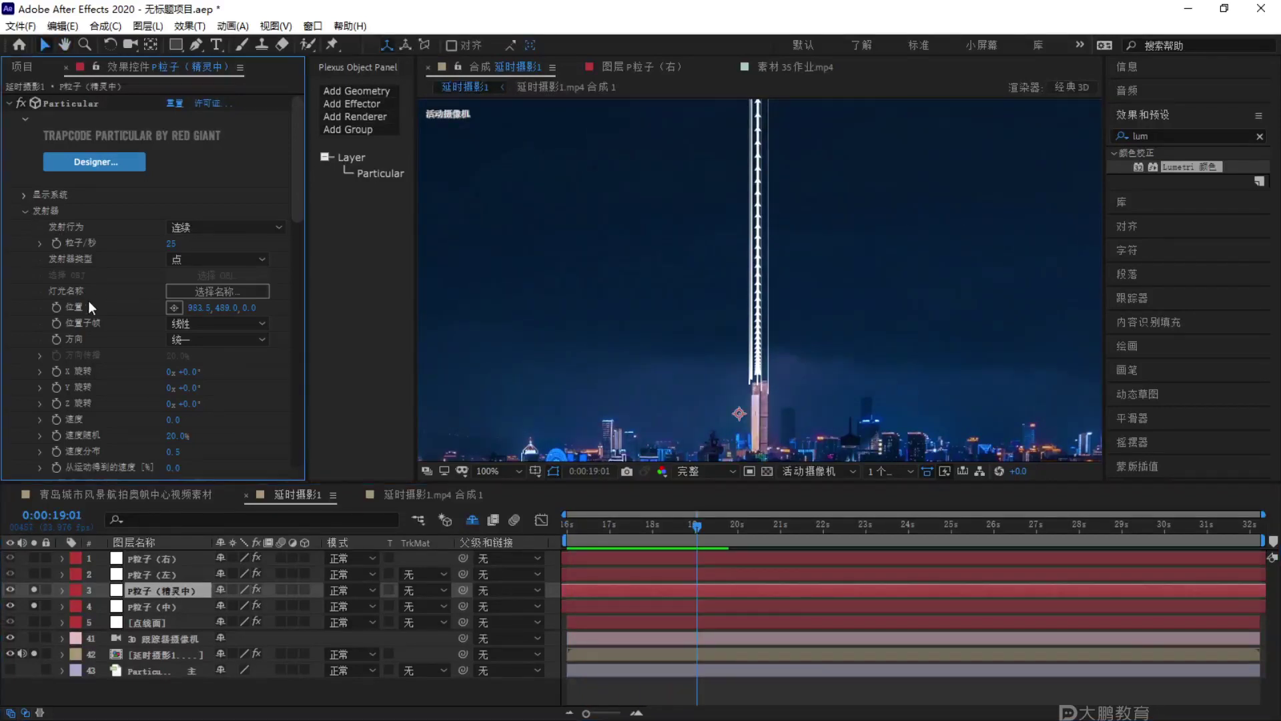
click(25, 211)
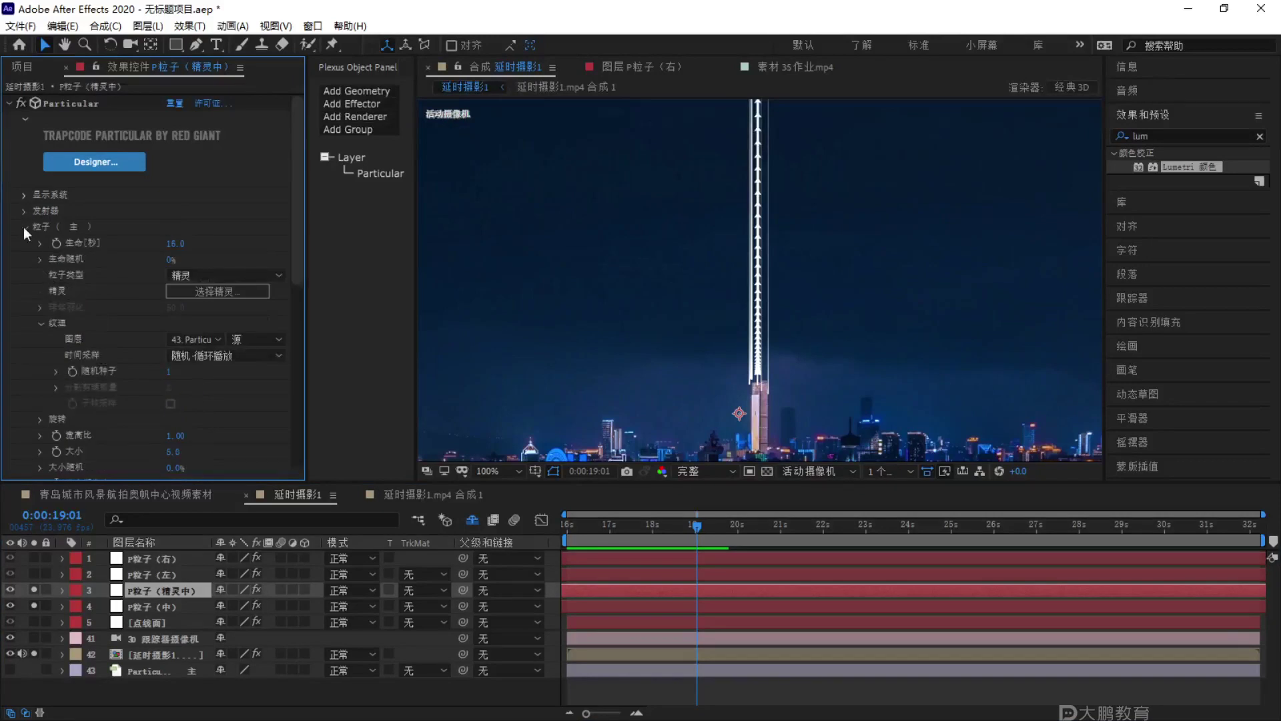
click(24, 259)
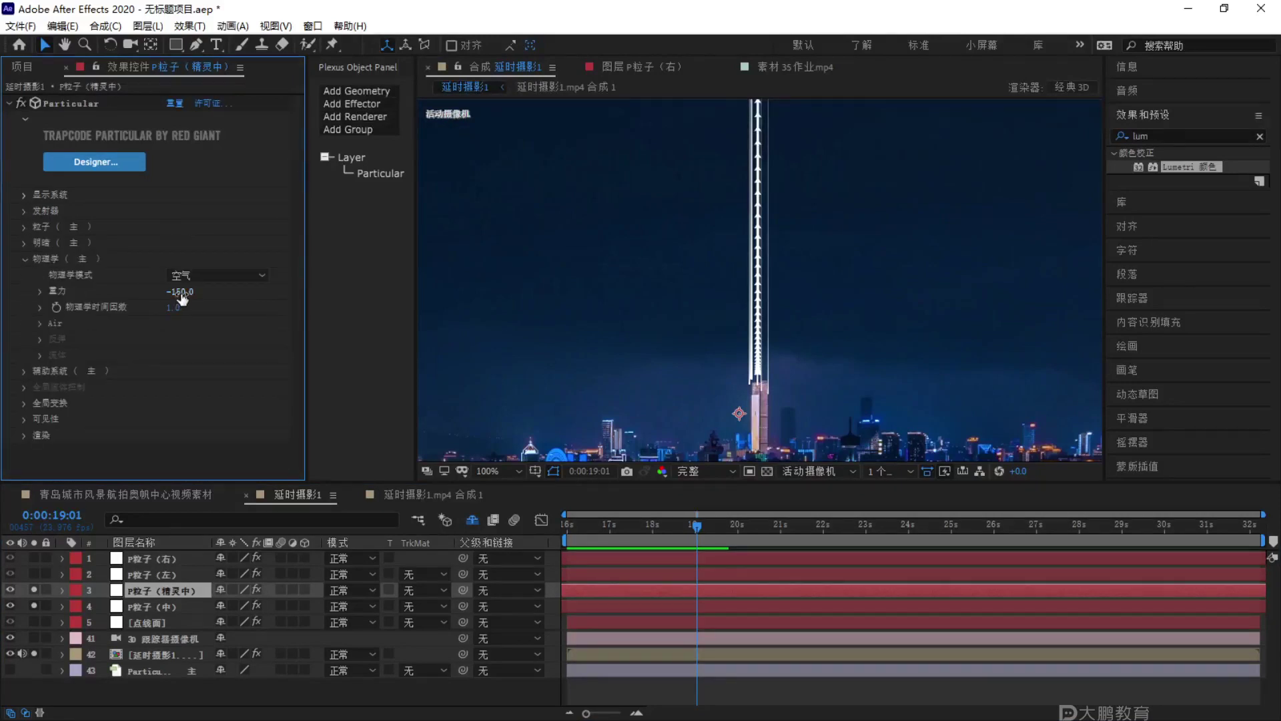
drag(185, 297, 60, 297)
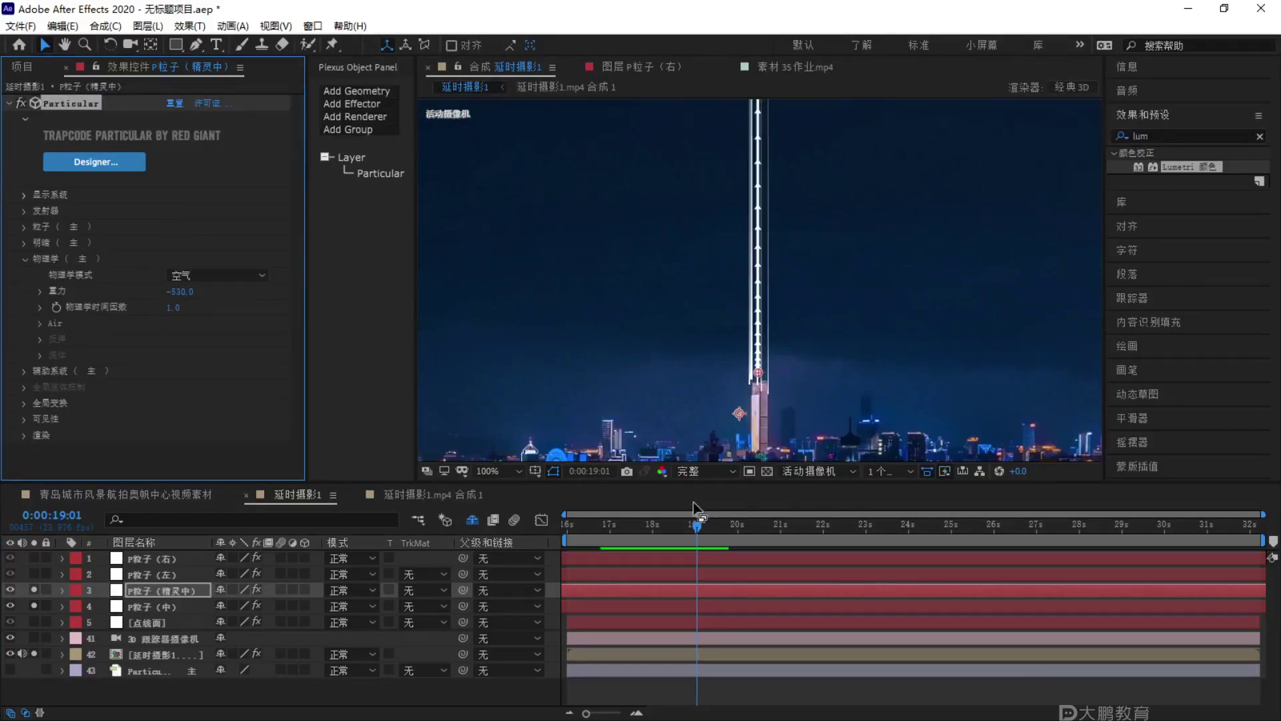
click(181, 291)
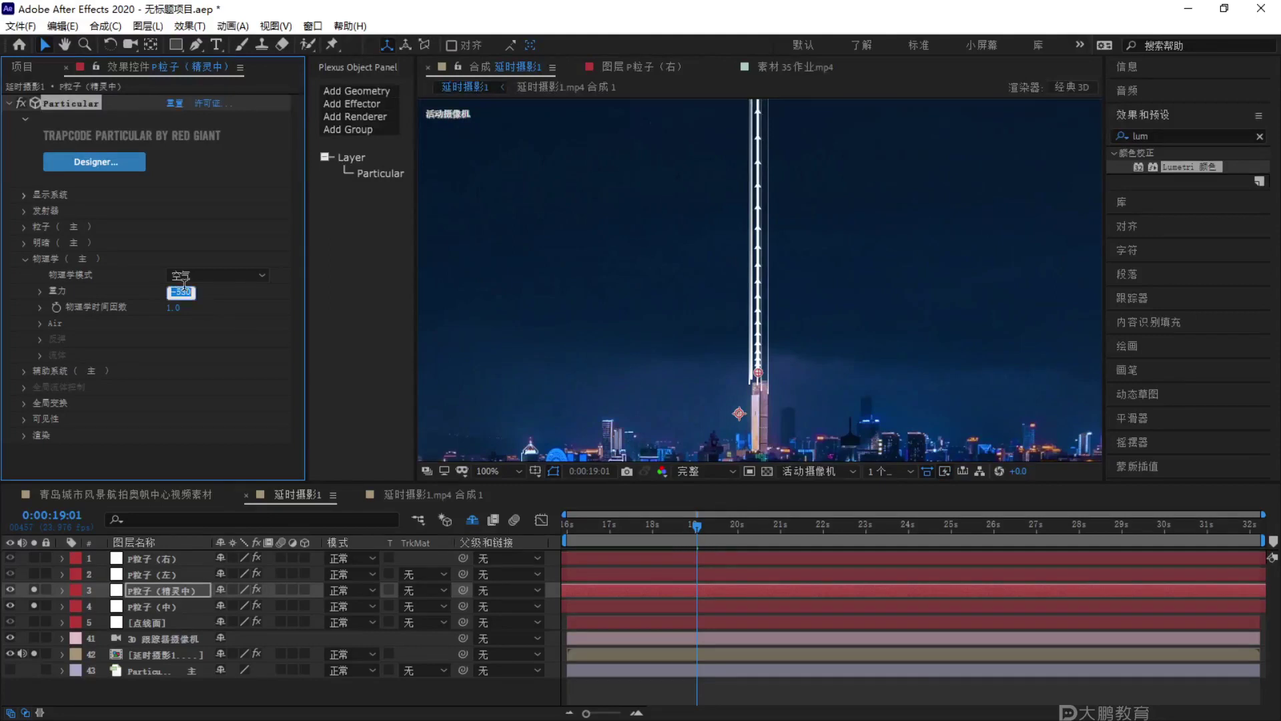
text(-300)
key(Return)
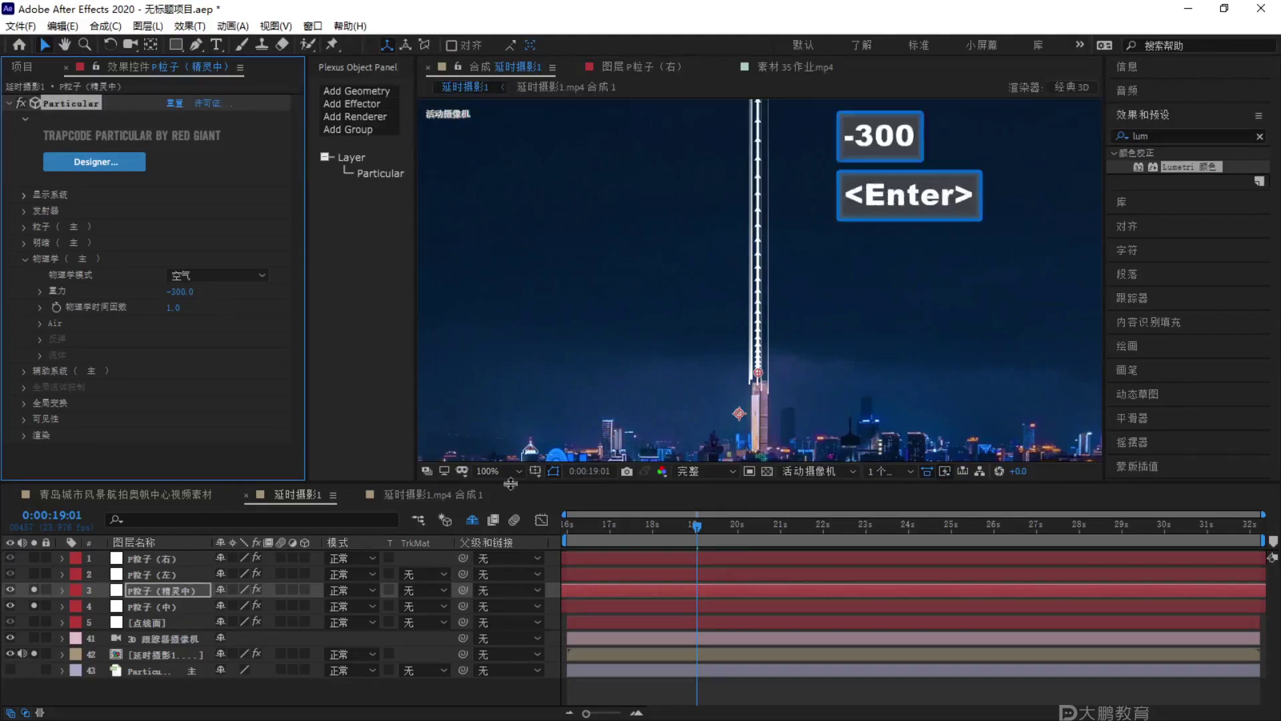
key(space)
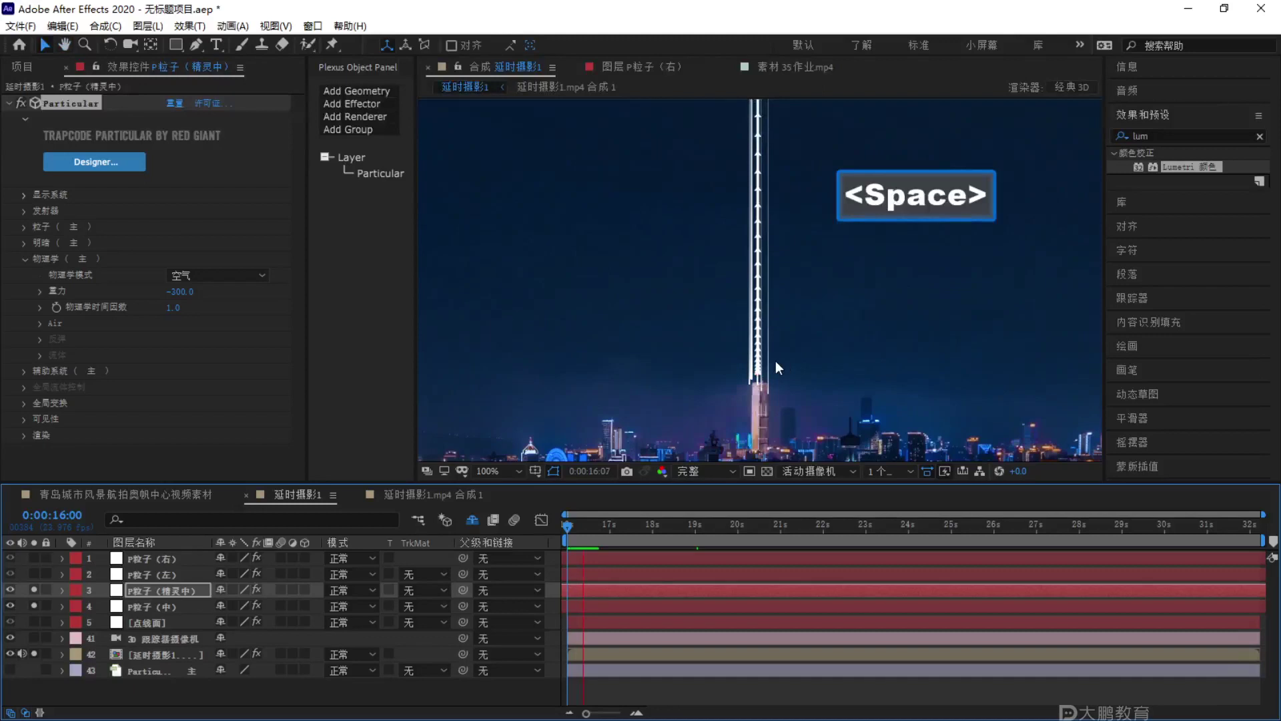
key(space)
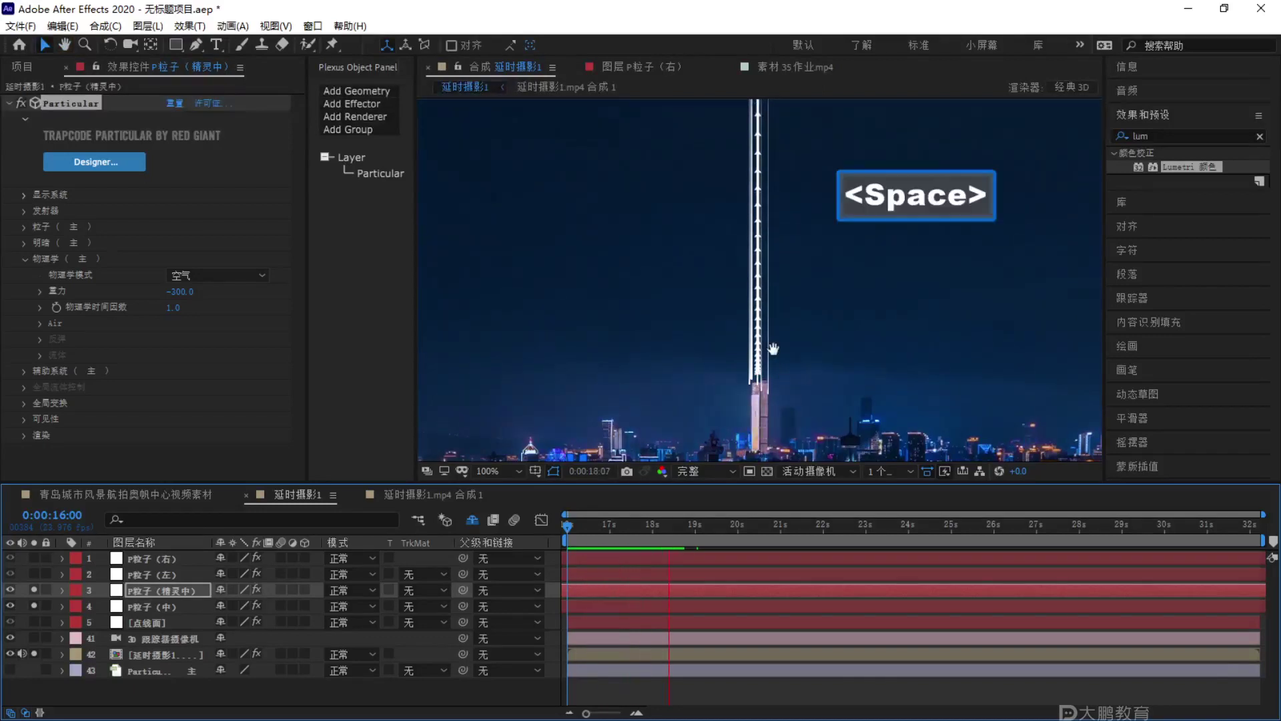
Try a Particular gravity of -590 on P粒子（精灵中）, preview it, and undo the latest gravity changes.
drag(182, 301, 120, 304)
click(655, 551)
key(space)
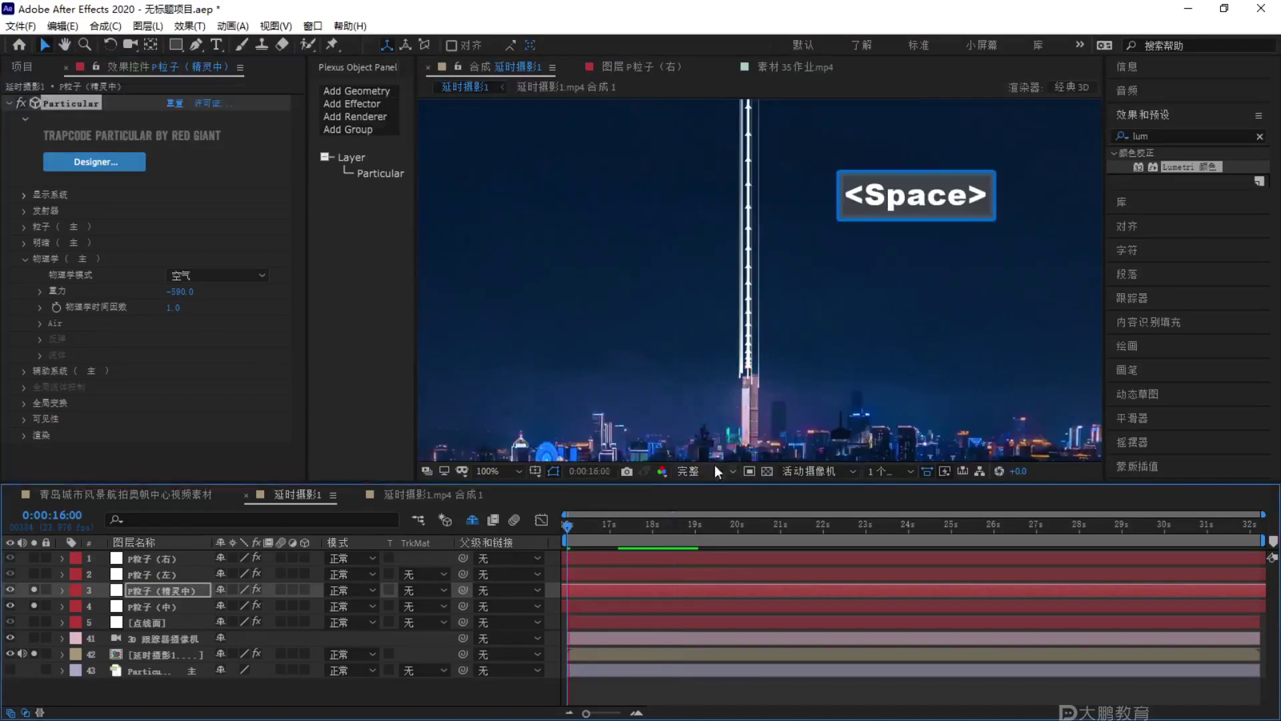
key(space)
key(ctrl+z)
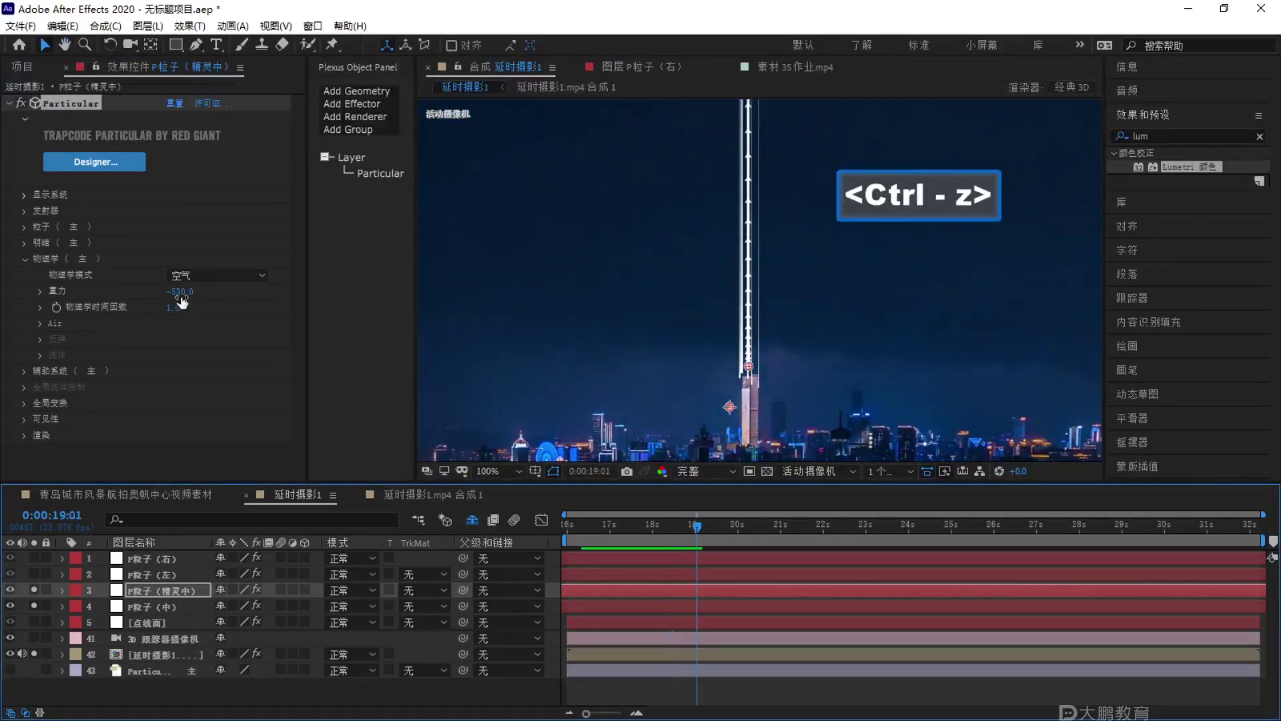
key(ctrl+z)
Set the gravity of P粒子（精灵中） to 0 and its Air wind Y (风力 Y) to -20.
click(180, 291)
text(0)
key(Return)
click(40, 323)
drag(182, 408, 134, 418)
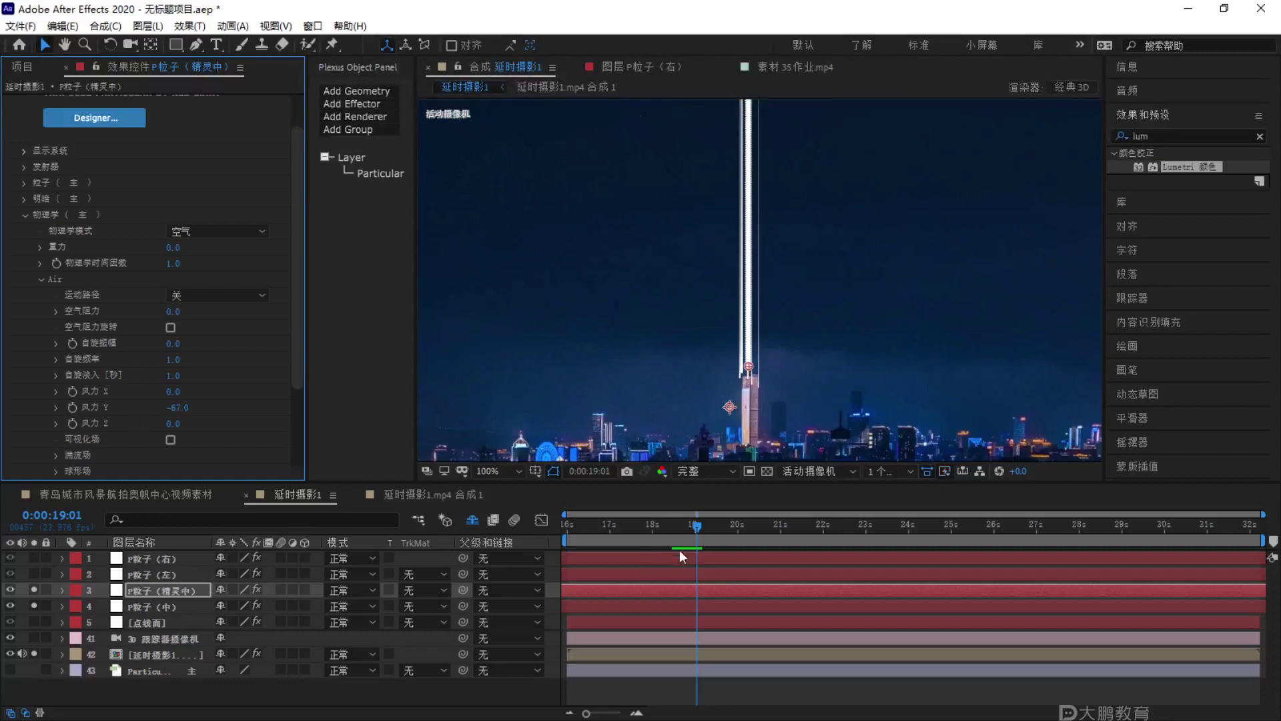
click(177, 408)
text(-20)
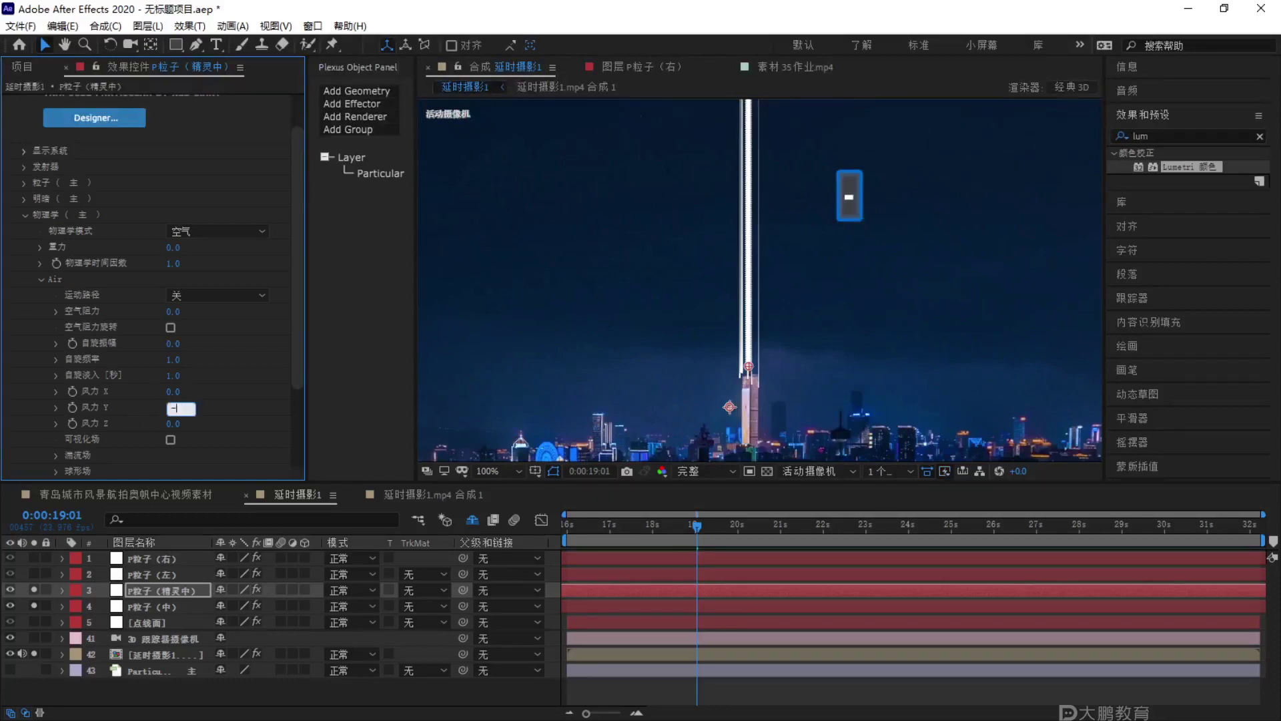
key(Return)
Preview the wind-driven triangles, then undo the wind and gravity changes on P粒子（精灵中）.
key(space)
key(space)
key(ctrl+z)
key(ctrl+z)
key(ctrl+z)
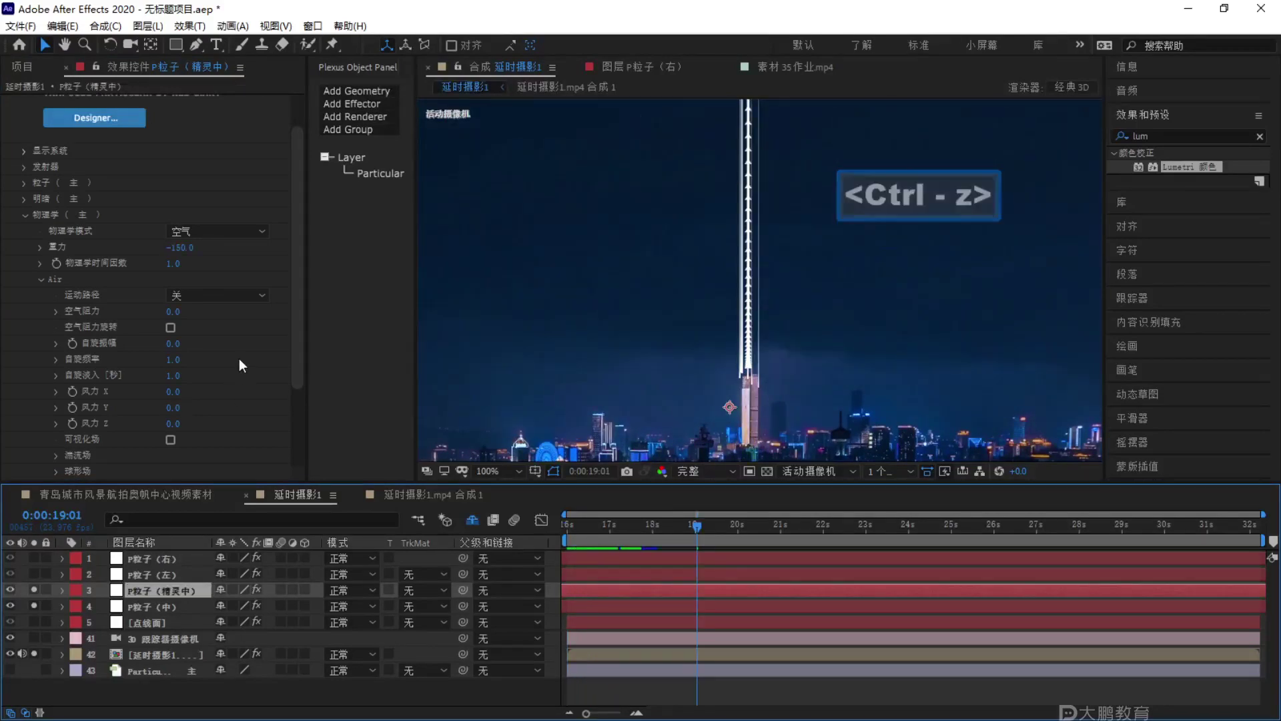
Set the physics time factor (物理学时间因数) of P粒子（精灵中） to 2 and preview the rising triangles.
click(173, 263)
text(2)
key(Return)
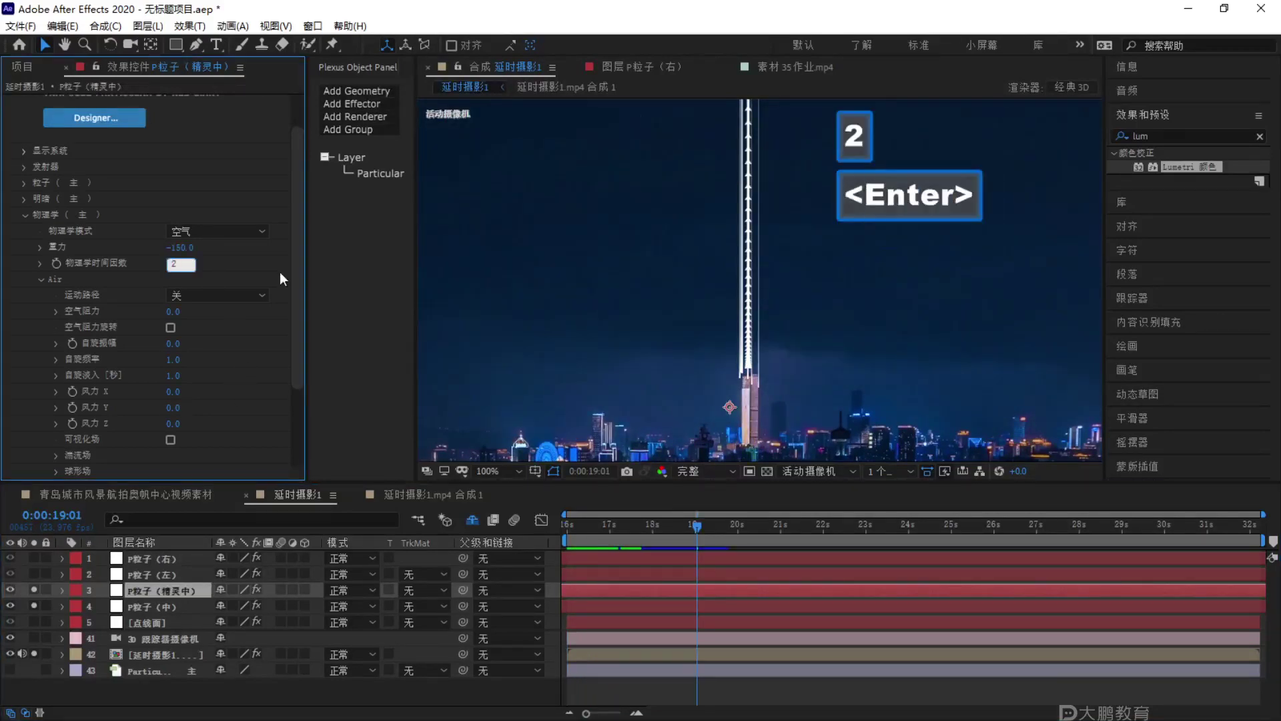
drag(698, 527, 599, 507)
key(space)
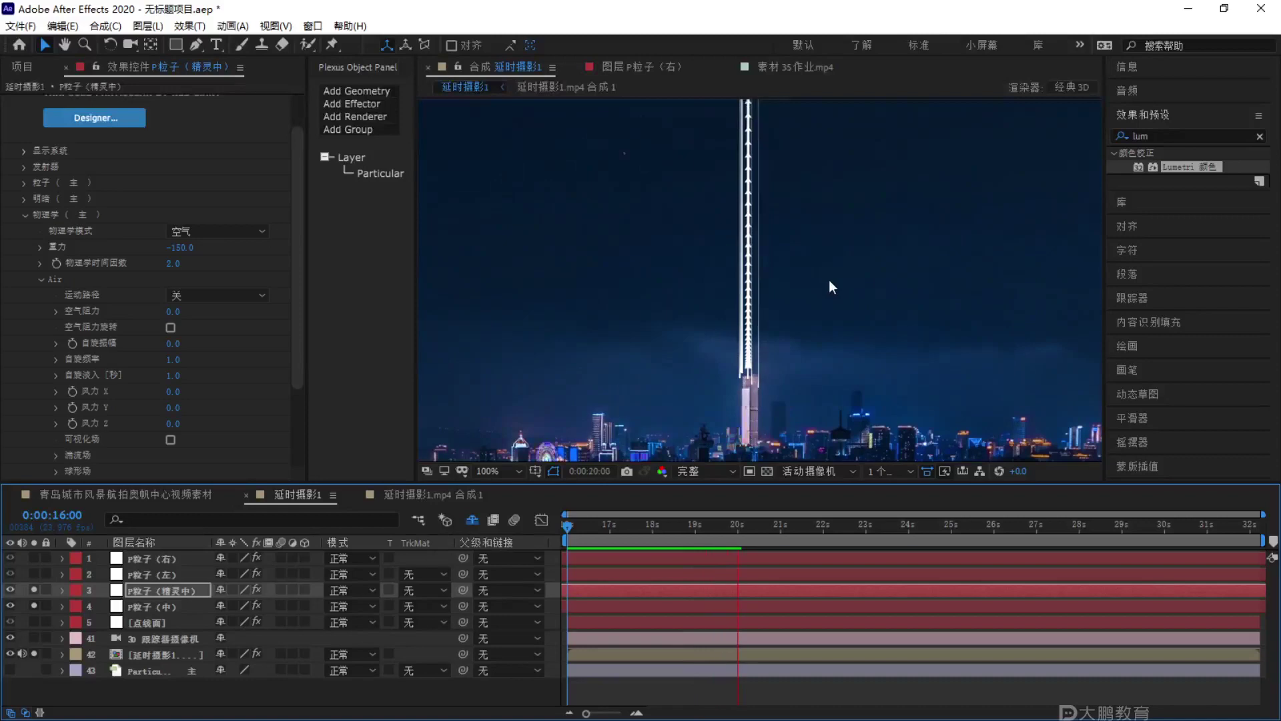
key(space)
scroll(829, 279, down, 1)
key(space)
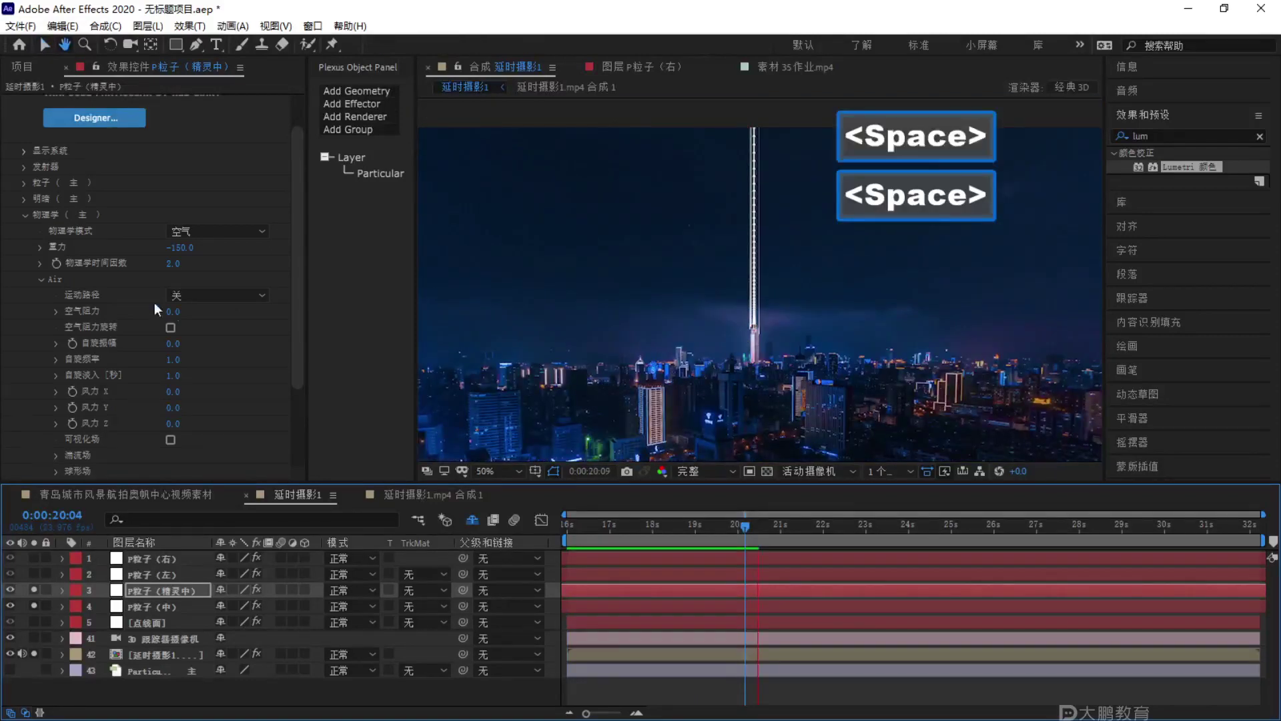
Raise the physics time factor of P粒子（精灵中） to 4 and preview the middle beam.
click(175, 263)
text(4)
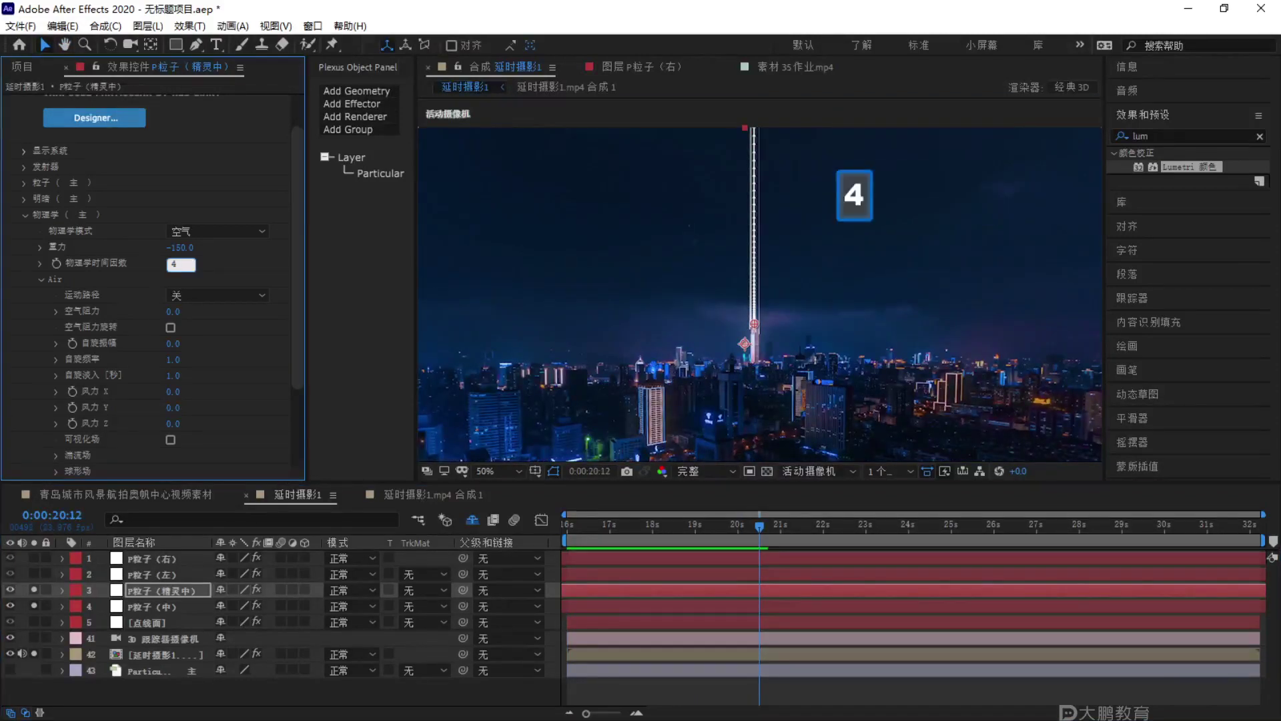
key(Return)
scroll(791, 297, up, 1)
key(space)
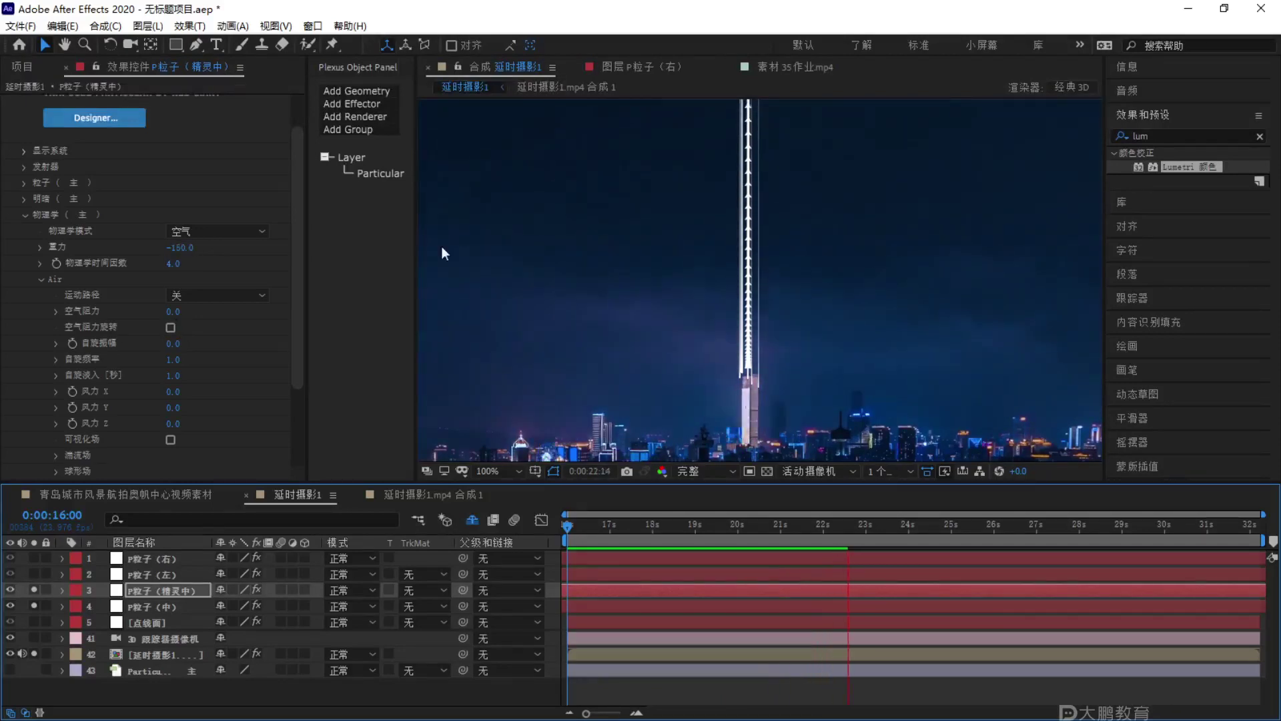
key(space)
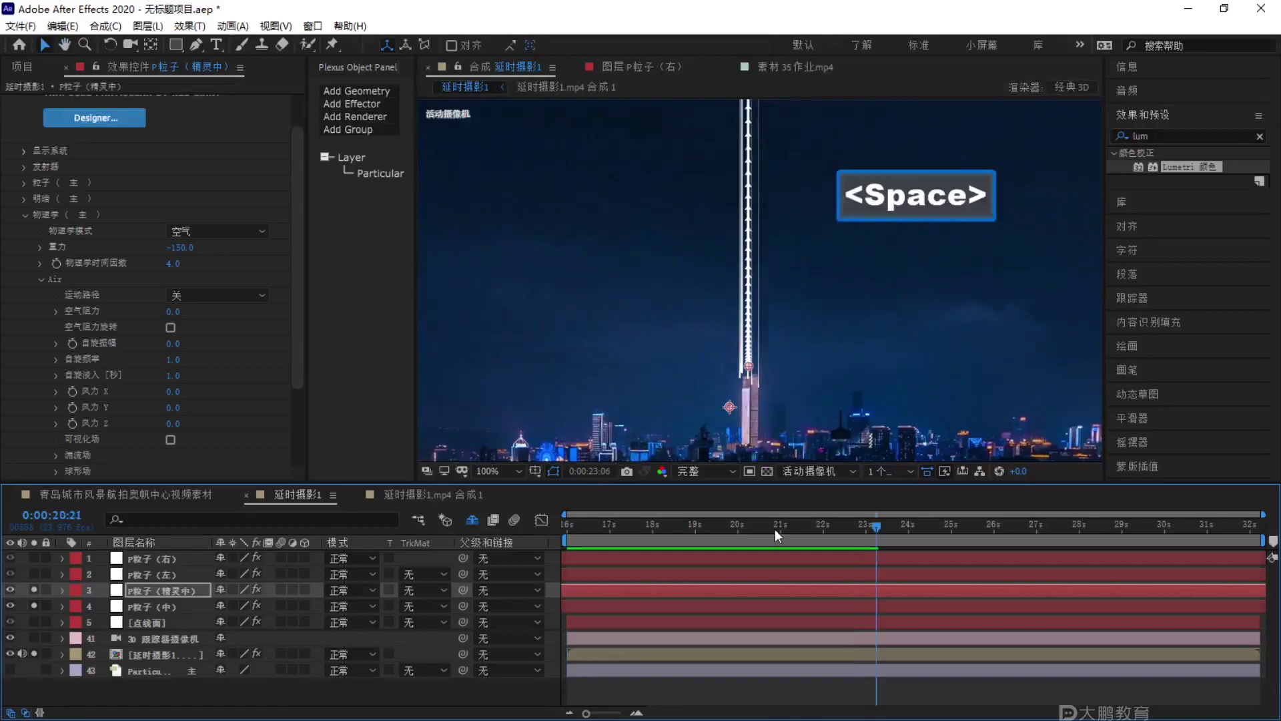
key(space)
key(space)
Set the physics time factor of P粒子（精灵中） to 5 and preview the triangles from 16 seconds.
click(174, 263)
text(5)
key(Return)
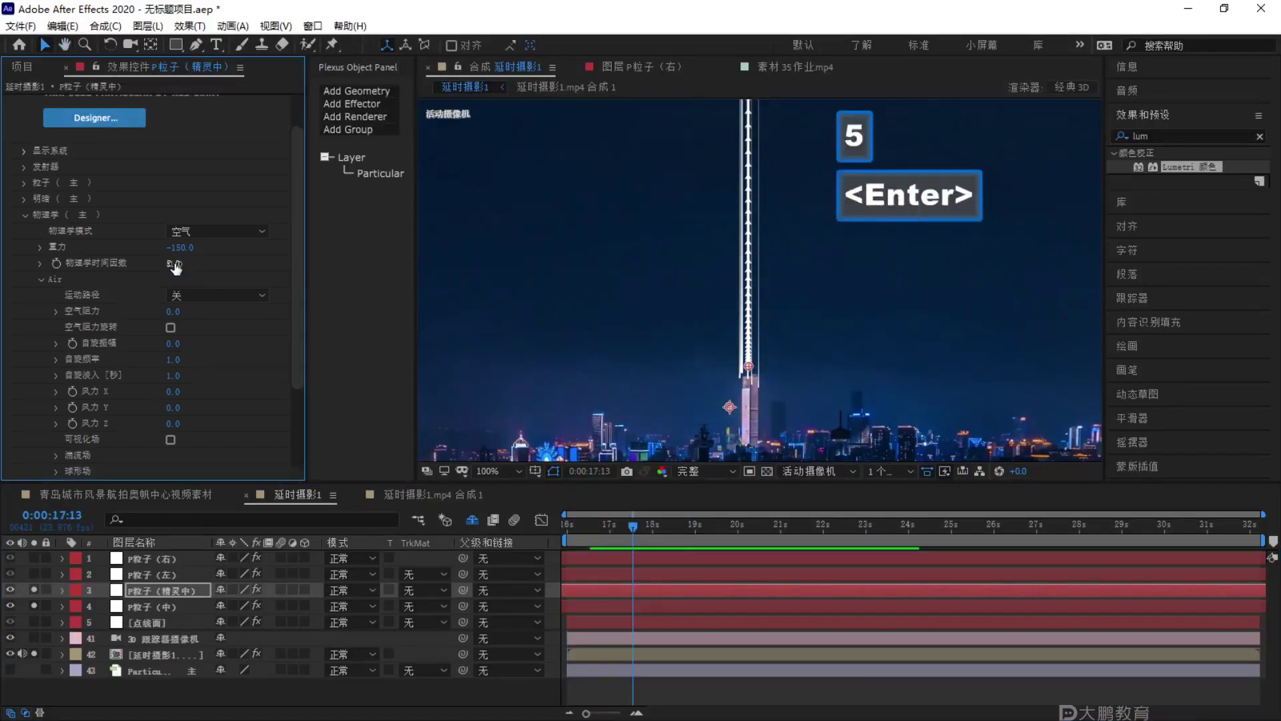
key(F2)
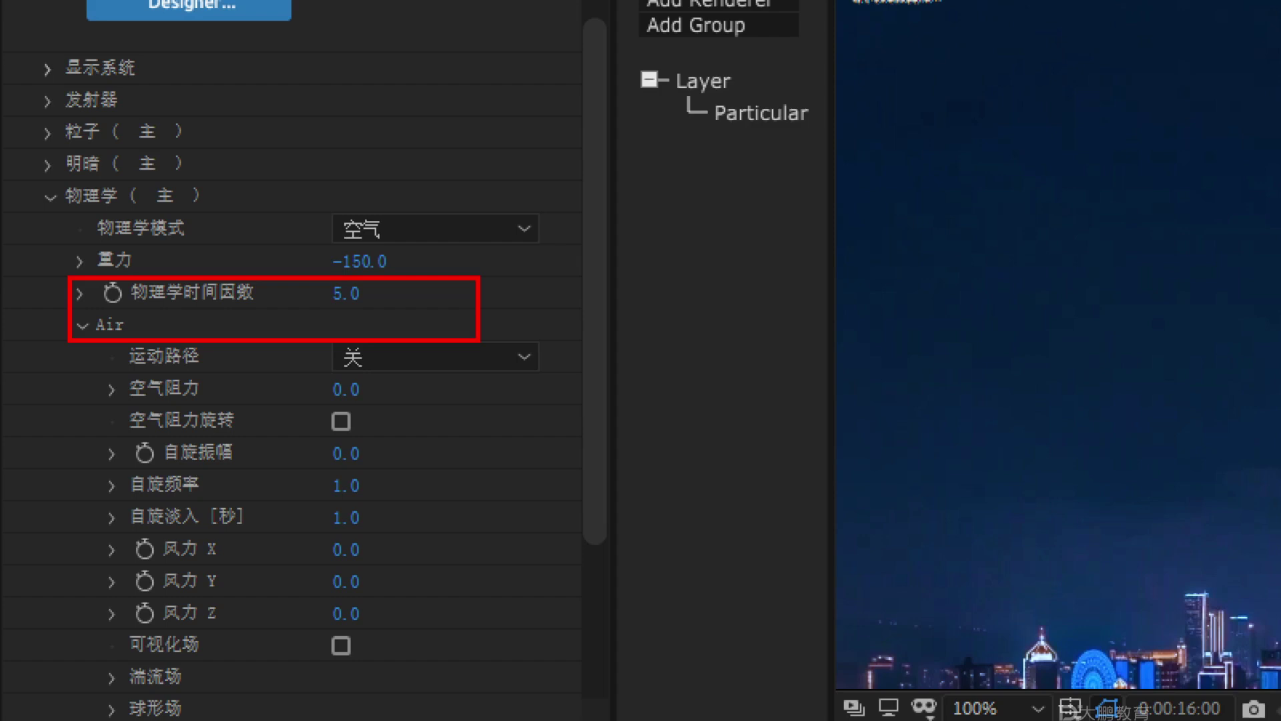
key(Escape)
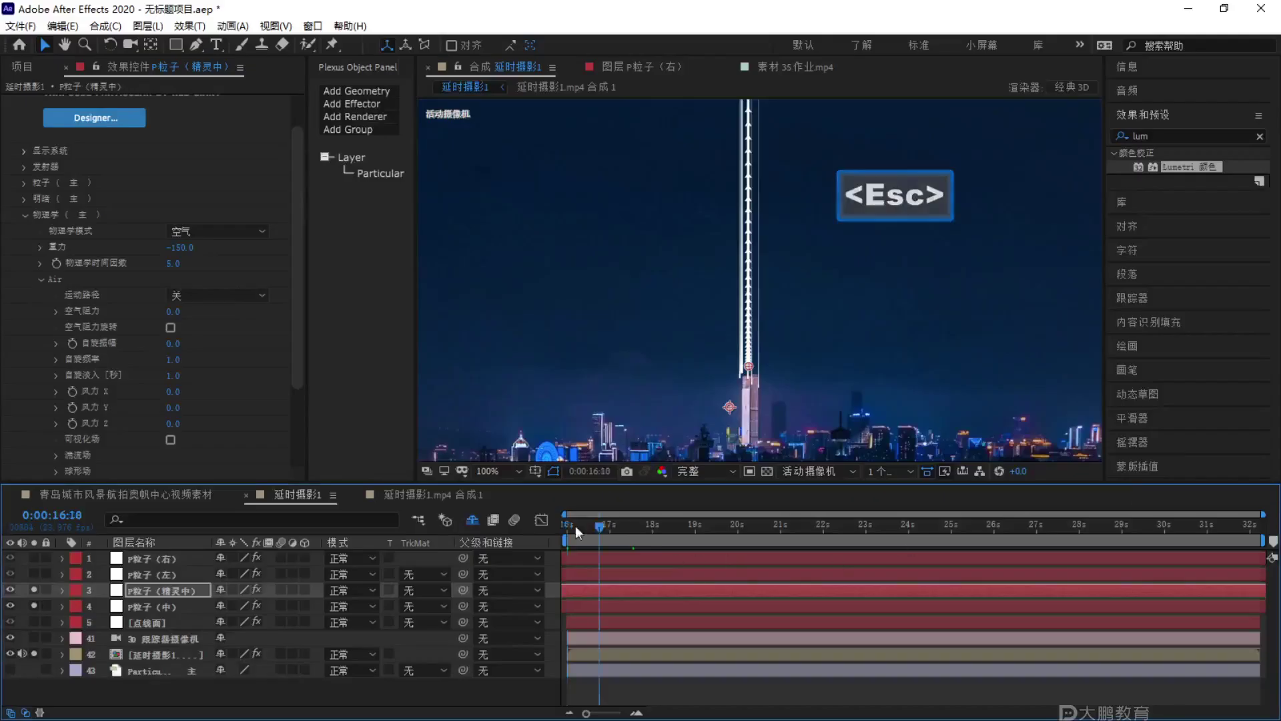
key(space)
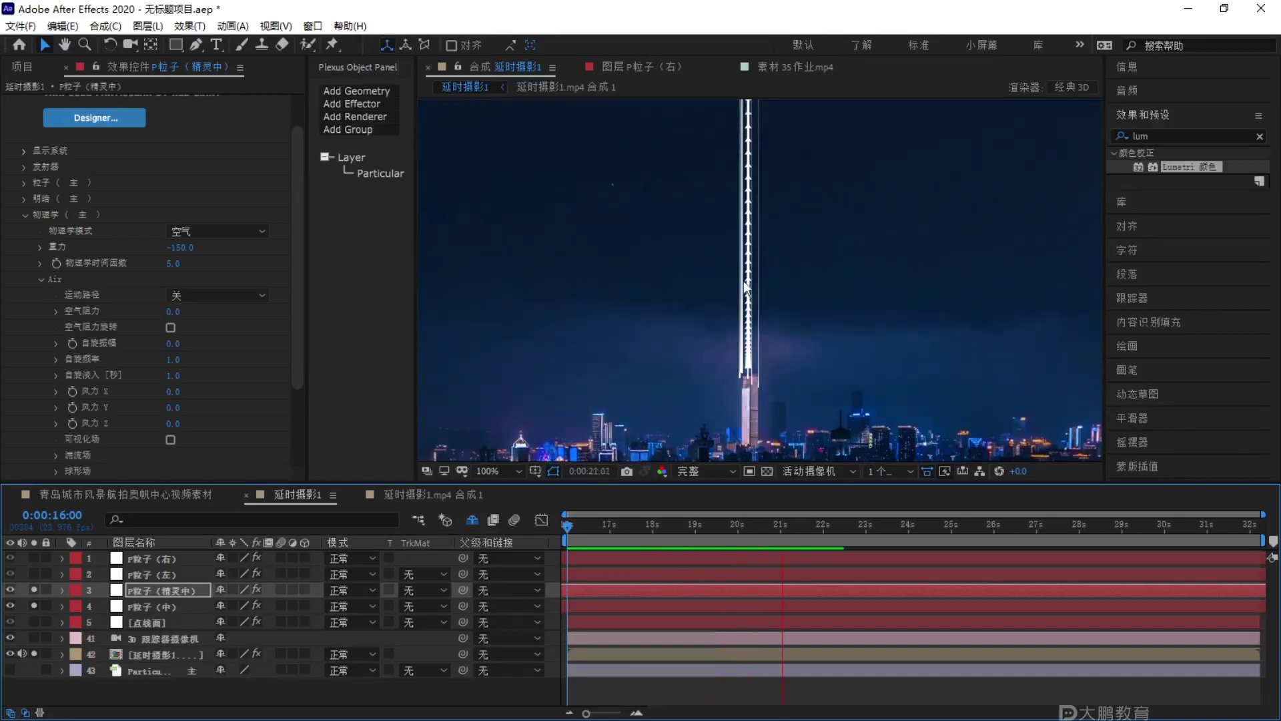
key(space)
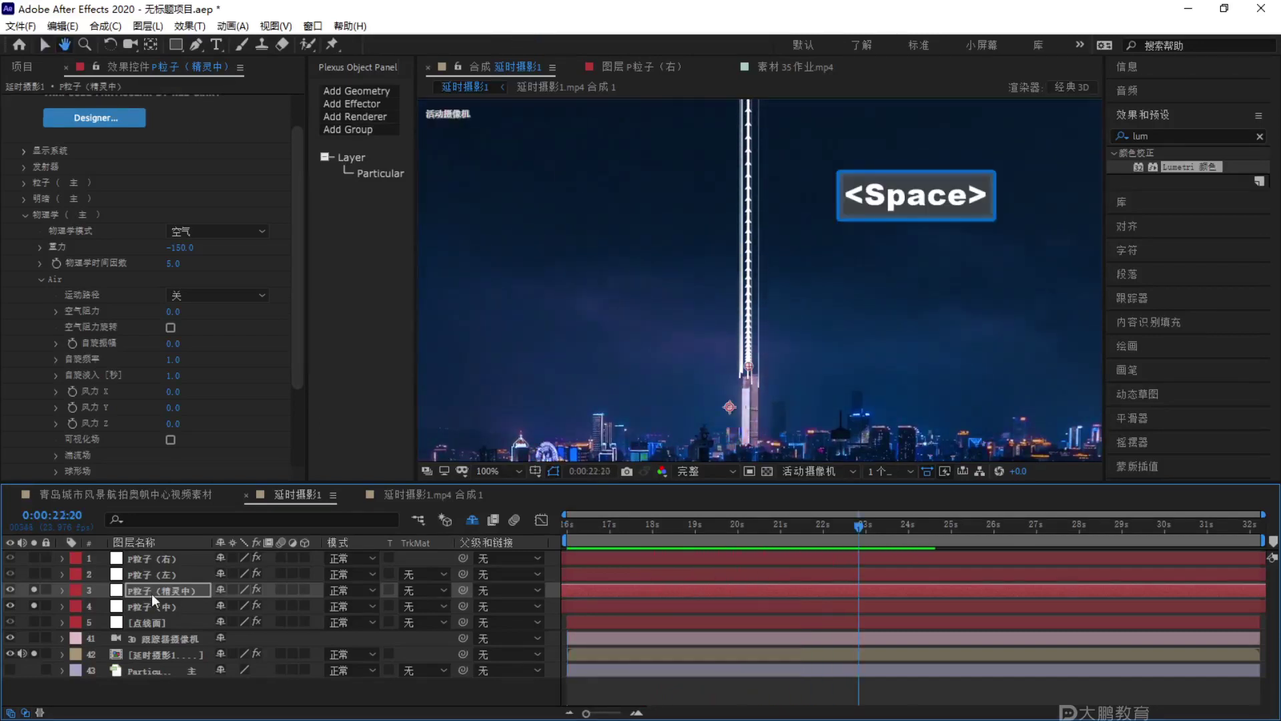
Duplicate P粒子（精灵中） to just above the P粒子（左） layer and name the copy P粒子（精灵左）.
key(ctrl+d)
drag(165, 590, 168, 576)
right_click(175, 568)
click(221, 538)
key(BackSpace)
text(zuo)
text(2)
key(Right)
key(Right)
key(Right)
key(BackSpace)
key(BackSpace)
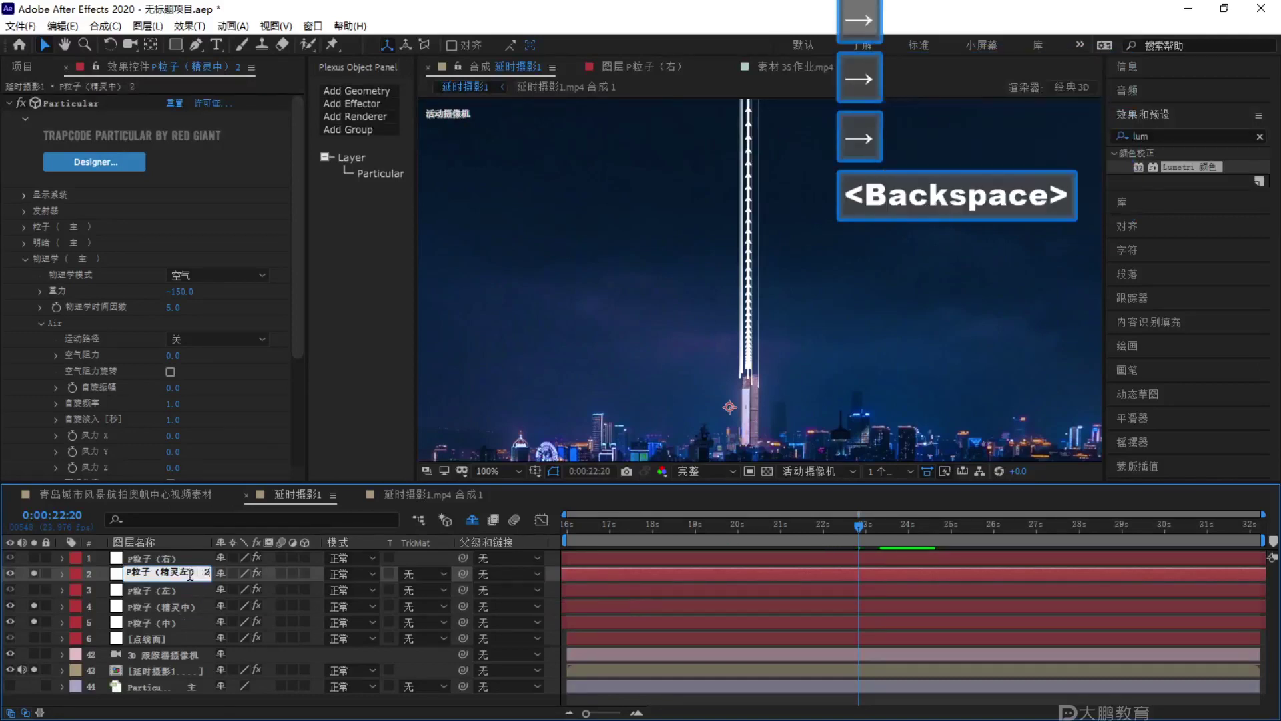
key(Return)
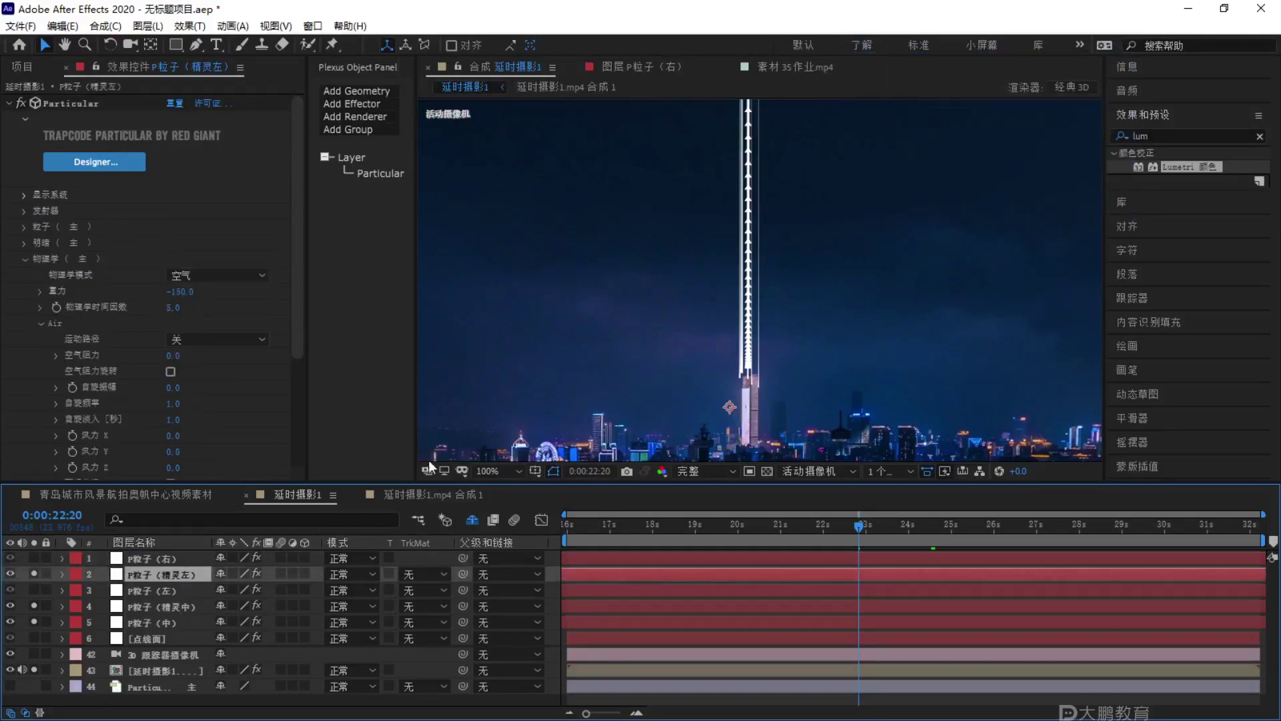
Move the Particular emitter of P粒子（精灵左） from the middle tower over to the left building.
scroll(813, 275, down, 2)
click(97, 105)
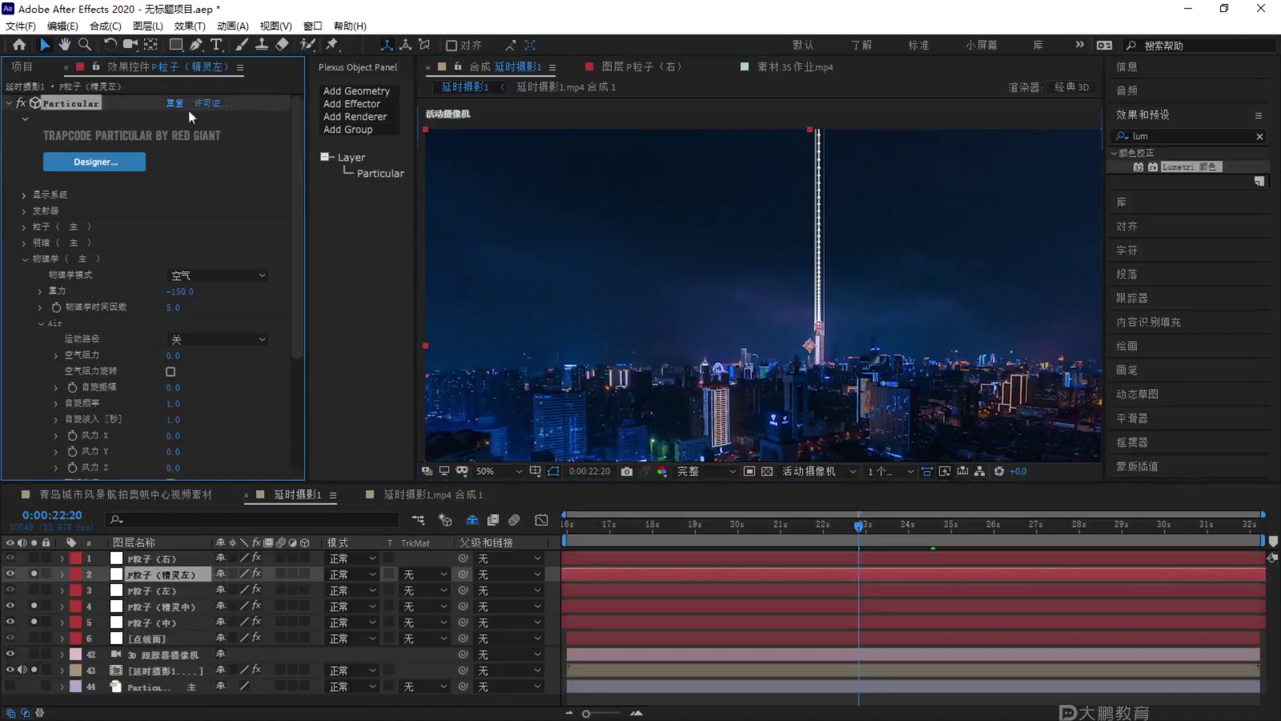
drag(820, 323, 517, 339)
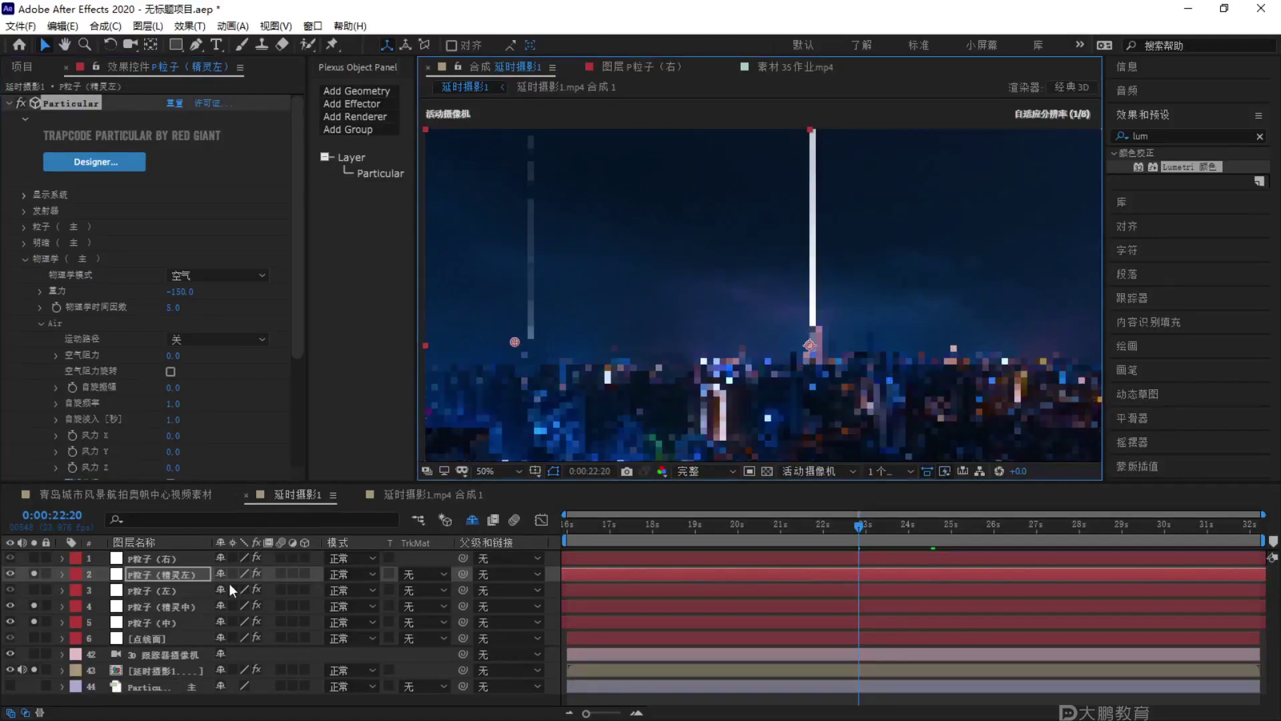
Turn off Solo for the sprite and beam particle layers and the city footage.
drag(31, 572, 32, 622)
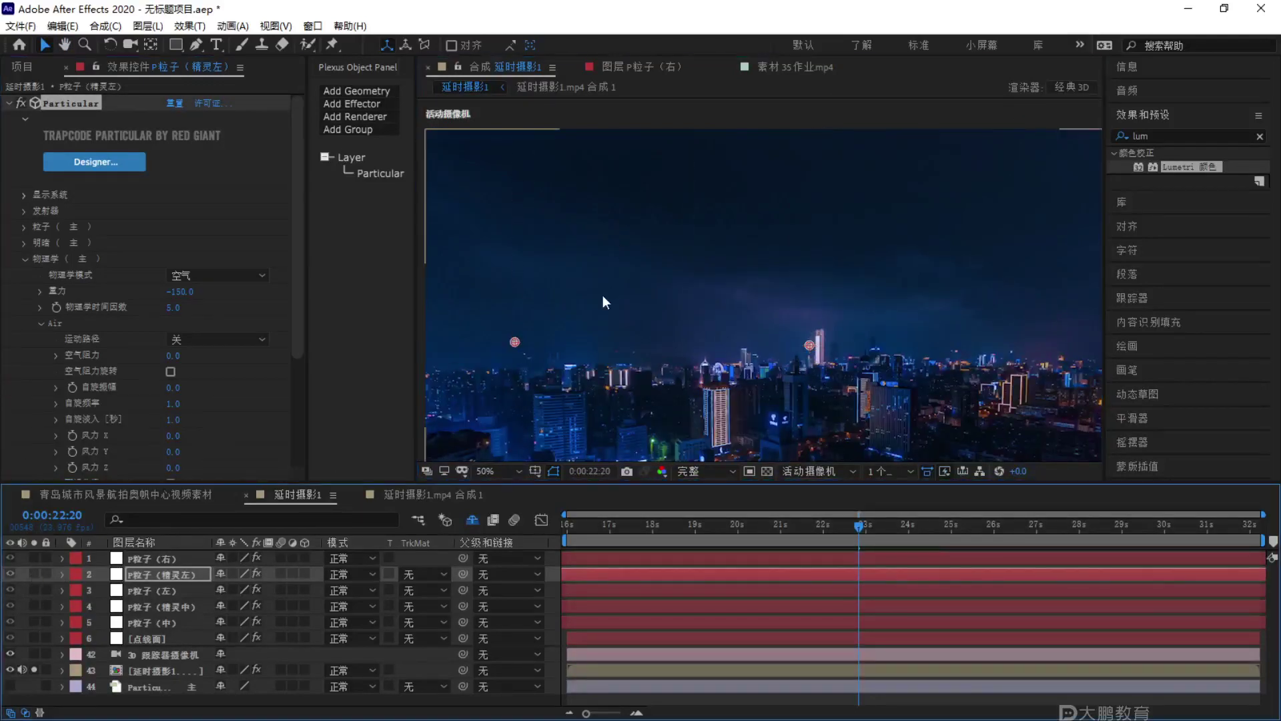
drag(604, 283, 713, 265)
click(33, 669)
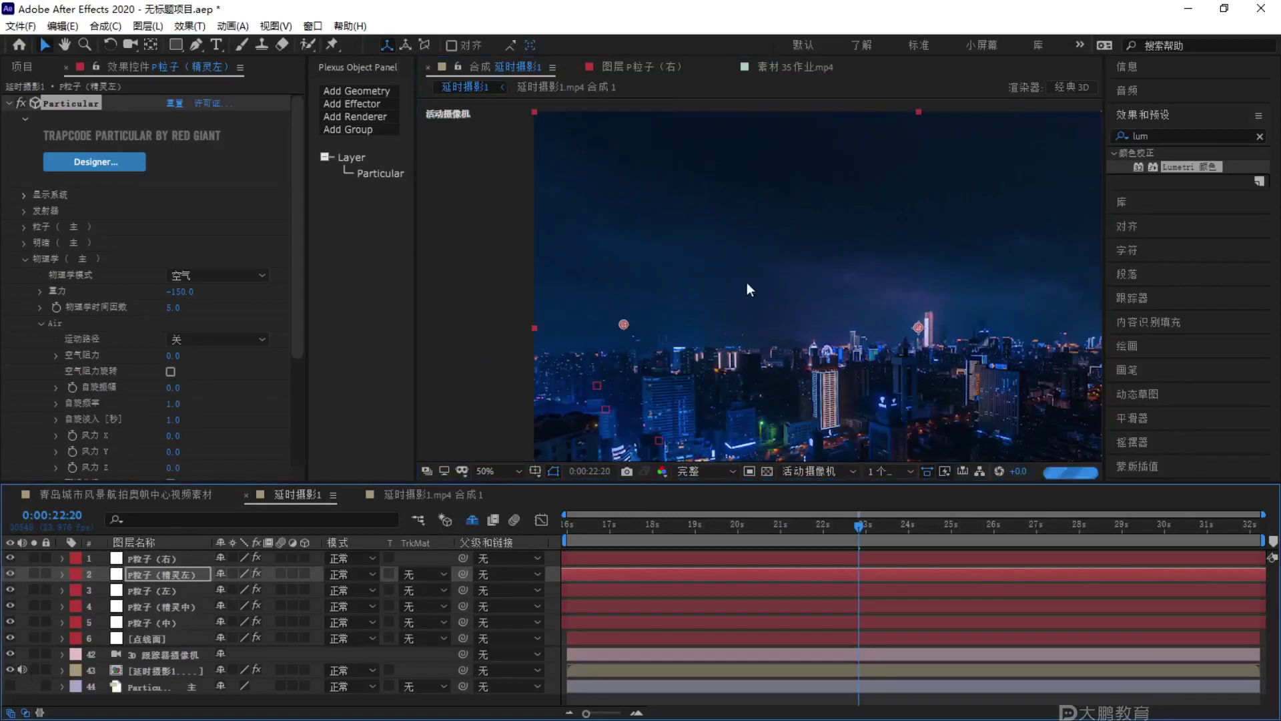
Align the emitter of P粒子（精灵左） with the base of the left building's light beam.
scroll(644, 335, up, 2)
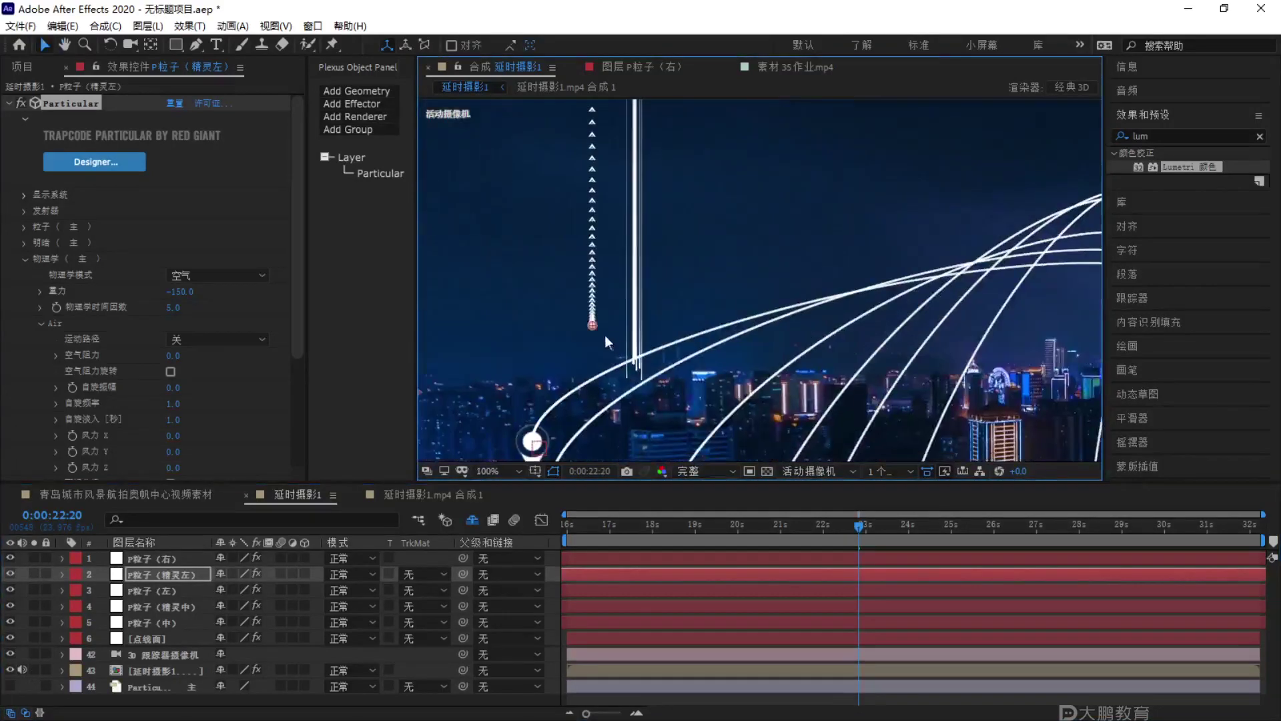
drag(644, 363, 631, 360)
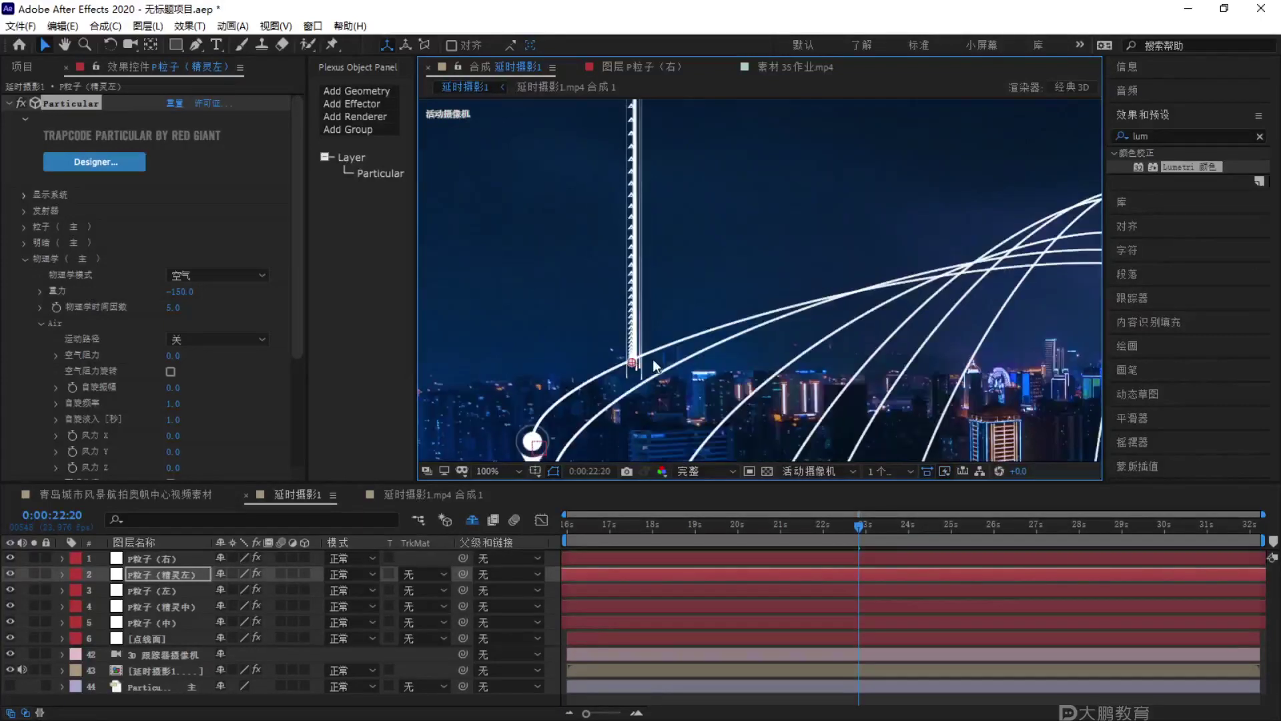
scroll(631, 359, up, 1)
drag(585, 406, 603, 387)
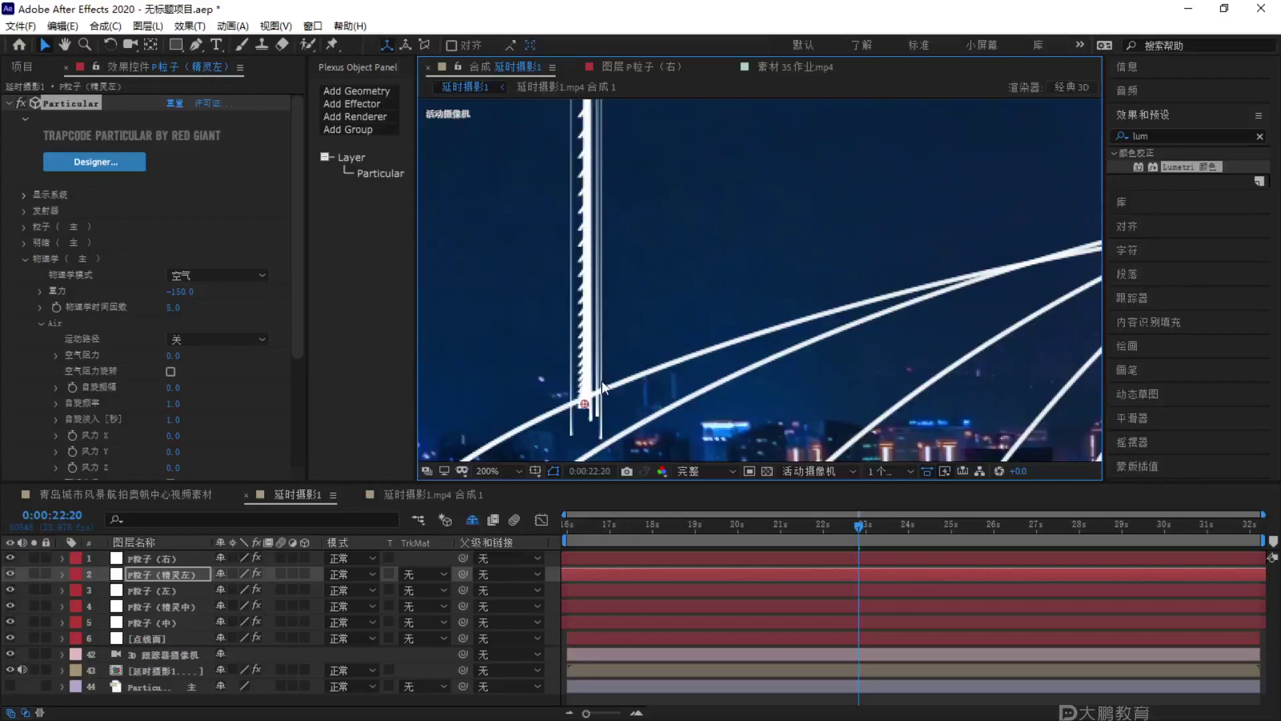
click(174, 573)
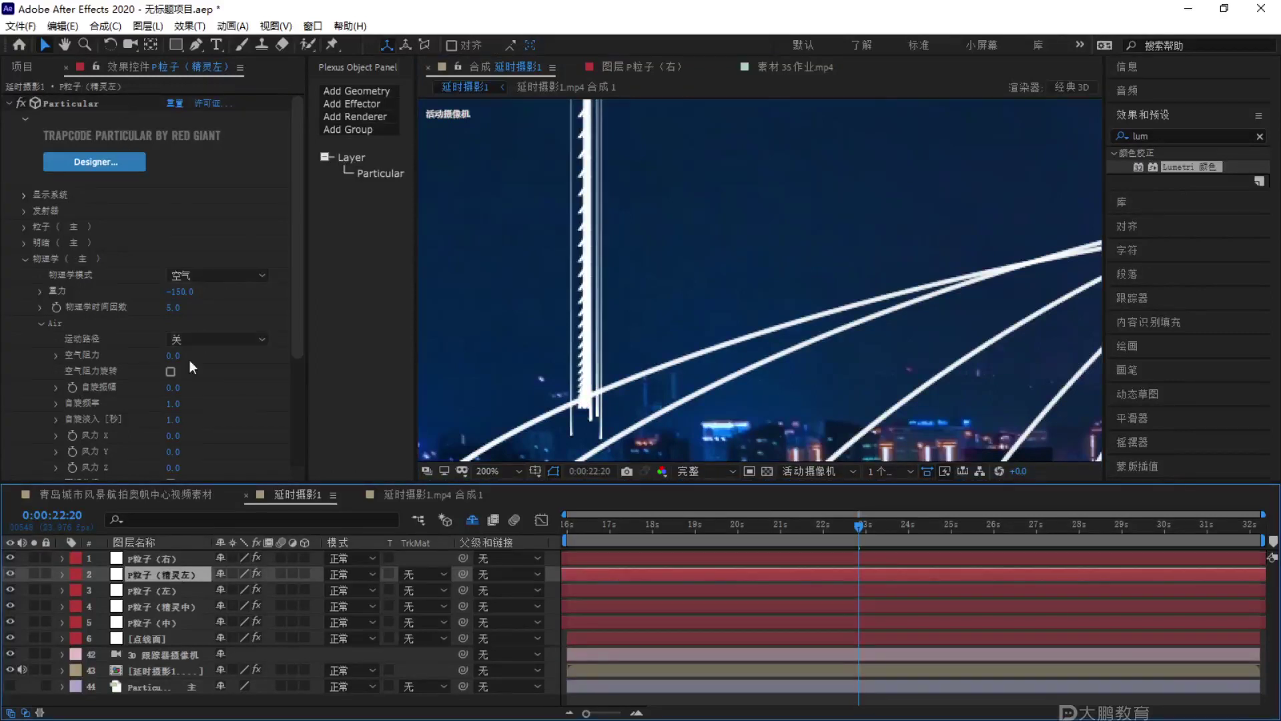
Switch the sprite used by the P粒子（精灵左） particles to the 6pt Star from the 2D Shapes sprite library.
scroll(188, 373, down, 3)
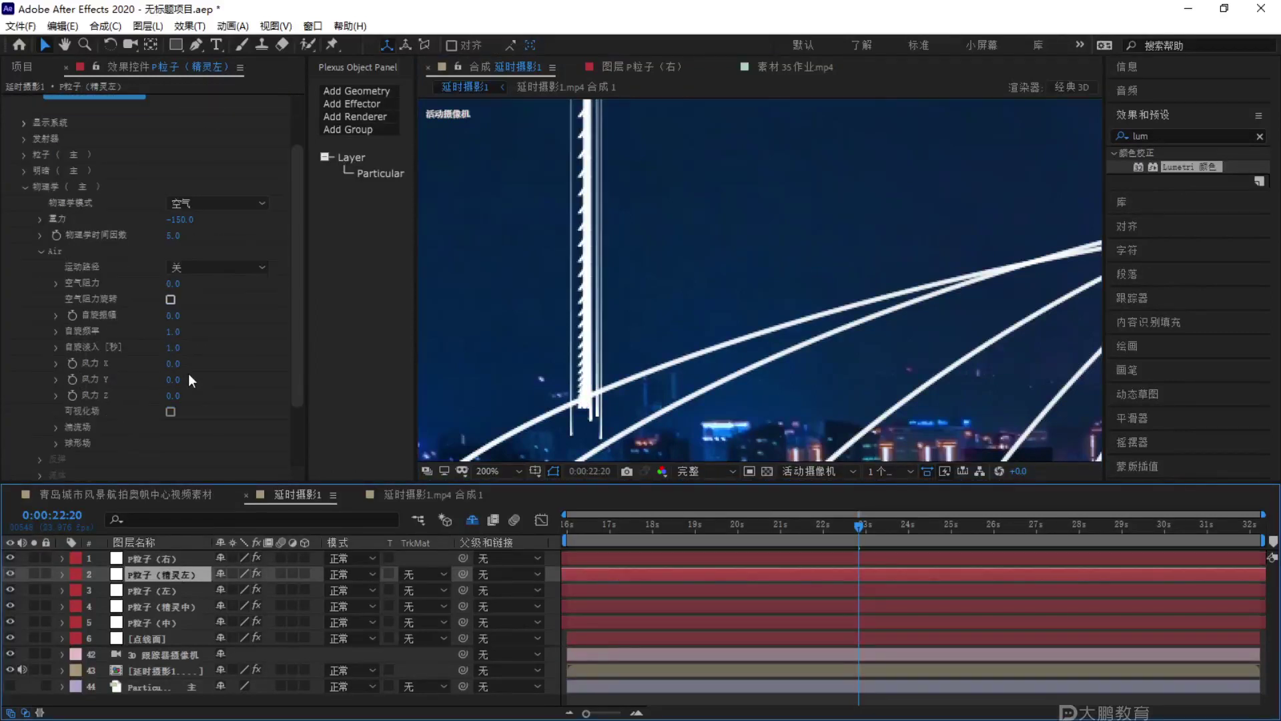
click(23, 185)
scroll(46, 227, down, 5)
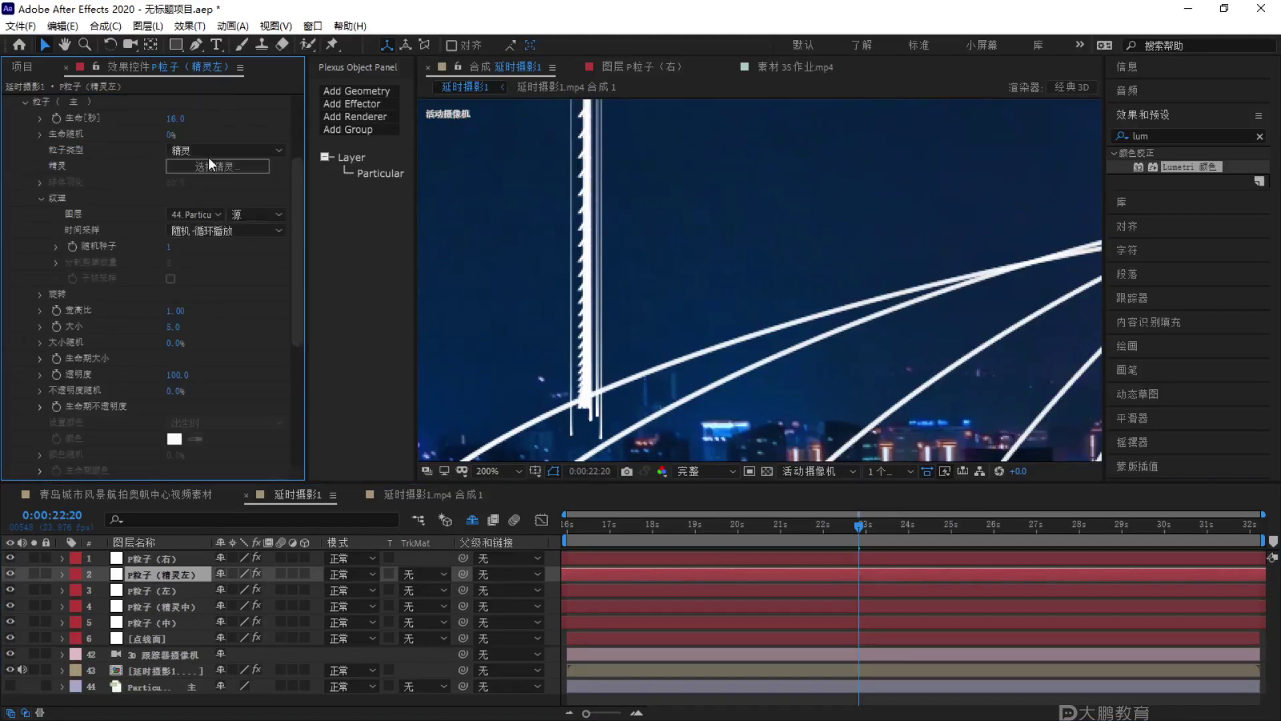
click(206, 163)
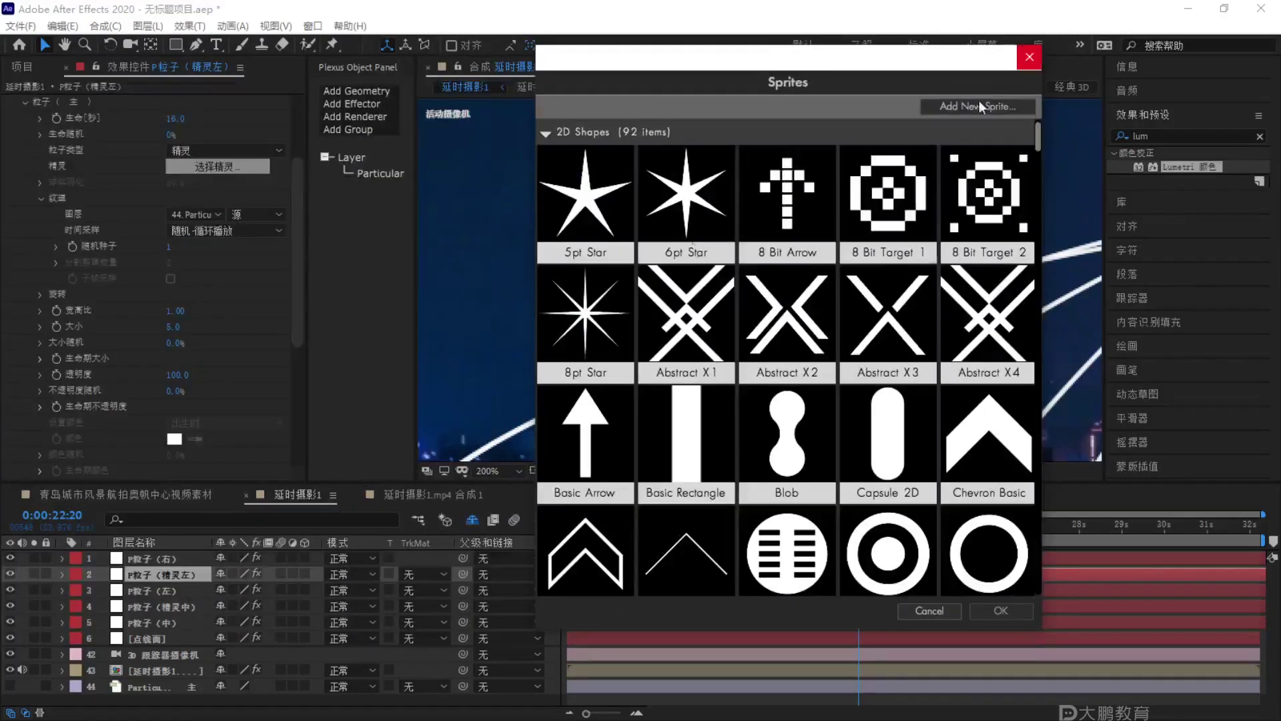
click(694, 196)
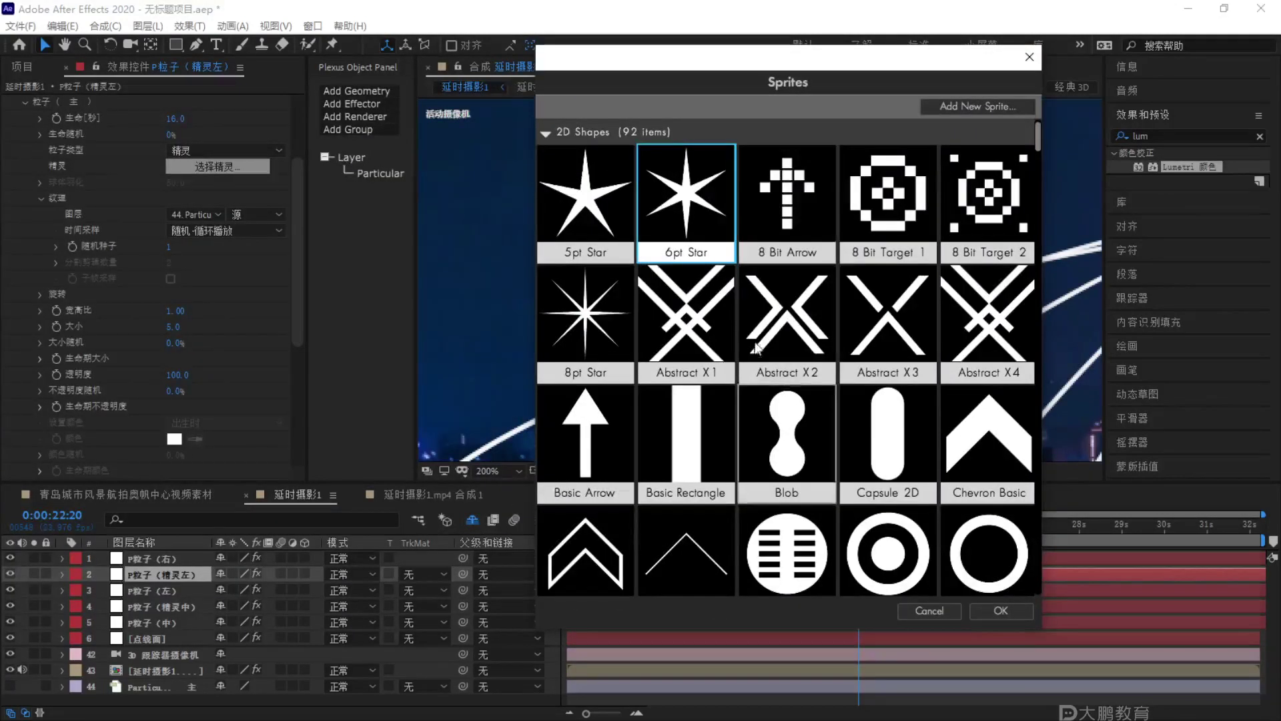
click(1000, 610)
Duplicate the P粒子（精灵左） layer and place the copy above P粒子（右） at the top of the layer stack.
scroll(622, 294, down, 2)
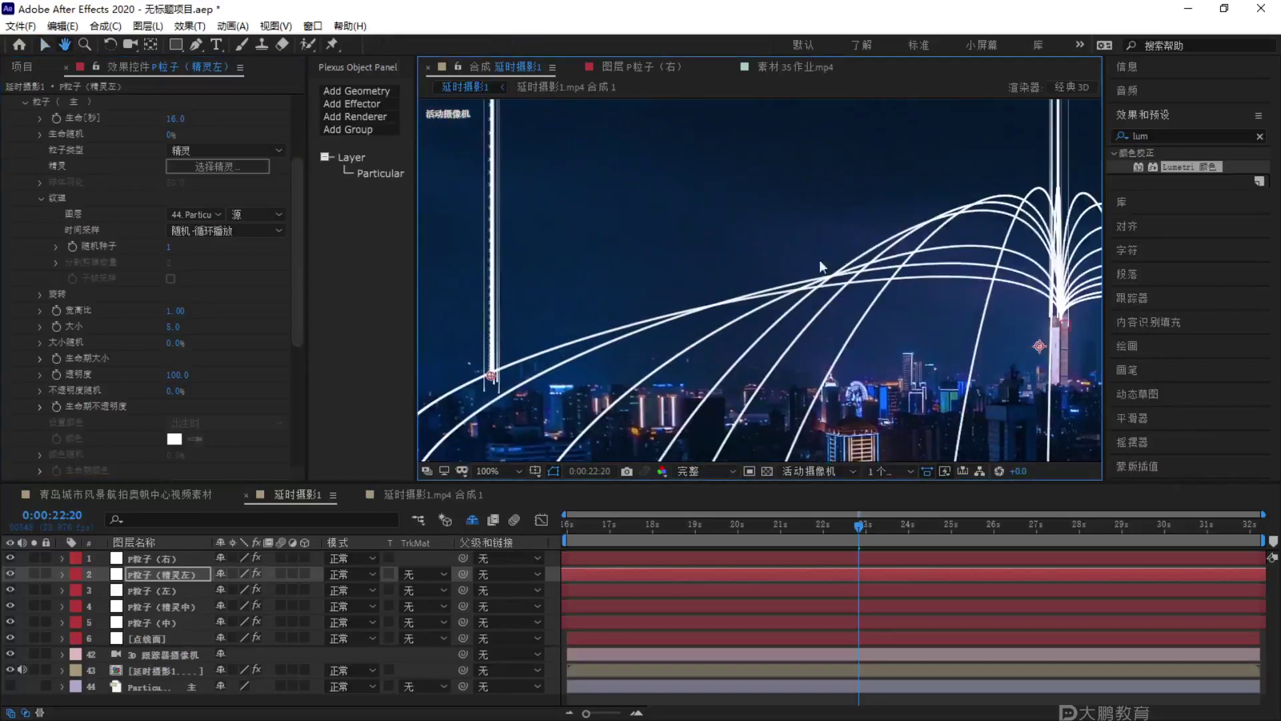
scroll(634, 300, down, 2)
key(v)
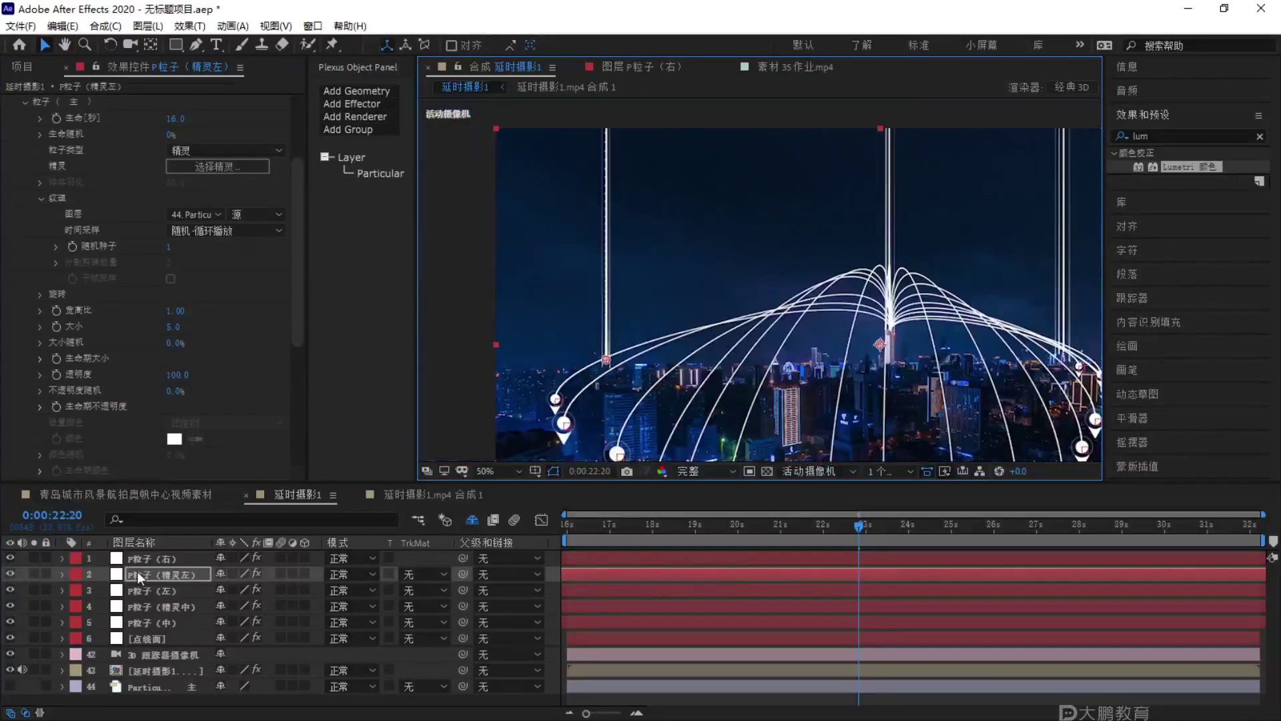
click(170, 570)
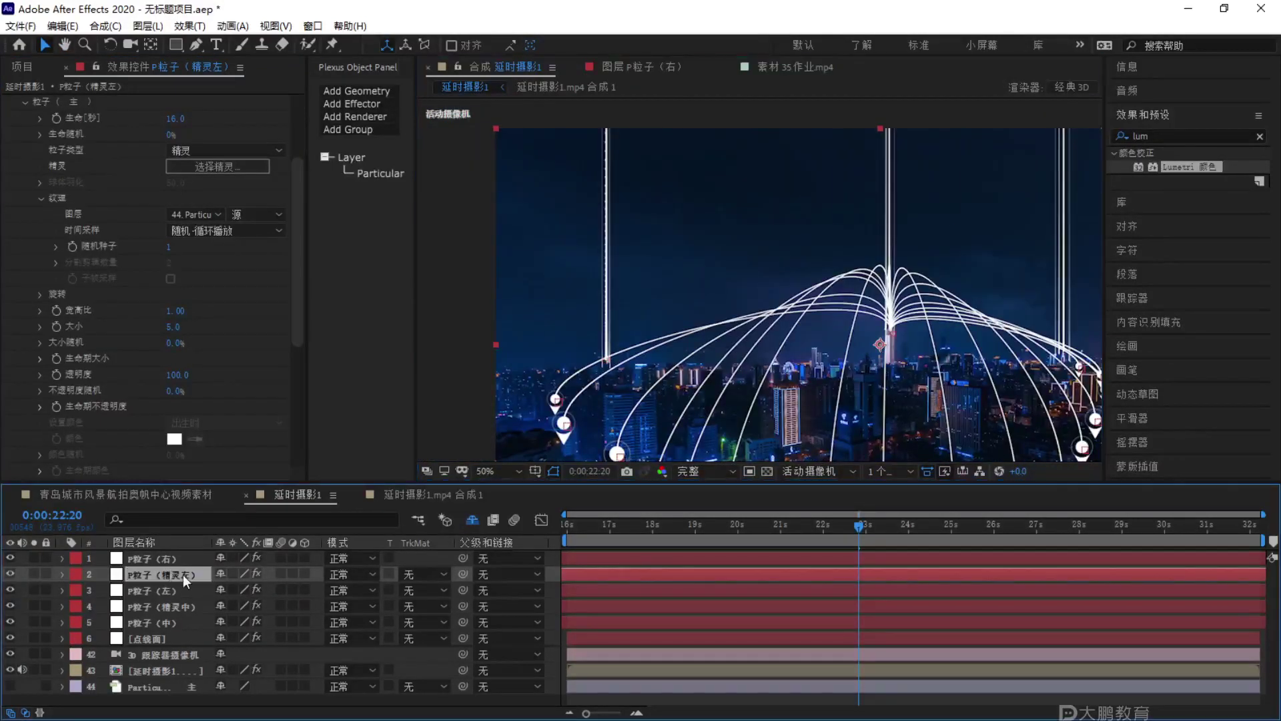
key(ctrl+d)
drag(183, 574, 187, 555)
Rename the topmost duplicated sprite layer as P粒子（精灵右）.
right_click(186, 554)
click(214, 525)
click(190, 556)
key(BackSpace)
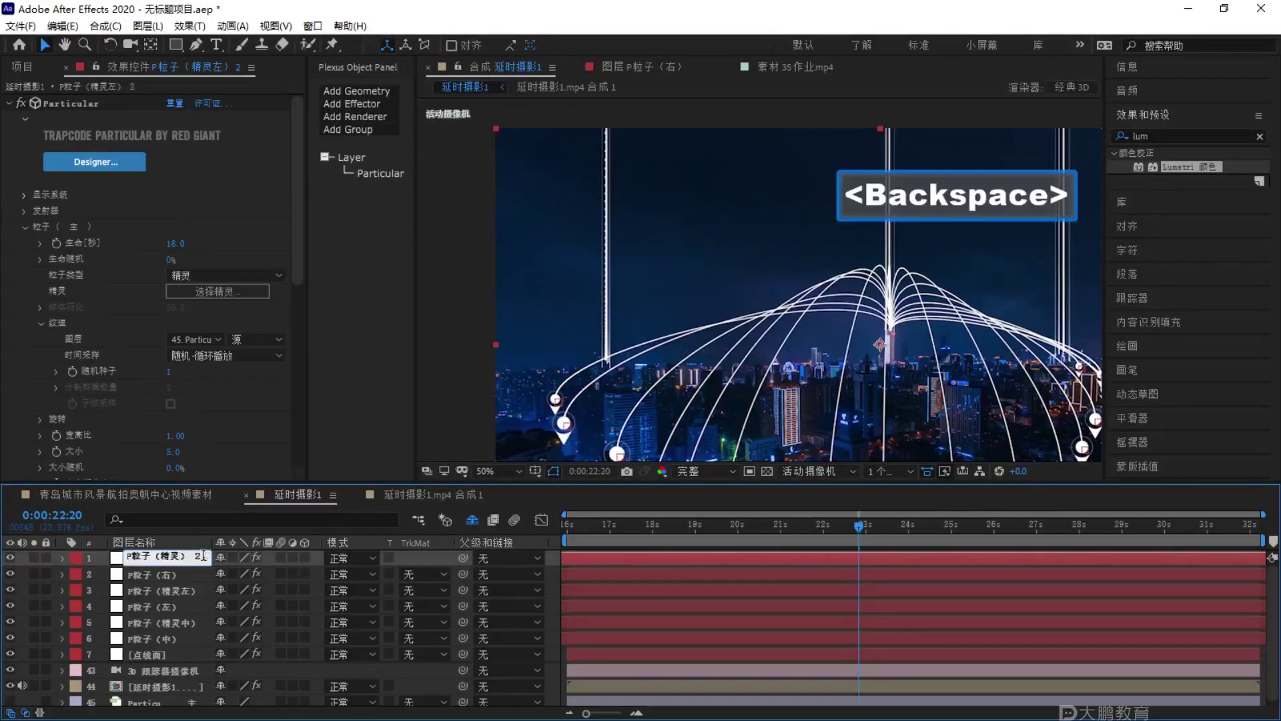
text(you)
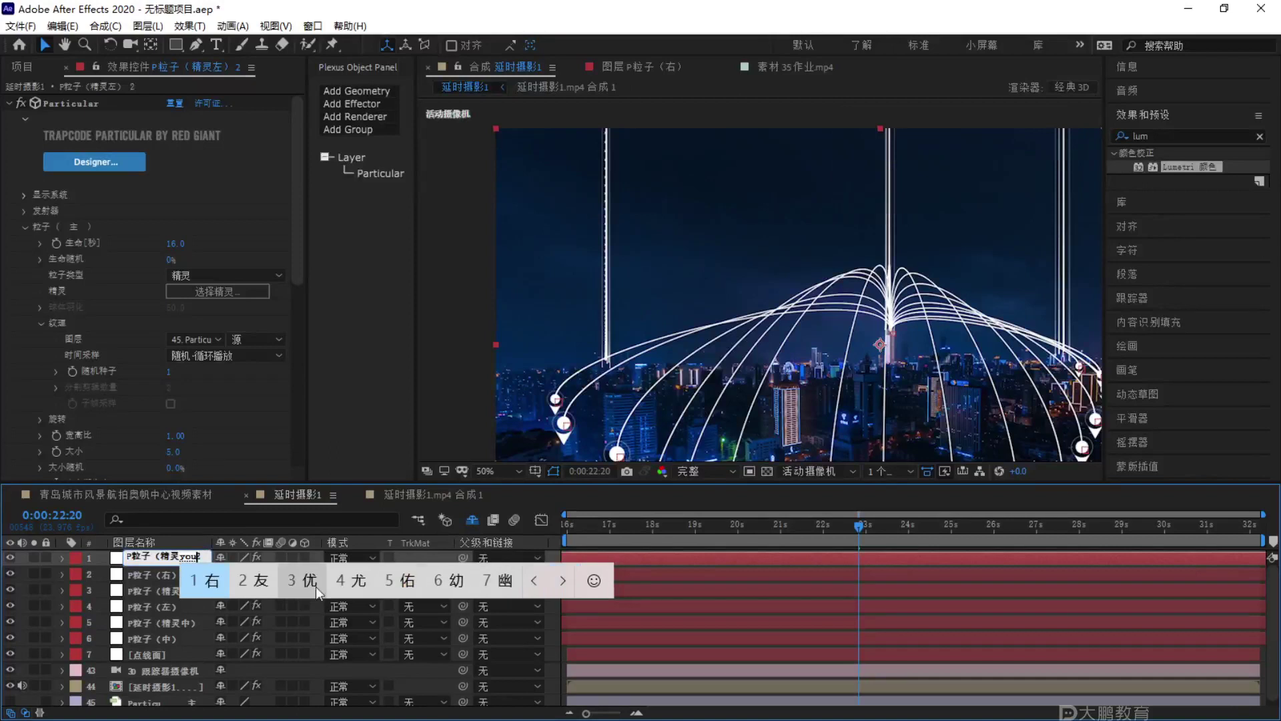
click(196, 569)
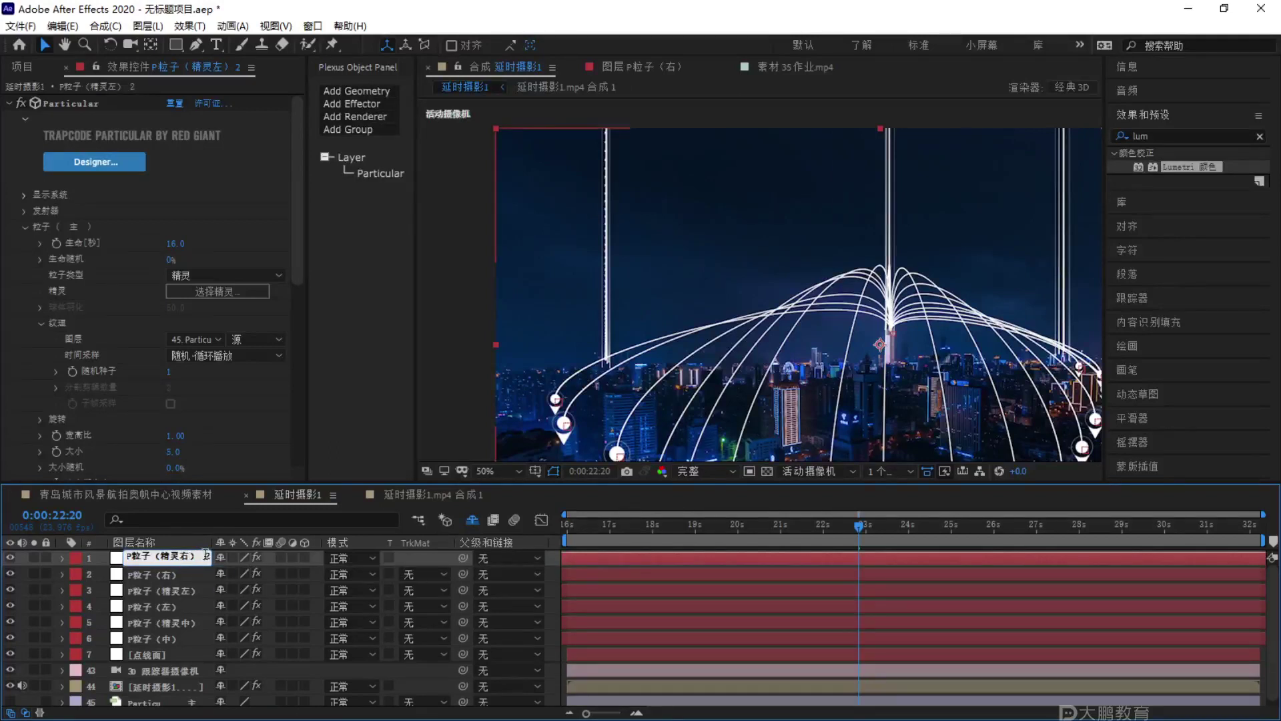
key(Right)
key(Right)
key(BackSpace)
key(BackSpace)
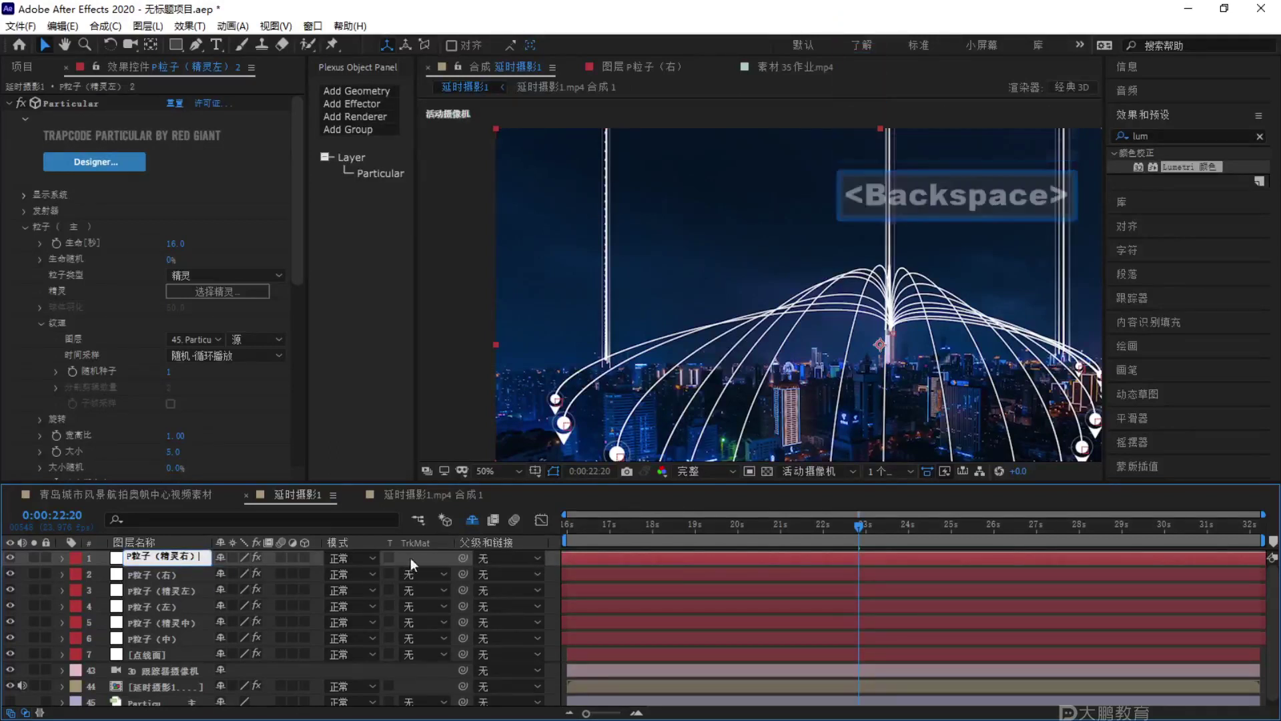
click(551, 565)
Move the Particular emitter of P粒子（精灵右） from the left building to the base of the right light beam.
click(197, 557)
scroll(523, 380, down, 2)
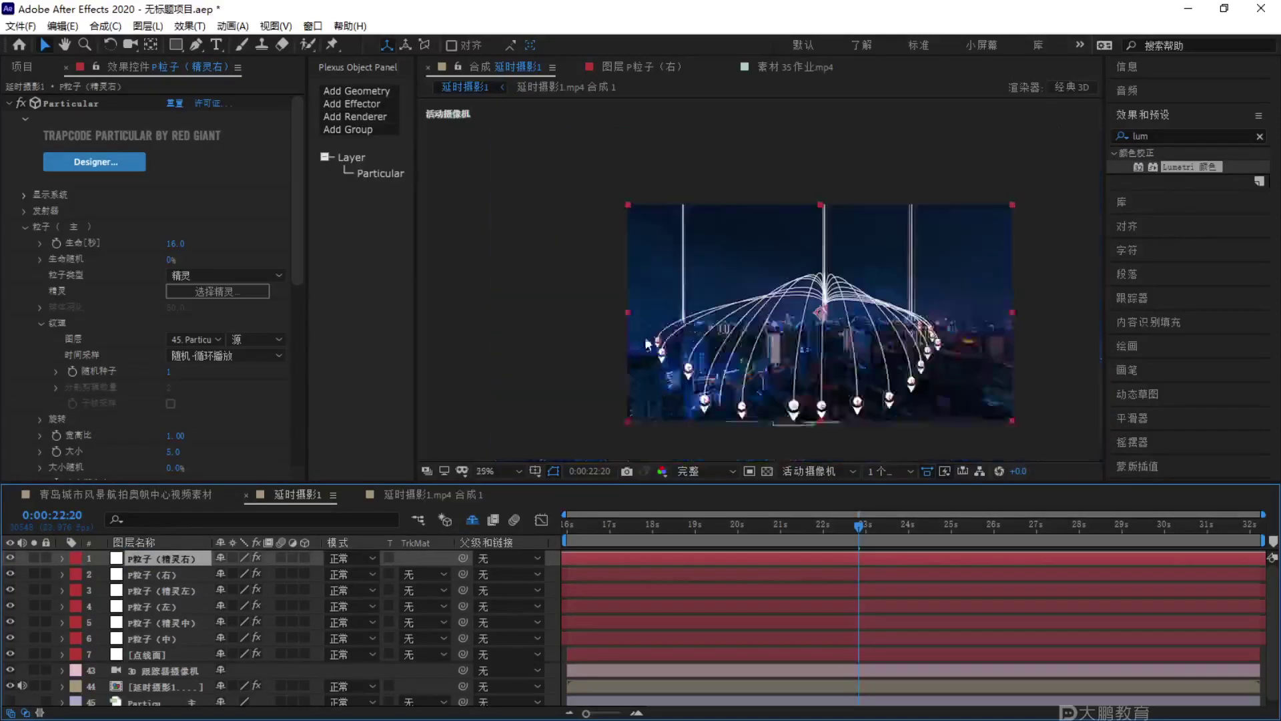
click(93, 148)
scroll(566, 329, up, 2)
drag(711, 323, 554, 365)
drag(737, 376, 651, 353)
scroll(1028, 365, up, 1)
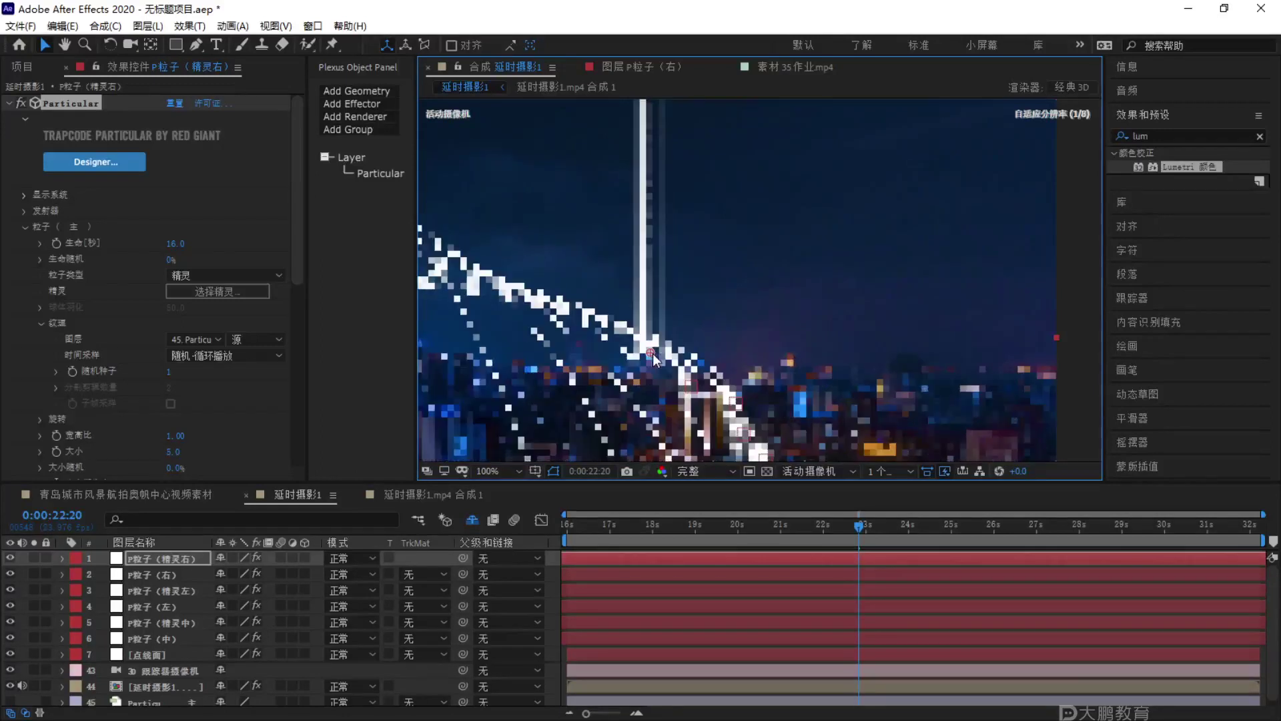
Move the Particular emitter of P粒子（右） farther right, to a position of about 1628, 563.
ctrl+click(158, 575)
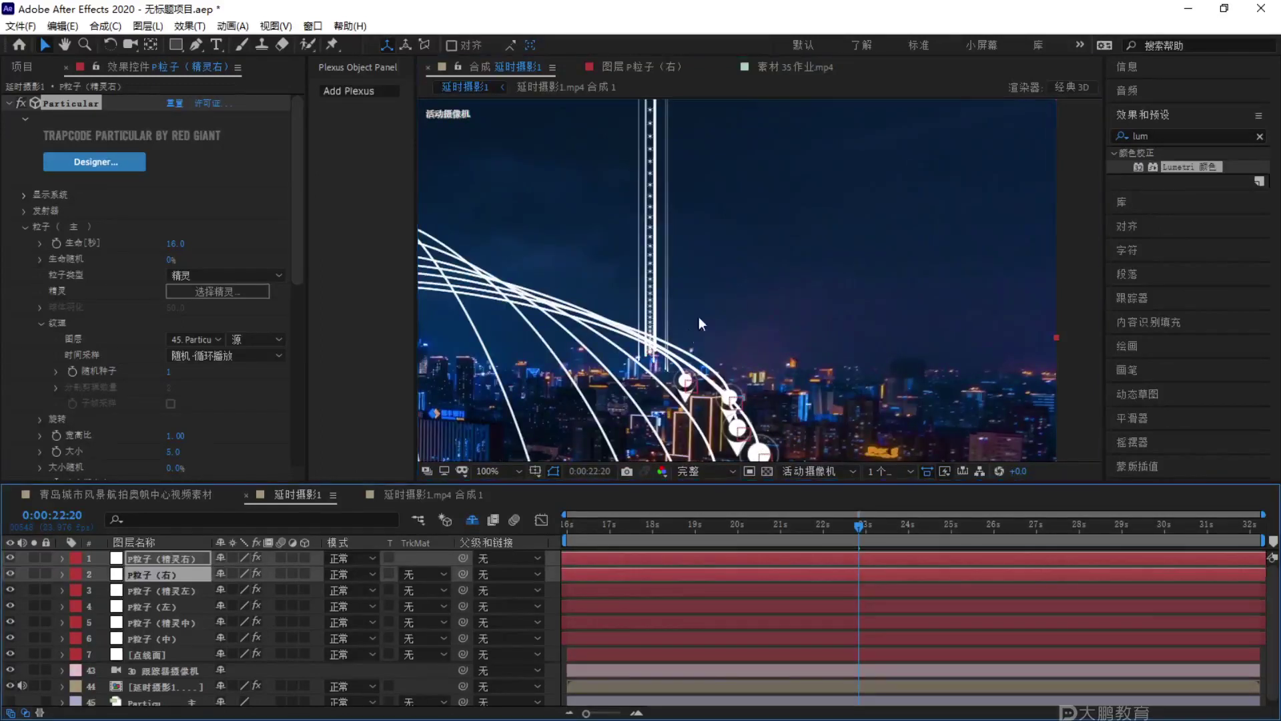
click(189, 580)
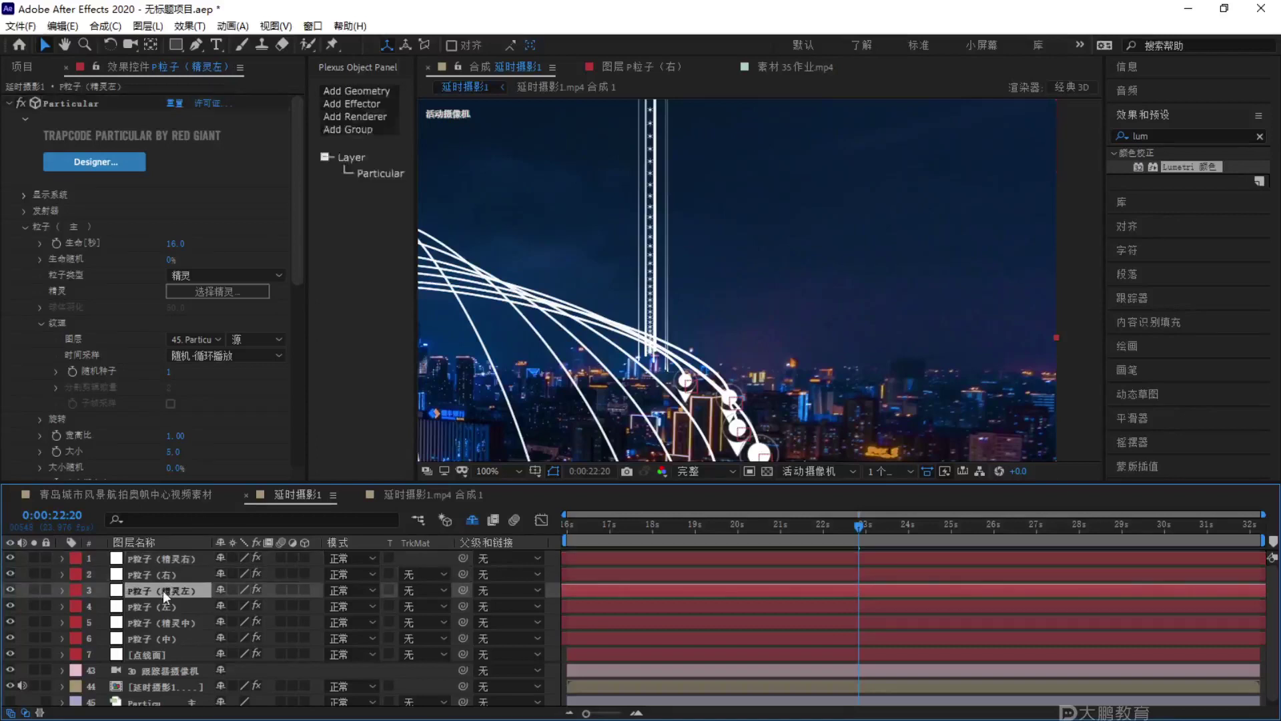
click(76, 68)
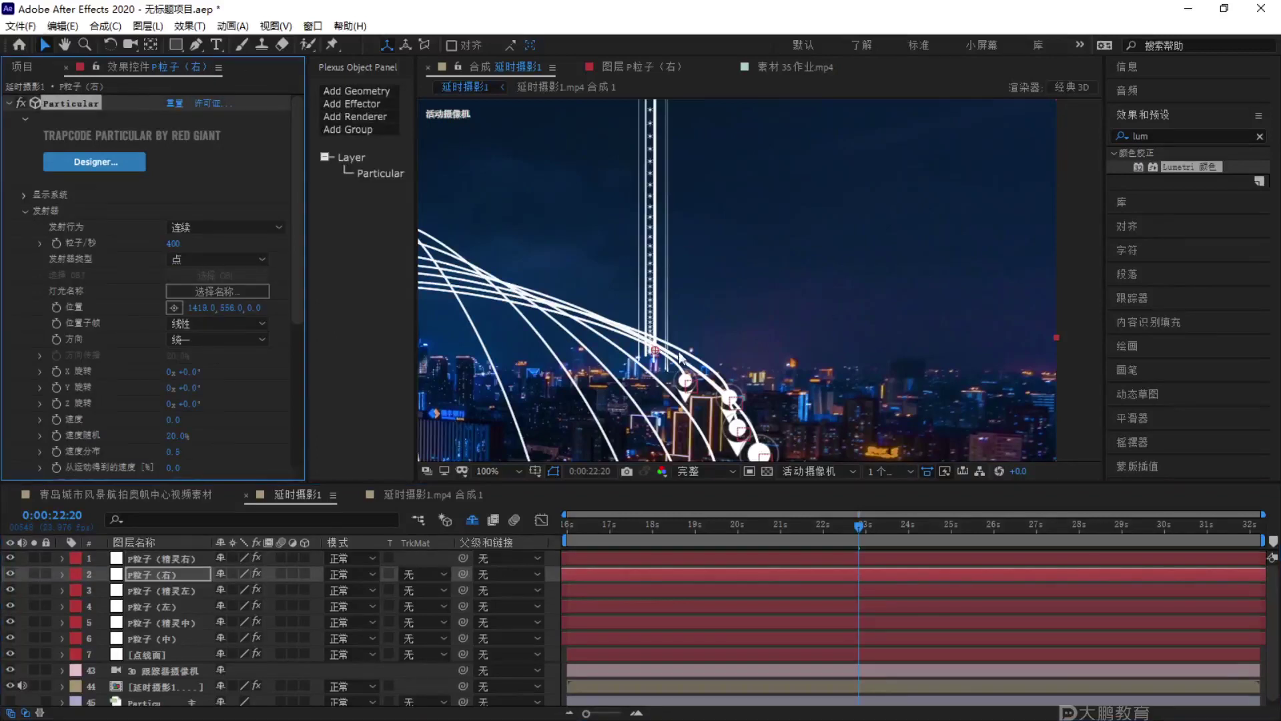
drag(659, 353, 825, 358)
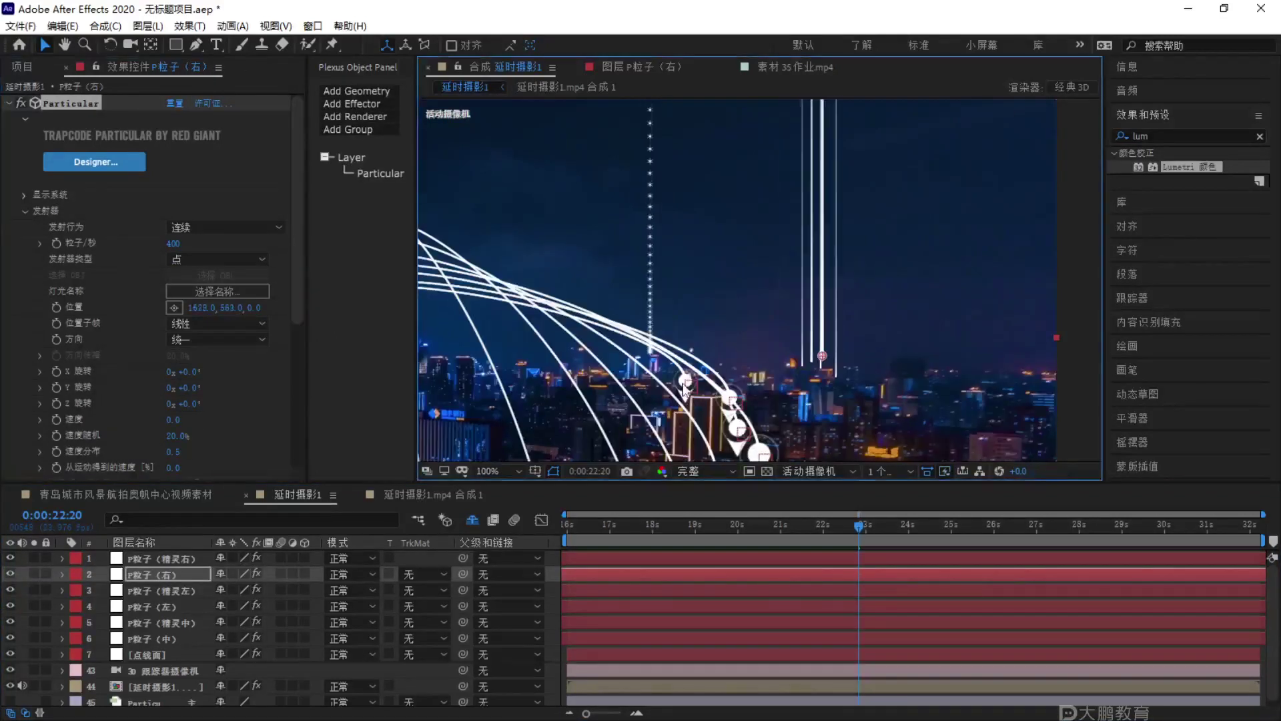
Move the emitter of P粒子（精灵右） onto the base of the repositioned right light beam.
click(187, 558)
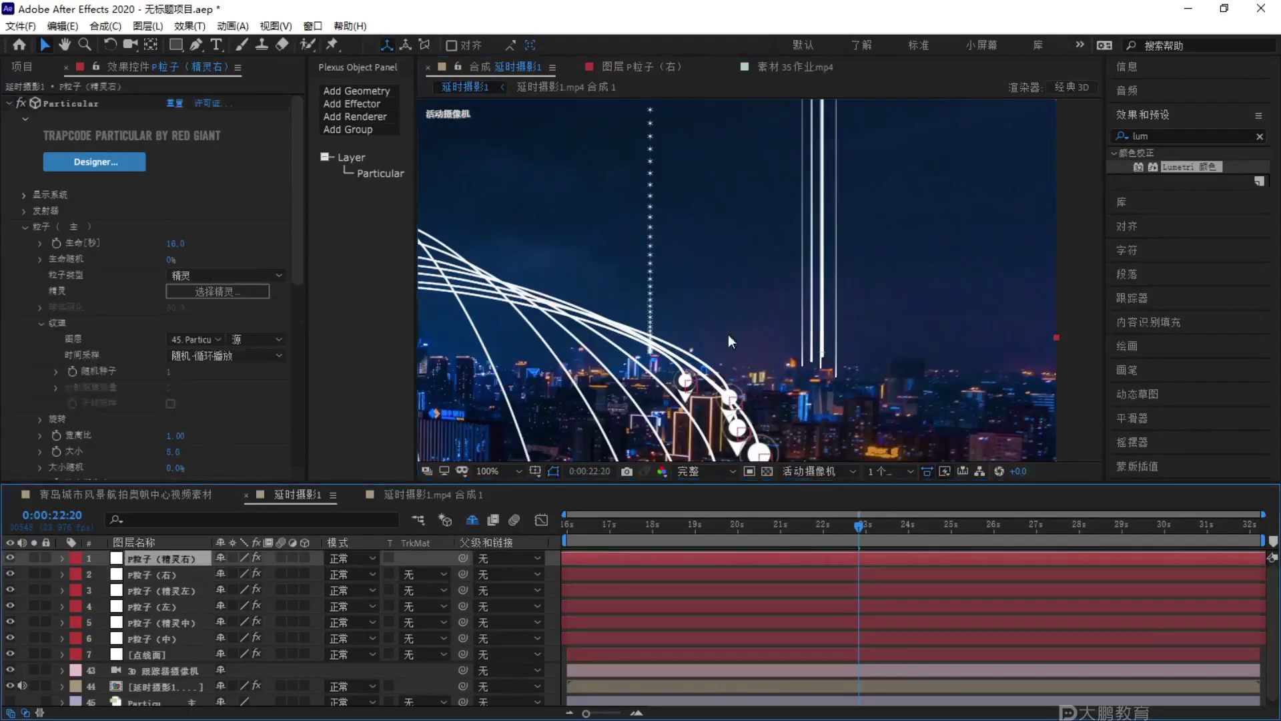
click(70, 103)
drag(655, 354, 821, 355)
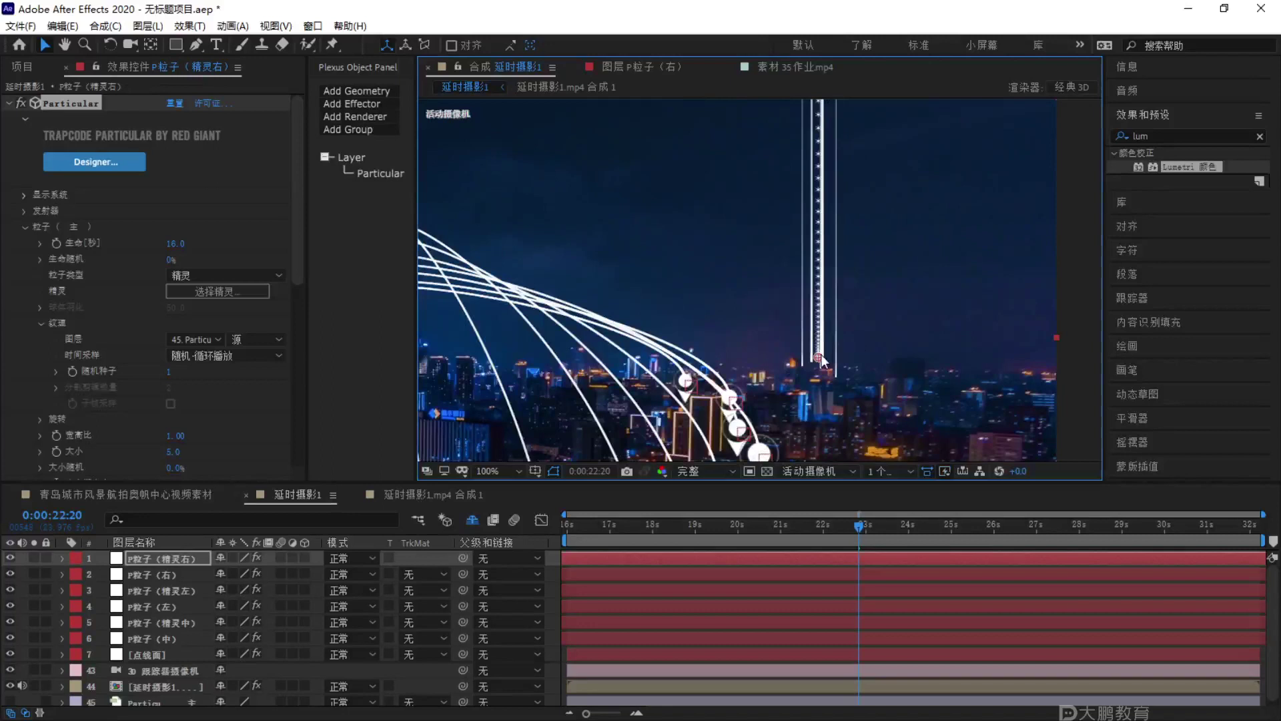
key(comma)
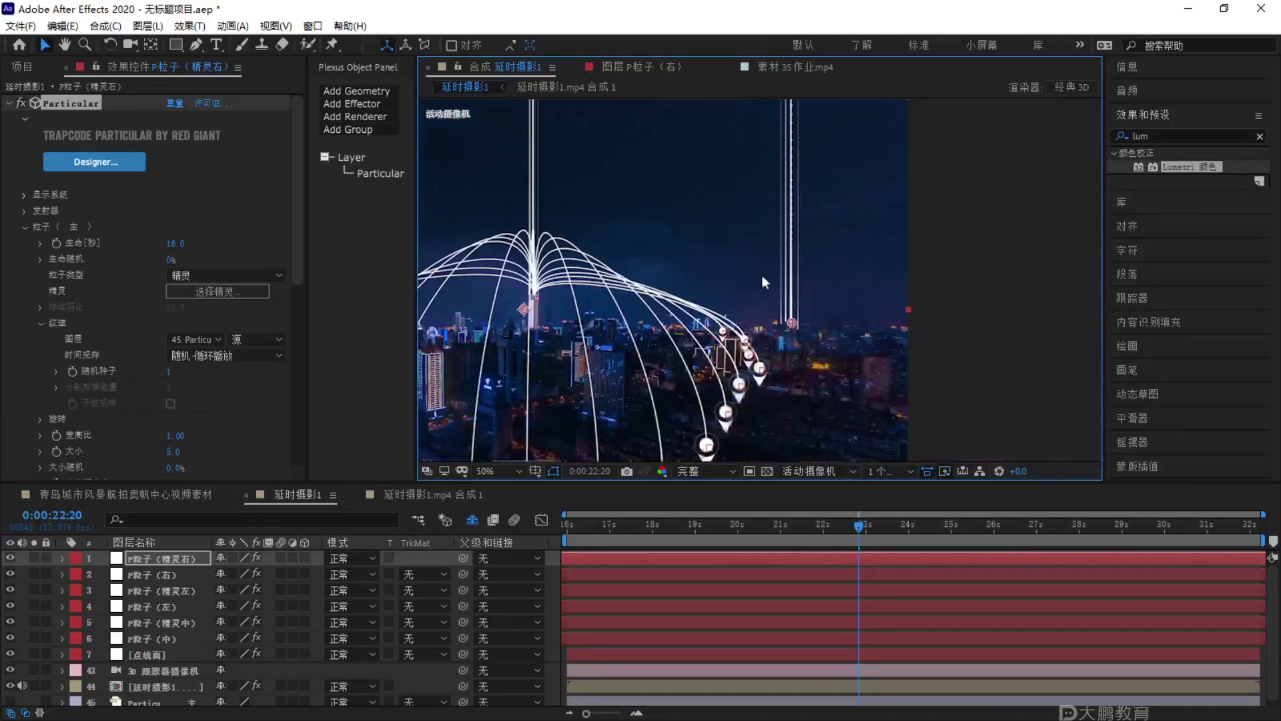
key(period)
drag(631, 311, 718, 267)
key(v)
key(comma)
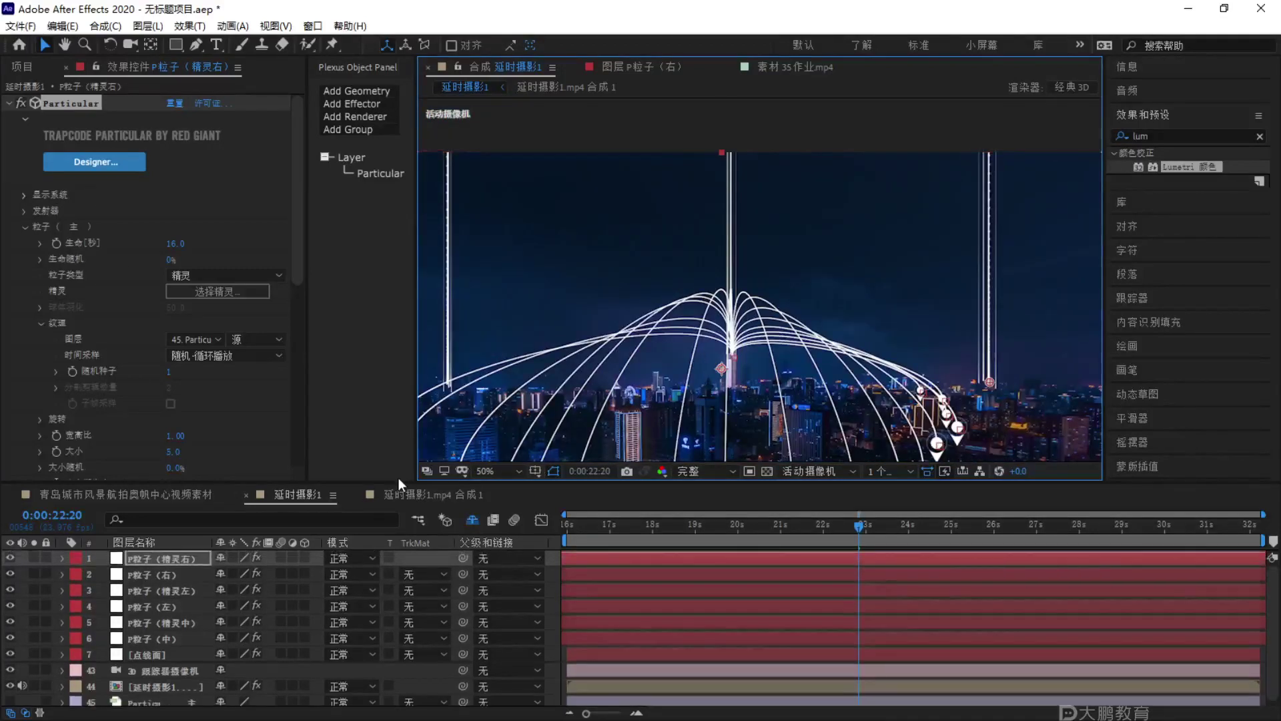
Lower the opacity of the P粒子（中） layer to about 39%.
click(171, 638)
key(t)
drag(219, 659, 178, 659)
Lower the opacity of the P粒子（左） layer to about 35%.
key(period)
drag(711, 334, 601, 387)
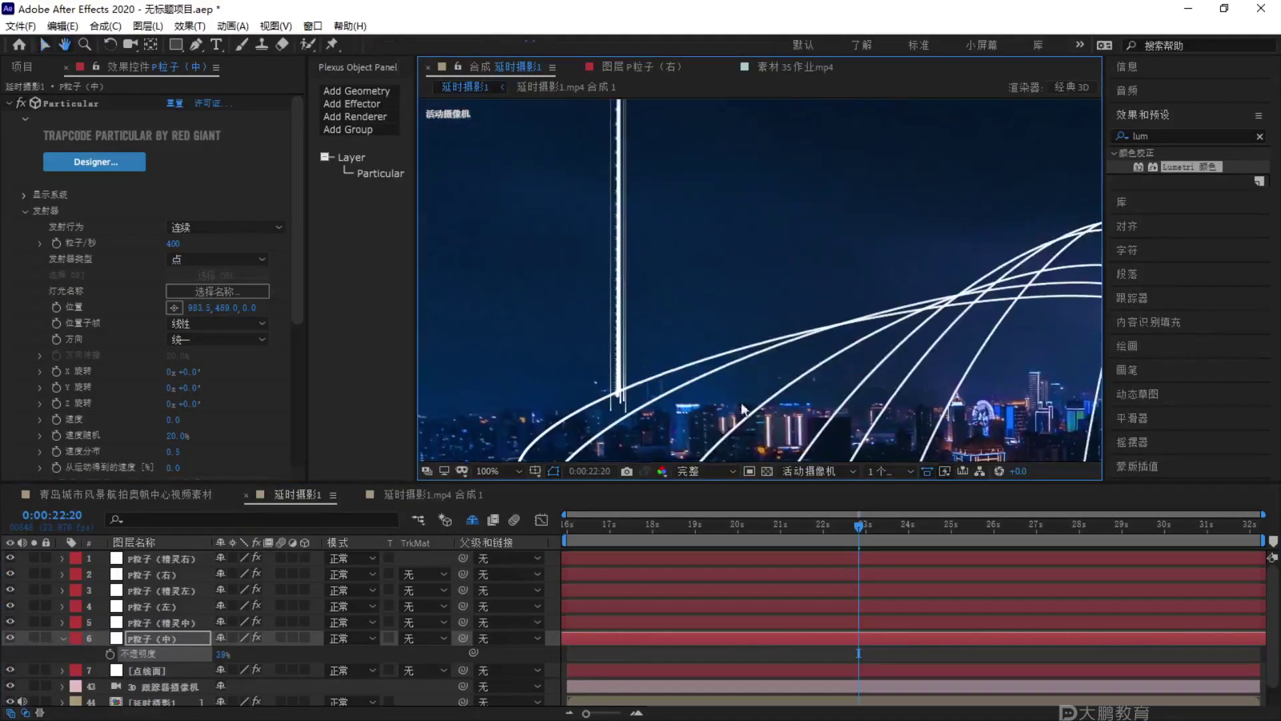
click(184, 594)
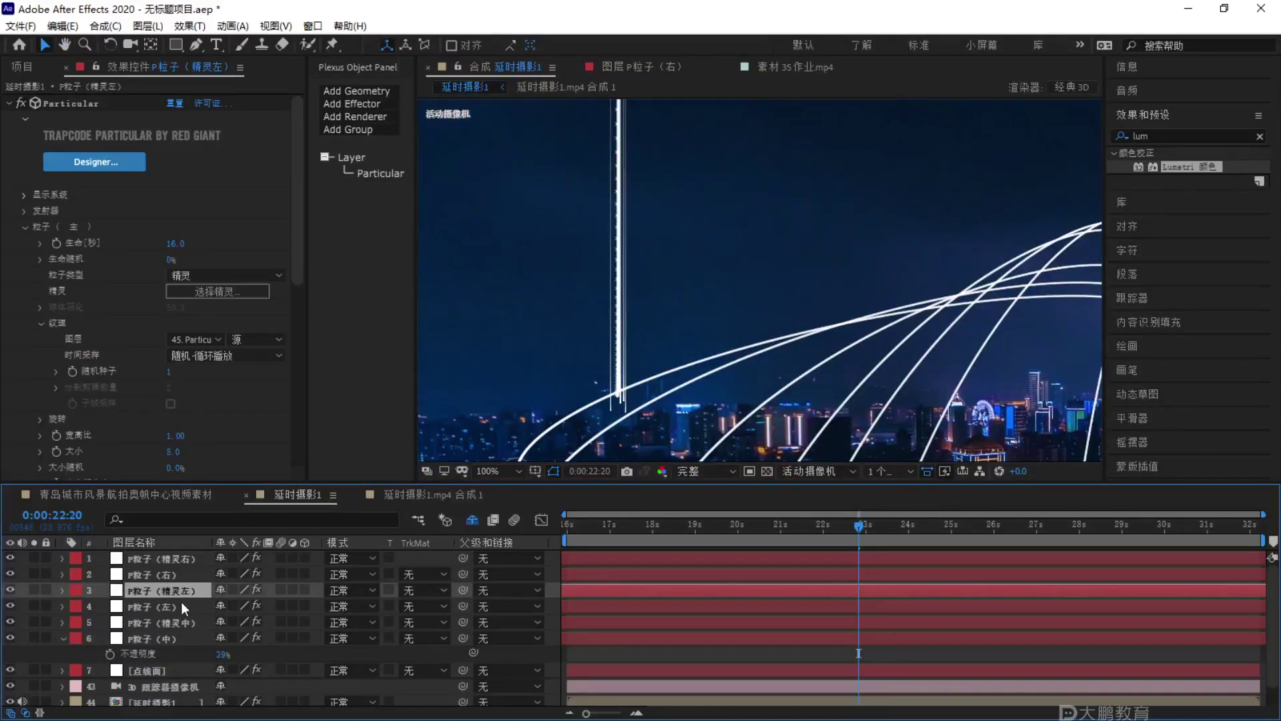
click(210, 607)
key(t)
click(203, 622)
drag(202, 626, 247, 631)
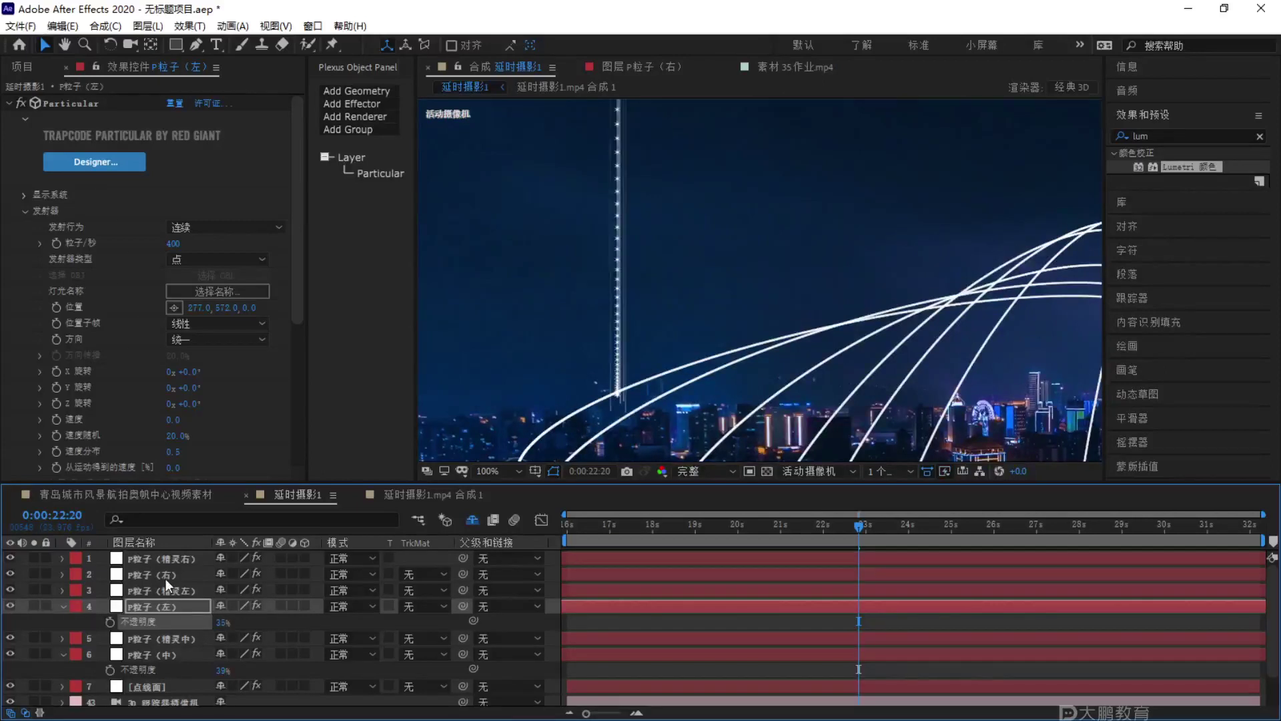
Lower the opacity of the P粒子（右） layer to about 54%.
click(168, 575)
key(t)
click(200, 590)
drag(220, 590, 190, 598)
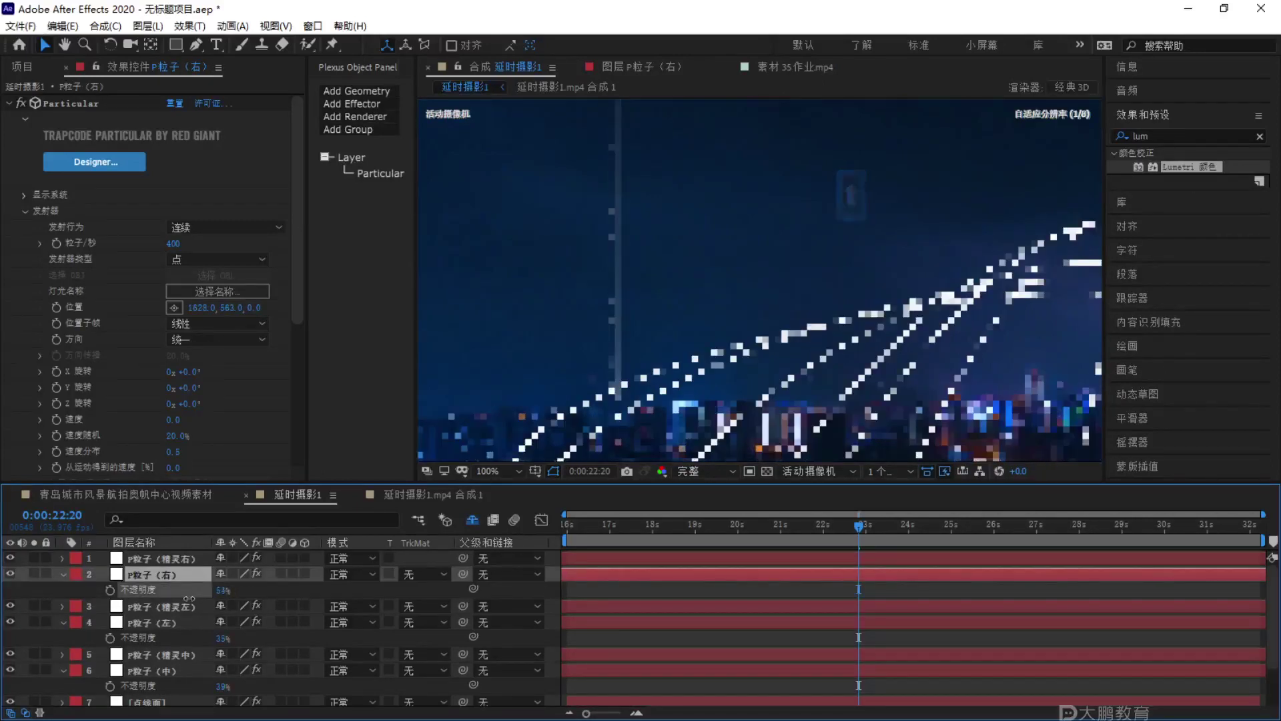
scroll(761, 287, down, 2)
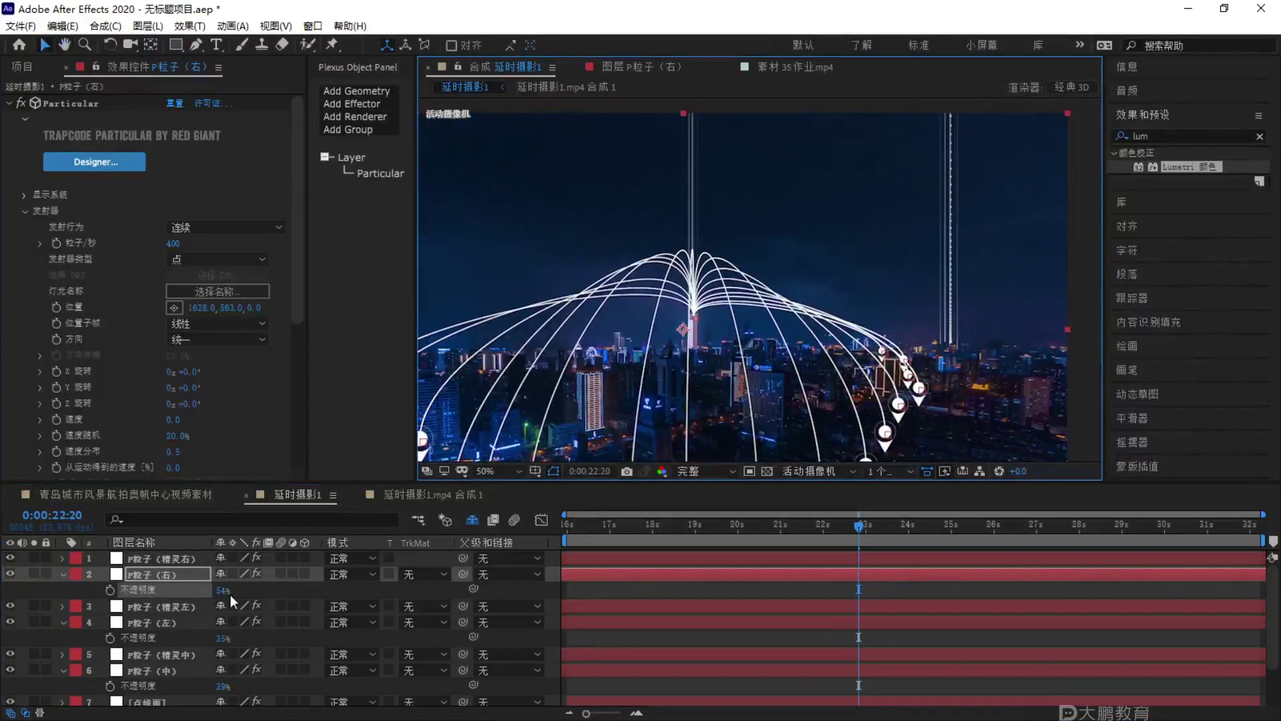
Choose a new sprite from the sprite library for the P粒子（精灵中） particles.
scroll(198, 654, down, 1)
click(182, 622)
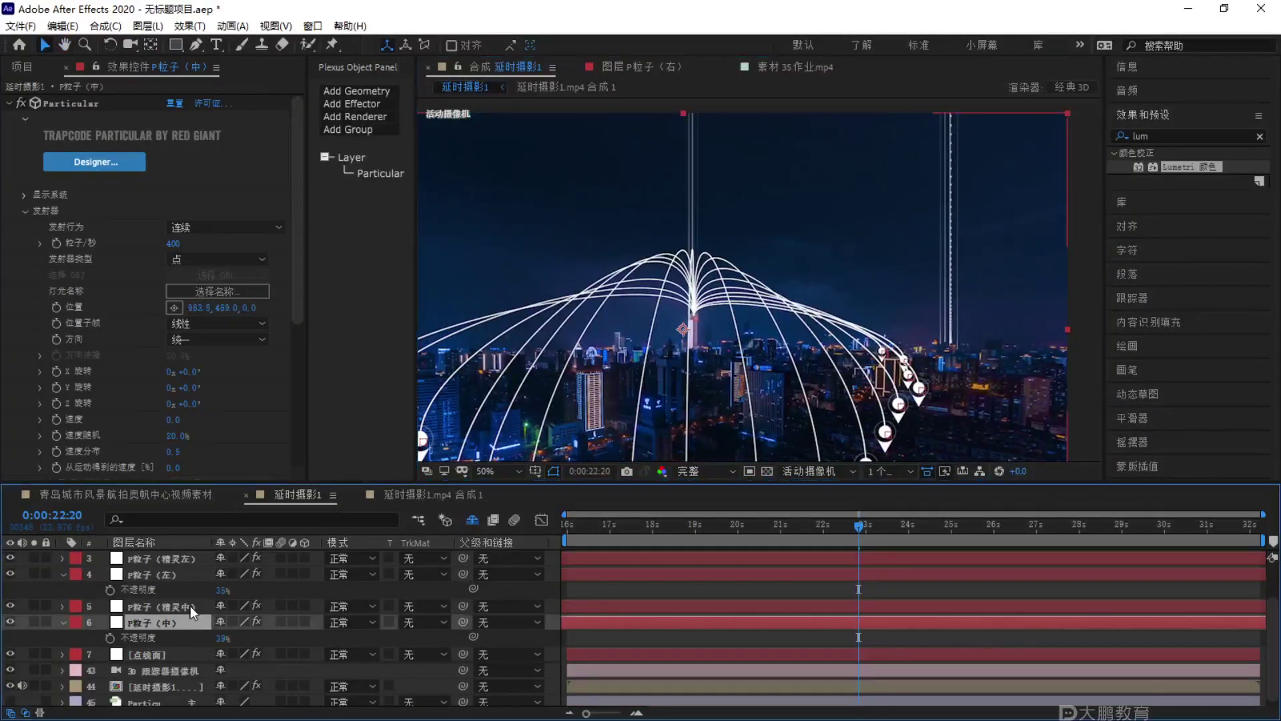
click(190, 606)
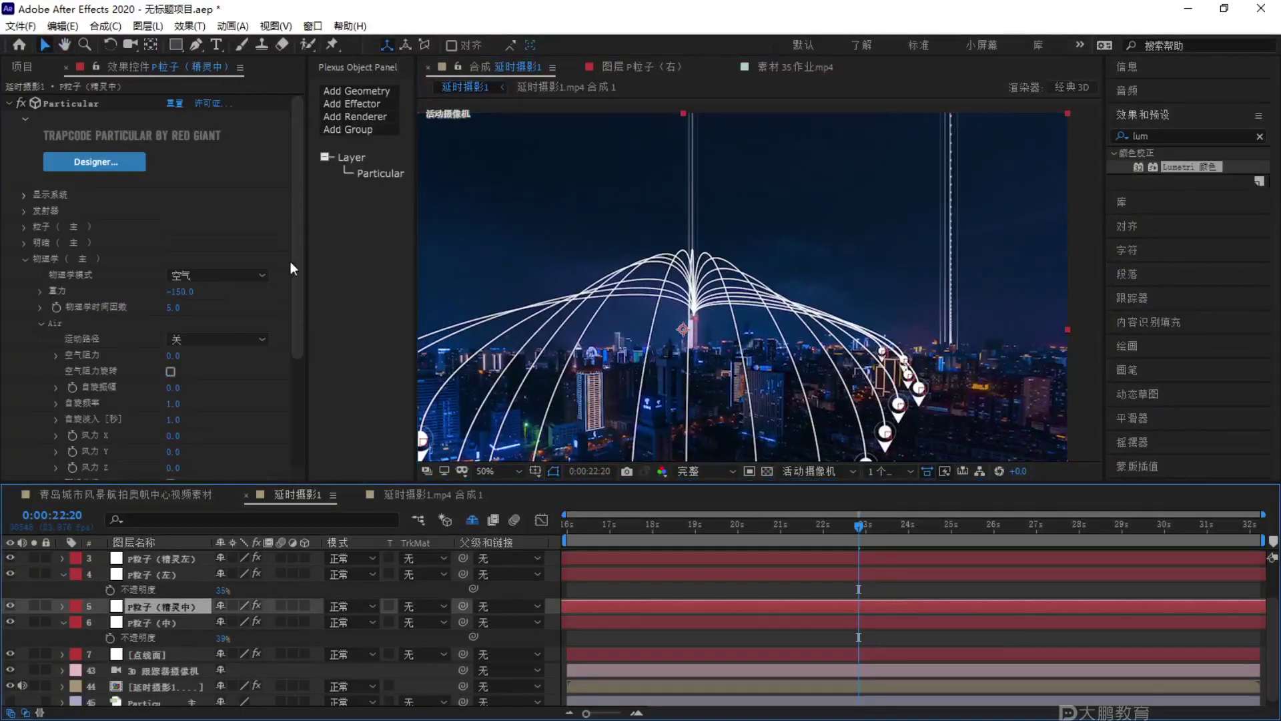
click(26, 226)
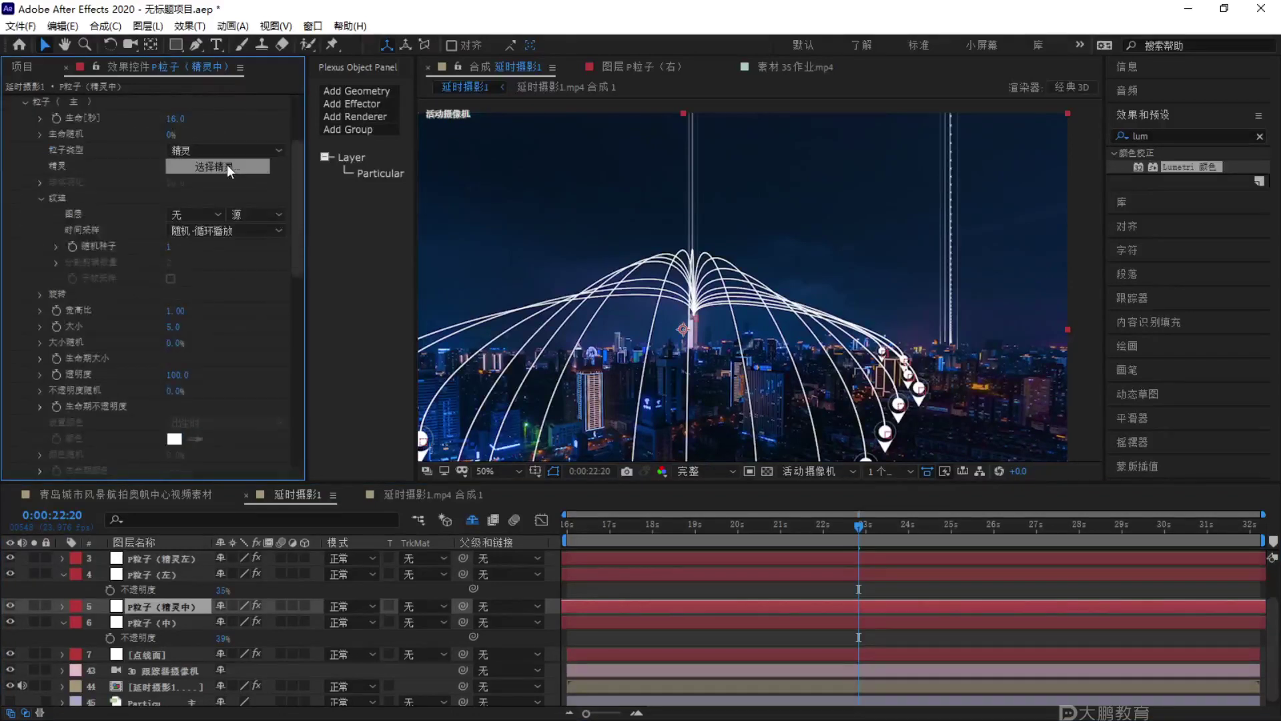
scroll(63, 697, down, 1)
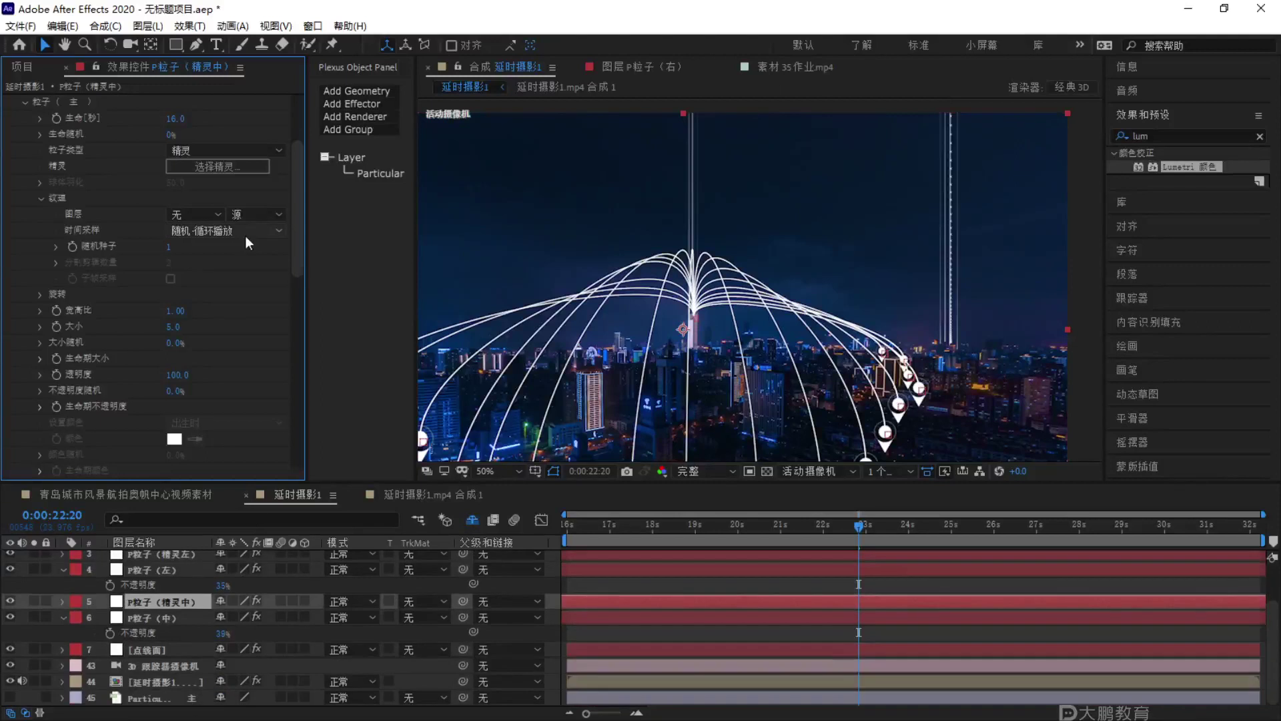
click(234, 167)
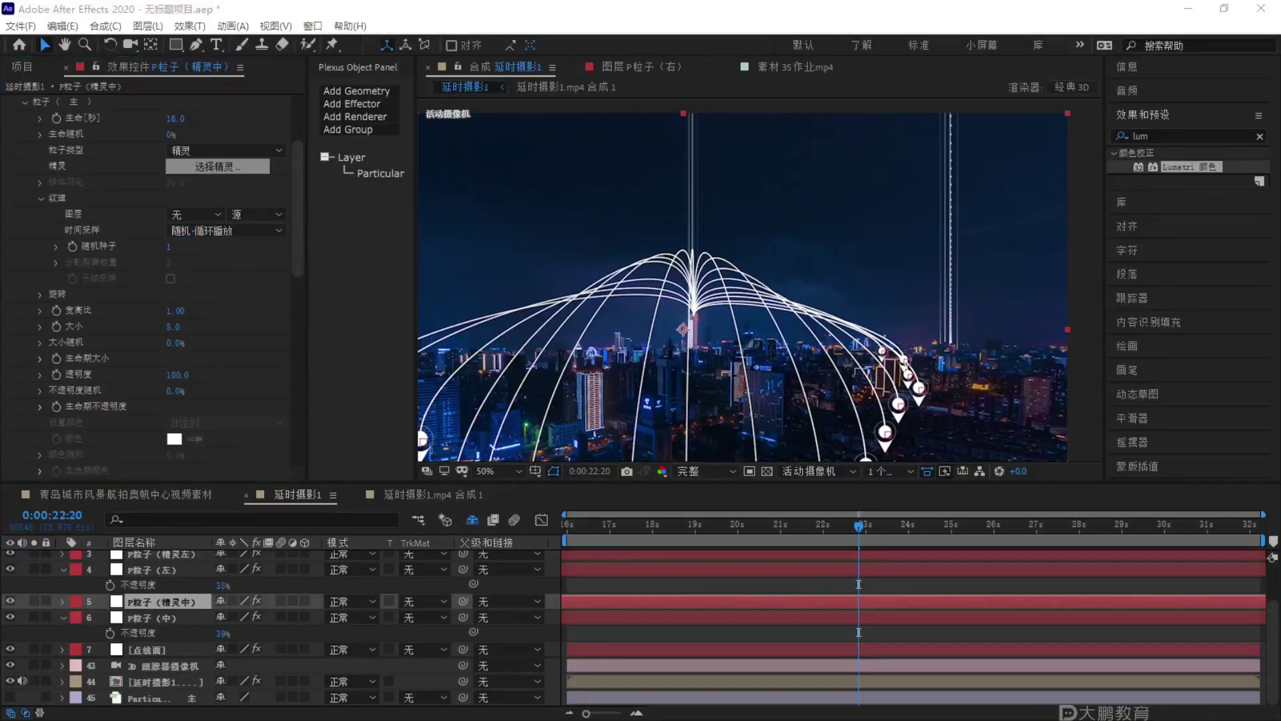
click(512, 118)
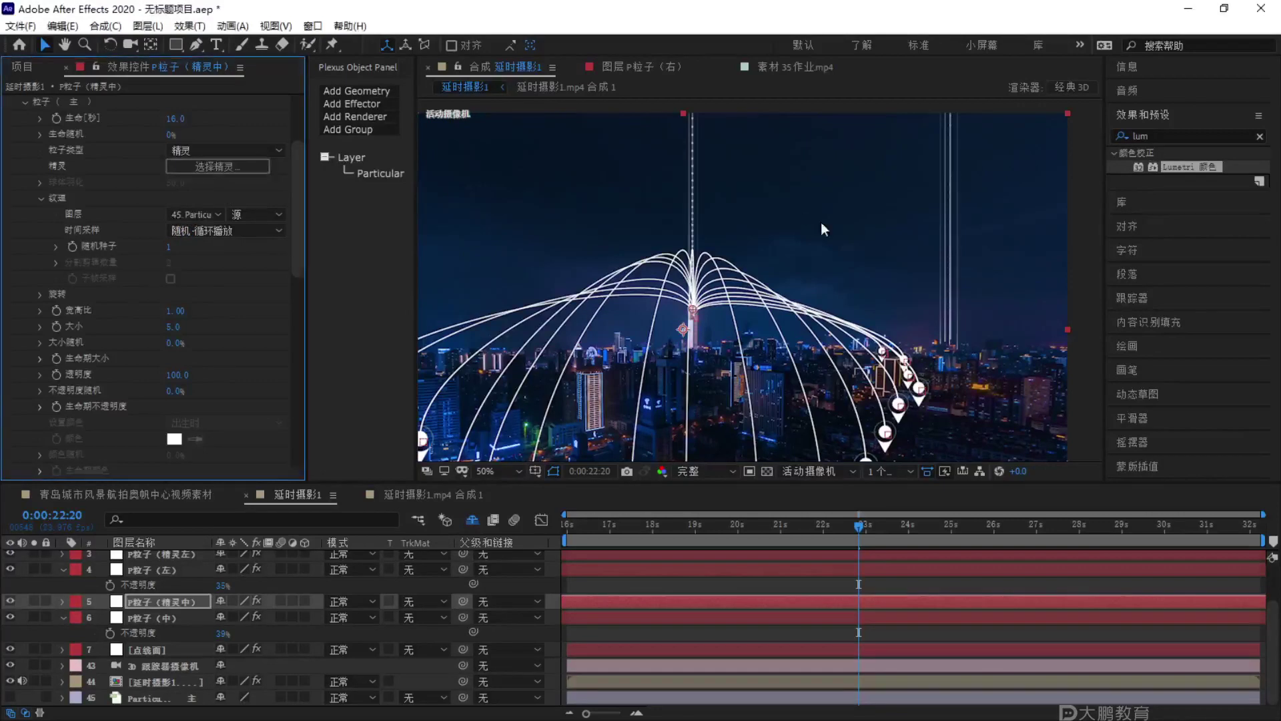
Examine the middle beam's sprite particles up close and the Particular settings of the P粒子（精灵中） layer.
drag(690, 222, 758, 245)
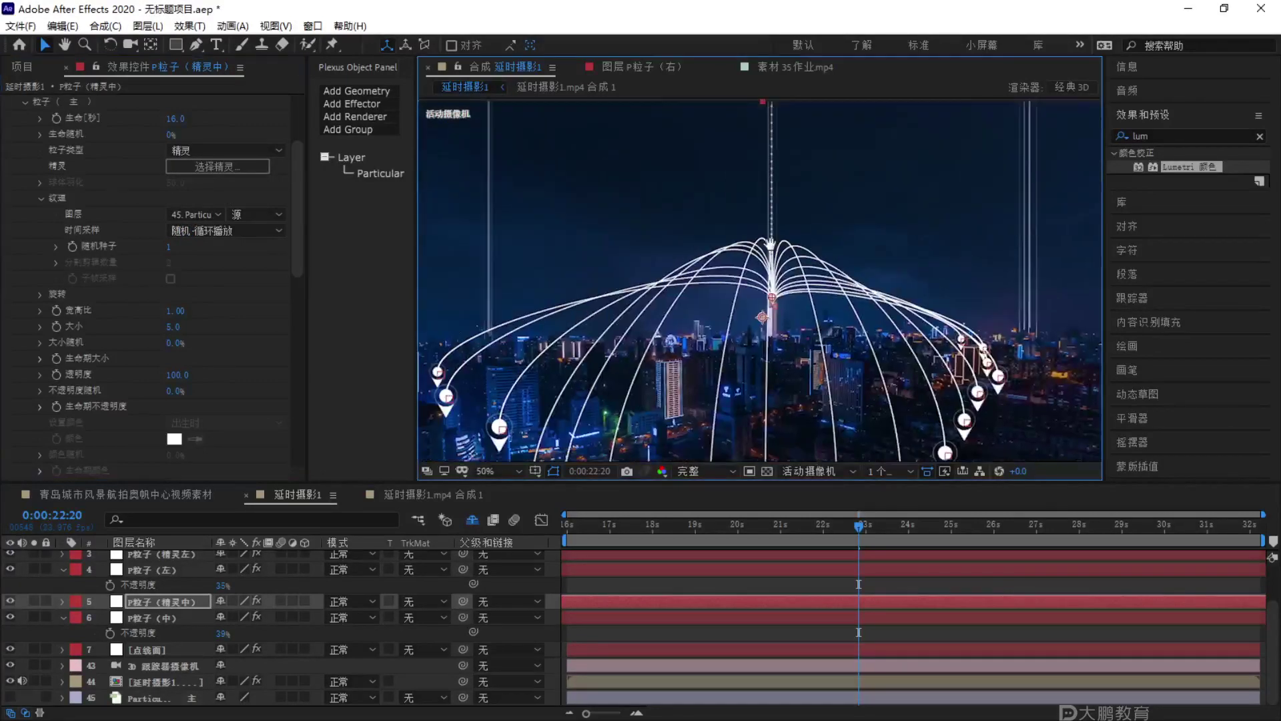
scroll(785, 260, up, 2)
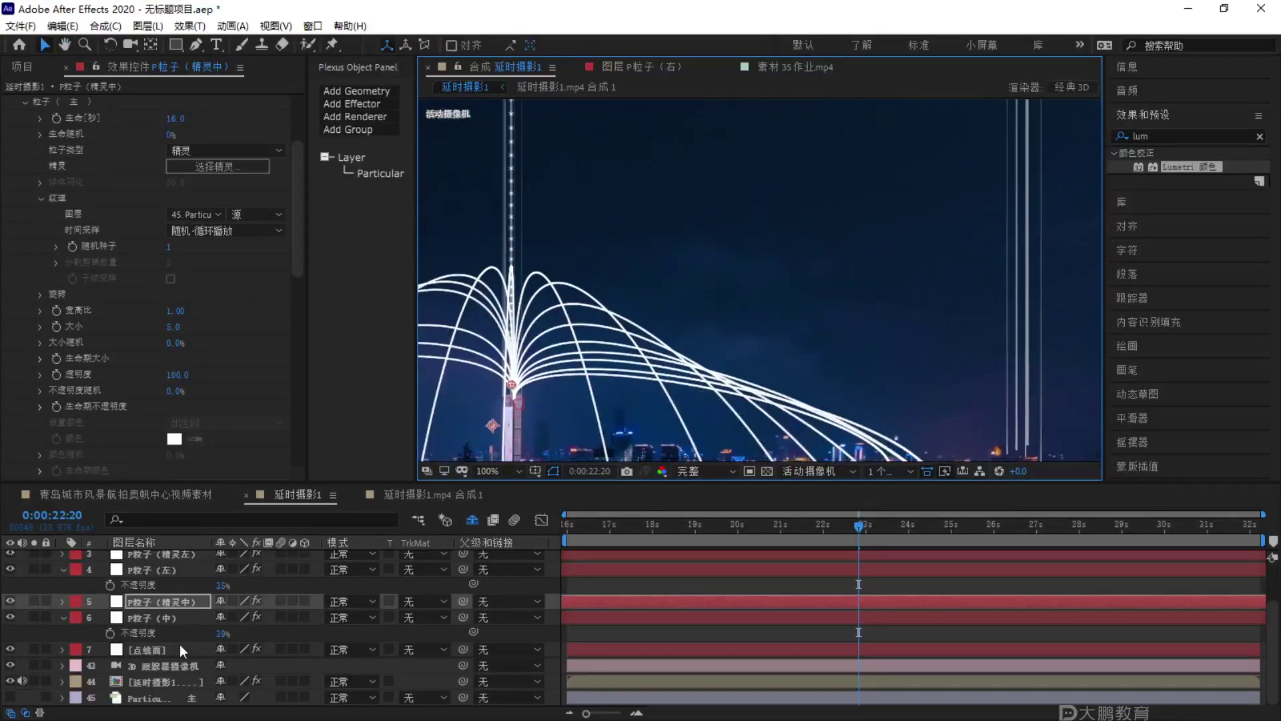
click(180, 693)
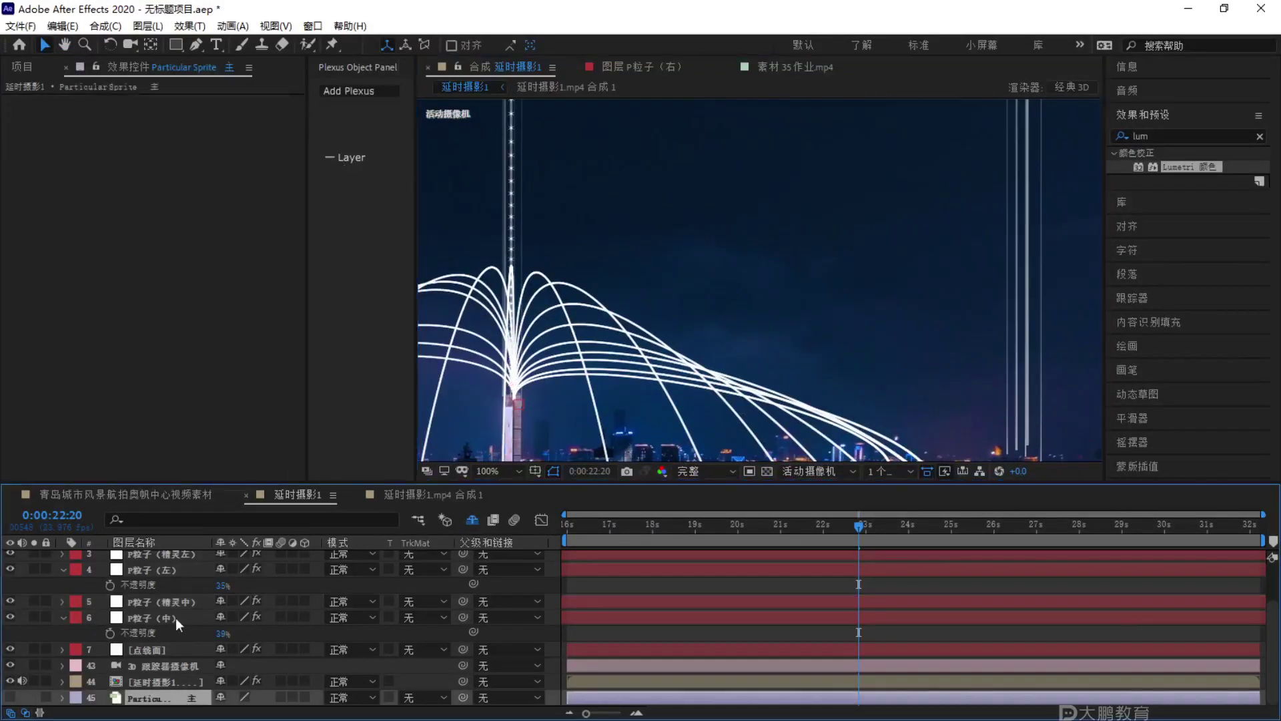
click(175, 603)
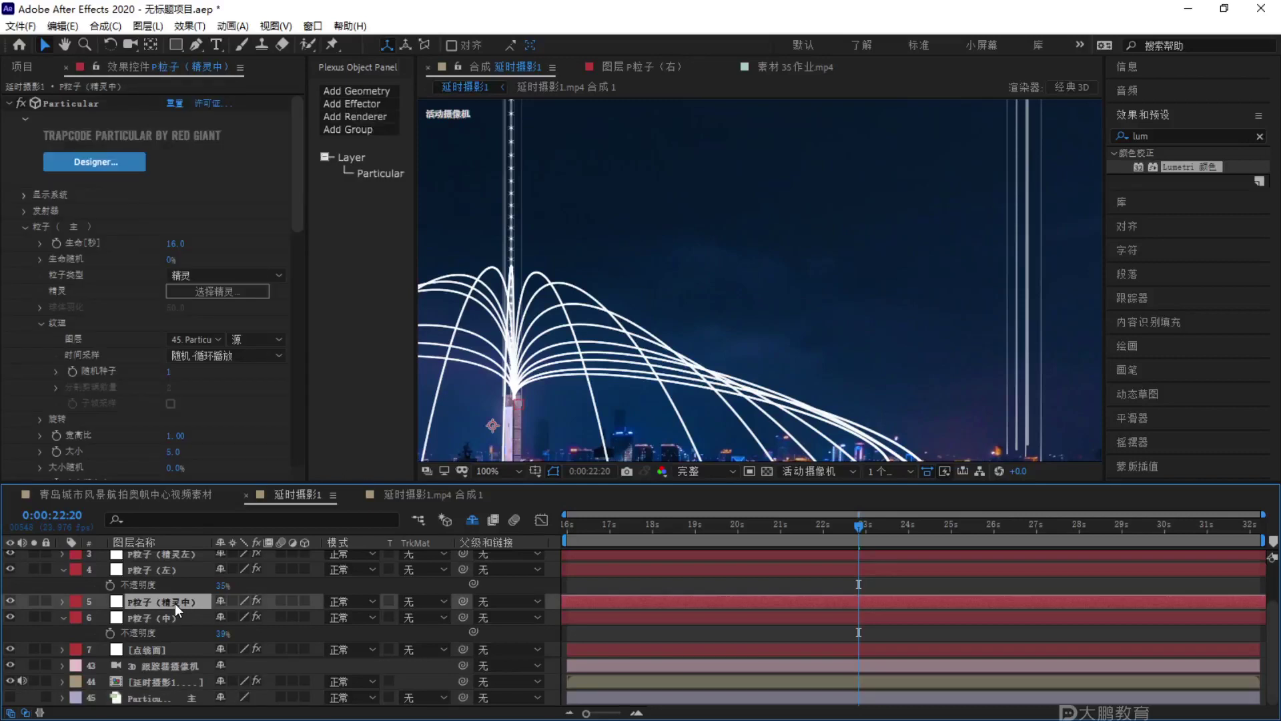
scroll(119, 588, up, 2)
click(62, 574)
drag(758, 276, 697, 318)
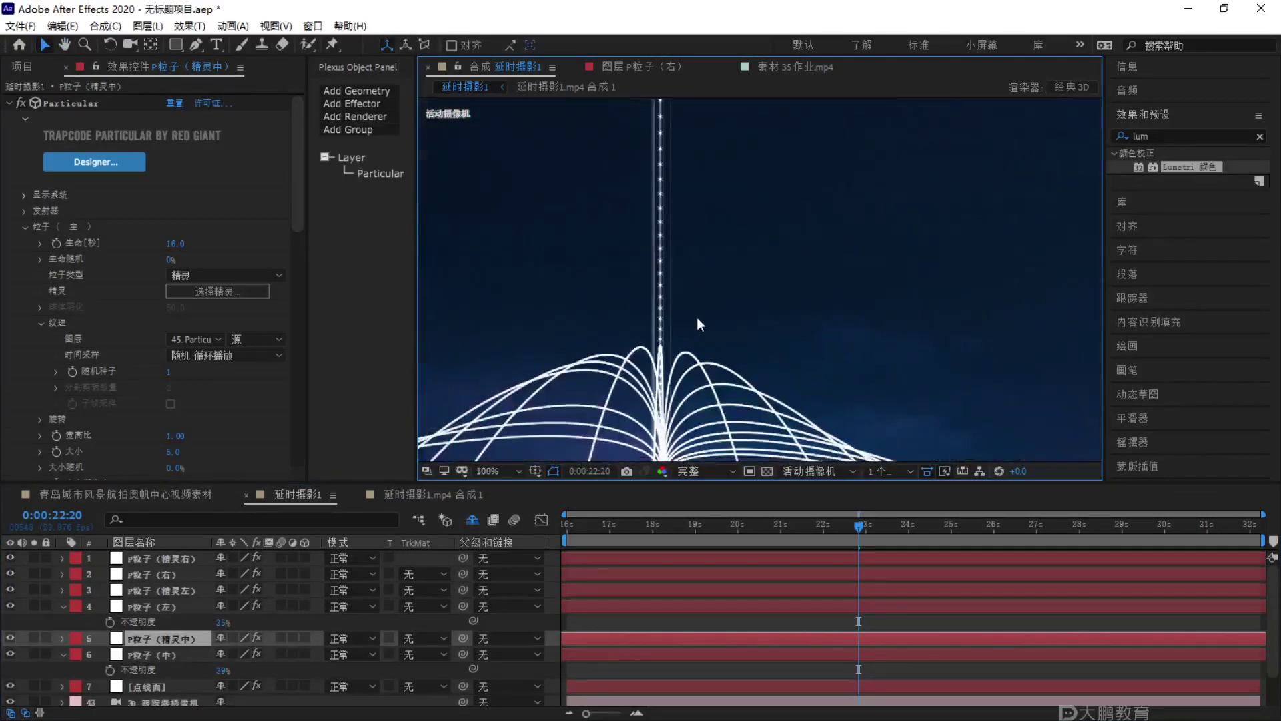
scroll(697, 318, down, 4)
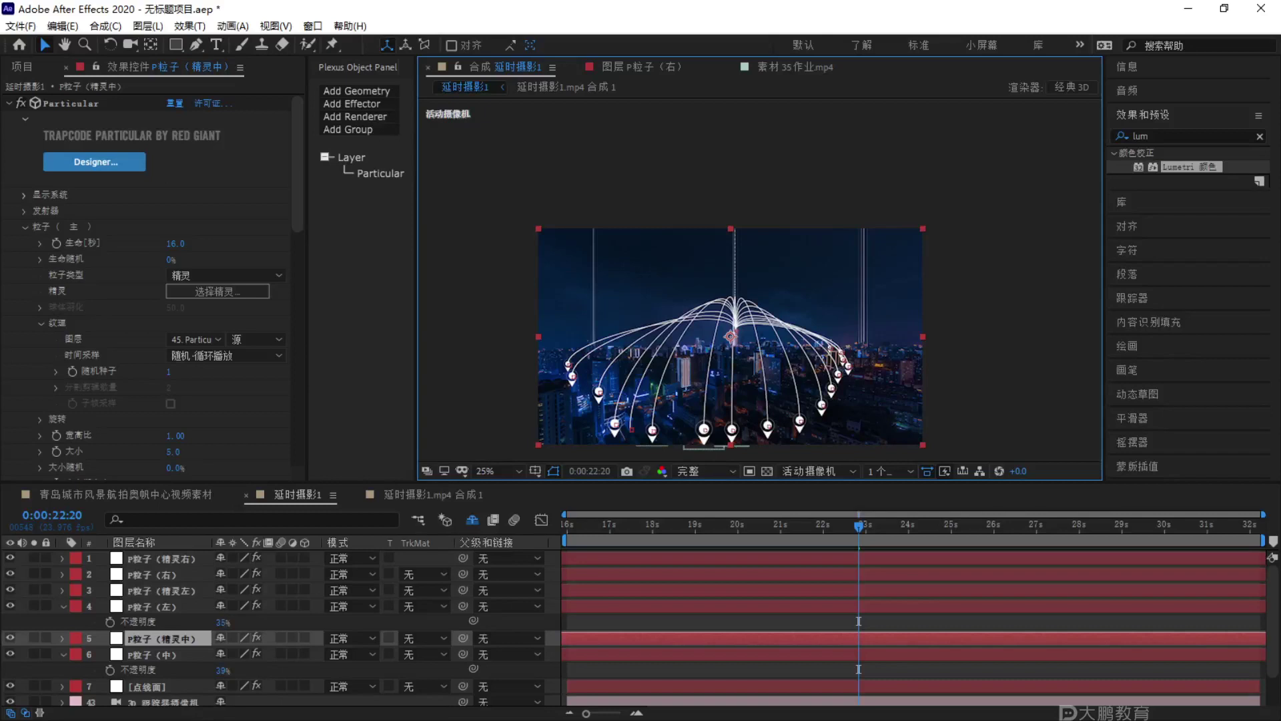
Compare the left building's beam with the middle beam, viewing both the whole frame and close-ups.
key(F1)
scroll(733, 311, up, 2)
key(Escape)
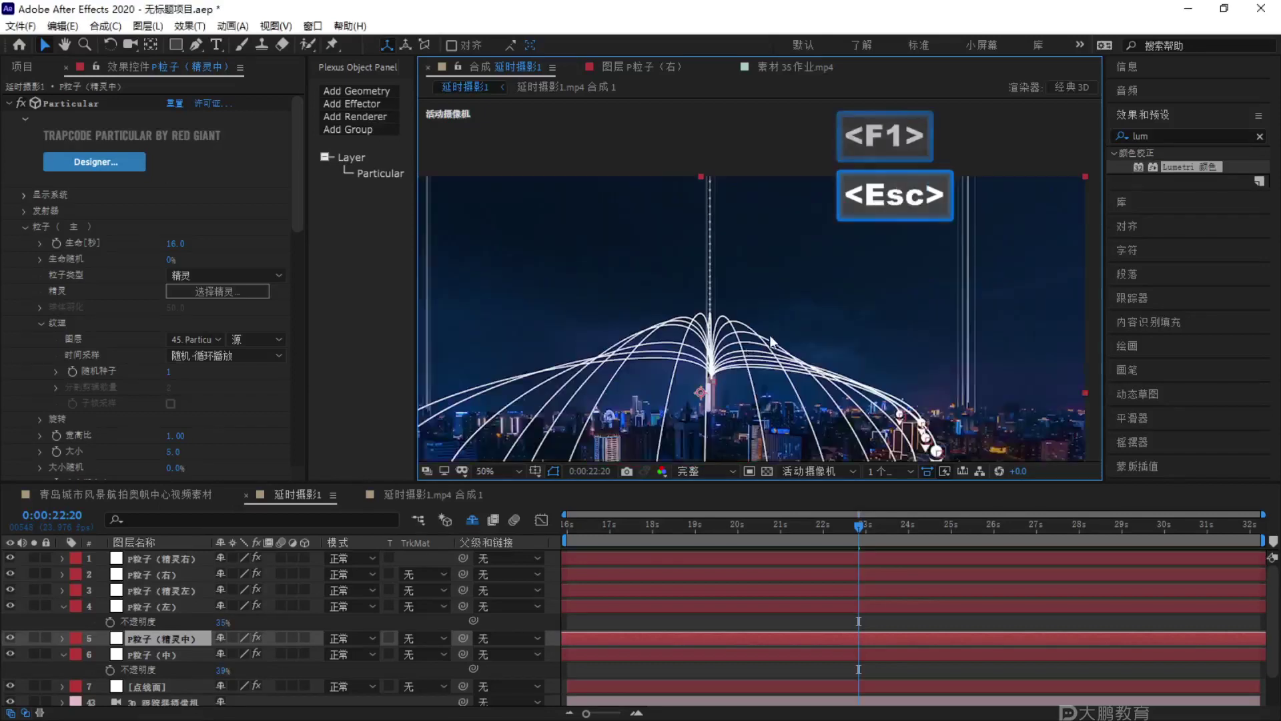
scroll(737, 262, down, 2)
key(F1)
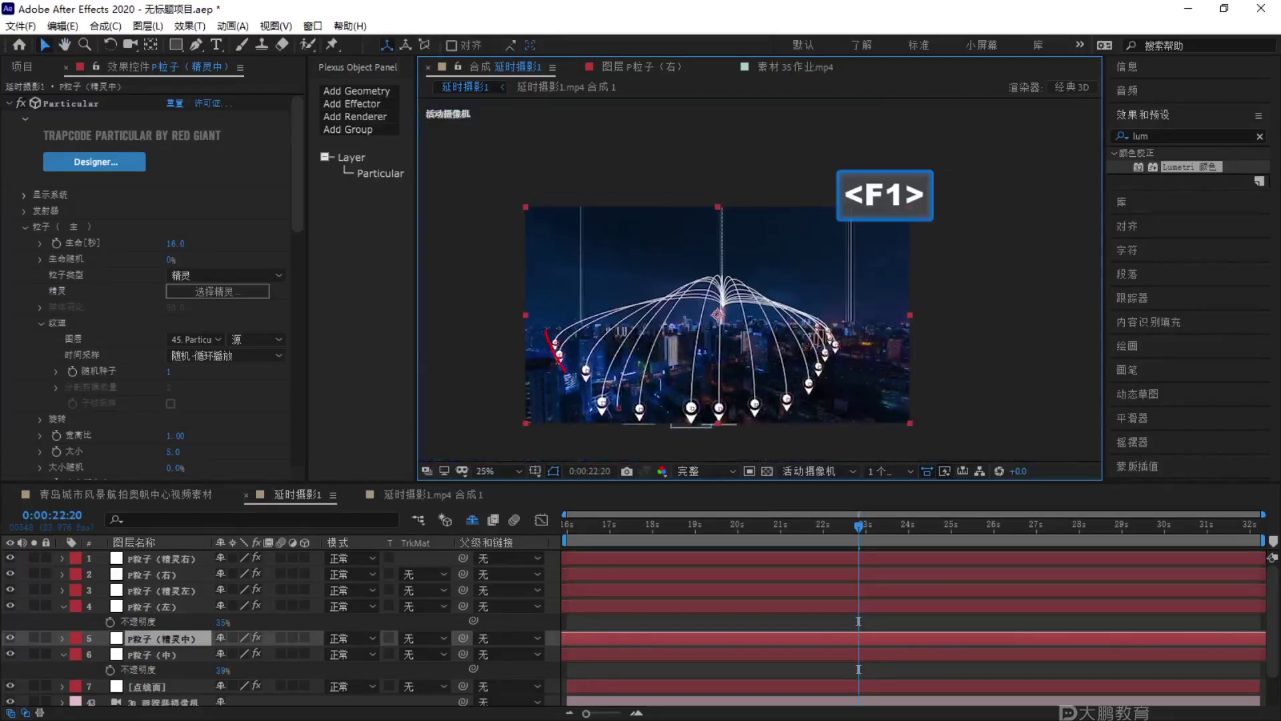
key(Escape)
key(F1)
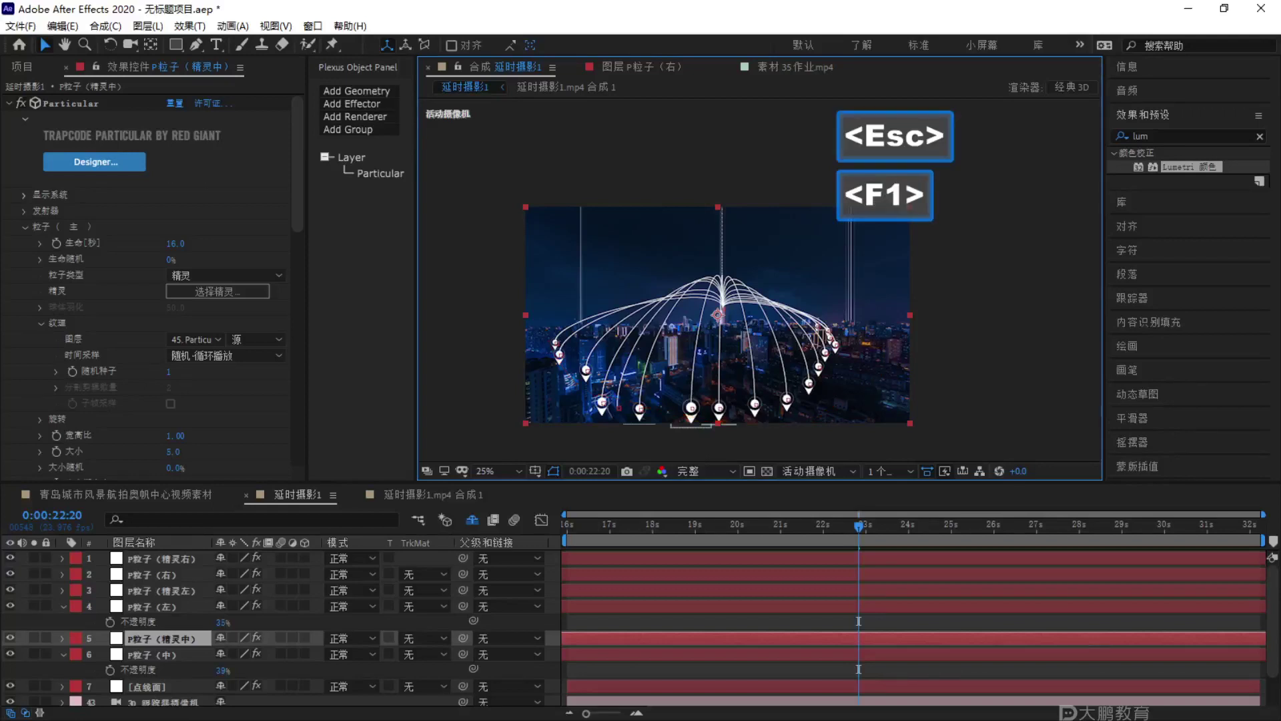
key(Escape)
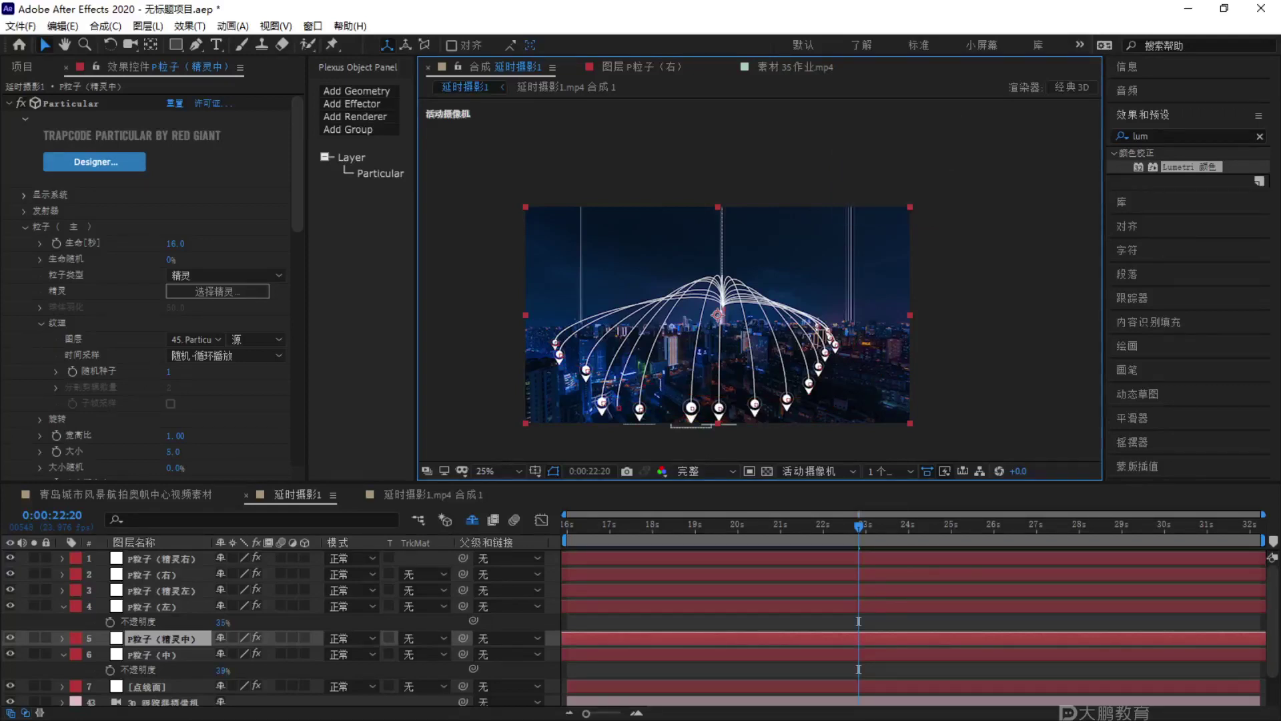
scroll(703, 227, up, 2)
drag(767, 272, 491, 140)
key(F1)
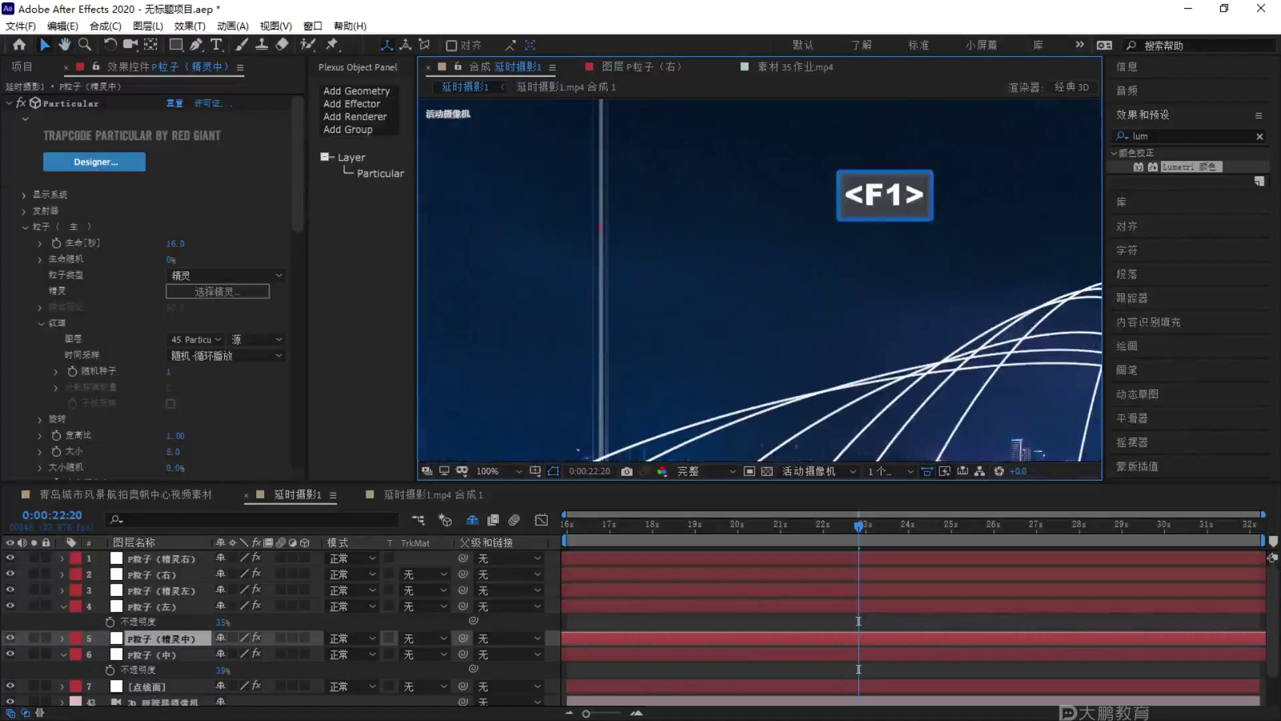
key(Escape)
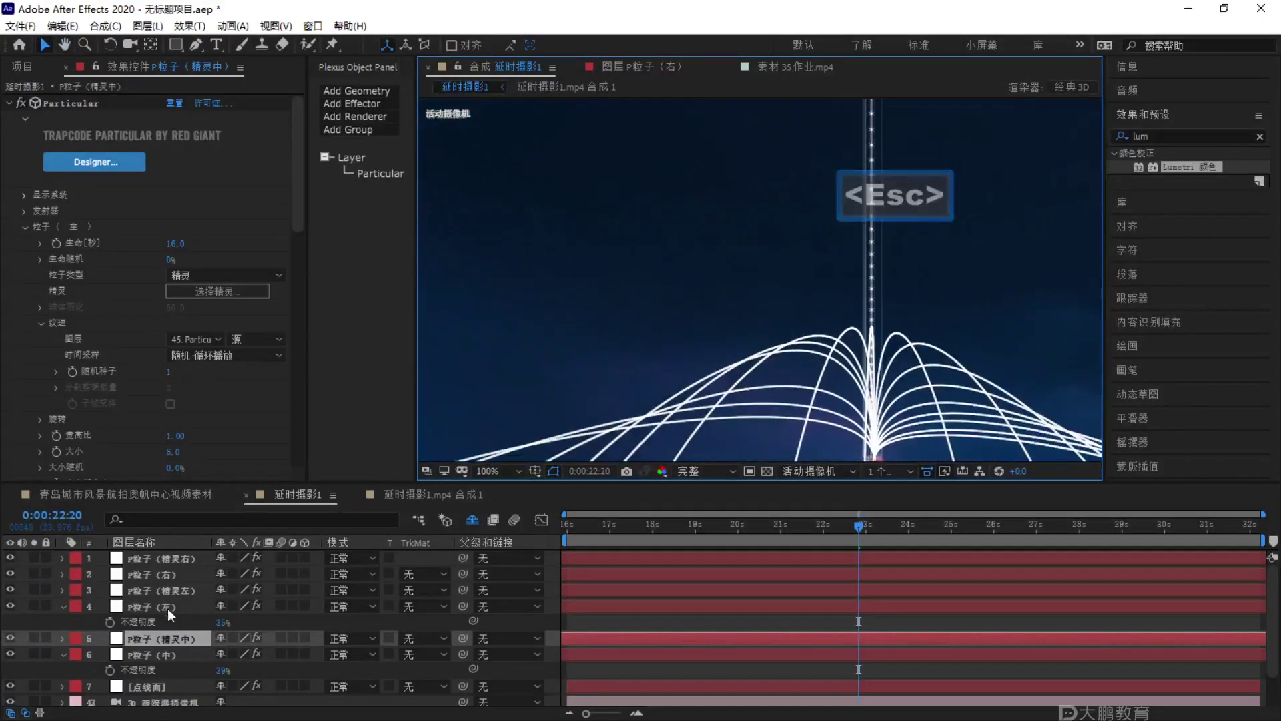
click(175, 590)
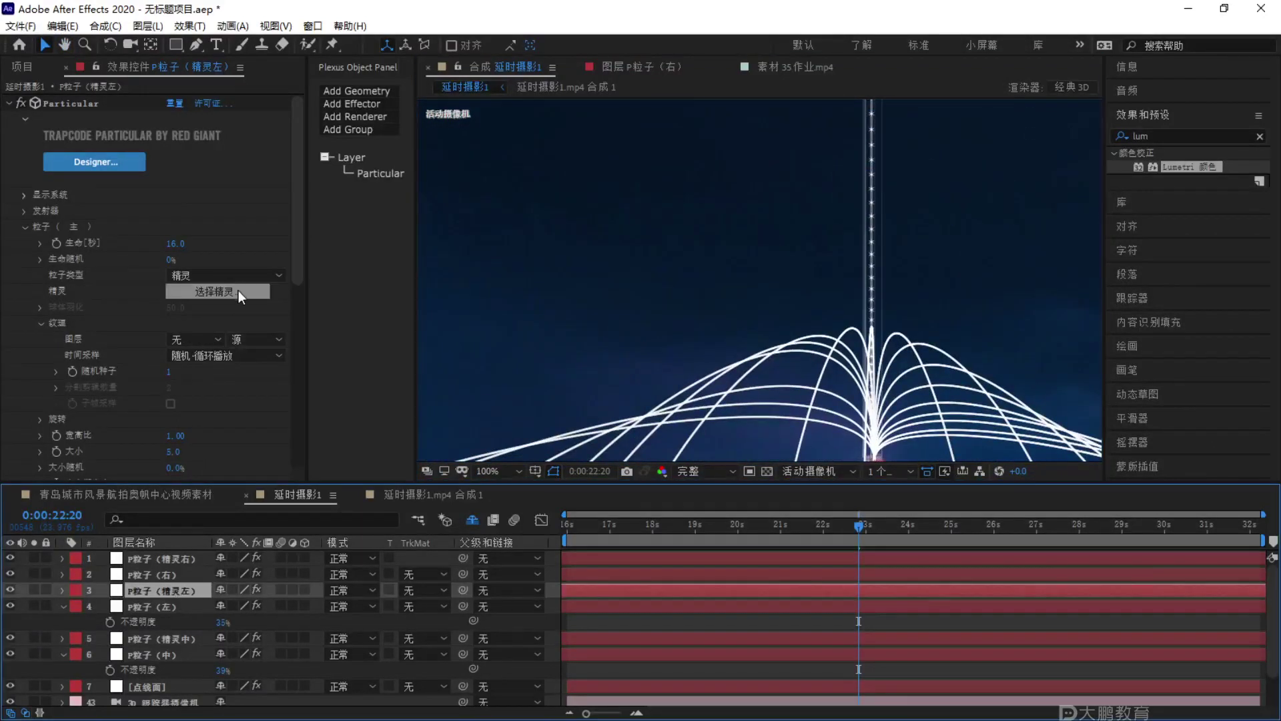
click(22, 67)
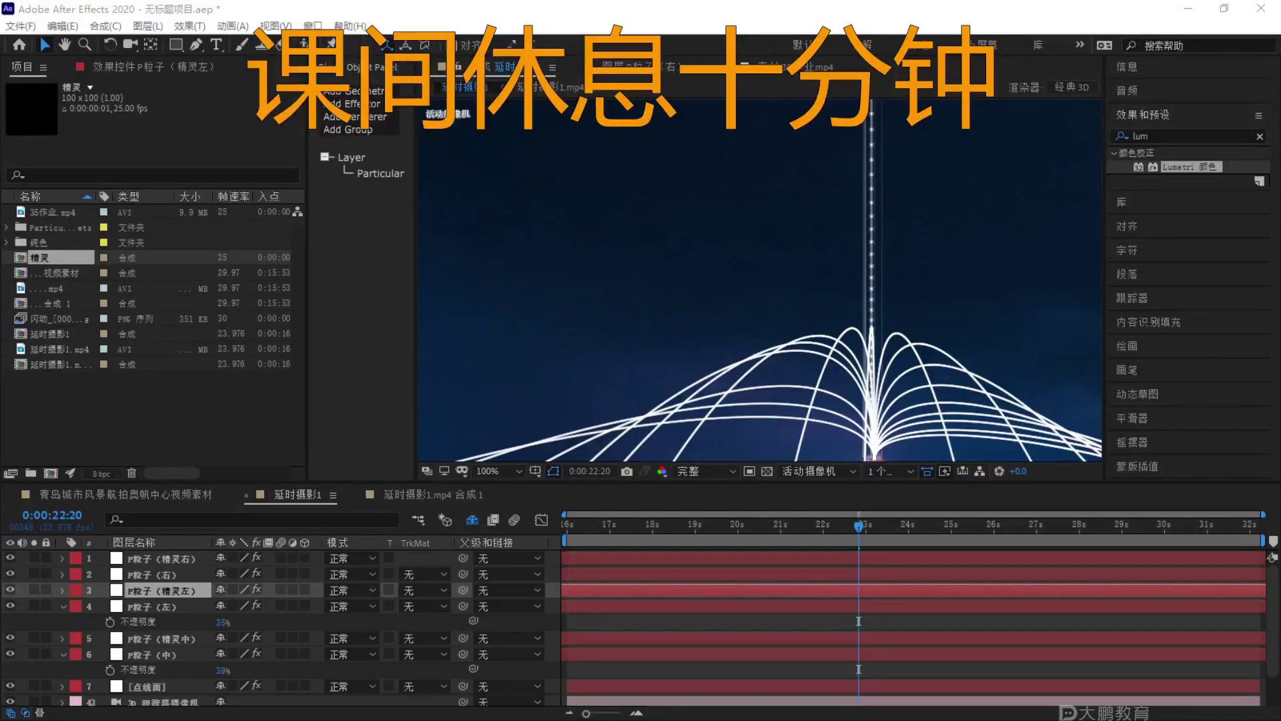
text(maohelaosu)
key(BackSpace)
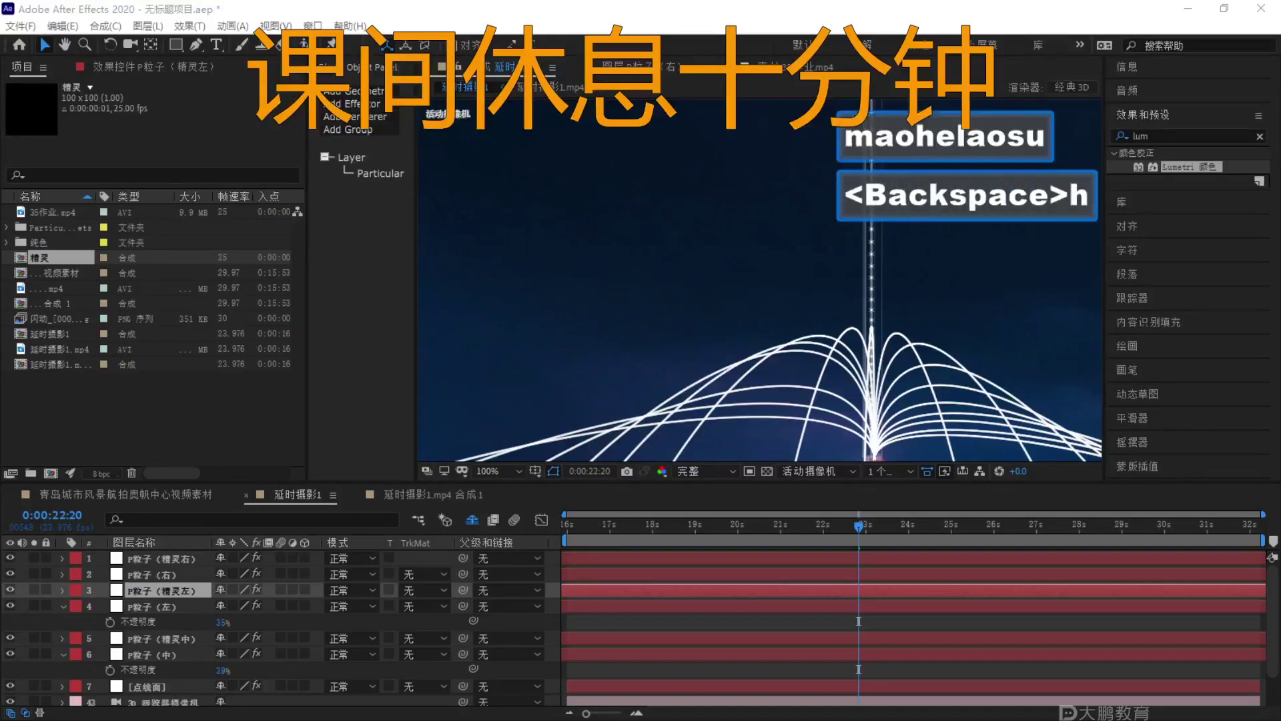
text(hu)
key(space)
key(Return)
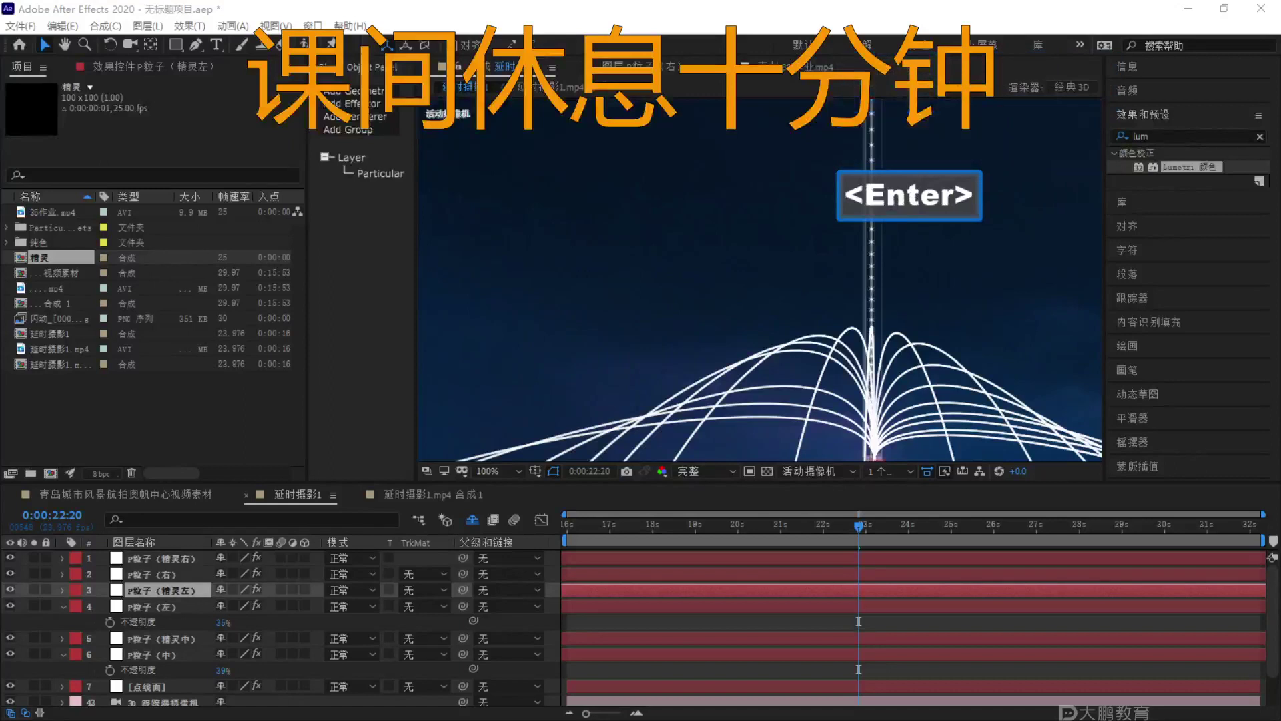
scroll(682, 261, down, 2)
scroll(822, 328, up, 1)
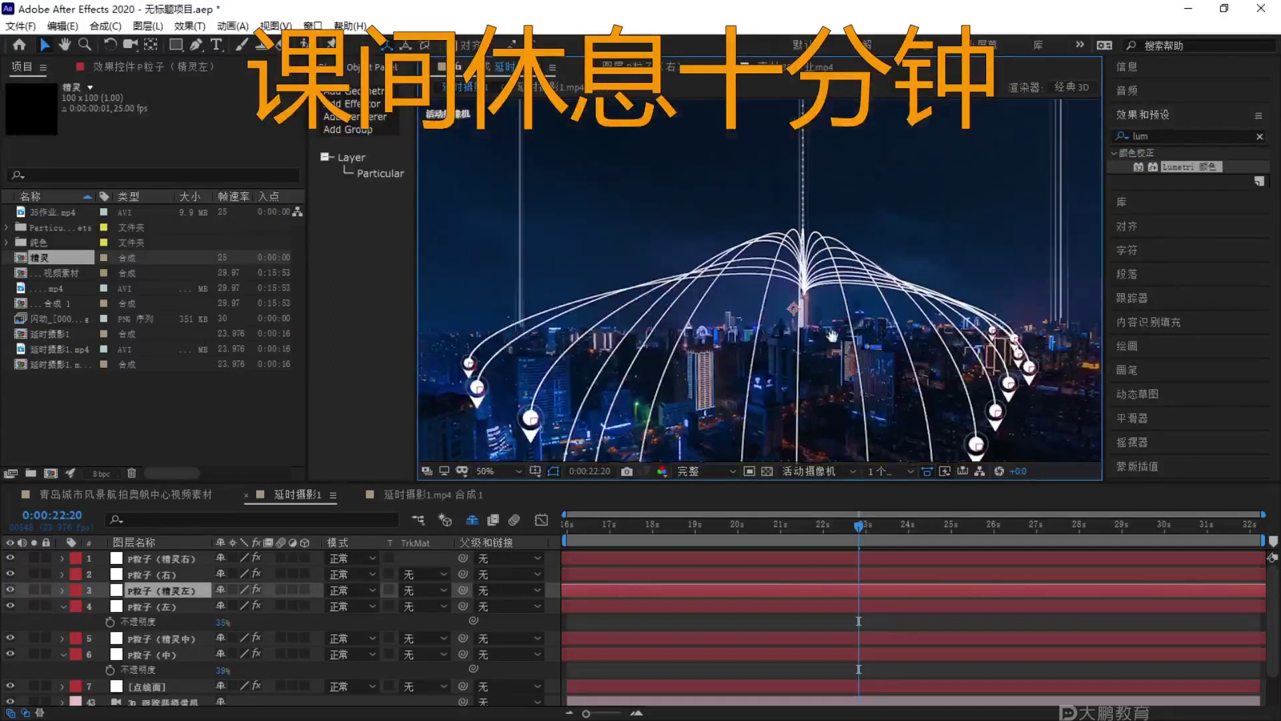
key(v)
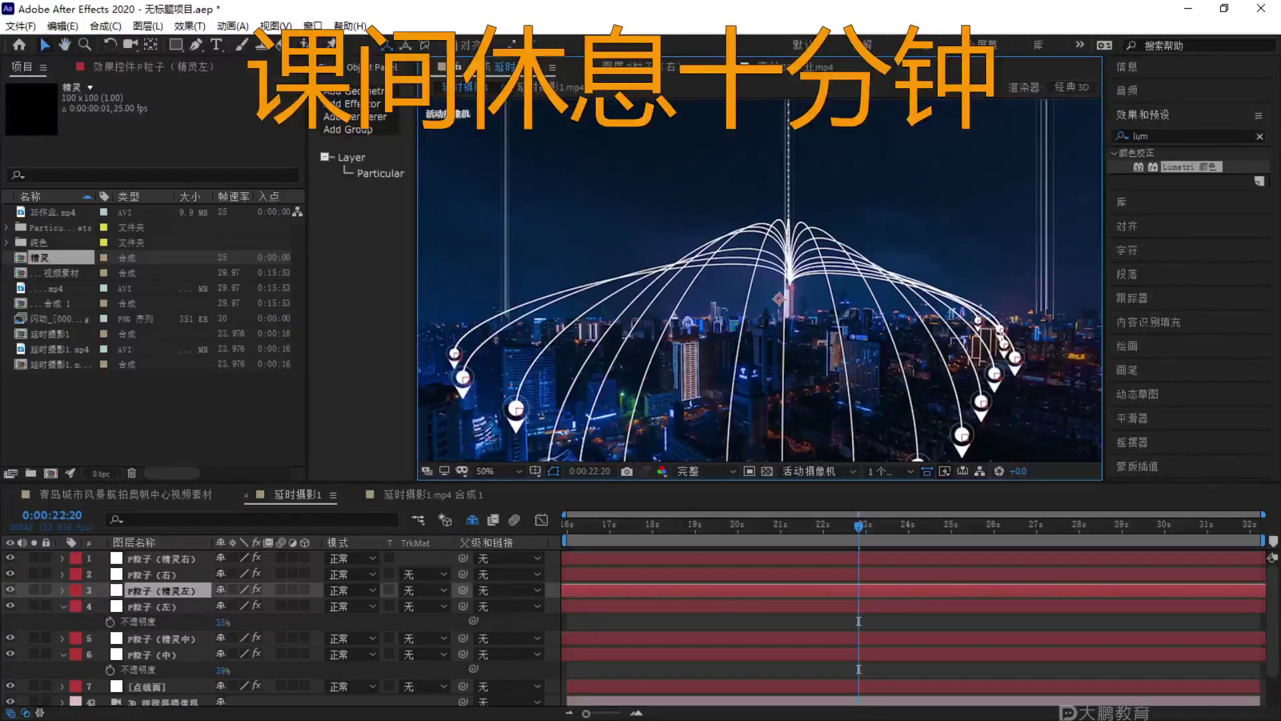
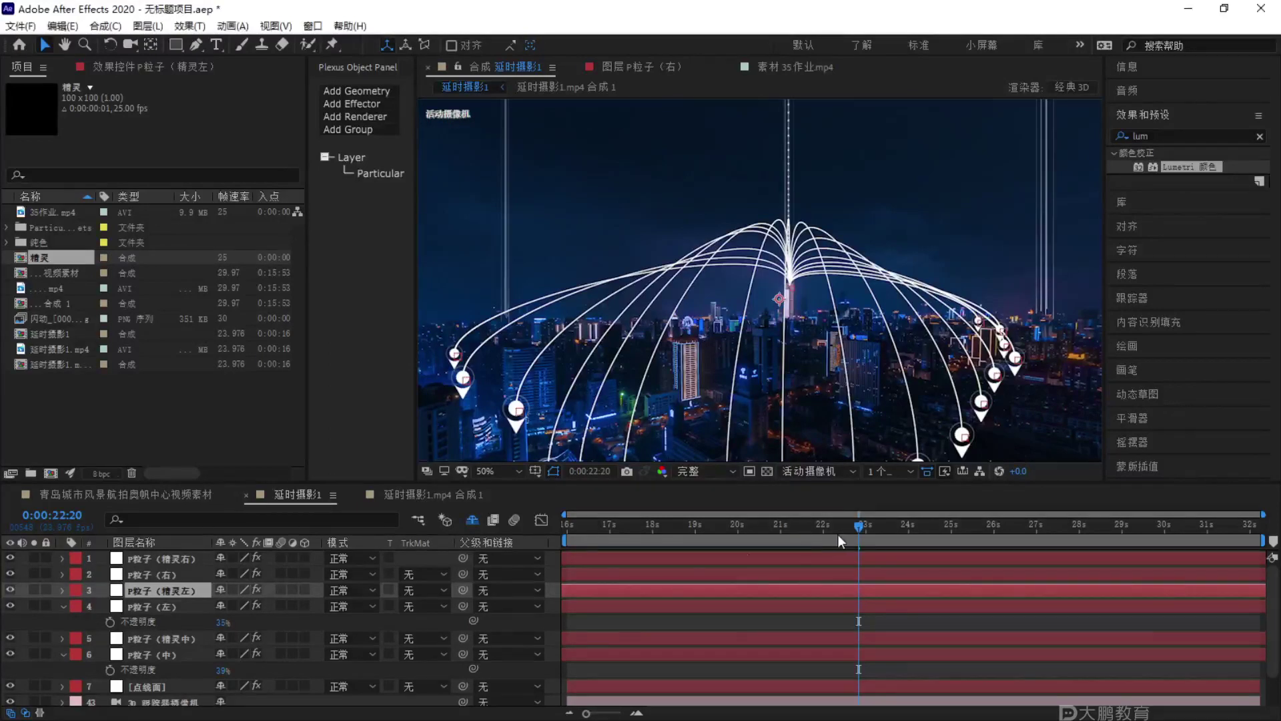
Preview the 延时摄影1 composition from about 0:00:16:05 to check the beams and the spreading lines.
drag(855, 531, 908, 527)
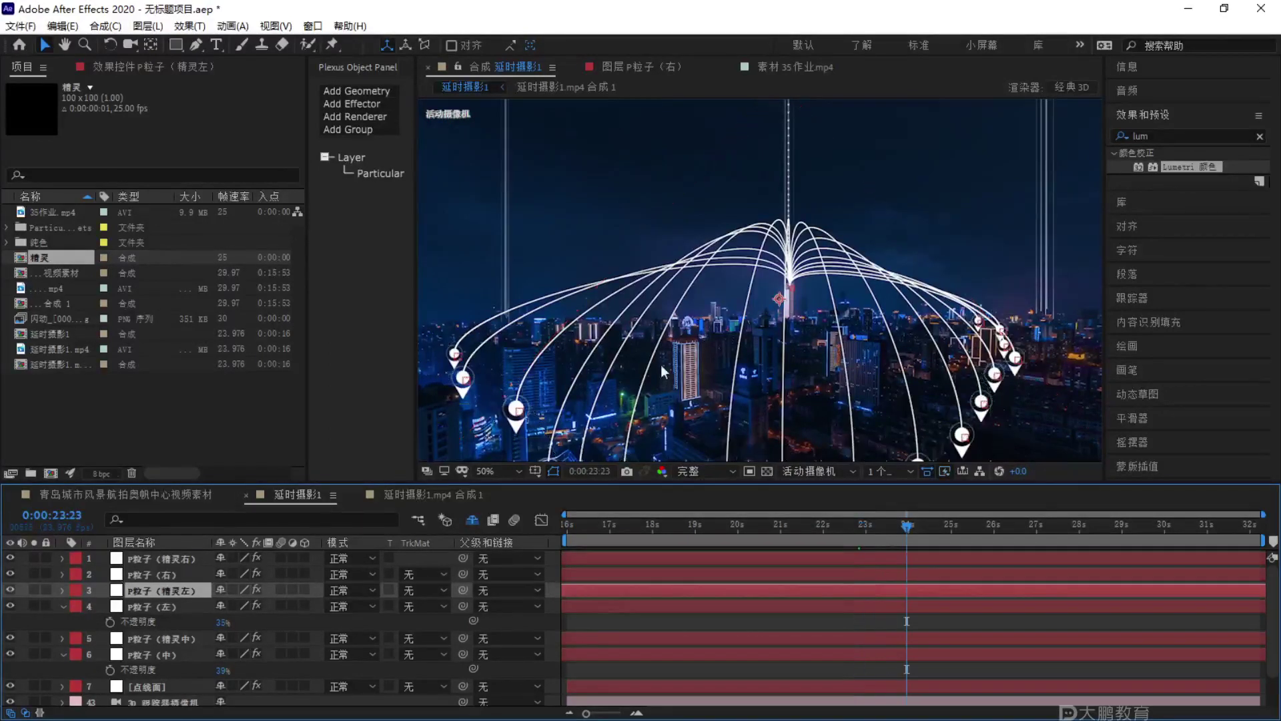
drag(898, 525, 575, 538)
key(space)
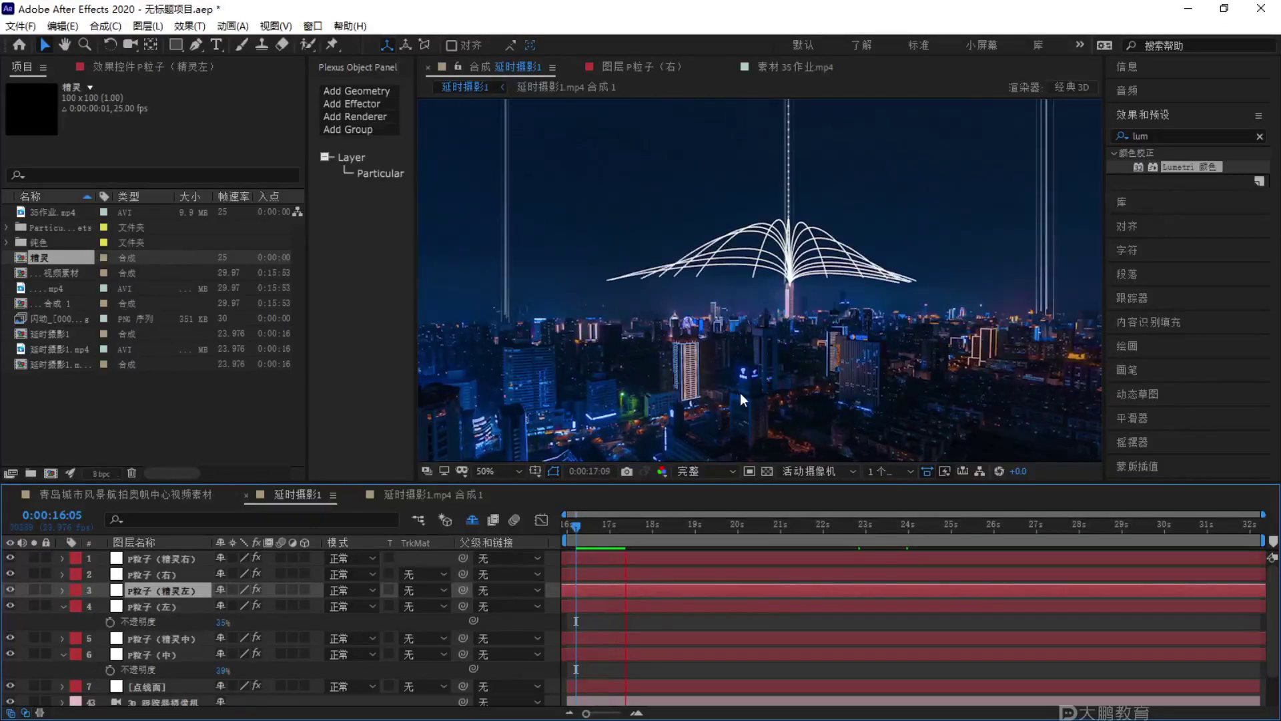
key(space)
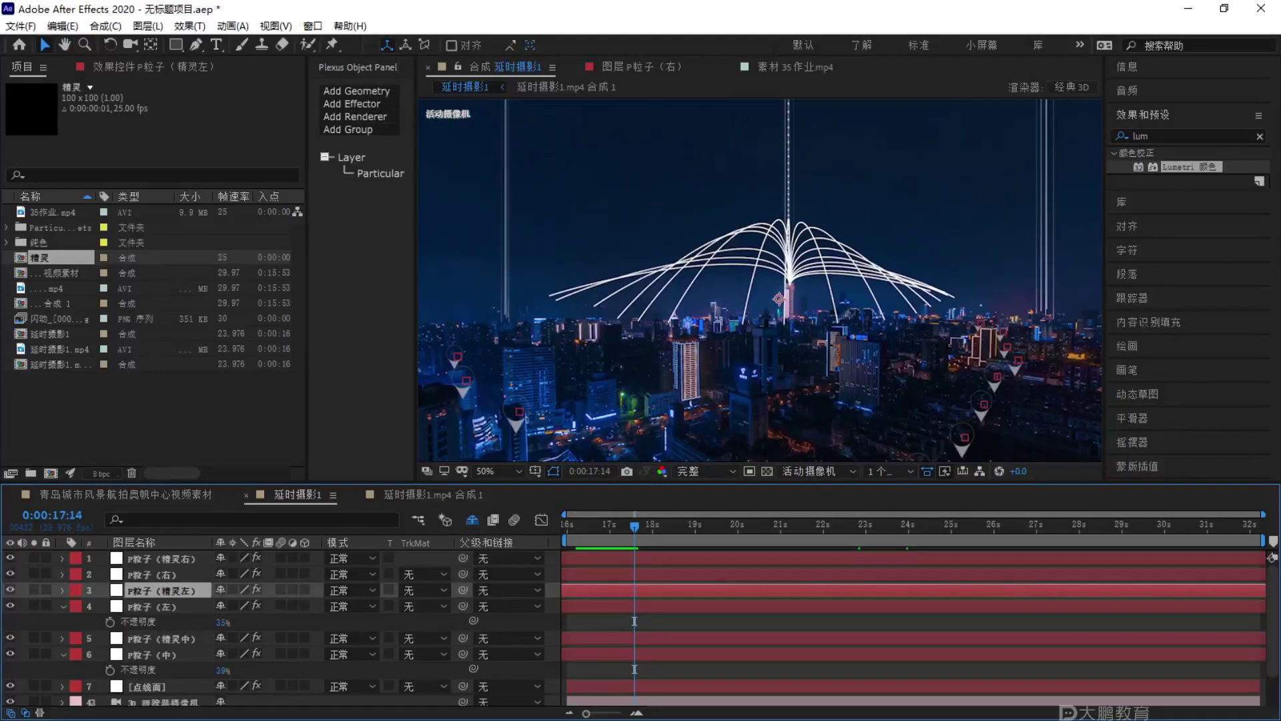
Inspect the middle beam and the empty sky around it at 0:00:21:20 and 0:00:24:08.
mouse_move(687, 533)
mouse_down()
mouse_move(771, 524)
mouse_move(827, 490)
mouse_up()
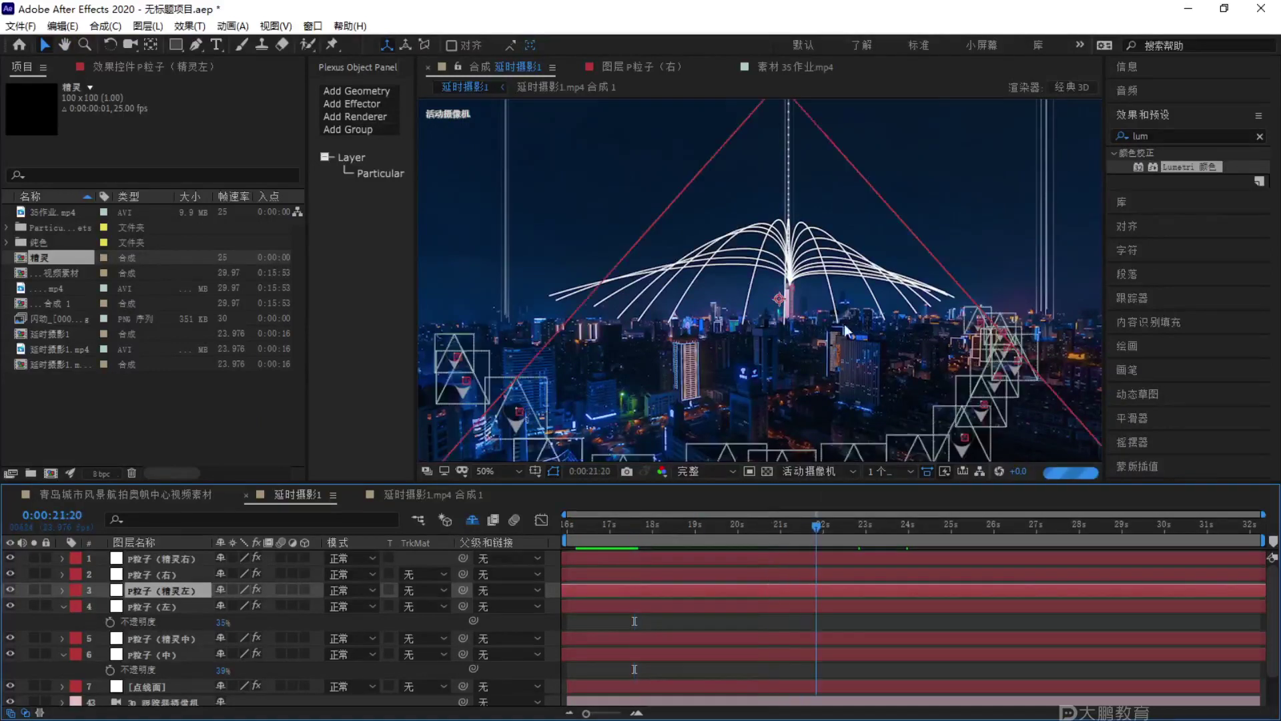
key(F1)
drag(836, 125, 708, 167)
key(Escape)
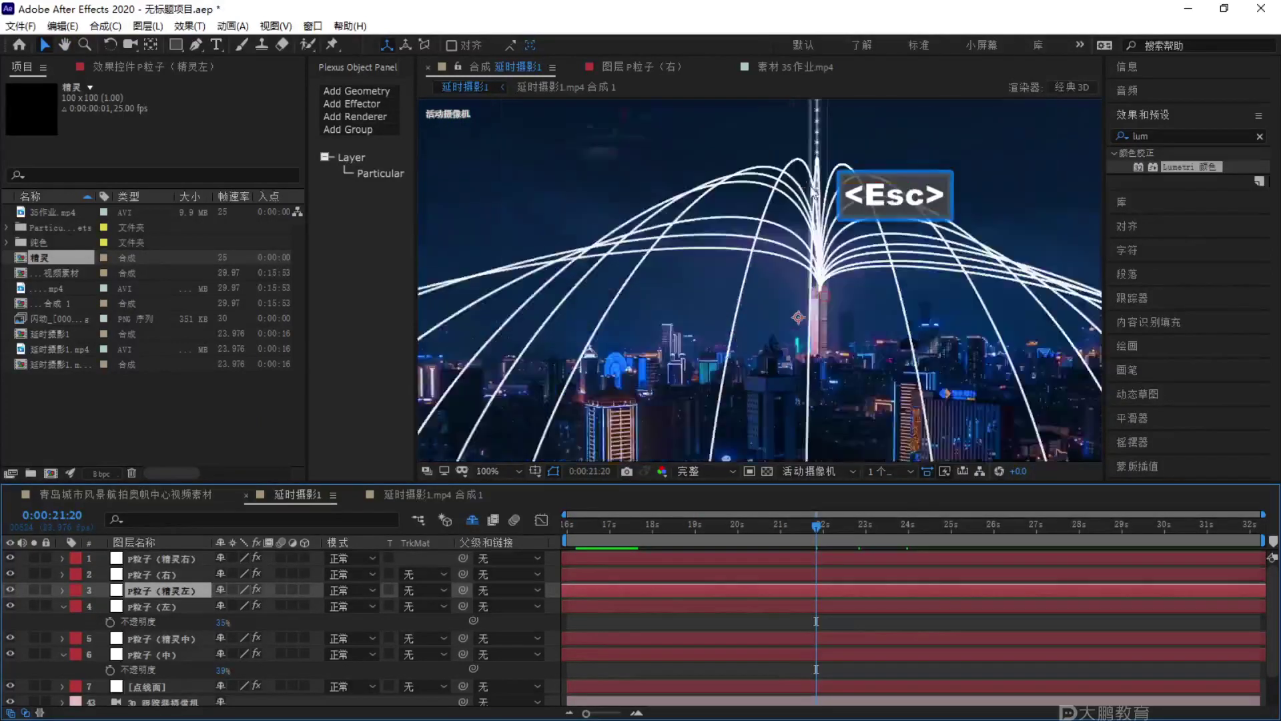
scroll(727, 319, up, 3)
click(923, 523)
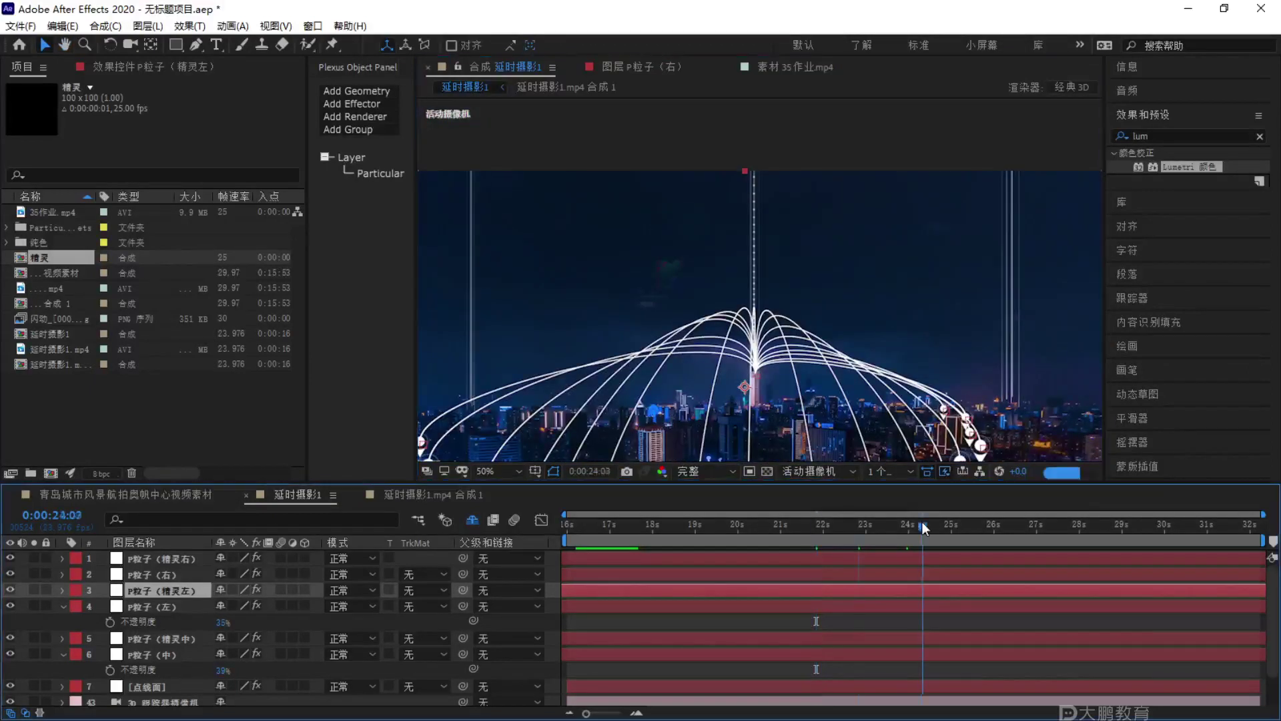
scroll(703, 289, up, 2)
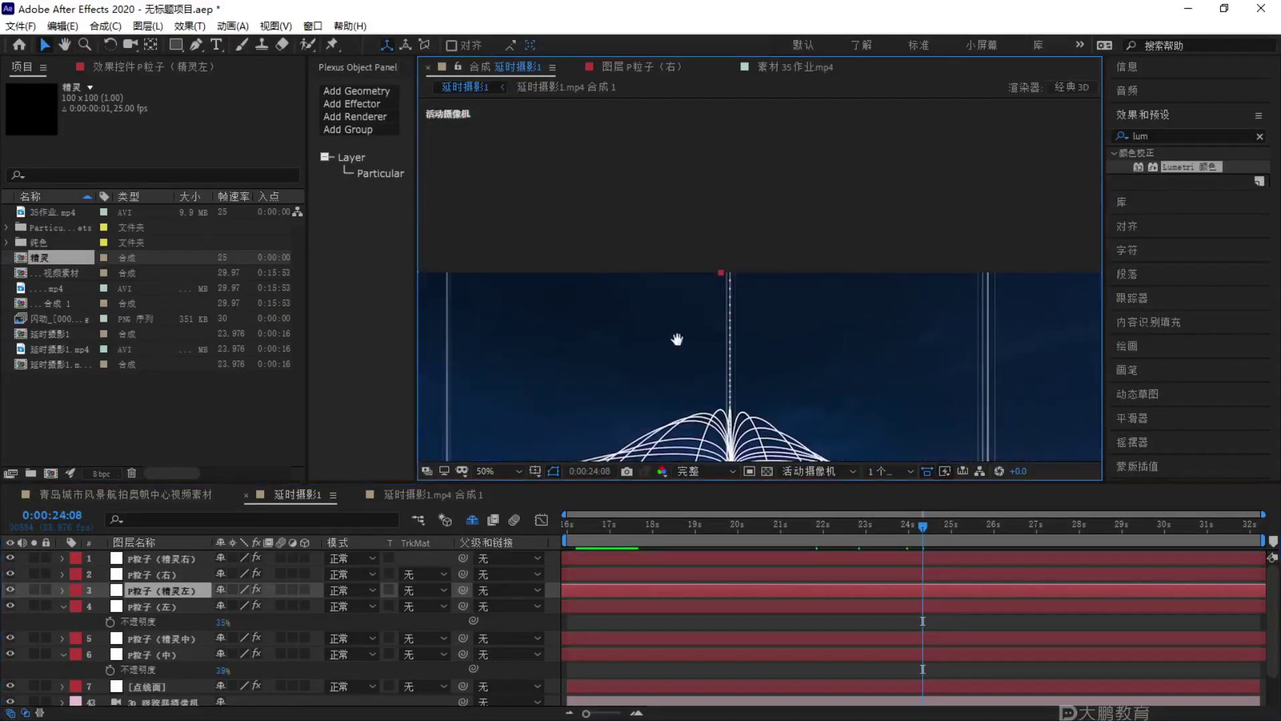
key(F1)
mouse_move(791, 252)
mouse_down()
mouse_move(590, 317)
mouse_move(697, 226)
mouse_up()
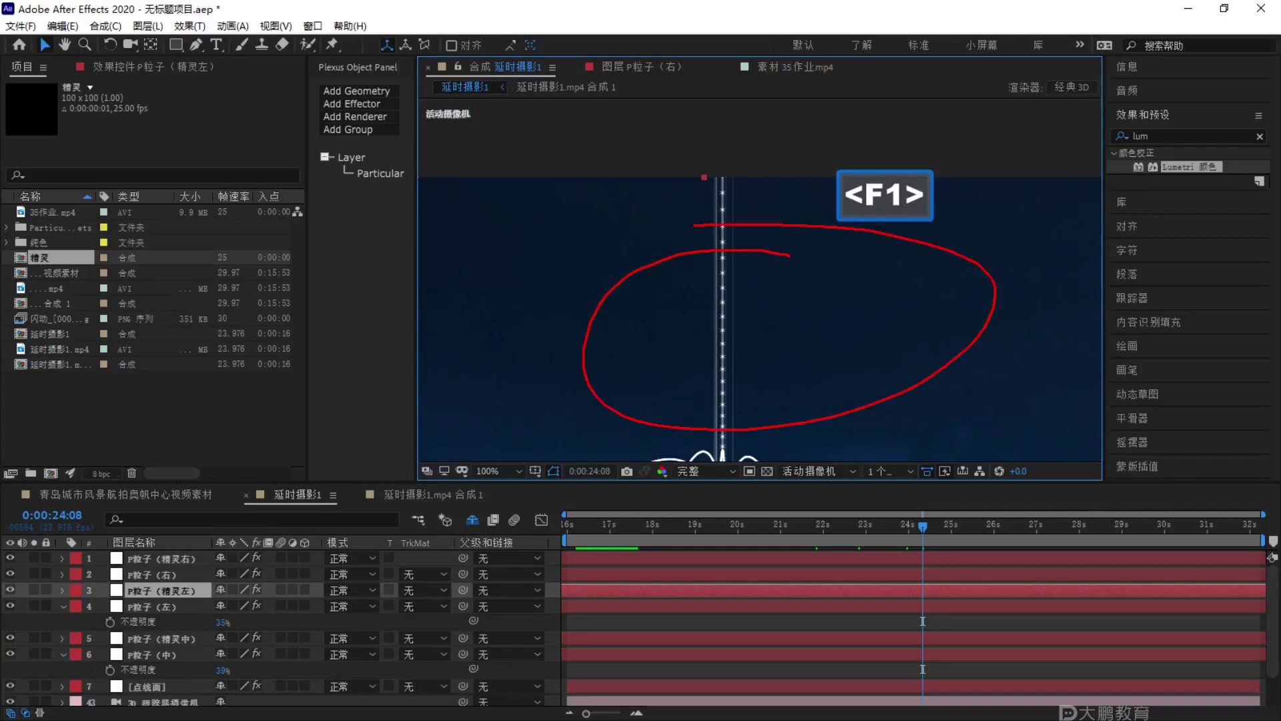
key(Escape)
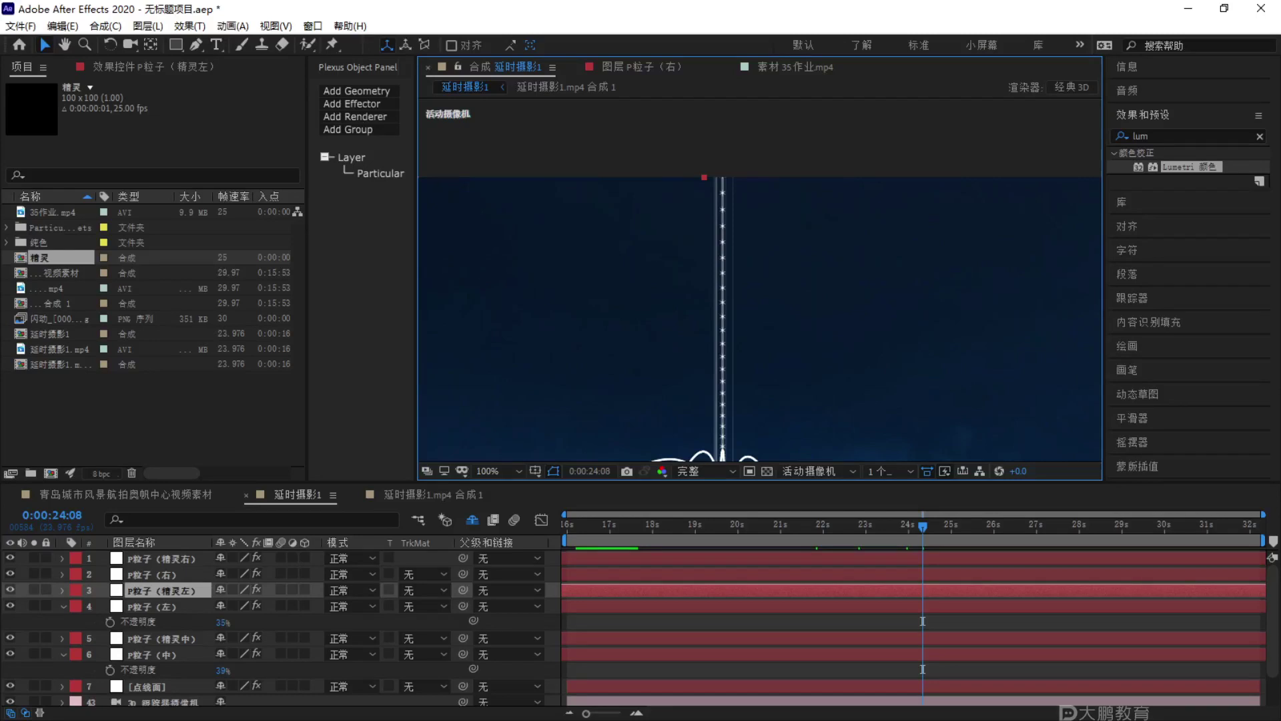
Collapse the properties of the P粒子（左） and P粒子（中） layers, and add an empty shape layer with nothing else selected.
click(63, 608)
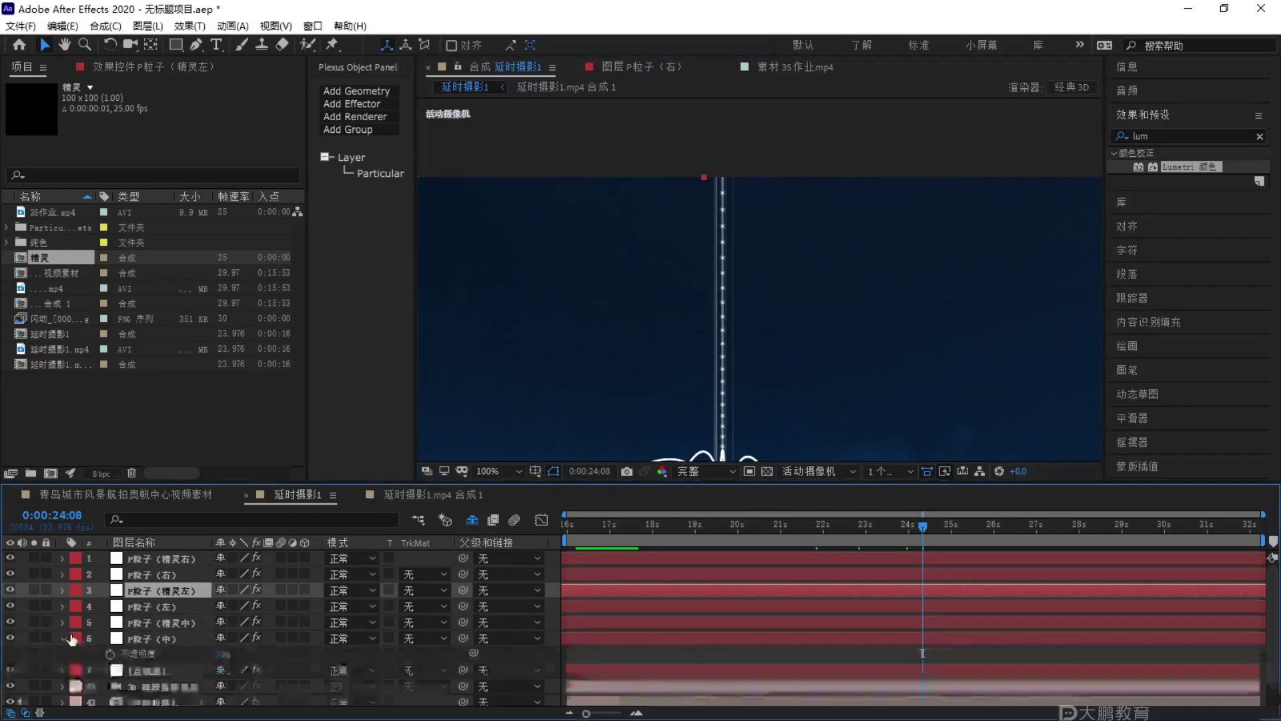
click(64, 639)
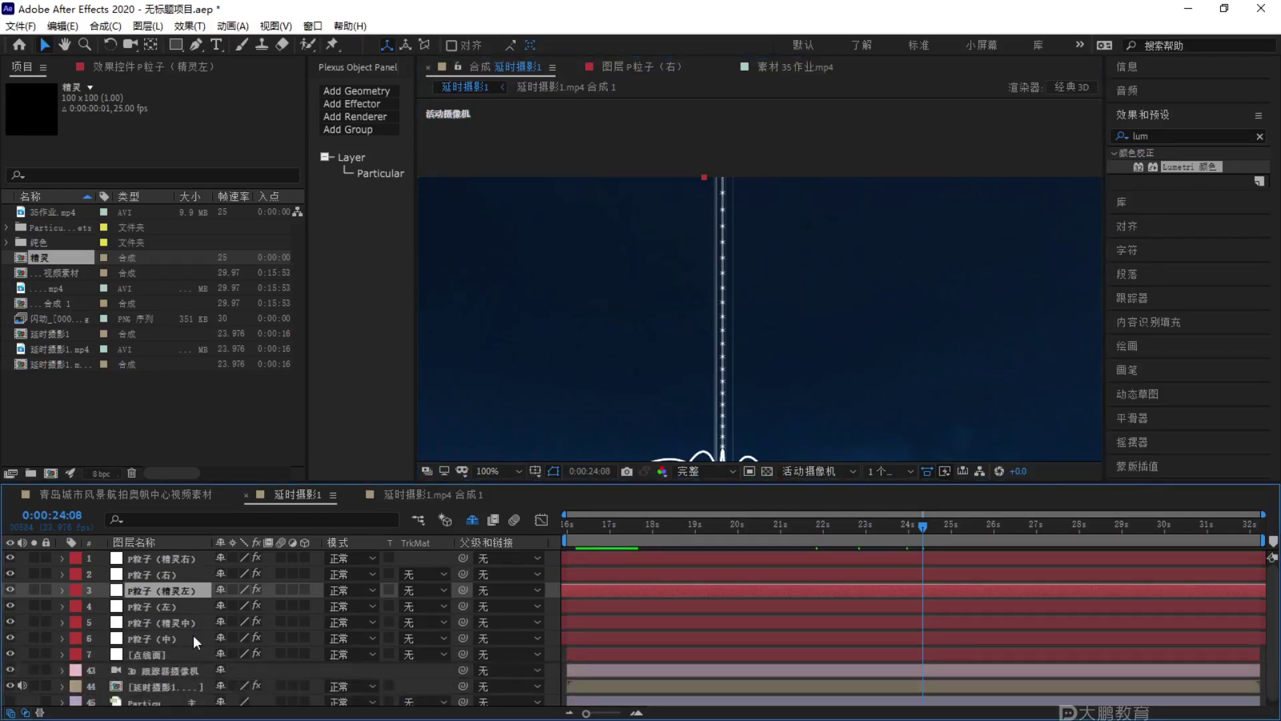
key(F2)
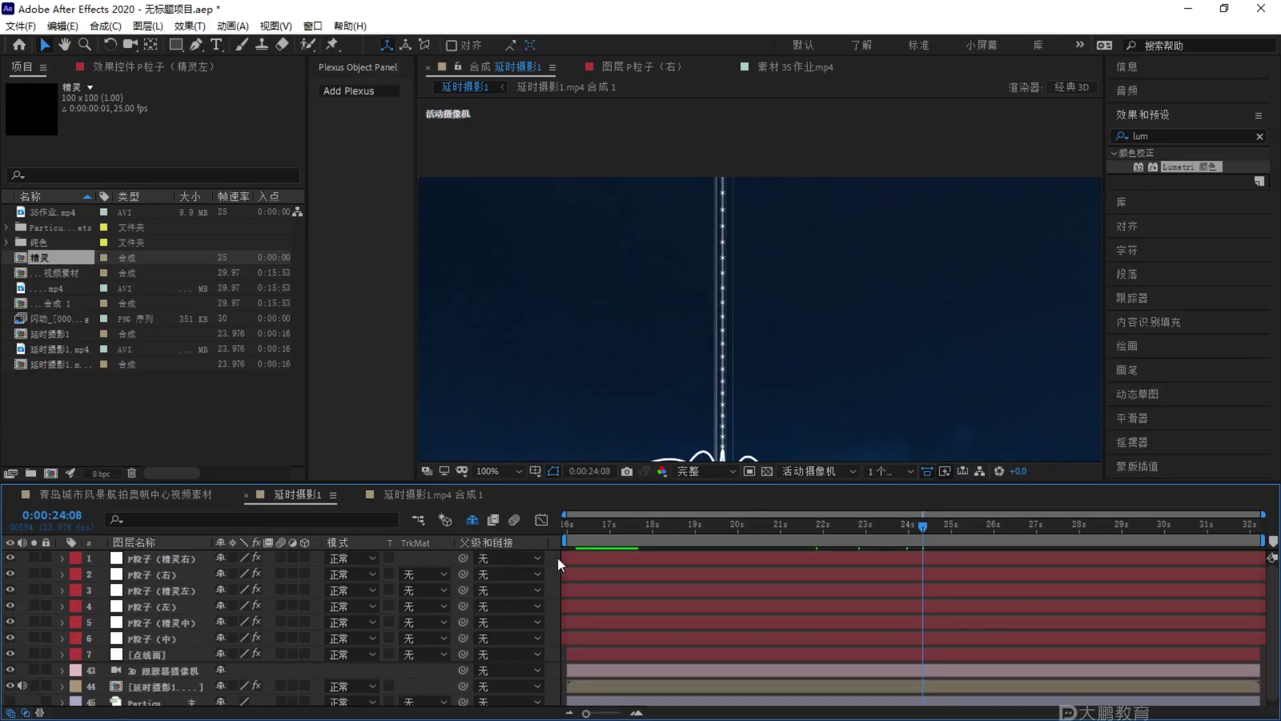
right_click(558, 558)
mouse_move(587, 381)
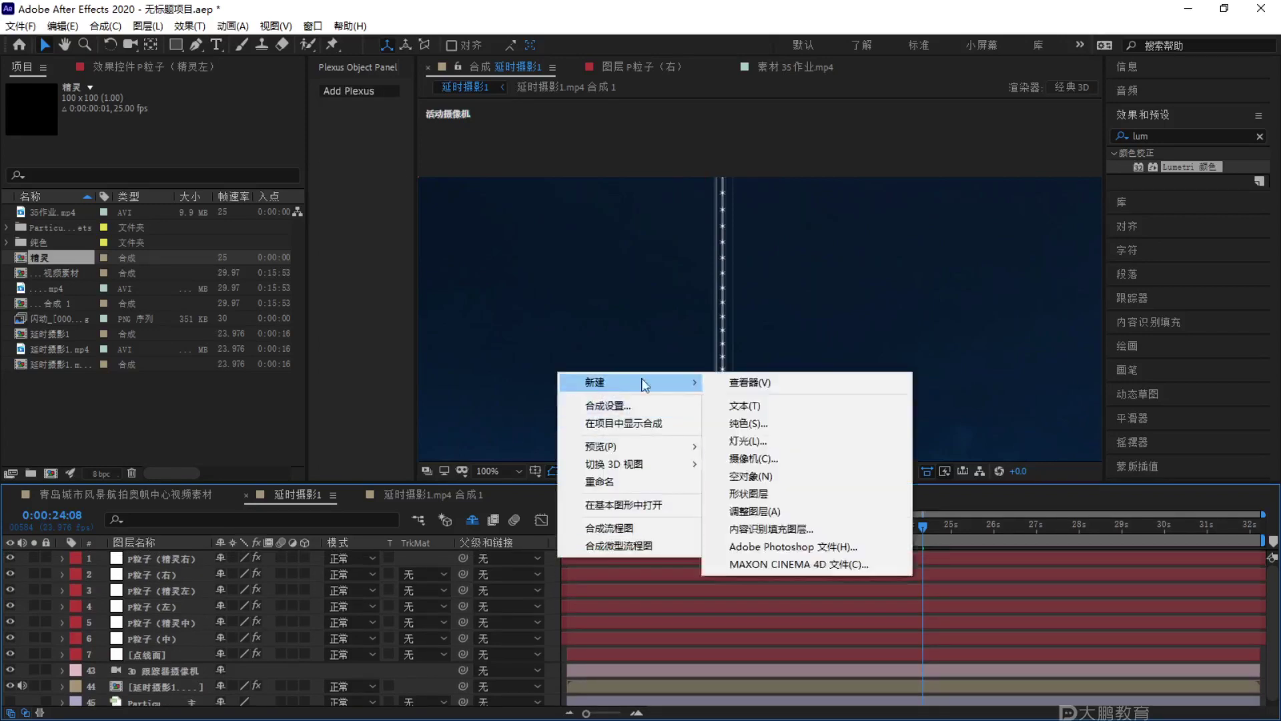
click(759, 494)
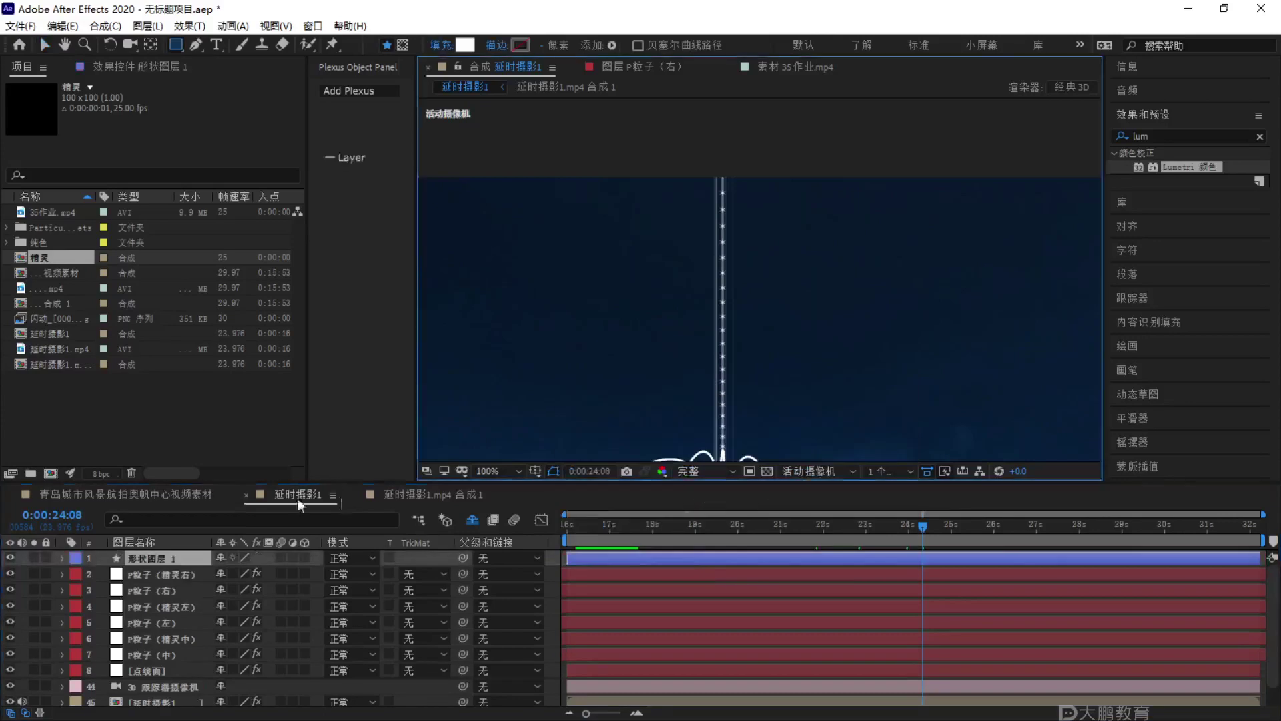
Examine the dashed and dotted rings around the middle beam in the 35作业.mp4 reference footage at about 8 seconds.
click(760, 69)
scroll(959, 275, up, 2)
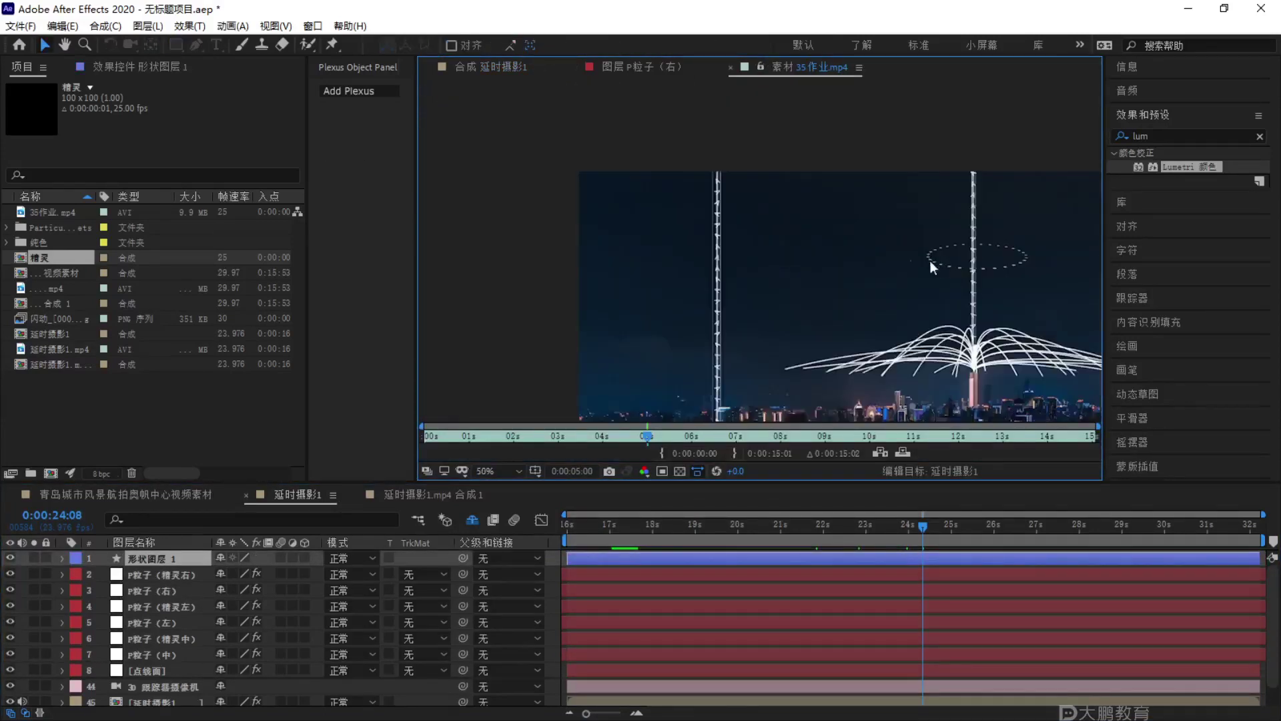
drag(647, 436, 783, 440)
scroll(763, 278, up, 3)
key(v)
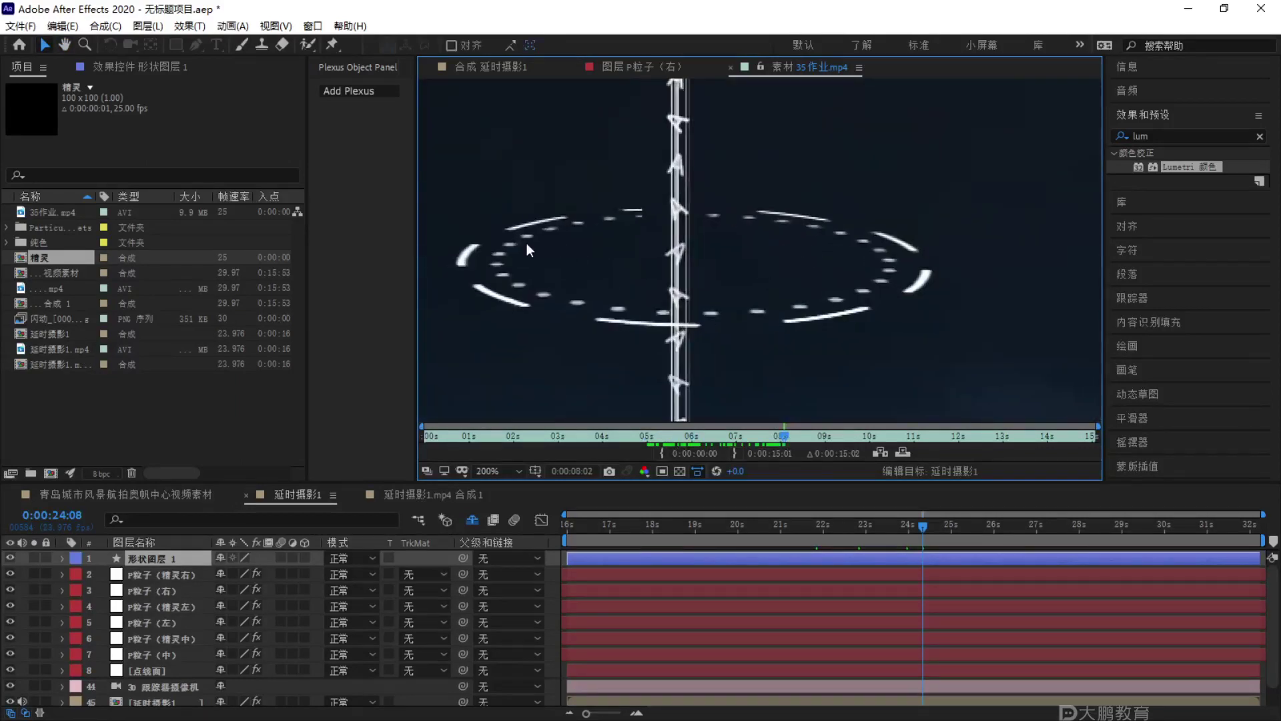
key(F1)
mouse_move(504, 177)
mouse_down()
mouse_move(594, 145)
mouse_move(534, 132)
mouse_up()
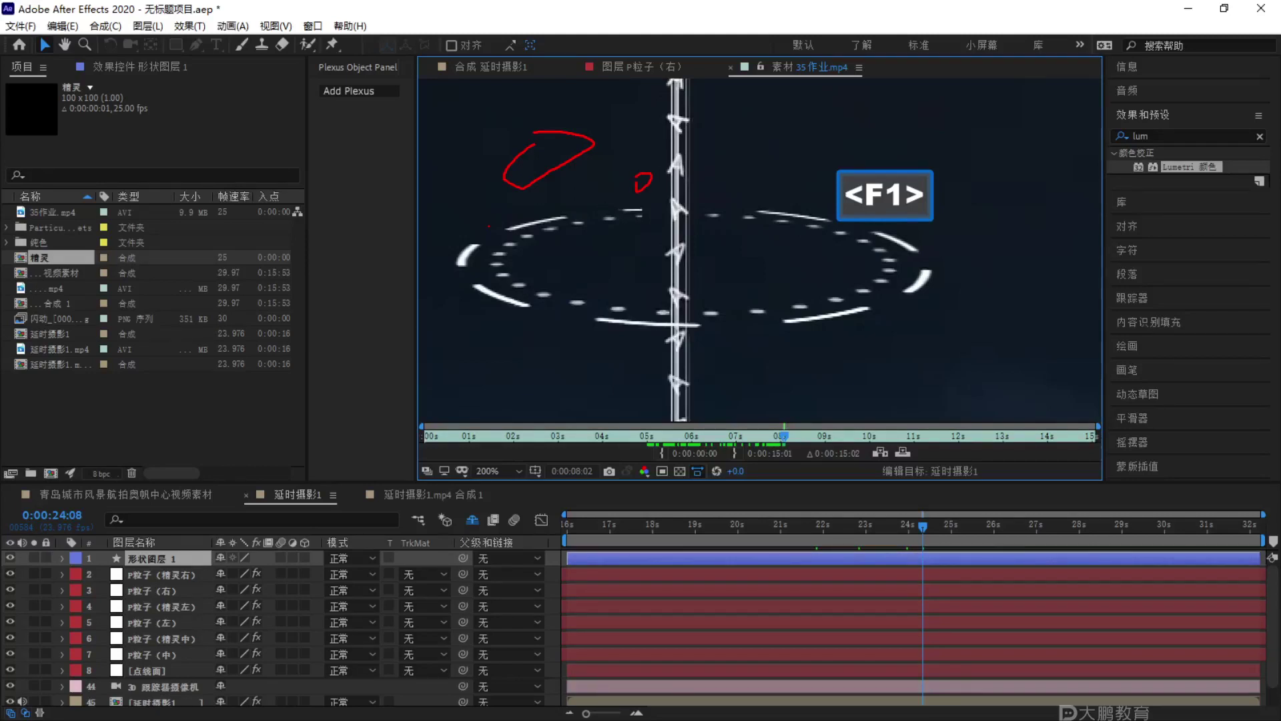
key(Escape)
In the 延时摄影1 composition, rename the empty shape layer 圆 and make it a 3D layer.
click(534, 70)
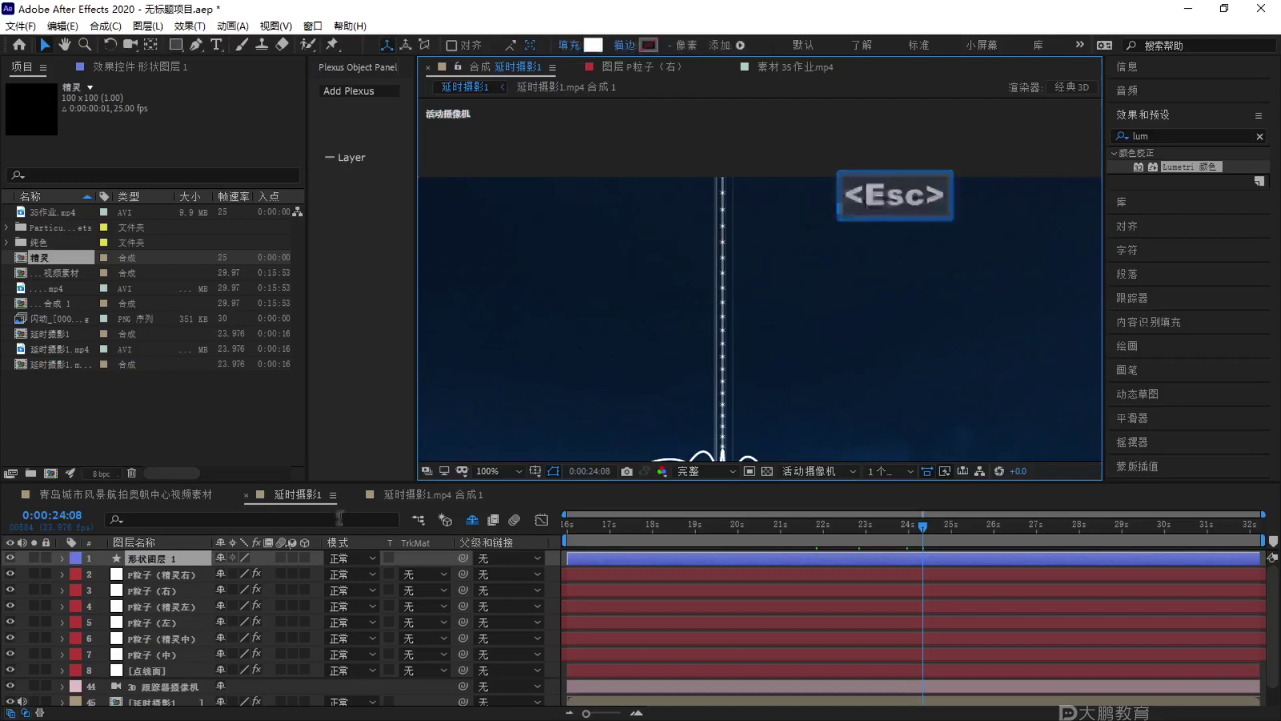
click(59, 558)
right_click(153, 563)
click(215, 527)
key(BackSpace)
text(s)
key(BackSpace)
key(BackSpace)
text(yuan2)
click(303, 557)
click(738, 363)
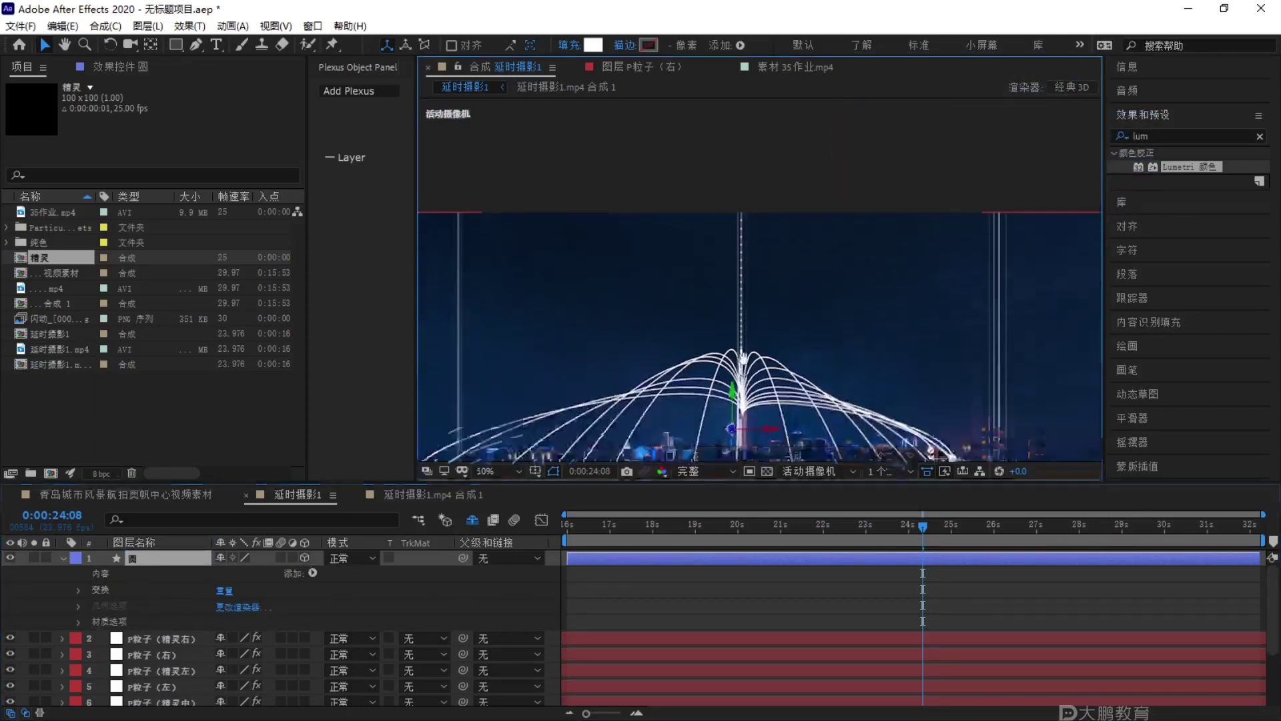
Add an ellipse path and a stroke to the contents of the 圆 layer.
click(312, 573)
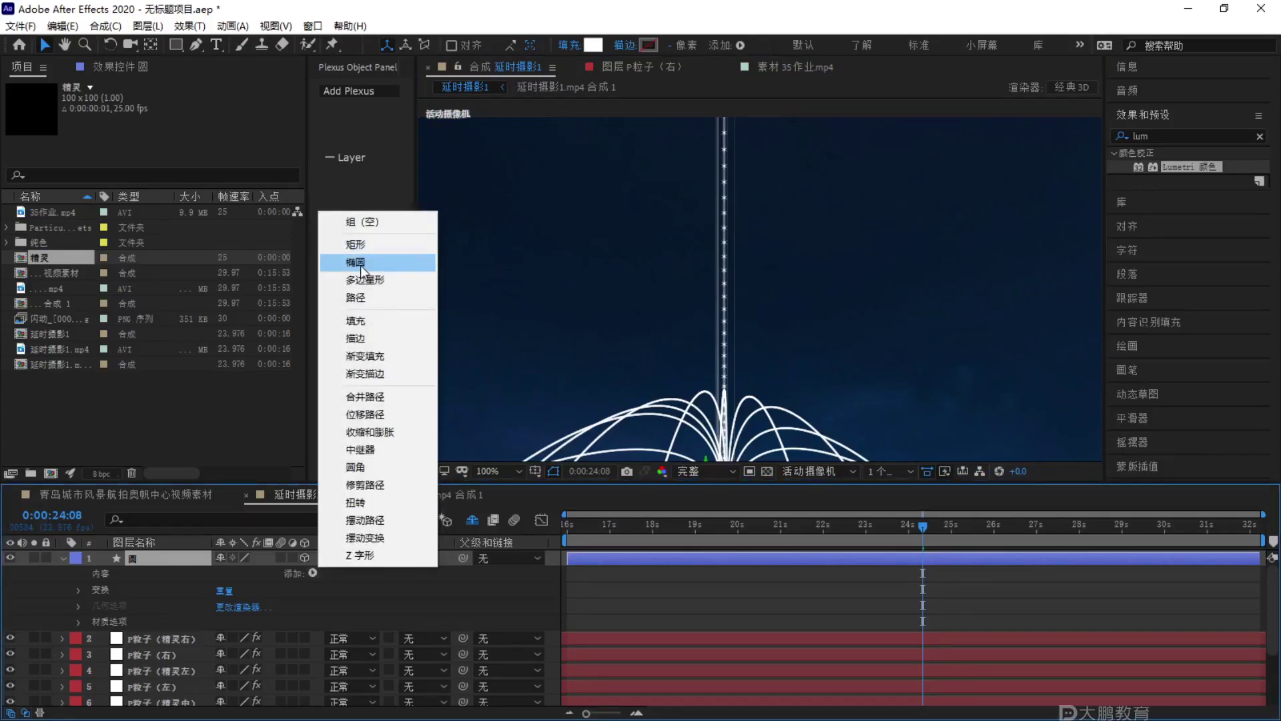
click(361, 264)
click(313, 572)
click(381, 339)
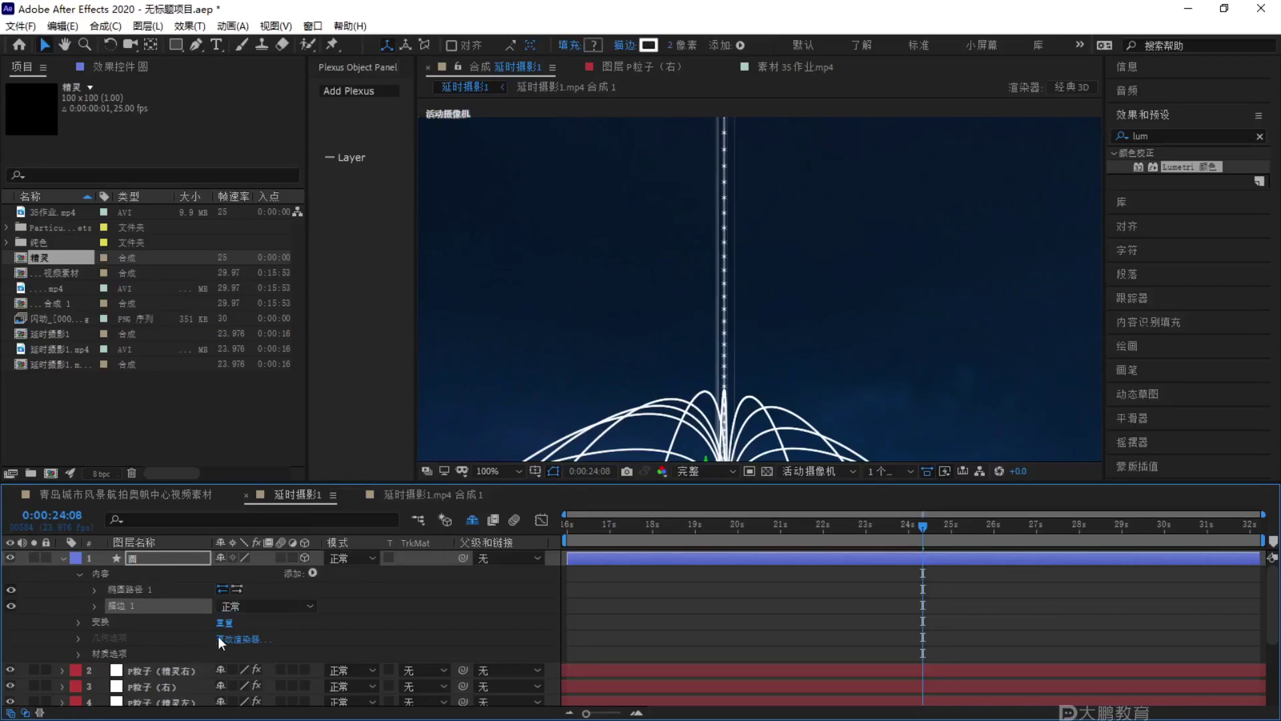
Add dashes to the circle's stroke and raise the circle into the sky above the spreading lines.
click(95, 607)
scroll(175, 597, down, 4)
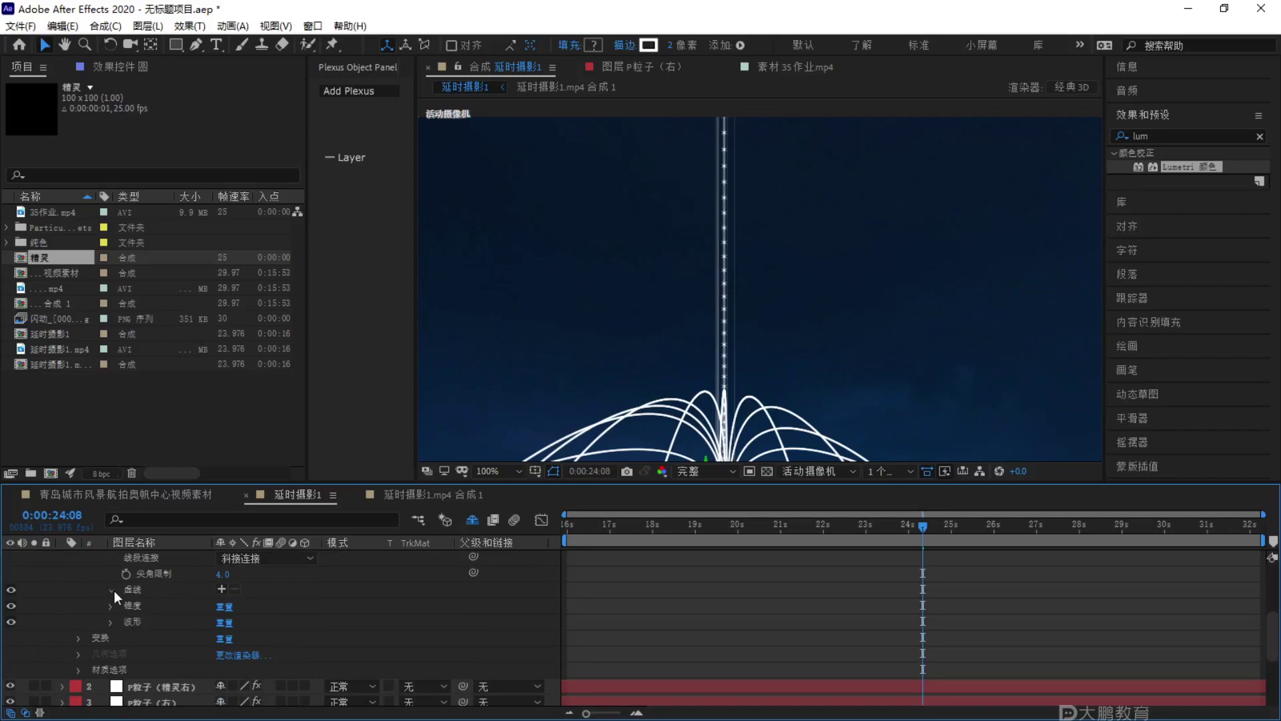
click(224, 588)
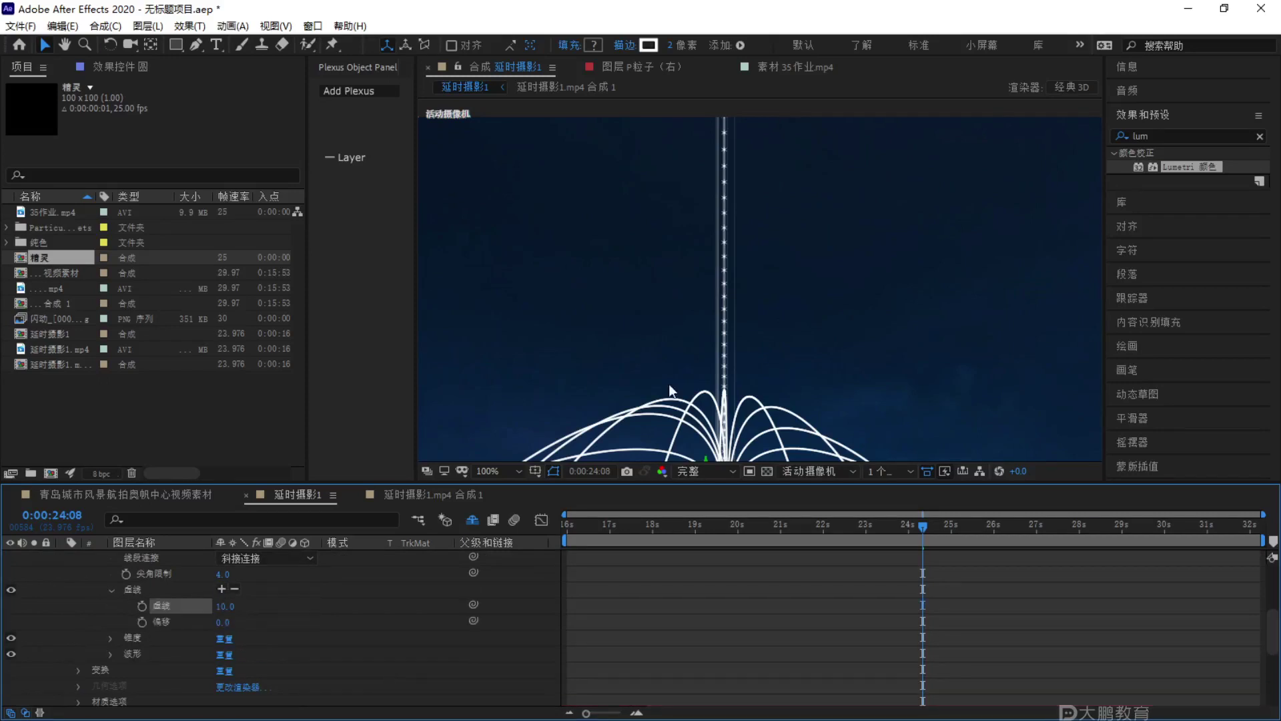
scroll(759, 377, down, 2)
drag(734, 385, 734, 257)
scroll(176, 551, up, 3)
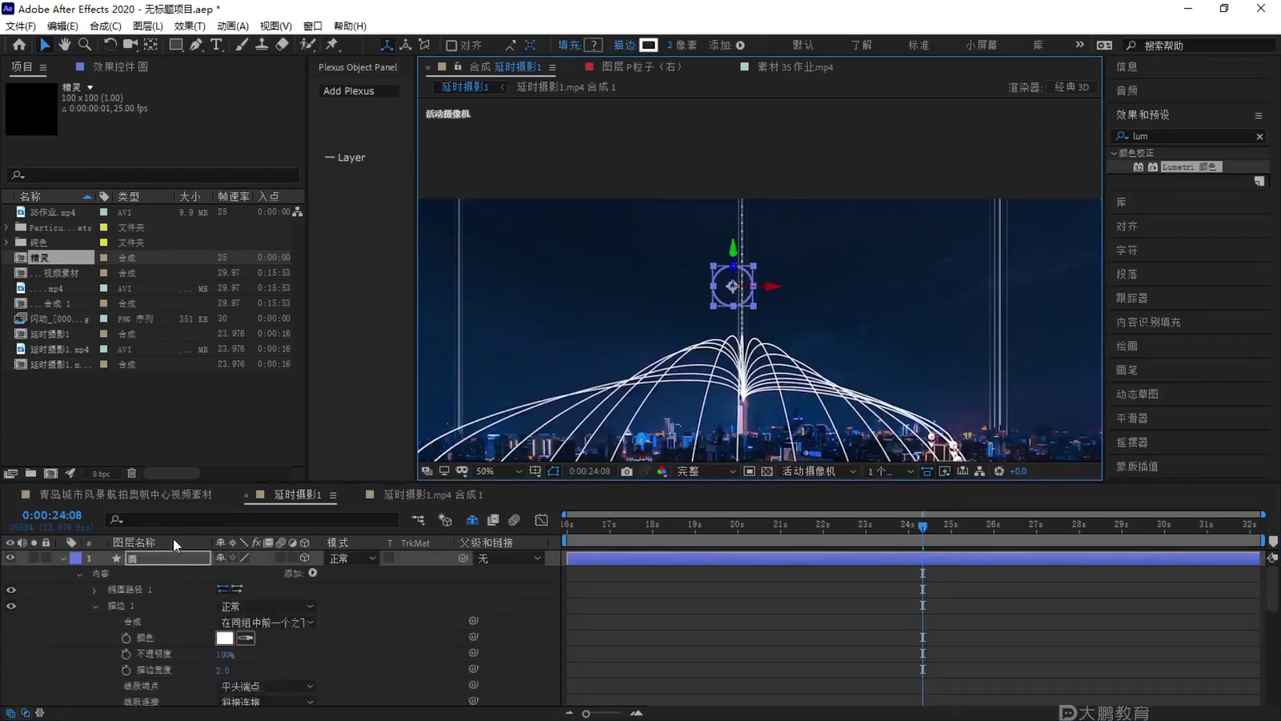
Tilt the 圆 layer to an X rotation of 123°.
key(r)
click(205, 558)
key(r)
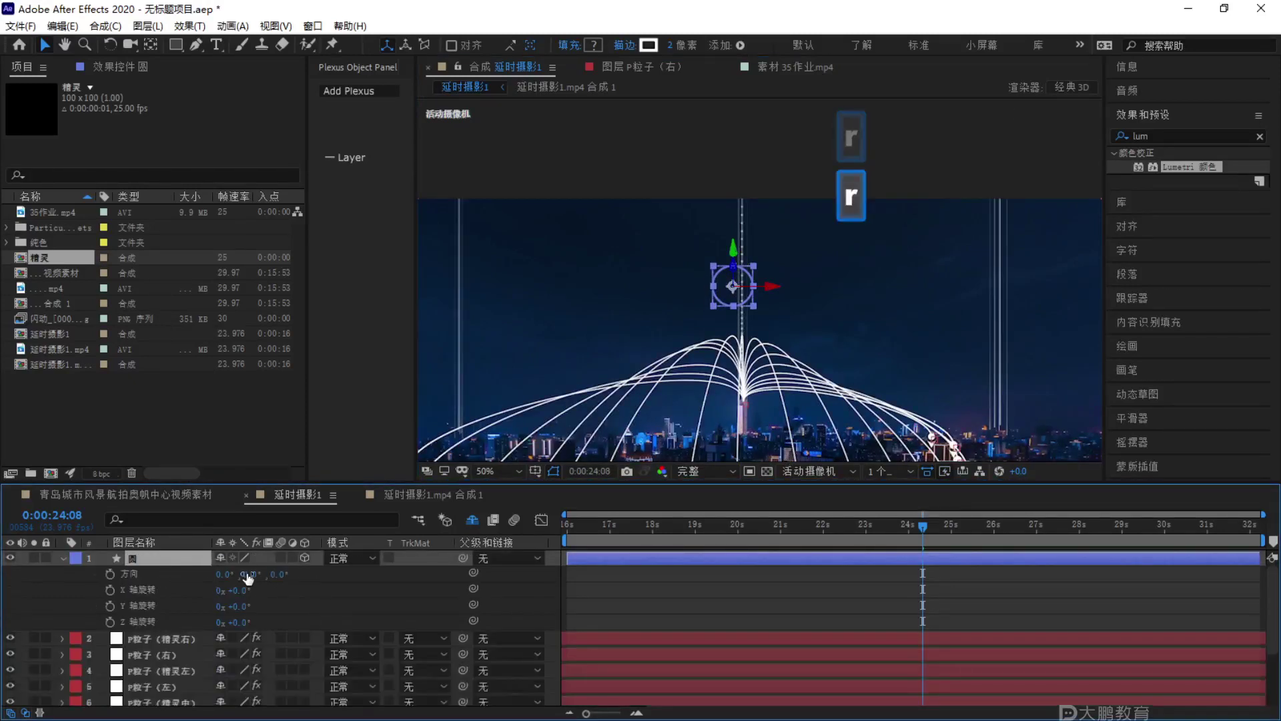
drag(234, 572, 314, 568)
key(ctrl+z)
scroll(768, 293, up, 2)
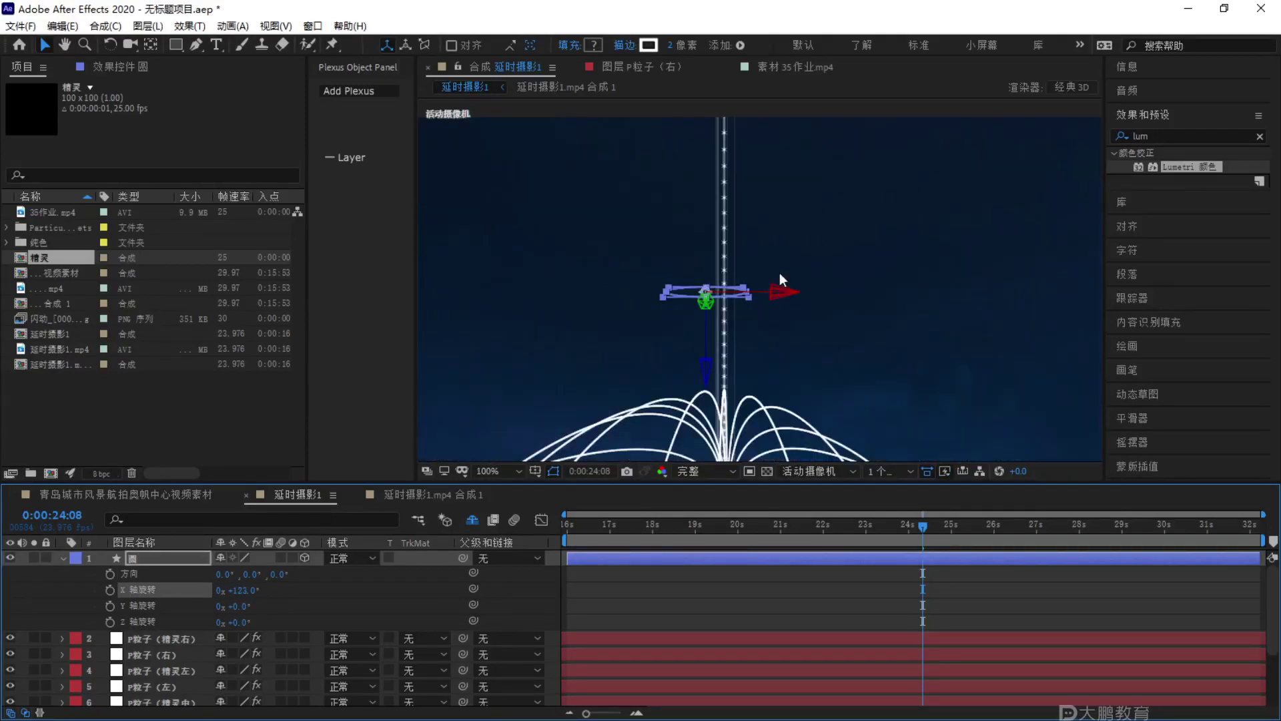
Scale the 圆 layer to 310% and move it up so it is centred on the middle beam.
click(191, 556)
key(s)
click(222, 574)
drag(308, 568, 445, 567)
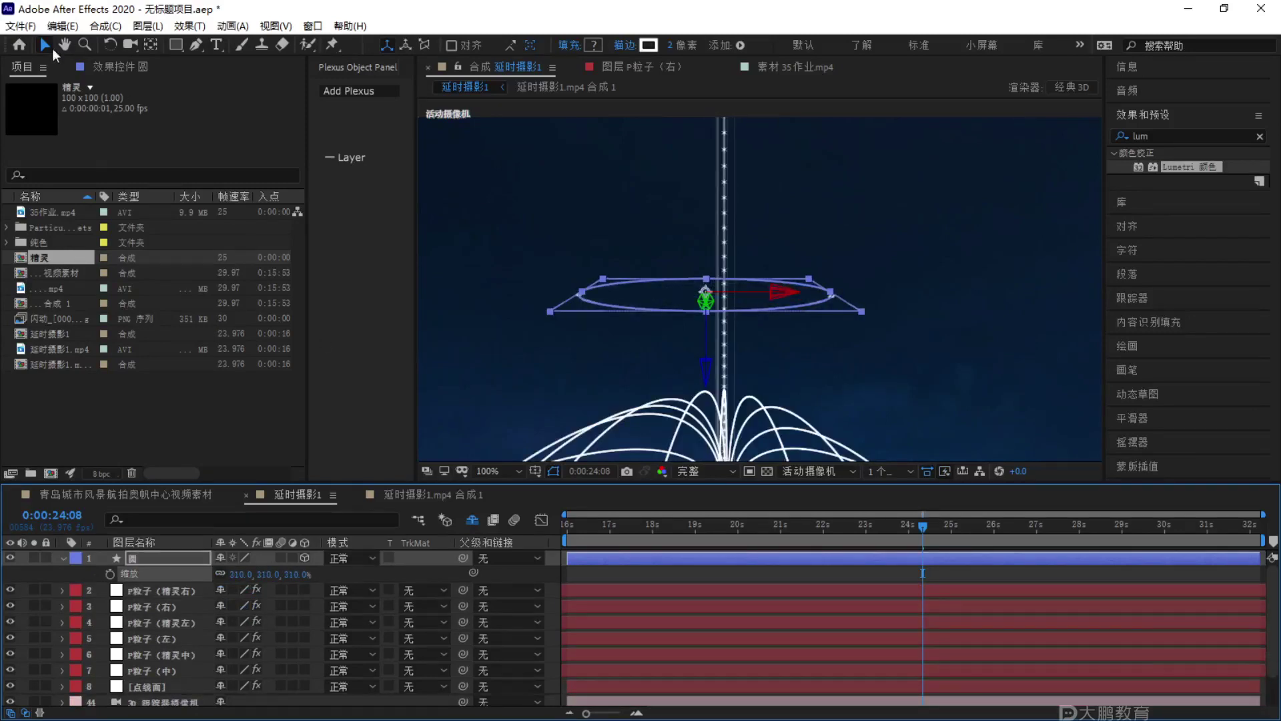
drag(754, 297, 694, 417)
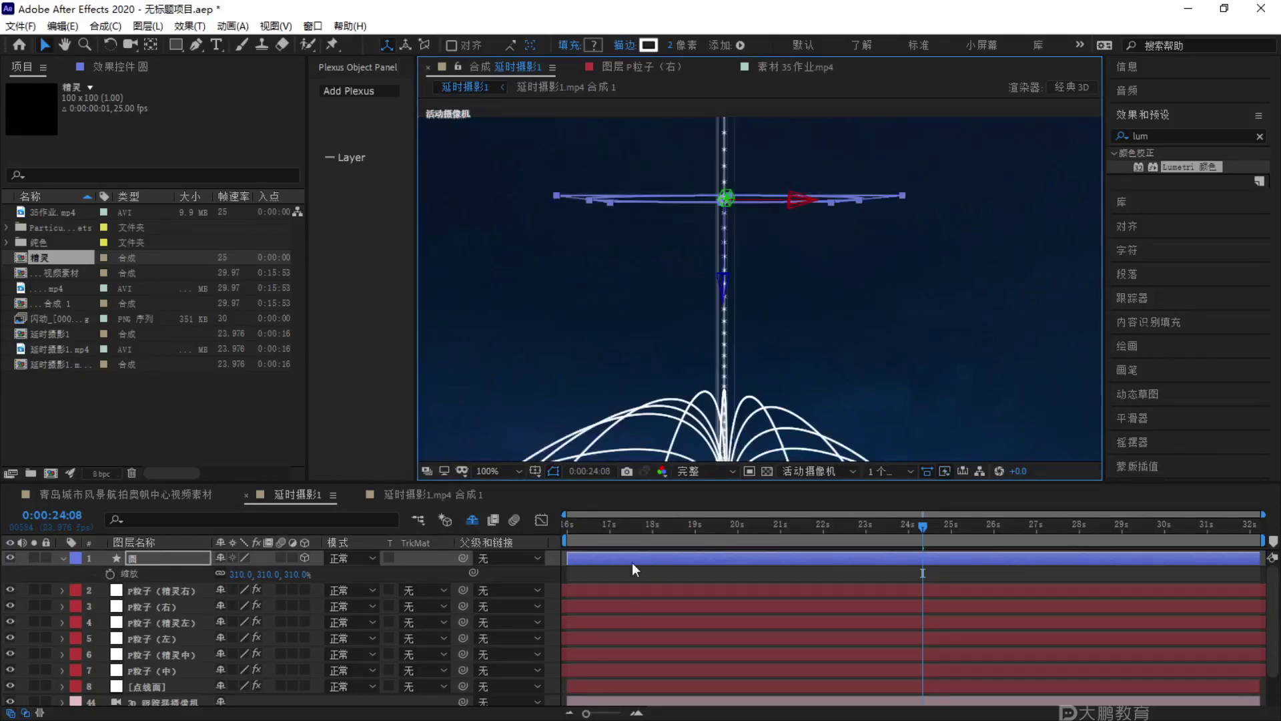
Set the X rotation of the 圆 layer to 131° and deselect it.
drag(755, 217, 754, 294)
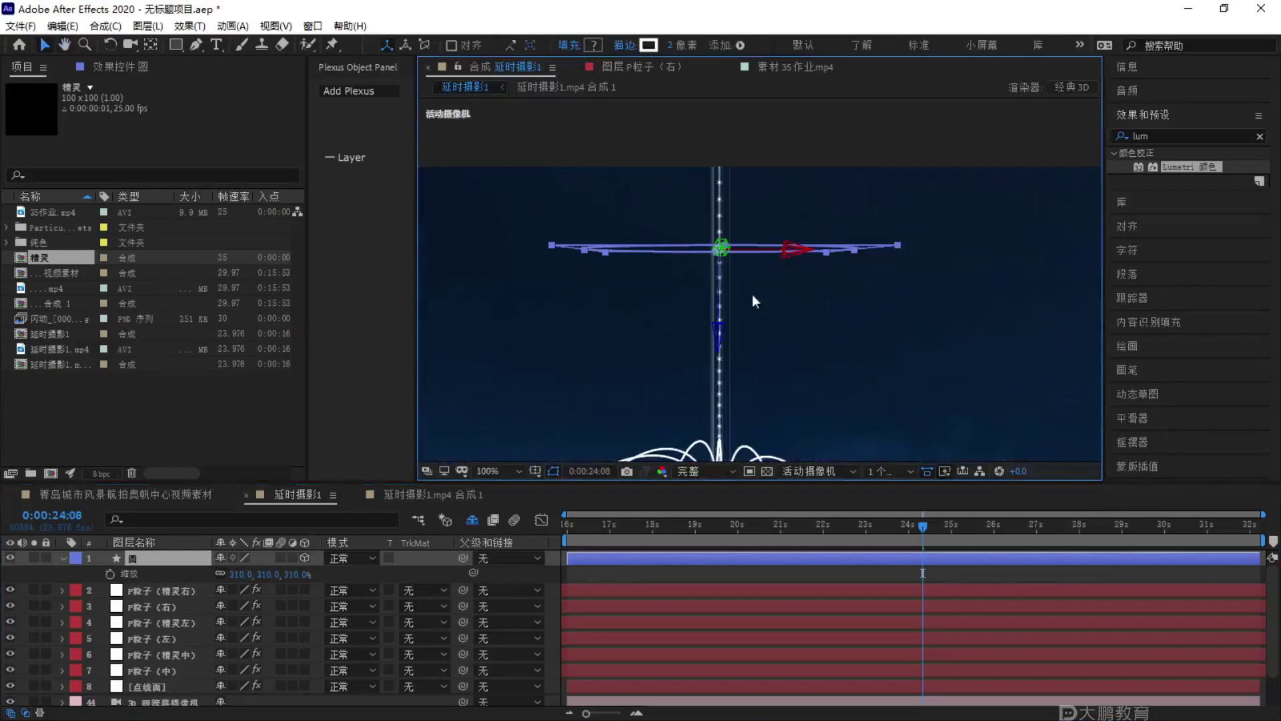
key(r)
mouse_move(241, 593)
mouse_down()
mouse_move(257, 592)
mouse_move(234, 592)
mouse_up()
click(906, 567)
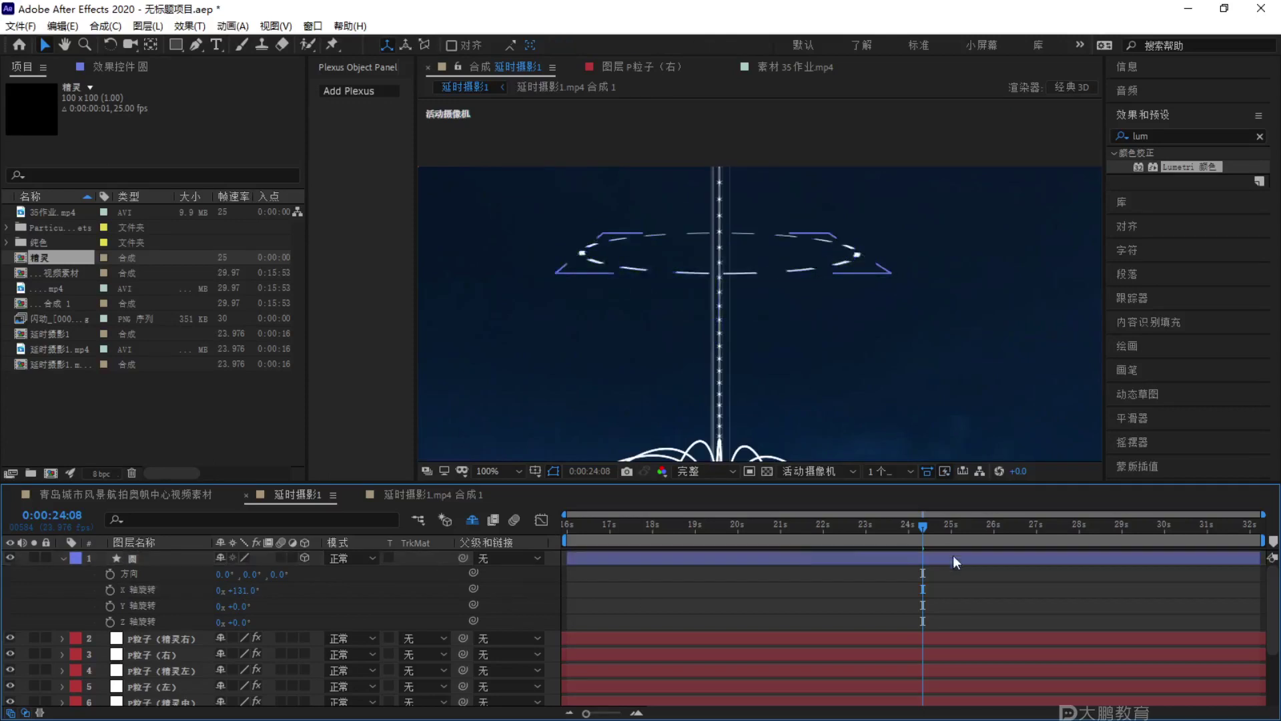
Preview the dashed ring from about 0:00:17:00 and compare it with the 35作业.mp4 reference footage.
drag(928, 527, 599, 527)
key(space)
key(space)
click(566, 87)
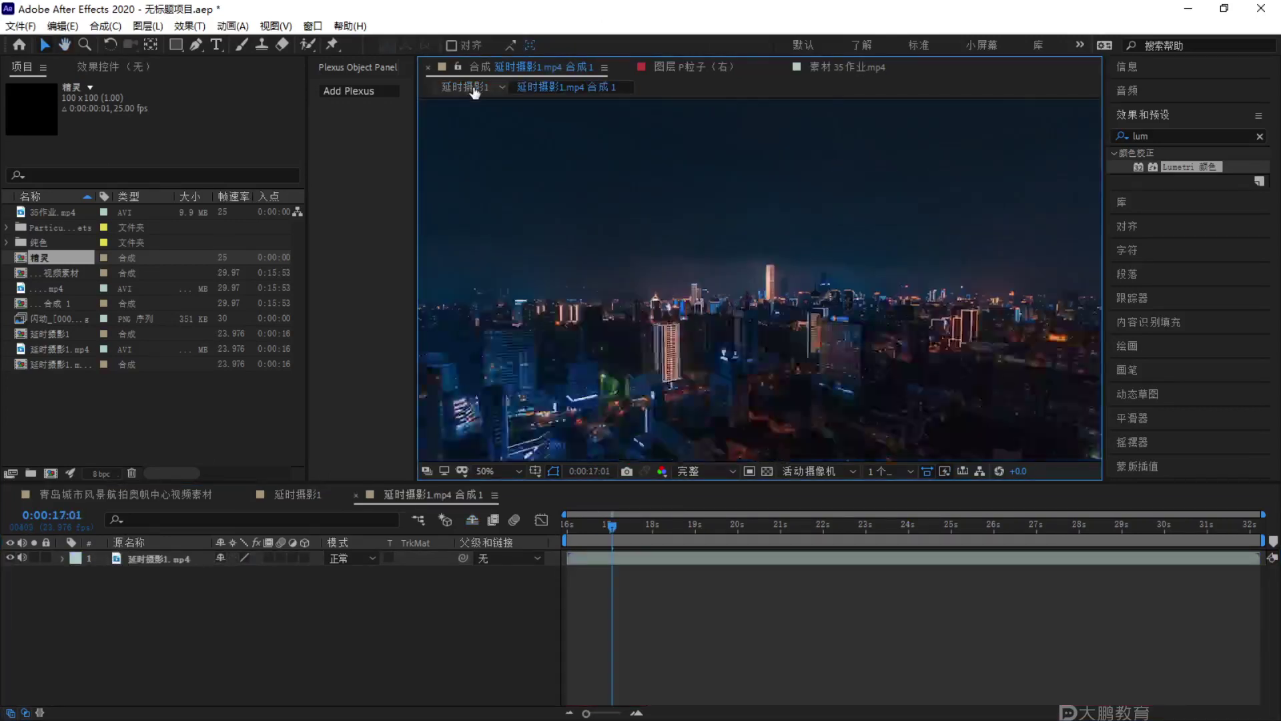
click(475, 89)
click(782, 61)
click(502, 70)
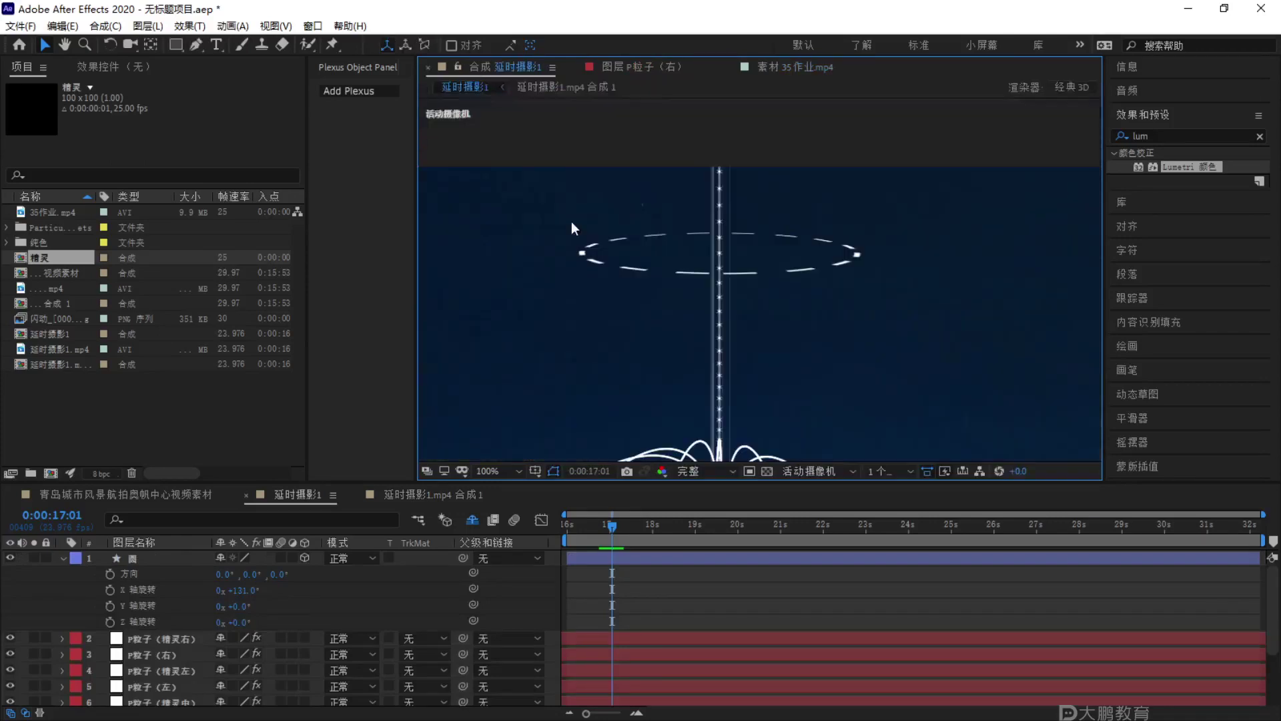
Group the ellipse path and the stroke inside the contents of the 圆 layer.
click(63, 558)
click(63, 558)
click(78, 591)
click(79, 575)
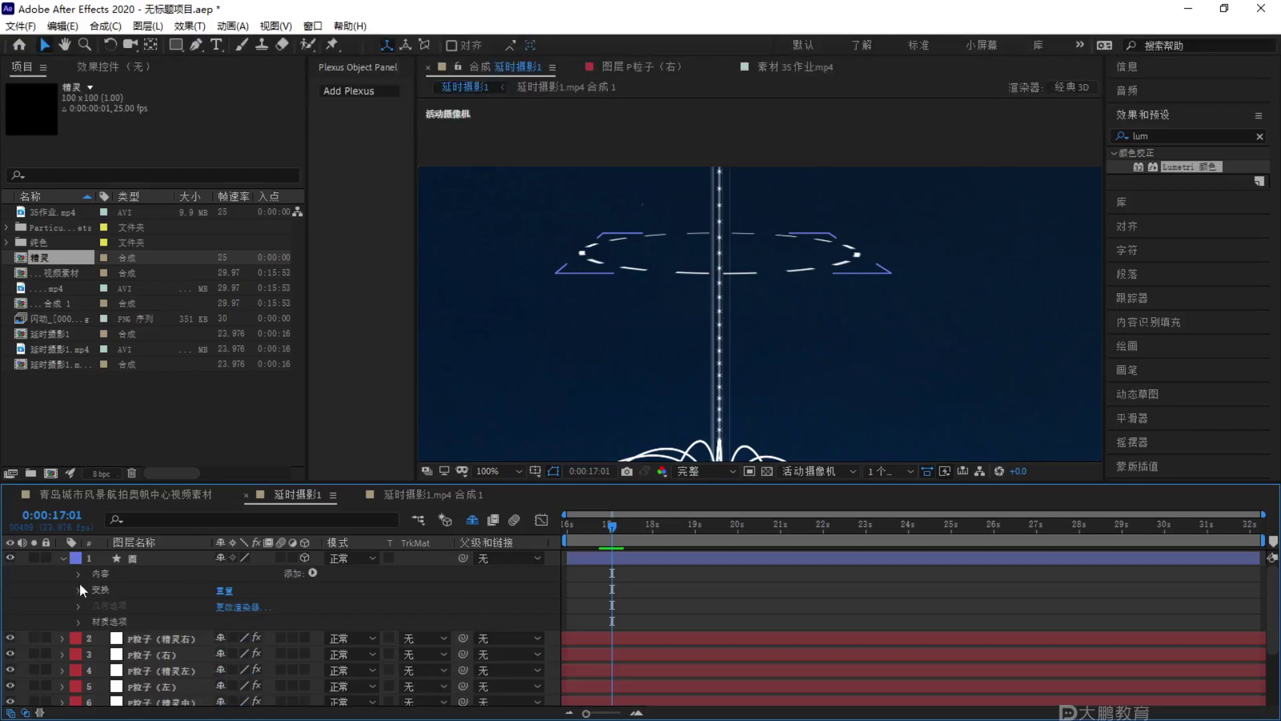
click(166, 581)
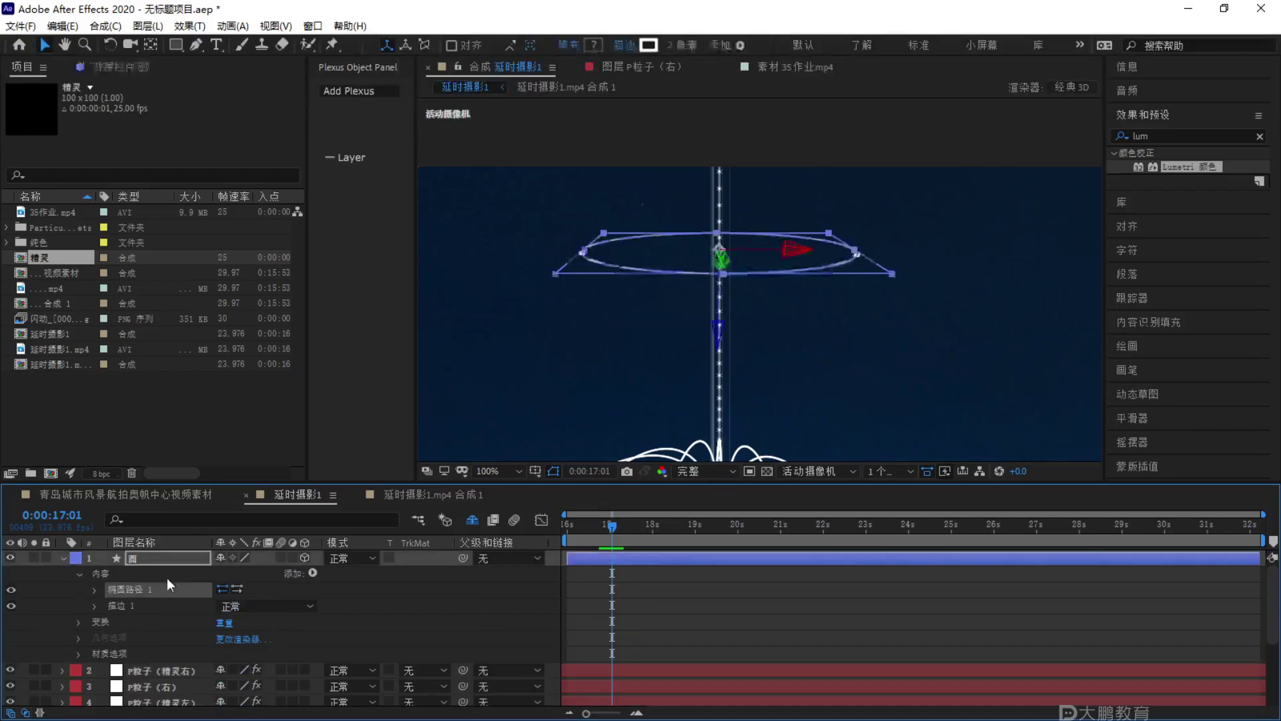
shift+click(131, 605)
right_click(134, 594)
click(1102, 552)
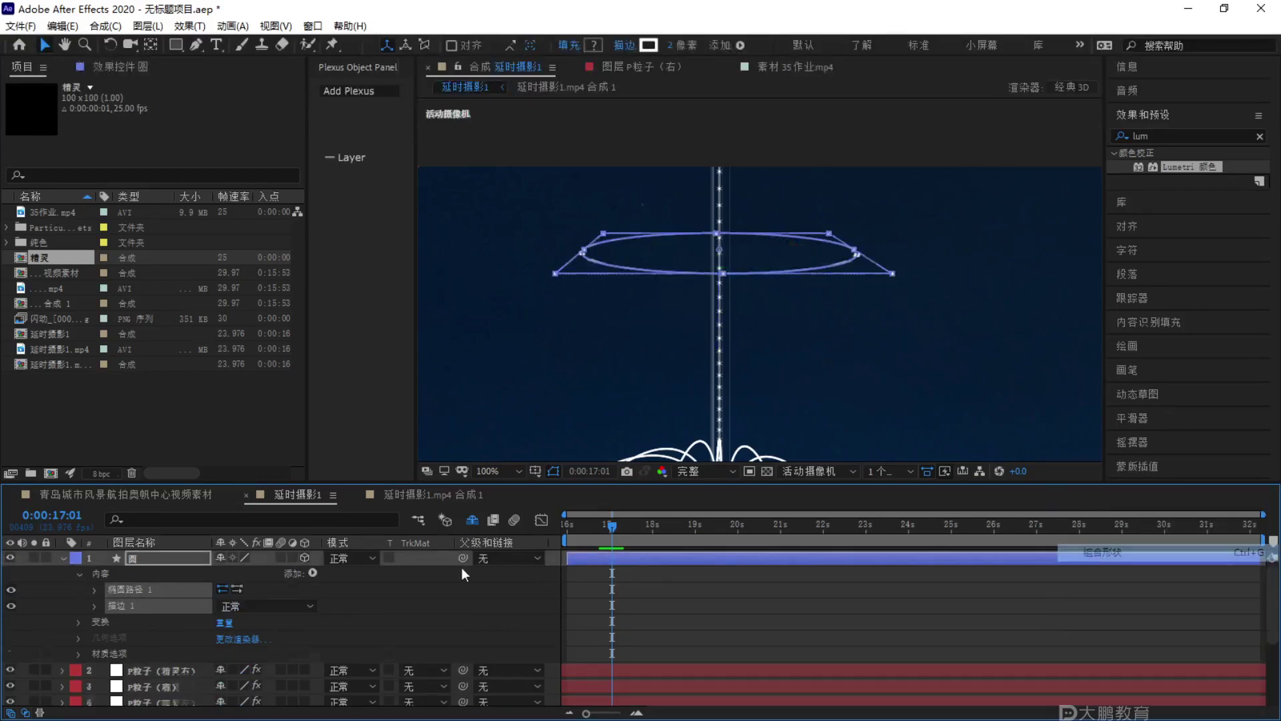
Rename the new shape group 外圈虚线.
key(Return)
key(BackSpace)
text(waiquan)
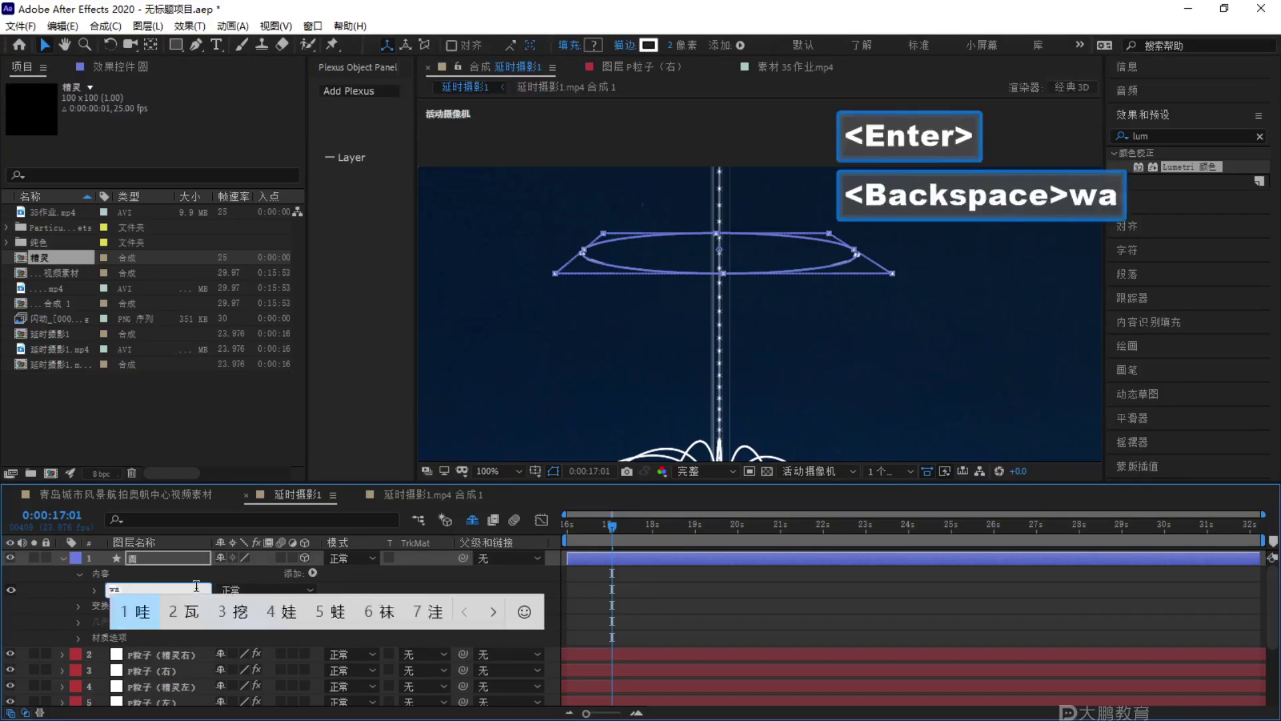
key(space)
text(xuxian)
key(space)
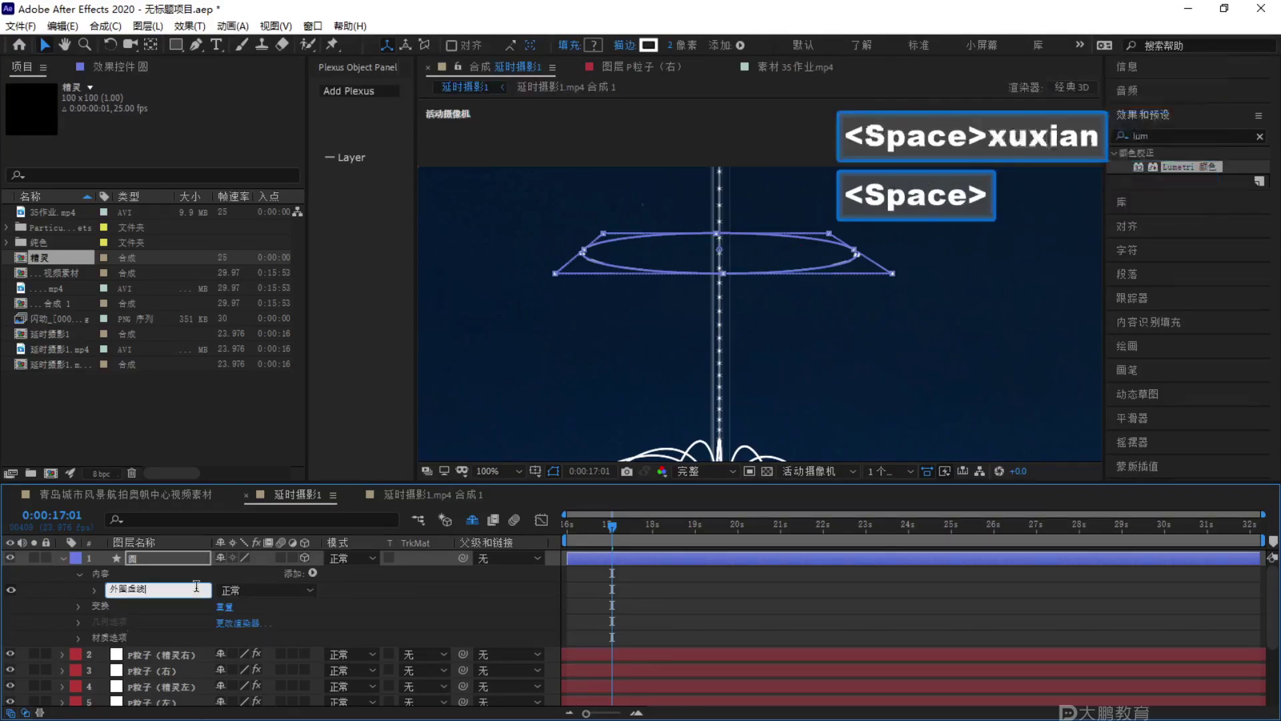
Increase the scale of the 圆 layer to 341%.
click(143, 567)
key(s)
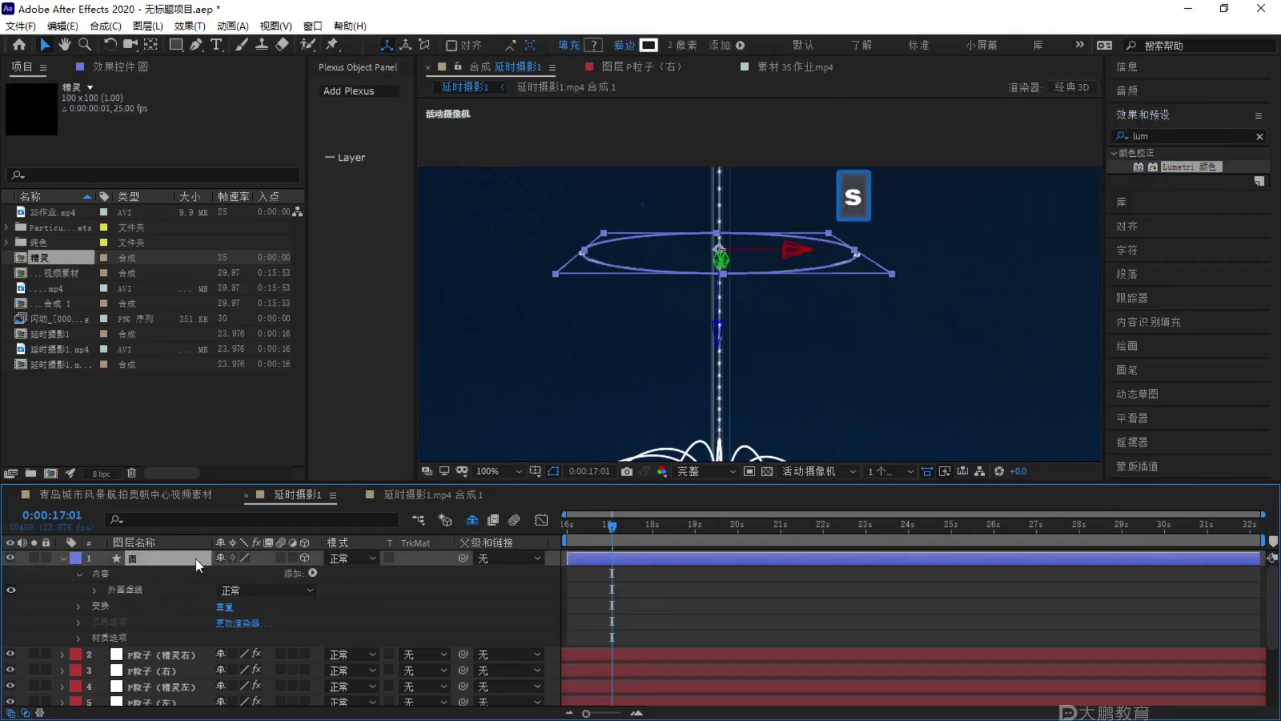
key(s)
drag(248, 574, 266, 574)
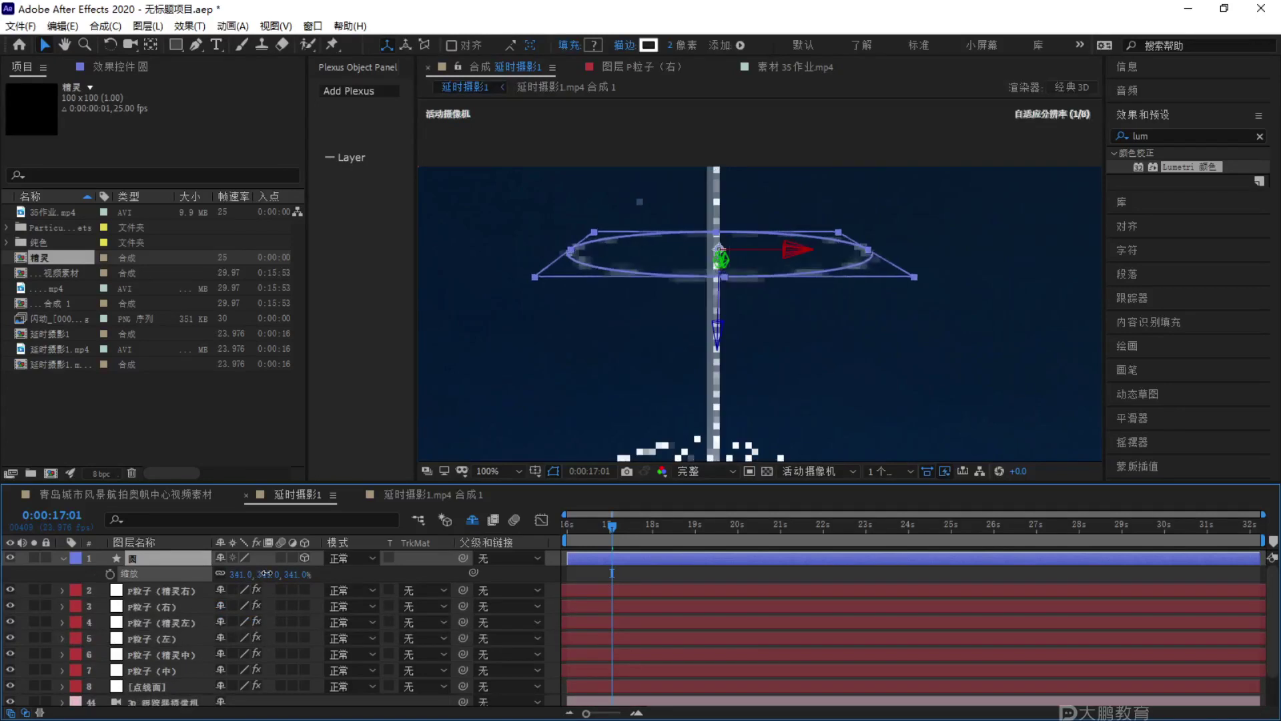
click(799, 177)
Set the size of the ellipse path in the 外圈虚线 group to 121.0, 121.0.
click(86, 562)
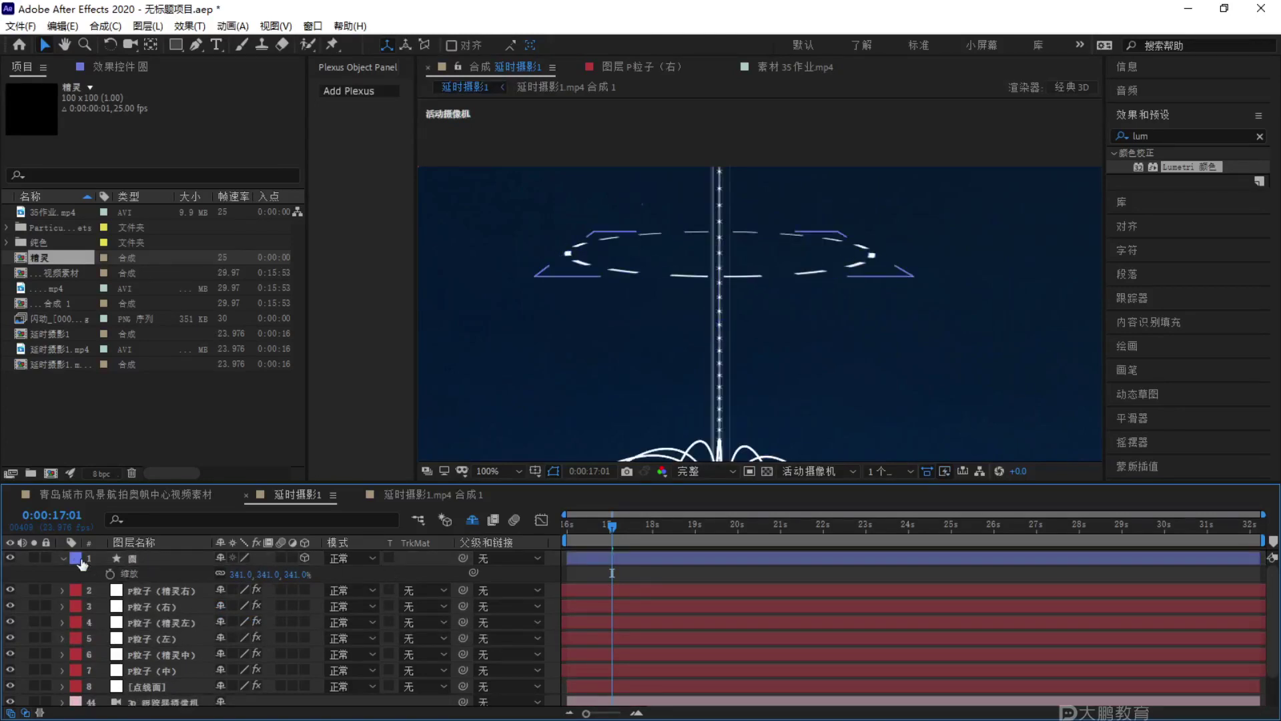
click(62, 559)
click(76, 586)
click(78, 590)
click(78, 574)
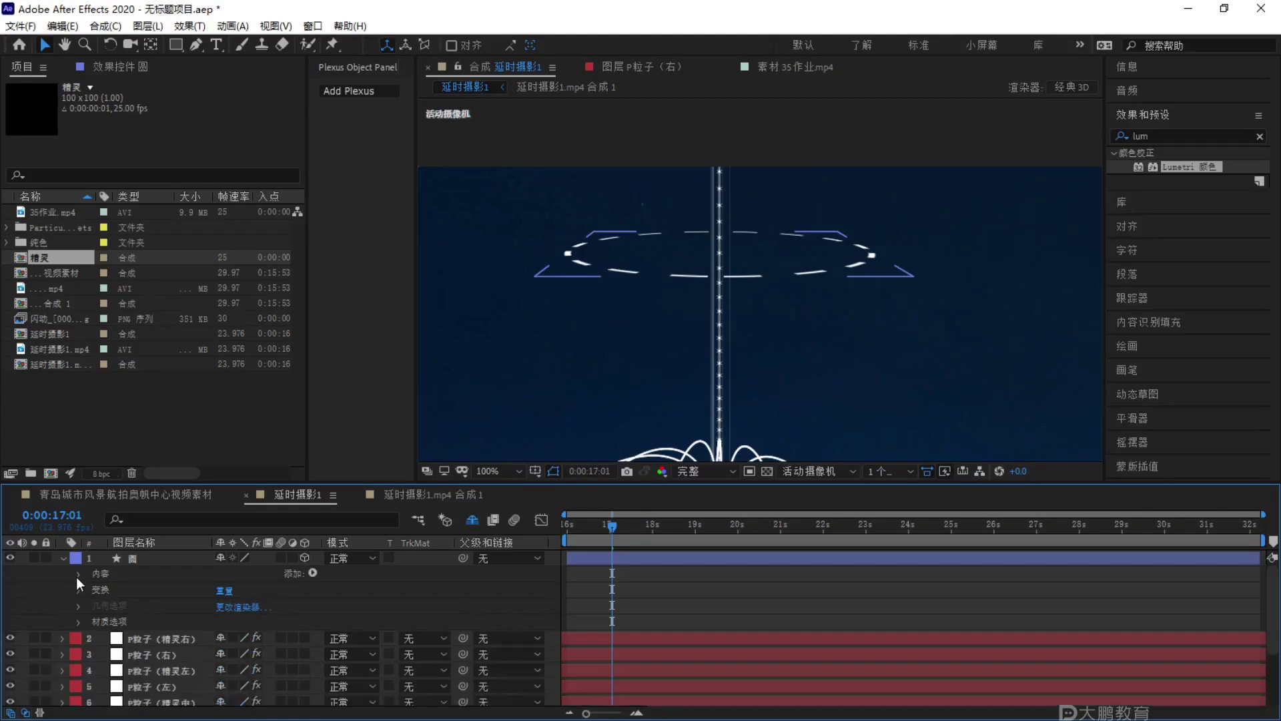
click(77, 605)
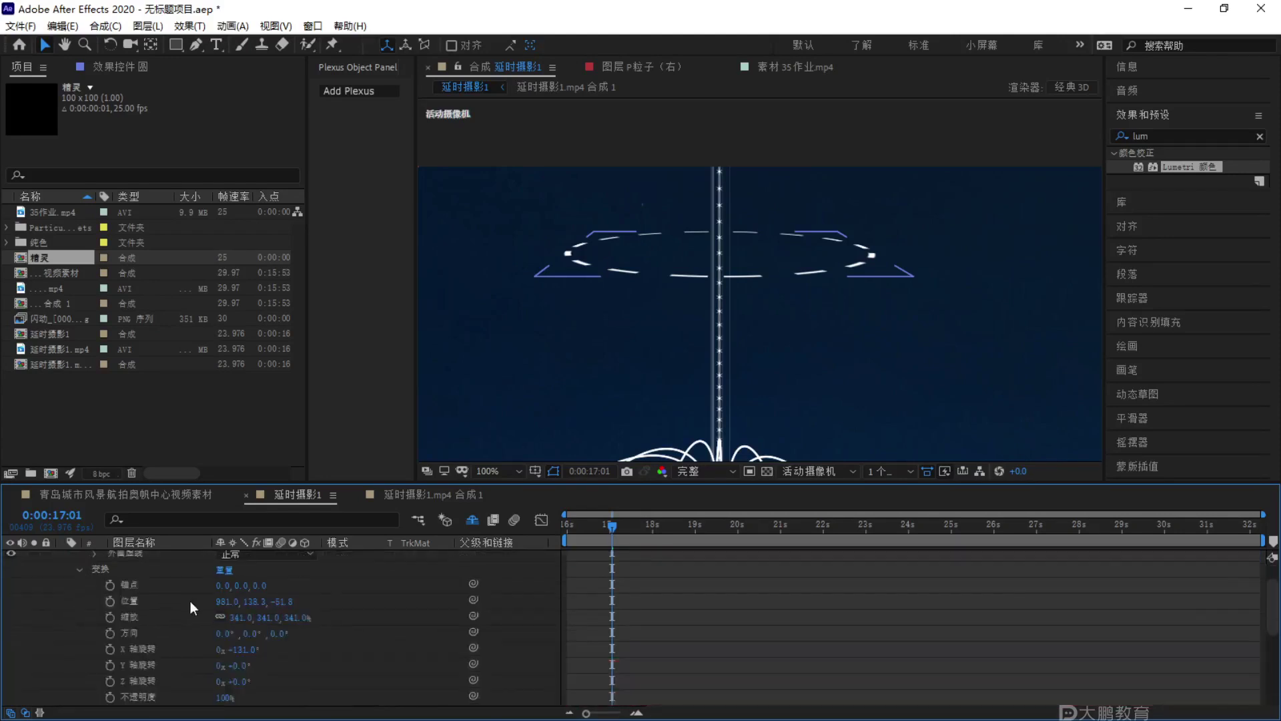
scroll(145, 631, up, 2)
click(79, 607)
click(94, 590)
click(111, 606)
mouse_move(239, 622)
mouse_down()
mouse_move(273, 622)
mouse_move(258, 622)
mouse_up()
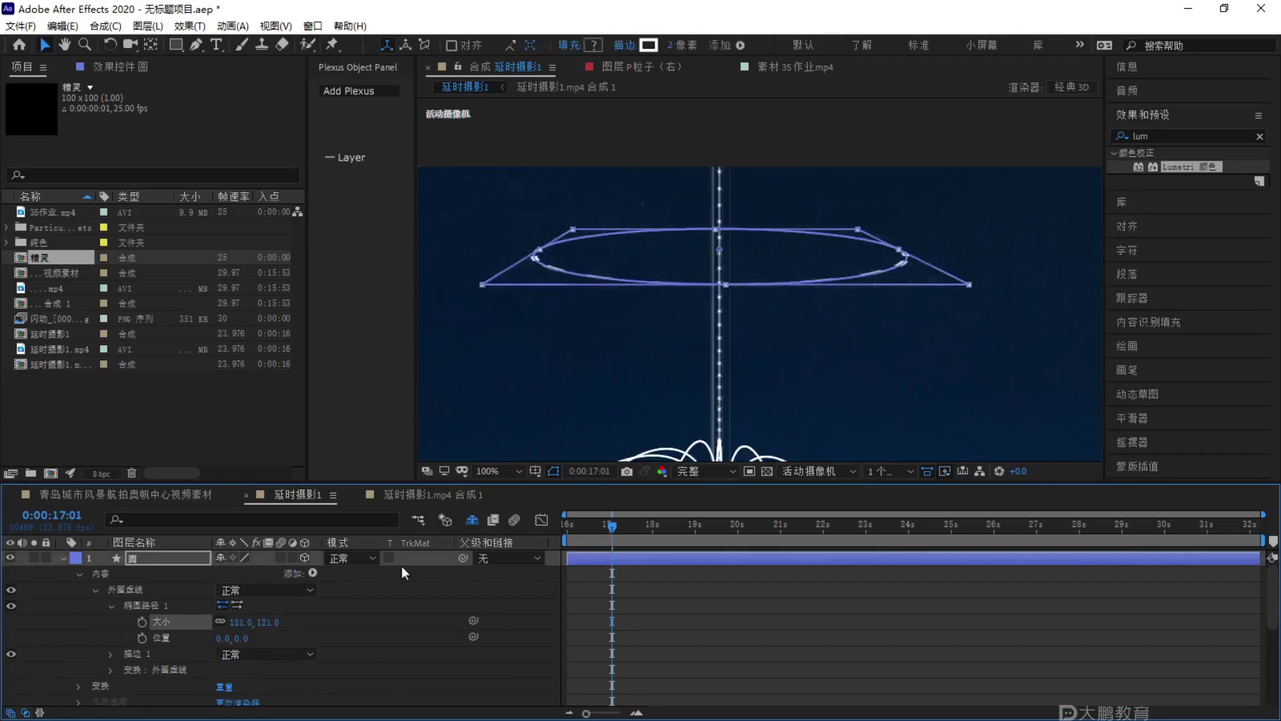
click(426, 615)
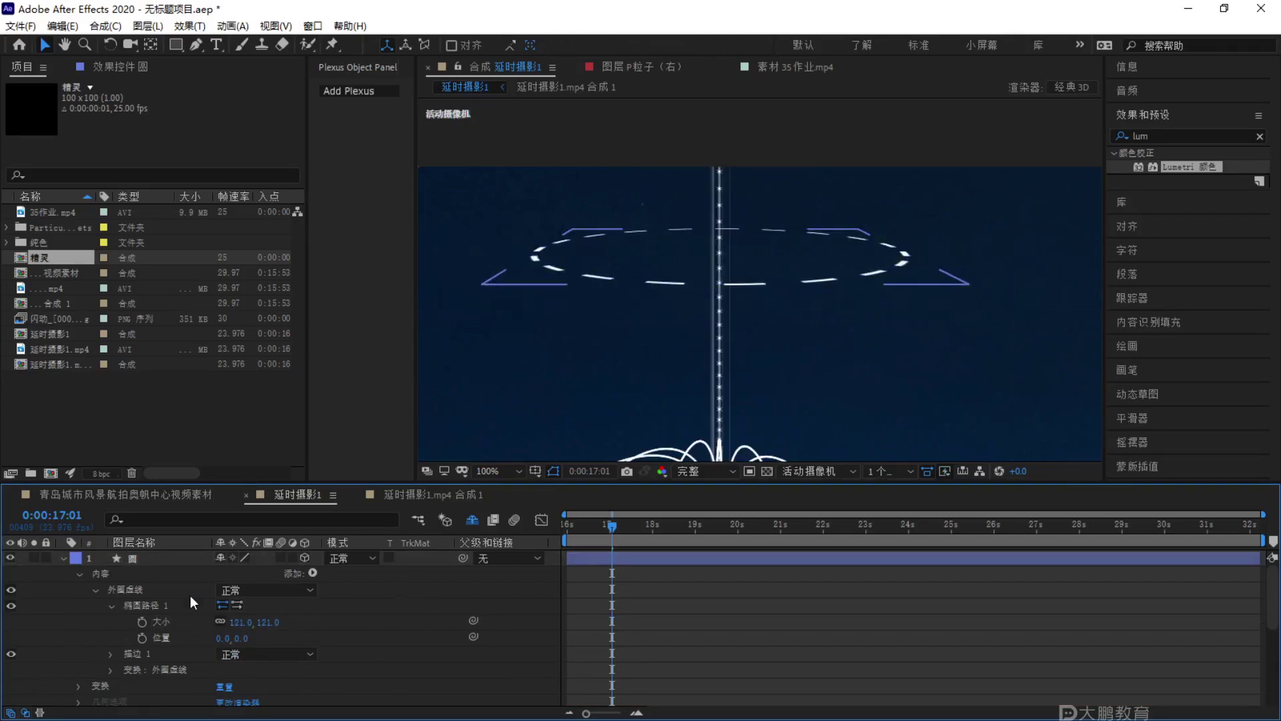
Duplicate the 外圈虚线 group within the 圆 layer.
click(94, 588)
click(139, 589)
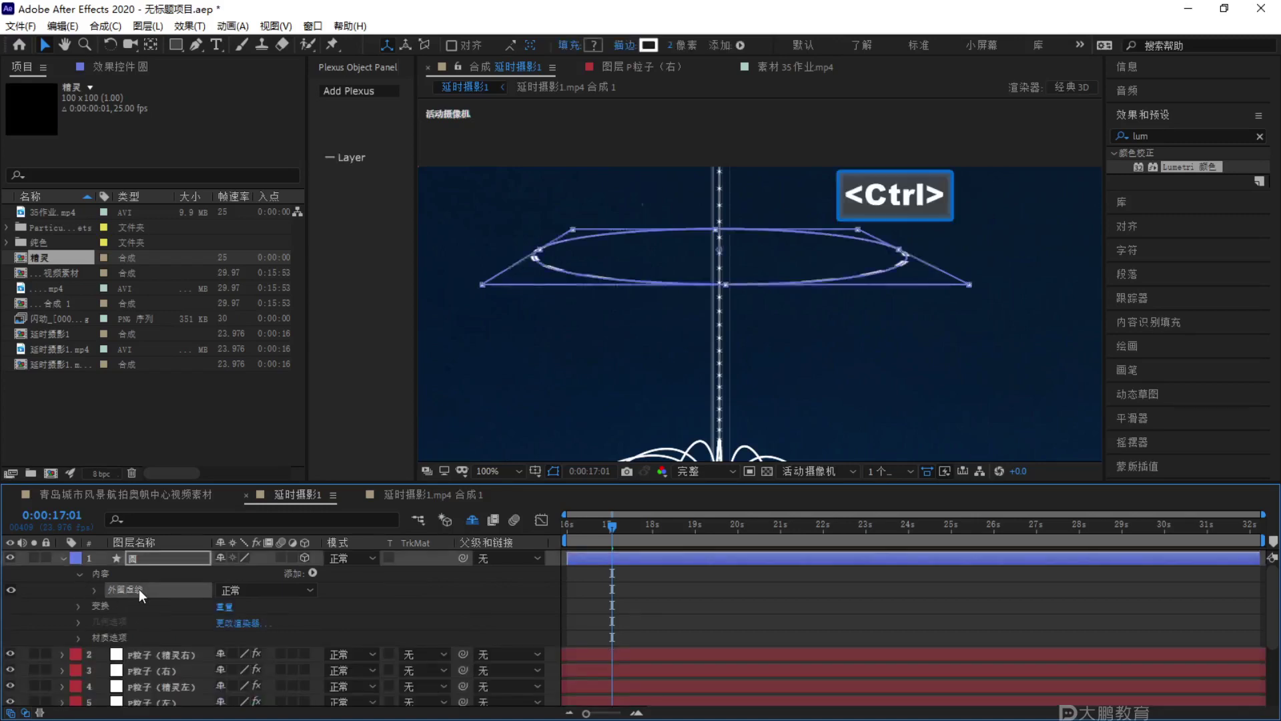
key(ctrl+d)
Rename the duplicated shape group 内圈虚点.
right_click(139, 589)
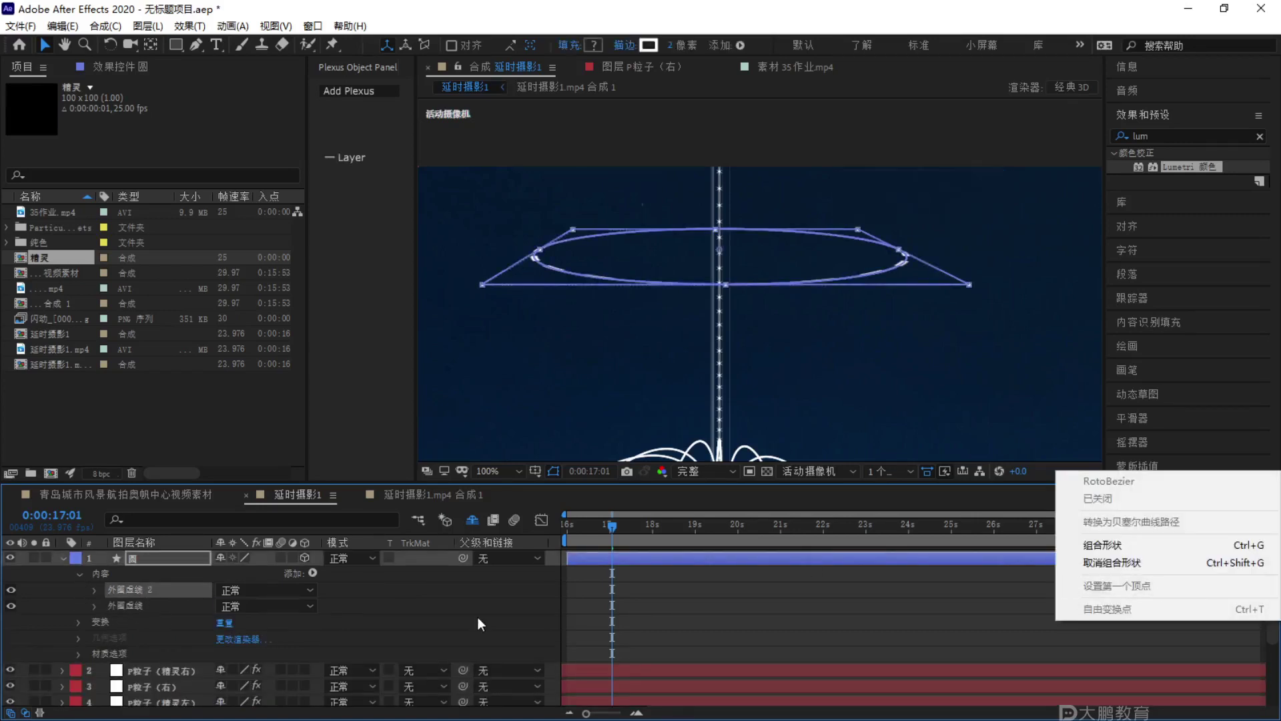
click(166, 595)
key(Return)
key(BackSpace)
key(BackSpace)
text(neix)
key(BackSpace)
key(BackSpace)
key(BackSpace)
key(BackSpace)
text(nei)
key(space)
key(BackSpace)
key(BackSpace)
key(BackSpace)
text(neiquan)
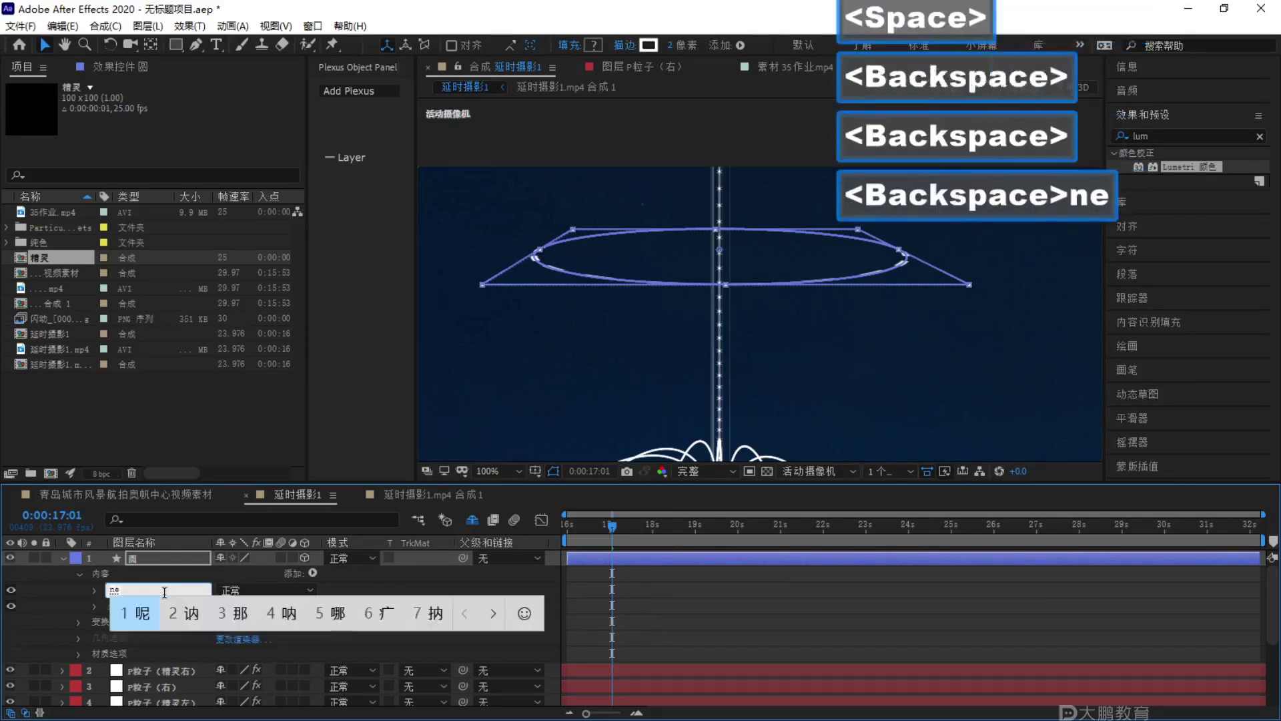
key(space)
text(xuxian)
key(space)
key(BackSpace)
text(d)
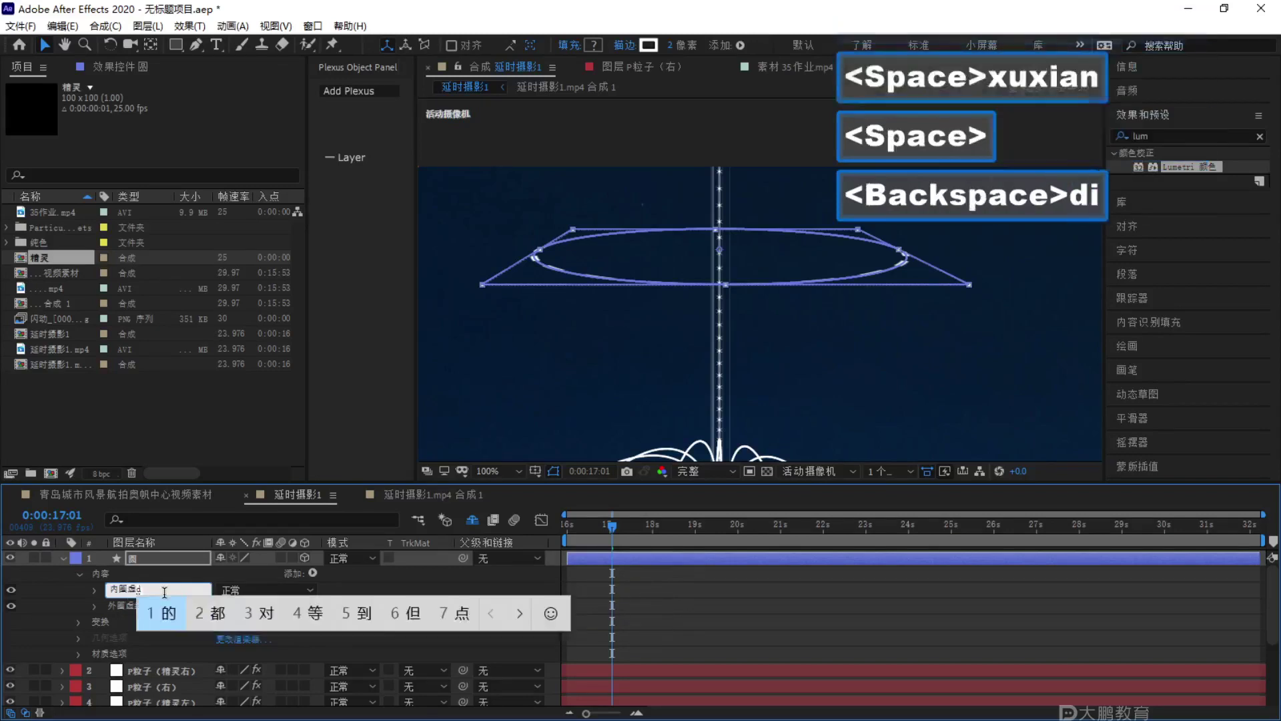
text(ian)
key(space)
key(Return)
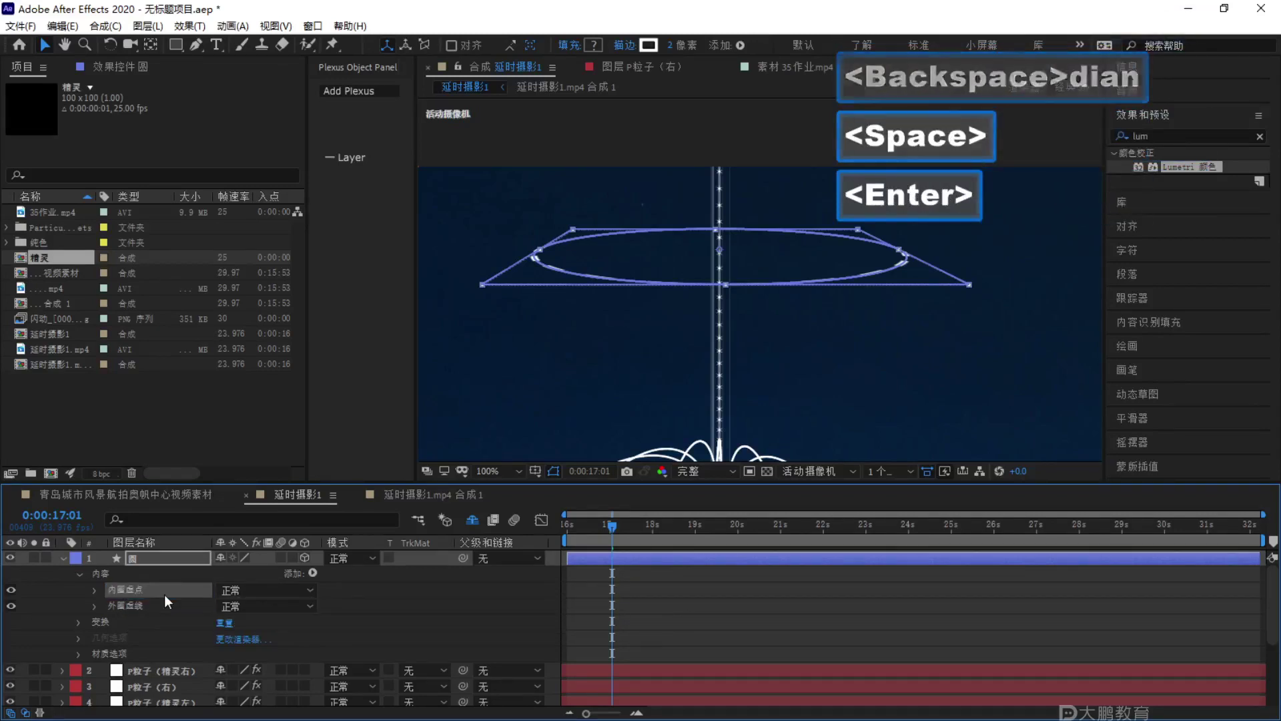
Shrink the ellipse path in the 内圈虚点 group to a size of 72.0, 72.0.
click(95, 590)
click(112, 606)
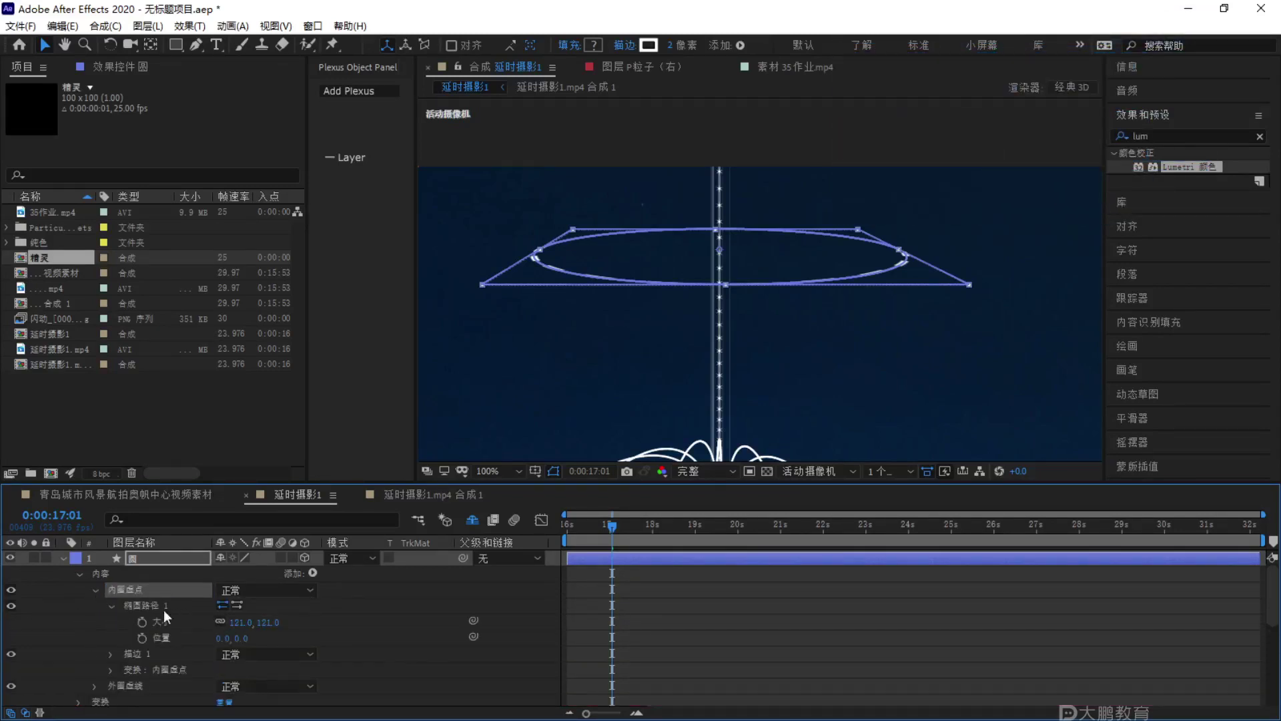
click(204, 623)
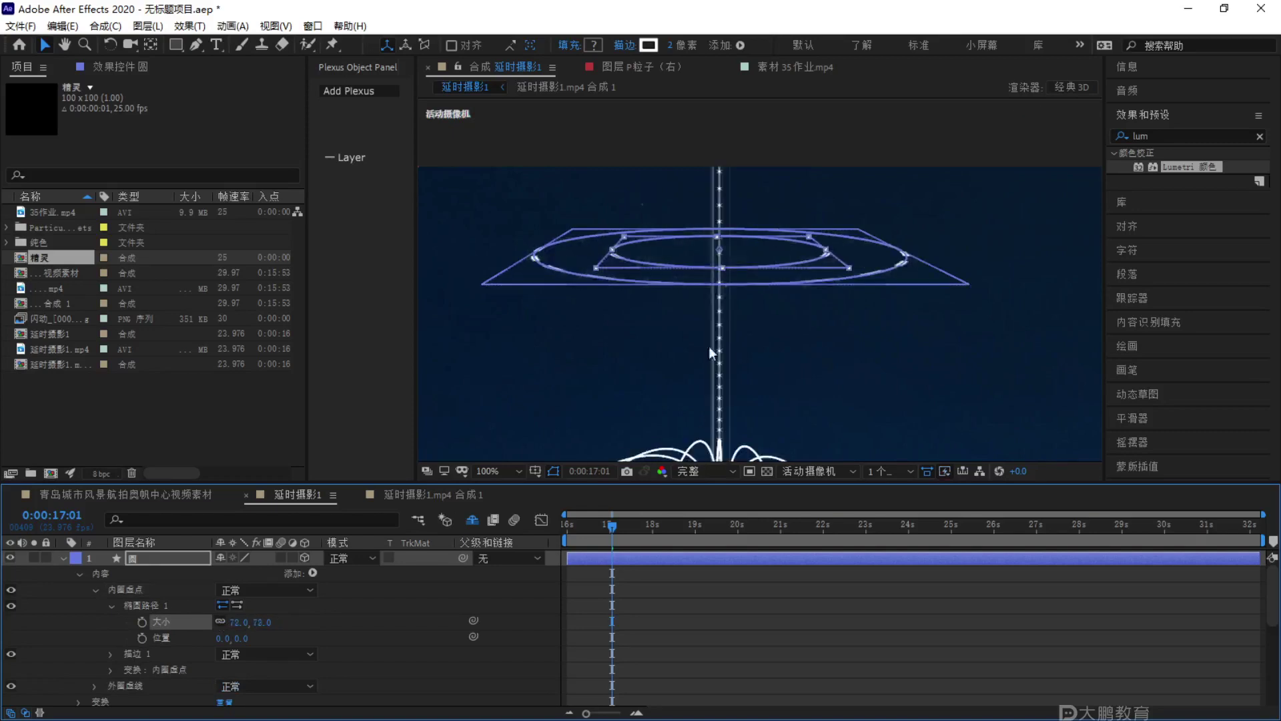
Shrink the ellipse path of the 内圈虚点 group slightly further, keeping its proportions.
click(554, 471)
scroll(707, 331, up, 3)
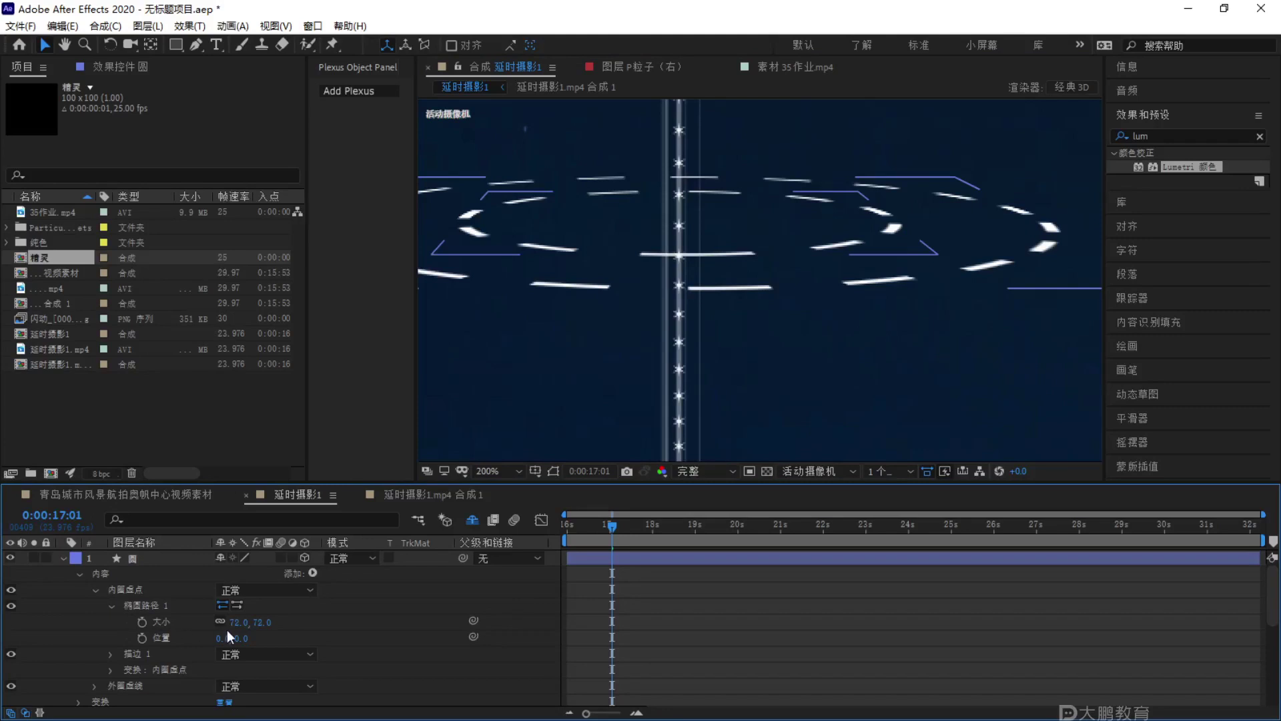
drag(239, 630, 276, 628)
scroll(275, 628, down, 3)
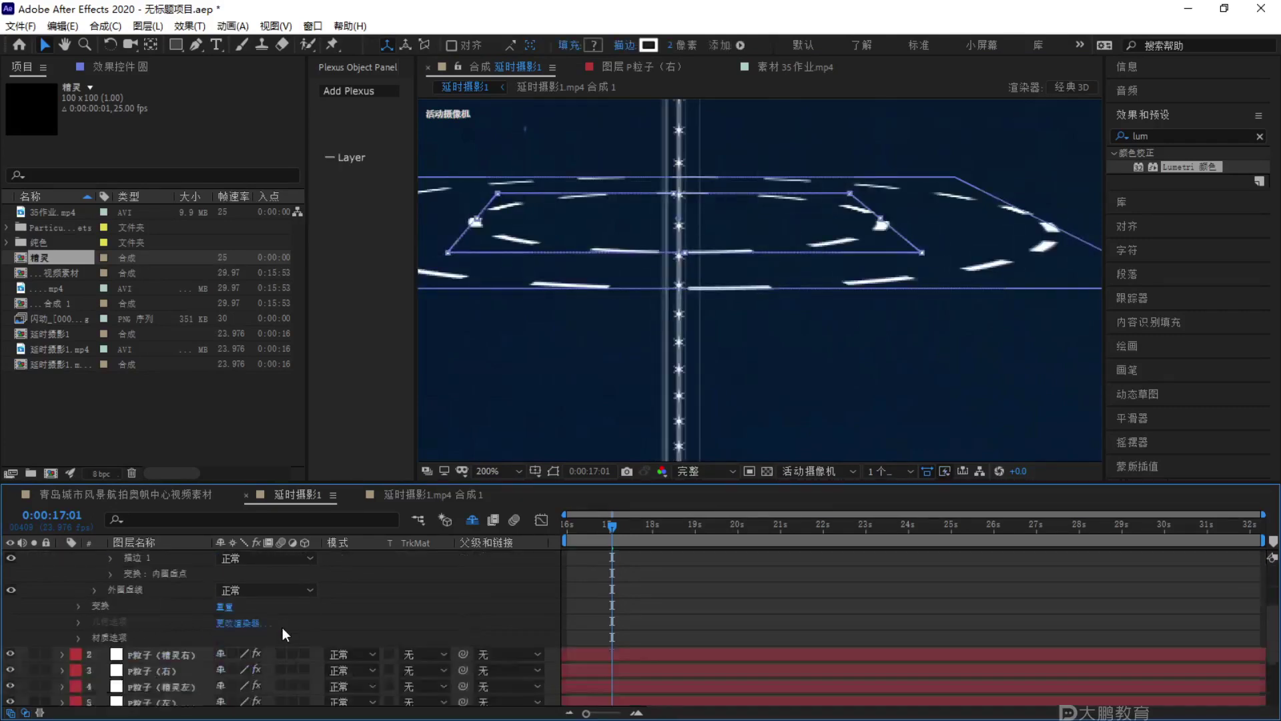
scroll(155, 594, up, 3)
click(112, 605)
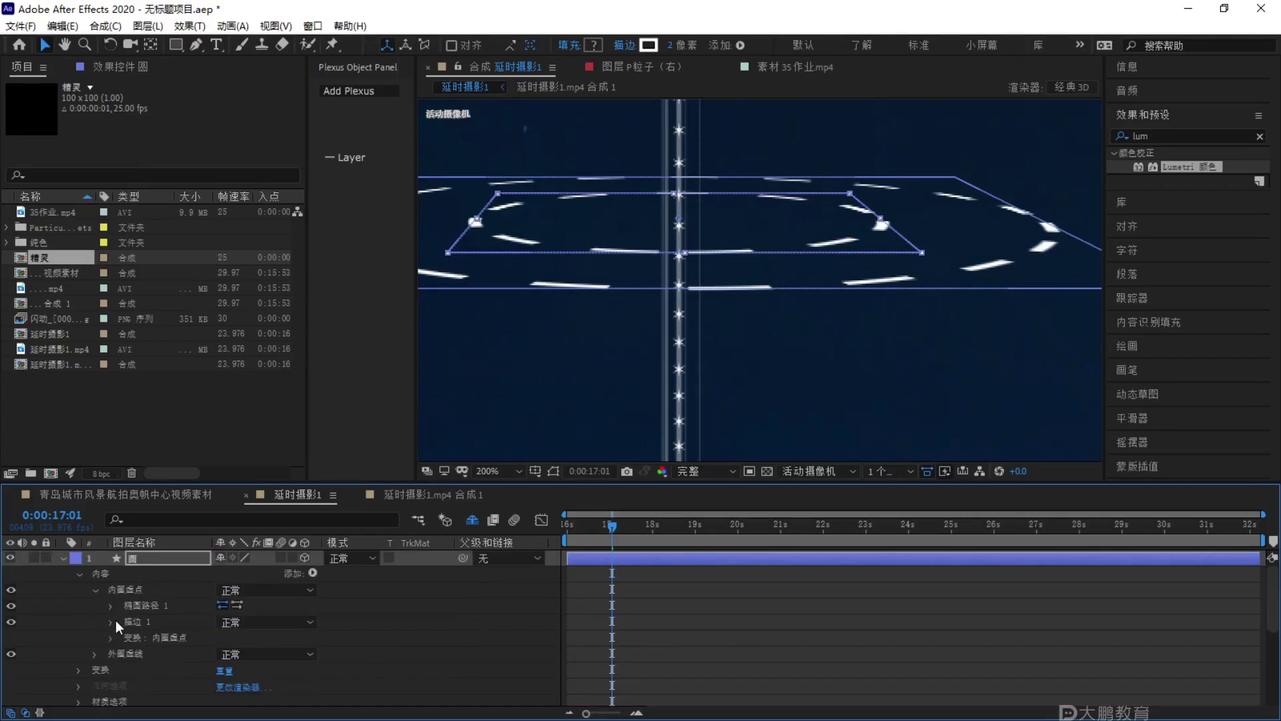
Set the line cap of the stroke in the 内圈虚点 group to 圆头端点.
scroll(100, 607, down, 3)
scroll(133, 628, up, 3)
click(111, 622)
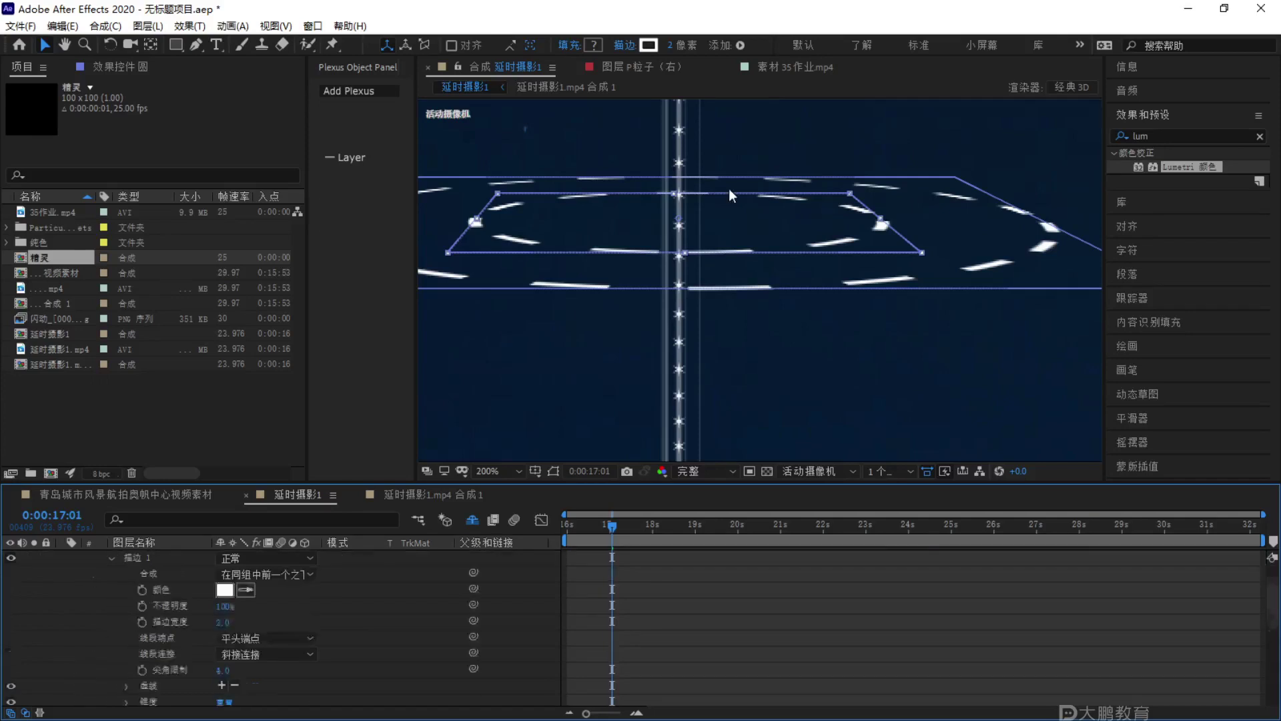
click(770, 71)
click(532, 70)
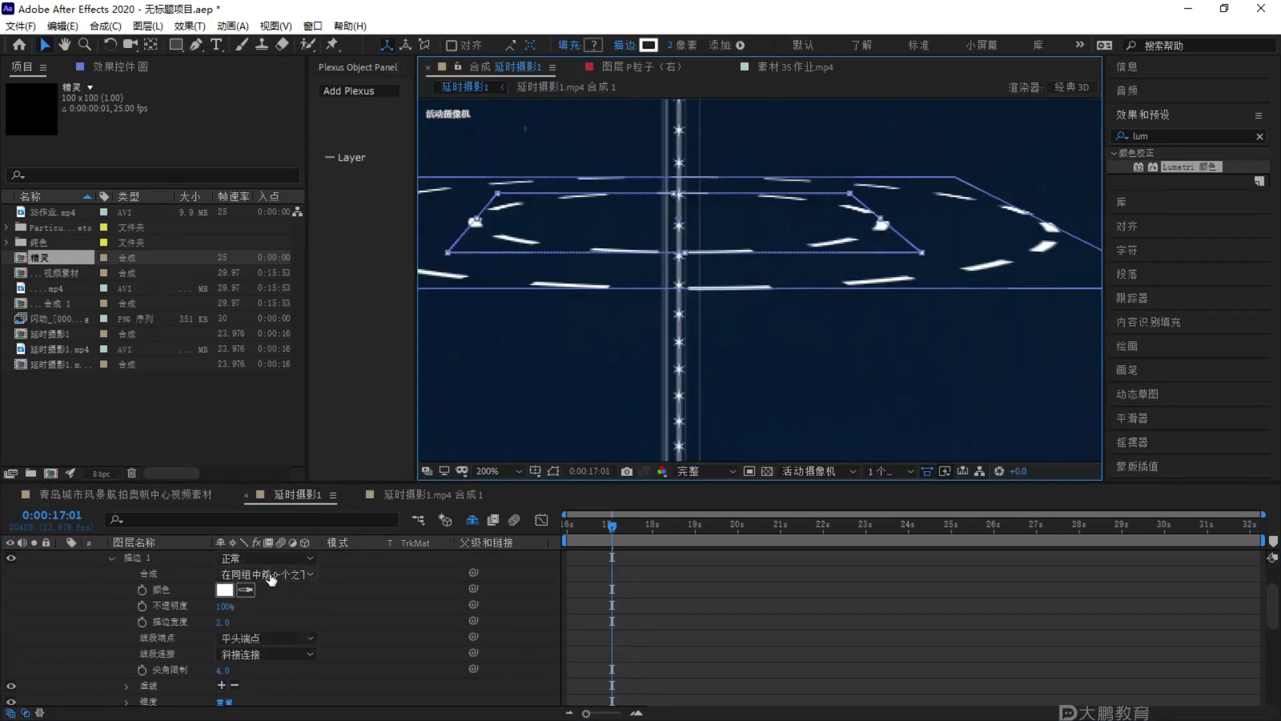
scroll(274, 577, down, 3)
scroll(251, 584, up, 2)
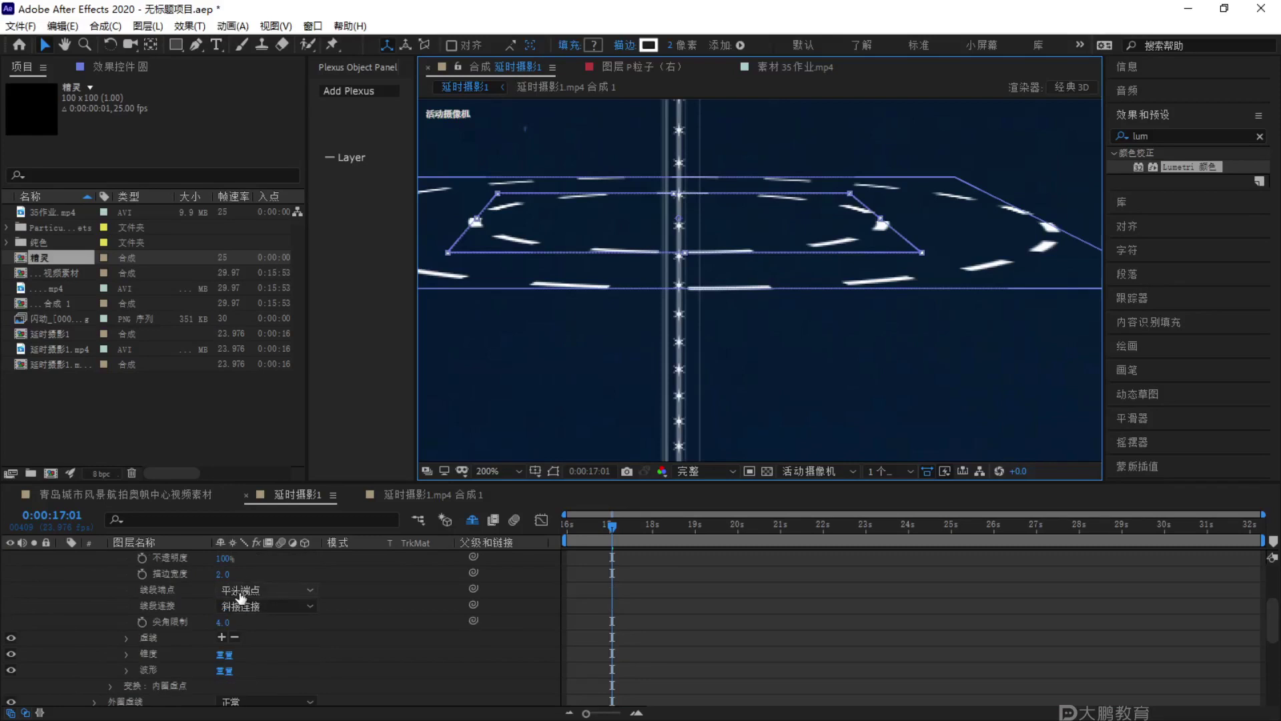
click(251, 609)
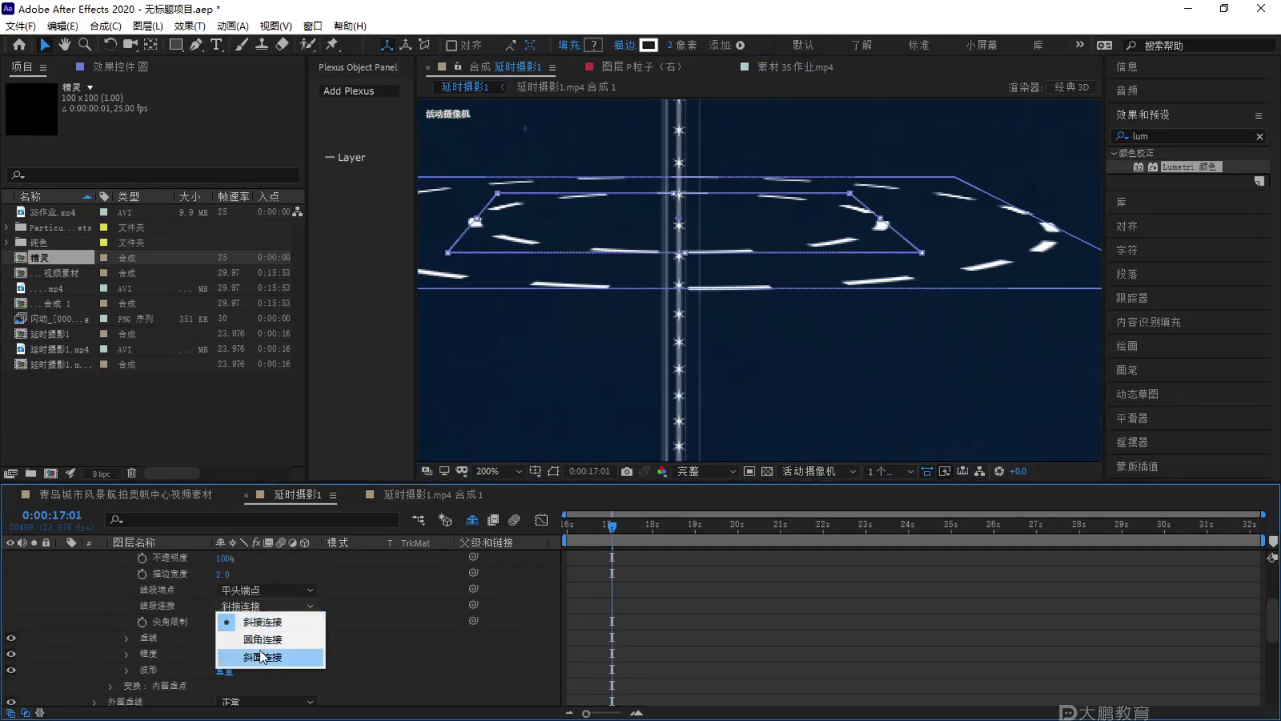
click(274, 590)
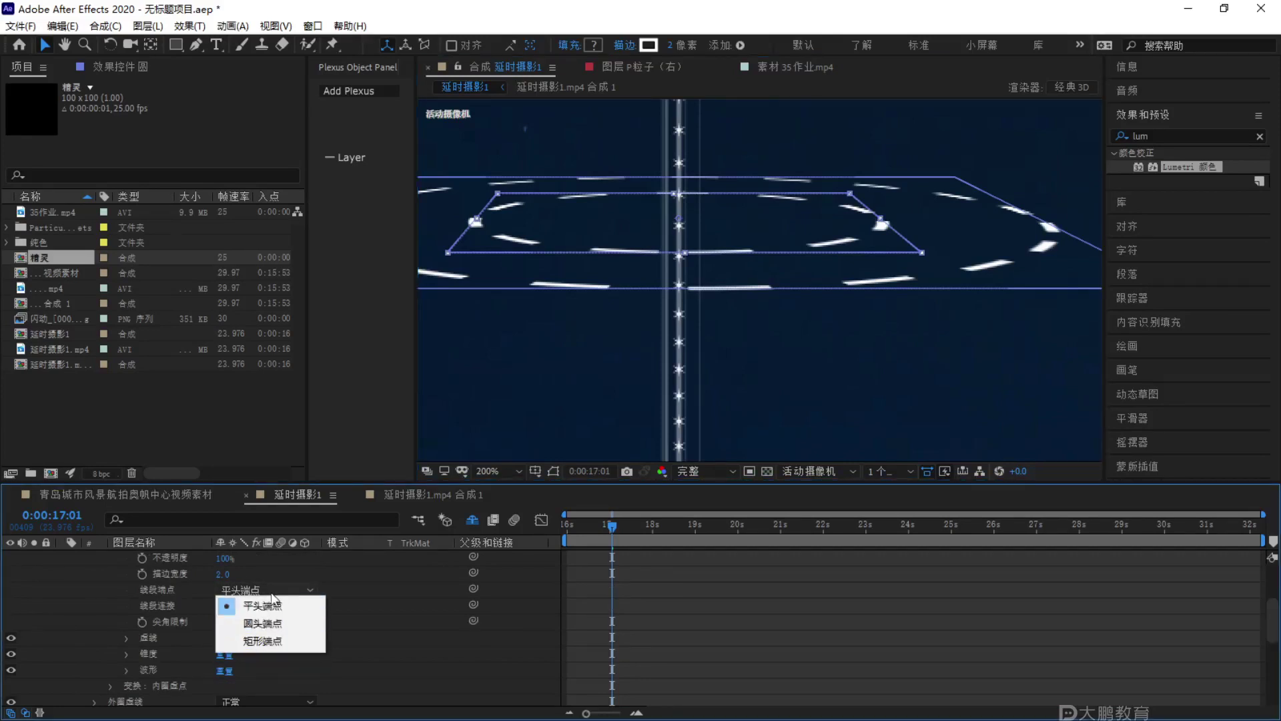
click(263, 624)
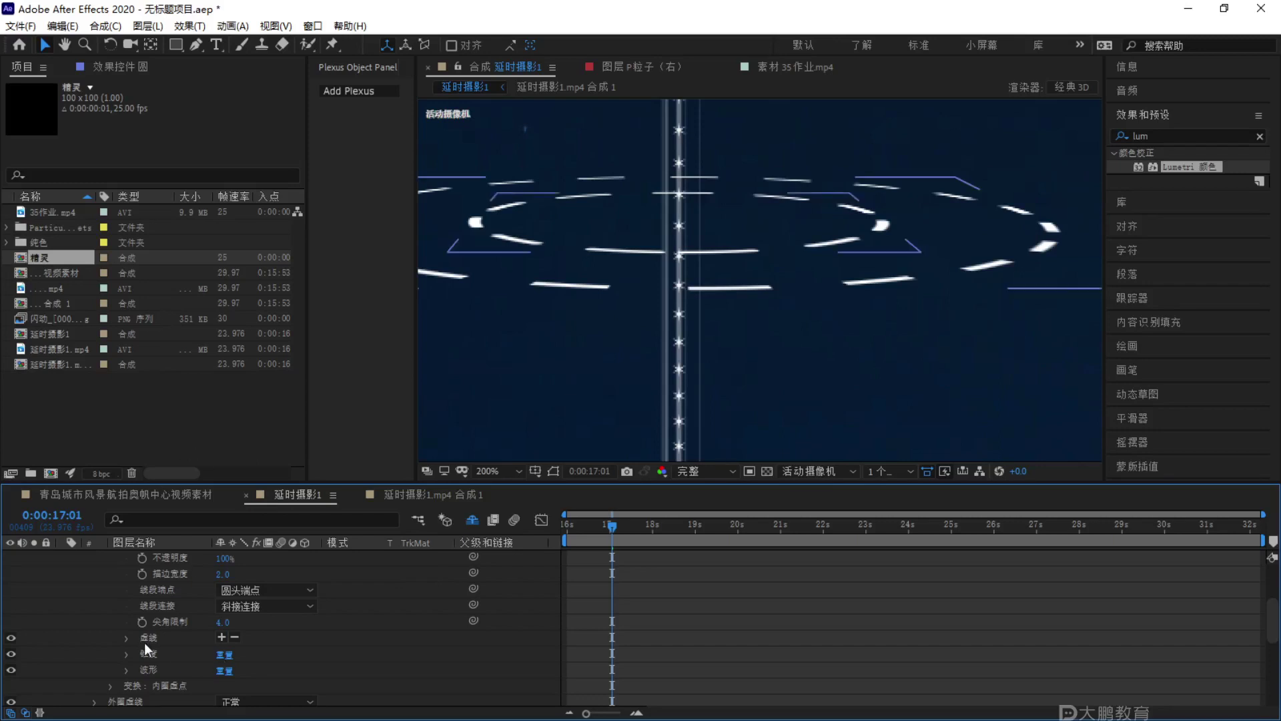
Add a gap (间隙) value to the dashes of the 内圈虚点 stroke.
click(126, 638)
scroll(144, 645, down, 1)
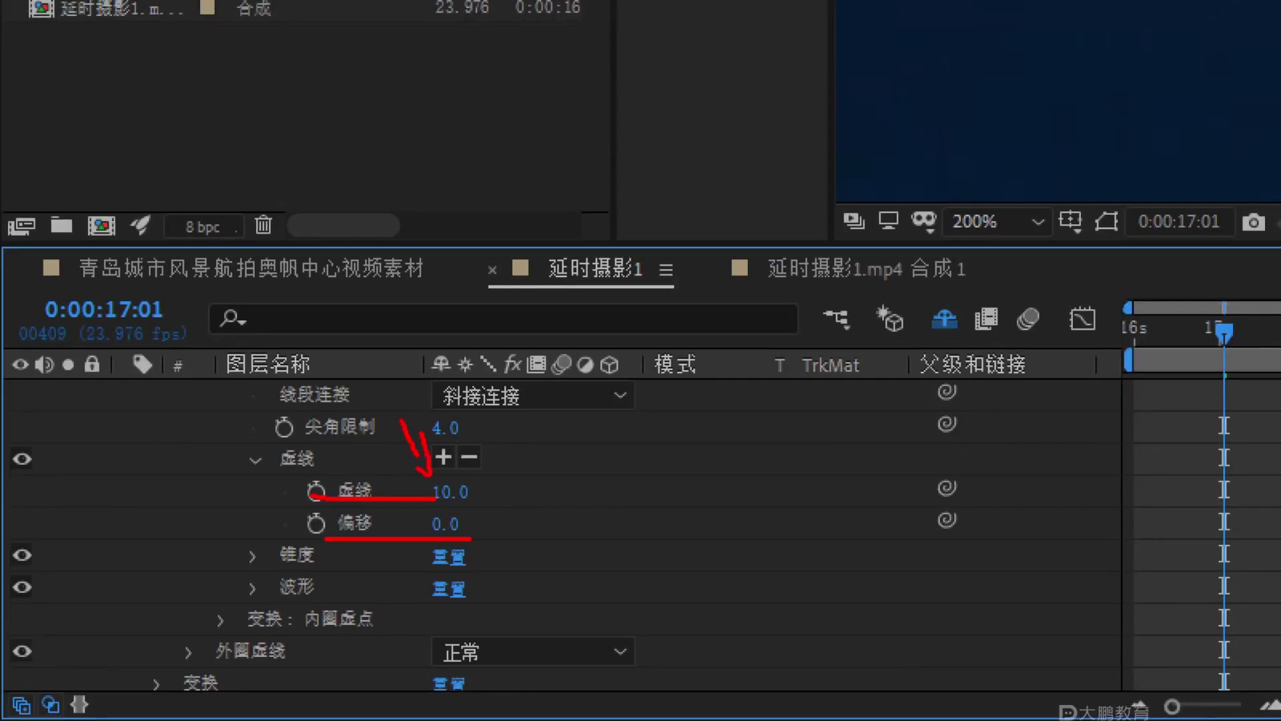
key(Escape)
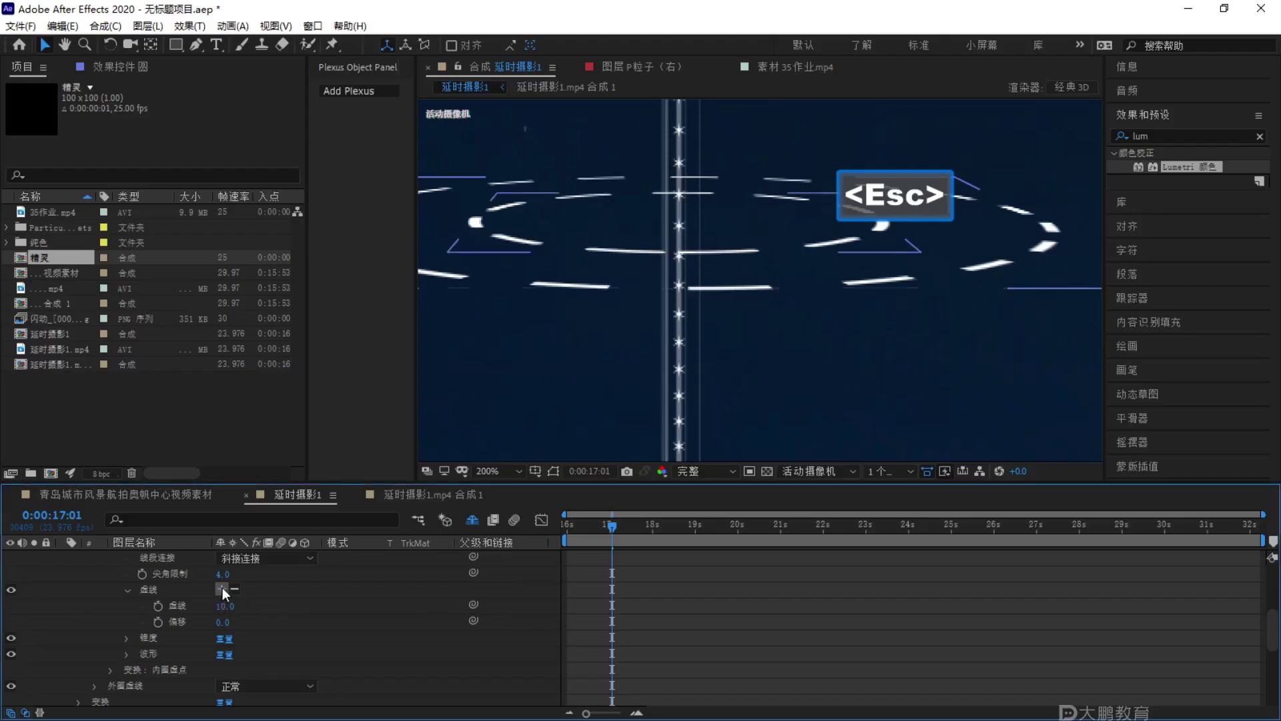
click(222, 588)
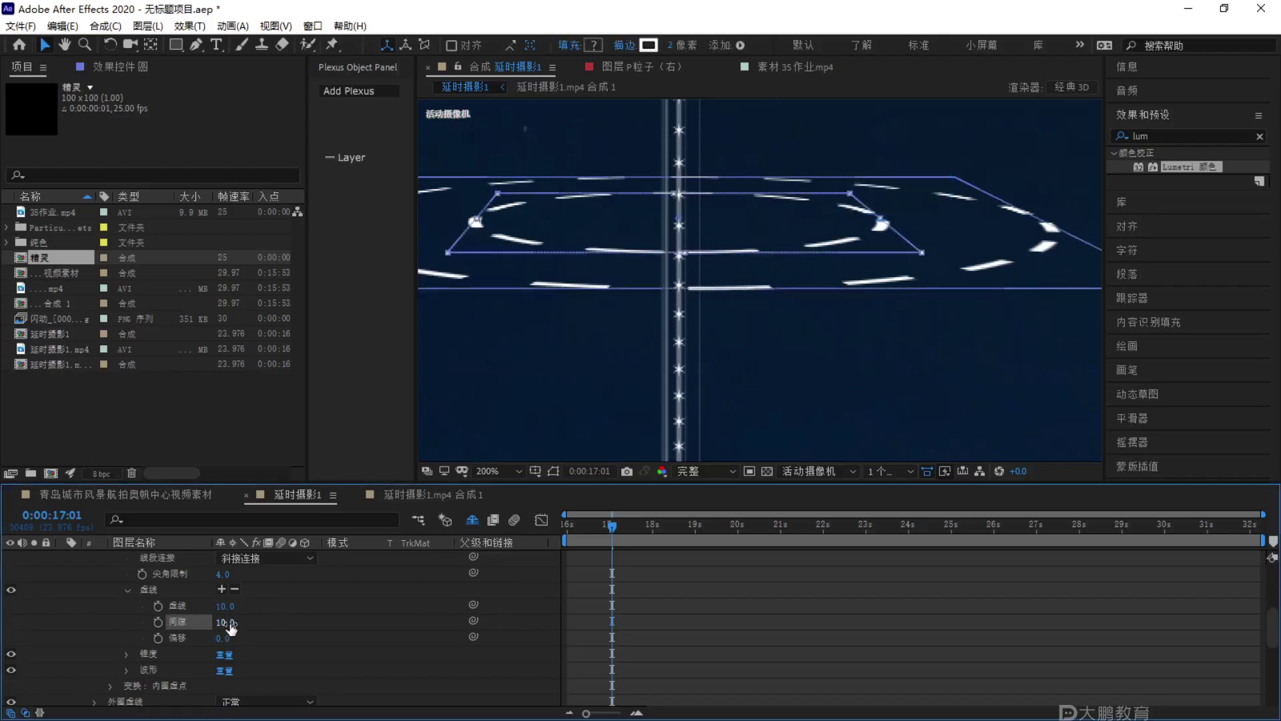
Try gap values of 2 and 200 on the dashes of the inner ring's stroke.
mouse_move(237, 623)
mouse_down()
mouse_move(296, 636)
mouse_move(234, 623)
mouse_move(240, 642)
mouse_up()
click(222, 622)
text(2)
key(Return)
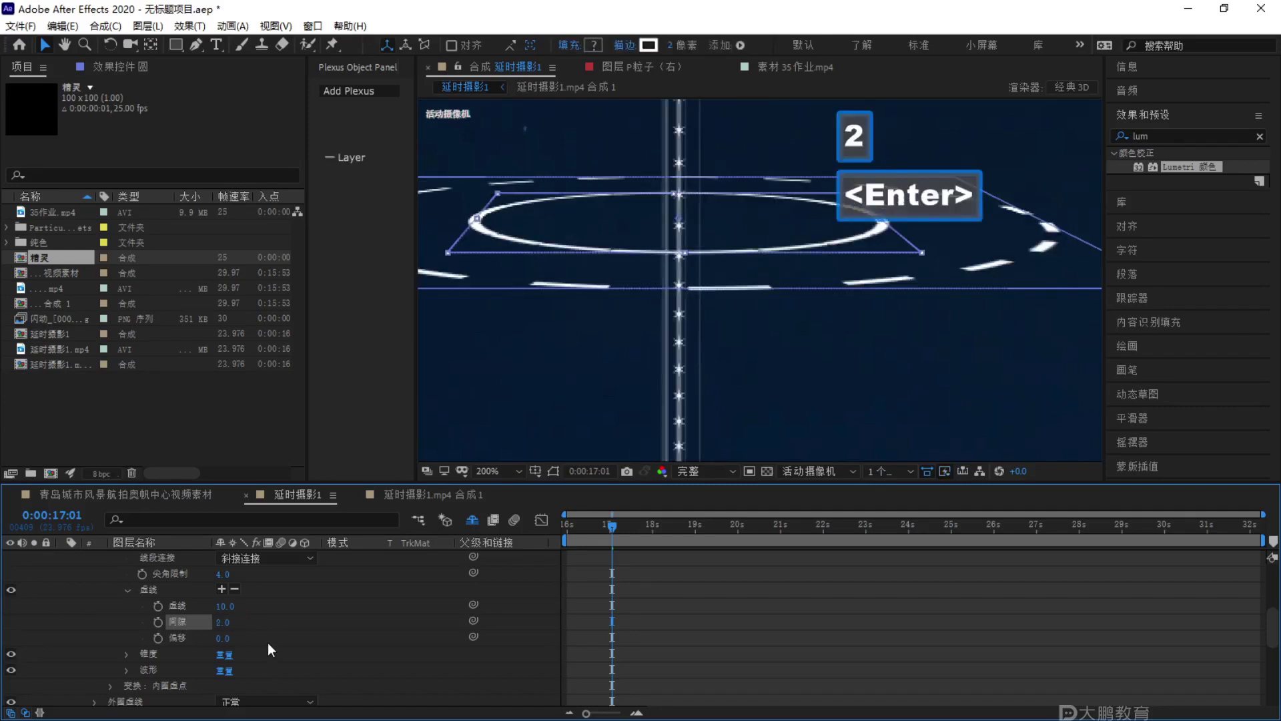
drag(222, 622, 334, 627)
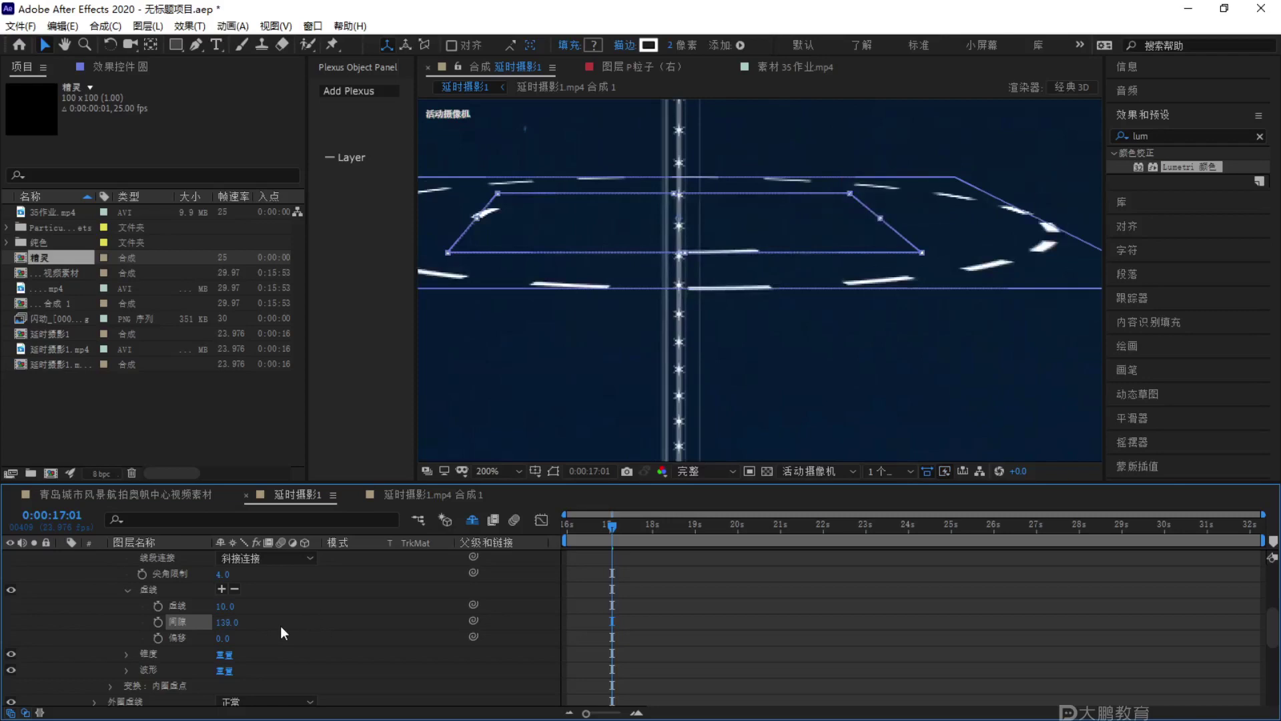
click(232, 622)
text(200)
key(Return)
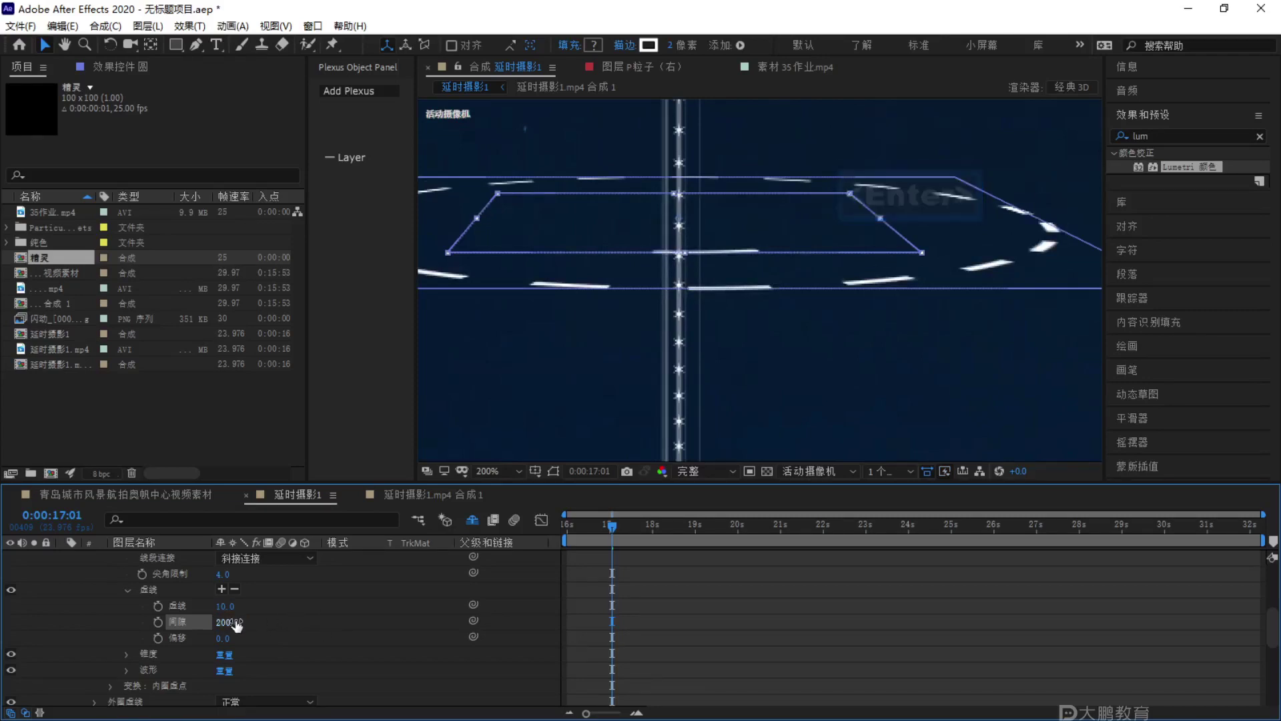
Try a dash length of 48.0 with a gap of 39.0 on the inner ring's stroke.
scroll(248, 610, up, 3)
scroll(237, 624, down, 4)
drag(225, 574, 181, 594)
drag(650, 333, 727, 398)
key(ctrl+z)
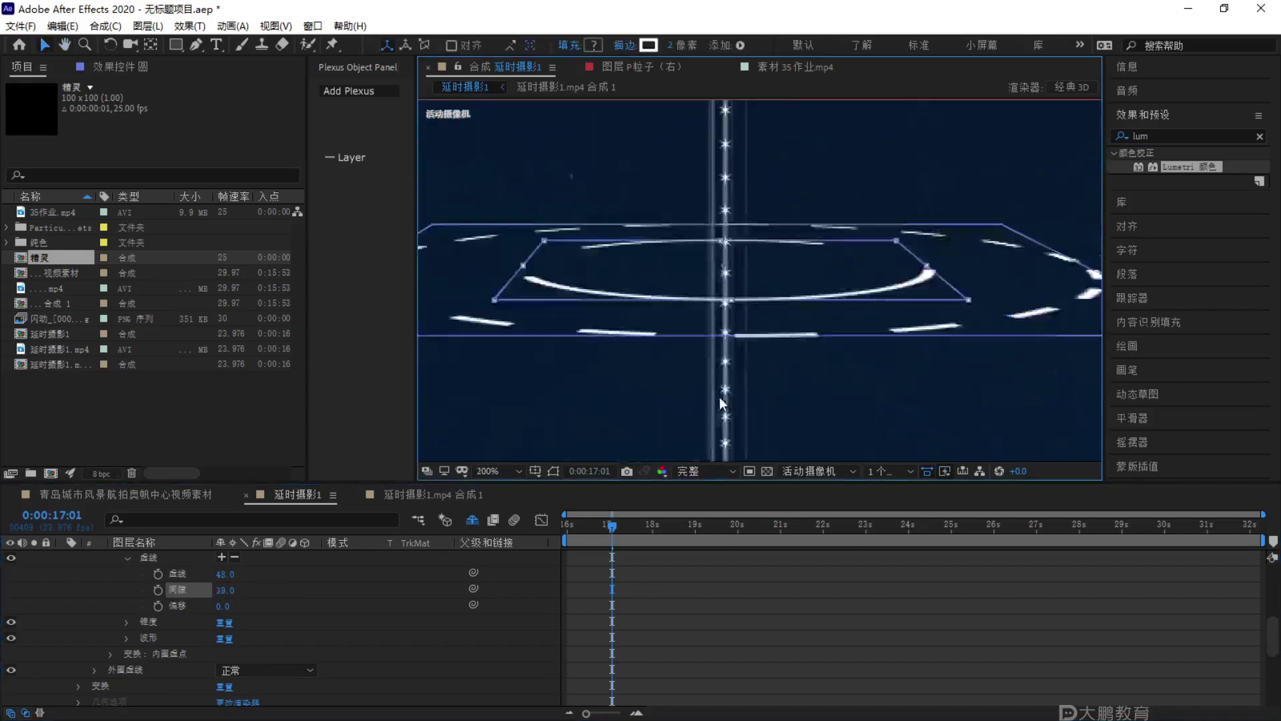
Reduce the dash length of the 内圈虚点 stroke to 0.0 and set its gap to 4.0.
mouse_move(225, 590)
mouse_down()
mouse_move(240, 584)
mouse_move(208, 576)
mouse_move(262, 590)
mouse_move(211, 606)
mouse_move(224, 576)
mouse_move(243, 600)
mouse_move(214, 574)
mouse_up()
key(F2)
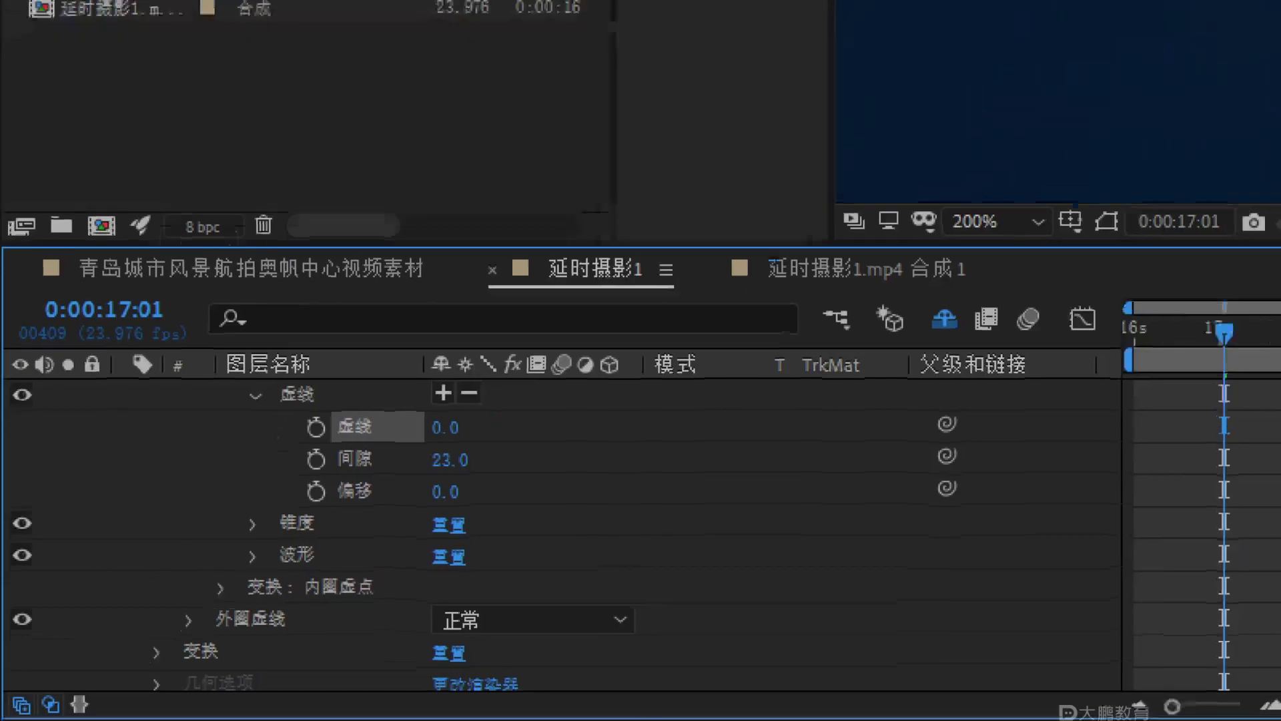
key(Escape)
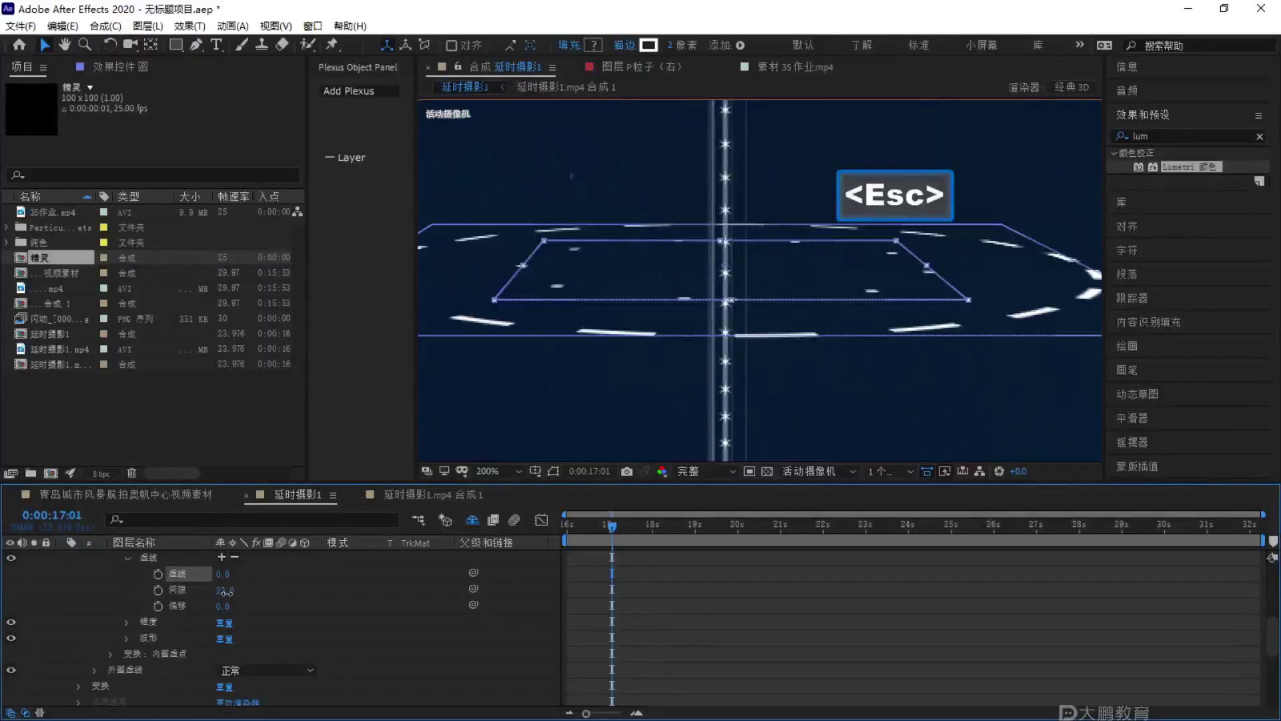
drag(226, 591, 223, 604)
key(F2)
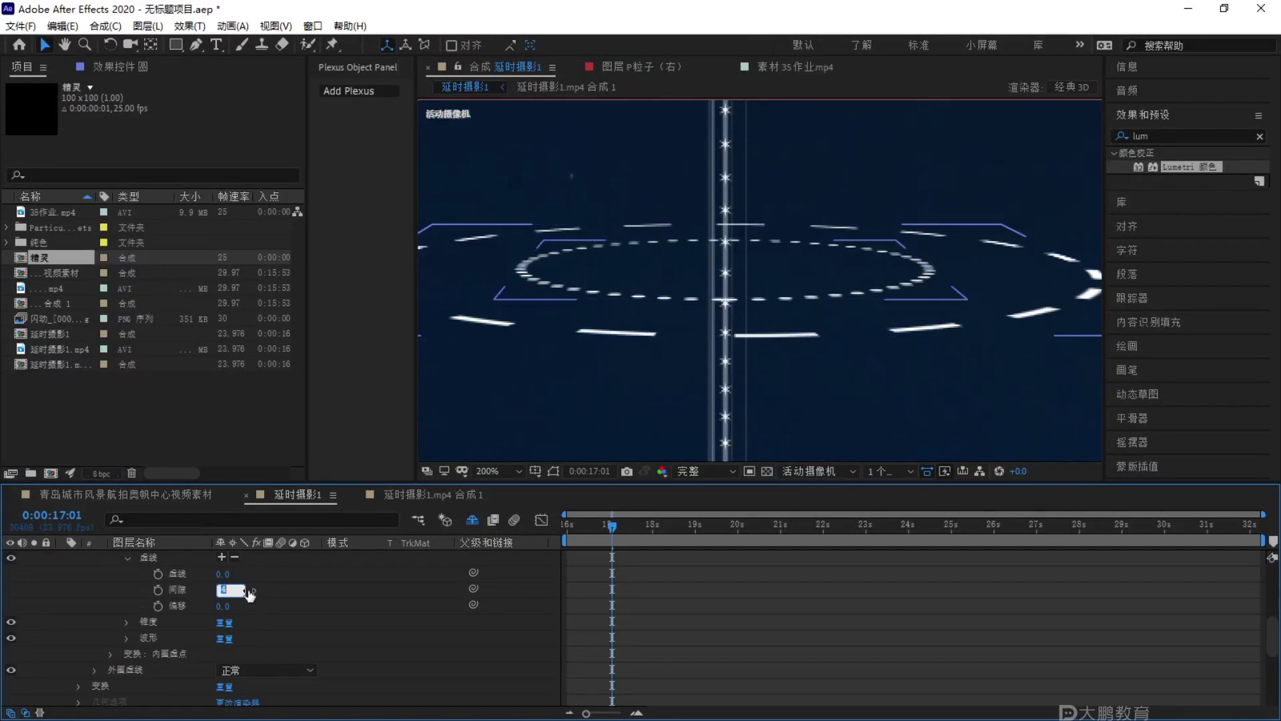
text(4)
key(Return)
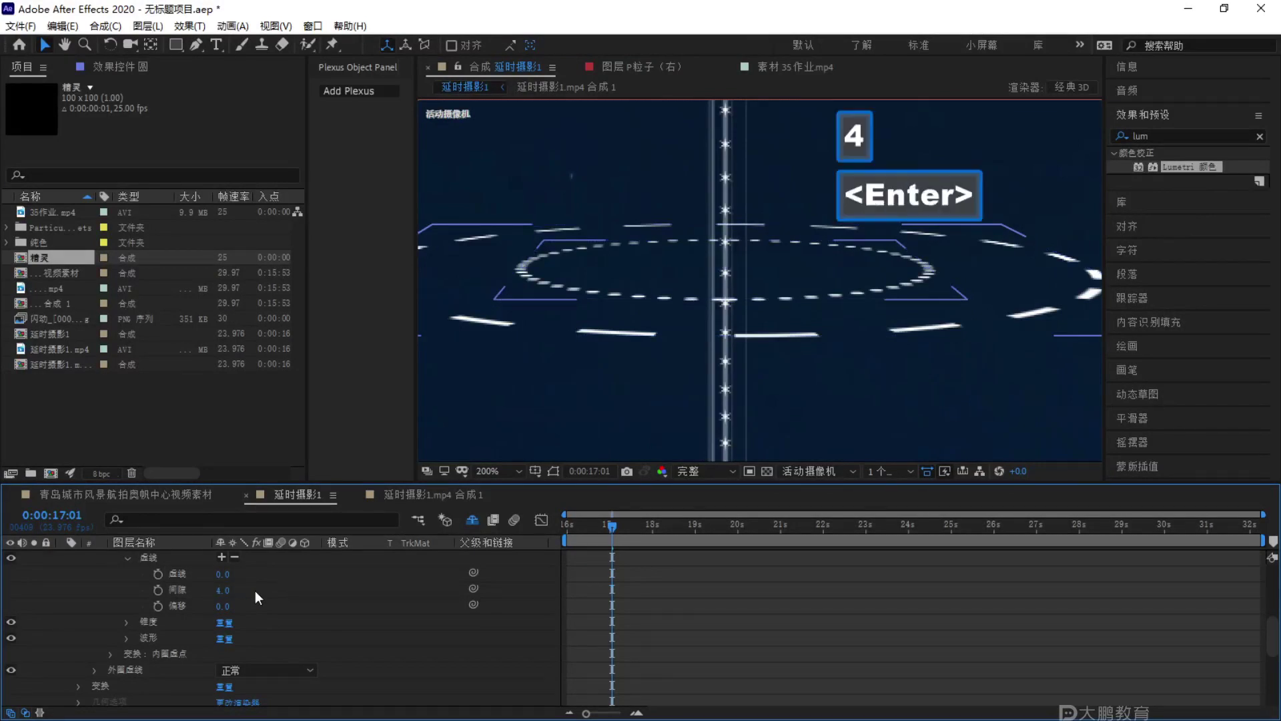
Try tighter gaps of 2 and 3 between the inner ring's dots.
key(period)
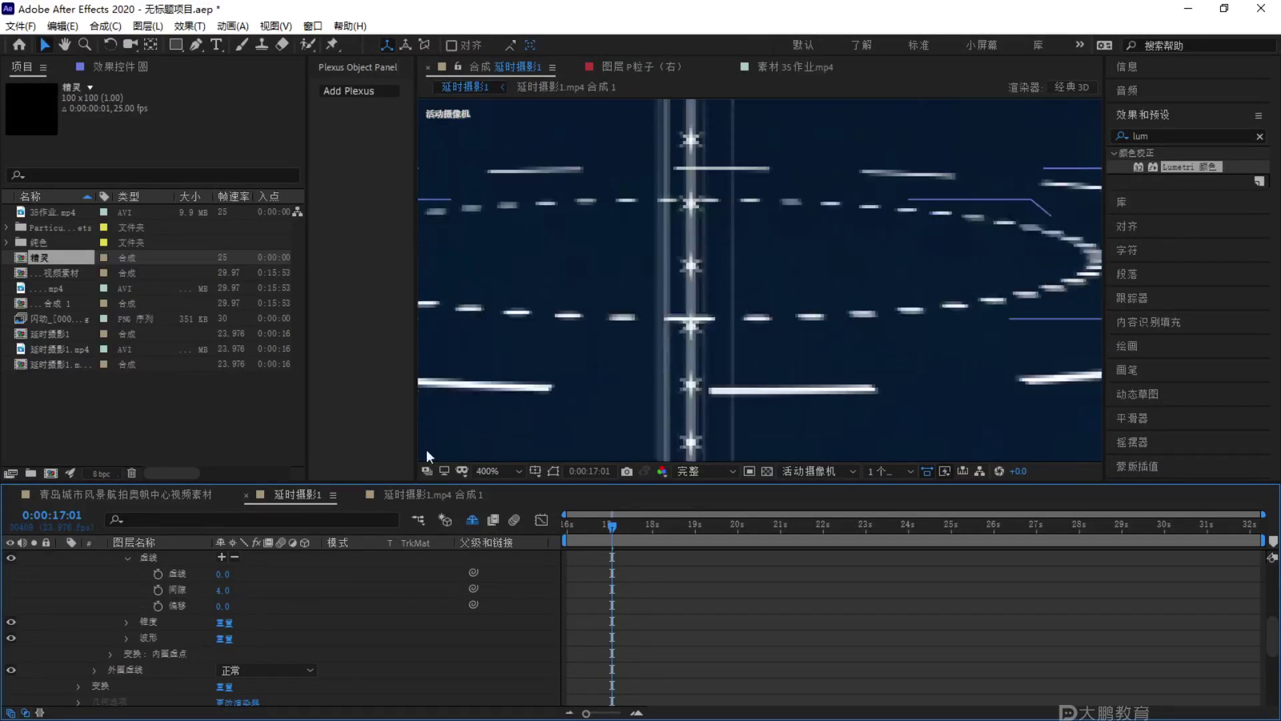
click(223, 589)
text(2)
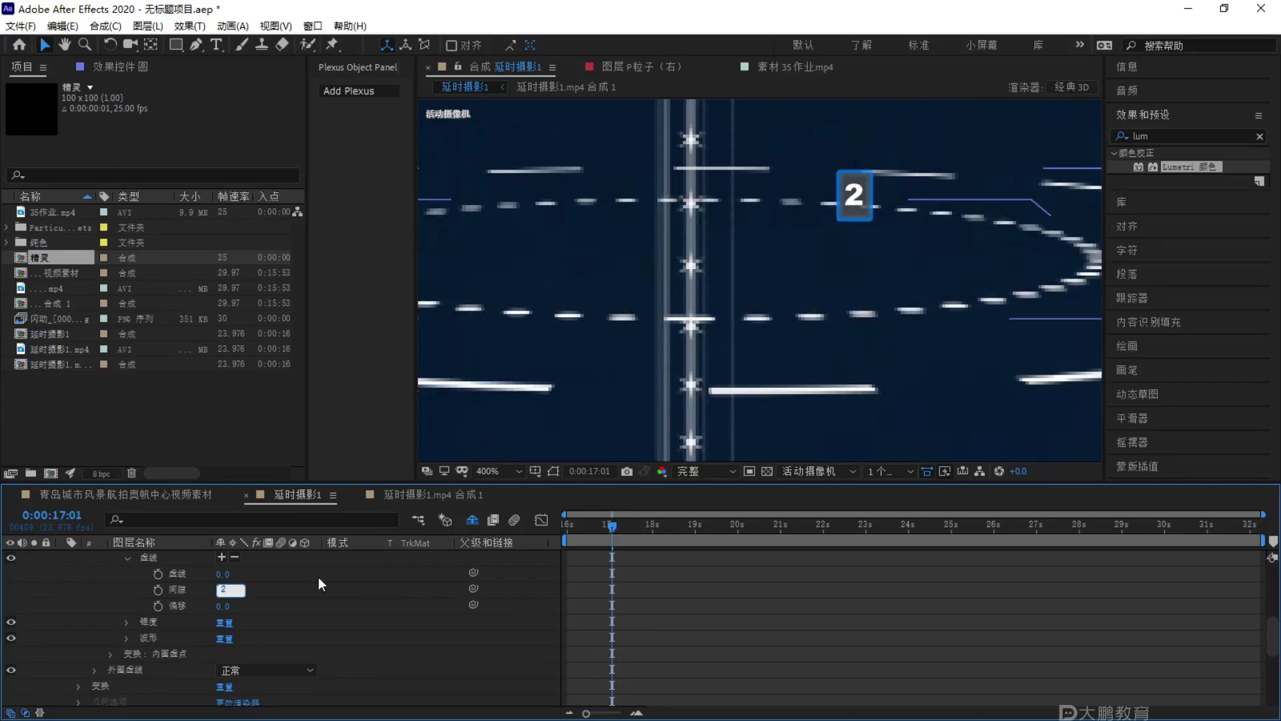
click(291, 586)
click(223, 590)
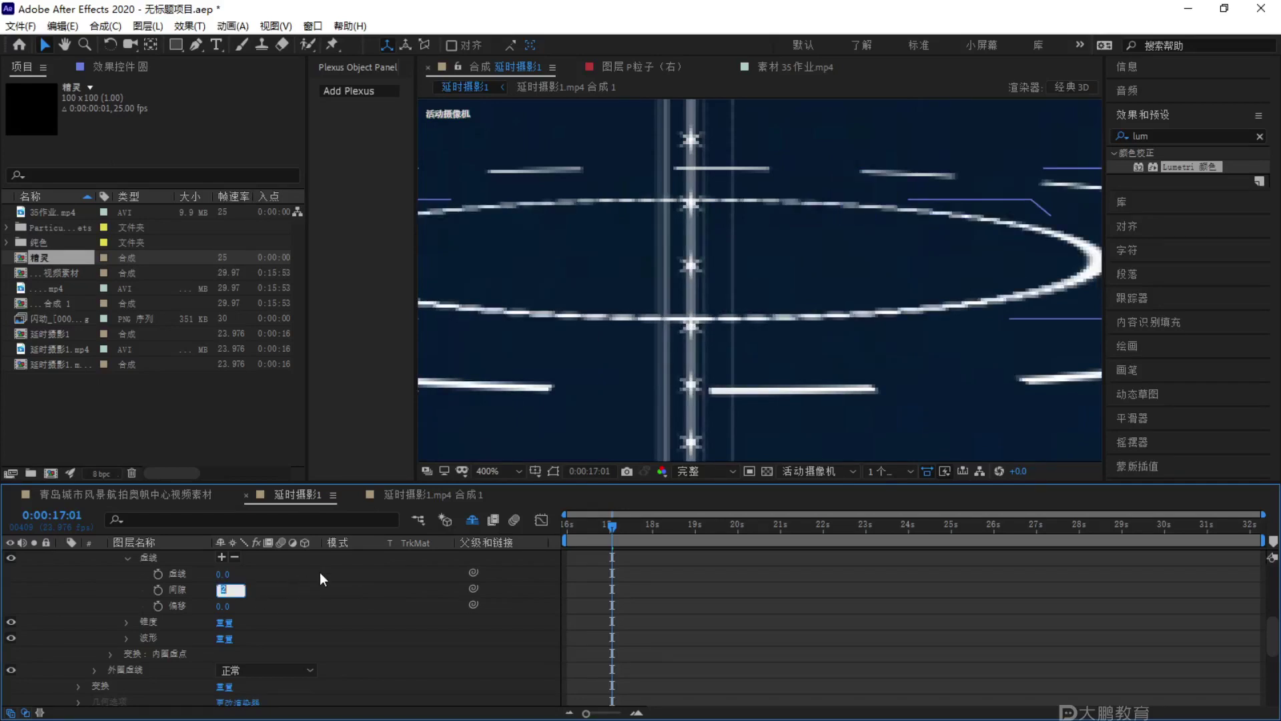
text(3)
click(307, 575)
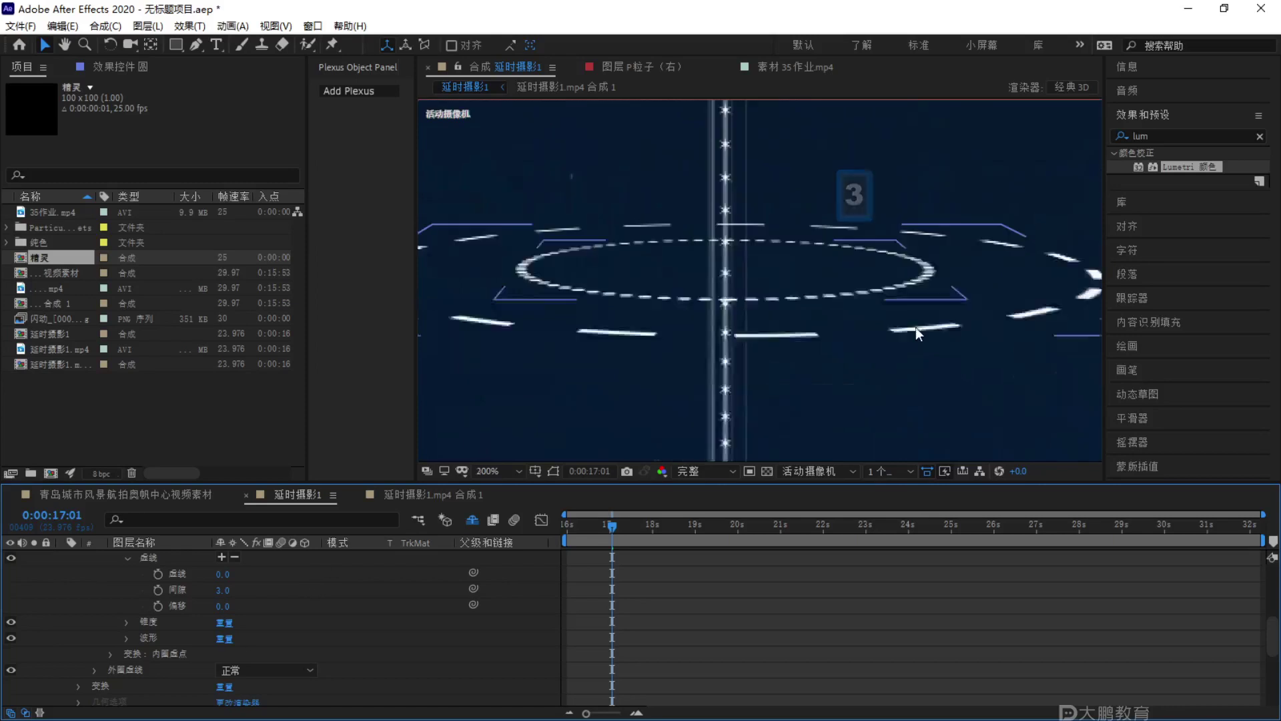
mouse_move(222, 581)
mouse_down()
mouse_move(232, 581)
mouse_move(127, 589)
mouse_up()
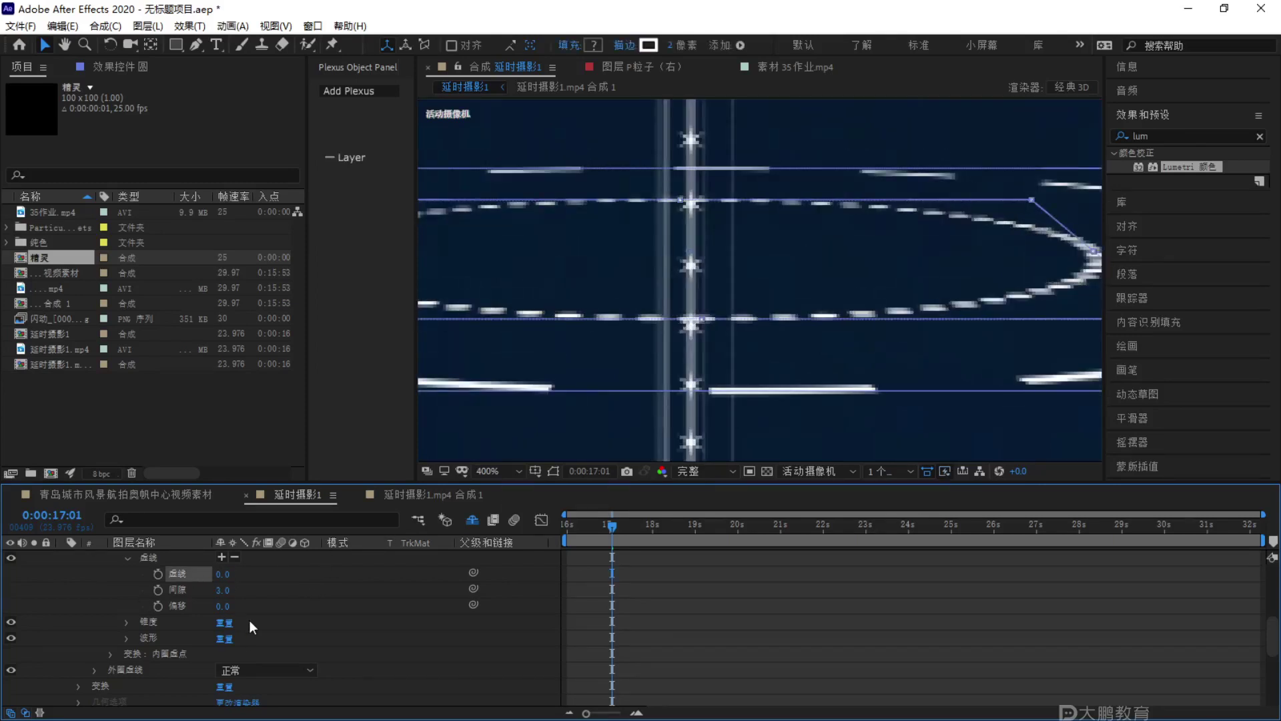
click(224, 591)
text(3)
key(Return)
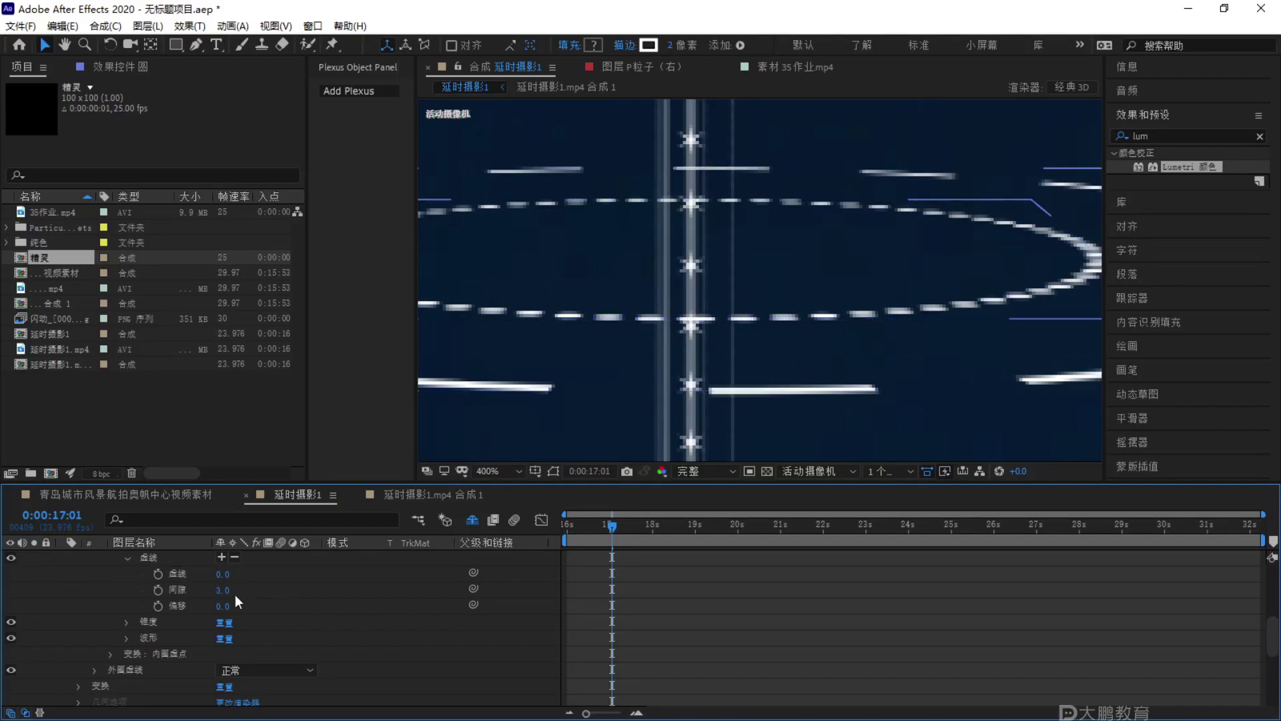
Set the gap of the 内圈虚点 stroke's dashes to 5.0 and check the dot spacing around the beam.
click(225, 590)
text(5)
key(Return)
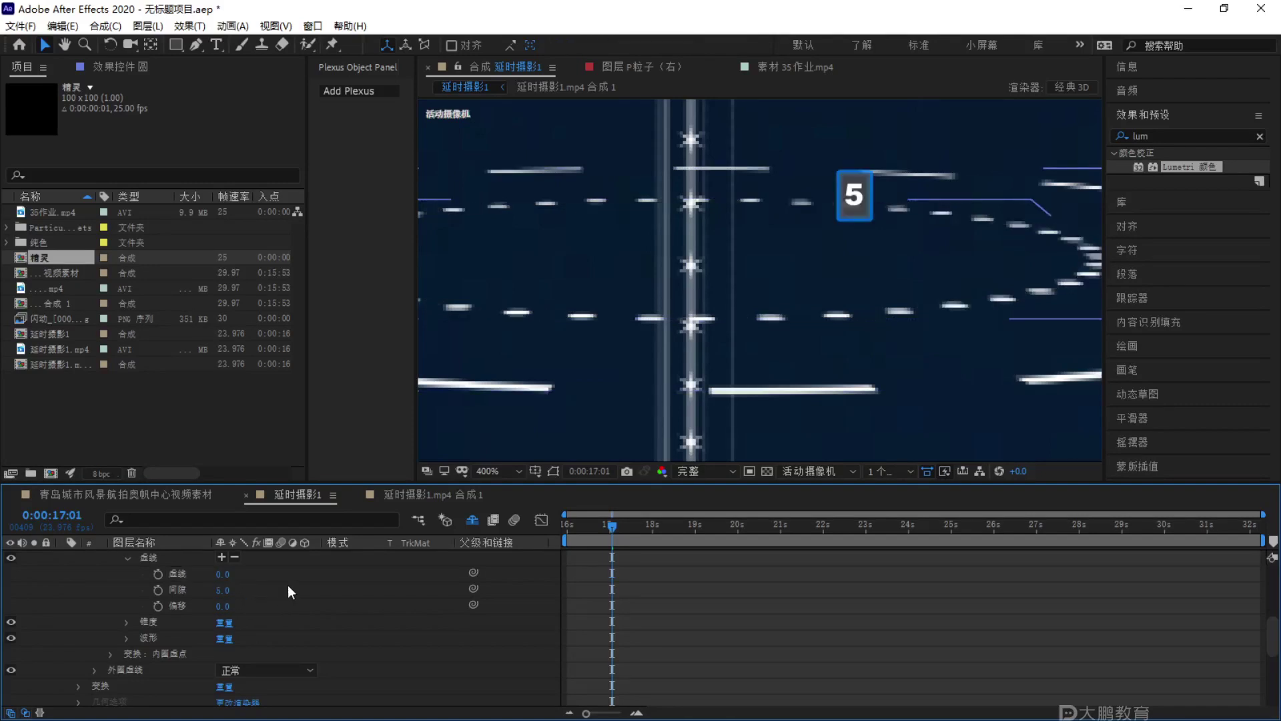
scroll(841, 363, down, 4)
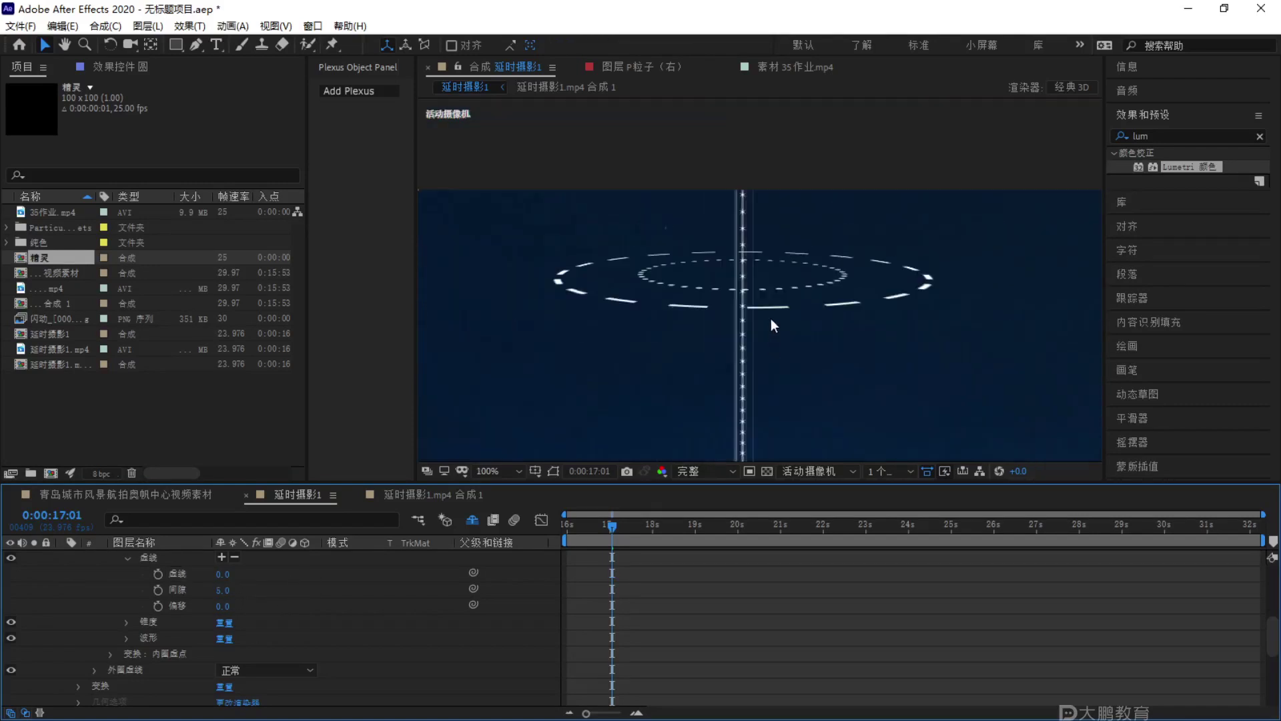
scroll(800, 311, up, 2)
scroll(270, 591, up, 3)
click(263, 622)
click(255, 635)
scroll(255, 635, down, 3)
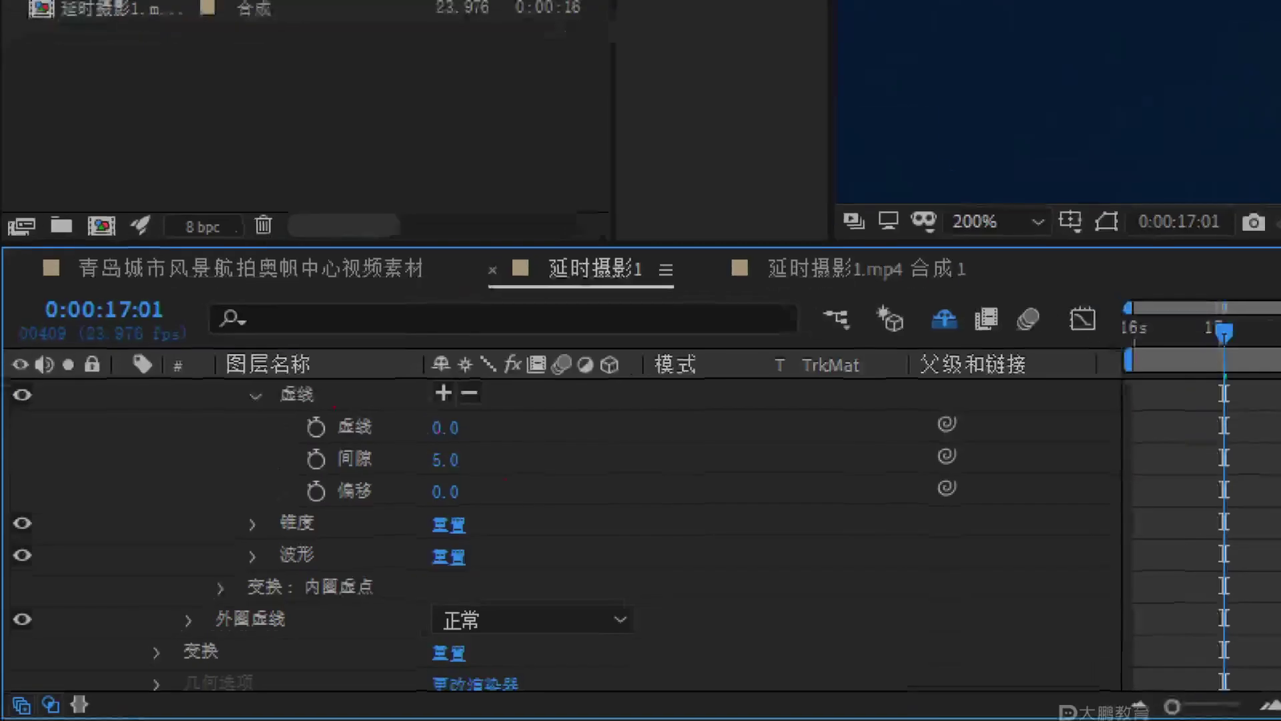
key(F2)
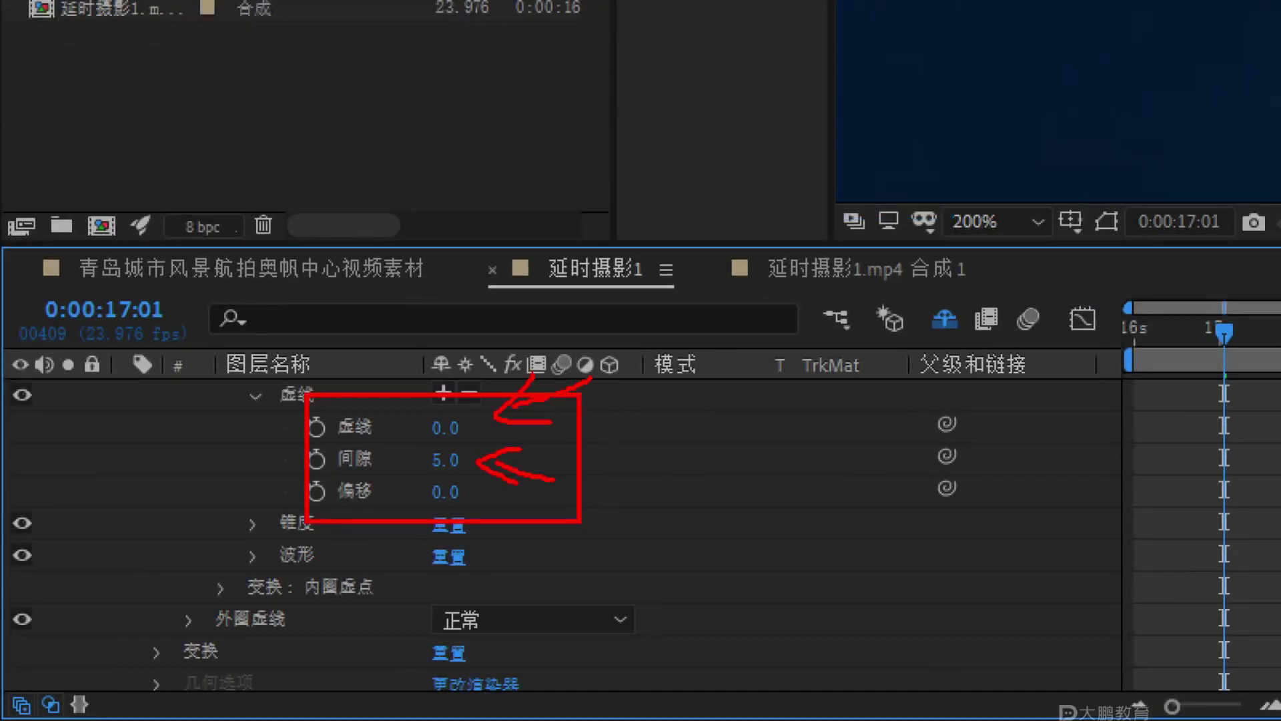
mouse_move(456, 305)
mouse_down()
mouse_move(426, 374)
mouse_move(446, 380)
mouse_move(534, 327)
mouse_up()
mouse_move(401, 443)
mouse_down()
mouse_move(295, 470)
mouse_move(459, 480)
mouse_move(481, 462)
mouse_move(404, 443)
mouse_up()
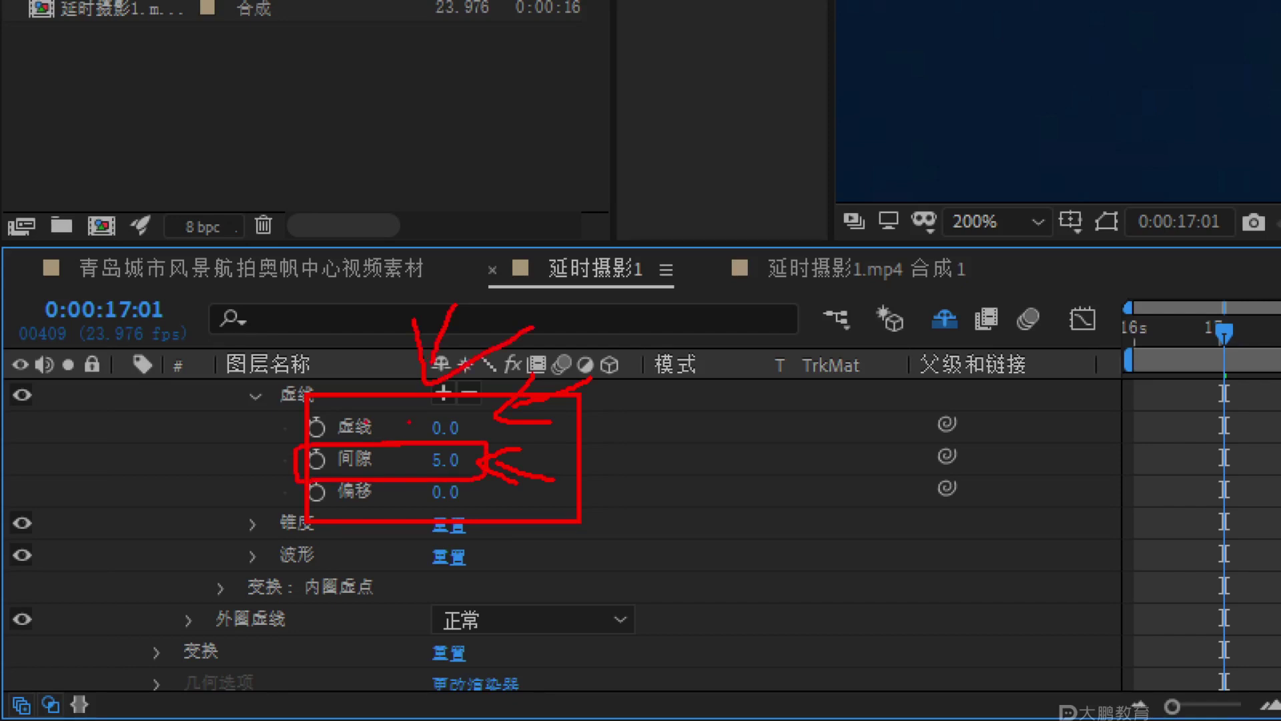
key(Escape)
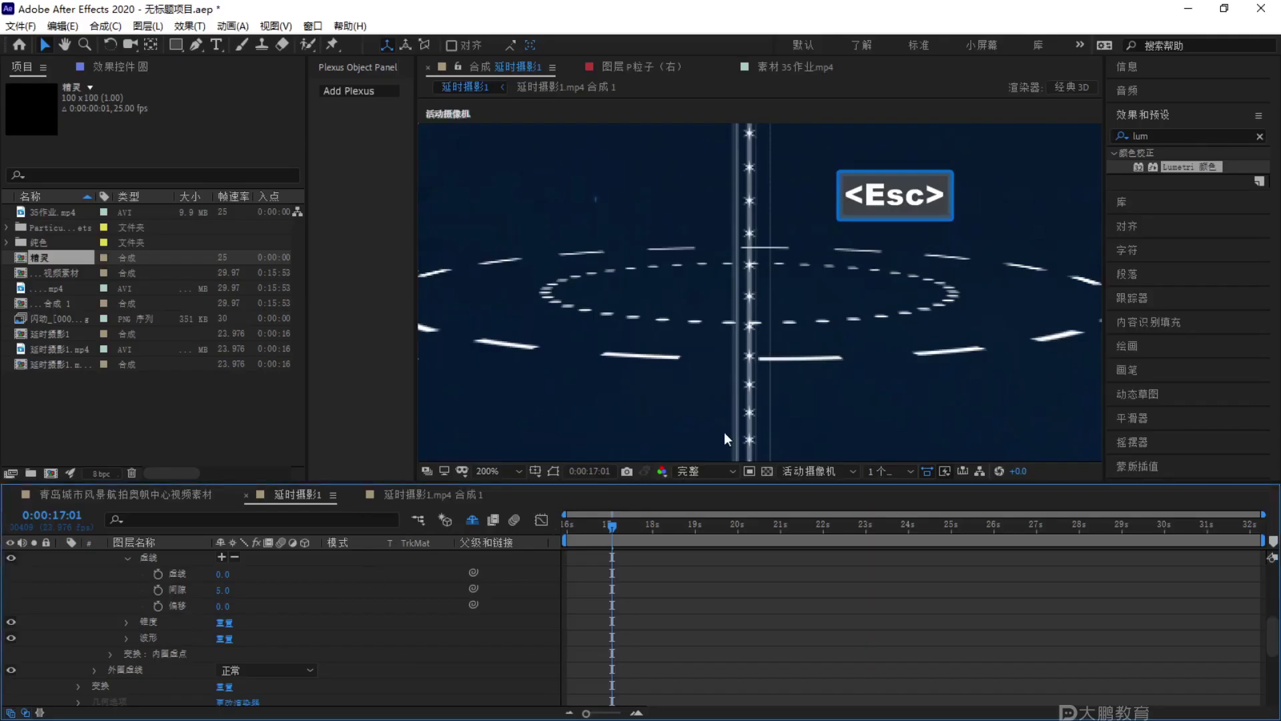
Play the reference clip 35作业.mp4 from about six seconds to examine how the dashed and dotted rings move.
click(767, 67)
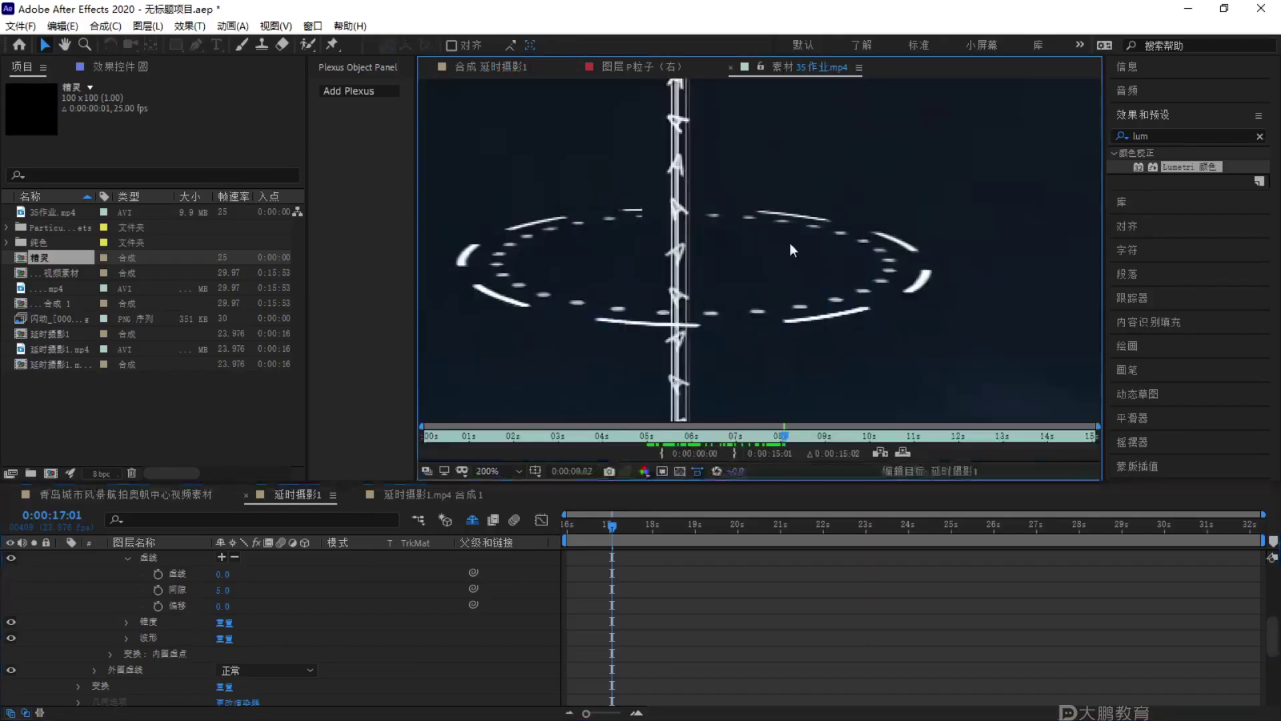
drag(767, 439, 722, 439)
key(space)
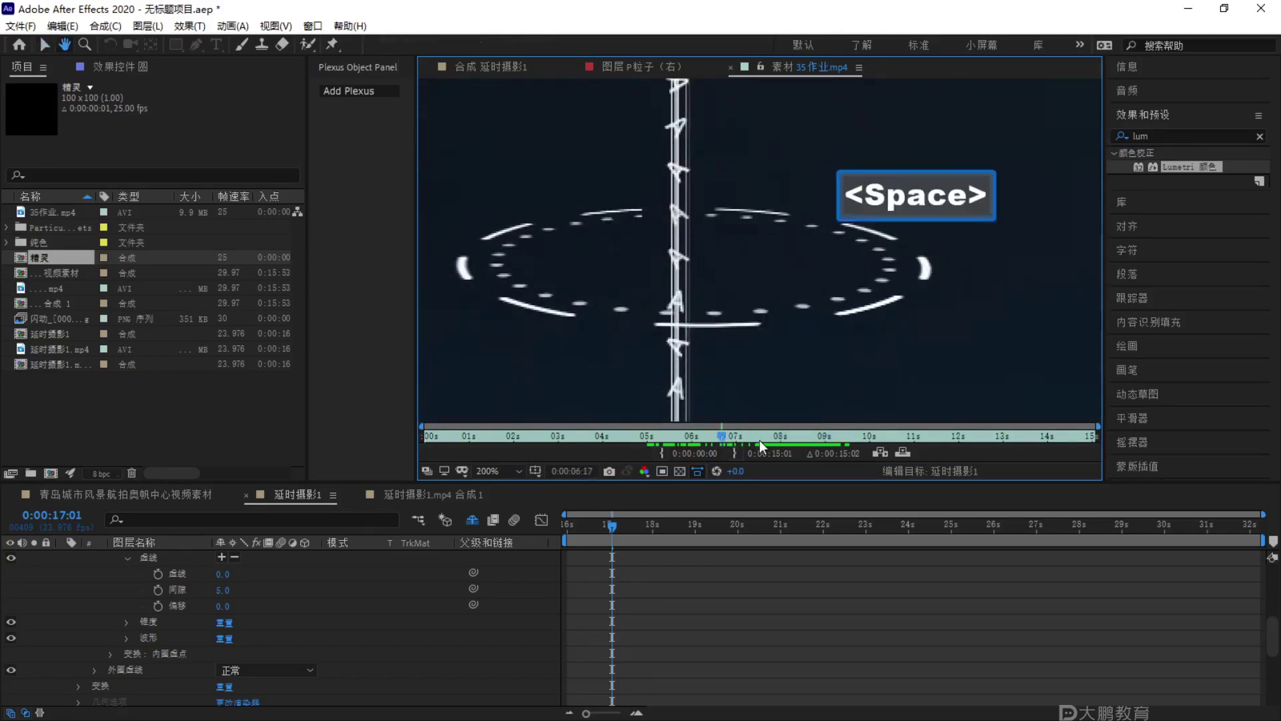
click(693, 439)
key(space)
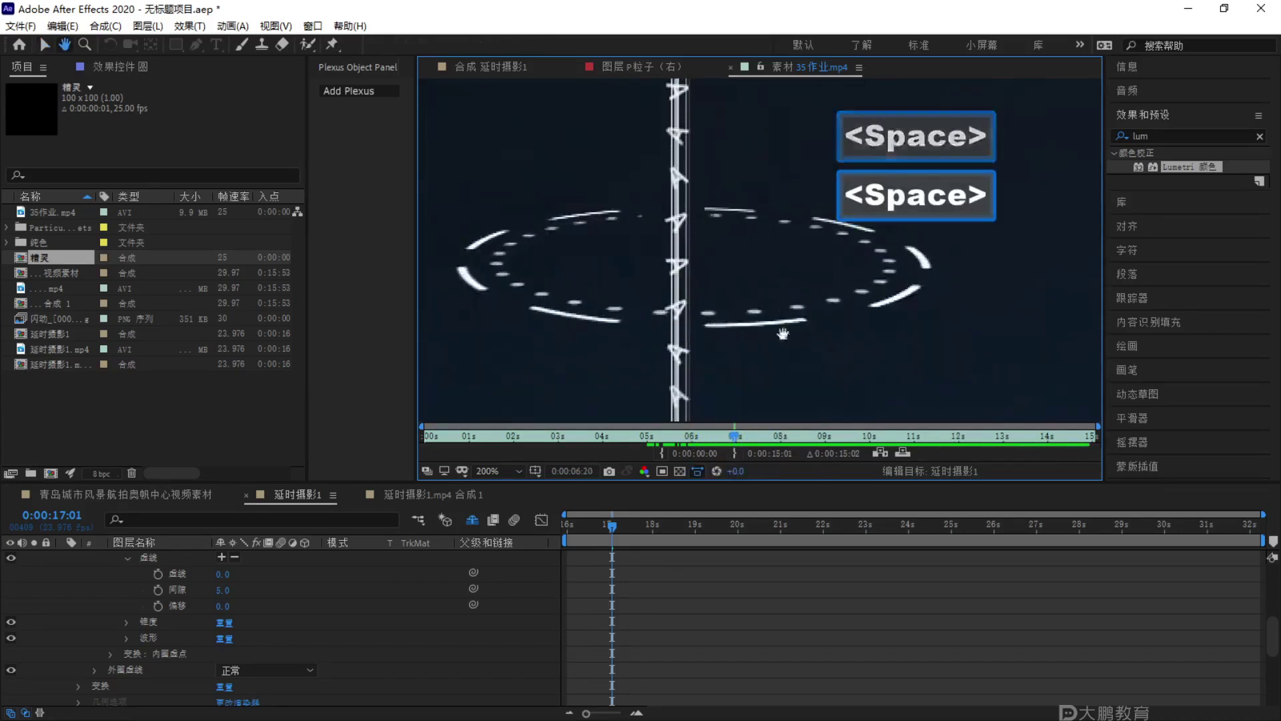
Scrub the reference clip 35作业.mp4 back to about 0:00:04:12 to check the rings' first appearance, and return to the 延时摄影1 composition.
key(space)
drag(718, 449, 624, 448)
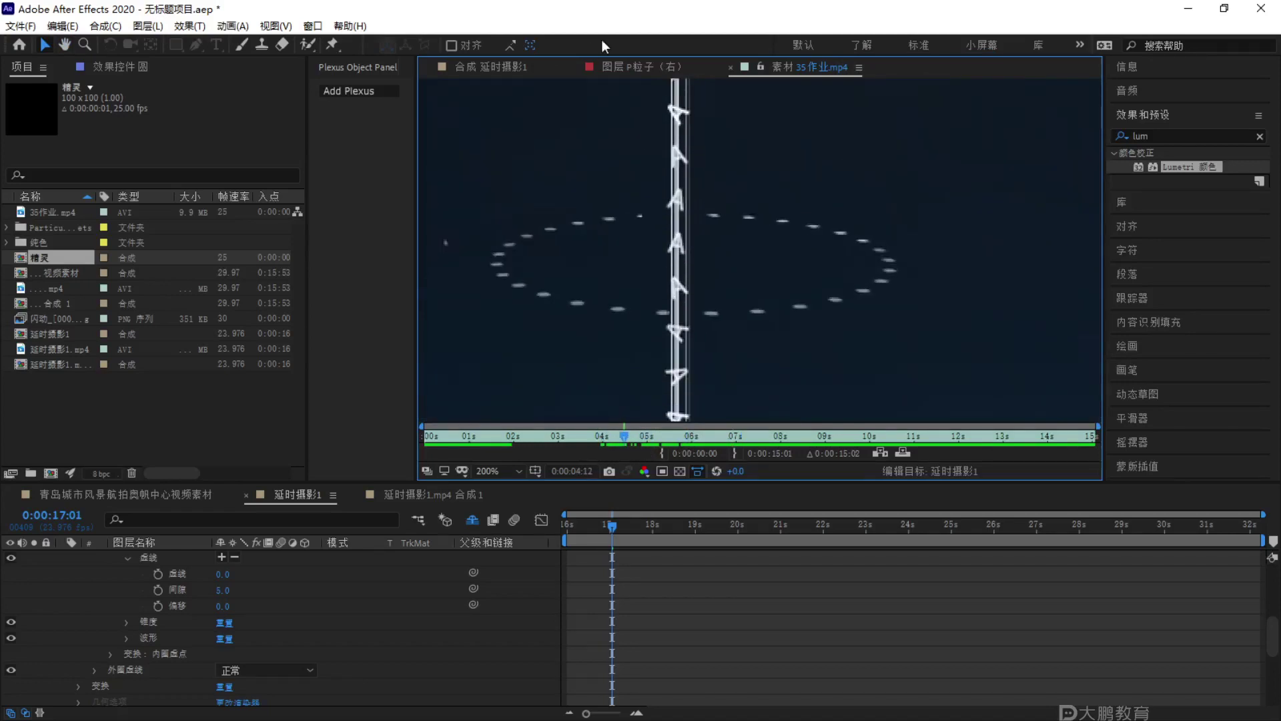
click(628, 66)
click(514, 68)
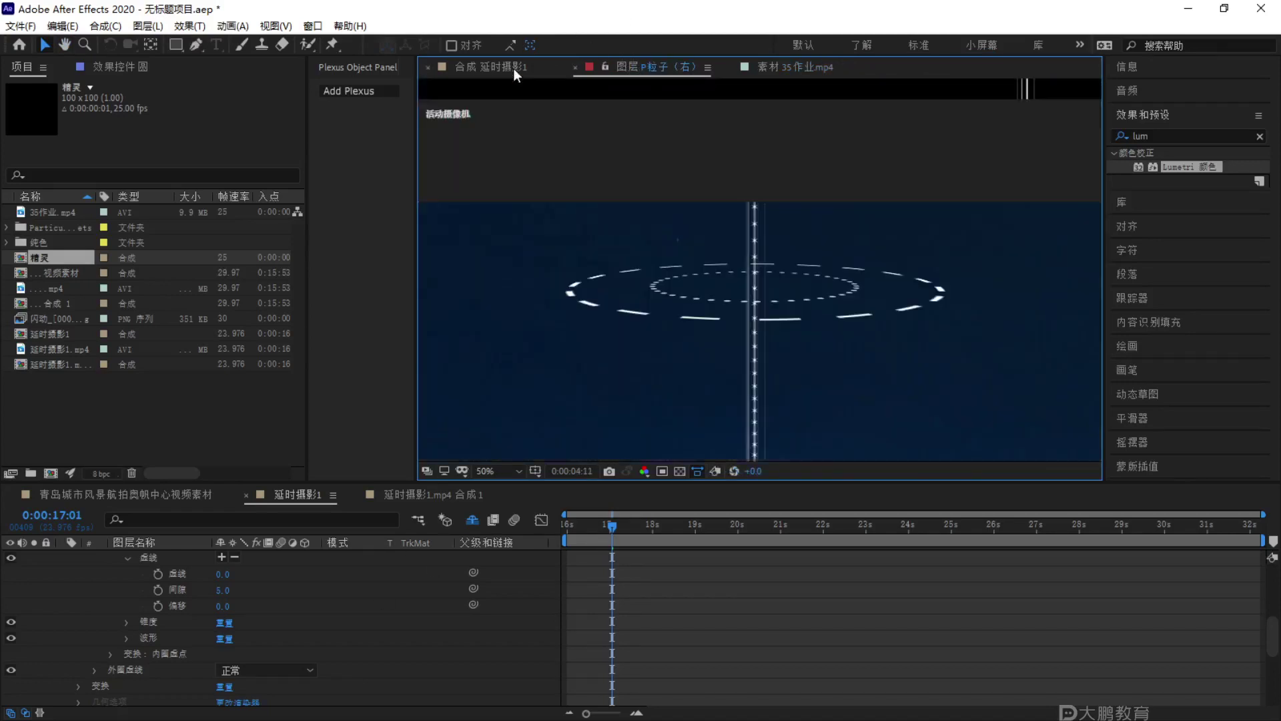
Make the ring shape layer 面 start at 0:00:17:17 and preview its entrance.
scroll(291, 627, up, 5)
drag(594, 530, 641, 534)
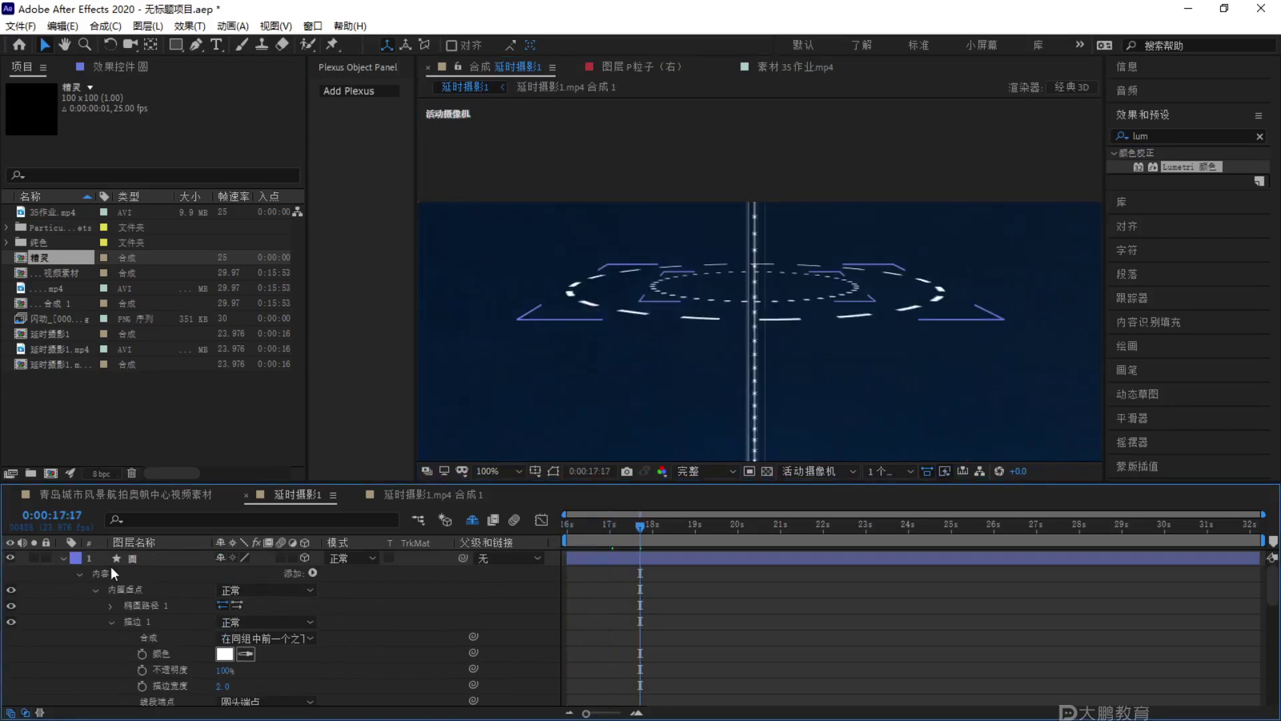
click(63, 559)
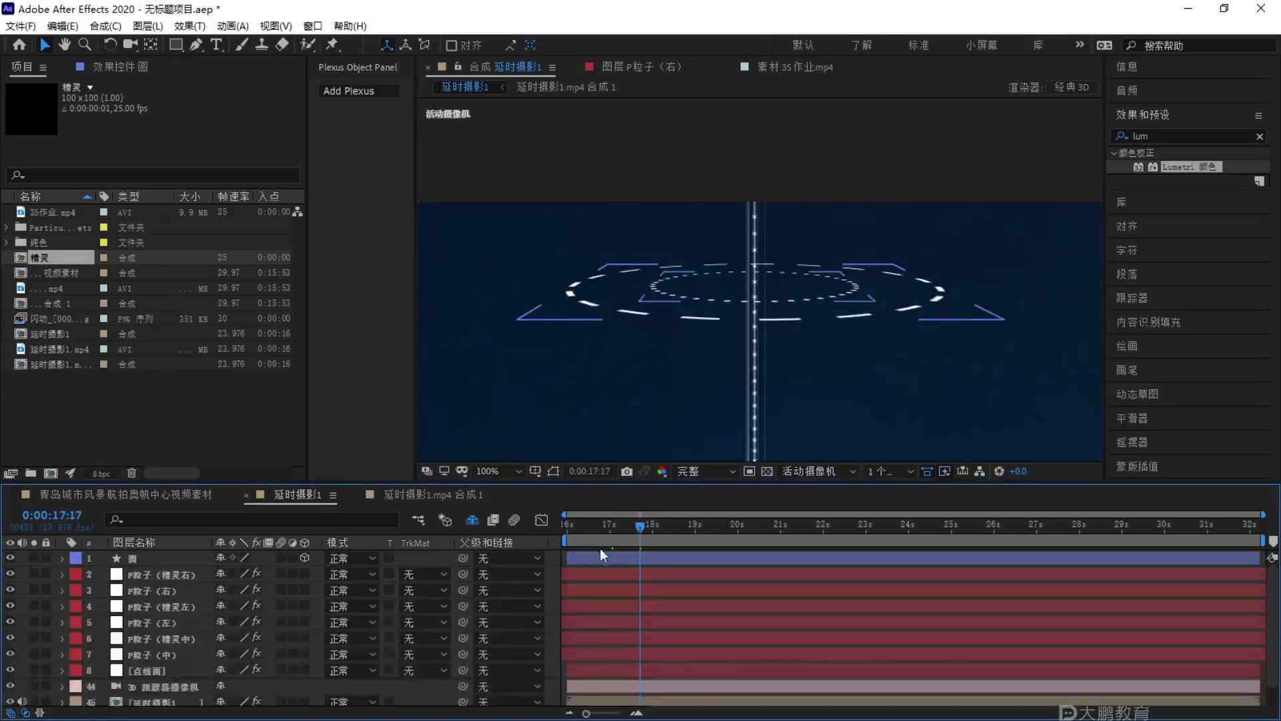
drag(570, 556, 639, 556)
click(626, 534)
key(space)
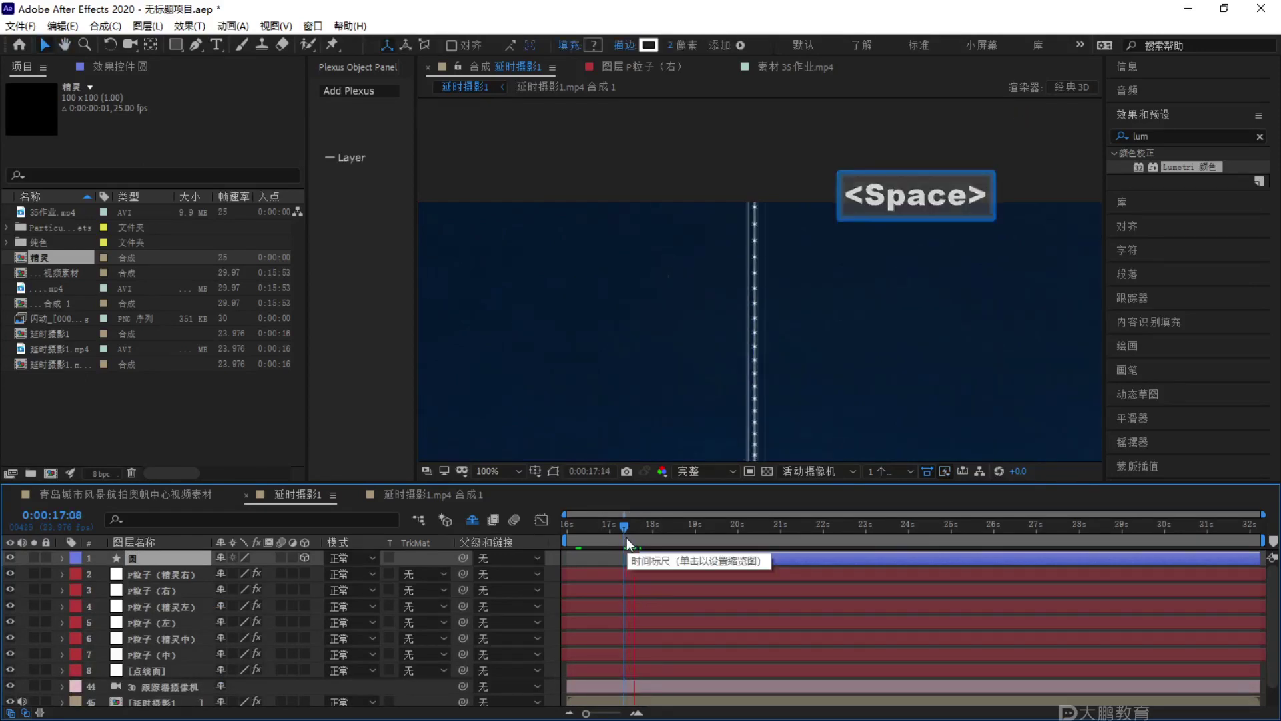
key(space)
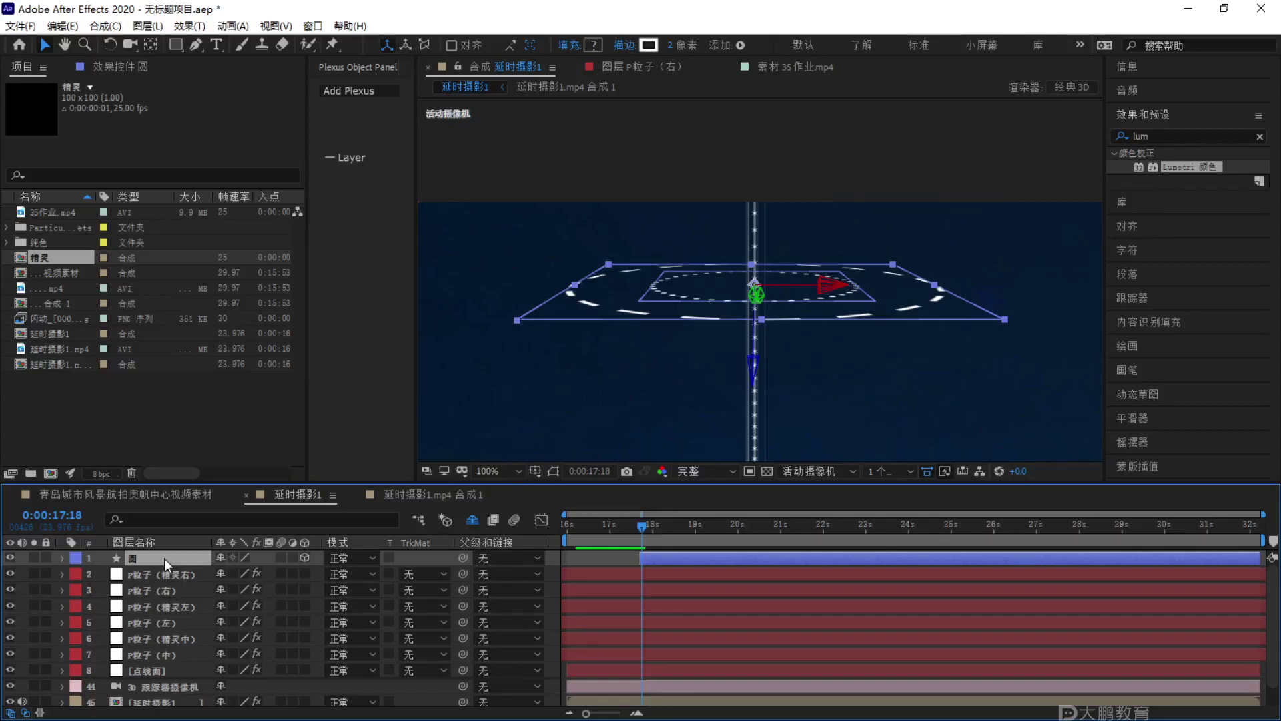
Add a Trim Paths operator (修剪路径) to the 外圈虚线 group of the 面 layer and reveal its properties.
click(62, 558)
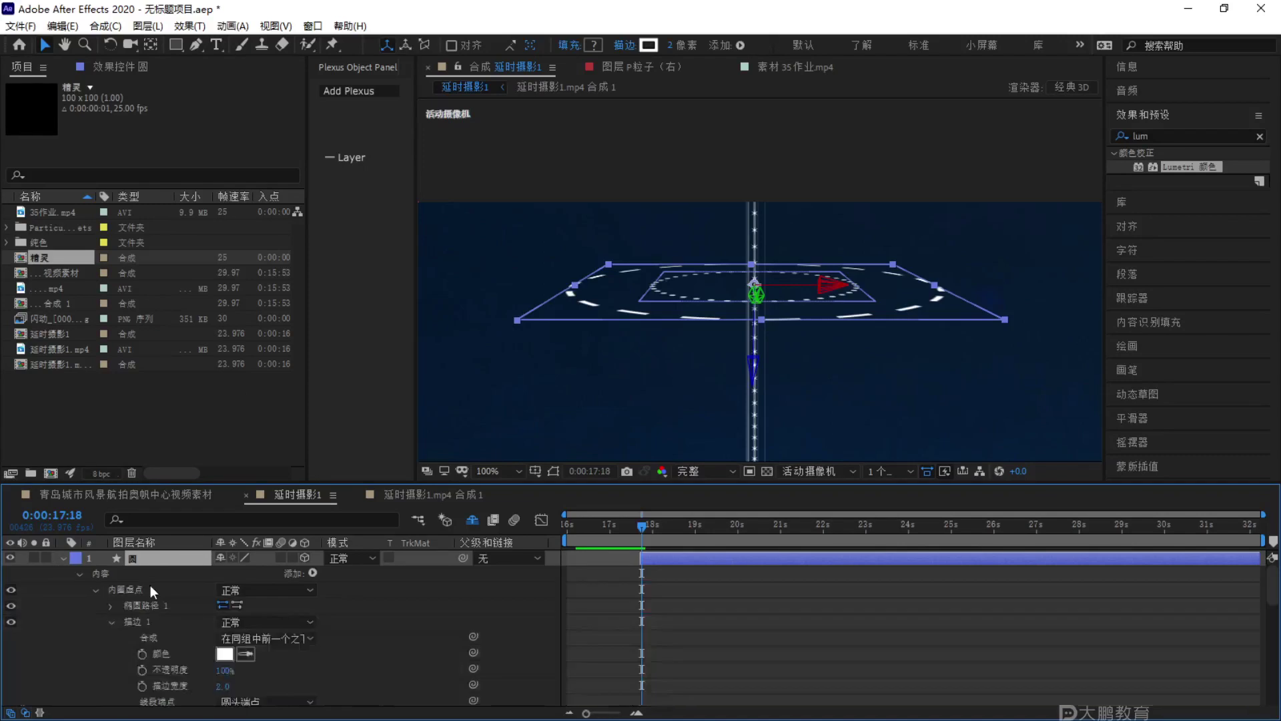
click(98, 588)
right_click(138, 603)
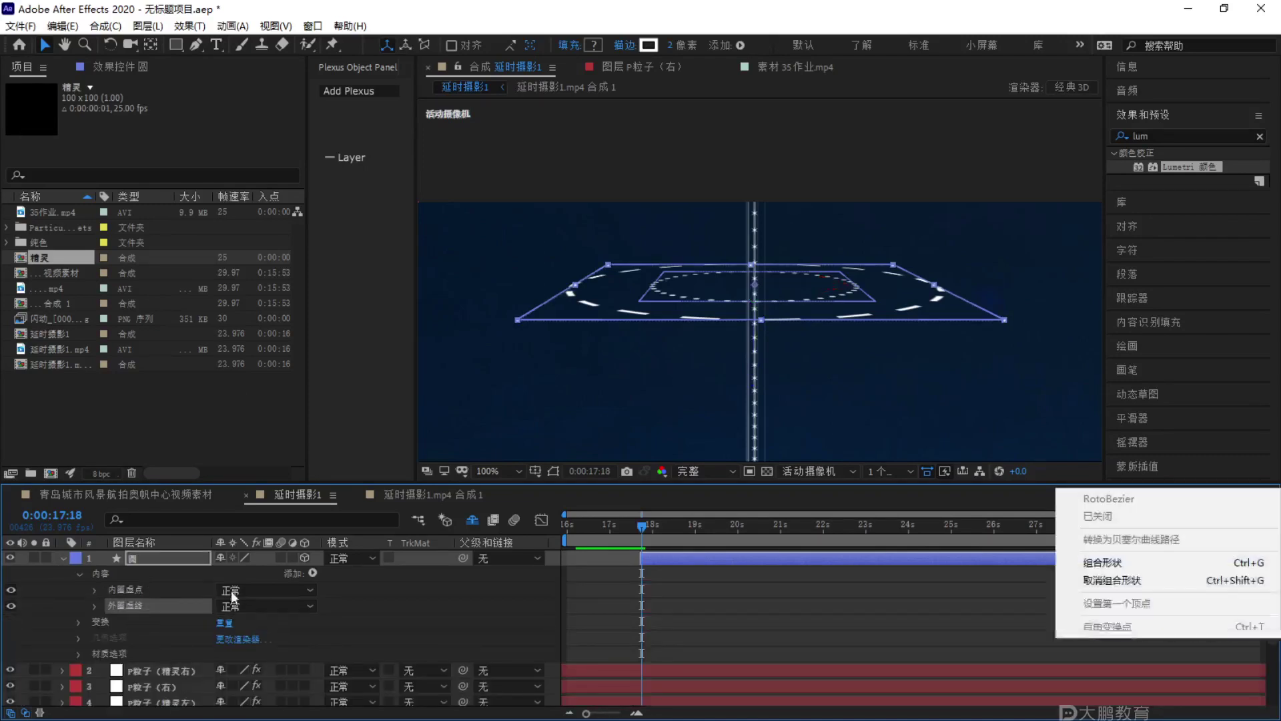
click(313, 573)
click(384, 486)
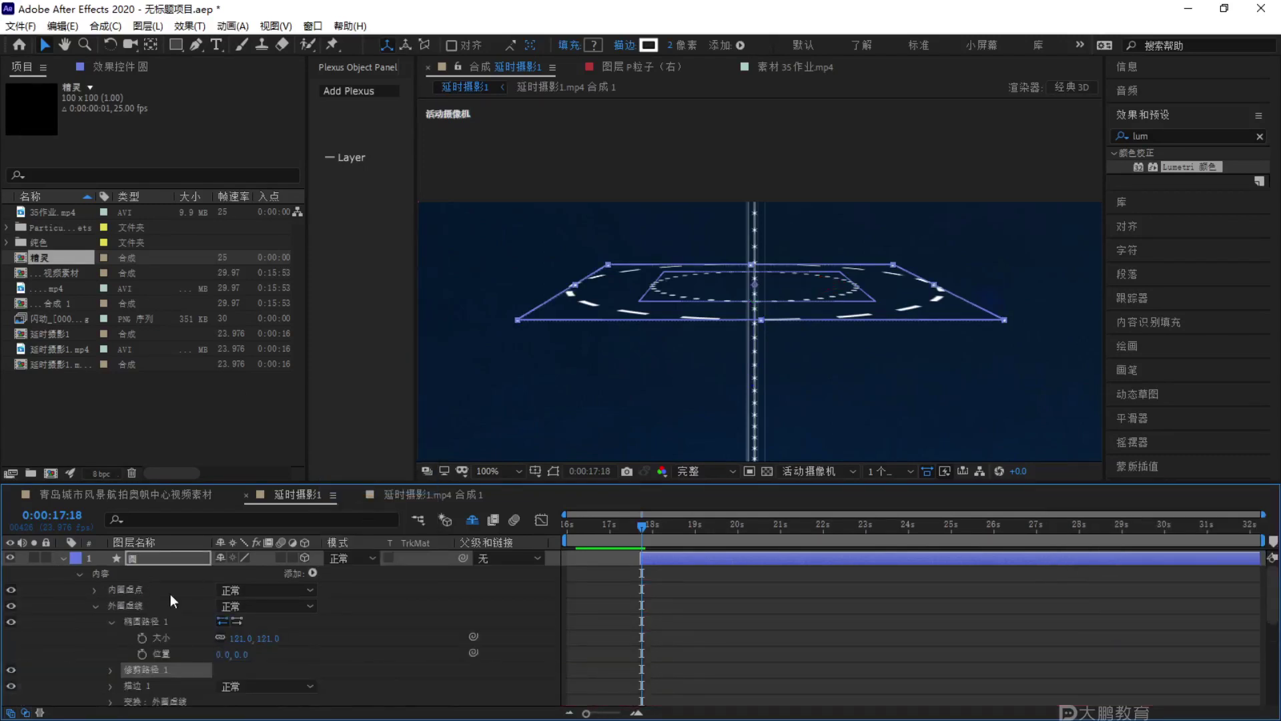
click(115, 671)
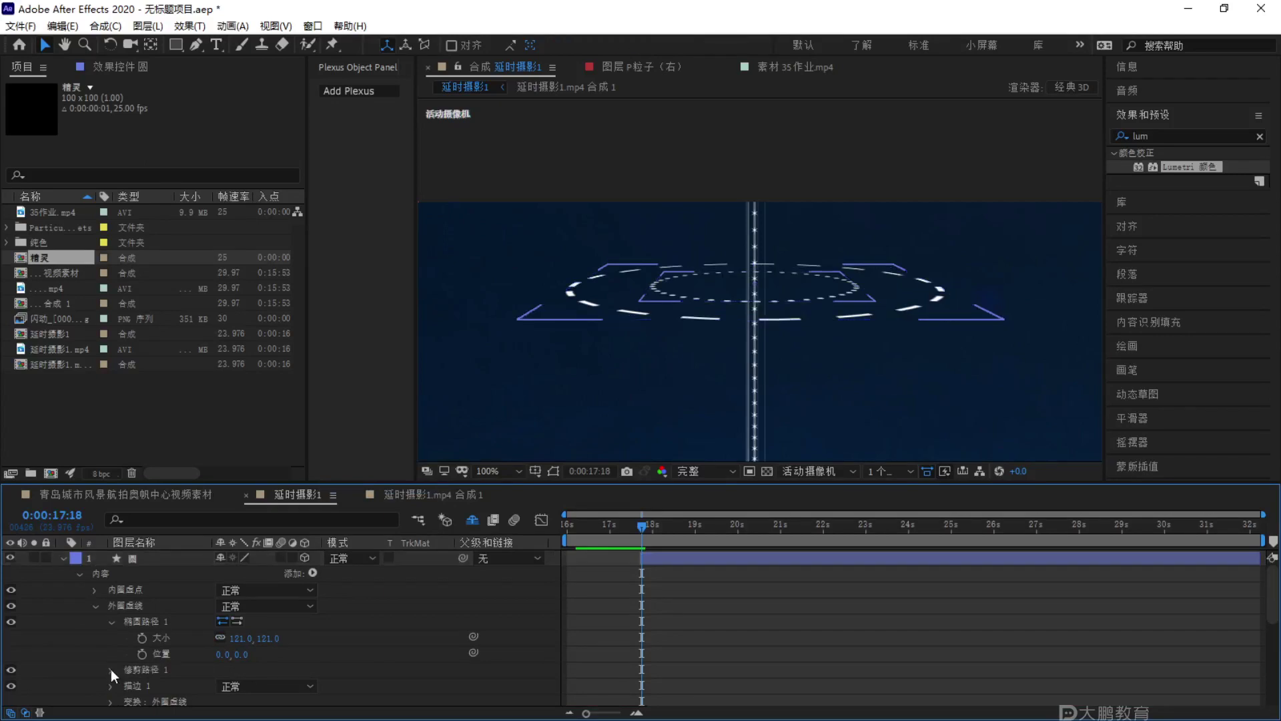
click(111, 669)
Keyframe the outer ring's Trim Paths End (结束) at 0% at 0:00:18:06.
scroll(646, 581, up, 2)
click(664, 531)
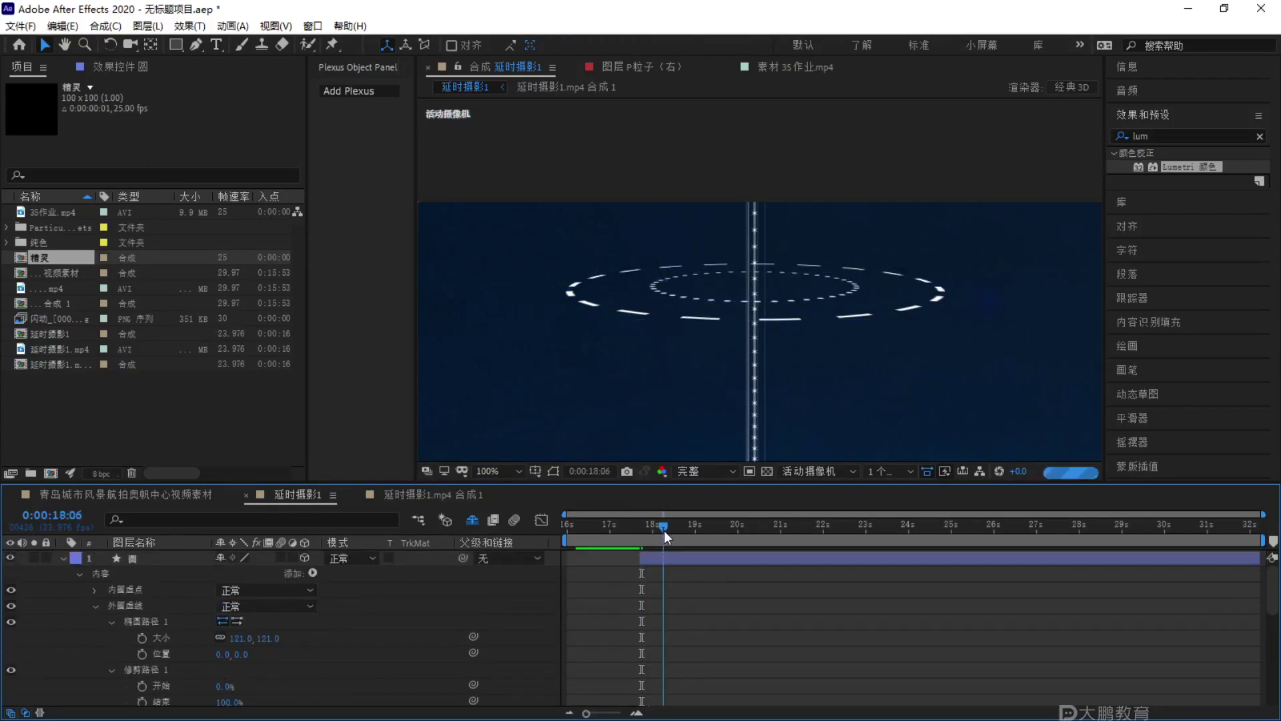
scroll(255, 648, down, 1)
mouse_move(230, 654)
mouse_down()
mouse_move(188, 654)
mouse_move(229, 656)
mouse_up()
click(172, 659)
click(142, 654)
Keyframe the outer ring's trim End at 100% at about 0:00:19:01 and preview the ring drawing on.
drag(675, 536, 720, 534)
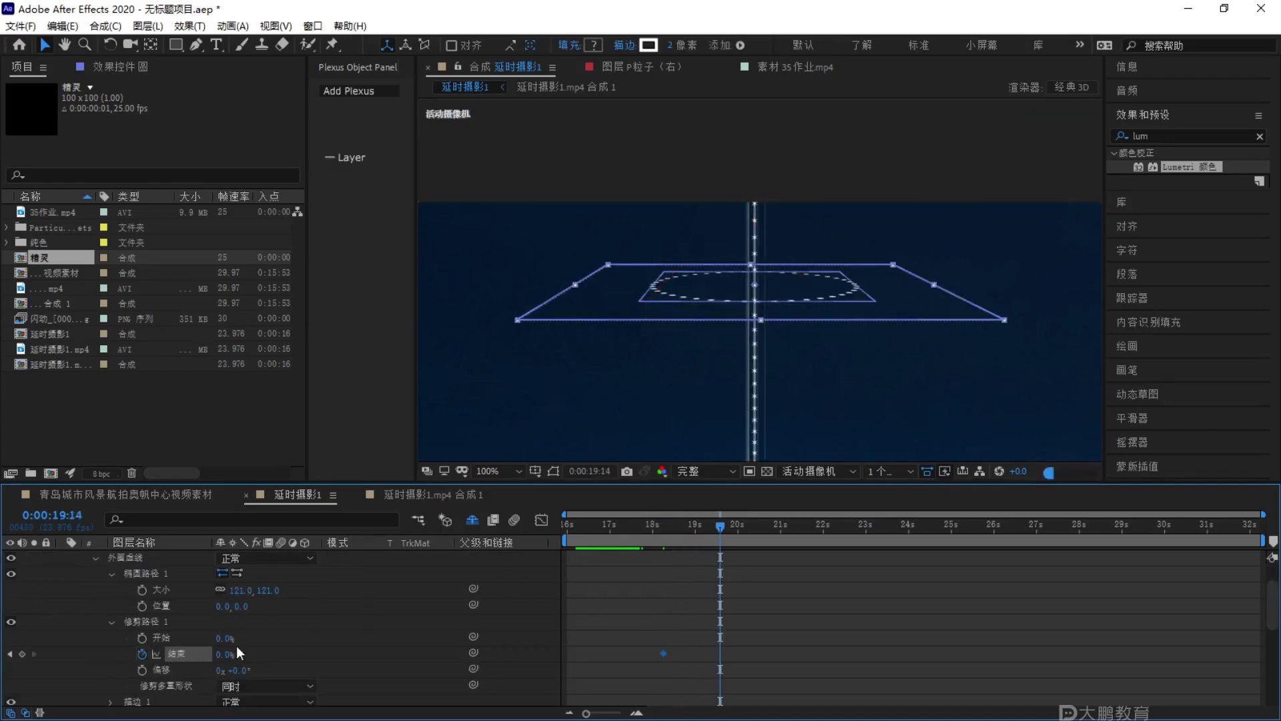
drag(719, 652, 695, 653)
drag(727, 529, 656, 543)
key(space)
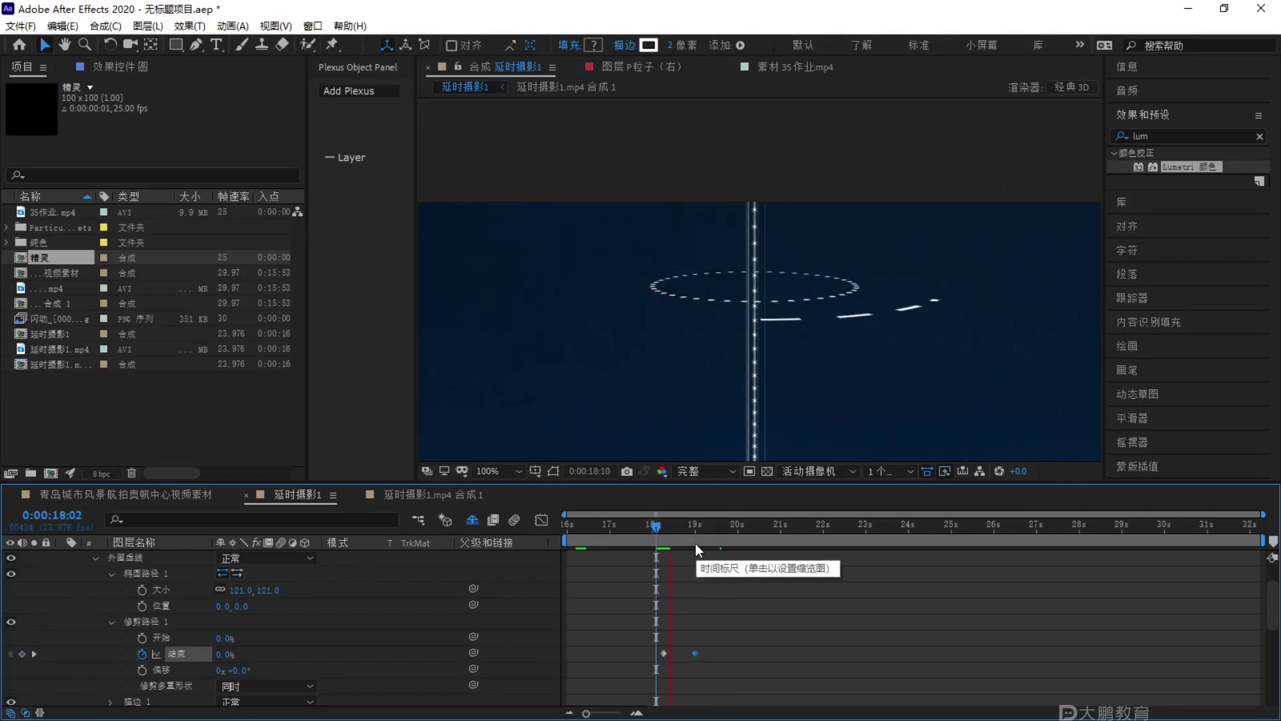
key(space)
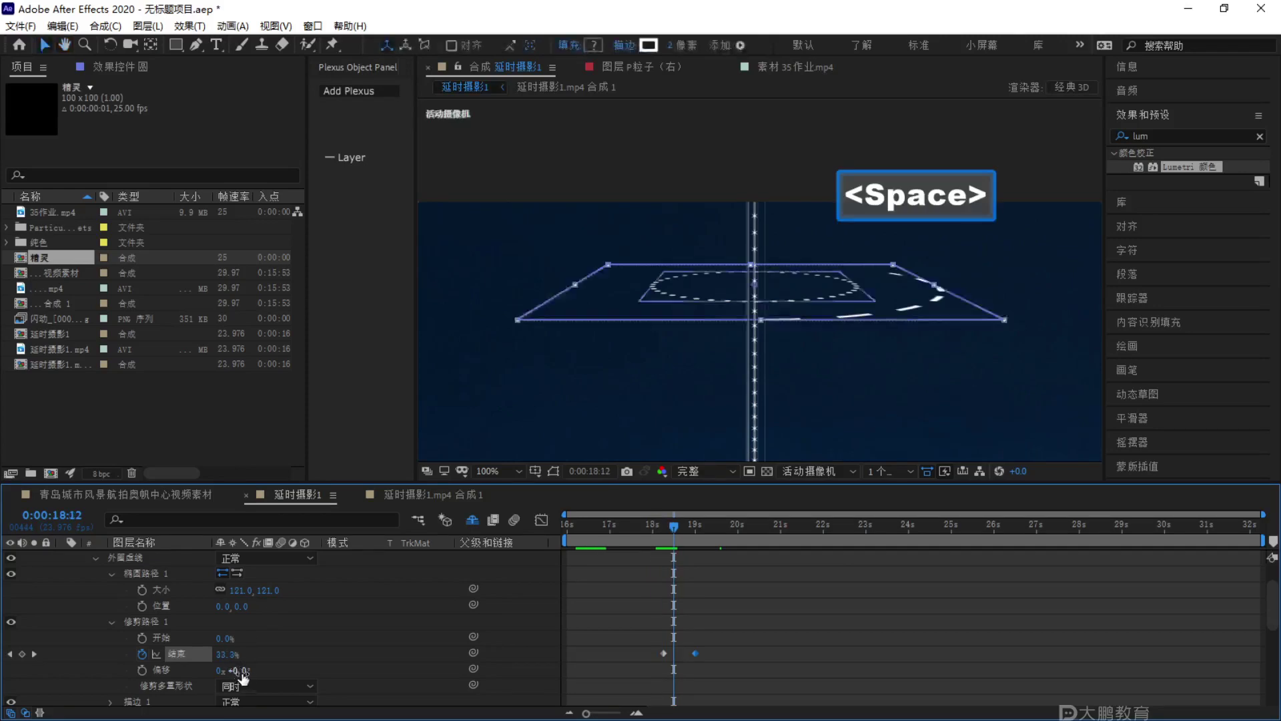
Set the outer ring's Trim Paths Offset (偏移) to -266° and preview the changed starting point.
click(247, 676)
drag(283, 671, 23, 670)
click(645, 537)
key(space)
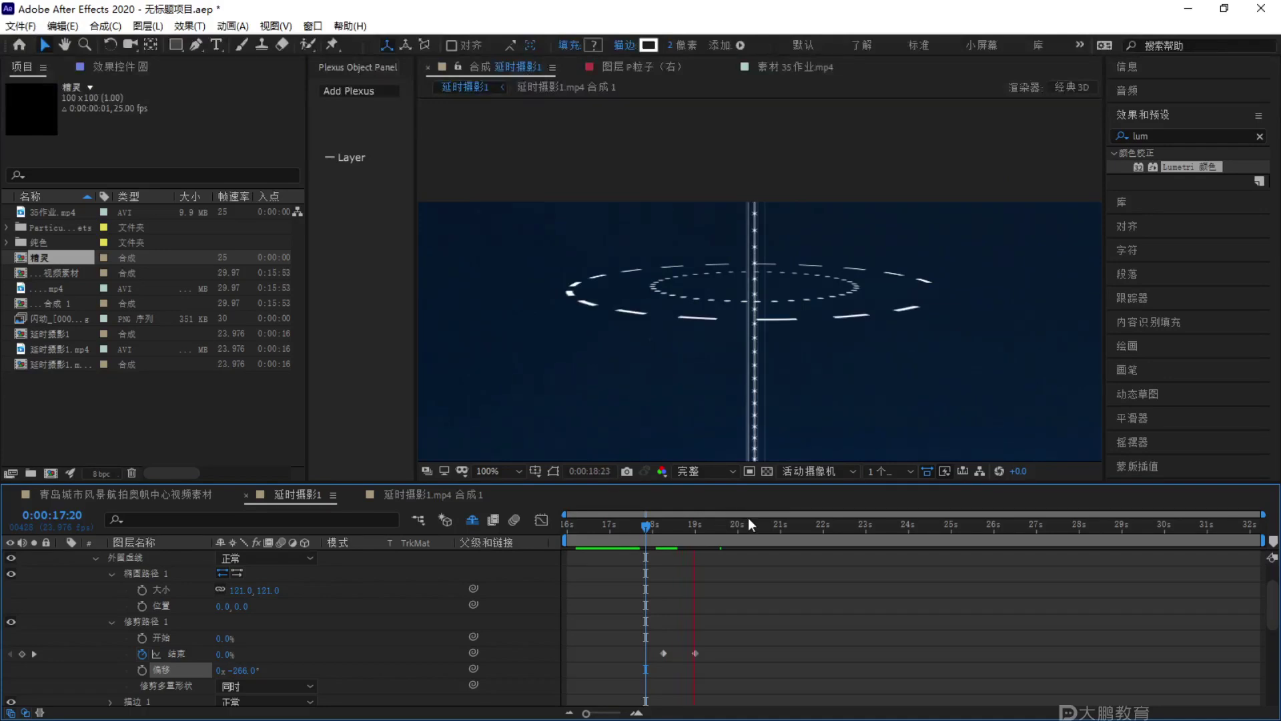
key(space)
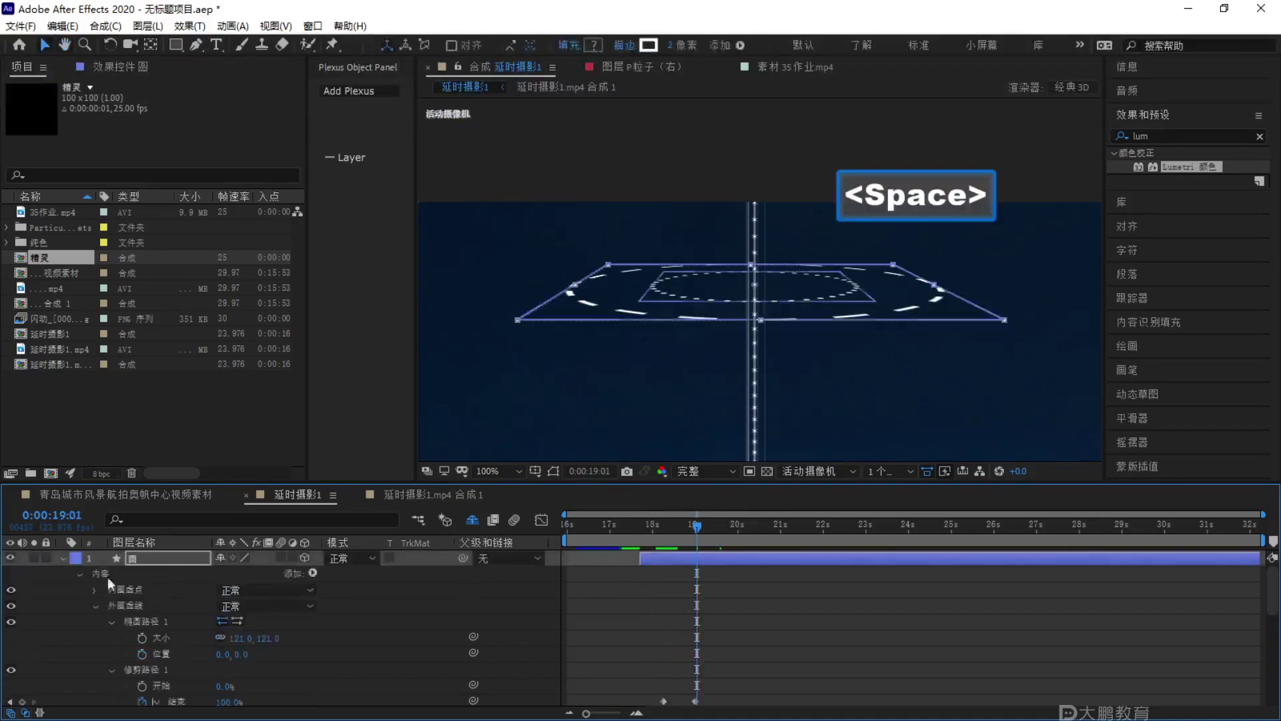
Show only the 面 layer's rotation properties, try a Z rotation of 9° and undo it.
click(94, 604)
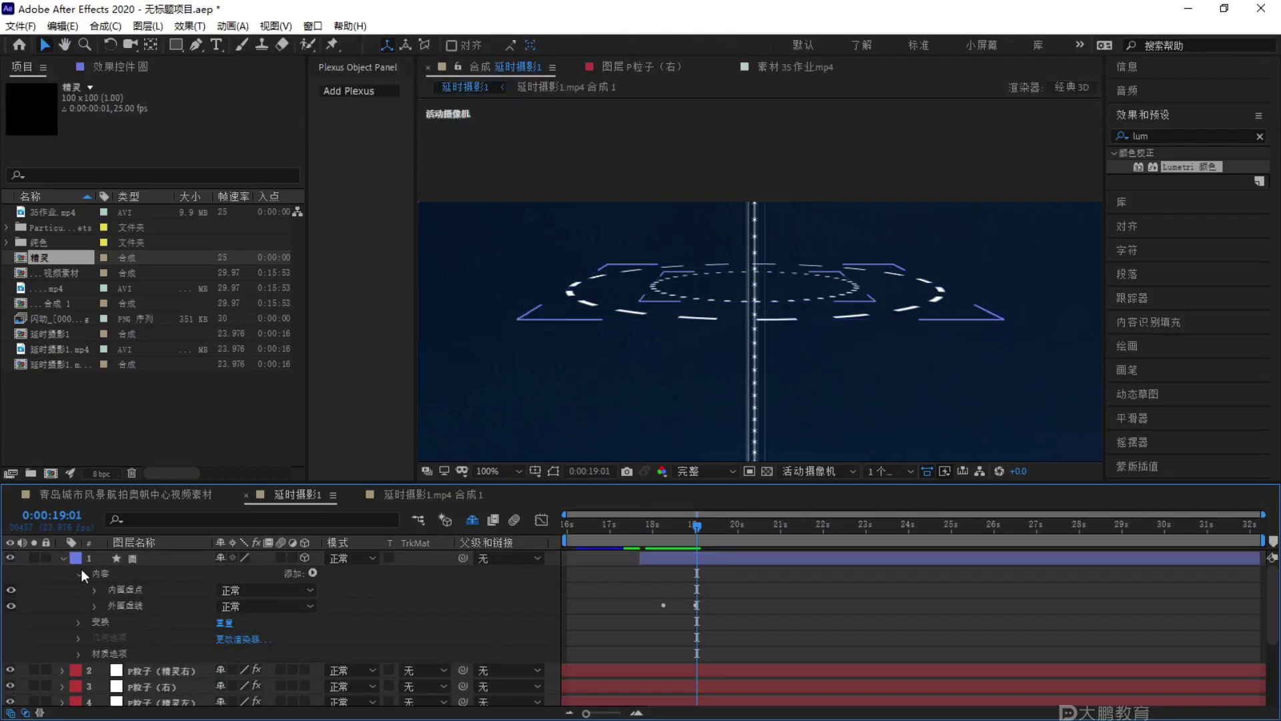
click(80, 571)
click(167, 558)
key(r)
key(r)
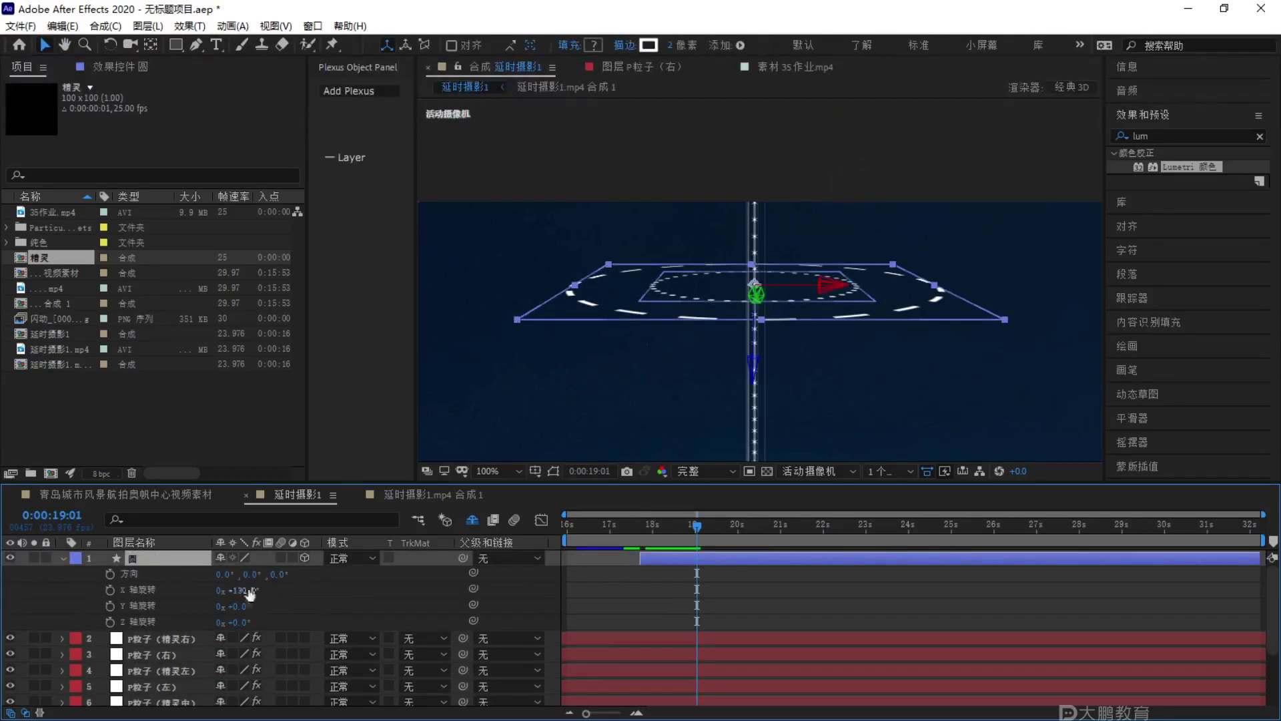
mouse_move(237, 623)
mouse_down()
mouse_move(340, 612)
mouse_move(247, 622)
mouse_up()
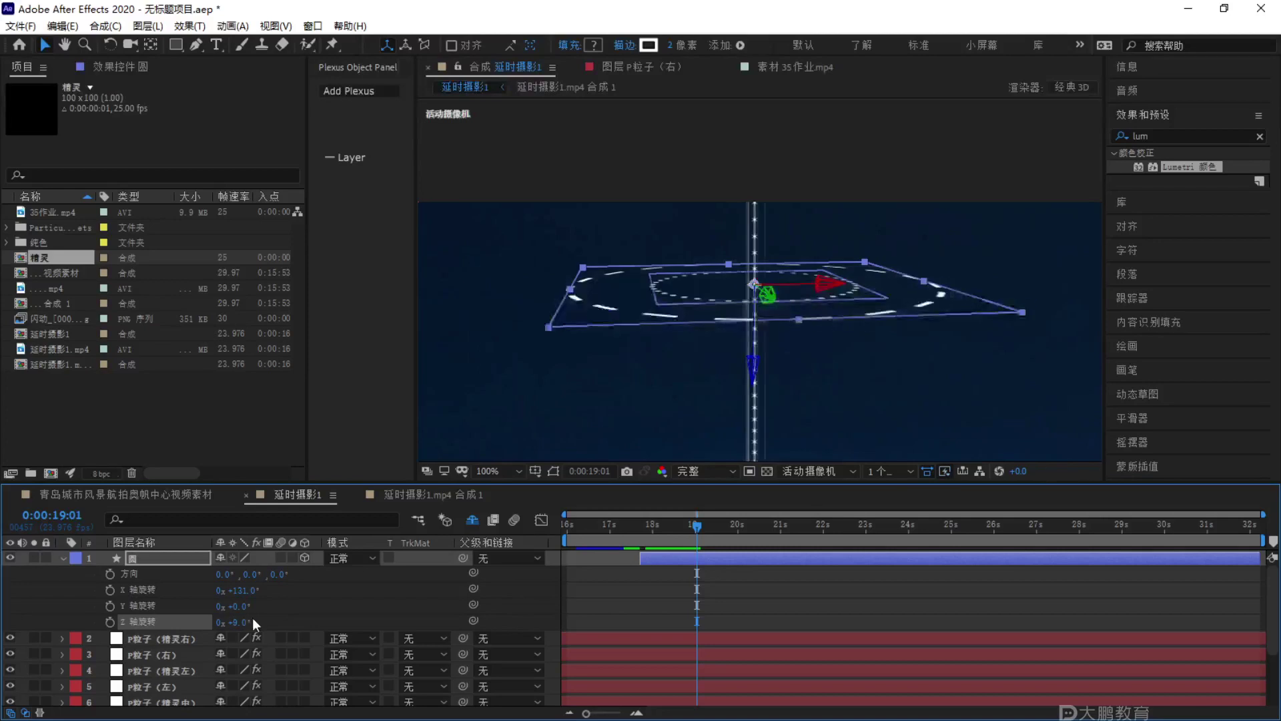
key(ctrl+z)
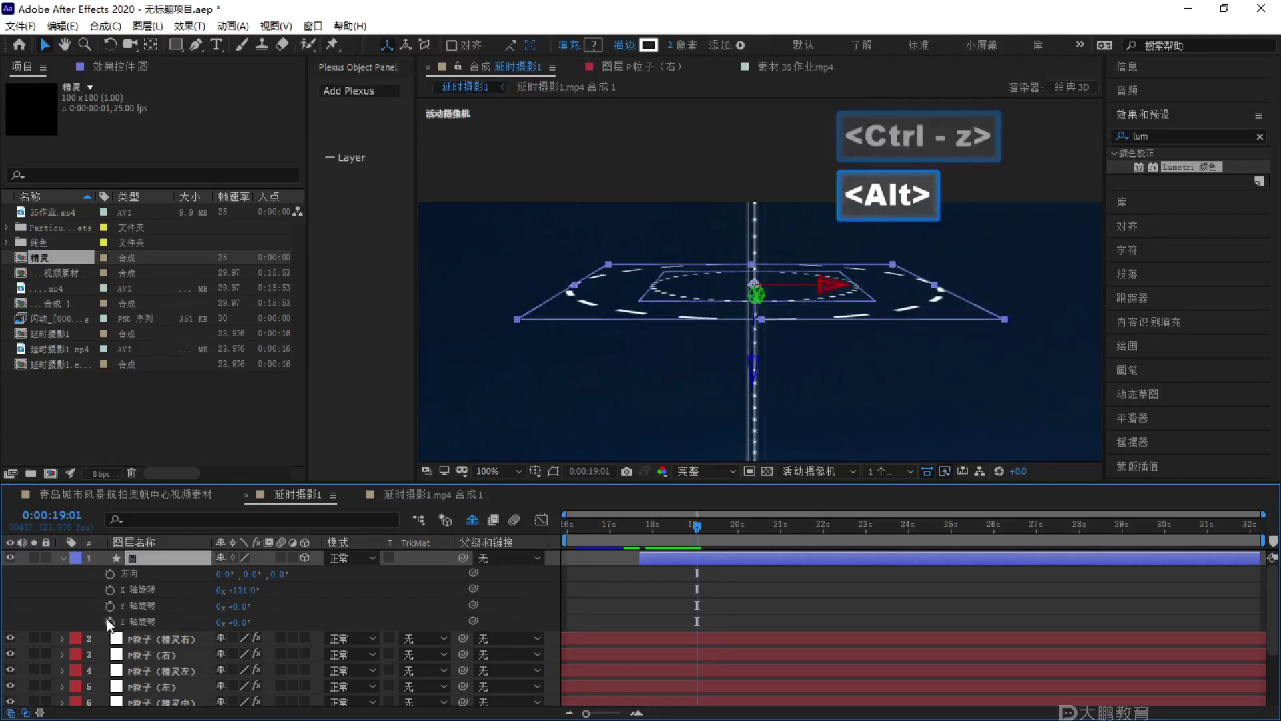
Add the expression time*200 to the 面 layer's Z rotation.
click(114, 626)
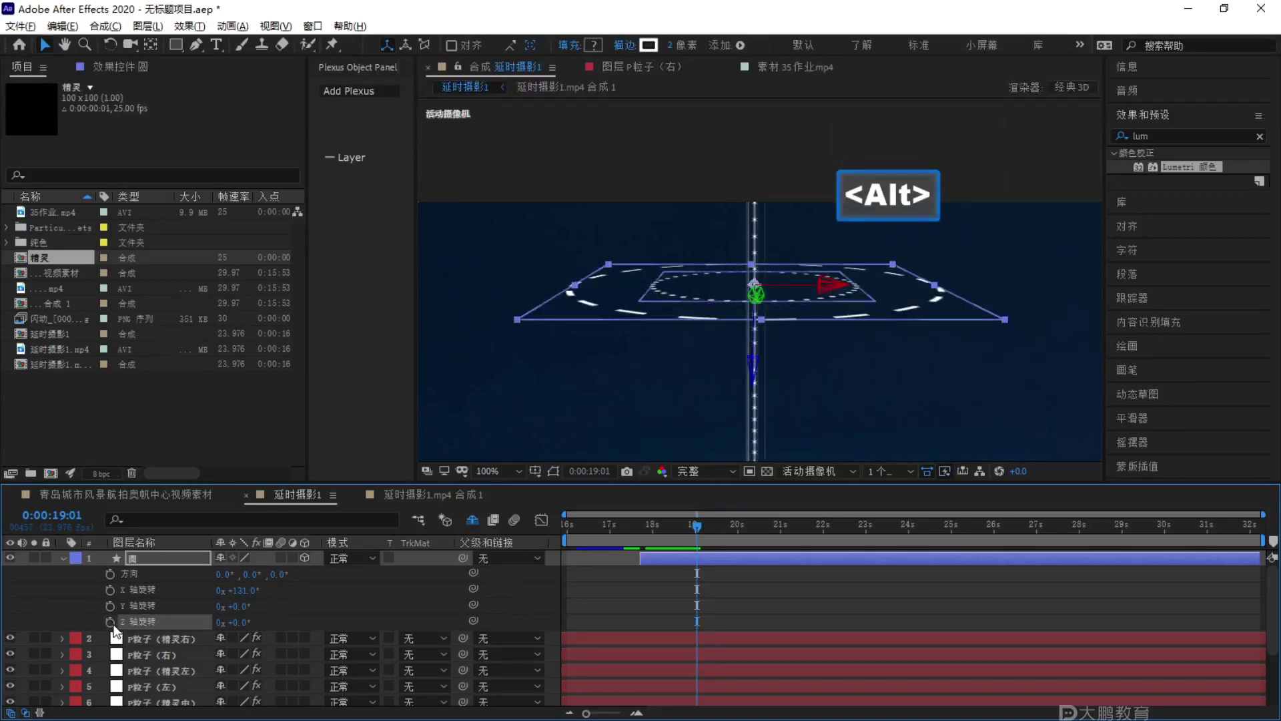
alt+click(114, 626)
text(time)
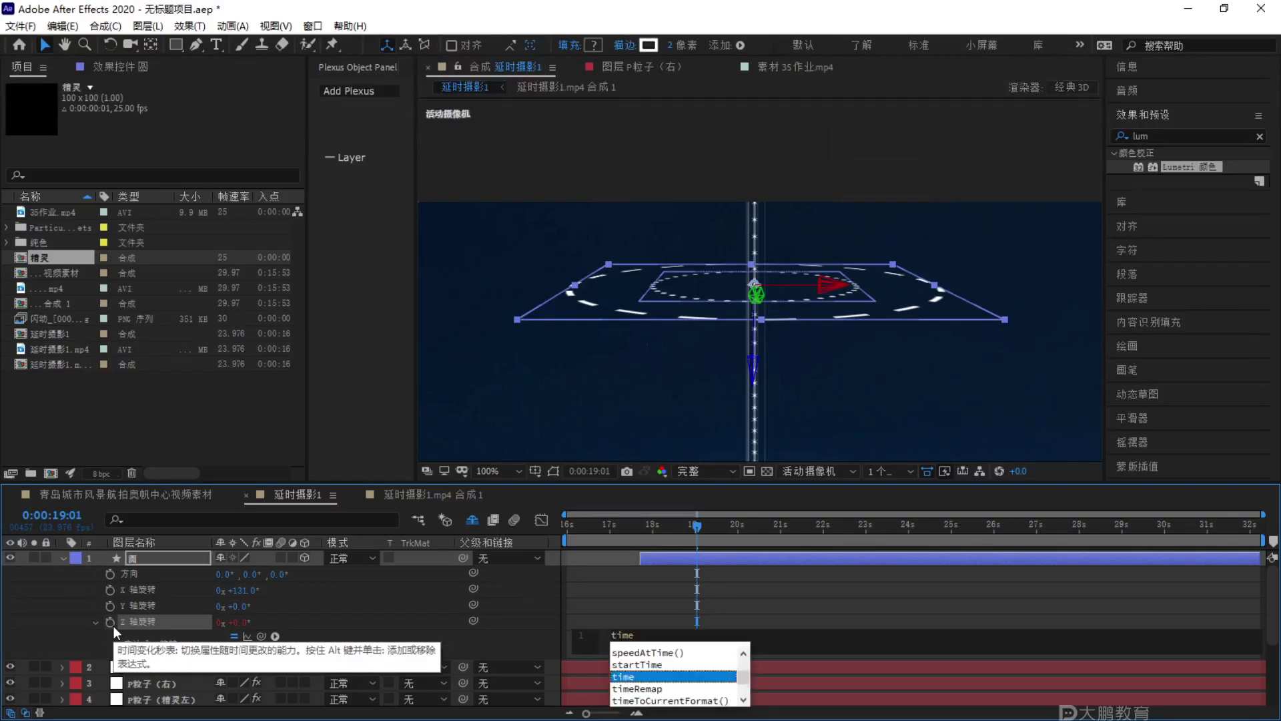
text(*)
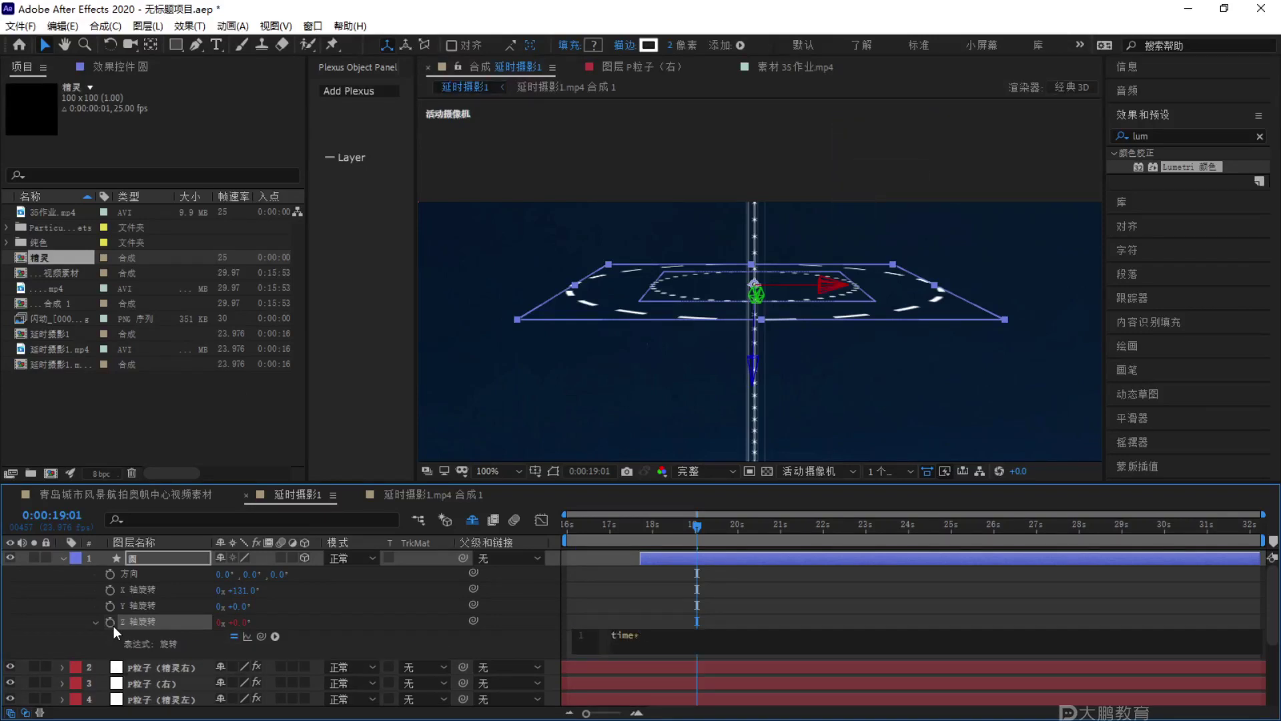
text(200)
Preview the spinning rings from 0:00:16:00, up close and with the surrounding beams in view.
drag(689, 537, 554, 530)
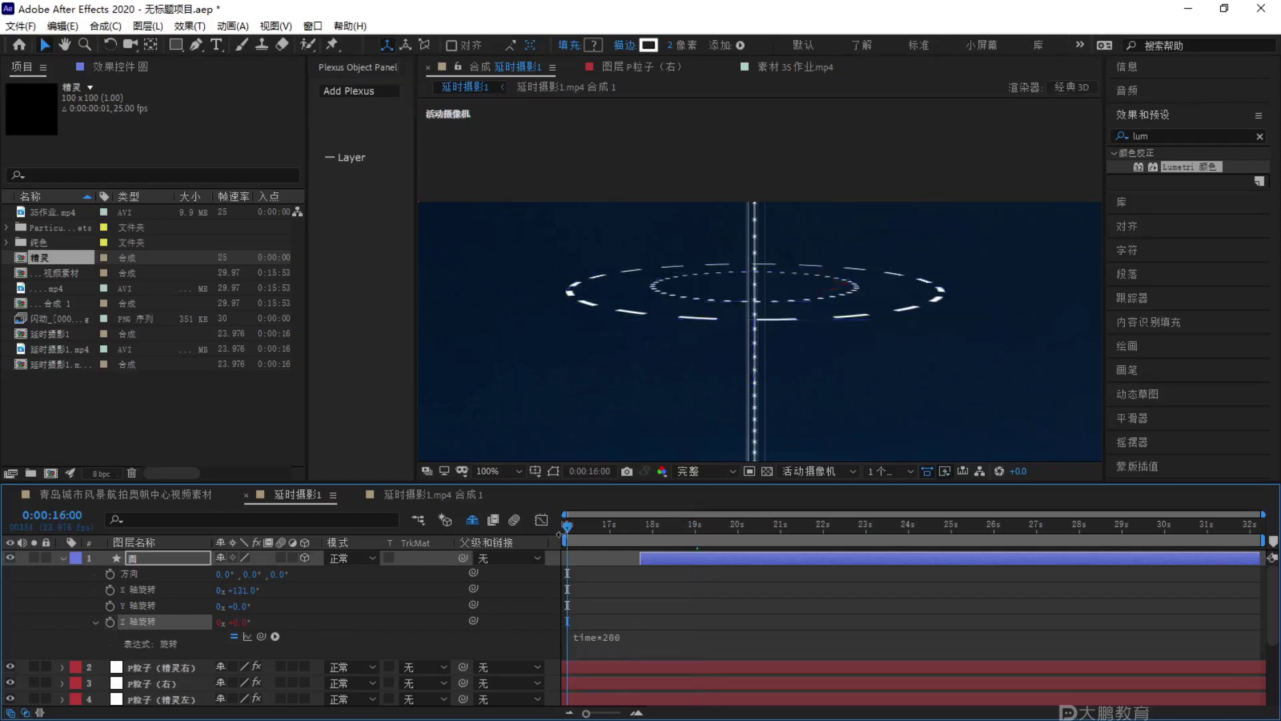
key(space)
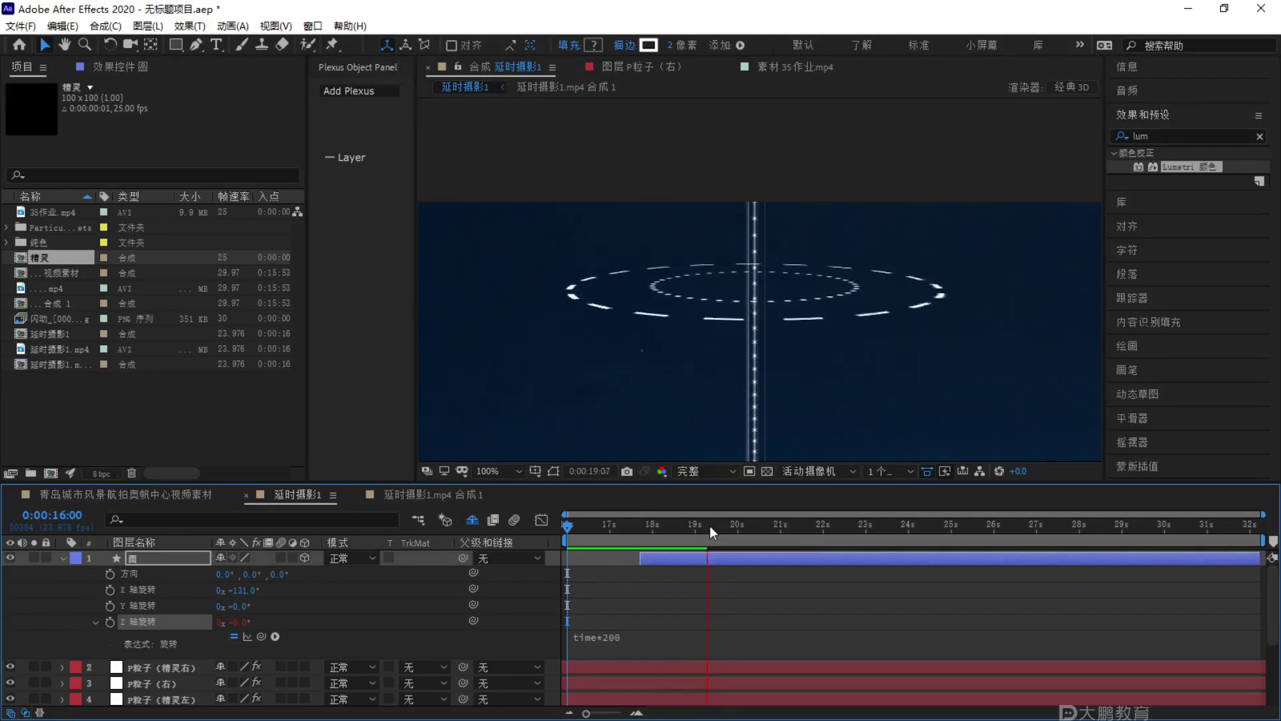
key(space)
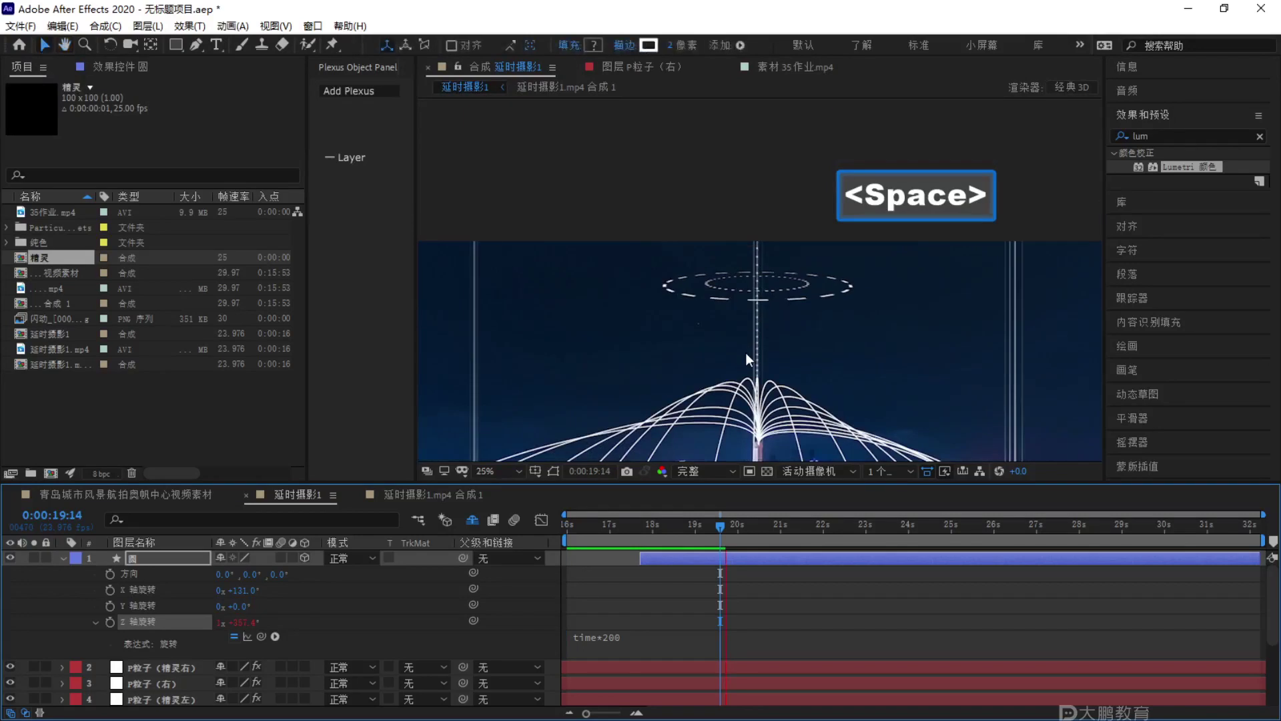
key(comma)
key(space)
key(space)
key(period)
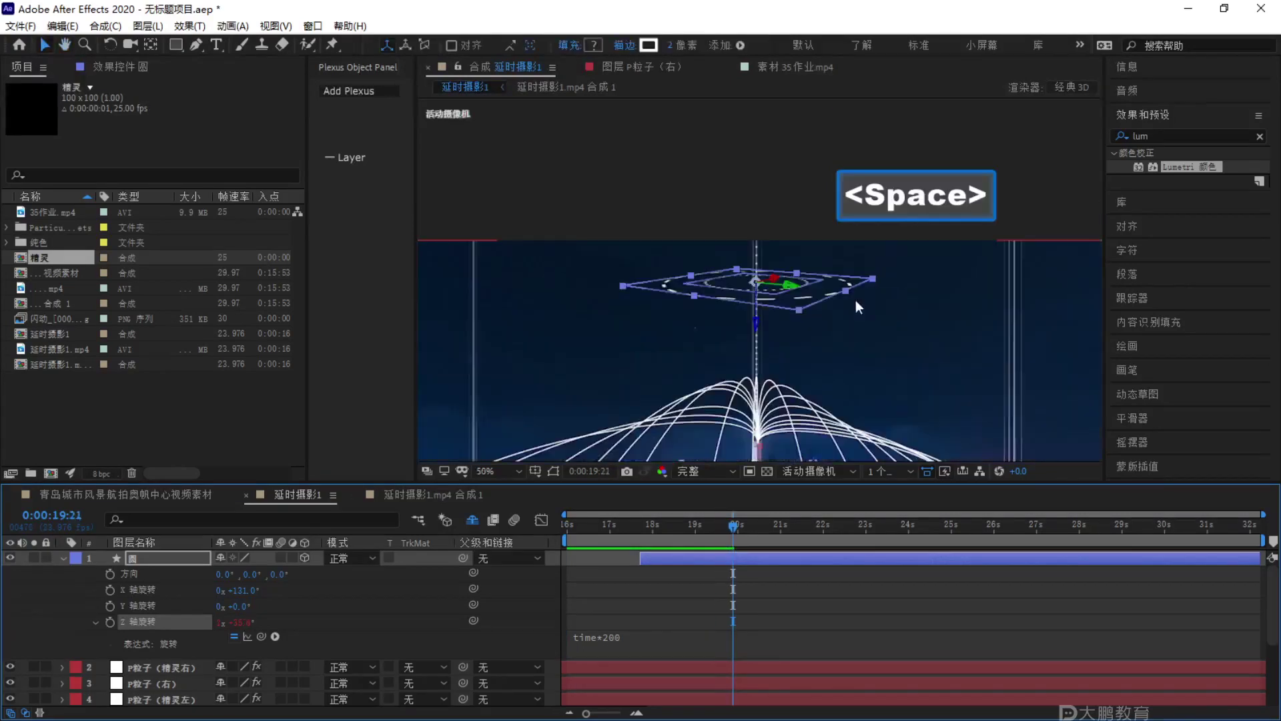
Collapse the 面 layer's properties, deselect it and examine the rings around the middle beam at 0:00:19:17.
click(64, 557)
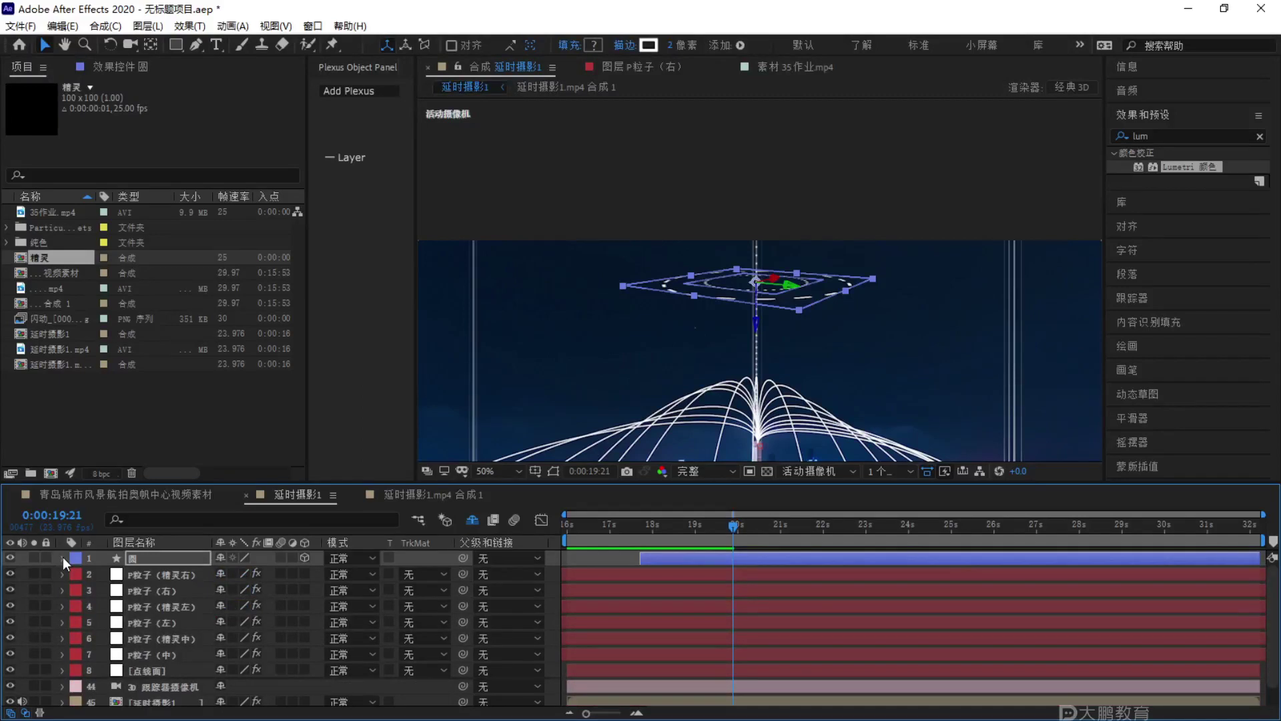
click(205, 554)
scroll(772, 298, up, 2)
click(727, 527)
scroll(769, 306, up, 1)
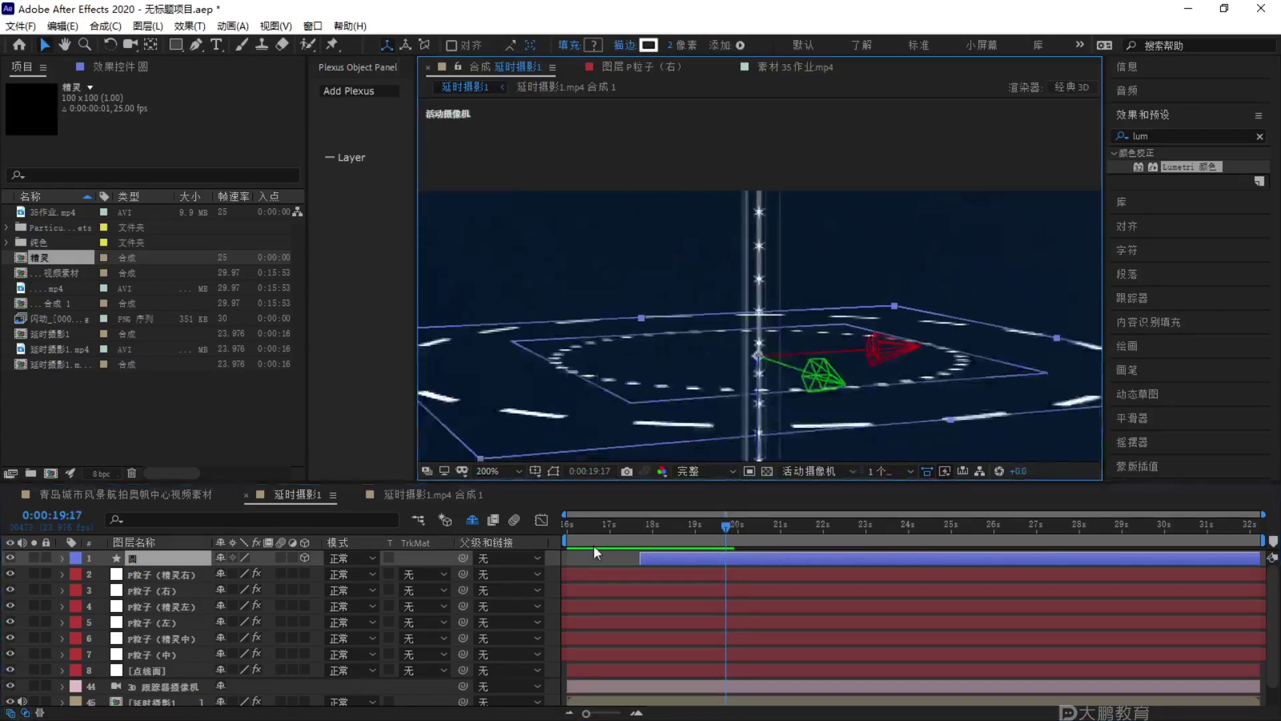
click(576, 558)
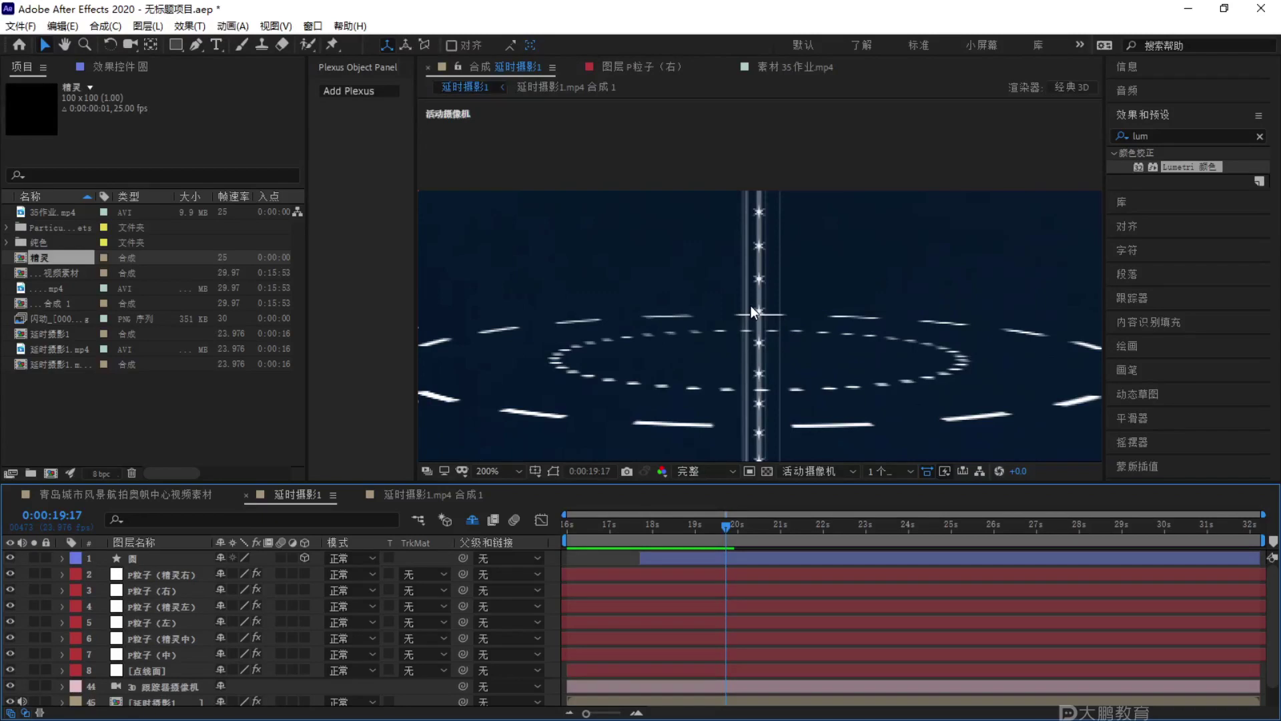
scroll(750, 306, down, 1)
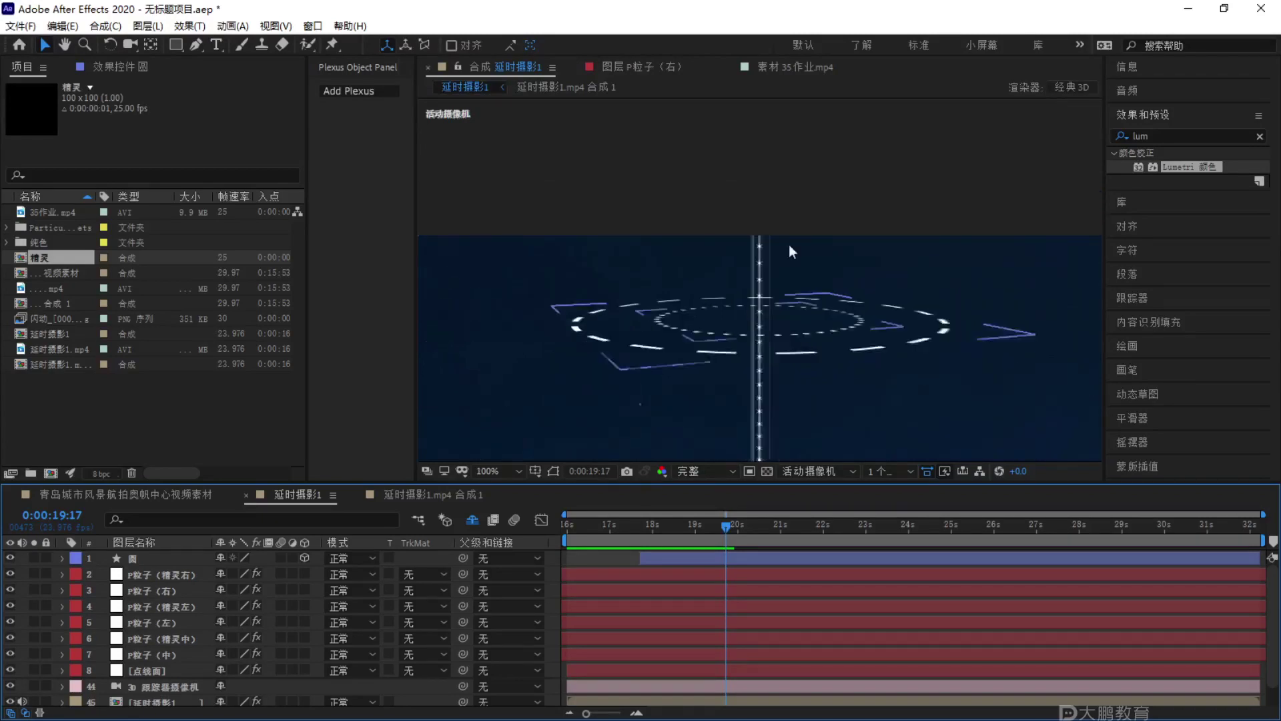
Inspect at 400% magnification where the far side of the rings crosses the middle light beam.
key(F1)
mouse_move(755, 220)
mouse_down()
mouse_move(741, 463)
mouse_move(790, 438)
mouse_move(771, 225)
mouse_up()
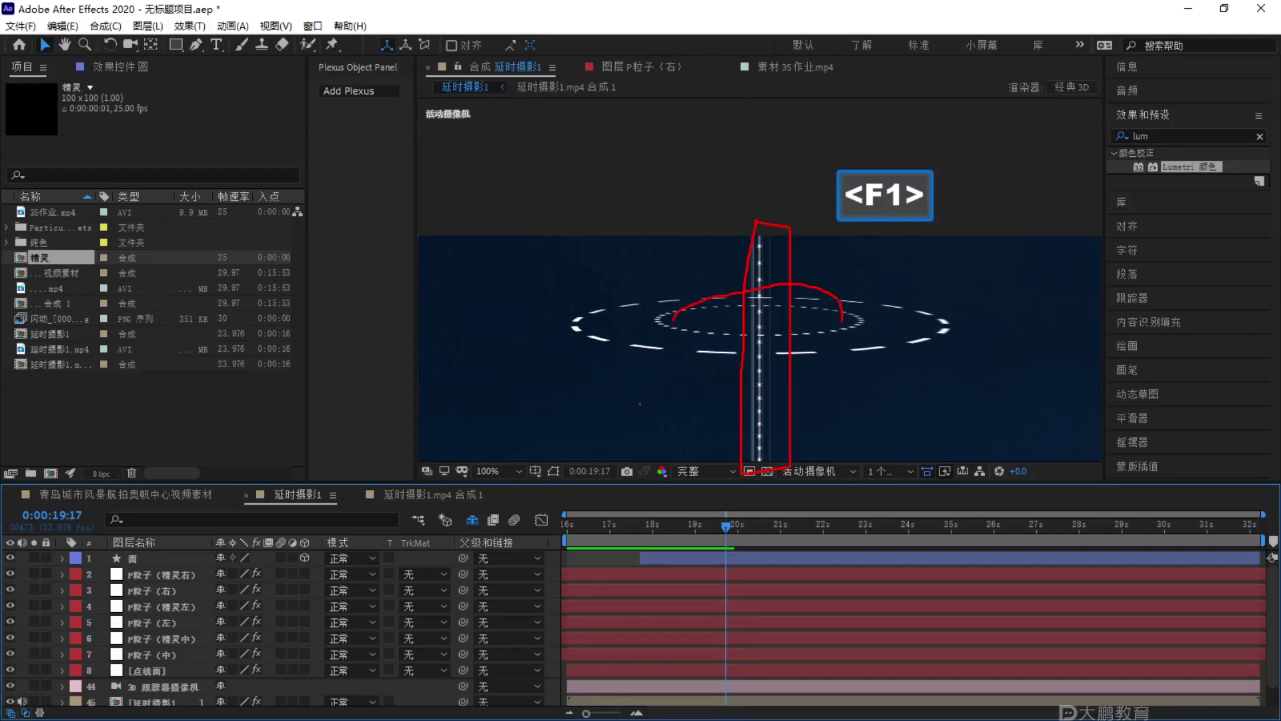
key(Escape)
scroll(763, 312, up, 4)
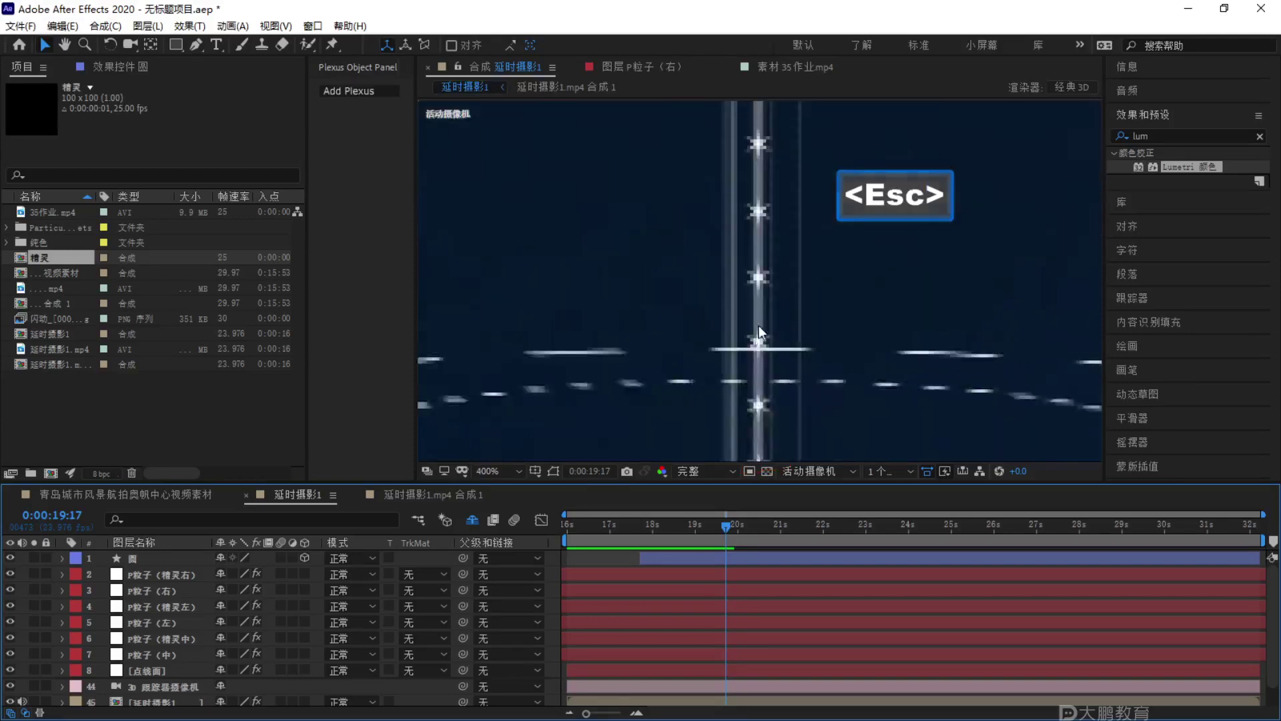
key(F1)
drag(730, 326, 724, 415)
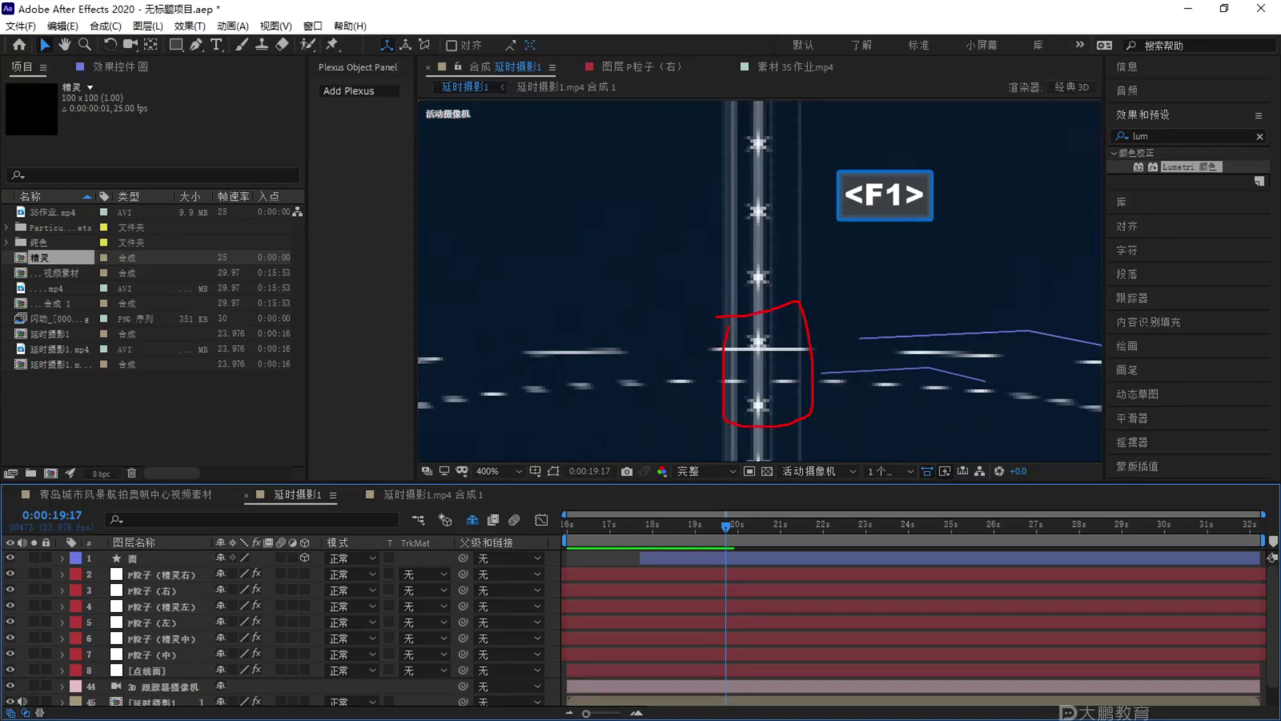
key(Escape)
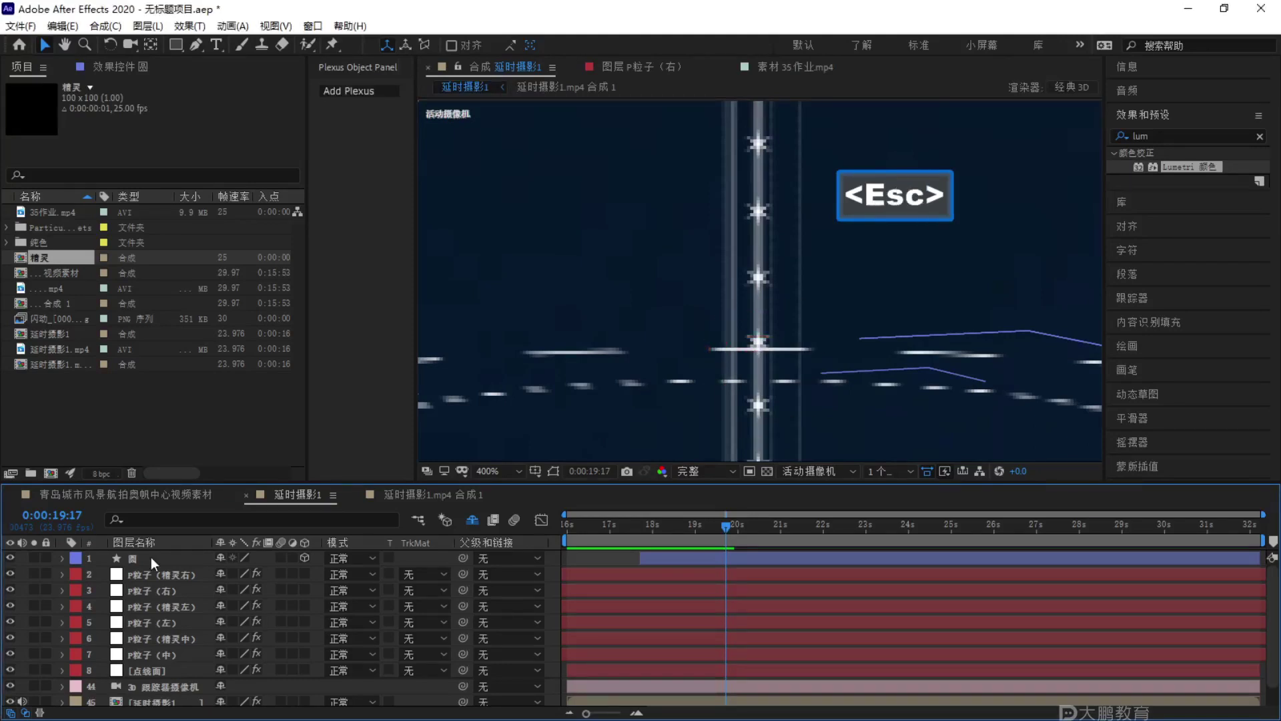
Pre-compose the P粒子（精灵中） and P粒子（中） layers together.
click(518, 413)
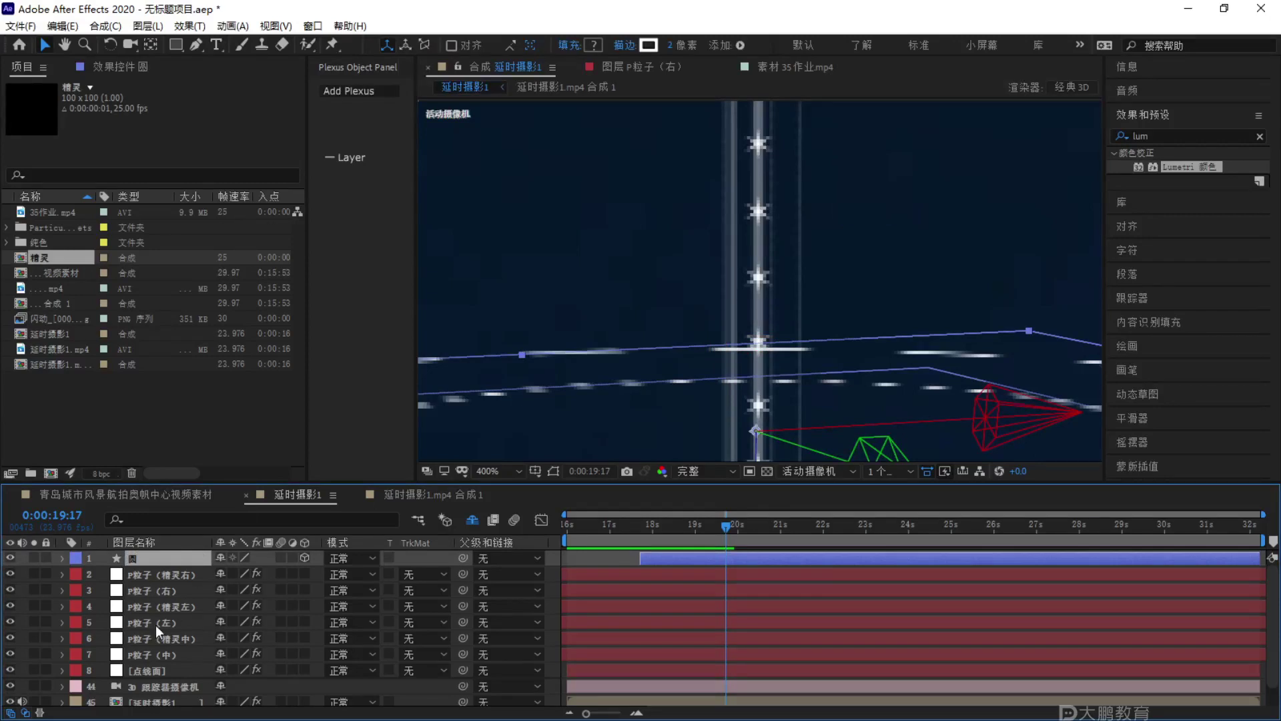
click(147, 670)
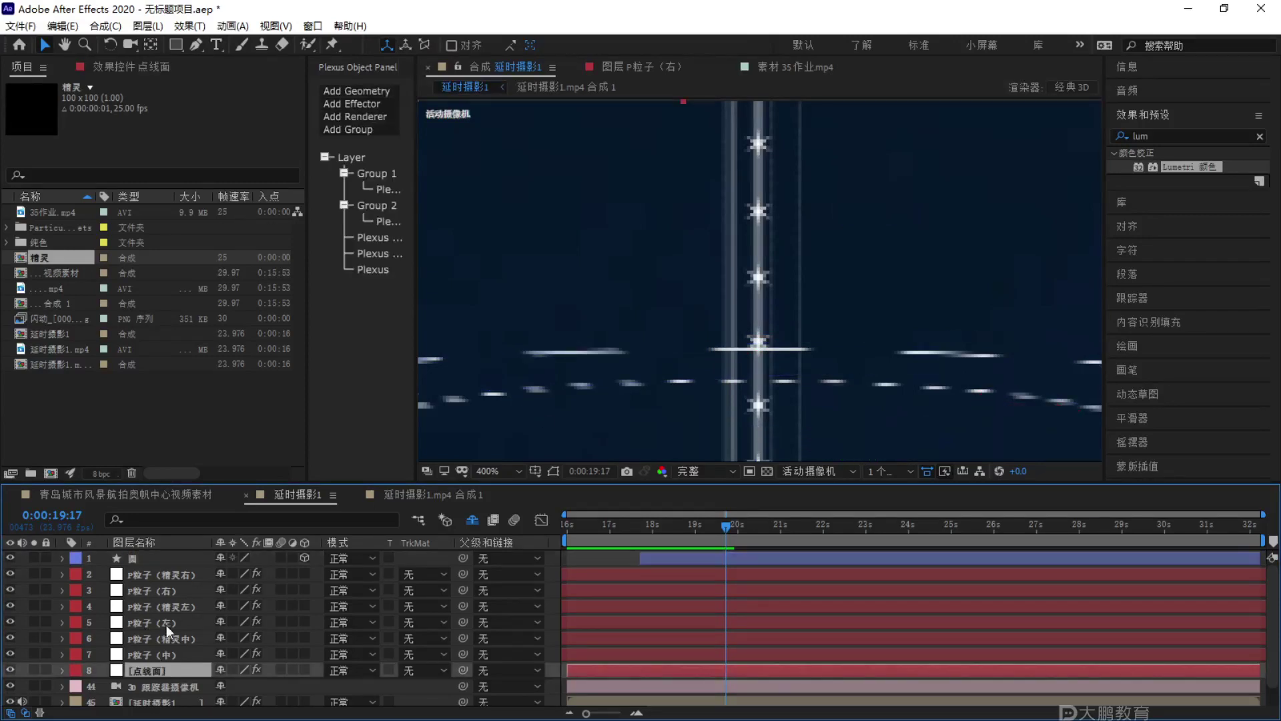
click(170, 610)
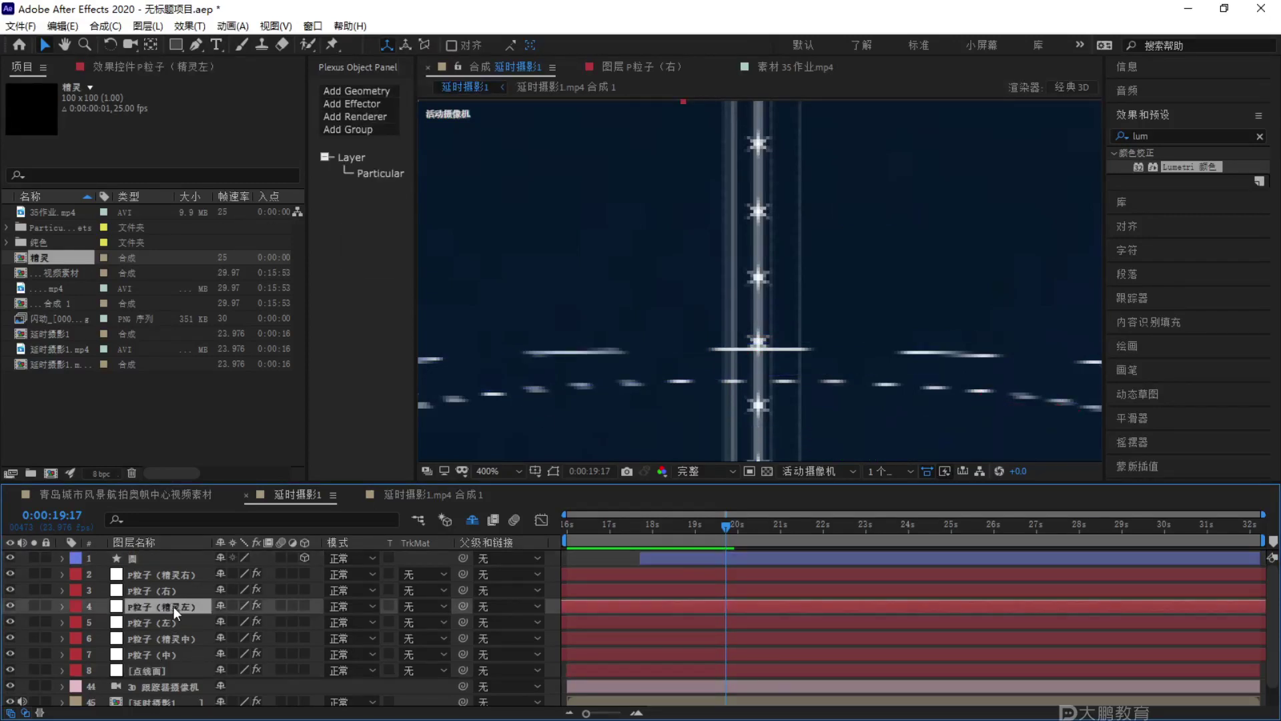
click(181, 640)
shift+click(171, 651)
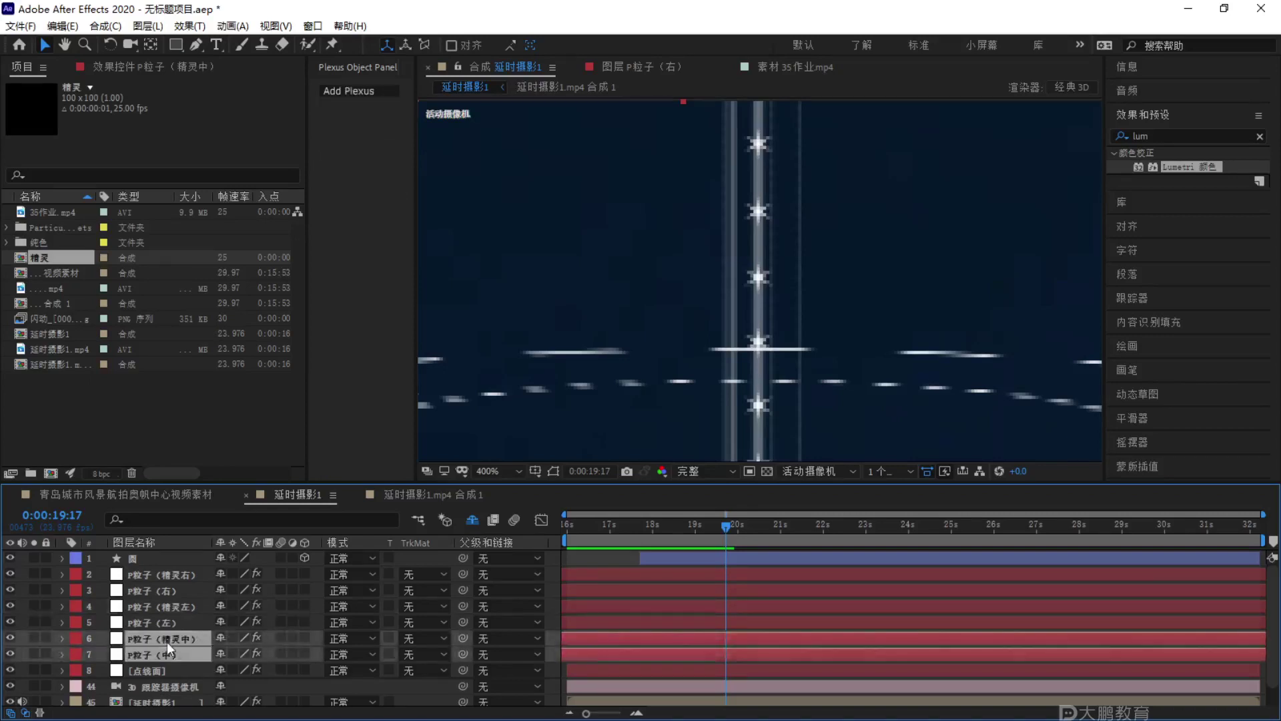
right_click(167, 642)
click(227, 553)
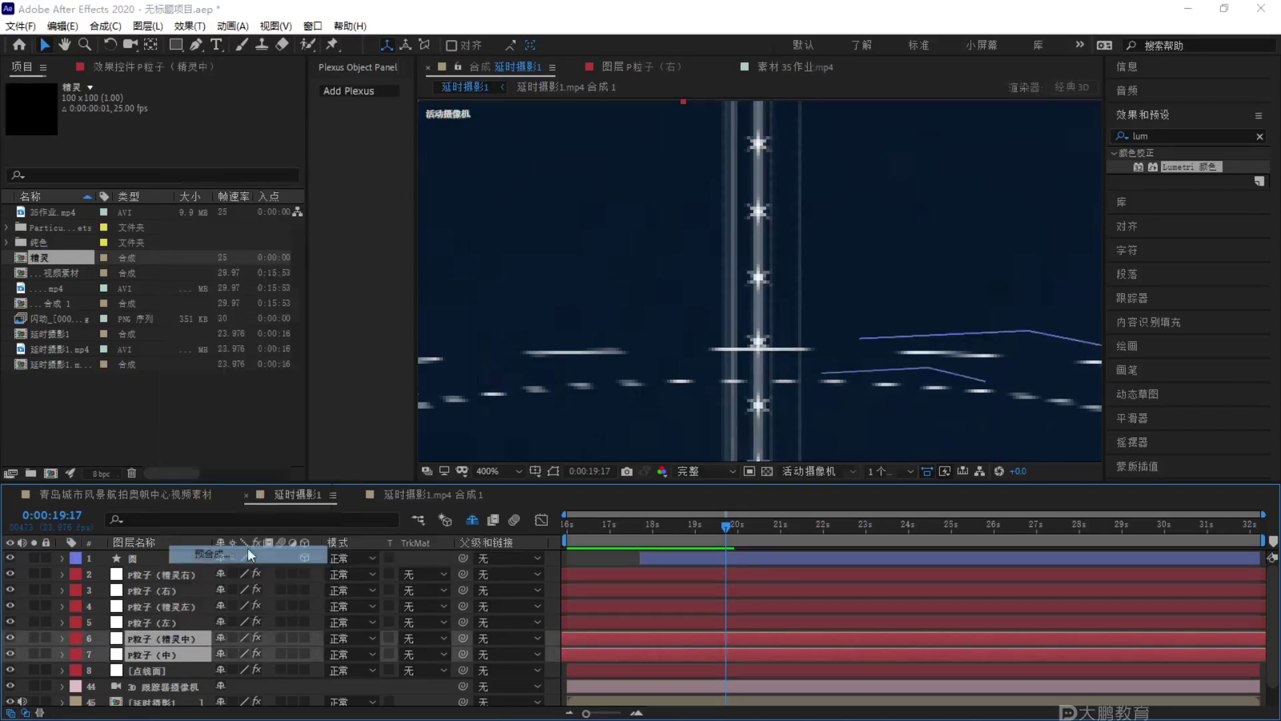
click(681, 457)
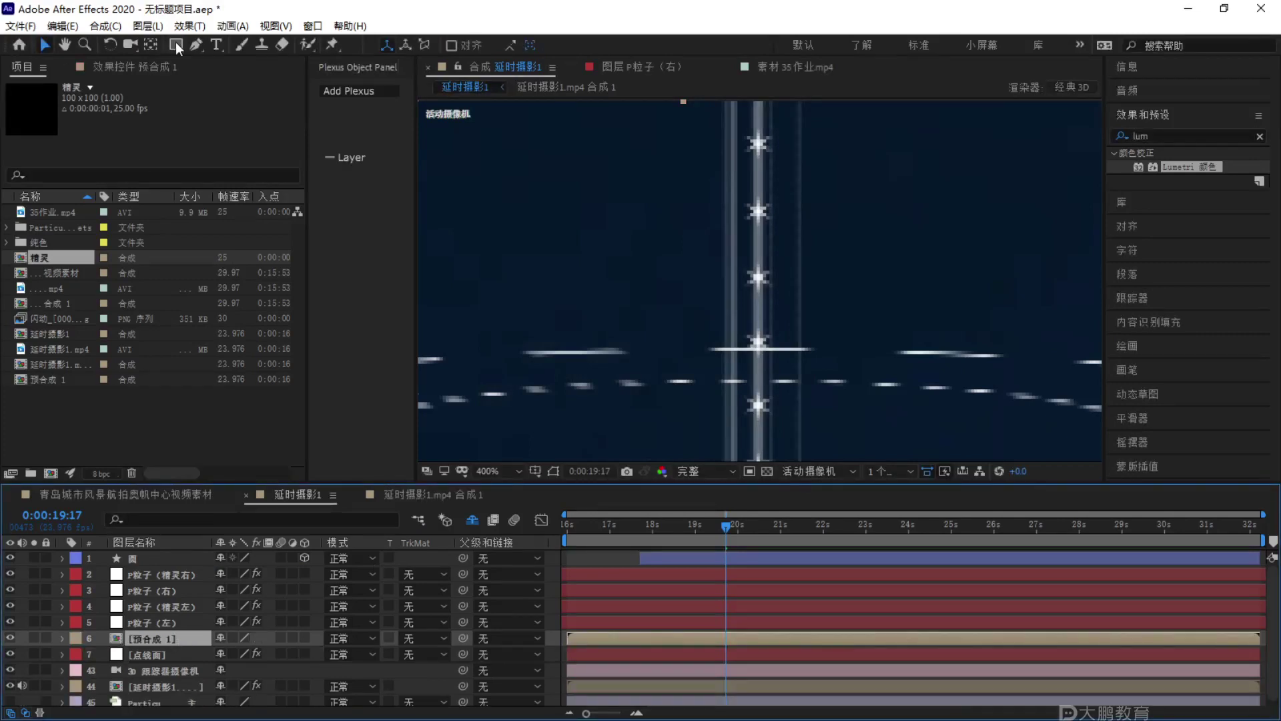
Mask the new pre-composition with a rectangle around the middle beam at the rings' far side, and pull the mask's right-hand corners inward.
click(175, 42)
mouse_move(724, 249)
mouse_down()
mouse_move(801, 409)
mouse_move(793, 420)
mouse_up()
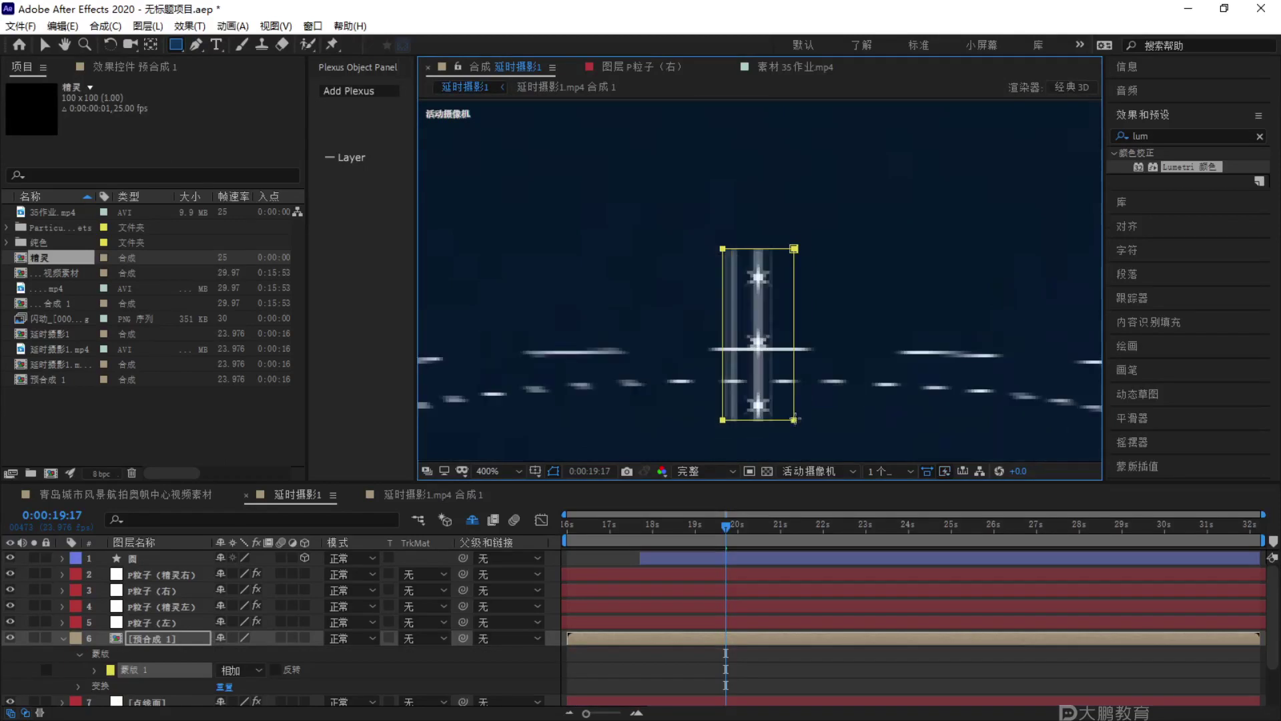
key(ctrl+z)
click(43, 46)
drag(793, 249, 785, 251)
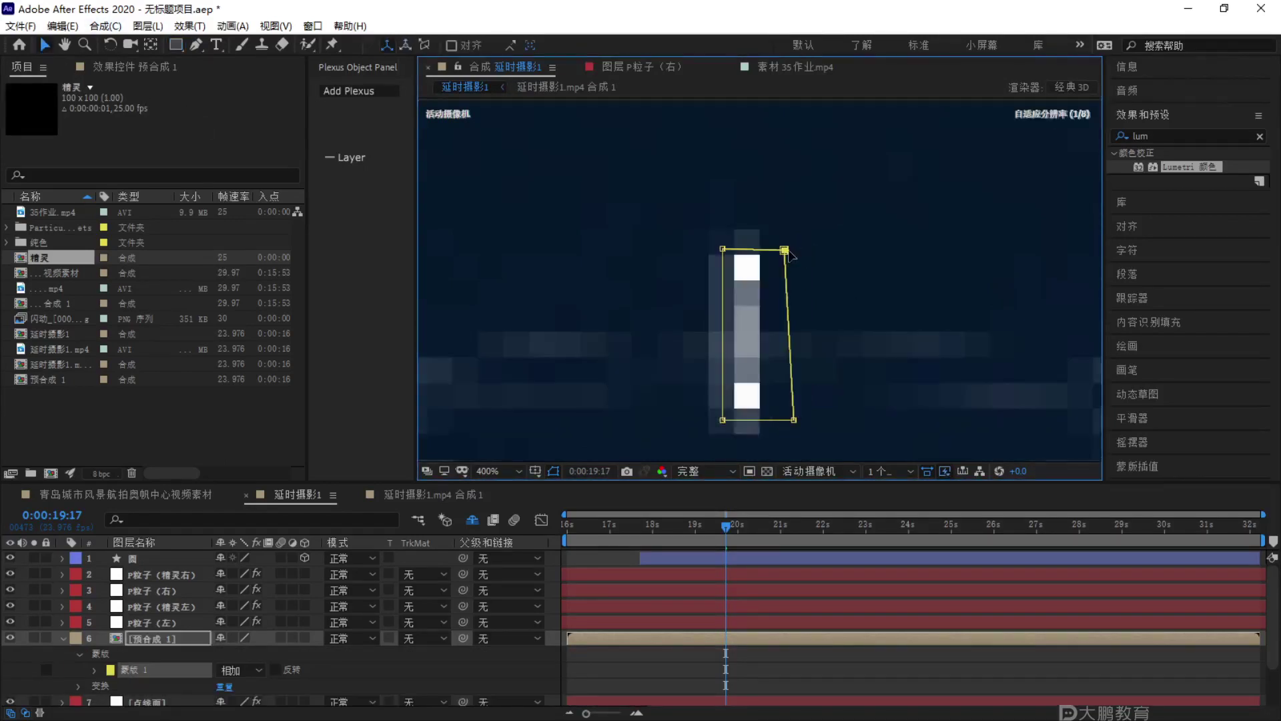
drag(796, 423, 774, 423)
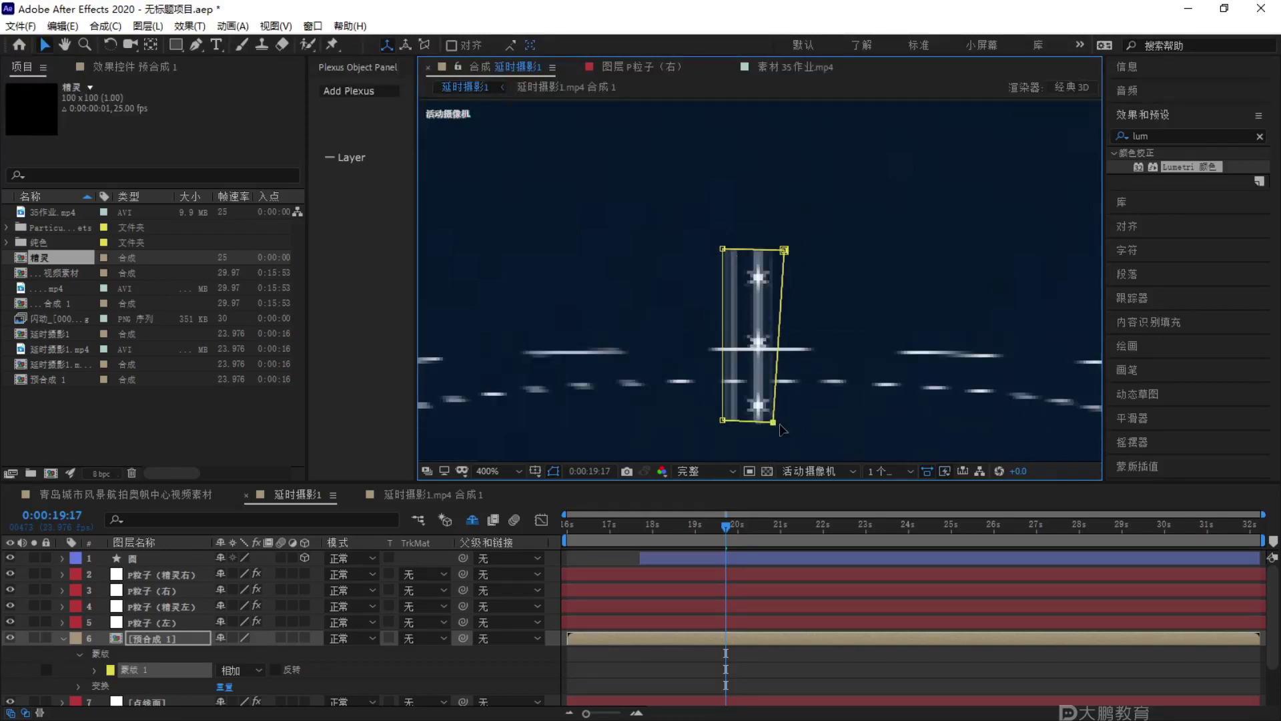
drag(777, 424, 772, 421)
Delete the rectangular mask from the pre-composition.
key(ctrl+z)
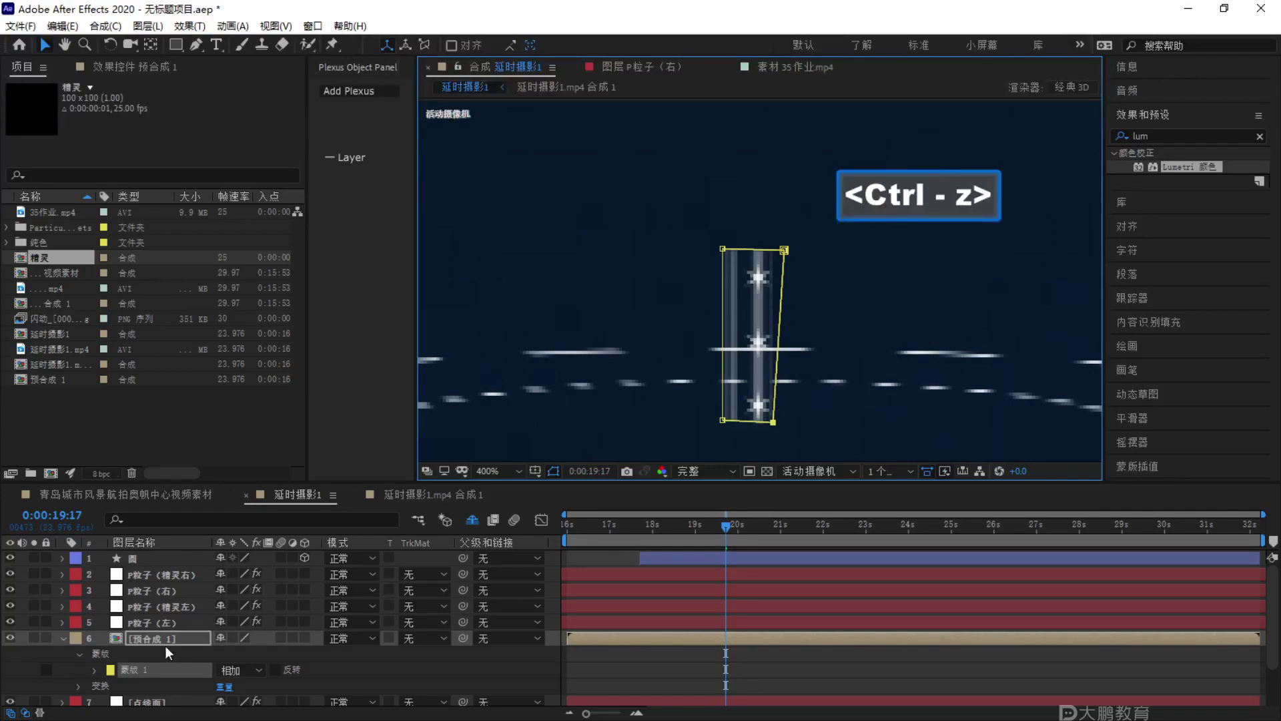
key(Delete)
click(180, 574)
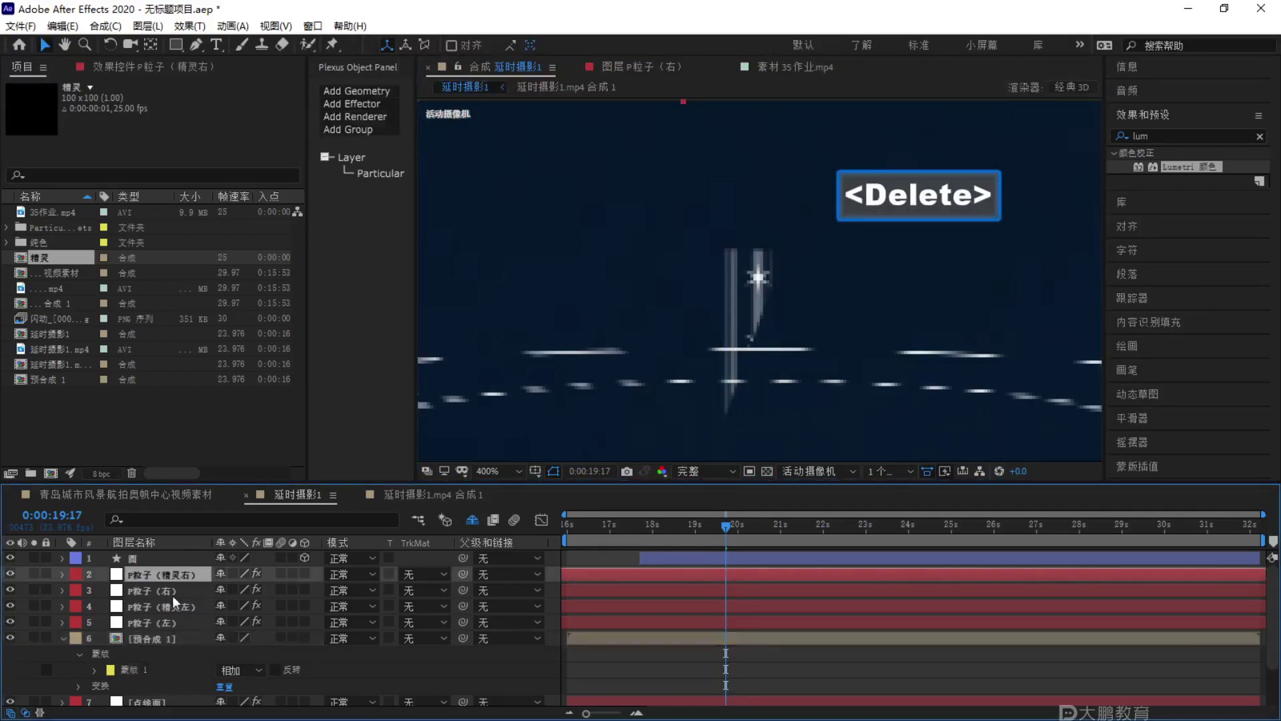
click(149, 558)
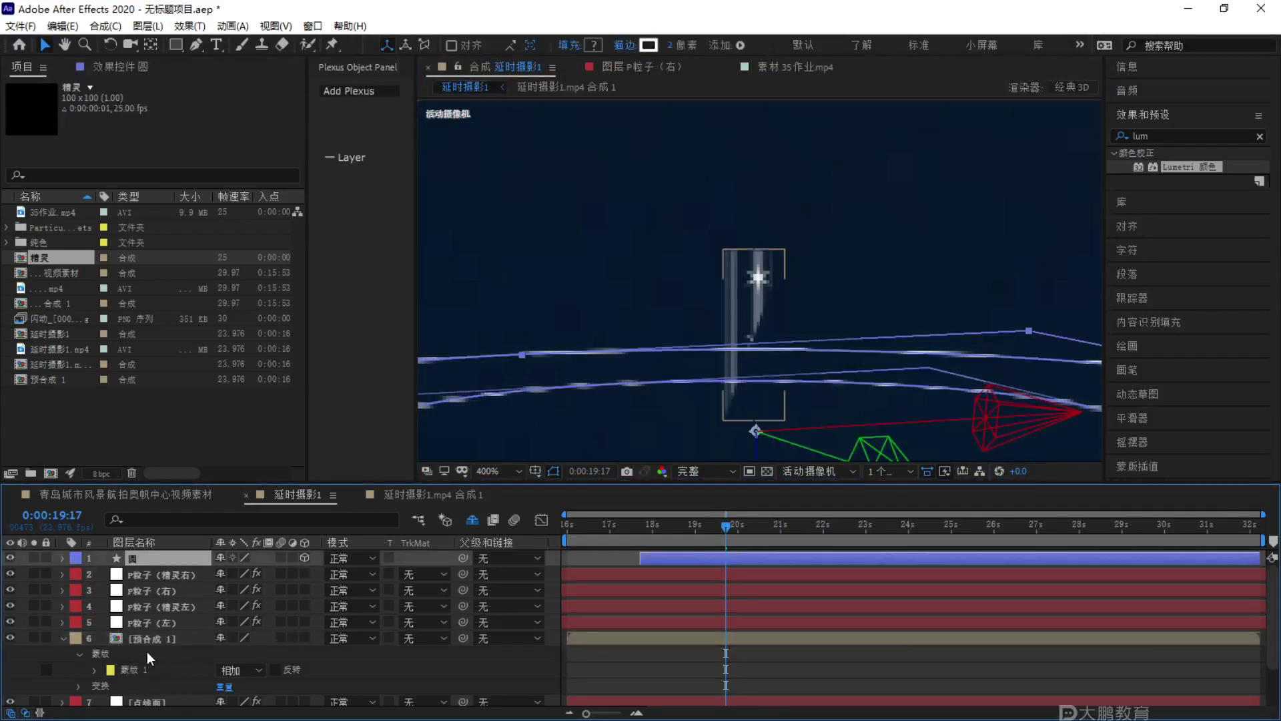
click(130, 666)
key(Delete)
Try masking the 面 layer at 0:00:19:17 with a rectangle around the middle beam where the rings' far side crosses it.
click(139, 559)
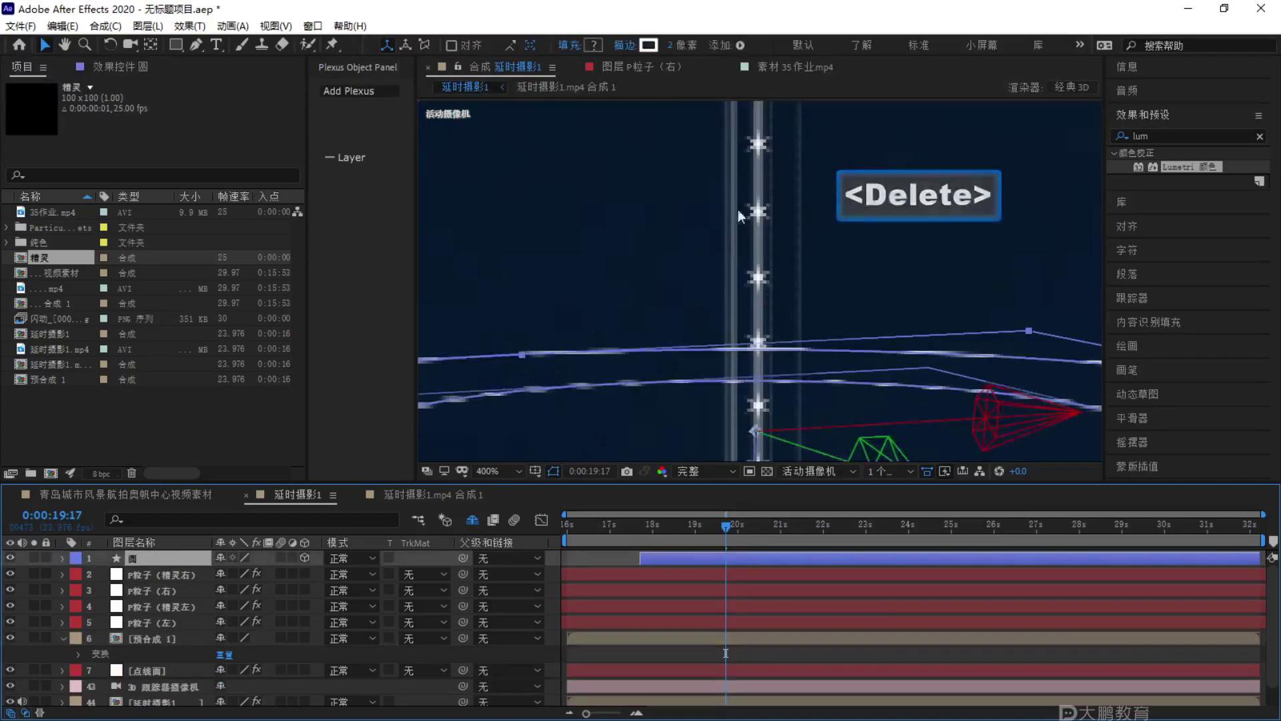
drag(668, 113, 714, 207)
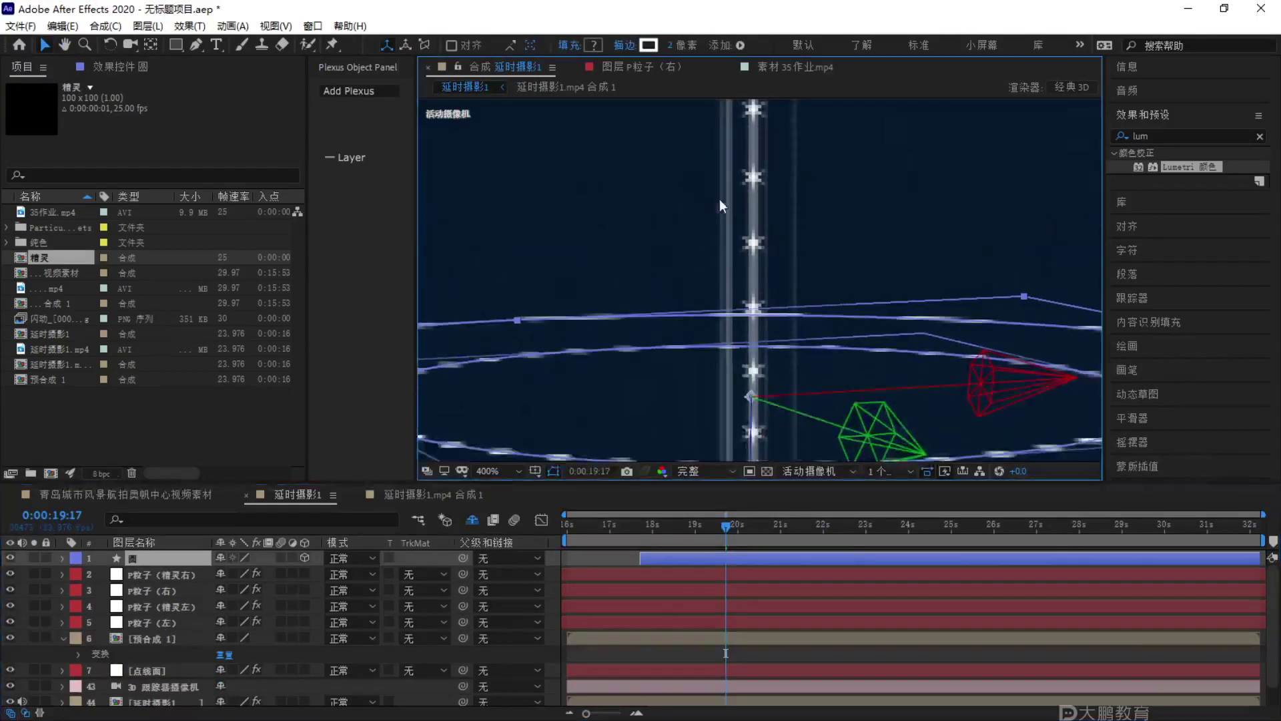
click(175, 45)
drag(771, 329, 776, 359)
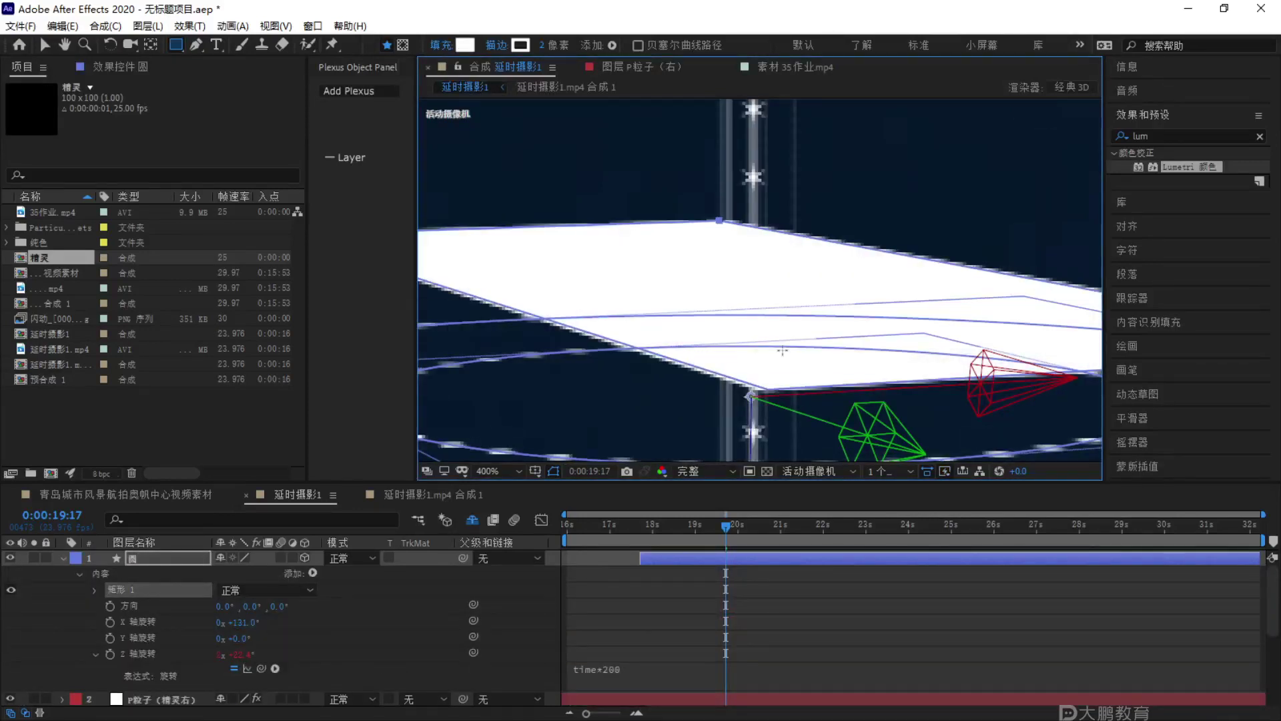
key(ctrl+z)
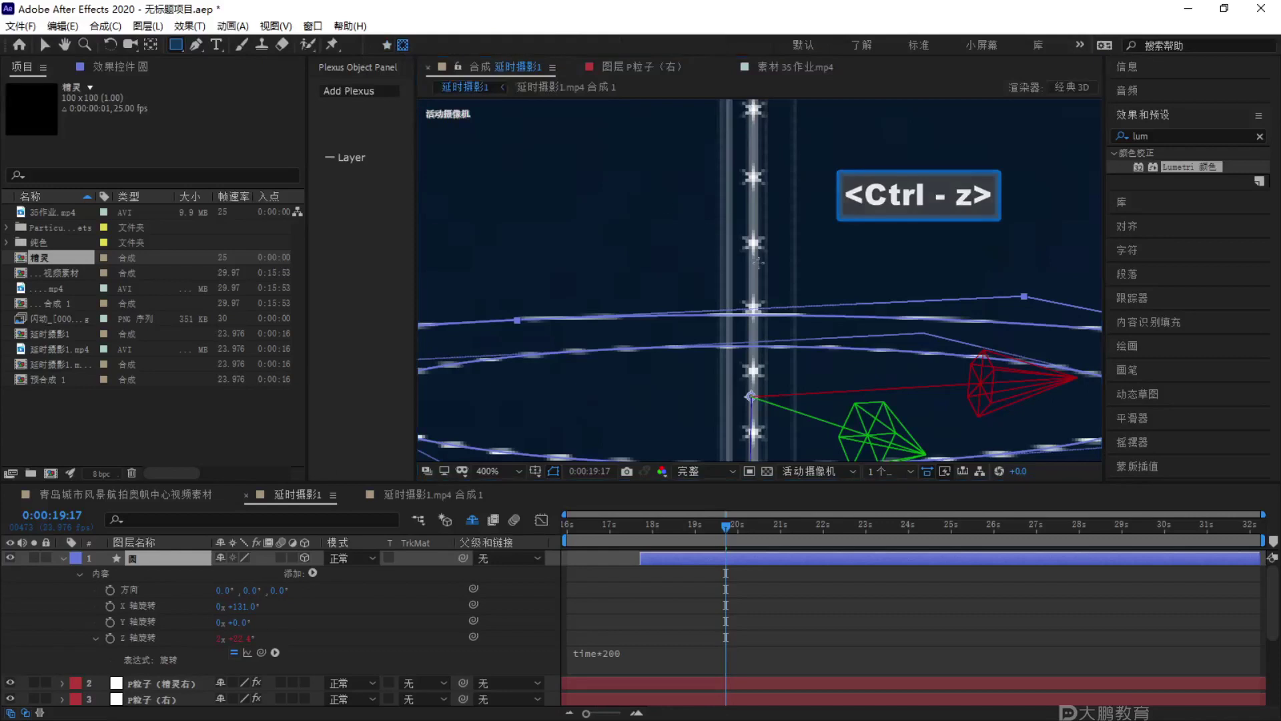
drag(717, 242, 777, 383)
key(comma)
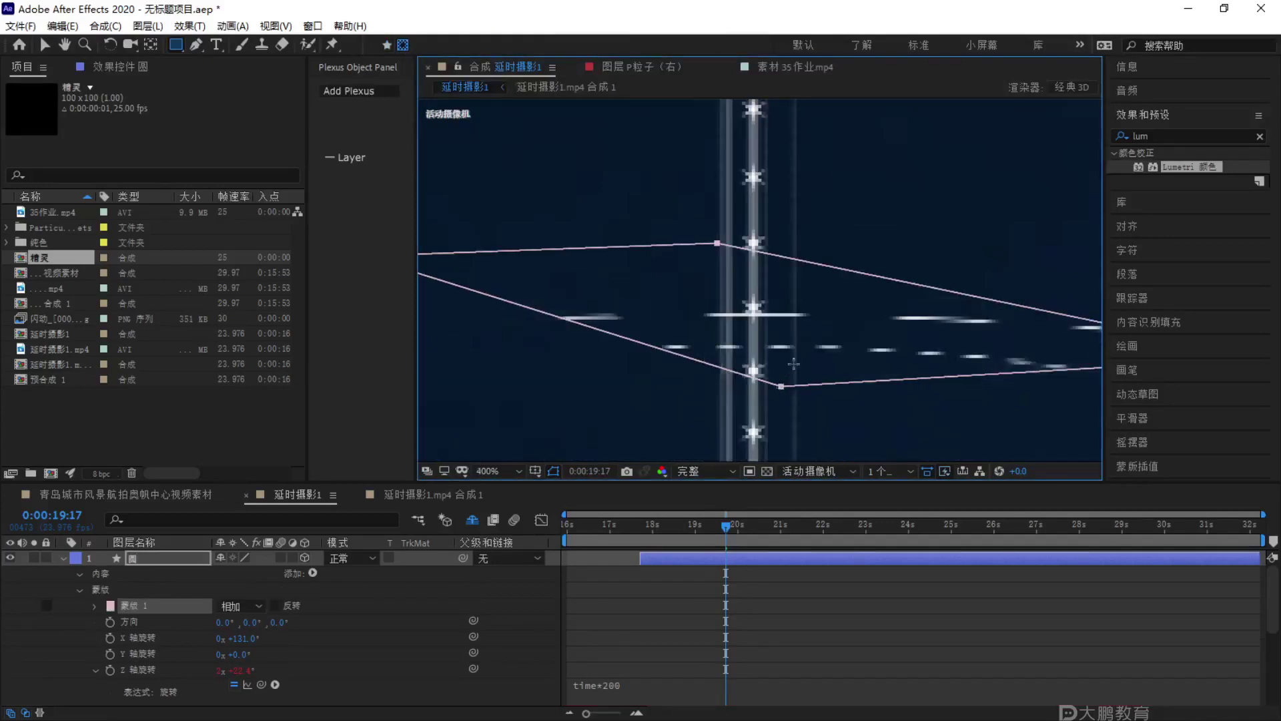
Turn the 面 layer's 3D switch off and on again, and preview the masked rings back to 0:00:18:05.
click(47, 45)
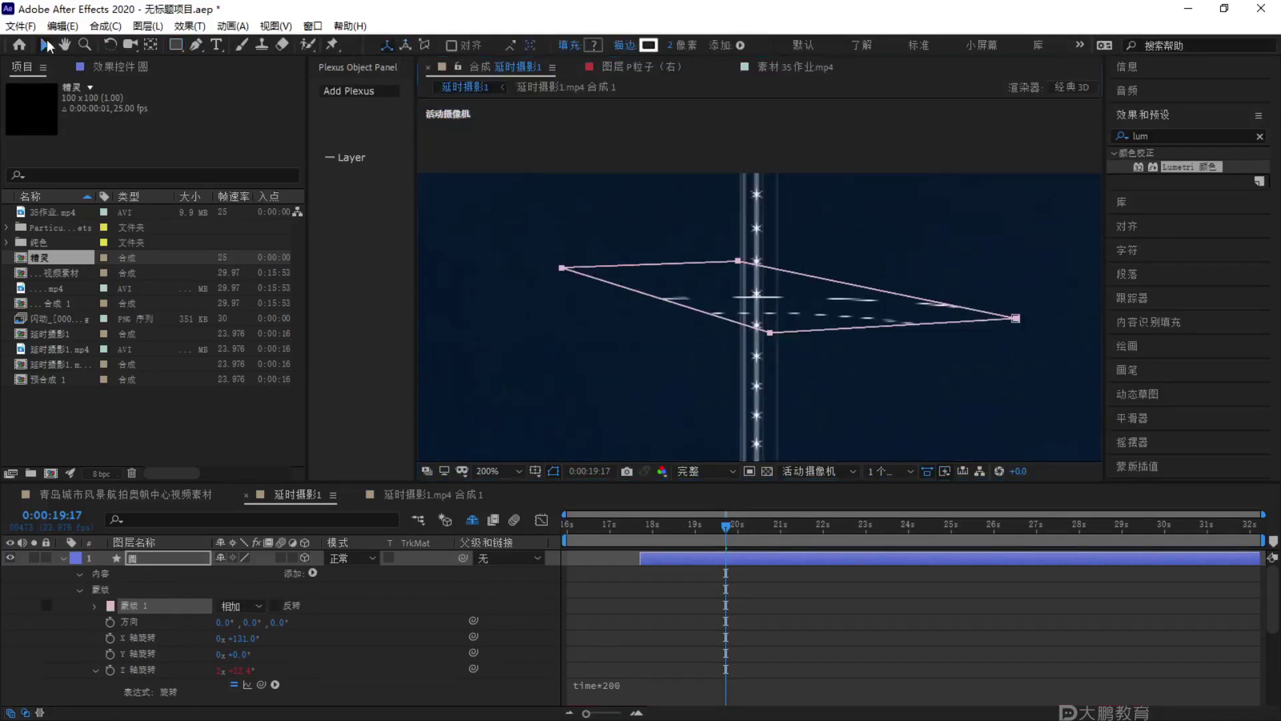
click(305, 558)
key(comma)
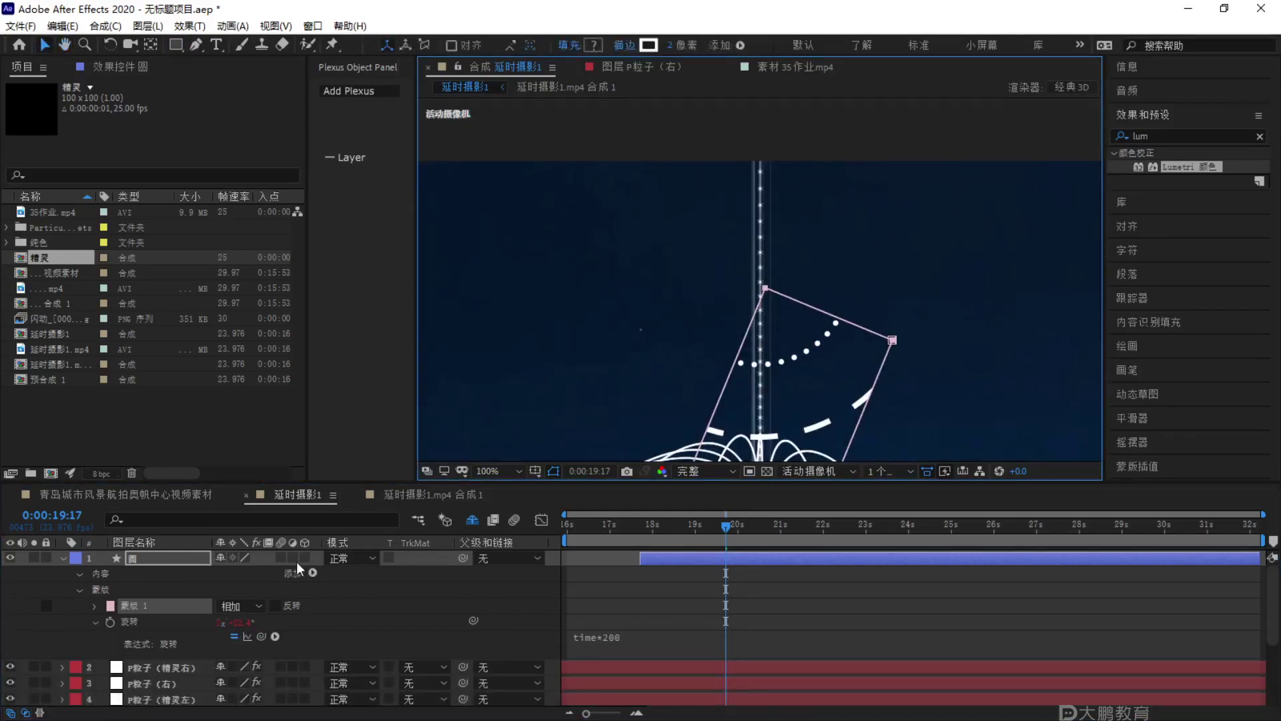
click(306, 558)
click(235, 559)
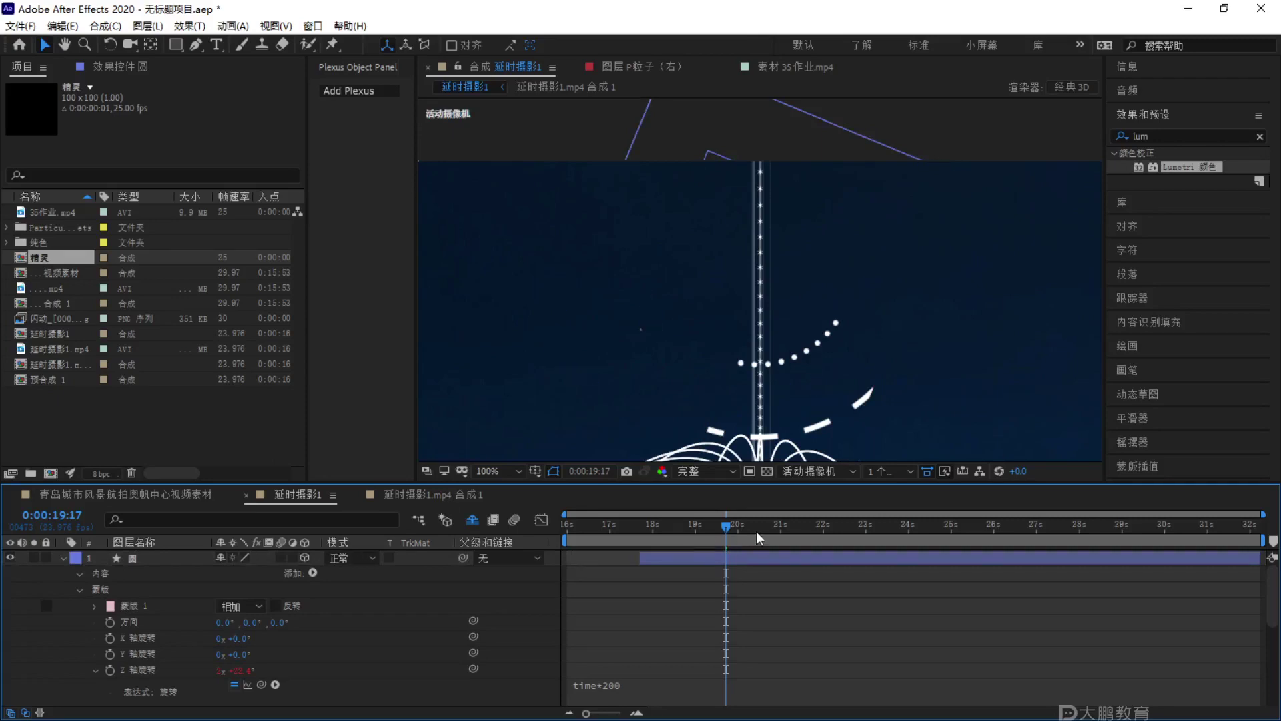
key(space)
key(space)
drag(727, 527, 663, 546)
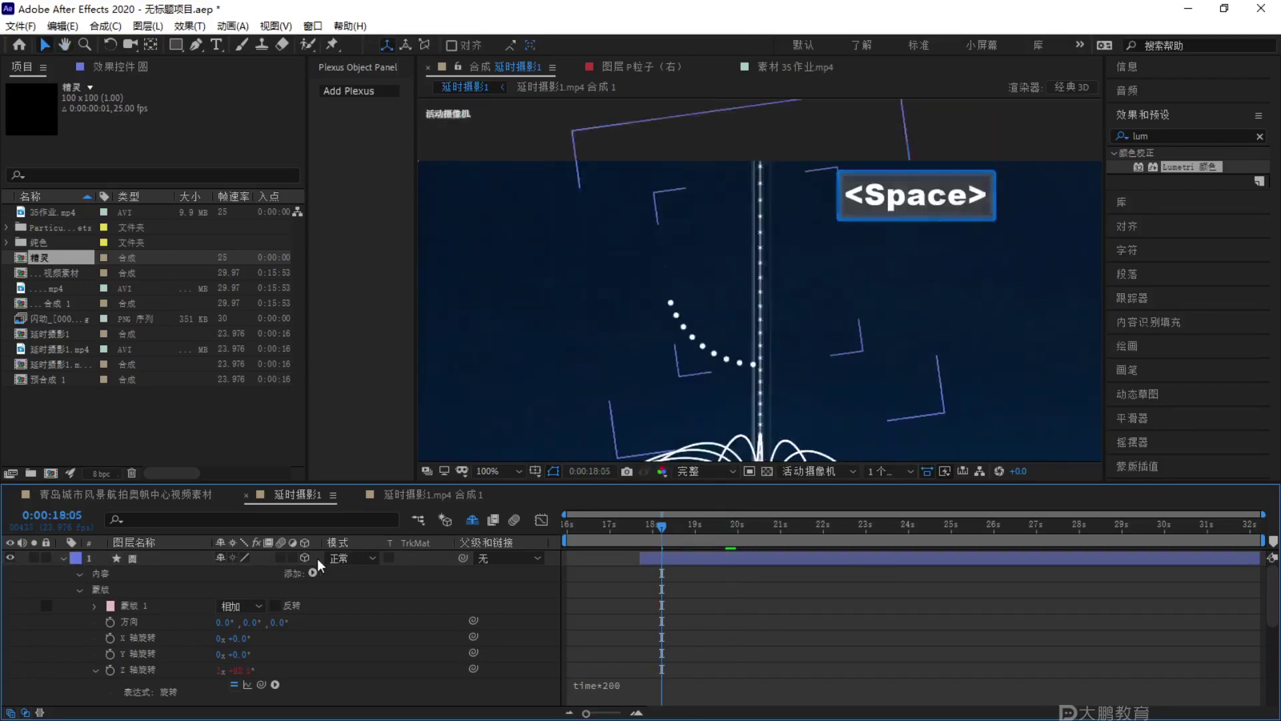
Undo the 3D switch changes on the 面 layer.
key(ctrl)
key(ctrl+z)
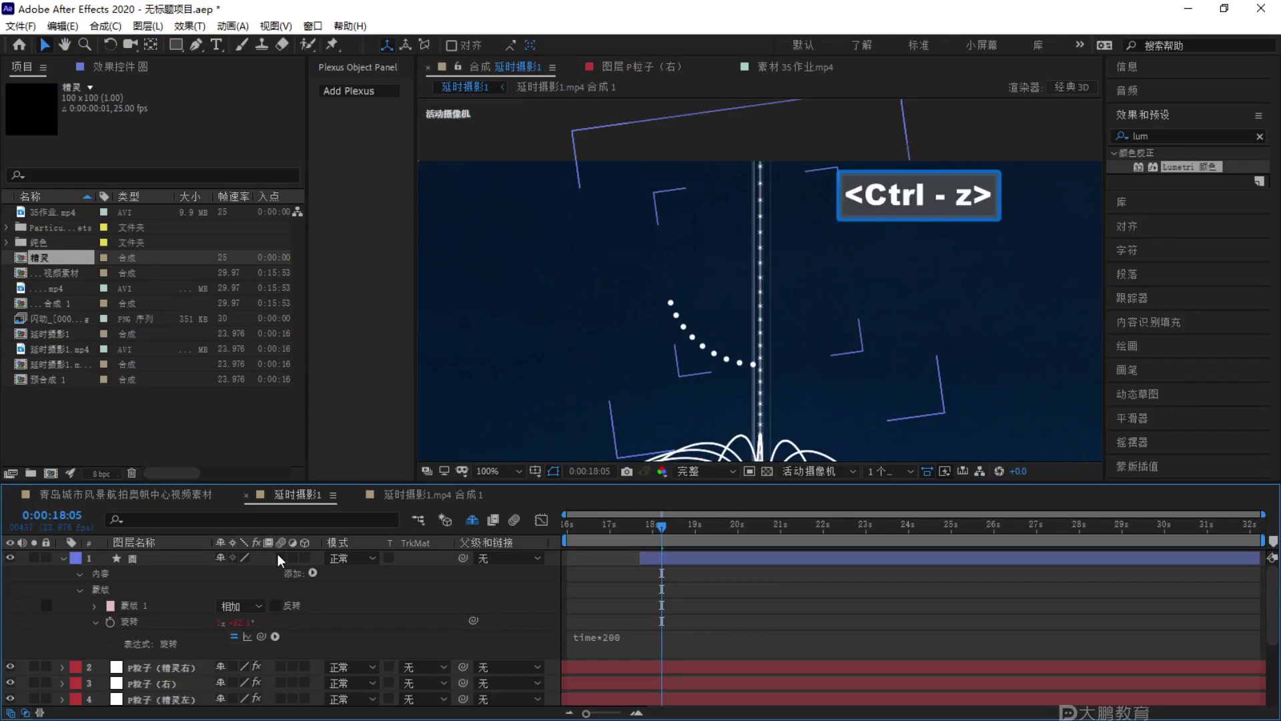
key(ctrl+z)
key(ctrl+z)
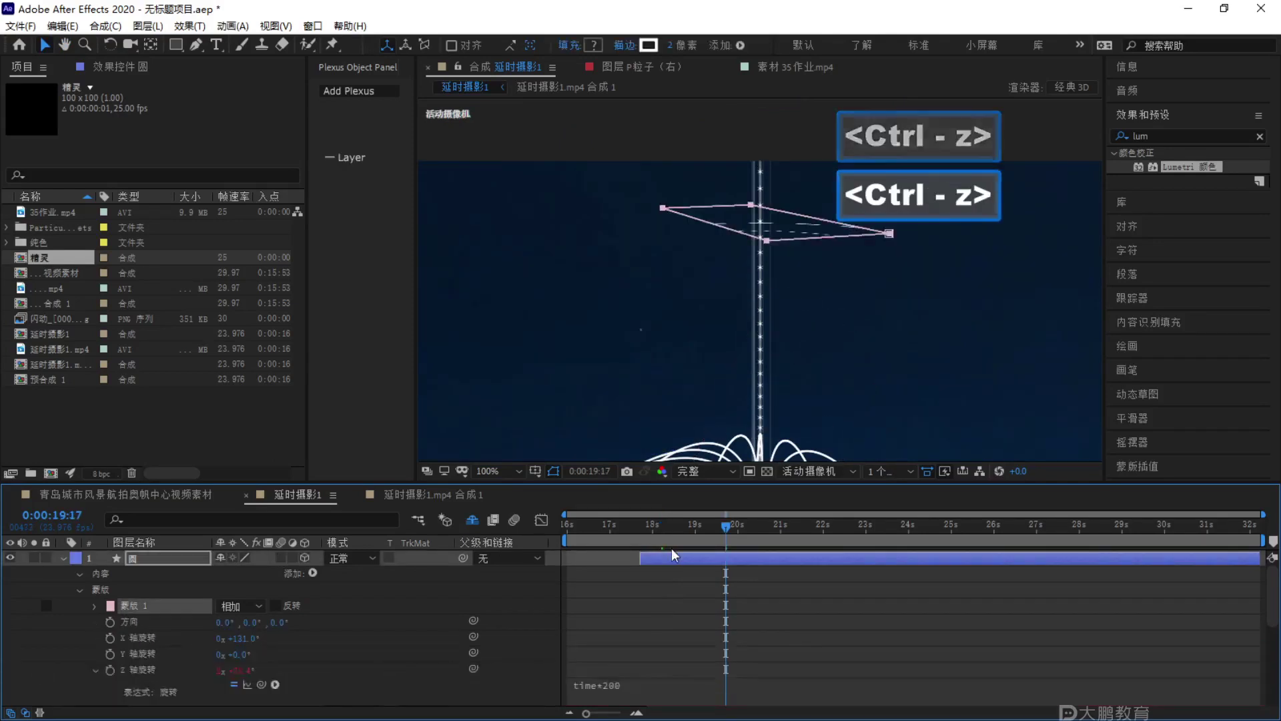
Preview the masked rings back to 0:00:18:13 and delete the mask from the 面 layer.
key(space)
key(space)
drag(747, 527, 675, 527)
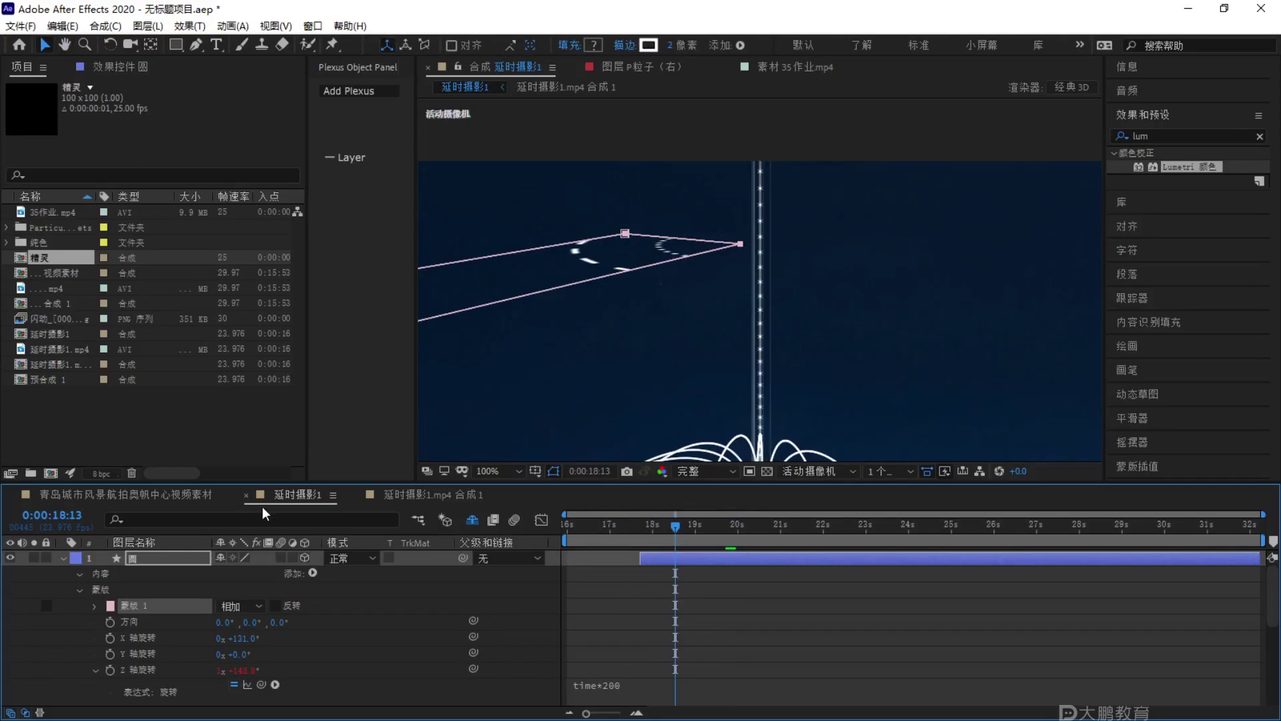
key(Delete)
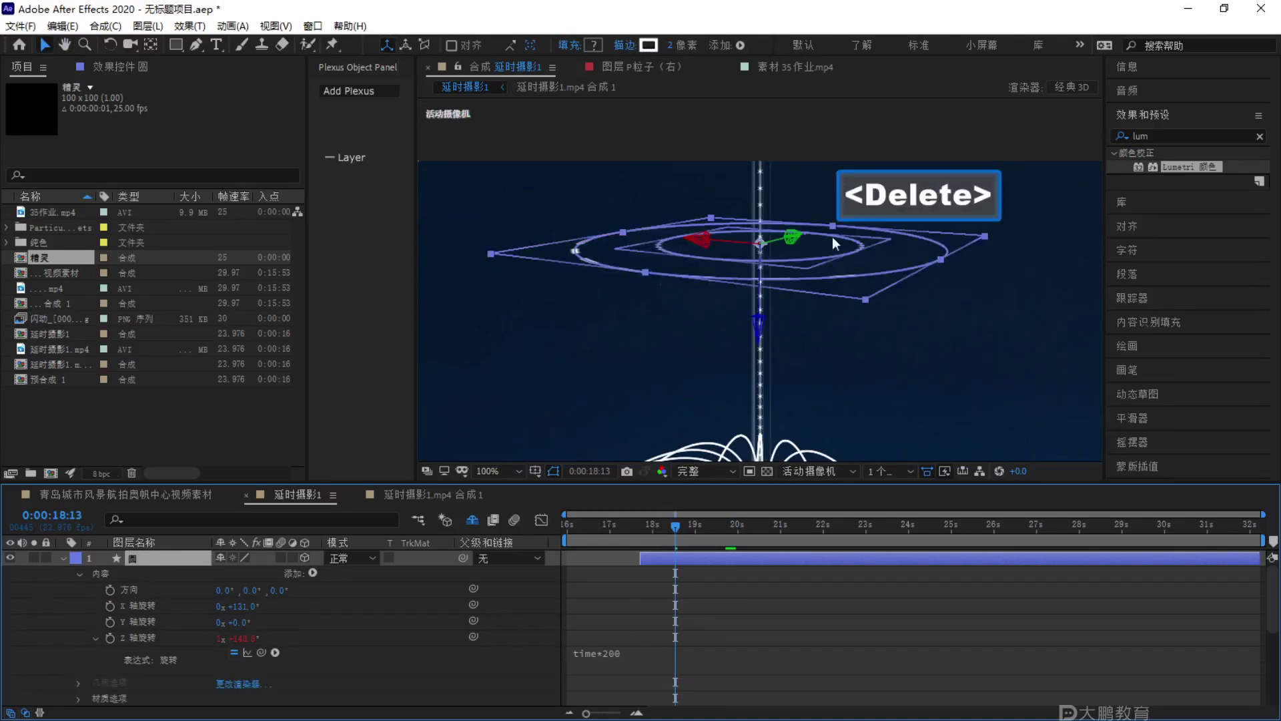
Collapse the 面 layer's properties and go to 0:00:17:19, close up on the dotted ring's crossing with the middle beam.
scroll(830, 250, up, 4)
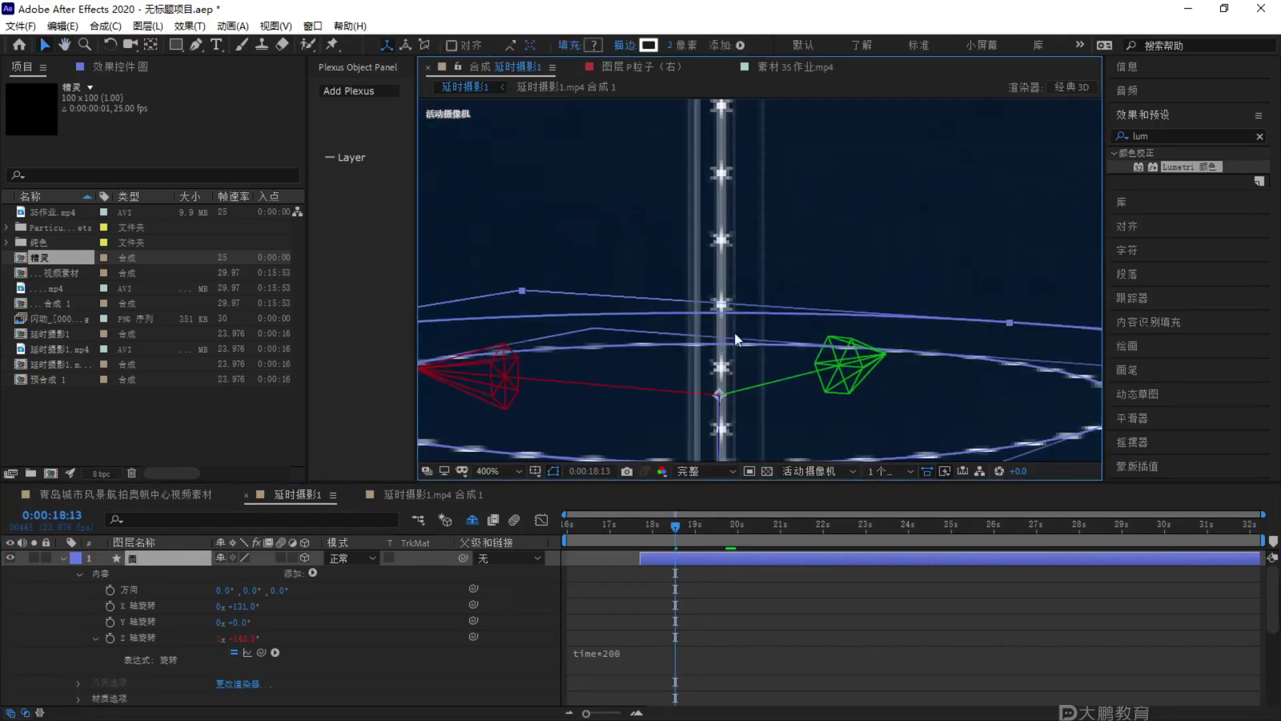
click(527, 618)
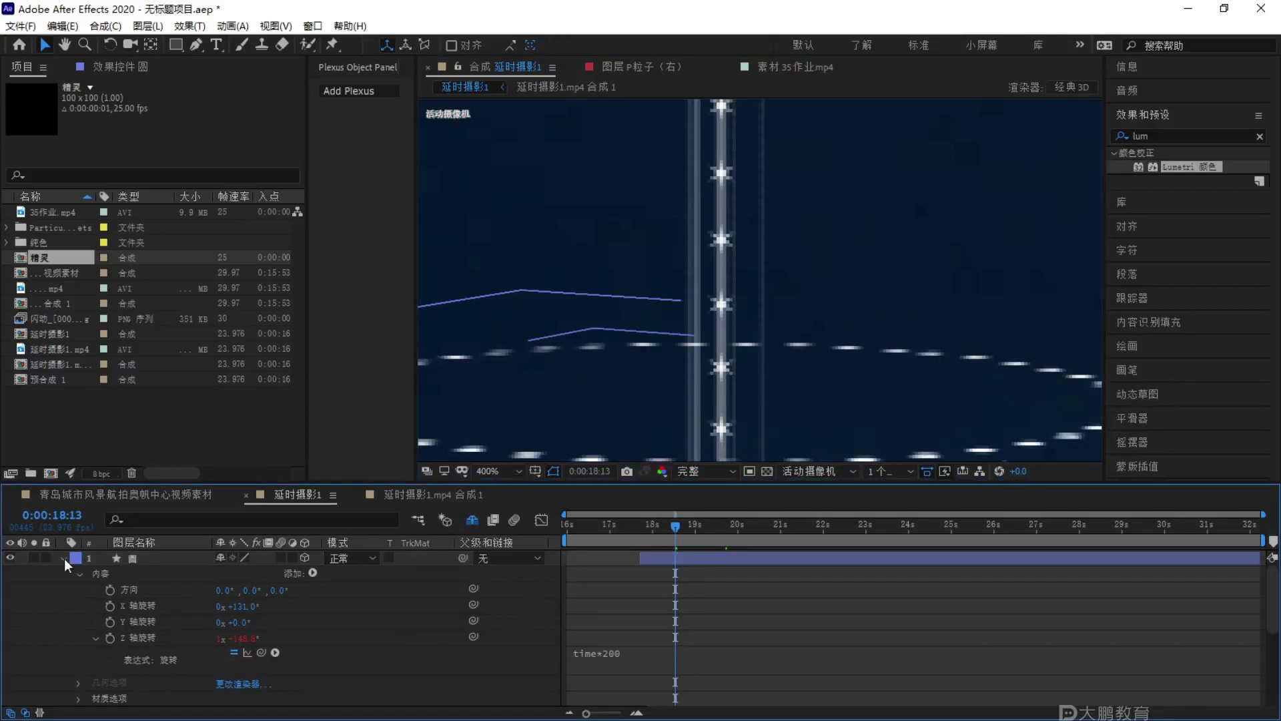
click(65, 560)
scroll(765, 224, down, 4)
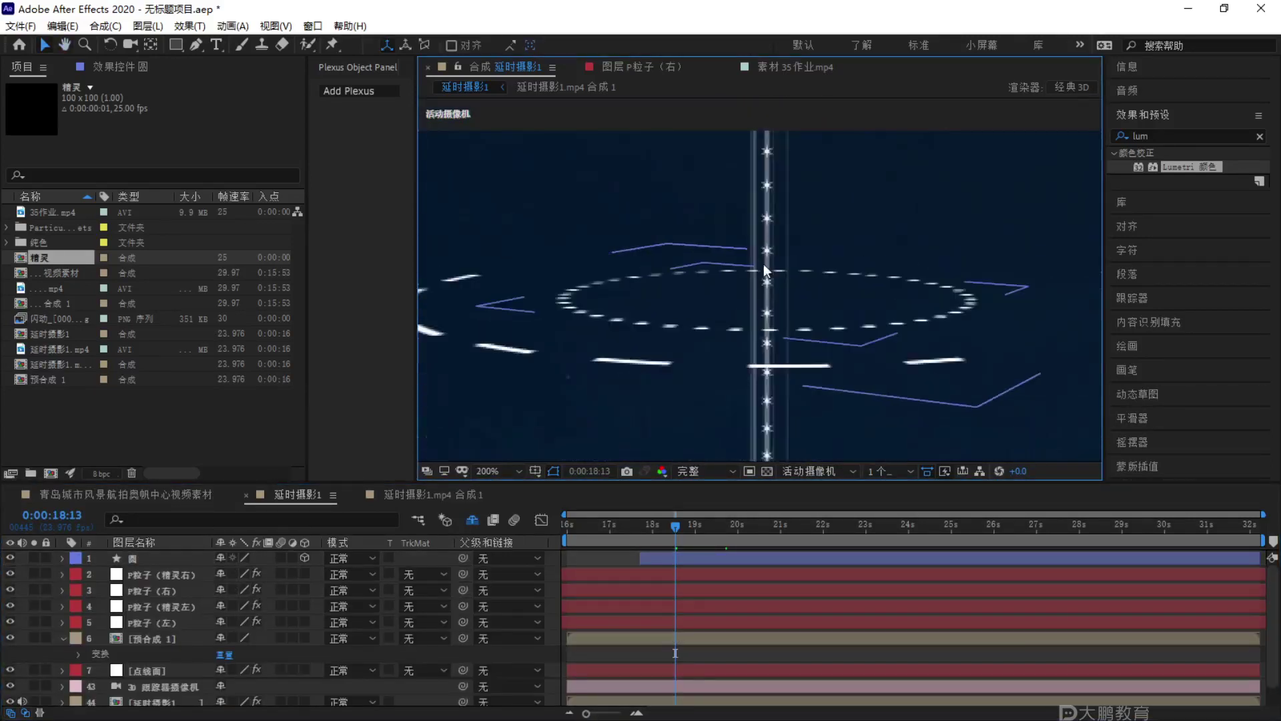
drag(676, 527, 643, 539)
scroll(773, 280, up, 4)
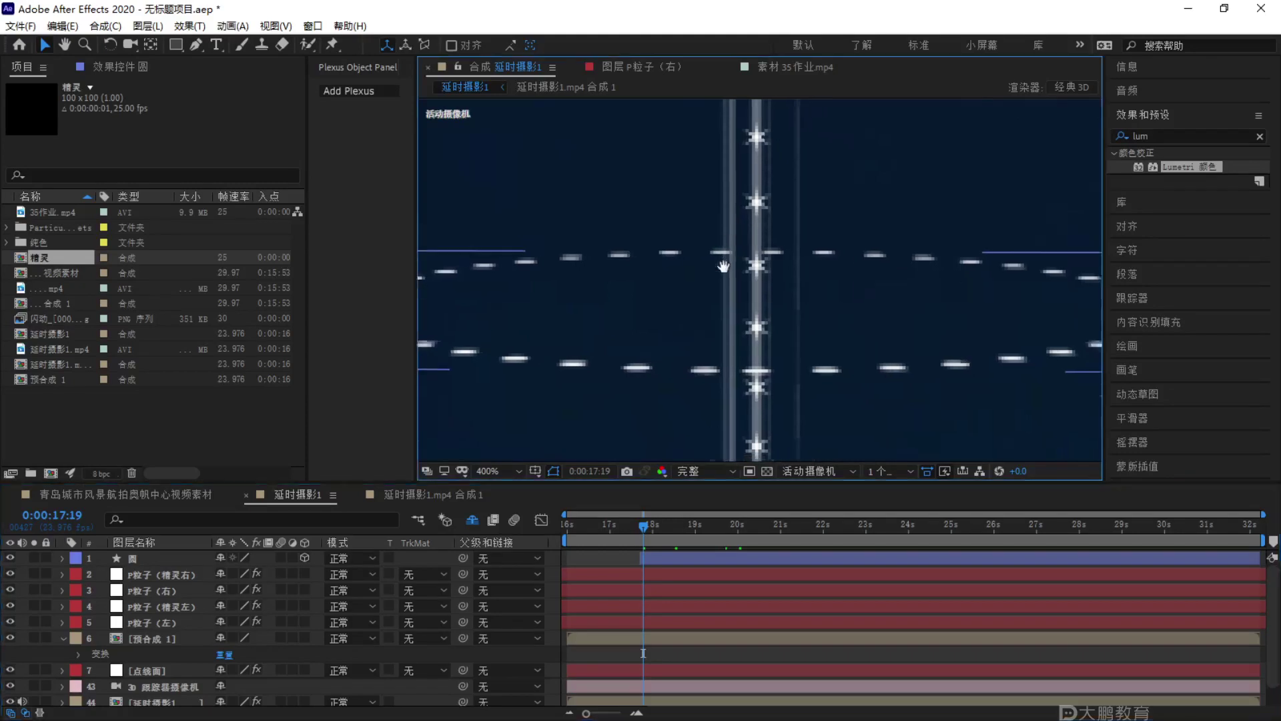
drag(760, 244, 727, 265)
Draw a rectangular mask on the 面 layer around the middle beam, enclosing the far side of the dotted ring.
click(174, 45)
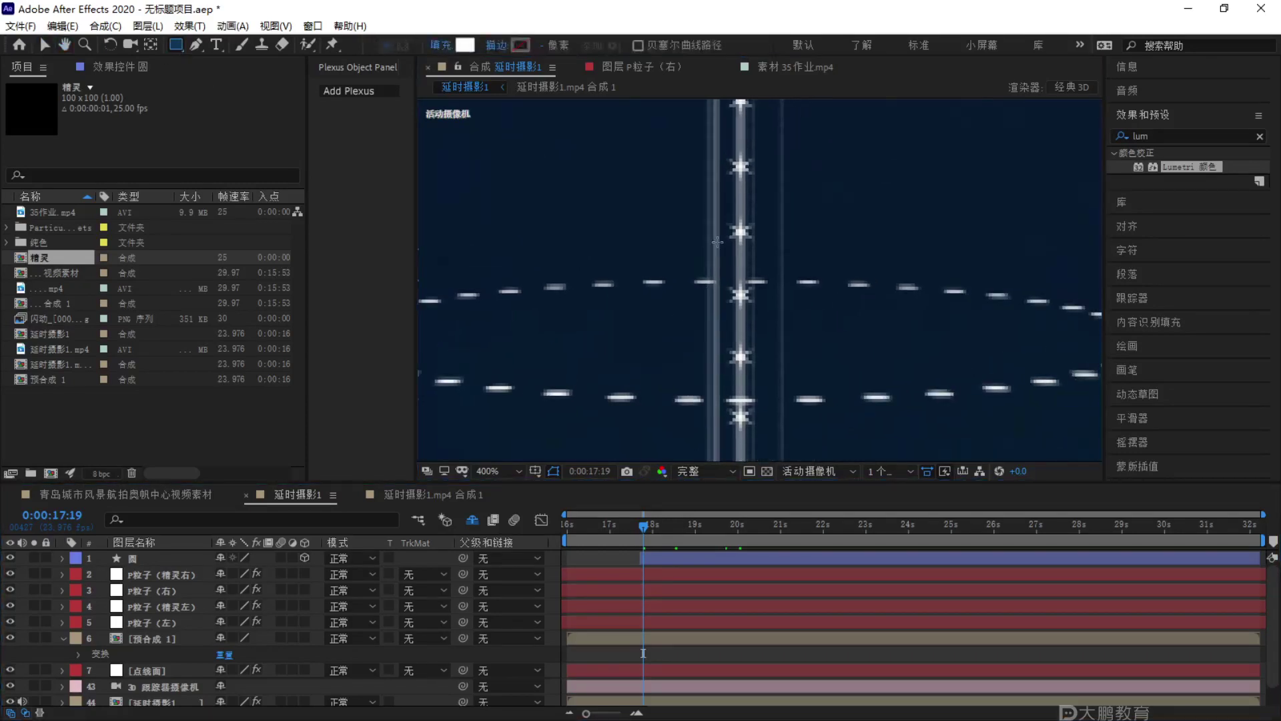
click(175, 558)
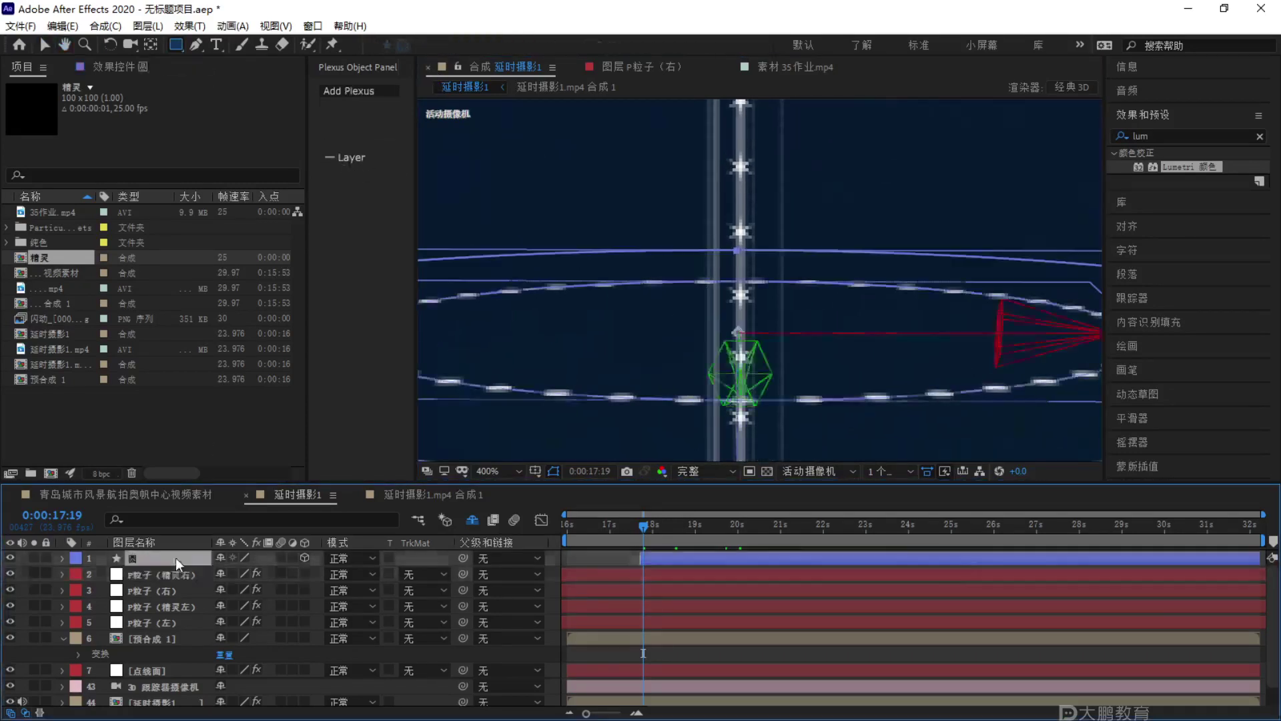
drag(707, 205, 783, 347)
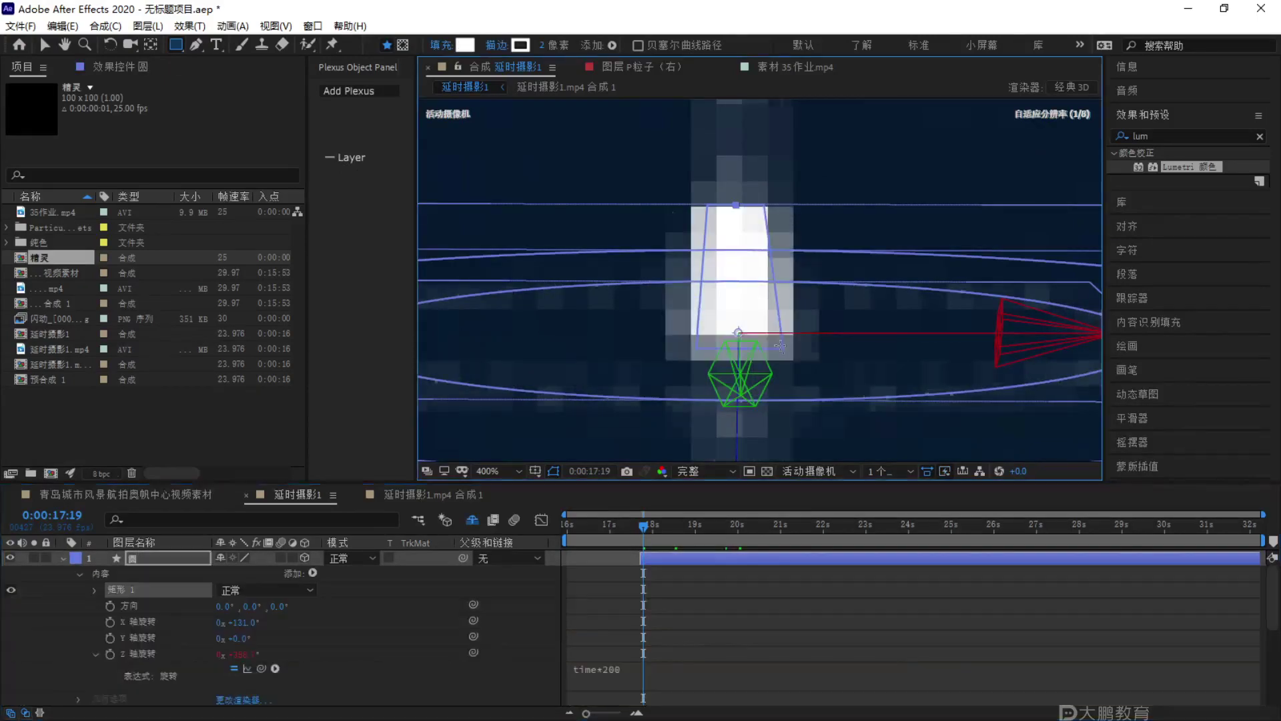
key(ctrl+z)
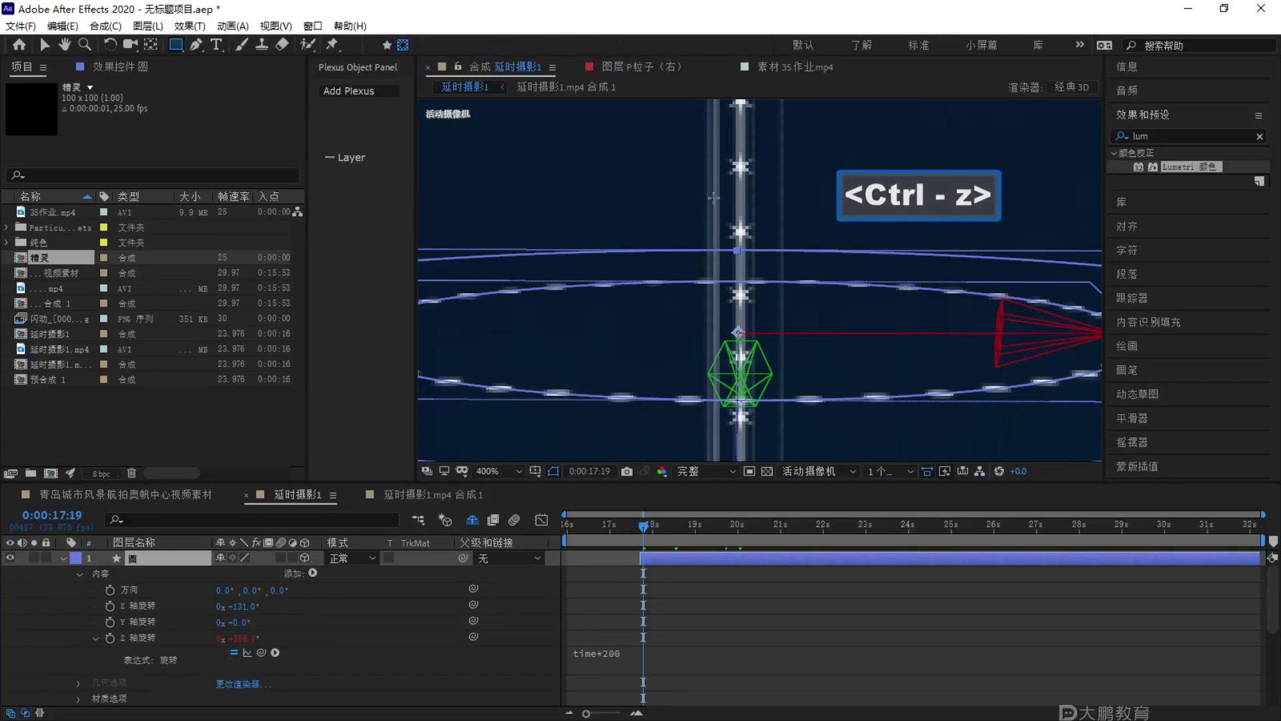
drag(705, 193, 802, 350)
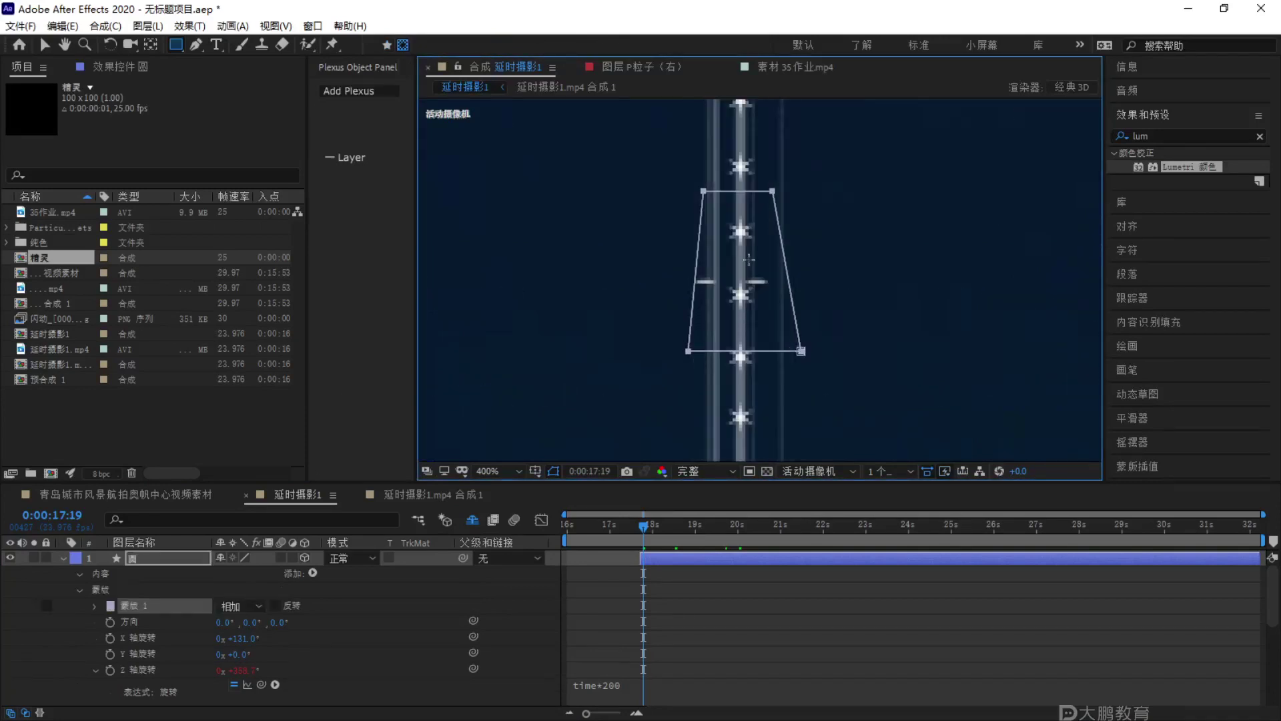
Reshape the 圆 layer's mask into a narrow upright rectangle fitting the middle beam's width across the ring's far side.
key(v)
key(period)
key(period)
key(comma)
key(comma)
key(period)
drag(786, 133, 811, 133)
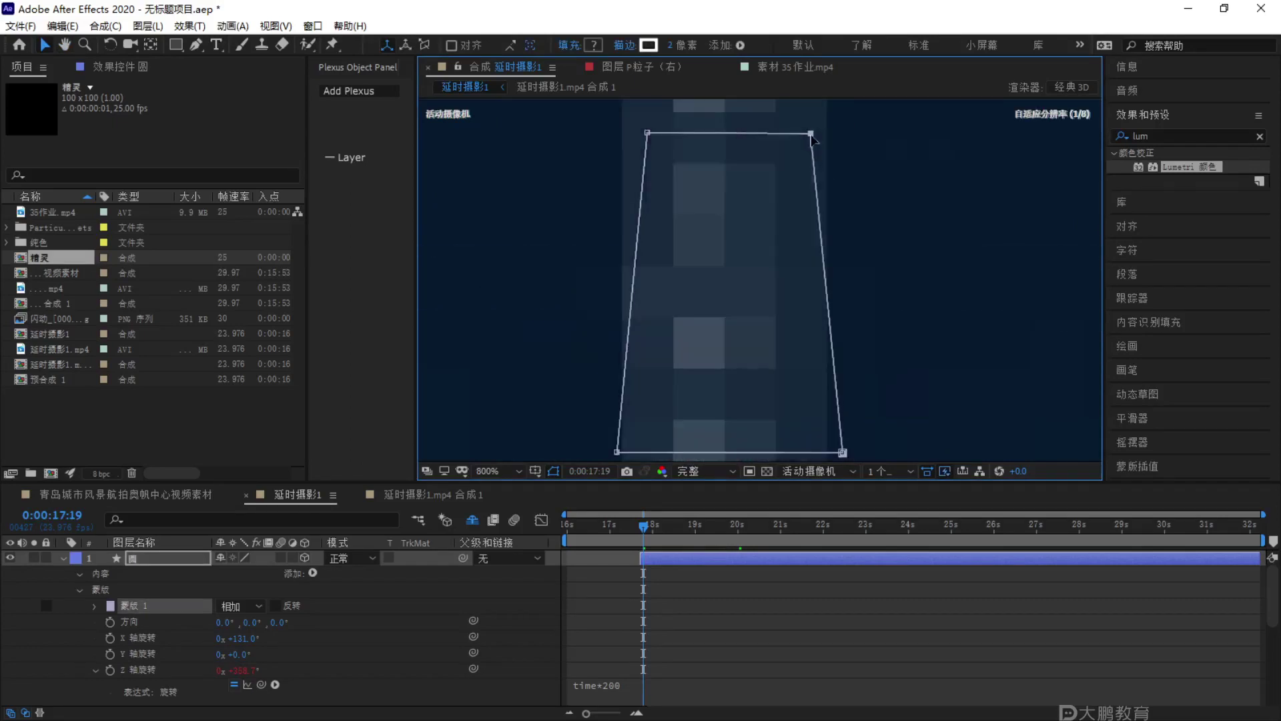
drag(617, 453, 640, 434)
drag(844, 455, 830, 435)
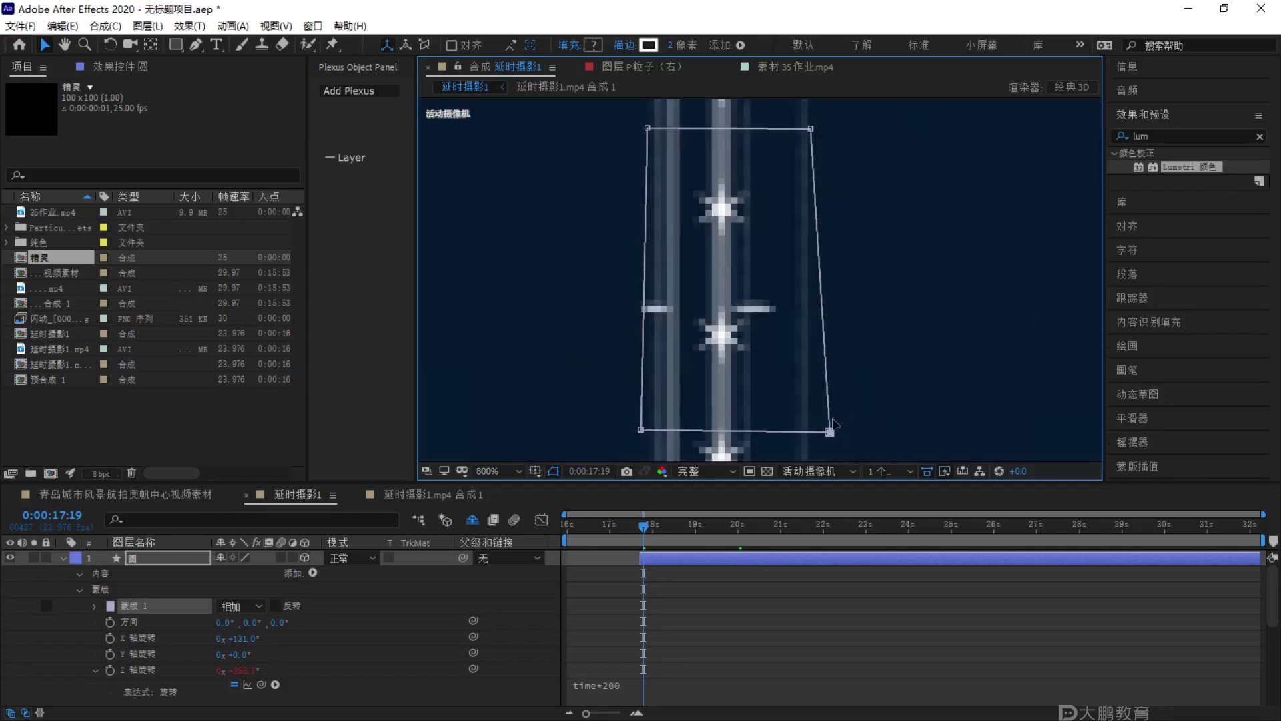
drag(830, 432, 816, 425)
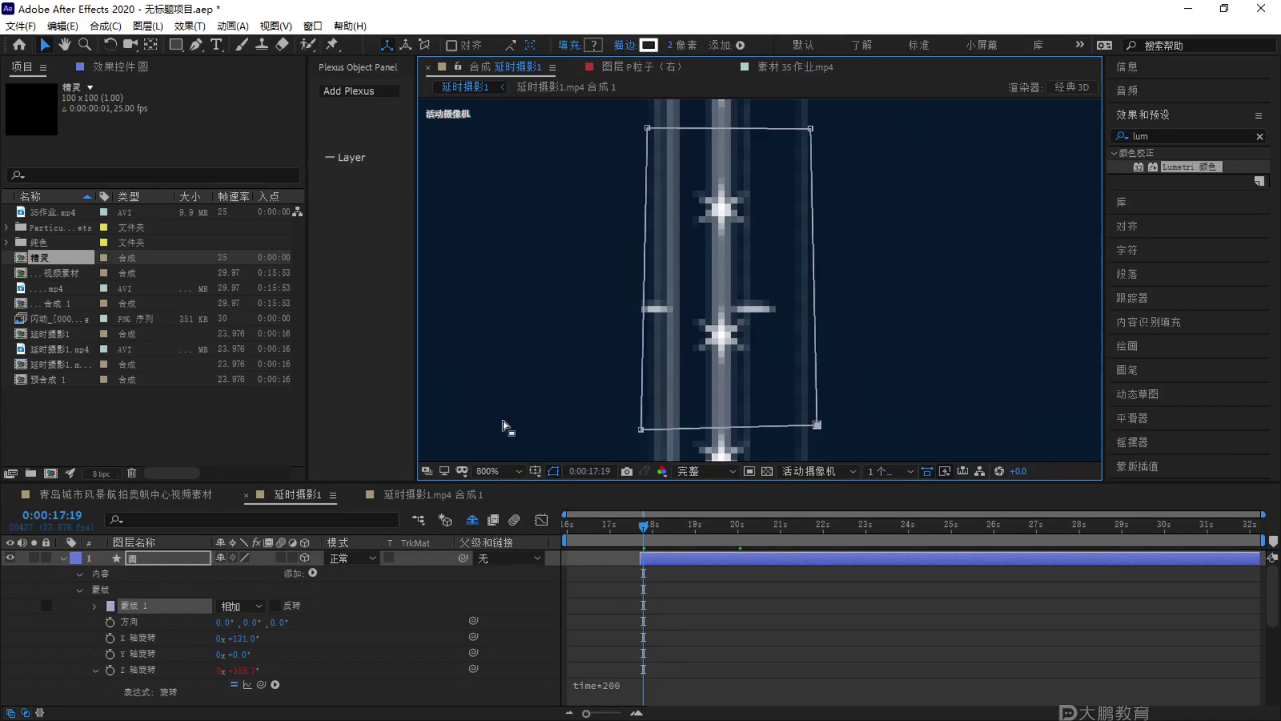
drag(653, 424, 650, 424)
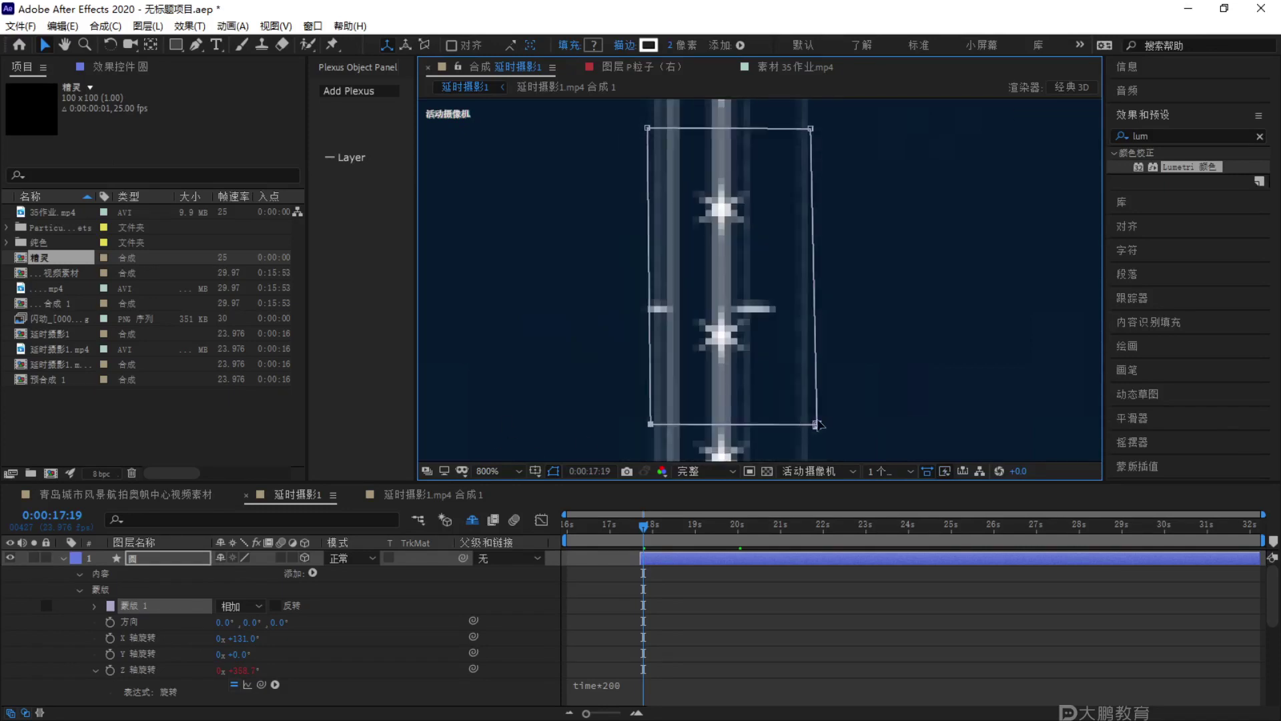
drag(818, 425, 813, 423)
Invert the mask on the 圆 layer and preview the ring's motion from 0:00:17:19 to 0:00:18:01.
click(276, 605)
key(comma)
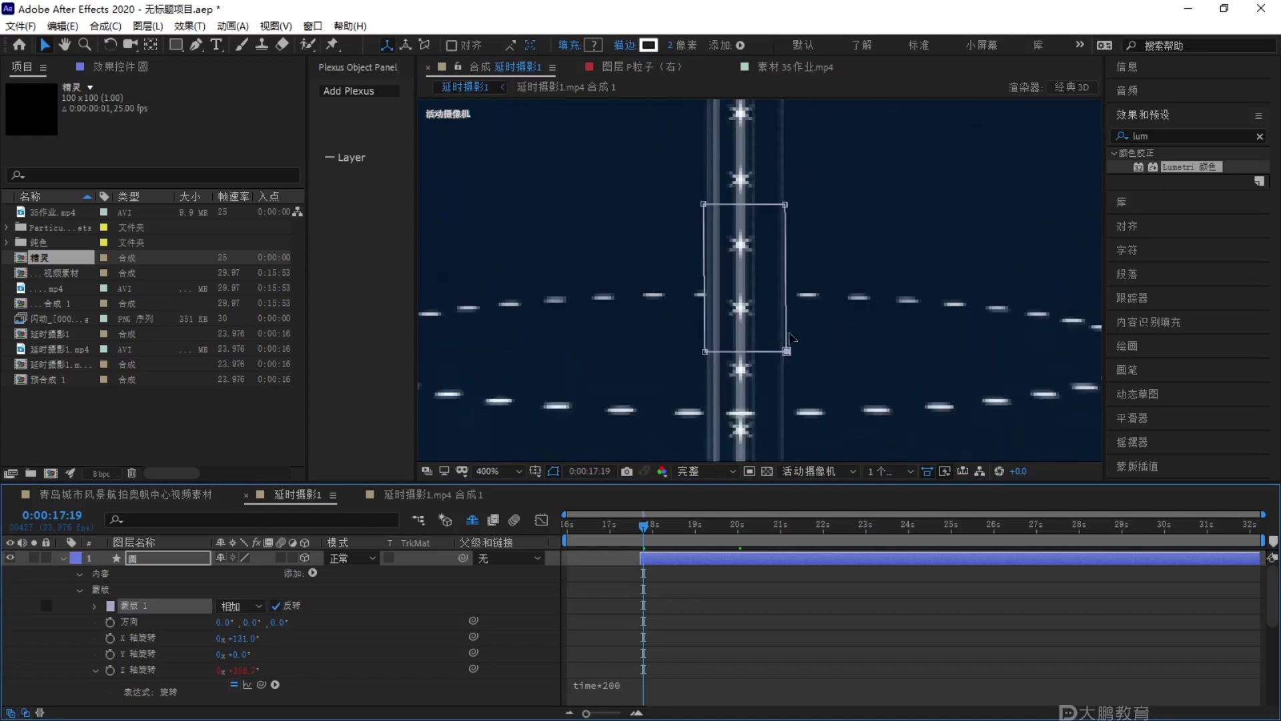
click(680, 627)
key(comma)
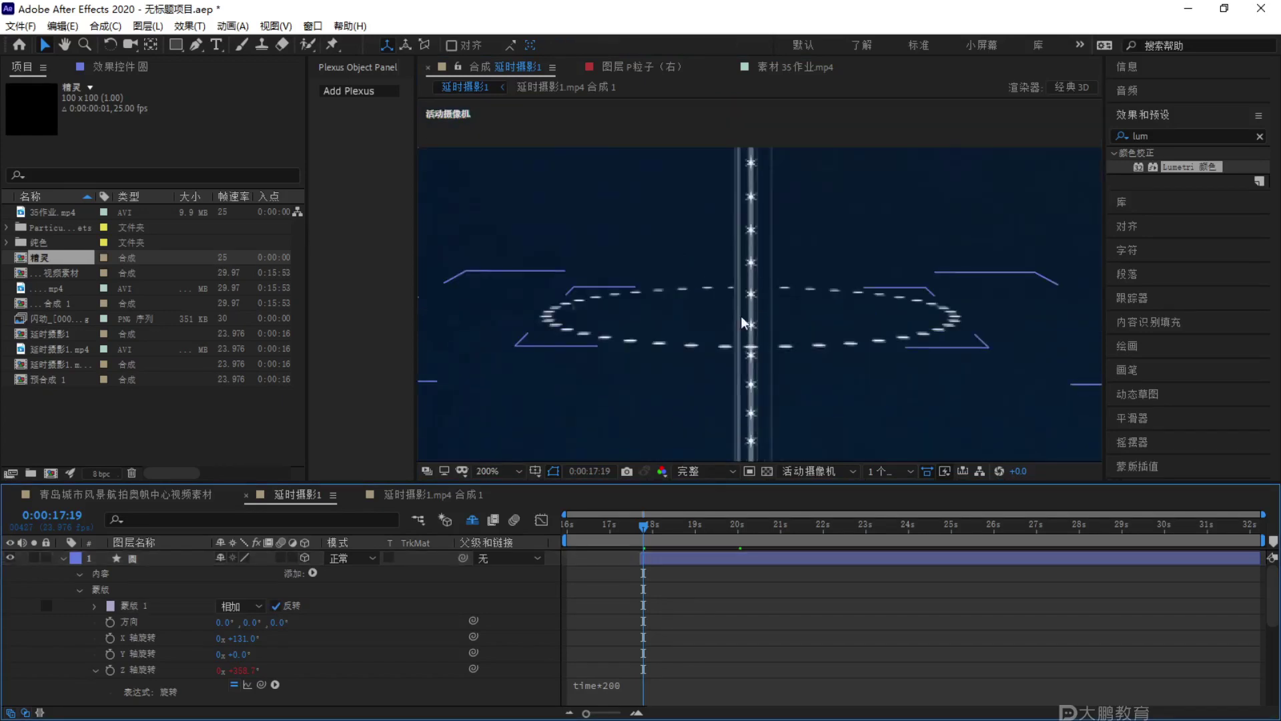
click(756, 280)
key(space)
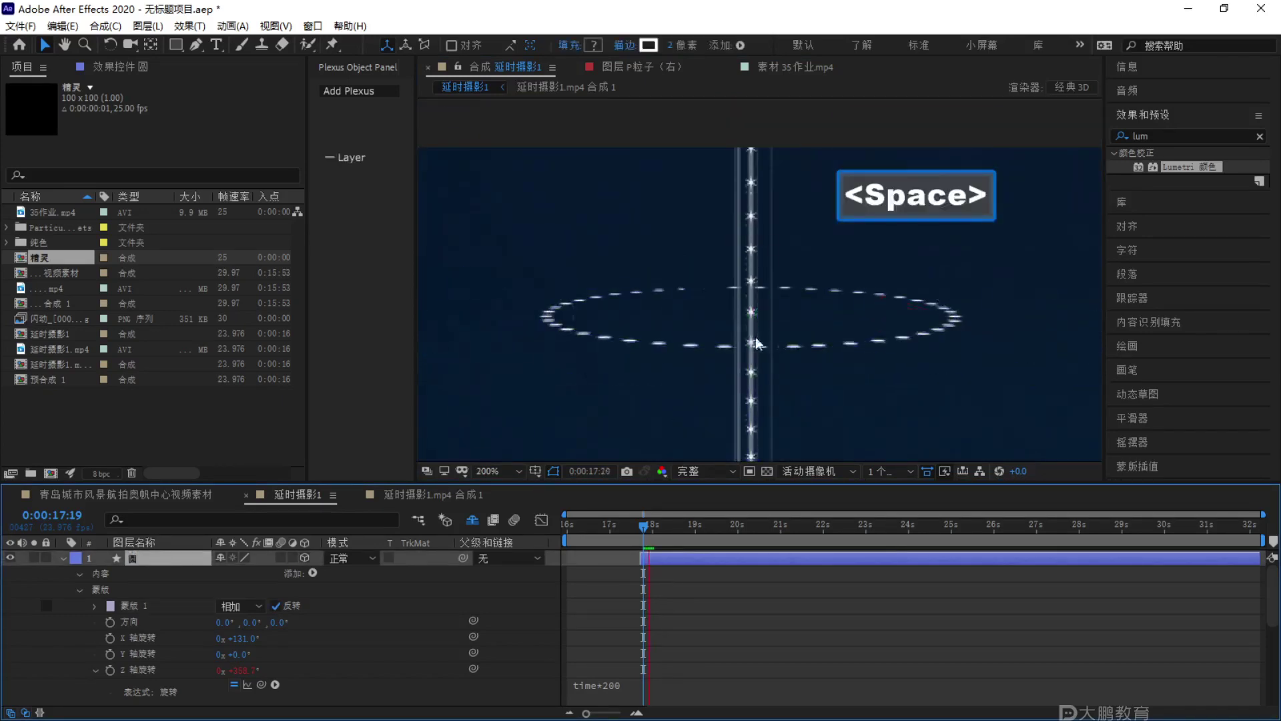
key(space)
scroll(679, 343, down, 2)
key(F1)
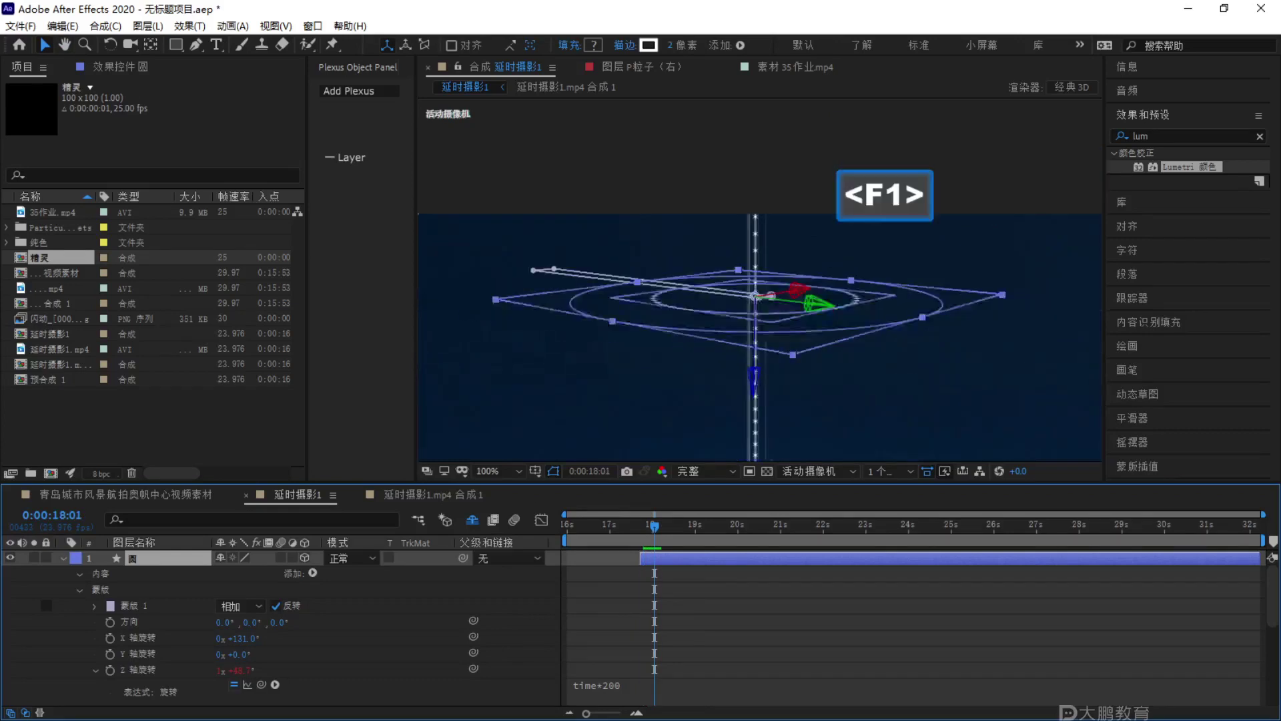
mouse_move(515, 272)
mouse_down()
mouse_move(741, 298)
mouse_move(607, 271)
mouse_up()
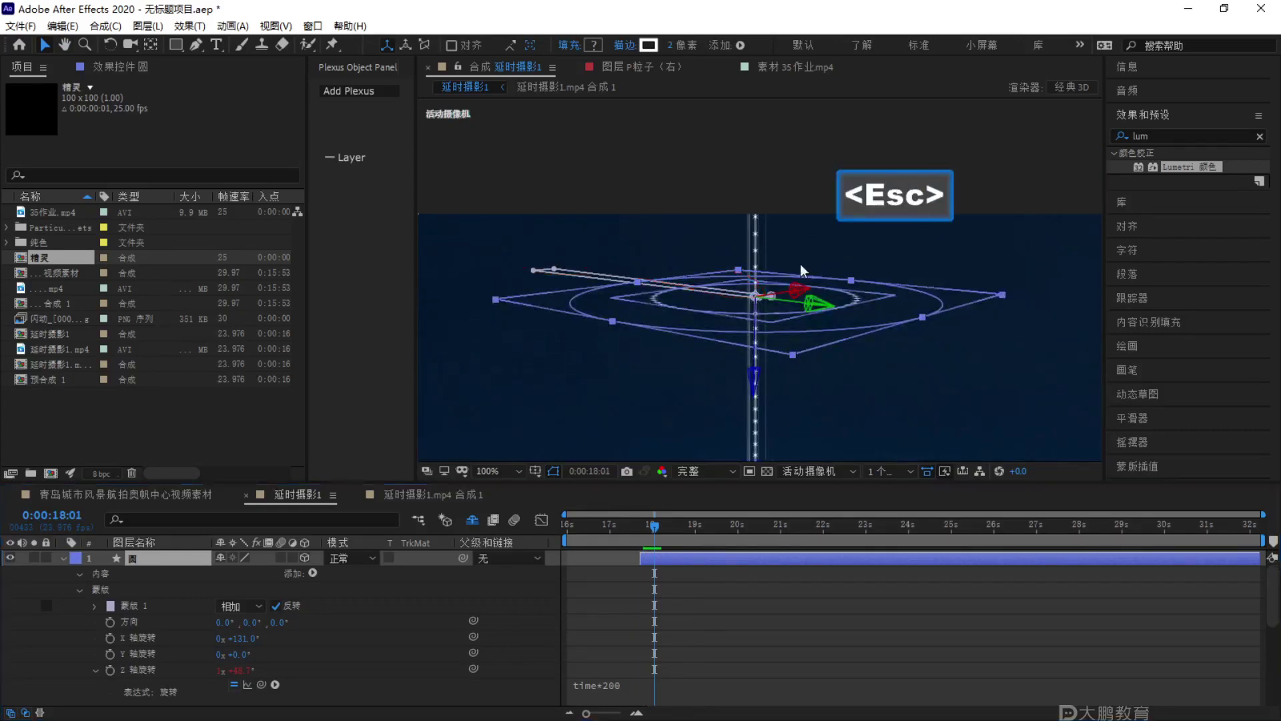
key(Escape)
scroll(760, 276, up, 4)
mouse_move(712, 385)
mouse_down()
mouse_move(777, 226)
mouse_move(674, 212)
mouse_up()
key(Escape)
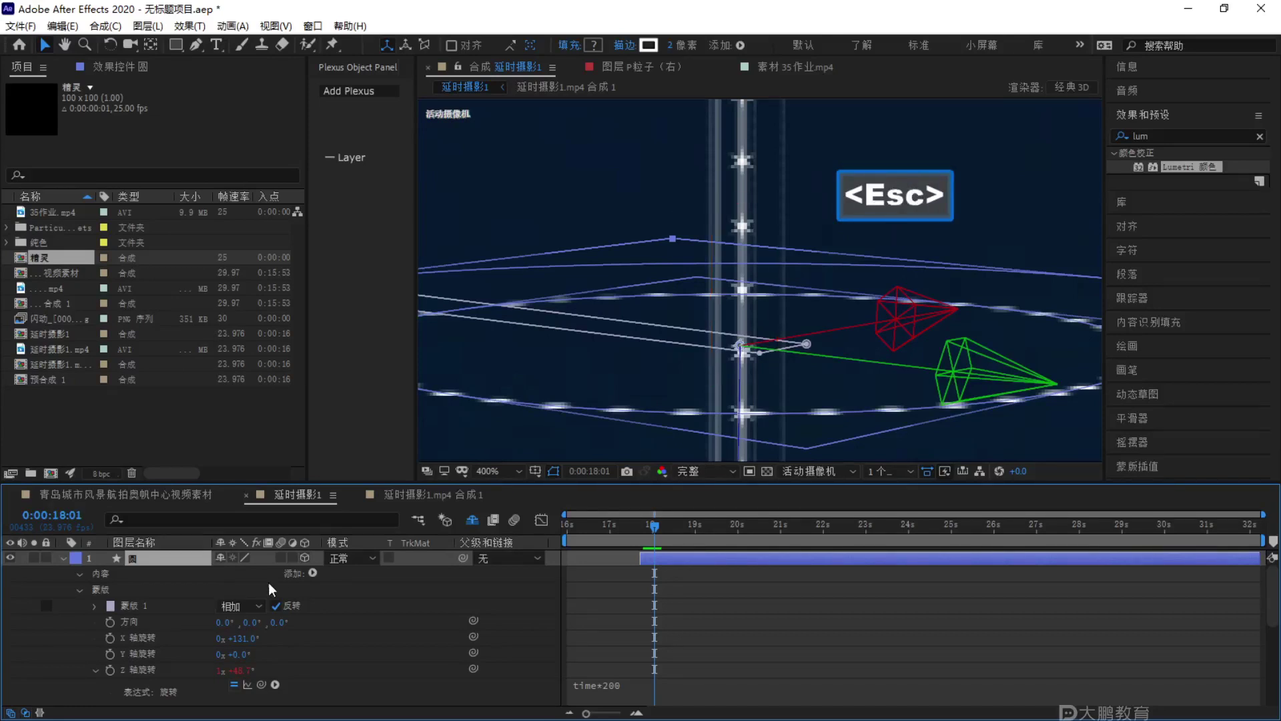
Delete the mask from the 圆 layer and pre-compose the layer as 圆, moving all attributes into the new composition.
click(274, 586)
key(Delete)
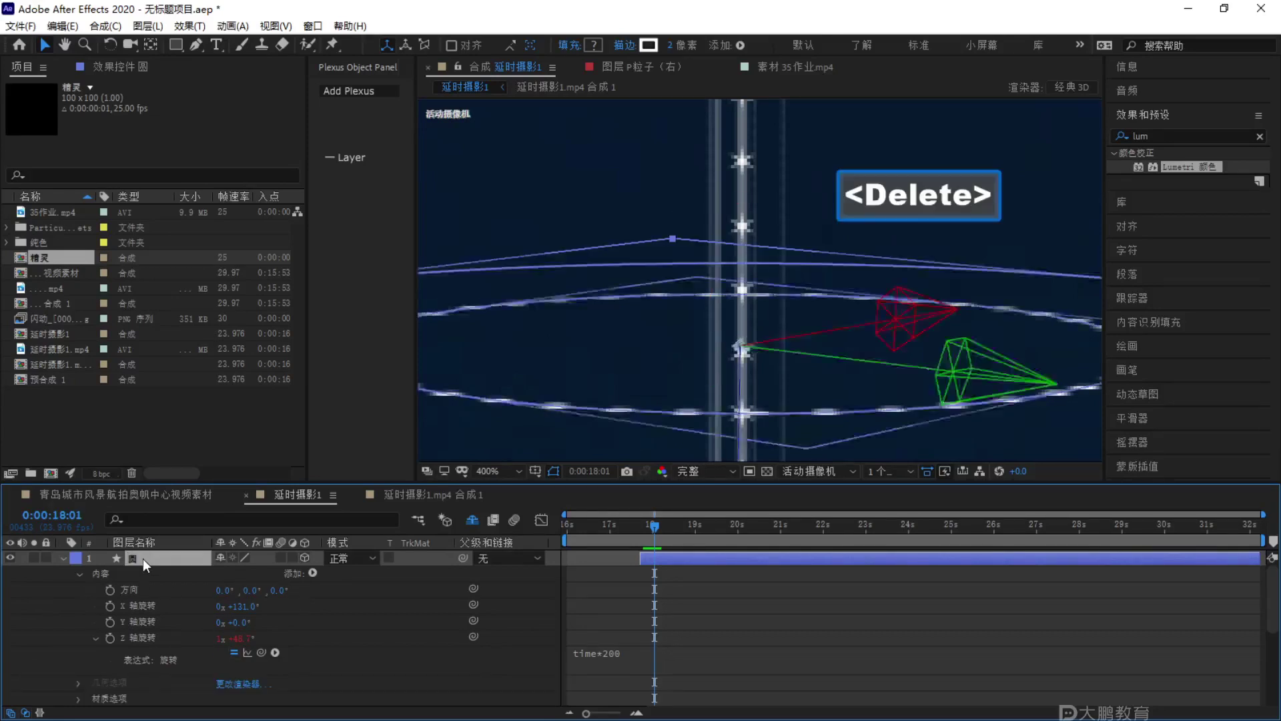
right_click(166, 559)
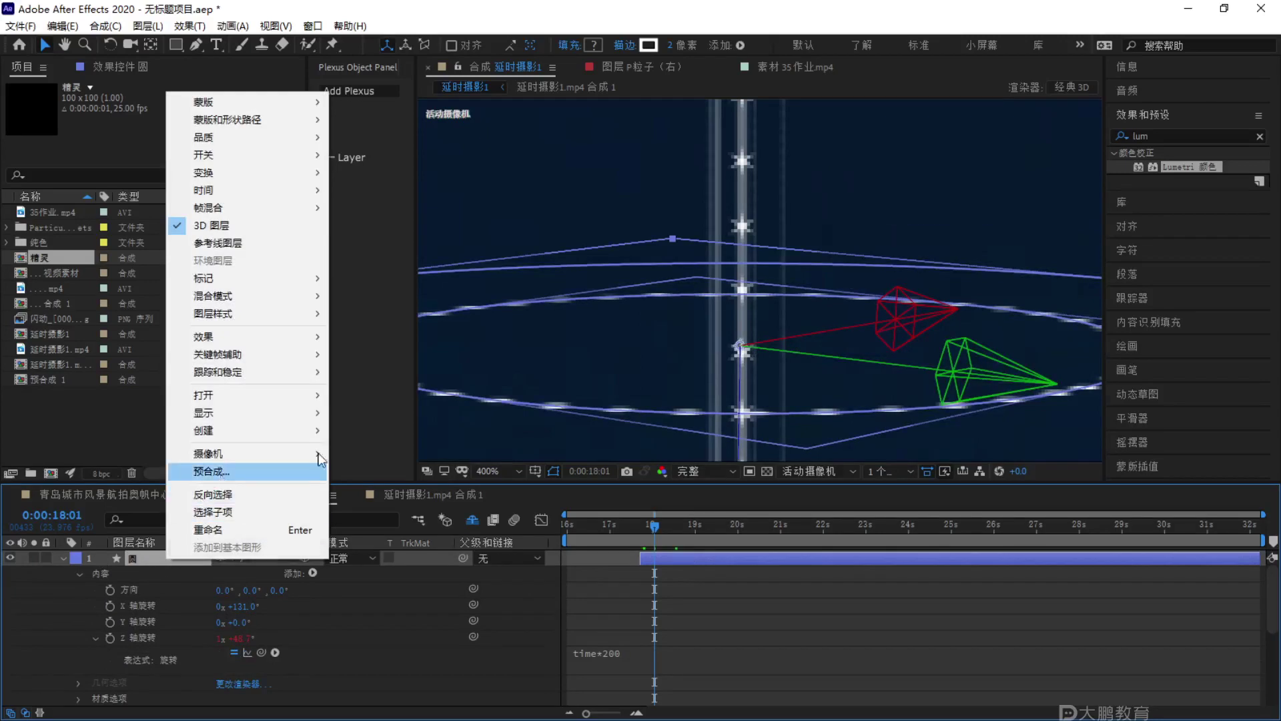
right_click(166, 557)
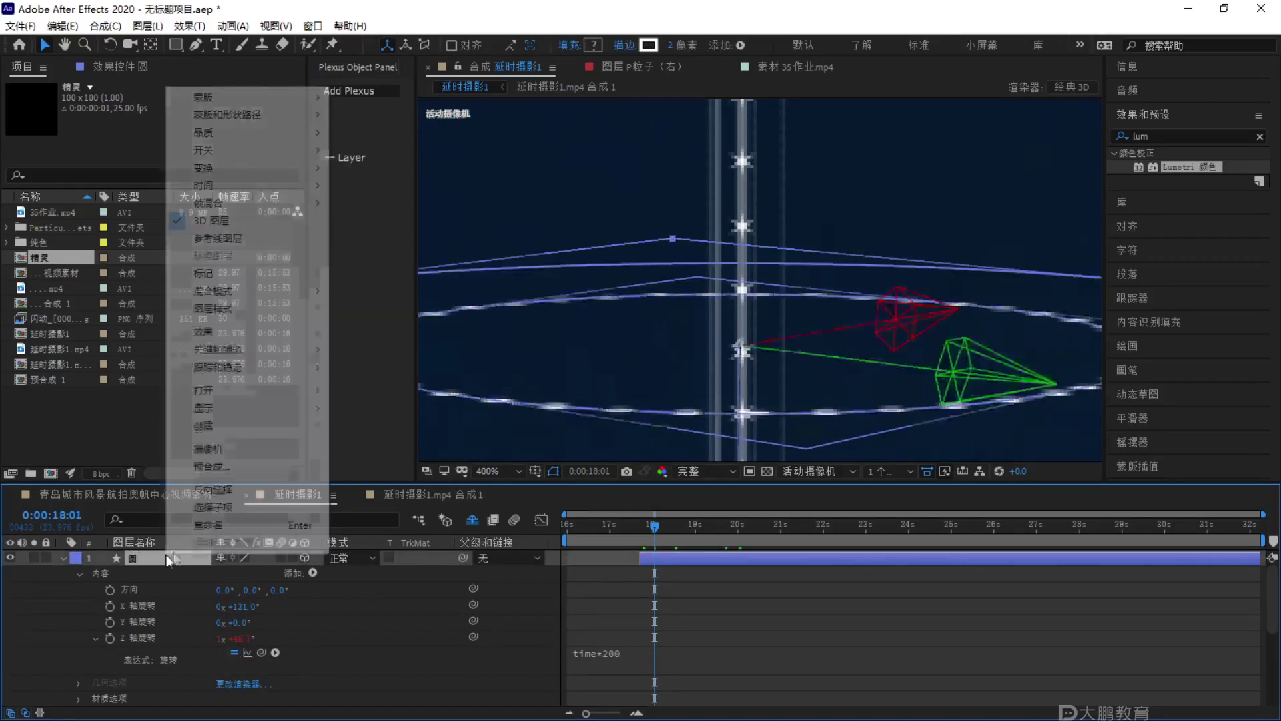
click(252, 466)
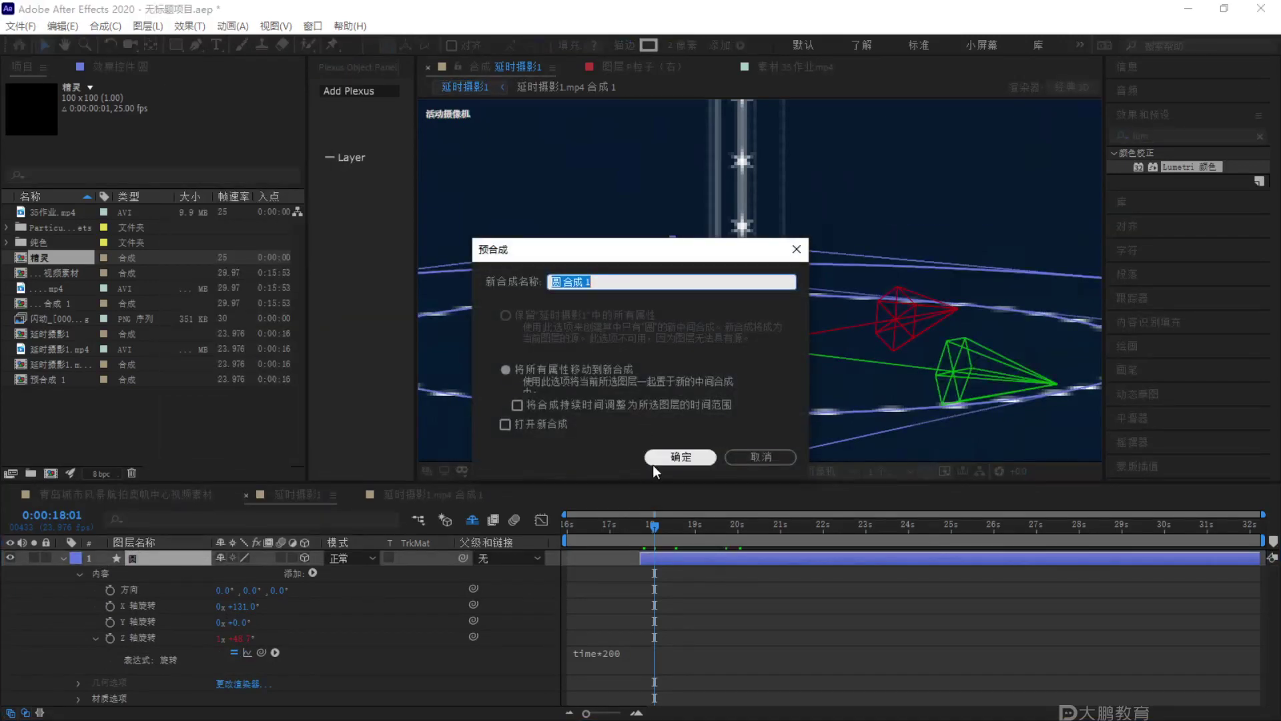
key(BackSpace)
text(yuan)
key(space)
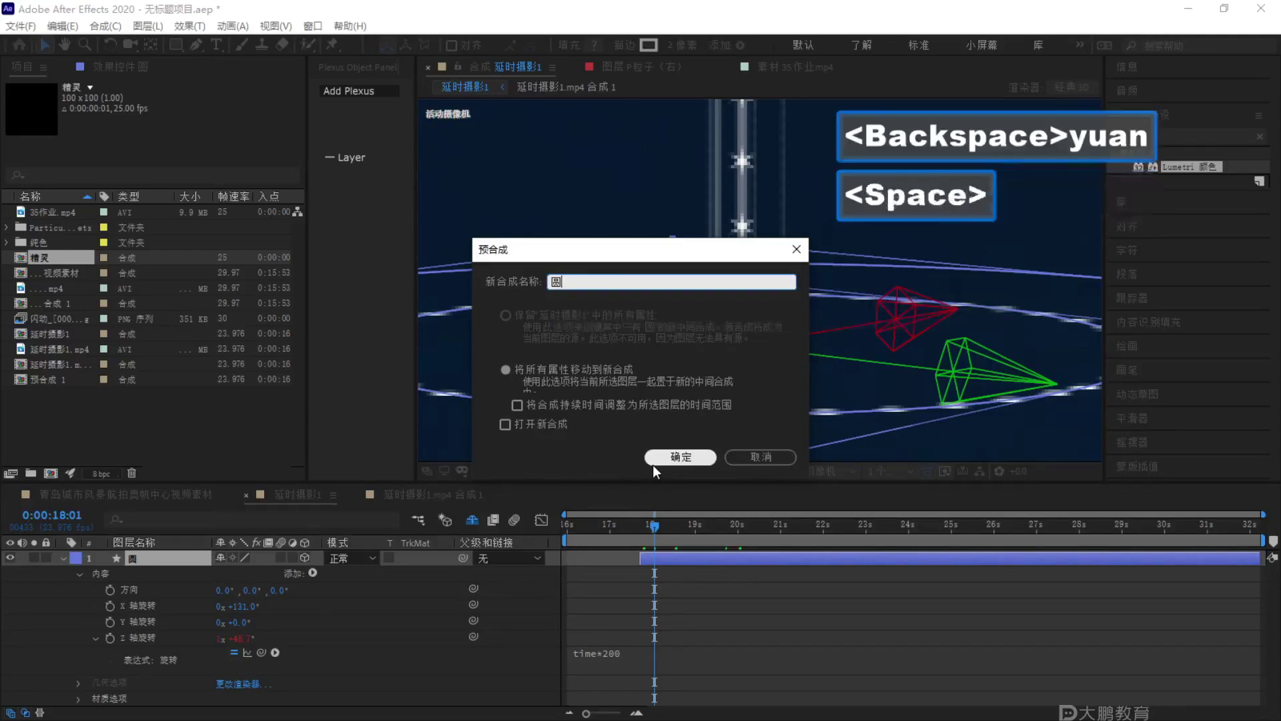
click(650, 463)
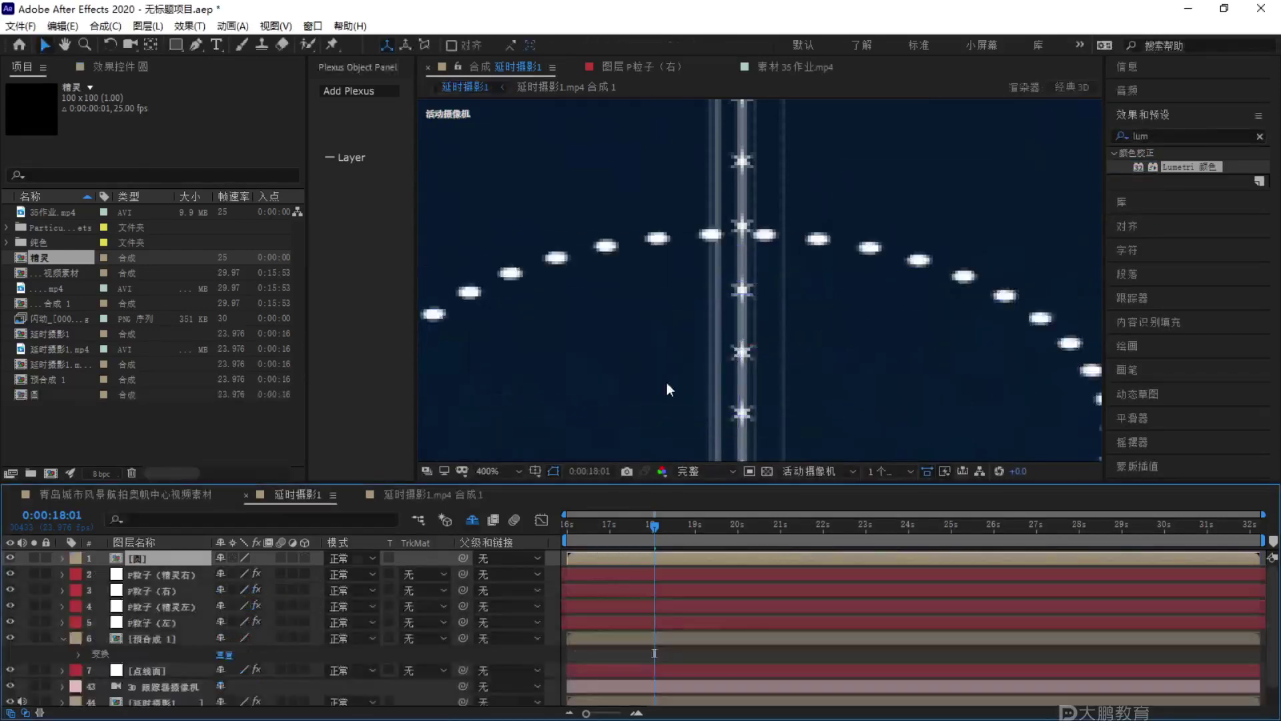
Make the 圆 pre-composition a 3D layer in 延时摄影1 and enable its Collapse Transformations switch.
scroll(578, 451, down, 1)
click(305, 557)
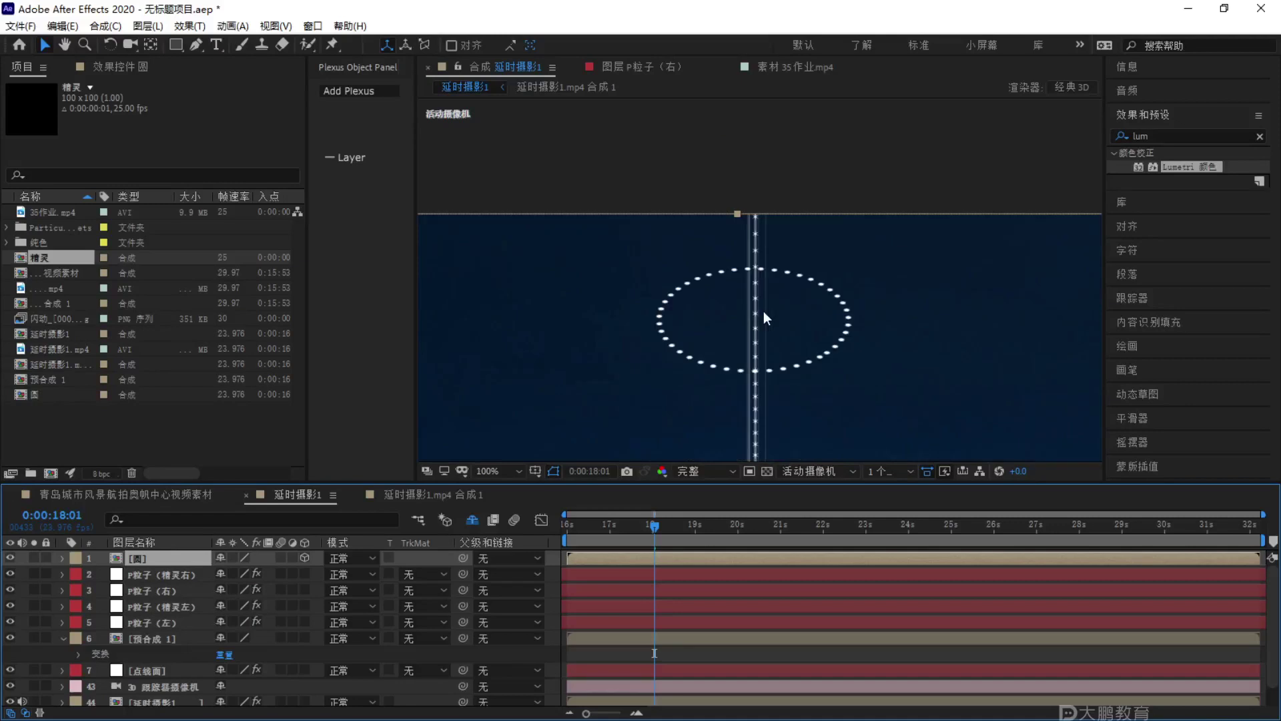
double_click(142, 558)
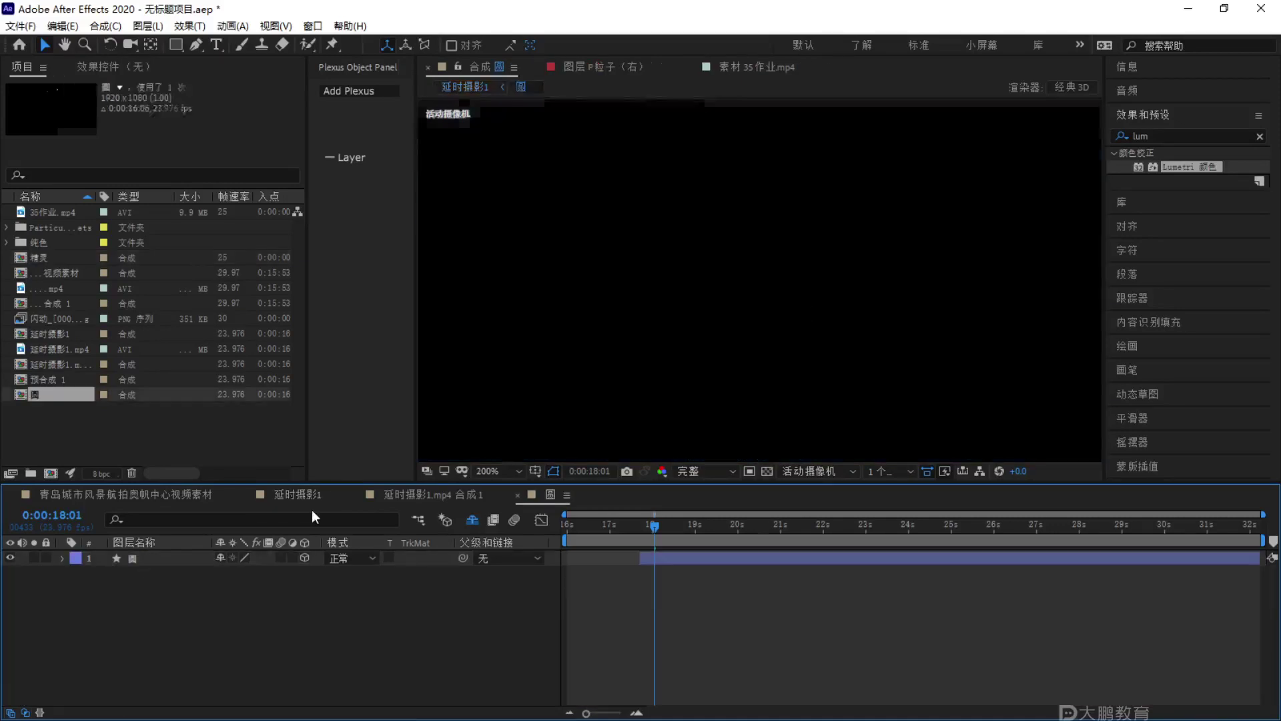
click(465, 86)
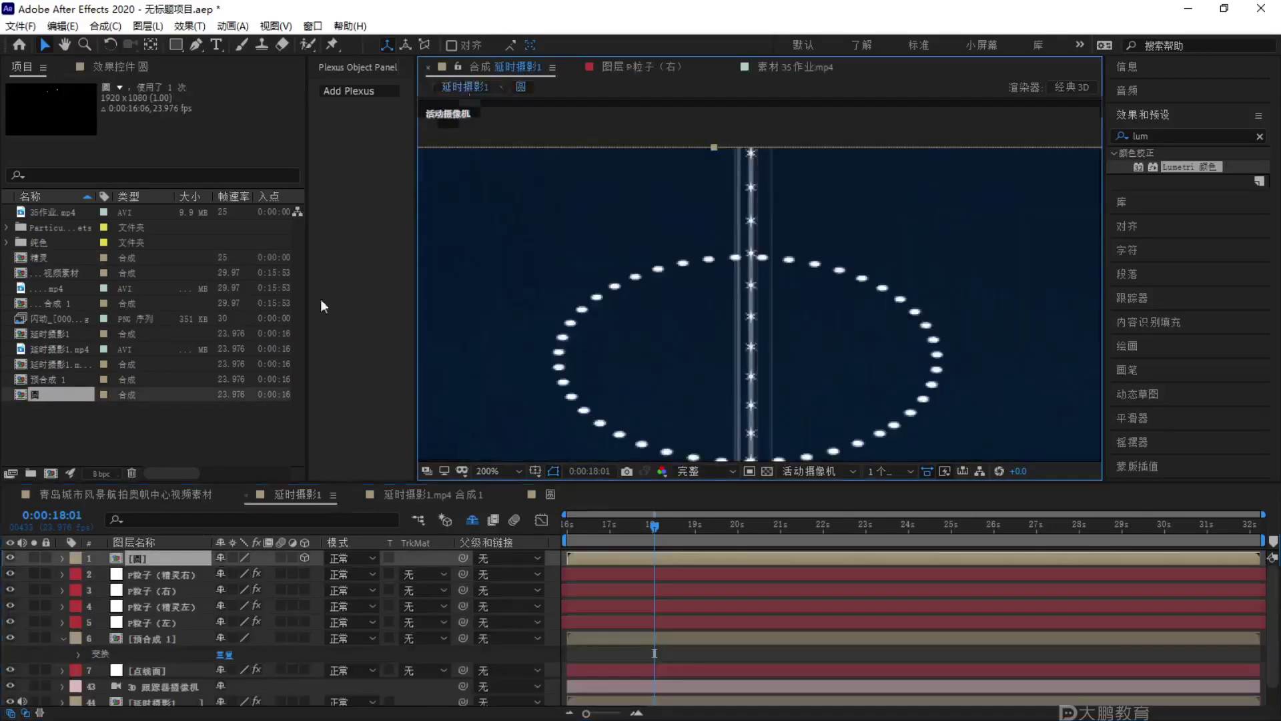
key(F2)
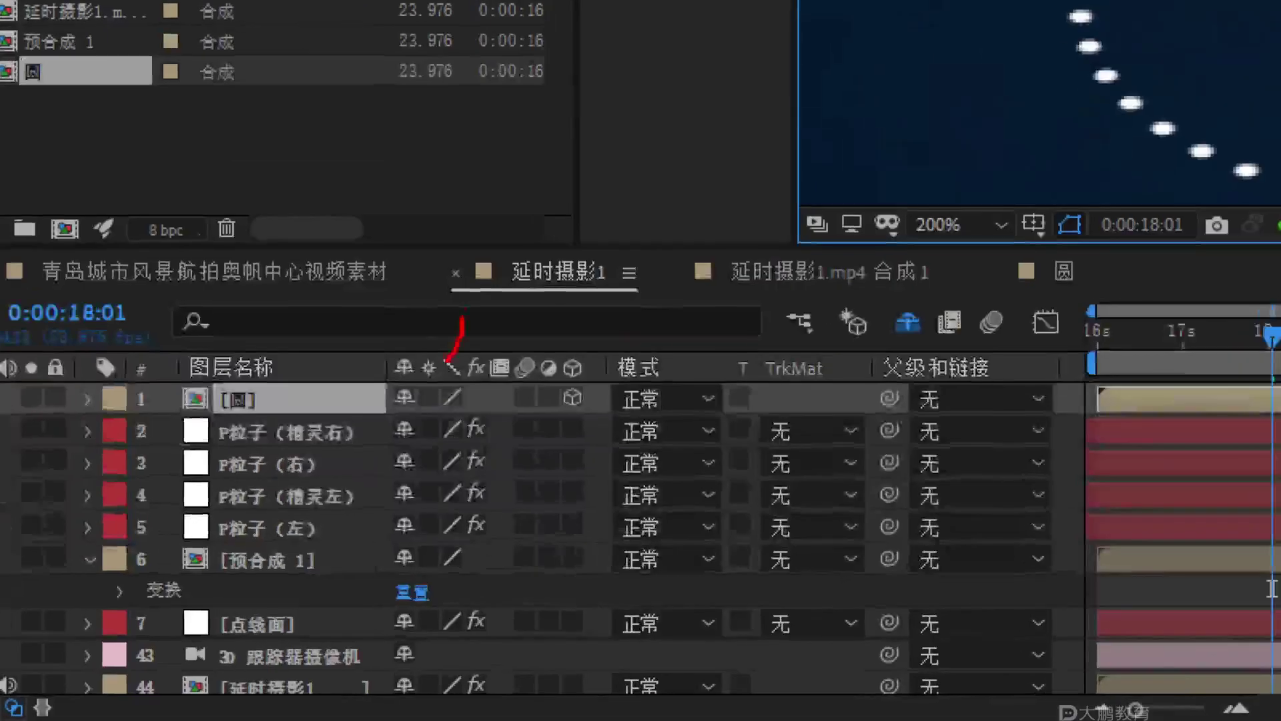
key(Escape)
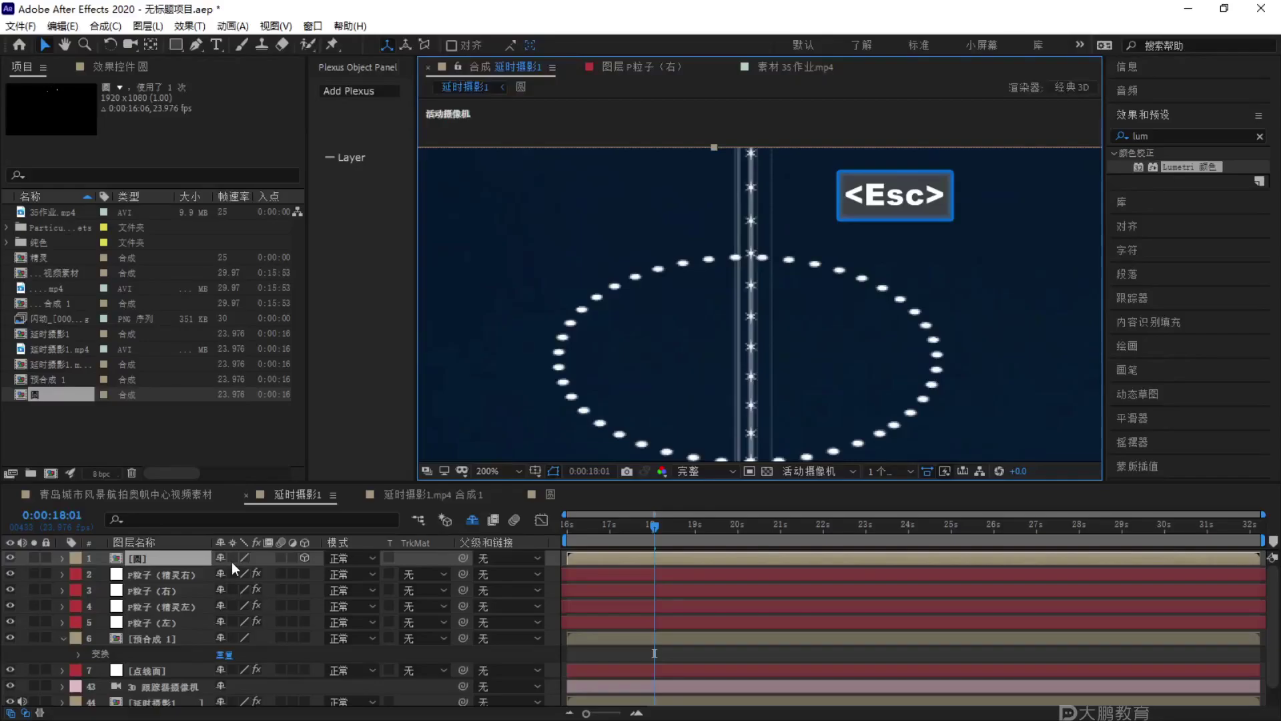
click(233, 558)
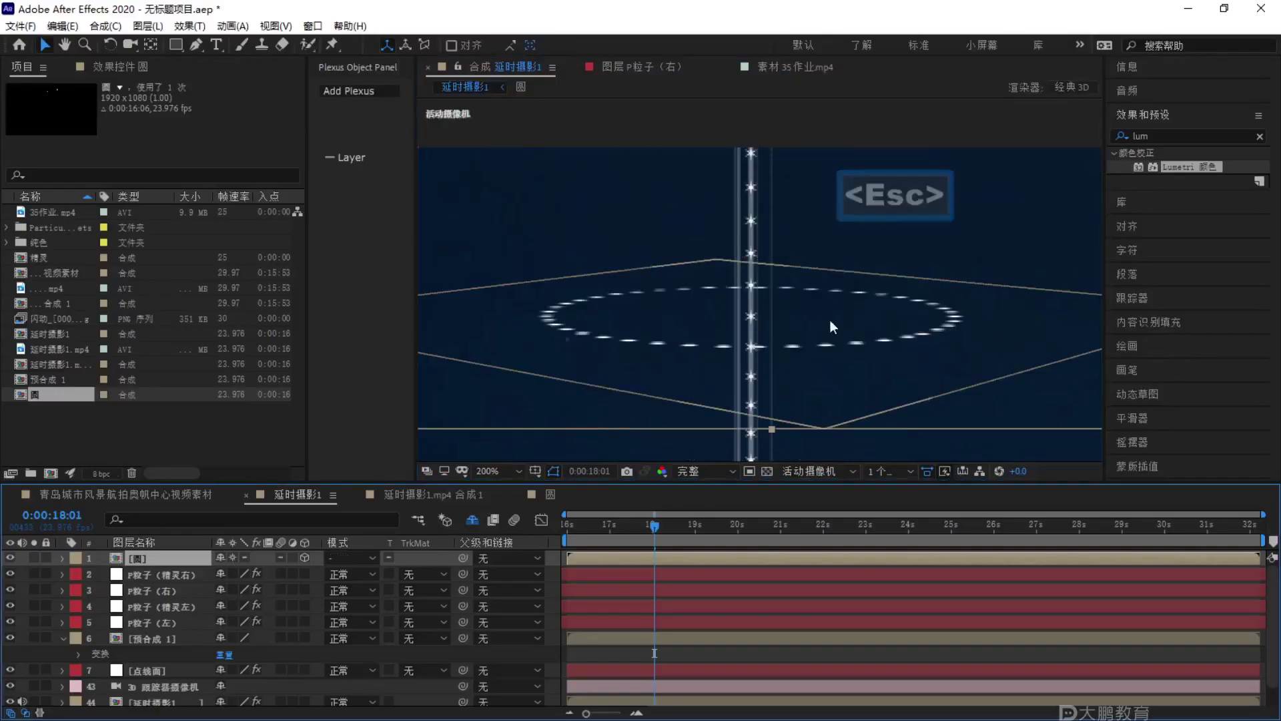
Draw a rectangular mask on the 圆 pre-composition over the middle beam where the ring's far side crosses it.
scroll(779, 312, up, 2)
click(160, 542)
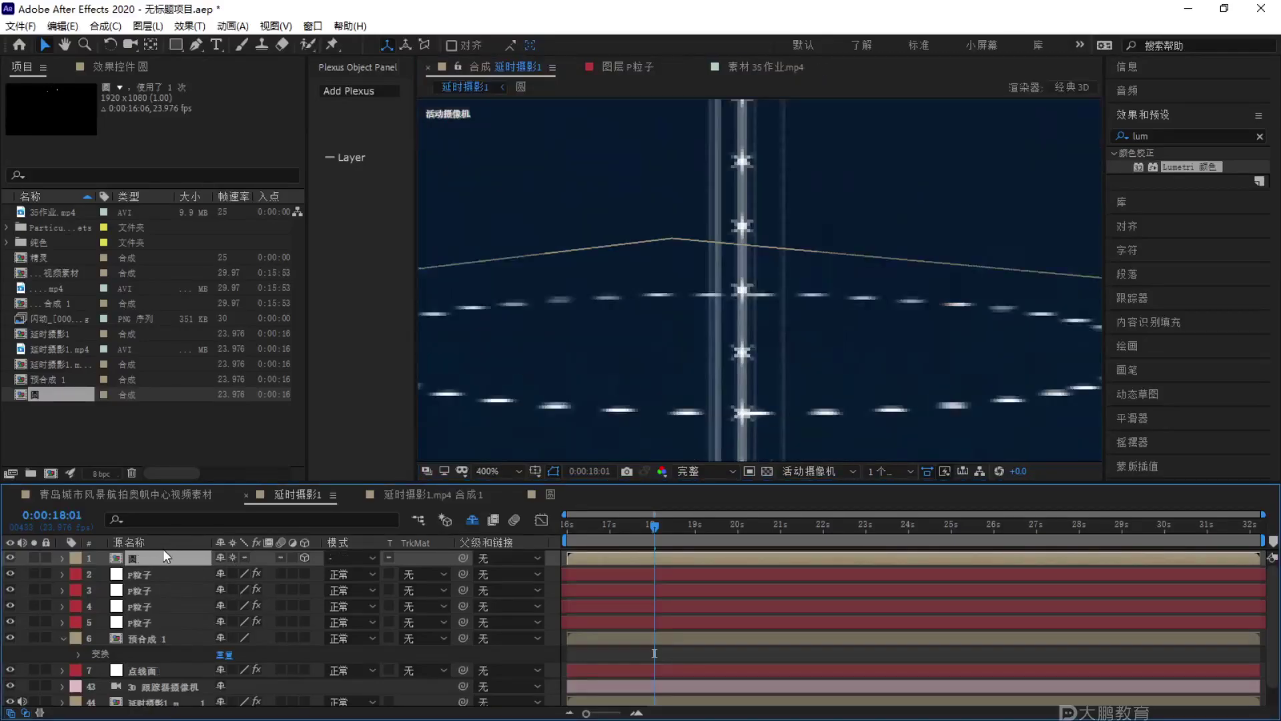
click(177, 45)
scroll(767, 281, up, 1)
drag(652, 232, 740, 391)
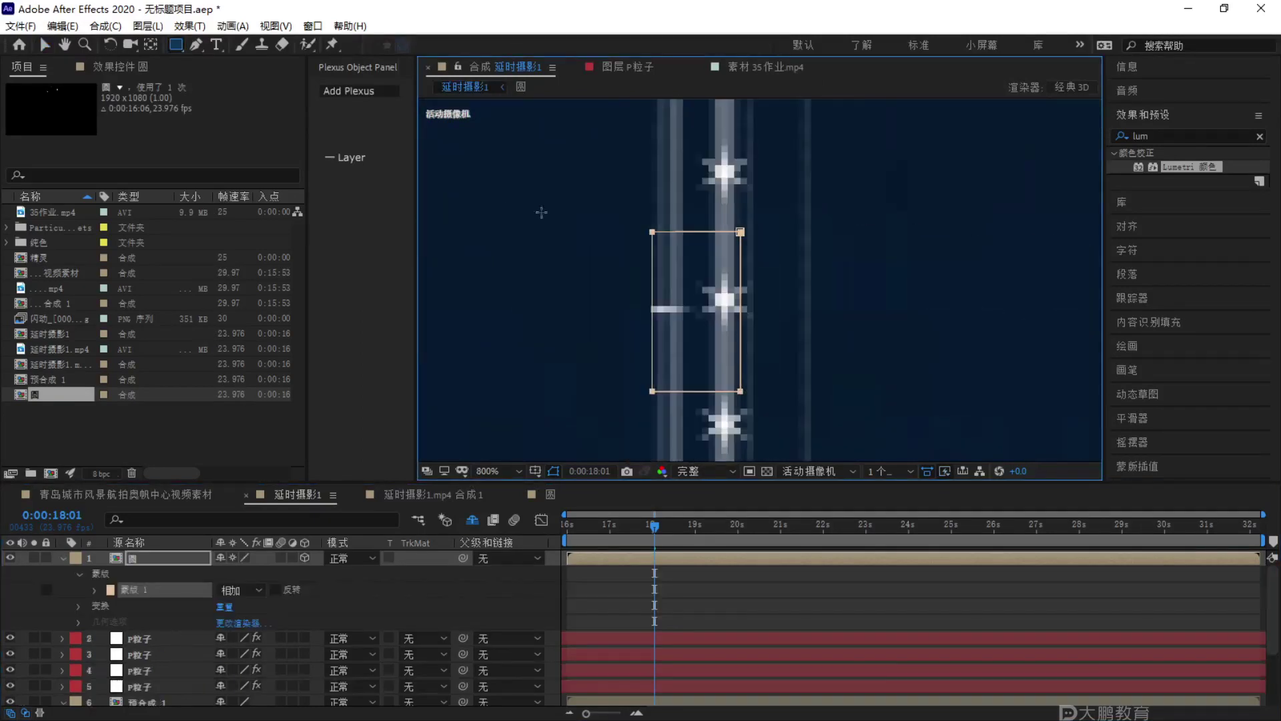
Adjust the corners of the new mask so it spans the middle beam's full width, keeping it roughly rectangular.
click(44, 45)
drag(740, 231, 804, 233)
drag(740, 391, 806, 394)
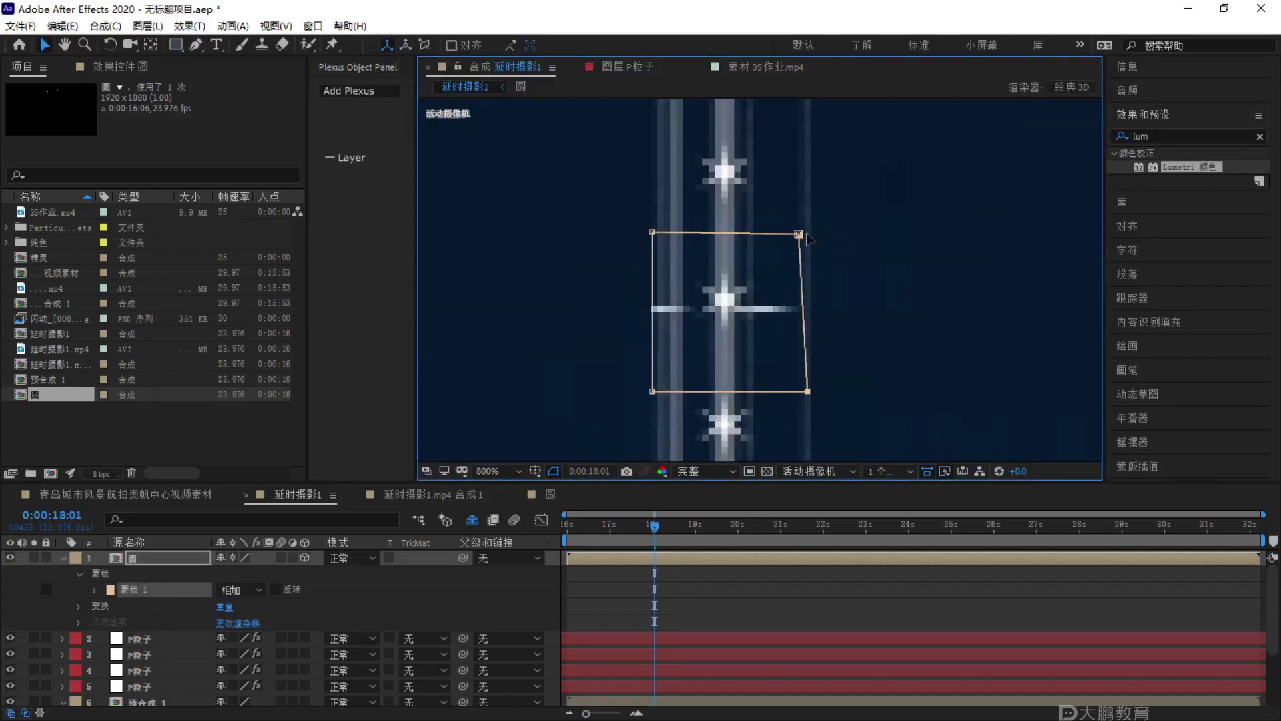
drag(800, 234, 821, 231)
drag(807, 391, 817, 392)
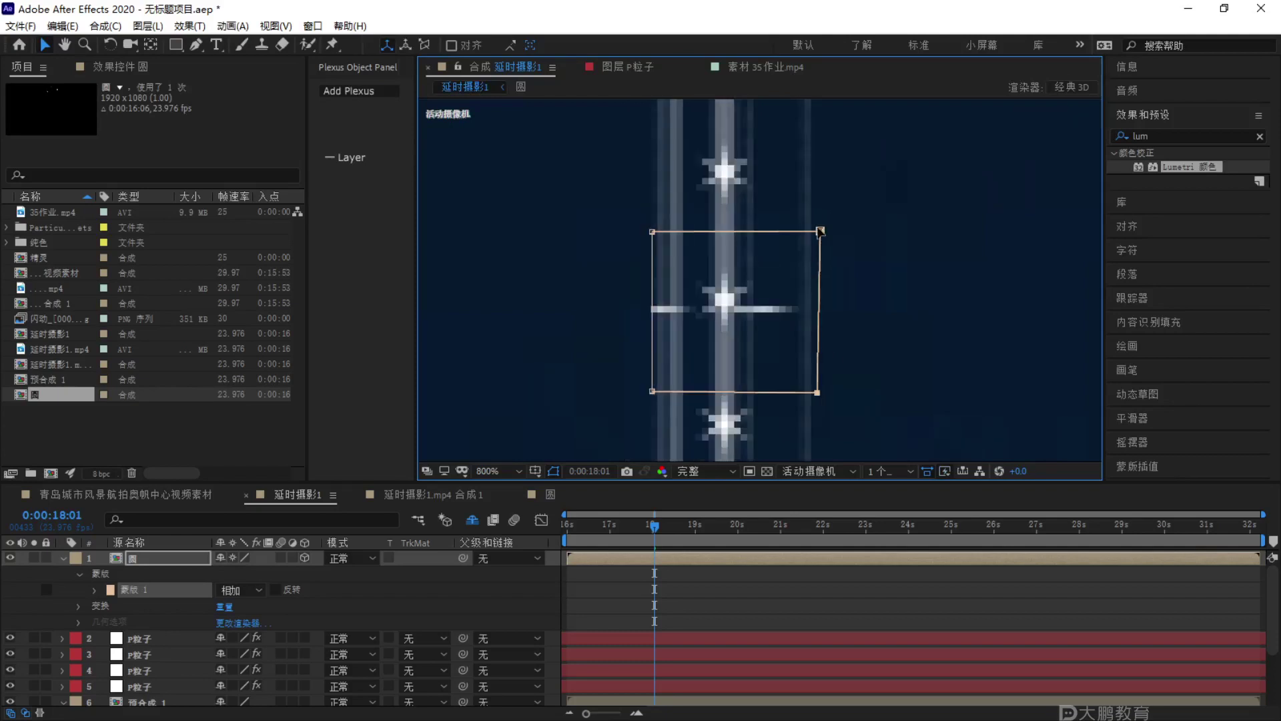
drag(819, 233, 814, 238)
drag(656, 230, 658, 234)
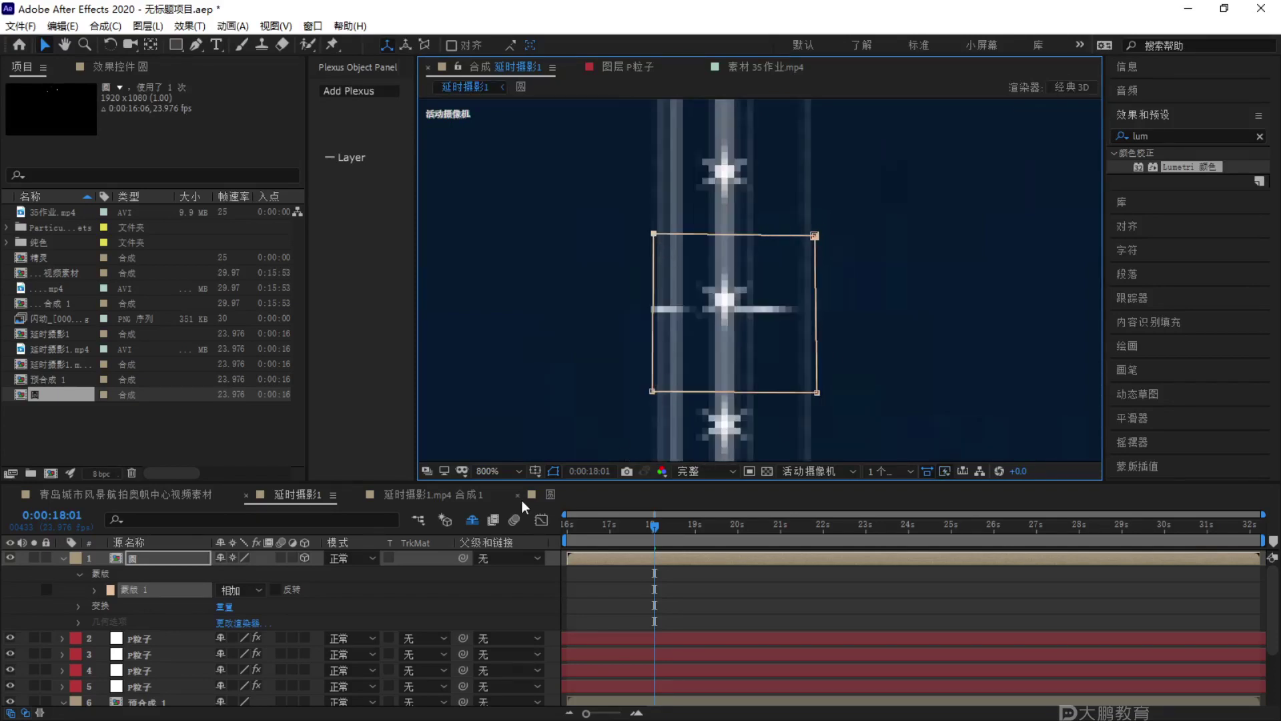
Invert the mask on the 圆 pre-composition and preview the spinning ring from 0:00:18:01.
click(276, 590)
scroll(801, 357, down, 2)
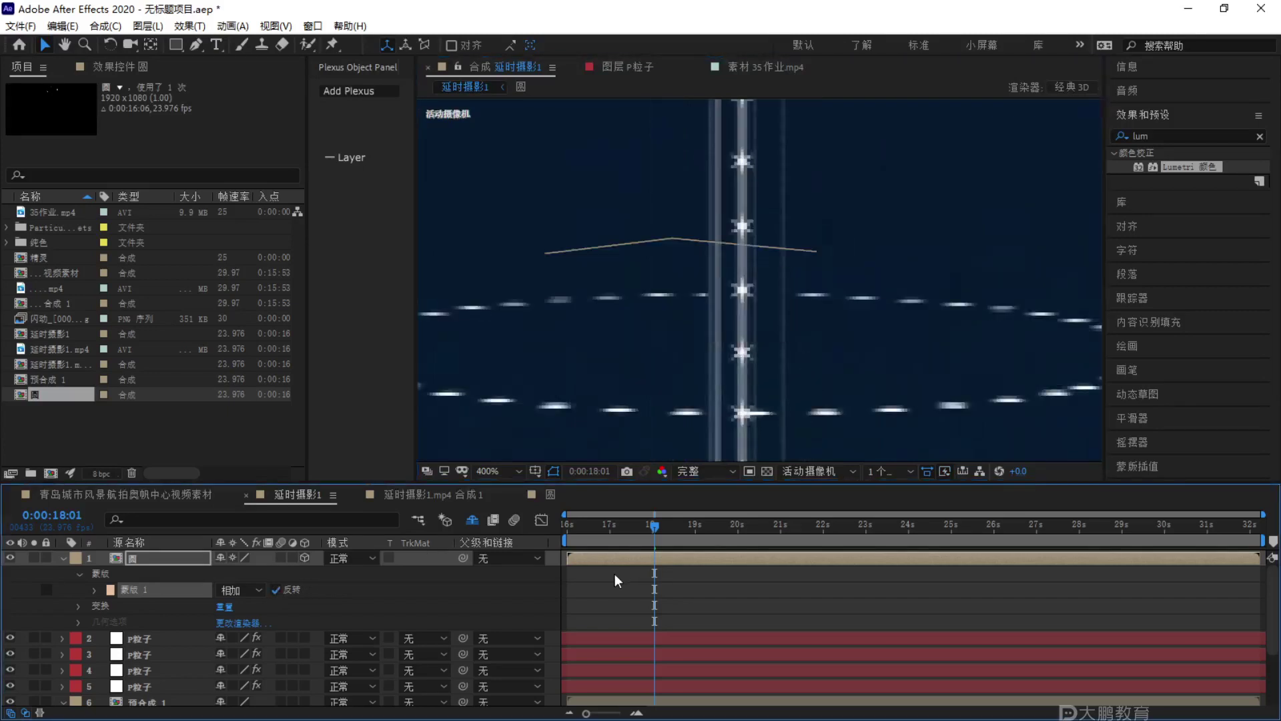
key(space)
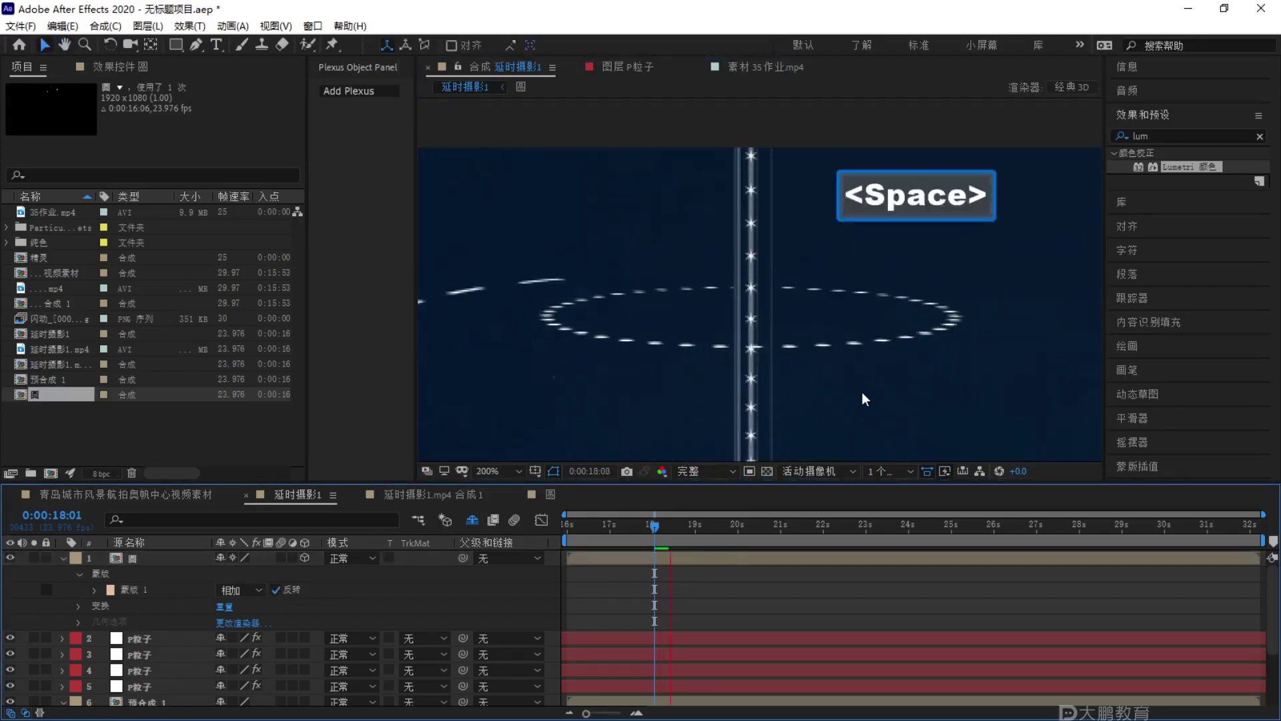
Preview the 延时摄影1 composition and examine how the dashed rings move around the vertical light beam.
key(space)
scroll(807, 315, down, 1)
scroll(807, 316, up, 1)
key(F1)
mouse_move(838, 272)
mouse_down()
mouse_move(624, 278)
mouse_move(720, 381)
mouse_move(909, 281)
mouse_up()
drag(759, 137, 742, 570)
drag(792, 220, 744, 571)
key(Escape)
key(F2)
drag(585, 314, 675, 346)
drag(477, 329, 406, 342)
drag(464, 279, 214, 329)
drag(185, 454, 427, 478)
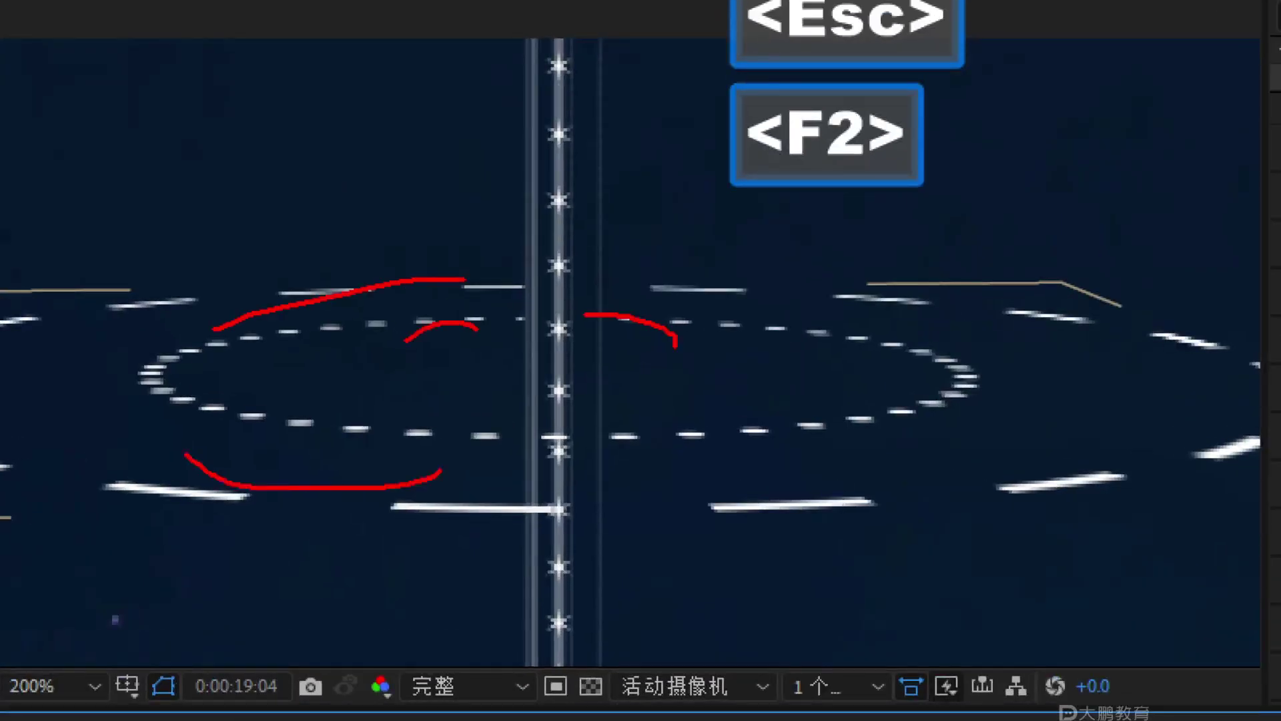
key(Escape)
drag(778, 358, 805, 288)
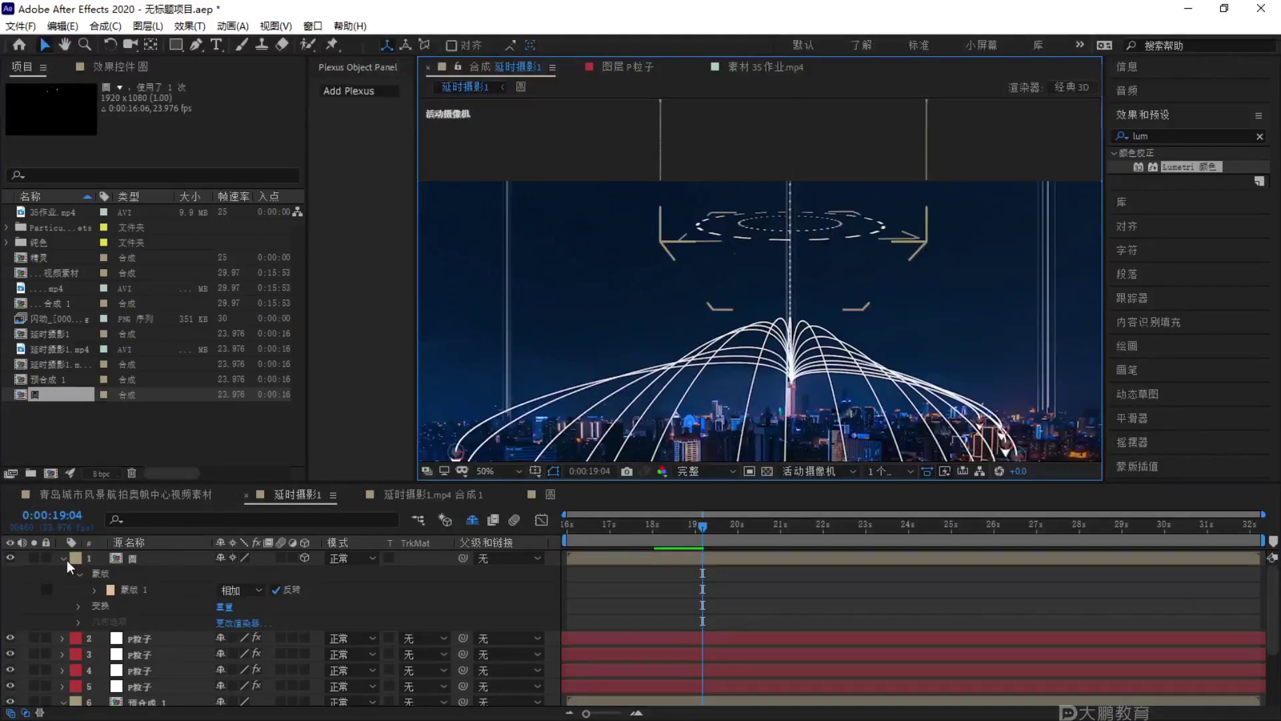
Open the 圆 precomposition and show the rotation properties of its shape layer.
click(67, 559)
double_click(143, 556)
click(150, 560)
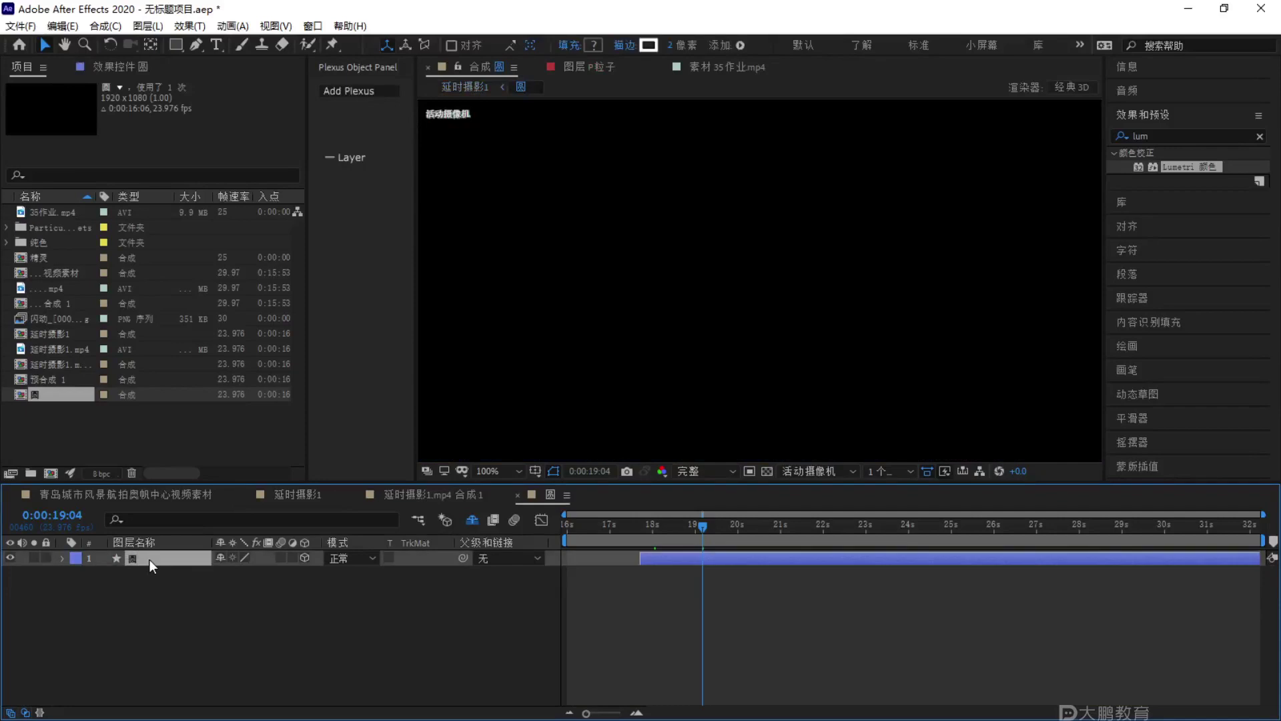
key(r)
key(r)
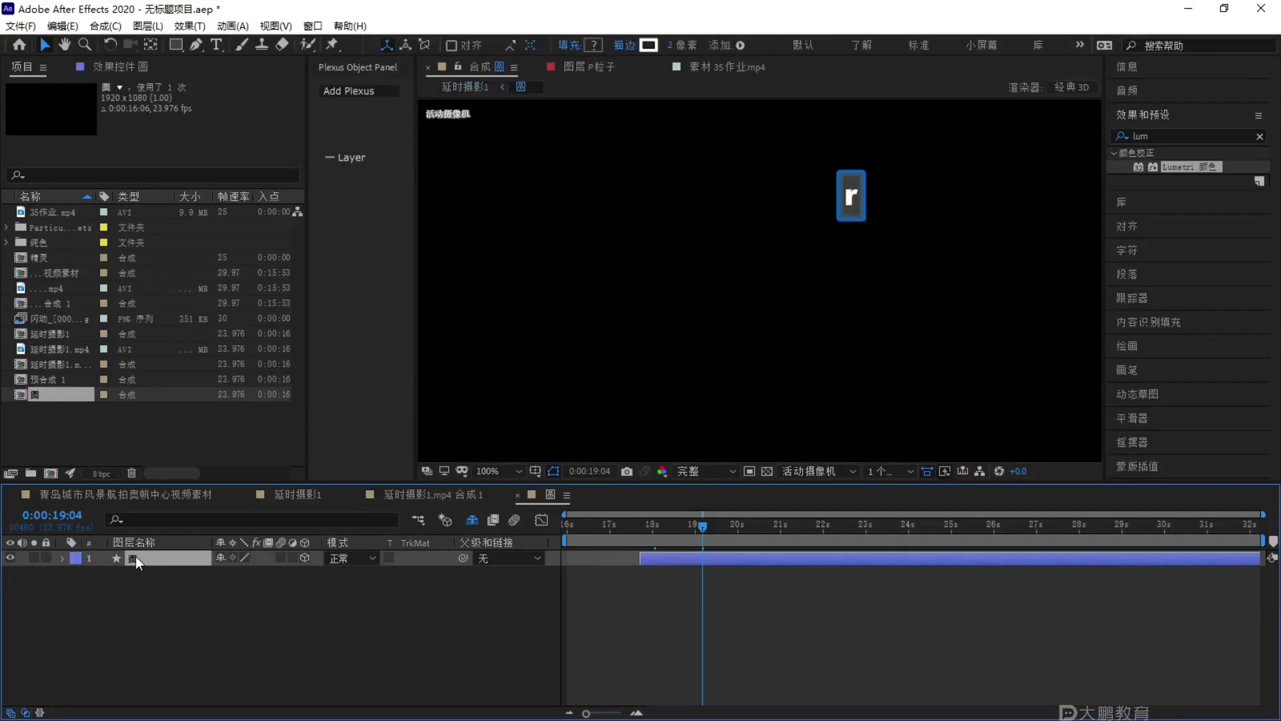
key(F2)
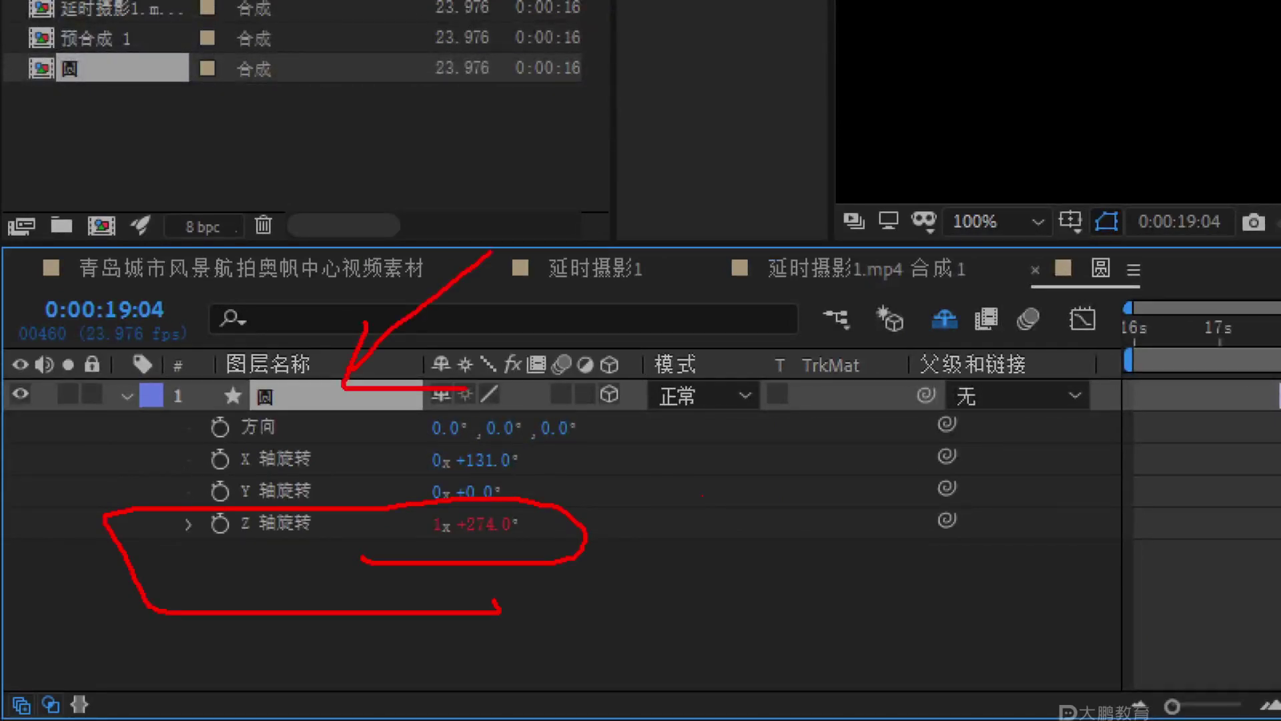
key(Escape)
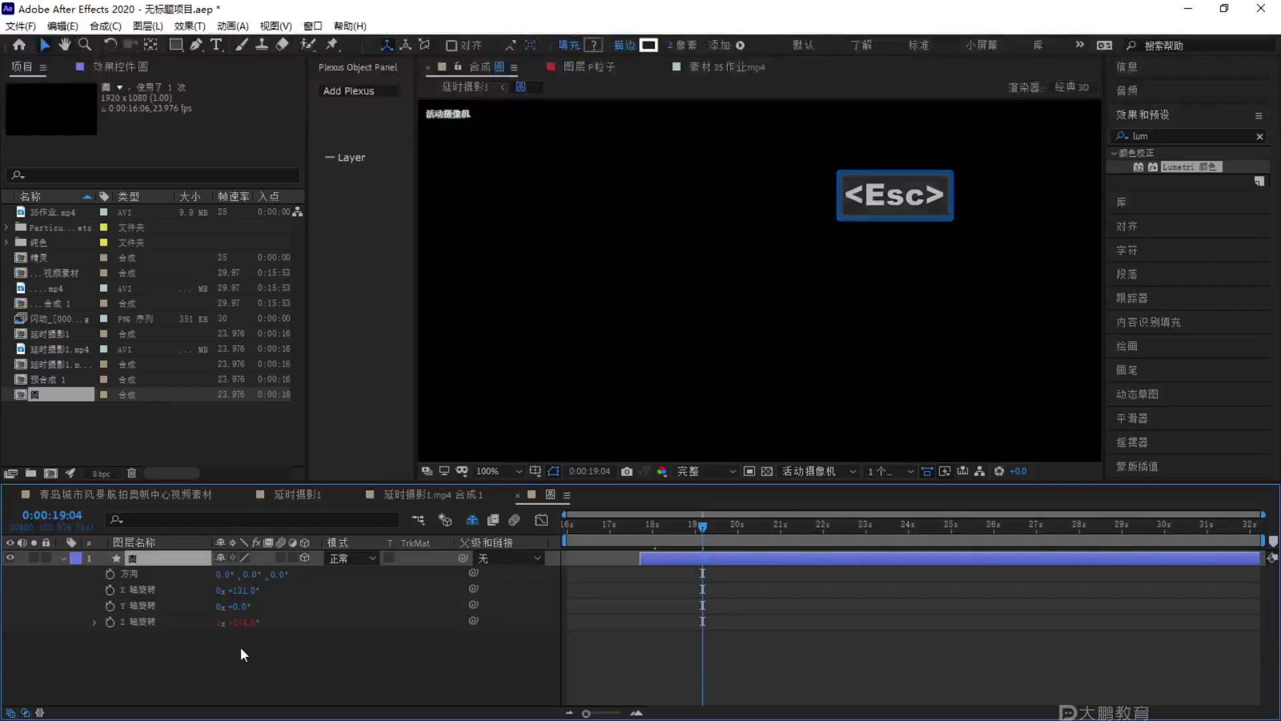
key(F1)
drag(240, 572, 443, 443)
key(Escape)
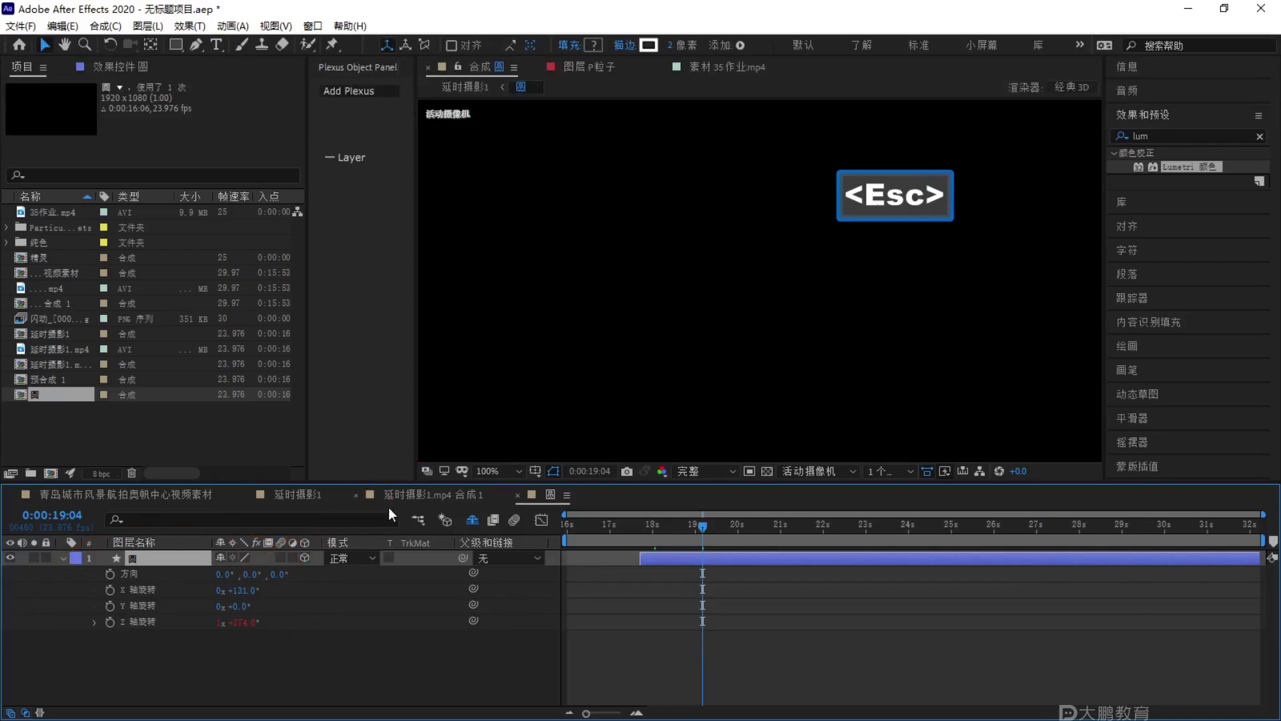
Return to the 延时摄影1 composition and show the rotation properties of the 圆 layer.
click(461, 88)
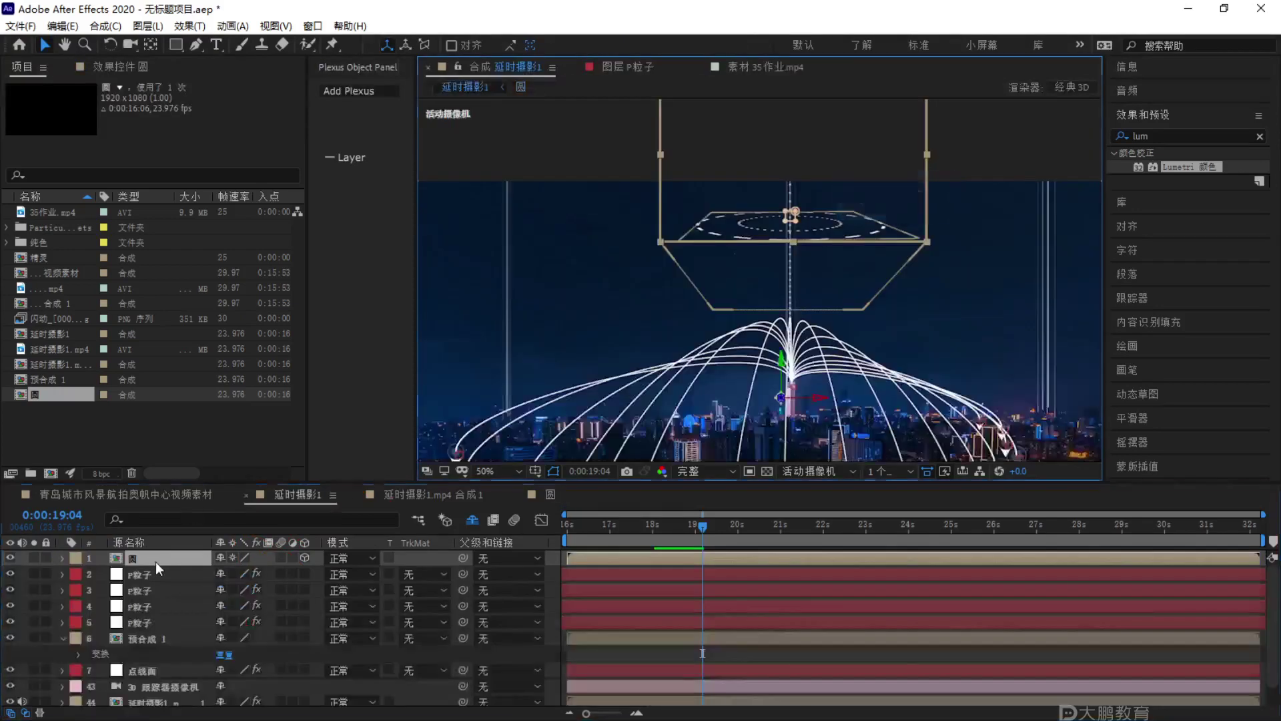
click(155, 562)
key(r)
key(F1)
mouse_move(307, 572)
mouse_down()
mouse_move(117, 562)
mouse_move(63, 601)
mouse_move(257, 578)
mouse_up()
key(Escape)
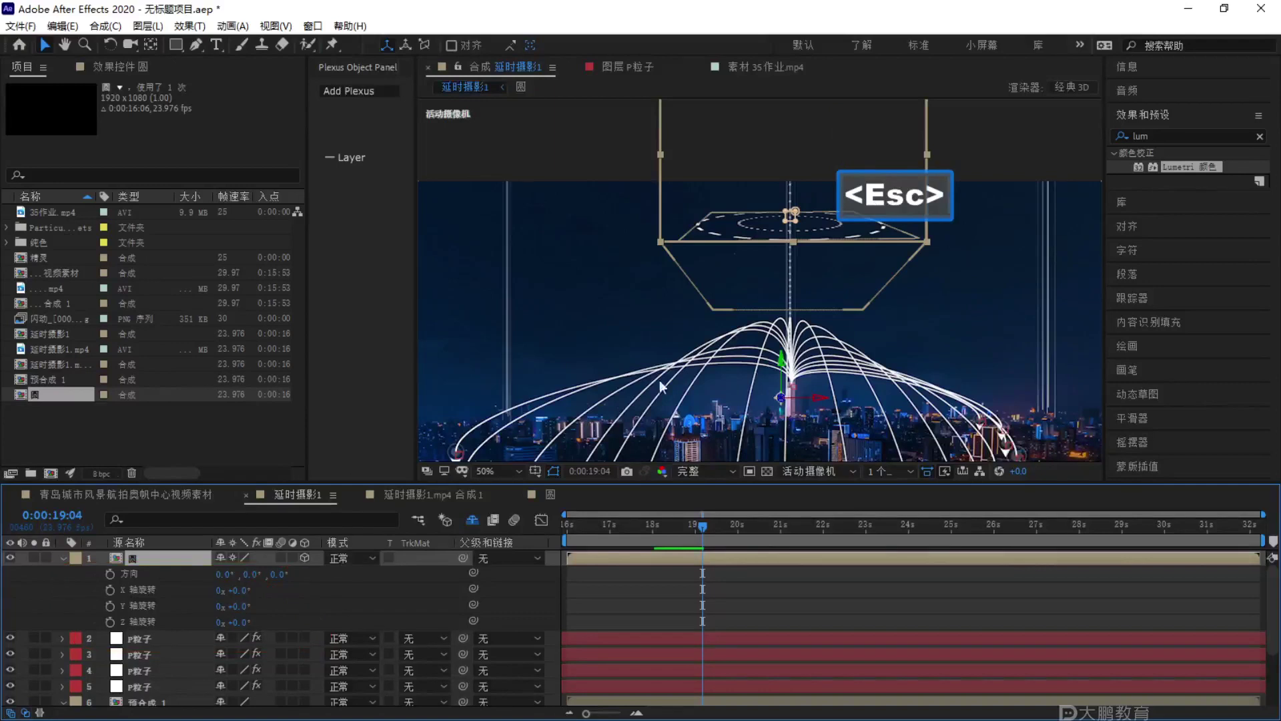
key(F1)
drag(844, 189, 891, 208)
key(Escape)
key(F1)
drag(267, 441, 170, 567)
key(Escape)
Show the mask path of 蒙版 1 on the 圆 layer and examine it against the rings and beam.
key(m)
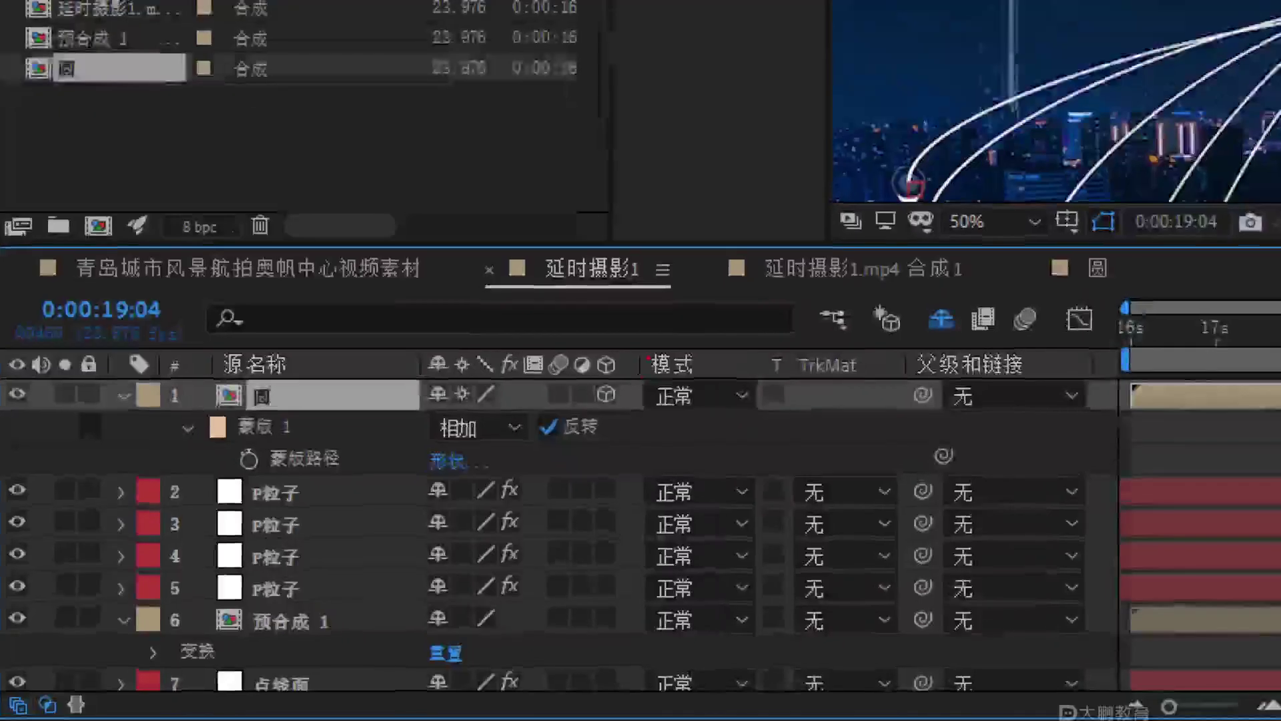
mouse_move(324, 528)
mouse_down()
mouse_move(280, 551)
mouse_move(324, 561)
mouse_up()
drag(771, 275, 651, 357)
key(Escape)
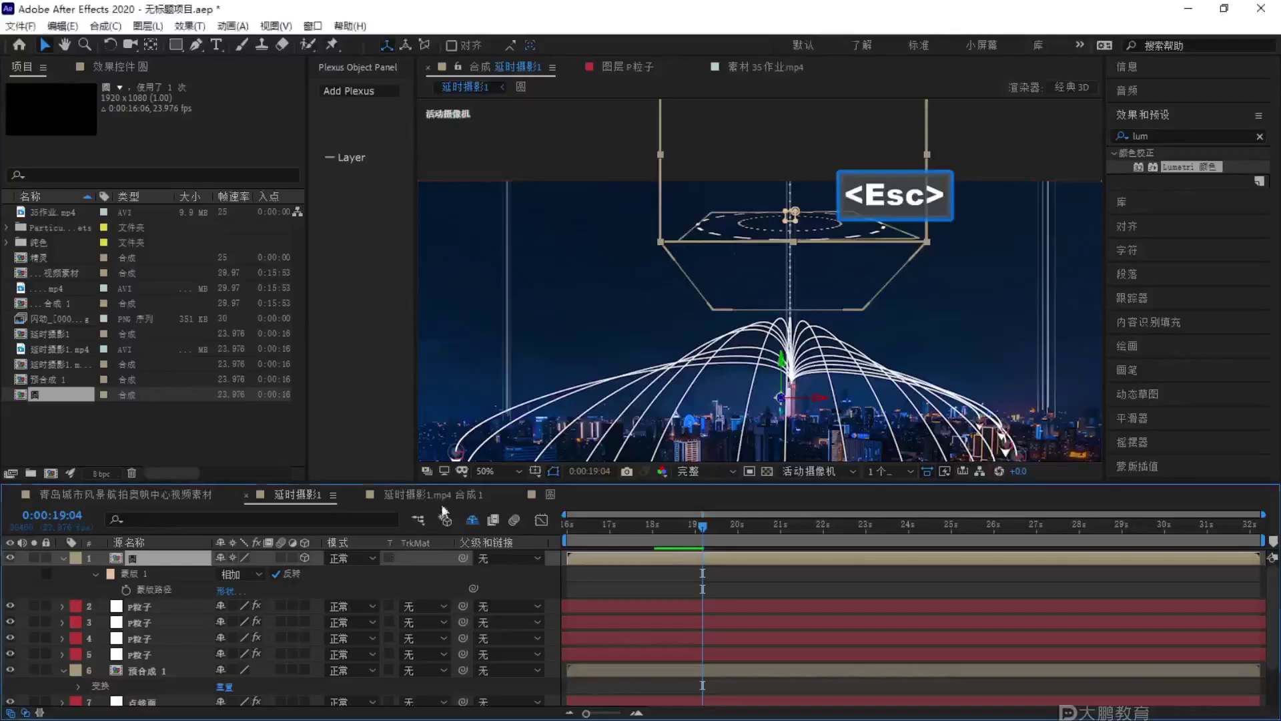
key(F1)
mouse_move(803, 204)
mouse_down()
mouse_move(812, 279)
mouse_move(808, 215)
mouse_up()
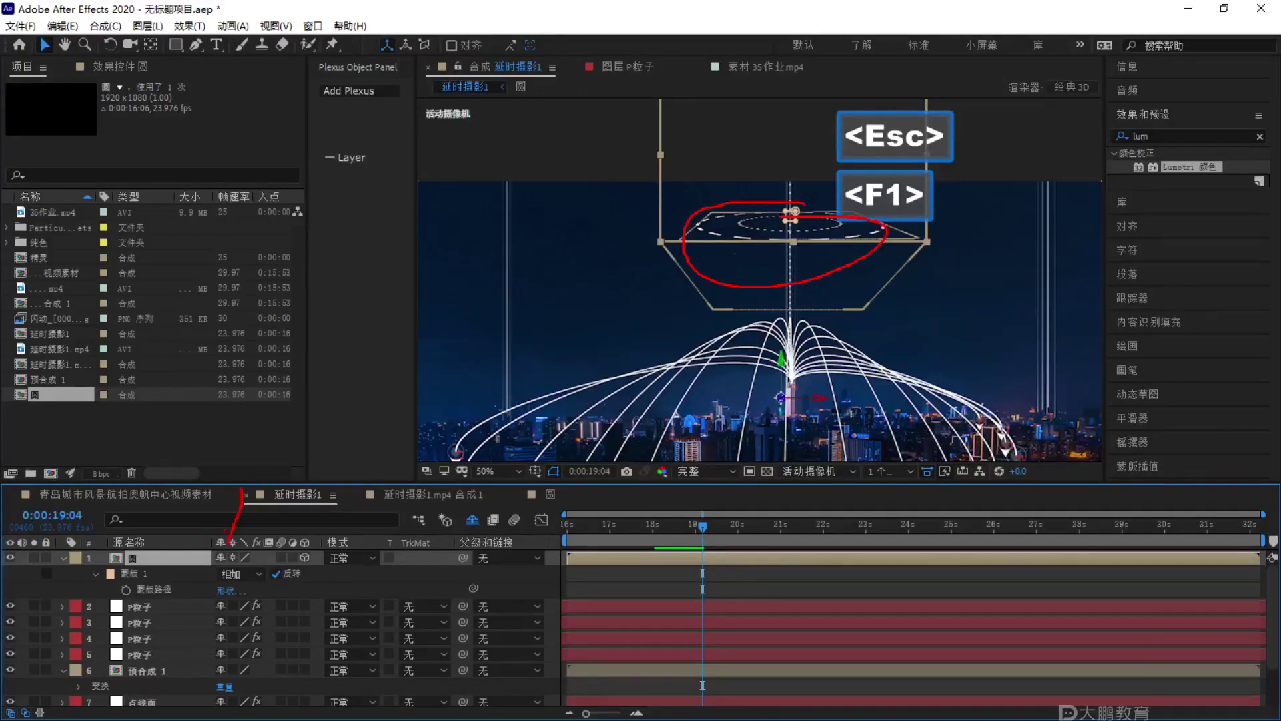
key(Escape)
key(F2)
key(ctrl)
drag(441, 383, 486, 471)
key(Escape)
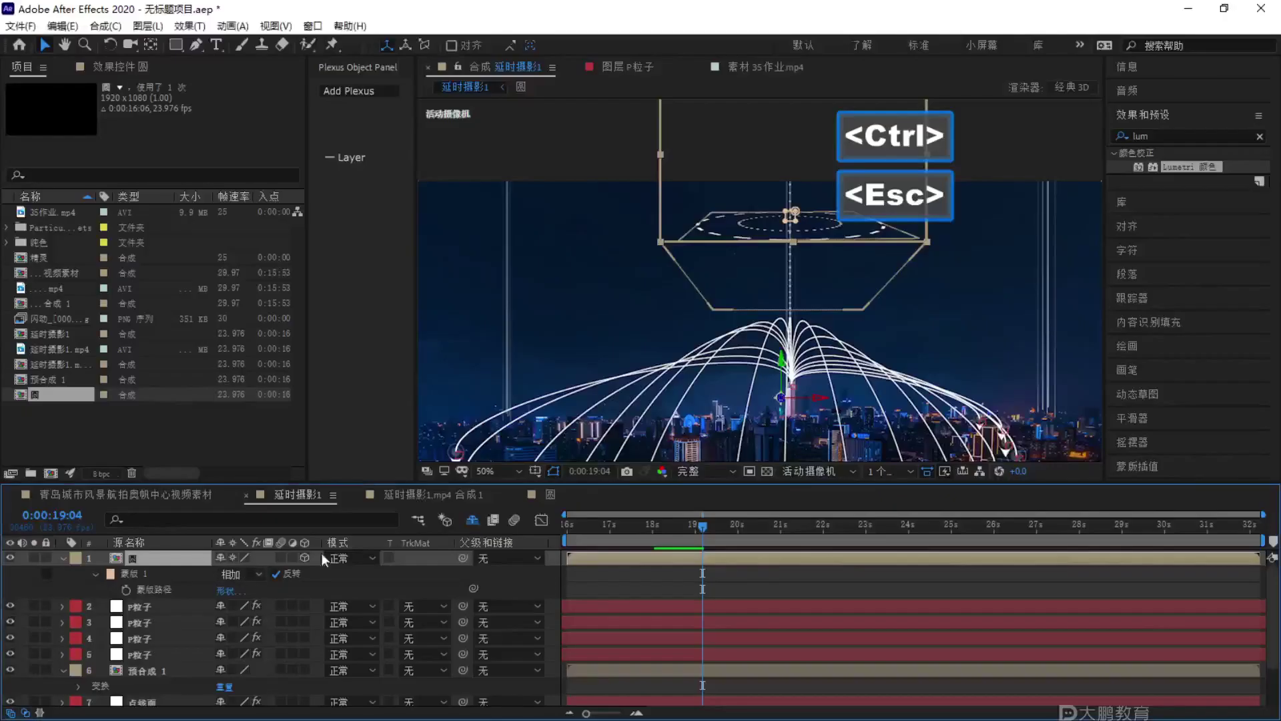
Play 延时摄影1 from 0:00:17:15 to review the whole frame, and collapse the 圆 layer's properties.
drag(703, 558, 637, 554)
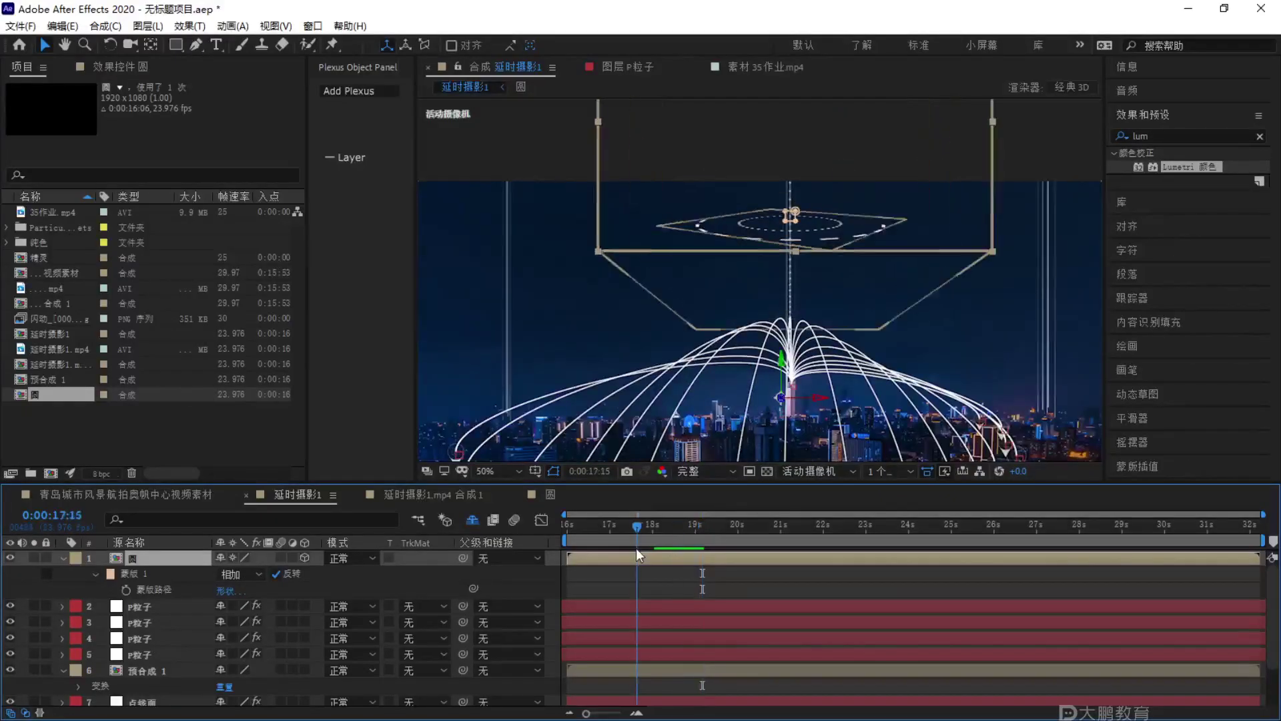
key(space)
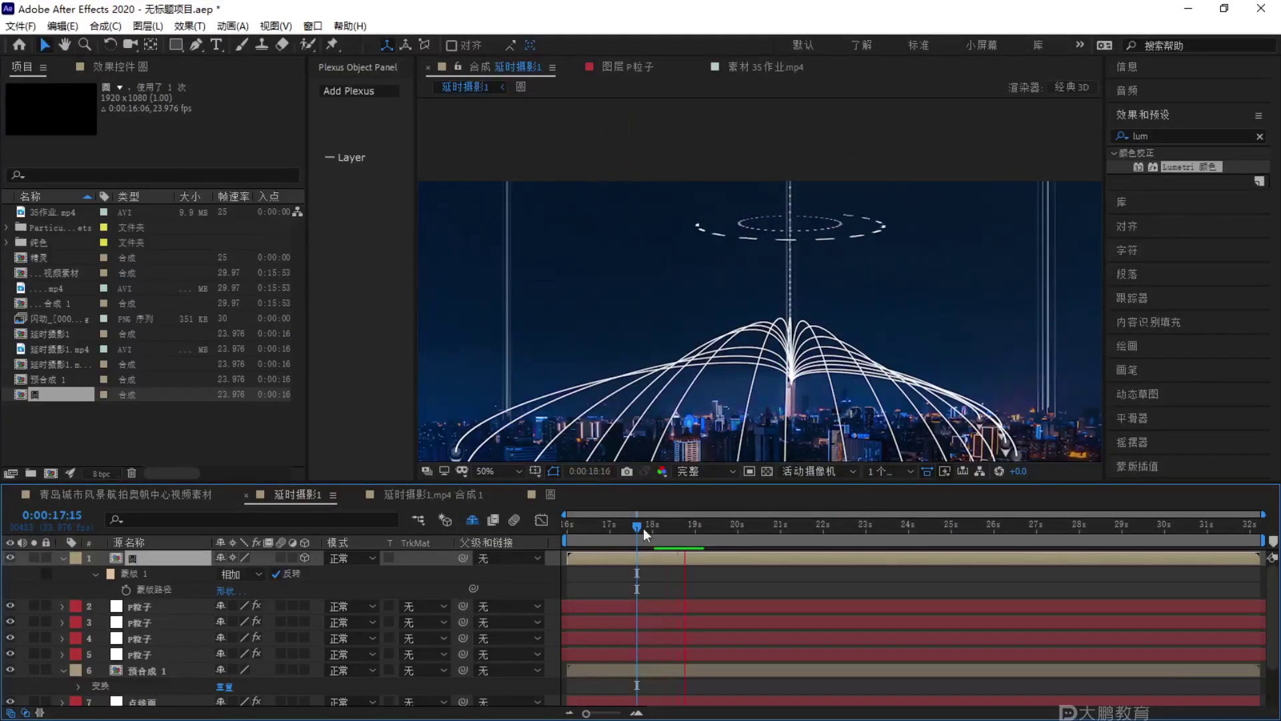
key(space)
scroll(749, 441, down, 2)
key(space)
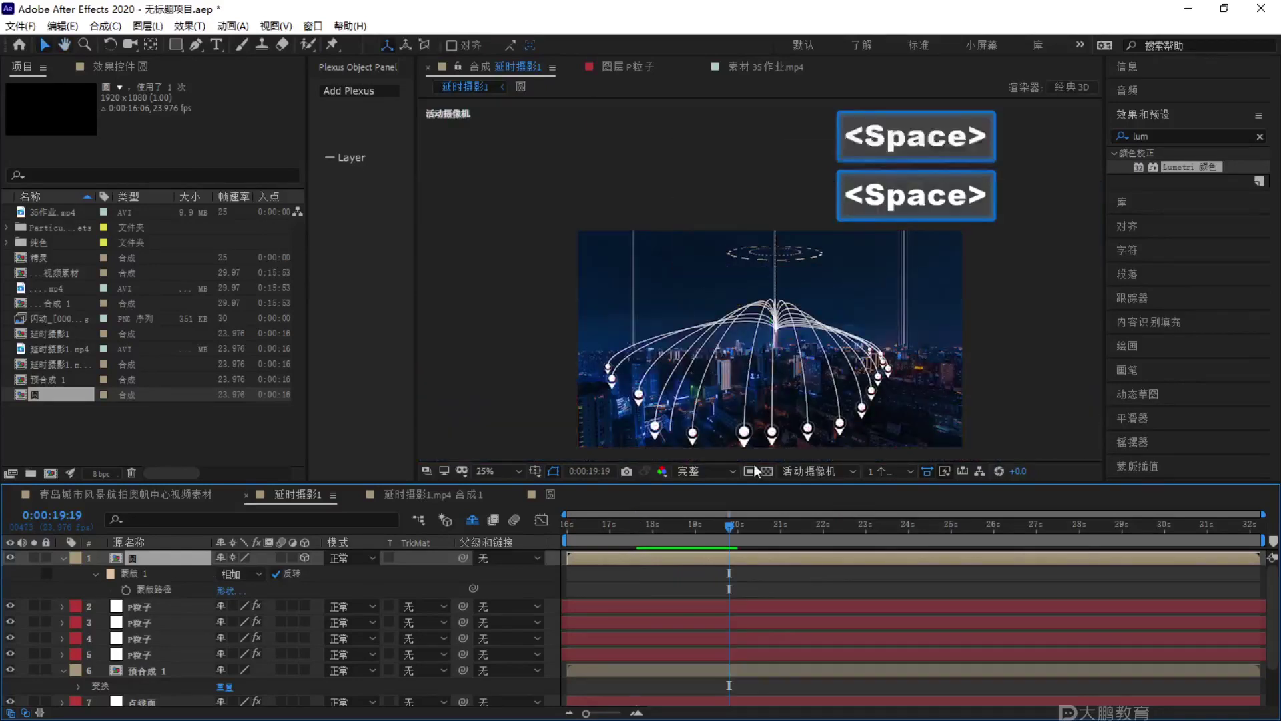
key(space)
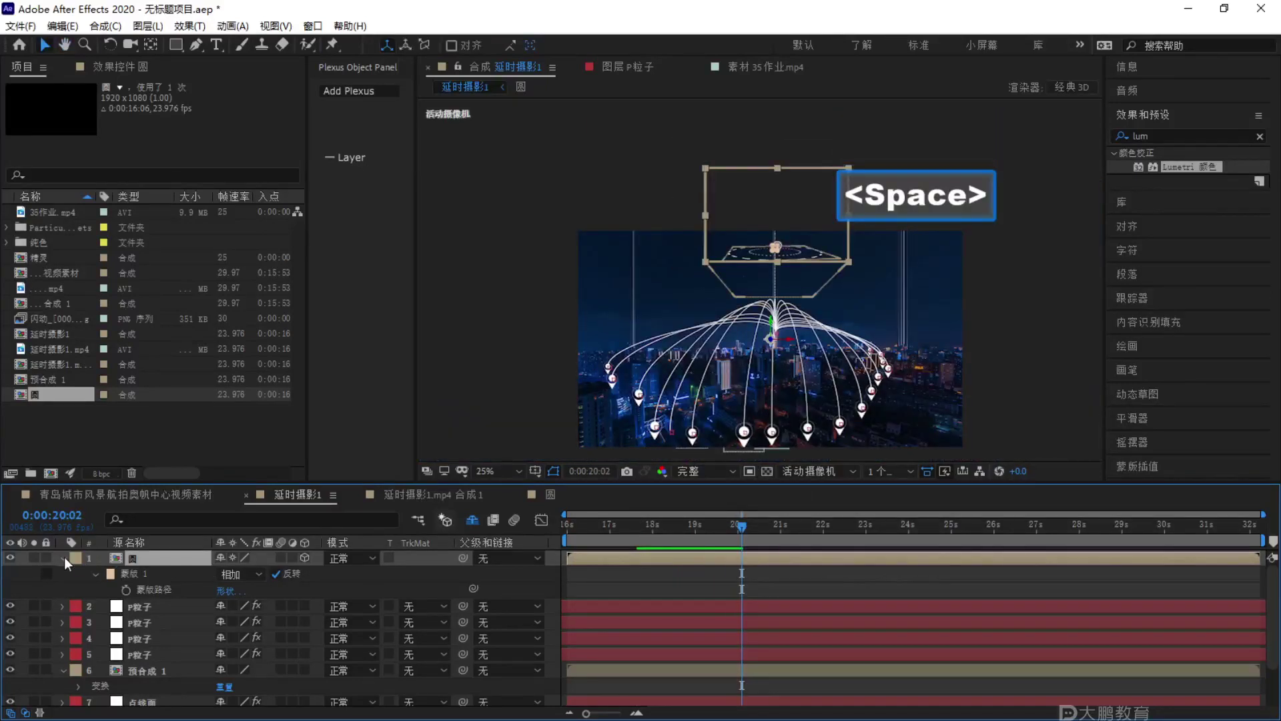
click(64, 557)
Scrub the reference footage 35作业.mp4 to 0:00:09:11 to examine its next shot, and return to 延时摄影1.
click(784, 66)
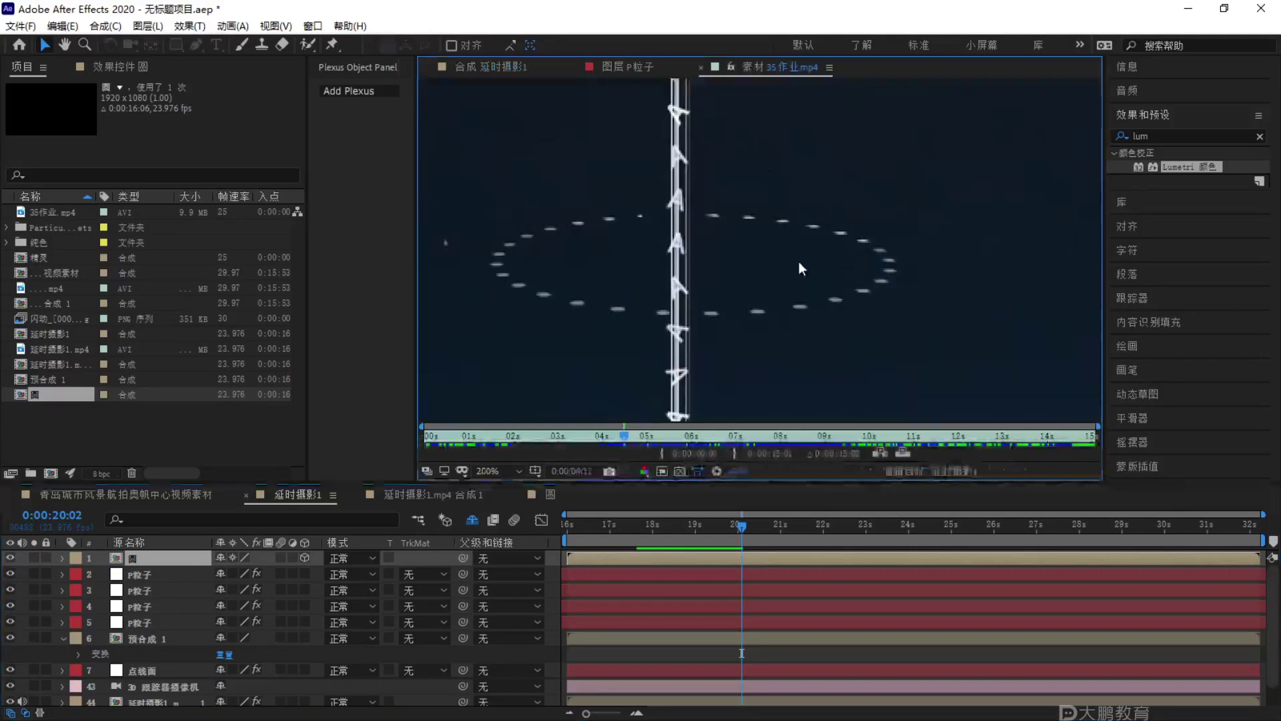
click(633, 437)
drag(635, 441, 845, 444)
scroll(774, 280, down, 2)
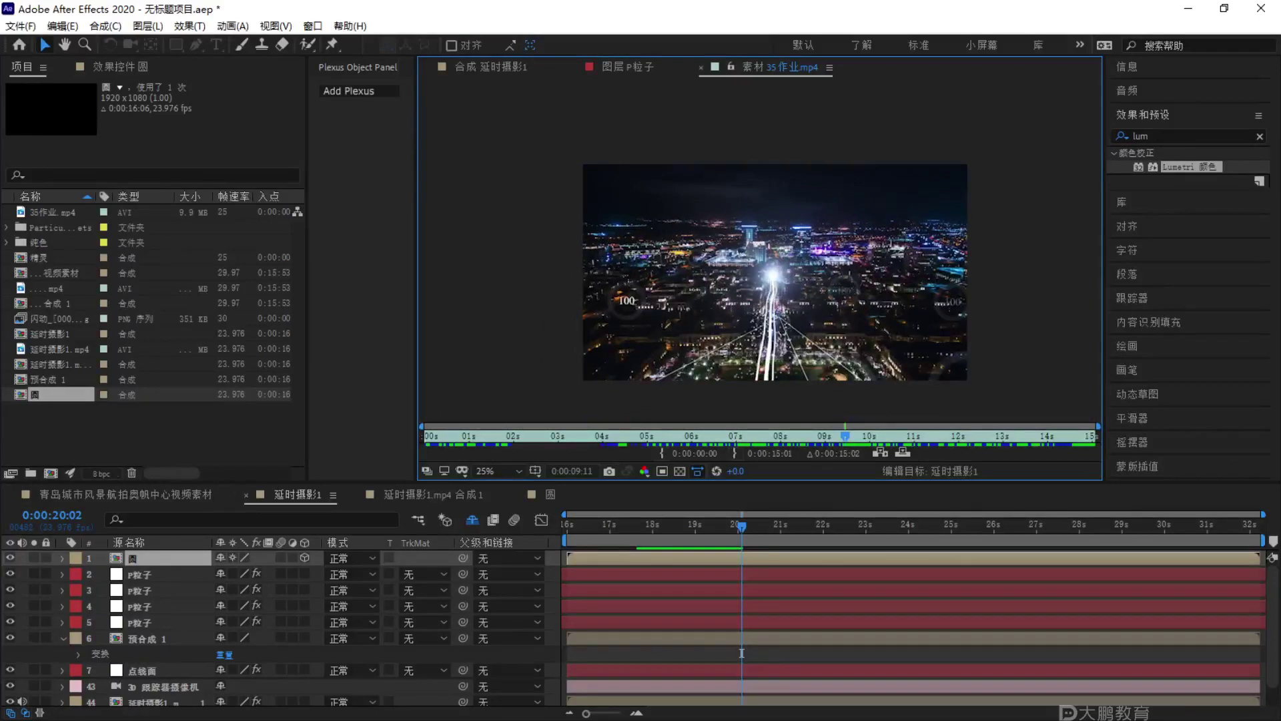
scroll(838, 342, up, 1)
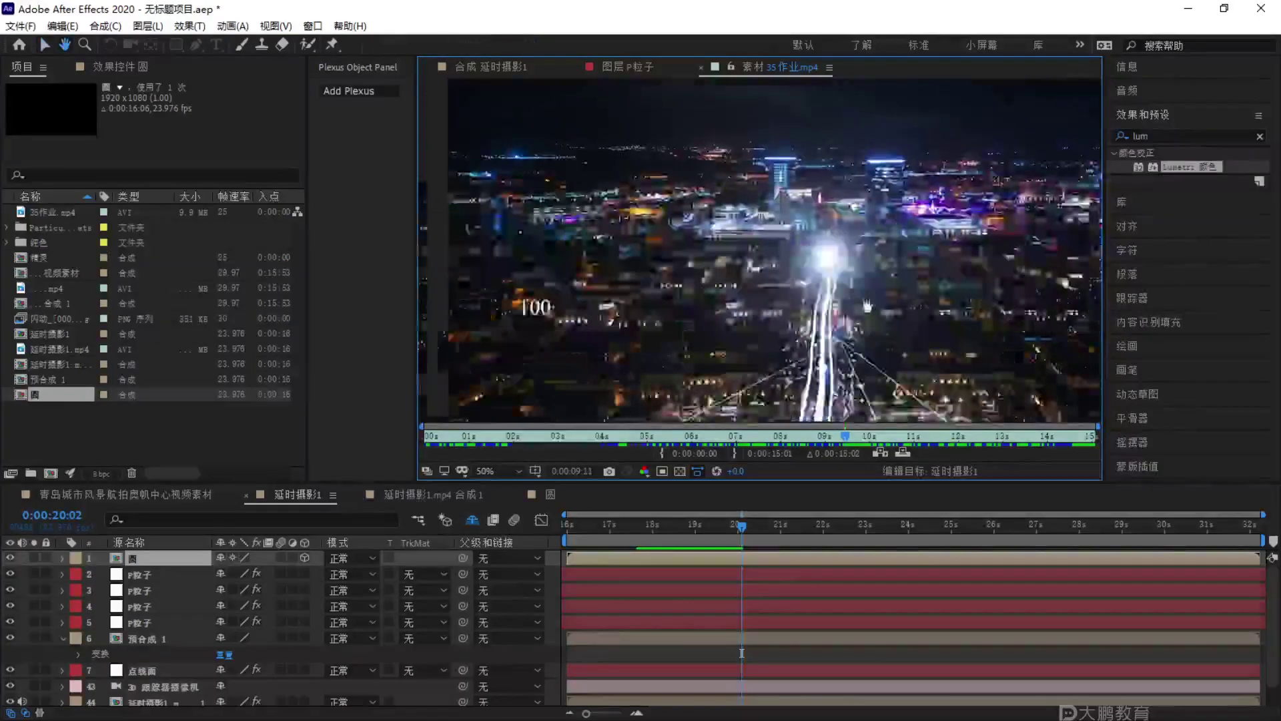
scroll(867, 314, down, 1)
click(499, 67)
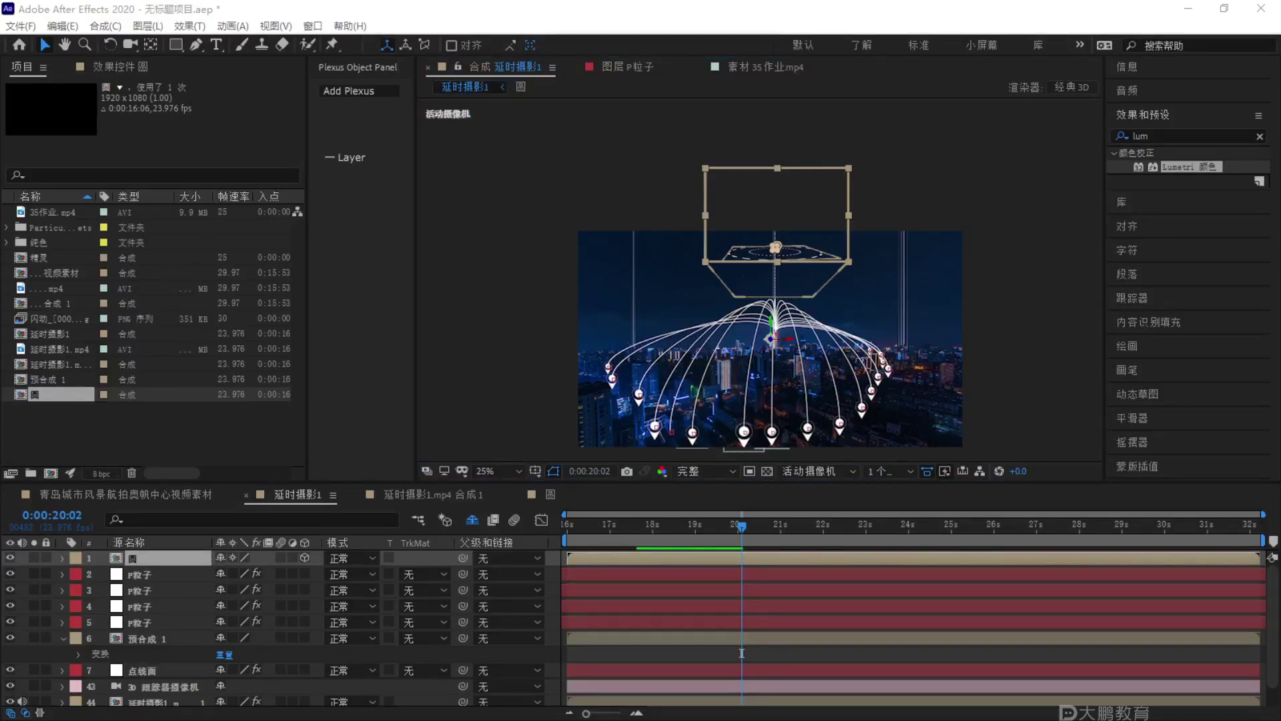
Import the footage 夜景.mp4 into the project and go back to the 延时摄影1 composition.
double_click(171, 423)
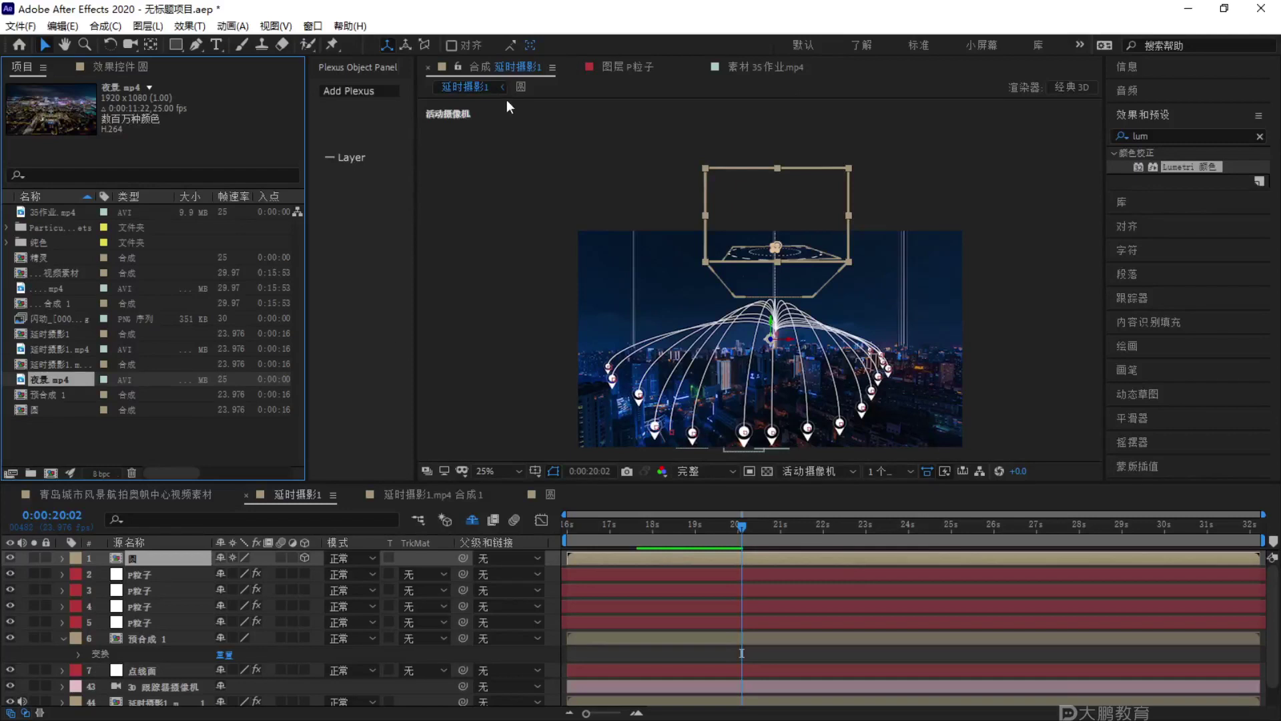
click(193, 494)
click(298, 494)
Display the shy layers in 延时摄影1 and find the tracking null at the line end that has no location marker.
scroll(835, 373, up, 1)
scroll(847, 321, down, 1)
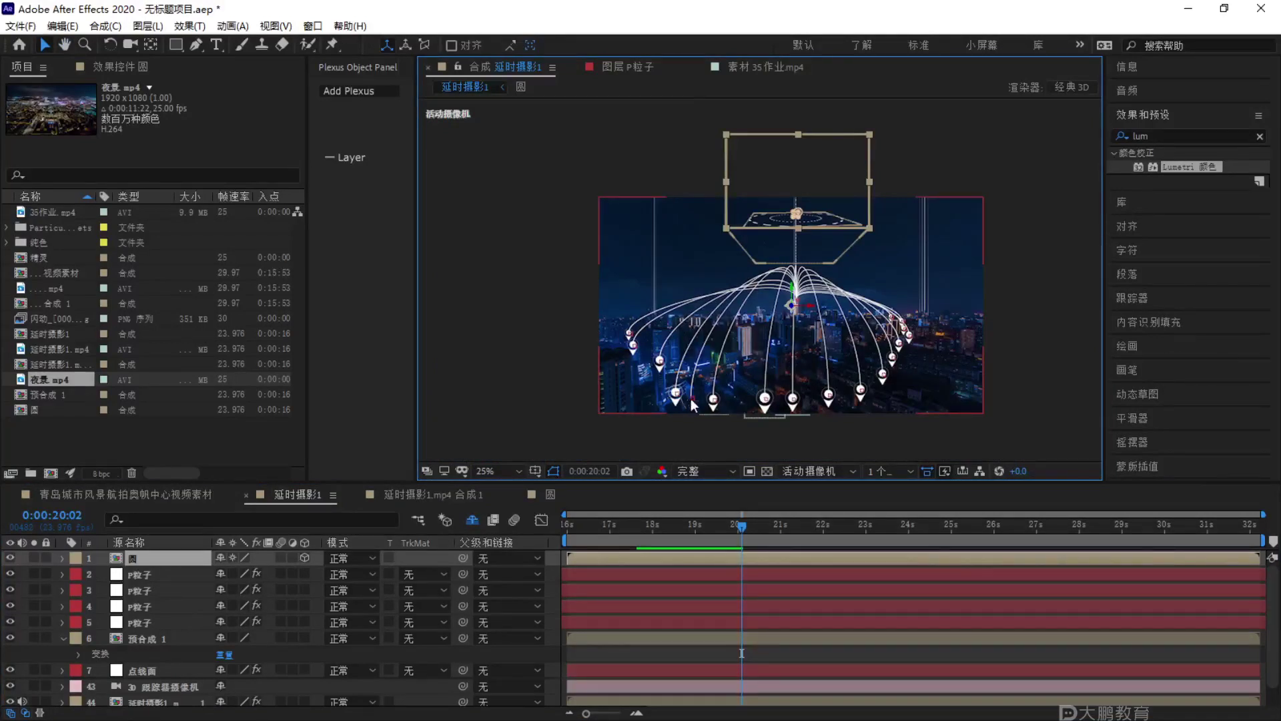
scroll(690, 404, up, 2)
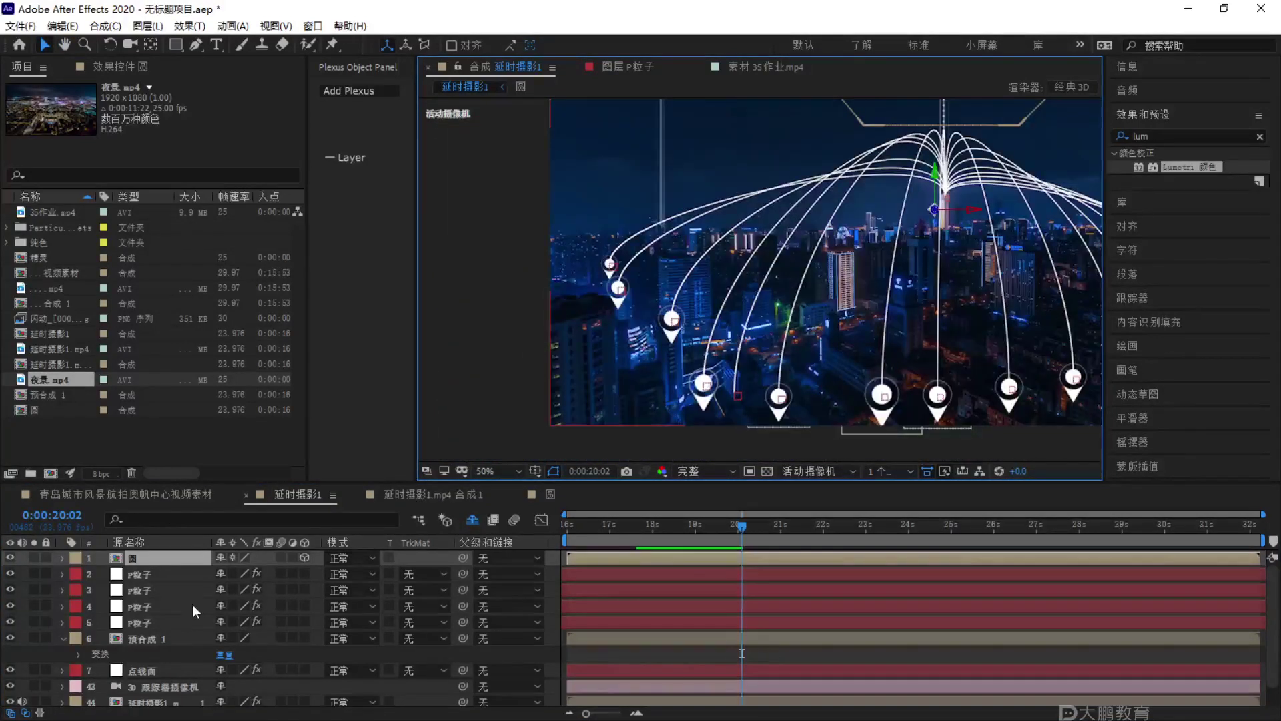
scroll(195, 611, down, 1)
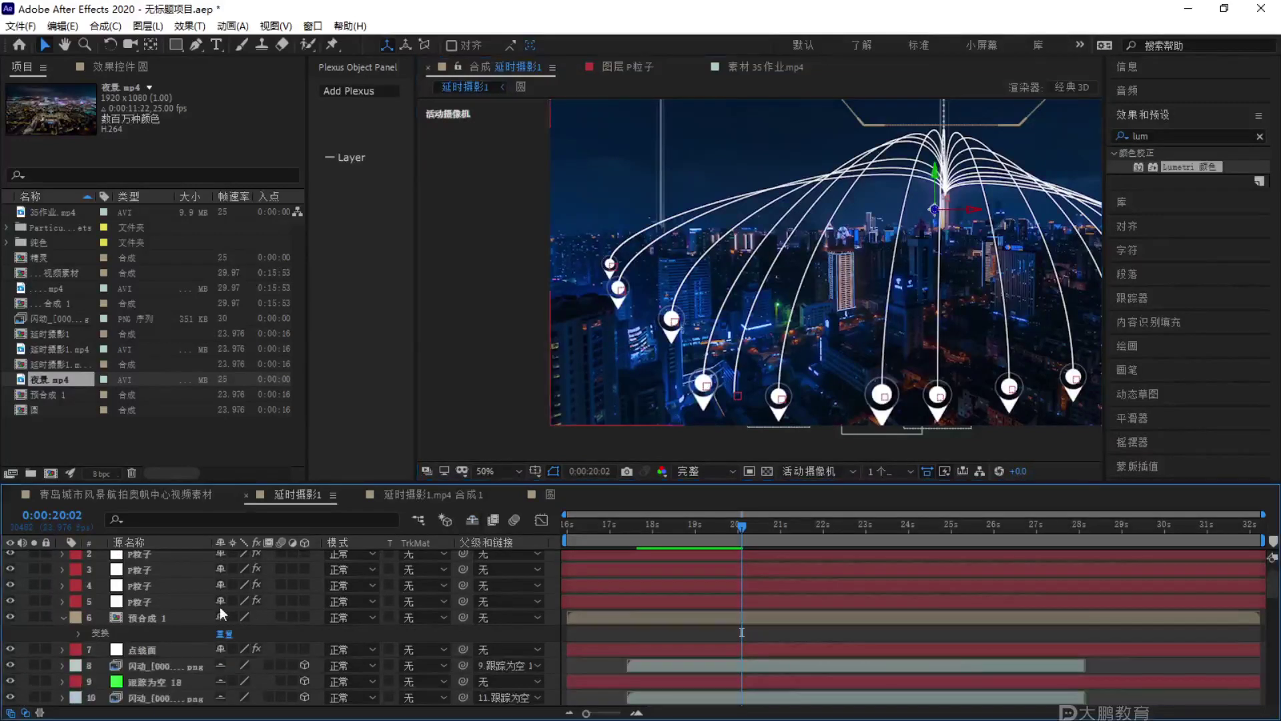
scroll(218, 607, down, 5)
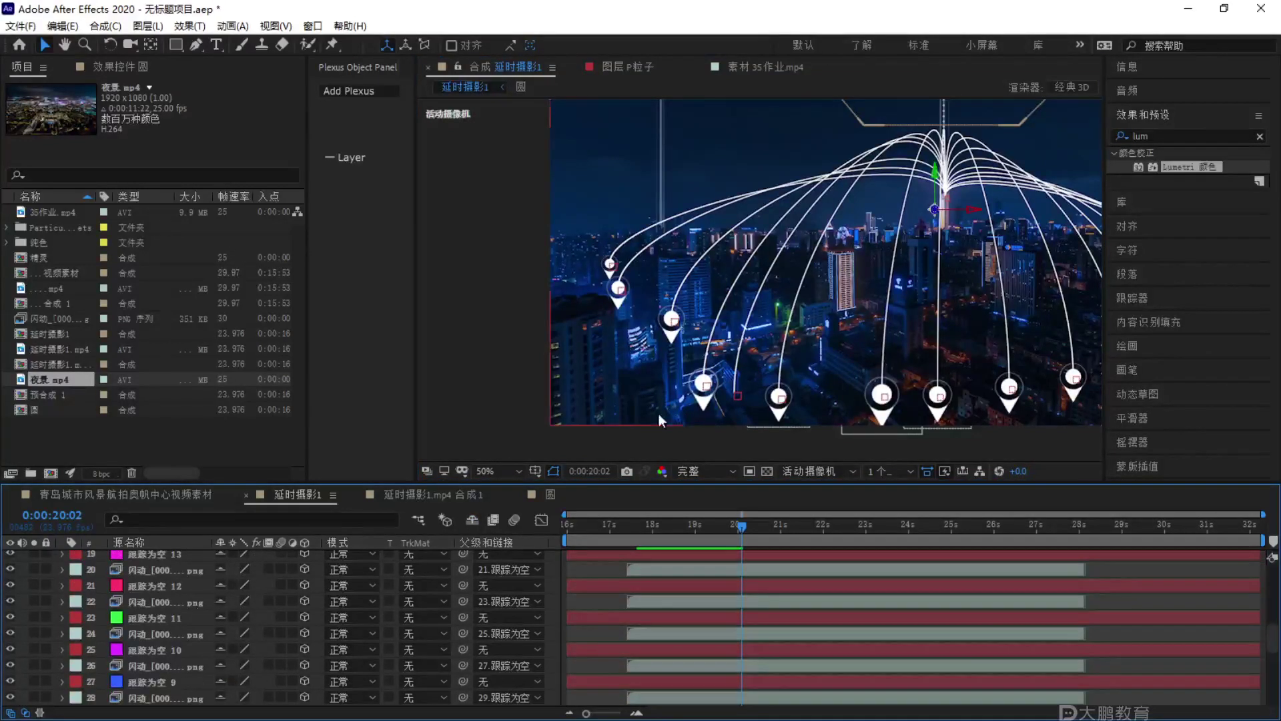
click(738, 394)
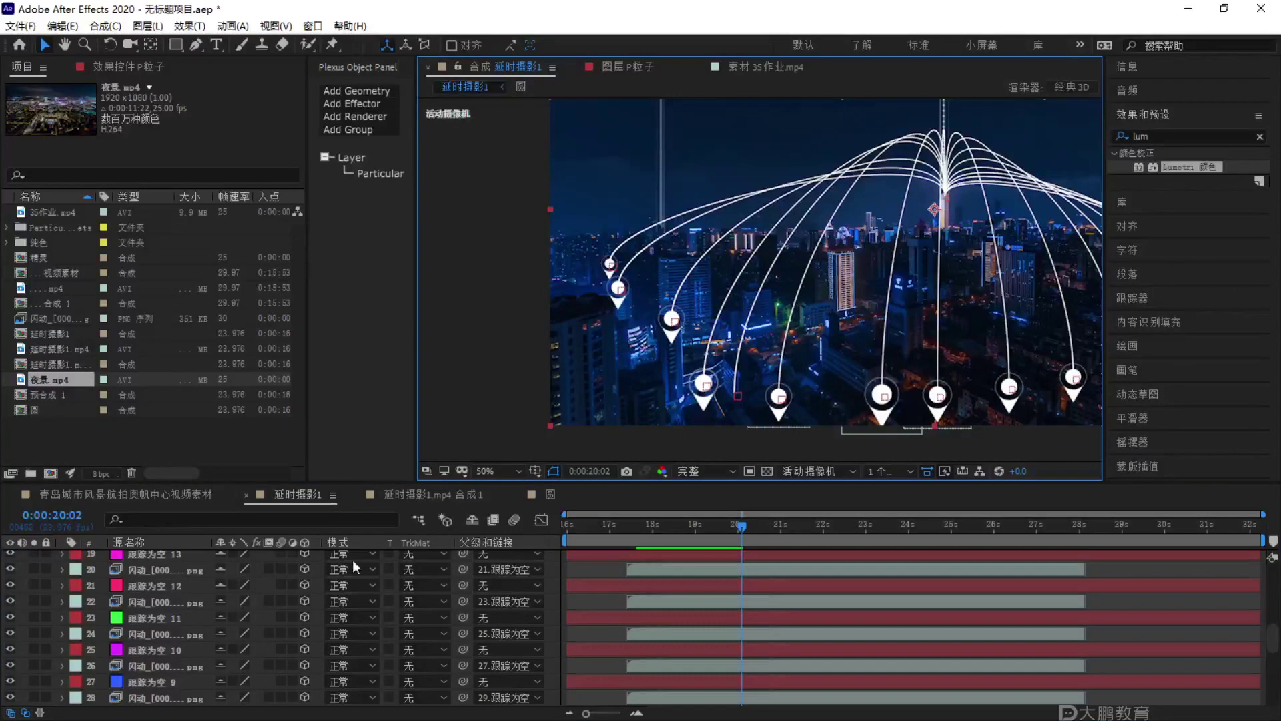
click(163, 650)
scroll(163, 649, down, 3)
scroll(163, 649, down, 2)
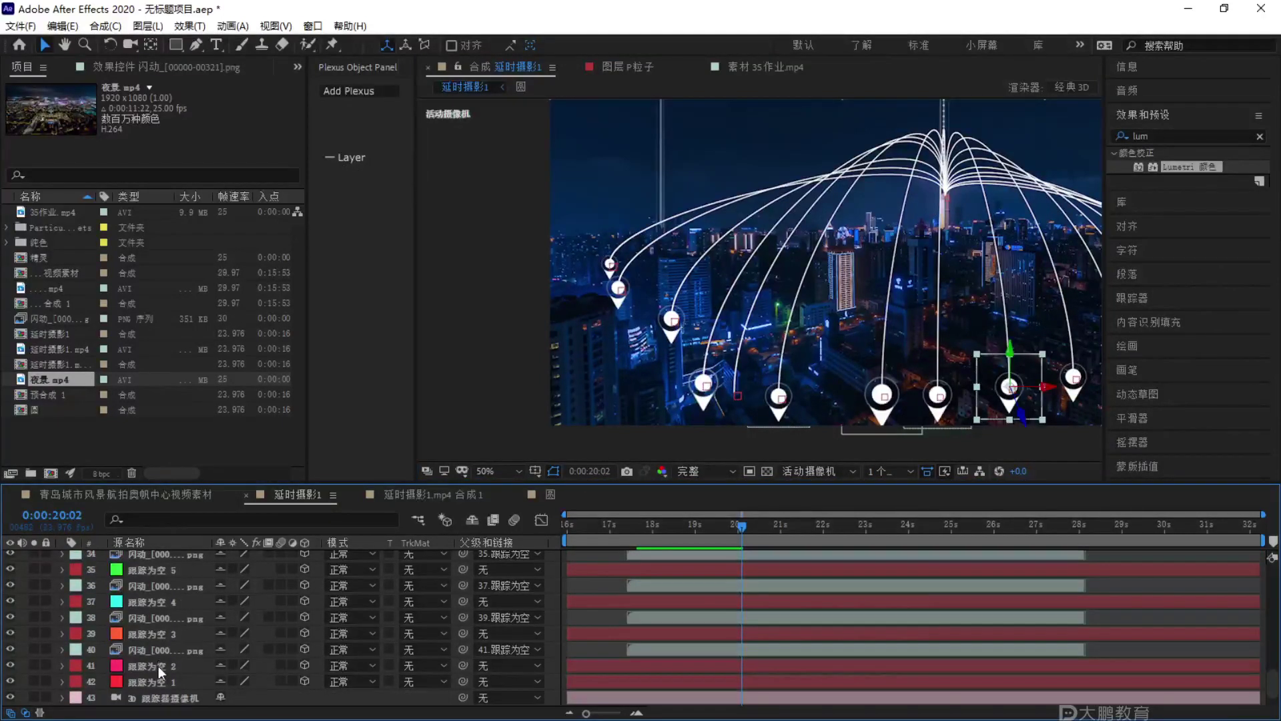
click(160, 665)
click(173, 654)
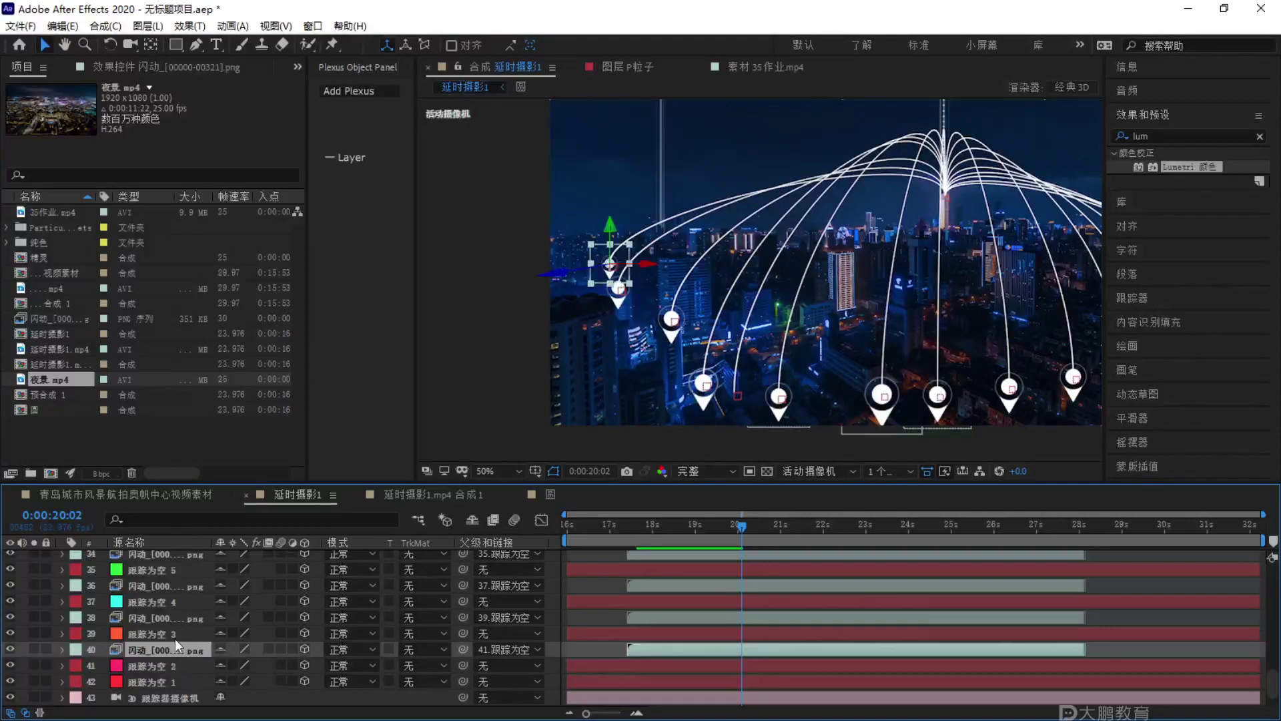
click(175, 633)
click(183, 600)
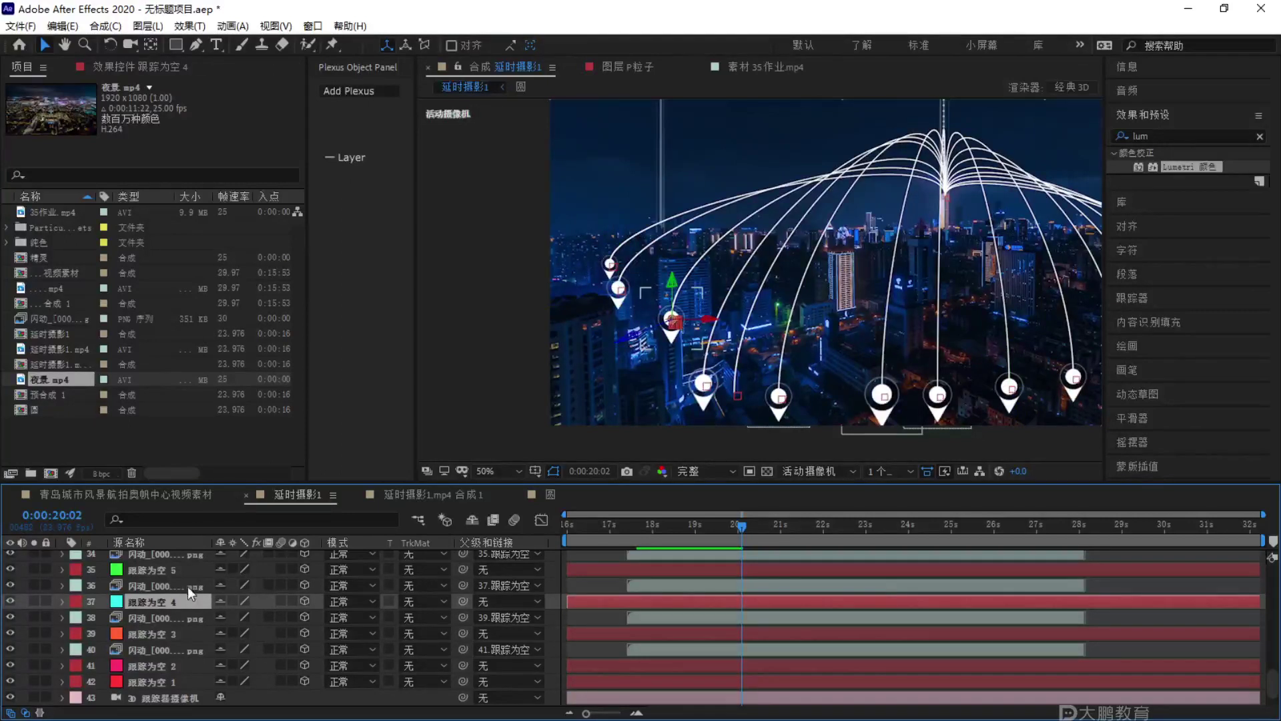
click(187, 584)
scroll(186, 585, up, 1)
click(187, 584)
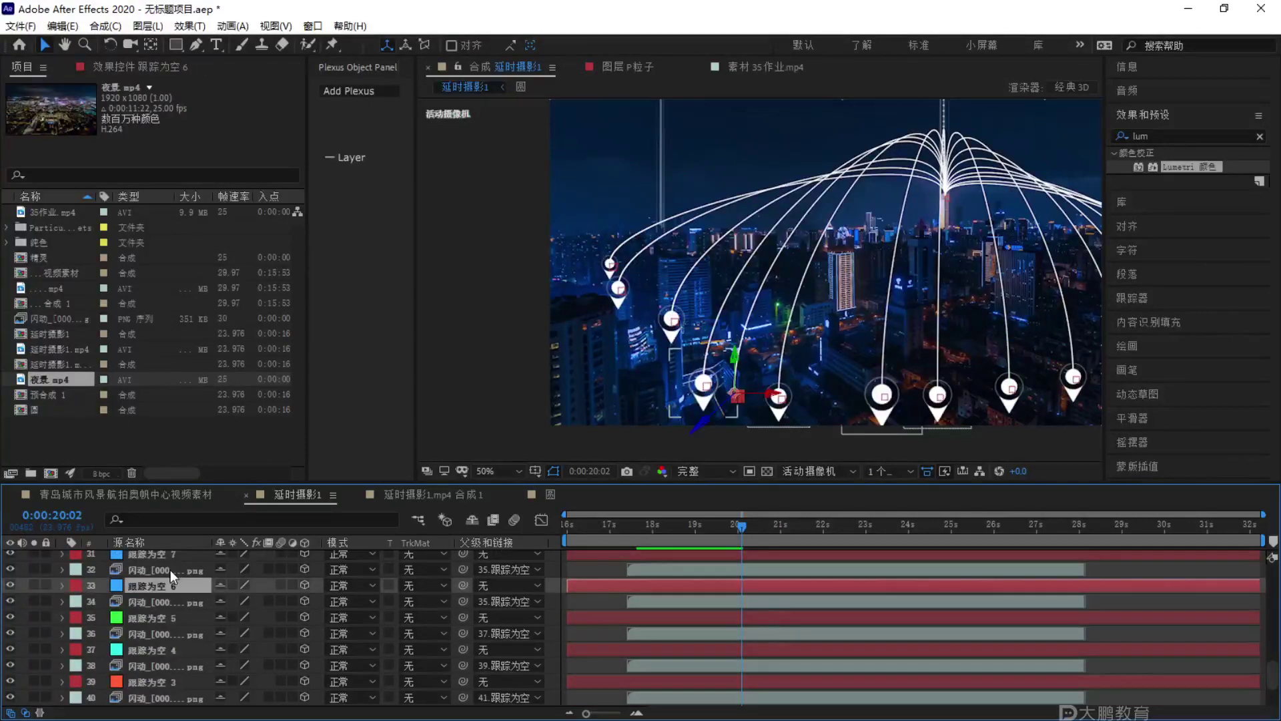
Parent the 闪动 marker on layer 32 to the null 跟踪为空 6 and scale it down to match the other markers.
drag(463, 568, 163, 591)
key(s)
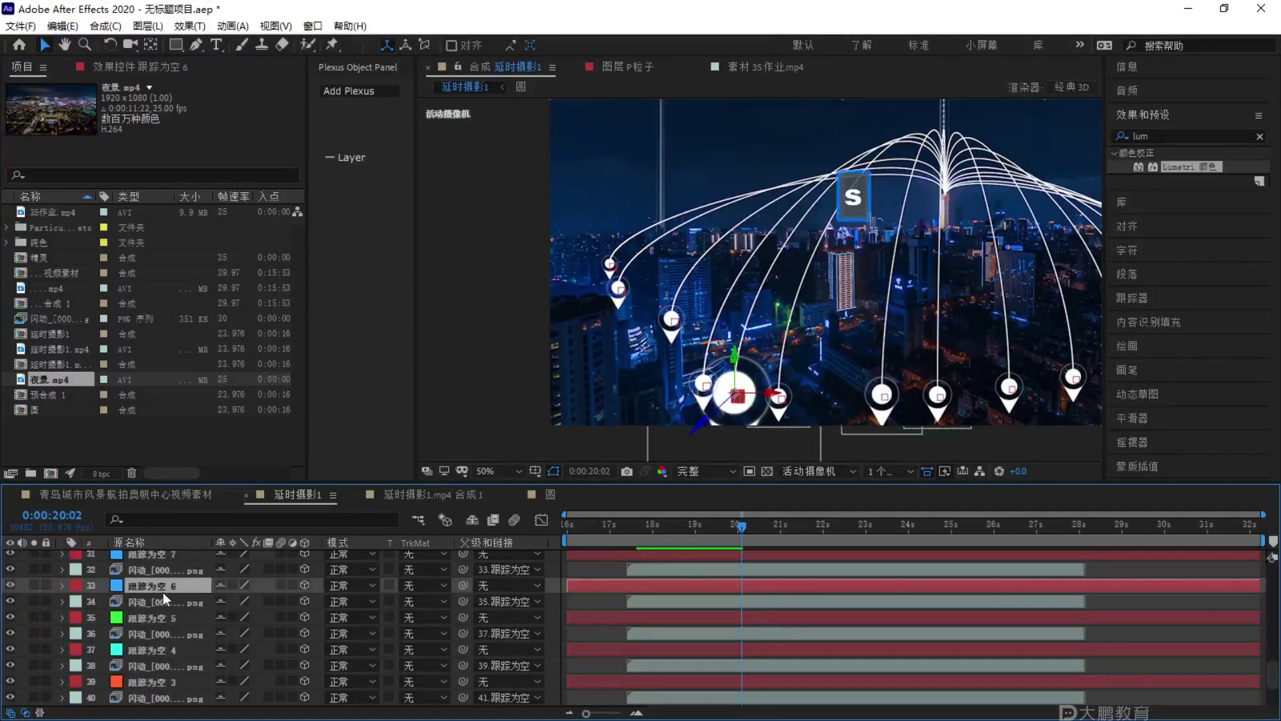
click(166, 571)
key(s)
drag(217, 589, 213, 593)
Hide the shy layers in 延时摄影1 and open the 延时摄影1.mp4 合成 1 composition.
scroll(184, 570, up, 5)
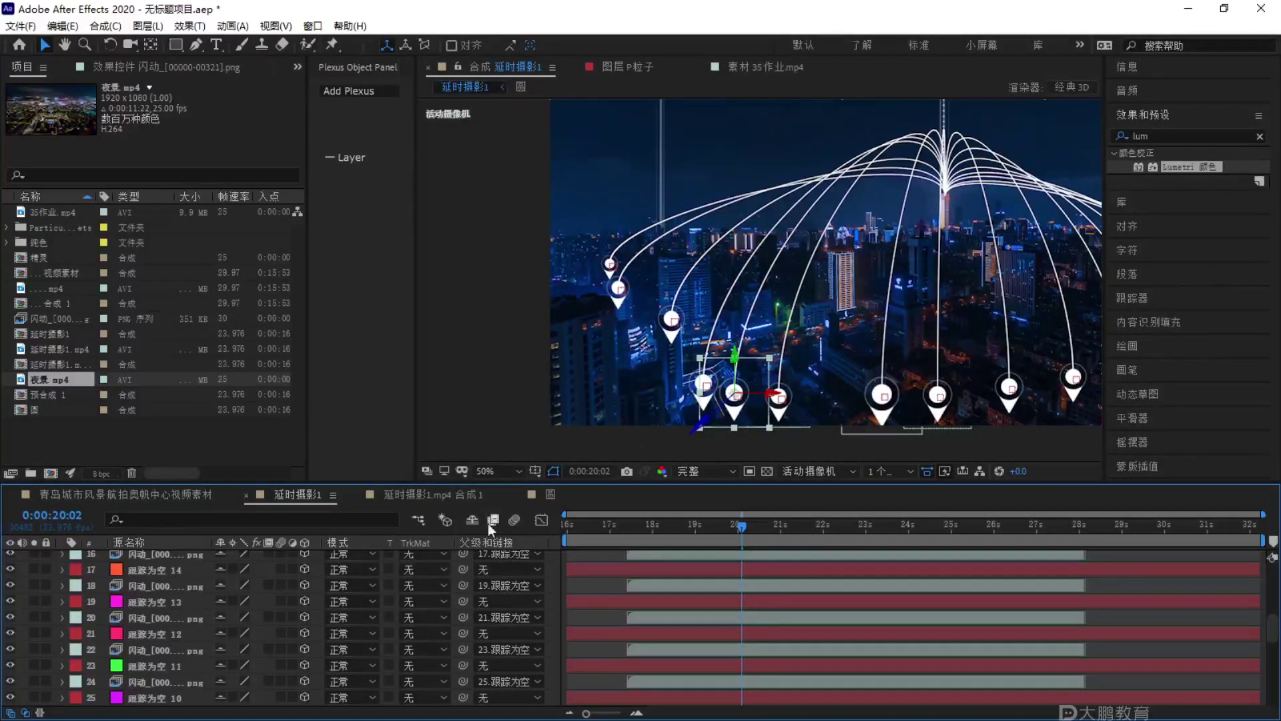
click(473, 521)
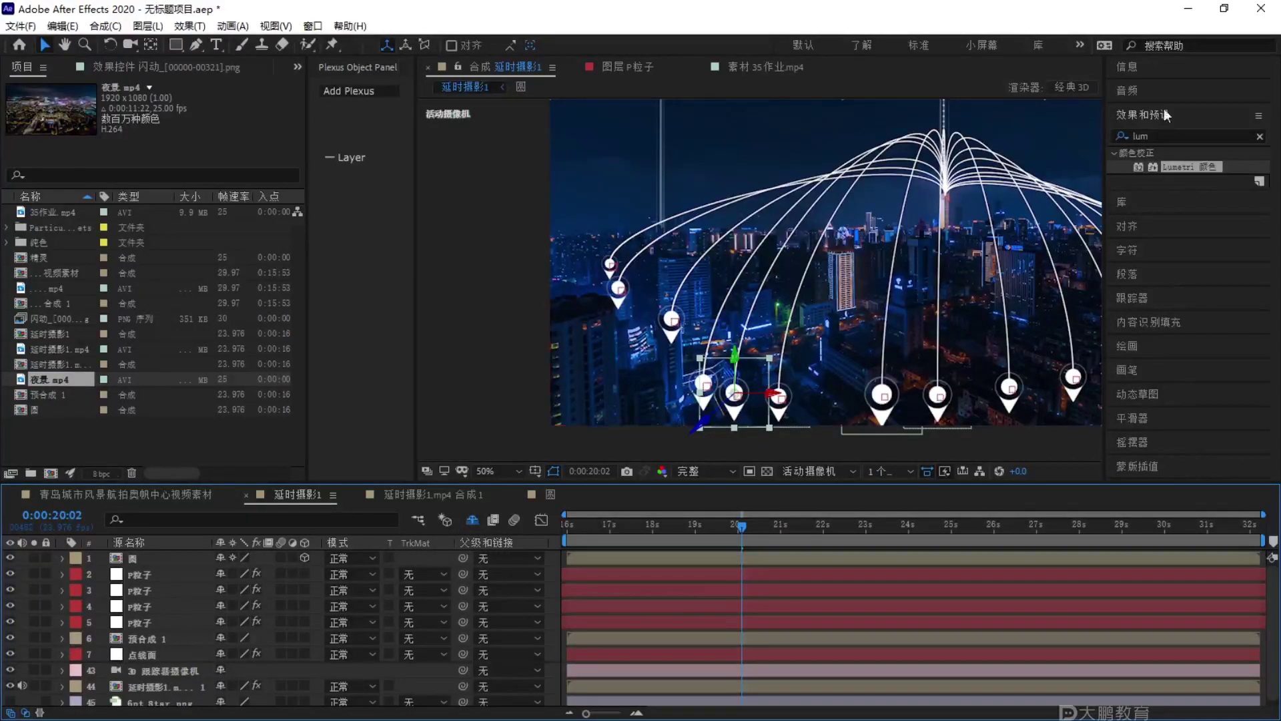
click(452, 496)
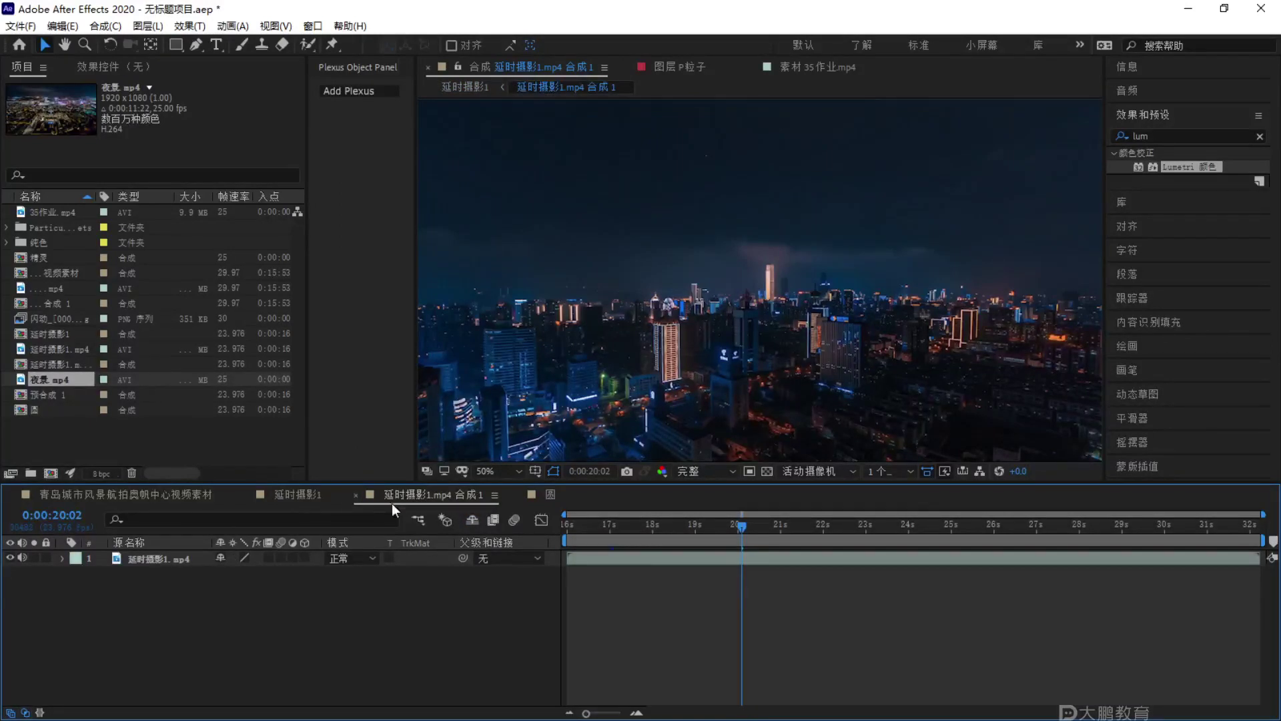
Create a composition from 夜景.mp4 and precompose its footage layer with the default name, keeping all attributes in 夜景.
drag(62, 399, 51, 473)
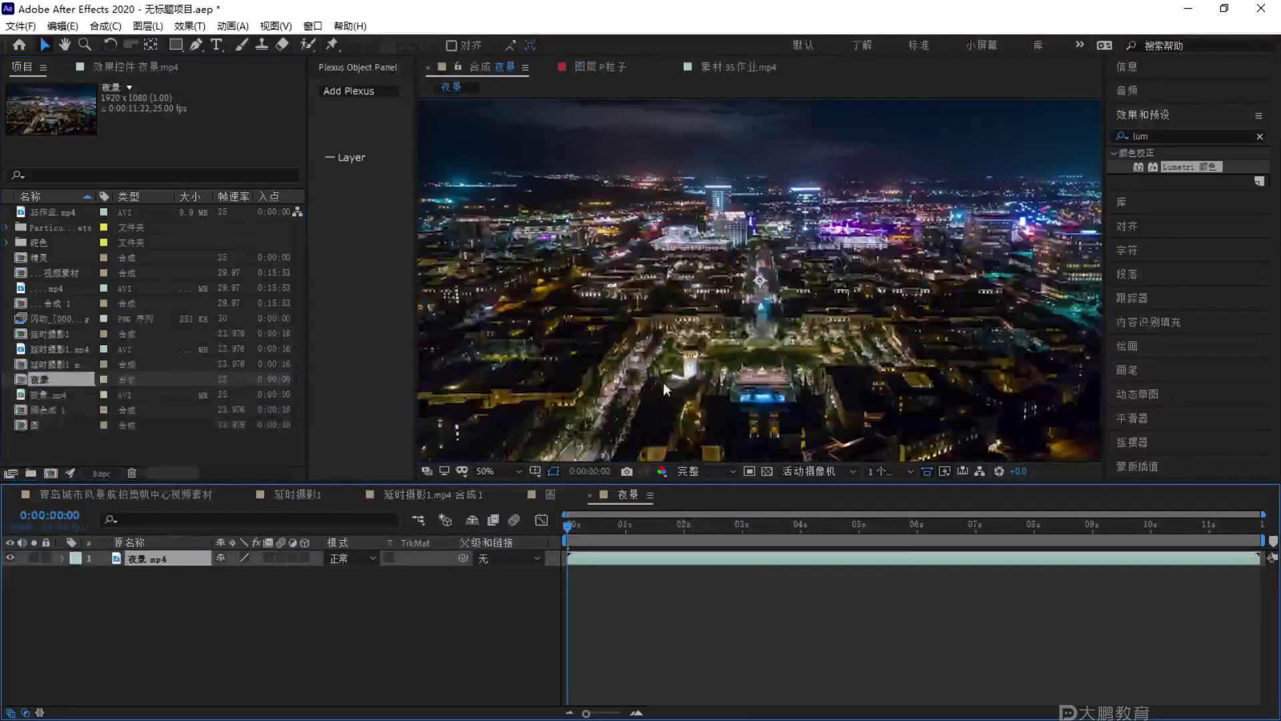
scroll(859, 317, up, 1)
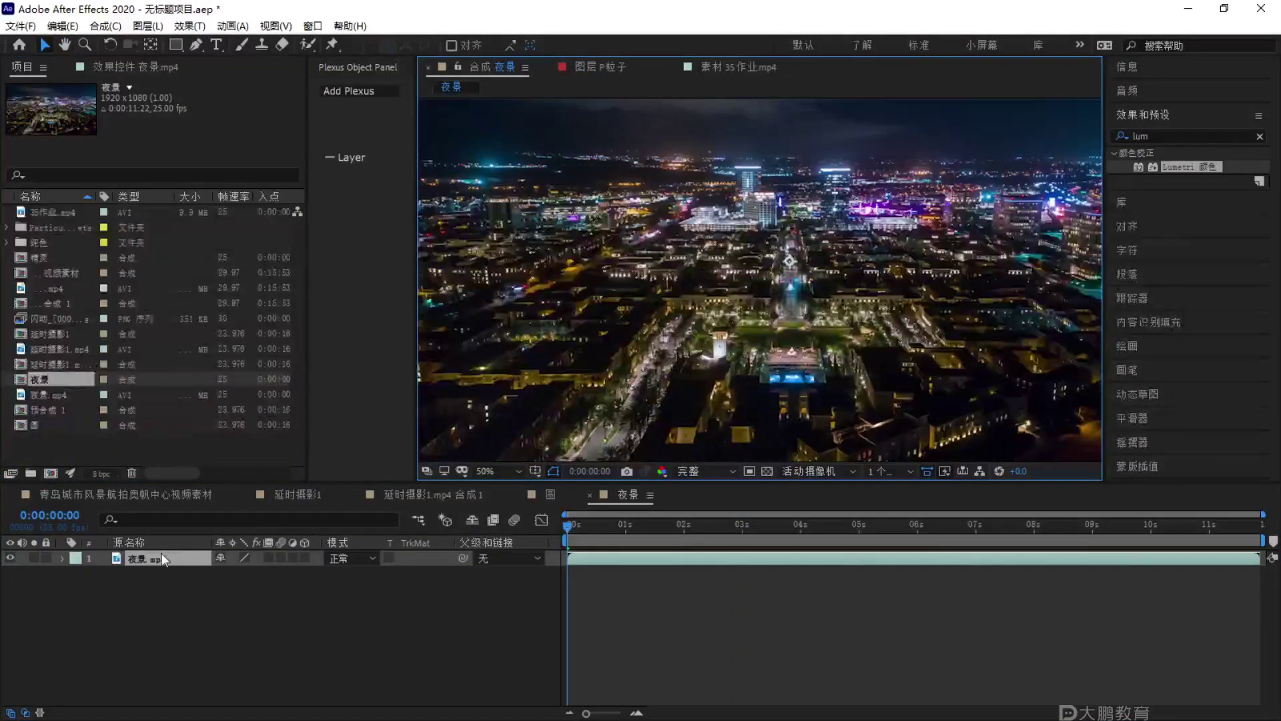
right_click(155, 559)
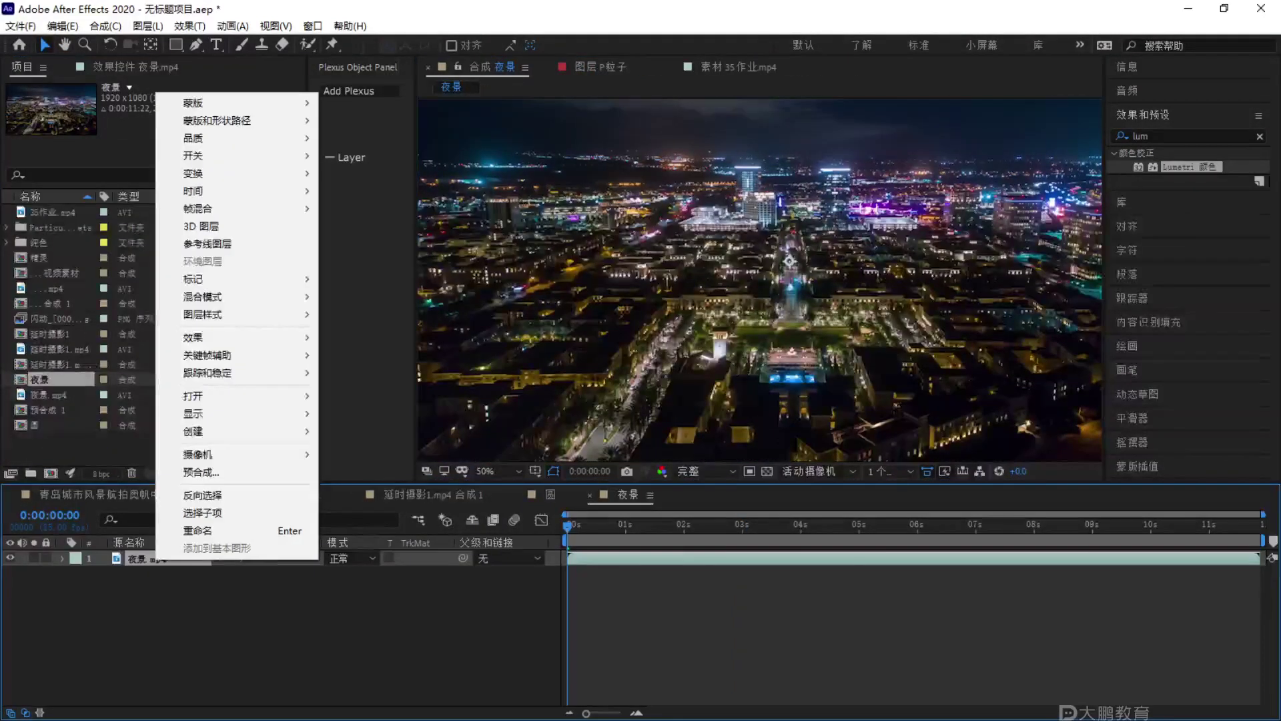
click(138, 582)
right_click(144, 559)
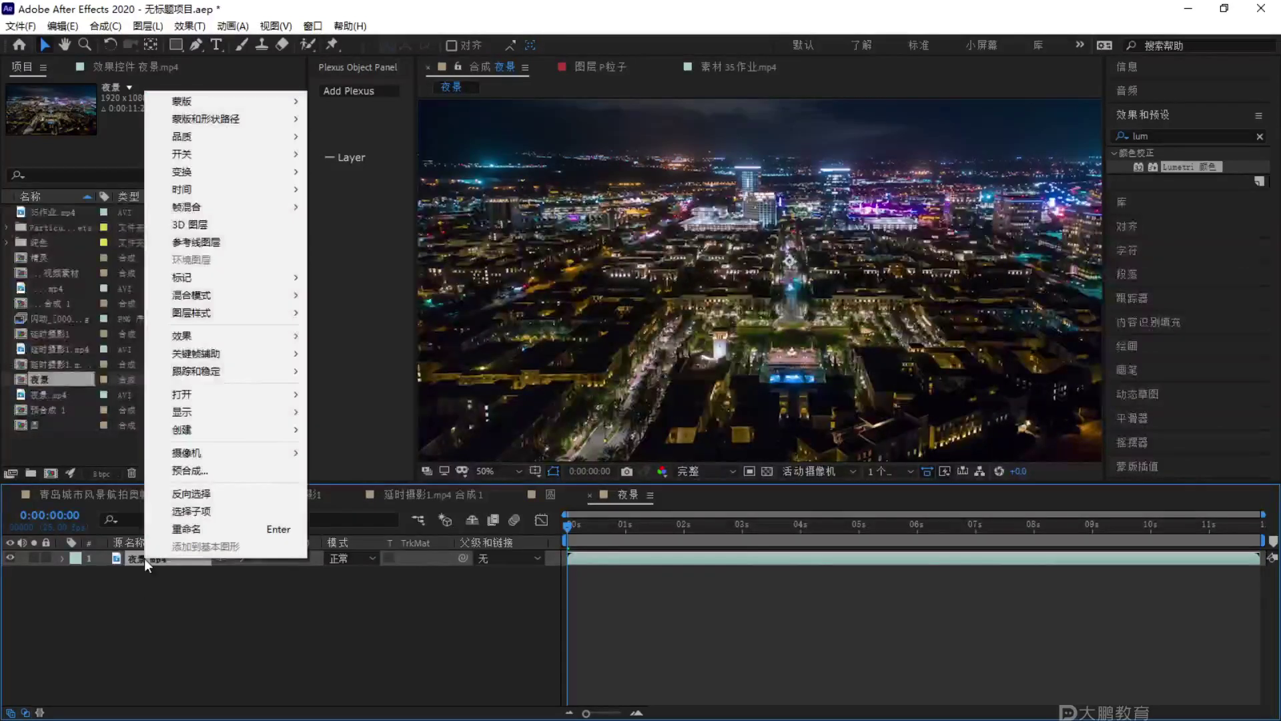
click(231, 471)
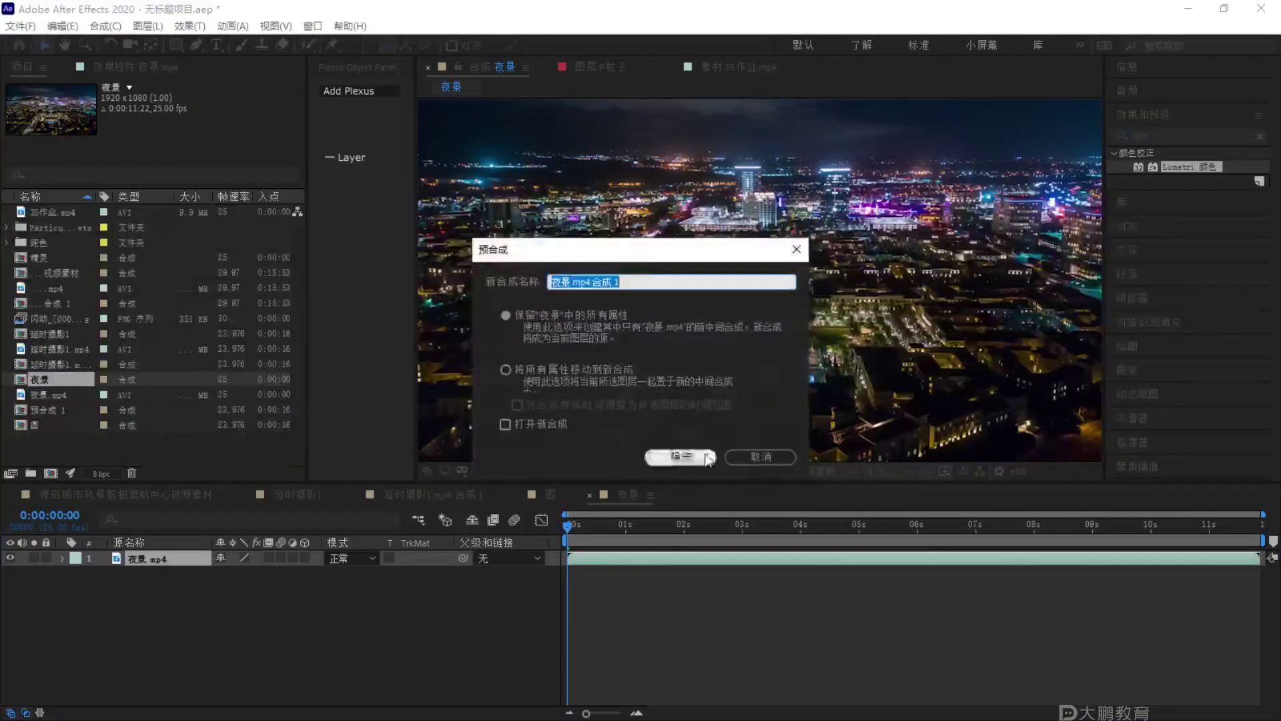
click(698, 455)
Run 3D camera tracking on the precomposed night-city layer.
click(1149, 237)
scroll(784, 324, down, 2)
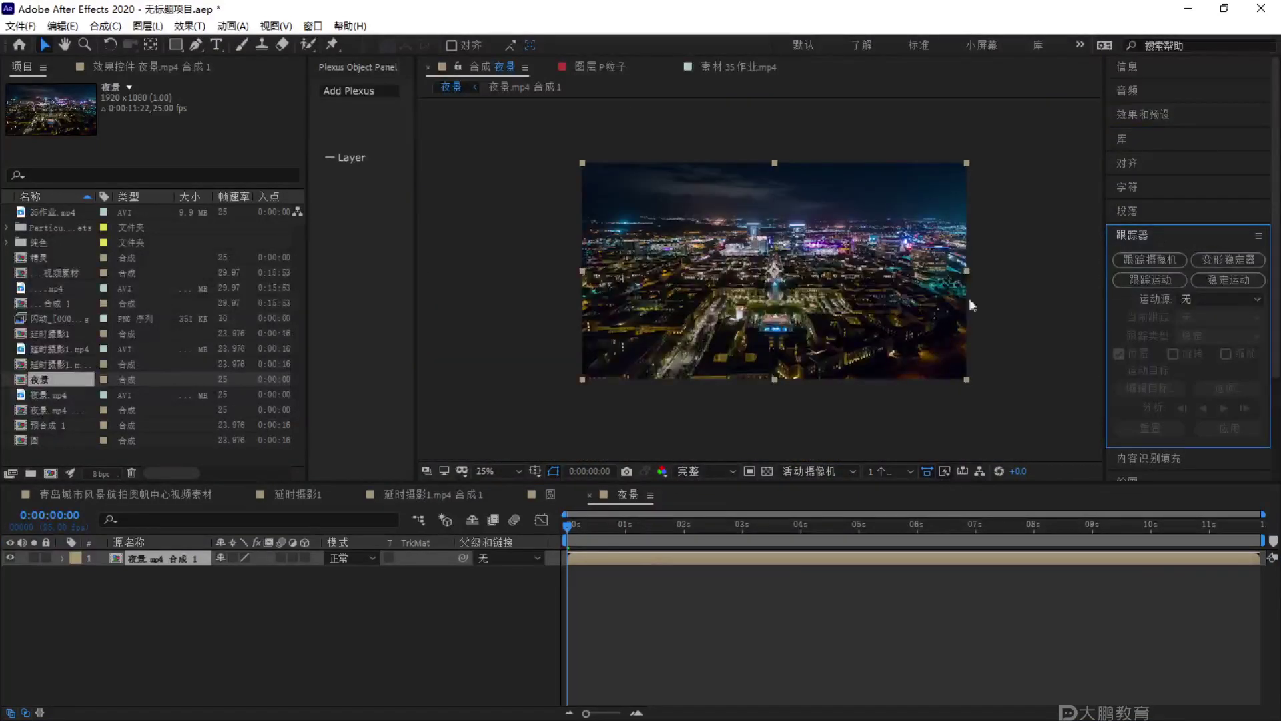
scroll(784, 323, up, 2)
click(1148, 259)
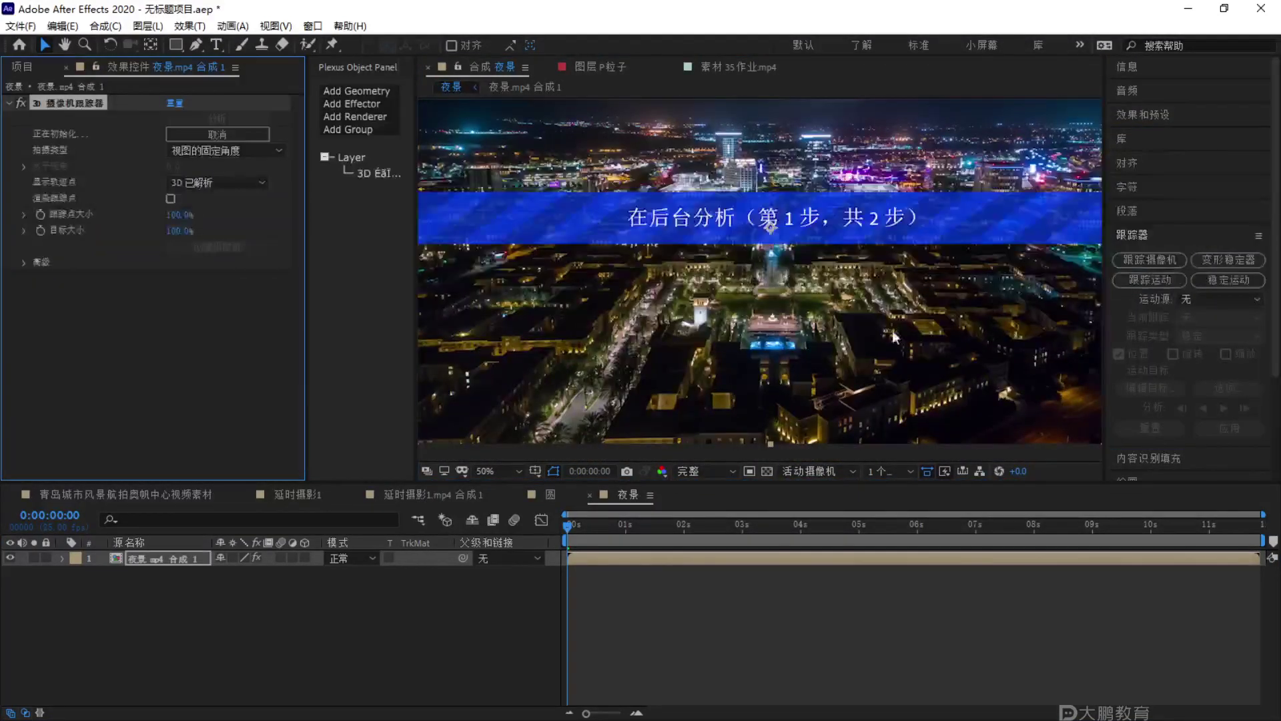
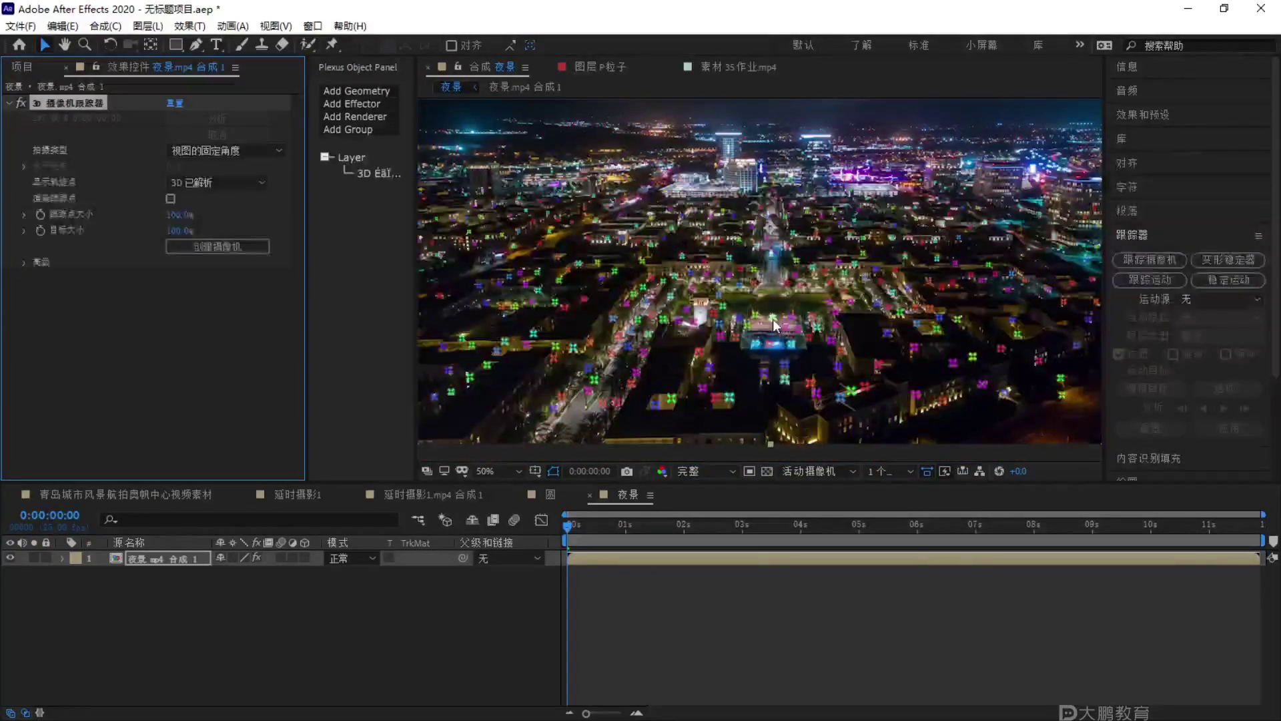
Create a null and camera from the track point on the lit central building at the first frame.
click(773, 319)
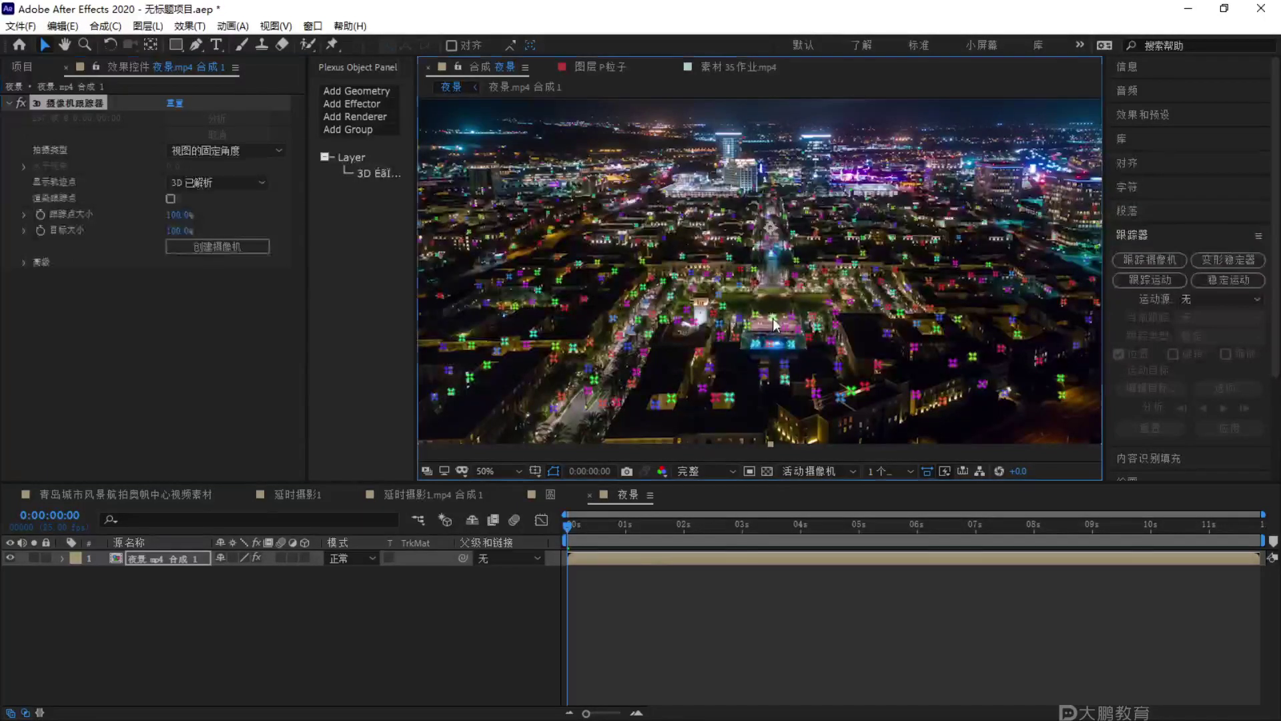
key(comma)
key(period)
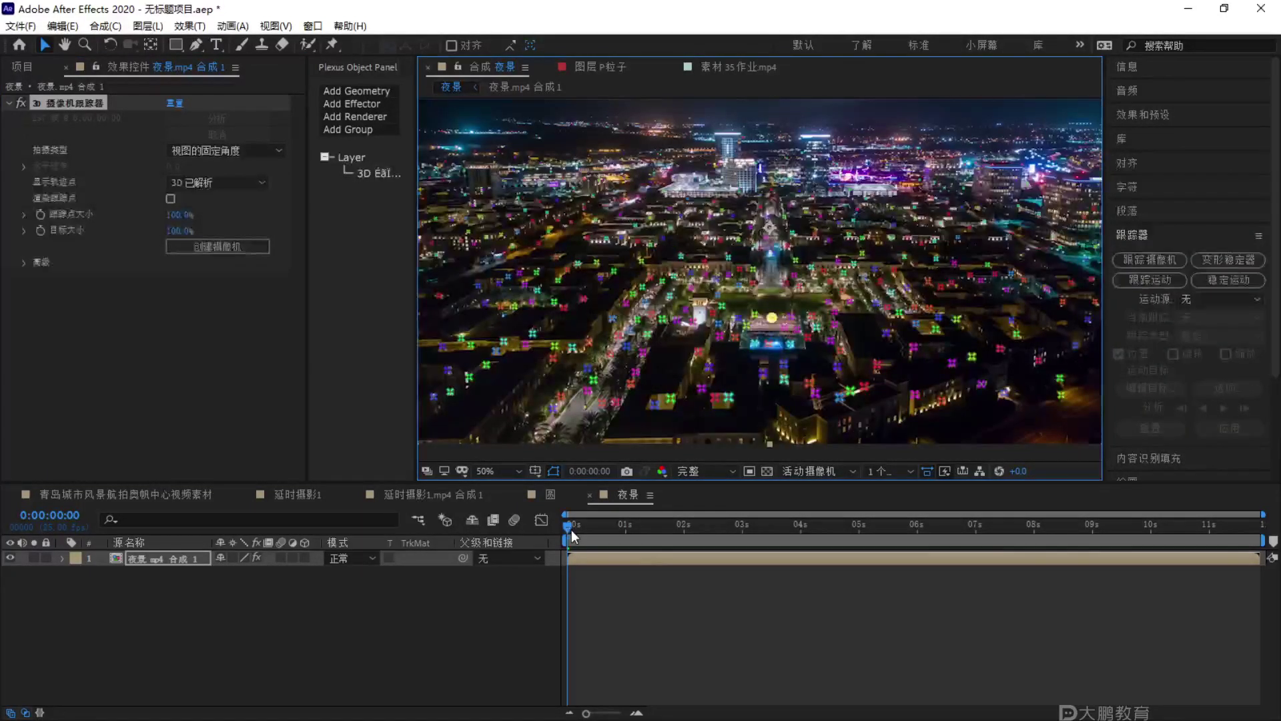
right_click(776, 326)
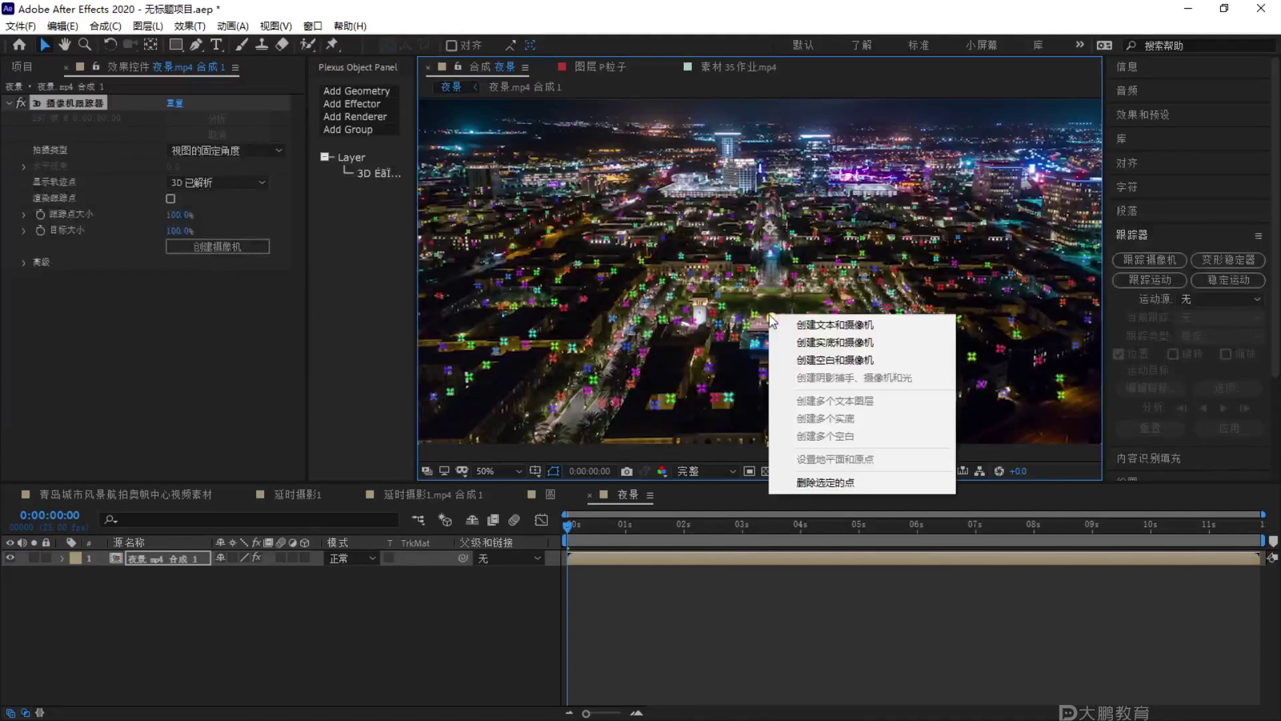
click(864, 359)
At 0:00:11:21, create a second null from the track point by the crosswalk between the two towers.
drag(581, 527, 1261, 527)
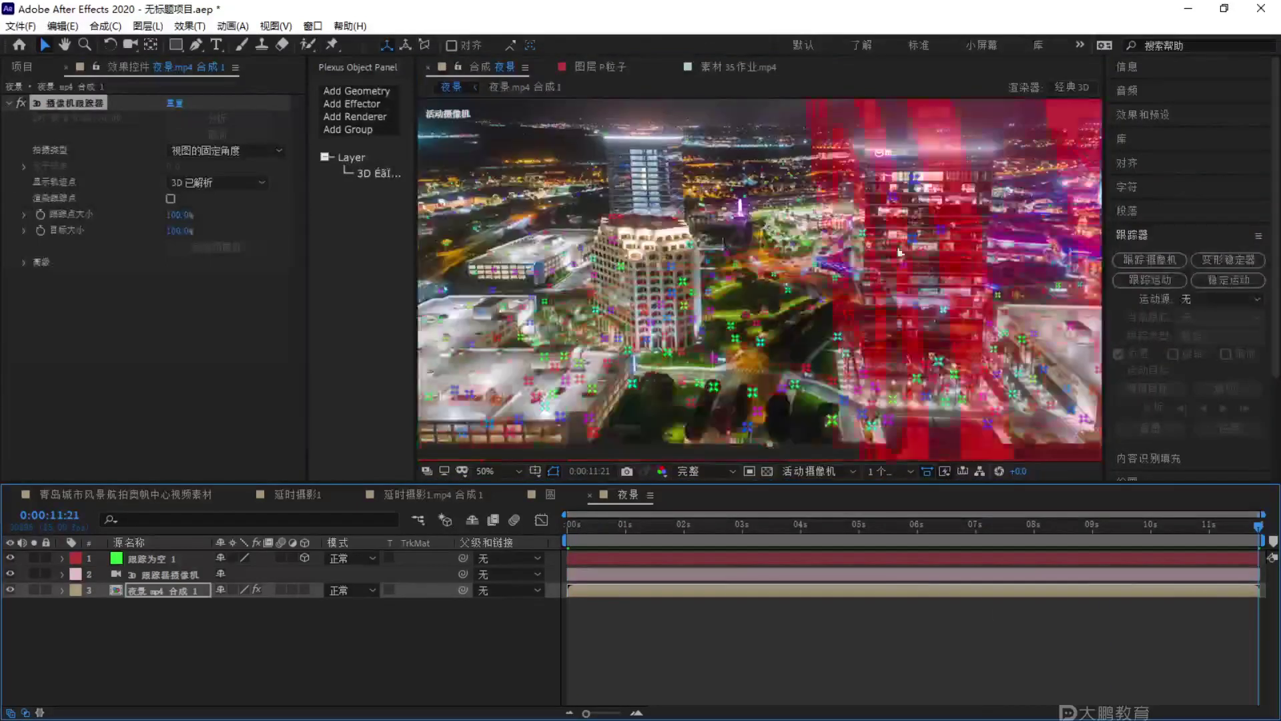
right_click(763, 347)
click(809, 391)
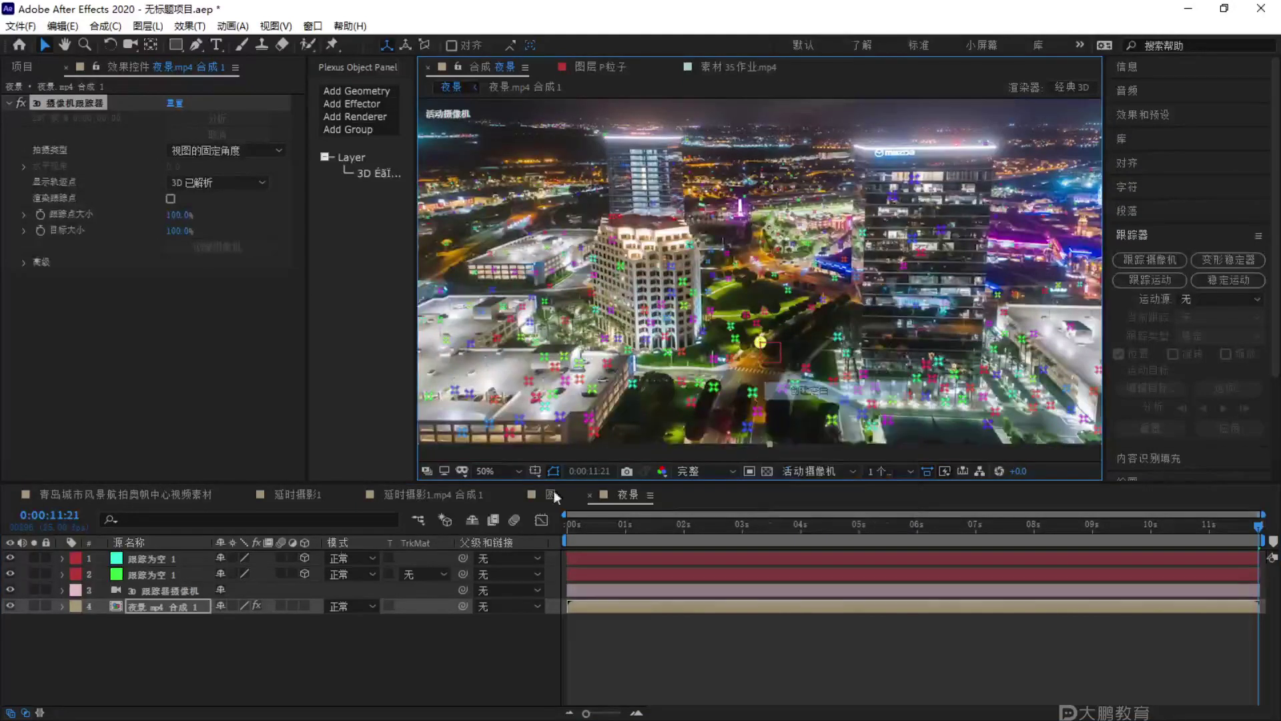
Go back to the first frame and rename the null on the lit central building as 开始.
key(Home)
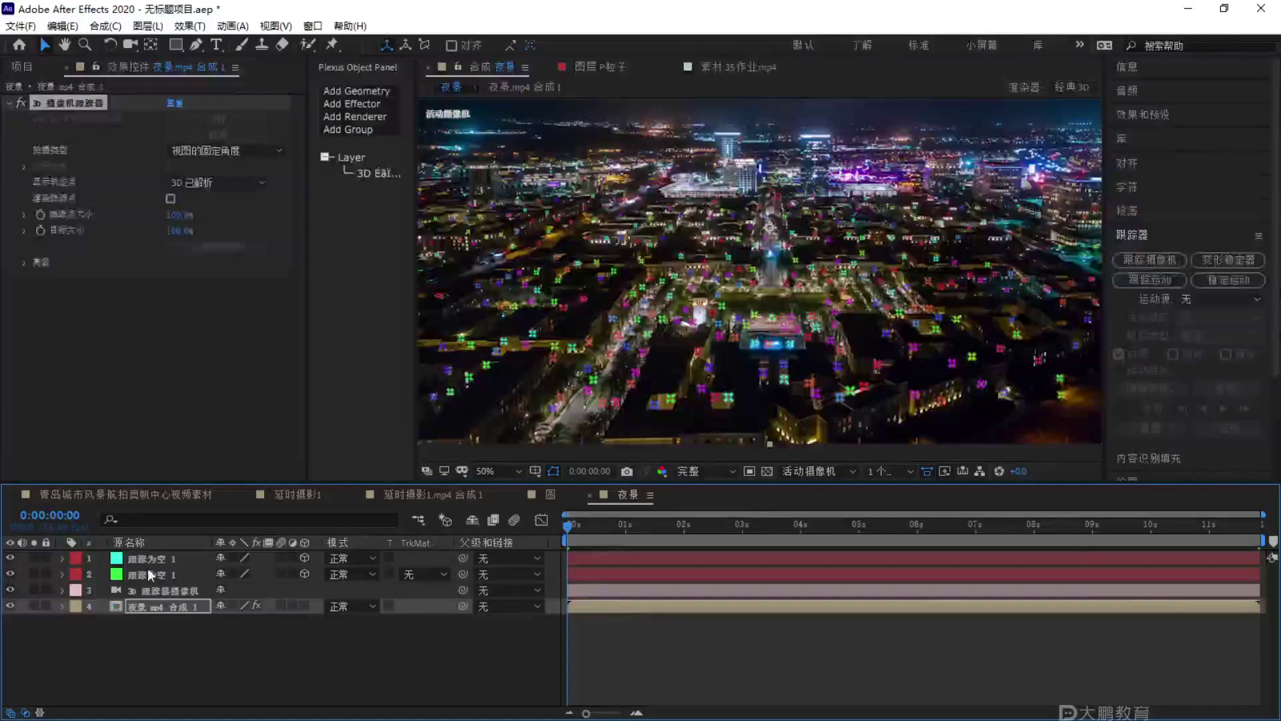
click(148, 571)
right_click(148, 572)
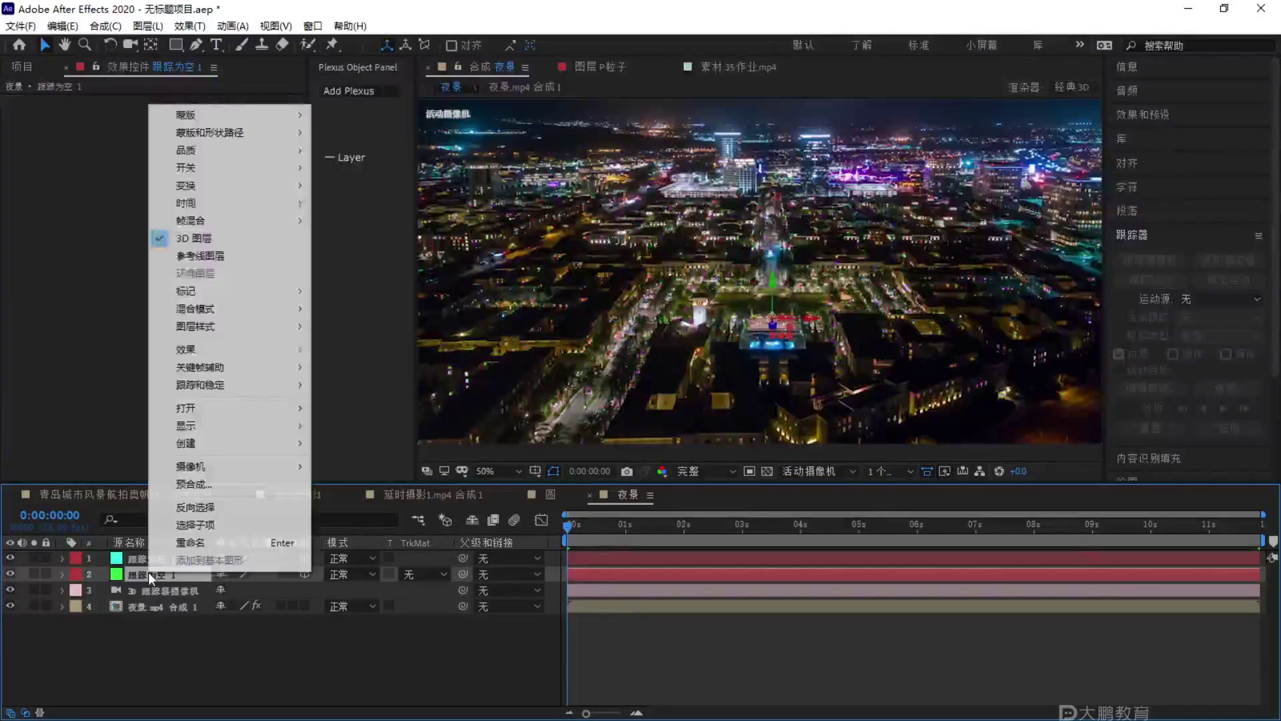
click(190, 542)
text(aishi)
key(space)
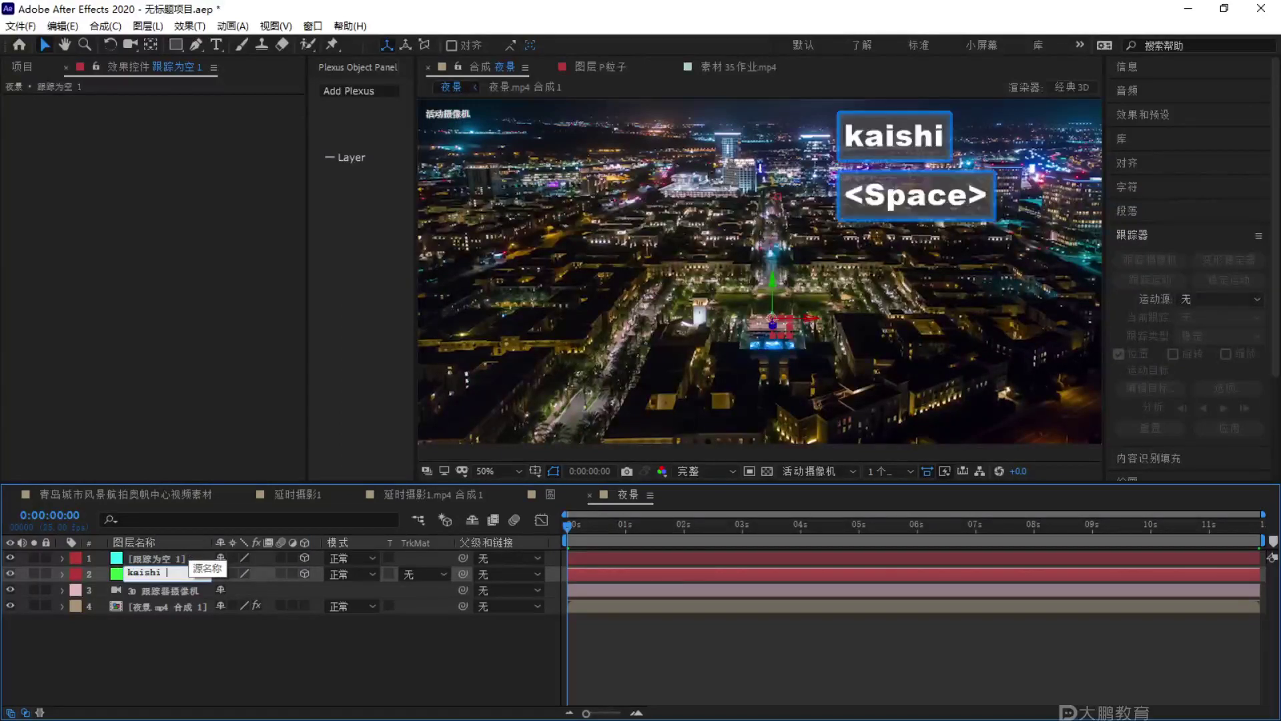
key(BackSpace)
key(BackSpace)
key(BackSpace)
key(BackSpace)
text(kaishi)
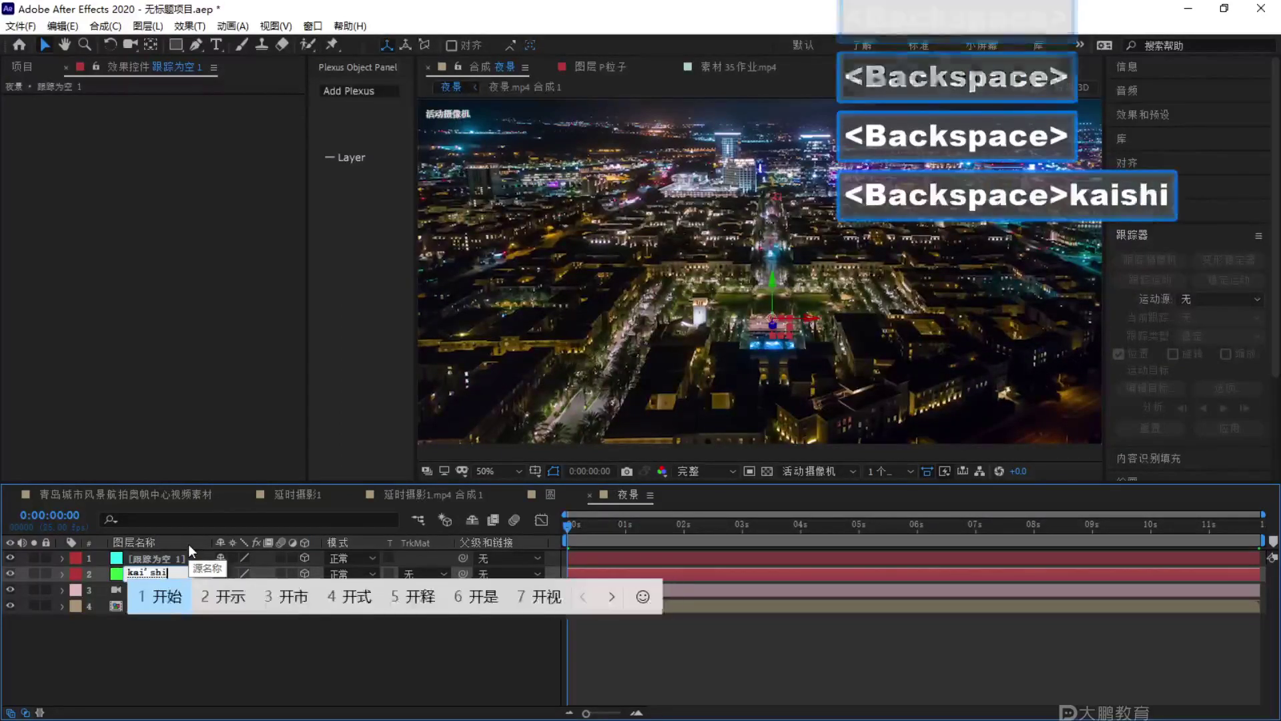
key(space)
Rename the null created at the end of the shot as 结束.
right_click(178, 558)
click(211, 530)
text(jiesu)
key(BackSpace)
text(hu)
key(space)
click(124, 682)
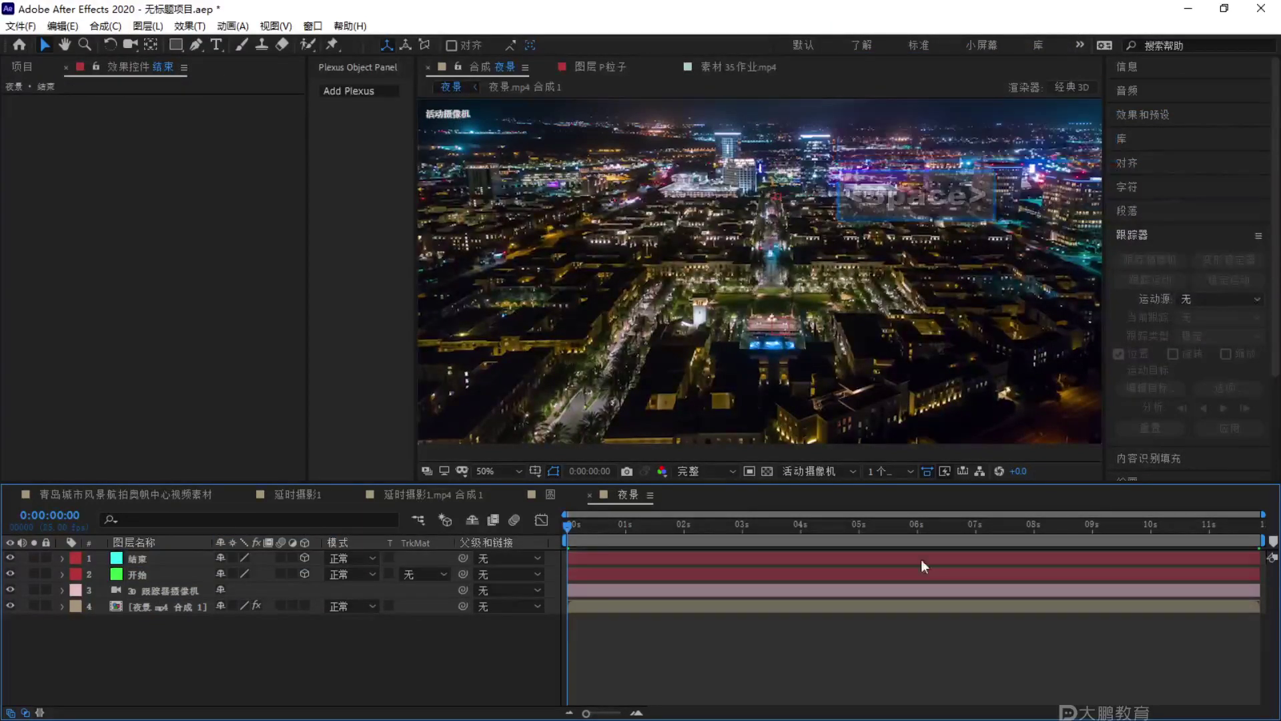
Check the positions of the 开始 and 结束 nulls in the view and create a new point light.
click(122, 572)
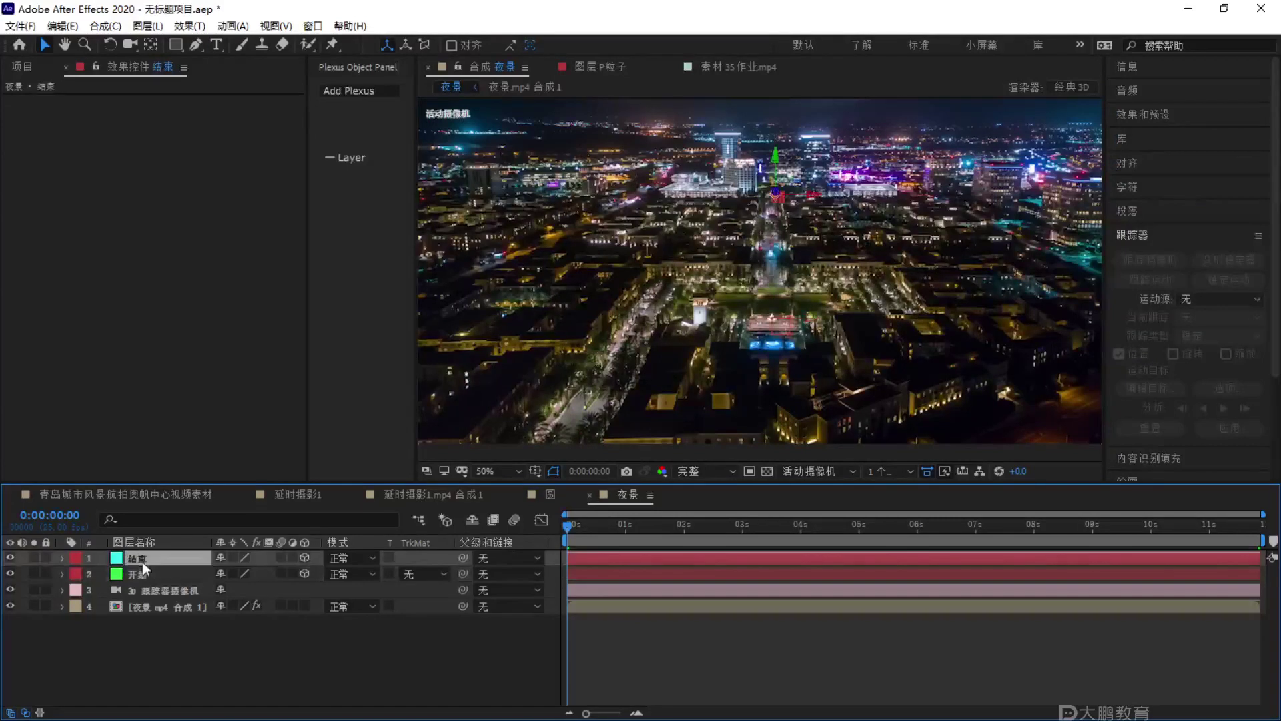
click(158, 562)
click(156, 575)
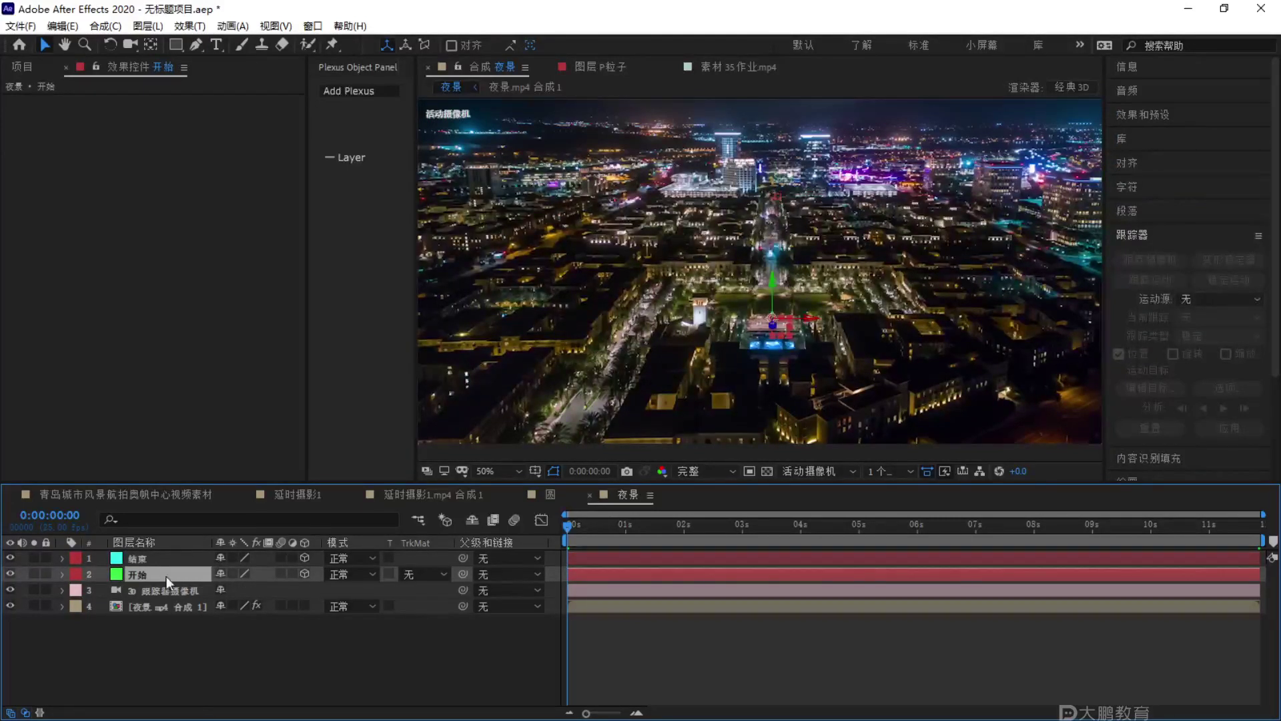
right_click(218, 651)
mouse_move(309, 490)
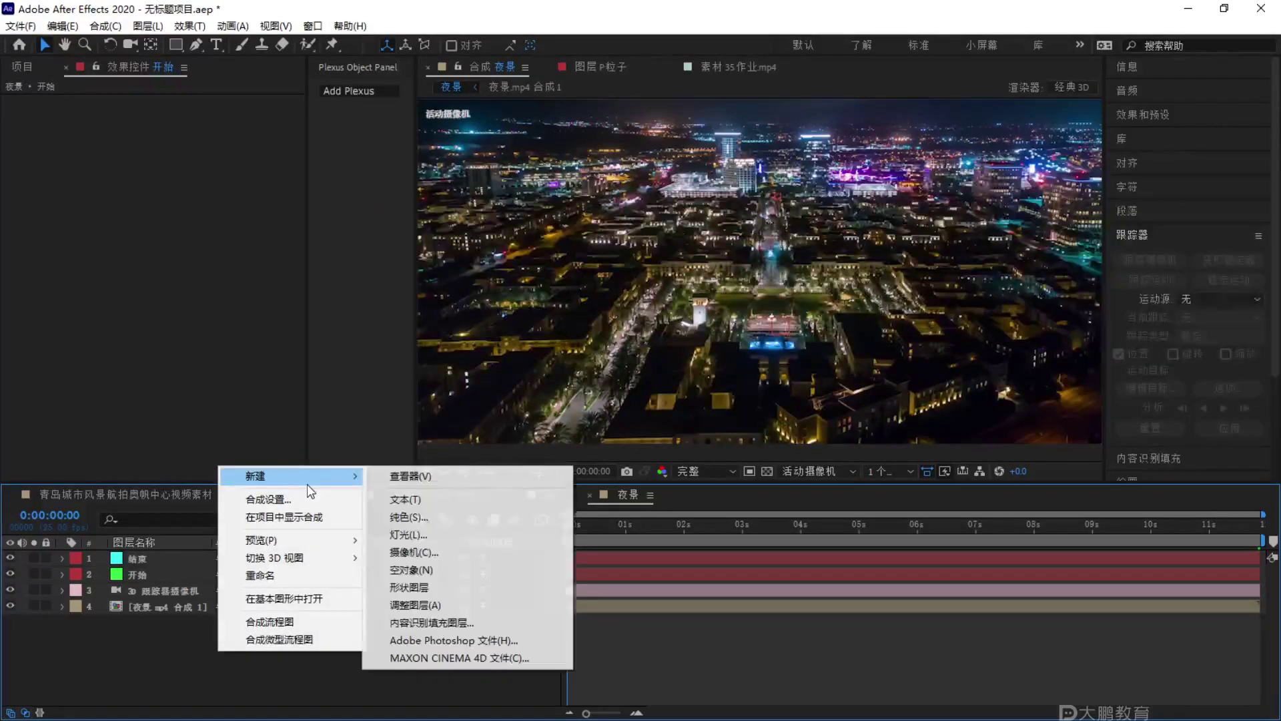
click(440, 534)
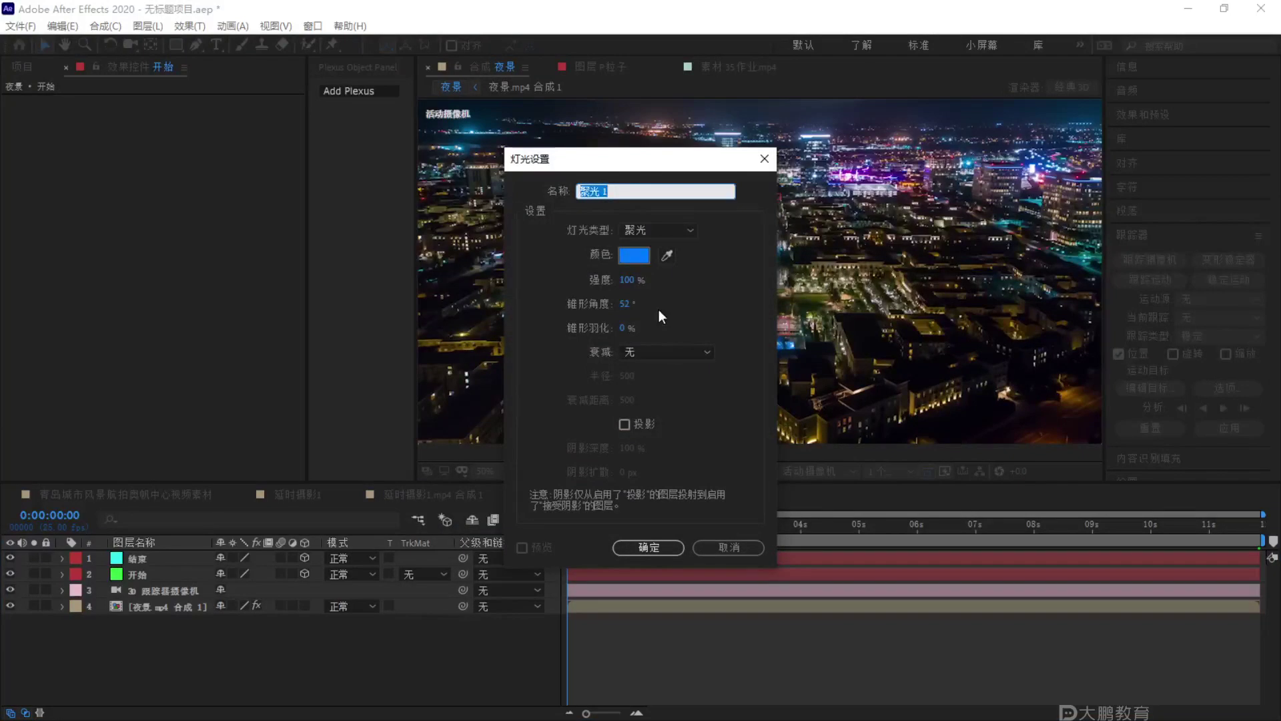
click(676, 230)
click(650, 278)
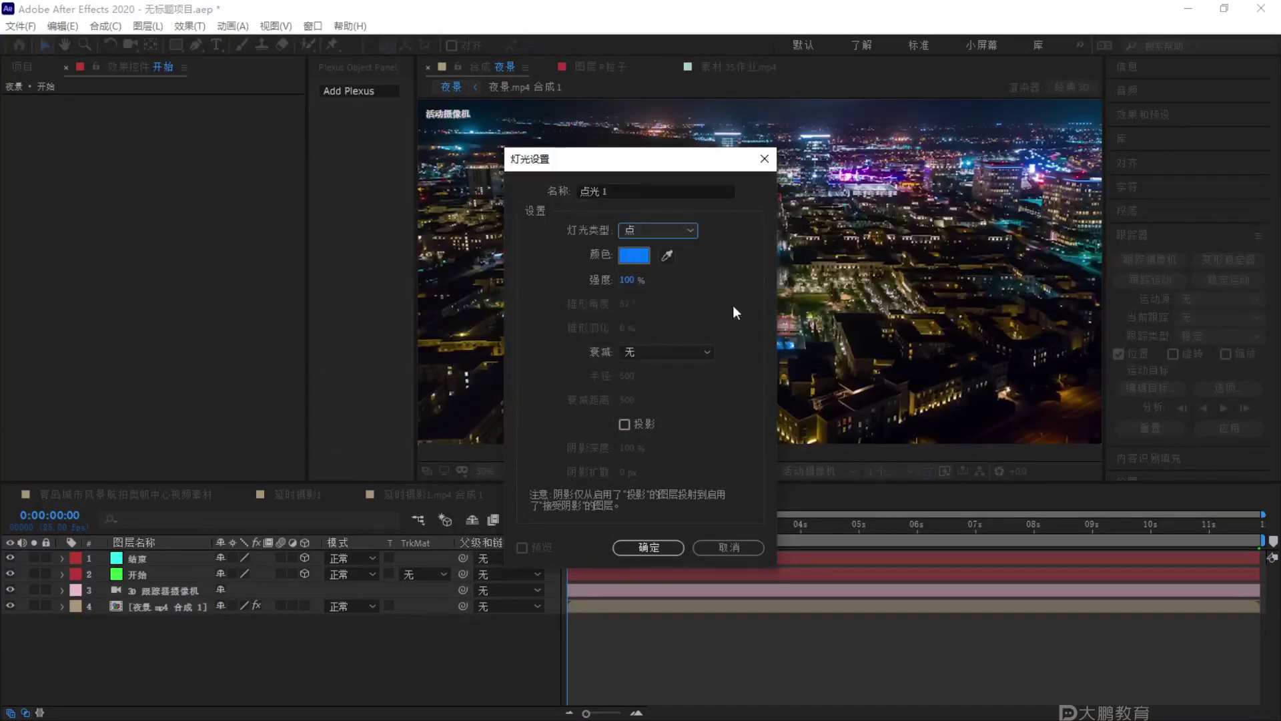
click(662, 549)
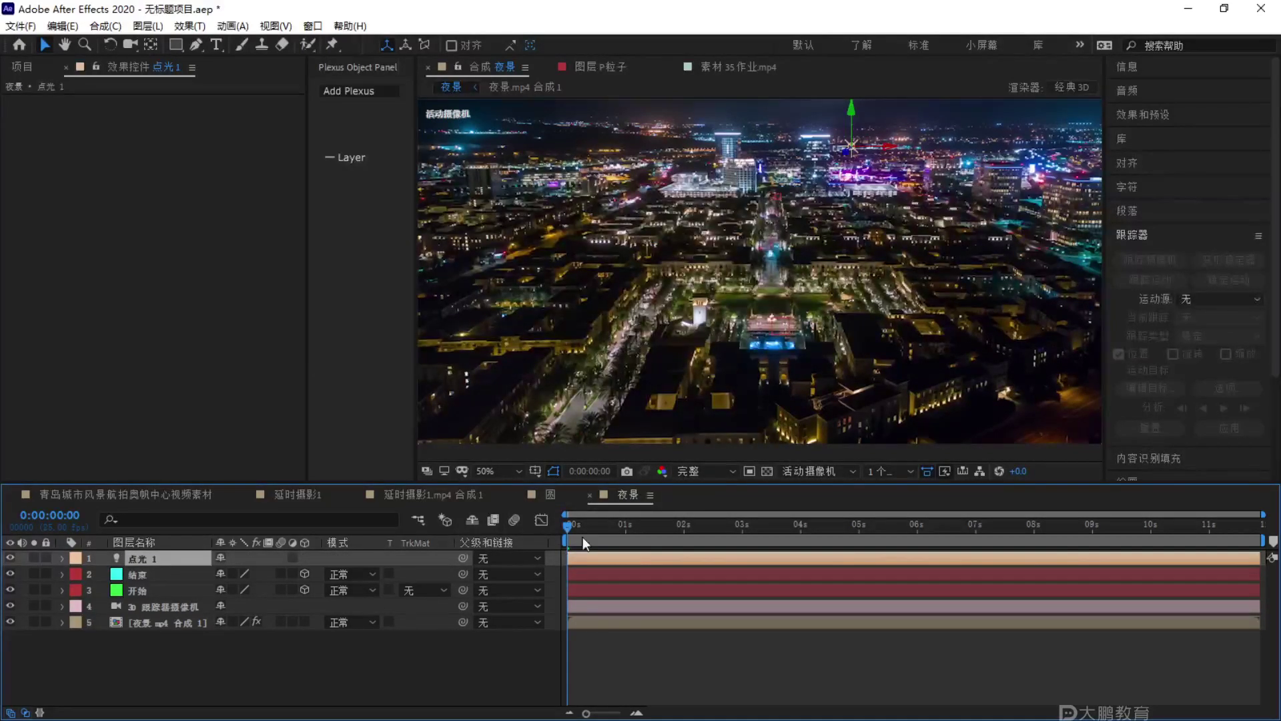
key(F1)
drag(215, 490, 132, 565)
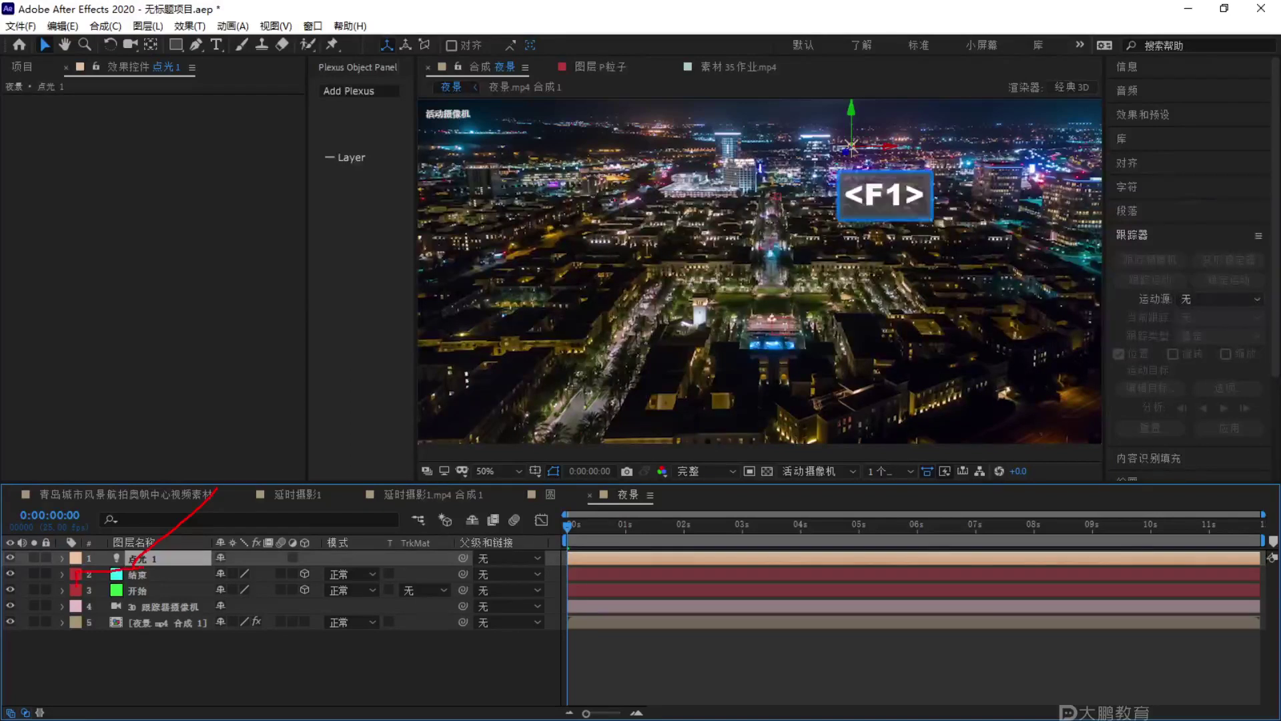
key(Escape)
key(F1)
drag(787, 334, 765, 170)
key(Escape)
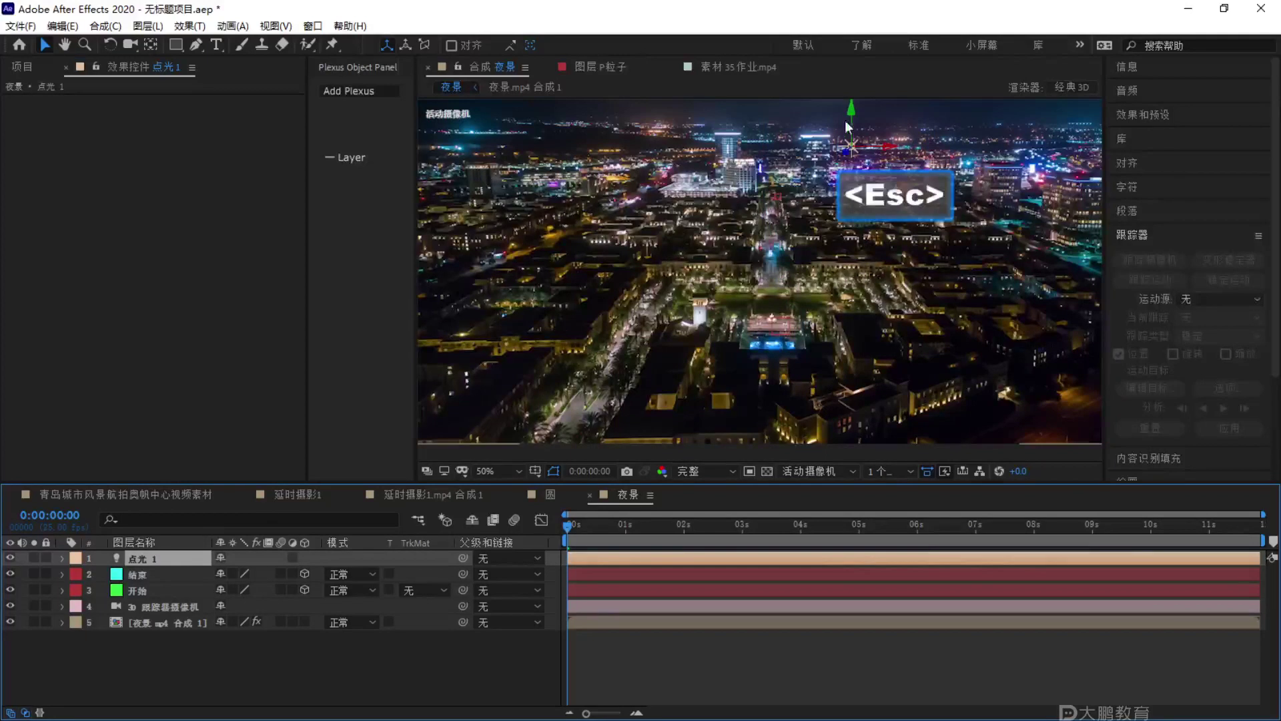
Move the point light roughly onto the 开始 null at the lit central building and check its placement up close.
drag(851, 145, 782, 337)
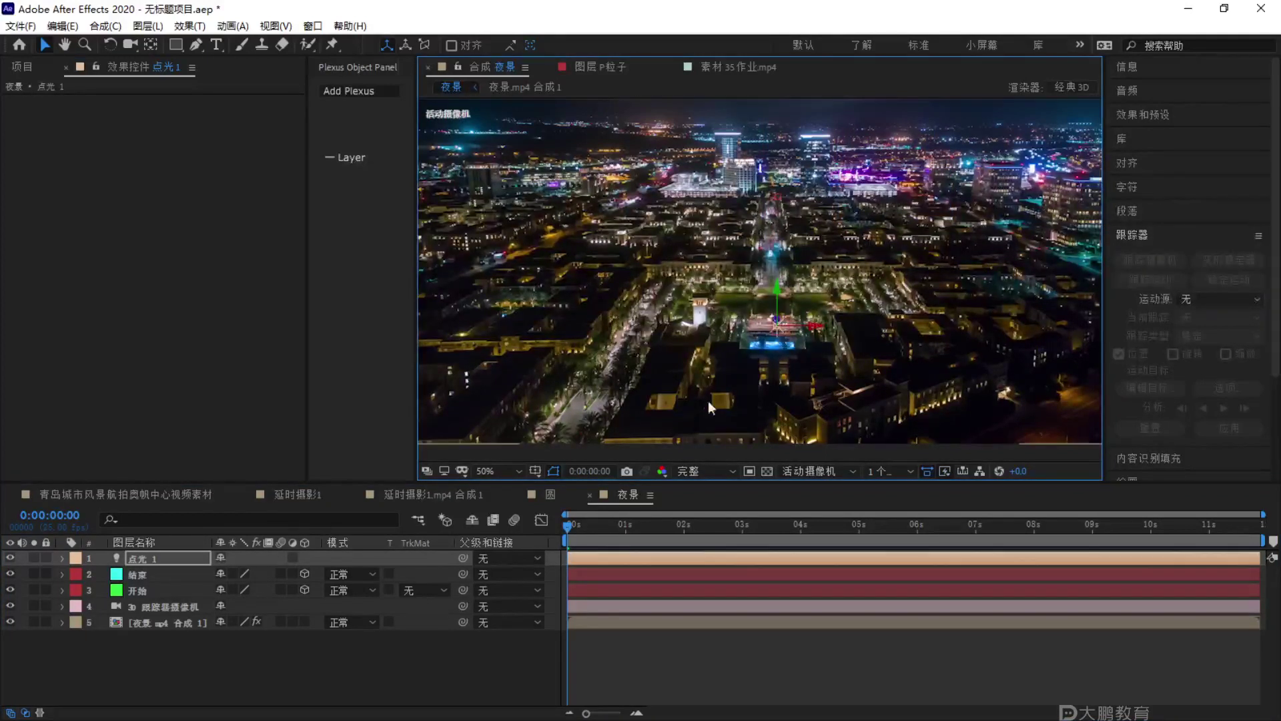
key(F1)
key(Escape)
key(F2)
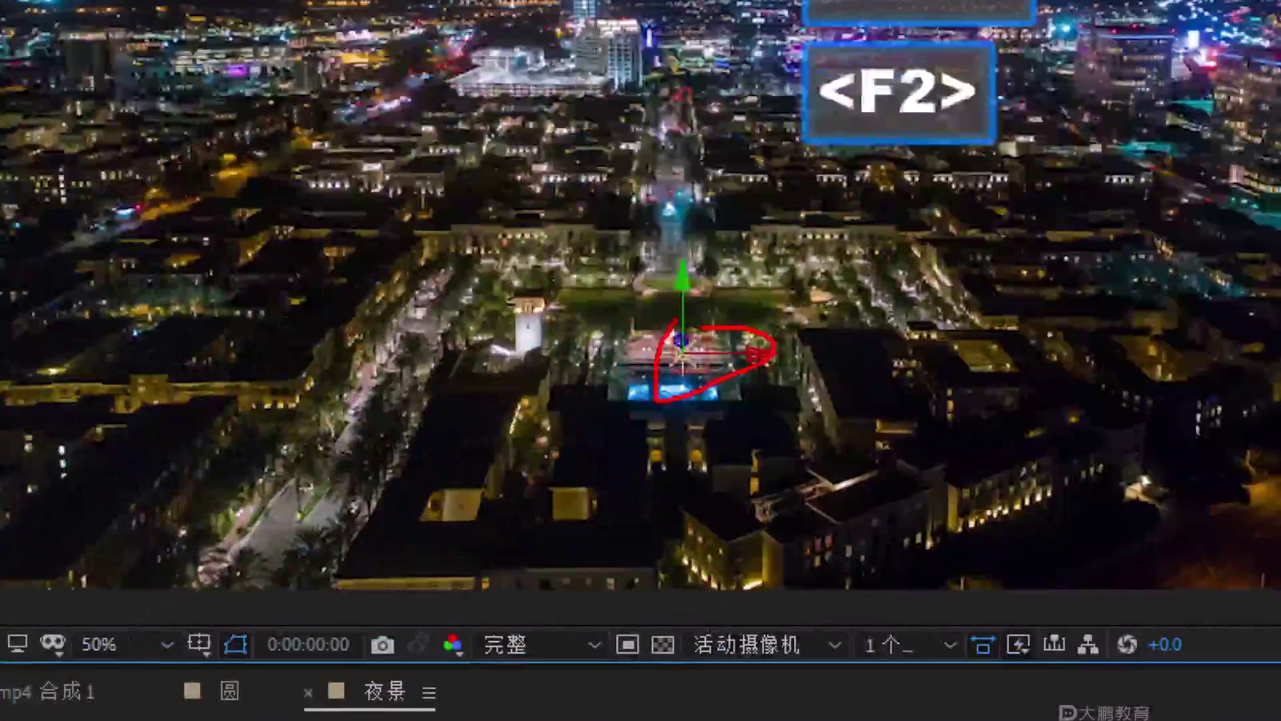
key(Escape)
key(F1)
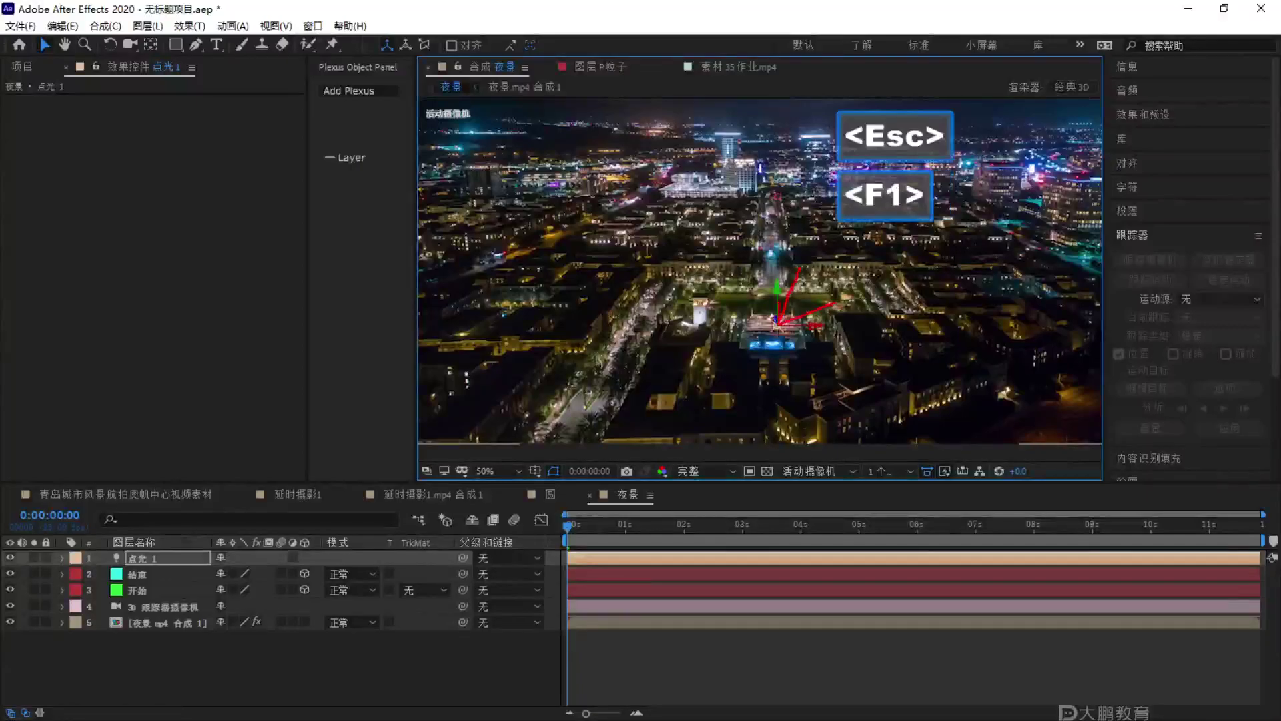
key(Escape)
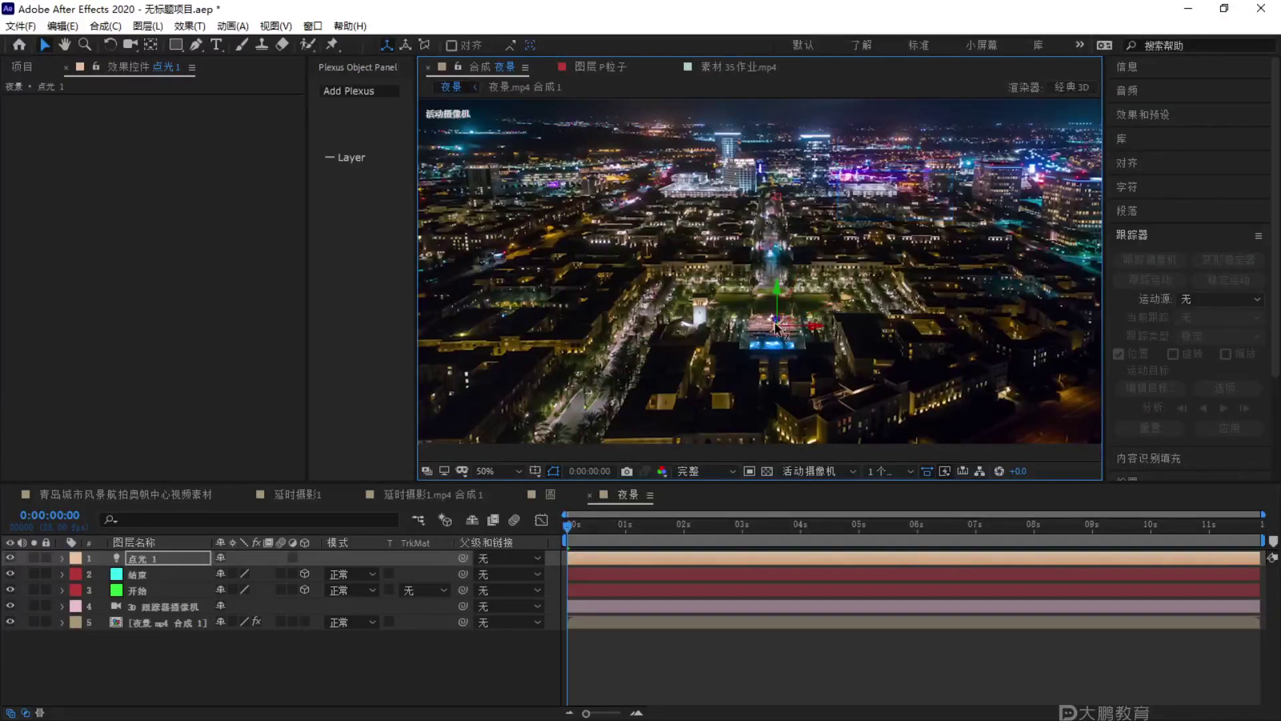
key(slash)
drag(795, 364, 795, 366)
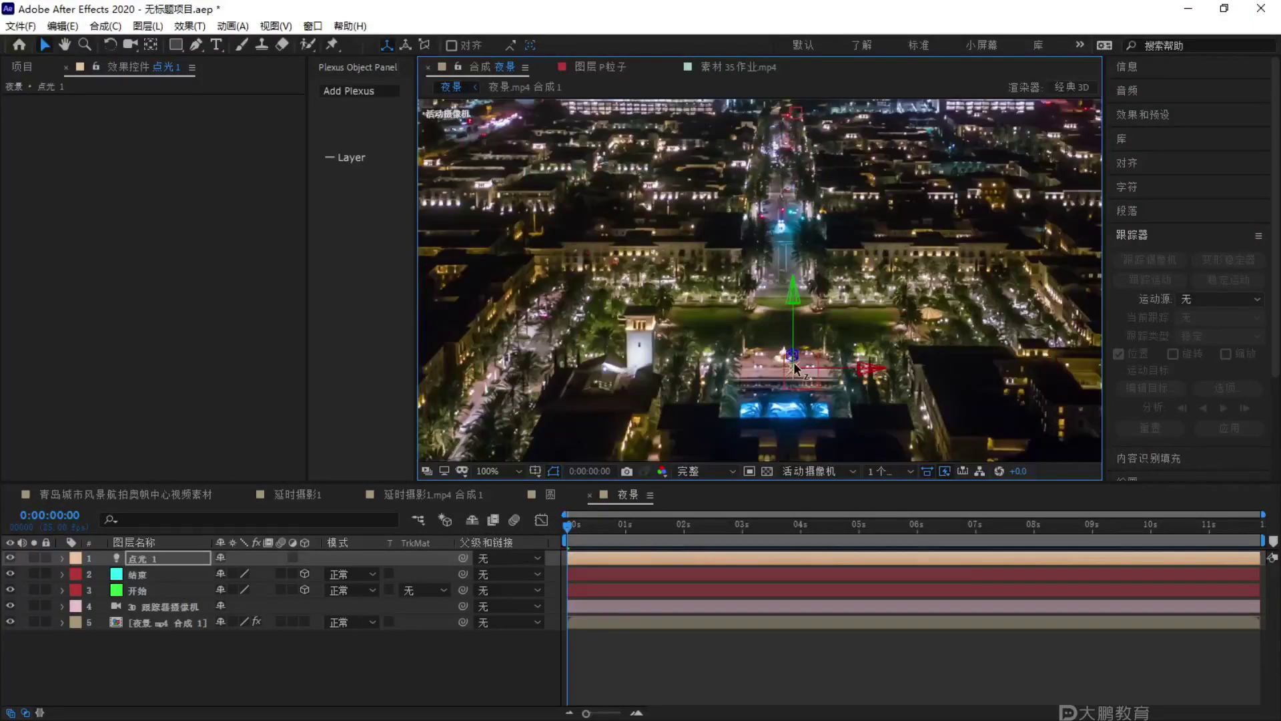
key(shift+slash)
Copy the 开始 null's position onto 点光 1 and set a position keyframe at the first frame.
click(154, 586)
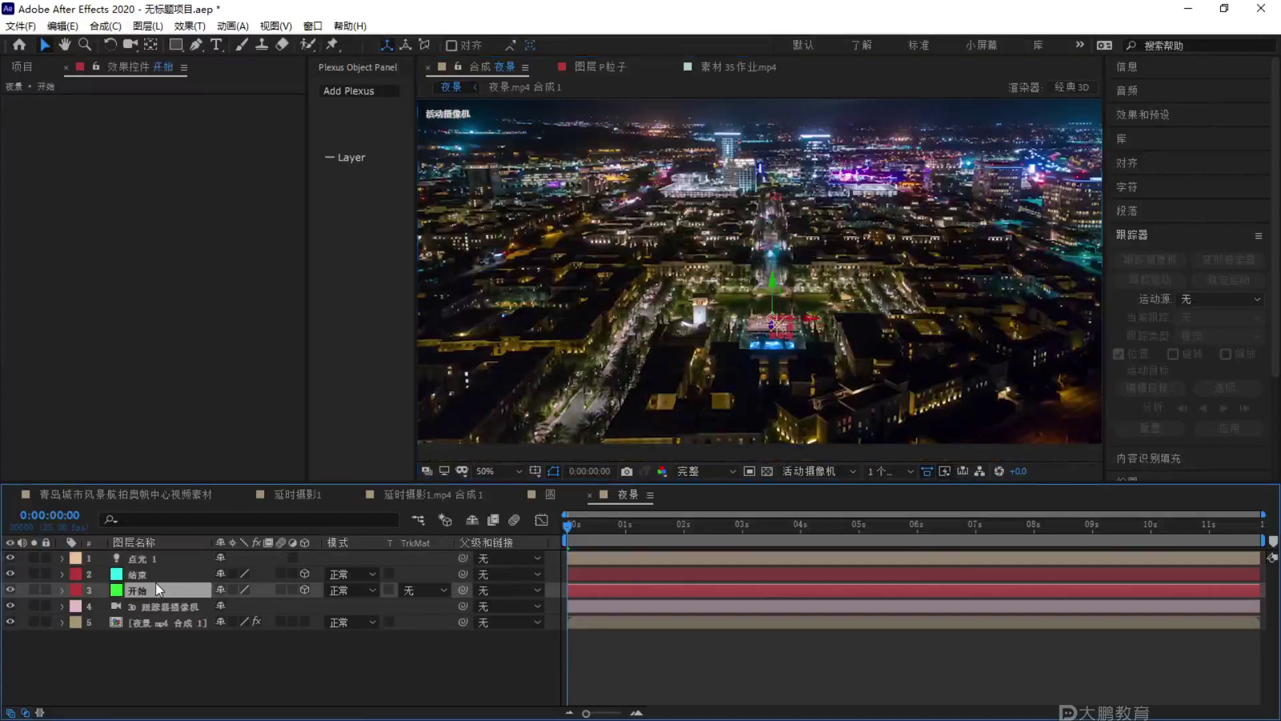
key(p)
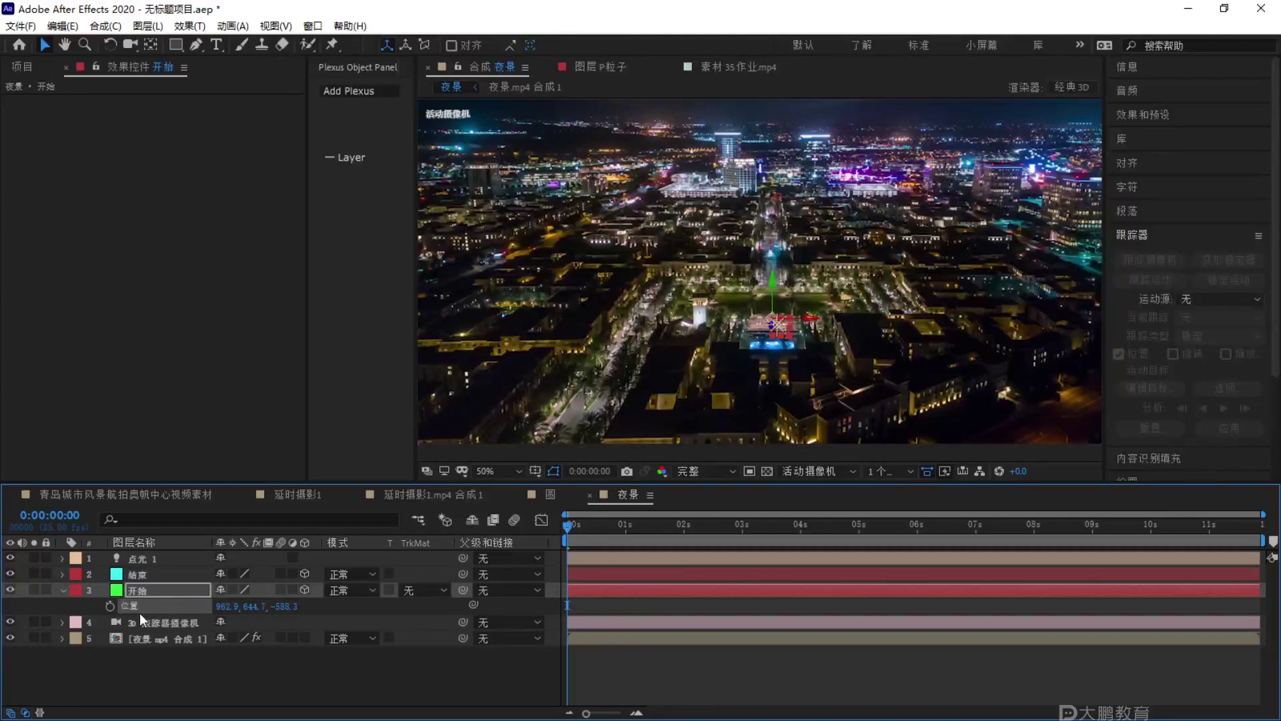
key(ctrl+c)
click(143, 557)
key(p)
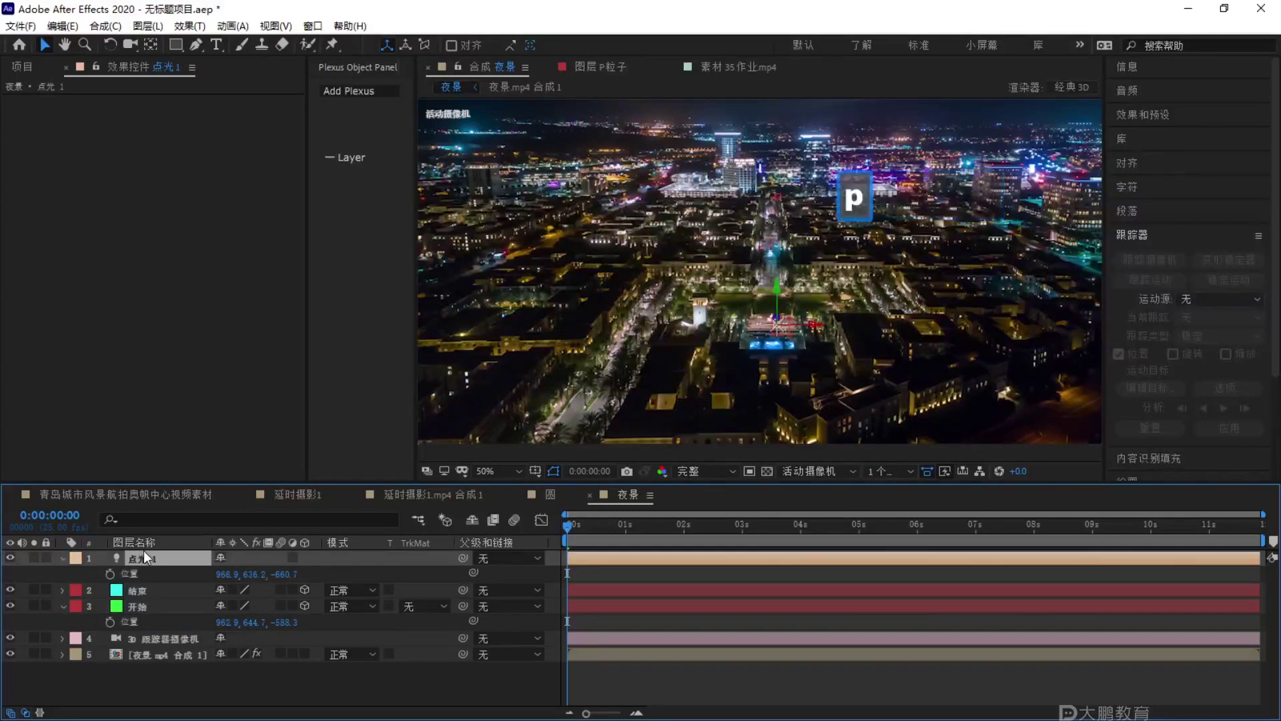
click(130, 573)
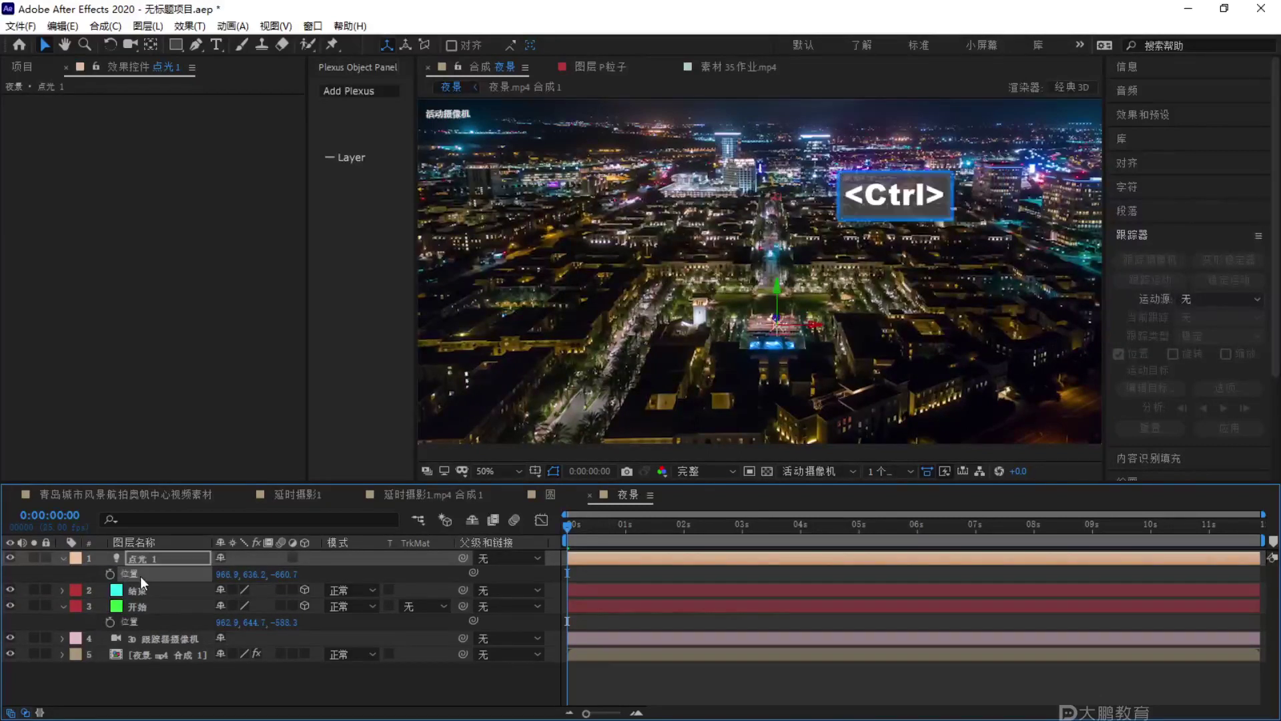
key(ctrl+v)
click(111, 574)
At 0:00:11:21, paste the 结束 null's position onto 点光 1 as its ending position keyframe.
drag(611, 534, 1260, 527)
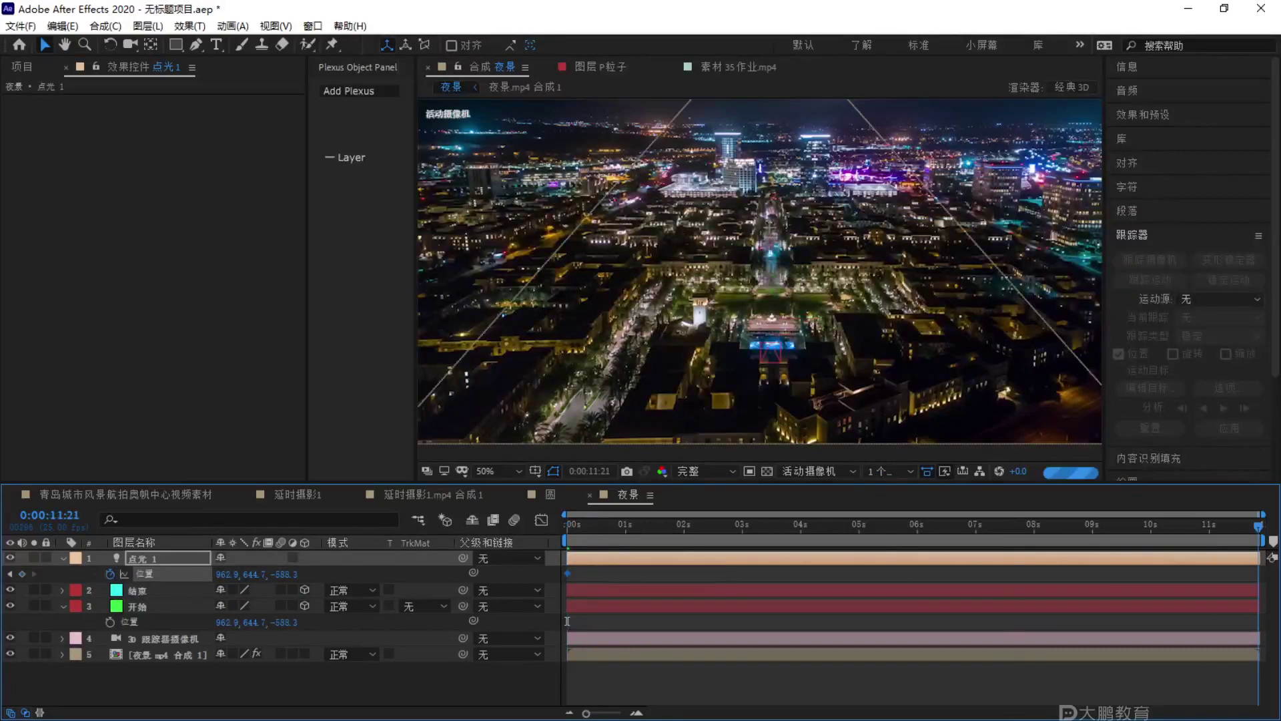
click(138, 591)
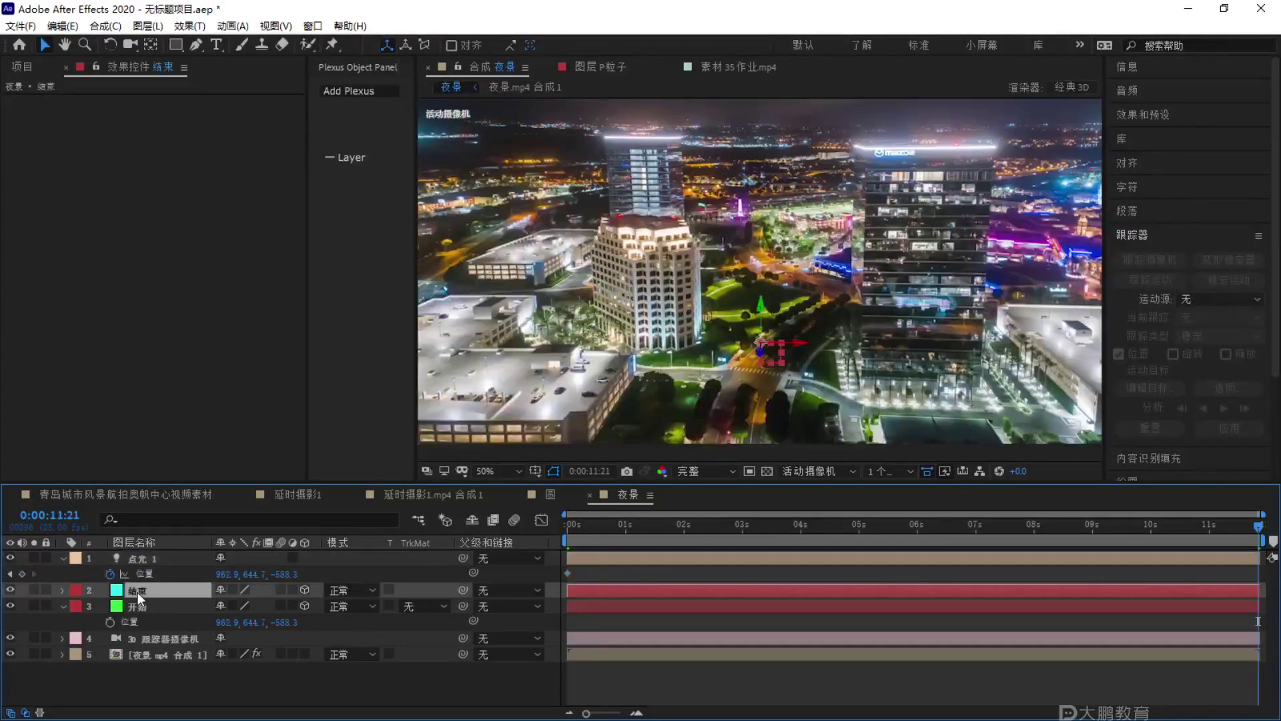
key(p)
key(ctrl)
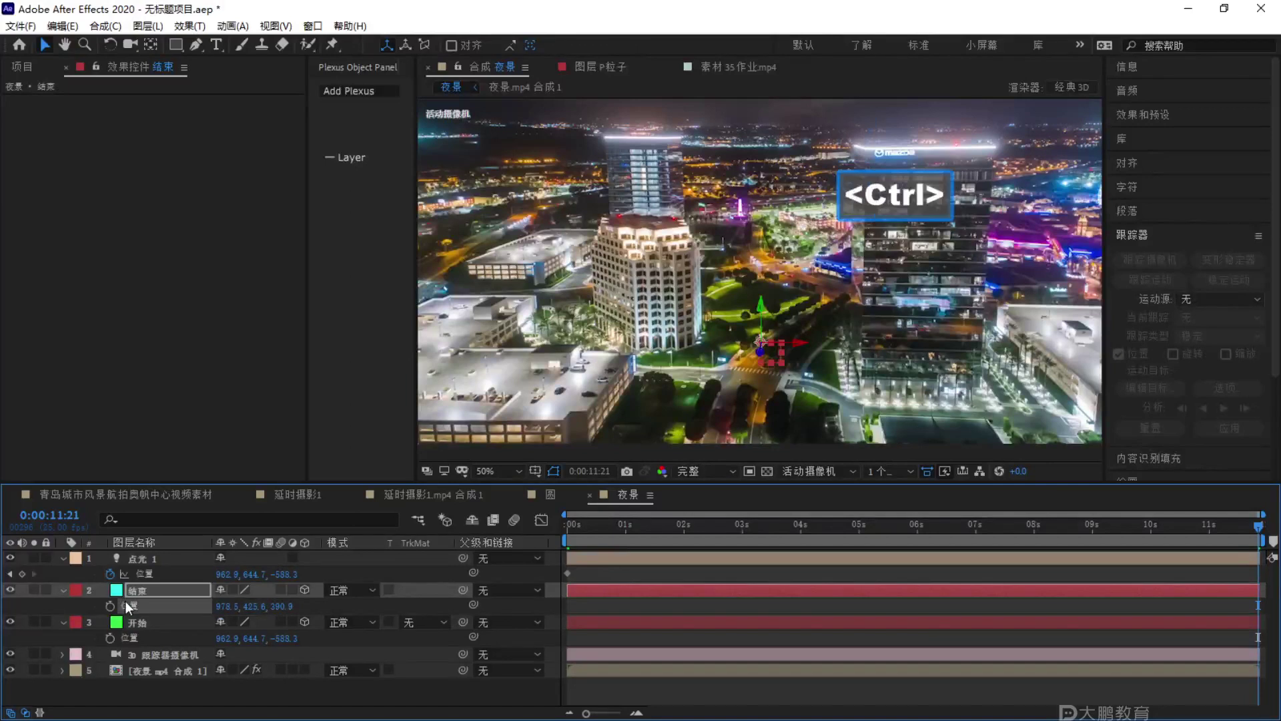
key(ctrl+c)
click(141, 558)
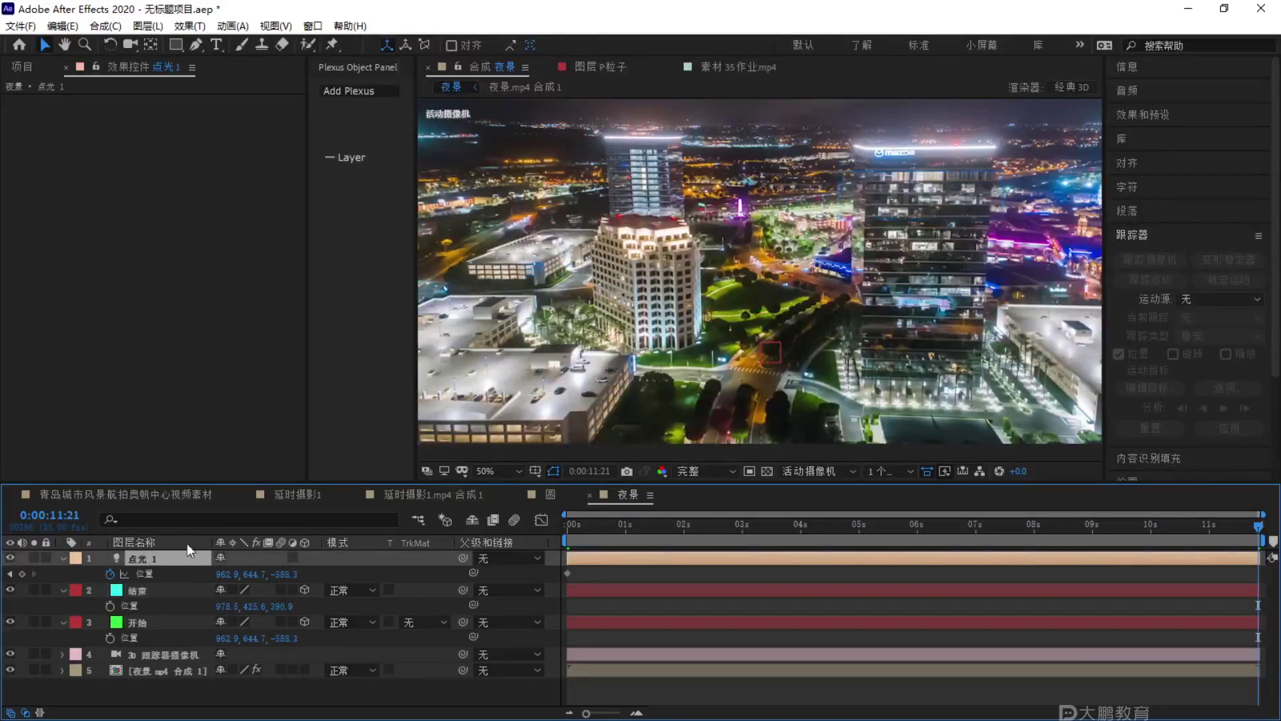
key(ctrl+v)
Scrub through the shot and inspect the point light's motion path along the central avenue from the first frame.
key(comma)
drag(863, 527, 745, 527)
key(Home)
key(period)
key(period)
key(period)
key(period)
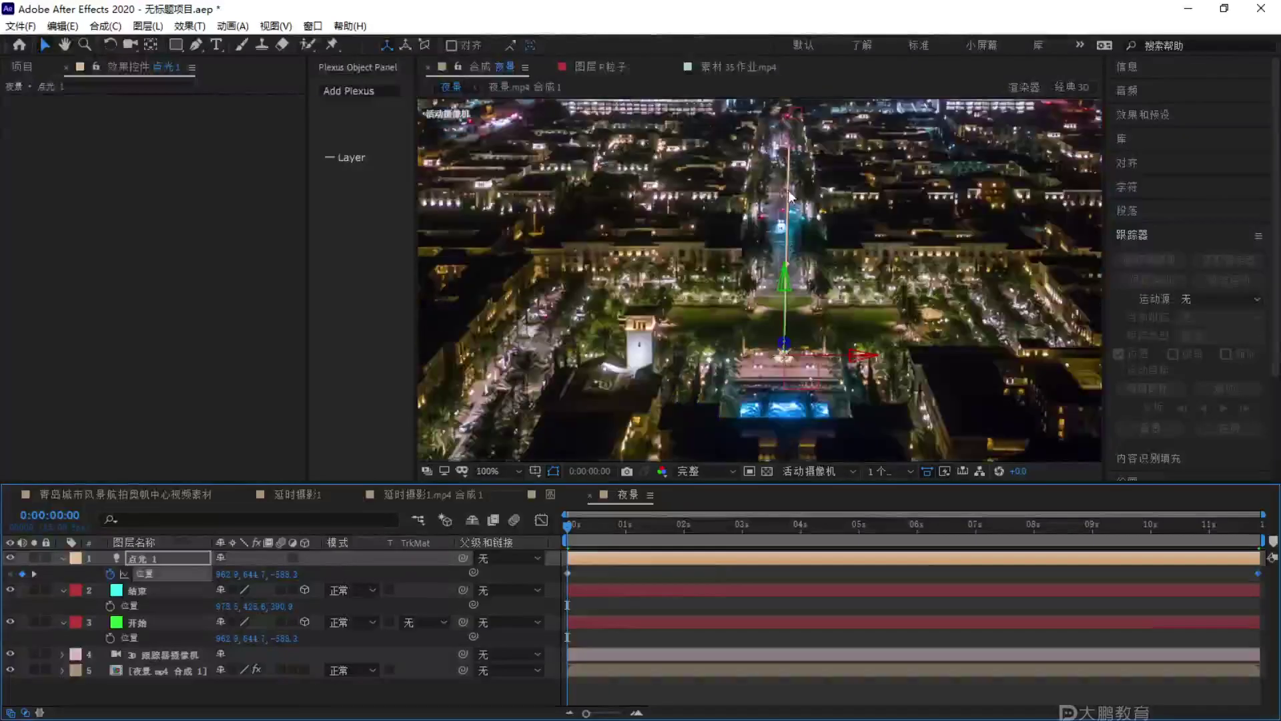
key(F1)
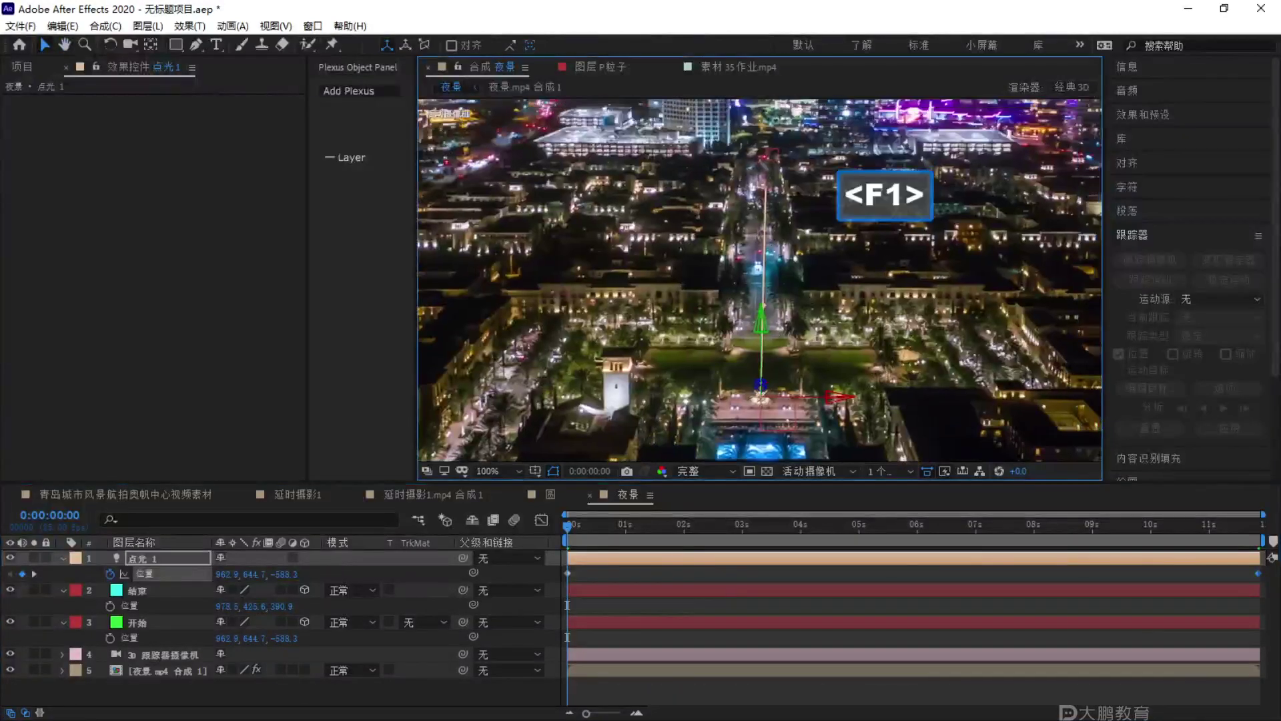
key(Escape)
drag(600, 525, 478, 571)
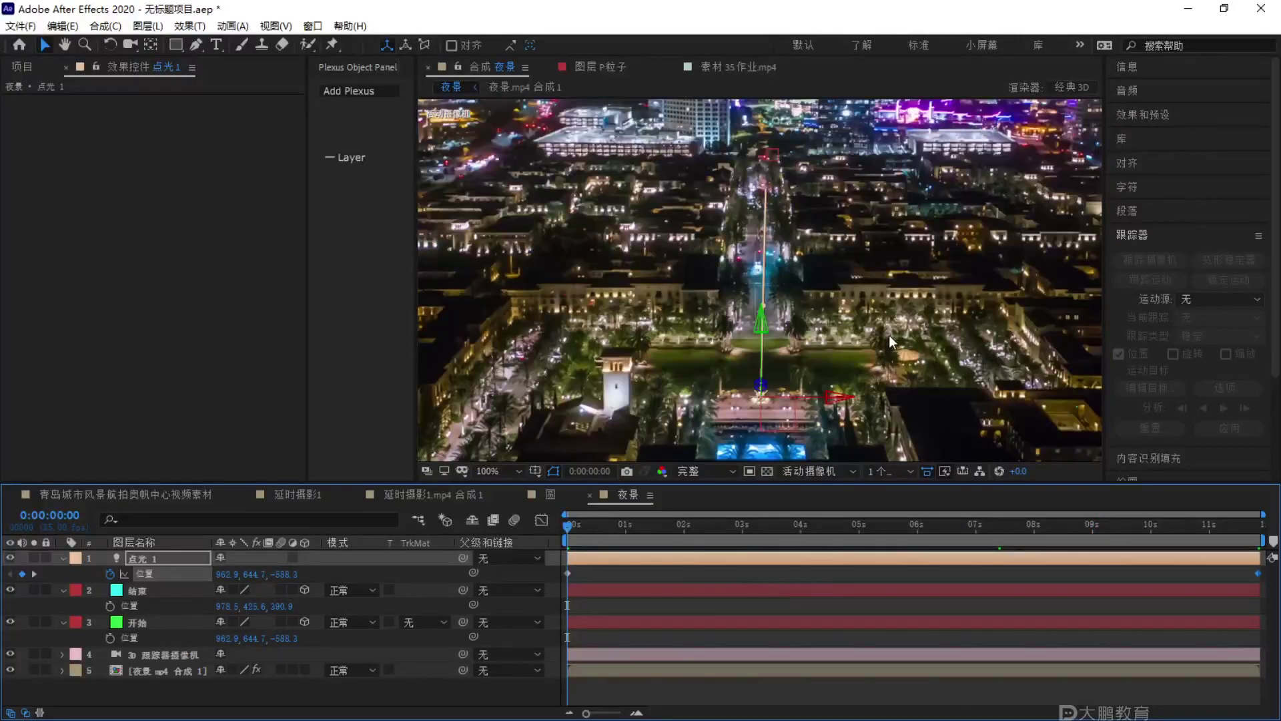
drag(799, 302, 779, 323)
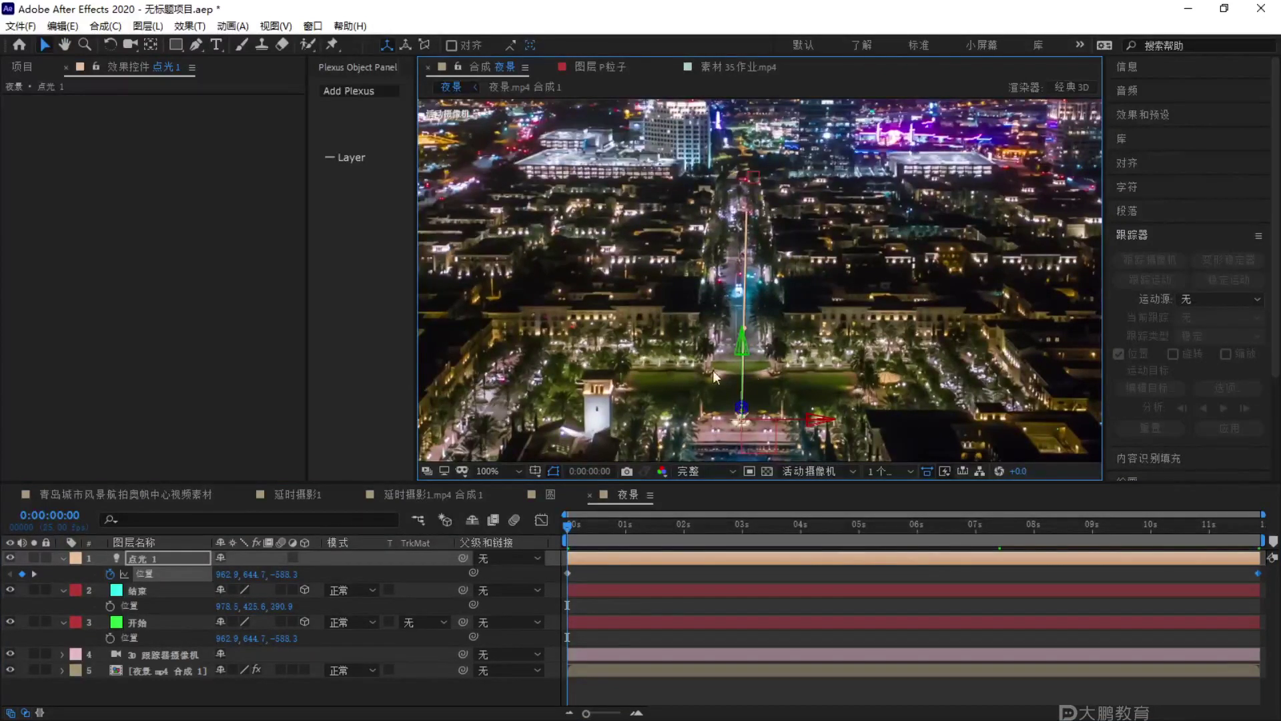
key(F1)
key(Escape)
key(F1)
drag(649, 430, 651, 30)
drag(912, 492, 933, 1)
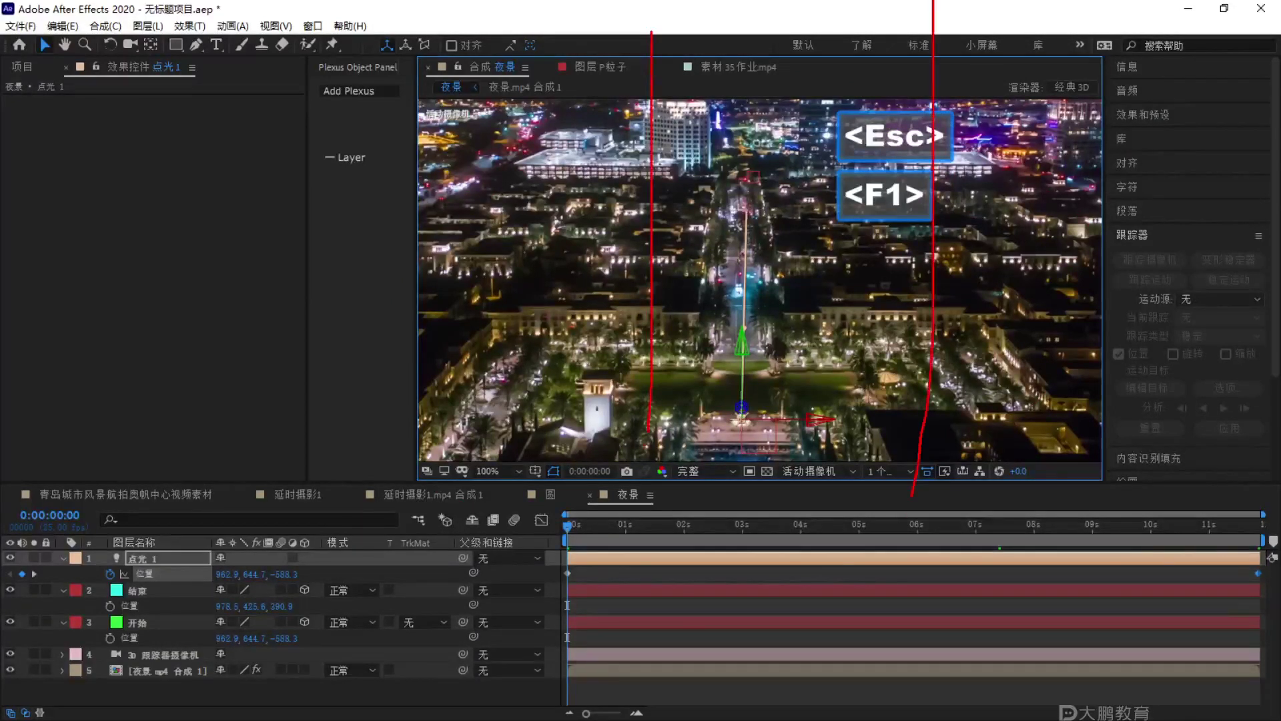
mouse_move(785, 465)
mouse_down()
mouse_move(815, 398)
mouse_move(759, 326)
mouse_move(748, 276)
mouse_move(840, 182)
mouse_move(759, 116)
mouse_up()
key(Escape)
Collapse the tracker settings.
click(1149, 249)
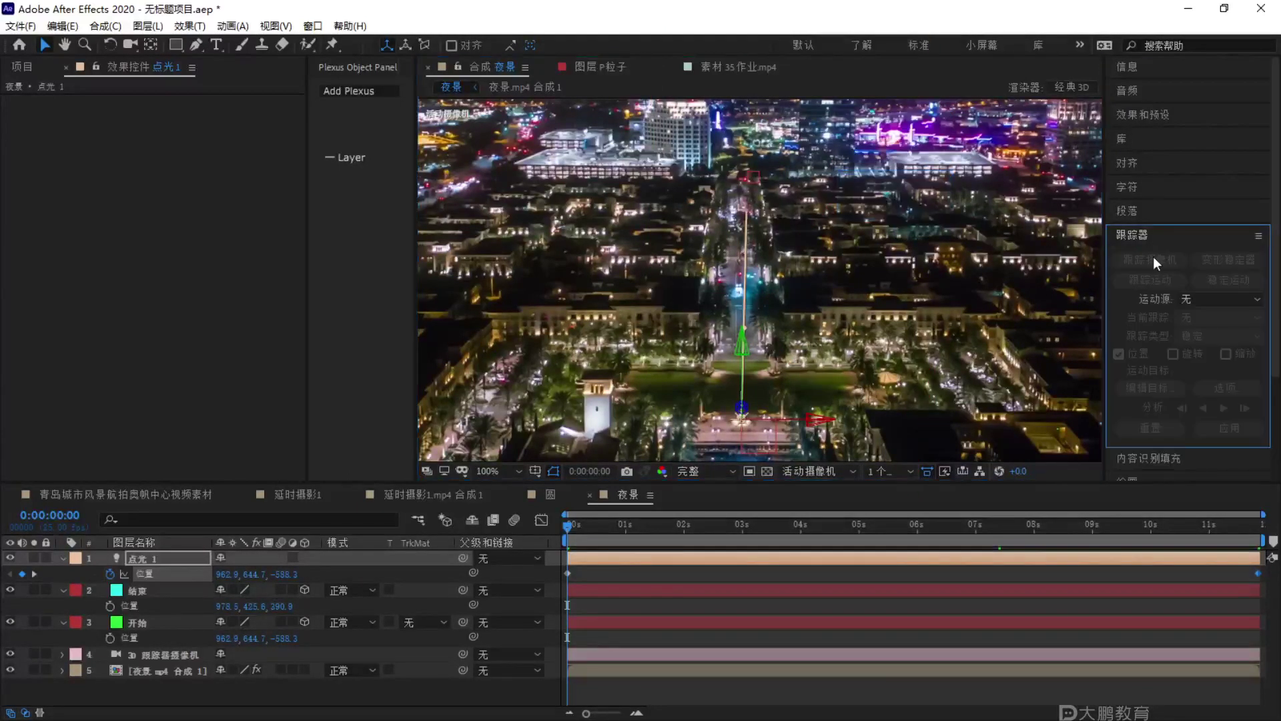
click(1143, 234)
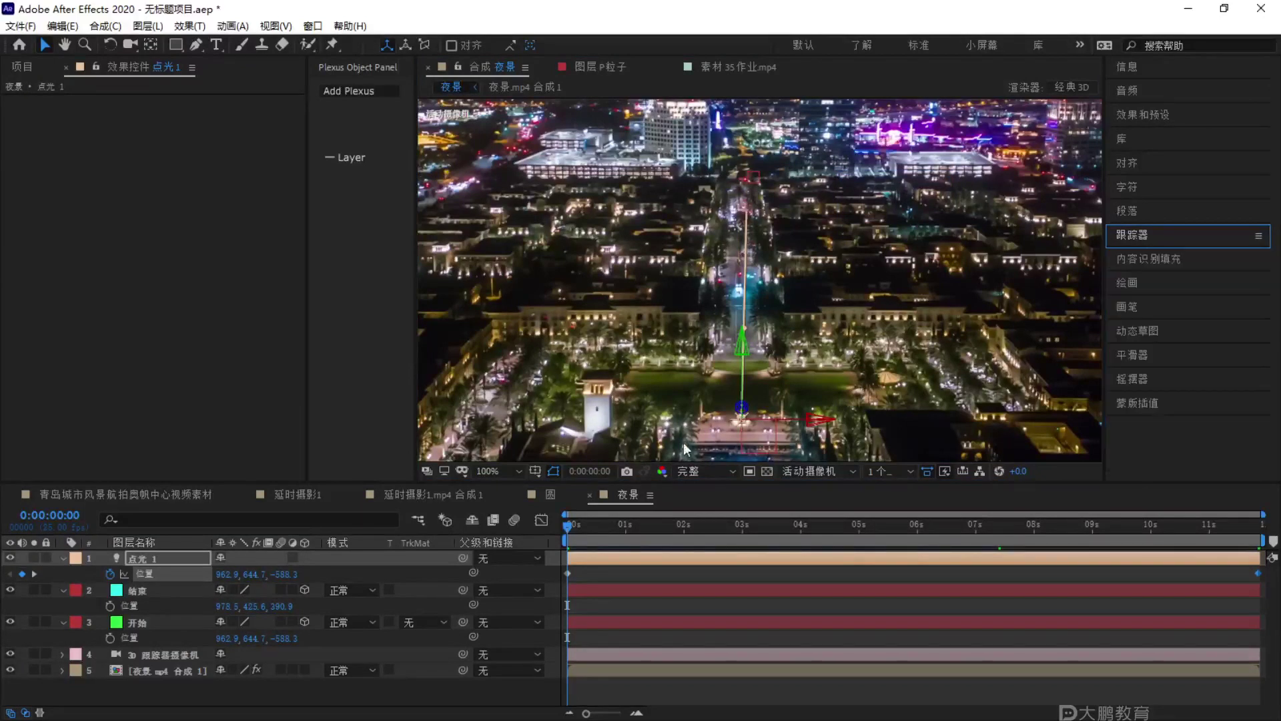
key(F1)
mouse_move(757, 410)
mouse_down()
mouse_move(721, 419)
mouse_move(768, 436)
mouse_move(776, 406)
mouse_up()
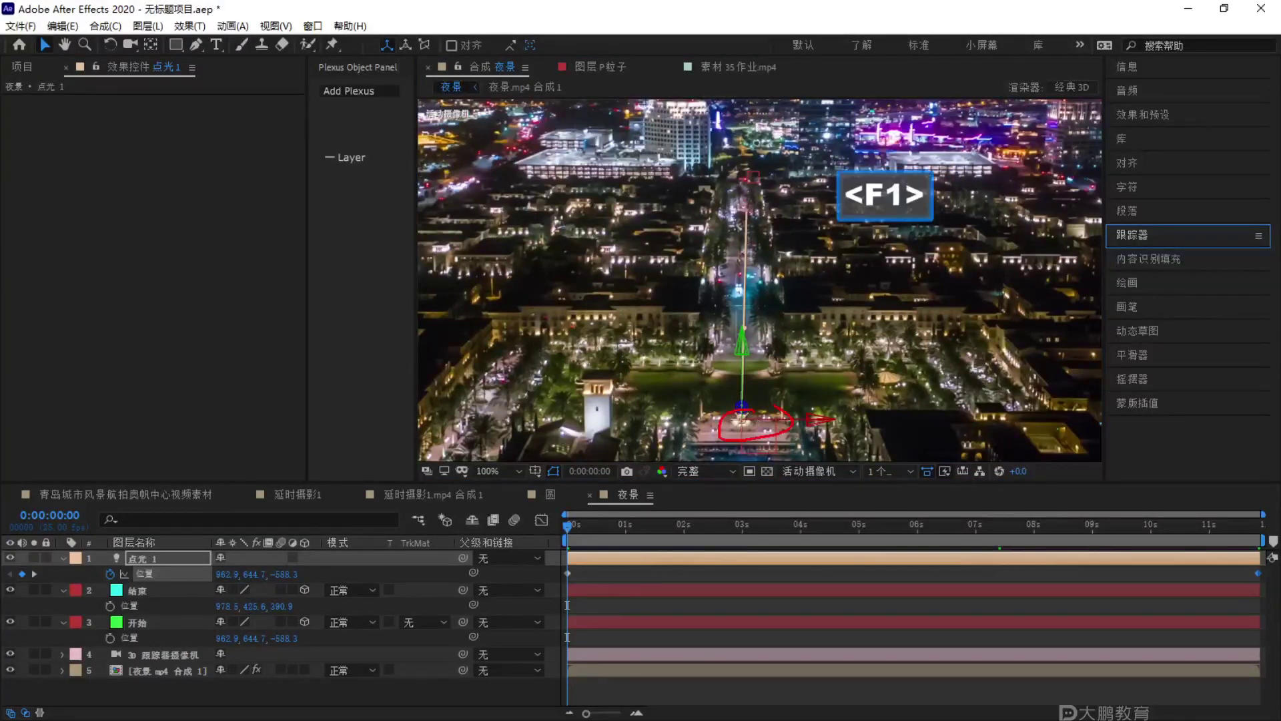
drag(822, 71, 782, 63)
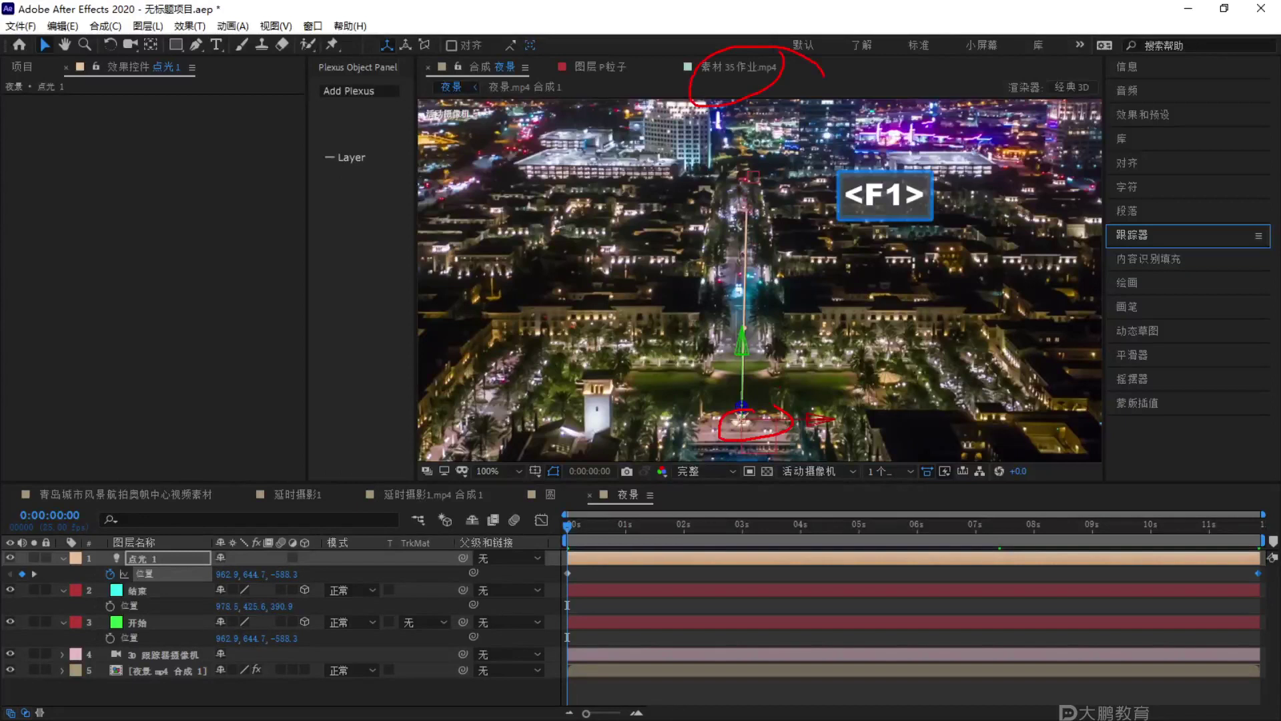
mouse_move(338, 385)
mouse_down()
mouse_move(143, 509)
mouse_move(300, 507)
mouse_up()
key(Escape)
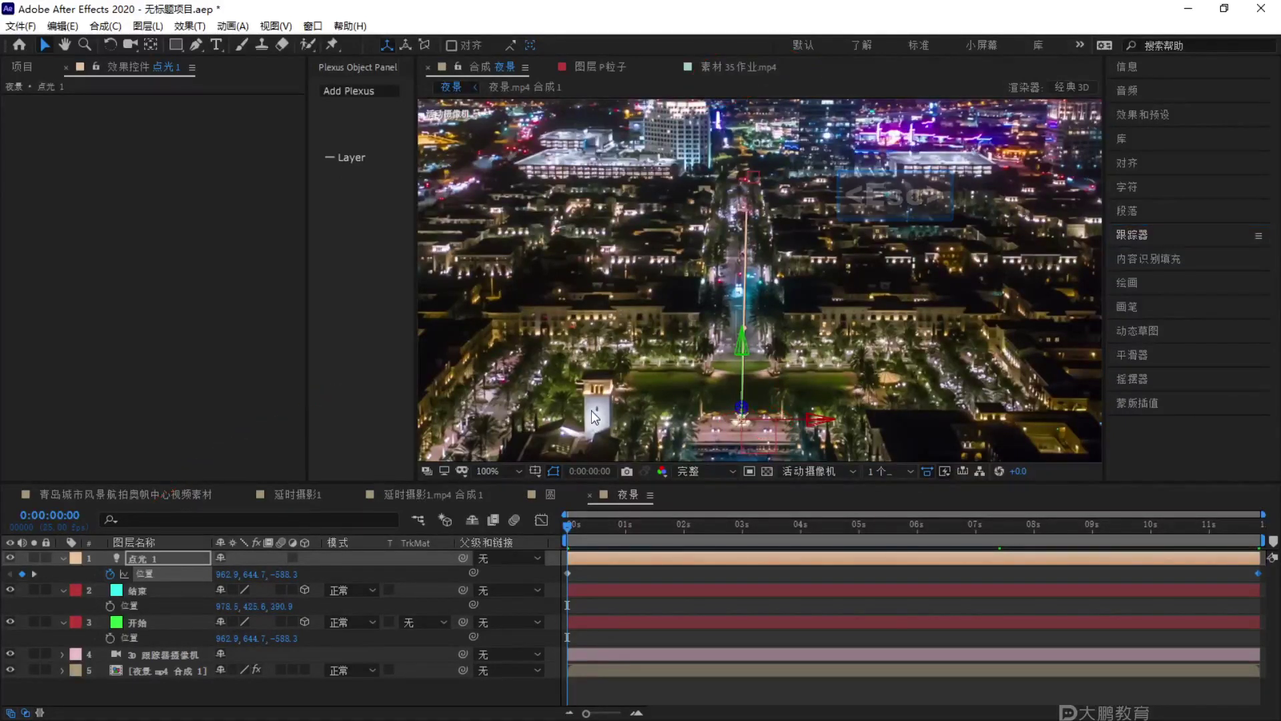
Delete the 结束 and 开始 nulls from the 夜景 composition.
click(128, 594)
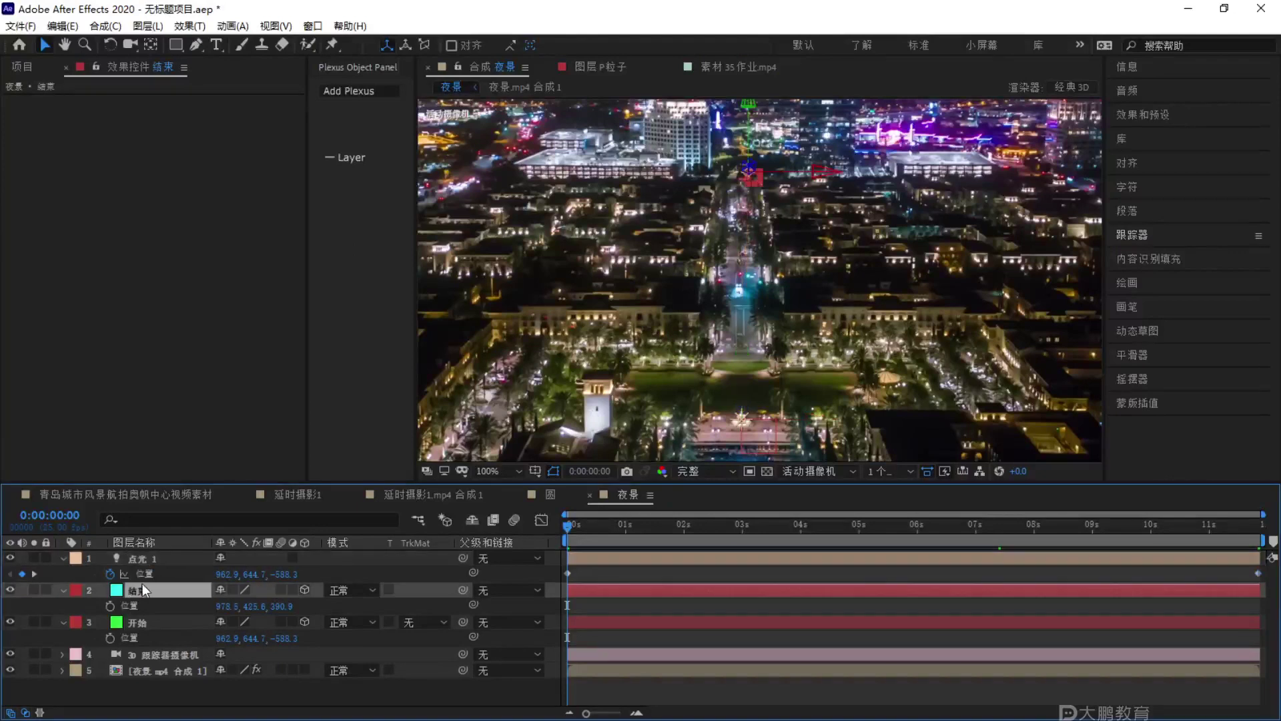
key(Delete)
click(147, 592)
key(Delete)
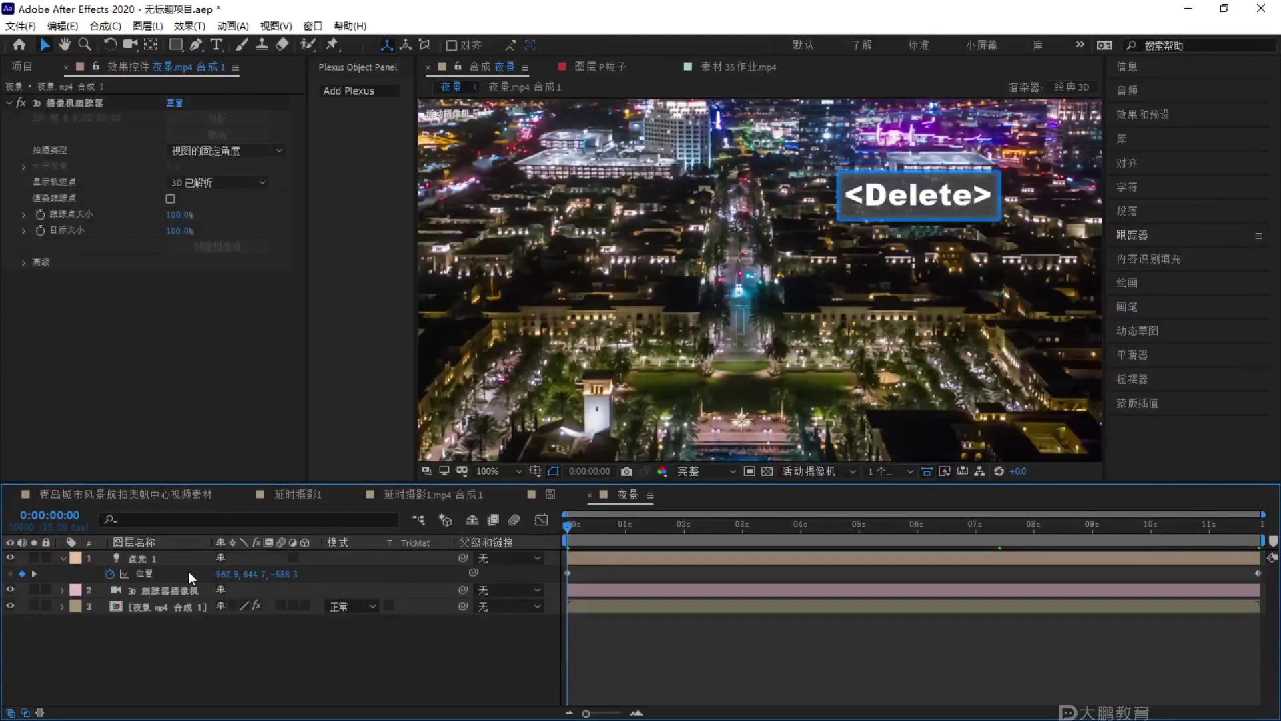
click(164, 560)
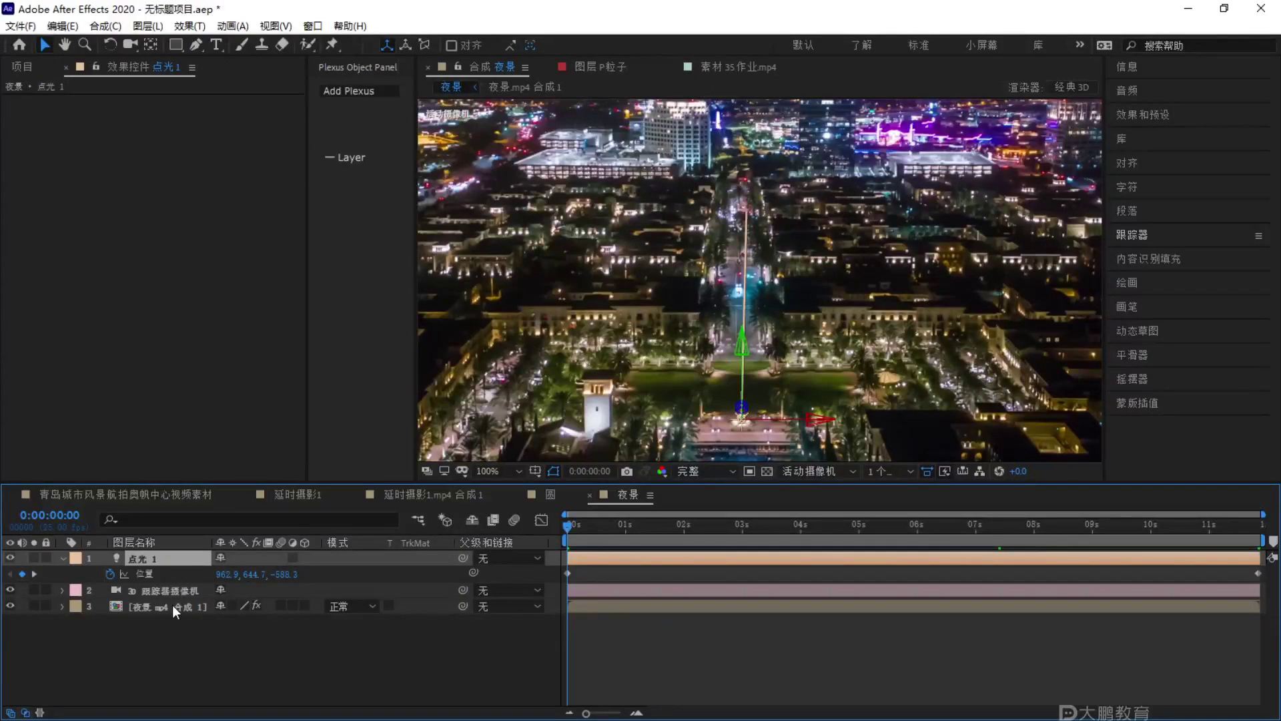
click(245, 631)
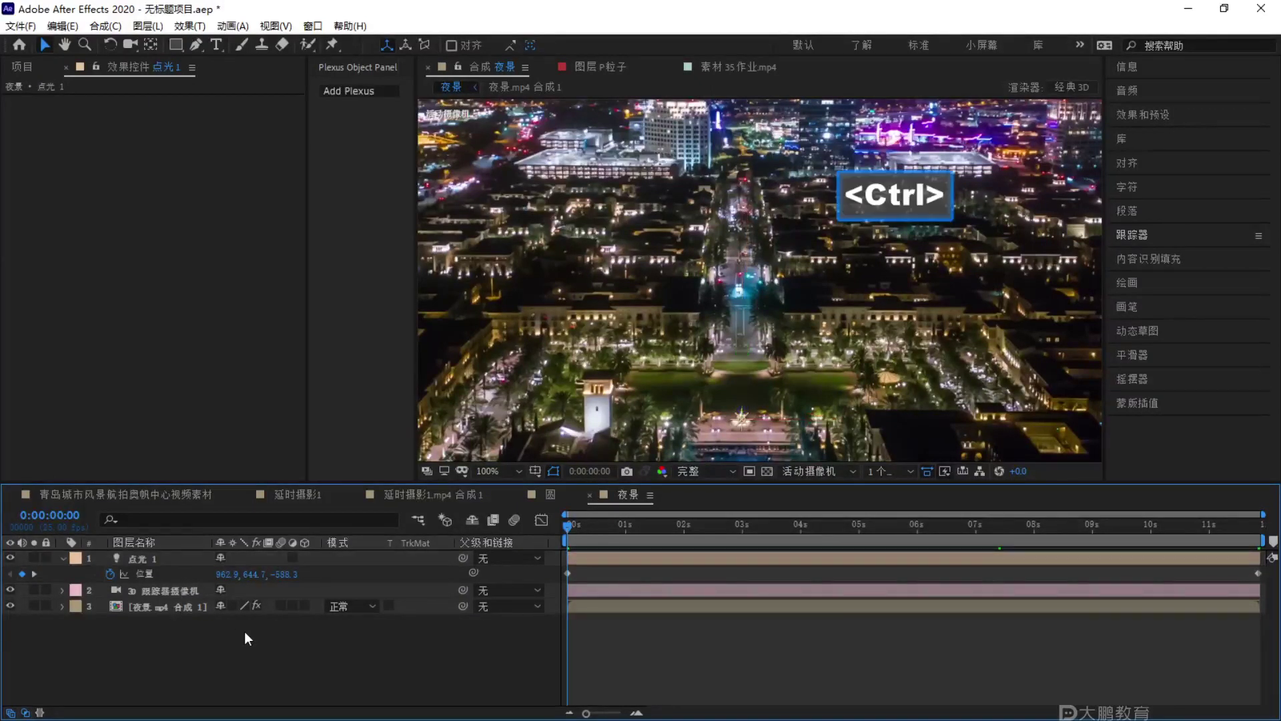
key(ctrl+y)
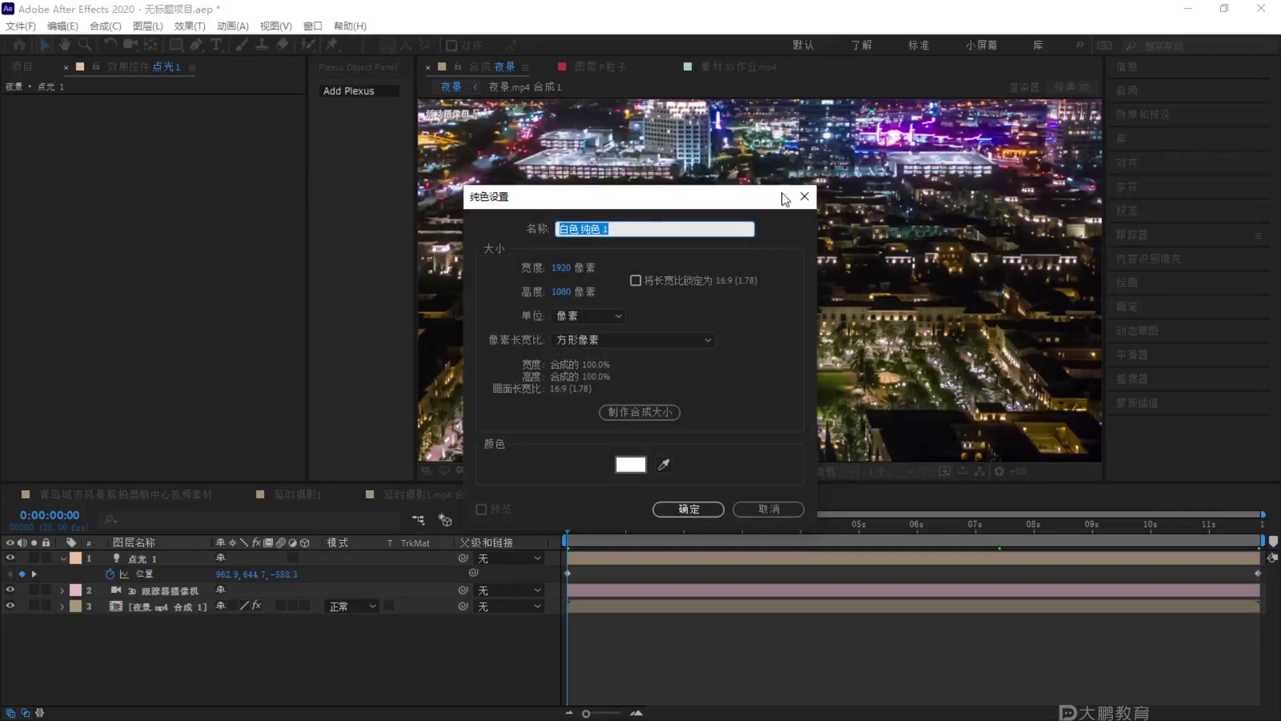
click(805, 196)
Examine the glowing light head, its streaks and the surrounding particles up close in the reference clip 素材35作业.mp4.
click(738, 65)
scroll(780, 288, up, 5)
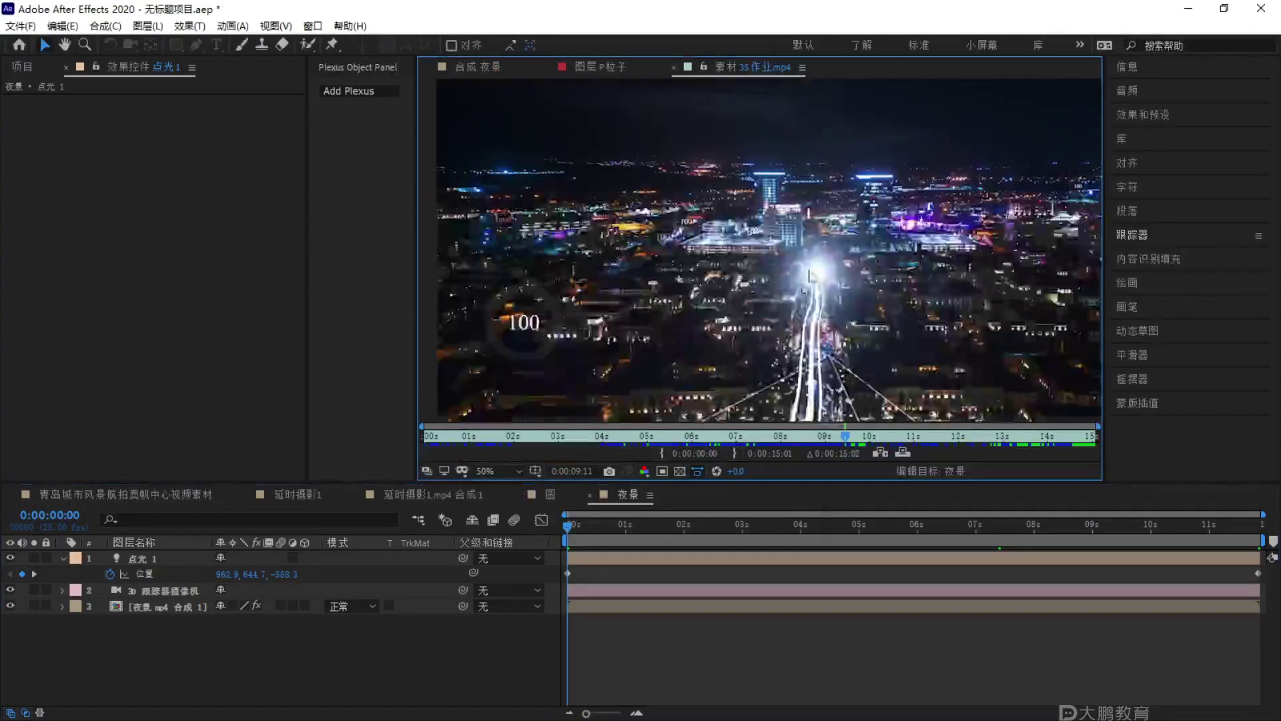
scroll(731, 142, down, 5)
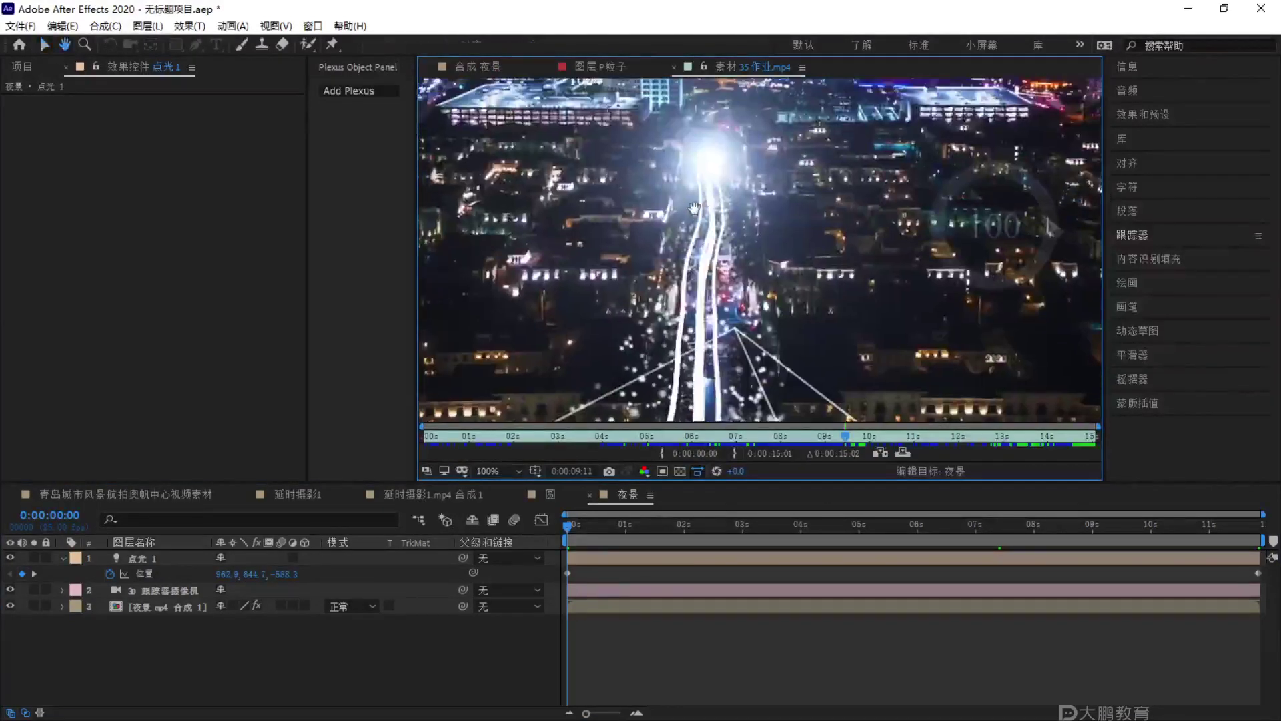
key(F1)
mouse_move(737, 119)
mouse_down()
mouse_move(837, 148)
mouse_move(848, 129)
mouse_move(861, 168)
mouse_up()
mouse_move(712, 210)
mouse_down()
mouse_move(808, 212)
mouse_move(772, 230)
mouse_move(860, 204)
mouse_move(817, 227)
mouse_move(863, 240)
mouse_up()
mouse_move(897, 216)
mouse_down()
mouse_move(877, 254)
mouse_move(912, 271)
mouse_up()
mouse_move(749, 295)
mouse_down()
mouse_move(834, 311)
mouse_move(826, 327)
mouse_up()
mouse_move(881, 301)
mouse_down()
mouse_move(941, 297)
mouse_move(894, 327)
mouse_move(909, 341)
mouse_up()
drag(1015, 280, 1008, 304)
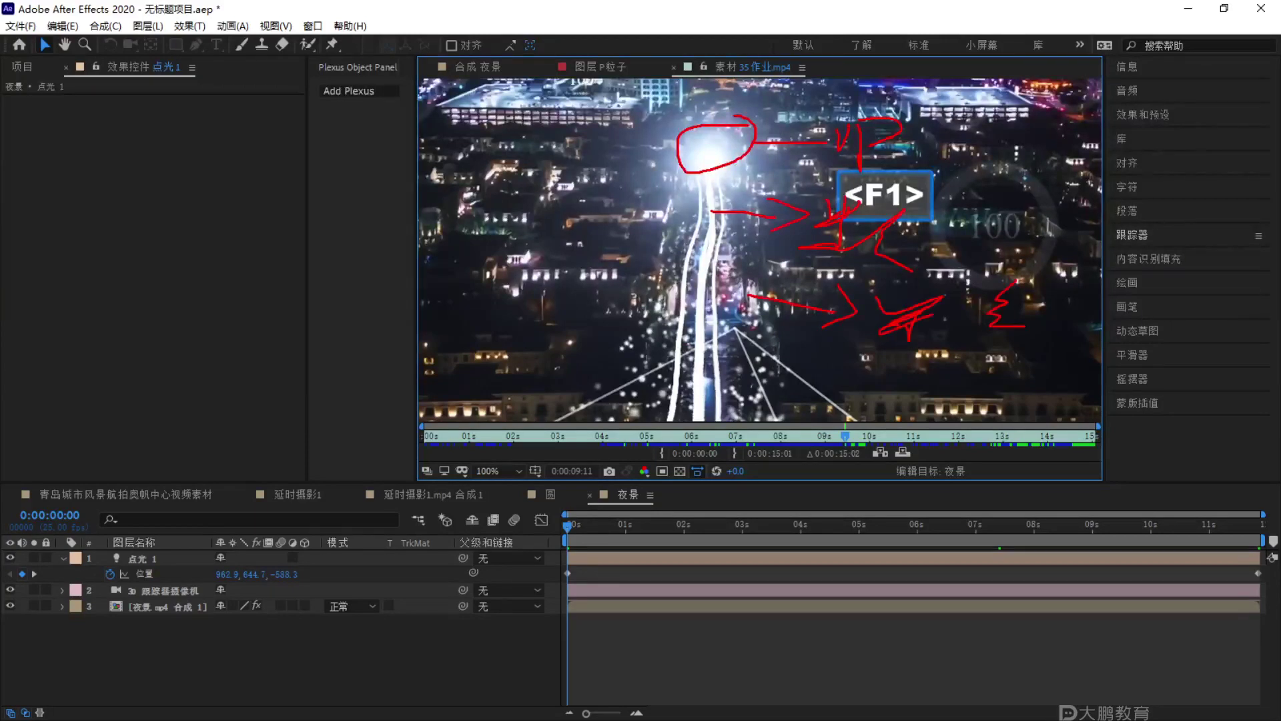
key(Escape)
Return to the 夜景 composition and create a white 1920 × 1080 solid named op.
click(483, 65)
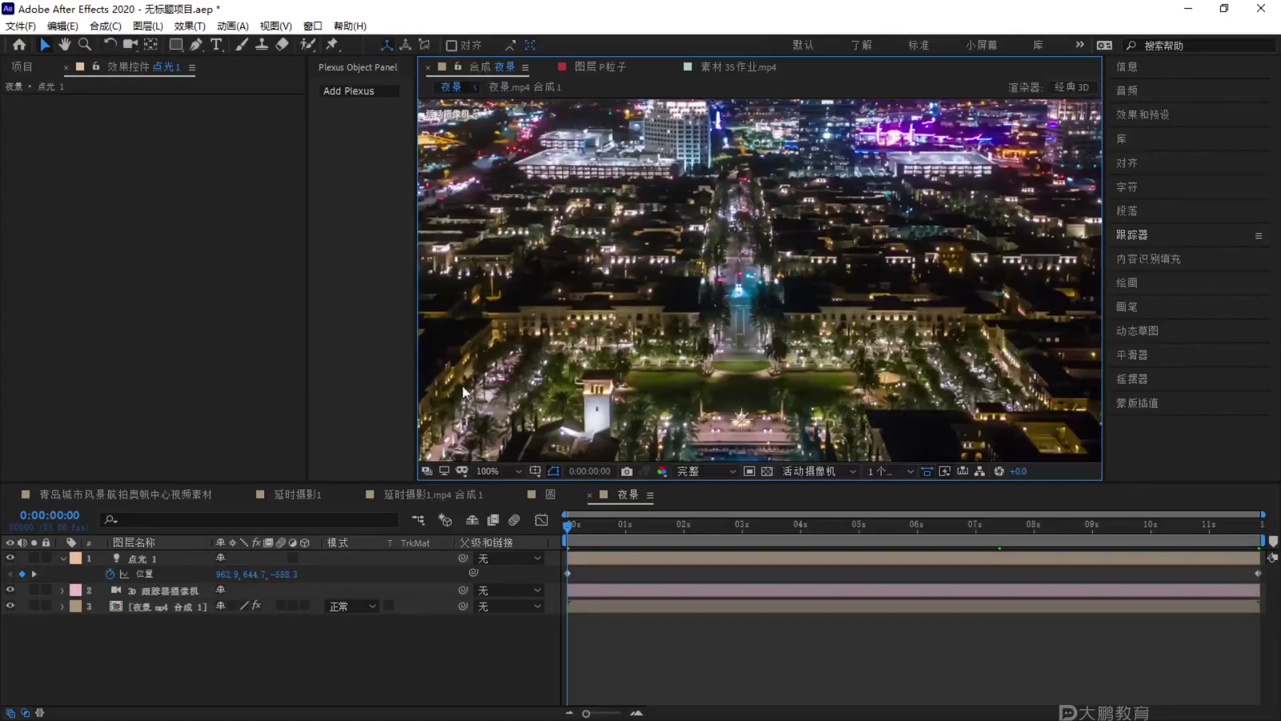
click(267, 642)
key(ctrl+y)
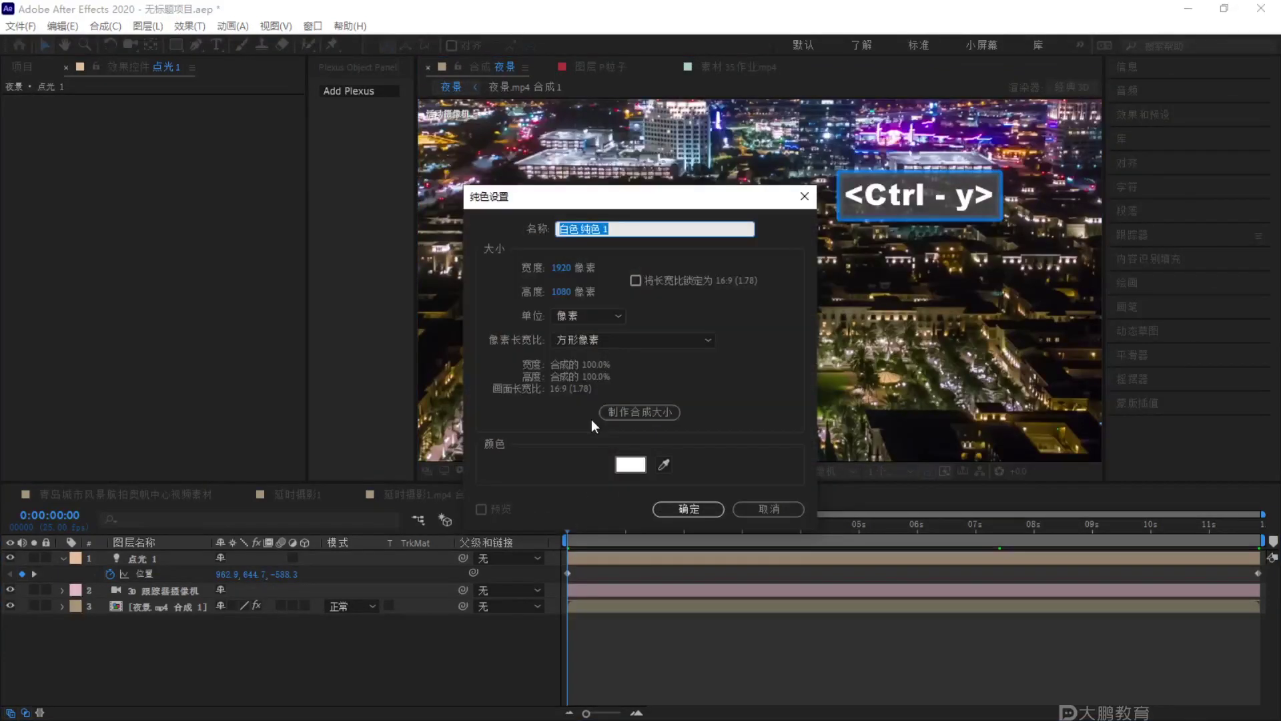
key(BackSpace)
text(op)
key(Return)
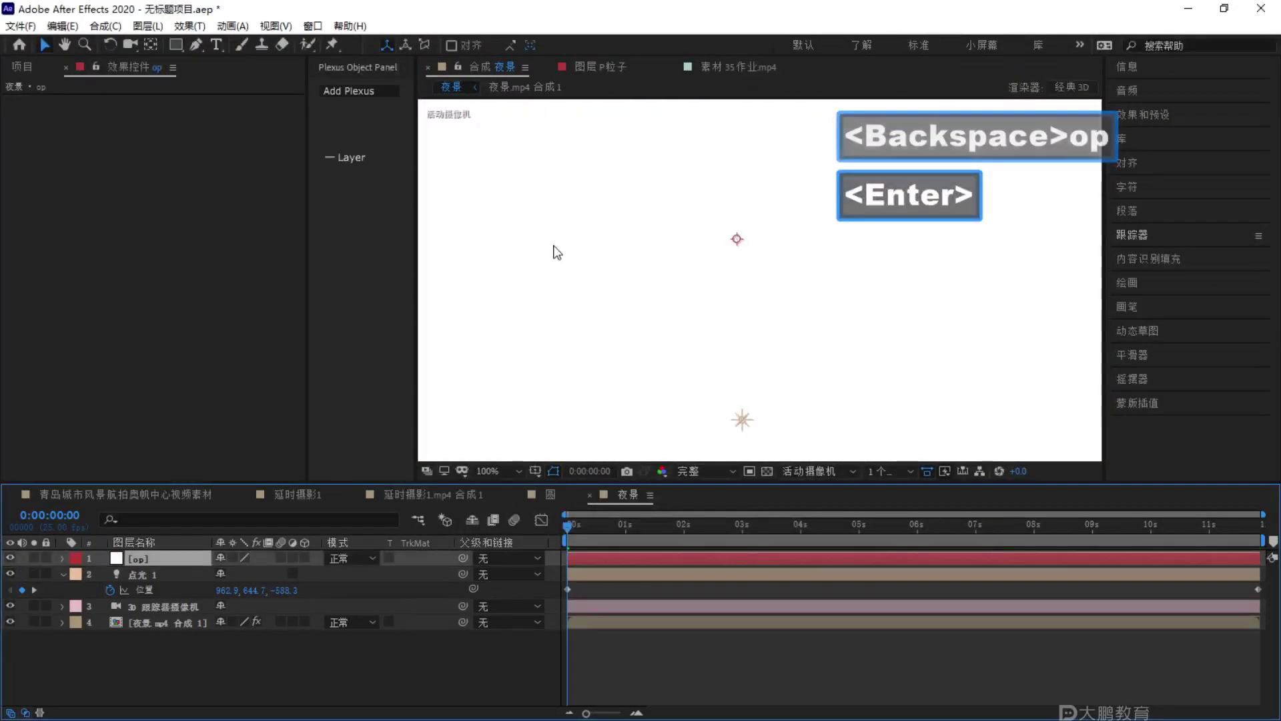
Apply the Video Copilot Optical Flares effect to the op solid.
click(190, 26)
mouse_move(281, 243)
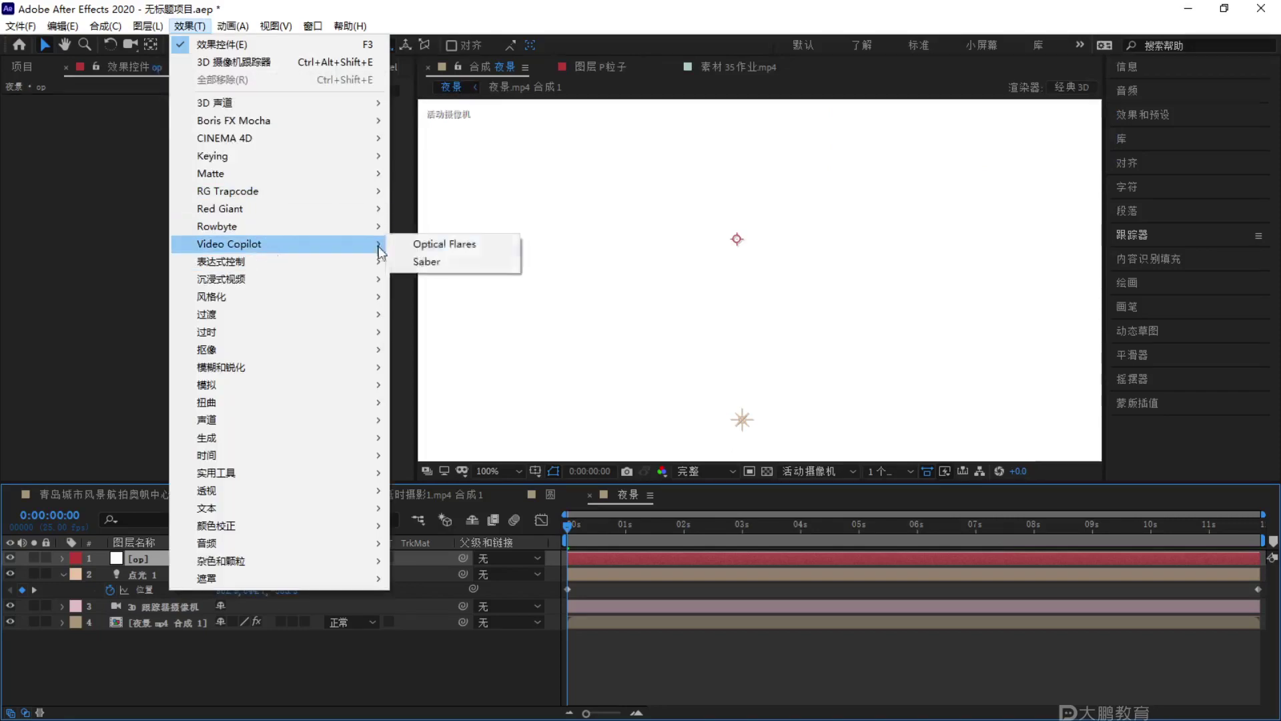
click(454, 245)
scroll(572, 218, down, 2)
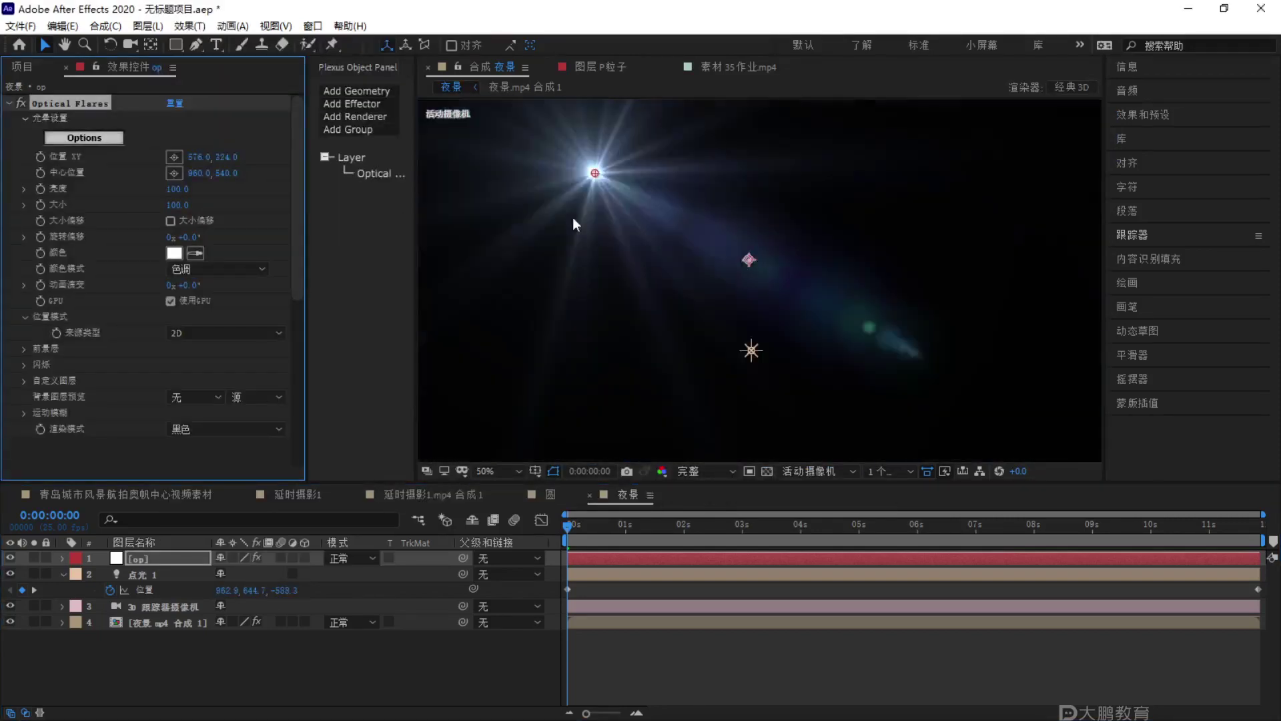
key(F1)
key(Escape)
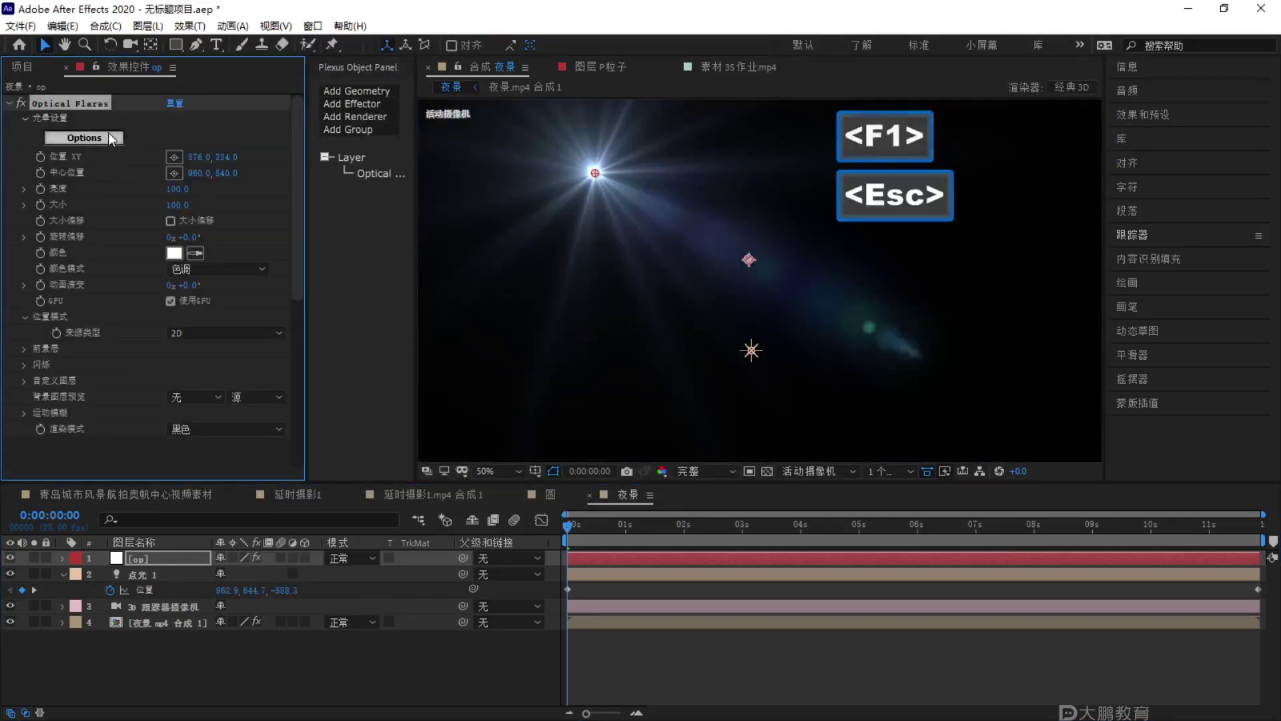
Open the Optical Flares options, clear all existing flare elements and add a single 辉光 element.
click(84, 137)
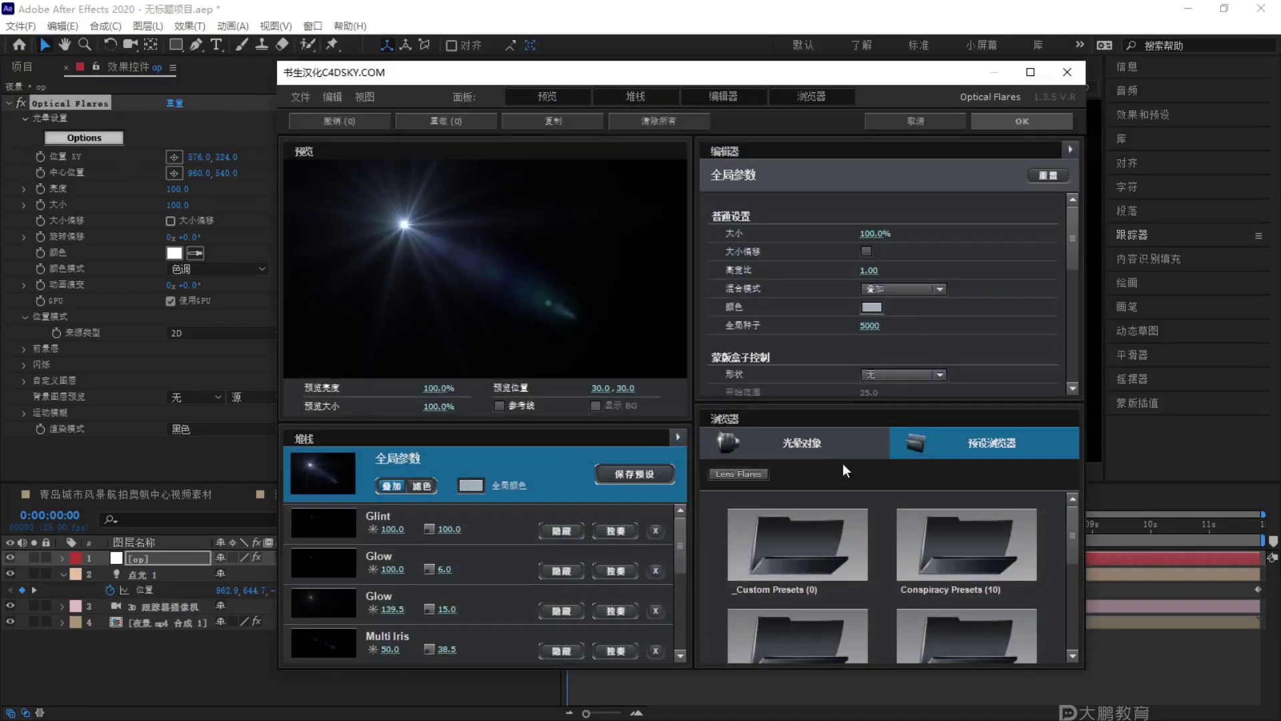
click(658, 119)
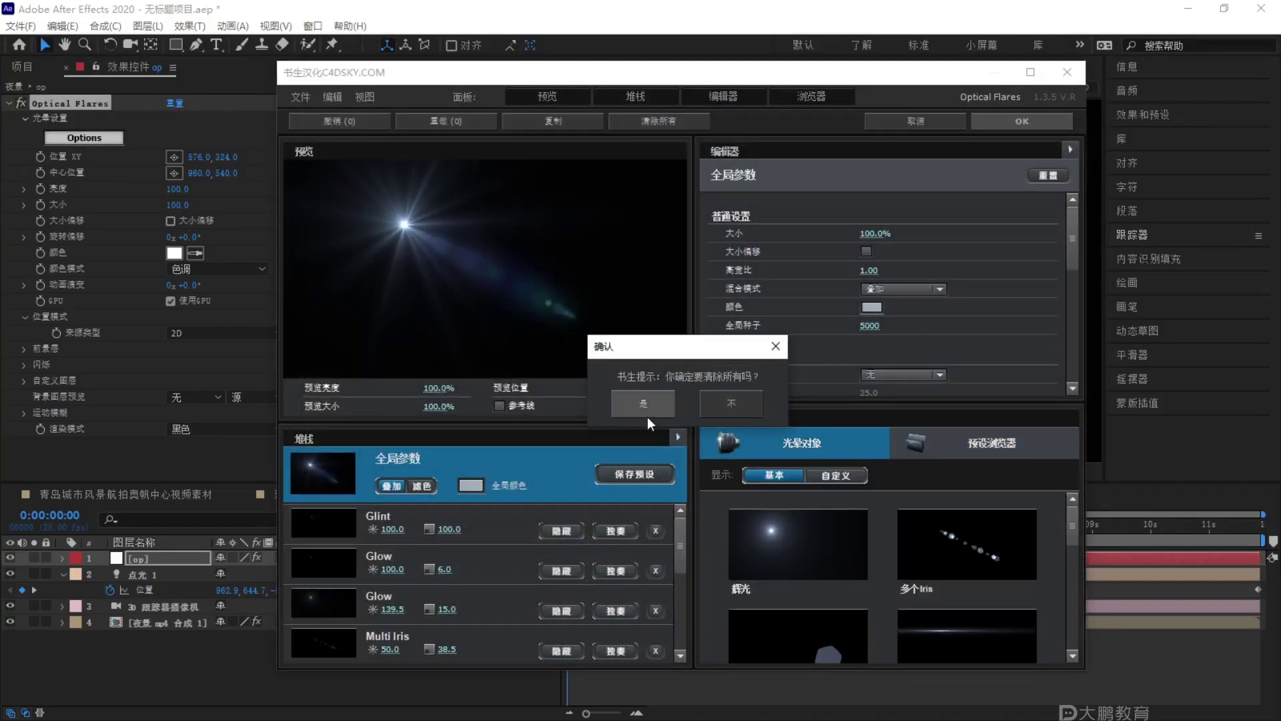
click(648, 415)
click(796, 537)
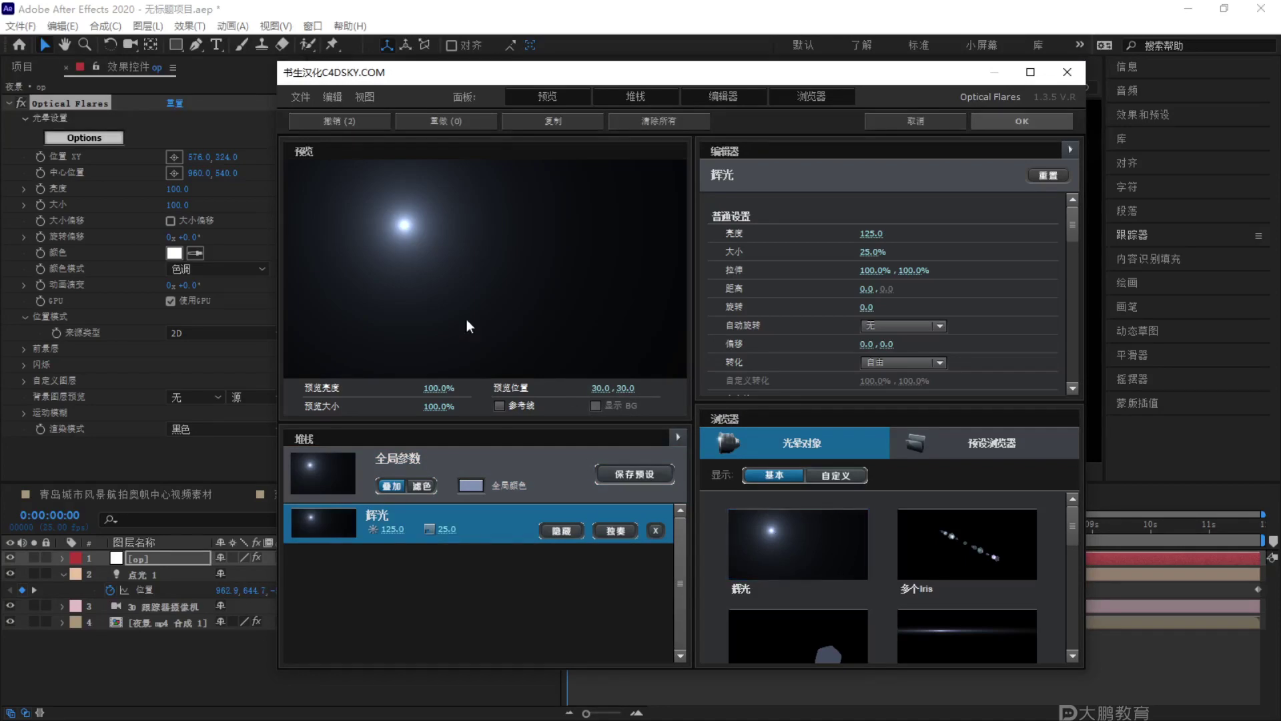
Accept the Optical Flares options and set the op layer's blend mode to 屏幕.
click(1045, 123)
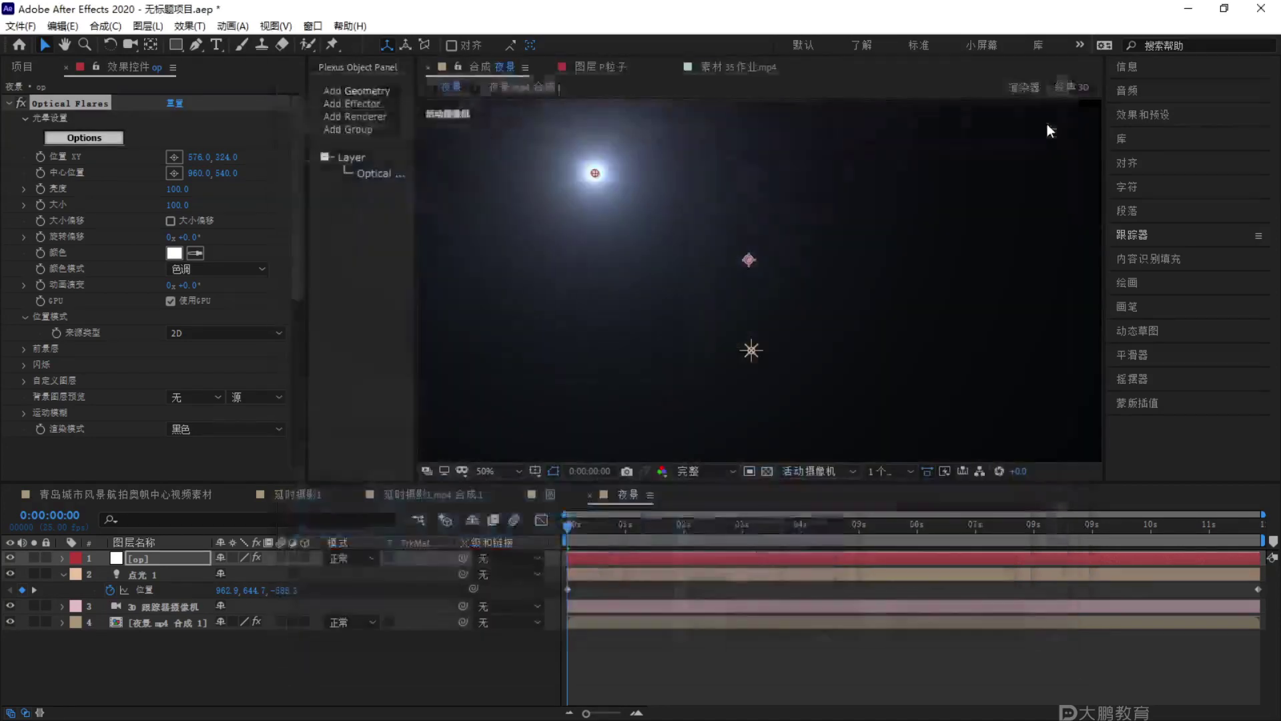
click(372, 557)
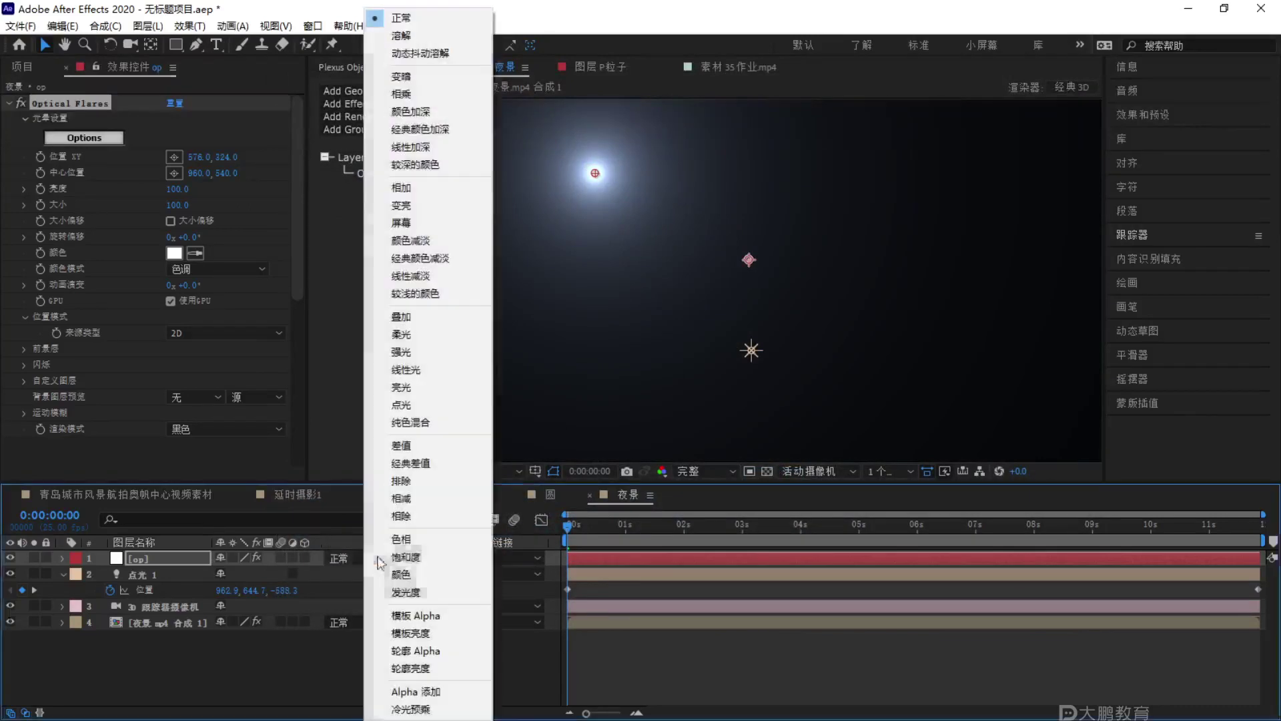
click(429, 220)
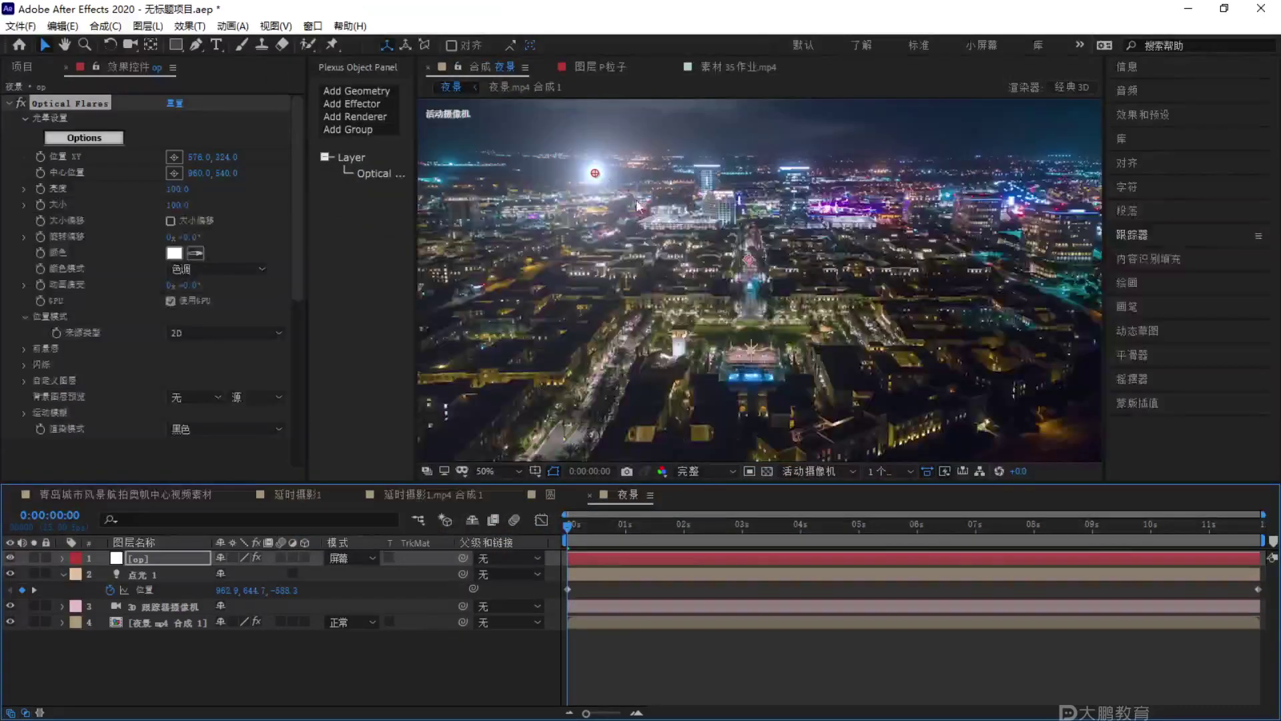
Try the 相加 and 变亮 blend modes on the op layer, ending on 变亮.
click(375, 559)
click(374, 560)
click(365, 561)
click(427, 211)
click(355, 559)
click(408, 189)
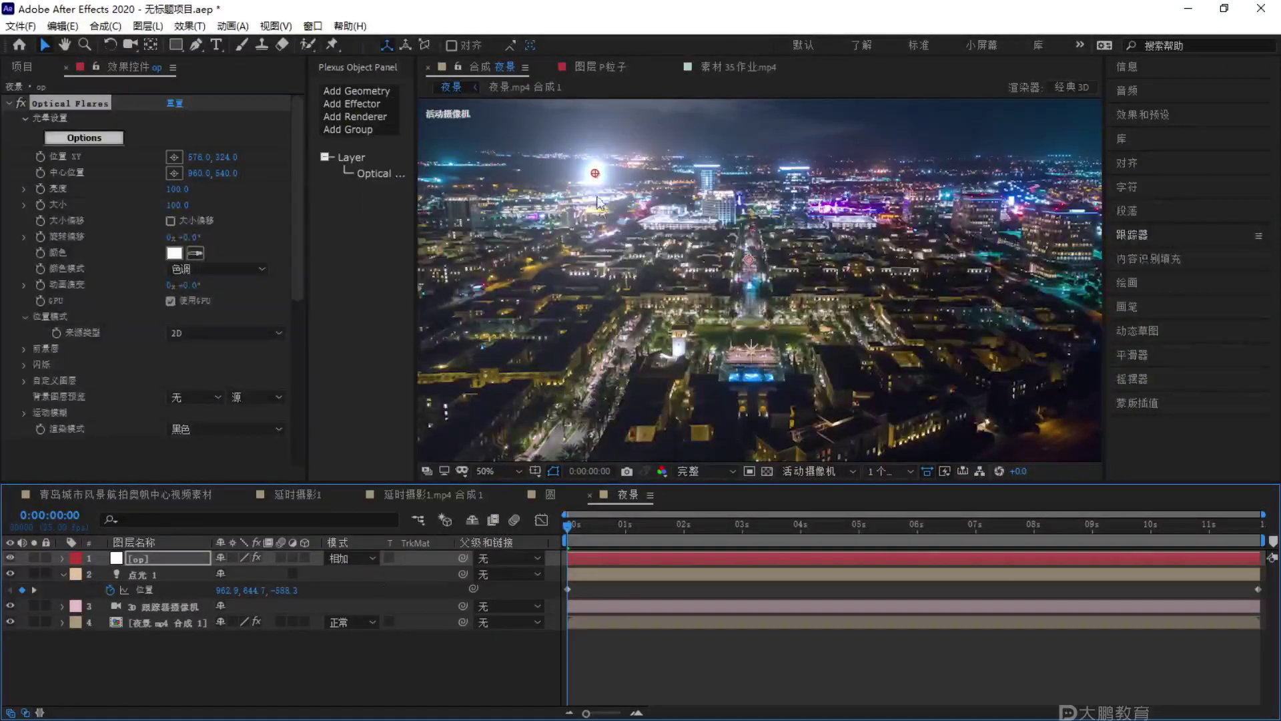
click(353, 559)
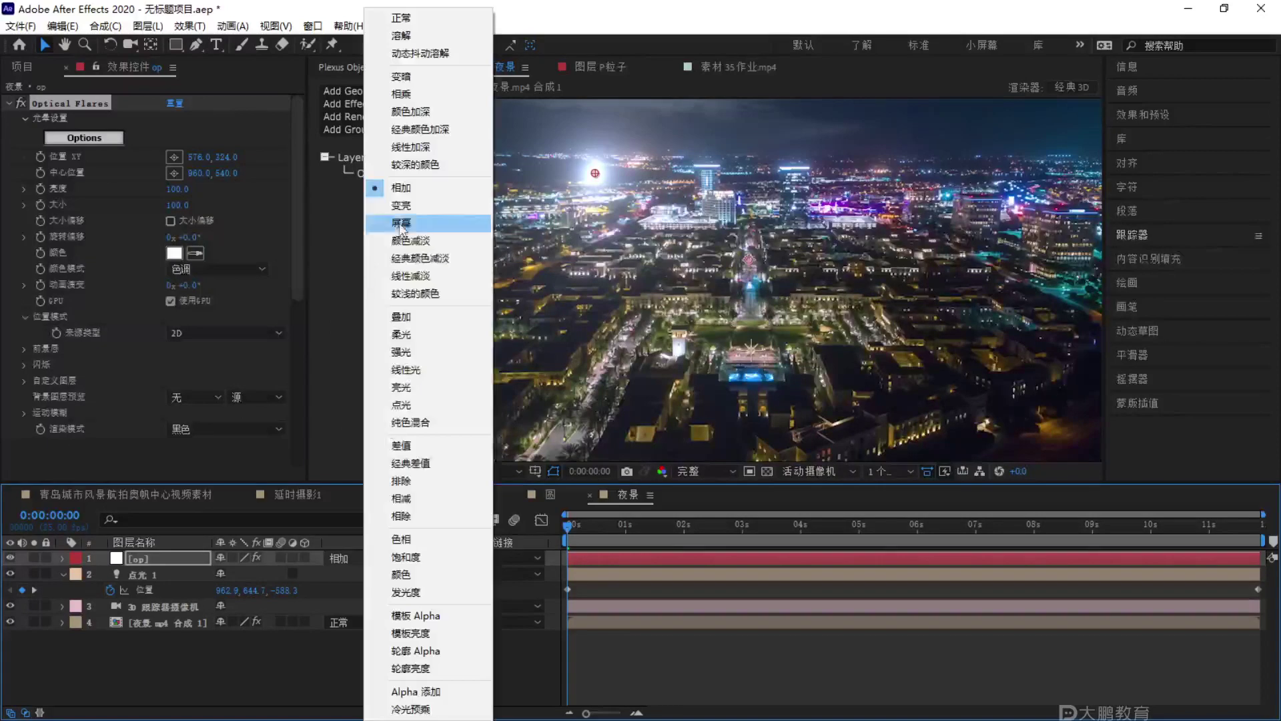
click(429, 200)
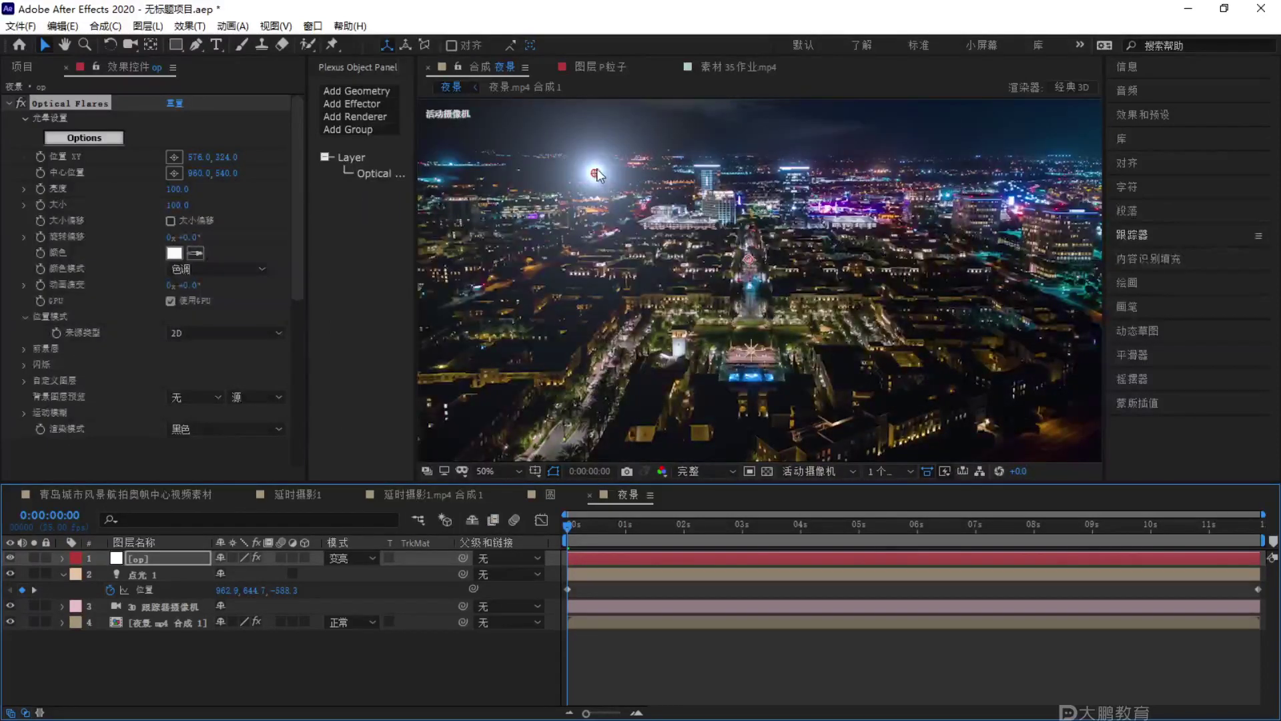
Try repositioning the flare by hand, undo the test move and place it over the central avenue at about 952, 502.
drag(597, 173, 1021, 346)
key(ctrl+z)
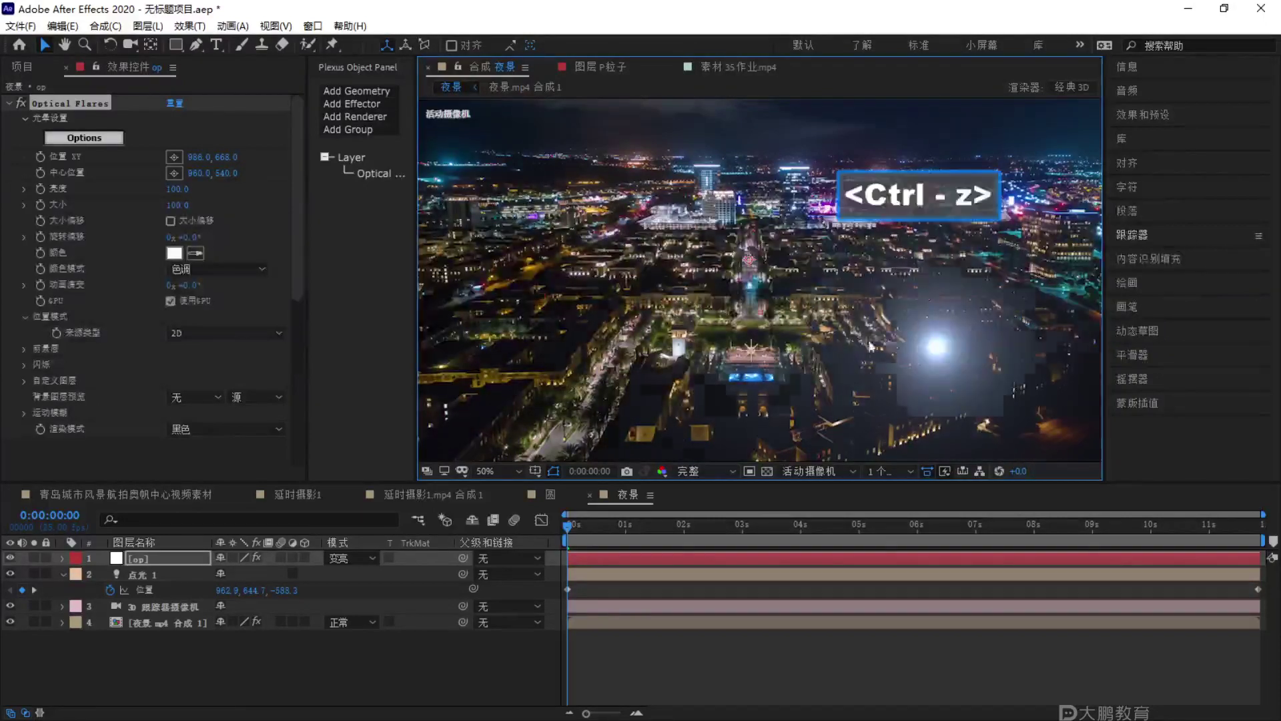
key(ctrl+z)
drag(784, 217, 746, 245)
key(F1)
key(Escape)
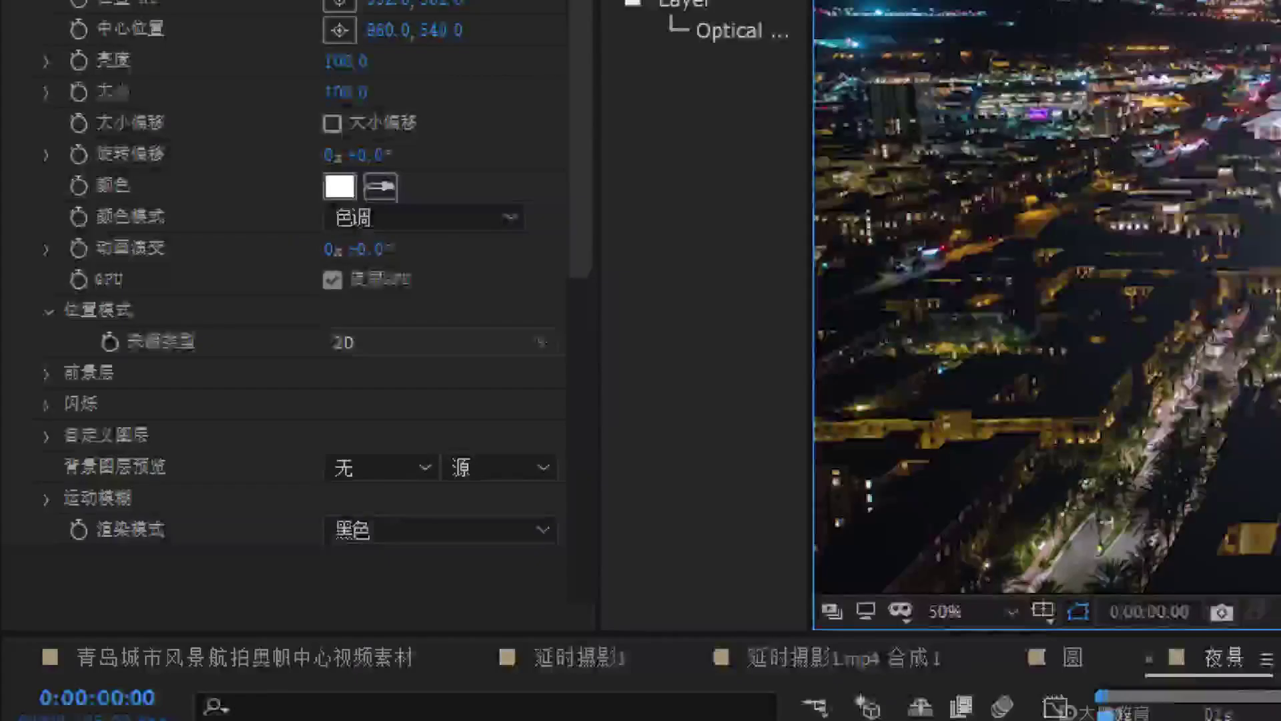
key(F2)
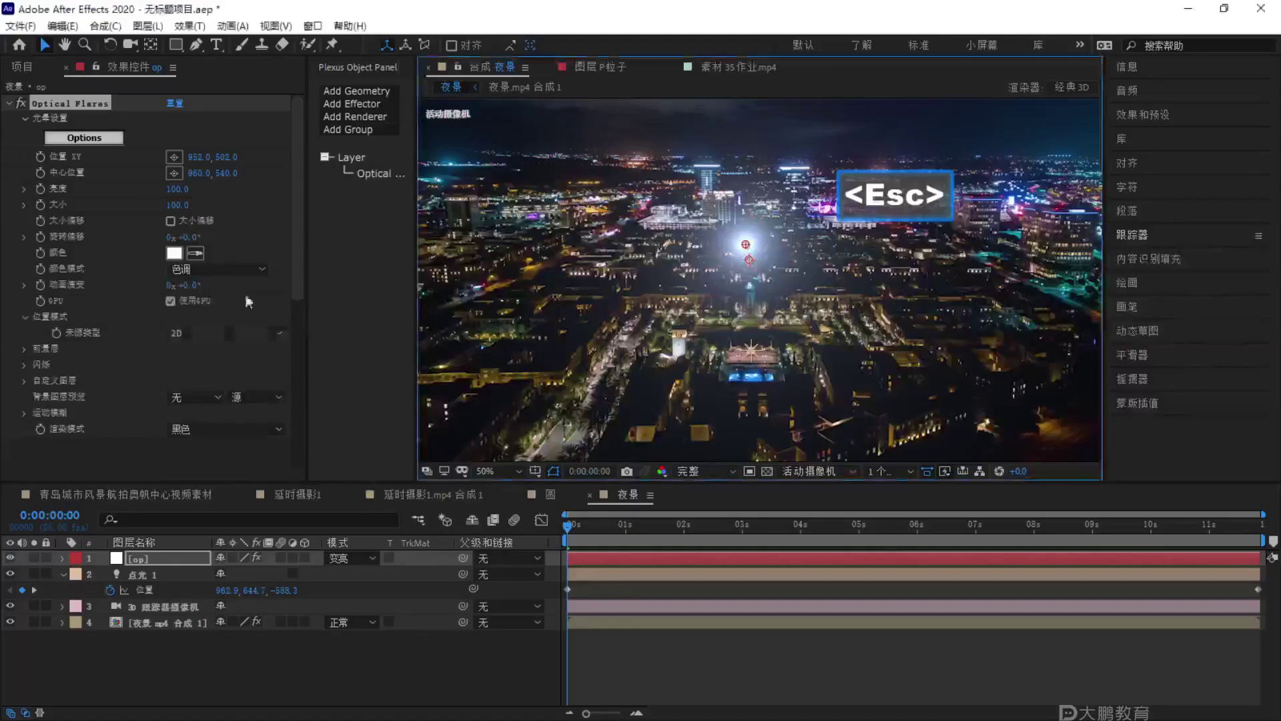
Set the Optical Flares position source type to 跟踪灯光 and collapse the effect's parameters in the timeline.
click(441, 355)
click(440, 496)
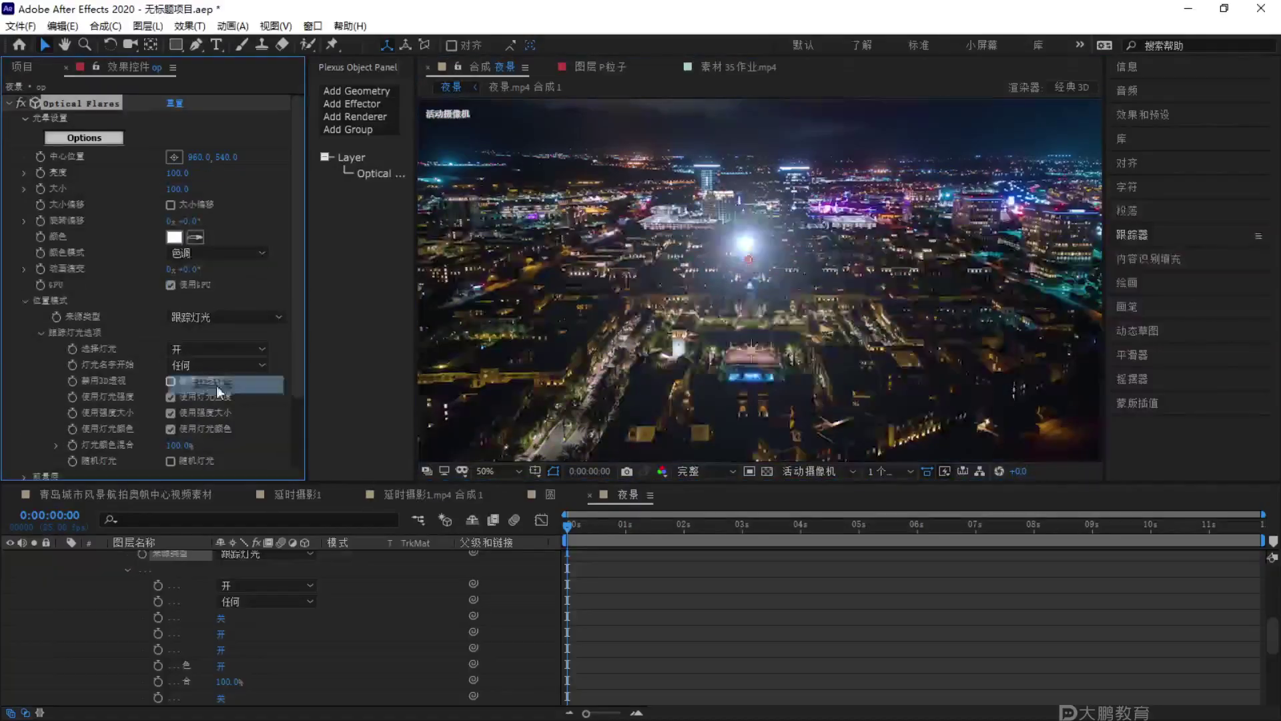
scroll(143, 590, up, 2)
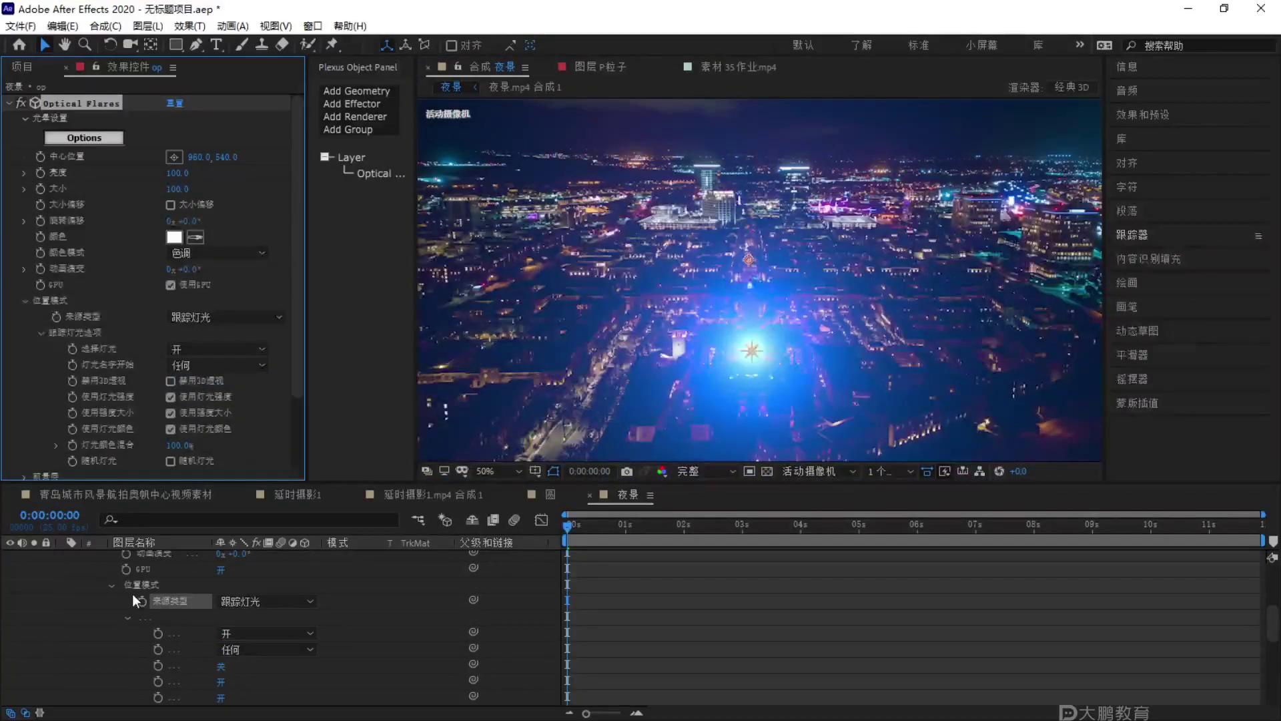
scroll(143, 590, up, 3)
click(94, 569)
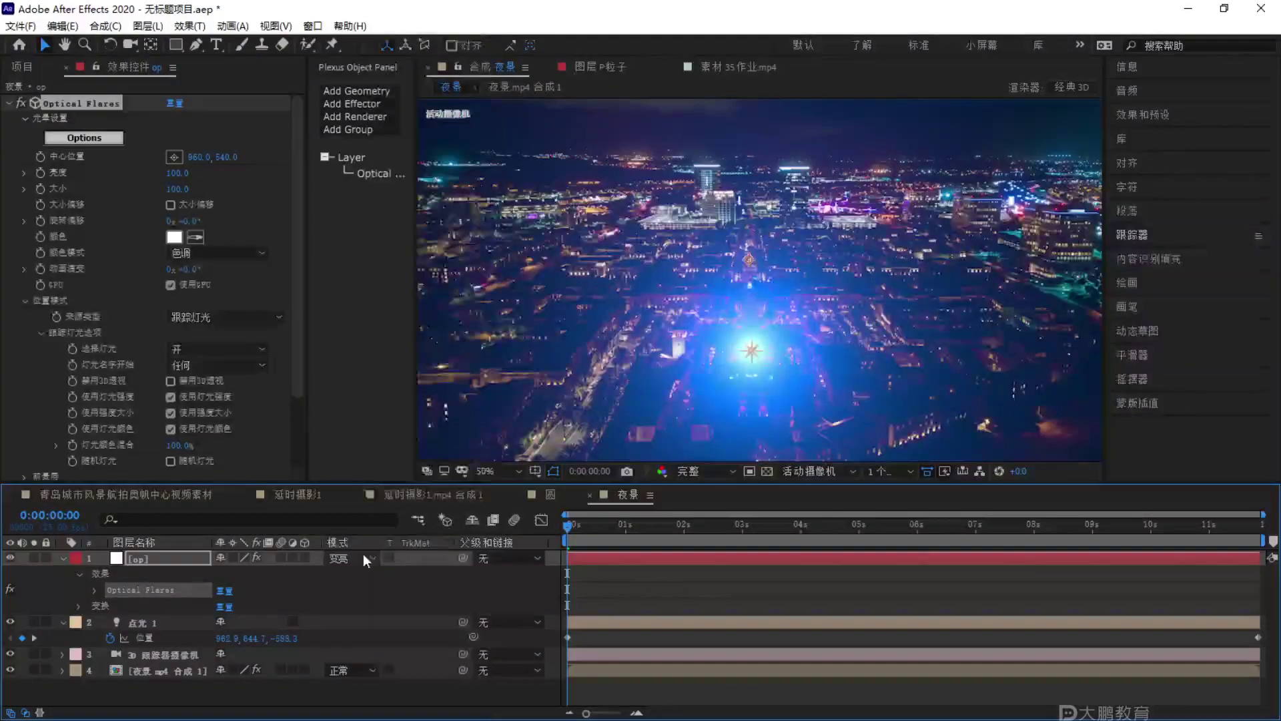
Switch the op layer's blend mode from 变亮 back to 屏幕.
click(363, 556)
click(427, 227)
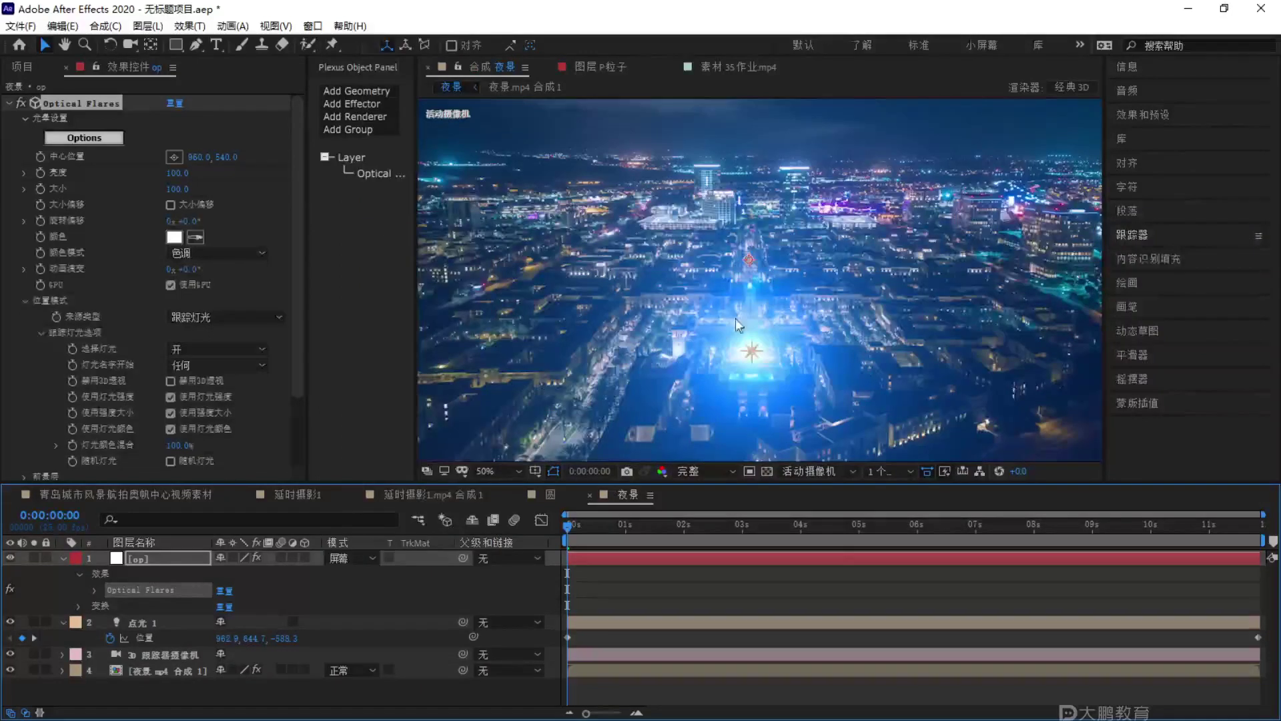
click(351, 561)
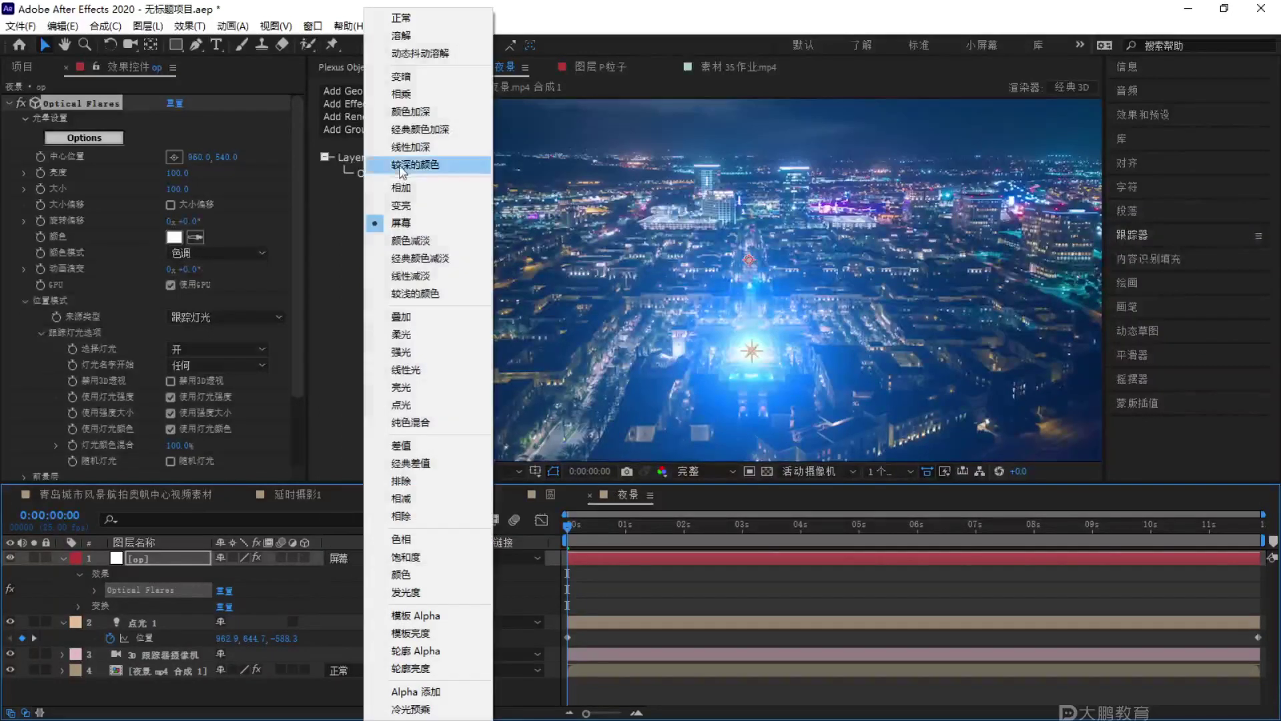
click(401, 223)
Set the Optical Flares 亮度 and 大小 both to 50.
click(186, 176)
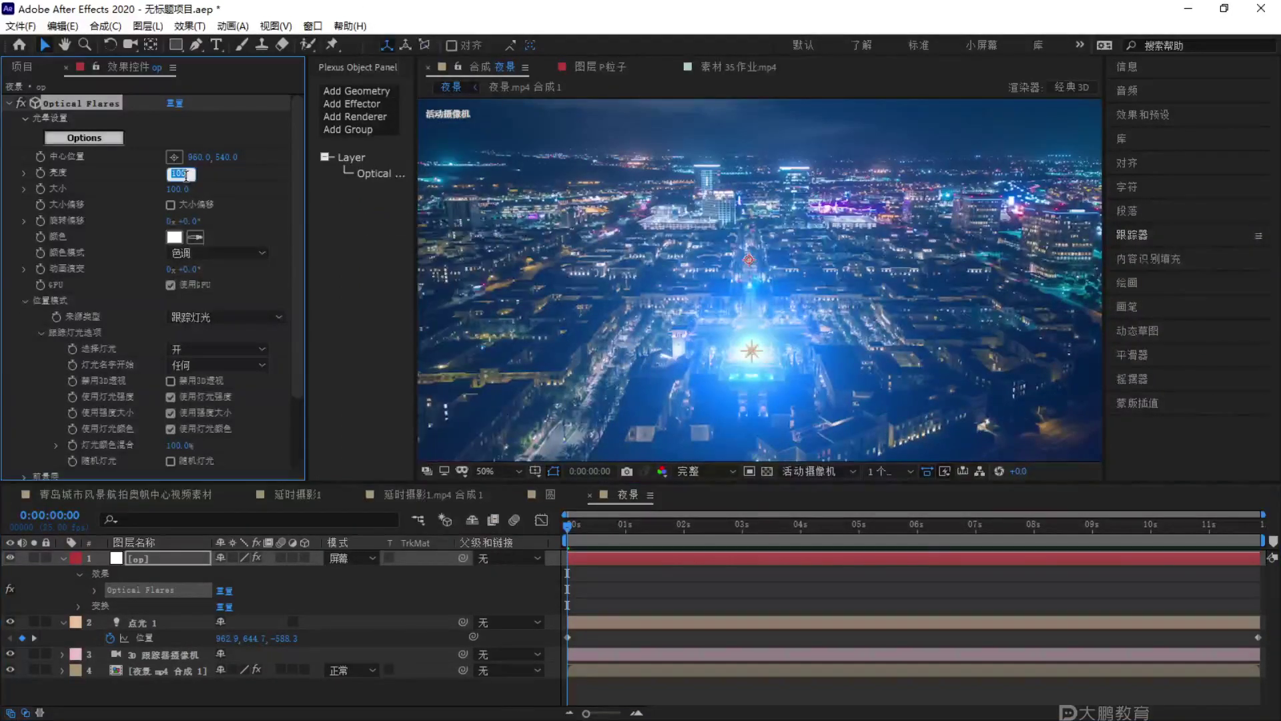
text(50)
key(Tab)
text(50)
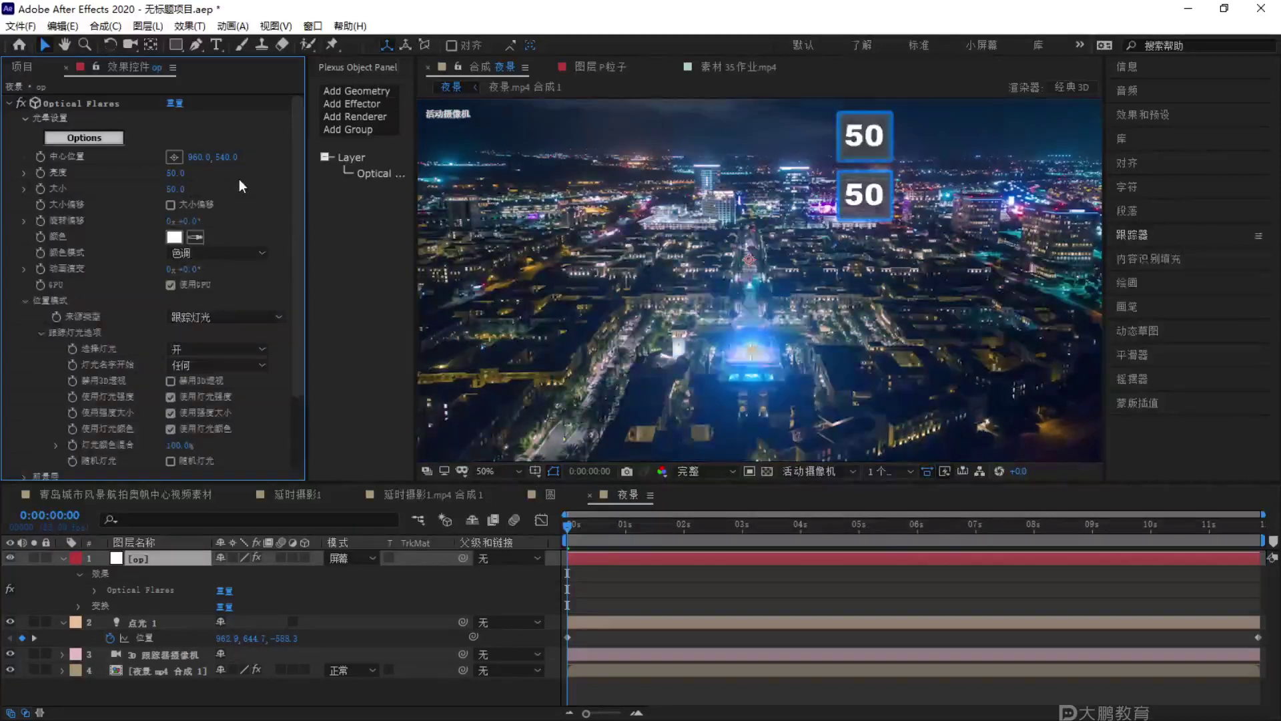
key(Return)
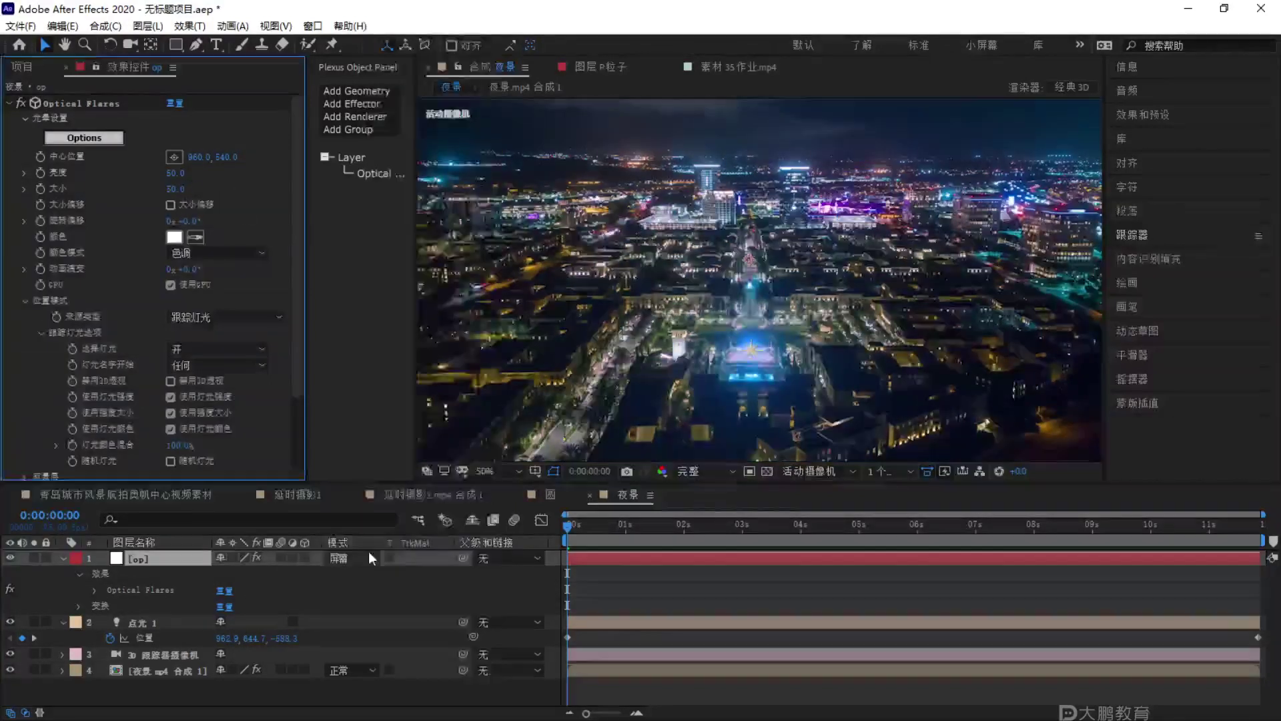
Preview other blend modes on the op layer, including 饱和度, and return it to 屏幕.
click(366, 558)
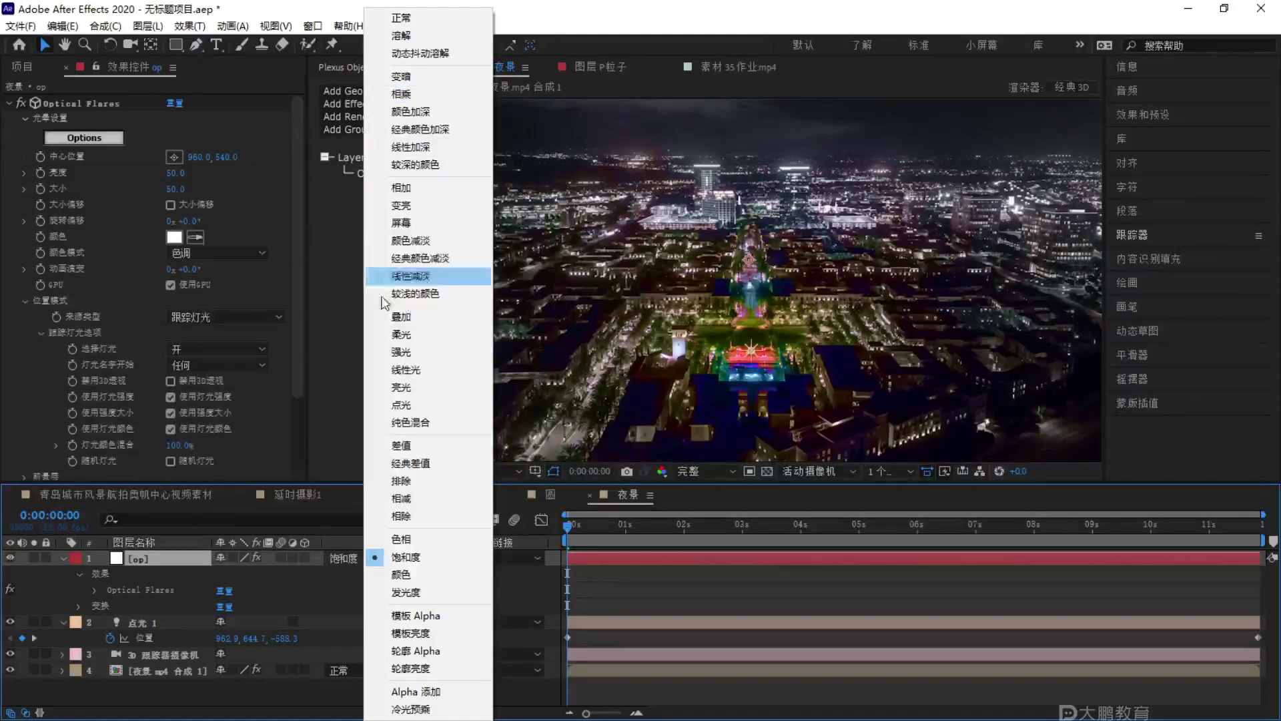
click(401, 223)
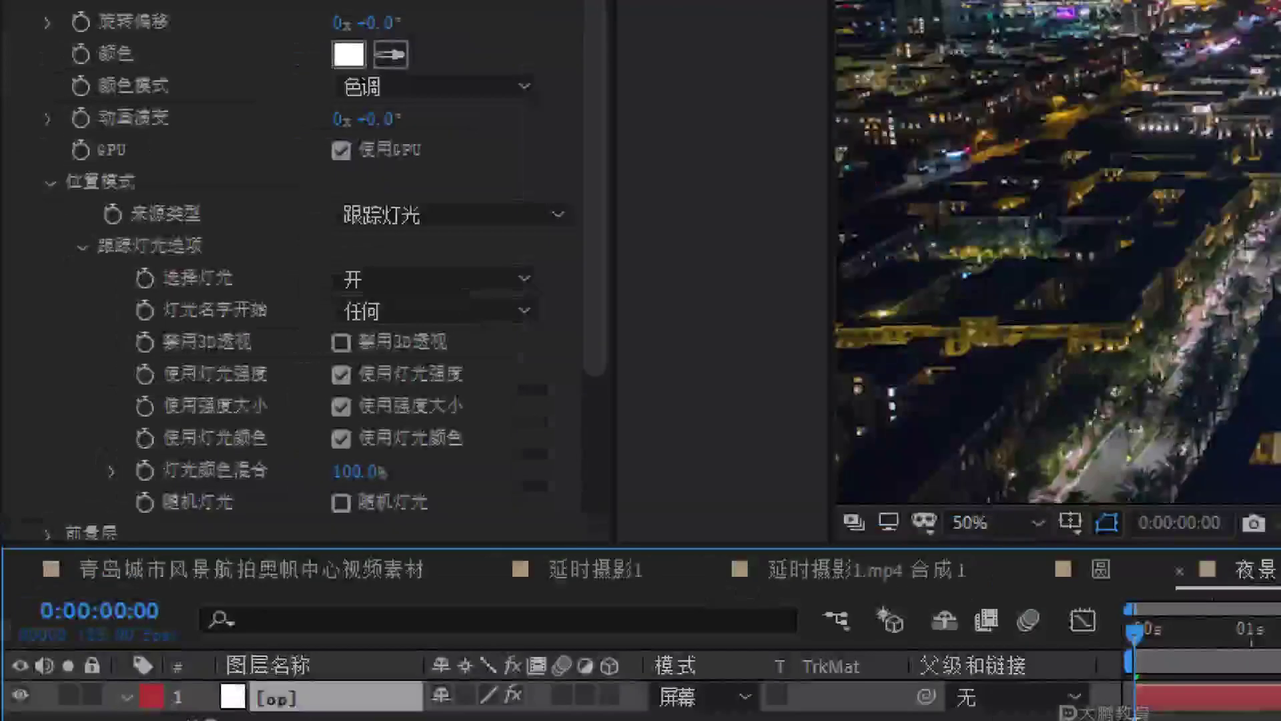
key(ctrl)
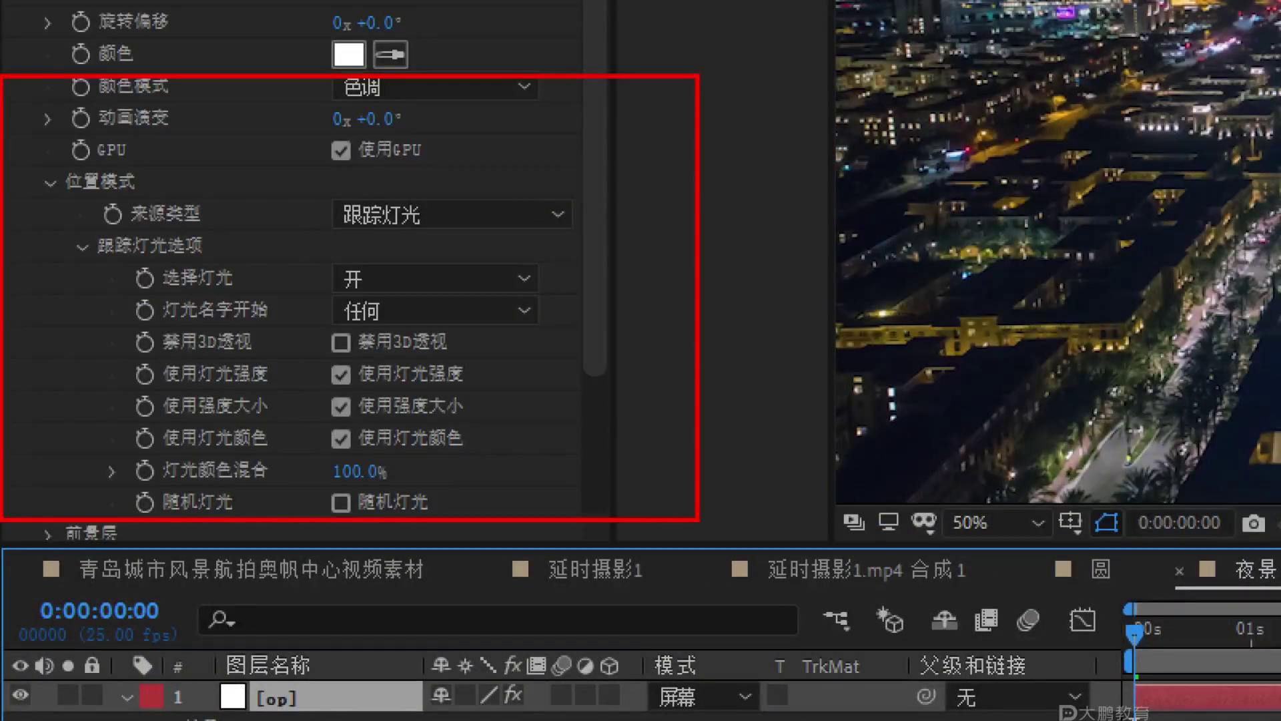
key(Escape)
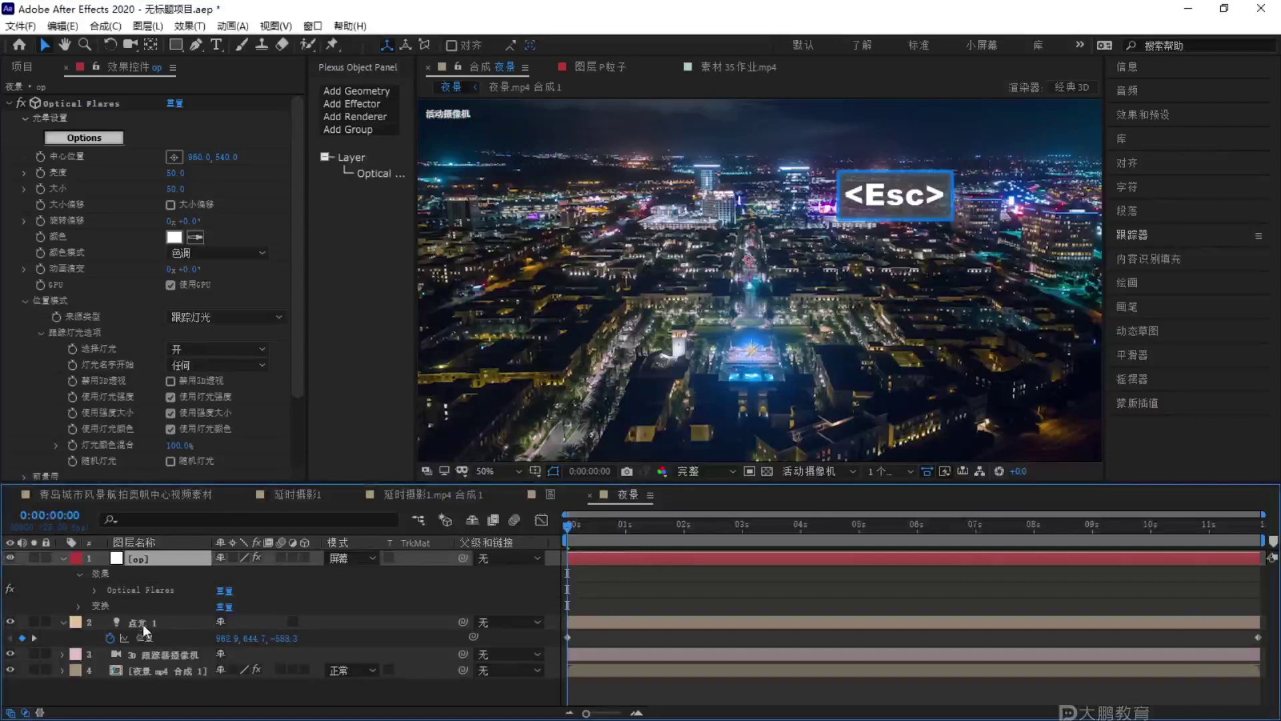
Change the colour of the point light 点光 1 to white in its light settings.
double_click(142, 623)
click(647, 254)
click(599, 296)
click(965, 299)
click(649, 547)
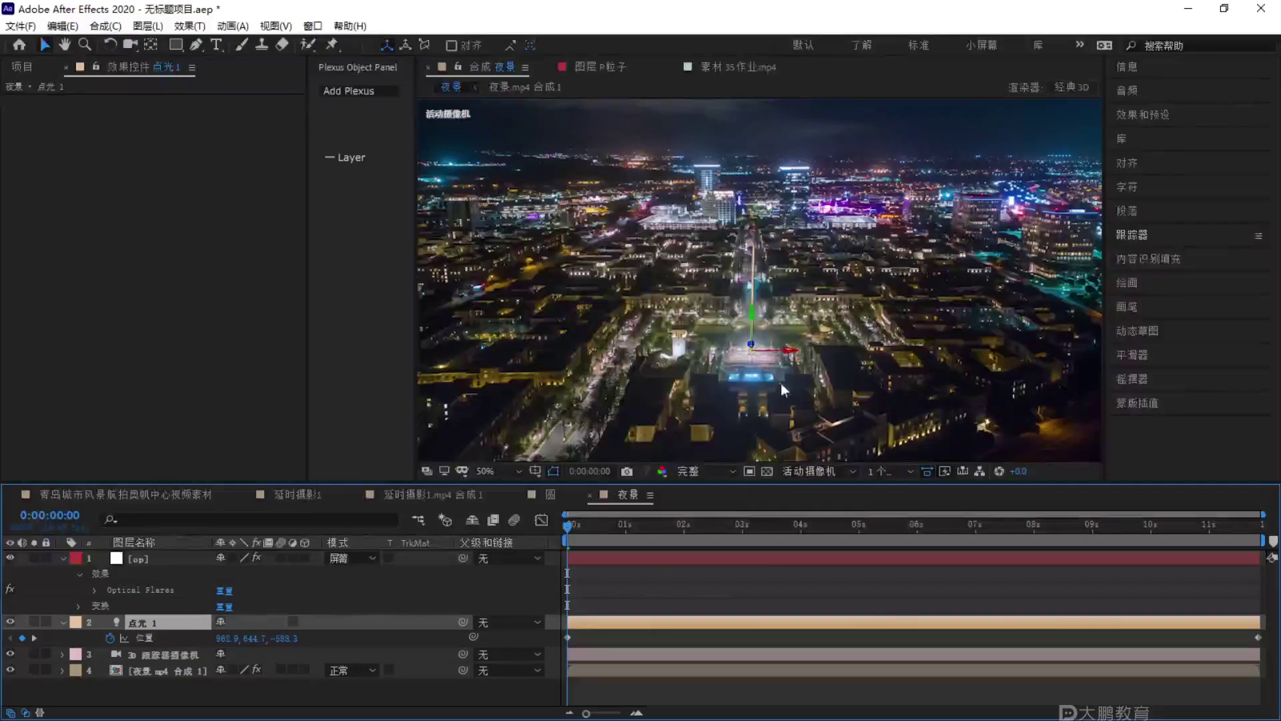
Set the op layer's Optical Flares 亮度 and 大小 both to 100.
click(161, 558)
click(175, 173)
text(100)
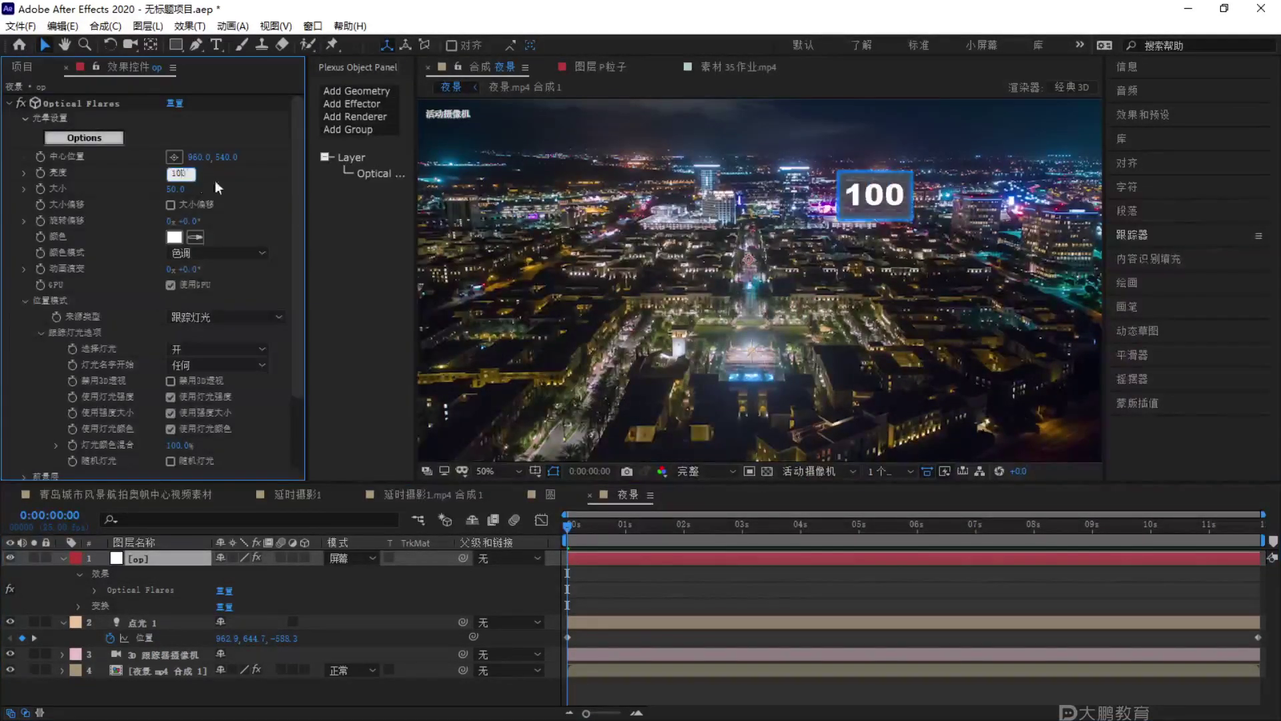
key(Return)
click(175, 189)
text(100)
key(Return)
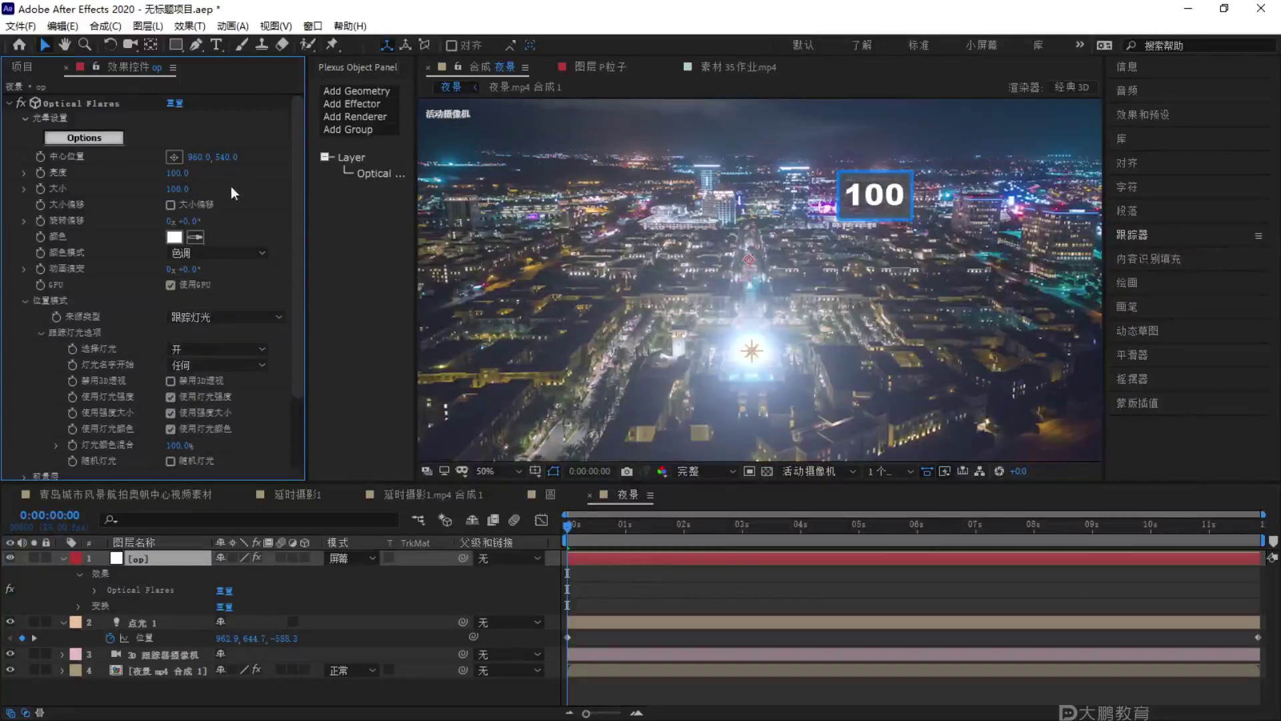
Reduce the Optical Flares 亮度 and 大小 to 80 each.
click(176, 173)
text(80)
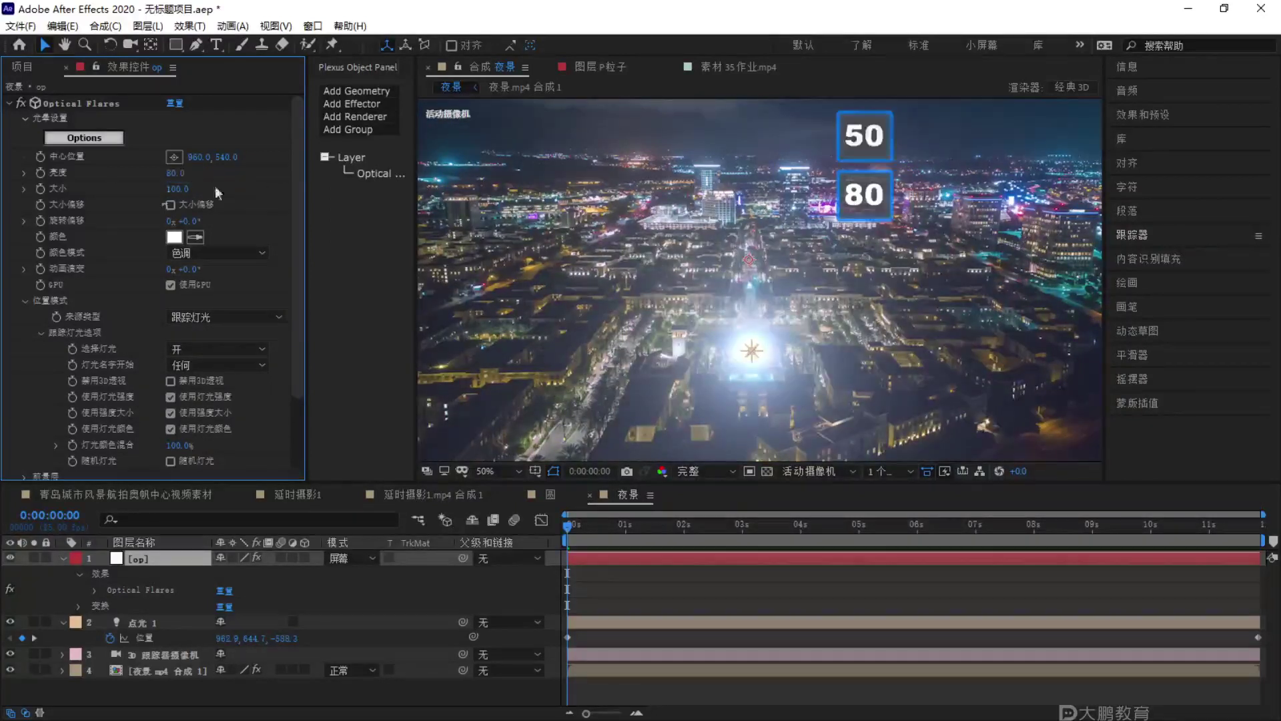
key(Return)
click(168, 189)
text(80)
key(Return)
Compare the 变亮, 相加 and 屏幕 blend modes on the op layer and settle on 相加.
click(343, 557)
click(427, 204)
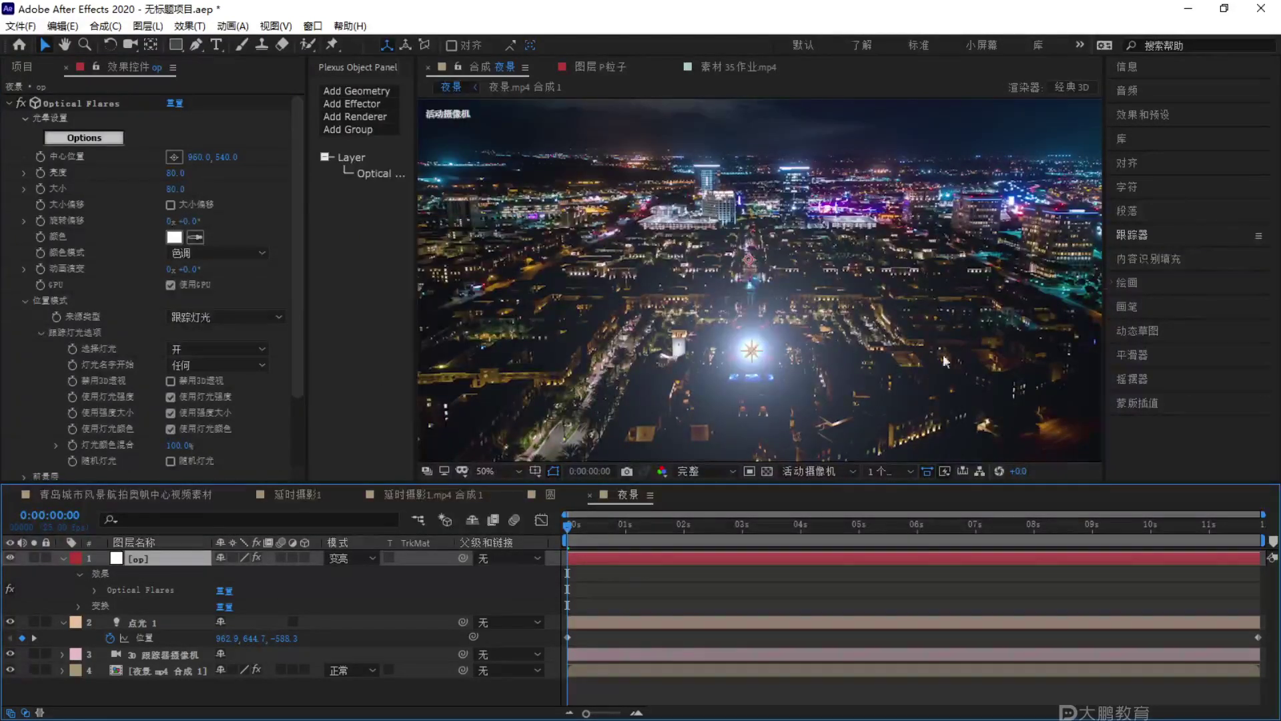
click(332, 555)
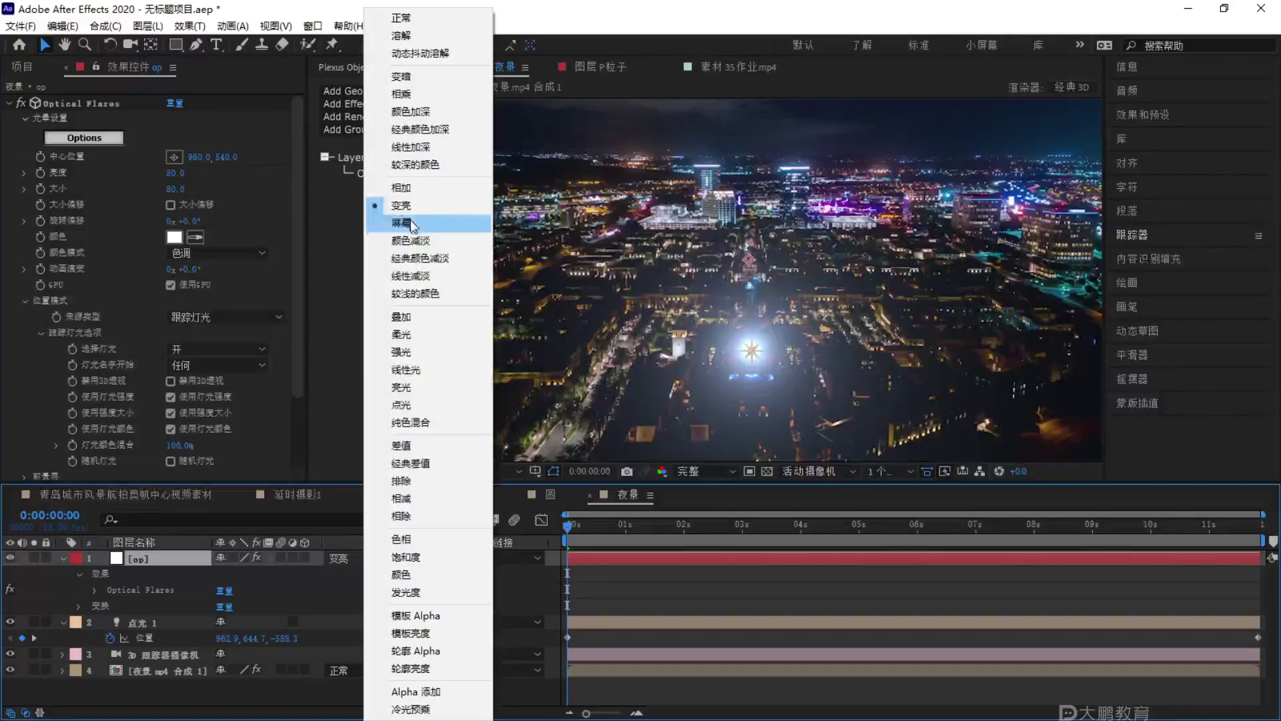
click(411, 209)
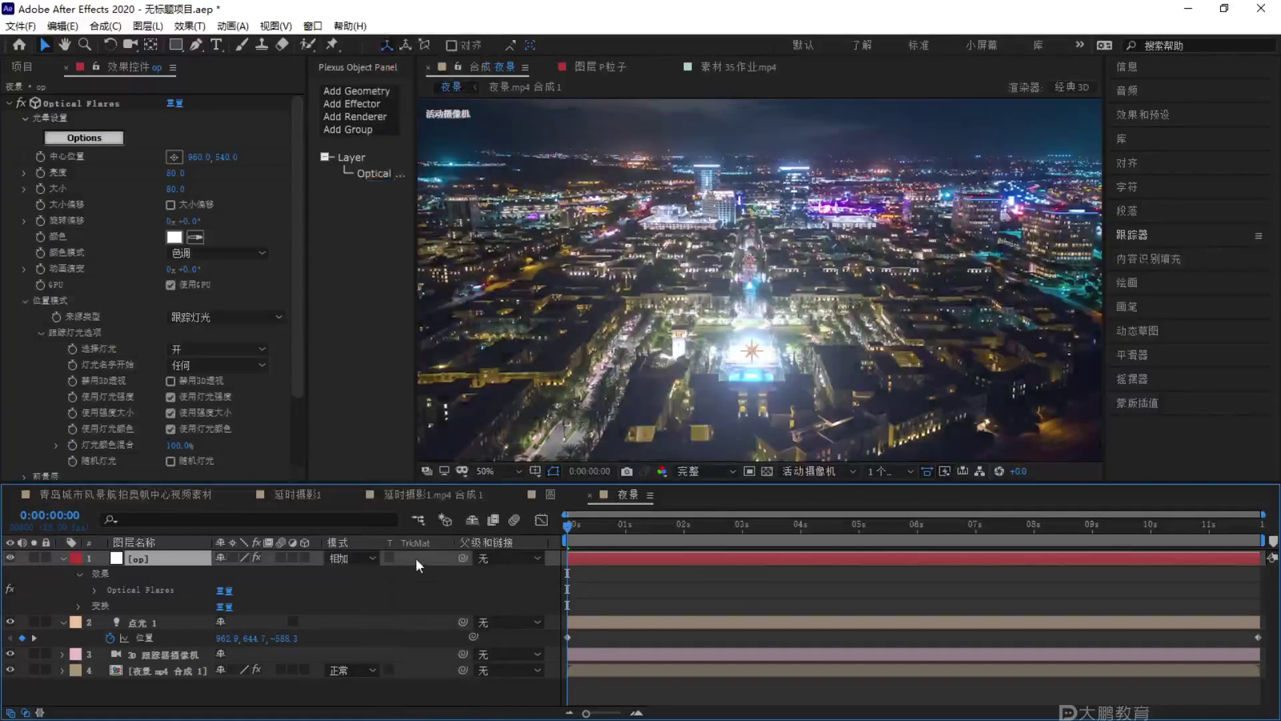
click(348, 558)
click(398, 223)
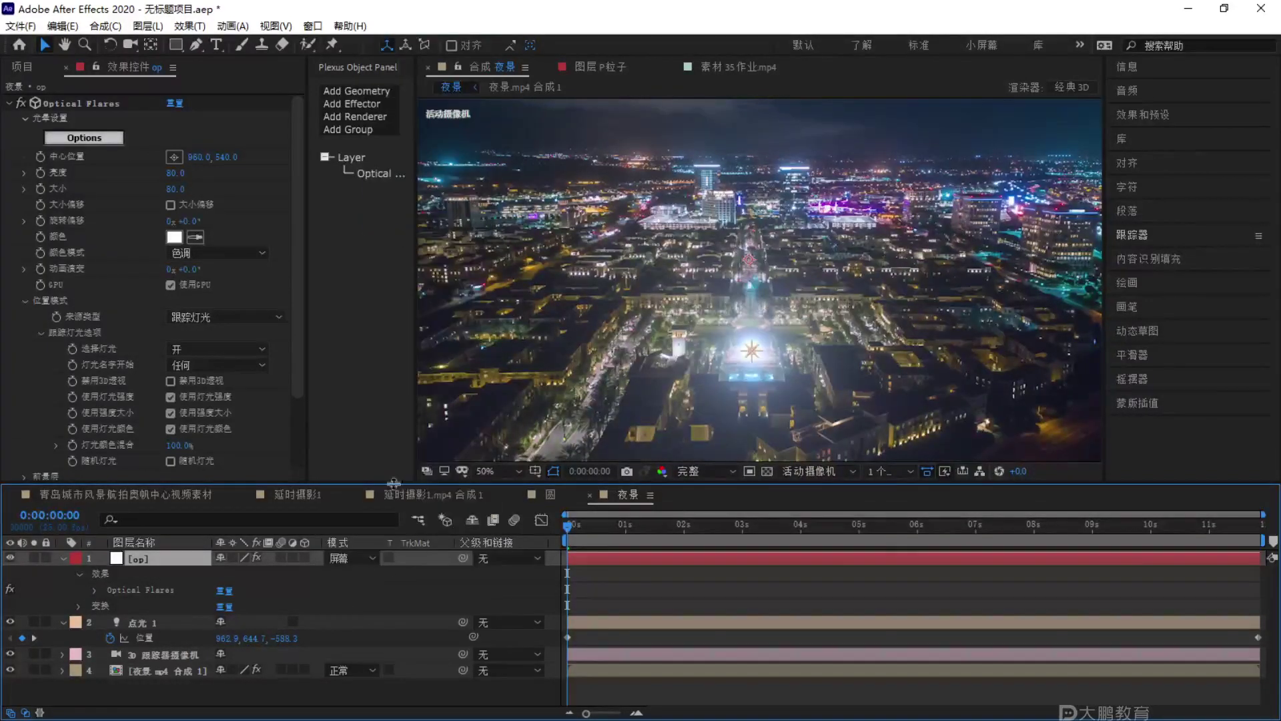
click(362, 555)
click(394, 194)
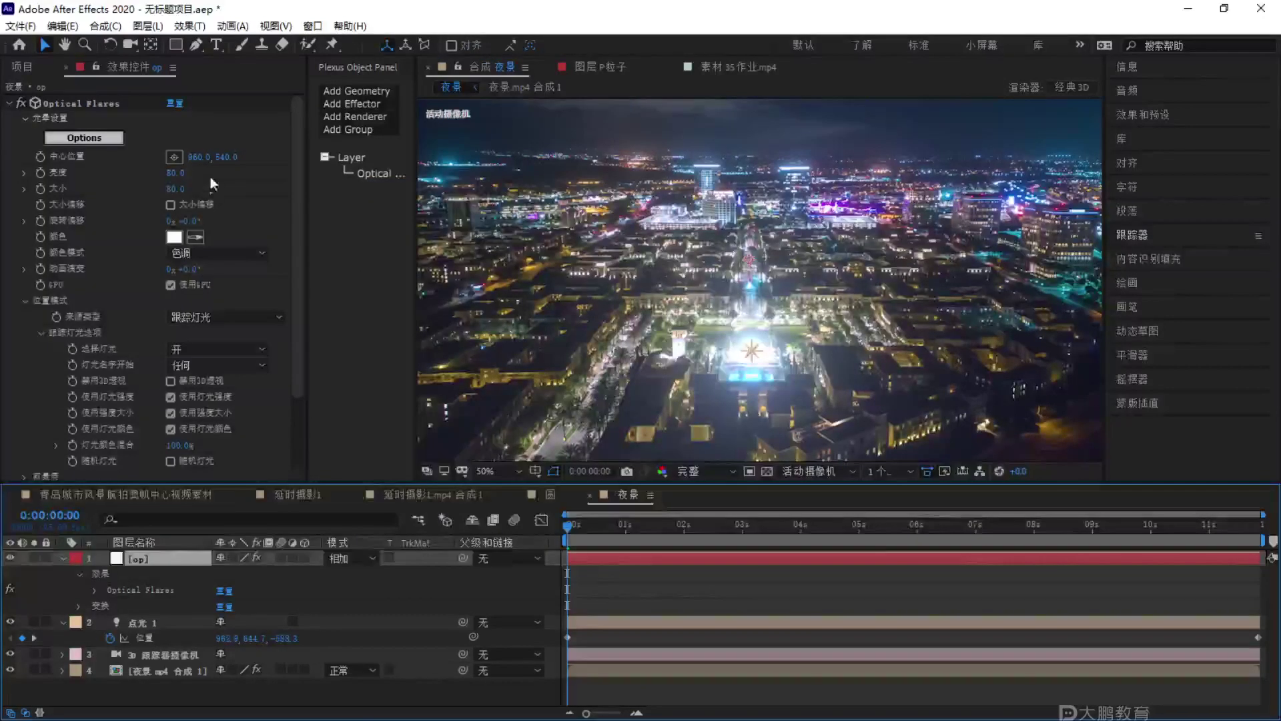
Set the Optical Flares 亮度 and 大小 to 70 each.
click(173, 172)
text(70)
key(Tab)
text(70)
key(Return)
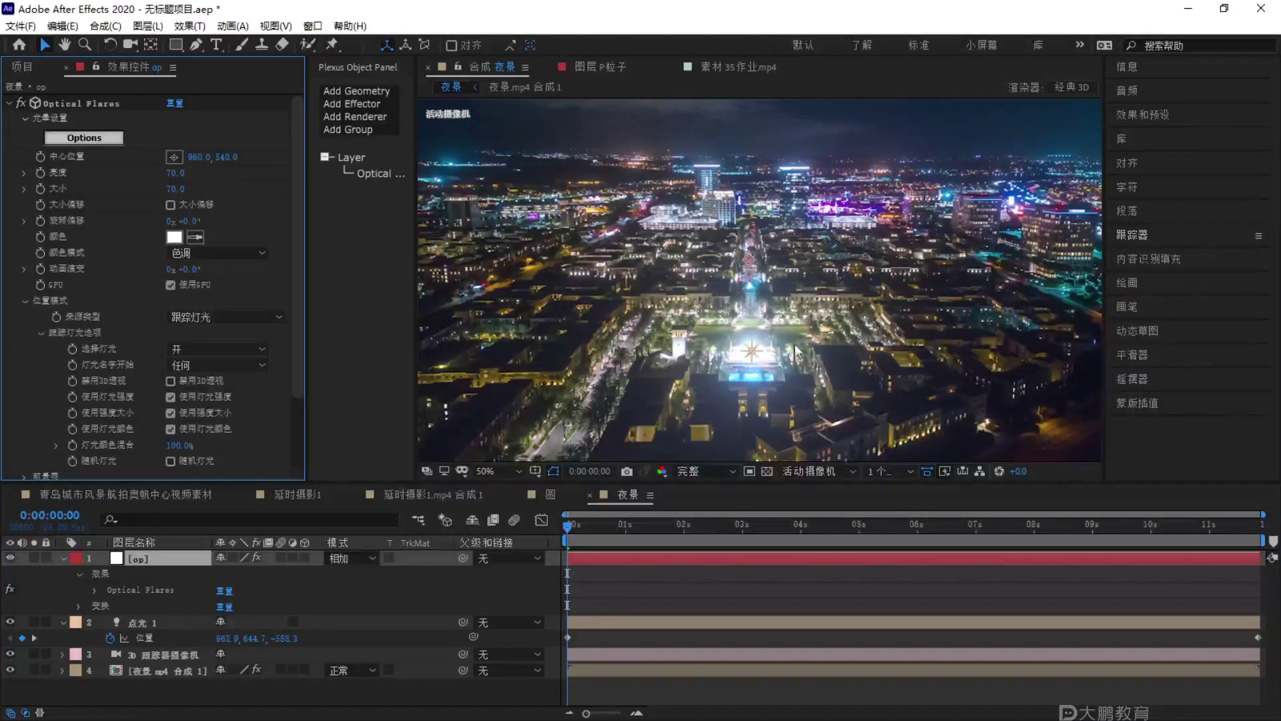
key(F1)
drag(766, 155, 794, 313)
mouse_move(807, 233)
mouse_down()
mouse_move(701, 360)
mouse_move(935, 281)
mouse_up()
drag(727, 249, 794, 311)
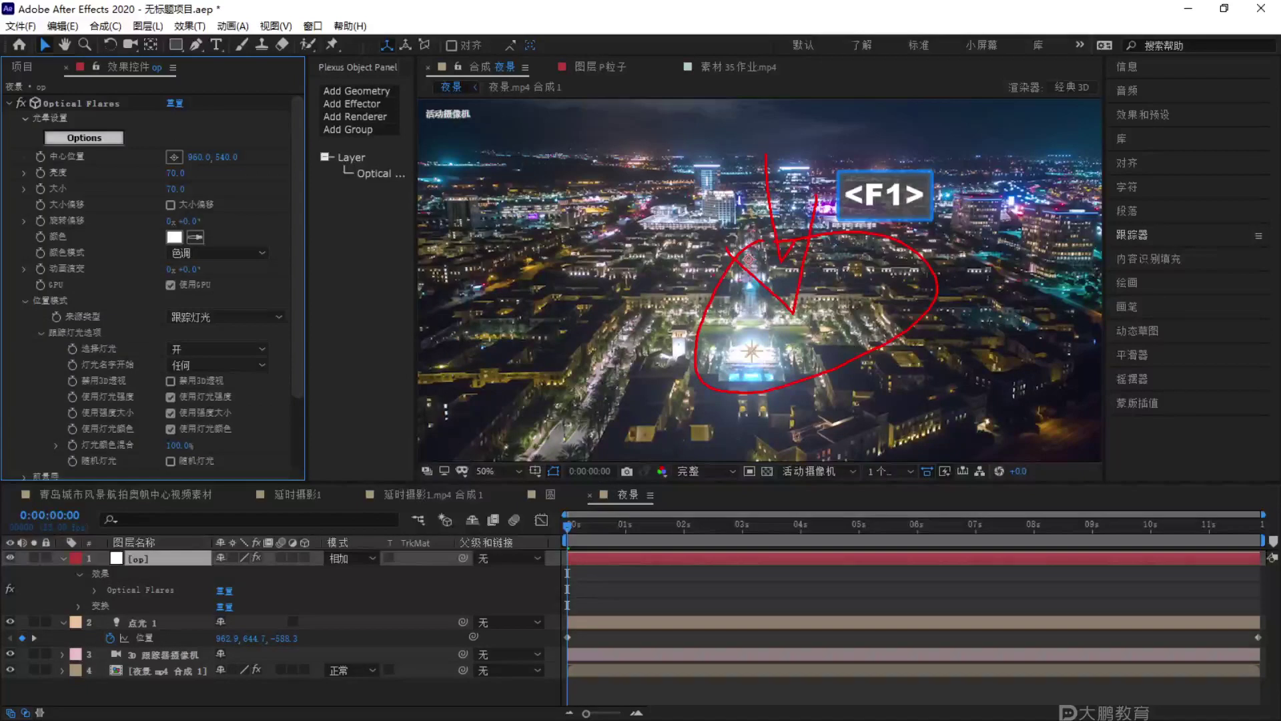
key(Escape)
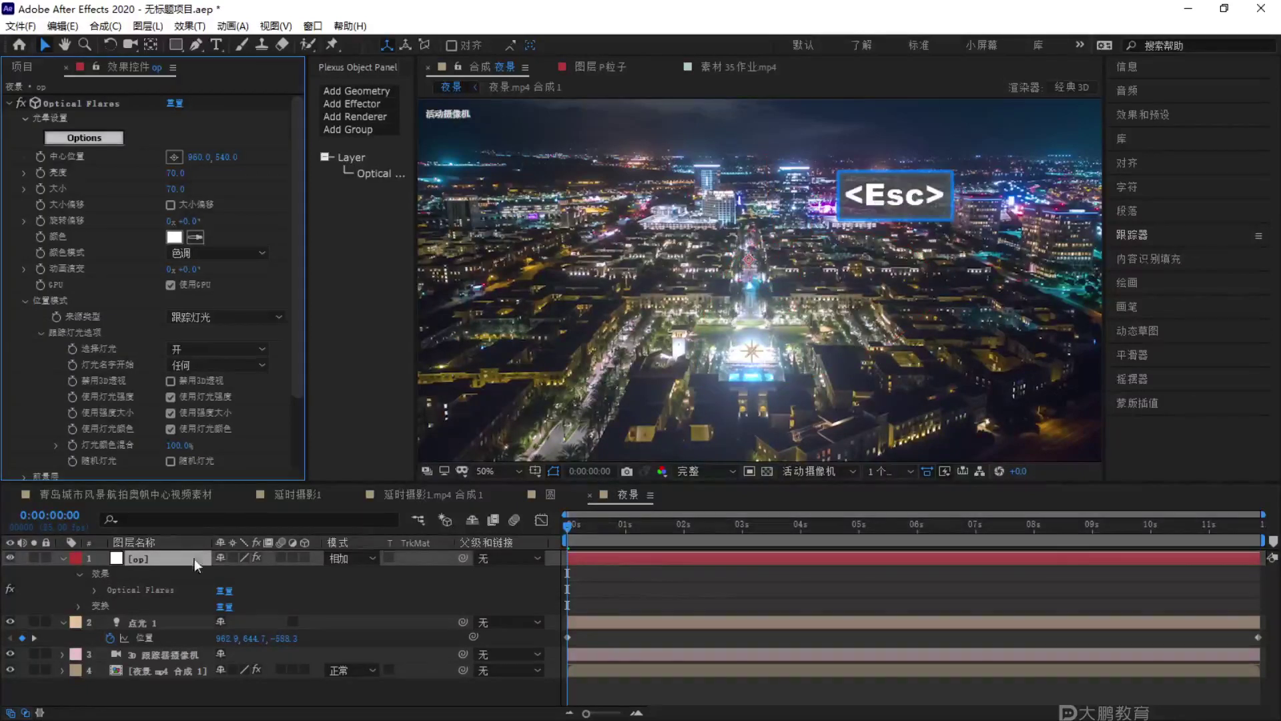
Deselect the op layer and collapse the expanded properties of all layers in the timeline.
click(55, 559)
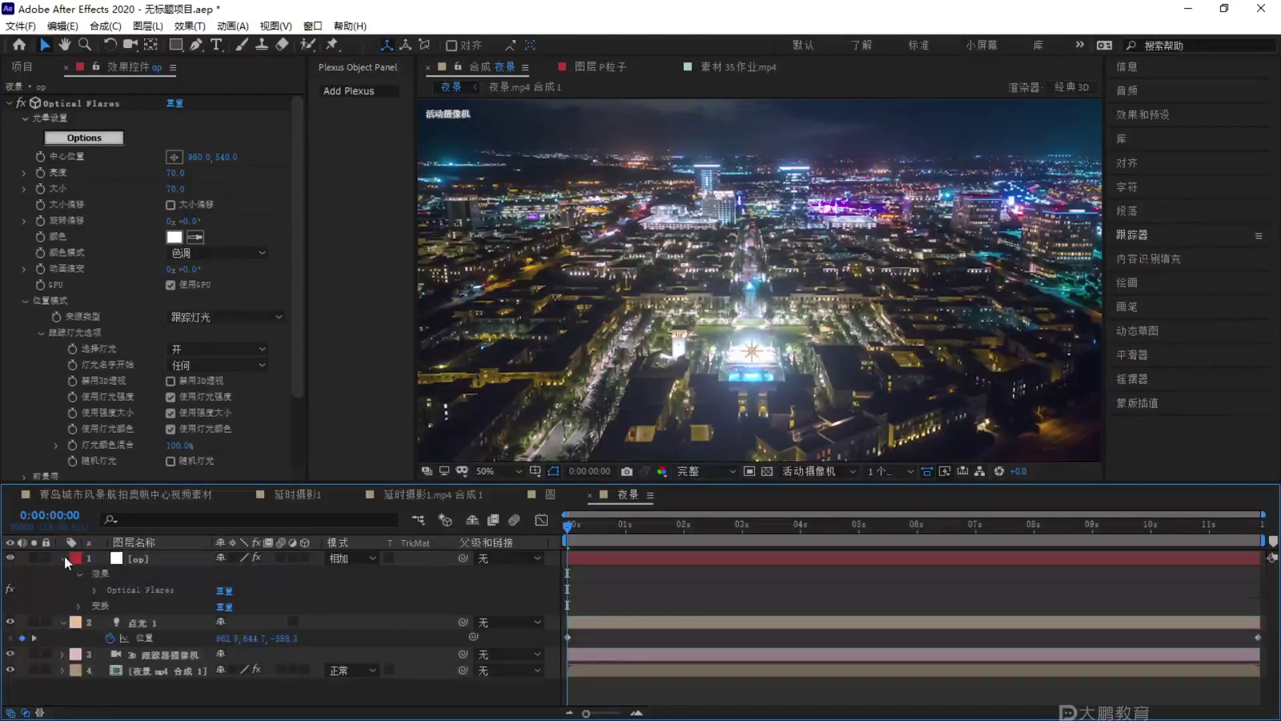
key(u)
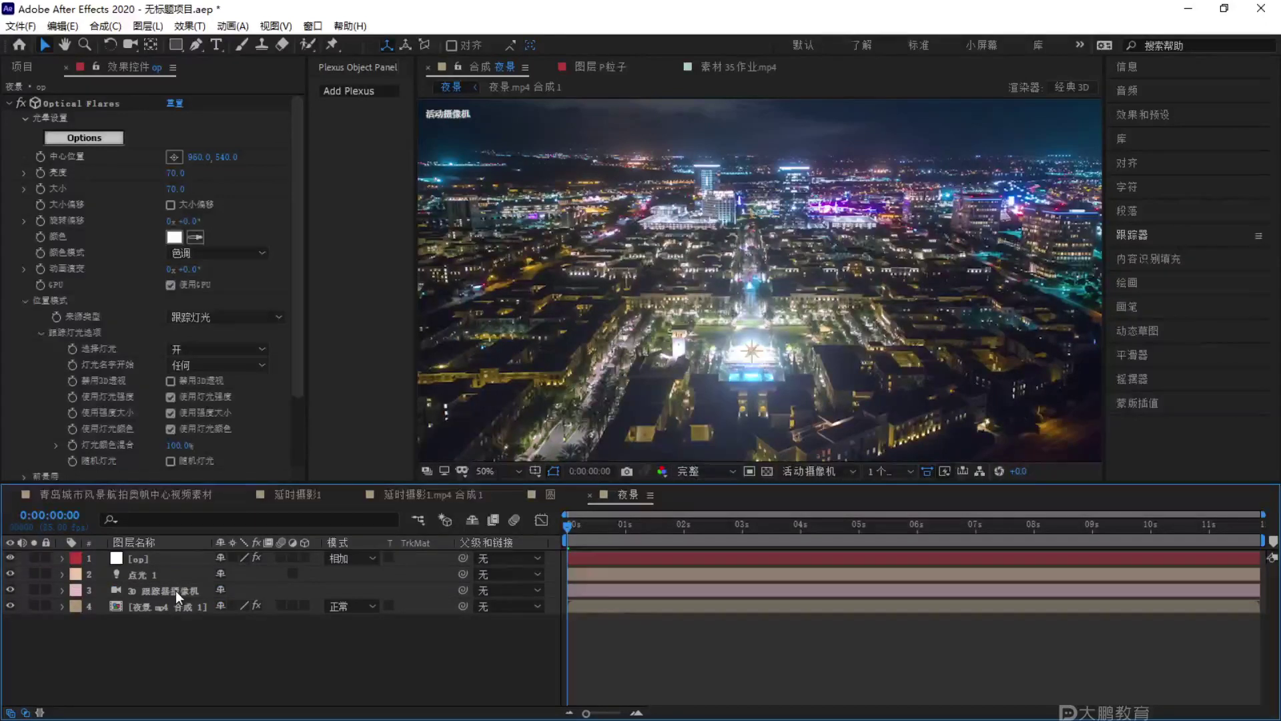
Temporarily solo the 点光 1 light, the op layer and the layers beneath, checking the composition's playback.
click(171, 575)
click(34, 574)
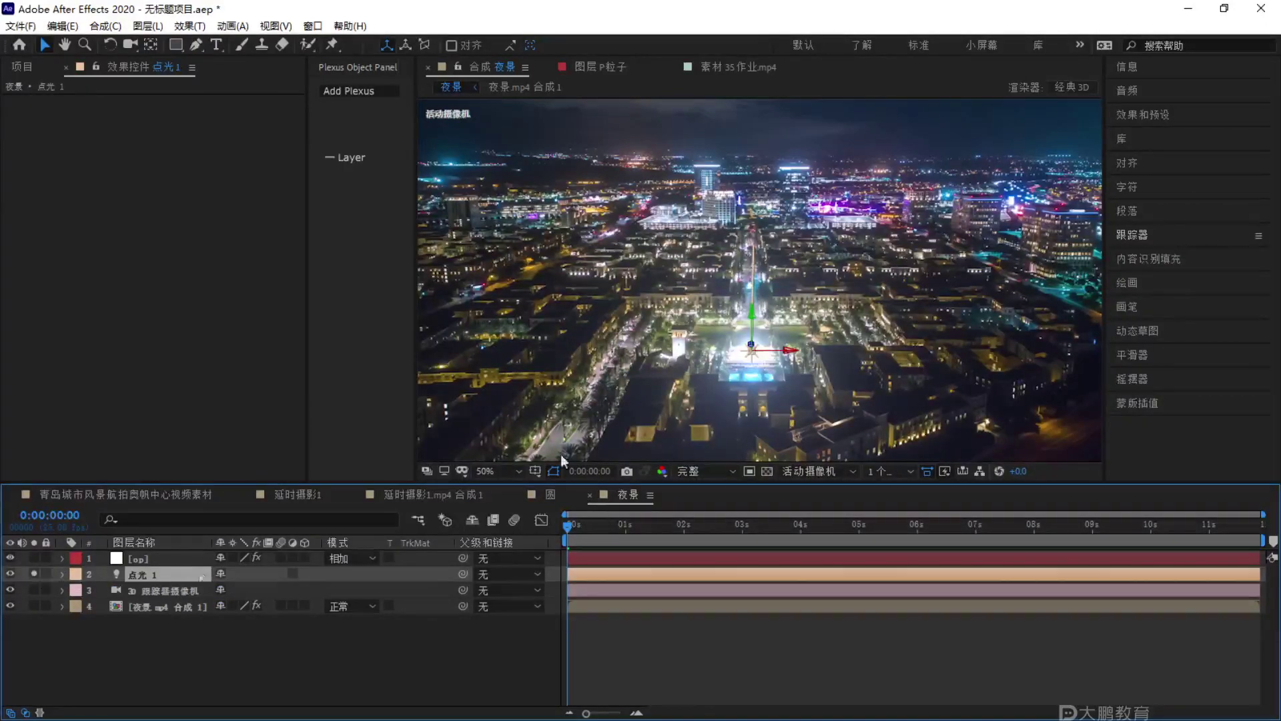
click(643, 520)
click(34, 558)
key(space)
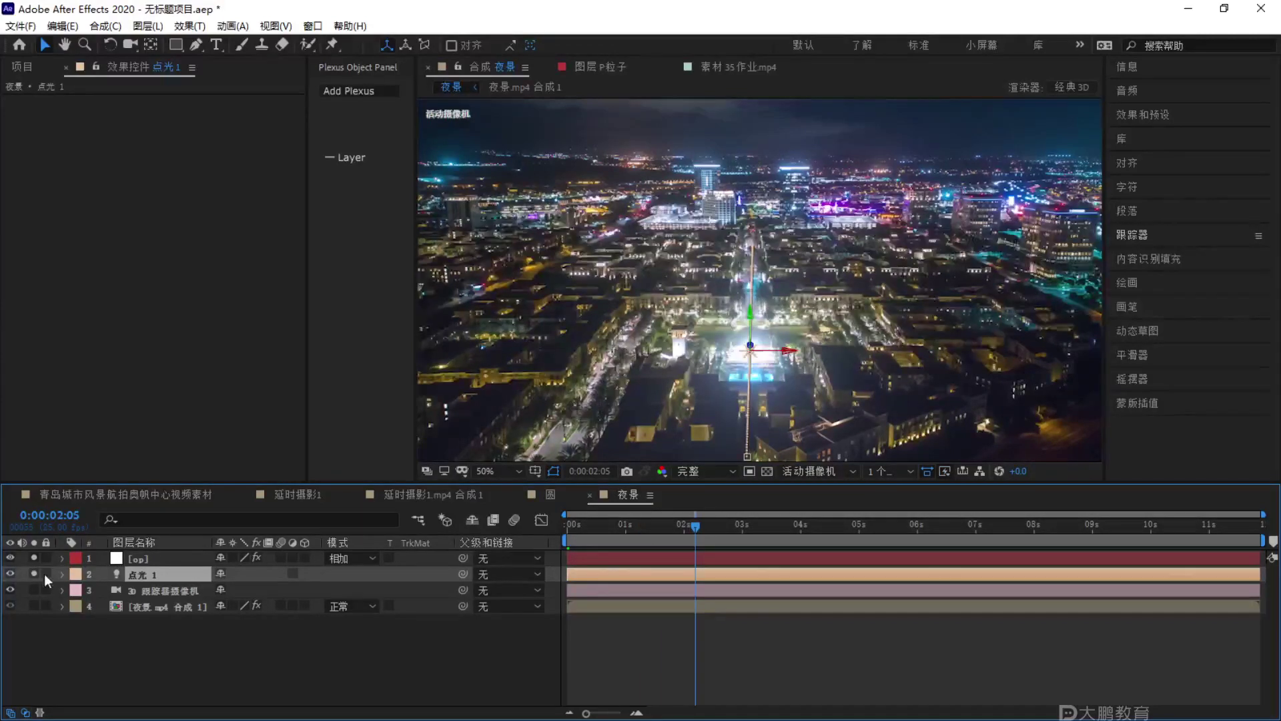
click(34, 590)
drag(35, 560, 34, 591)
drag(575, 544, 483, 549)
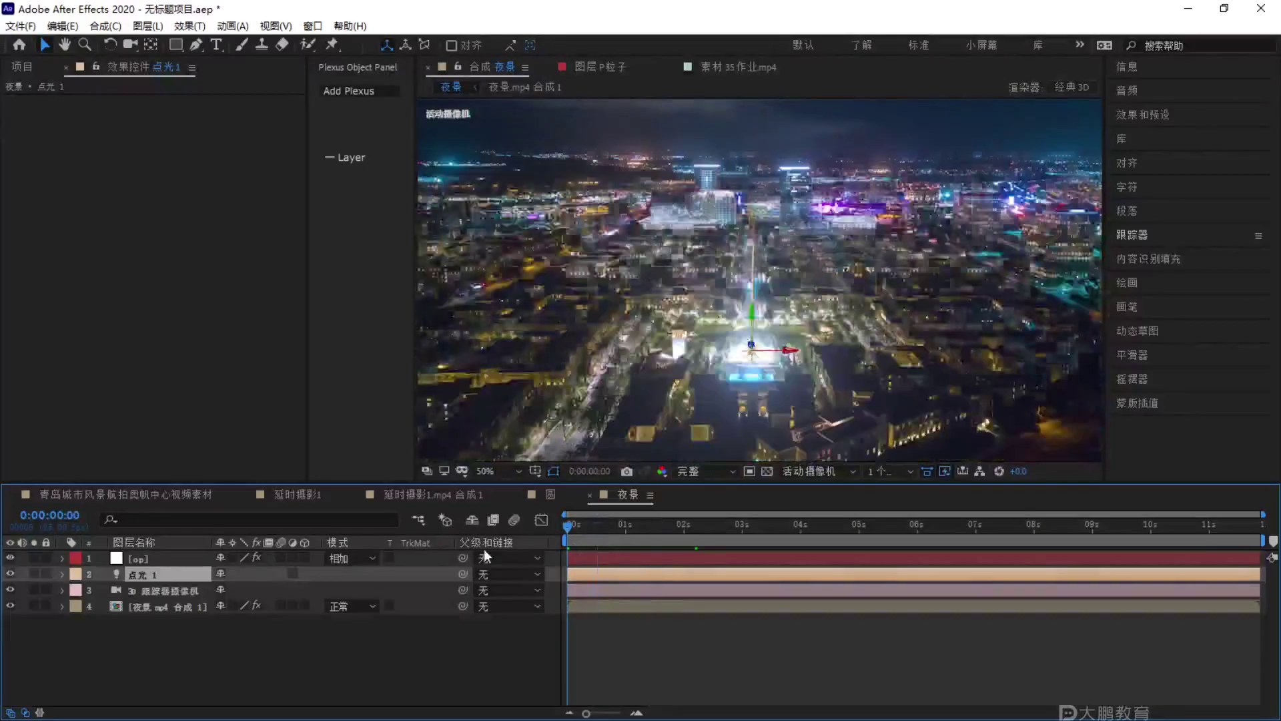
click(183, 607)
mouse_move(35, 607)
mouse_down()
mouse_move(36, 576)
mouse_move(36, 608)
mouse_up()
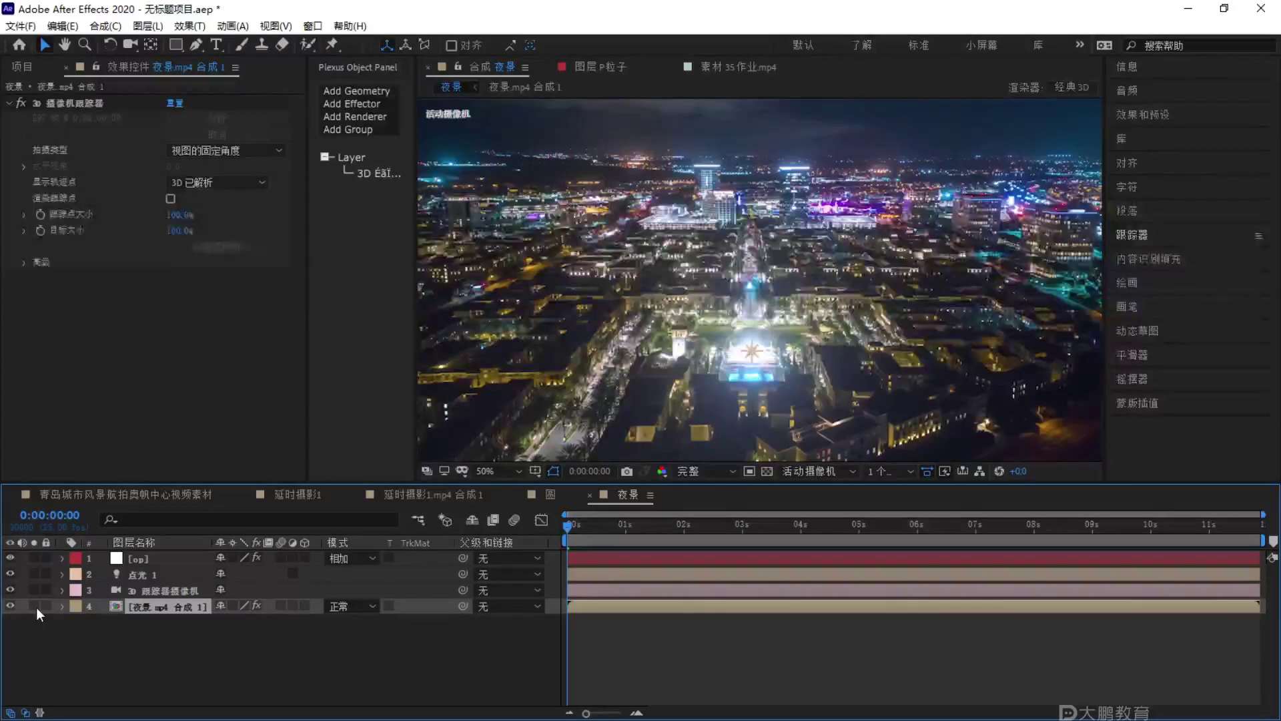
key(F1)
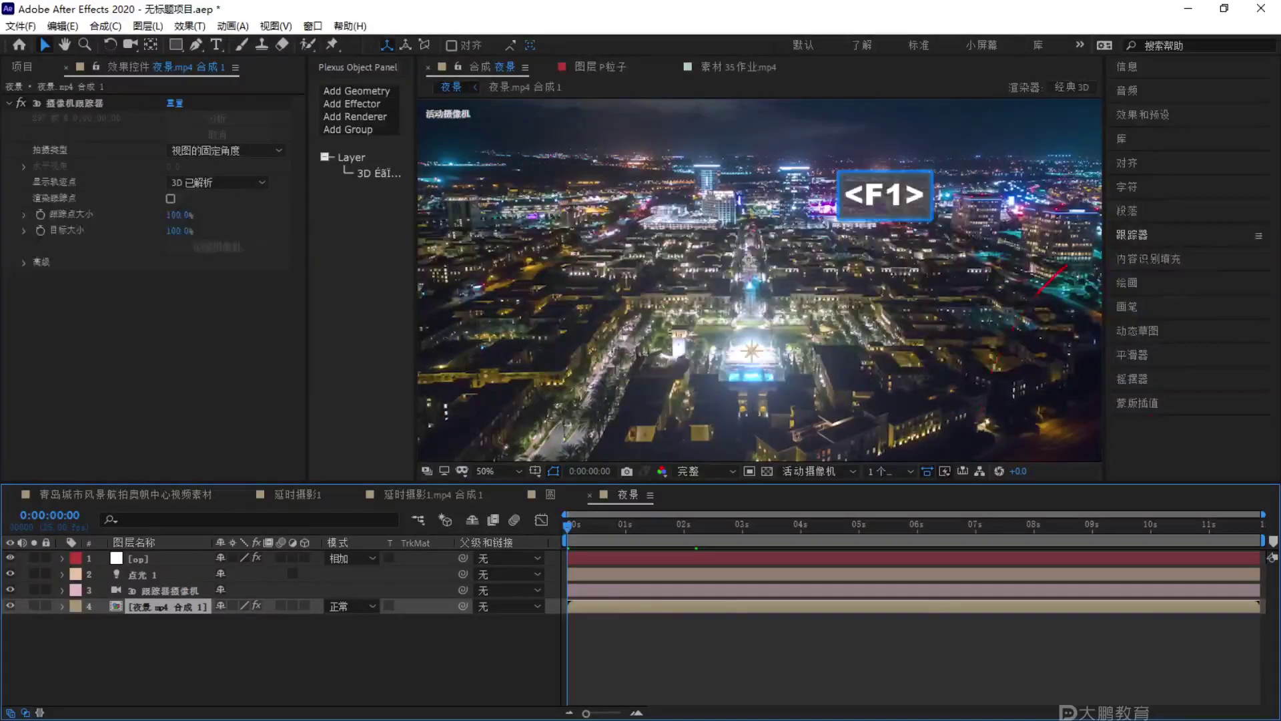
drag(604, 318, 945, 318)
drag(601, 402, 808, 430)
drag(465, 452, 727, 511)
drag(463, 234, 536, 332)
key(Escape)
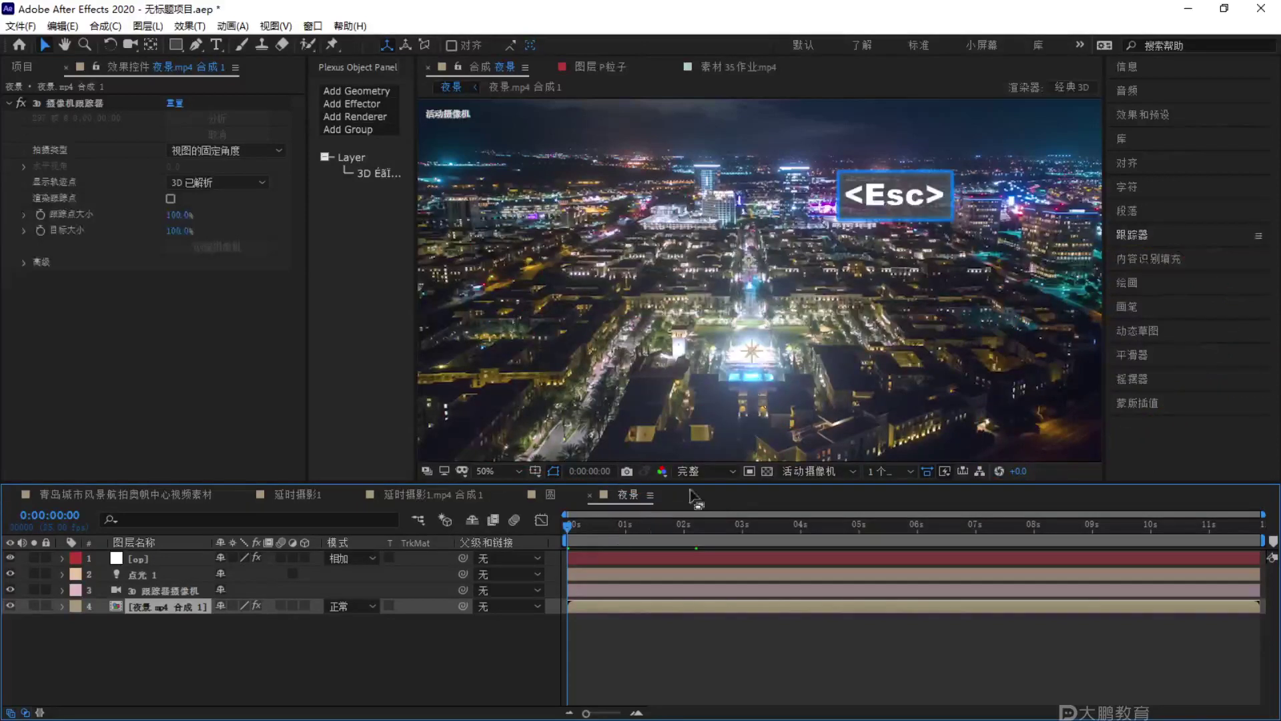
Preview the glow's movement and set the Optical Flares 亮度 on the op layer to 50.
key(space)
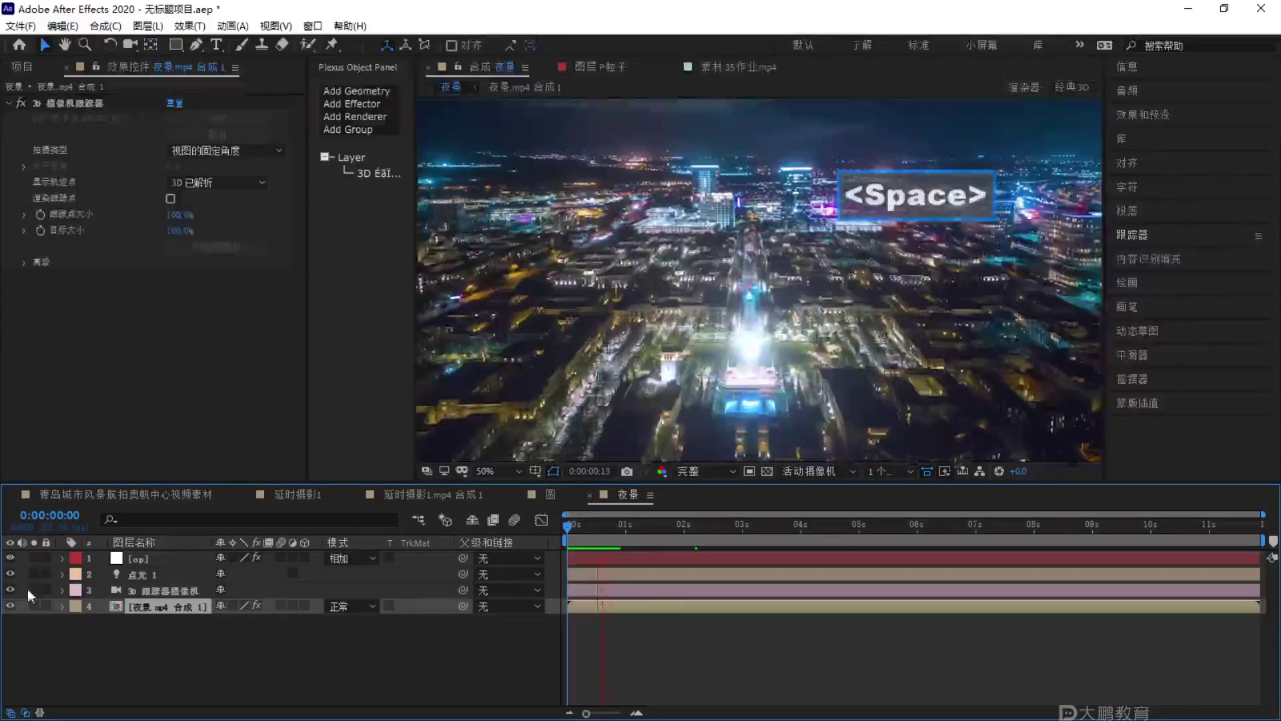
key(space)
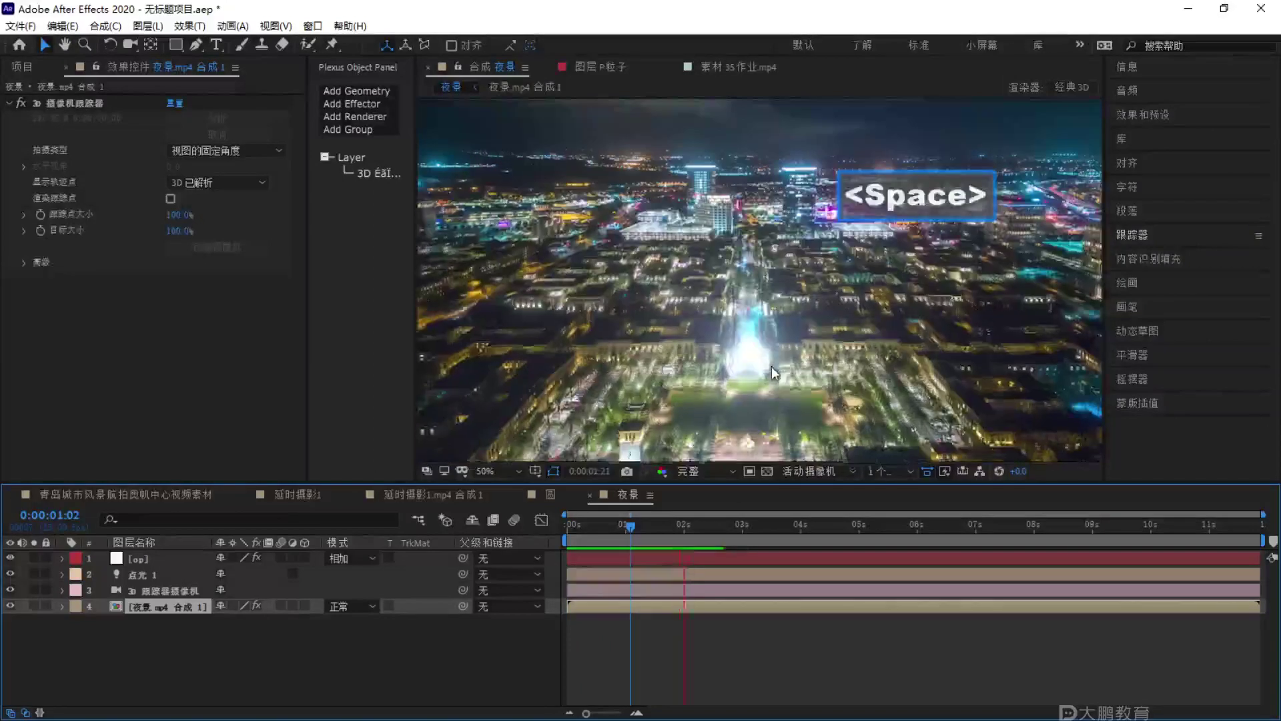
click(138, 560)
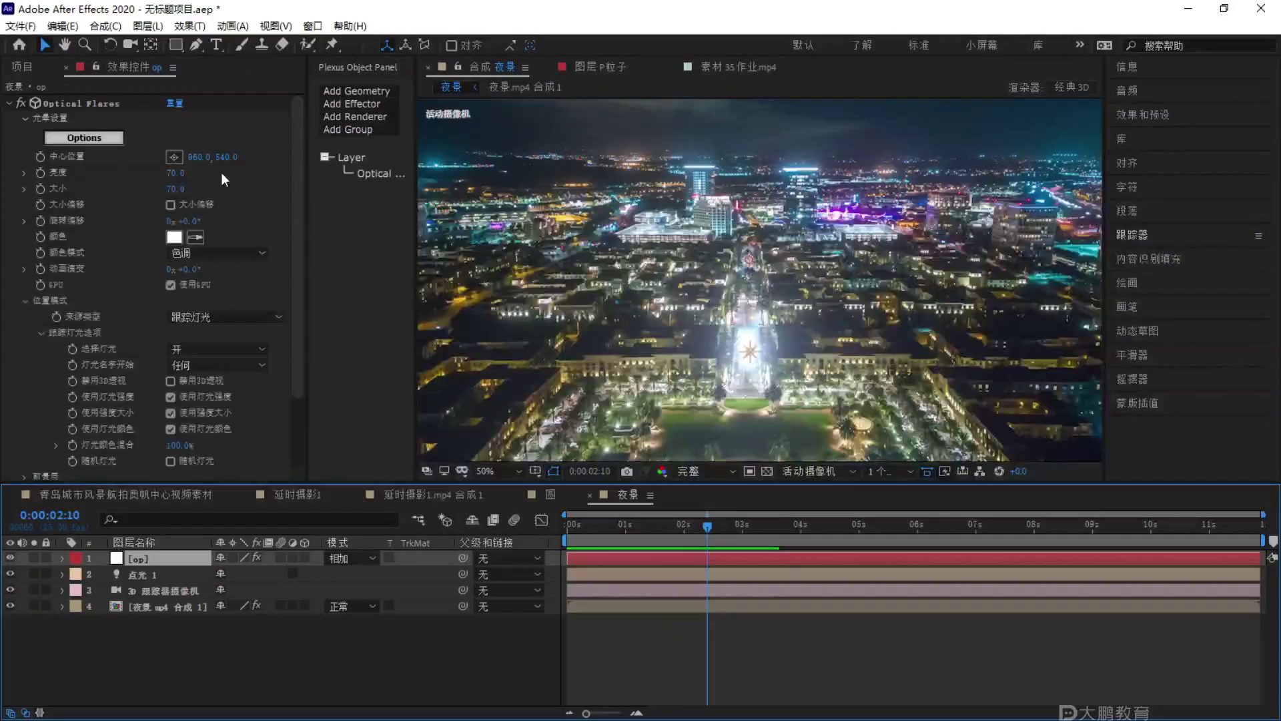
click(173, 174)
text(50)
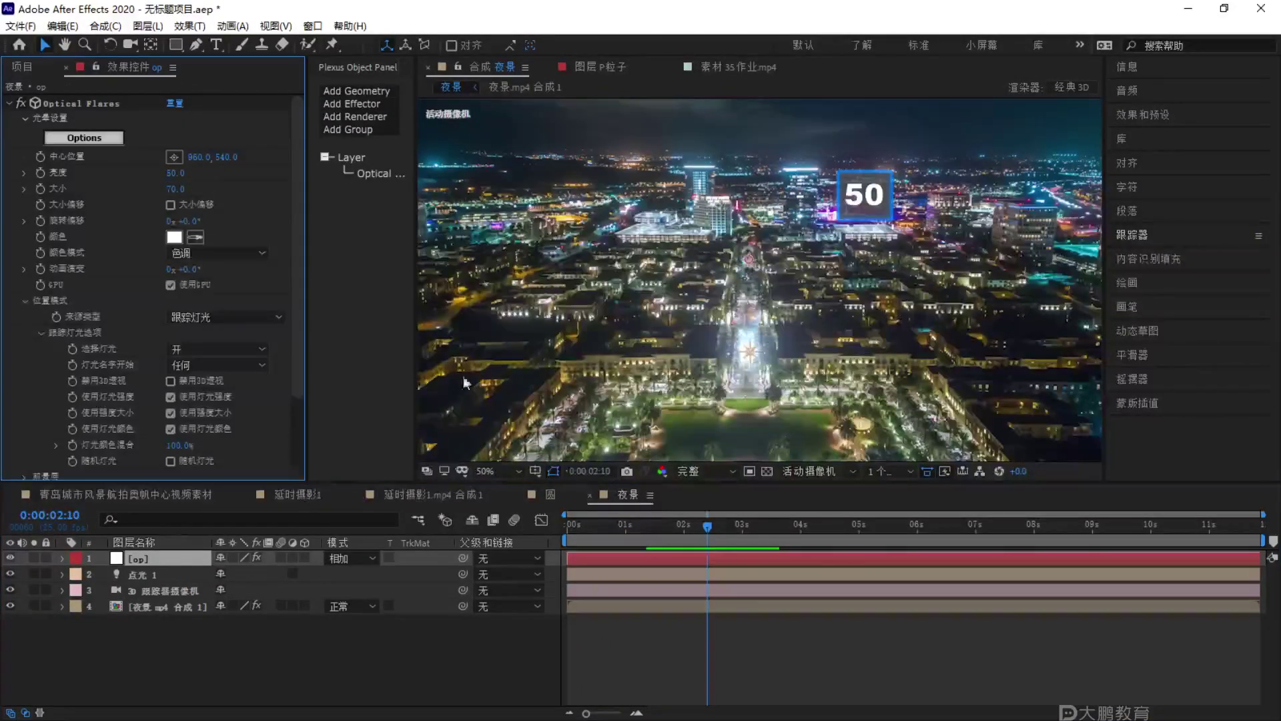
Play the 夜景 composition to check the dimmer glow along the avenue, and leave no layer selected.
click(704, 525)
key(space)
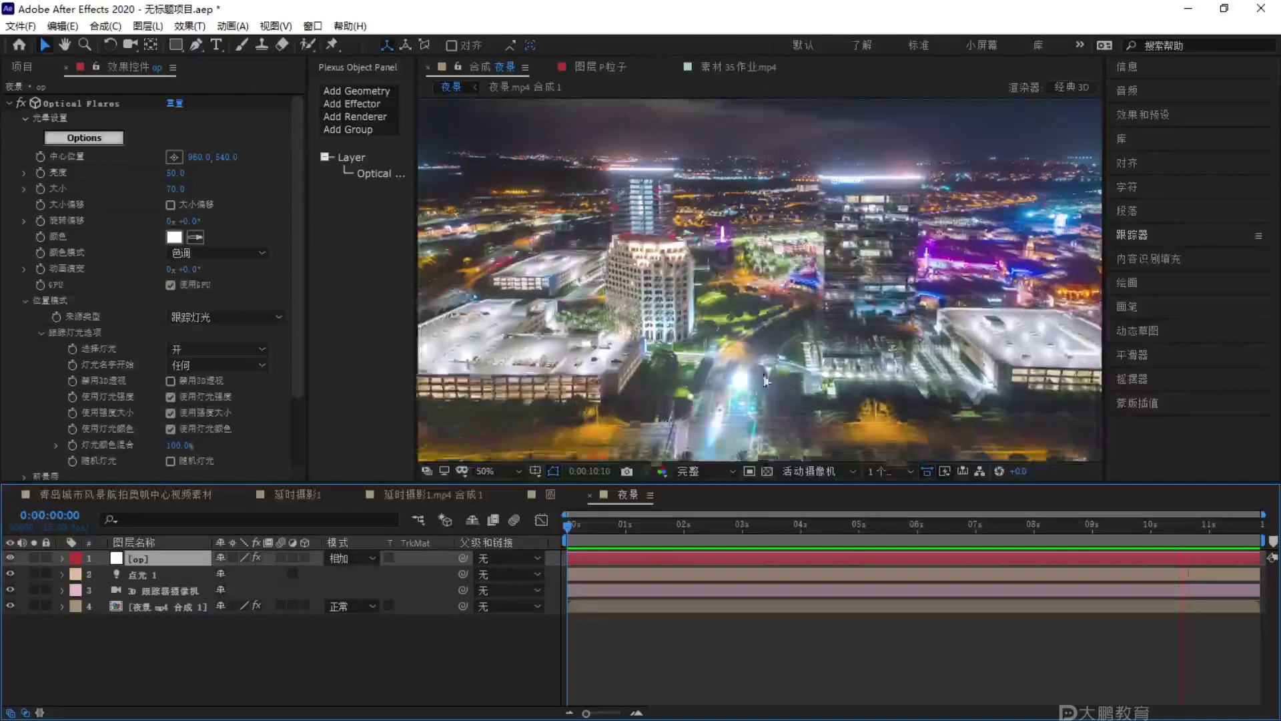
key(space)
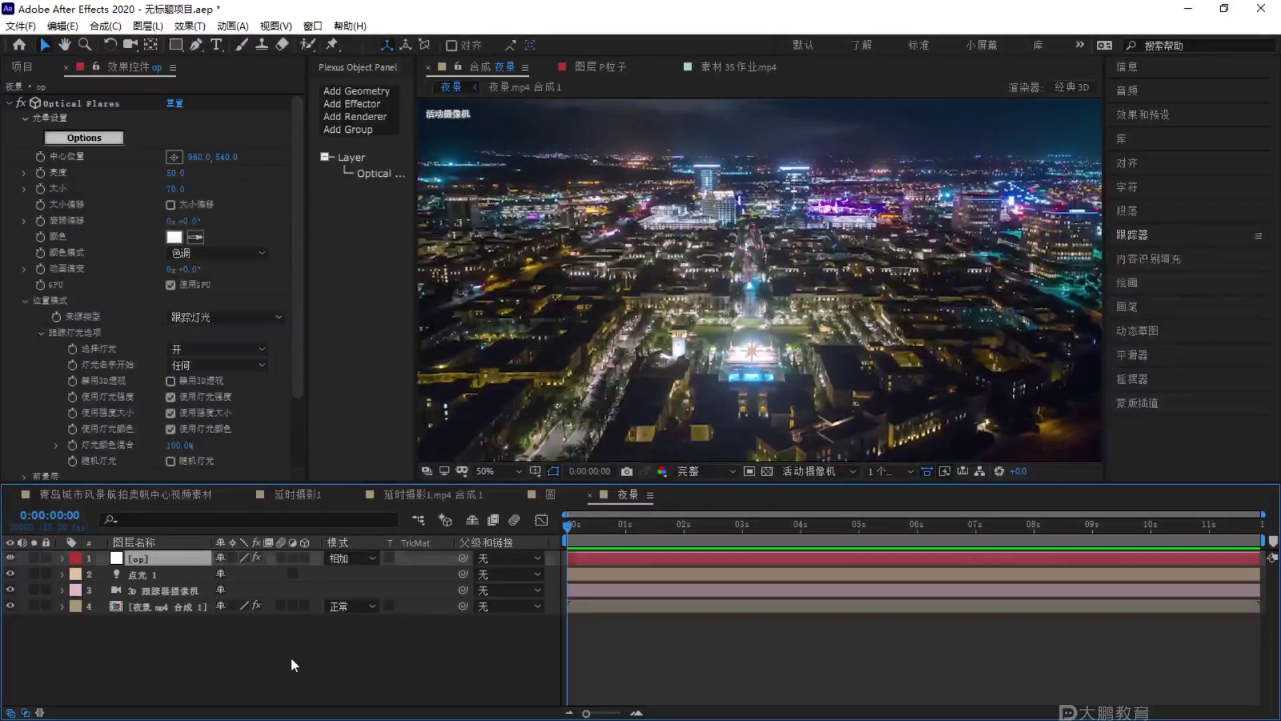
click(292, 638)
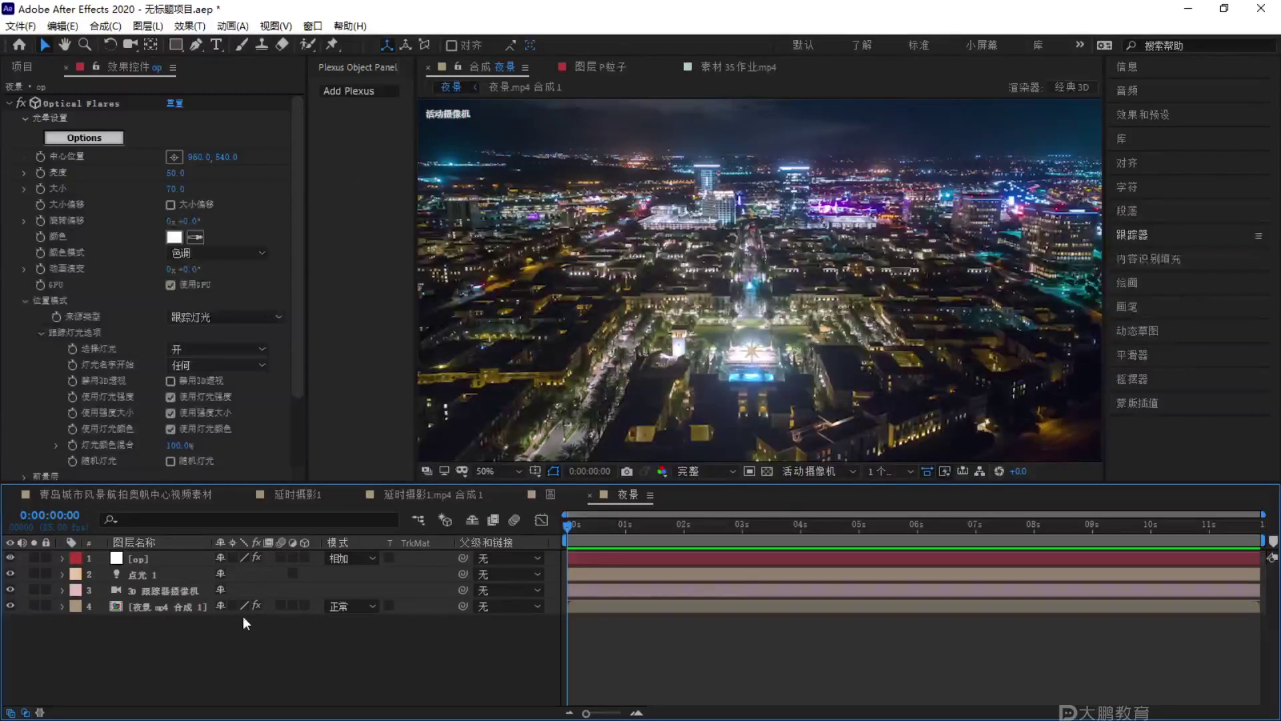
Examine the light streaks and particles trailing the glow in the 素材35作业.mp4 reference and return to the 夜景 composition.
click(753, 67)
key(F1)
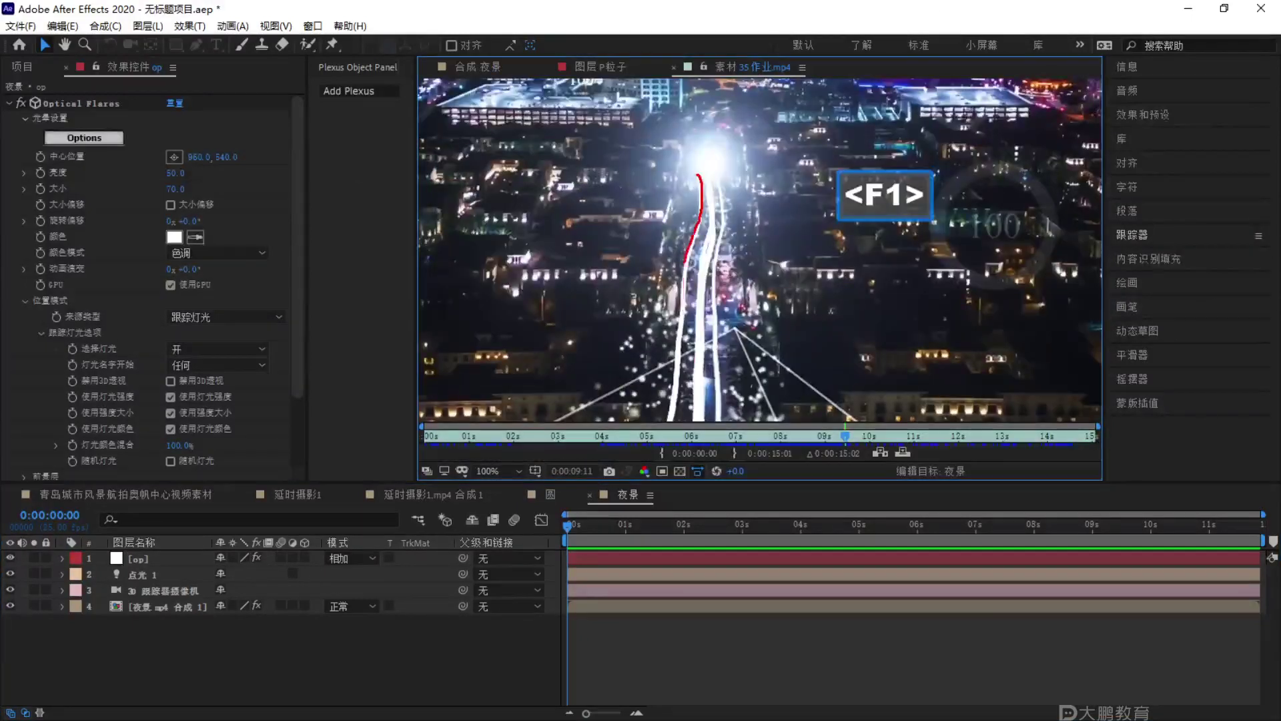
key(Escape)
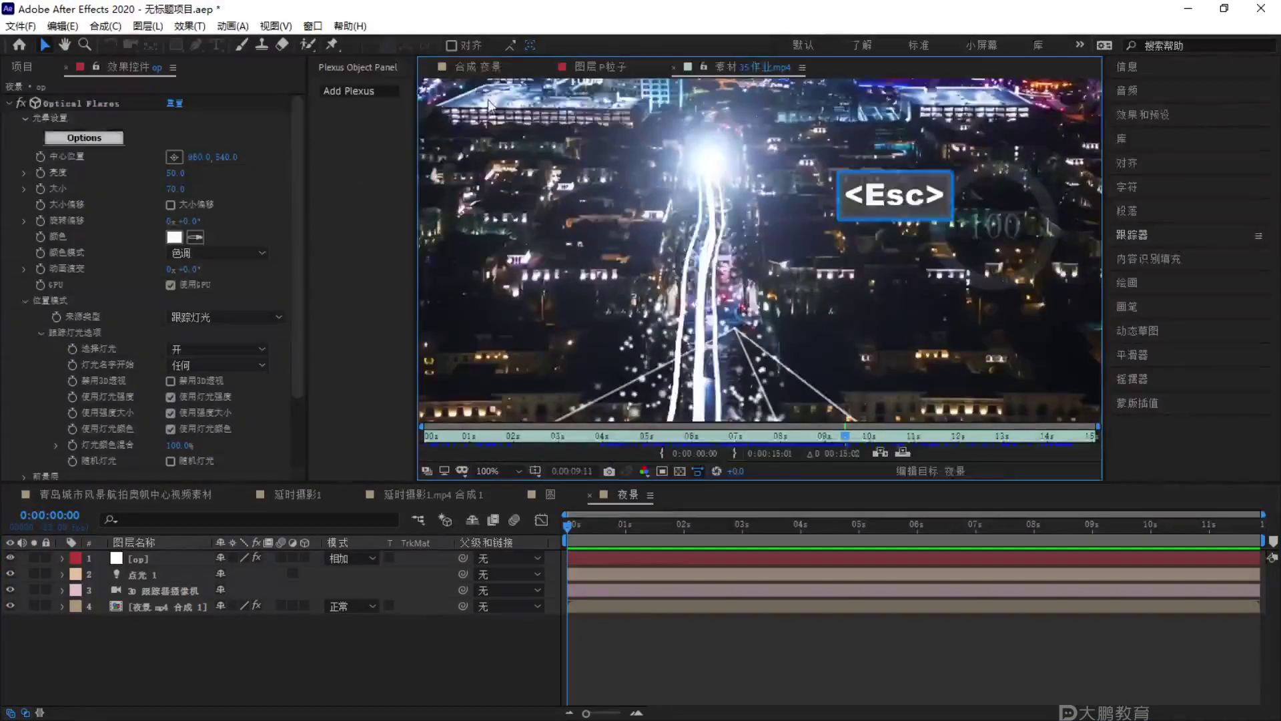
click(478, 67)
Create a white 1920 × 1080 solid layer named p in the 夜景 composition.
click(311, 632)
key(ctrl)
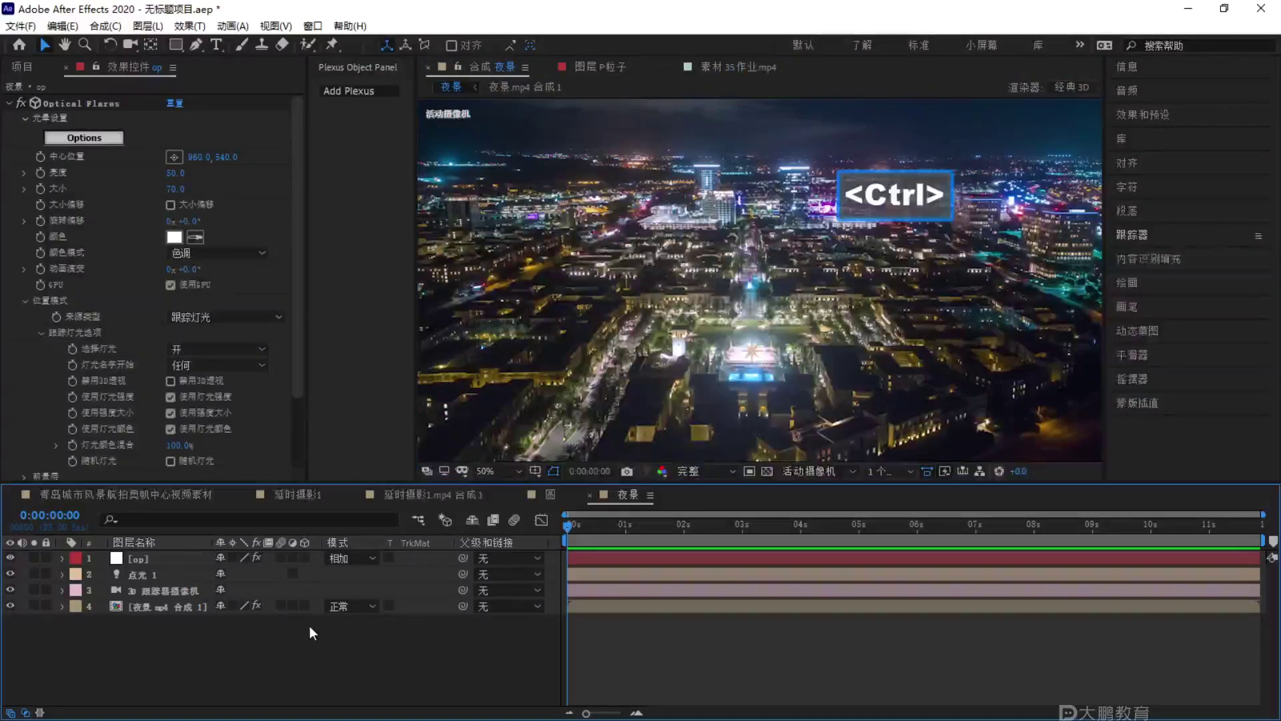
key(ctrl+y)
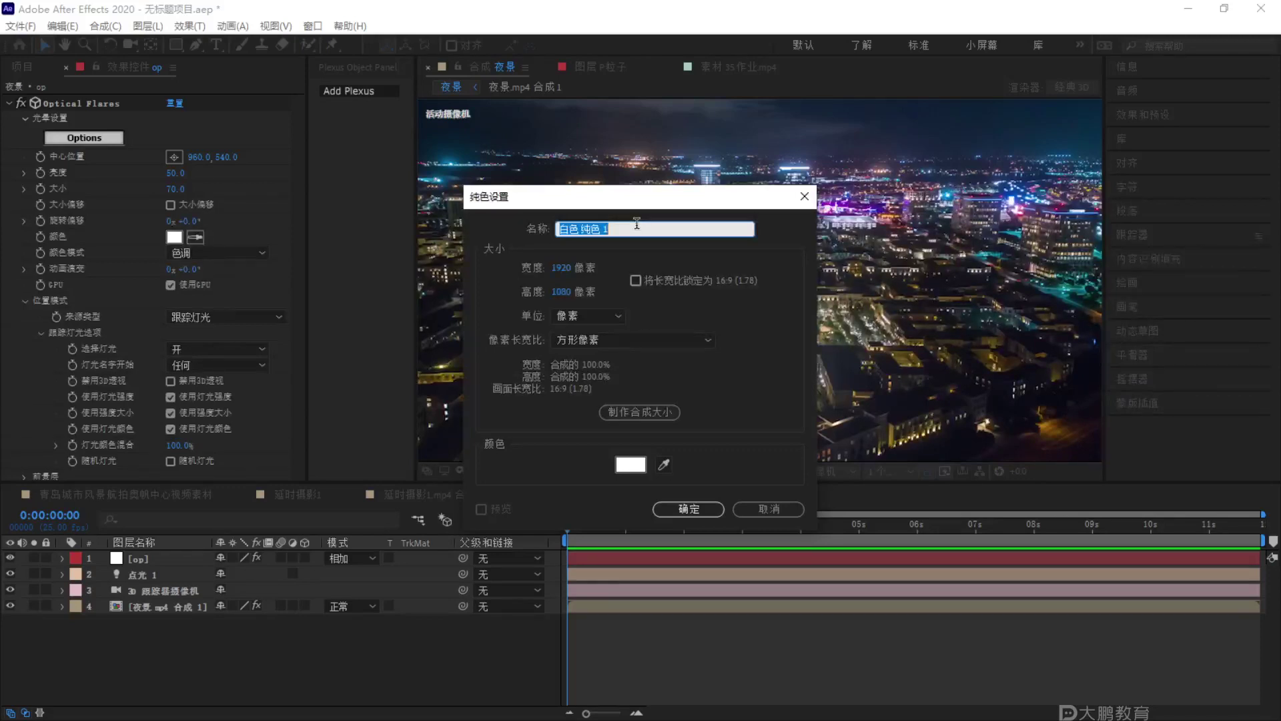
text(p)
key(Return)
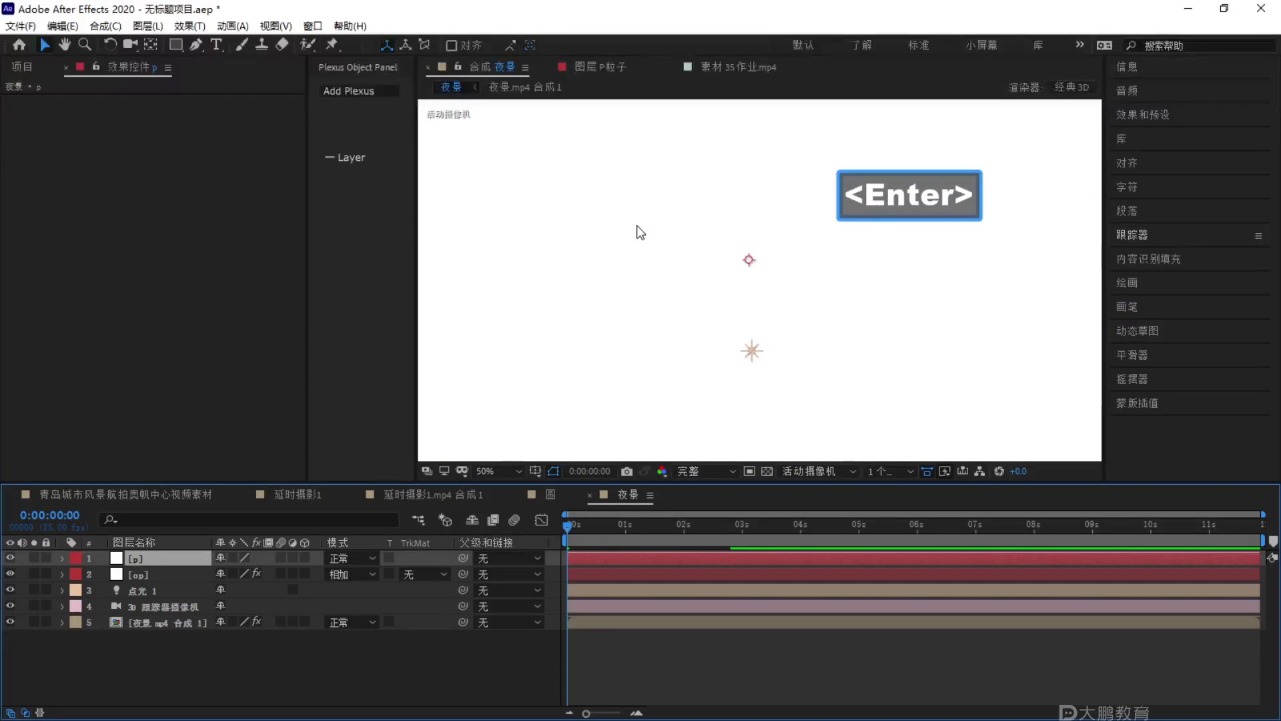
key(F1)
mouse_move(532, 395)
mouse_down()
mouse_move(550, 334)
mouse_move(556, 0)
mouse_up()
mouse_move(704, 370)
mouse_down()
mouse_move(705, 407)
mouse_move(706, 0)
mouse_up()
drag(626, 467, 610, 2)
drag(721, 440, 751, 0)
key(Escape)
drag(654, 530, 658, 353)
drag(709, 504, 718, 341)
drag(856, 501, 861, 361)
key(Escape)
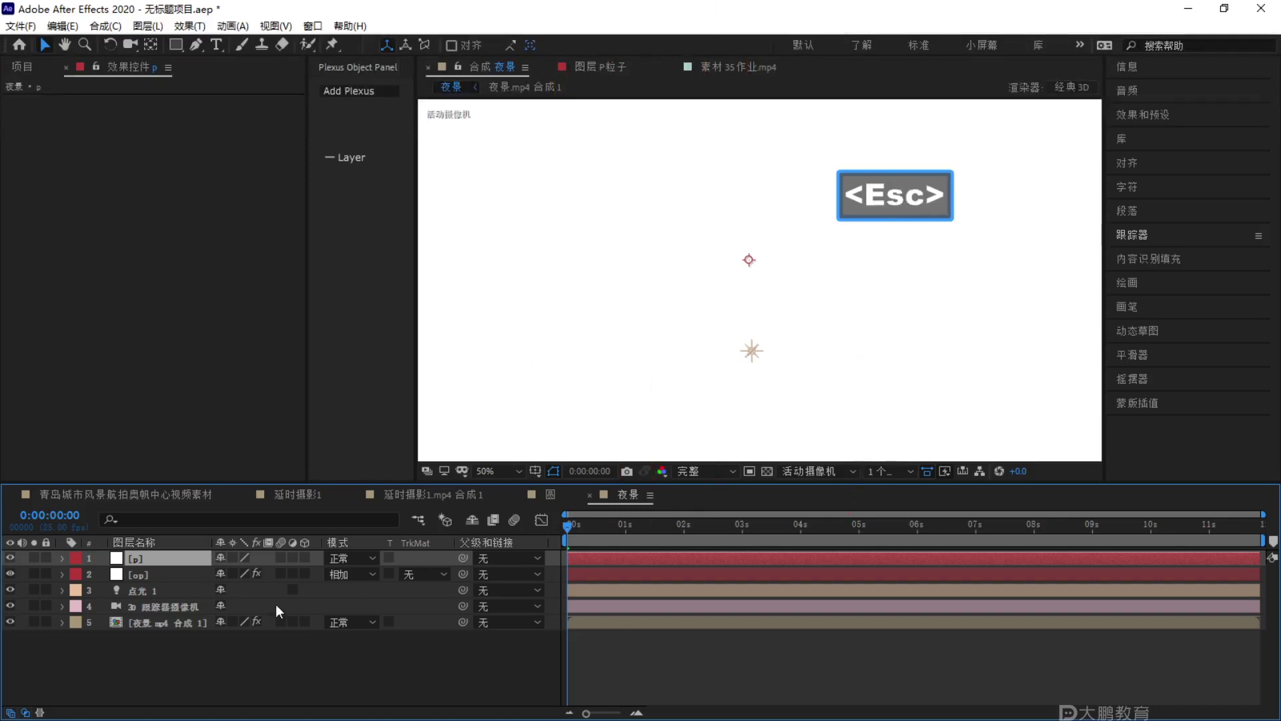
Apply the Particular effect to the p layer.
click(186, 26)
mouse_move(251, 196)
click(459, 297)
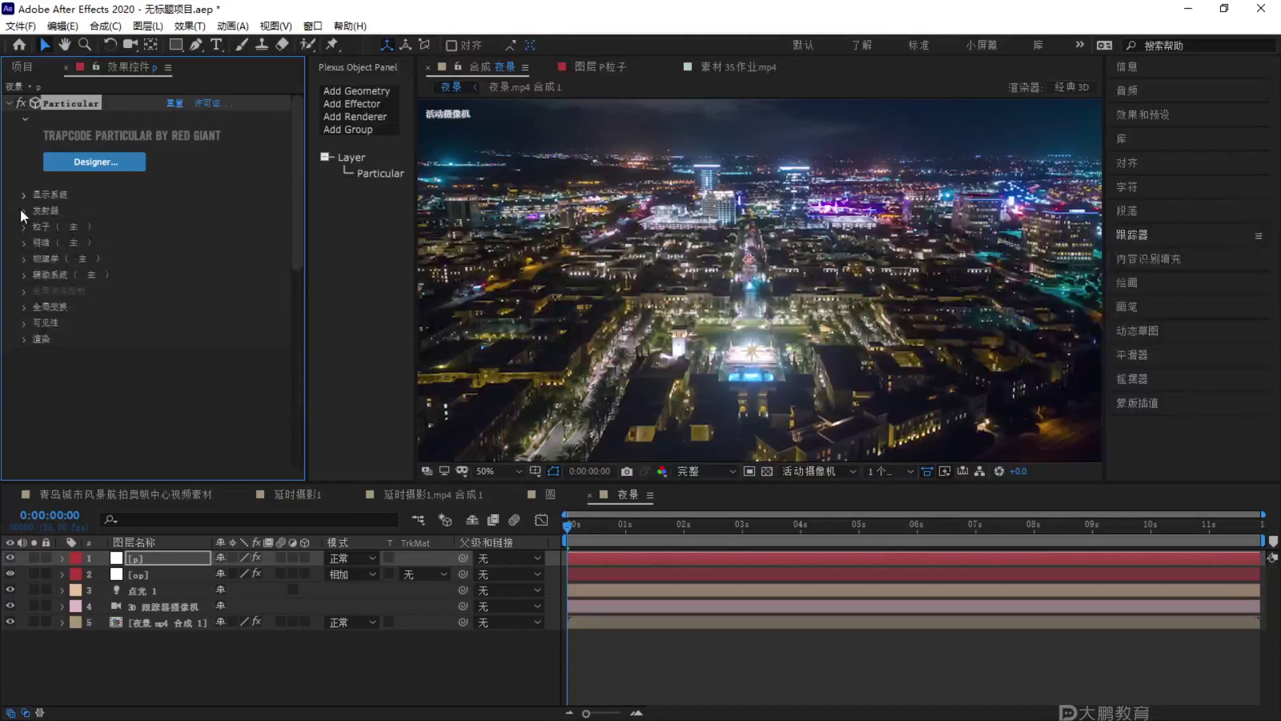
Play and scrub the opening seconds of 夜景 to examine where the default Particular particles are emitted relative to the glow.
key(F1)
key(Escape)
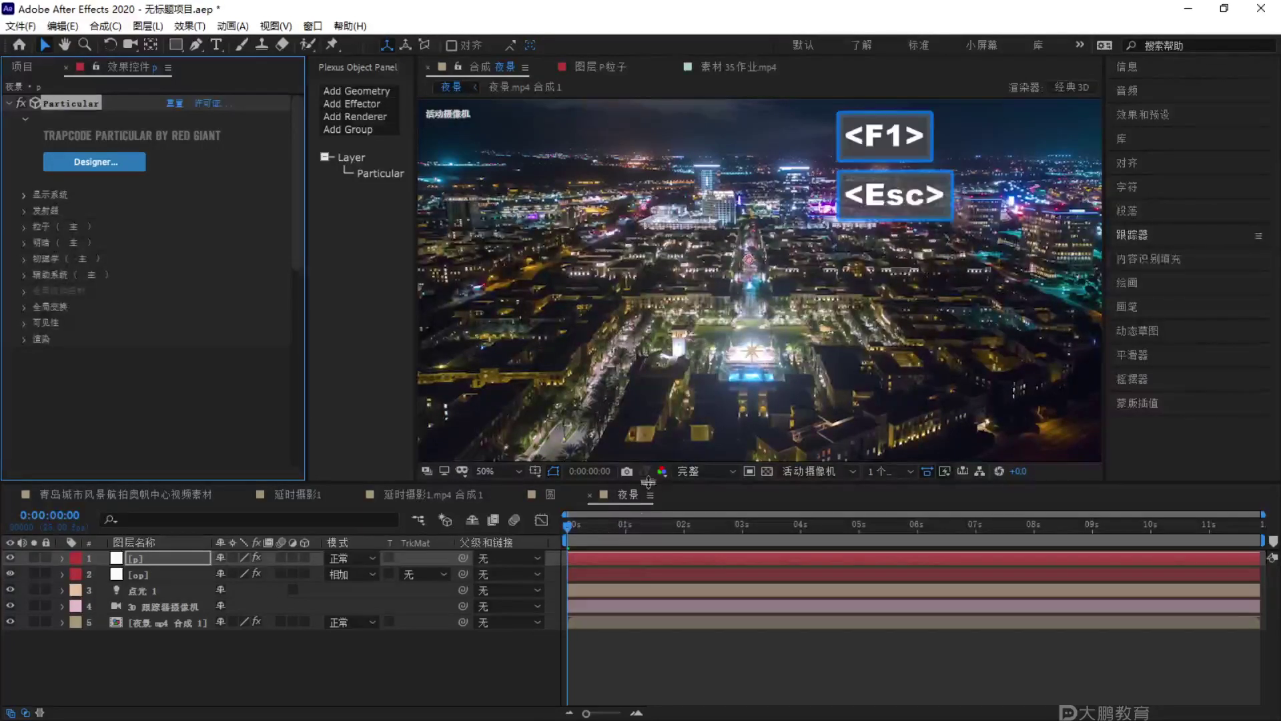
key(space)
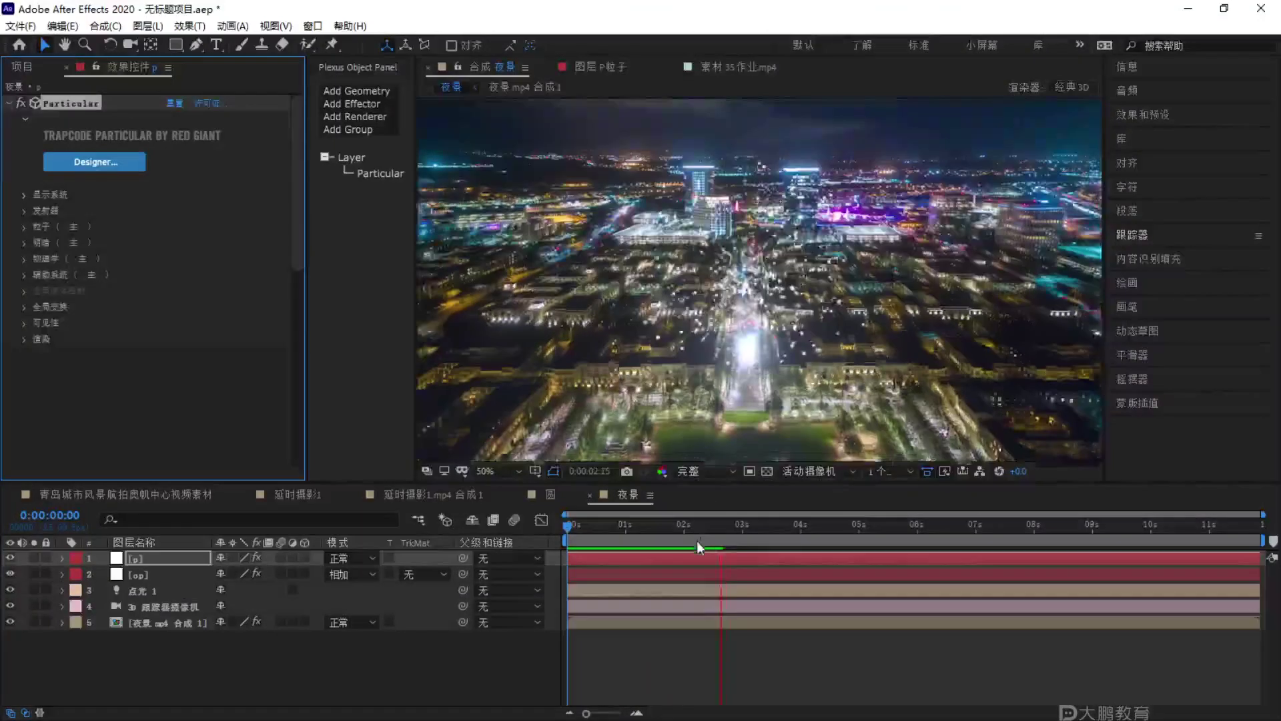
key(space)
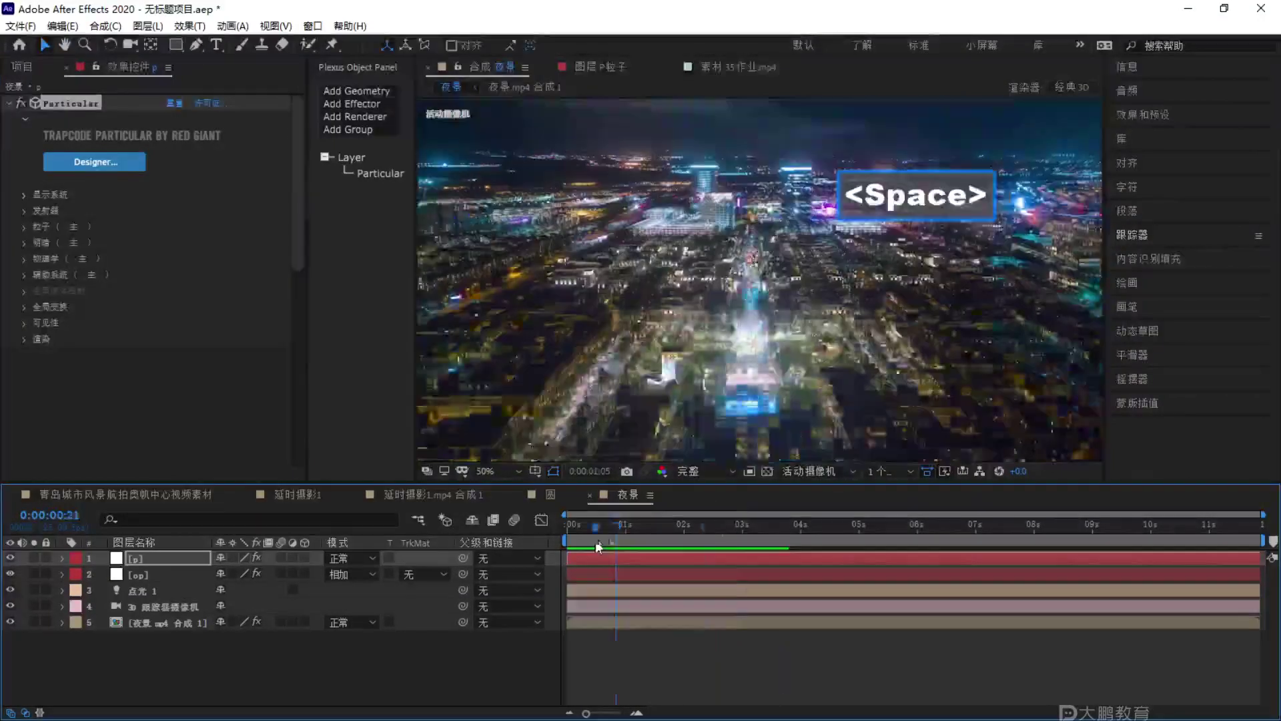
drag(738, 528, 606, 527)
key(F1)
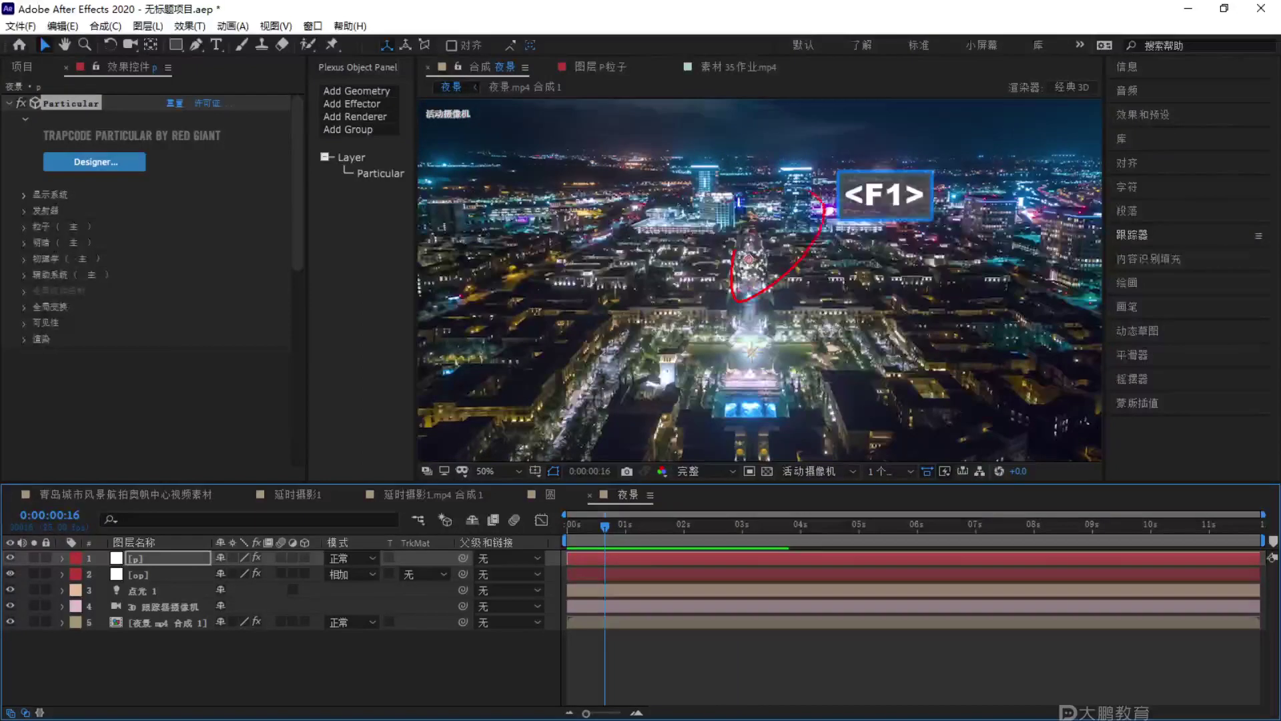
key(Escape)
key(space)
key(space)
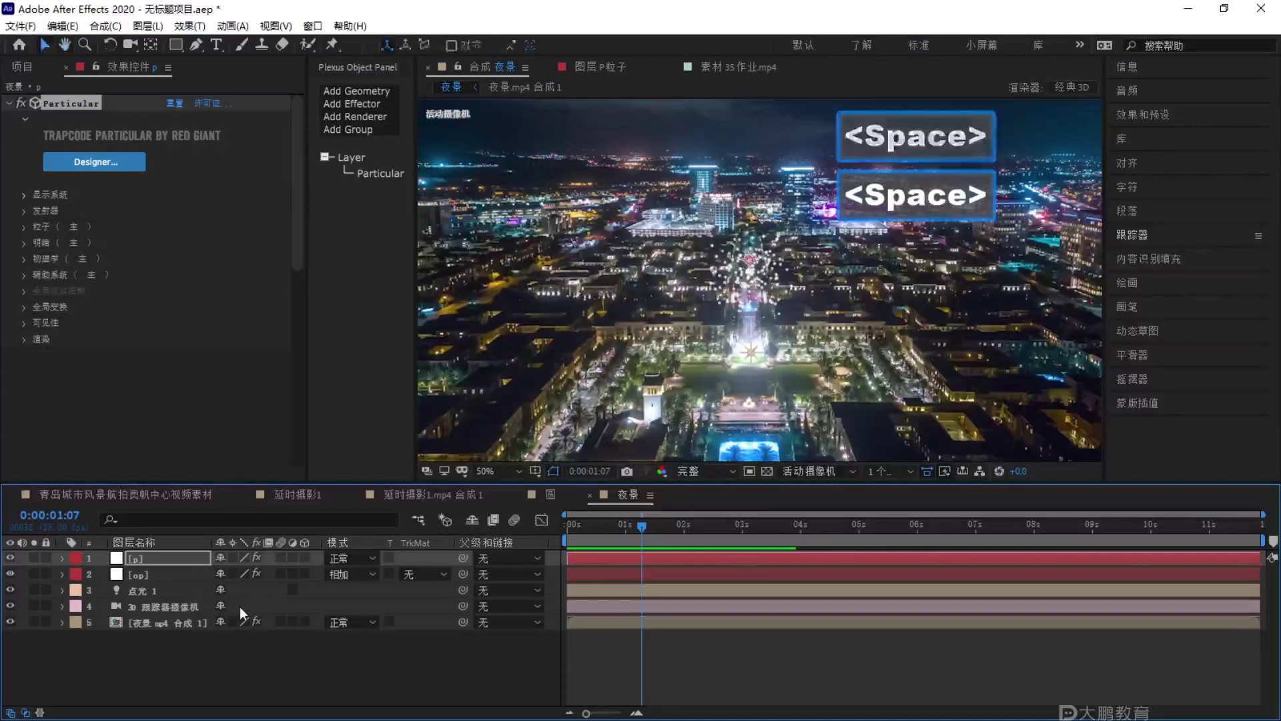
key(space)
key(space)
key(F1)
mouse_move(761, 293)
mouse_down()
mouse_move(751, 367)
mouse_move(747, 344)
mouse_move(774, 360)
mouse_up()
key(Escape)
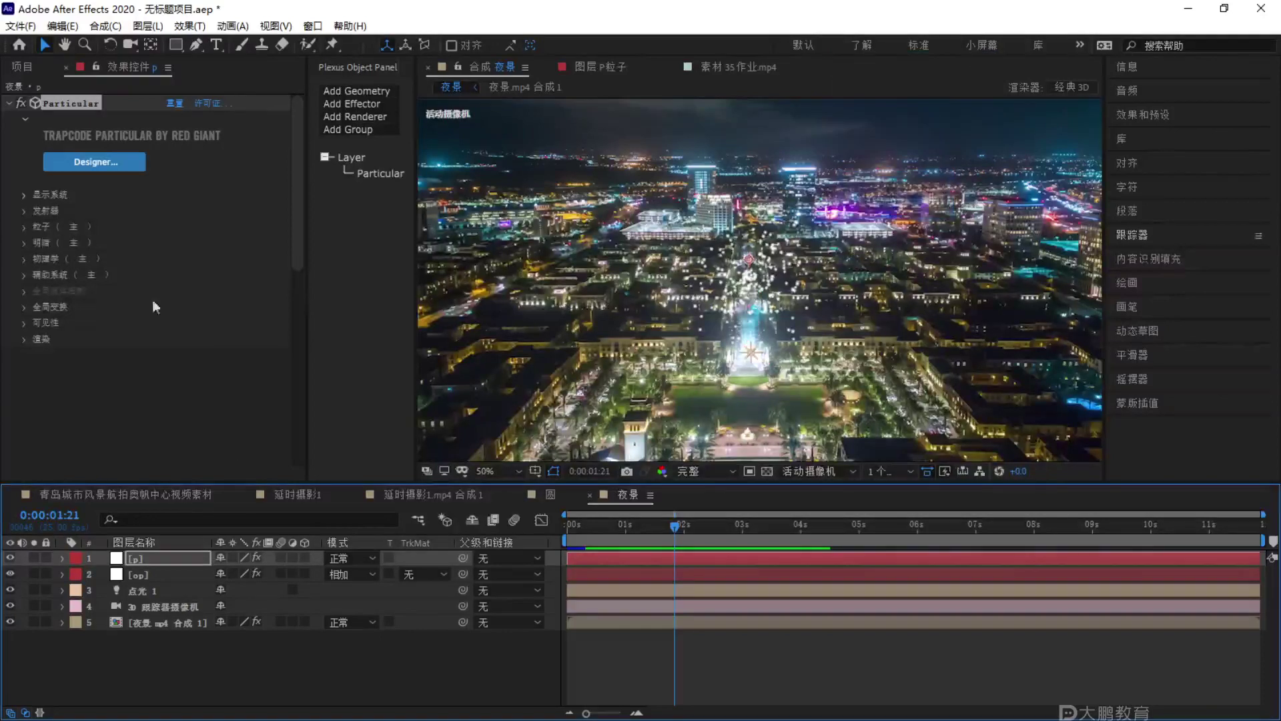
Expand Particular's 发射器 settings and widen the effect controls area to read its parameters.
click(22, 211)
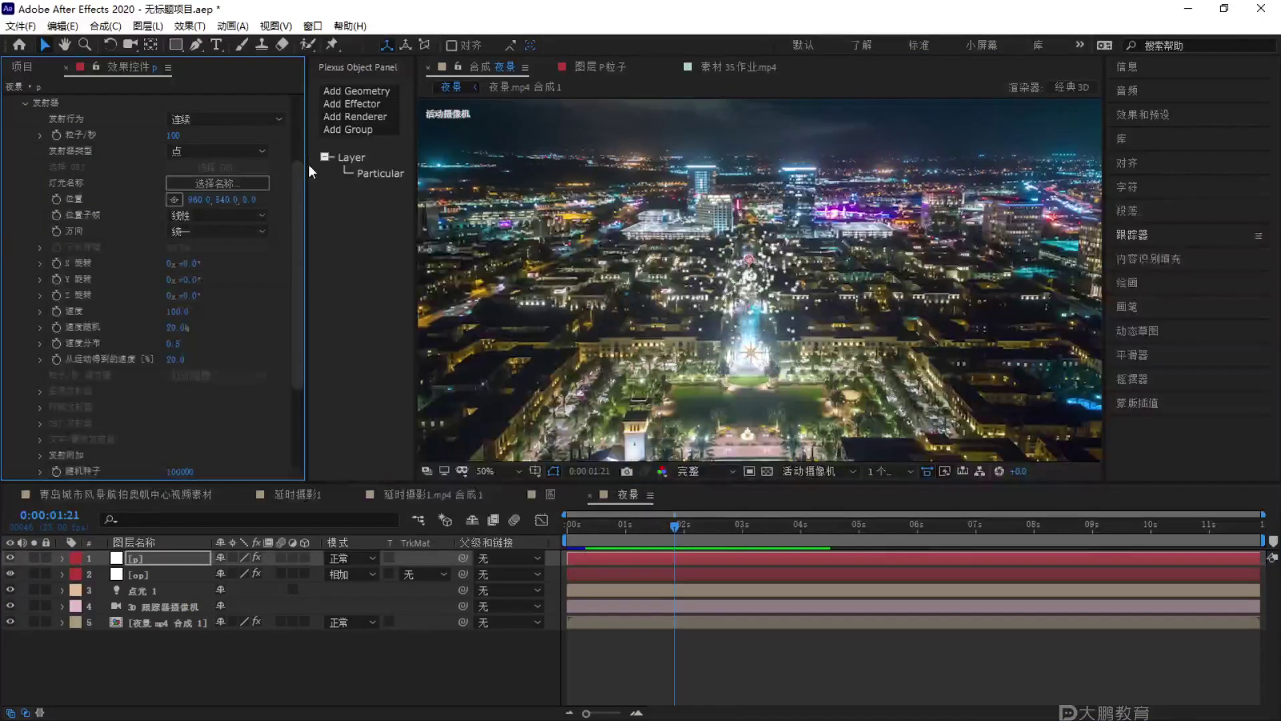
drag(308, 152, 383, 152)
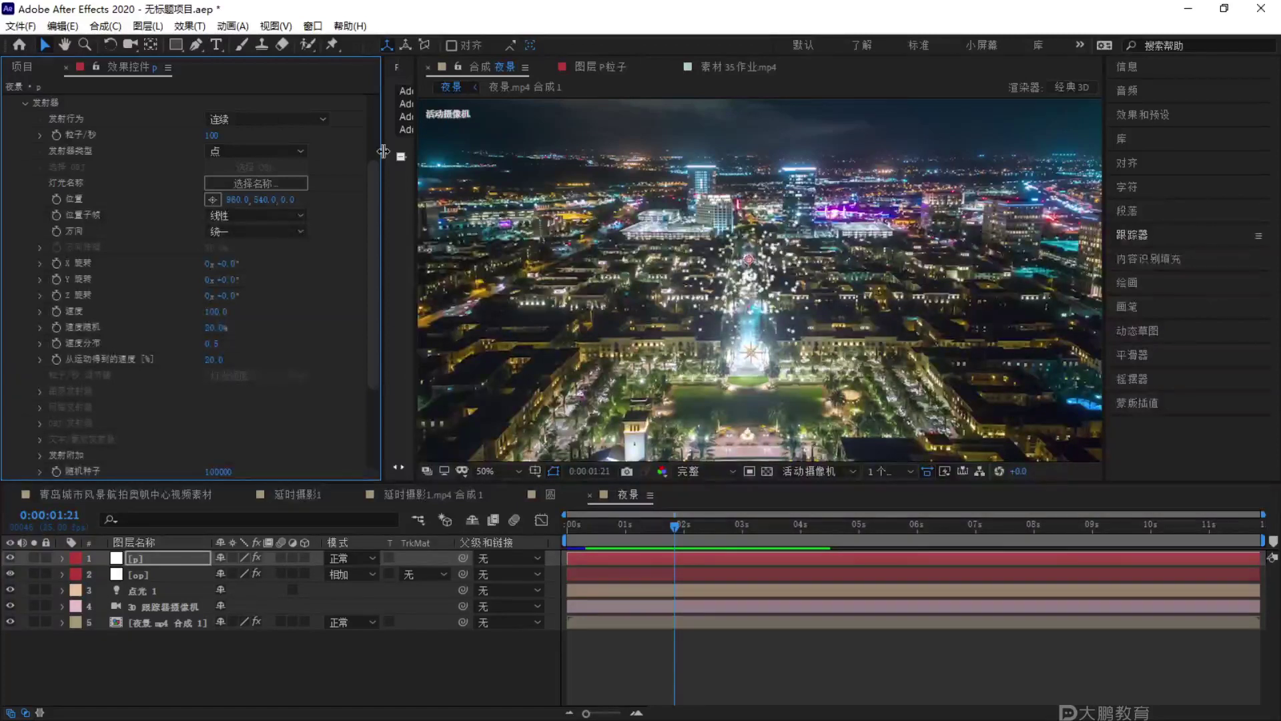
key(F2)
key(ctrl)
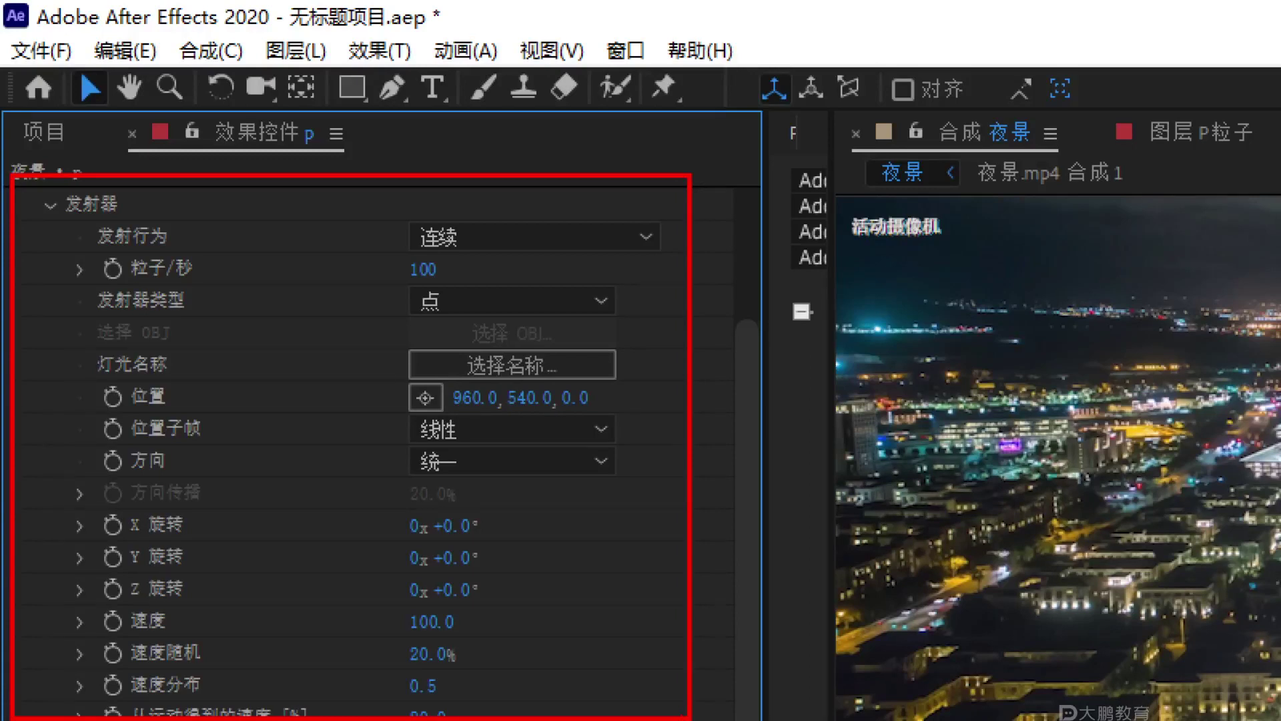
key(Escape)
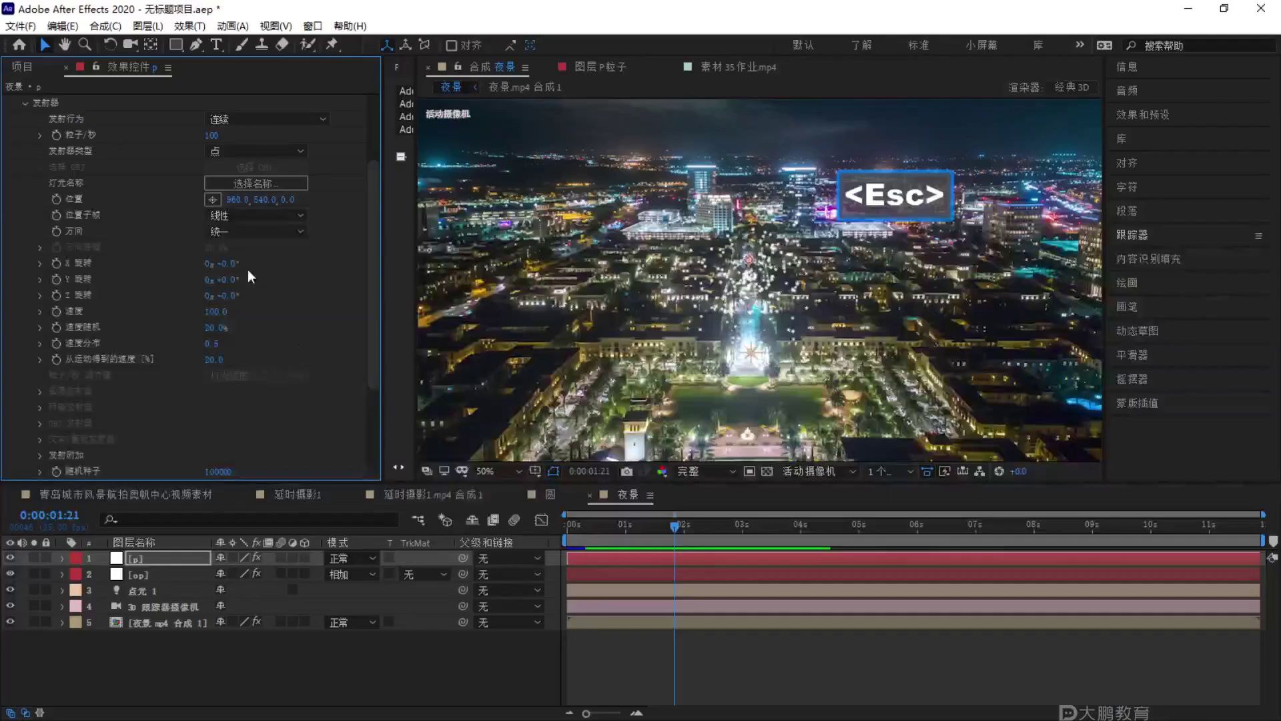
Set Particular's 发射器类型 to 灯光(s) and accept the notice about light naming.
click(267, 152)
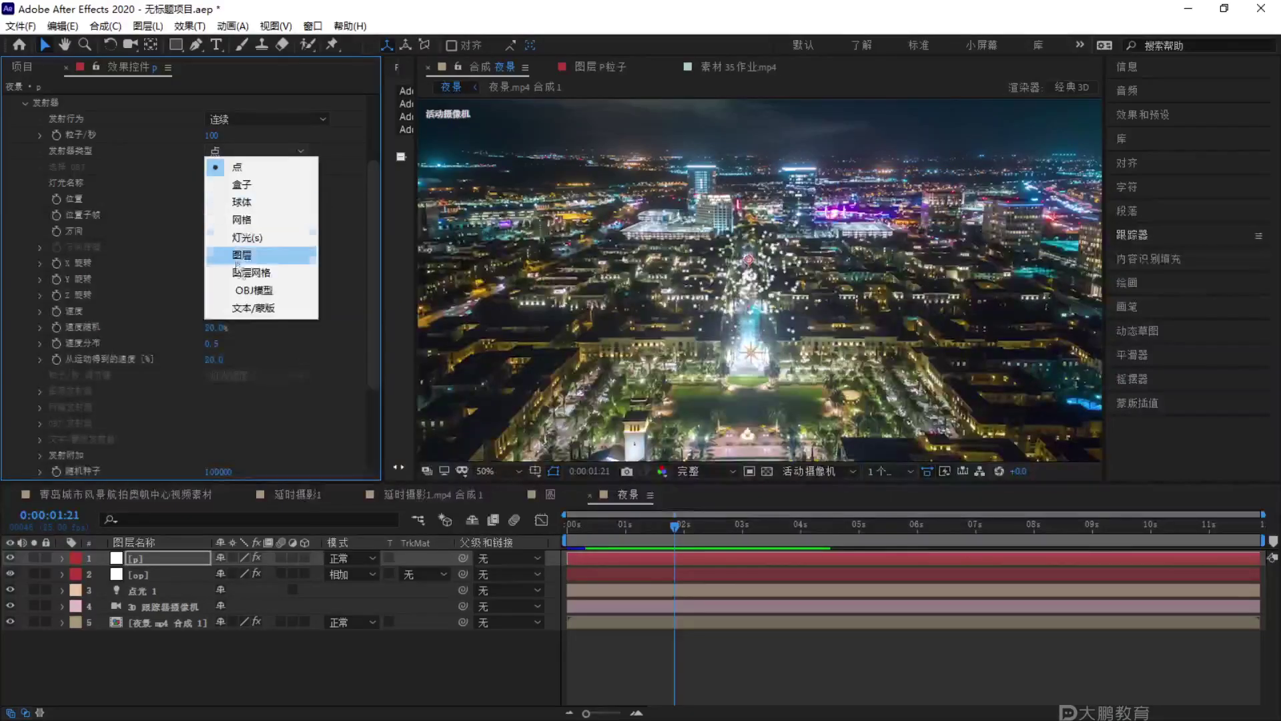
click(267, 239)
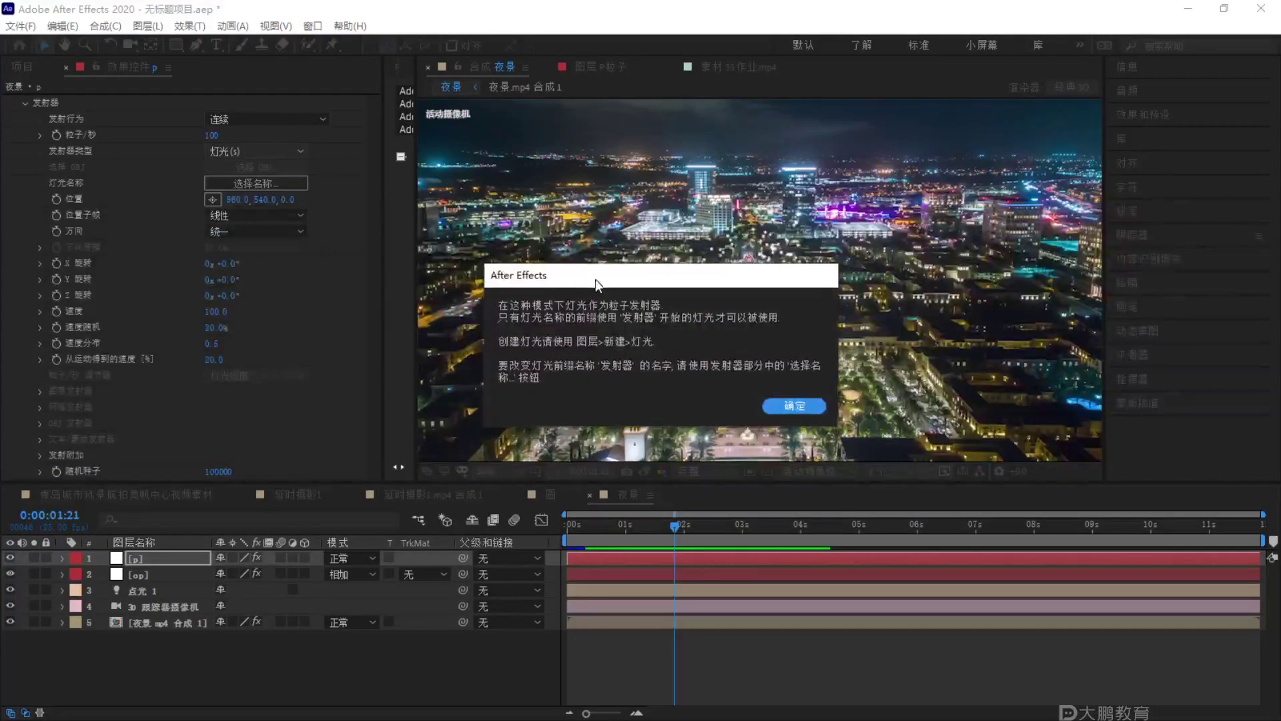
key(F1)
mouse_move(696, 271)
mouse_down()
mouse_move(834, 407)
mouse_move(708, 234)
mouse_up()
mouse_move(518, 400)
mouse_down()
mouse_move(714, 384)
mouse_move(698, 352)
mouse_up()
key(Escape)
click(794, 405)
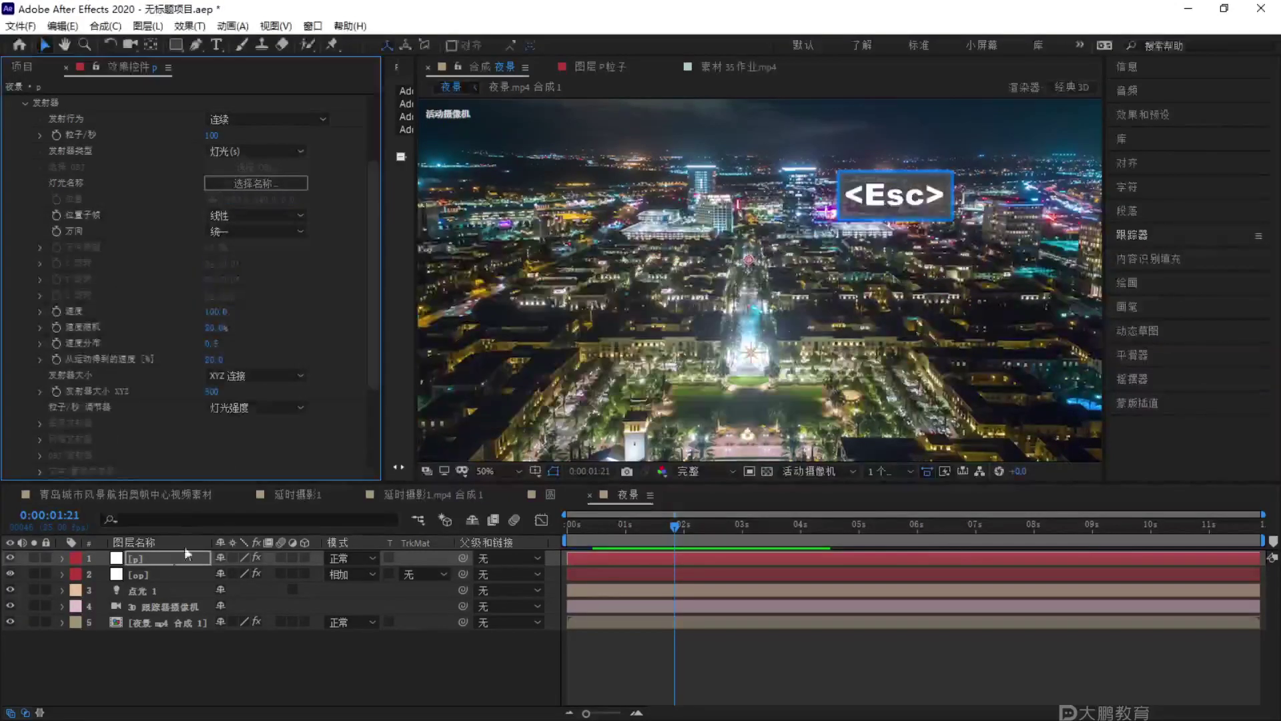
Rename the point light layer 点光 1 to 发射器.
double_click(158, 590)
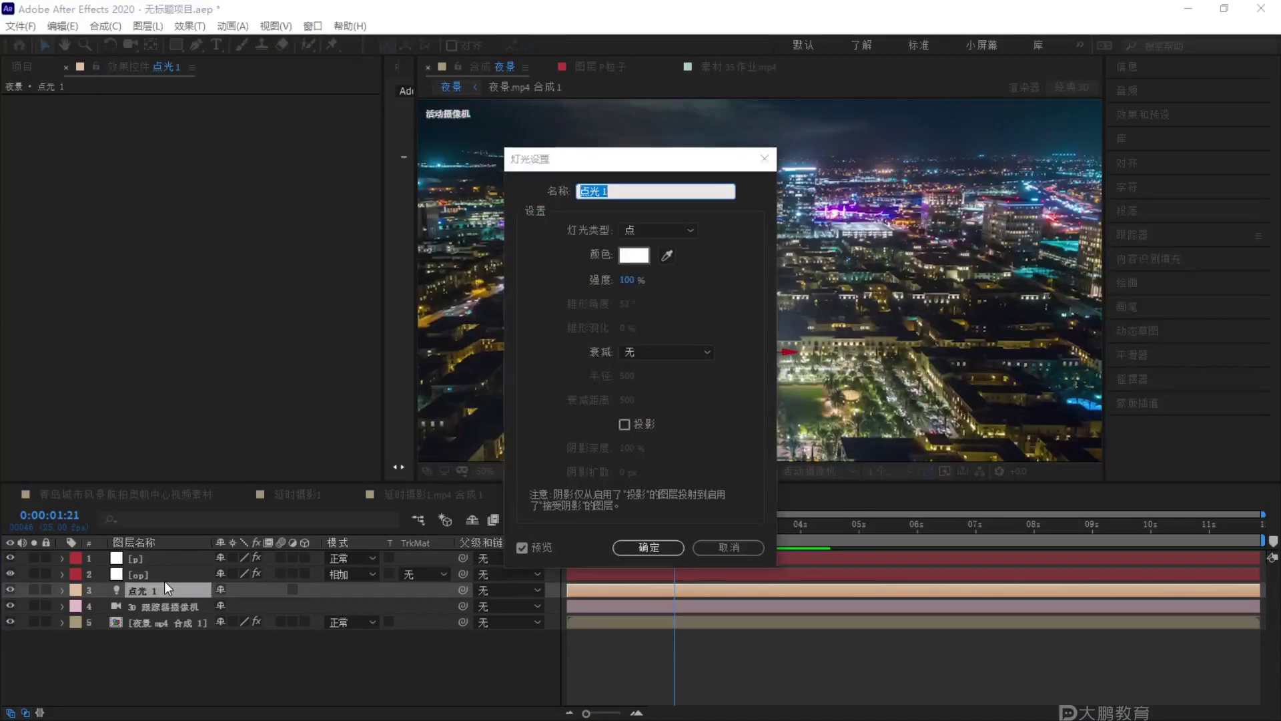
key(BackSpace)
text(fashe)
key(BackSpace)
key(BackSpace)
key(BackSpace)
key(BackSpace)
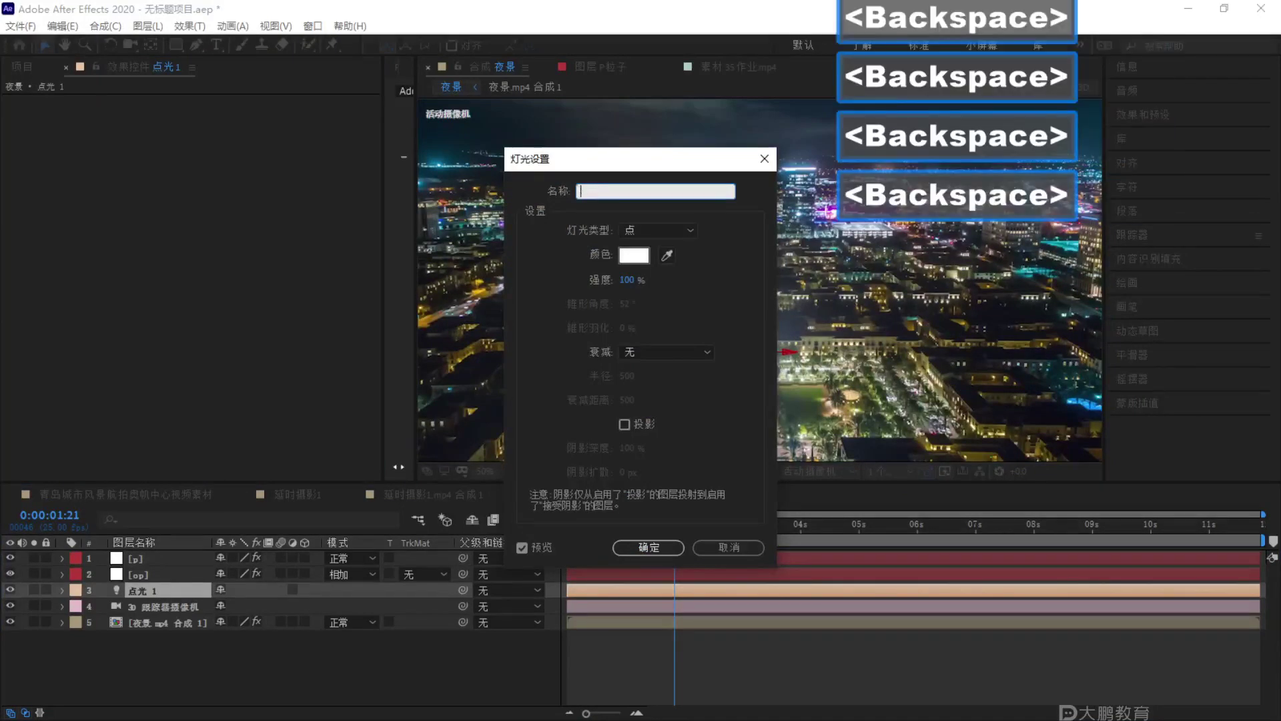
text(asheqi)
key(space)
key(Return)
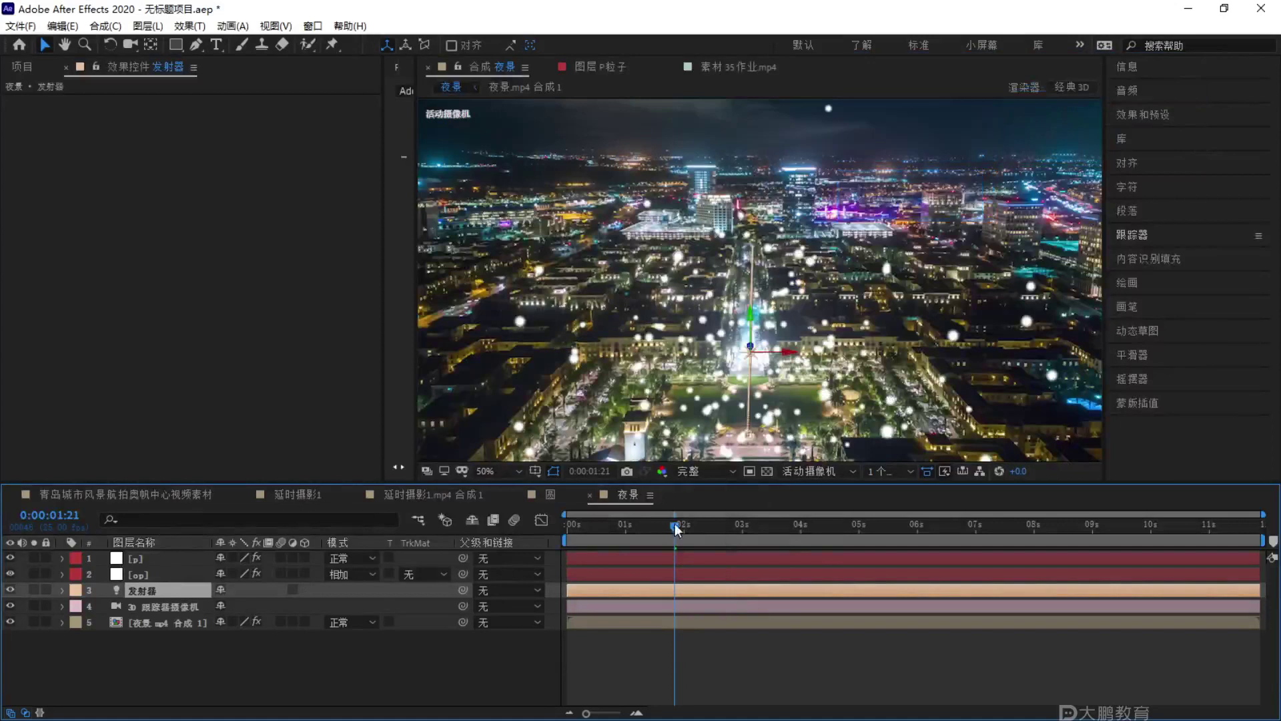
Play the opening seconds of 夜景 to check how the particles emit from the 发射器 light.
key(space)
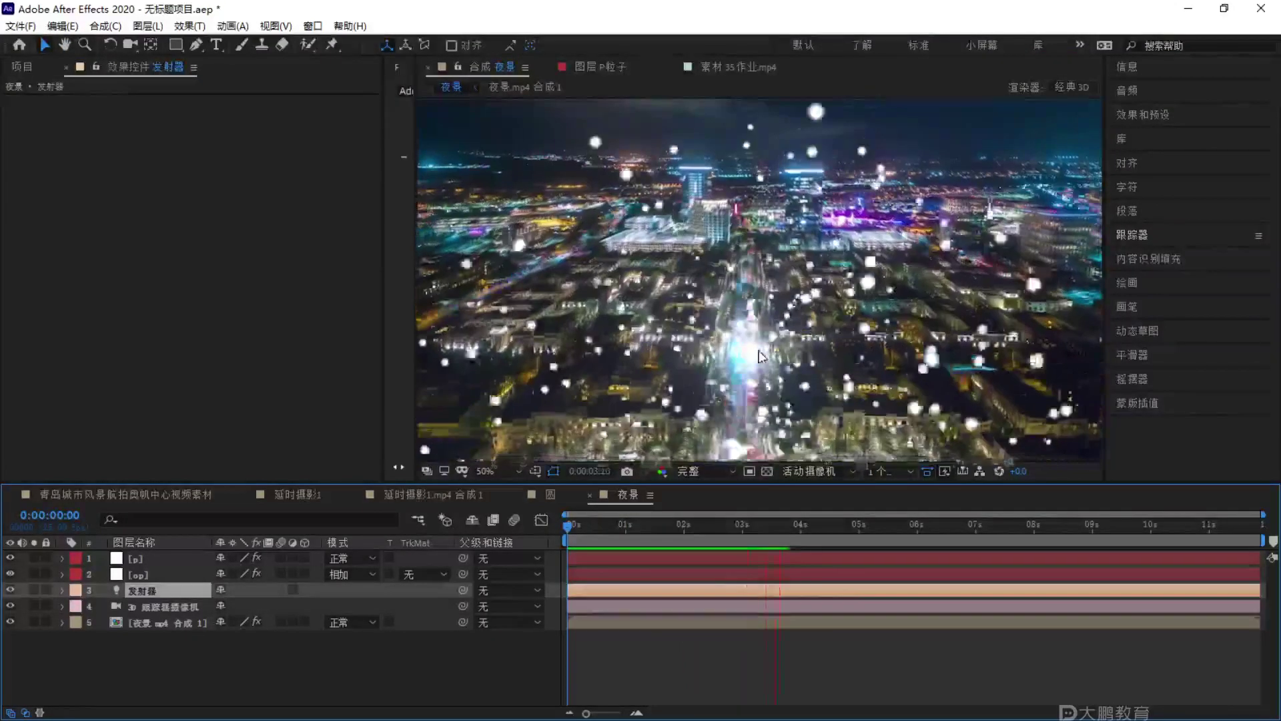
key(space)
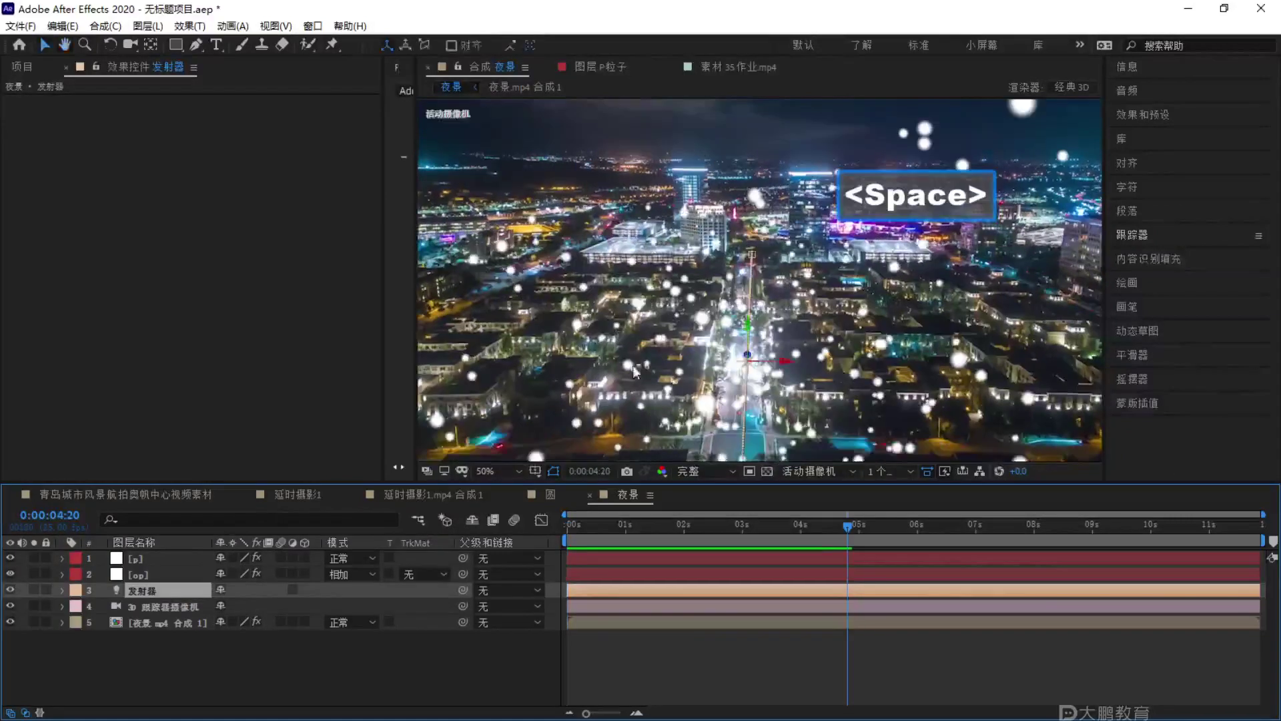
key(space)
key(space)
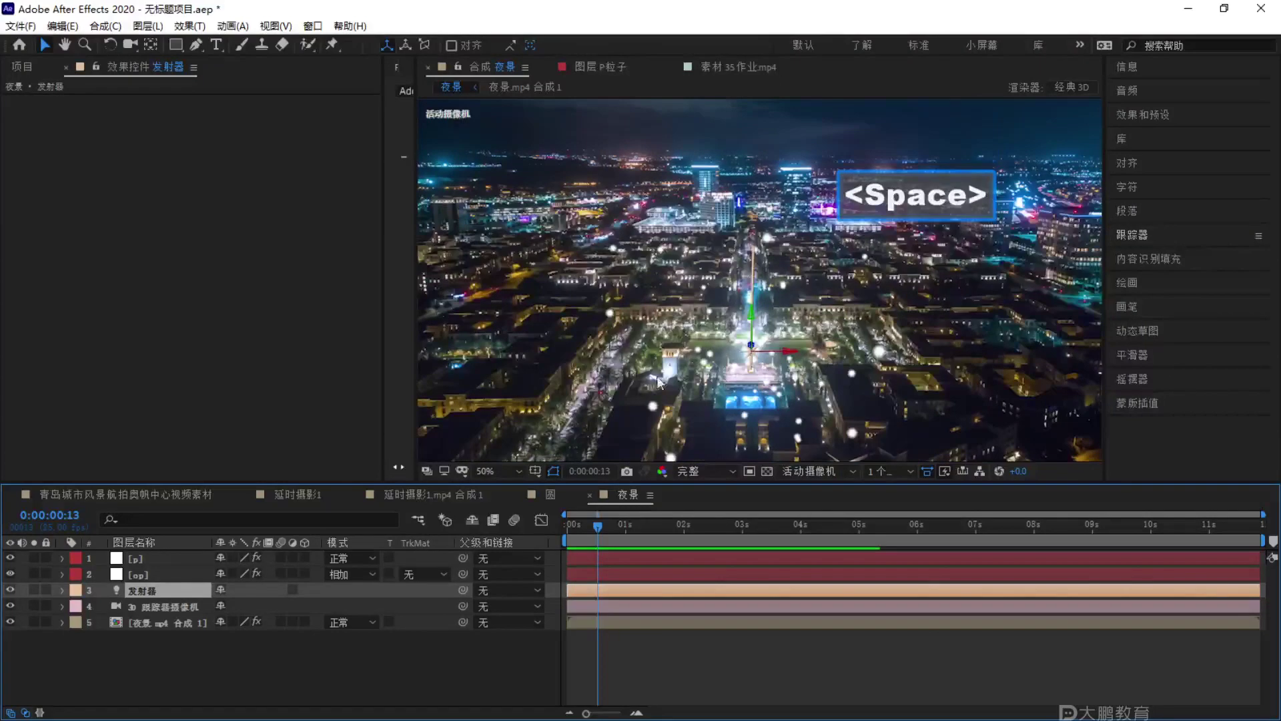
Set the emitter 速度 of Particular on the p layer to 0.
click(169, 558)
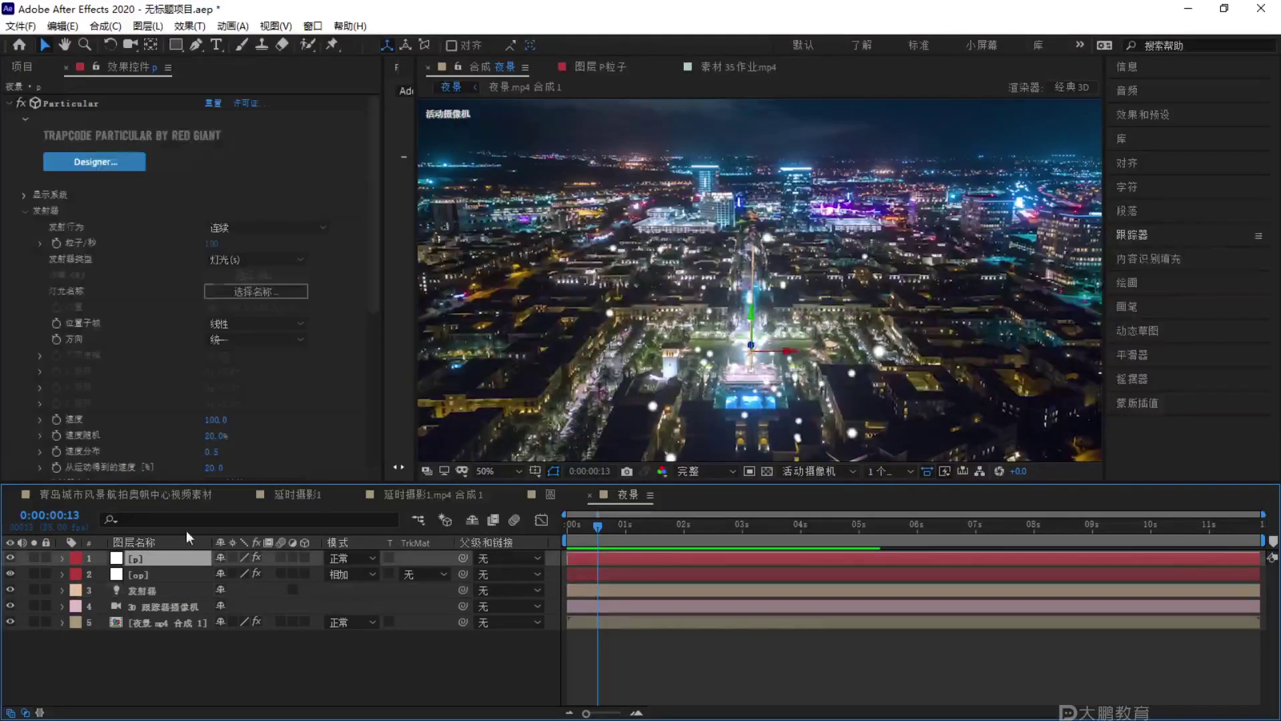
click(25, 210)
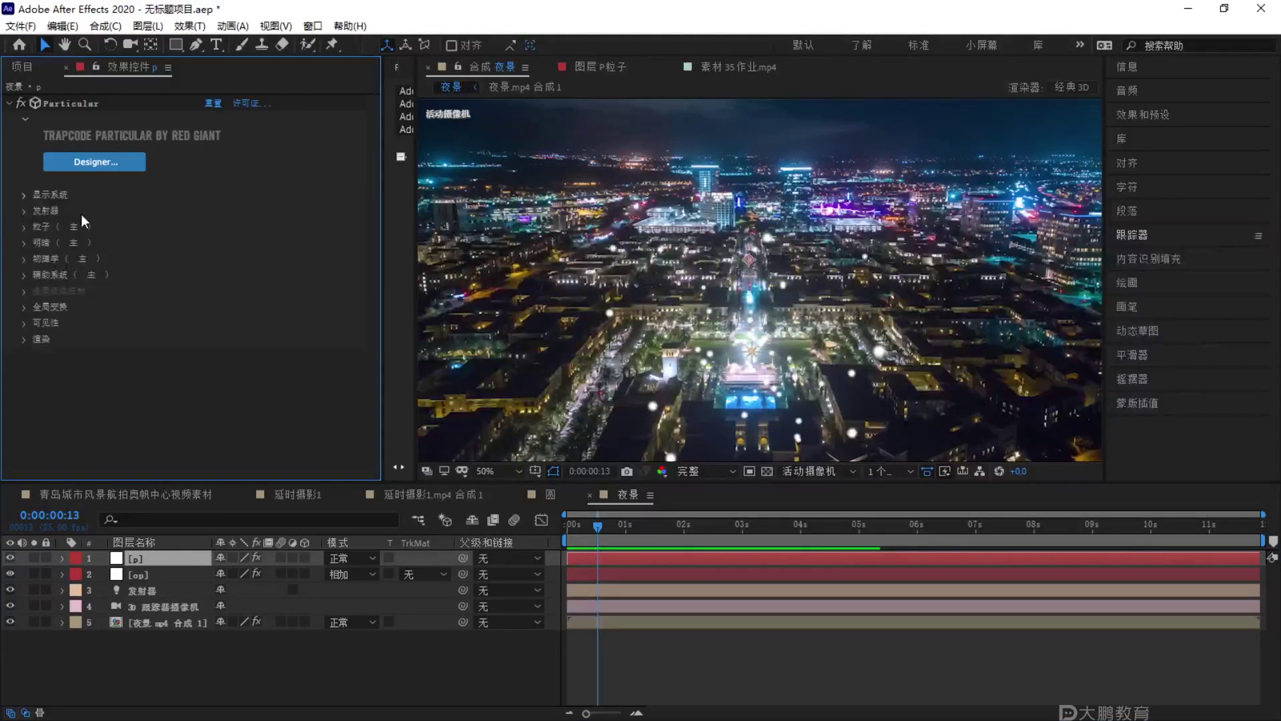
key(F1)
drag(606, 342, 617, 43)
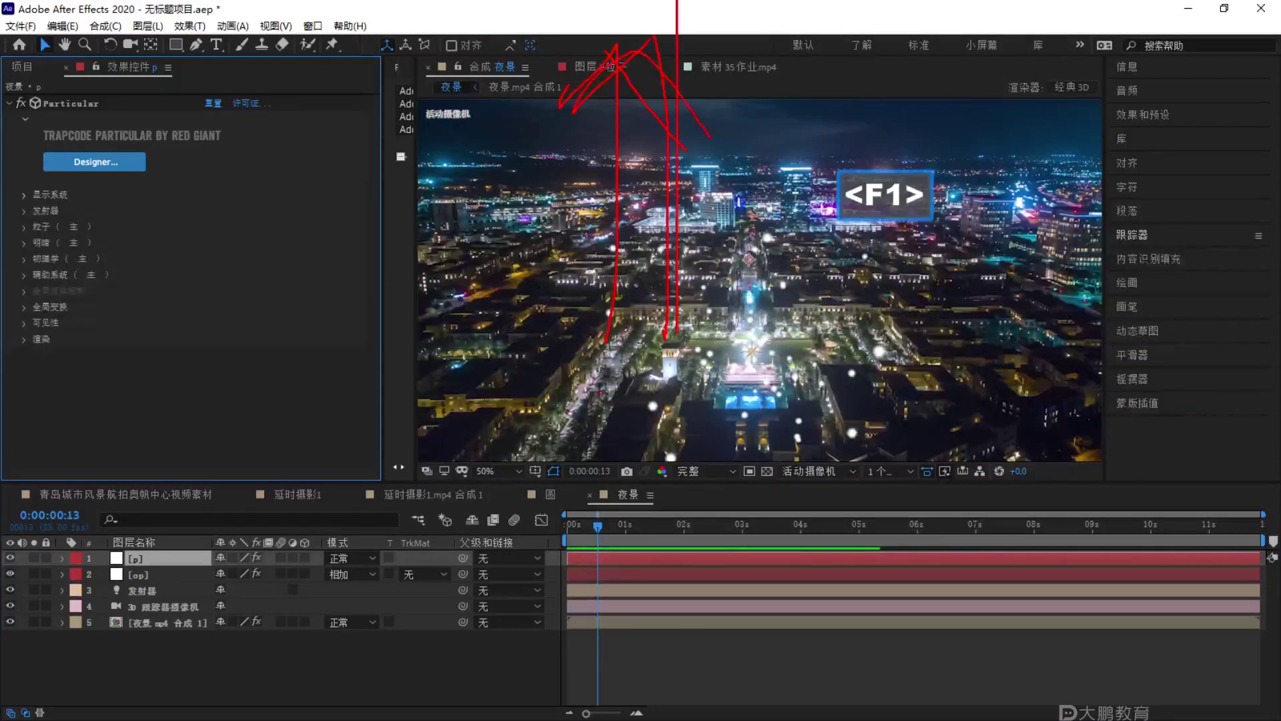
key(Escape)
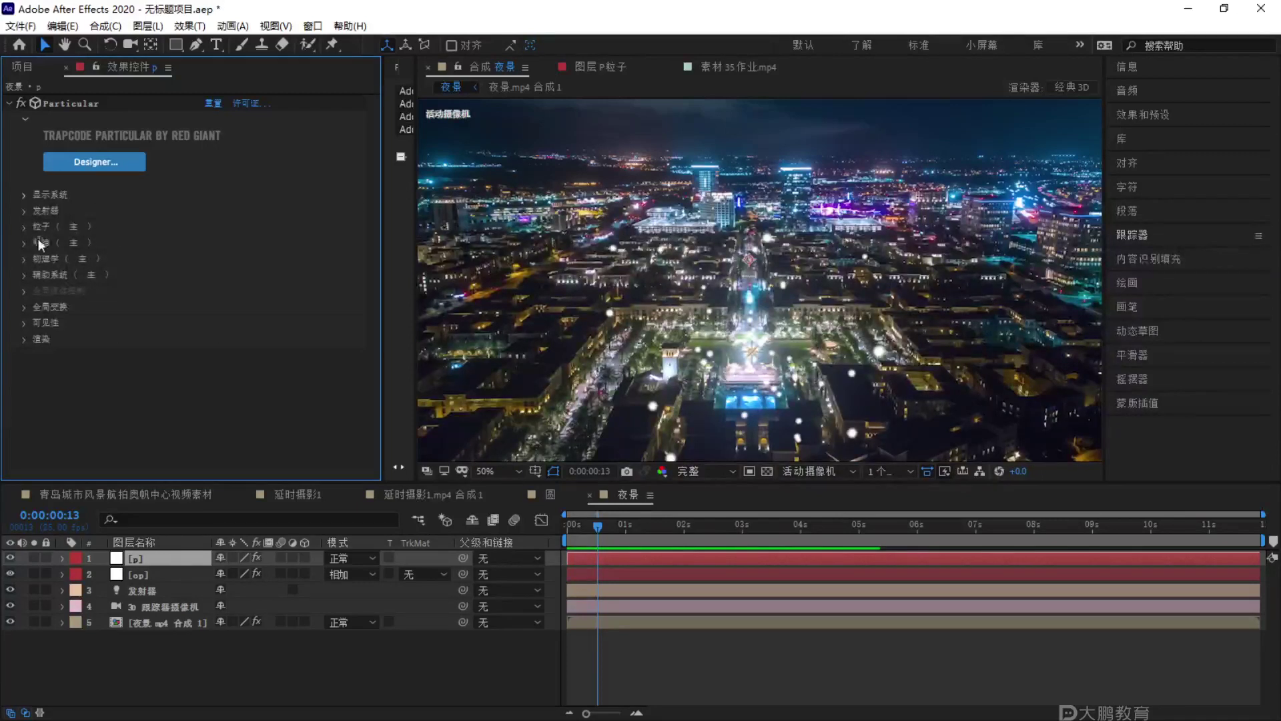
click(25, 212)
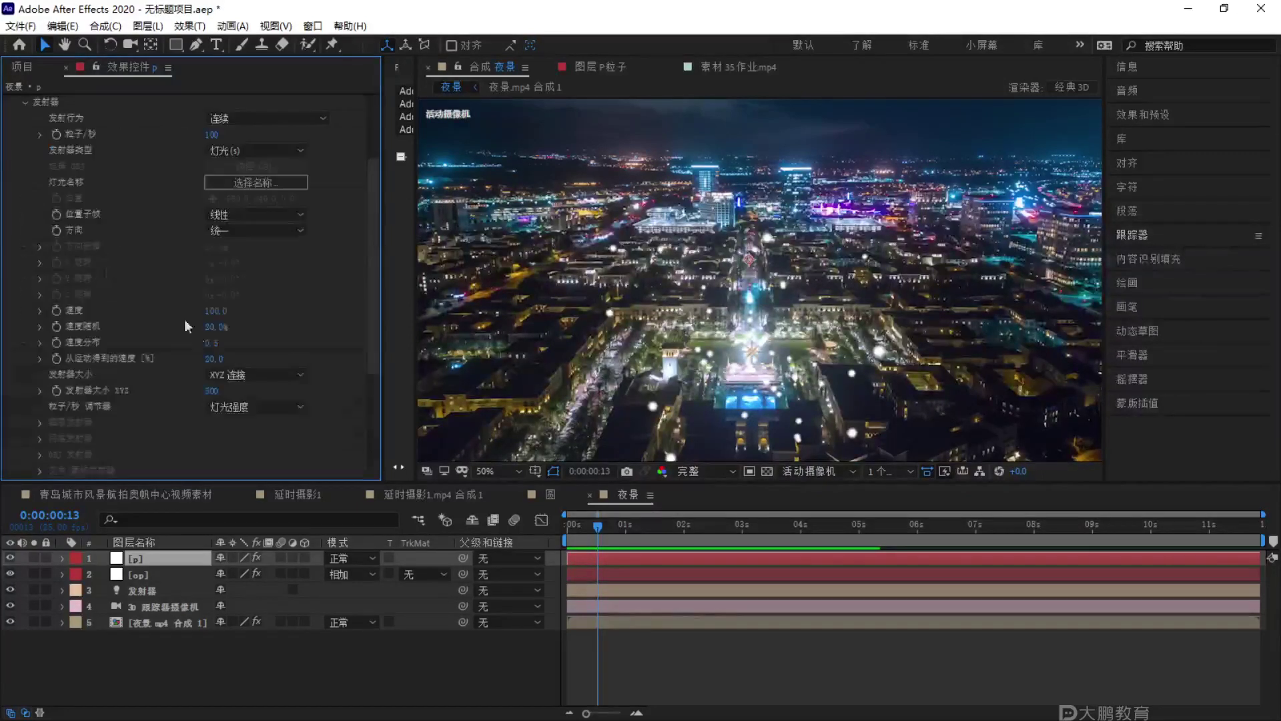
click(216, 311)
text(0)
key(Return)
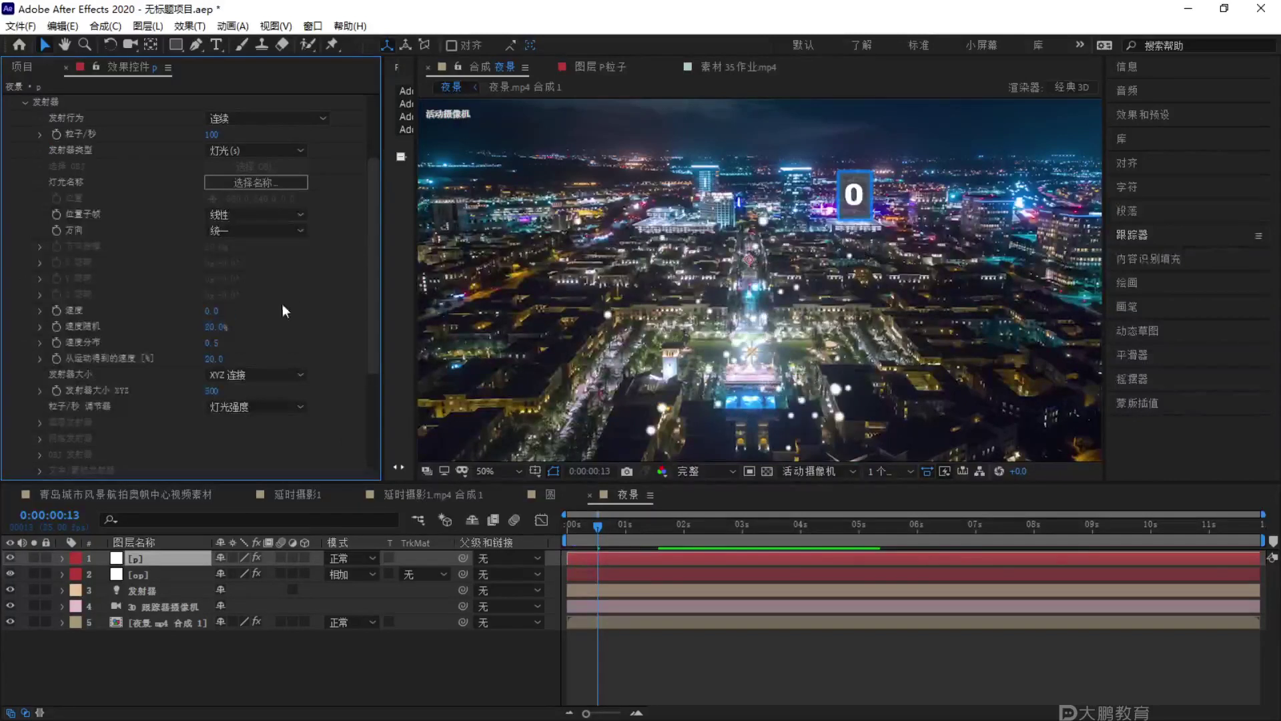
Try an 发射器大小 XYZ of 0 for Particular, and set it back to 500.
click(211, 391)
text(0)
key(Return)
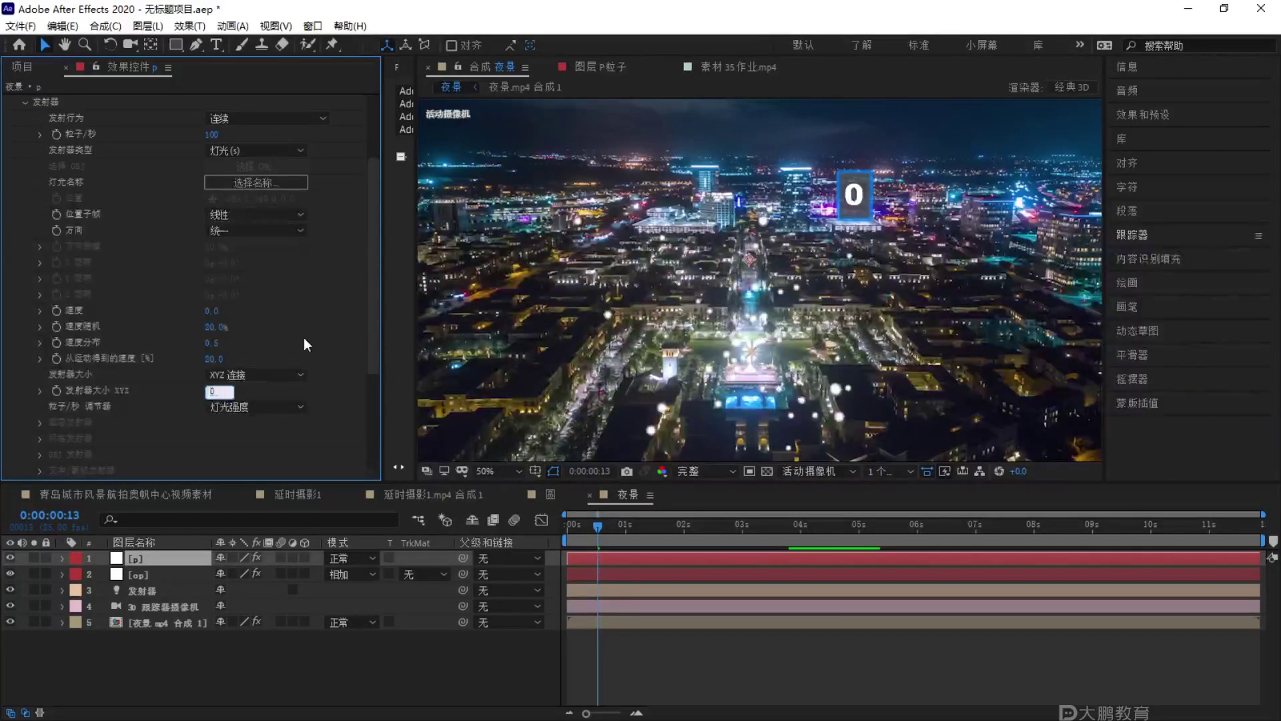
click(209, 390)
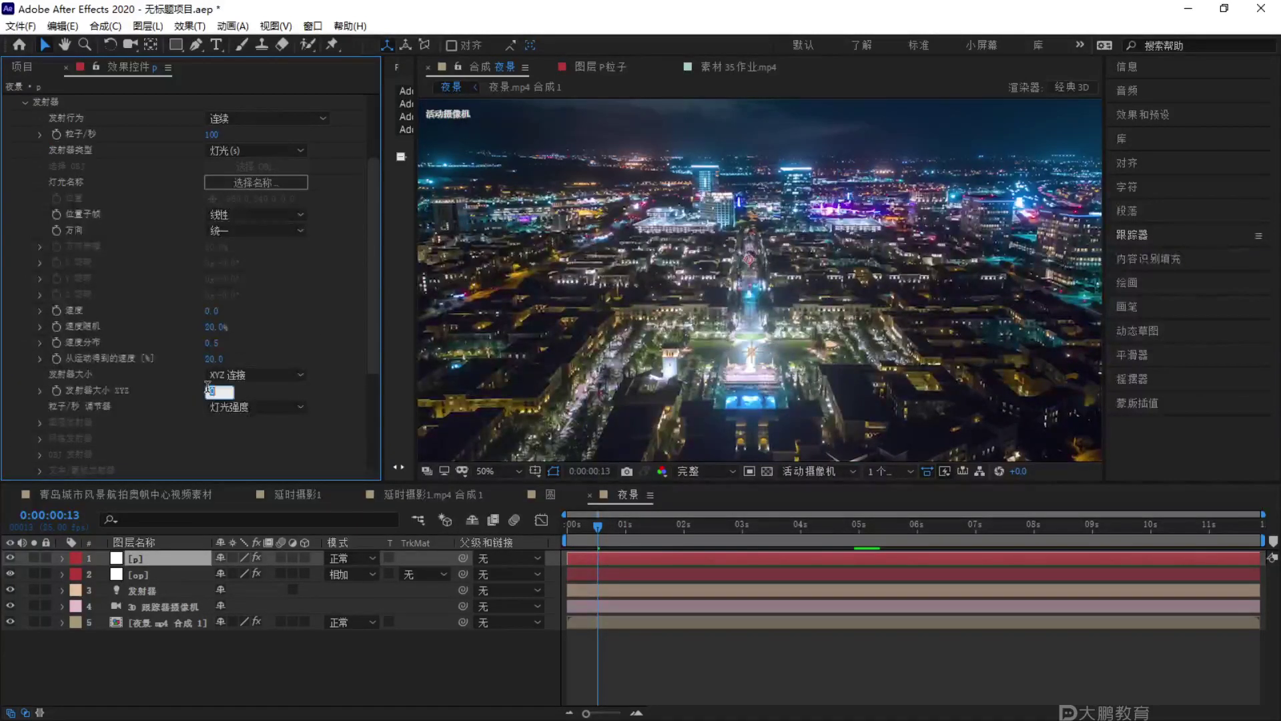
key(Return)
click(206, 390)
text(500)
key(Return)
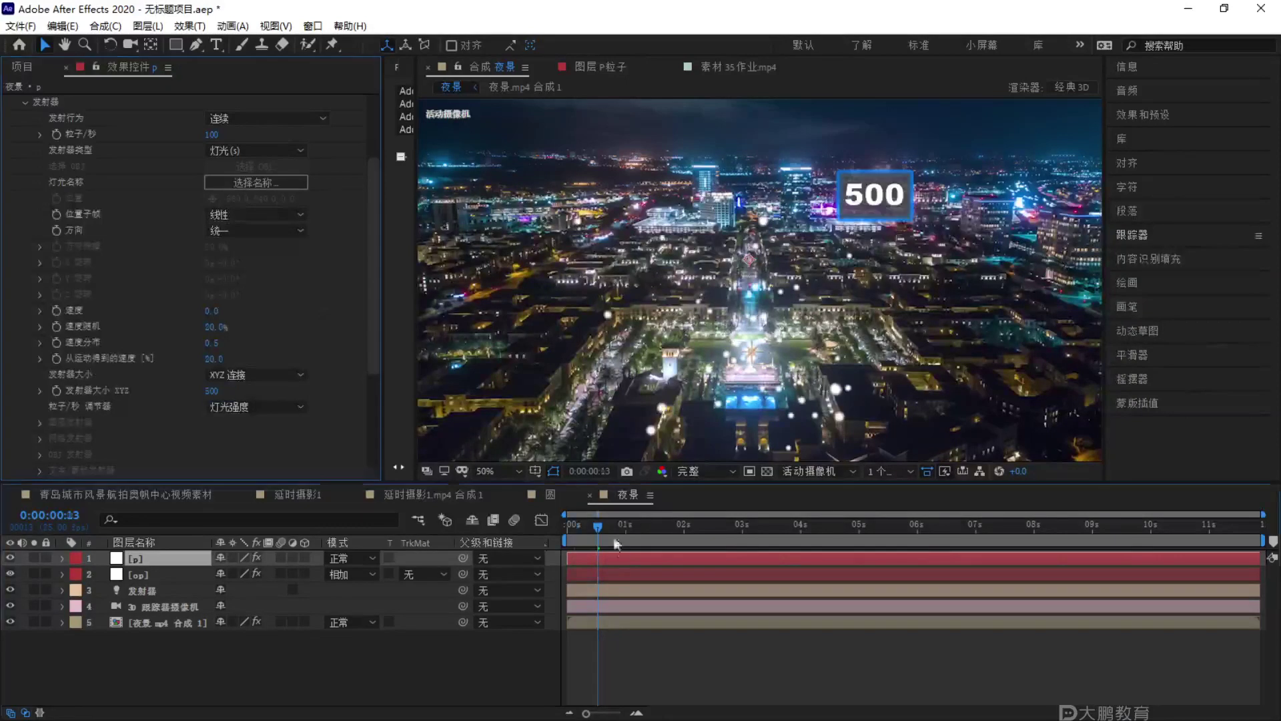
Play 夜景 from the start and scrub the first two seconds to examine how widely the particles spread around the light.
click(543, 500)
key(Home)
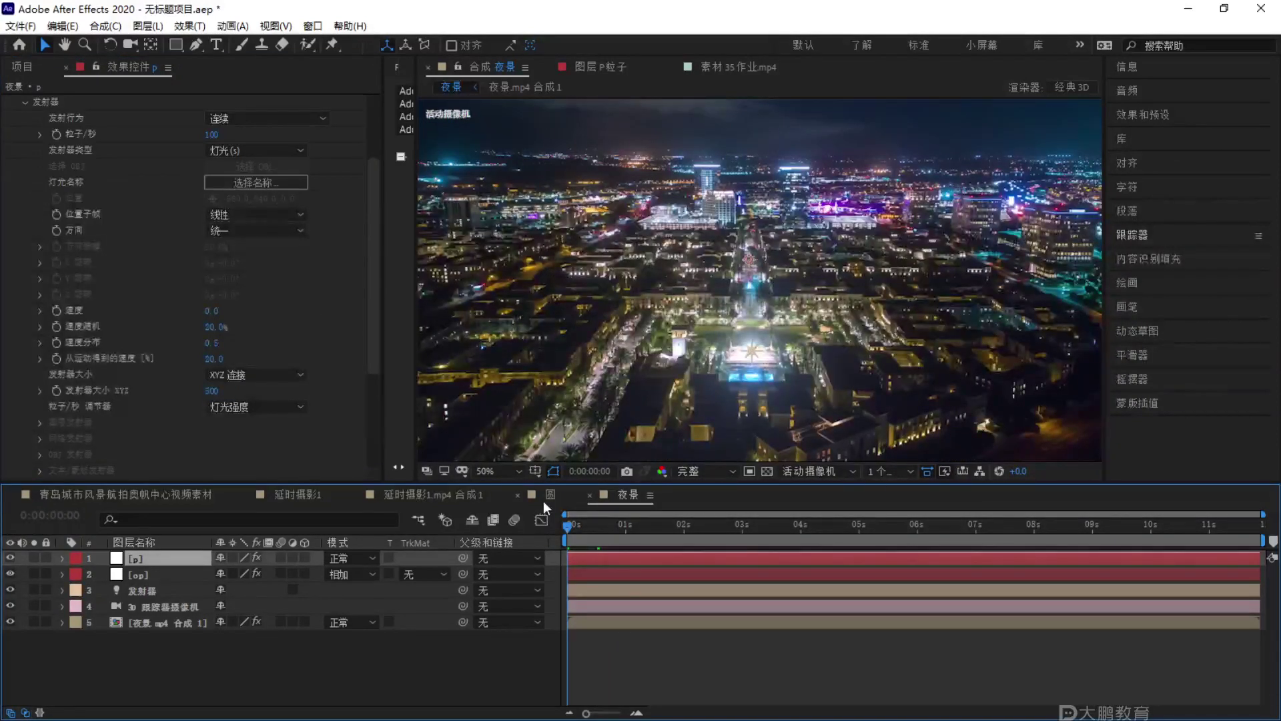
key(space)
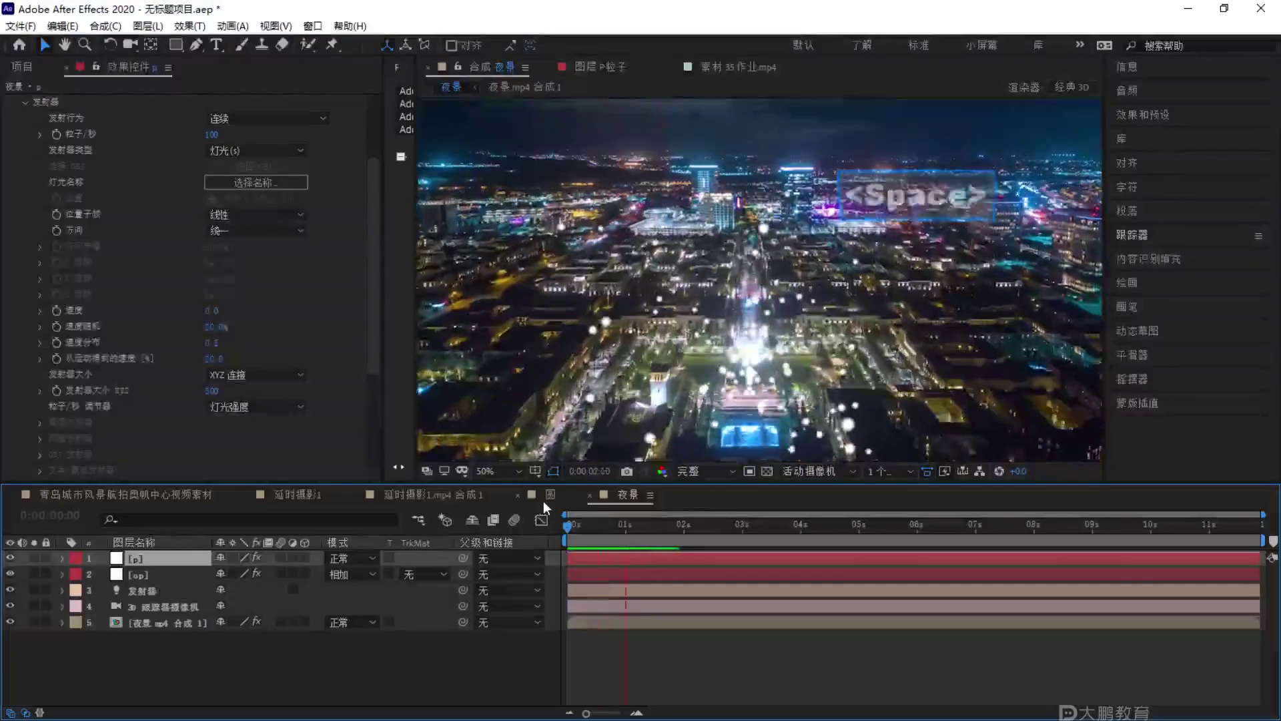
key(space)
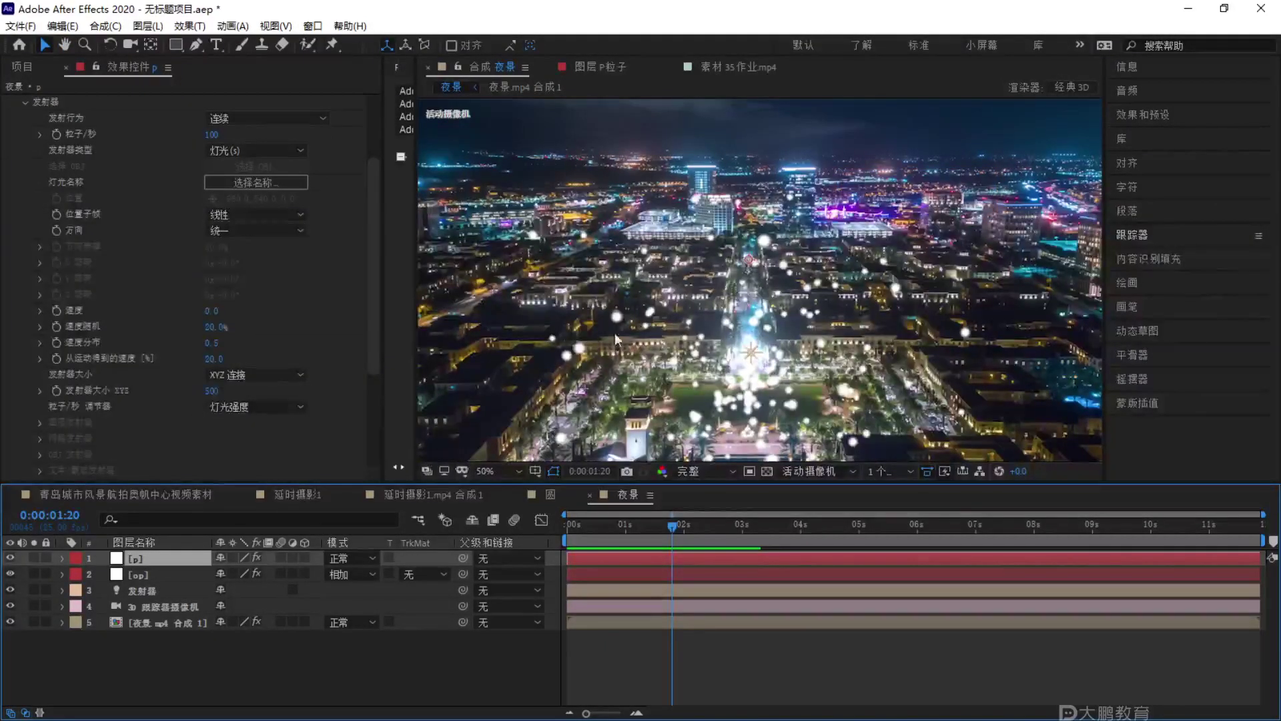
click(661, 525)
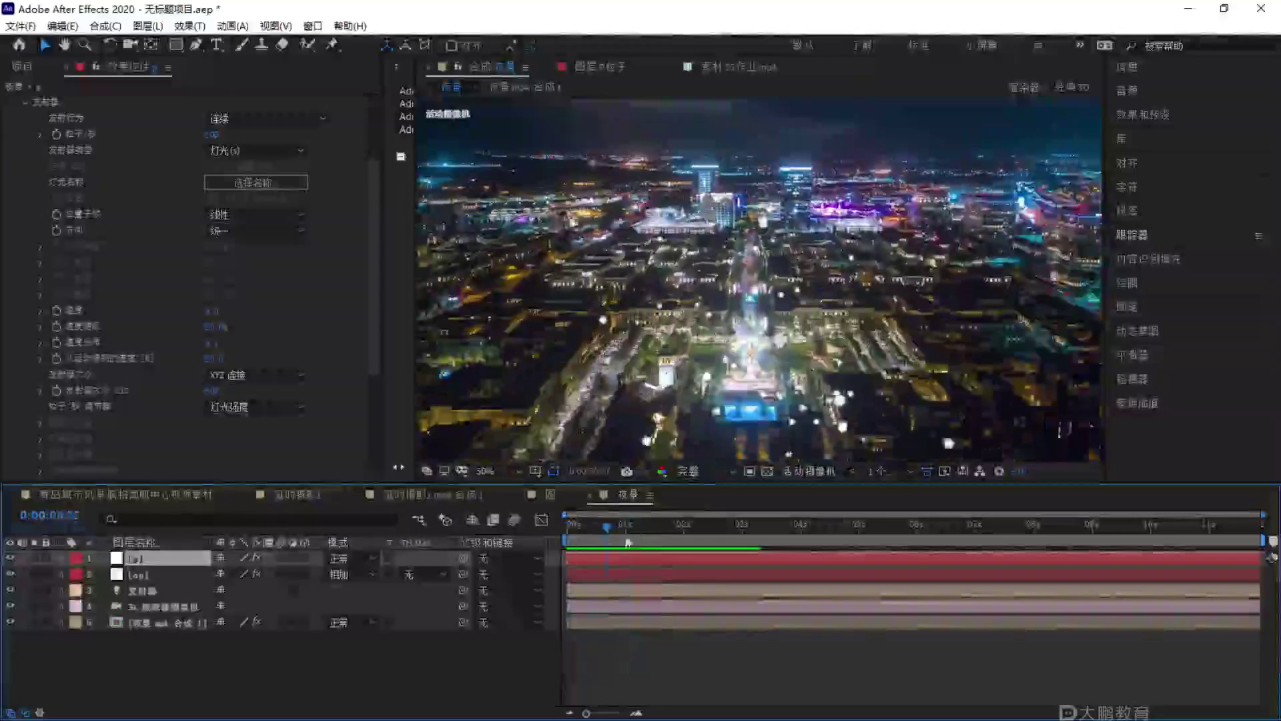
key(F1)
mouse_move(748, 339)
mouse_down()
mouse_move(742, 371)
mouse_move(787, 347)
mouse_up()
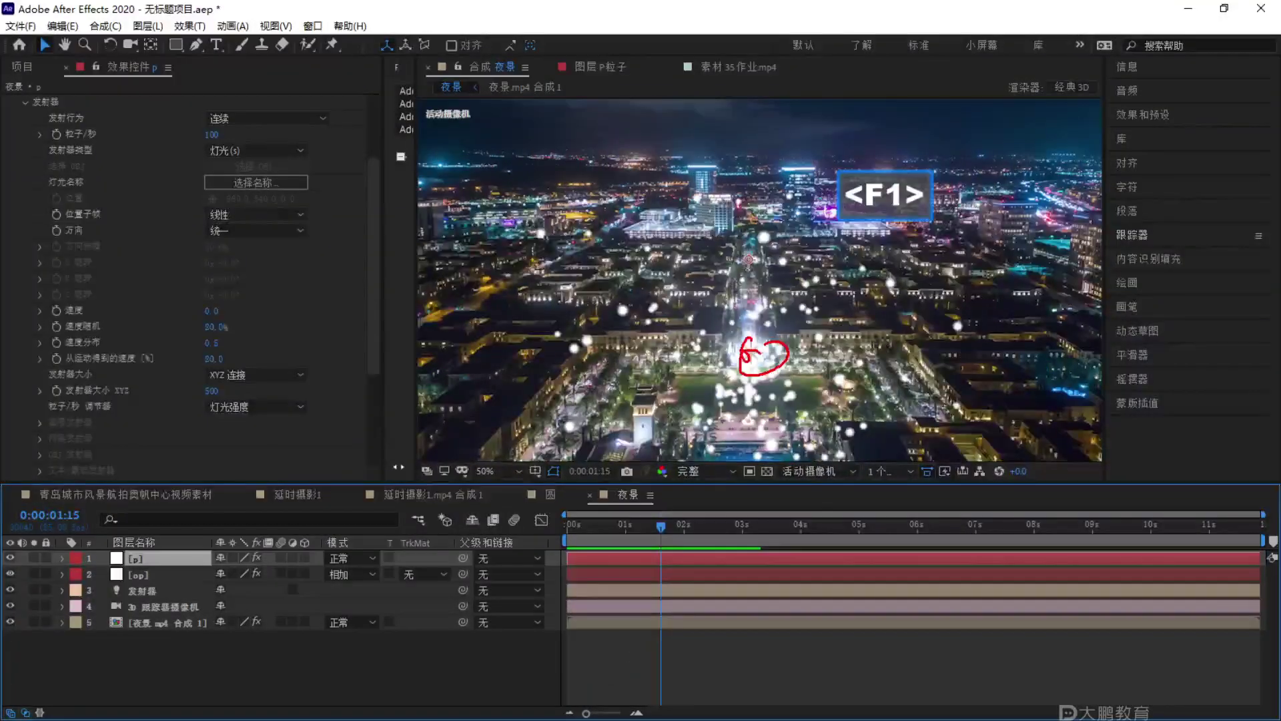
drag(687, 151, 828, 170)
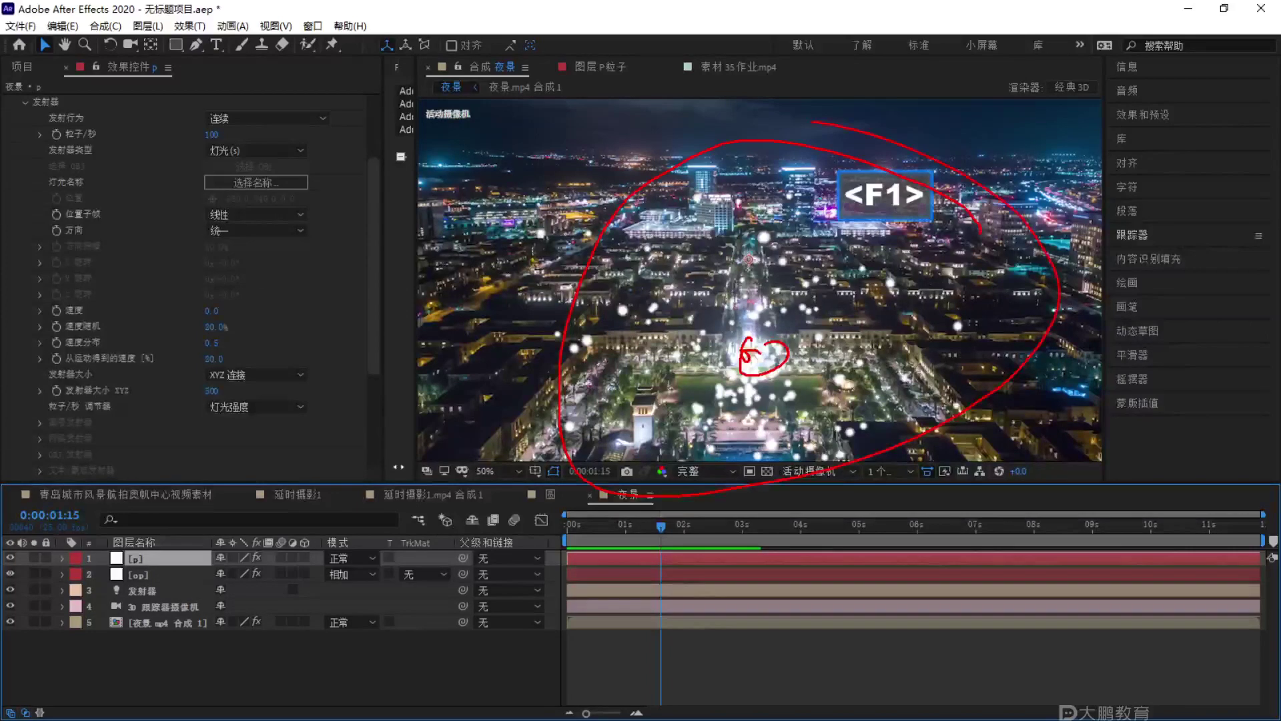
key(Escape)
Set Particular's 发射器大小 XYZ to 0 and play 夜景 from the start to check the particle trail.
click(243, 387)
text(0)
key(Return)
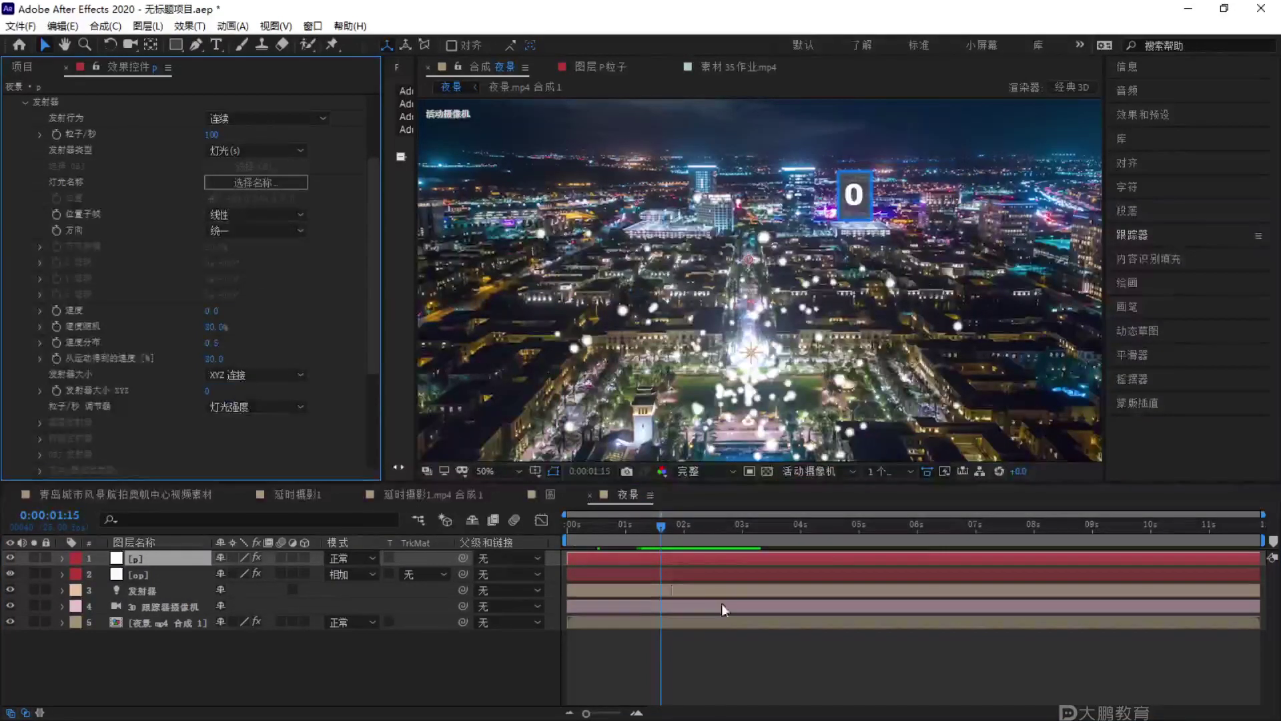
key(Home)
key(space)
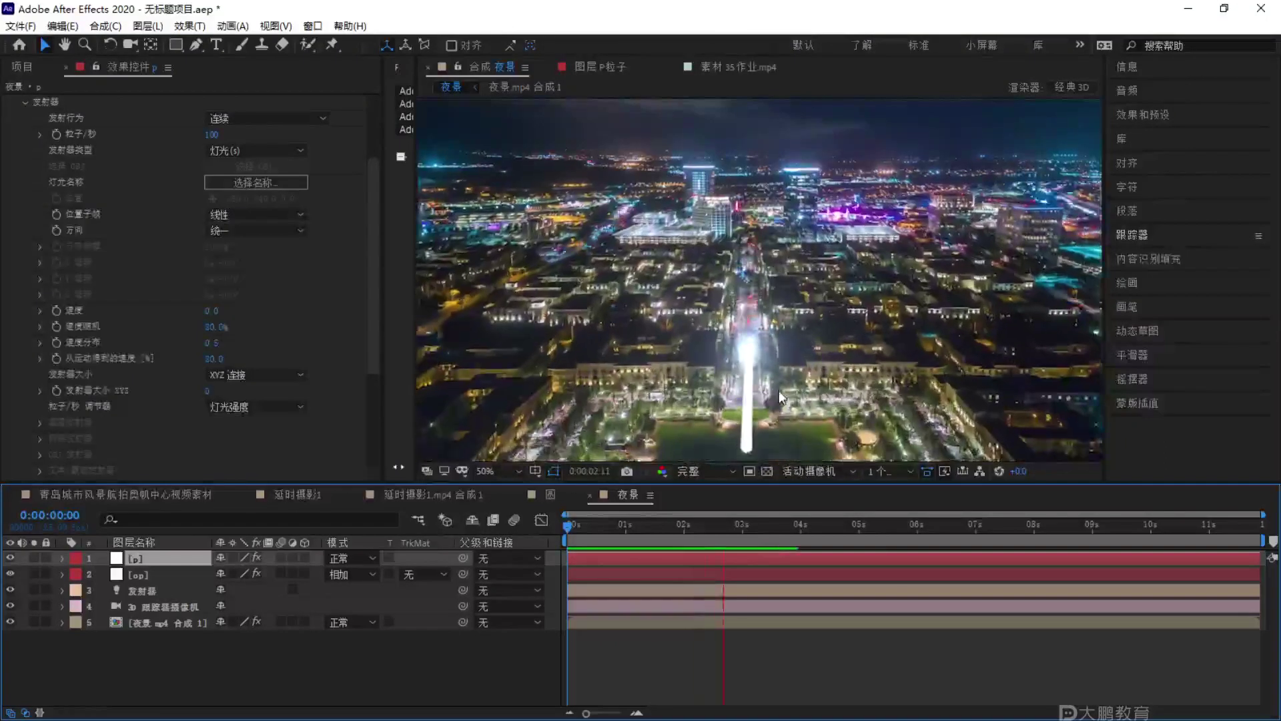
key(space)
Collapse the 发射器 settings and scrub around the four-second mark to examine the particle trail along the road.
scroll(34, 134, up, 2)
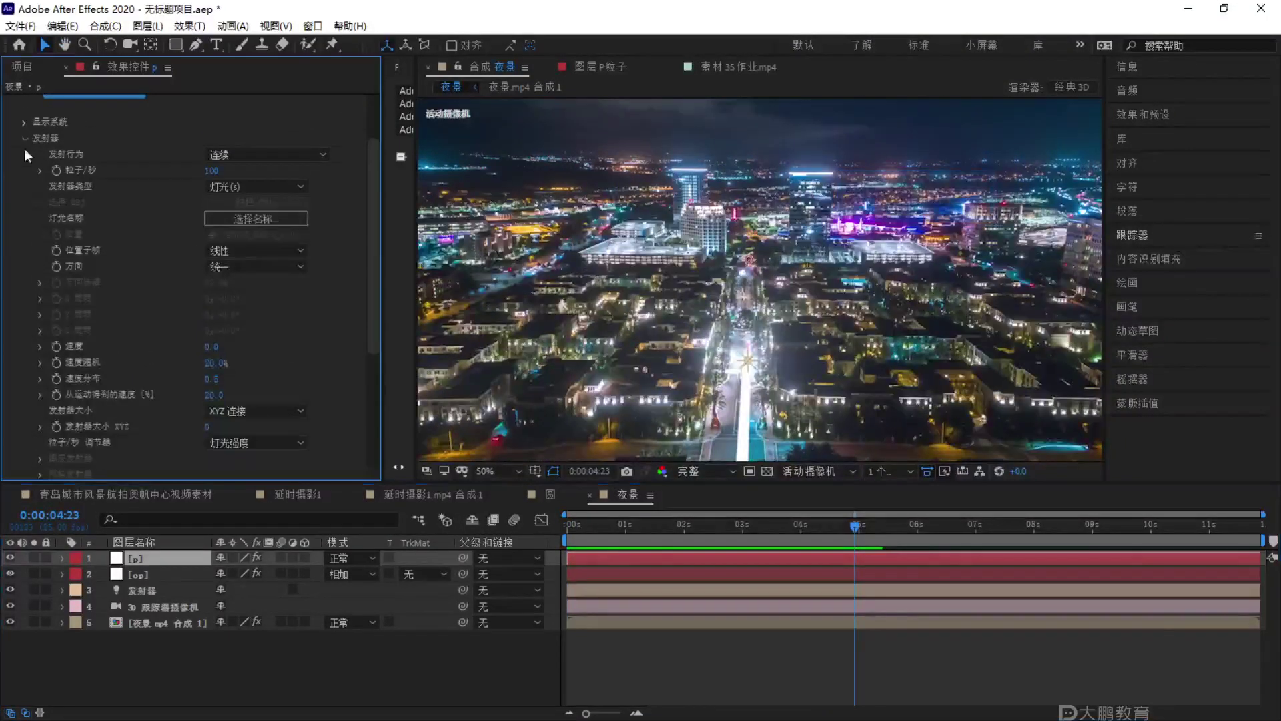
click(27, 137)
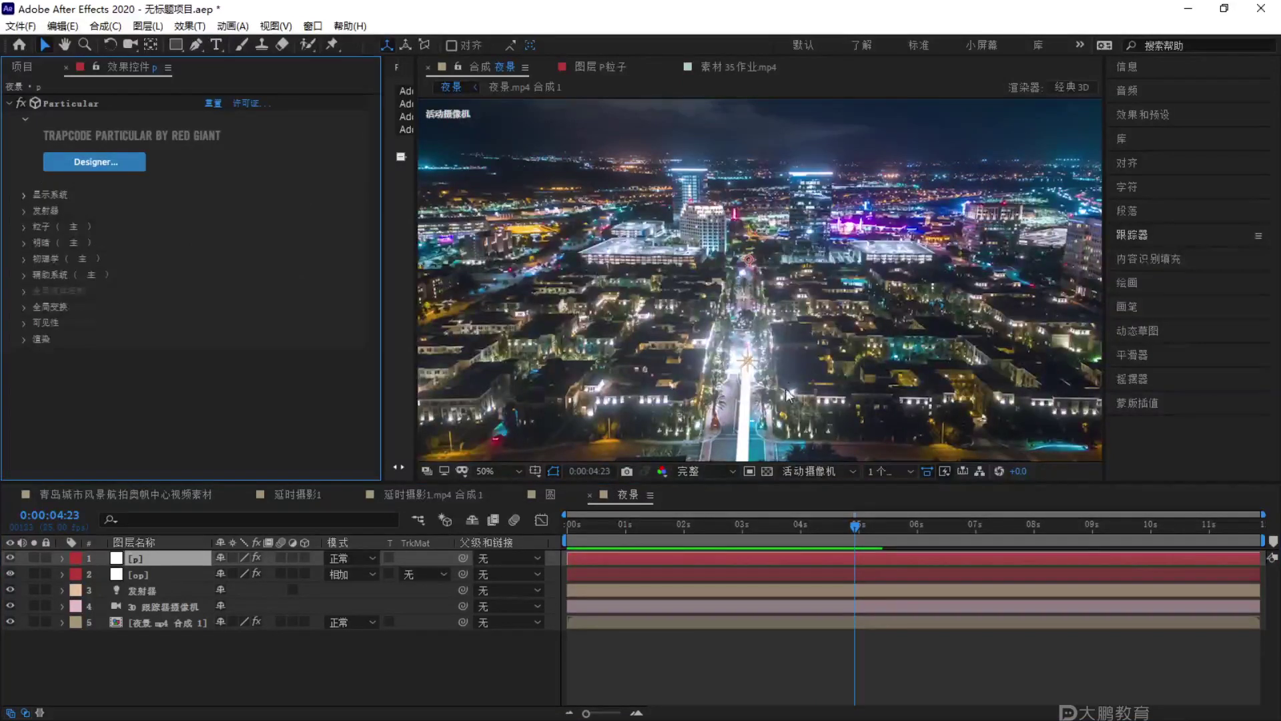
scroll(774, 382, down, 2)
click(827, 528)
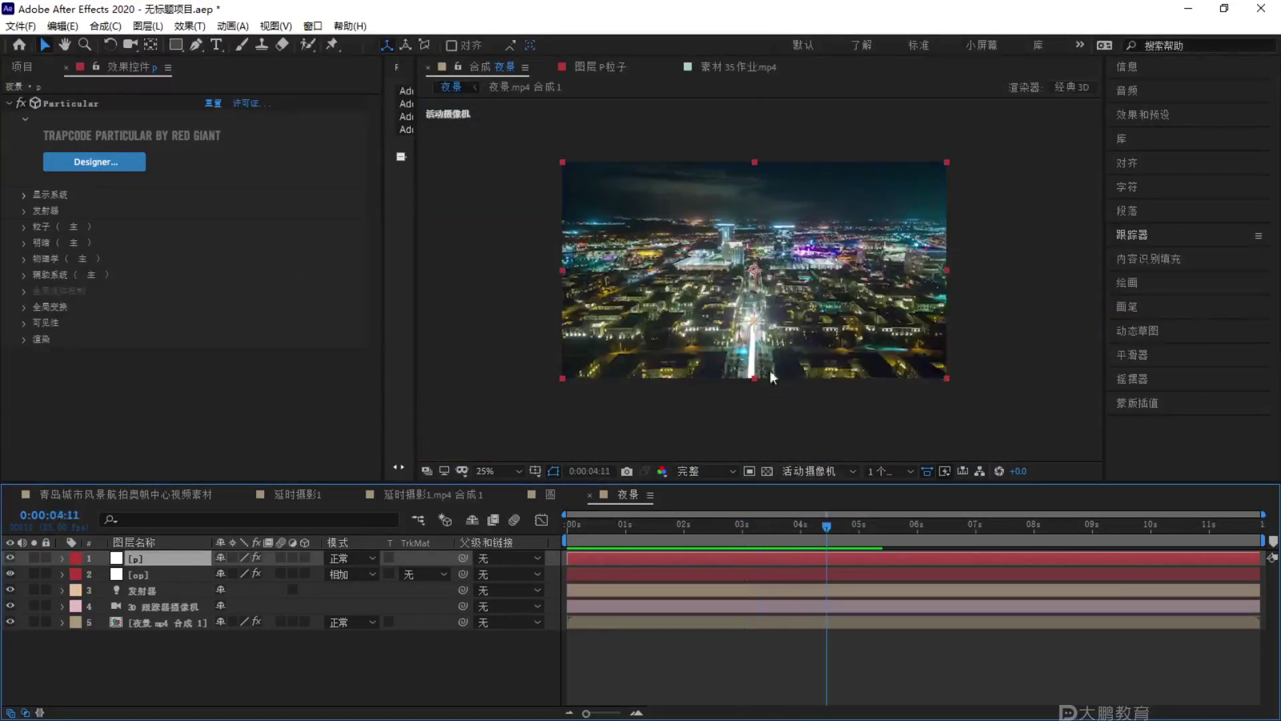
key(F1)
key(Escape)
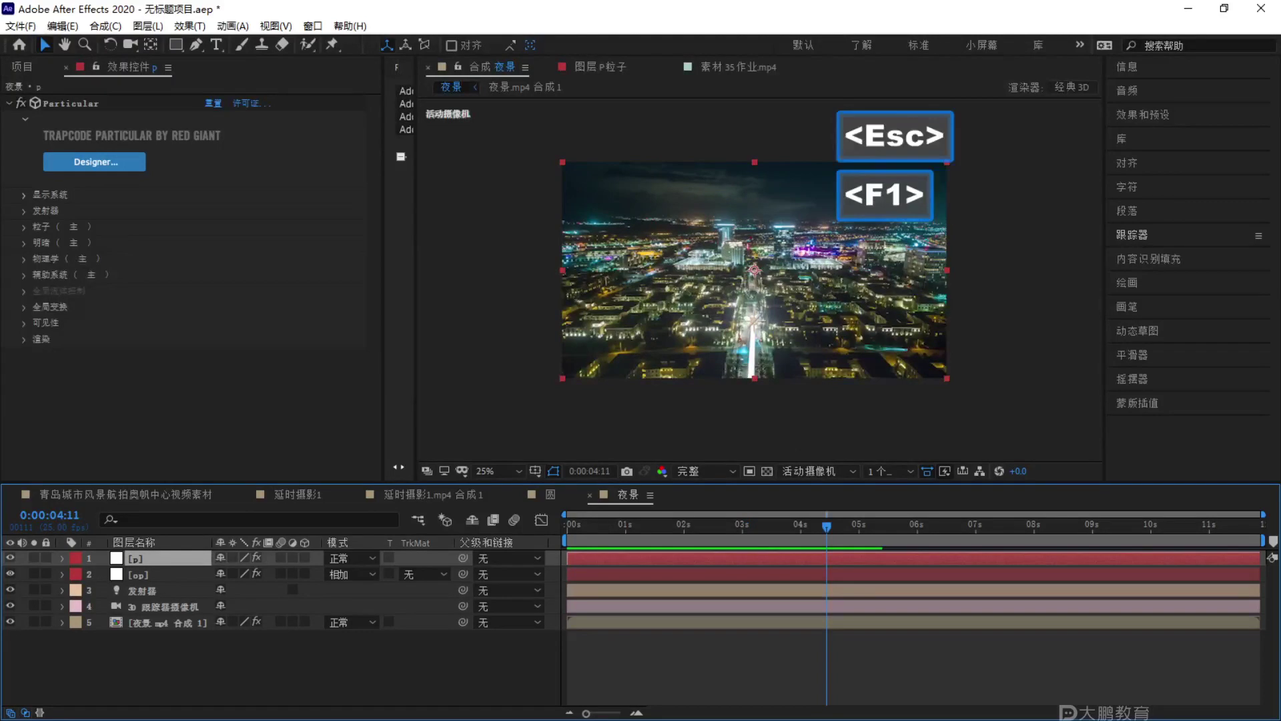
scroll(779, 395, up, 2)
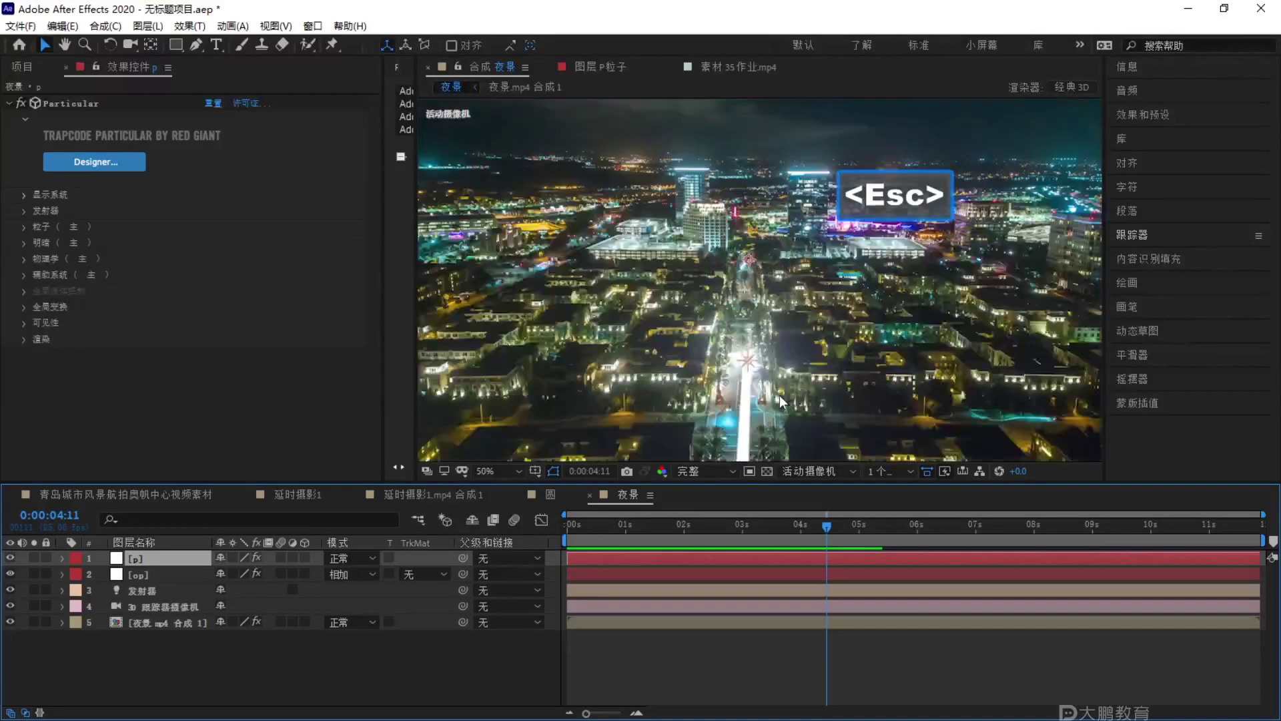
drag(827, 525, 801, 514)
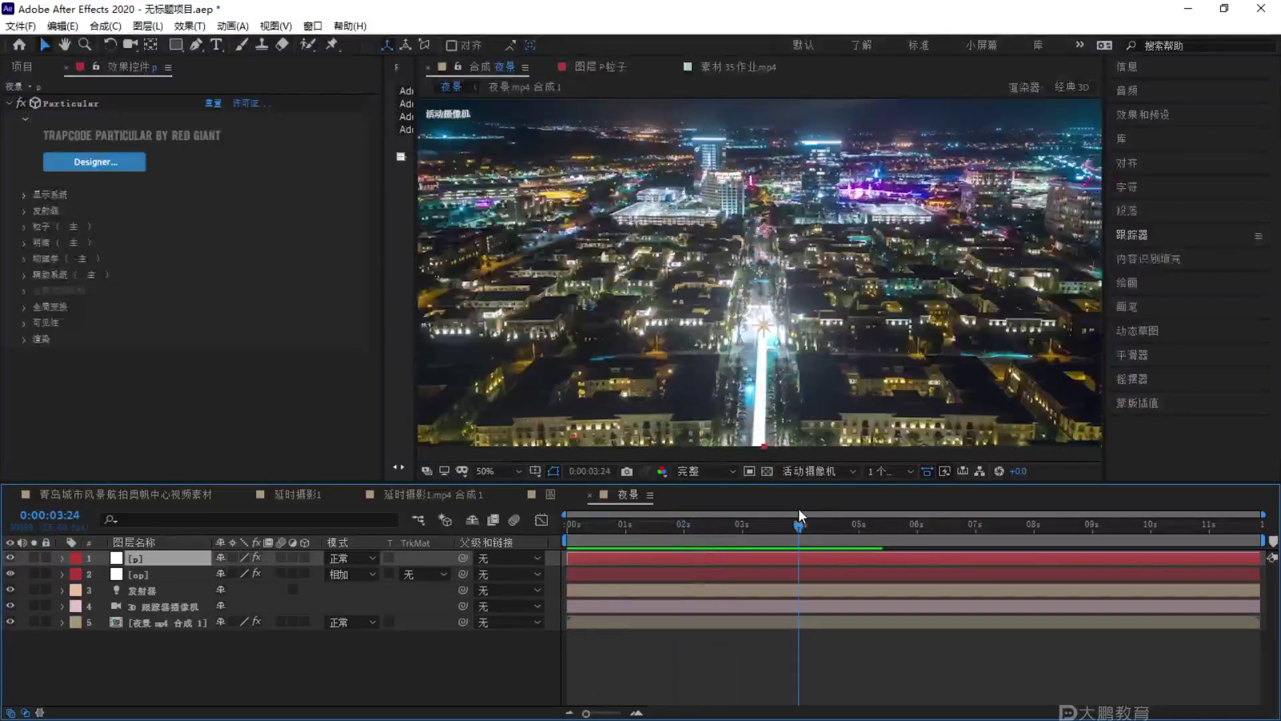
Set Particular's emitter 速度随机 to 0 and collapse the 发射器 settings.
click(28, 209)
scroll(161, 291, down, 4)
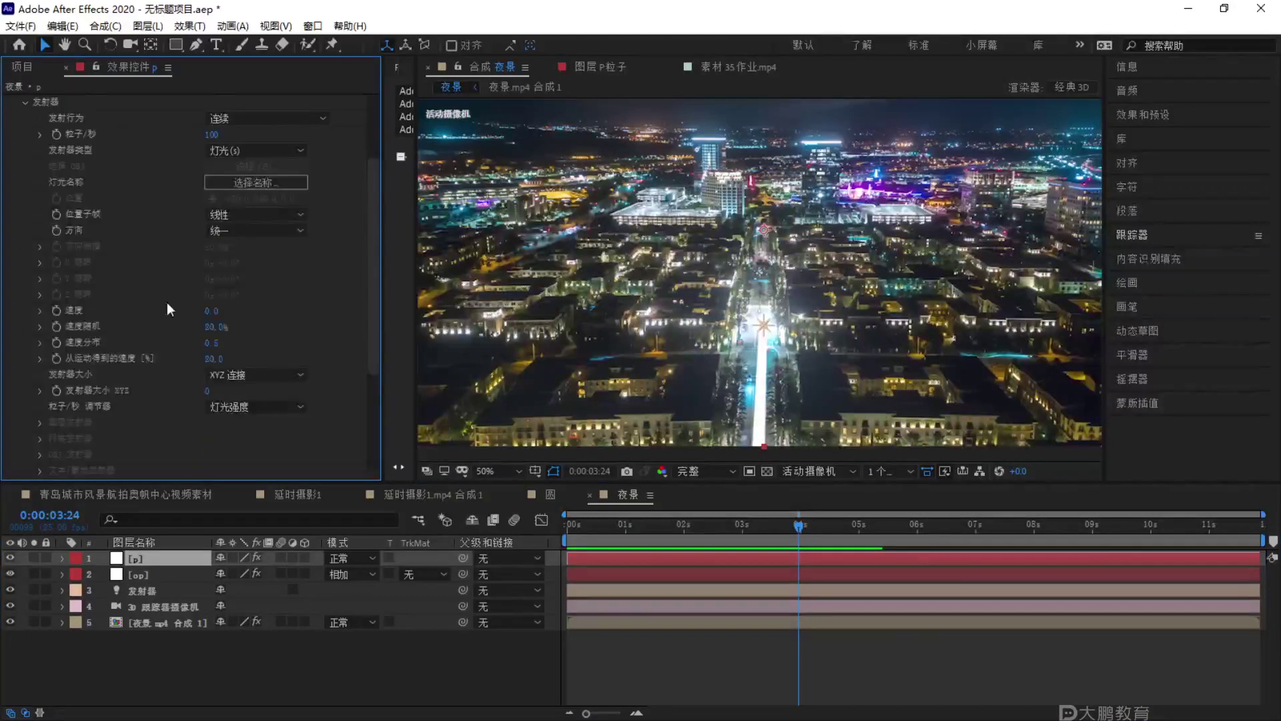
click(220, 323)
text(0)
key(Return)
scroll(43, 162, up, 3)
click(27, 173)
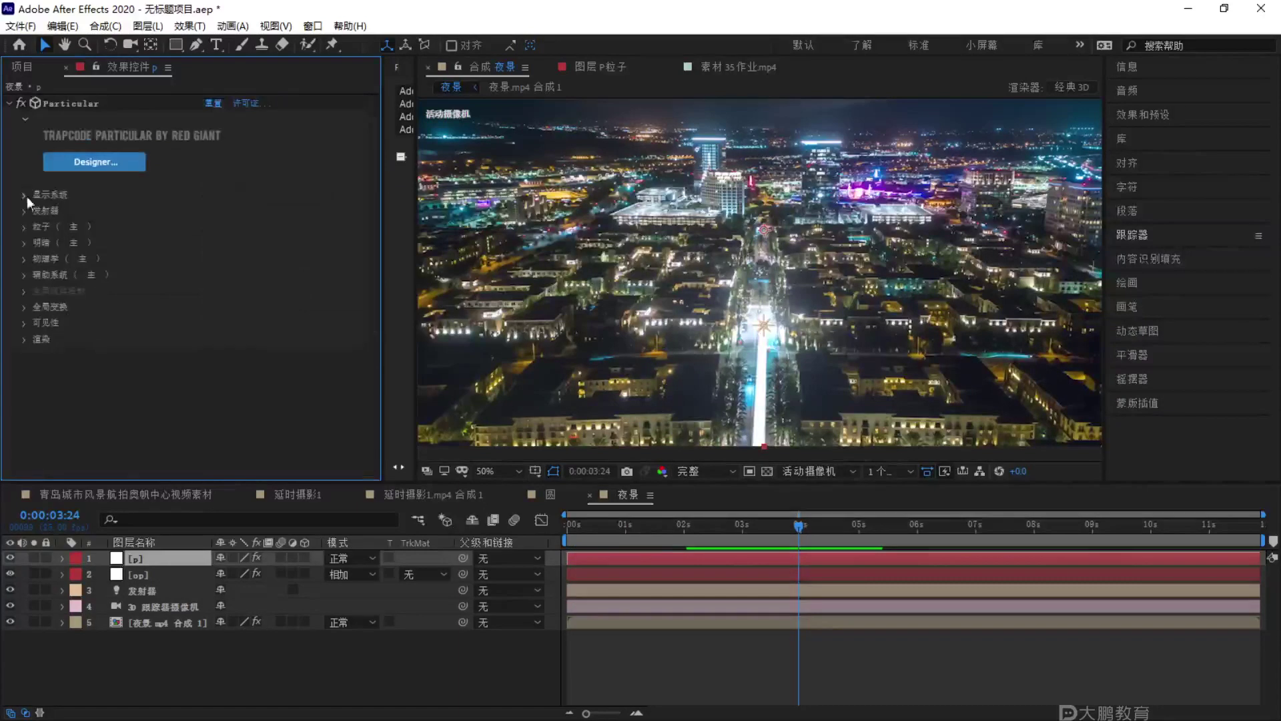
Expand Particular's 粒子(主) settings and raise 生命[秒] to 21.5.
click(25, 226)
scroll(233, 191, down, 3)
drag(213, 127, 267, 127)
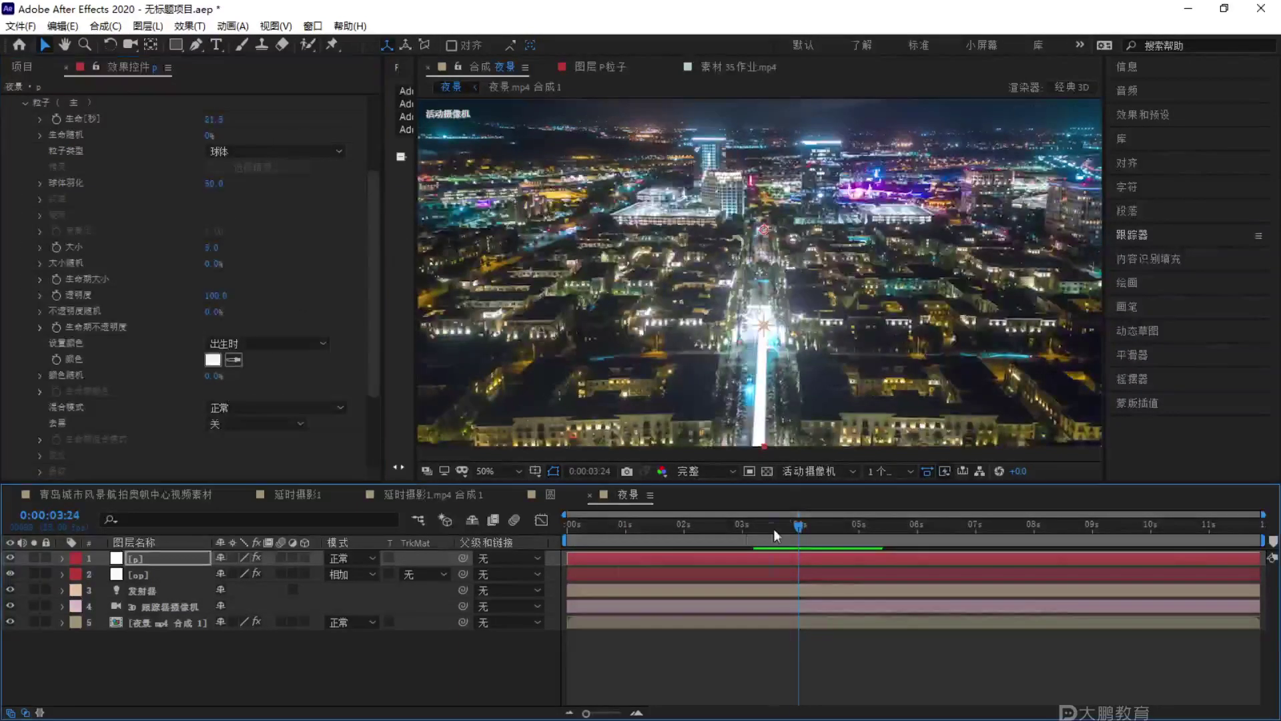
Play 夜景 from the start to check the longer-lived particle trail behind the glow.
key(Home)
key(space)
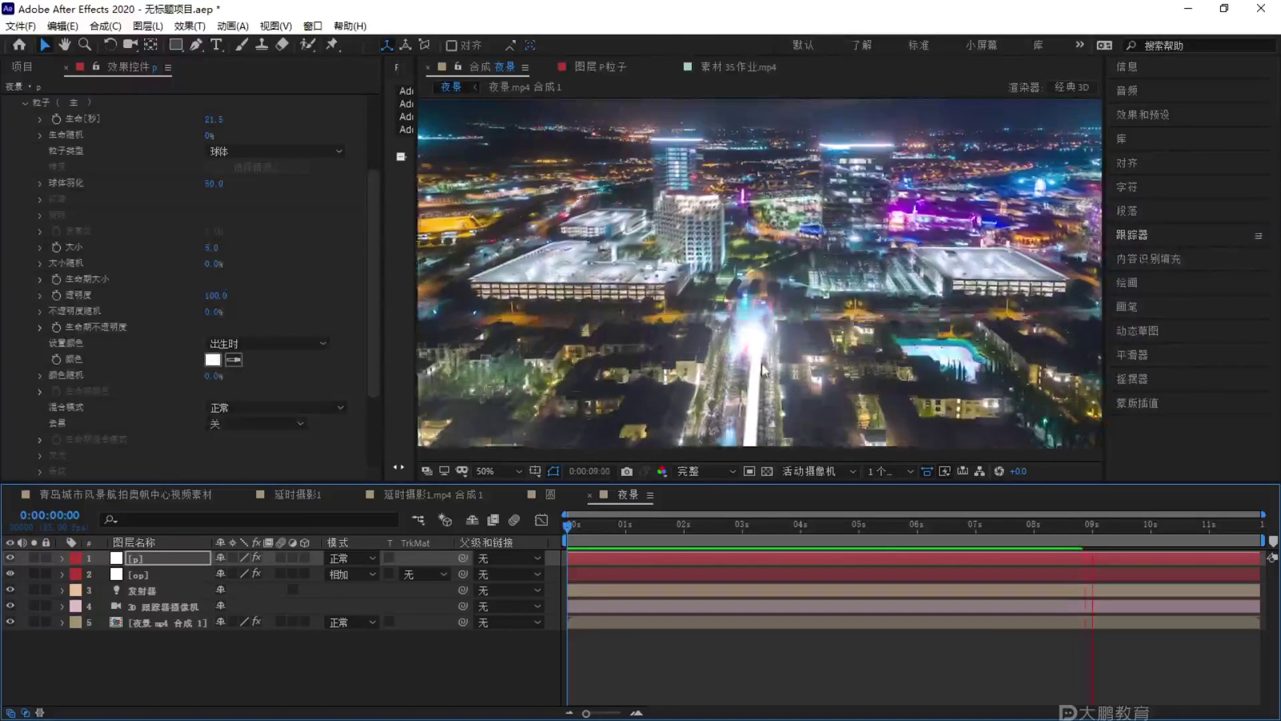
key(space)
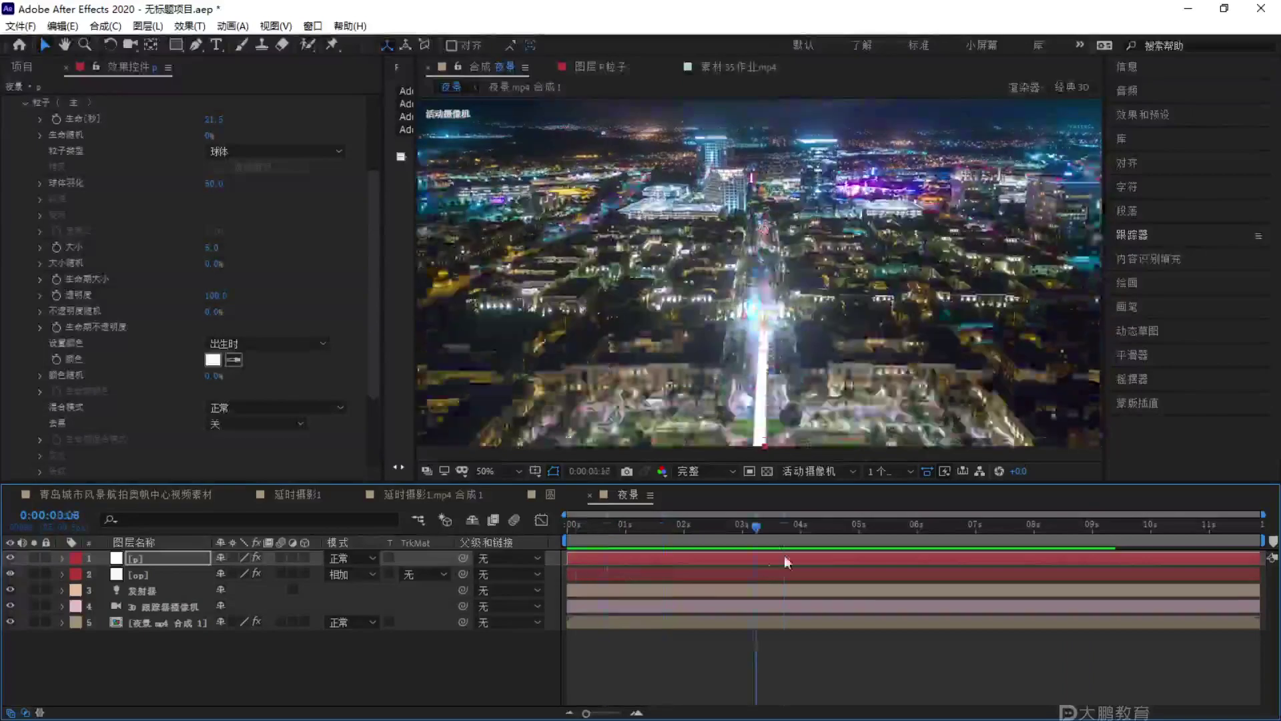
scroll(155, 278, up, 1)
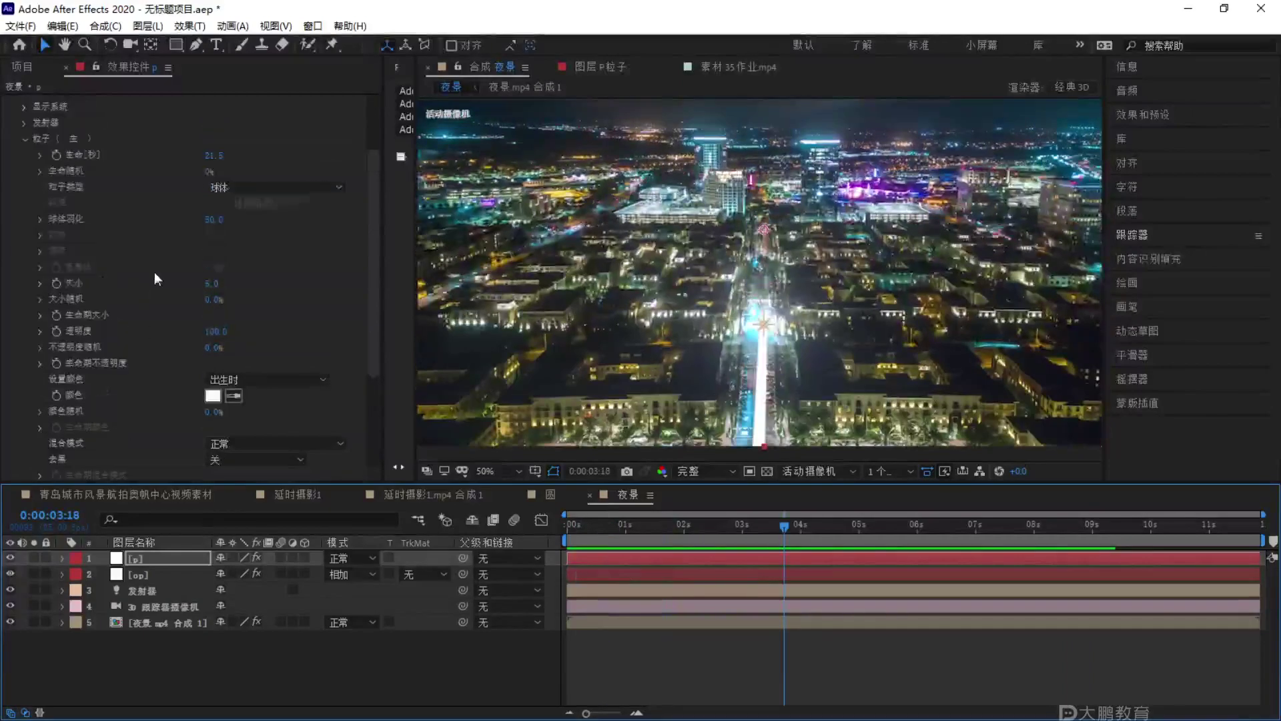
Change the 粒子类型 in Particular's 粒子(主) settings from 球体 to 条纹.
click(27, 138)
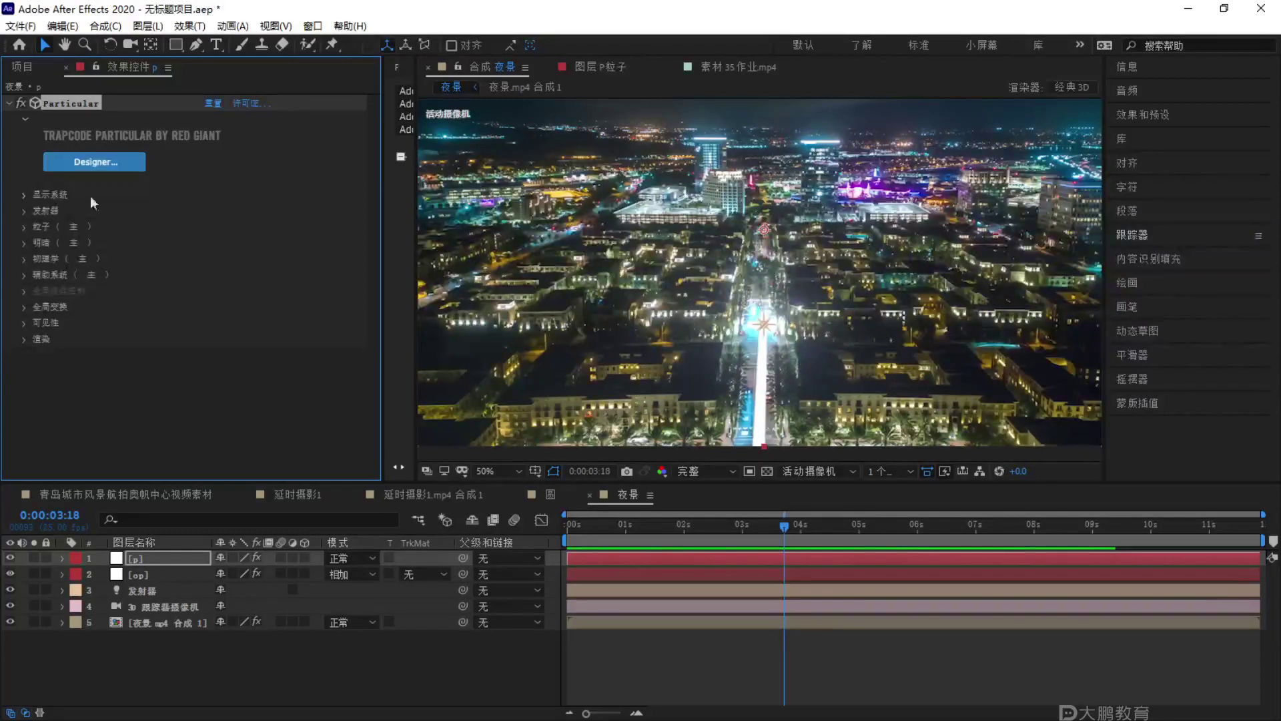
click(24, 226)
scroll(193, 247, down, 3)
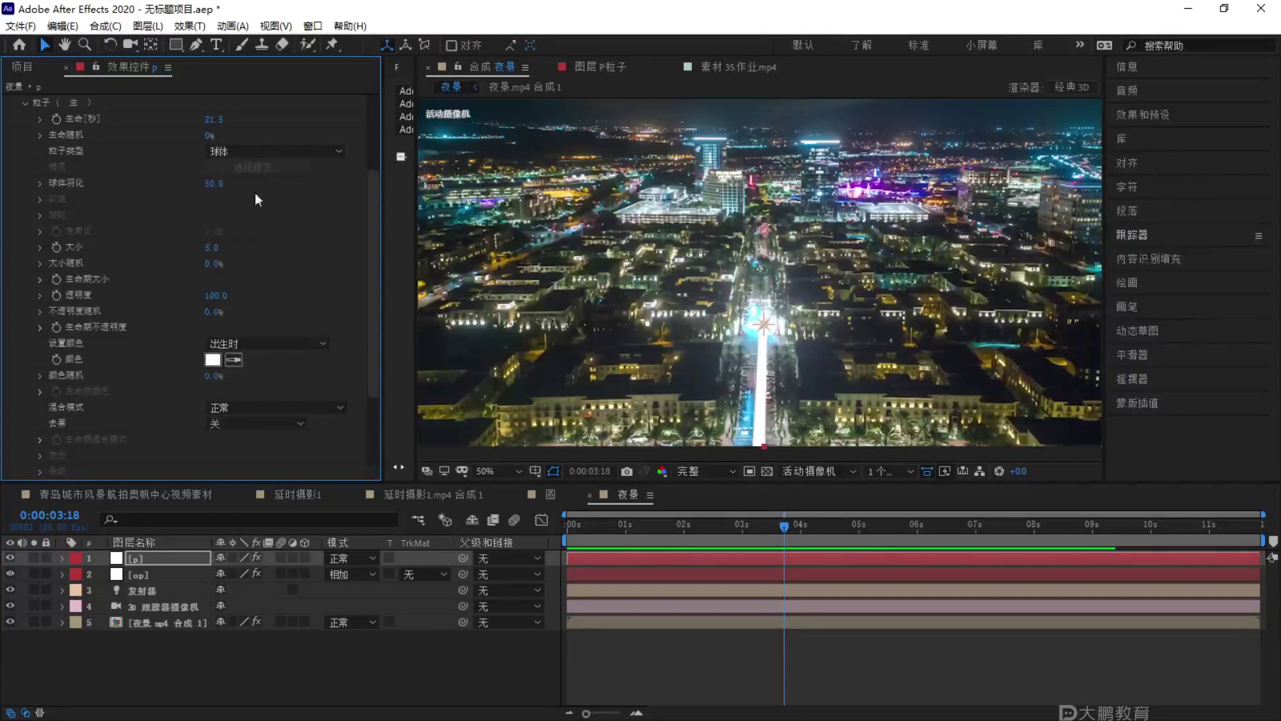
click(256, 149)
click(264, 234)
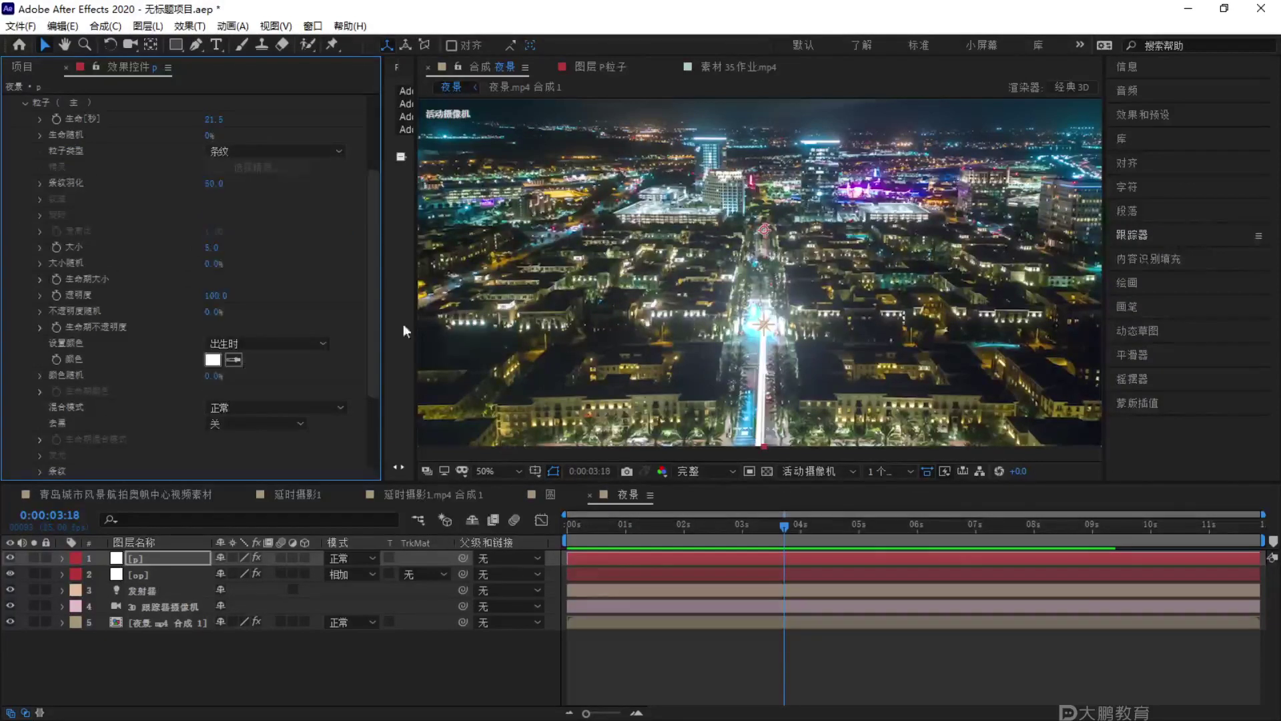
Try 大小 values of 25 and 15 for the streak particles.
mouse_move(215, 257)
mouse_down()
mouse_move(235, 258)
mouse_move(224, 254)
mouse_up()
click(215, 248)
text(1)
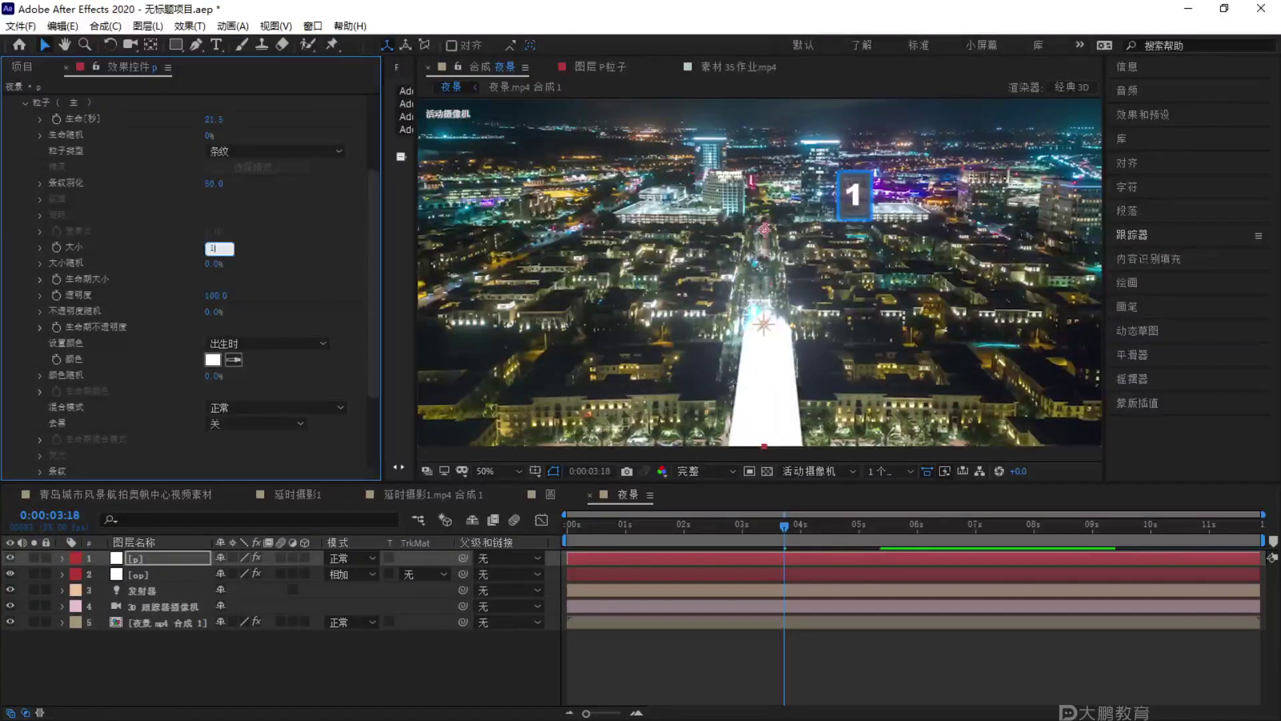
key(BackSpace)
text(25)
key(Return)
click(218, 248)
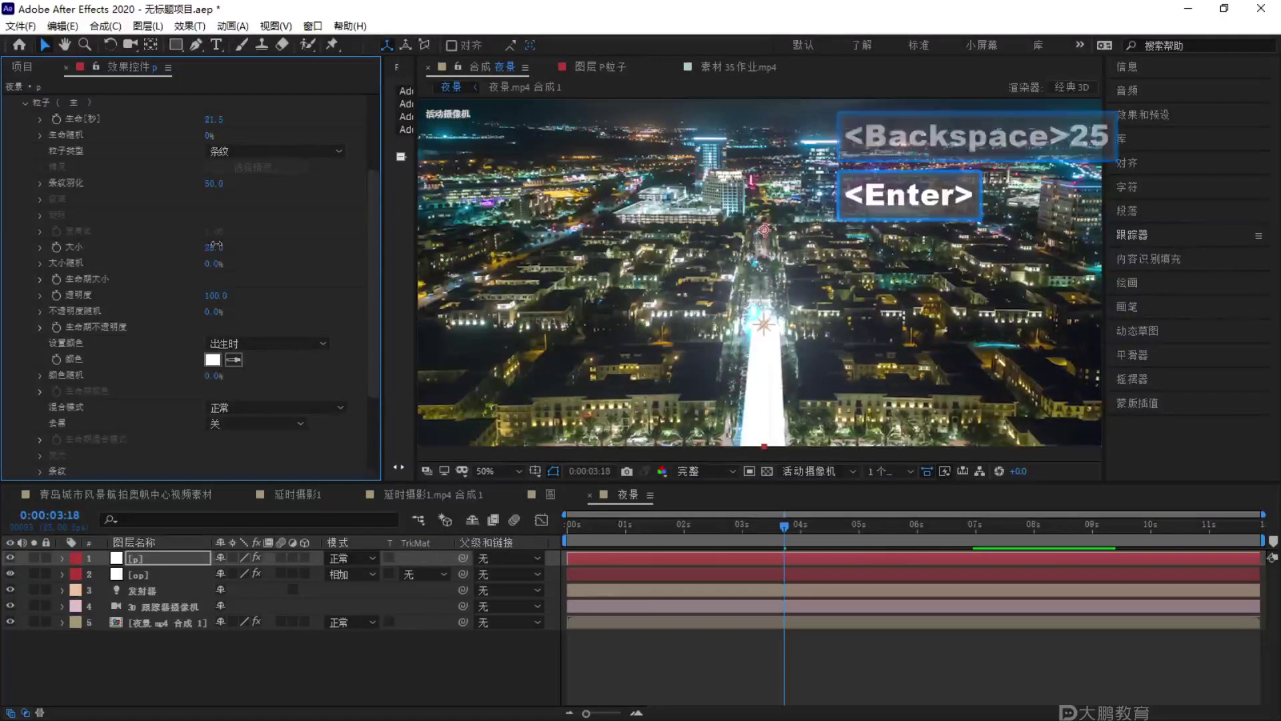
text(15)
key(Return)
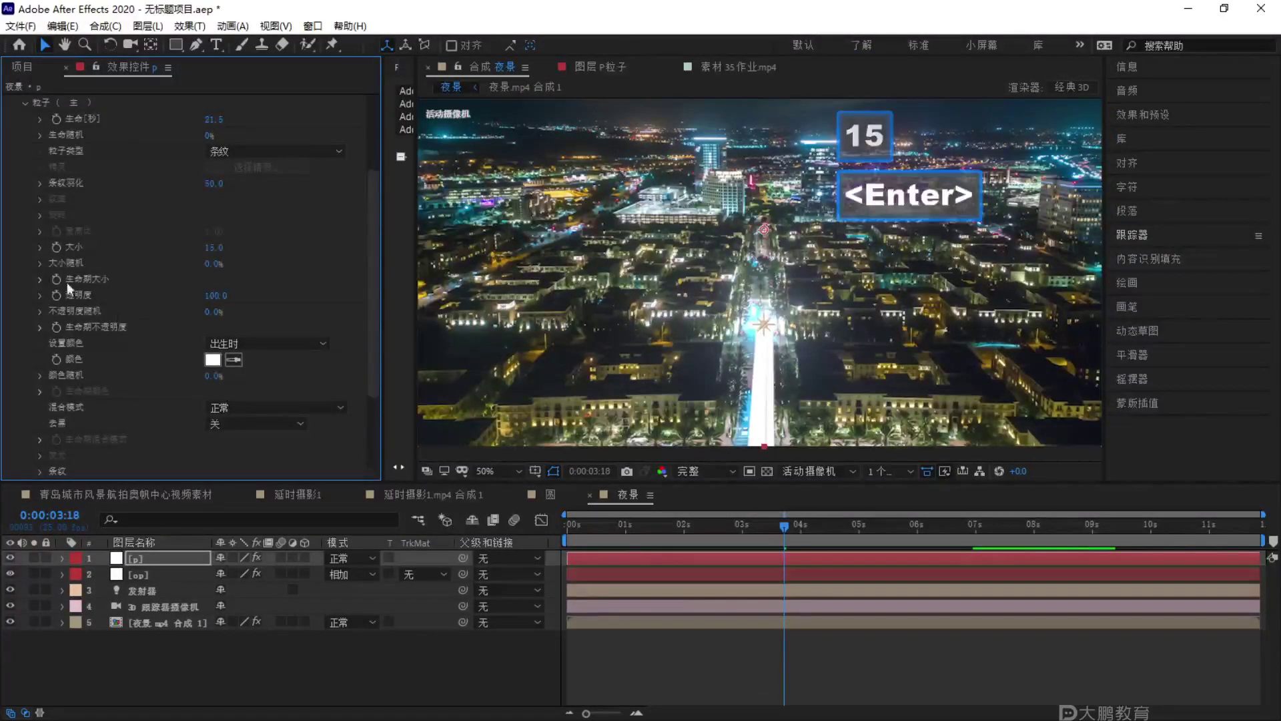
Try 条纹大小 values of 12 and 18 and examine the streaks behind the glow up close.
scroll(152, 316, down, 1)
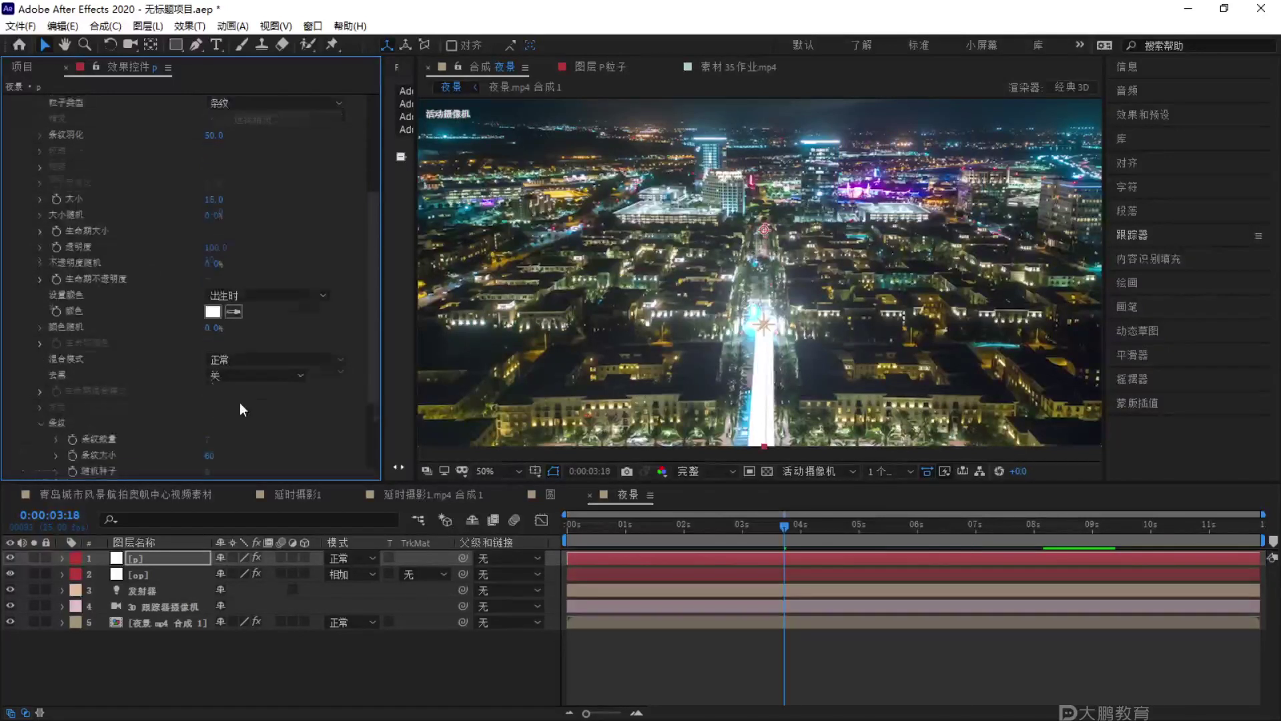
click(211, 422)
text(12)
key(Return)
scroll(777, 405, up, 2)
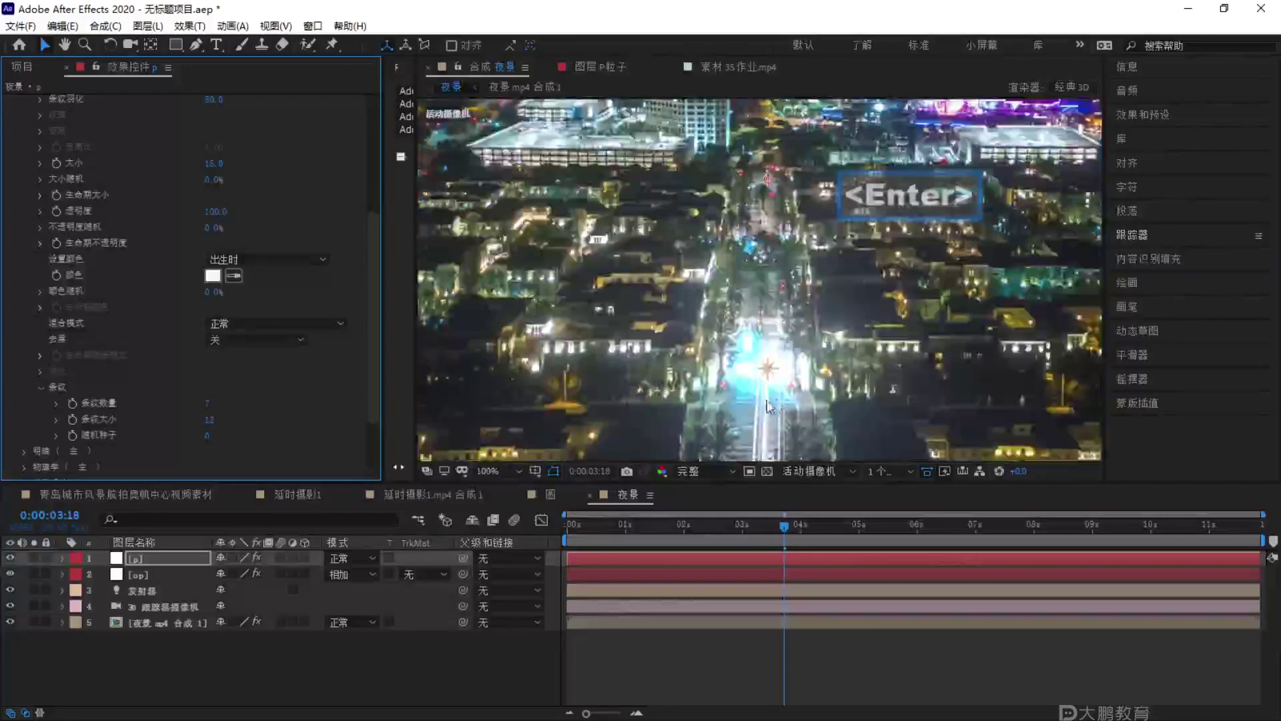
scroll(777, 405, down, 3)
click(211, 419)
text(18)
key(Return)
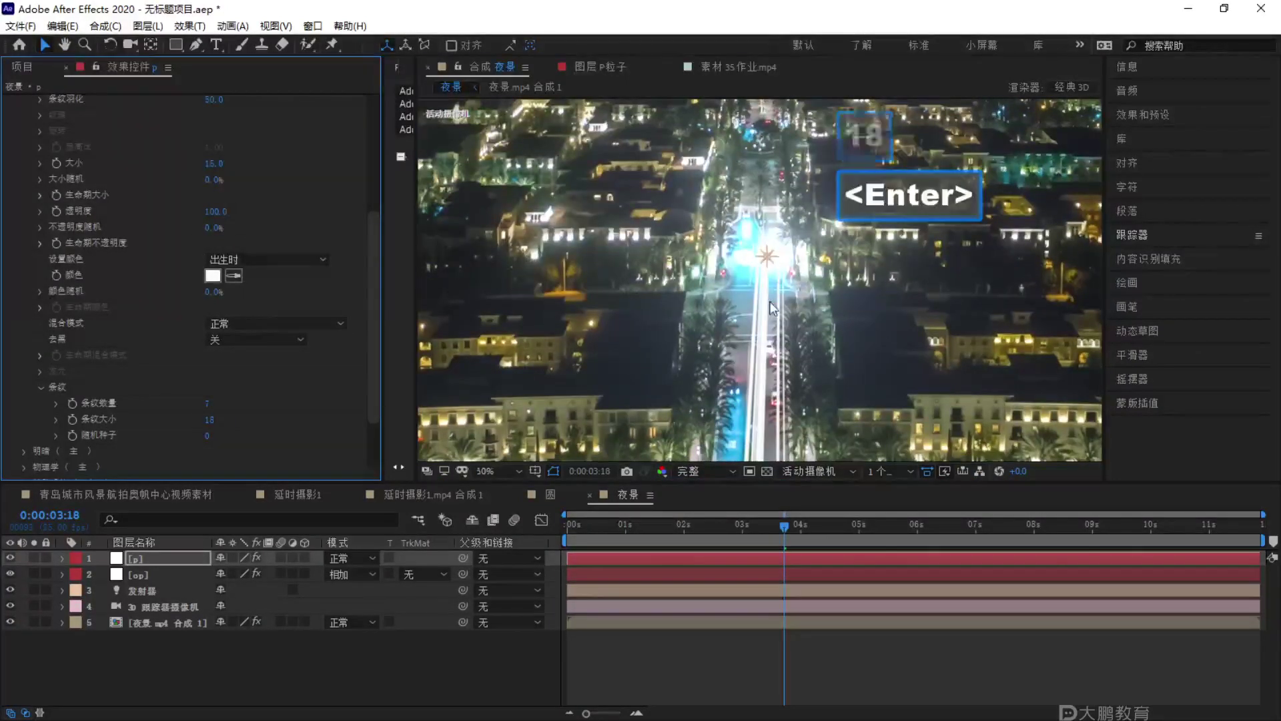
Set the streaks' 随机种子 to 80 and reduce the particle 大小 to 10.
scroll(770, 291, down, 3)
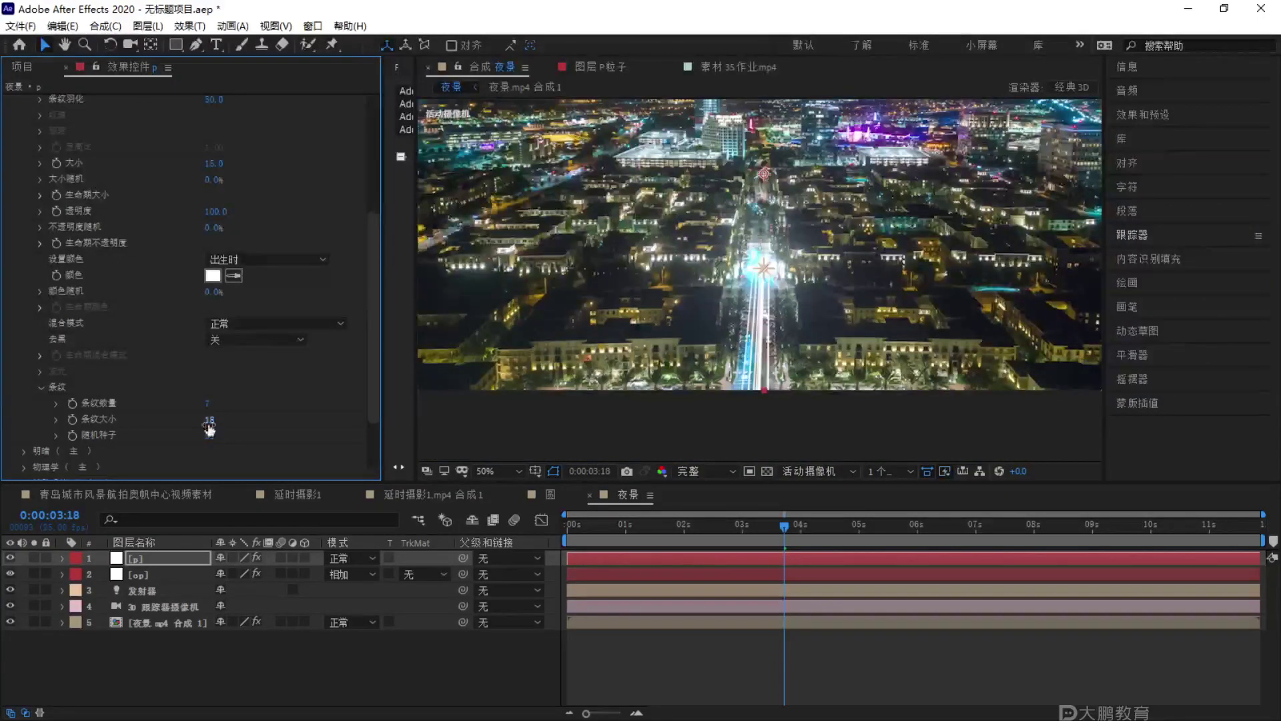
click(212, 164)
text(13)
key(Return)
click(215, 163)
text(10)
key(Return)
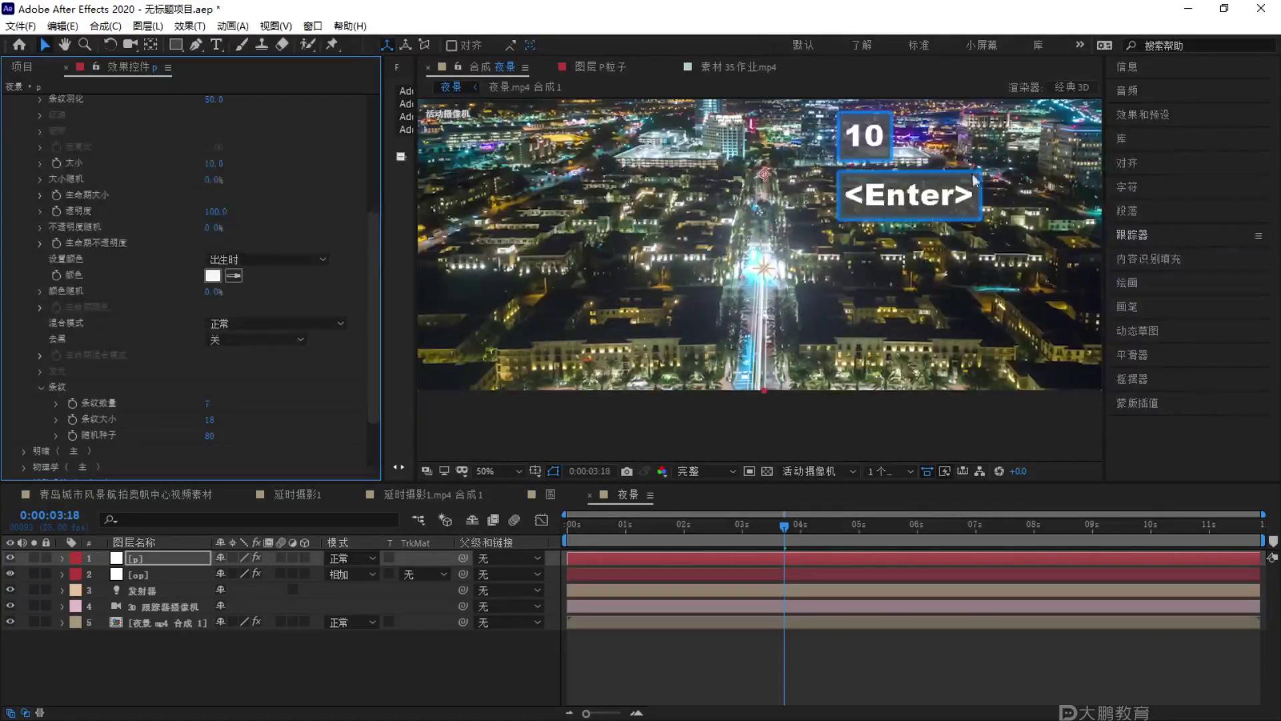
Set the 条纹大小 of the streak particles to 20.
key(slash)
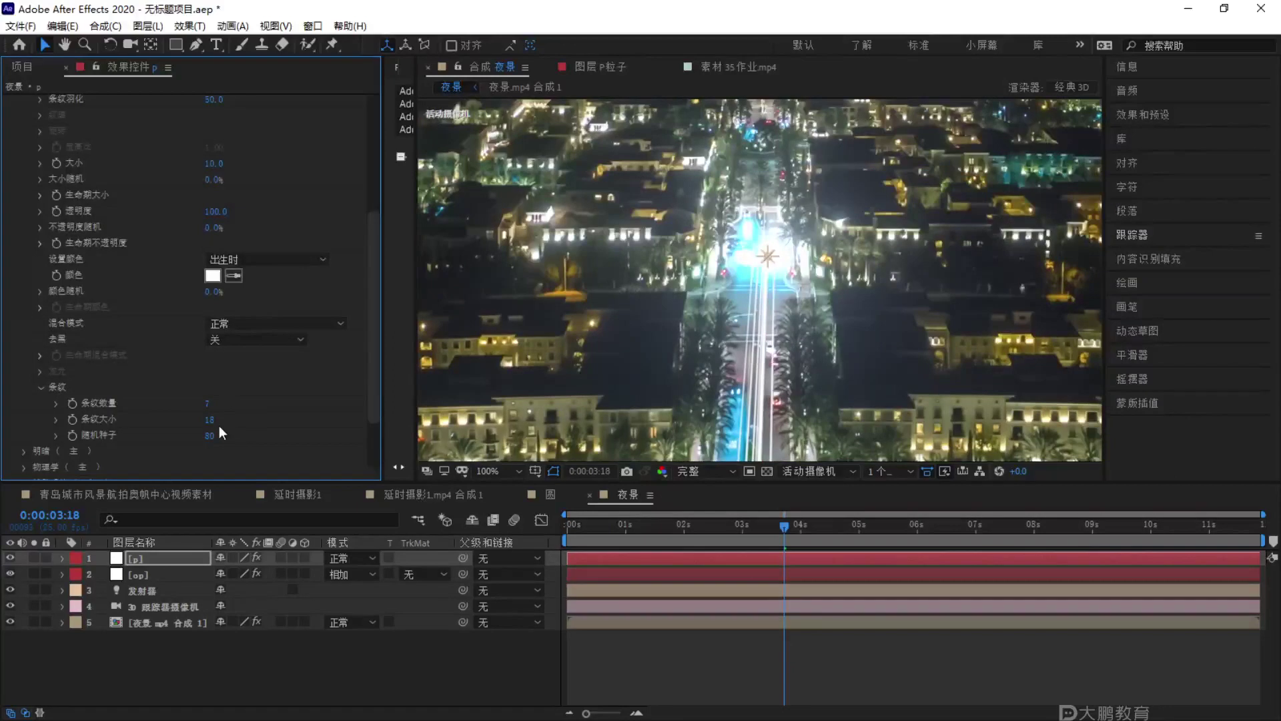
click(211, 422)
text(20)
key(Return)
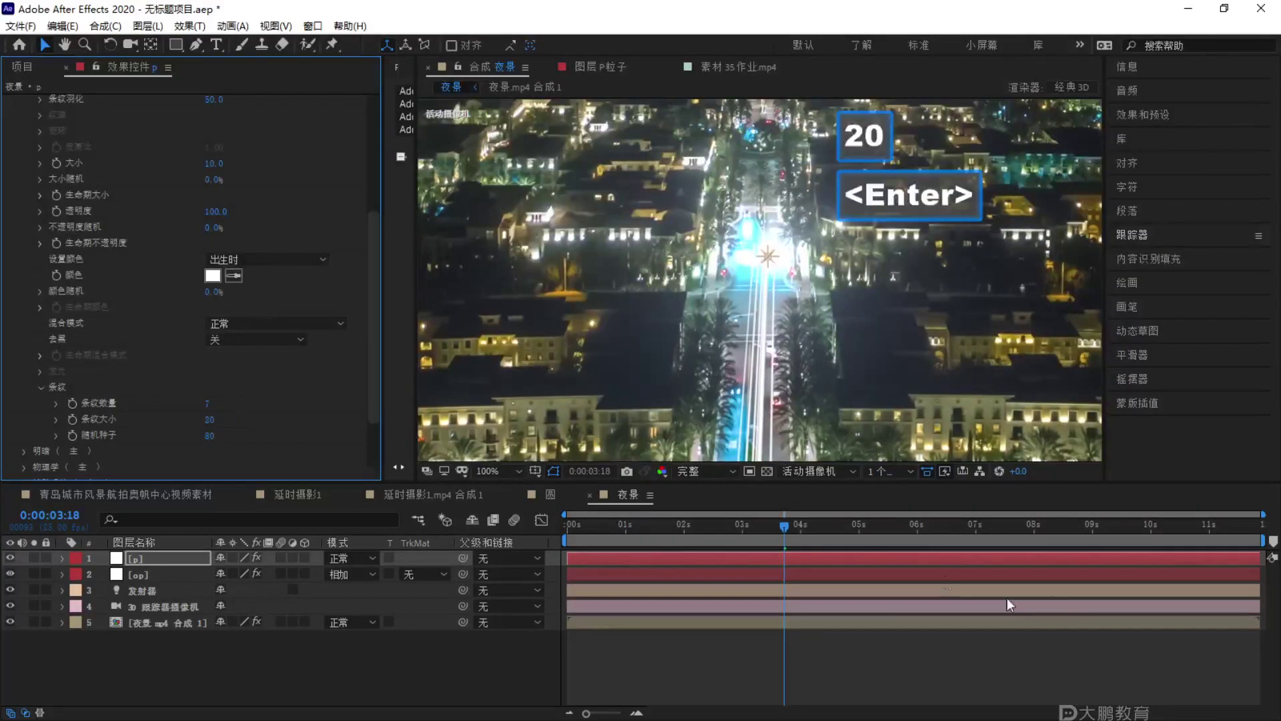
Preview 夜景 from the start and compare its streak trail with the reference footage 素材35作业.mp4.
key(space)
key(space)
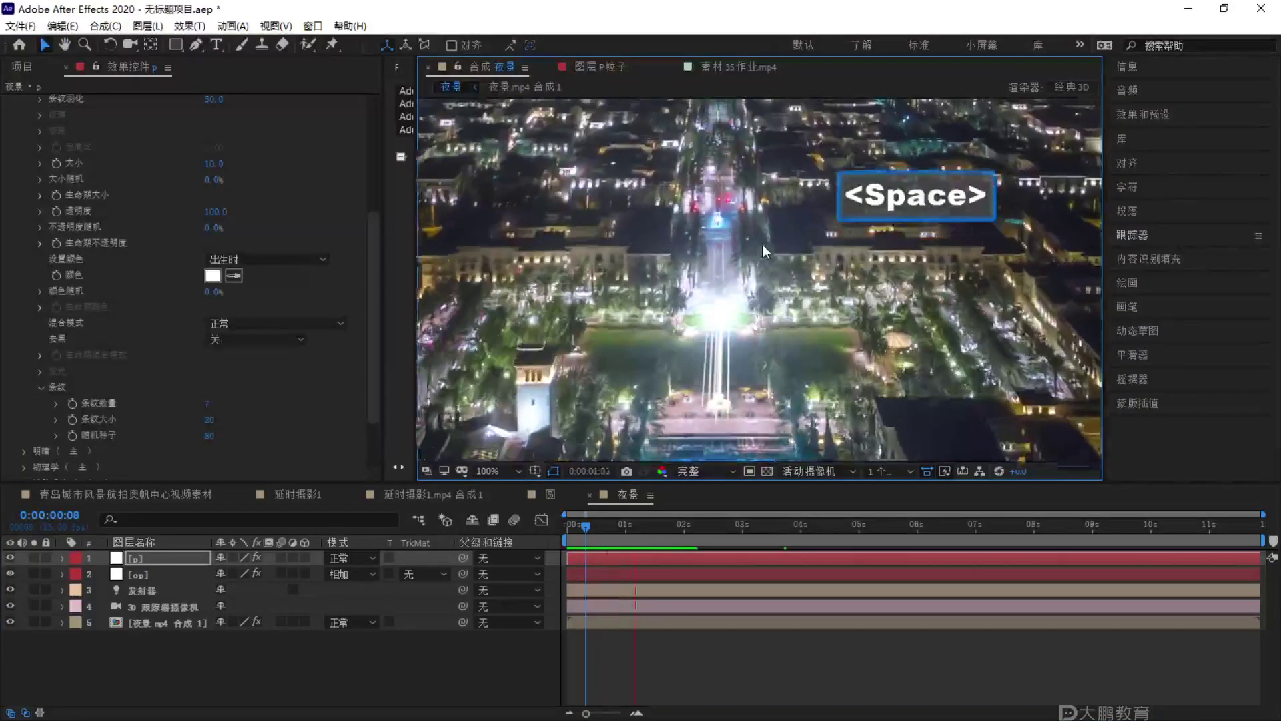
key(space)
scroll(764, 250, down, 4)
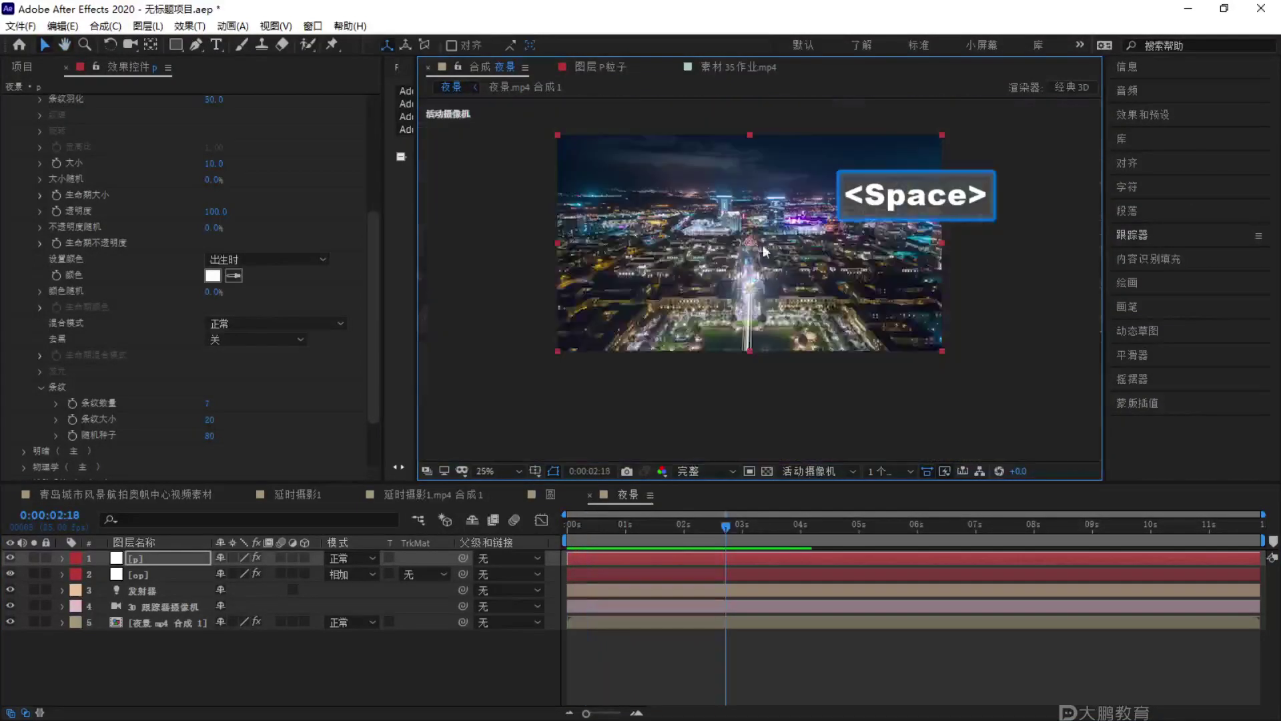
click(741, 67)
key(F1)
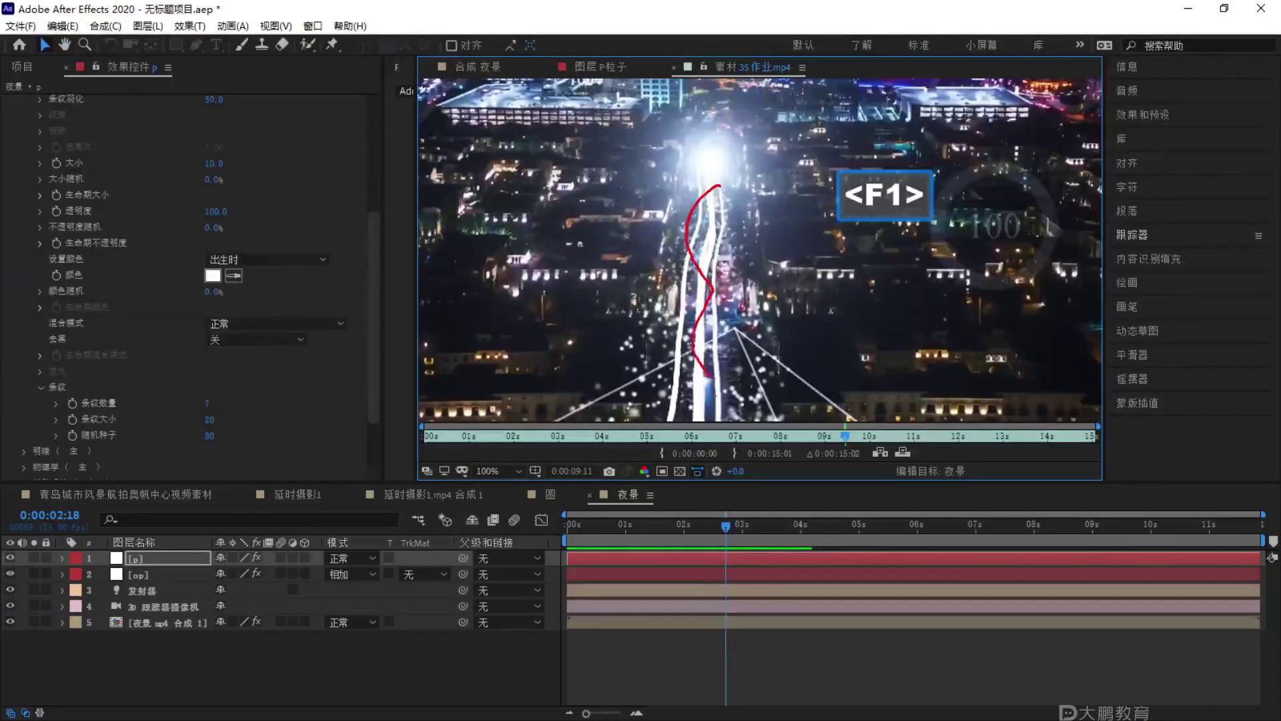
key(Escape)
click(477, 67)
Fit the whole 夜景 frame in the viewer and play the shot to check the streak trail.
key(space)
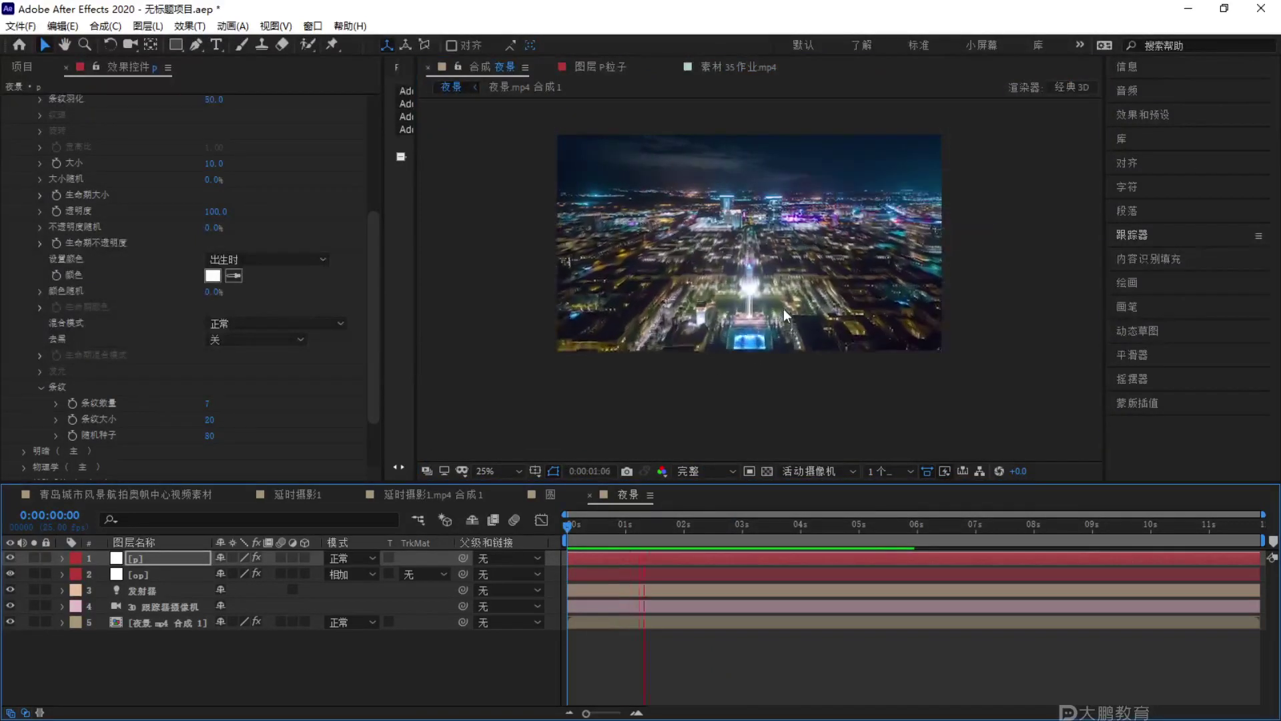
key(space)
click(483, 469)
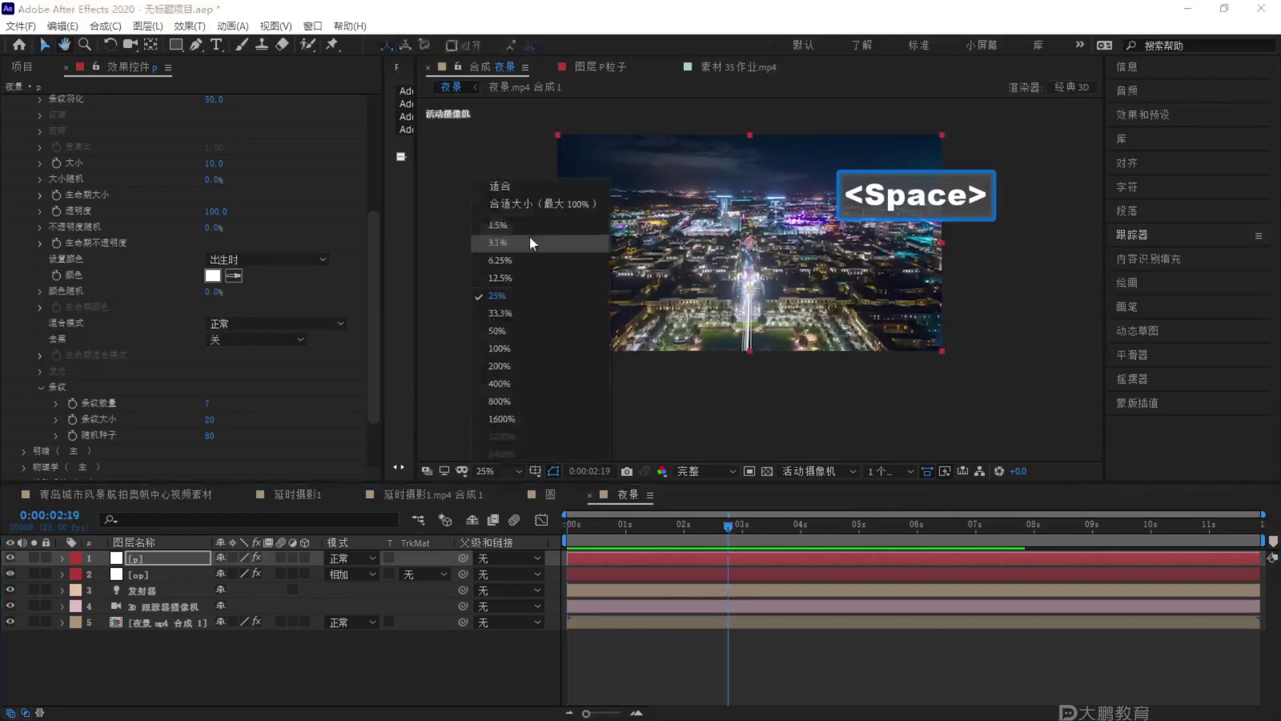
click(530, 193)
key(space)
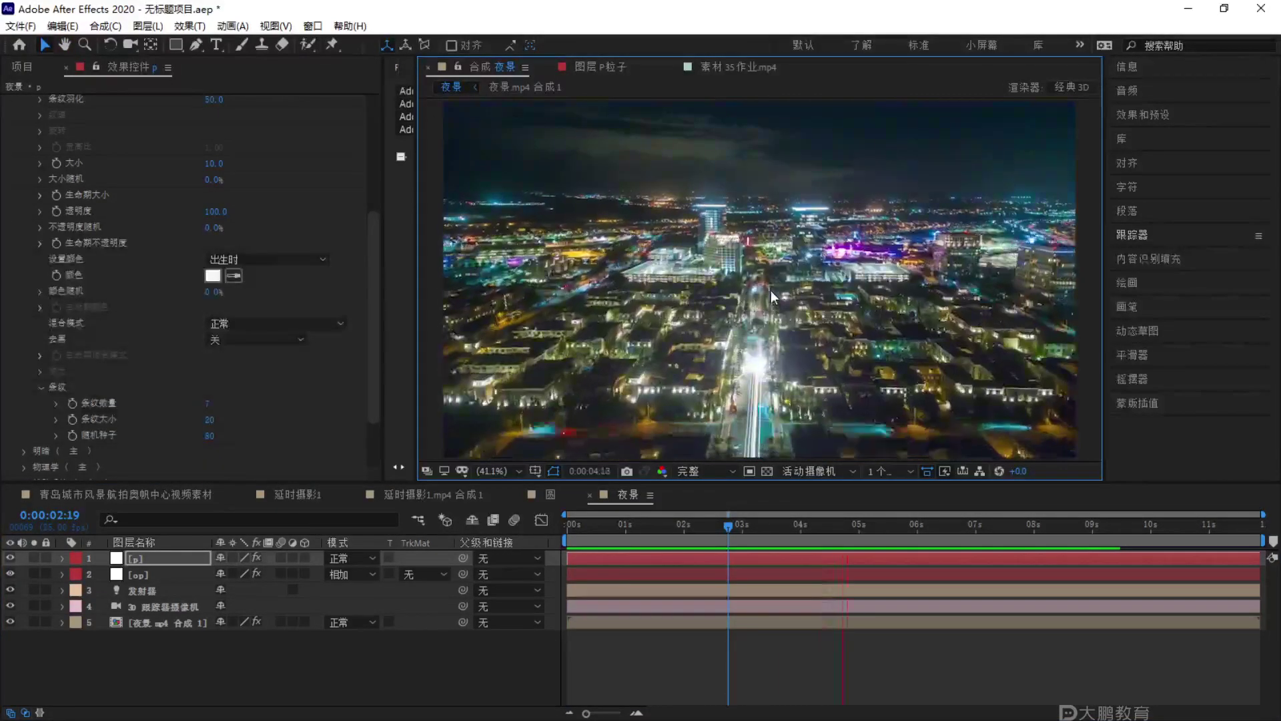
key(space)
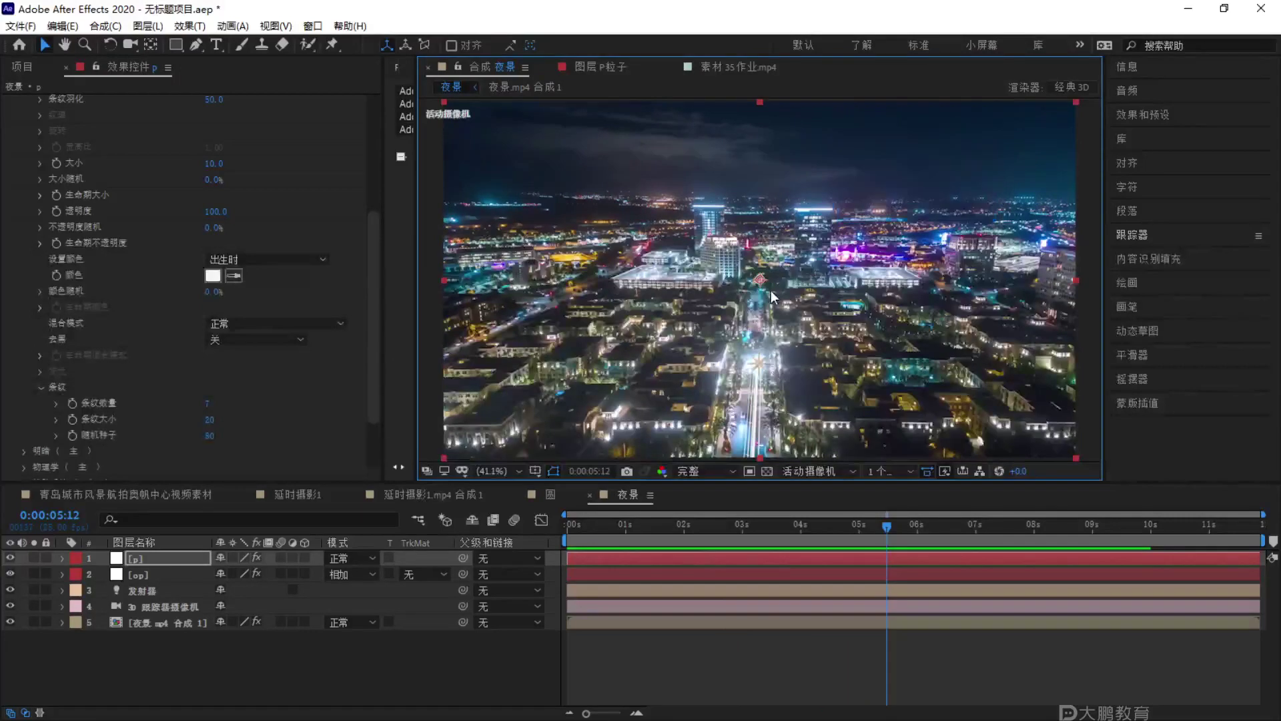
Collapse Particular's 粒子(主) settings and expand the 湍流场 settings under 物理学(主) > Air.
scroll(98, 223, up, 2)
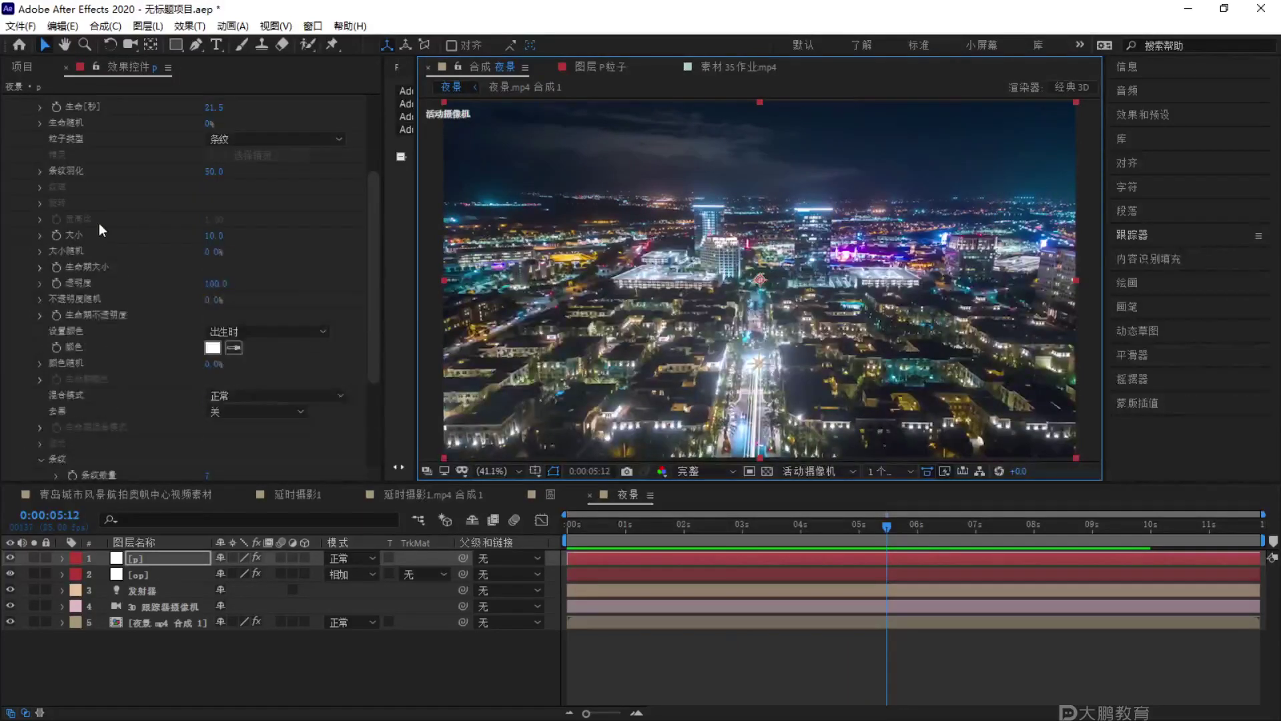
scroll(97, 223, up, 2)
scroll(109, 224, down, 5)
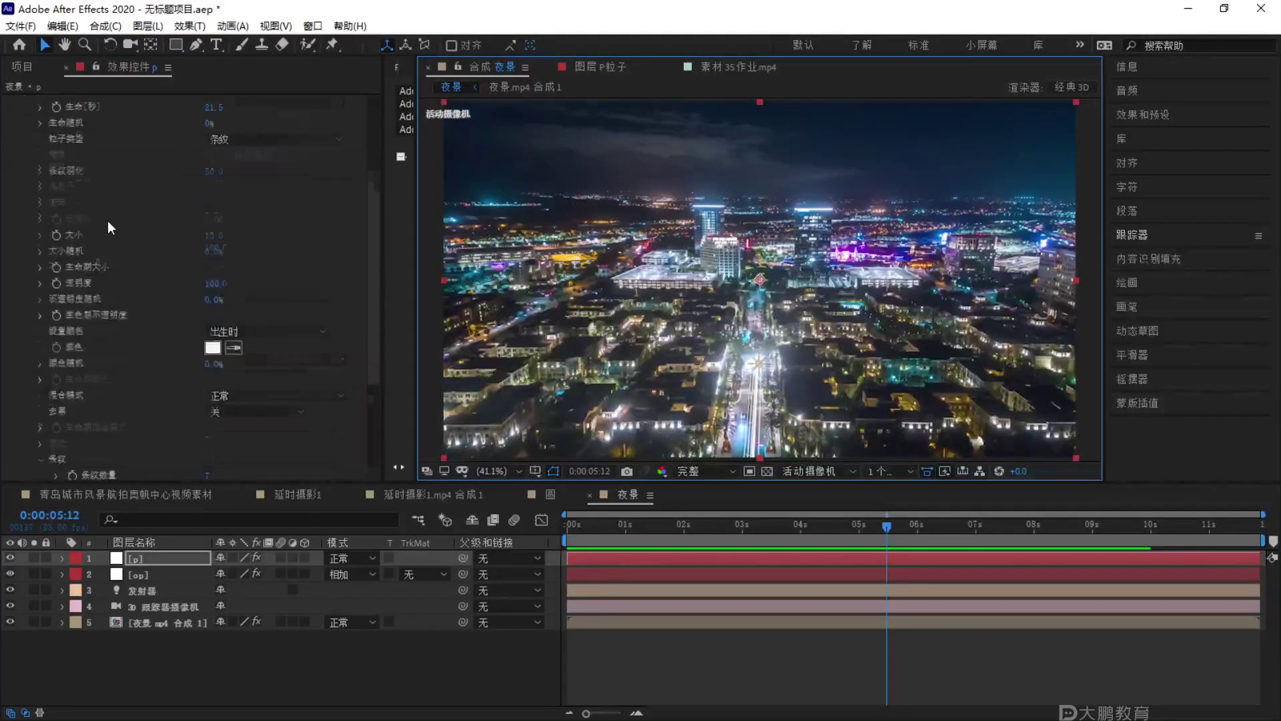
scroll(107, 220, up, 5)
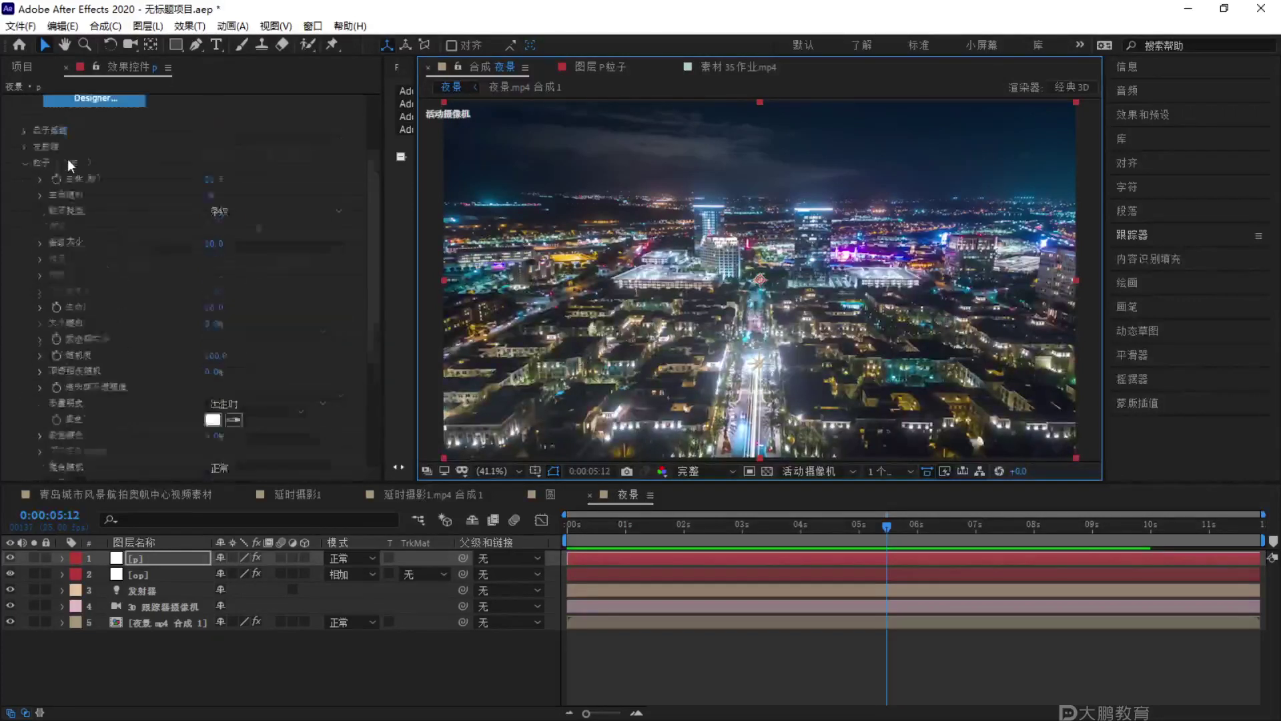
click(24, 194)
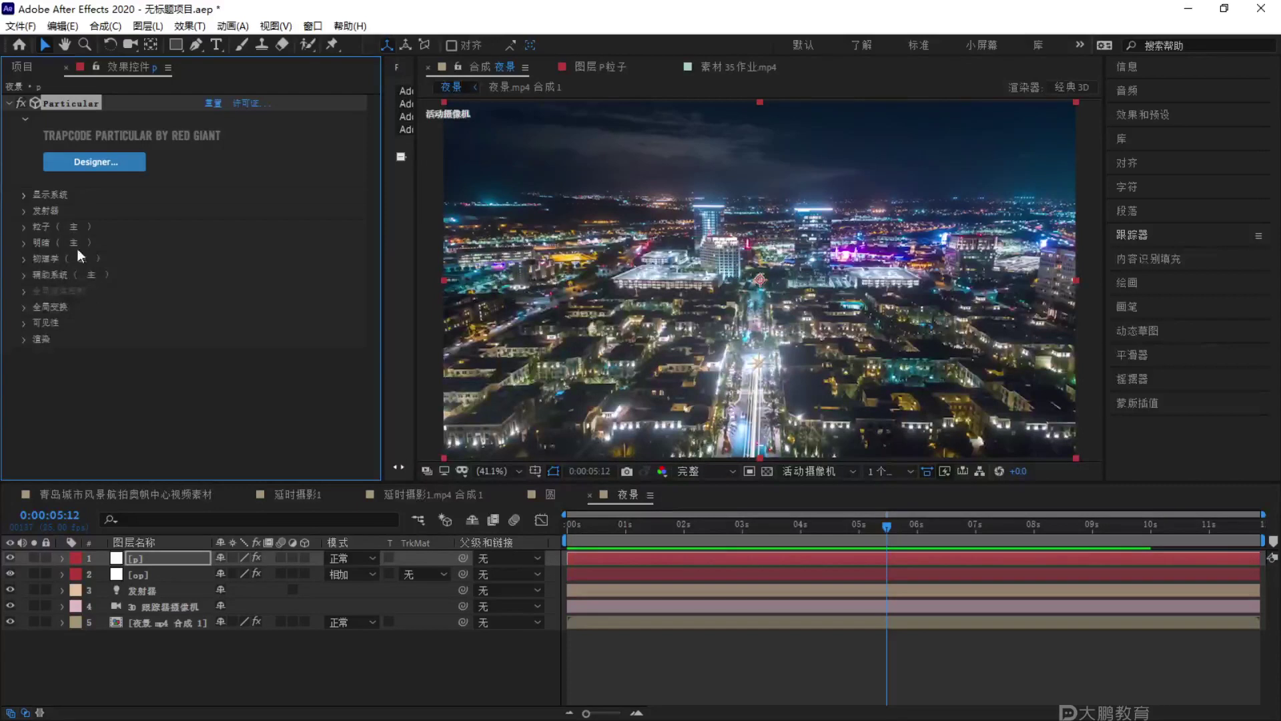
click(25, 259)
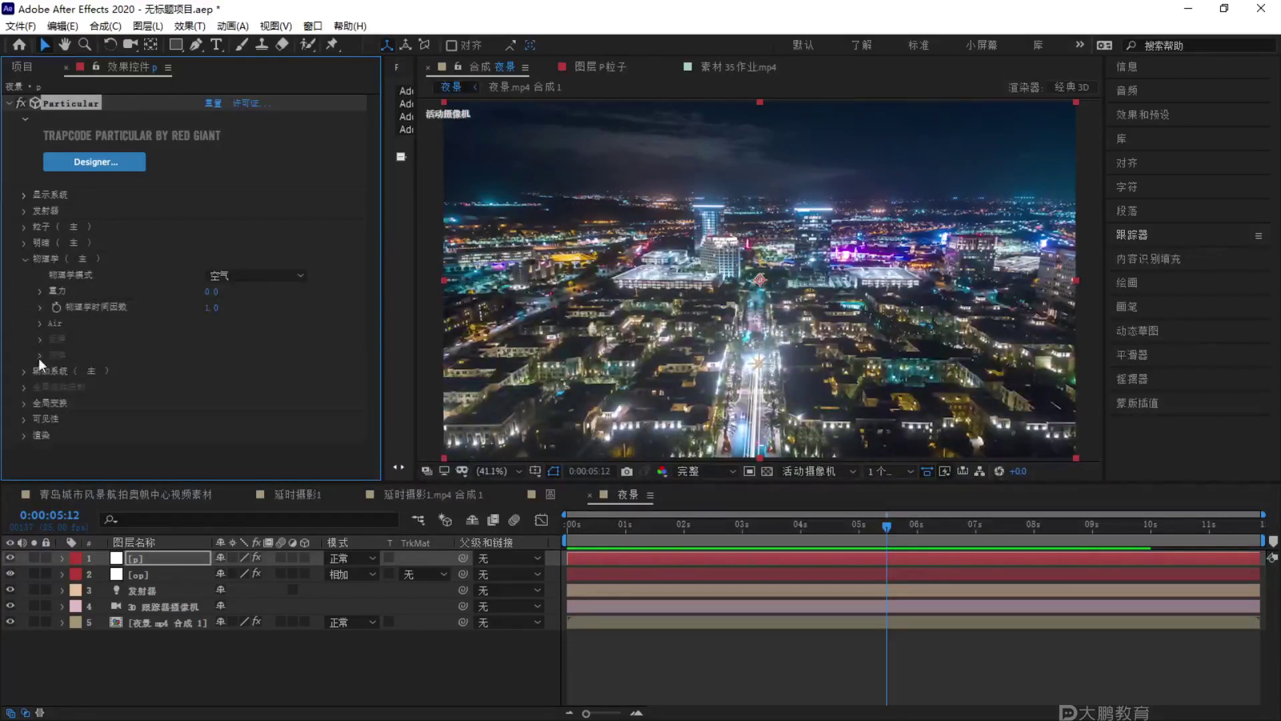
click(36, 323)
scroll(107, 342, down, 3)
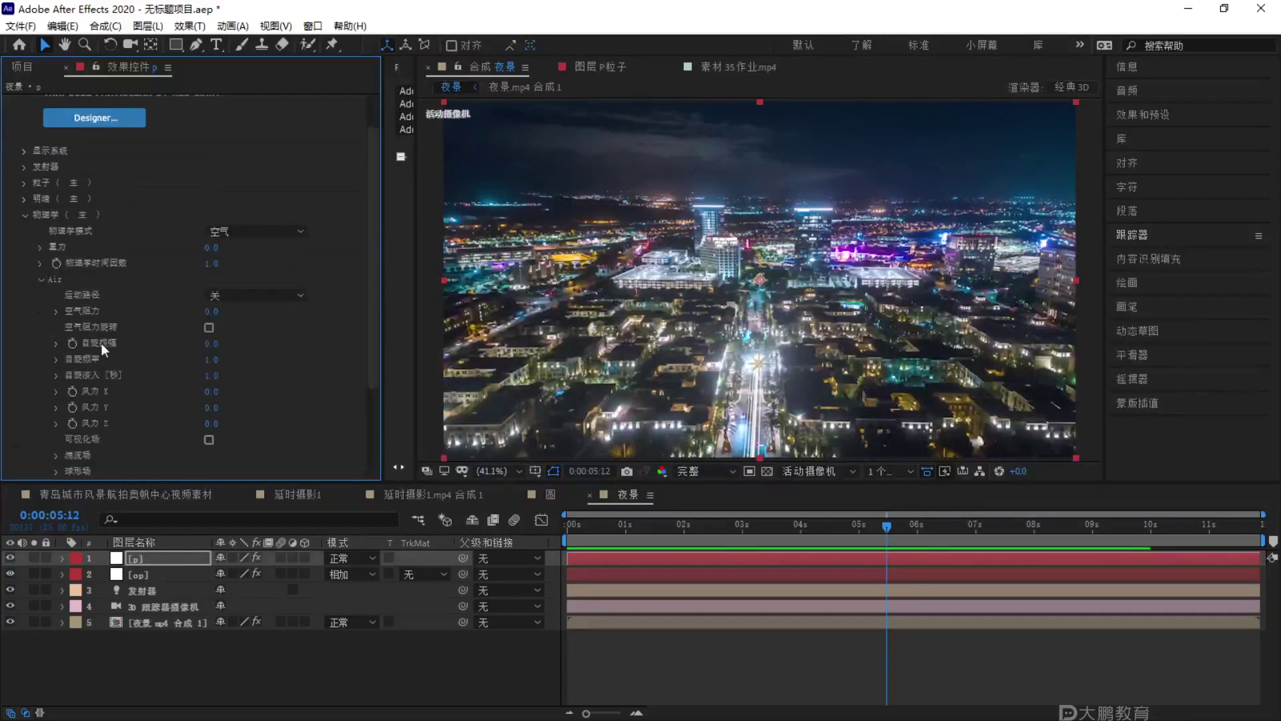
click(51, 422)
scroll(50, 423, down, 5)
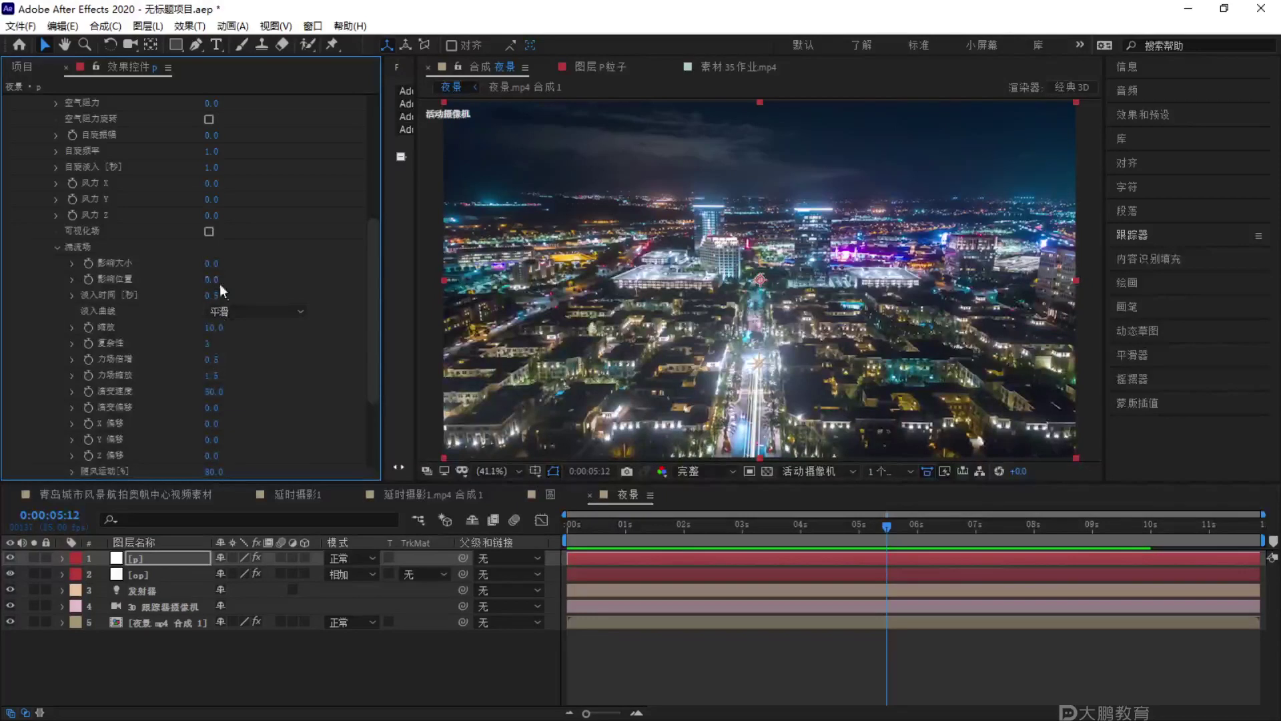
Try a 湍流场 影响位置 of 48 and play 夜景 from the start to examine the trail's distortion.
drag(215, 280, 245, 280)
scroll(843, 433, up, 1)
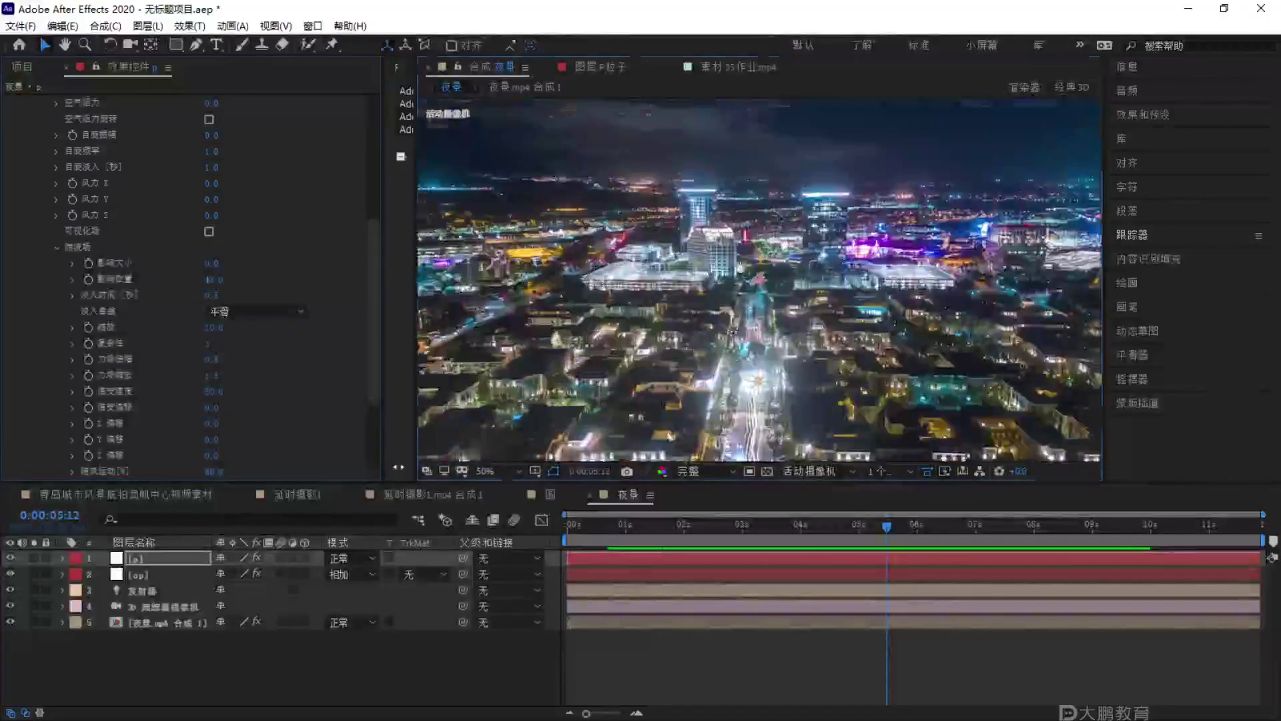
key(space)
key(space)
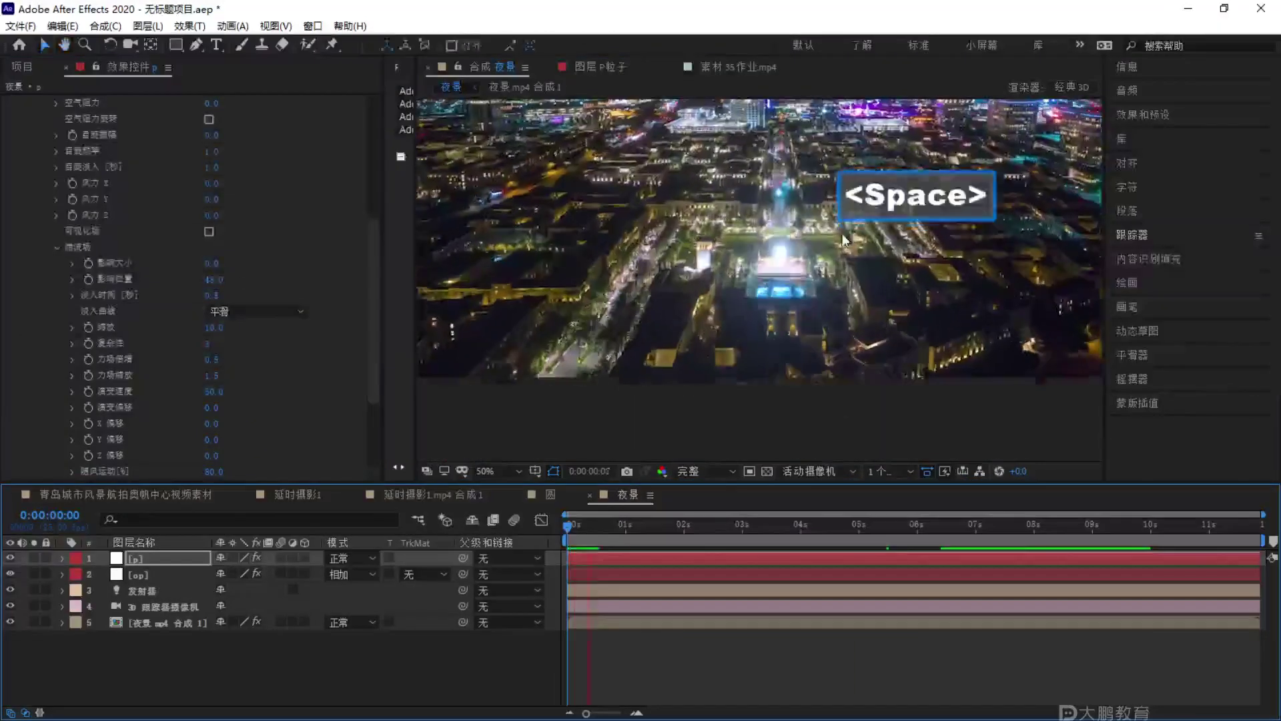
scroll(740, 245, up, 2)
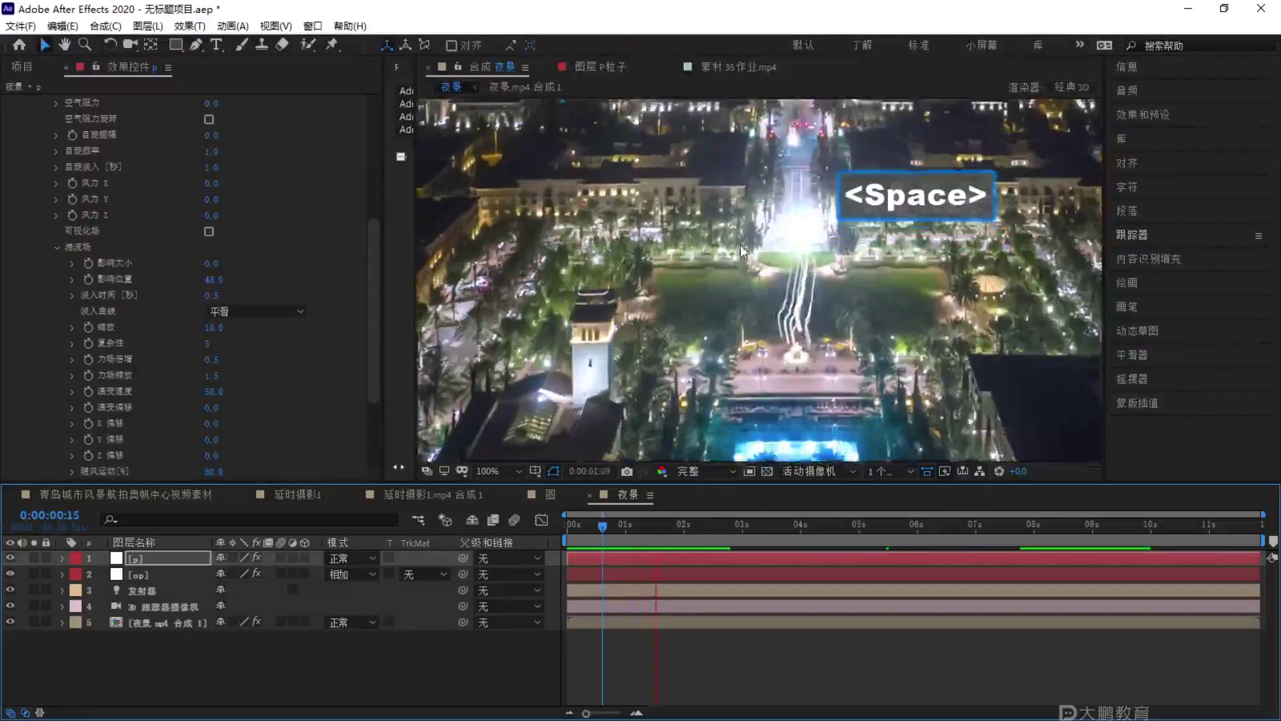
key(space)
scroll(247, 270, up, 2)
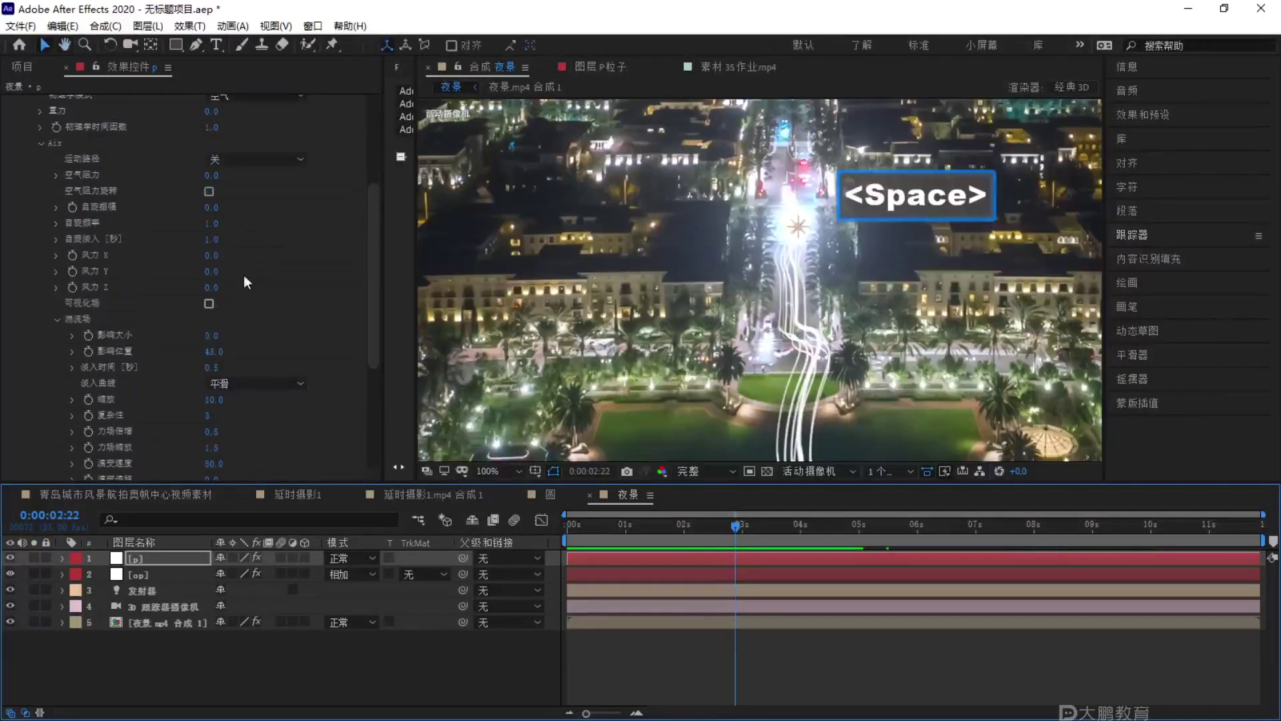
scroll(287, 302, up, 1)
scroll(253, 326, down, 1)
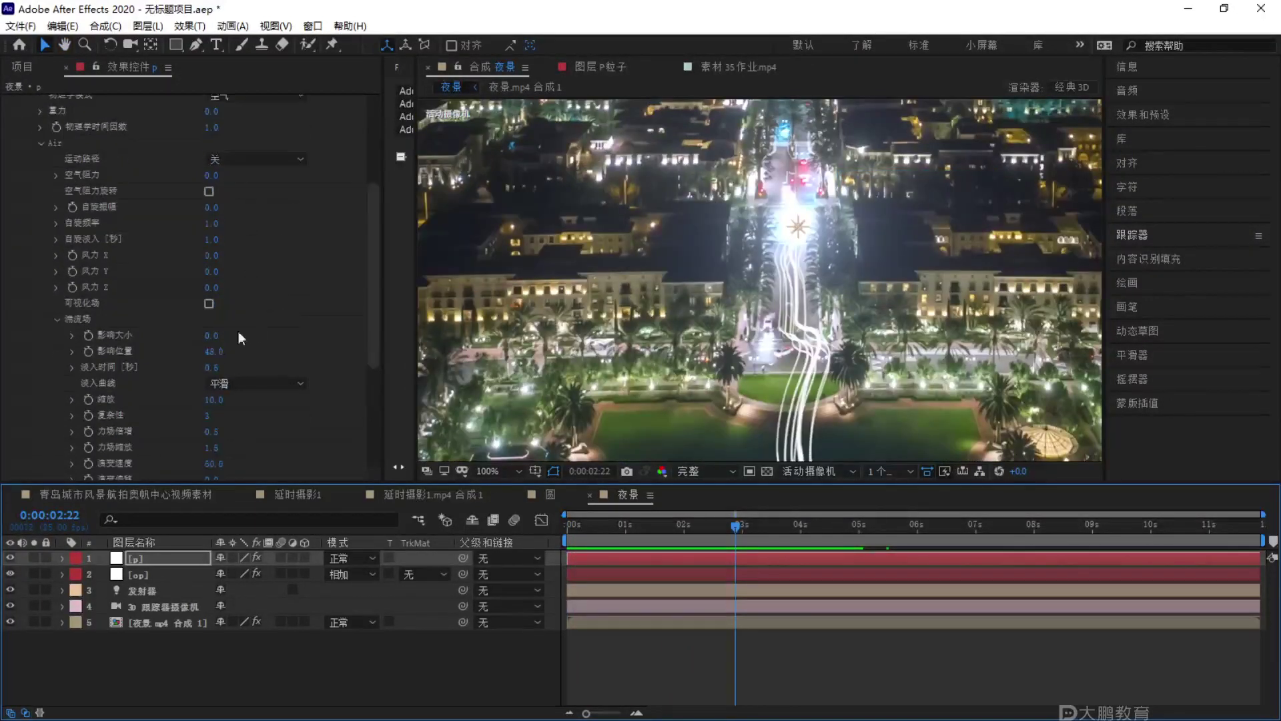
Set the 湍流场 影响位置 to 30.
click(213, 345)
text(30.)
key(Return)
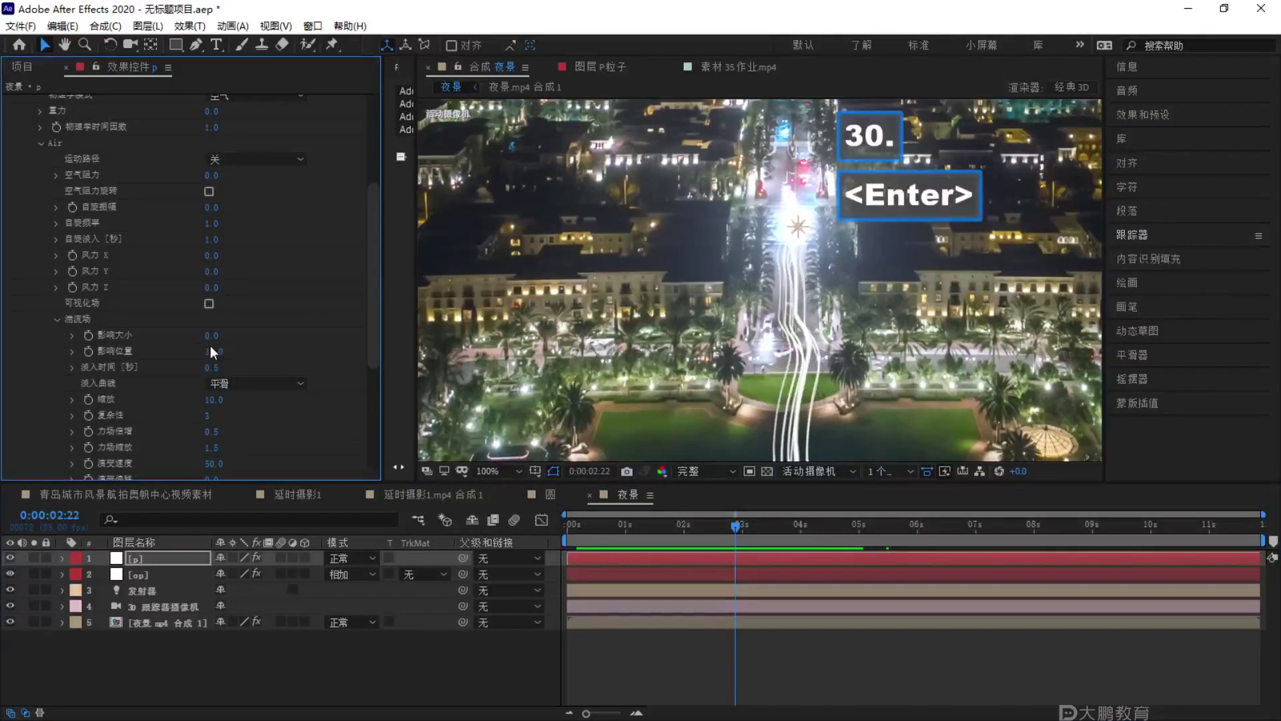
scroll(272, 344, down, 1)
scroll(794, 305, down, 2)
Play 夜景 from the start and inspect the gently waving light trail up close.
key(space)
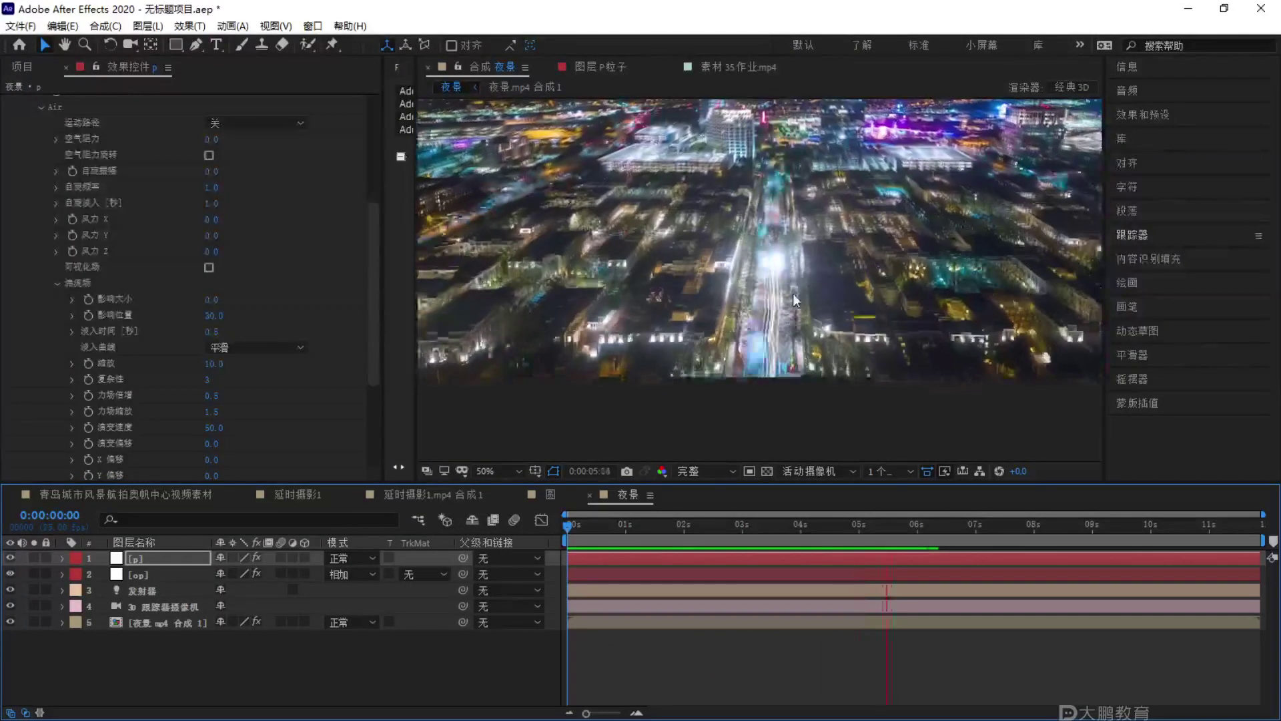
key(space)
key(slash)
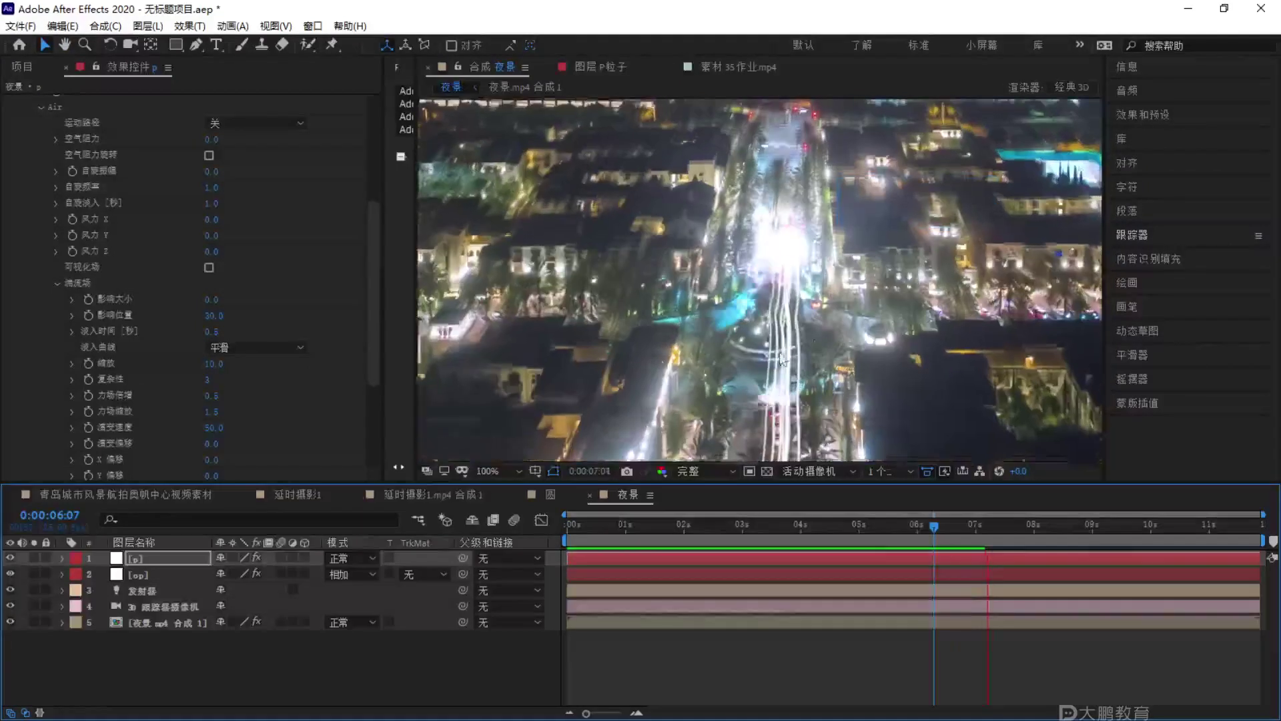
Try a 湍流场 缩放 of 4 and play 夜景 from the start to examine the trail.
key(space)
scroll(288, 347, down, 3)
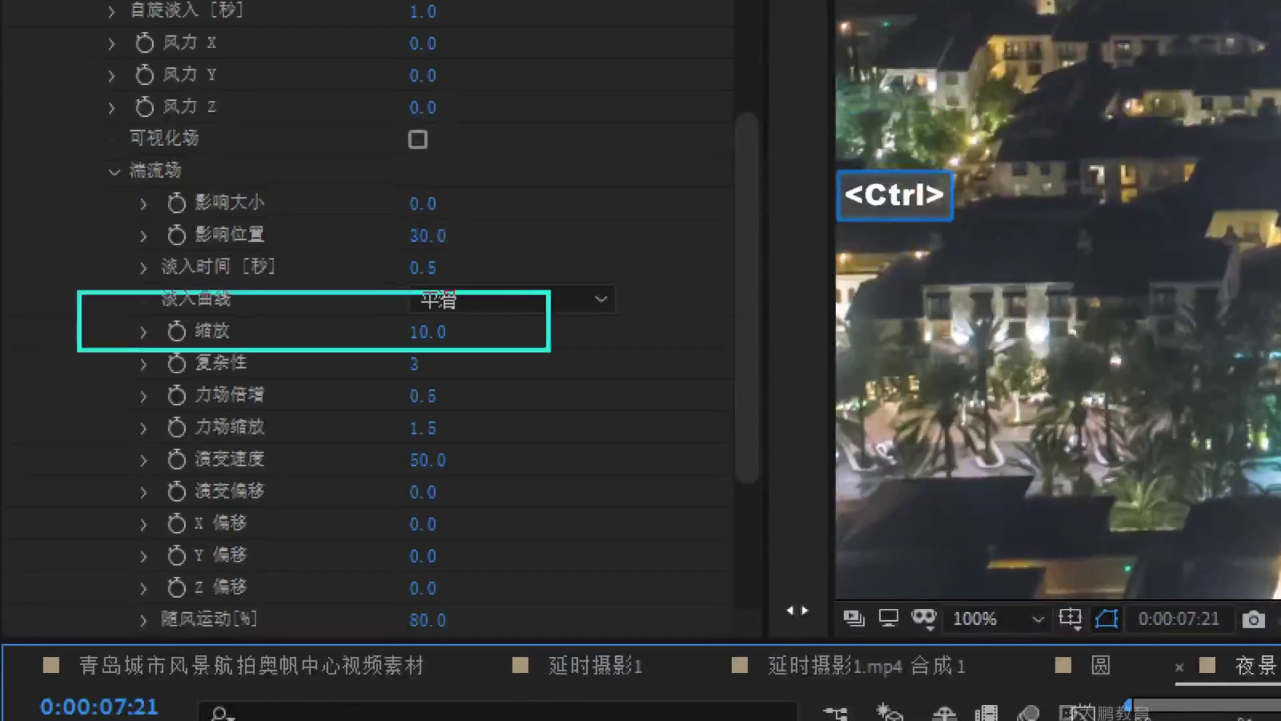
key(Escape)
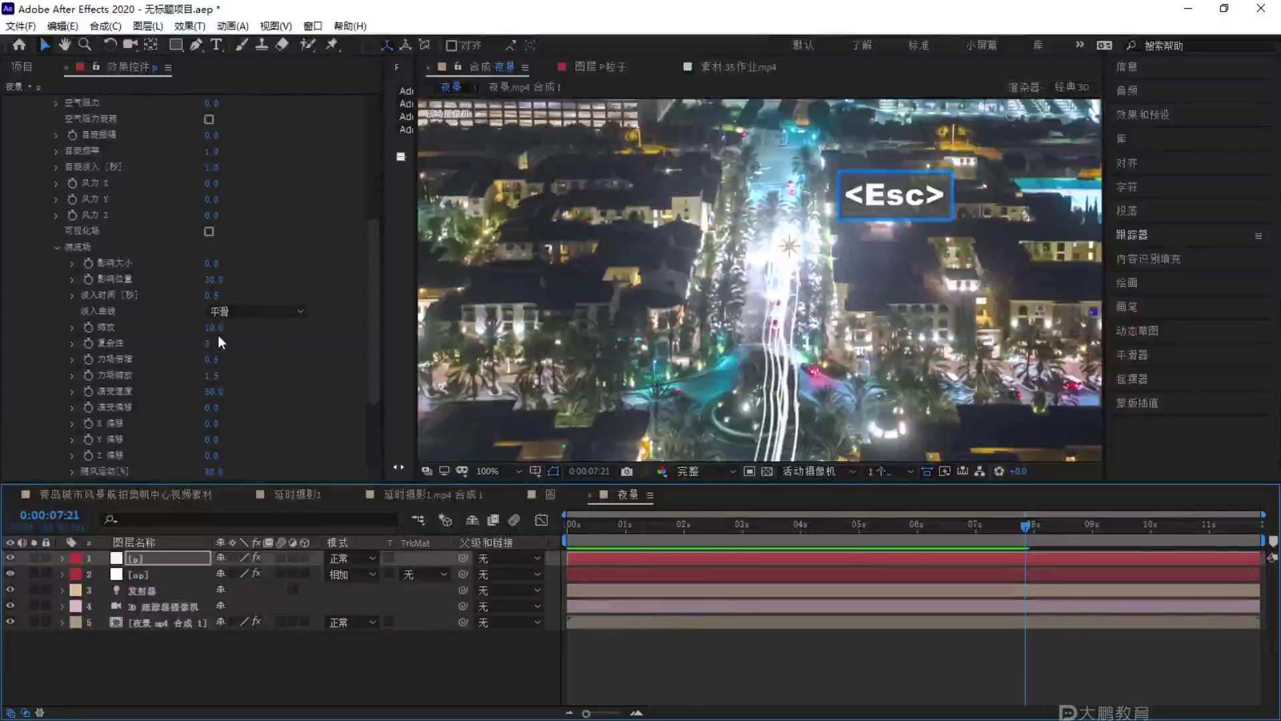
click(215, 327)
key(Return)
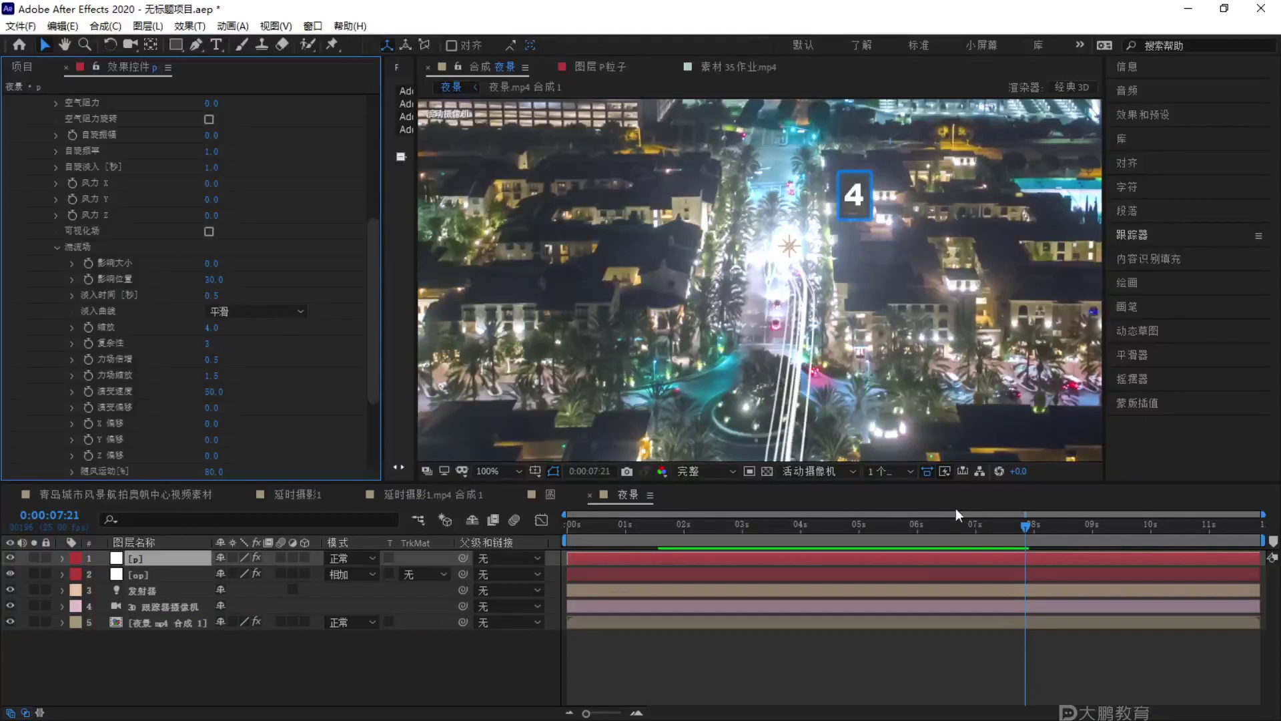
scroll(708, 355, down, 1)
key(space)
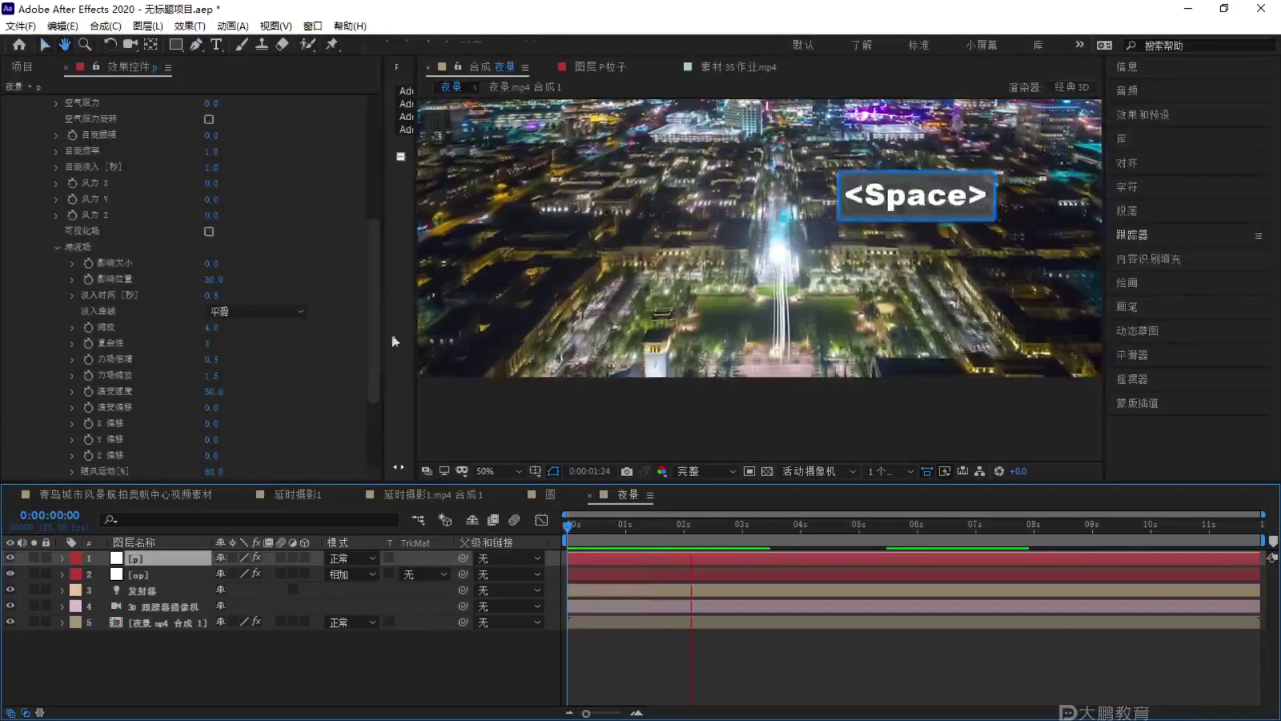
Set the 湍流场 缩放 to 6 and preview 夜景 from the start.
click(208, 328)
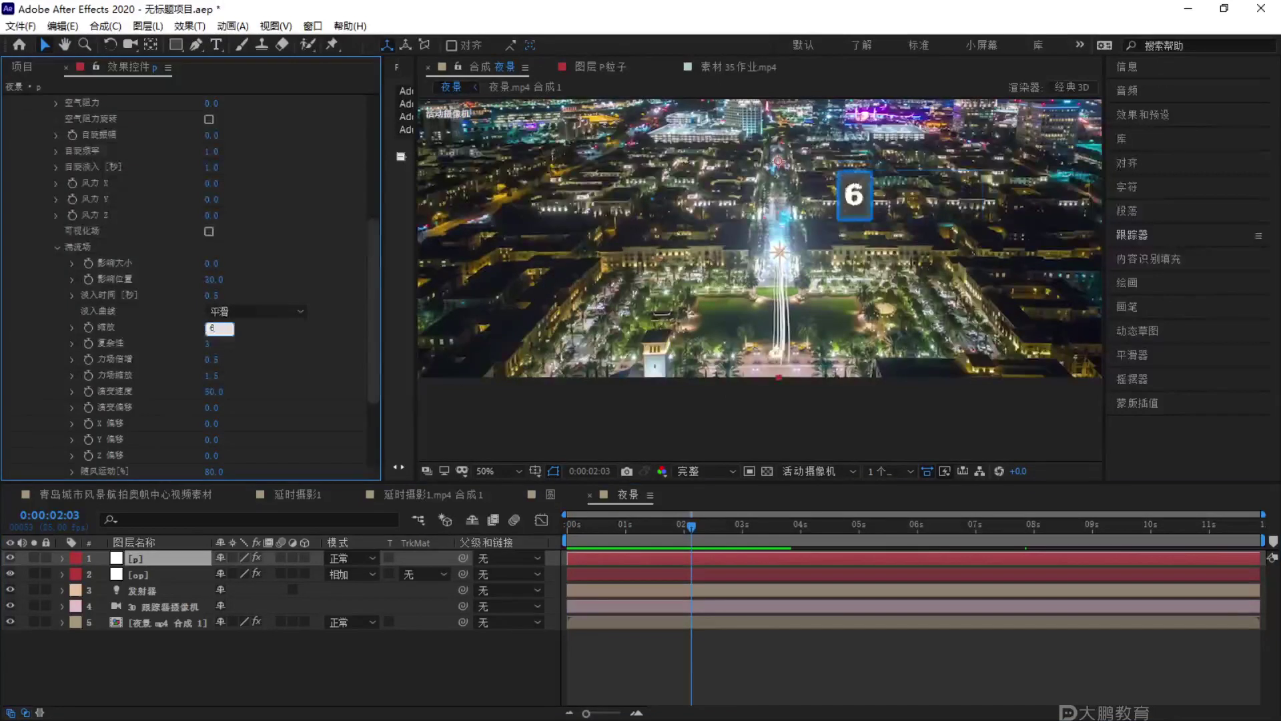
key(Return)
click(740, 545)
key(space)
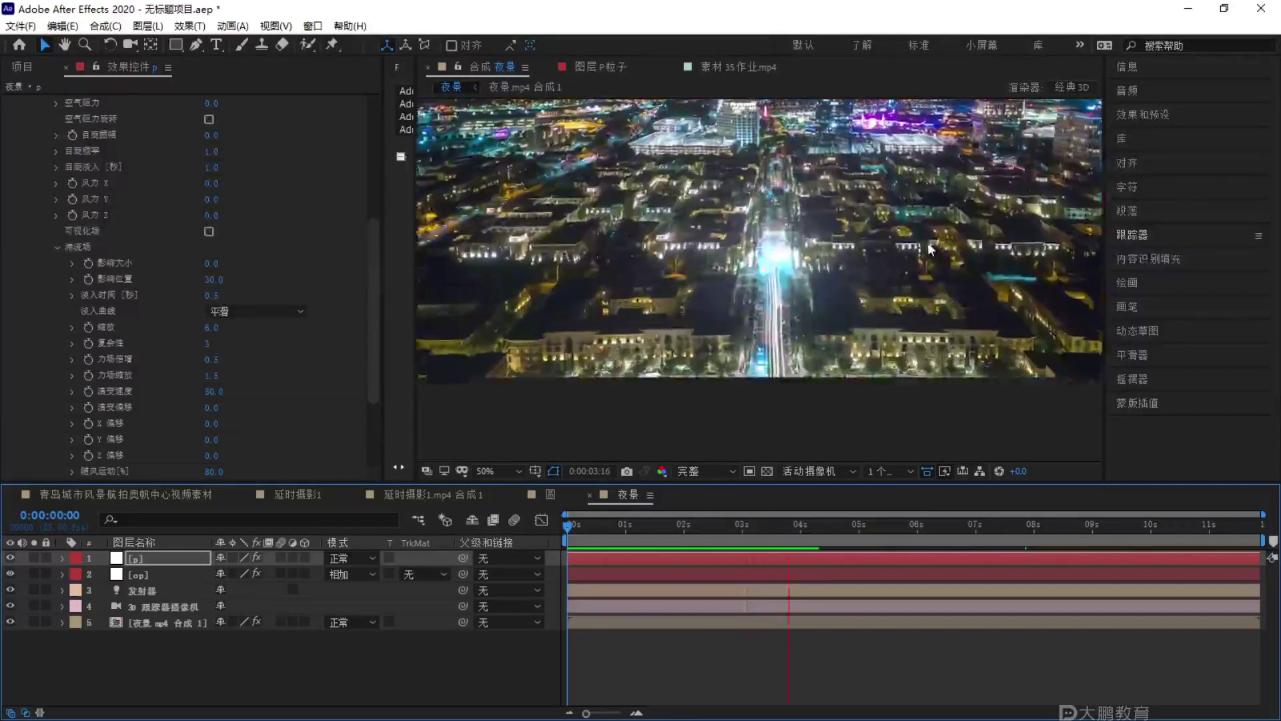
key(space)
Set the Air 风力 Z to 10 and play 夜景 from the start.
scroll(81, 287, up, 3)
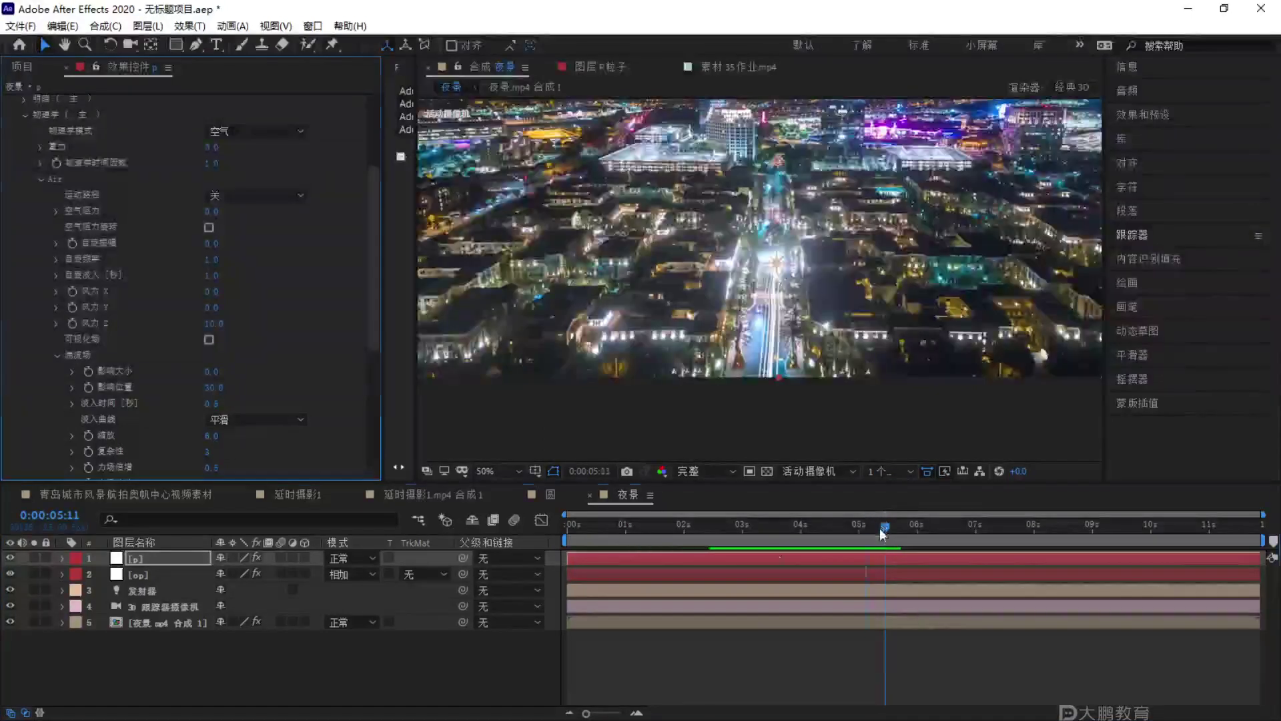
key(space)
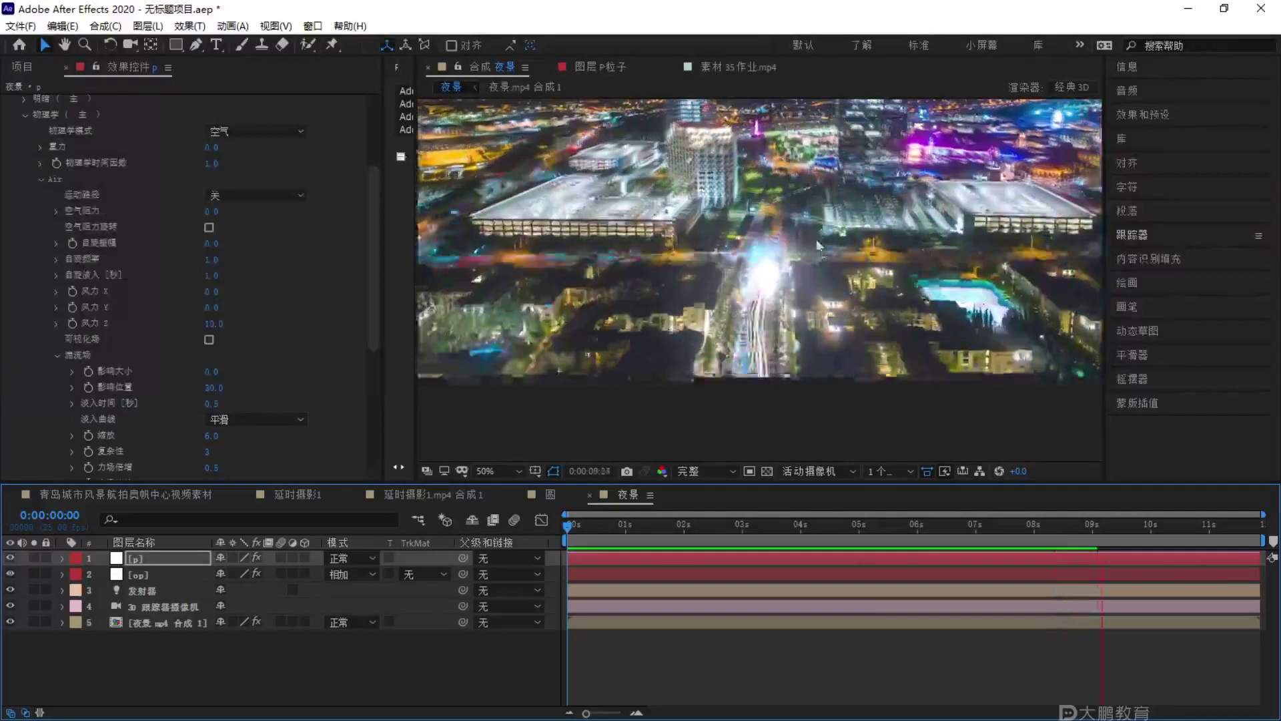
key(space)
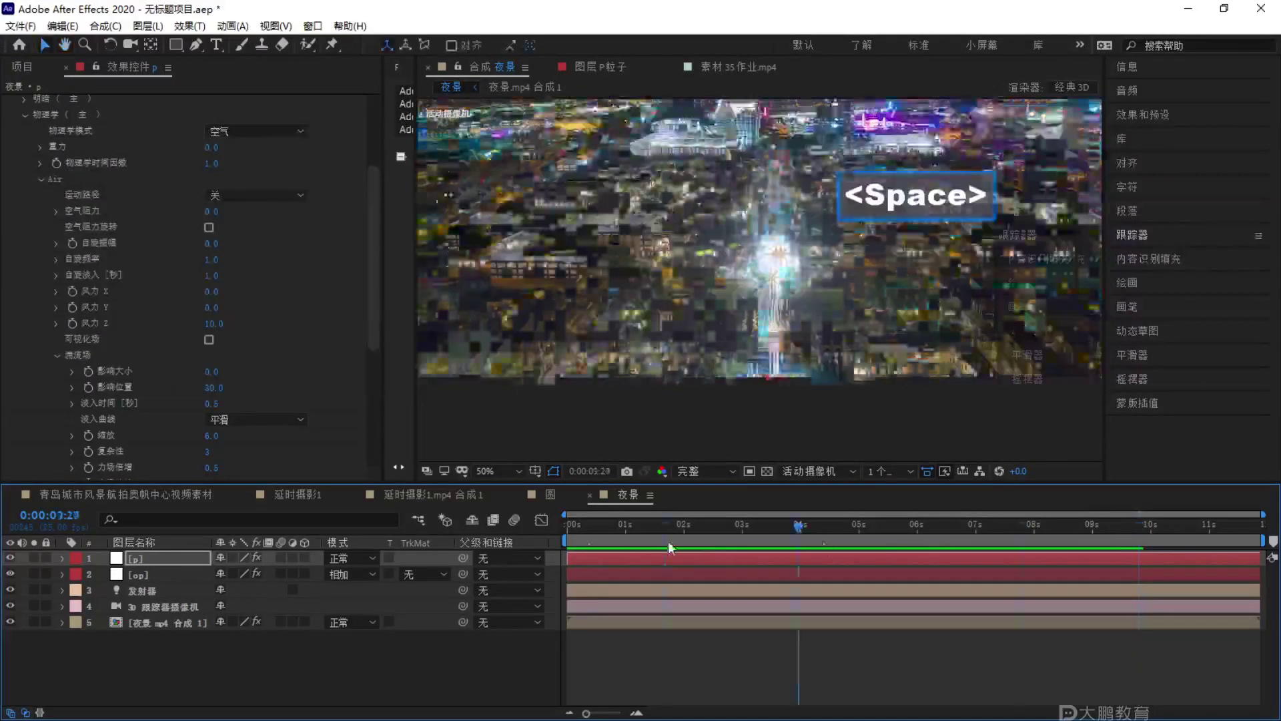
click(752, 215)
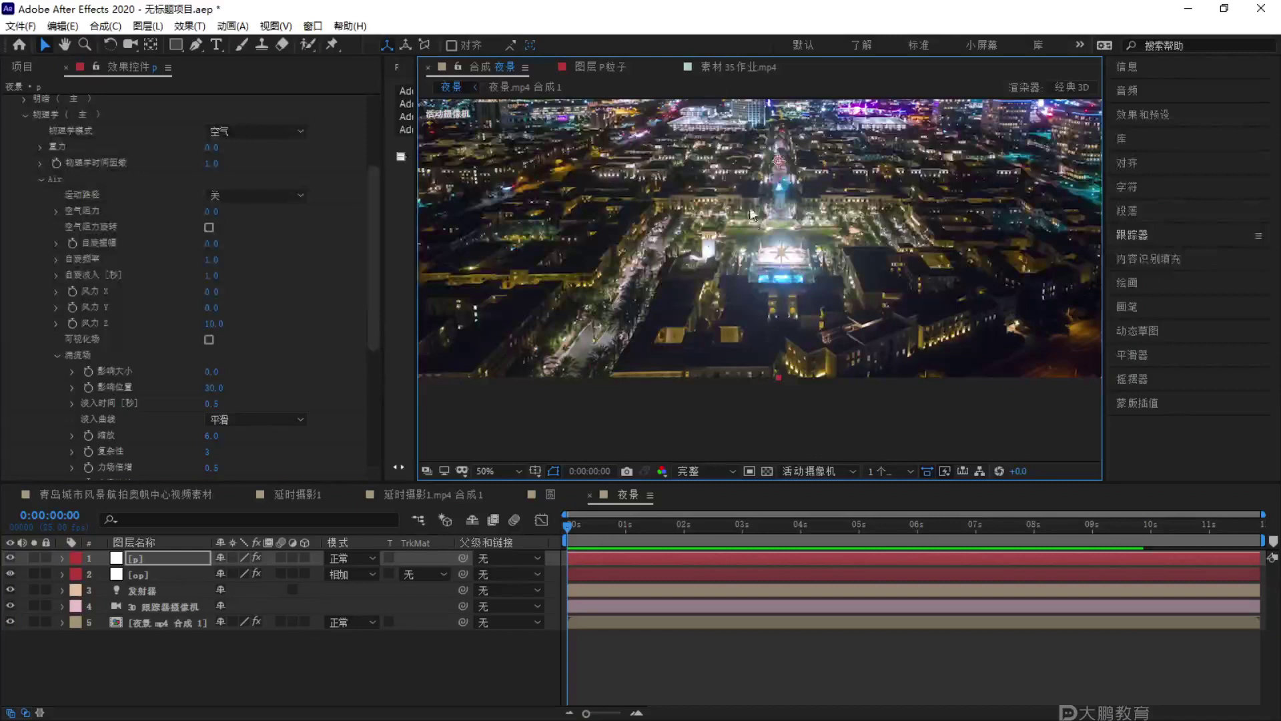
Examine the light trail and scattered particles in the reference footage 素材35作业.mp4, and return to the 夜景 composition.
click(739, 75)
key(F1)
key(Escape)
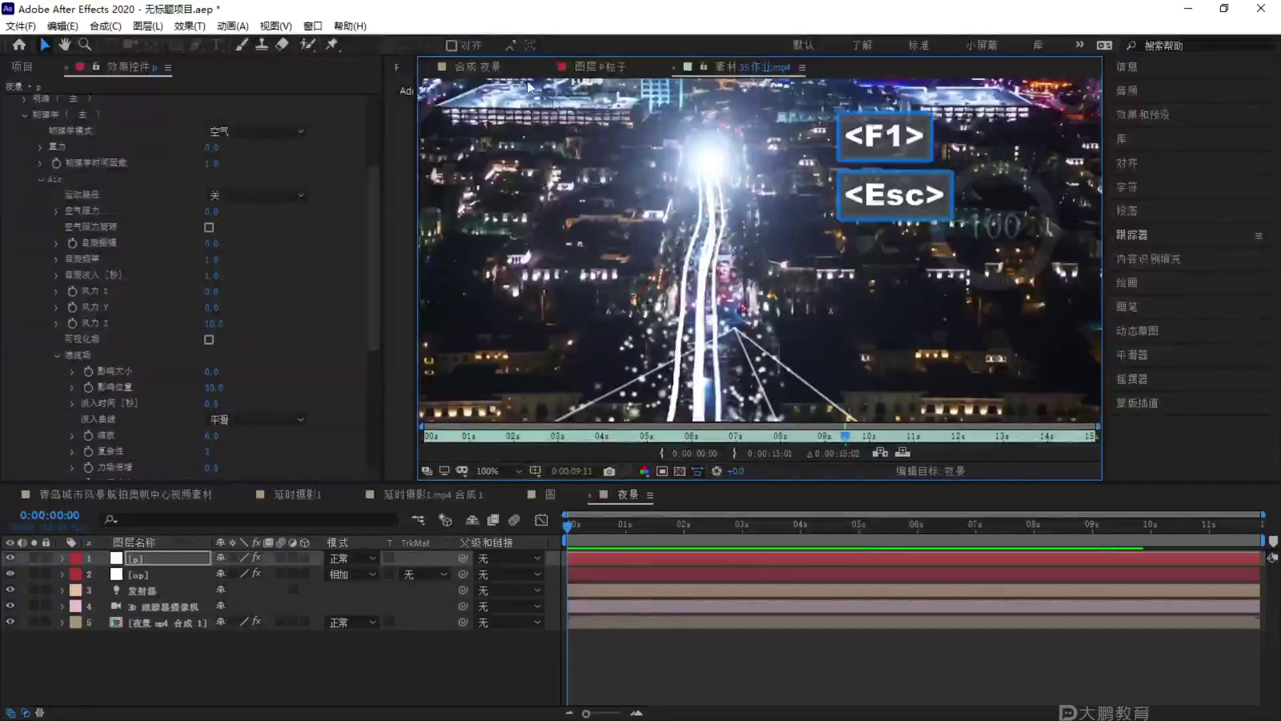
click(478, 66)
Duplicate the p layer, preview the doubled trail up close, and delete the duplicate.
click(154, 556)
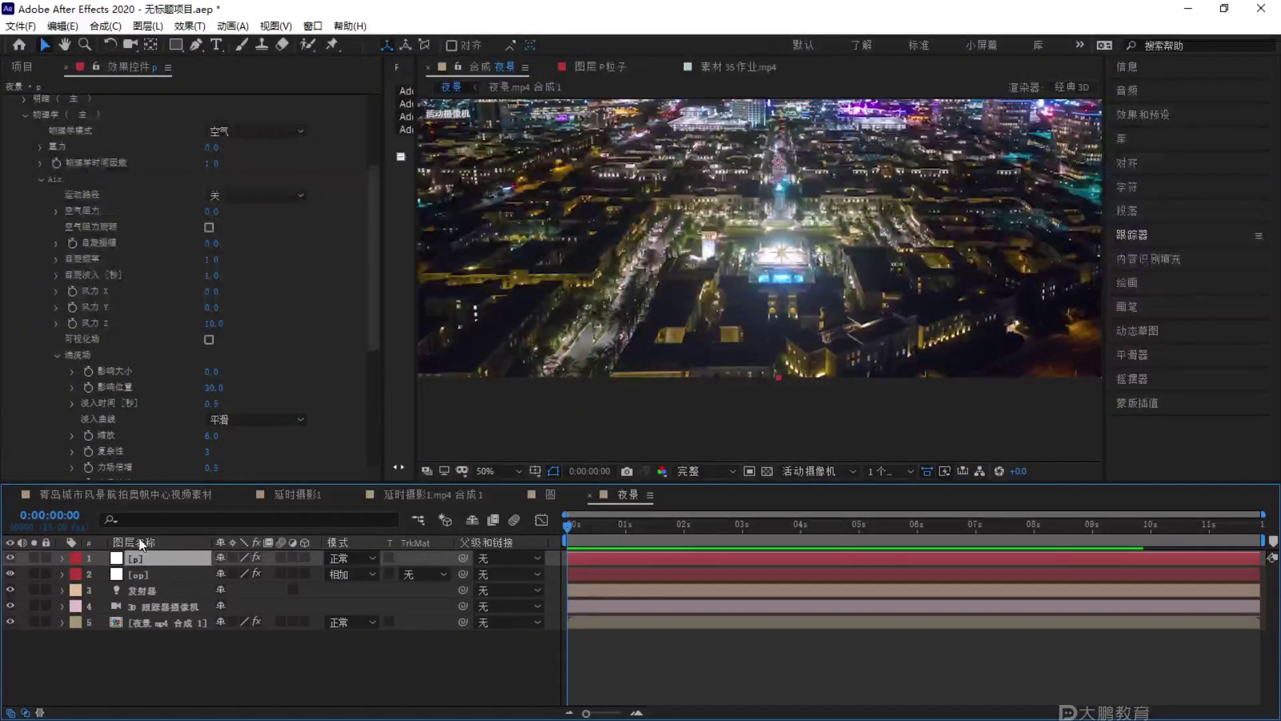
key(ctrl+d)
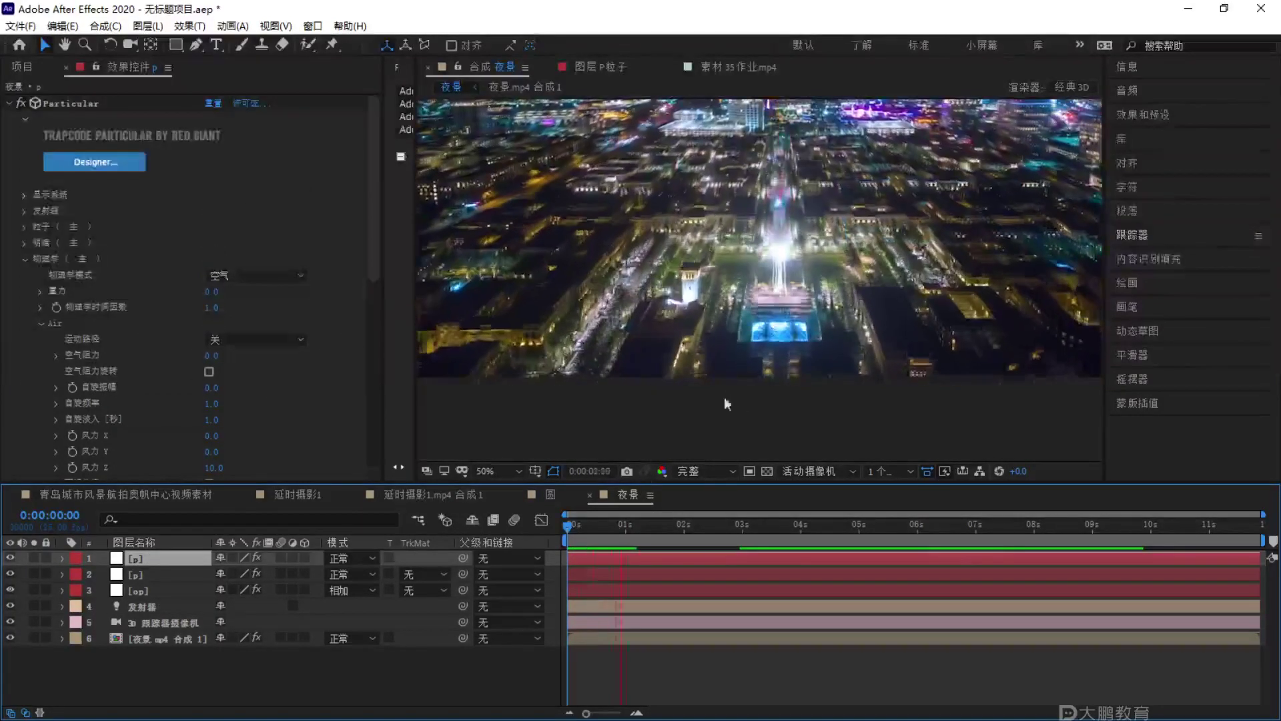
key(space)
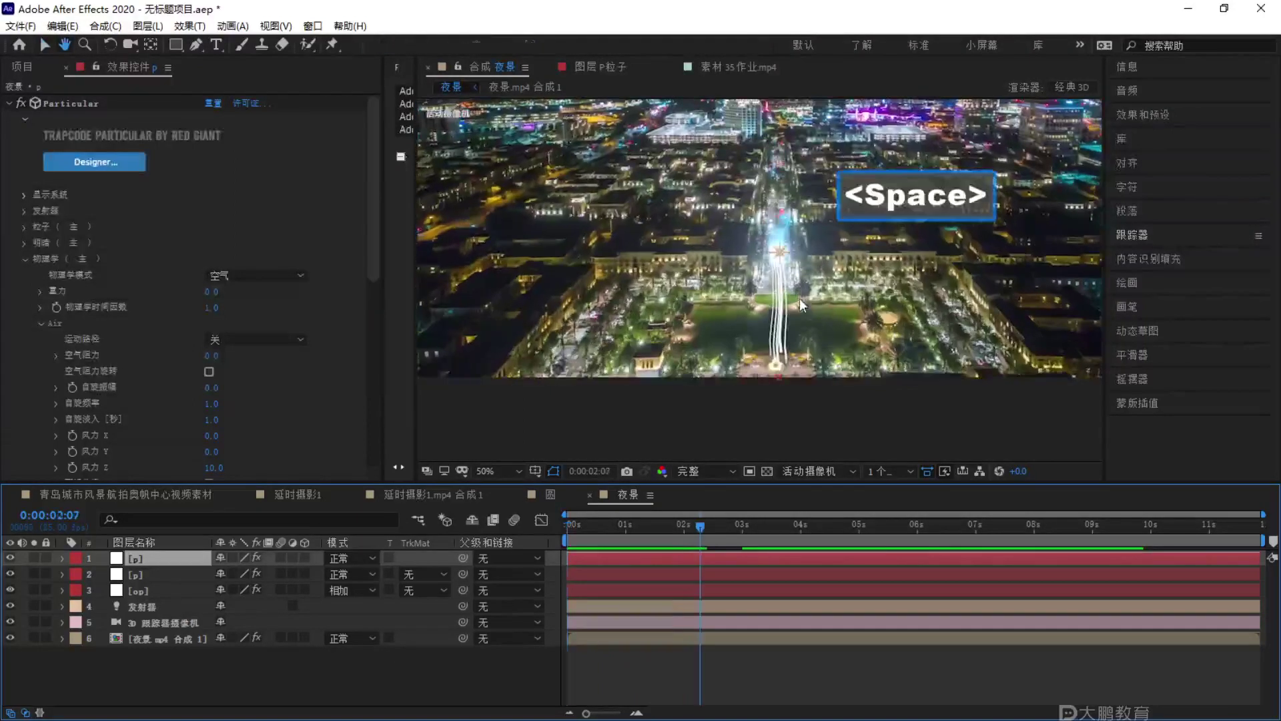
scroll(799, 298, up, 2)
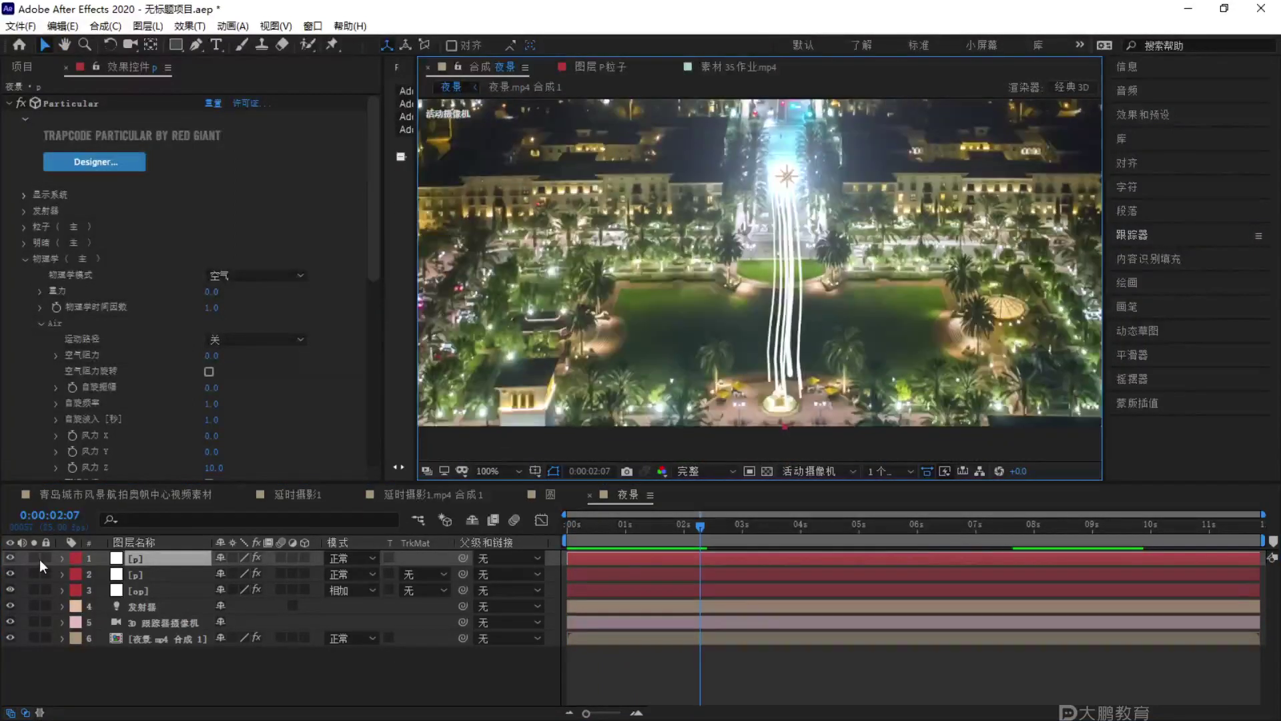
key(Delete)
Duplicate the p layer, collapse the copy's 物理学(主) settings and expand its 粒子(主) settings.
click(150, 559)
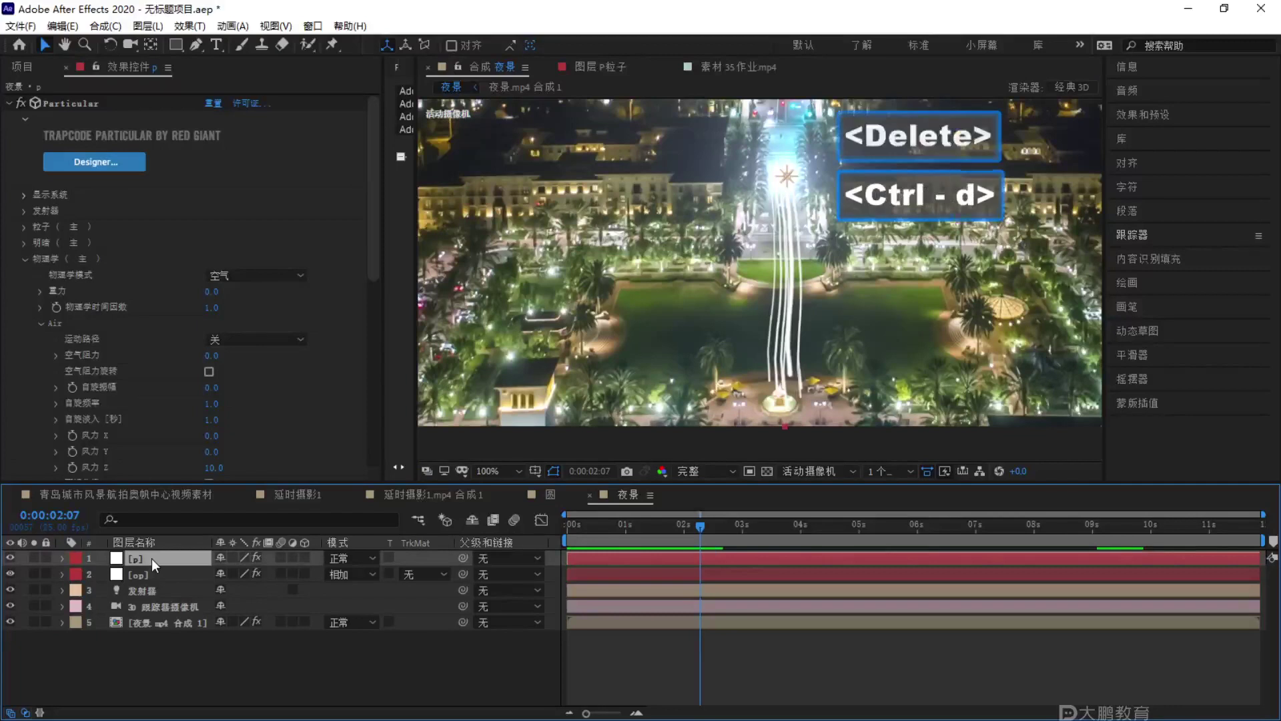
key(ctrl+d)
key(F1)
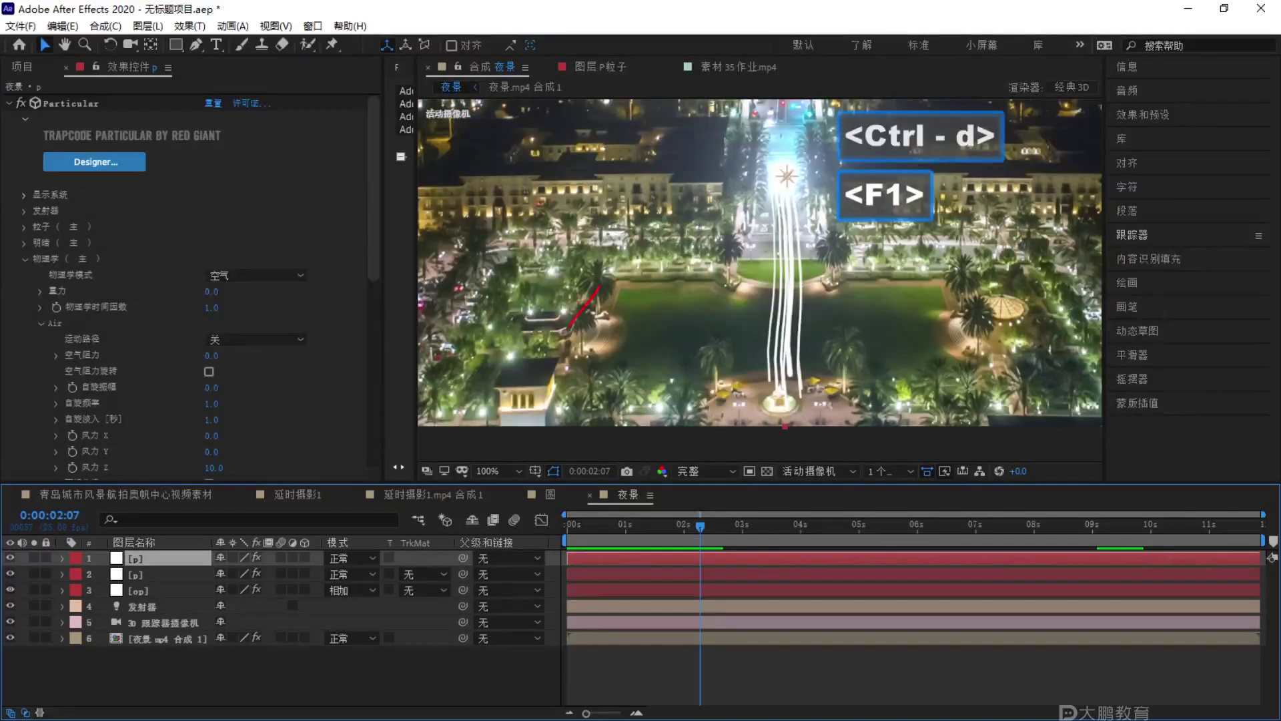
key(Escape)
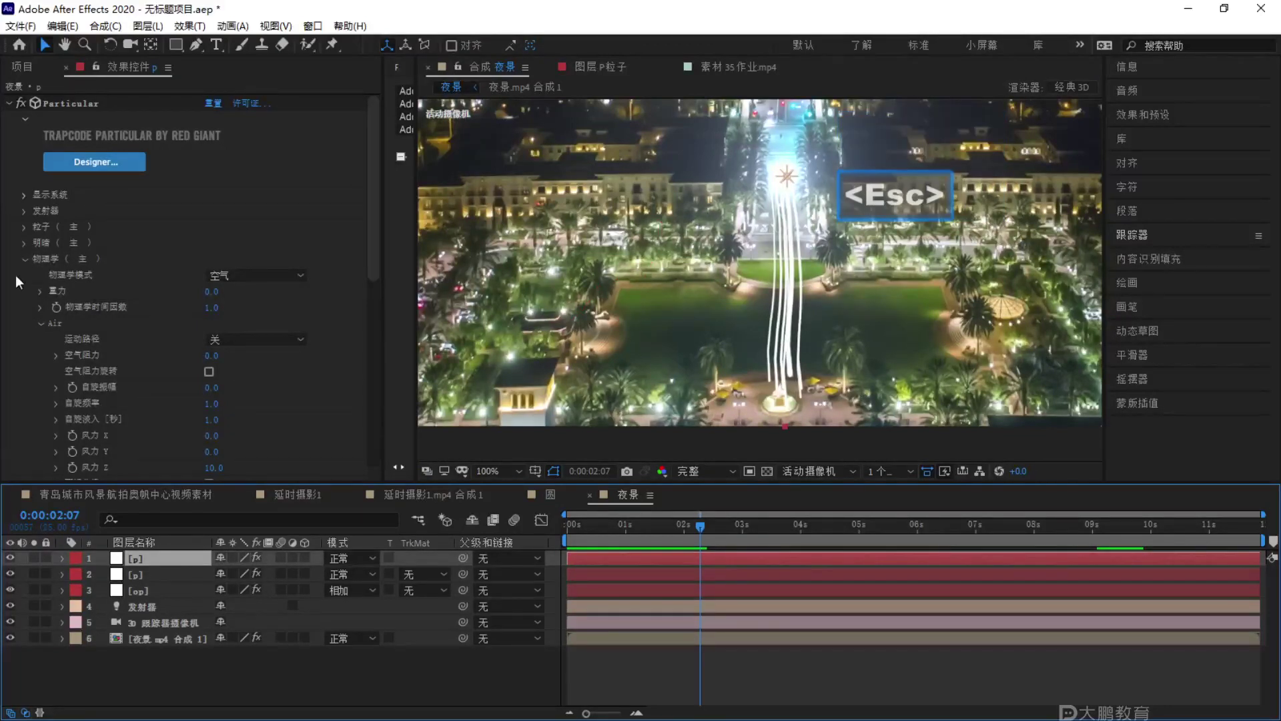
click(24, 257)
click(24, 226)
scroll(279, 191, down, 3)
Try 球体 as the 粒子类型 on the top p layer, preview it, and undo the change.
click(280, 150)
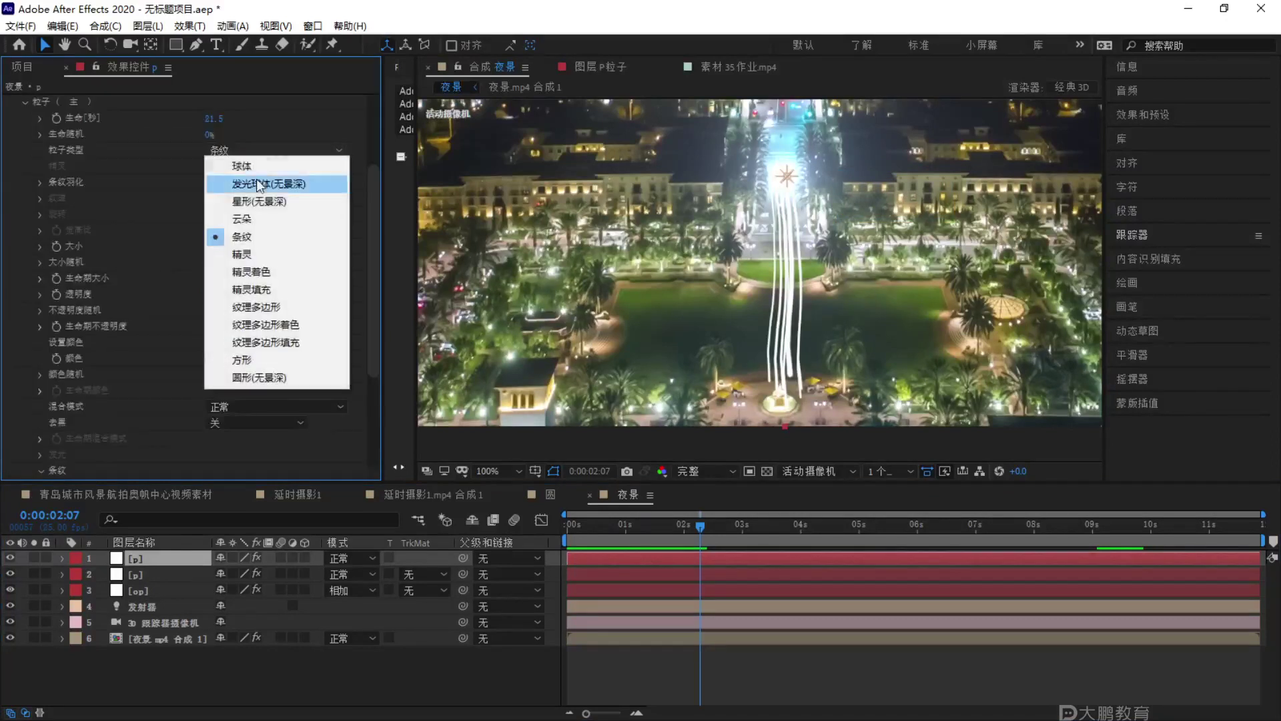
click(259, 166)
key(space)
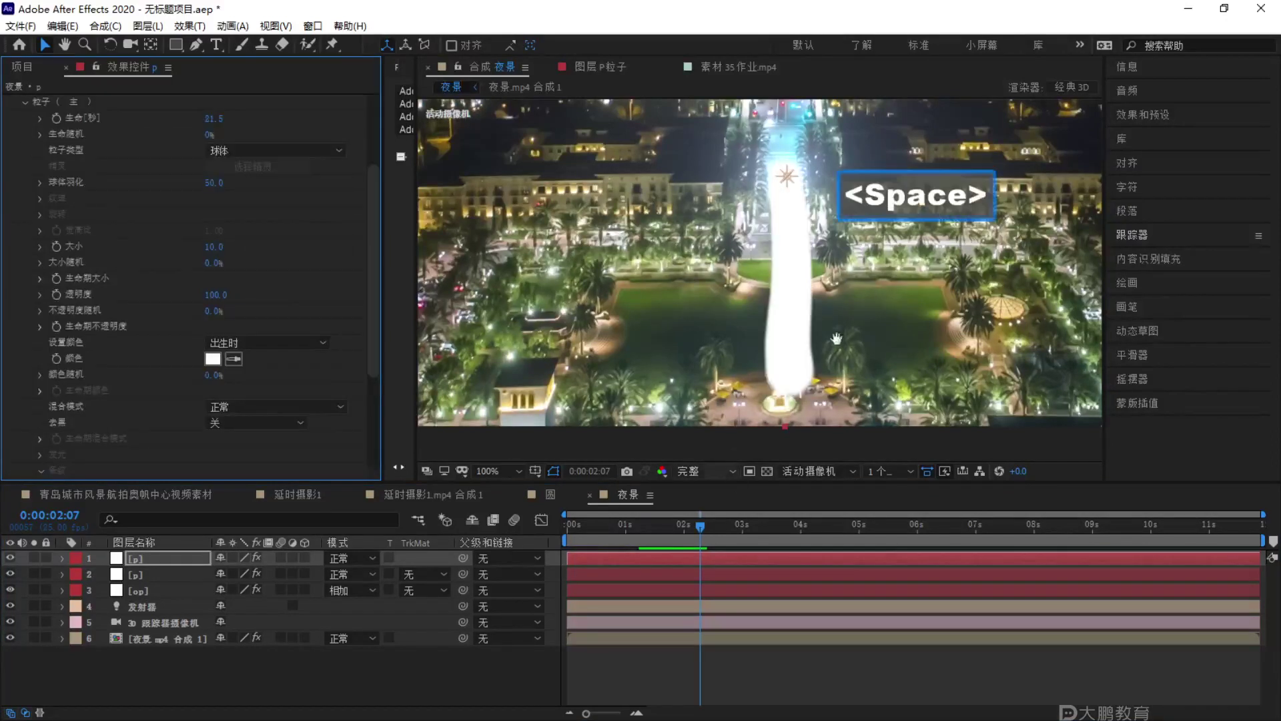
click(604, 546)
key(space)
key(space)
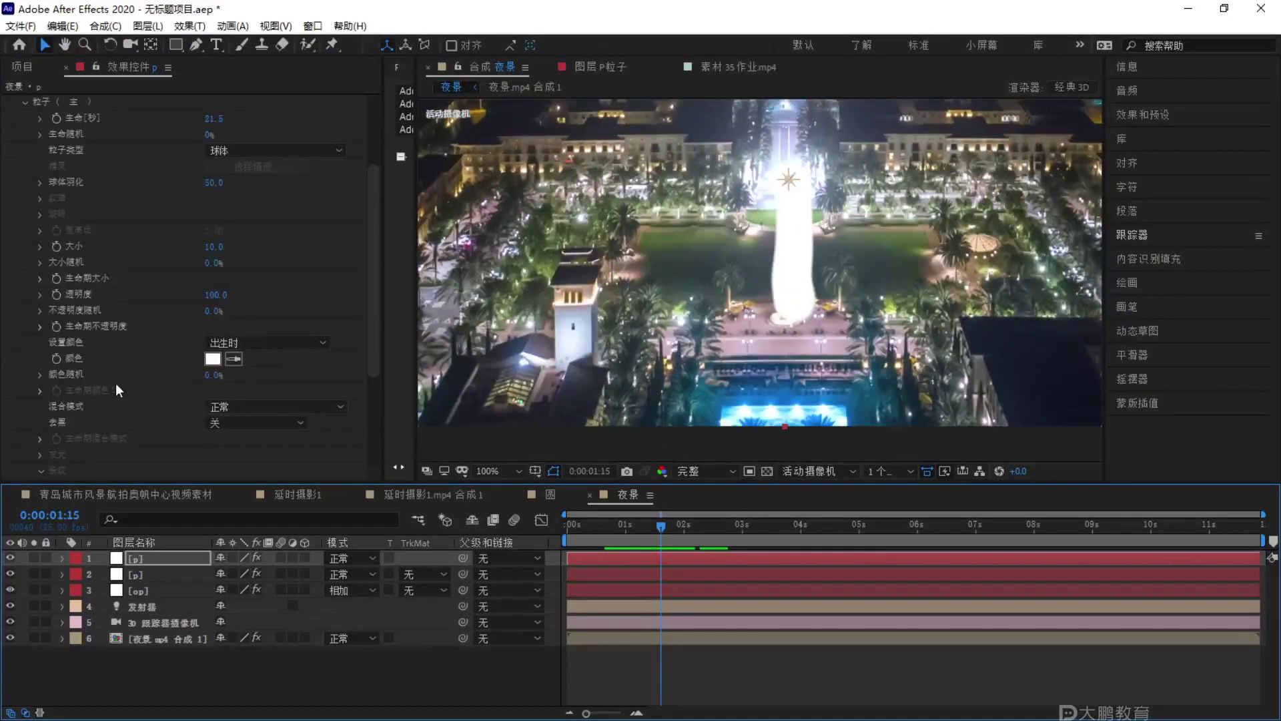
key(ctrl+z)
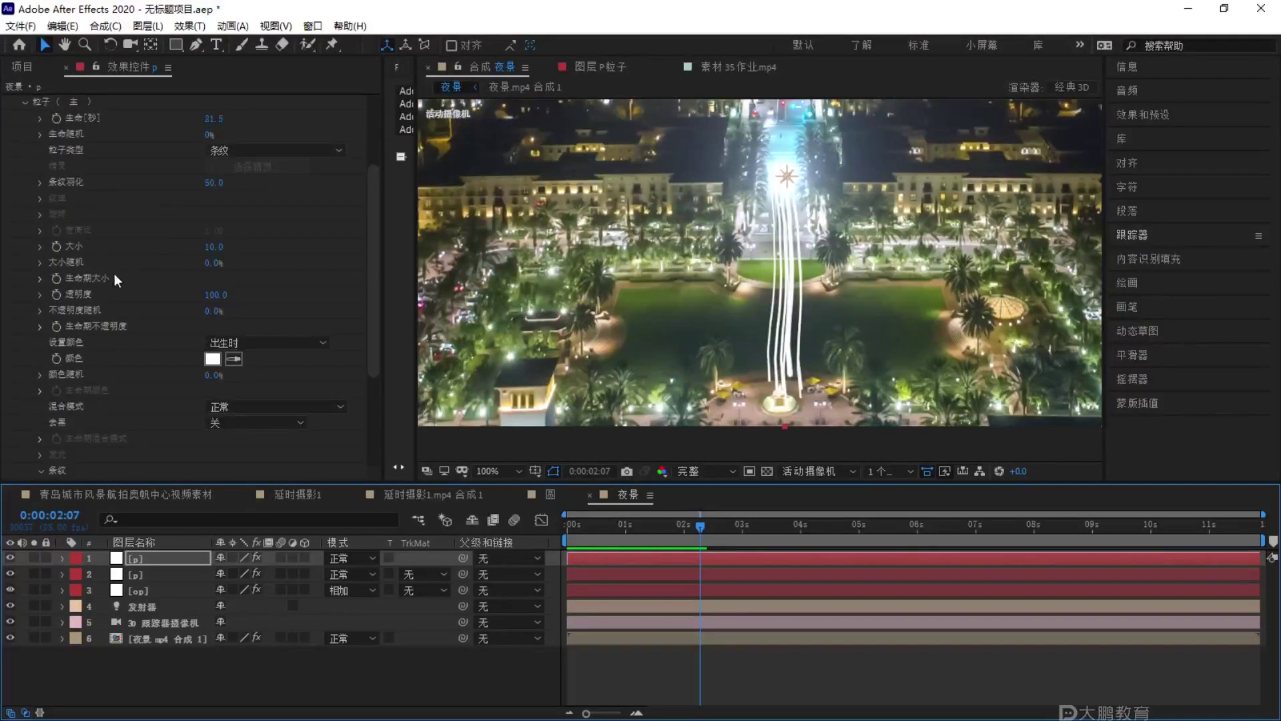
Collapse the 粒子(主) settings and expand the 发射器 settings of the top p layer's Particular effect.
scroll(114, 383, down, 2)
scroll(114, 384, up, 4)
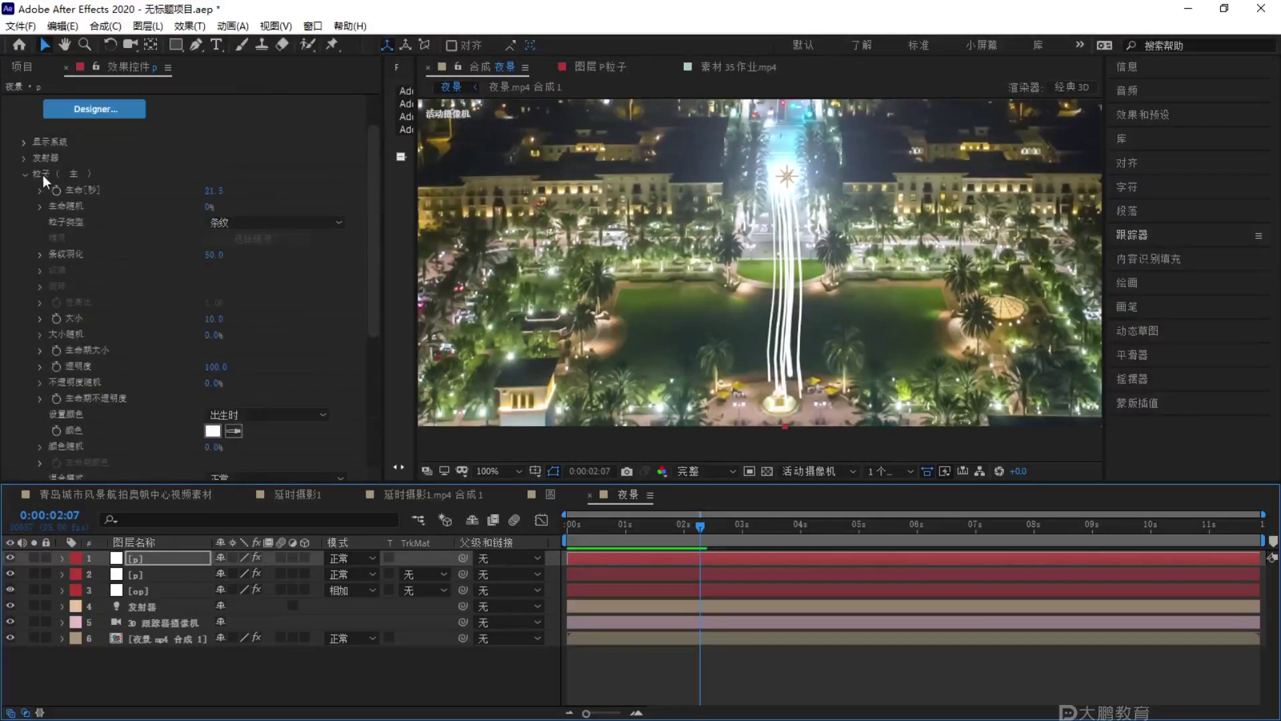
click(24, 163)
scroll(187, 341, down, 3)
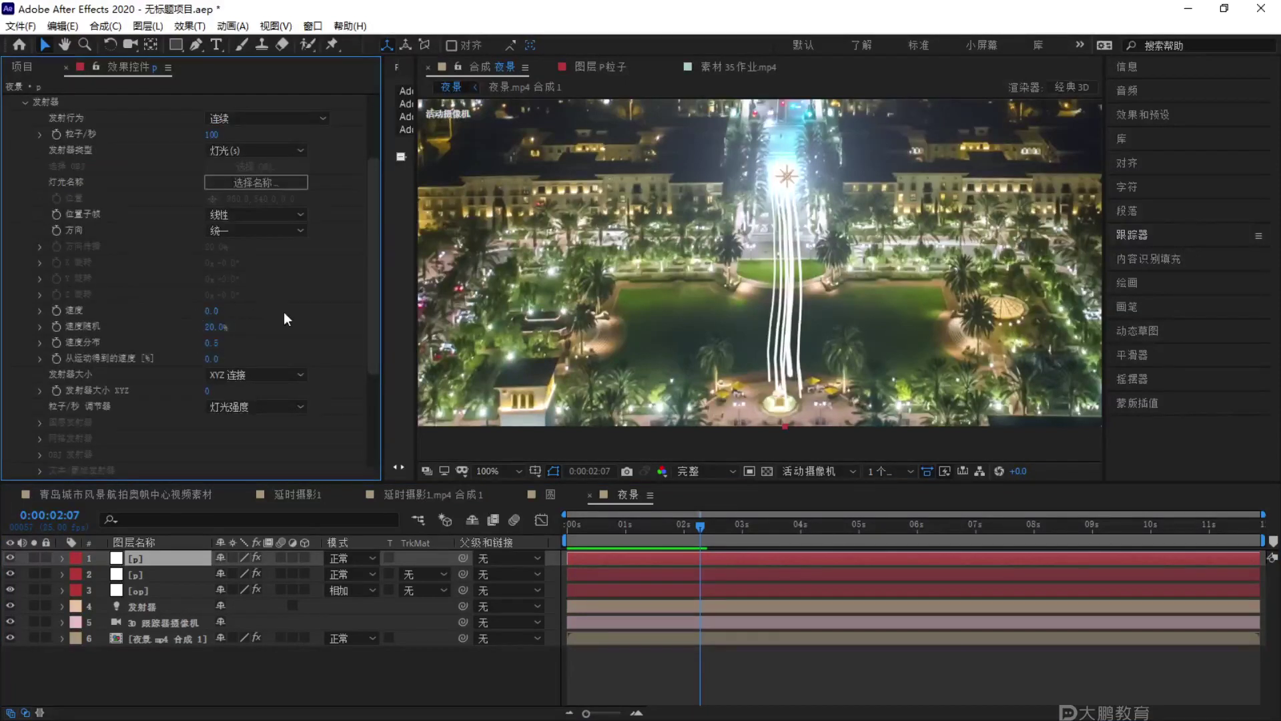
key(4)
click(163, 558)
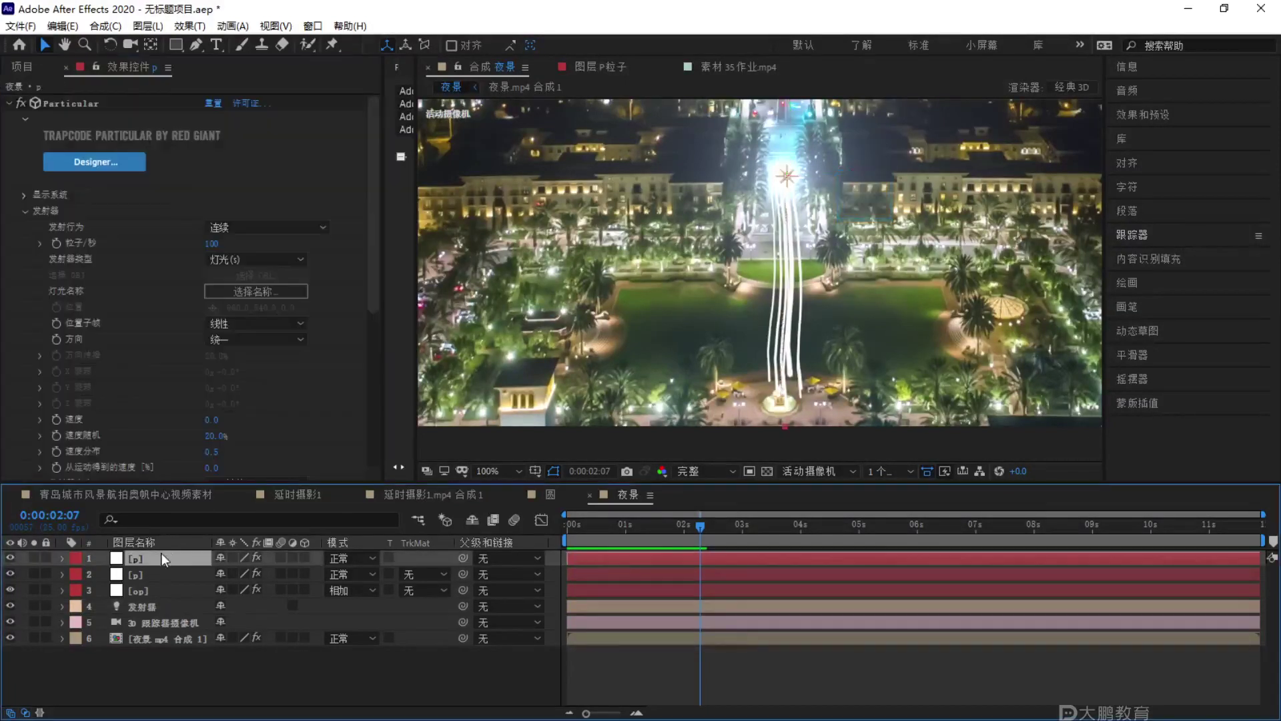
scroll(193, 307, down, 2)
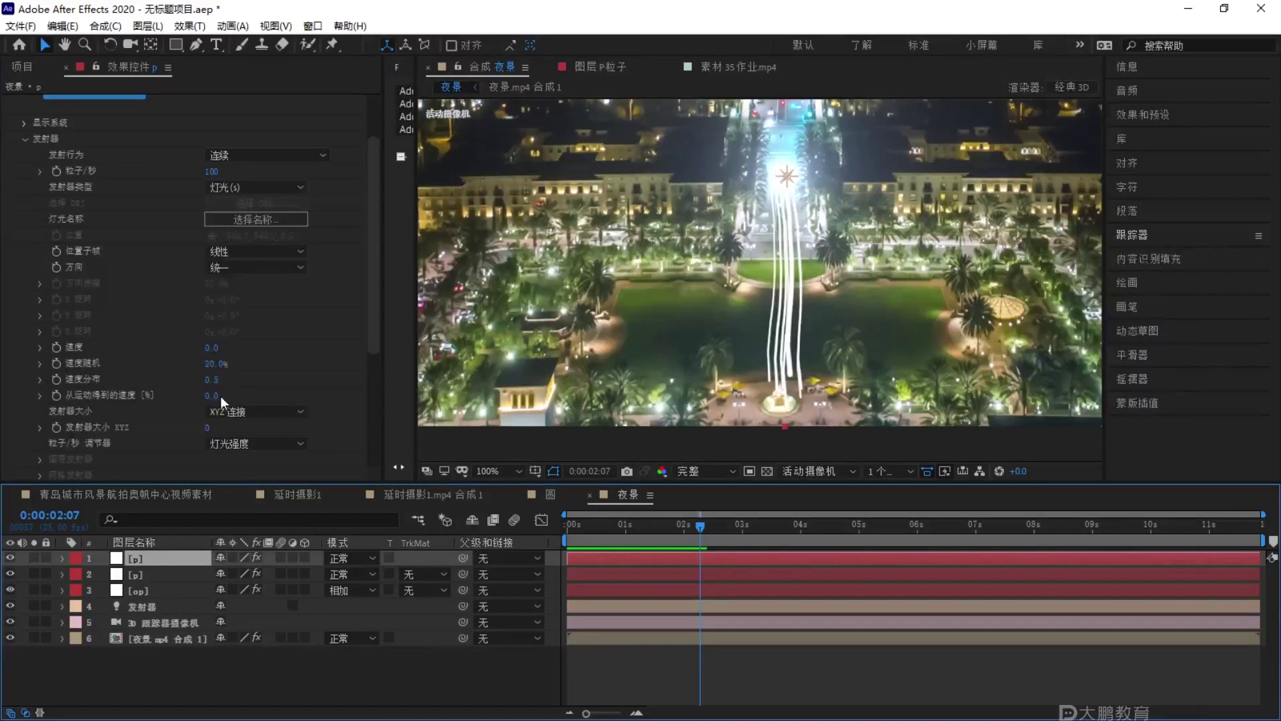
Try a 发射器 速度 of 40 on the top p layer, and reduce it to 20.
click(213, 349)
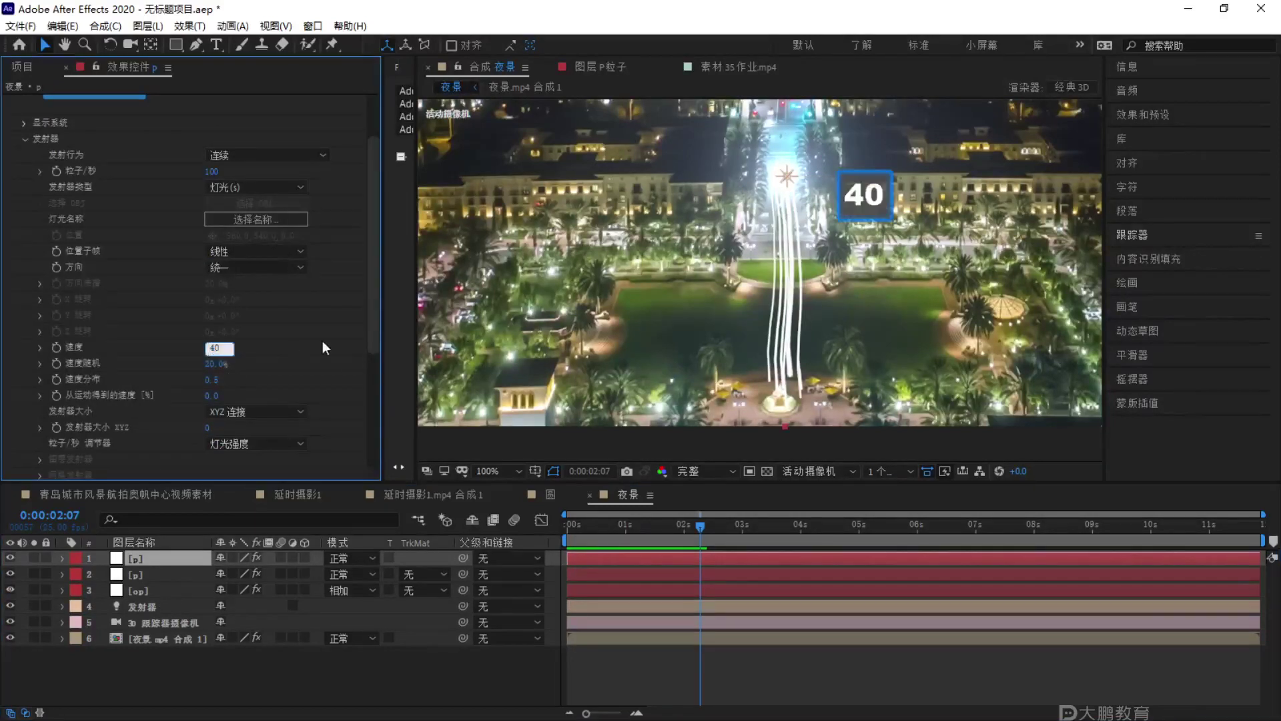
text(40)
key(Return)
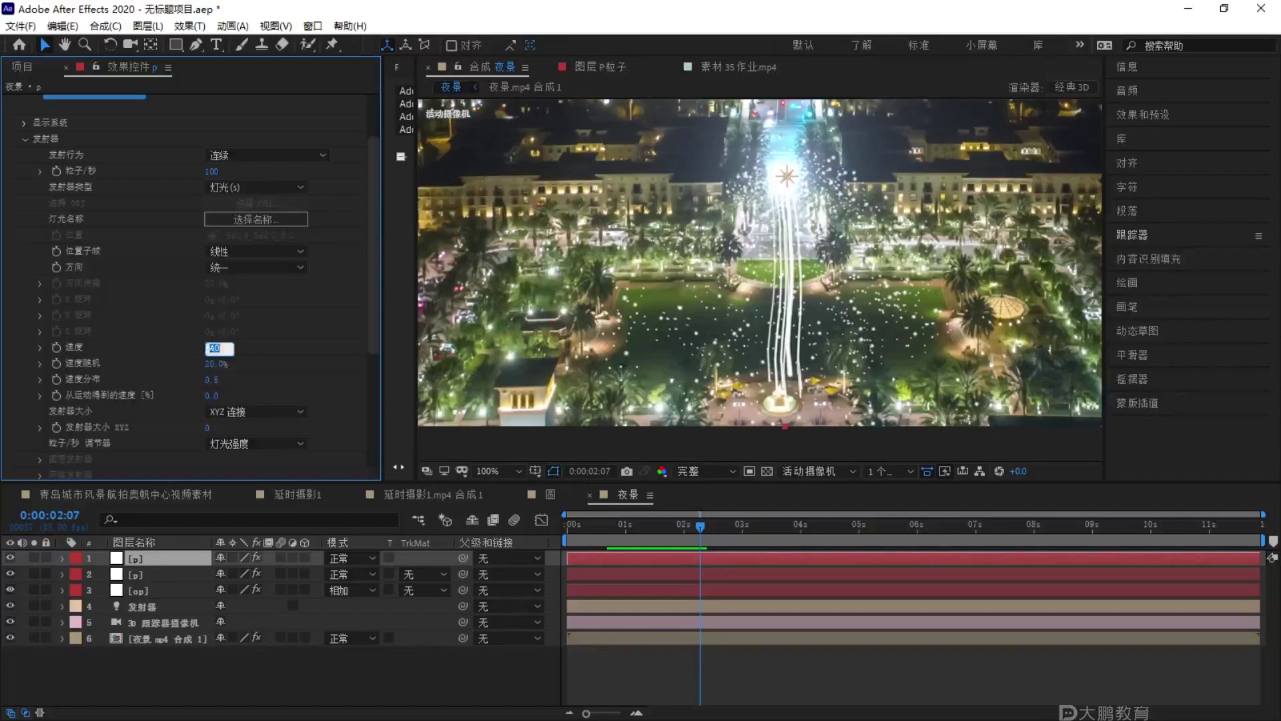
text(20)
key(Return)
Play 夜景 from the start to examine the particles scattering around the light trail.
click(624, 522)
key(space)
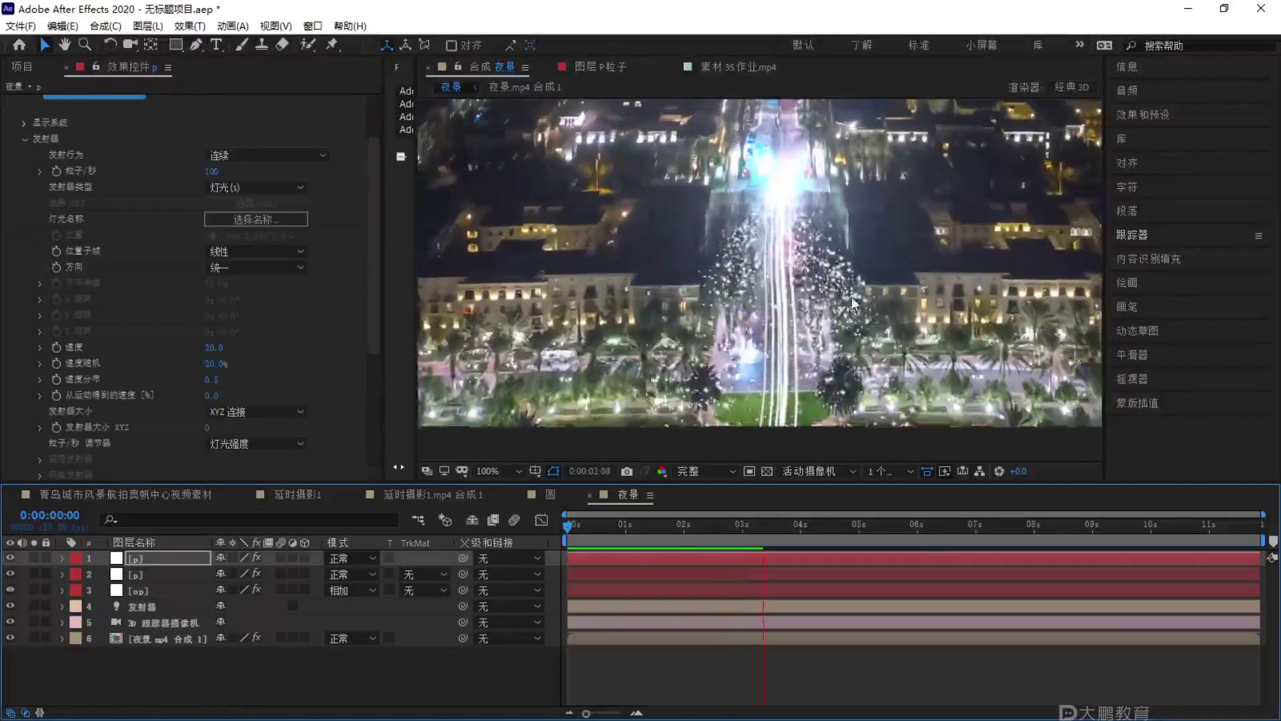
key(space)
click(213, 171)
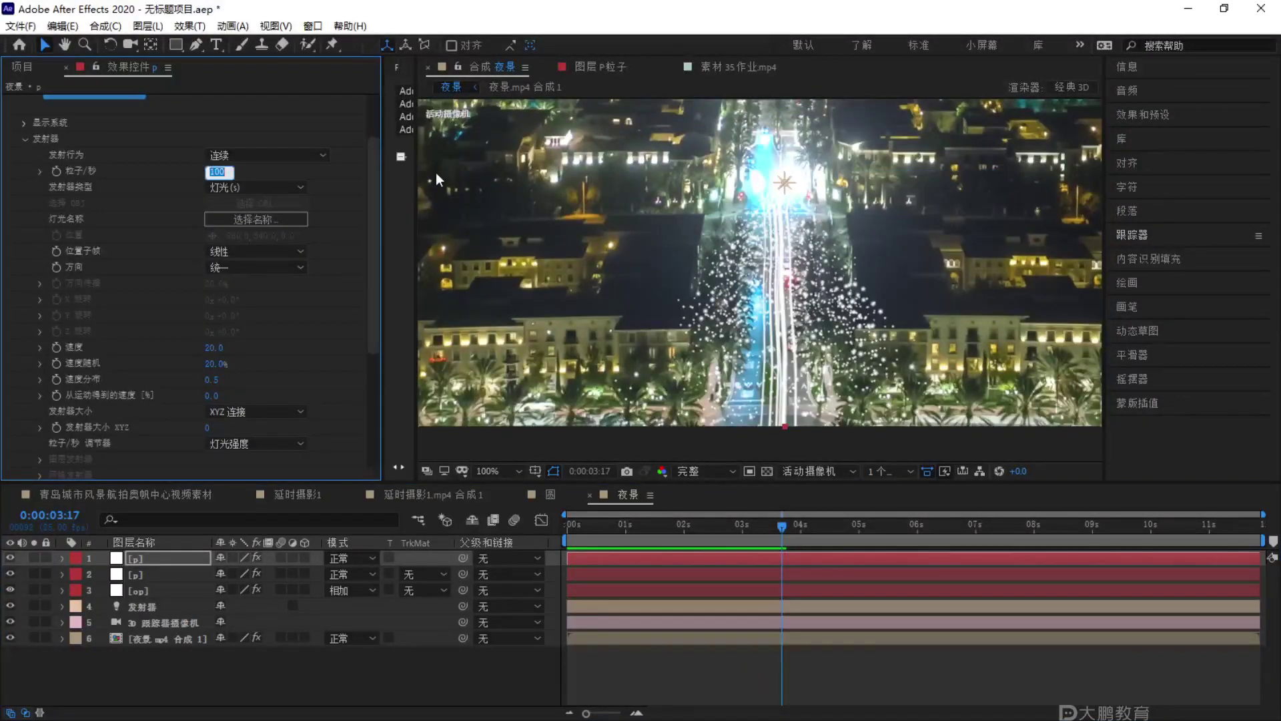
click(283, 343)
Collapse the 发射器 settings and set the top p layer's 粒子类型 to 球体 with a 大小 of 2.
click(23, 136)
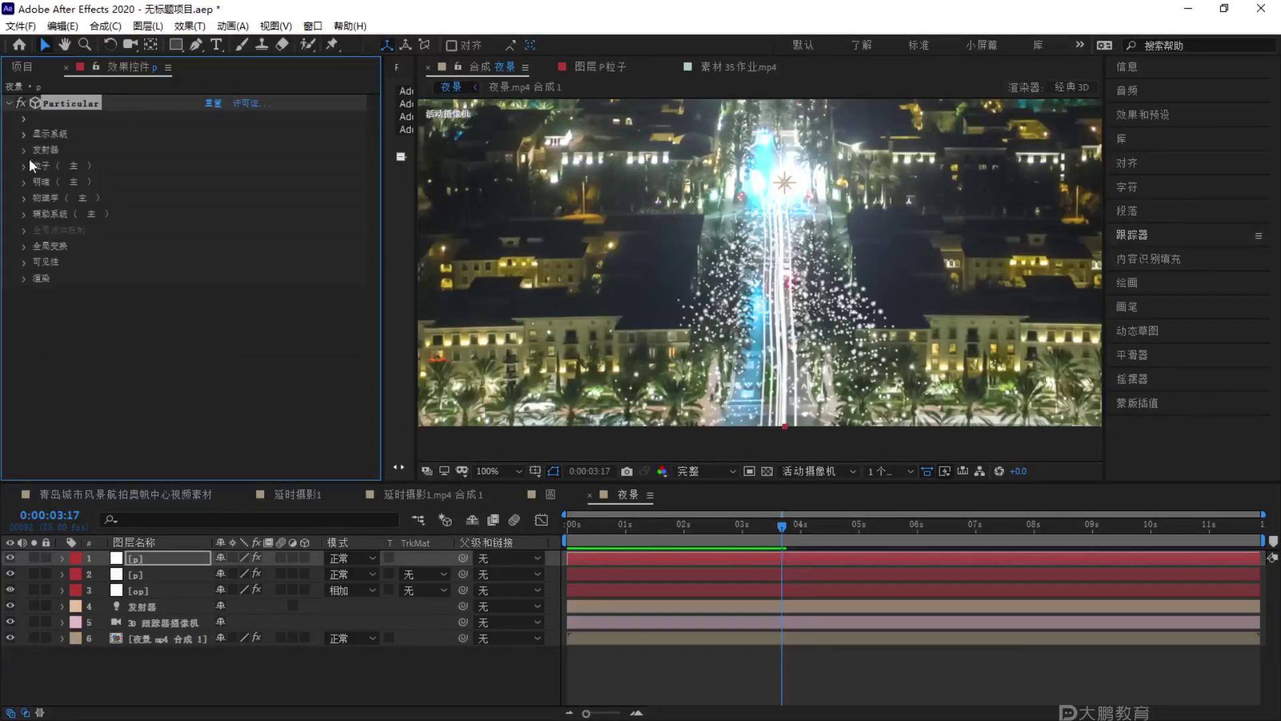
click(25, 166)
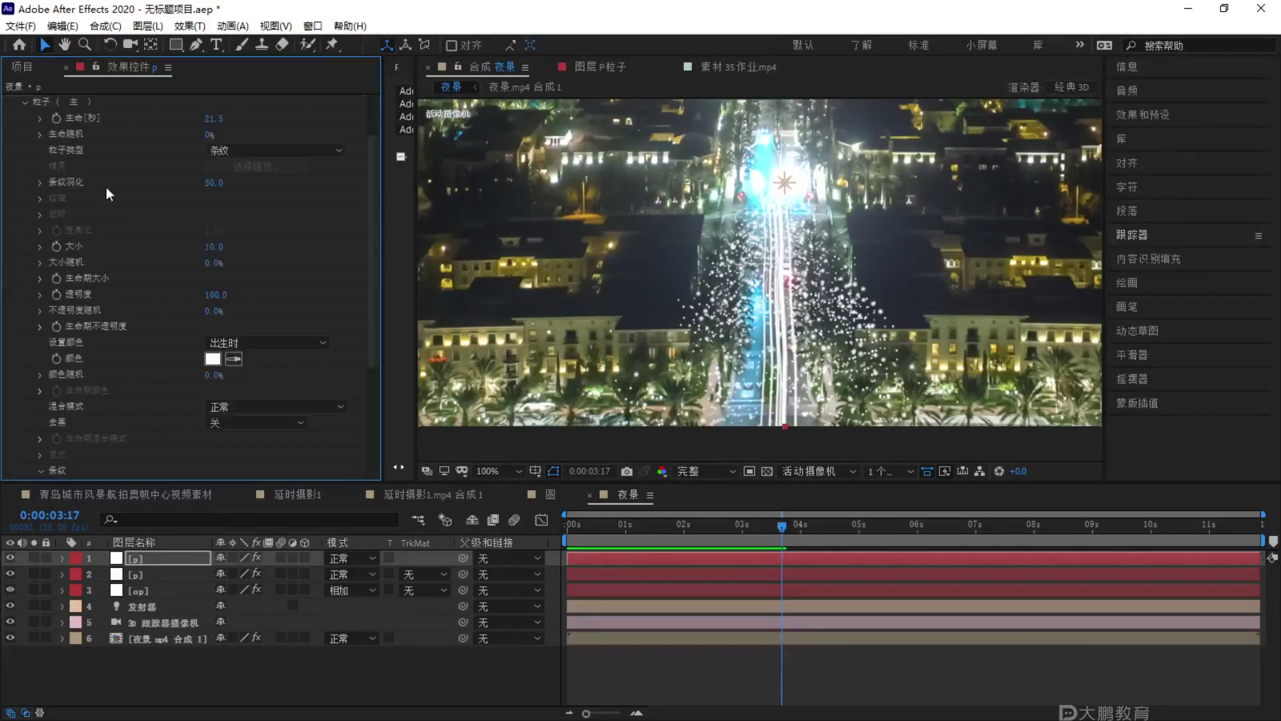
click(274, 150)
click(273, 184)
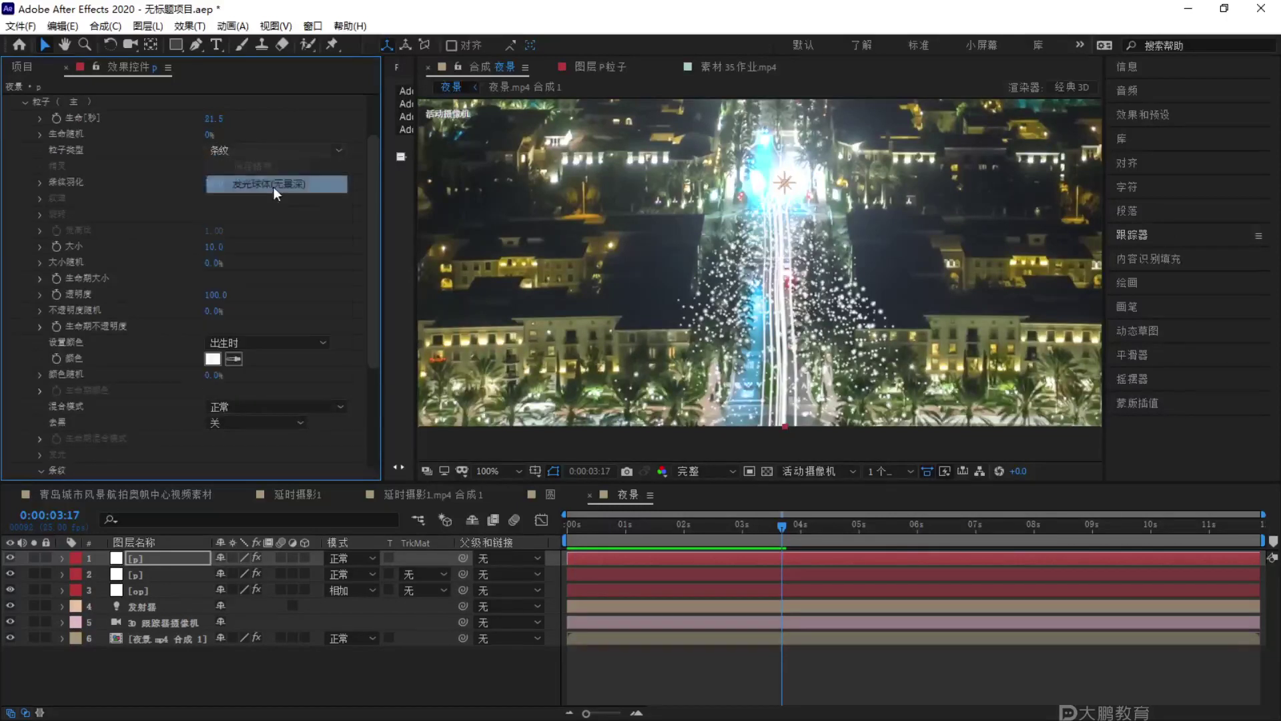
click(318, 152)
click(262, 166)
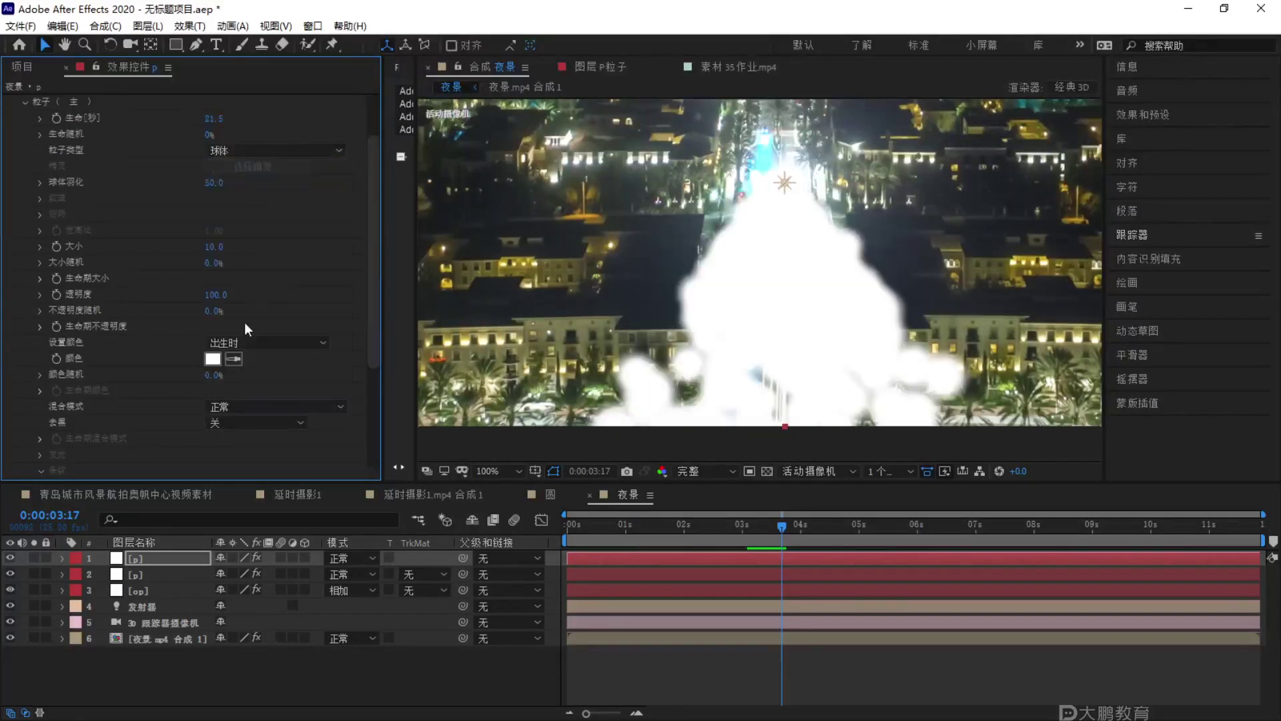
text(2)
key(Return)
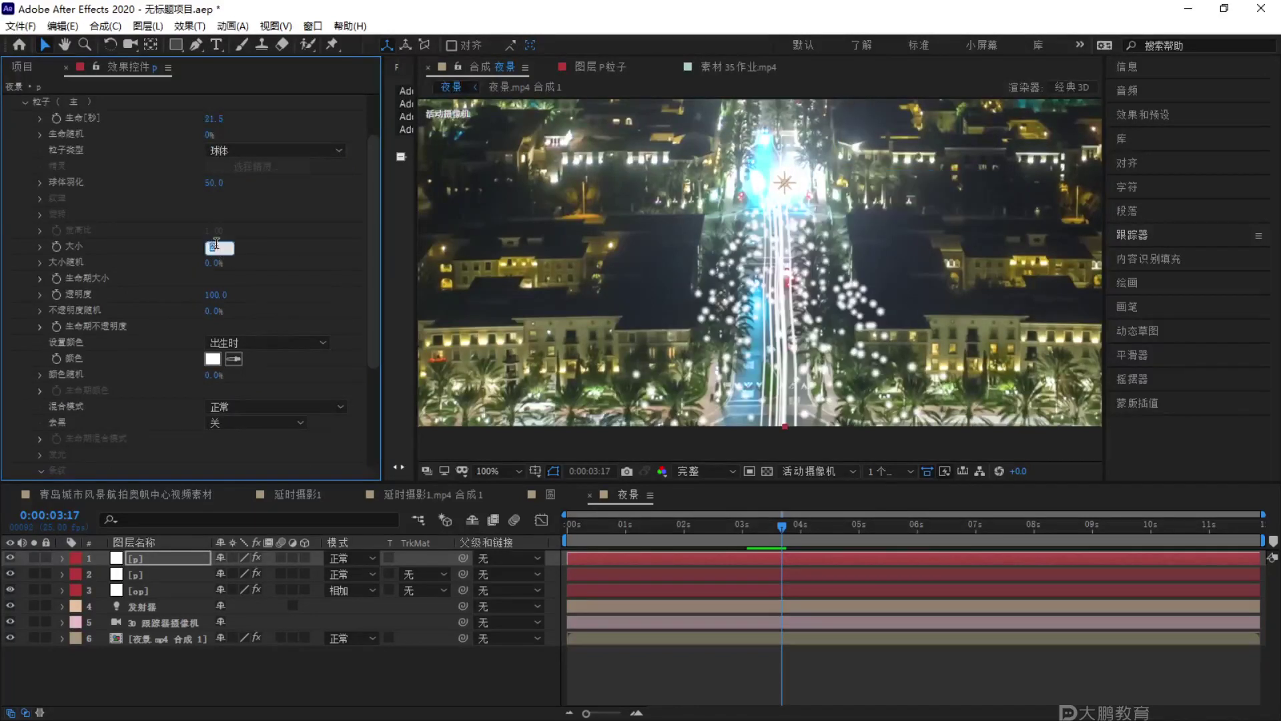
Try a 大小 of 1 and a 粒子/秒 of 150 on the top p layer's particles, and play 夜景 from the start.
key(Return)
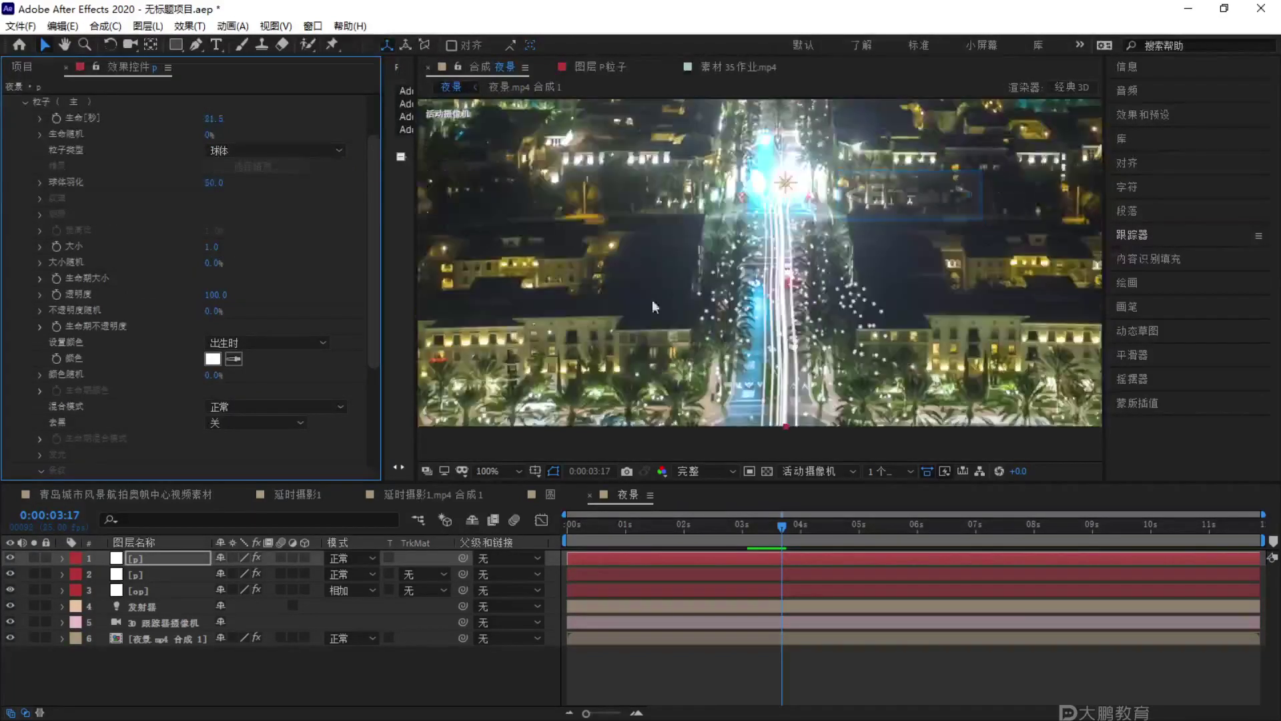
scroll(38, 119, up, 1)
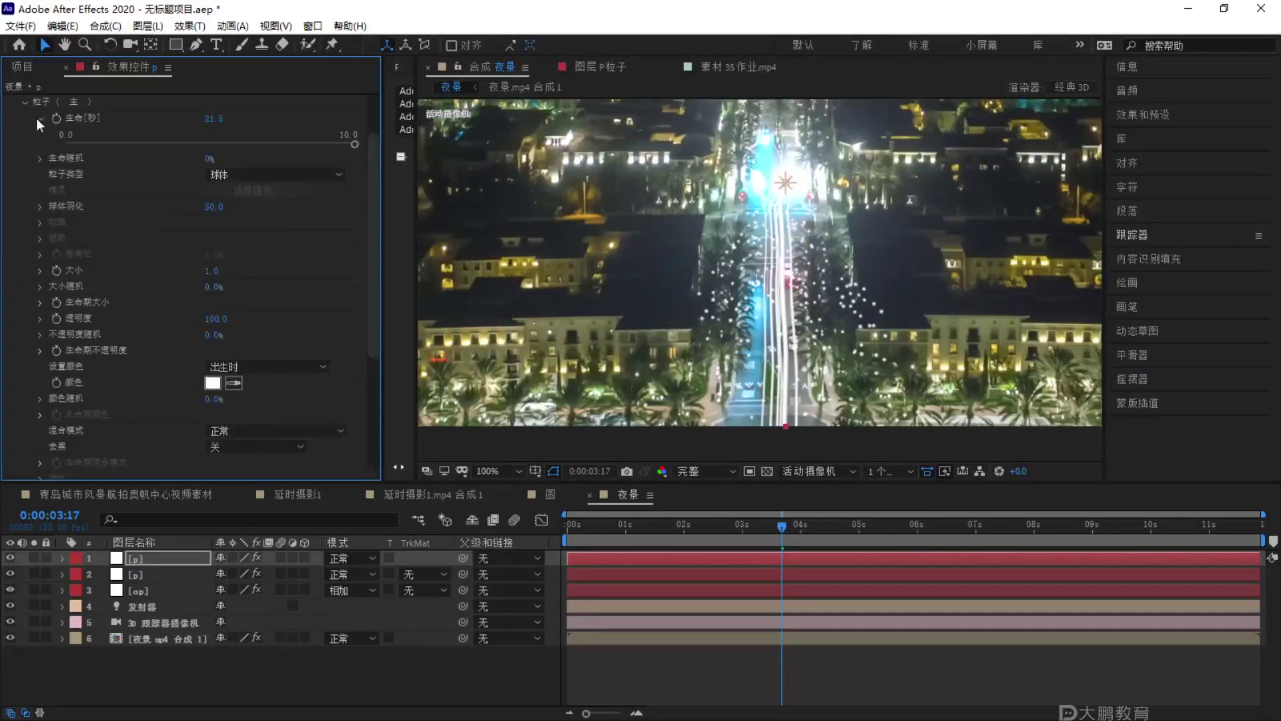
scroll(94, 162, up, 2)
click(25, 150)
scroll(201, 154, down, 2)
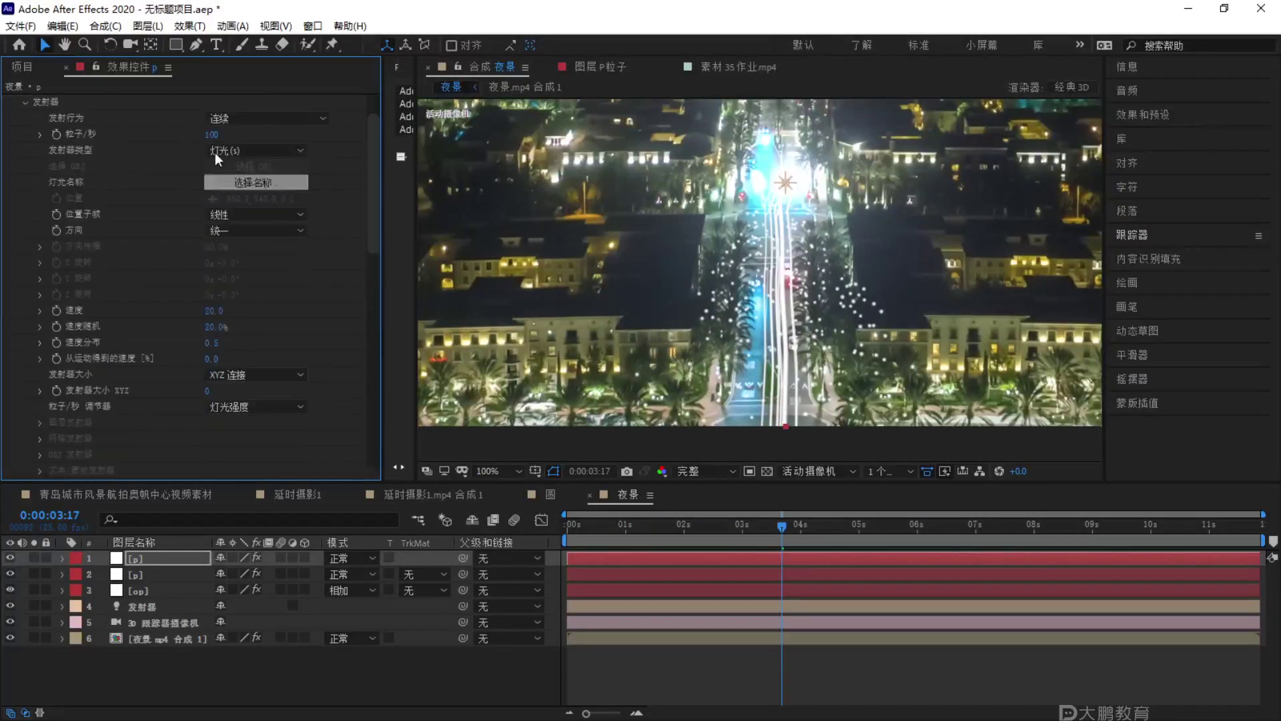
text(150)
key(Return)
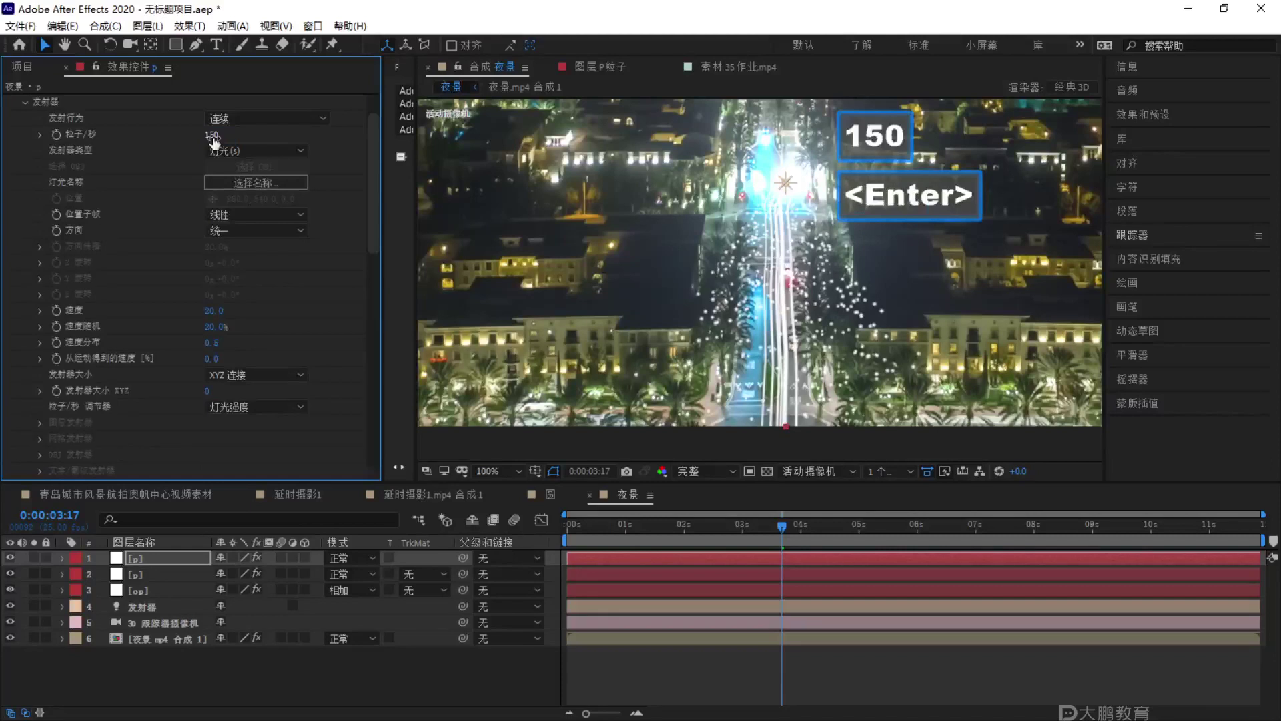
key(space)
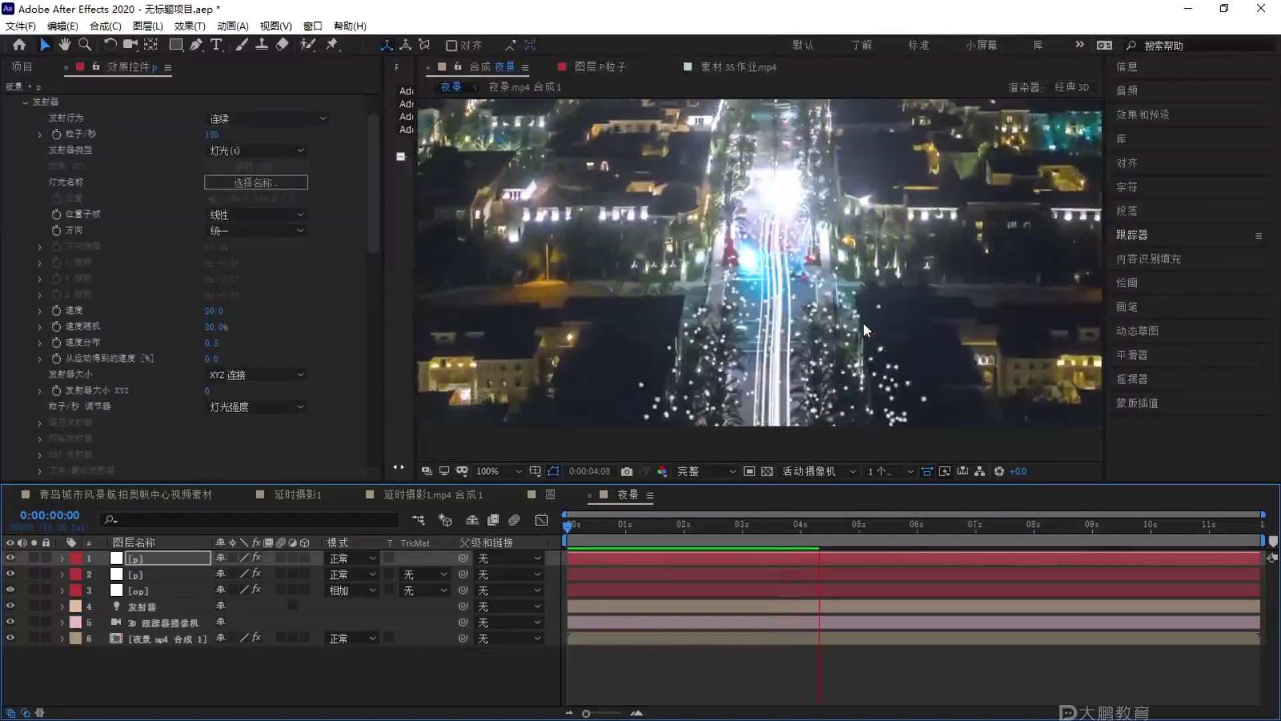
key(space)
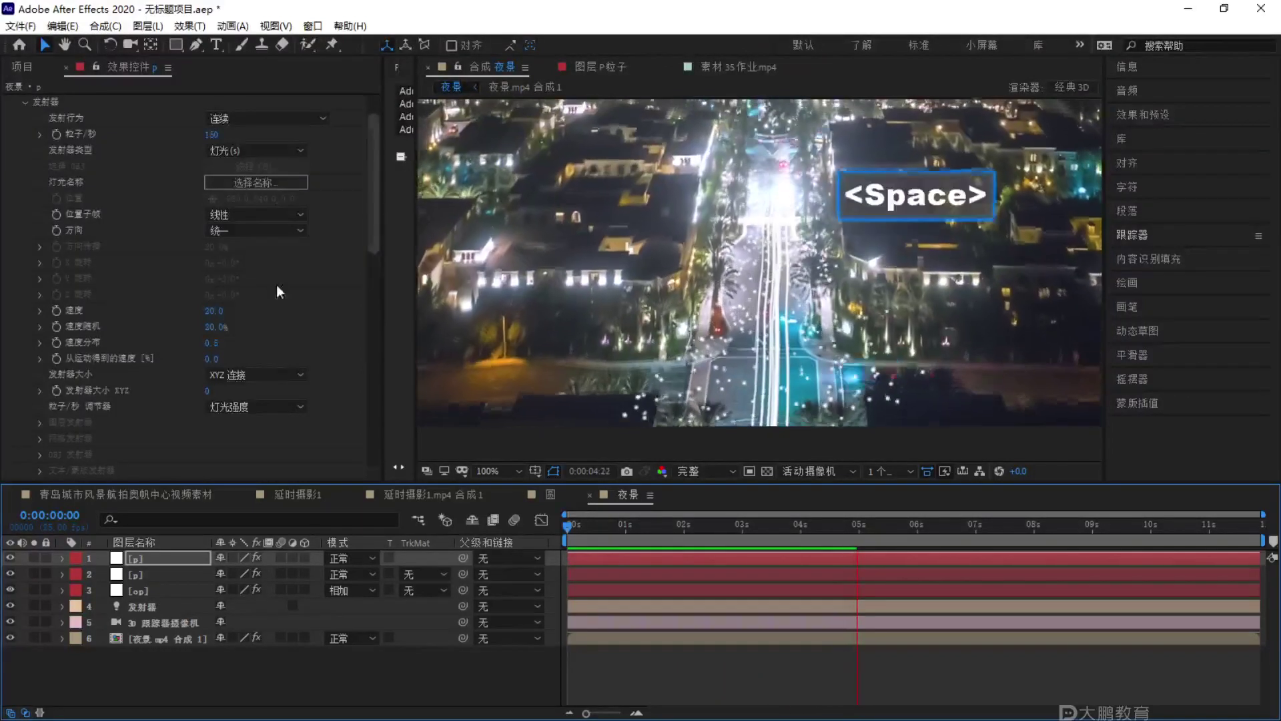
Set the particle 大小 of the top p layer's Particular effect to 0.6.
scroll(188, 304, down, 5)
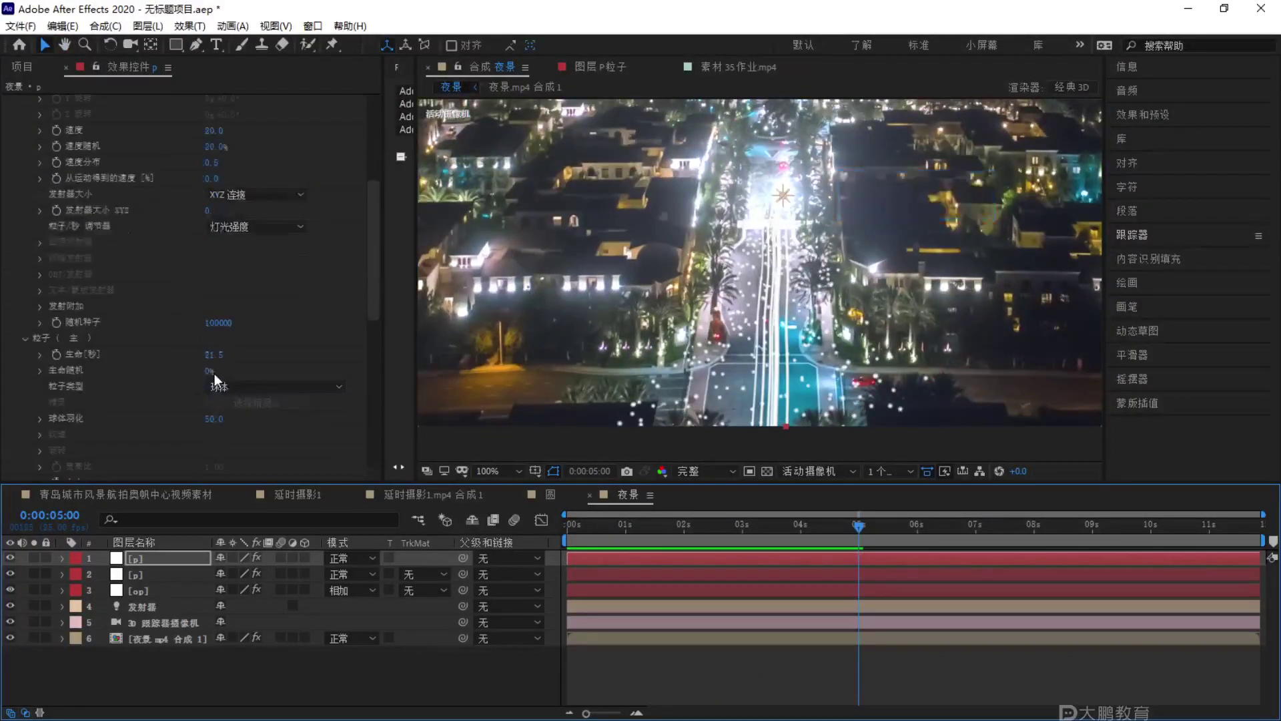
scroll(211, 371, down, 2)
click(213, 410)
text(0.6)
click(273, 394)
Set the top p layer's 发射器 粒子/秒 to 200 and preview the denser particles in 夜景.
scroll(253, 374, up, 8)
scroll(225, 235, up, 1)
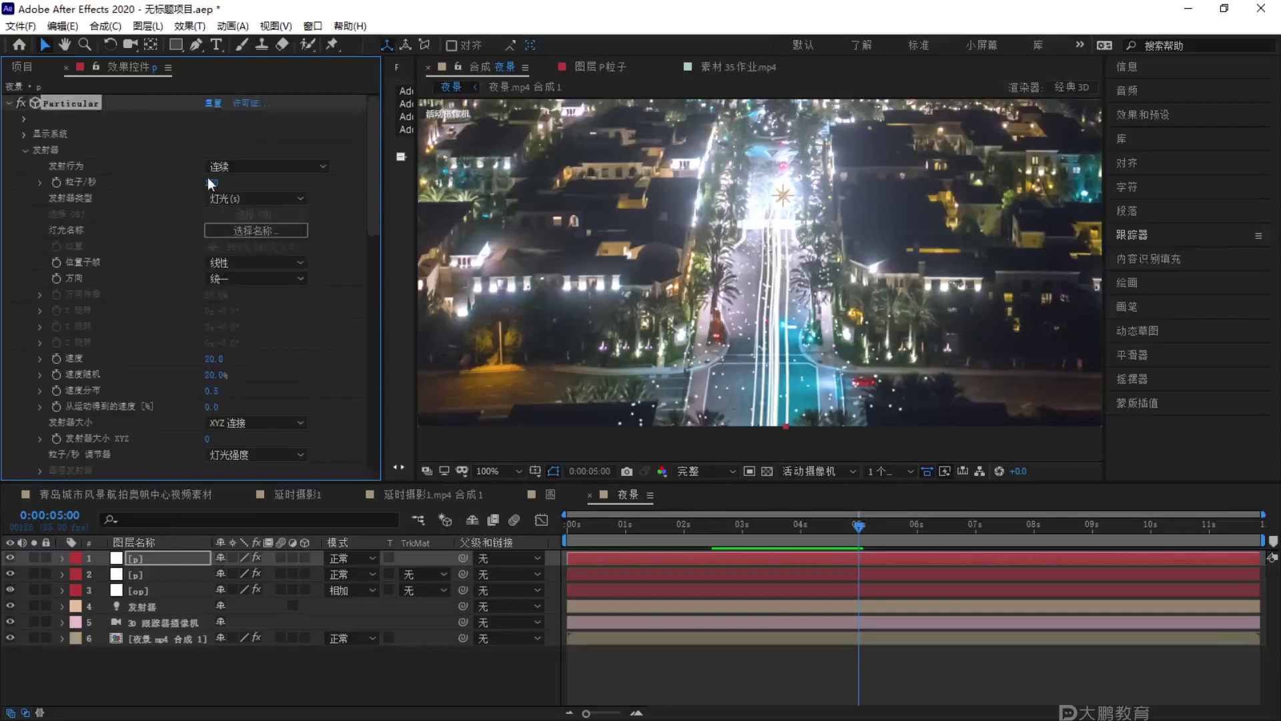
click(215, 182)
text(200)
key(Return)
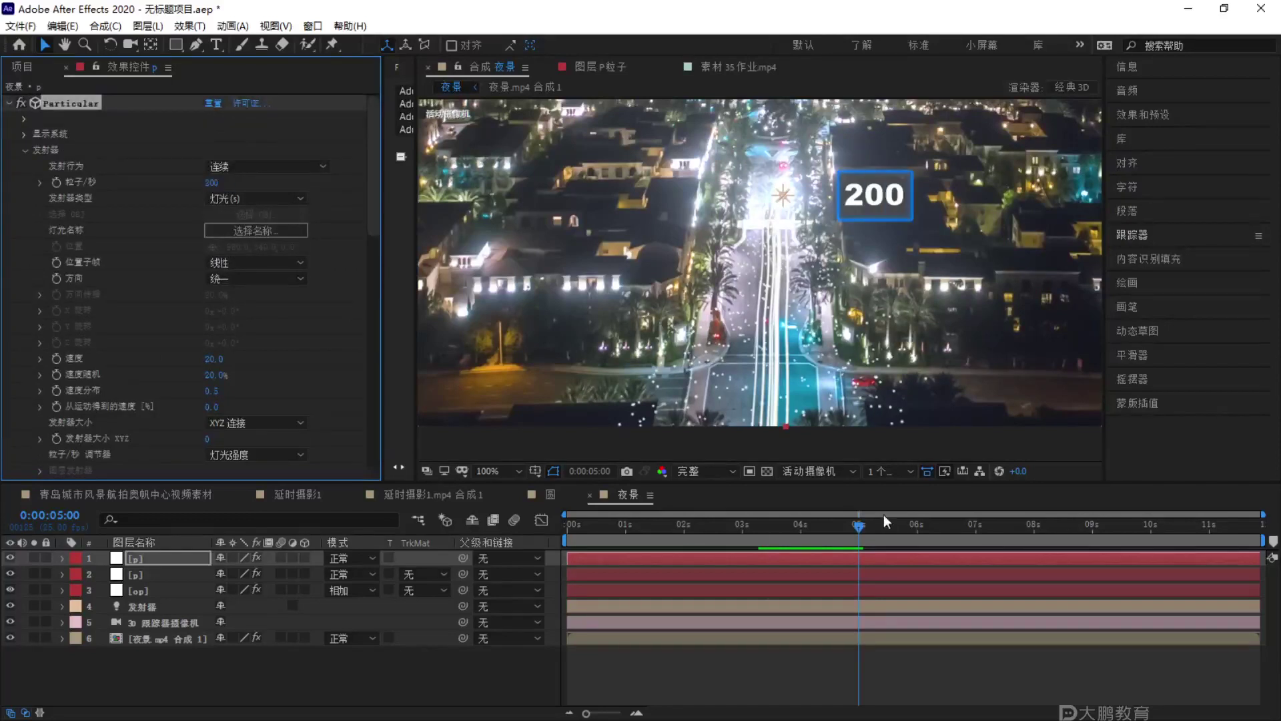
click(710, 524)
key(space)
key(space)
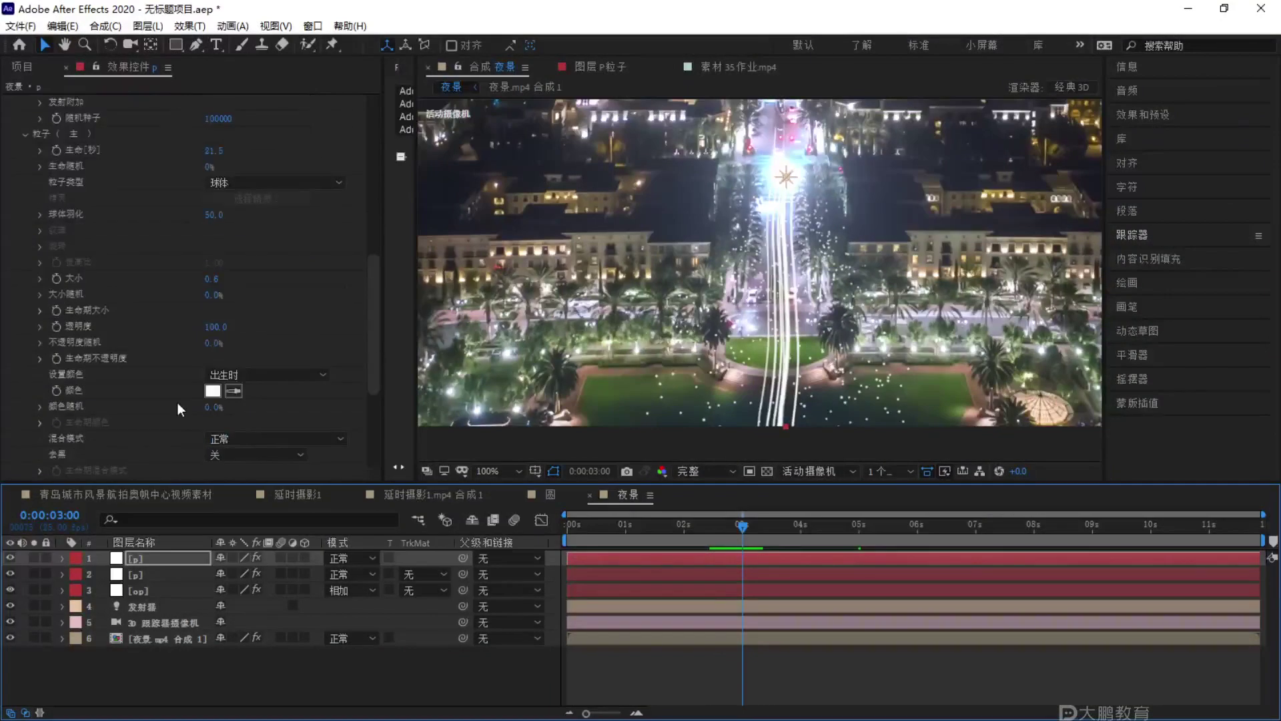
Set 风力 Y to 12 in the top p layer's 物理学 Air settings, and play 夜景 from the start.
scroll(177, 402, down, 5)
click(22, 401)
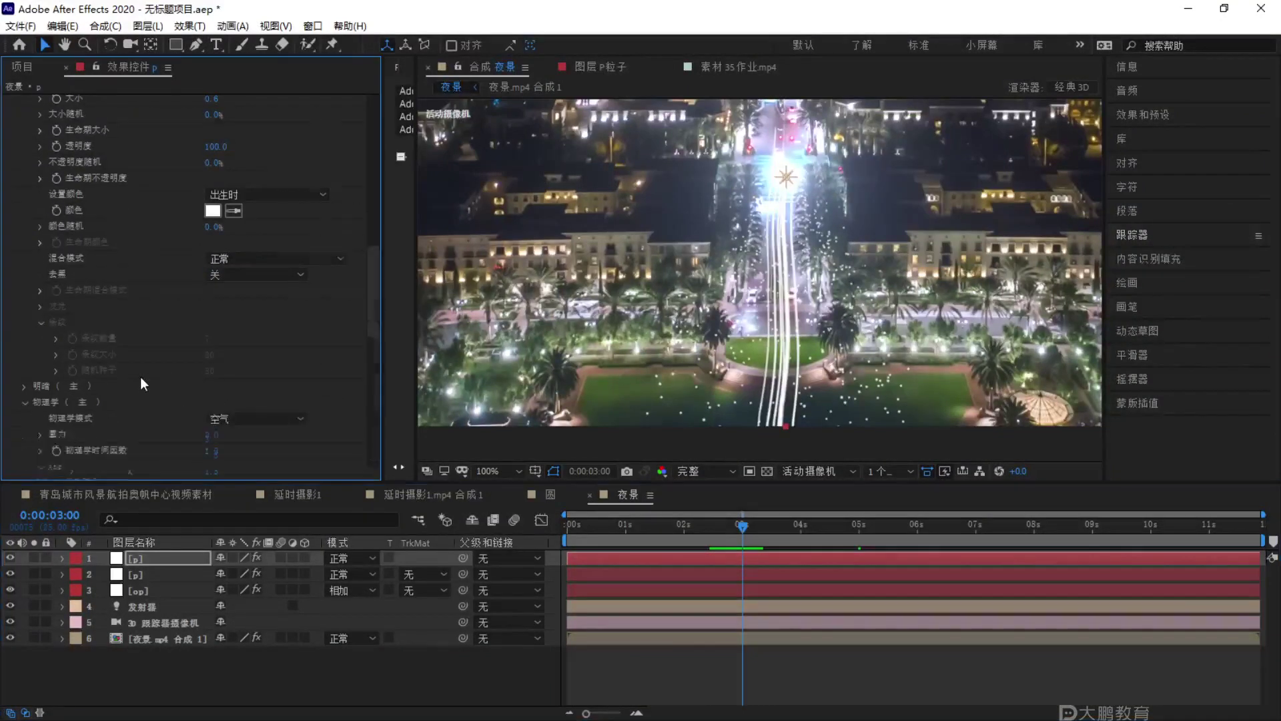
scroll(140, 380, down, 9)
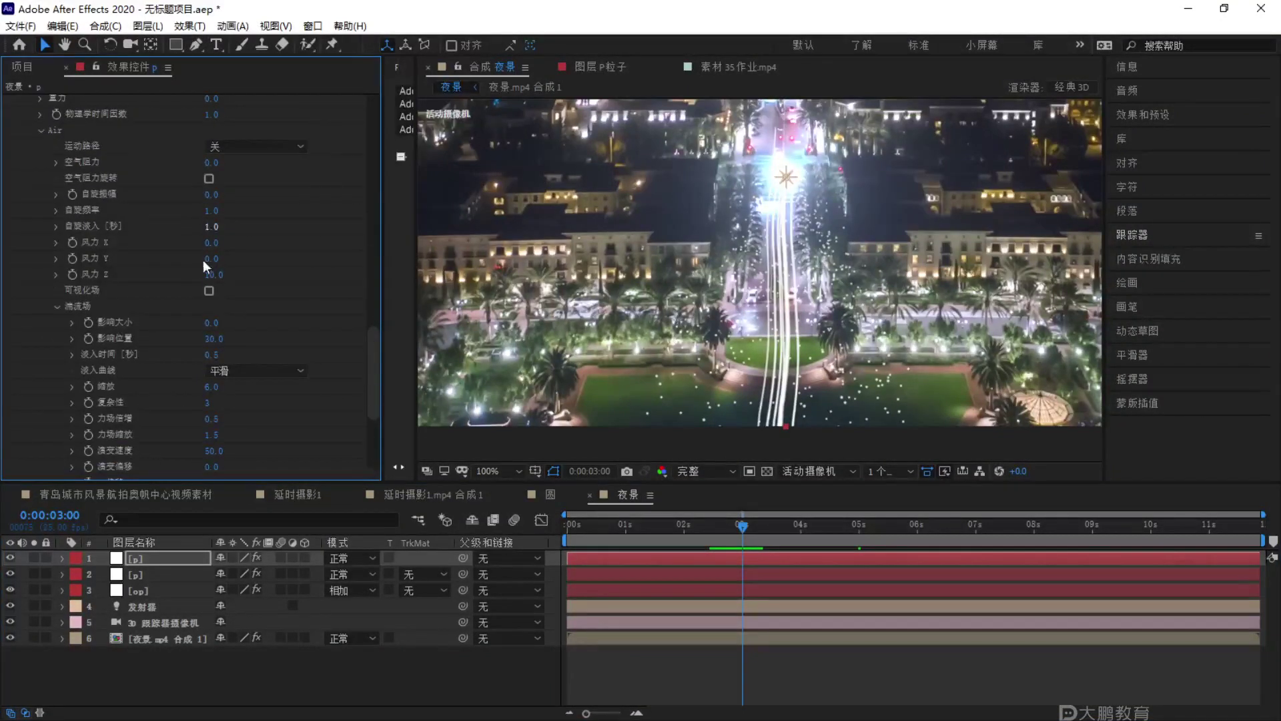
drag(214, 261, 220, 261)
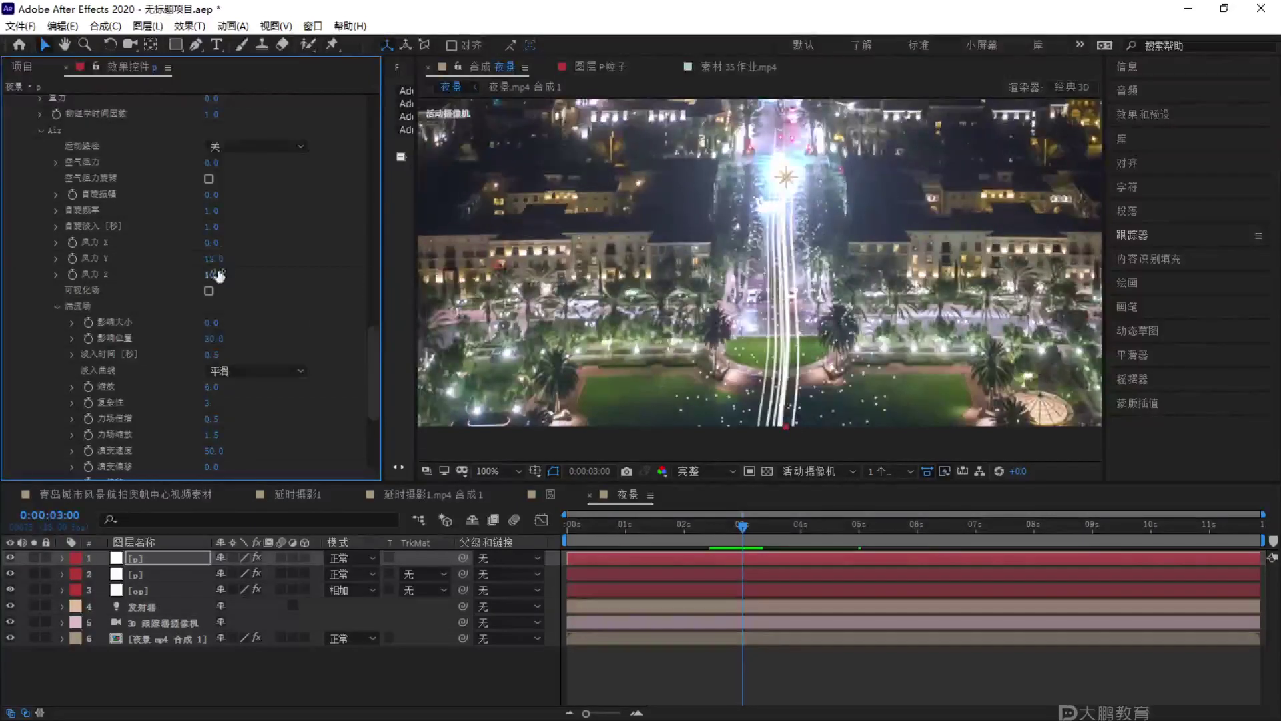
click(666, 498)
key(space)
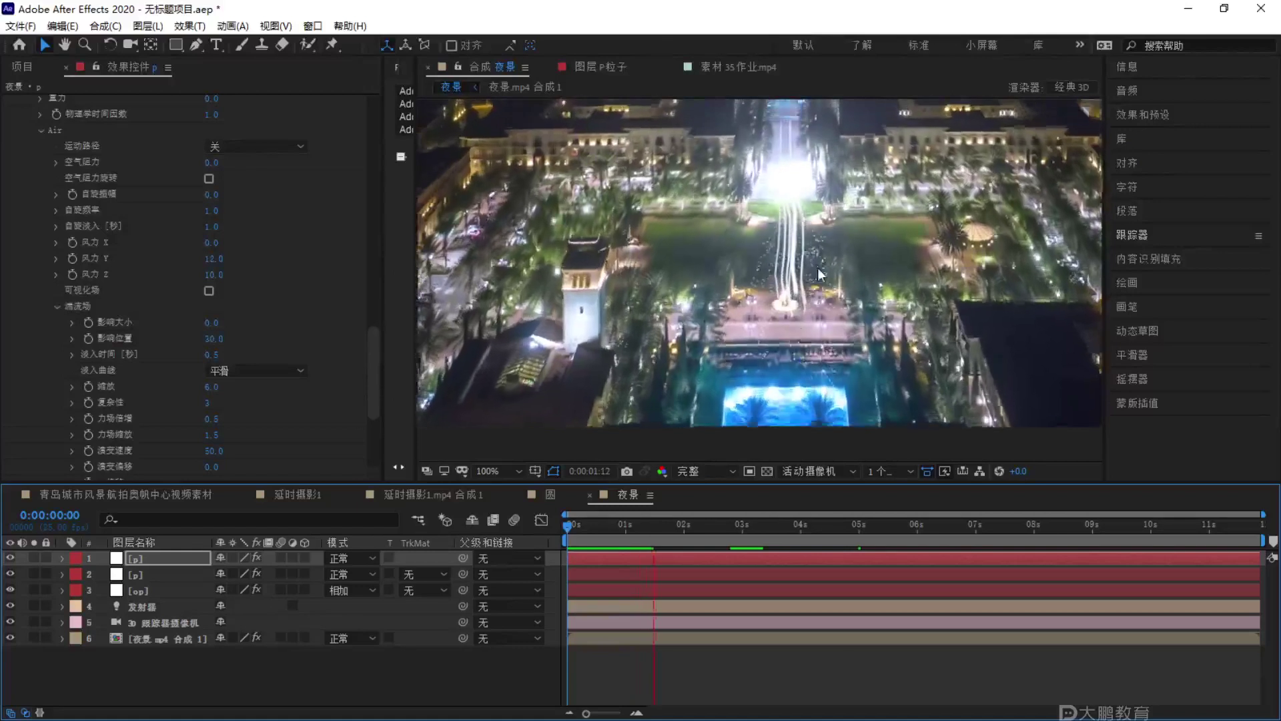
key(space)
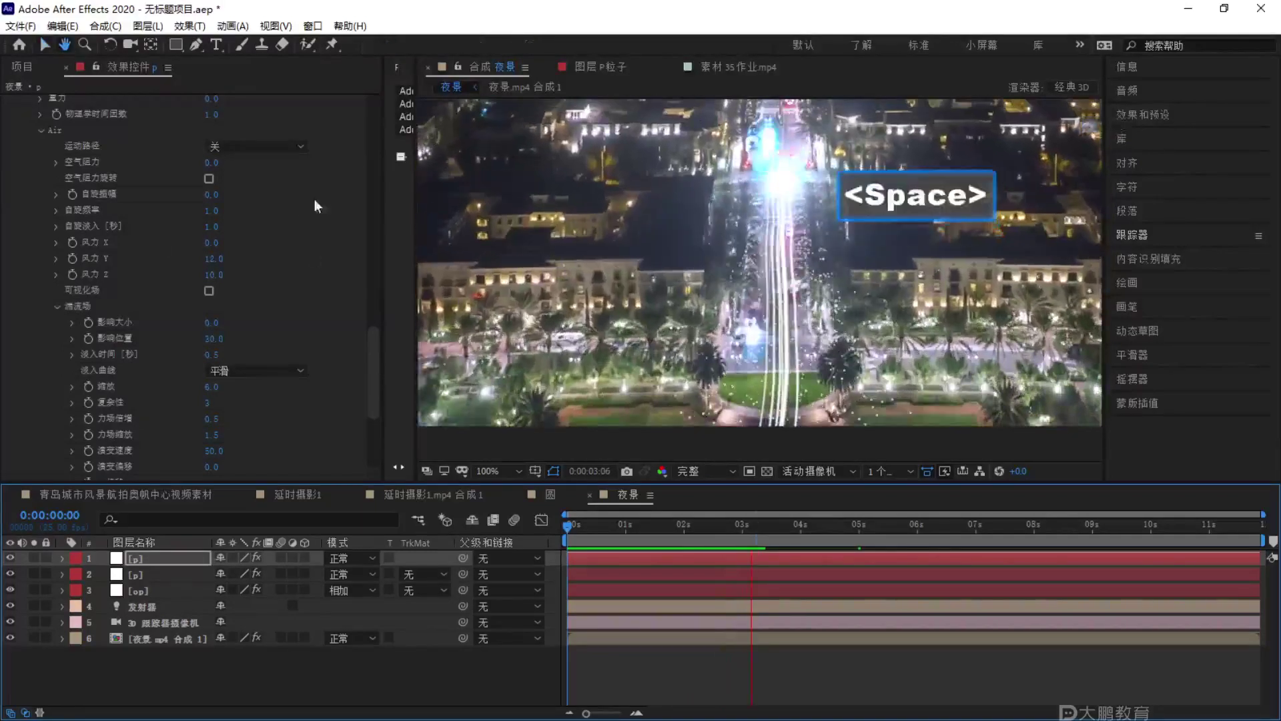
Change the top p layer's 粒子类型 to 发光球体(无景深) and preview 夜景 from the start.
scroll(334, 184, up, 5)
scroll(273, 193, up, 6)
click(253, 279)
click(267, 312)
click(704, 531)
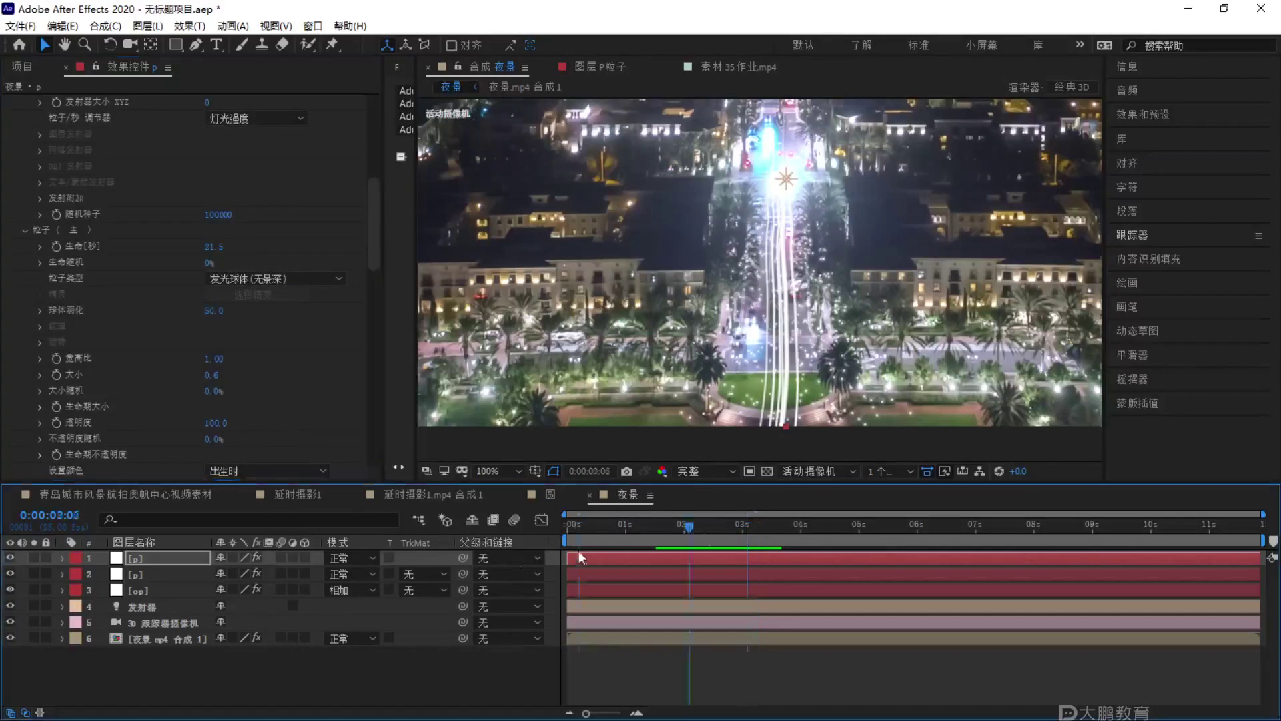
key(space)
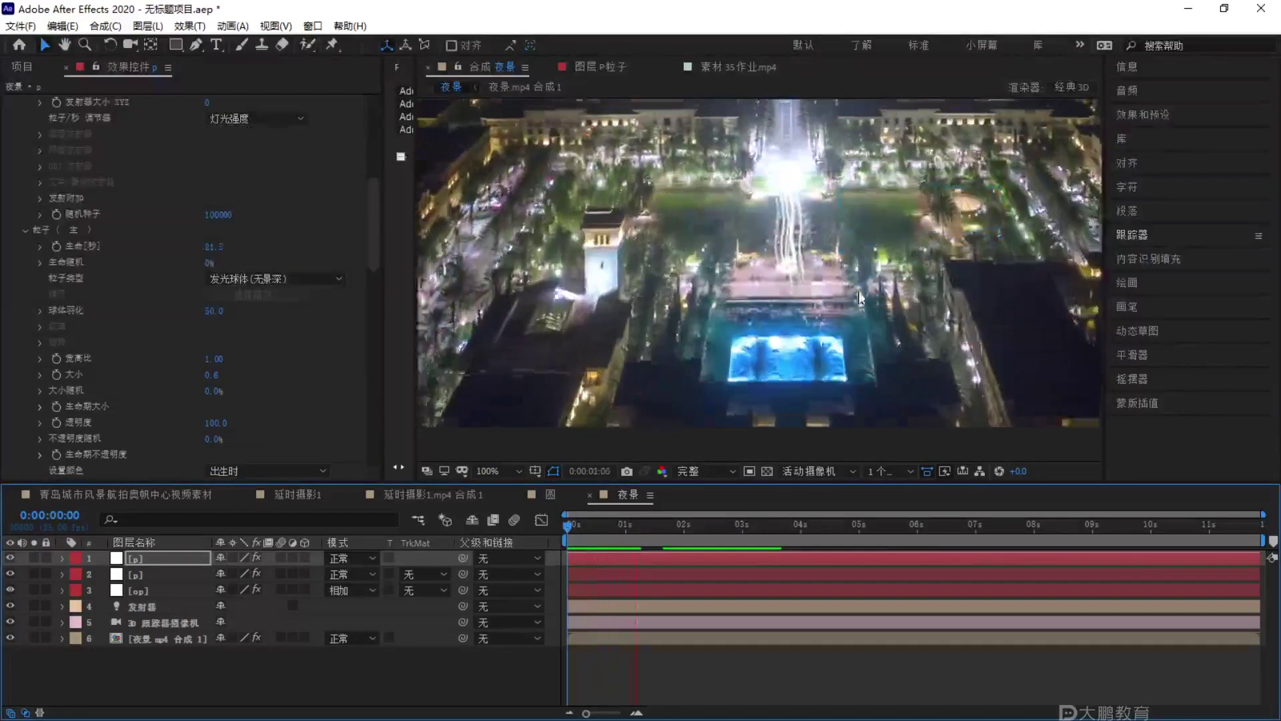
key(space)
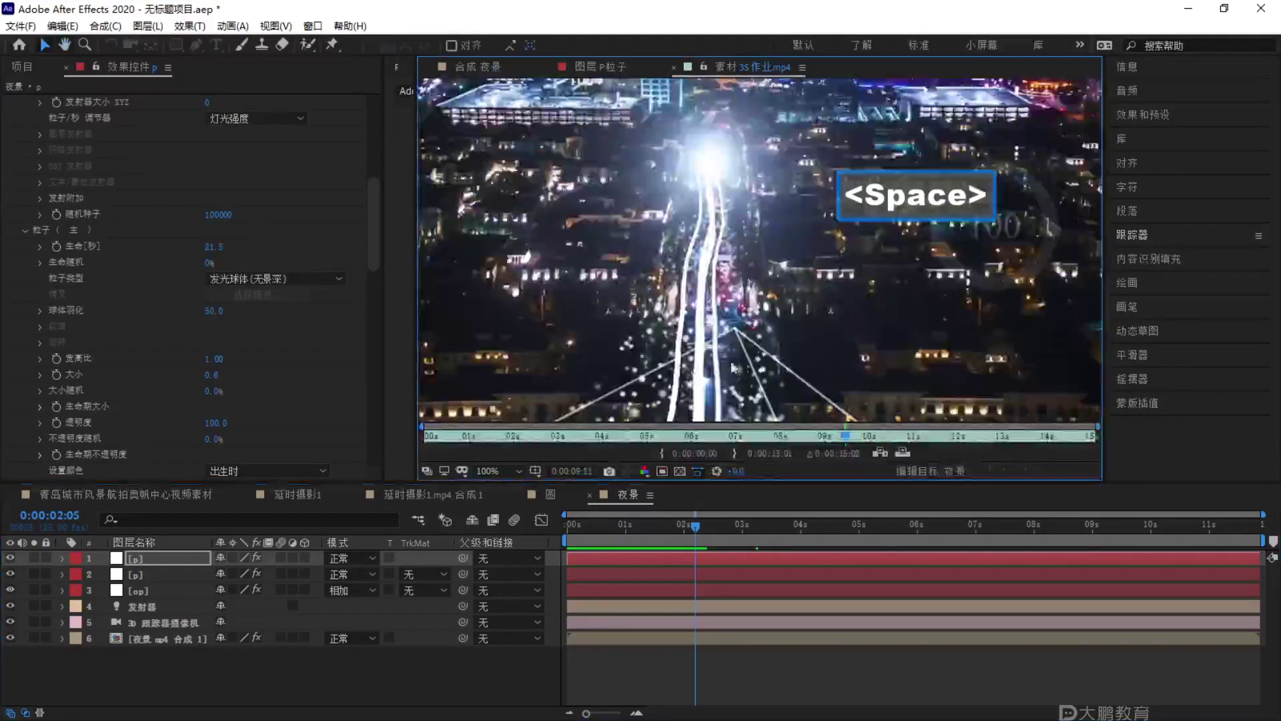
Examine the scattered particles in the 素材 35作业.mp4 reference and play 夜景 from the start to compare.
key(F2)
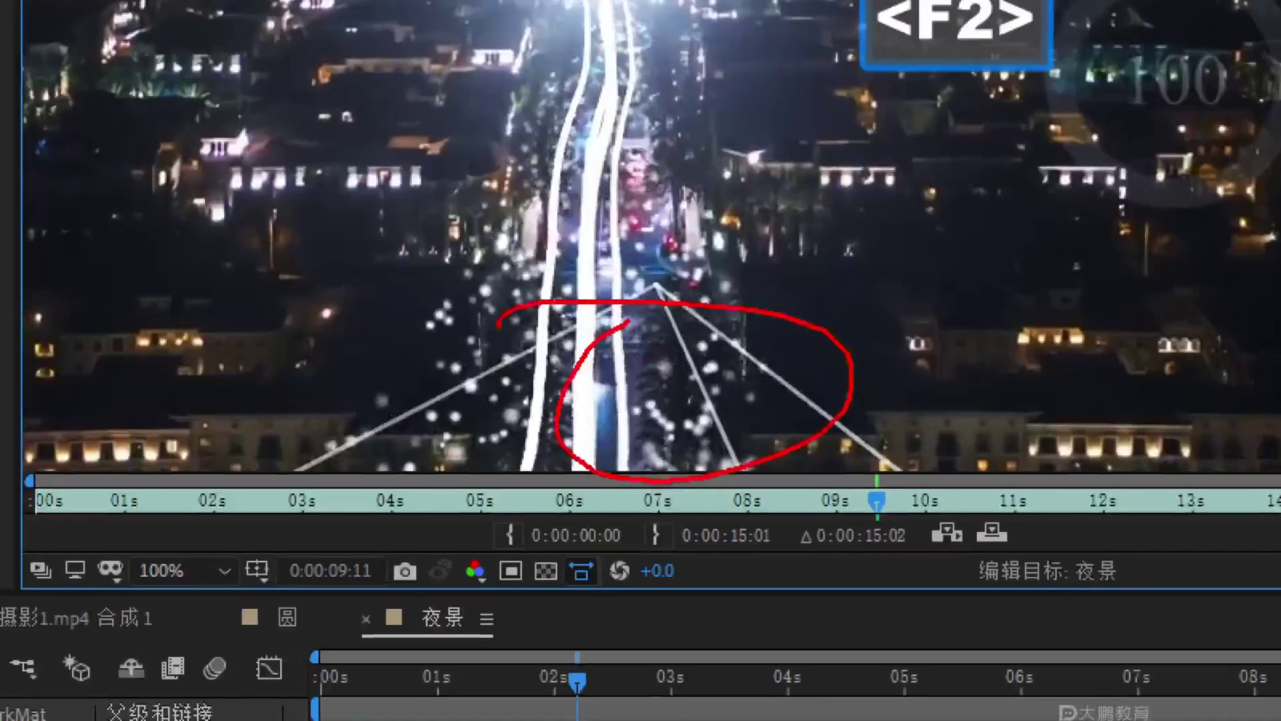
key(Escape)
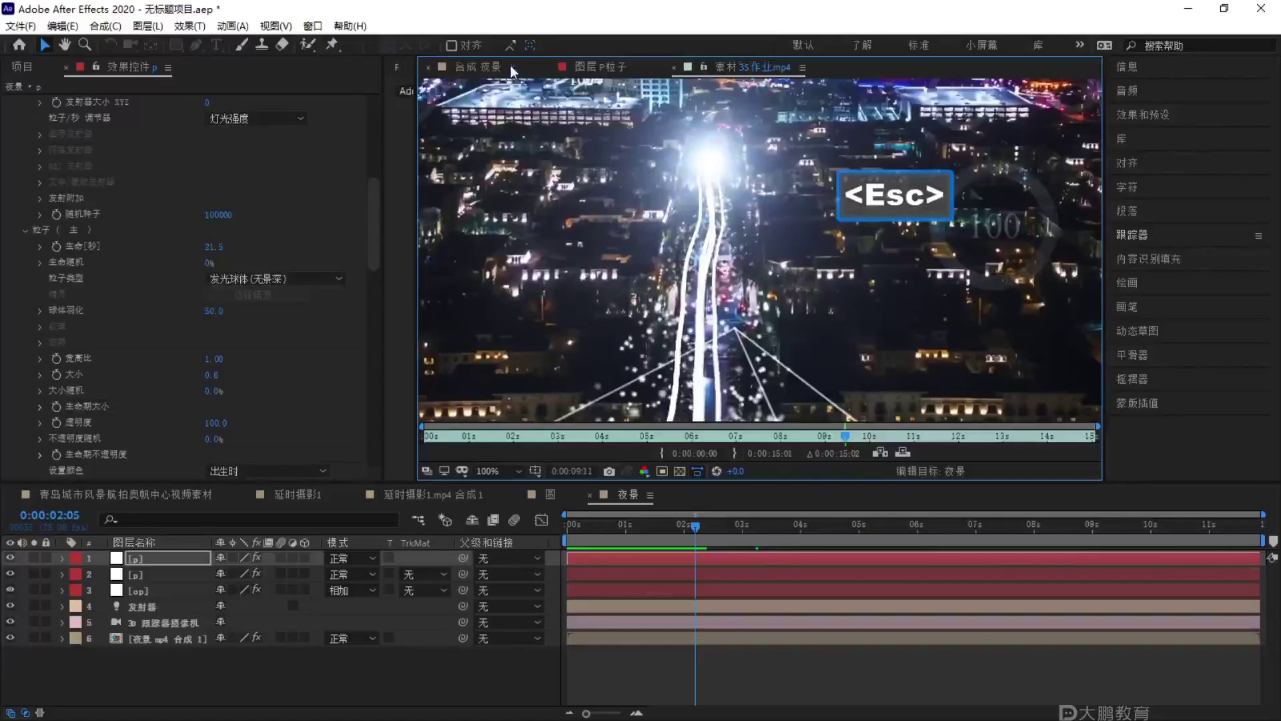
click(494, 67)
key(space)
key(space)
key(space)
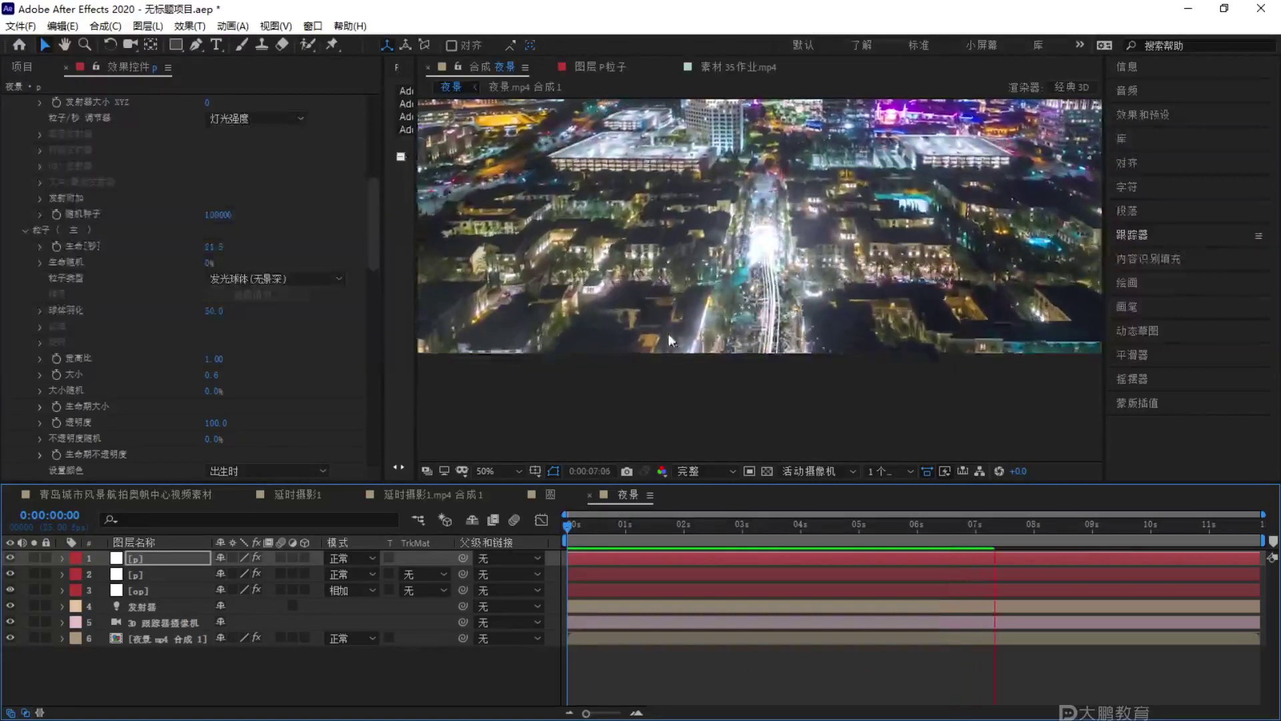
key(space)
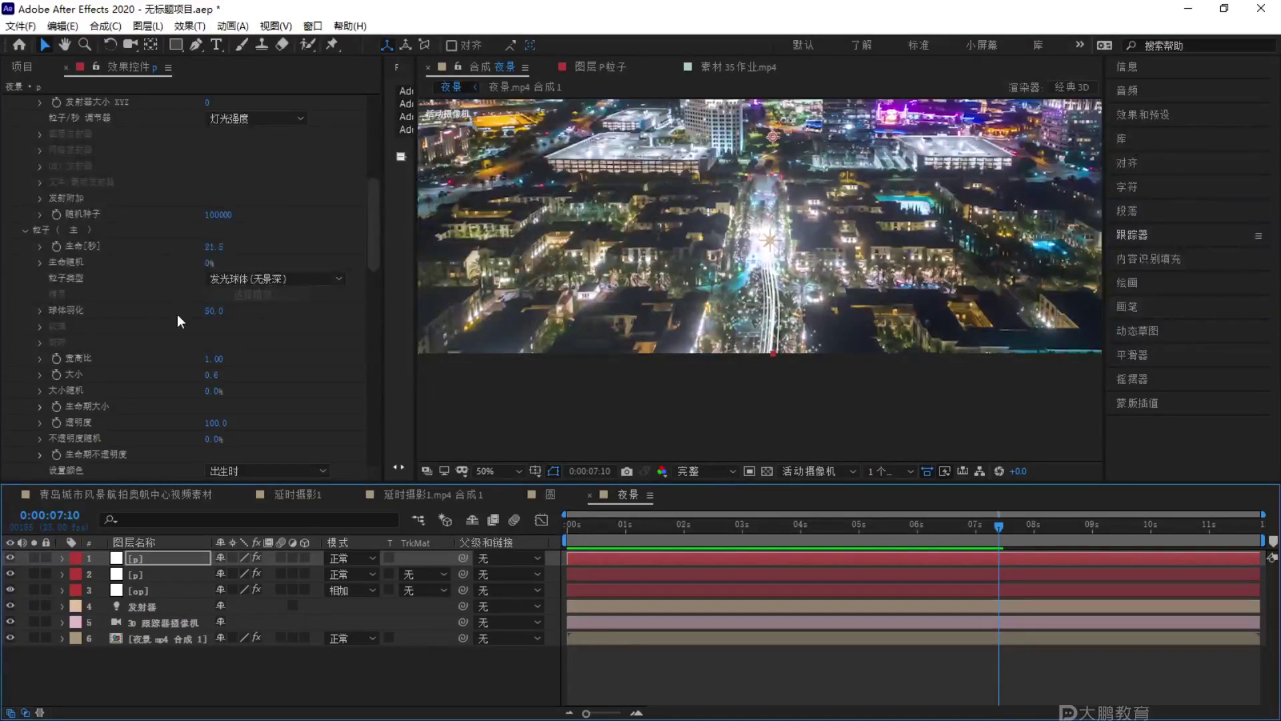
Collapse the 发射器 settings and give the top p layer's 生命期不透明度 a linearly descending fade-out curve.
click(26, 230)
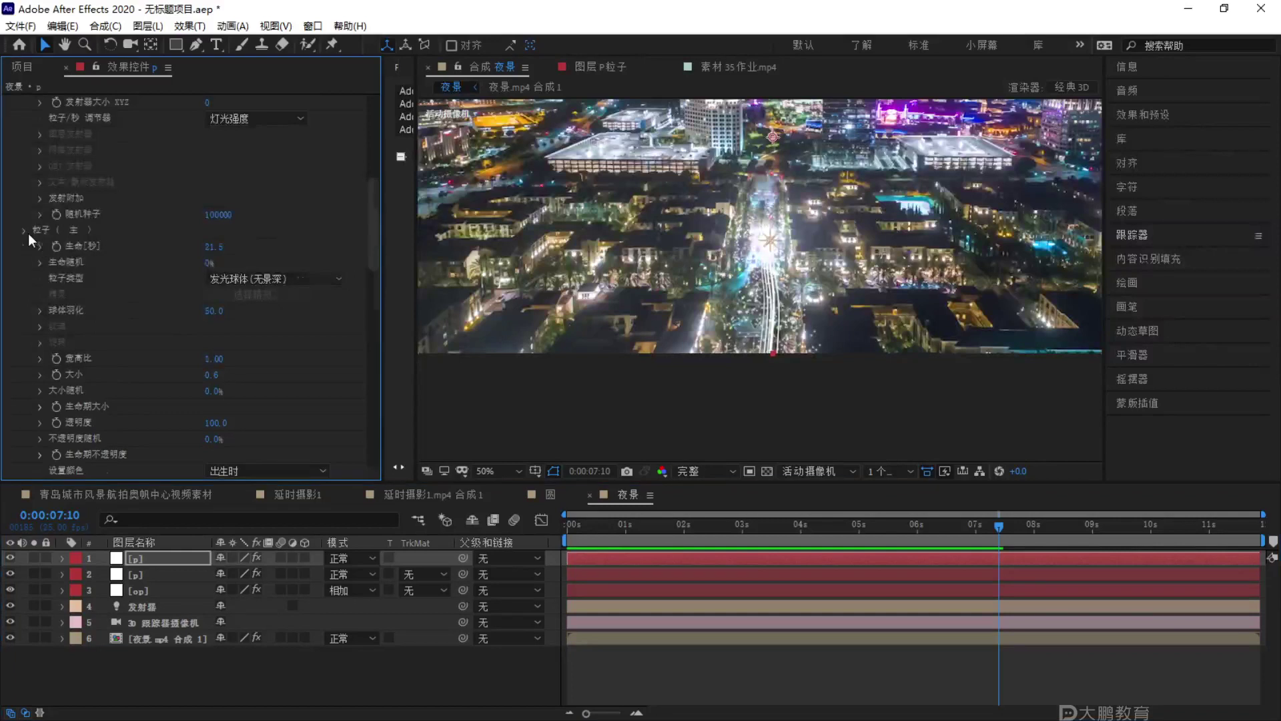
scroll(28, 237, up, 3)
scroll(27, 363, up, 3)
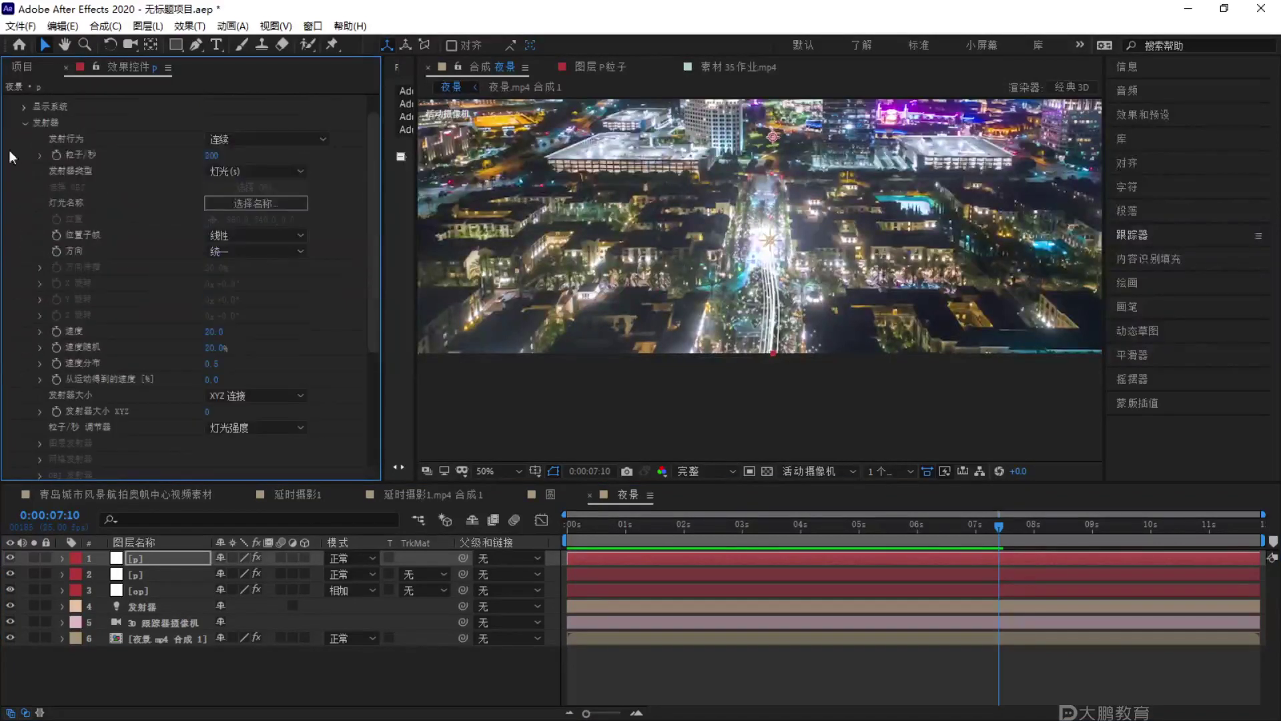
click(25, 123)
click(23, 165)
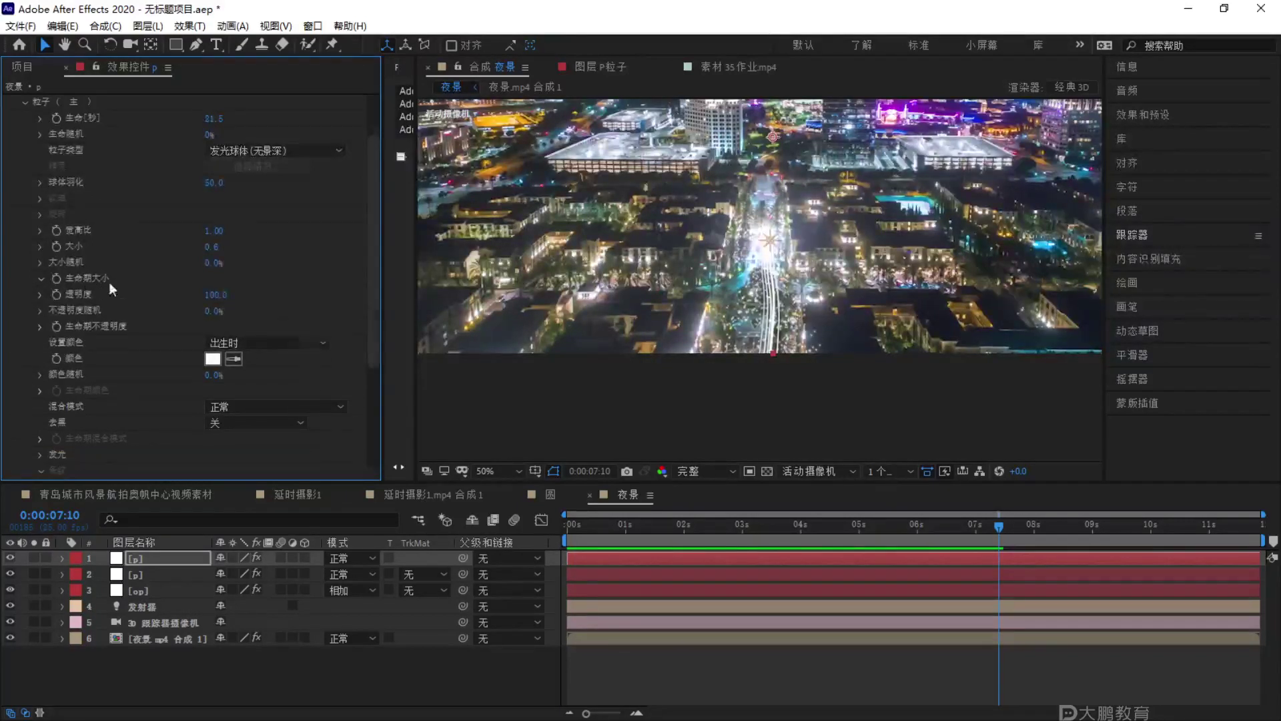
click(40, 326)
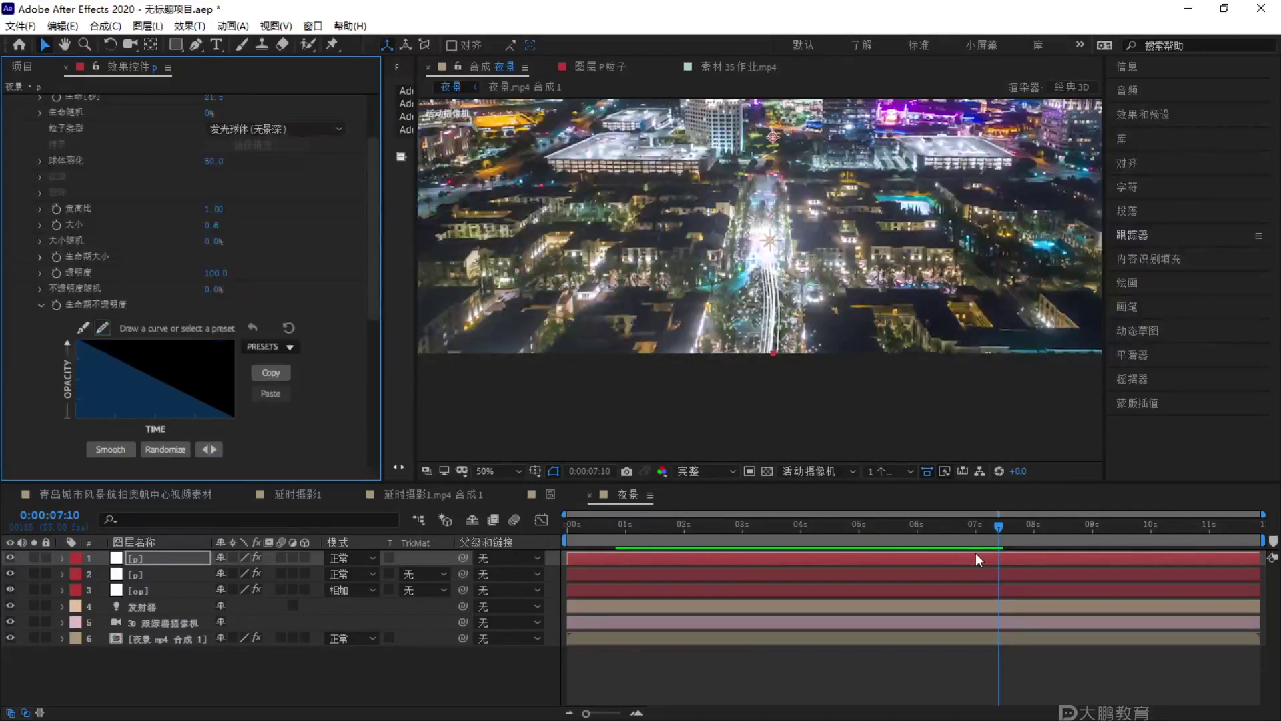
Play 夜景 from the start to examine how the particles fade around the light trail.
drag(982, 529, 568, 531)
scroll(815, 207, up, 2)
key(space)
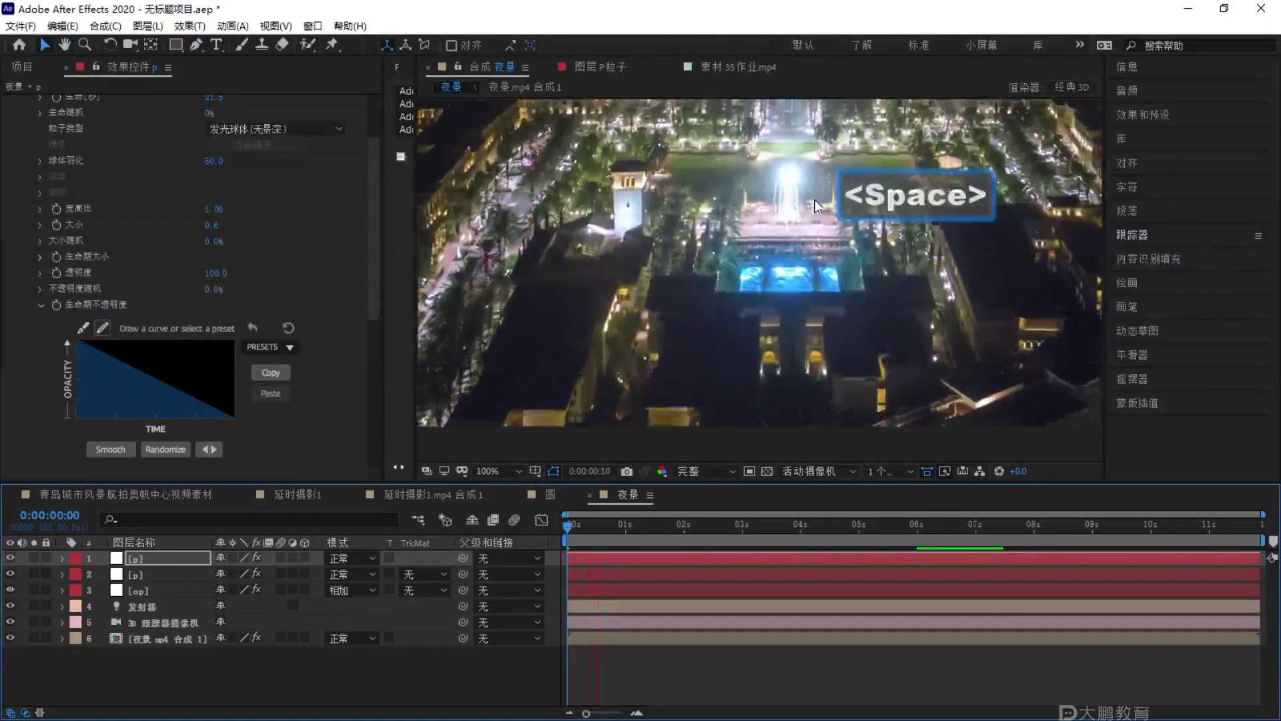
key(space)
key(space)
key(space)
Collapse the 生命期不透明度 curve and replay 夜景 from 0:00:00:24 to check the fading particles.
click(42, 304)
scroll(199, 267, up, 3)
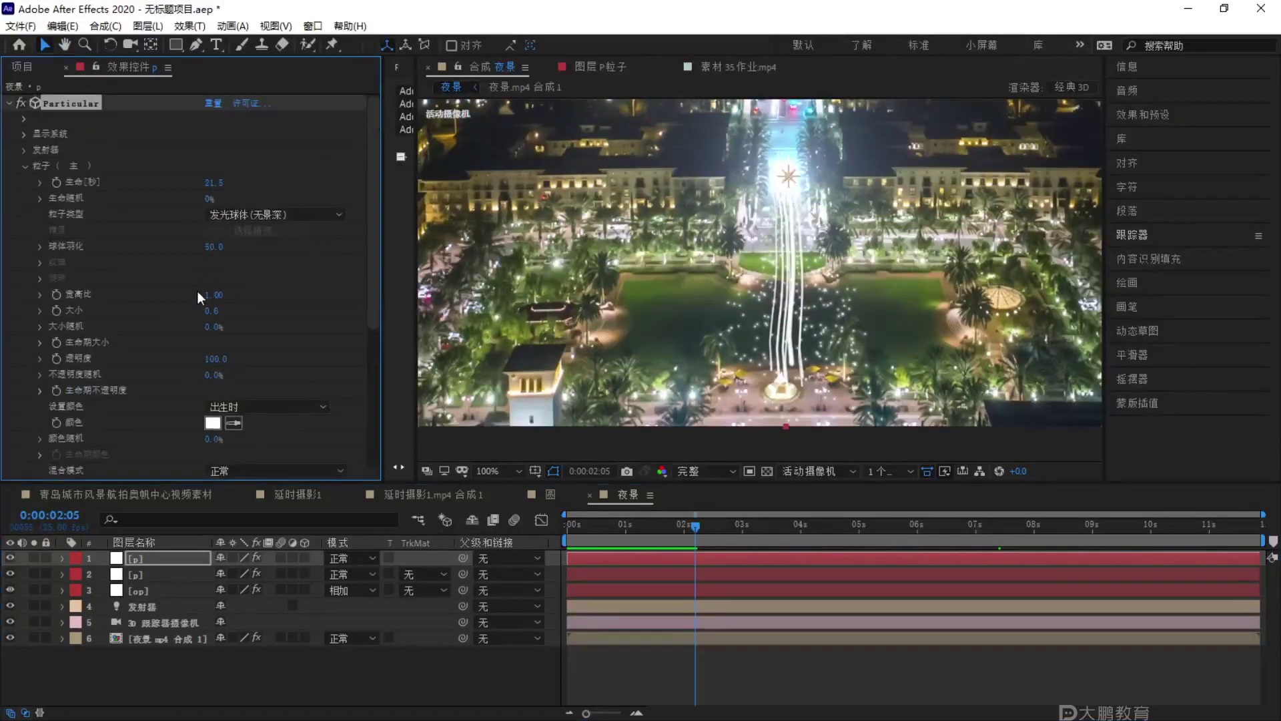
drag(669, 522, 622, 524)
key(space)
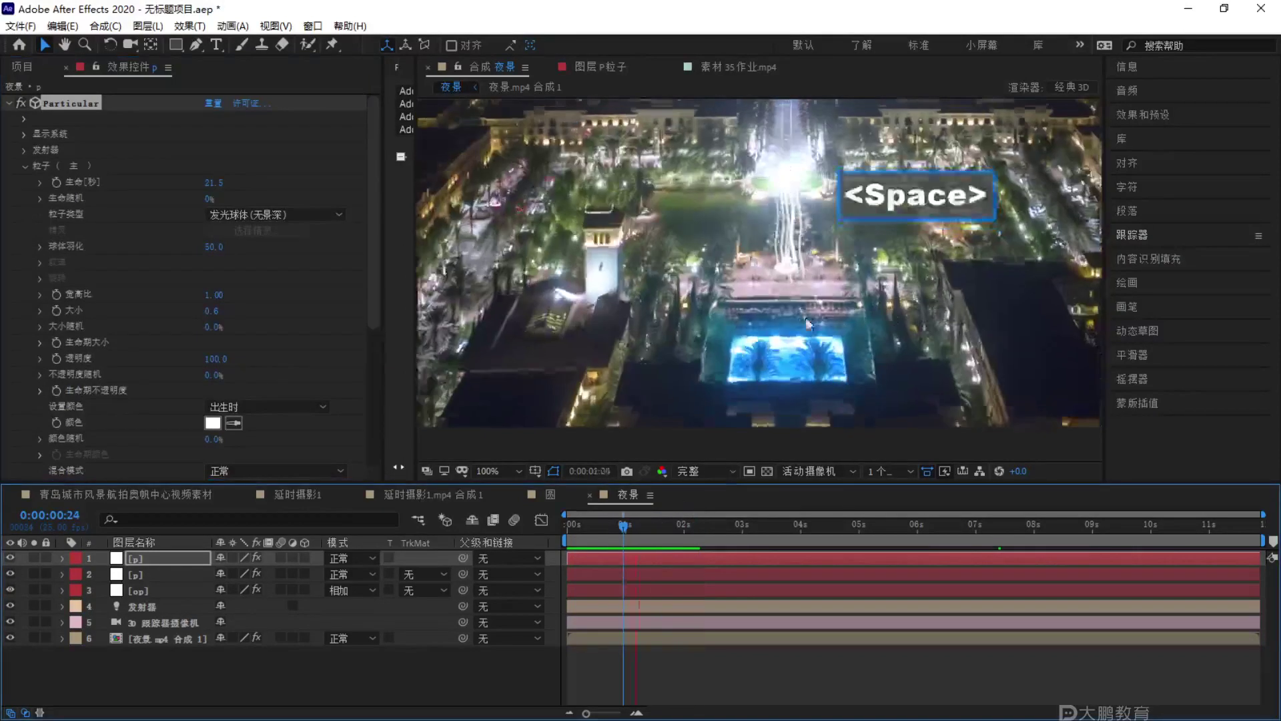
key(space)
key(space)
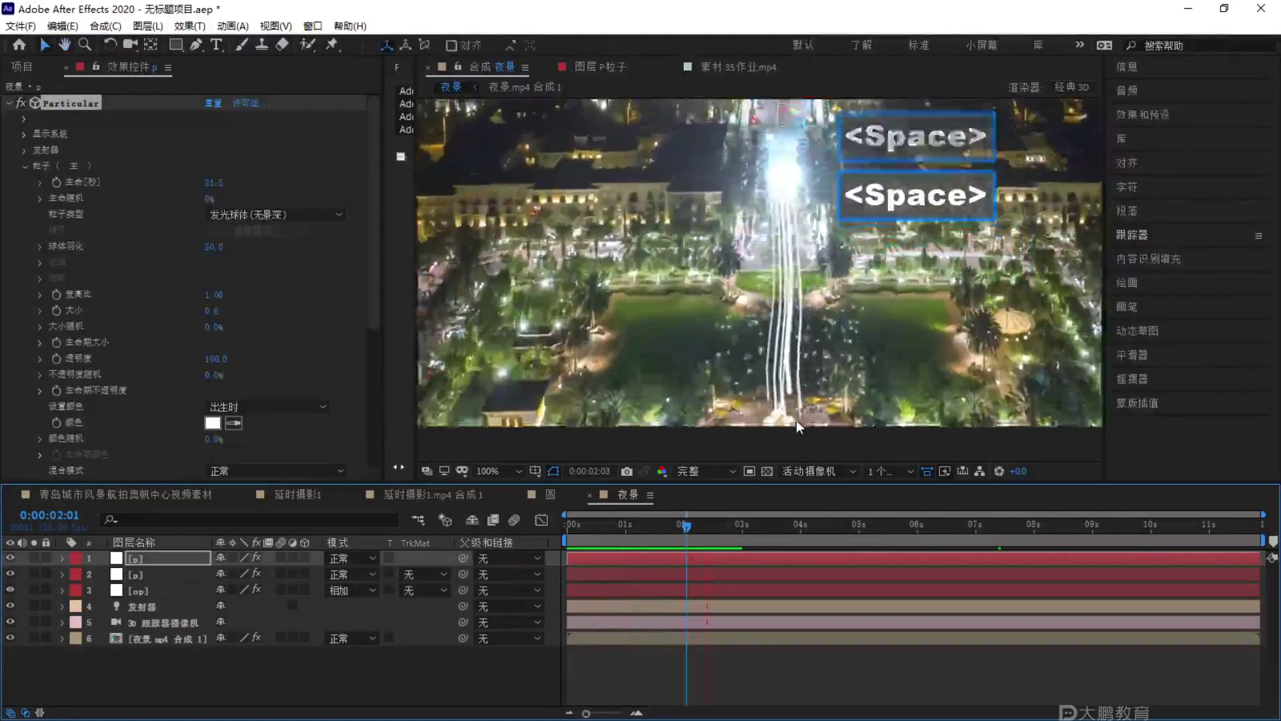
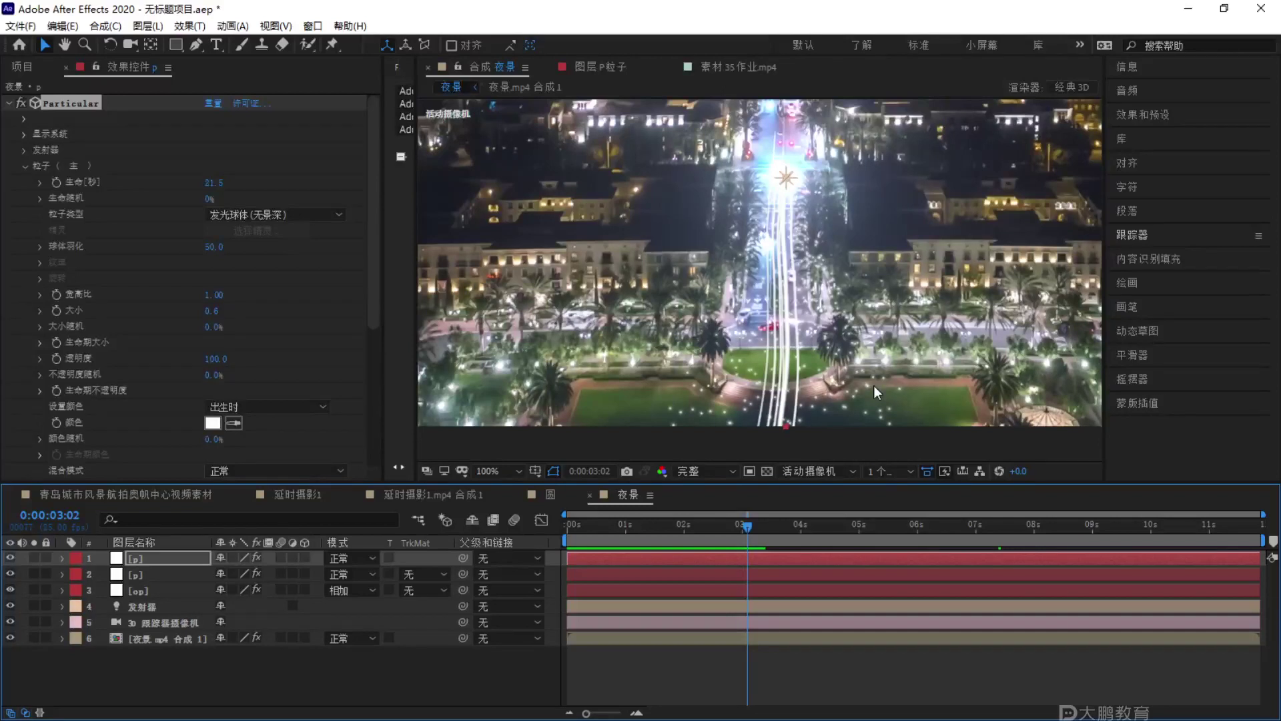
Set the top p layer's particle 生命[秒] to 5 and play 夜景 from the start.
click(215, 182)
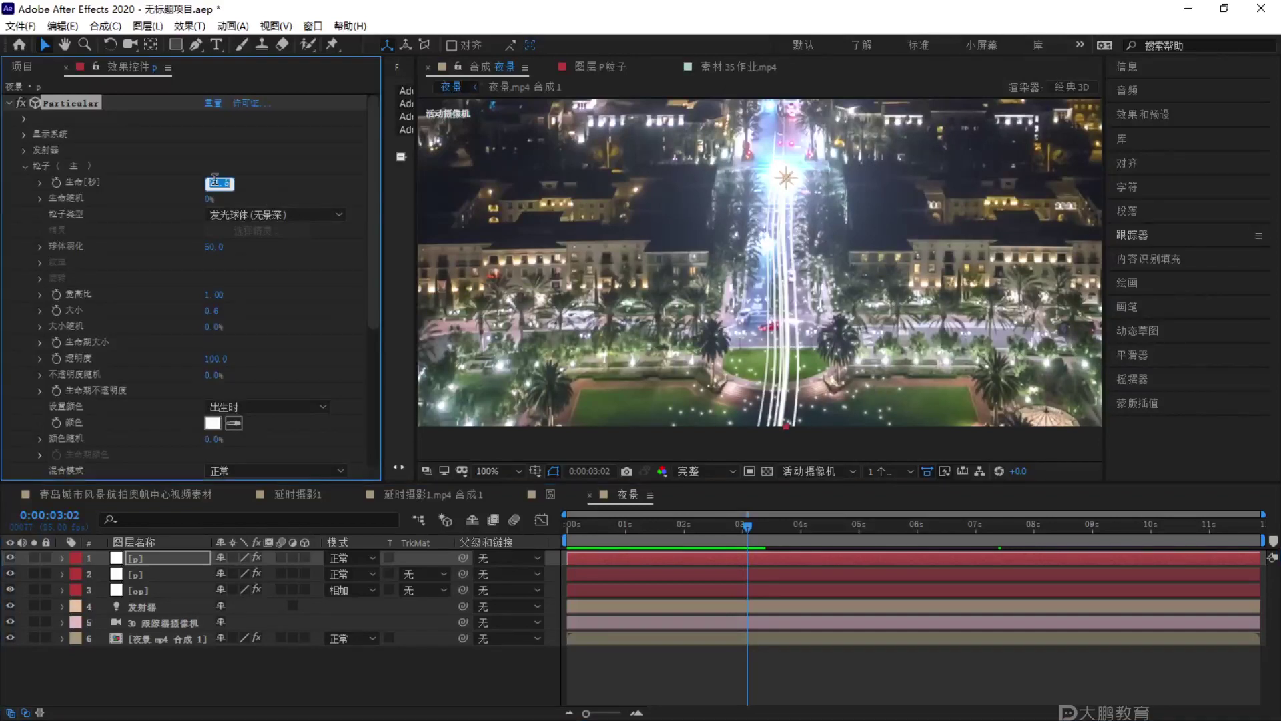
text(5)
click(803, 555)
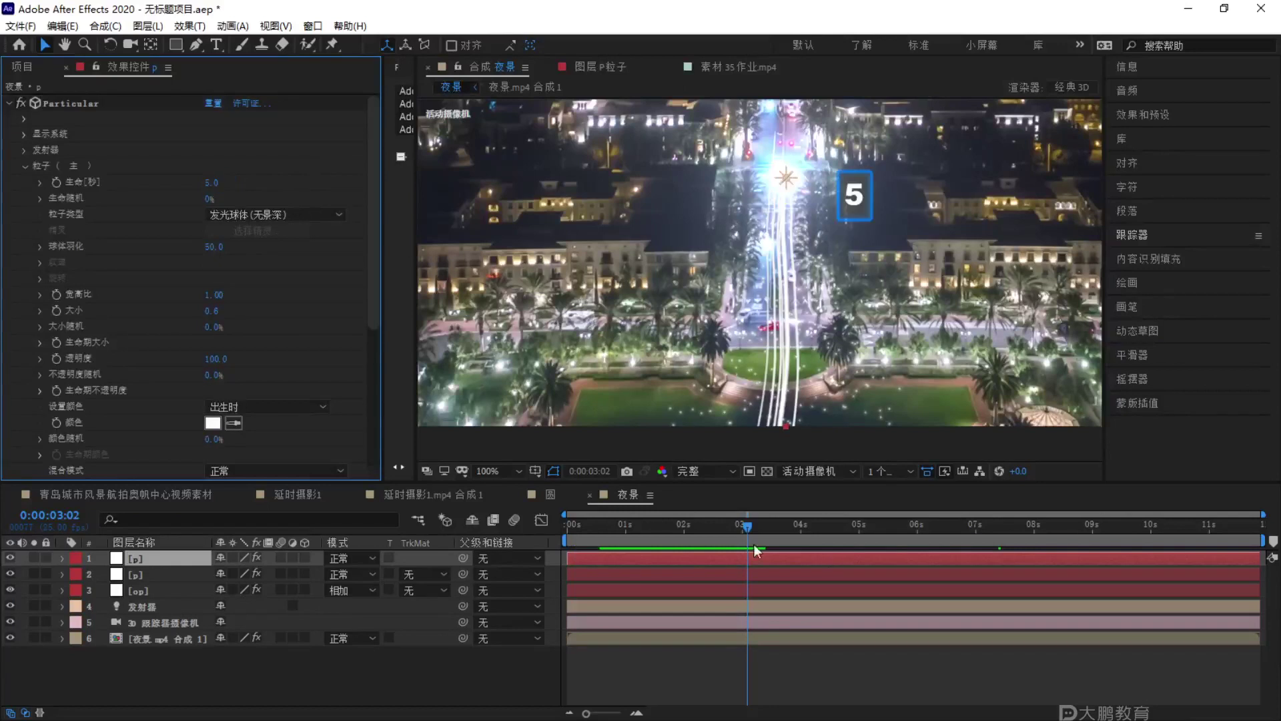
click(658, 543)
key(space)
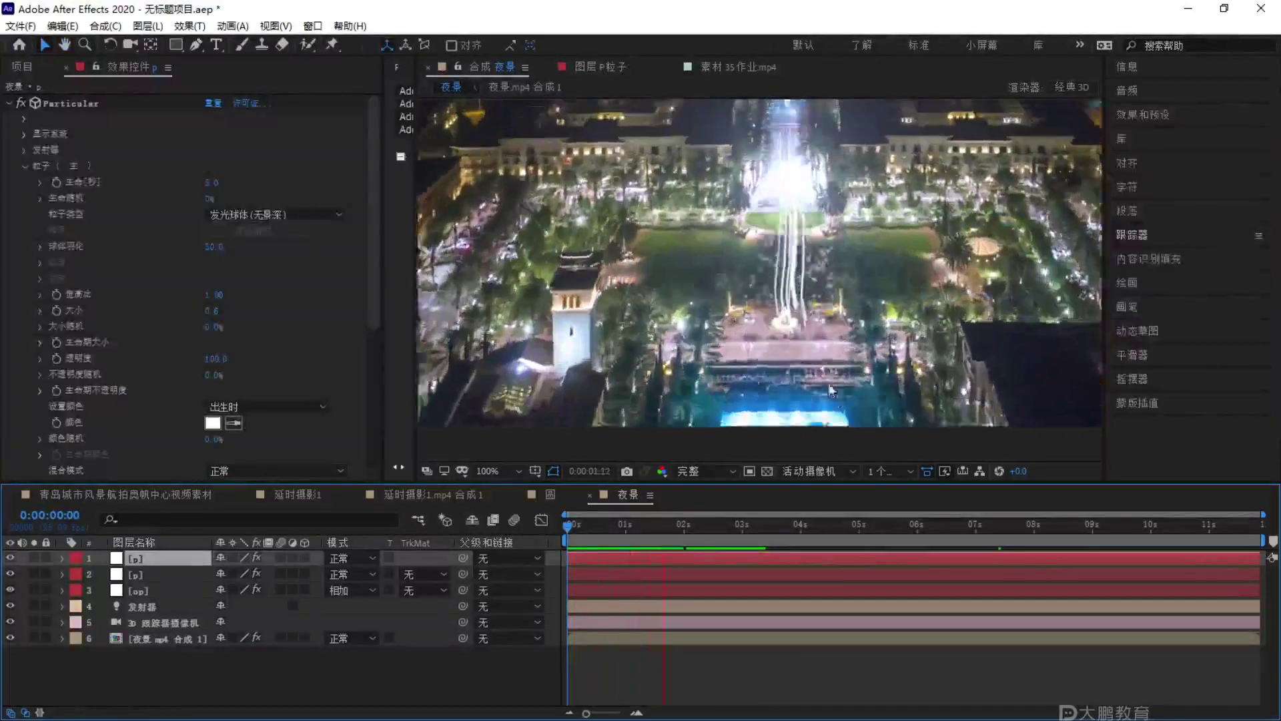
key(space)
Set the top p layer's particle 生命[秒] to 3 and play 夜景 from the start.
click(215, 182)
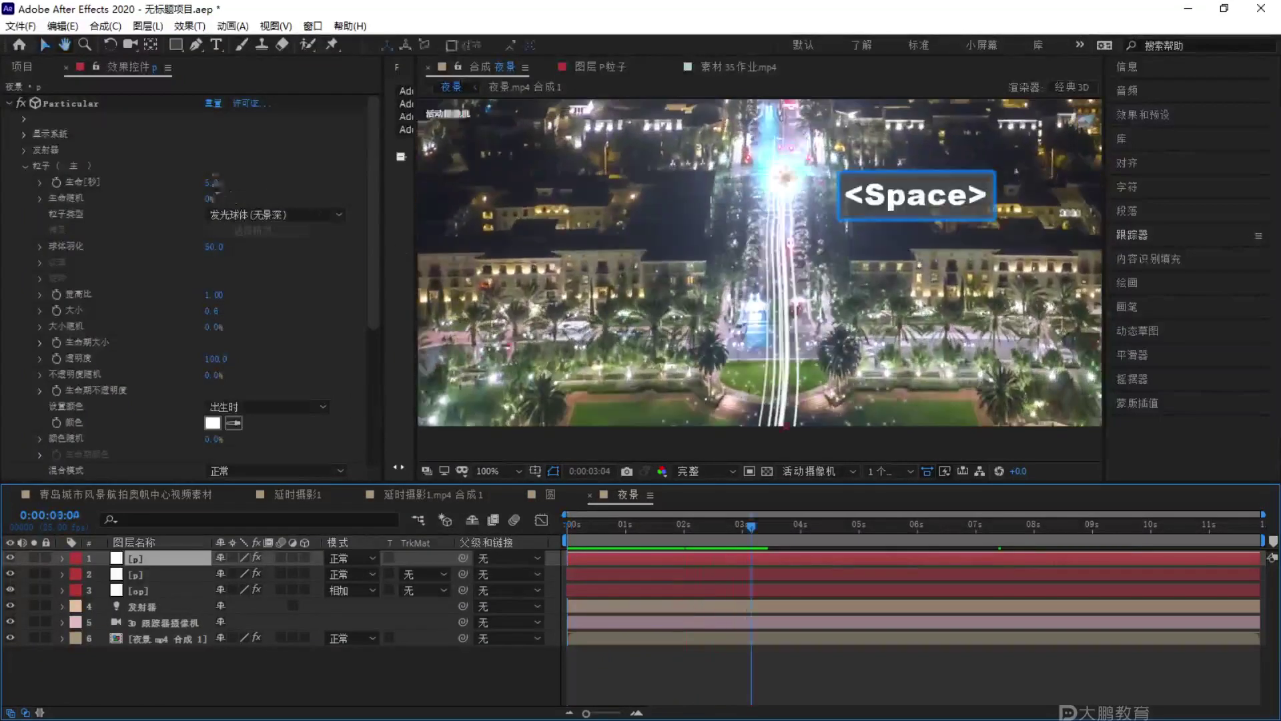
text(3)
key(Return)
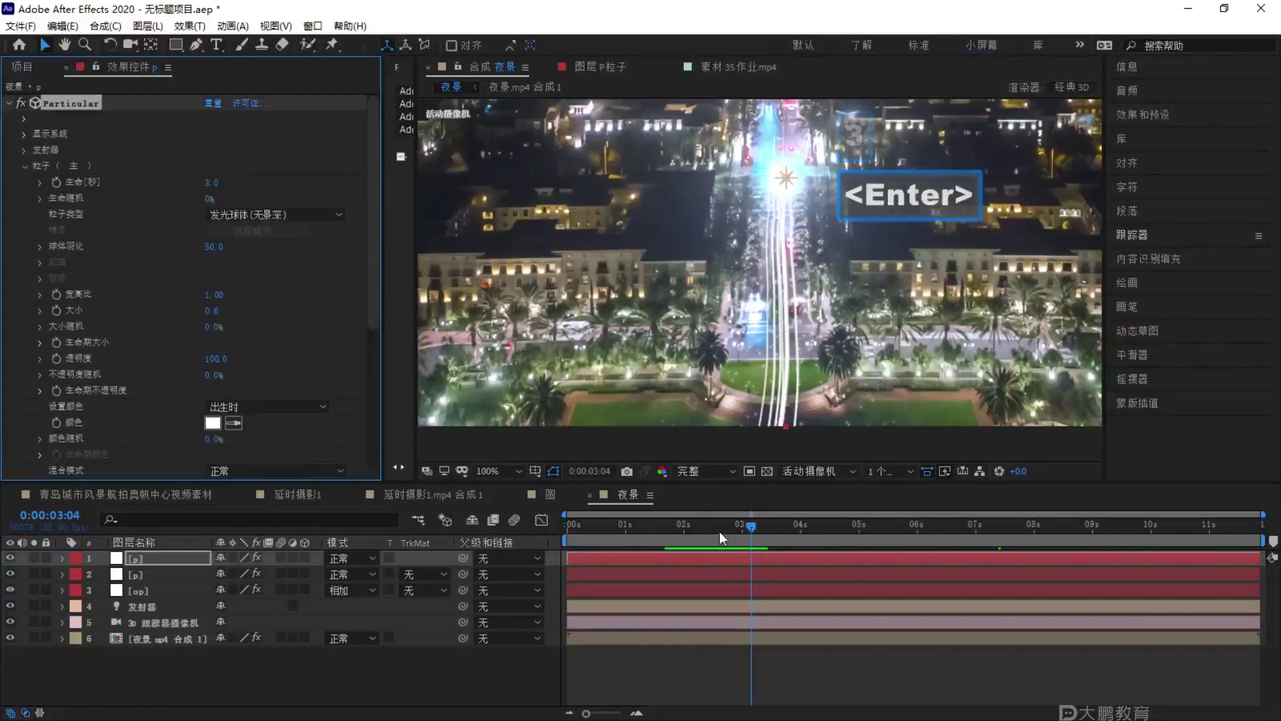
key(Home)
key(space)
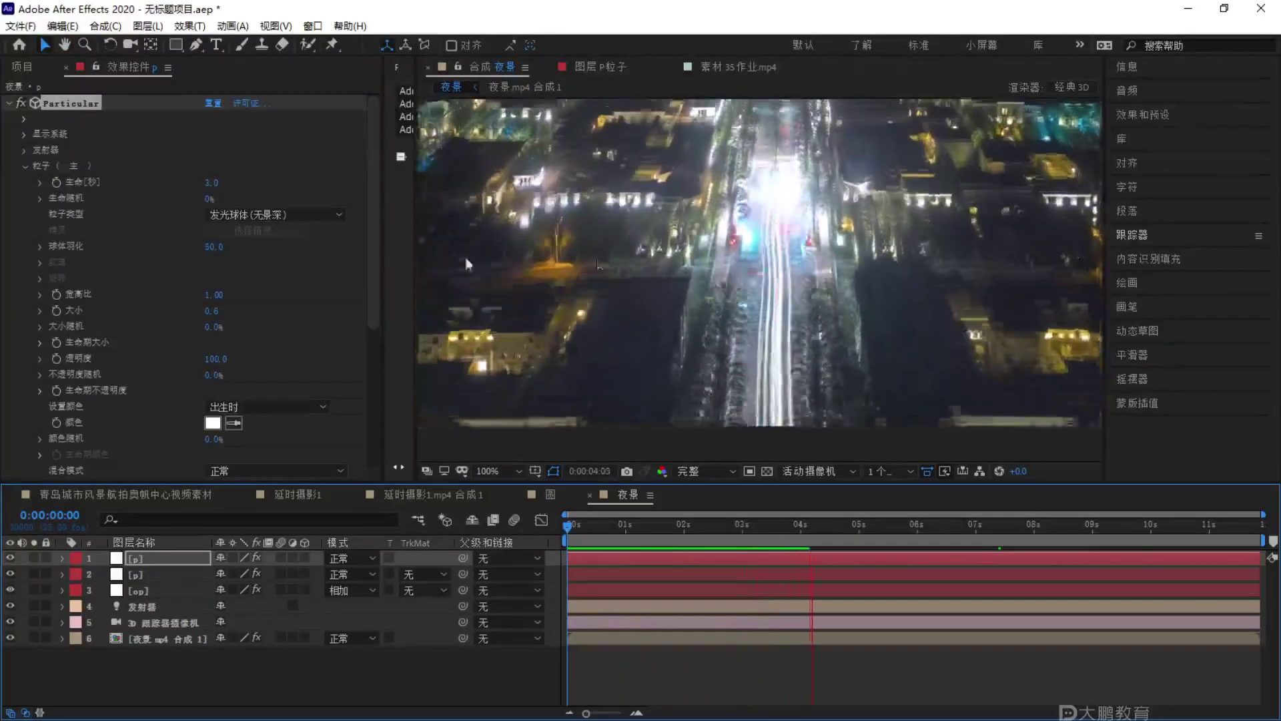
key(space)
Set the top p layer's particle 大小 to 1 and check several early frames of the shot.
click(211, 311)
text(1)
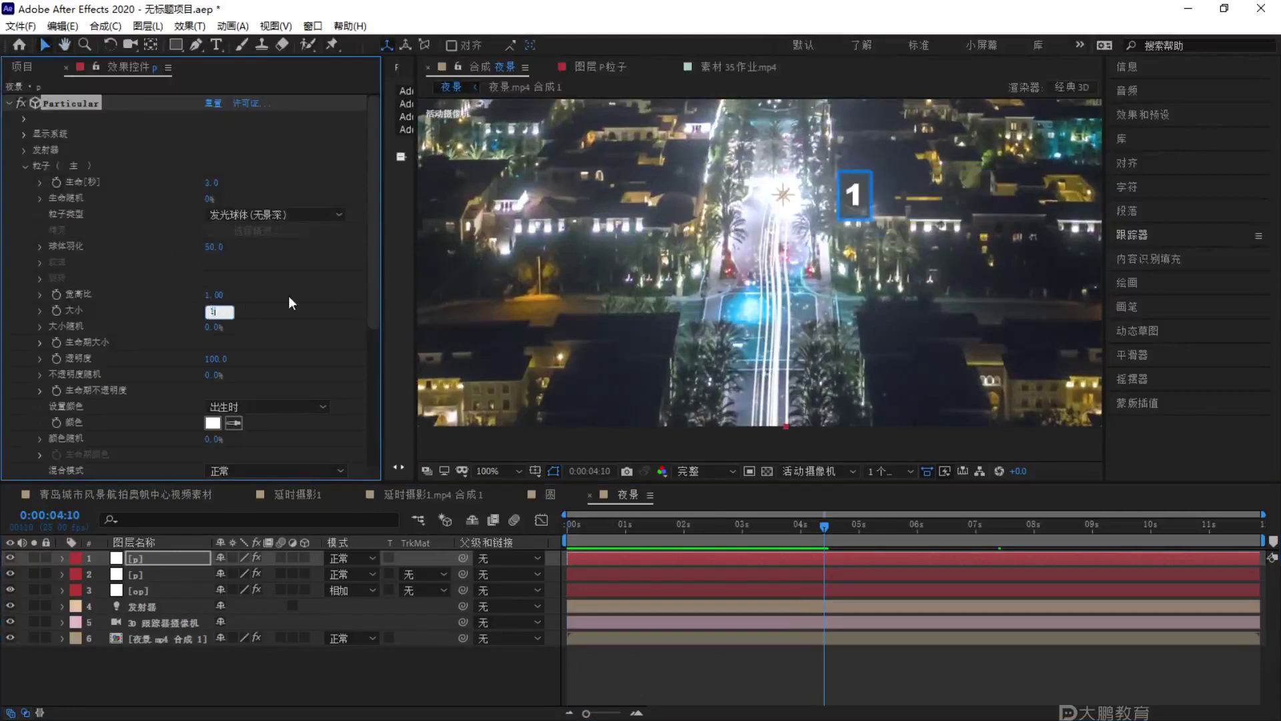
key(Return)
scroll(845, 284, down, 2)
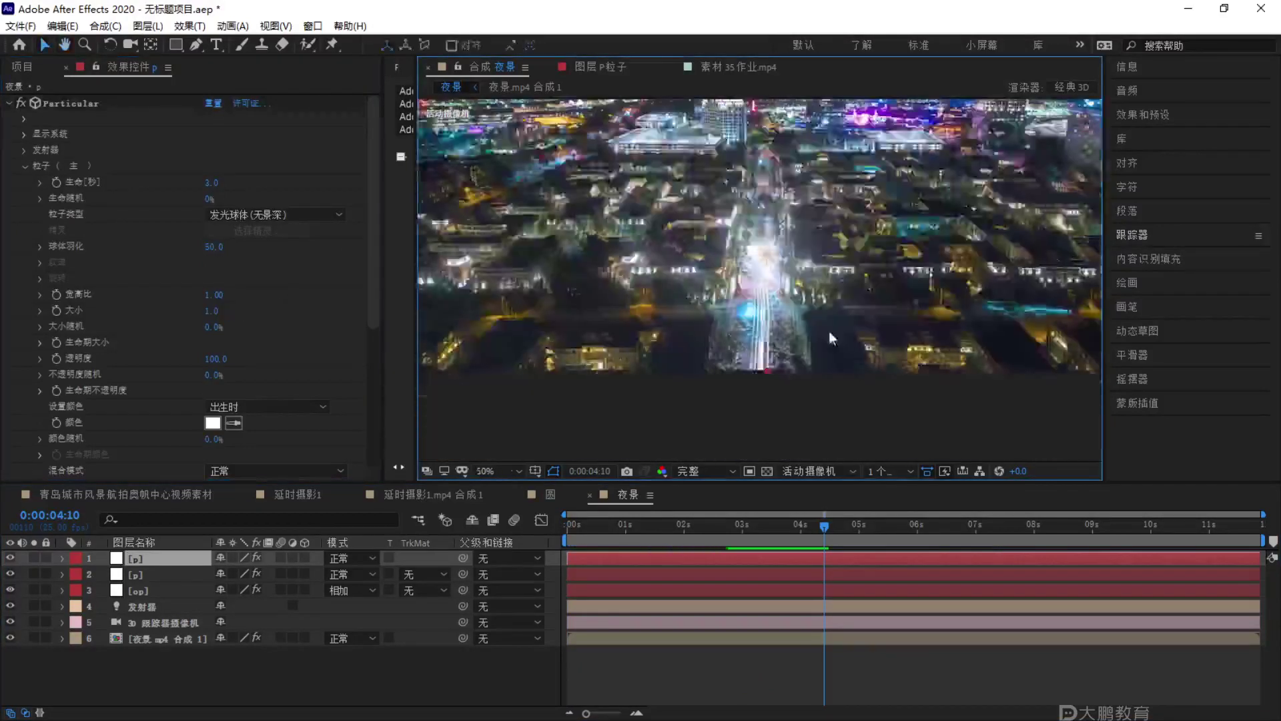
drag(688, 544, 737, 526)
click(723, 527)
click(568, 539)
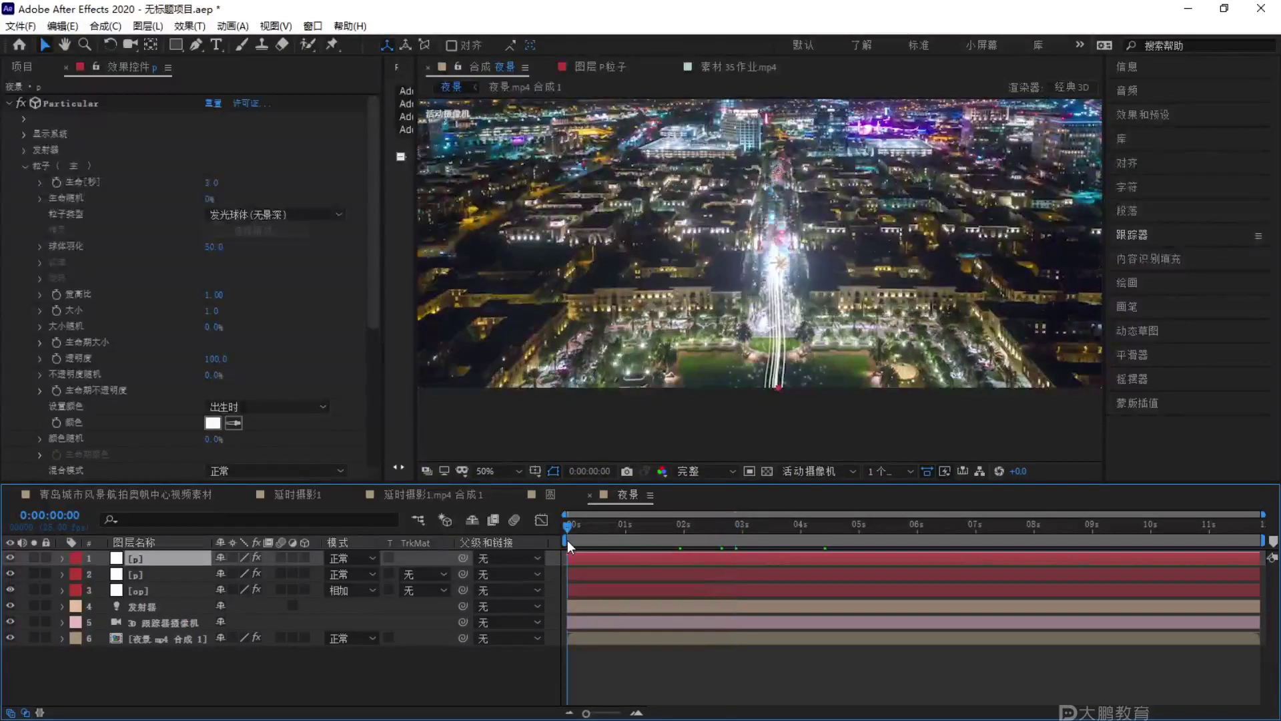
Start the work area at about 0:00:02:24 and trim the 夜景 composition to it.
drag(567, 539, 733, 526)
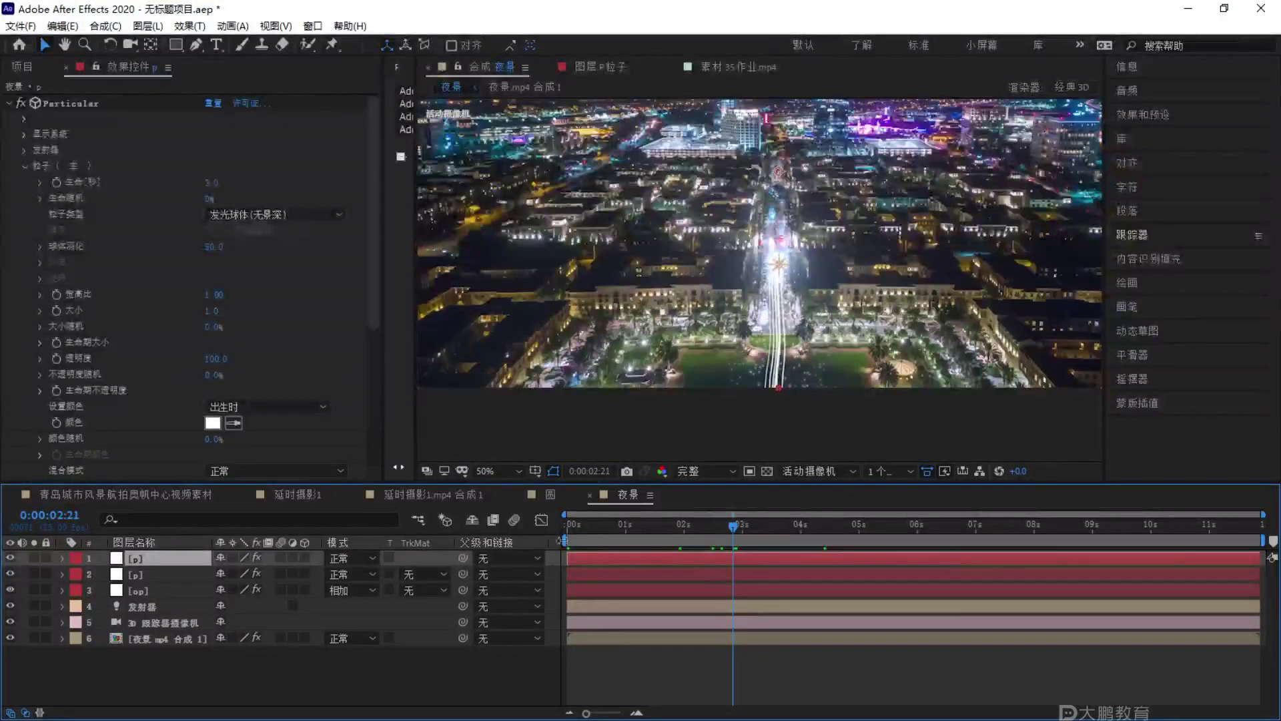
key(F1)
mouse_move(604, 552)
mouse_down()
mouse_move(514, 581)
mouse_move(688, 558)
mouse_move(655, 542)
mouse_move(739, 534)
mouse_up()
key(Escape)
drag(558, 540, 1259, 527)
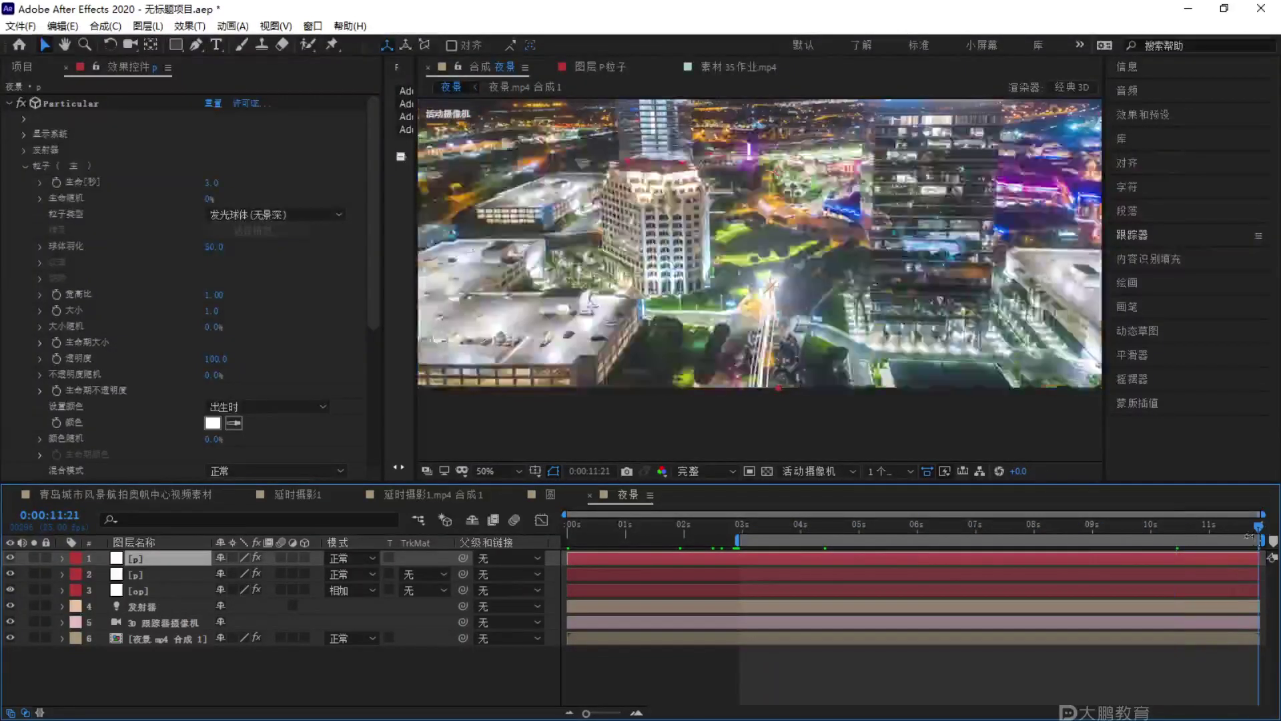
click(963, 532)
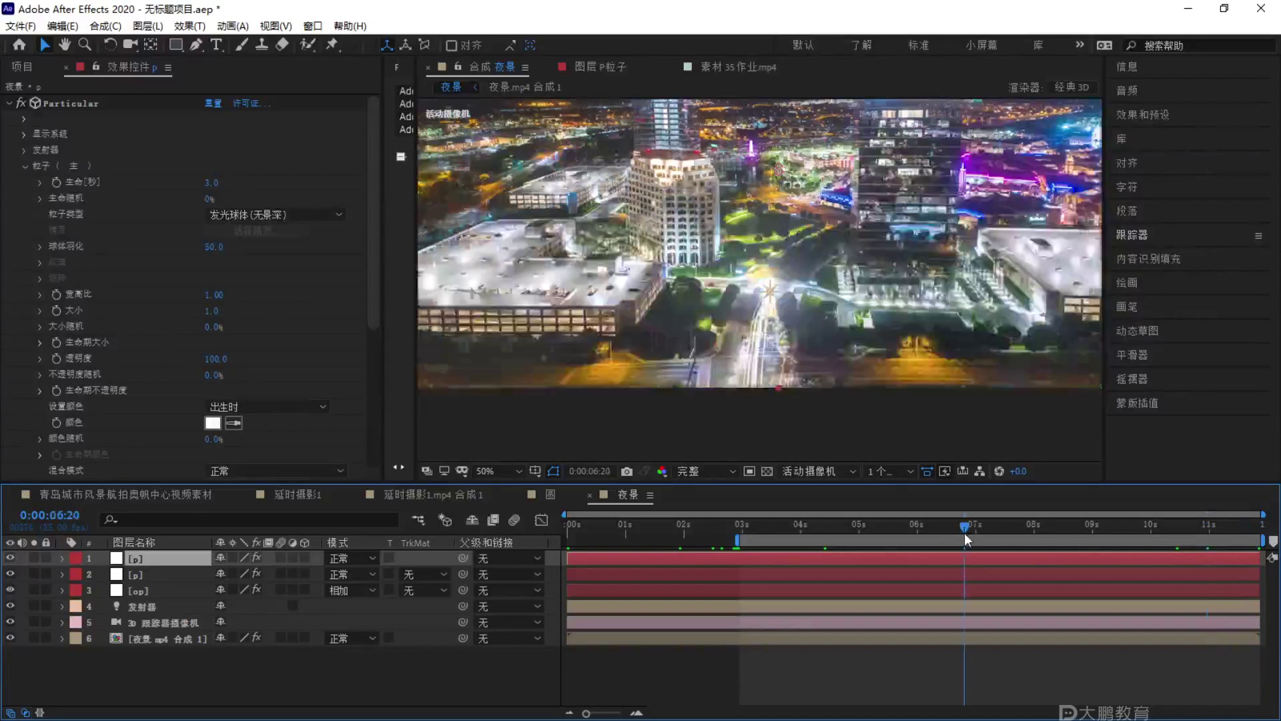
right_click(1011, 544)
click(1056, 589)
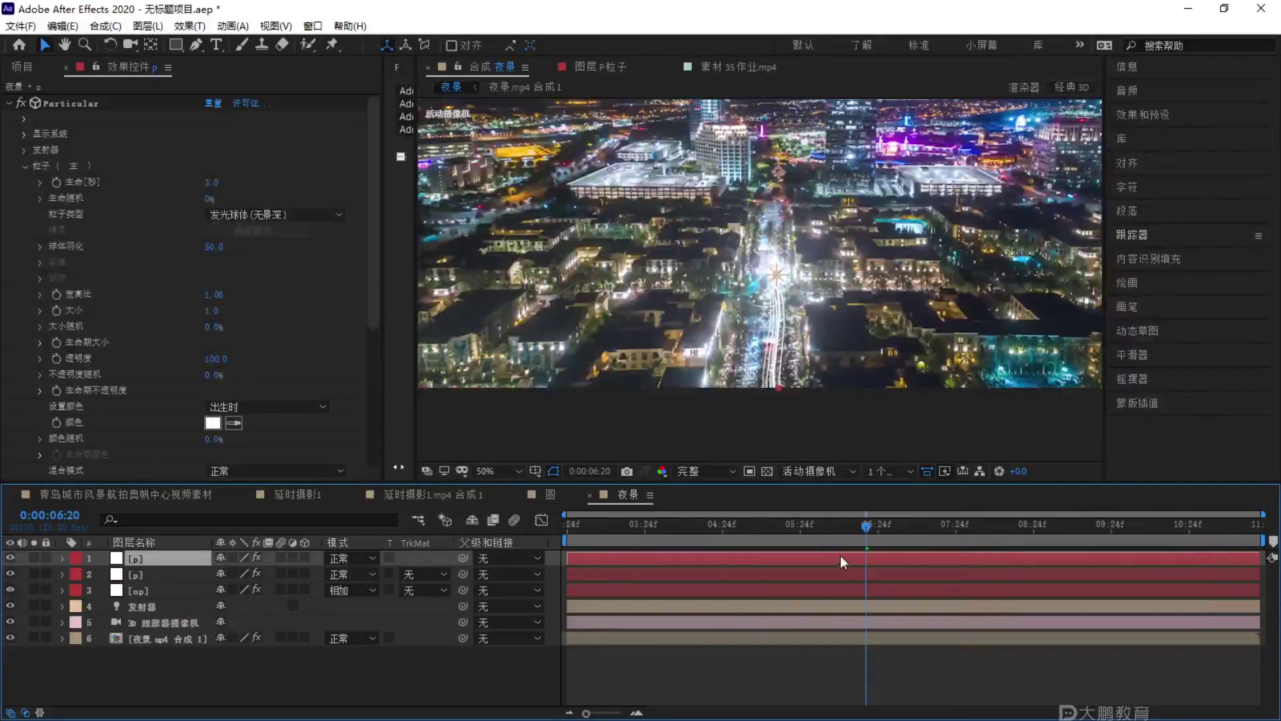
Play the trimmed 夜景 from its start and compare it with the reference 素材35作业.mp4 around 0:00:09:10.
key(Home)
key(space)
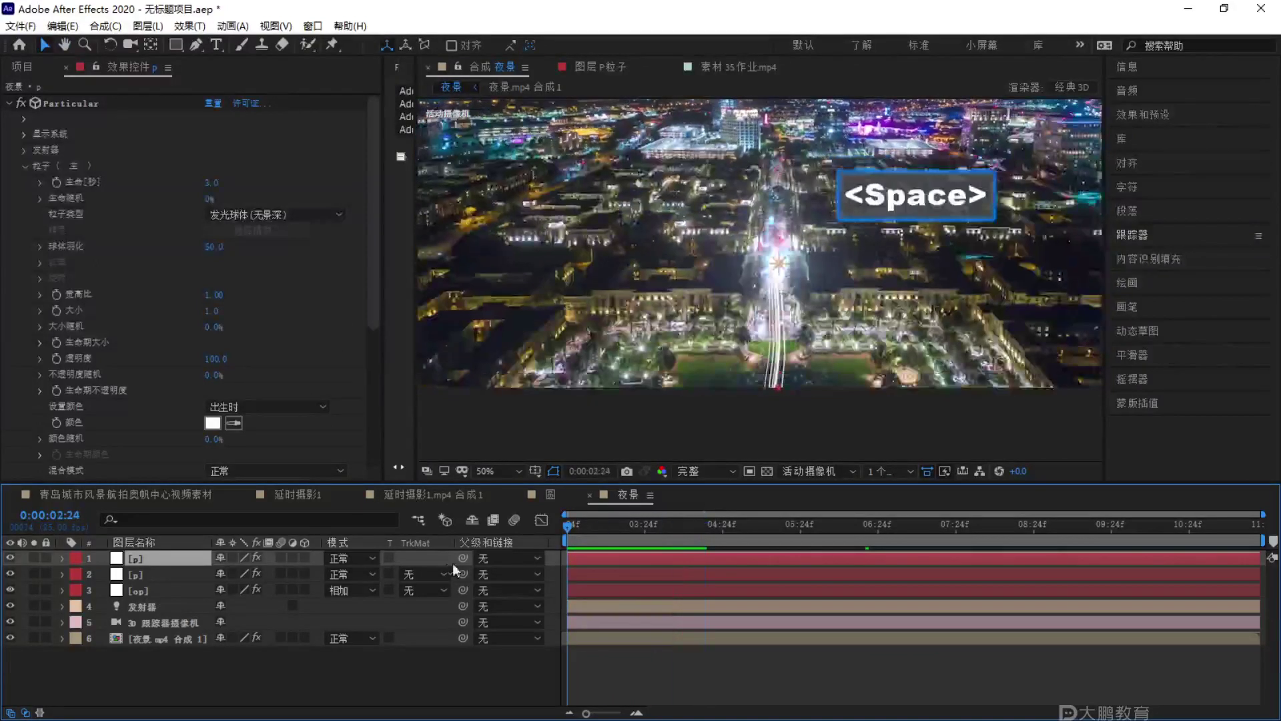
click(739, 66)
scroll(836, 411, down, 6)
mouse_move(846, 440)
mouse_down()
mouse_move(775, 440)
mouse_move(843, 438)
mouse_up()
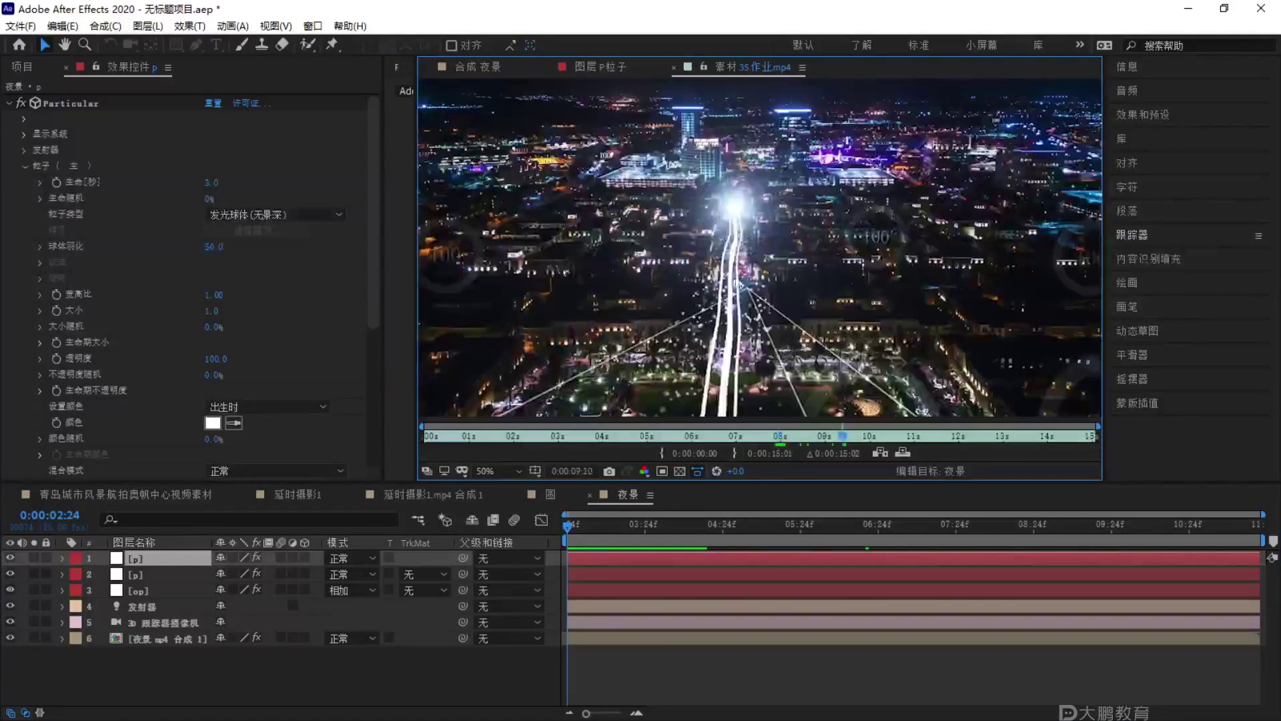
click(497, 65)
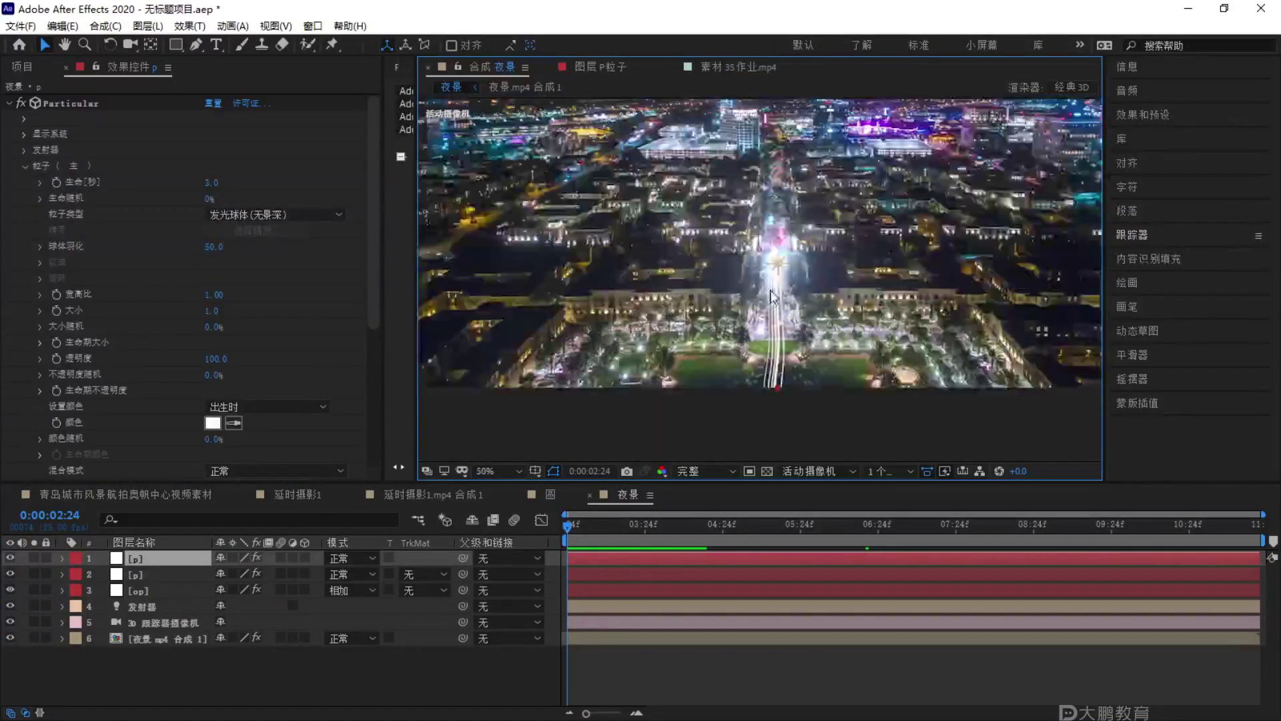
Show the 3D 摄像机跟踪器 track points on the 夜景.mp4 合成 1 layer and try selecting several over the lower-left buildings.
click(169, 640)
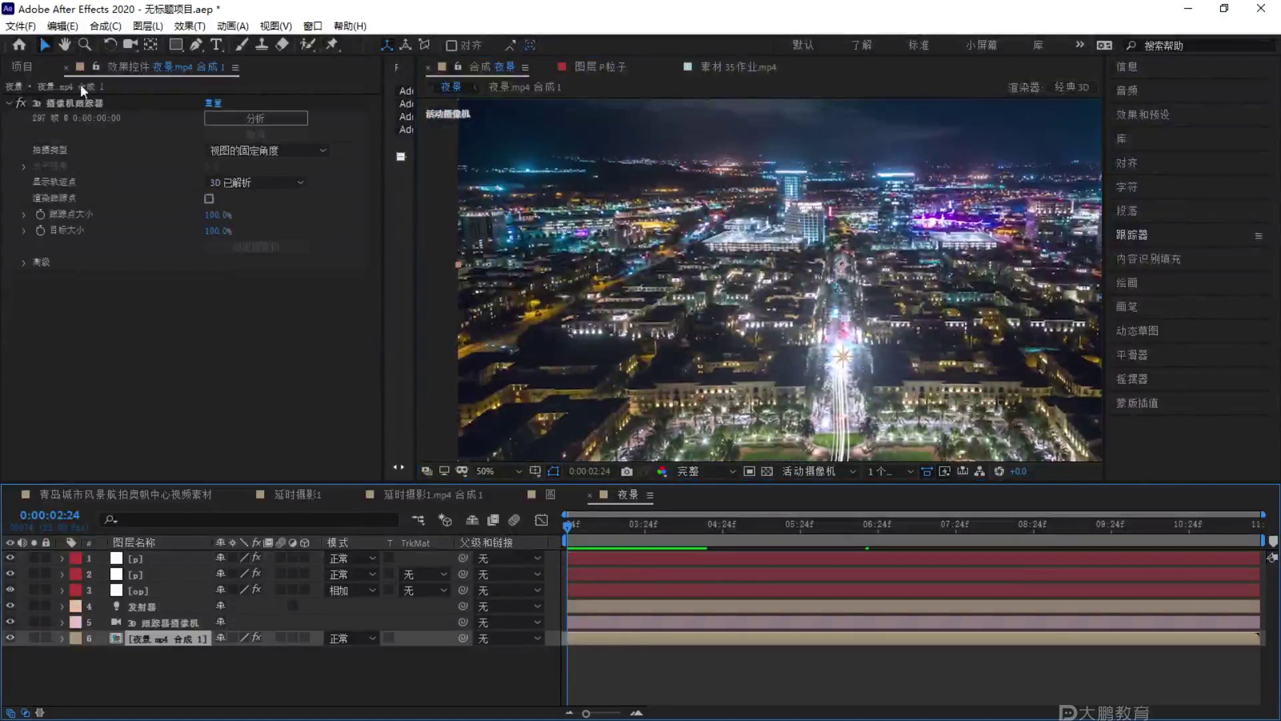
click(70, 104)
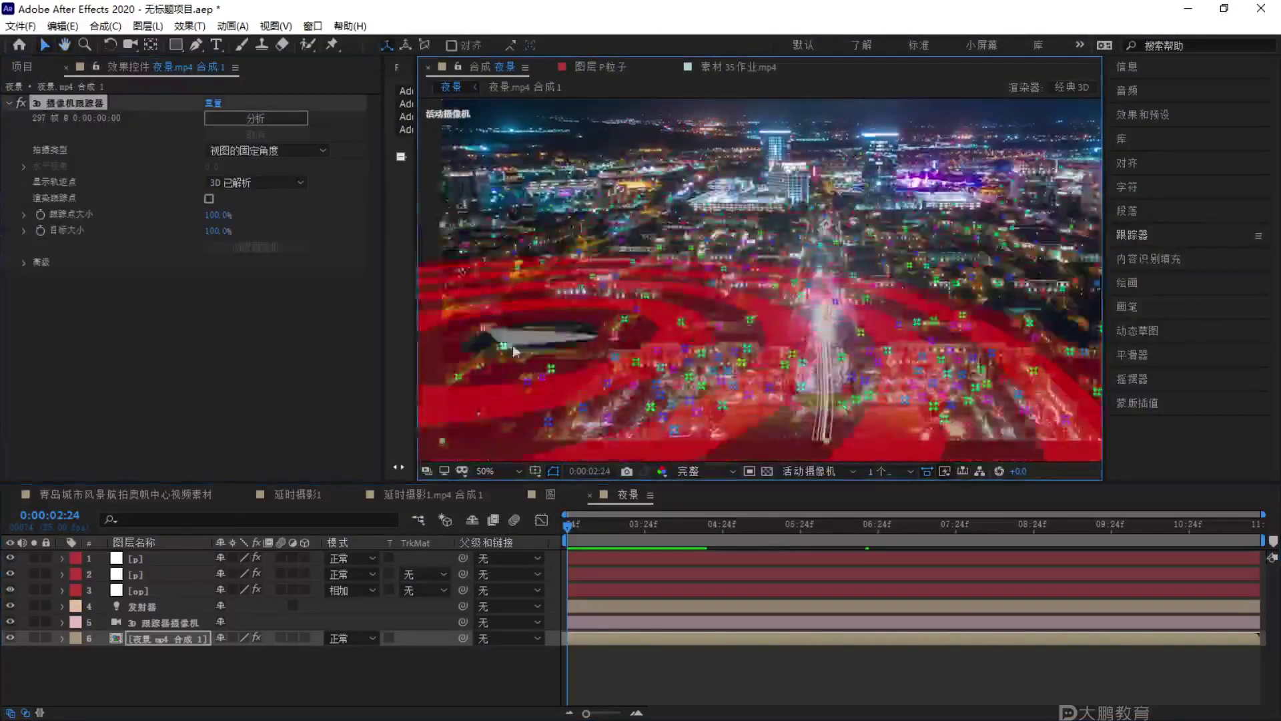
key(ctrl)
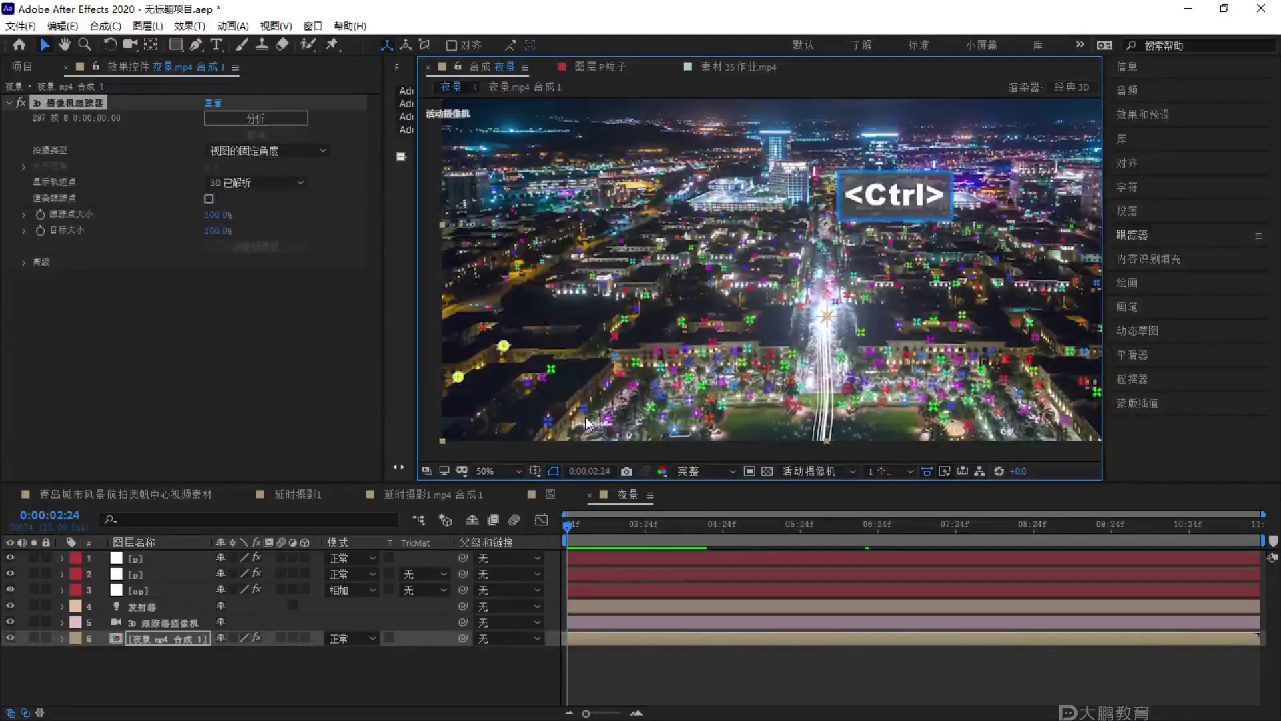
ctrl+click(583, 409)
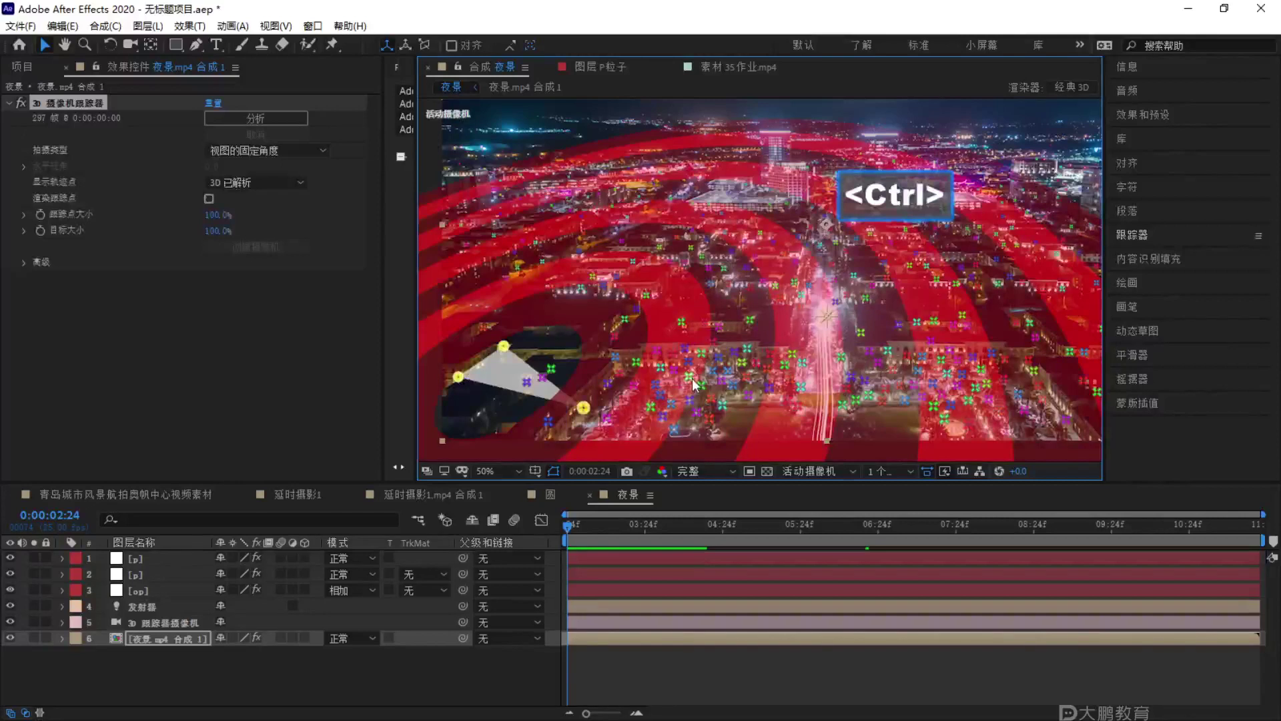
ctrl+click(689, 377)
key(ctrl)
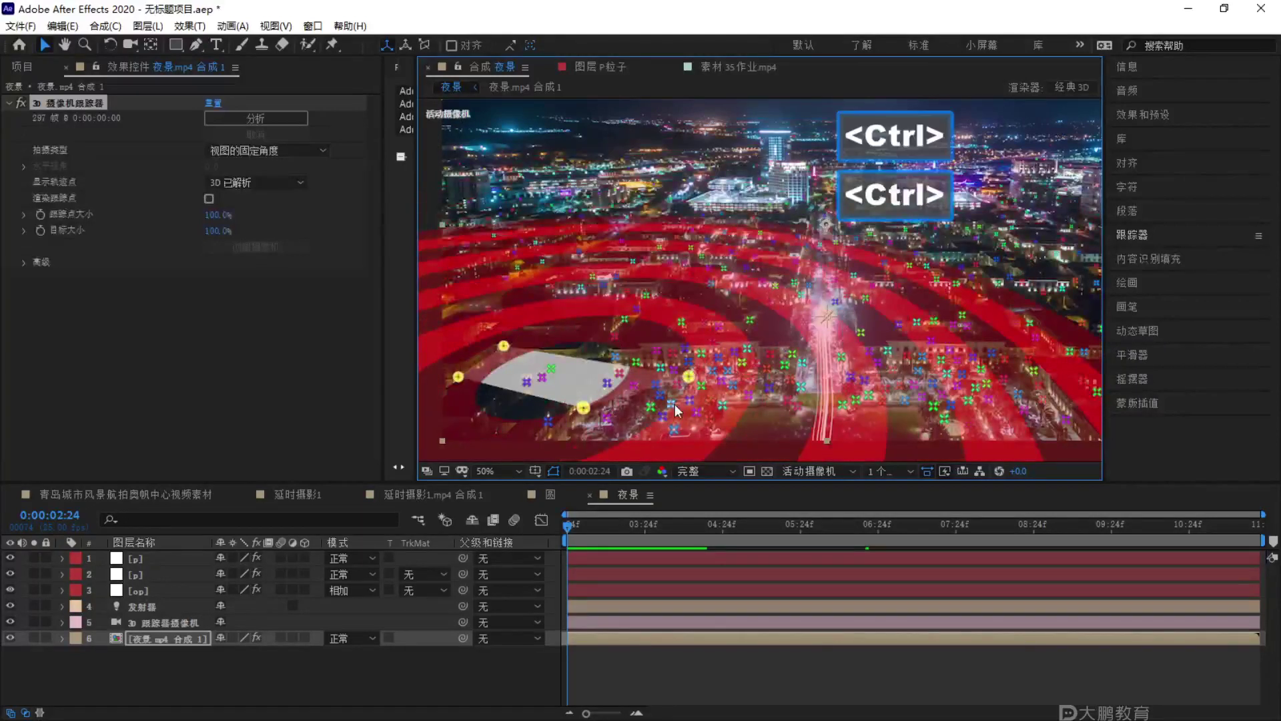
Select a new spread of track points over the lower-left buildings and create a separate null for each one.
click(691, 401)
ctrl+click(584, 407)
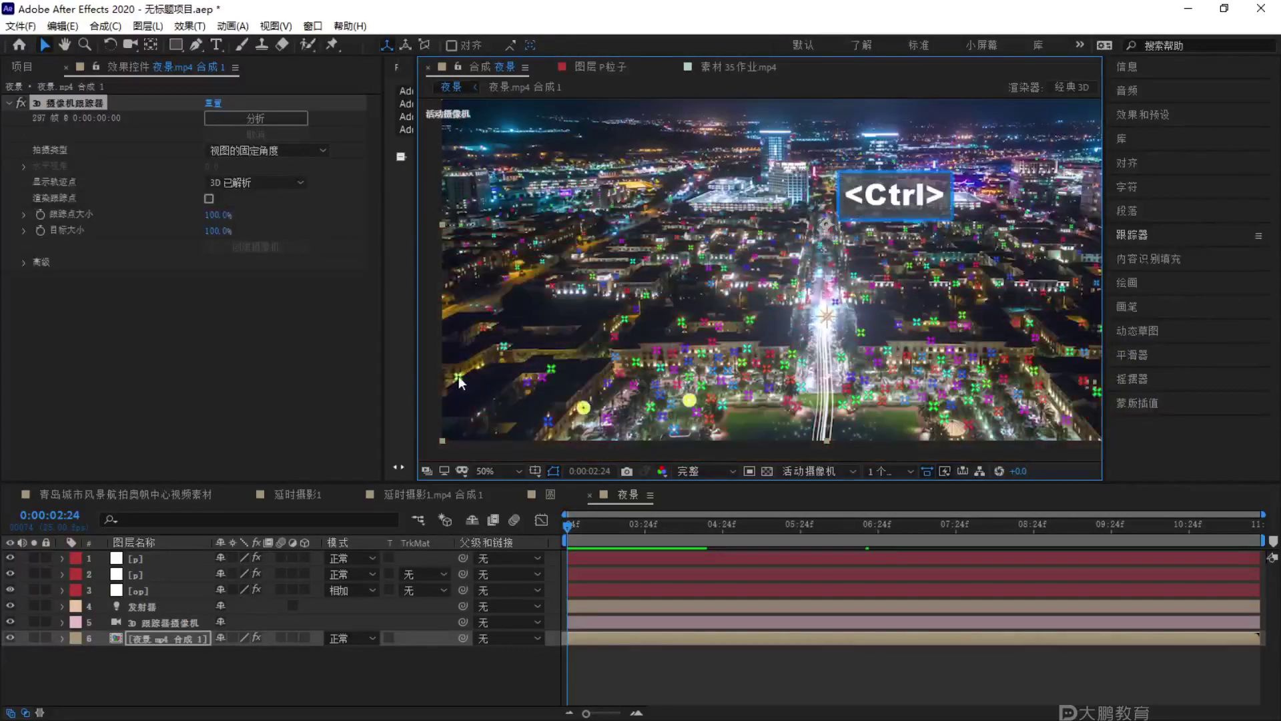
ctrl+click(458, 377)
ctrl+click(624, 319)
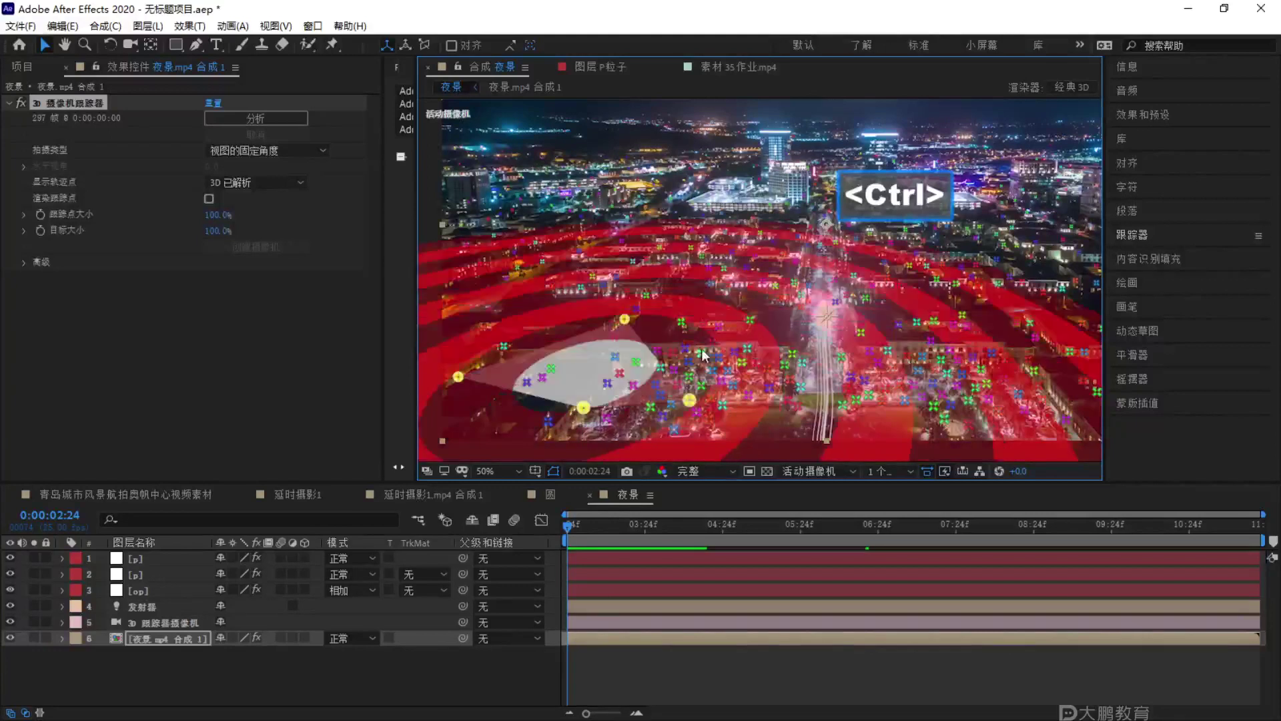
ctrl+click(671, 352)
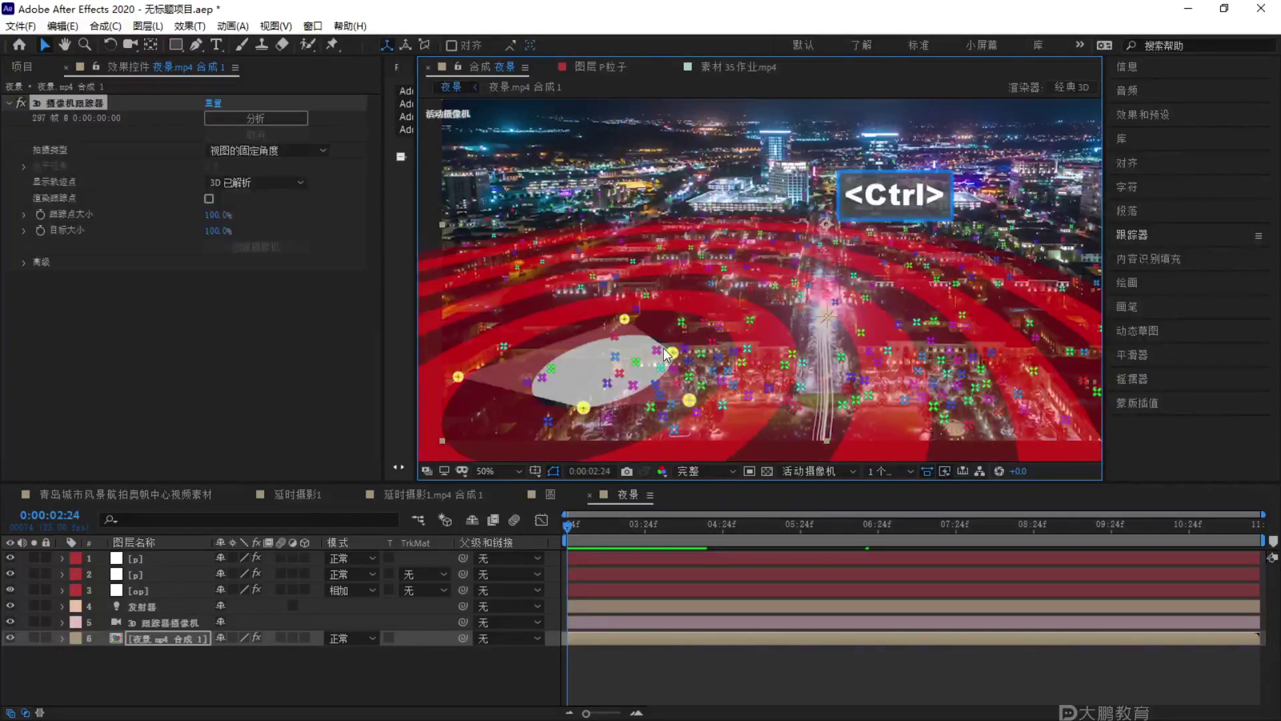
right_click(694, 397)
click(708, 487)
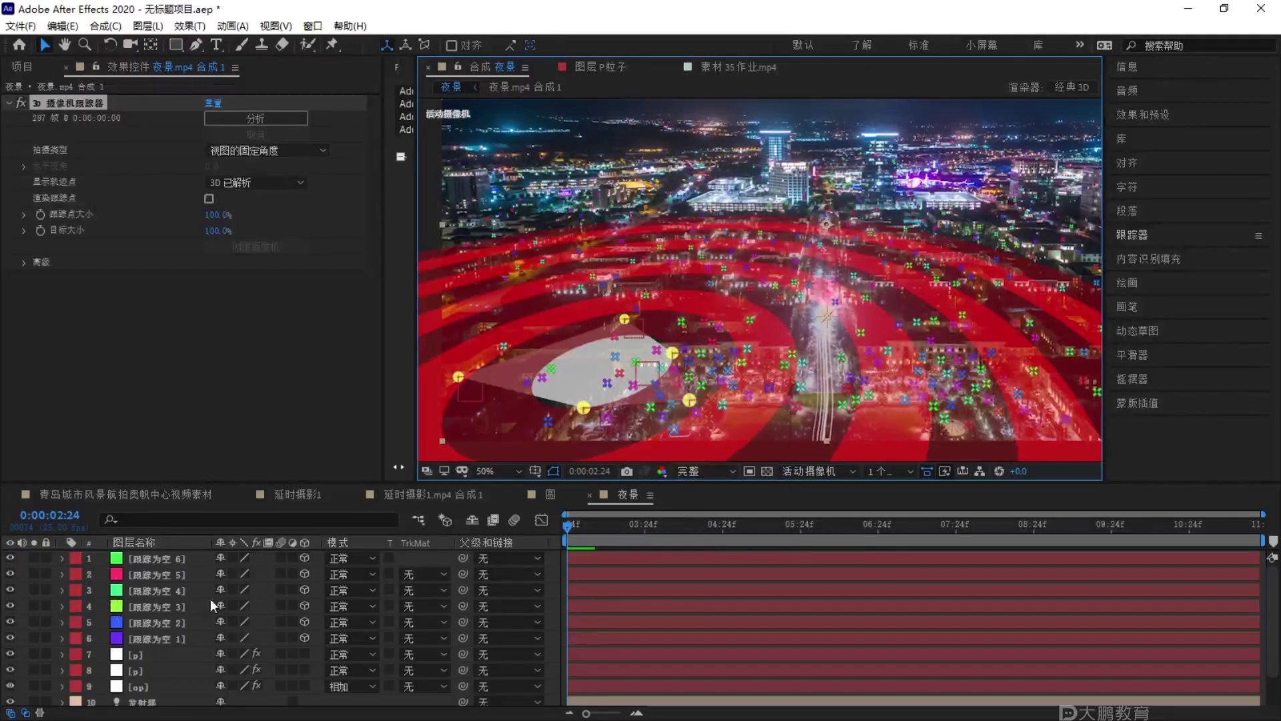
Rename all six tracking nulls, 跟踪为空 1 to 跟踪为空 6, as A.
click(172, 633)
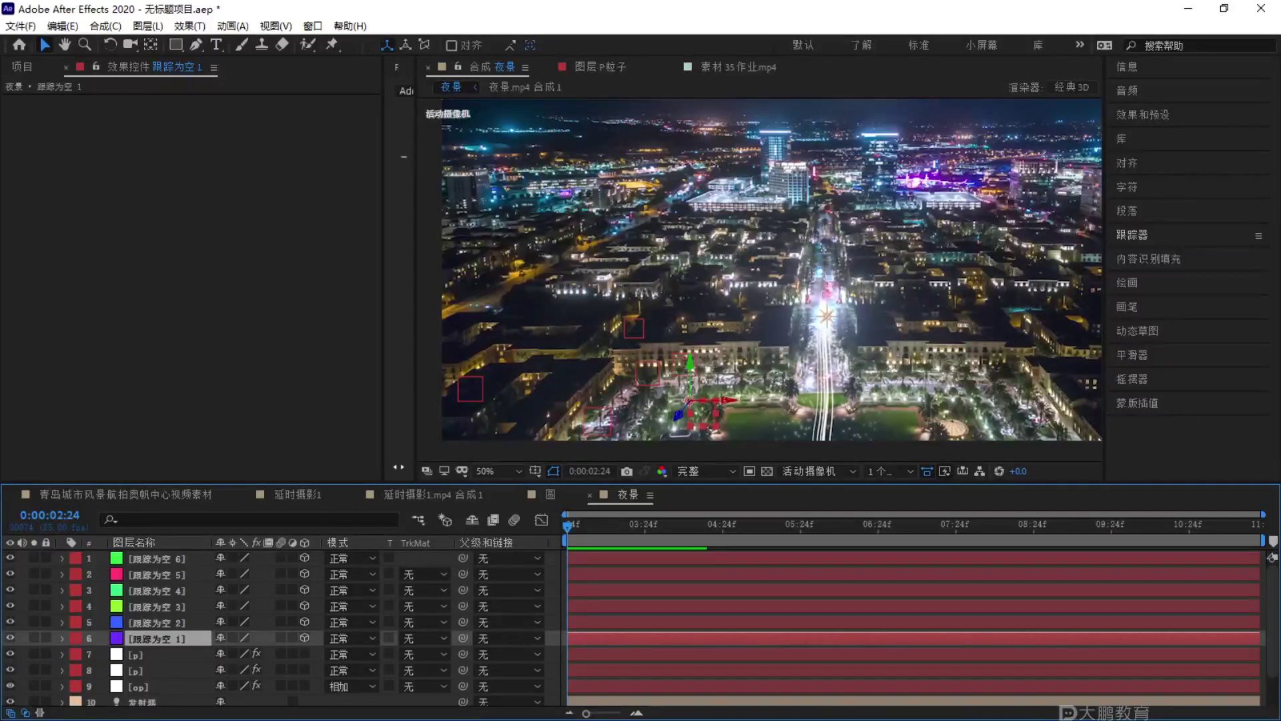
key(Return)
key(Caps_Lock)
text(A)
key(Caps_Lock)
click(163, 622)
key(Return)
key(Caps_Lock)
text(A)
key(Caps_Lock)
click(174, 606)
key(Return)
key(Caps_Lock)
text(A)
key(Caps_Lock)
click(187, 585)
key(Return)
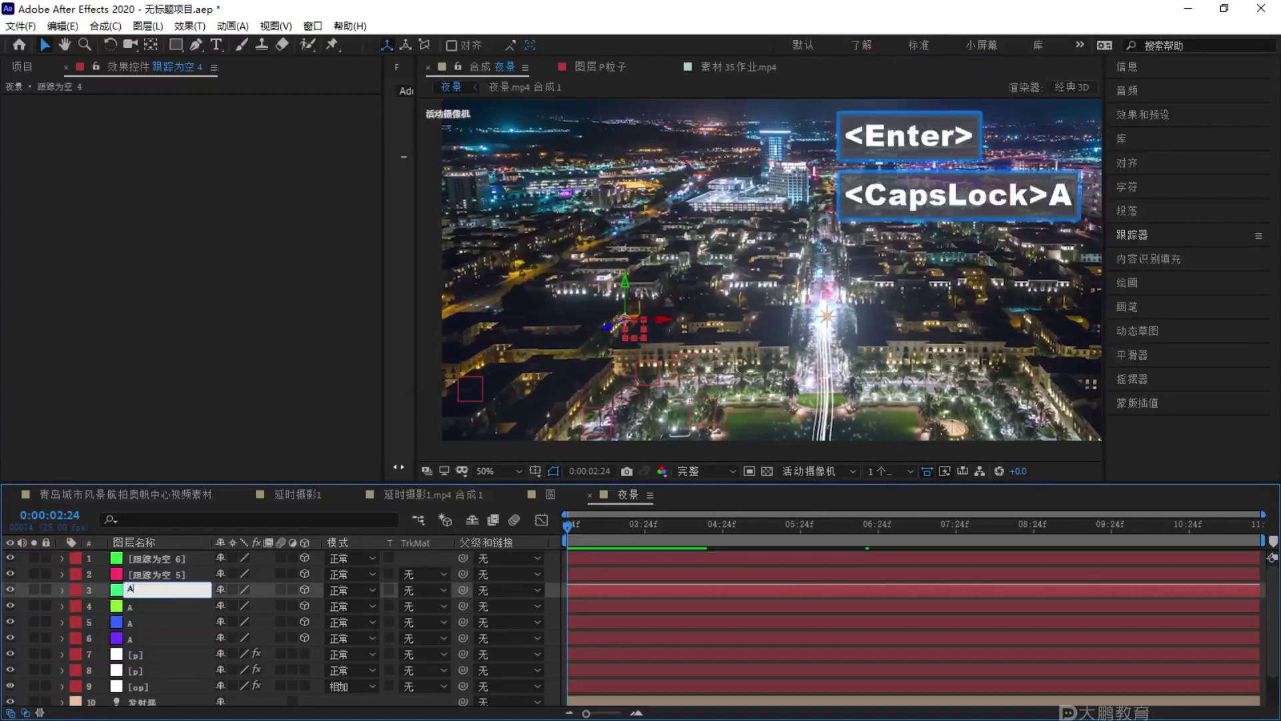
key(Caps_Lock)
text(A)
key(Caps_Lock)
click(178, 574)
key(Return)
key(Caps_Lock)
text(A)
key(Caps_Lock)
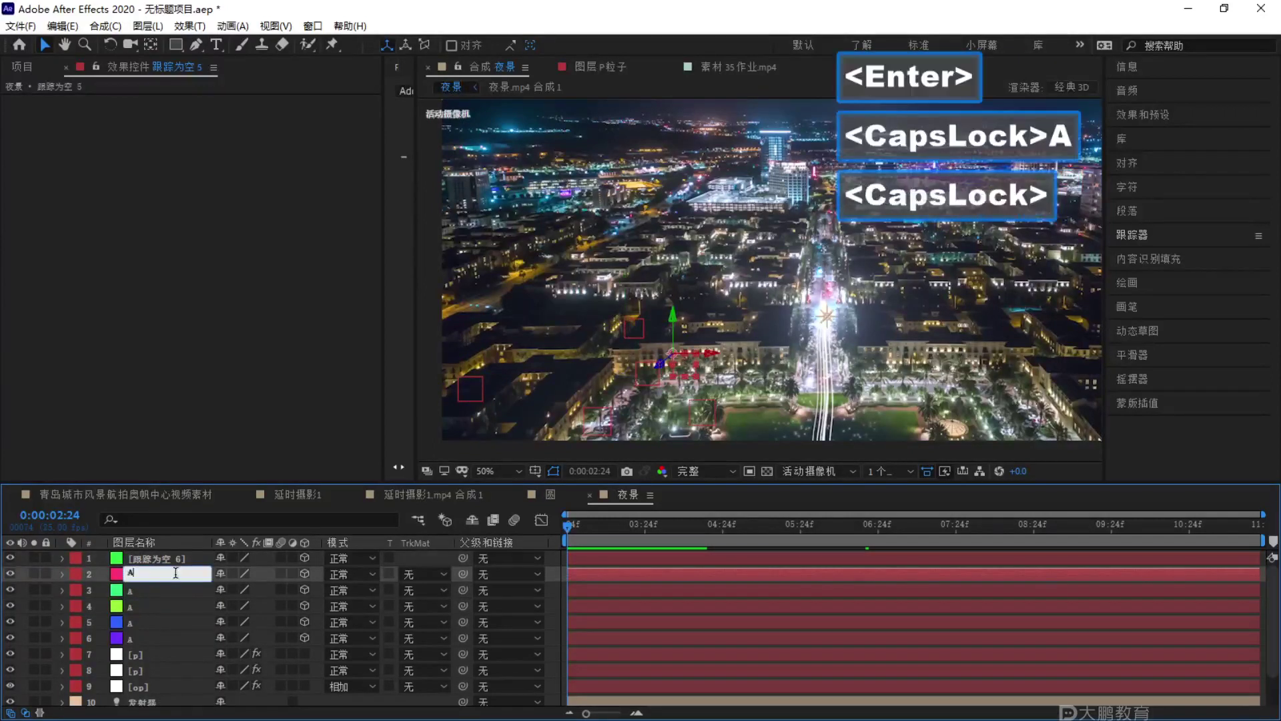
click(183, 565)
key(Return)
key(Caps_Lock)
text(A)
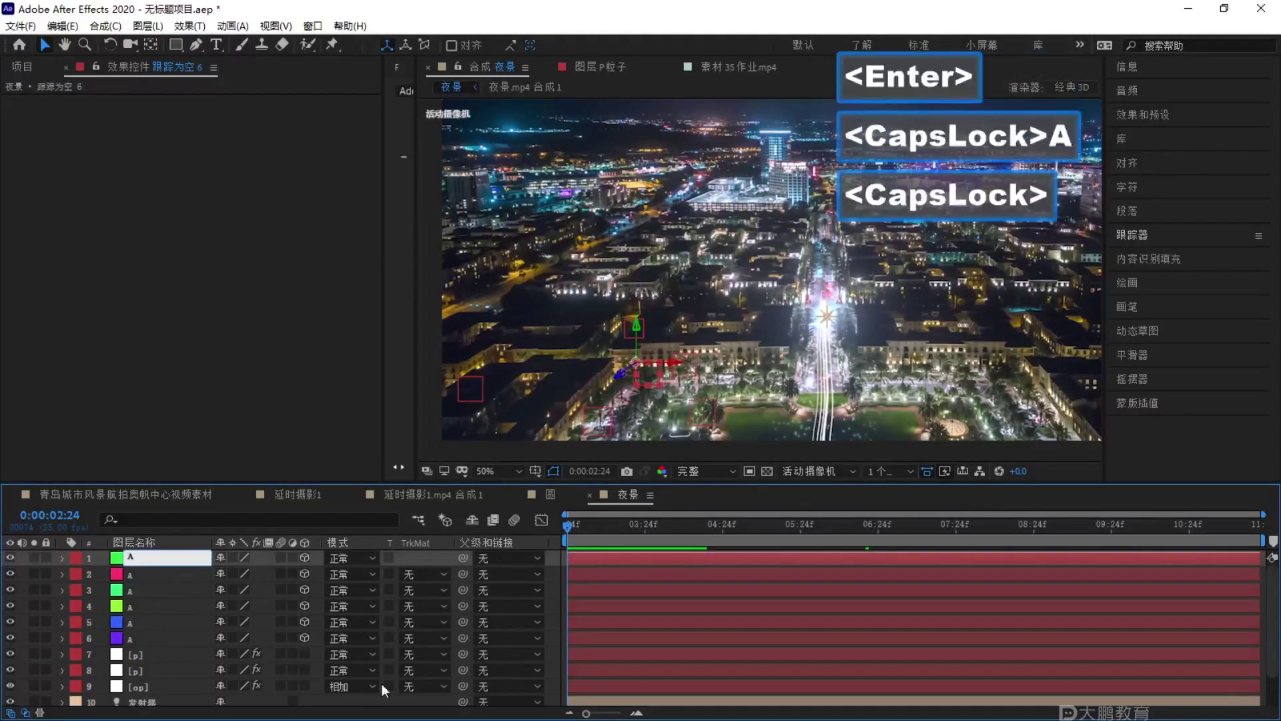
Create a white 1920 × 1080 solid and apply the Rowbyte Plexus effect to it.
key(ctrl+y)
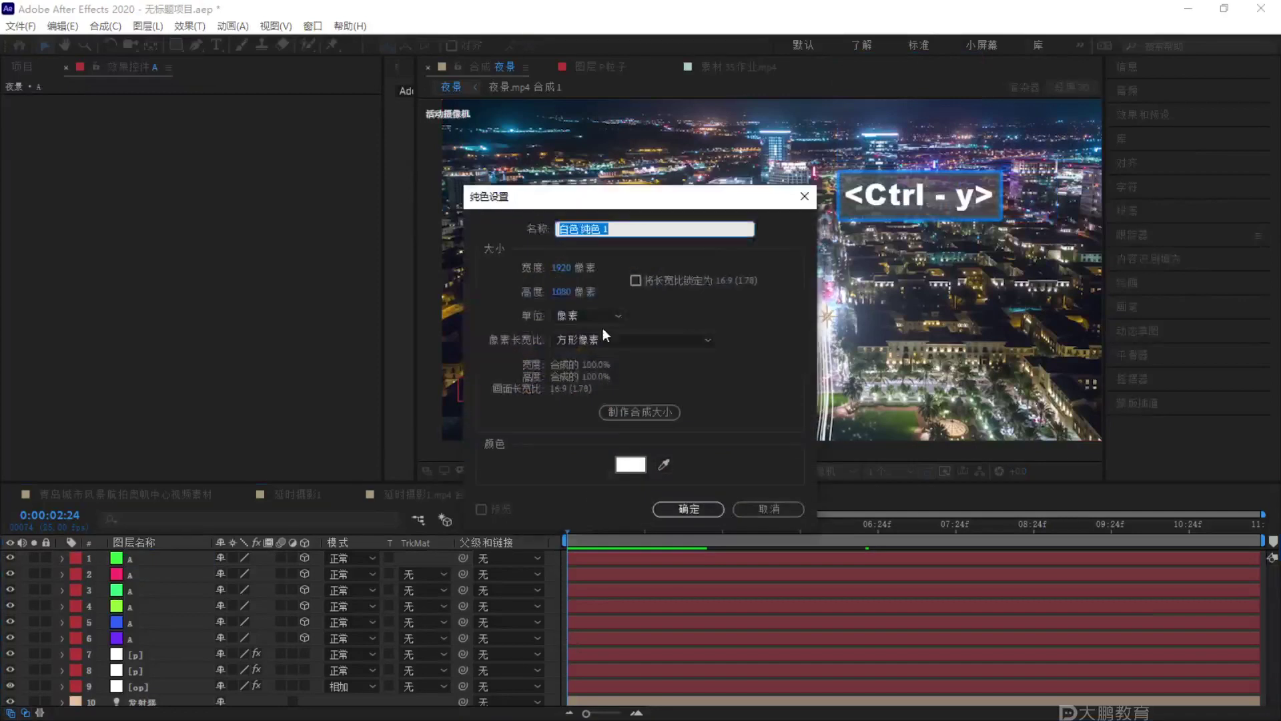
click(691, 511)
click(190, 25)
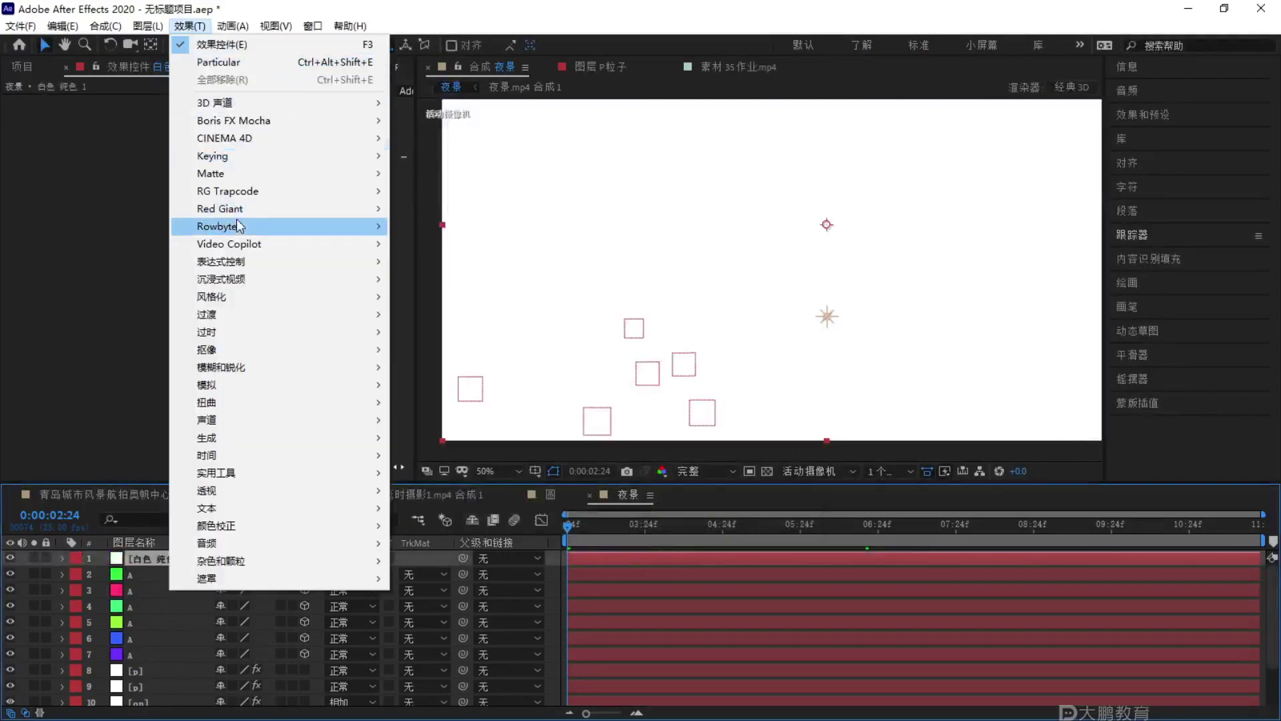
mouse_move(359, 230)
click(460, 227)
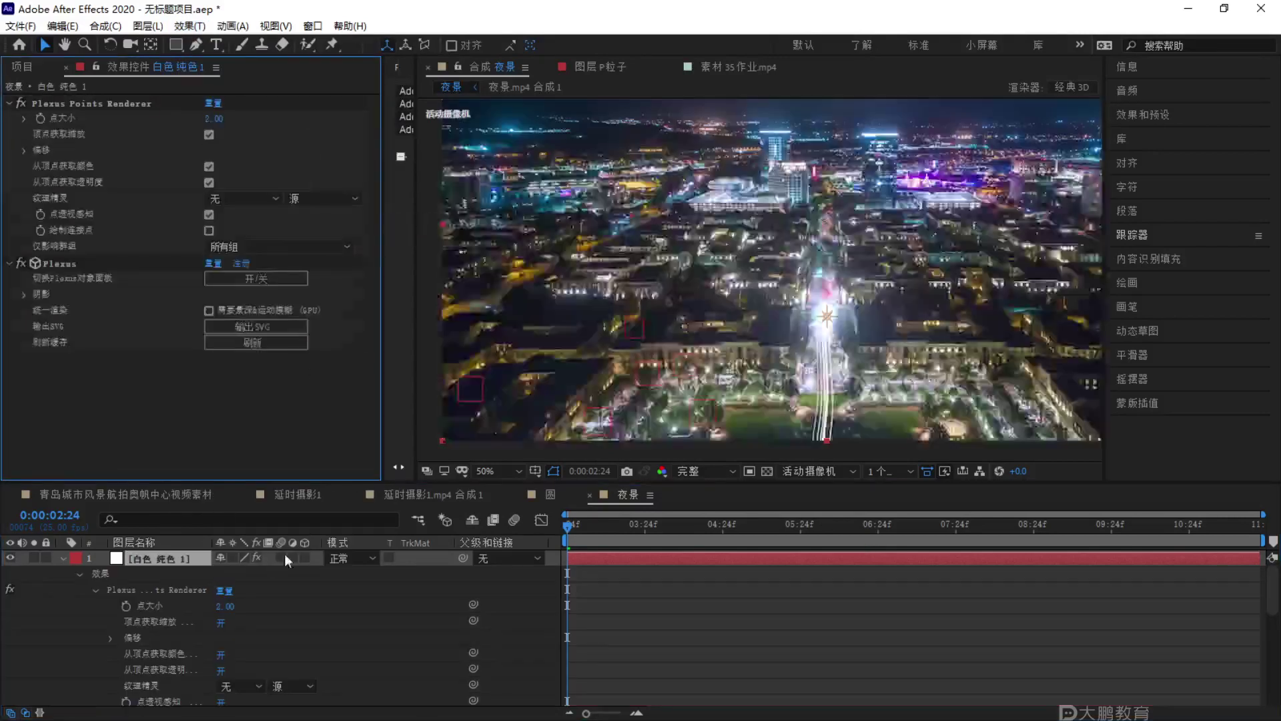
Widen the Plexus Object Panel and add a Plexus Layers Object to the solid.
drag(421, 137, 634, 134)
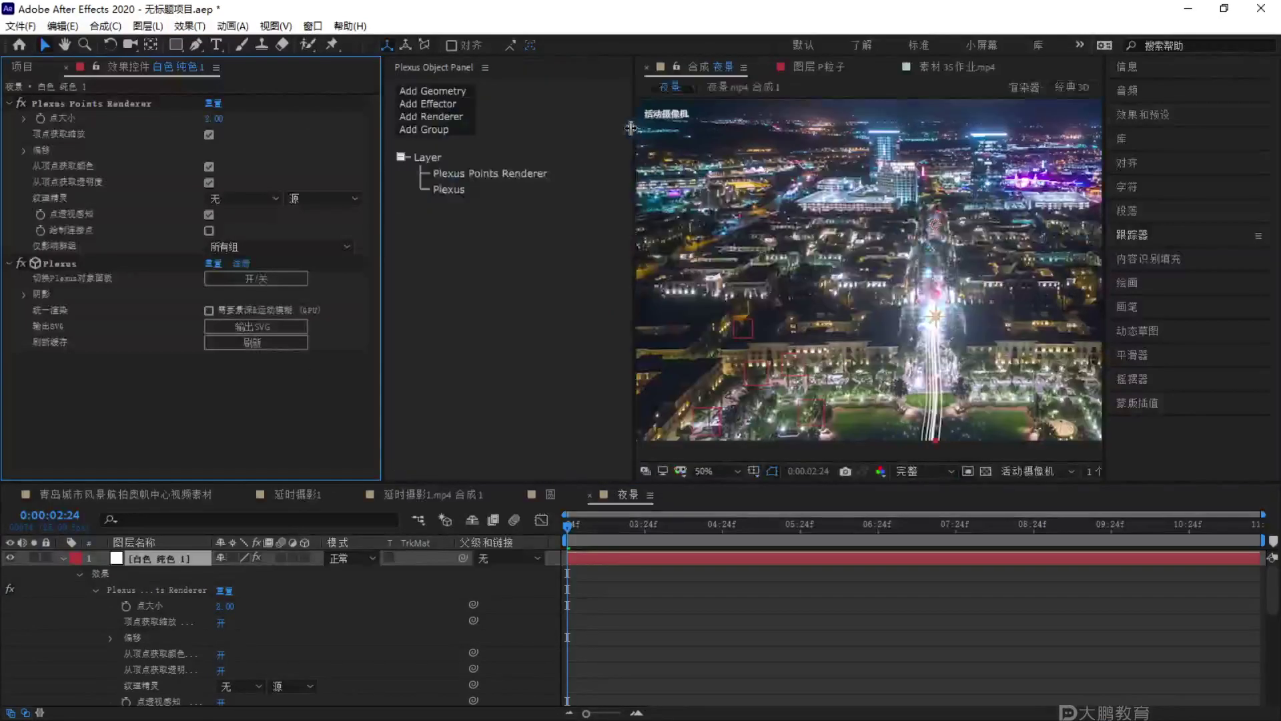
click(455, 103)
click(455, 98)
click(437, 104)
Set the Plexus Layers Object's 对象类型 to 3D图层 and open its 图层名字始于 entry.
click(240, 119)
click(251, 151)
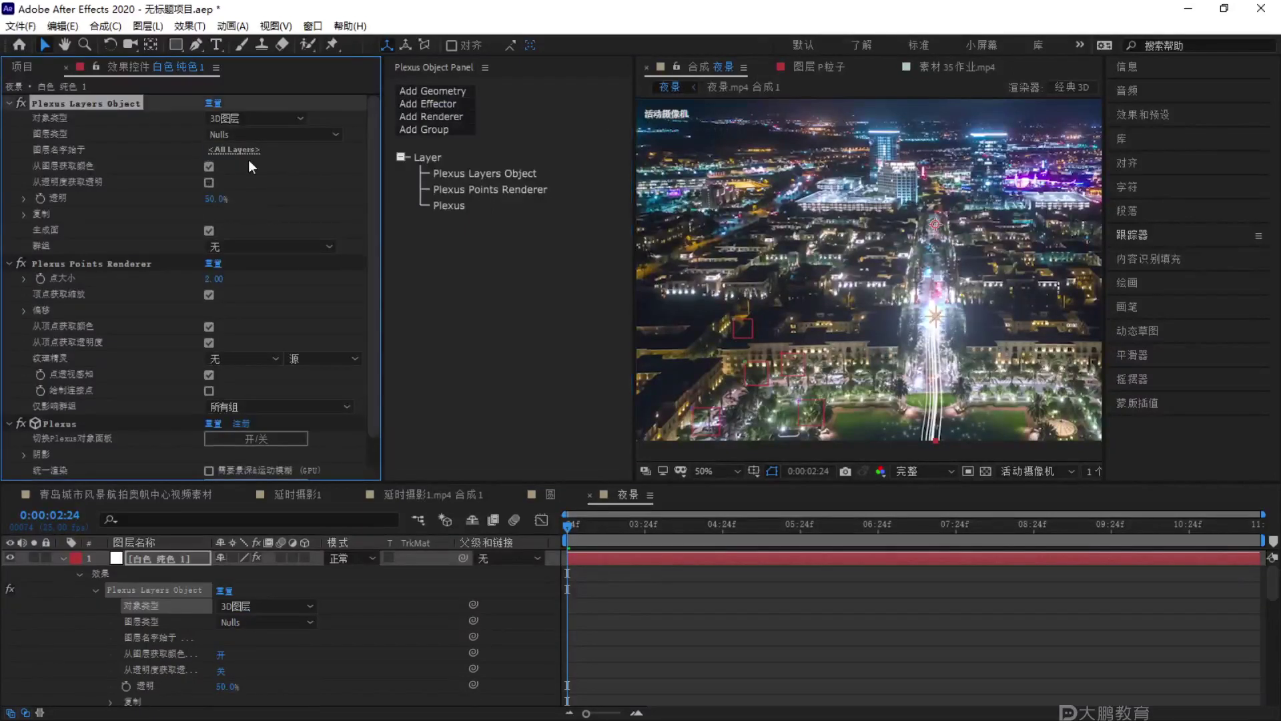
click(242, 150)
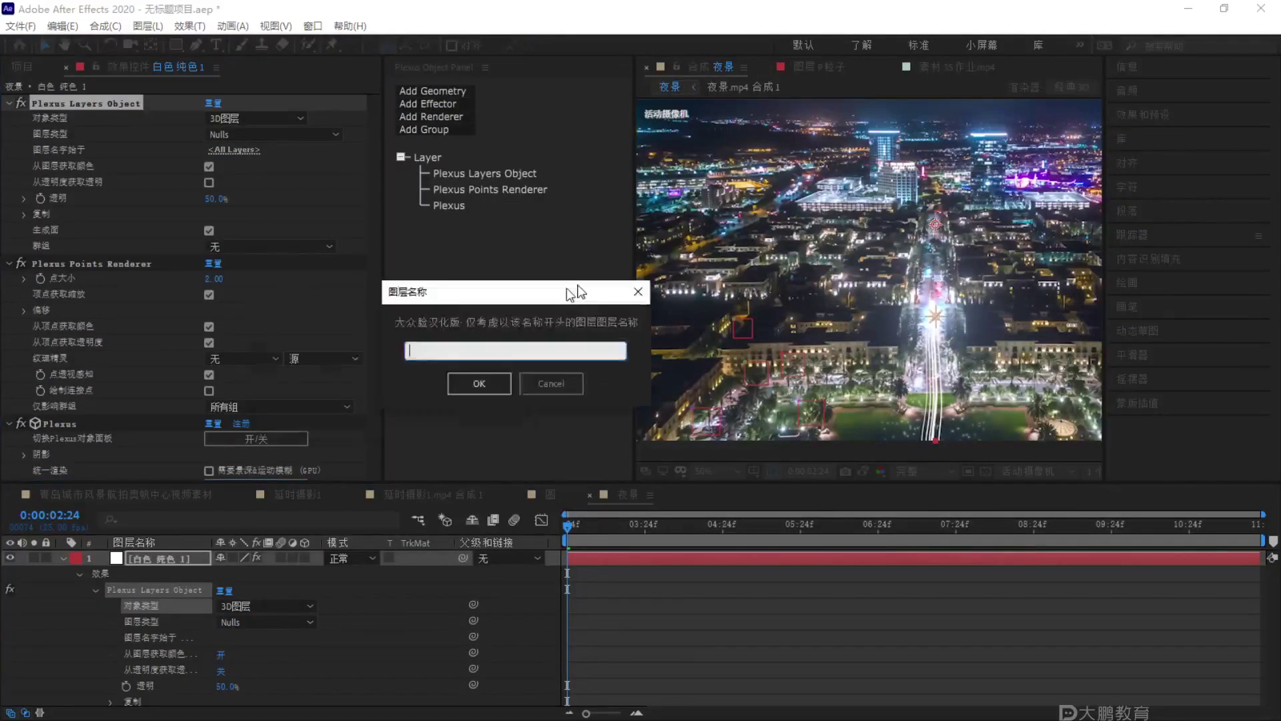
Limit the Plexus Layers Object to layers whose names begin with "A" and collapse the 白色 纯色 1 layer's properties.
key(Caps_Lock)
text(A)
key(Caps_Lock)
click(506, 379)
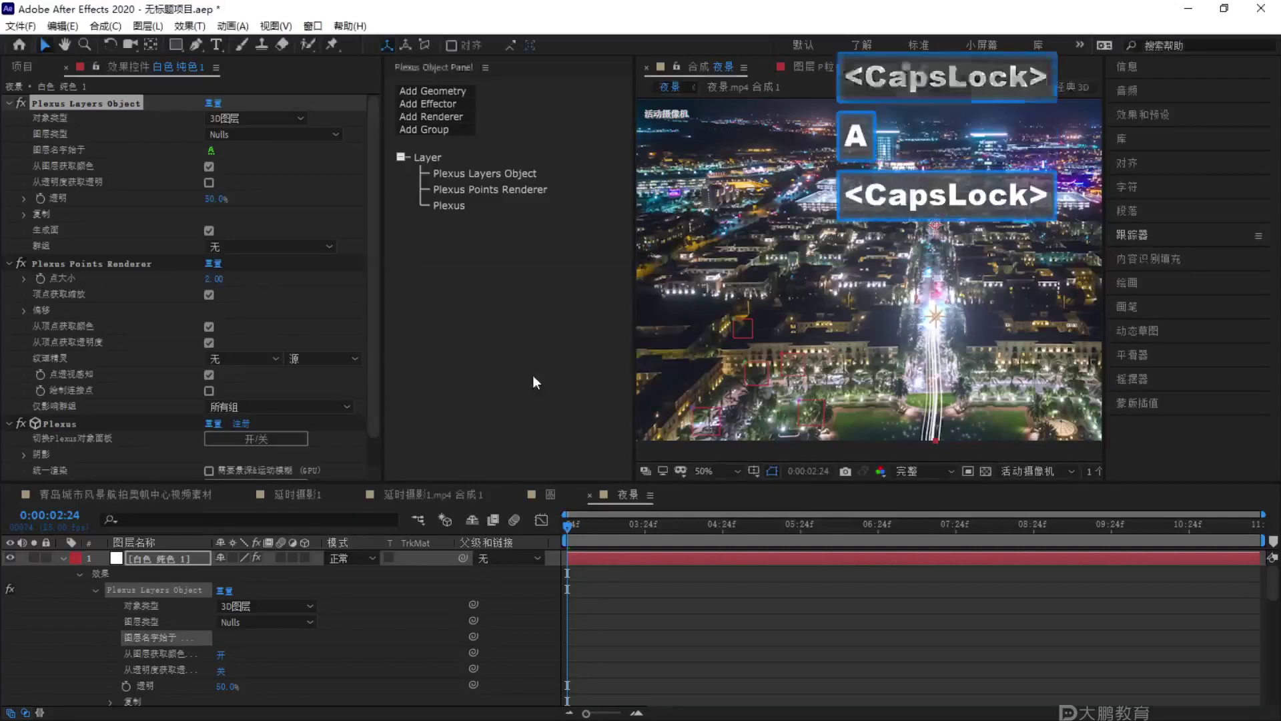
click(62, 559)
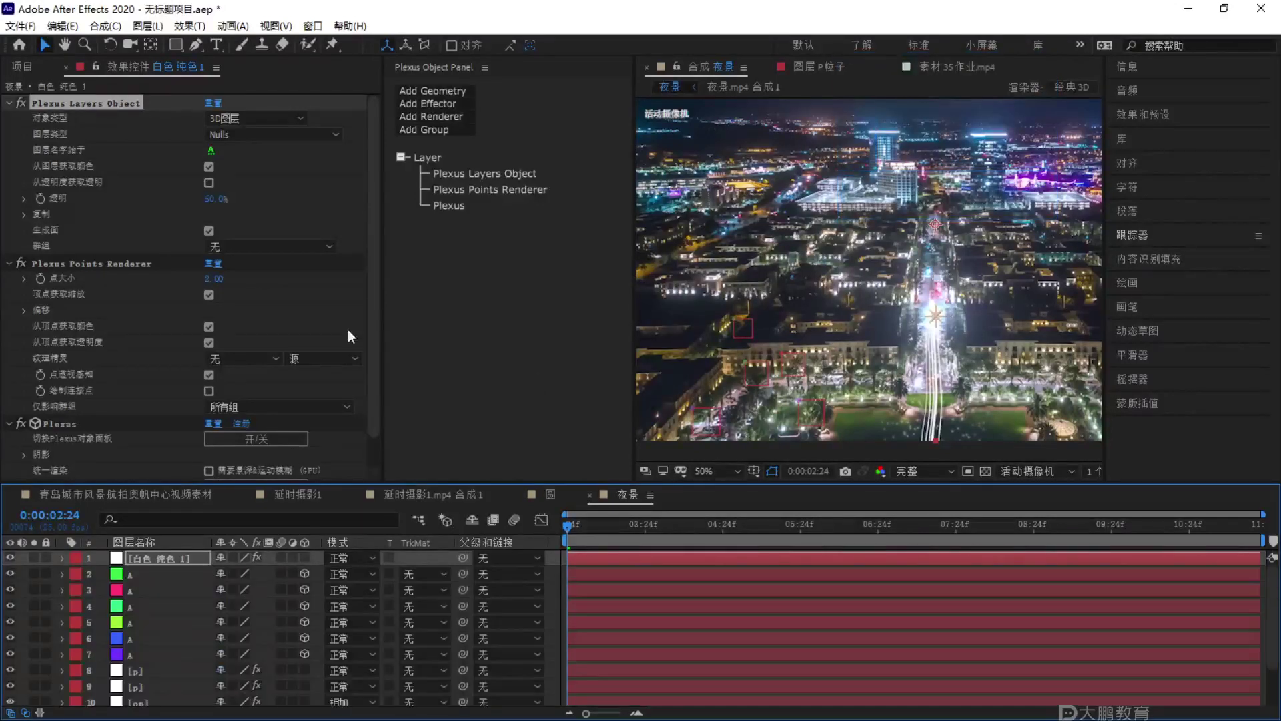
scroll(806, 347, down, 1)
scroll(807, 347, up, 1)
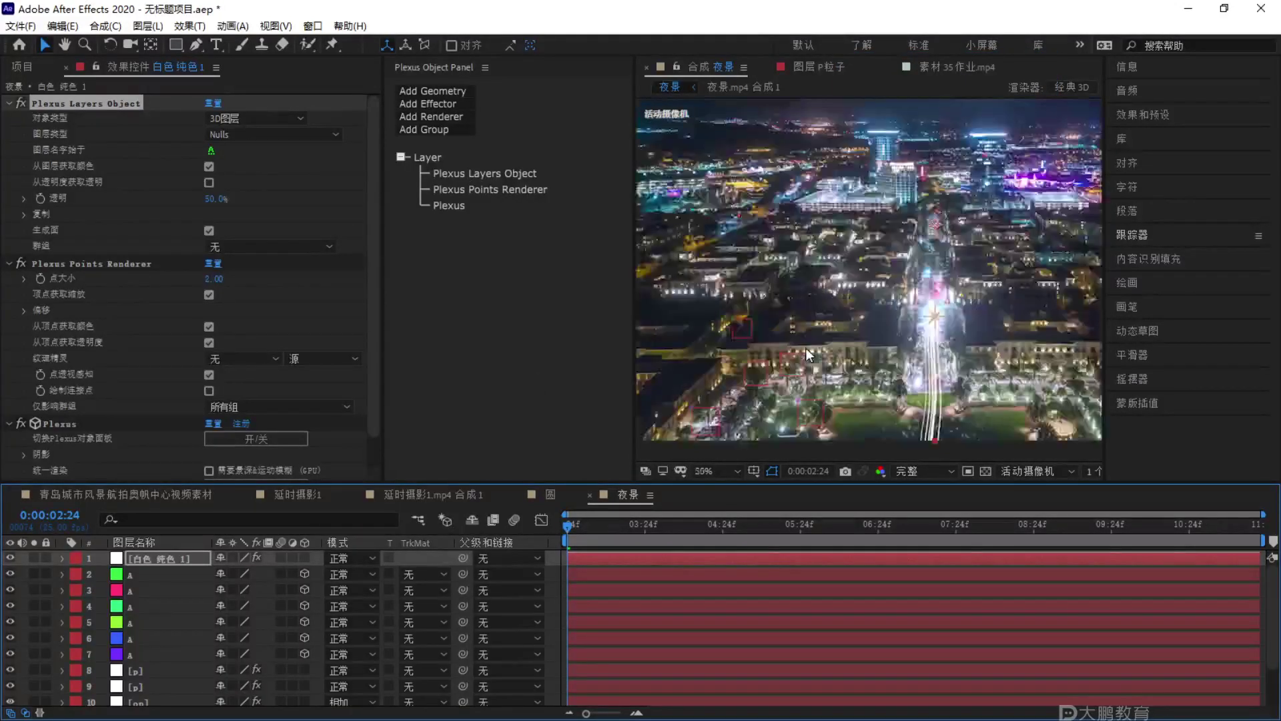
Turn off taking the point colour from the vertices in the Plexus Points Renderer.
click(490, 190)
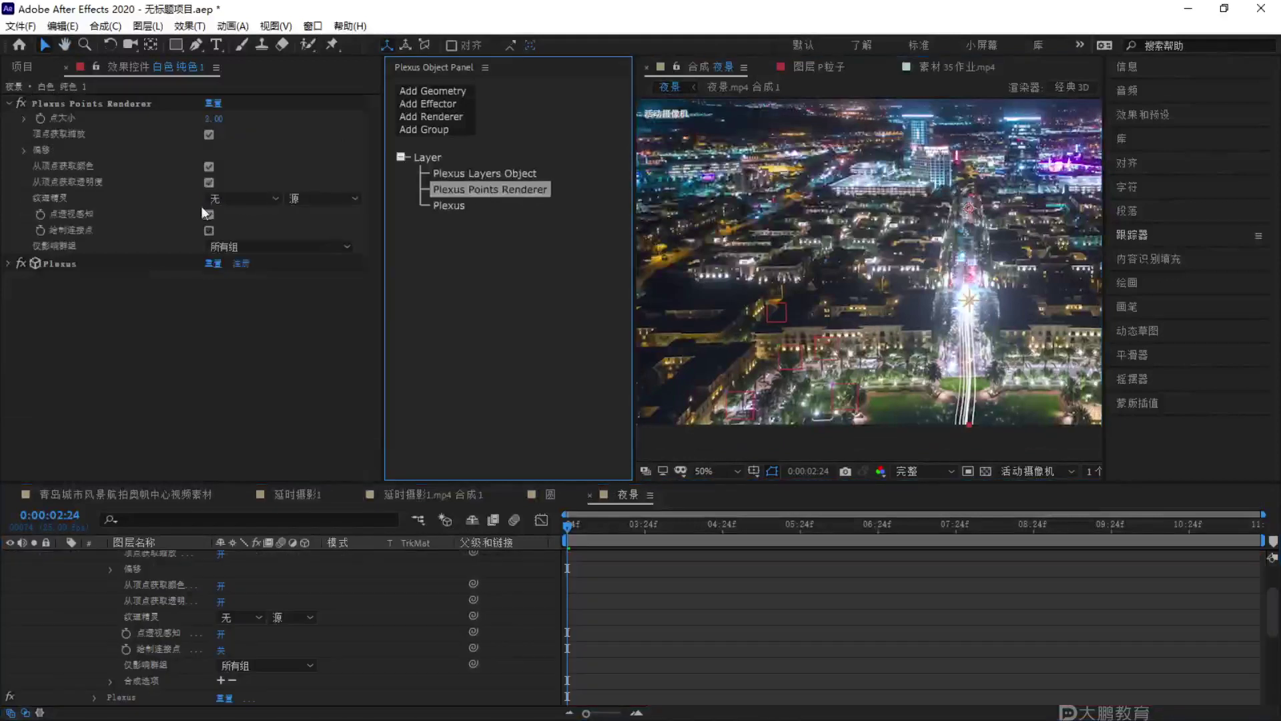
click(209, 166)
click(445, 118)
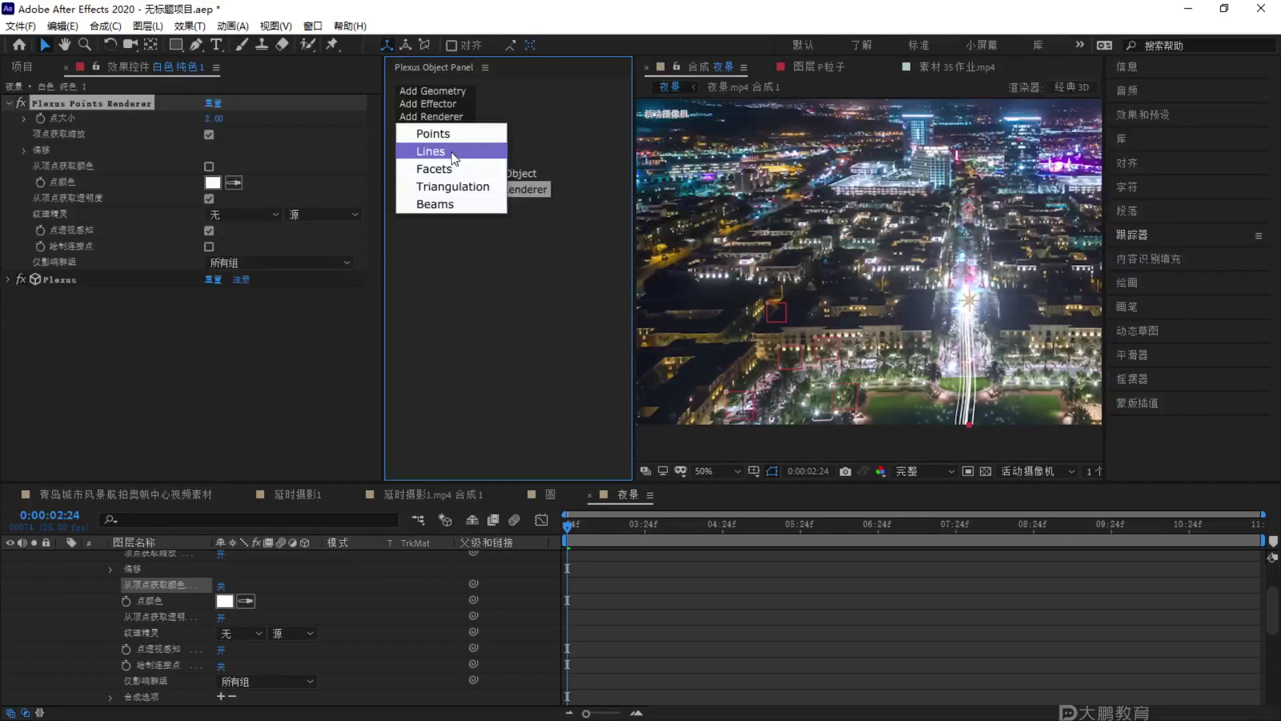
click(455, 272)
Examine the glowing lines and connected points around the road in the reference clip 素材35作业.mp4.
click(955, 66)
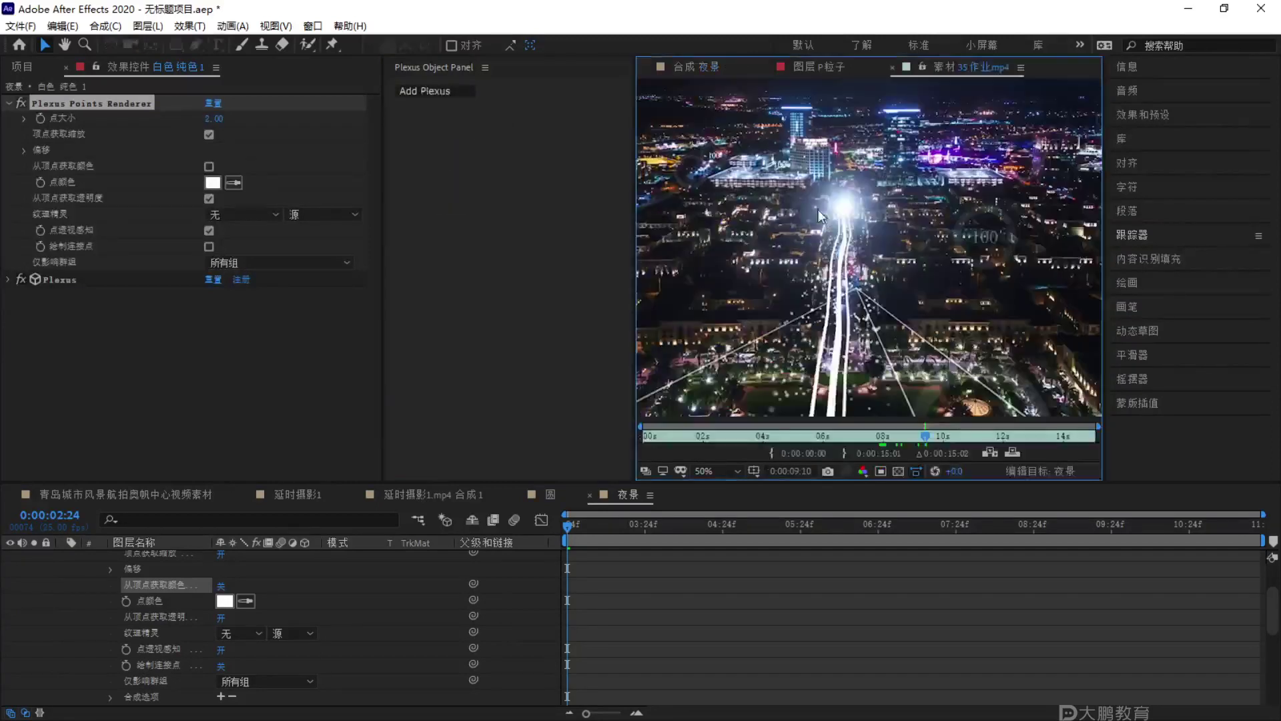
scroll(849, 325, up, 2)
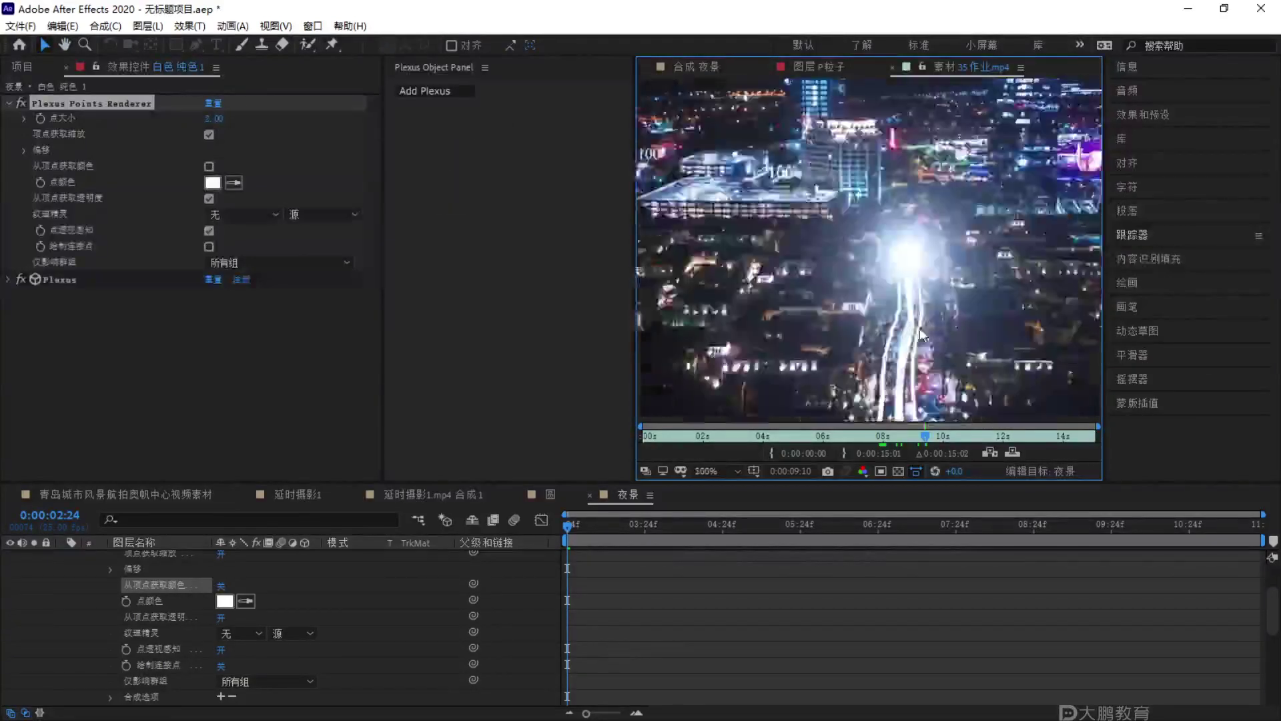
scroll(914, 335, down, 2)
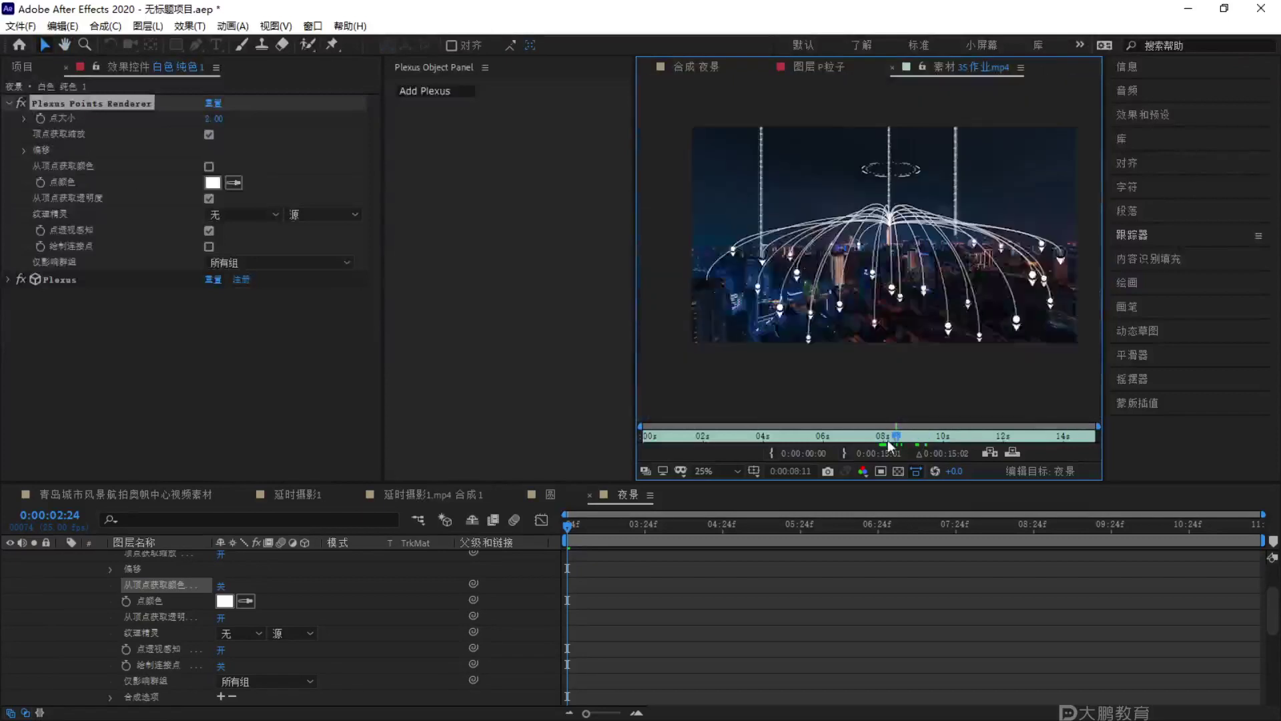
key(F1)
mouse_move(734, 363)
mouse_down()
mouse_move(891, 264)
mouse_move(947, 340)
mouse_up()
key(Escape)
key(F1)
drag(795, 337, 1009, 344)
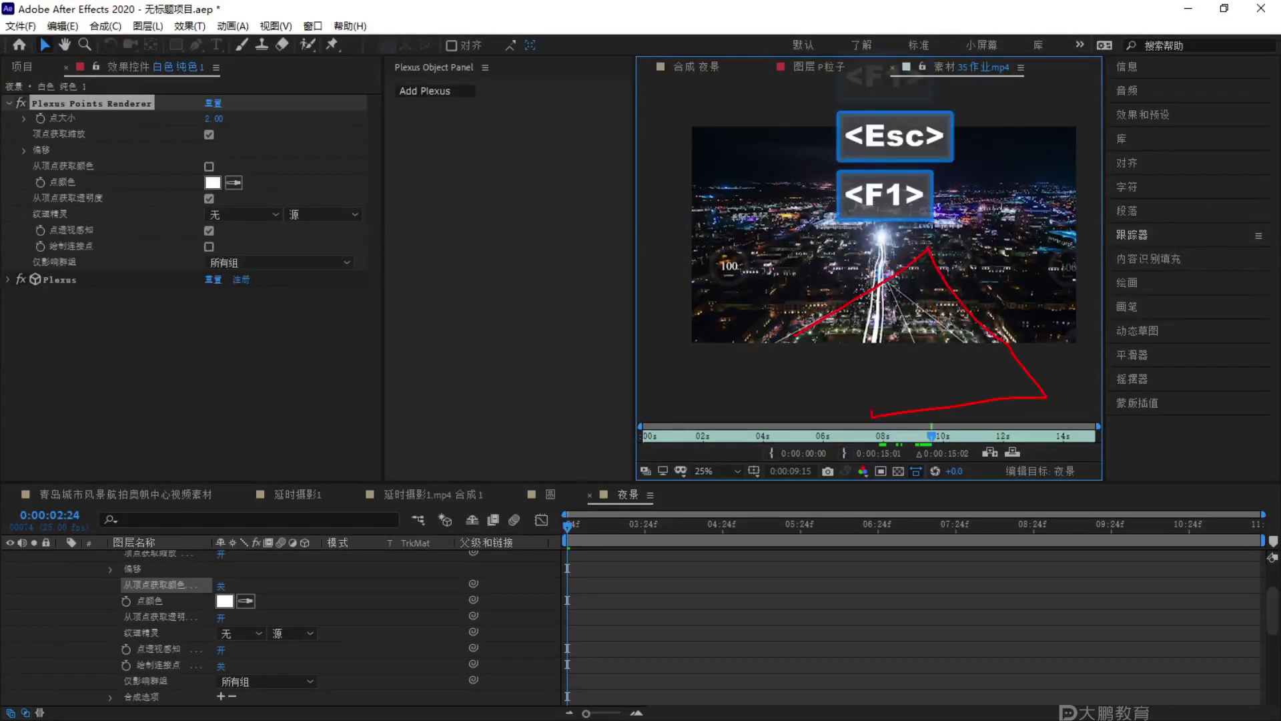
key(Escape)
click(347, 352)
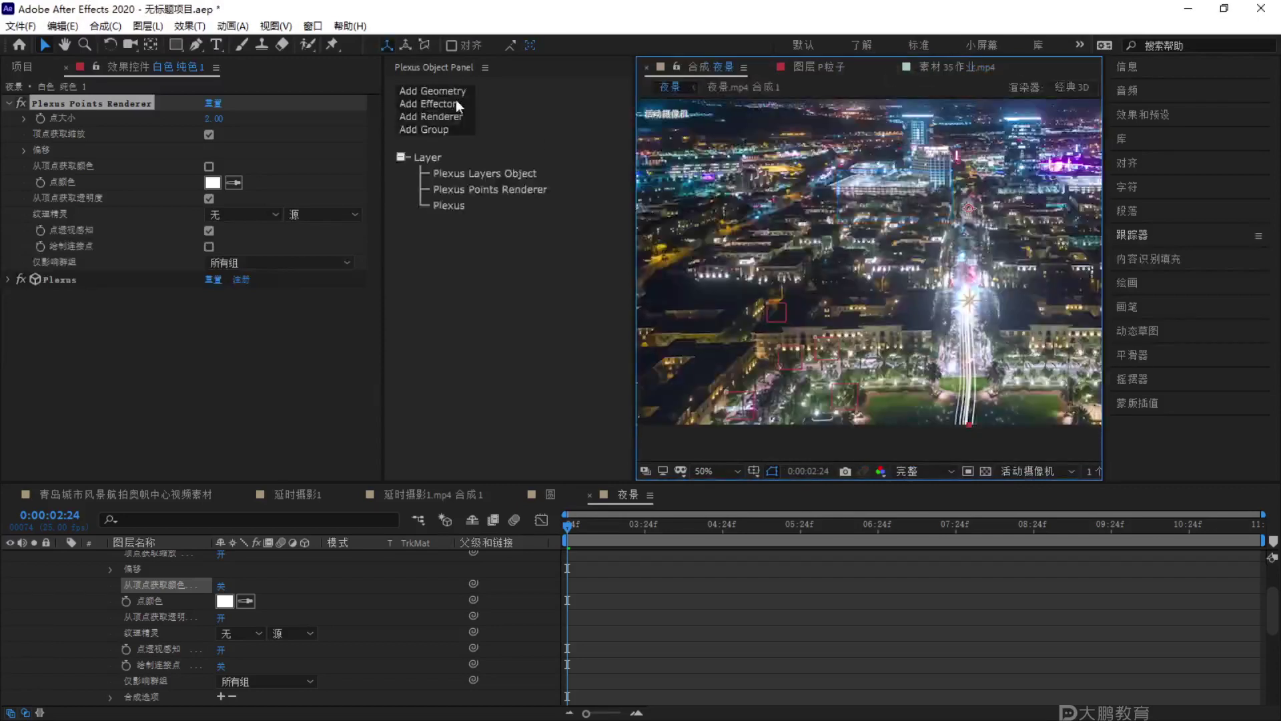
Add a Lines renderer to the Plexus effect and show its settings.
click(432, 117)
click(447, 149)
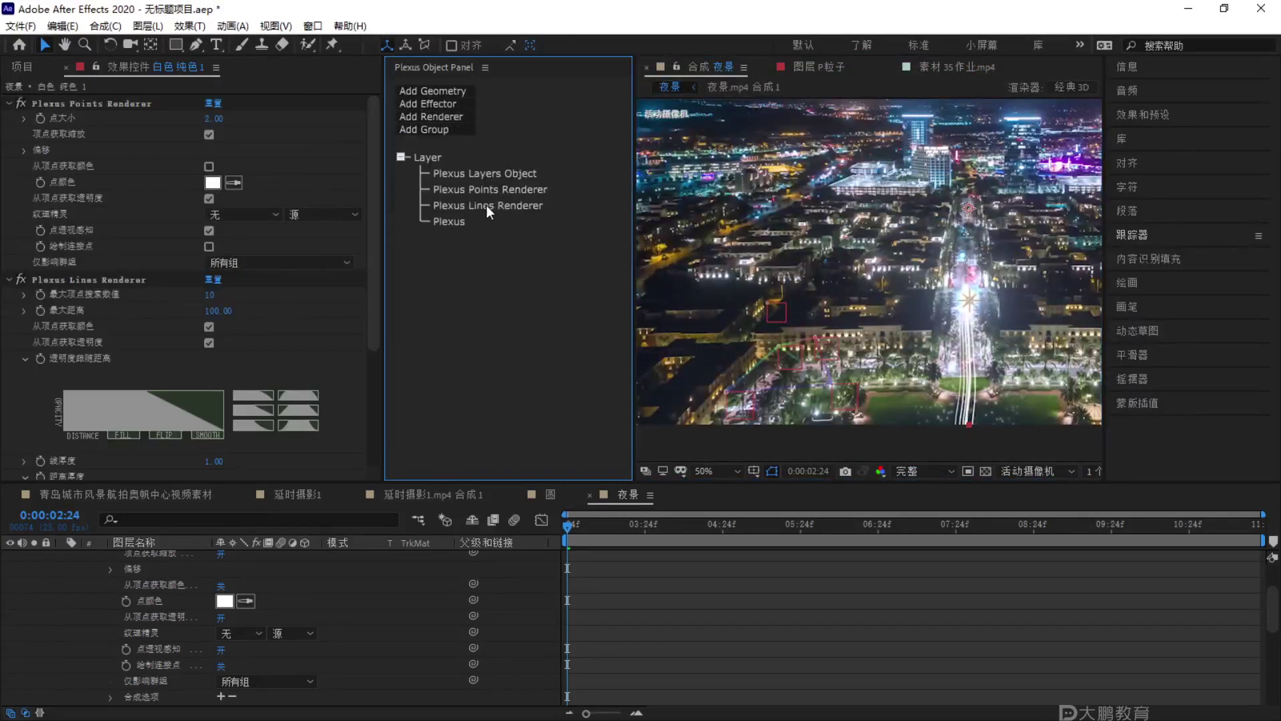
click(487, 205)
drag(803, 358, 897, 315)
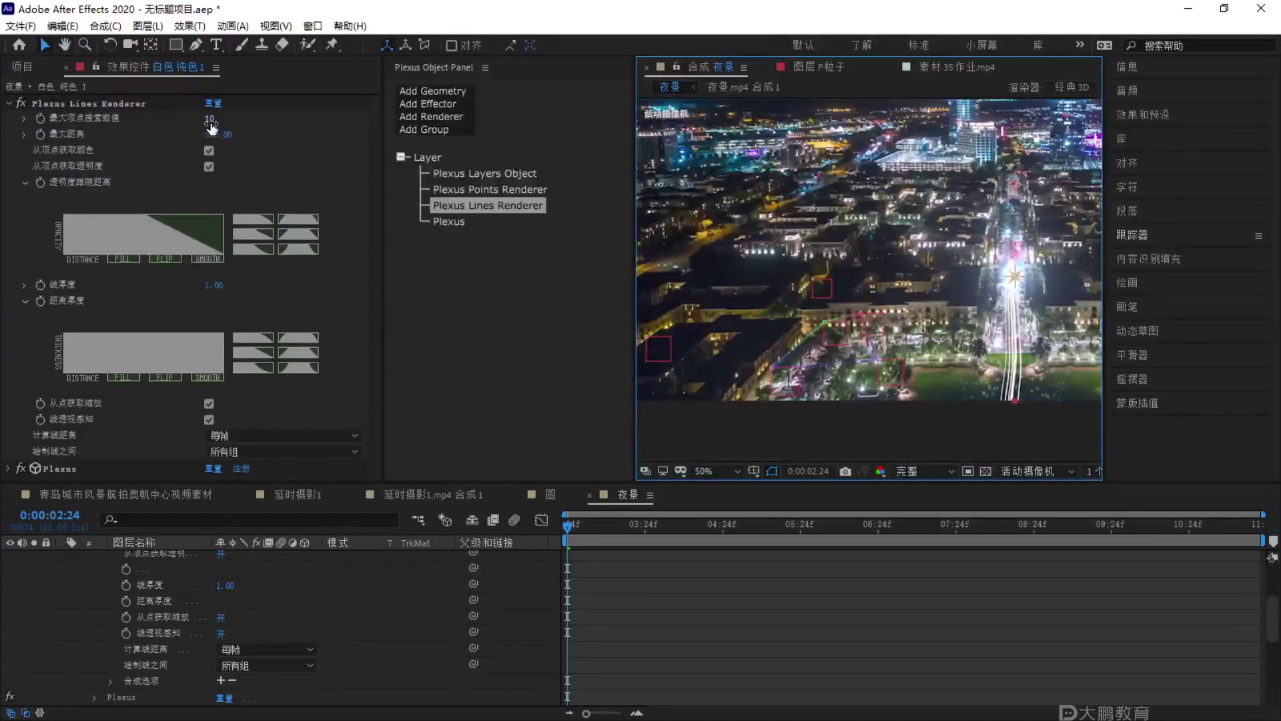
Set the line thickness of the Plexus Lines Renderer to 0.6.
click(216, 286)
text(0)
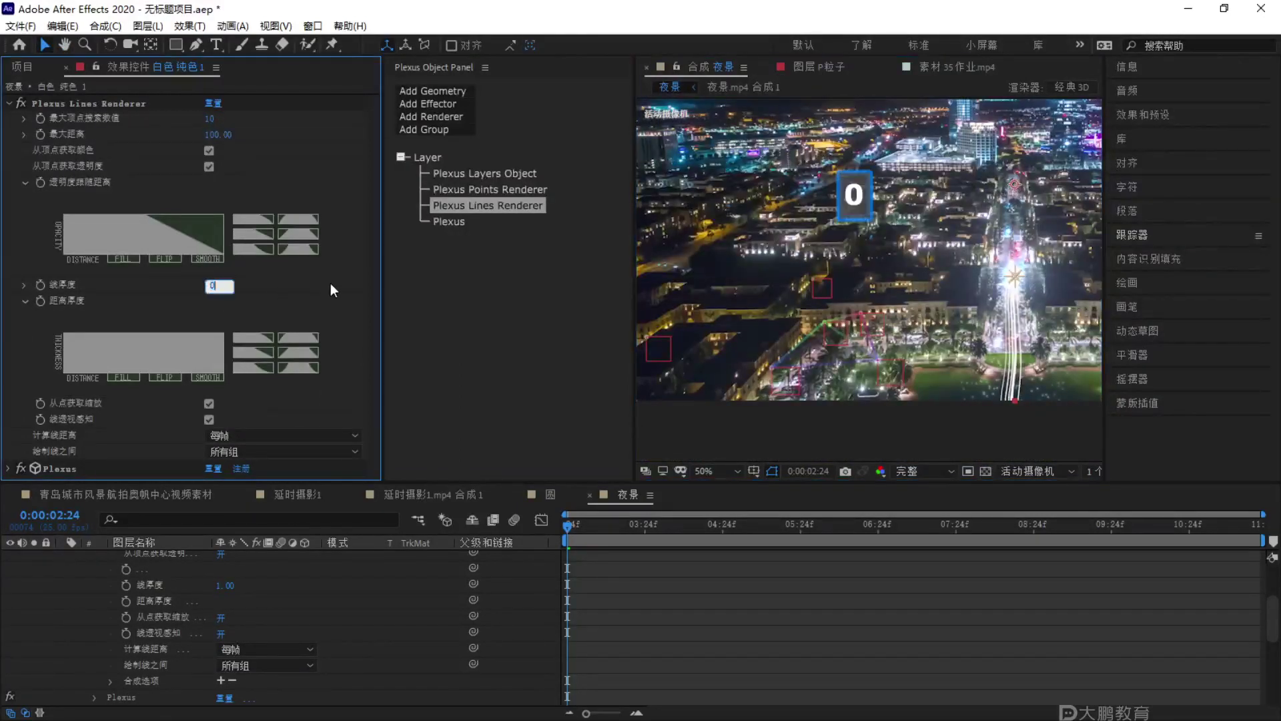
text(0.)
key(BackSpace)
key(BackSpace)
key(BackSpace)
text(0.6)
key(Return)
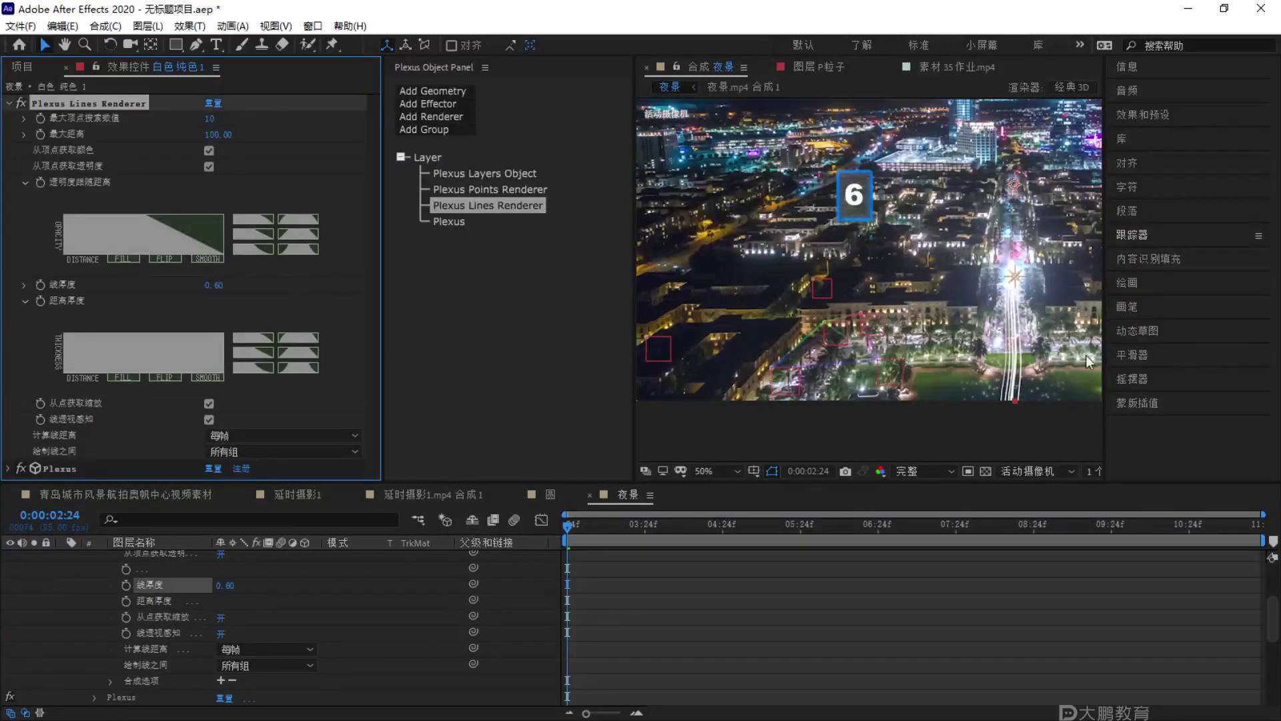
Turn off taking the line colour from the vertices and set the line thickness to 0.3 in the Plexus Lines Renderer.
key(/)
click(212, 152)
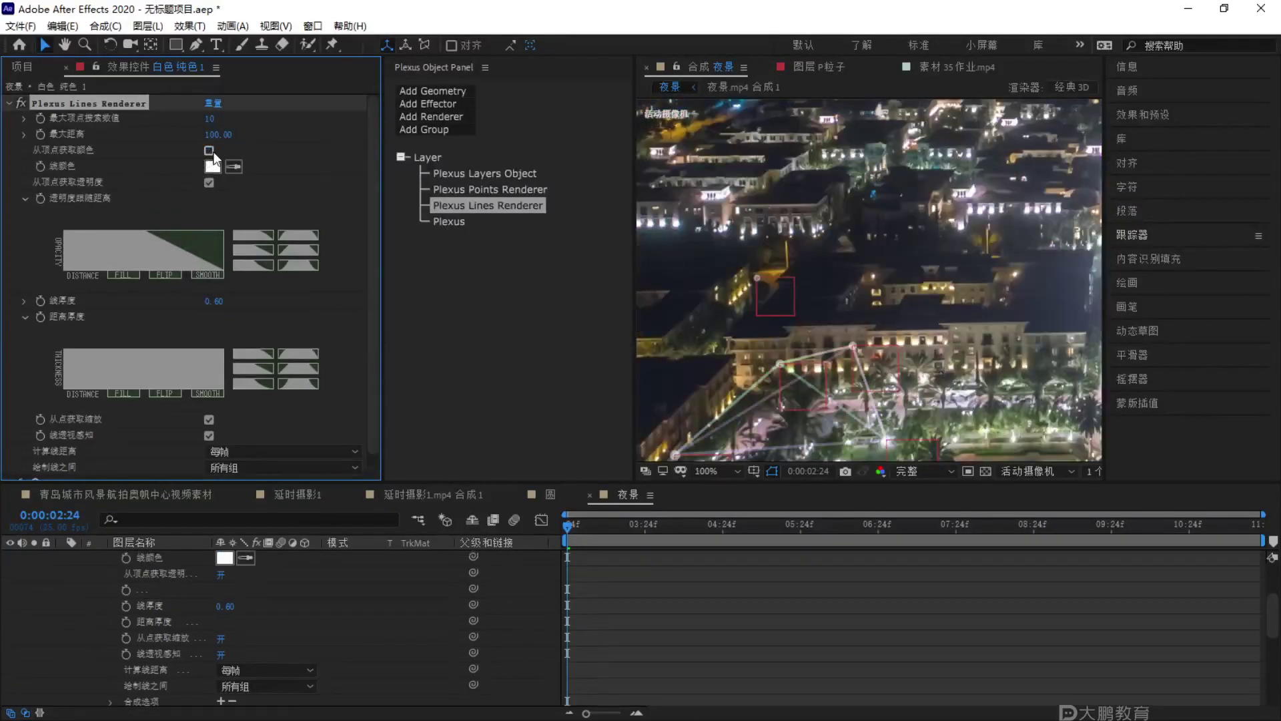
click(212, 302)
text(0.2)
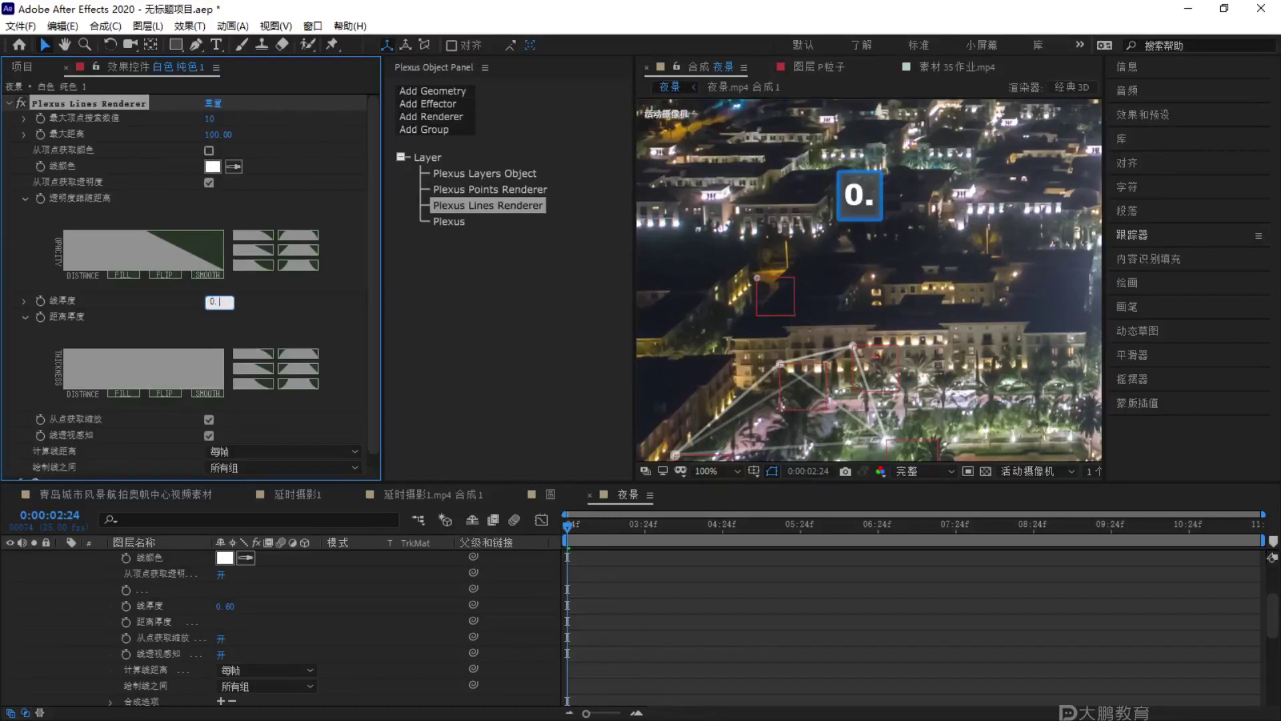
click(313, 299)
click(213, 301)
text(0.5)
click(247, 316)
click(215, 302)
text(0.3)
click(266, 302)
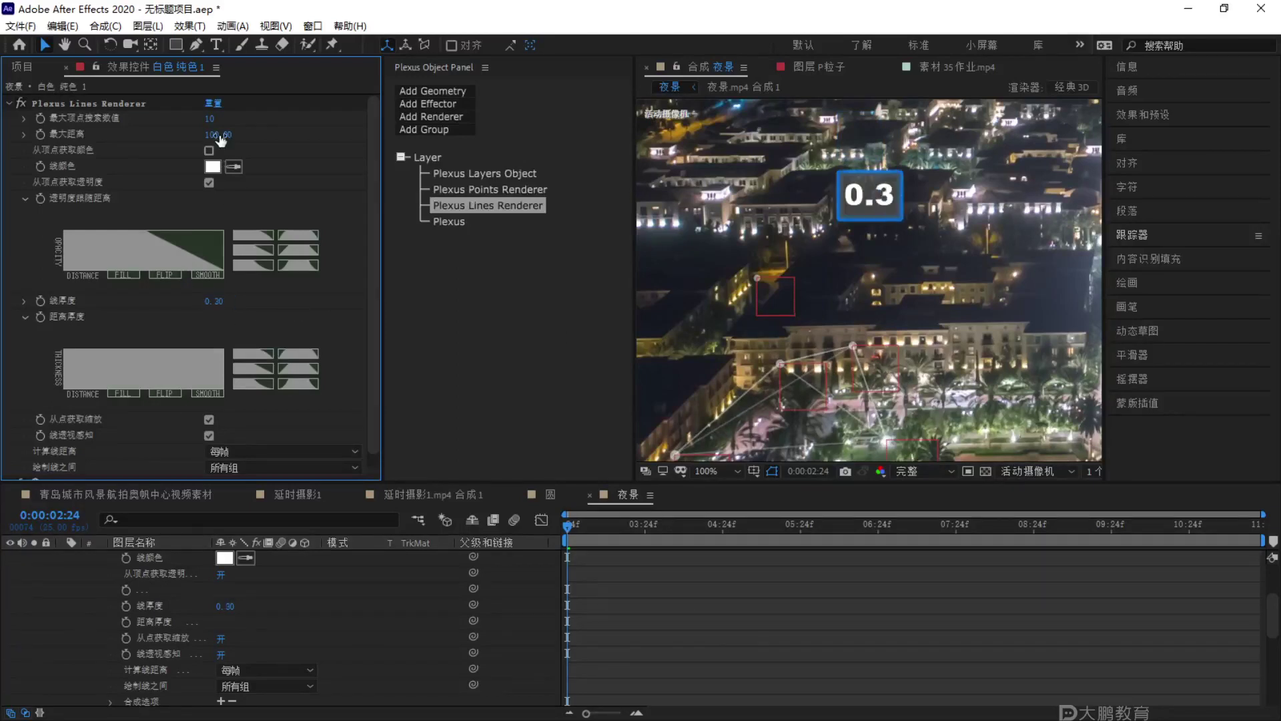
Increase the Plexus Lines Renderer's maximum distance to over 300 so that points farther apart connect.
drag(219, 134, 827, 341)
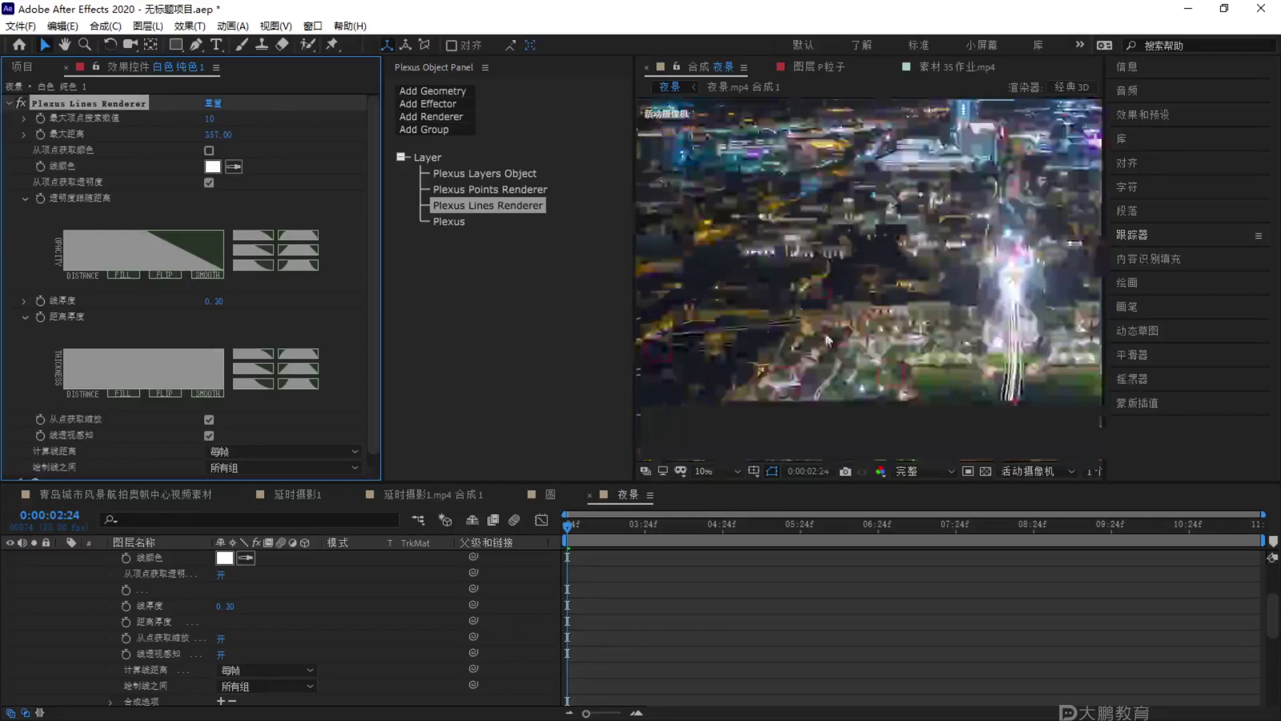
scroll(92, 572, up, 3)
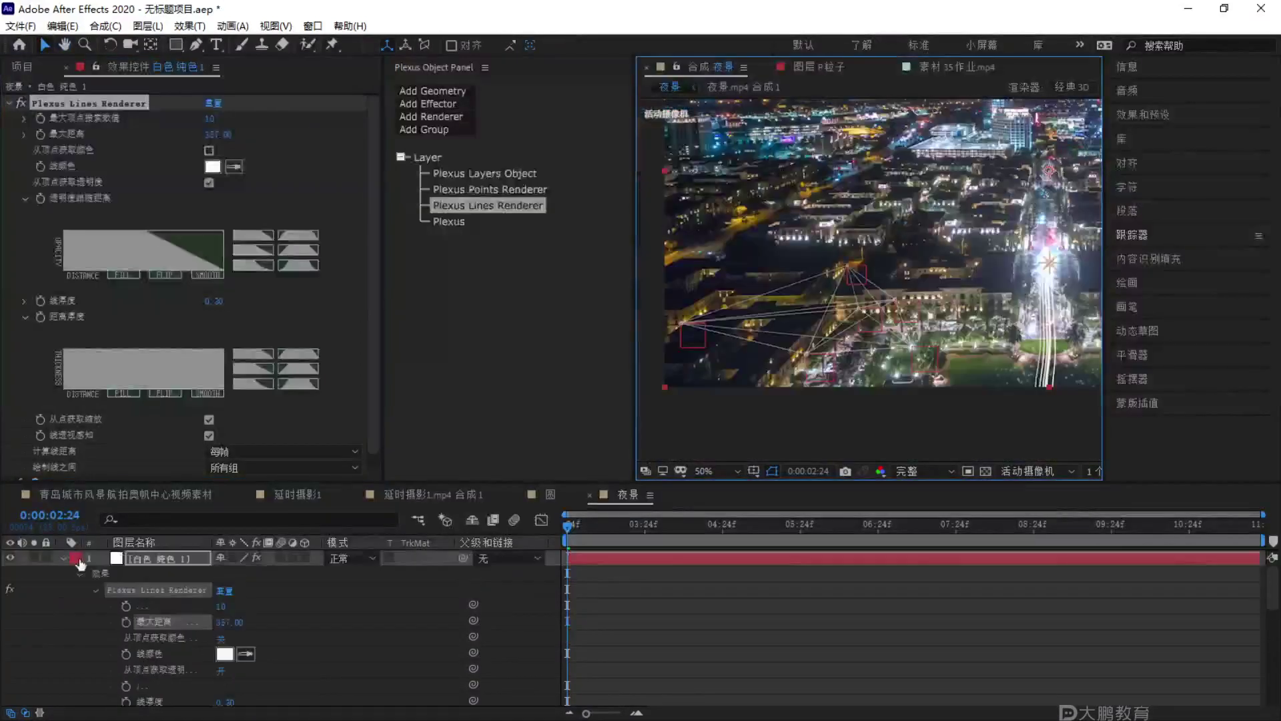
click(64, 558)
Move the A layer in row 3 across the bright road to the far right part of the city.
click(163, 574)
scroll(1007, 290, up, 2)
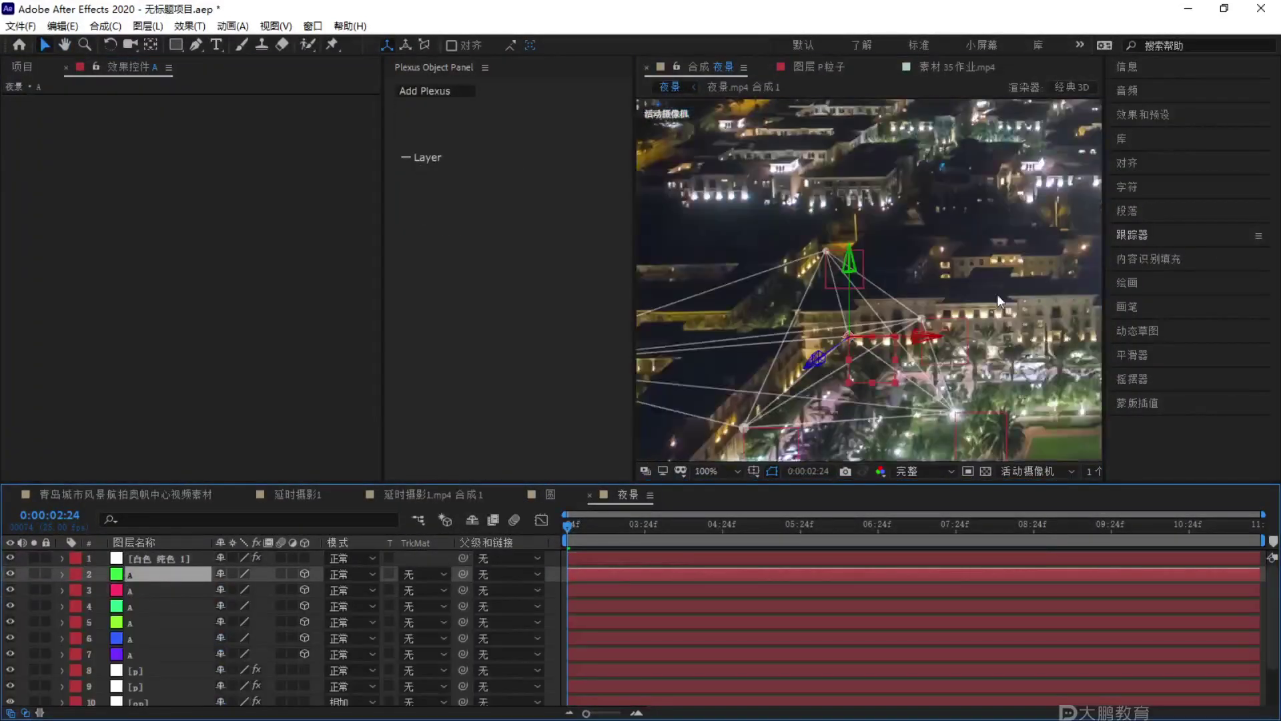
drag(1006, 289, 918, 226)
click(254, 554)
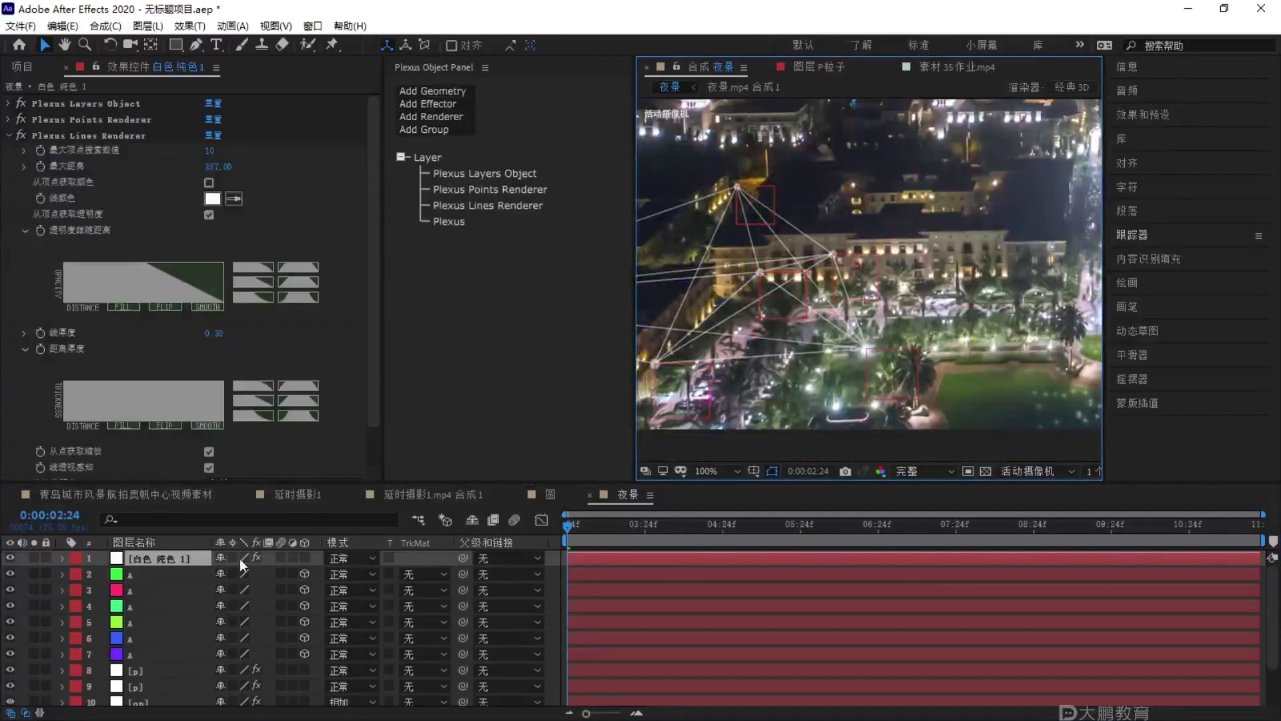
click(147, 575)
click(161, 590)
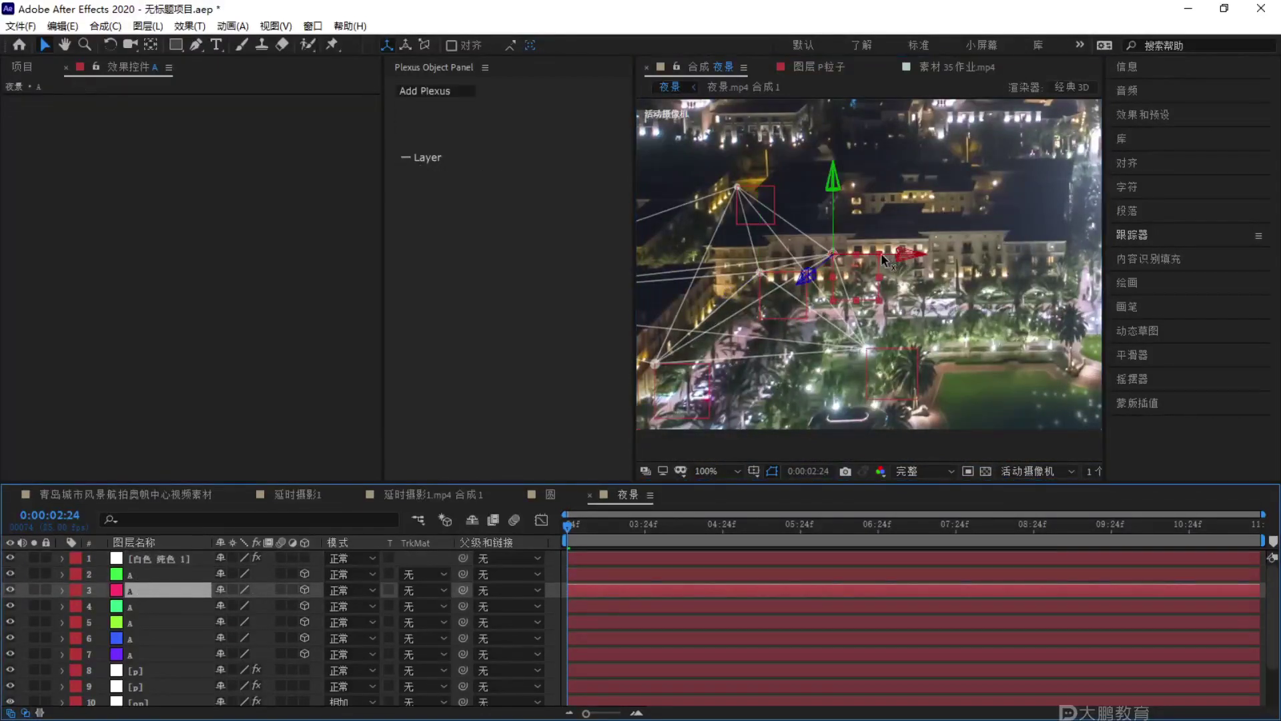
scroll(915, 267, down, 2)
drag(942, 282, 801, 360)
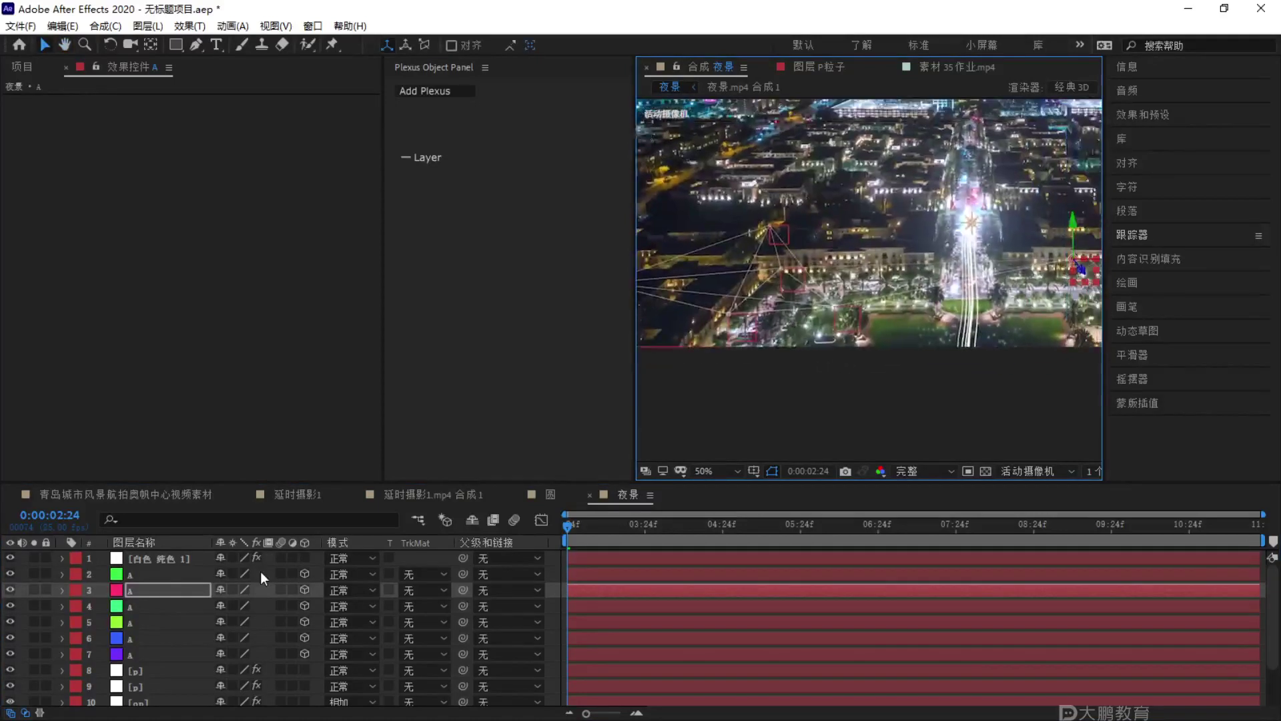
Move the row 4 A layer slightly up and left, and the row 5 A layer past the footage's left edge.
click(166, 606)
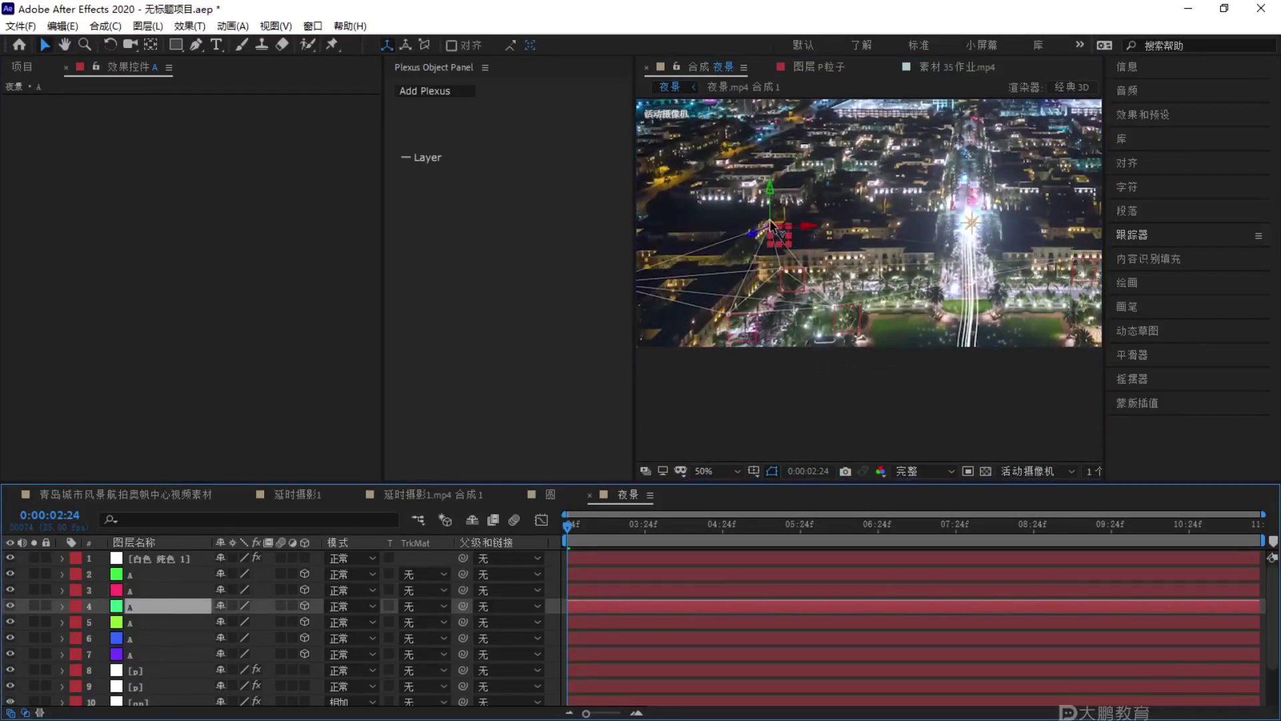
drag(761, 234, 749, 174)
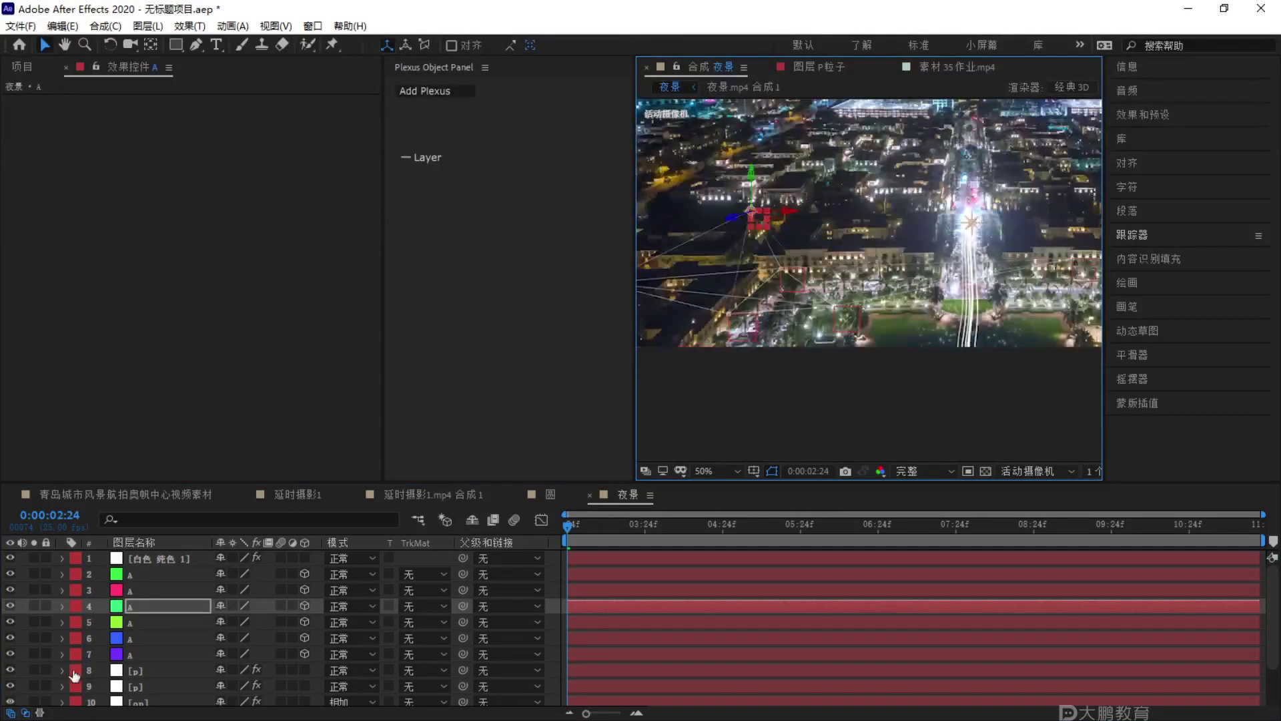
click(167, 623)
scroll(755, 244, left, 3)
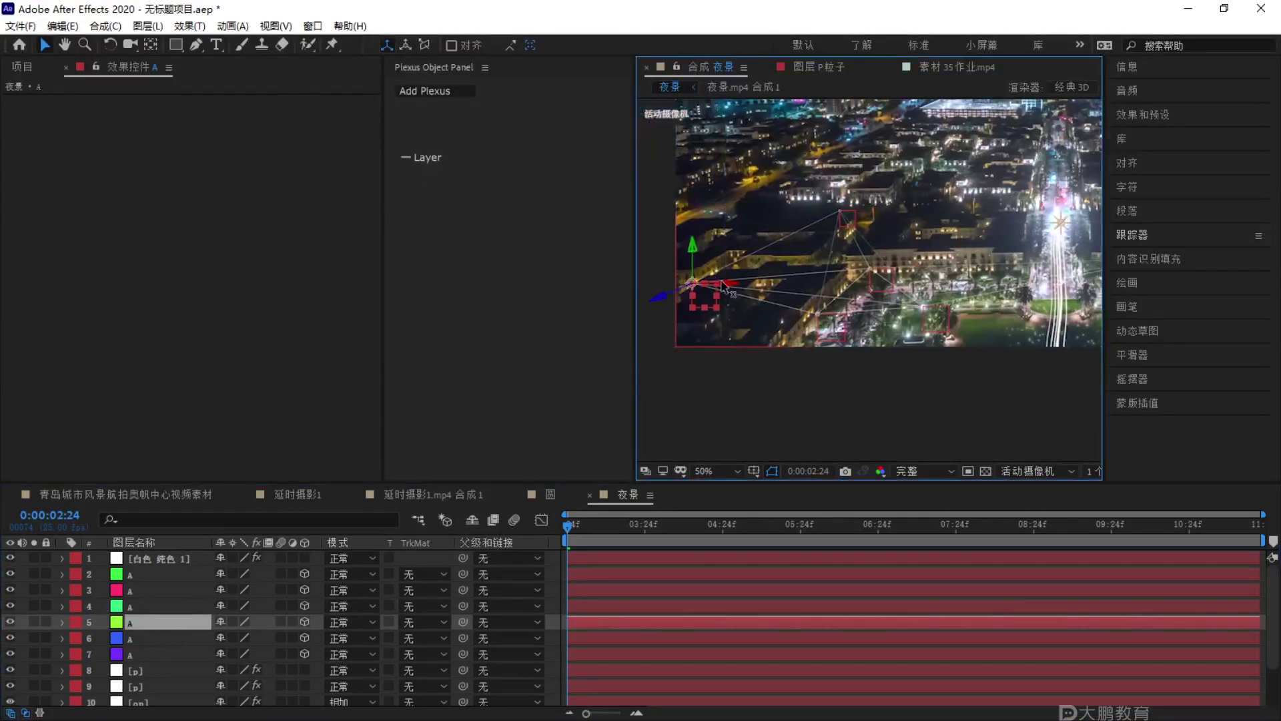
drag(715, 286, 695, 283)
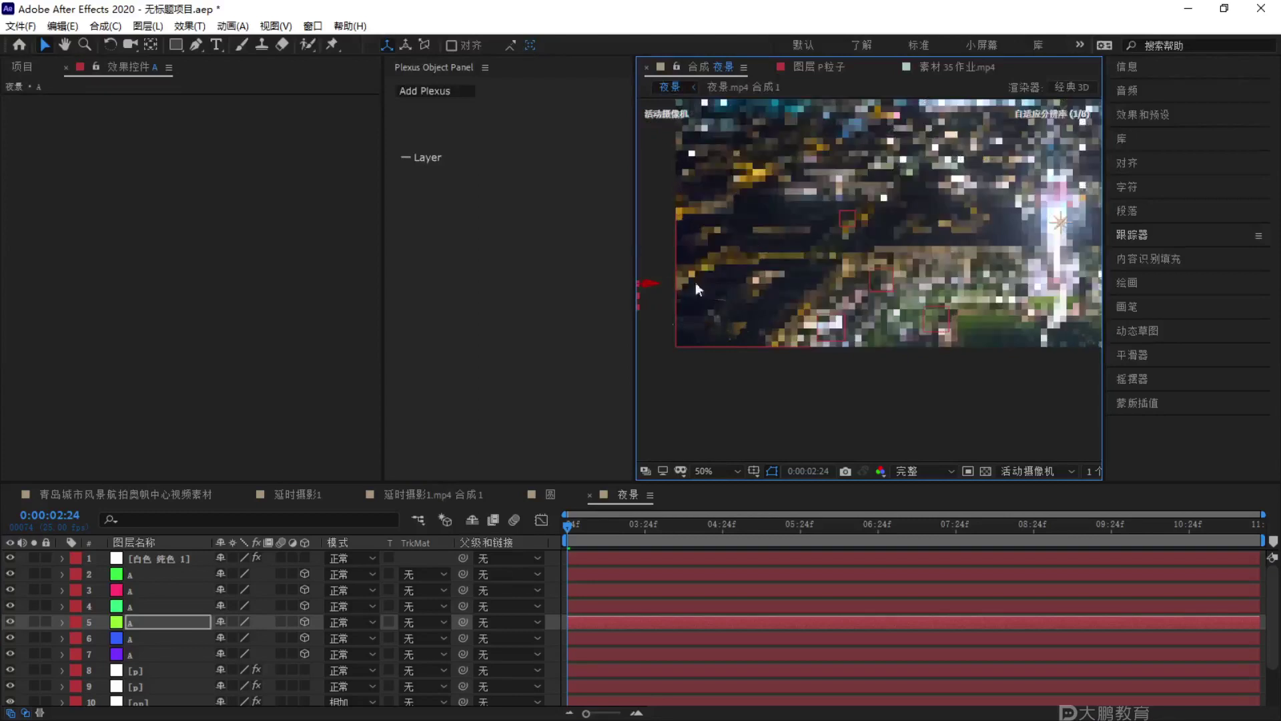
Move the A layer in row 6 below the footage near its lower-left corner.
click(159, 633)
click(795, 346)
drag(794, 345, 781, 354)
key(comma)
key(comma)
key(comma)
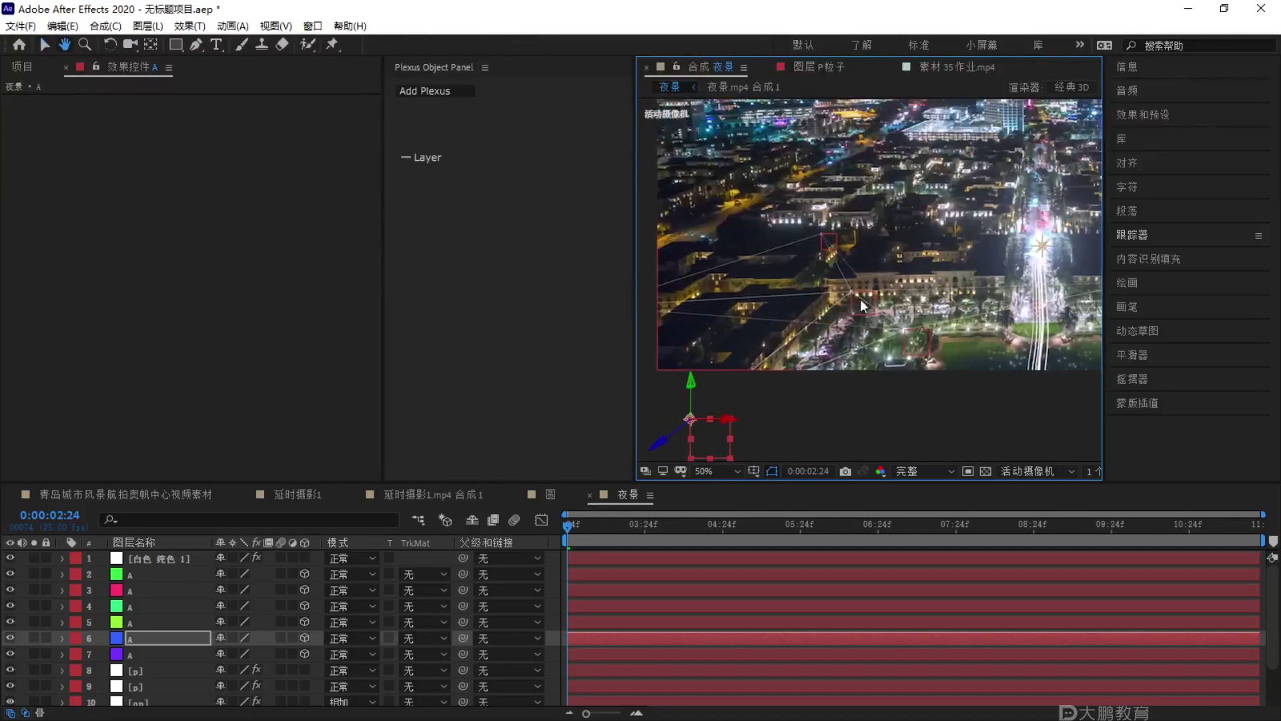
Preview how the Plexus lines follow the city footage between about 2 and 4 seconds.
click(161, 574)
shift+click(139, 649)
click(171, 559)
click(602, 530)
drag(602, 530, 643, 538)
key(period)
key(period)
key(period)
click(616, 534)
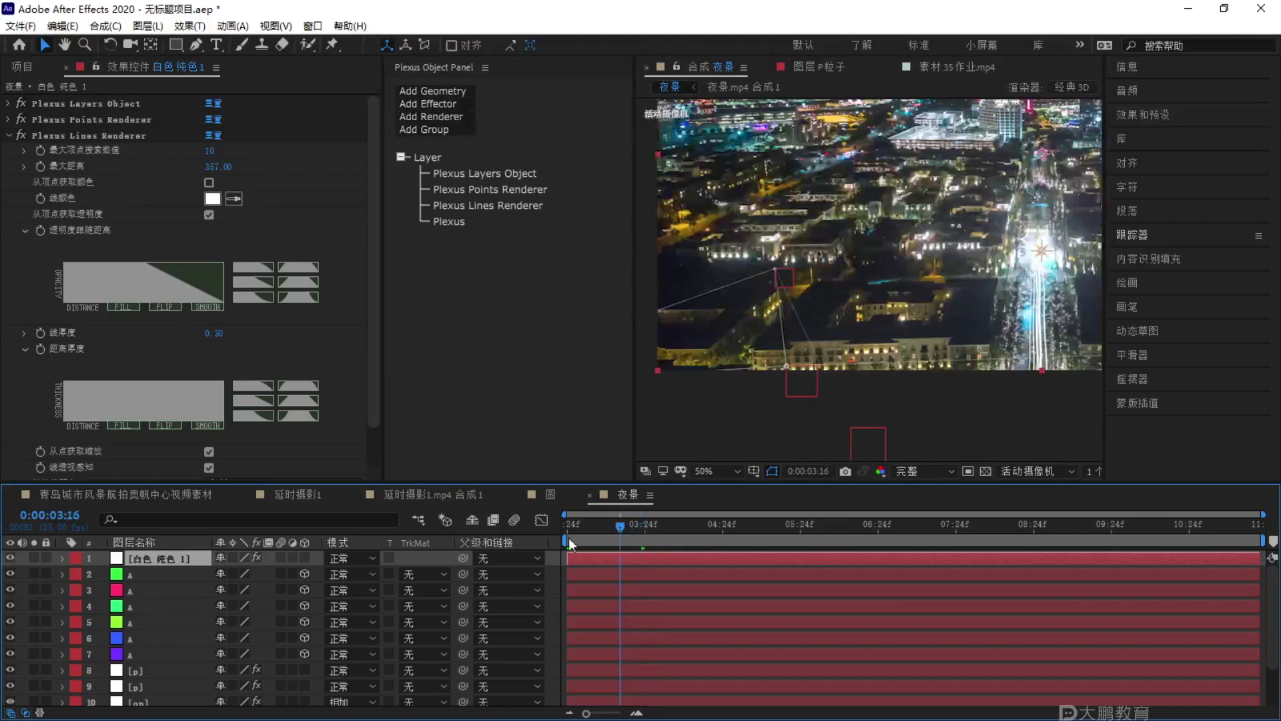
key(space)
key(space)
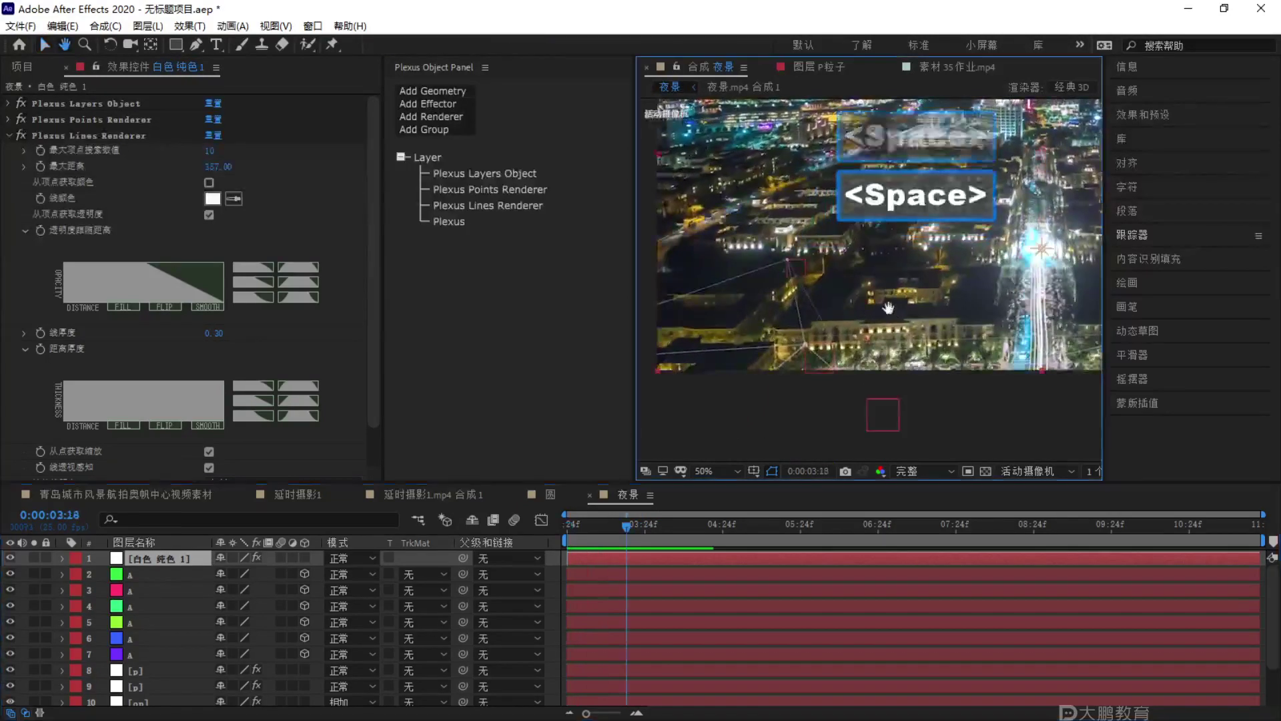
scroll(889, 308, down, 2)
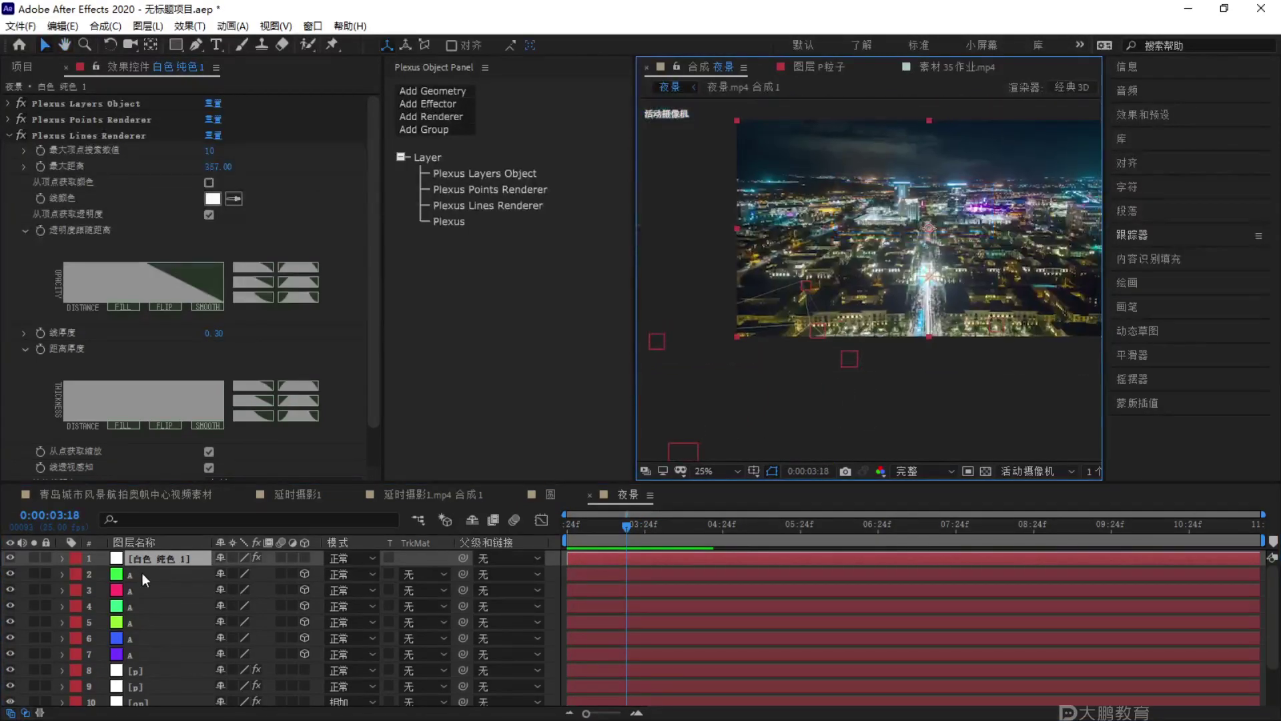
Display the 3D camera tracker's track points on the 夜景.mp4 合成 1 layer.
scroll(167, 681, down, 3)
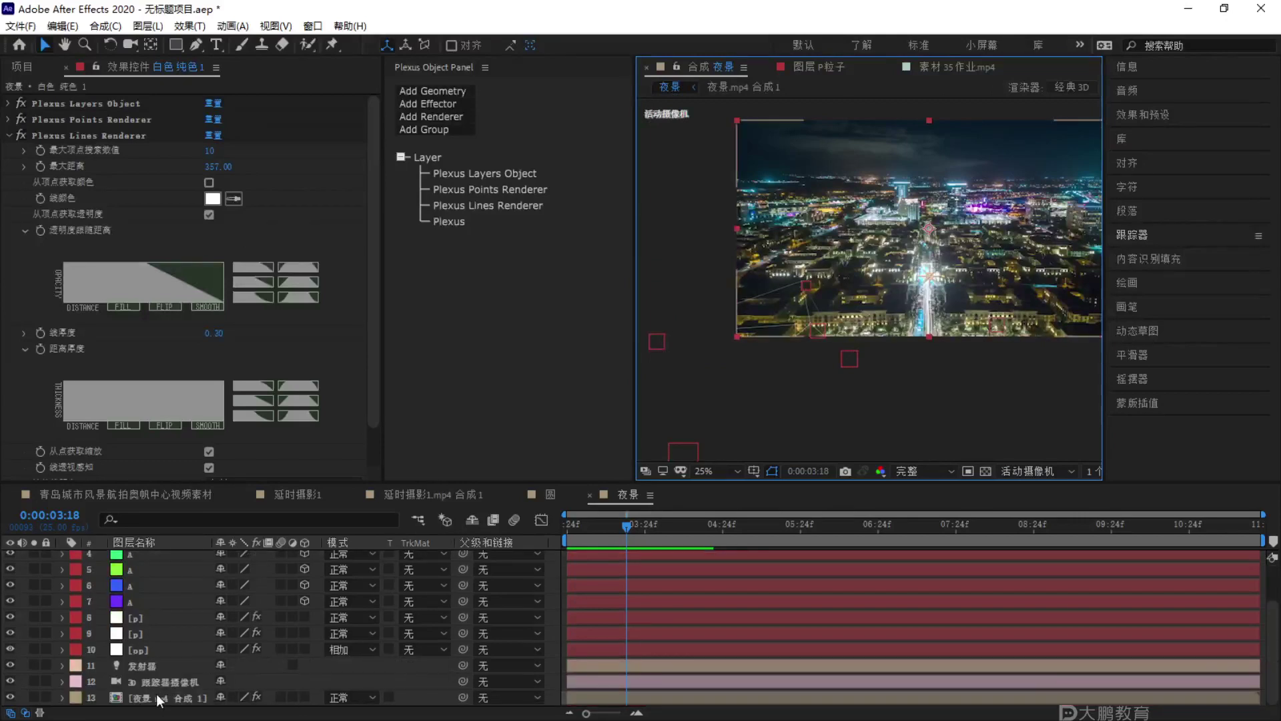
click(157, 695)
click(84, 104)
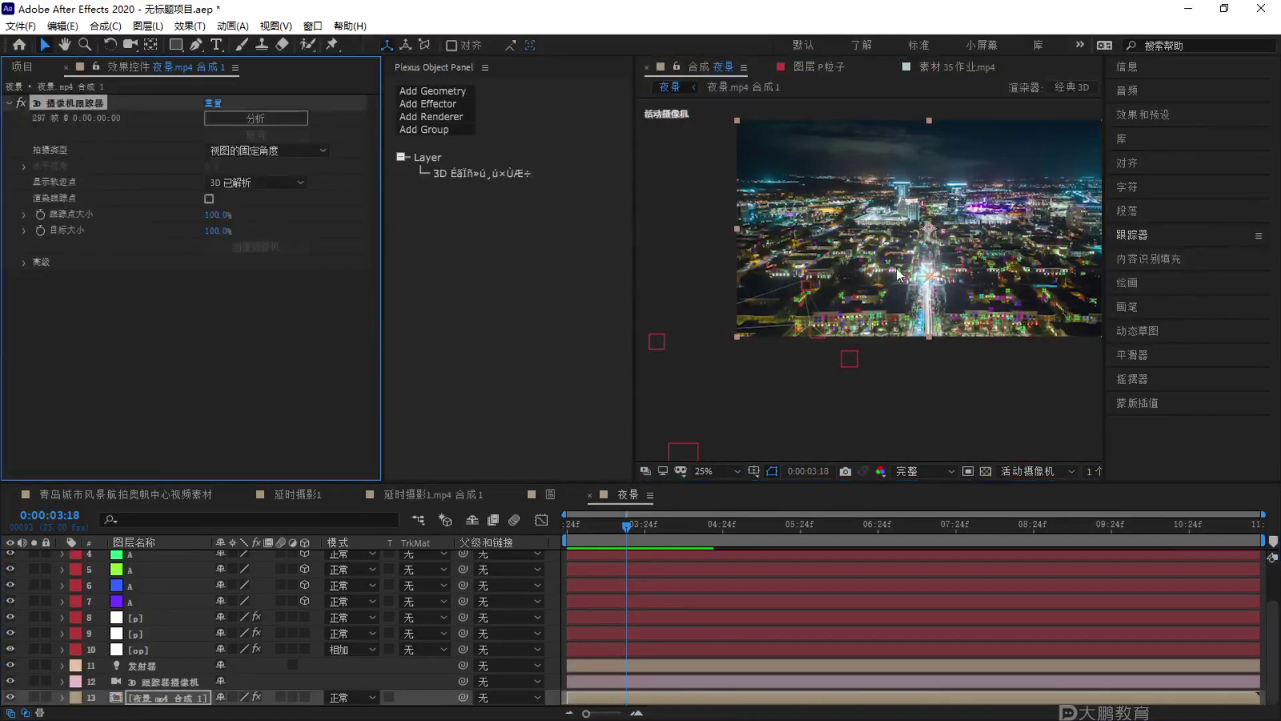
scroll(851, 292, up, 2)
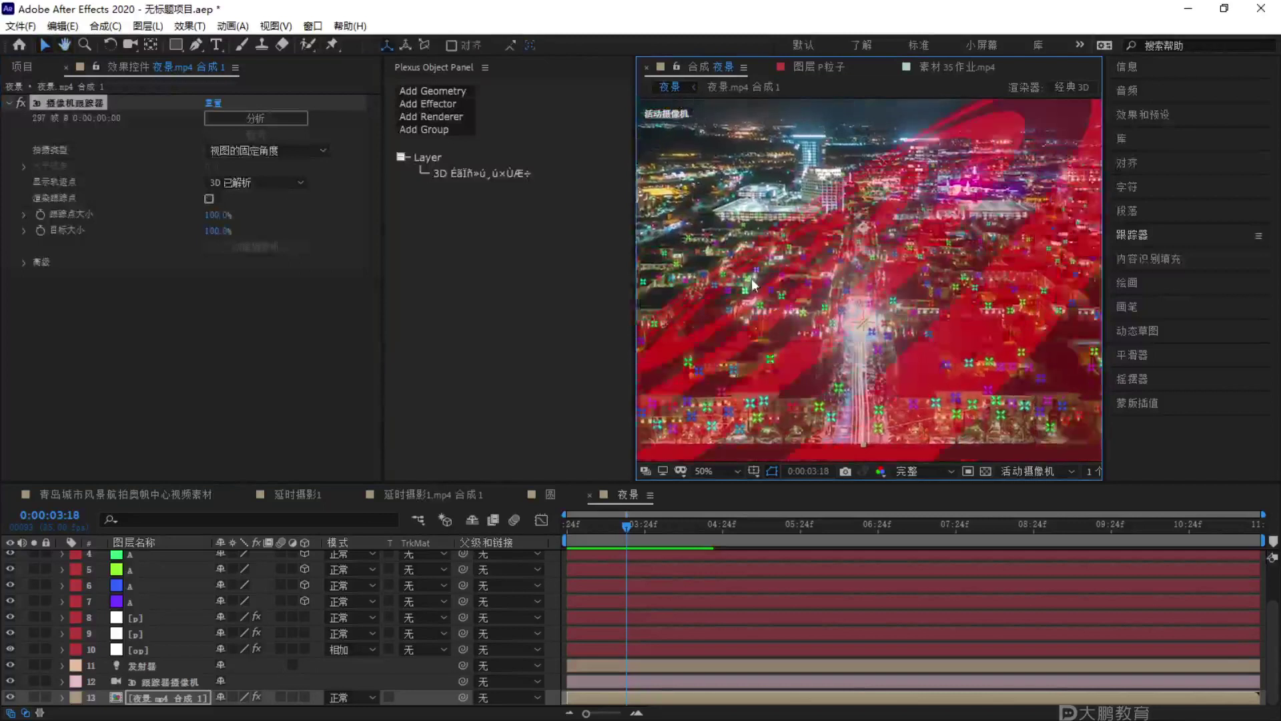
key(ctrl)
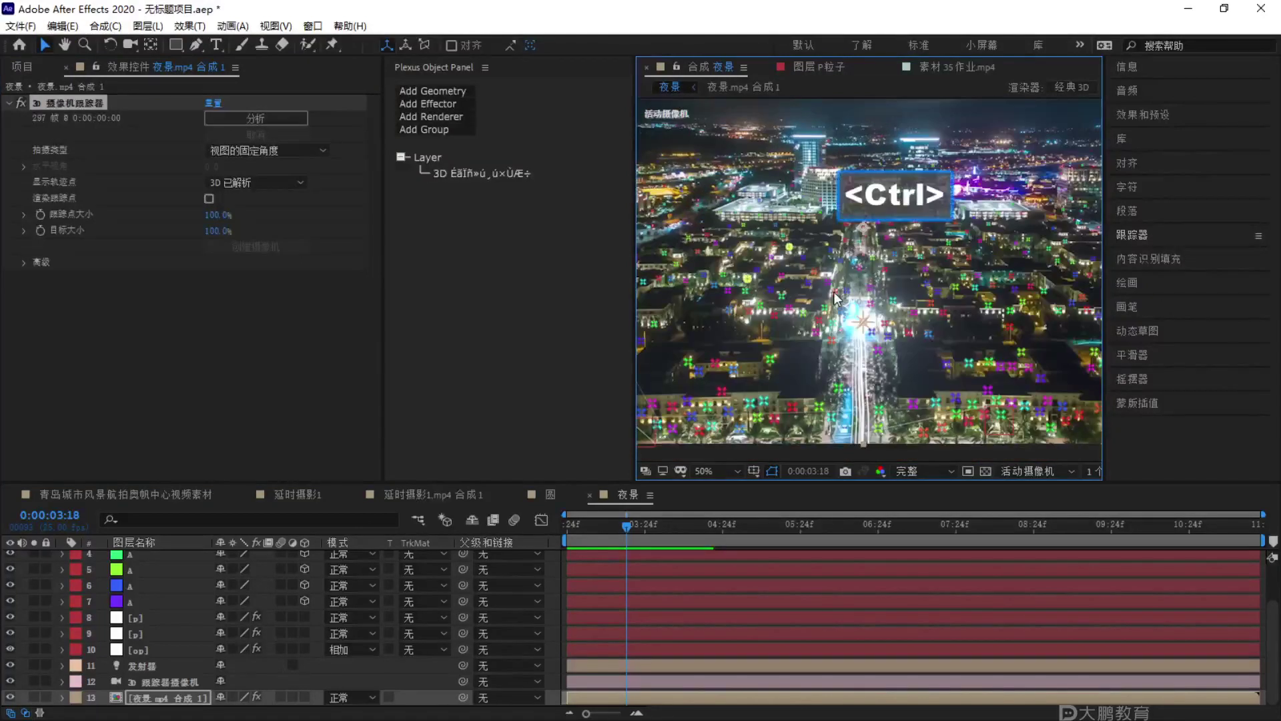
click(777, 319)
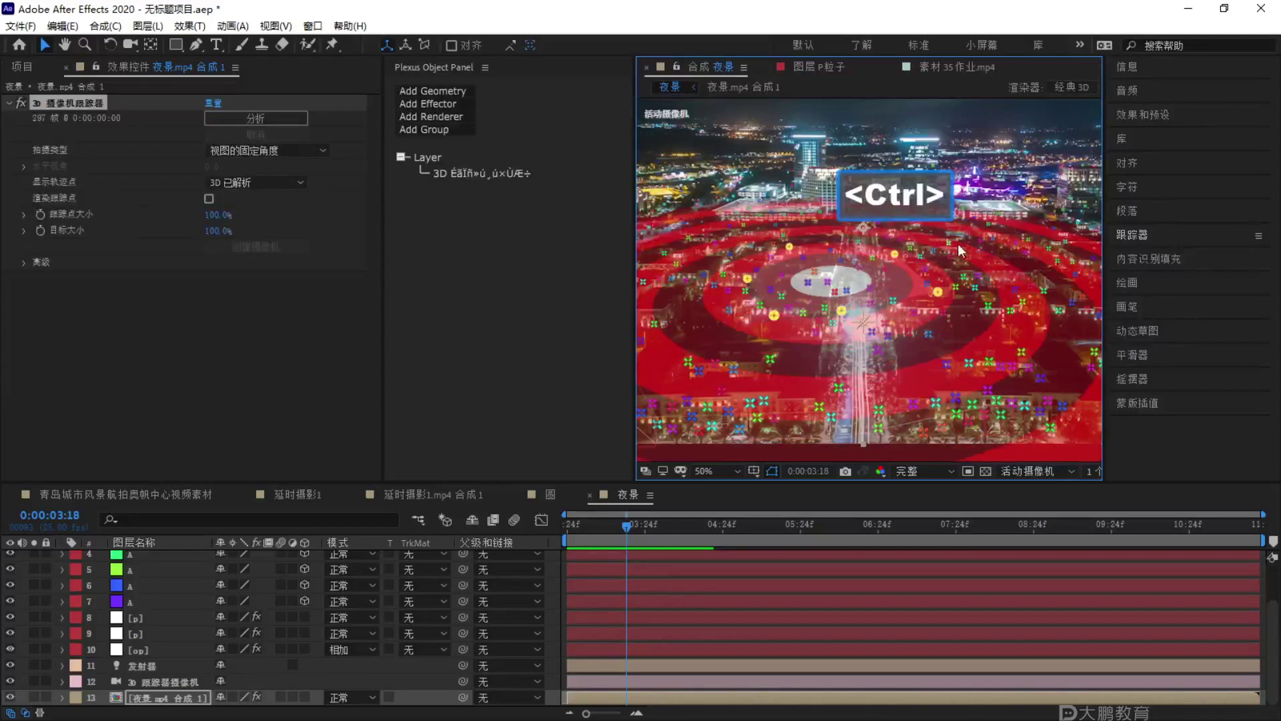
click(973, 283)
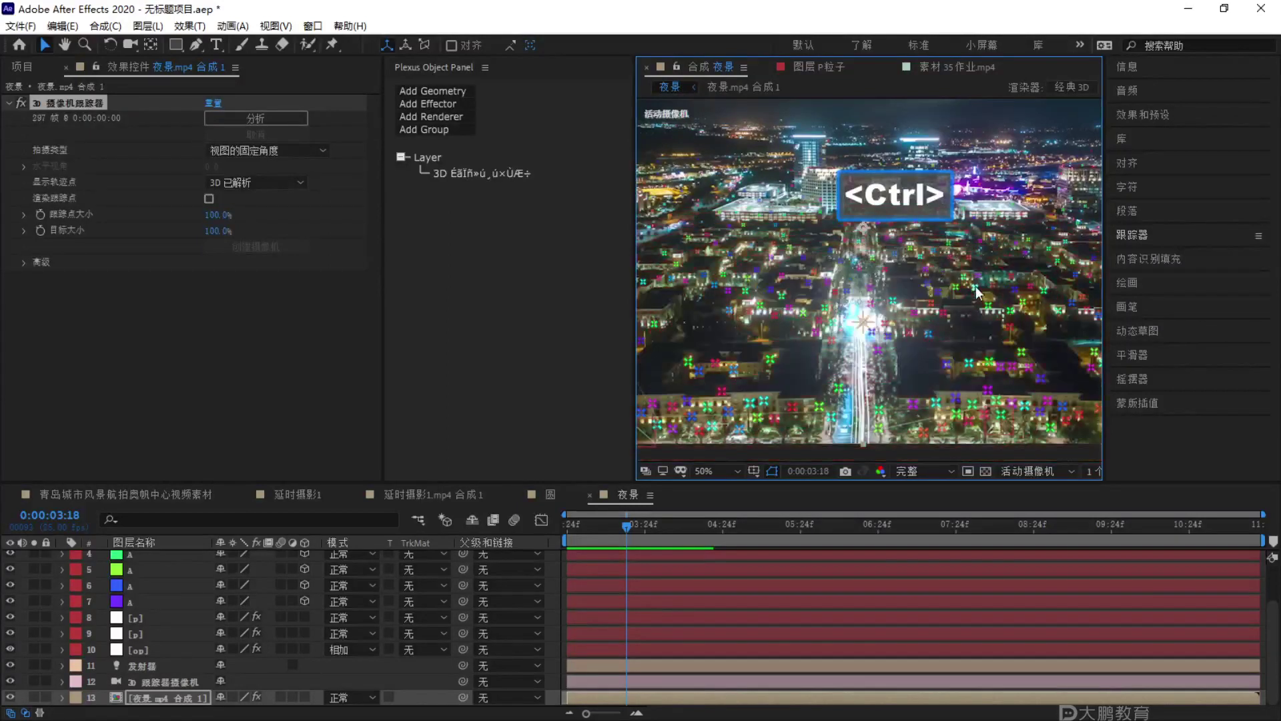
click(792, 310)
Select seven track points in a ring around the bright central road and create a null for each one.
click(737, 261)
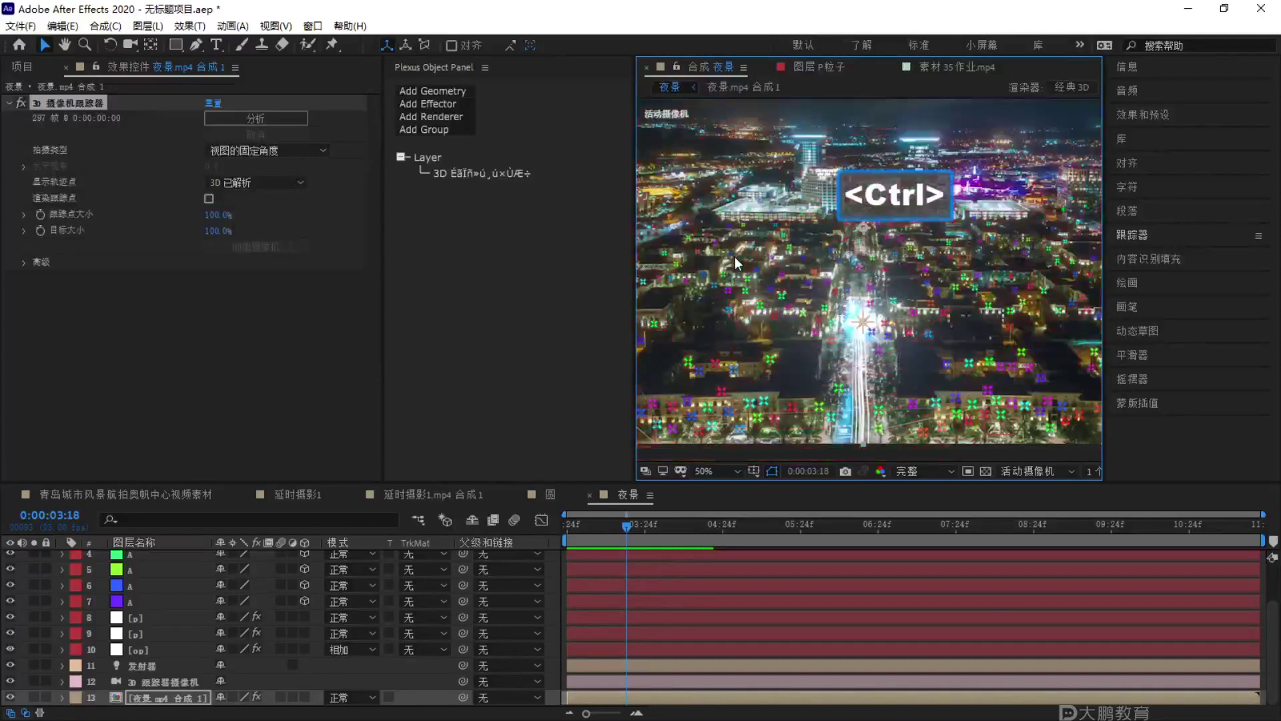
key(ctrl)
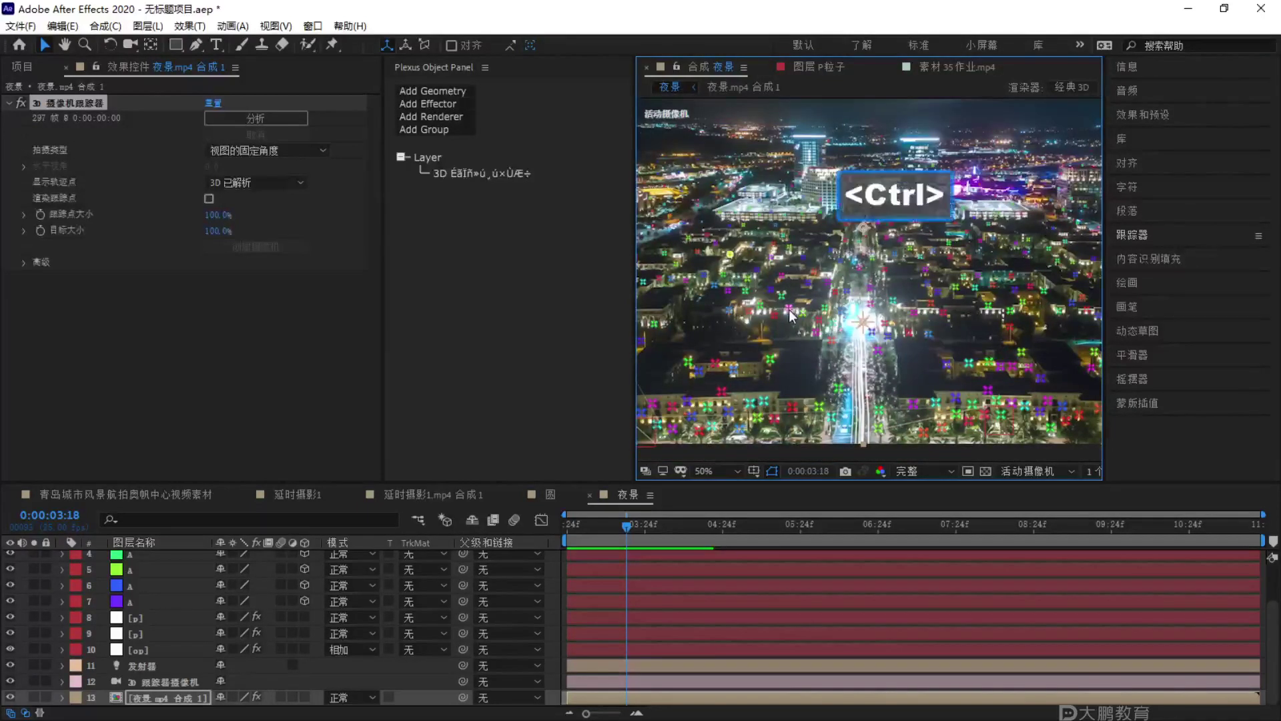
ctrl+click(842, 314)
ctrl+click(936, 294)
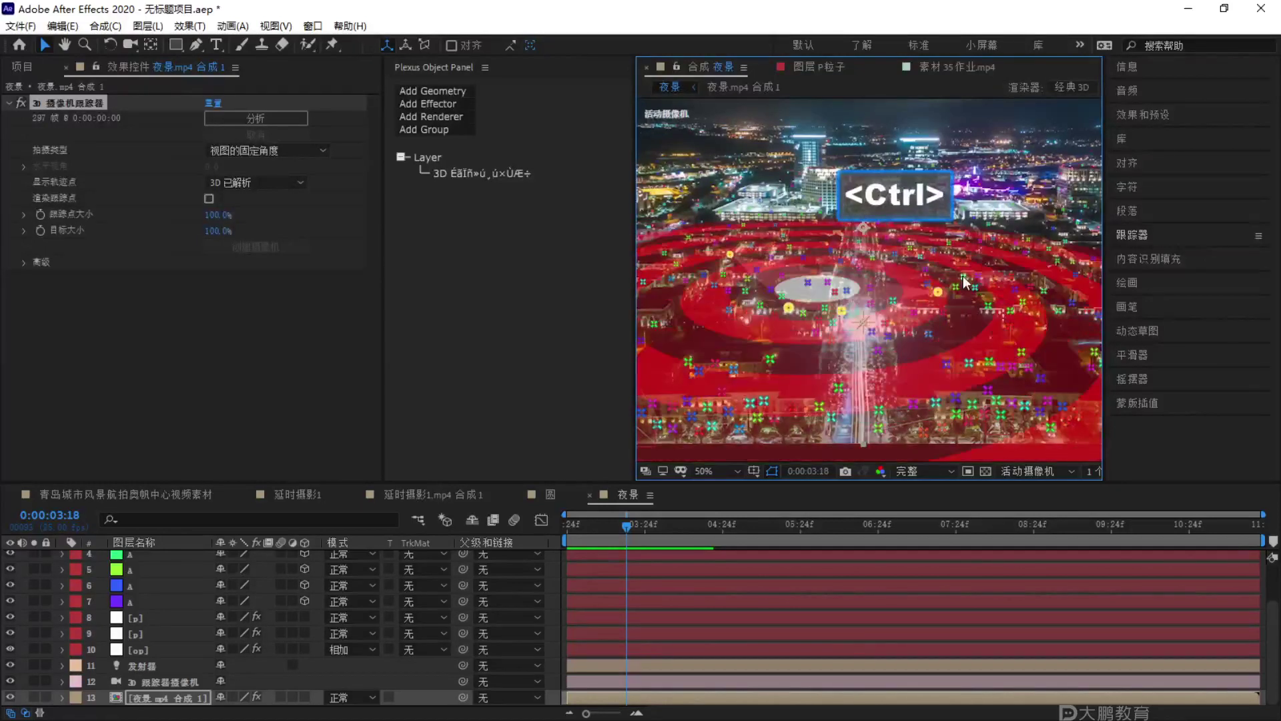
ctrl+click(964, 277)
ctrl+click(909, 248)
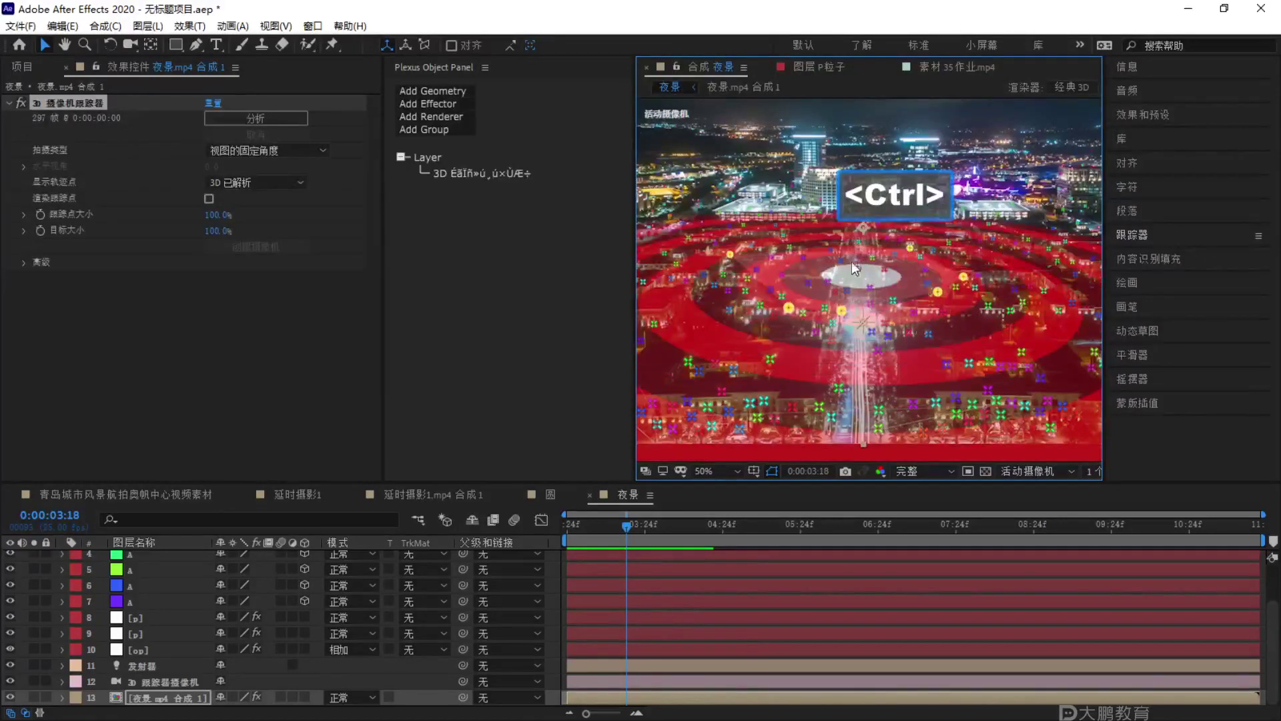
key(ctrl)
ctrl+click(859, 242)
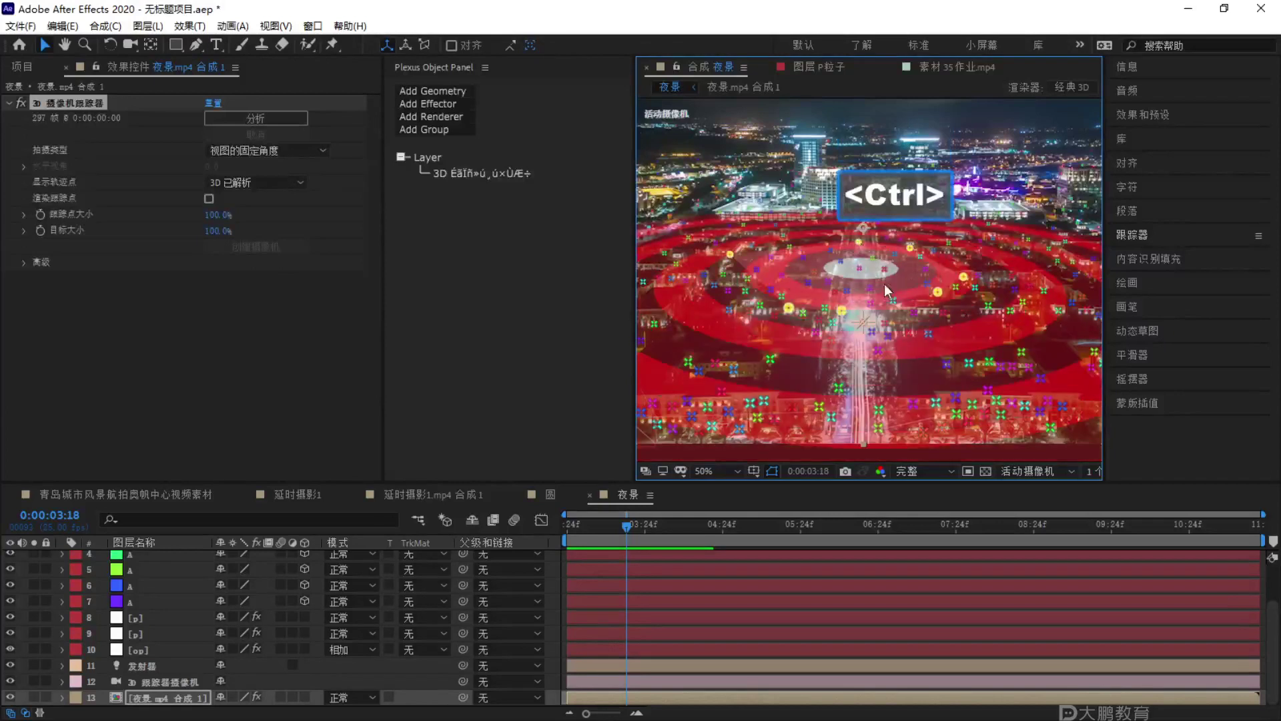
right_click(851, 260)
click(917, 365)
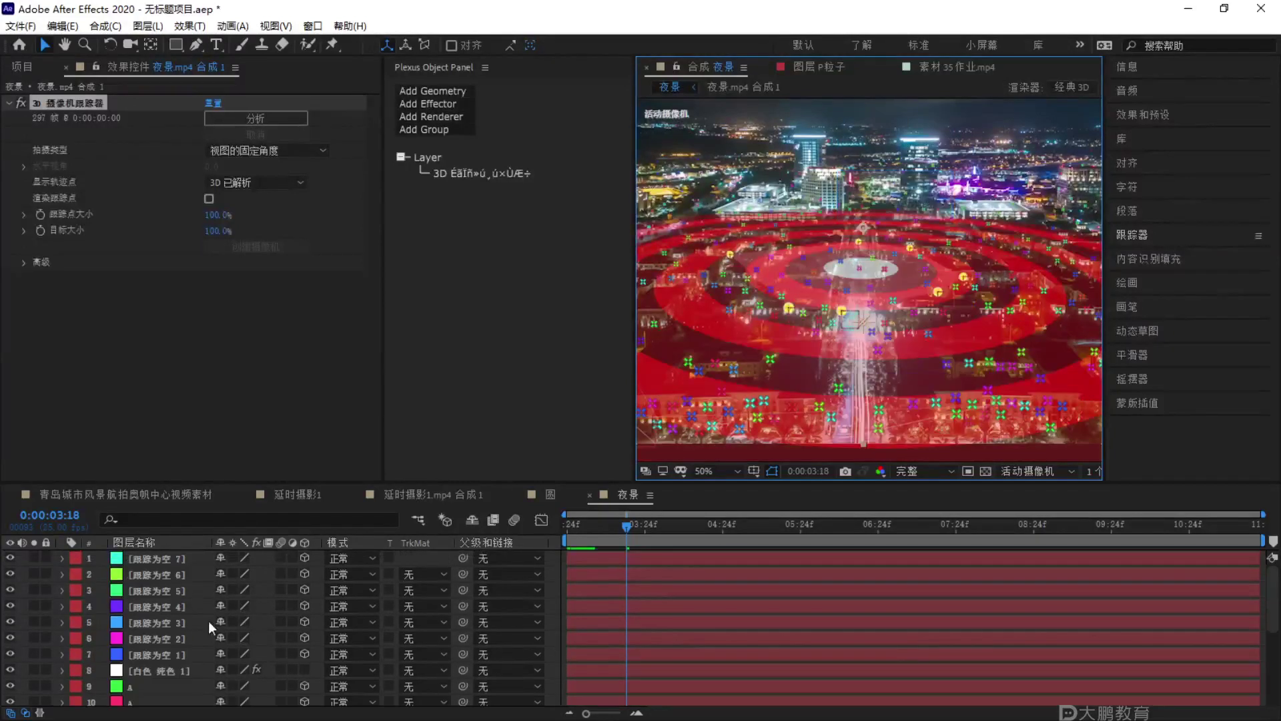
Rename the null layers 跟踪为空 1 and 跟踪为空 2 as B.
scroll(159, 621, down, 2)
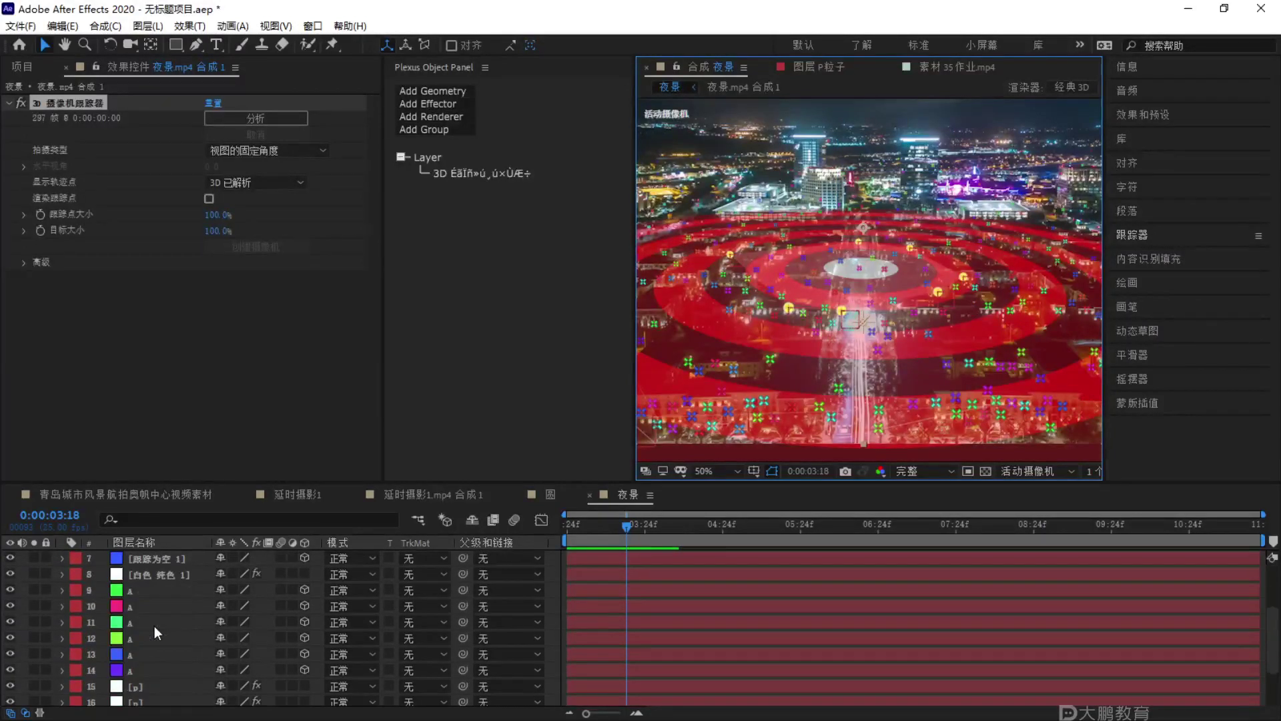
scroll(145, 618, up, 2)
click(159, 668)
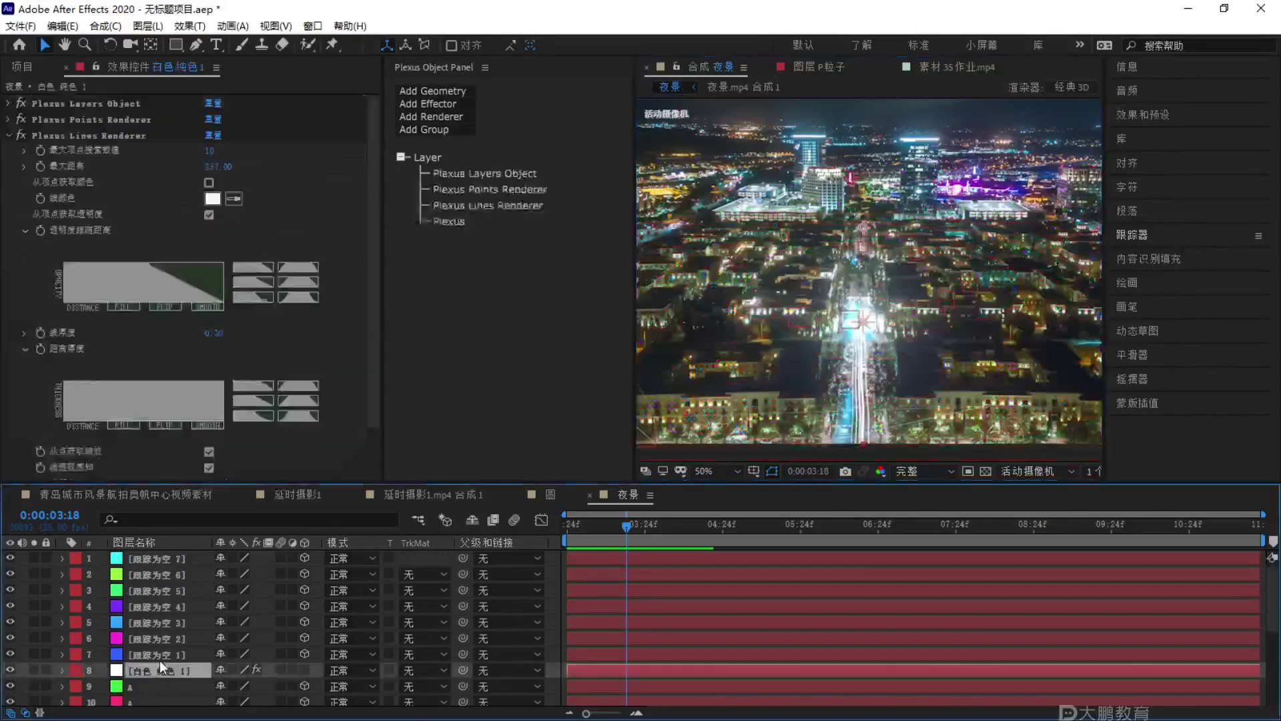
click(159, 660)
key(Return)
key(Caps_Lock)
text(B)
key(Caps_Lock)
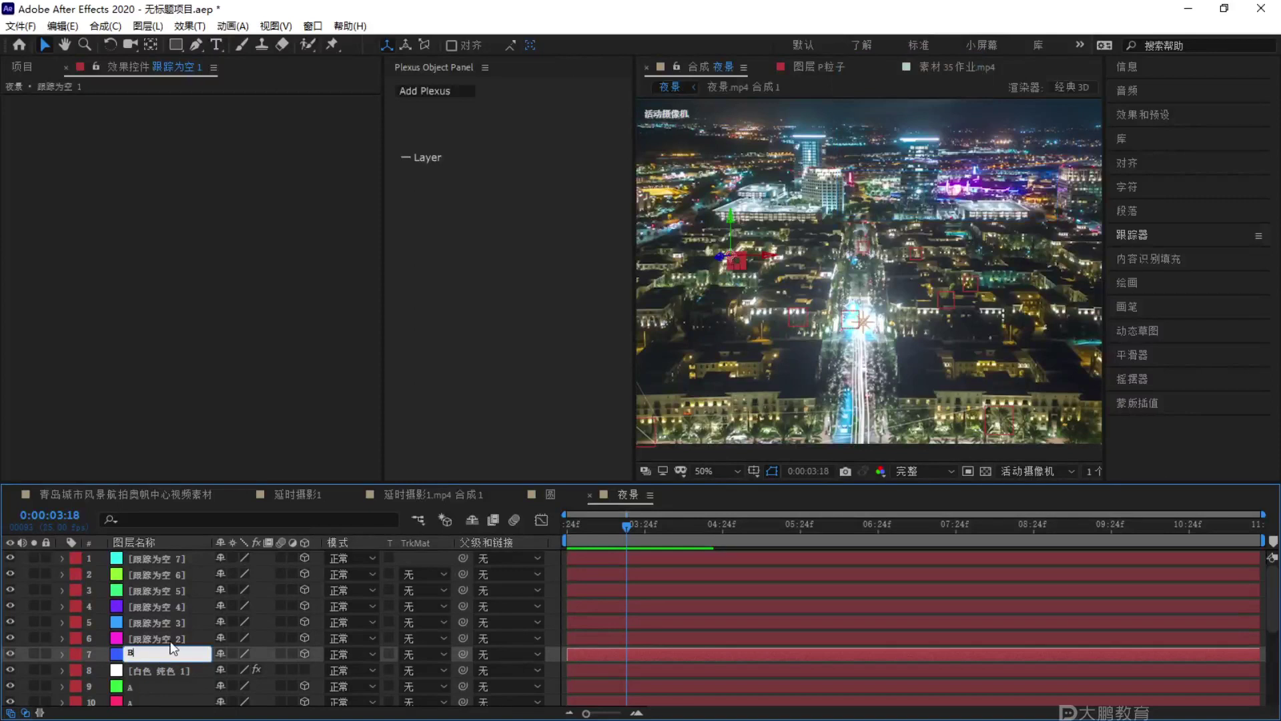
click(177, 638)
key(Return)
key(Caps_Lock)
text(B)
key(Caps_Lock)
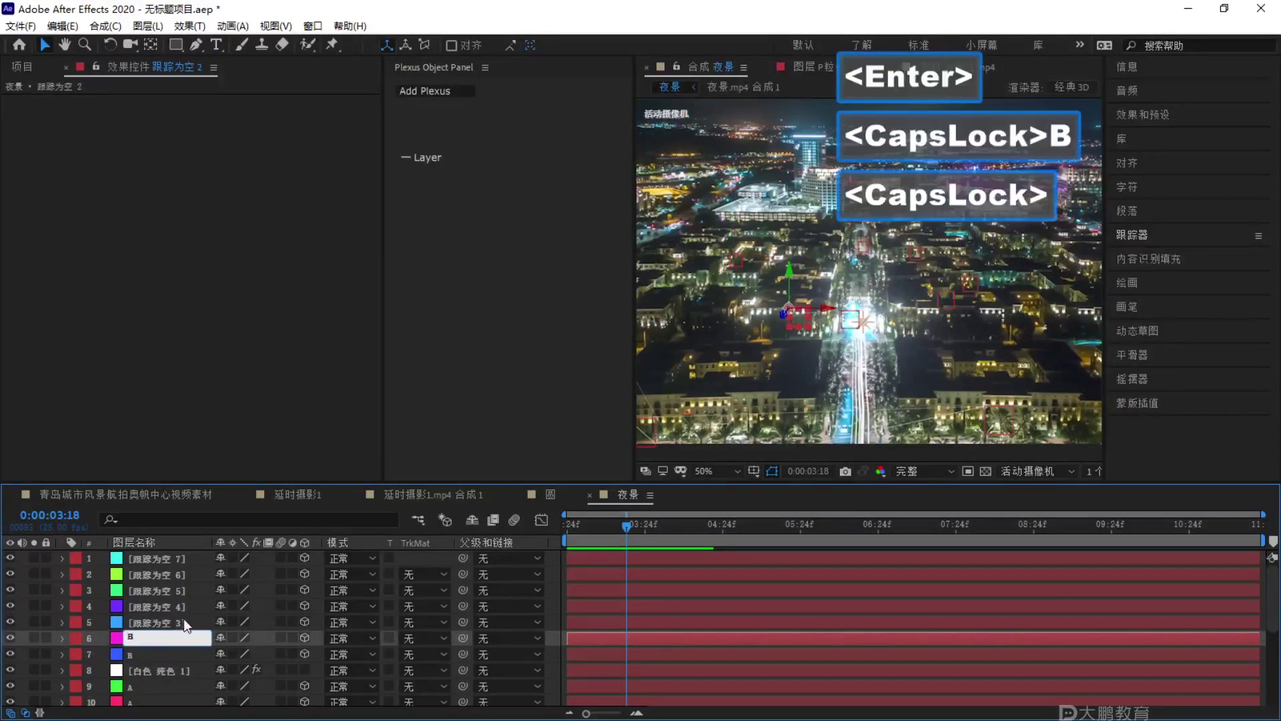
Rename the null layers 跟踪为空 3 and 跟踪为空 4 as B.
click(184, 618)
key(Return)
key(Caps_Lock)
text(B)
key(Caps_Lock)
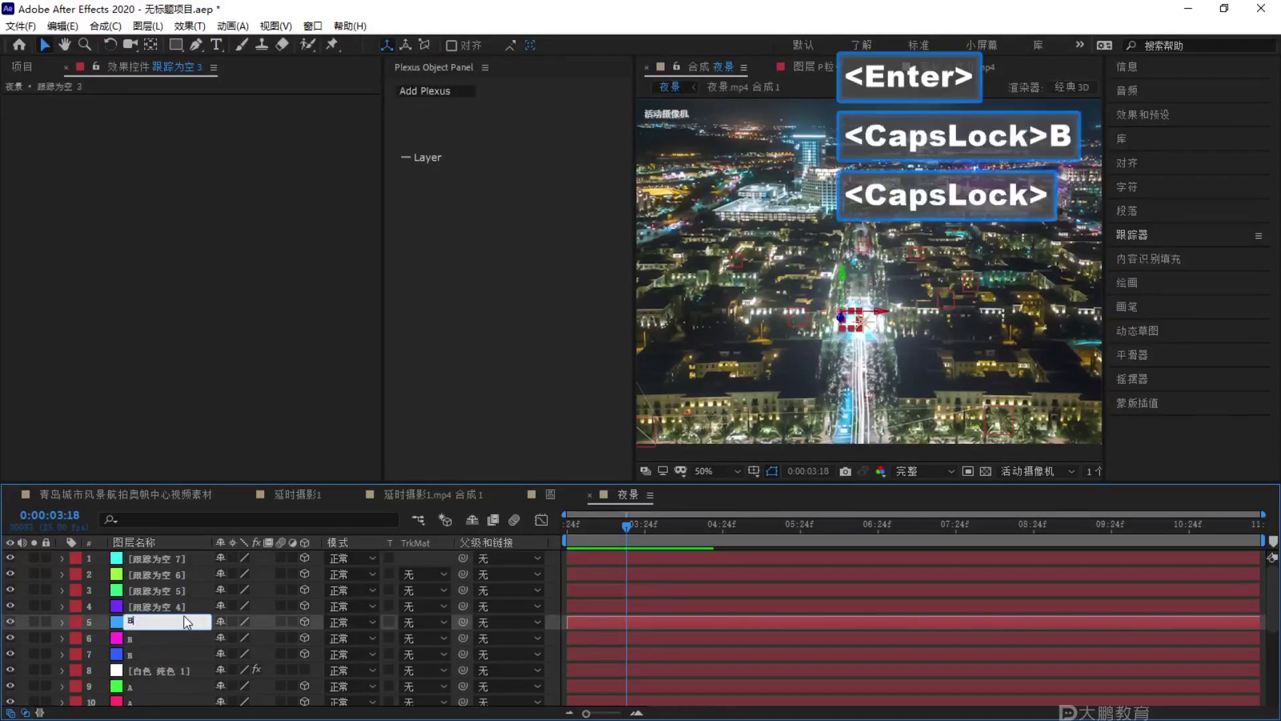
click(186, 607)
key(Return)
key(Caps_Lock)
text(B)
key(Caps_Lock)
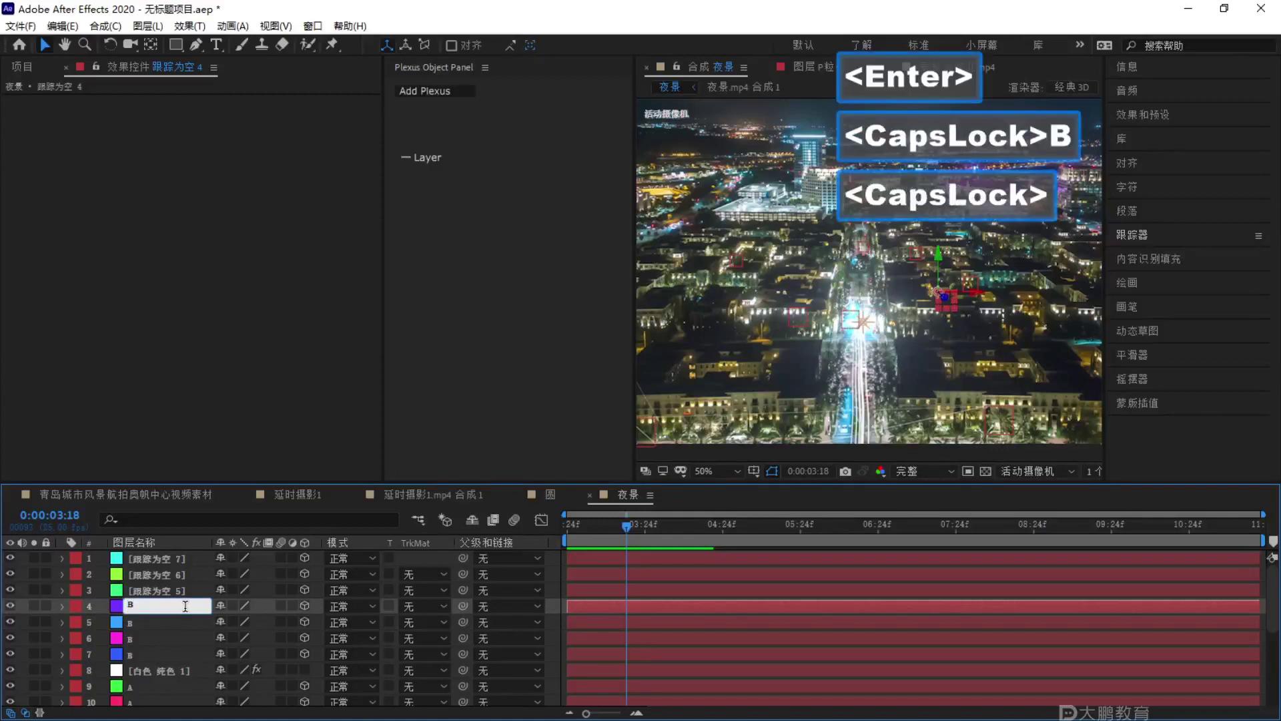
Rename the null layers 跟踪为空 5 and 跟踪为空 6 as B.
click(164, 578)
click(139, 585)
key(Return)
key(Caps_Lock)
text(B)
key(Caps_Lock)
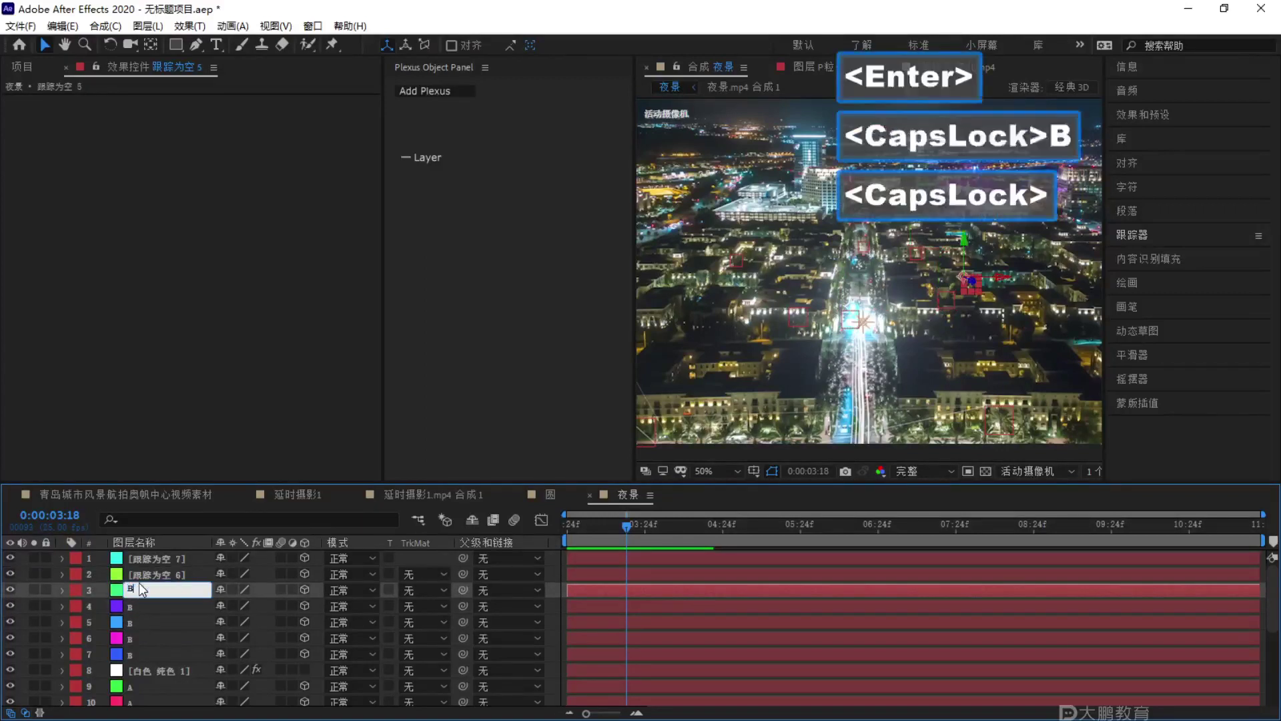
click(139, 574)
key(Return)
key(Caps_Lock)
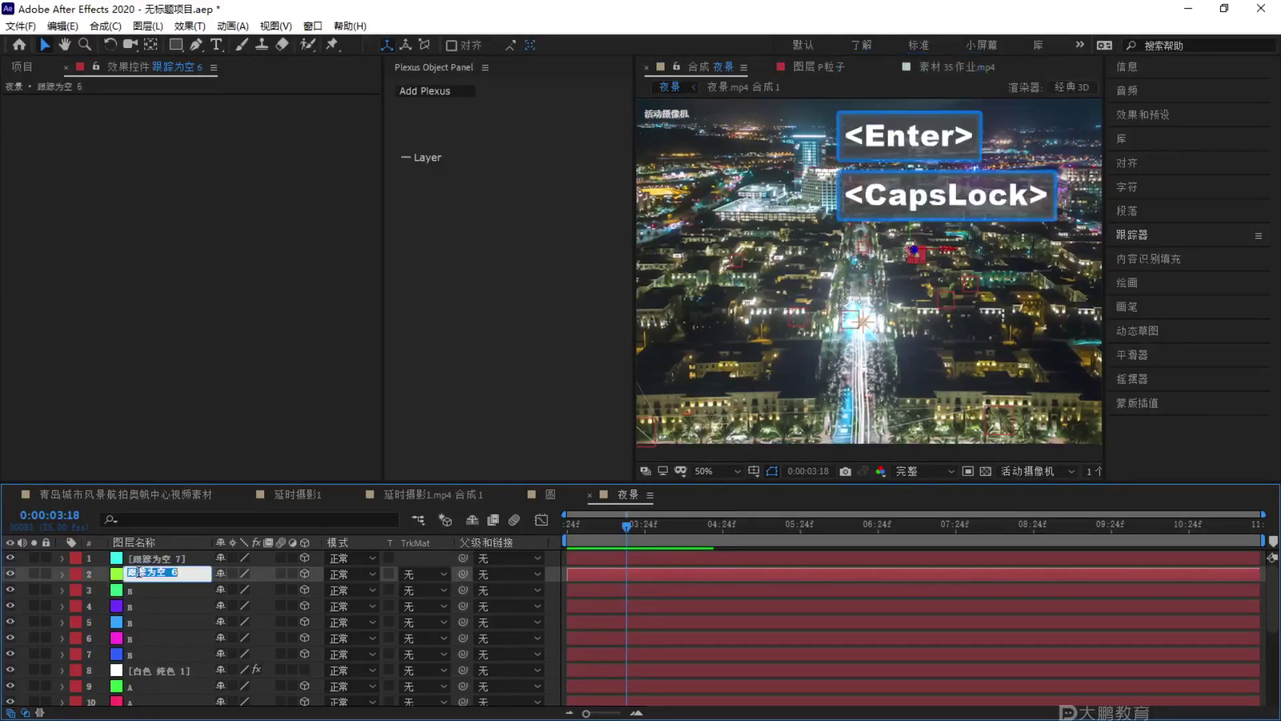
text(B)
key(Caps_Lock)
Rename the null layer 跟踪为空 7 as B.
click(175, 556)
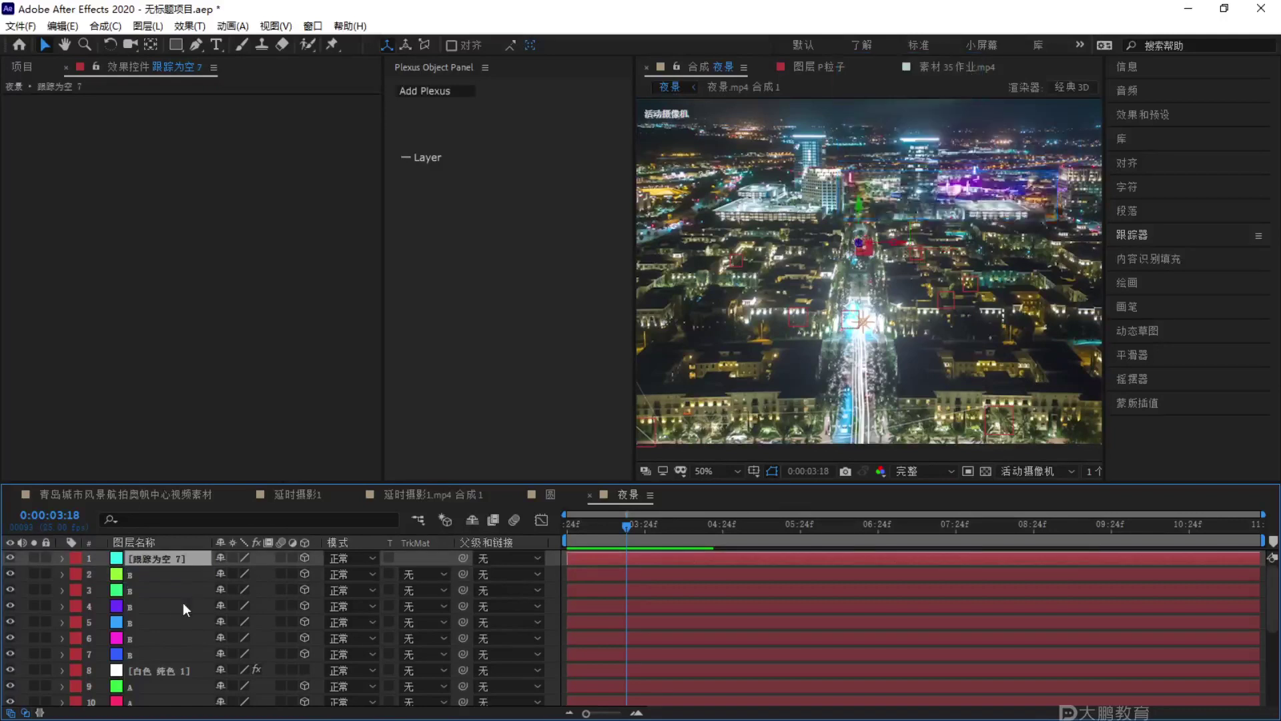
key(Return)
key(Caps_Lock)
text(B)
key(Caps_Lock)
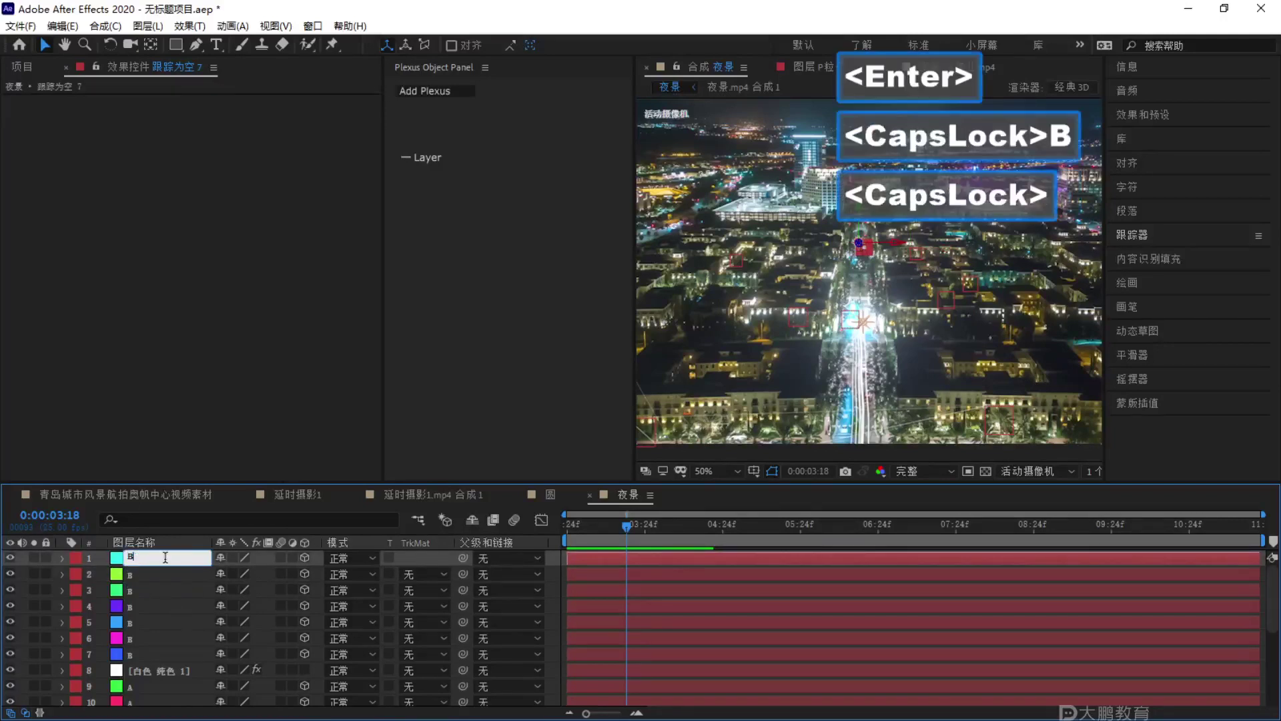
click(169, 600)
Assign the white solid's Plexus Layers Object to 群组 1 and limit its Plexus Points Renderer to 群组 1.
click(172, 669)
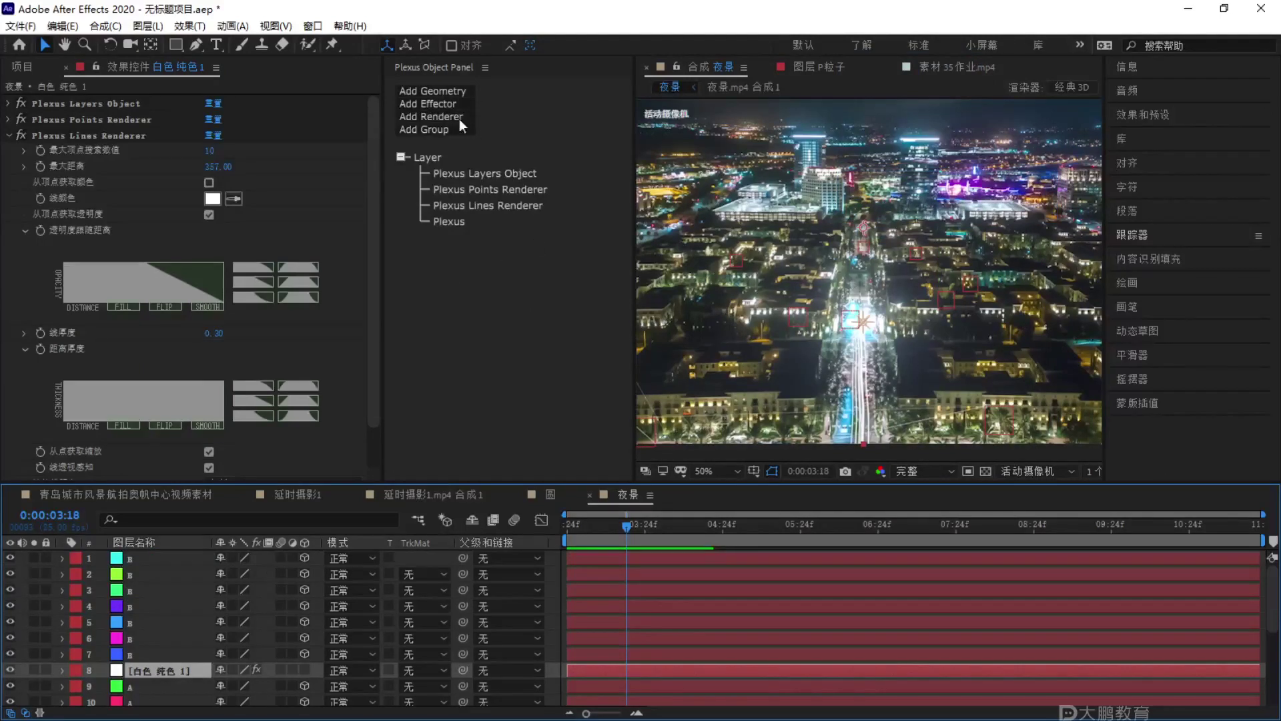
click(483, 175)
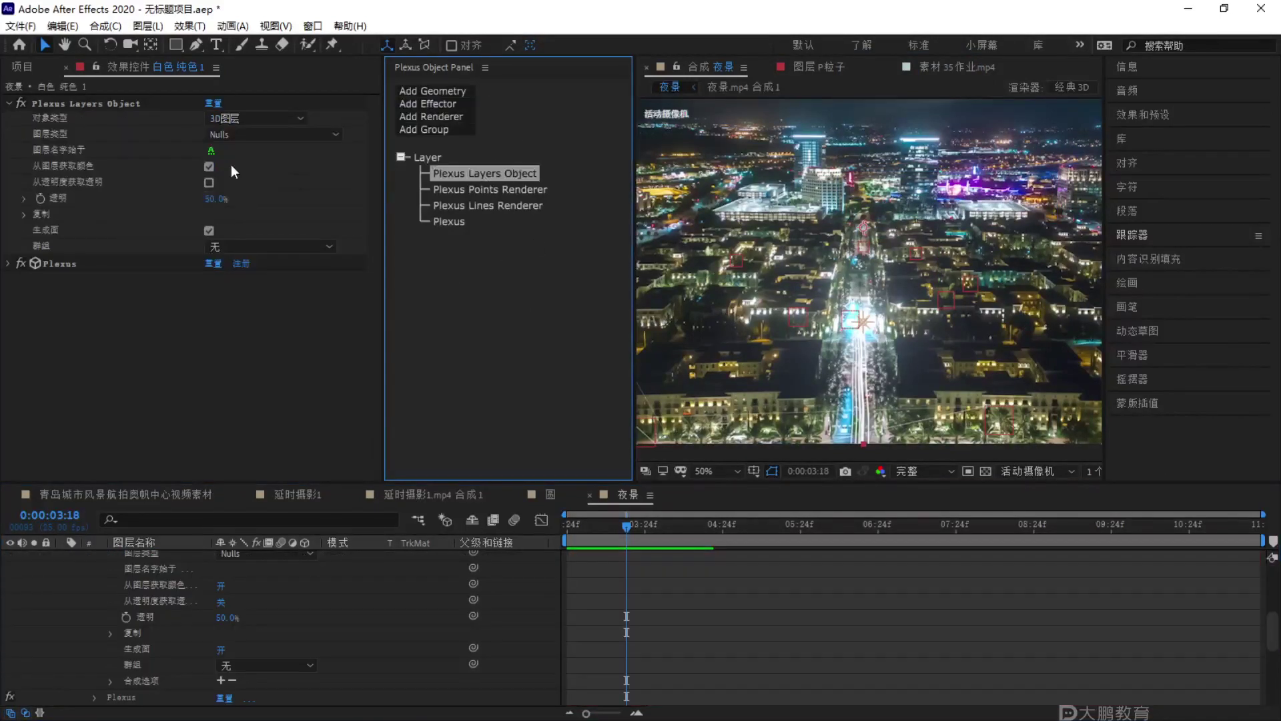
click(230, 246)
click(247, 266)
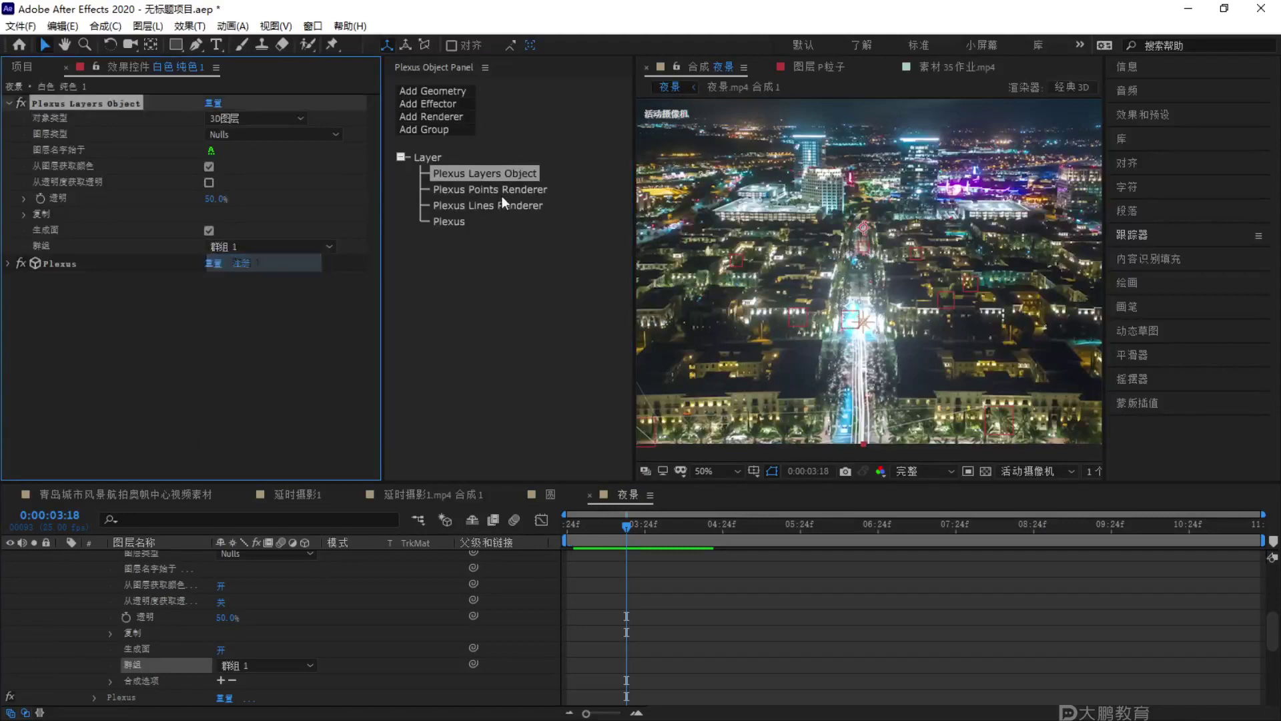
click(493, 189)
click(267, 263)
click(267, 266)
Set the Plexus Lines Renderer to draw lines between 相同组 and preview the composition.
click(530, 205)
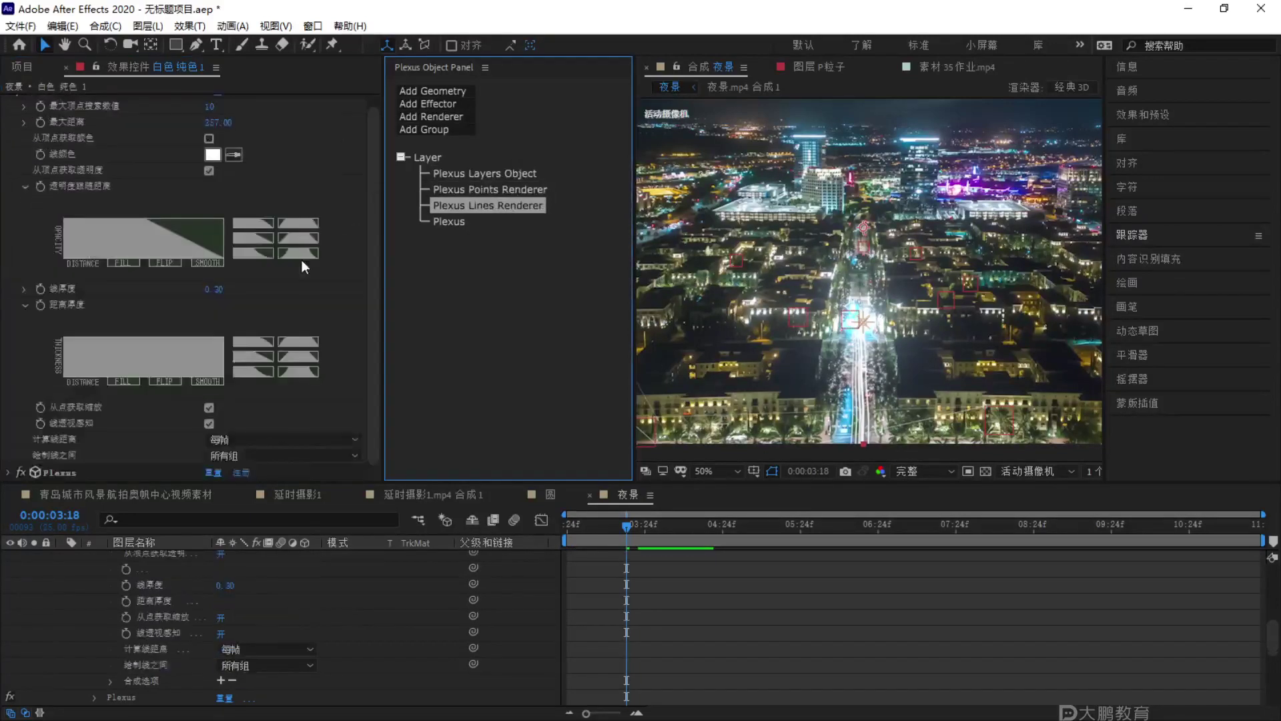
click(244, 455)
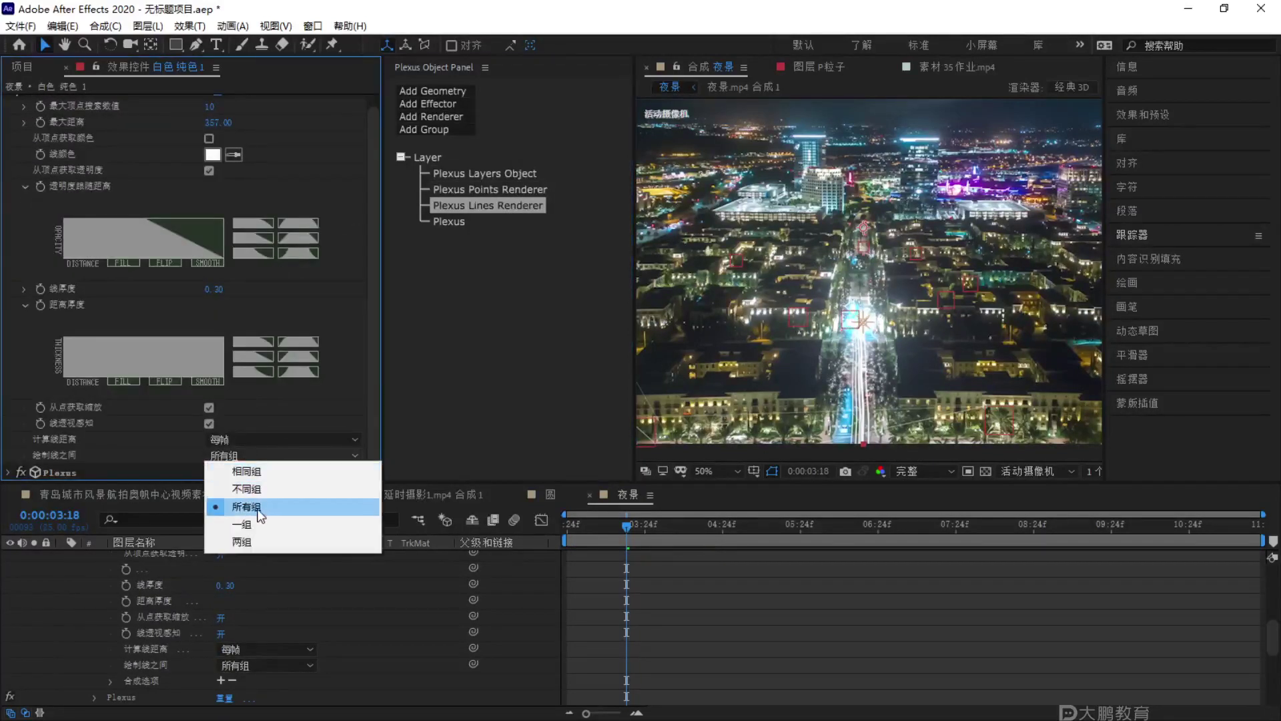
click(256, 469)
click(254, 442)
click(395, 417)
key(space)
key(space)
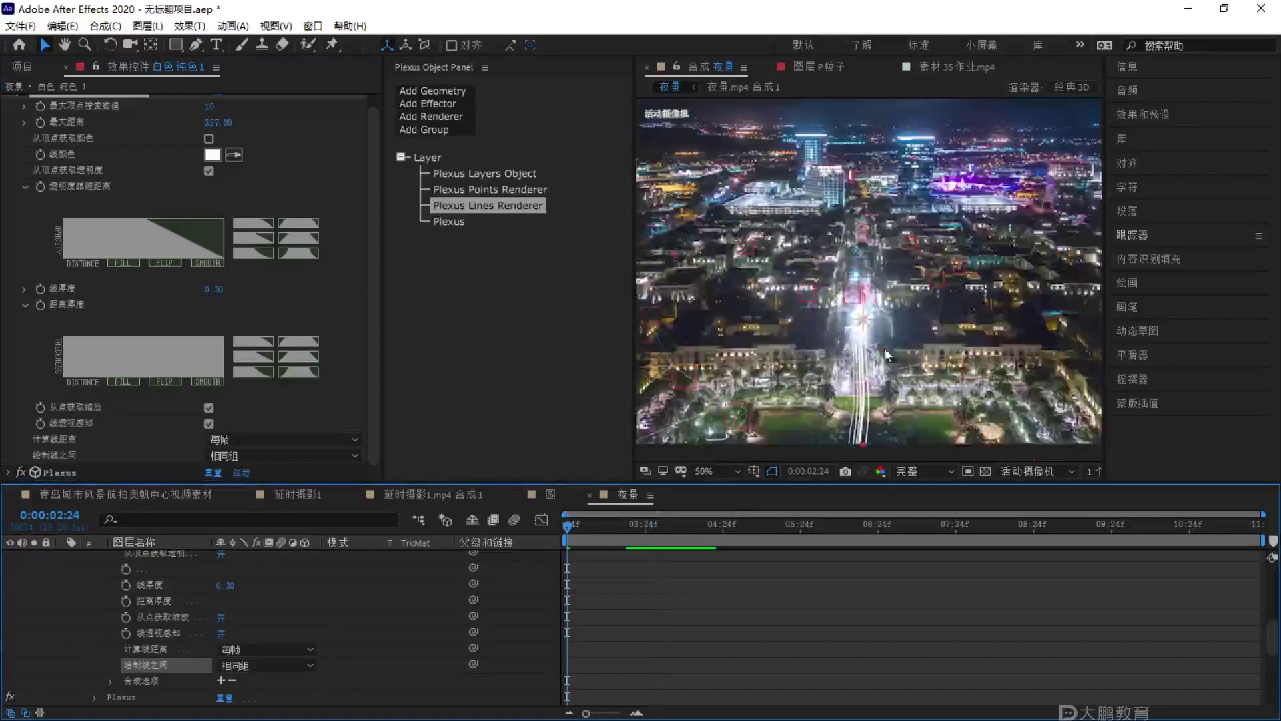
Add a second Plexus Layers Object to the white solid layer.
click(439, 596)
scroll(311, 592, up, 4)
key(ctrl+grave)
click(160, 668)
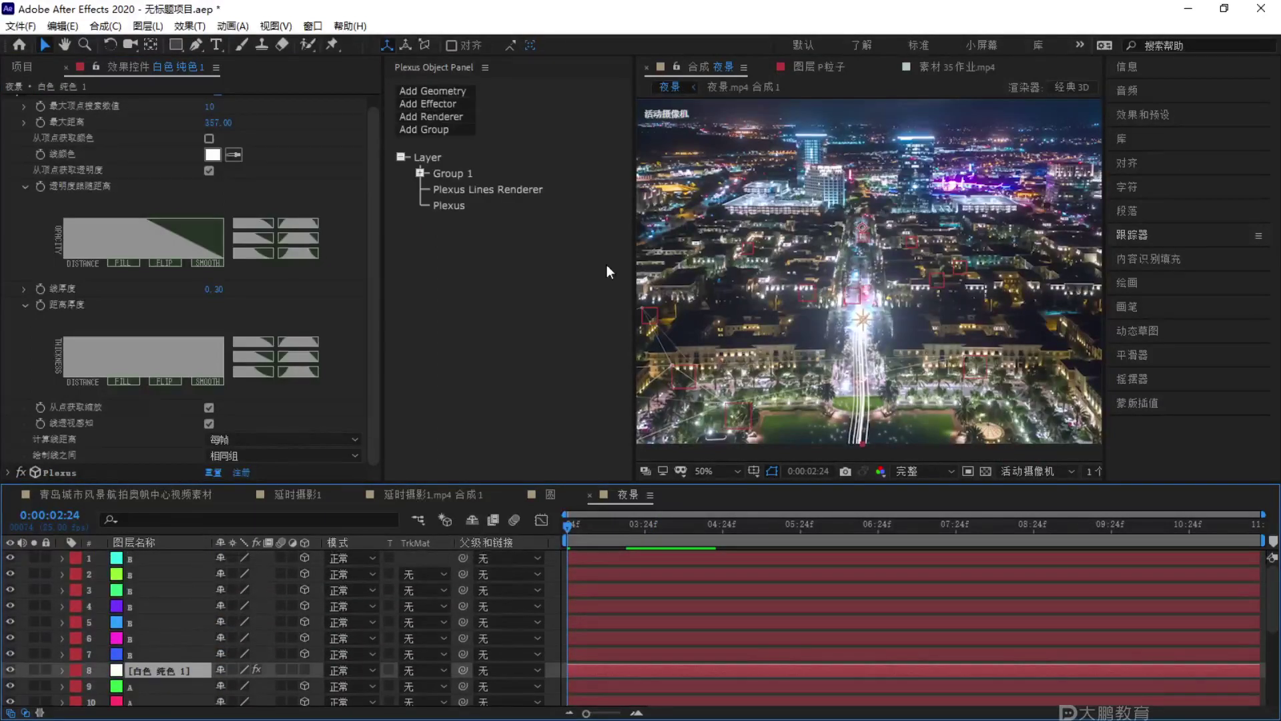
click(448, 90)
click(455, 104)
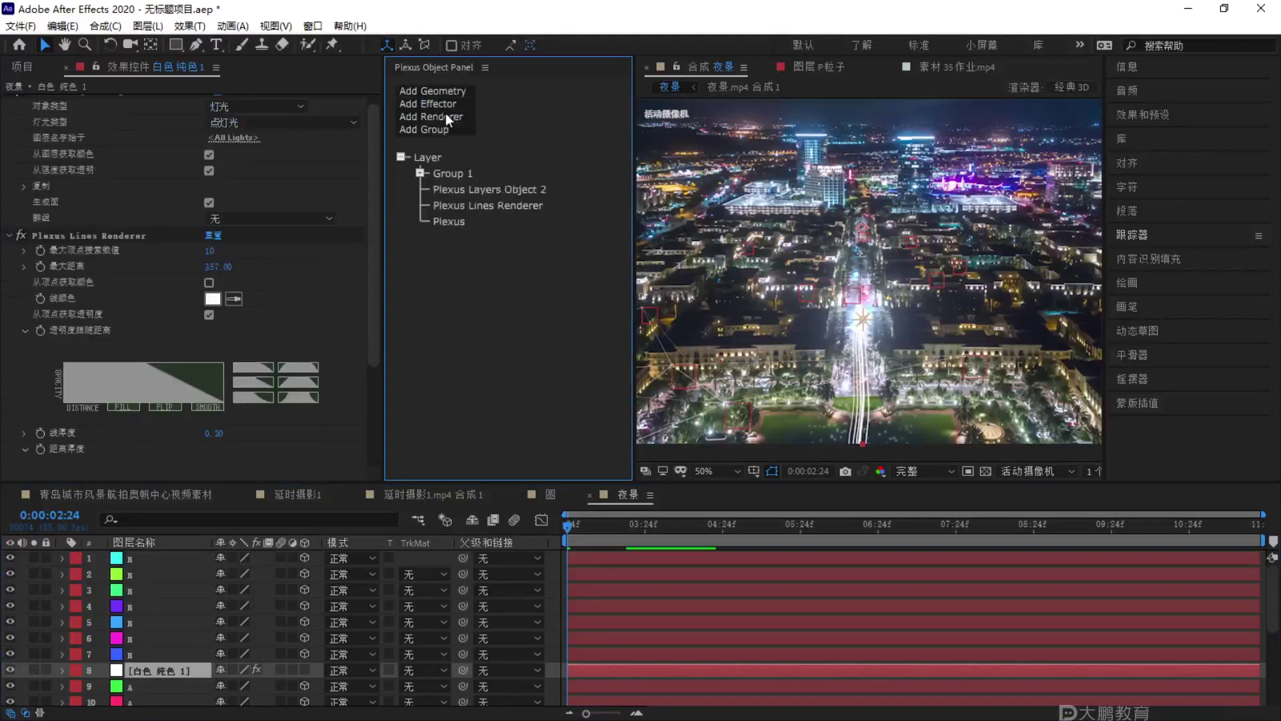
Set the second Plexus Layers Object's layer name prefix to B and its group to 群组 2.
key(Caps_Lock)
key(b)
key(Caps_Lock)
key(Return)
click(490, 190)
click(273, 231)
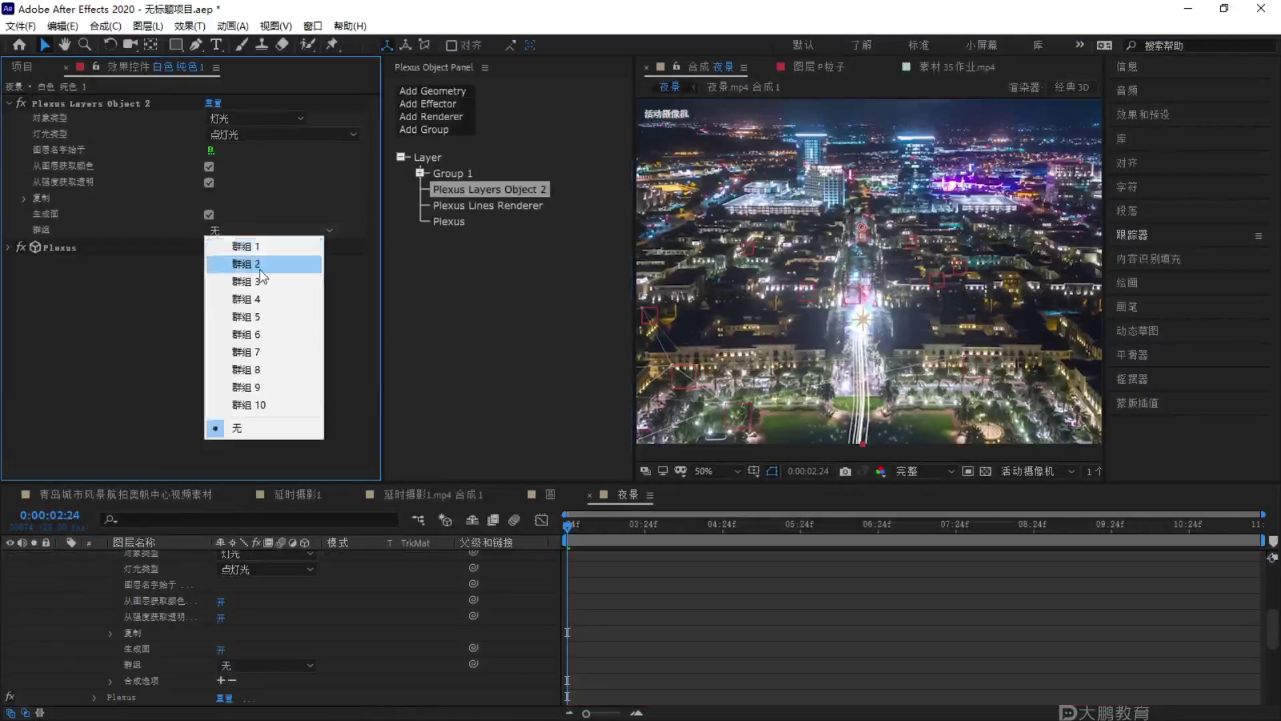
click(267, 265)
Add a second Plexus Points Renderer with colour from vertices turned off and its effect limited to 群组 2.
click(447, 103)
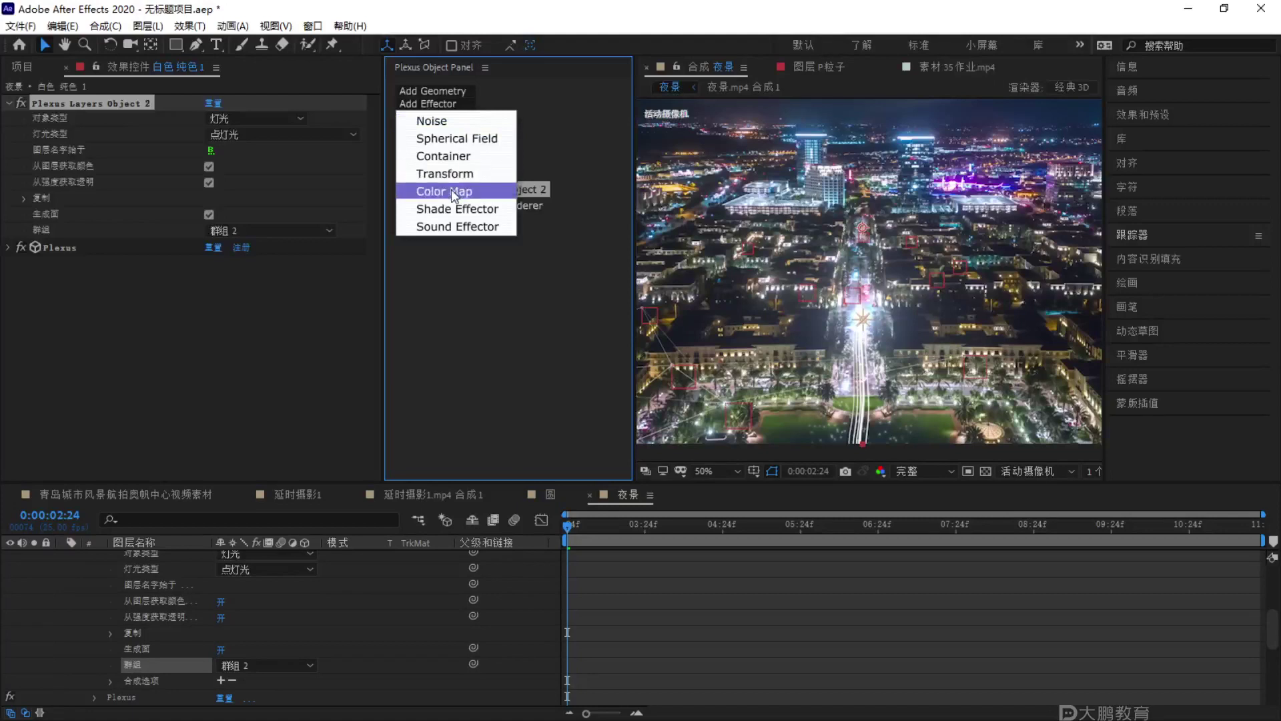
click(498, 115)
click(444, 117)
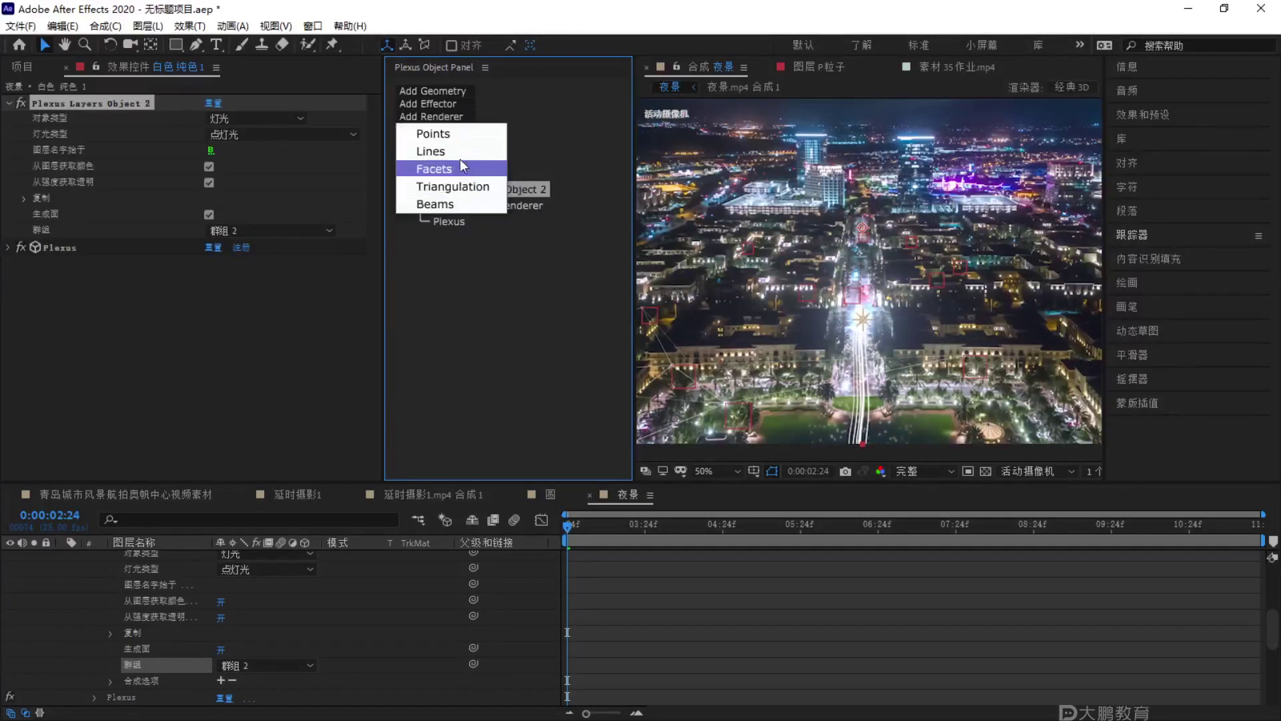
click(468, 168)
click(477, 220)
click(210, 165)
click(239, 261)
click(240, 296)
Add a second Plexus Lines Renderer and show its settings.
click(451, 117)
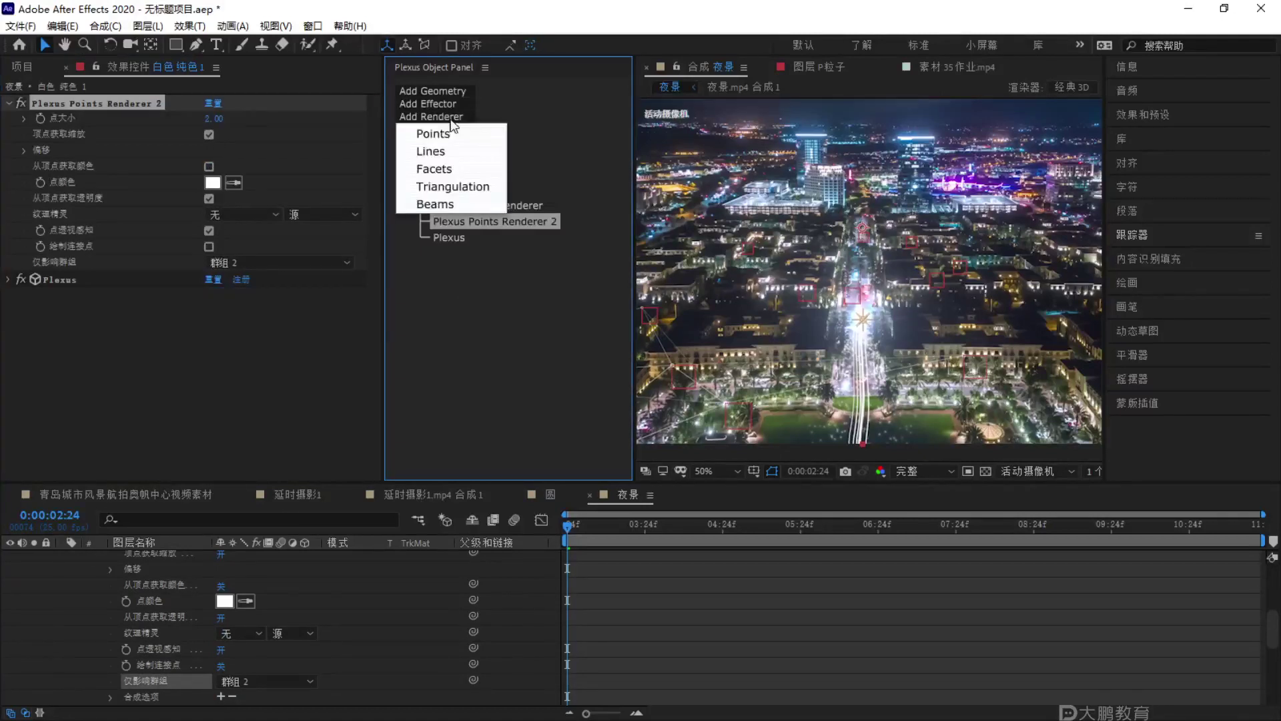
click(444, 155)
click(483, 223)
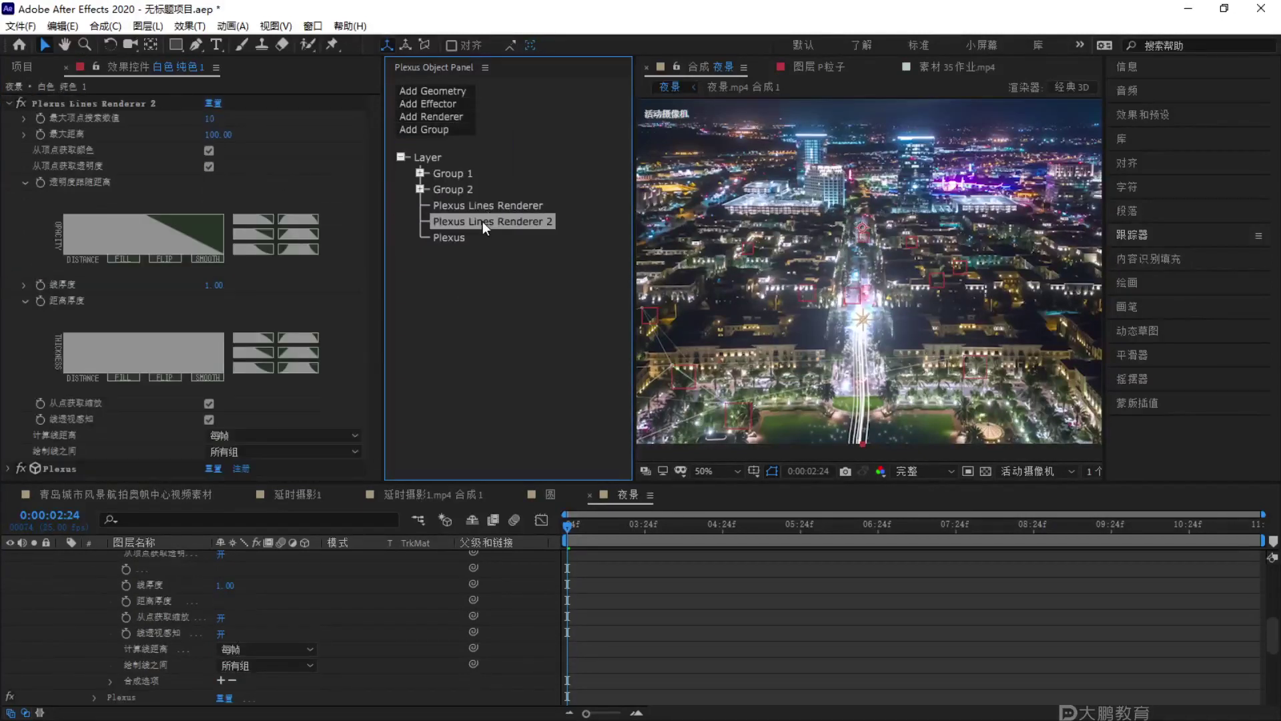
Set the second Plexus Lines Renderer to draw lines within 一组 only, using 群组 2 as its group.
click(265, 451)
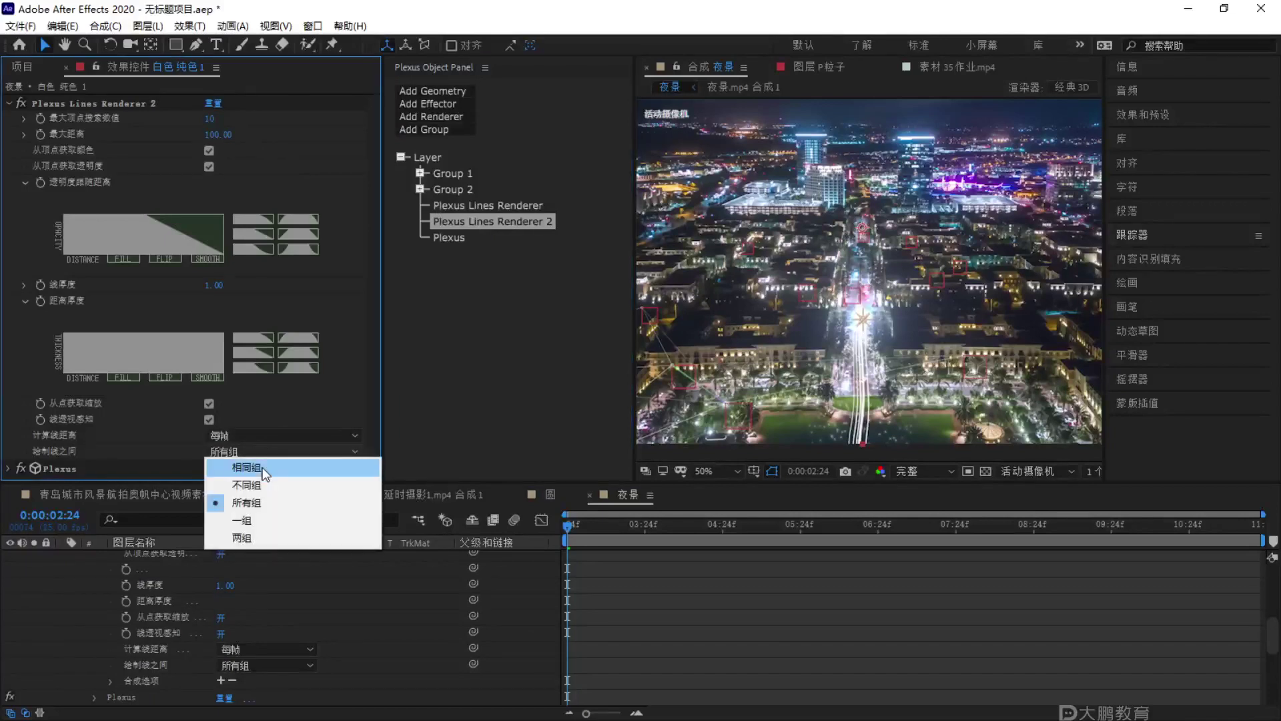
click(267, 464)
click(271, 451)
click(270, 499)
click(262, 467)
click(261, 466)
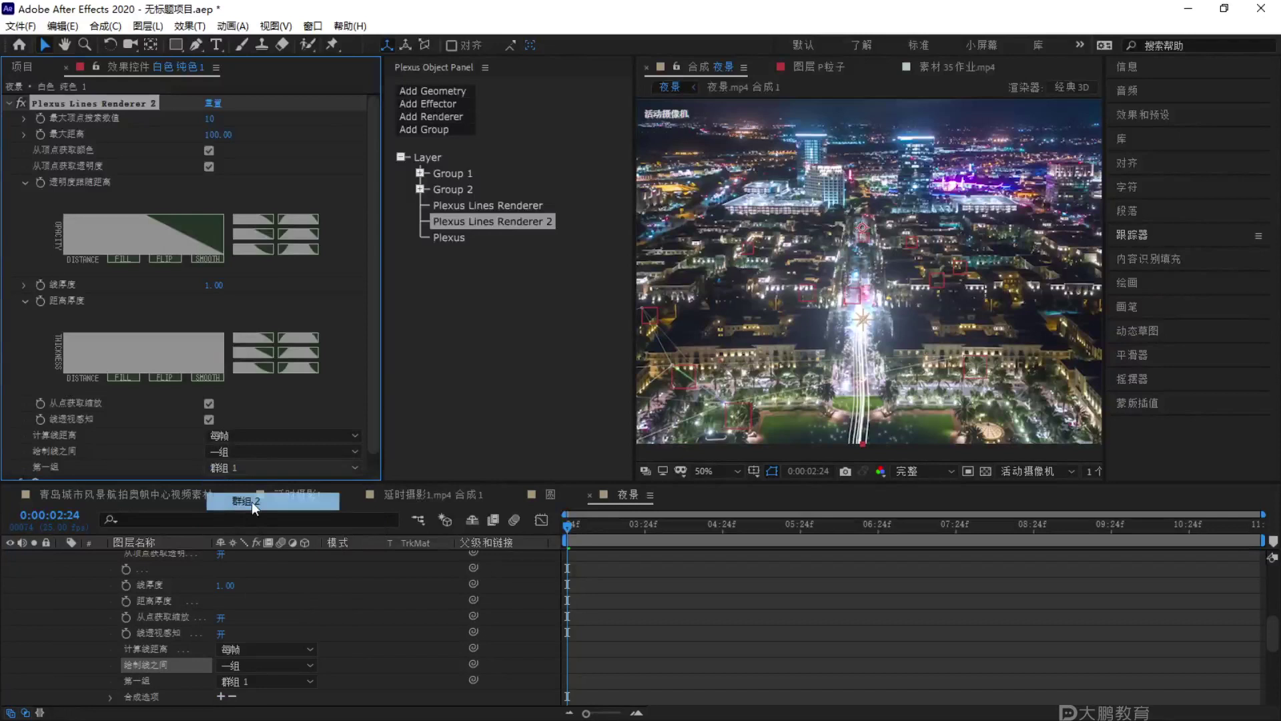
Set the first Plexus Lines Renderer to draw lines within 一组 only, using 群组 1 as its group.
click(503, 200)
click(260, 456)
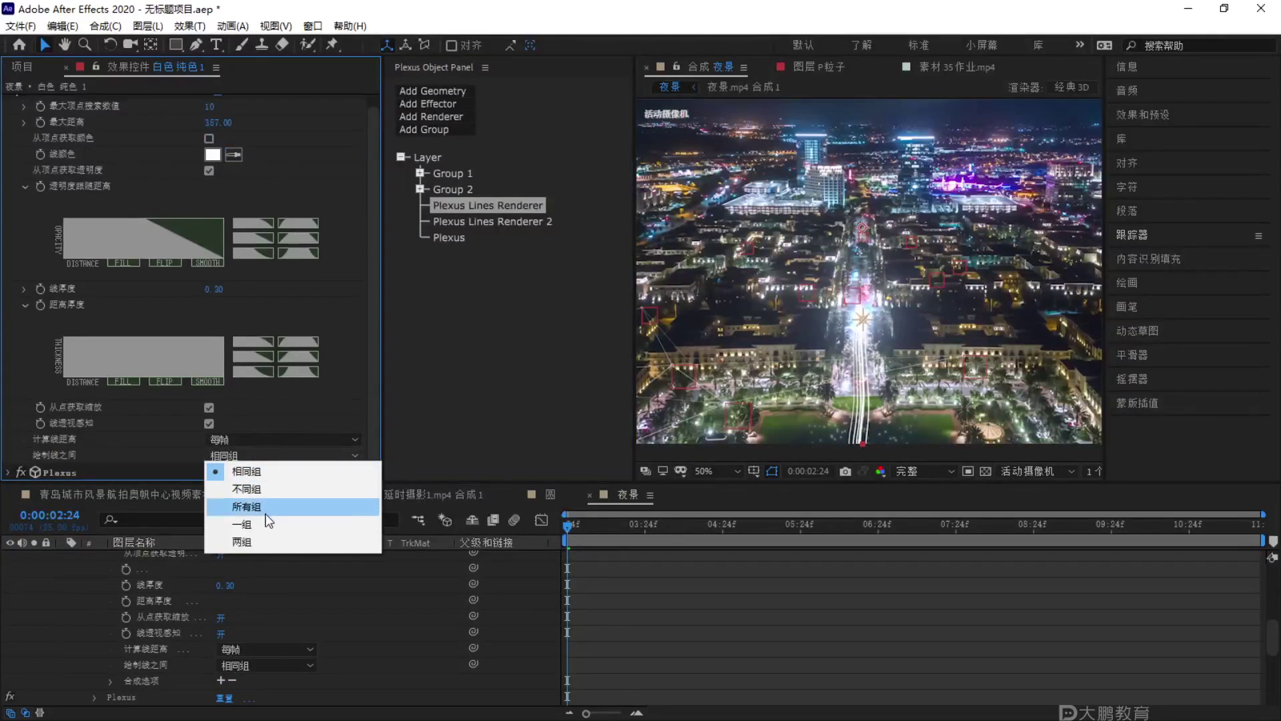
click(246, 524)
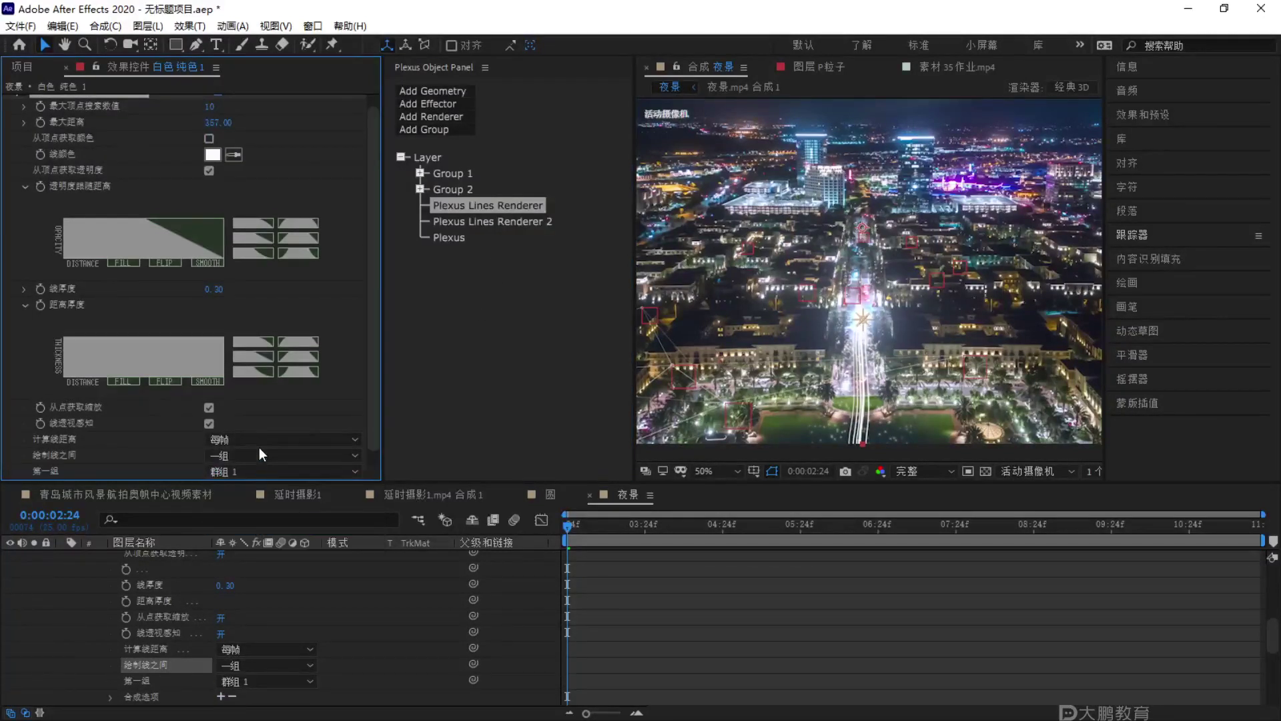
scroll(259, 444, down, 1)
click(251, 456)
click(248, 470)
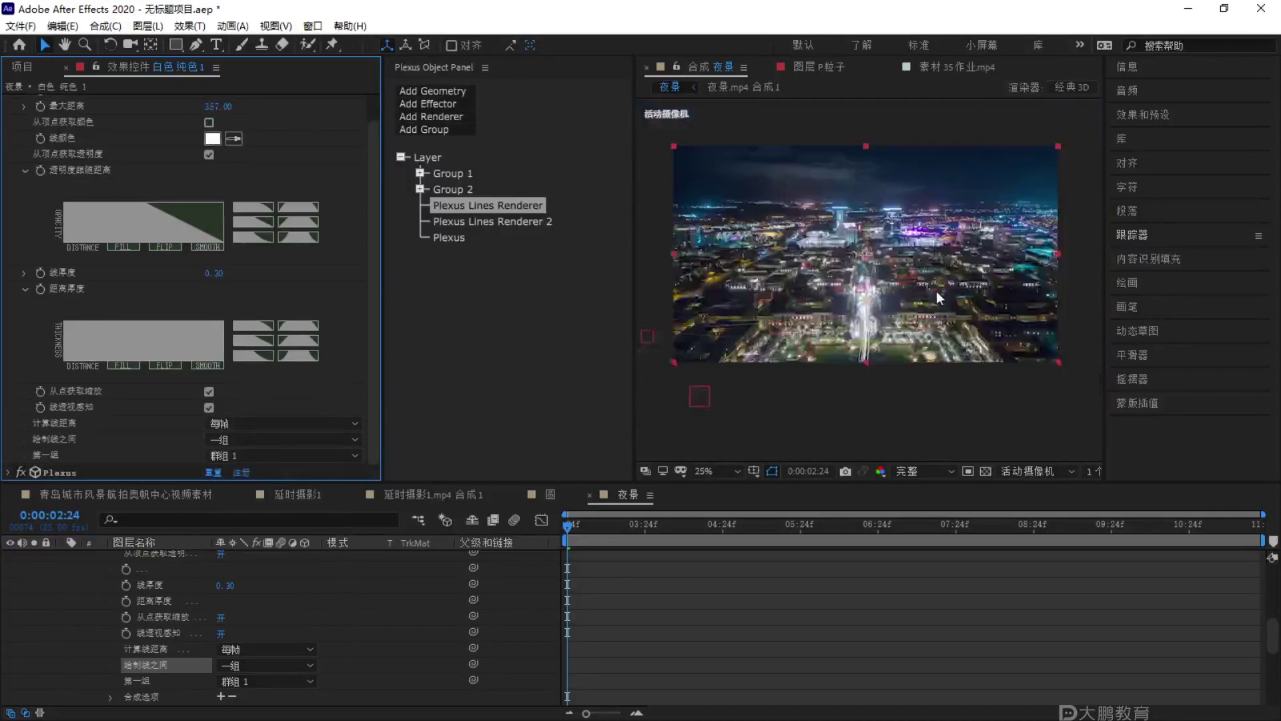
Try a much larger maximum distance on the first Plexus Lines Renderer, and undo that change.
scroll(324, 551, up, 10)
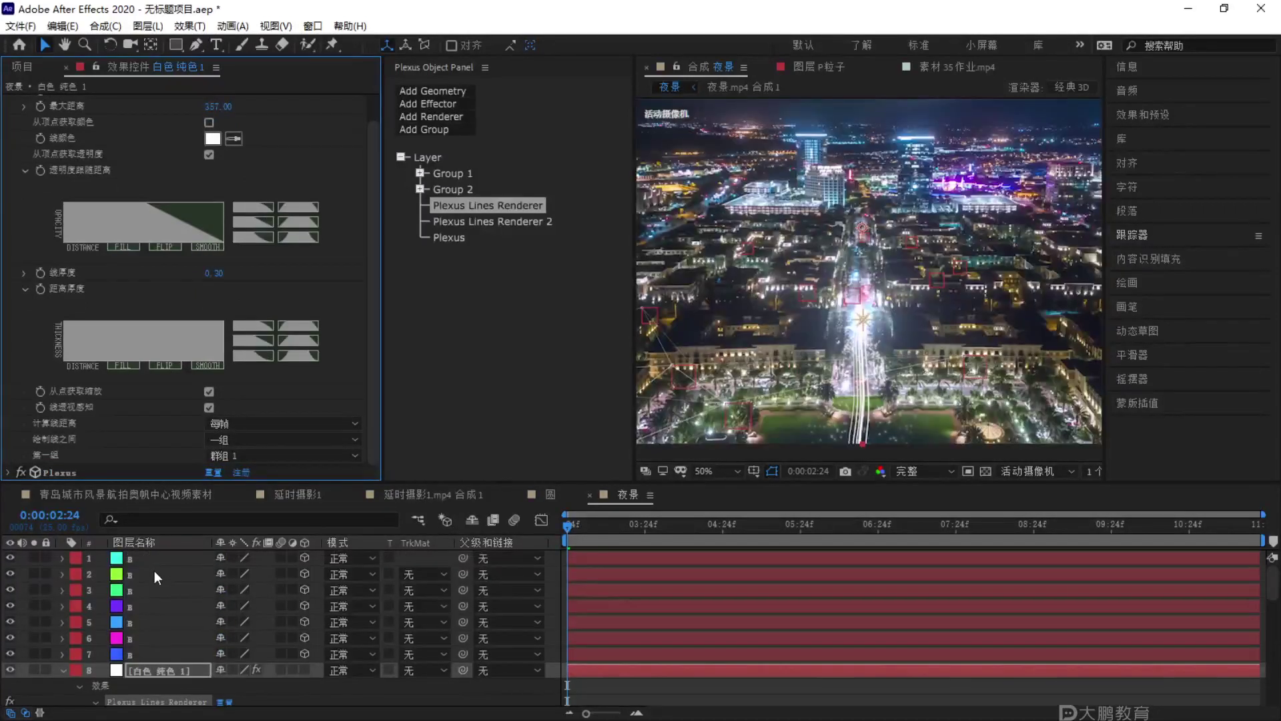
click(166, 670)
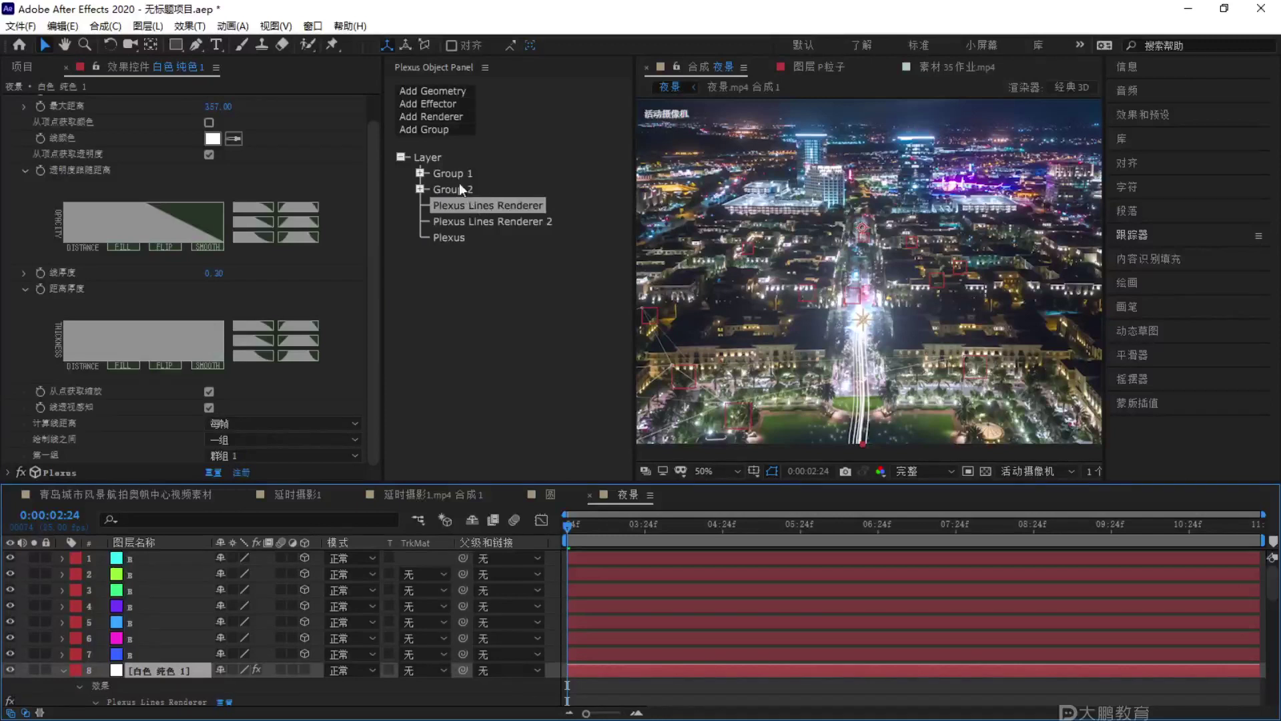
click(814, 267)
drag(220, 107, 1124, 137)
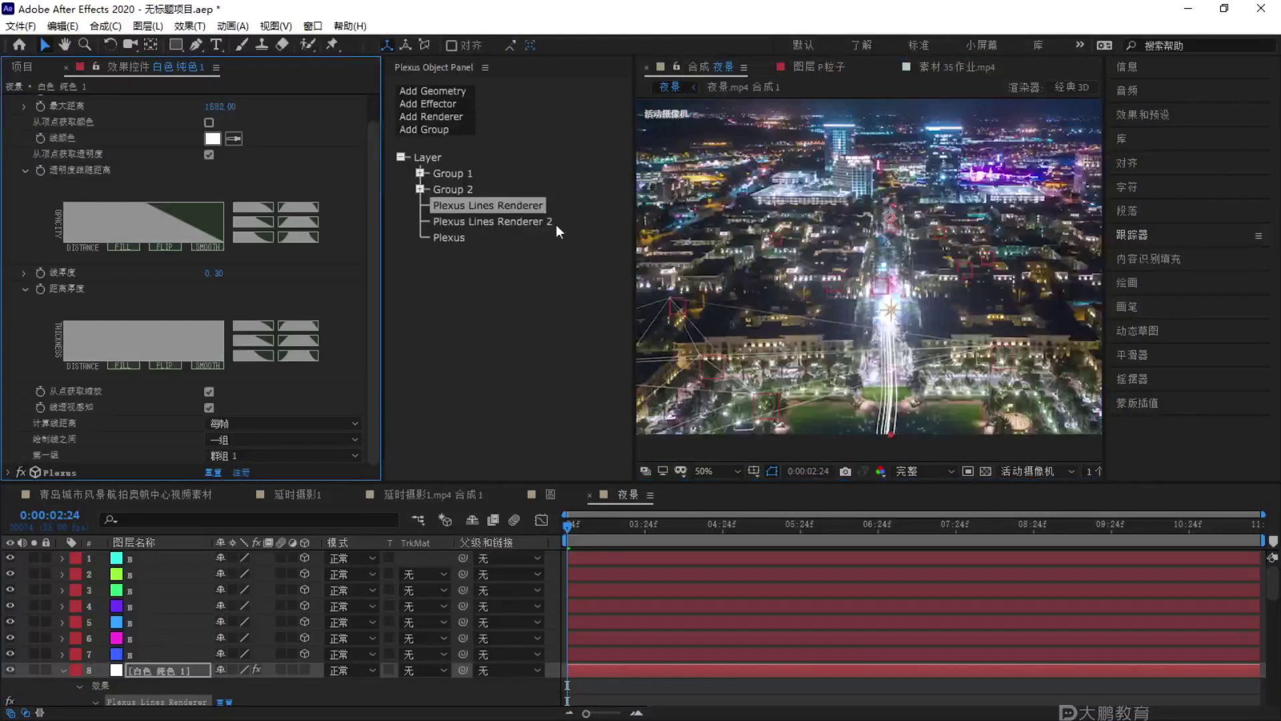
key(ctrl+z)
Set the second Plexus Lines Renderer's maximum distance to 100000.
click(517, 222)
drag(214, 135, 1042, 145)
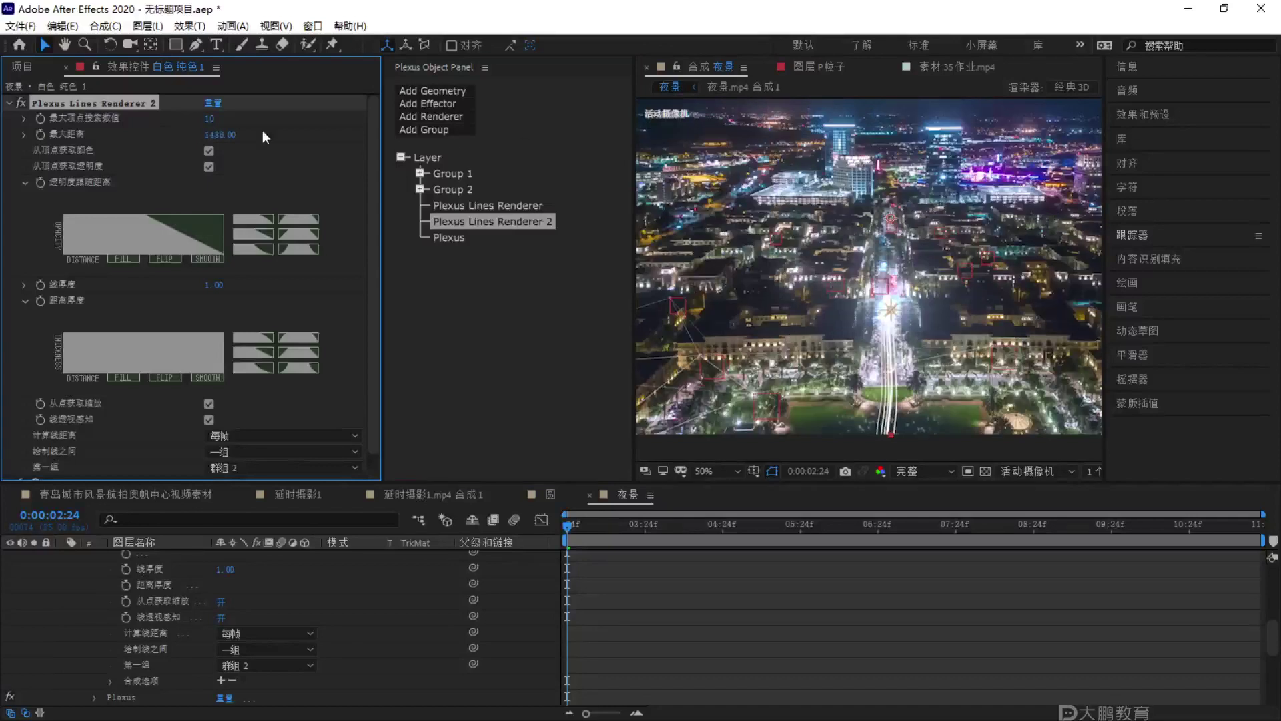
drag(224, 134, 1255, 142)
click(219, 134)
text(100000.00)
key(Return)
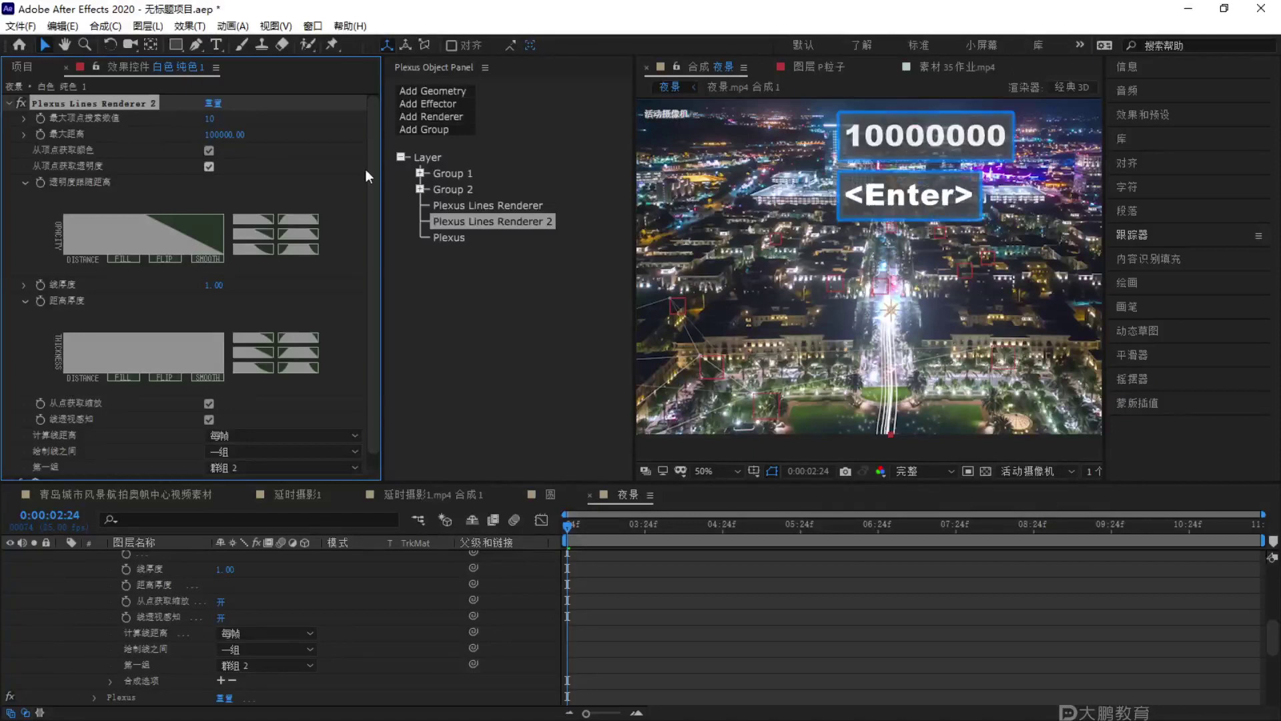
Move the layer 7 B null along its X axis, closer to the central road.
click(848, 279)
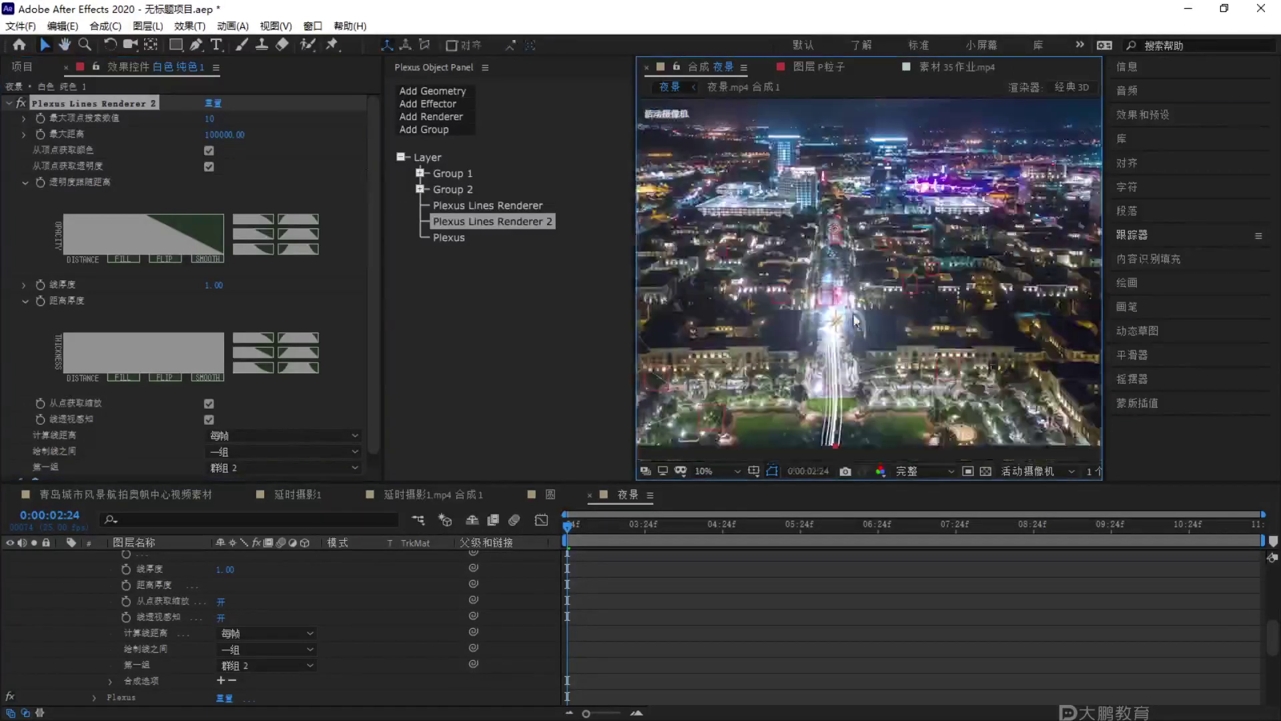
scroll(142, 583, up, 4)
click(157, 586)
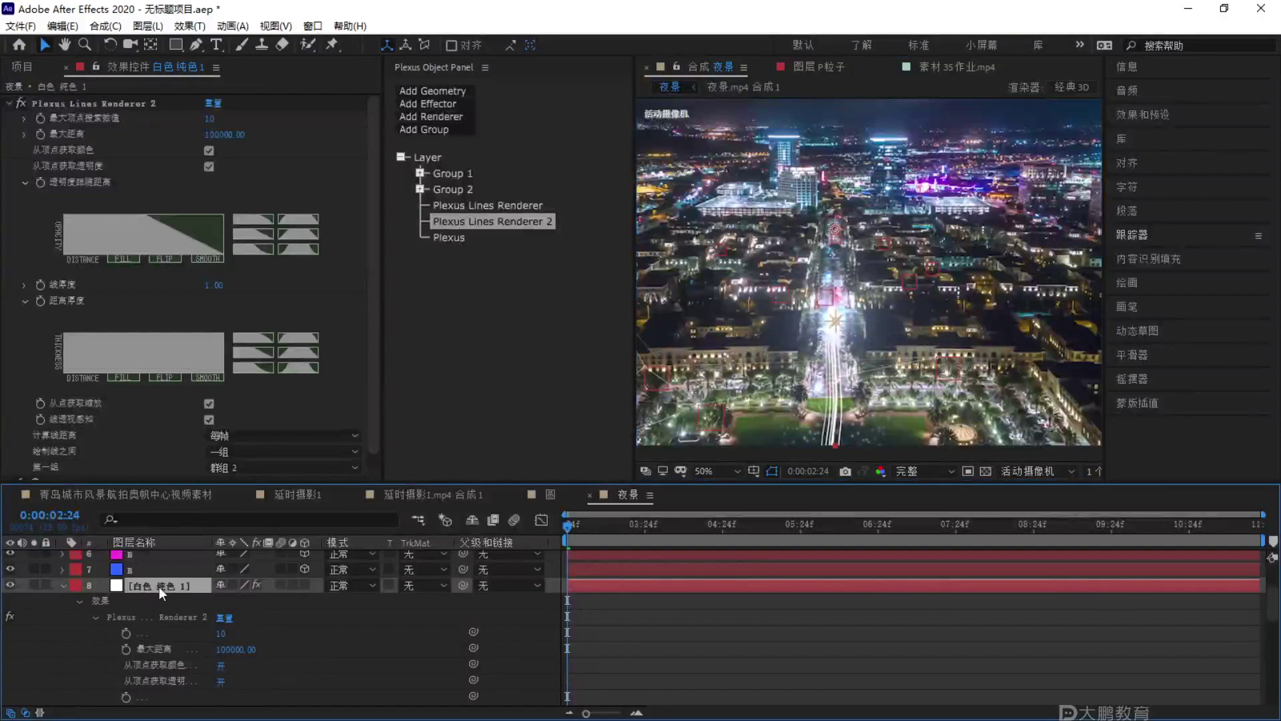
click(123, 567)
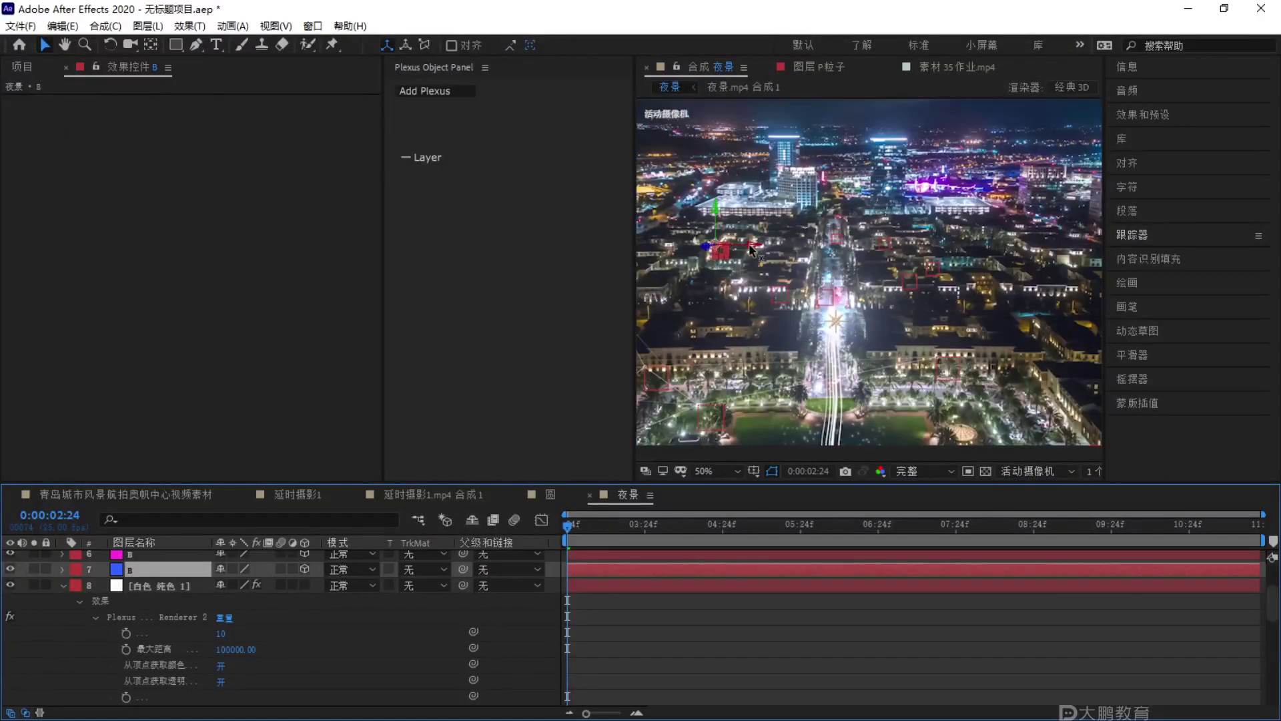
drag(753, 251, 795, 251)
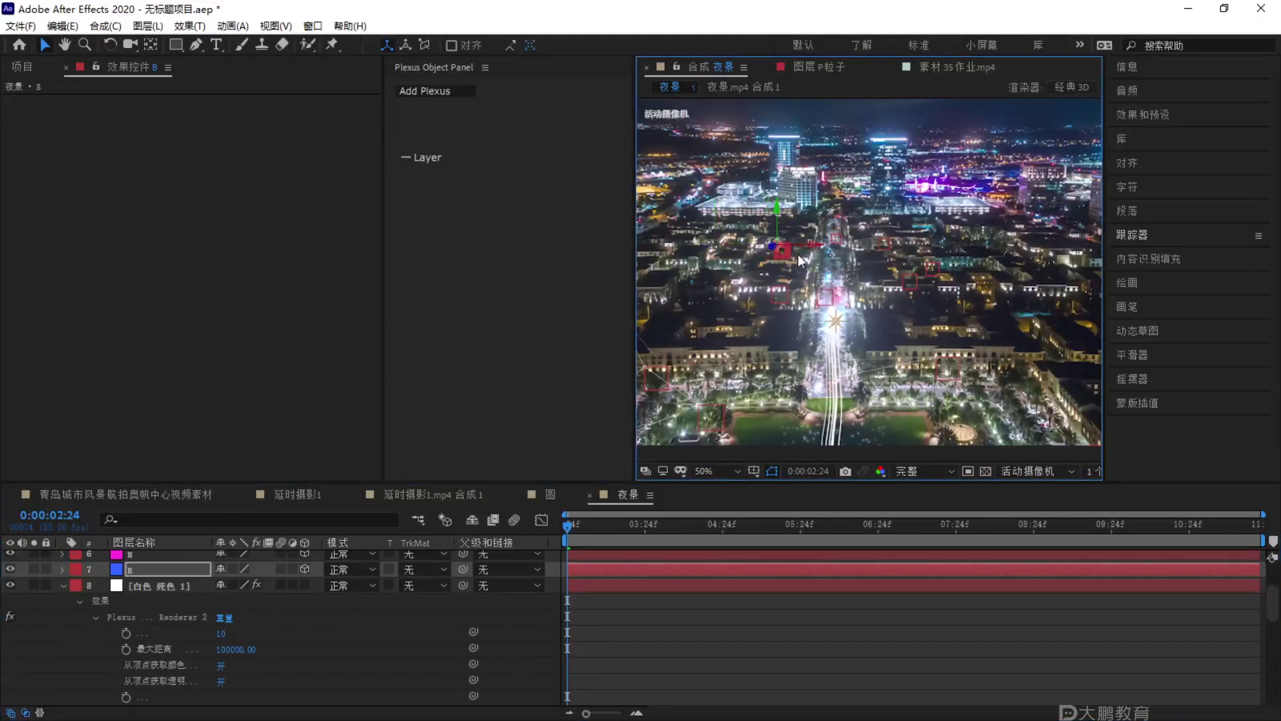
key(slash)
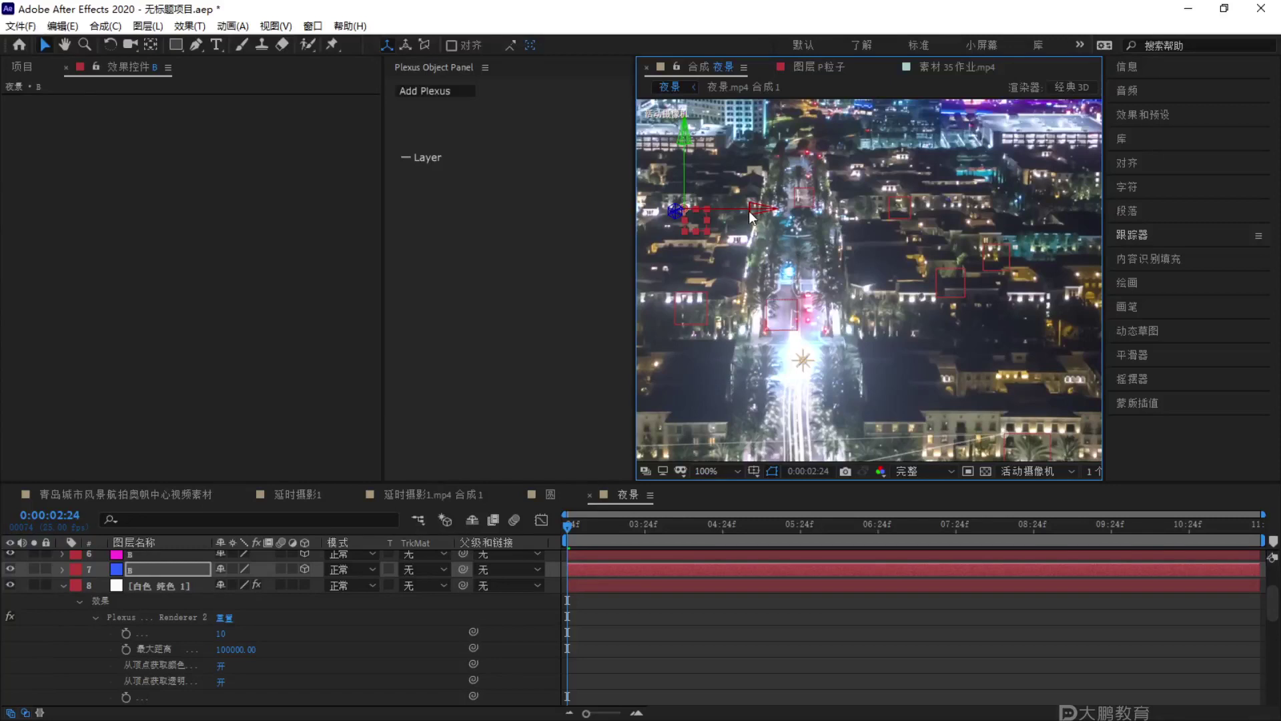
click(744, 299)
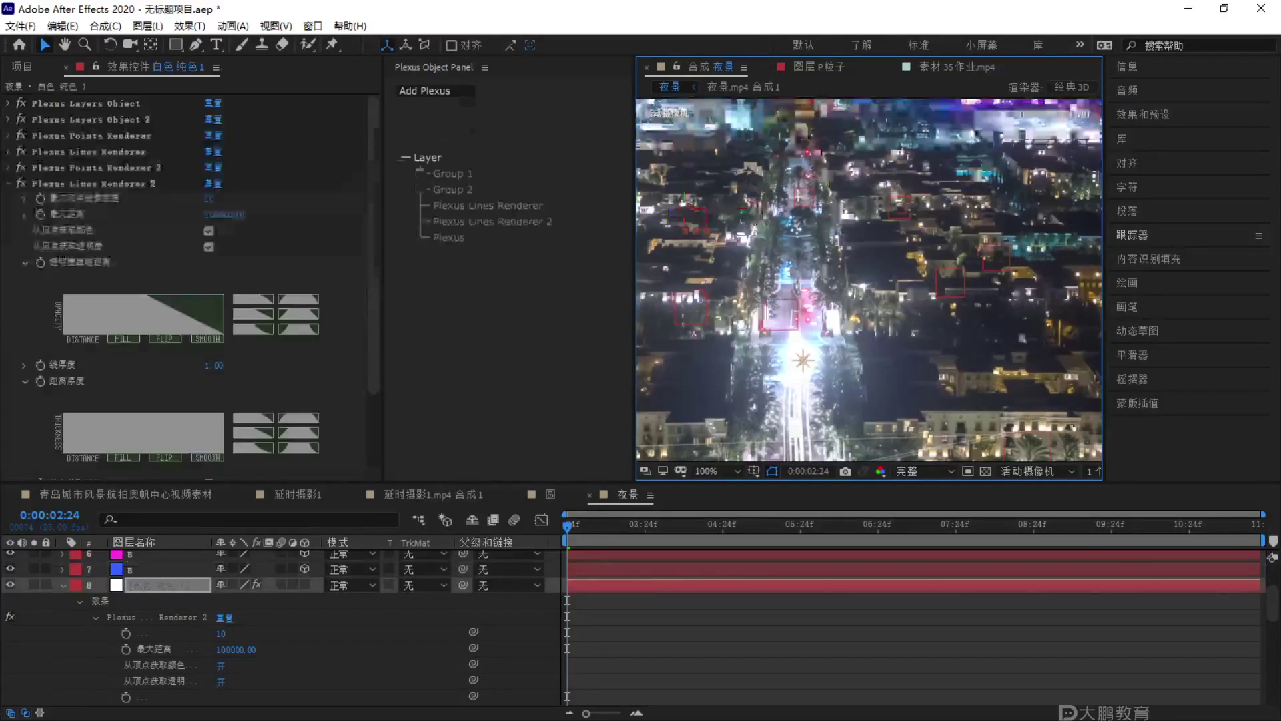
click(143, 583)
drag(743, 191, 742, 227)
Raise the second Plexus Lines Renderer's maximum vertex search number to 314.
click(487, 205)
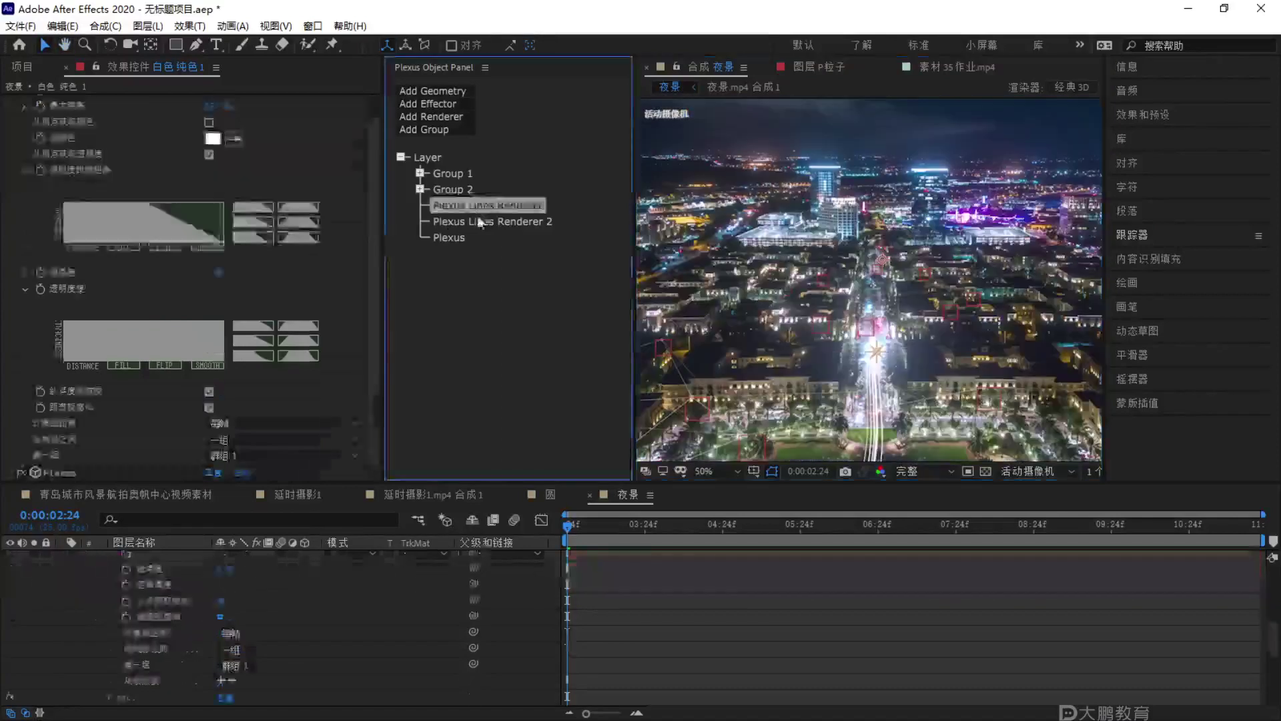
click(492, 221)
drag(212, 127, 805, 319)
Try moving the layer 7 B null further along its X axis toward the central road, and undo the move.
scroll(133, 580, up, 5)
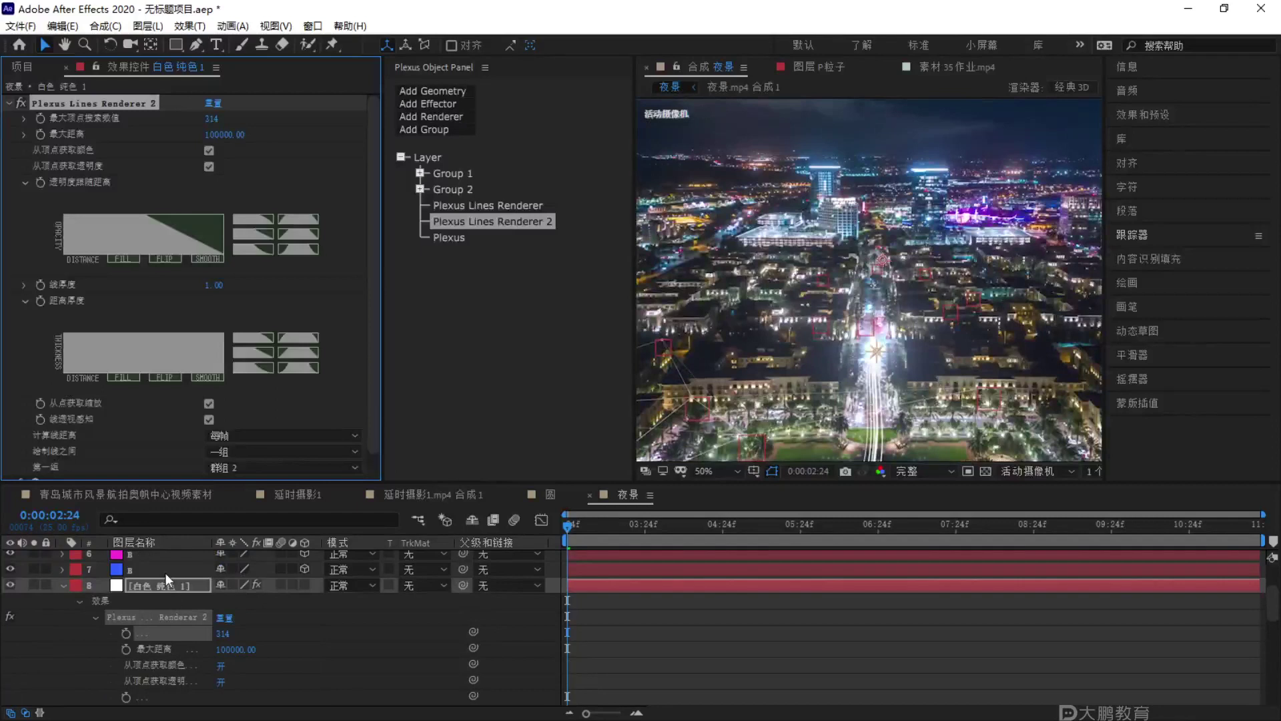
click(166, 571)
key(period)
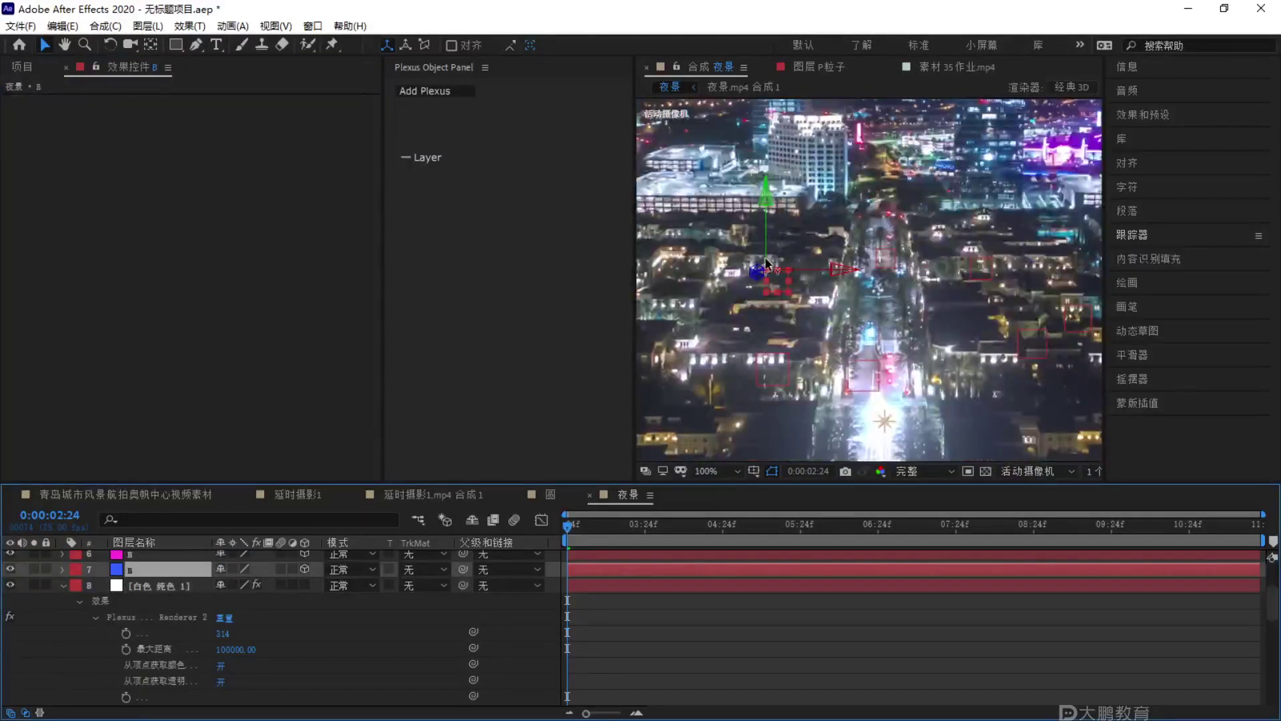
click(811, 271)
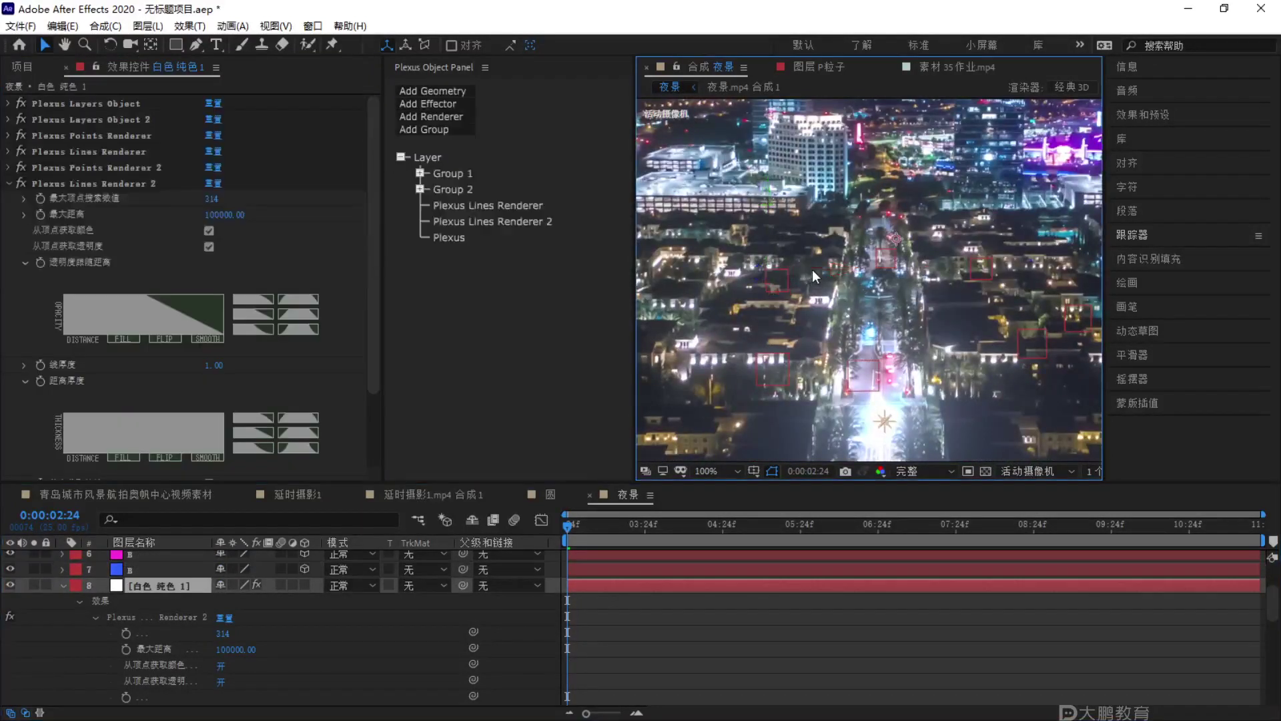
click(184, 571)
drag(807, 270, 865, 270)
click(763, 364)
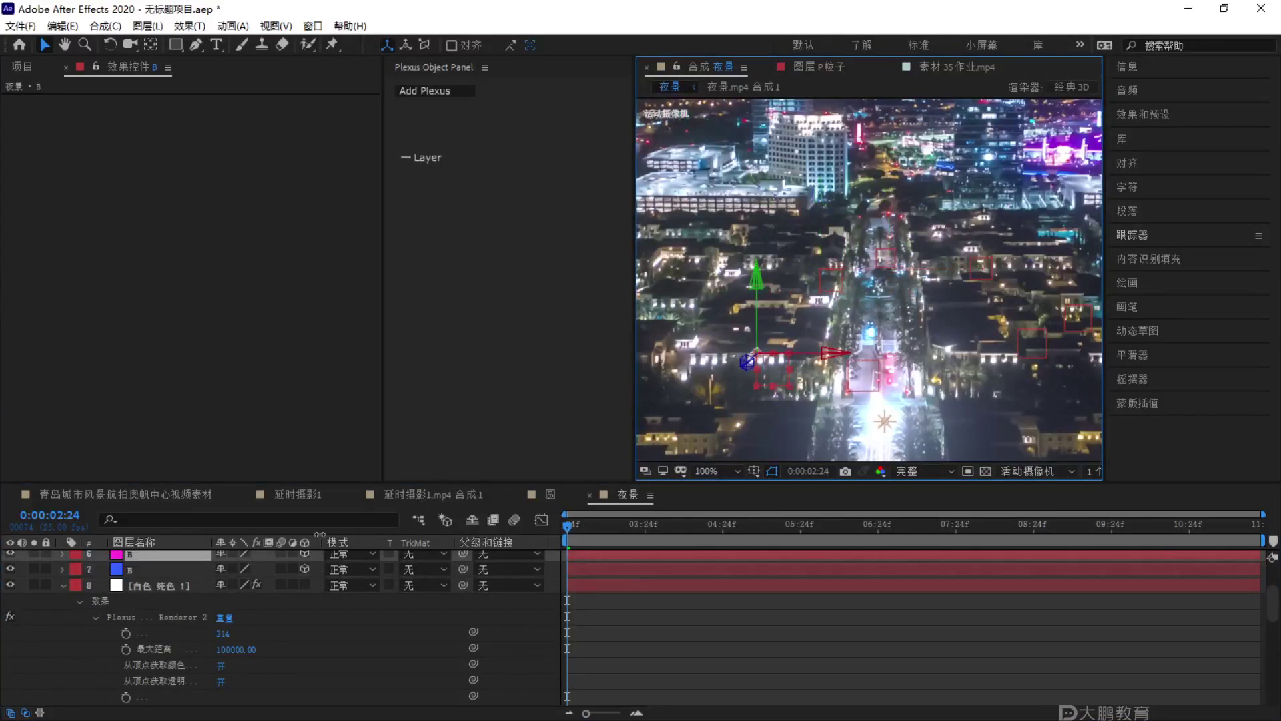
click(822, 331)
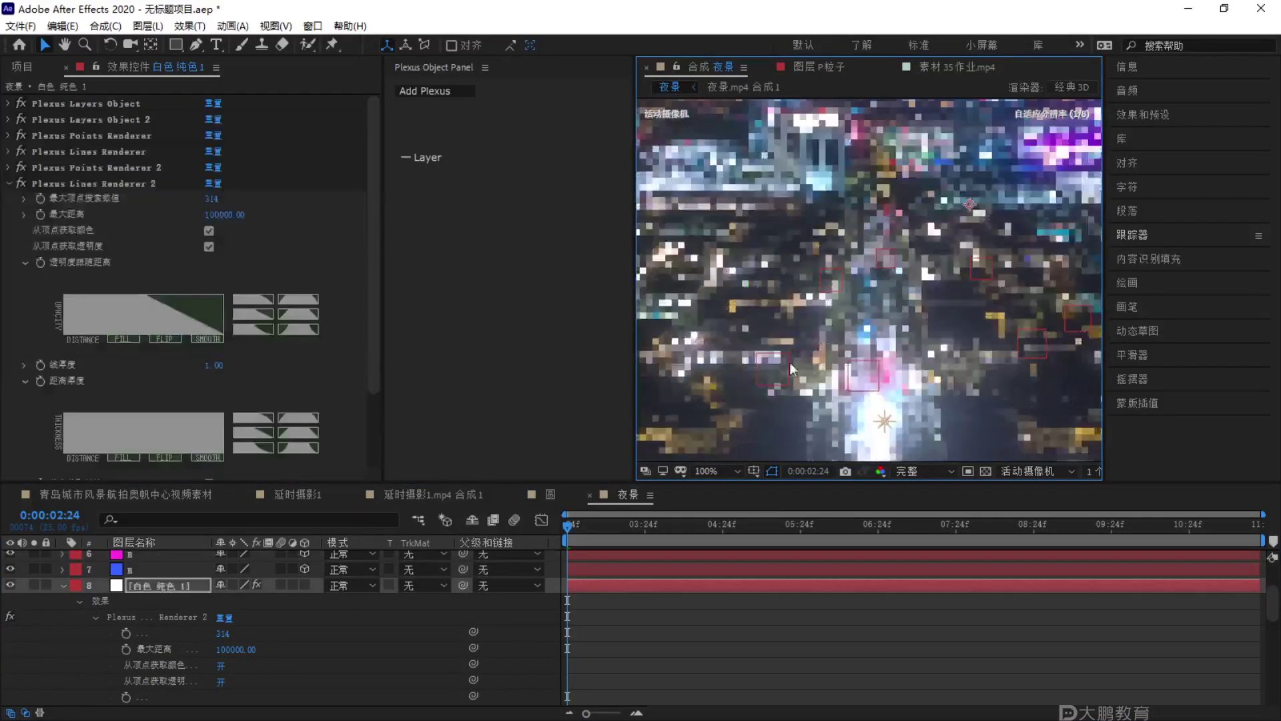
key(ctrl+z)
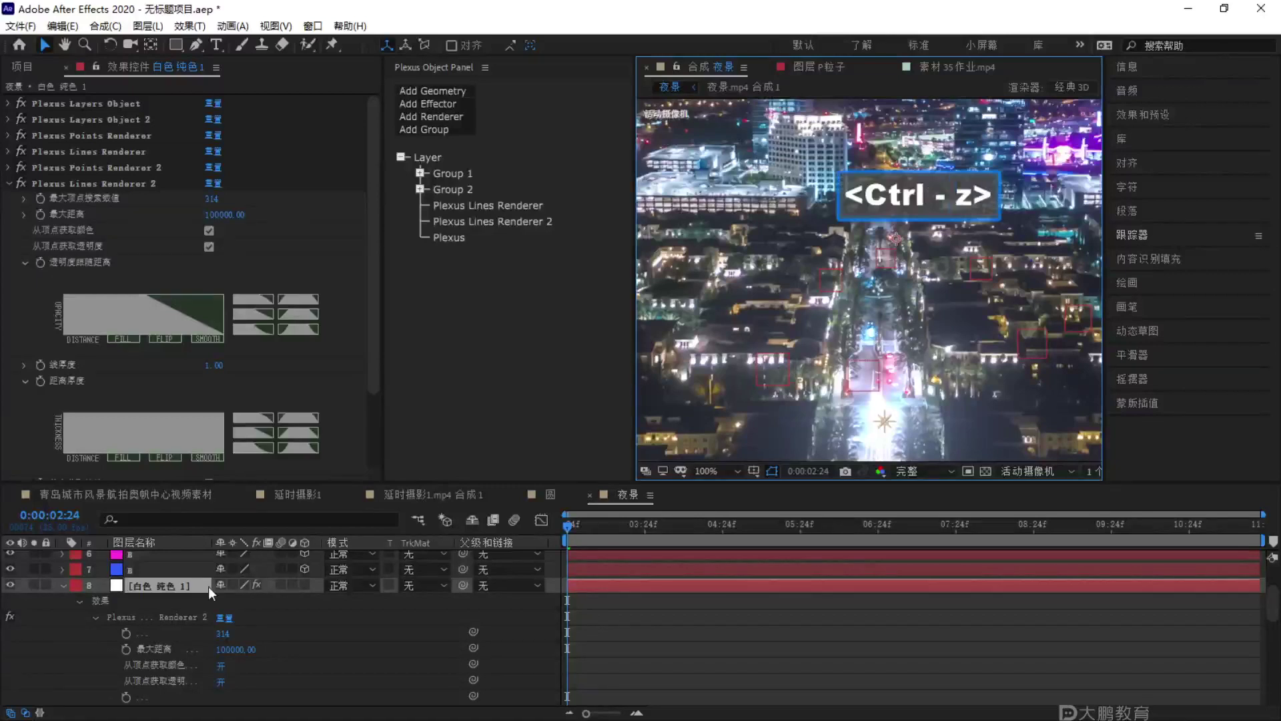
Collapse the white solid layer's properties and examine the B null on layer 7 against the other nulls.
click(193, 574)
scroll(935, 327, down, 2)
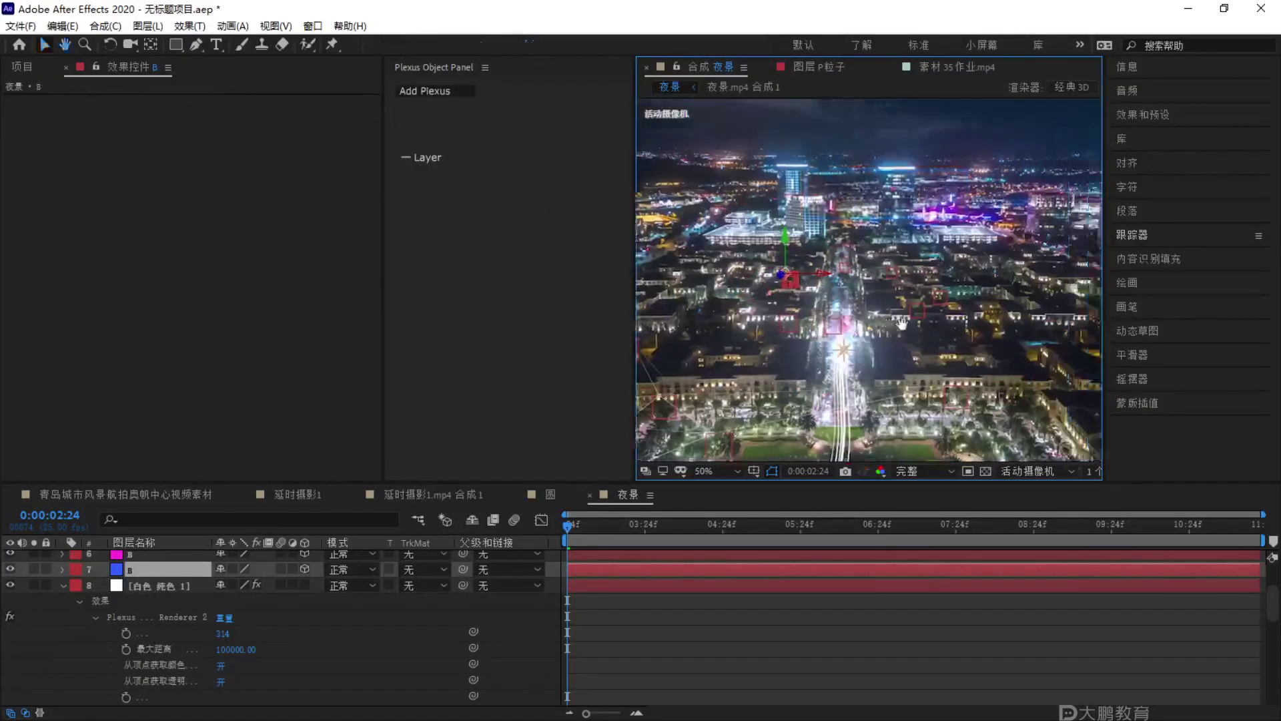
click(63, 586)
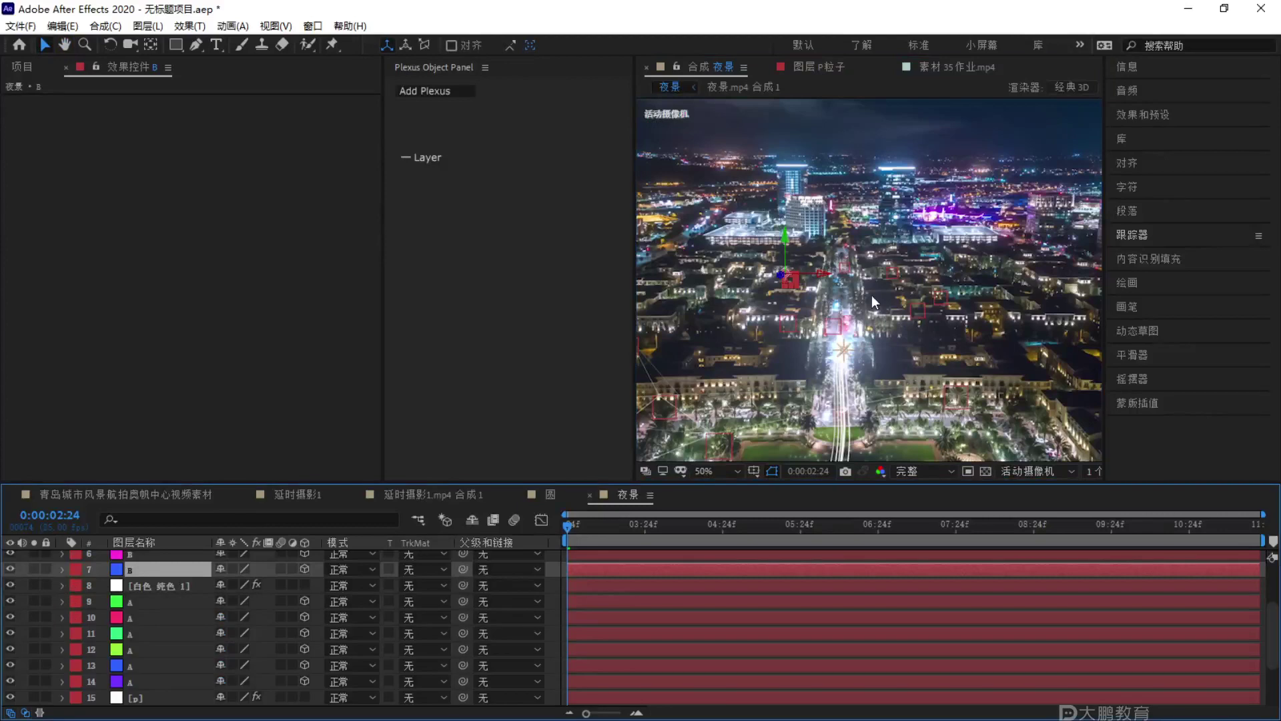
key(F1)
key(Escape)
key(F1)
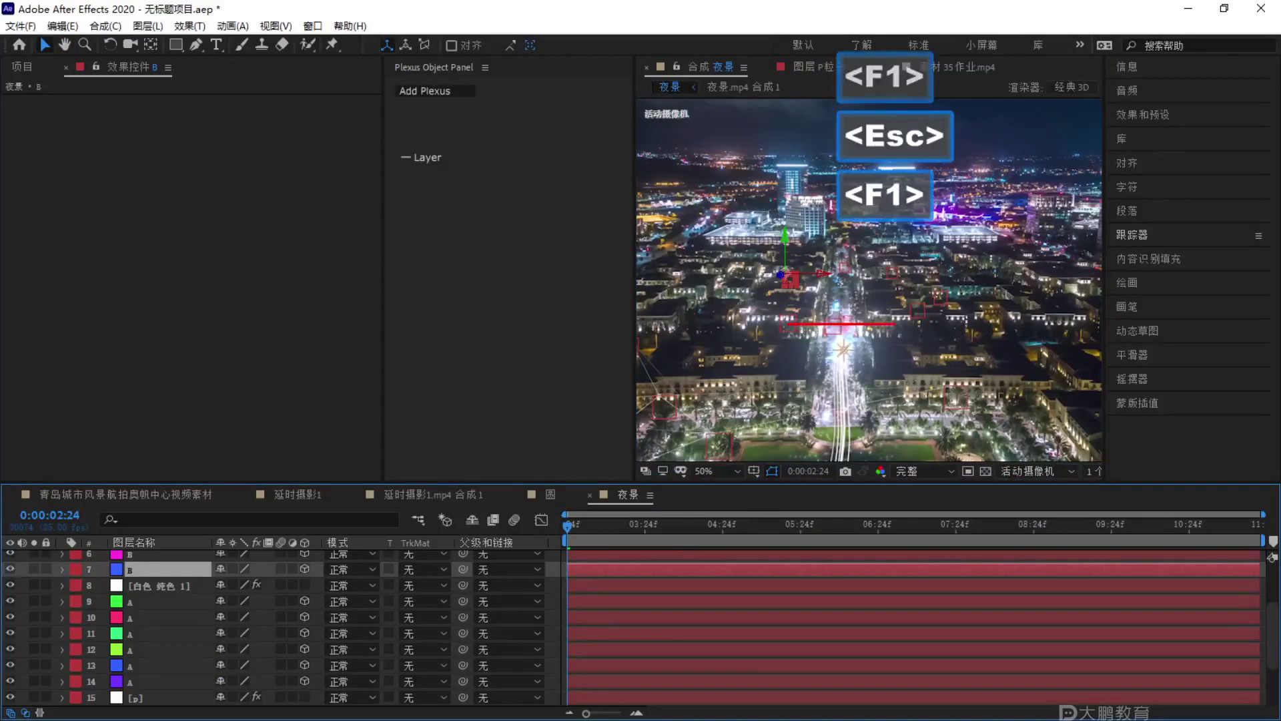
key(Escape)
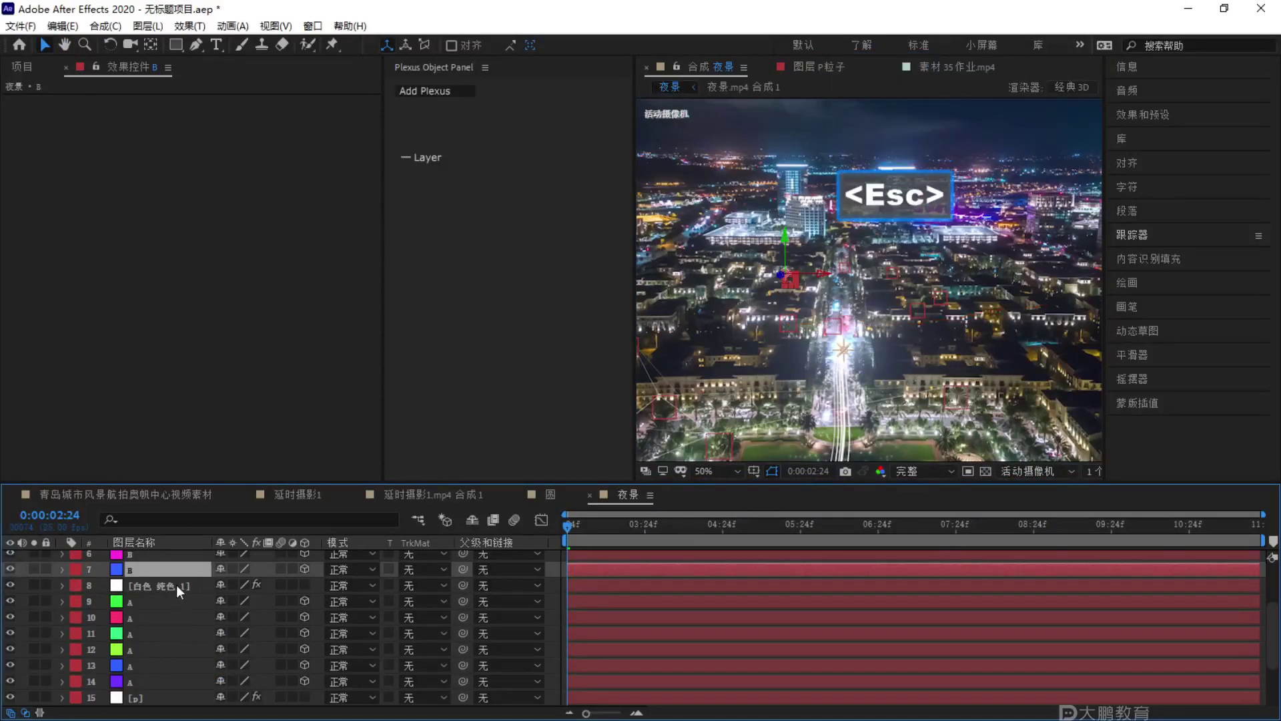
Try to raise the second Plexus Lines Renderer's maximum distance far above 100000.
click(178, 589)
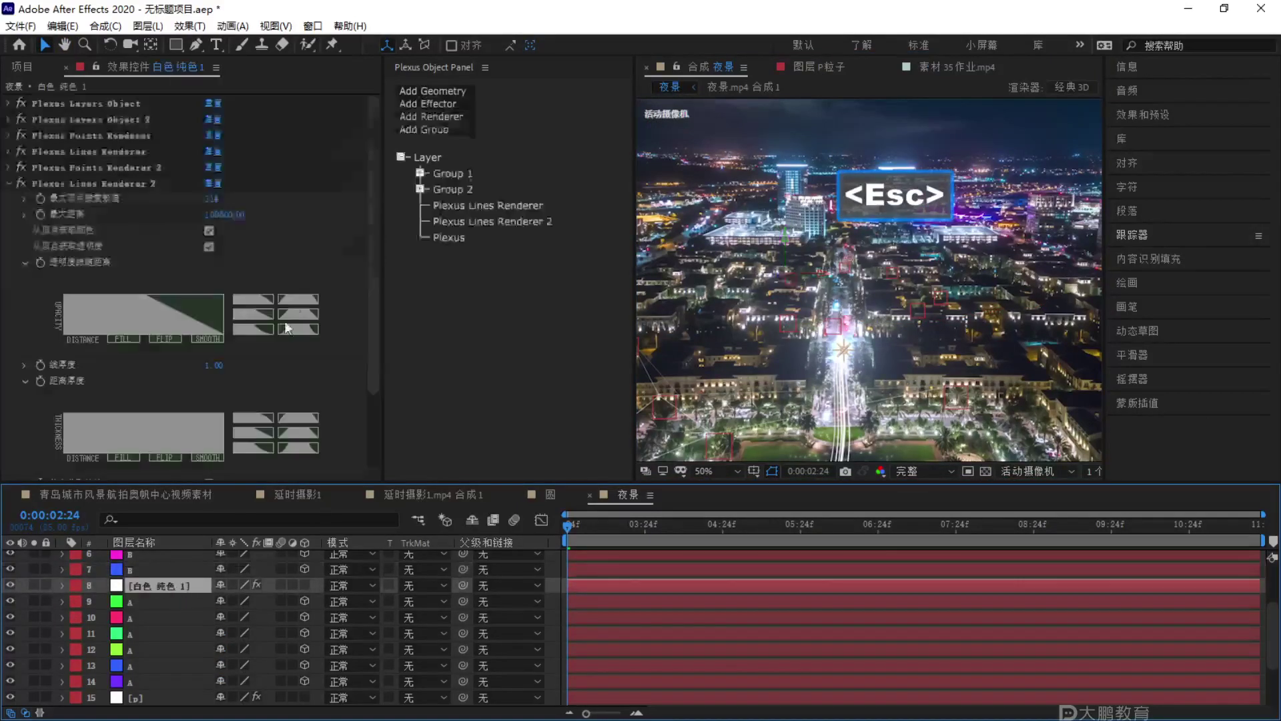
click(485, 221)
click(217, 134)
text(0000)
key(Return)
click(218, 135)
text(10000000000000000000)
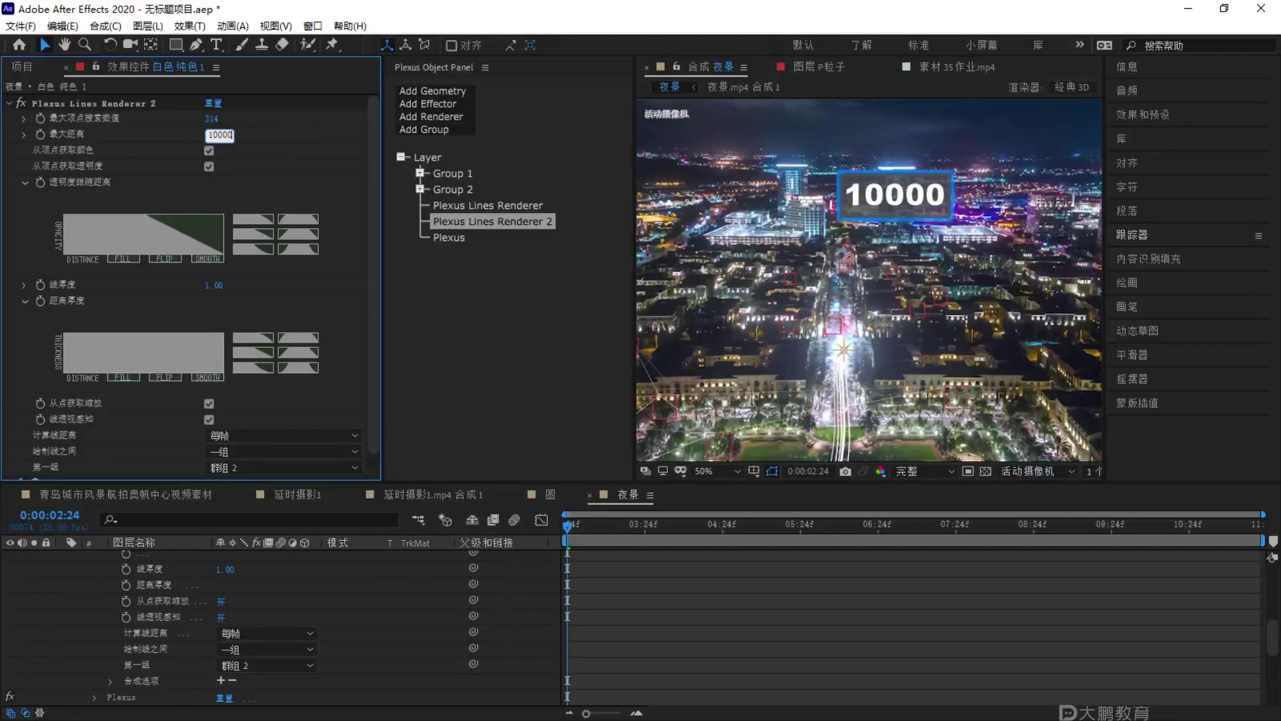
key(Return)
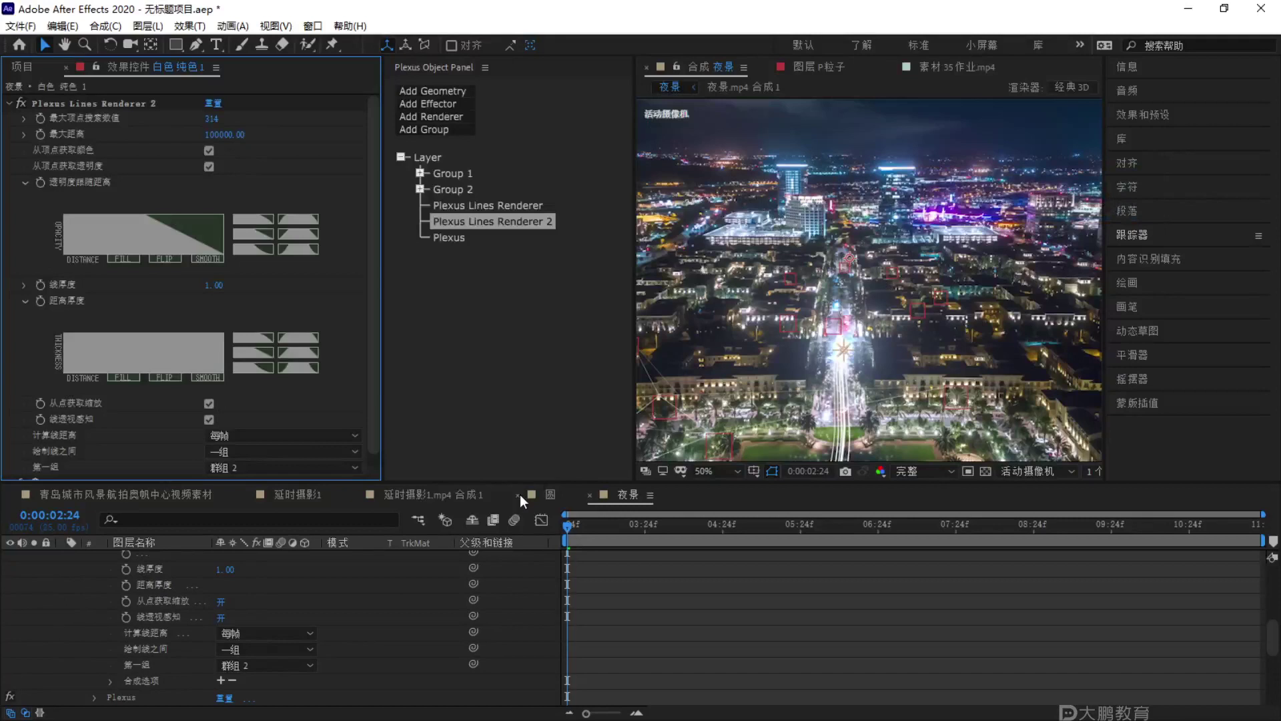
Move the layer 7 B null down in the composition so it sits beside the neighbouring B null near the road.
scroll(200, 600, up, 5)
click(171, 569)
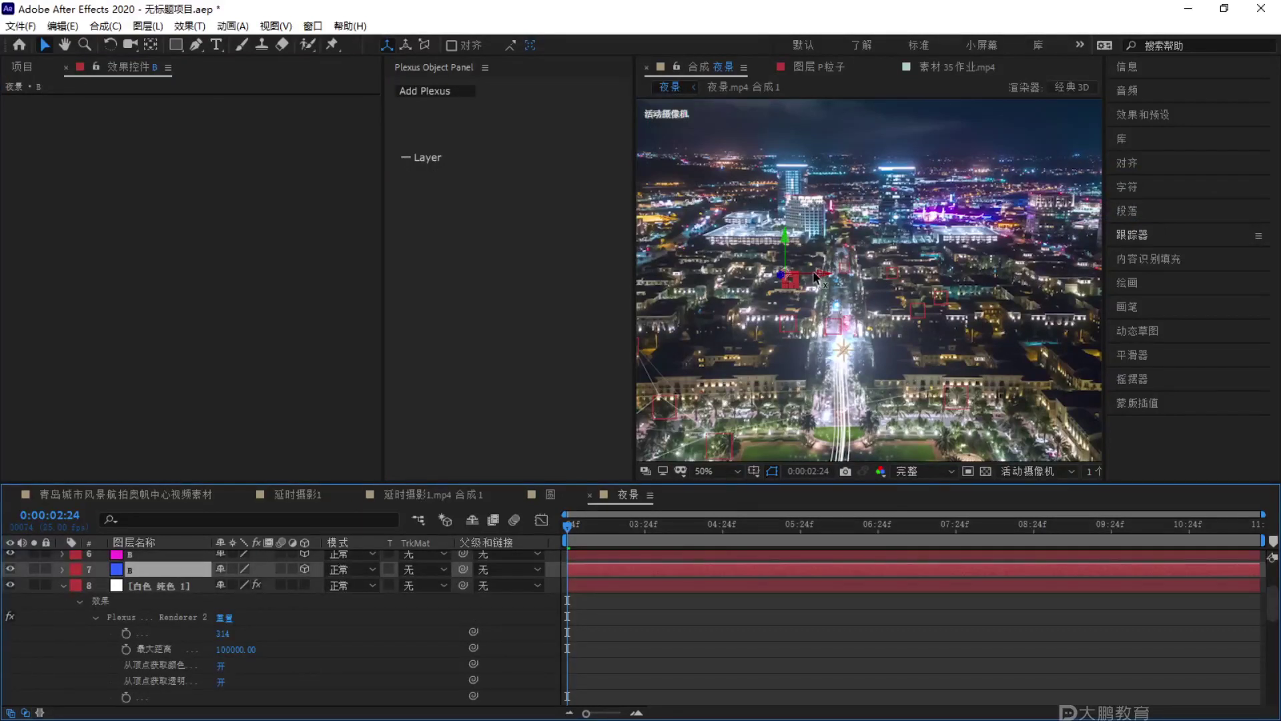
scroll(815, 287, up, 2)
drag(810, 293, 814, 307)
scroll(813, 307, up, 1)
key(F1)
key(Escape)
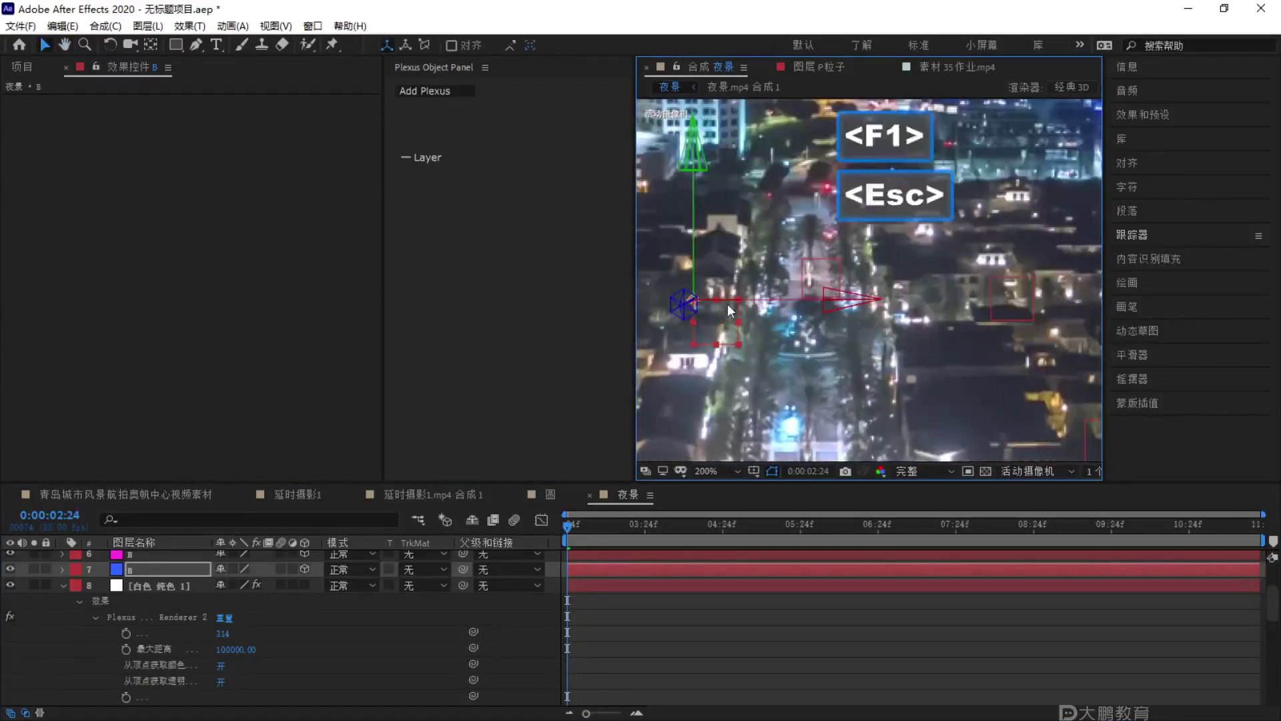
key(F1)
drag(702, 326, 907, 130)
scroll(713, 294, down, 3)
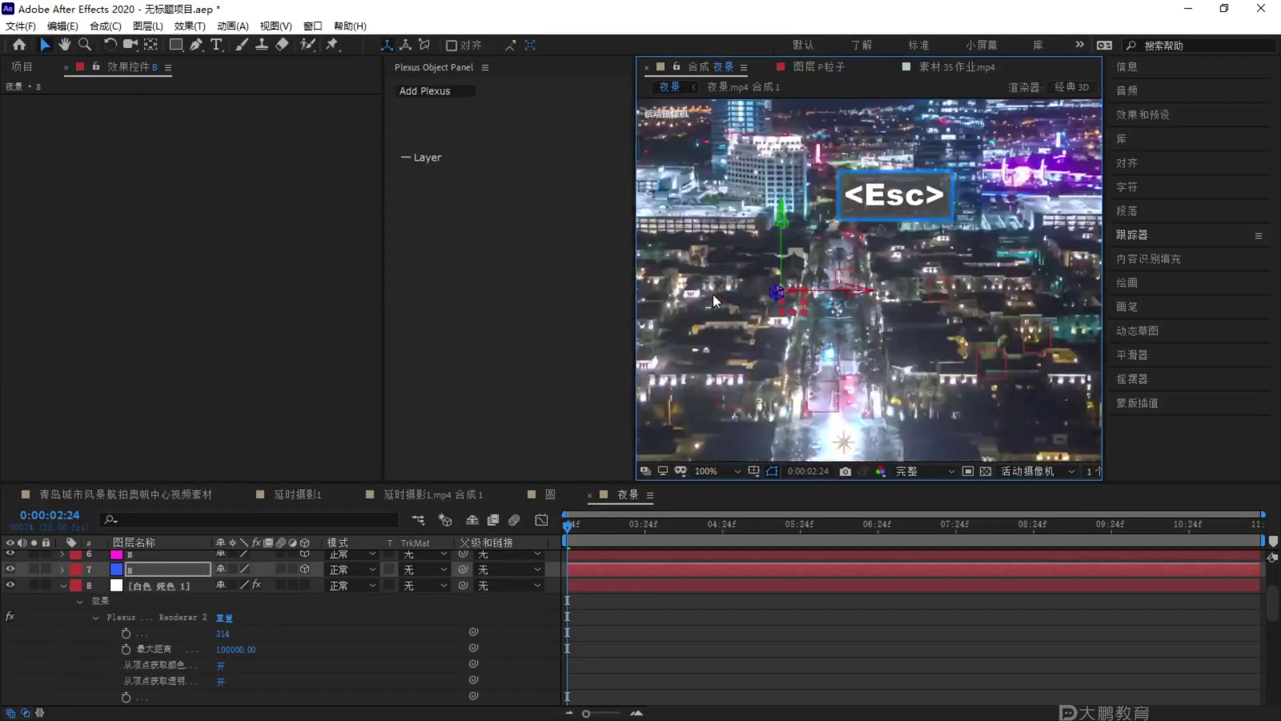
drag(826, 256, 830, 319)
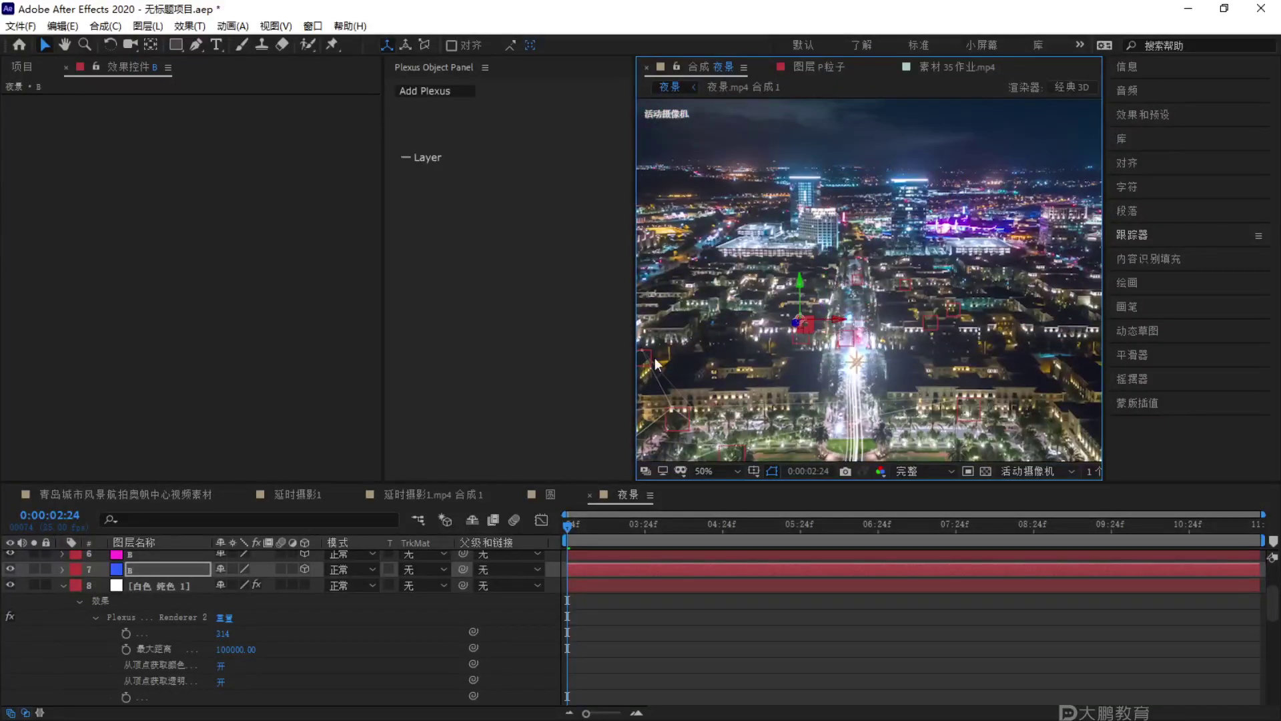
Collapse the white solid's properties and shift the seven B nulls in time so they start at about 0:00:03:11.
click(62, 585)
shift+click(167, 560)
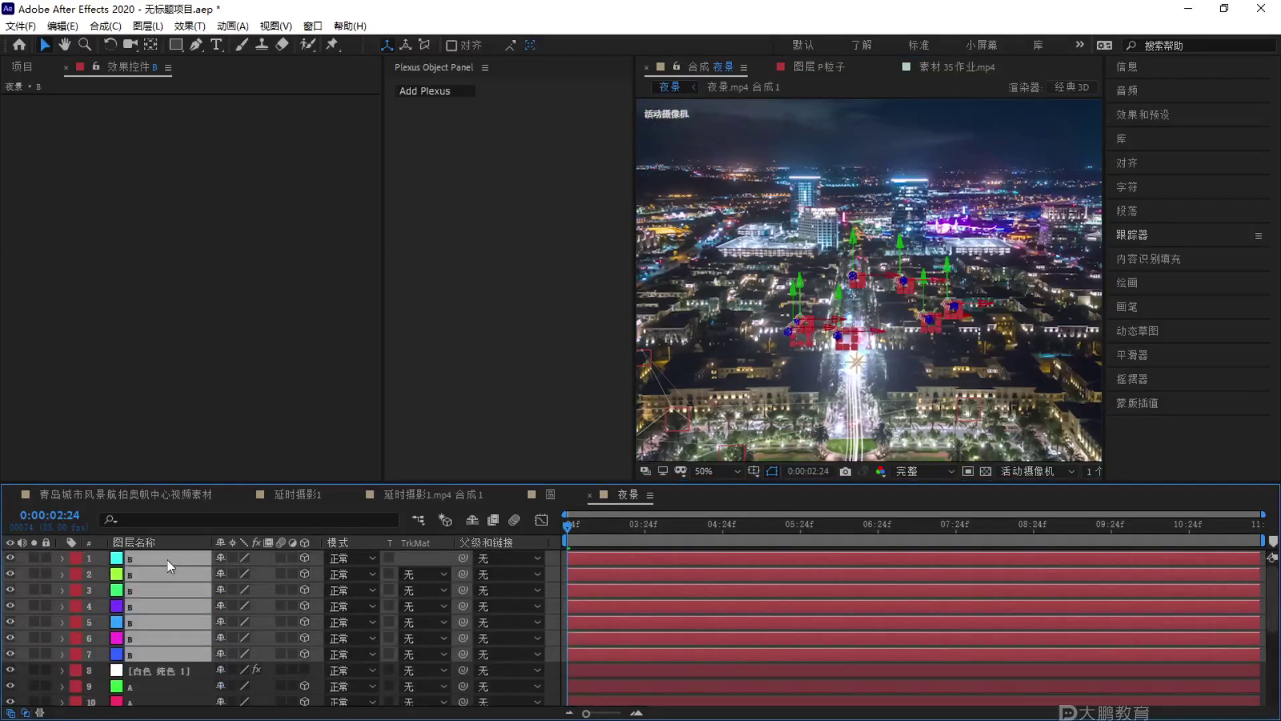
drag(588, 557, 626, 558)
scroll(594, 601, down, 3)
drag(567, 528, 610, 542)
scroll(611, 531, up, 2)
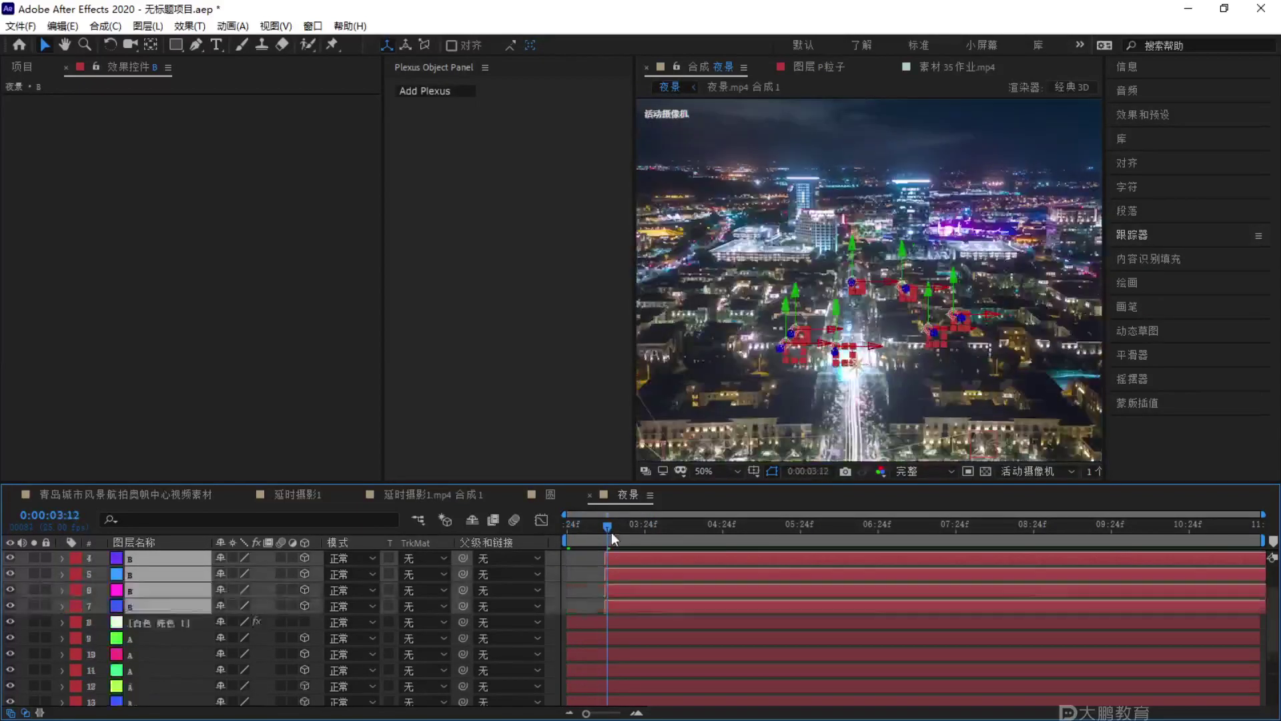
mouse_move(611, 531)
mouse_down()
mouse_move(547, 544)
mouse_move(633, 543)
mouse_up()
scroll(858, 331, down, 1)
scroll(858, 331, up, 1)
drag(858, 331, 872, 361)
scroll(871, 357, down, 1)
scroll(871, 357, up, 1)
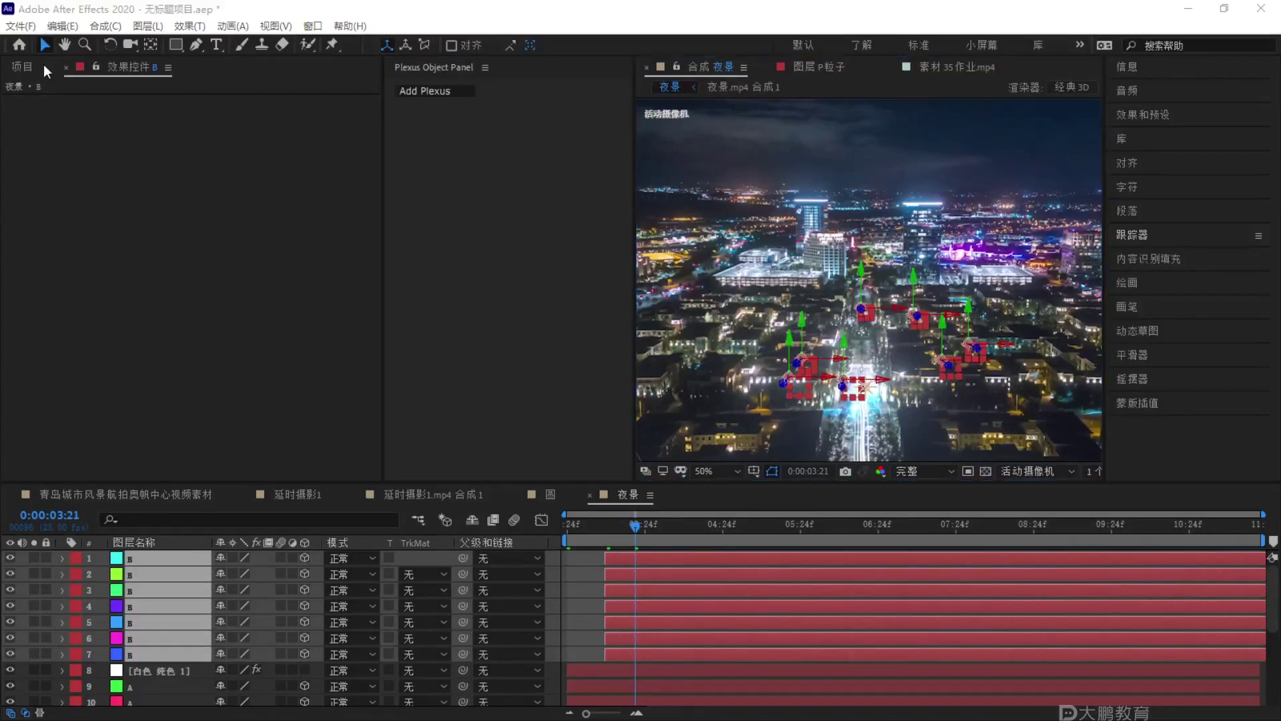
key(ctrl+0)
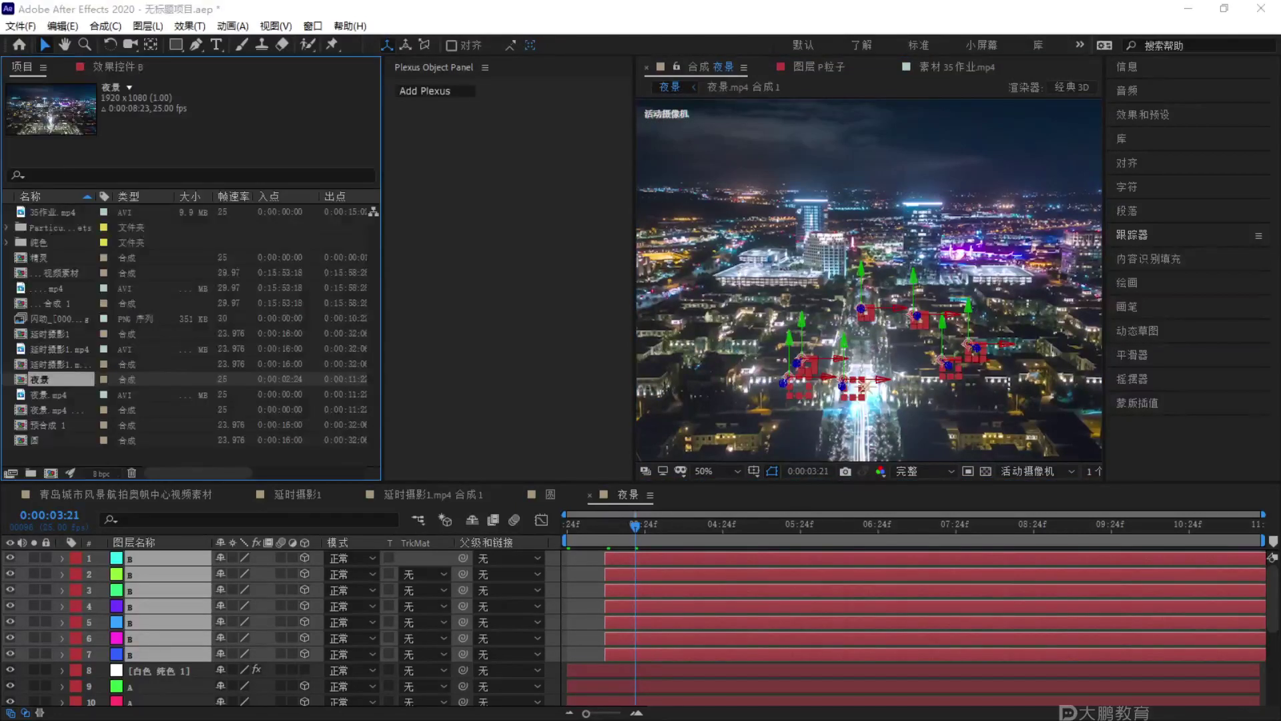
click(271, 453)
key(ctrl+i)
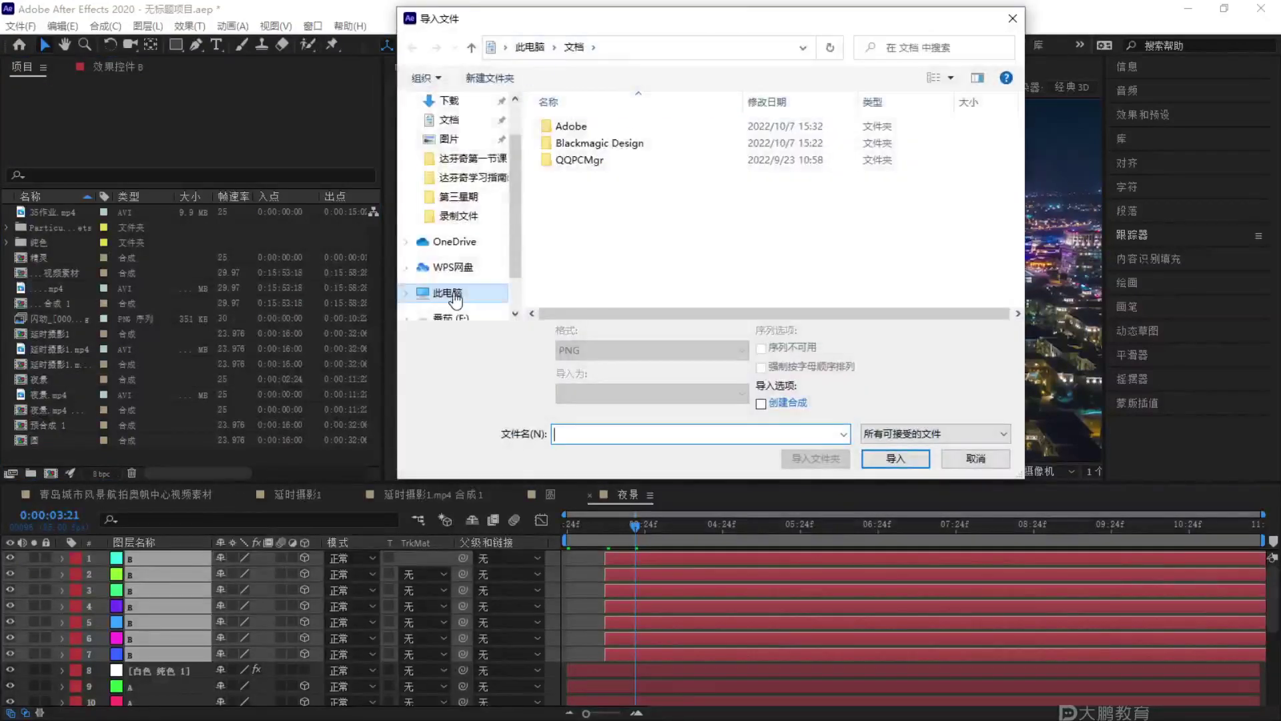
scroll(456, 300, down, 1)
click(453, 260)
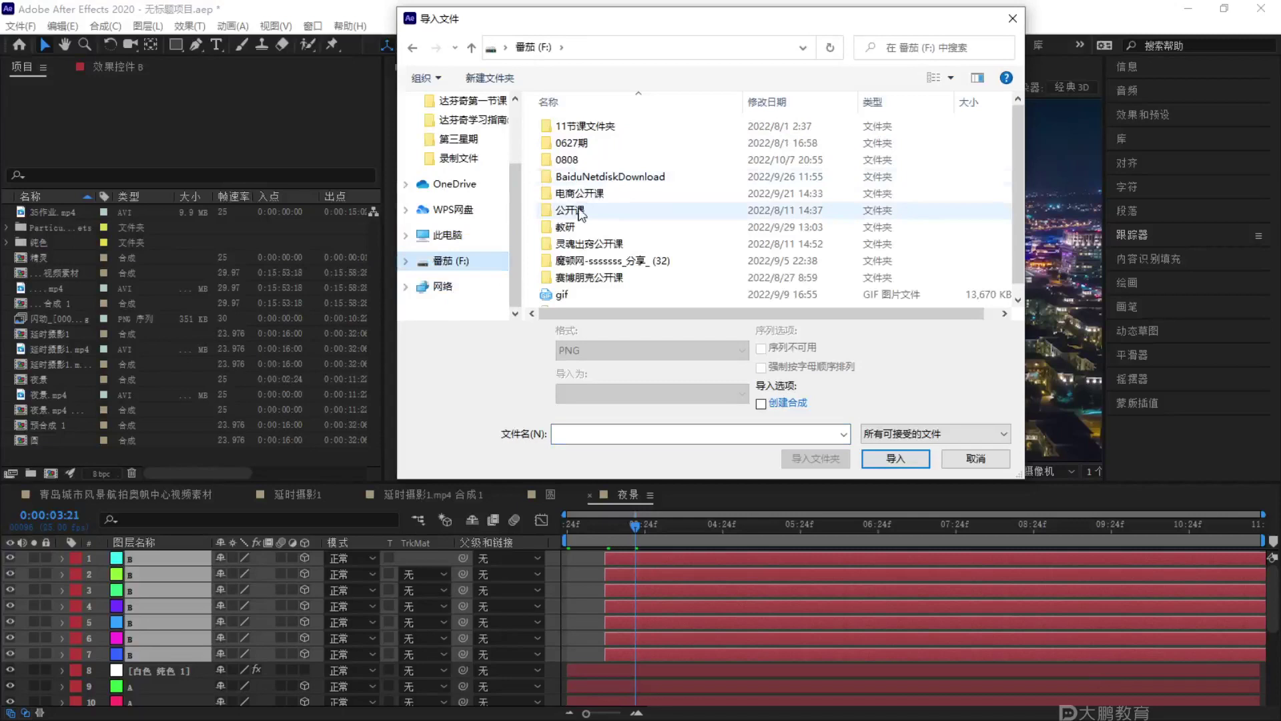
double_click(591, 143)
double_click(594, 146)
scroll(582, 228, down, 4)
scroll(579, 226, down, 2)
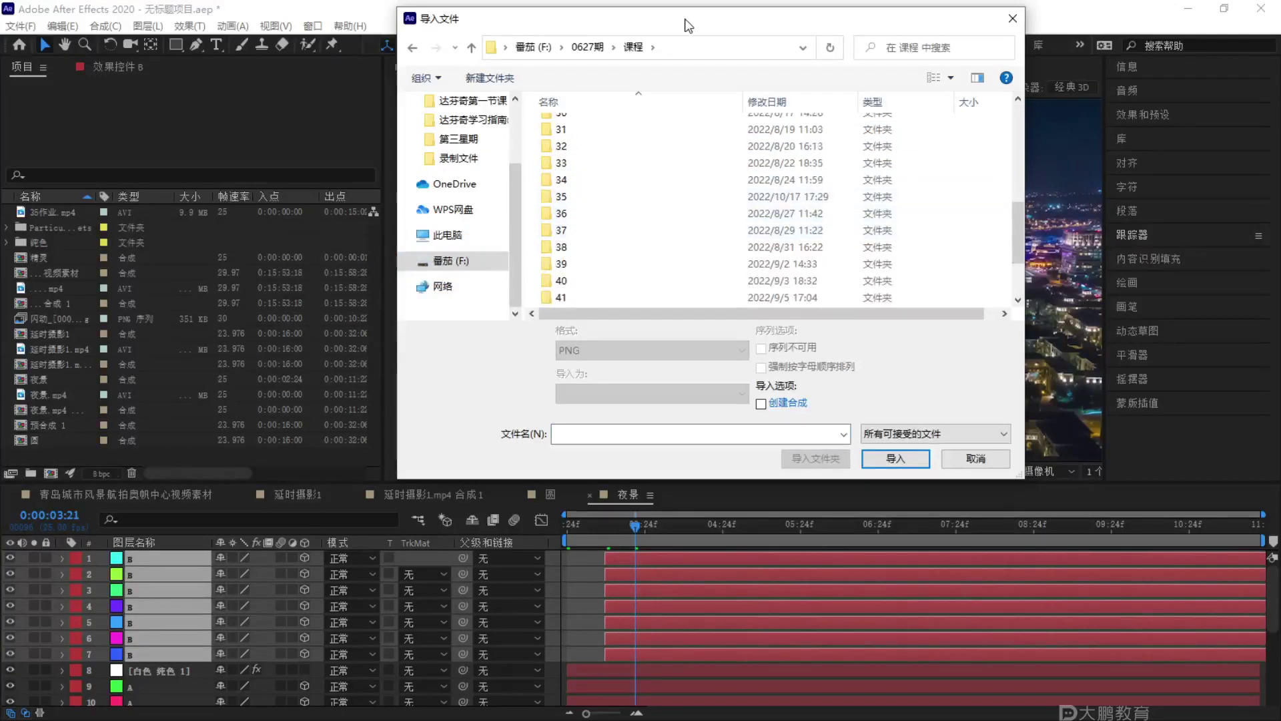
key(Escape)
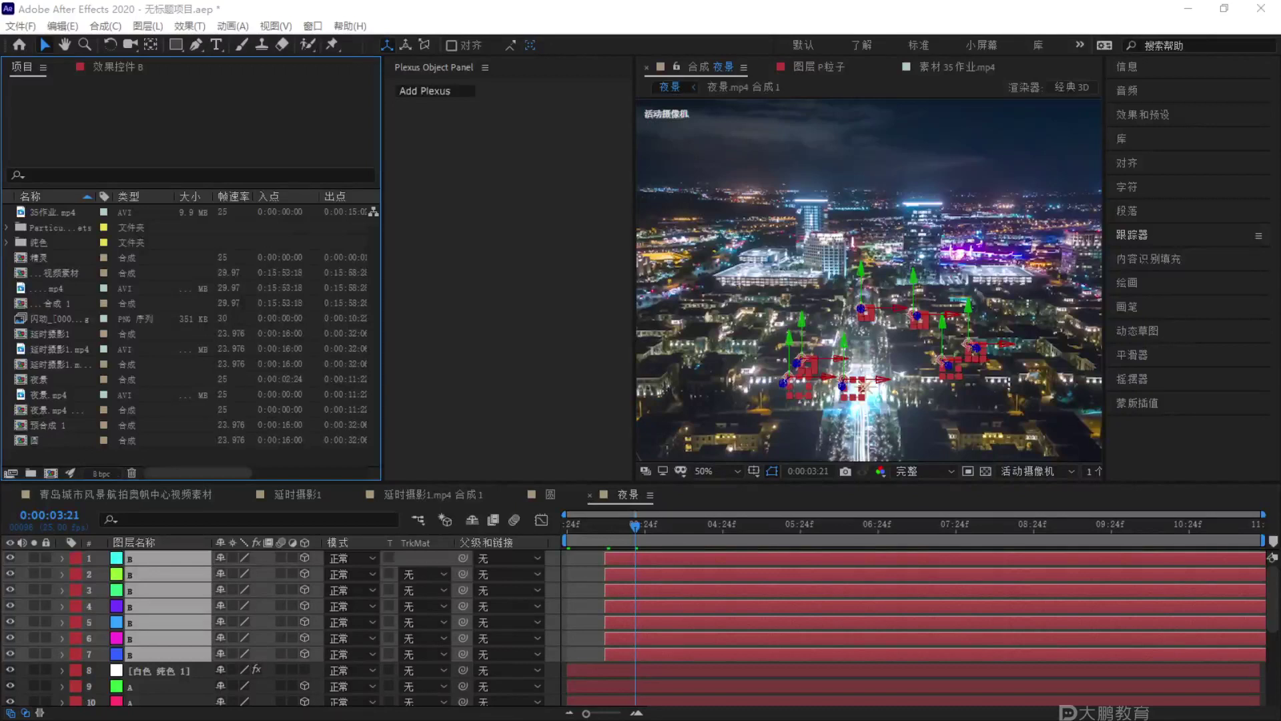
key(ctrl+i)
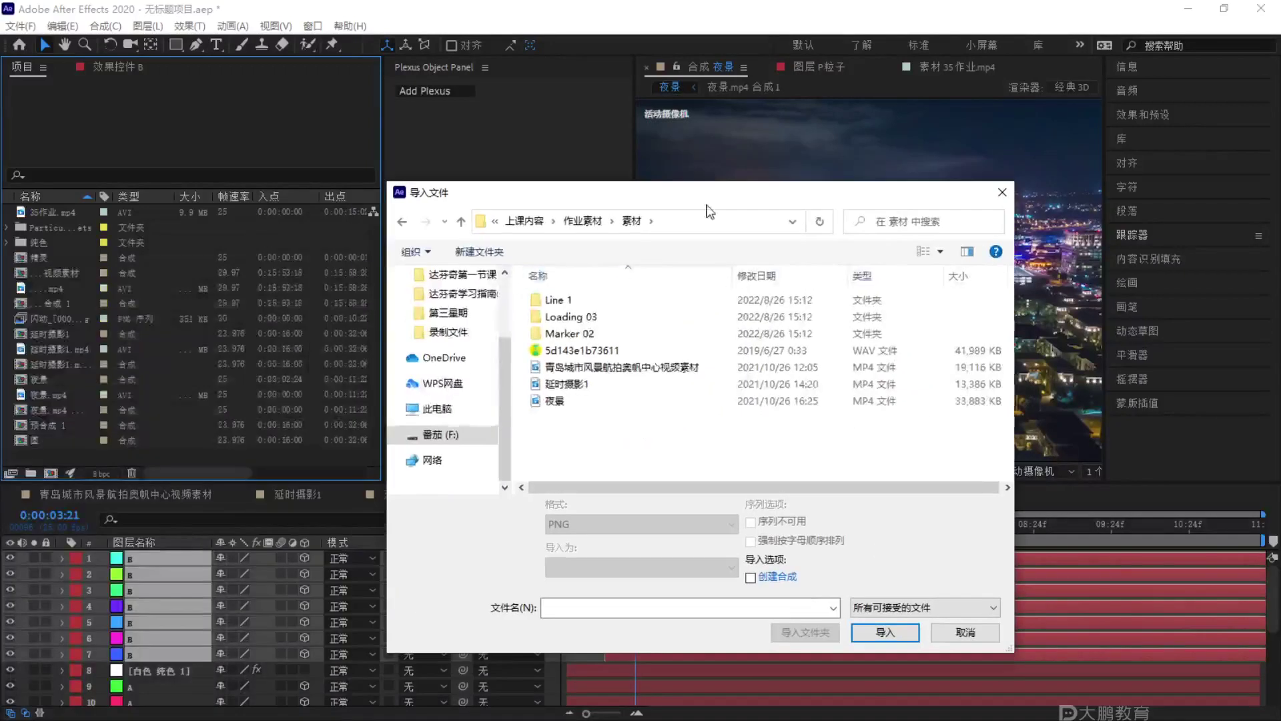
double_click(584, 332)
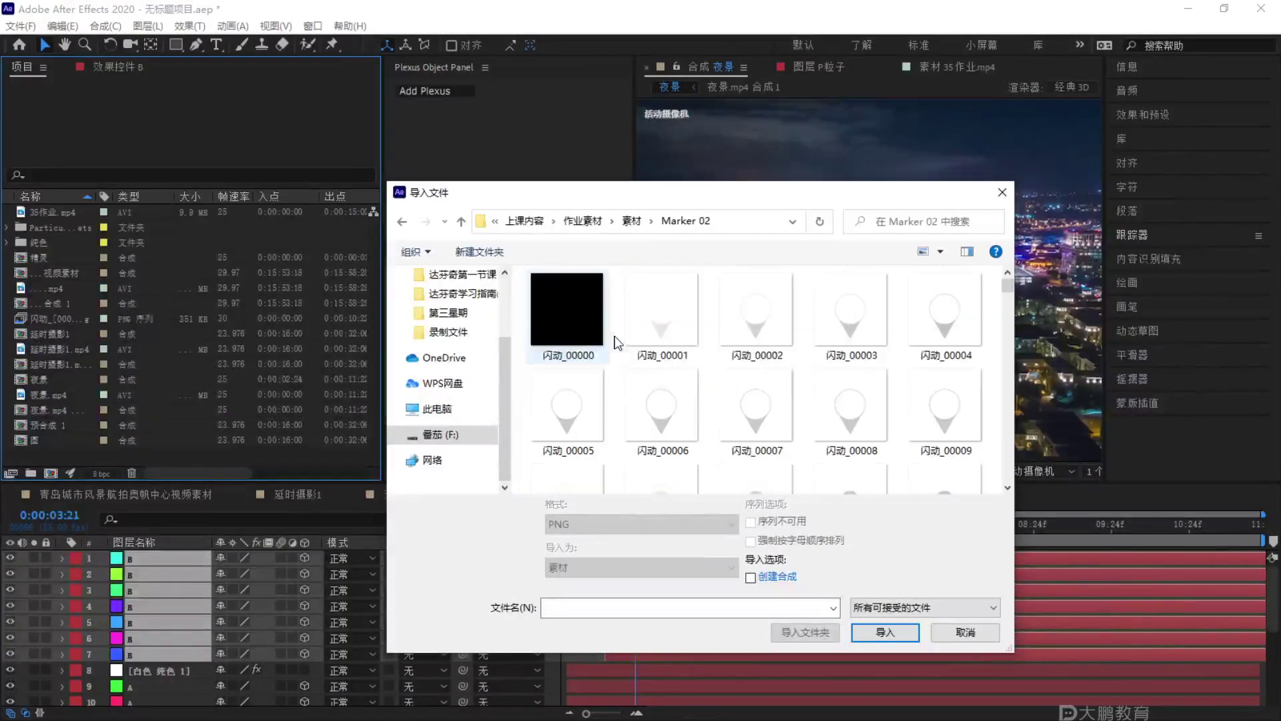
click(632, 221)
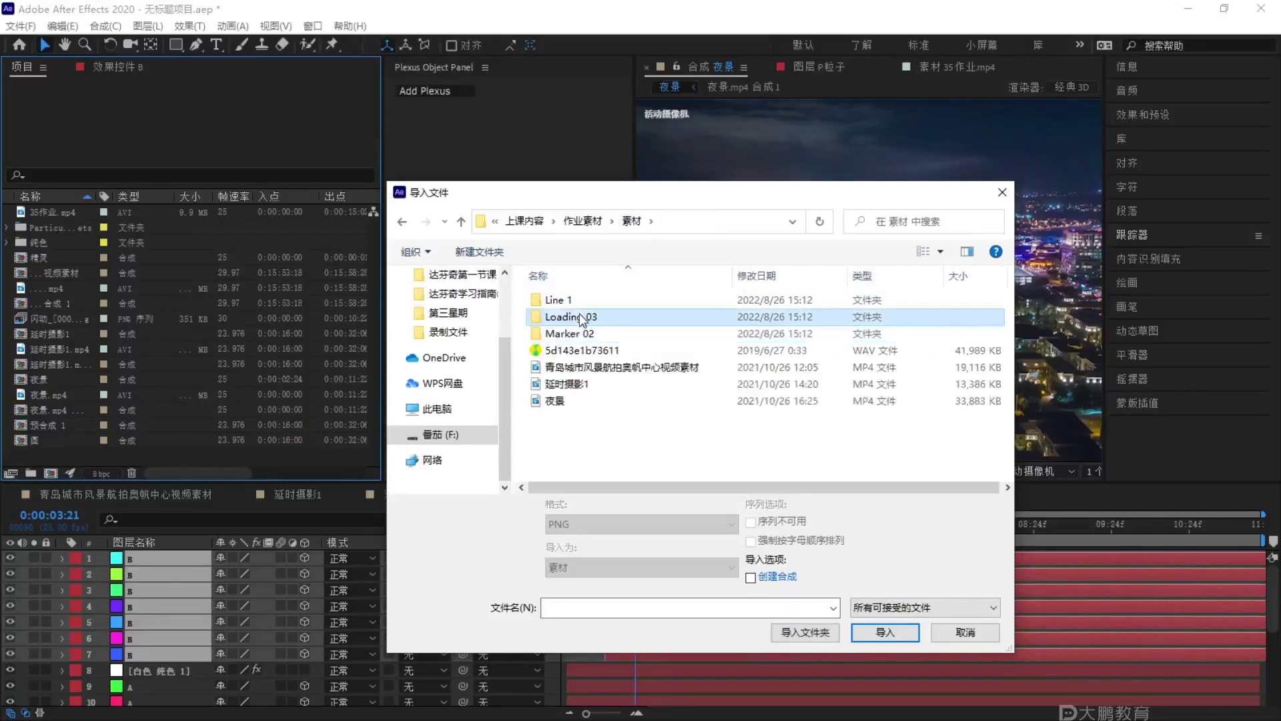
double_click(580, 314)
click(546, 322)
click(864, 631)
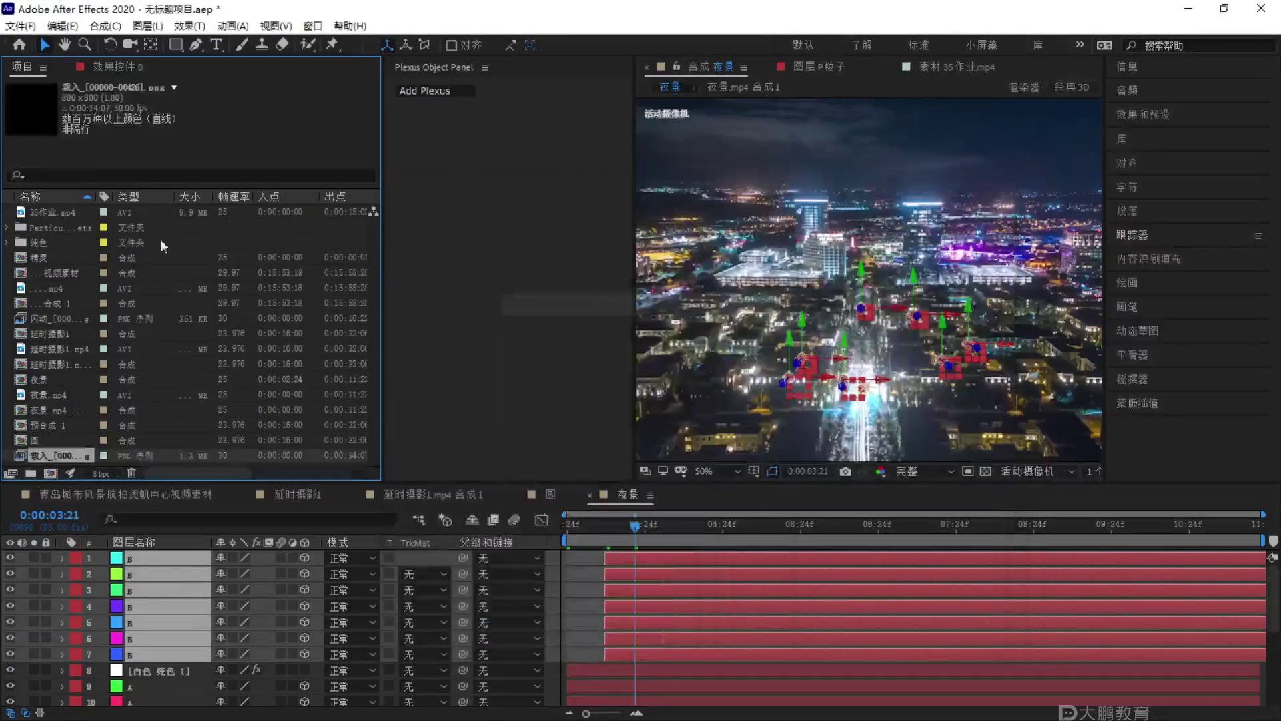
Add the 载入 sequence as the top layer of the 夜景 composition, make it 3D and preview it.
drag(52, 458, 200, 558)
click(304, 557)
scroll(952, 310, down, 2)
key(space)
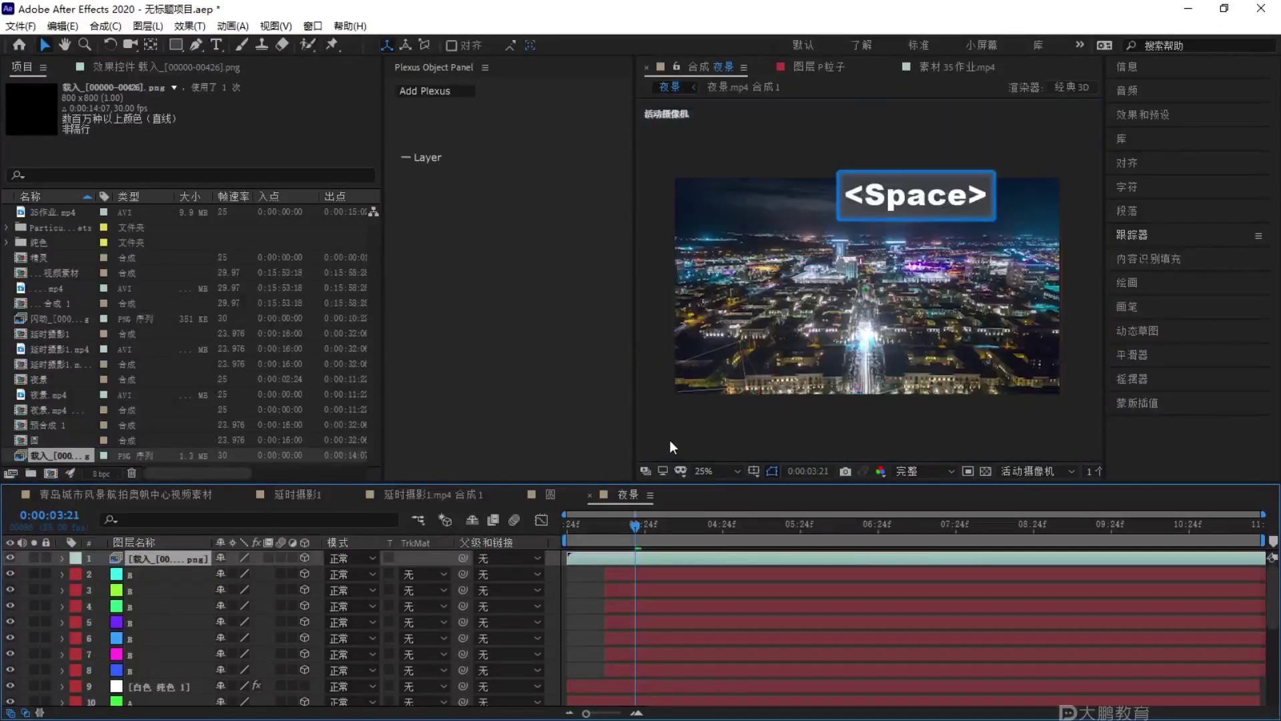
key(space)
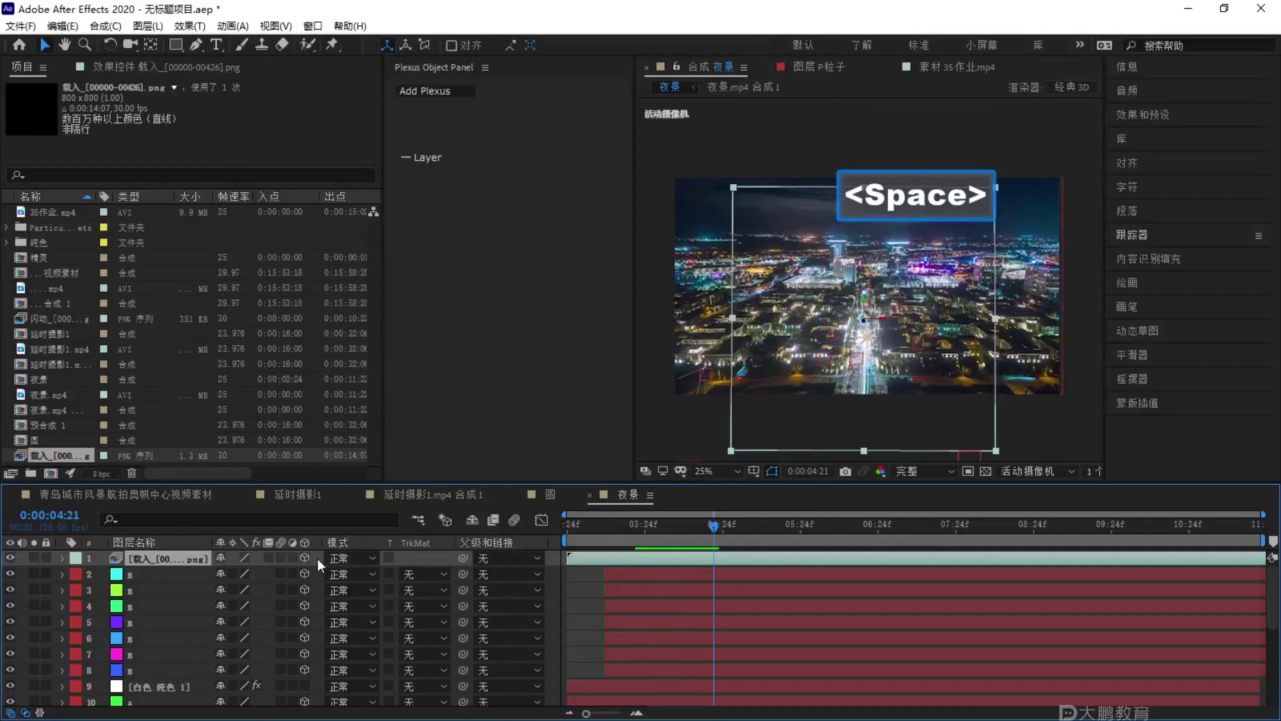
Parent the 载入 sequence to the B null on layer 2, scale it to 56% and preview the result.
drag(462, 557, 154, 578)
key(s)
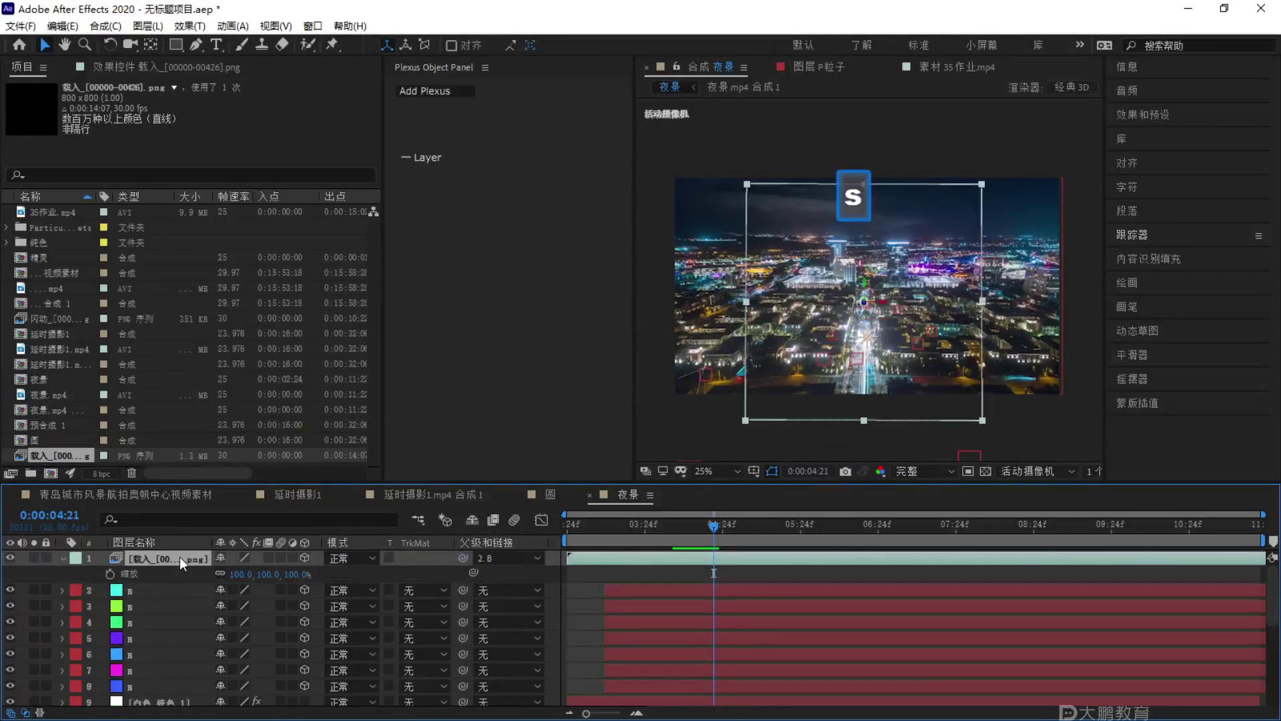
drag(255, 575, 225, 575)
key(space)
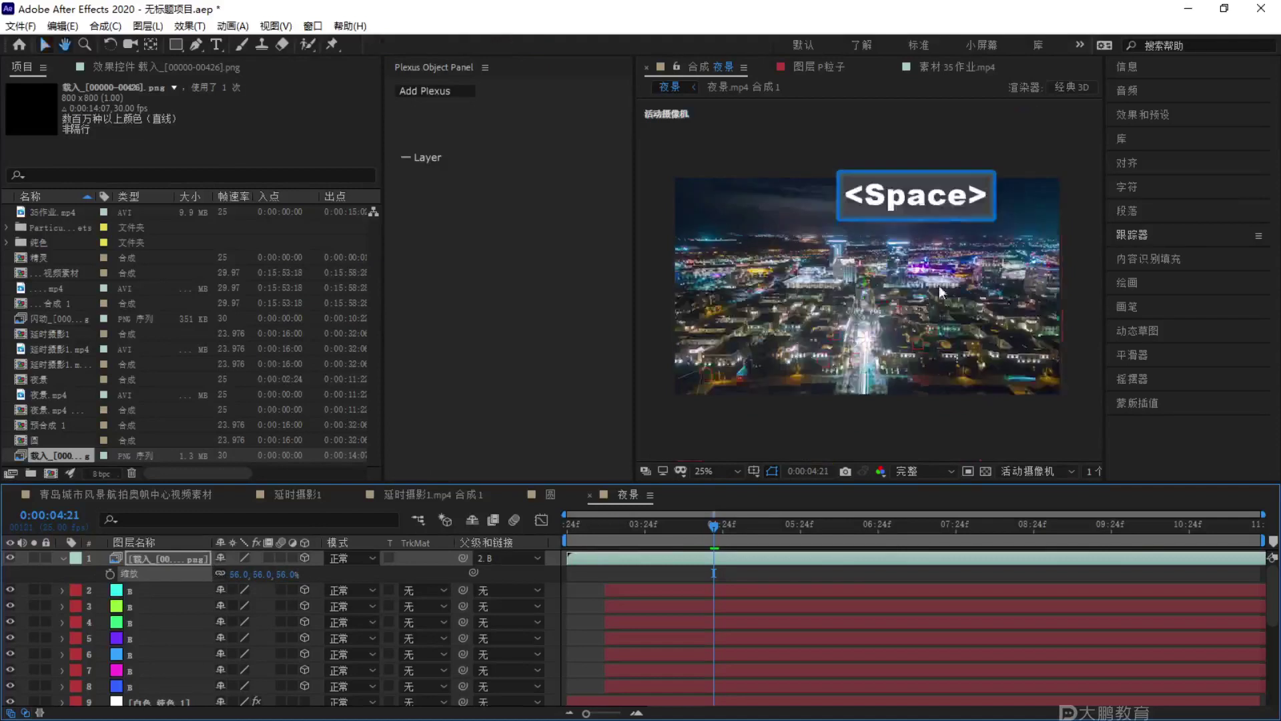
key(space)
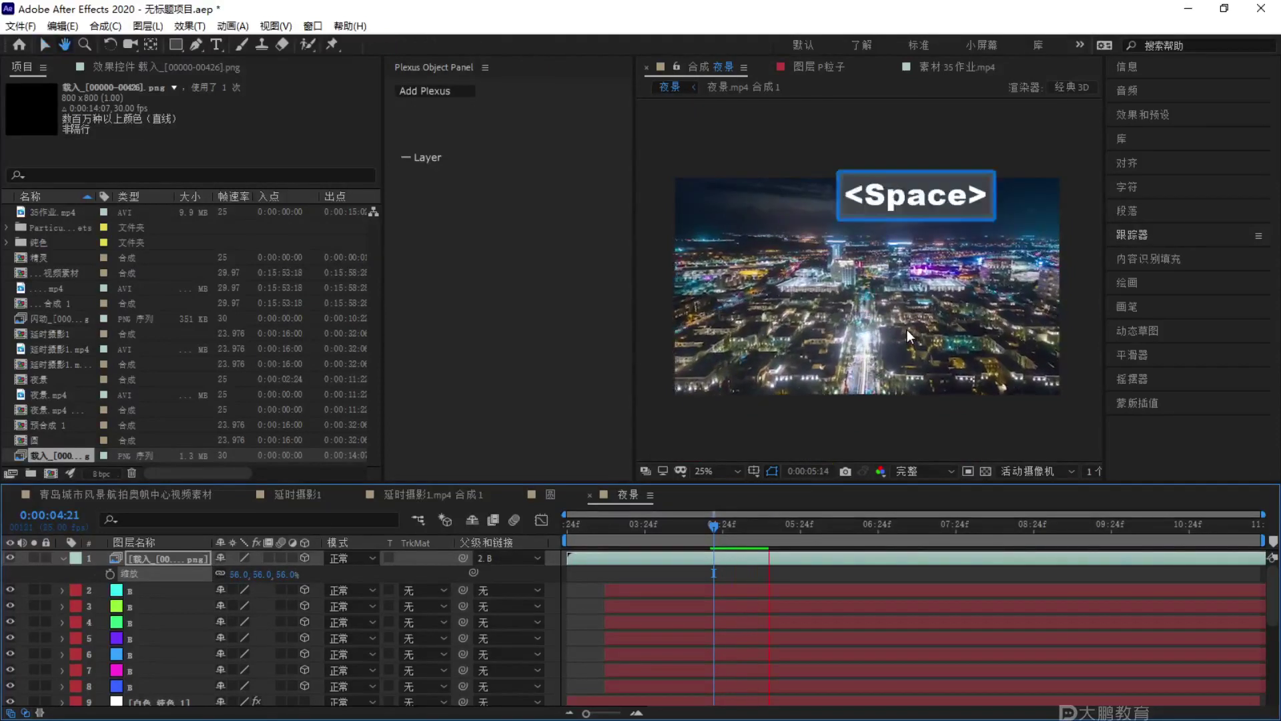
Play on to 0:00:06:09 and move the 载入 sequence away from the central road and deeper along its Z axis.
scroll(907, 330, up, 1)
key(space)
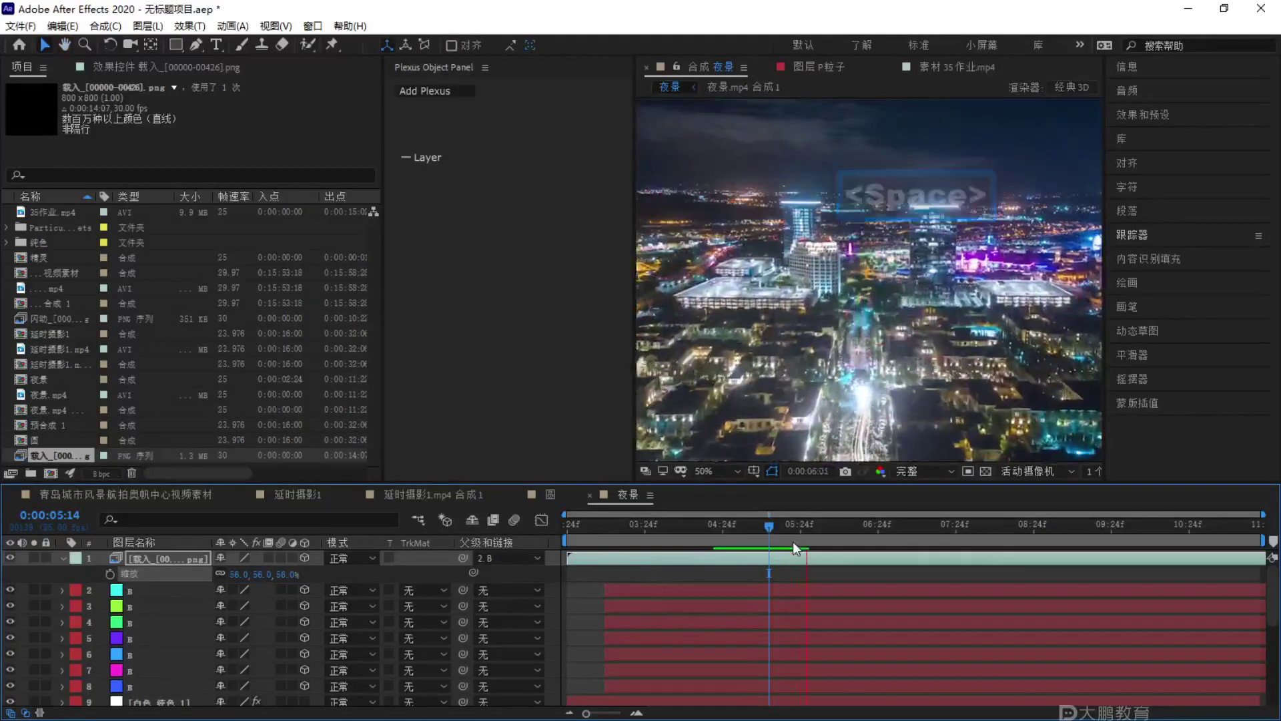
key(space)
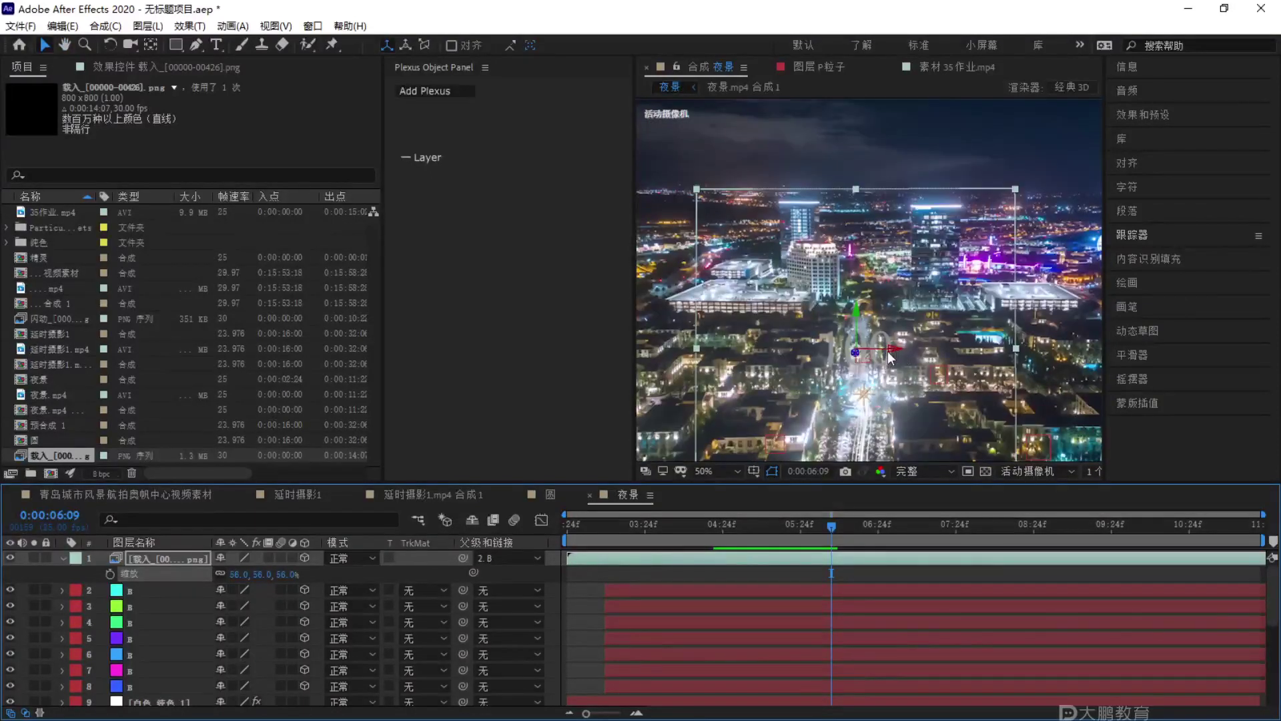
scroll(756, 347, down, 2)
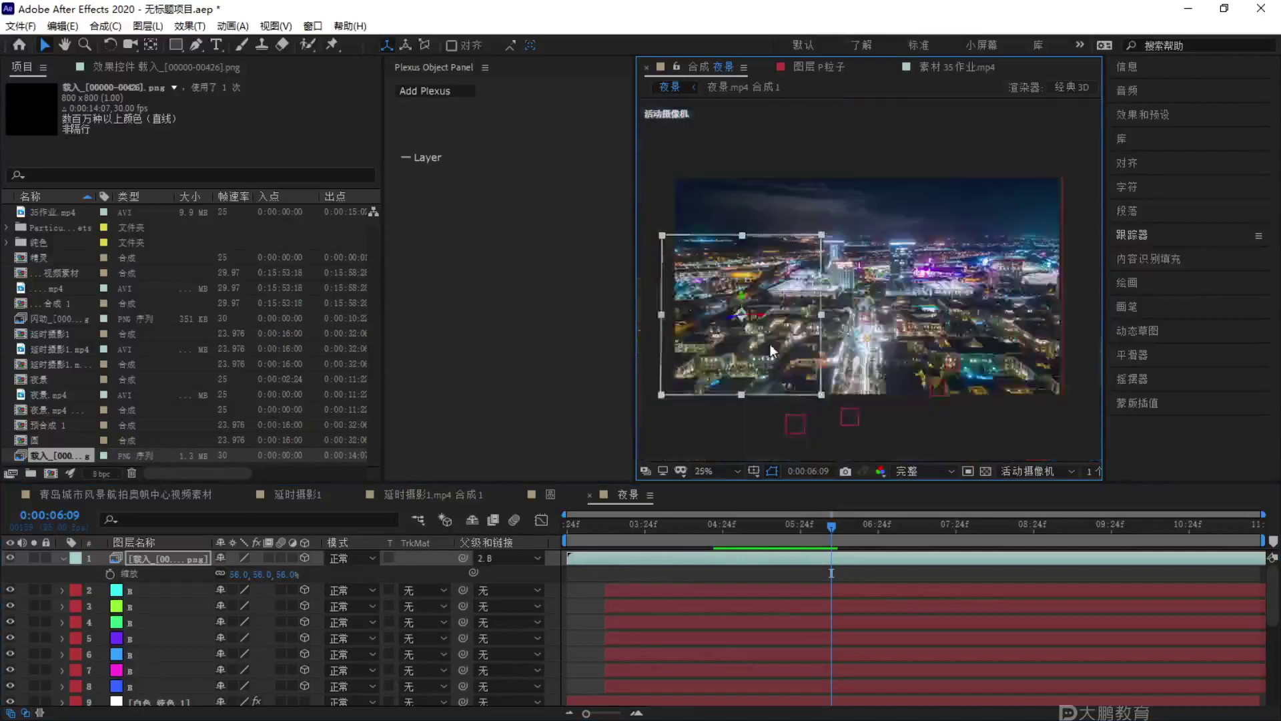
scroll(780, 387, up, 2)
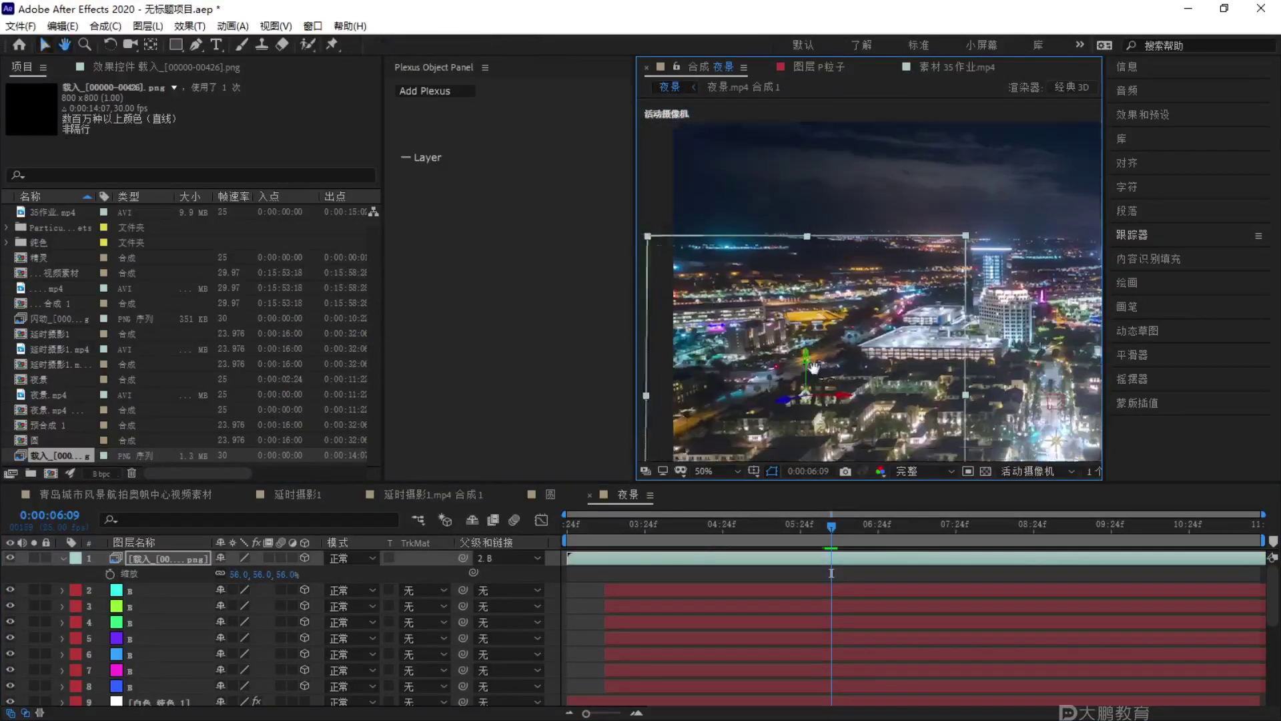
drag(764, 390, 910, 384)
key(F1)
key(Escape)
key(F1)
scroll(909, 378, down, 2)
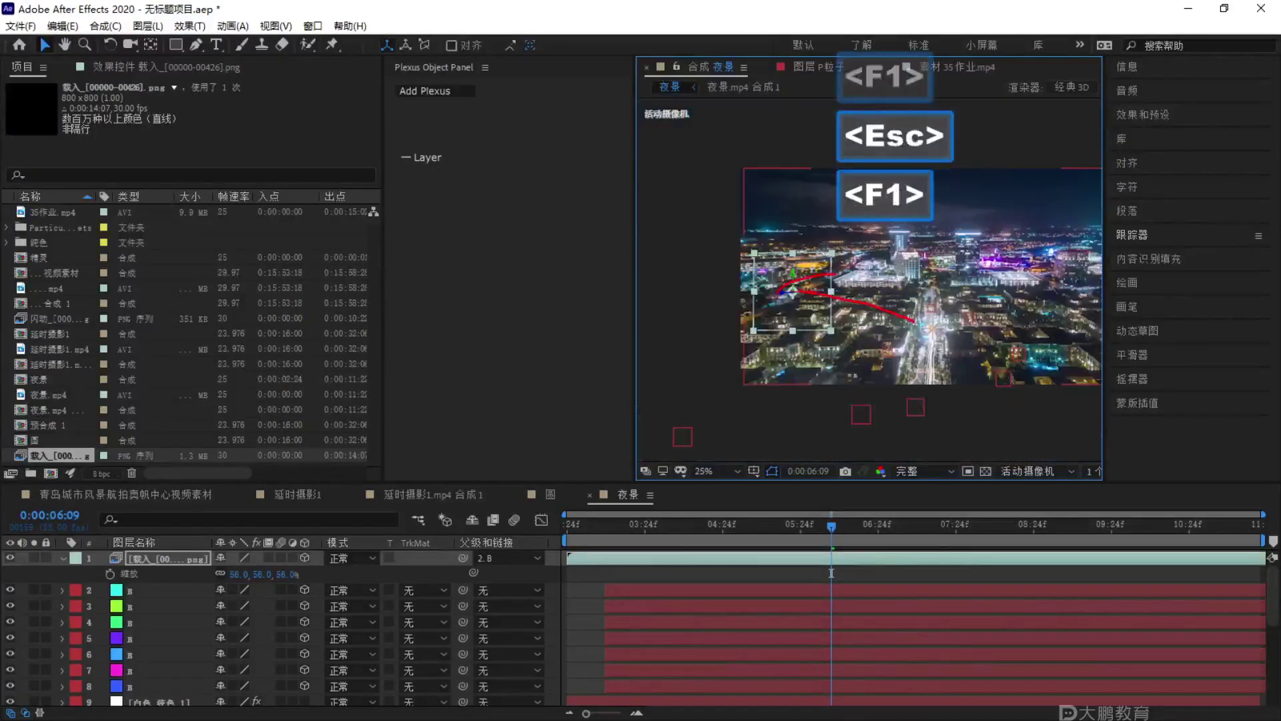
scroll(881, 307, up, 4)
key(F1)
key(Escape)
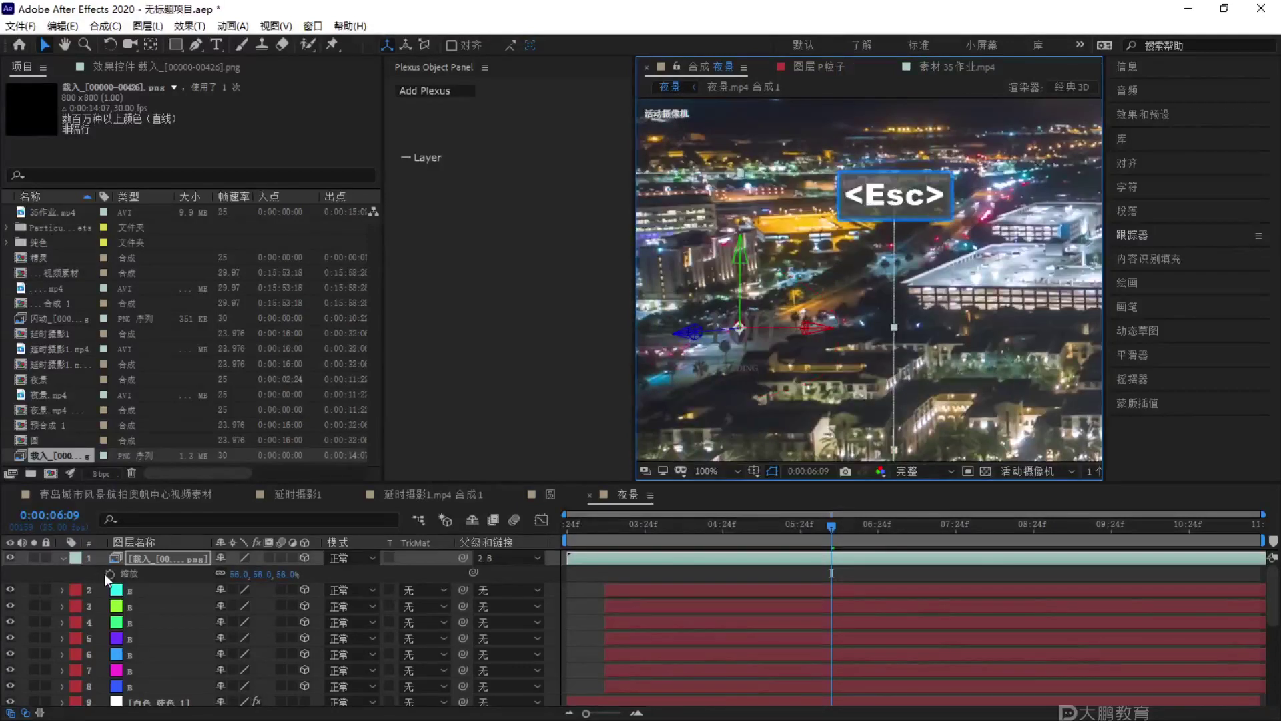
Turn off Accepts Lights (接受灯光) in the 载入 layer's material options and collapse its properties.
click(156, 557)
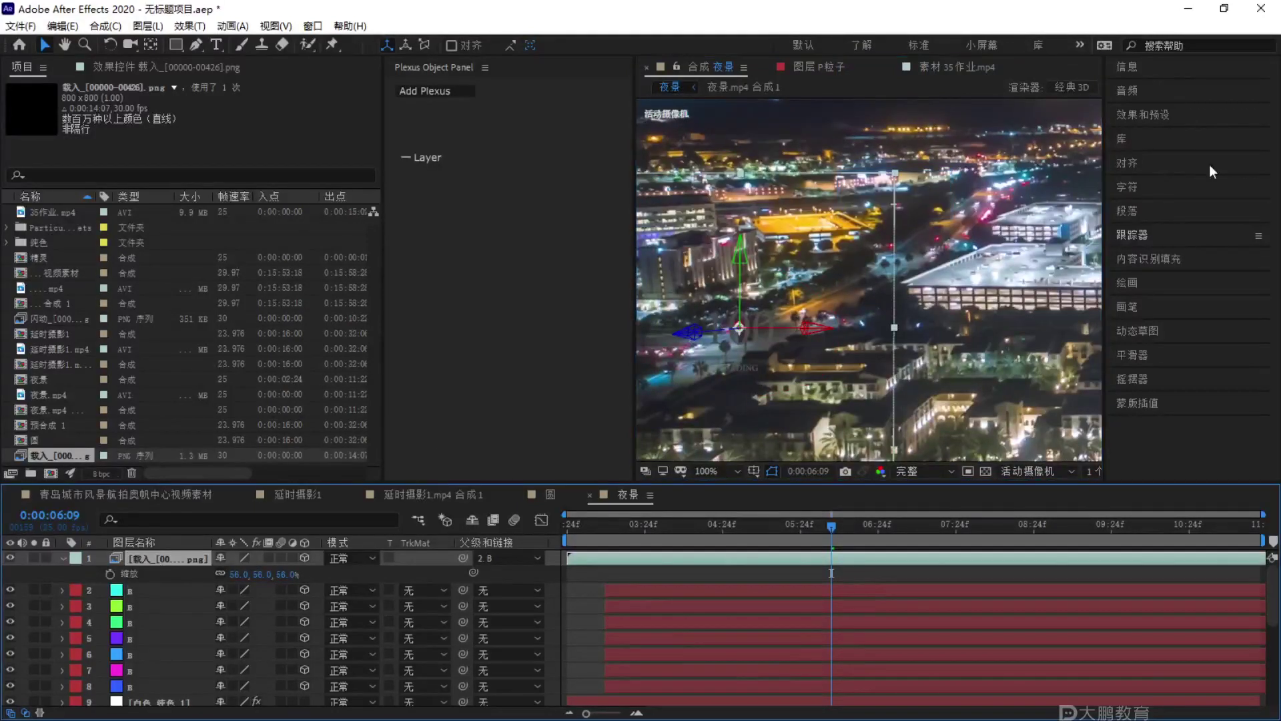
double_click(62, 557)
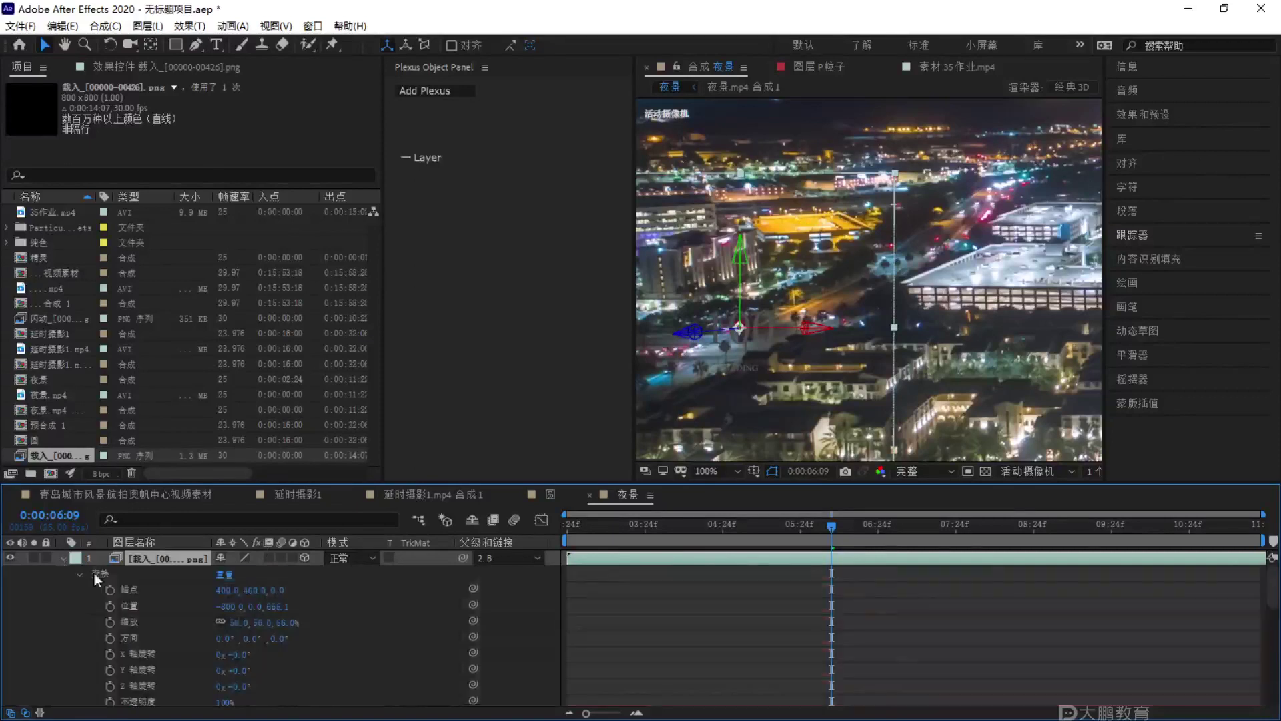
click(79, 574)
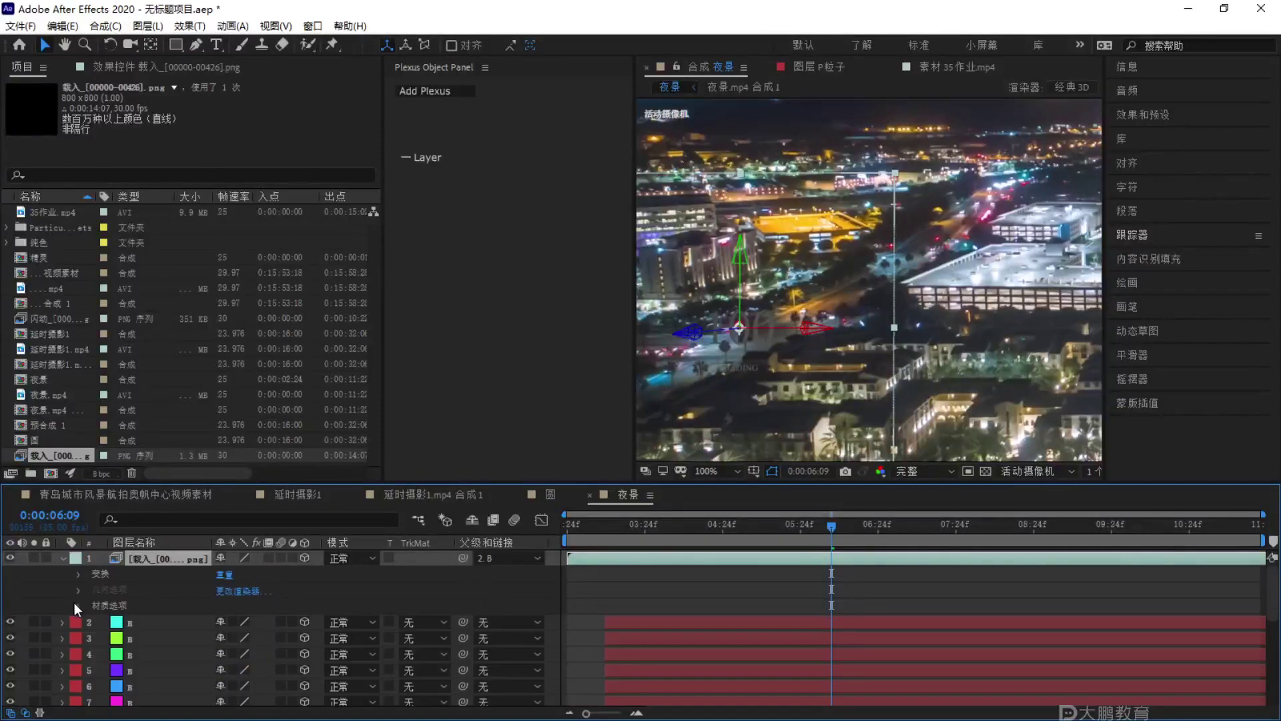
click(78, 606)
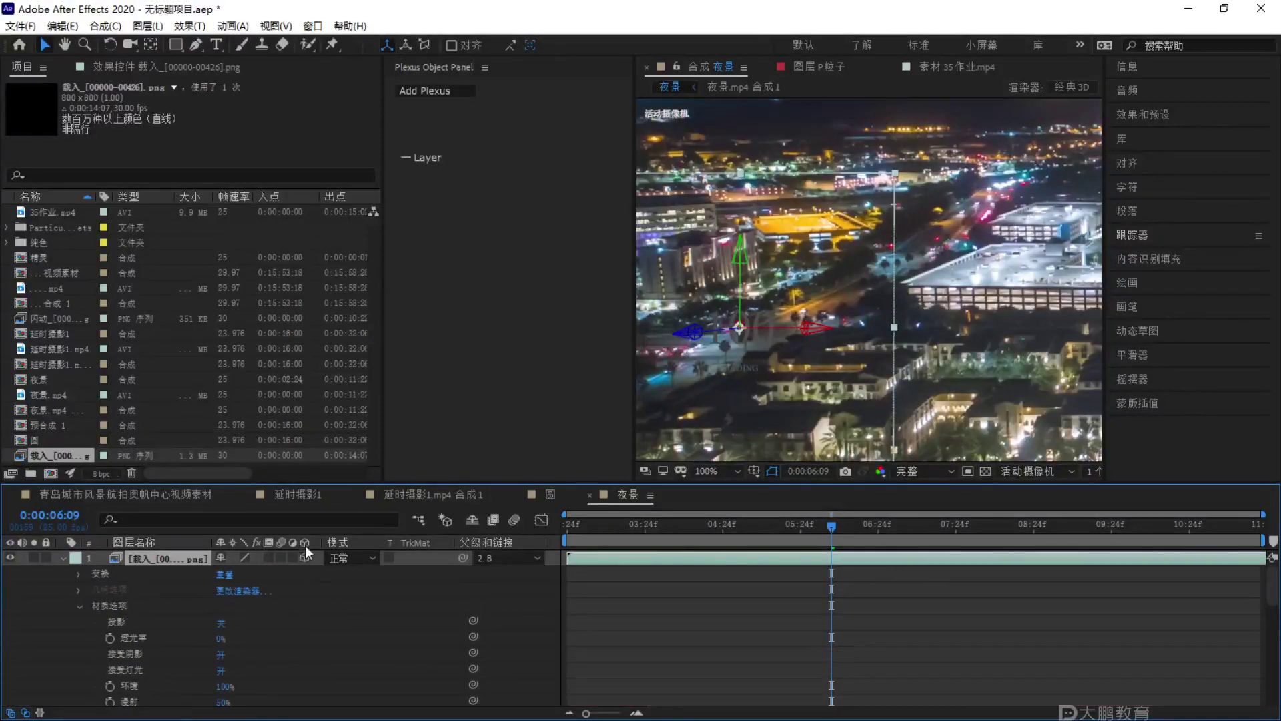
key(F1)
key(Escape)
scroll(137, 610, down, 1)
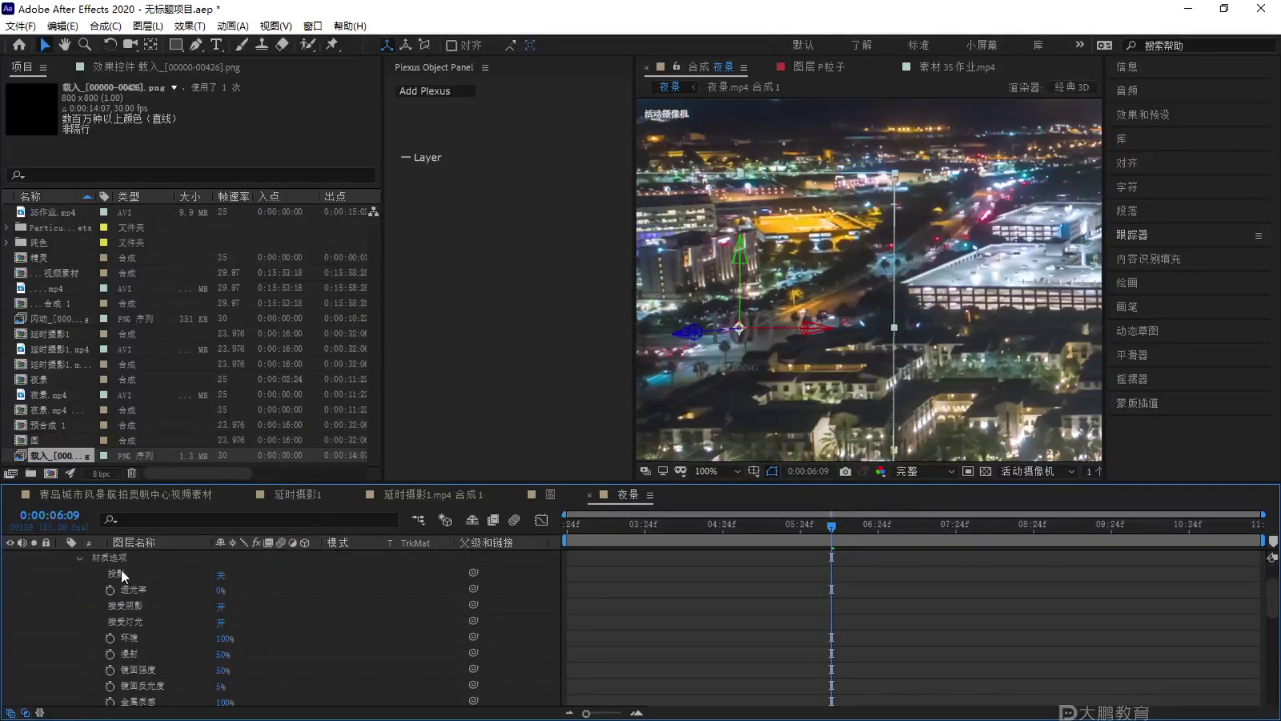
click(223, 623)
scroll(279, 606, up, 1)
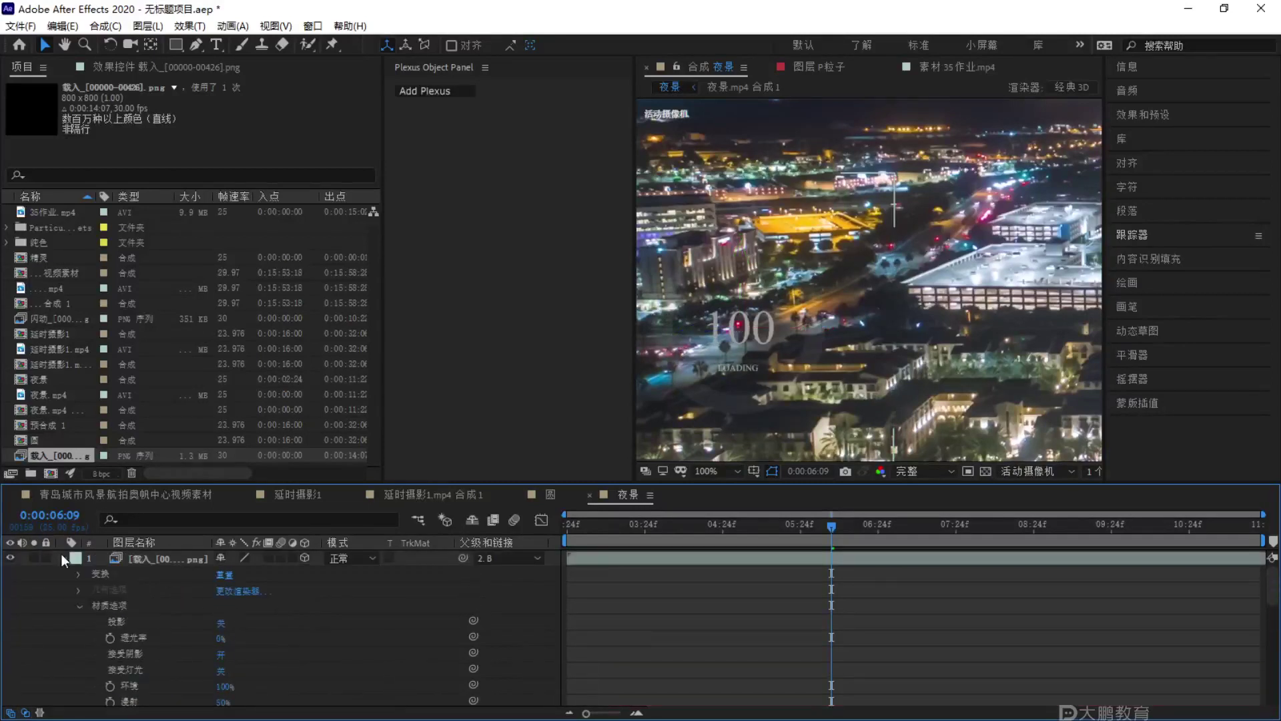
click(63, 559)
Show the 载入 layer's opacity, slide the layer earlier to end at about 0:00:10:17, and go to 0:00:04:10.
click(158, 560)
key(t)
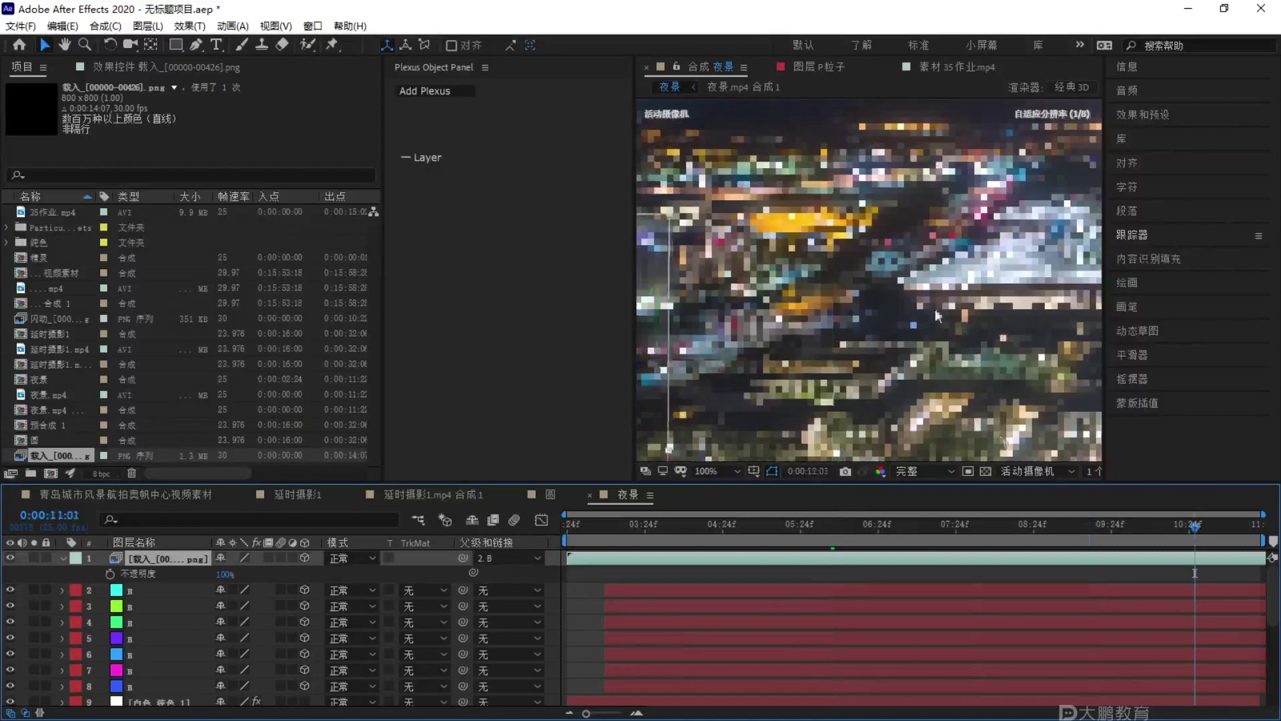
scroll(845, 419, down, 5)
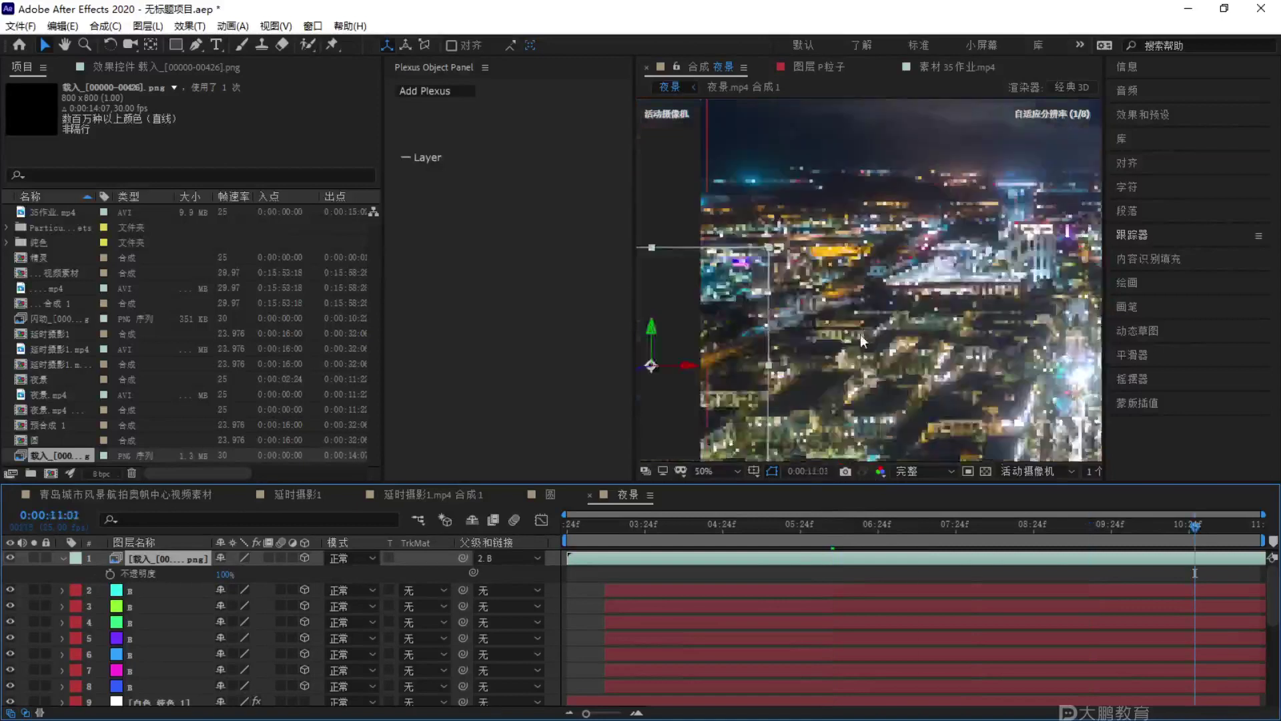
scroll(847, 427, down, 1)
drag(951, 537, 679, 530)
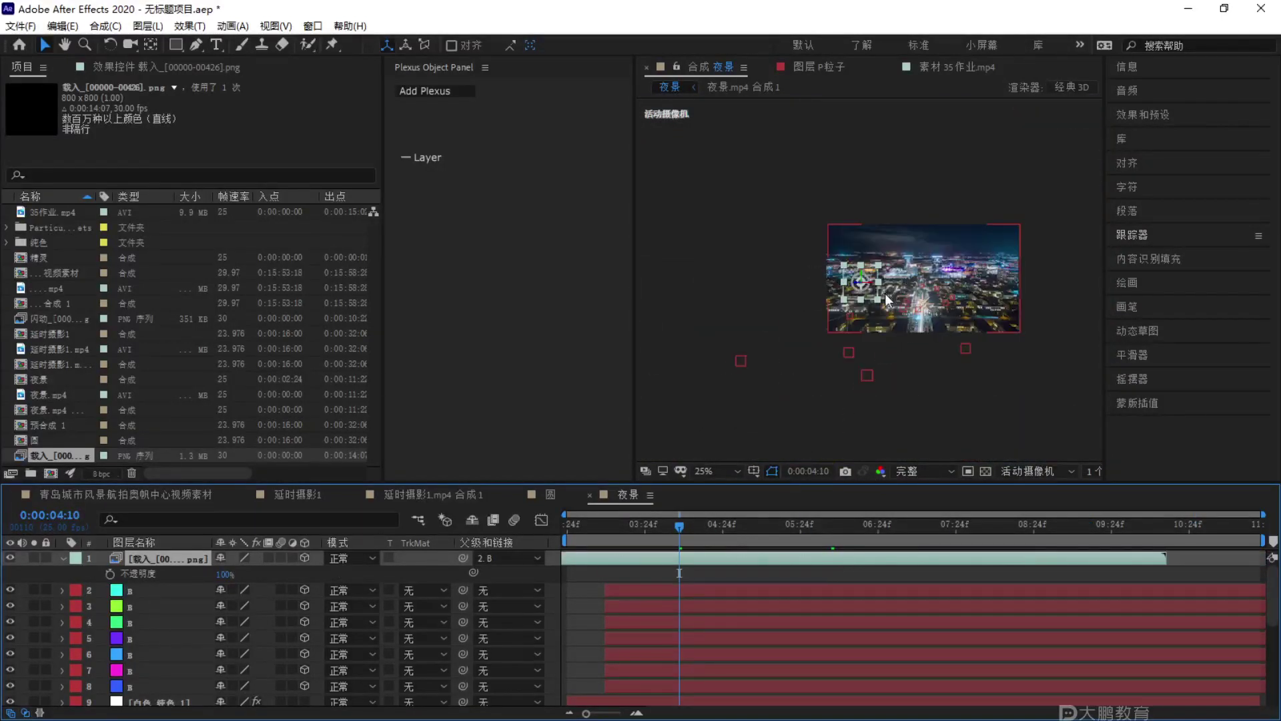
Search the effects for 色调 and apply the 色调 (Tint) effect to the 载入 layer.
scroll(885, 293, up, 4)
click(1163, 115)
click(1165, 135)
key(BackSpace)
key(BackSpace)
key(BackSpace)
key(BackSpace)
text(sediao)
key(BackSpace)
key(BackSpace)
key(BackSpace)
key(BackSpace)
key(BackSpace)
key(BackSpace)
key(BackSpace)
text(s)
key(BackSpace)
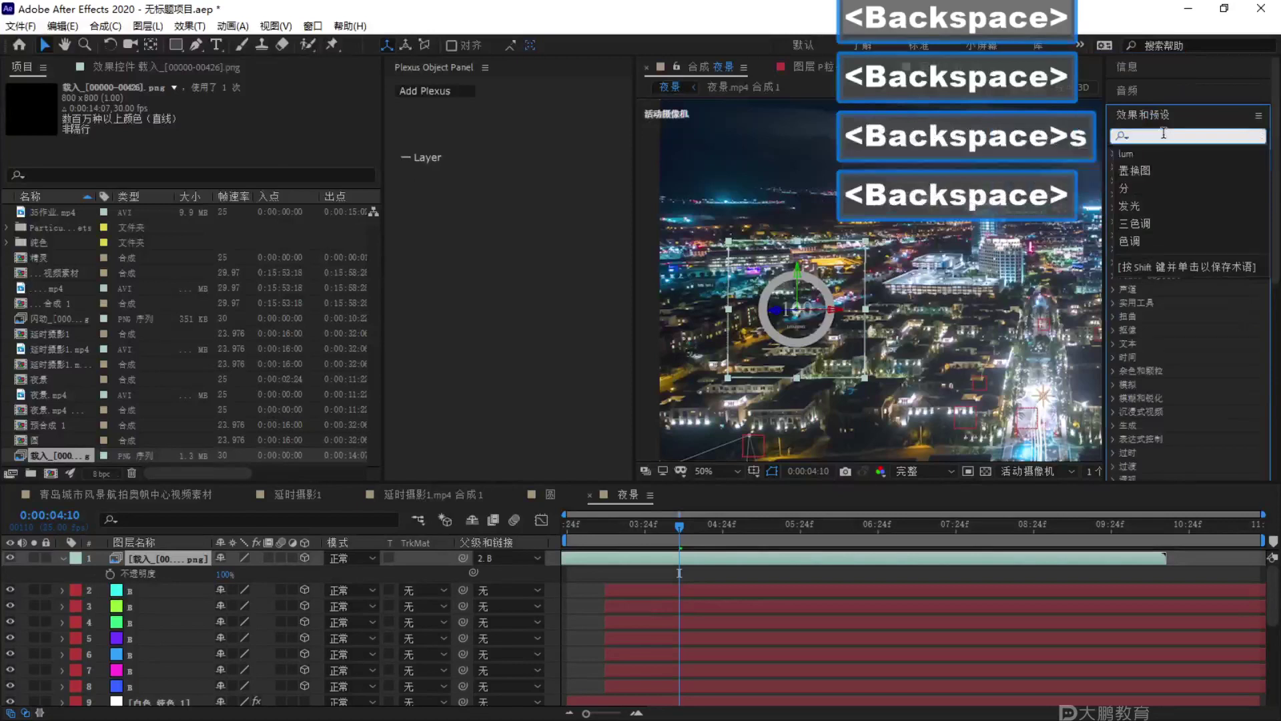
text(sediao)
key(space)
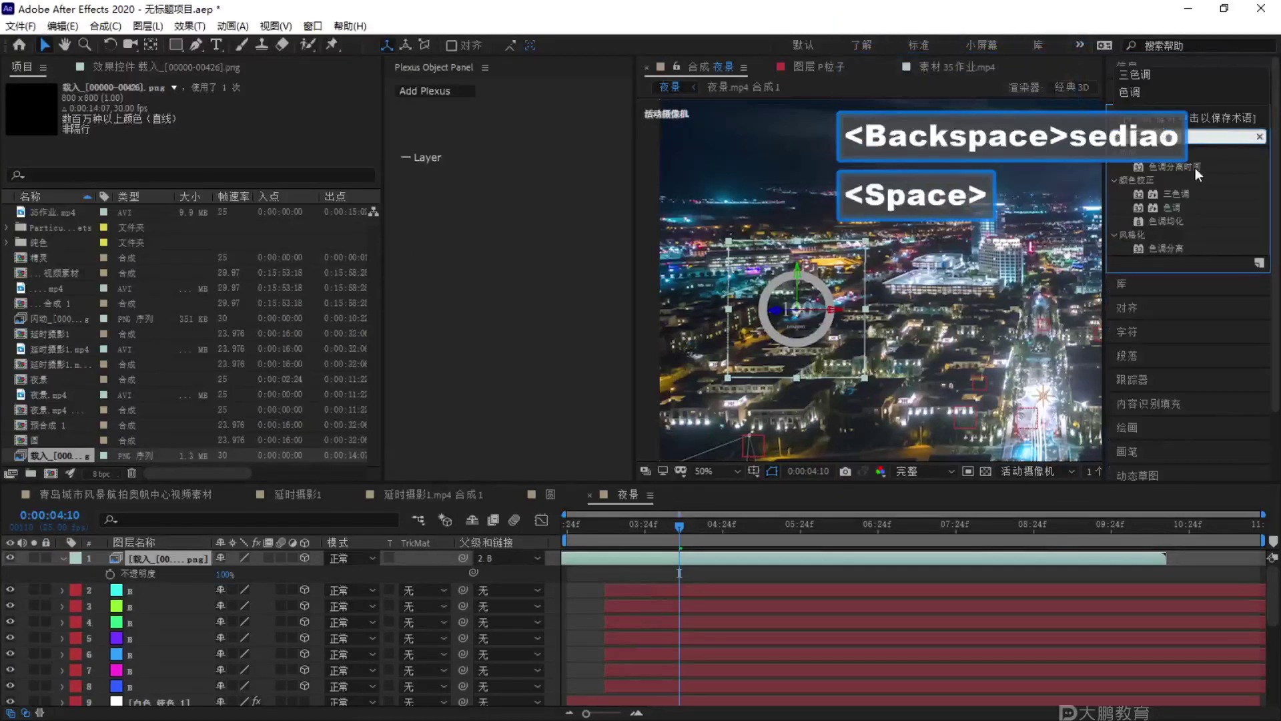
drag(1175, 207, 175, 561)
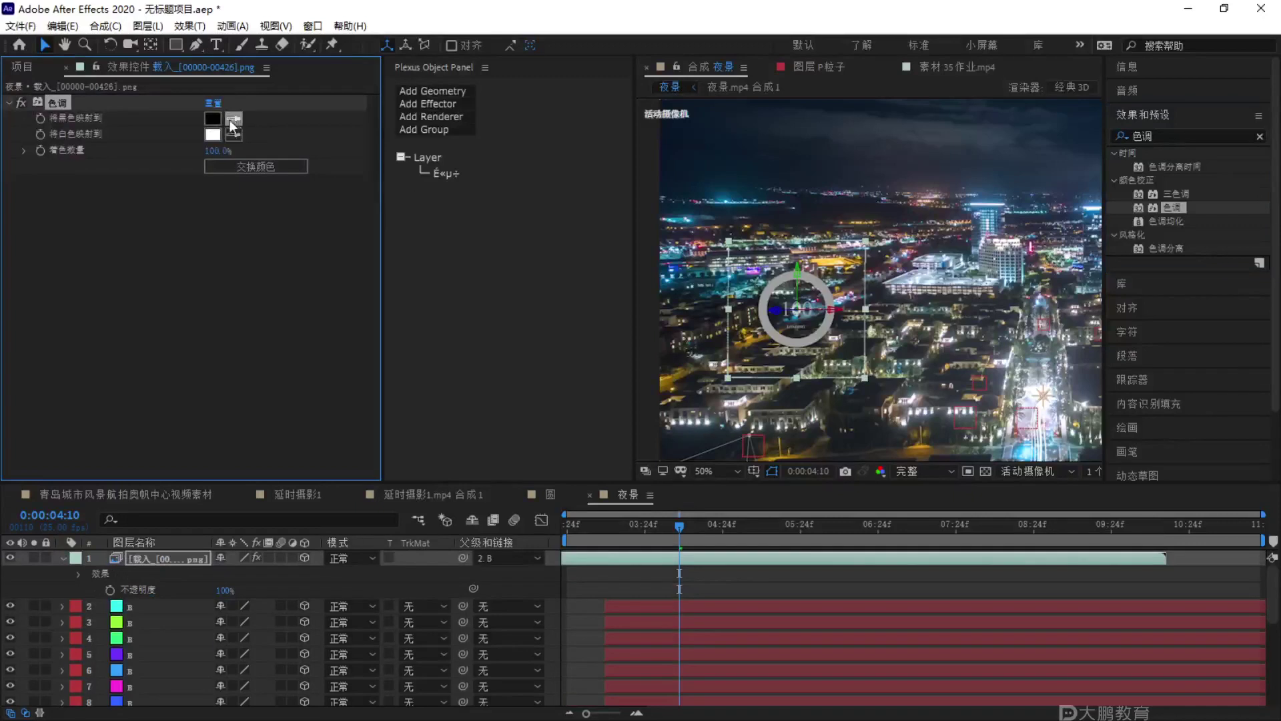
Map both the black and the white of the 载入 layer's 色调 (Tint) effect to white, FFFFFF.
click(212, 134)
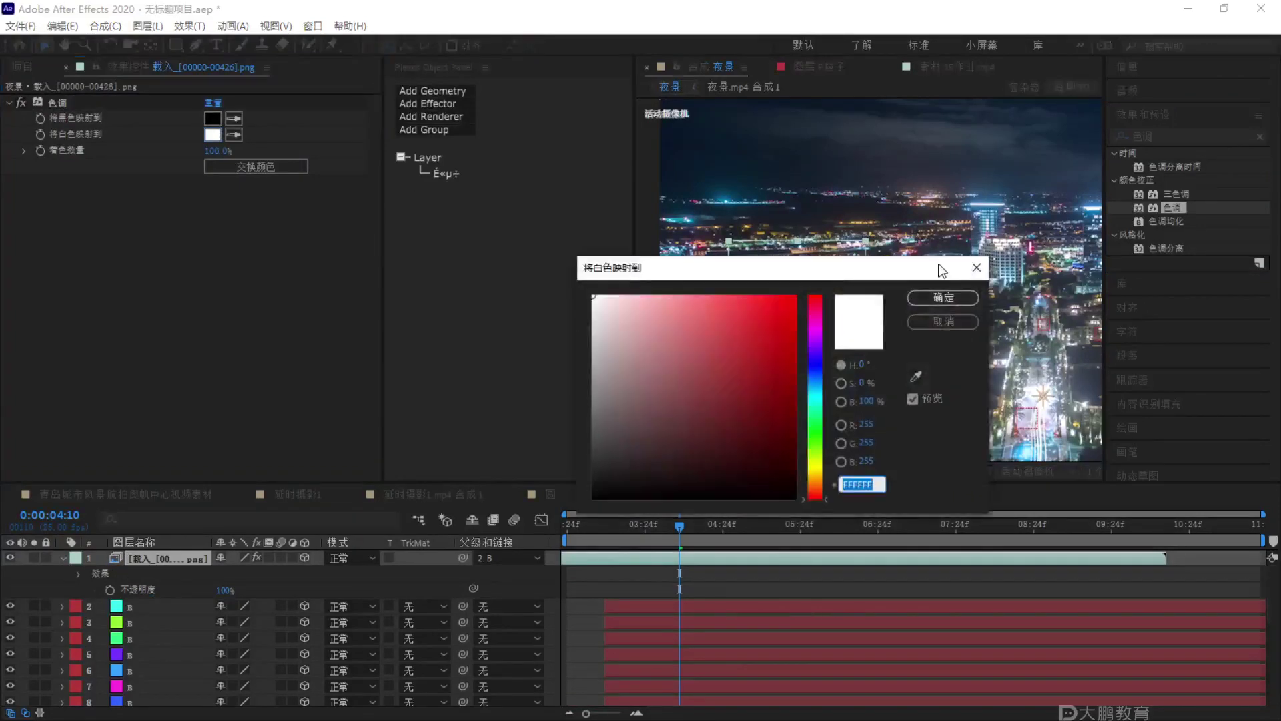
click(943, 297)
click(213, 118)
text(FFFFFF)
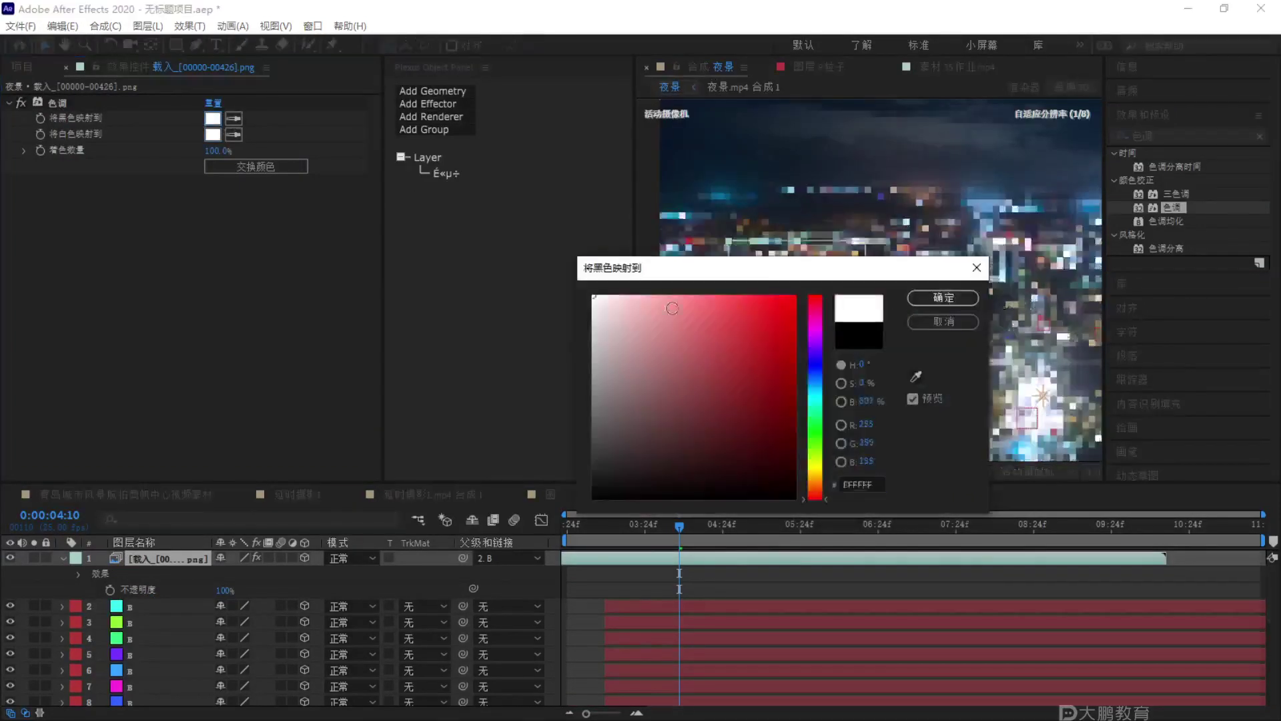
click(941, 297)
Preview the whitened ring up to 0:00:05:12 and widen the composition viewer to show the whole frame.
key(space)
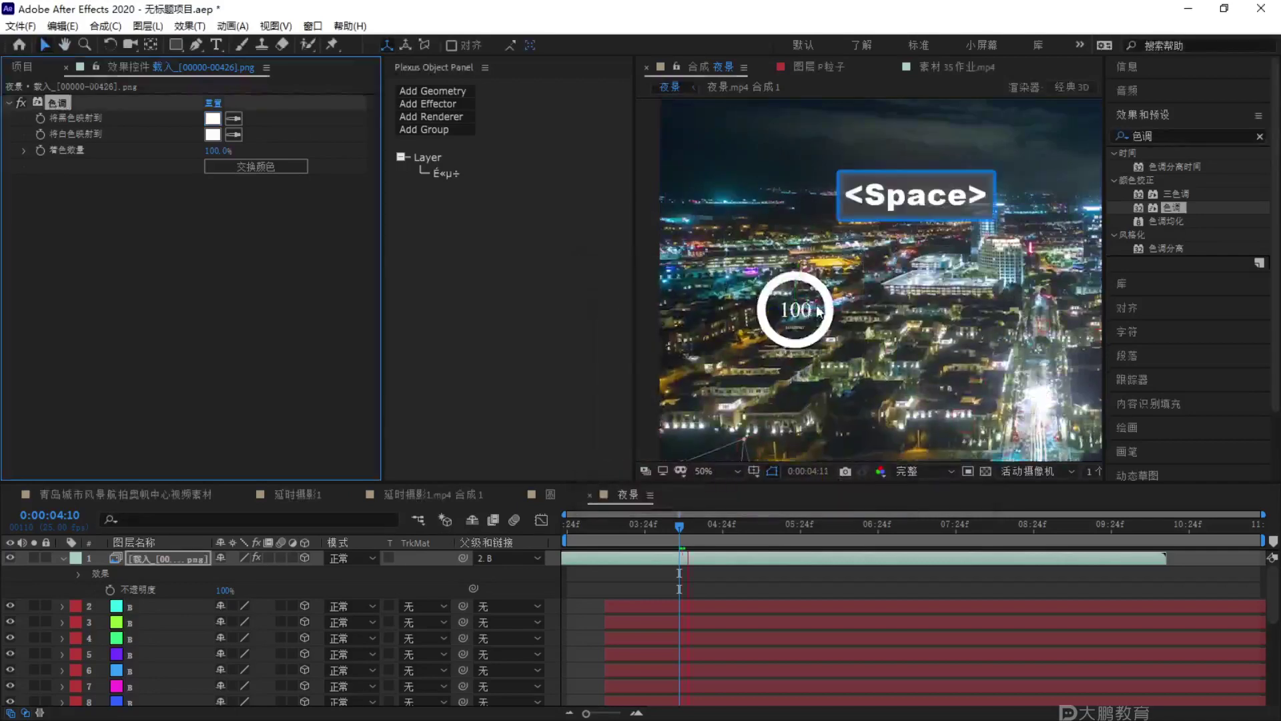
key(space)
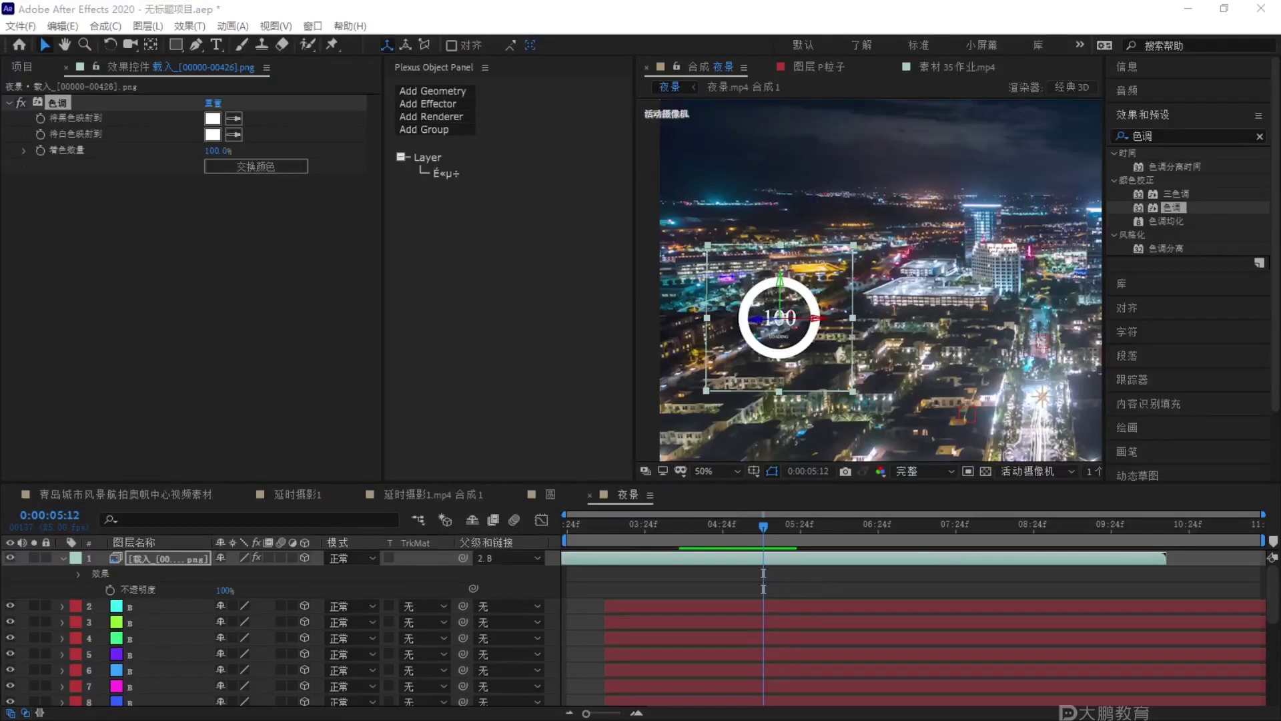
scroll(696, 231, down, 2)
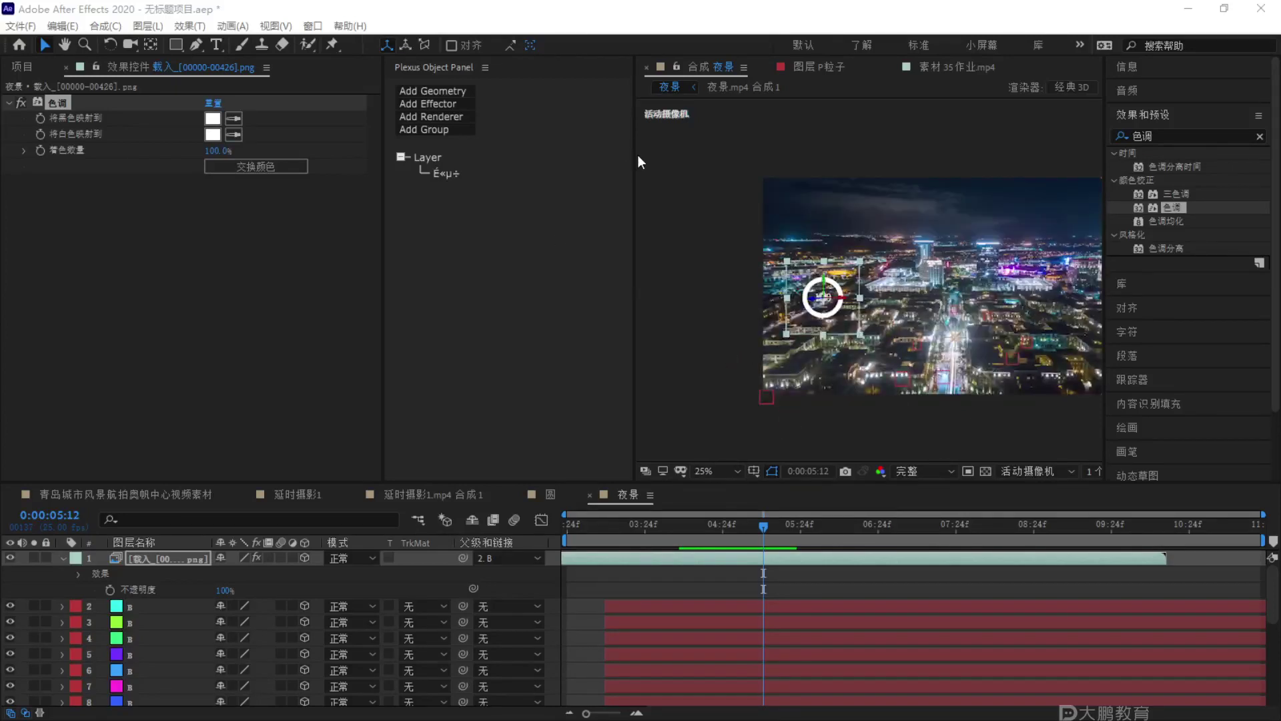
drag(635, 155, 493, 176)
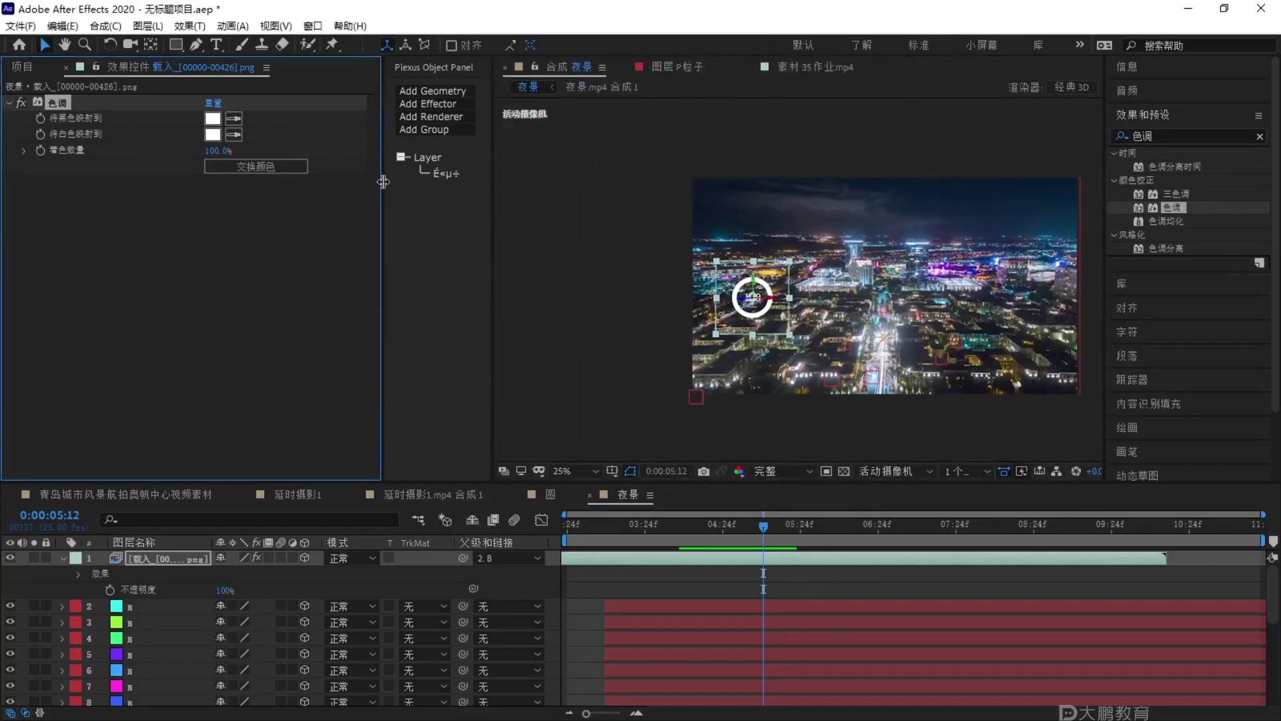
drag(383, 182, 291, 182)
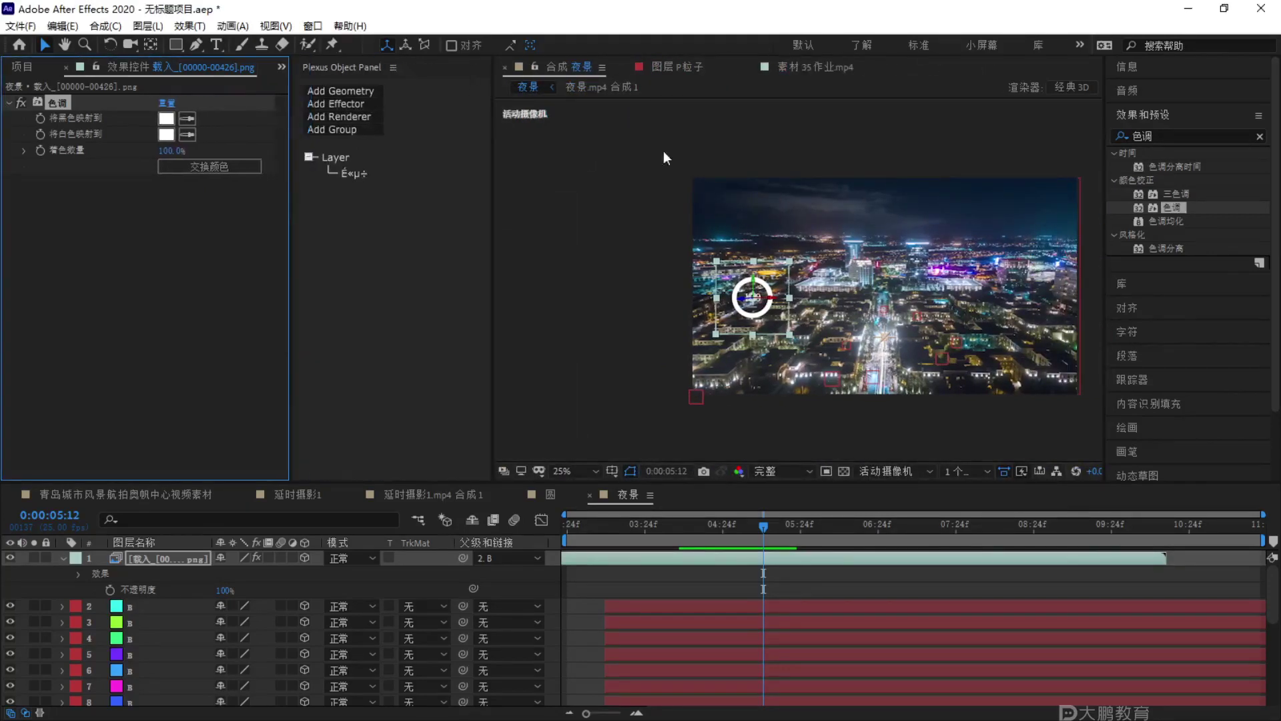
Close After Effects without saving the changes to 无标题项目.aep.
click(1272, 9)
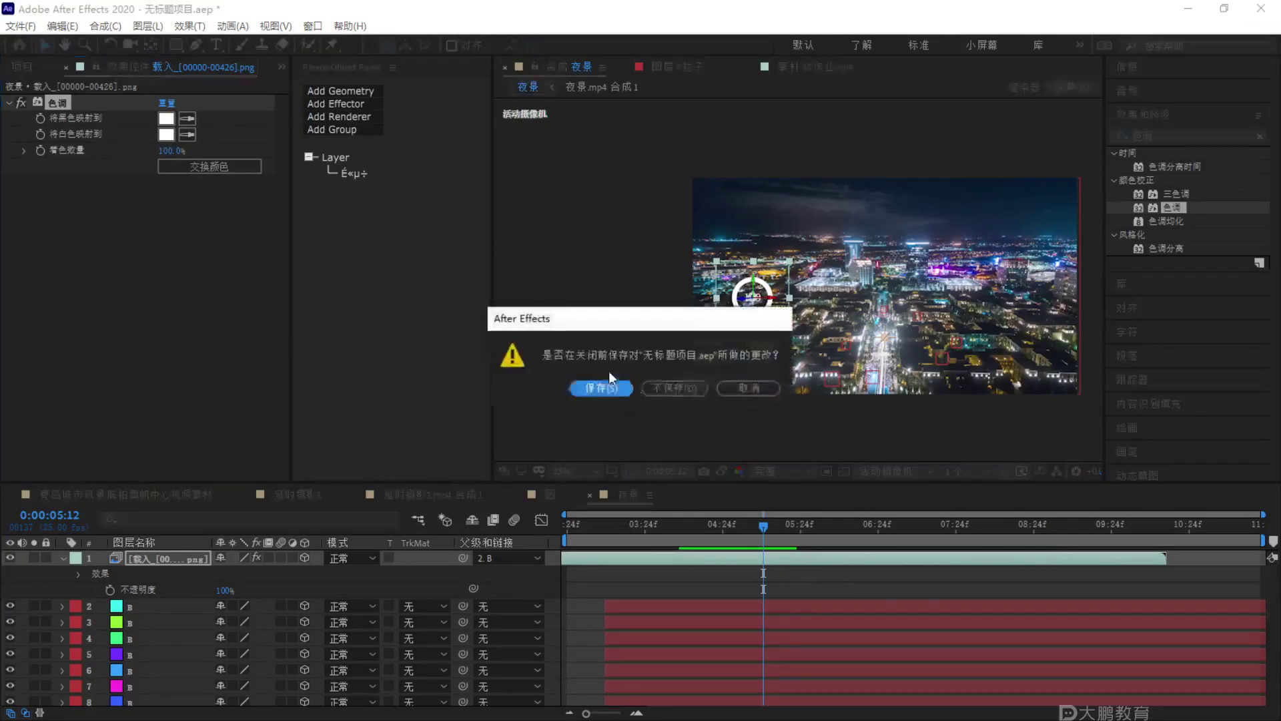
click(666, 390)
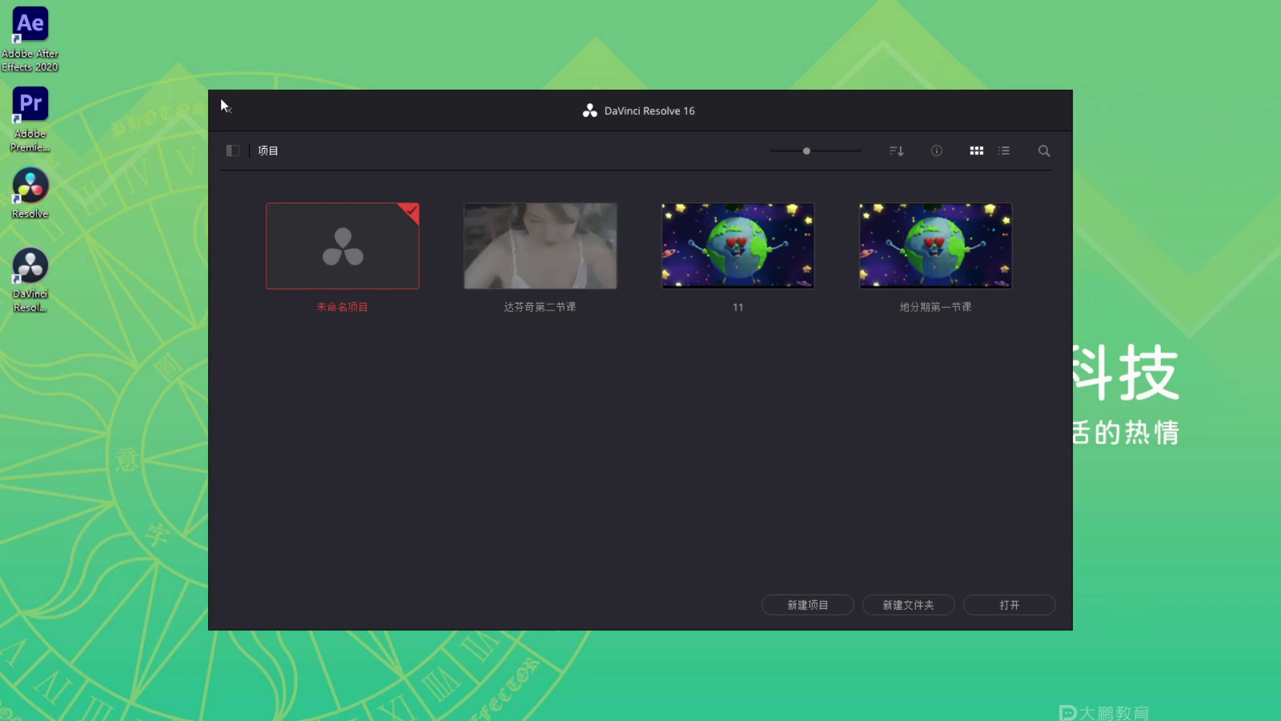
key(ctrl+F1)
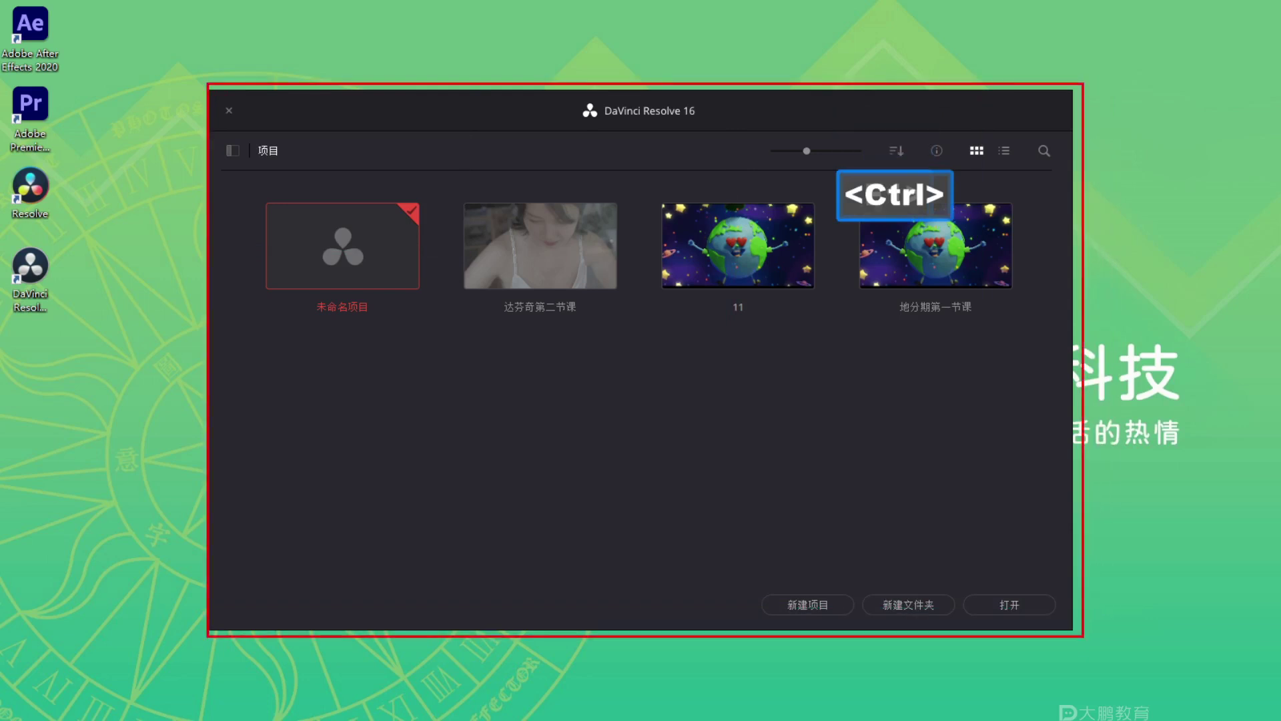
key(Escape)
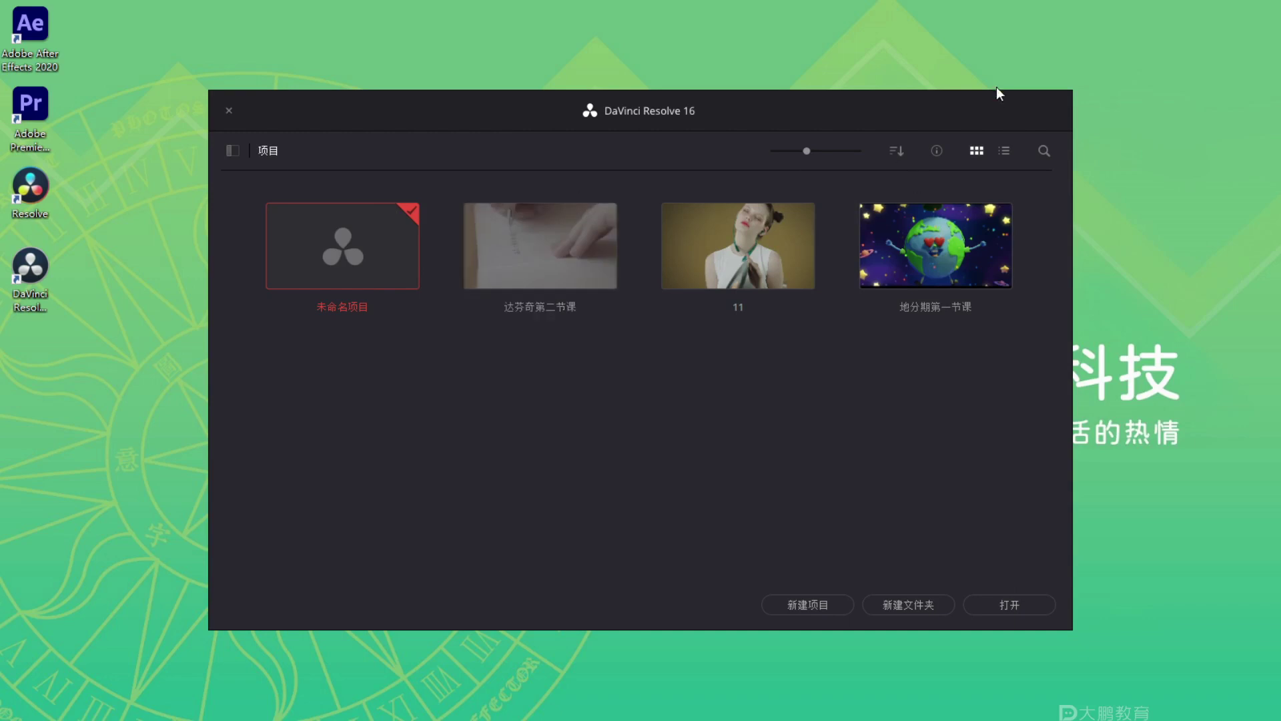
key(F1)
drag(911, 122, 891, 179)
mouse_move(923, 64)
mouse_down()
mouse_move(903, 80)
mouse_move(915, 79)
mouse_move(902, 130)
mouse_up()
key(Escape)
key(F1)
mouse_move(896, 100)
mouse_down()
mouse_move(895, 137)
mouse_move(899, 118)
mouse_up()
key(Escape)
key(F1)
key(Escape)
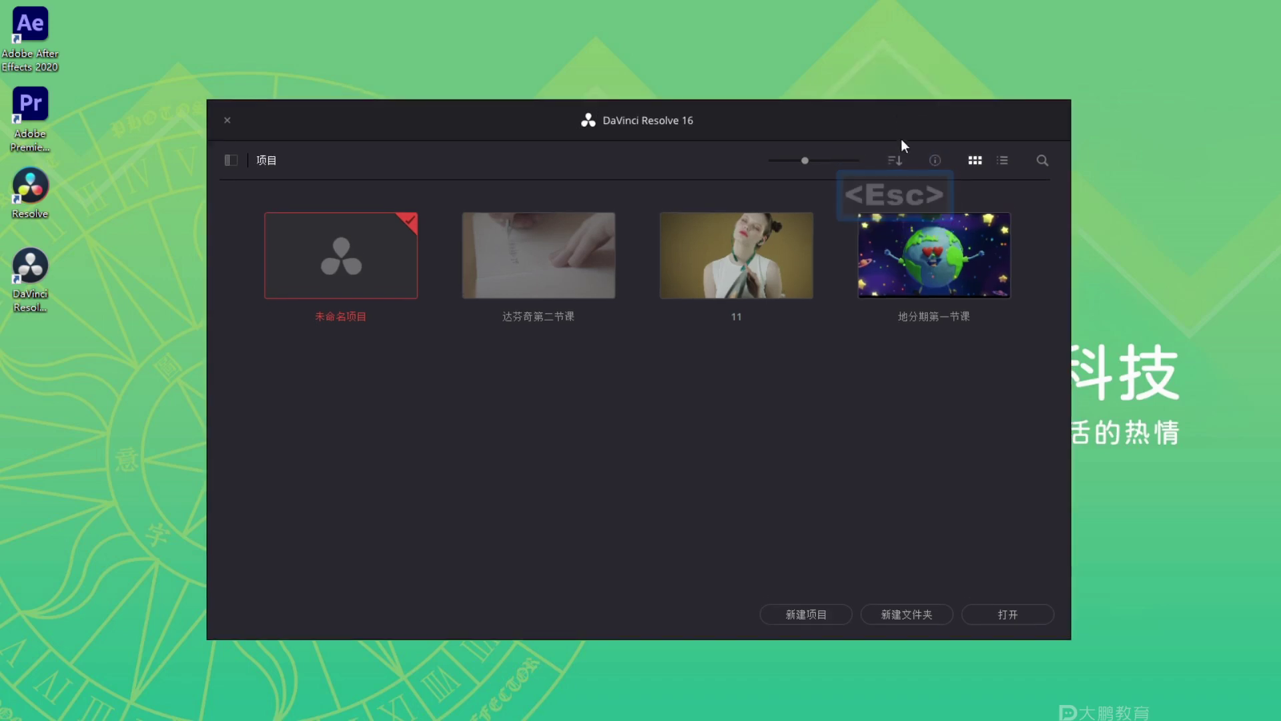
Show each project's resolution, timeline count and modification date beneath its thumbnail in the DaVinci Resolve project manager.
click(895, 160)
click(935, 160)
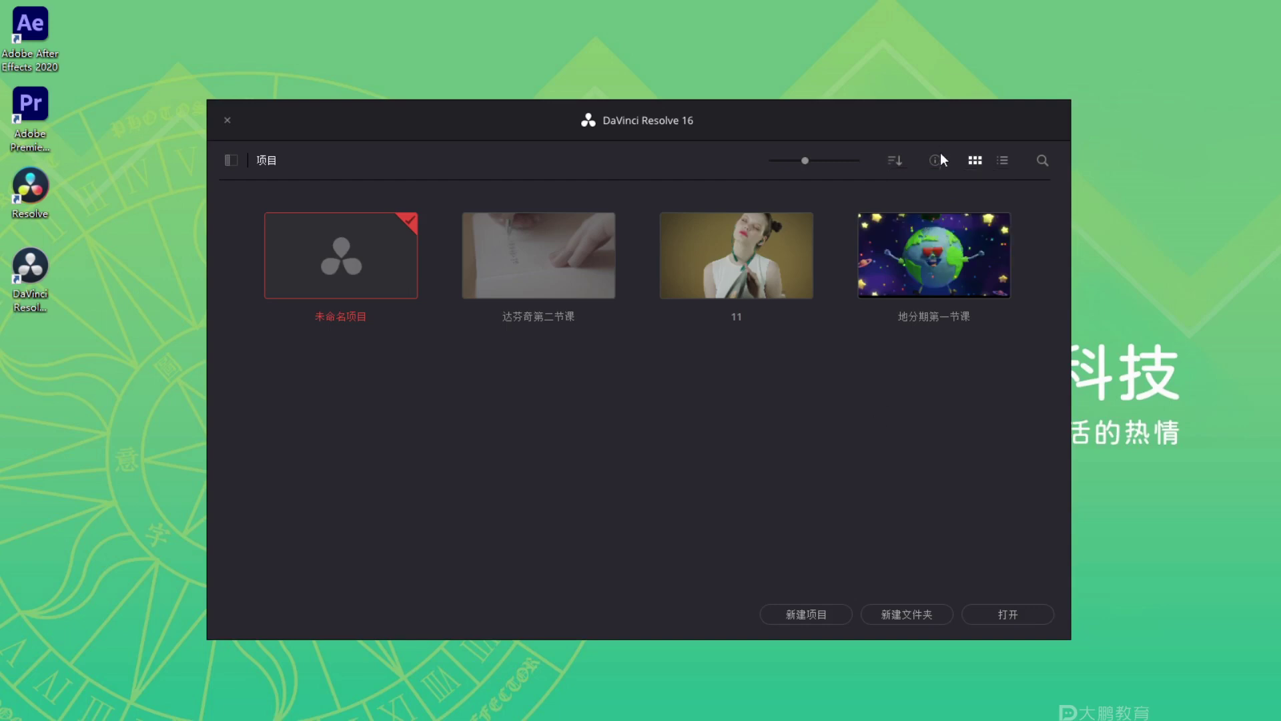
click(935, 160)
key(F1)
mouse_move(214, 297)
mouse_down()
mouse_move(796, 309)
mouse_move(1193, 408)
mouse_up()
key(Escape)
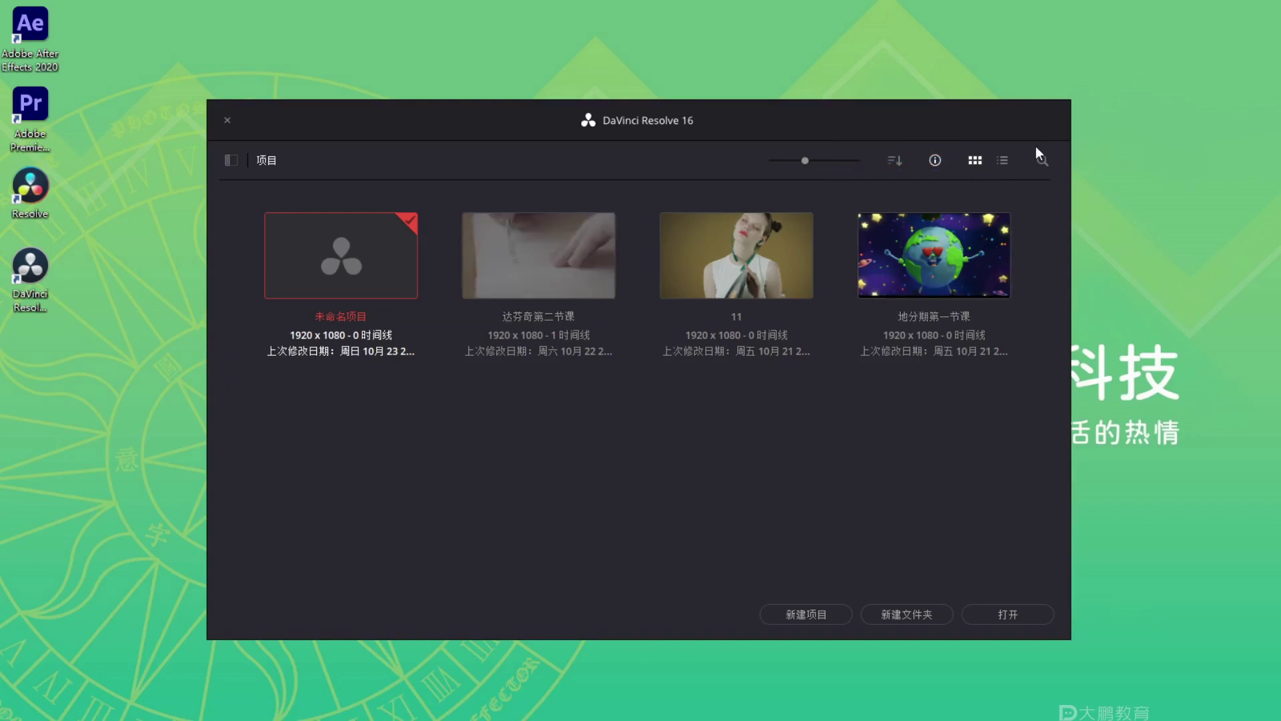
Switch the projects to list view and back to thumbnails, and hide the details beneath them.
click(1004, 161)
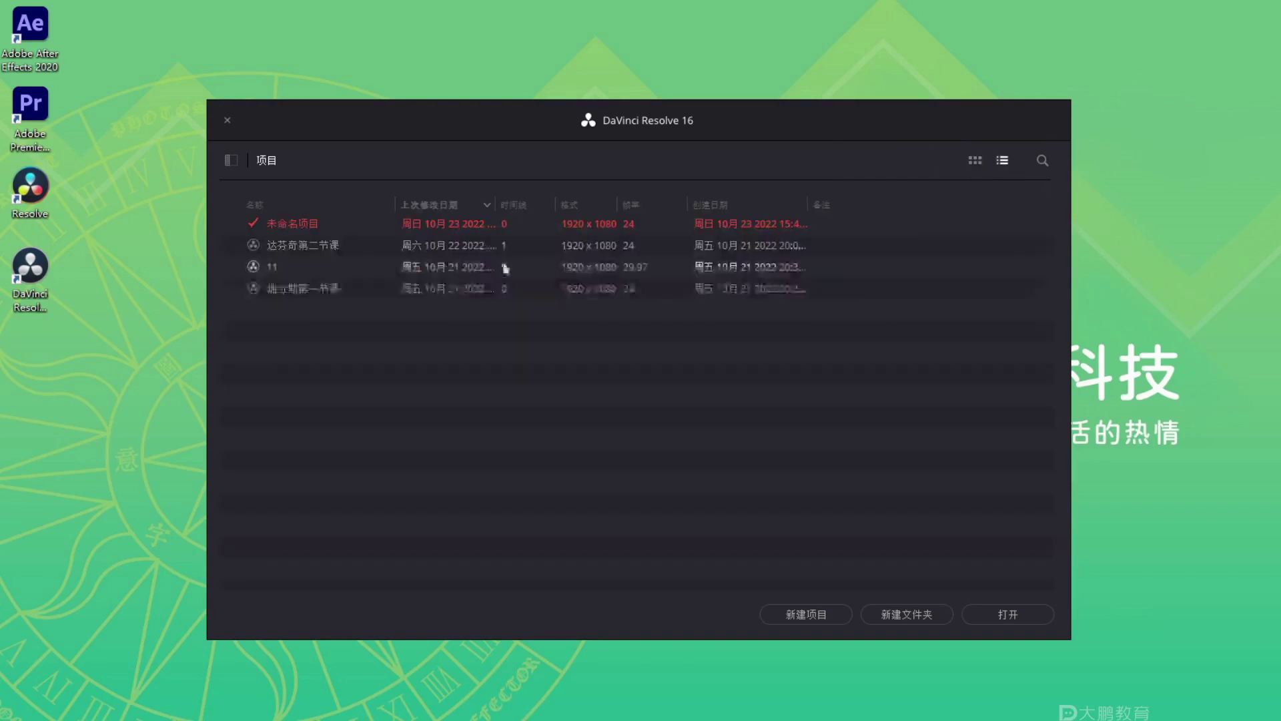
click(976, 162)
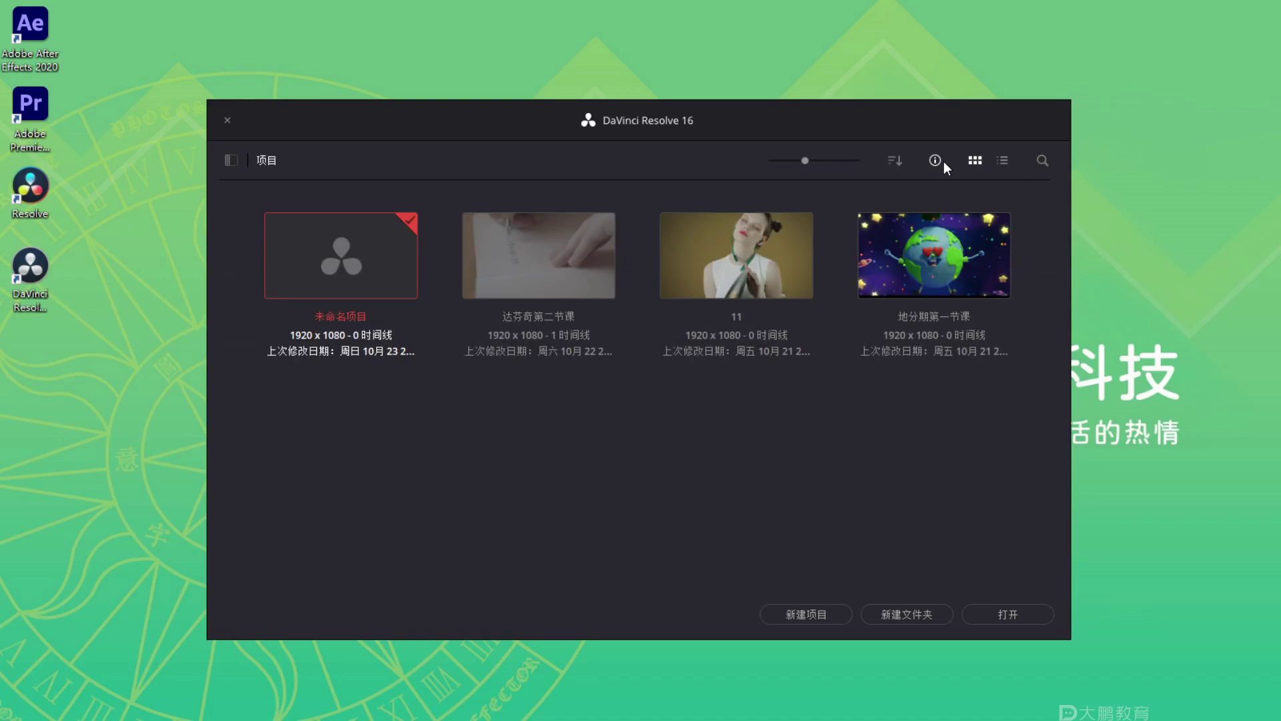
click(938, 163)
key(F1)
mouse_move(542, 422)
mouse_down()
mouse_move(551, 300)
mouse_move(517, 302)
mouse_move(584, 323)
mouse_up()
drag(796, 479, 780, 275)
drag(996, 463, 935, 303)
drag(921, 347, 1025, 329)
key(Escape)
Examine the projects' format and frame rate columns in list view and return to the thumbnail view.
click(1002, 164)
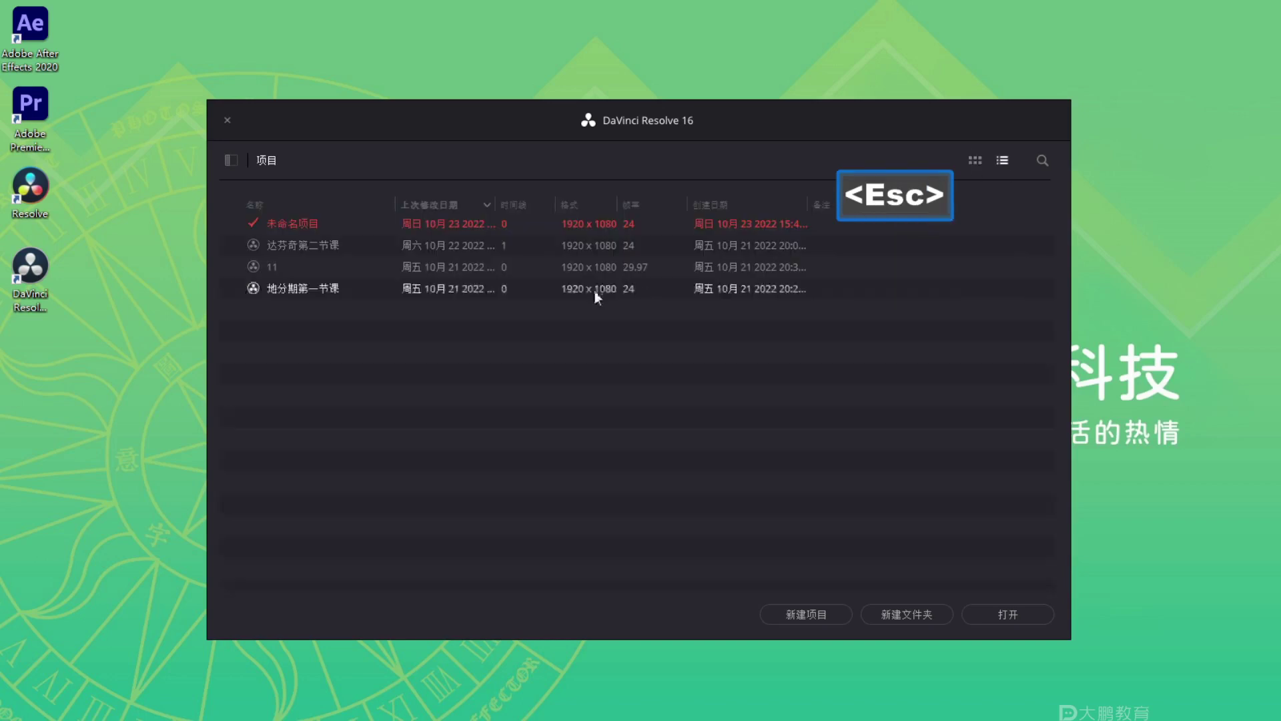
key(F2)
key(ctrl)
mouse_move(247, 320)
mouse_down()
mouse_move(1251, 563)
mouse_move(1251, 604)
mouse_up()
drag(840, 223, 740, 386)
mouse_move(869, 360)
mouse_down()
mouse_move(866, 421)
mouse_move(886, 450)
mouse_move(848, 573)
mouse_move(917, 563)
mouse_up()
click(921, 545)
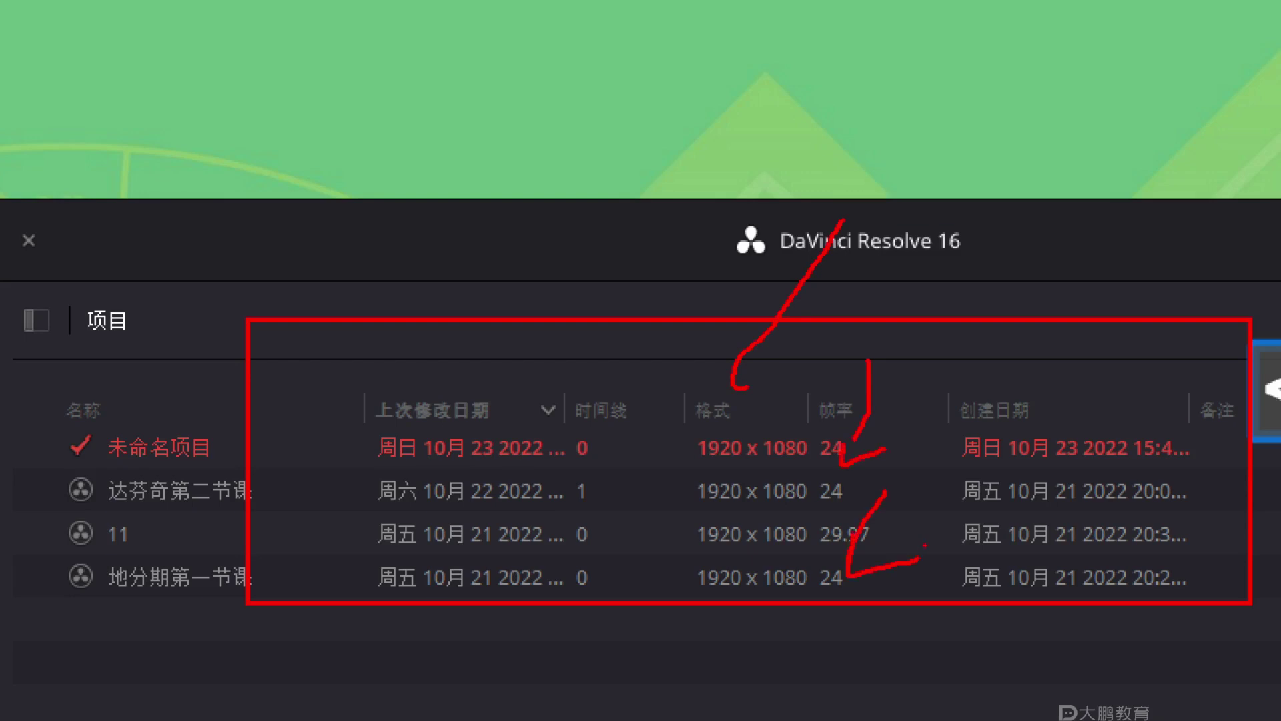
key(Escape)
click(974, 158)
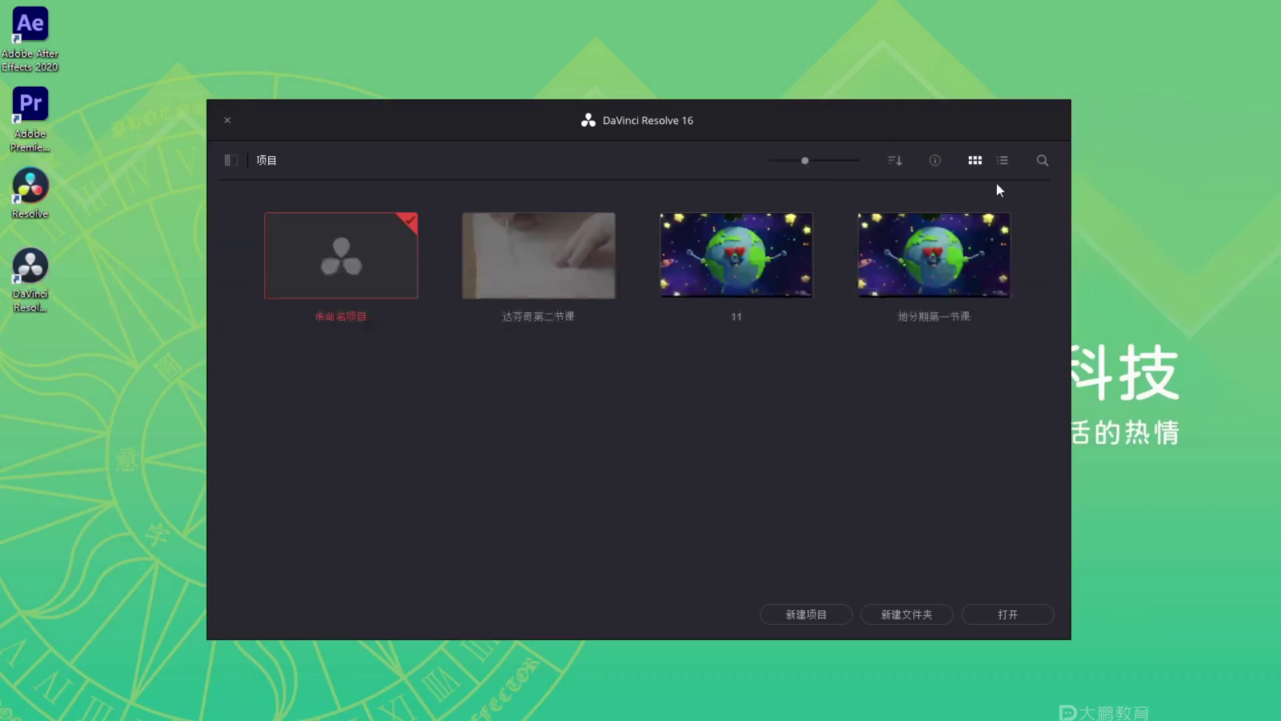
key(F1)
mouse_move(894, 133)
mouse_down()
mouse_move(876, 178)
mouse_move(910, 141)
mouse_up()
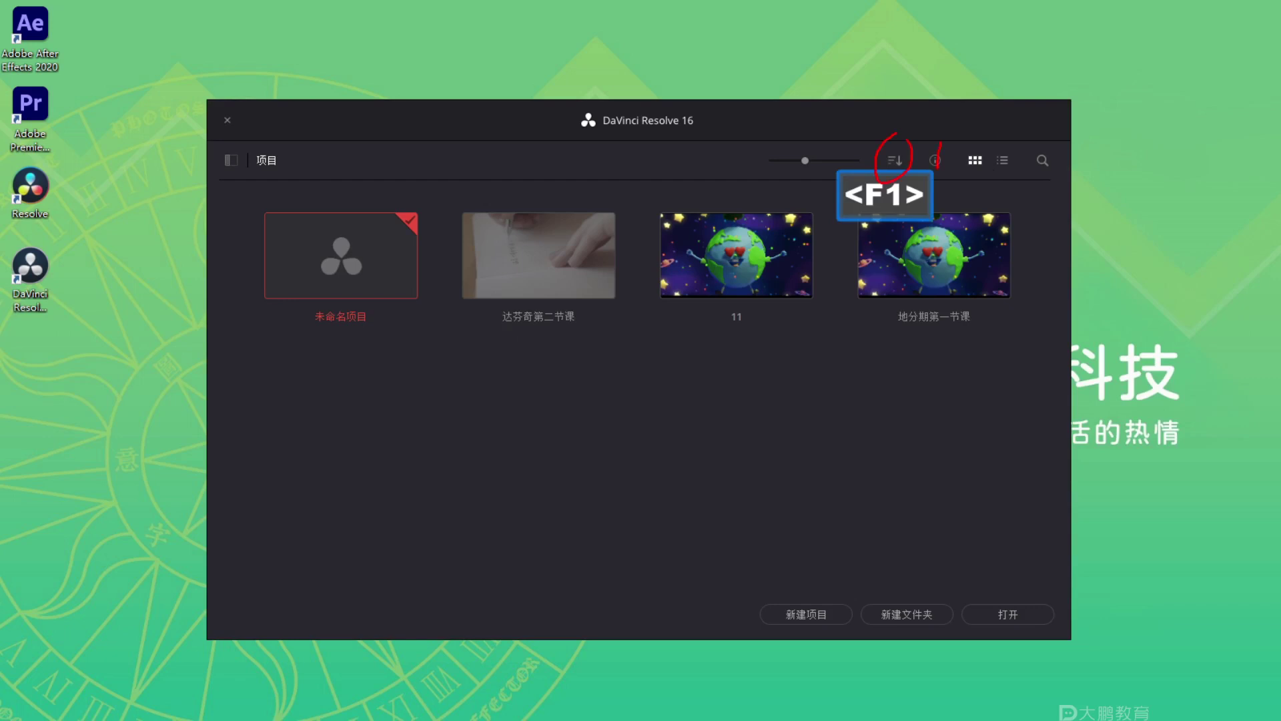
key(Escape)
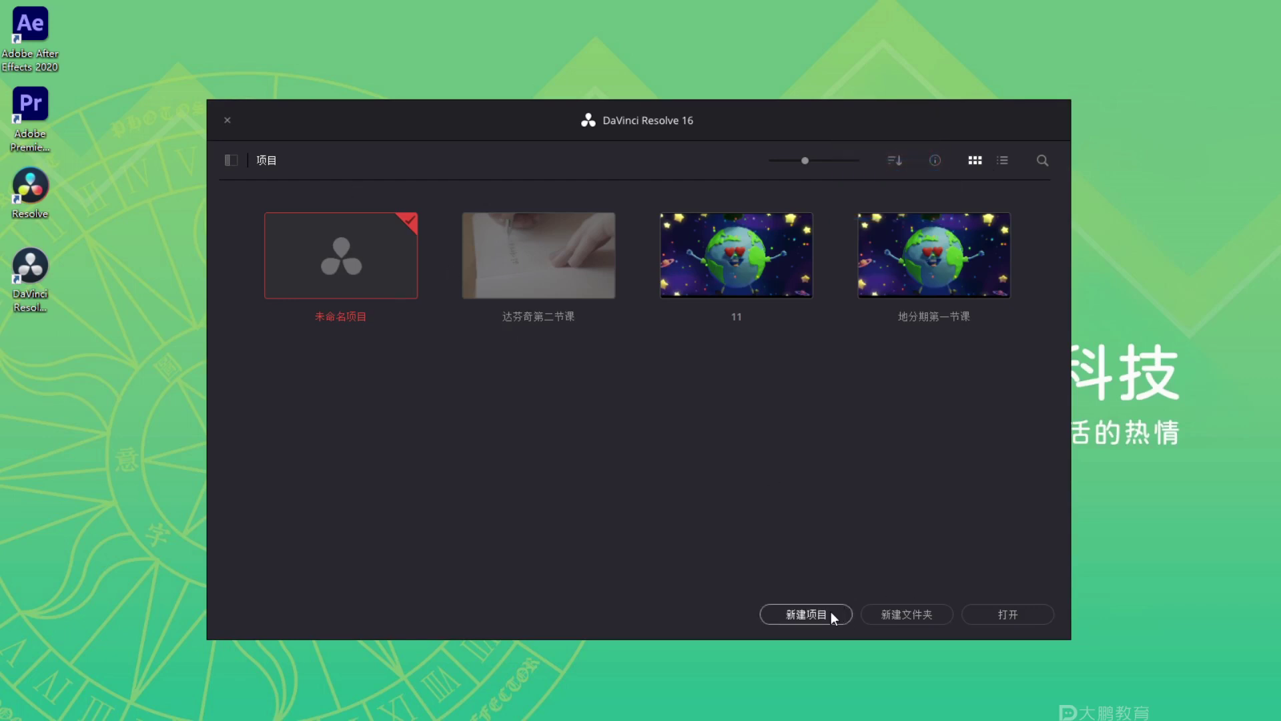
key(F1)
mouse_move(793, 586)
mouse_down()
mouse_move(741, 622)
mouse_move(836, 581)
mouse_move(788, 580)
mouse_up()
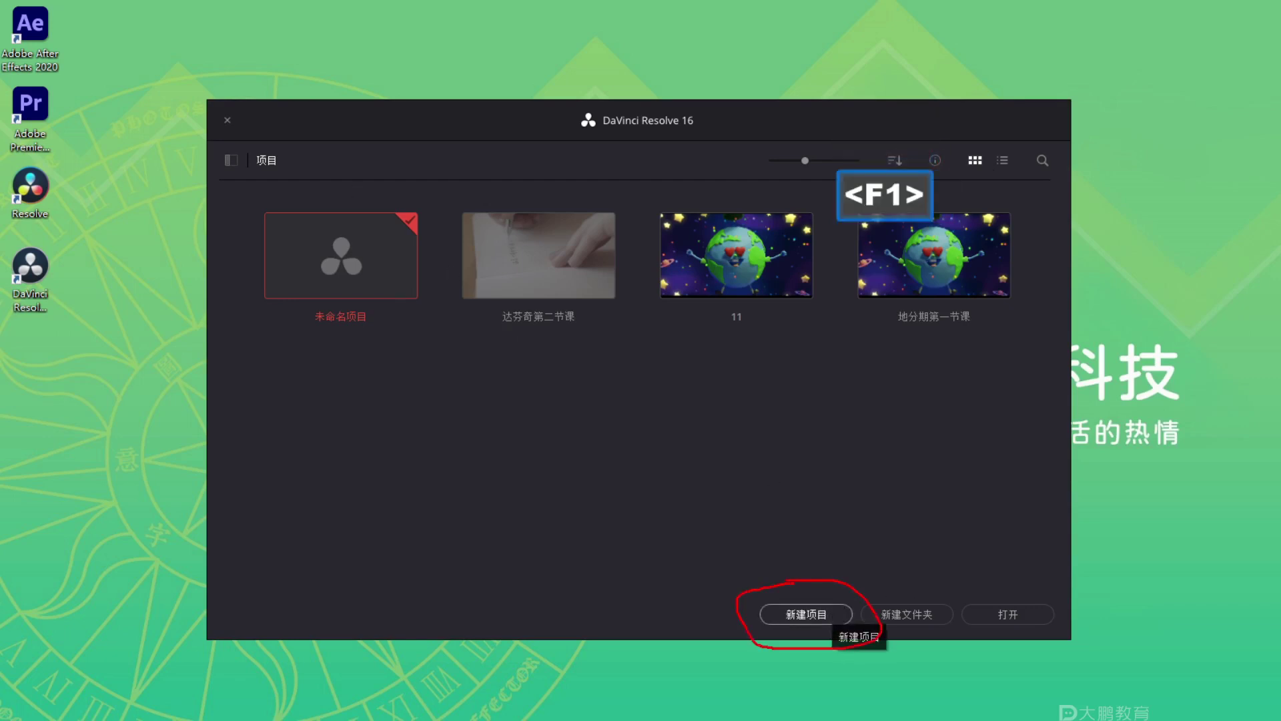
mouse_move(518, 353)
mouse_down()
mouse_move(1094, 361)
mouse_move(281, 525)
mouse_up()
drag(441, 345, 521, 446)
key(Escape)
key(F1)
key(Escape)
drag(473, 125, 650, 137)
key(F1)
mouse_move(24, 306)
mouse_down()
mouse_move(178, 453)
mouse_move(94, 289)
mouse_up()
drag(200, 240, 94, 320)
key(Escape)
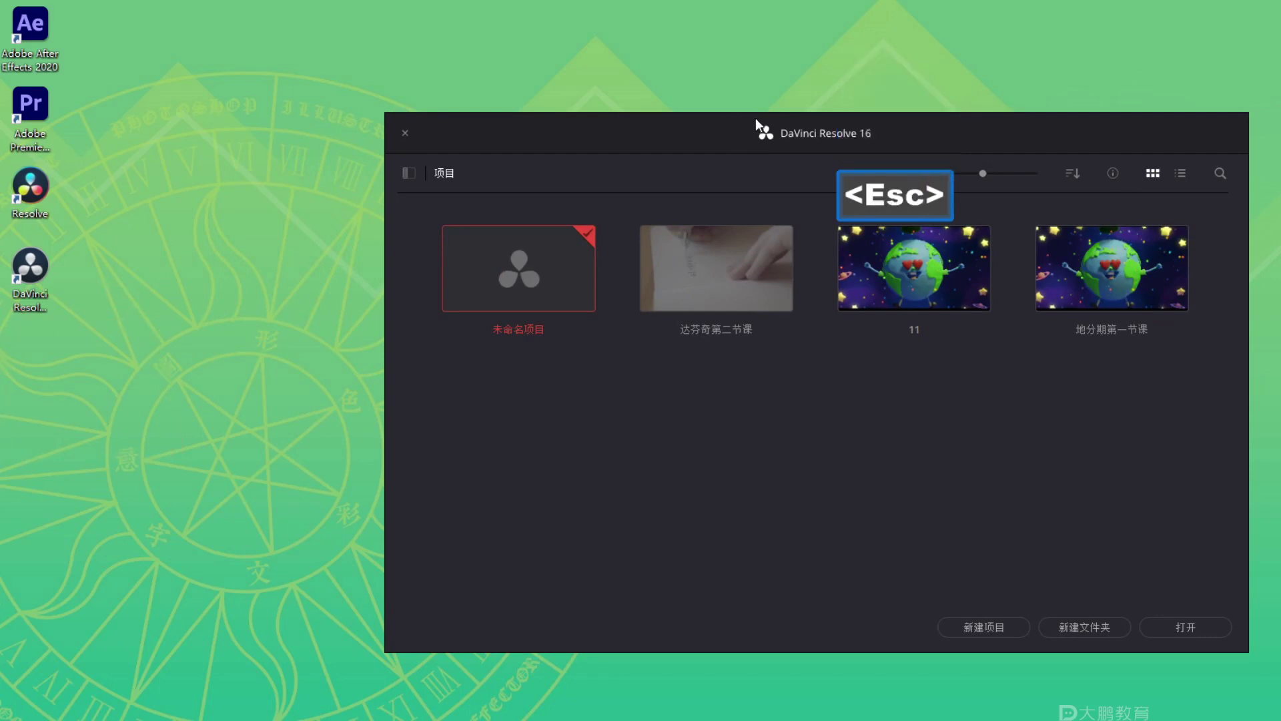
drag(756, 125, 606, 117)
key(F1)
mouse_move(763, 180)
mouse_down()
mouse_move(240, 269)
mouse_move(1015, 400)
mouse_move(550, 182)
mouse_up()
key(Escape)
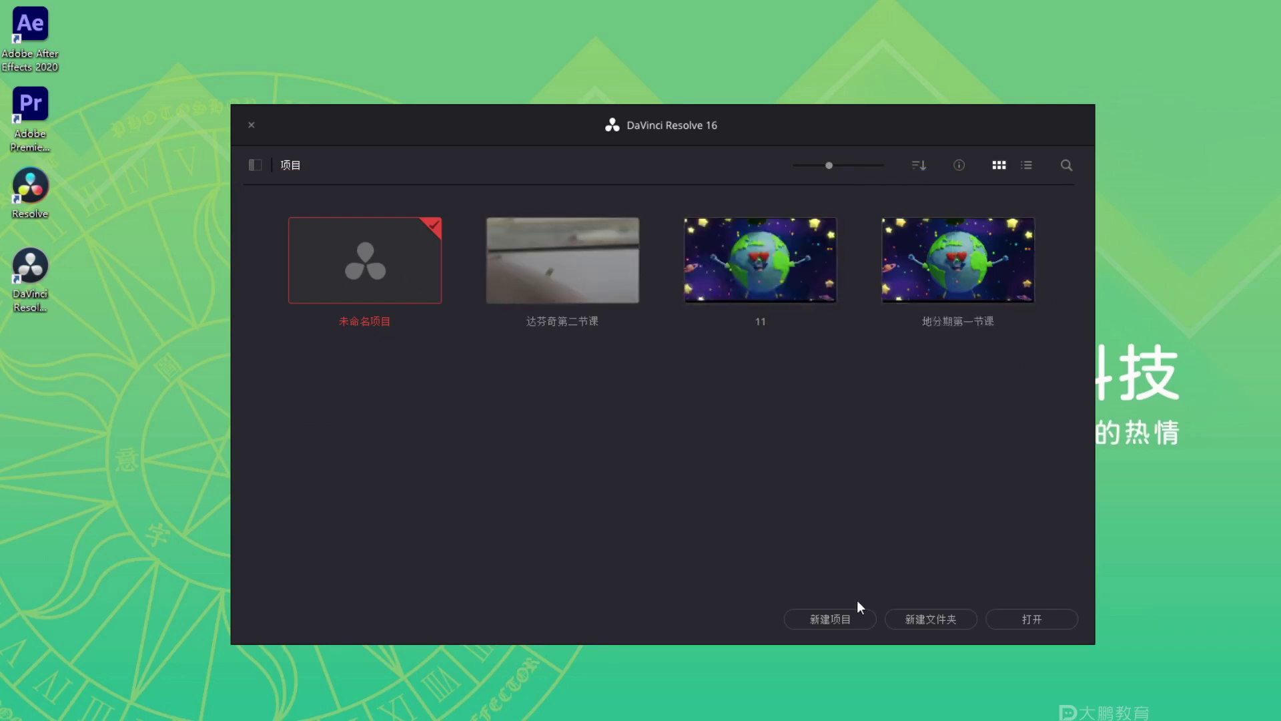
Create a new project named 答疑课, replacing the default project name.
click(843, 619)
click(635, 361)
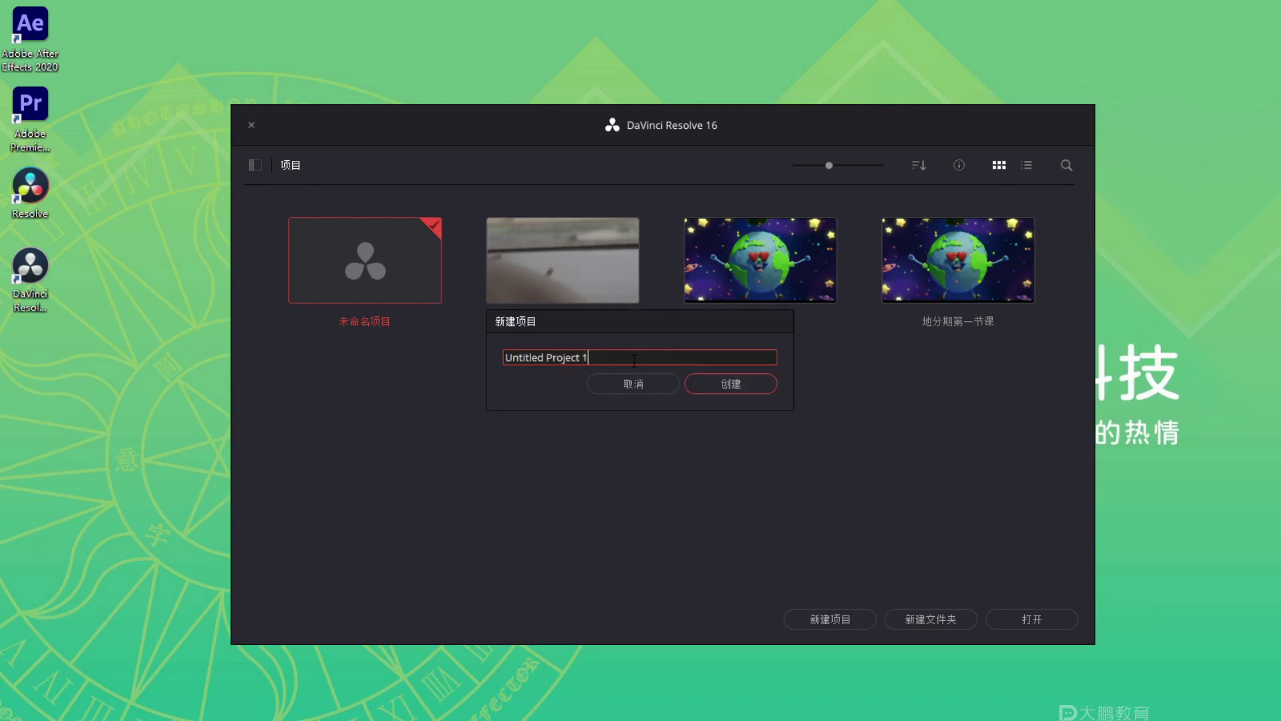
key(BackSpace)
key(BackSpace)
key(BackSpace)
key(BackSpace)
key(BackSpace)
key(BackSpace)
key(BackSpace)
key(BackSpace)
key(BackSpace)
key(BackSpace)
key(BackSpace)
key(BackSpace)
key(BackSpace)
key(BackSpace)
key(BackSpace)
key(BackSpace)
key(BackSpace)
key(BackSpace)
text(da)
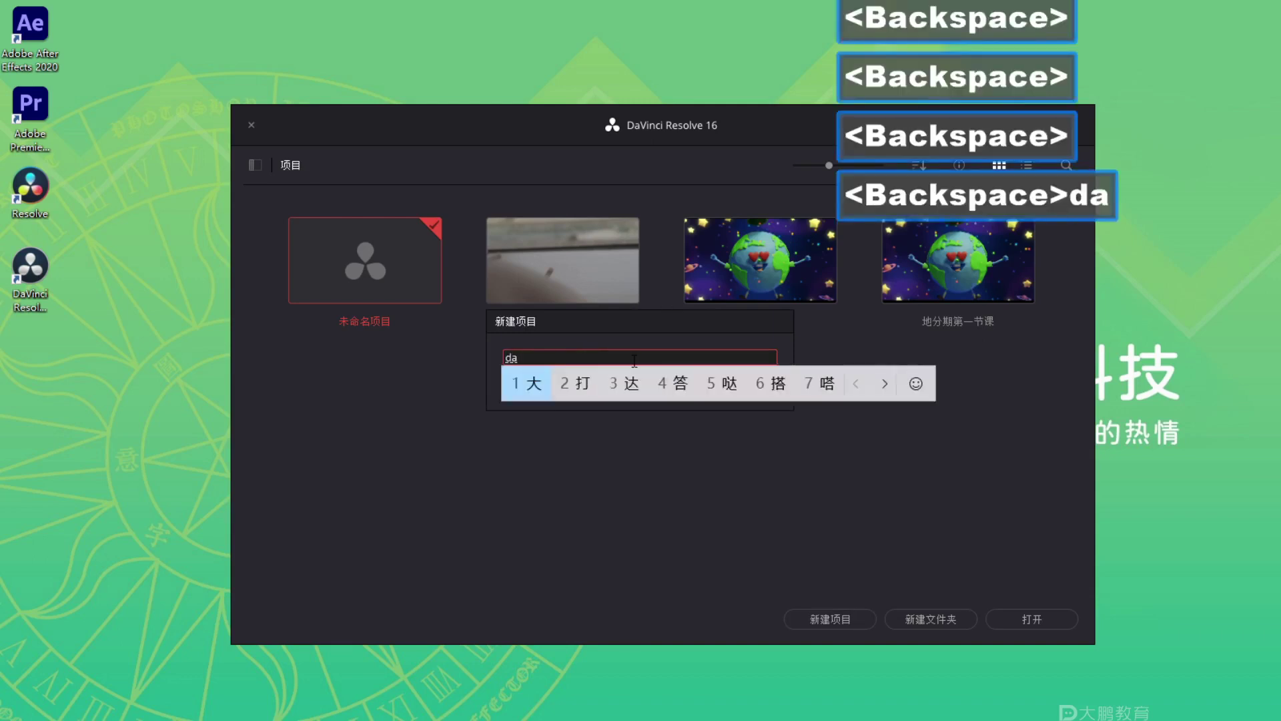
text(ike)
key(space)
key(BackSpace)
key(BackSpace)
key(BackSpace)
text(dayike)
key(space)
key(Return)
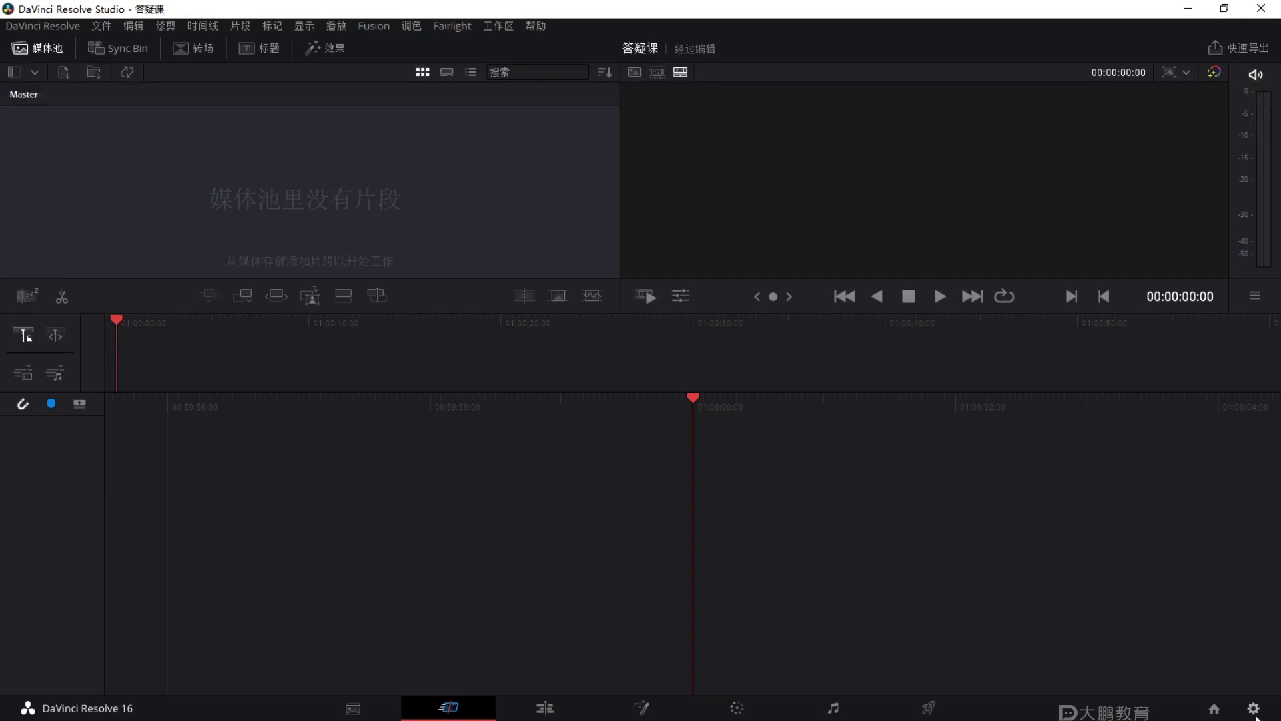
Open the project manager from the 答疑课 project and start a new folder.
key(F2)
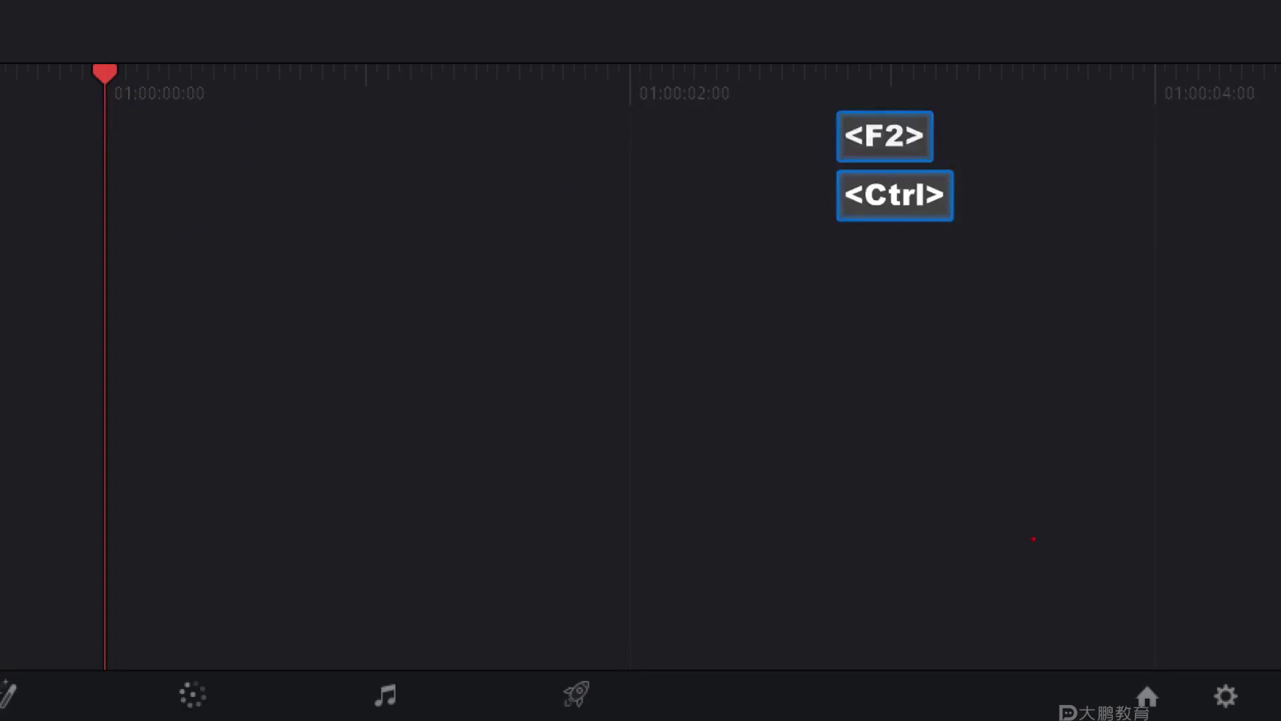
key(Escape)
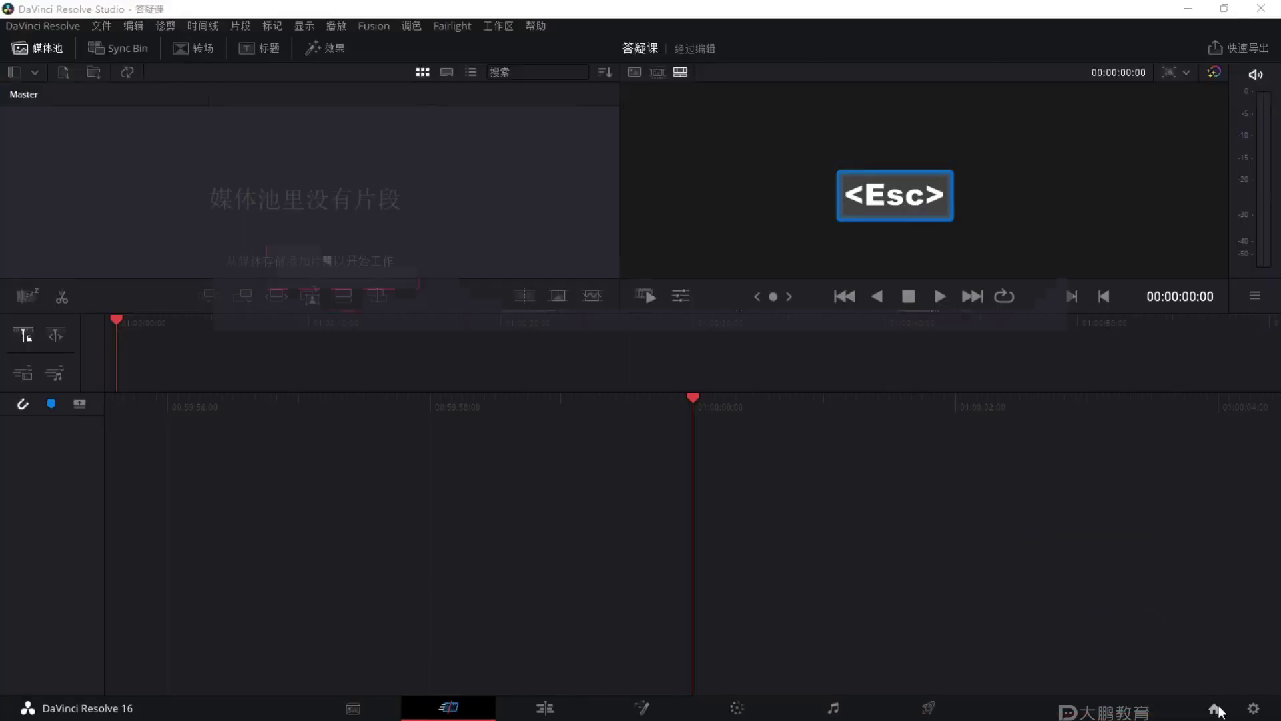
click(1215, 709)
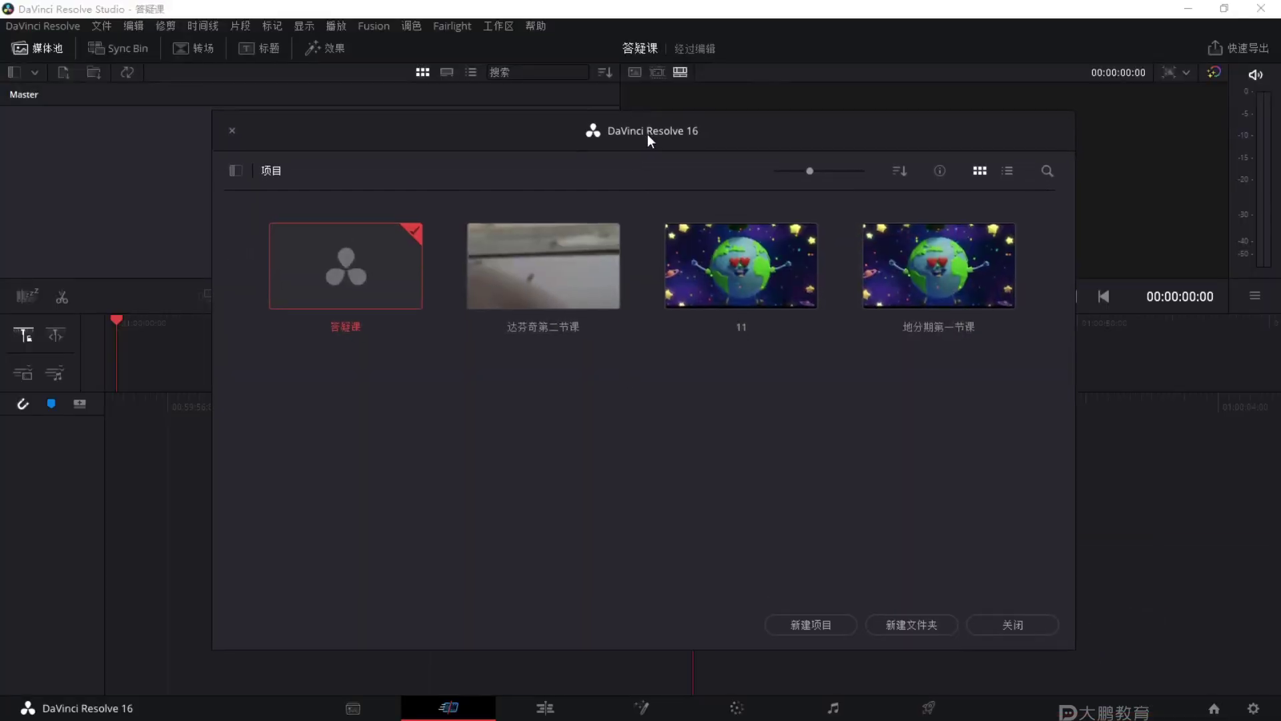
click(905, 614)
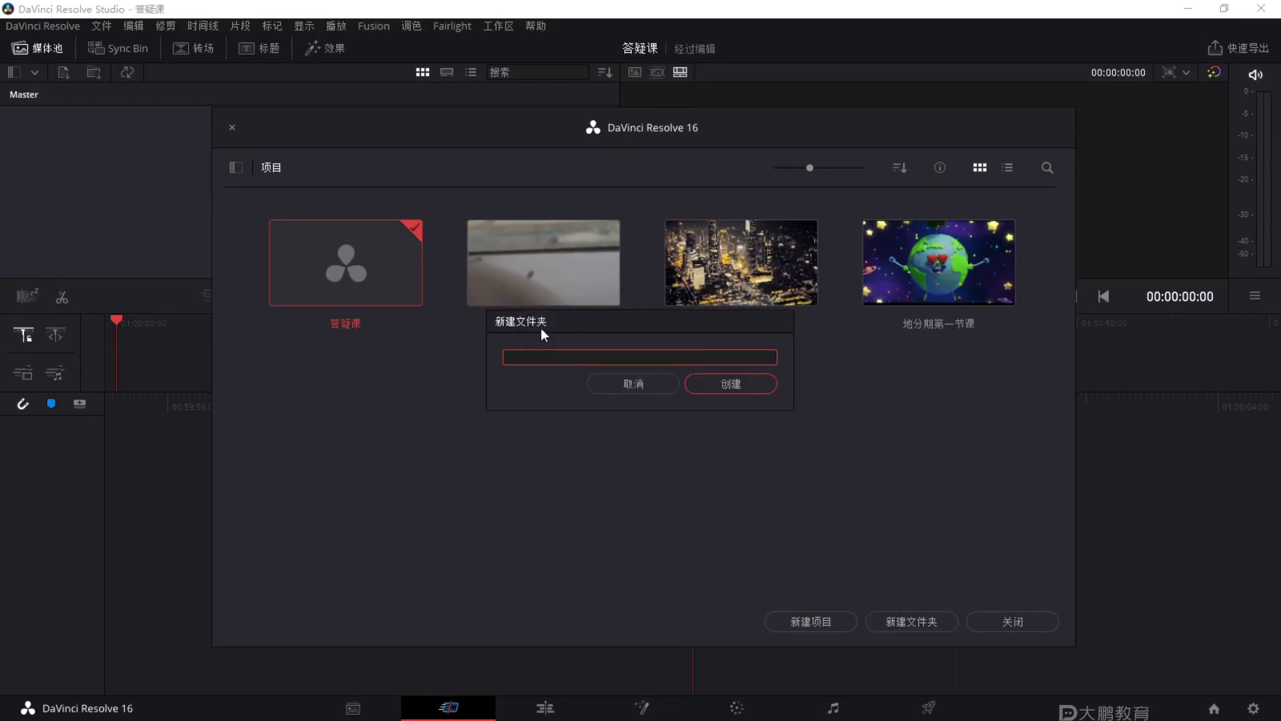
Try to create the folder under the name 答疑课.
text(dayike)
key(space)
key(Return)
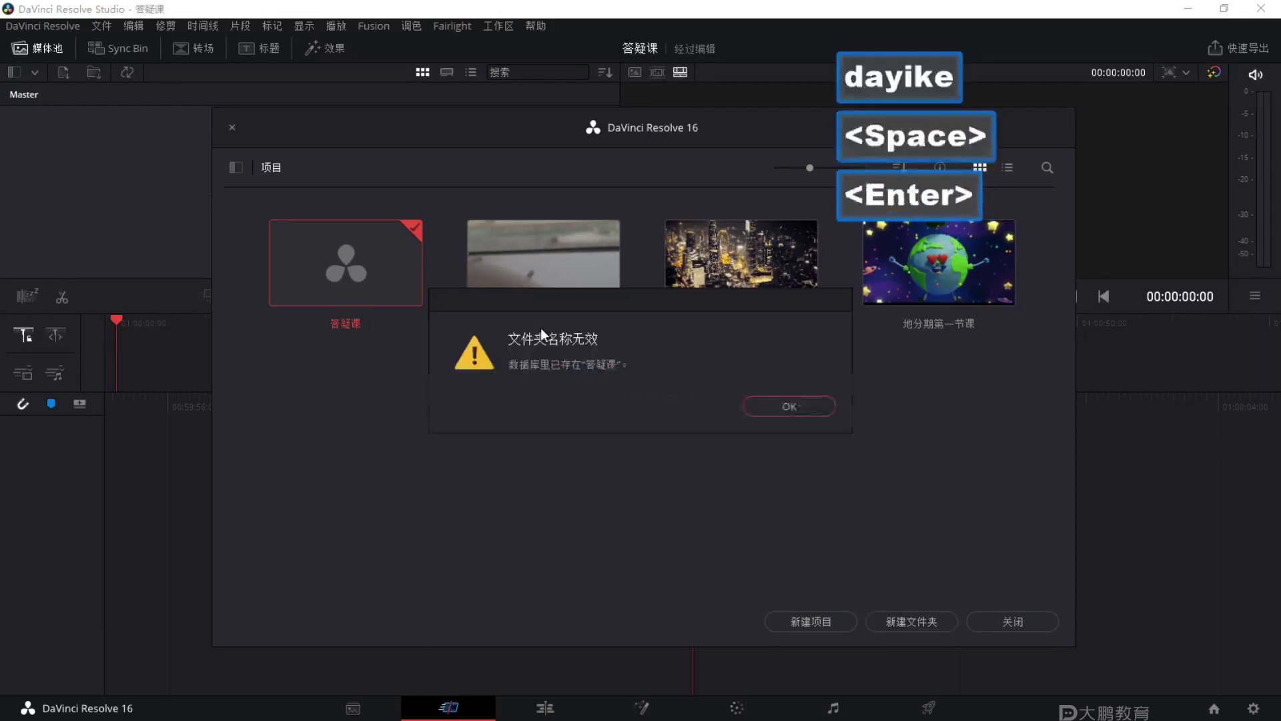
click(779, 408)
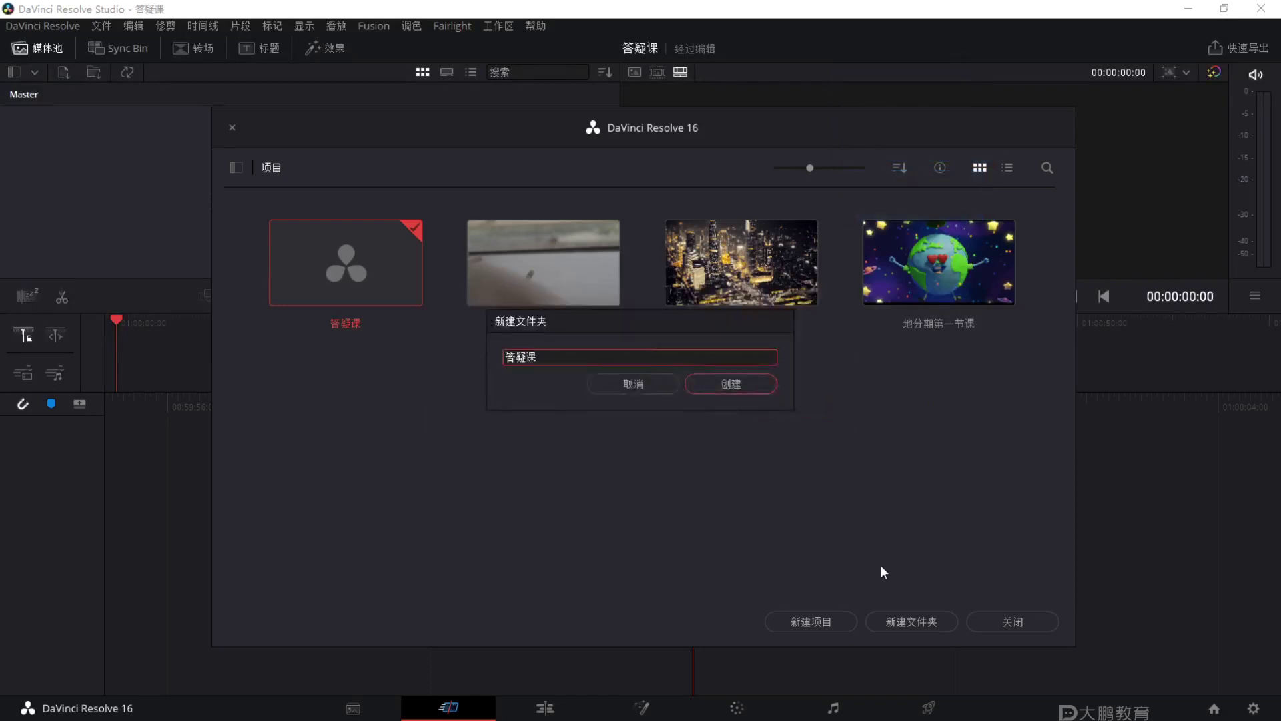
Replace the new folder's name with 222 and create it.
drag(634, 319, 660, 392)
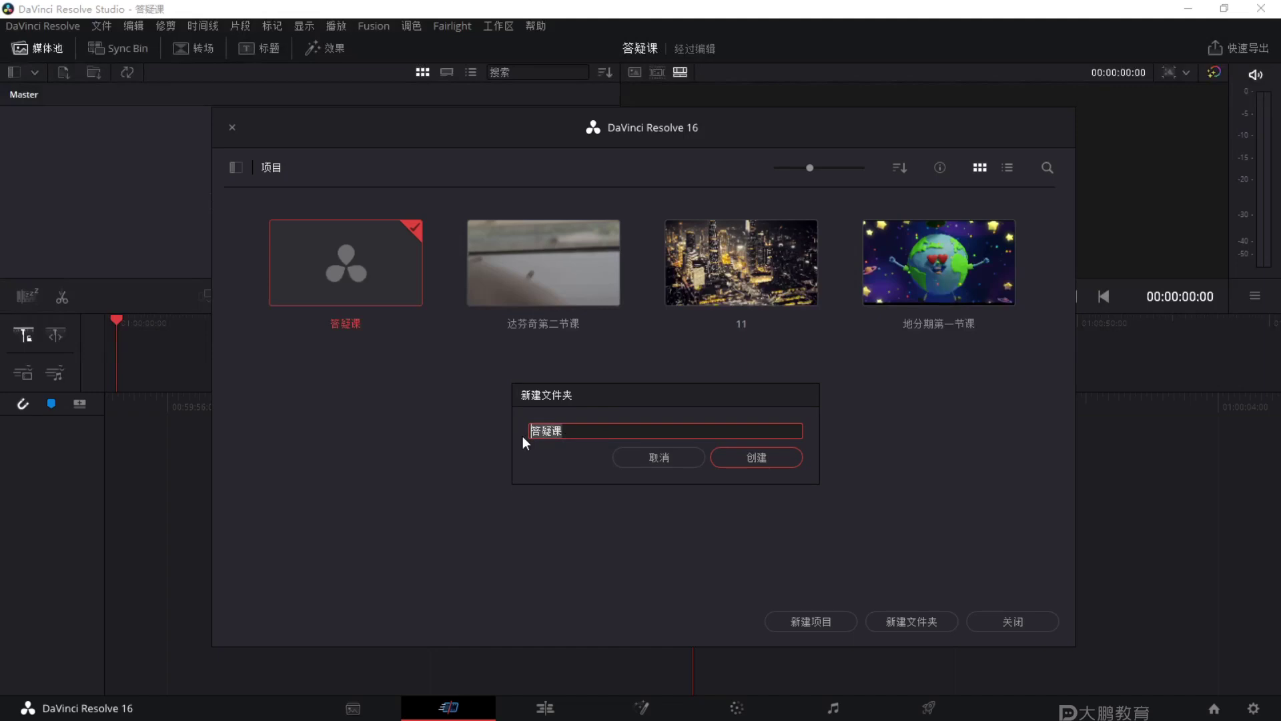
key(BackSpace)
key(BackSpace)
text(222)
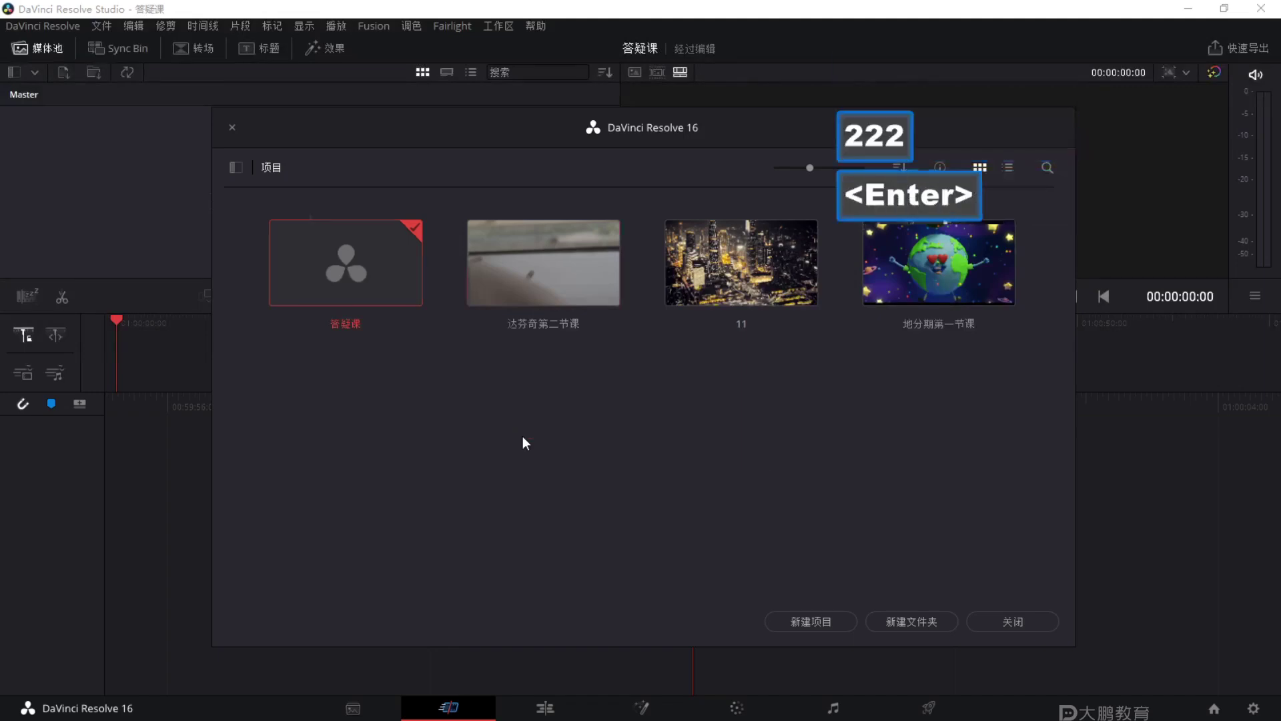
Confirm the new folder 222 and try to delete the open 答疑课 project.
key(Return)
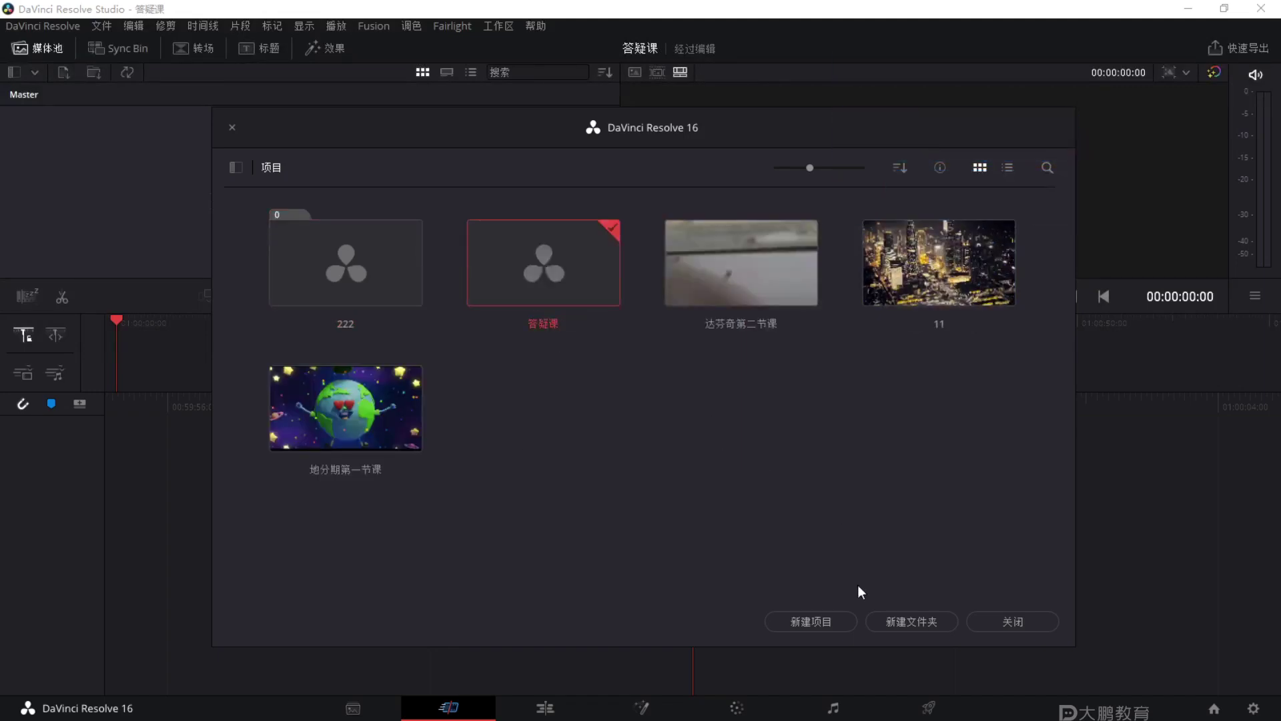
right_click(605, 262)
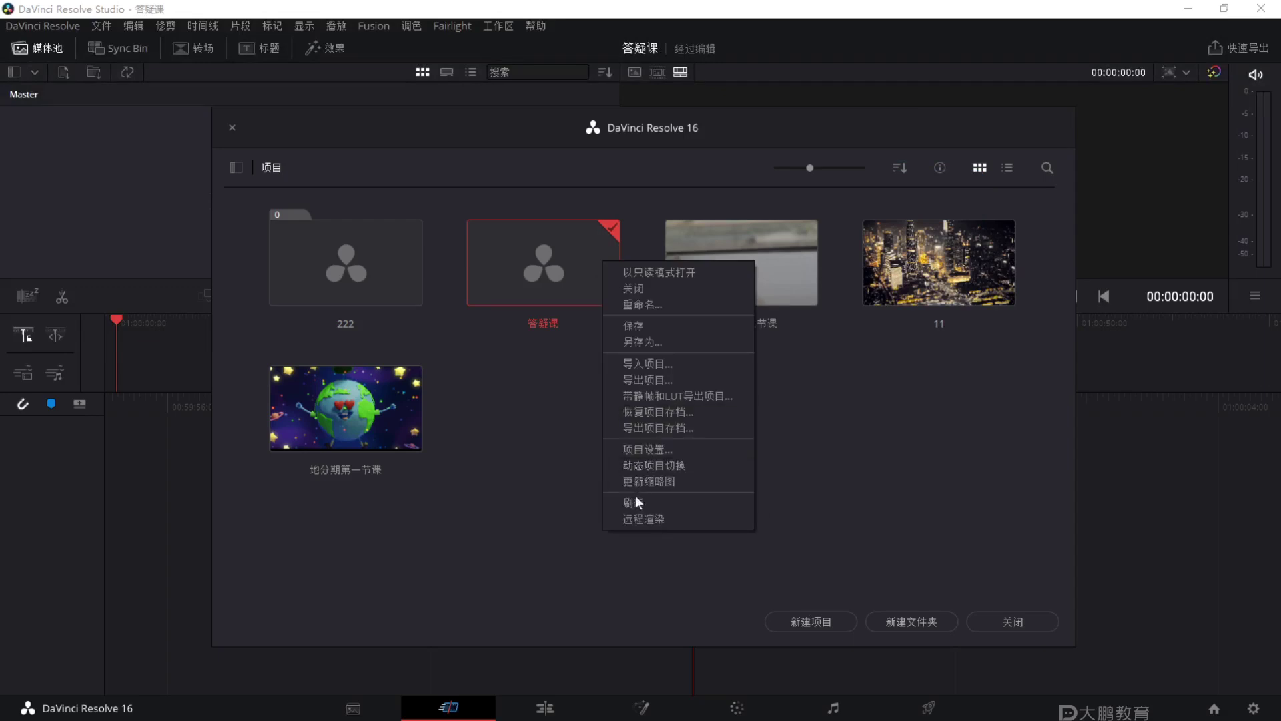
click(561, 251)
key(Delete)
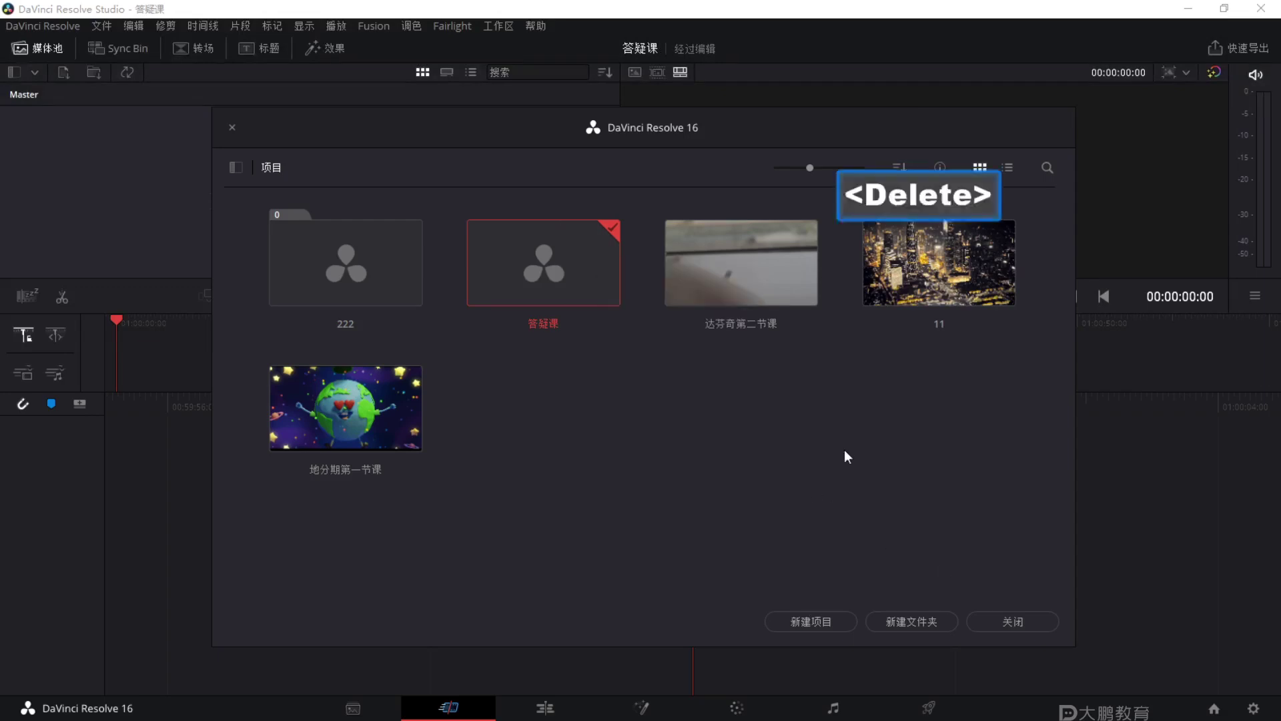
right_click(571, 285)
click(948, 633)
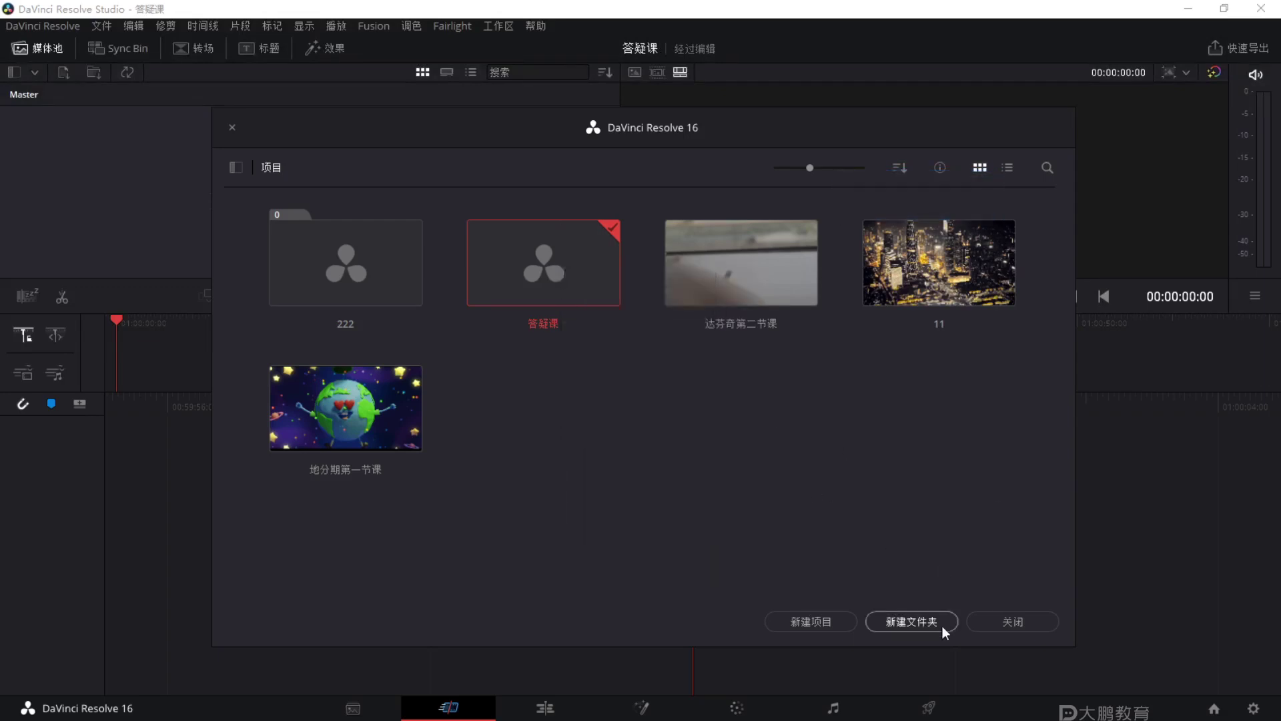
Try to create another folder under the open project's name 答疑课, and abandon the folder creation.
click(939, 621)
text(dayike)
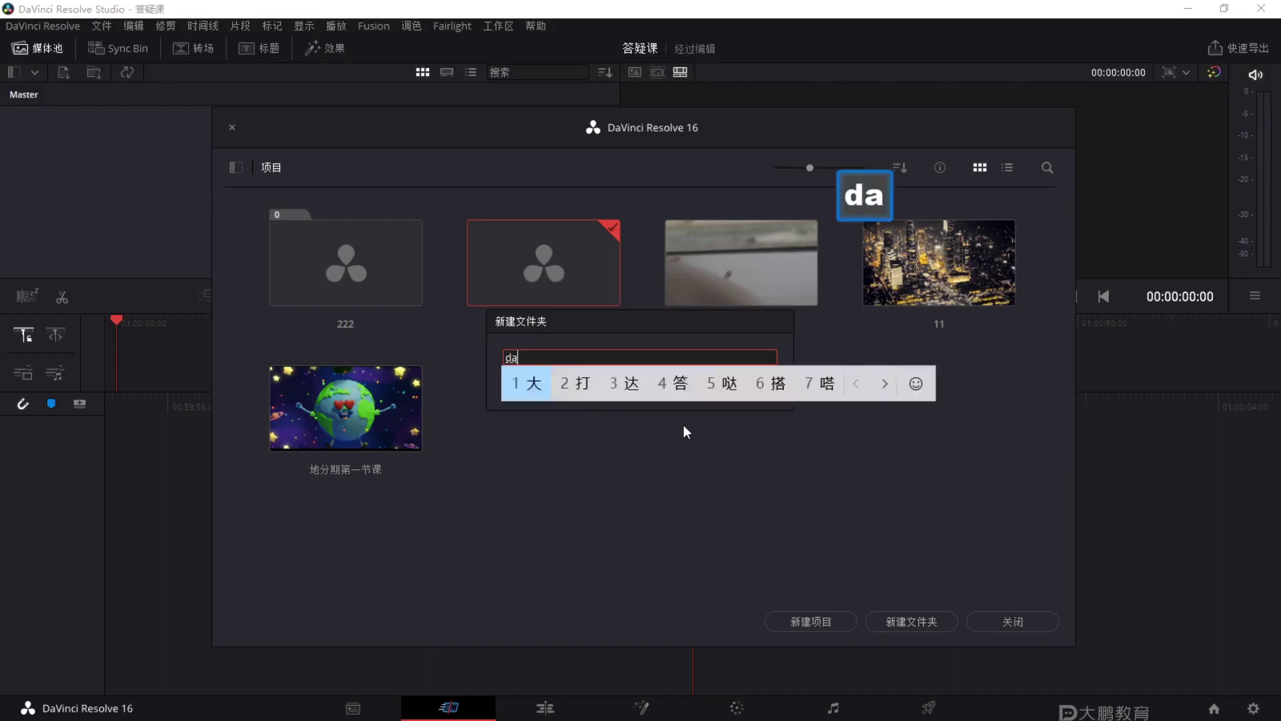
key(space)
key(Return)
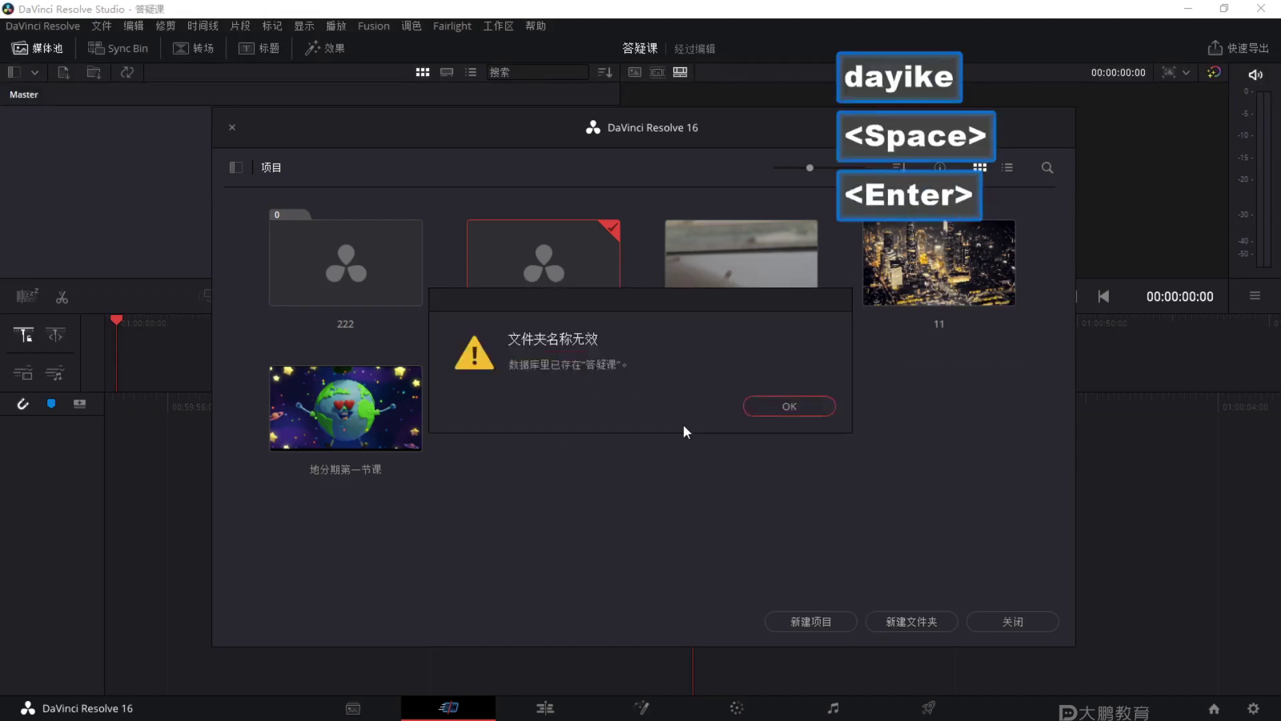
click(794, 406)
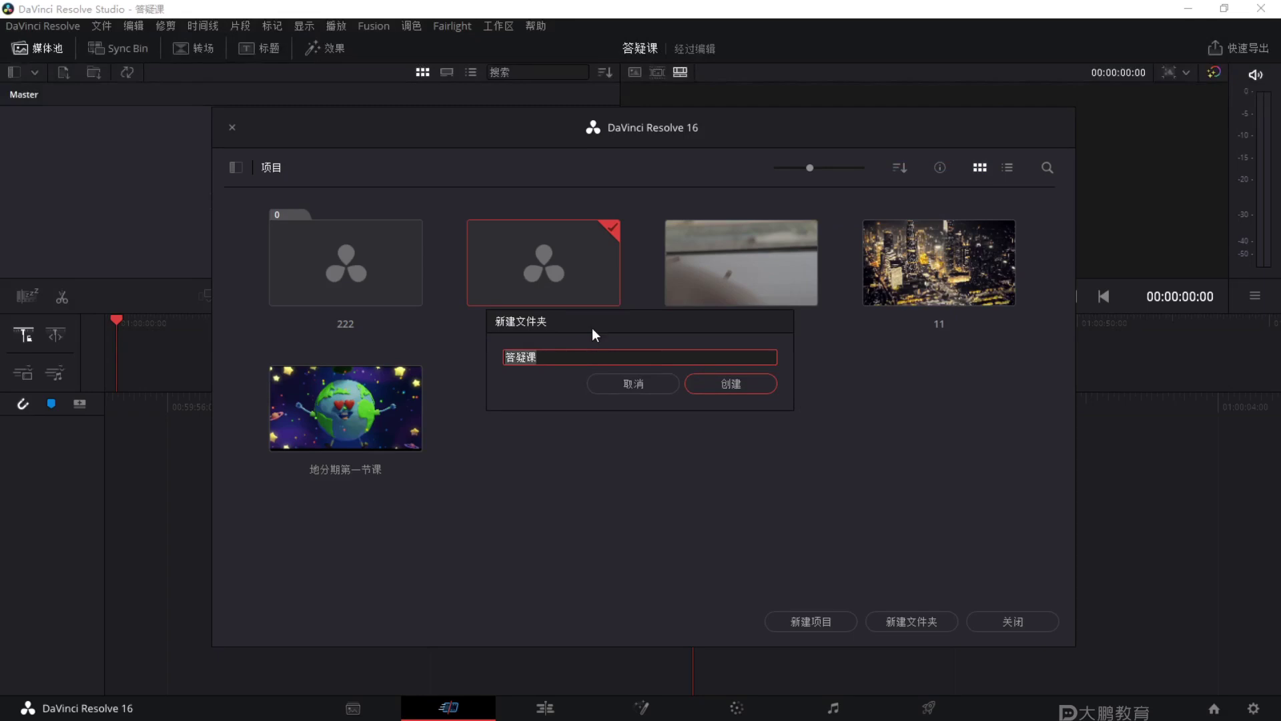
drag(588, 332, 781, 364)
click(837, 427)
key(F1)
mouse_move(373, 190)
mouse_down()
mouse_move(313, 187)
mouse_move(400, 215)
mouse_up()
key(Escape)
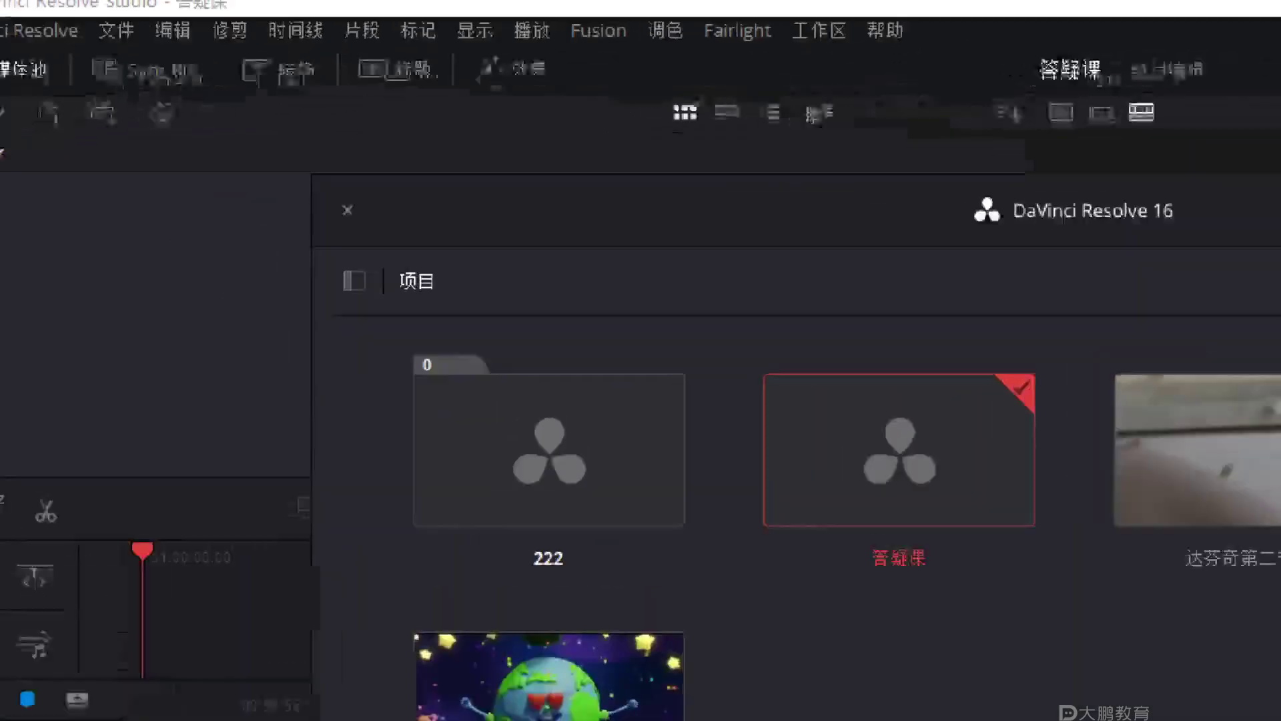
key(ctrl)
mouse_move(332, 445)
mouse_down()
mouse_move(538, 532)
mouse_move(584, 536)
mouse_up()
drag(749, 534, 869, 520)
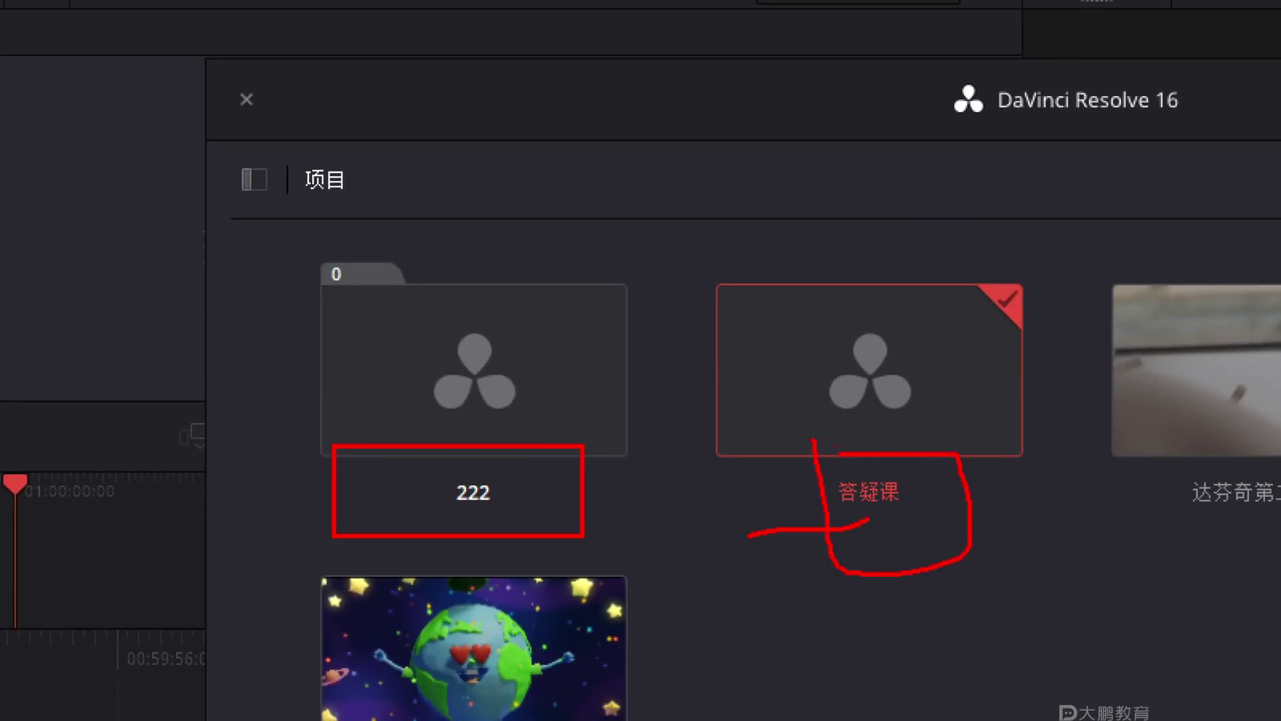
key(Escape)
key(F2)
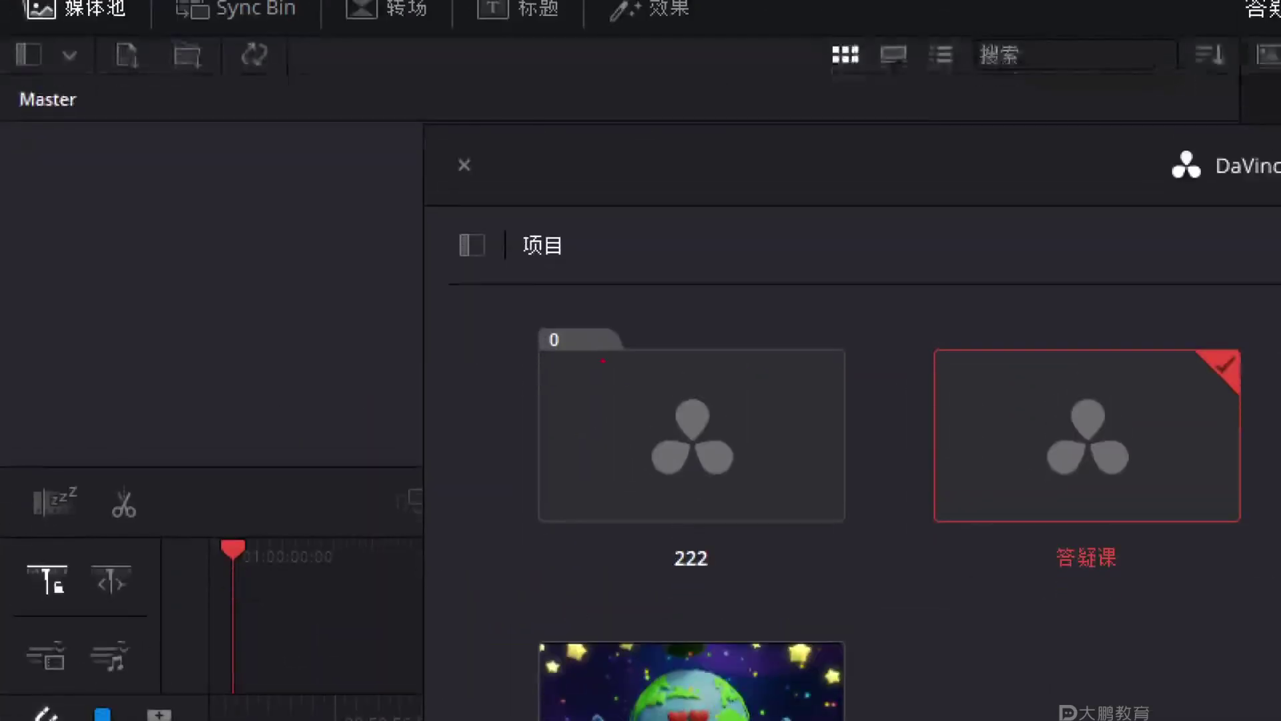
drag(504, 318, 641, 408)
key(Escape)
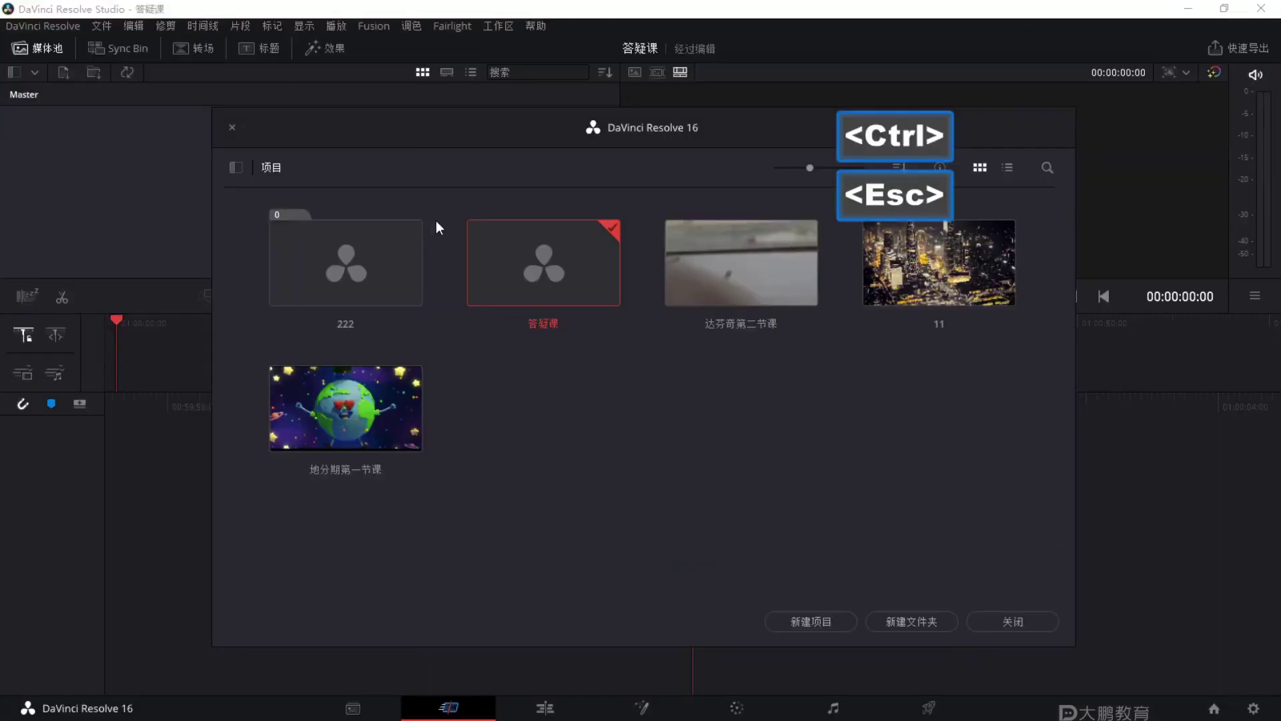
key(F2)
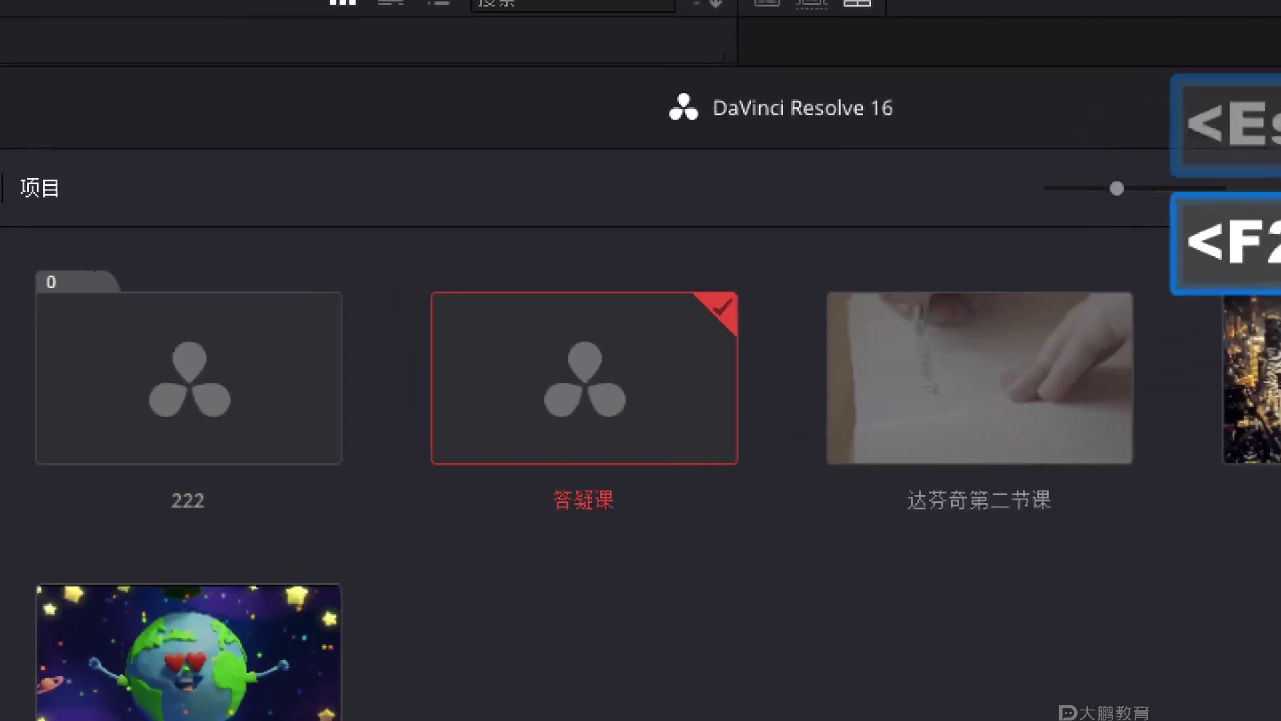
mouse_move(2, 177)
mouse_down()
mouse_move(567, 501)
mouse_move(839, 536)
mouse_up()
mouse_move(1, 132)
mouse_down()
mouse_move(72, 220)
mouse_move(170, 252)
mouse_move(31, 301)
mouse_move(59, 230)
mouse_move(120, 231)
mouse_up()
mouse_move(257, 194)
mouse_down()
mouse_move(163, 251)
mouse_move(166, 267)
mouse_up()
mouse_move(570, 308)
mouse_down()
mouse_move(428, 401)
mouse_move(520, 308)
mouse_up()
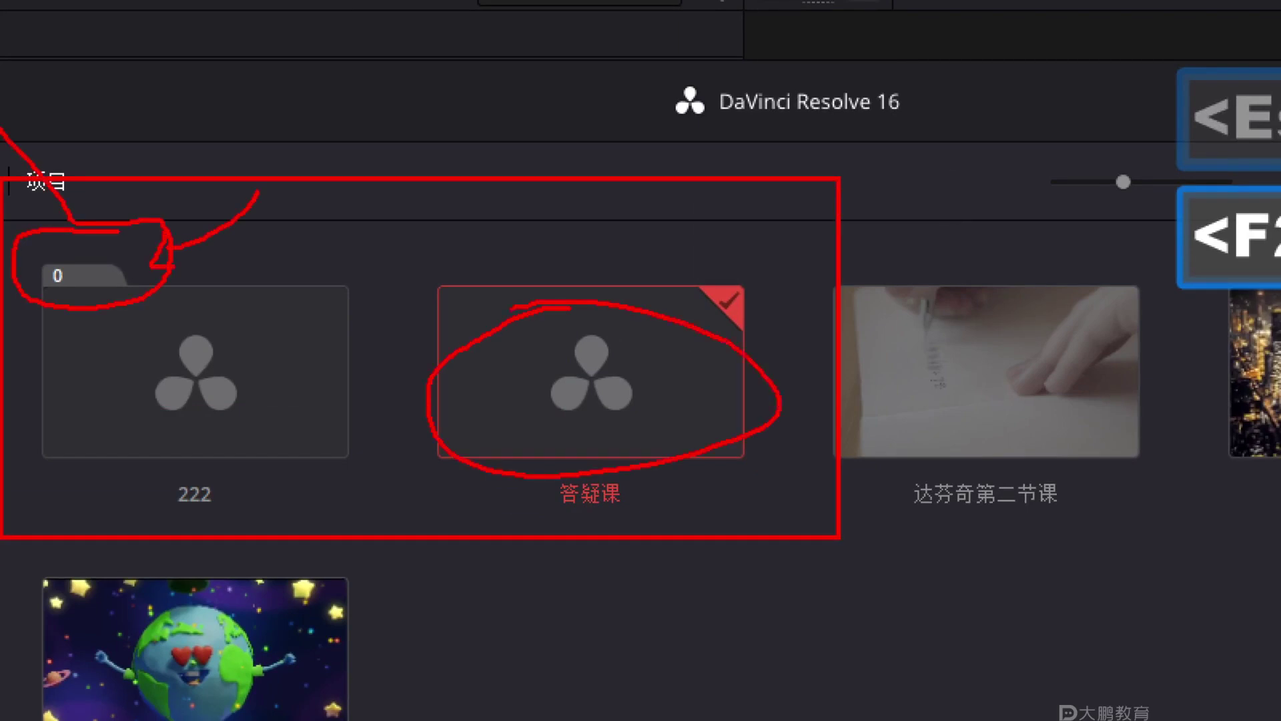
mouse_move(446, 247)
mouse_down()
mouse_move(811, 259)
mouse_move(275, 502)
mouse_move(567, 194)
mouse_move(620, 197)
mouse_up()
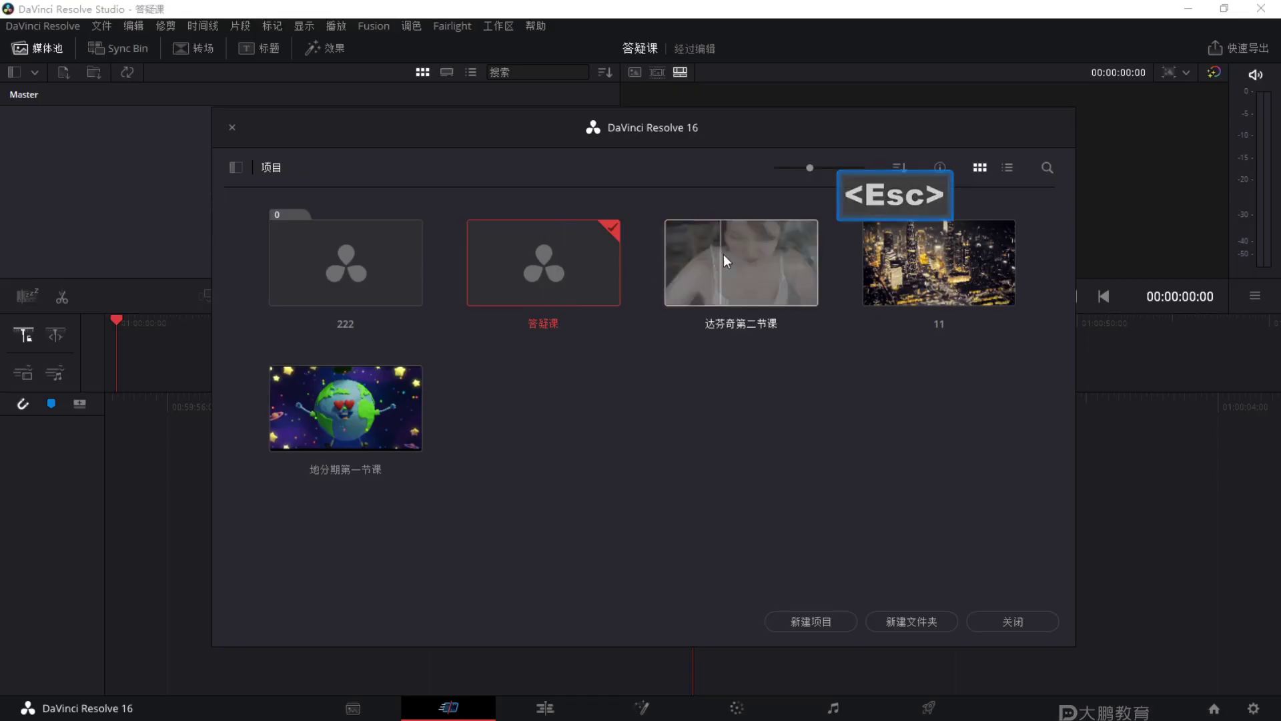
Move the projects 地分期第一节课, 达芬奇第二节课 and 11 into folder 222.
drag(947, 356, 592, 498)
drag(545, 326, 364, 261)
drag(939, 263, 364, 264)
drag(785, 255, 361, 261)
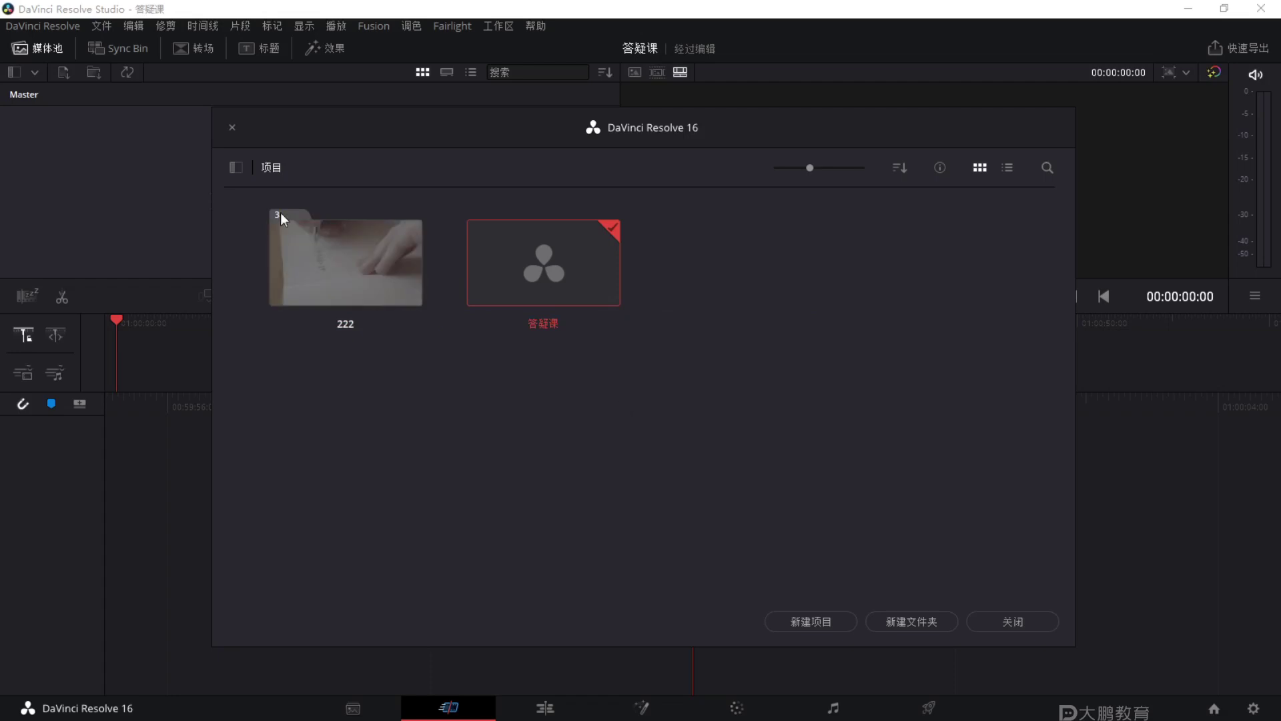
key(F1)
key(ctrl)
drag(221, 165, 440, 346)
drag(358, 182, 300, 215)
key(F1)
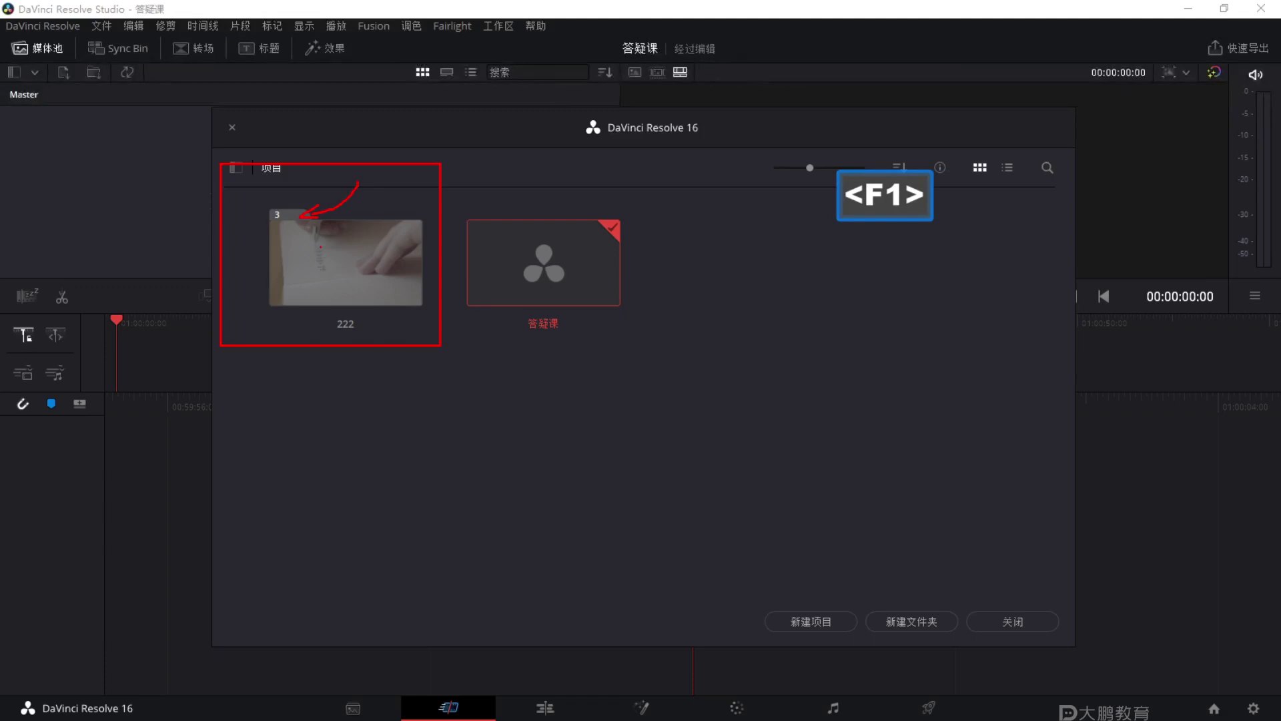
key(Escape)
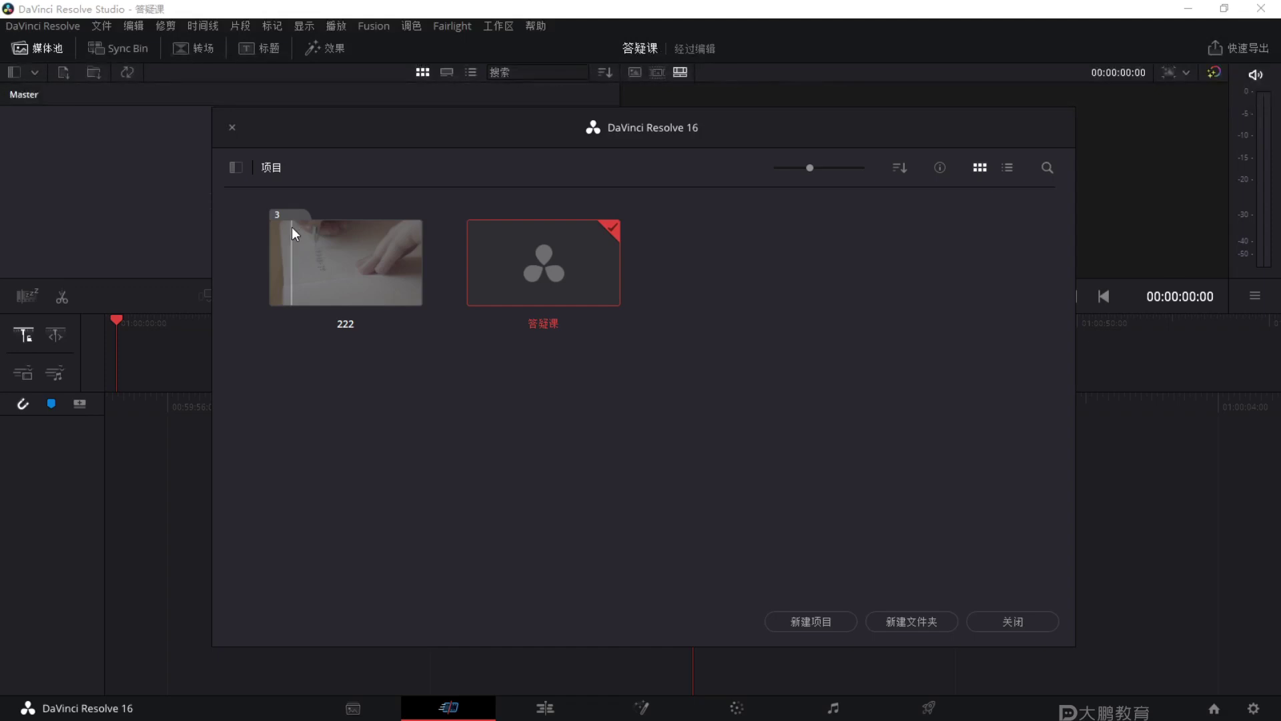
Copy all three projects inside folder 222 and paste them into the main project level.
double_click(348, 226)
drag(831, 392, 278, 239)
key(ctrl+c)
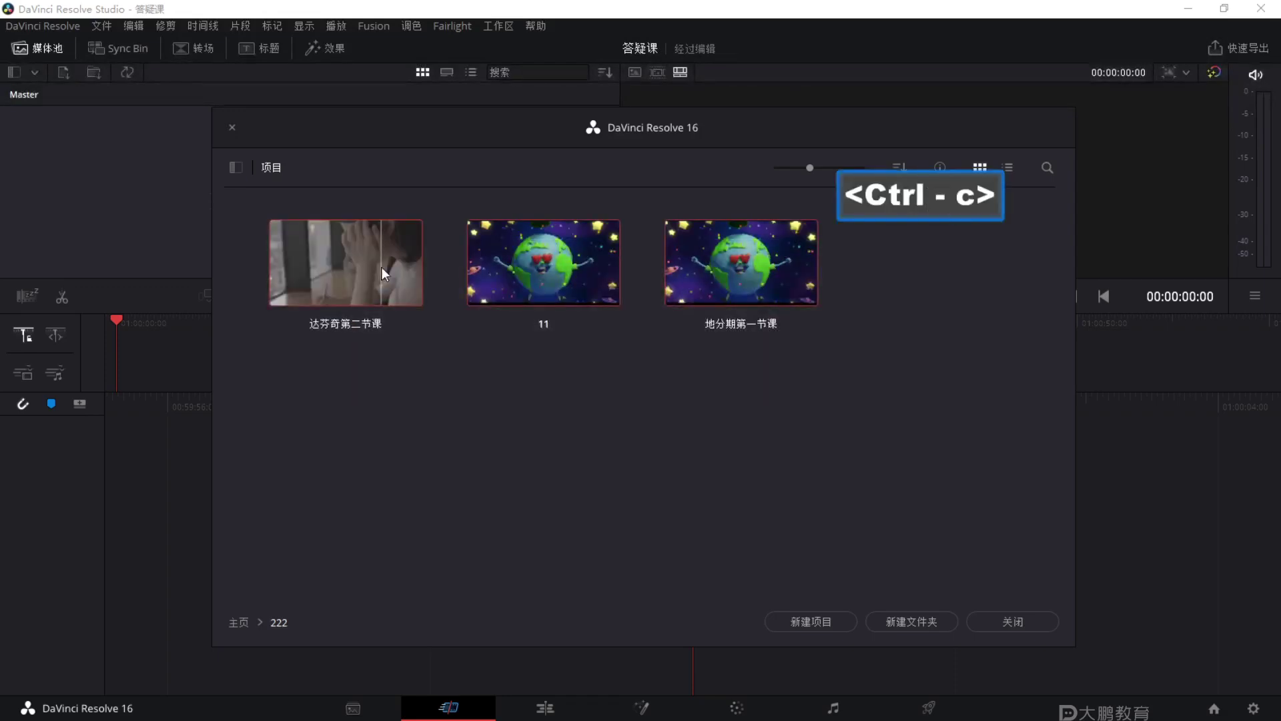
click(233, 626)
key(ctrl+v)
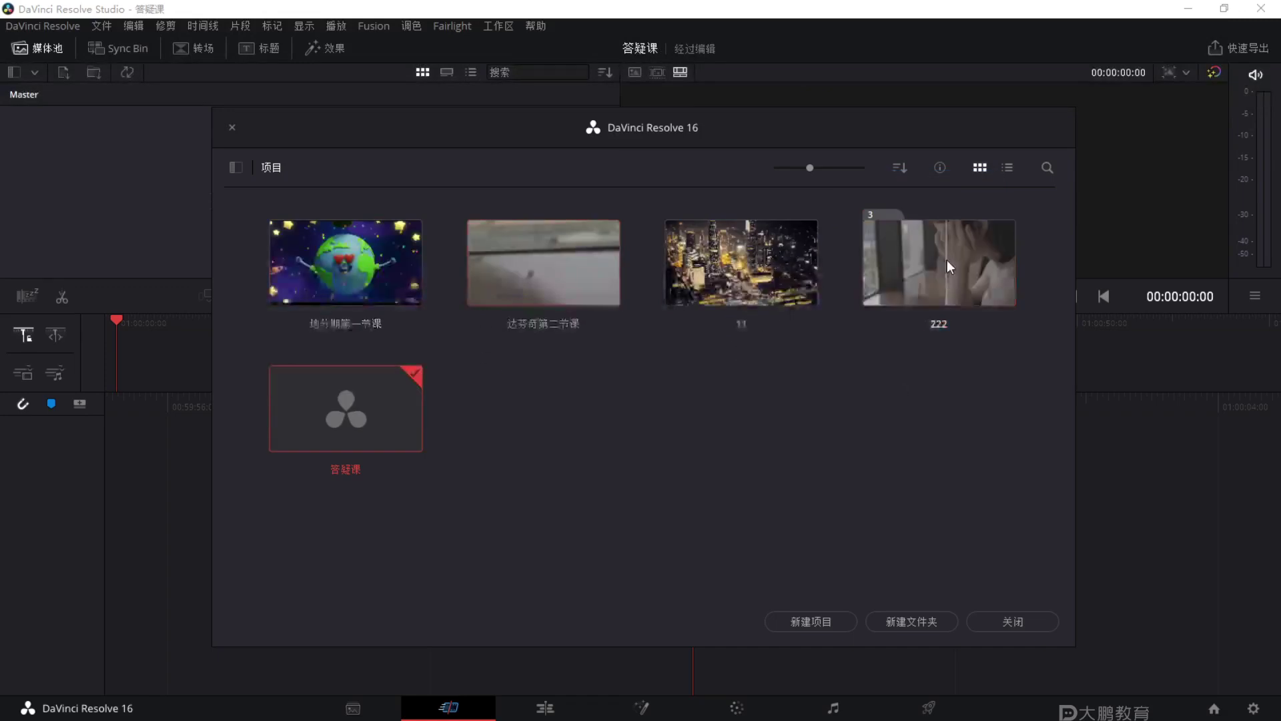
Delete folder 222 with its contents and close the project manager.
click(948, 284)
key(Delete)
click(785, 404)
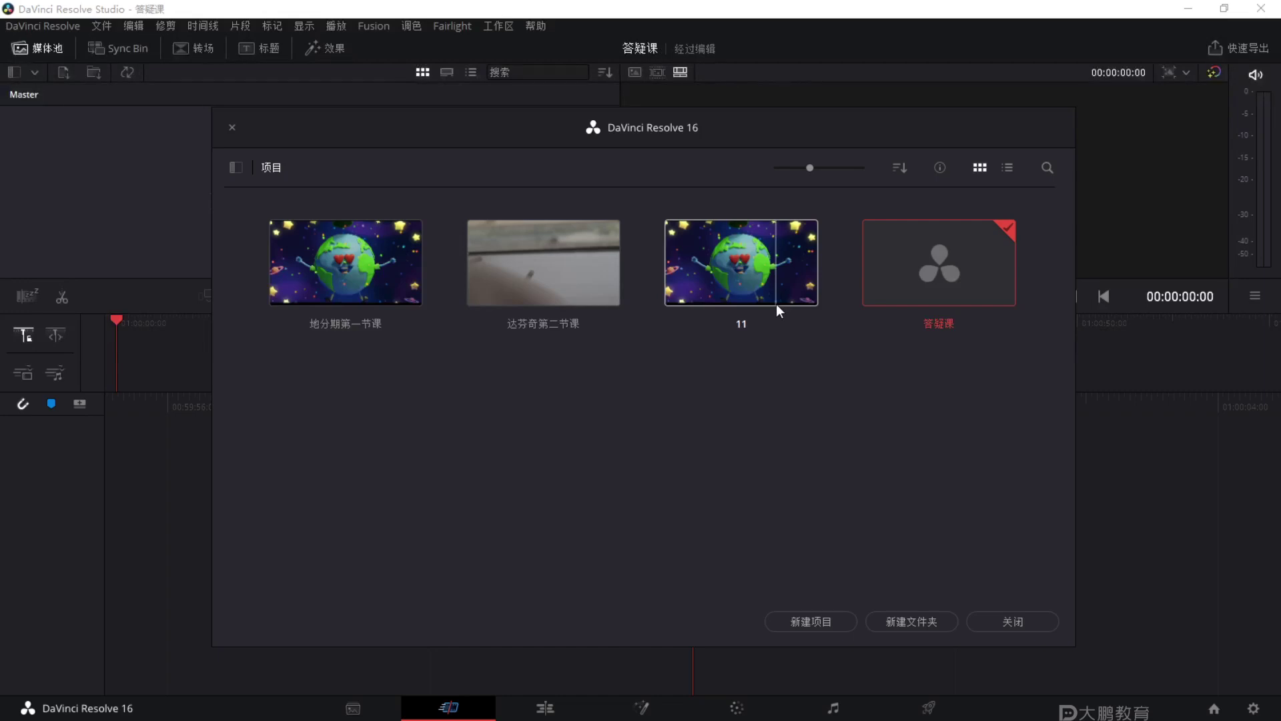
click(979, 623)
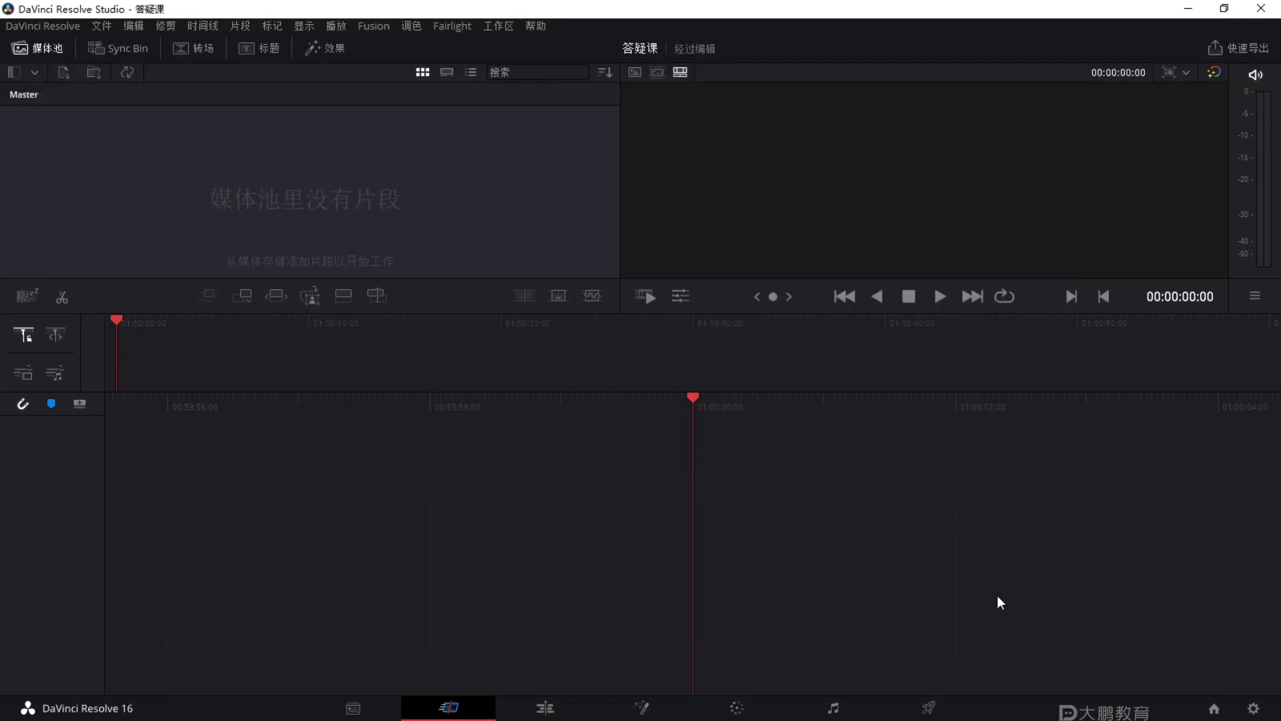
Switch to the Media page and bring up the DaVinci Resolve application commands.
click(328, 708)
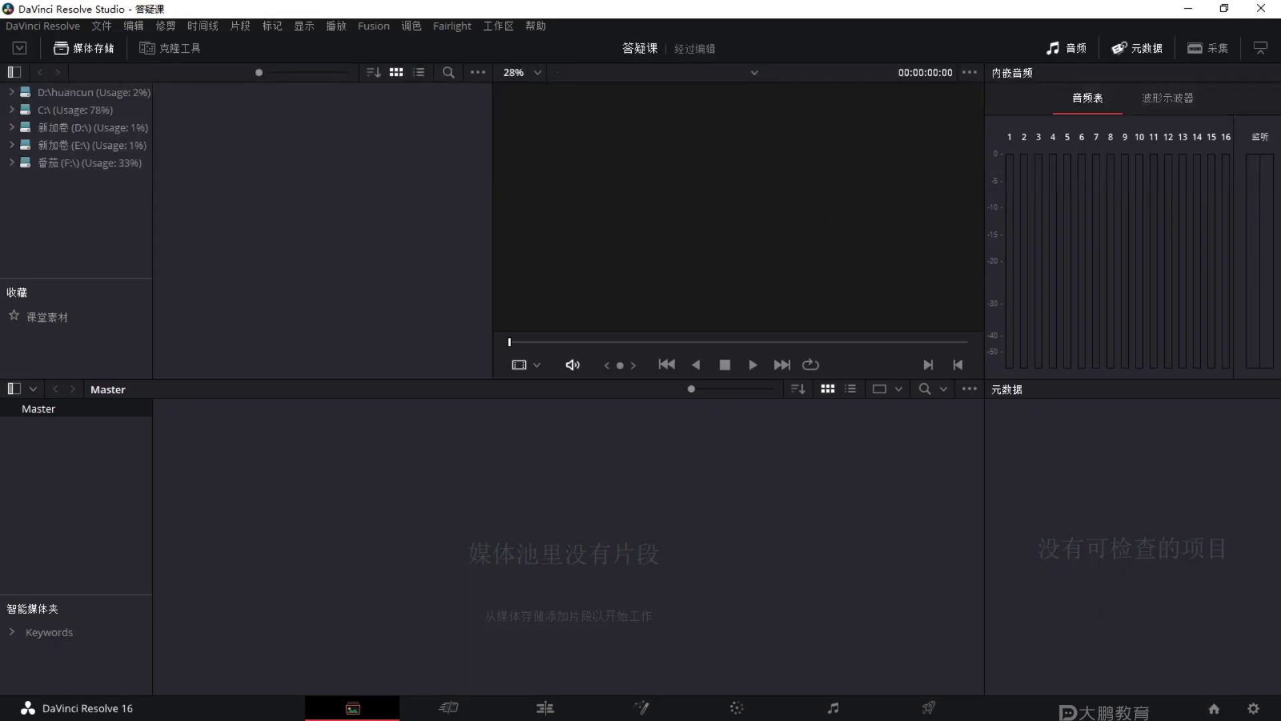
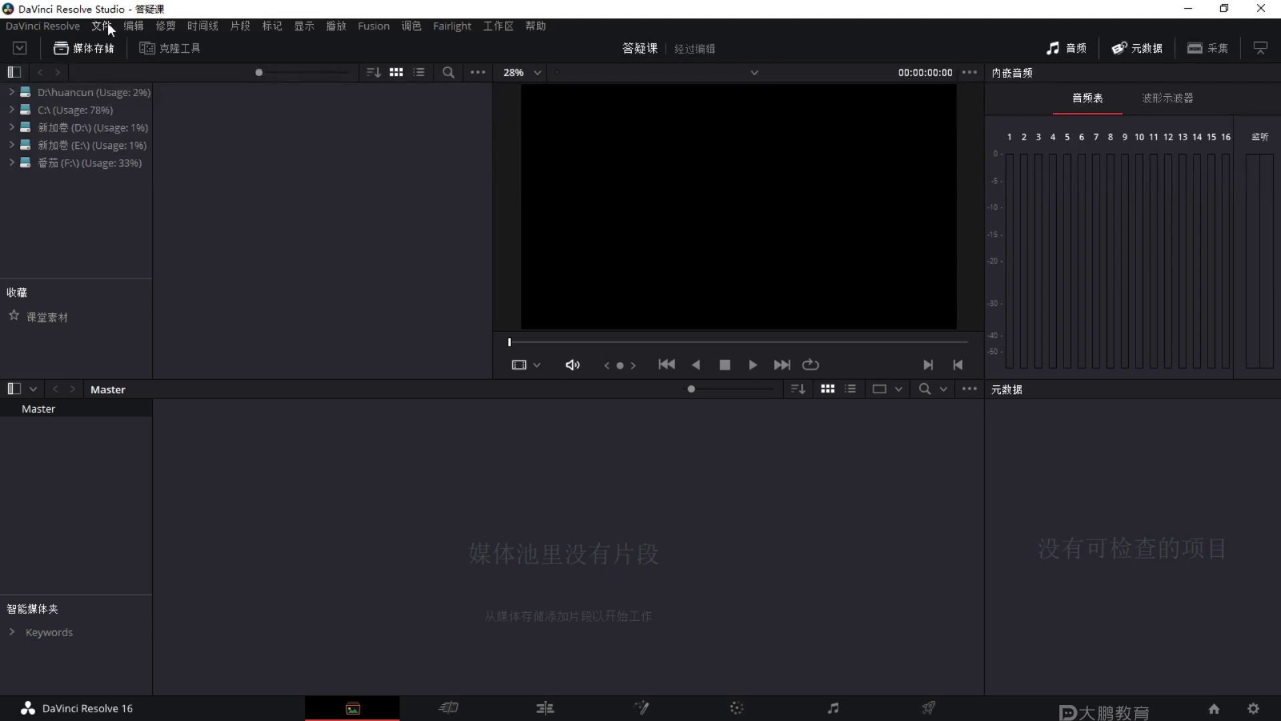
click(69, 28)
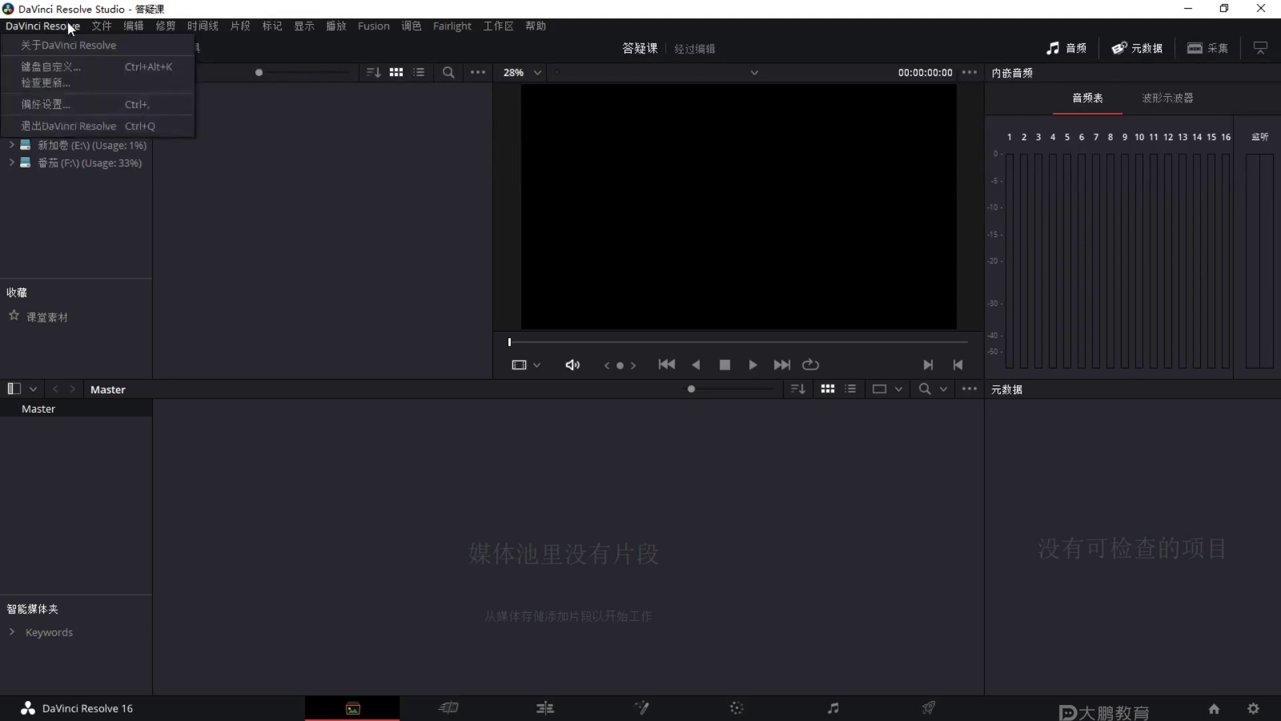
key(F2)
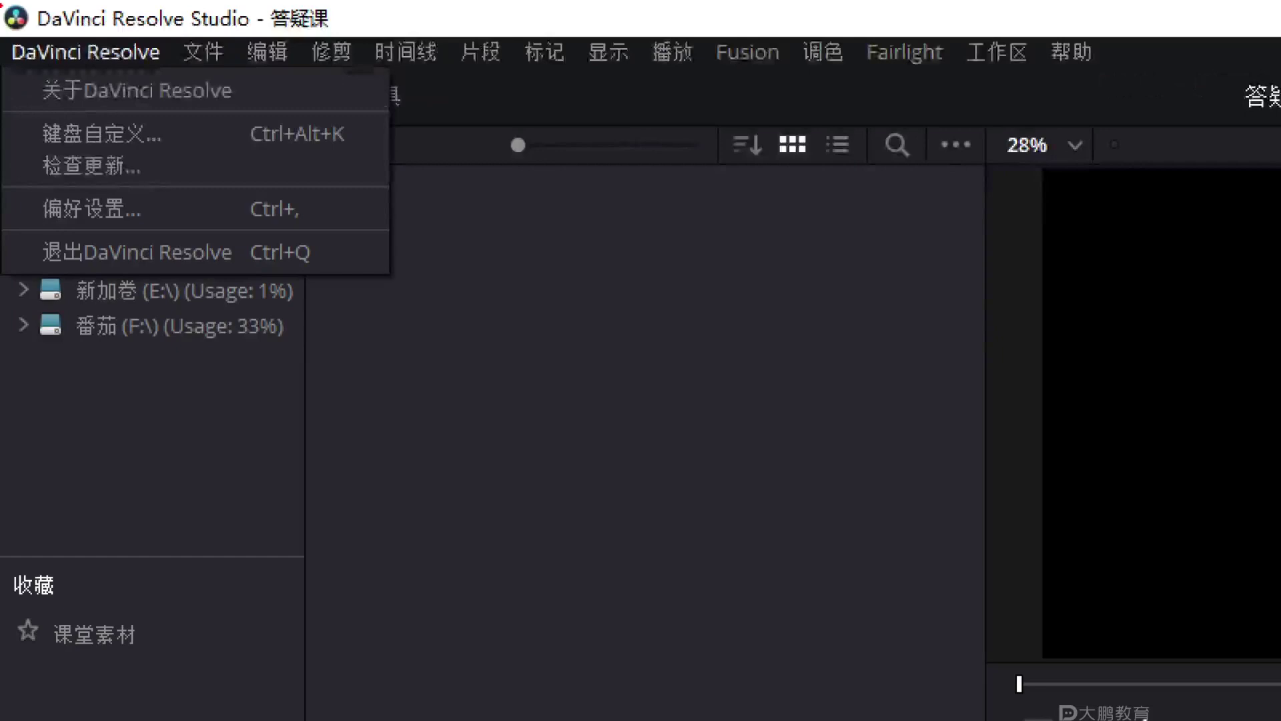
key(ctrl)
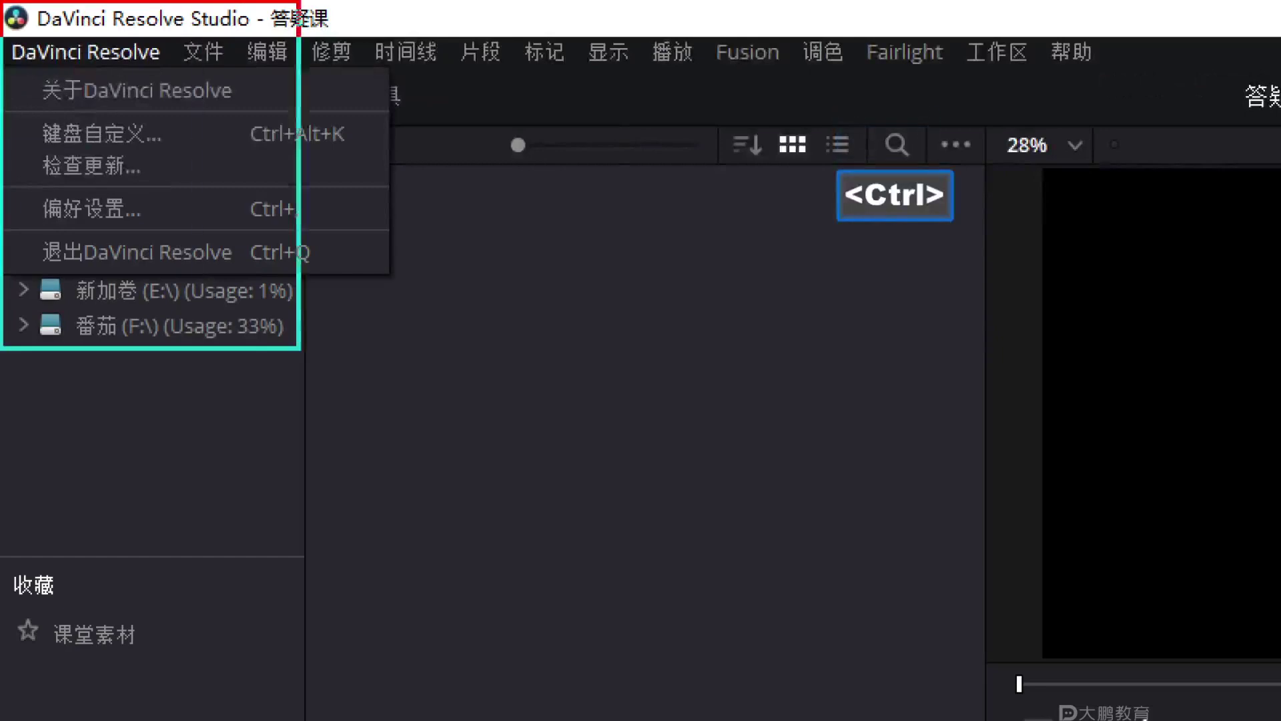
drag(20, 16, 50, 30)
mouse_move(7, 66)
mouse_down()
mouse_move(85, 71)
mouse_move(201, 43)
mouse_up()
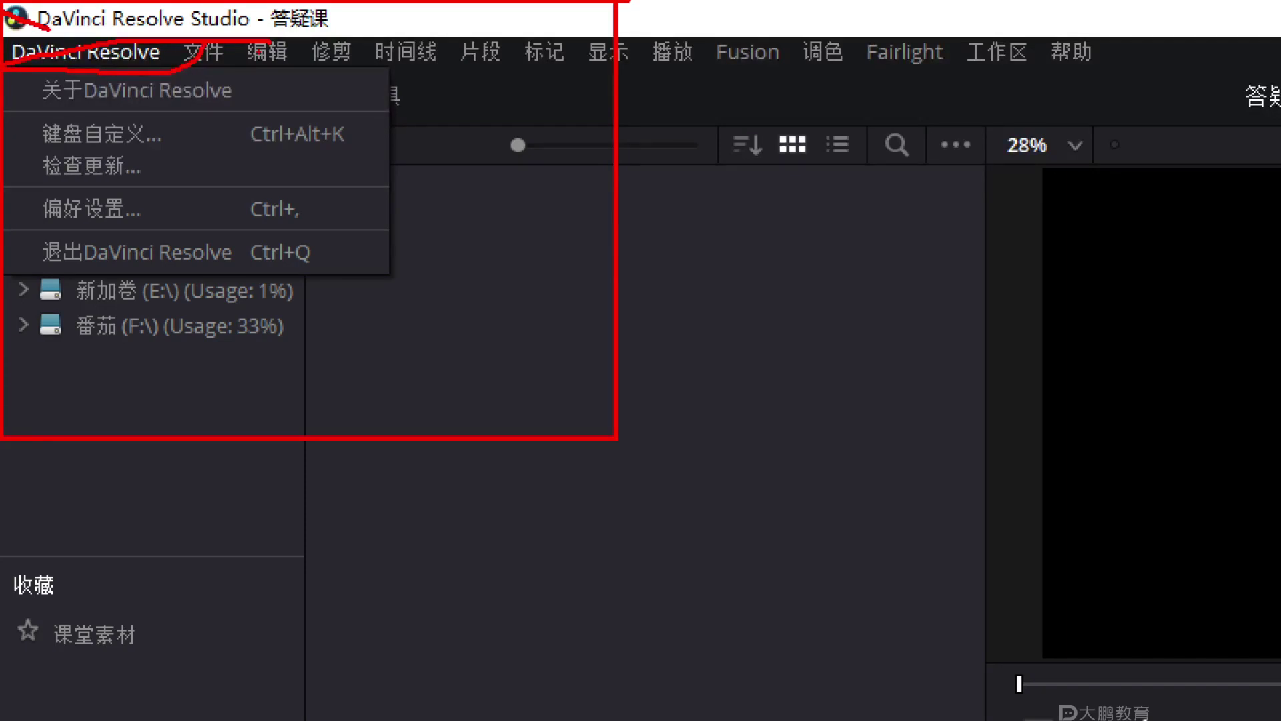
drag(237, 99, 130, 181)
drag(127, 187, 175, 191)
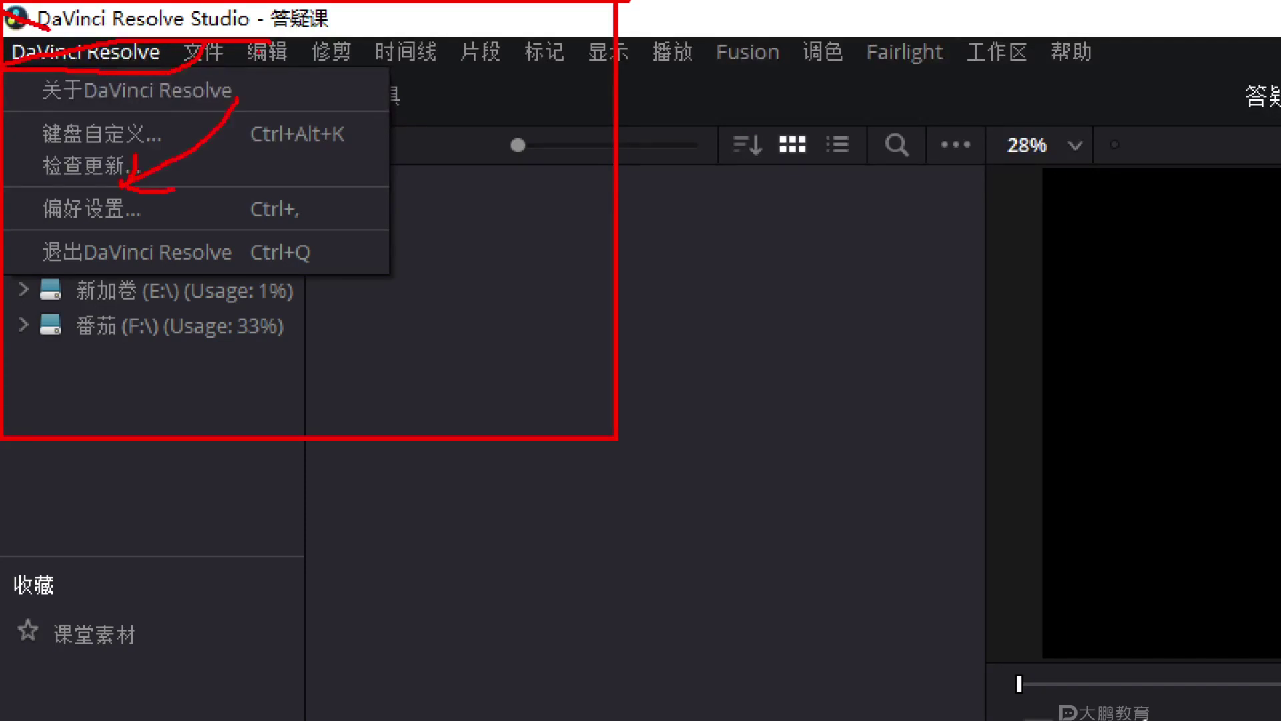
drag(160, 271, 141, 204)
key(Escape)
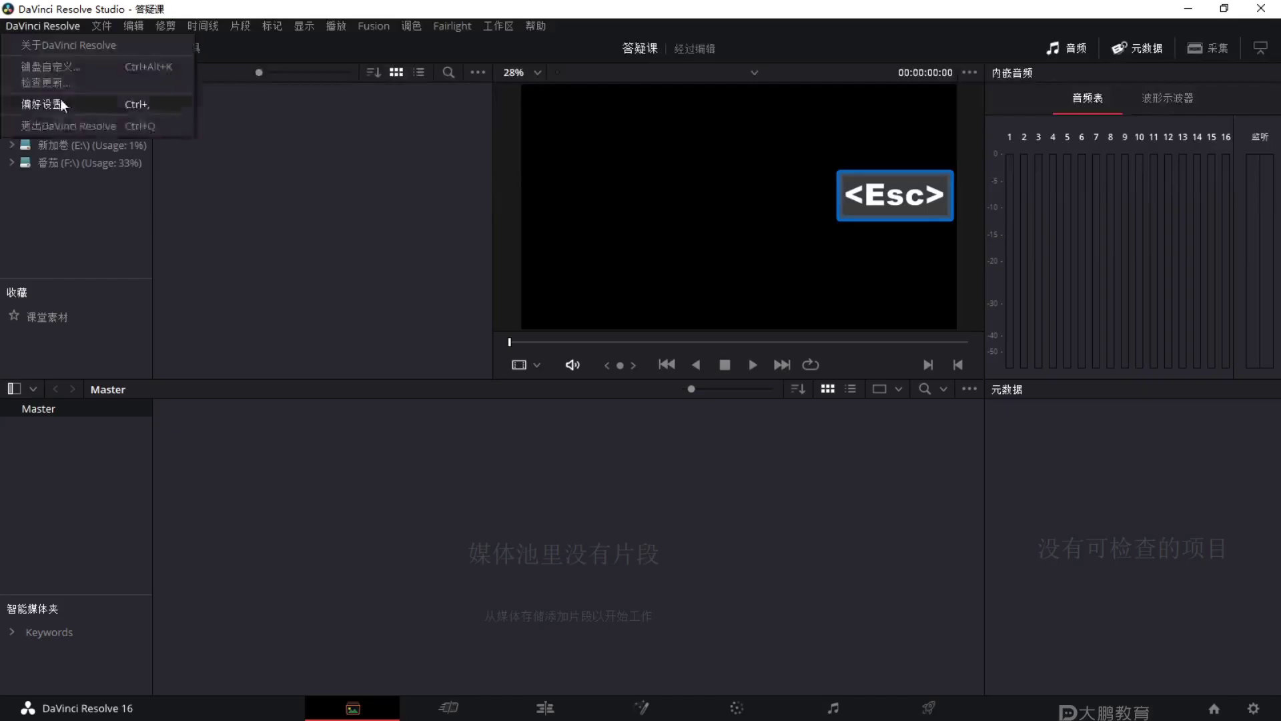
Open the preferences (偏好设置) and examine the GPU processing mode options in the memory and GPU settings.
click(124, 207)
click(427, 109)
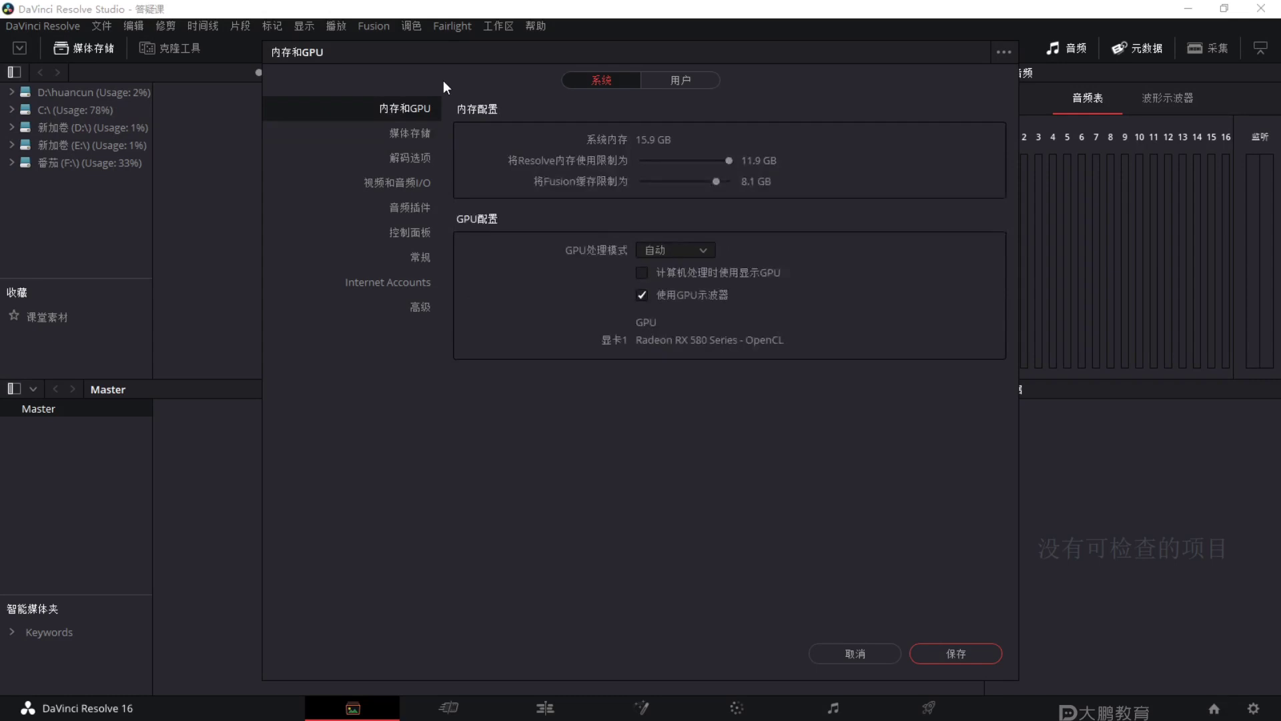
click(696, 246)
click(682, 266)
key(F1)
drag(521, 298, 385, 359)
mouse_move(410, 308)
mouse_down()
mouse_move(459, 396)
mouse_move(346, 401)
mouse_up()
mouse_move(534, 360)
mouse_down()
mouse_move(631, 364)
mouse_move(541, 400)
mouse_up()
drag(621, 327, 604, 357)
drag(674, 377, 634, 409)
mouse_move(756, 316)
mouse_down()
mouse_move(759, 365)
mouse_move(613, 407)
mouse_move(857, 407)
mouse_up()
drag(491, 436, 444, 475)
mouse_move(461, 537)
mouse_down()
mouse_move(519, 487)
mouse_move(577, 527)
mouse_up()
drag(396, 520, 567, 517)
mouse_move(534, 527)
mouse_down()
mouse_move(537, 564)
mouse_move(544, 557)
mouse_up()
key(Escape)
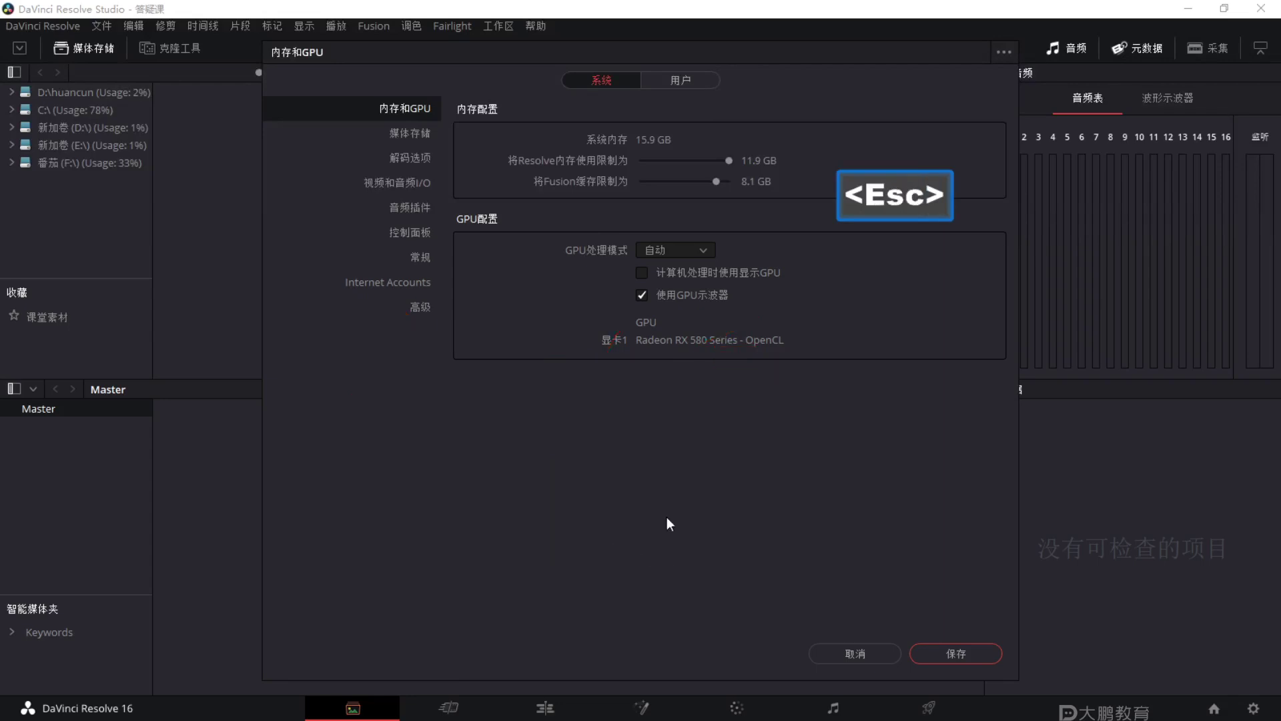
Examine the media storage (媒体存储) preferences and how a storage folder is added, leaving the folder selection without choosing one.
click(421, 135)
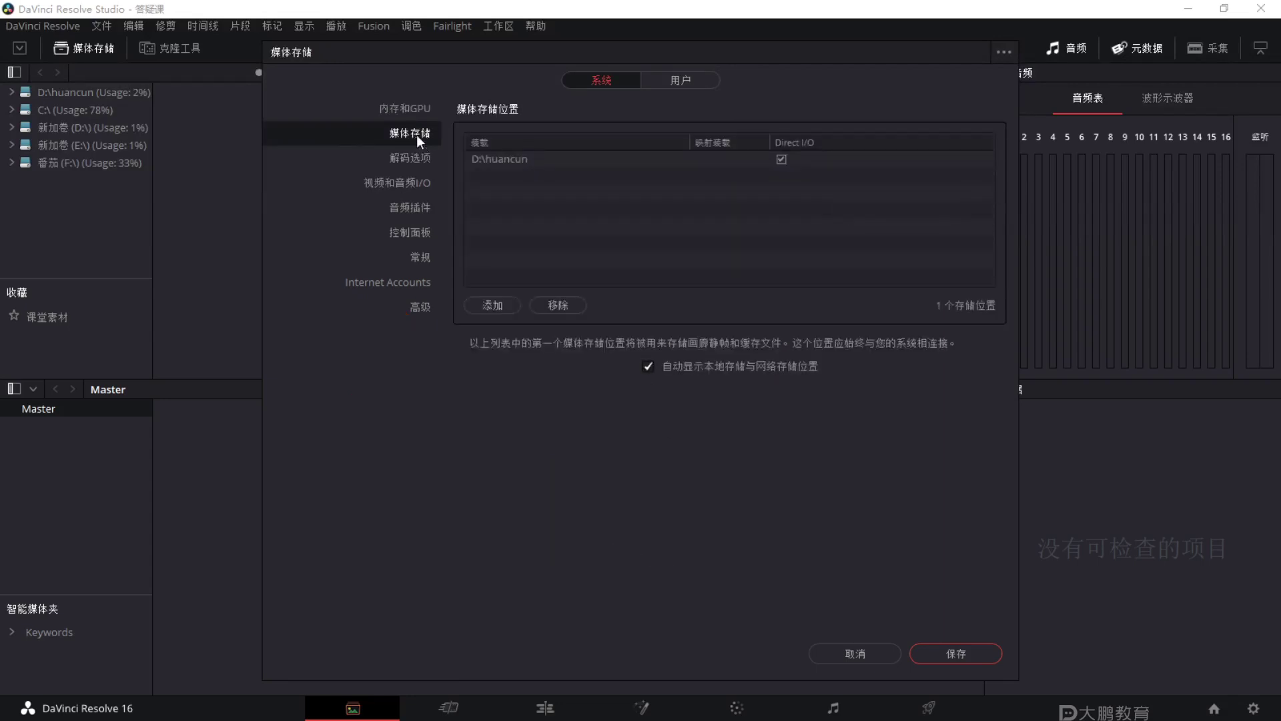
click(502, 306)
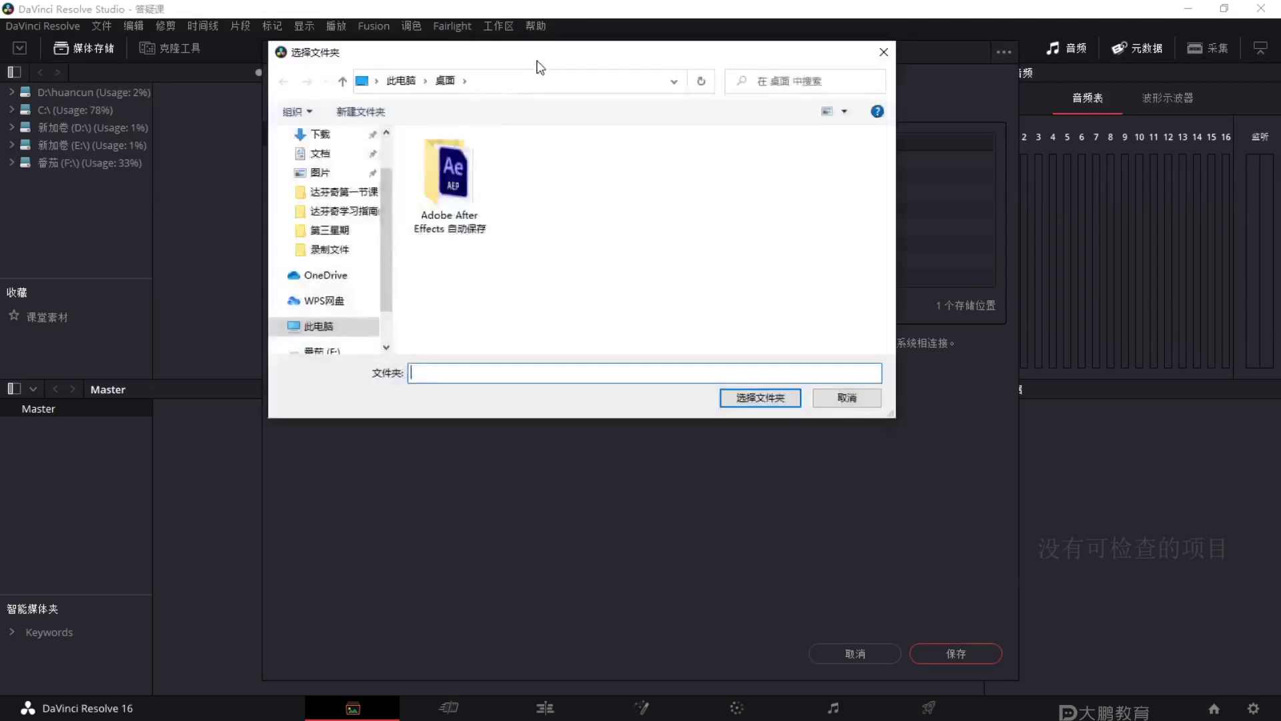
drag(532, 66, 664, 103)
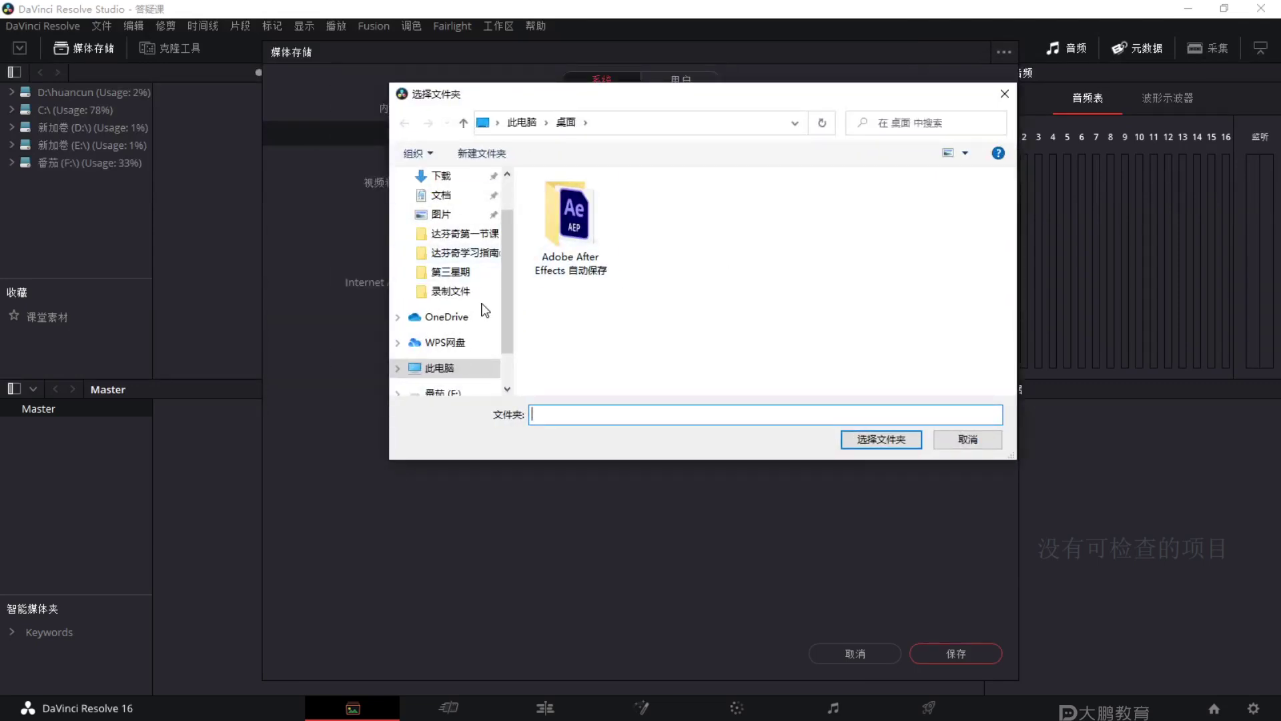
click(998, 442)
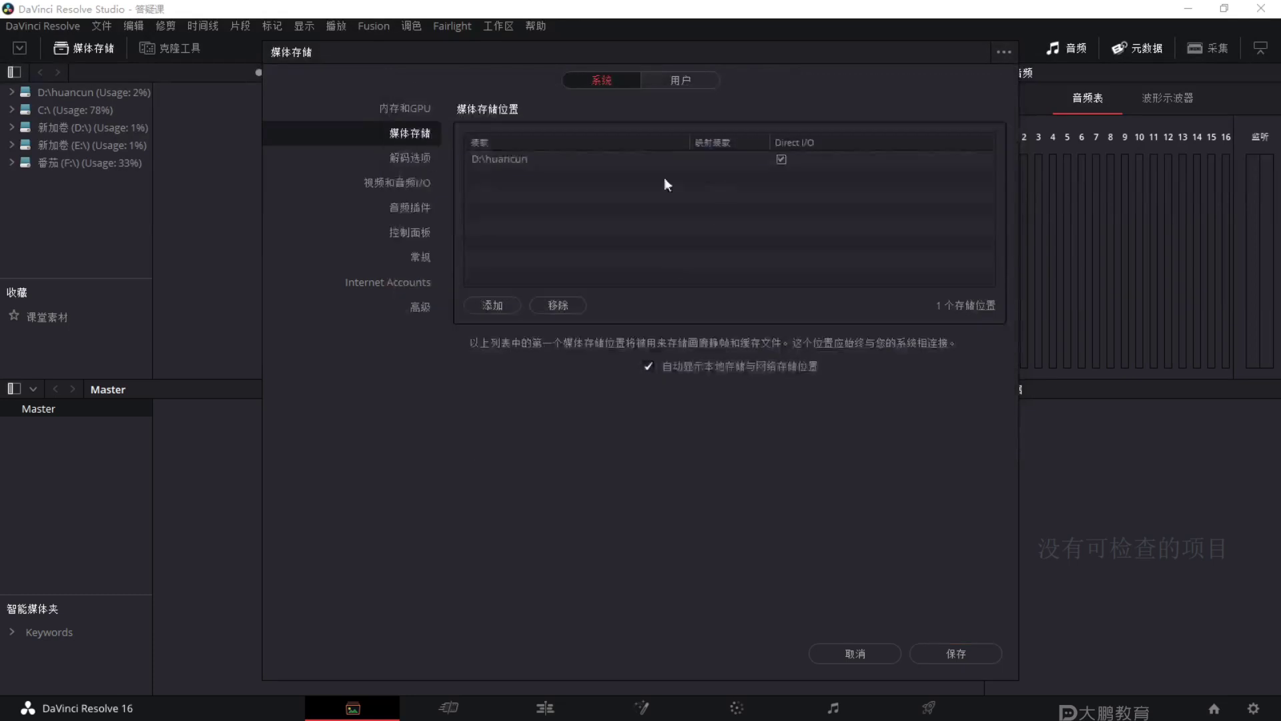
Examine the remaining system preferences, from decode options (解码选项) through video and audio I/O, audio plugins, control panels, general and Internet Accounts to advanced (高级).
click(424, 156)
click(427, 137)
click(424, 181)
click(423, 211)
click(413, 234)
click(415, 256)
click(416, 282)
click(419, 307)
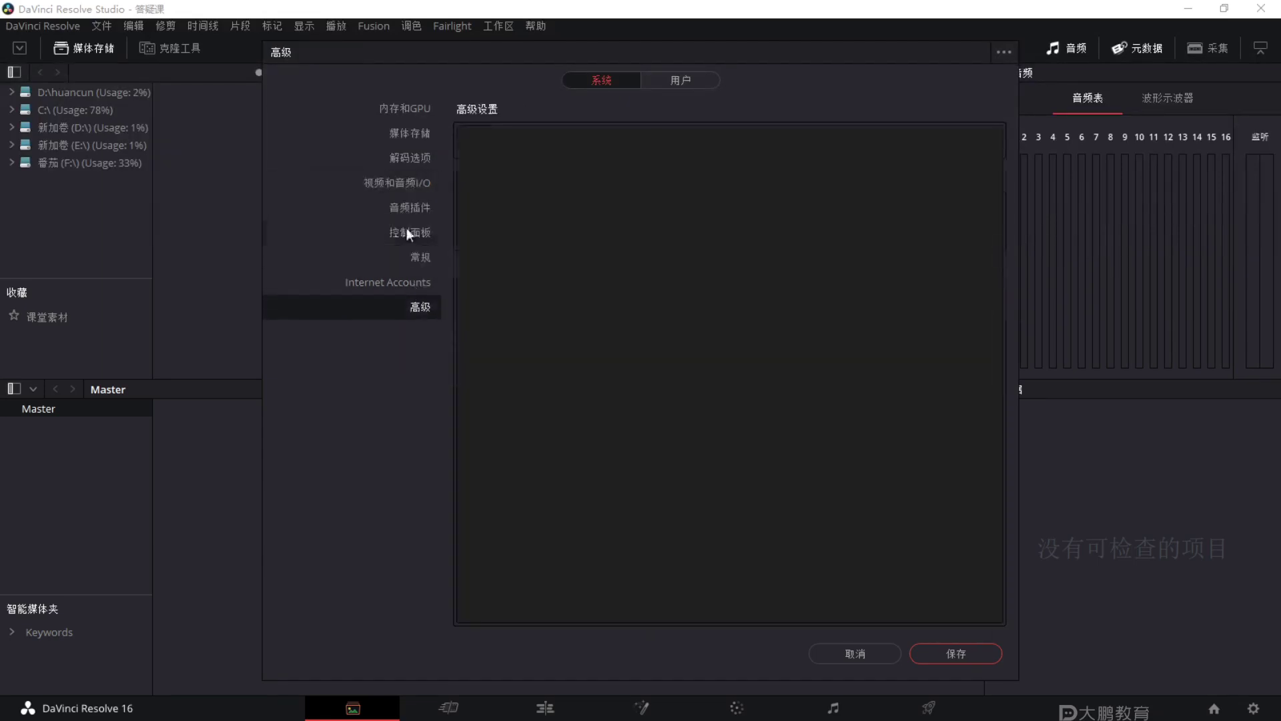
click(406, 231)
Examine the interface language choices in the user preferences' UI settings (UI设置) and keep 简体中文.
click(674, 80)
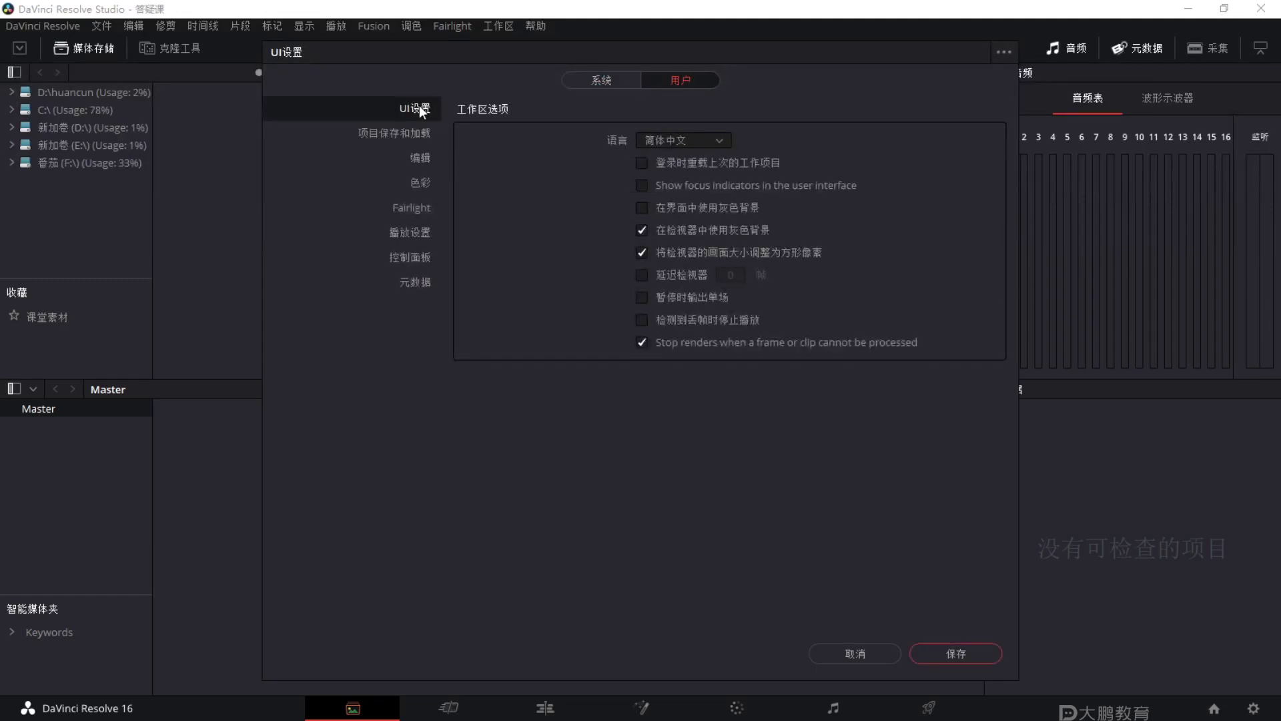
click(657, 137)
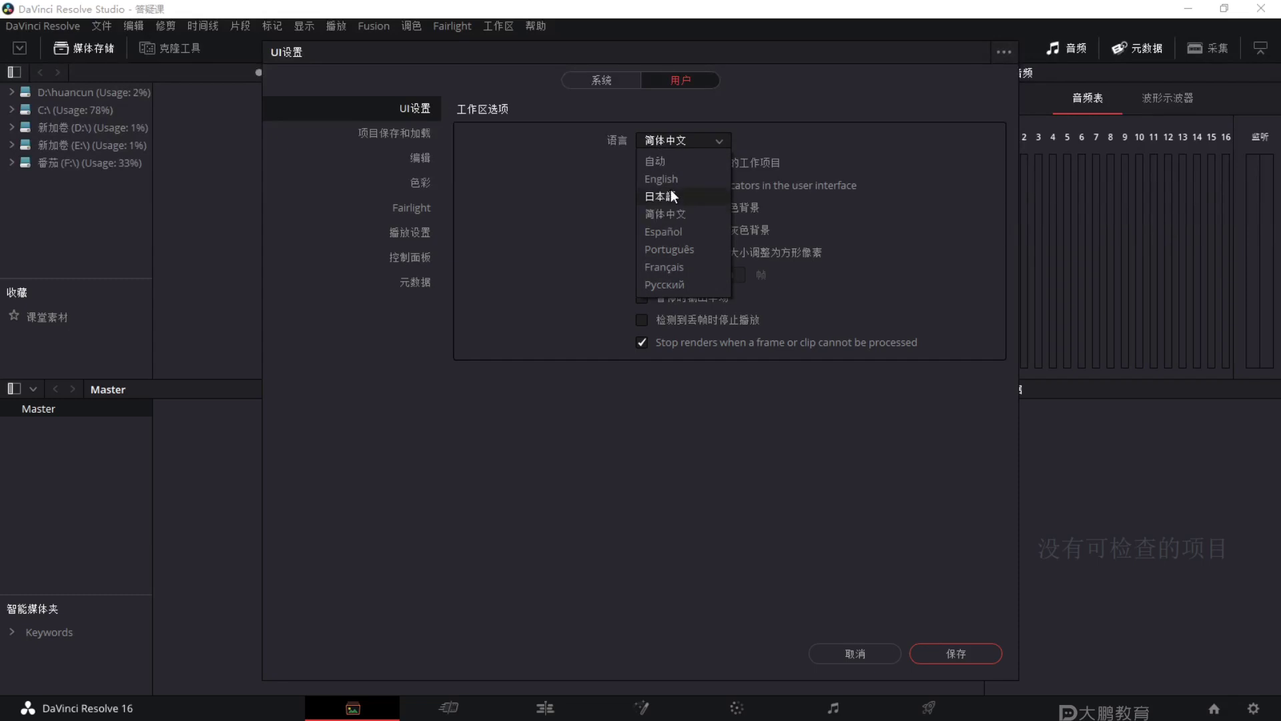
click(672, 215)
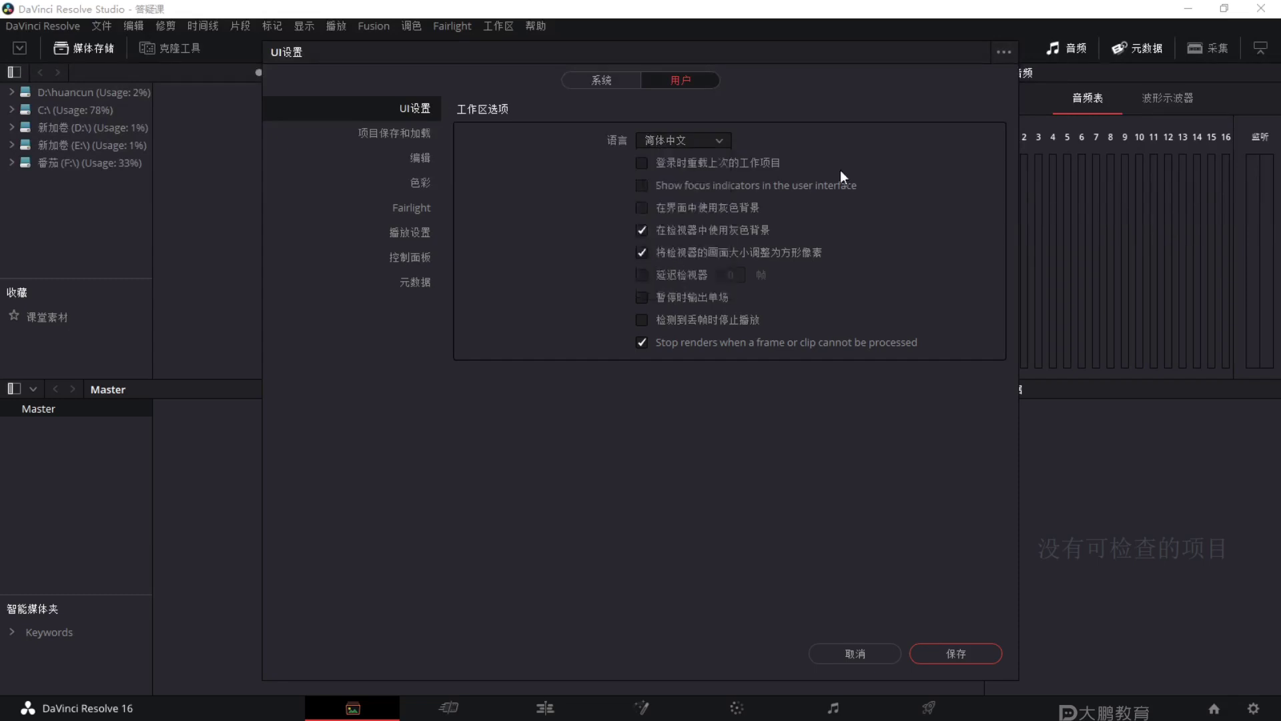
Try 0.5 as the hourly backup period in the project save and load (项目保存和加载) preferences, and set it back to 1 hour.
click(414, 133)
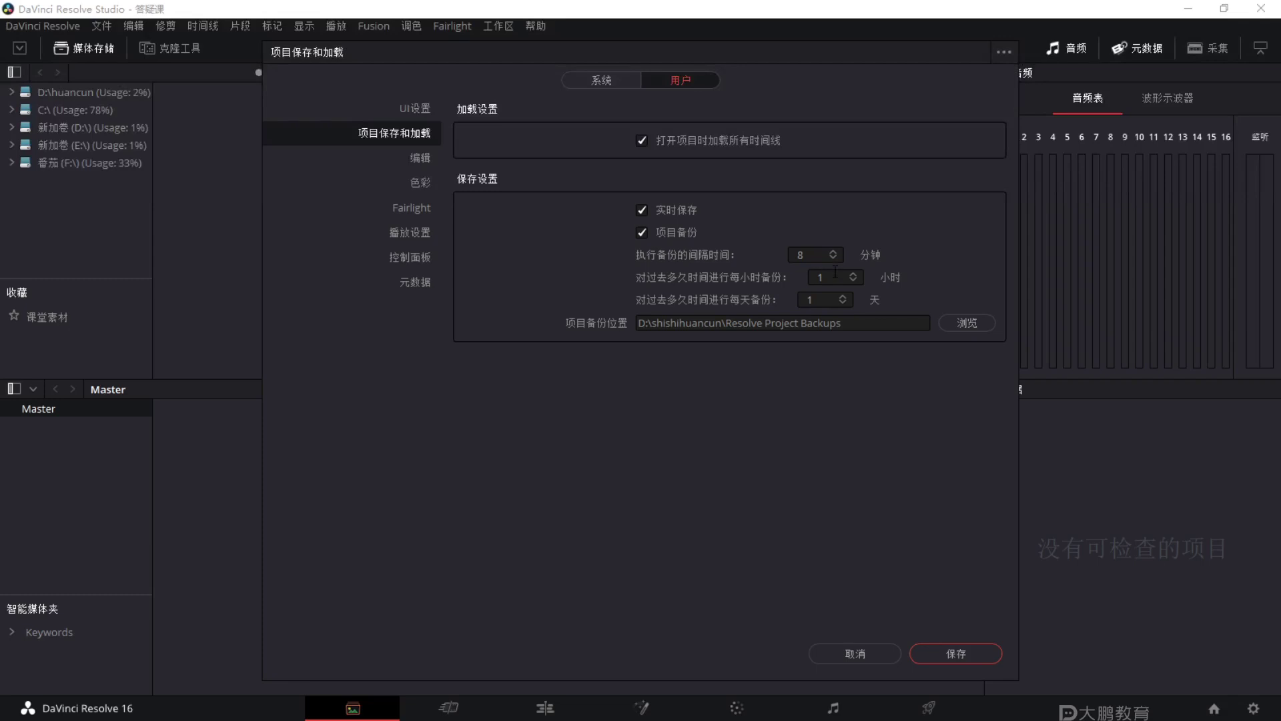
click(822, 277)
text(0.5)
double_click(843, 278)
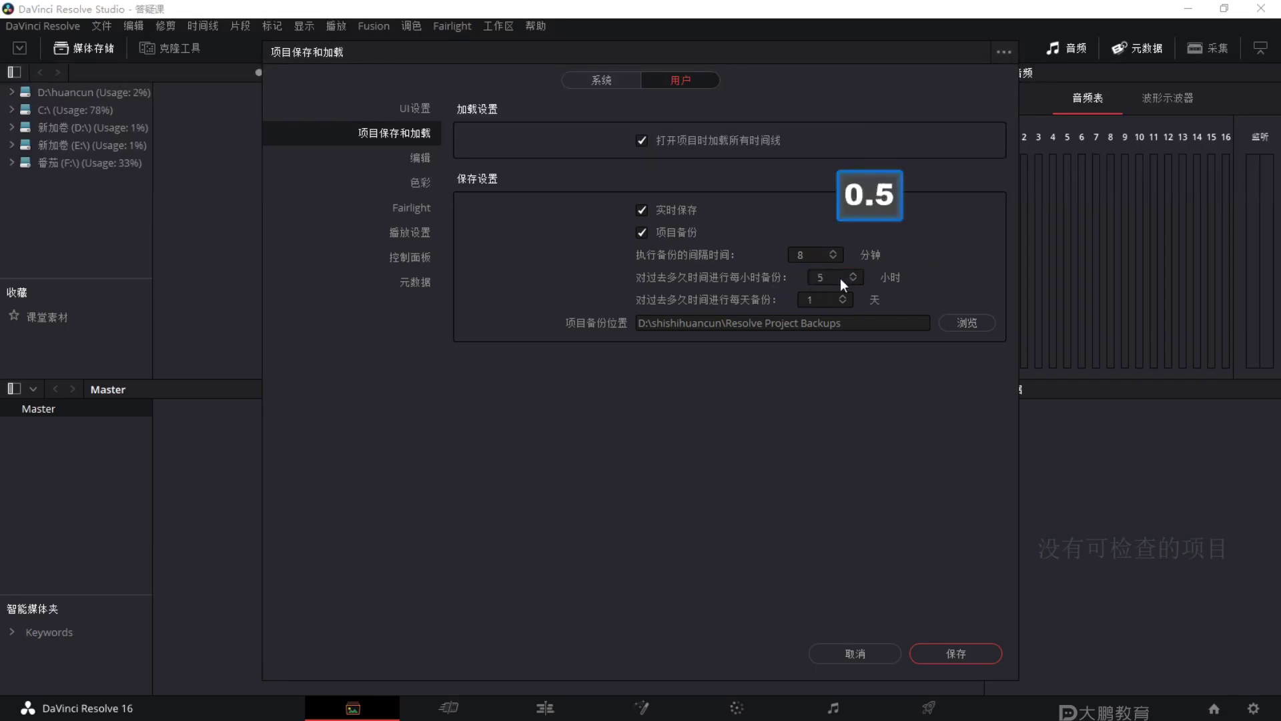
text(1)
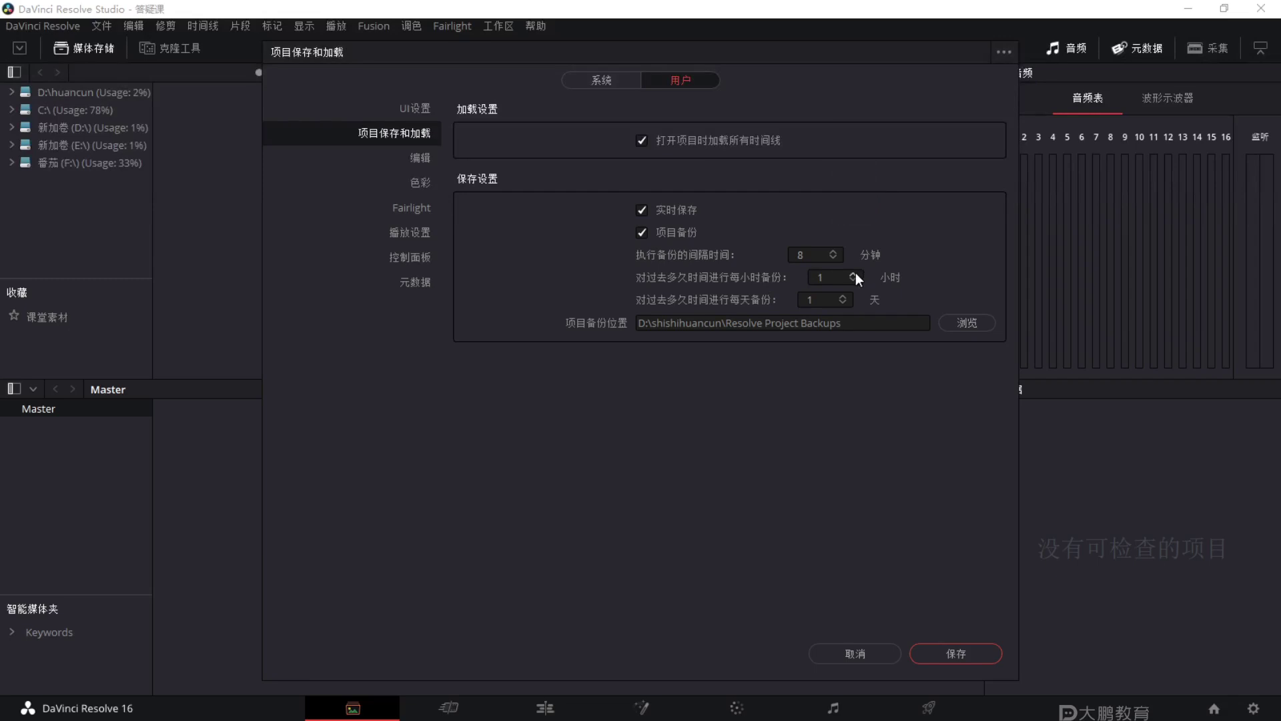
key(F1)
mouse_move(597, 344)
mouse_down()
mouse_move(1020, 337)
mouse_move(1028, 309)
mouse_move(949, 295)
mouse_move(602, 297)
mouse_move(597, 341)
mouse_up()
drag(748, 360, 784, 351)
mouse_move(707, 379)
mouse_down()
mouse_move(781, 361)
mouse_move(754, 424)
mouse_up()
drag(701, 406, 784, 390)
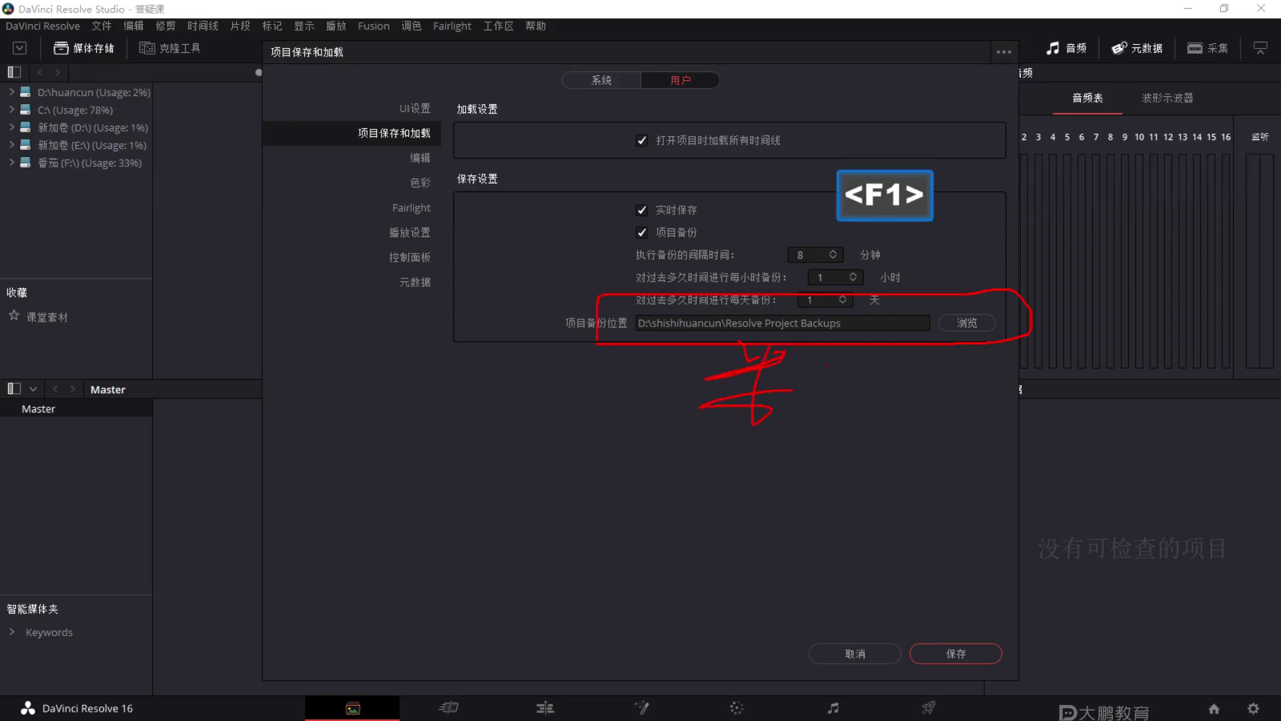
key(Escape)
drag(611, 362, 789, 361)
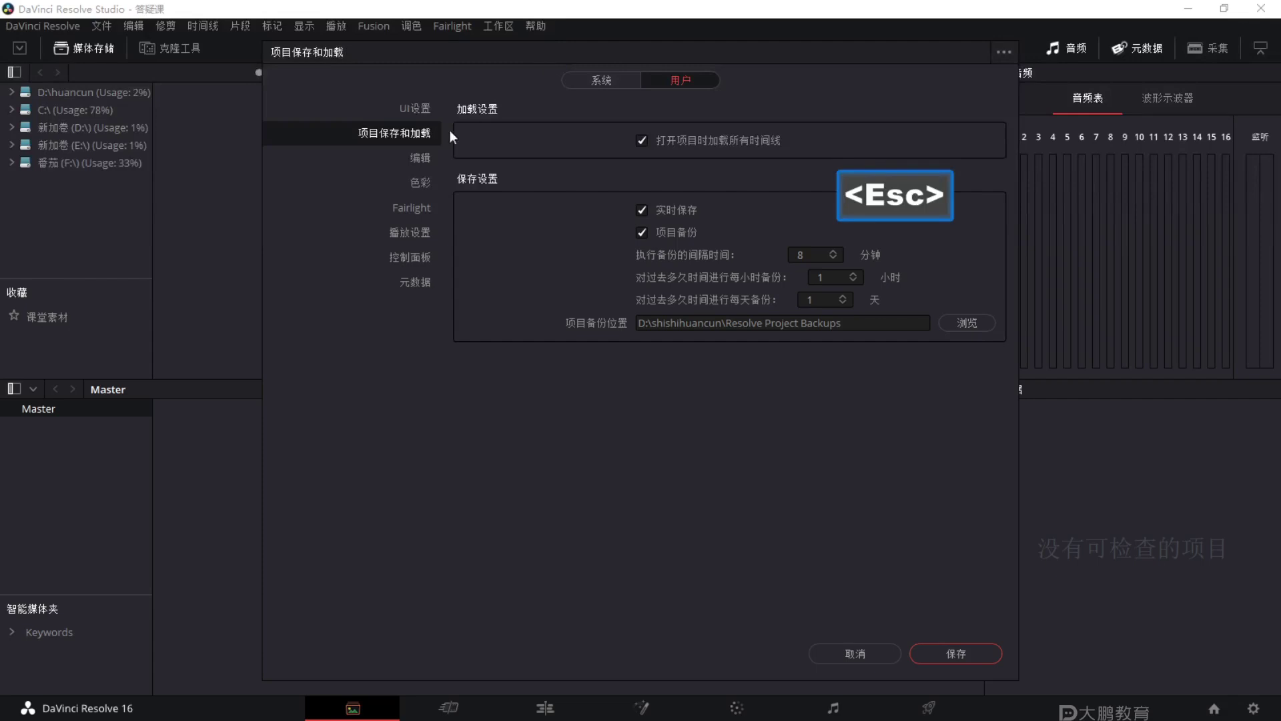
Examine the user preferences for editing, colour, Fairlight, playback, control panels and metadata, and save the preferences.
click(417, 160)
click(415, 183)
click(415, 209)
click(418, 234)
click(413, 259)
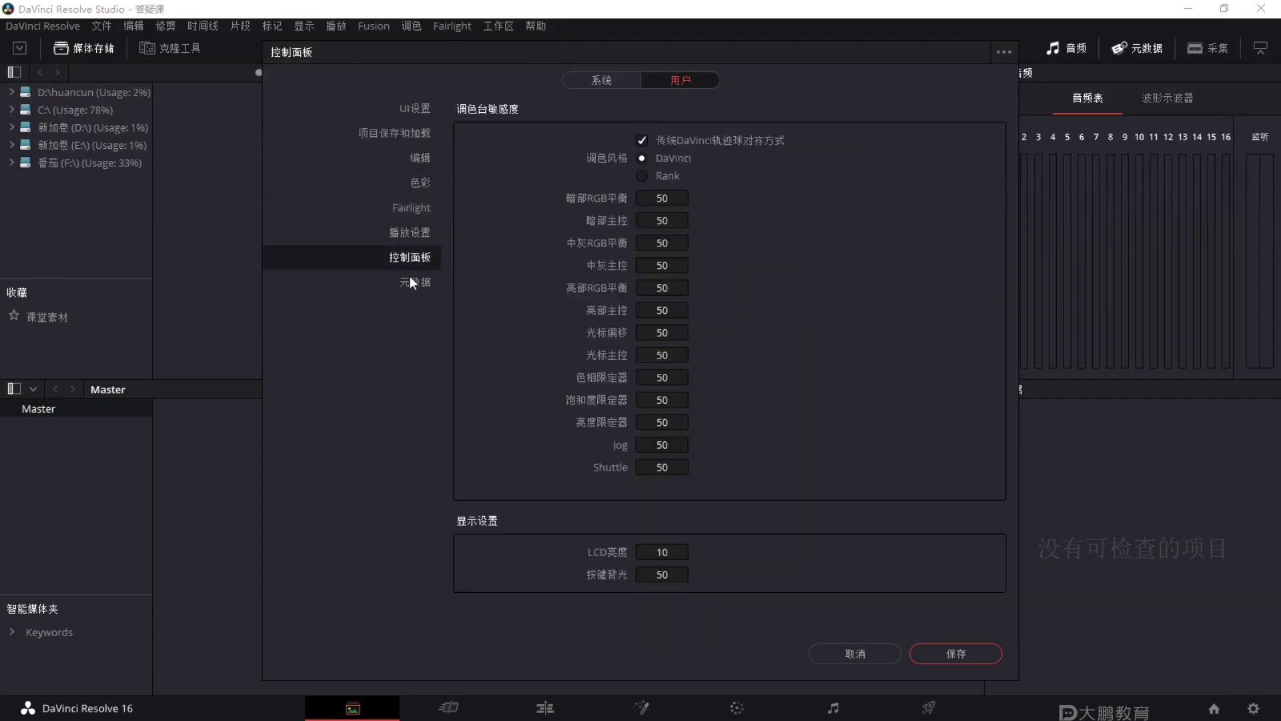
click(412, 281)
click(423, 233)
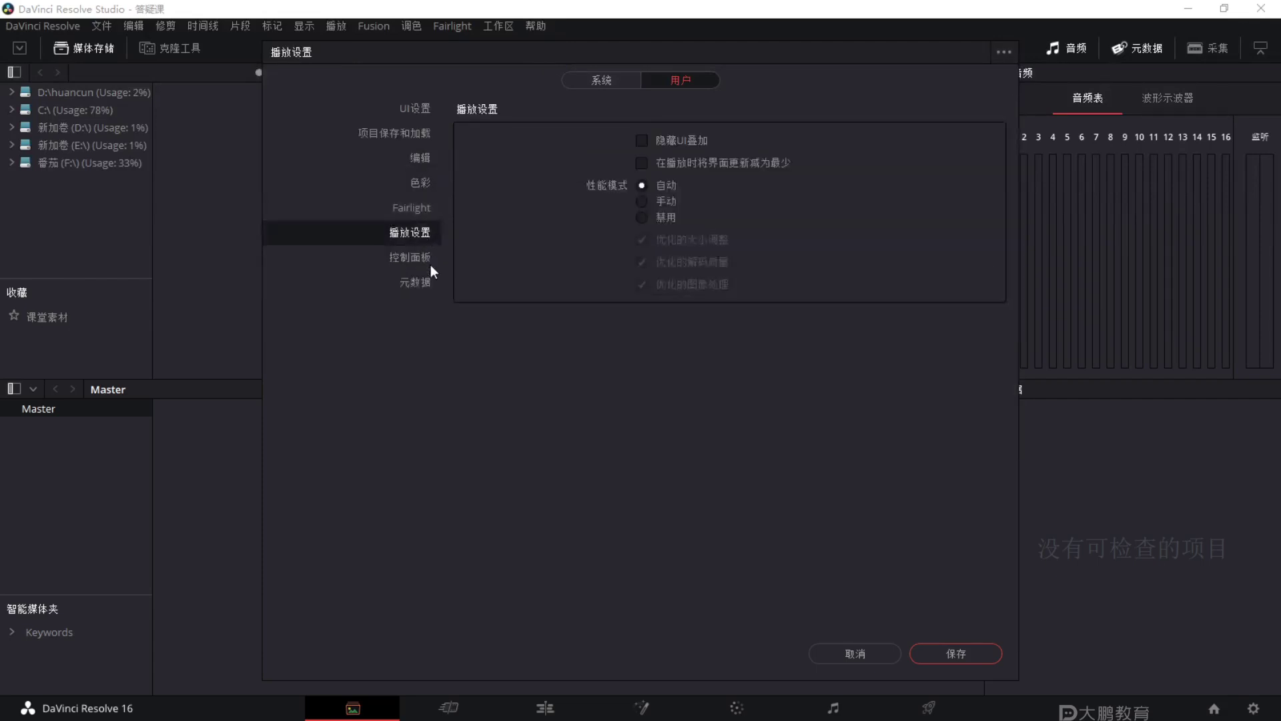
click(430, 264)
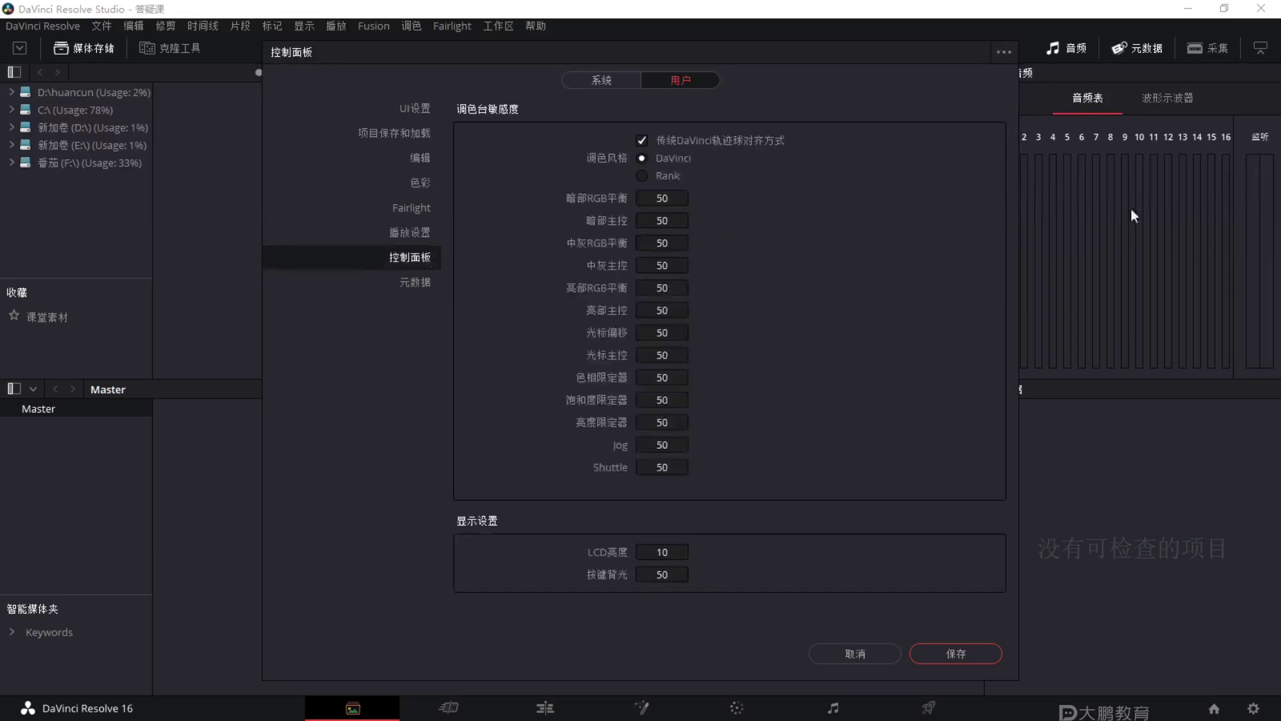
click(976, 651)
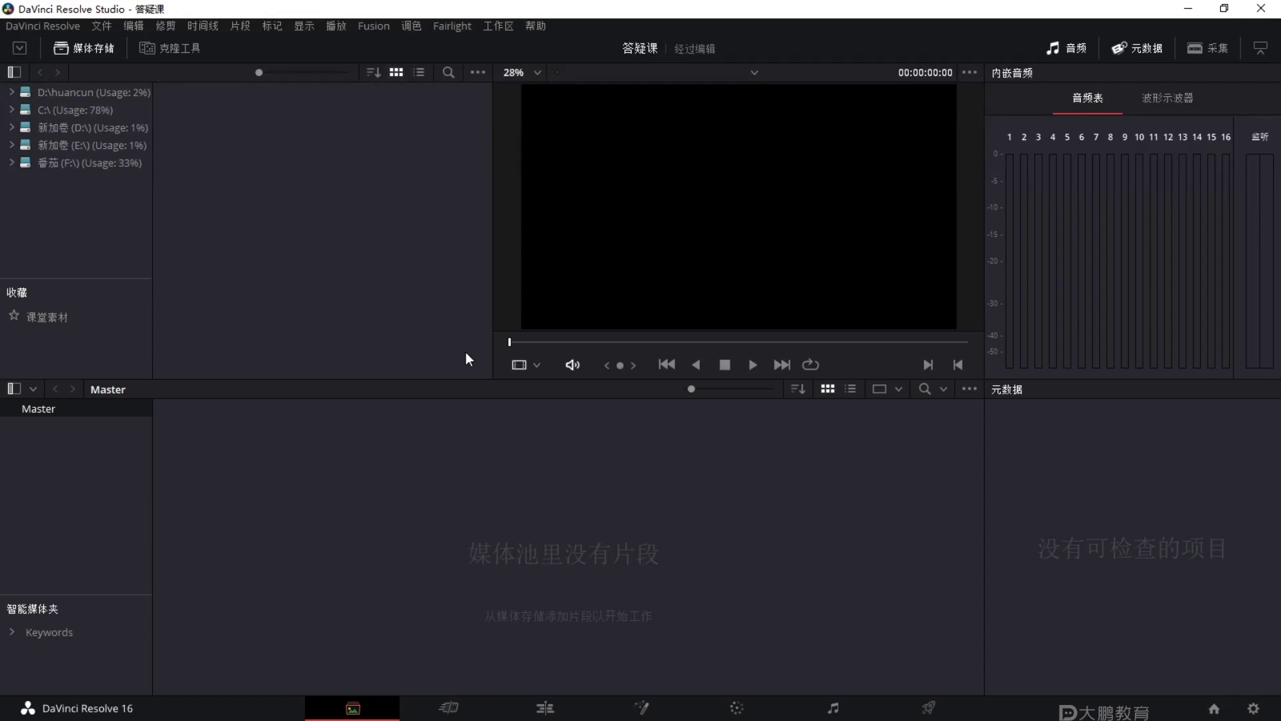
key(F1)
mouse_move(718, 2)
mouse_down()
mouse_move(1098, 497)
mouse_move(400, 16)
mouse_up()
mouse_move(367, 156)
mouse_down()
mouse_move(397, 212)
mouse_move(580, 212)
mouse_up()
drag(458, 230, 546, 262)
mouse_move(408, 287)
mouse_down()
mouse_move(513, 267)
mouse_move(610, 347)
mouse_move(569, 375)
mouse_up()
mouse_move(703, 217)
mouse_down()
mouse_move(853, 273)
mouse_move(880, 383)
mouse_move(827, 428)
mouse_up()
mouse_move(774, 494)
mouse_down()
mouse_move(774, 545)
mouse_move(668, 437)
mouse_up()
drag(712, 405, 867, 445)
key(Escape)
key(F1)
mouse_move(1108, 2)
mouse_down()
mouse_move(1222, 577)
mouse_move(768, 1)
mouse_up()
key(Escape)
Tour the Cut, Edit, Fusion, Color, Fairlight and Deliver pages in order to view each workspace.
click(418, 704)
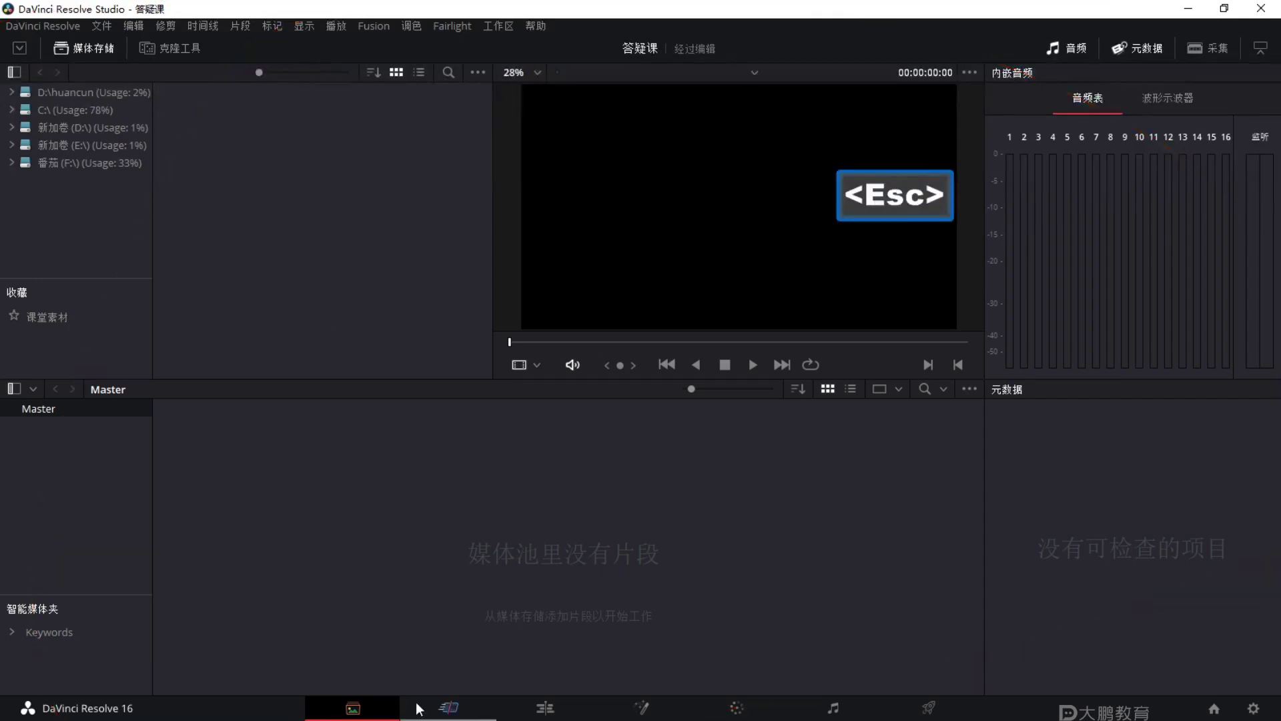
click(559, 707)
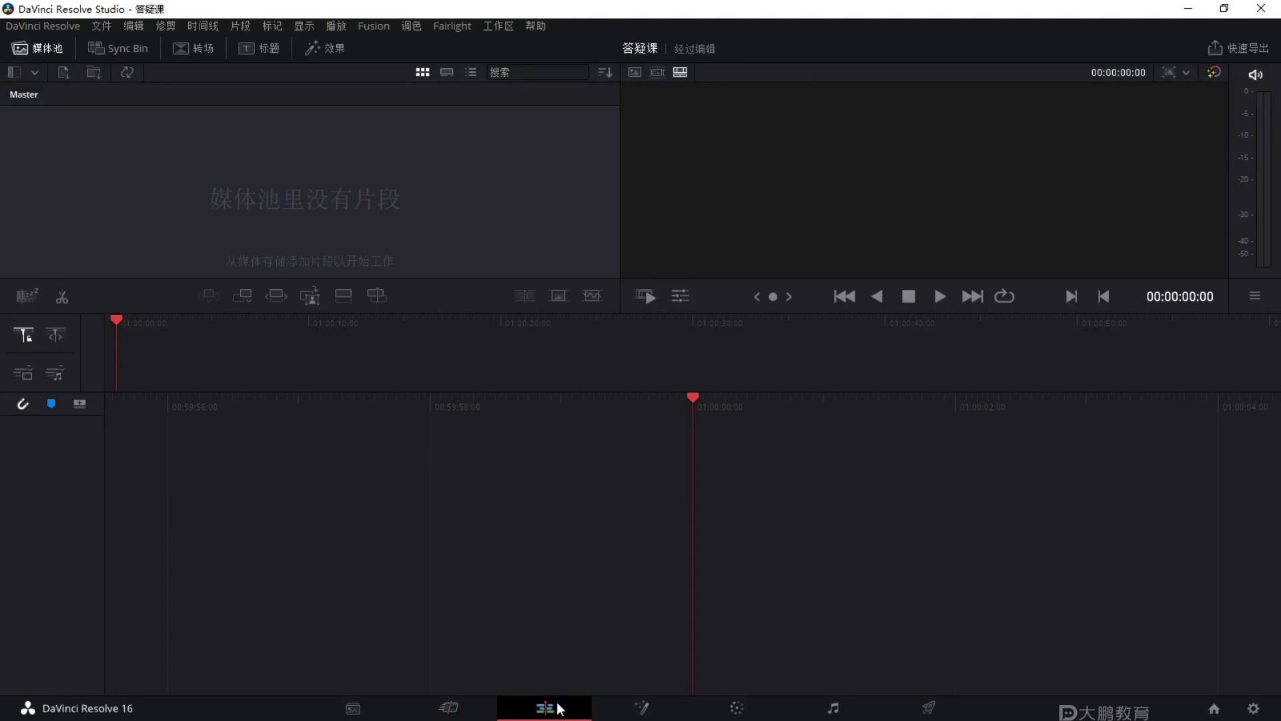
click(630, 713)
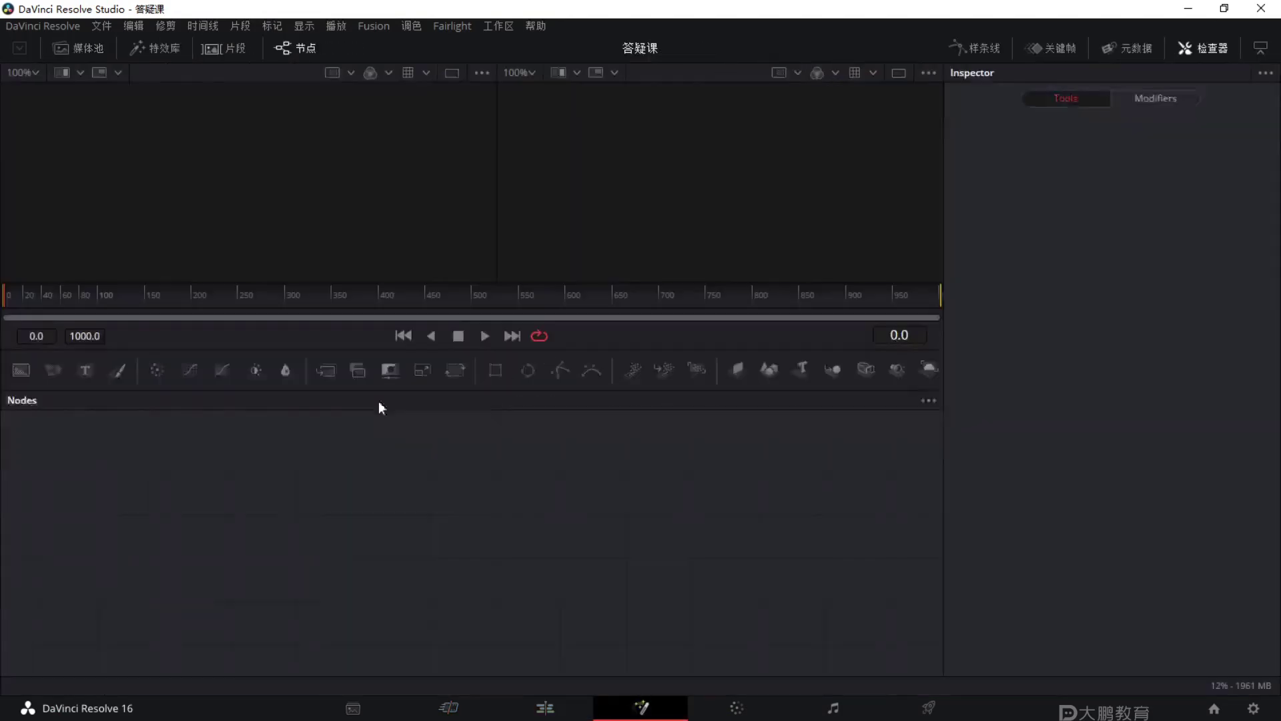
click(735, 708)
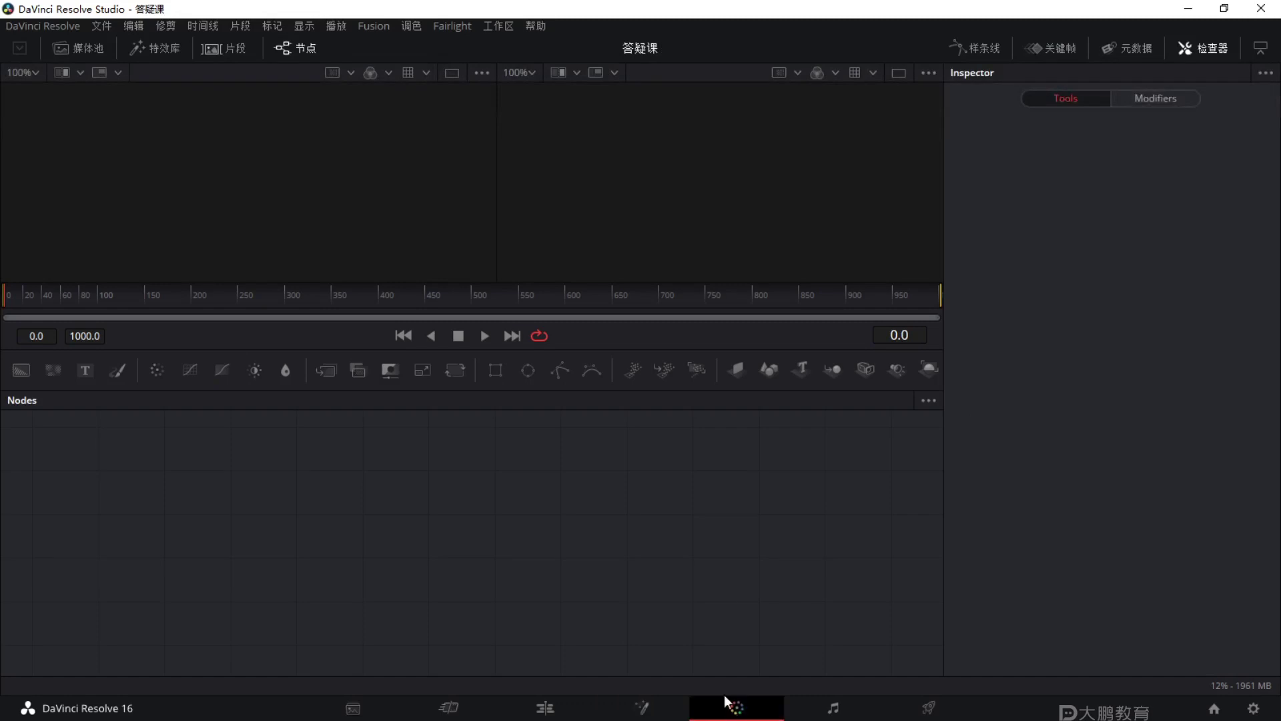
click(835, 708)
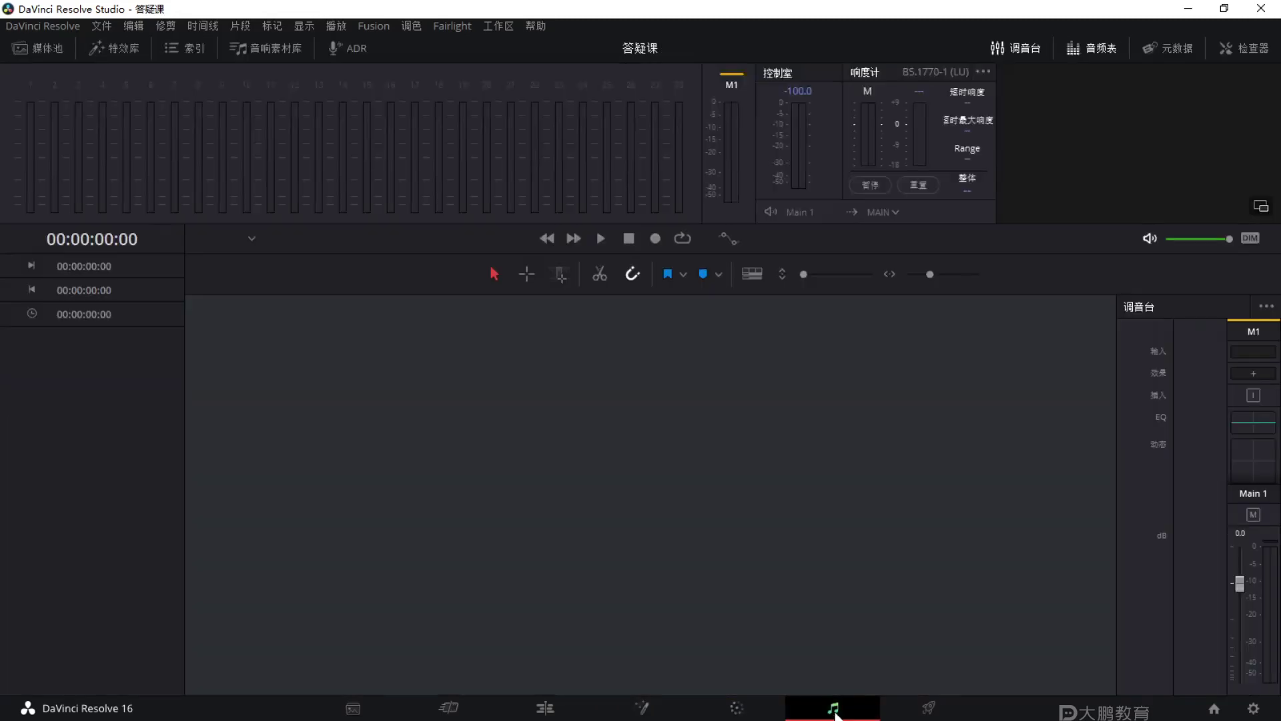
click(931, 710)
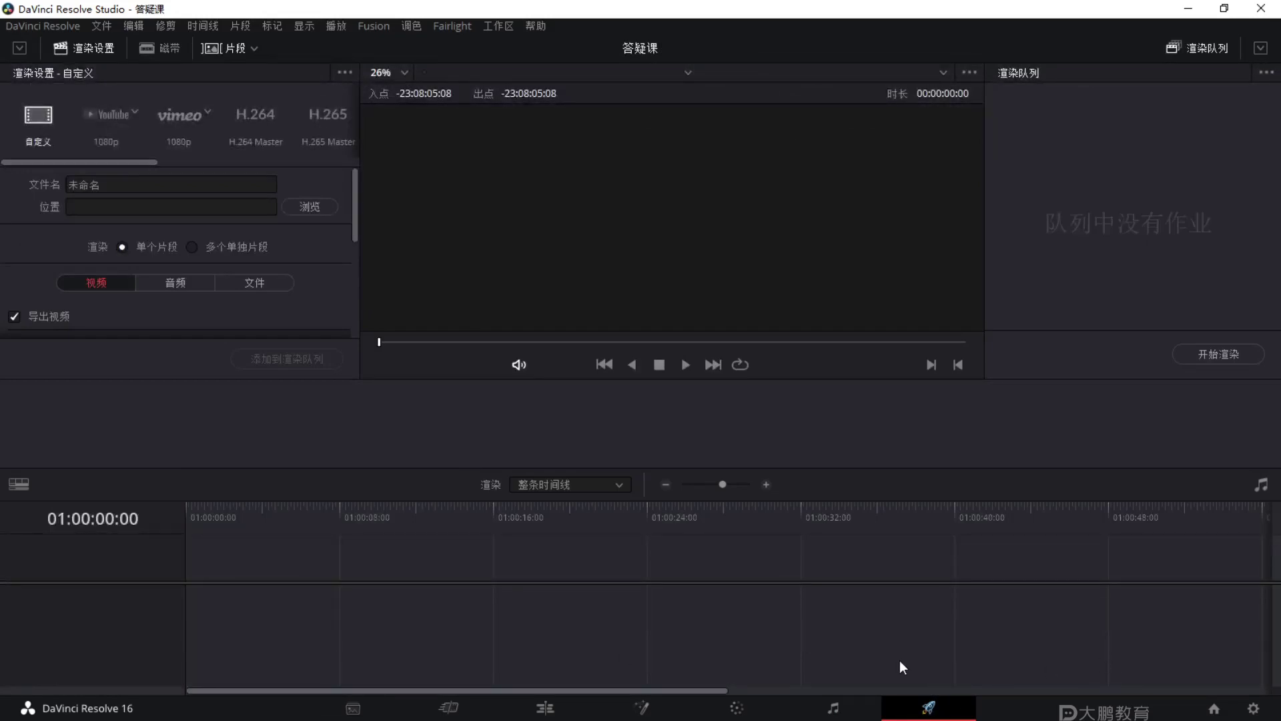
key(F1)
key(ctrl)
key(Escape)
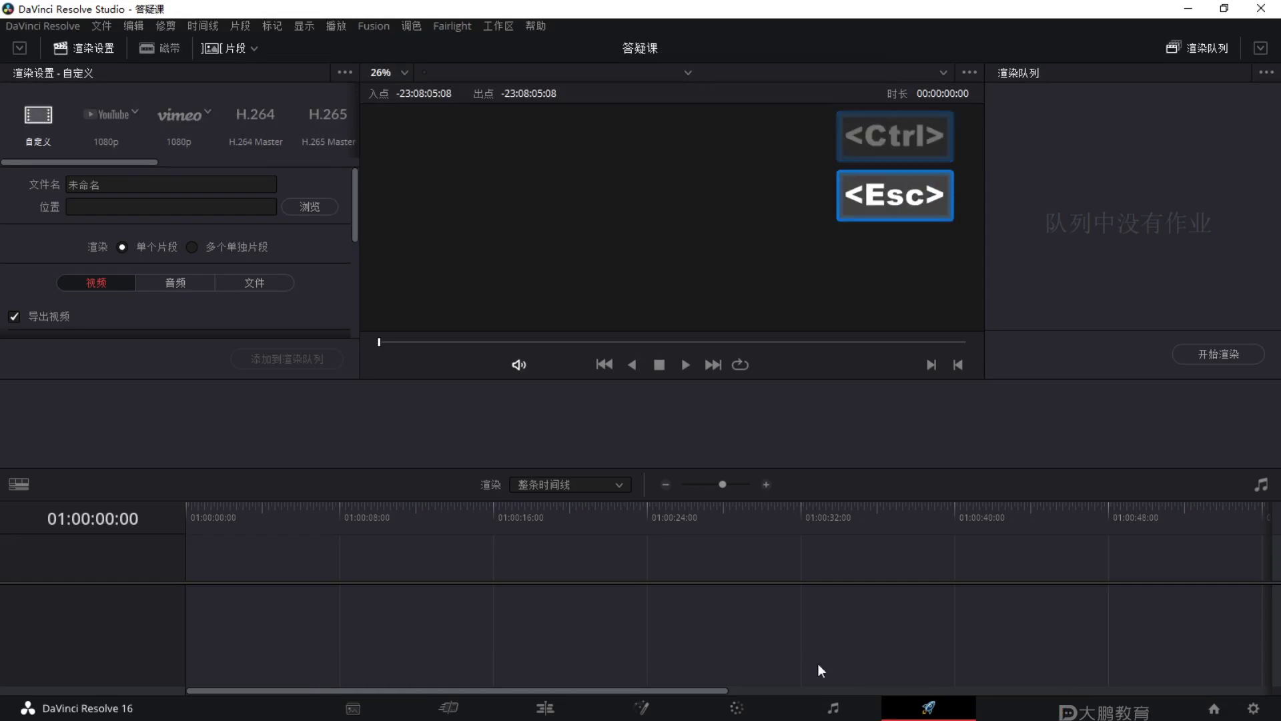
key(F1)
mouse_move(380, 660)
mouse_down()
mouse_move(301, 710)
mouse_move(343, 718)
mouse_move(385, 676)
mouse_move(366, 642)
mouse_up()
mouse_move(567, 680)
mouse_down()
mouse_move(510, 706)
mouse_move(565, 713)
mouse_move(552, 668)
mouse_up()
drag(723, 672, 701, 684)
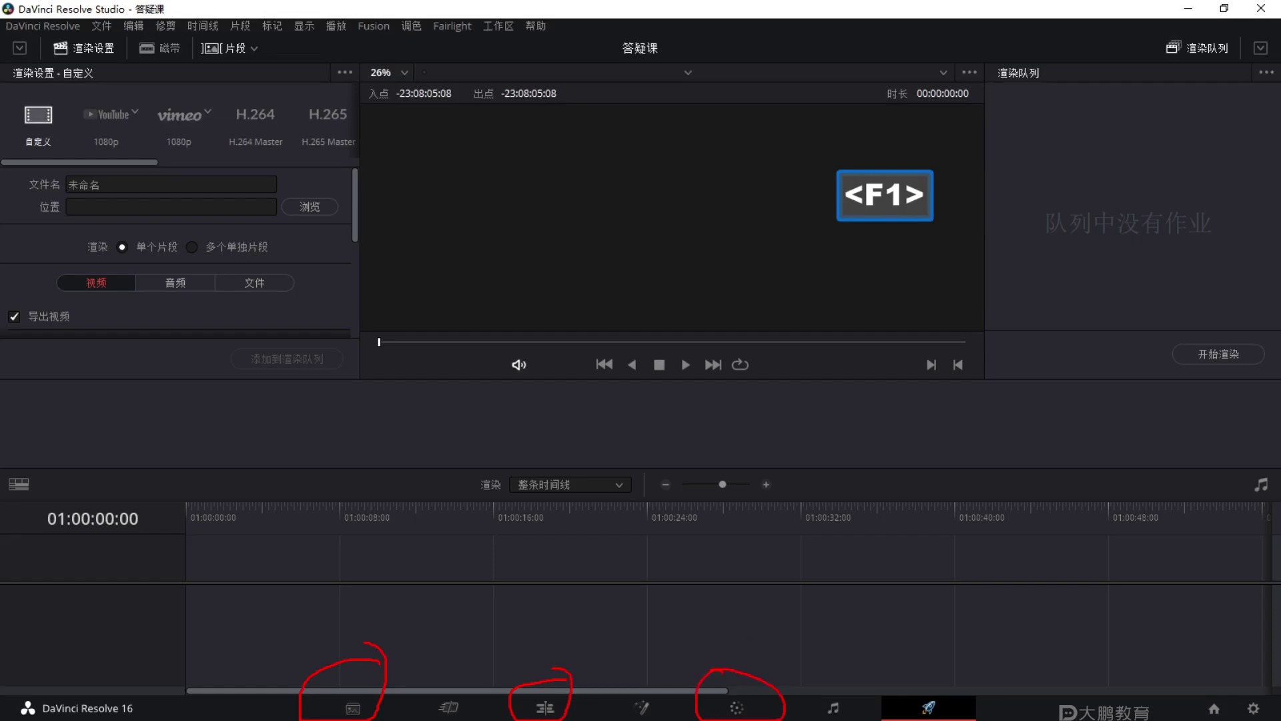
mouse_move(777, 625)
mouse_down()
mouse_move(744, 667)
mouse_move(785, 662)
mouse_up()
mouse_move(778, 575)
mouse_down()
mouse_move(758, 610)
mouse_move(791, 597)
mouse_up()
mouse_move(788, 588)
mouse_down()
mouse_move(804, 608)
mouse_move(792, 617)
mouse_move(827, 597)
mouse_up()
drag(794, 668, 849, 574)
key(Escape)
Return to the Media page and bring clips 01 to 07 from the 视频 folder in File Explorer into the media storage browser.
click(353, 707)
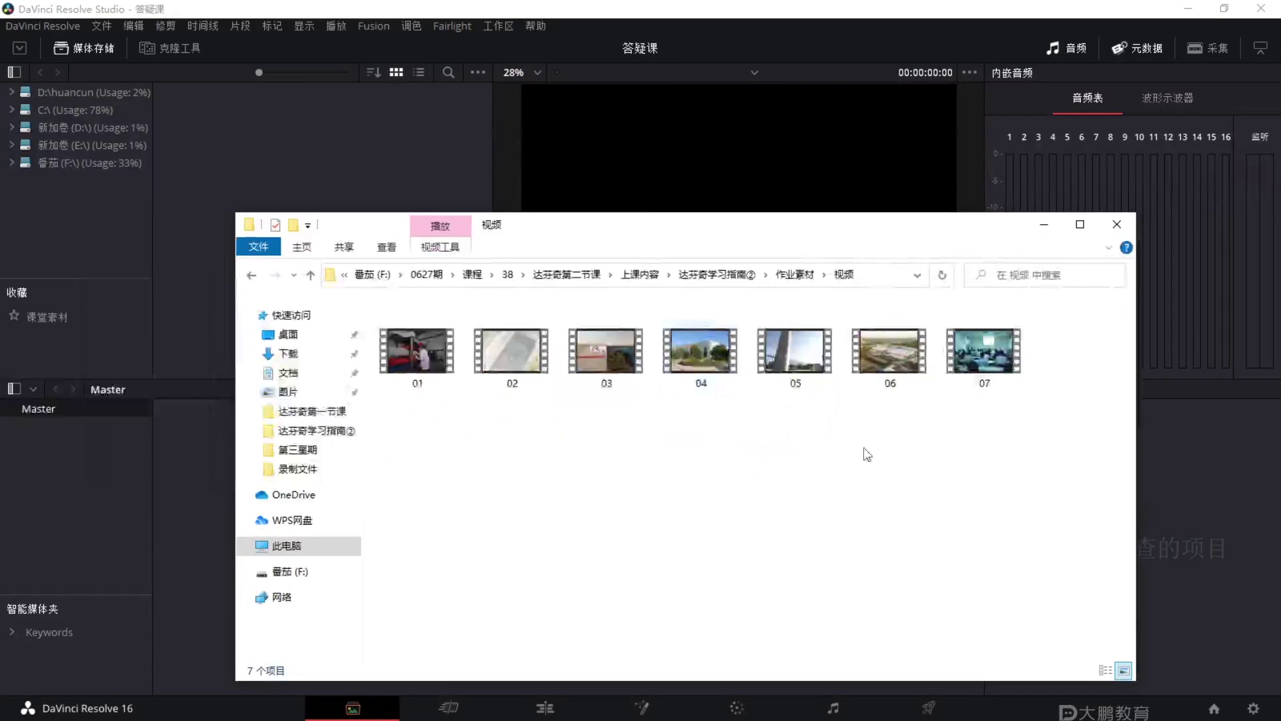
drag(1031, 494, 313, 157)
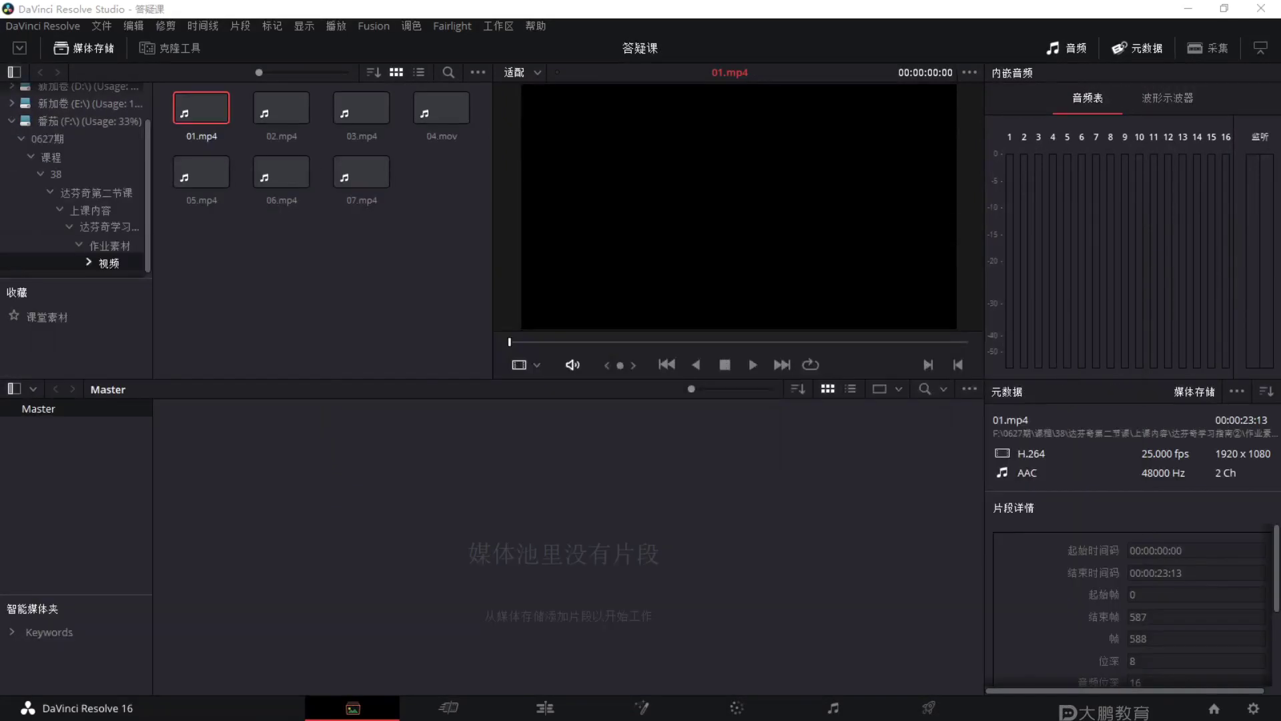
key(F1)
mouse_move(17, 316)
mouse_down()
mouse_move(229, 270)
mouse_move(215, 318)
mouse_up()
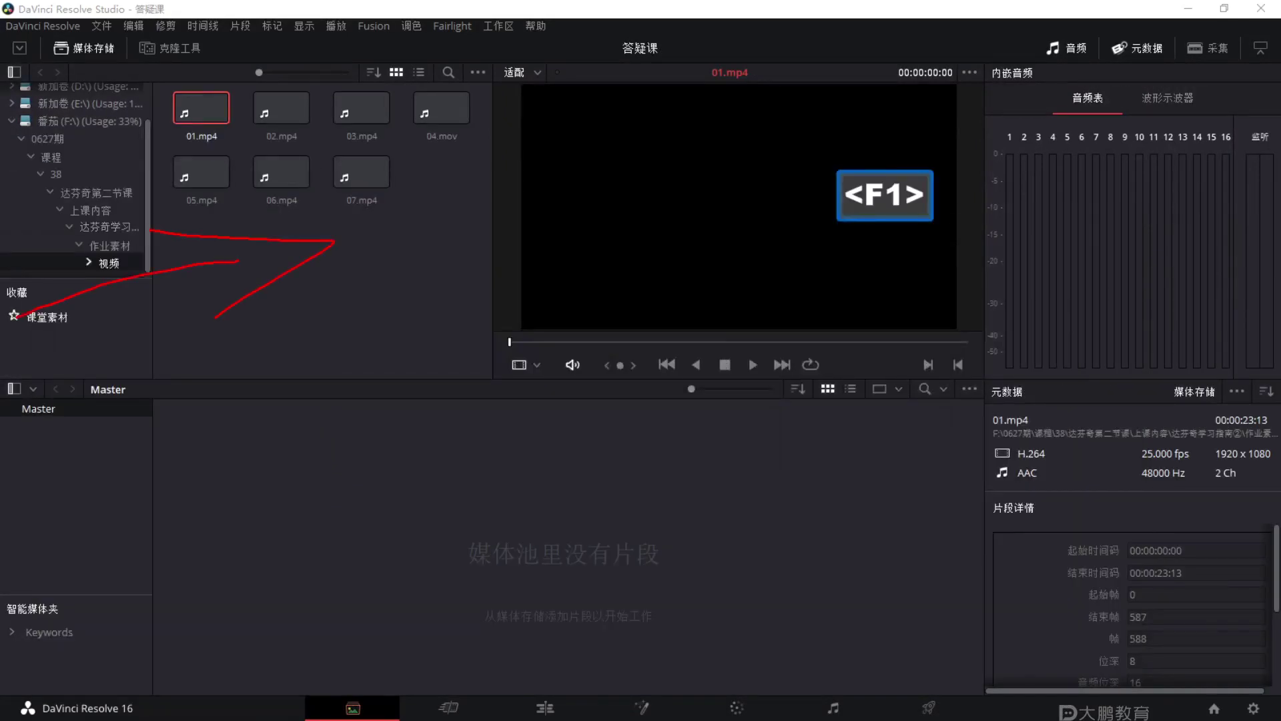
key(Escape)
key(F1)
mouse_move(504, 157)
mouse_down()
mouse_move(36, 20)
mouse_move(464, 240)
mouse_up()
key(Escape)
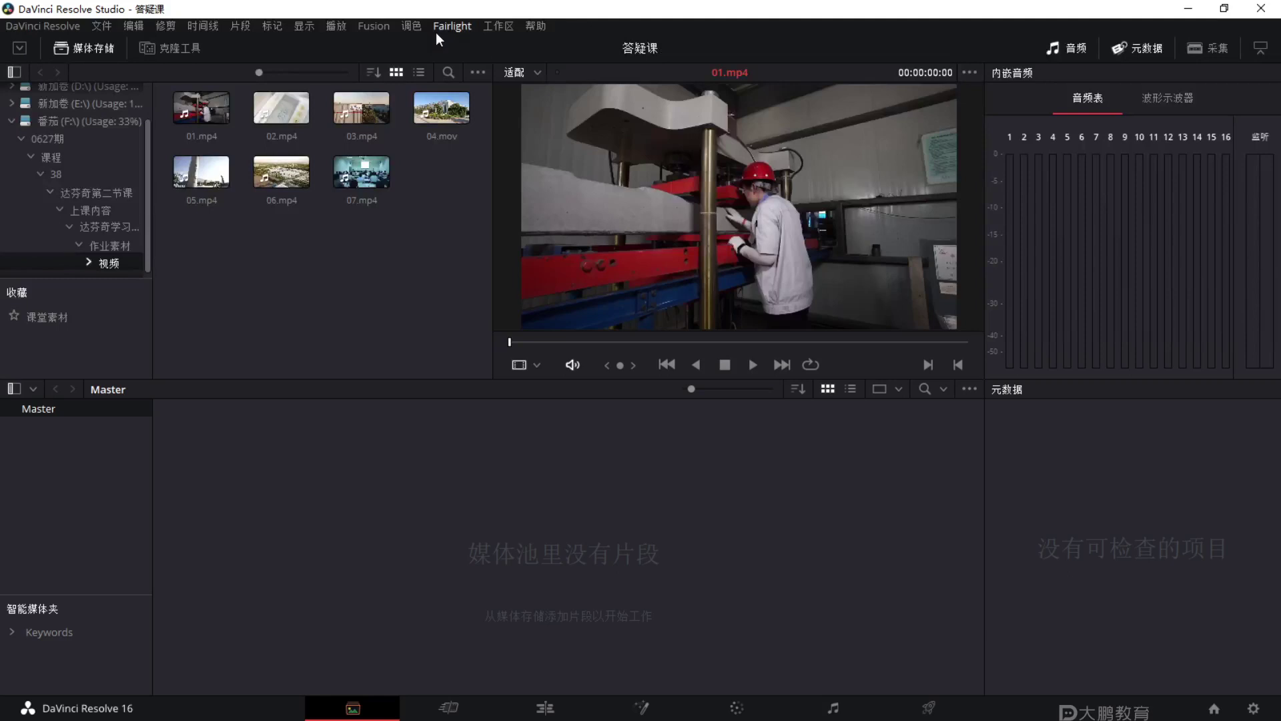
Add 01.mp4, 02.mp4, 03.mp4, 04.mov and 07.mp4 from media storage to the Master bin, leaving the timeline frame rate unchanged (不更改).
drag(215, 114, 307, 565)
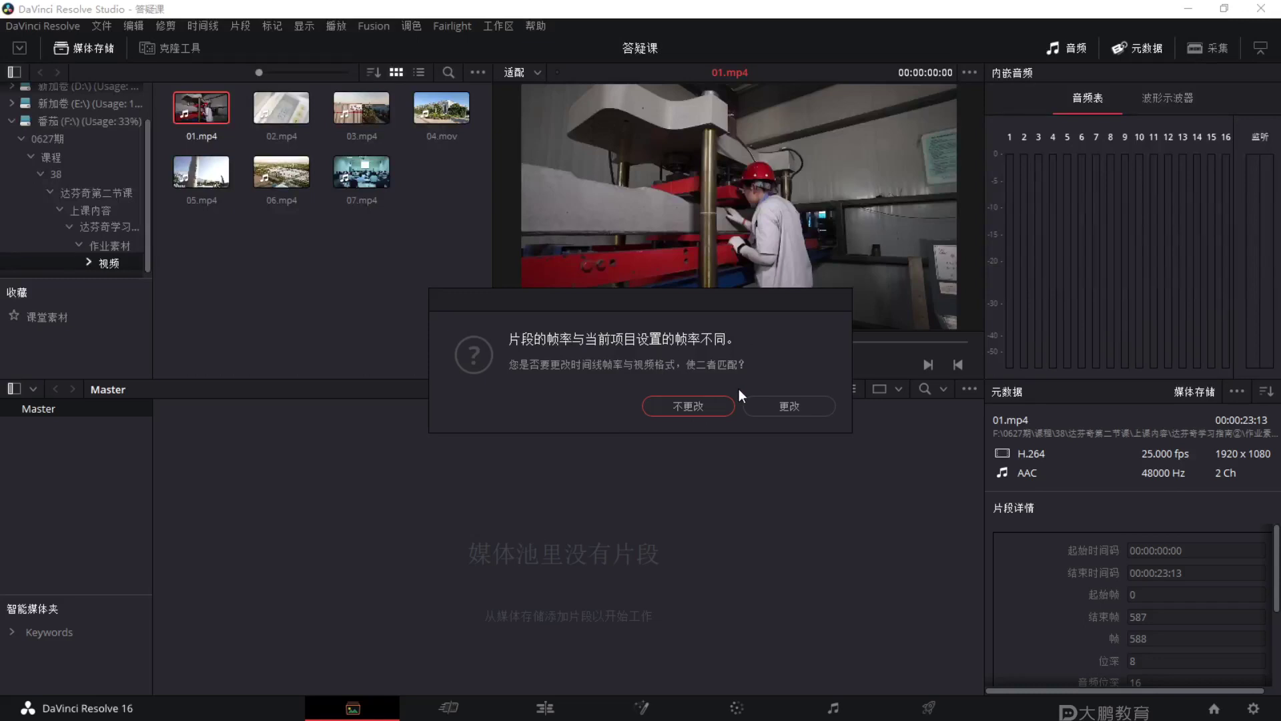
click(679, 407)
drag(281, 107, 297, 435)
drag(370, 113, 405, 443)
drag(441, 109, 459, 446)
click(371, 198)
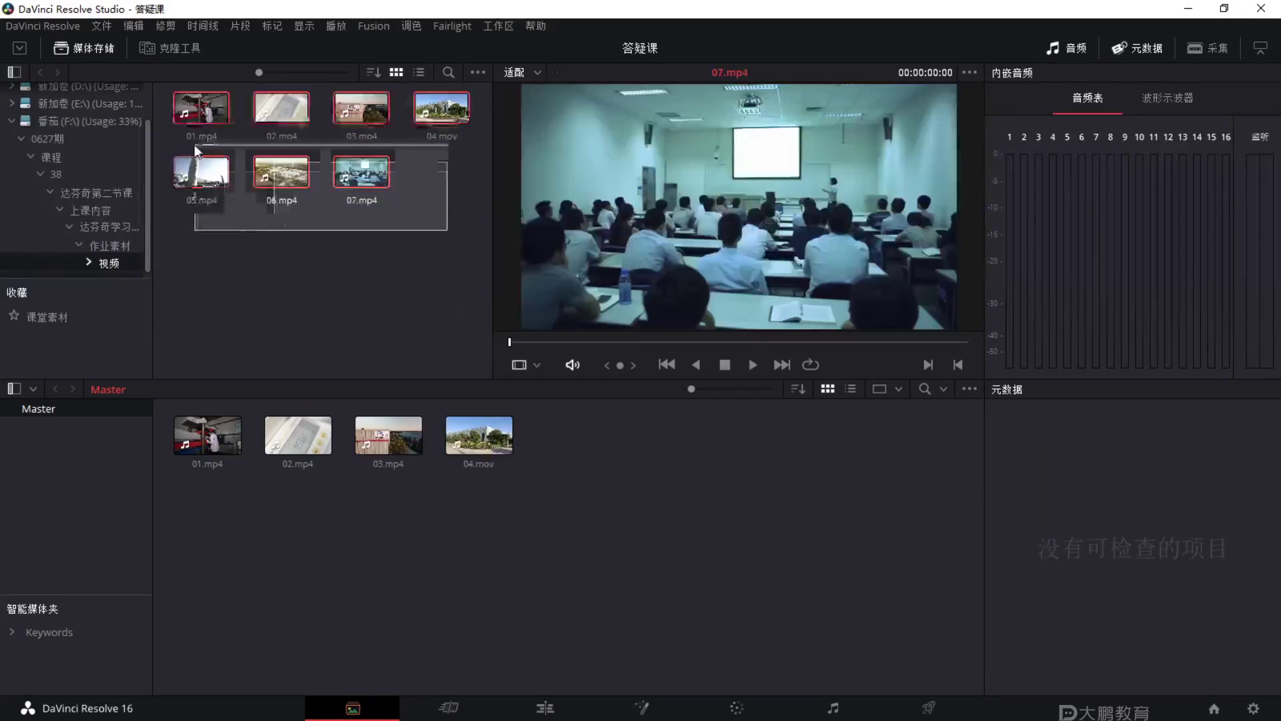
drag(387, 196, 548, 457)
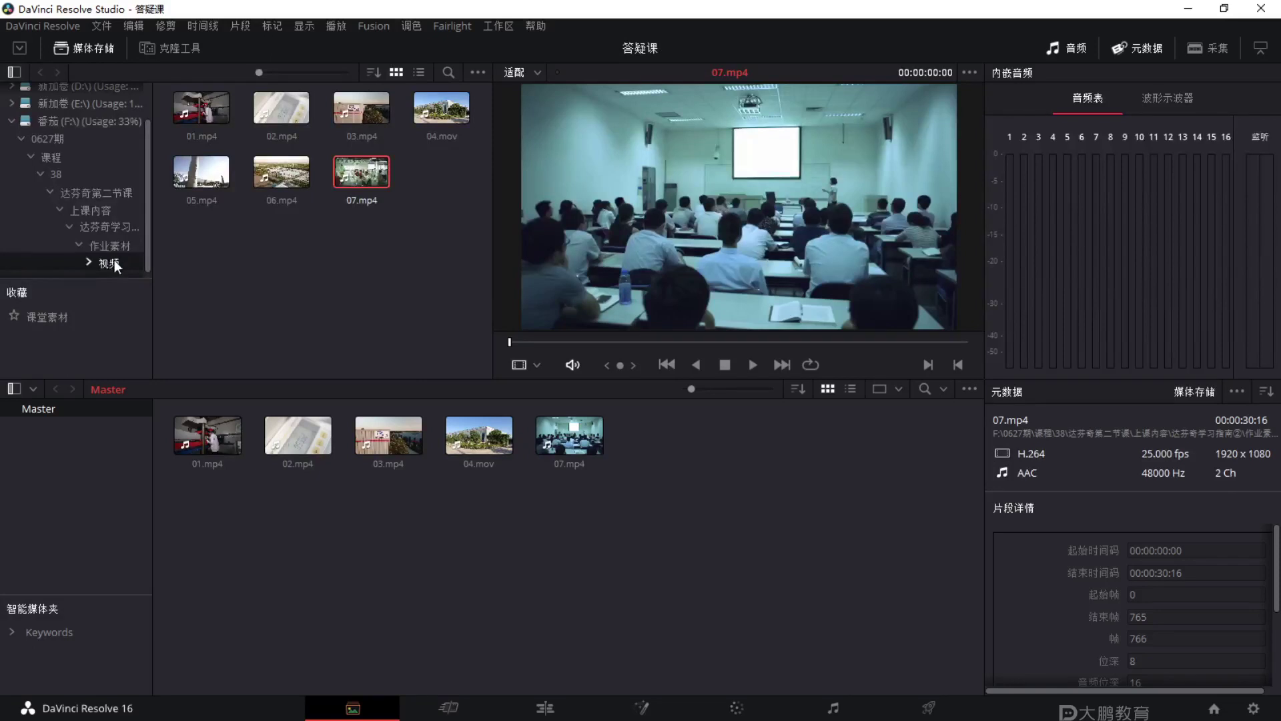
Add the 视频 folder under 作业素材 to the media storage favourites (收藏).
scroll(114, 247, down, 1)
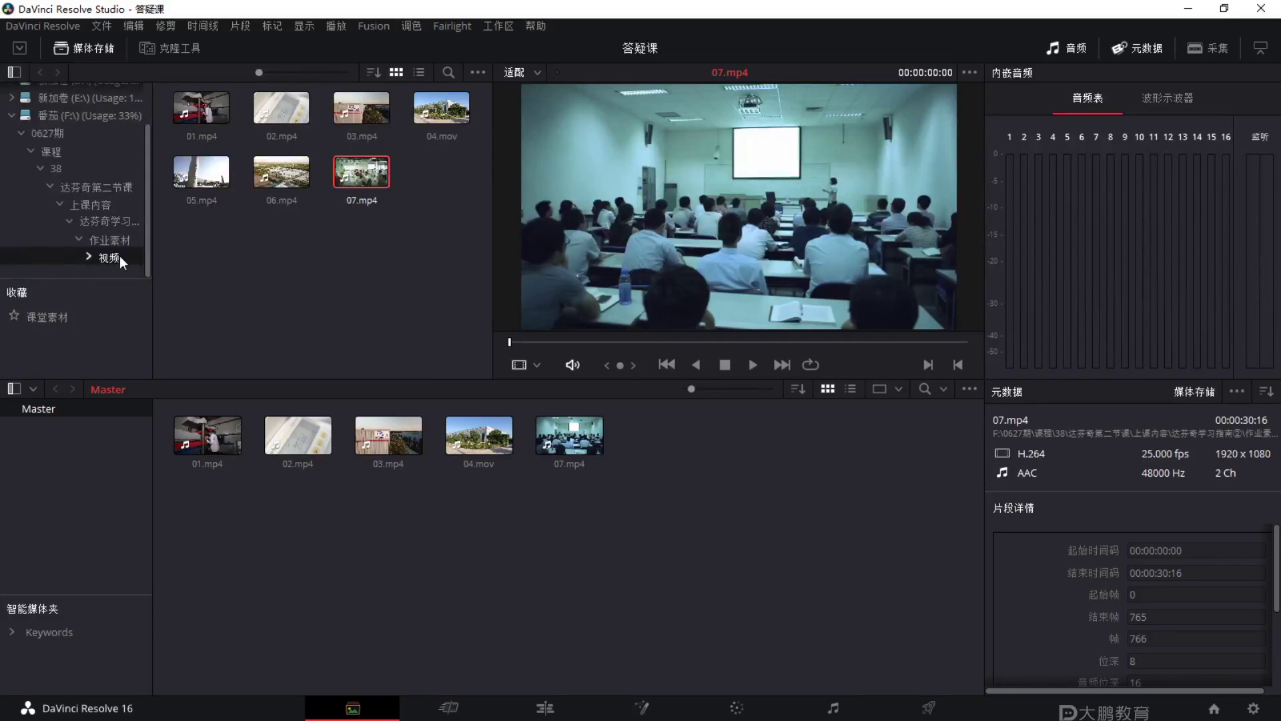
right_click(119, 255)
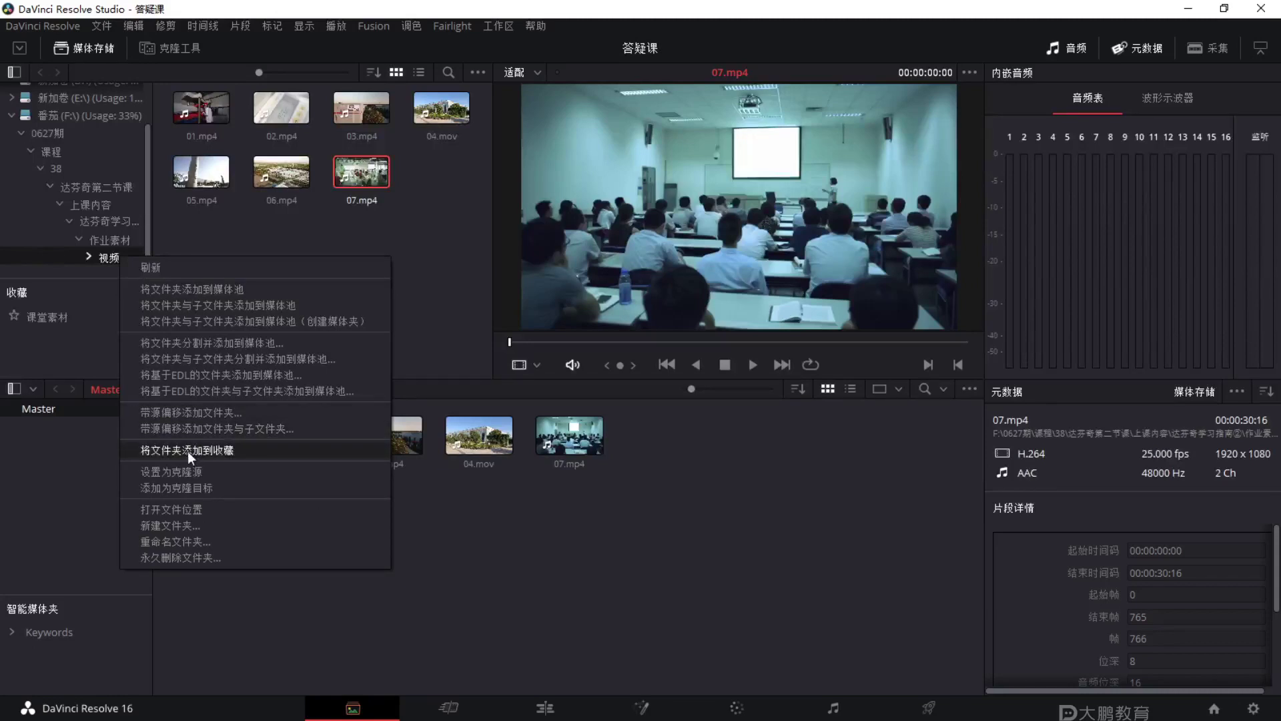
click(211, 450)
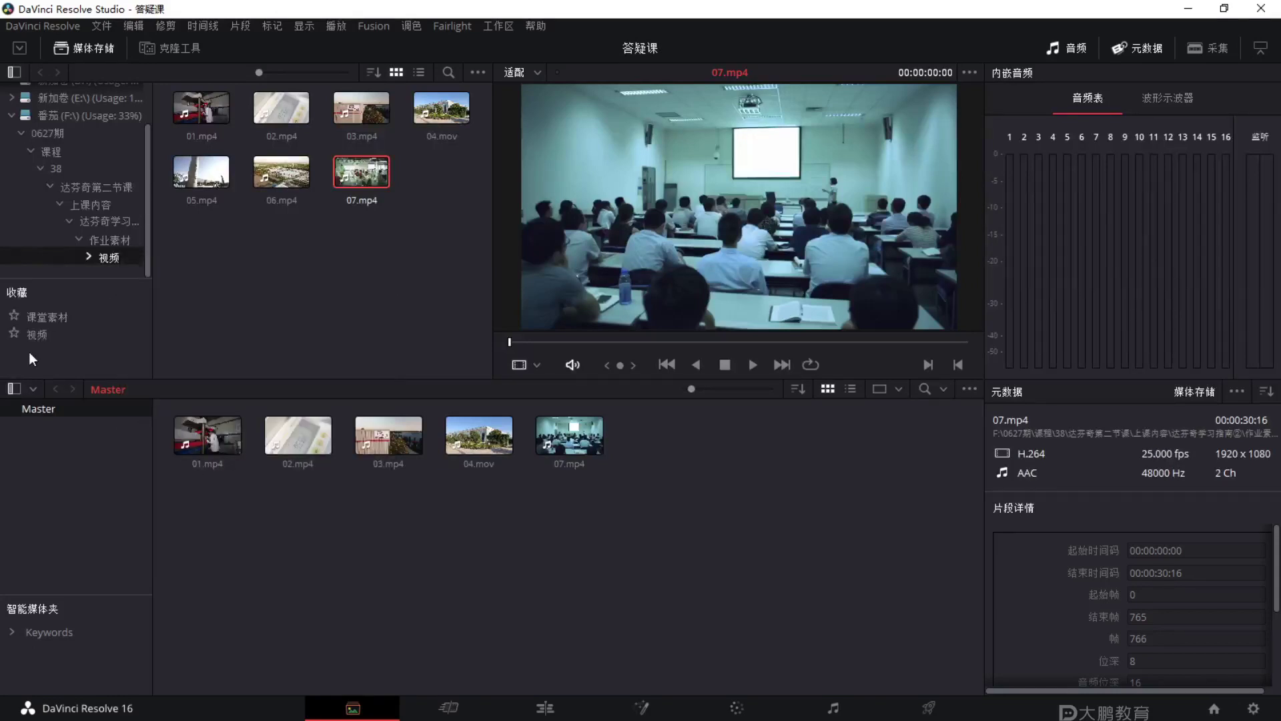
Switch back and forth between the 视频 and 课堂素材 favourites to view each folder's contents.
click(45, 328)
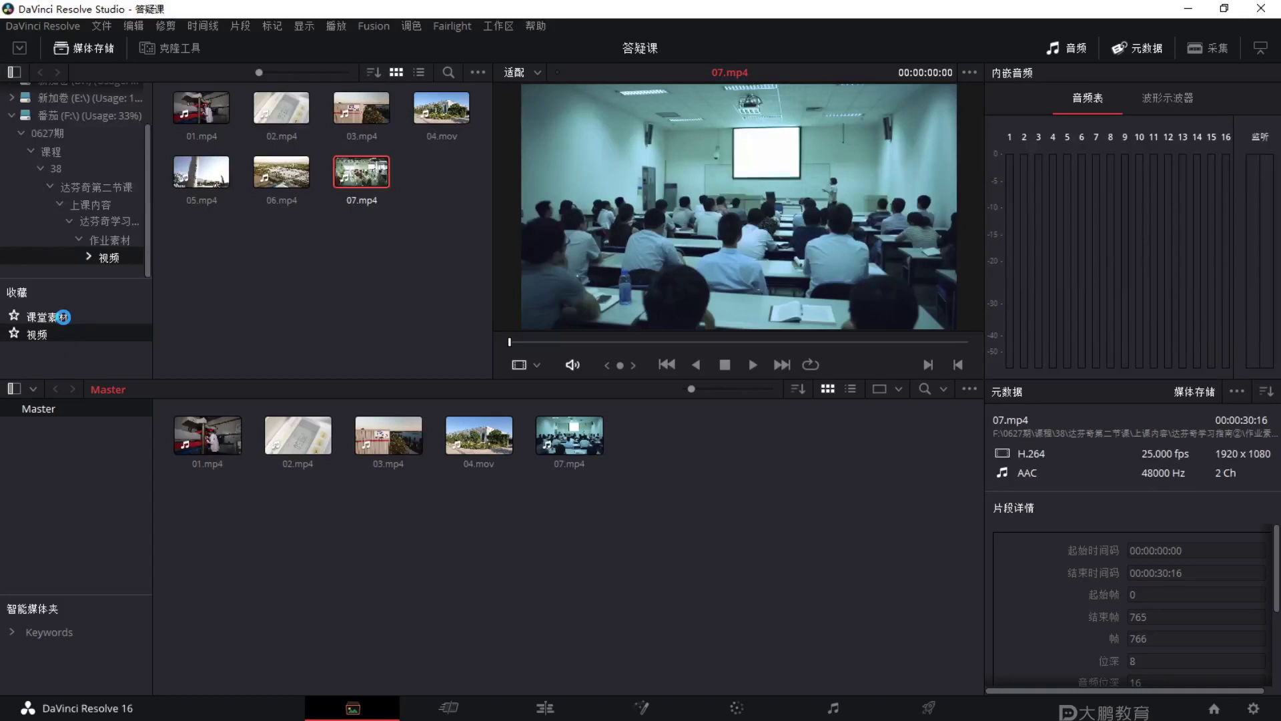
click(62, 317)
click(58, 329)
click(51, 314)
click(48, 331)
click(58, 319)
click(51, 330)
click(49, 319)
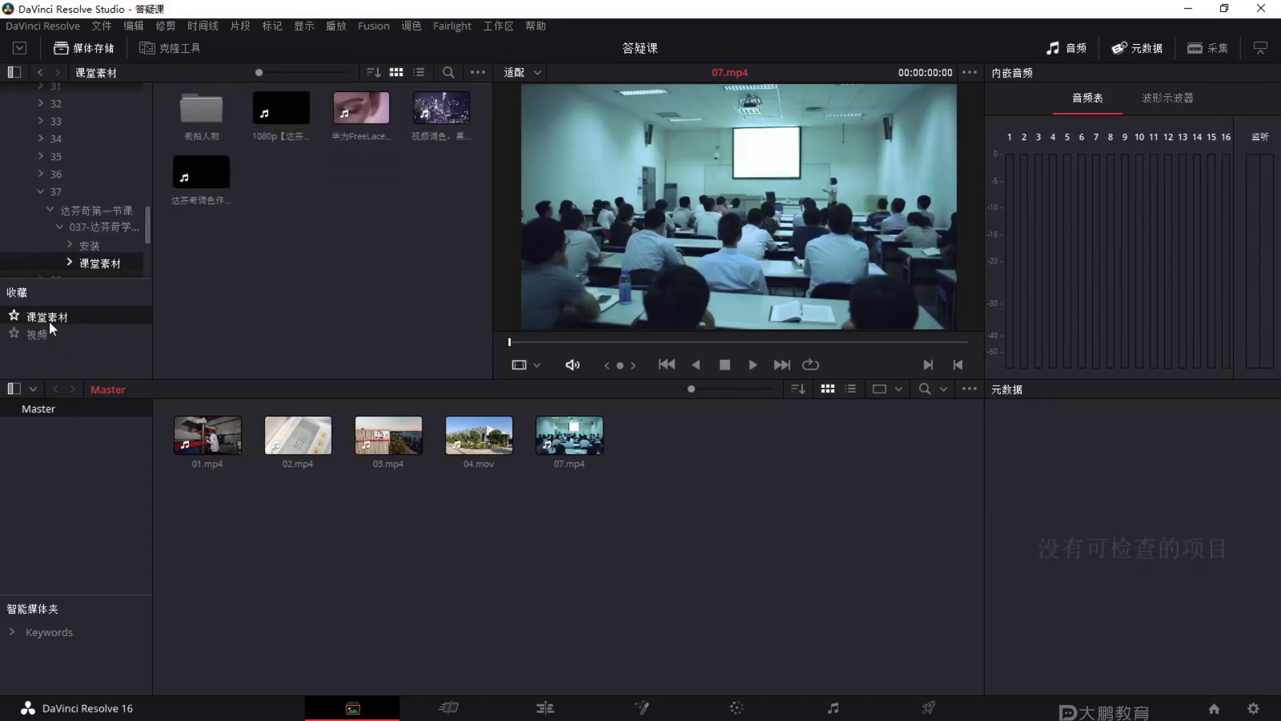
Remove the 课堂素材 and 视频 folders from the favourites (收藏).
right_click(54, 318)
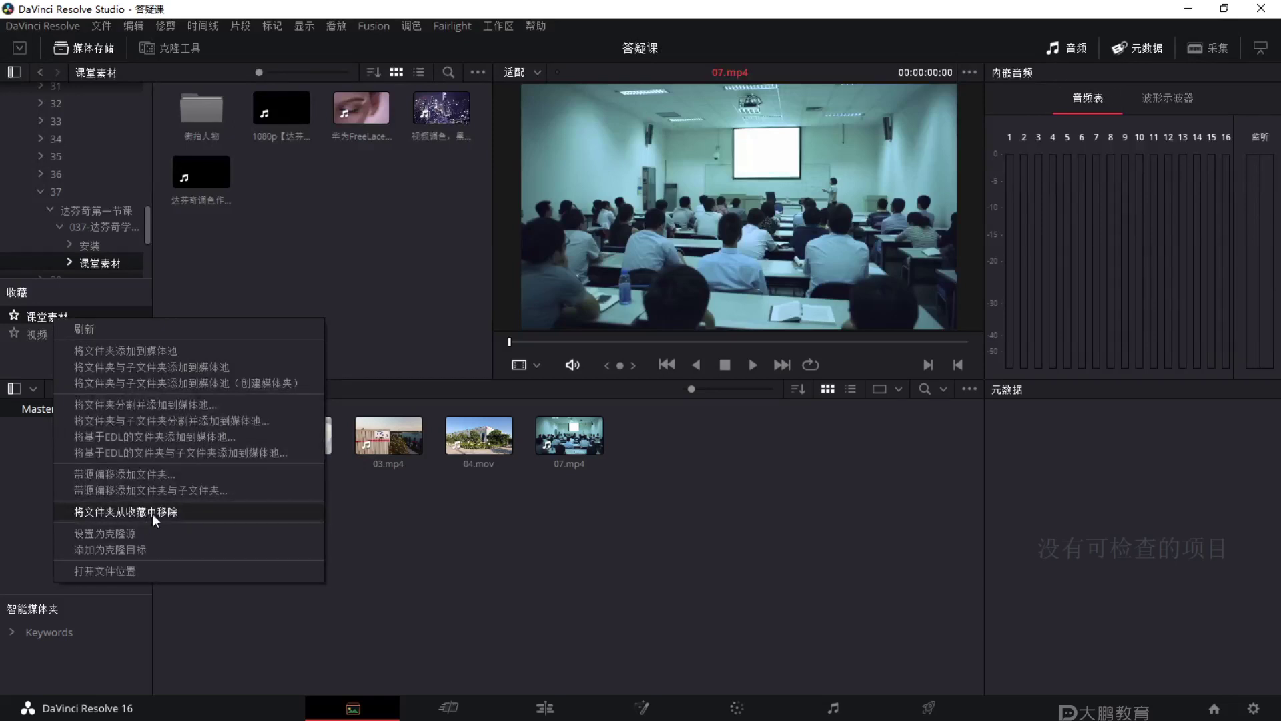
click(150, 512)
right_click(35, 318)
click(134, 513)
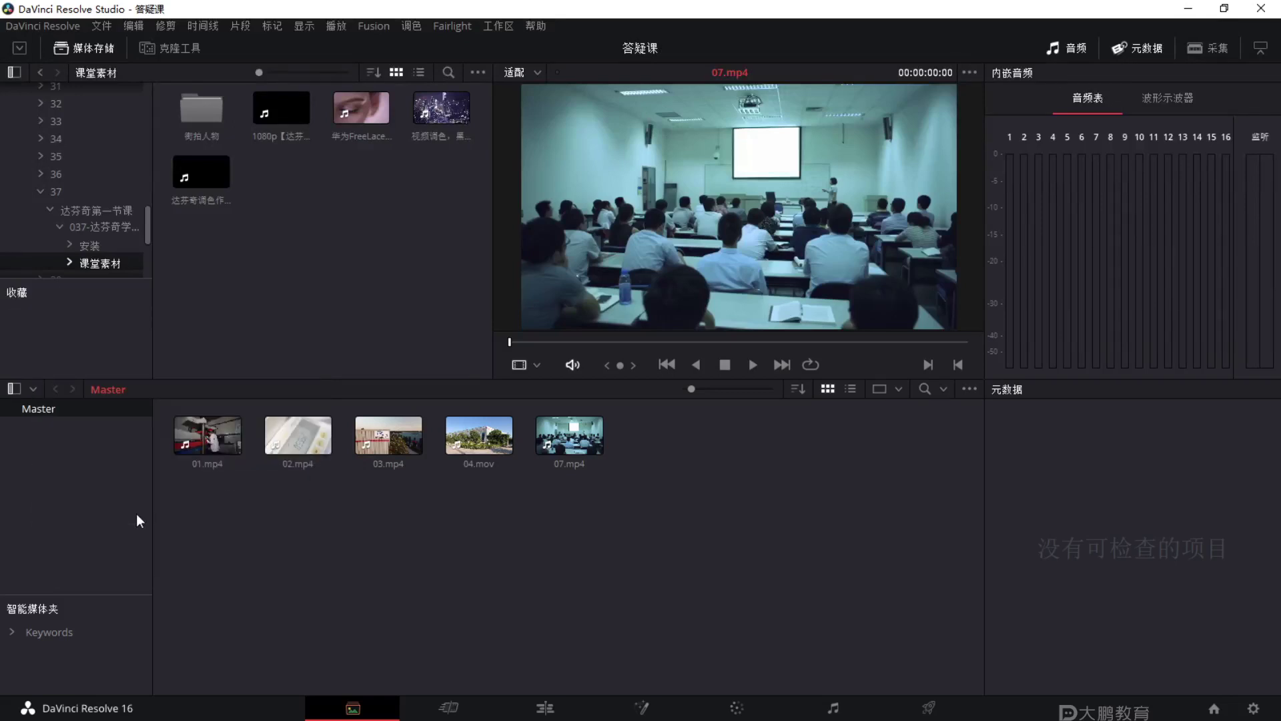
Create a new bin inside Master and name it dierjieke.
drag(732, 528, 334, 467)
right_click(256, 481)
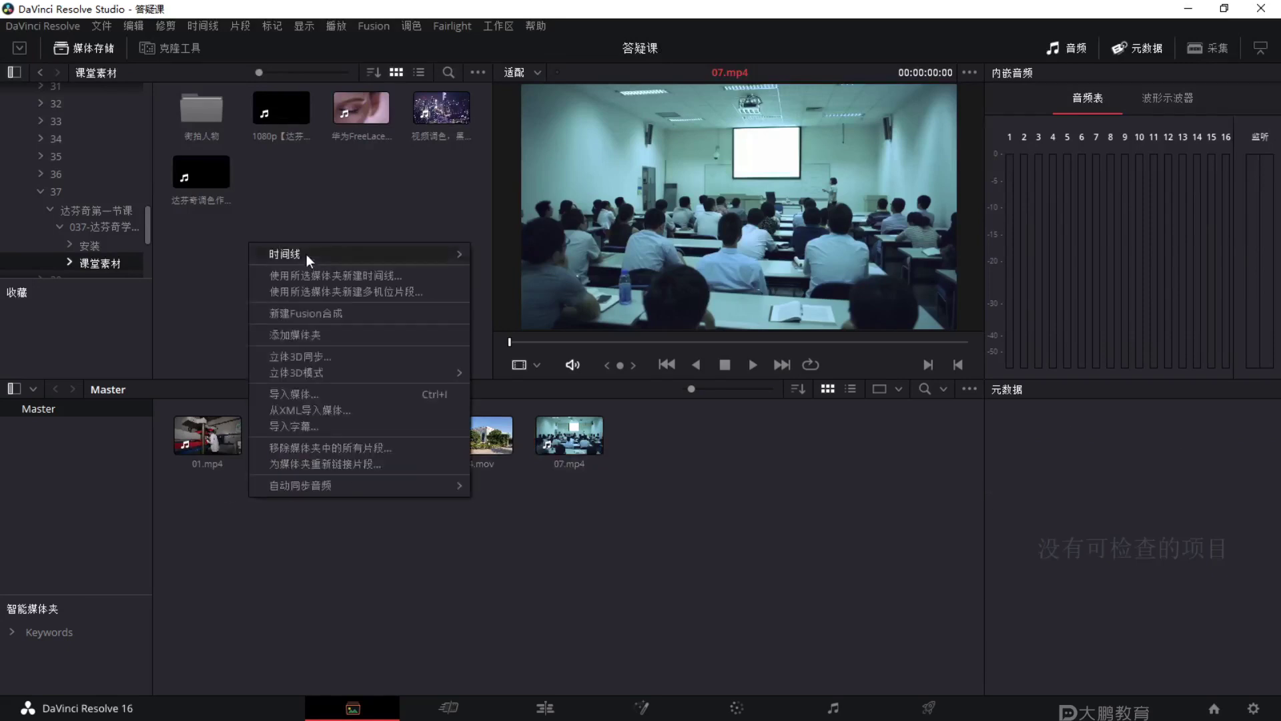
mouse_move(325, 485)
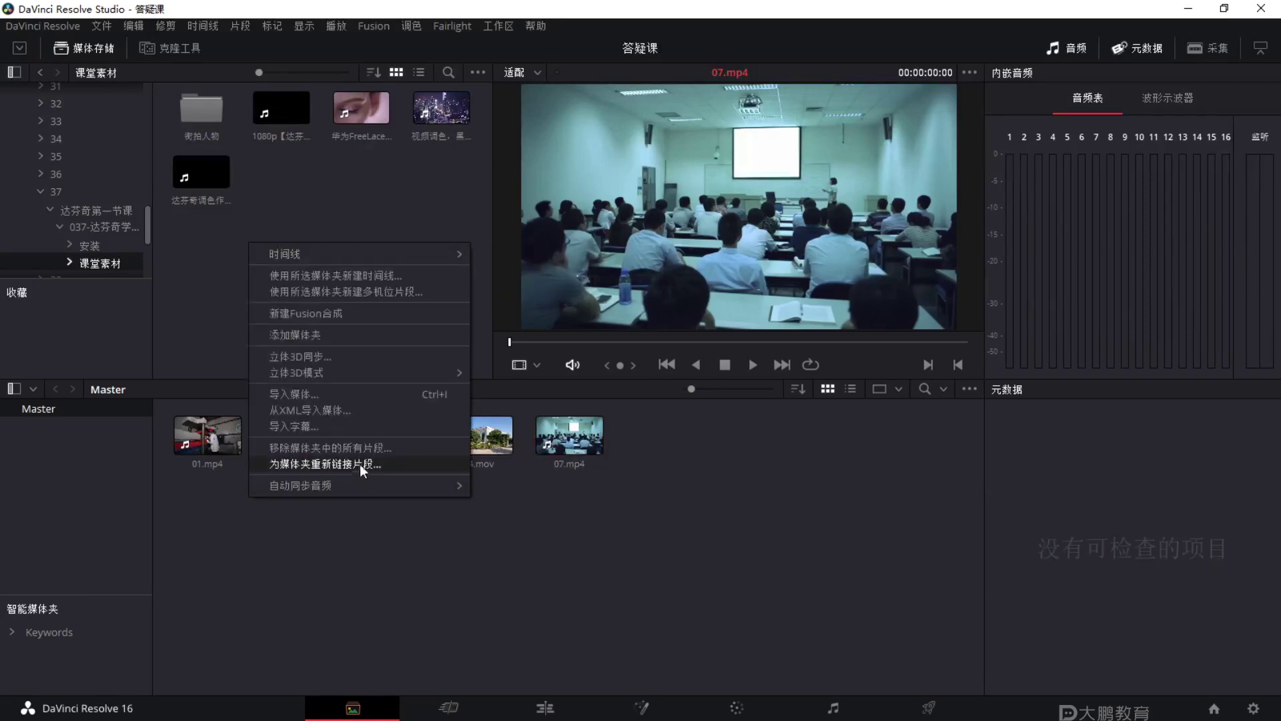
click(338, 334)
key(BackSpace)
text(dafenqi)
key(BackSpace)
key(BackSpace)
key(BackSpace)
key(BackSpace)
key(BackSpace)
key(BackSpace)
key(BackSpace)
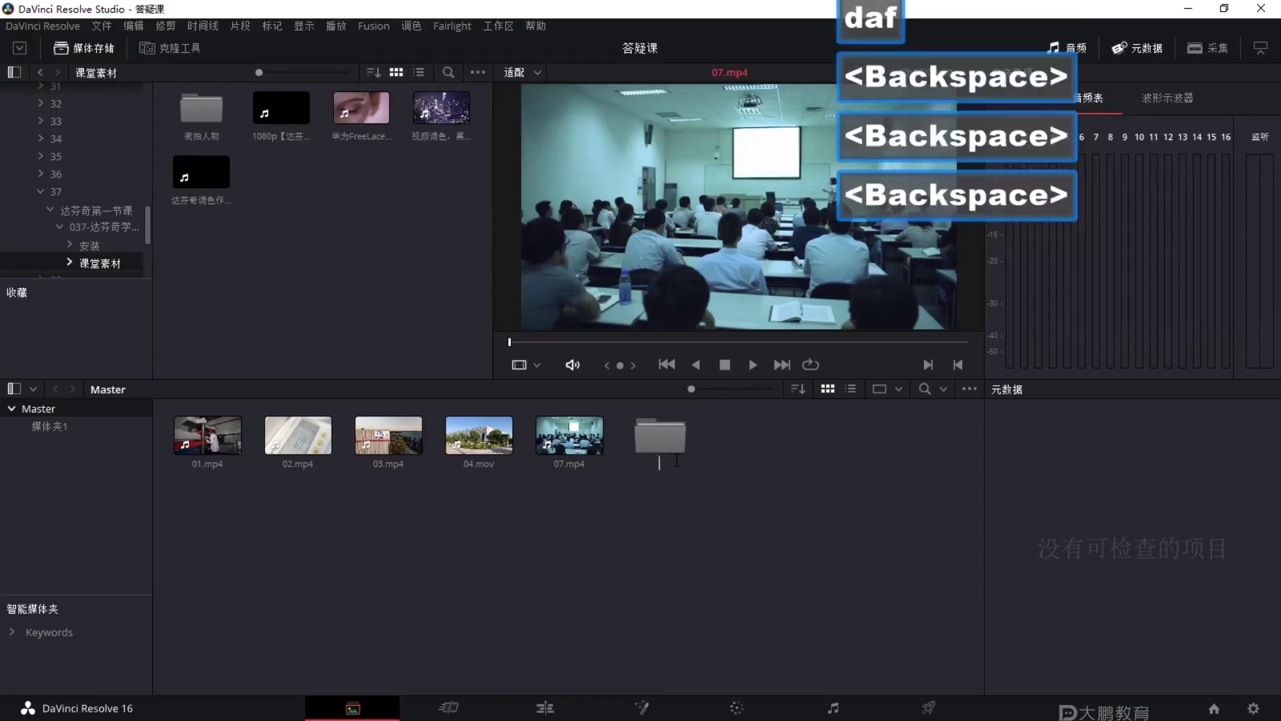
key(ctrl)
text(s)
key(BackSpace)
key(BackSpace)
text(dierjieke)
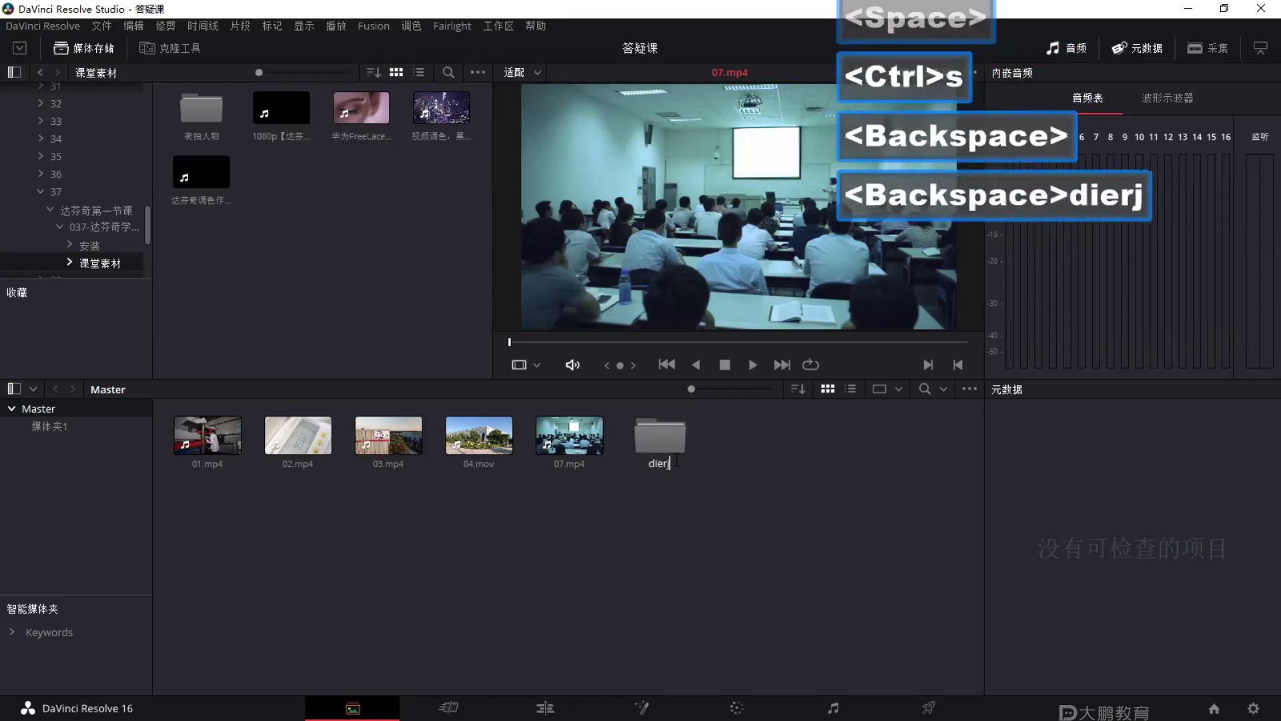
click(658, 481)
Move all five clips from Master into the dierjieke bin.
drag(601, 504, 659, 441)
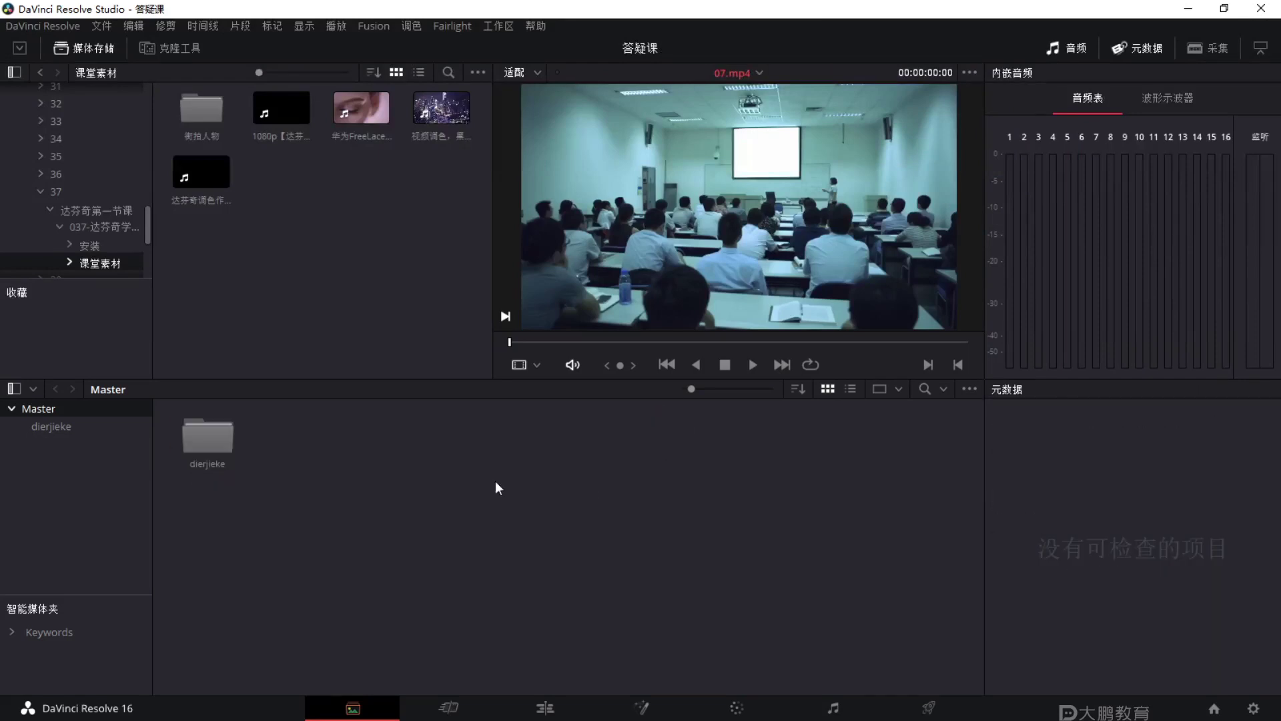
key(F1)
mouse_move(342, 423)
mouse_down()
mouse_move(722, 641)
mouse_move(343, 400)
mouse_up()
key(Escape)
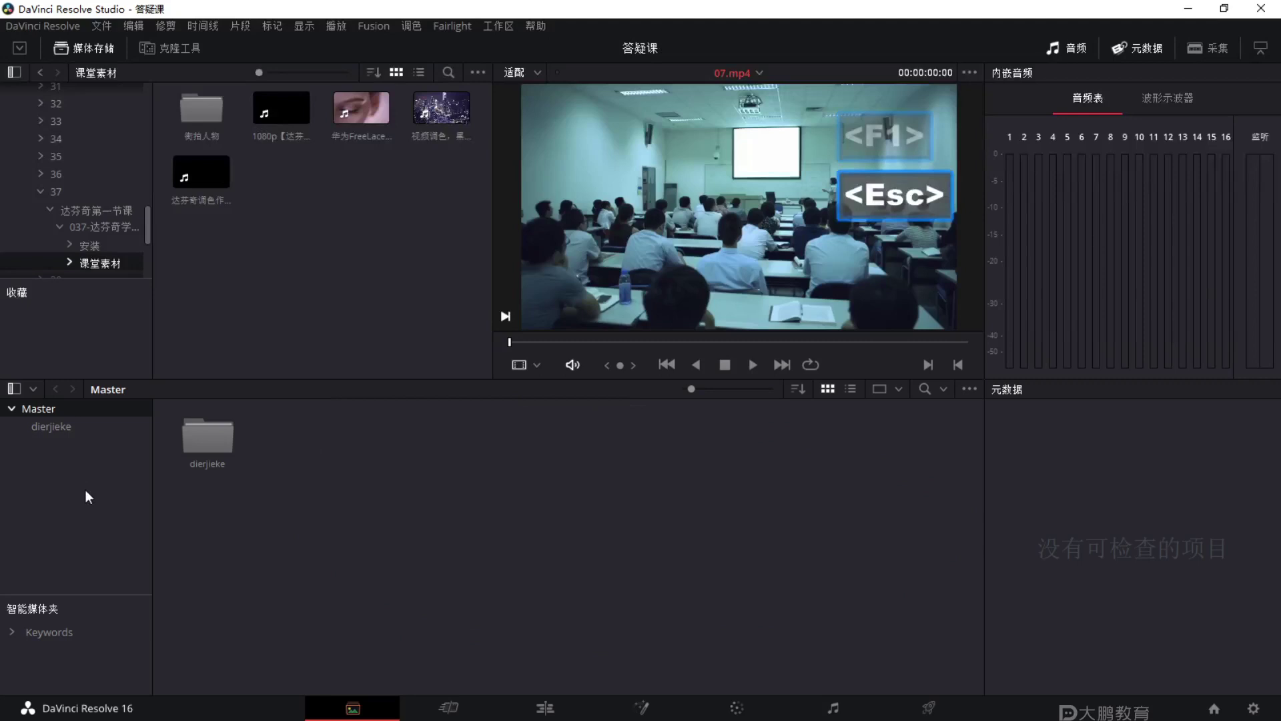
Switch back and forth between Master and the dierjieke bin to view where the clips are stored.
click(64, 428)
click(24, 408)
double_click(215, 446)
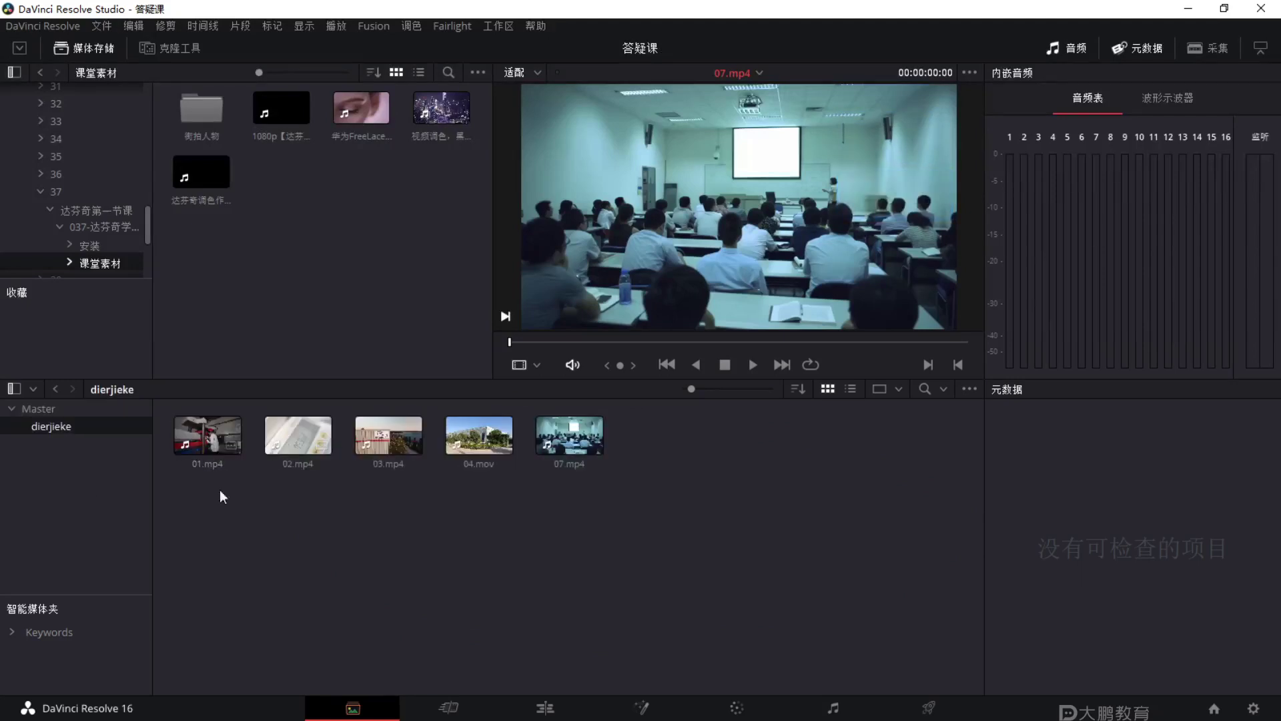
key(F1)
mouse_move(465, 587)
mouse_down()
mouse_move(287, 387)
mouse_move(534, 601)
mouse_up()
key(Escape)
click(208, 437)
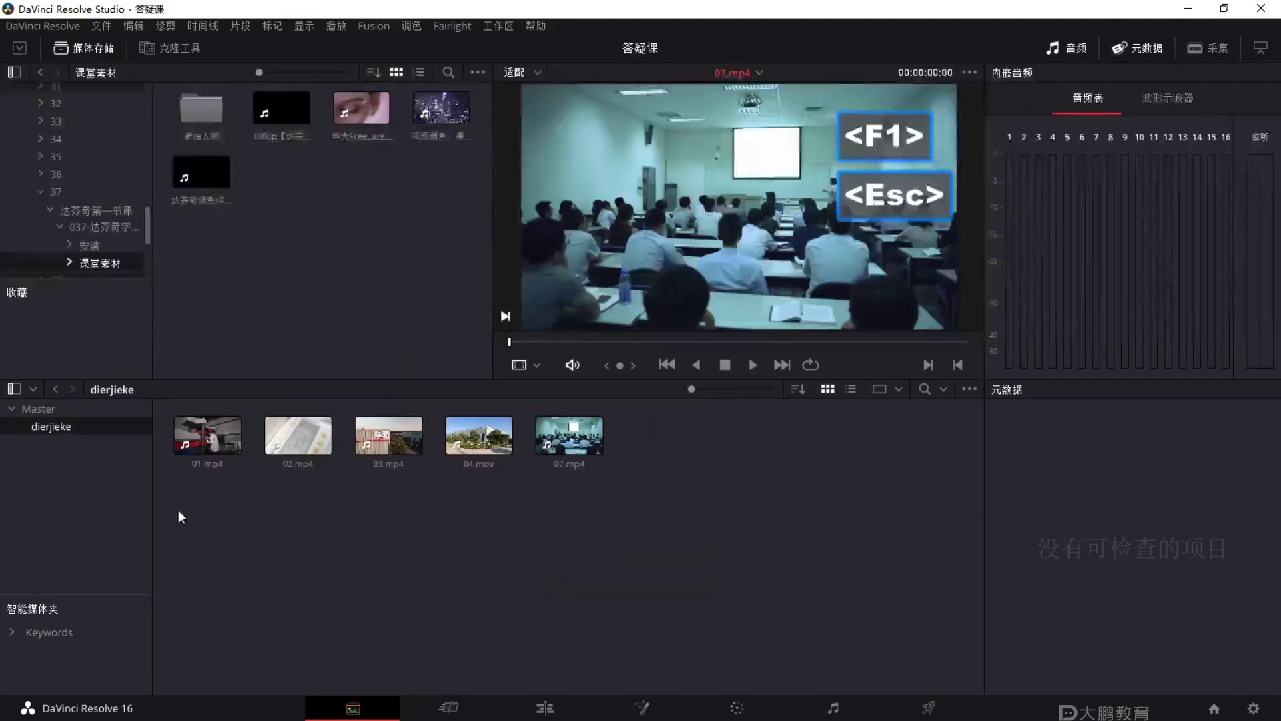
mouse_move(145, 518)
mouse_down()
mouse_move(97, 450)
mouse_move(86, 478)
mouse_up()
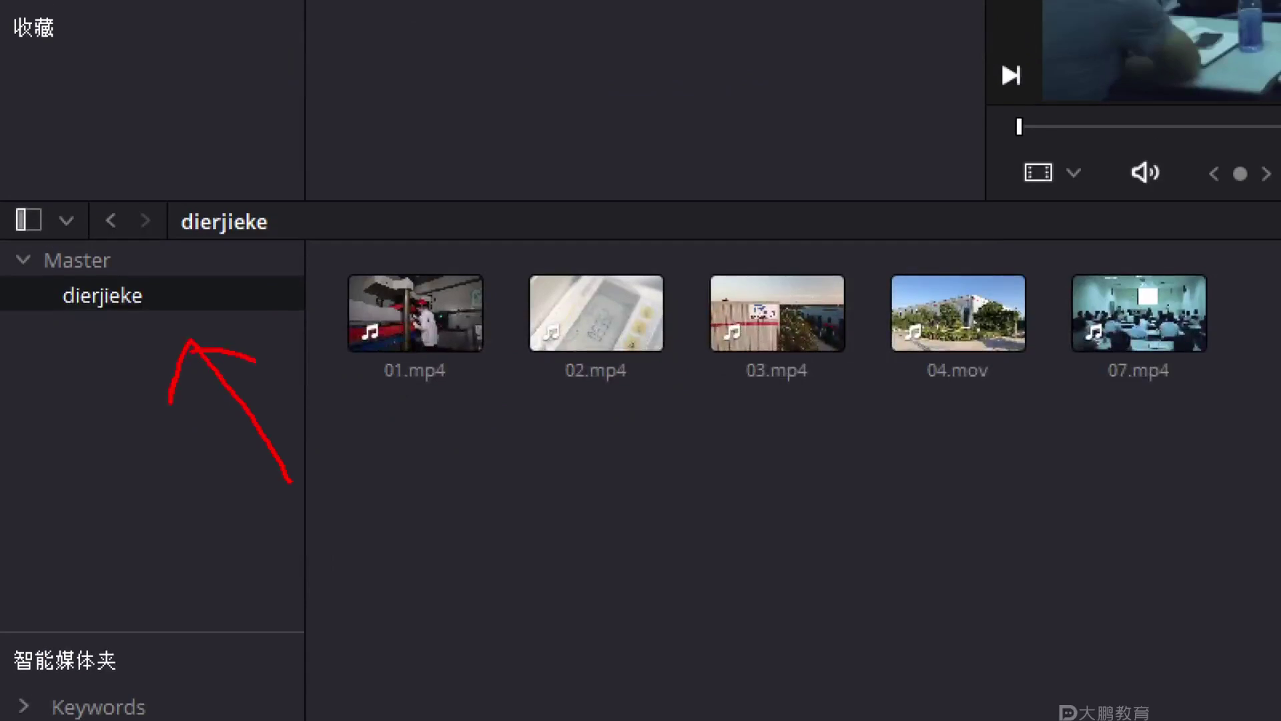
key(Escape)
click(79, 264)
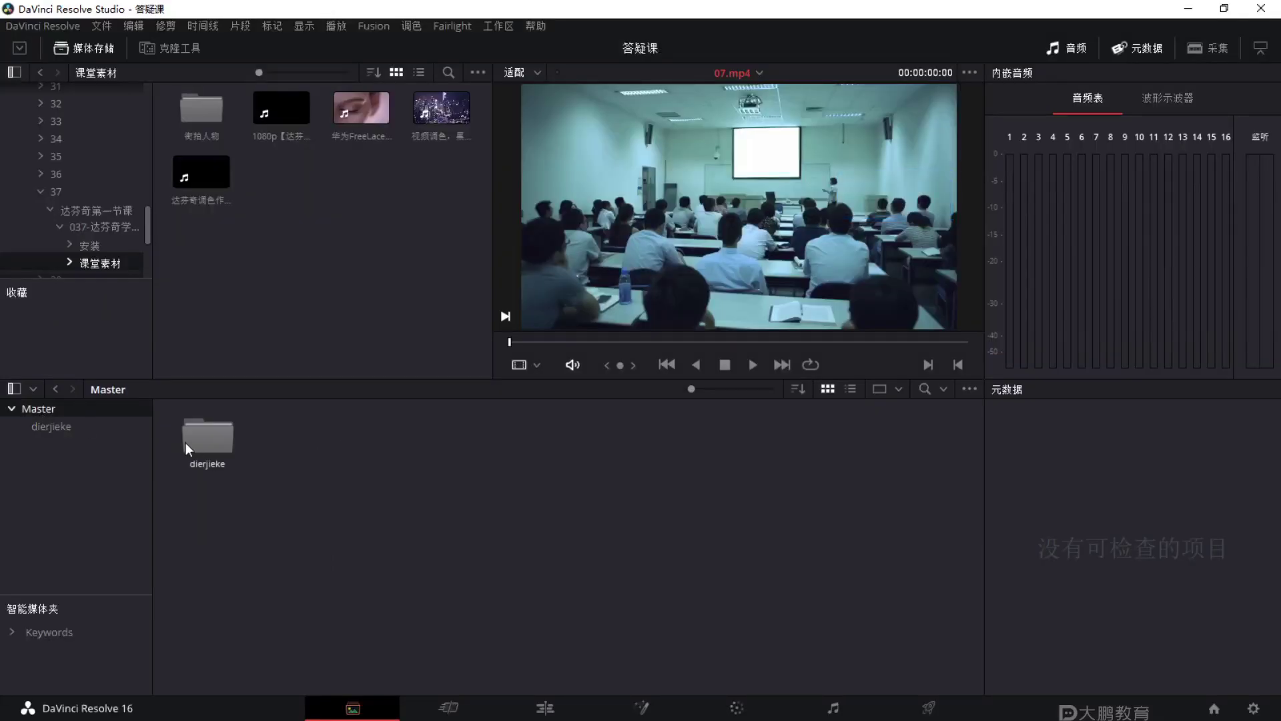
double_click(209, 438)
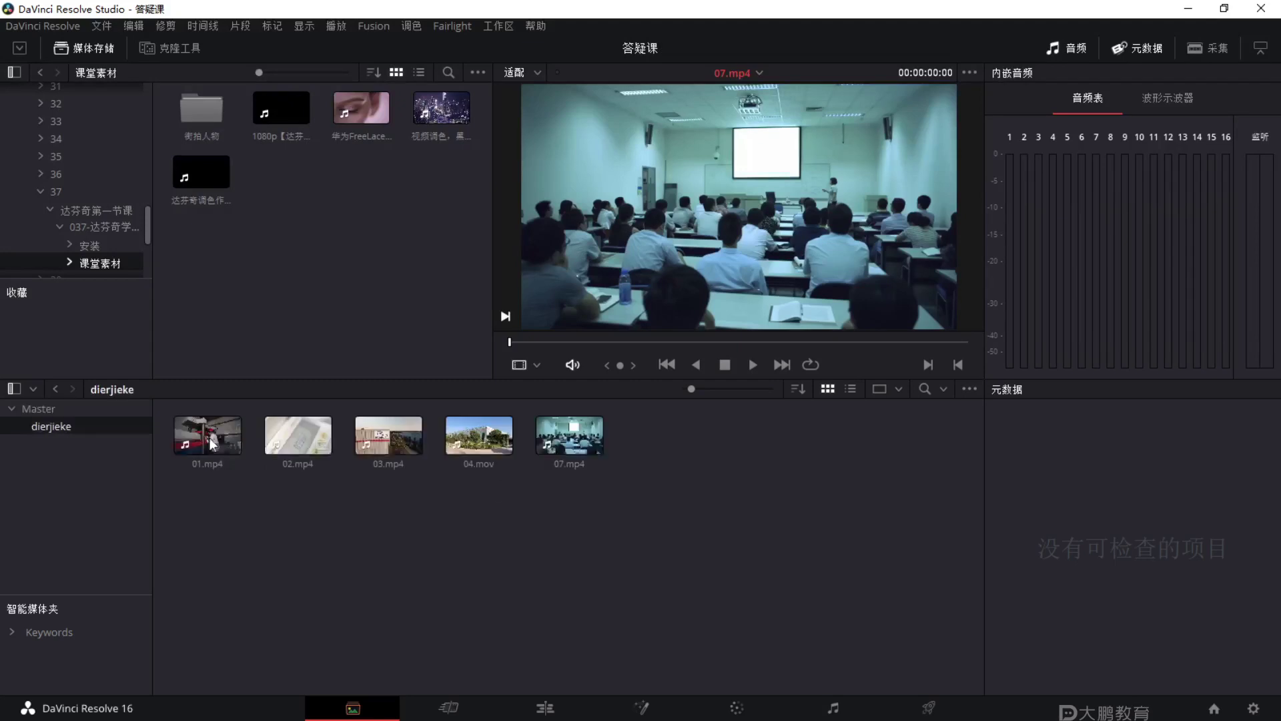
drag(707, 576, 162, 402)
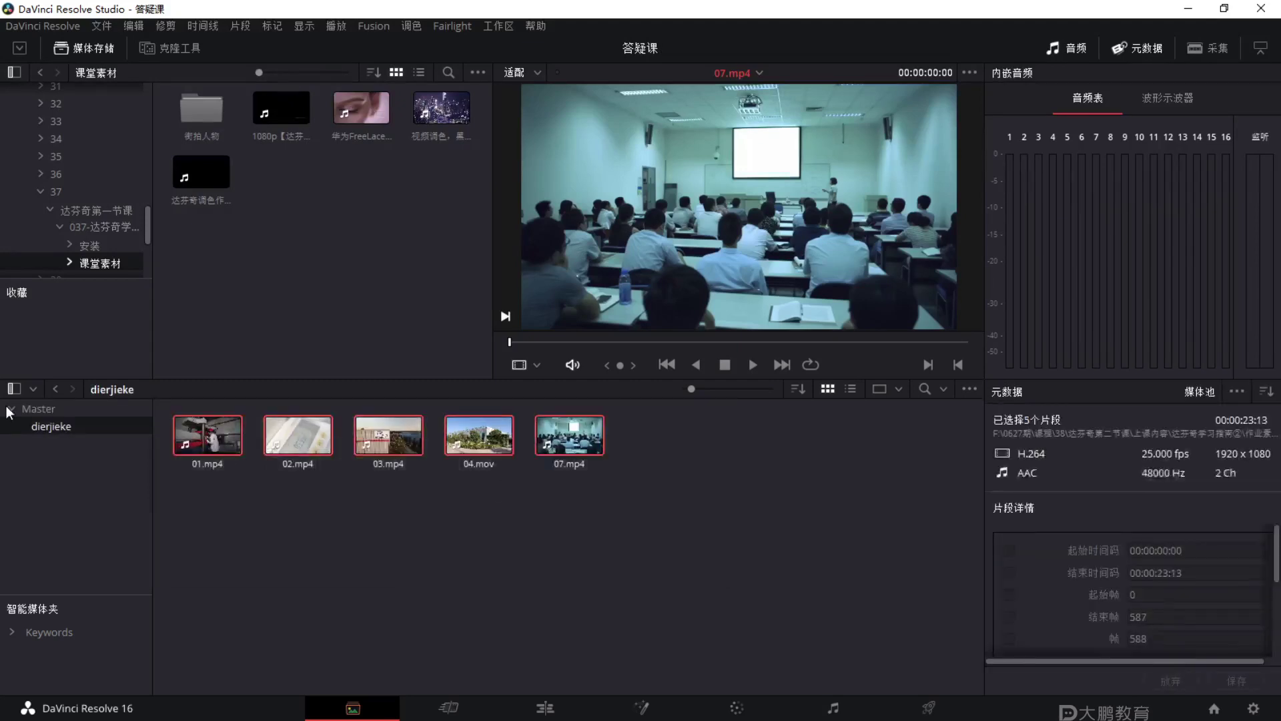
click(38, 411)
key(F1)
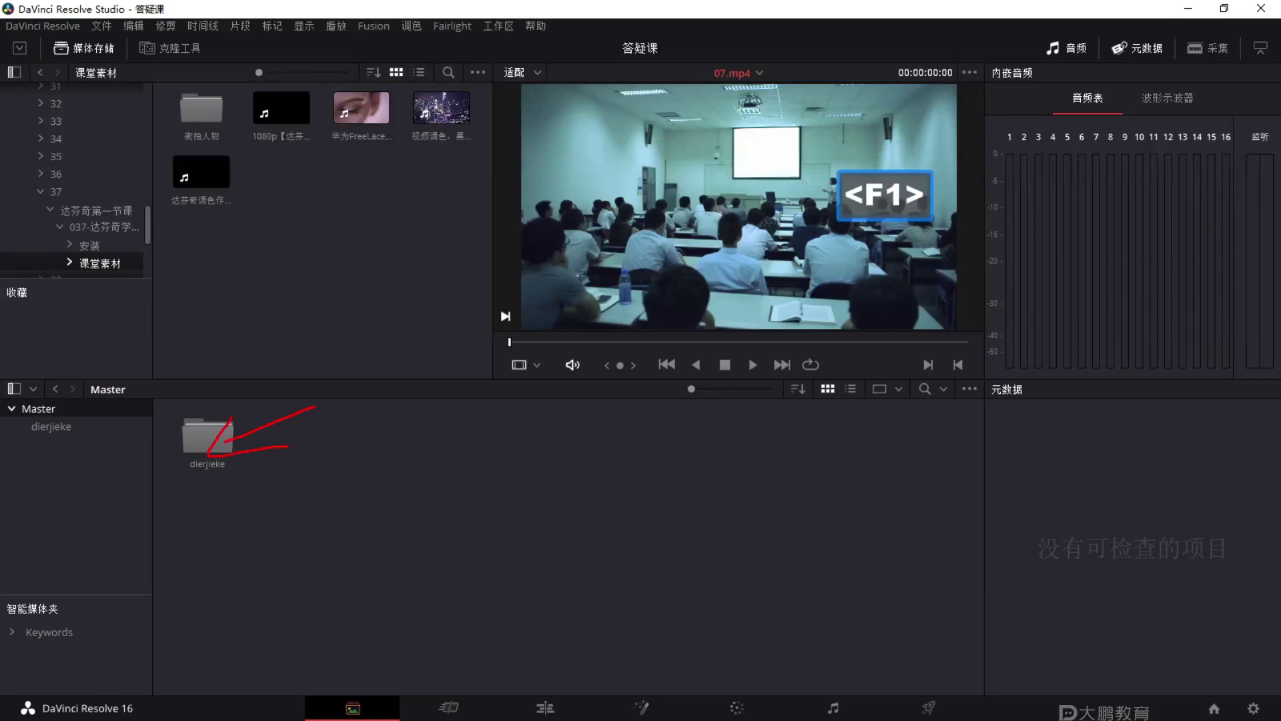
key(Escape)
Copy all five clips in the dierjieke bin and paste them into Master.
click(59, 430)
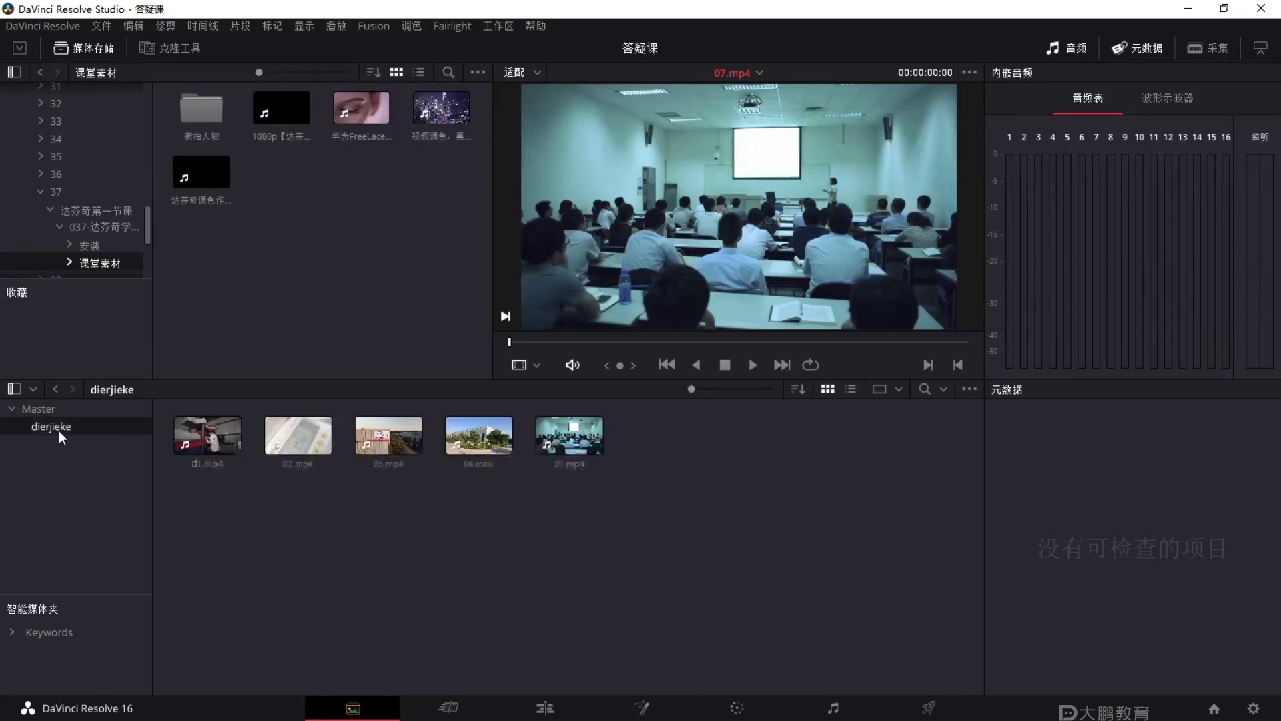
drag(723, 583, 187, 423)
key(ctrl+c)
click(38, 408)
key(ctrl+v)
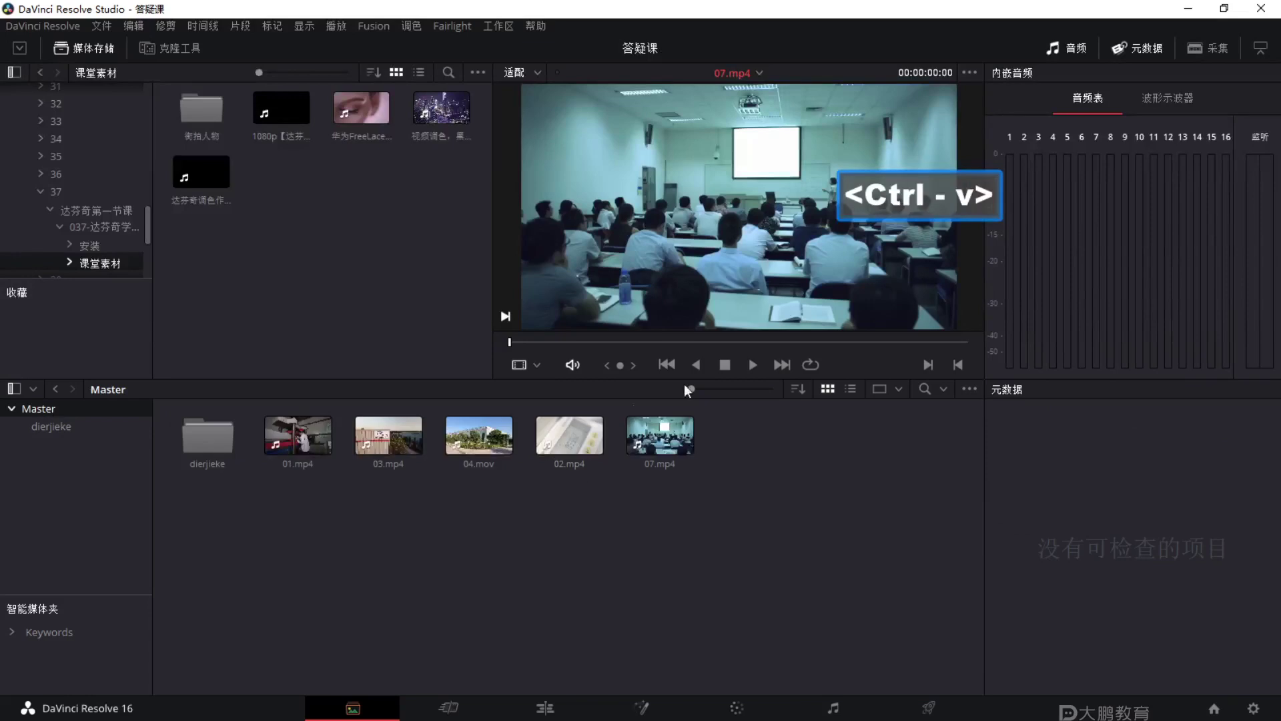
Delete the dierjieke bin from Master and confirm its removal.
key(Delete)
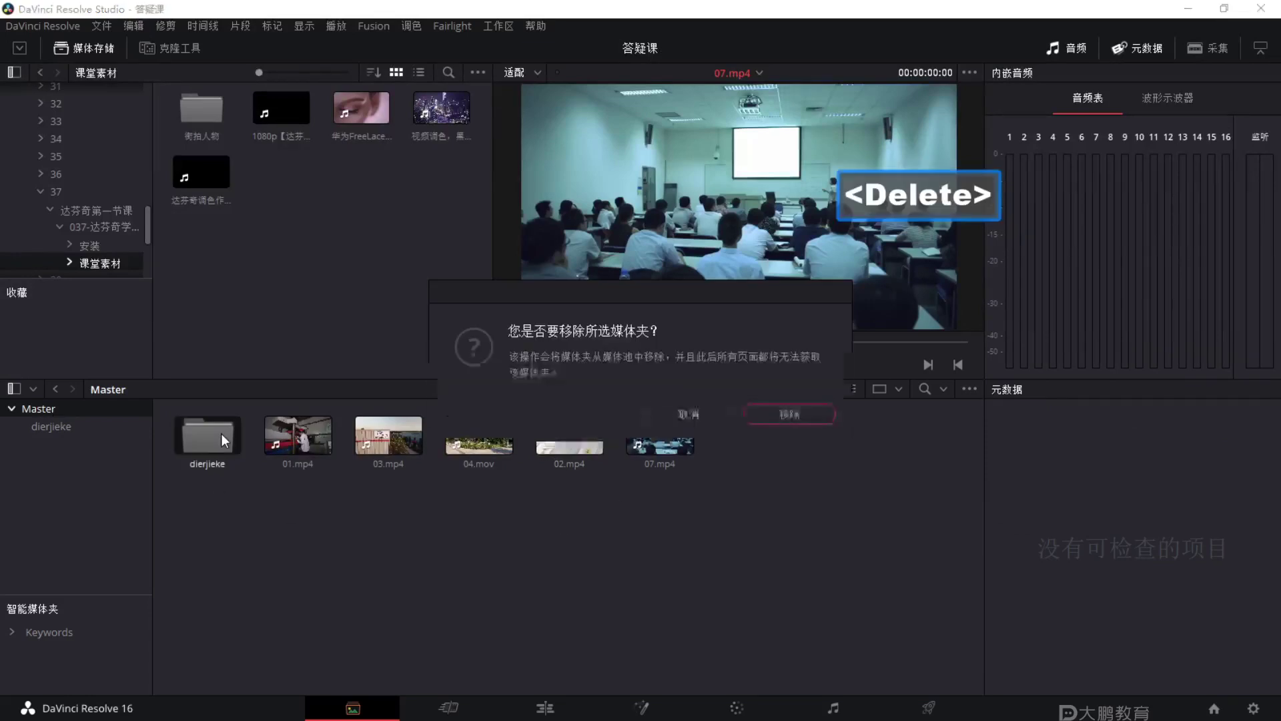
click(809, 405)
drag(717, 593, 243, 338)
click(607, 549)
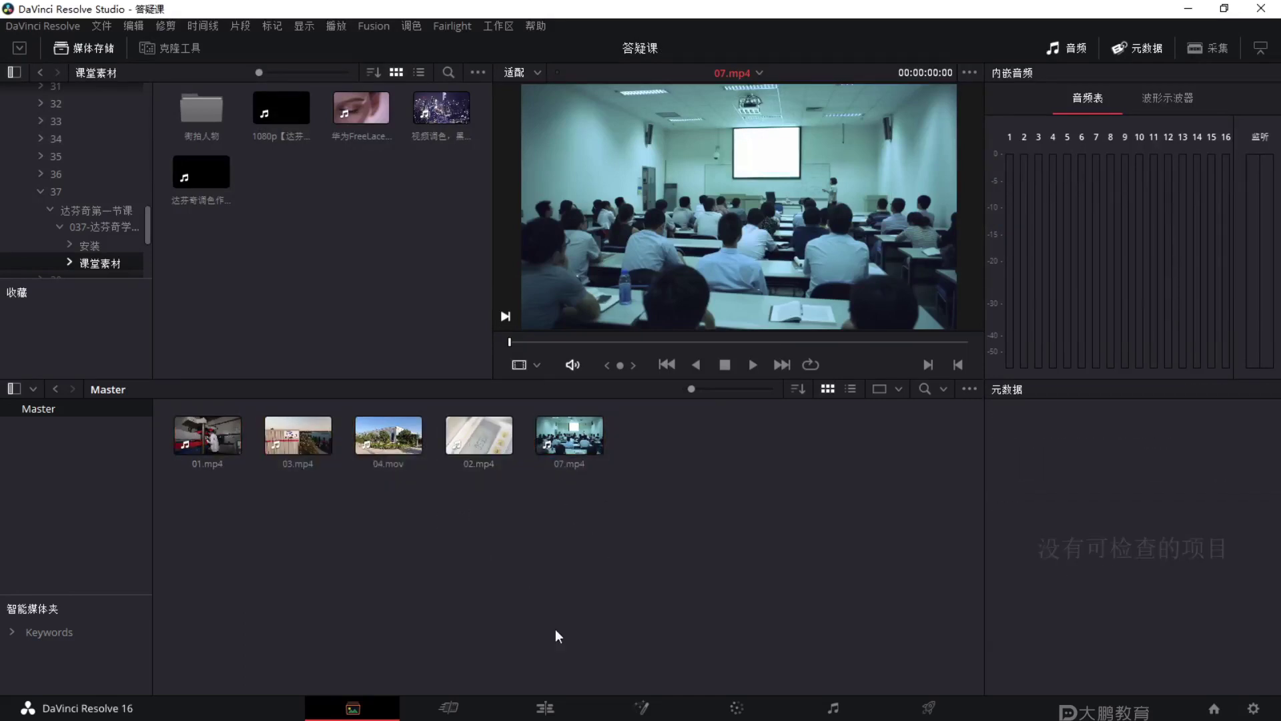
Show the clip strip (片段) on the Color page and return to the Media page.
click(737, 708)
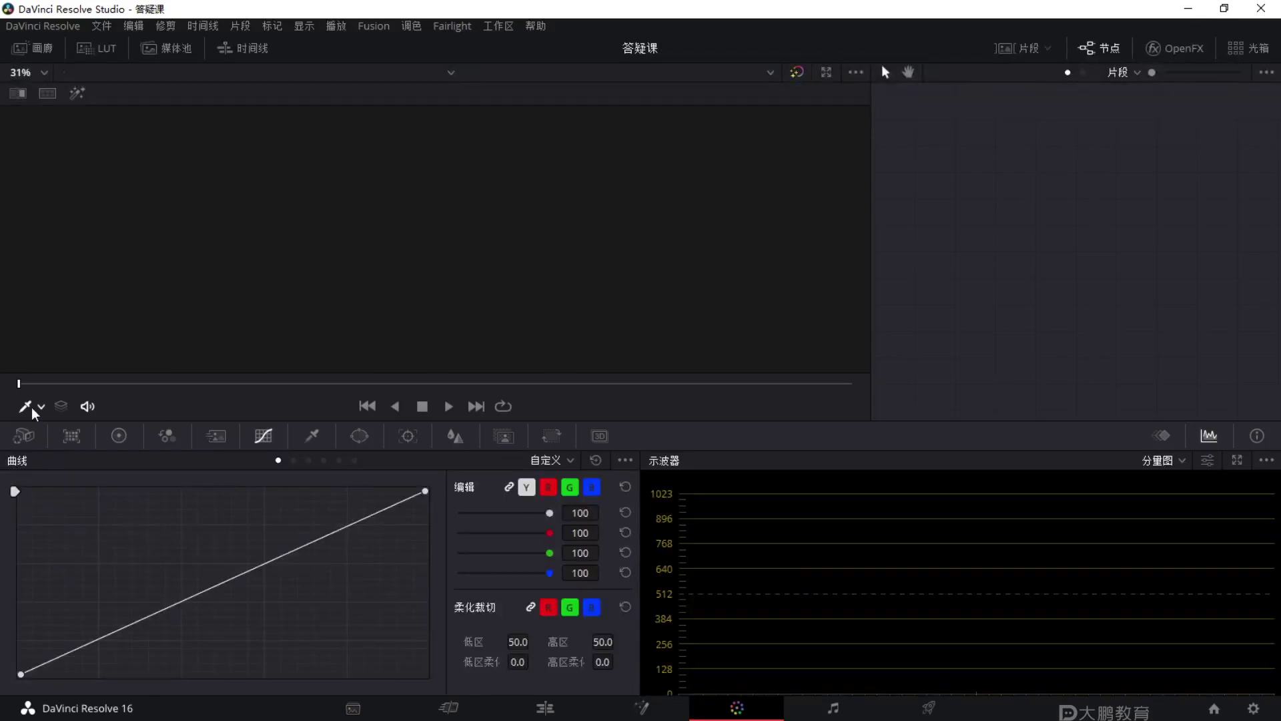
click(1017, 48)
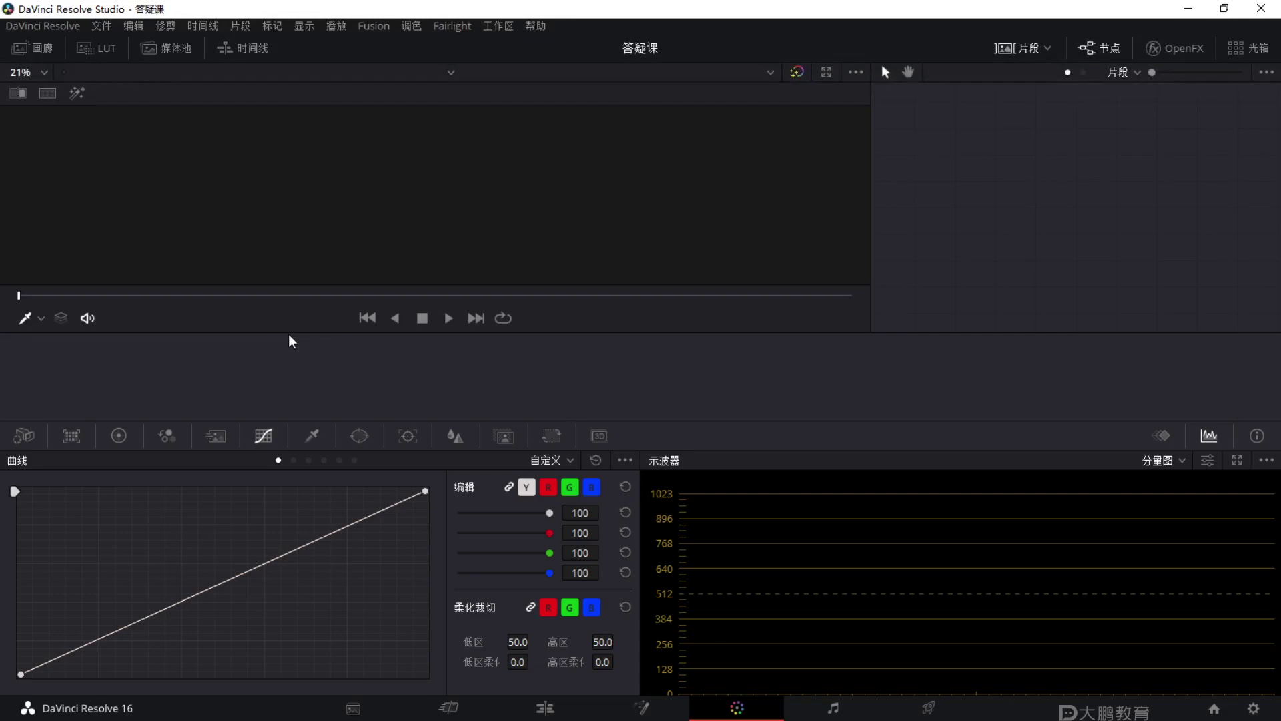
click(353, 707)
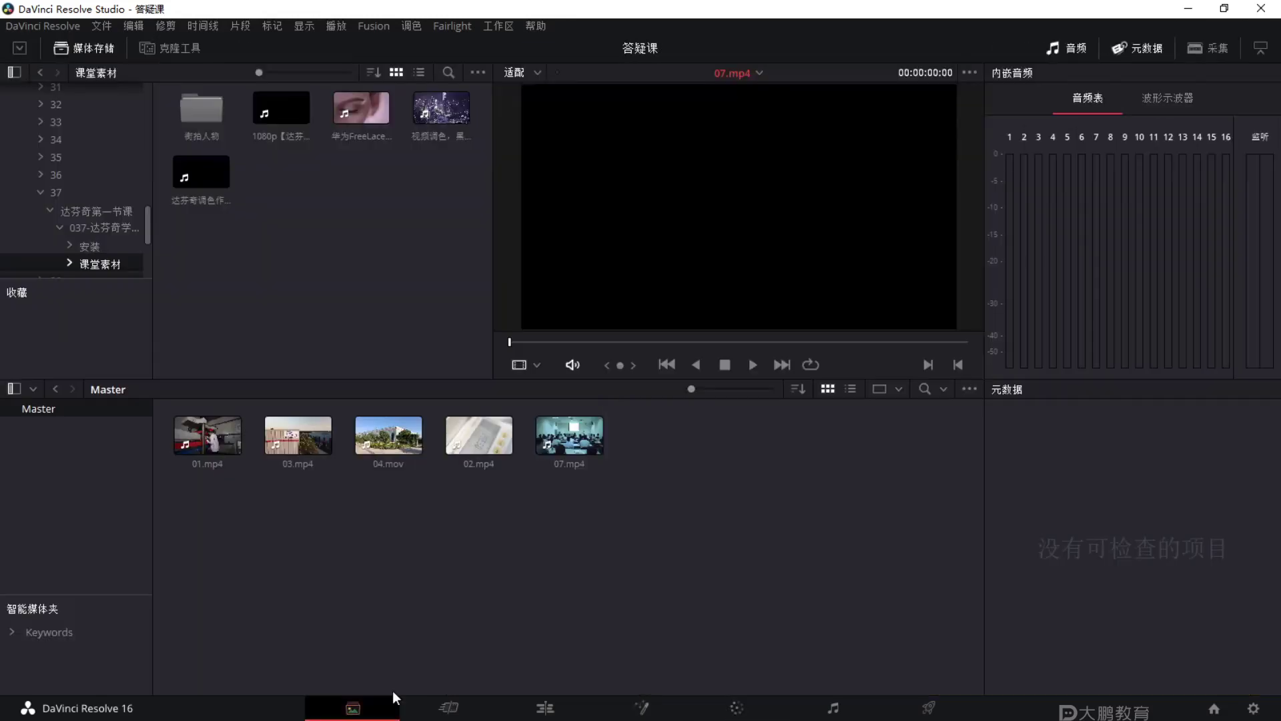
key(F1)
drag(404, 153, 407, 380)
mouse_move(444, 272)
mouse_down()
mouse_move(407, 449)
mouse_move(333, 283)
mouse_up()
key(Escape)
On the Edit page, place all five clips from Master onto the empty timeline, starting at 01:00:00:00.
click(548, 708)
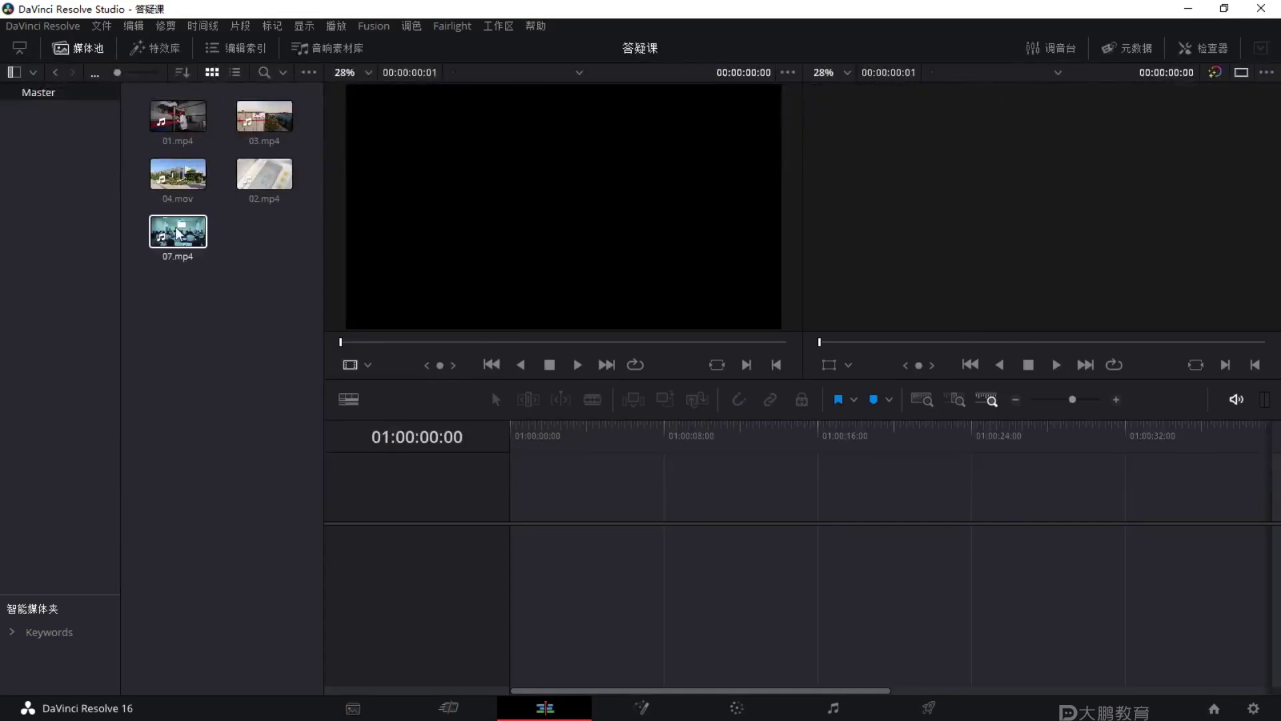
key(F1)
mouse_move(352, 364)
mouse_down()
mouse_move(486, 473)
mouse_move(615, 538)
mouse_up()
key(Escape)
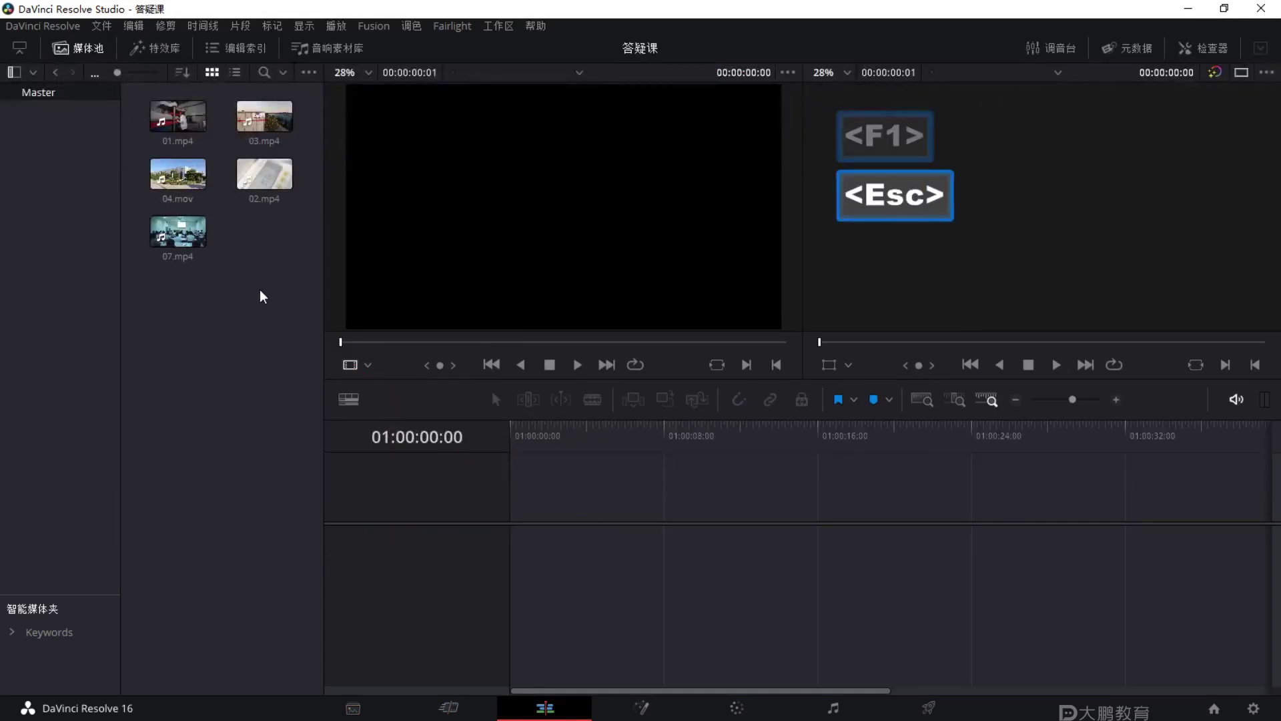
drag(306, 283, 527, 562)
drag(549, 492, 1019, 686)
key(F2)
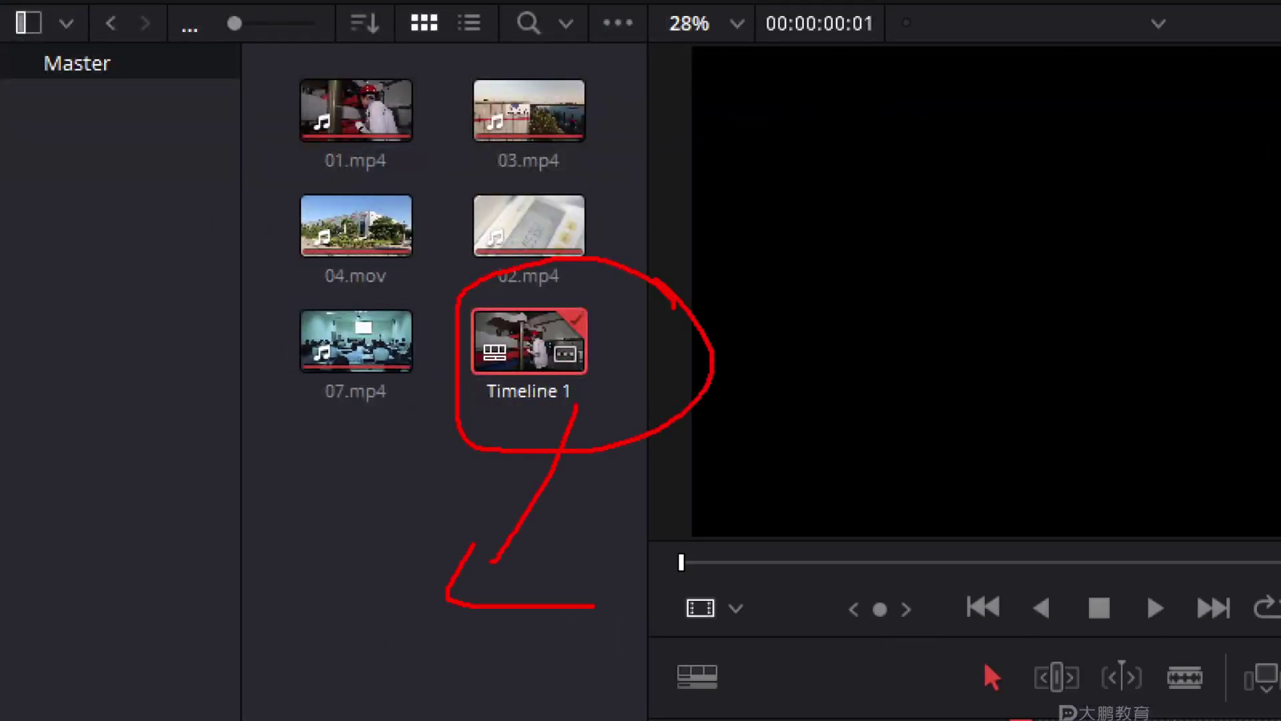
key(Escape)
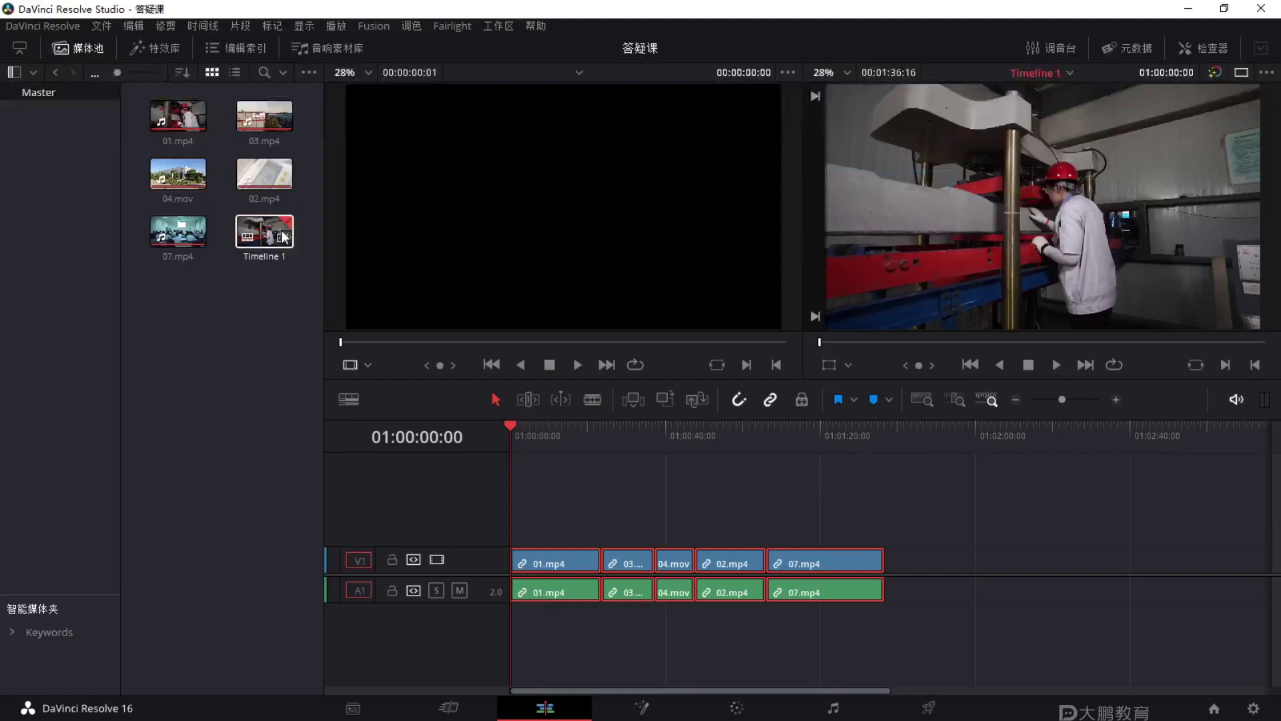
click(231, 347)
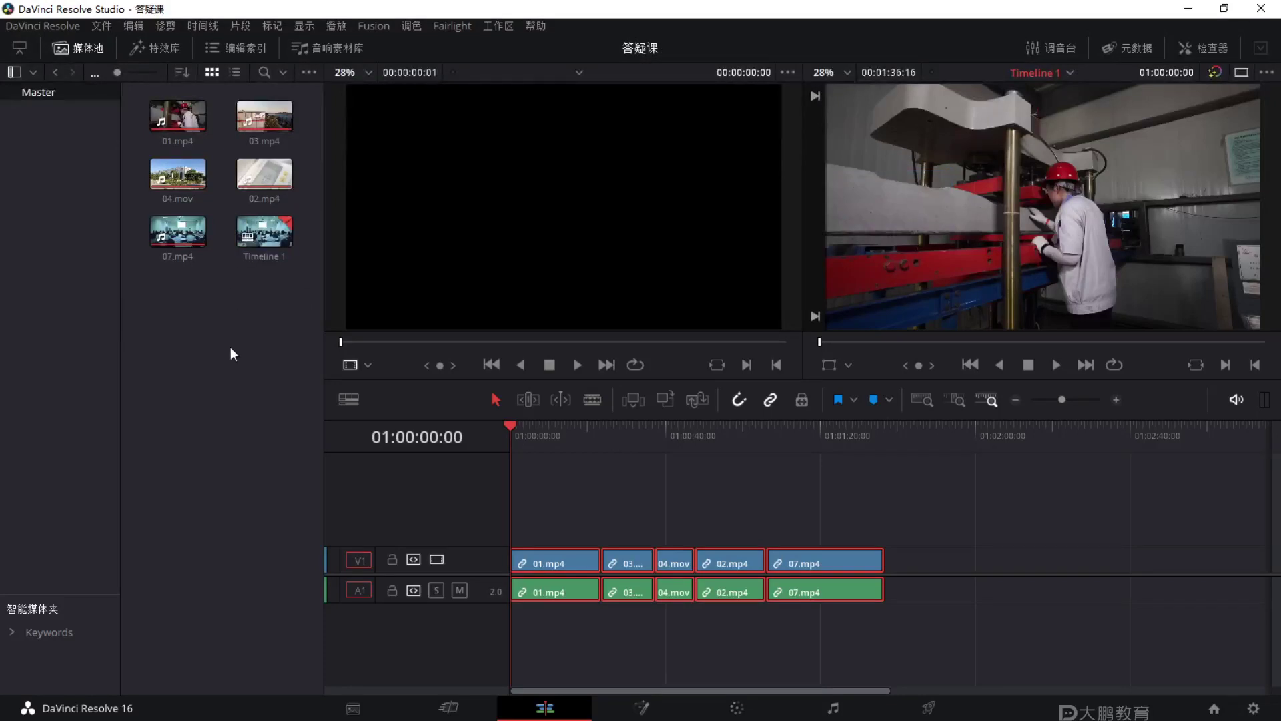
Create an empty timeline with custom settings: 1920 x 1080 HD, 25 fps, mismatched resolution set to 缩放全图到合适大小且不出现裁切.
key(ctrl+n)
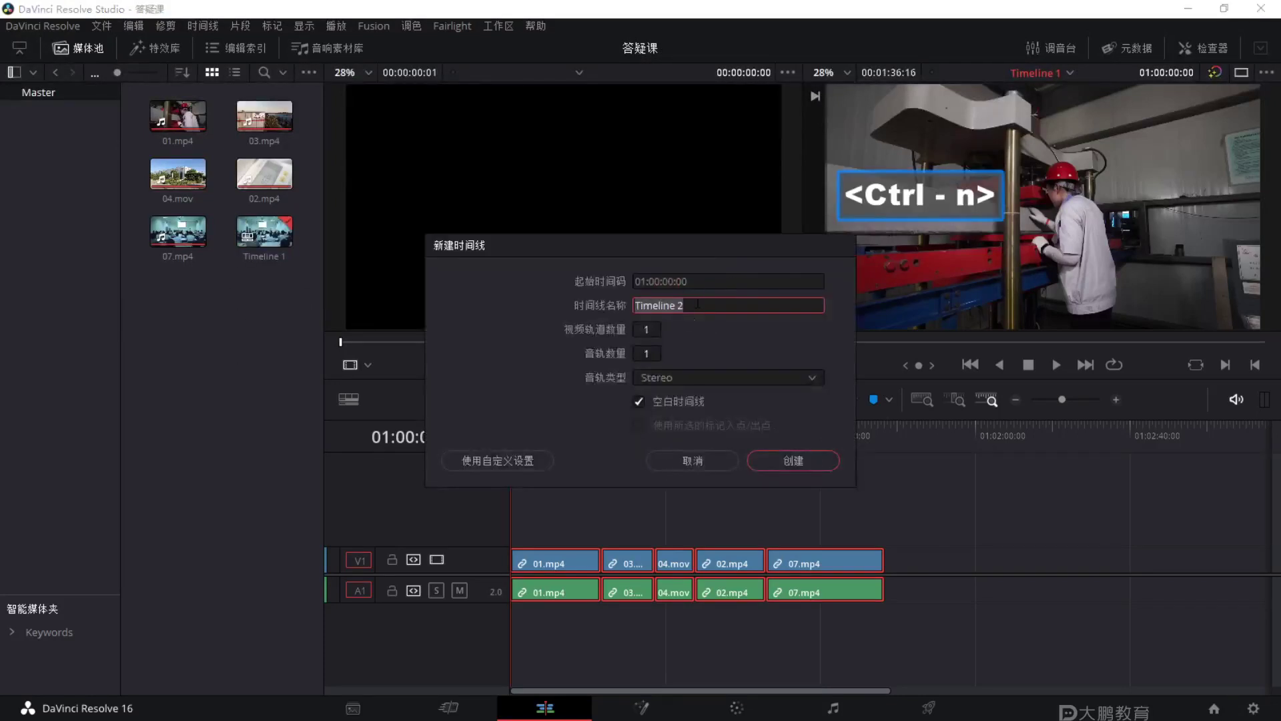
click(531, 461)
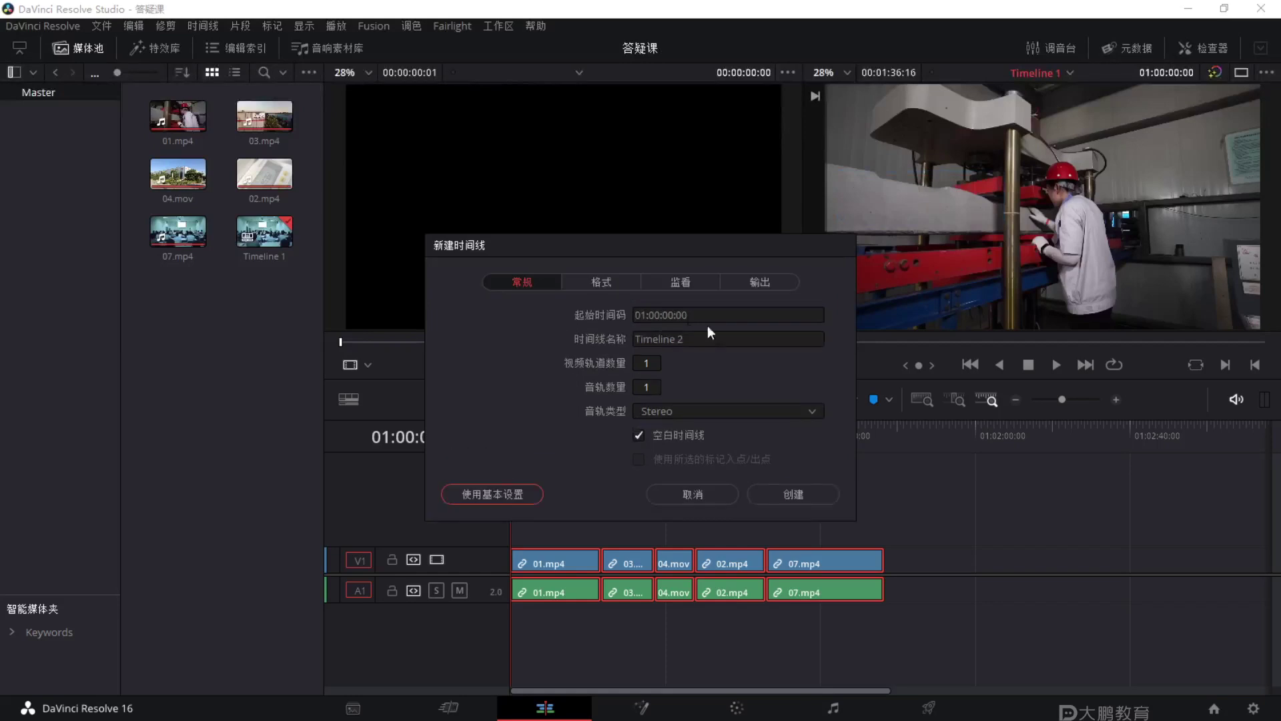
click(623, 283)
click(698, 316)
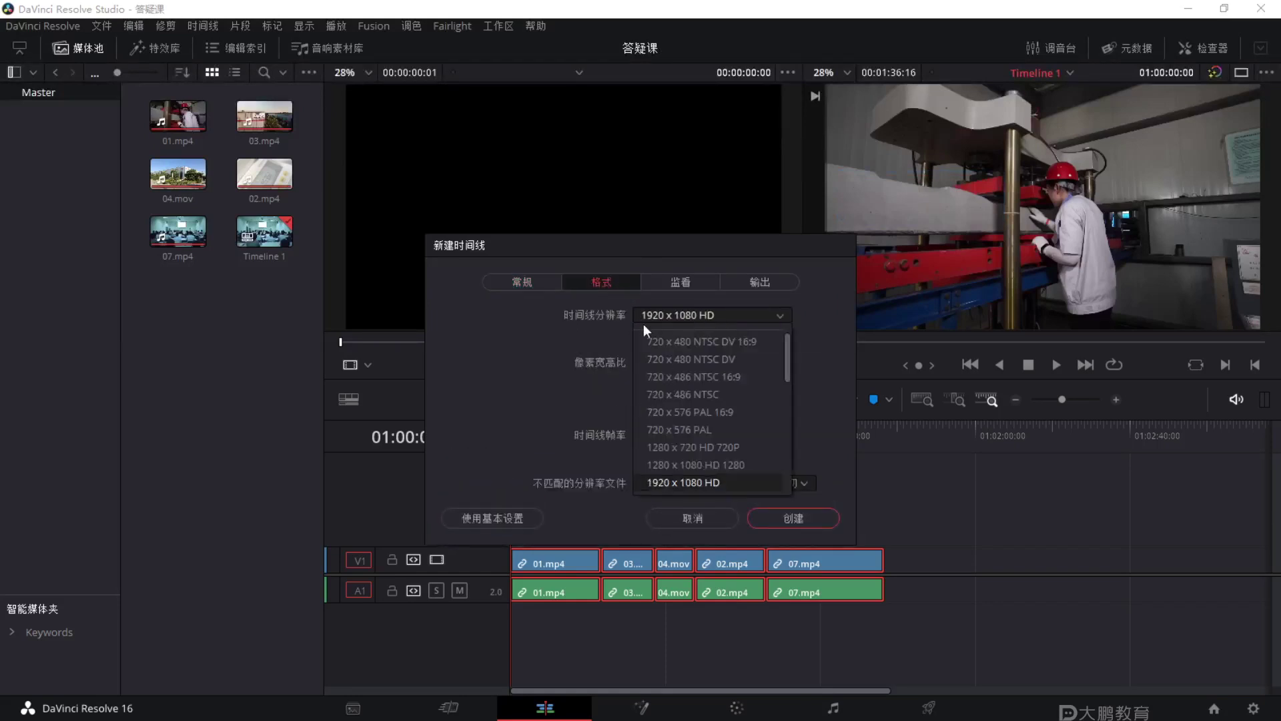
click(666, 327)
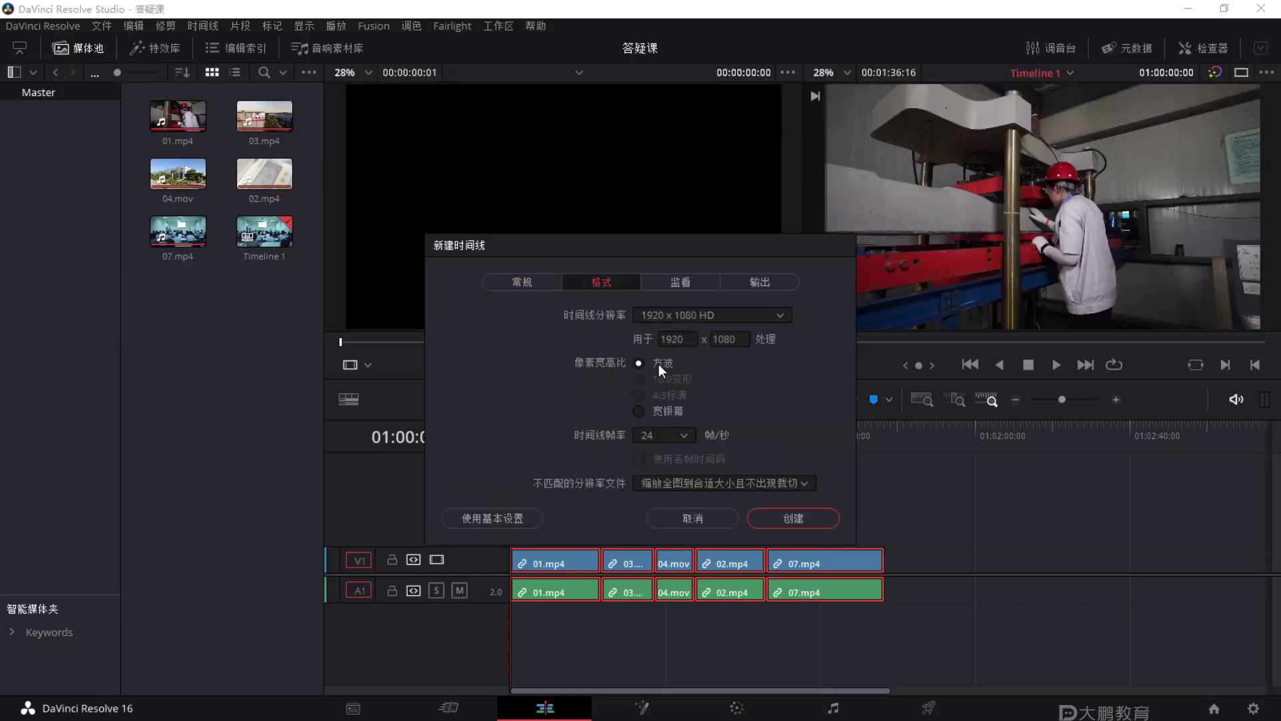
click(674, 431)
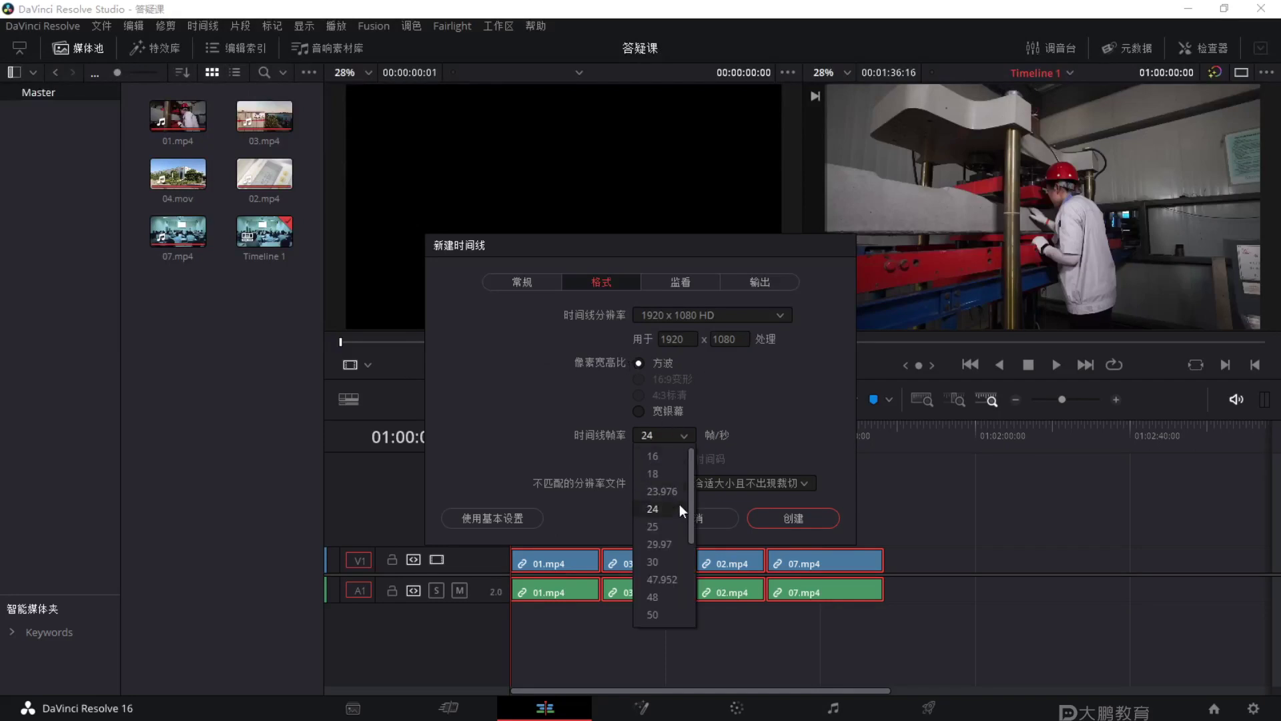
click(668, 526)
click(708, 484)
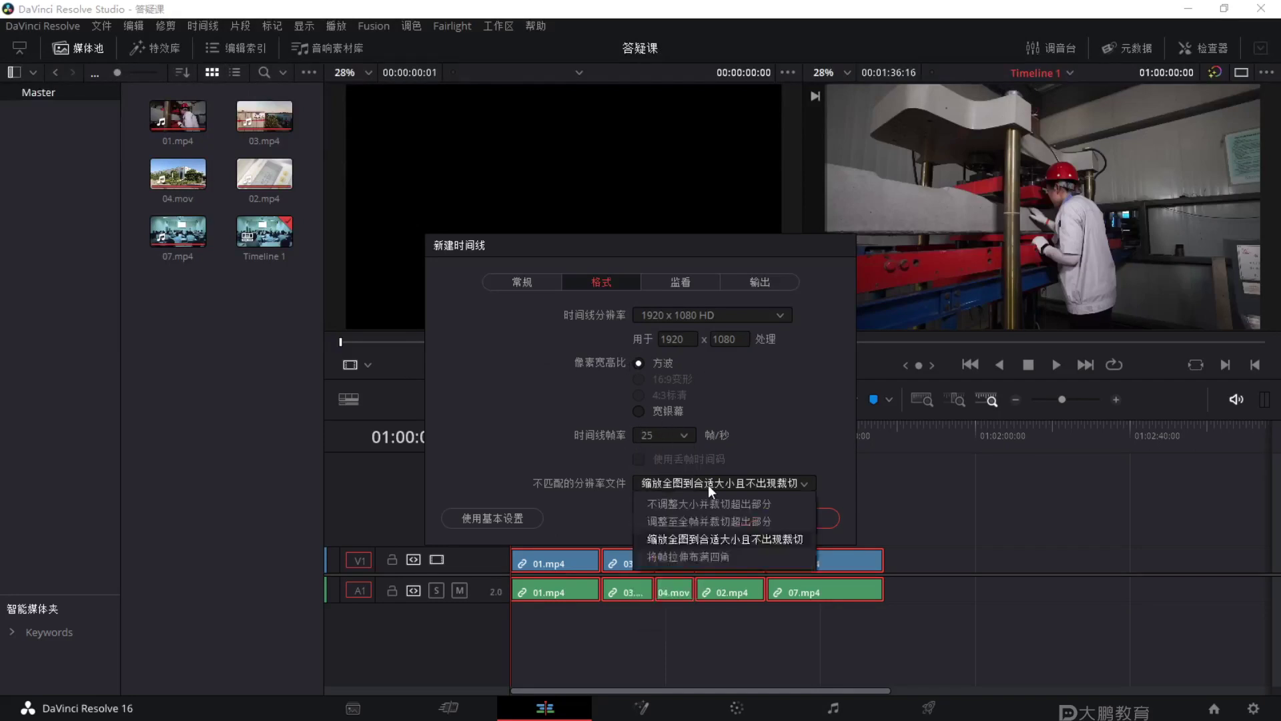
click(683, 538)
click(804, 522)
key(space)
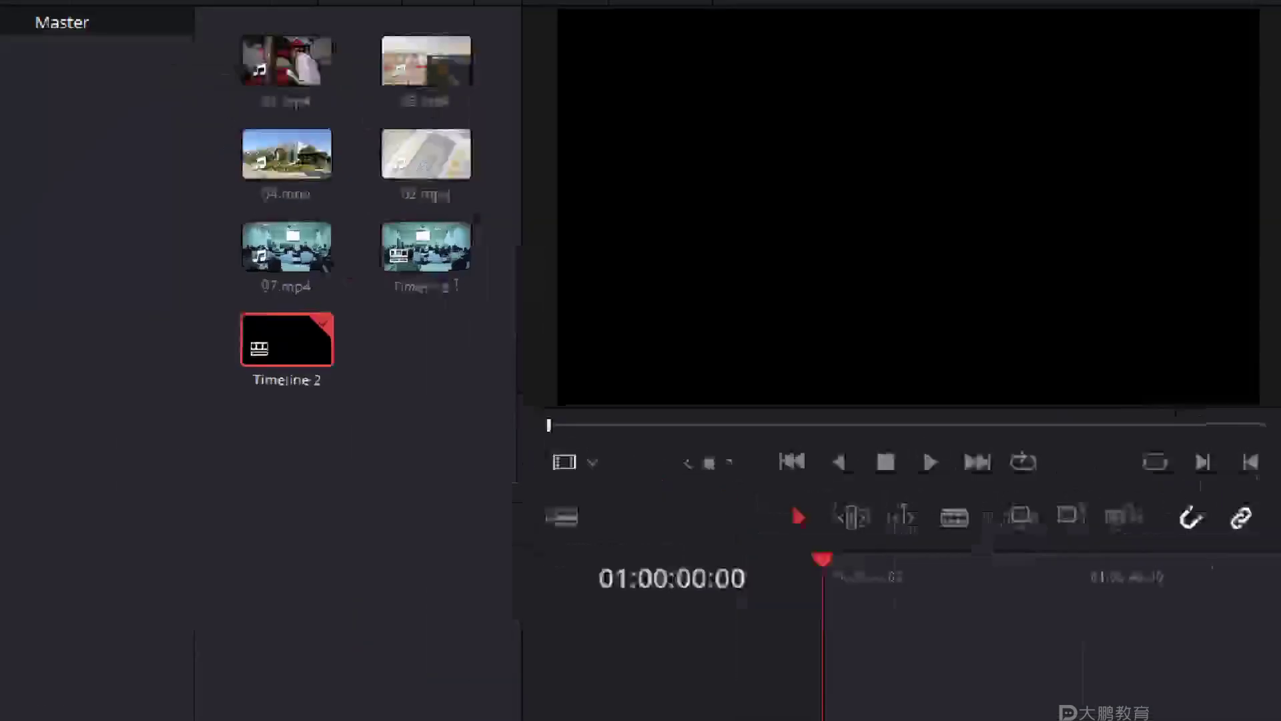
Open Timeline 1 from the media pool in the timeline editor.
key(F2)
key(ctrl)
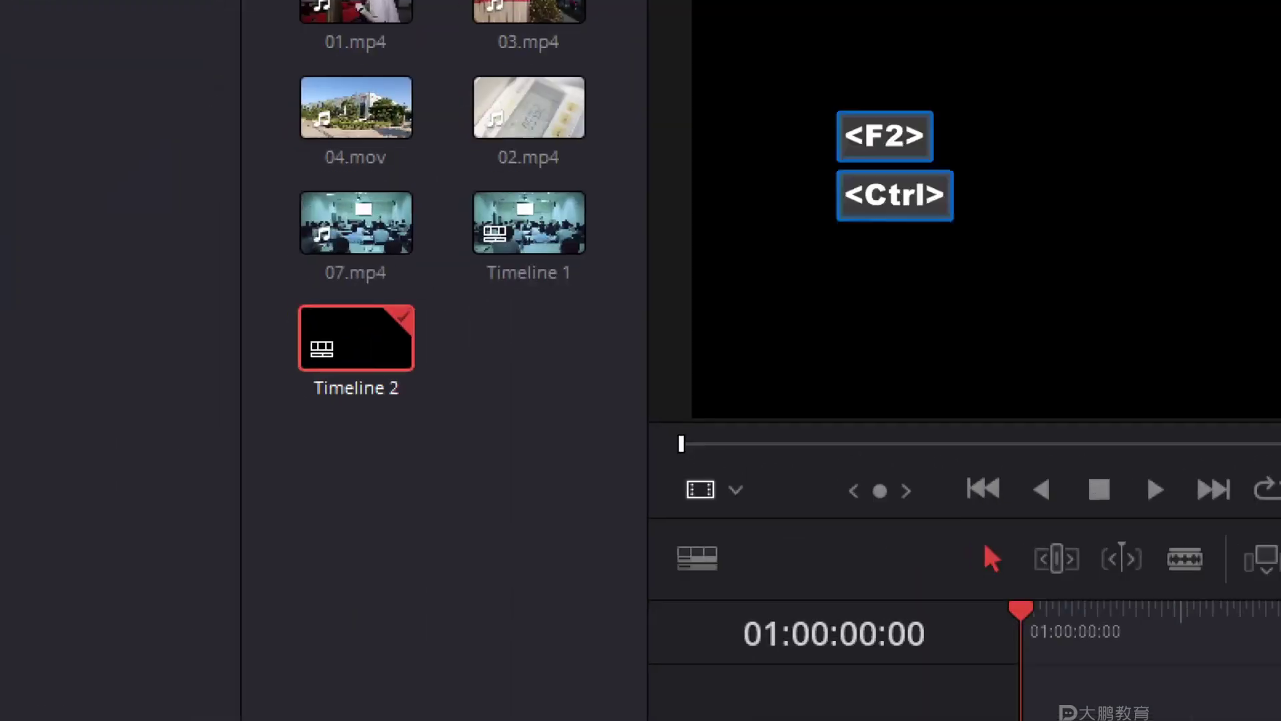
key(ctrl)
key(Escape)
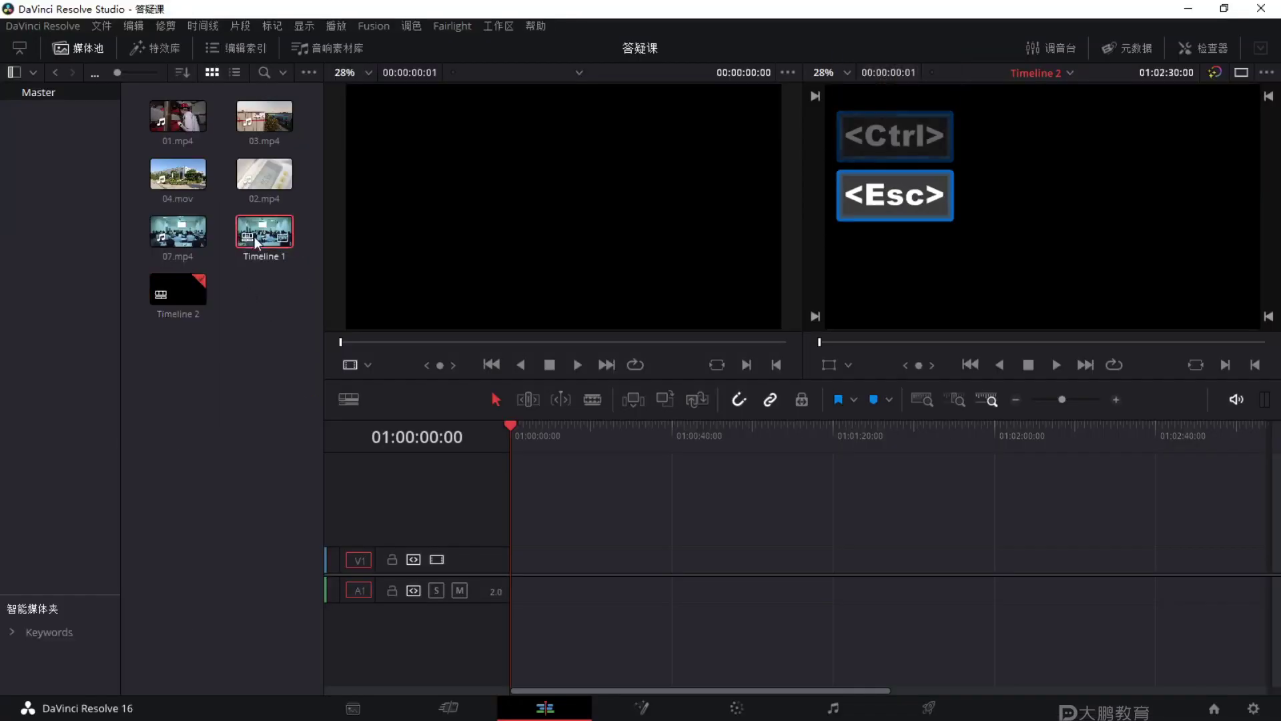
click(254, 235)
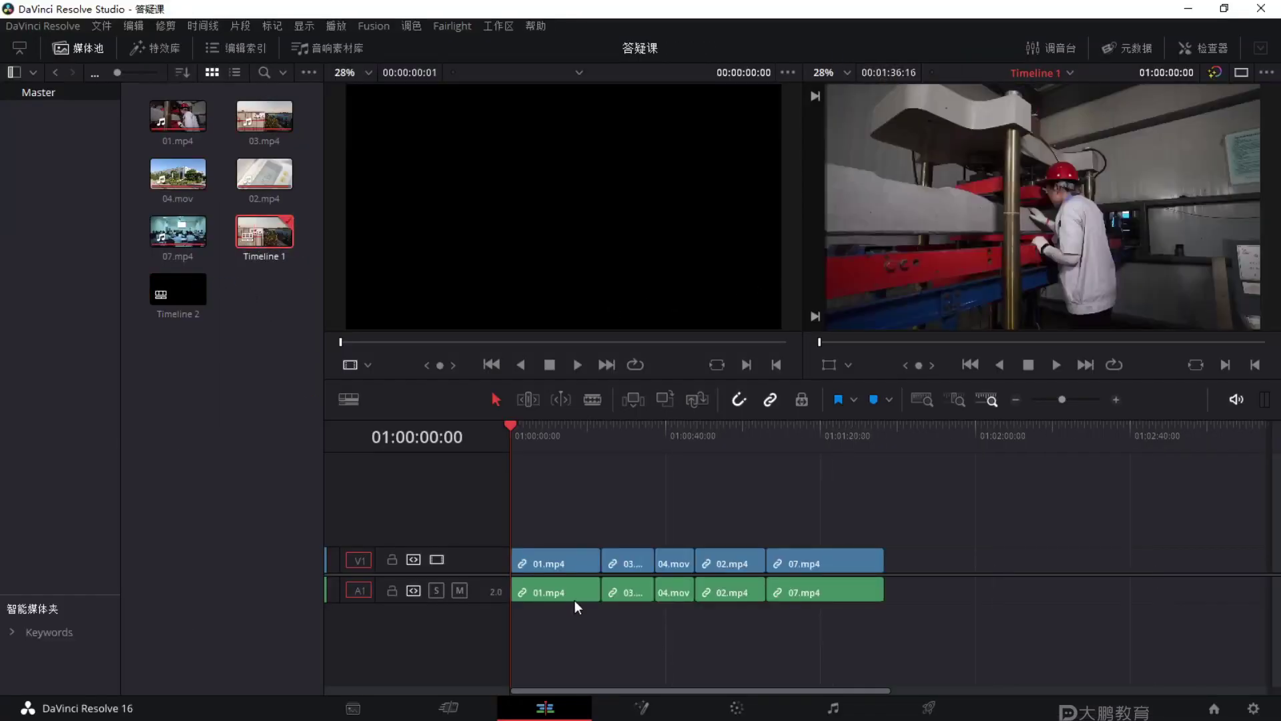
Switch to the Color page and show the scopes (示波器) in a separate floating window.
click(734, 707)
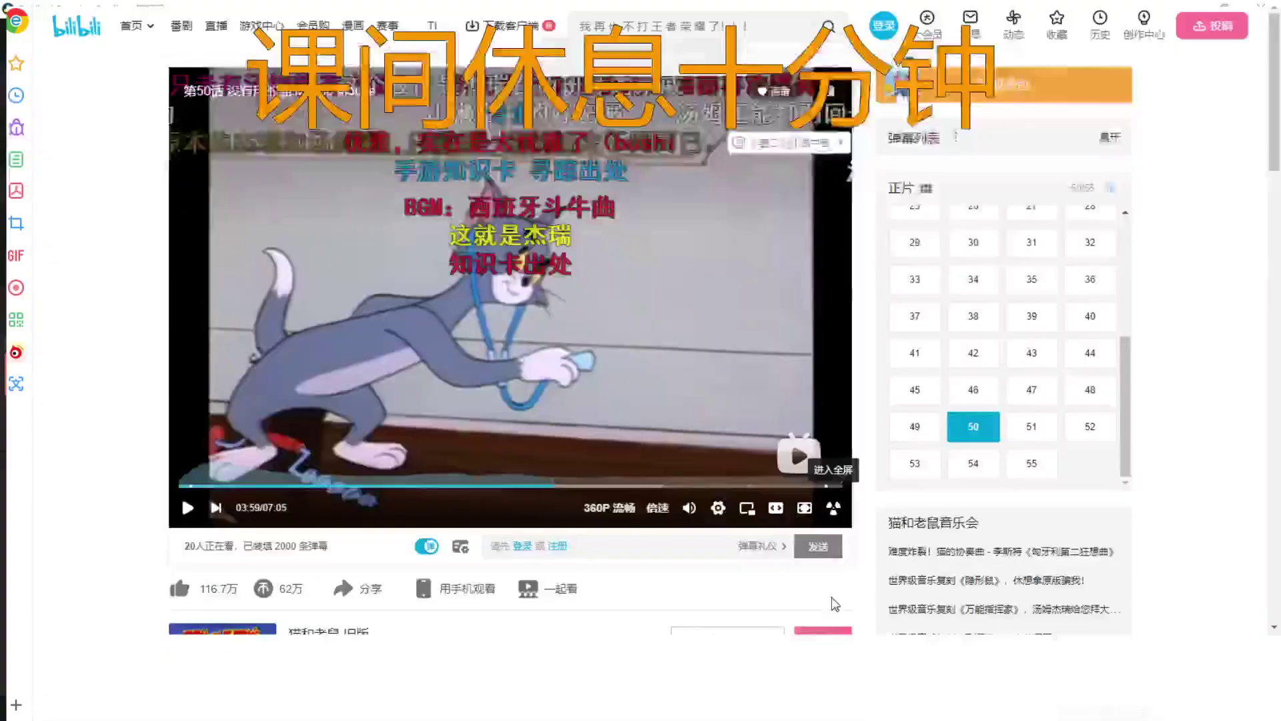
click(833, 596)
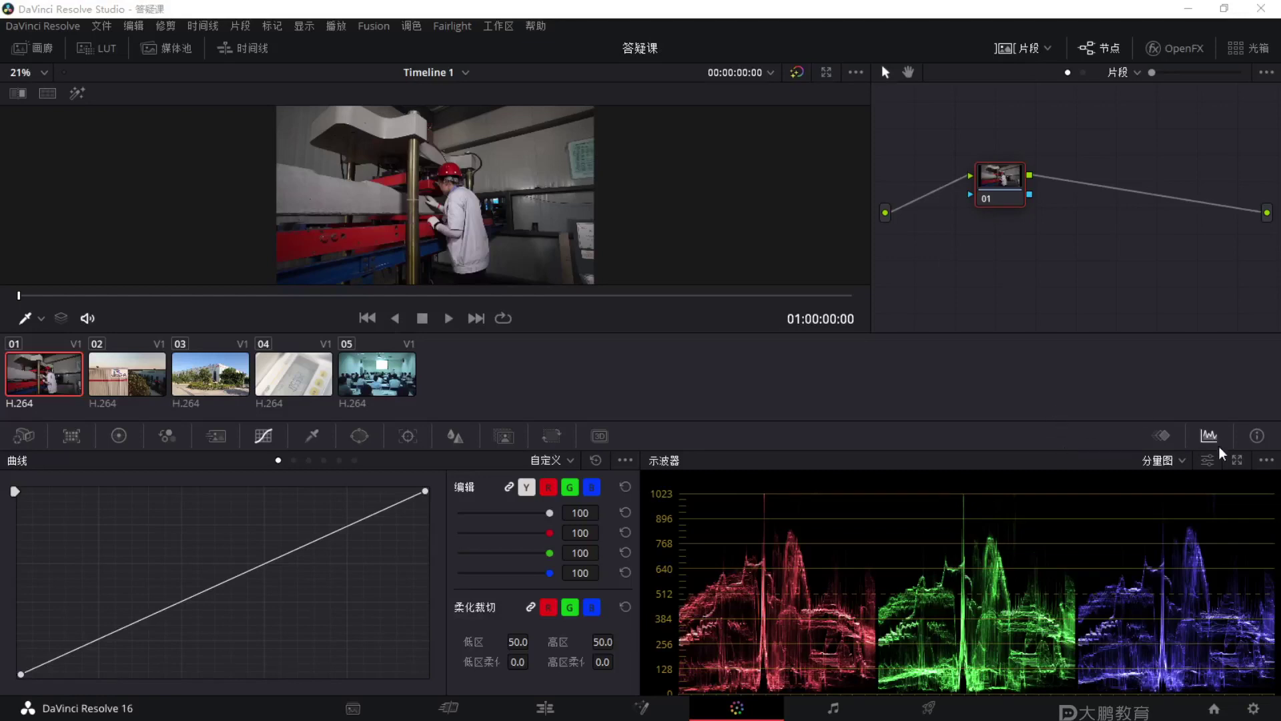
click(1238, 459)
drag(915, 304, 653, 176)
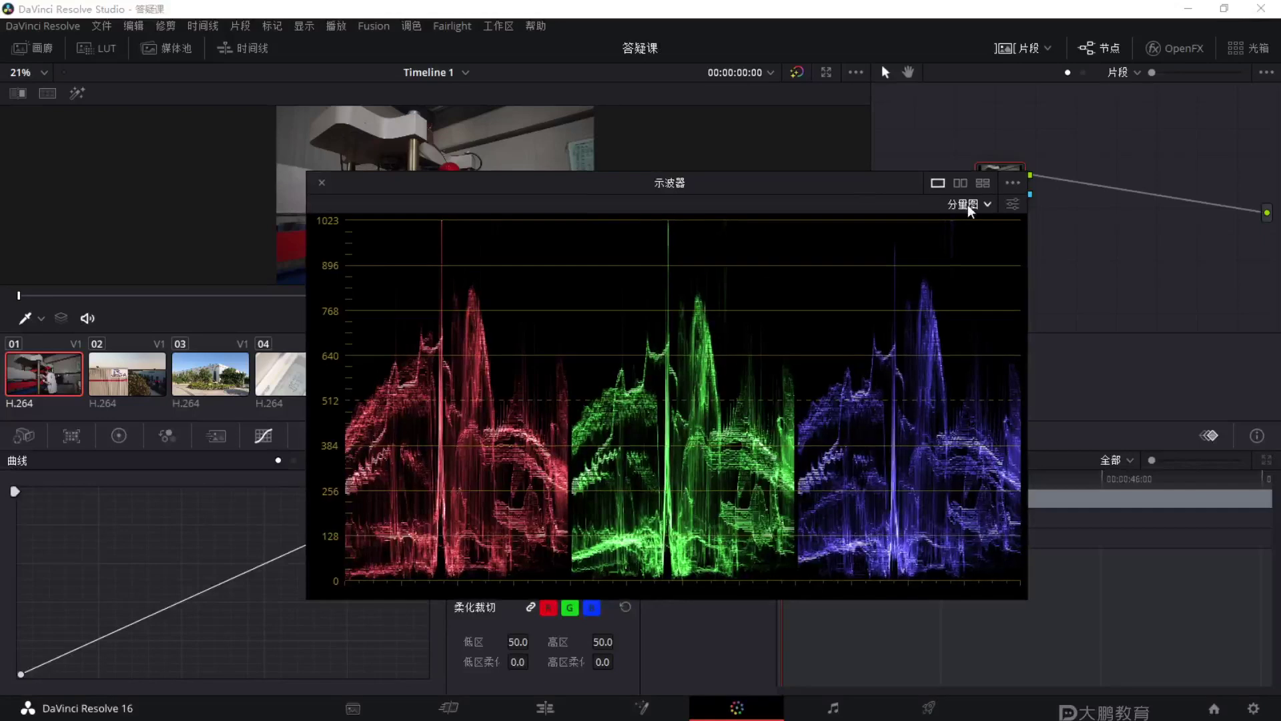
Display four scopes at once and look over the parade, waveform, CIE Chromaticity and histogram.
click(981, 185)
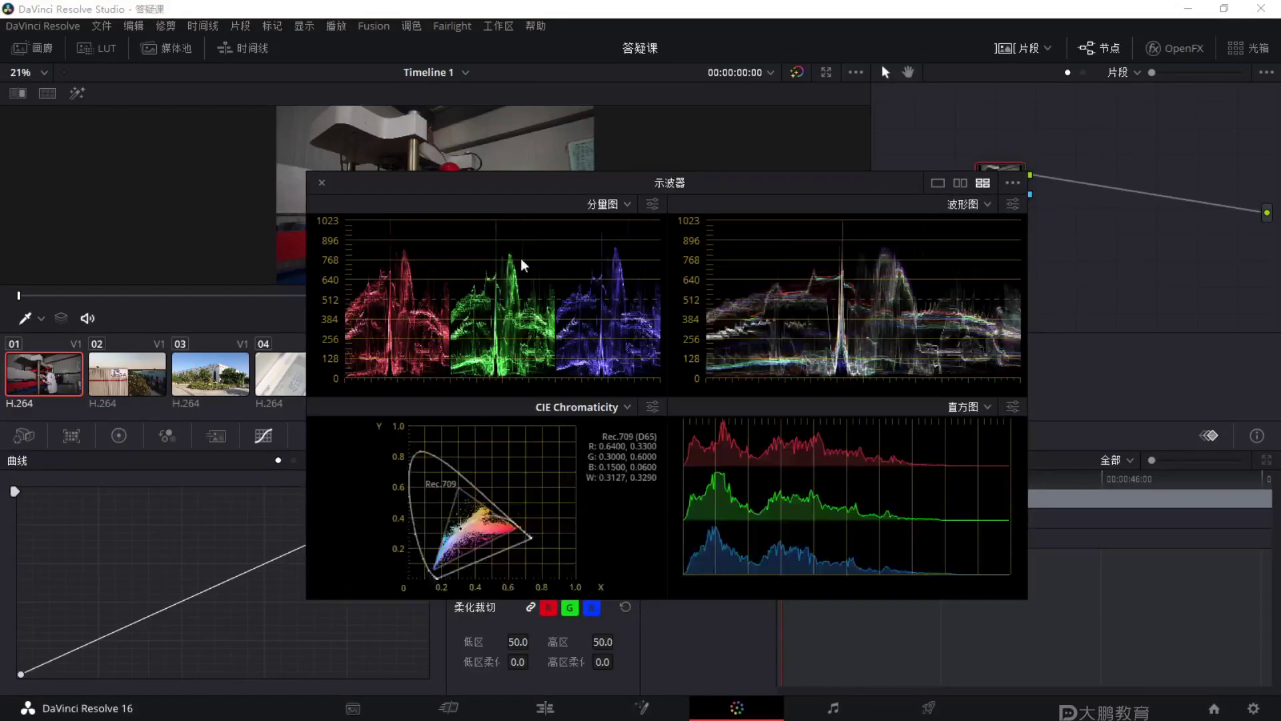
key(F1)
drag(601, 179, 544, 181)
drag(1061, 167, 946, 84)
mouse_move(954, 409)
mouse_down()
mouse_move(810, 467)
mouse_move(1047, 397)
mouse_up()
key(Escape)
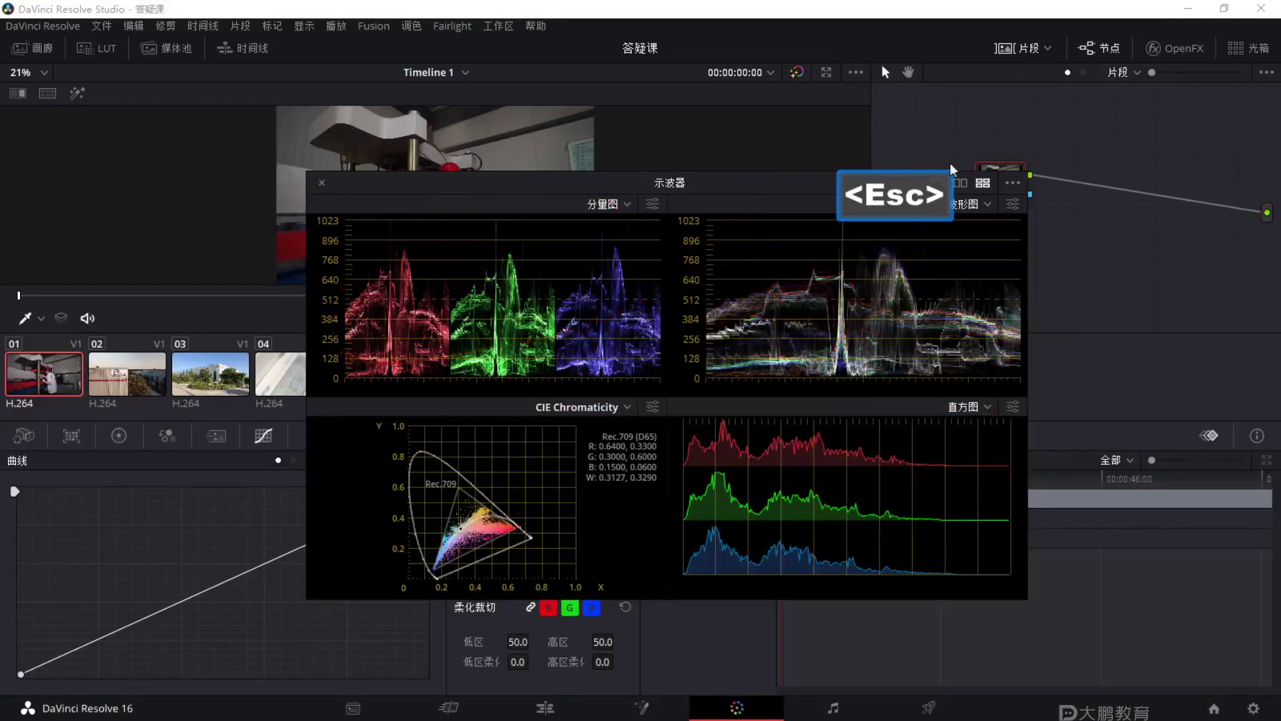
Return the scopes window to the single-scope layout and show the waveform (波形图).
click(981, 204)
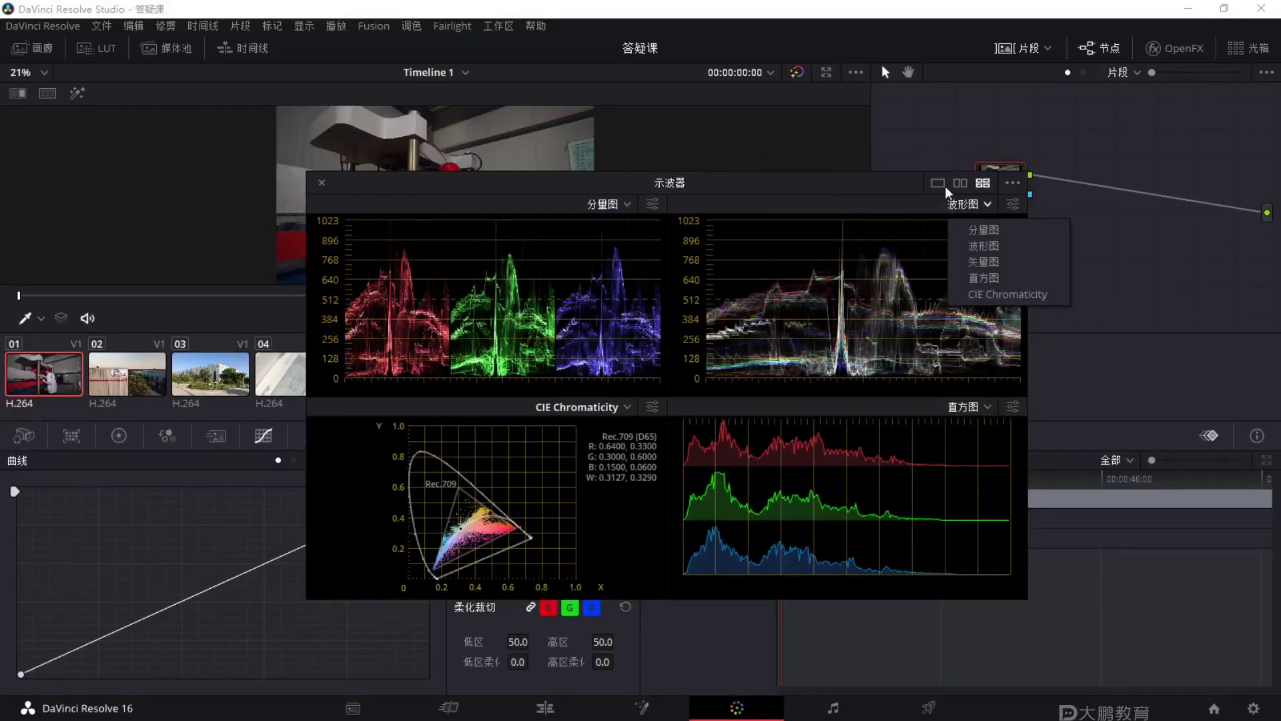
click(941, 183)
click(984, 203)
click(983, 204)
click(981, 203)
click(976, 243)
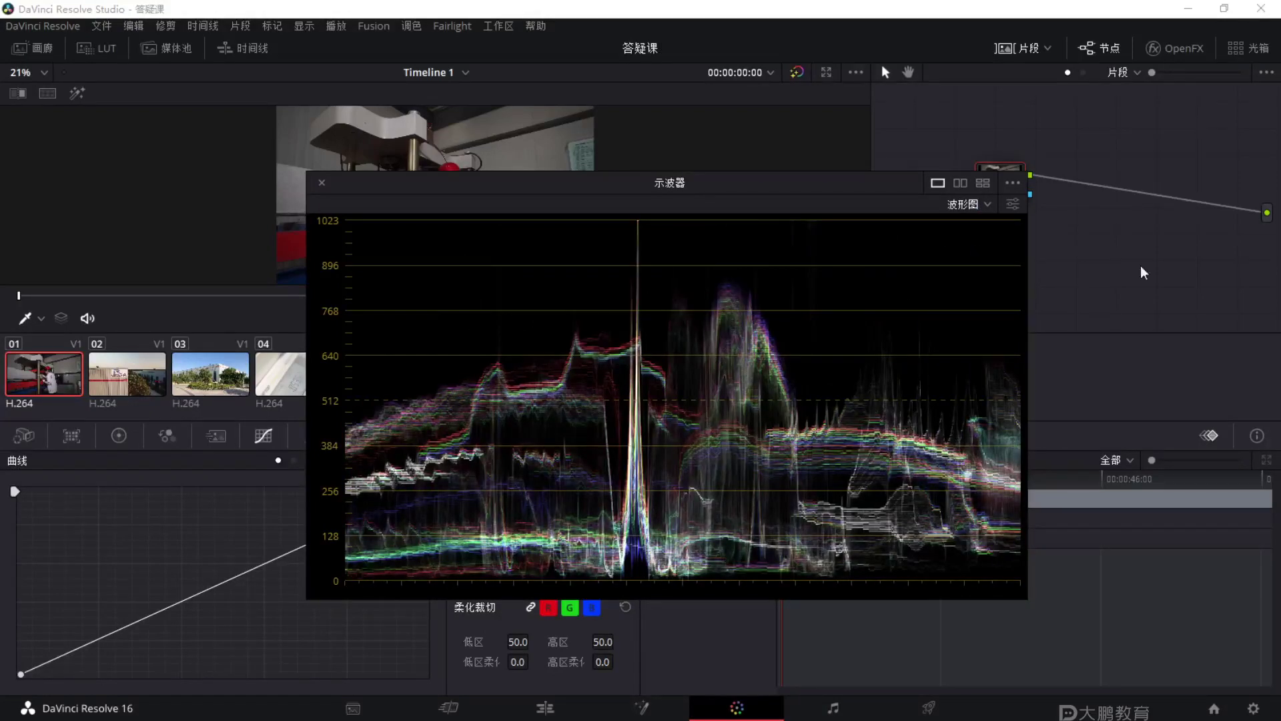
Show the vectorscope (矢量图), histogram (直方图) and parade (分量图) in turn, keeping the parade clear of the viewer image.
click(987, 204)
click(980, 260)
click(982, 204)
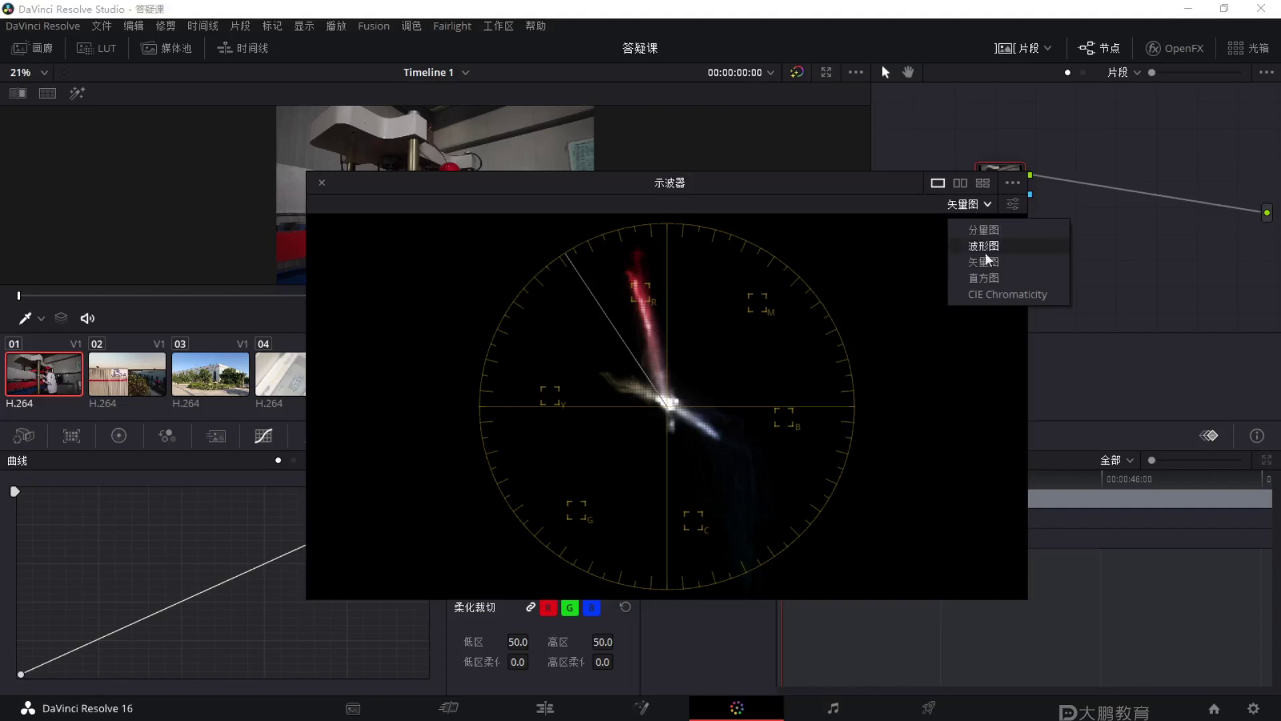
click(986, 278)
click(975, 203)
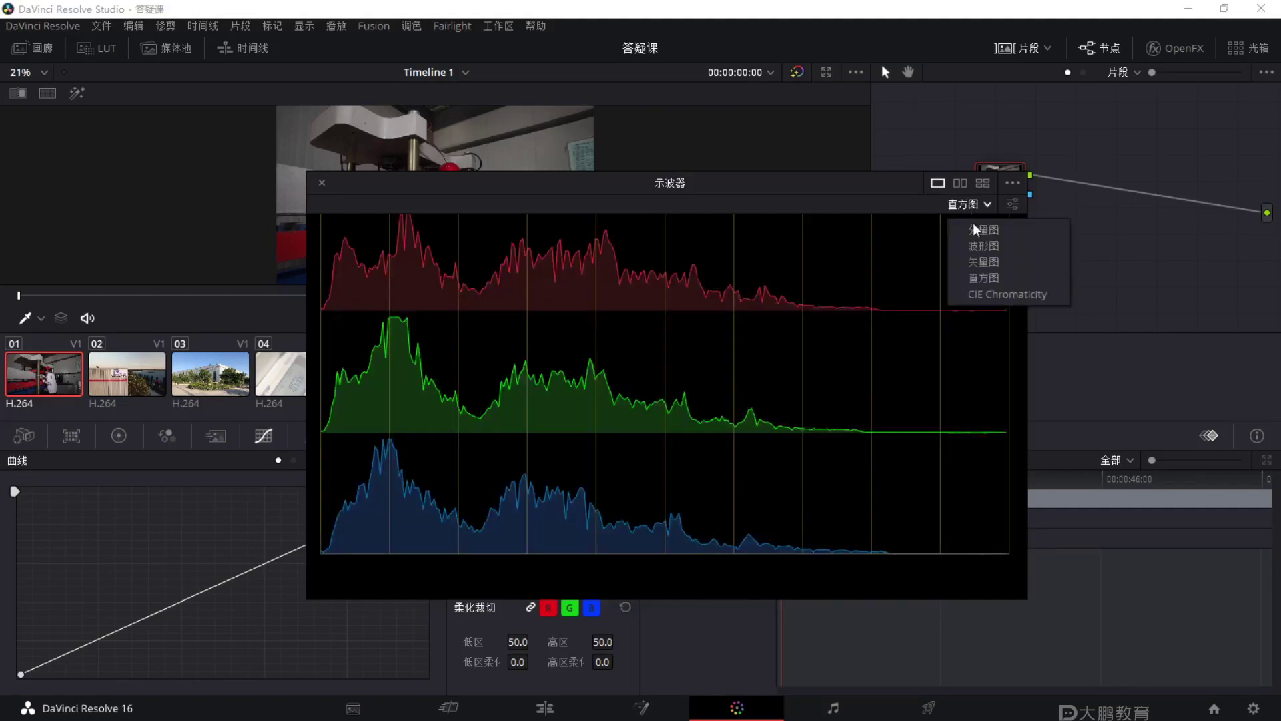
click(976, 232)
mouse_move(823, 181)
mouse_down()
mouse_move(1048, 159)
mouse_move(991, 158)
mouse_move(1037, 155)
mouse_move(1113, 163)
mouse_up()
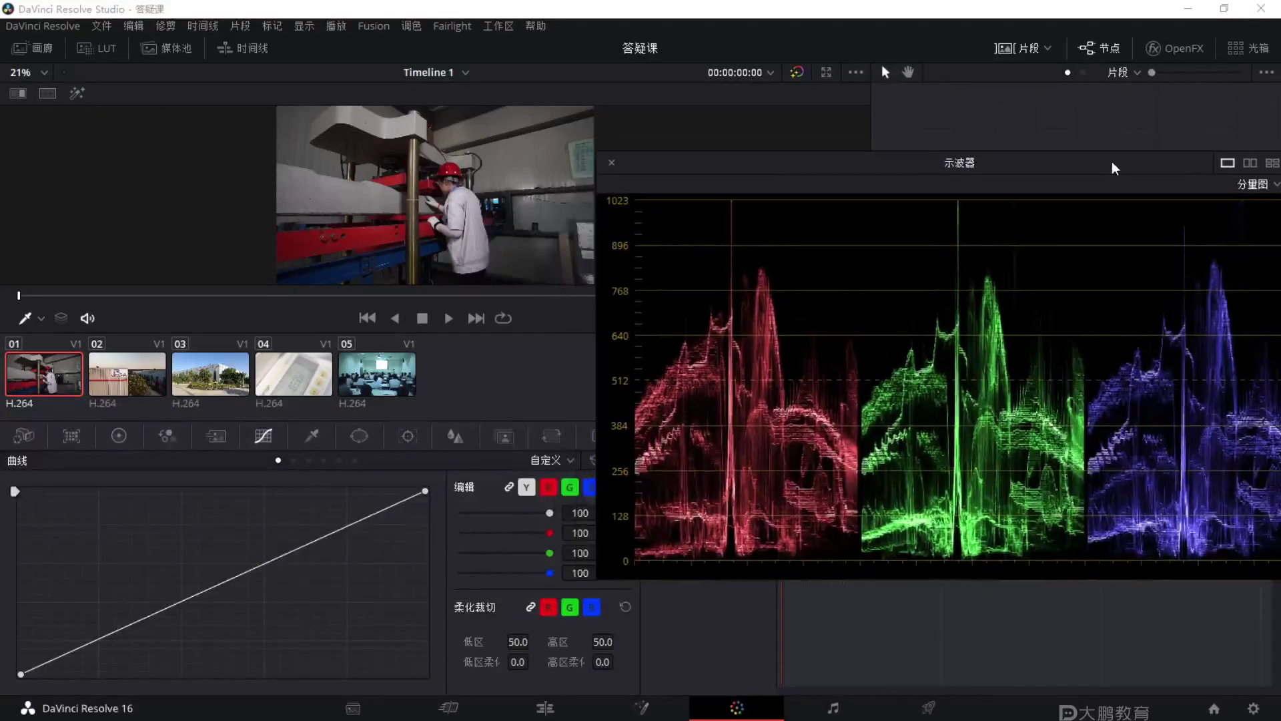
Examine the parade's vertical scale from 0 through 512 up to 1023.
key(F1)
drag(629, 544, 646, 546)
drag(601, 122, 571, 177)
drag(633, 136, 623, 159)
drag(694, 133, 731, 155)
drag(758, 115, 786, 174)
mouse_move(634, 130)
mouse_down()
mouse_move(560, 186)
mouse_move(558, 434)
mouse_move(620, 586)
mouse_up()
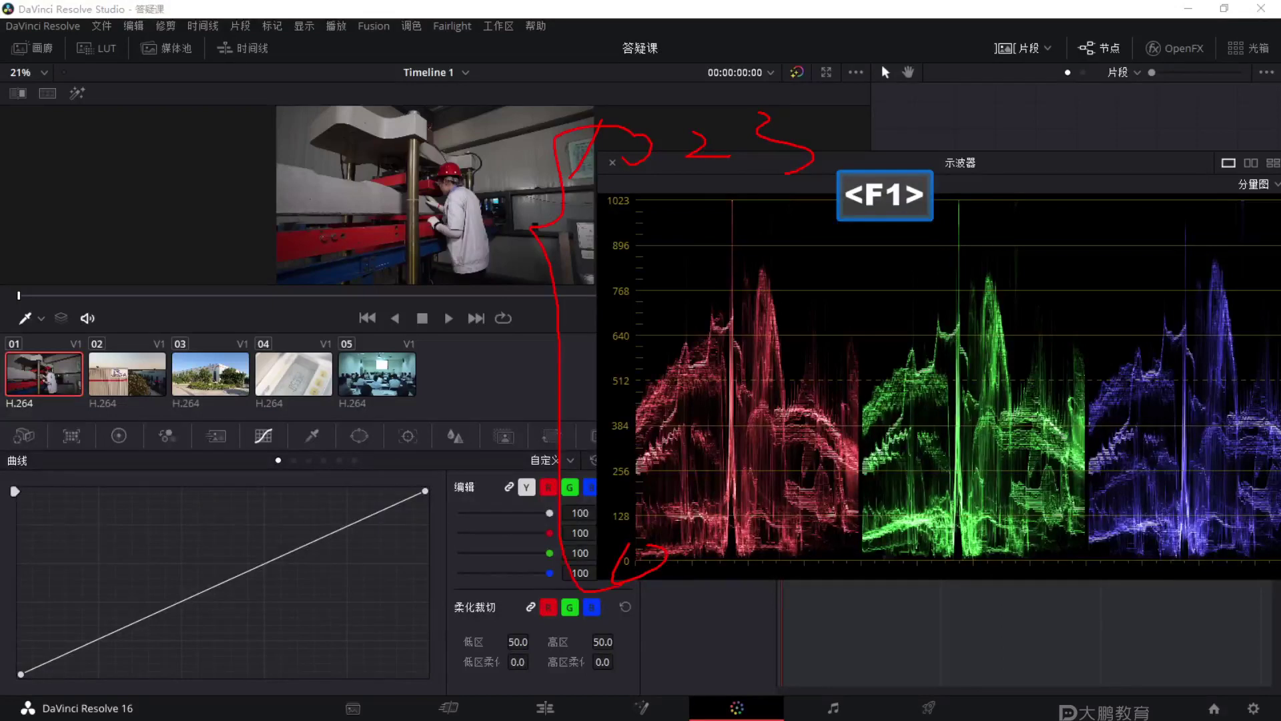
drag(628, 359, 596, 395)
mouse_move(649, 365)
mouse_down()
mouse_move(673, 364)
mouse_move(675, 394)
mouse_up()
drag(720, 379, 753, 399)
Examine the bright, middle and dark regions of the parade and what each represents in the image.
drag(868, 89, 878, 195)
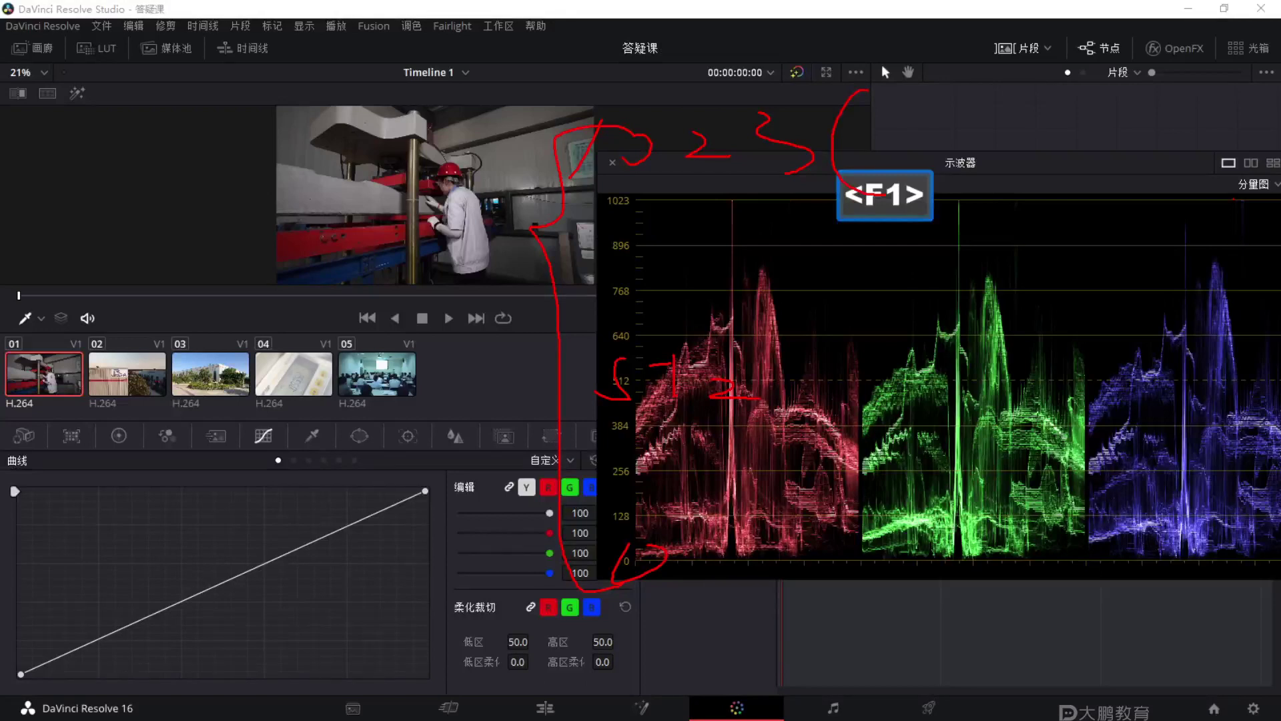
drag(1137, 119, 1132, 151)
mouse_move(998, 81)
mouse_down()
mouse_move(911, 164)
mouse_move(965, 187)
mouse_up()
mouse_move(1091, 96)
mouse_down()
mouse_move(1065, 167)
mouse_move(1088, 149)
mouse_up()
drag(1254, 54, 809, 345)
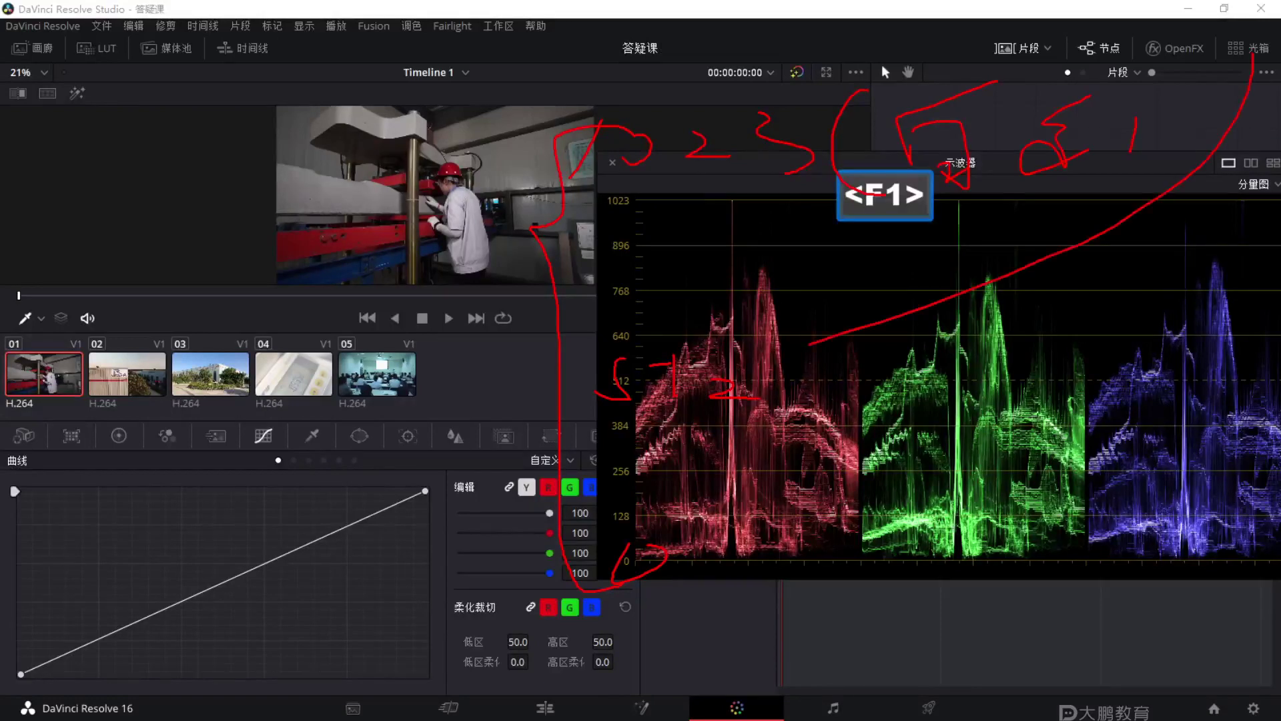
mouse_move(853, 556)
mouse_down()
mouse_move(801, 657)
mouse_move(851, 649)
mouse_up()
mouse_move(1138, 536)
mouse_down()
mouse_move(1200, 624)
mouse_move(1115, 700)
mouse_up()
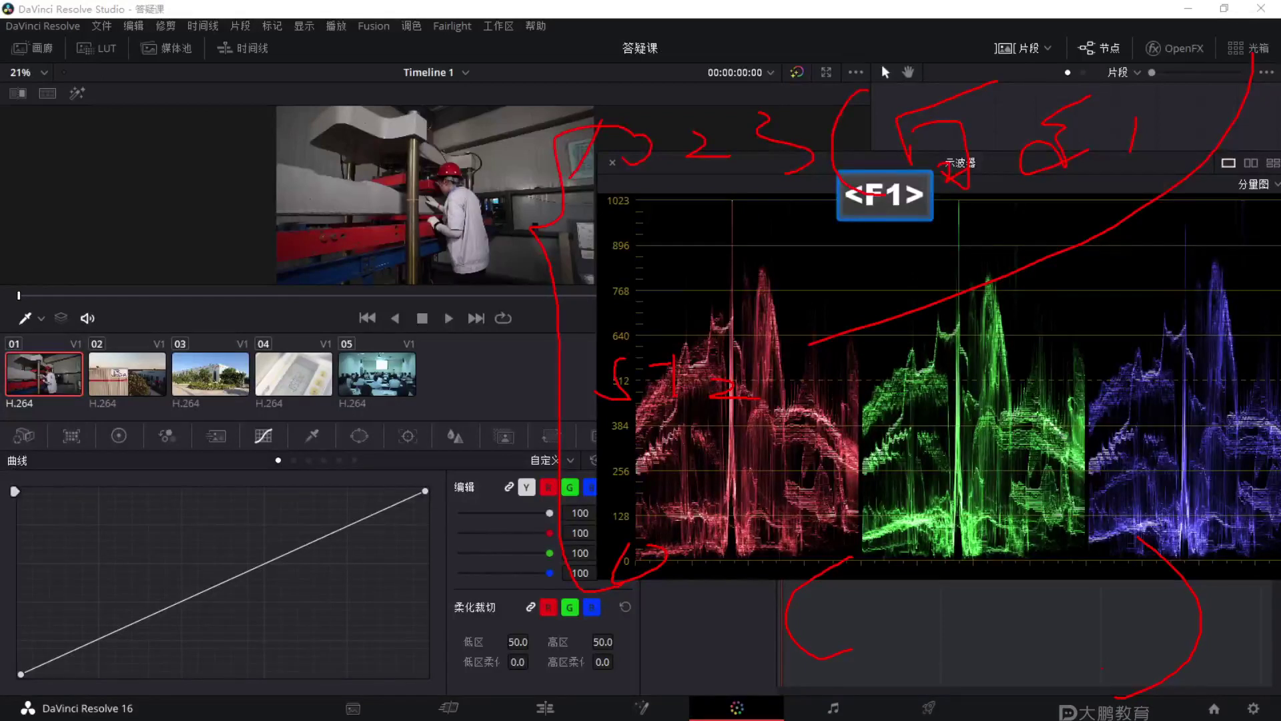
drag(990, 685, 991, 706)
mouse_move(939, 580)
mouse_down()
mouse_move(941, 555)
mouse_move(971, 571)
mouse_move(923, 619)
mouse_move(987, 591)
mouse_up()
mouse_move(995, 554)
mouse_down()
mouse_move(1011, 563)
mouse_move(1018, 597)
mouse_up()
mouse_move(1008, 587)
mouse_down()
mouse_move(1011, 655)
mouse_move(1089, 604)
mouse_up()
mouse_move(709, 418)
mouse_down()
mouse_move(826, 406)
mouse_move(821, 530)
mouse_move(894, 420)
mouse_move(761, 404)
mouse_up()
mouse_move(774, 347)
mouse_down()
mouse_move(826, 356)
mouse_move(799, 374)
mouse_move(852, 364)
mouse_move(836, 425)
mouse_up()
mouse_move(880, 365)
mouse_down()
mouse_move(926, 369)
mouse_move(899, 416)
mouse_up()
drag(966, 323, 994, 383)
drag(981, 431, 948, 390)
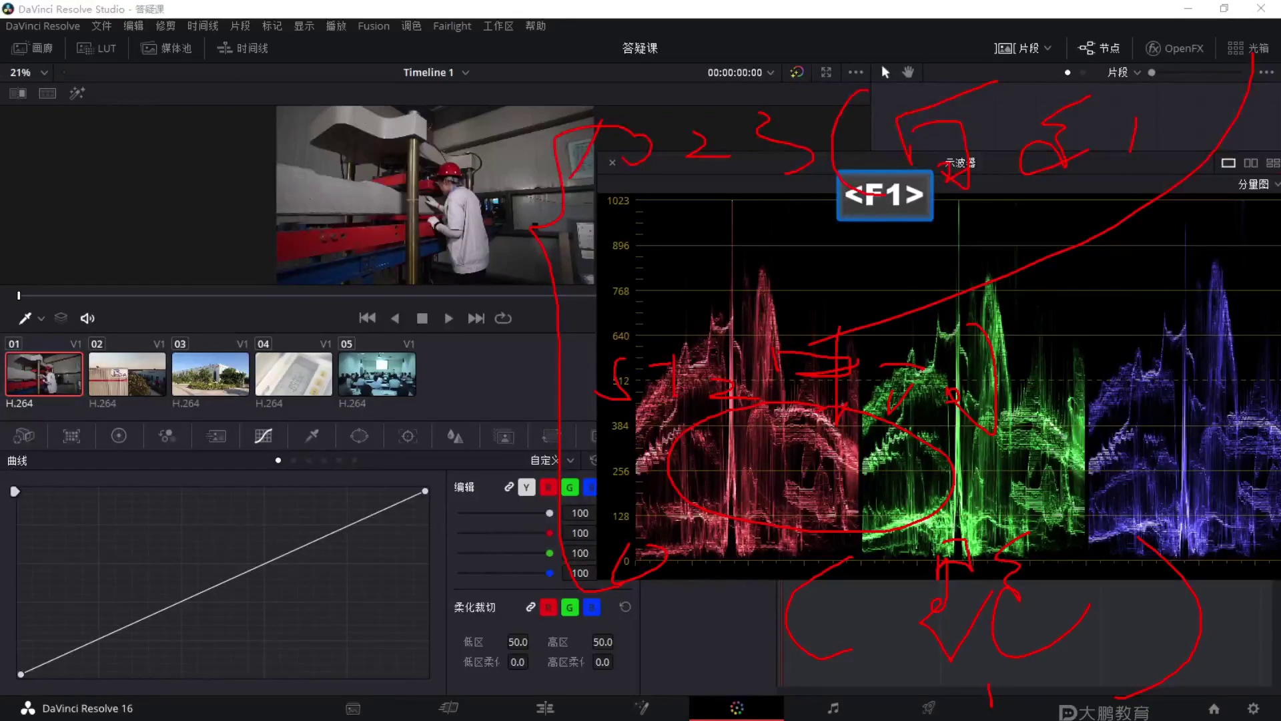
mouse_move(1012, 204)
mouse_down()
mouse_move(741, 182)
mouse_move(664, 219)
mouse_move(646, 264)
mouse_move(765, 321)
mouse_move(1037, 308)
mouse_move(1023, 201)
mouse_up()
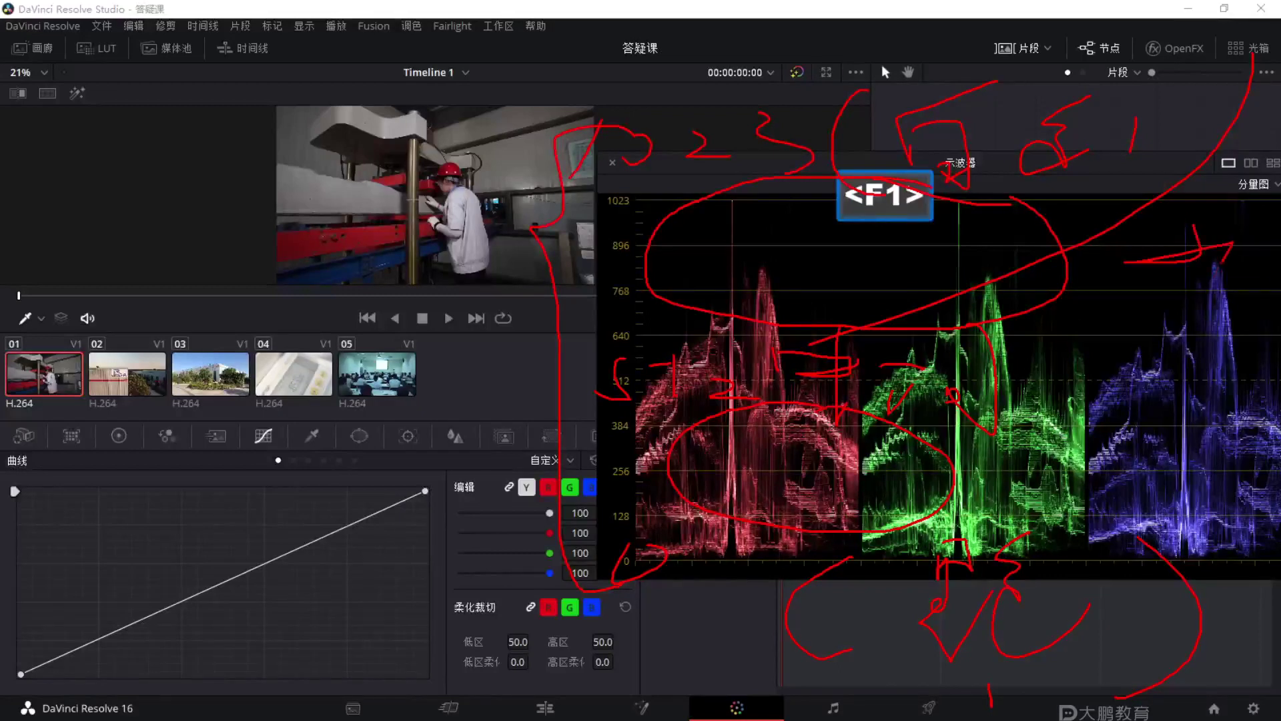
key(Escape)
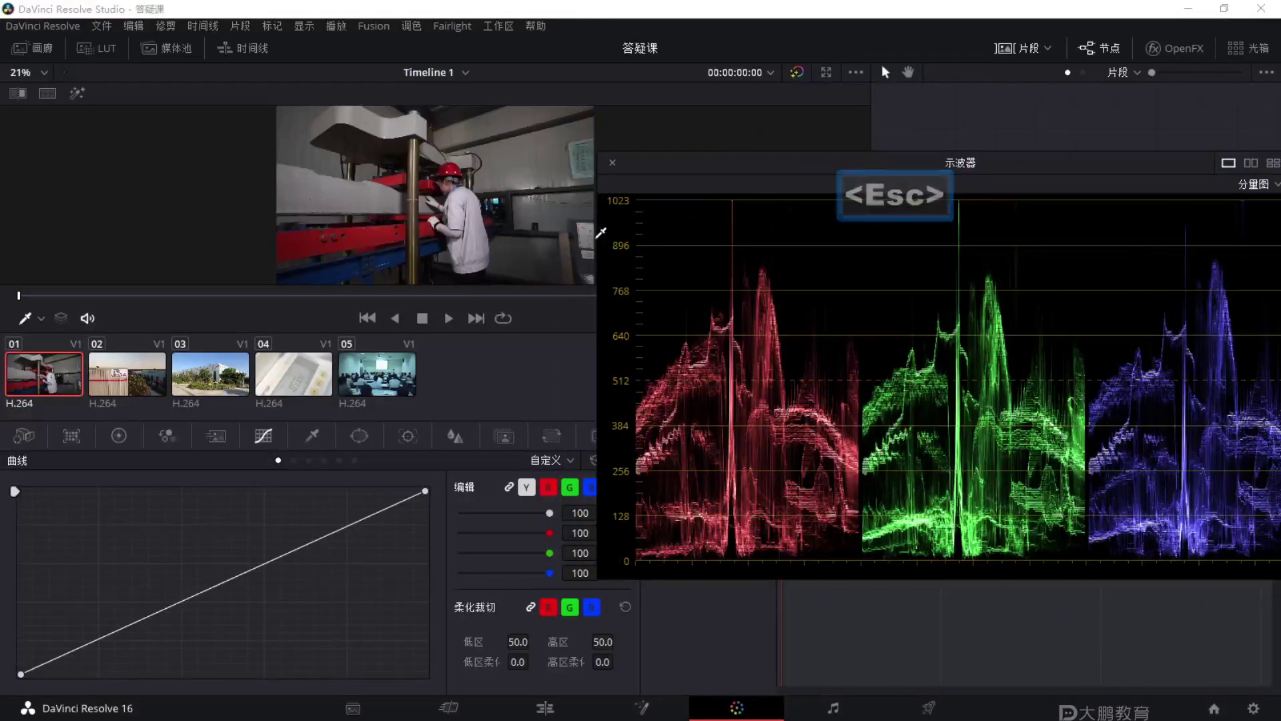
Bring the whole parade into view and examine its overall spread, mid-range and upper and lower limits.
drag(667, 161, 584, 161)
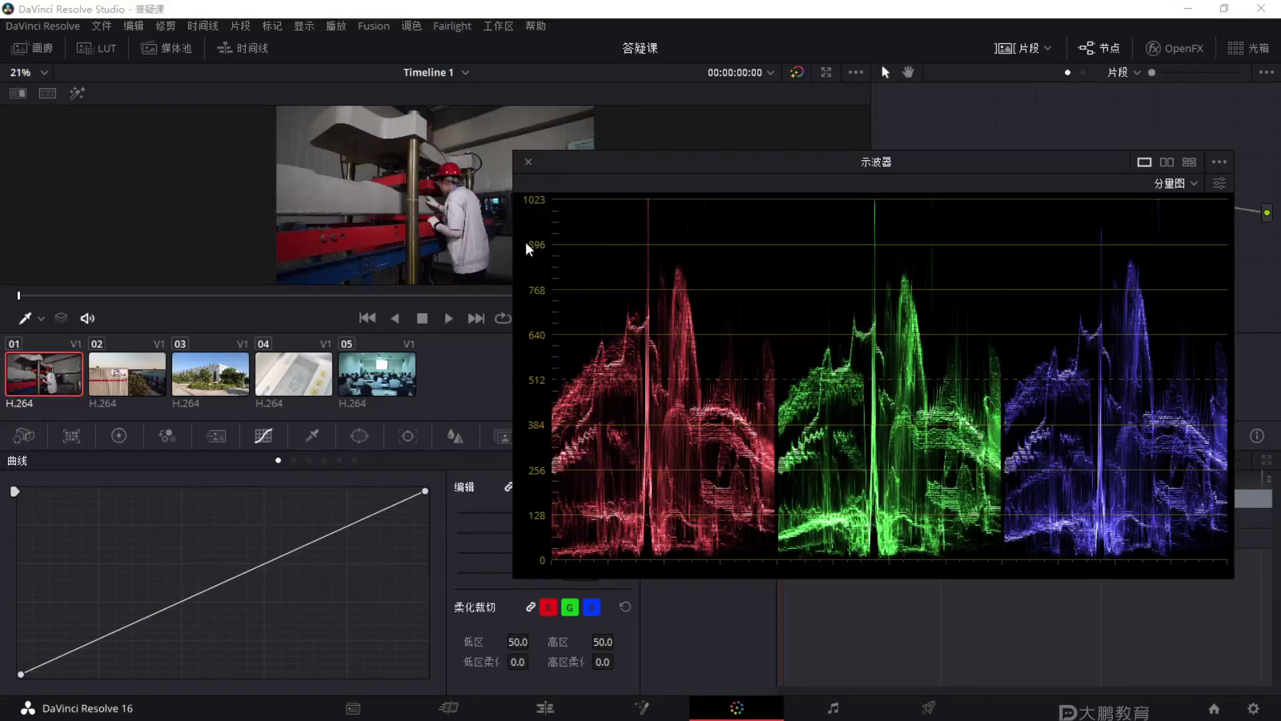
key(F1)
mouse_move(492, 157)
mouse_down()
mouse_move(572, 257)
mouse_move(1258, 557)
mouse_move(1270, 605)
mouse_up()
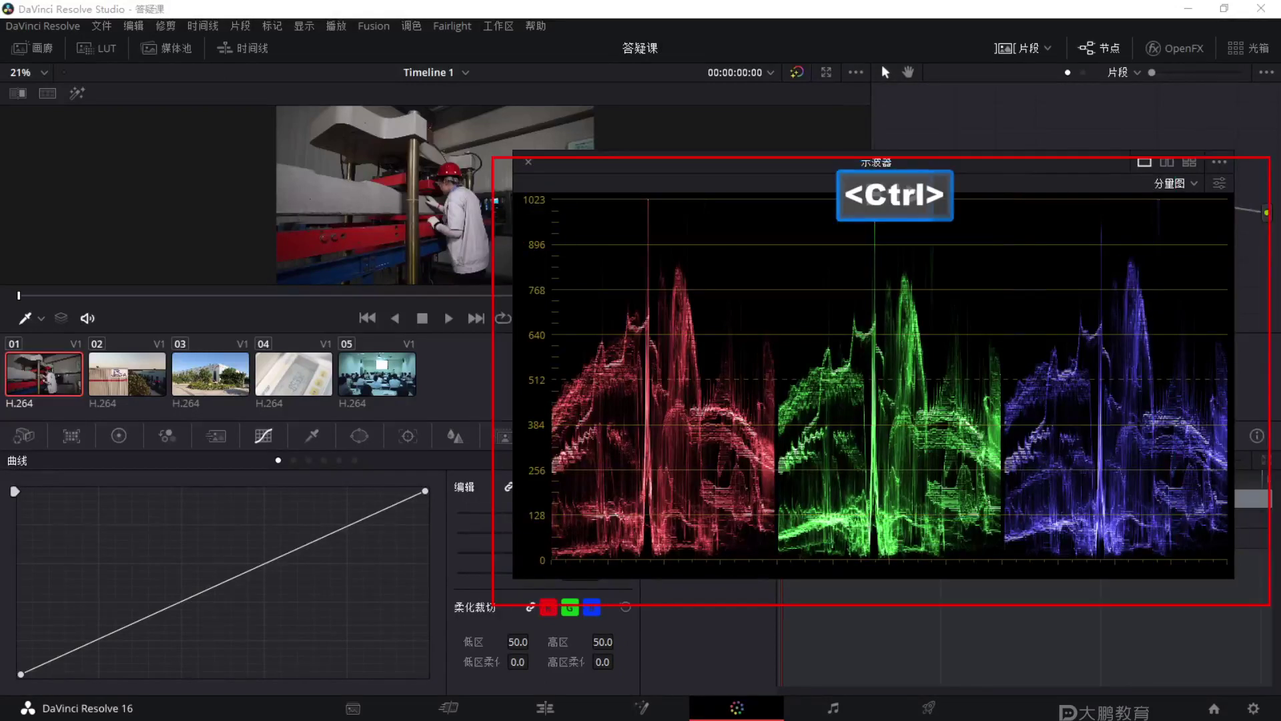
mouse_move(515, 240)
mouse_down()
mouse_move(1104, 460)
mouse_move(1266, 491)
mouse_move(1270, 474)
mouse_up()
key(F1)
mouse_move(824, 350)
mouse_down()
mouse_move(550, 289)
mouse_move(721, 478)
mouse_move(975, 334)
mouse_move(646, 257)
mouse_move(577, 287)
mouse_move(567, 327)
mouse_move(589, 381)
mouse_move(795, 337)
mouse_move(555, 264)
mouse_move(568, 358)
mouse_up()
mouse_move(641, 108)
mouse_down()
mouse_move(617, 82)
mouse_move(666, 187)
mouse_move(651, 48)
mouse_up()
mouse_move(718, 500)
mouse_down()
mouse_move(602, 528)
mouse_move(581, 637)
mouse_move(705, 584)
mouse_move(654, 538)
mouse_up()
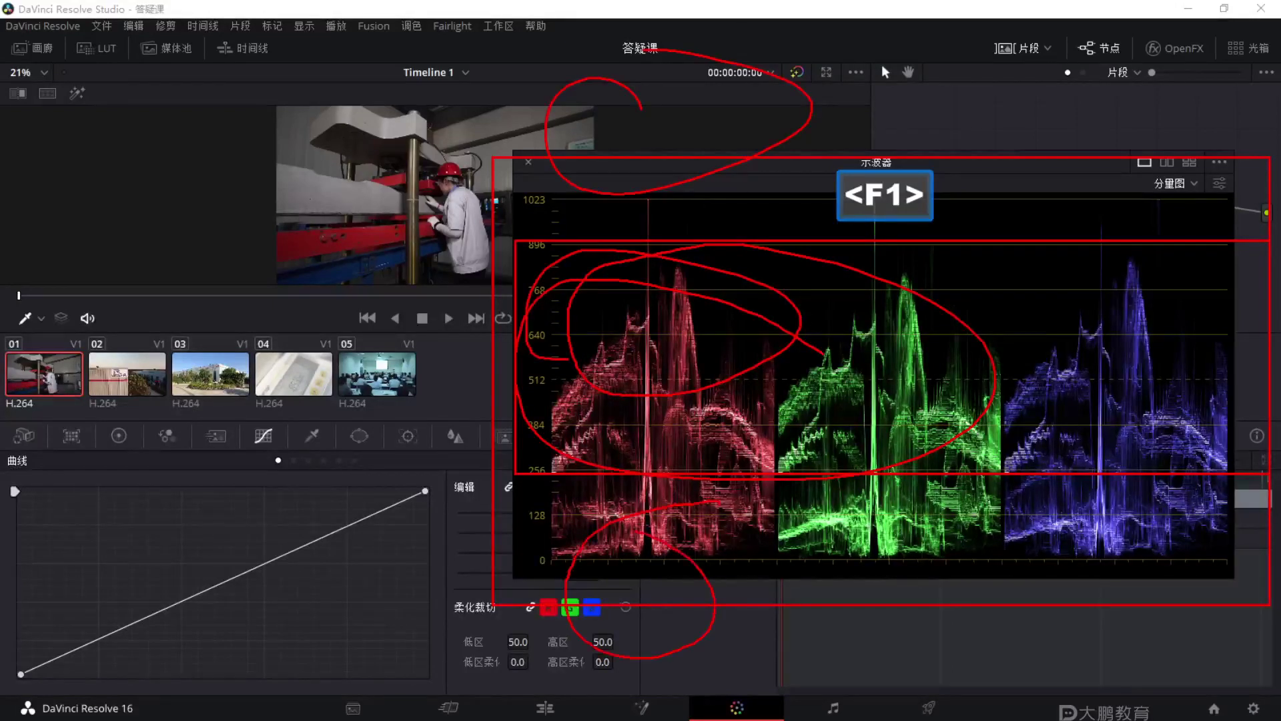
key(Escape)
Compare the left part of the red, green and blue parade channels with the viewer image.
mouse_move(654, 160)
mouse_down()
mouse_move(719, 176)
mouse_move(688, 179)
mouse_up()
drag(842, 177, 920, 115)
drag(790, 120, 814, 119)
key(F1)
drag(686, 275, 765, 494)
mouse_move(909, 277)
mouse_down()
mouse_move(949, 353)
mouse_move(974, 500)
mouse_move(995, 522)
mouse_up()
drag(1159, 238, 1220, 523)
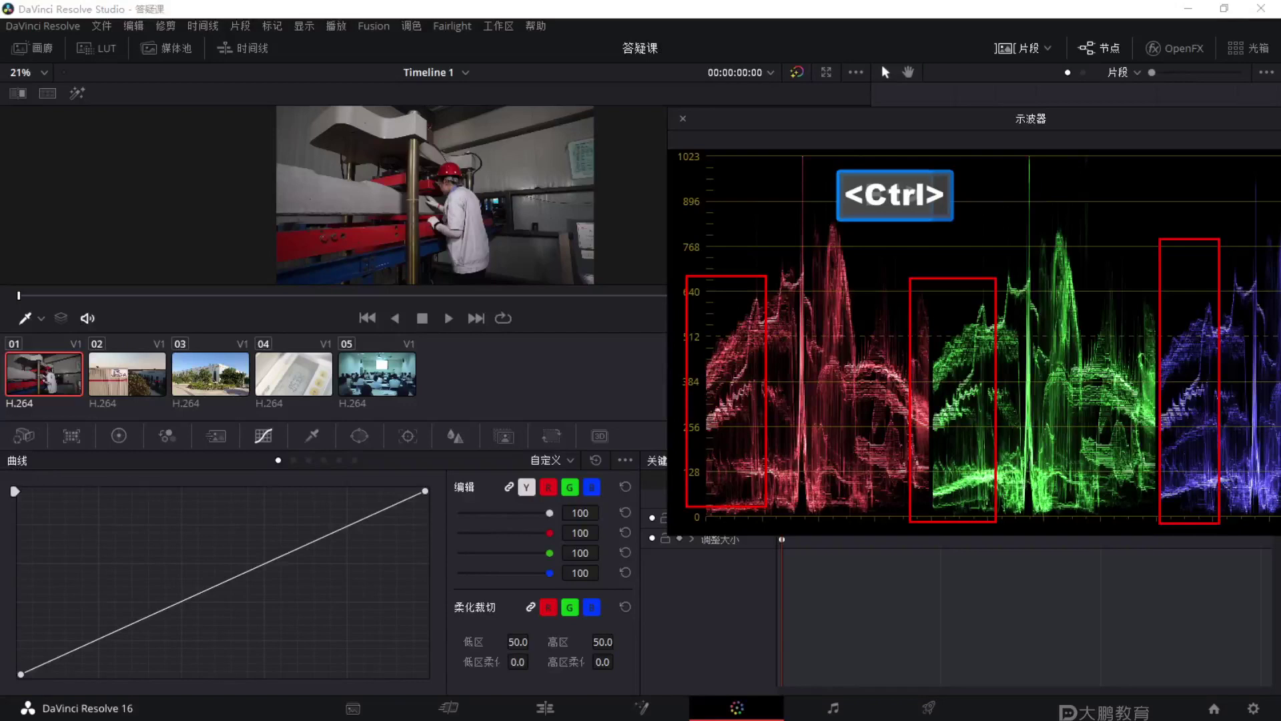
key(F1)
mouse_move(636, 475)
mouse_down()
mouse_move(453, 337)
mouse_move(427, 283)
mouse_up()
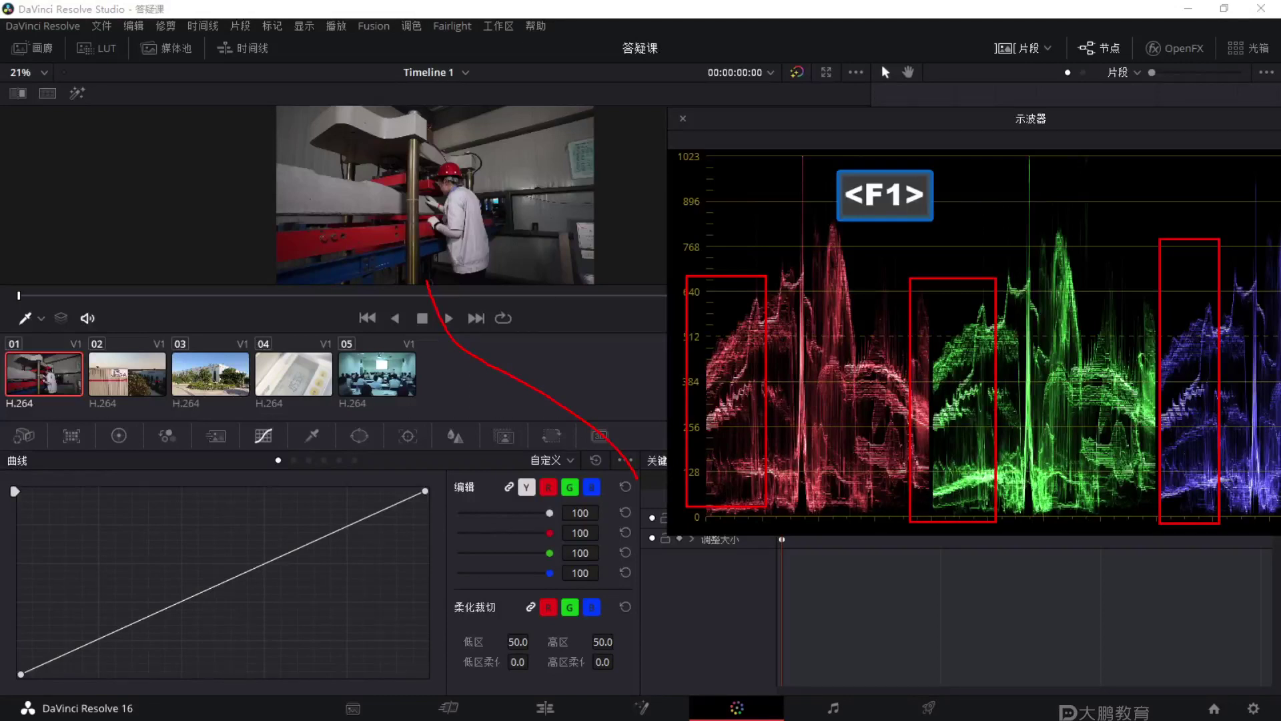
key(Escape)
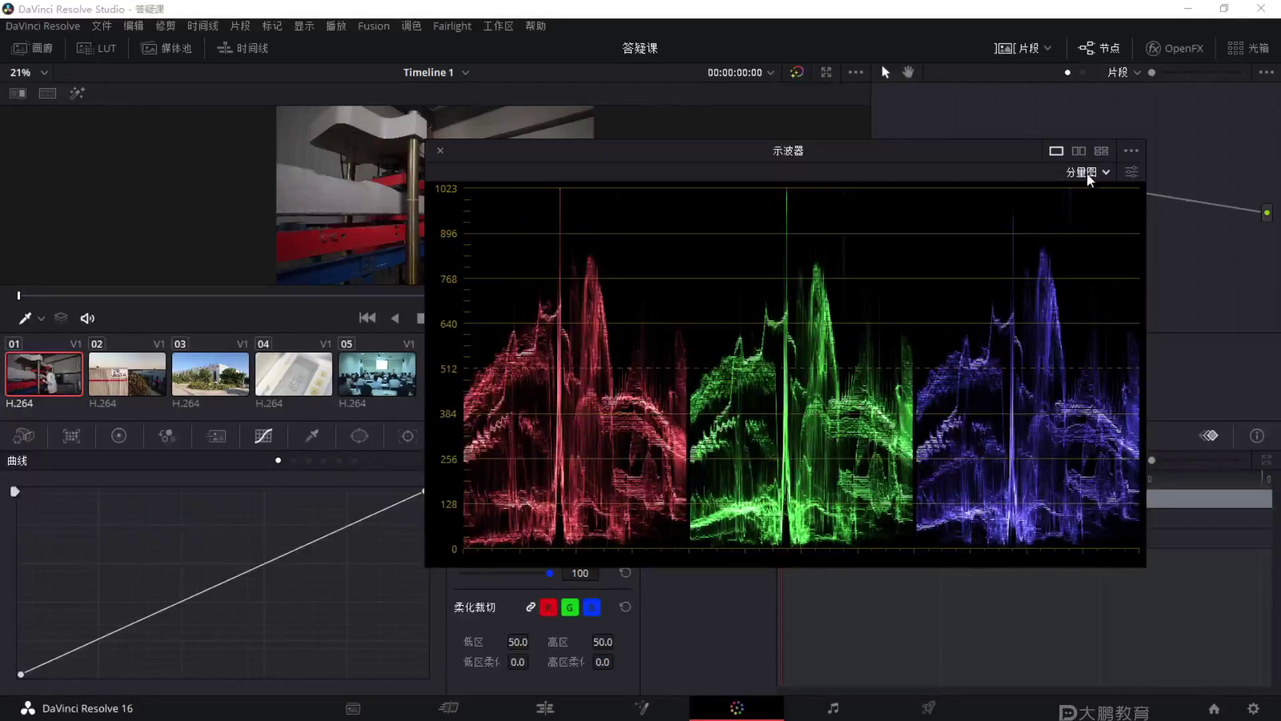
Switch the floating scope to the waveform (波形图) and shift the graph to reveal its lower end.
mouse_move(782, 149)
mouse_down()
mouse_move(900, 134)
mouse_move(765, 154)
mouse_up()
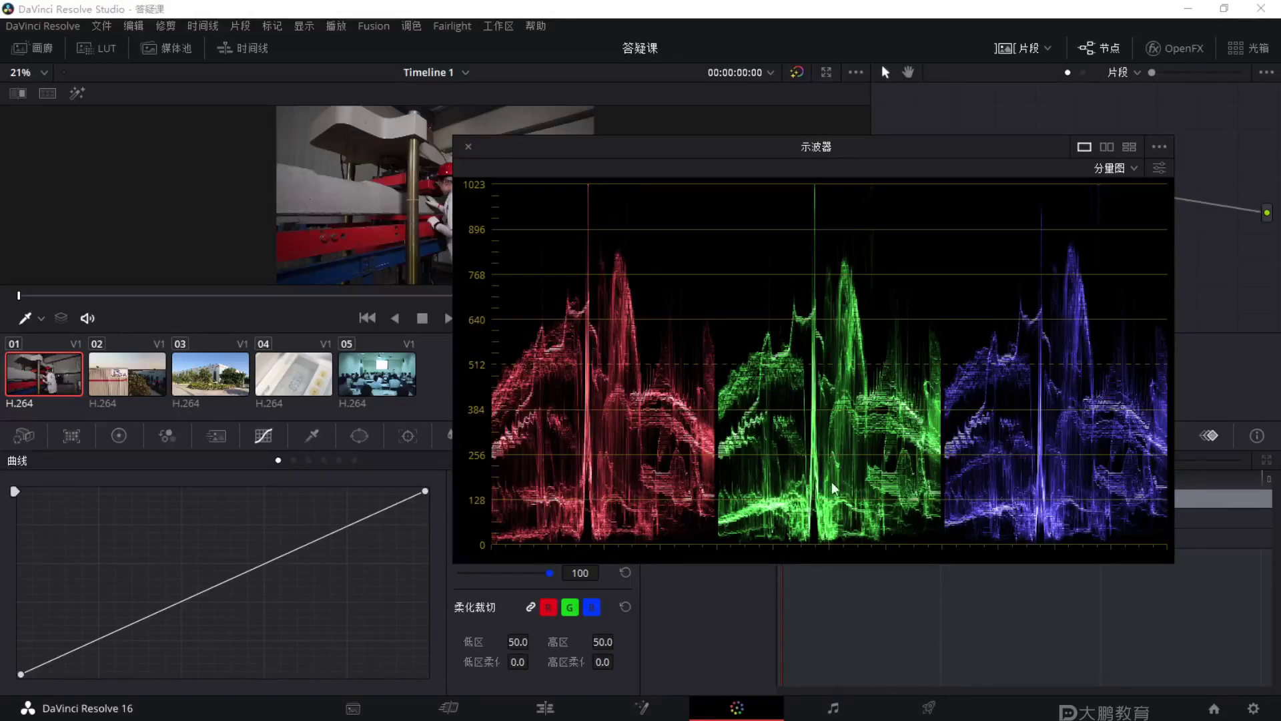
click(1113, 168)
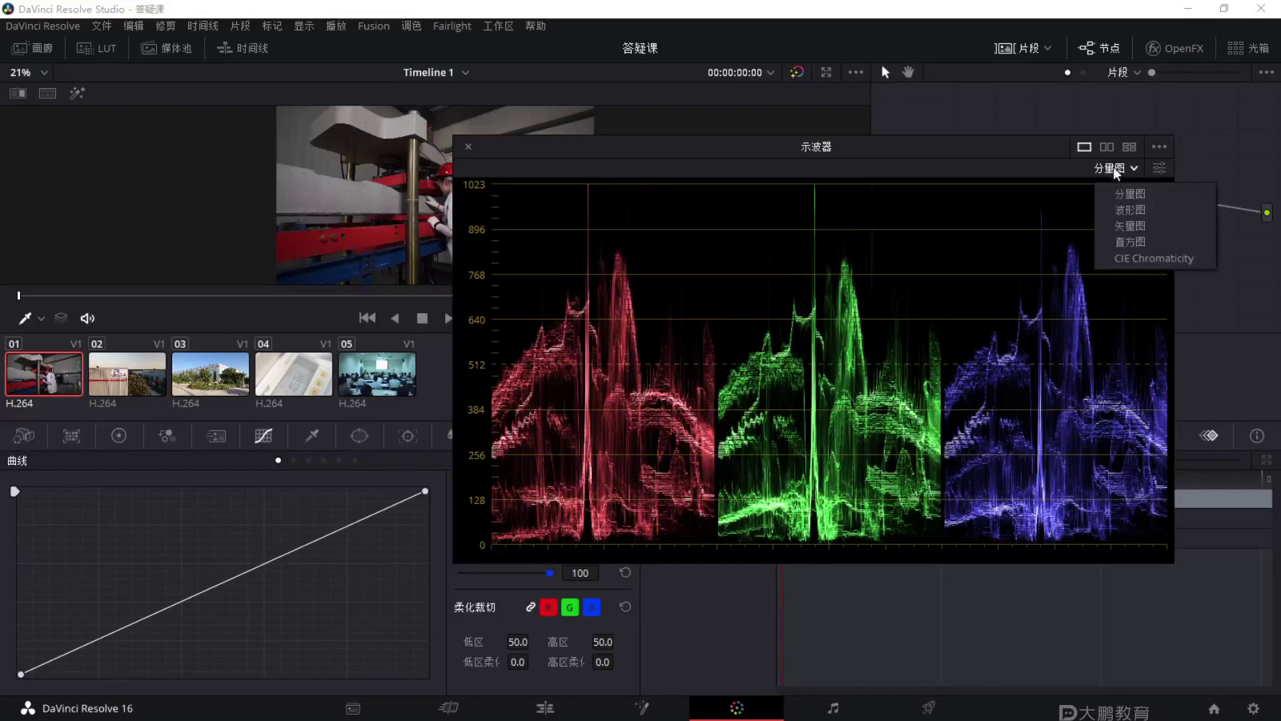
click(1125, 204)
drag(650, 372, 672, 400)
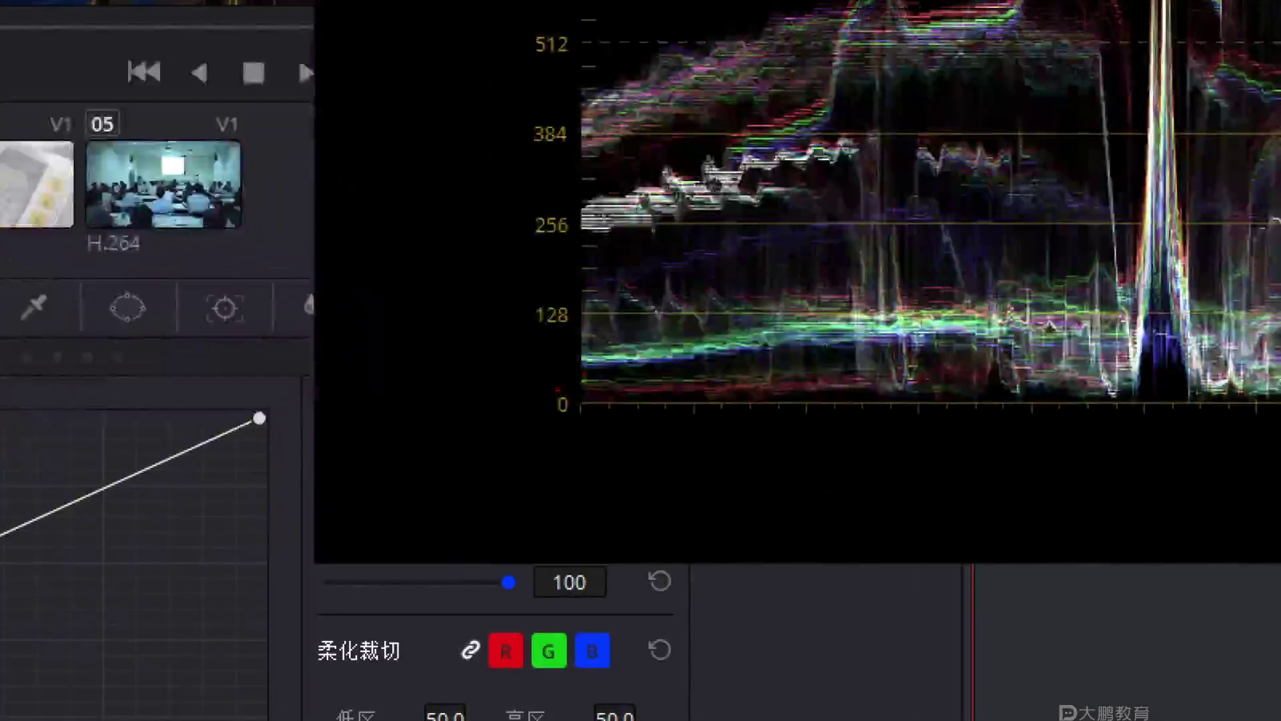
Examine the waveform's low traces between 0 and 128.
key(Escape)
key(F1)
drag(607, 469, 1095, 485)
drag(556, 475, 865, 459)
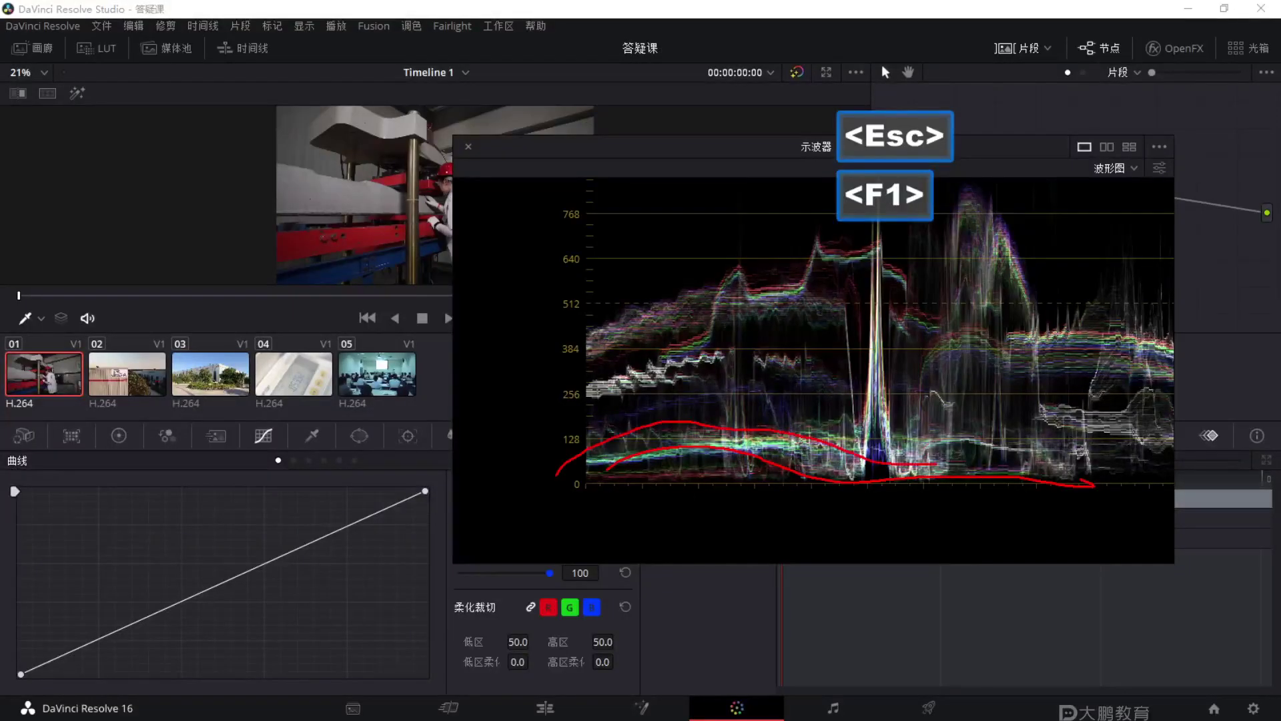
key(Escape)
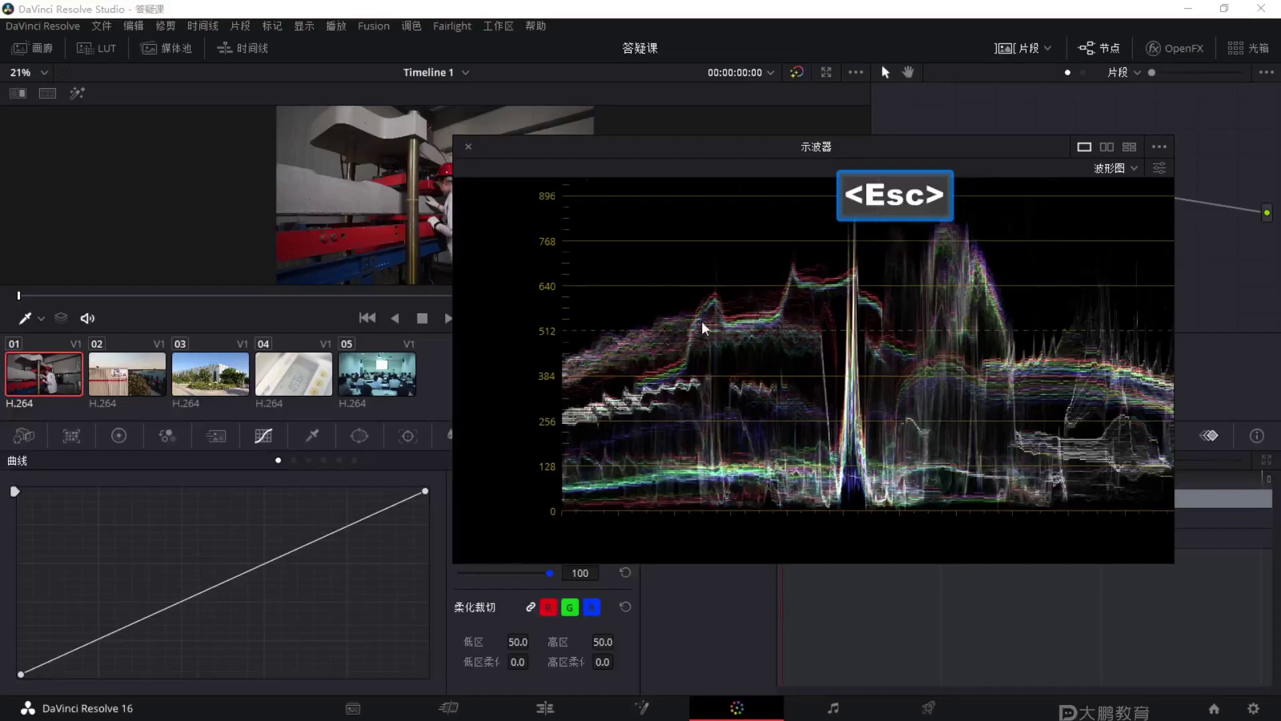
Examine the left, middle and right sections of the waveform and the dark traces along its base.
key(F1)
mouse_move(529, 200)
mouse_down()
mouse_move(502, 352)
mouse_move(688, 183)
mouse_move(445, 205)
mouse_up()
mouse_move(785, 214)
mouse_down()
mouse_move(742, 477)
mouse_move(711, 140)
mouse_move(677, 146)
mouse_up()
mouse_move(1021, 162)
mouse_down()
mouse_move(921, 483)
mouse_move(1266, 142)
mouse_up()
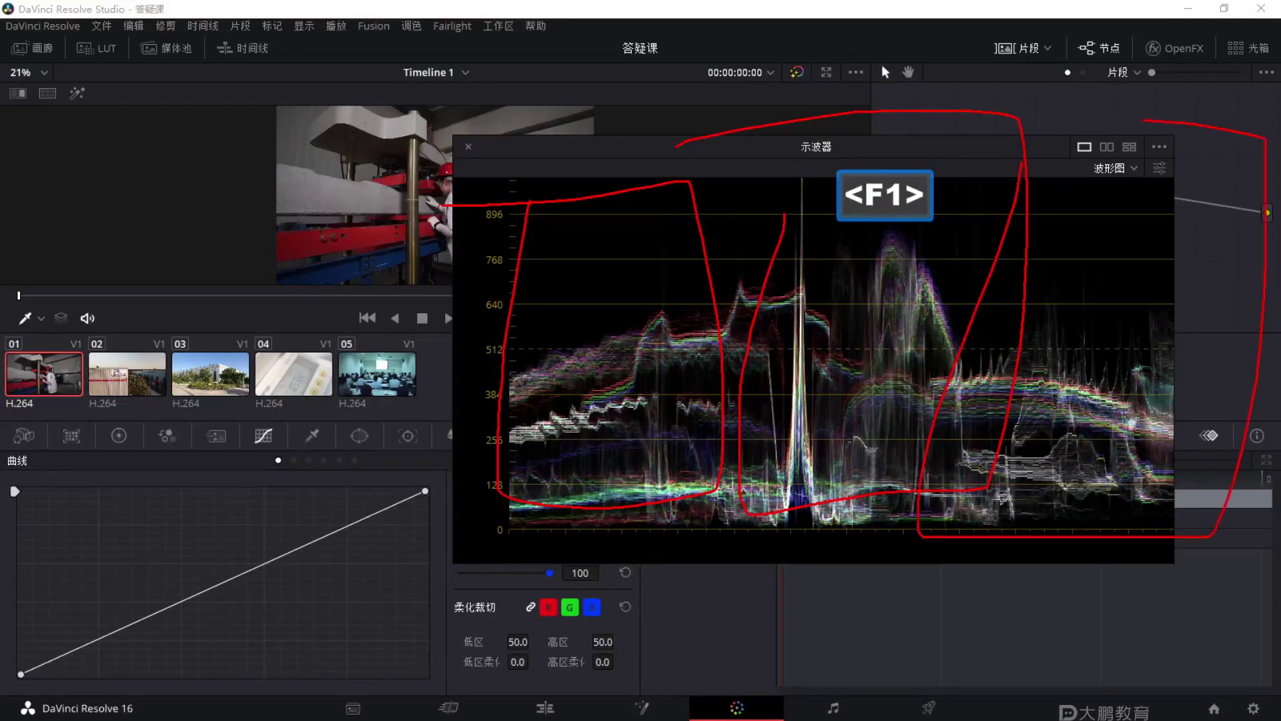
key(Escape)
key(F1)
drag(503, 480, 951, 510)
key(Escape)
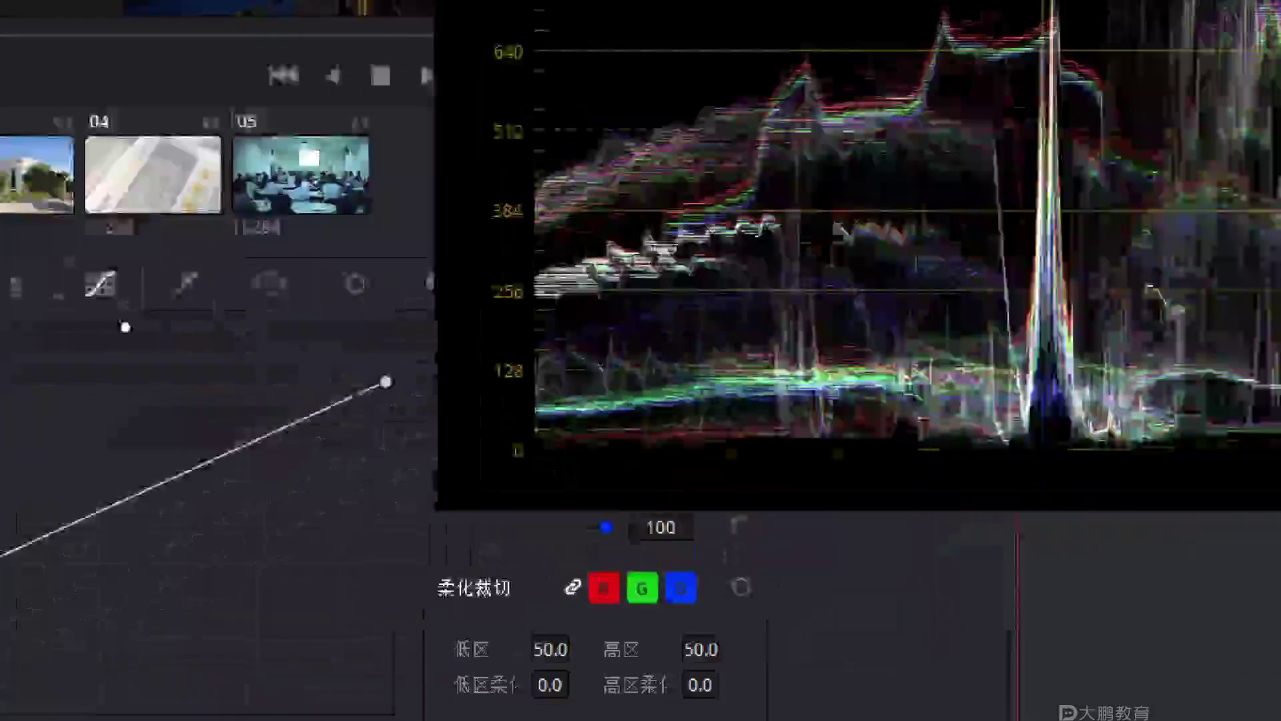
Examine the waveform's middle and upper traces between 256 and 640.
drag(559, 366, 594, 302)
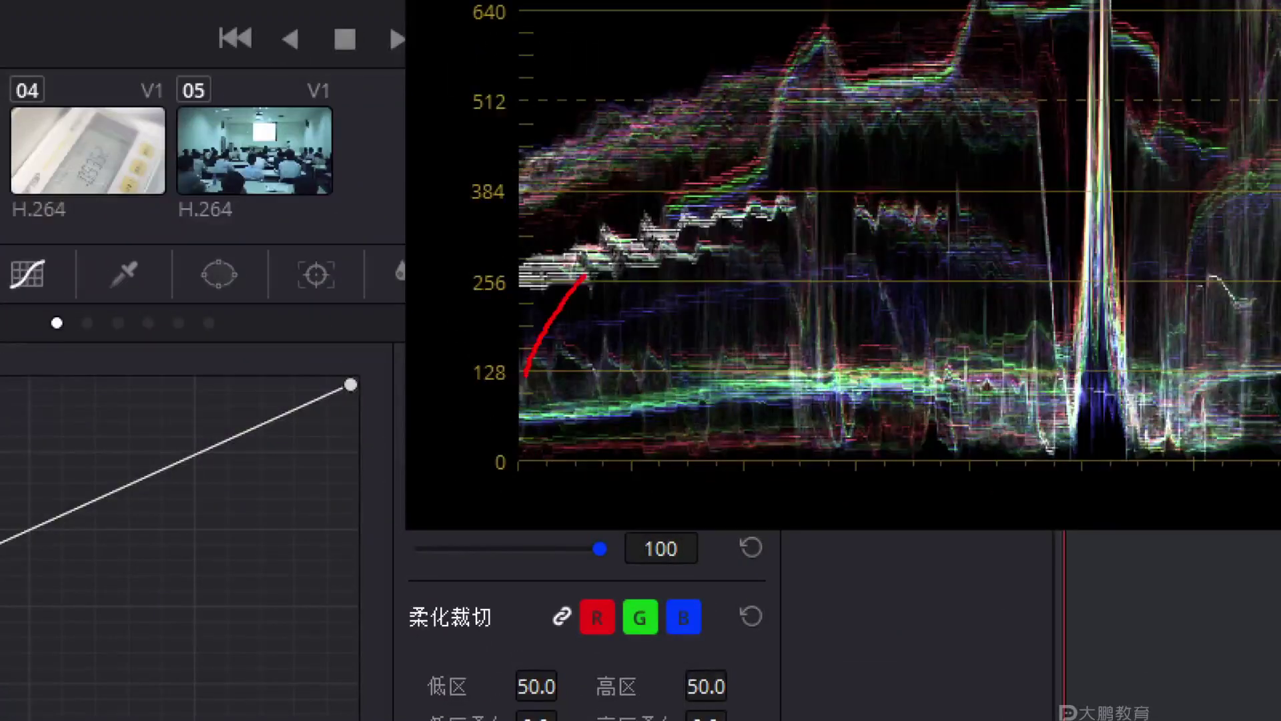
key(Escape)
key(F1)
mouse_move(538, 202)
mouse_down()
mouse_move(608, 145)
mouse_move(768, 62)
mouse_up()
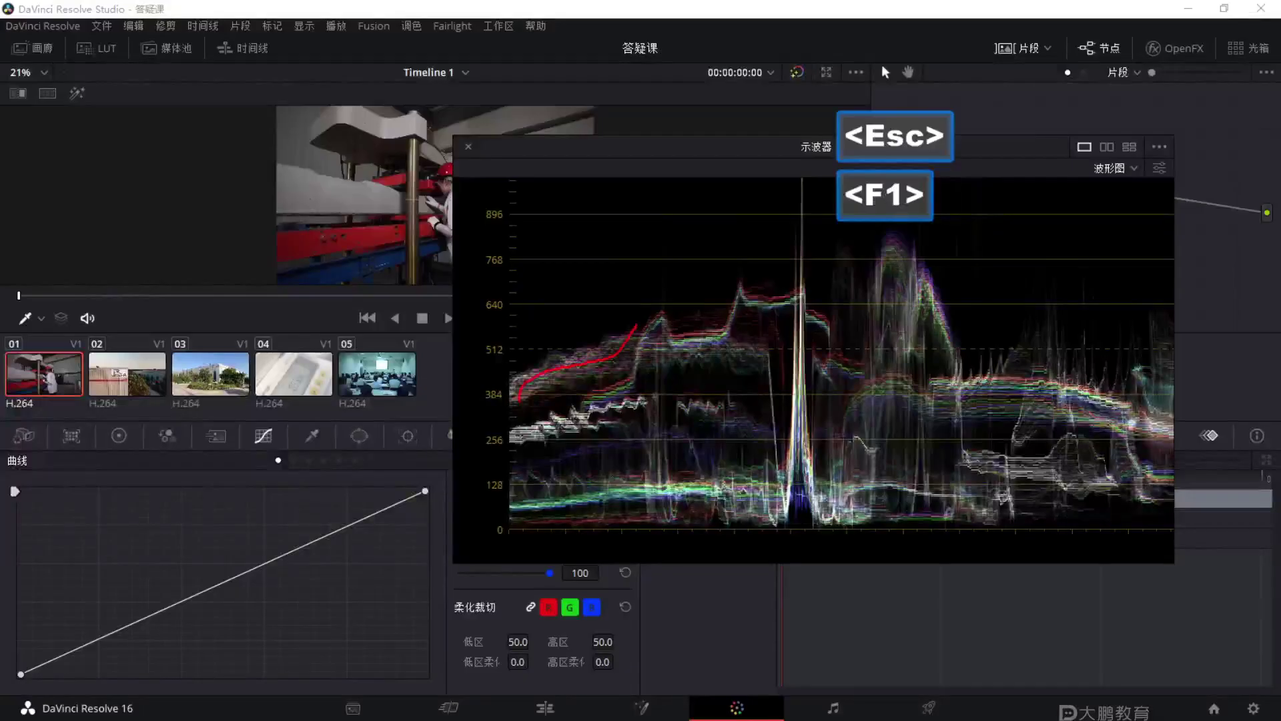
key(Escape)
key(F2)
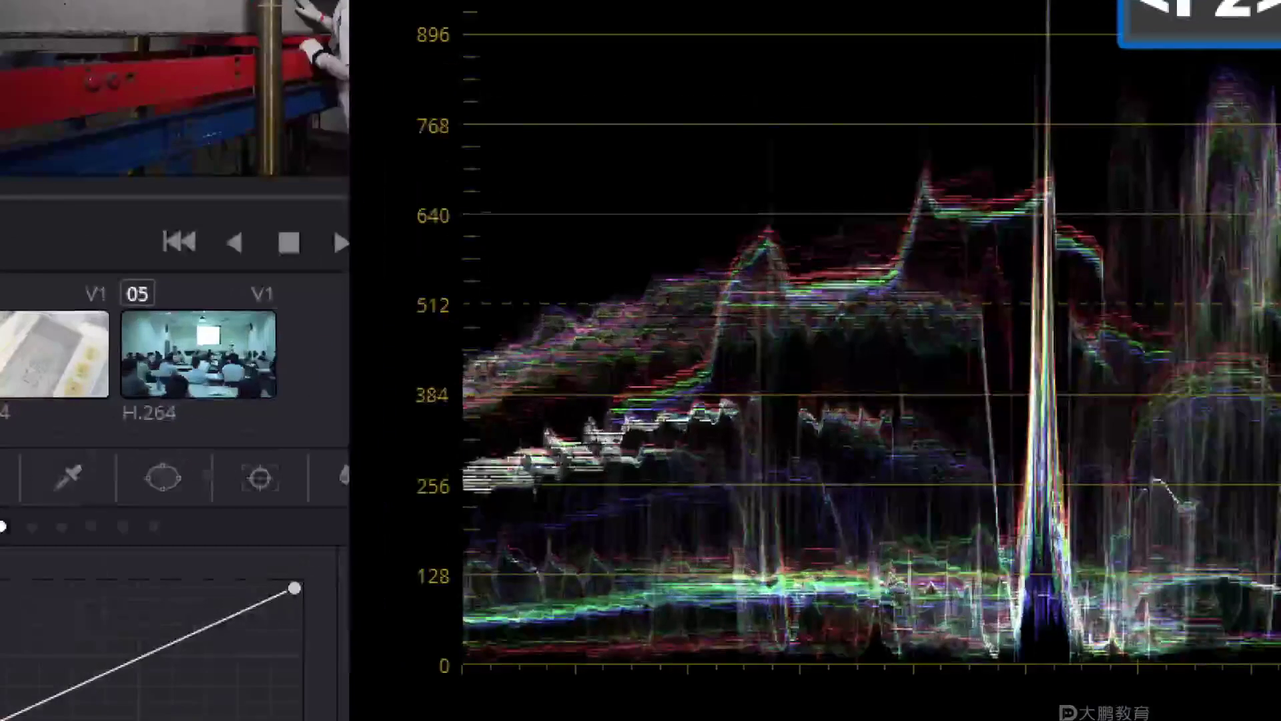
mouse_move(614, 398)
mouse_down()
mouse_move(688, 378)
mouse_move(736, 325)
mouse_move(757, 240)
mouse_move(792, 225)
mouse_move(867, 267)
mouse_move(894, 241)
mouse_move(910, 149)
mouse_move(987, 158)
mouse_move(1019, 188)
mouse_move(1081, 202)
mouse_move(1117, 264)
mouse_move(1193, 316)
mouse_up()
key(Escape)
Select clip 02 and examine the red, green and blue bands of its waveform.
drag(653, 147, 760, 132)
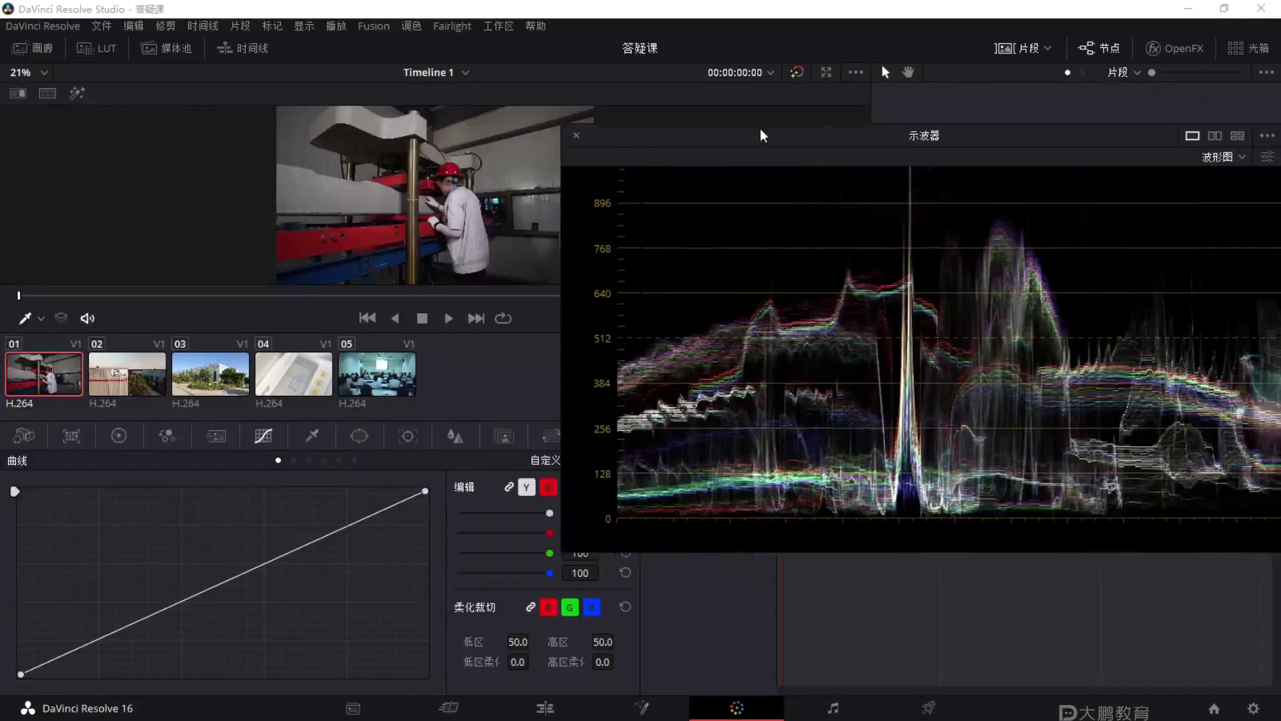
click(112, 371)
scroll(717, 294, up, 3)
key(F1)
drag(636, 345, 702, 339)
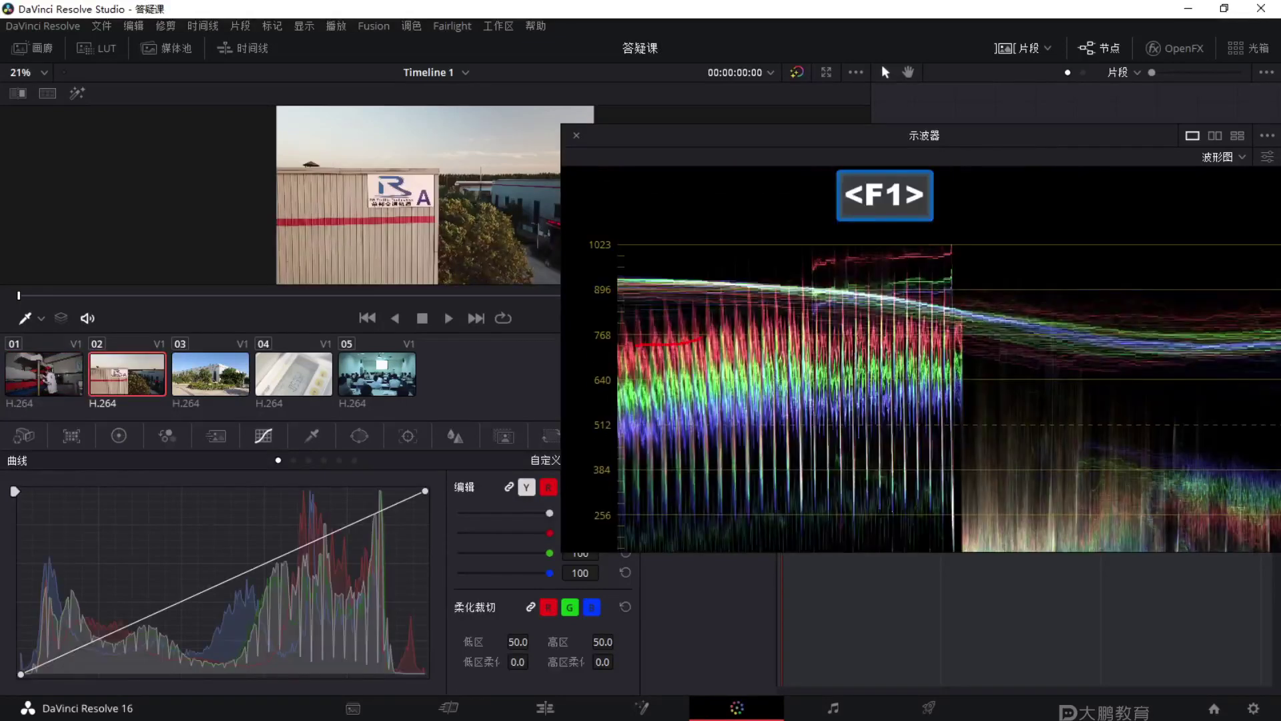
mouse_move(628, 380)
mouse_down()
mouse_move(636, 409)
mouse_move(647, 439)
mouse_up()
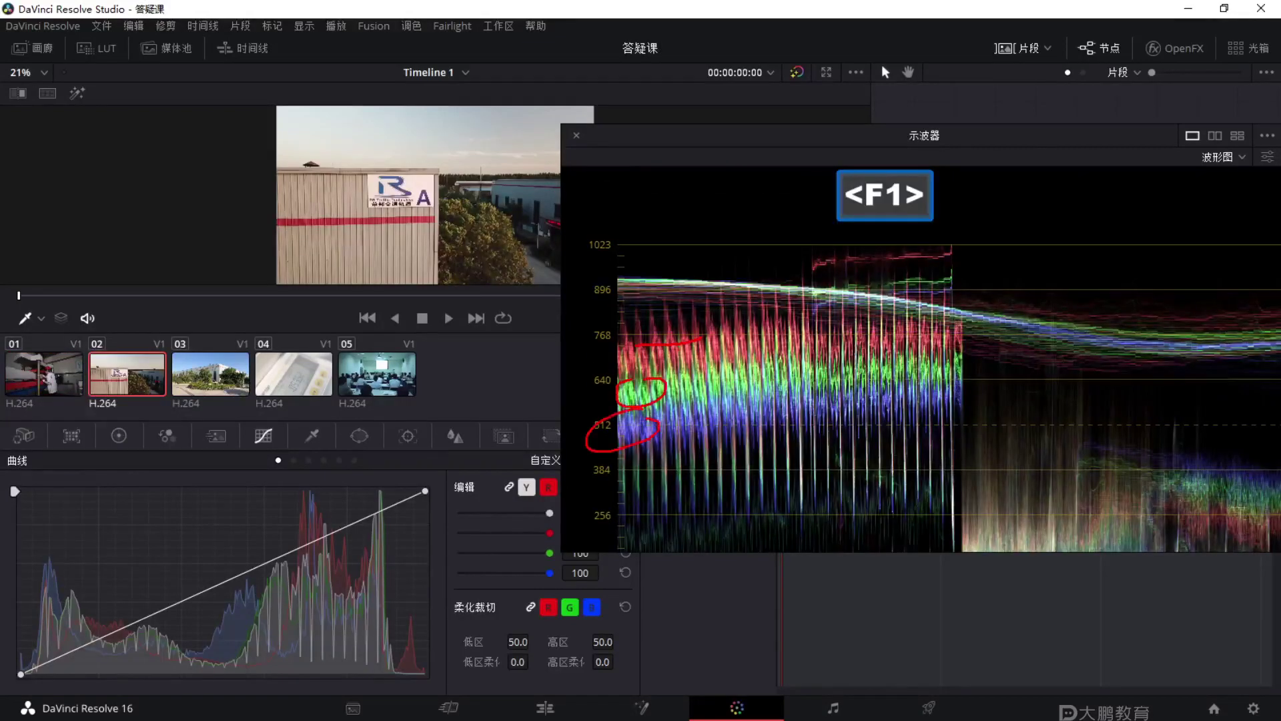
key(Escape)
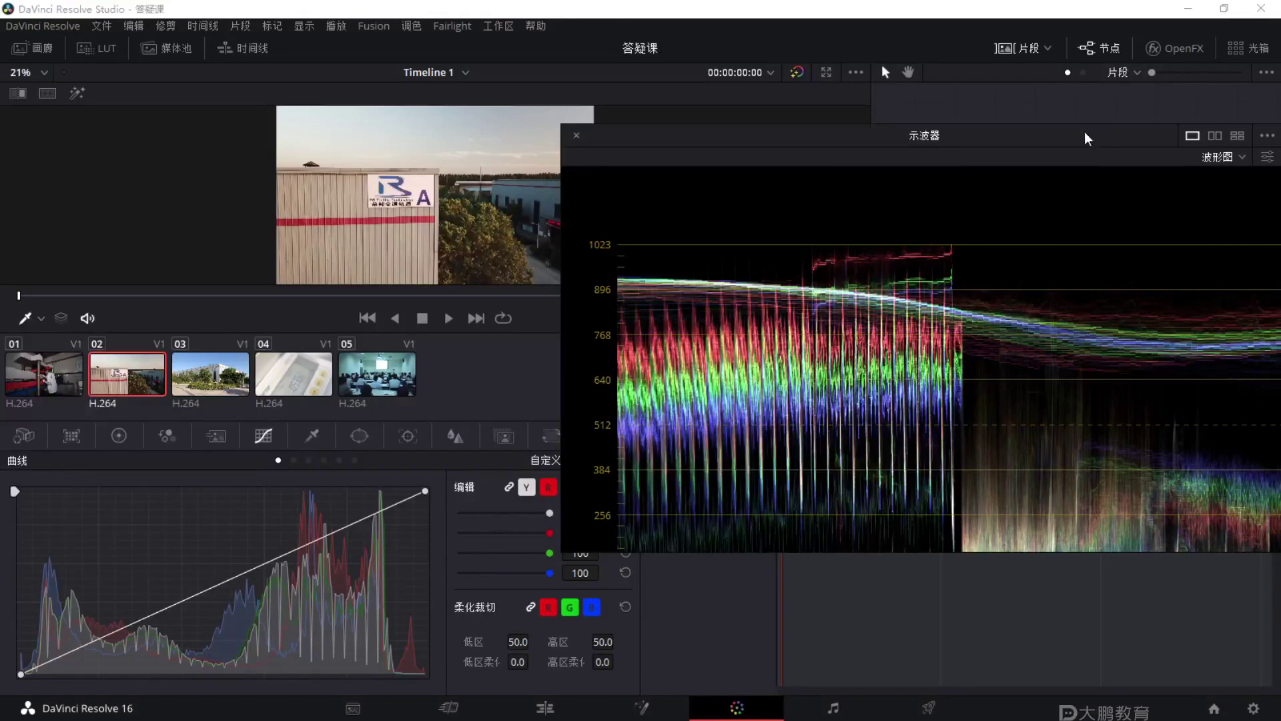
Switch the scope to the parade (分量图) and compare the peak levels of the red, green and blue channels.
drag(1105, 135, 1078, 144)
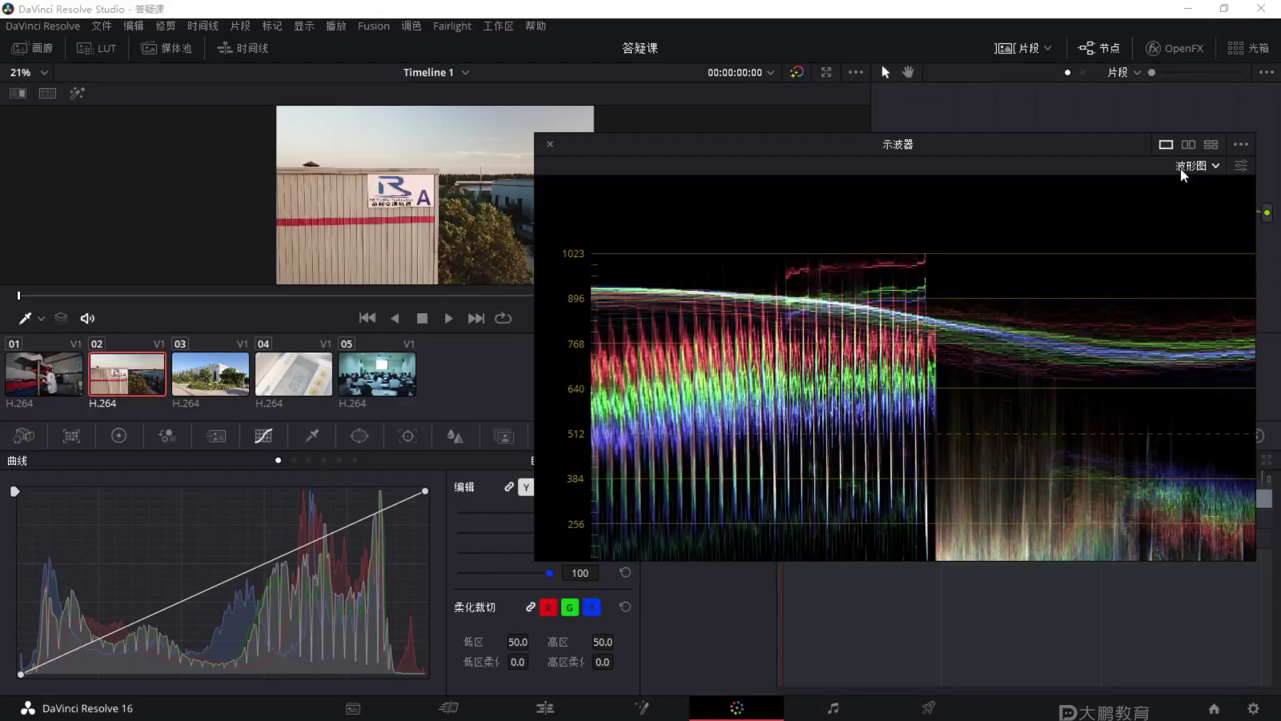
click(1180, 168)
click(1181, 187)
scroll(709, 330, up, 2)
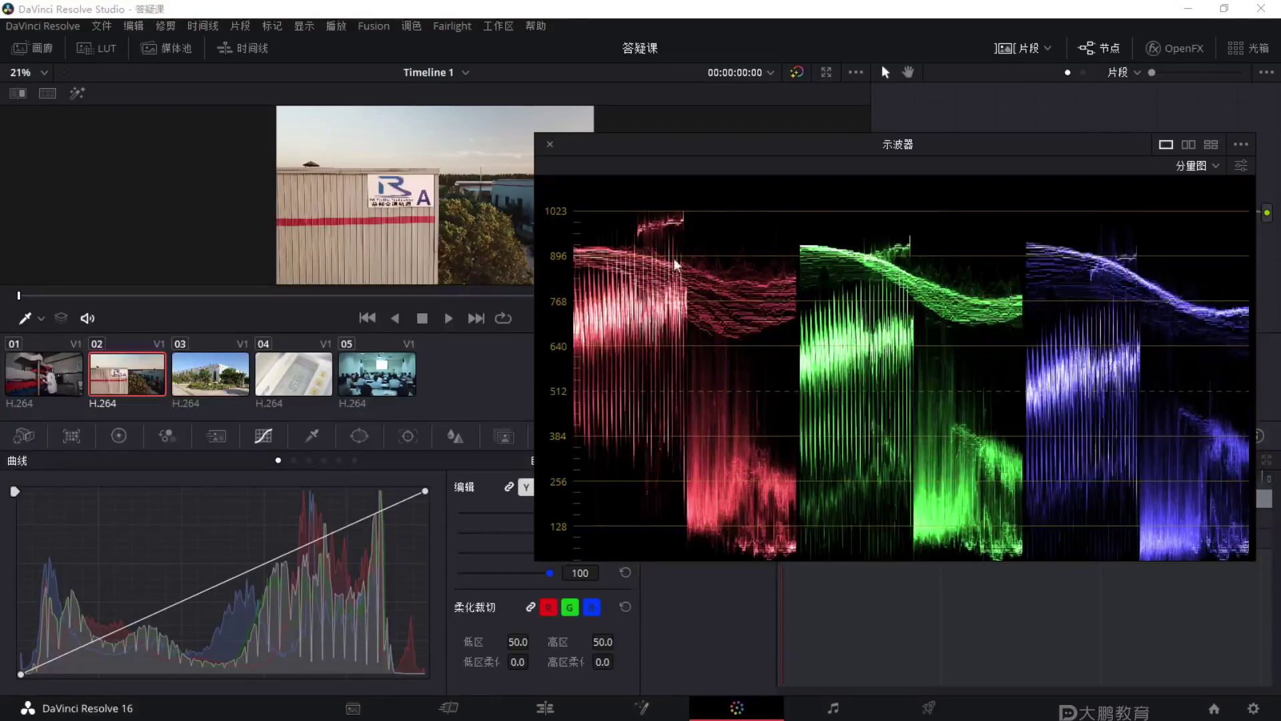
key(F1)
key(Escape)
drag(624, 227, 718, 208)
key(Escape)
key(F1)
drag(576, 237, 1265, 237)
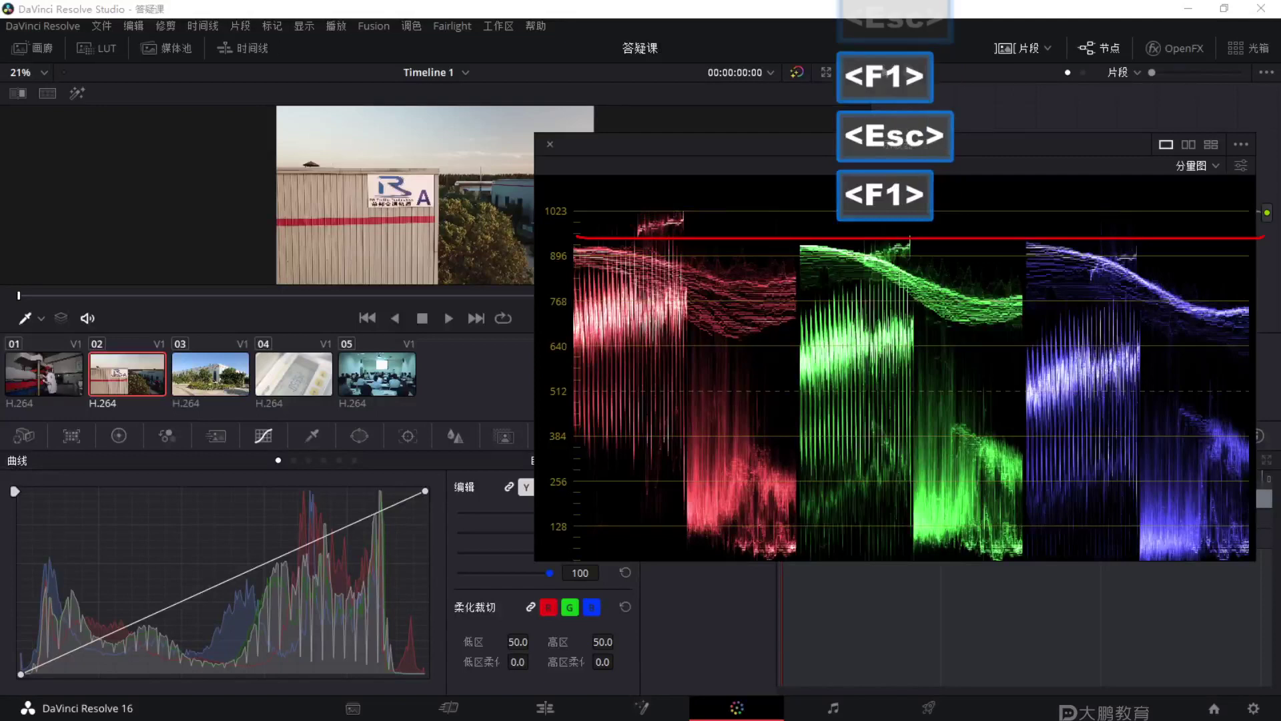
key(Escape)
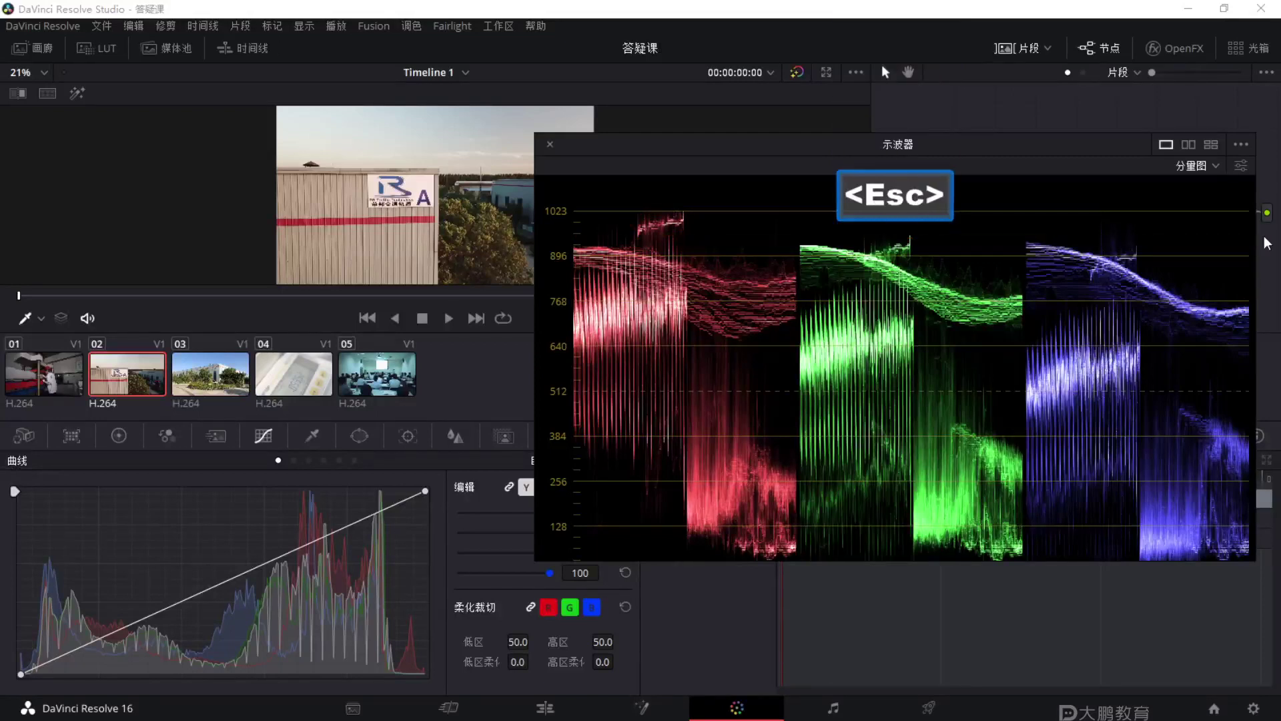
Switch the scope to the vectorscope (矢量图) and examine the red trace reaching from the centre towards the R target.
click(1208, 167)
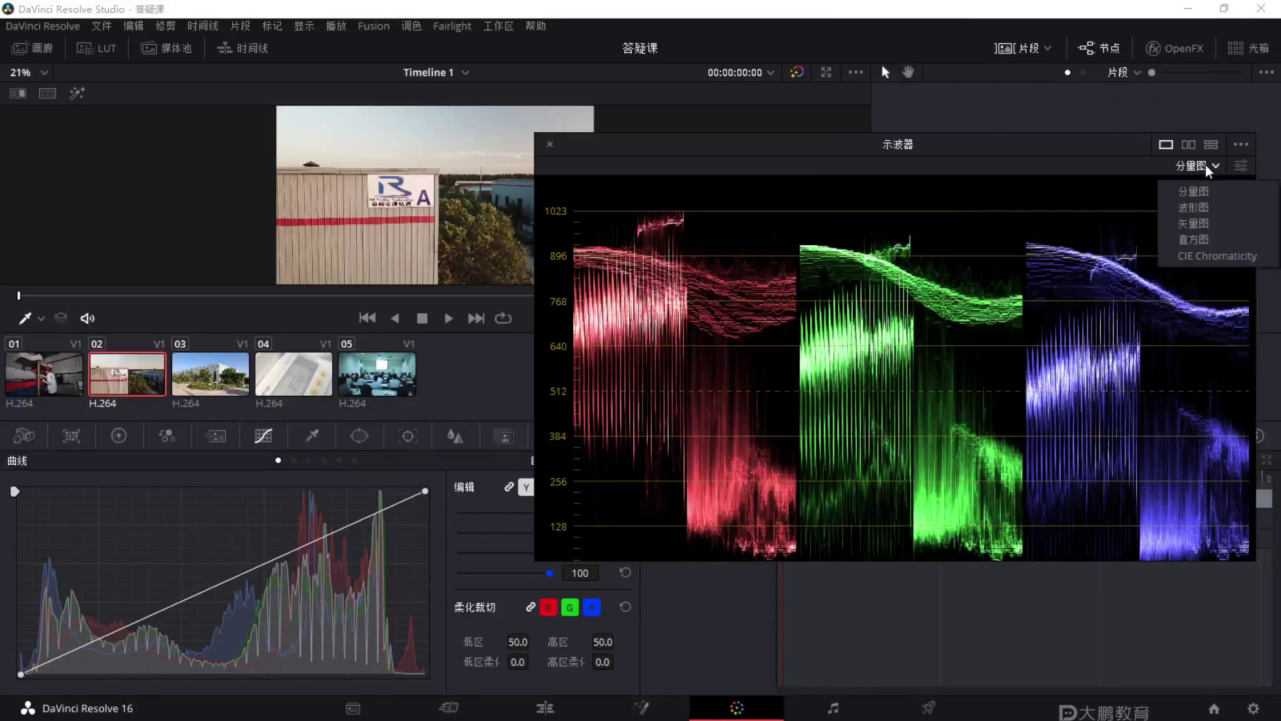
click(1193, 209)
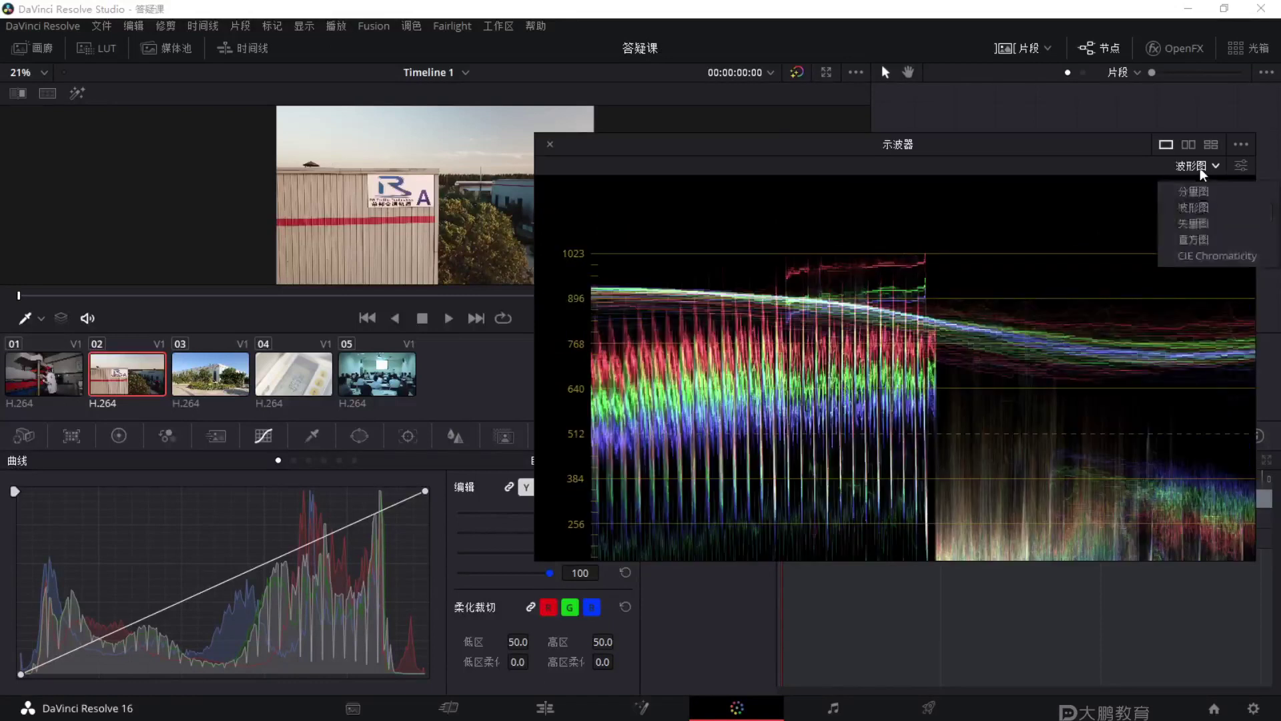
click(1201, 223)
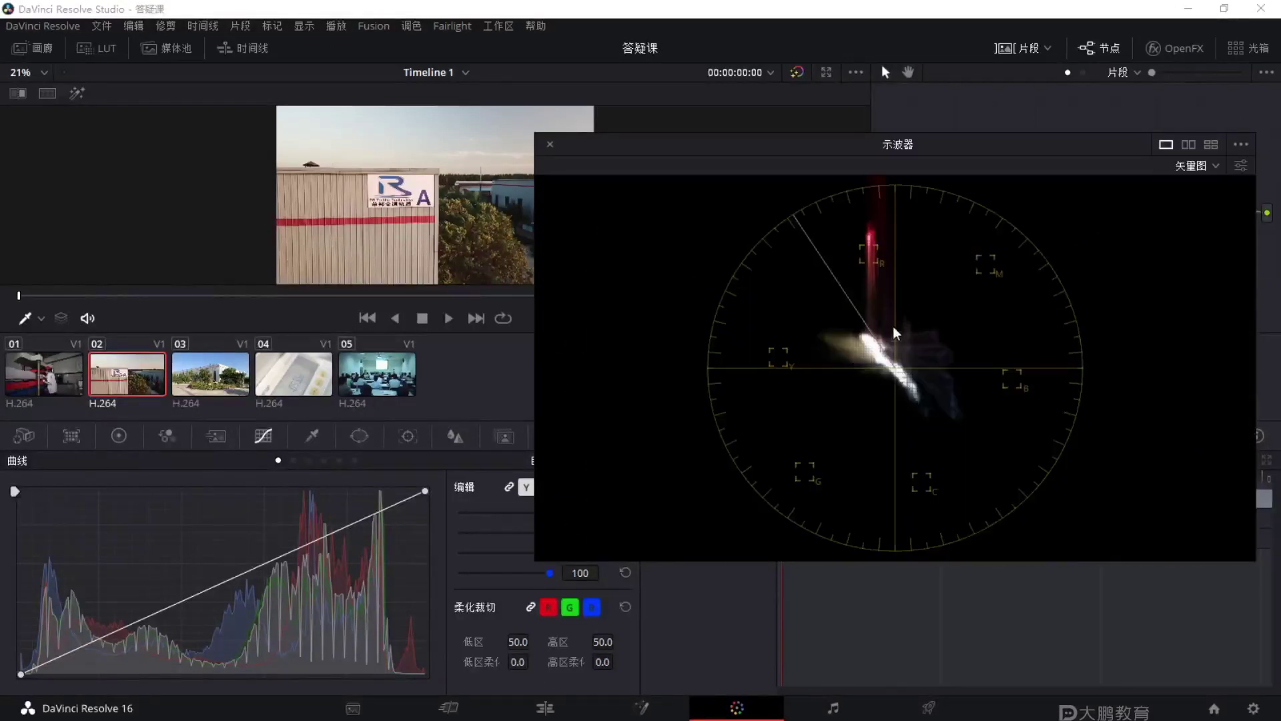
key(F1)
drag(867, 227, 870, 230)
key(Escape)
key(F1)
drag(901, 361, 869, 234)
key(Escape)
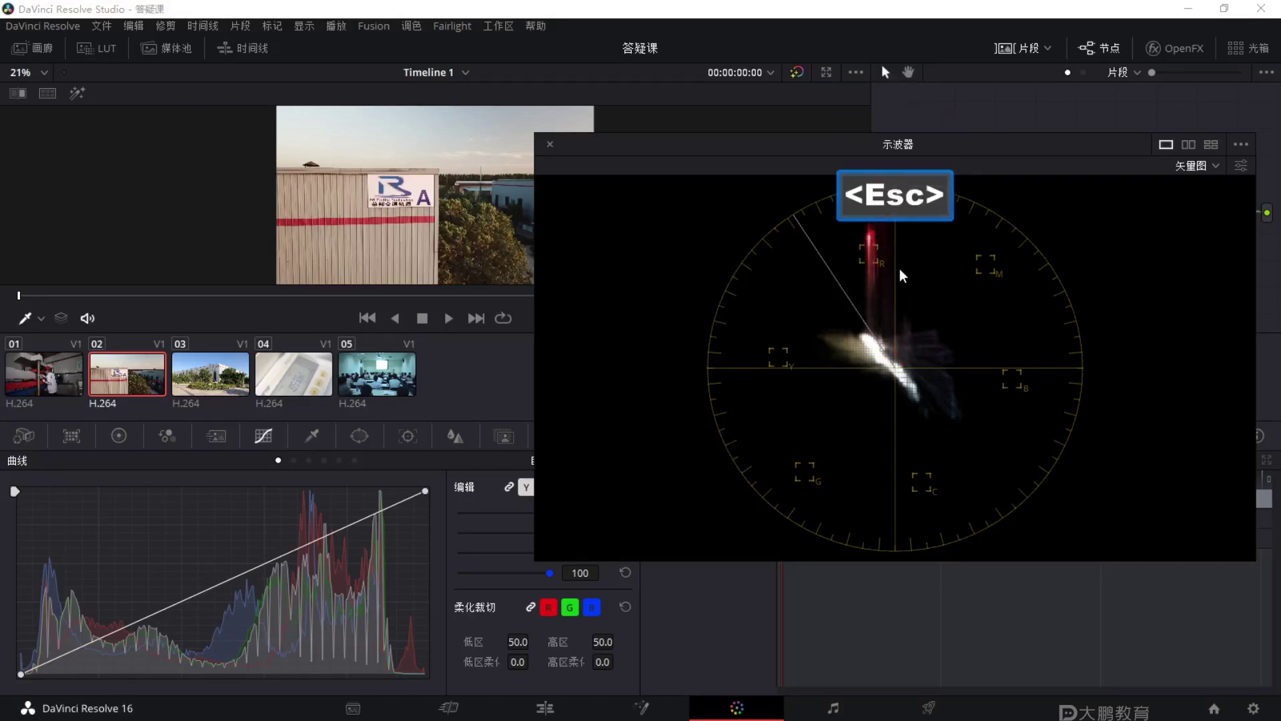
Inspect the skin tone indicator option (显示肤色指示) in the vectorscope settings, close them and examine the skin tone line.
click(1241, 165)
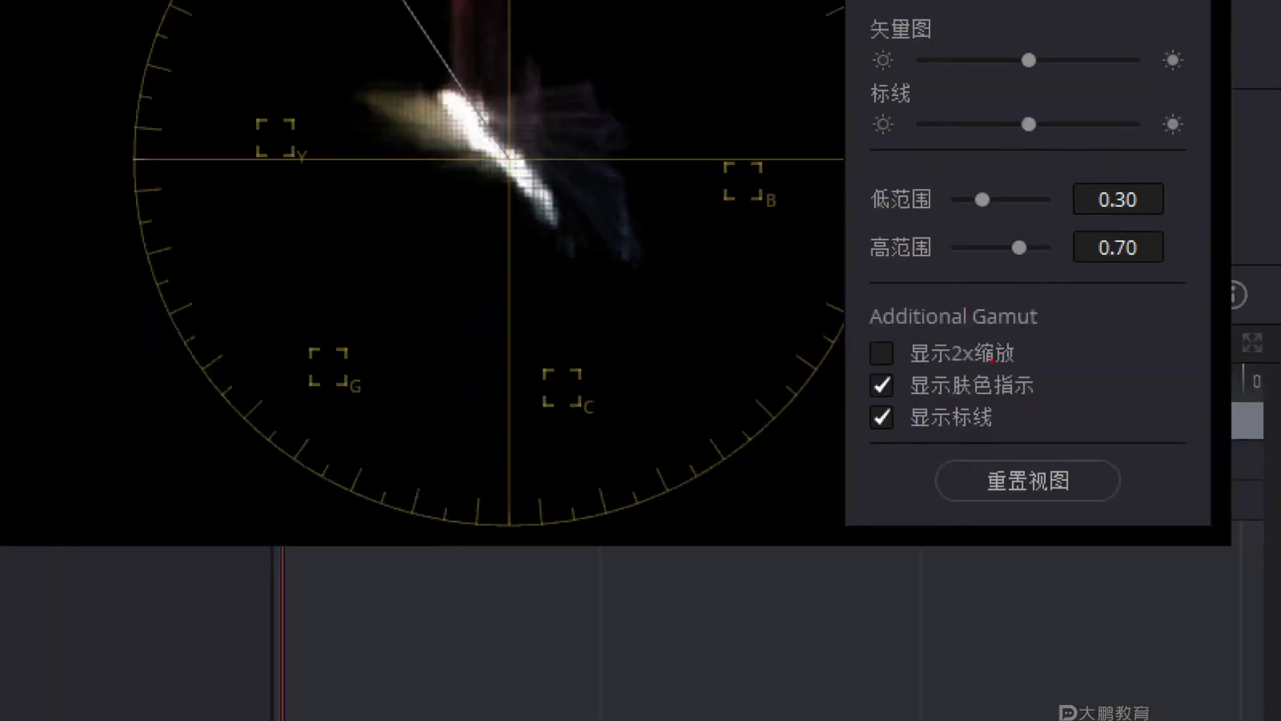
mouse_move(834, 396)
mouse_down()
mouse_move(1113, 407)
mouse_move(1096, 363)
mouse_move(801, 344)
mouse_move(807, 400)
mouse_up()
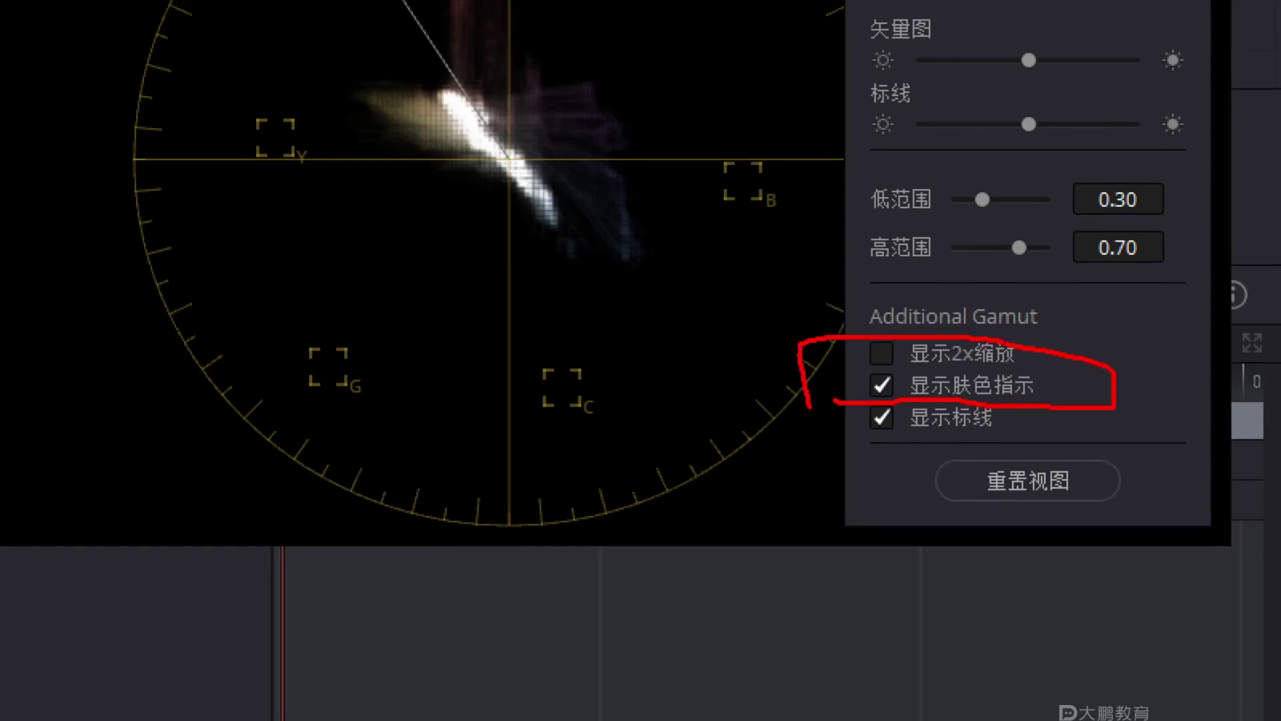
key(Escape)
click(1242, 165)
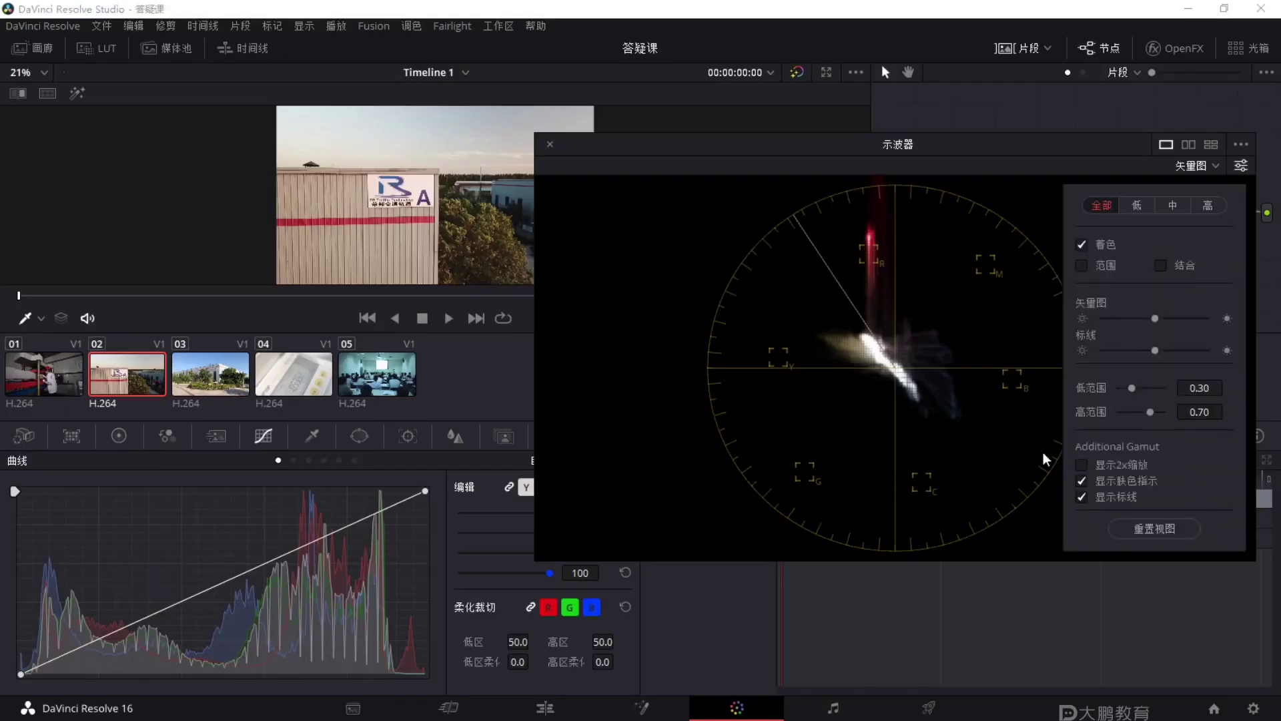
click(956, 223)
key(F1)
drag(792, 213, 896, 376)
key(Escape)
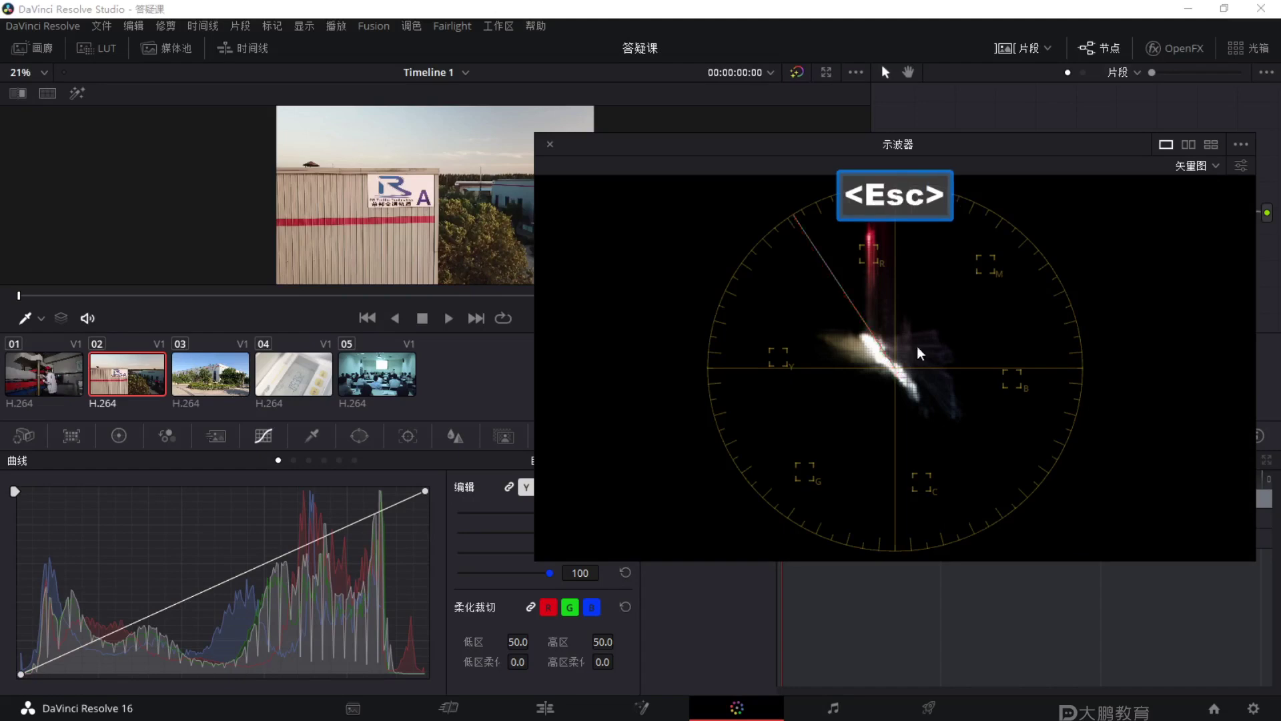
Examine the vectorscope trace around the centre and how it lies against the skin tone line.
key(F2)
drag(485, 103, 708, 476)
mouse_move(512, 120)
mouse_down()
mouse_move(624, 263)
mouse_move(670, 350)
mouse_up()
key(Escape)
key(F1)
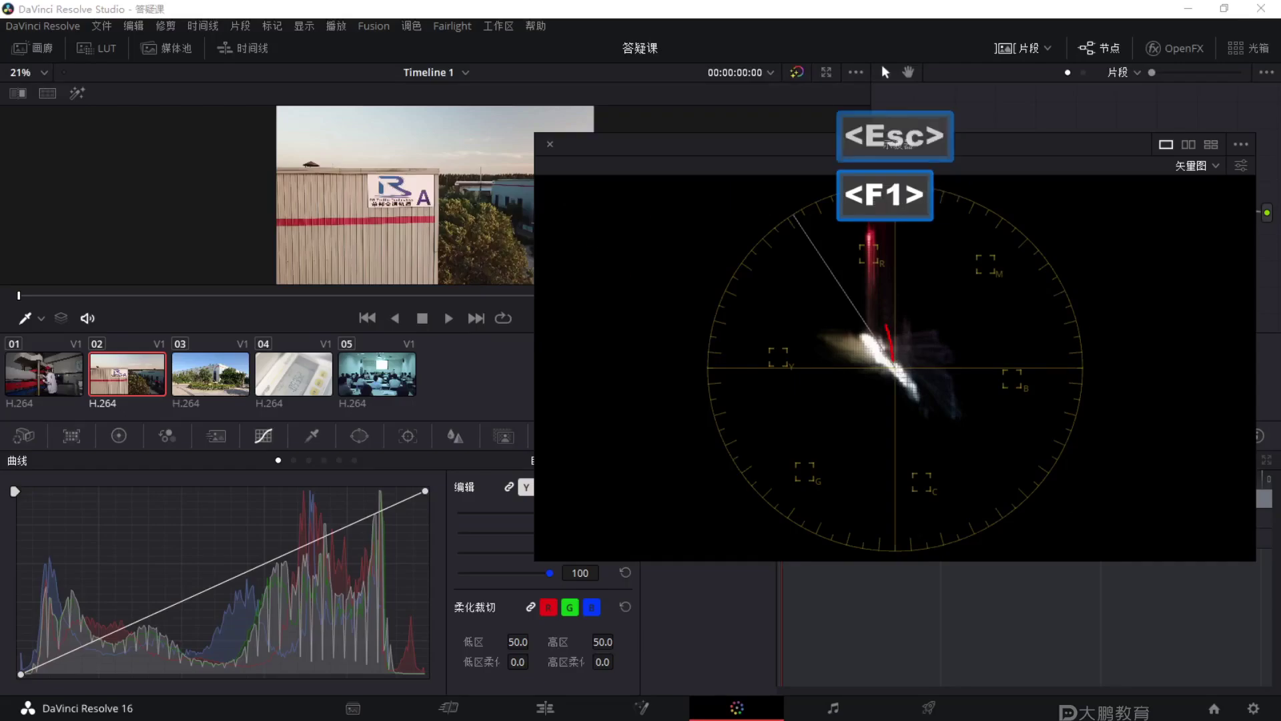
key(F1)
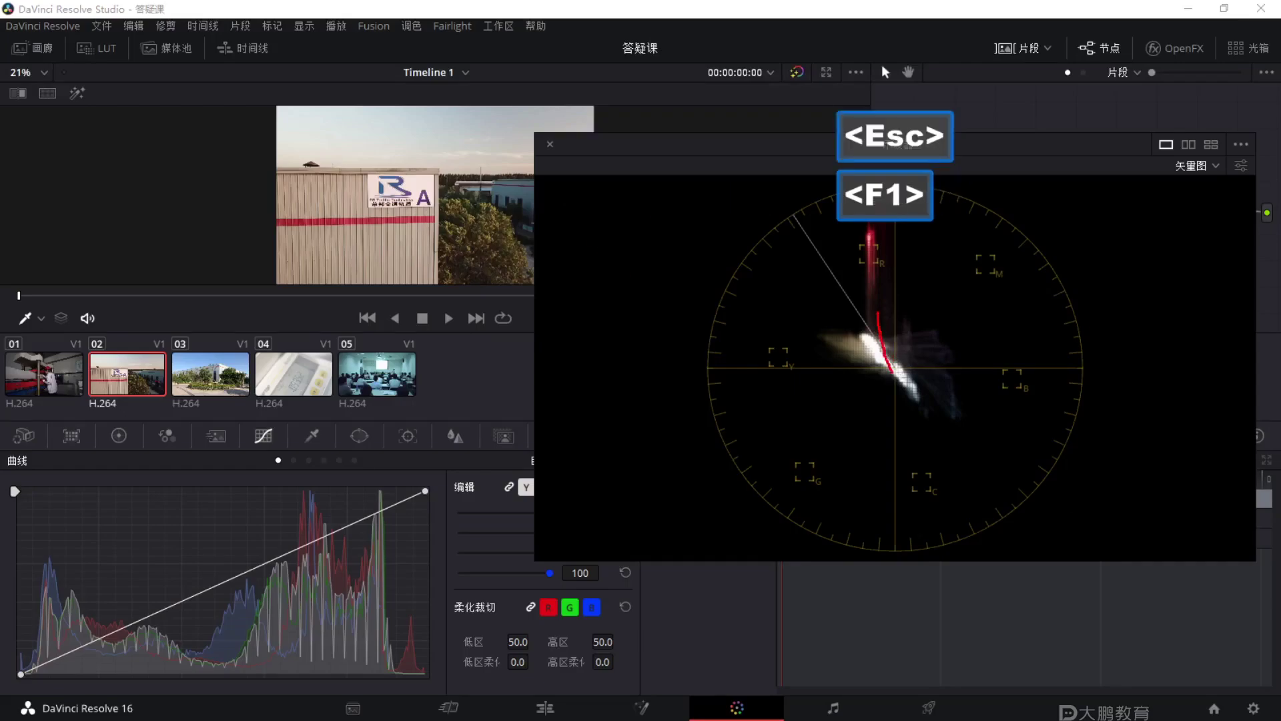
key(Escape)
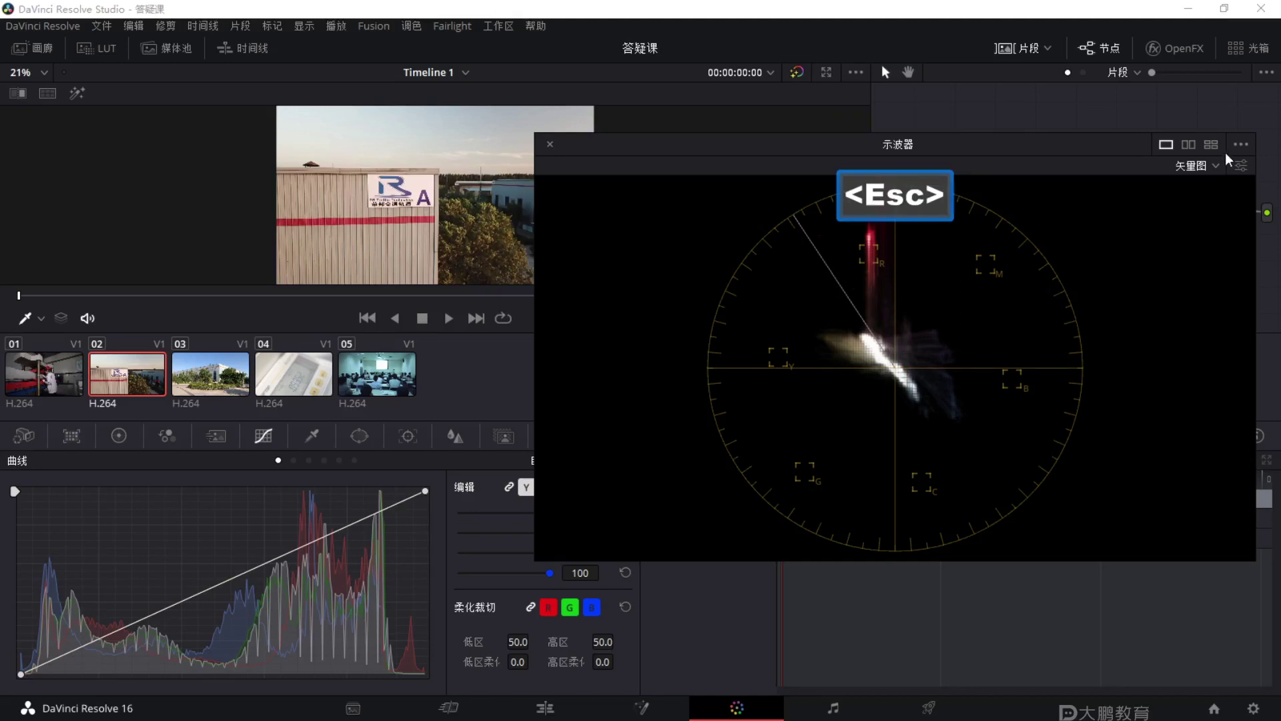
Switch the scope to the histogram (直方图) and examine the highlight end of the red and green channels.
click(1217, 167)
click(1204, 239)
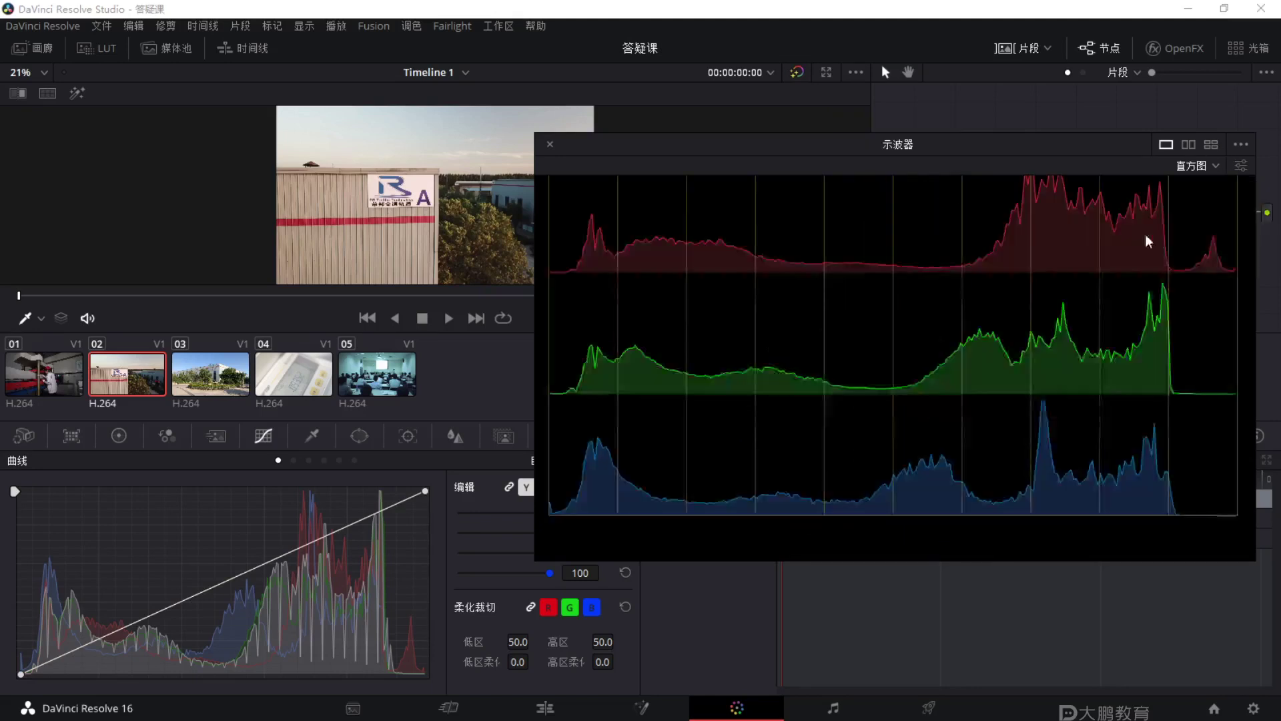
key(F1)
mouse_move(1209, 190)
mouse_down()
mouse_move(1227, 331)
mouse_move(1205, 192)
mouse_up()
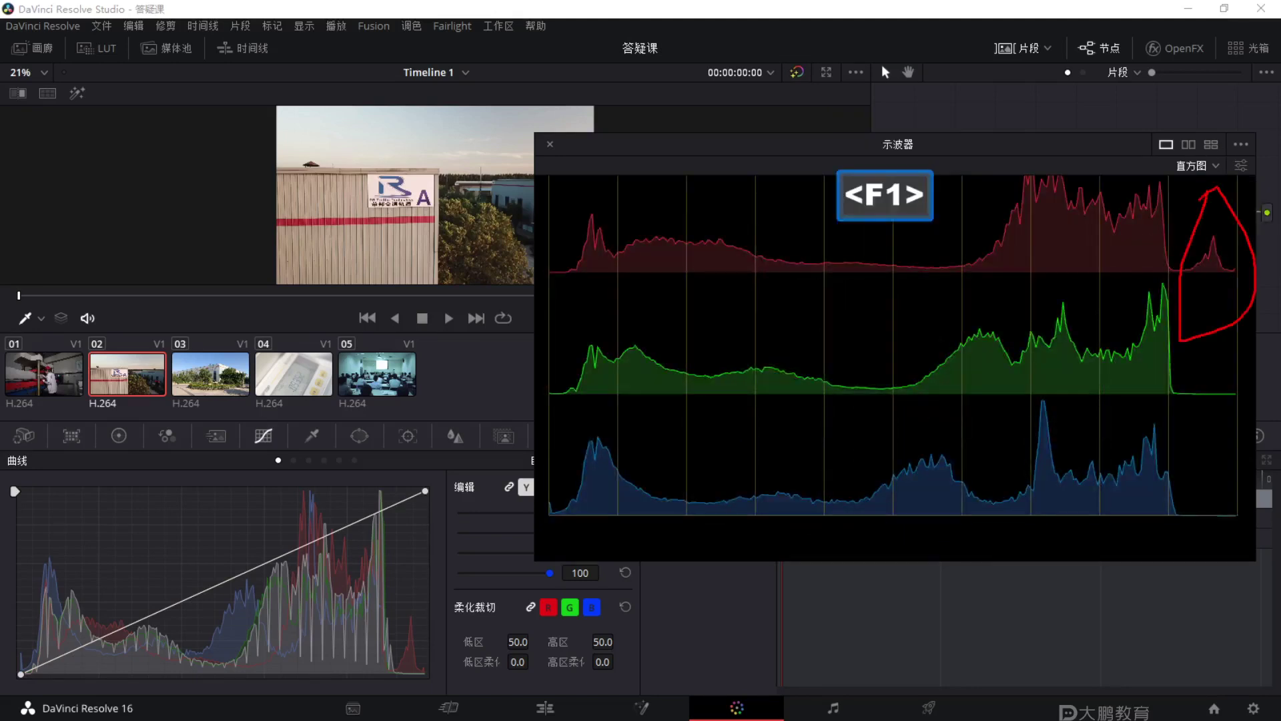
drag(1222, 250, 1185, 369)
key(Escape)
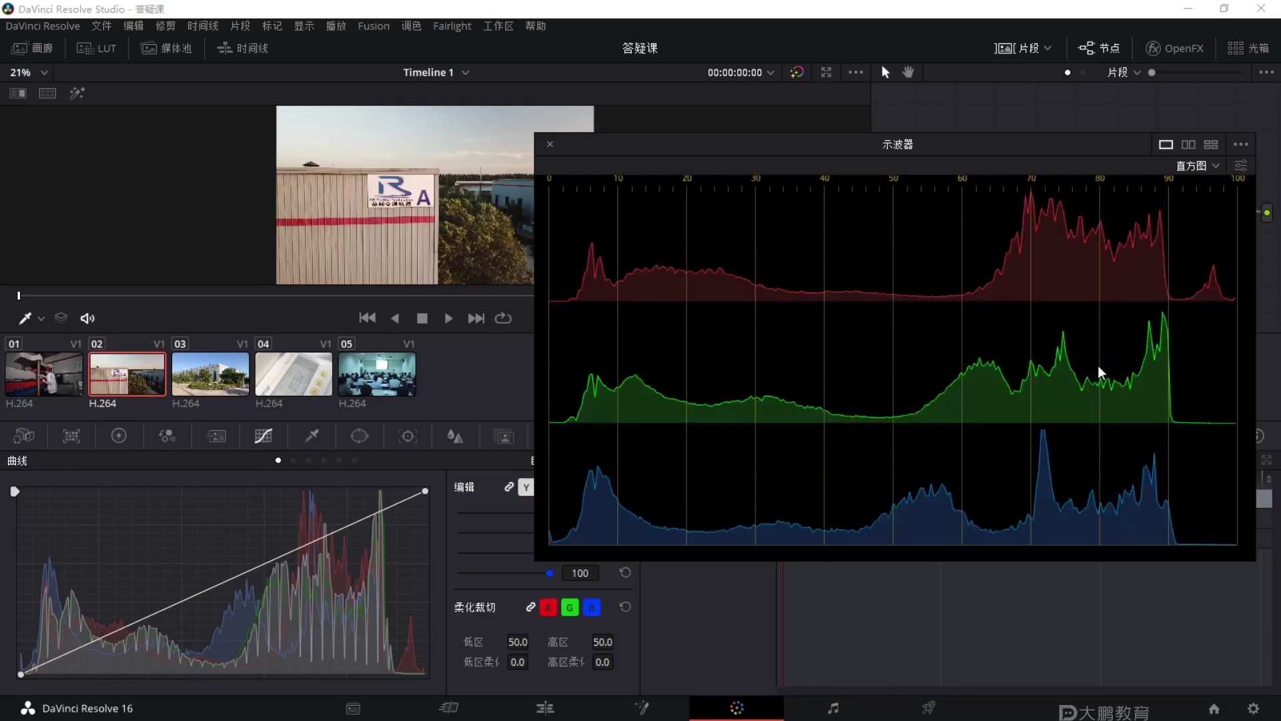
Switch the scope to the parade (分量图) and examine the low and high ends of its vertical scale.
click(1196, 165)
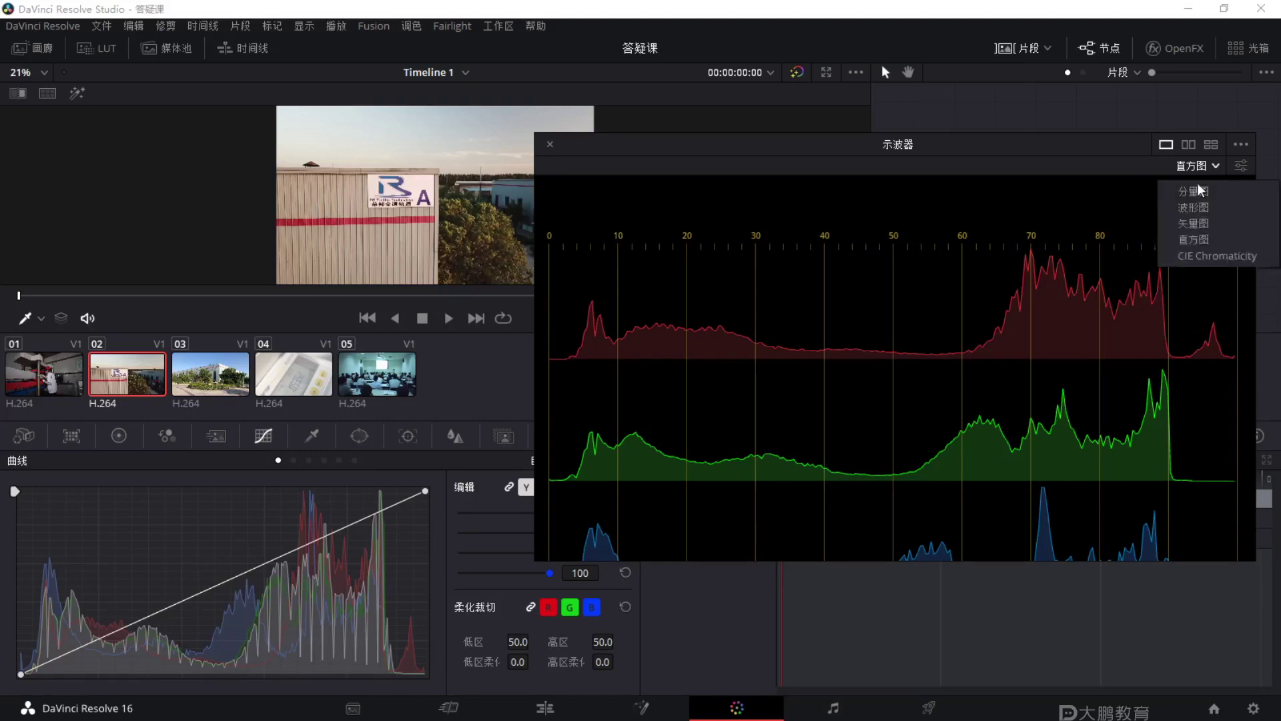
click(1195, 193)
key(F1)
mouse_move(555, 534)
mouse_down()
mouse_move(564, 526)
mouse_move(509, 518)
mouse_up()
drag(532, 213, 516, 239)
key(Escape)
Switch the scope back to the histogram (直方图) and examine its horizontal scale from 0 to 100, especially the highlight end.
click(1196, 166)
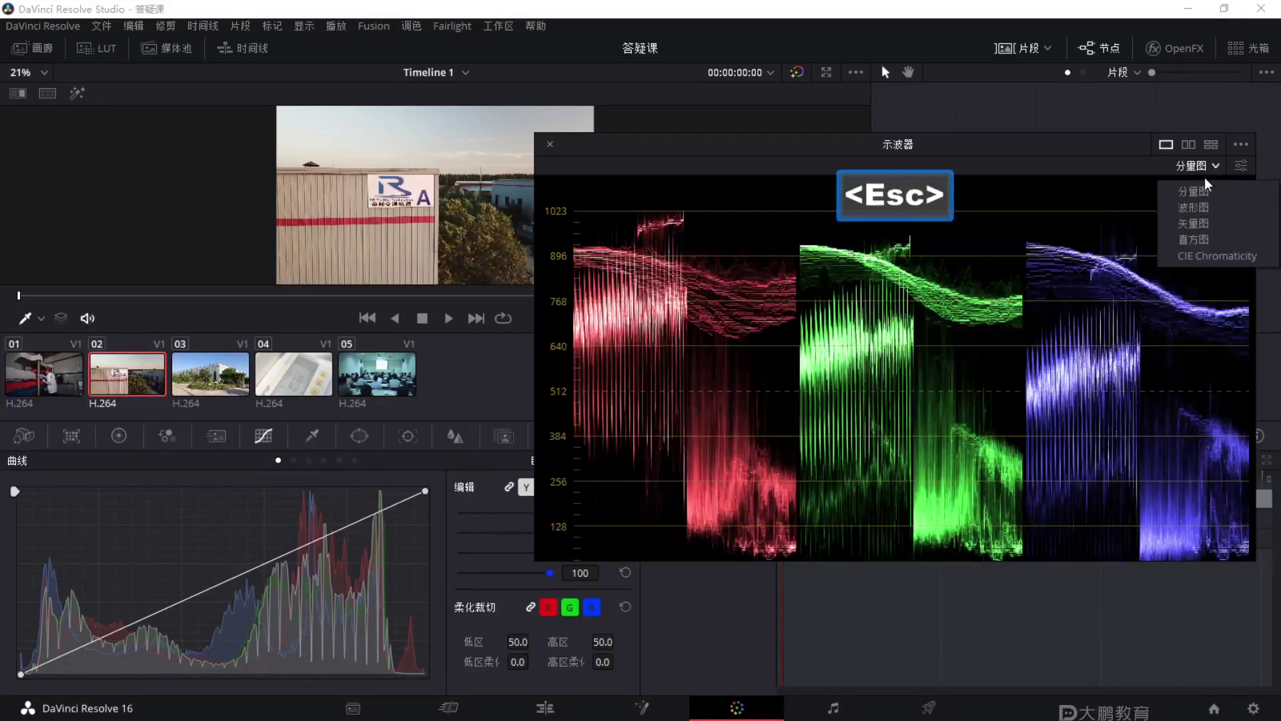
click(1199, 240)
key(F1)
drag(560, 212, 579, 211)
drag(1207, 197, 1255, 232)
drag(1234, 240, 1243, 305)
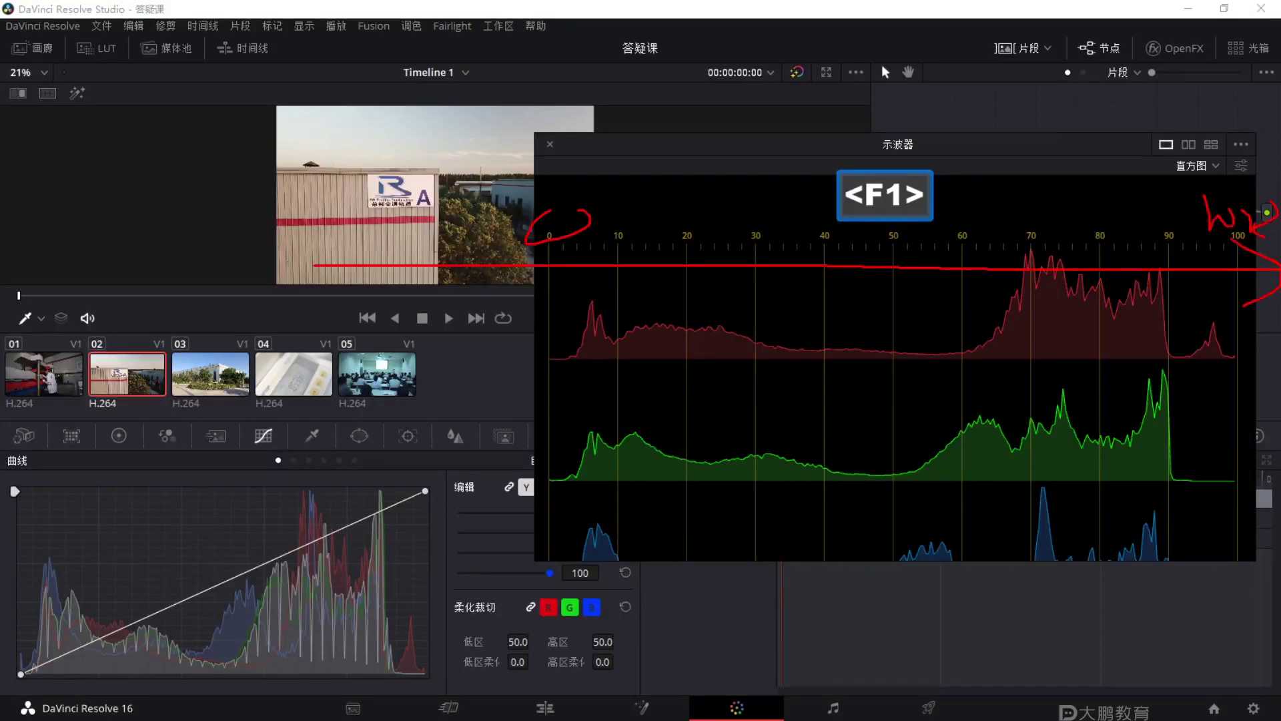
key(Escape)
key(F1)
mouse_move(1149, 175)
mouse_down()
mouse_move(1135, 207)
mouse_move(1168, 217)
mouse_up()
mouse_move(1218, 182)
mouse_down()
mouse_move(1209, 200)
mouse_move(1231, 257)
mouse_move(1219, 260)
mouse_up()
key(Escape)
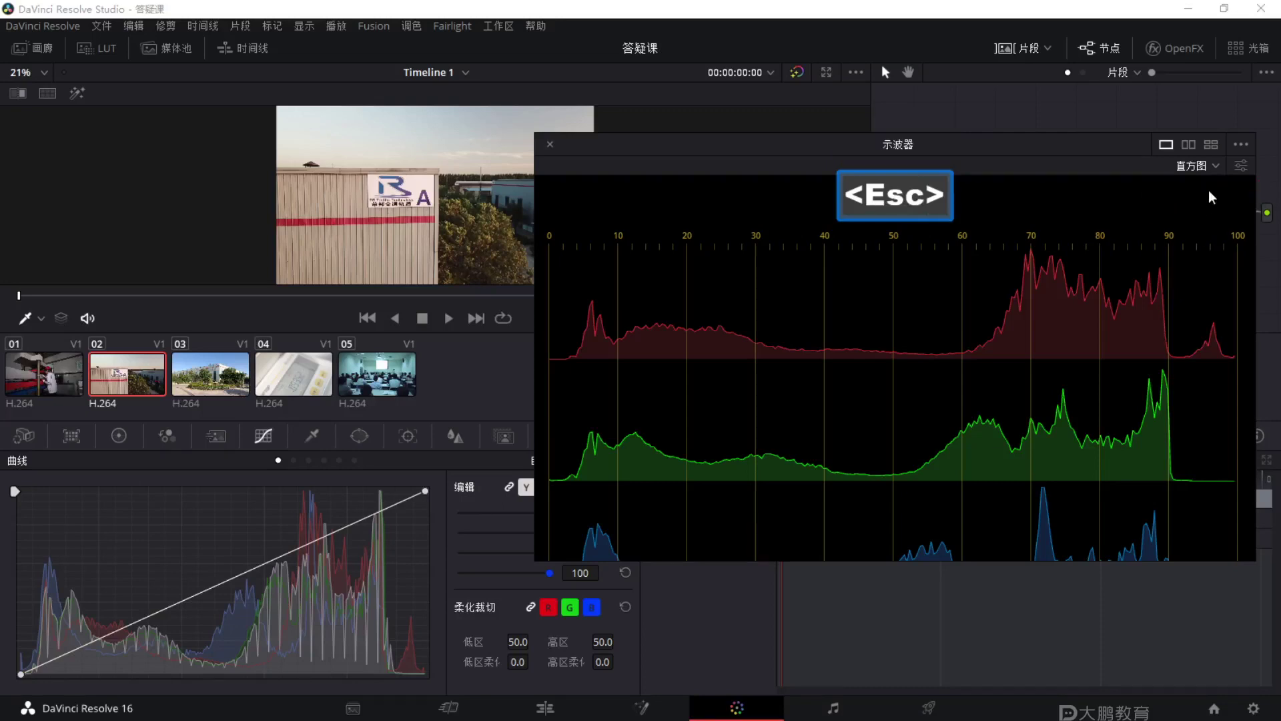
Set the floating scope window to show four scopes at once.
click(1192, 167)
click(1211, 150)
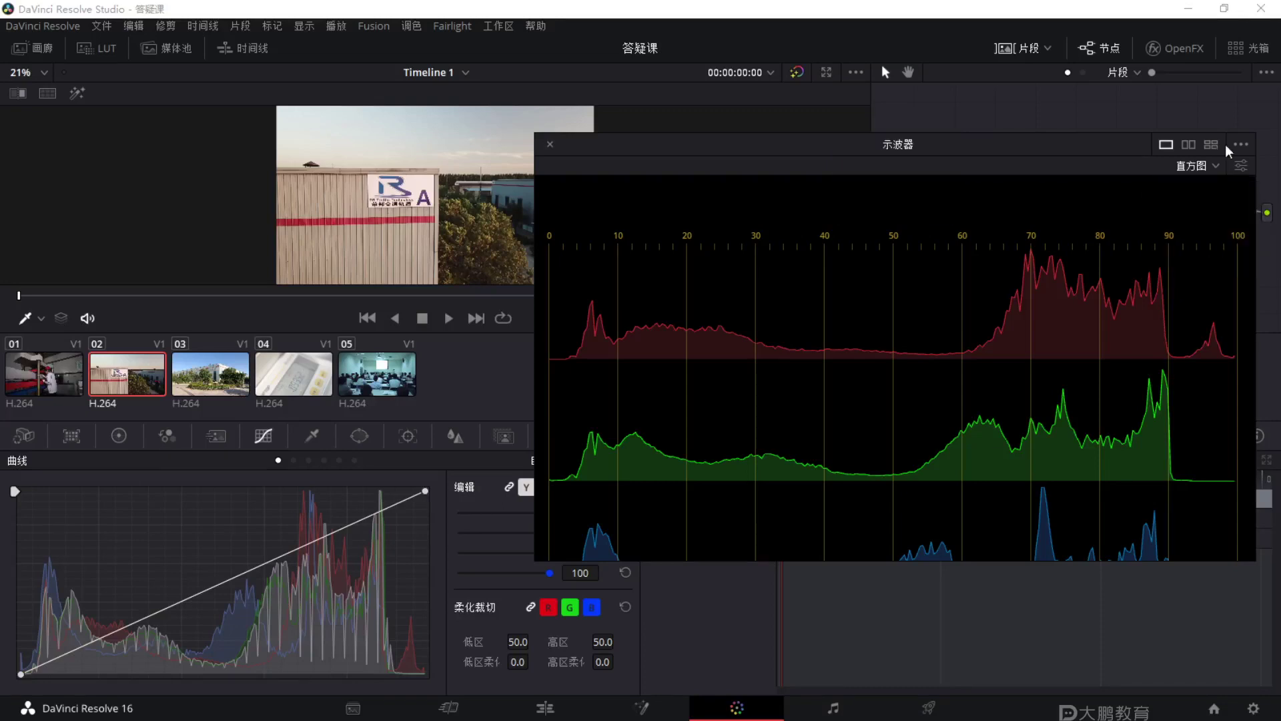
click(1212, 145)
key(F2)
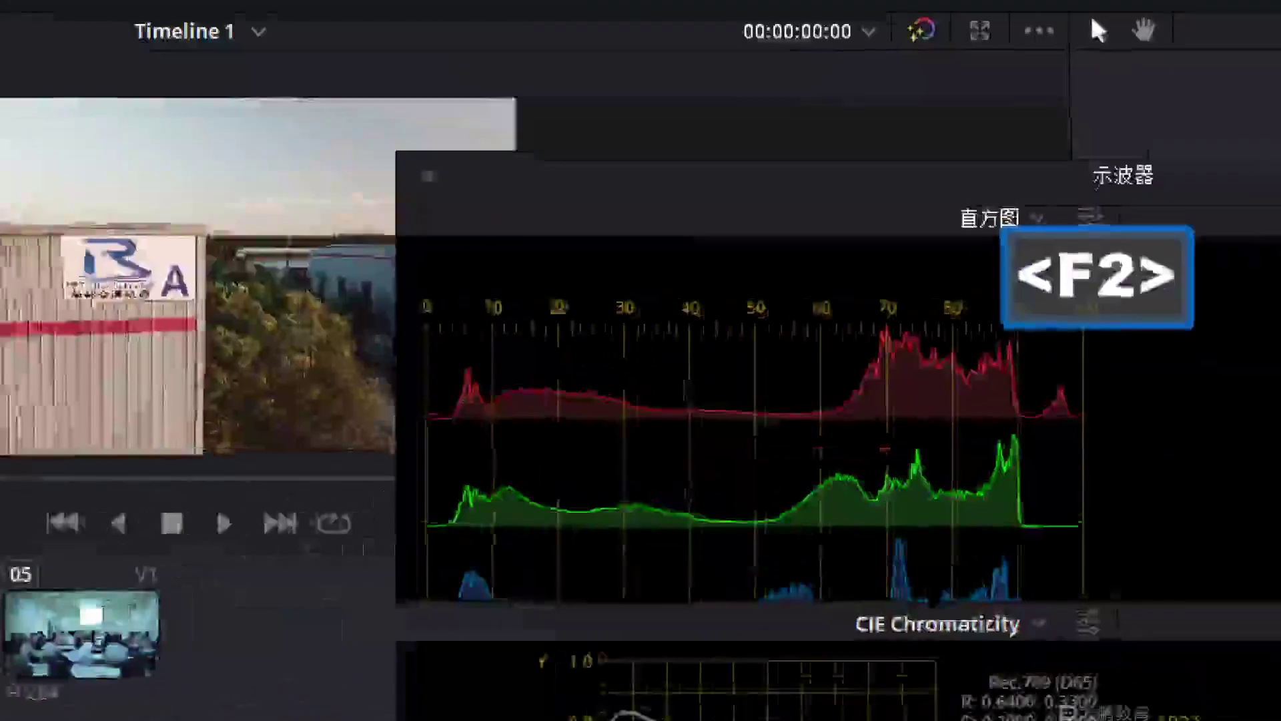
key(Escape)
Examine the four-scope layout with its histogram, vectorscope, CIE Chromaticity and waveform displays.
key(F1)
drag(523, 116, 1268, 566)
mouse_move(1173, 207)
mouse_down()
mouse_move(1011, 311)
mouse_move(1071, 345)
mouse_up()
key(F1)
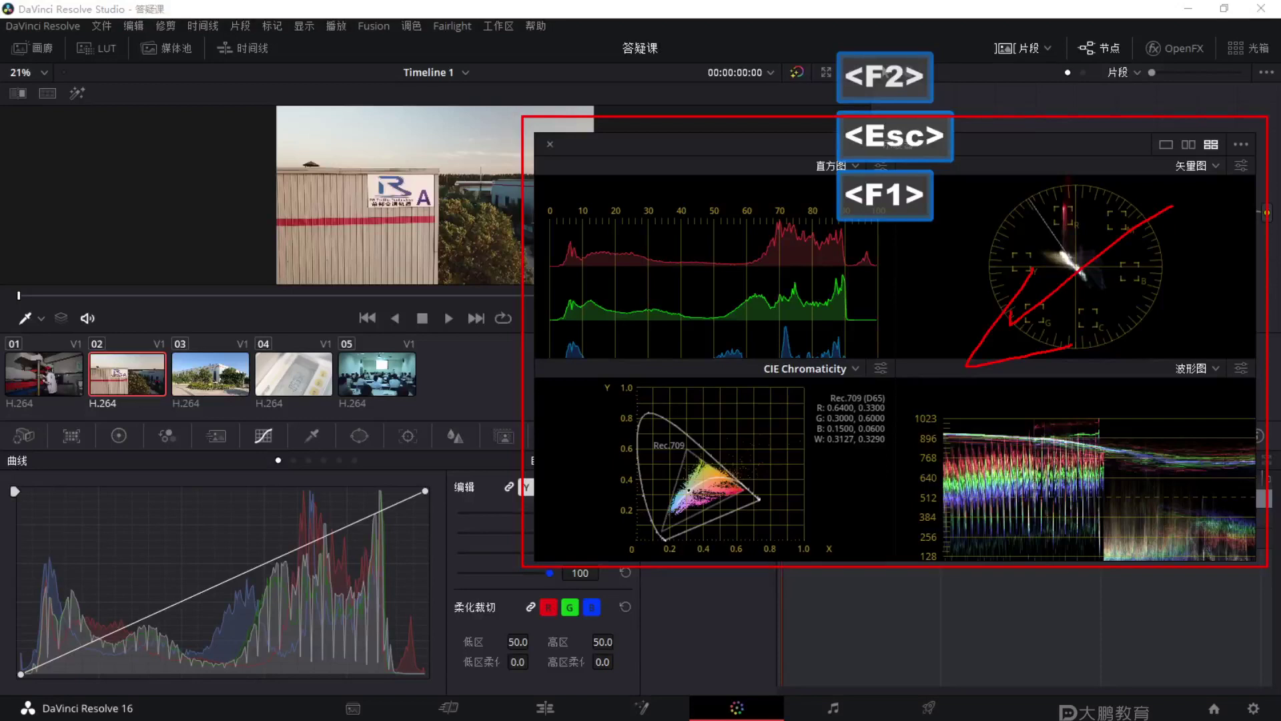
key(Escape)
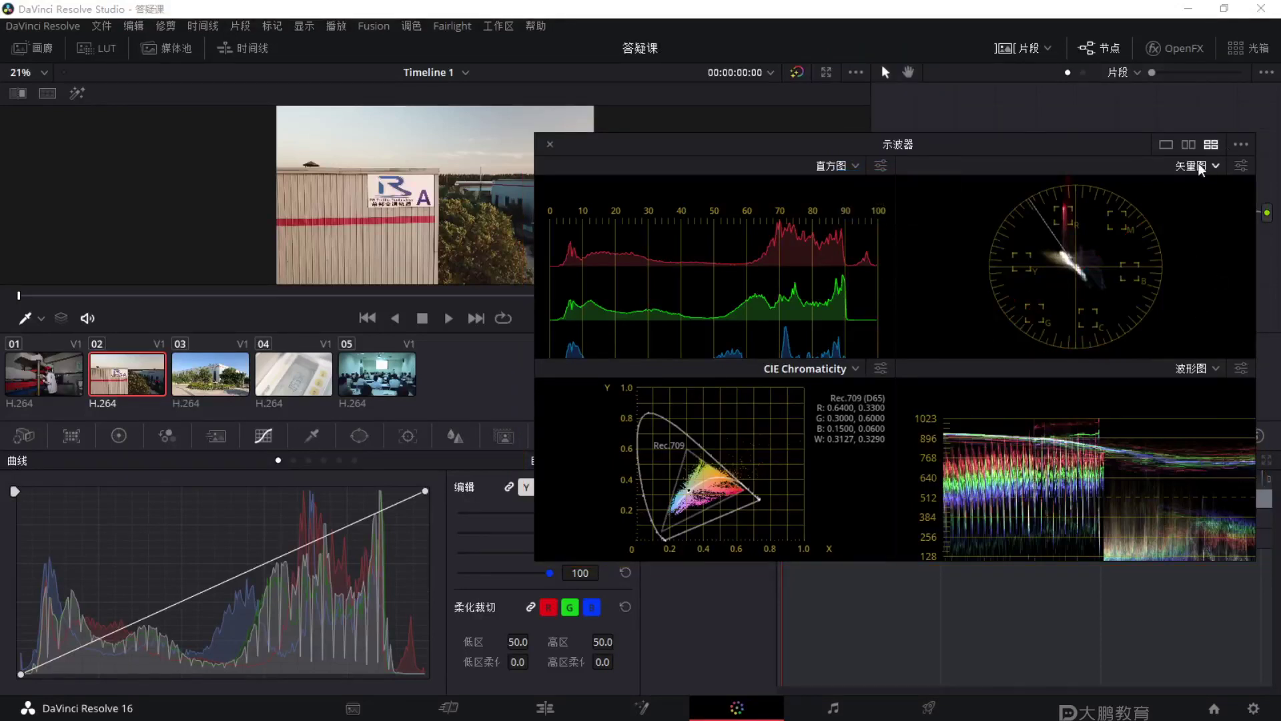
key(F1)
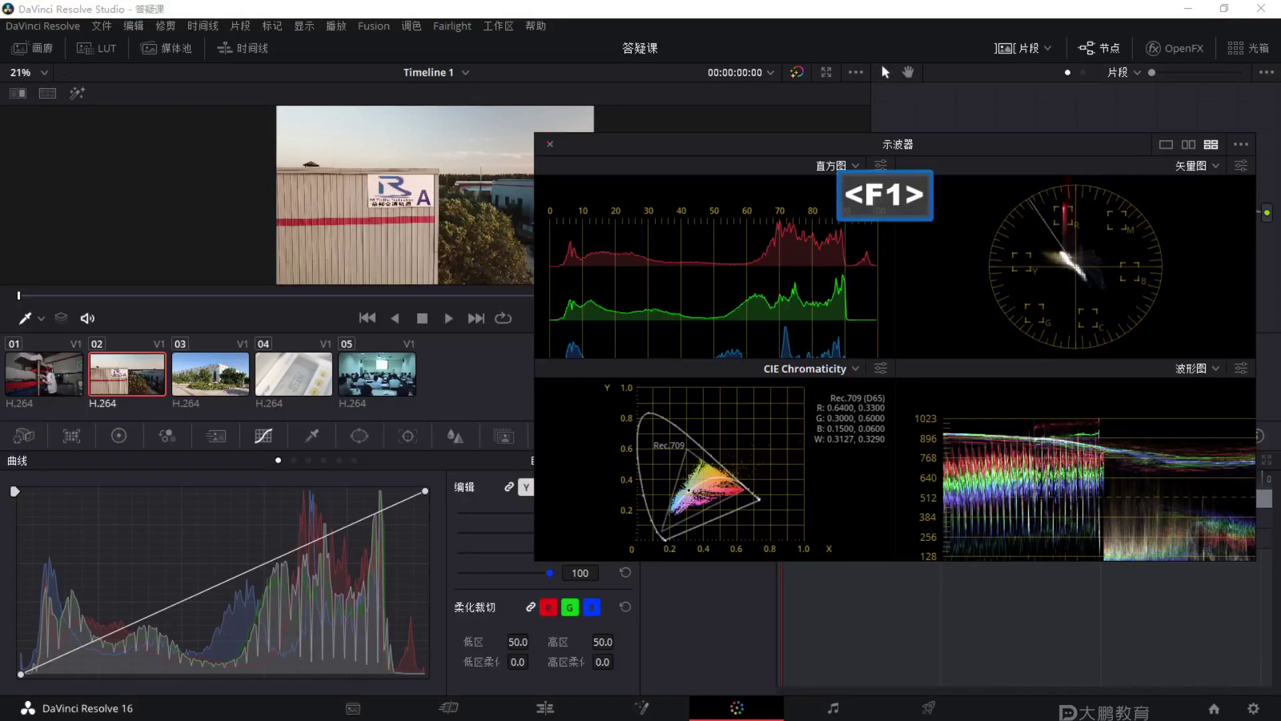
key(ctrl)
drag(532, 131, 1278, 569)
mouse_move(842, 614)
mouse_down()
mouse_move(968, 454)
mouse_move(1034, 334)
mouse_up()
key(F1)
key(Escape)
Replace the vectorscope (矢量图) with the parade (分量图) in the four-scope layout and move the scope window aside.
click(1201, 164)
click(1202, 194)
drag(956, 146, 1043, 172)
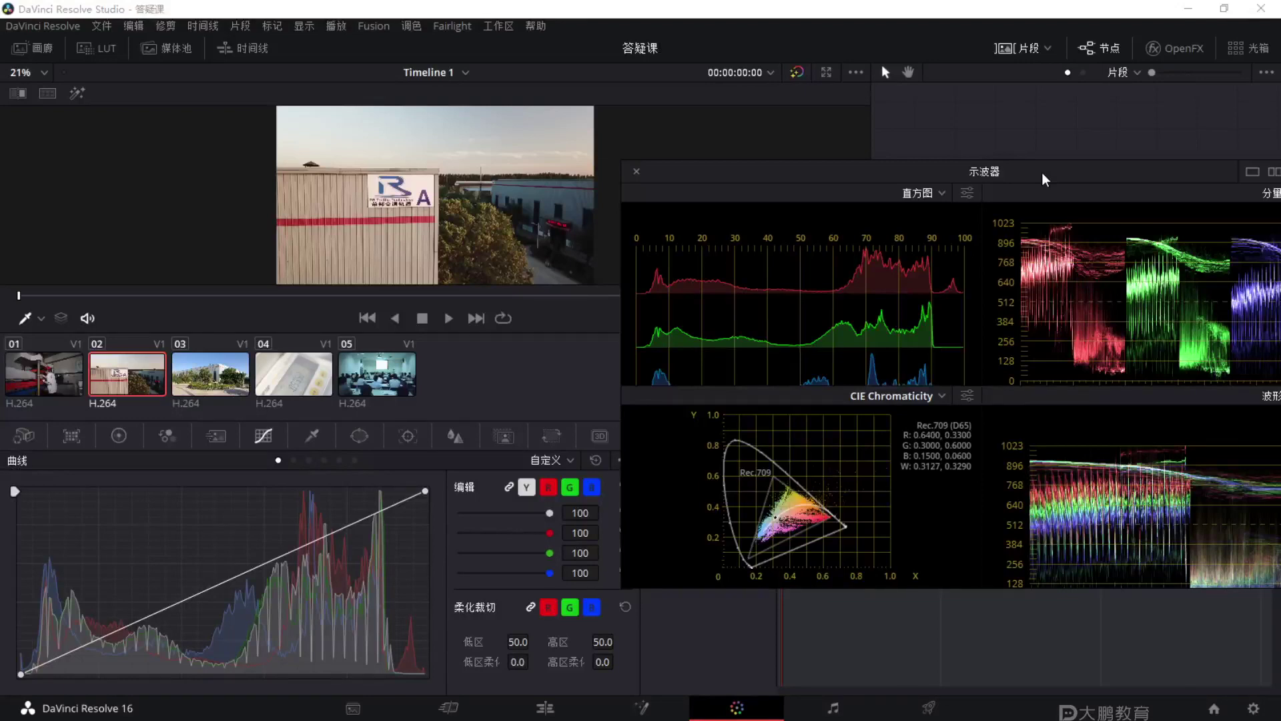
Move the scopes window fully into view and show only a single scope set to 分量图 (parade).
drag(1042, 173, 932, 196)
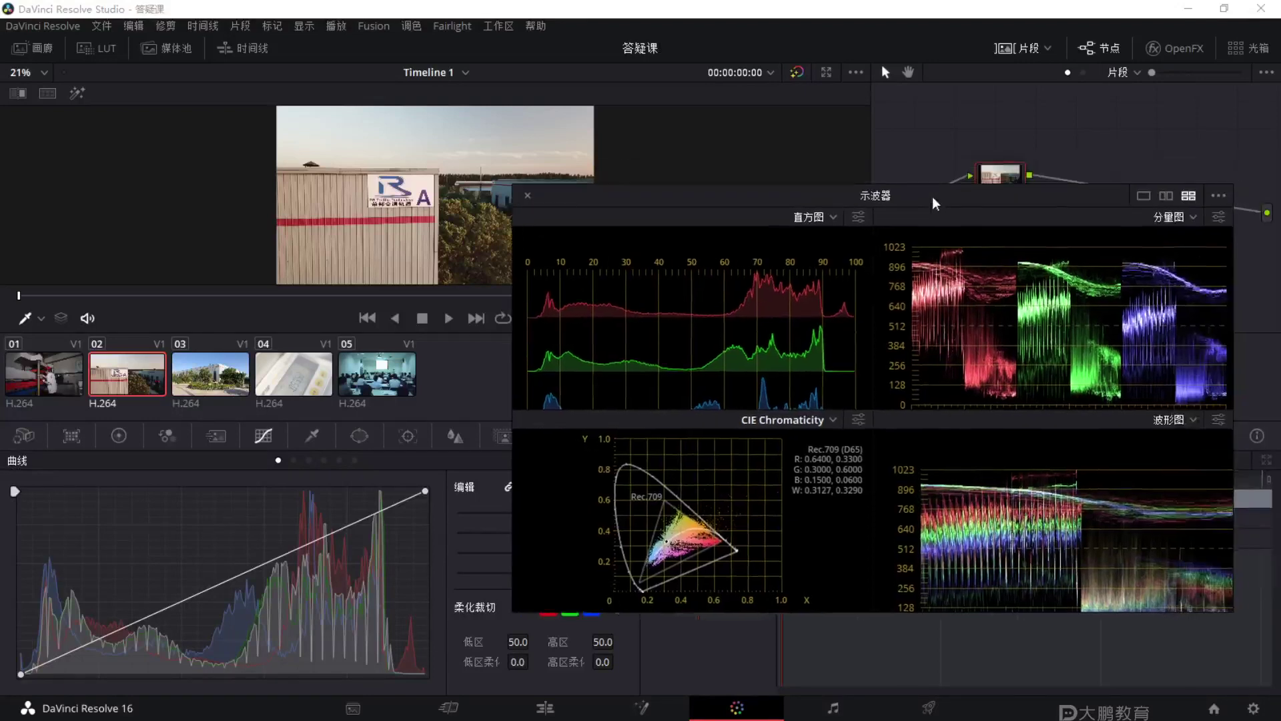
click(1184, 218)
click(1168, 239)
click(1144, 195)
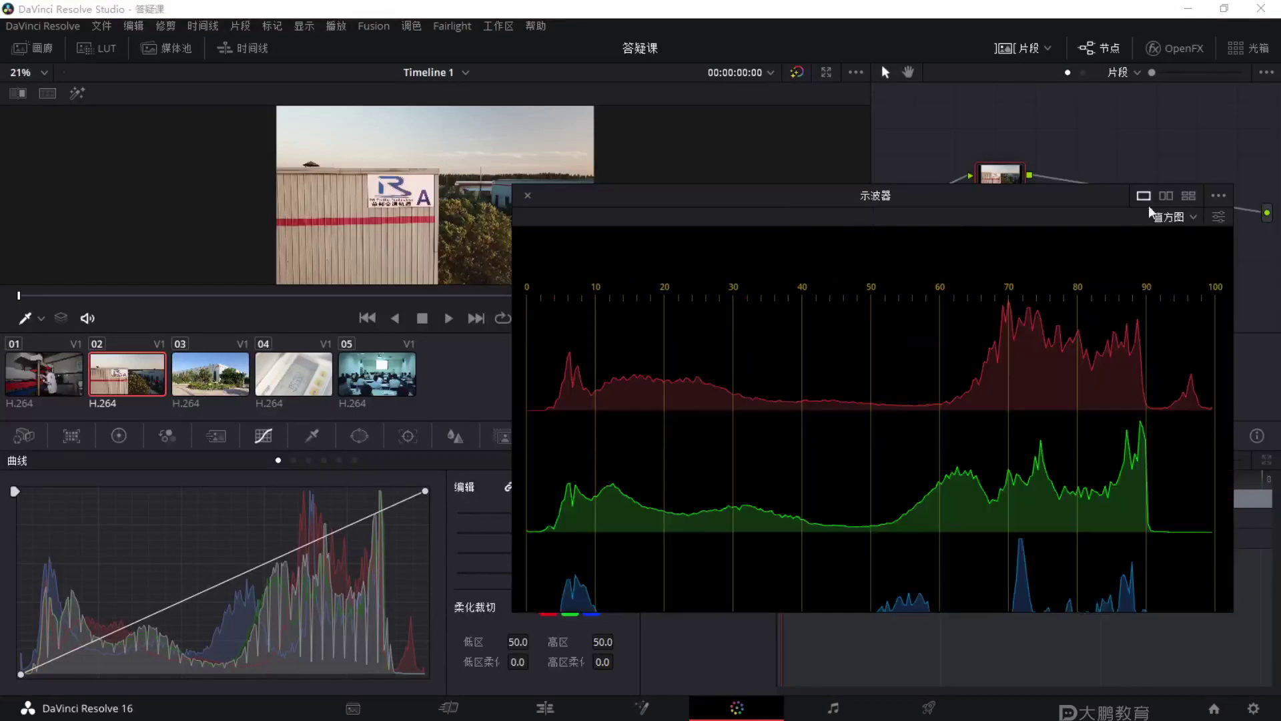
click(1168, 217)
click(1184, 248)
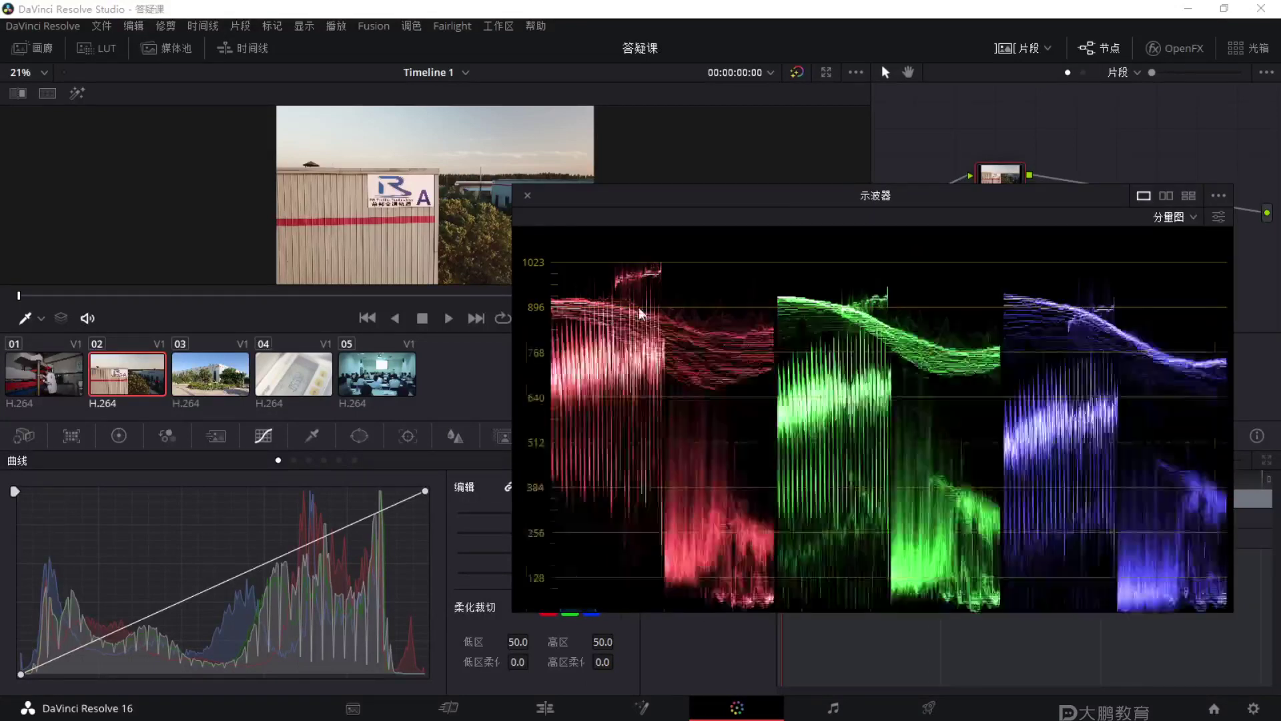
Examine the red, green and blue channels of the parade one by one and relate them to clip 02's picture.
key(F1)
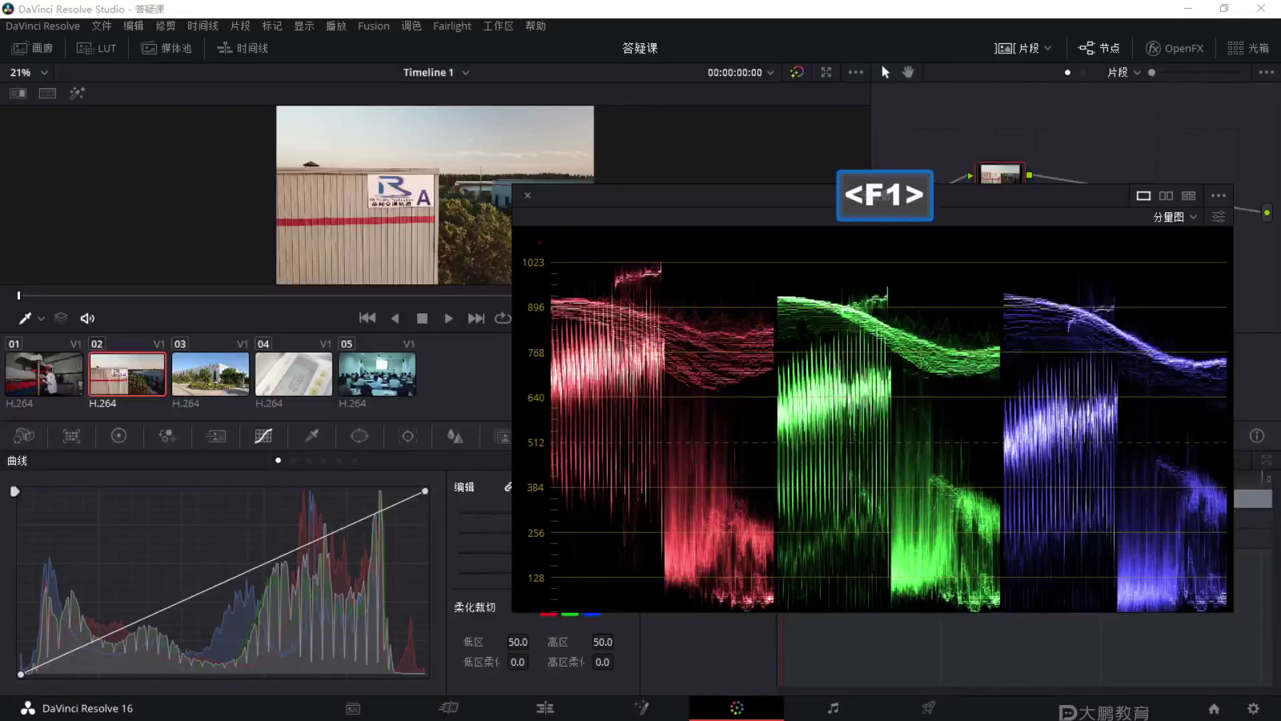
drag(538, 221, 774, 622)
drag(765, 221, 993, 599)
drag(991, 182, 1223, 619)
key(F1)
drag(682, 250, 1041, 227)
drag(821, 170, 458, 182)
drag(541, 141, 457, 181)
drag(458, 182, 547, 197)
key(Escape)
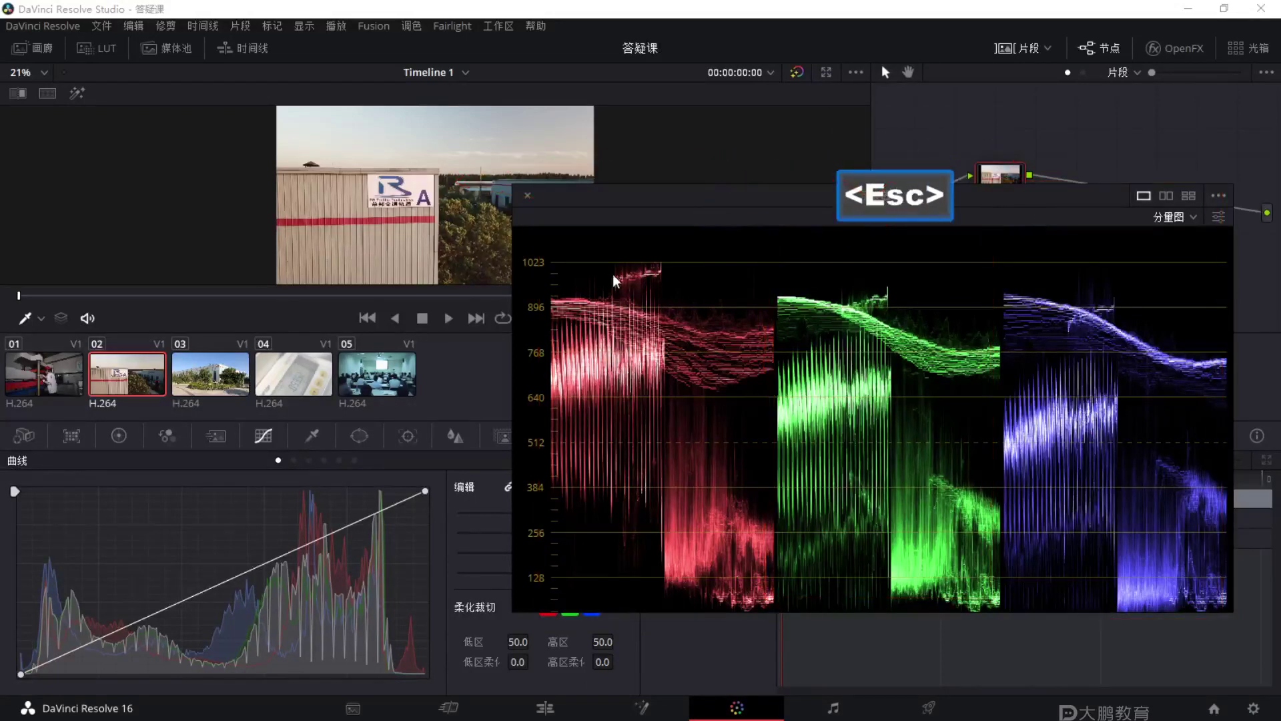
mouse_move(548, 227)
mouse_down()
mouse_move(623, 329)
mouse_move(777, 610)
mouse_up()
mouse_move(783, 224)
mouse_down()
mouse_move(959, 604)
mouse_move(992, 629)
mouse_up()
drag(1005, 233, 1278, 604)
mouse_move(515, 381)
mouse_down()
mouse_move(436, 184)
mouse_move(403, 191)
mouse_move(475, 190)
mouse_up()
key(F1)
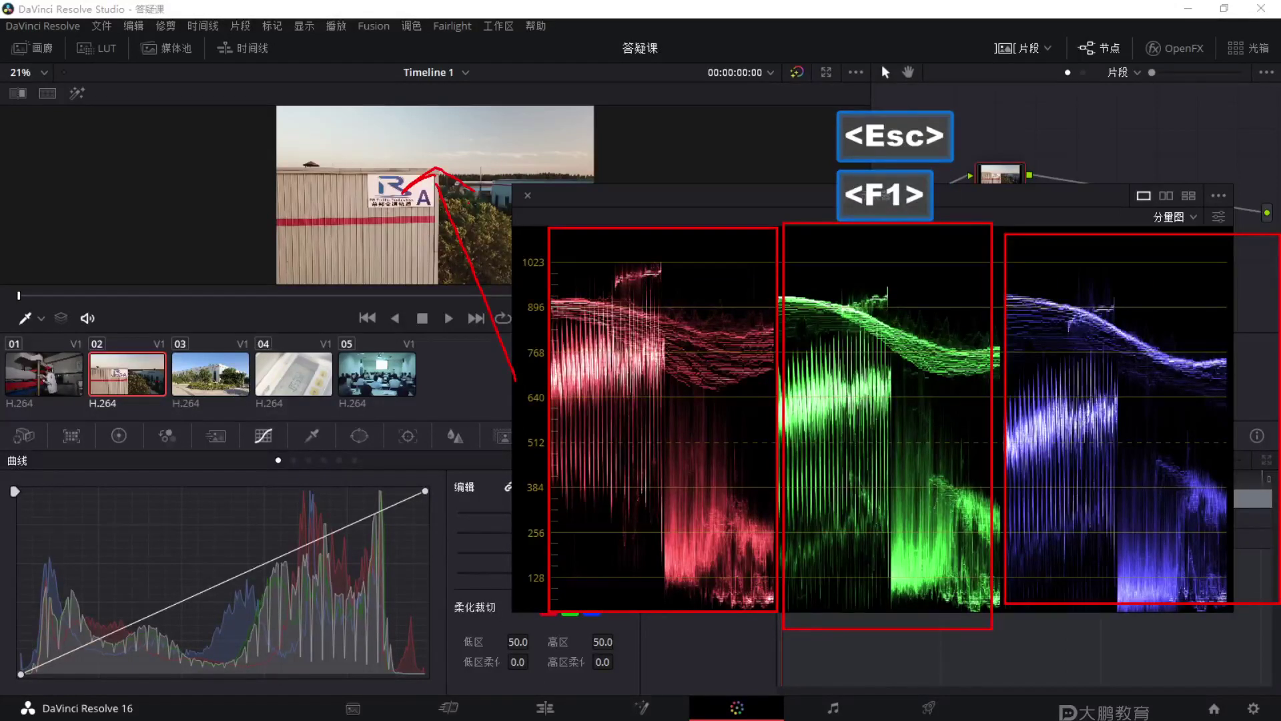
key(Escape)
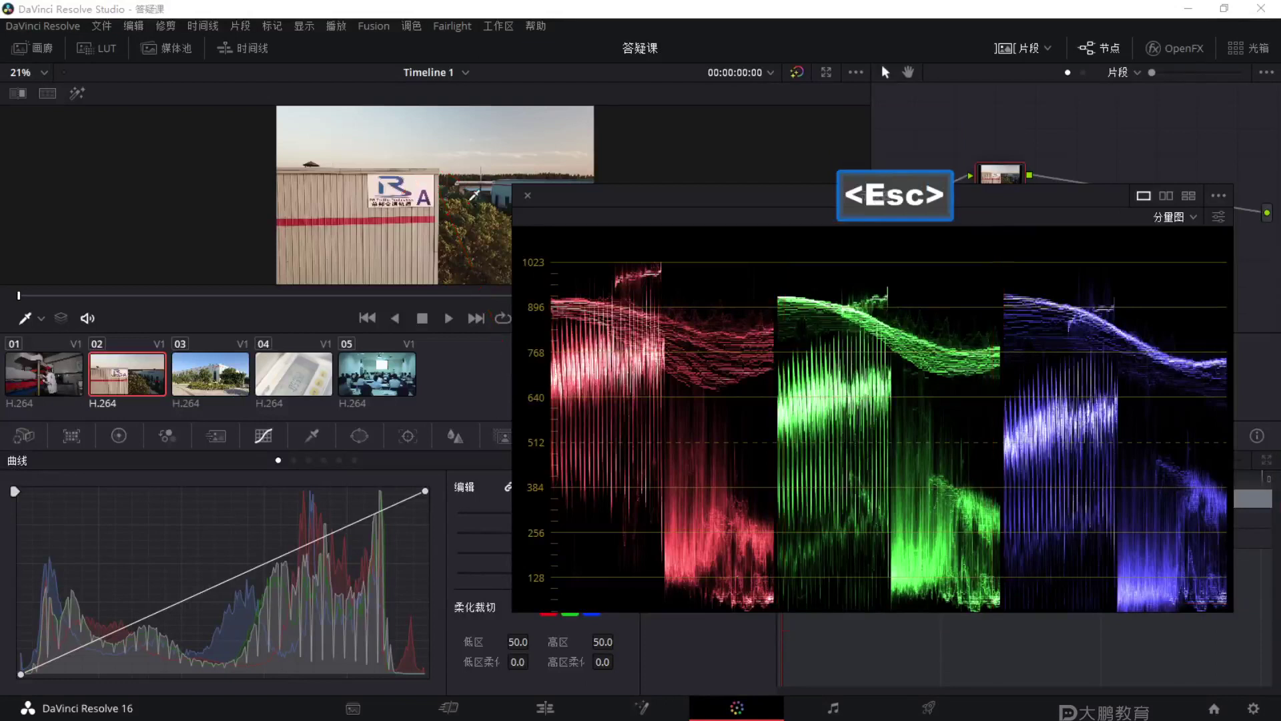
Switch the scope to 波形图 (waveform) and examine the 0 level at its base.
click(1168, 217)
click(1184, 260)
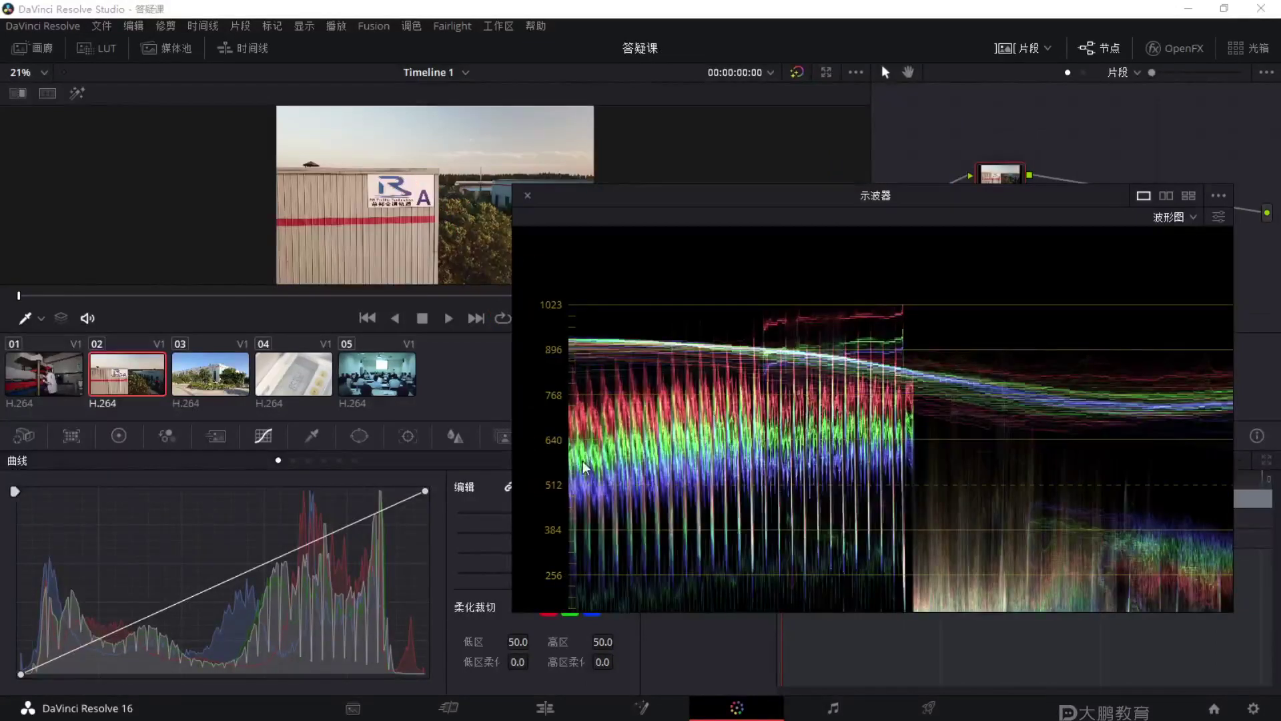
scroll(593, 461, down, 5)
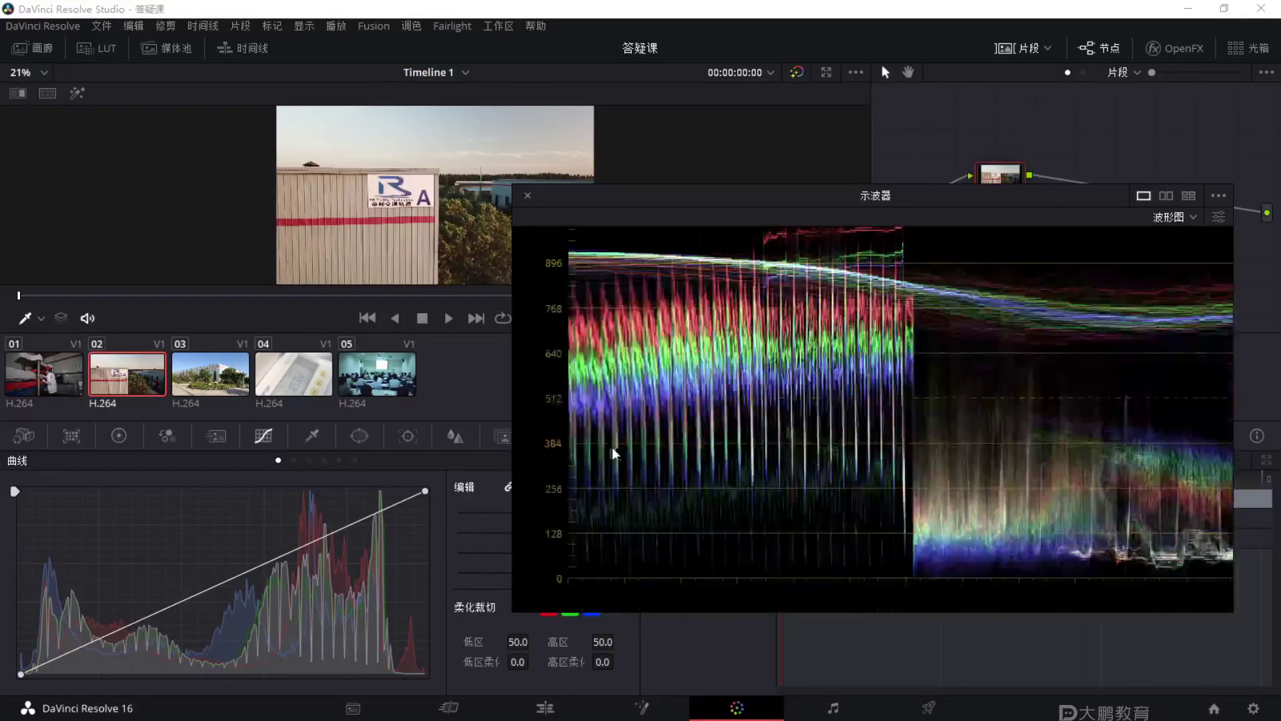
scroll(615, 446, up, 1)
key(F1)
drag(563, 550, 560, 580)
key(Escape)
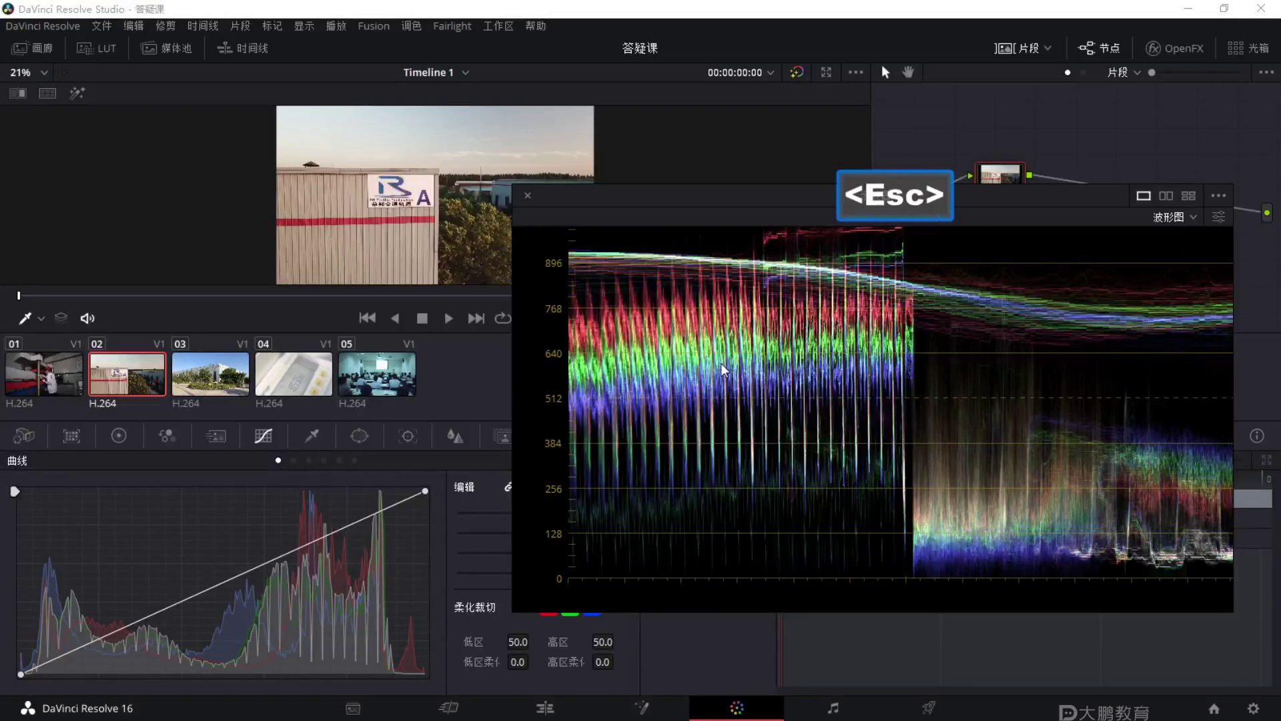
Examine the waveform's vertical brightness scale from 0 up to 1023.
key(alt)
key(ctrl)
scroll(720, 363, up, 2)
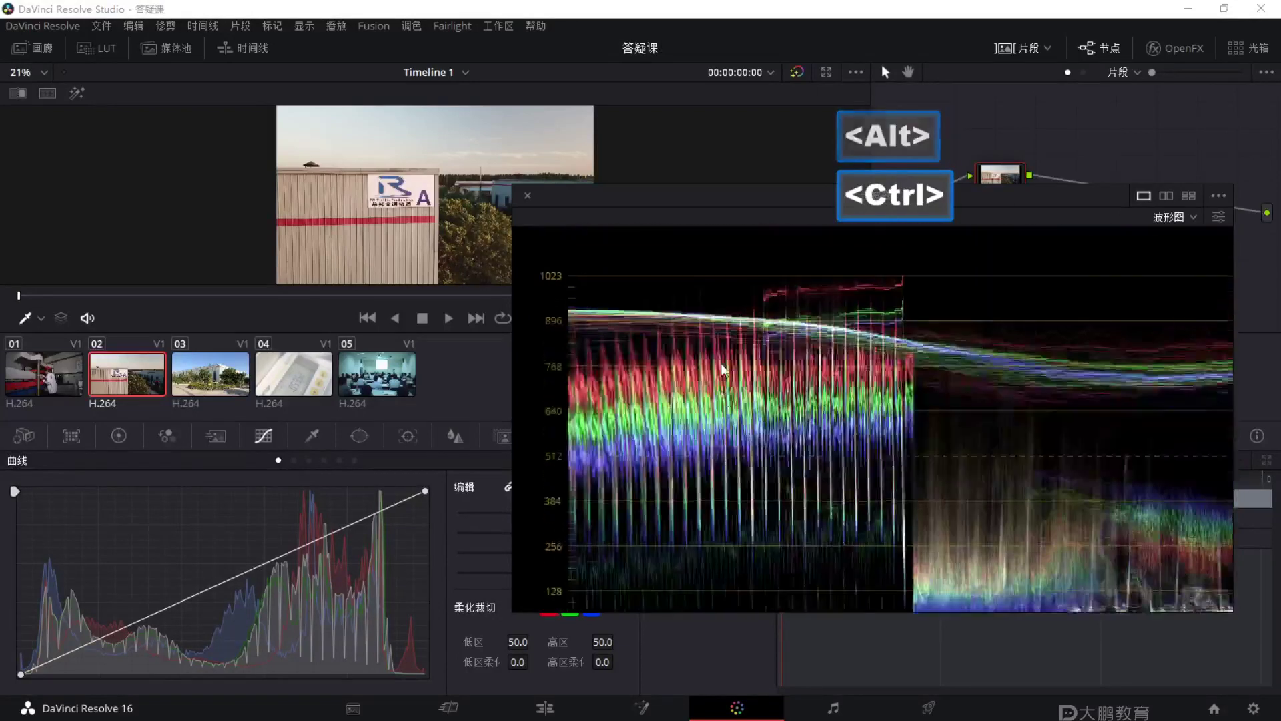
scroll(722, 367, down, 1)
key(F1)
mouse_move(517, 587)
mouse_down()
mouse_move(547, 613)
mouse_move(513, 610)
mouse_move(525, 253)
mouse_up()
drag(545, 209, 616, 191)
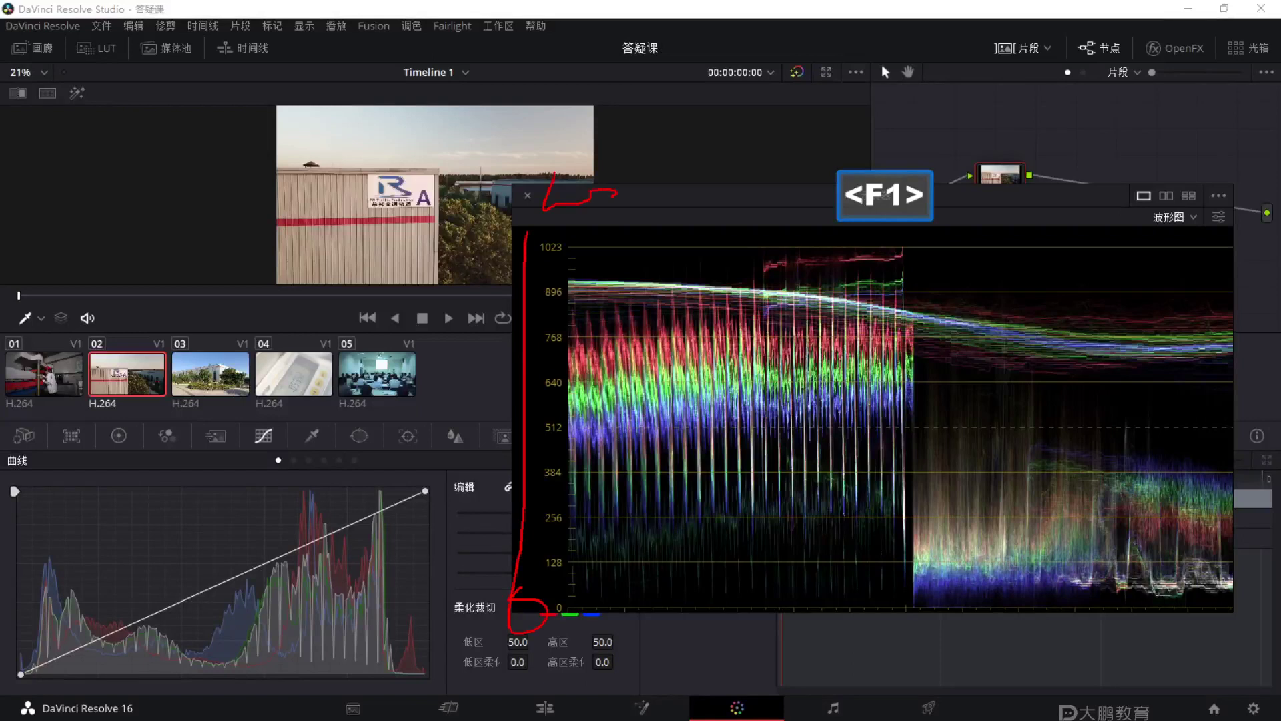
key(Escape)
Examine the left, middle and right sections of clip 02's waveform one after another.
key(F1)
mouse_move(566, 237)
mouse_down()
mouse_move(661, 404)
mouse_move(710, 590)
mouse_up()
key(ctrl)
drag(743, 221, 961, 645)
key(ctrl)
drag(940, 191, 1199, 623)
key(F1)
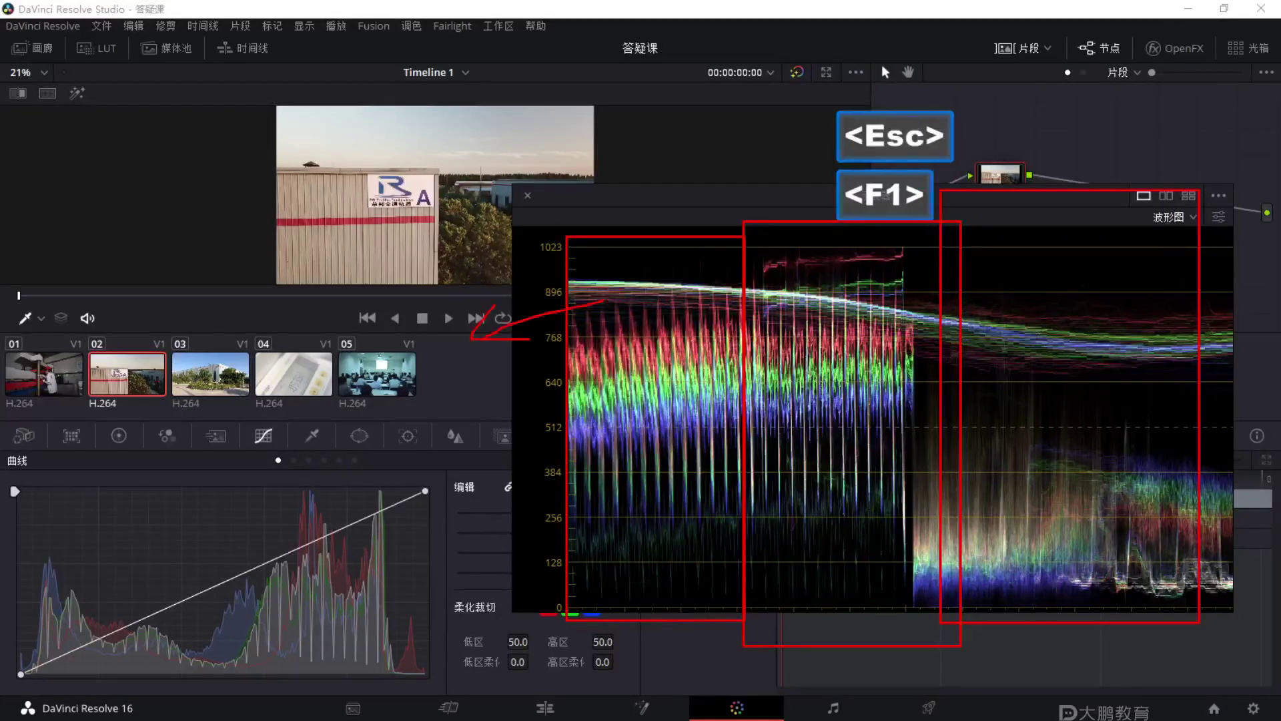
key(Escape)
Trace how the waveform's levels run across the frame and examine the range between about 128 and 896.
key(F1)
mouse_move(564, 457)
mouse_down()
mouse_move(630, 417)
mouse_move(859, 404)
mouse_move(1148, 527)
mouse_up()
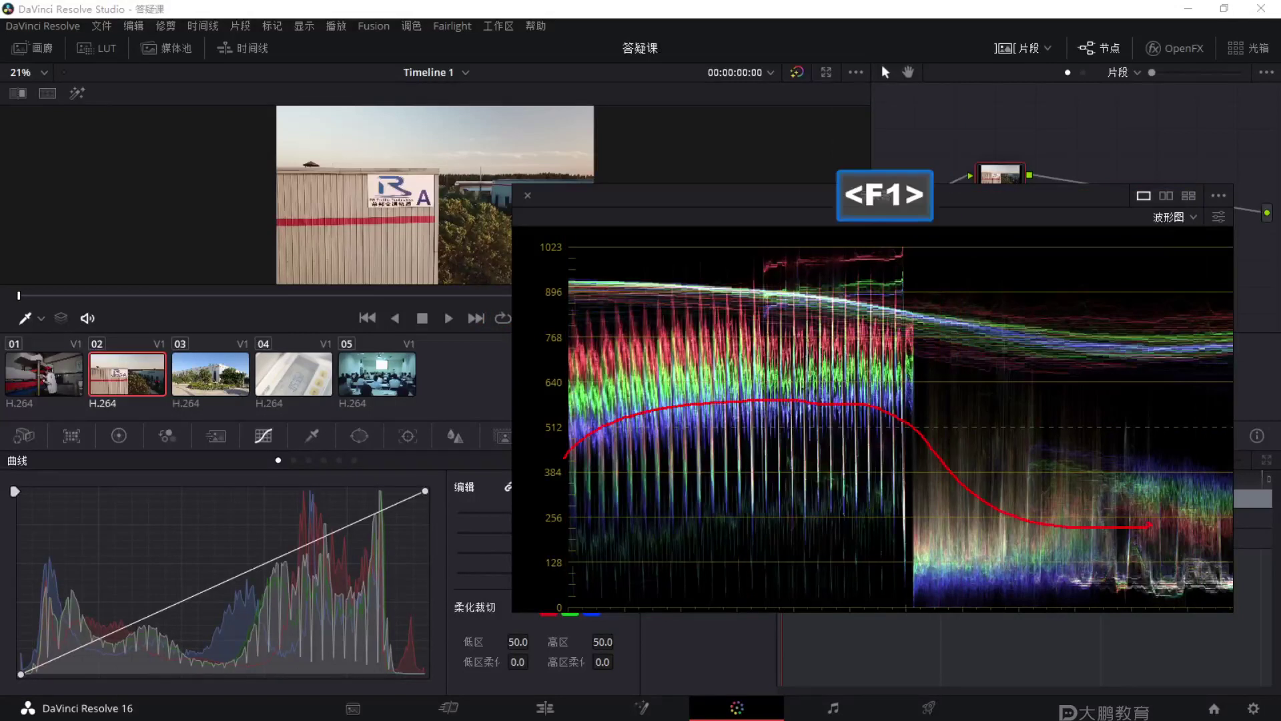
mouse_move(579, 410)
mouse_down()
mouse_move(748, 383)
mouse_move(986, 418)
mouse_up()
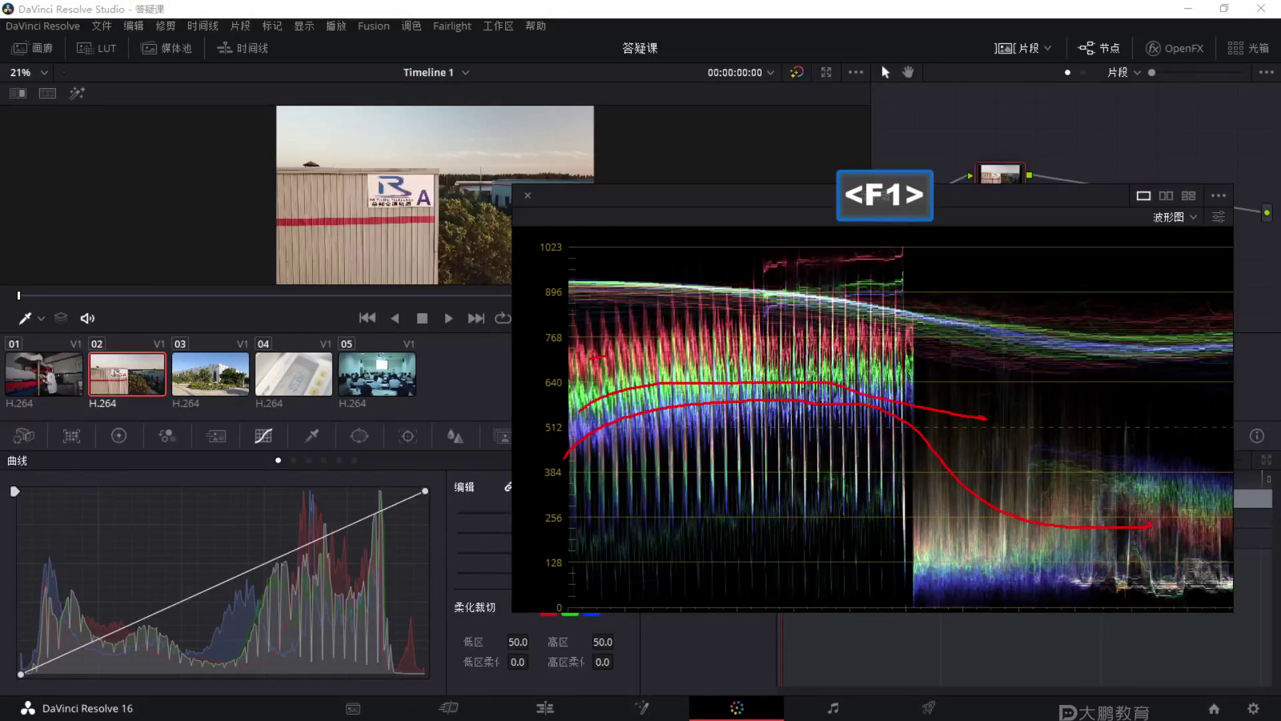
key(Escape)
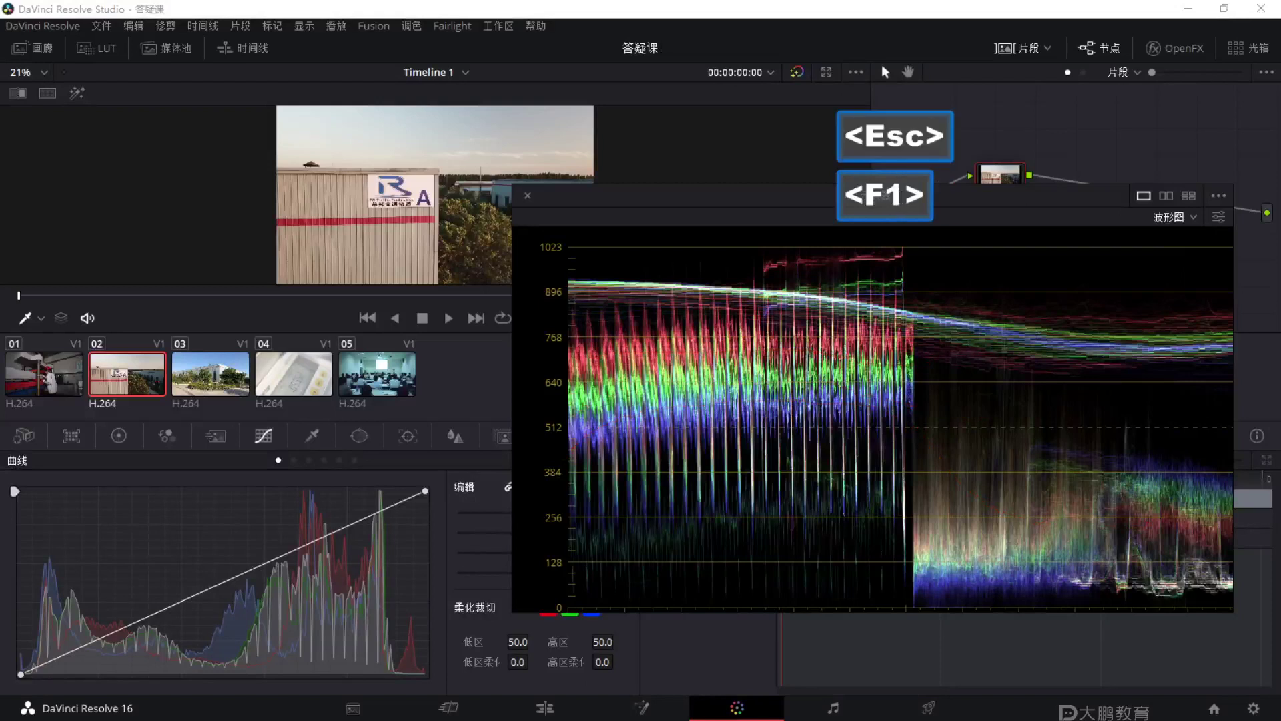
key(ctrl)
mouse_move(534, 279)
mouse_down()
mouse_move(829, 421)
mouse_move(1261, 507)
mouse_move(1265, 566)
mouse_up()
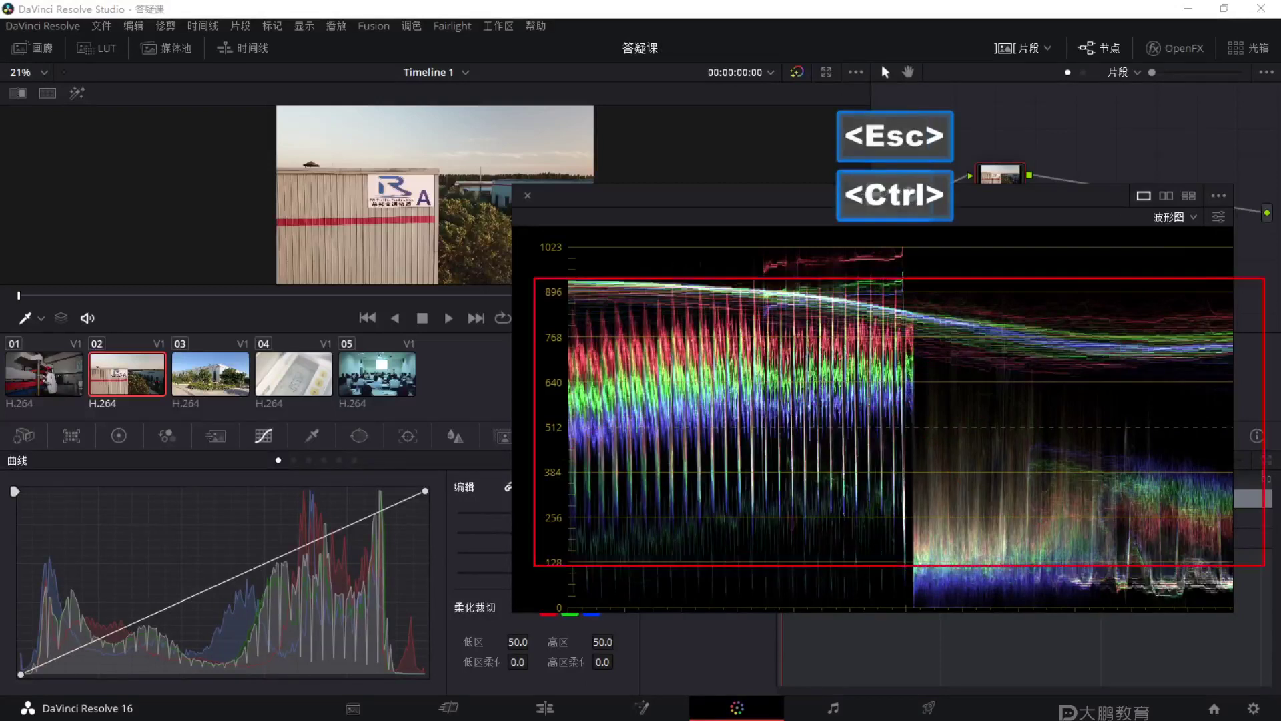
key(Escape)
Switch the scope to 分量图 (parade) and examine the main tonal range across all three channels.
click(1181, 217)
click(1195, 244)
key(F1)
key(ctrl)
drag(530, 287, 1273, 592)
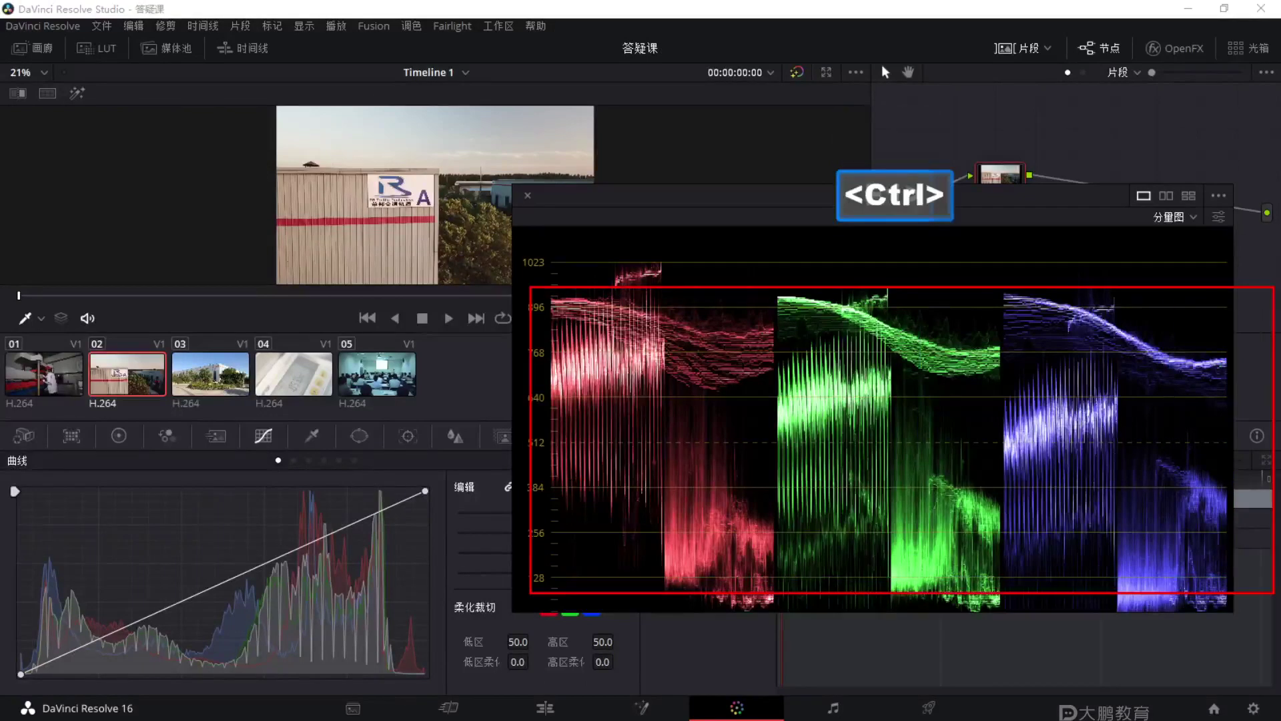
key(Escape)
Switch the scope back to 波形图 (waveform) and examine the main tonal range of clip 02.
click(1180, 217)
click(1170, 259)
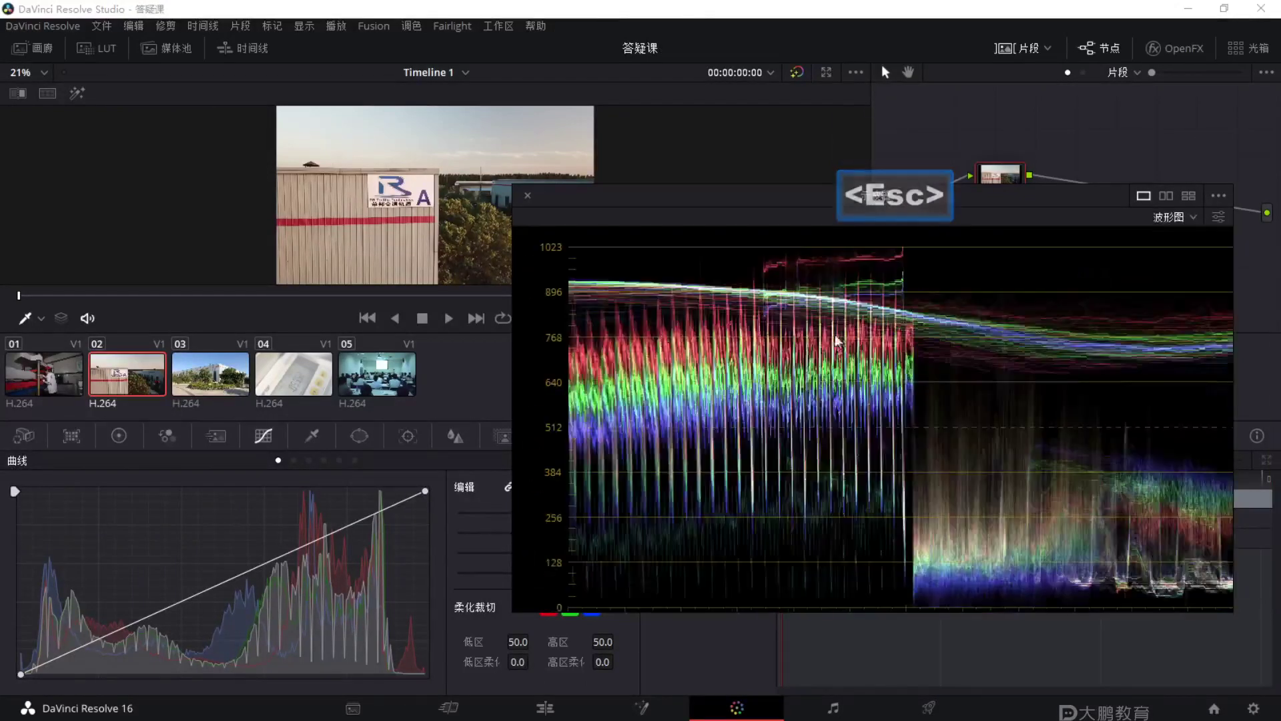
key(F1)
key(ctrl)
drag(552, 274, 1261, 586)
key(Escape)
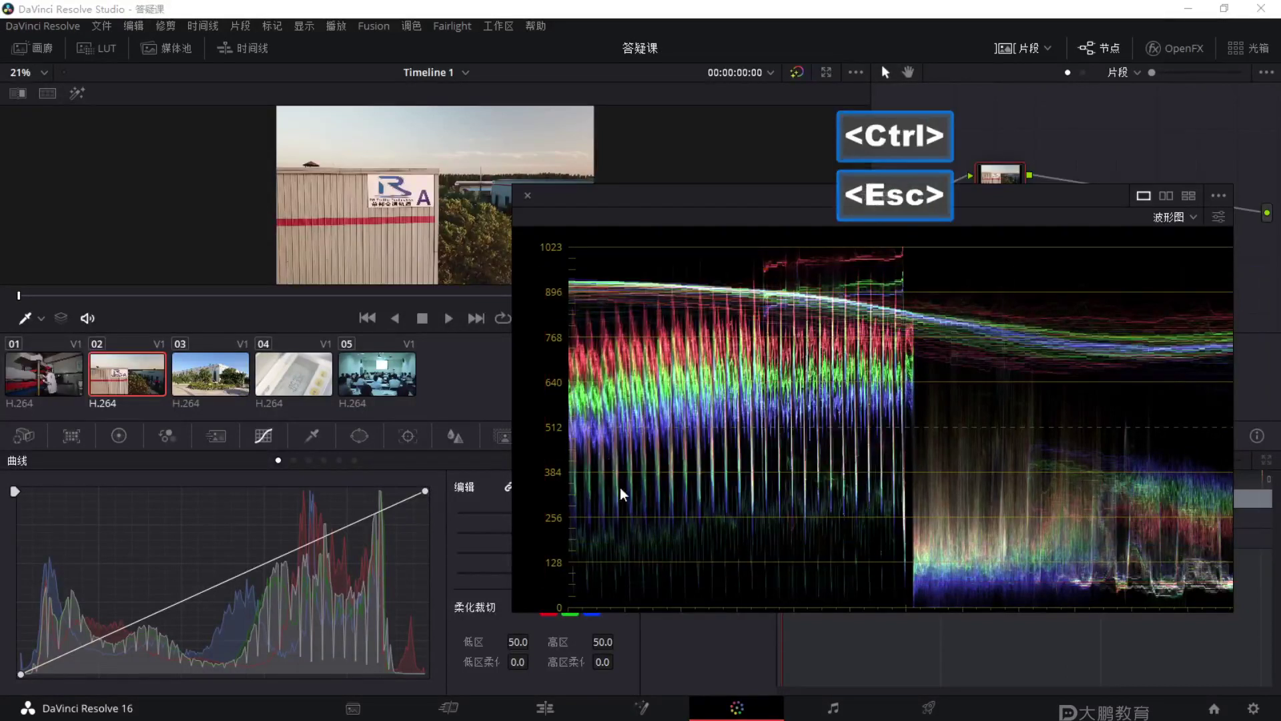
Select clip 01 and examine the lower half of its waveform.
key(Up)
key(F1)
key(ctrl)
mouse_move(511, 404)
mouse_down()
mouse_move(758, 491)
mouse_move(1216, 600)
mouse_up()
drag(427, 413, 594, 472)
key(F1)
key(Escape)
Show clip 01's 分量图 (parade) and examine the lower levels across its three channels.
click(1173, 217)
click(1175, 250)
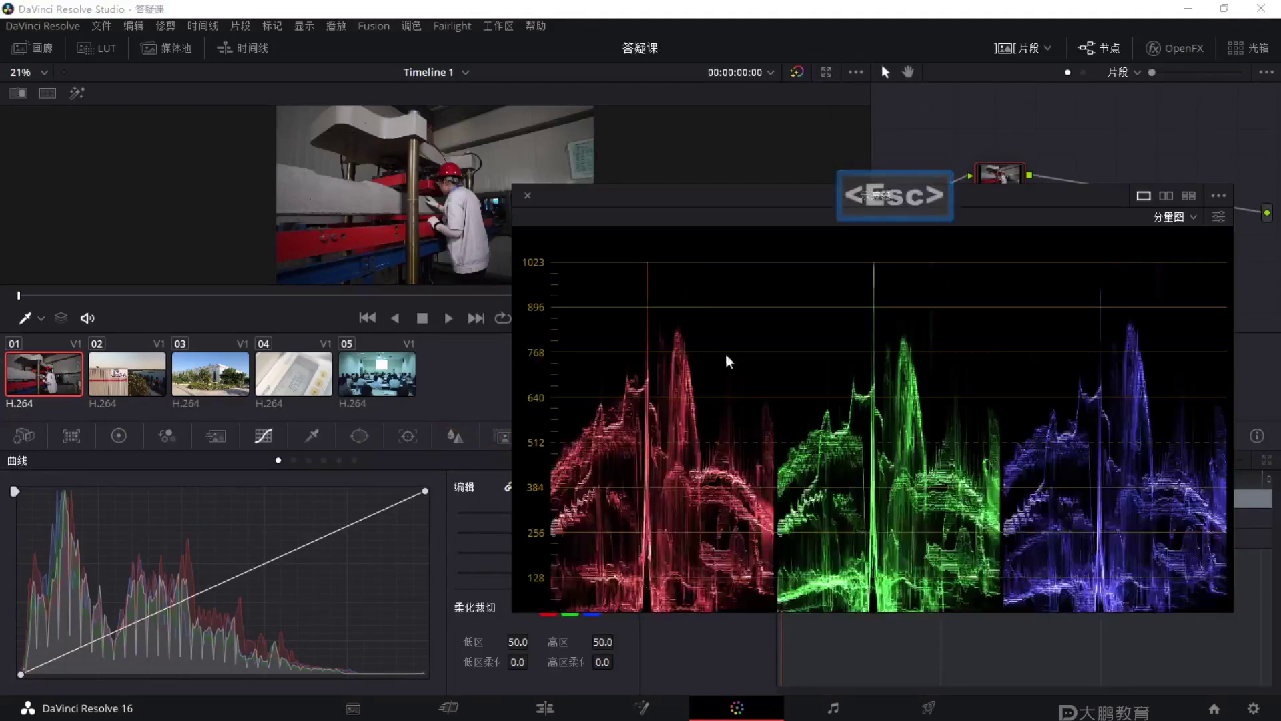
key(F1)
mouse_move(588, 419)
mouse_down()
mouse_move(505, 605)
mouse_move(905, 420)
mouse_move(564, 422)
mouse_up()
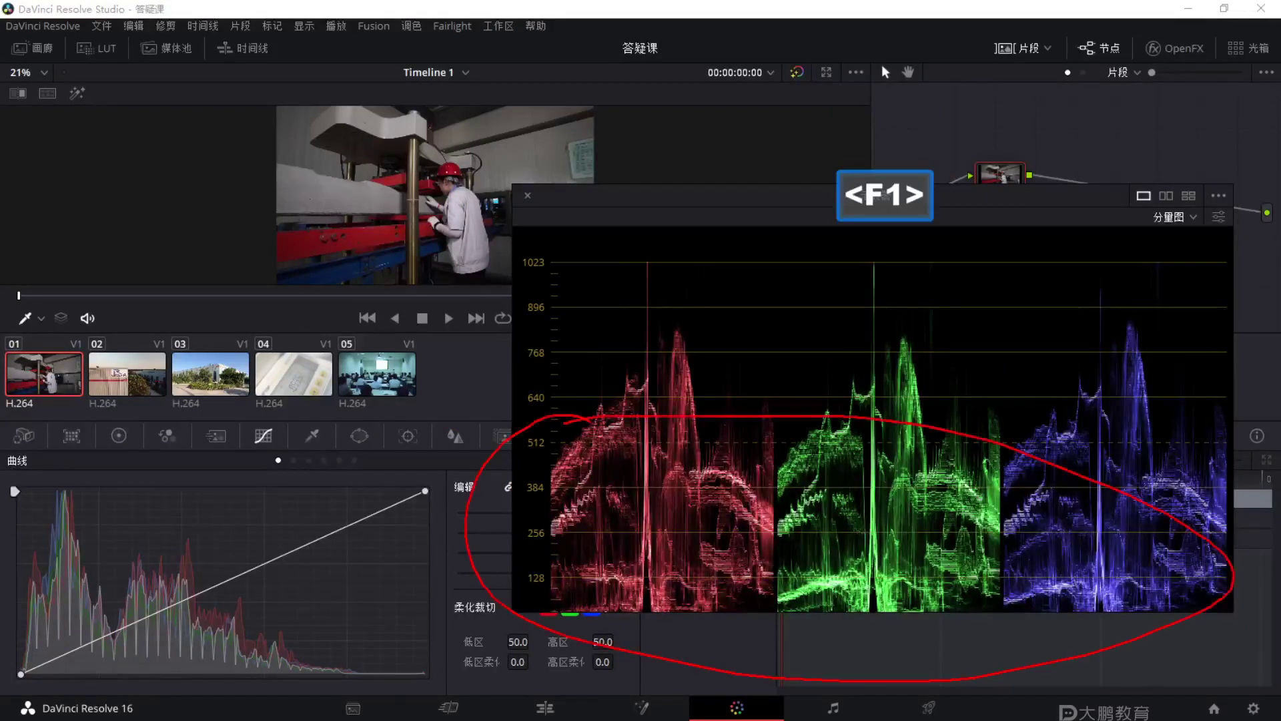
key(Escape)
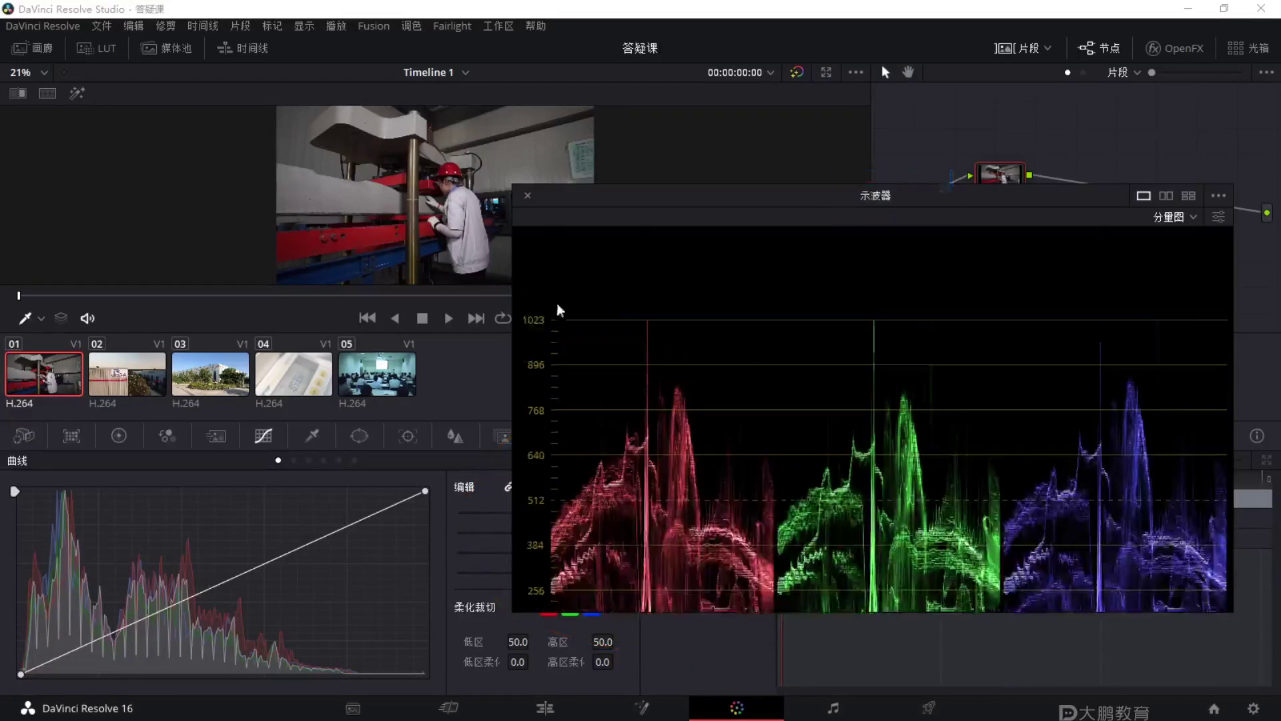
Return clip 01's scope to 波形图 (waveform) and examine the dark traces in its lower left area.
click(1182, 224)
click(1176, 257)
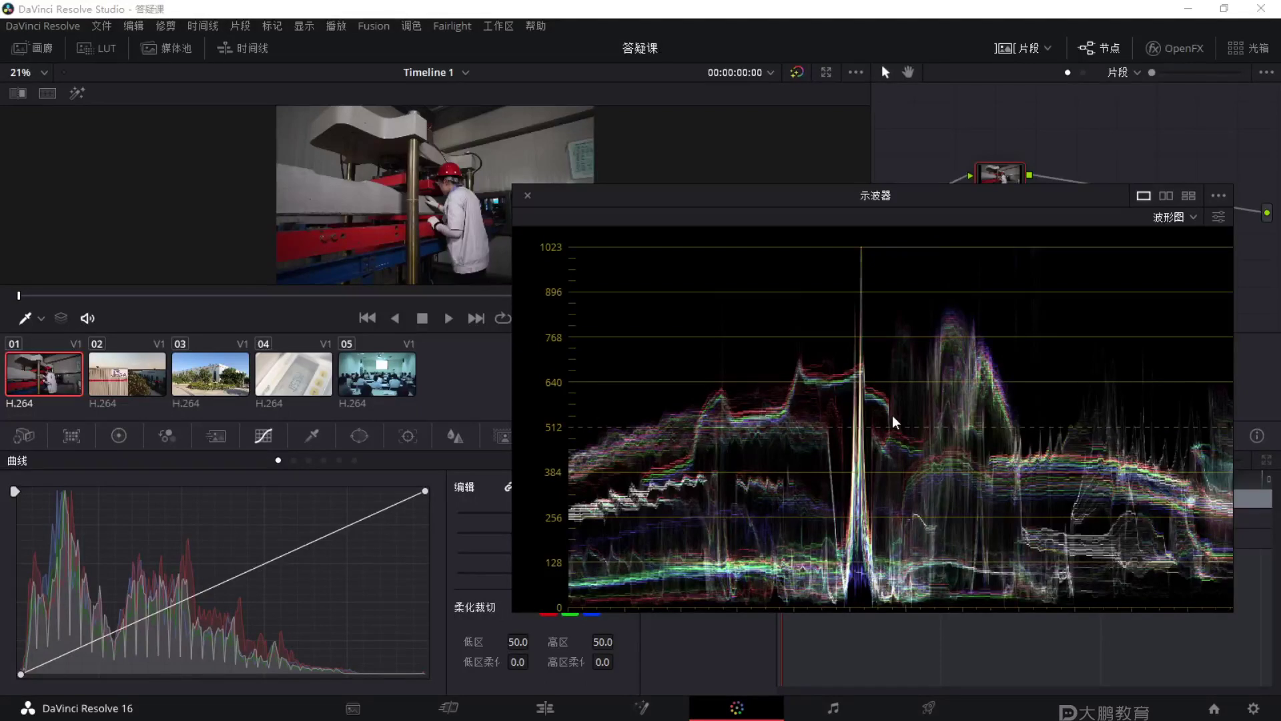
key(F1)
mouse_move(609, 451)
mouse_down()
mouse_move(560, 451)
mouse_move(613, 456)
mouse_up()
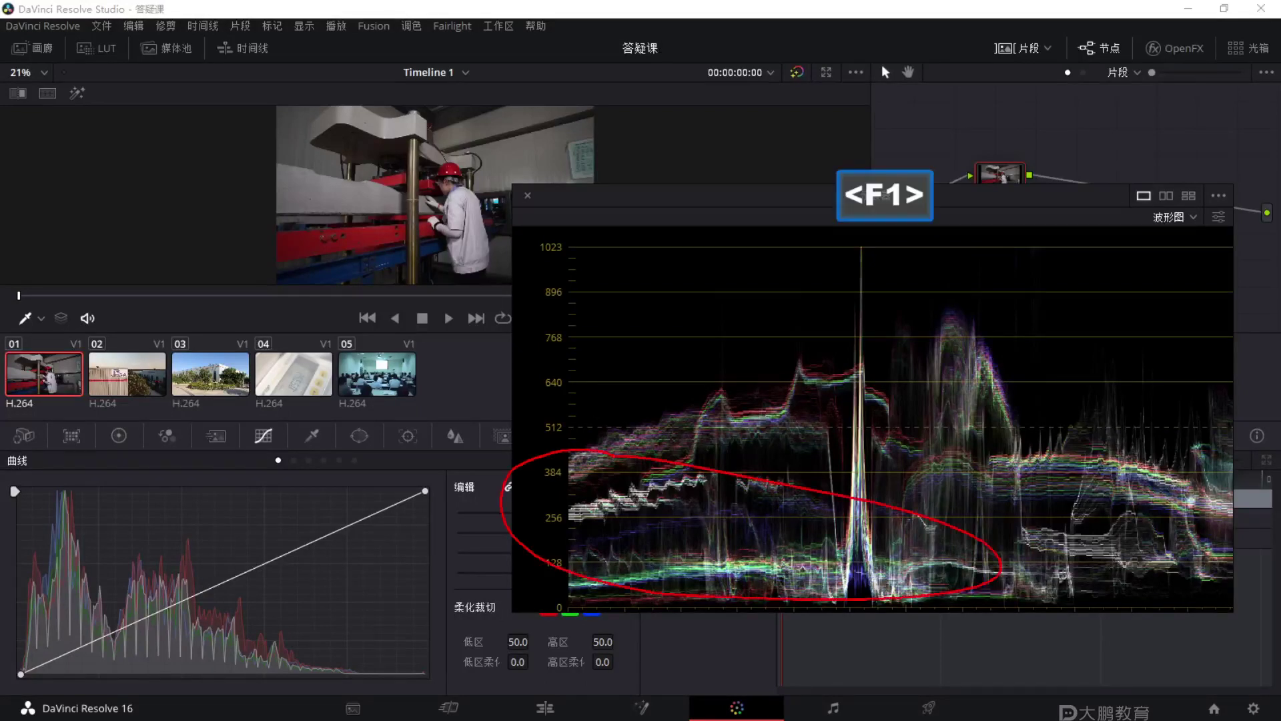
key(Escape)
Examine clip 01's waveform up close, focusing on the shadow traces just above its zero line.
scroll(613, 455, down, 2)
key(F2)
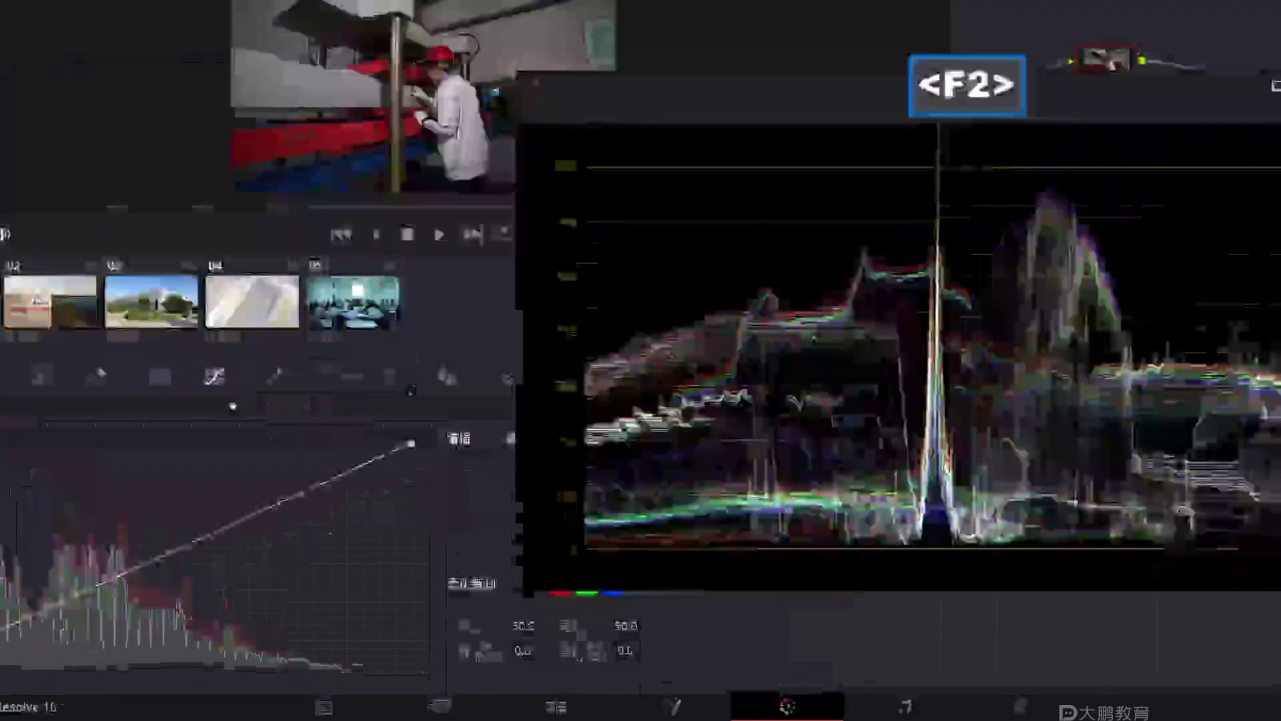
drag(558, 434, 1275, 441)
key(Escape)
key(F1)
drag(573, 569, 1041, 565)
drag(586, 550, 905, 562)
drag(586, 524, 817, 532)
key(Escape)
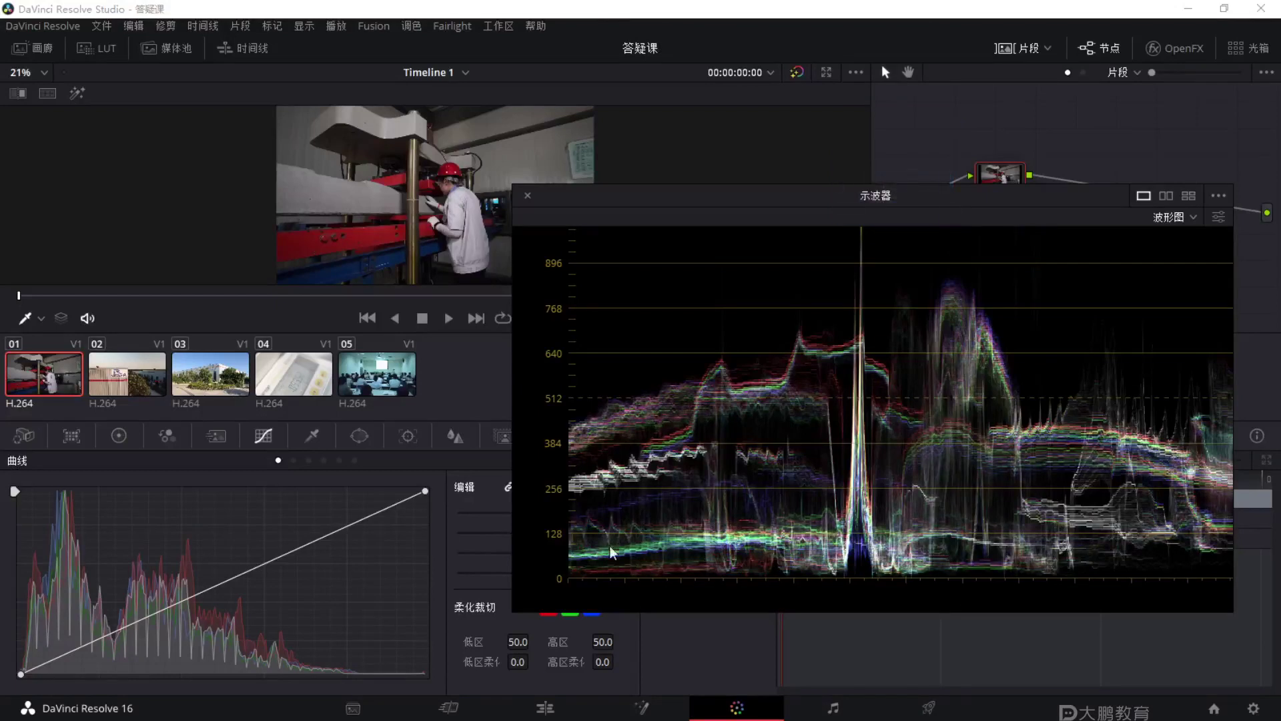
Switch clip 01's scope to 分量图 (parade) and compare the trace shapes of the red, green and blue channels.
key(F1)
key(Escape)
click(1158, 217)
click(1170, 247)
key(F1)
drag(587, 434, 694, 320)
drag(721, 381, 740, 467)
drag(878, 474, 968, 520)
drag(1022, 400, 1038, 467)
drag(1128, 480, 1218, 397)
key(Escape)
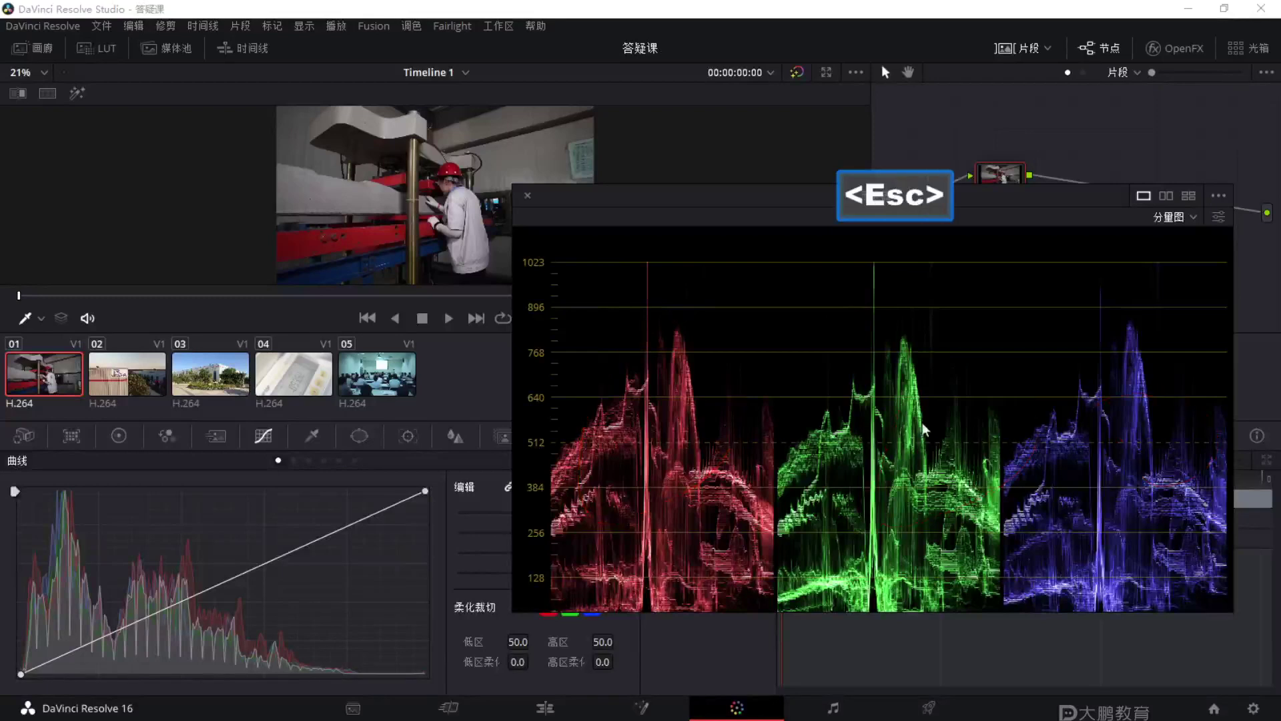
Set the scope to 波形图 (waveform) again and examine the traces along clip 01's zero line up close.
click(1170, 218)
click(1184, 259)
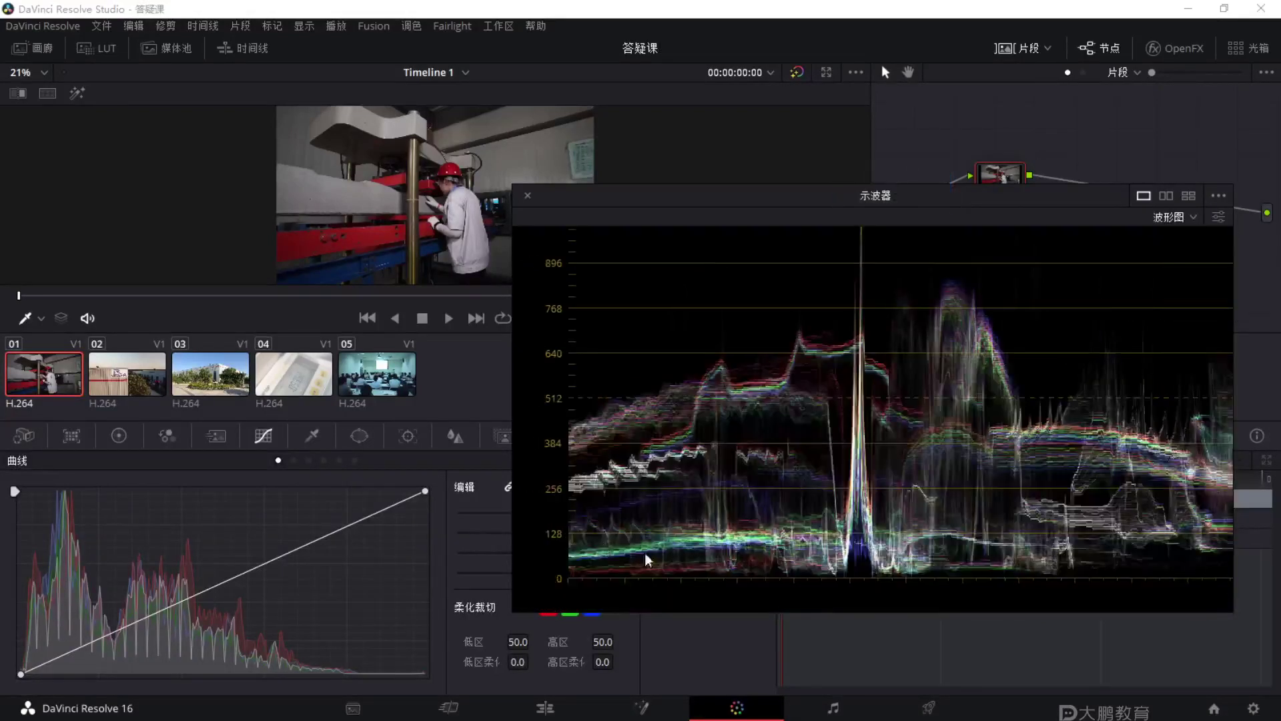
key(F1)
drag(565, 569, 1133, 574)
key(Escape)
key(F2)
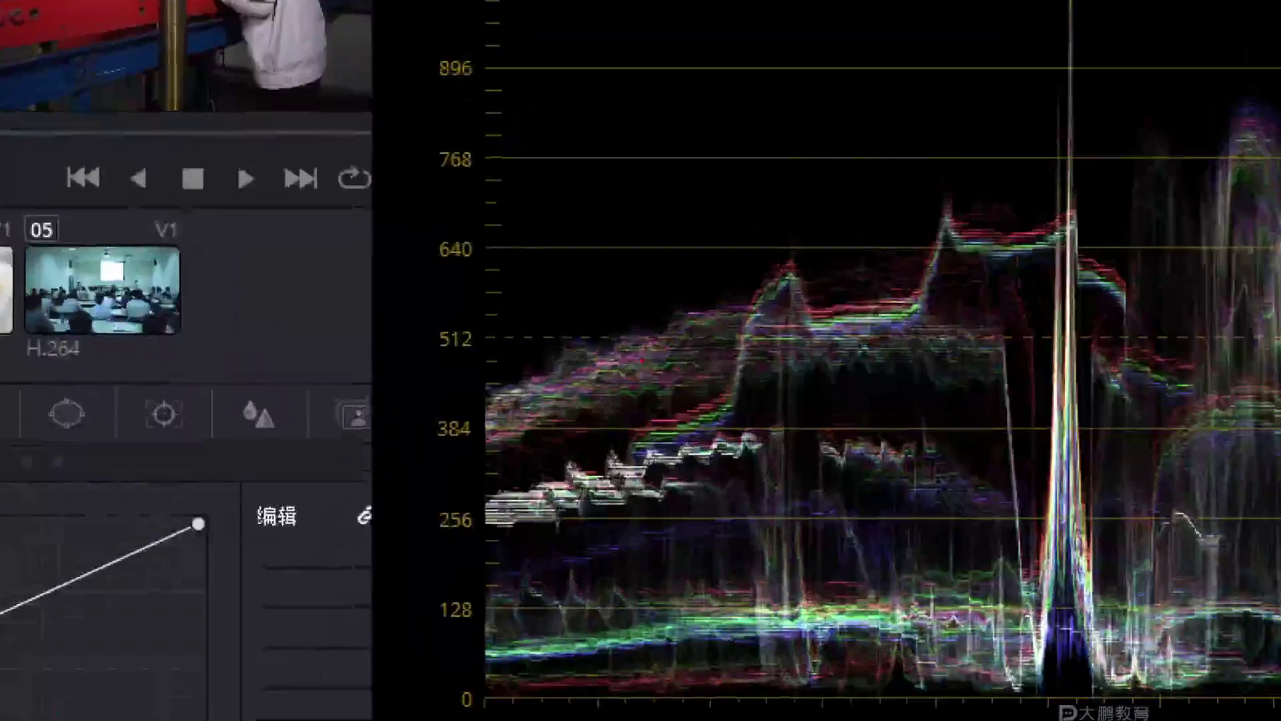
key(Escape)
Compare the machinery in the left part of clip 01's picture with the matching traces in the waveform.
key(F1)
mouse_move(374, 144)
mouse_down()
mouse_move(253, 175)
mouse_move(297, 283)
mouse_move(371, 155)
mouse_move(337, 157)
mouse_up()
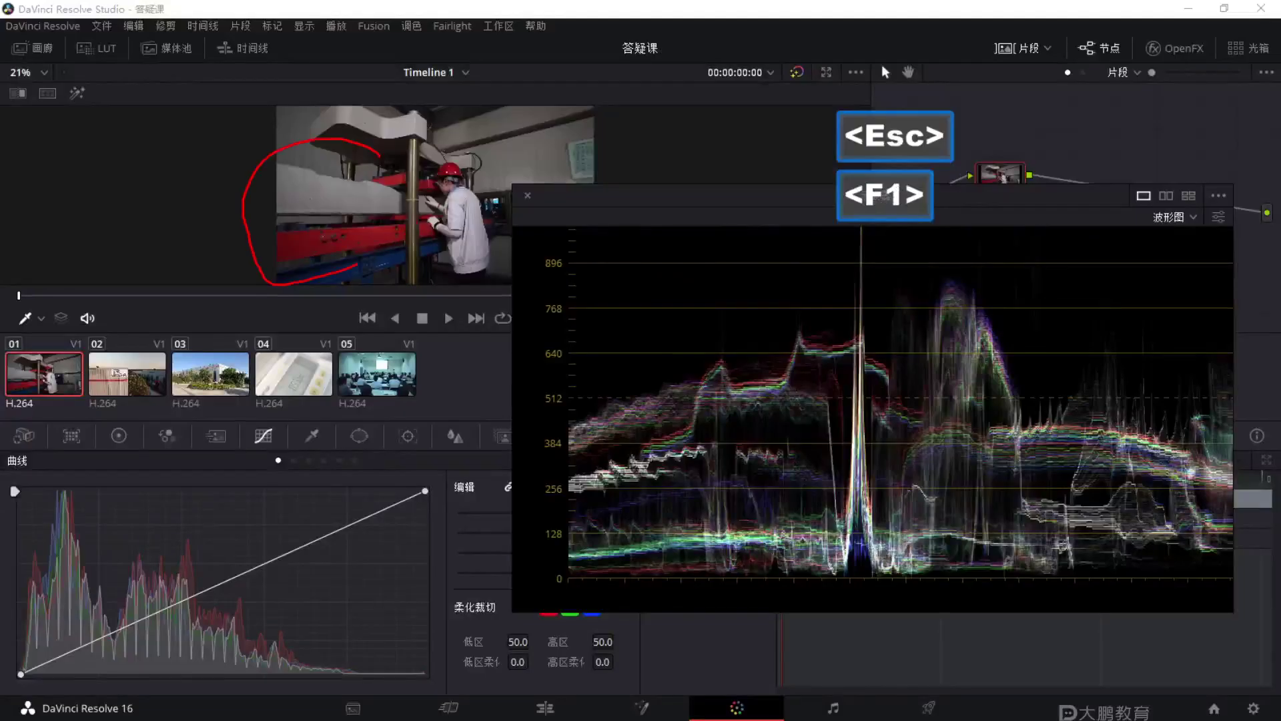
mouse_move(350, 219)
mouse_down()
mouse_move(347, 248)
mouse_move(634, 404)
mouse_move(671, 438)
mouse_up()
key(Escape)
key(F1)
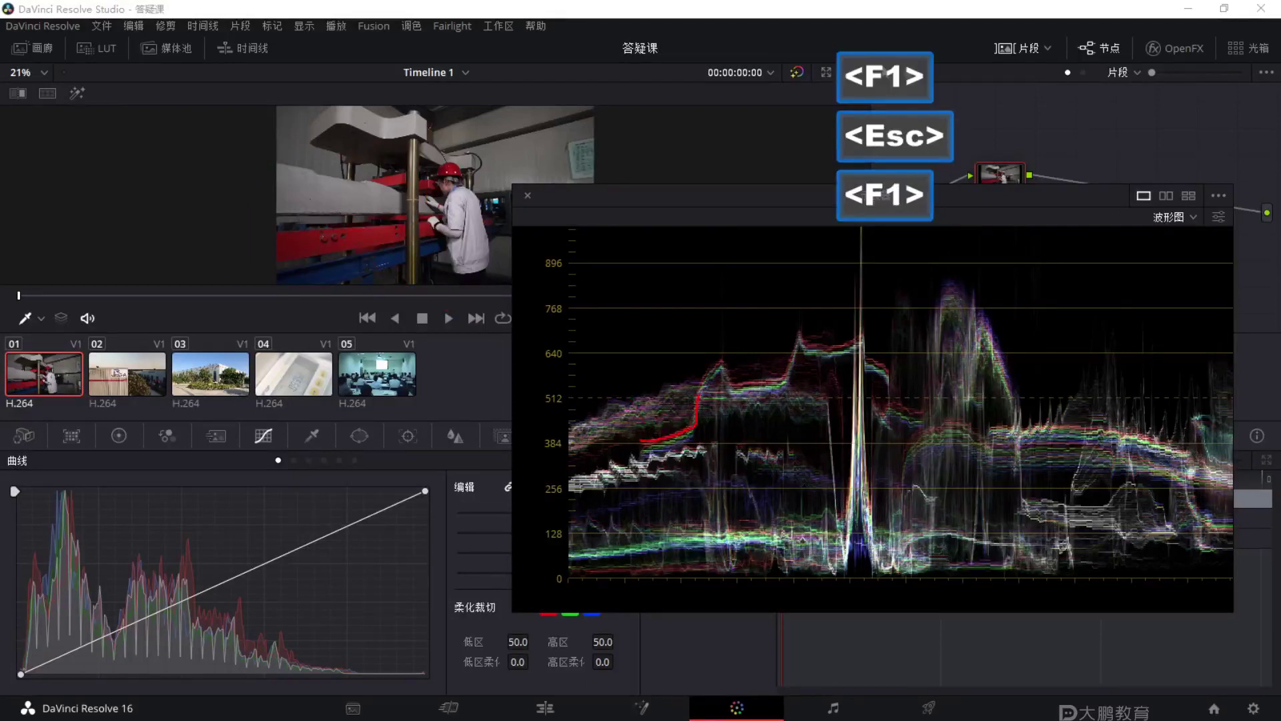
mouse_move(785, 377)
mouse_down()
mouse_move(792, 337)
mouse_move(844, 346)
mouse_up()
key(Escape)
Select clip 02 and examine the colour bands in the left part of its waveform.
click(97, 376)
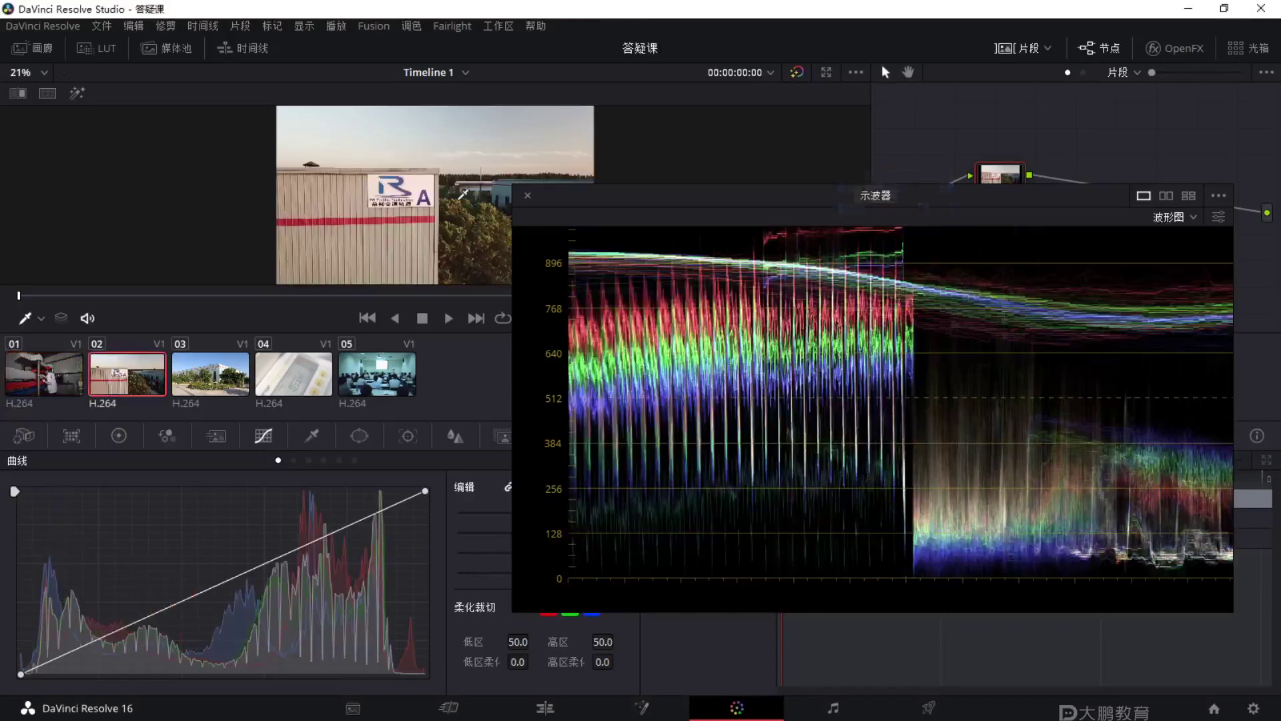
key(F1)
mouse_move(556, 367)
mouse_down()
mouse_move(650, 380)
mouse_move(827, 353)
mouse_move(828, 309)
mouse_move(604, 339)
mouse_up()
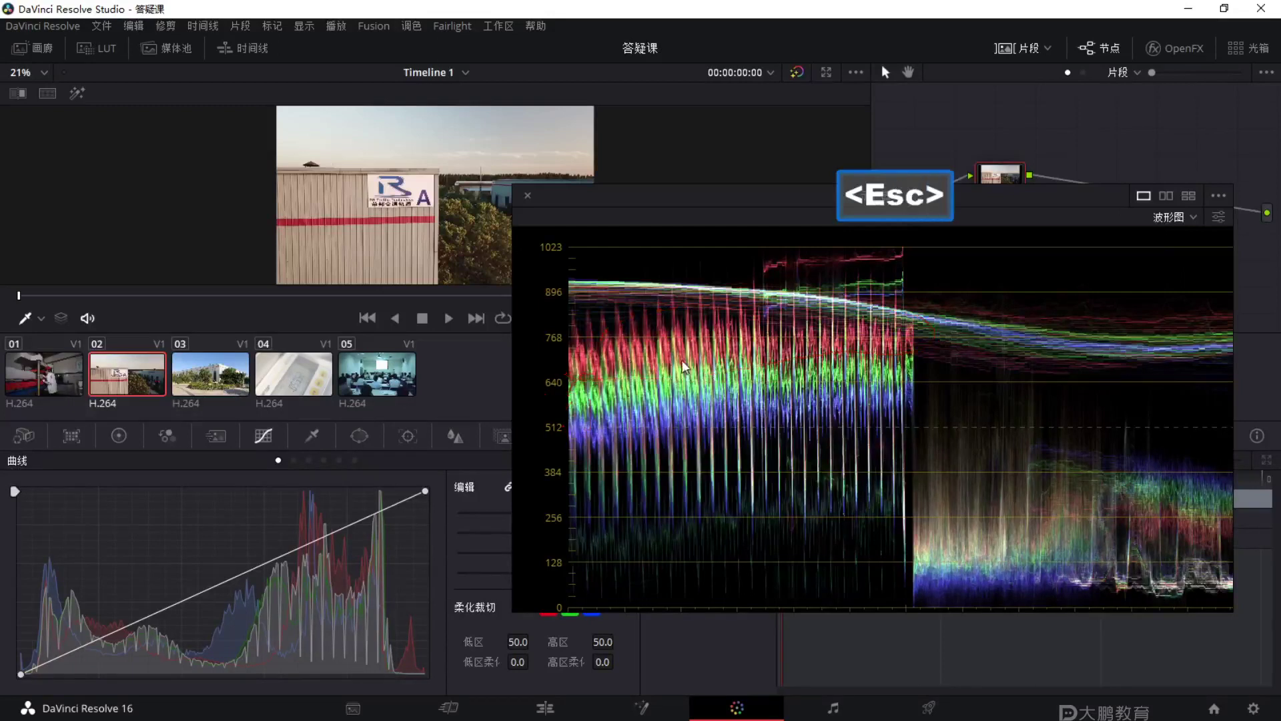
key(Escape)
key(Escape)
Switch clip 02's scope to 分量图 (parade) and examine the highest traces of the red channel near 1023.
click(1171, 215)
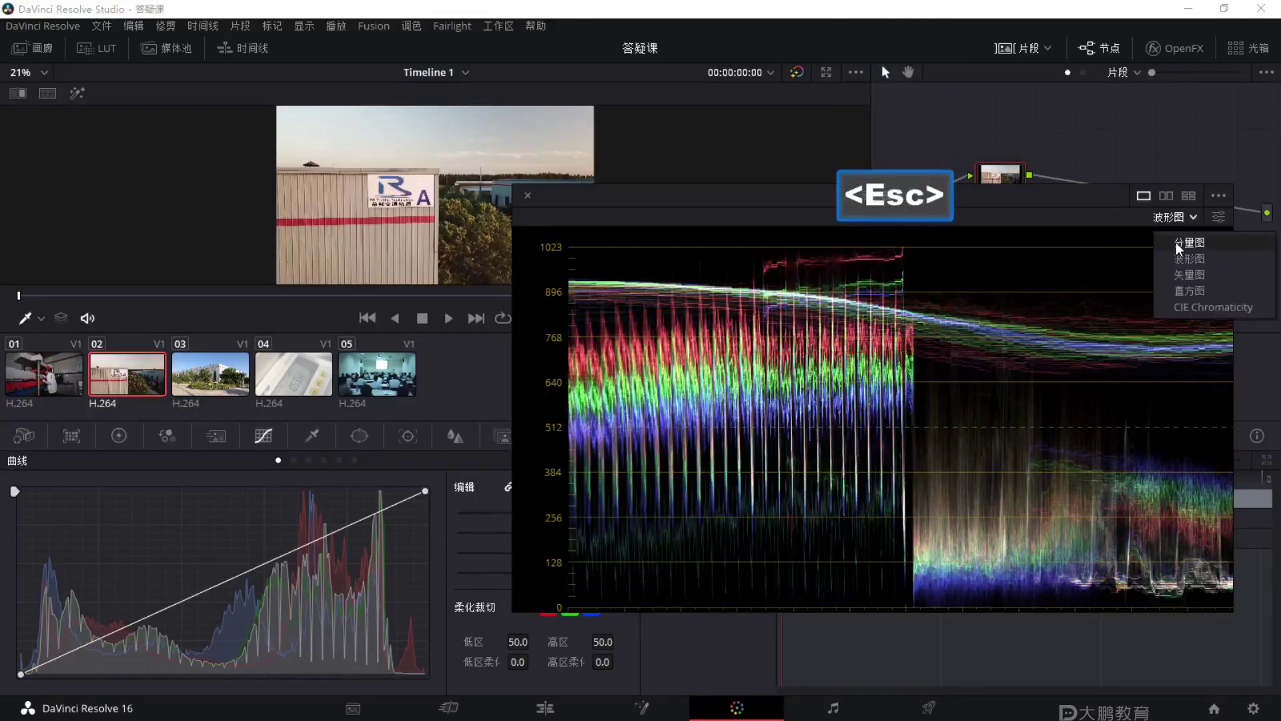
click(1173, 243)
key(F1)
mouse_move(544, 271)
mouse_down()
mouse_move(682, 268)
mouse_move(544, 266)
mouse_up()
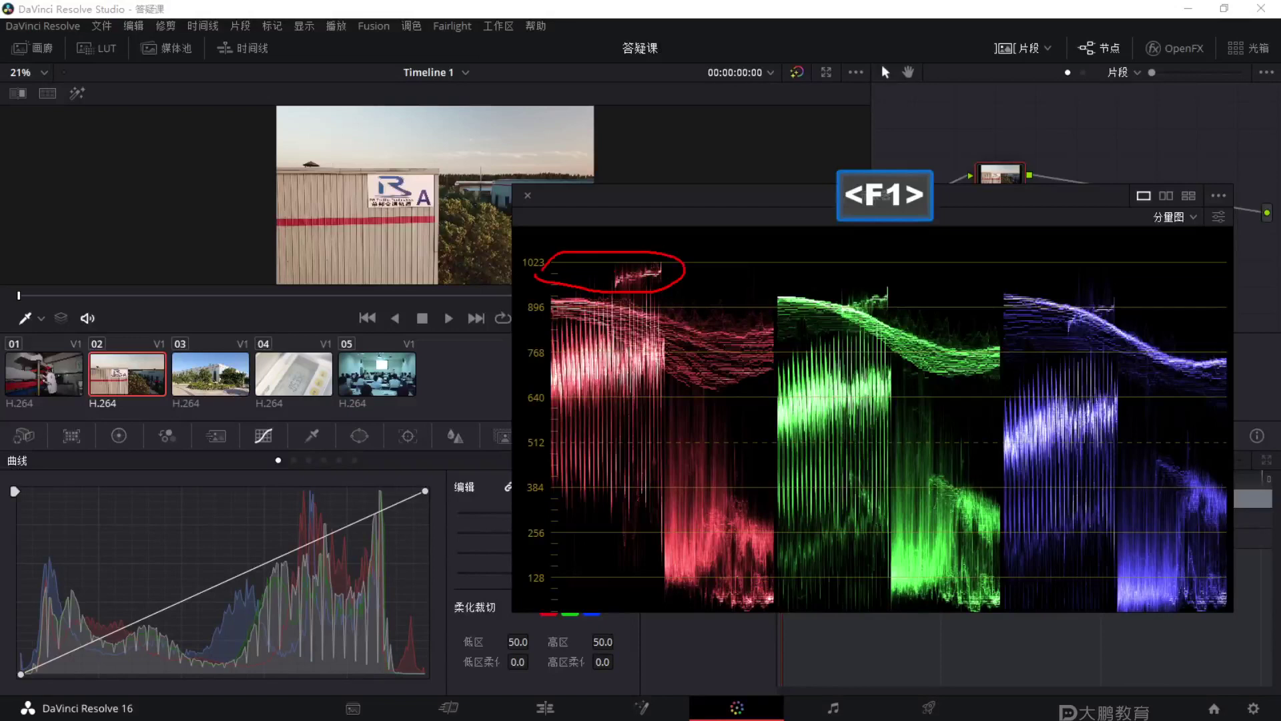
key(Escape)
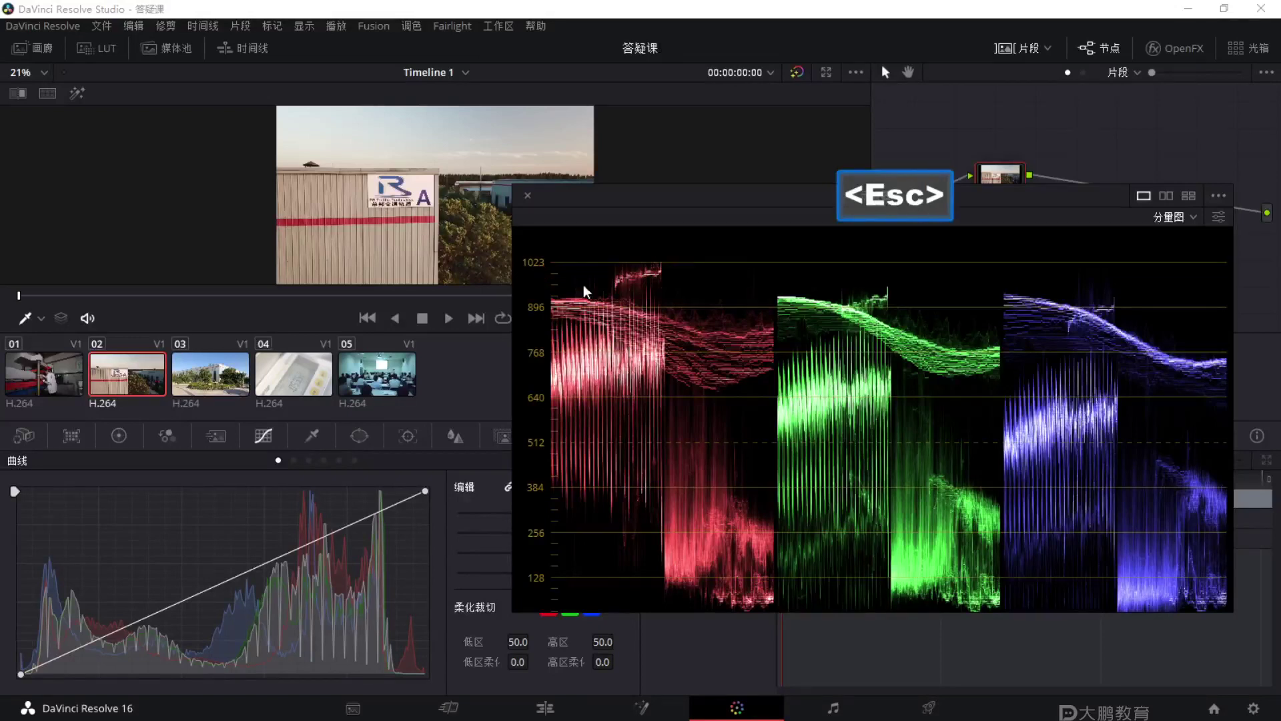
Set the scope back to 波形图 (waveform) and examine clip 02's red, green and blue bands and the value scale.
click(1175, 218)
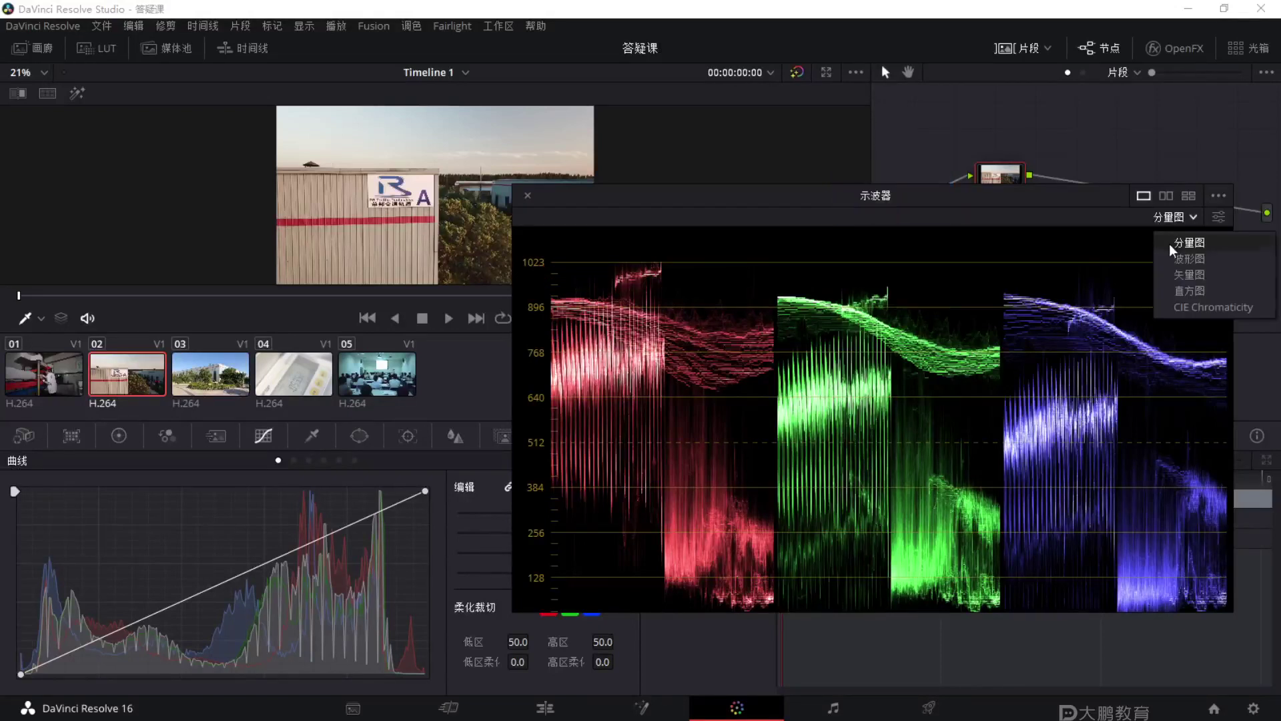
click(1172, 255)
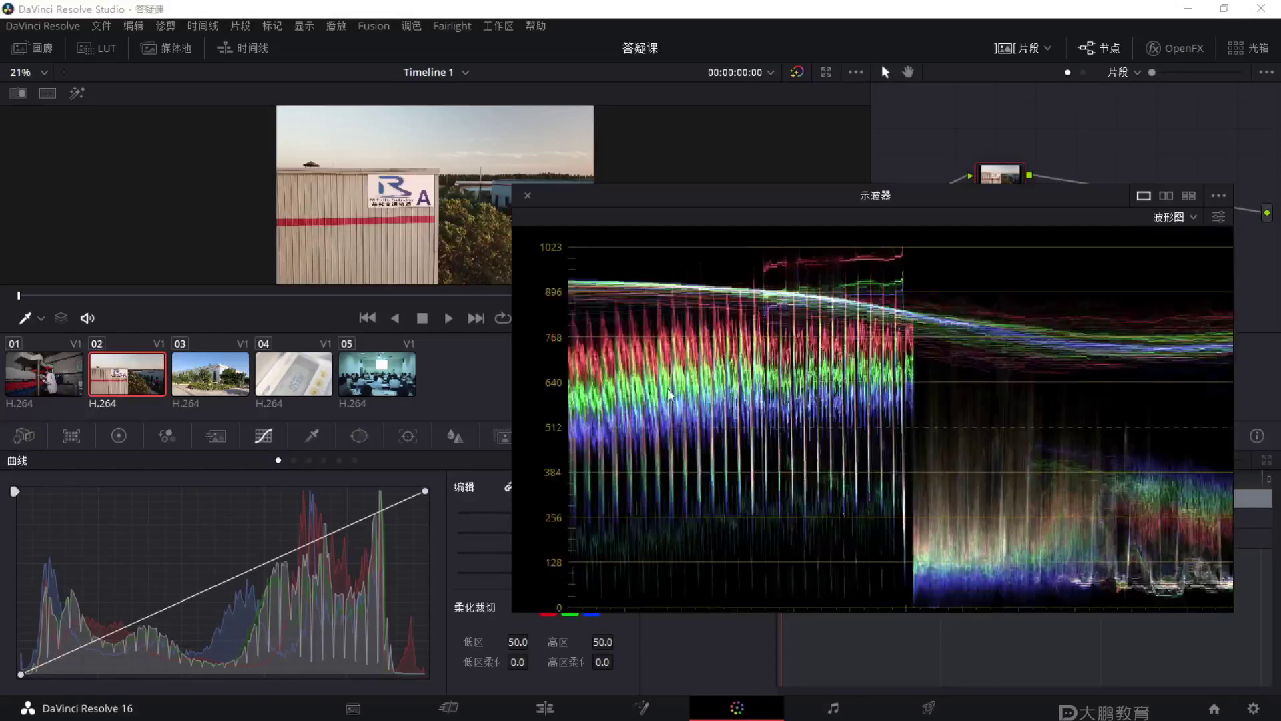
key(F1)
mouse_move(548, 301)
mouse_down()
mouse_move(677, 231)
mouse_move(547, 244)
mouse_up()
key(Escape)
key(F1)
mouse_move(568, 400)
mouse_down()
mouse_move(689, 381)
mouse_move(1202, 460)
mouse_up()
drag(523, 355, 1111, 345)
mouse_move(570, 441)
mouse_down()
mouse_move(675, 424)
mouse_move(1194, 523)
mouse_up()
key(Escape)
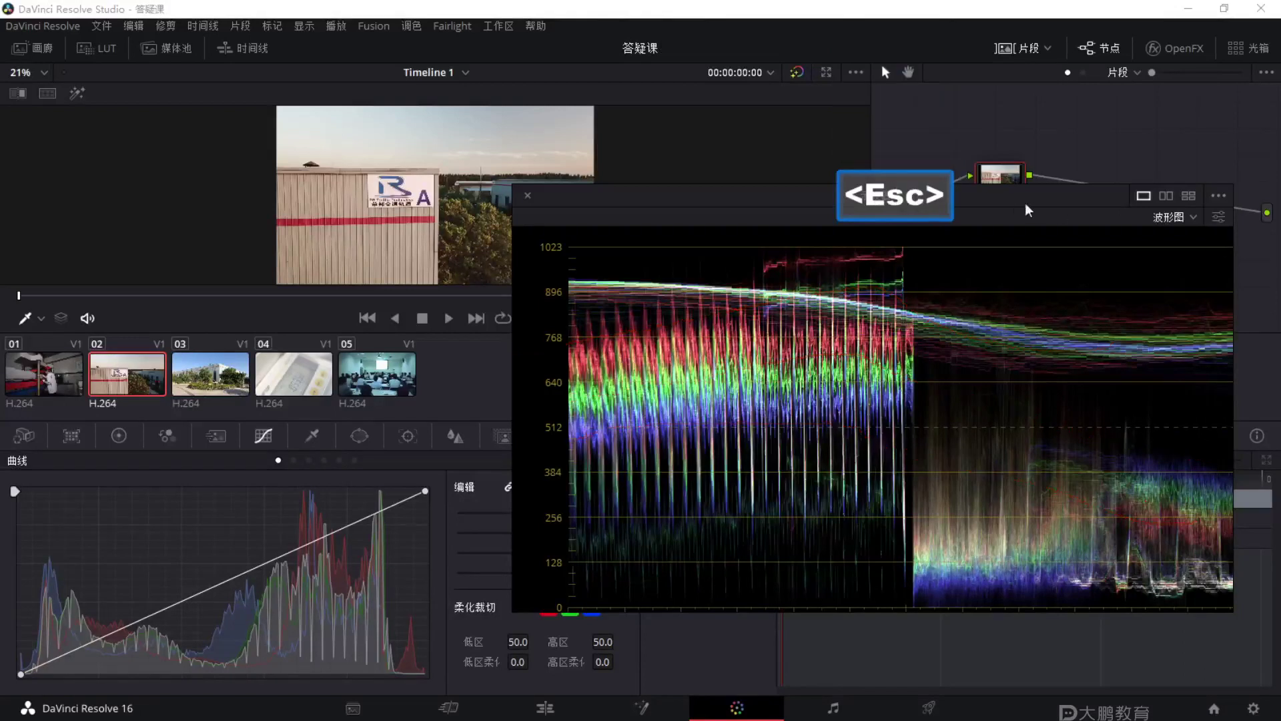
Close the scopes and show the gallery of stills.
click(527, 195)
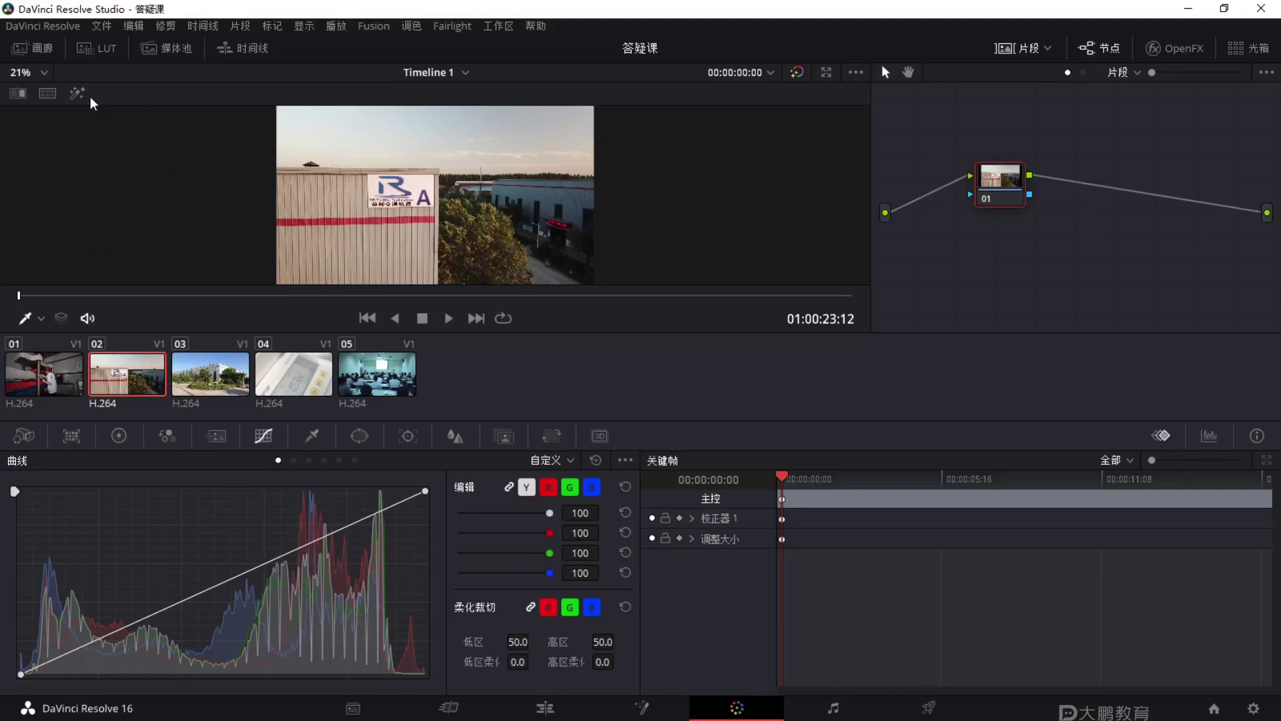
click(47, 50)
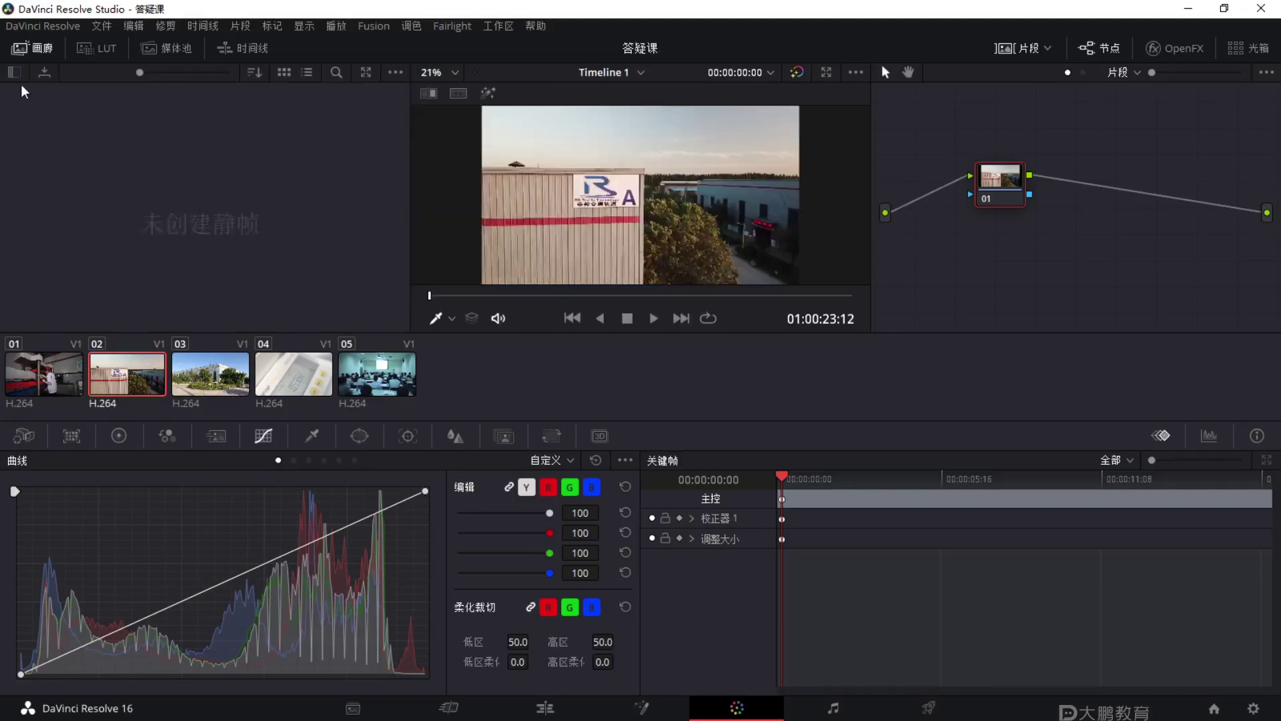
Tint clip 01 magenta with the 亮部 (gain) colour wheel, at red 1.37, green 0.85 and blue 1.39.
click(47, 377)
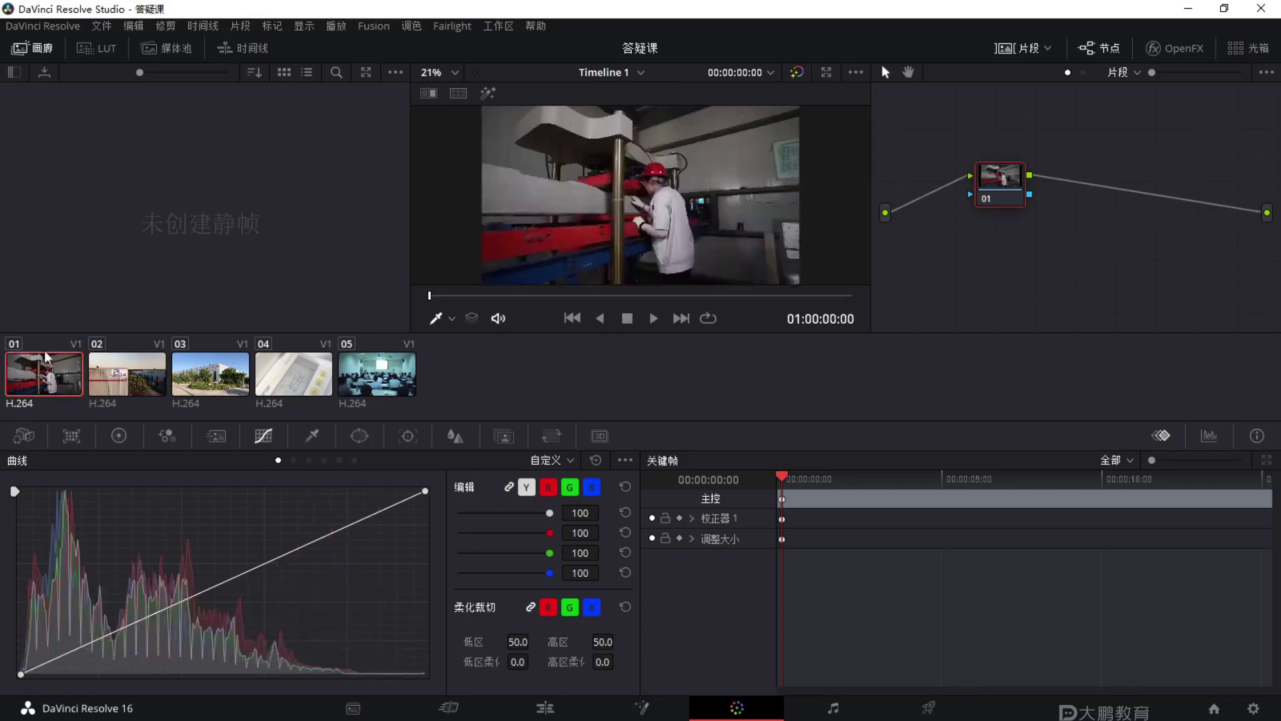
click(130, 439)
drag(400, 553, 409, 549)
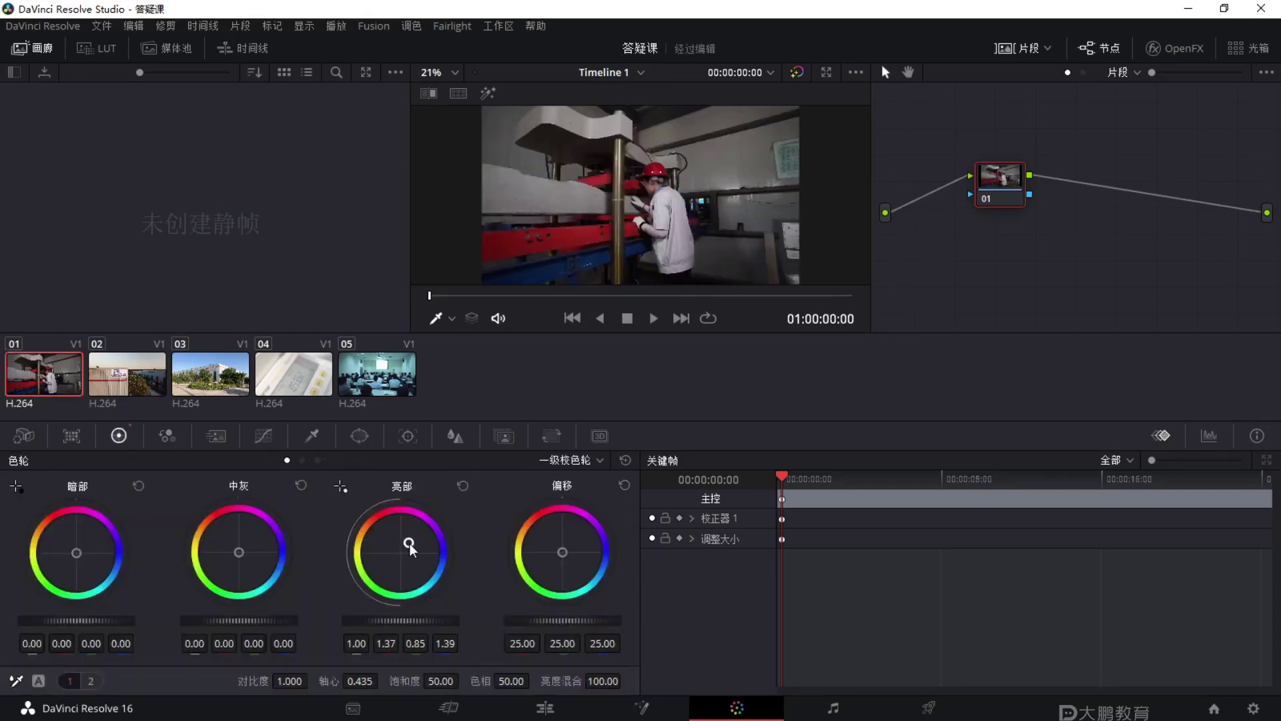
Compare the tinted clip 01 with the ungraded clips 02 to 05 in the thumbnail timeline.
key(F2)
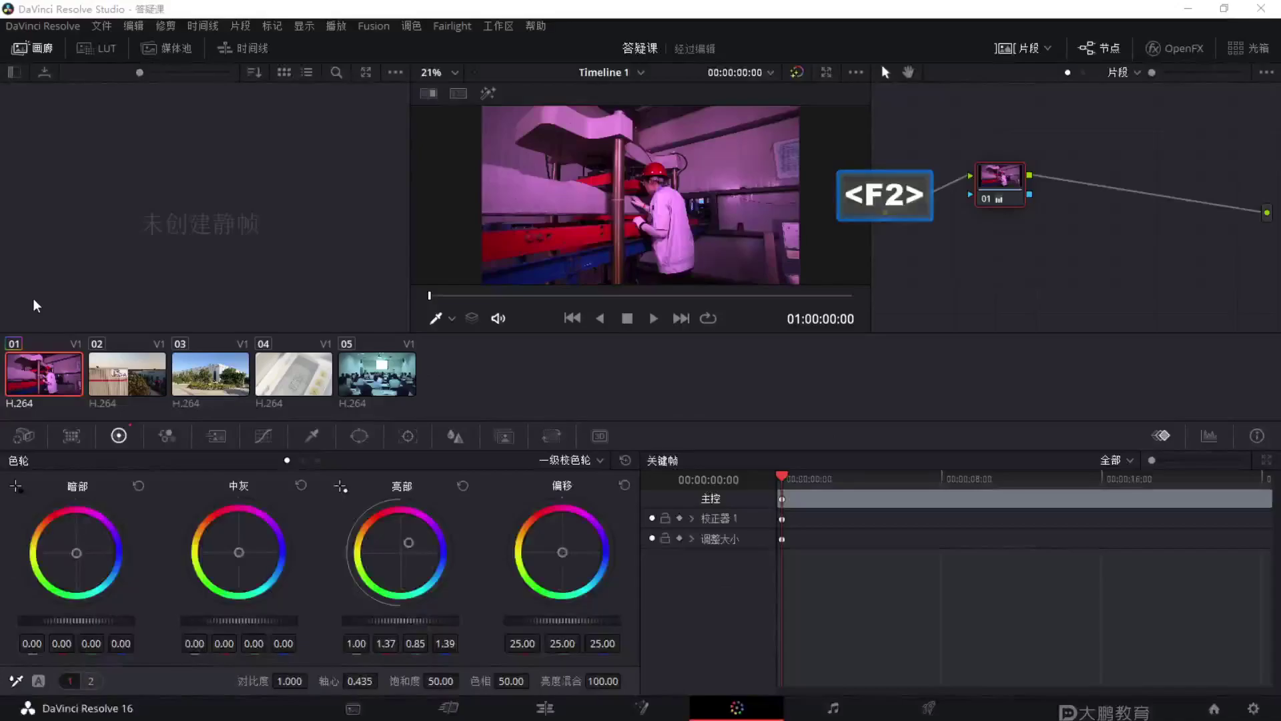
key(F1)
key(ctrl)
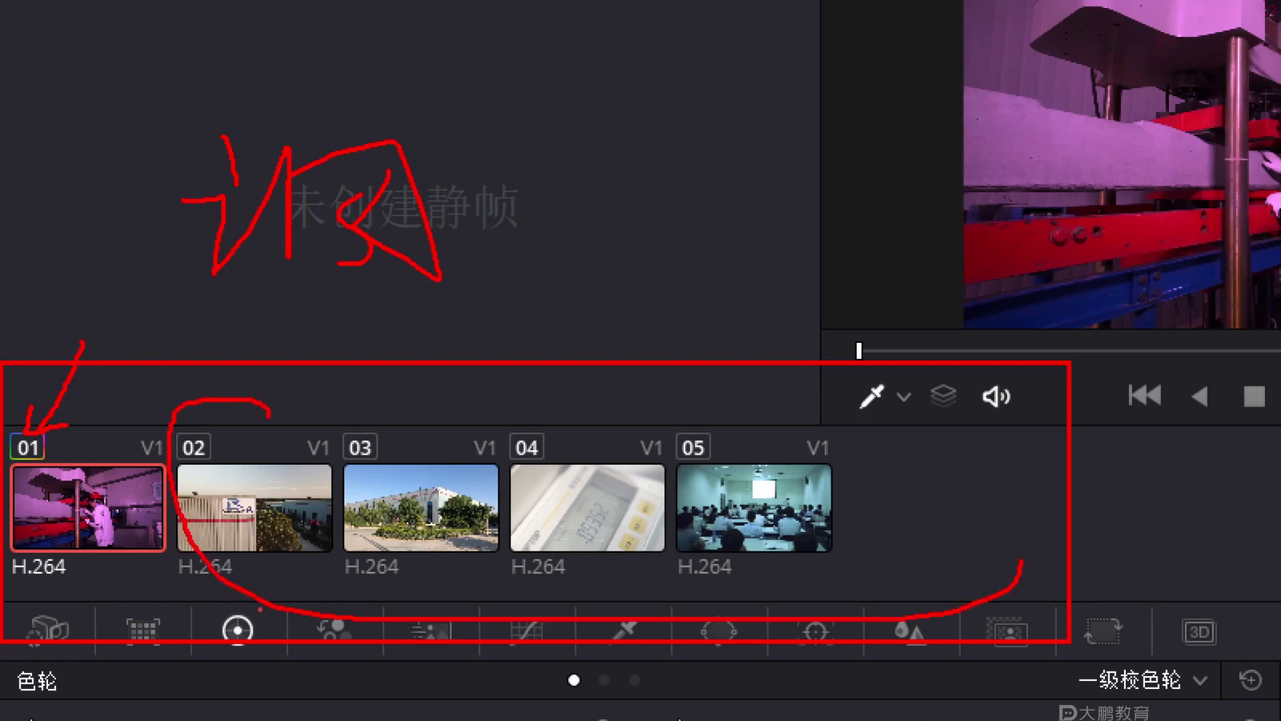
key(Escape)
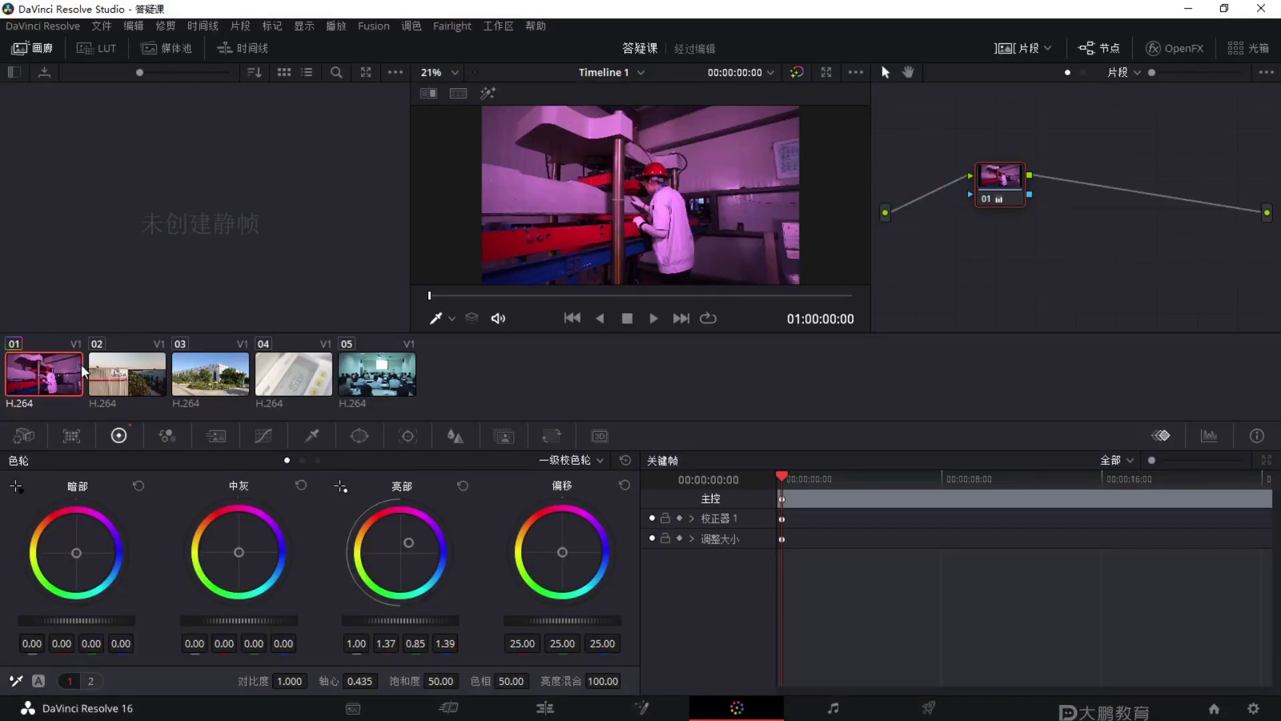
key(F1)
mouse_move(144, 322)
mouse_down()
mouse_move(105, 327)
mouse_move(90, 373)
mouse_move(180, 368)
mouse_move(158, 319)
mouse_move(123, 299)
mouse_move(48, 317)
mouse_move(58, 341)
mouse_up()
key(Escape)
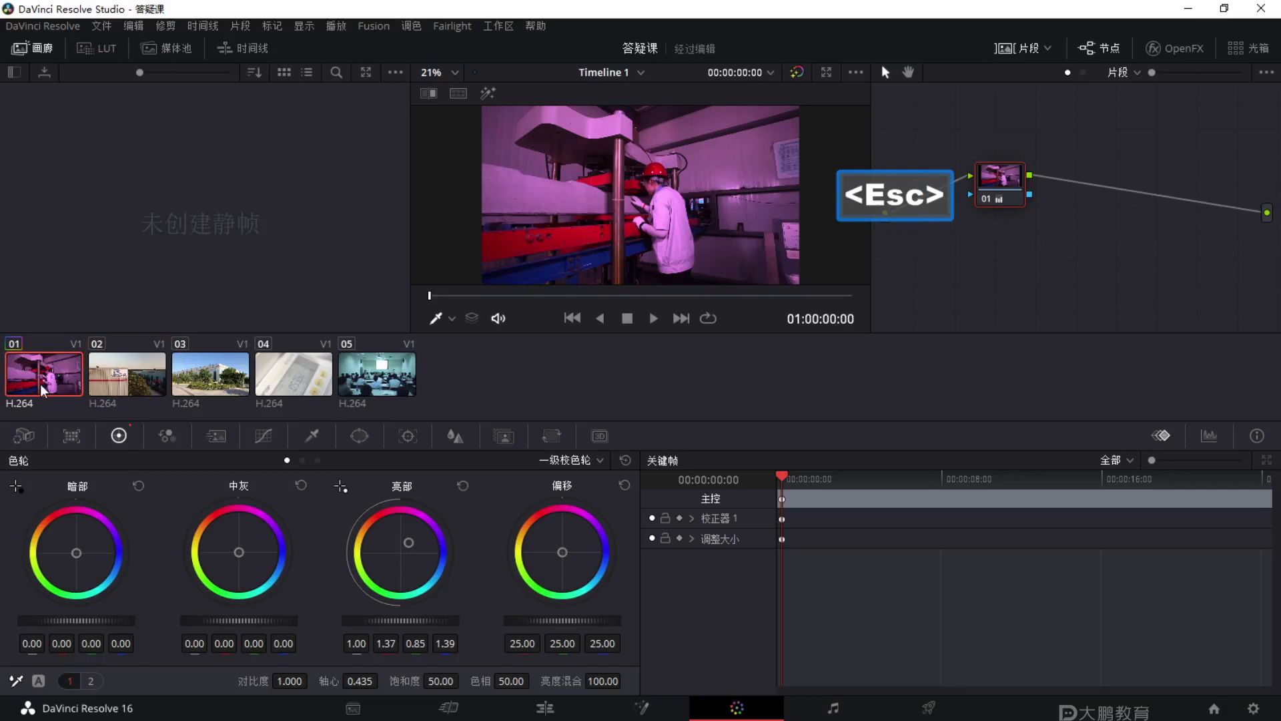
Select clip 02 and copy clip 01's magenta grade onto it.
click(118, 359)
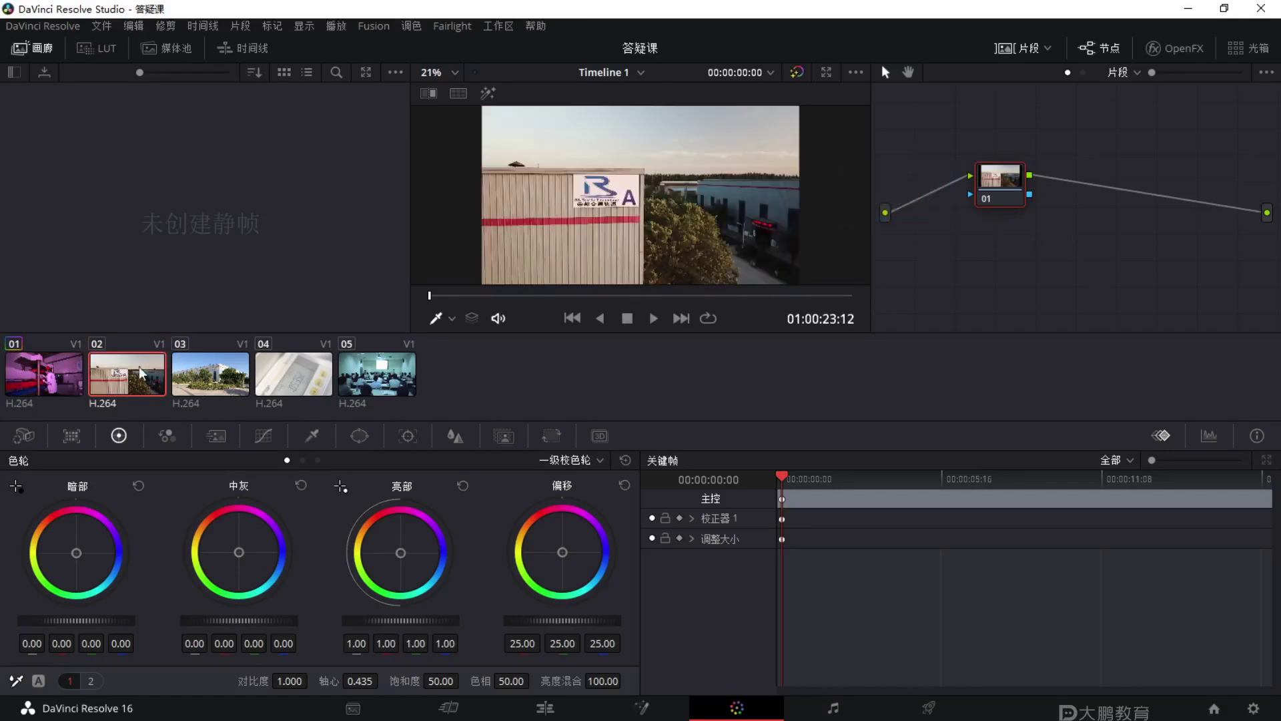
key(F1)
mouse_move(198, 254)
mouse_down()
mouse_move(155, 346)
mouse_move(172, 339)
mouse_up()
key(Escape)
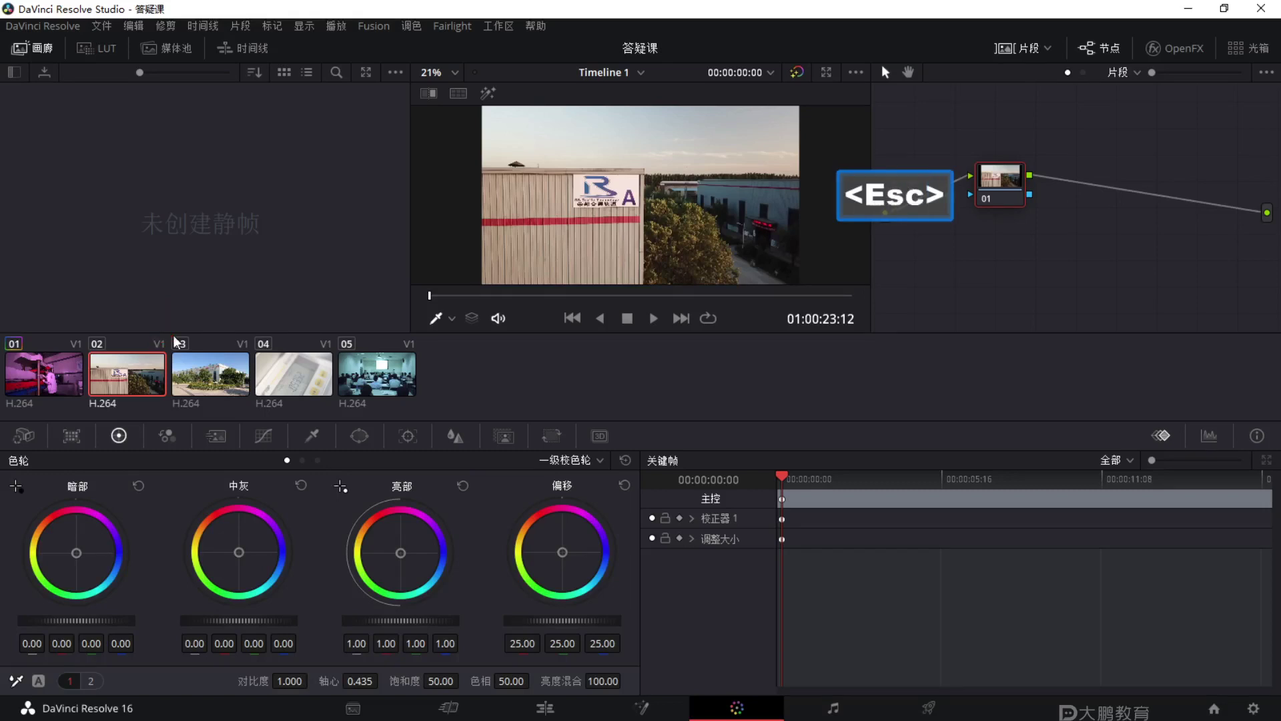
middle_click(41, 377)
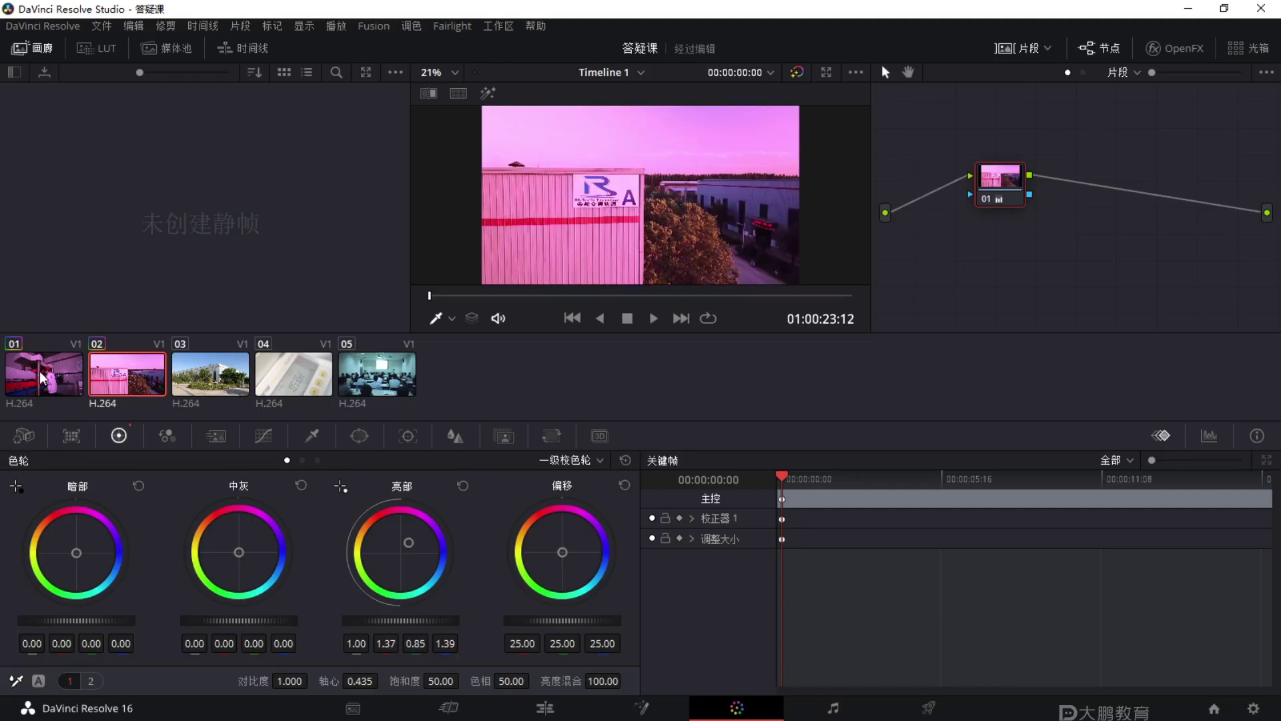
Compare the thumbnails and number badges of clips 01 and 02 up close.
key(F1)
mouse_move(139, 324)
mouse_down()
mouse_move(47, 317)
mouse_move(36, 337)
mouse_move(41, 354)
mouse_move(70, 348)
mouse_up()
key(Escape)
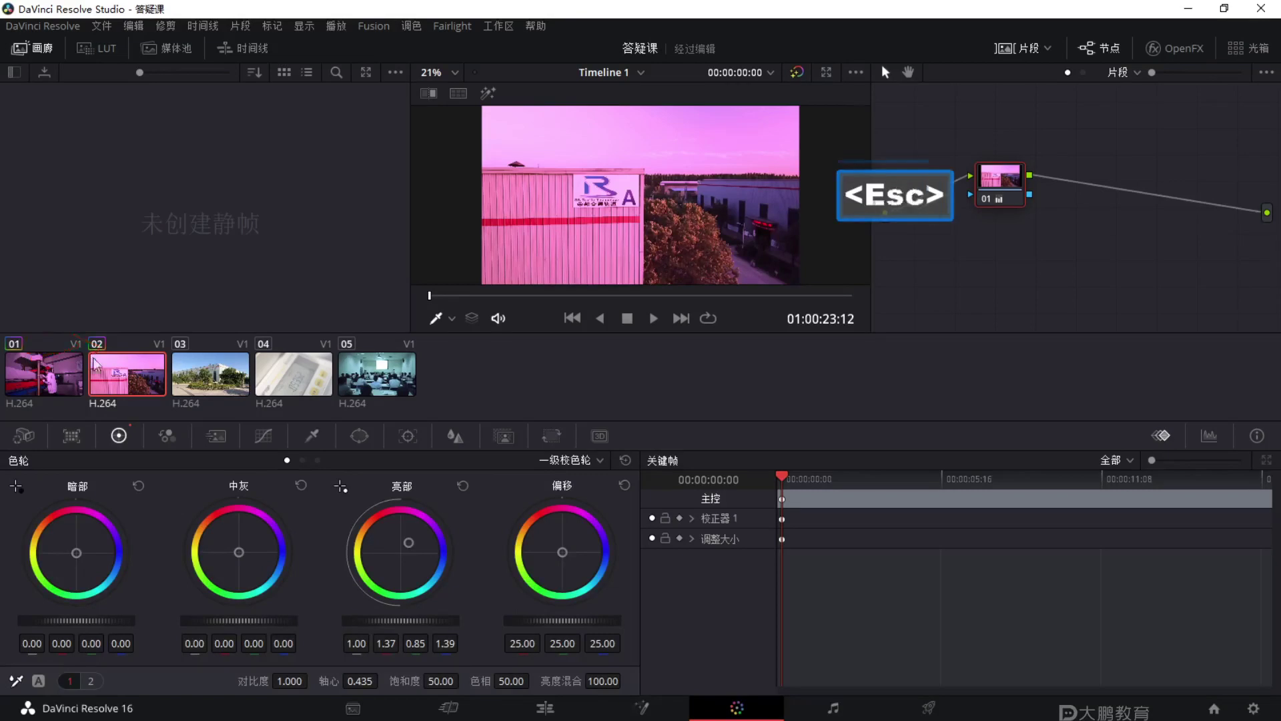
key(F2)
key(ctrl)
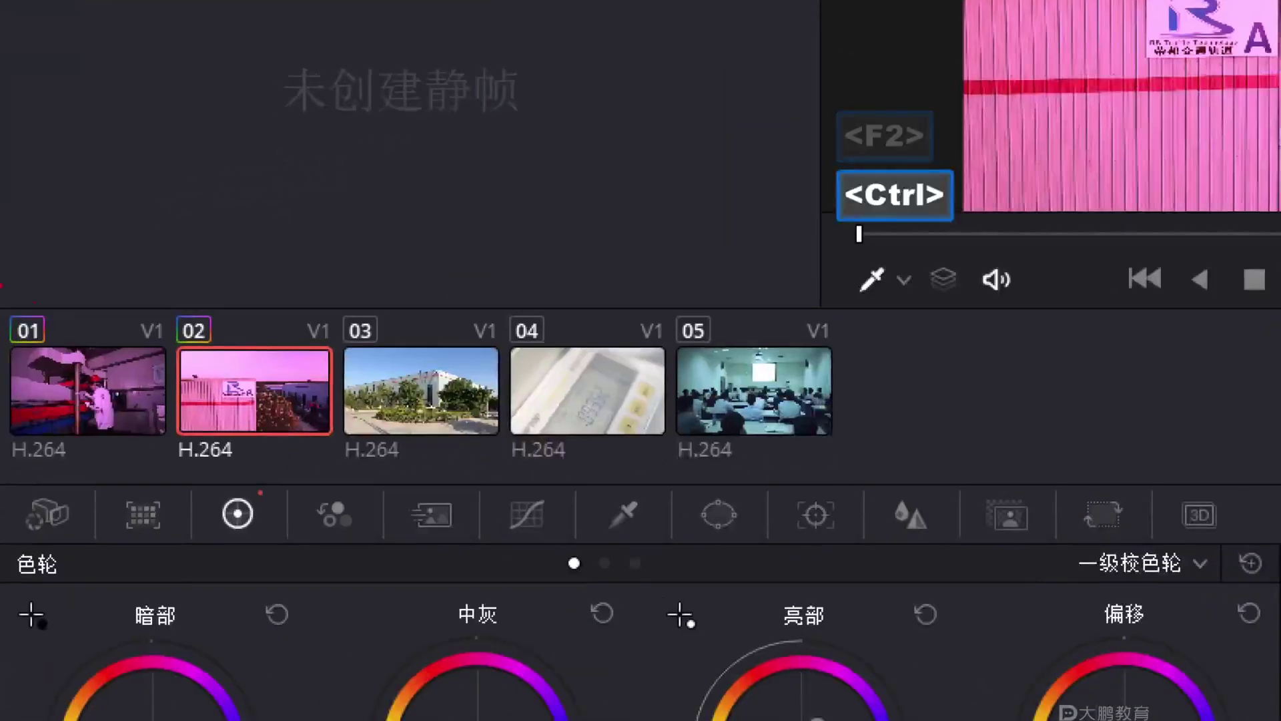
mouse_move(2, 288)
mouse_down()
mouse_move(357, 486)
mouse_move(329, 489)
mouse_up()
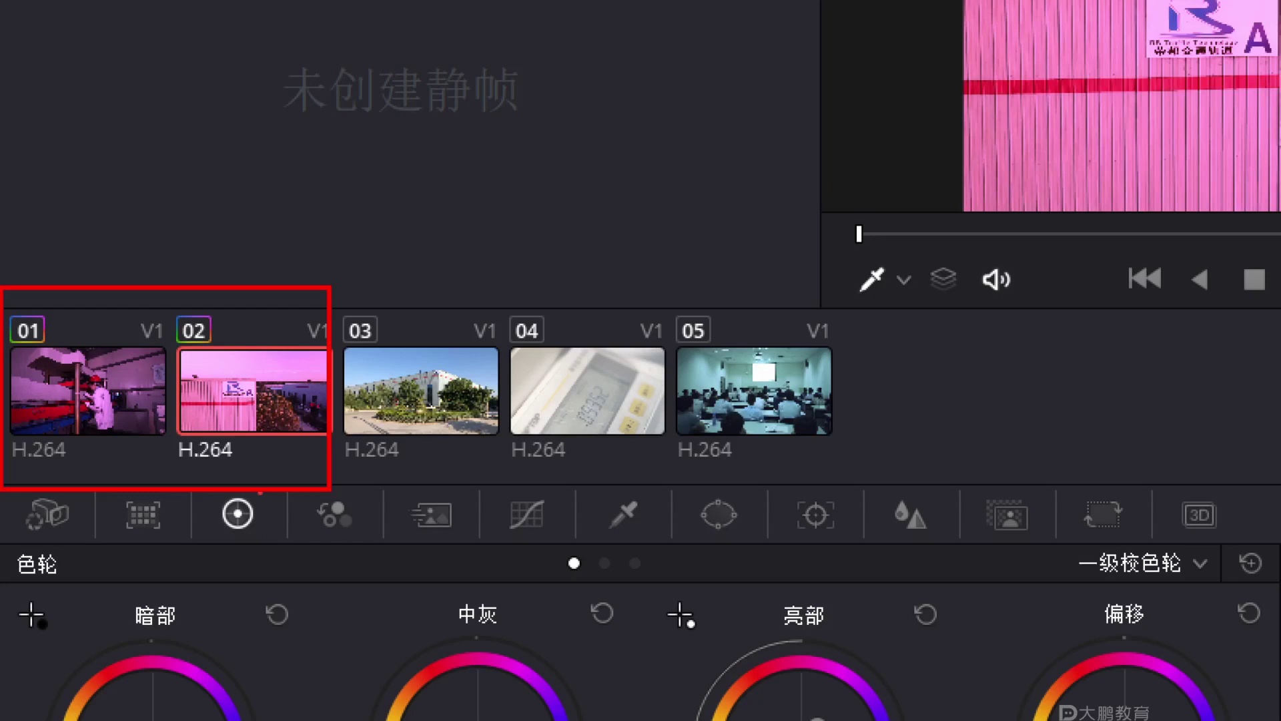
key(Escape)
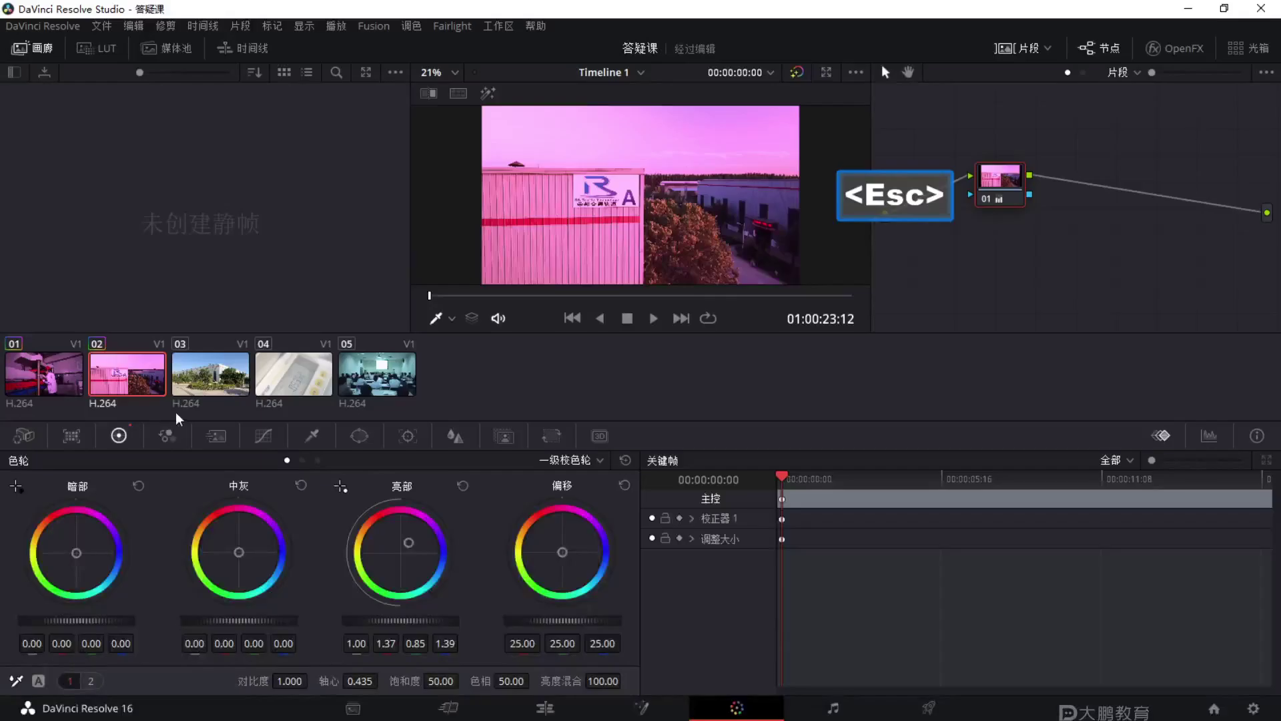
Copy clip 02's magenta grade to clips 03, 04 and 05 one at a time.
click(211, 358)
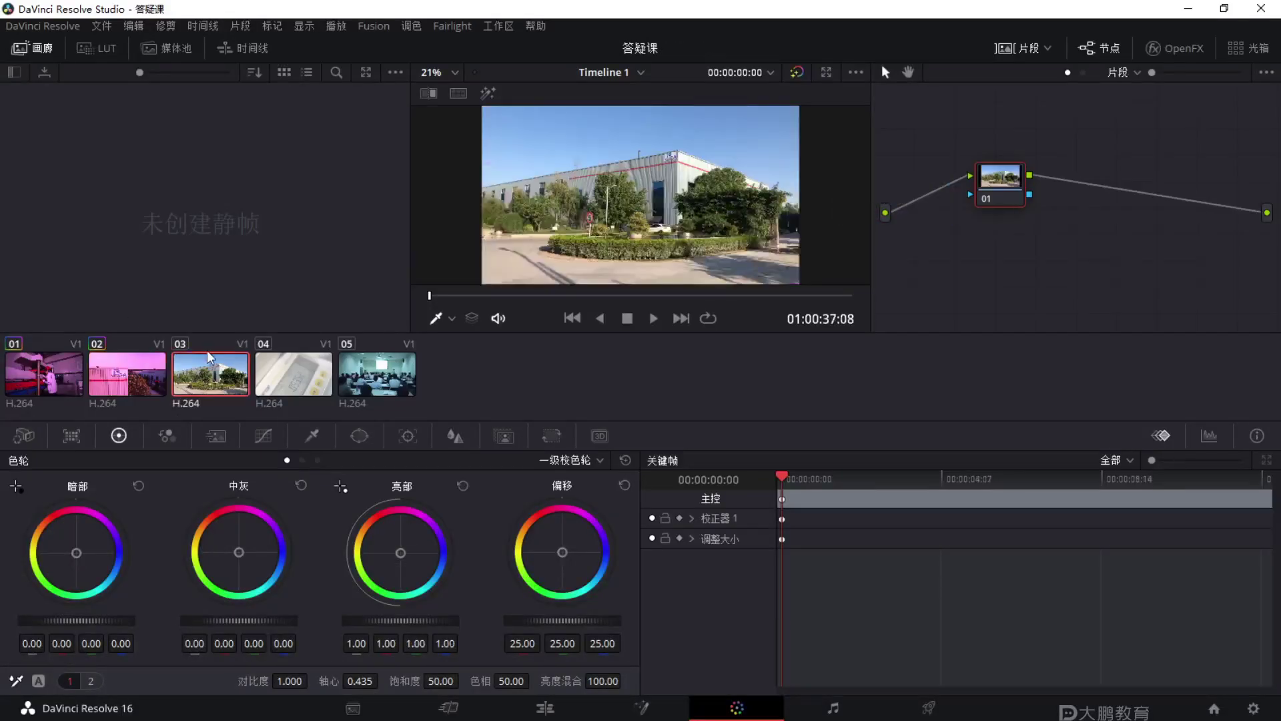
middle_click(122, 369)
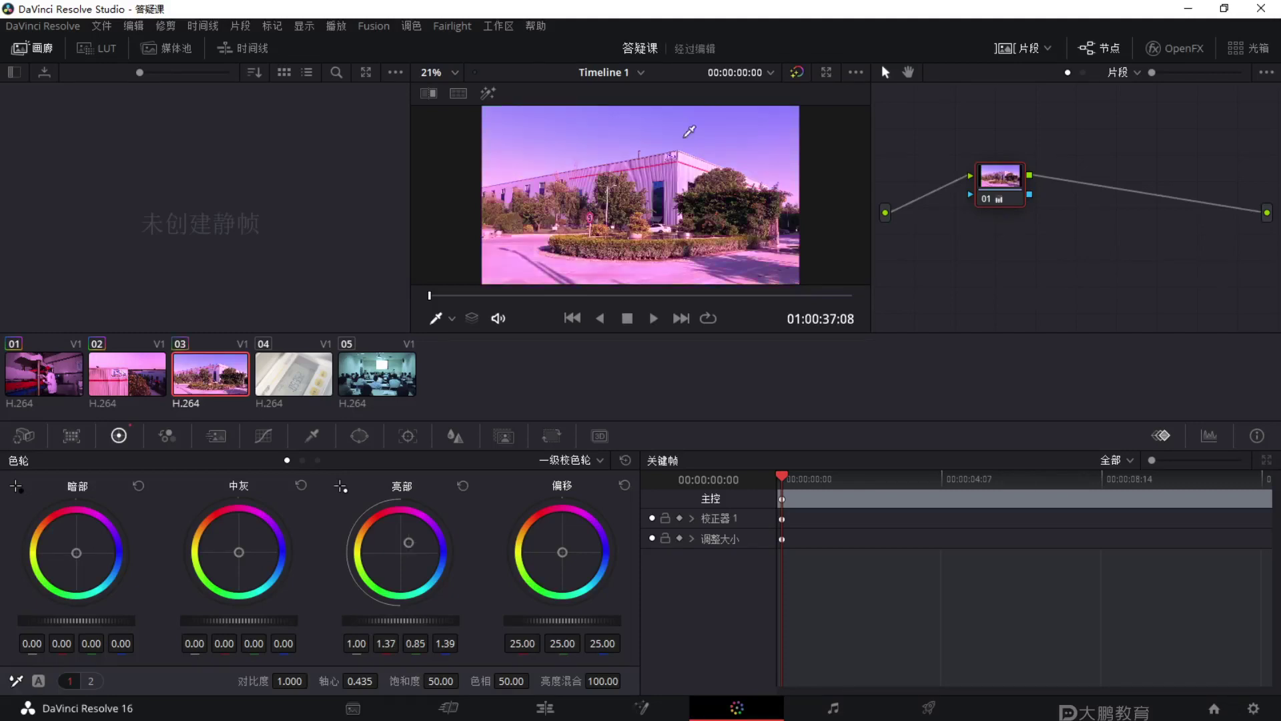
key(Down)
middle_click(153, 375)
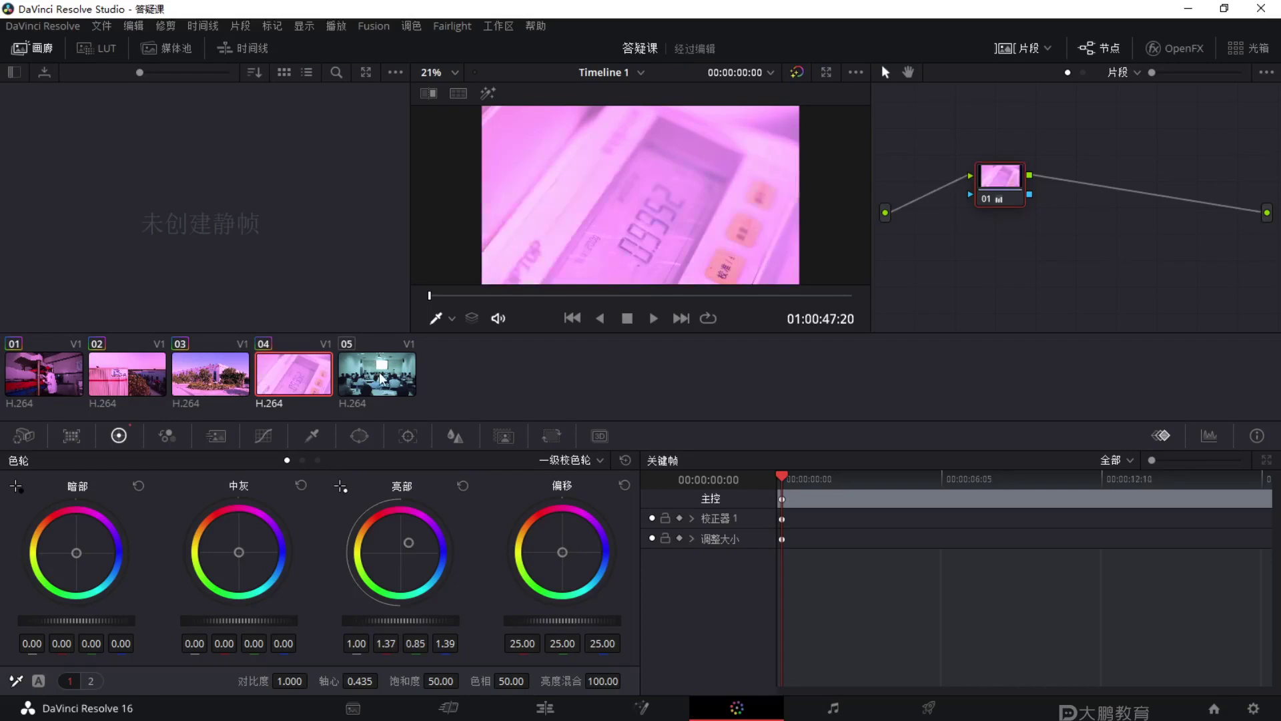
key(Down)
middle_click(118, 380)
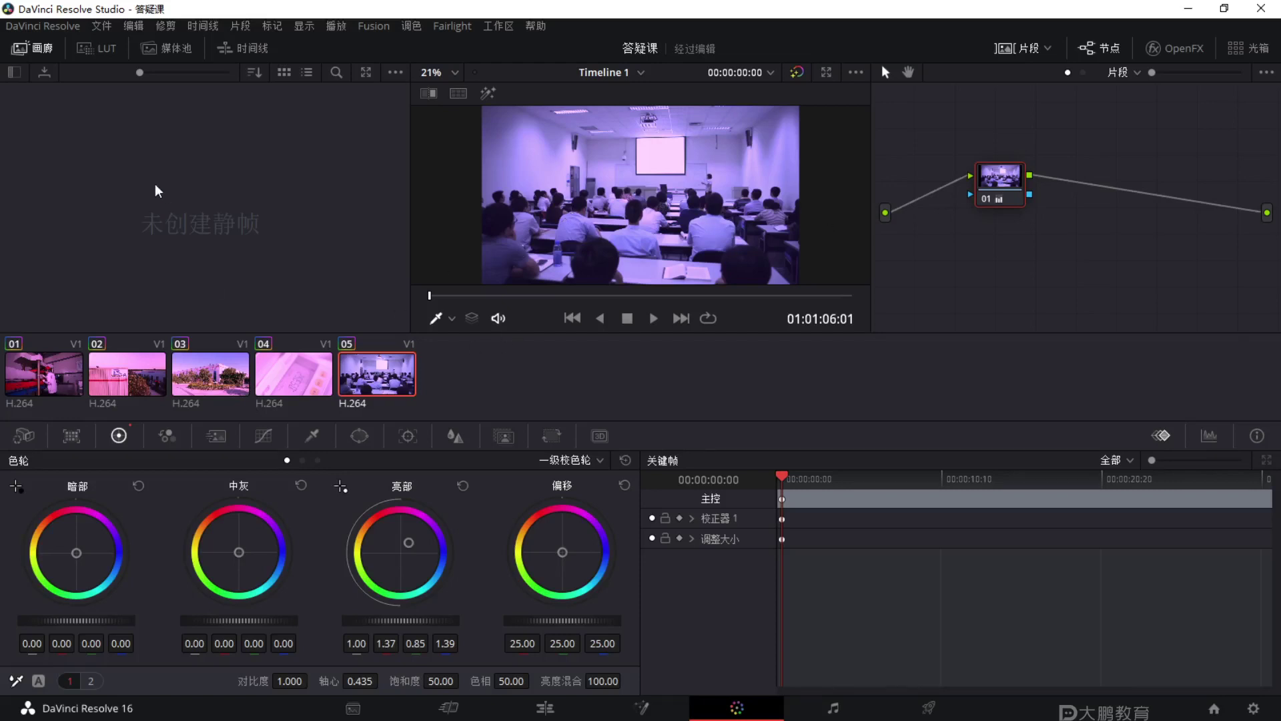
Apply the Canon Log to Rec709 LUT to clip 05.
click(100, 48)
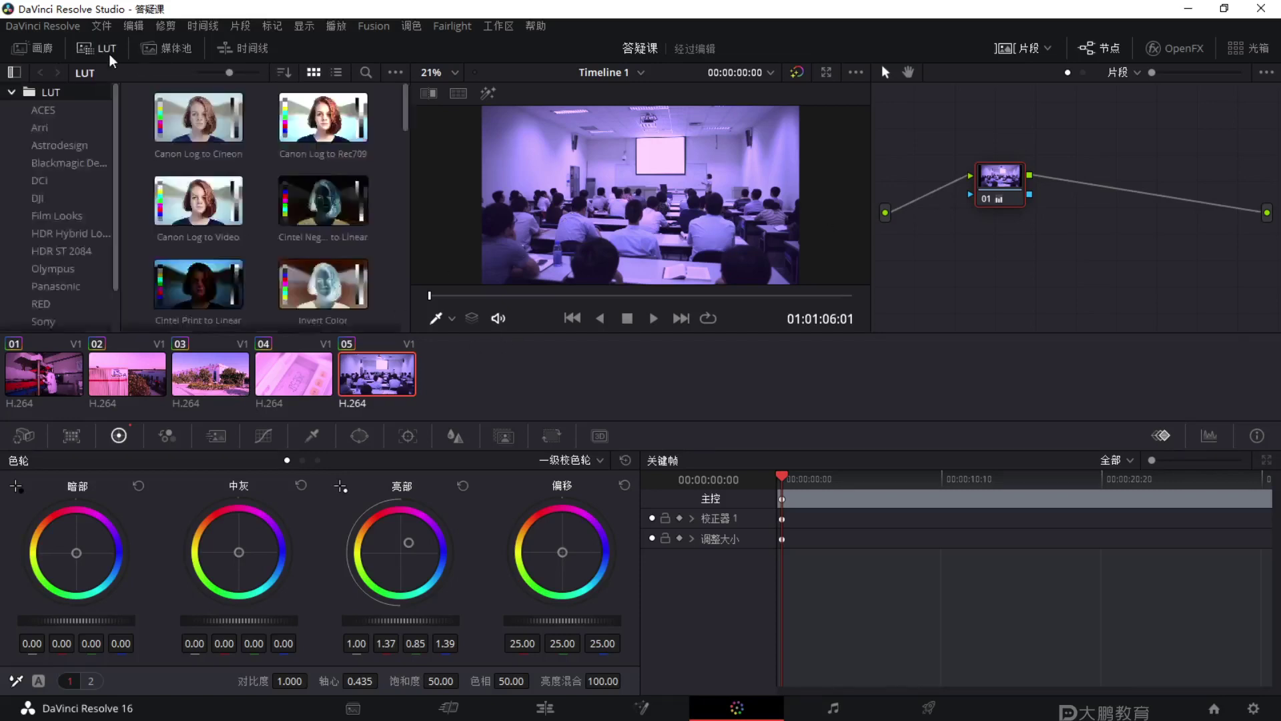
double_click(317, 131)
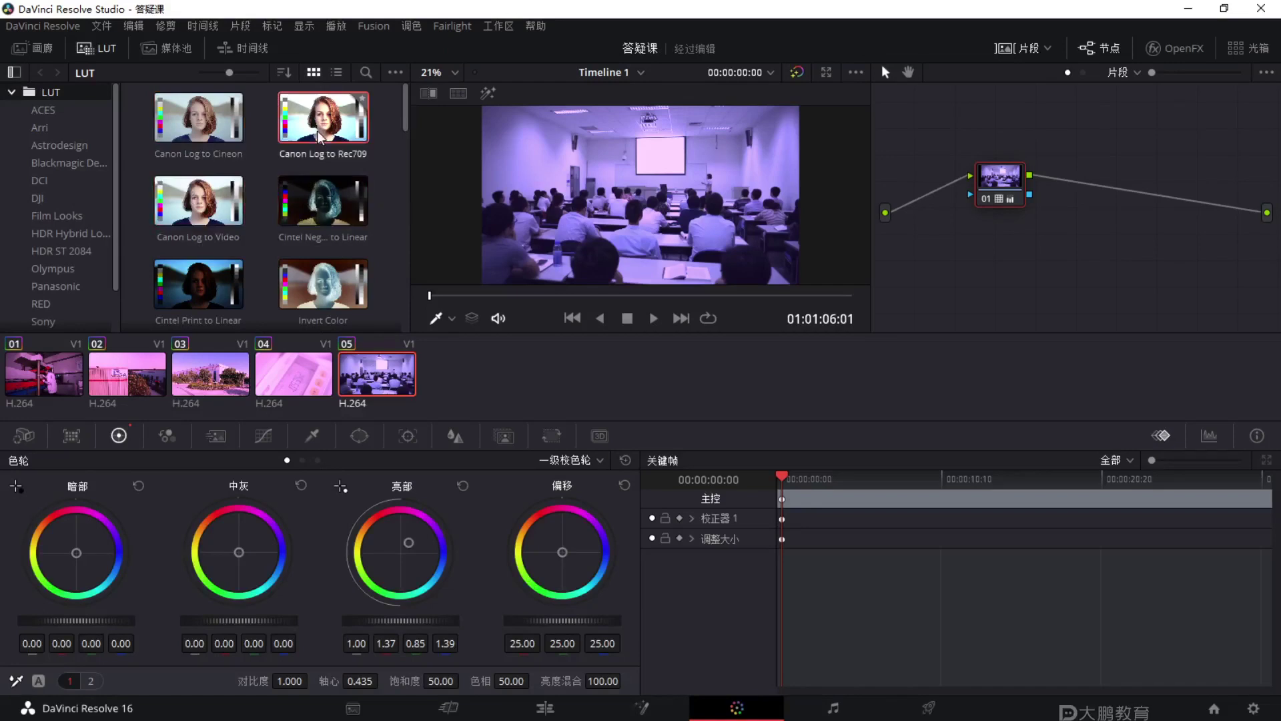
View the clips and timelines in the media pool, and return to the gallery of stills.
click(162, 48)
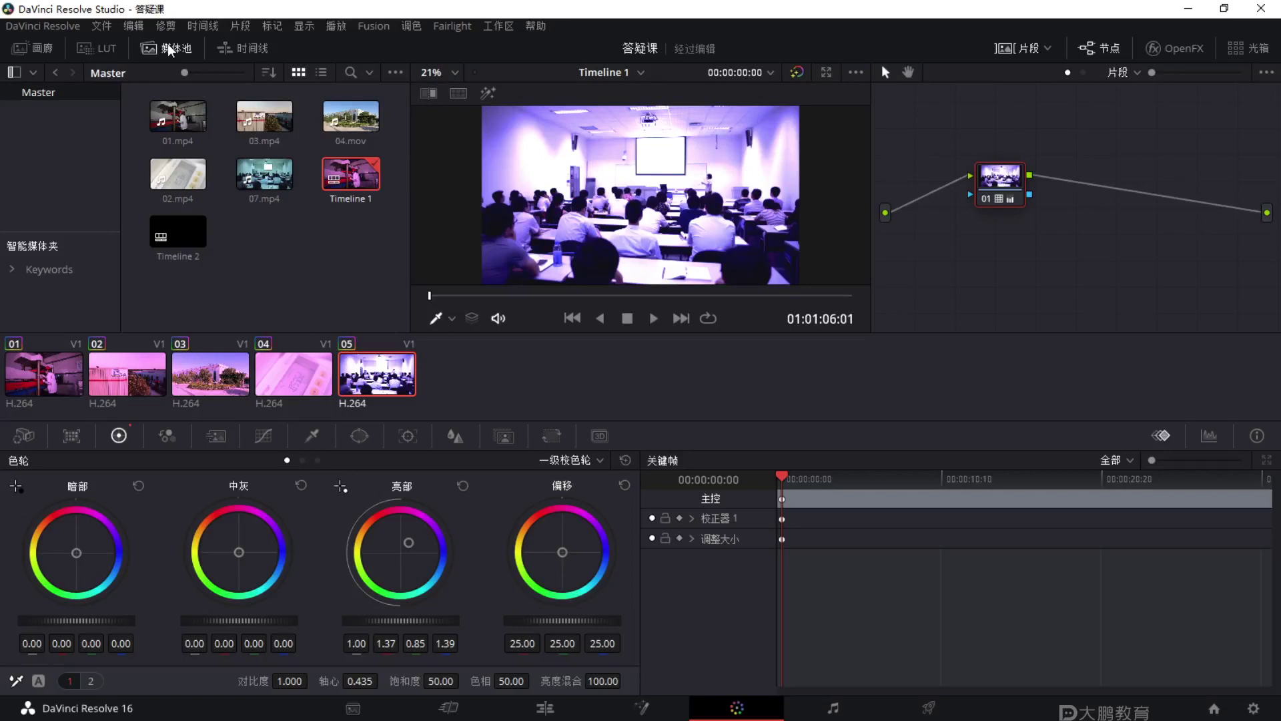
click(40, 49)
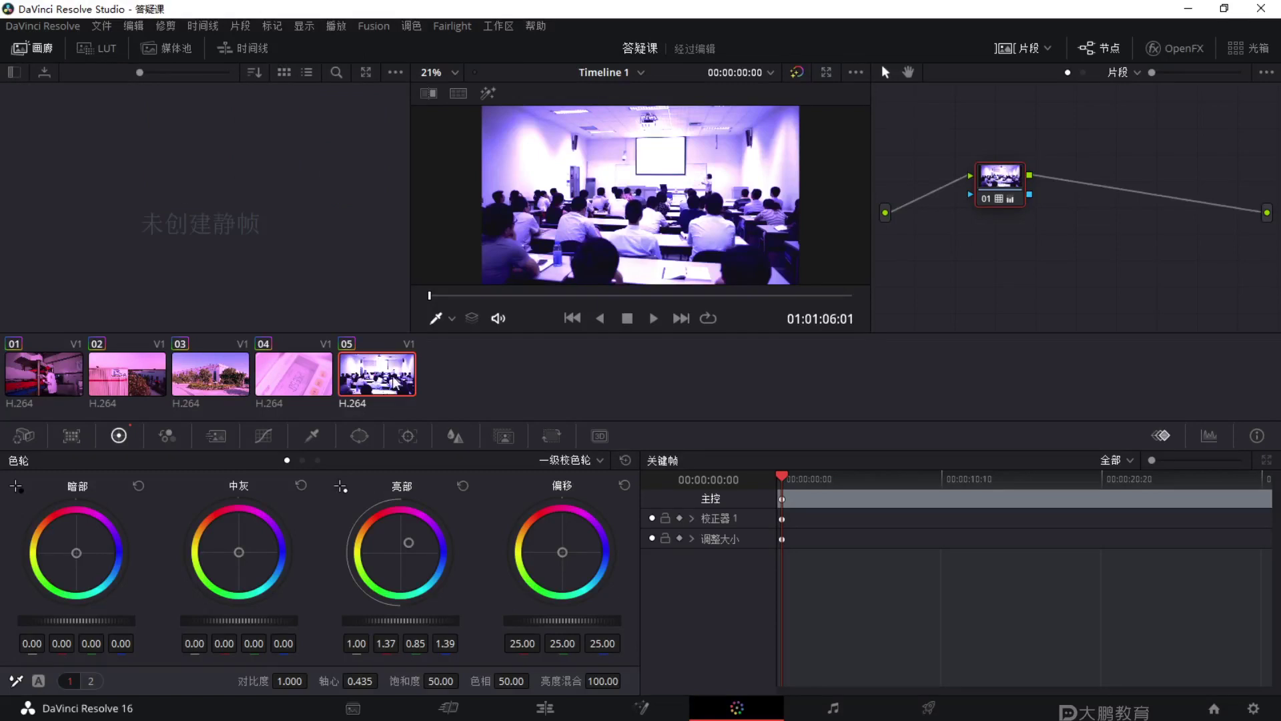
Reset the node grades of clips 05, 04, 03, 02 and 01 one after another.
right_click(1021, 182)
click(1022, 187)
click(327, 371)
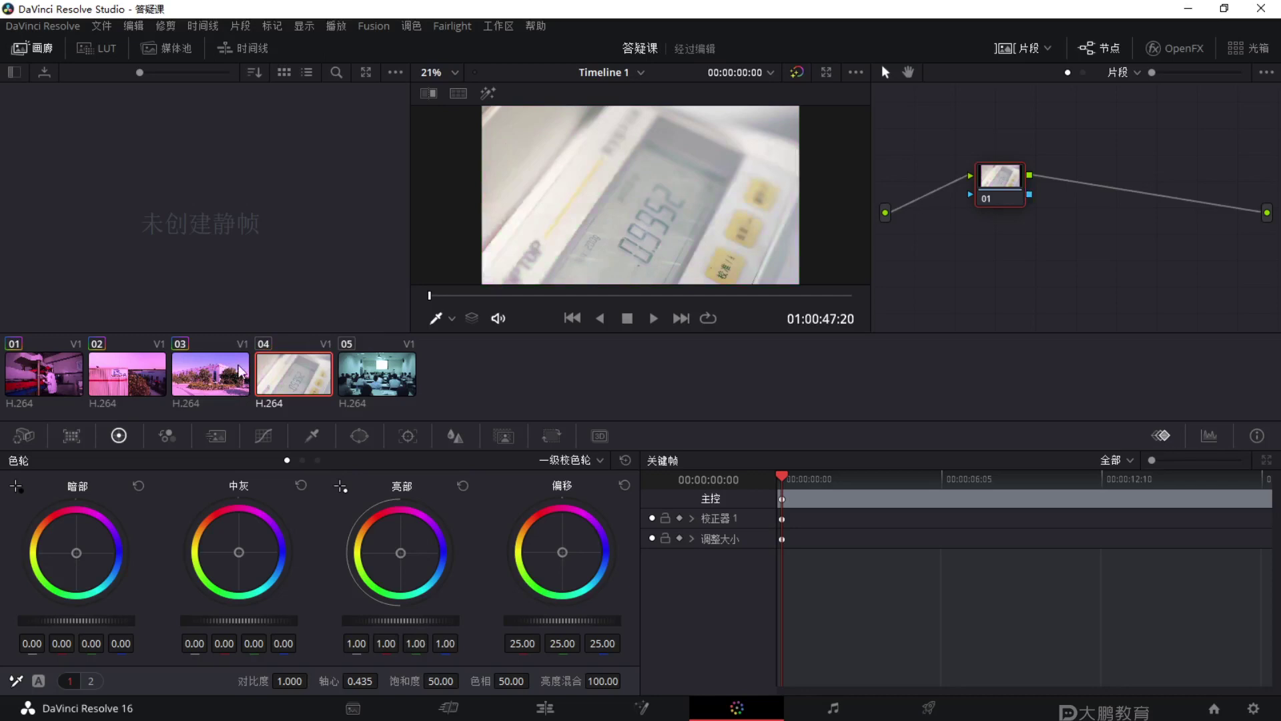
click(213, 374)
right_click(1004, 182)
click(1052, 192)
click(127, 374)
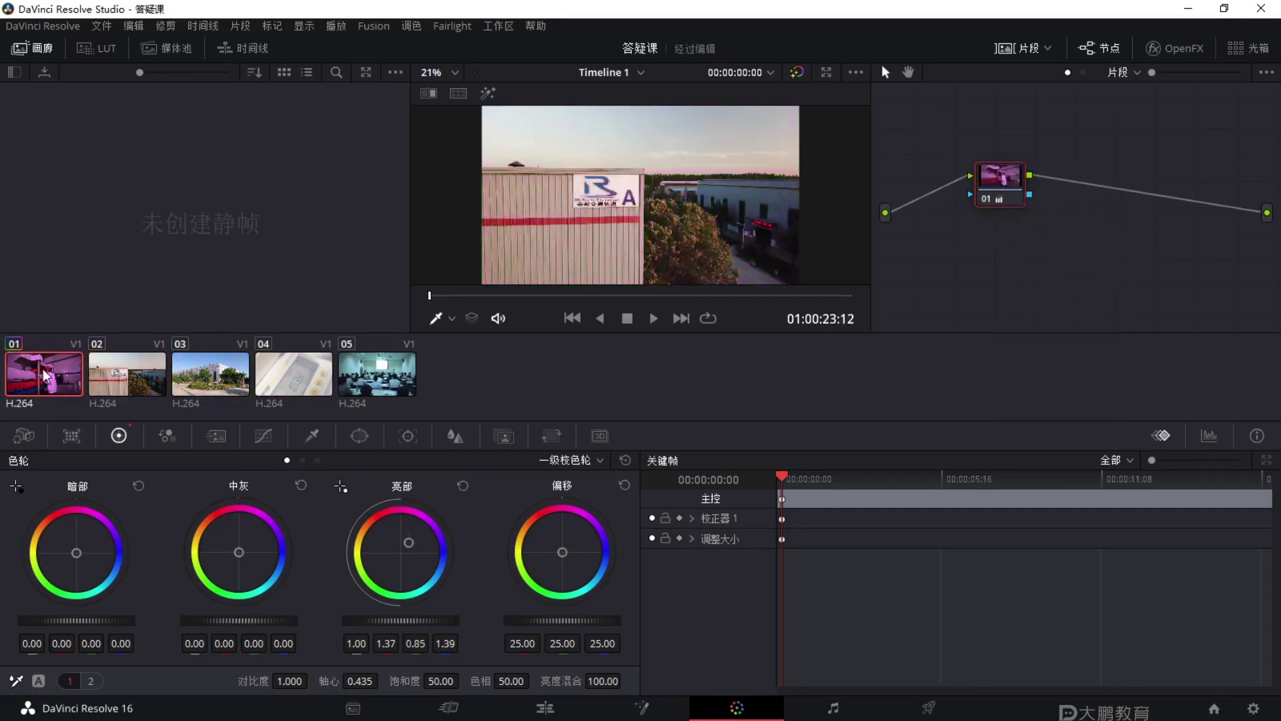
click(43, 371)
right_click(999, 182)
click(1051, 281)
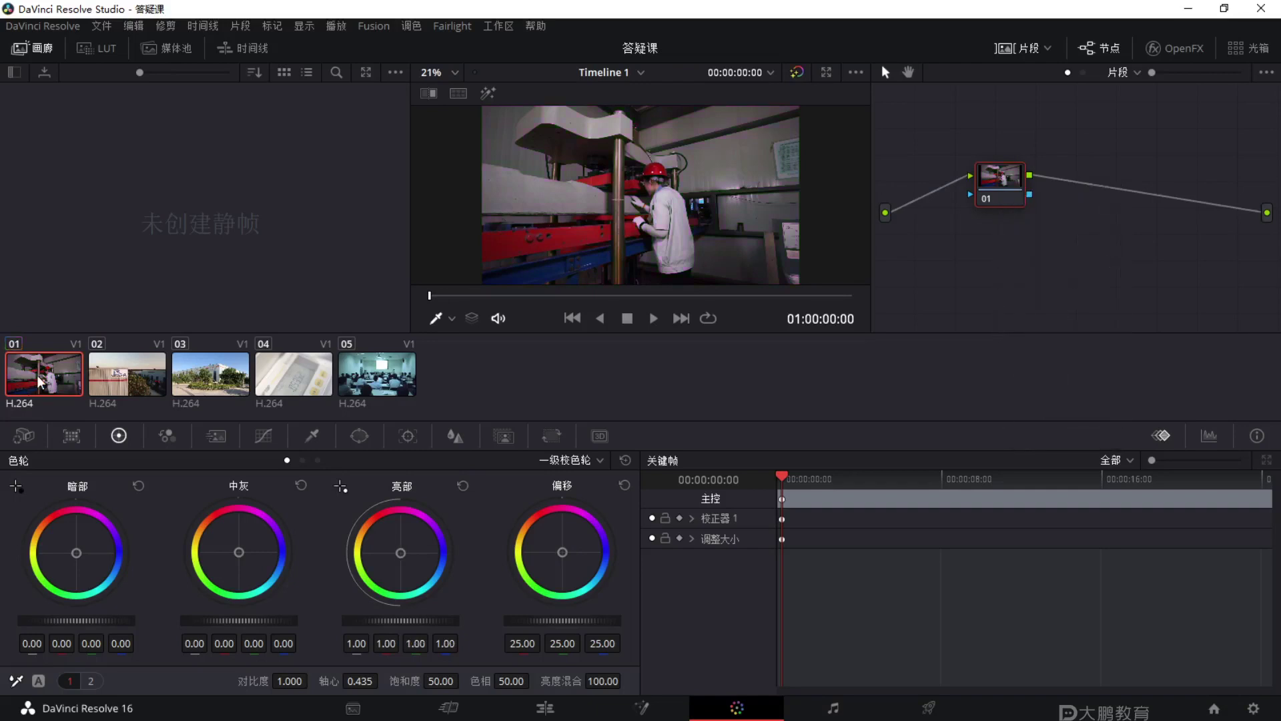
Review the version, grouping and local or remote grade commands available for clip 01.
right_click(55, 372)
click(61, 369)
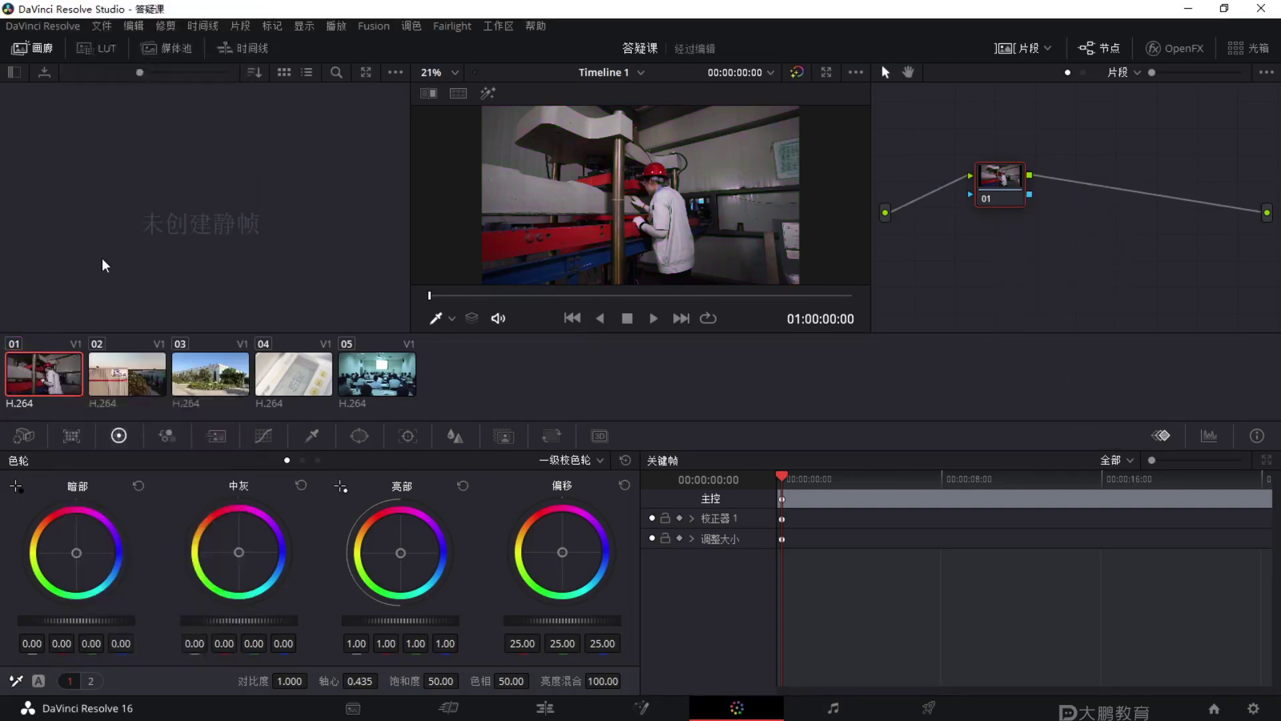
right_click(50, 382)
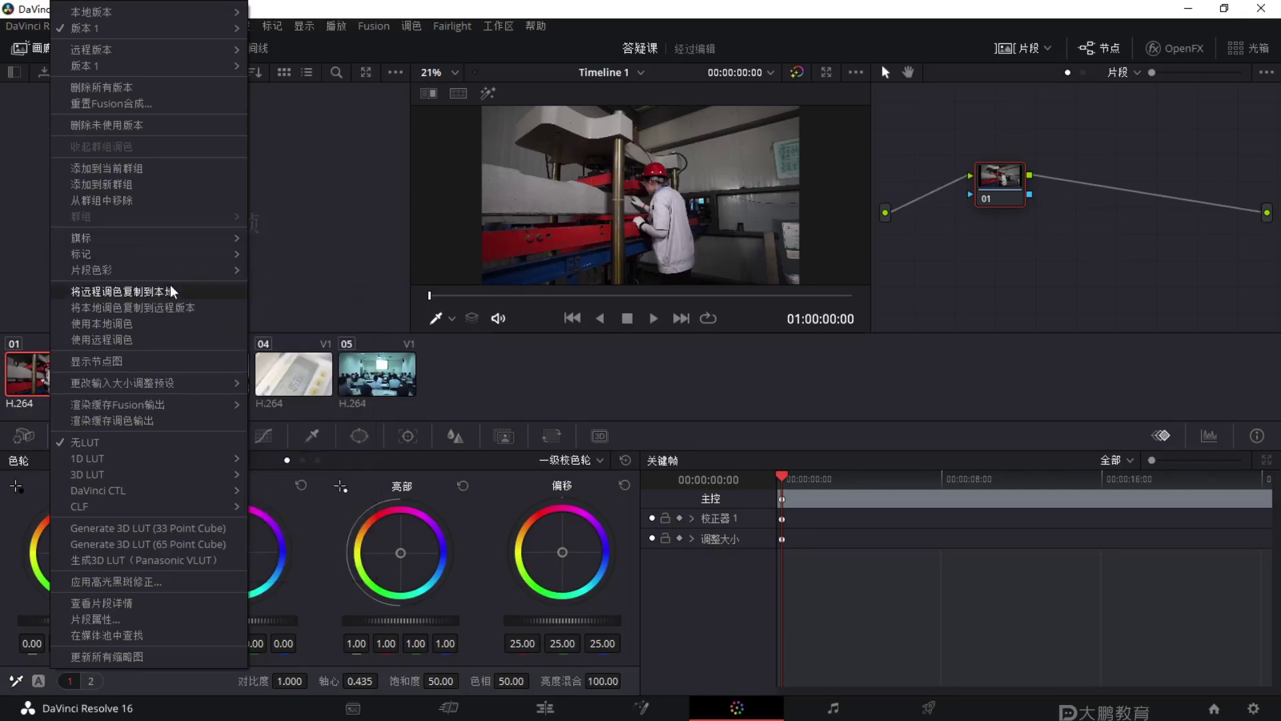
mouse_move(195, 400)
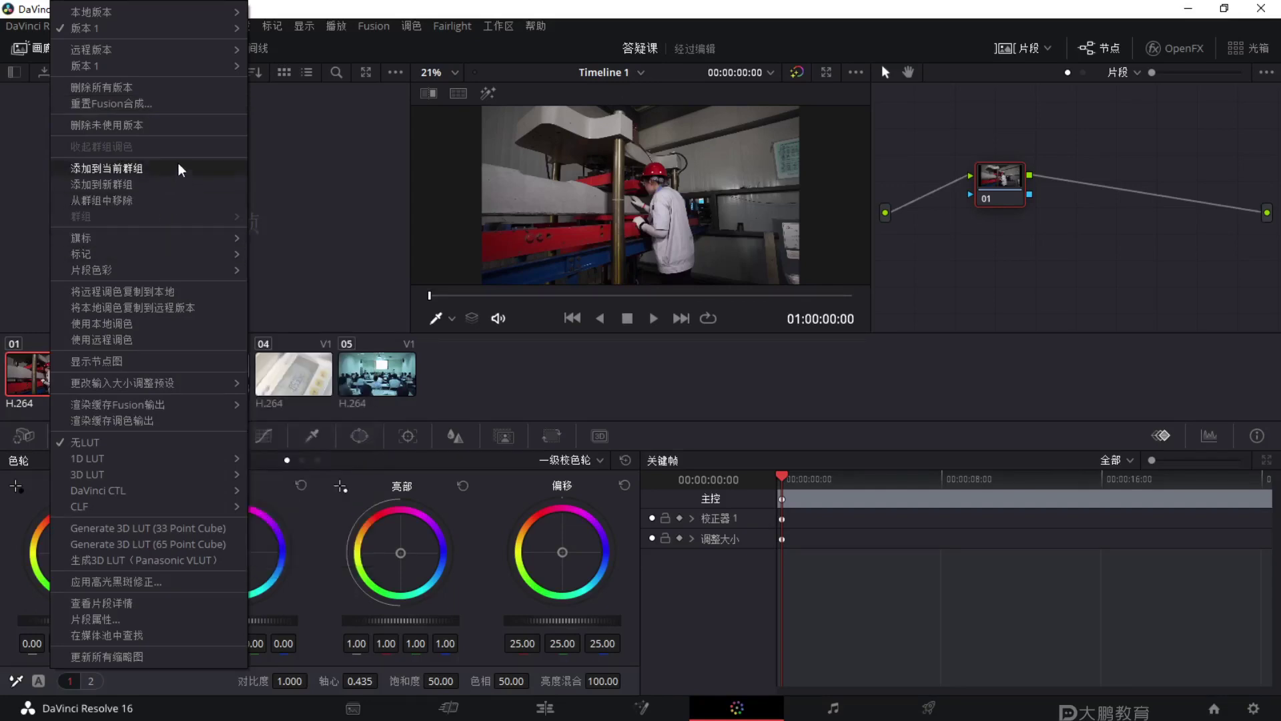
mouse_move(183, 69)
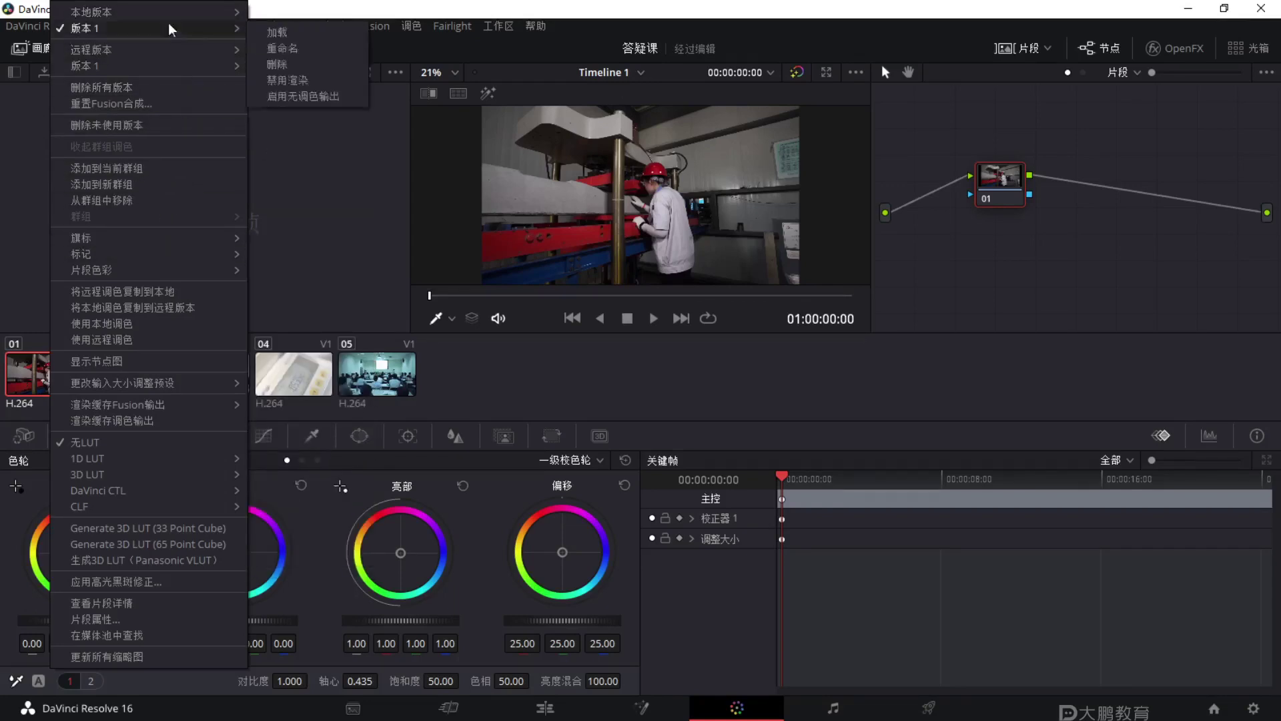
mouse_move(126, 255)
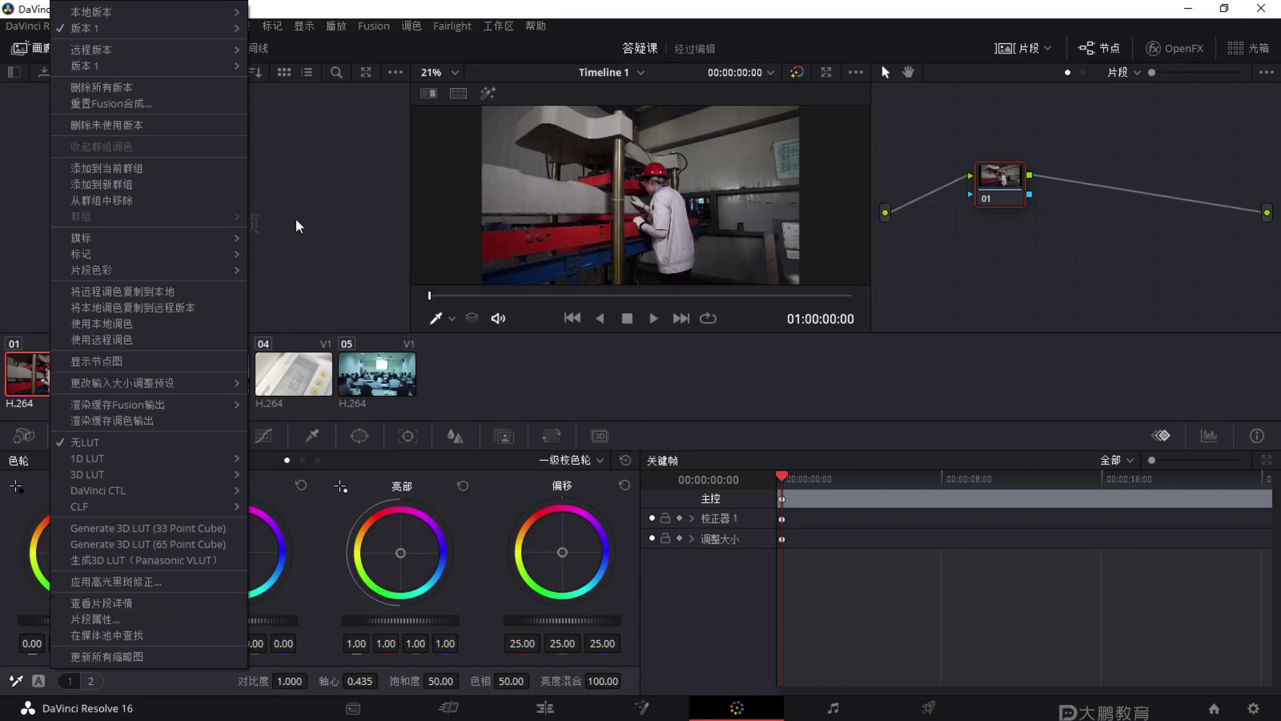
key(Escape)
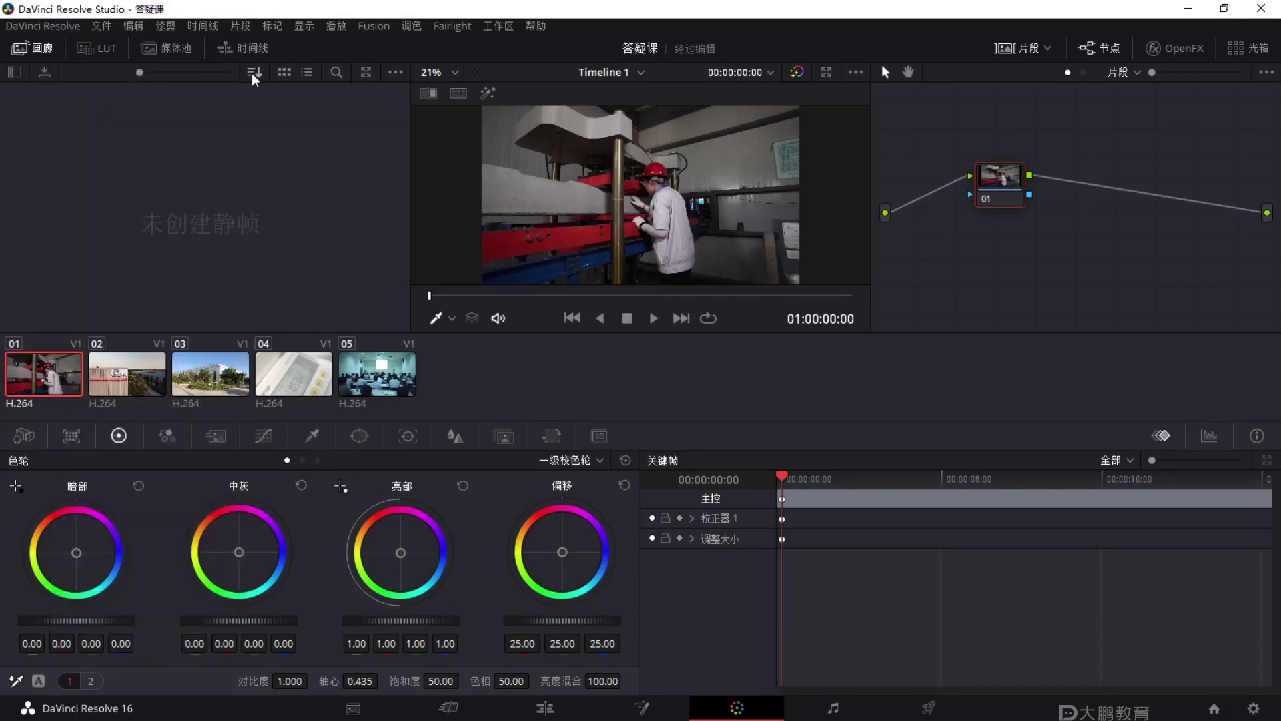
View the gallery's album list, and review clip 01's clip color and Fusion composition reset commands.
click(20, 73)
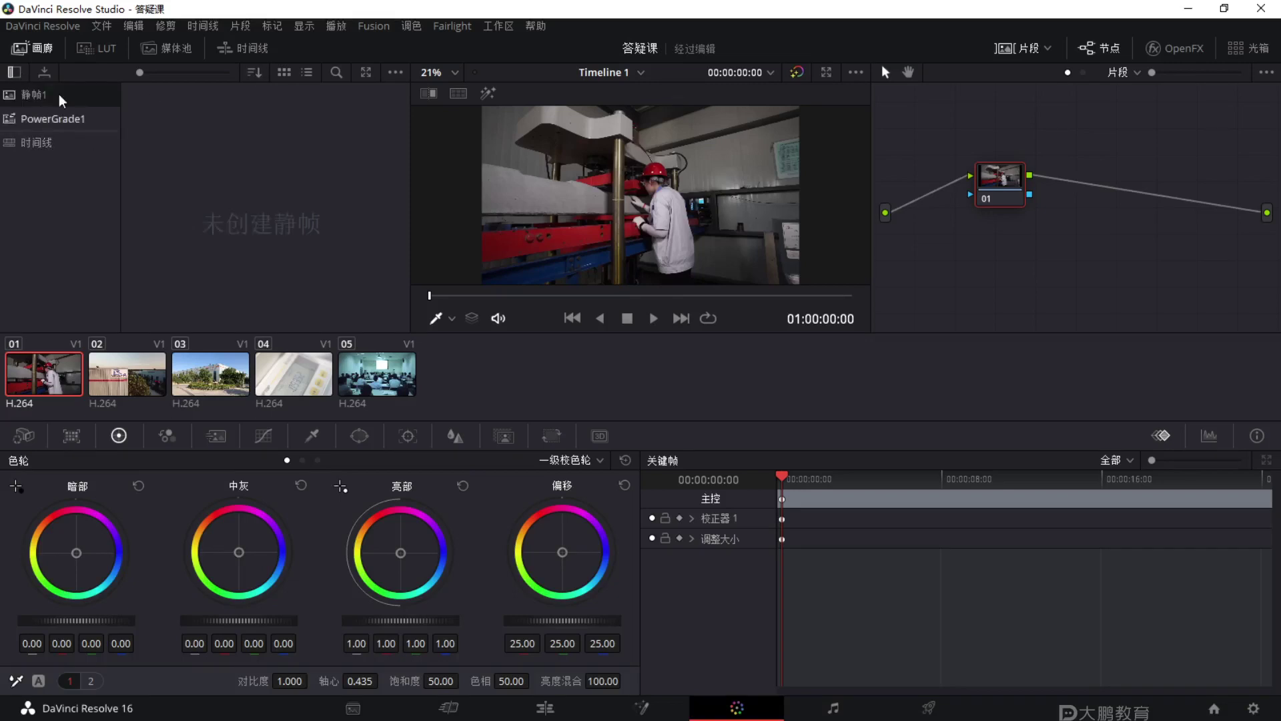
right_click(48, 378)
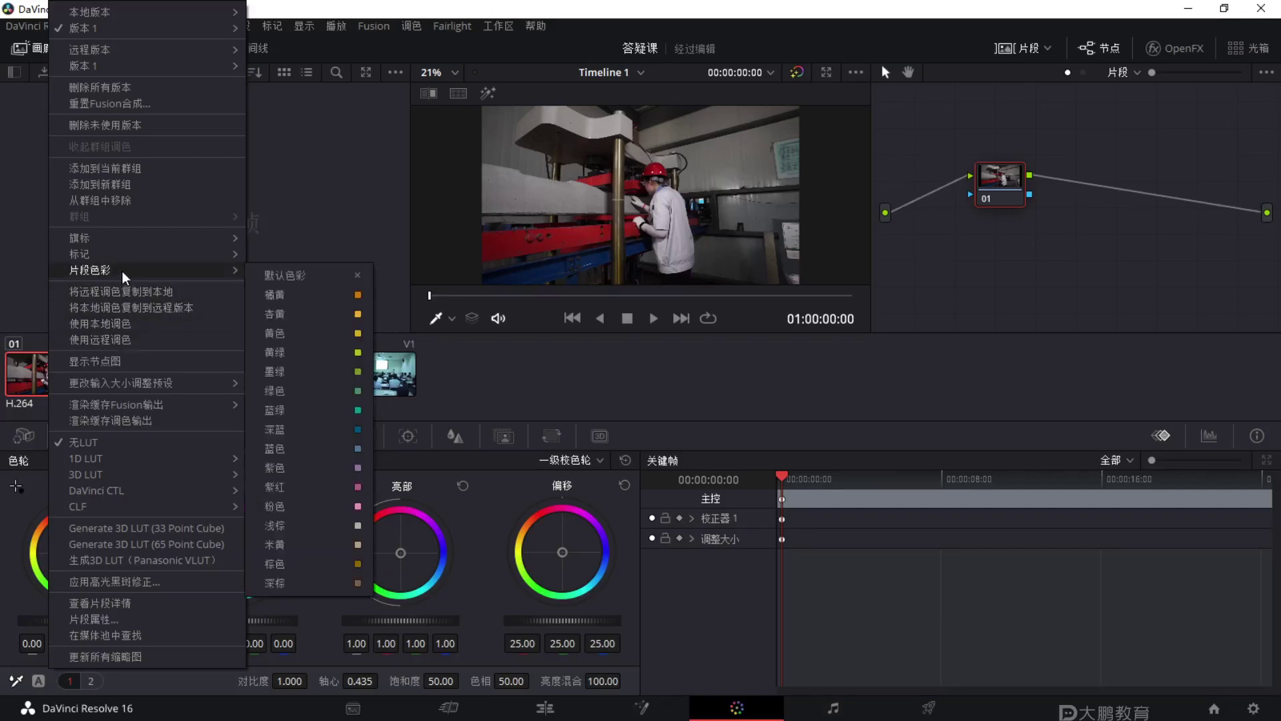
mouse_move(174, 254)
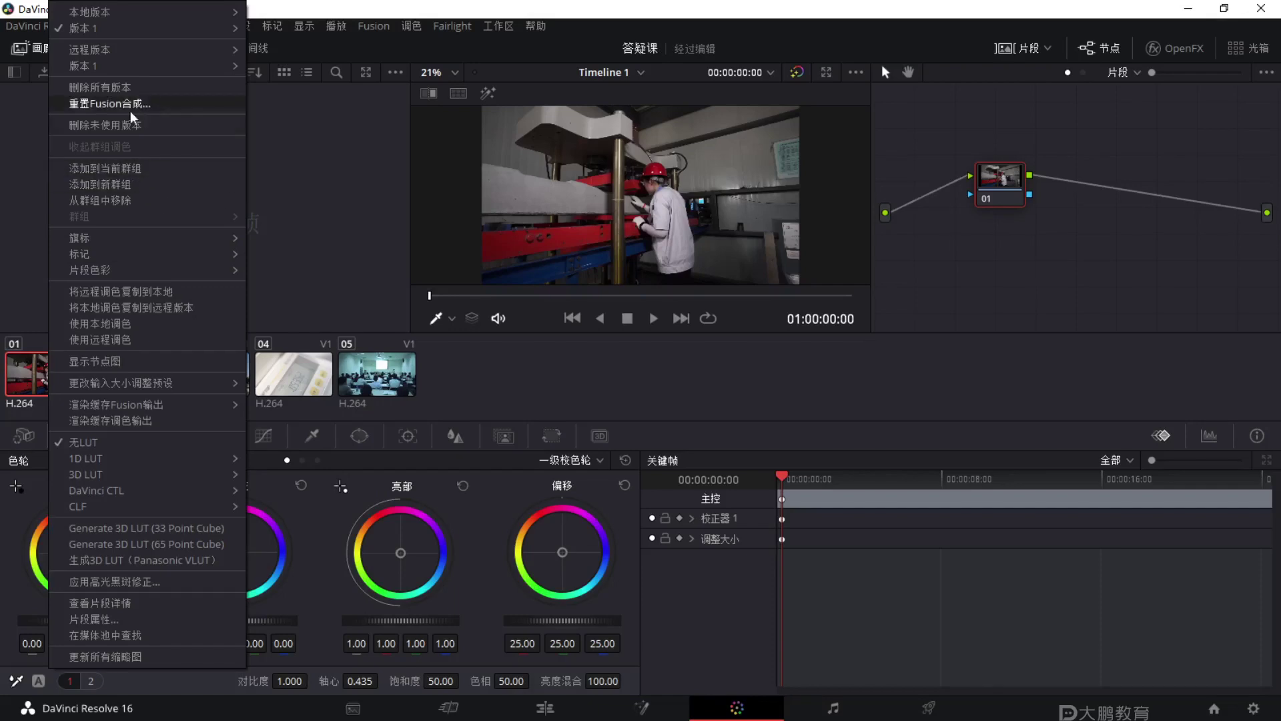
mouse_move(126, 48)
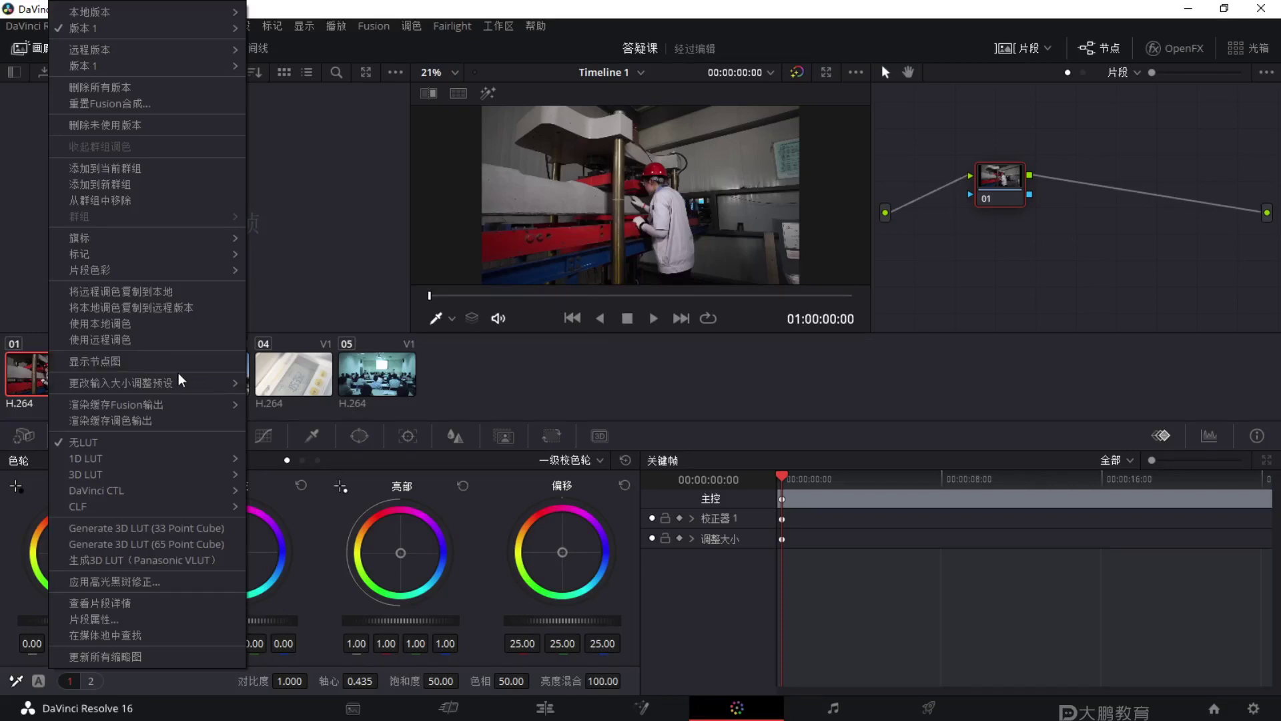
click(294, 246)
key(F1)
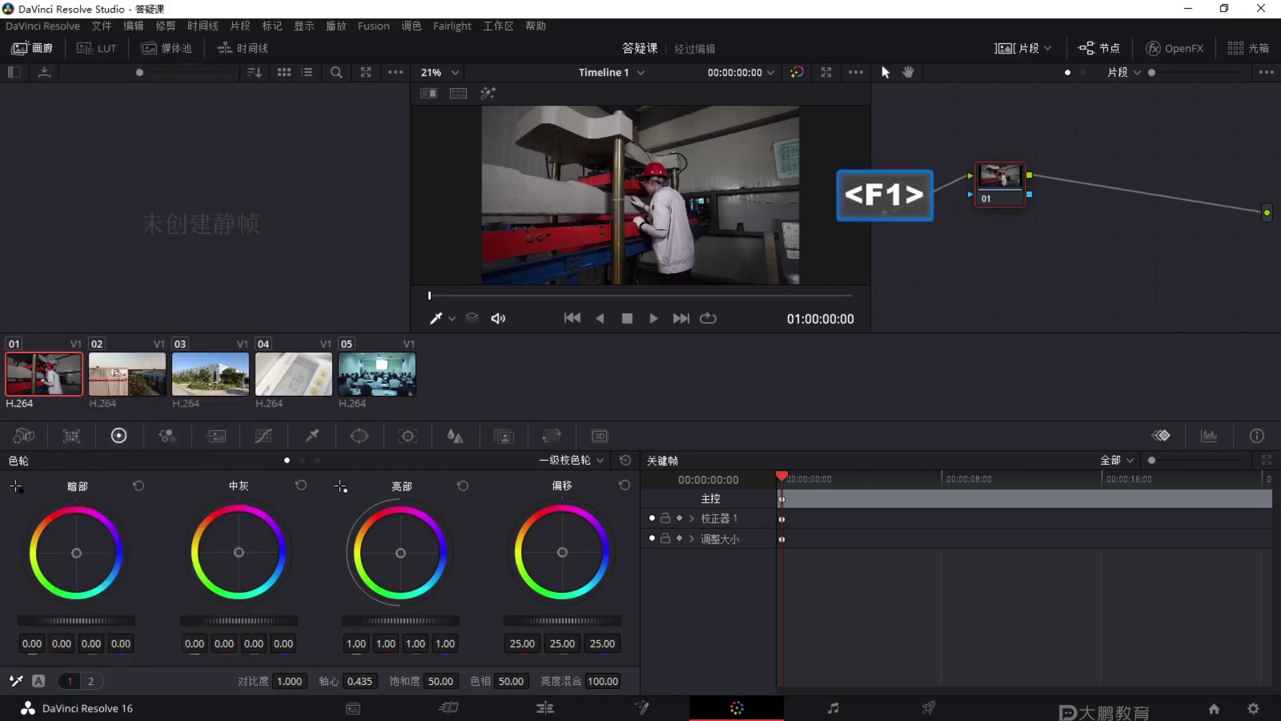
key(Escape)
key(Escape)
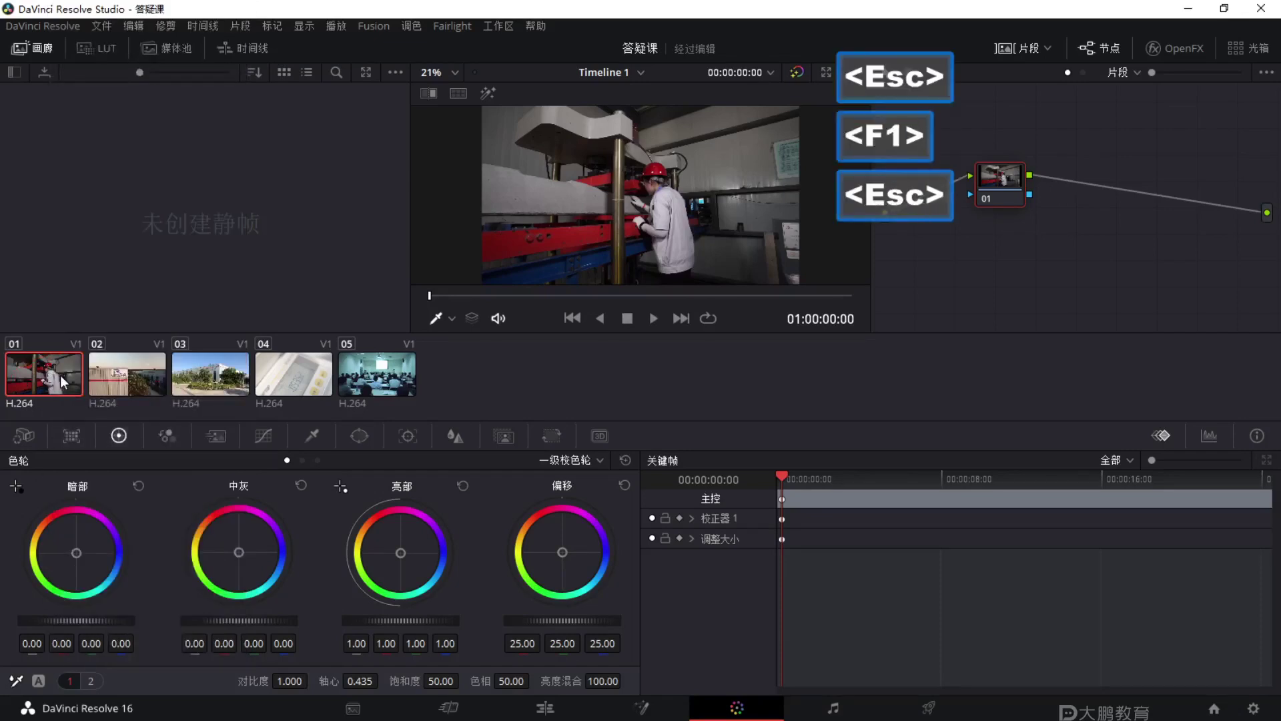
Tint clip 01's midtones magenta at red 0.08, green -0.03 and blue 0.12, and look over its local and remote grade commands.
drag(242, 551, 255, 538)
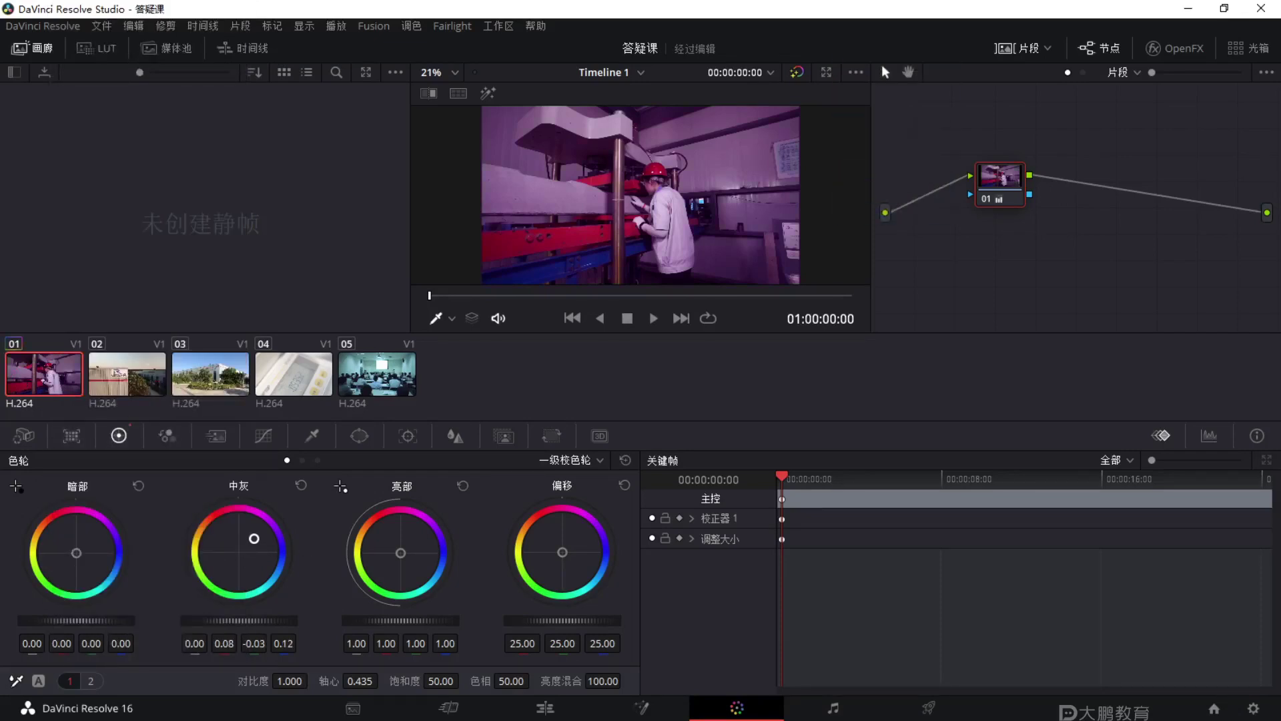
right_click(57, 376)
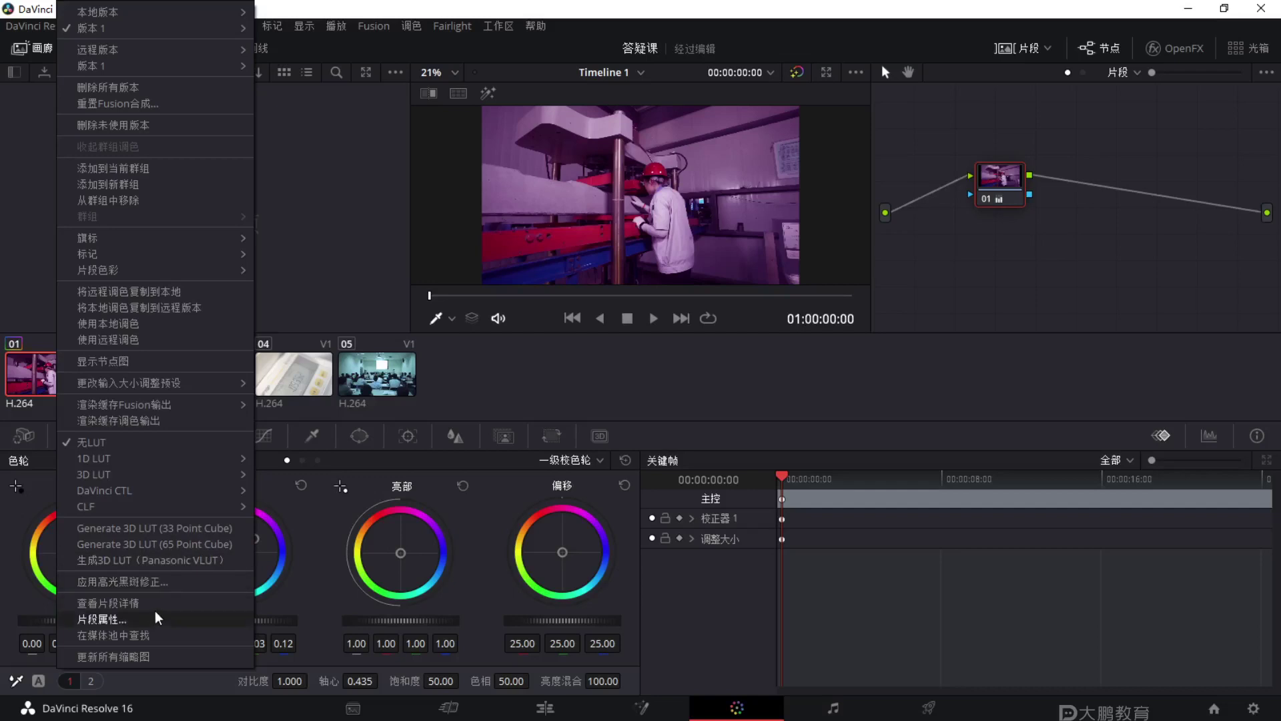
mouse_move(163, 399)
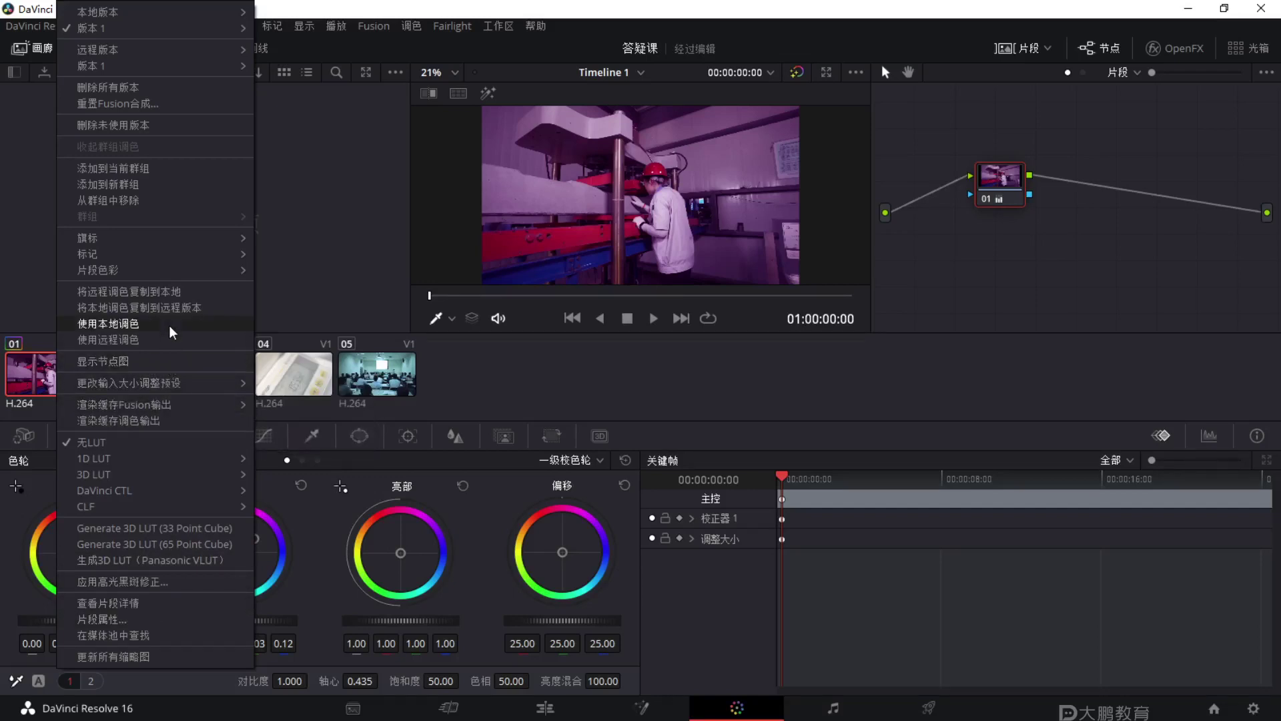
click(42, 367)
key(F1)
mouse_move(52, 325)
mouse_down()
mouse_move(122, 190)
mouse_move(169, 214)
mouse_up()
key(Escape)
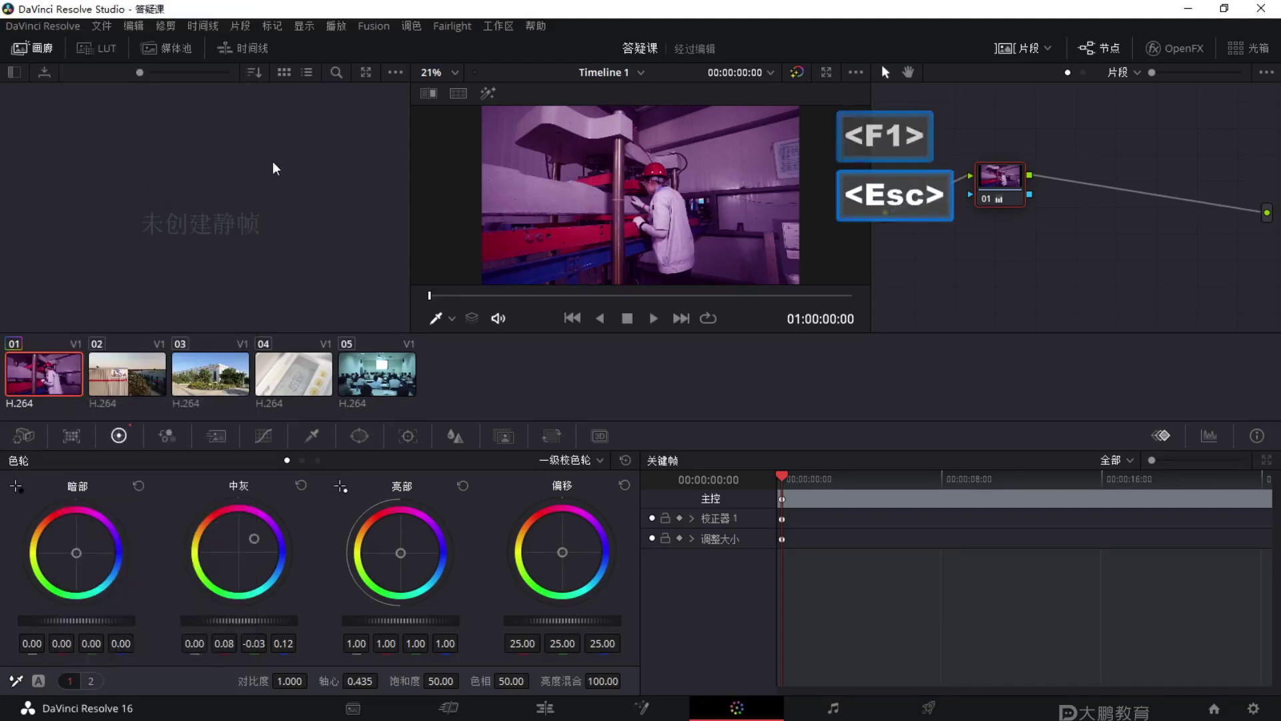
Copy clip 01's magenta grade to clip 02.
key(F1)
drag(208, 127, 170, 197)
mouse_move(172, 145)
mouse_down()
mouse_move(158, 341)
mouse_move(192, 337)
mouse_up()
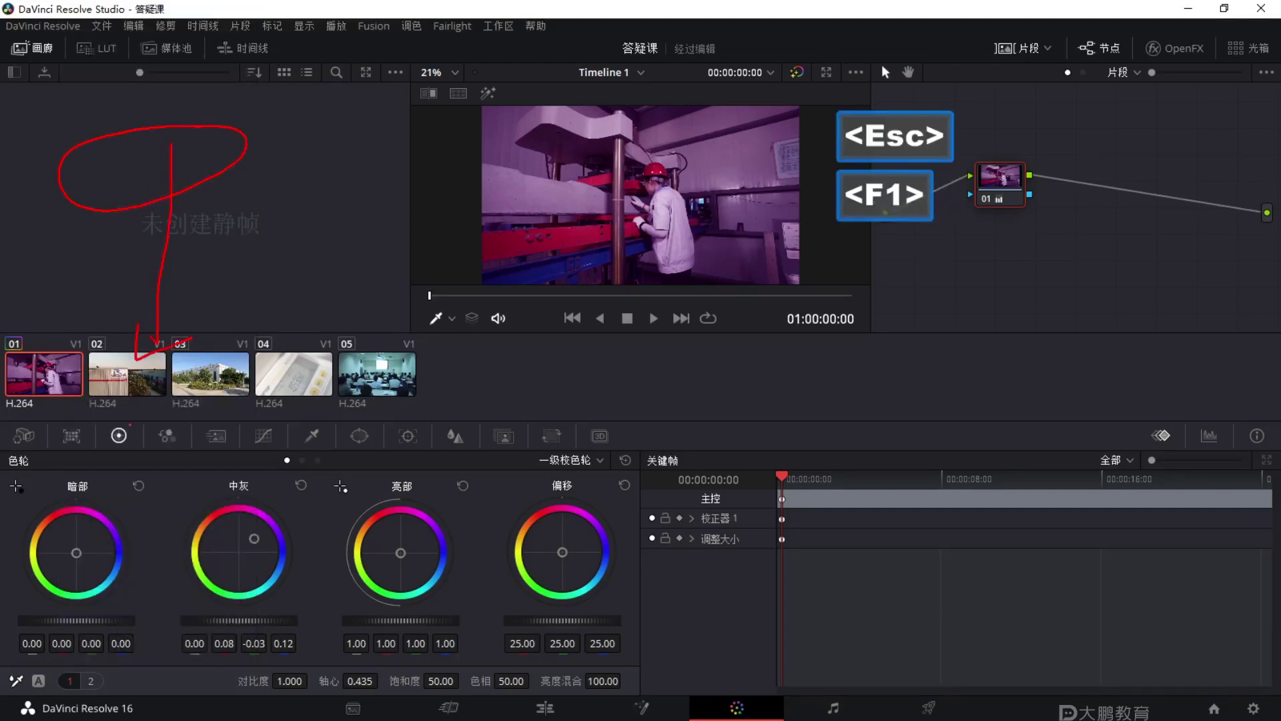
key(Escape)
click(115, 374)
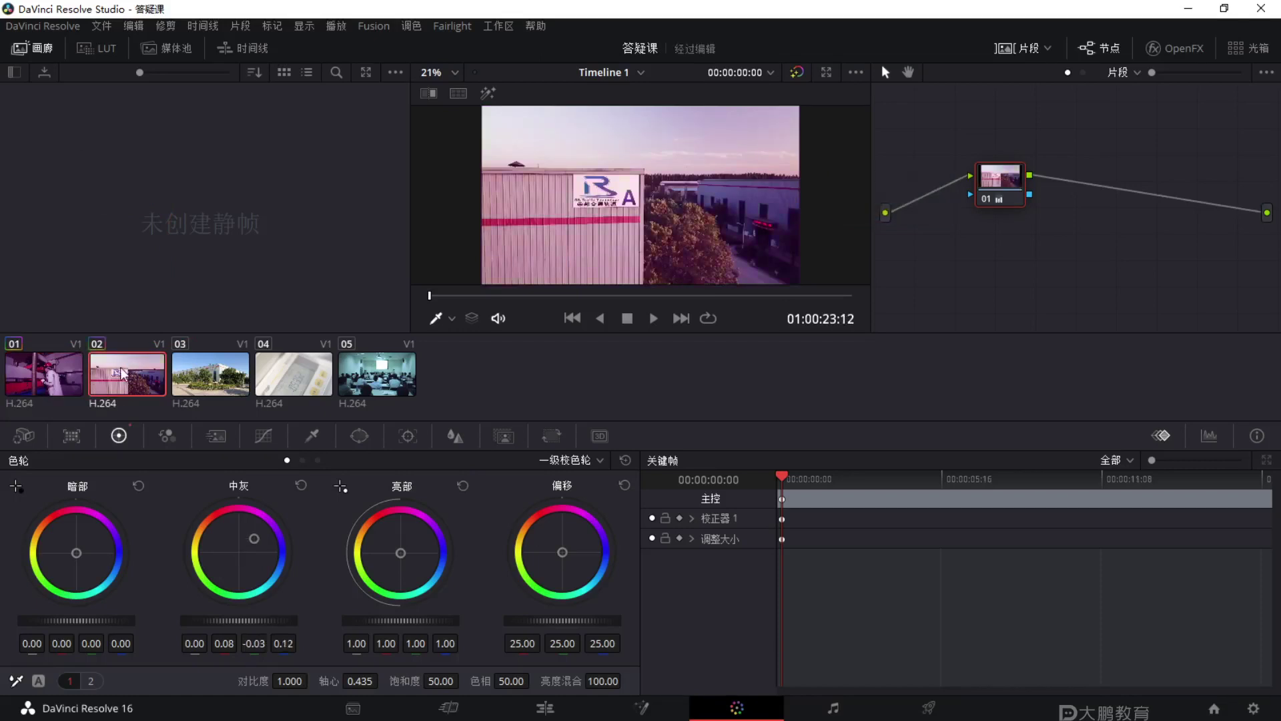
Reset the node grades of clips 02 and 01.
right_click(973, 179)
click(1031, 279)
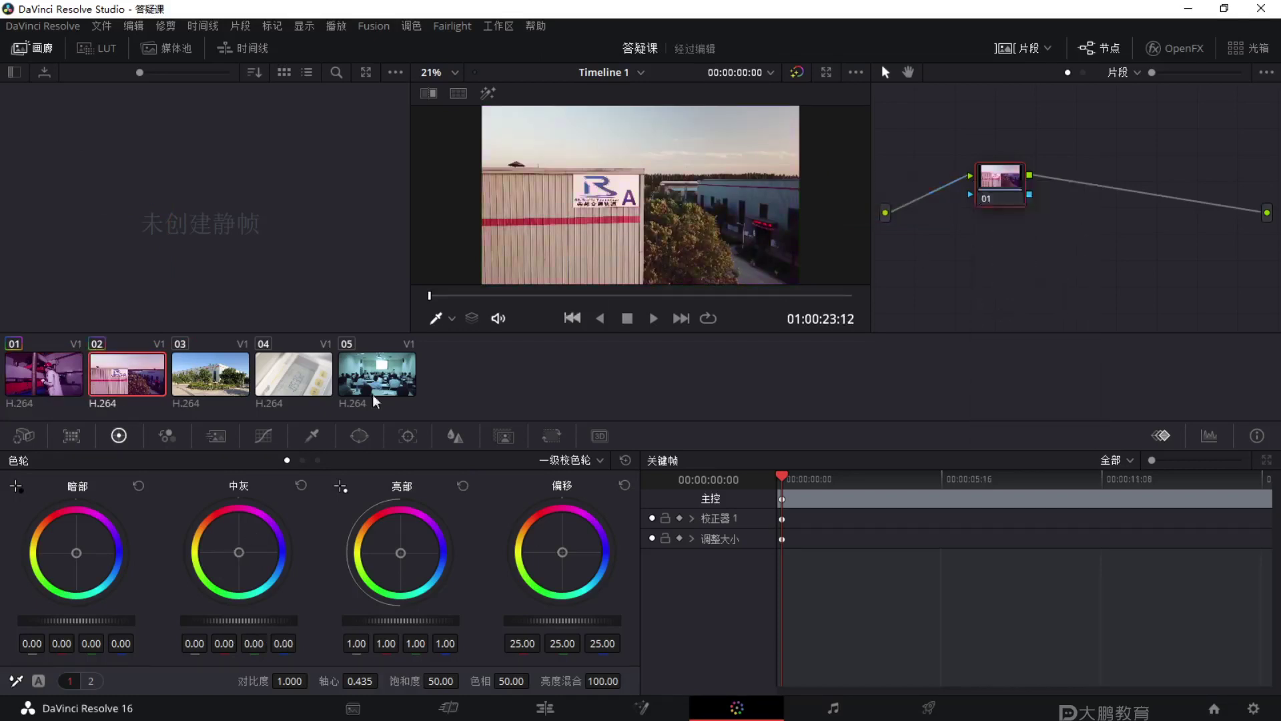
click(64, 377)
right_click(991, 175)
click(1047, 268)
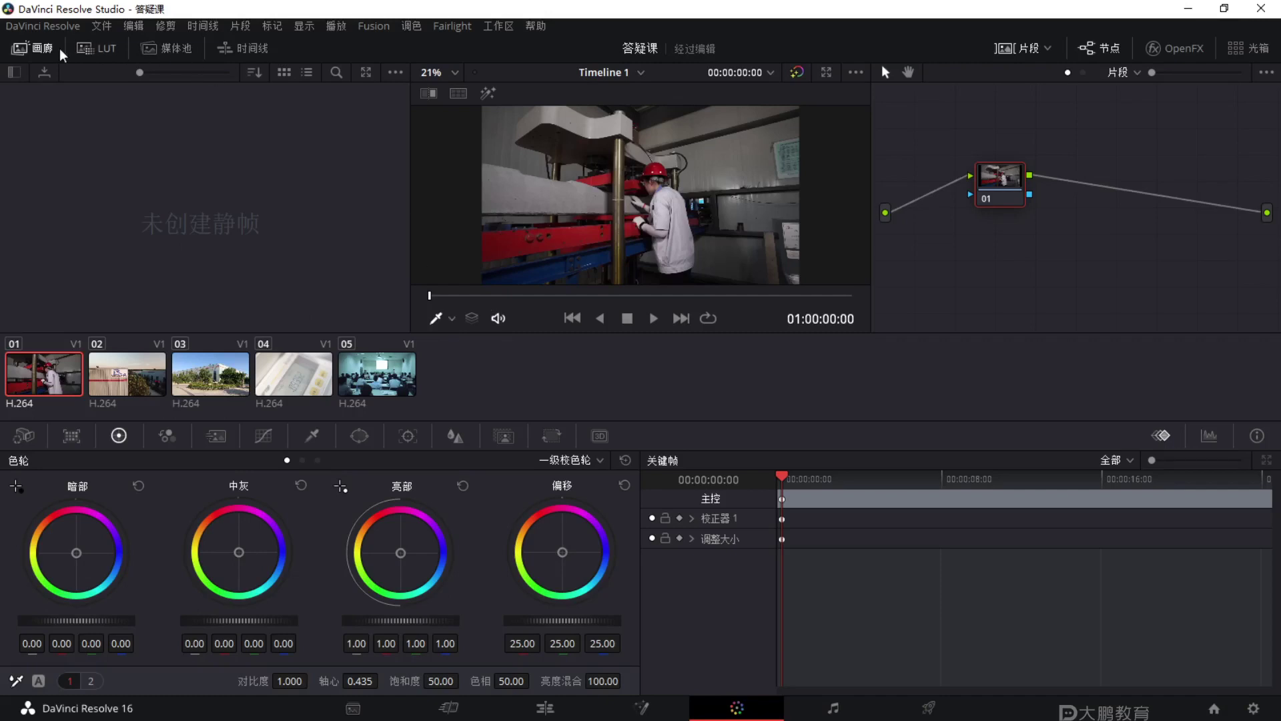
Hide the gallery, make clip 02 the current clip and hide the clip thumbnails to enlarge the viewer.
click(37, 48)
click(1007, 51)
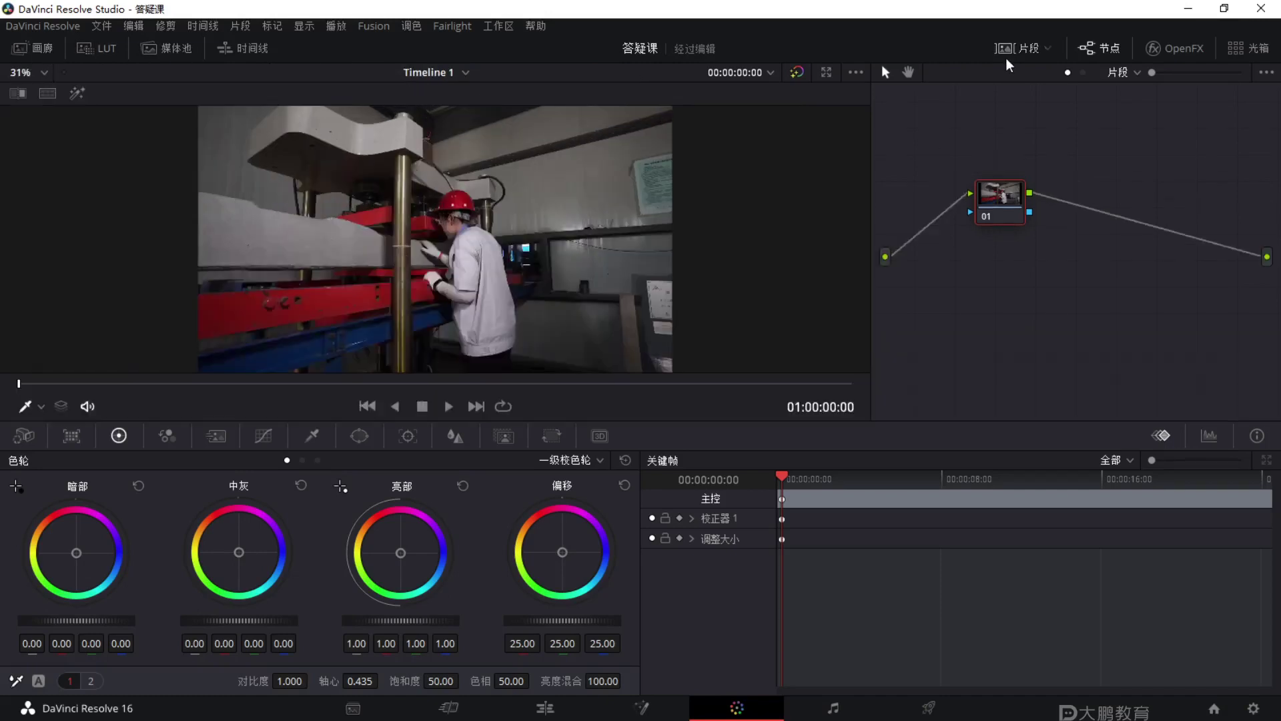
drag(1005, 212, 1006, 219)
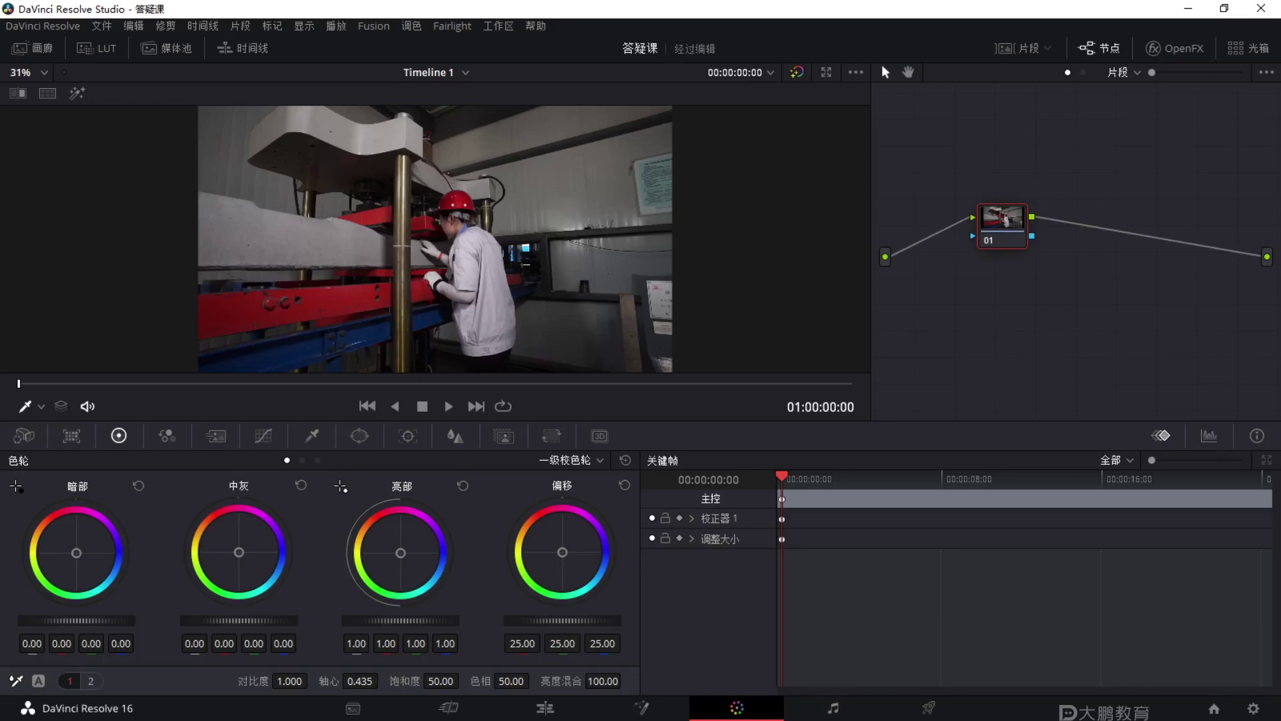
scroll(435, 312, down, 1)
click(981, 53)
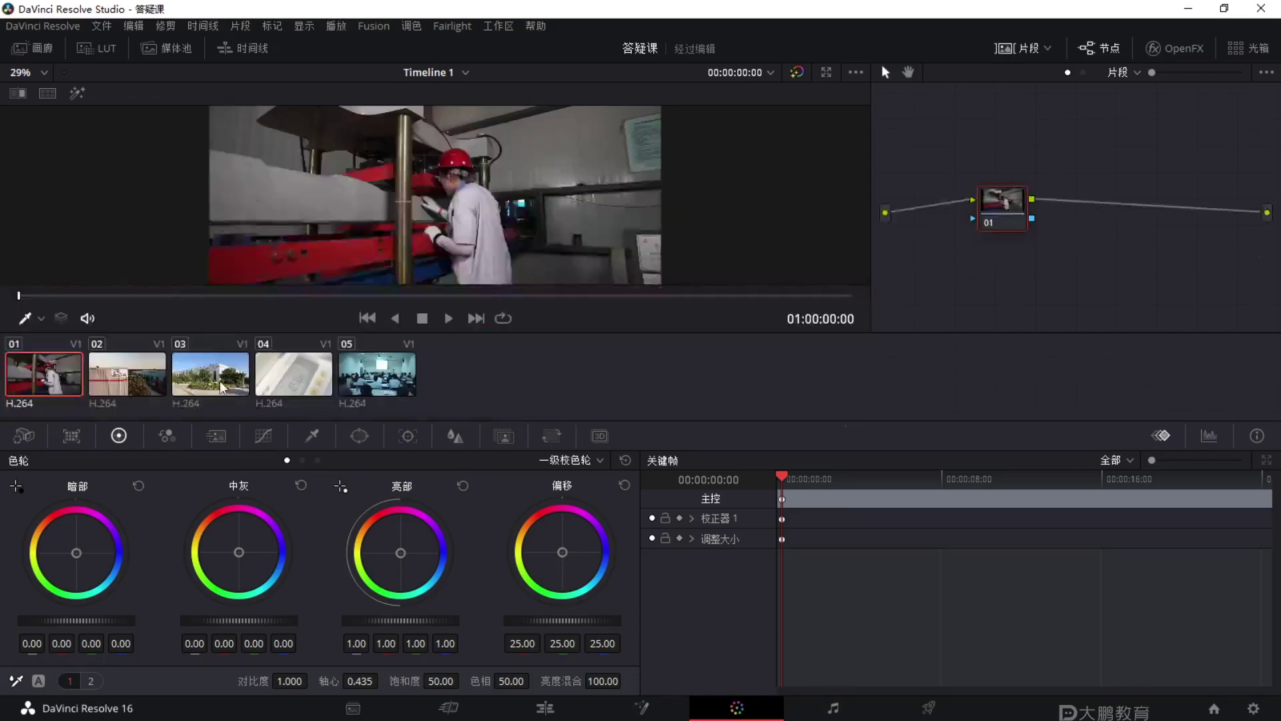
click(138, 379)
click(1034, 50)
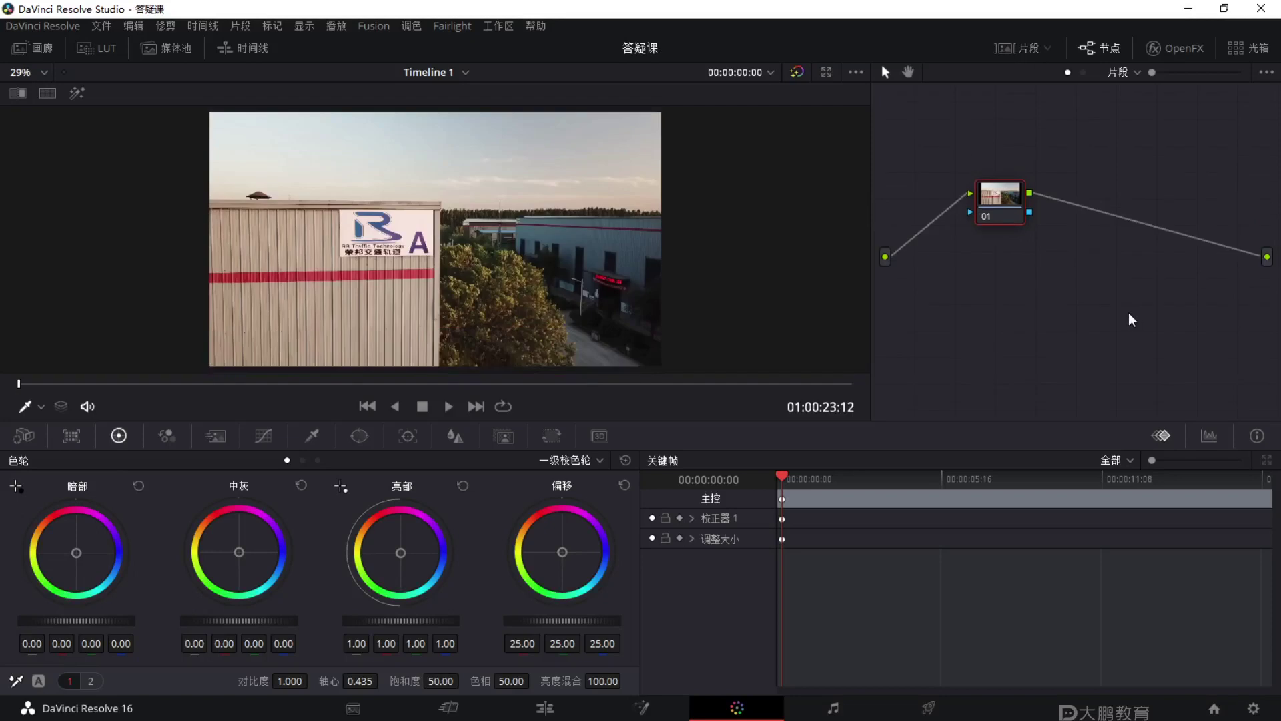
Open the scopes in a floating window, set them to the parade and place the window beside the image.
click(1210, 436)
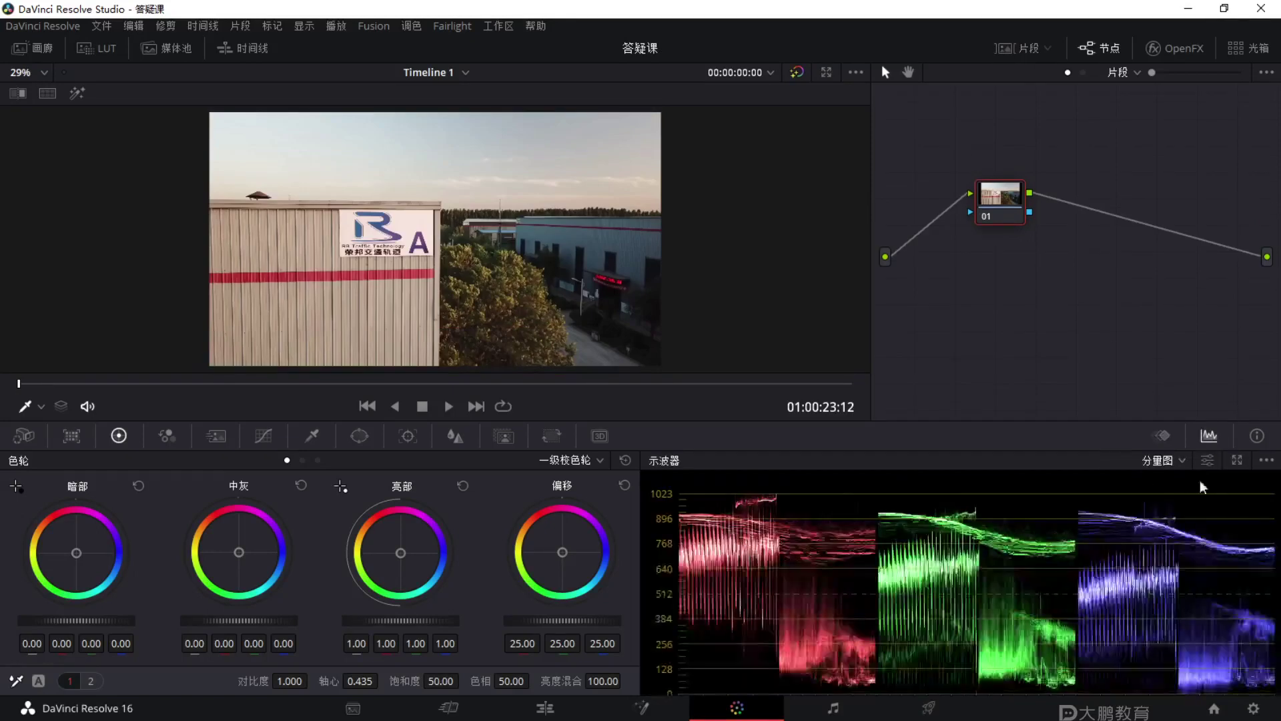
click(1240, 460)
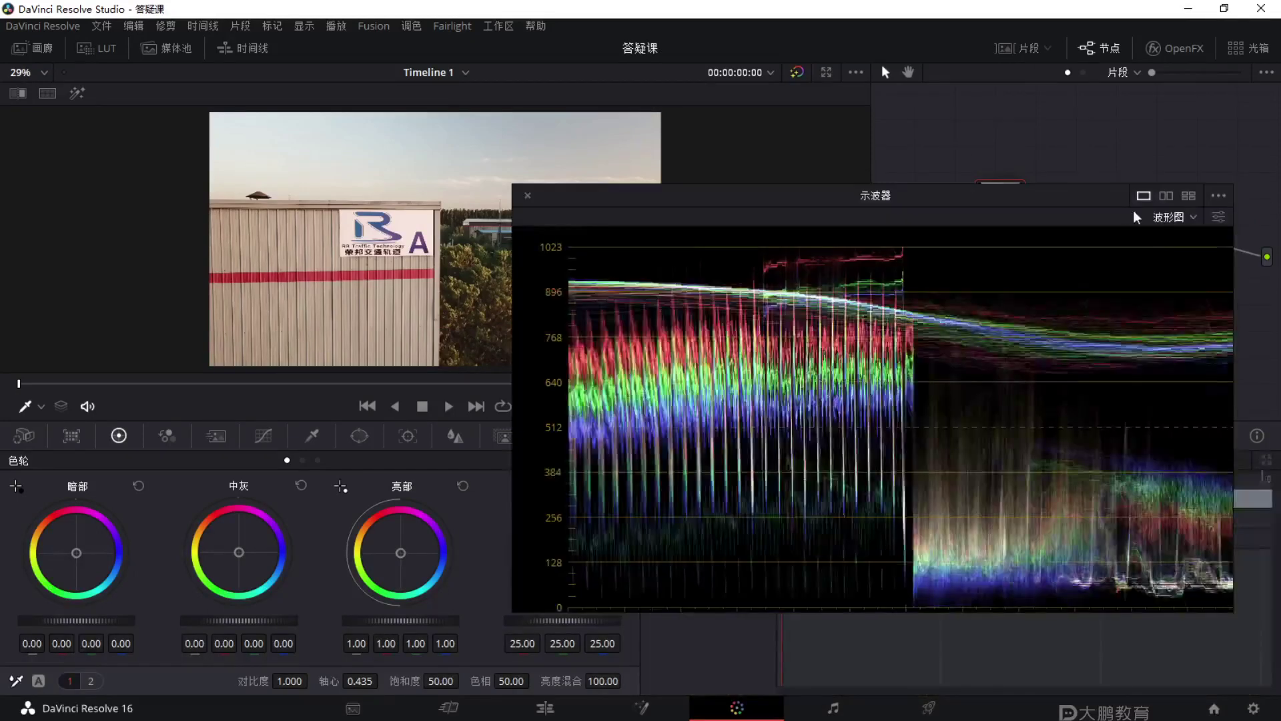
click(1183, 218)
click(1188, 241)
drag(937, 196, 1011, 207)
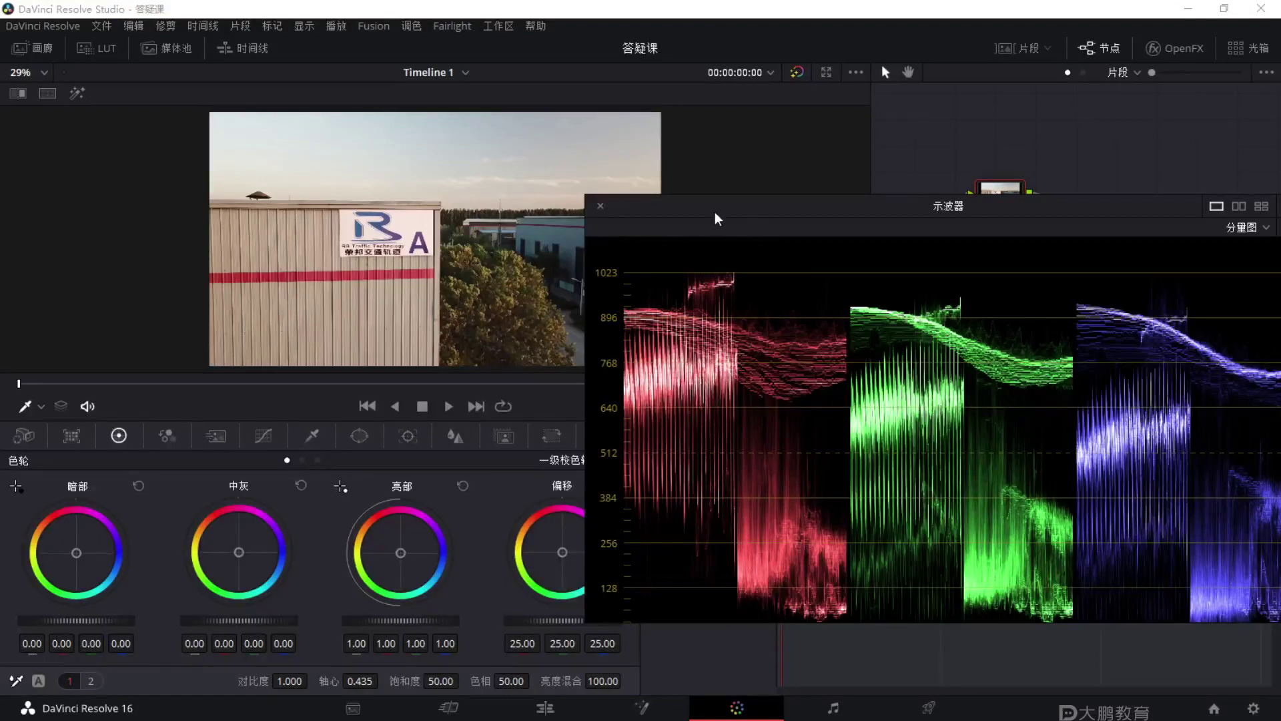
drag(743, 213, 794, 211)
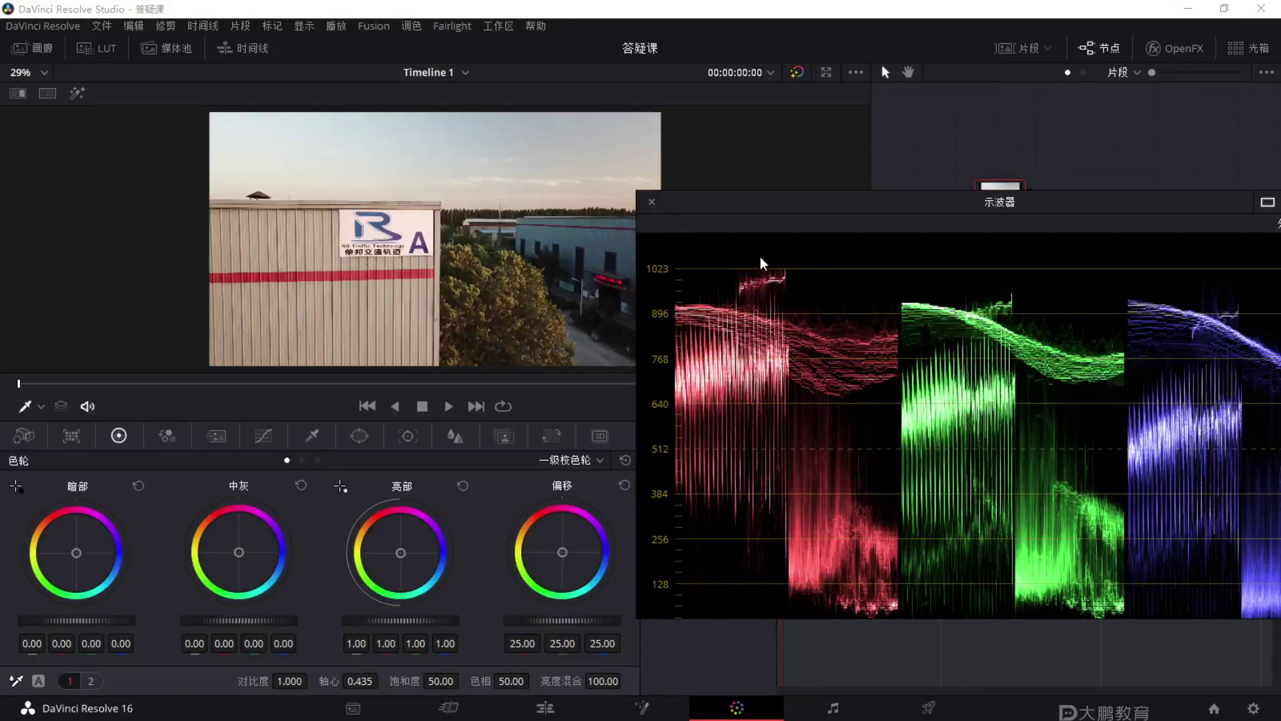
Examine the highlight peak and shadow base of the red channel in the parade.
key(F1)
drag(795, 249, 767, 241)
drag(868, 604, 864, 614)
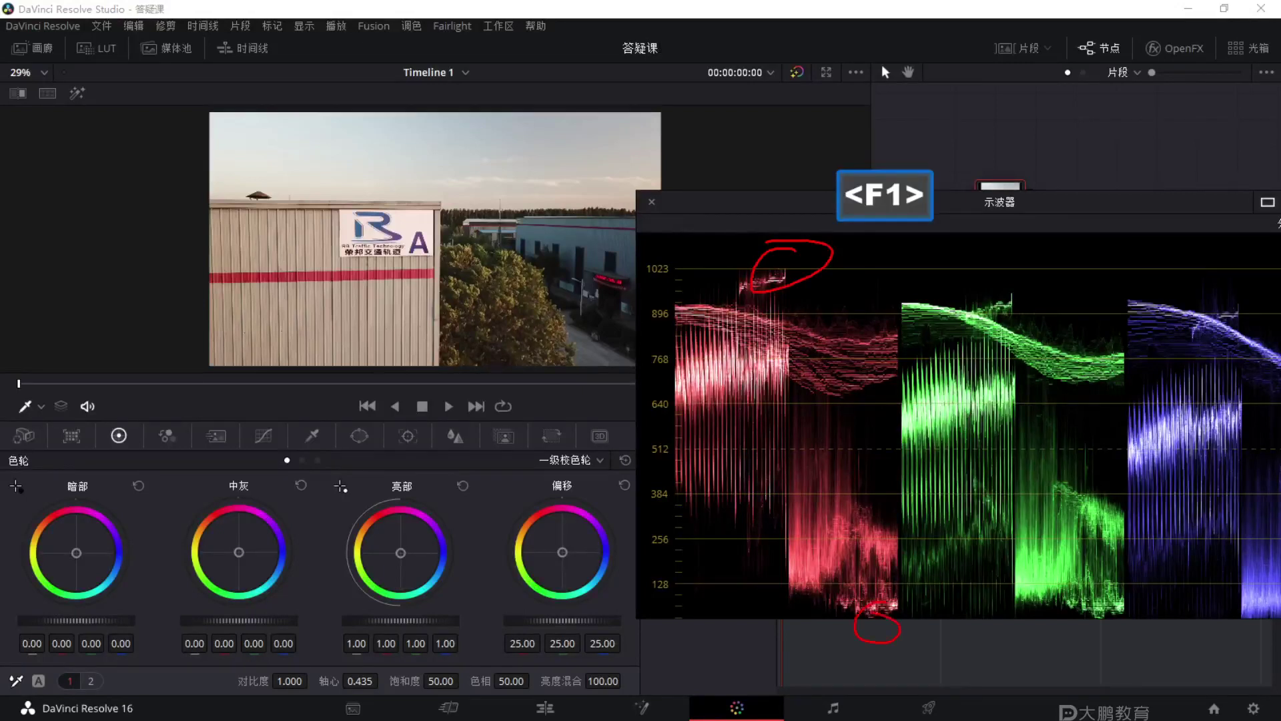
key(Escape)
scroll(841, 492, down, 3)
key(ctrl)
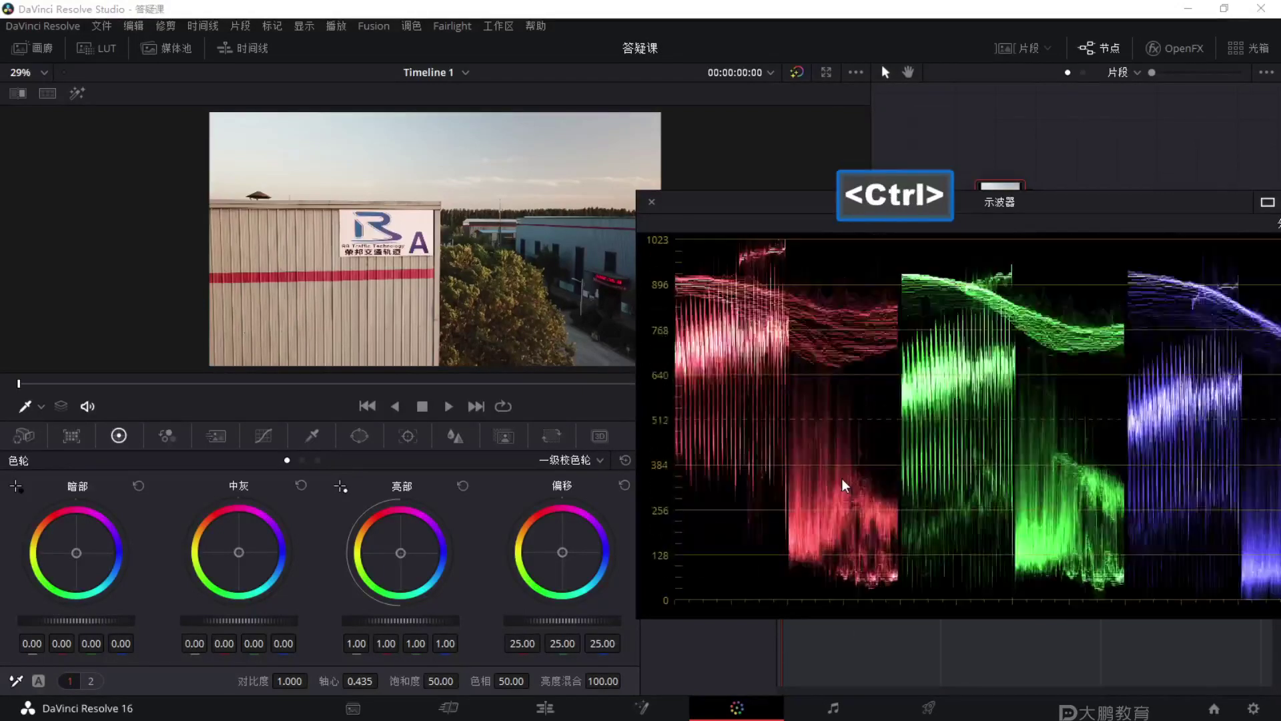
Lower clip 02's highlights to 0.98 in all channels and reposition the scopes window to show the full parade.
scroll(841, 484, up, 4)
drag(403, 621, 394, 621)
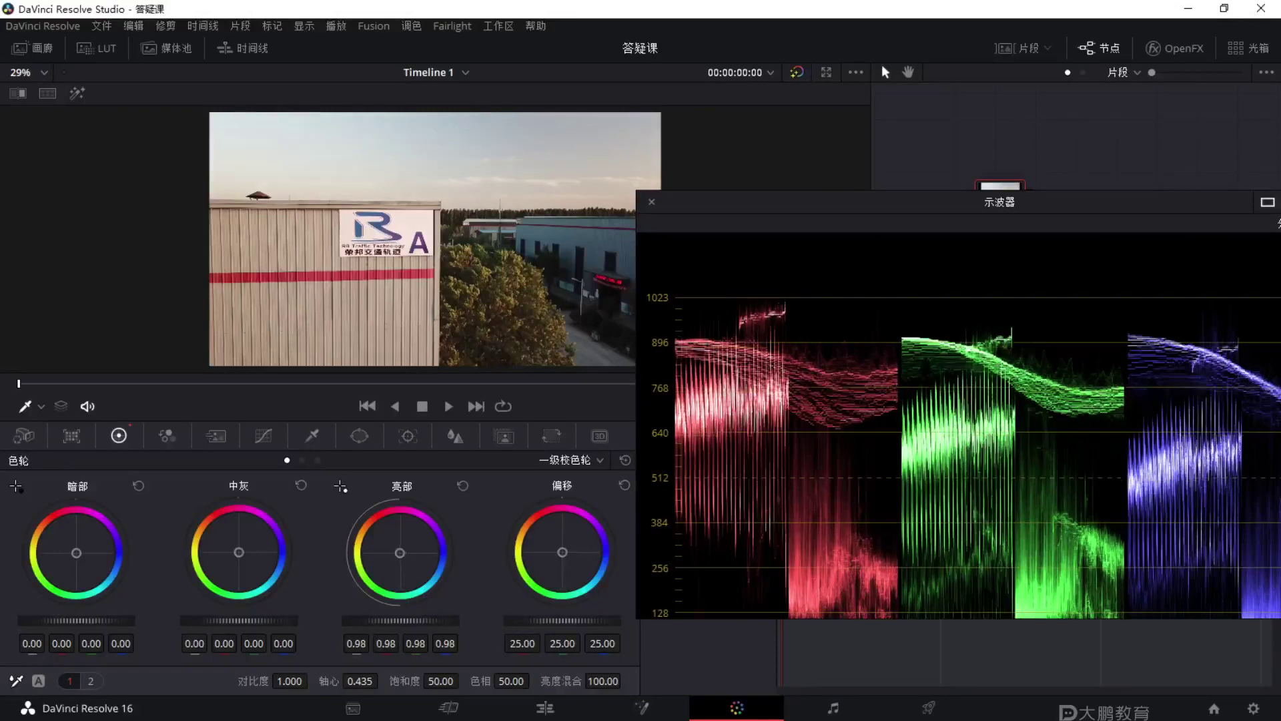
mouse_move(838, 201)
mouse_down()
mouse_move(759, 194)
mouse_move(847, 195)
mouse_up()
scroll(812, 366, up, 2)
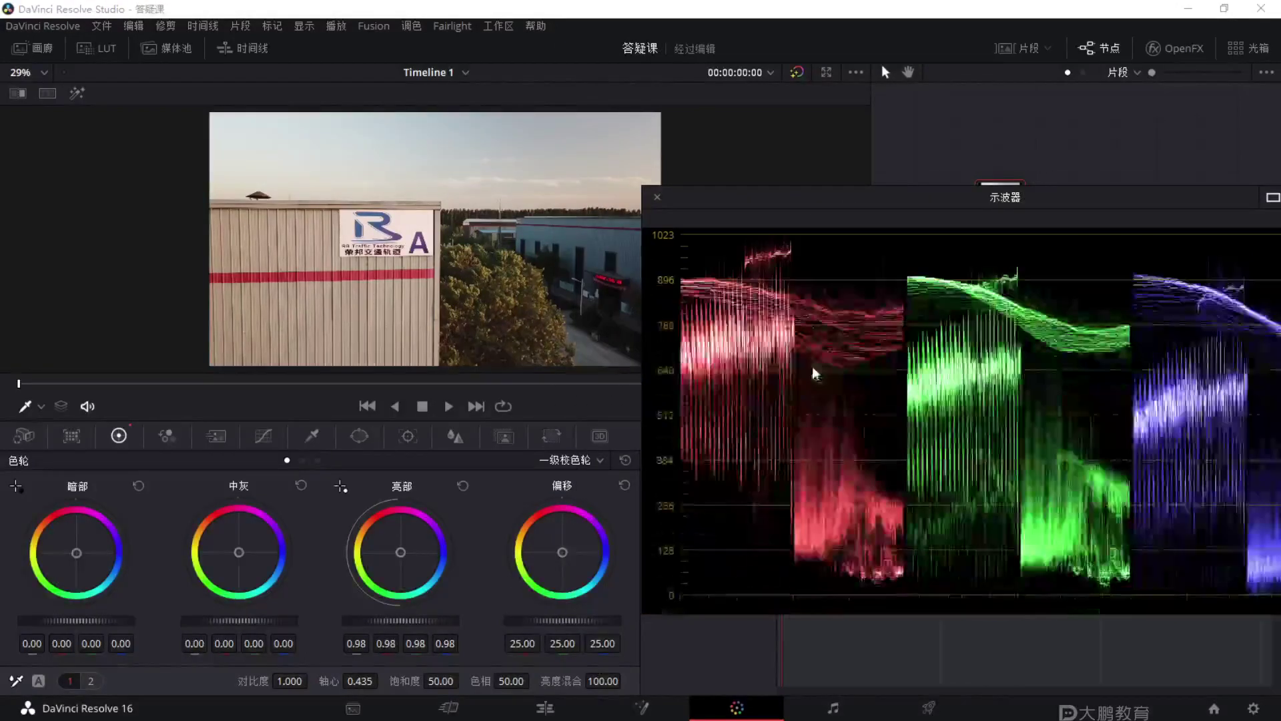
mouse_move(842, 199)
mouse_down()
mouse_move(919, 214)
mouse_move(811, 207)
mouse_move(811, 186)
mouse_move(725, 204)
mouse_up()
scroll(755, 296, up, 2)
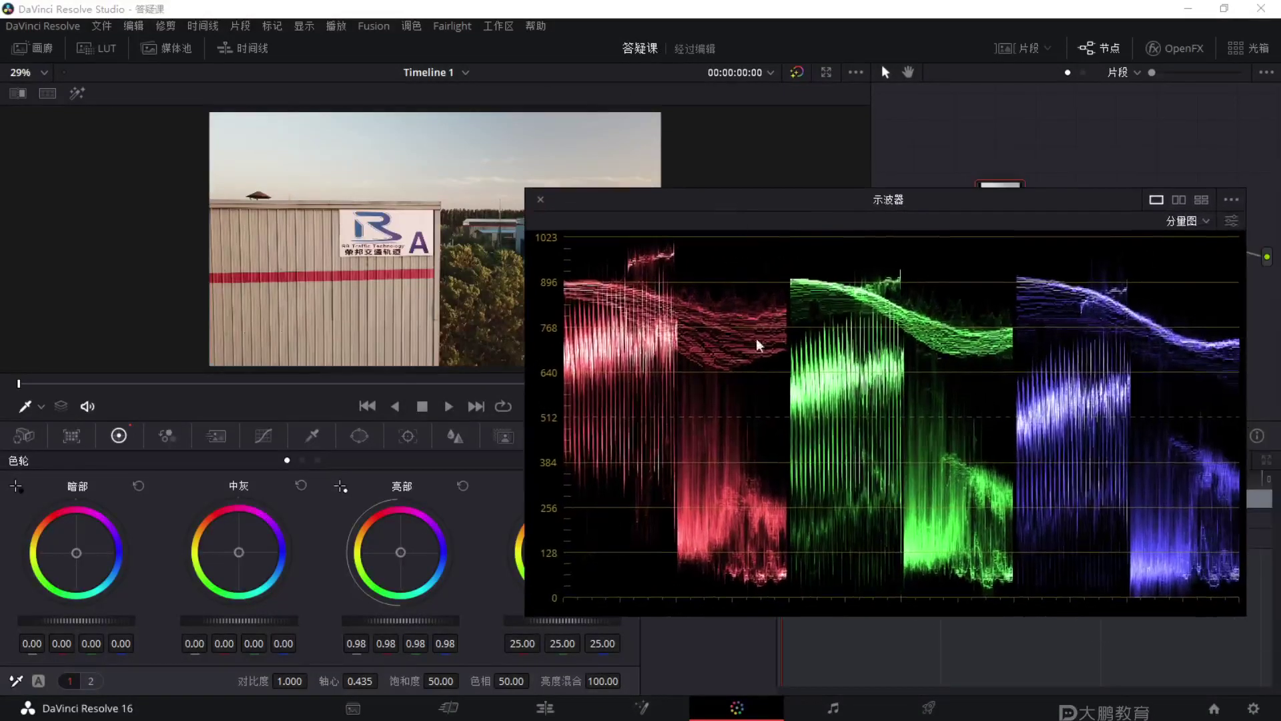
Compare the red, green and blue parade traces of the building wall with the wall in the image.
key(F1)
key(ctrl)
drag(569, 317, 659, 501)
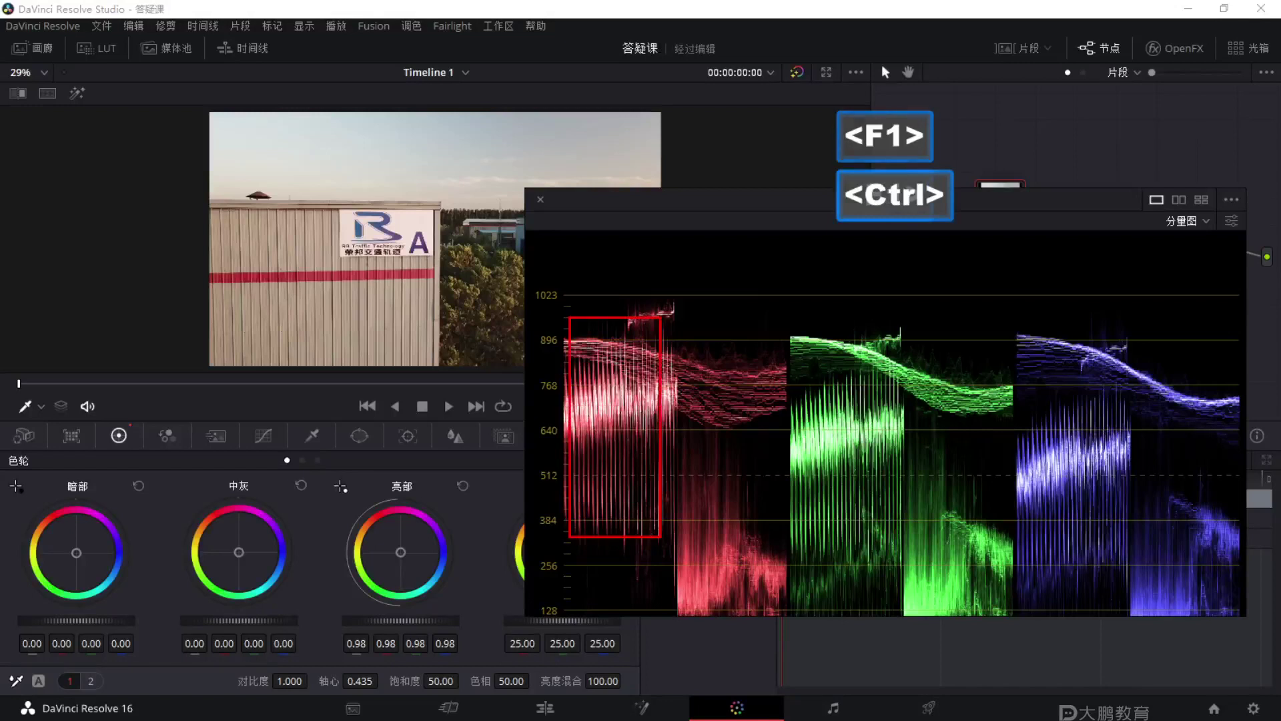
key(ctrl)
drag(777, 311, 893, 539)
key(ctrl)
mouse_move(990, 327)
mouse_down()
mouse_move(1087, 443)
mouse_move(1129, 545)
mouse_up()
key(F1)
drag(637, 337, 404, 254)
drag(461, 224, 467, 311)
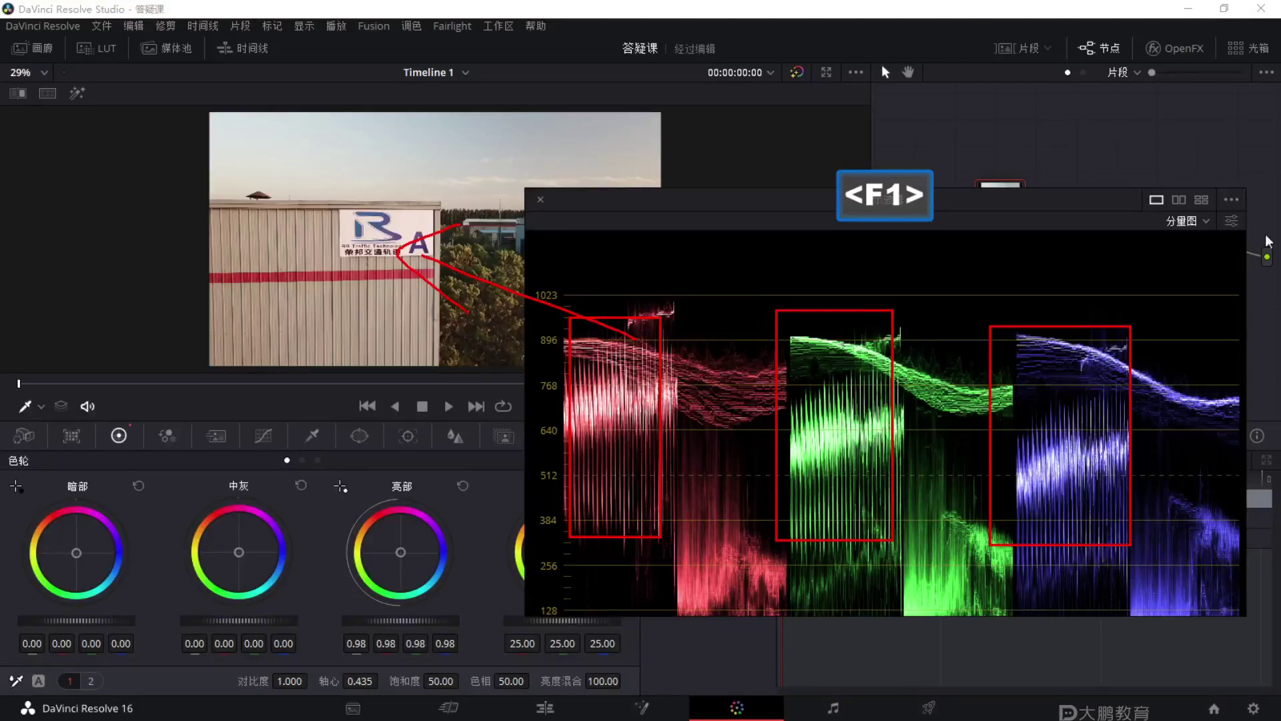
Switch the scopes to the histogram and compare the highlight ends of the red, green and blue channels.
key(Escape)
click(1196, 221)
click(1201, 289)
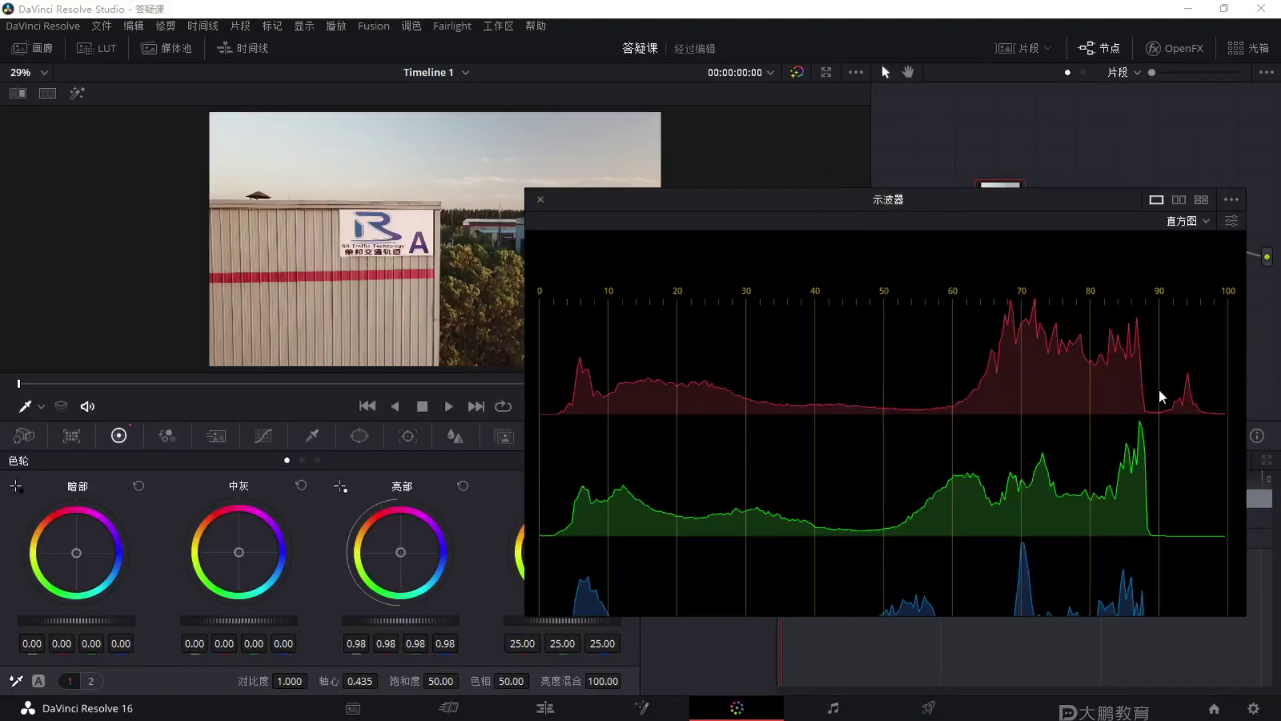
key(F1)
drag(1146, 230, 1189, 606)
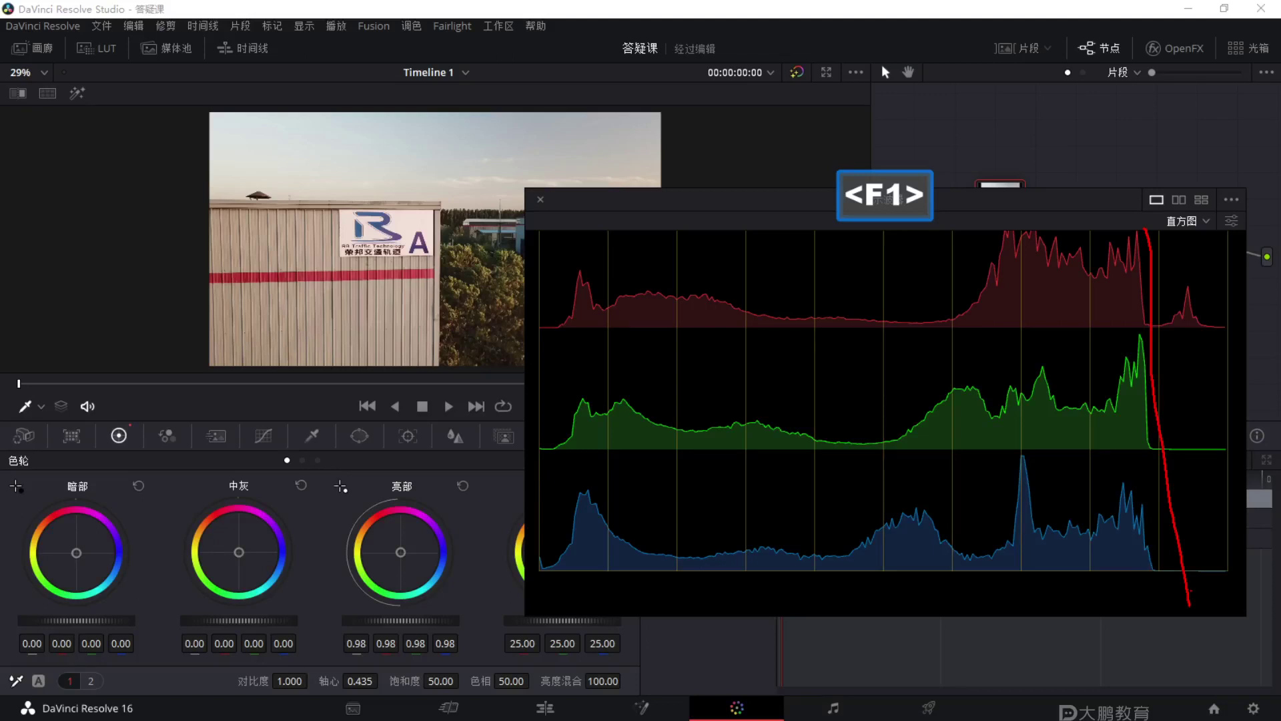
key(Escape)
key(F1)
drag(1165, 236, 1155, 575)
mouse_move(1232, 272)
mouse_down()
mouse_move(1164, 295)
mouse_move(1216, 344)
mouse_move(1252, 276)
mouse_up()
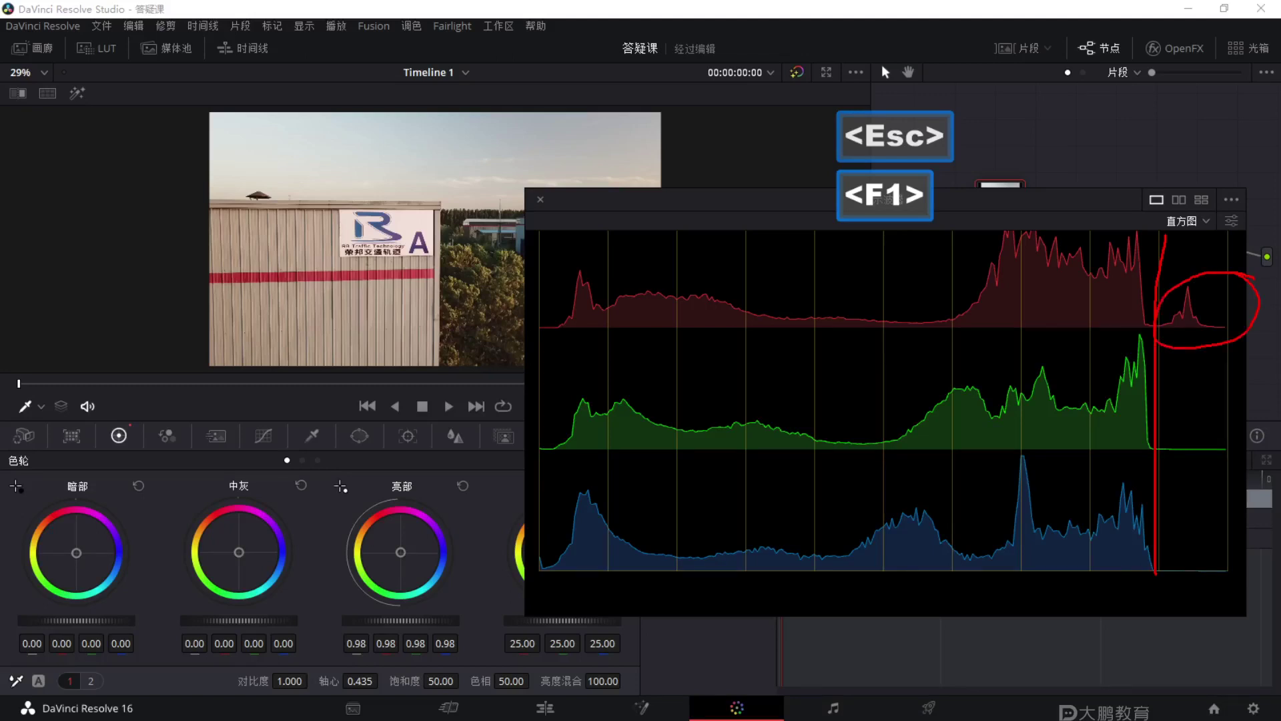
key(Escape)
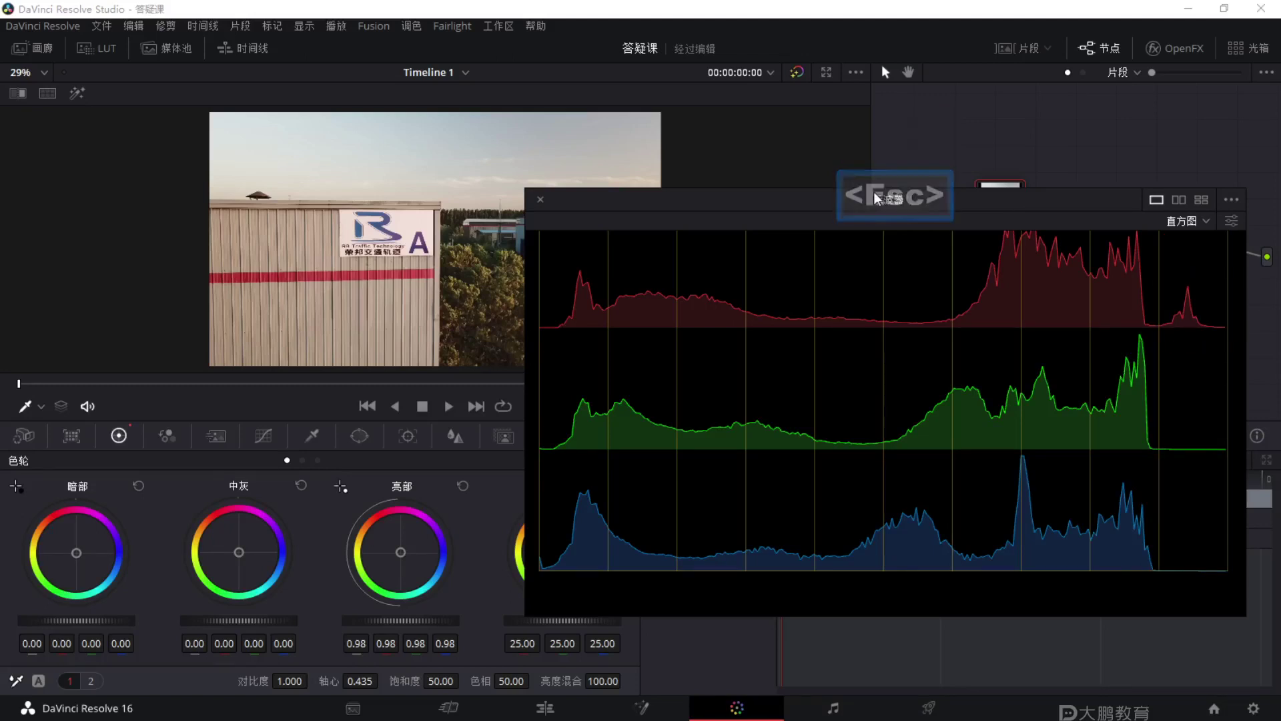
Close the floating scopes window and show the docked parade scope beside the color wheels.
drag(877, 206, 1038, 215)
key(F1)
drag(735, 158, 452, 250)
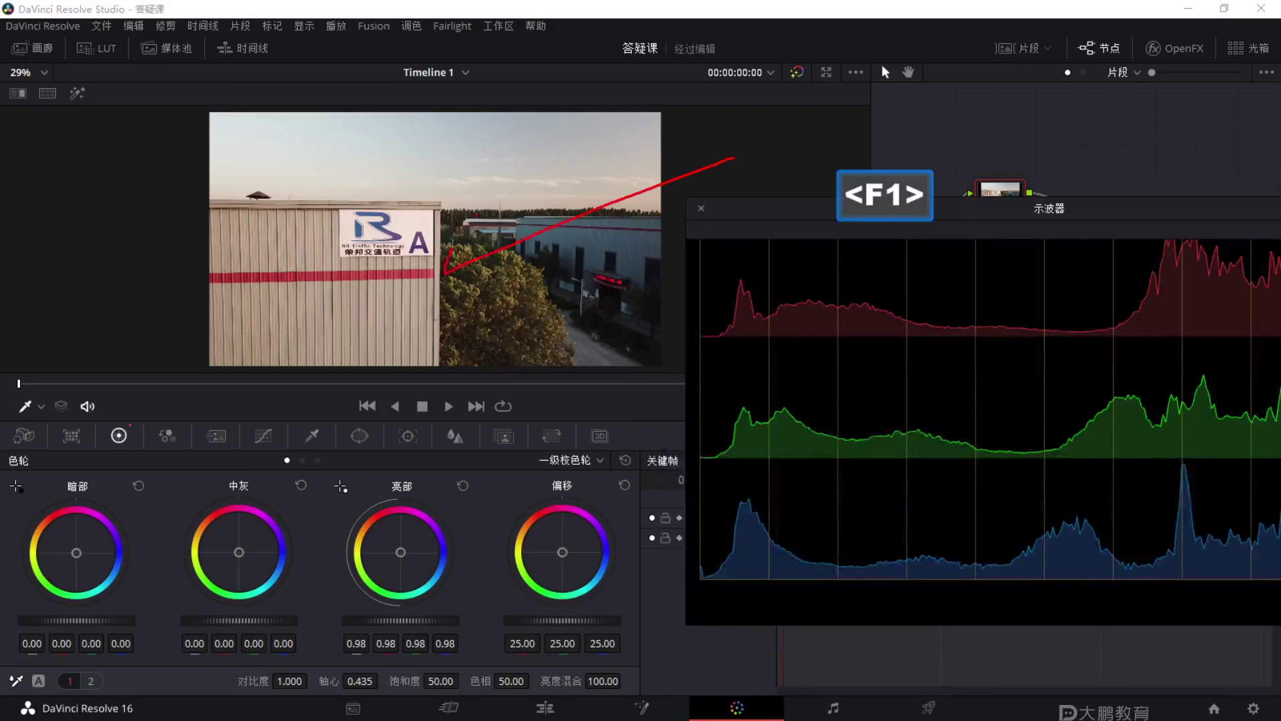
key(Escape)
mouse_move(961, 226)
mouse_down()
mouse_move(827, 327)
mouse_move(934, 439)
mouse_move(830, 285)
mouse_up()
click(520, 263)
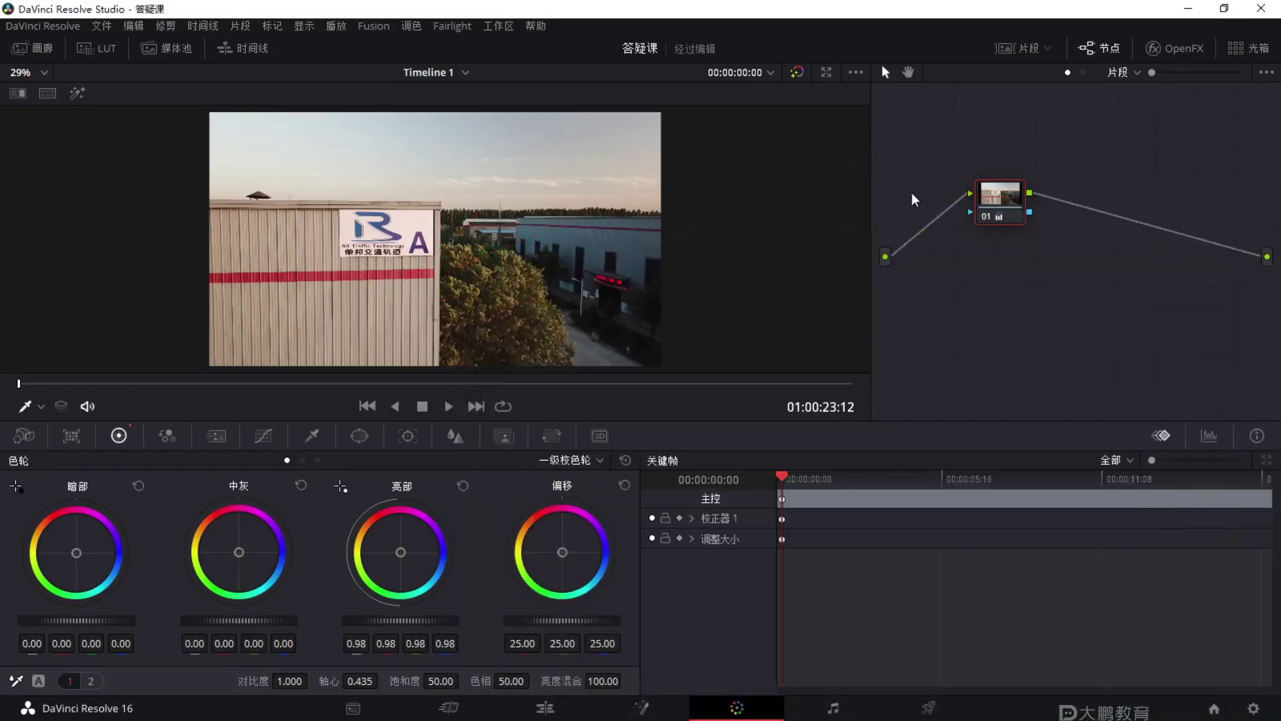
click(1209, 435)
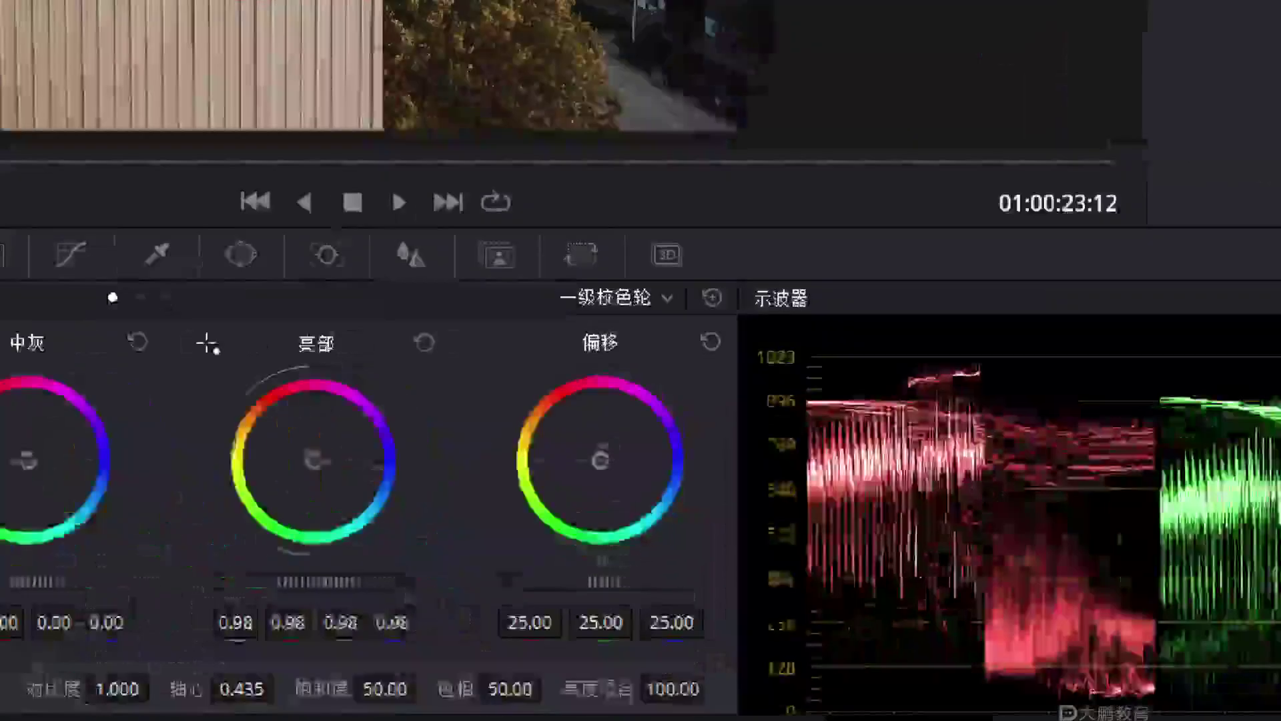
Shift the offset wheel's color balance toward blue, to red 19.95, green 25.35 and blue 33.57.
key(F2)
key(ctrl)
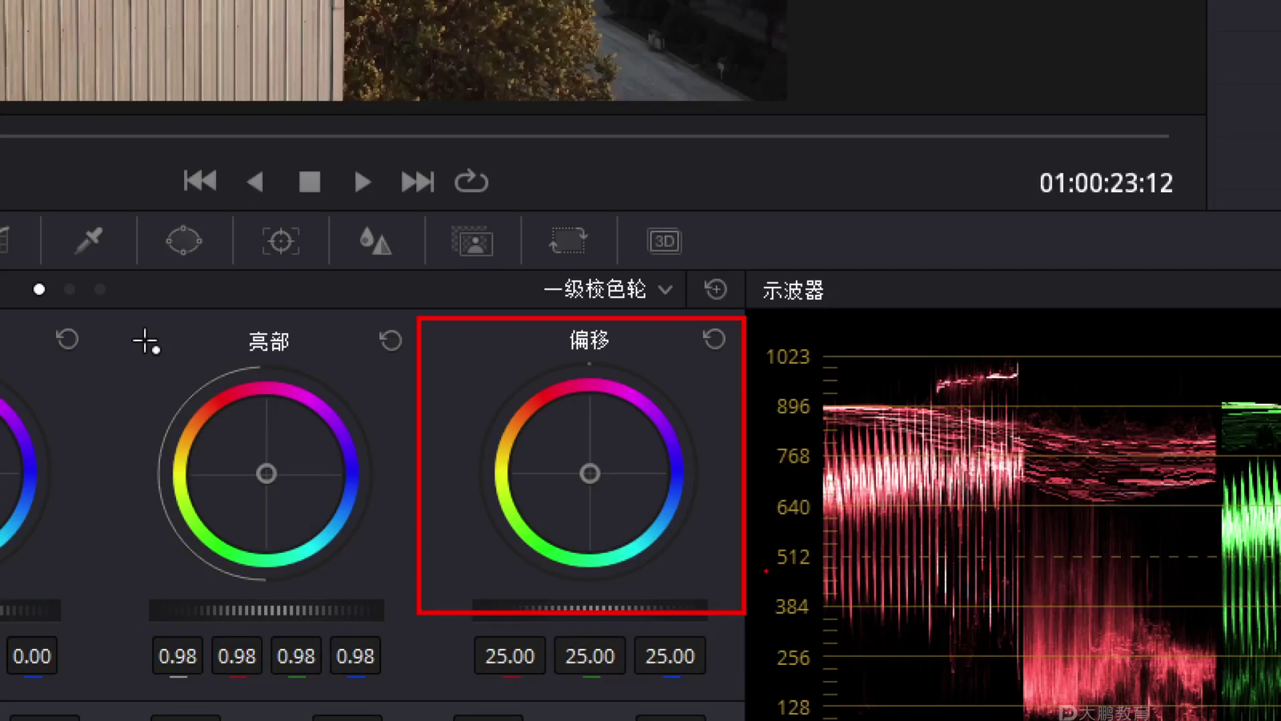
key(Escape)
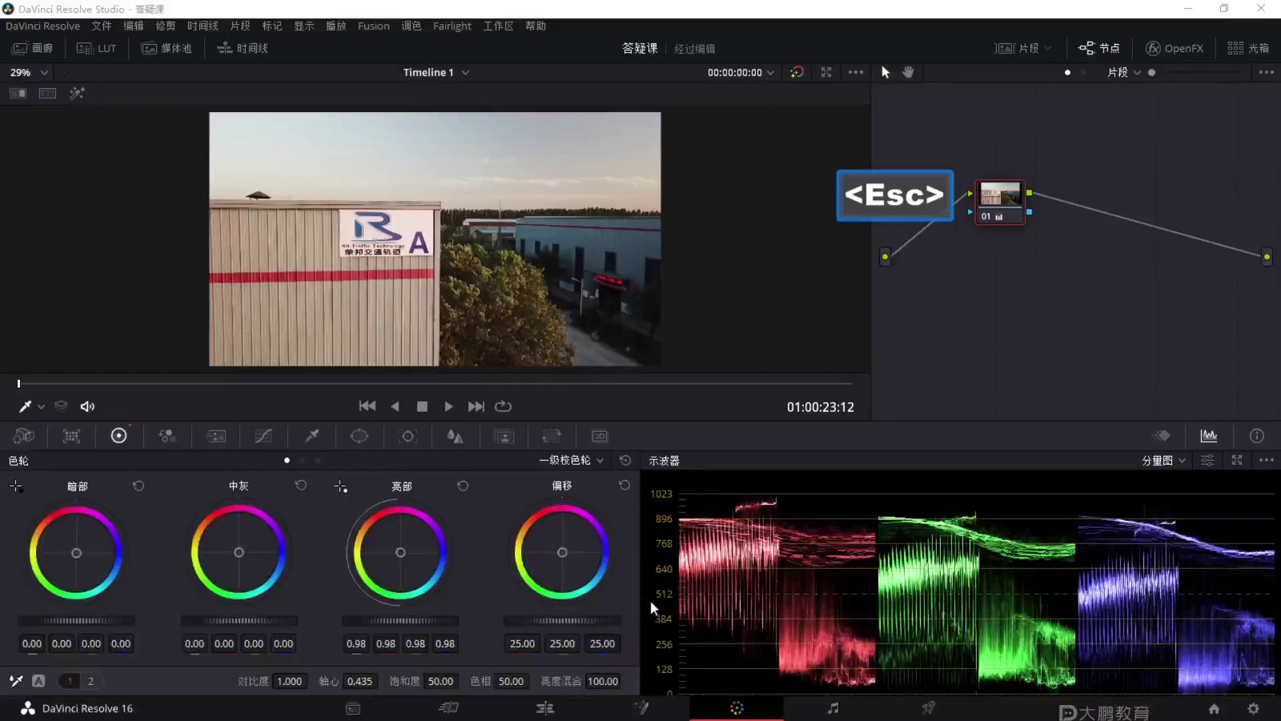
key(F1)
drag(567, 385, 628, 505)
mouse_move(582, 567)
mouse_down()
mouse_move(600, 597)
mouse_move(657, 551)
mouse_move(585, 538)
mouse_move(571, 551)
mouse_move(582, 555)
mouse_move(563, 551)
mouse_up()
key(Escape)
key(ctrl+z)
key(ctrl+z)
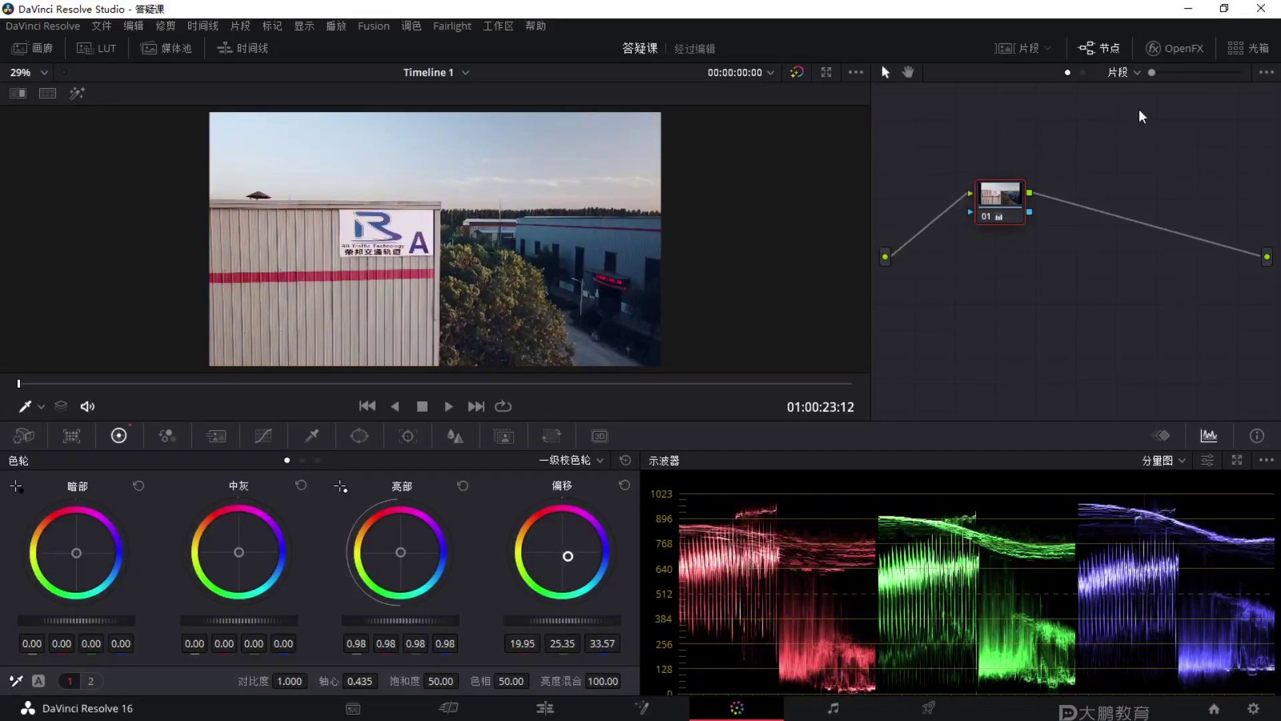
Turn clip 02's grade off and on to compare the color of the wall and its sign.
key(ctrl+d)
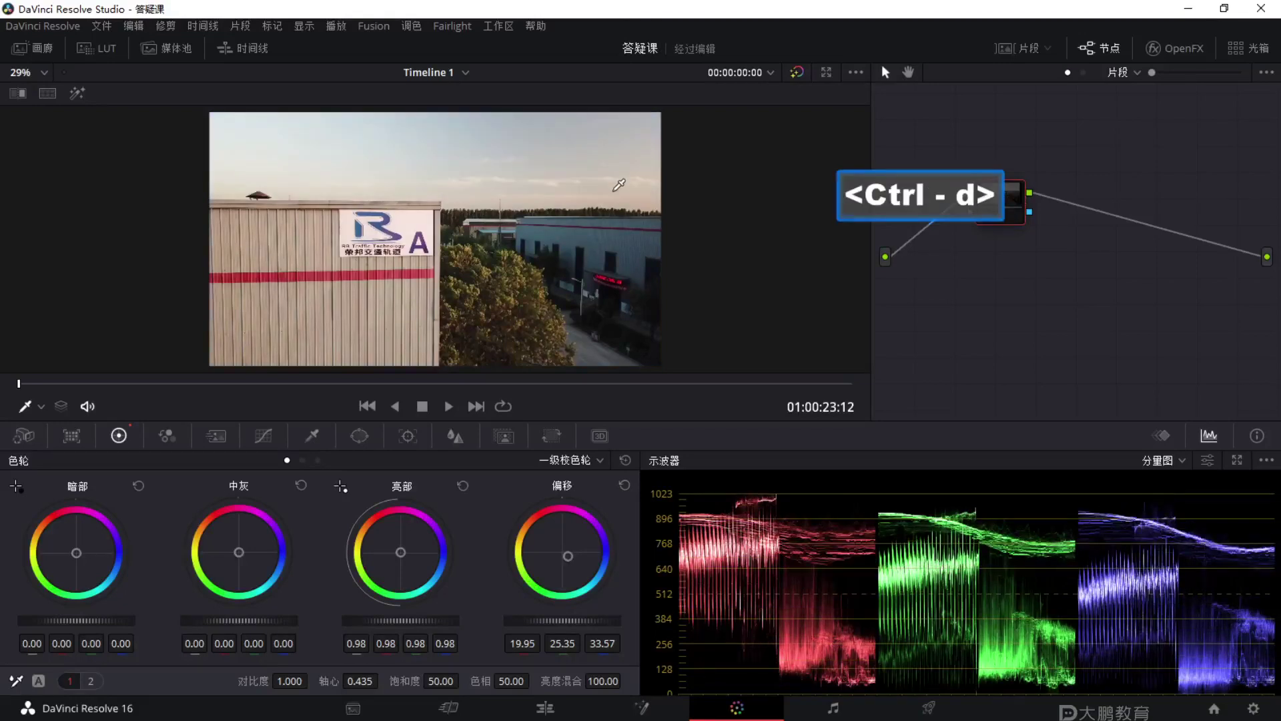
key(ctrl+d)
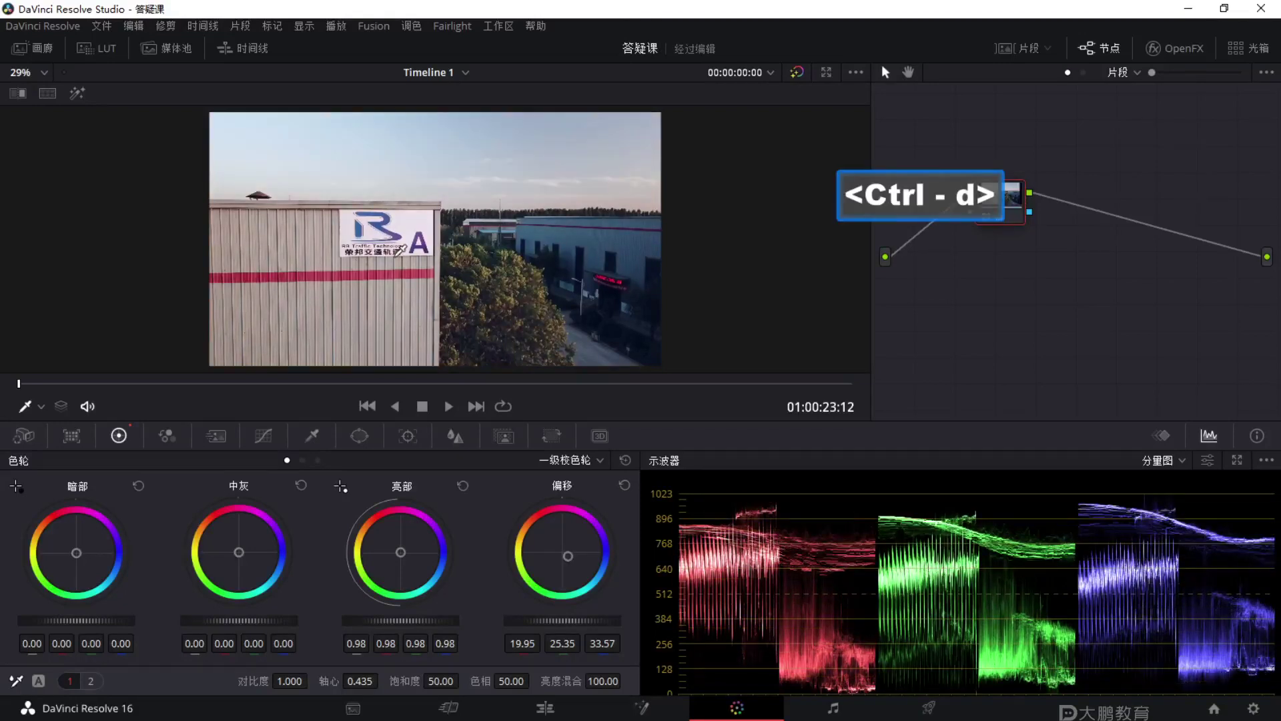
key(F1)
mouse_move(454, 163)
mouse_down()
mouse_move(458, 212)
mouse_move(401, 281)
mouse_up()
key(Escape)
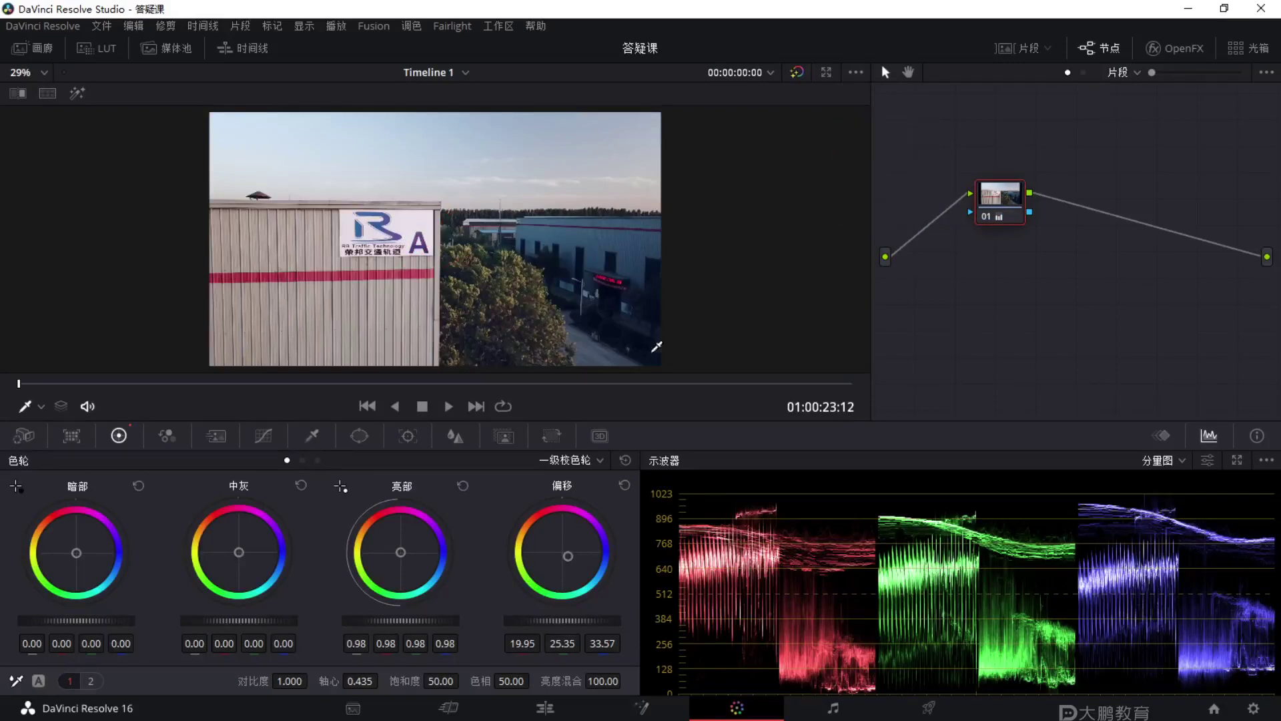
Compare the horizon and the dark building behind the trees with the grade off and on.
key(ctrl+d)
key(F1)
mouse_move(617, 201)
mouse_down()
mouse_move(495, 280)
mouse_move(658, 213)
mouse_move(706, 249)
mouse_move(545, 203)
mouse_up()
key(Escape)
key(ctrl+d)
key(F1)
drag(673, 225, 460, 221)
key(Escape)
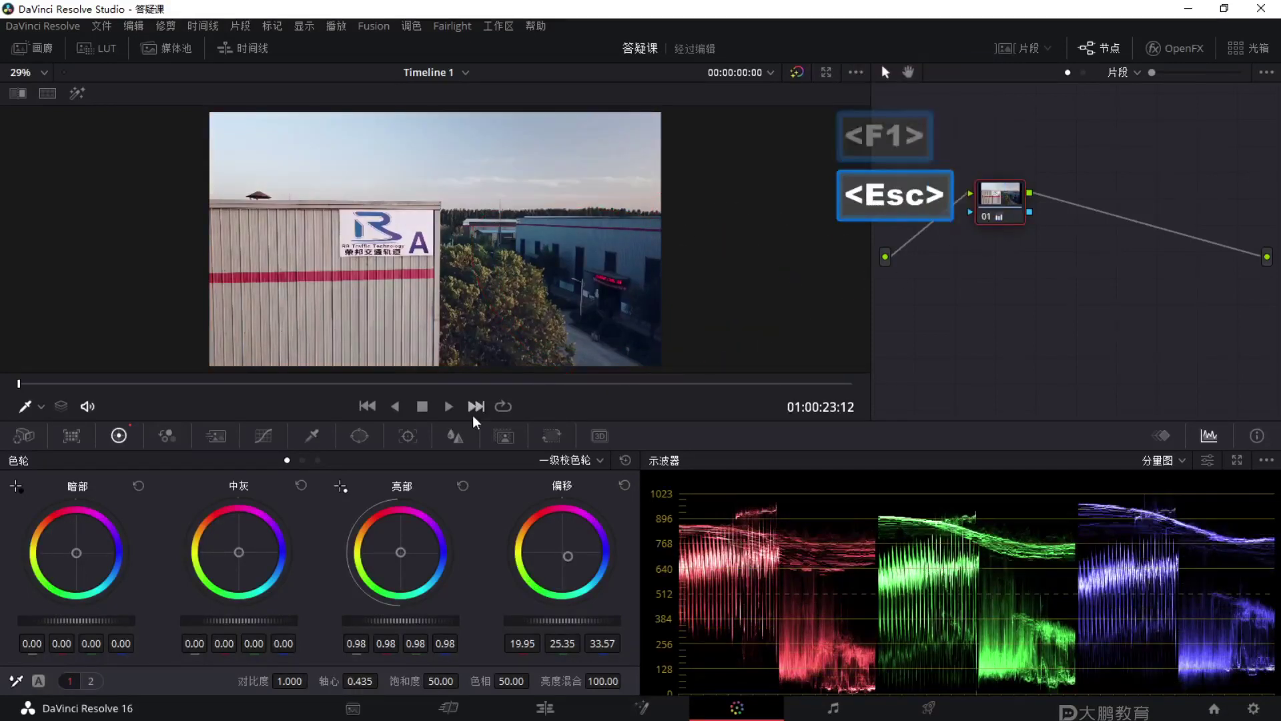
Switch the primaries to bars and lower the shadows' blue to -0.03.
click(586, 459)
click(594, 498)
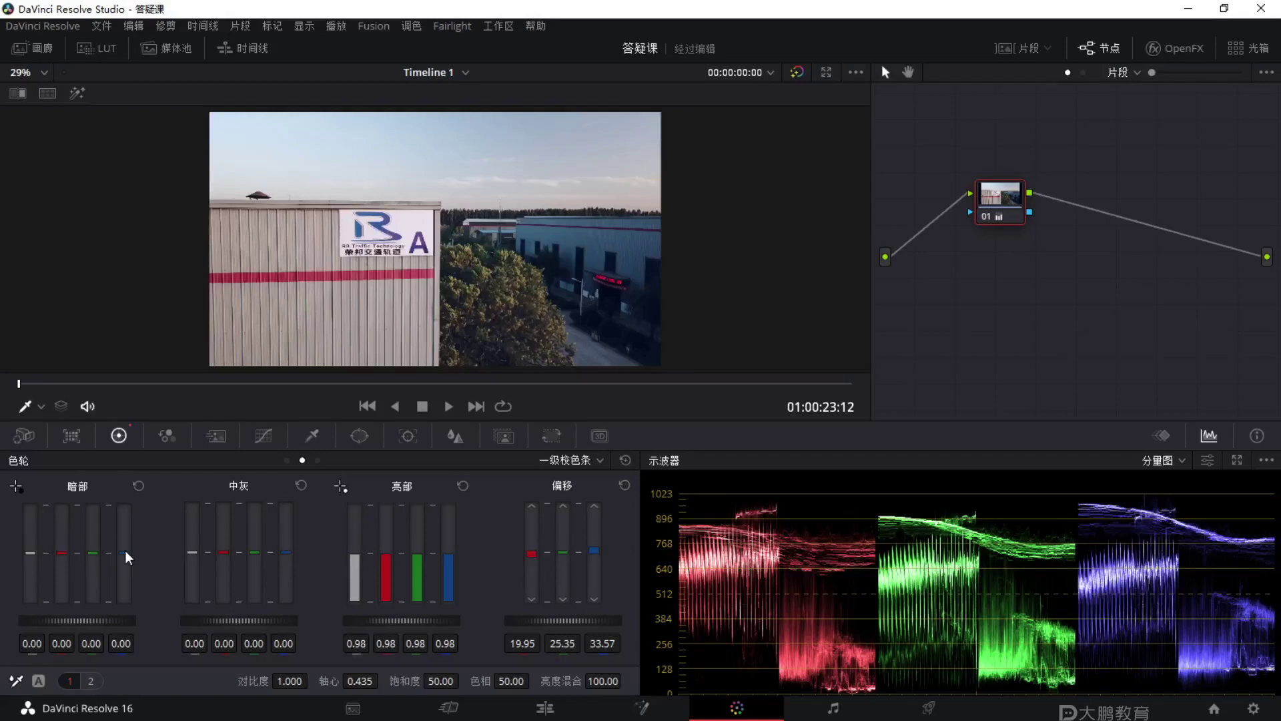
drag(124, 554, 124, 555)
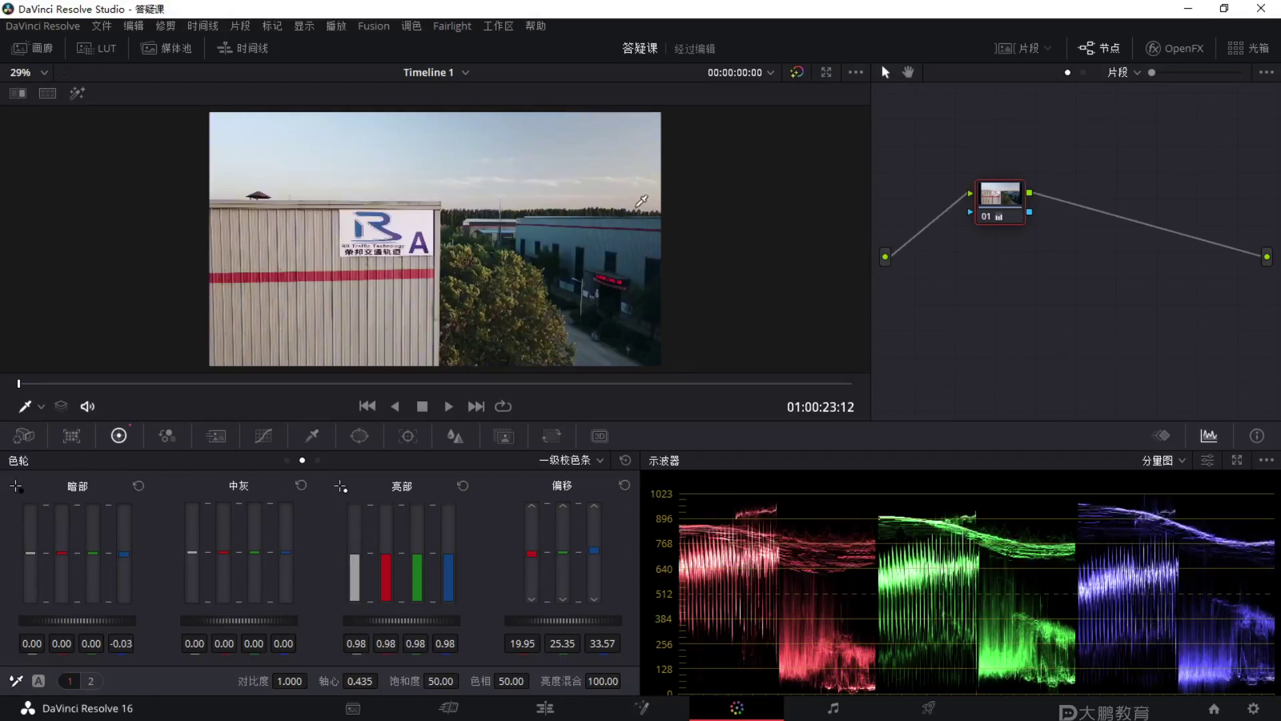
Compare the dark building's shadows with the grade off and on, and return to the primaries wheels.
key(F1)
drag(637, 211, 594, 274)
drag(692, 252, 594, 273)
key(Escape)
key(ctrl+d)
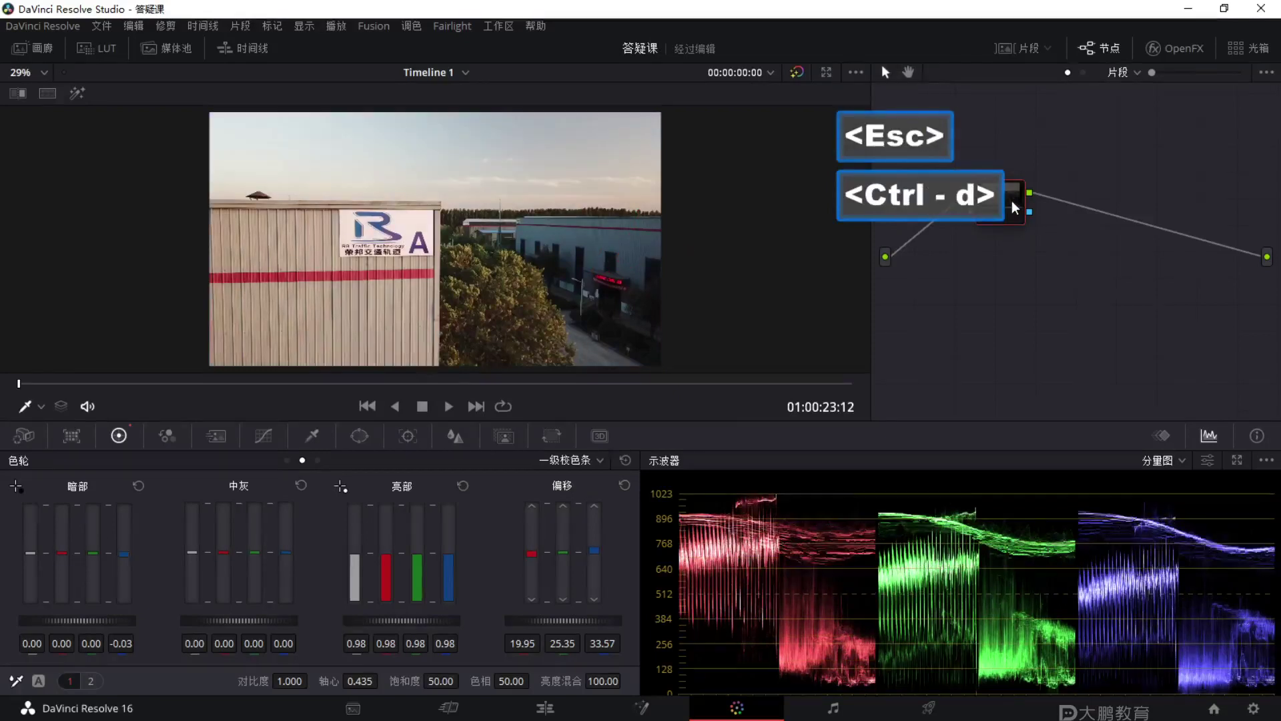
key(ctrl+d)
click(582, 464)
click(586, 478)
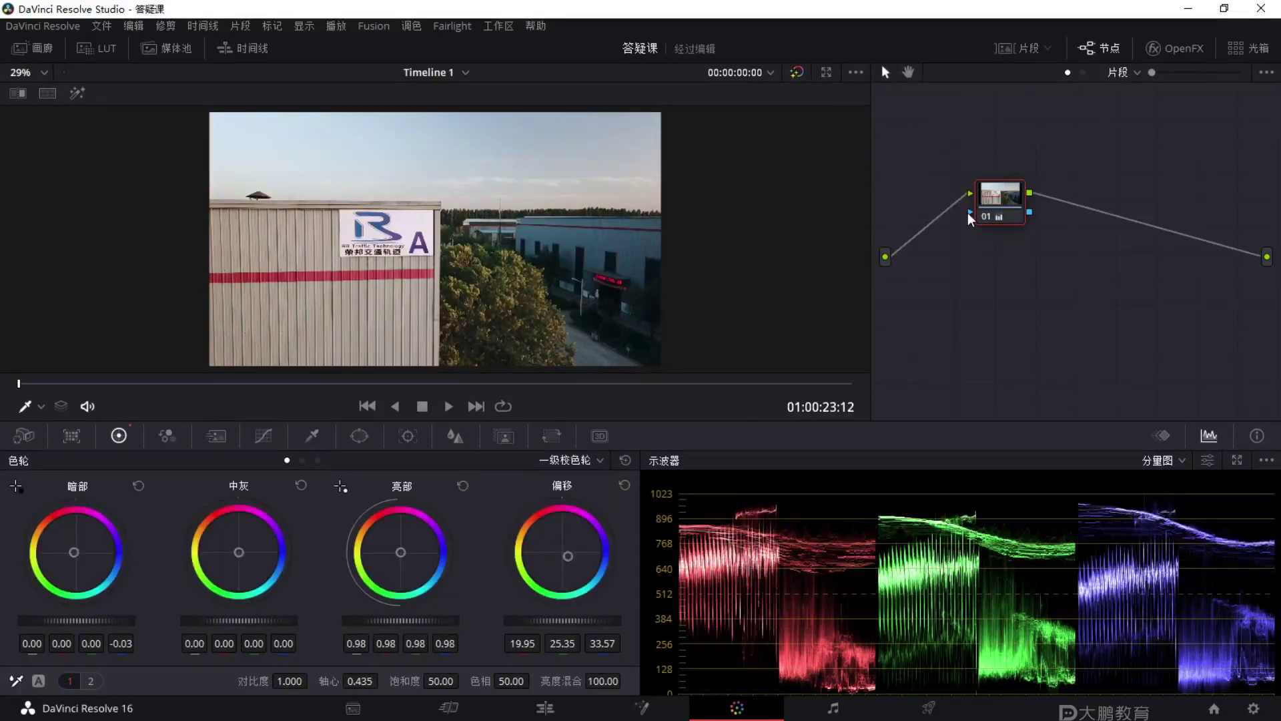
key(F1)
drag(643, 488, 1276, 670)
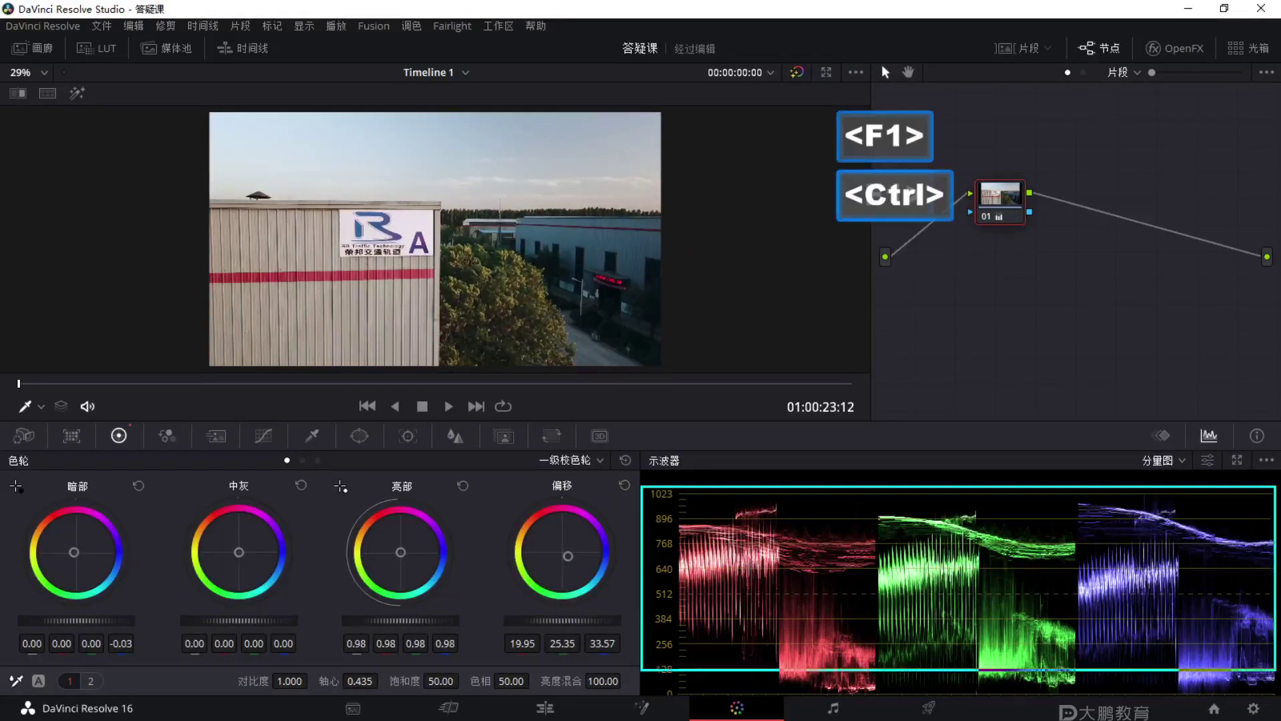
drag(514, 35, 516, 176)
drag(552, 141, 570, 199)
drag(592, 120, 627, 161)
mouse_move(627, 110)
mouse_down()
mouse_move(689, 173)
mouse_move(804, 100)
mouse_move(747, 199)
mouse_up()
key(F1)
mouse_move(840, 86)
mouse_down()
mouse_move(821, 175)
mouse_move(874, 130)
mouse_up()
mouse_move(876, 110)
mouse_down()
mouse_move(868, 170)
mouse_move(1018, 105)
mouse_move(975, 178)
mouse_up()
drag(957, 188, 1028, 247)
mouse_move(461, 275)
mouse_down()
mouse_move(451, 405)
mouse_move(673, 405)
mouse_up()
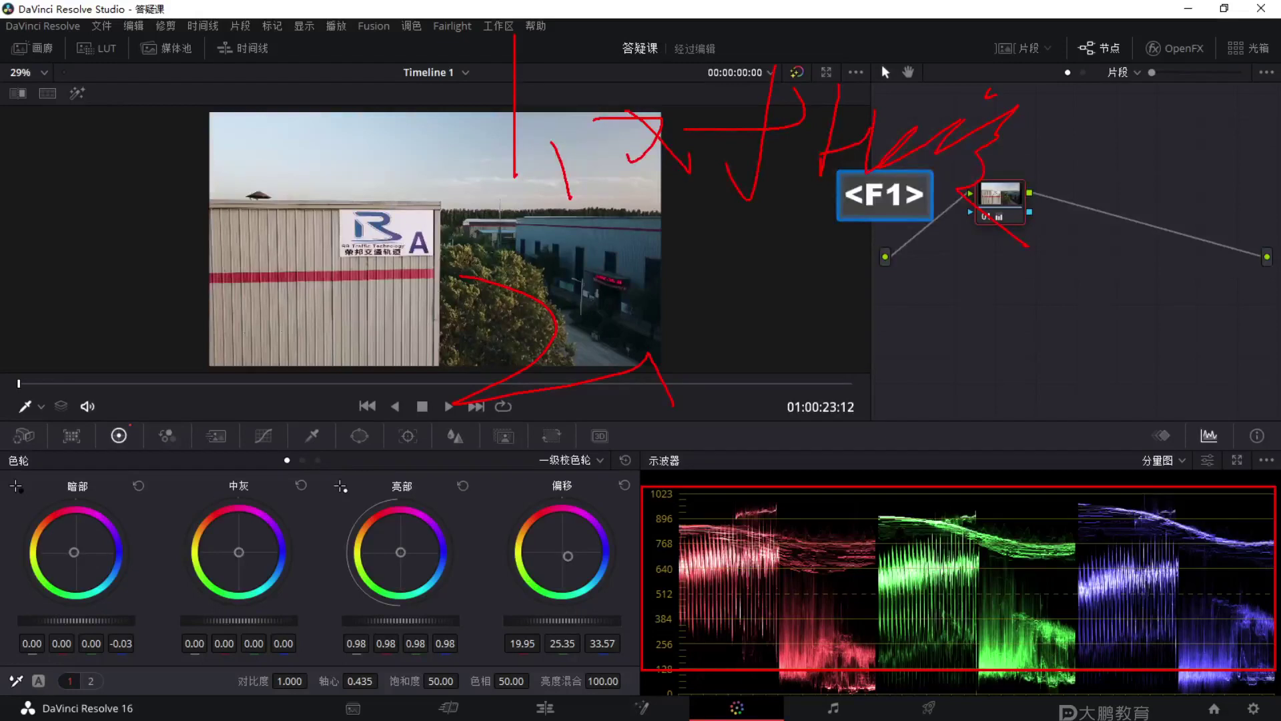
drag(628, 332, 734, 275)
drag(664, 344, 727, 400)
drag(868, 221, 801, 403)
drag(816, 345, 888, 391)
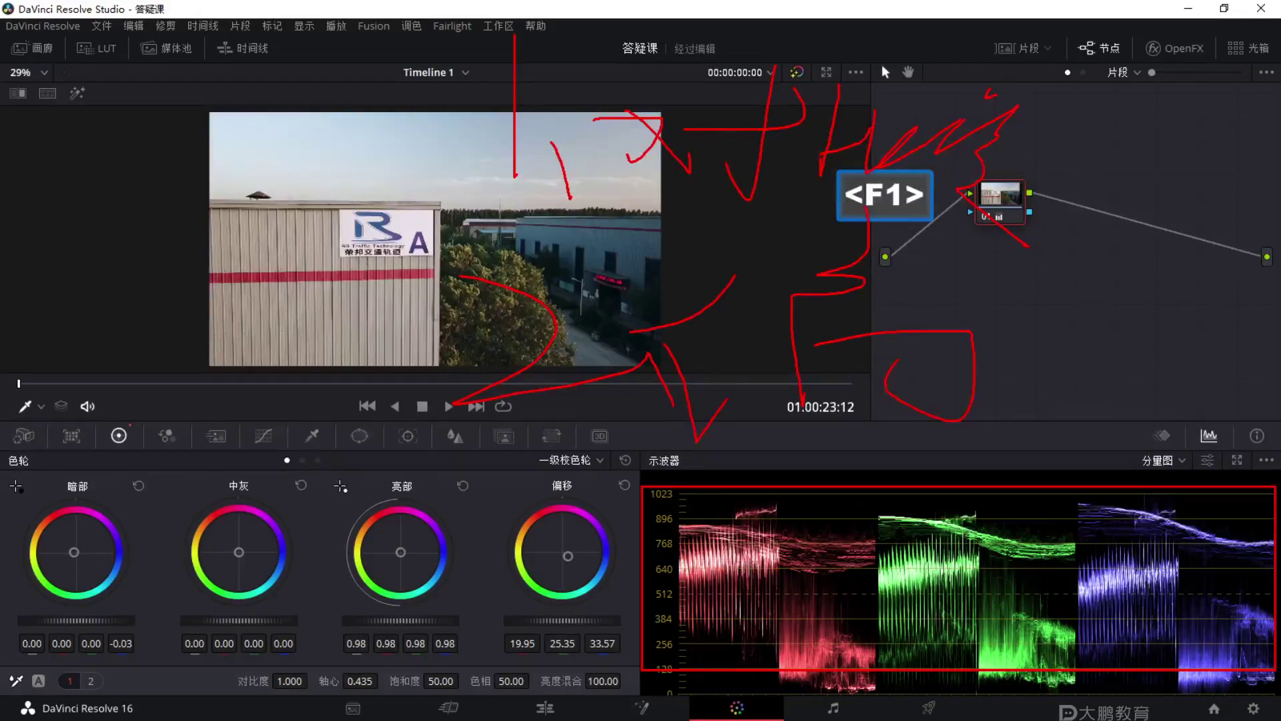
key(Escape)
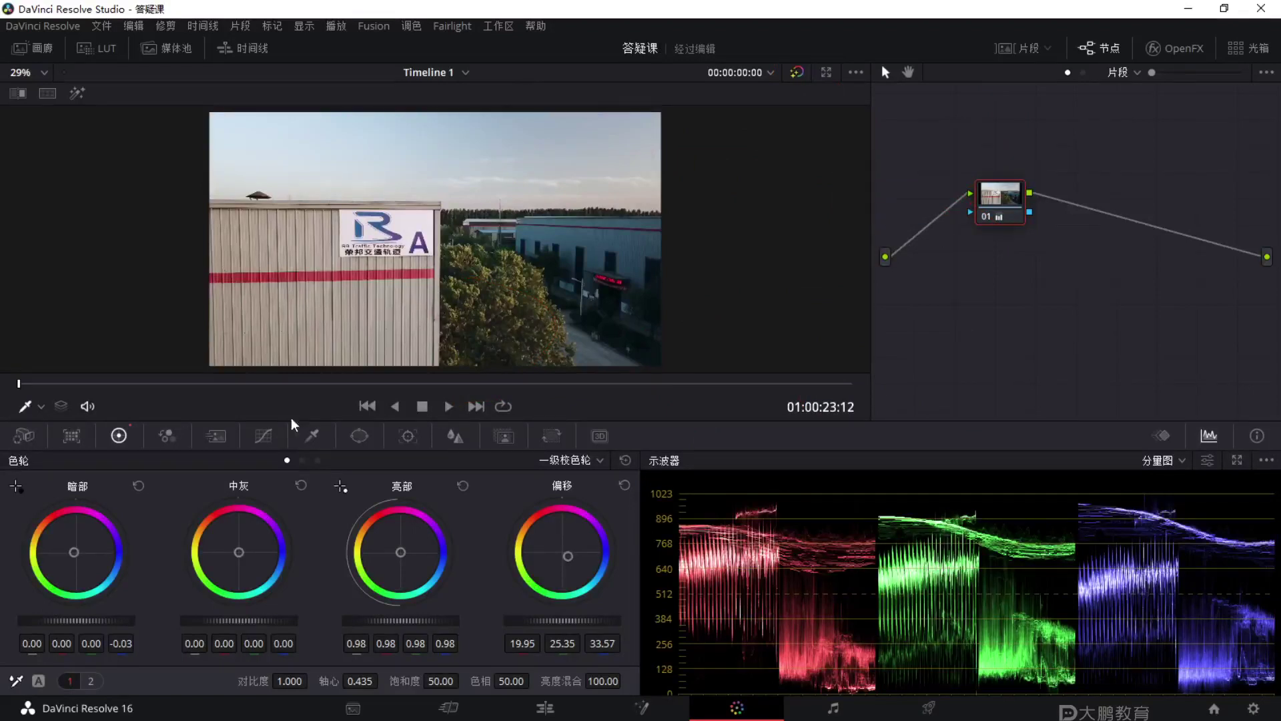
Raise the shadows' red to 0.01 in the primaries bars and return to the primaries wheels.
click(599, 461)
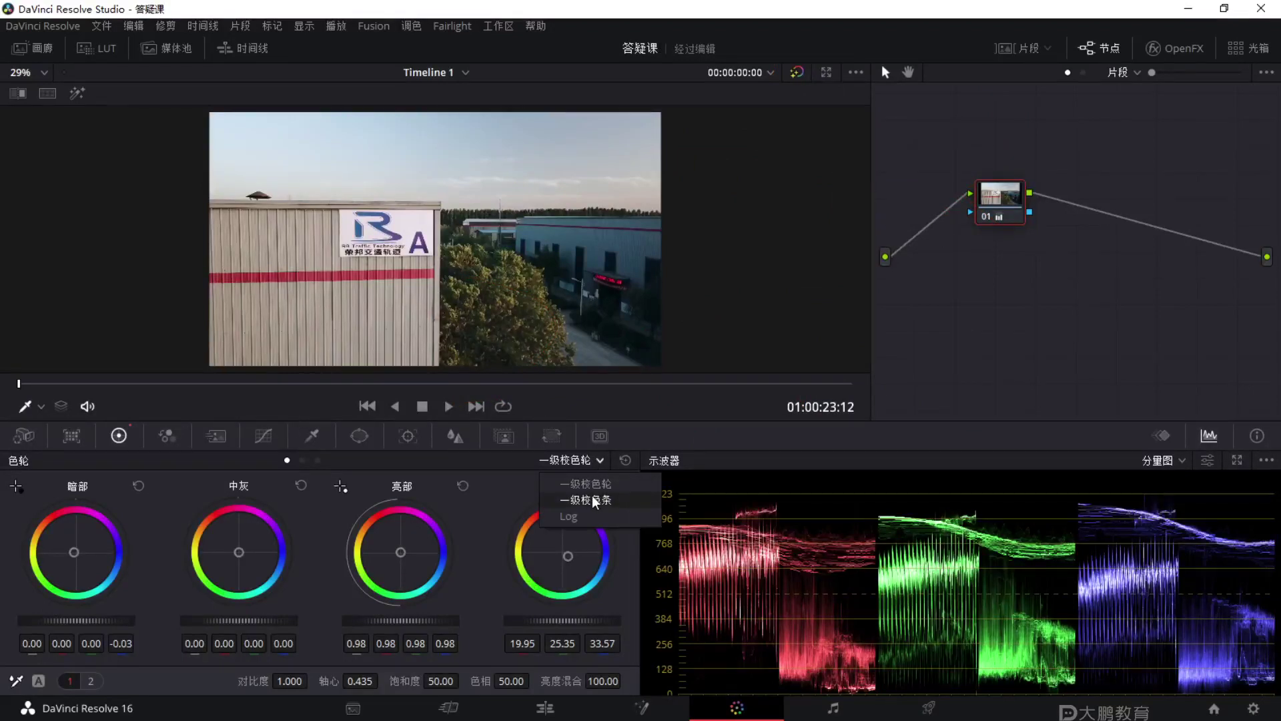
click(592, 498)
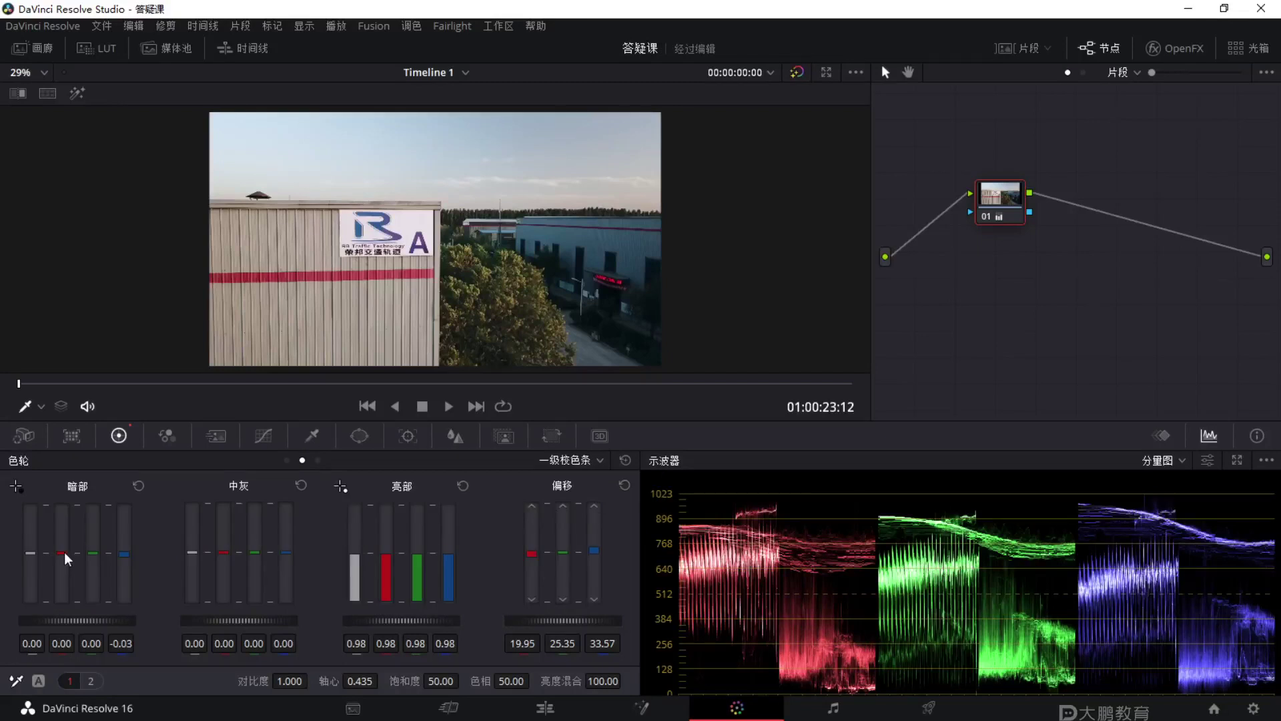
drag(62, 553, 62, 552)
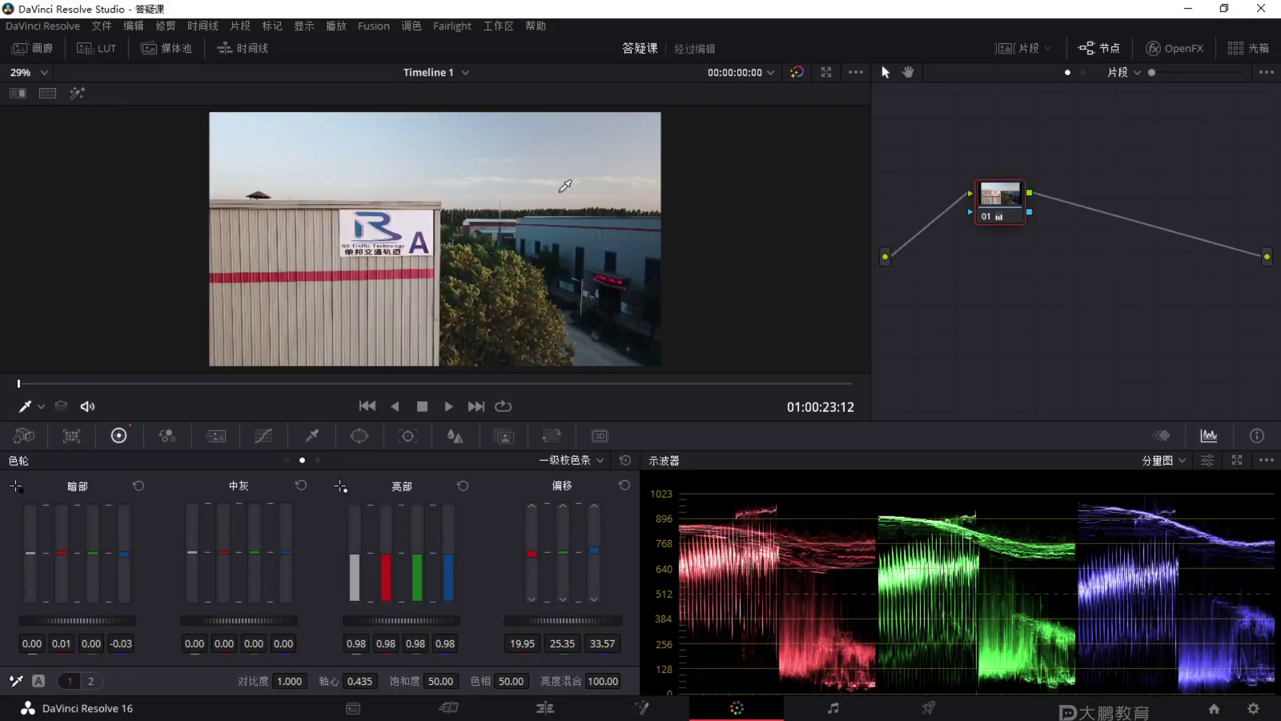
click(587, 482)
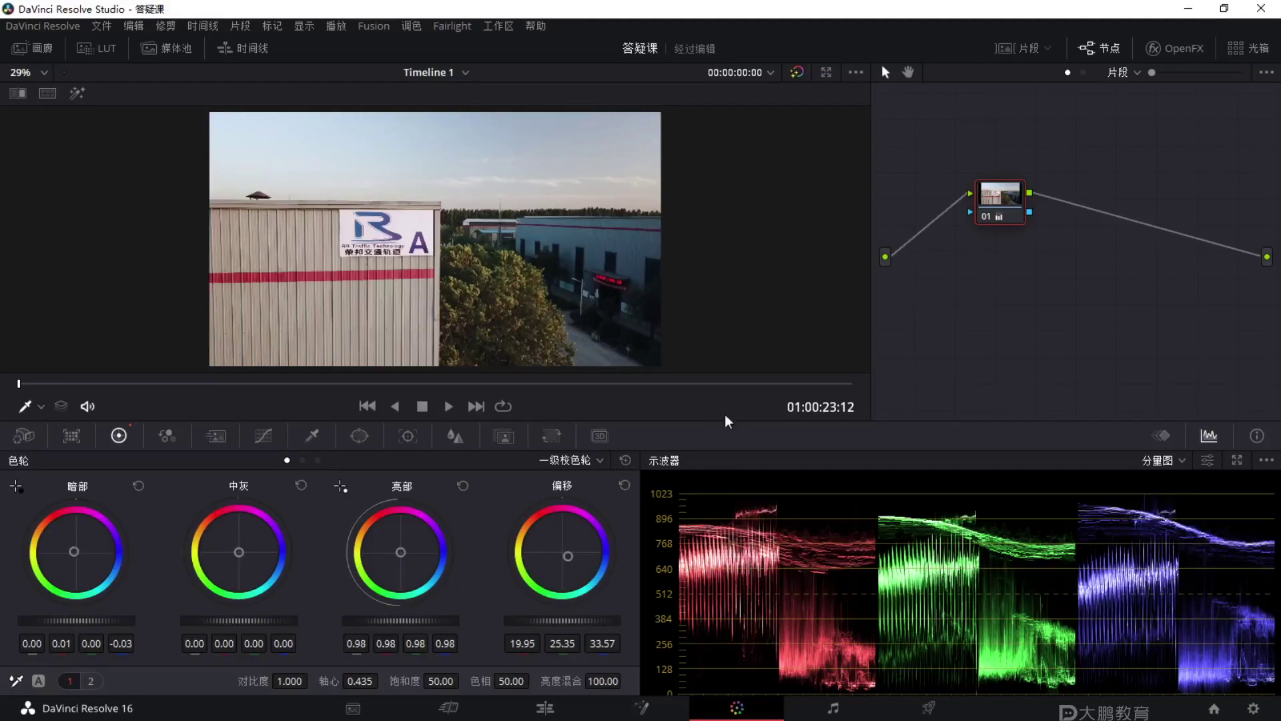
Raise clip 02's saturation to 60.40 and compare the image with its ungraded version.
key(ctrl+d)
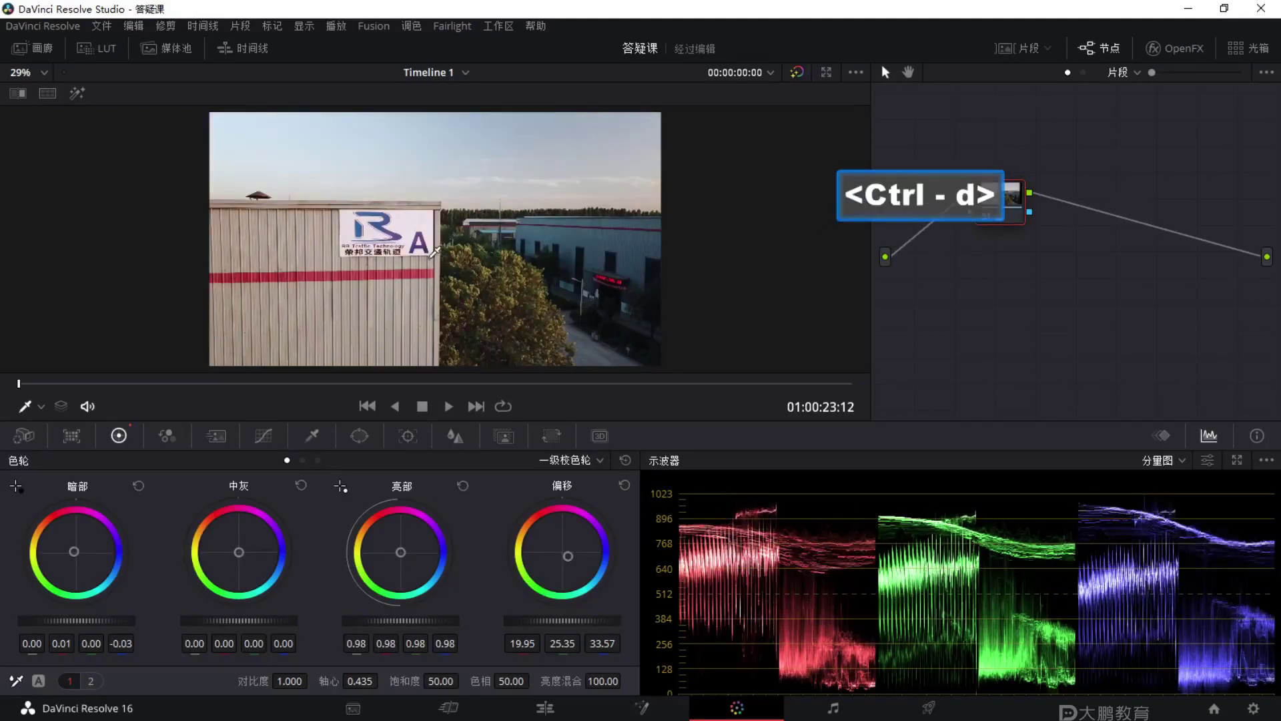
drag(440, 681, 464, 679)
key(ctrl+d)
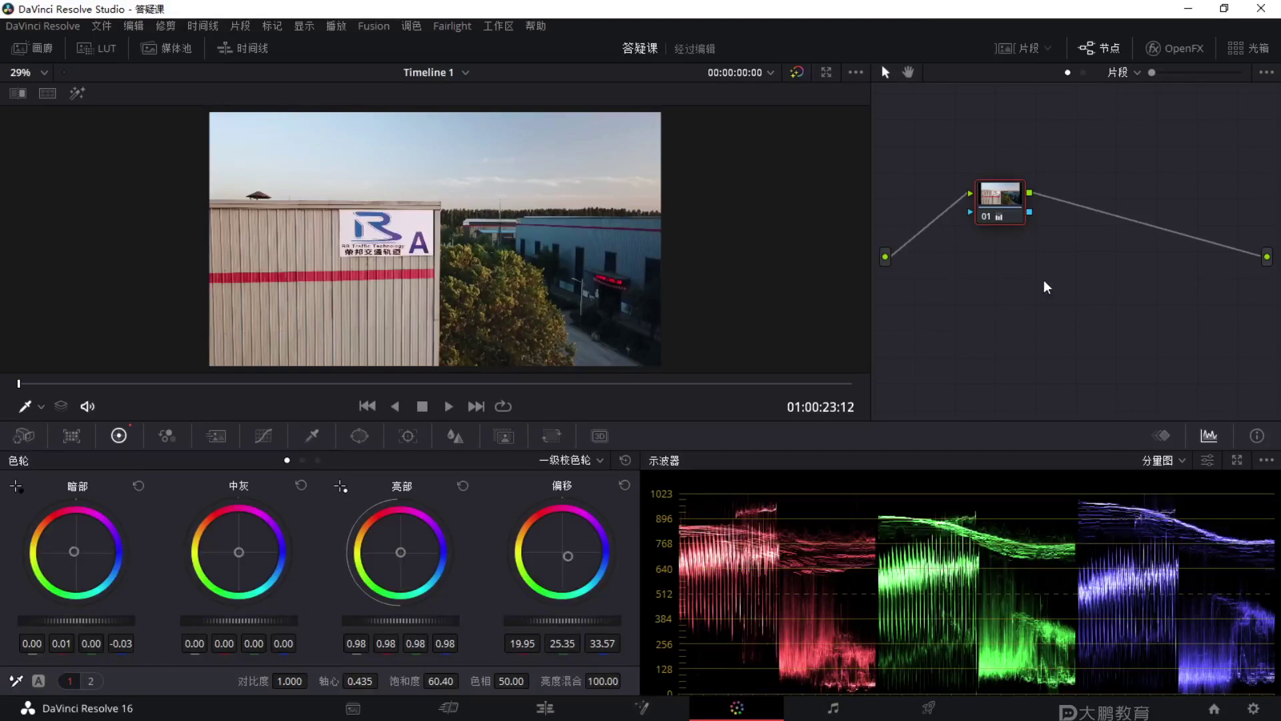
Show the clip thumbnails, select clip 03 and display its parade in a floating scopes window near the image.
click(1017, 46)
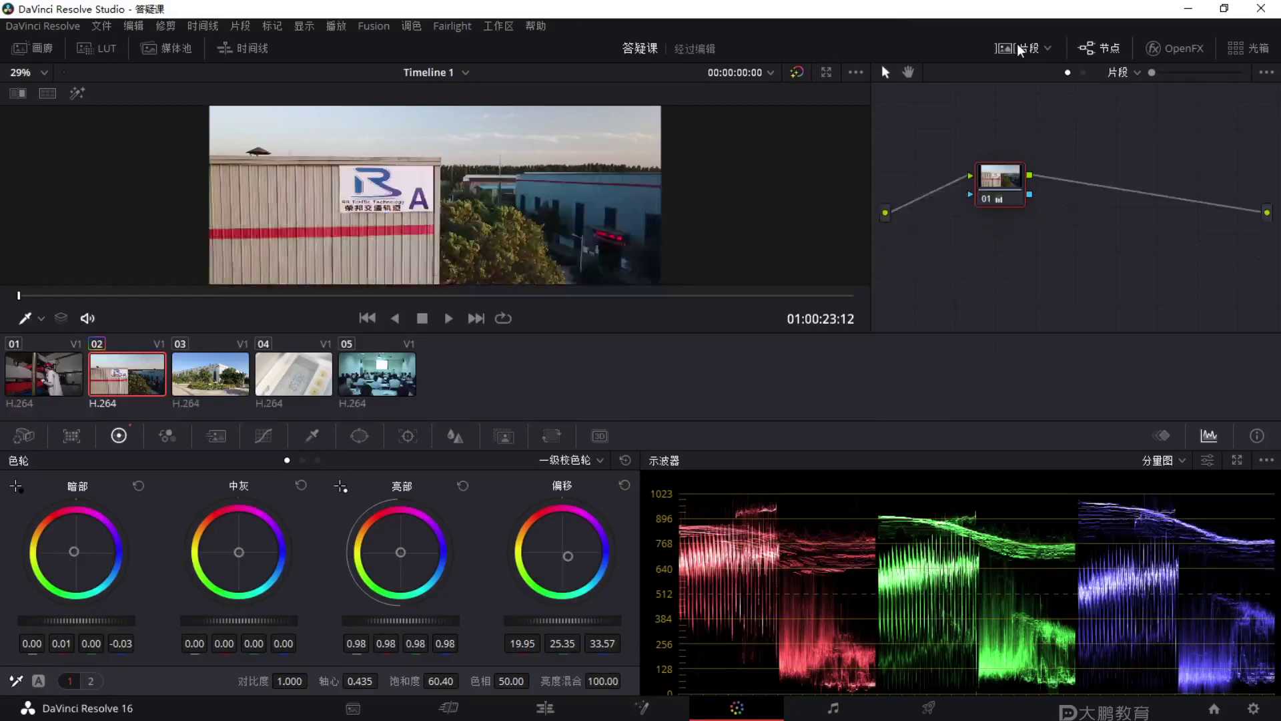
click(212, 370)
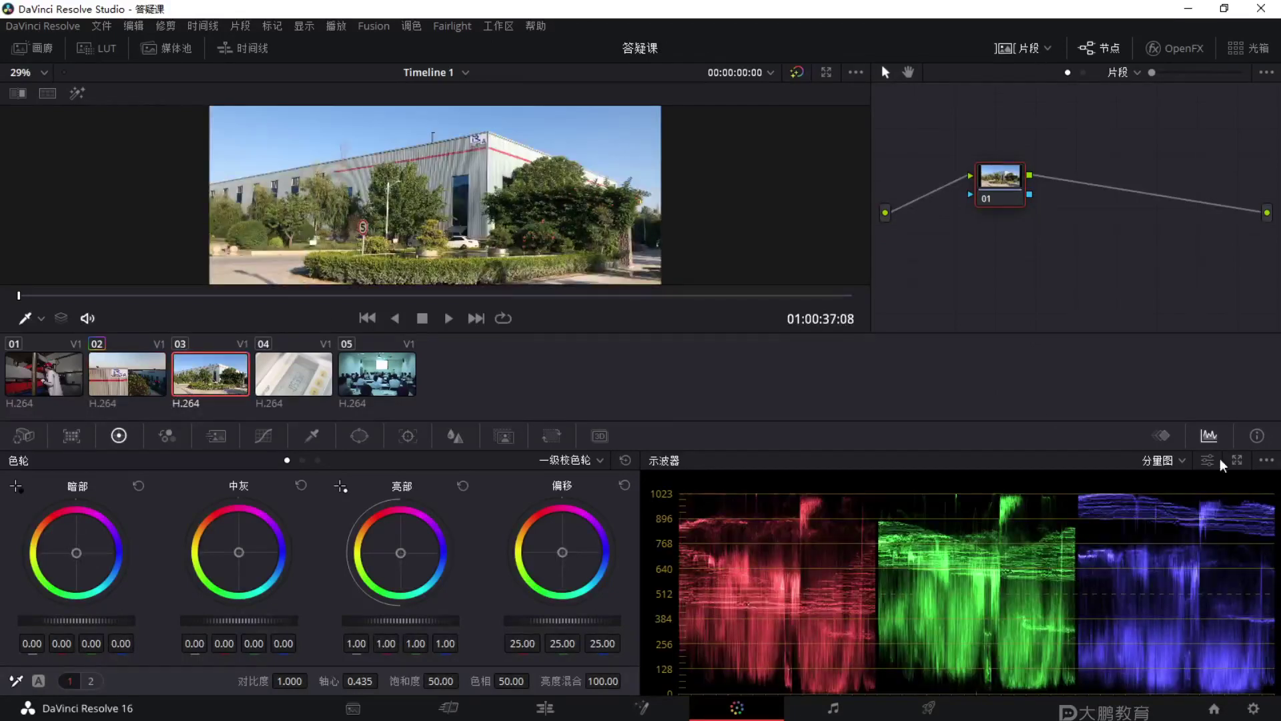
click(1238, 460)
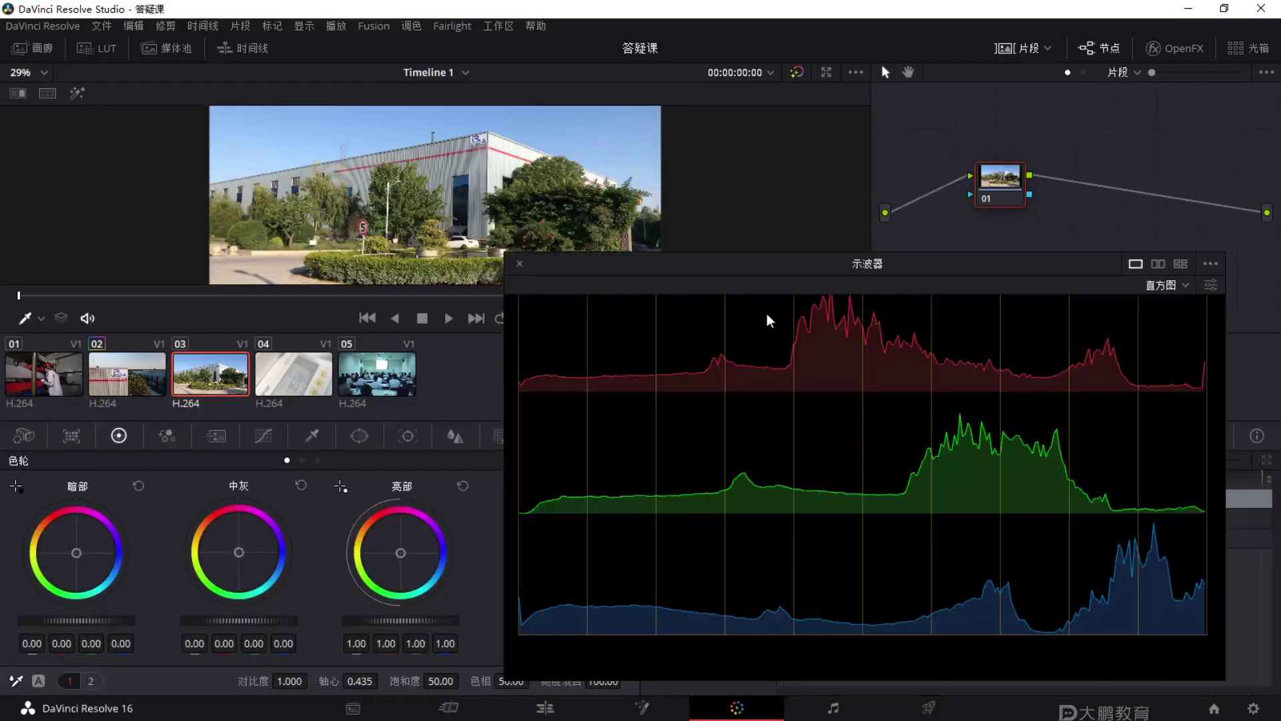
click(1164, 285)
click(1183, 315)
drag(1021, 262, 911, 230)
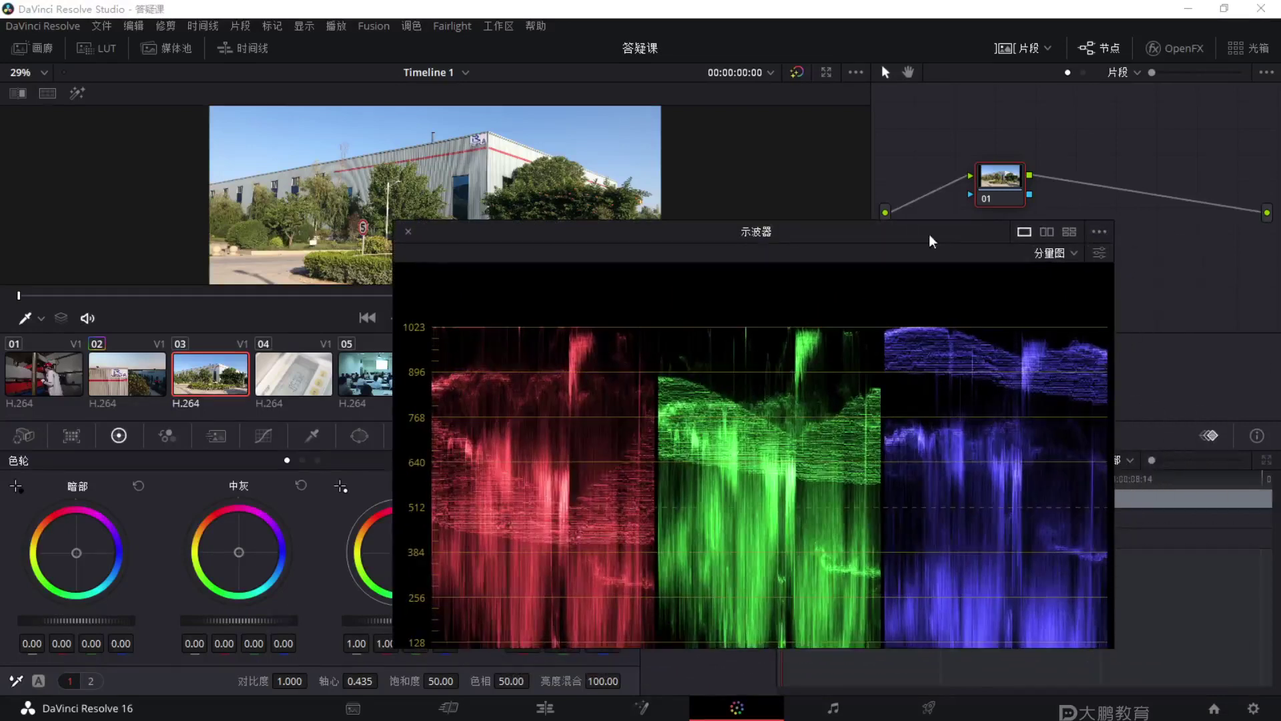
Mark the building in clip 03's image and its matching regions in the red, green and blue parades.
key(F1)
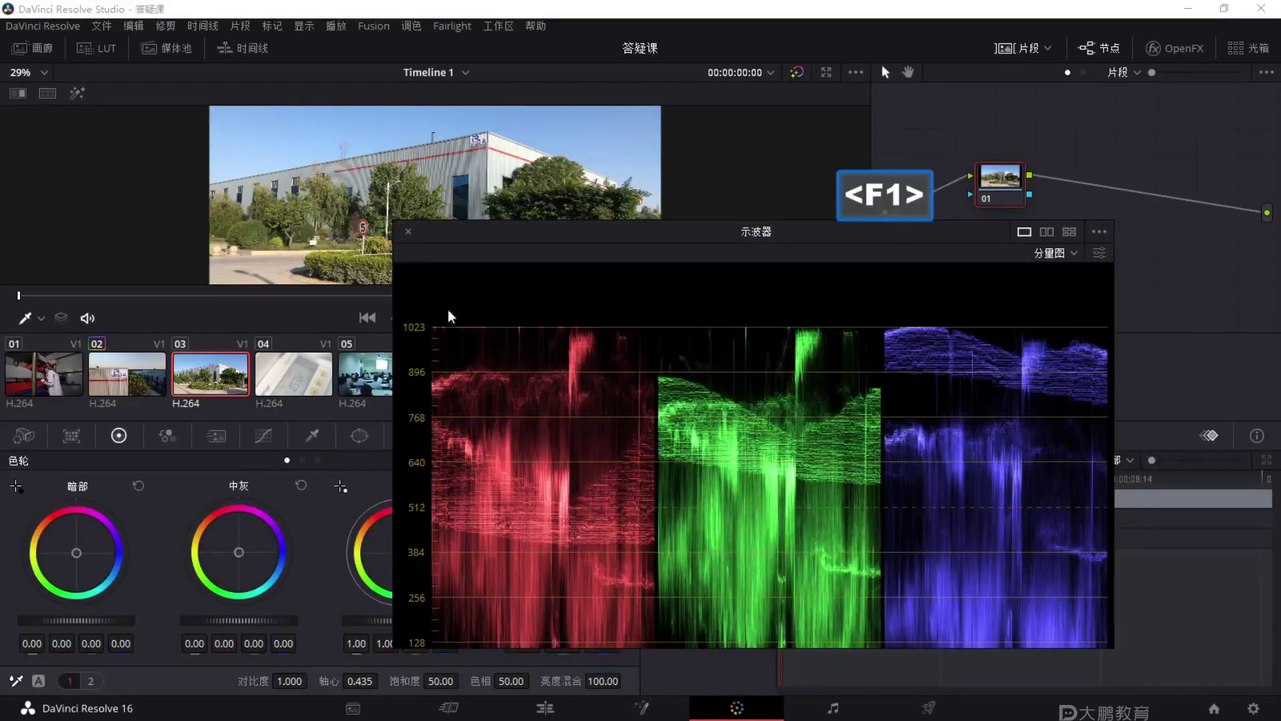
key(ctrl)
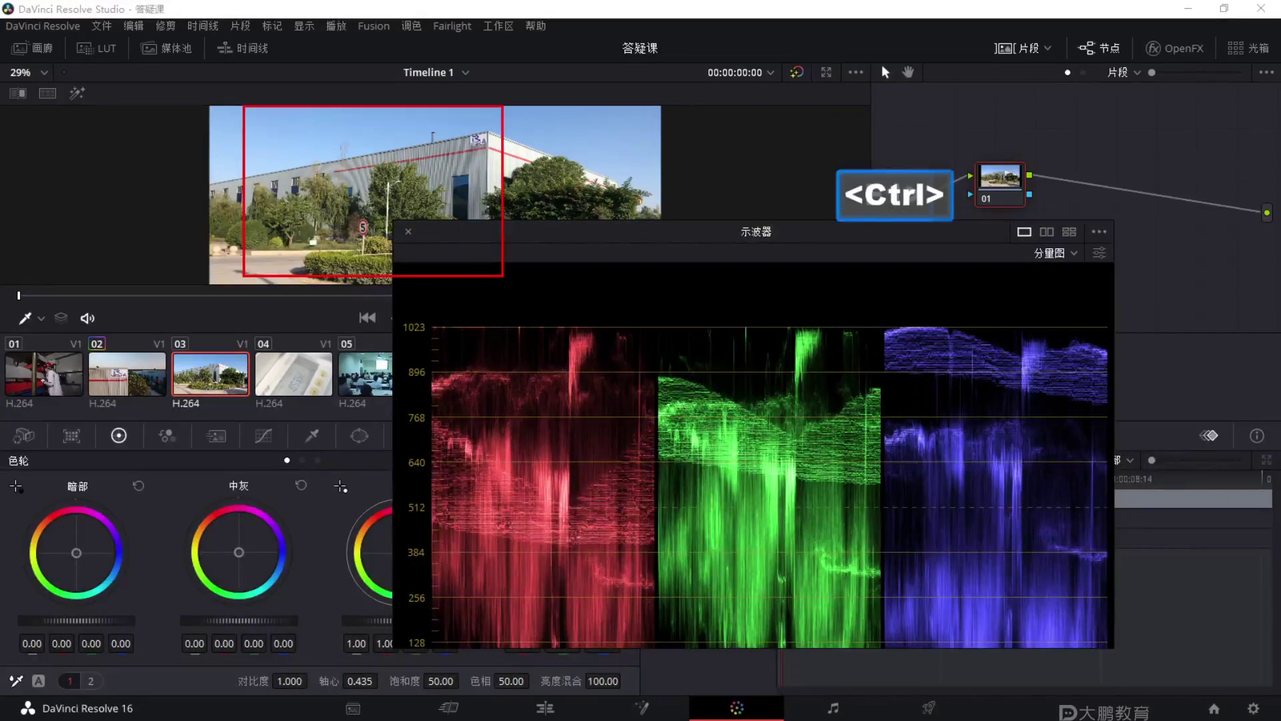
key(ctrl)
key(ctrl)
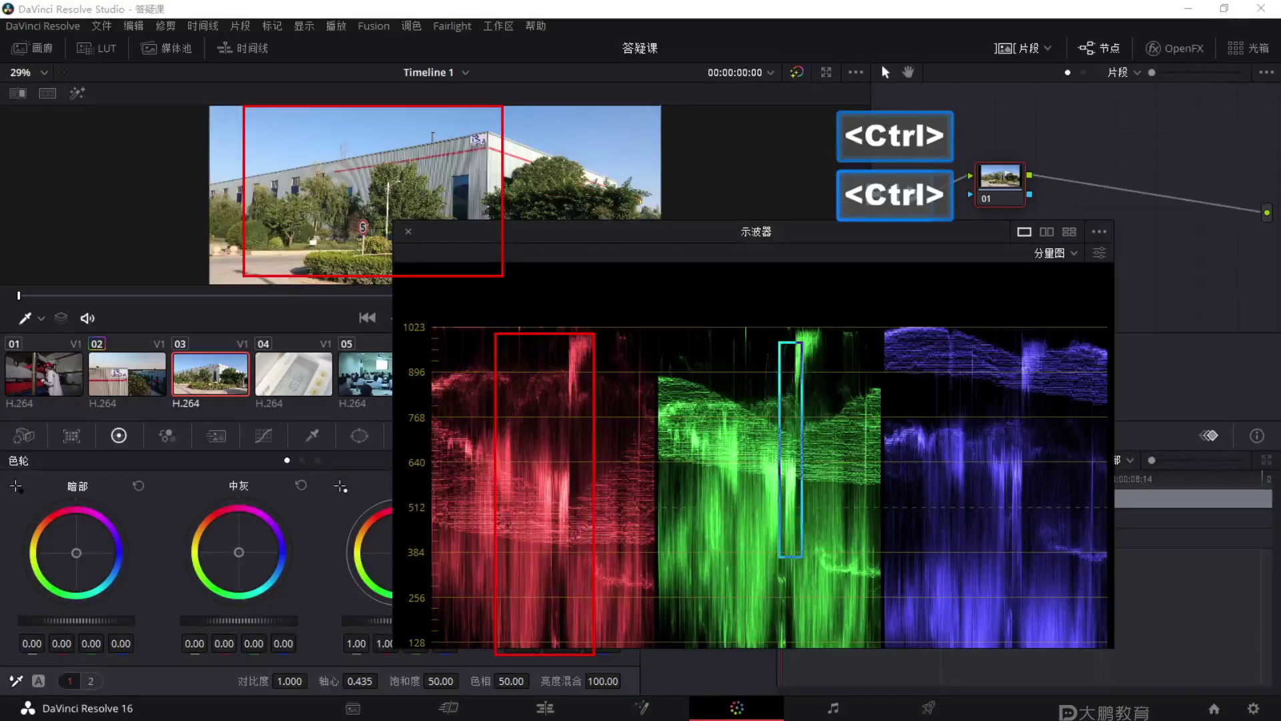
key(ctrl+z)
key(ctrl)
drag(734, 334, 813, 655)
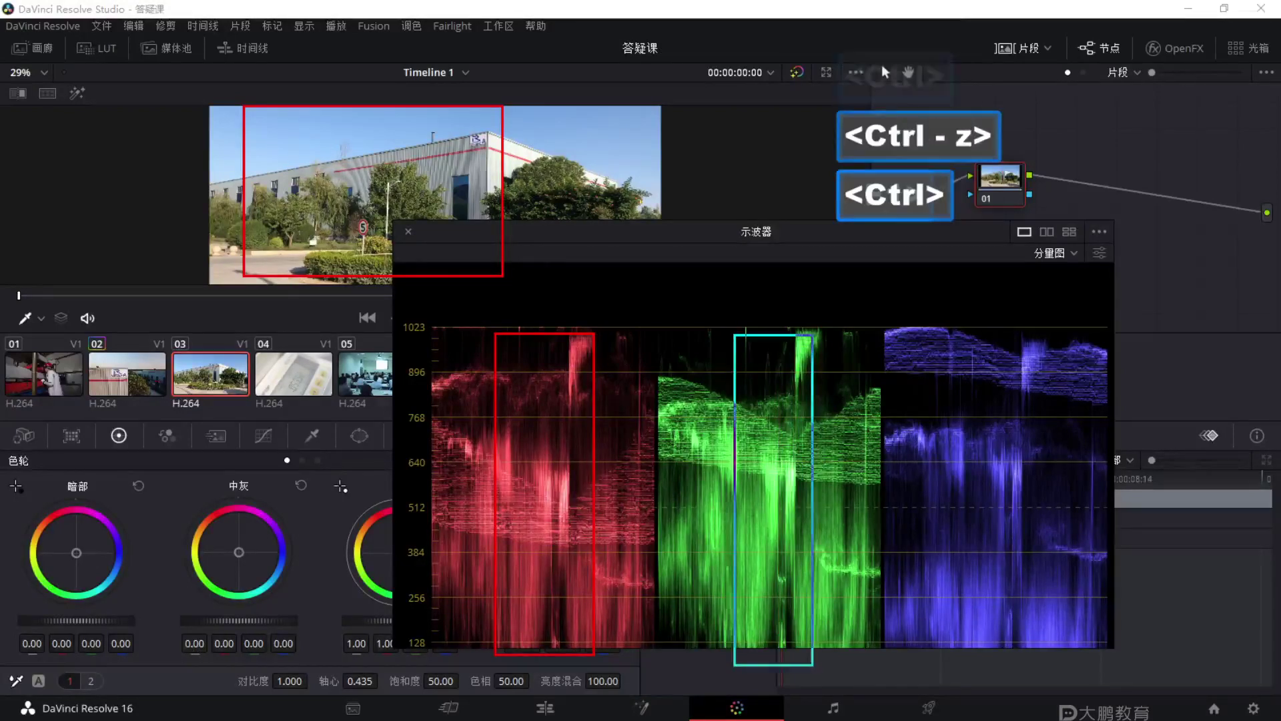
key(ctrl)
drag(954, 320, 1060, 667)
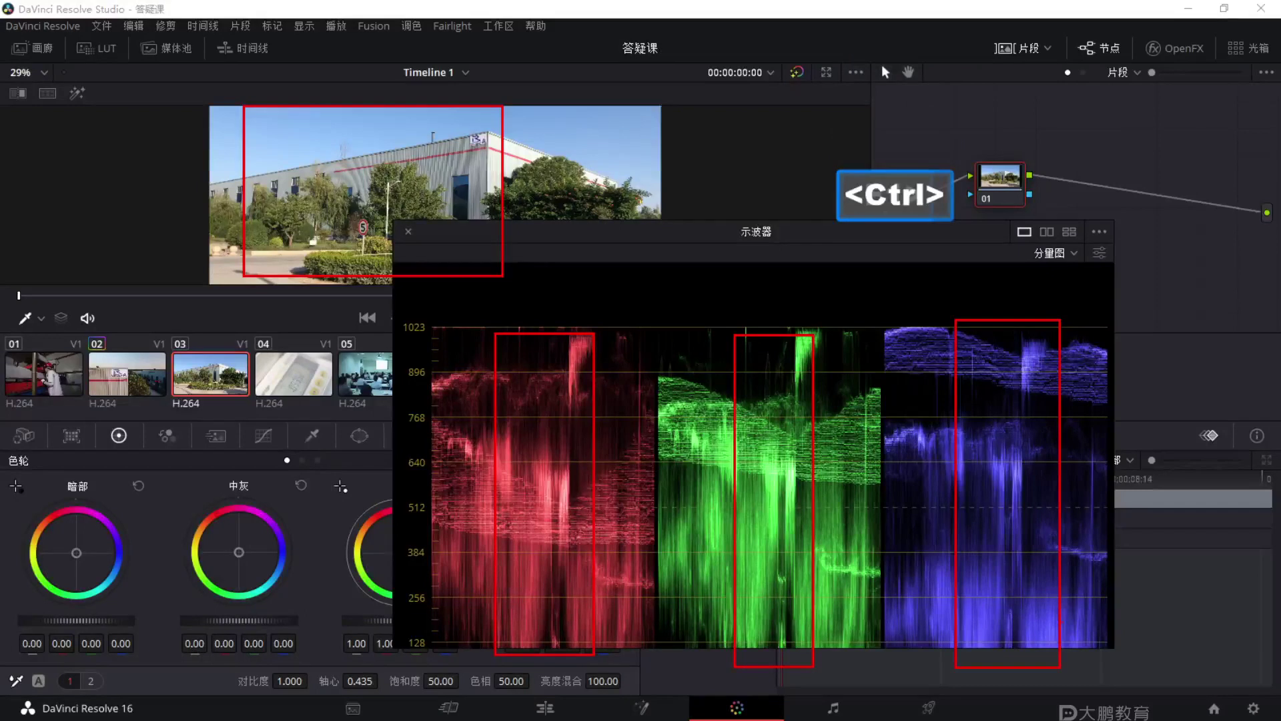
key(F1)
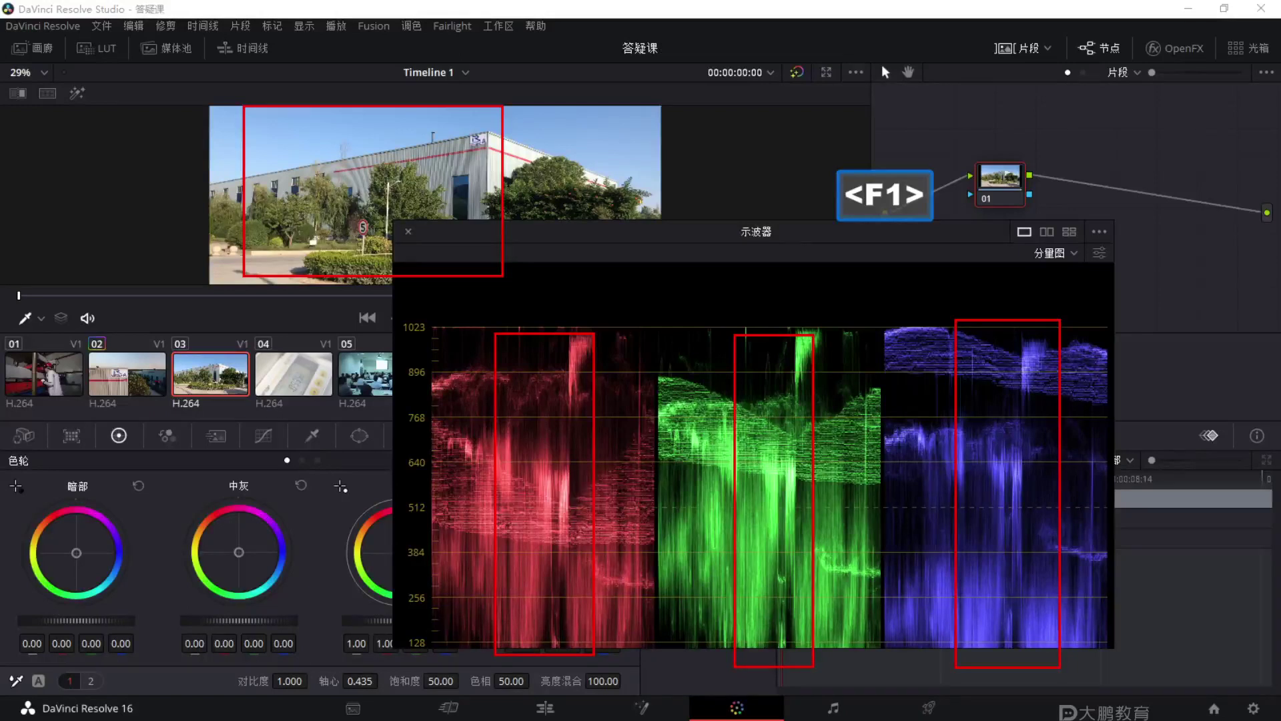
Compare the bright and middle traces across clip 03's red, green and blue parades, marking them on screen.
key(Escape)
key(F1)
mouse_move(1033, 418)
mouse_down()
mouse_move(963, 442)
mouse_move(1057, 460)
mouse_move(1032, 415)
mouse_up()
mouse_move(828, 394)
mouse_down()
mouse_move(853, 400)
mouse_move(788, 397)
mouse_up()
mouse_move(564, 428)
mouse_down()
mouse_move(486, 467)
mouse_move(574, 430)
mouse_up()
mouse_move(841, 321)
mouse_down()
mouse_move(767, 430)
mouse_move(781, 416)
mouse_up()
key(Escape)
key(F1)
drag(949, 310, 1063, 426)
mouse_move(734, 157)
mouse_down()
mouse_move(534, 100)
mouse_move(247, 101)
mouse_move(551, 150)
mouse_move(680, 123)
mouse_move(941, 349)
mouse_up()
key(F1)
mouse_move(956, 292)
mouse_down()
mouse_move(966, 311)
mouse_move(923, 361)
mouse_up()
key(Escape)
key(F1)
Mark the band across the building and trees in the image and the midtone area in each parade channel.
key(ctrl)
drag(167, 158, 752, 232)
key(Escape)
mouse_move(510, 377)
mouse_down()
mouse_move(604, 609)
mouse_move(594, 638)
mouse_up()
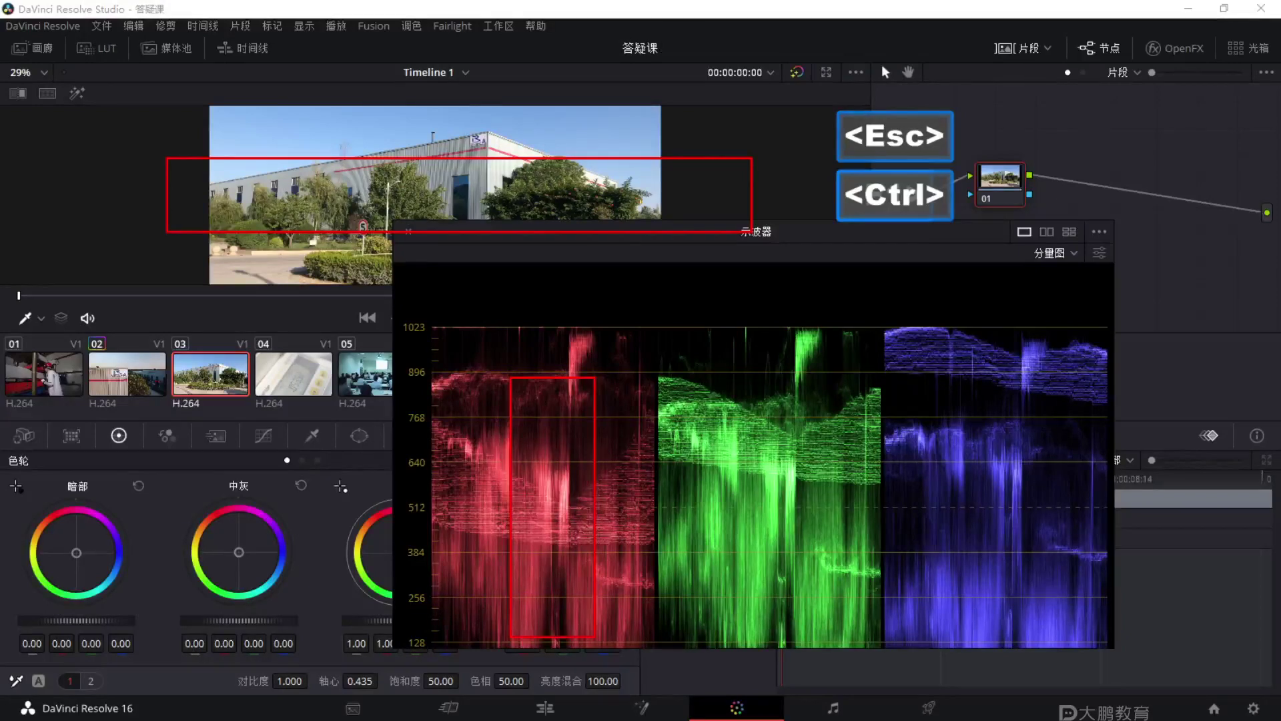
key(ctrl)
drag(732, 373, 822, 666)
key(Escape)
key(ctrl)
mouse_move(954, 385)
mouse_down()
mouse_move(1050, 552)
mouse_move(1054, 661)
mouse_up()
key(Escape)
mouse_move(293, 328)
mouse_down()
mouse_move(574, 365)
mouse_move(1201, 380)
mouse_up()
key(F1)
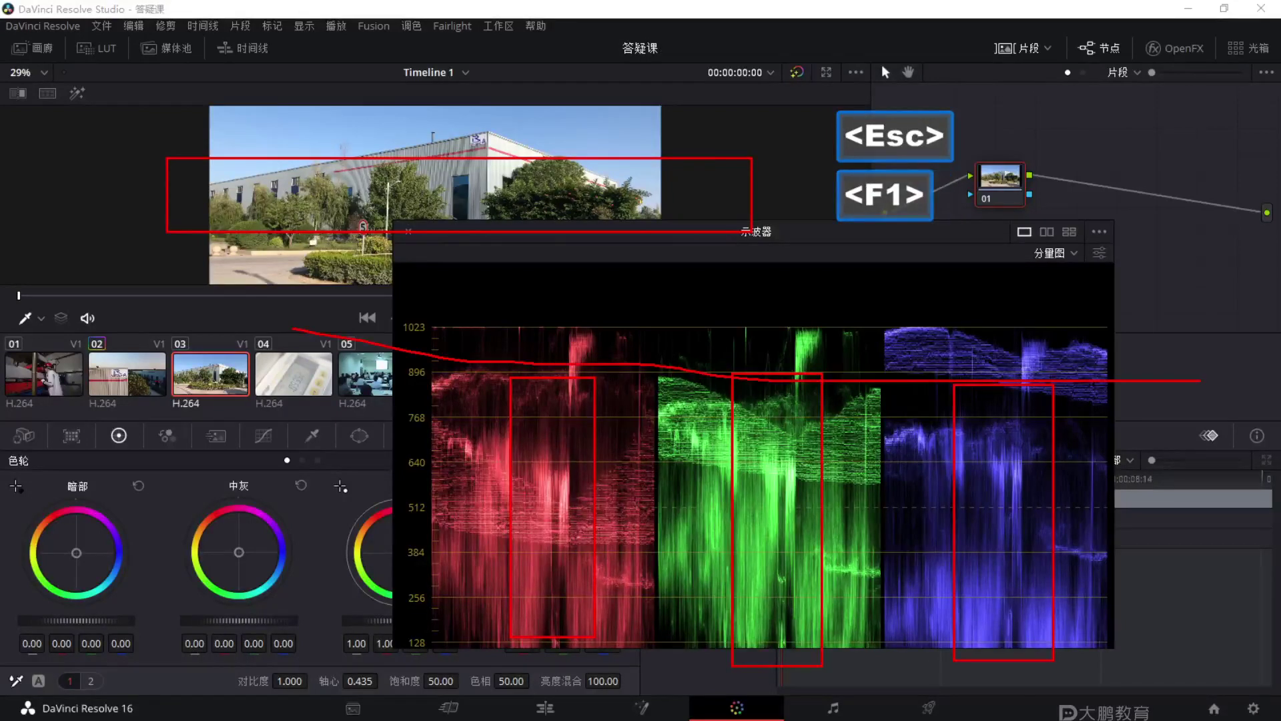
Close the floating scopes window and show clip 03's parade in the docked scopes.
key(Escape)
drag(895, 232, 733, 273)
click(739, 278)
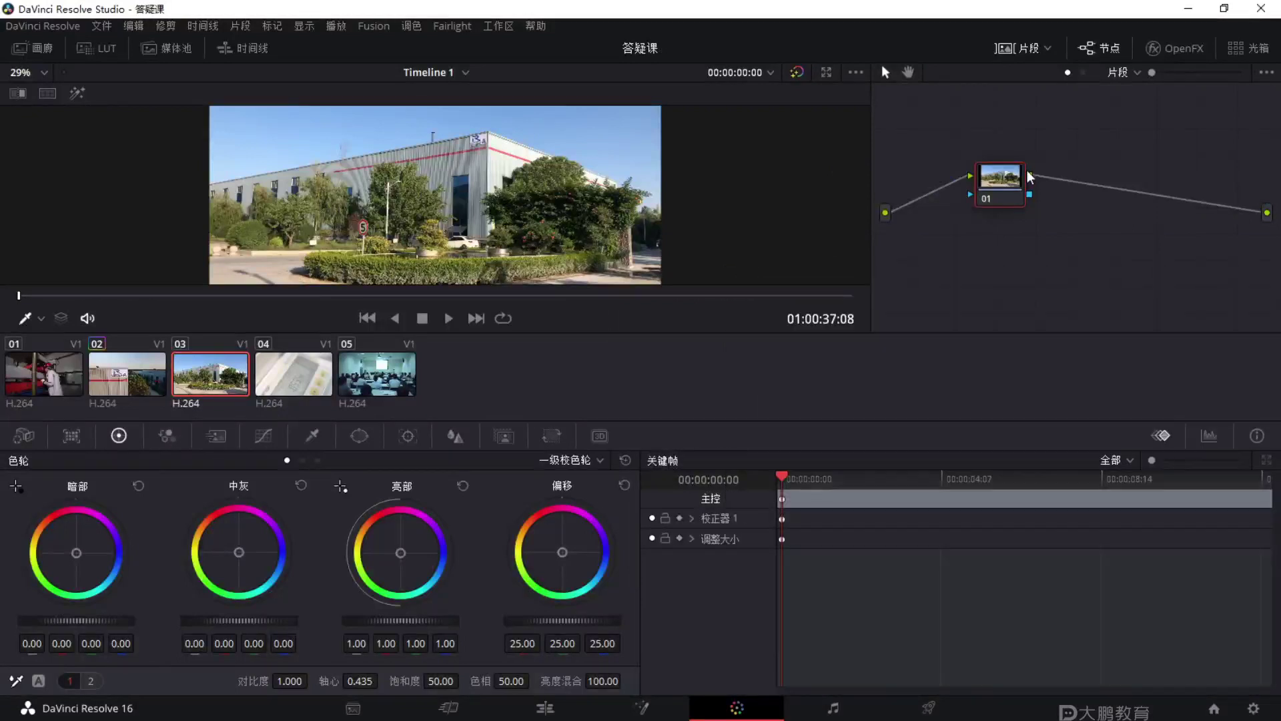
click(1210, 436)
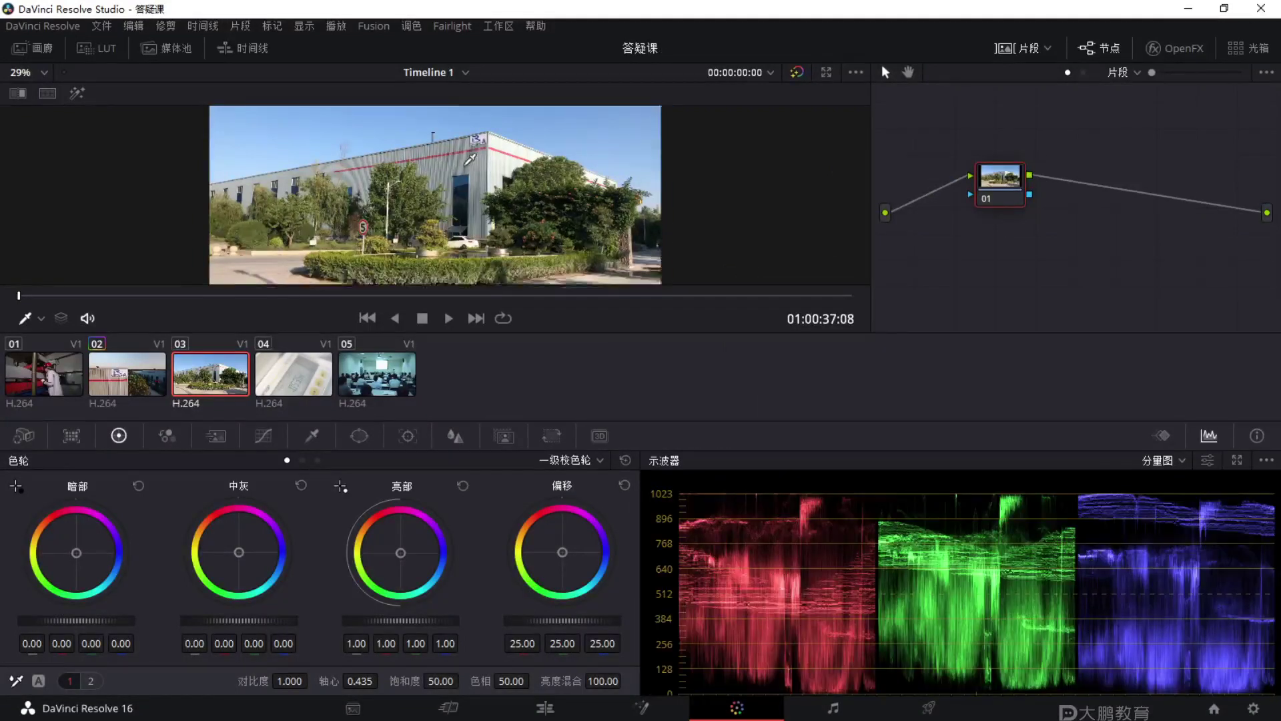
scroll(470, 164, up, 2)
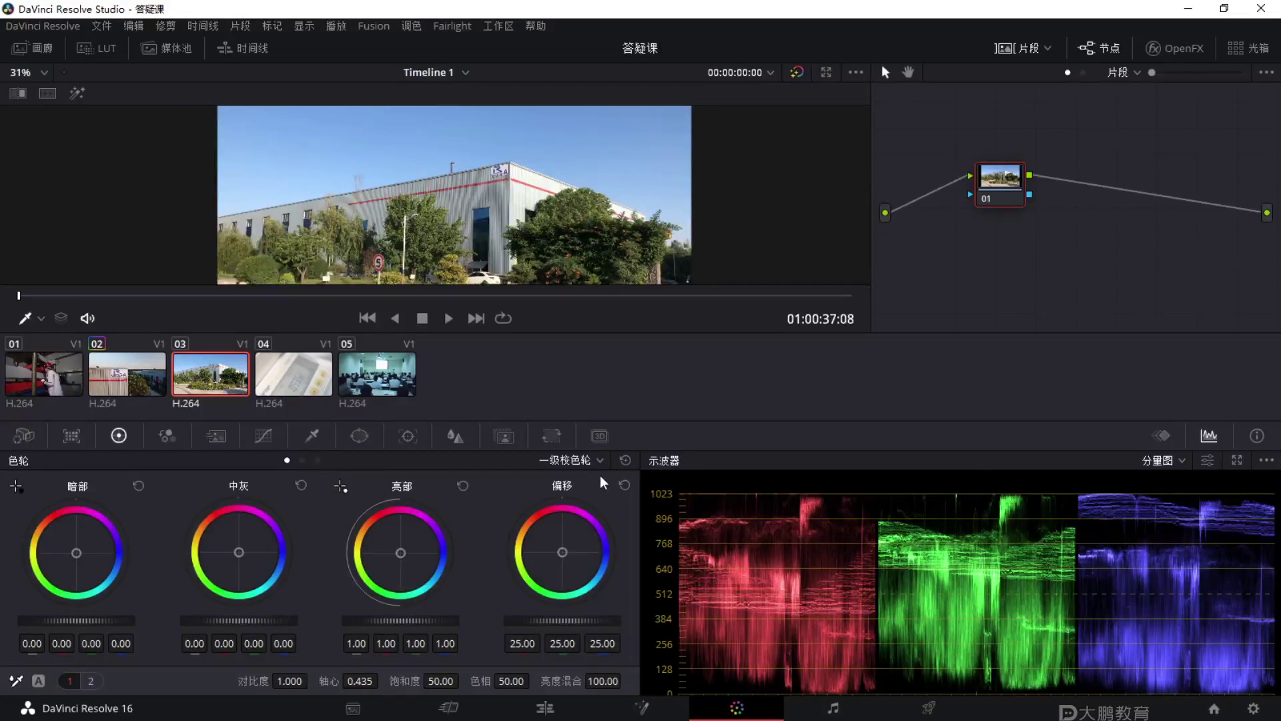
In the primaries bars, lower clip 03's midtone green to -0.03.
click(587, 461)
click(586, 495)
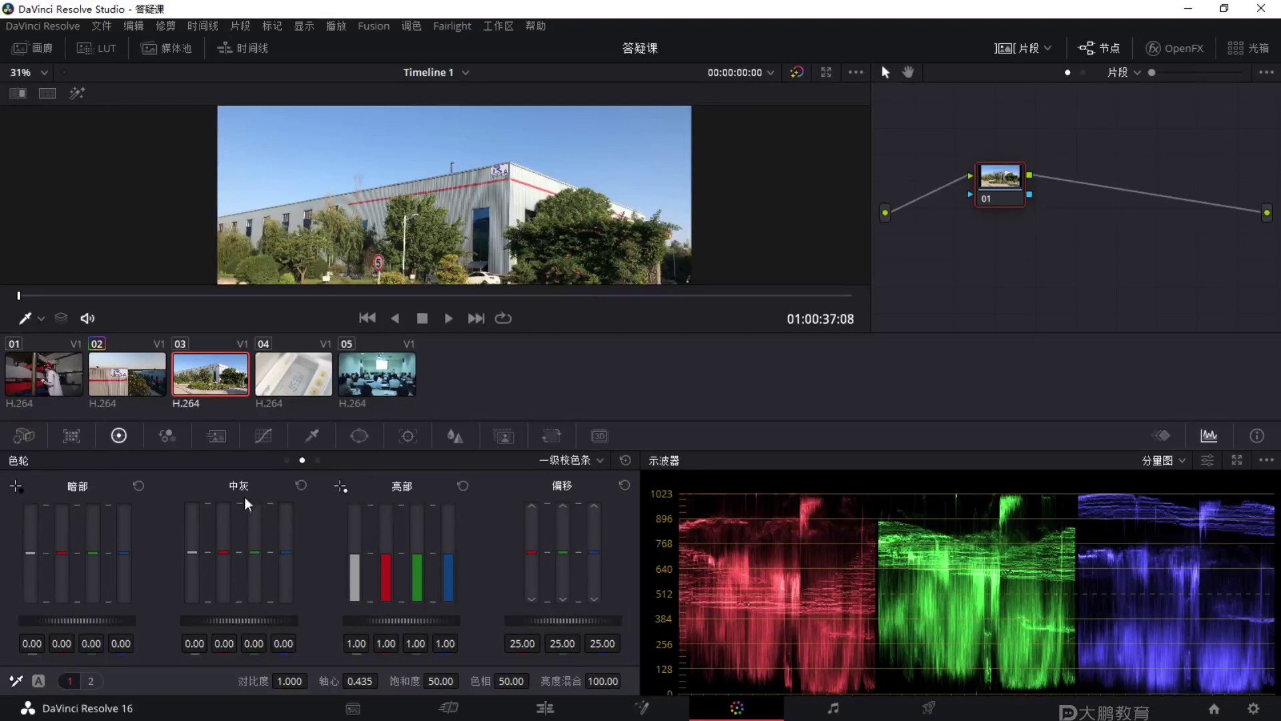
drag(253, 551, 253, 556)
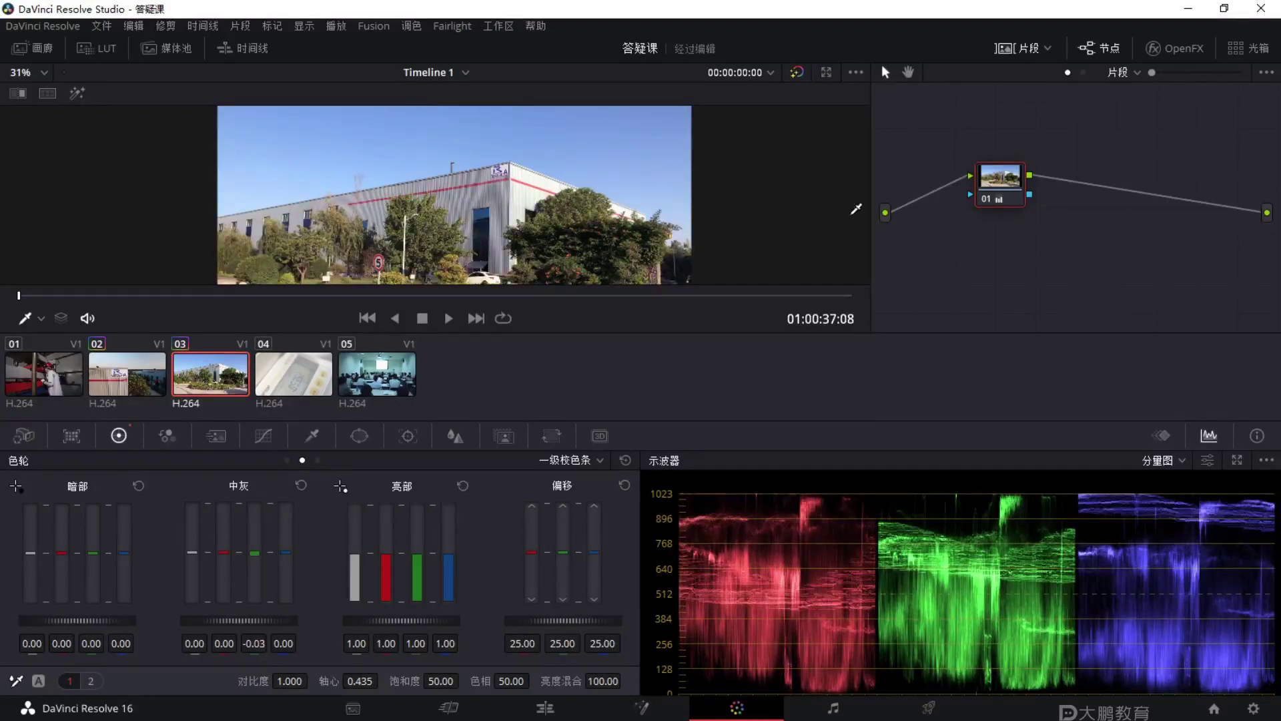
Hide the clip thumbnails and examine clip 03's parade in a floating scopes window.
click(1024, 46)
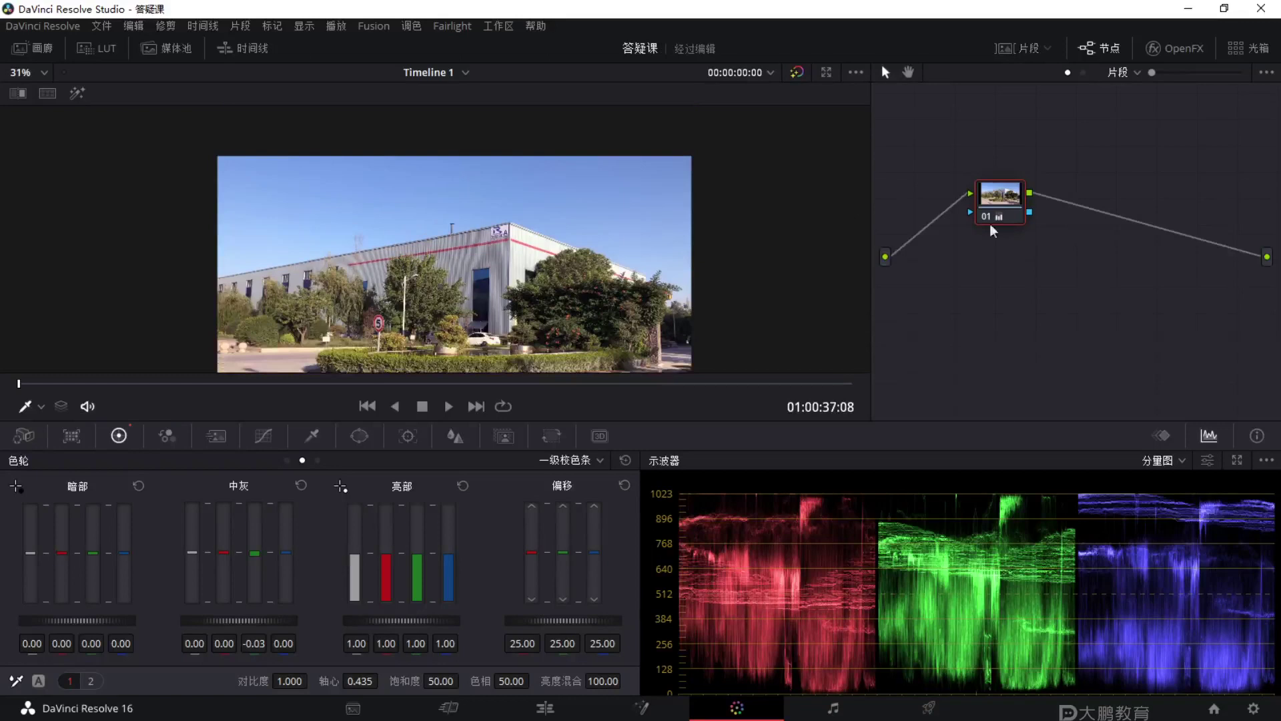
click(1238, 460)
drag(943, 272, 722, 205)
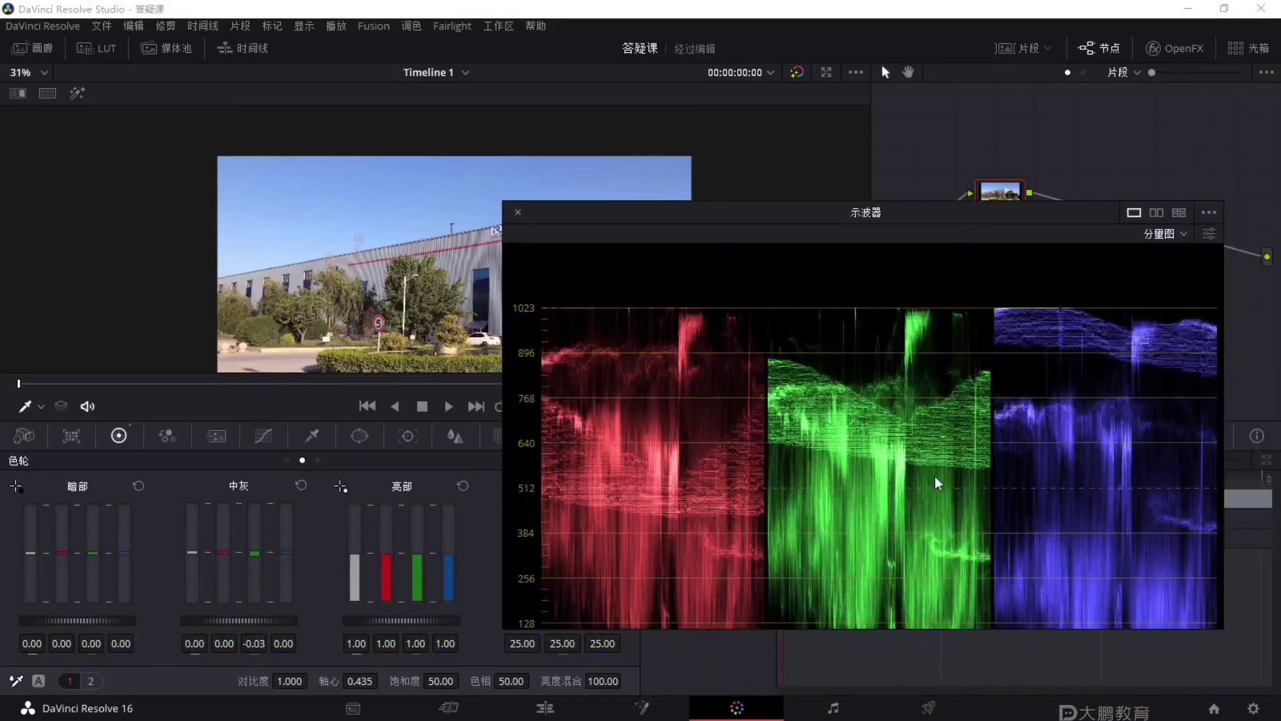
key(F1)
key(Escape)
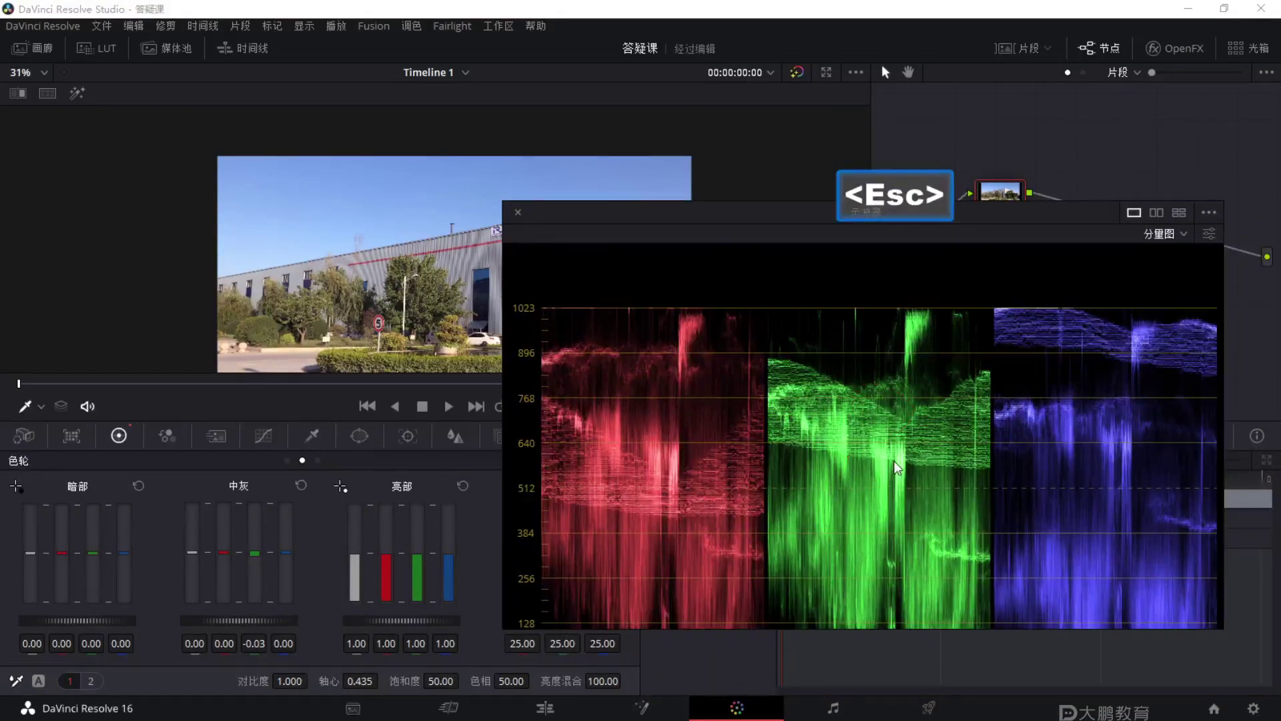
Move the floating scopes clear of the image and raise clip 03's saturation to 60.20.
drag(815, 211, 1060, 325)
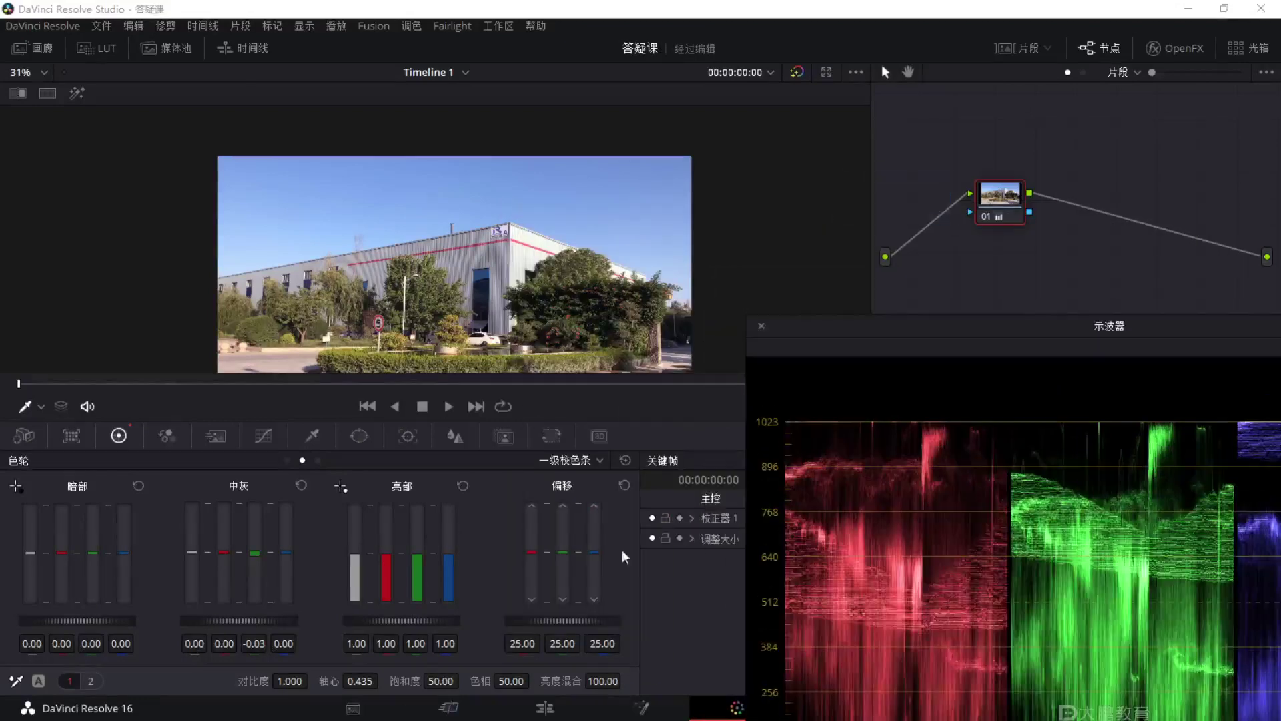
mouse_move(441, 681)
mouse_down()
mouse_move(464, 681)
mouse_move(438, 680)
mouse_up()
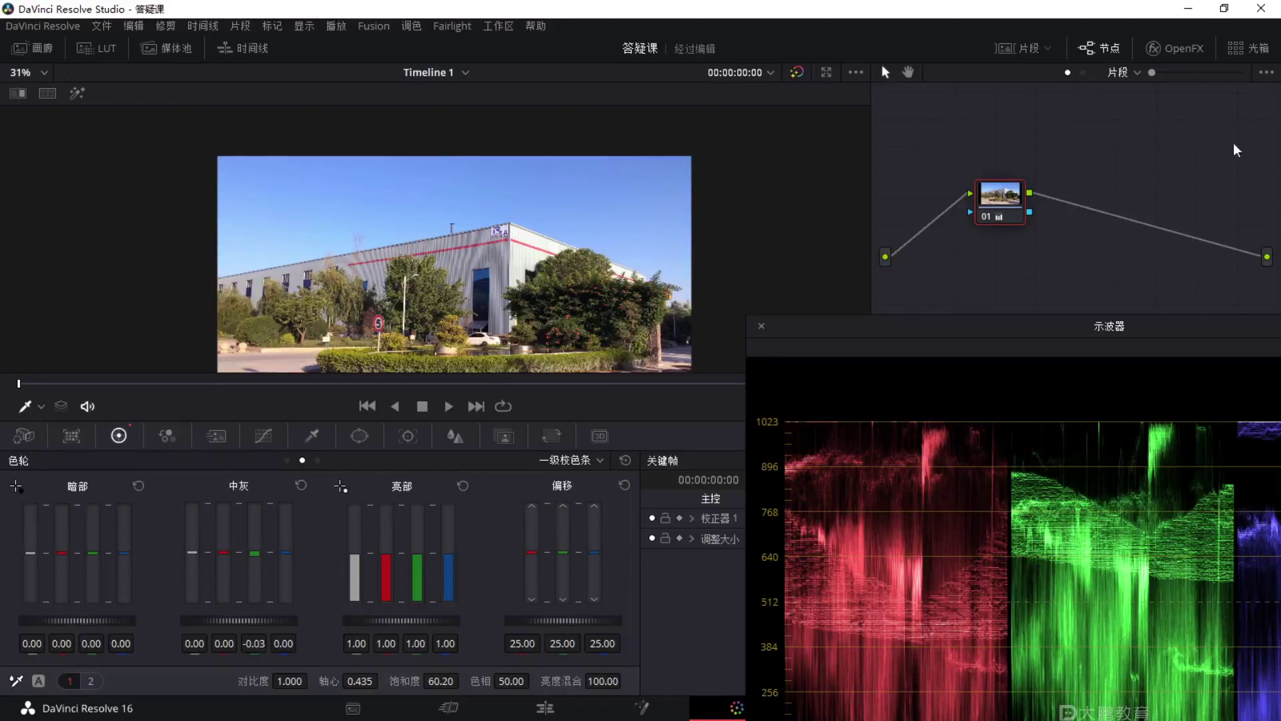
Show the clip thumbnails, select clip 01 and enlarge its floating parade.
click(1028, 42)
click(59, 375)
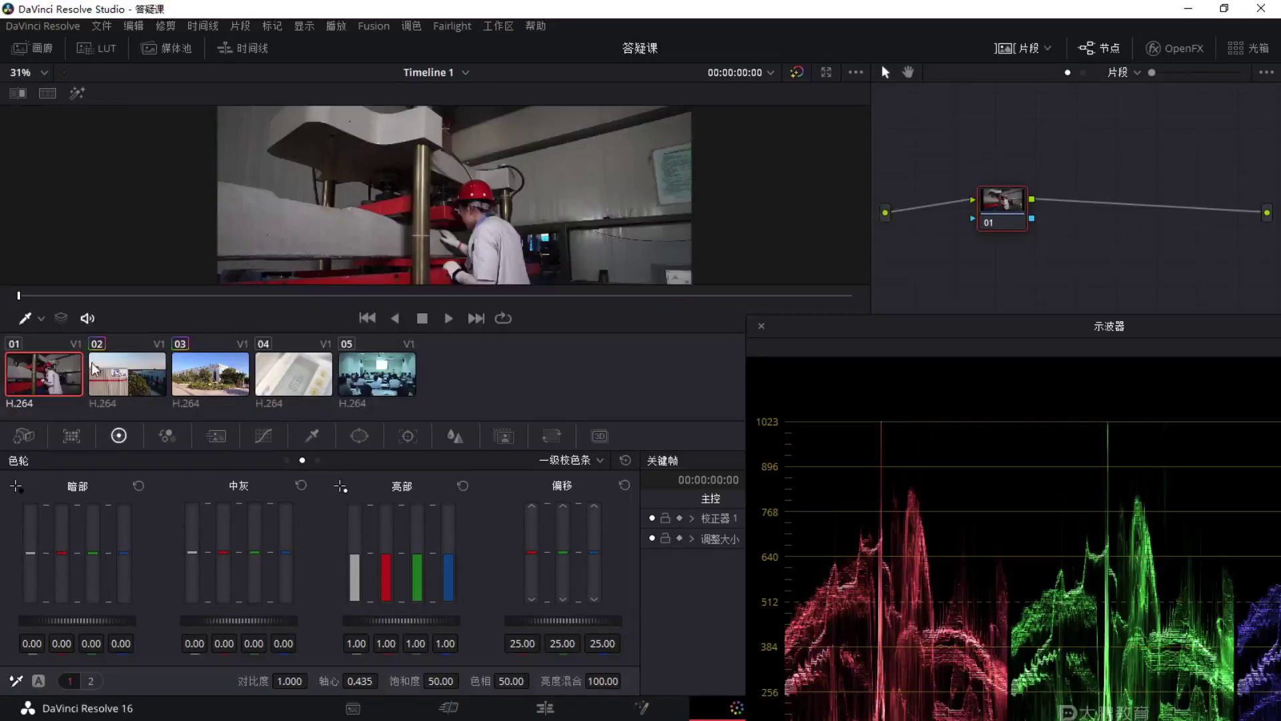
drag(997, 342, 778, 202)
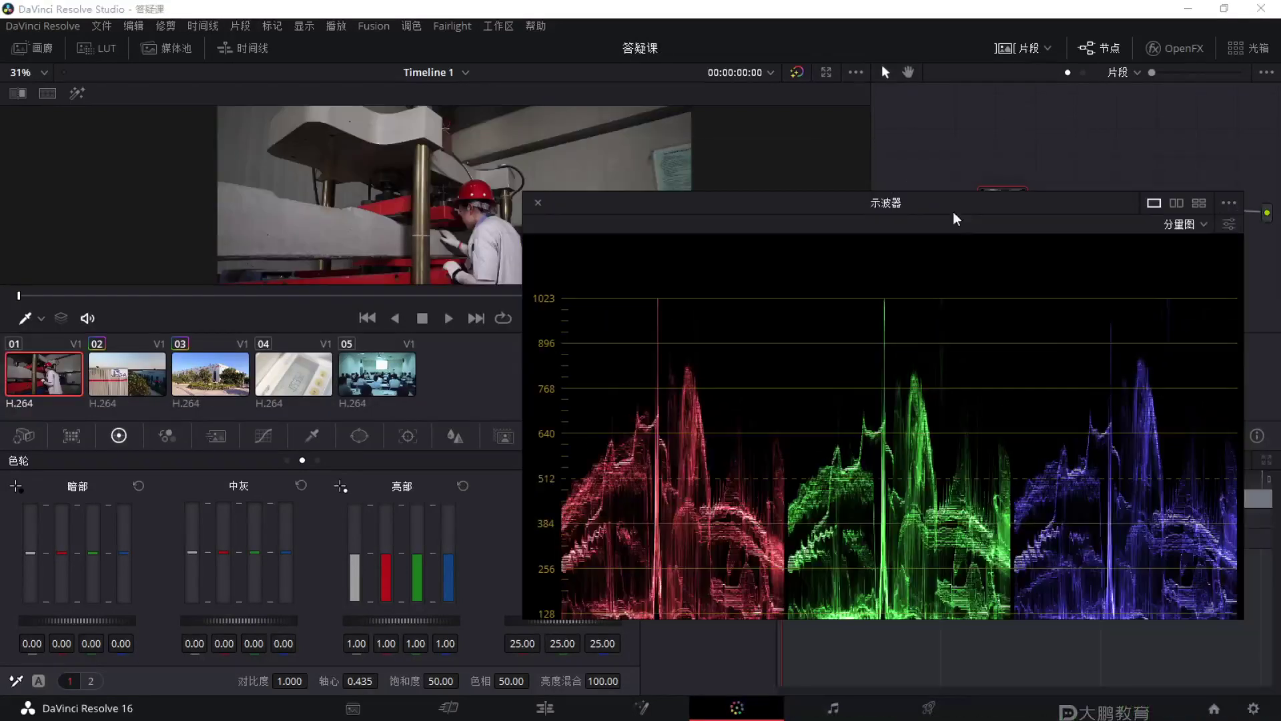
scroll(871, 354, down, 3)
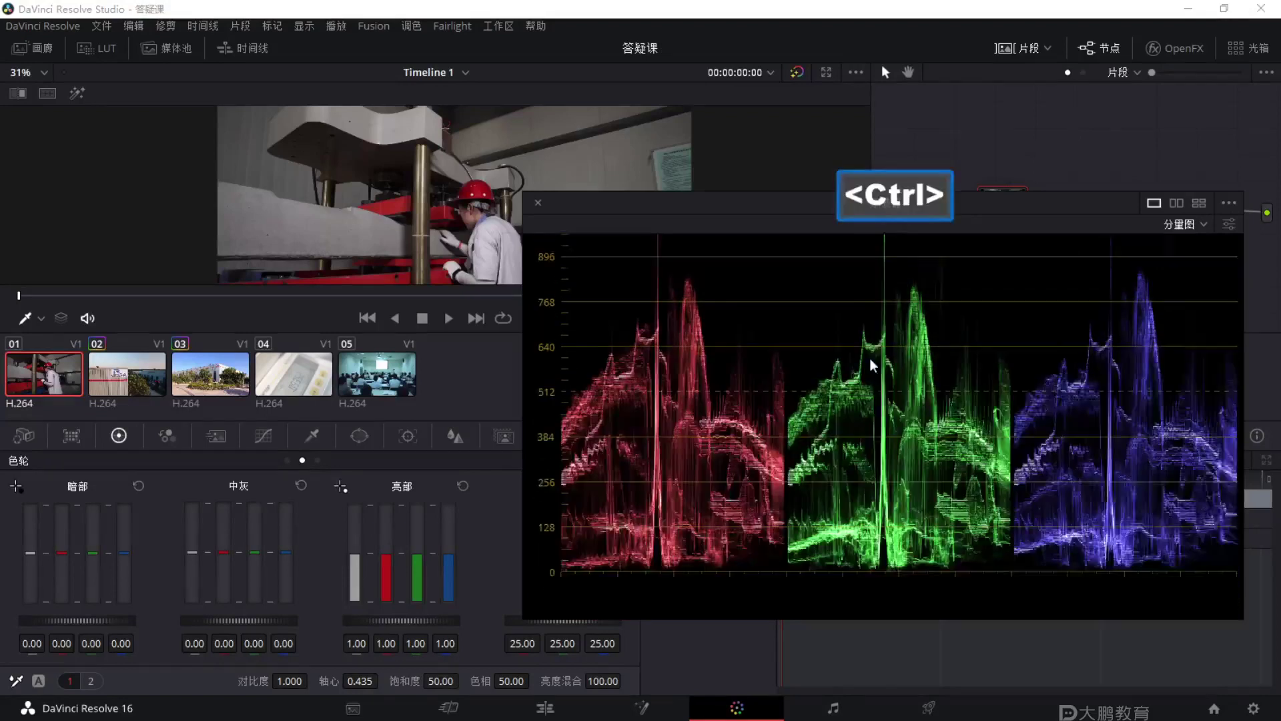
drag(1022, 206, 828, 226)
drag(1052, 643, 1159, 677)
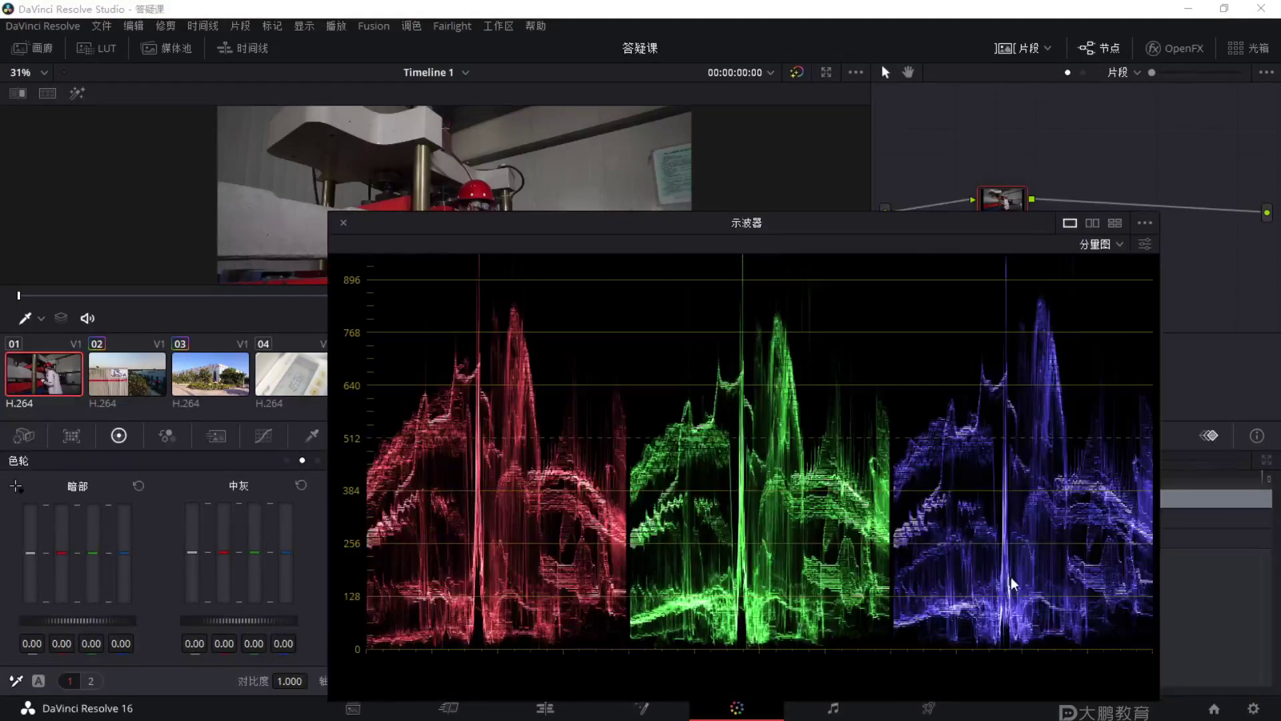
Bring the parade's full 0 to 1023 scale into view and move the scopes clear of the worker.
scroll(740, 447, up, 3)
scroll(739, 447, down, 2)
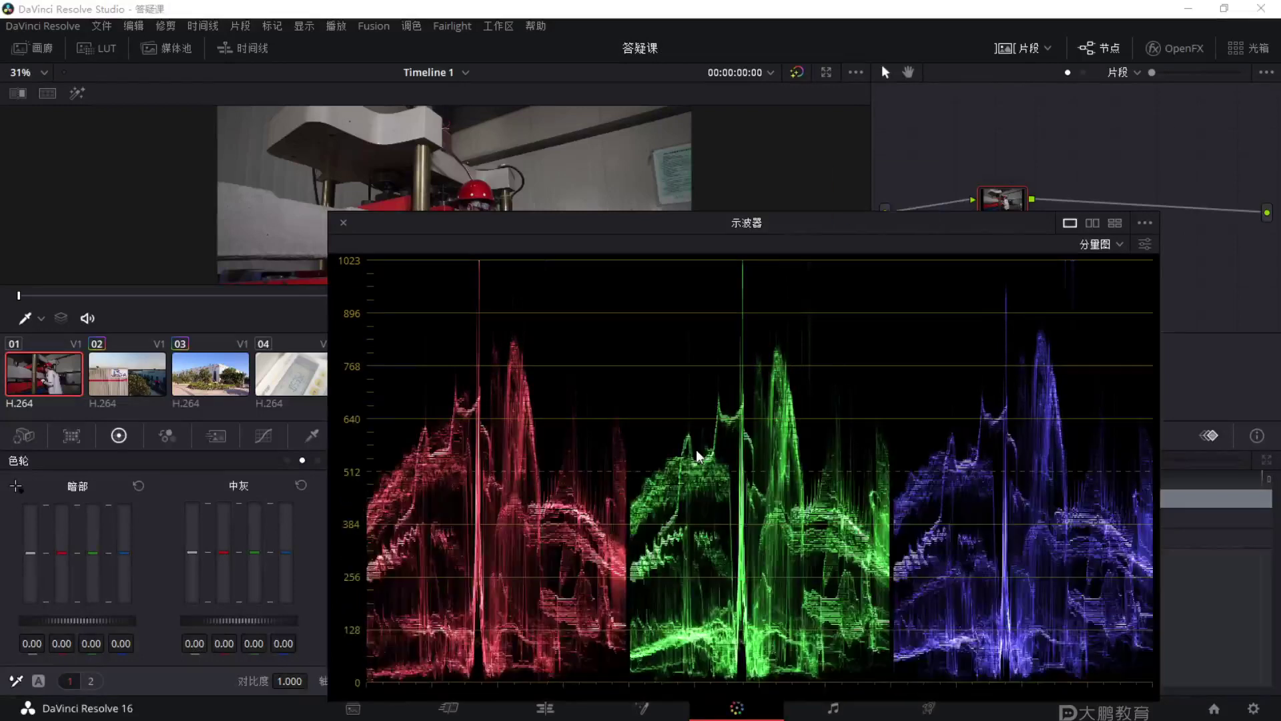
scroll(696, 450, up, 2)
scroll(697, 456, down, 2)
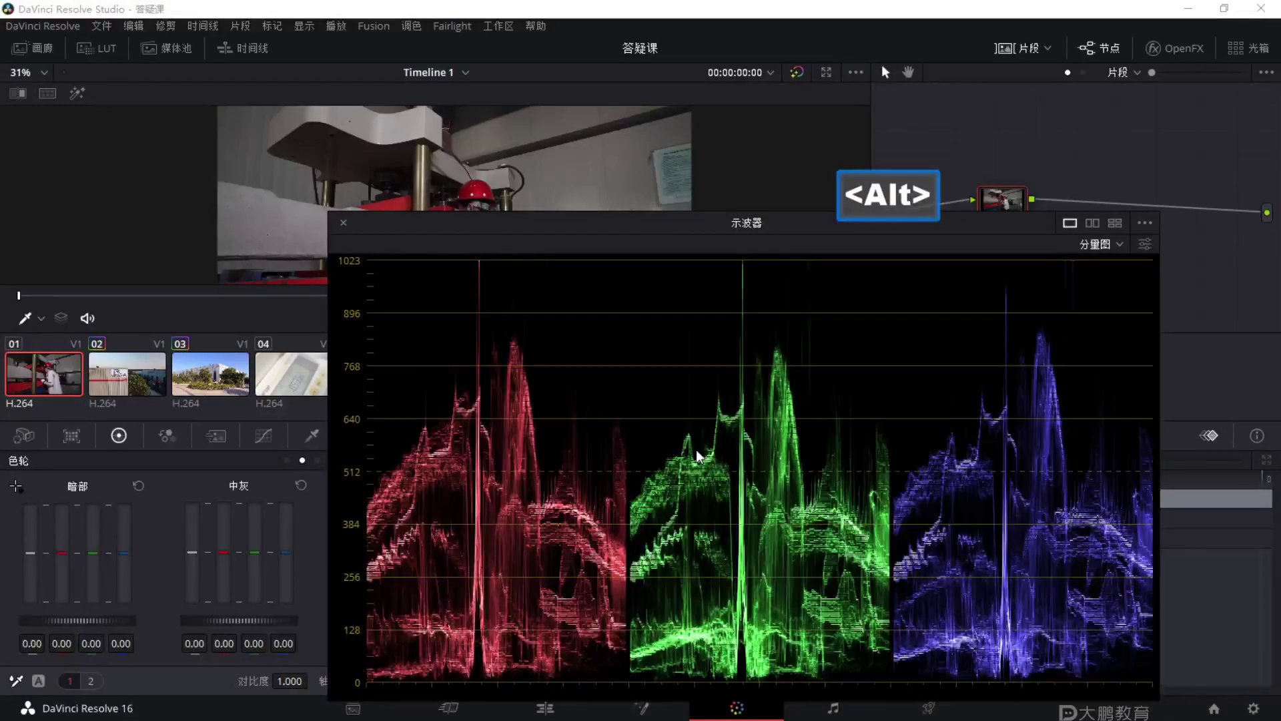
drag(723, 218, 770, 145)
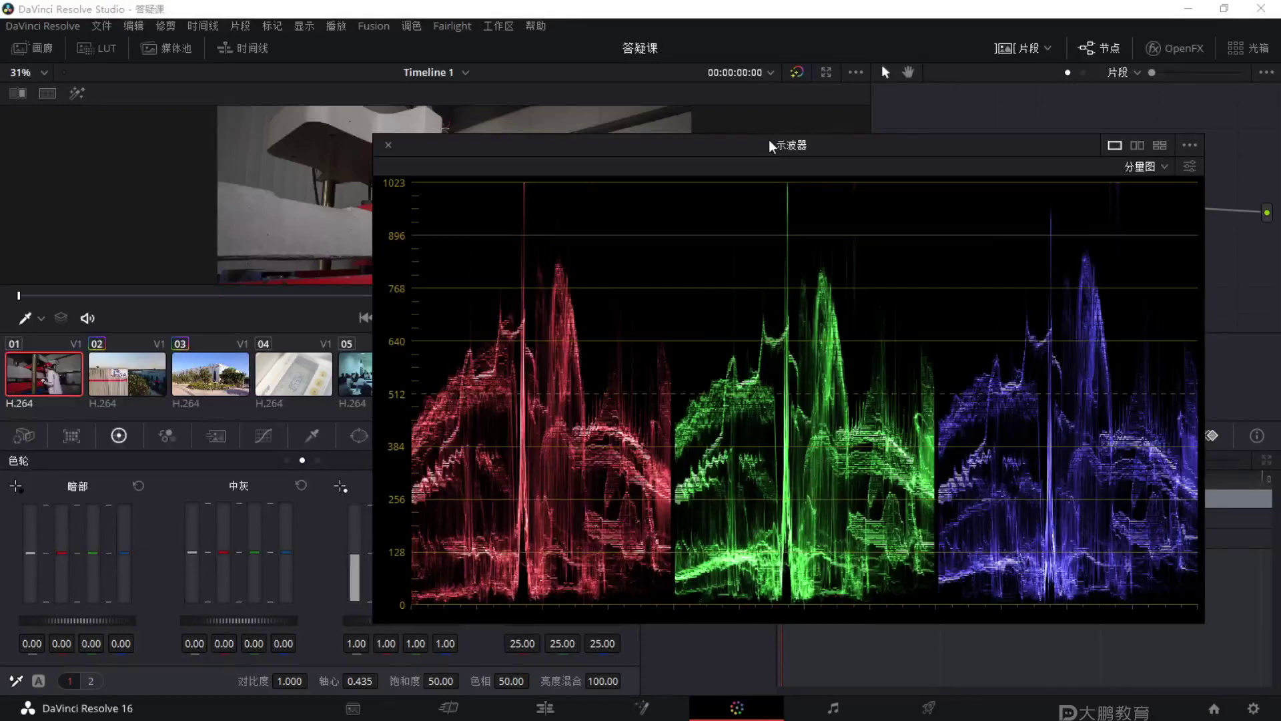
drag(679, 143, 875, 143)
Mark the range below about 640 across clip 01's parade to judge its exposure.
key(F1)
key(ctrl)
drag(586, 328, 1248, 720)
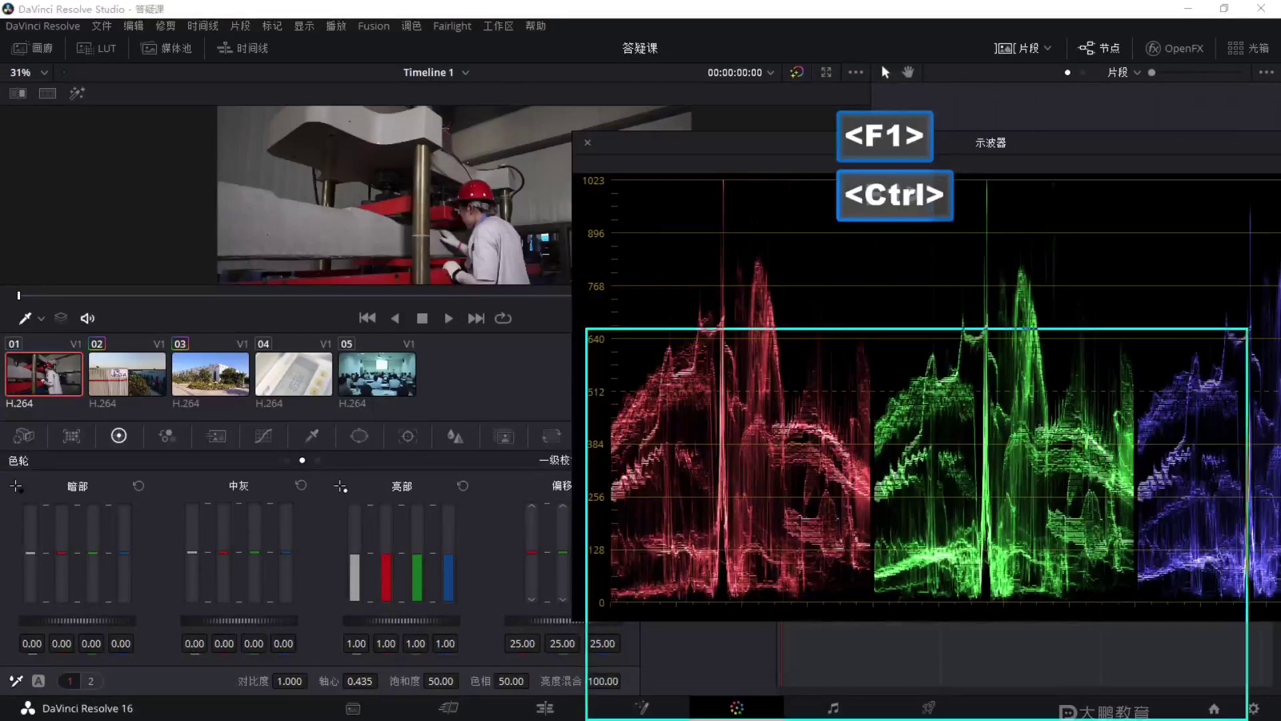
mouse_move(836, 168)
mouse_down()
mouse_move(681, 175)
mouse_move(940, 264)
mouse_move(834, 164)
mouse_up()
key(F1)
mouse_move(840, 115)
mouse_down()
mouse_move(811, 223)
mouse_move(841, 215)
mouse_up()
key(Escape)
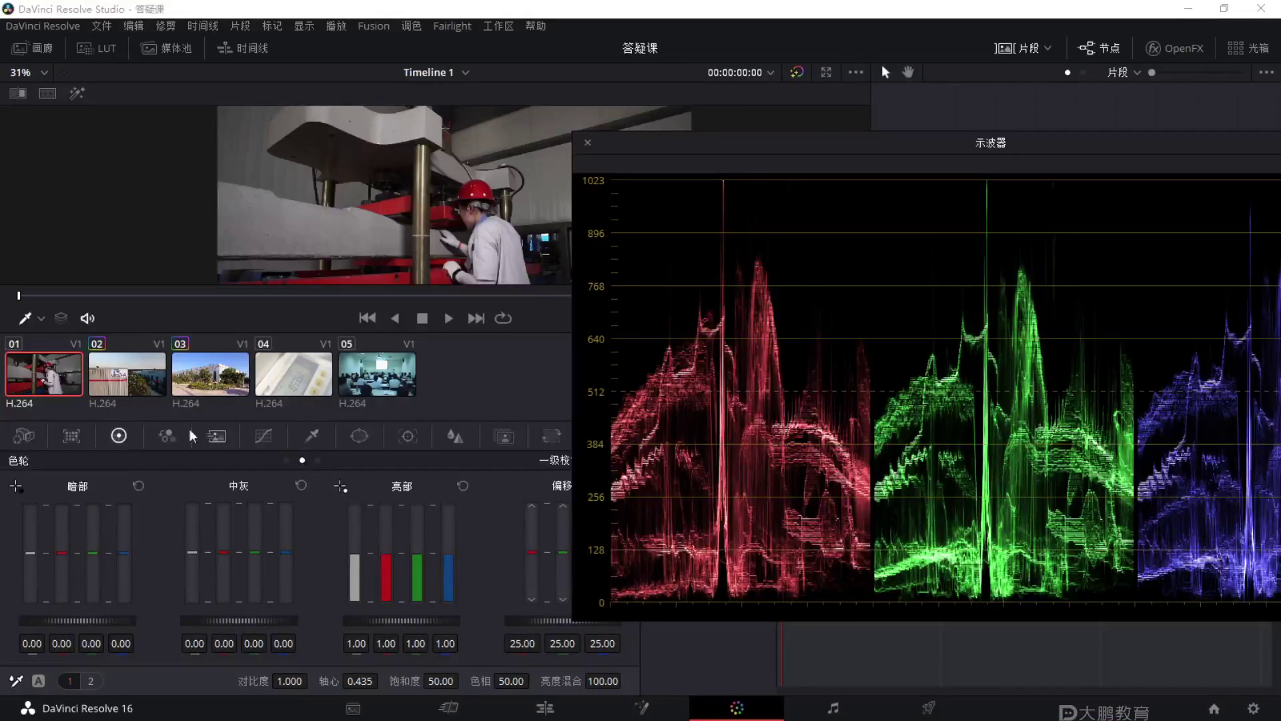
Switch to the primaries wheels and raise clip 01's offset to 45.10 in all channels.
drag(848, 138, 1001, 159)
click(555, 455)
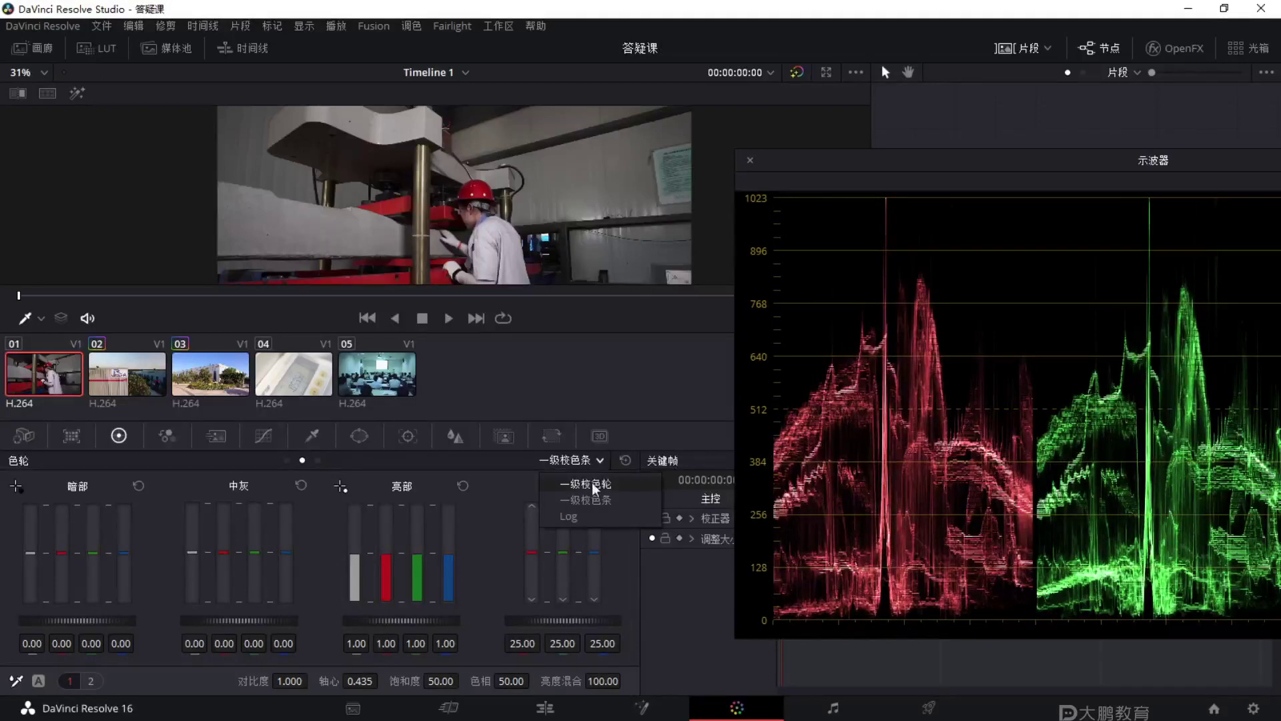
click(592, 482)
drag(887, 164, 724, 167)
drag(547, 623, 599, 623)
Lower clip 01's shadows to -0.04 and raise its midtones to 0.02 in all channels.
key(F1)
mouse_move(797, 248)
mouse_down()
mouse_move(622, 305)
mouse_move(826, 243)
mouse_up()
mouse_move(827, 539)
mouse_down()
mouse_move(632, 563)
mouse_move(808, 544)
mouse_up()
key(Escape)
drag(94, 619, 67, 620)
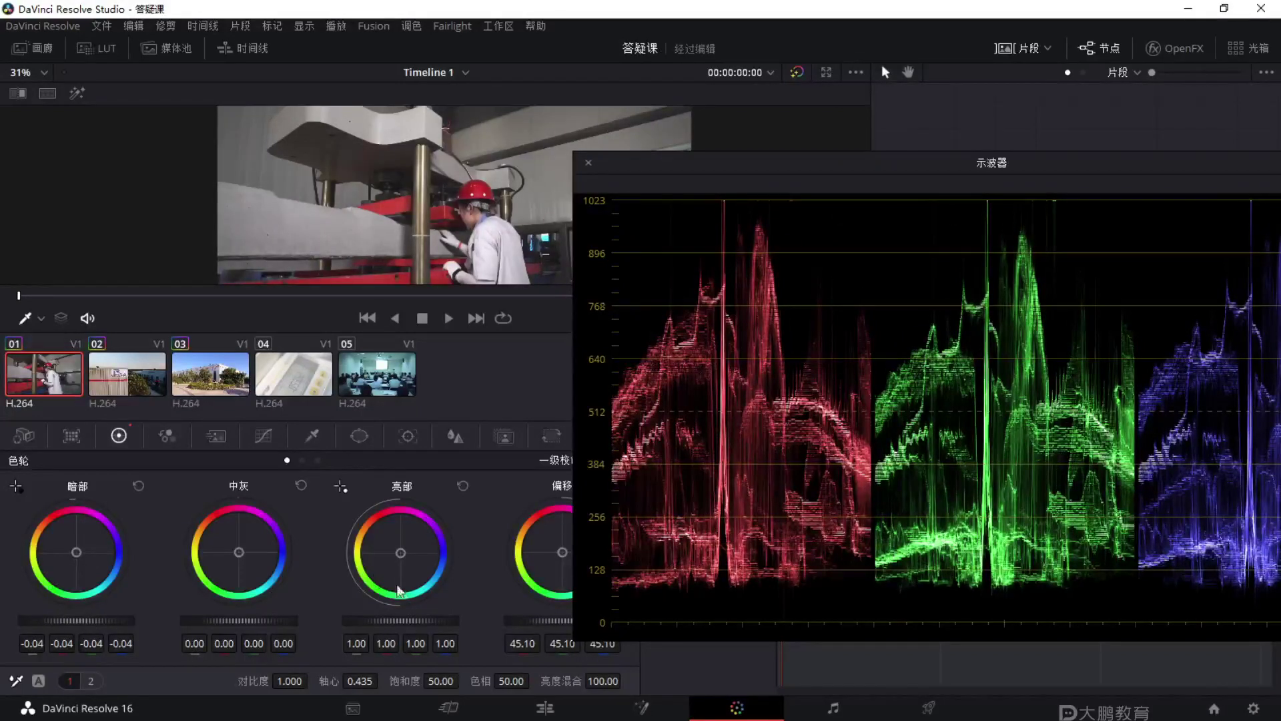
drag(262, 622, 276, 622)
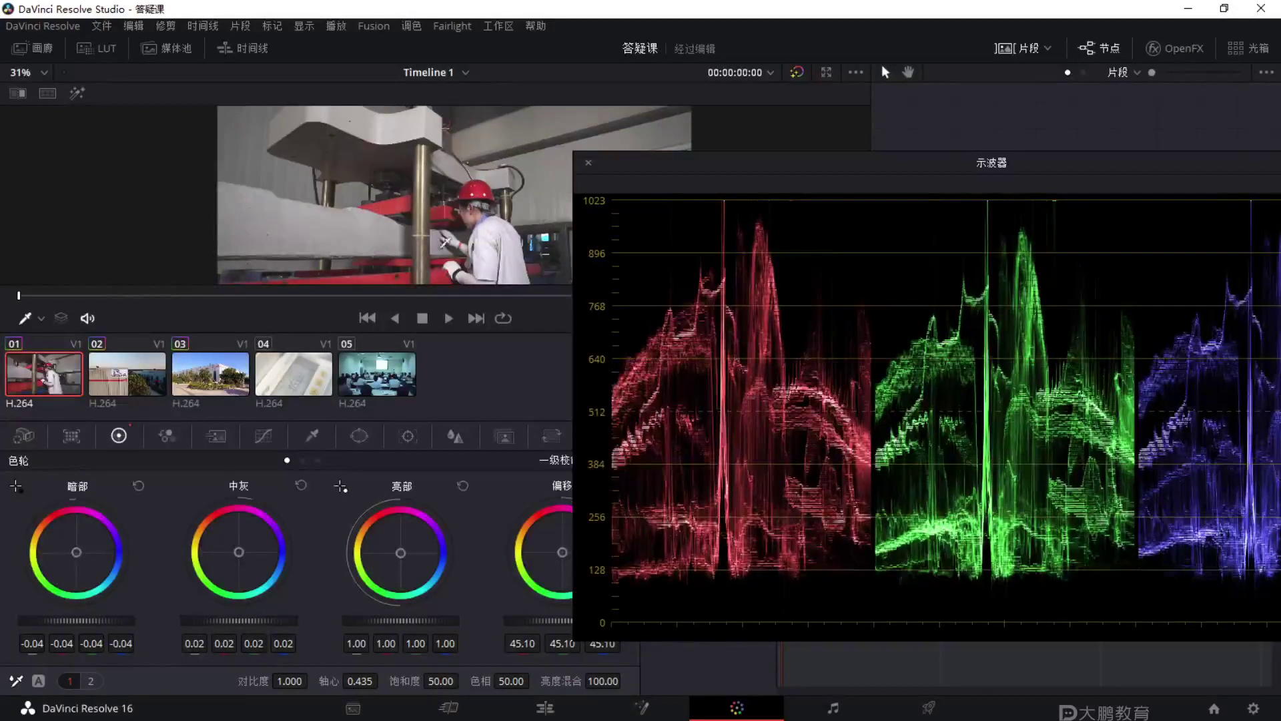
Mark the range from about 128 to 896 across the three channels of clip 01's parade.
key(F1)
key(Escape)
drag(726, 194, 623, 174)
key(F1)
key(ctrl)
drag(1060, 556, 1280, 594)
drag(816, 475, 1176, 415)
drag(961, 489, 825, 430)
key(F1)
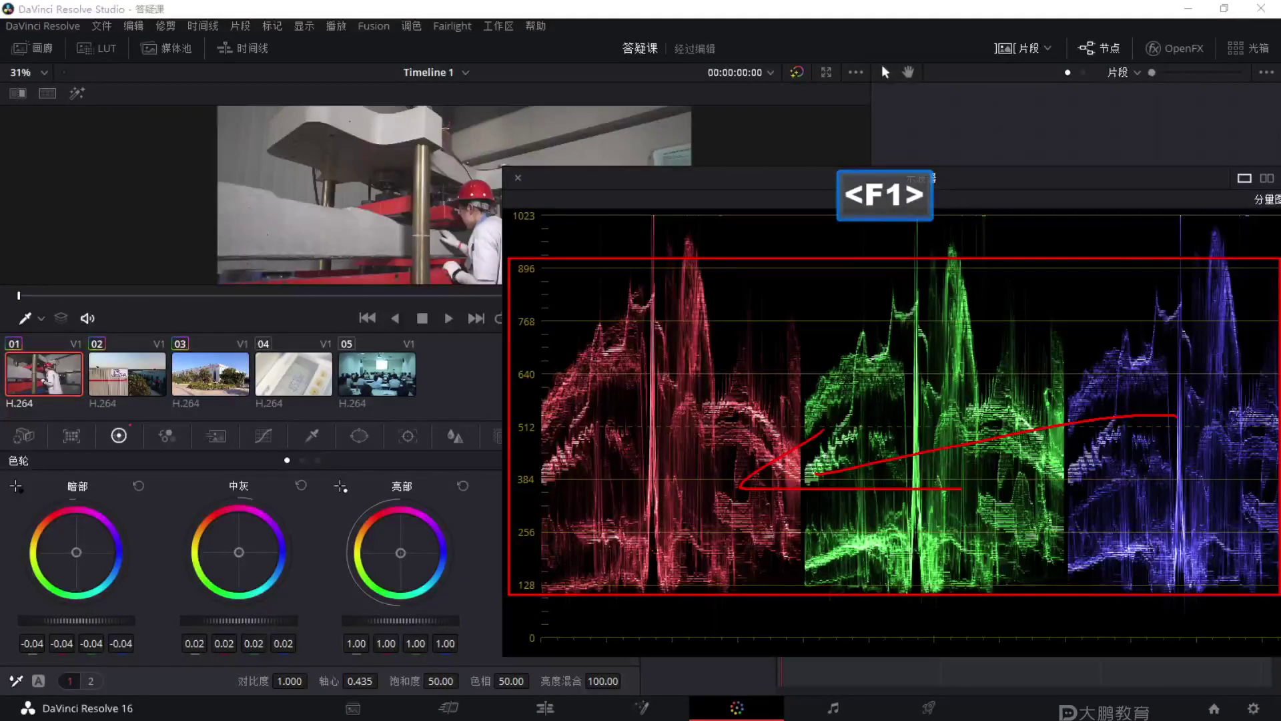
key(Escape)
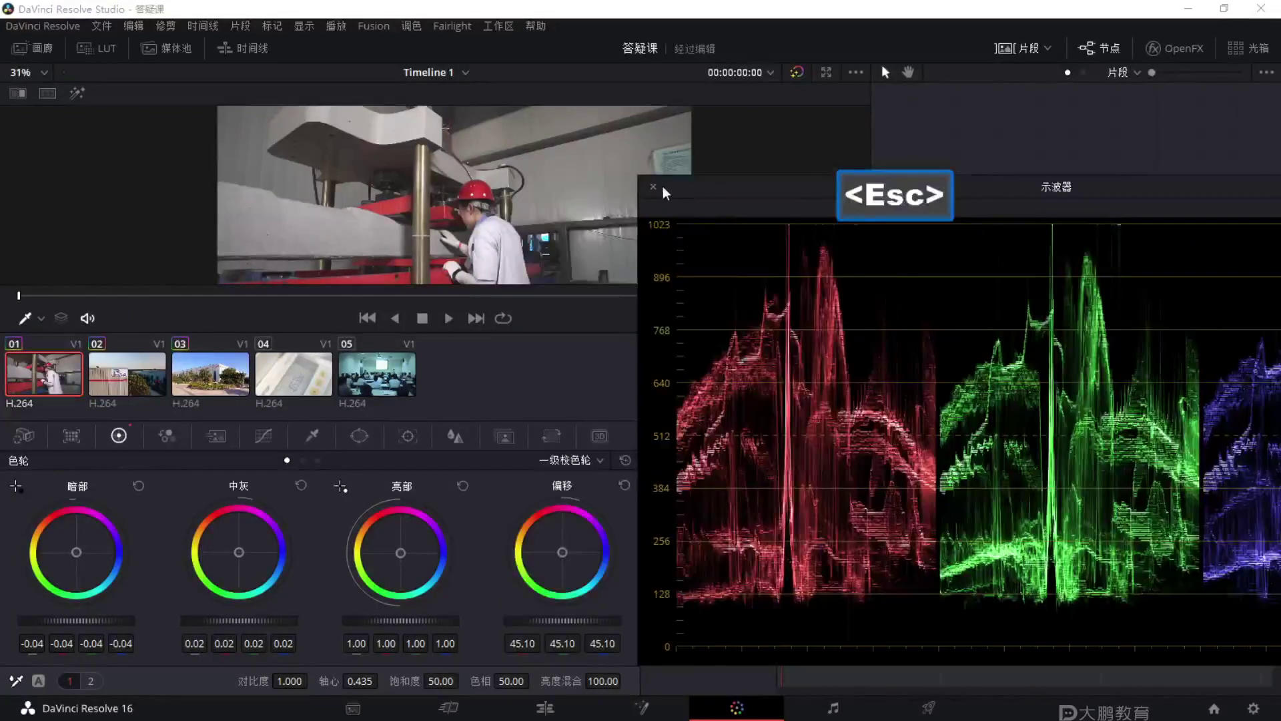
Hide the clip thumbnails and reopen clip 01's parade in a floating scopes window.
click(651, 179)
click(1018, 48)
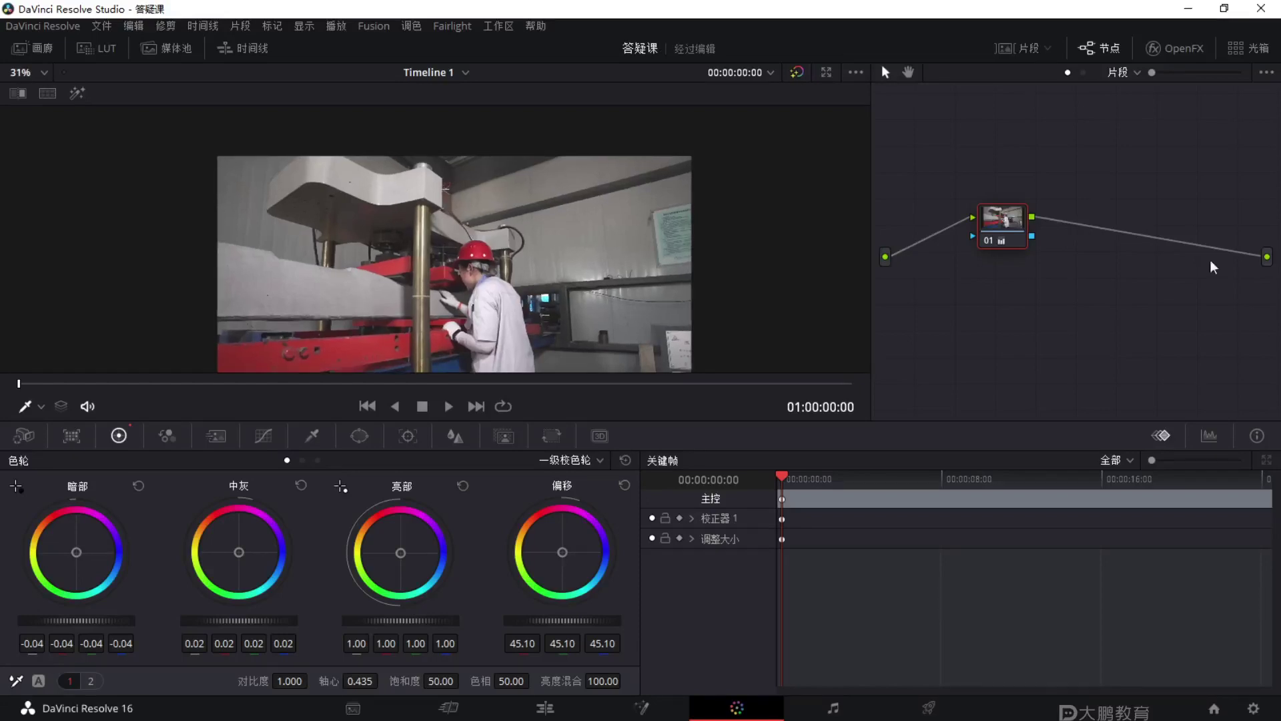
click(1210, 436)
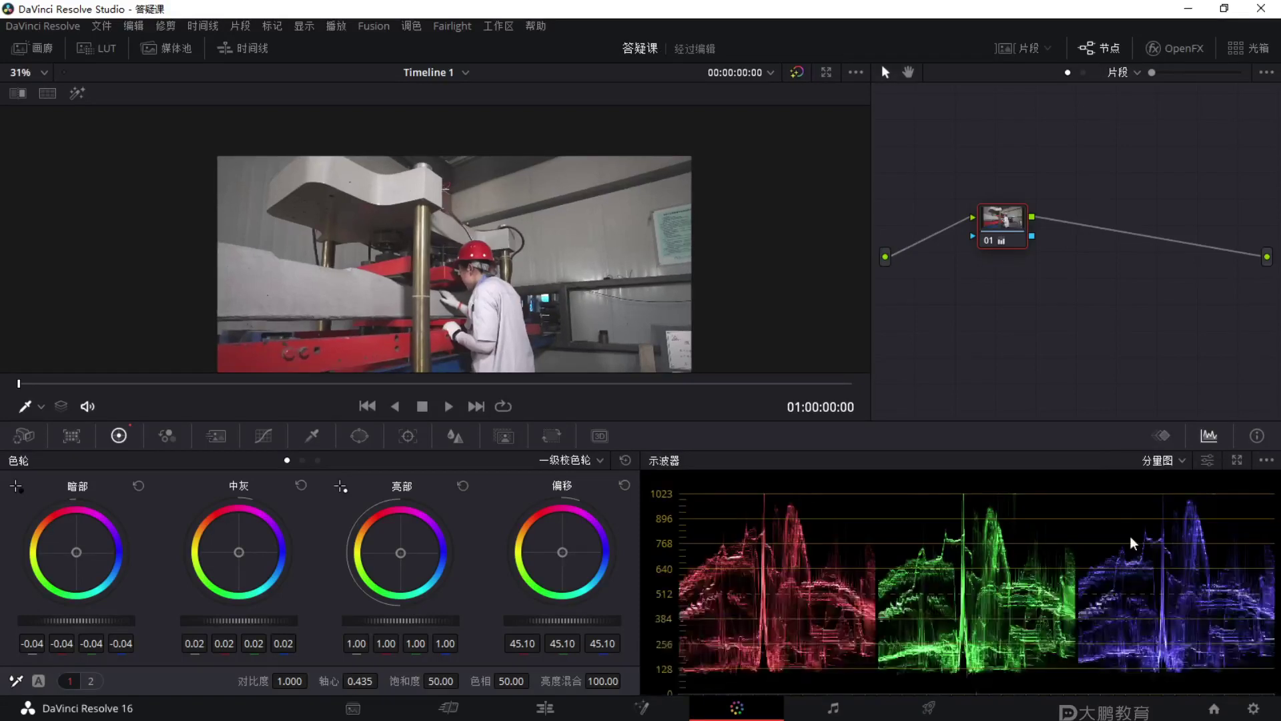
click(1237, 460)
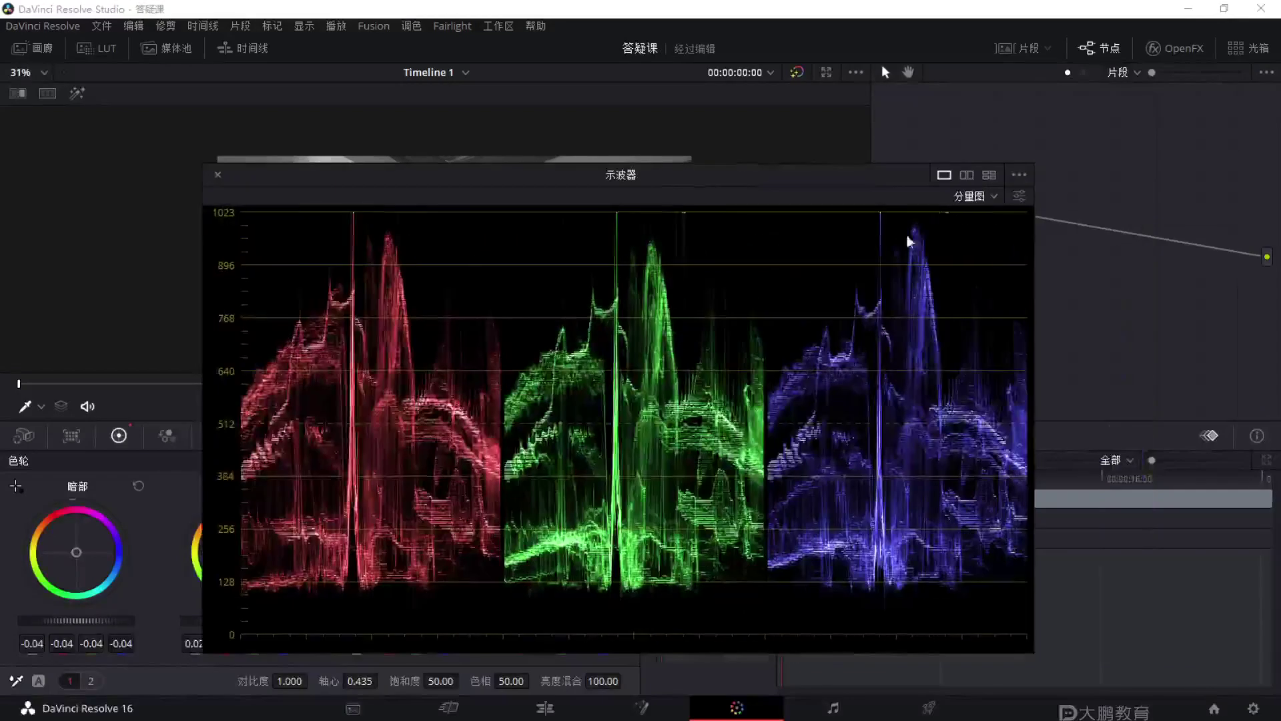
Switch the floating scope to the histogram and mark the highlight ends of clip 01's red, green and blue channels.
click(974, 196)
click(977, 273)
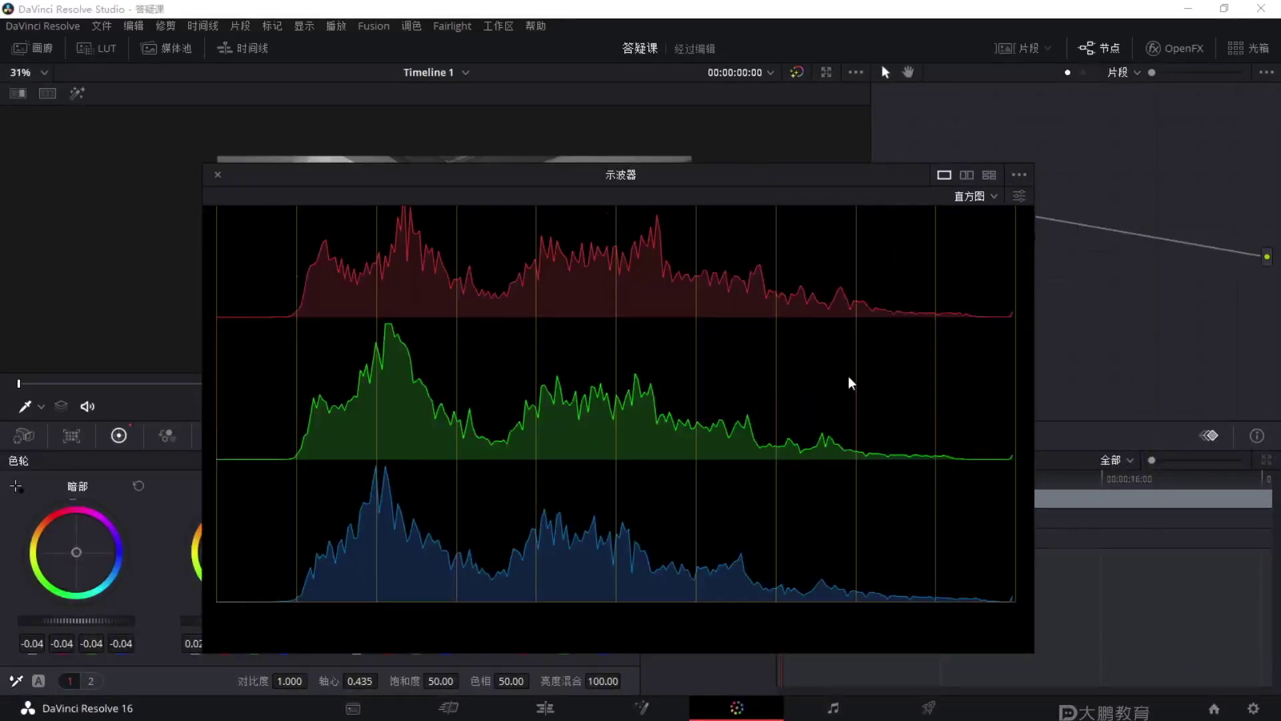
key(F1)
key(F2)
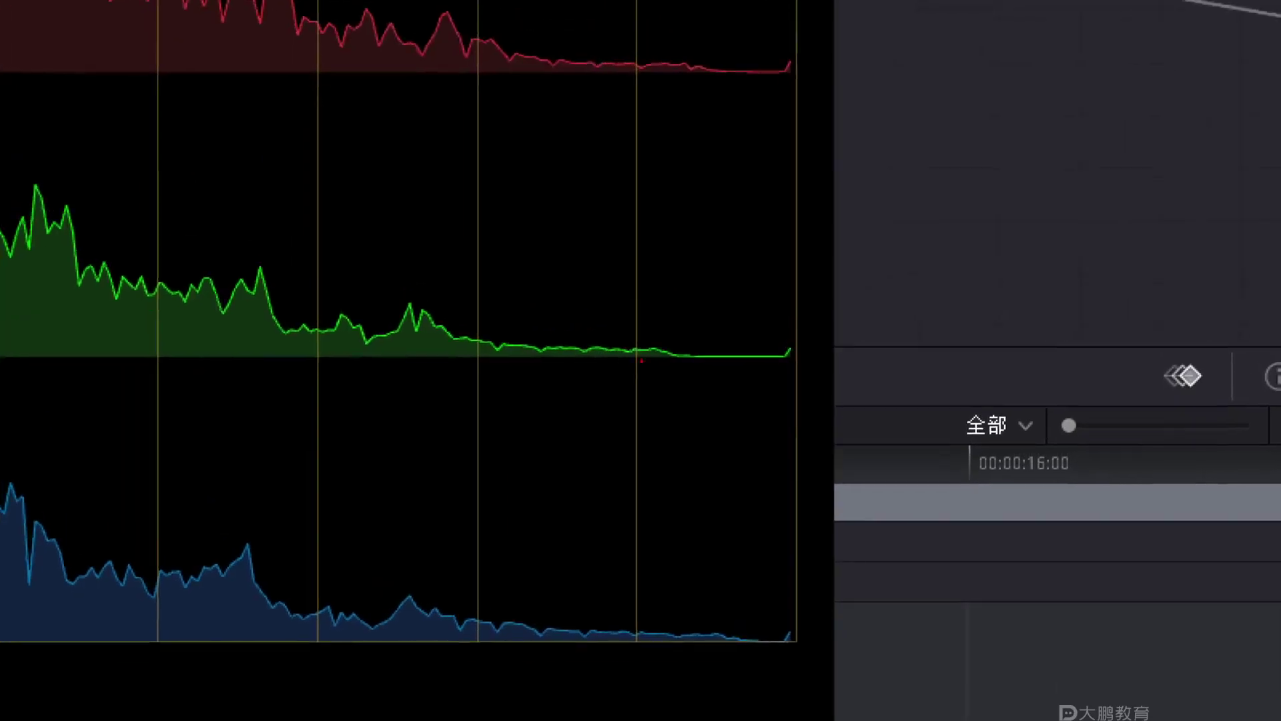
drag(684, 661, 692, 577)
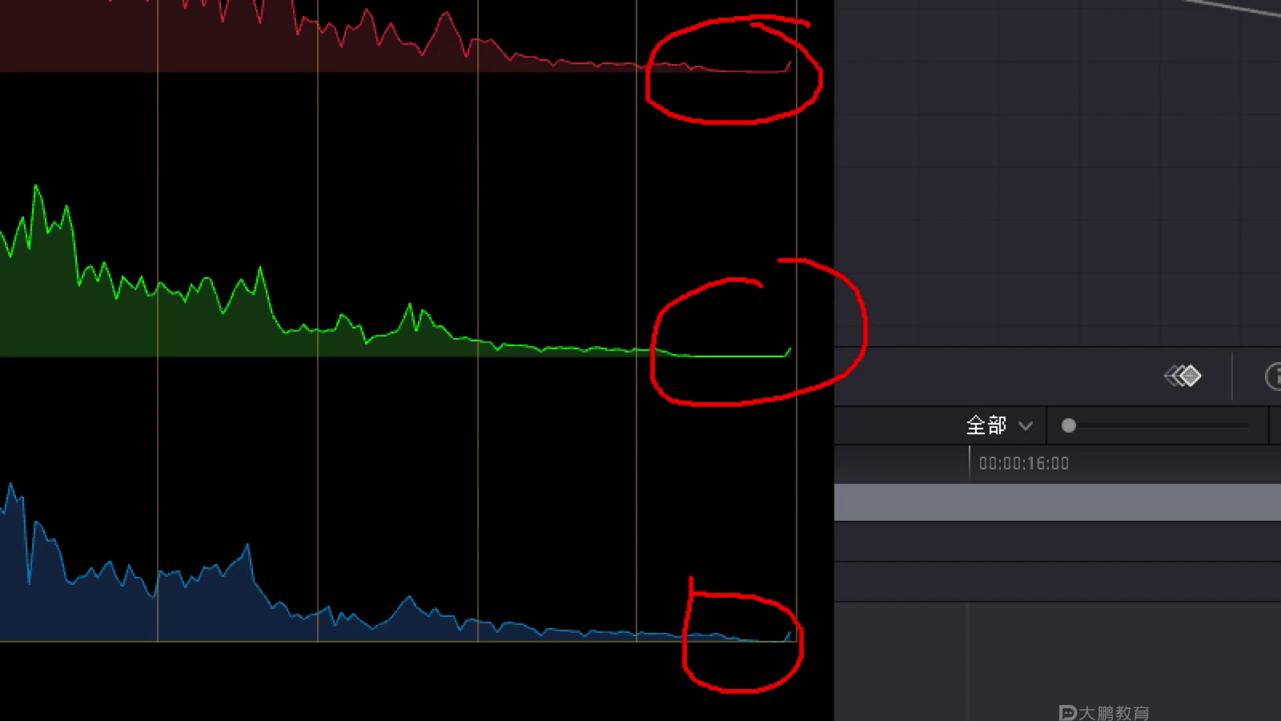
key(Escape)
click(991, 197)
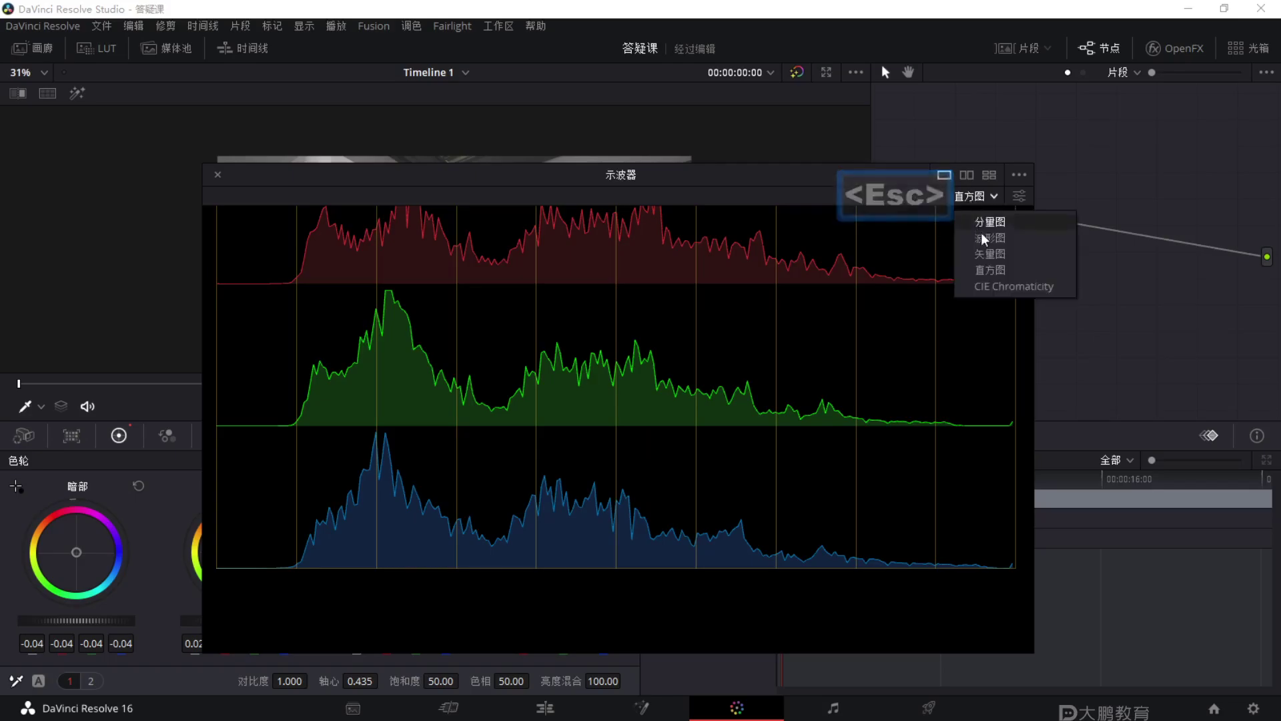
click(981, 546)
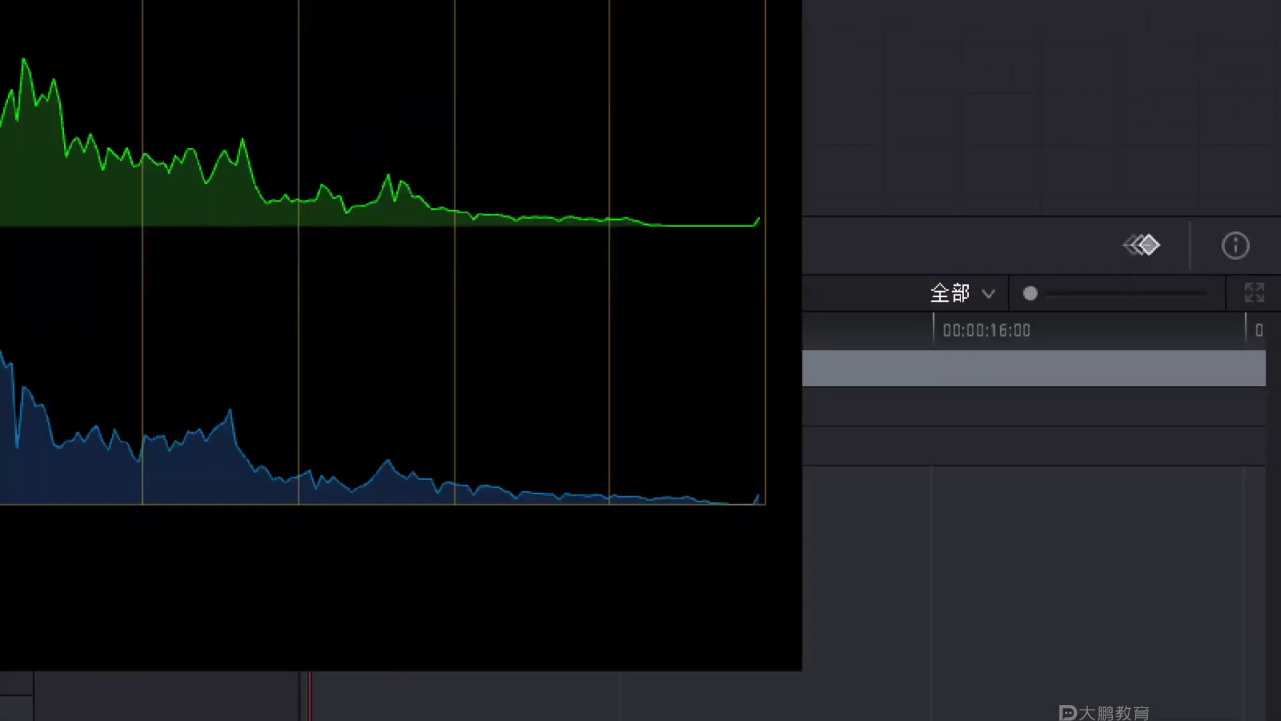
key(F2)
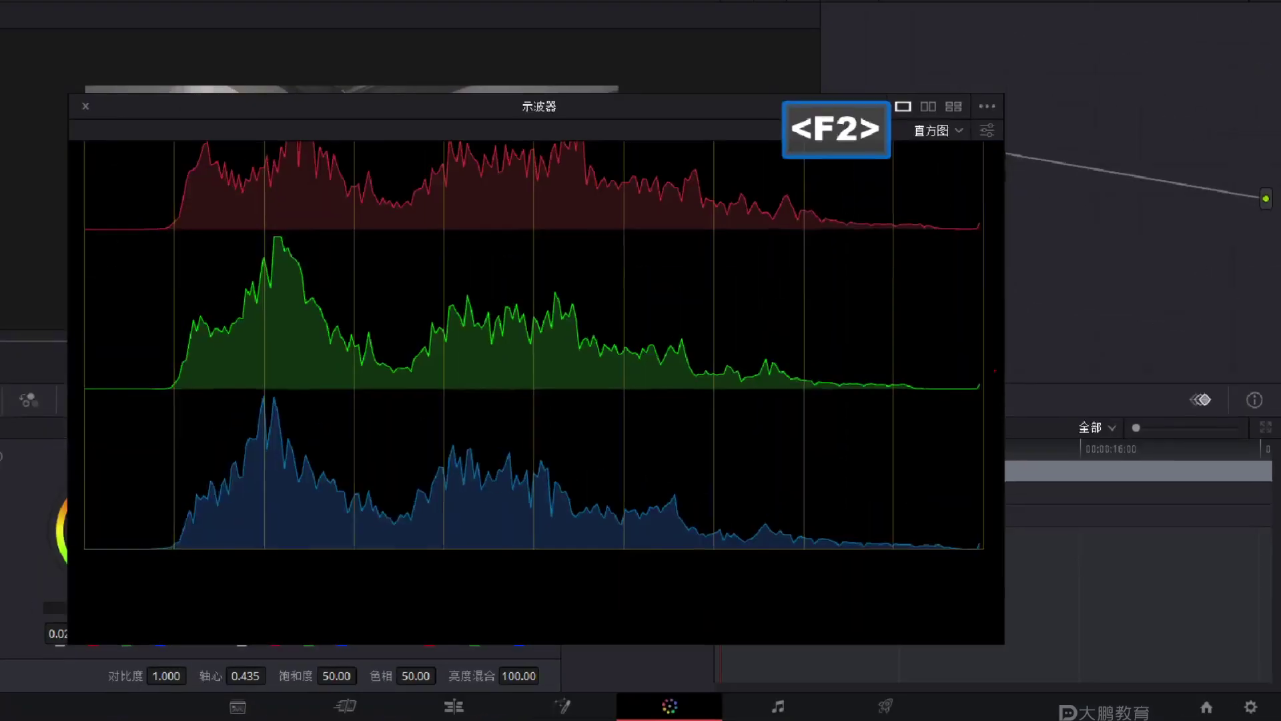
mouse_move(924, 178)
mouse_down()
mouse_move(919, 580)
mouse_move(961, 544)
mouse_move(951, 533)
mouse_up()
key(Escape)
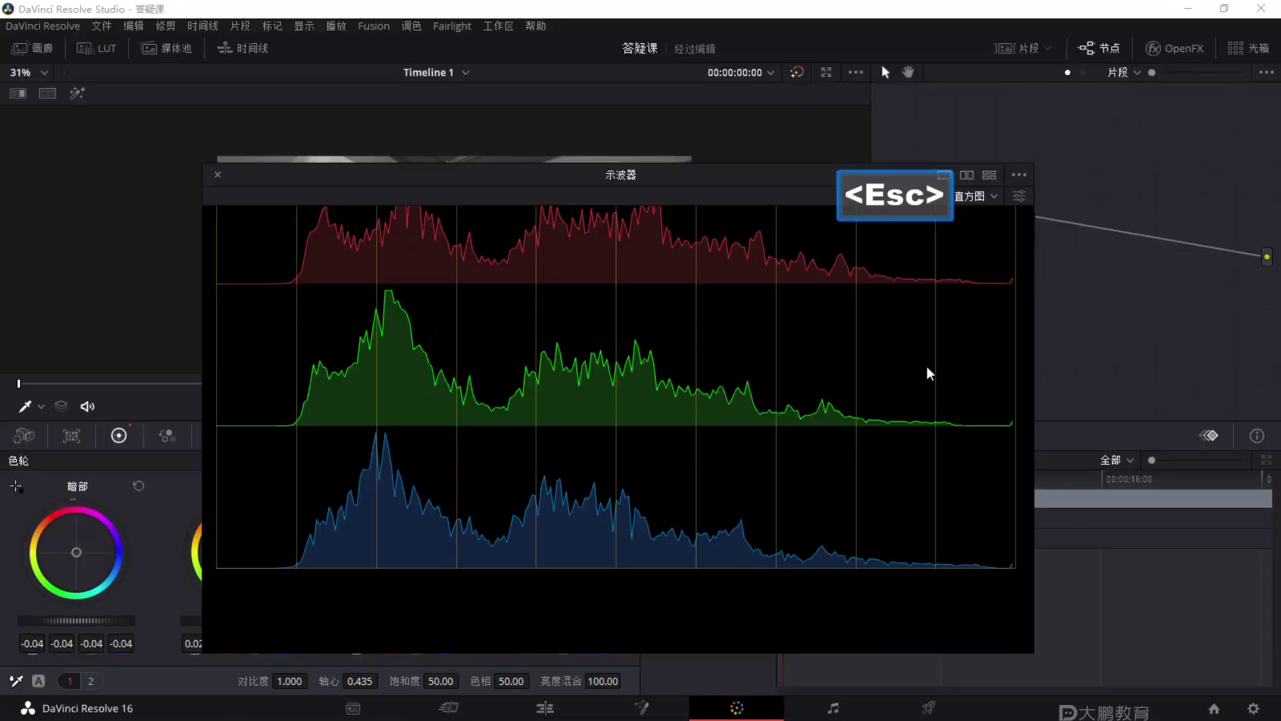
Switch the scope back to the parade and close the floating scopes window.
click(974, 196)
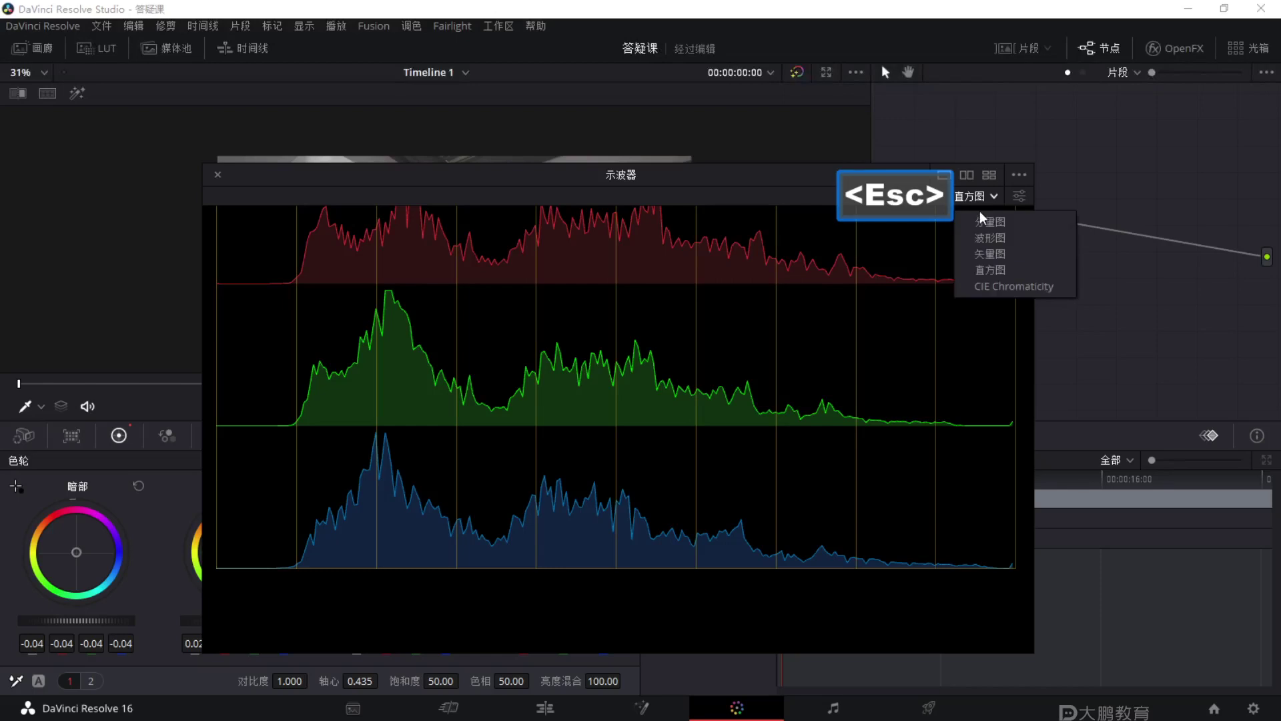
click(975, 210)
key(ctrl+shift+w)
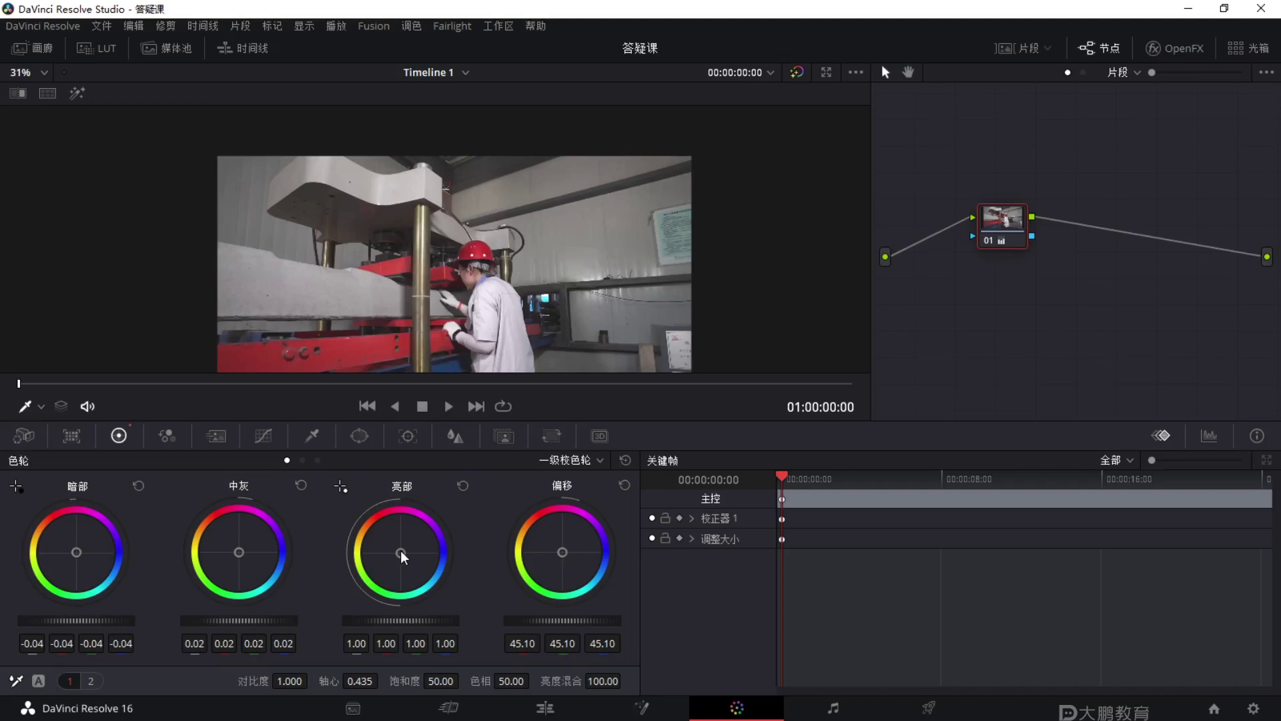
Lower the blue channel of clip 01's highlights to 0.96, viewing the primaries bars before returning to the wheels.
drag(399, 550, 397, 553)
key(ctrl+z)
click(594, 460)
click(595, 499)
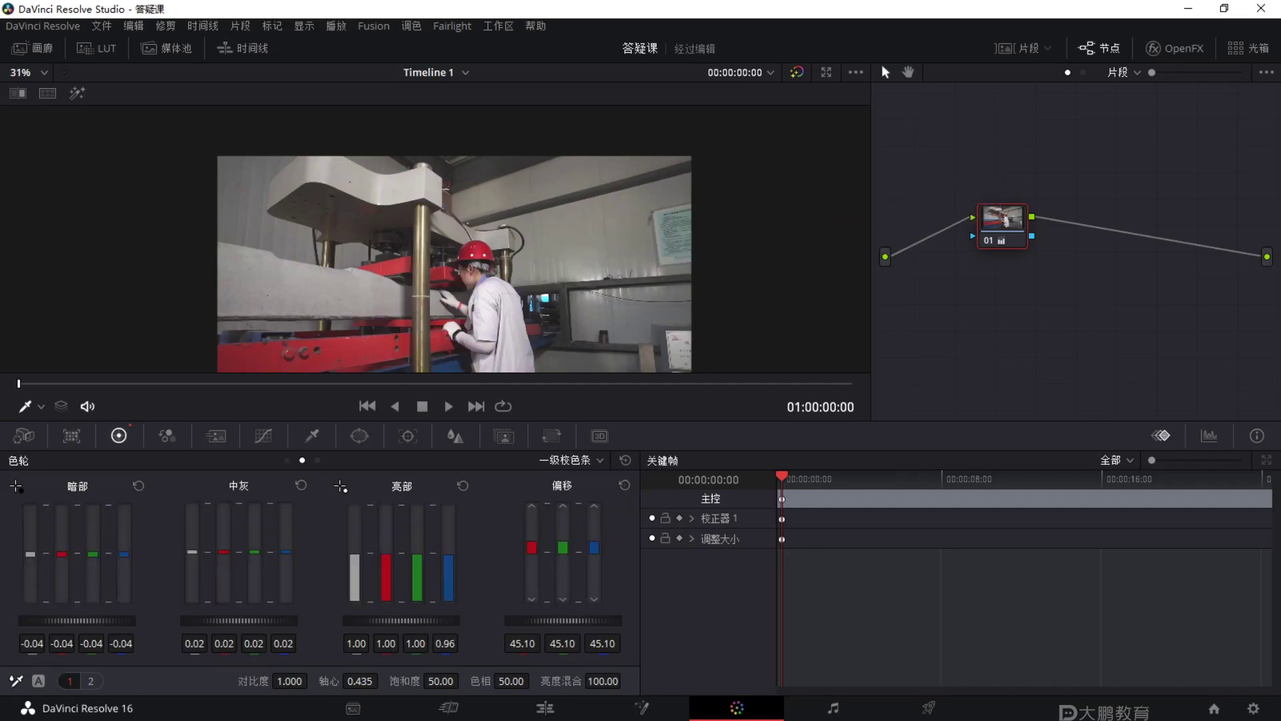
click(599, 459)
click(587, 479)
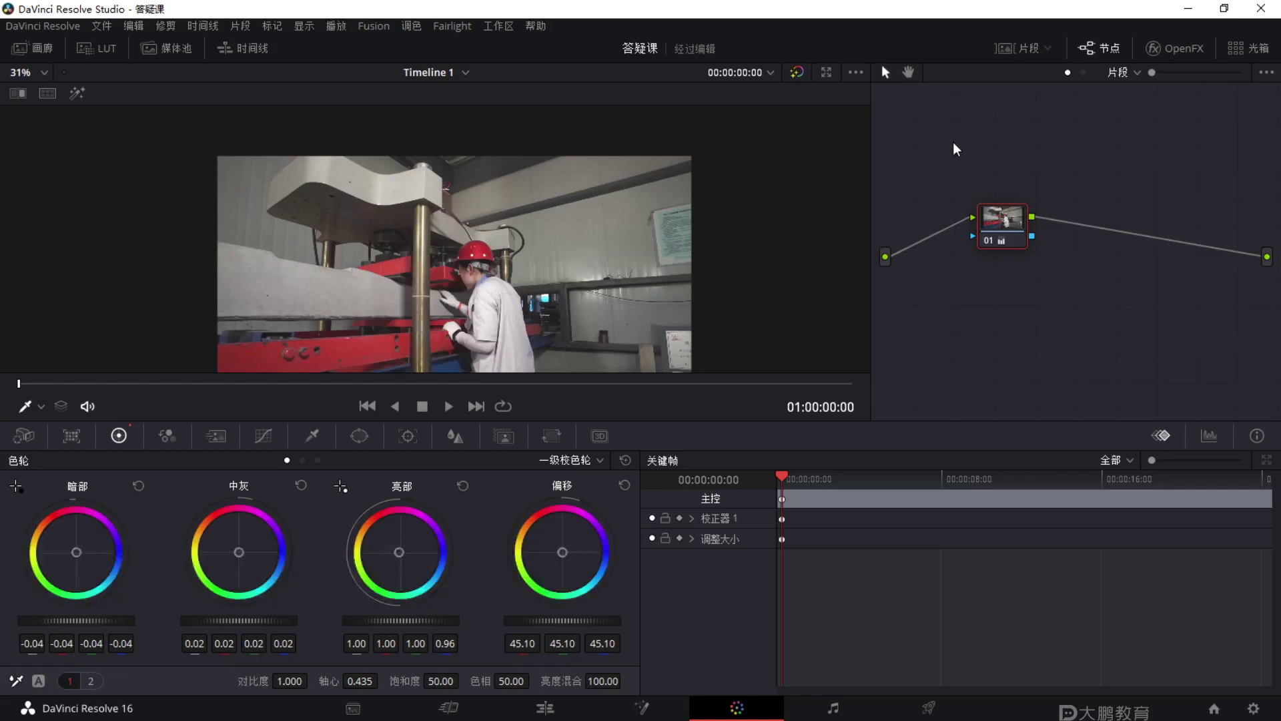
Raise clip 01's contrast to 1.092 and compare the picture with the node's grade off and on.
key(ctrl+d)
key(ctrl+d)
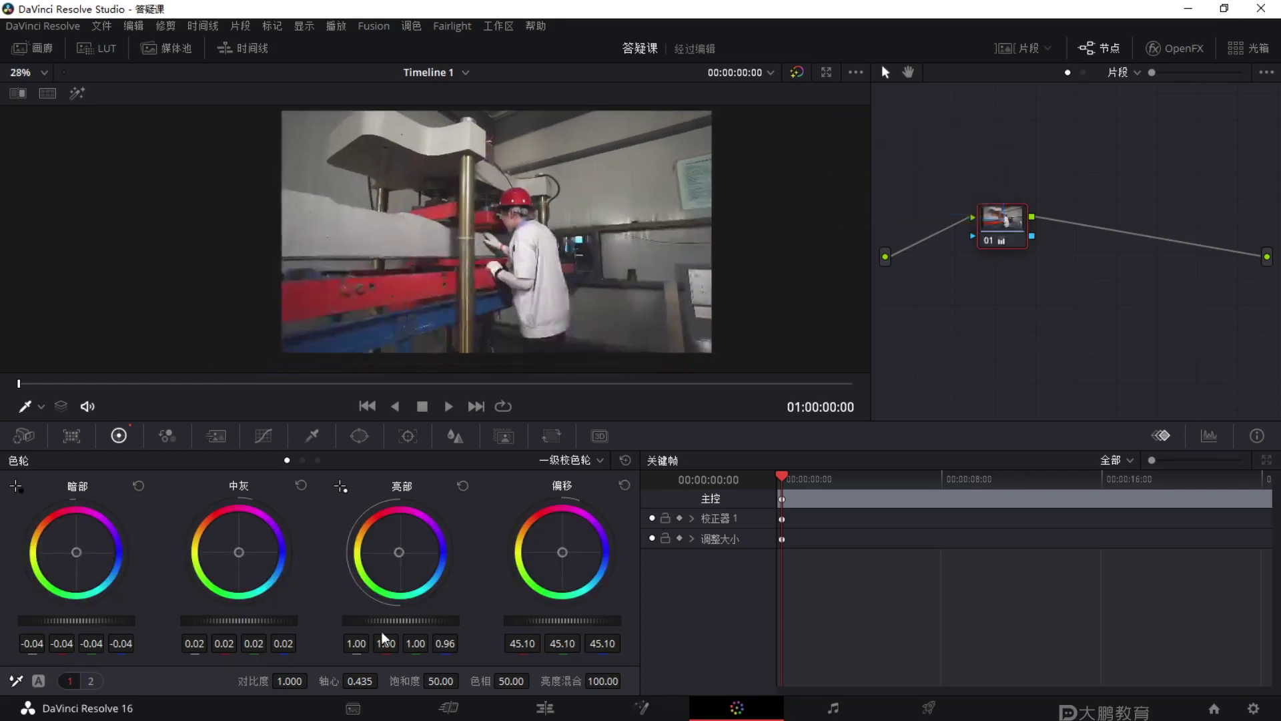
drag(310, 680, 320, 680)
key(ctrl+d)
key(ctrl+d)
Select clip 04, hide the clip thumbnails and open its parade in a floating scopes window.
click(1003, 48)
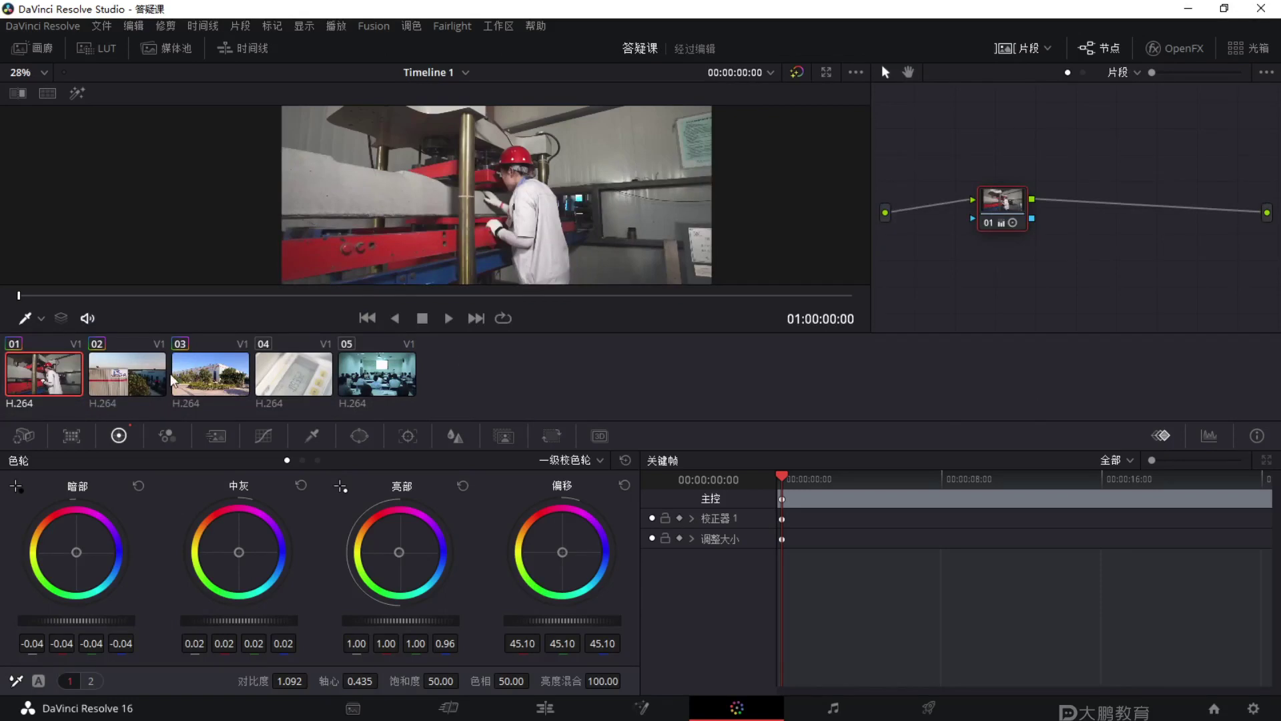
click(267, 374)
click(1015, 48)
click(1218, 434)
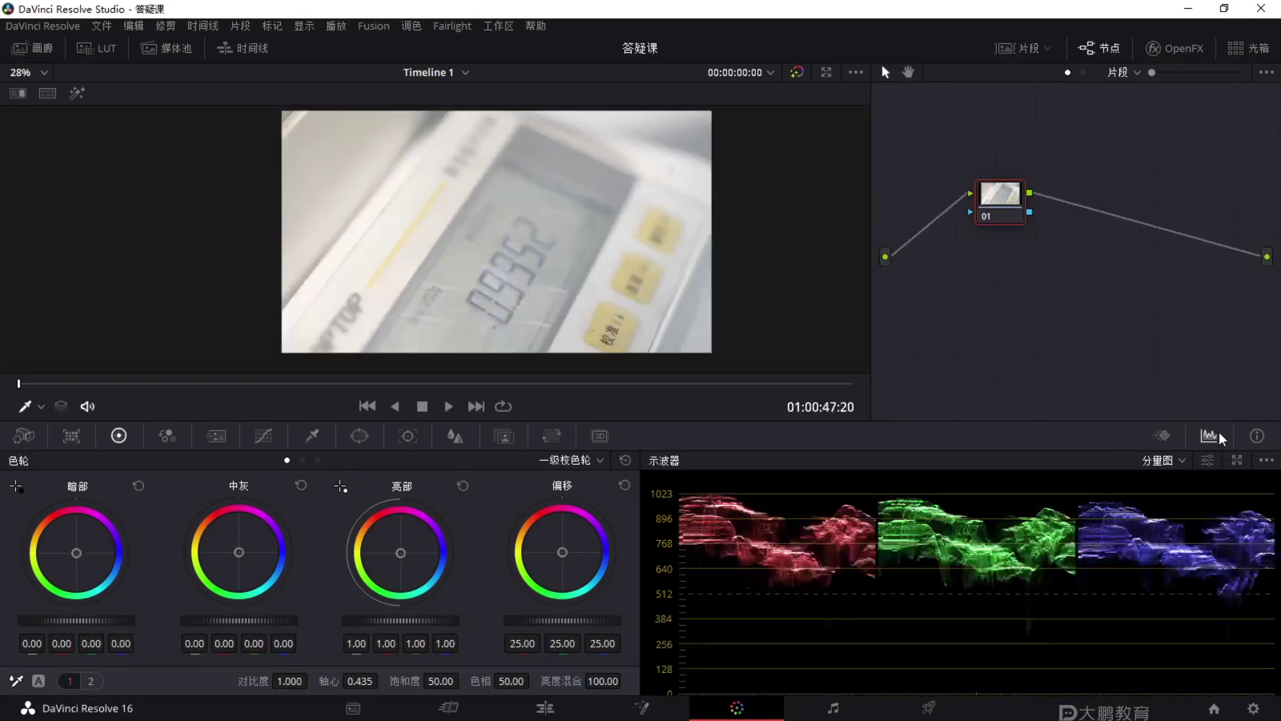
click(1235, 461)
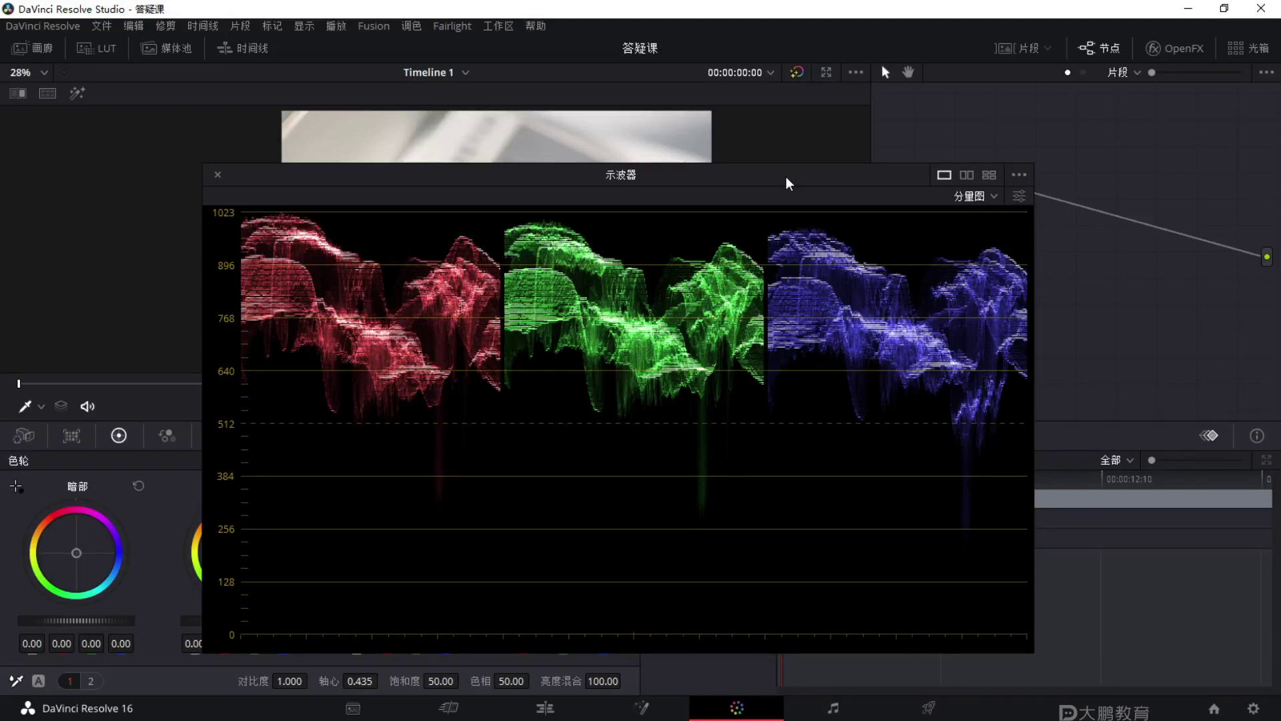
Mark the shadow region of clip 04's parade and move the scopes window clear of the primaries wheels.
key(F1)
mouse_move(490, 477)
mouse_down()
mouse_move(227, 637)
mouse_move(366, 437)
mouse_up()
key(Escape)
mouse_move(547, 211)
mouse_down()
mouse_move(184, 321)
mouse_move(607, 175)
mouse_move(1069, 200)
mouse_move(1059, 192)
mouse_up()
key(Escape)
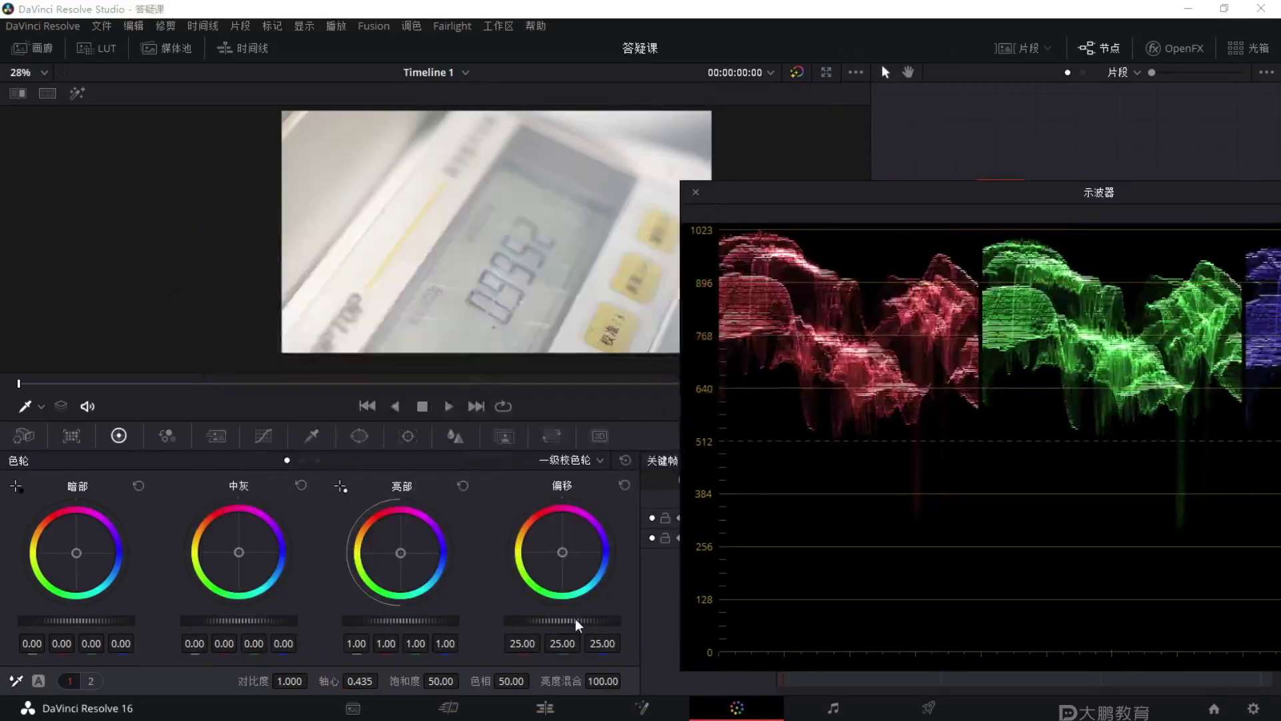
Lower clip 04's offset to -23.95 and shadows to -0.13, and raise its highlights to 1.15 in all channels.
drag(571, 623, 434, 619)
drag(109, 621, 87, 620)
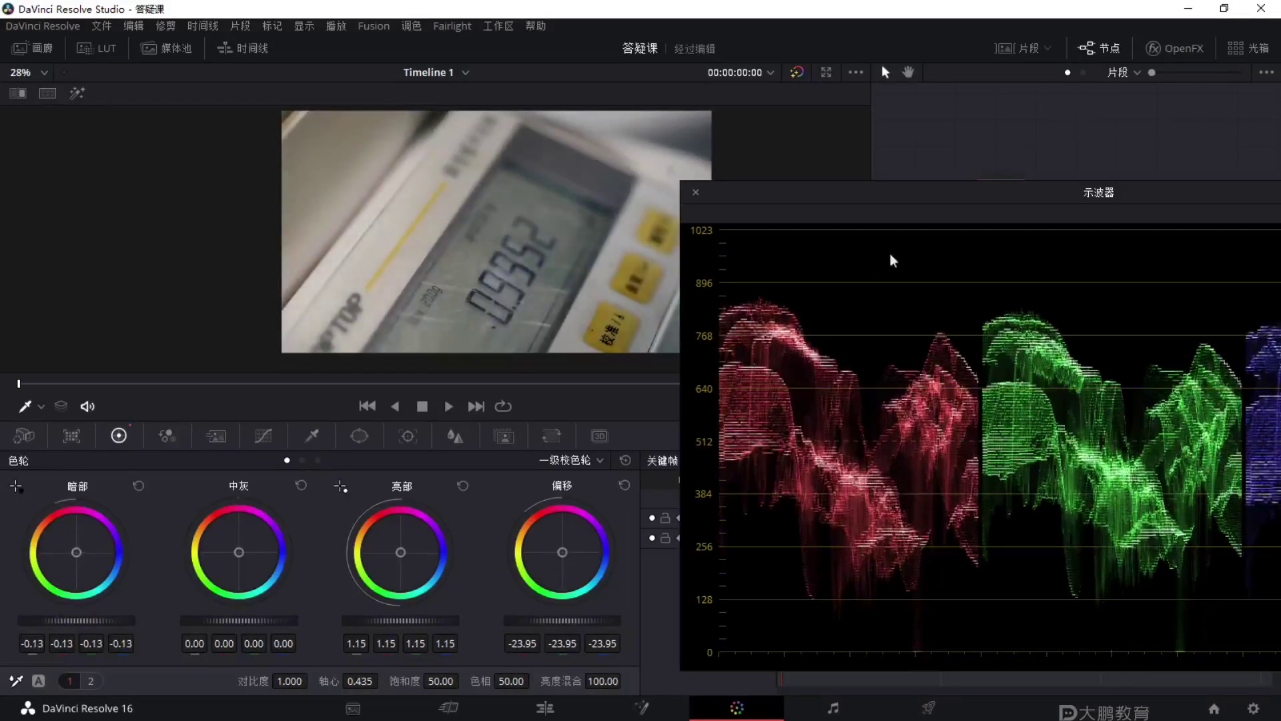
Raise clip 04's contrast to 1.192 and its midtones to 0.01 in all channels.
drag(995, 192, 955, 192)
mouse_move(289, 681)
mouse_down()
mouse_move(313, 681)
mouse_move(300, 680)
mouse_up()
drag(236, 621, 242, 621)
Frame the range from about 128 to 896 across all three channels of clip 04's parade.
drag(667, 191, 395, 190)
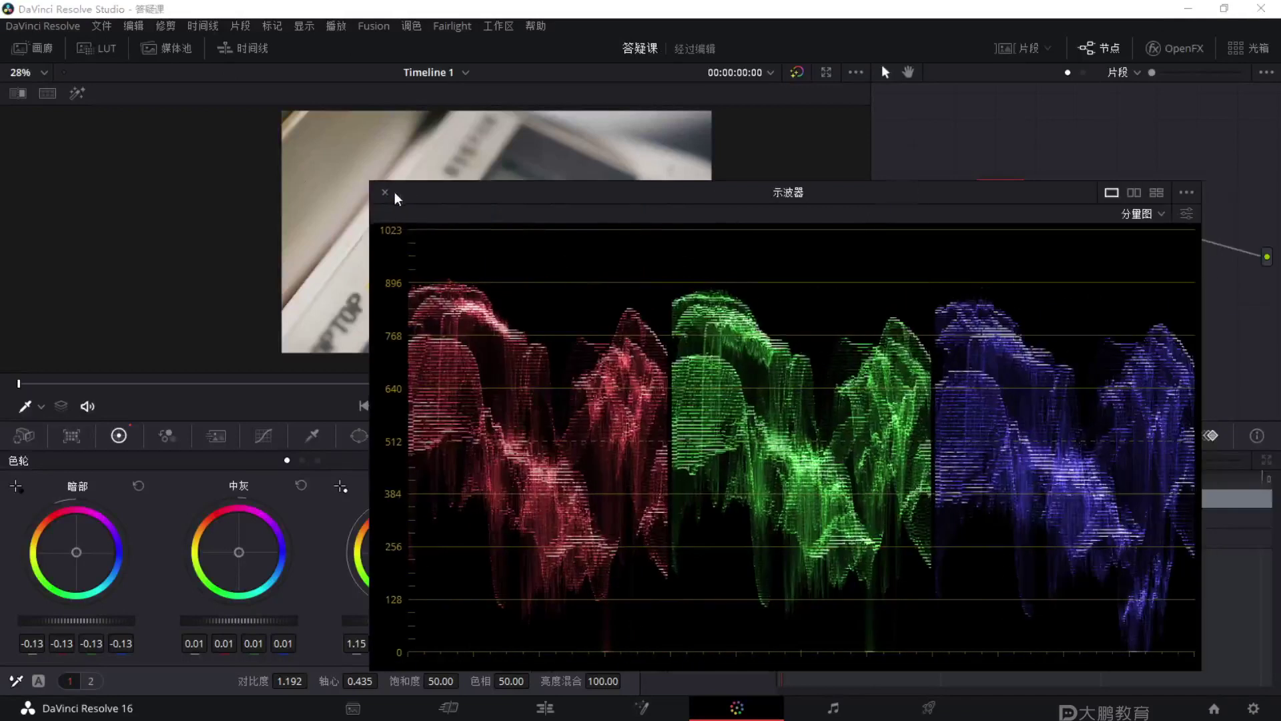
key(F1)
key(ctrl)
mouse_move(354, 278)
mouse_down()
mouse_move(586, 371)
mouse_move(1245, 565)
mouse_move(1240, 592)
mouse_up()
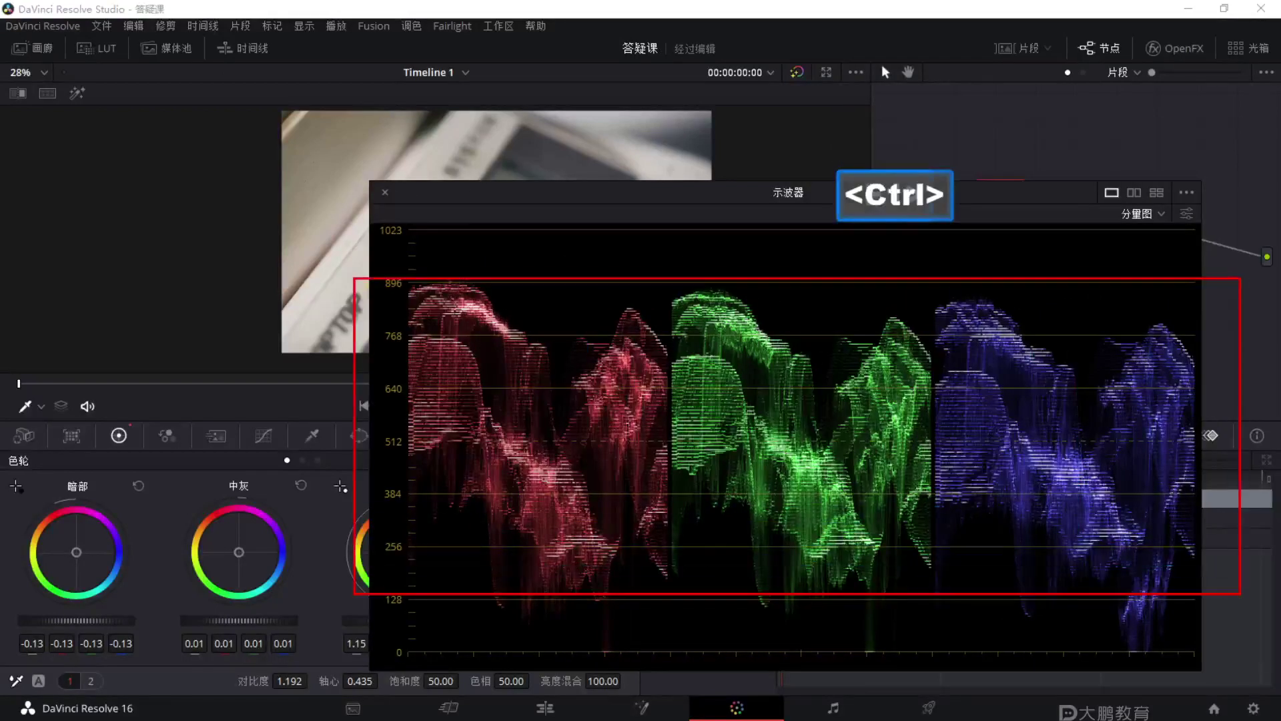
key(F1)
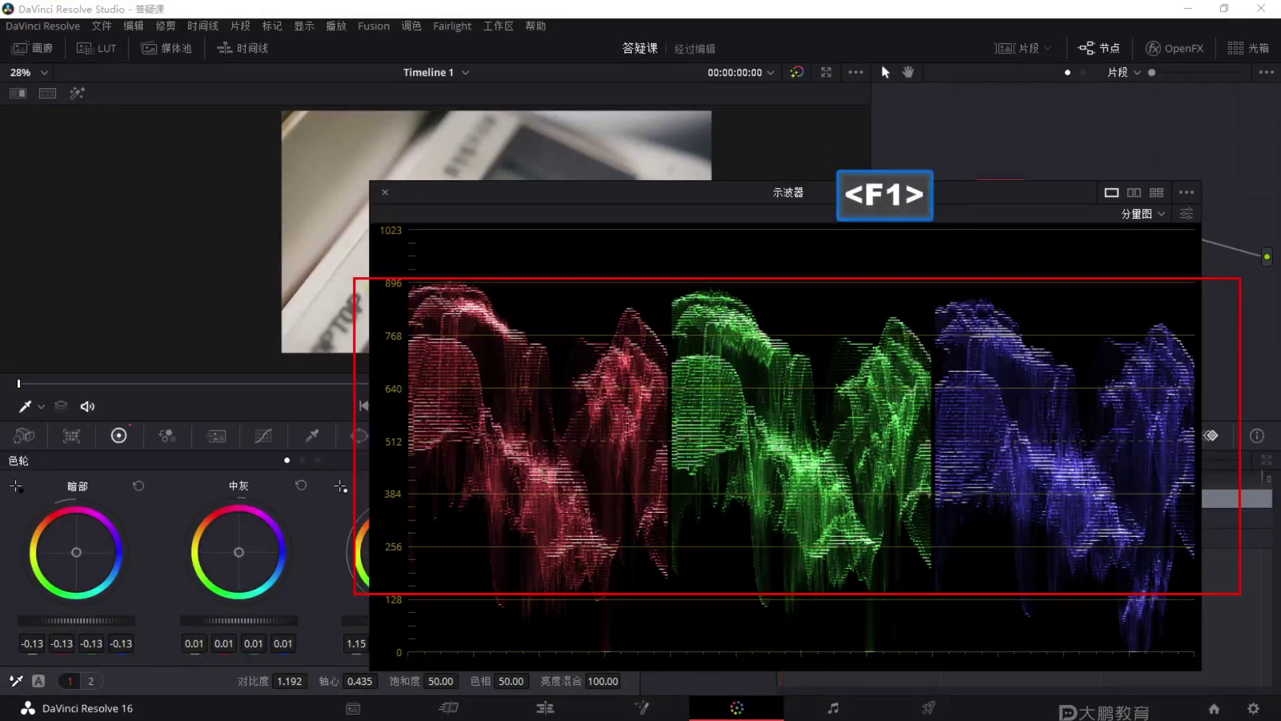
key(Escape)
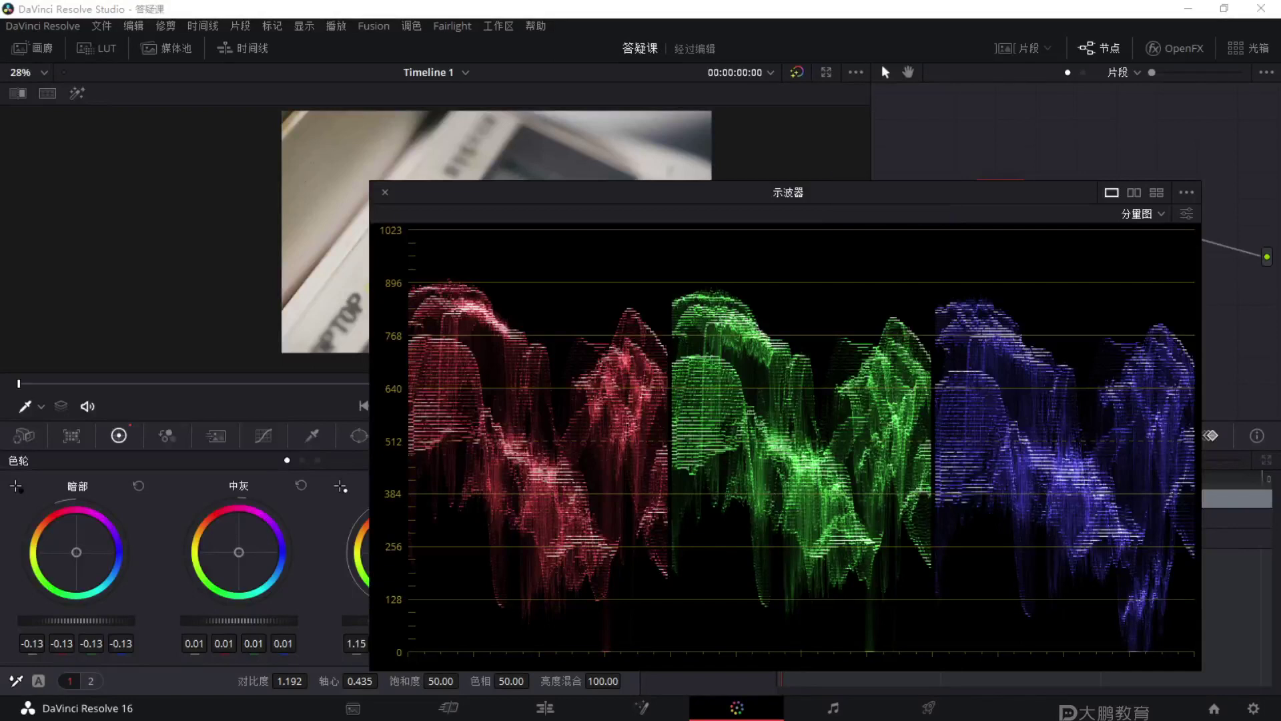
Annotate clip 04's parade with arrows to the upper edges of the waveforms and a circle around the green channel's shadow end.
drag(835, 190, 785, 208)
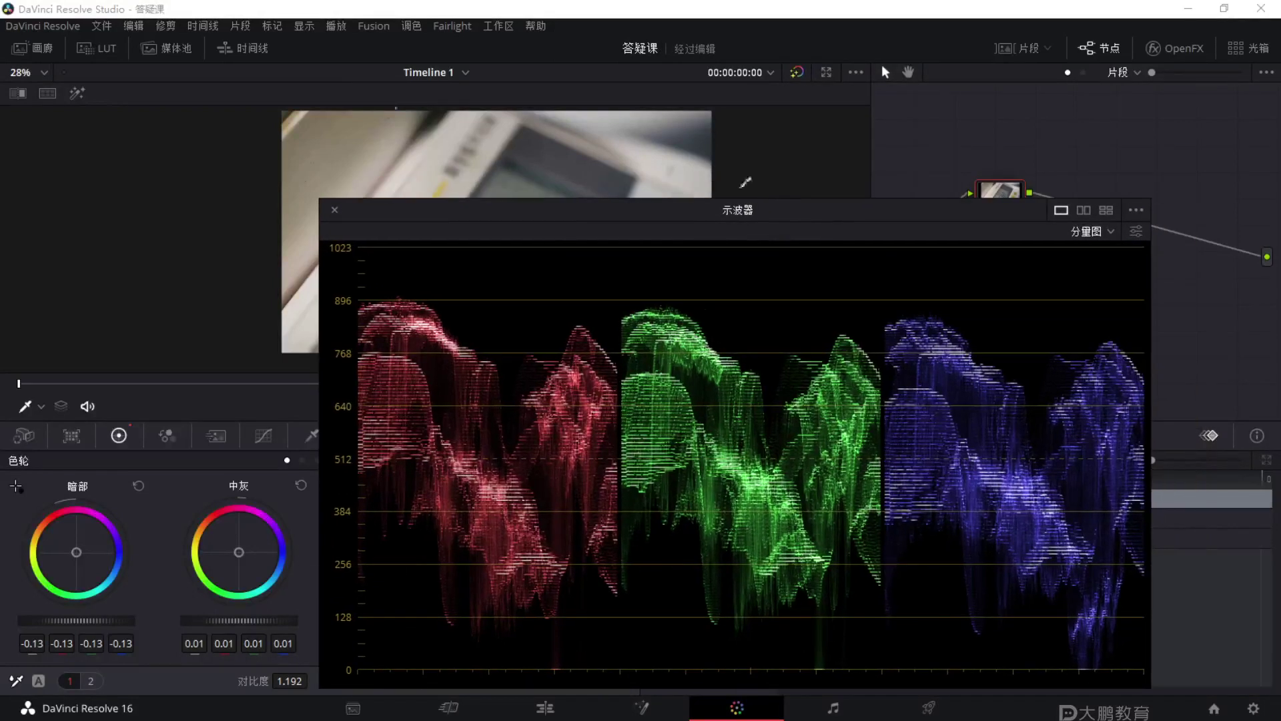
key(F1)
drag(246, 70, 240, 320)
drag(265, 275, 279, 302)
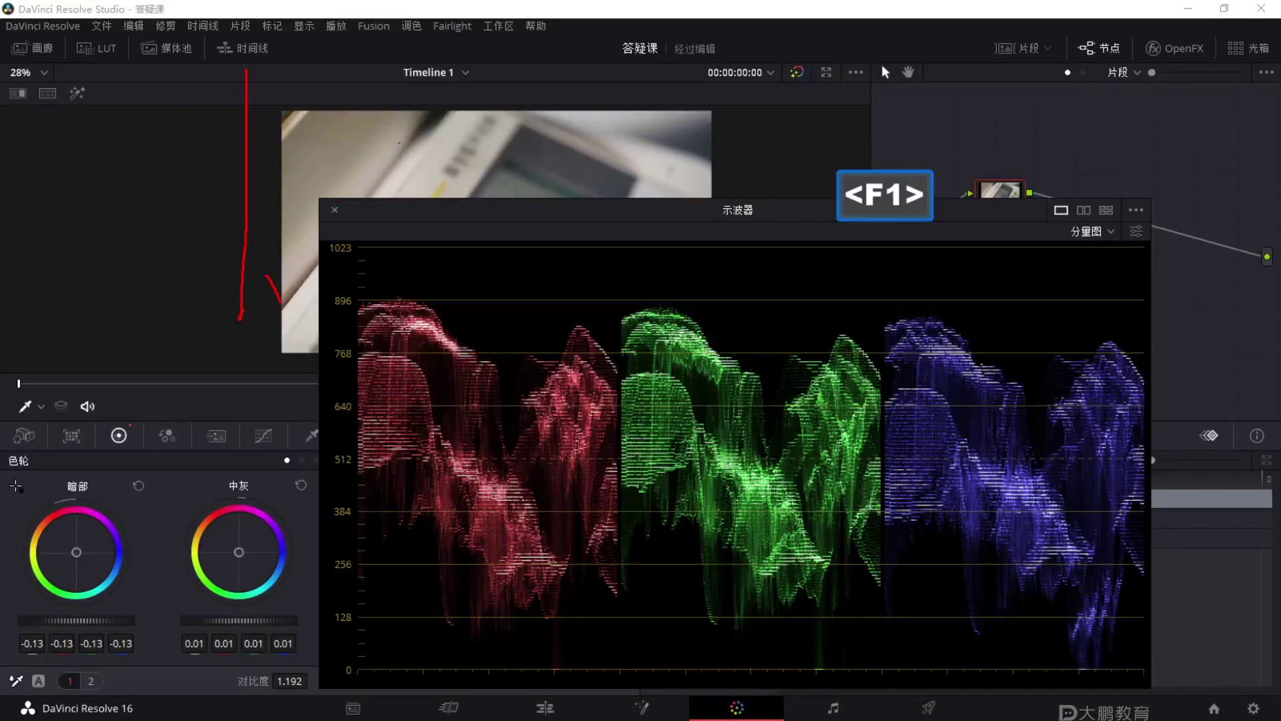
mouse_move(369, 126)
mouse_down()
mouse_move(408, 172)
mouse_move(380, 301)
mouse_up()
drag(353, 160, 462, 292)
drag(454, 195, 540, 172)
mouse_move(512, 123)
mouse_down()
mouse_move(484, 347)
mouse_move(448, 317)
mouse_up()
mouse_move(572, 154)
mouse_down()
mouse_move(550, 277)
mouse_move(650, 205)
mouse_up()
mouse_move(673, 150)
mouse_down()
mouse_move(708, 230)
mouse_move(675, 234)
mouse_up()
mouse_move(861, 197)
mouse_down()
mouse_move(733, 207)
mouse_move(864, 200)
mouse_up()
mouse_move(784, 514)
mouse_down()
mouse_move(831, 515)
mouse_move(851, 562)
mouse_up()
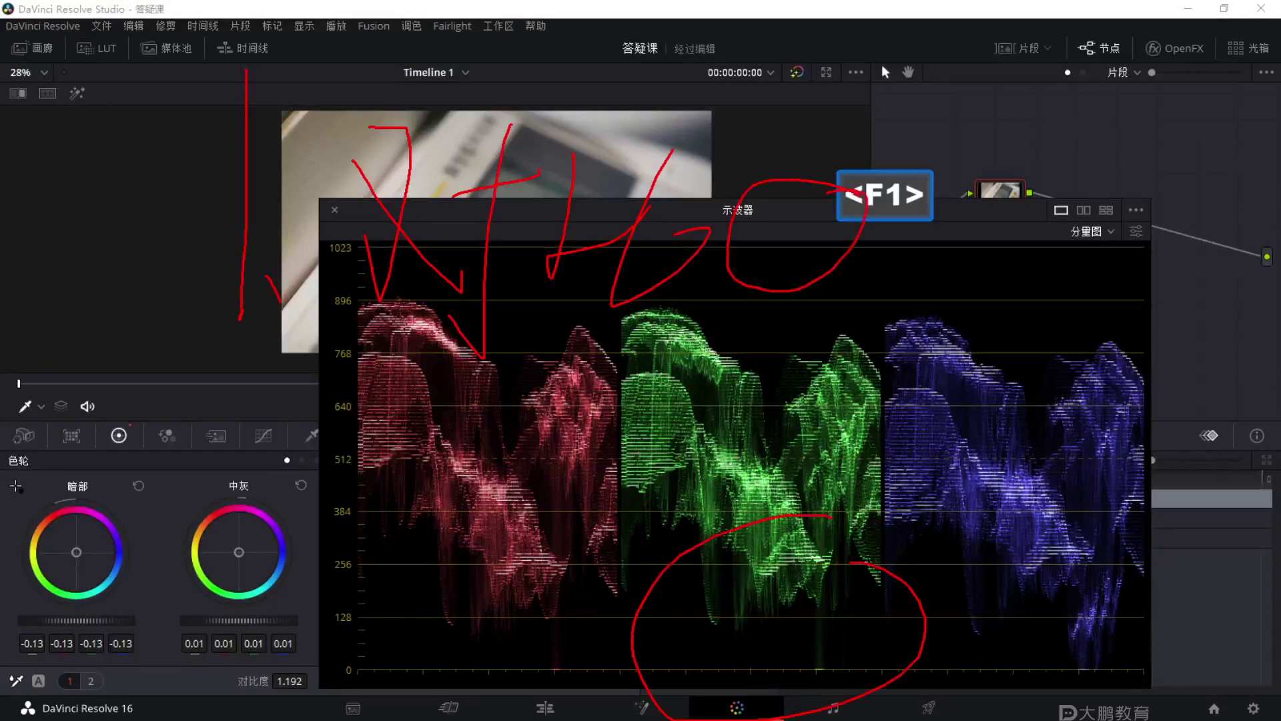
mouse_move(338, 304)
mouse_down()
mouse_move(1017, 607)
mouse_move(657, 342)
mouse_up()
key(Escape)
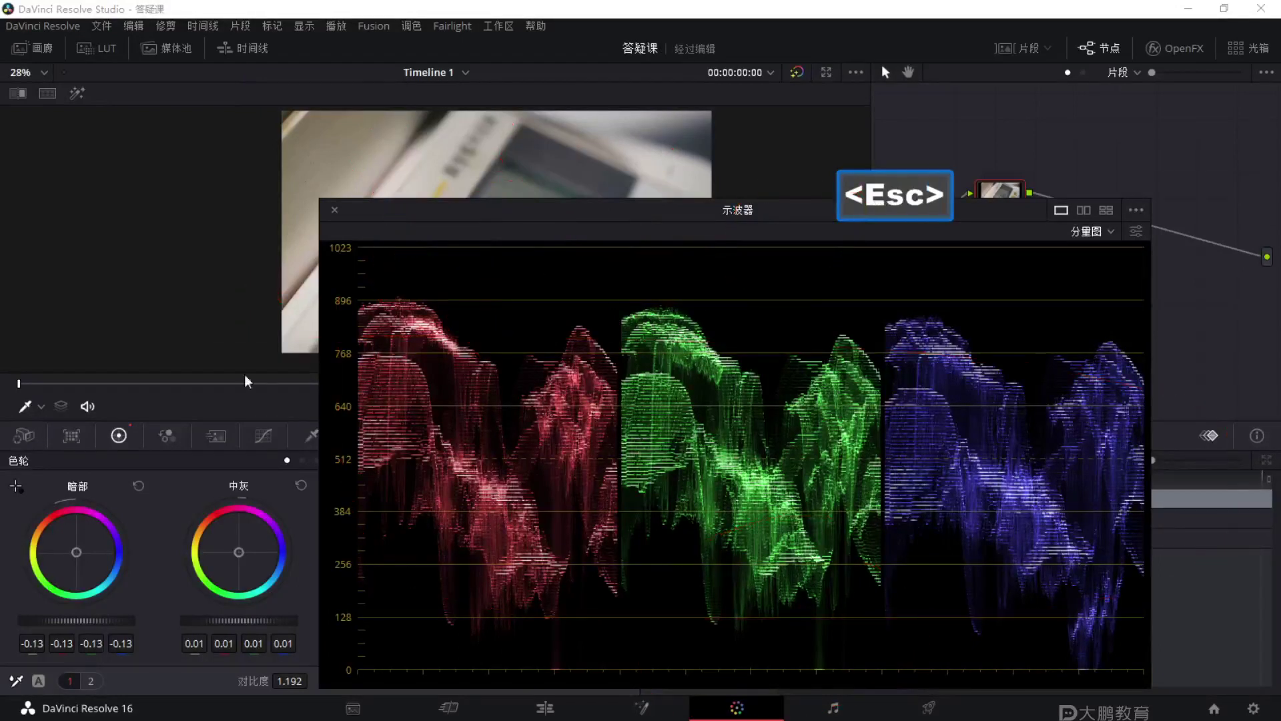
key(F2)
key(Escape)
key(F1)
drag(234, 374, 371, 460)
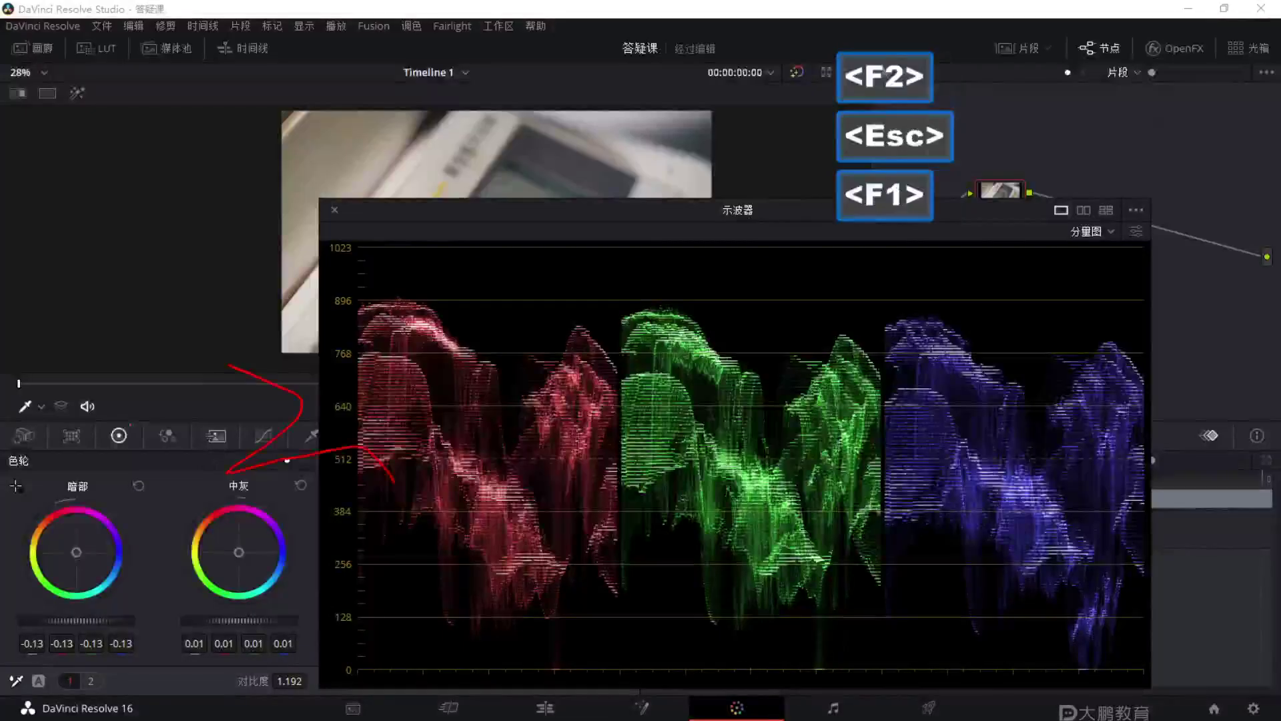
key(Escape)
Examine the highlight end of clip 04's channels in the floating histogram and close the scopes window.
click(1086, 232)
click(1105, 310)
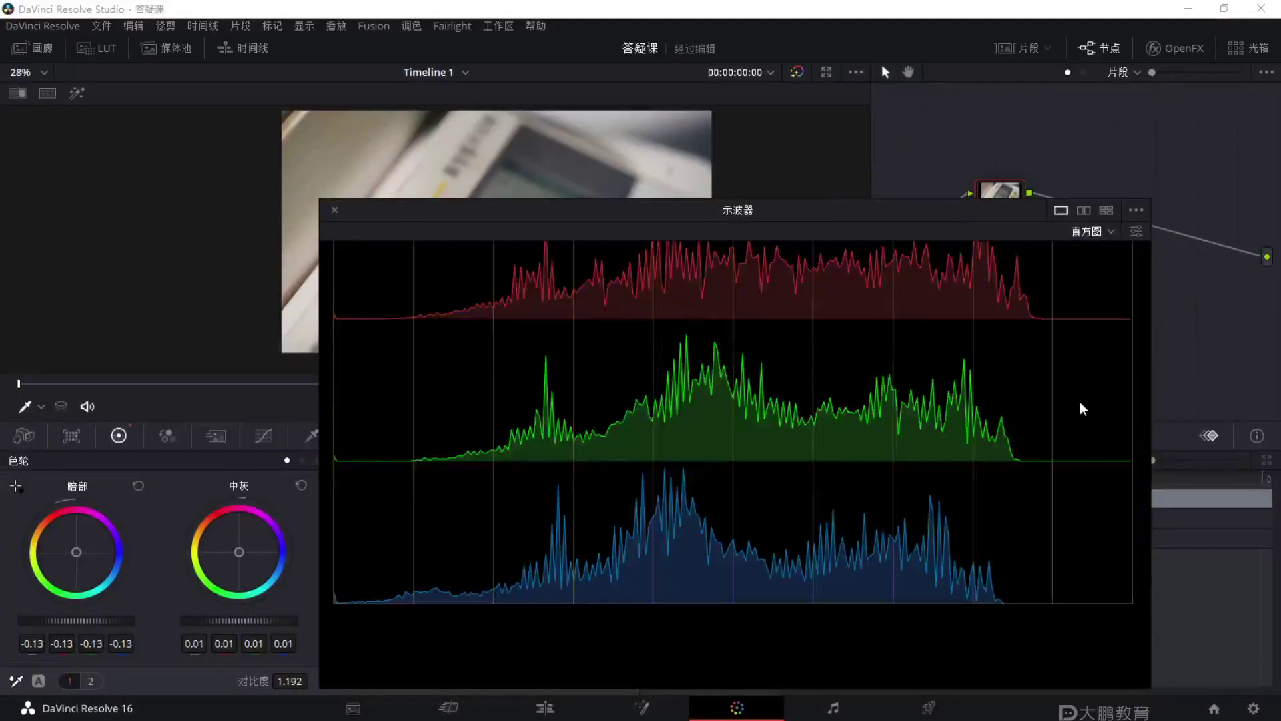
drag(866, 211, 750, 181)
key(F2)
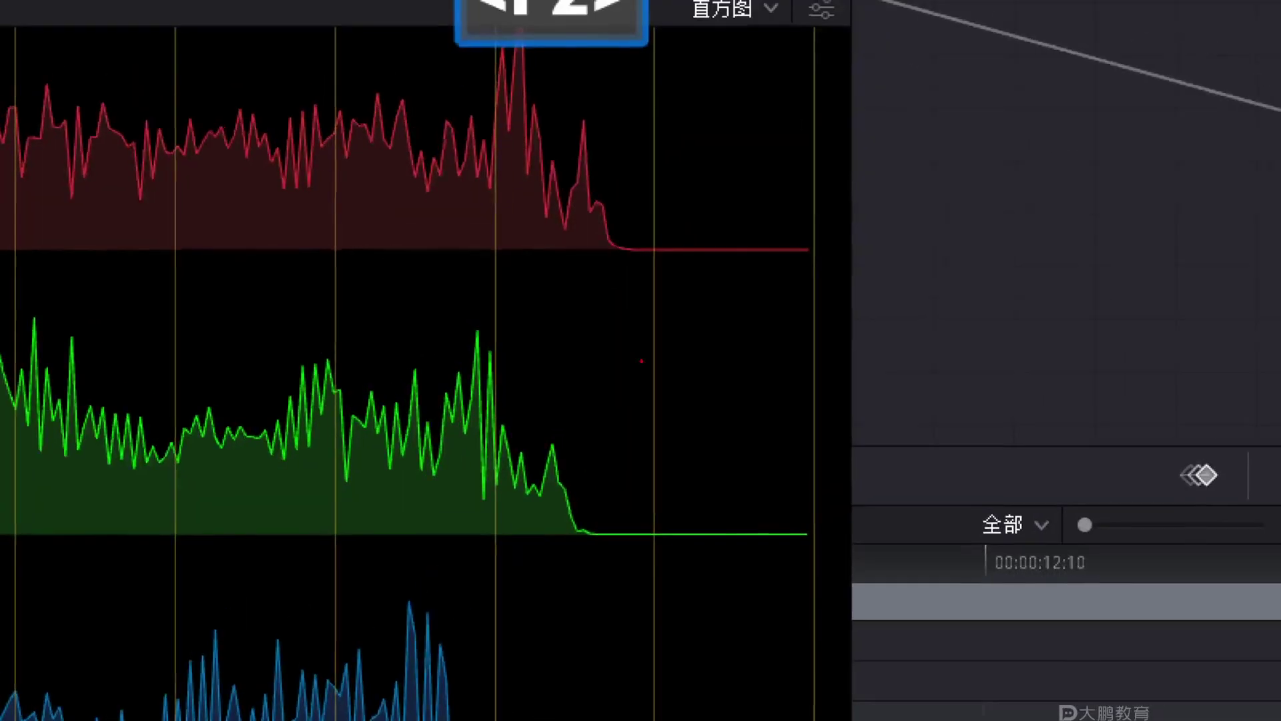
key(Escape)
drag(737, 186, 909, 187)
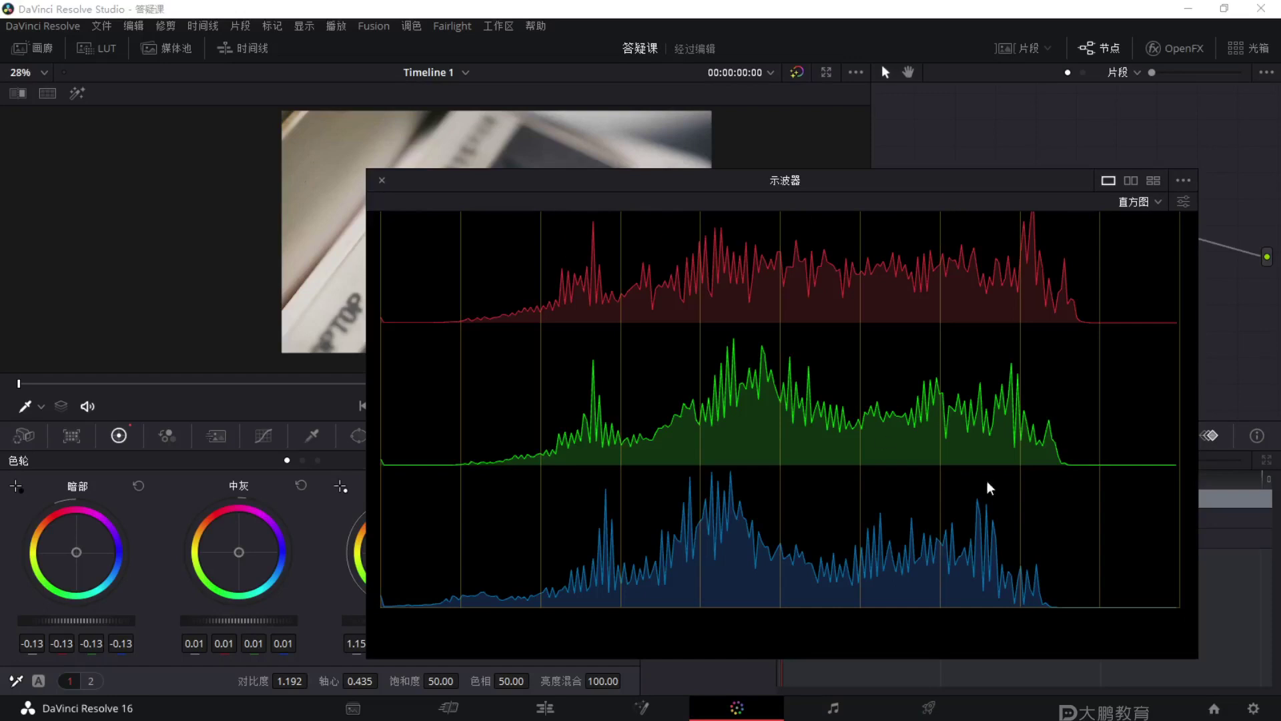
click(381, 181)
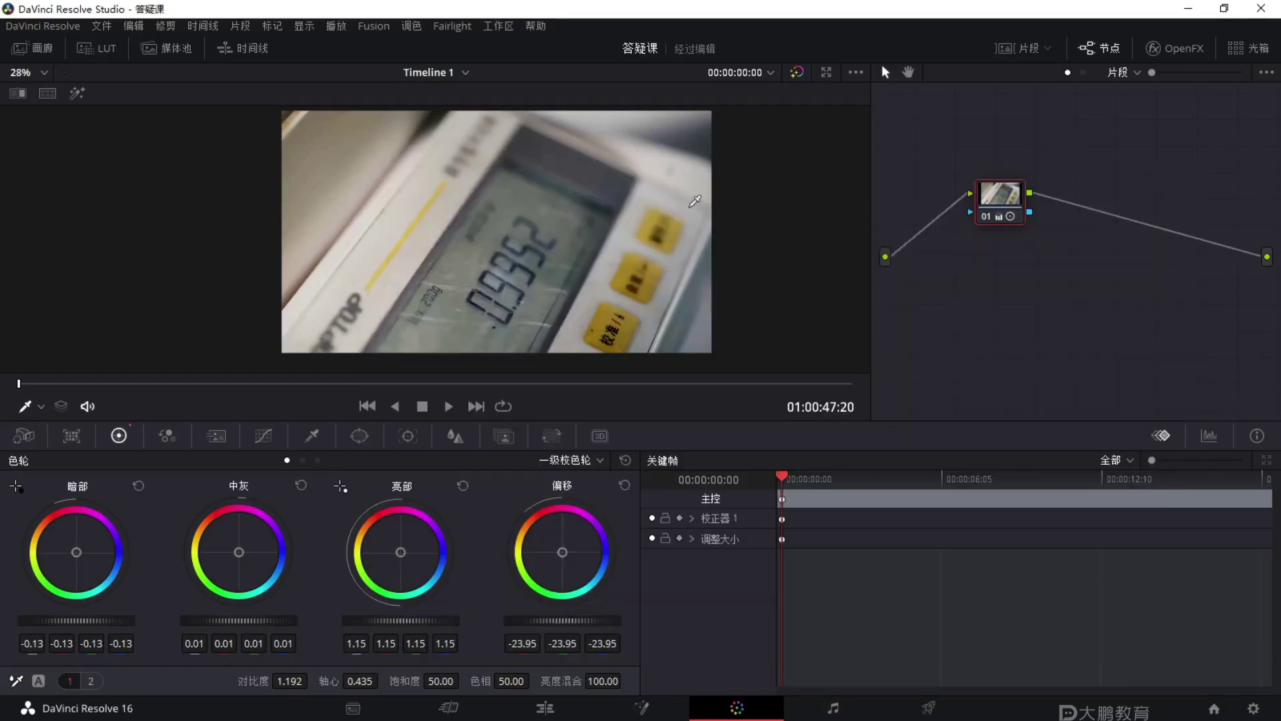
Shift clip 04's offset toward blue, giving -24.77 red, -24.24 green and -19.74 blue.
key(F1)
key(Escape)
drag(572, 554, 577, 551)
Show clip 04's histogram in the docked scopes and mark the bright end of the channels.
click(1209, 436)
click(1179, 460)
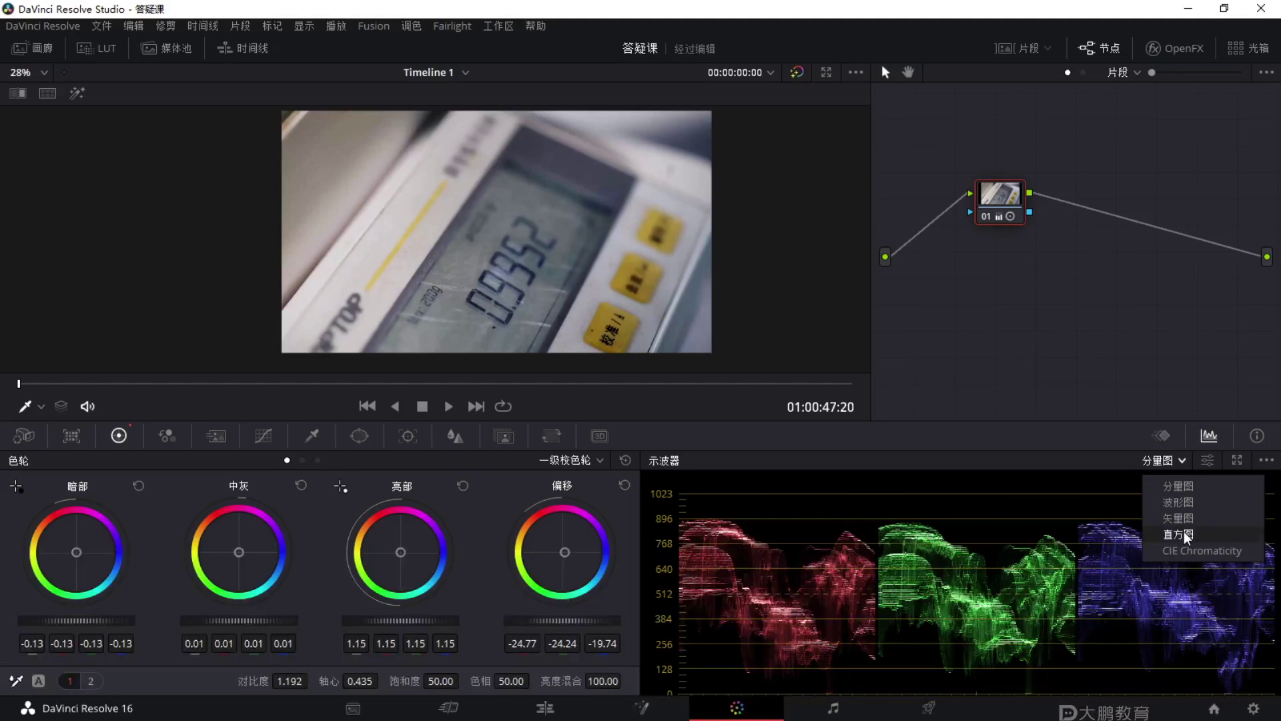
click(1183, 531)
key(F2)
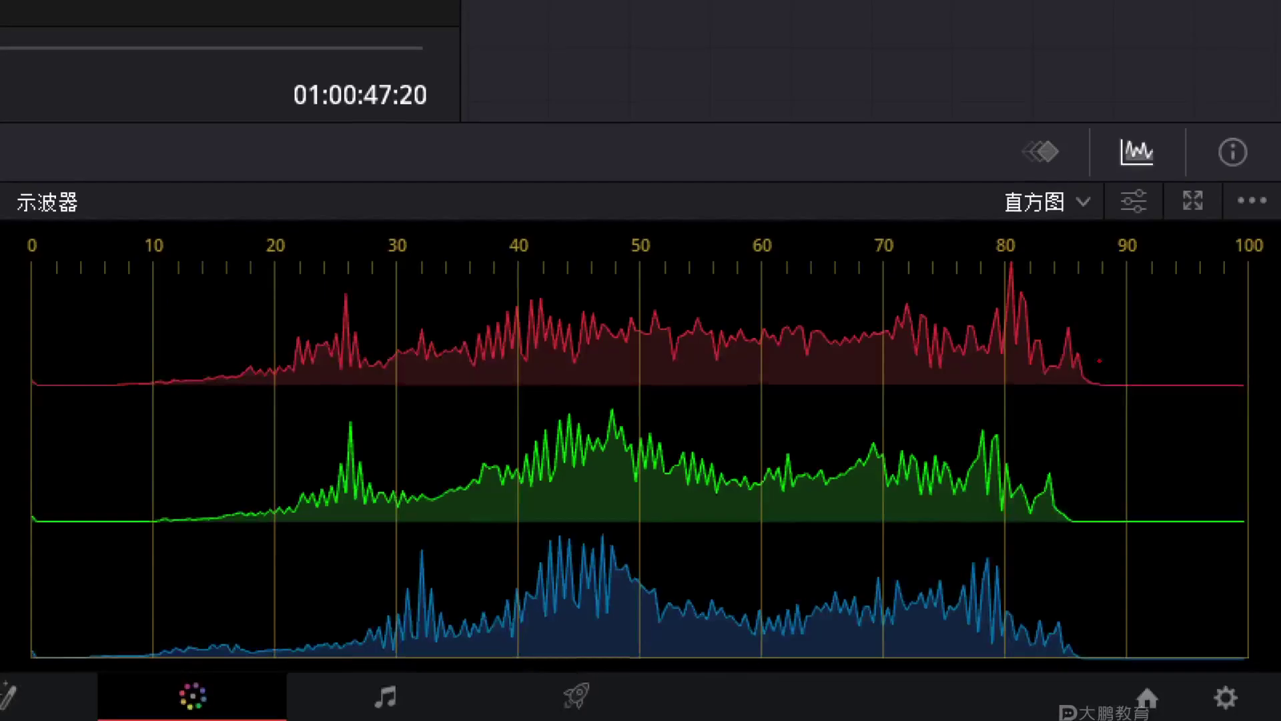
drag(1173, 478, 1192, 616)
mouse_move(1103, 514)
mouse_down()
mouse_move(1101, 654)
mouse_move(1080, 242)
mouse_move(1050, 347)
mouse_move(1181, 624)
mouse_up()
key(Escape)
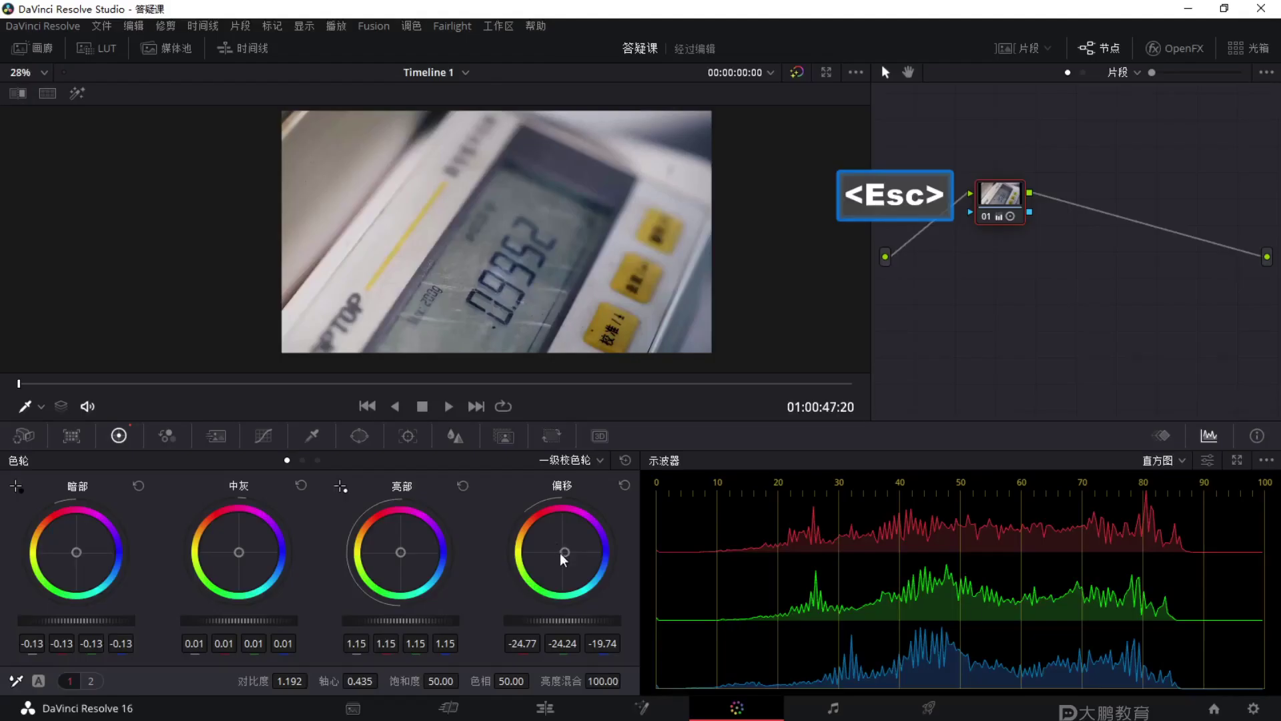
Compare clip 04 with the node's grade off and on, and mark the graded picture with an arrow.
key(F1)
key(Escape)
key(ctrl+d)
key(ctrl+d)
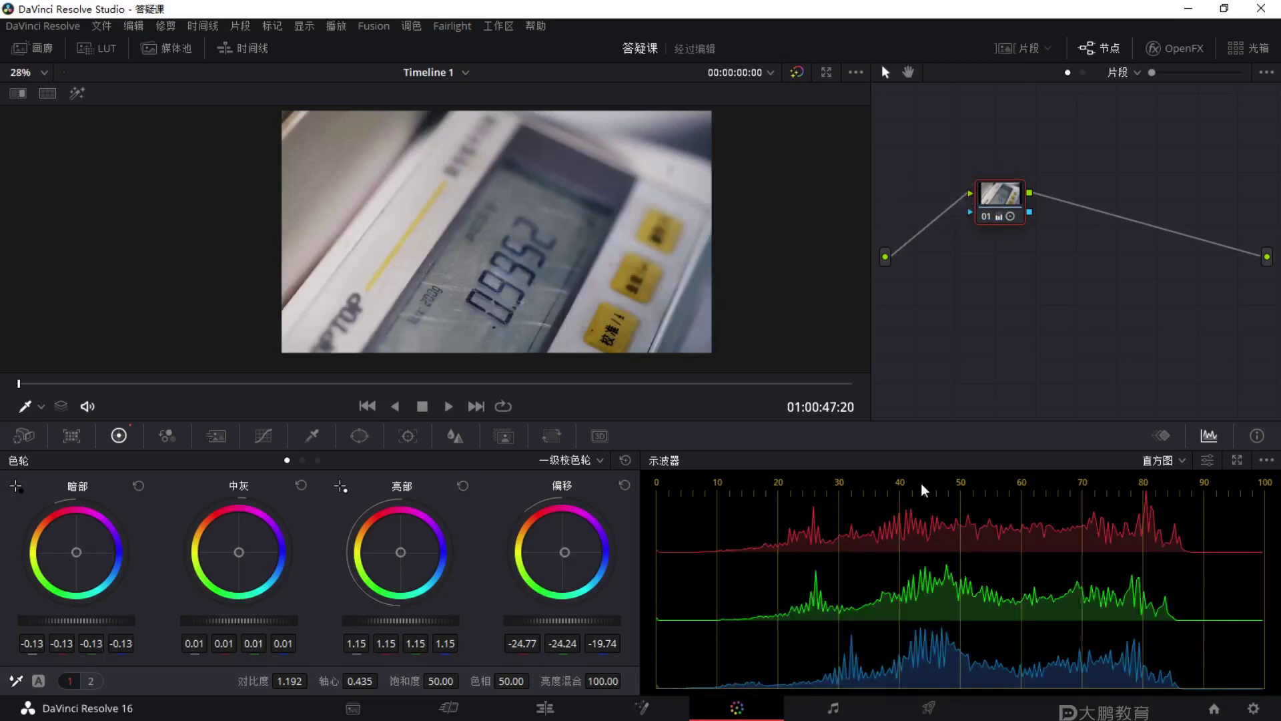
key(F1)
drag(674, 317, 394, 371)
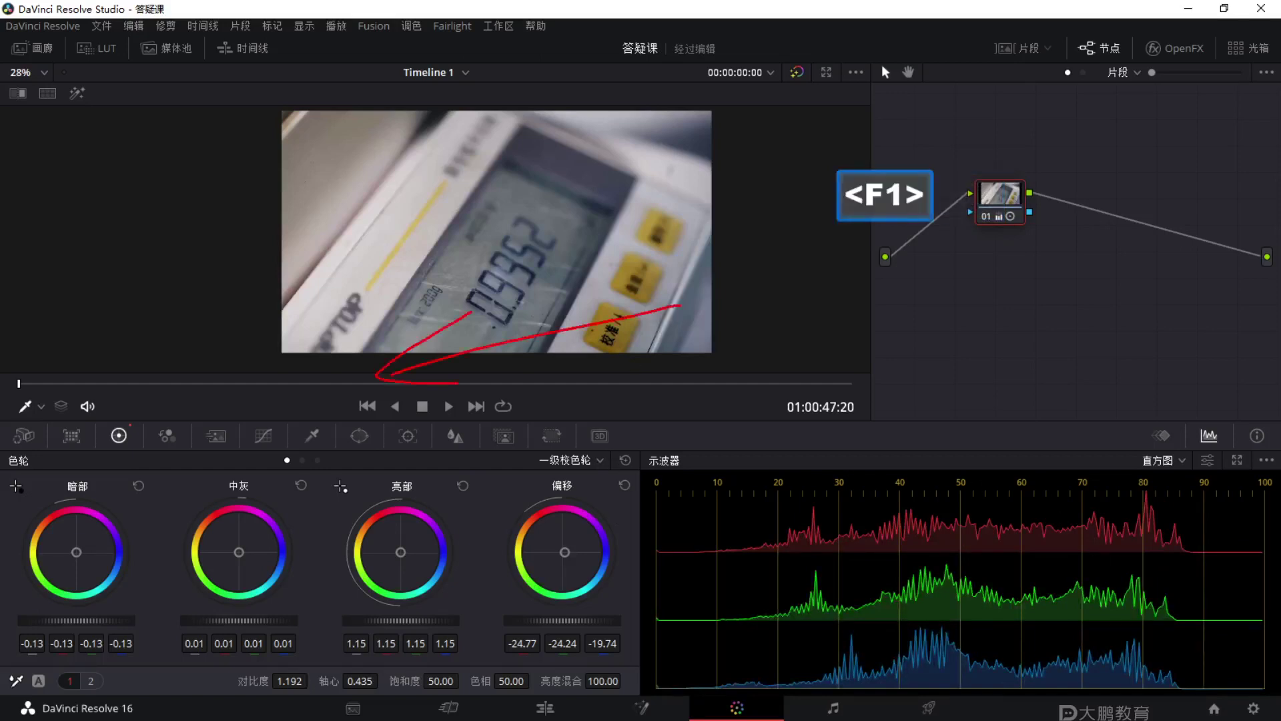
Clear the arrow on the picture and mark clip 04's offset wheel with on-screen strokes.
key(Escape)
key(F1)
mouse_move(569, 544)
mouse_down()
mouse_move(611, 582)
mouse_move(584, 604)
mouse_up()
key(Escape)
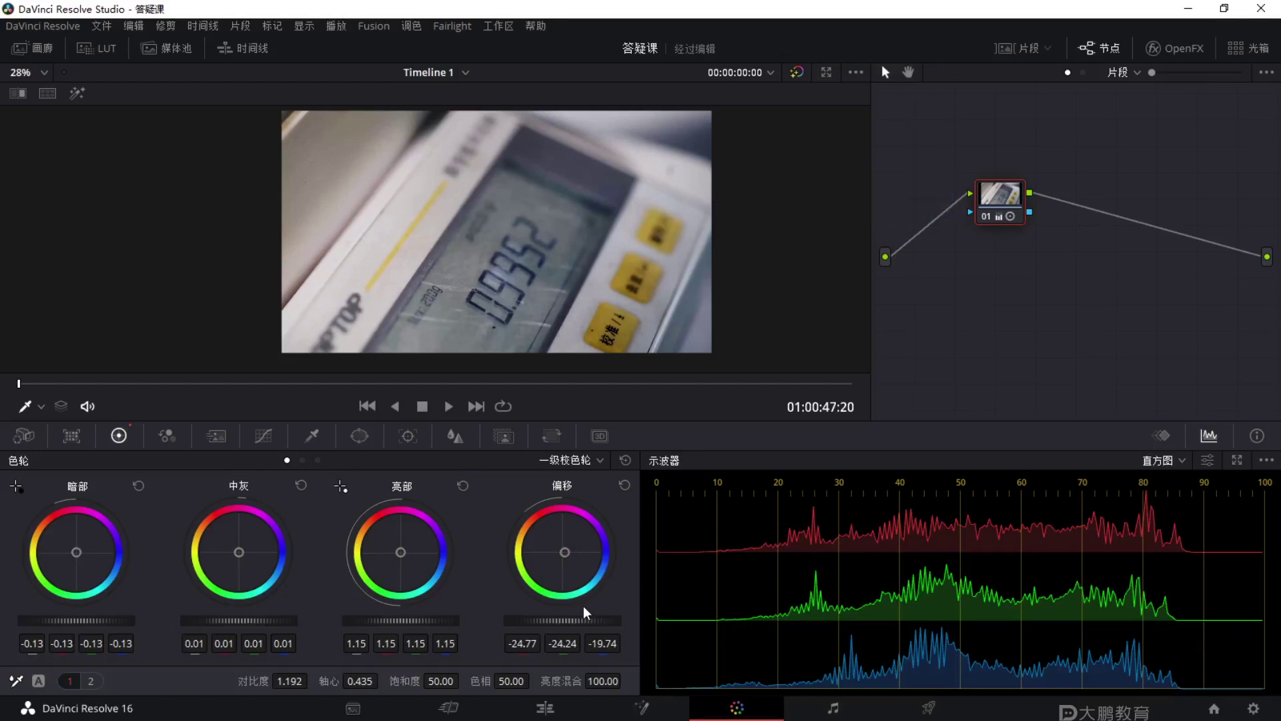
Save the project, select the classroom clip at 01:01:06:01 for grading and hide the clip strip.
key(ctrl+s)
click(1018, 49)
click(401, 371)
click(1032, 48)
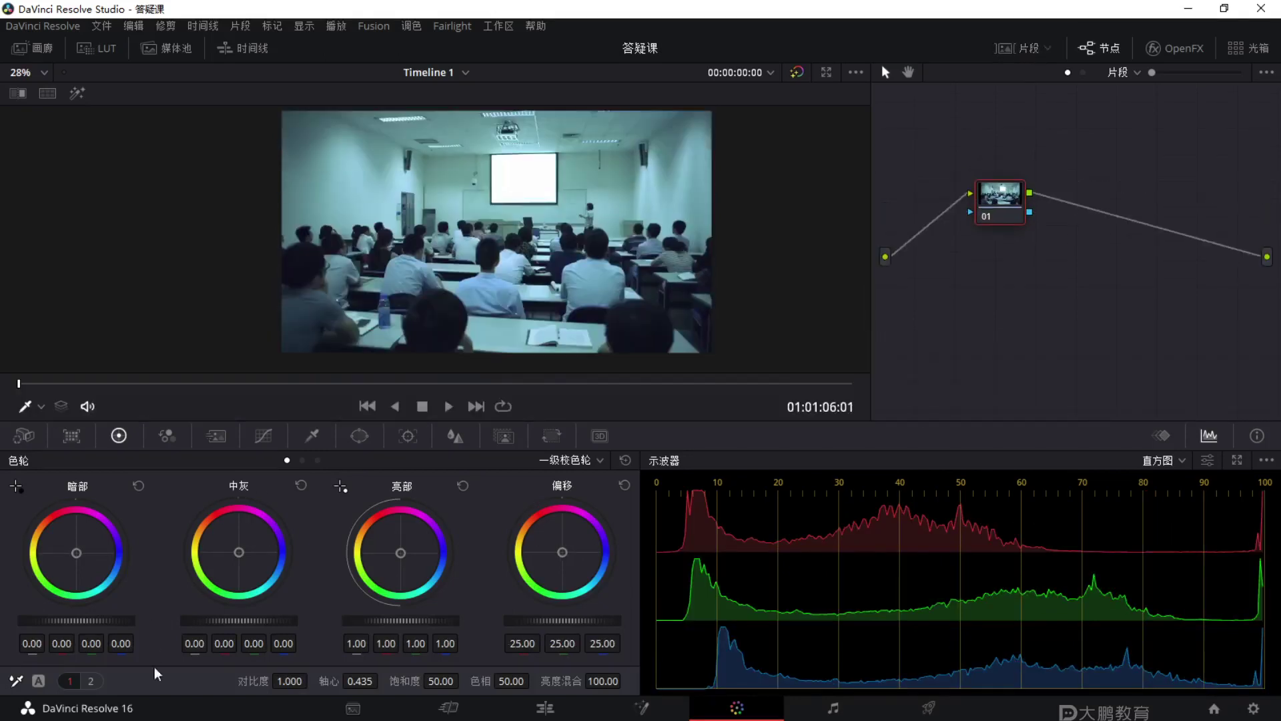
Try to white-balance the classroom clip by sampling its left wall, and undo the correction.
key(F2)
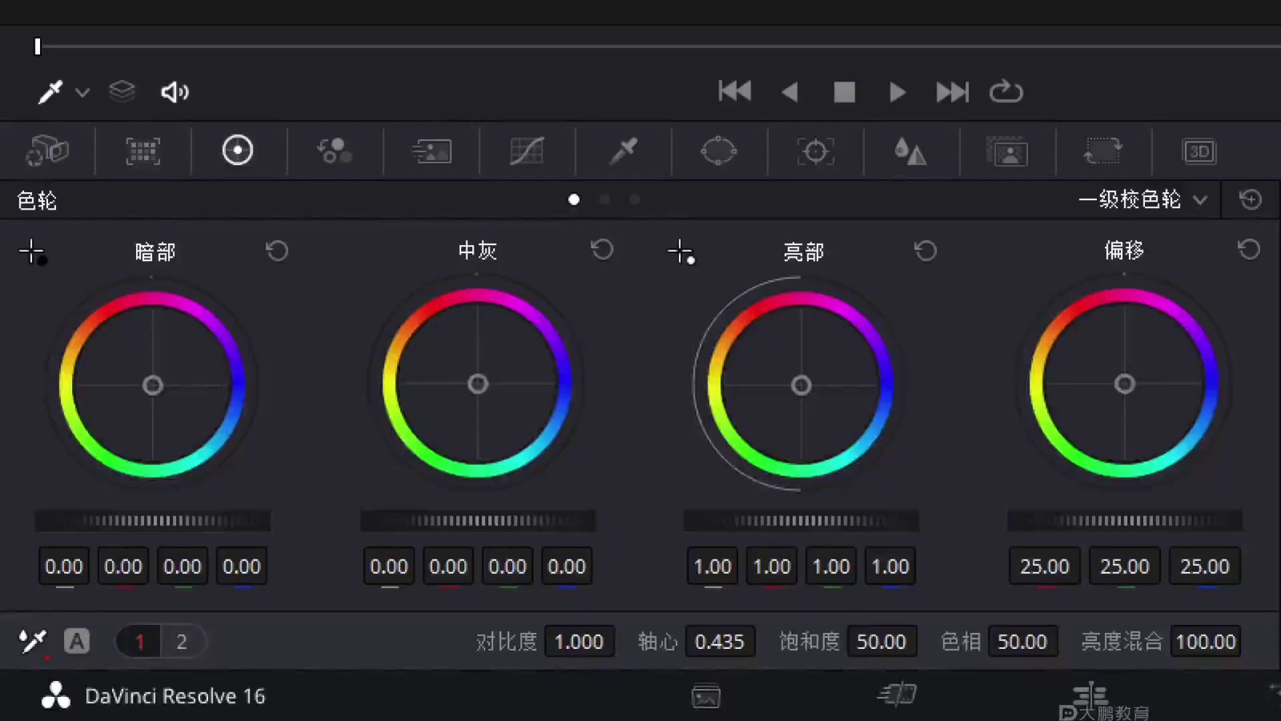
key(Escape)
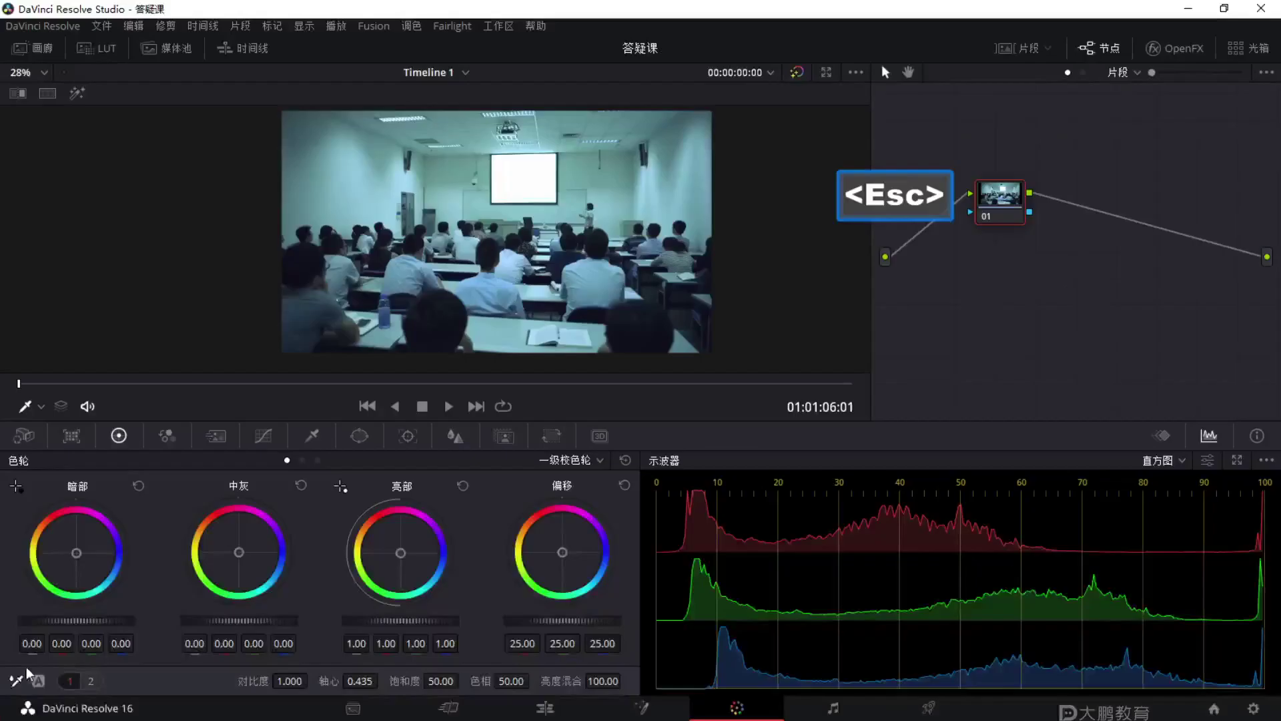
click(16, 680)
click(345, 183)
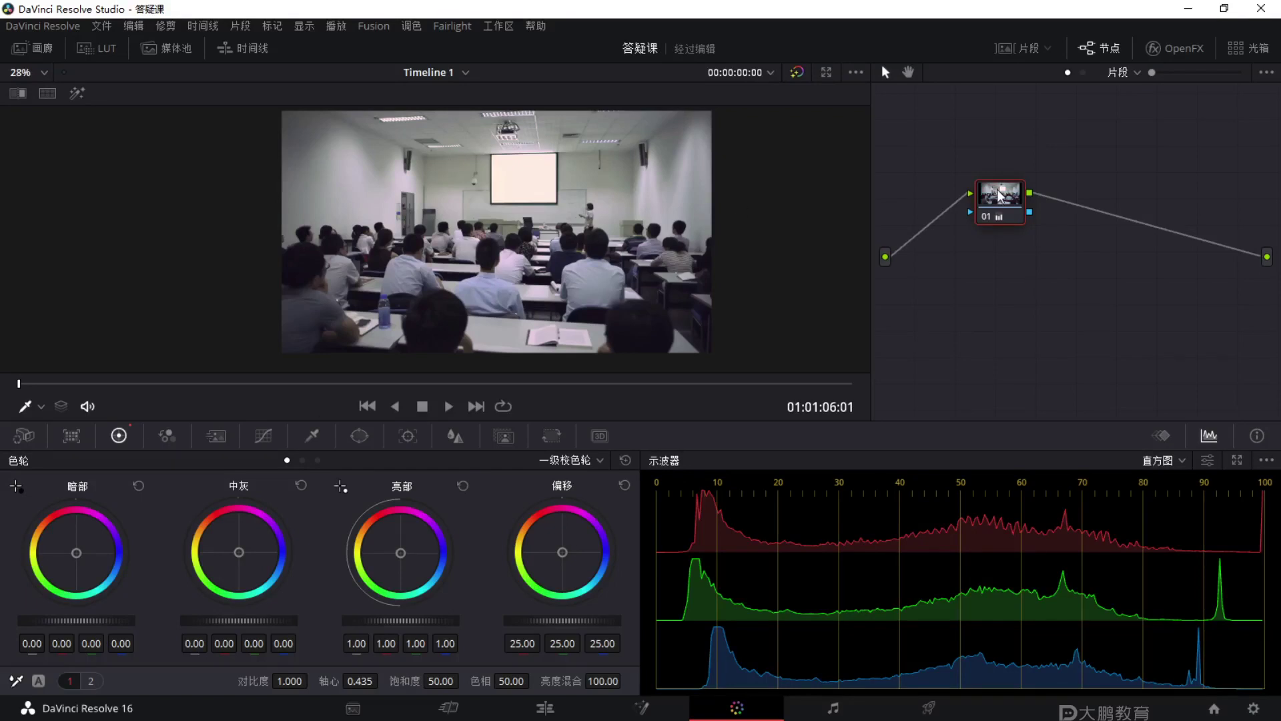
key(ctrl+z)
Mark the classroom picture and its white areas, and white-balance the clip by sampling the far-left wall.
key(F1)
mouse_move(370, 87)
mouse_down()
mouse_move(745, 227)
mouse_move(371, 66)
mouse_move(348, 152)
mouse_move(258, 161)
mouse_up()
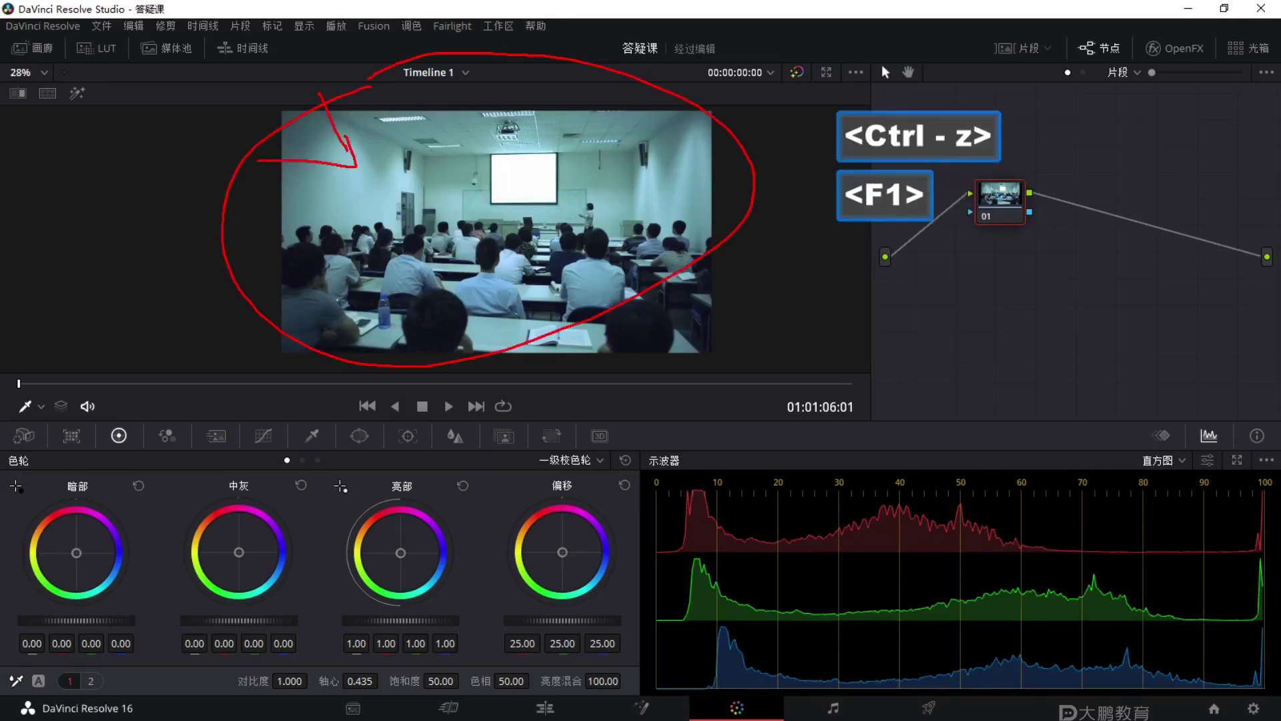
mouse_move(450, 158)
mouse_down()
mouse_move(395, 210)
mouse_move(371, 299)
mouse_up()
drag(434, 220, 519, 195)
drag(442, 244, 473, 289)
key(Escape)
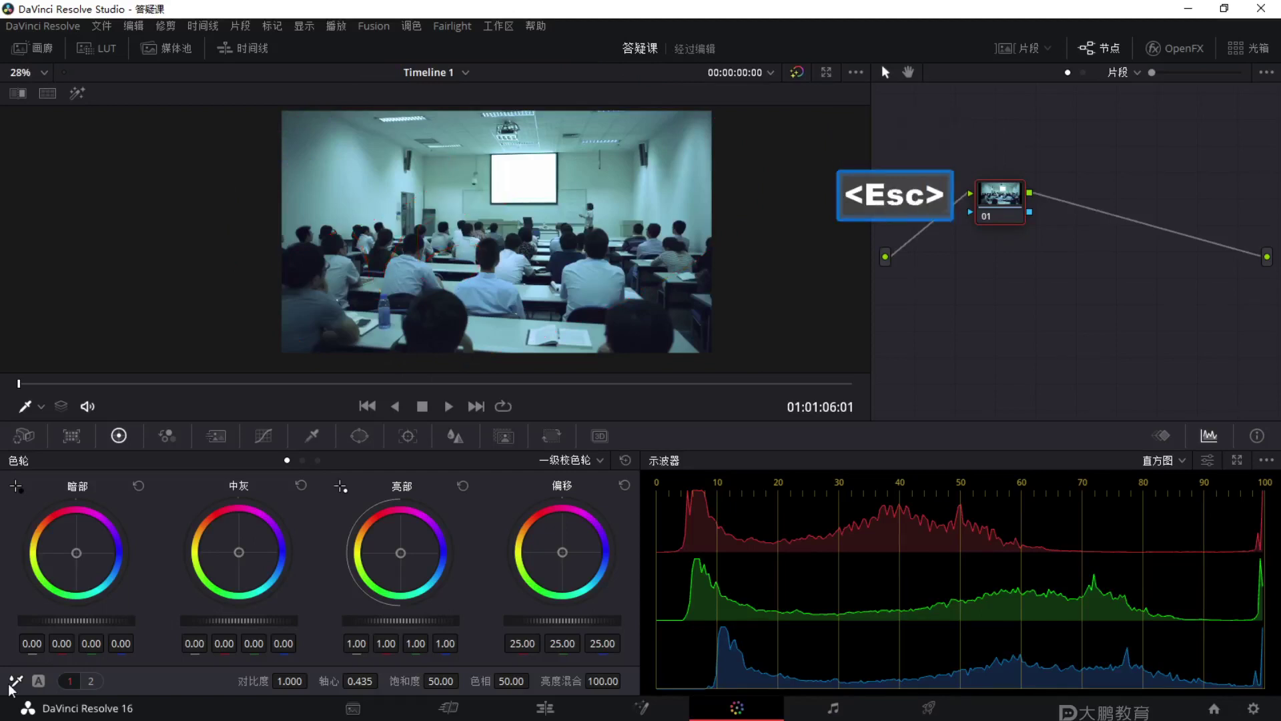
click(307, 177)
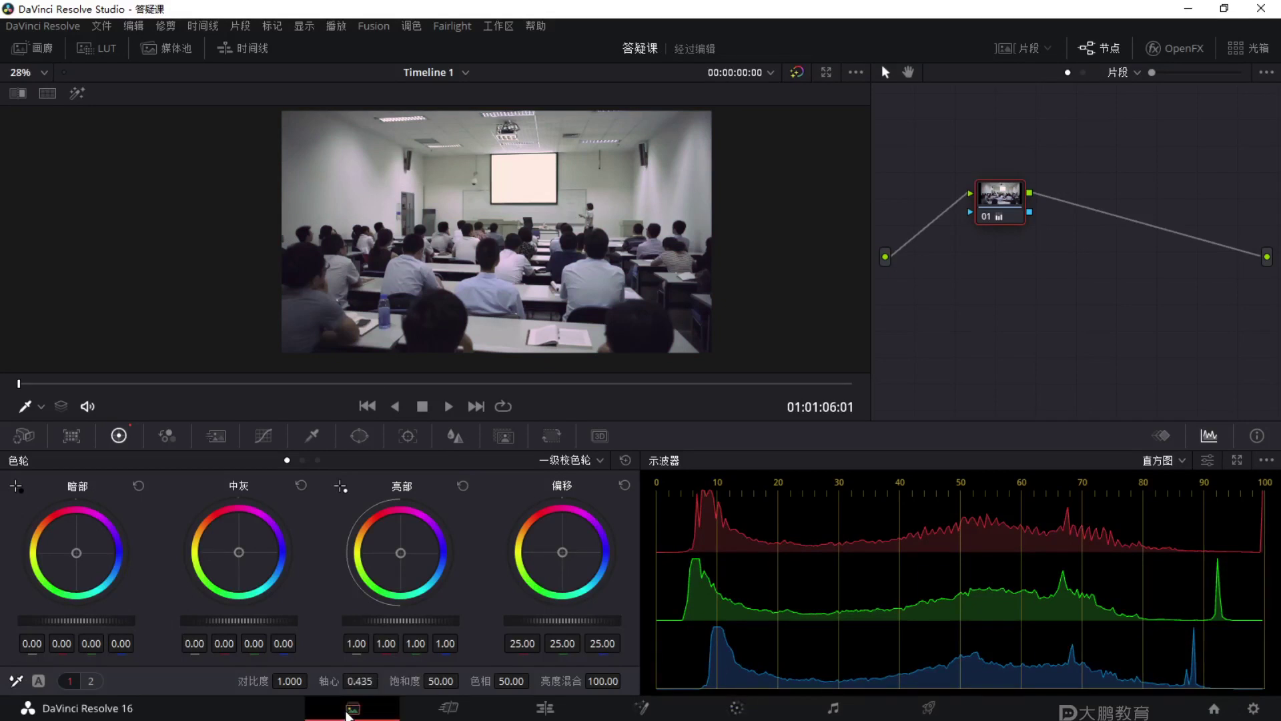
Go to the Media page and select the video 华为FreeLace 无线耳机.mp4 in media storage.
click(349, 712)
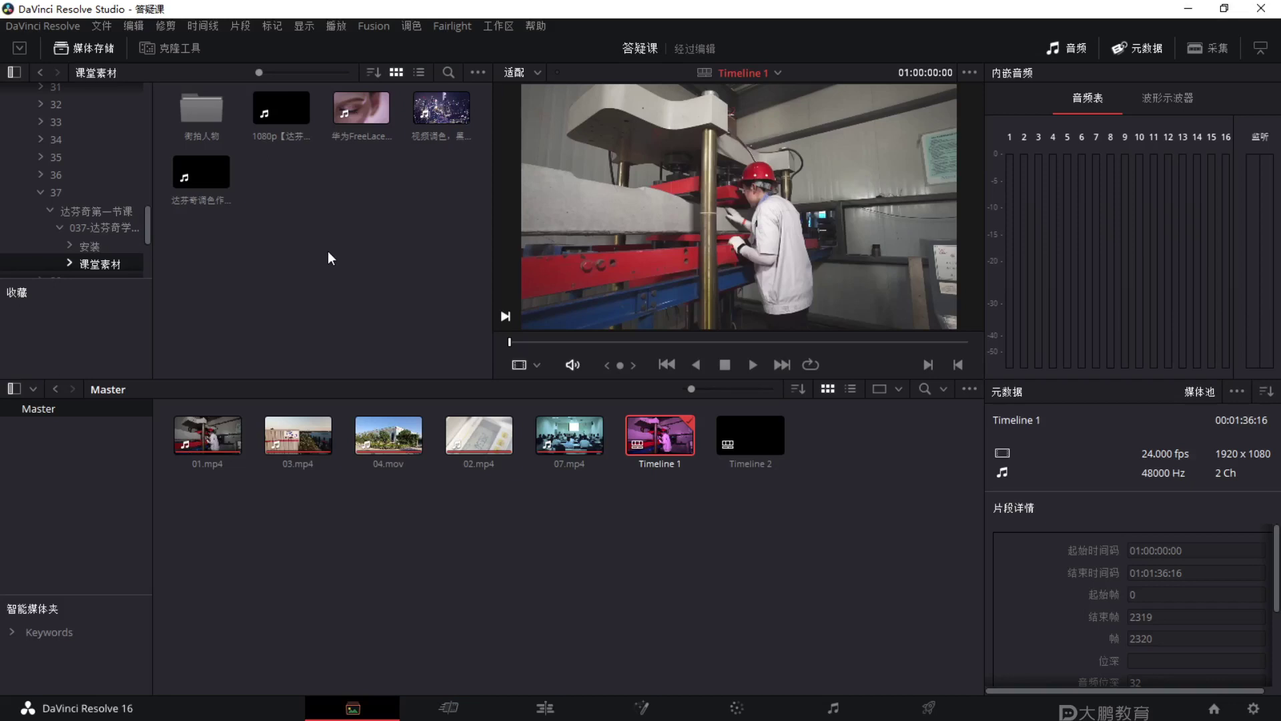
click(494, 26)
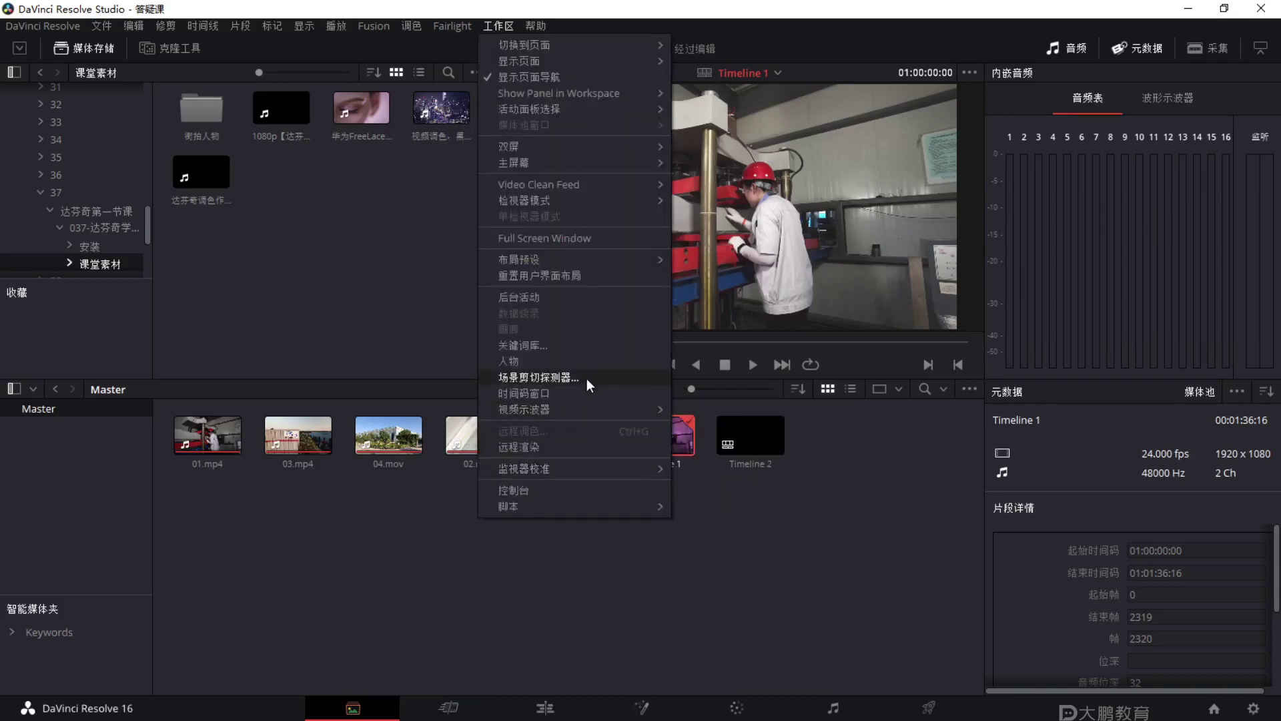
click(360, 274)
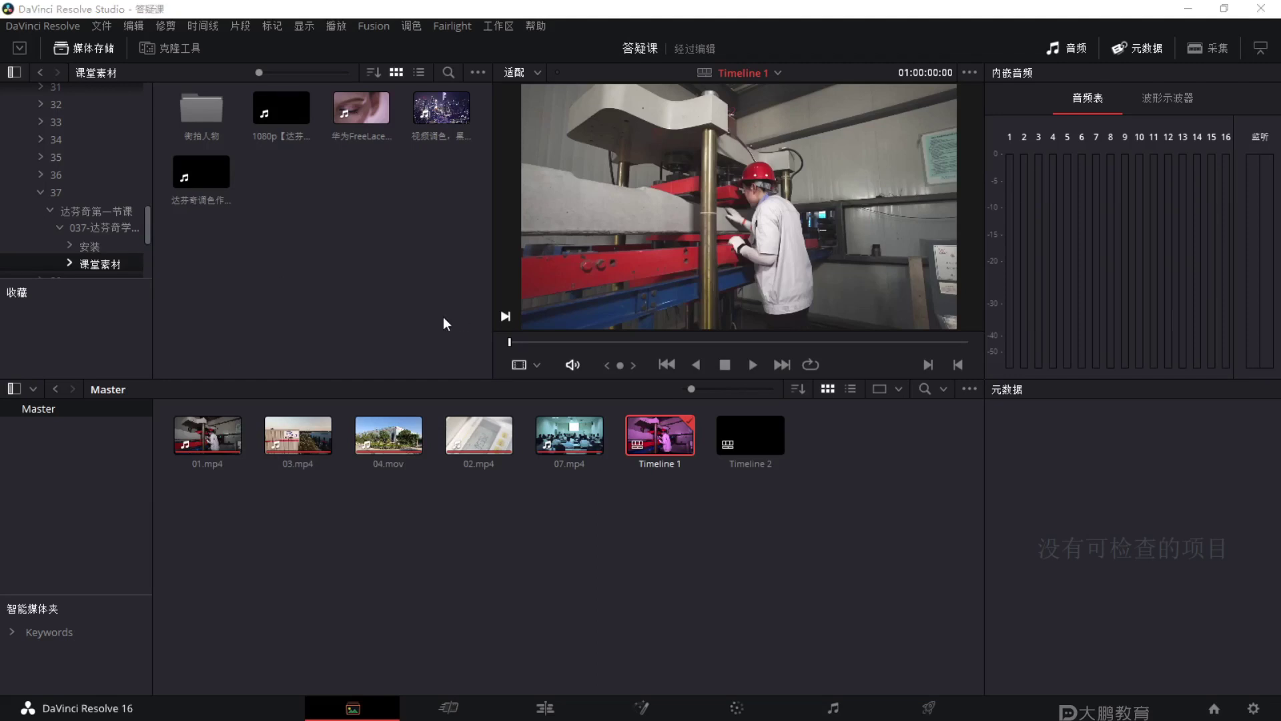
click(506, 459)
click(361, 109)
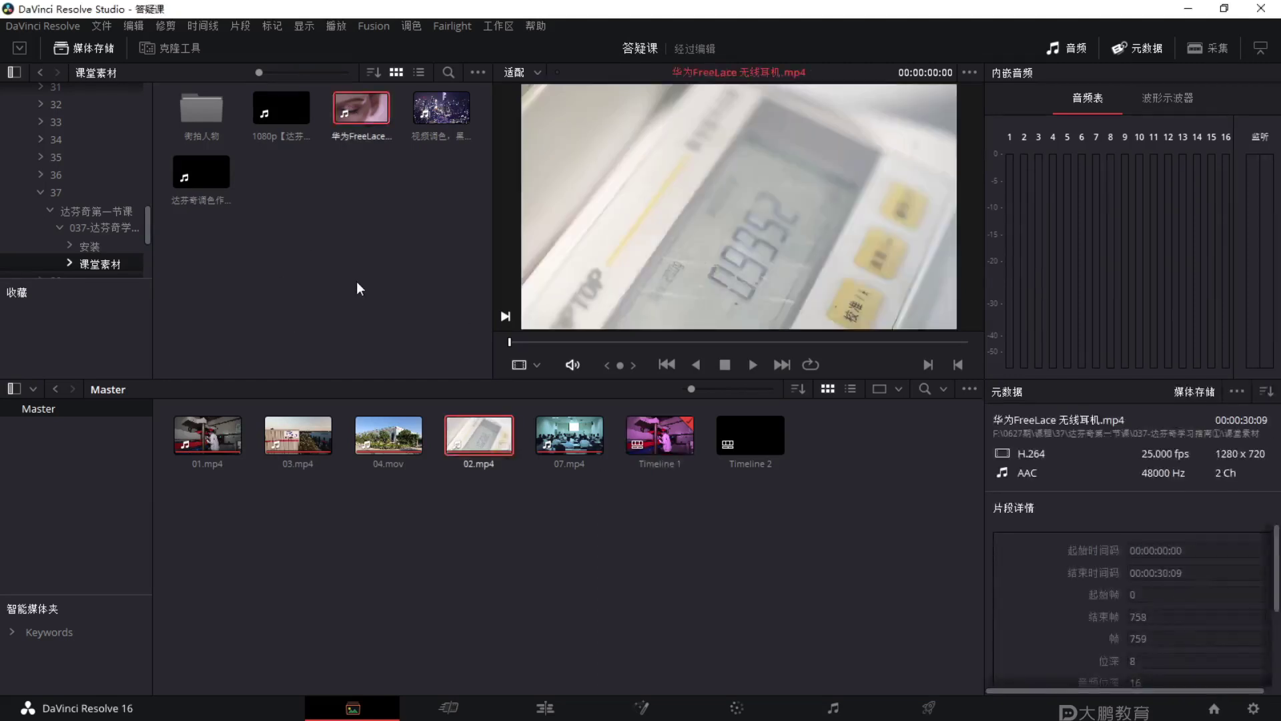
Mark the media storage area with a 1 and the media pool with a 2, and clear the marks.
key(F1)
mouse_move(337, 198)
mouse_down()
mouse_move(317, 319)
mouse_move(348, 187)
mouse_up()
mouse_move(387, 468)
mouse_down()
mouse_move(457, 495)
mouse_move(457, 551)
mouse_move(438, 462)
mouse_up()
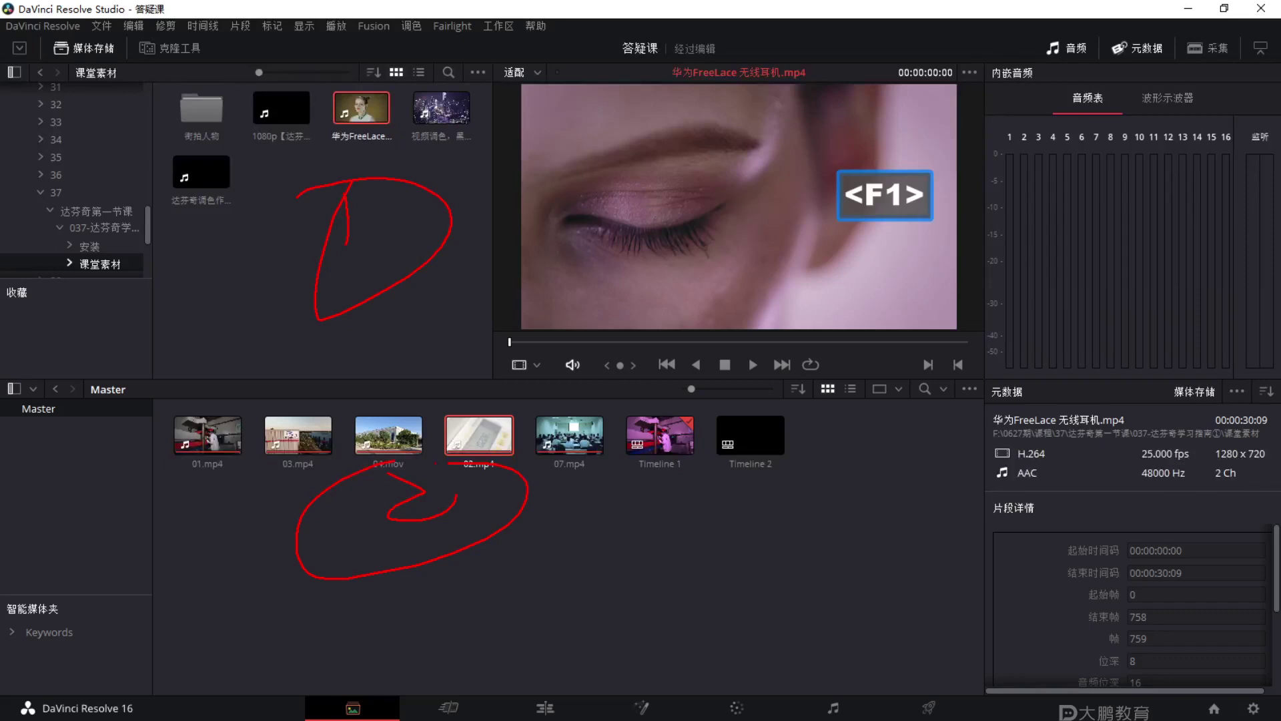
key(Escape)
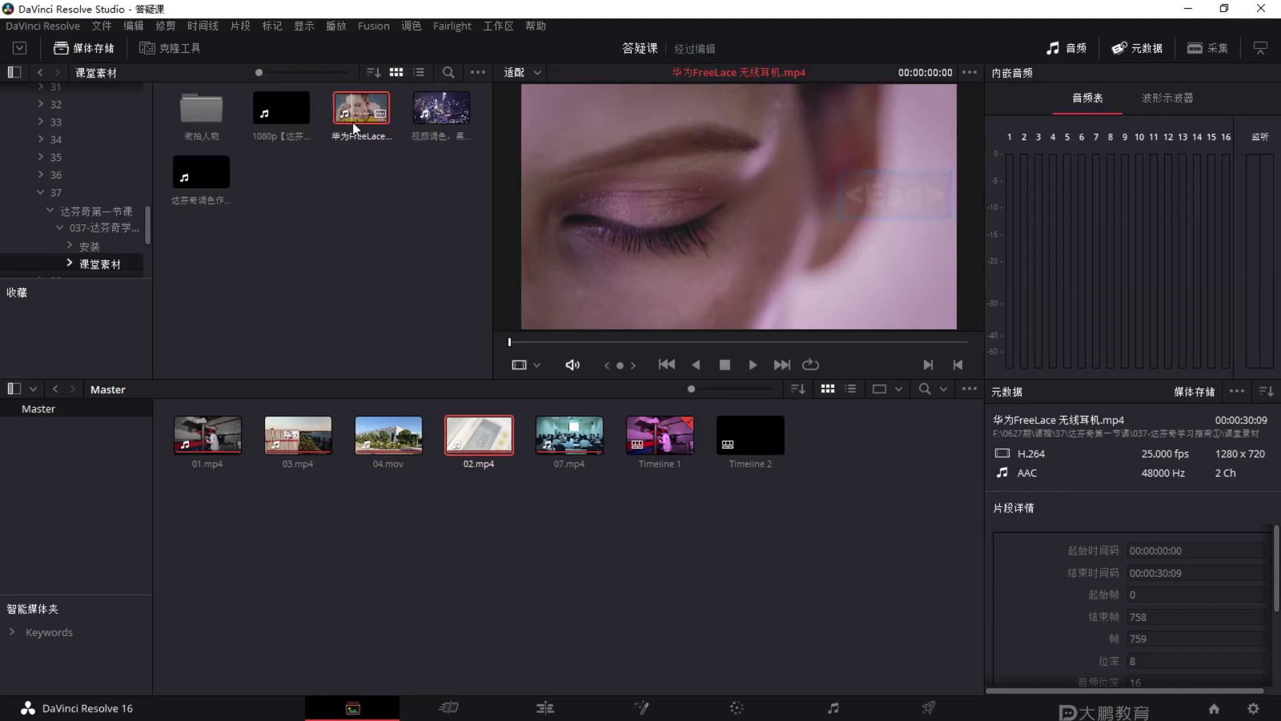
Open the Scene Cut Detector for the FreeLace video and run automatic scene detection.
click(497, 25)
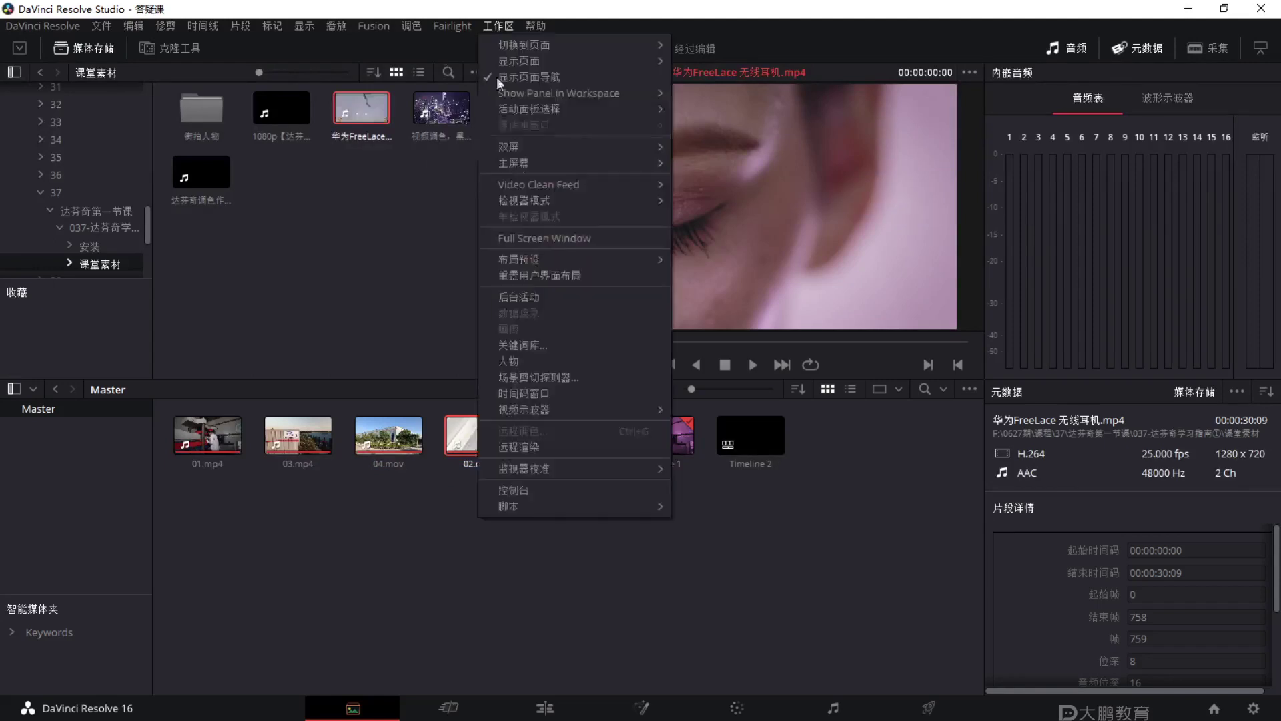
click(555, 378)
drag(709, 67, 673, 61)
click(122, 634)
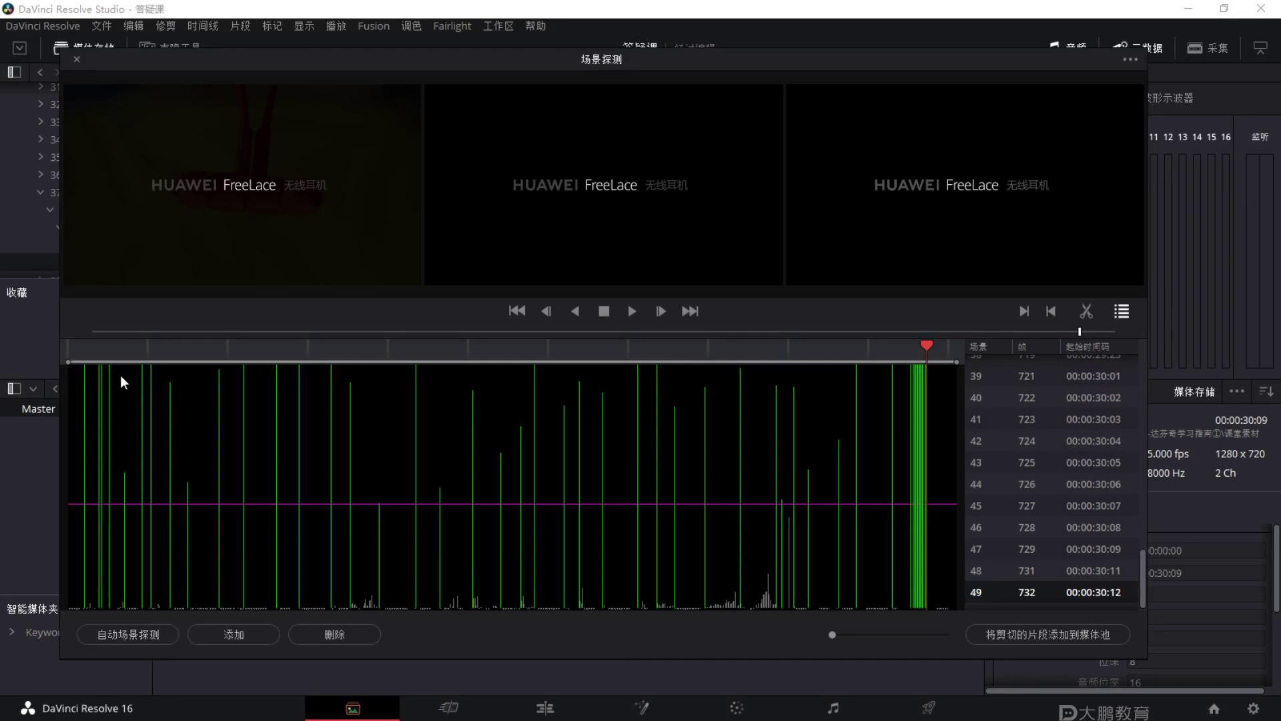
Move the scene detector's playhead to the start of the video and examine the list of detected scenes.
drag(923, 347, 69, 347)
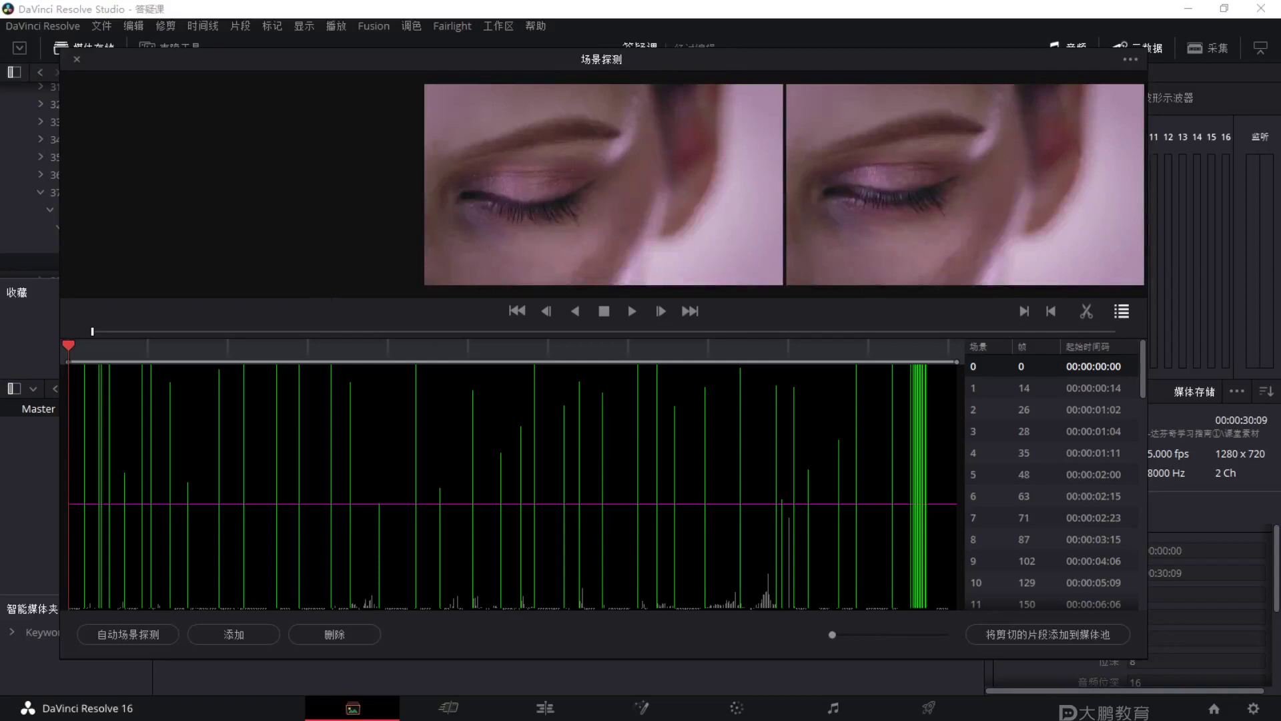
key(F2)
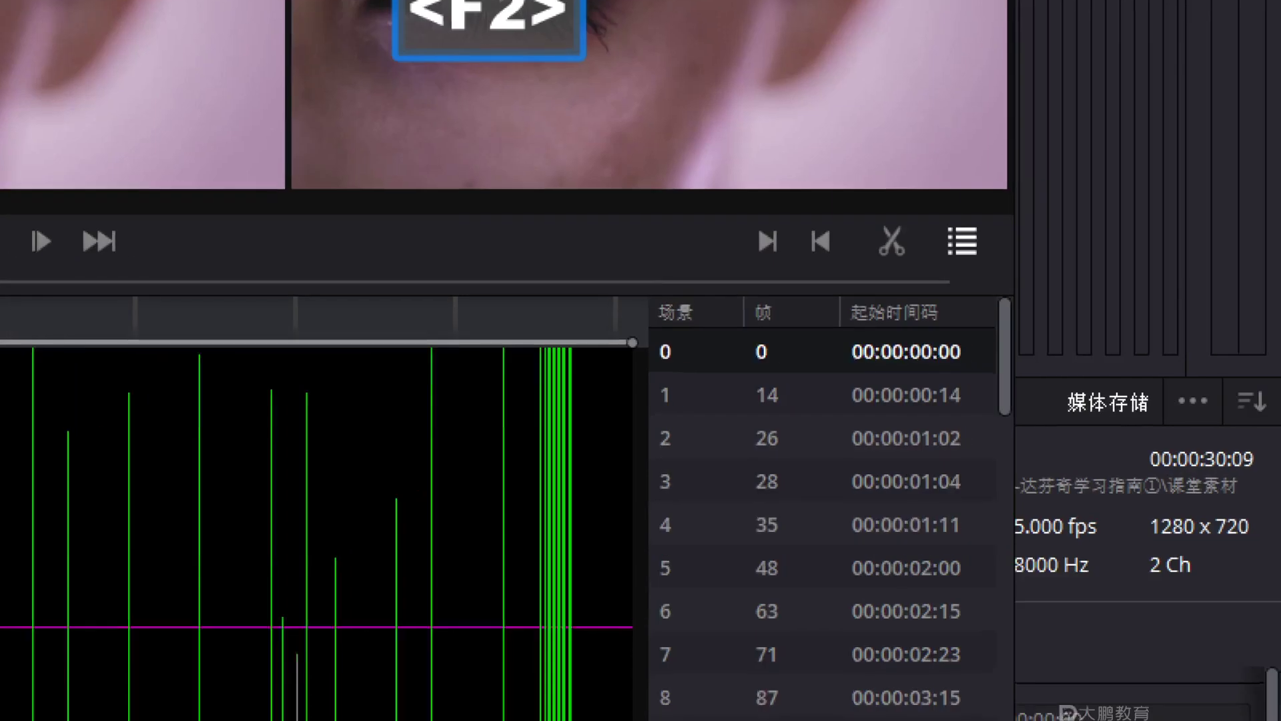
key(ctrl)
key(Escape)
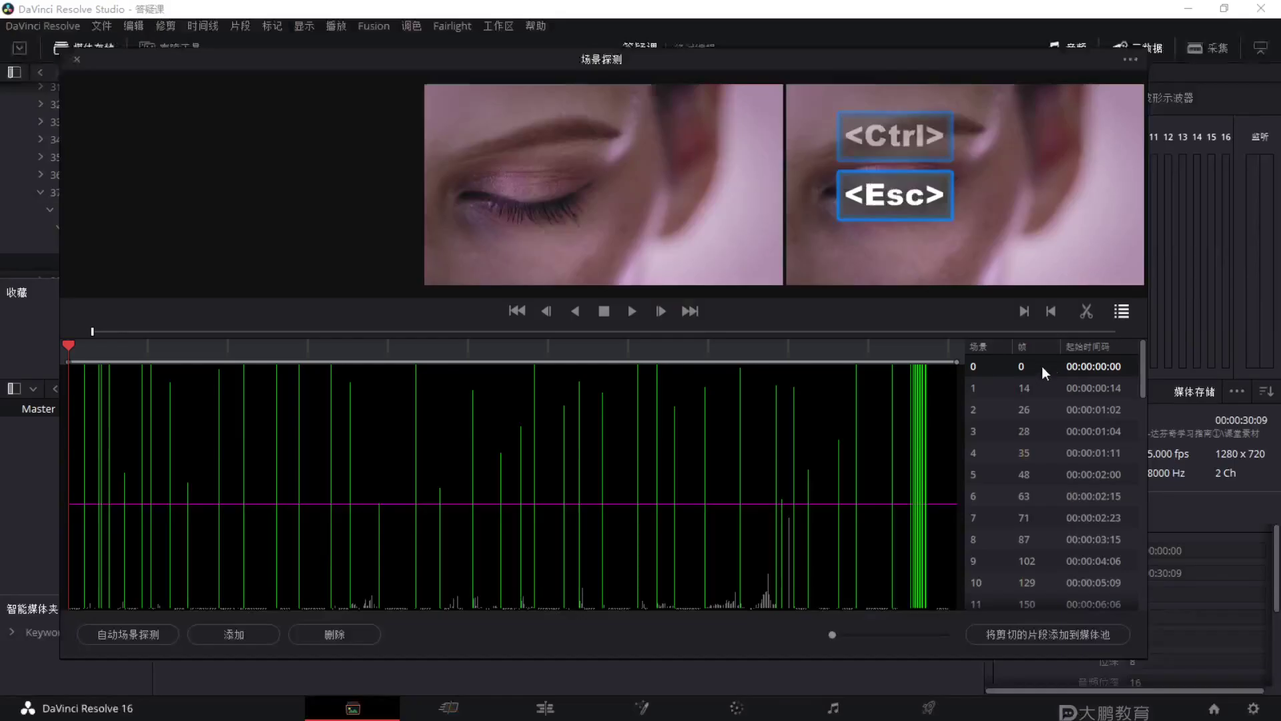
Mark each of the three preview frames of scene 0 and clear the marks.
key(F1)
mouse_move(383, 137)
mouse_down()
mouse_move(362, 195)
mouse_move(482, 123)
mouse_move(360, 136)
mouse_up()
mouse_move(645, 147)
mouse_down()
mouse_move(631, 220)
mouse_move(731, 127)
mouse_up()
drag(894, 257, 1068, 166)
key(Escape)
Draw a line at the cut between the first and second preview frames and annotate the frames around it.
key(F1)
drag(425, 38, 424, 427)
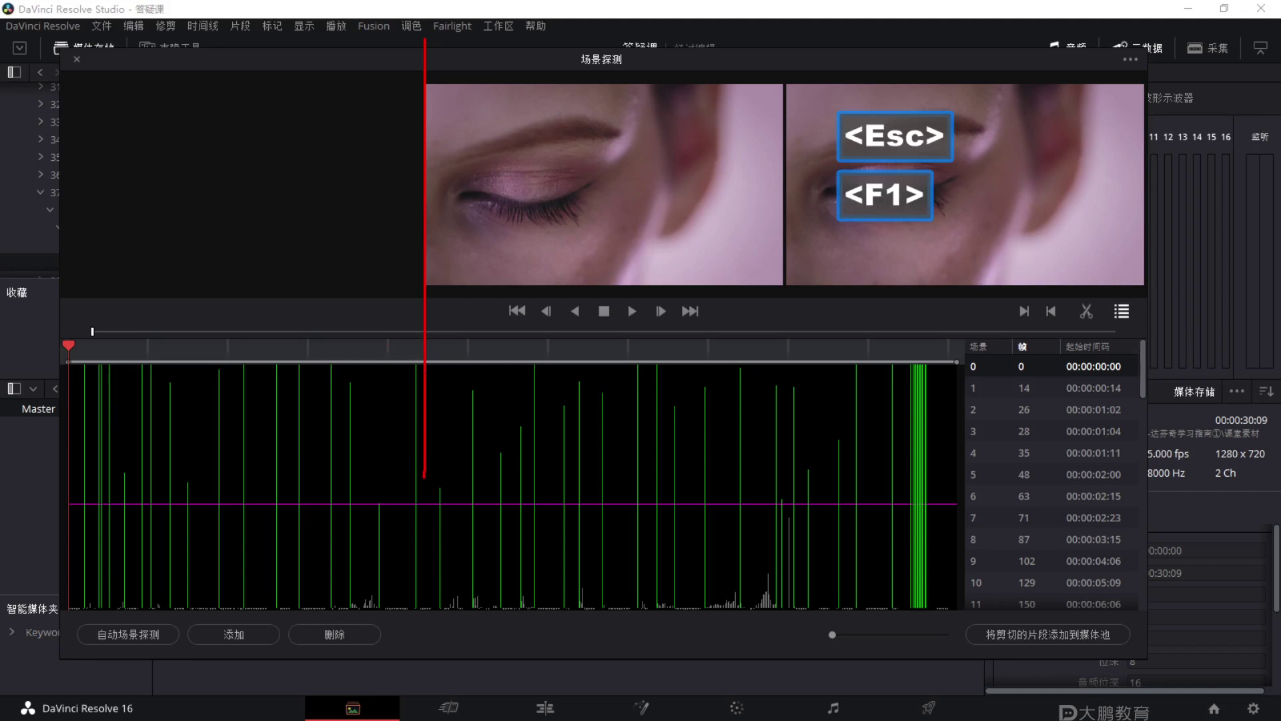
mouse_move(265, 128)
mouse_down()
mouse_move(90, 160)
mouse_move(217, 133)
mouse_up()
mouse_move(166, 76)
mouse_down()
mouse_move(187, 157)
mouse_move(152, 173)
mouse_up()
drag(105, 188, 197, 175)
drag(209, 162, 274, 157)
mouse_move(267, 161)
mouse_down()
mouse_move(323, 114)
mouse_move(372, 169)
mouse_up()
drag(317, 189, 304, 252)
mouse_move(833, 89)
mouse_down()
mouse_move(531, 166)
mouse_move(837, 64)
mouse_up()
drag(670, 87, 786, 86)
drag(756, 110, 745, 223)
drag(906, 97, 834, 139)
key(e)
drag(257, 67, 187, 101)
drag(387, 187, 551, 180)
mouse_move(555, 142)
mouse_down()
mouse_move(577, 150)
mouse_move(570, 206)
mouse_up()
mouse_move(1035, 28)
mouse_down()
mouse_move(1068, 44)
mouse_move(1135, 201)
mouse_move(813, 13)
mouse_up()
key(Escape)
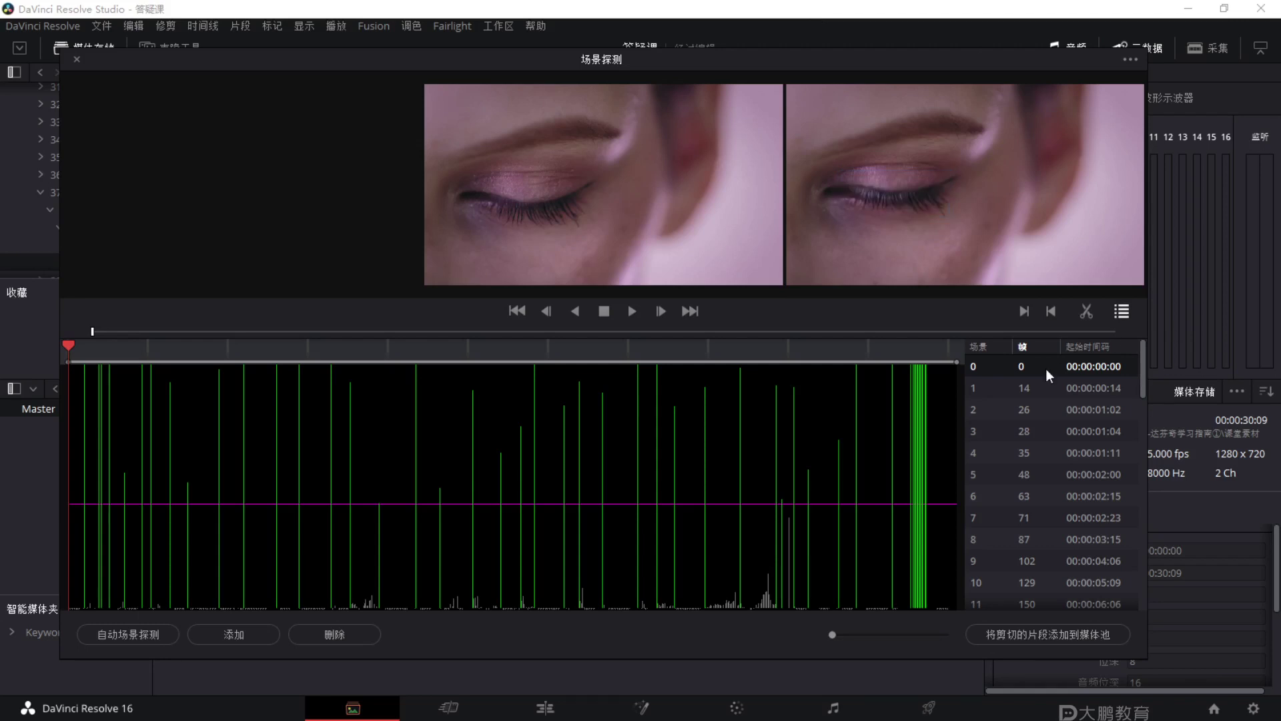
Check the preview frames around the cuts of scenes 1, 2 and 3, at frames 14, 26 and 28.
click(1024, 385)
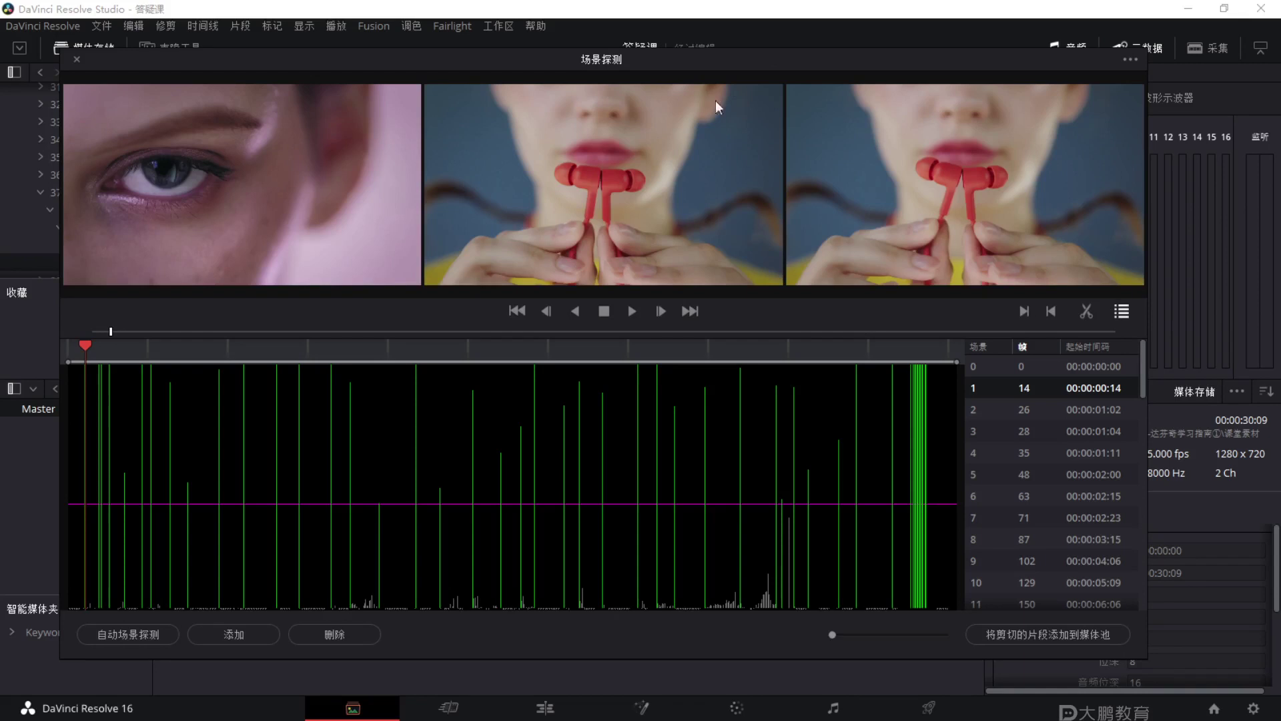
click(1026, 412)
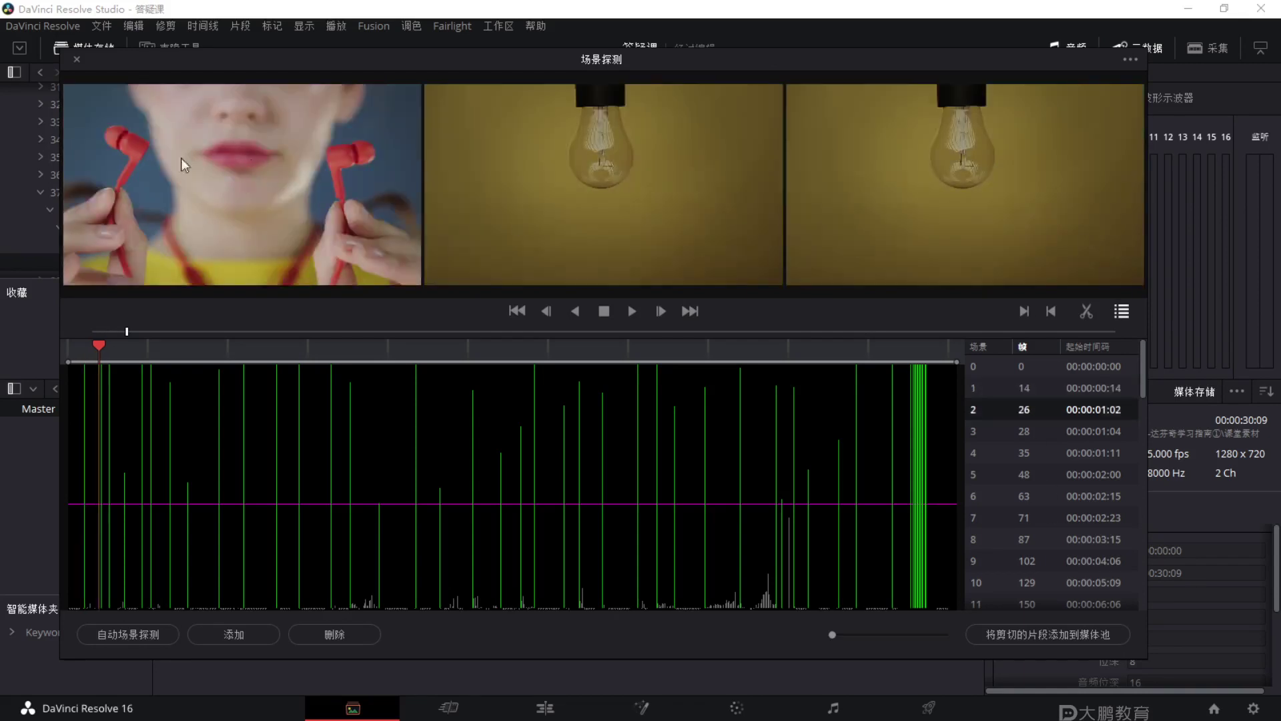
click(1026, 428)
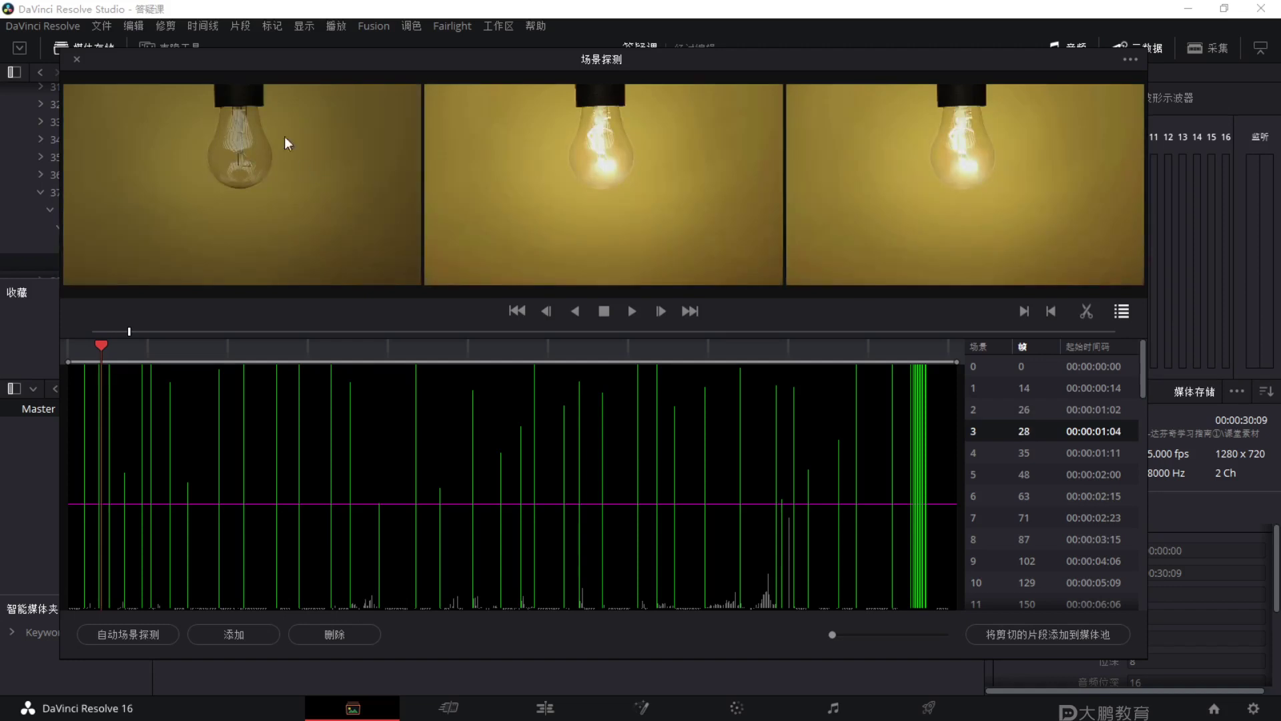
Mark the light bulb before and after scene 3's cut to compare the two frames.
key(F1)
mouse_move(230, 164)
mouse_down()
mouse_move(207, 210)
mouse_move(204, 91)
mouse_up()
mouse_move(600, 133)
mouse_down()
mouse_move(621, 207)
mouse_move(846, 175)
mouse_up()
drag(601, 105, 664, 288)
key(Escape)
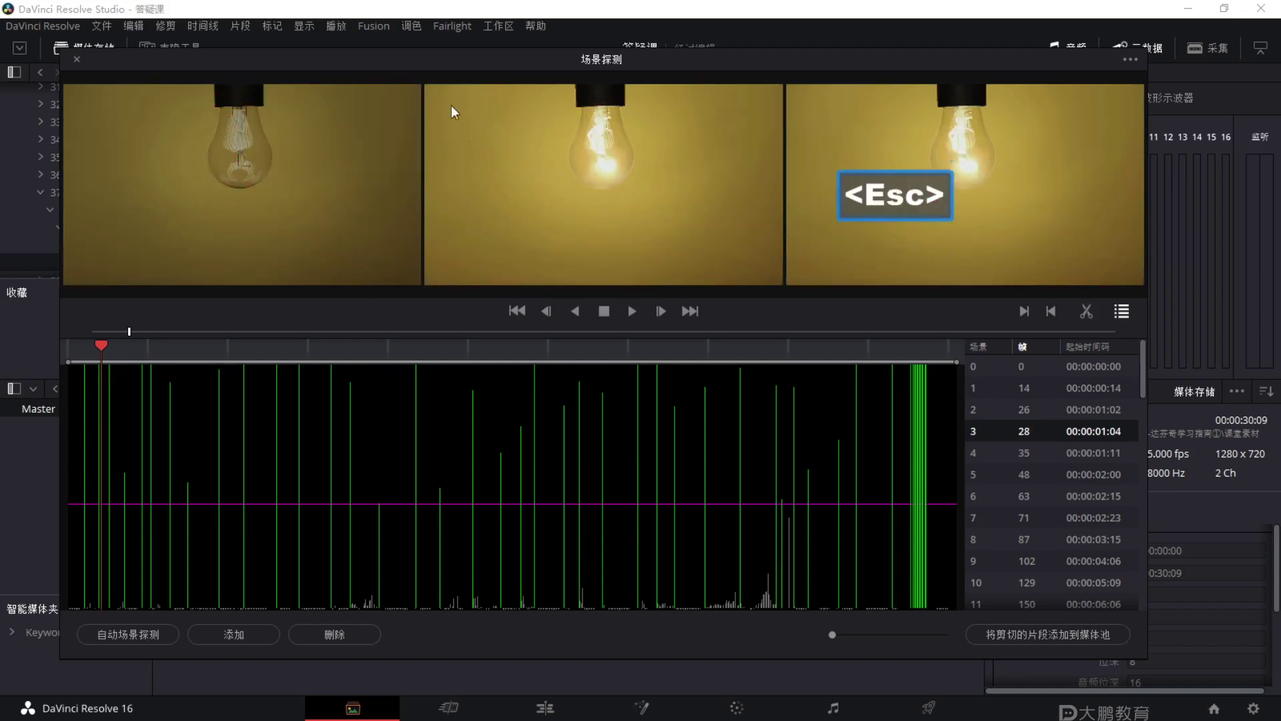
drag(431, 44, 422, 324)
mouse_move(273, 101)
mouse_down()
mouse_move(166, 167)
mouse_move(303, 170)
mouse_move(261, 115)
mouse_up()
mouse_move(718, 74)
mouse_down()
mouse_move(518, 164)
mouse_move(642, 38)
mouse_up()
key(Escape)
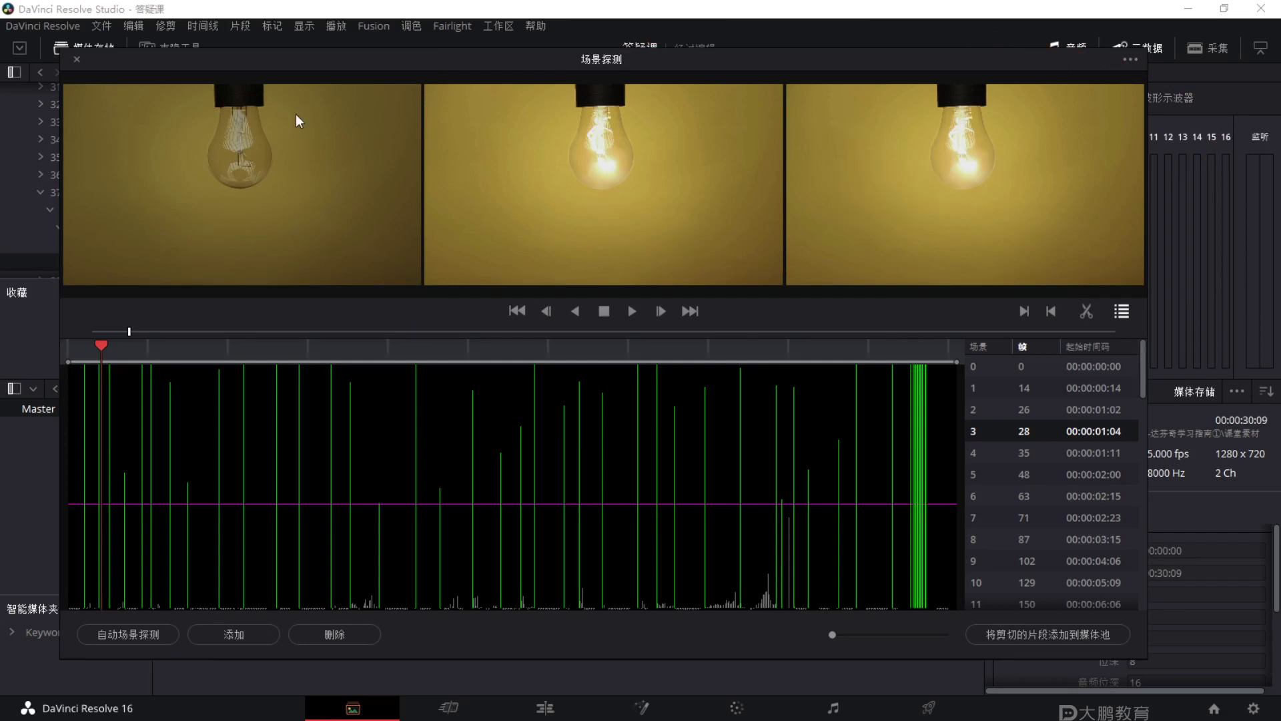
Delete the false light-bulb cut of scene 3 at frame 28.
key(F1)
mouse_move(467, 57)
mouse_down()
mouse_move(1268, 201)
mouse_move(174, 48)
mouse_up()
key(Escape)
click(347, 635)
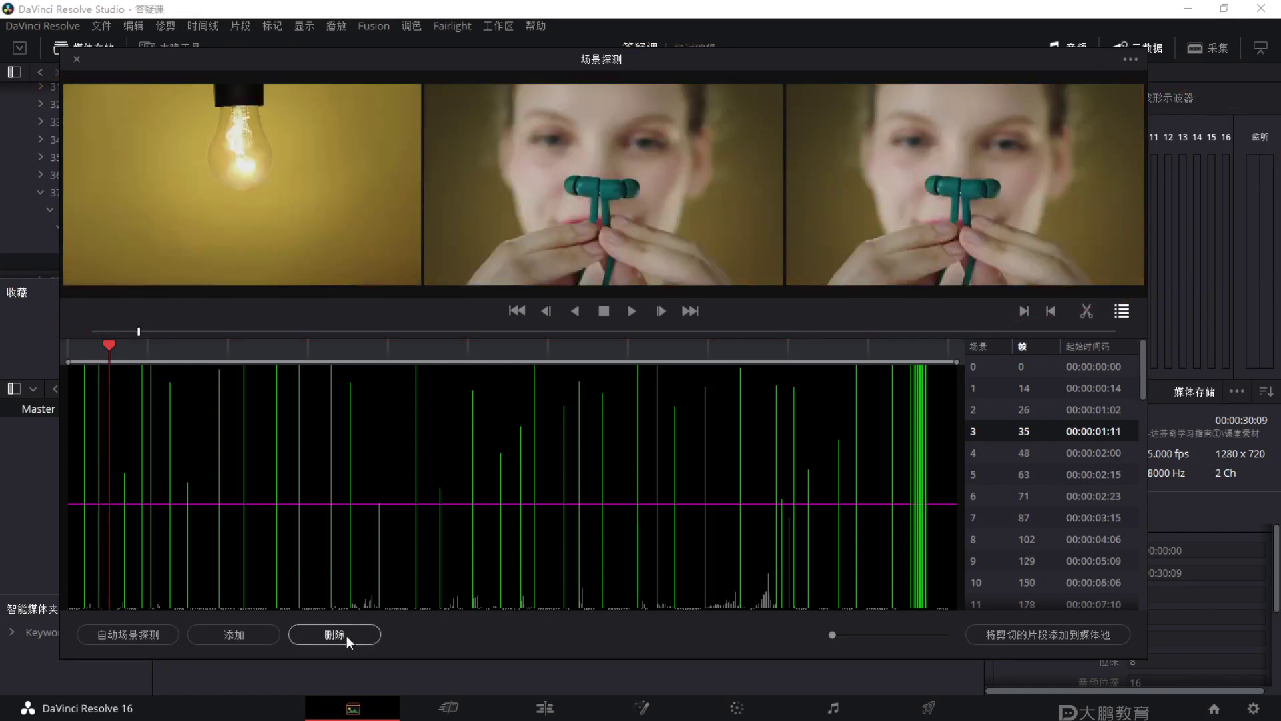
Label the preview frames at the frame 35 cut with a 1 before it and a 2 after it.
key(F1)
drag(167, 227, 172, 337)
mouse_move(134, 202)
mouse_down()
mouse_move(345, 194)
mouse_move(181, 179)
mouse_up()
drag(565, 199, 662, 218)
drag(487, 197, 721, 280)
drag(868, 187, 1061, 280)
drag(814, 321, 1088, 157)
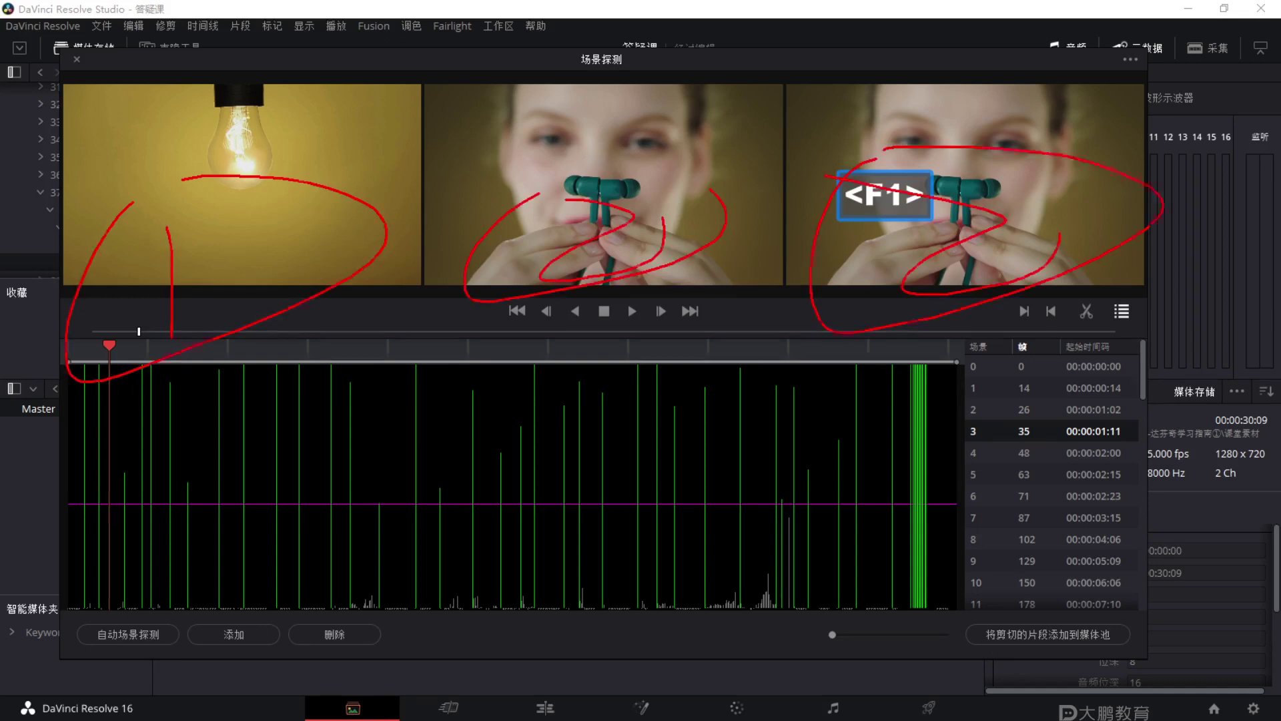
key(Escape)
Check the preview frames around the cuts of scenes 4 to 7, from frame 48 to frame 87.
click(1032, 450)
key(F1)
drag(276, 112, 268, 223)
key(Escape)
key(F1)
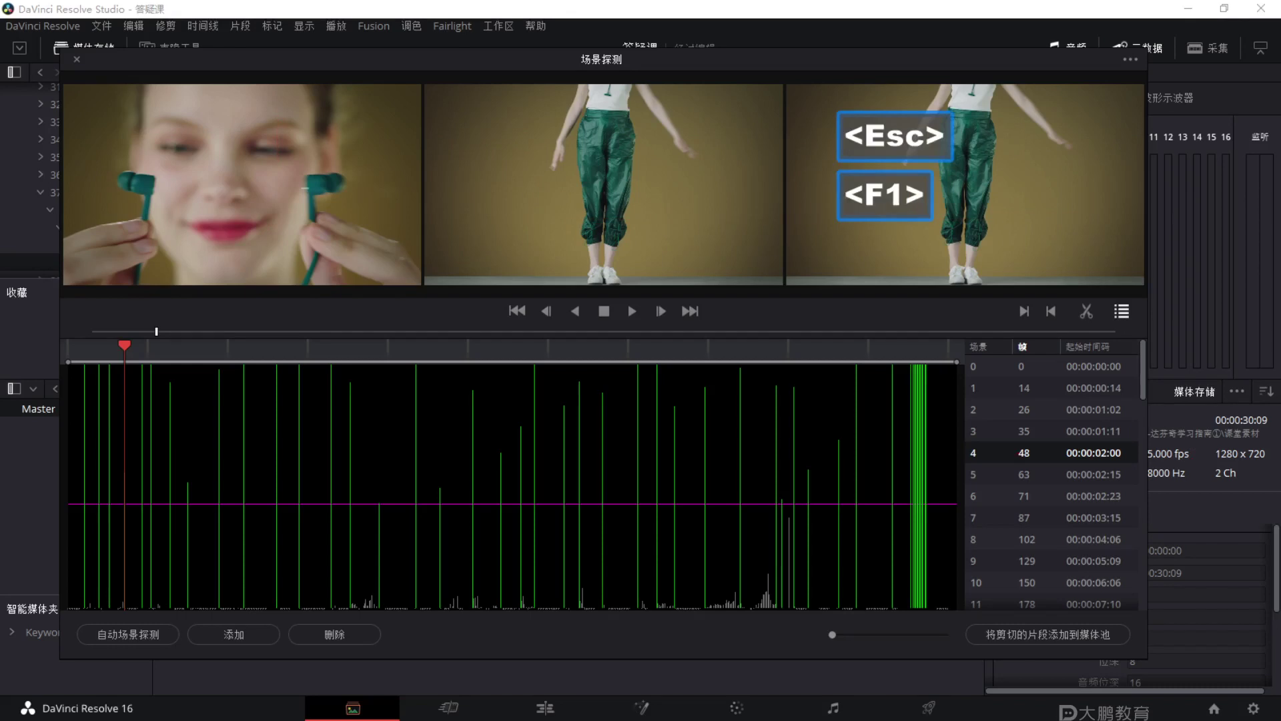
click(1014, 477)
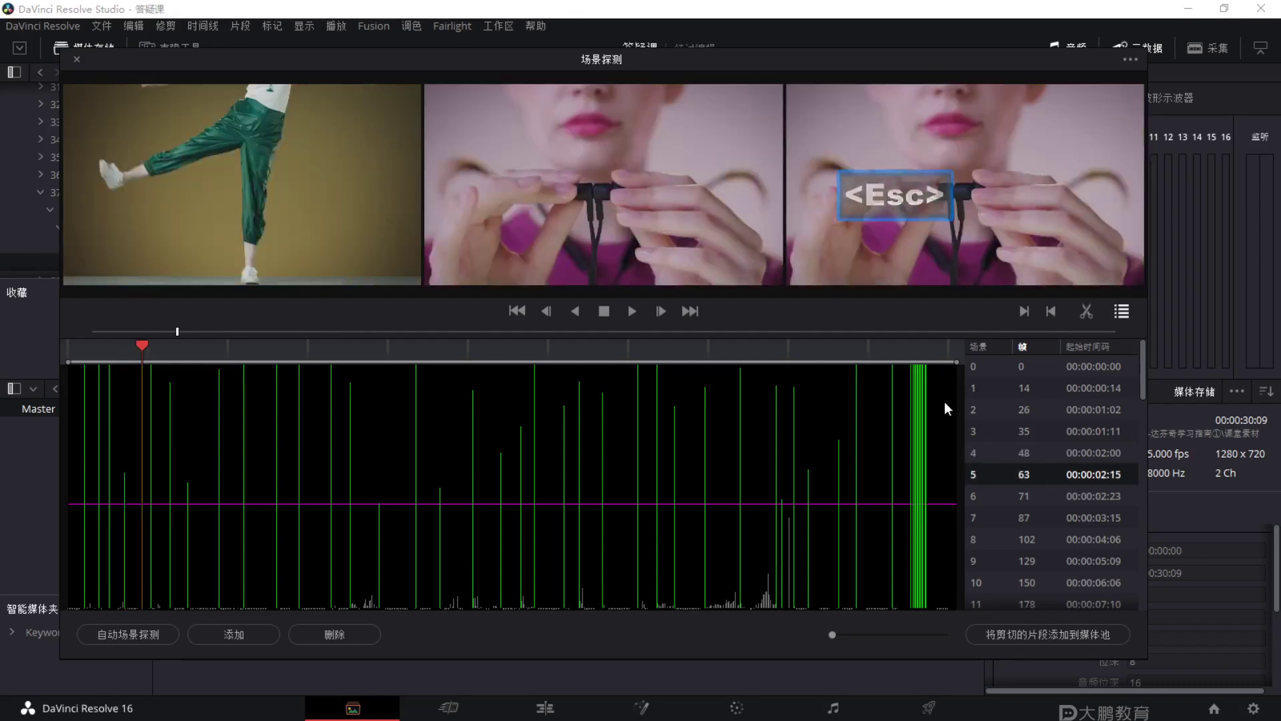
click(1017, 487)
click(1028, 523)
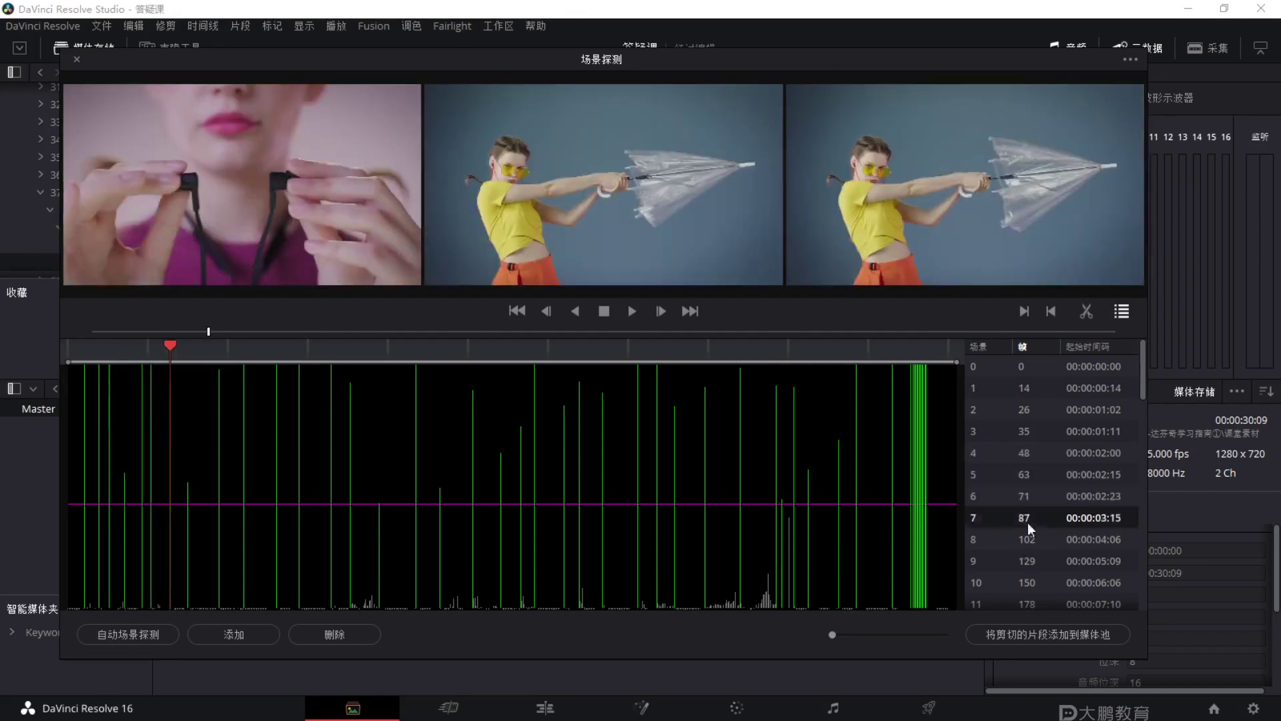
Check the preview frames around the cuts of scenes 8 to 10, from frame 102 to frame 150.
scroll(1021, 494, down, 1)
scroll(1019, 470, down, 1)
click(1022, 468)
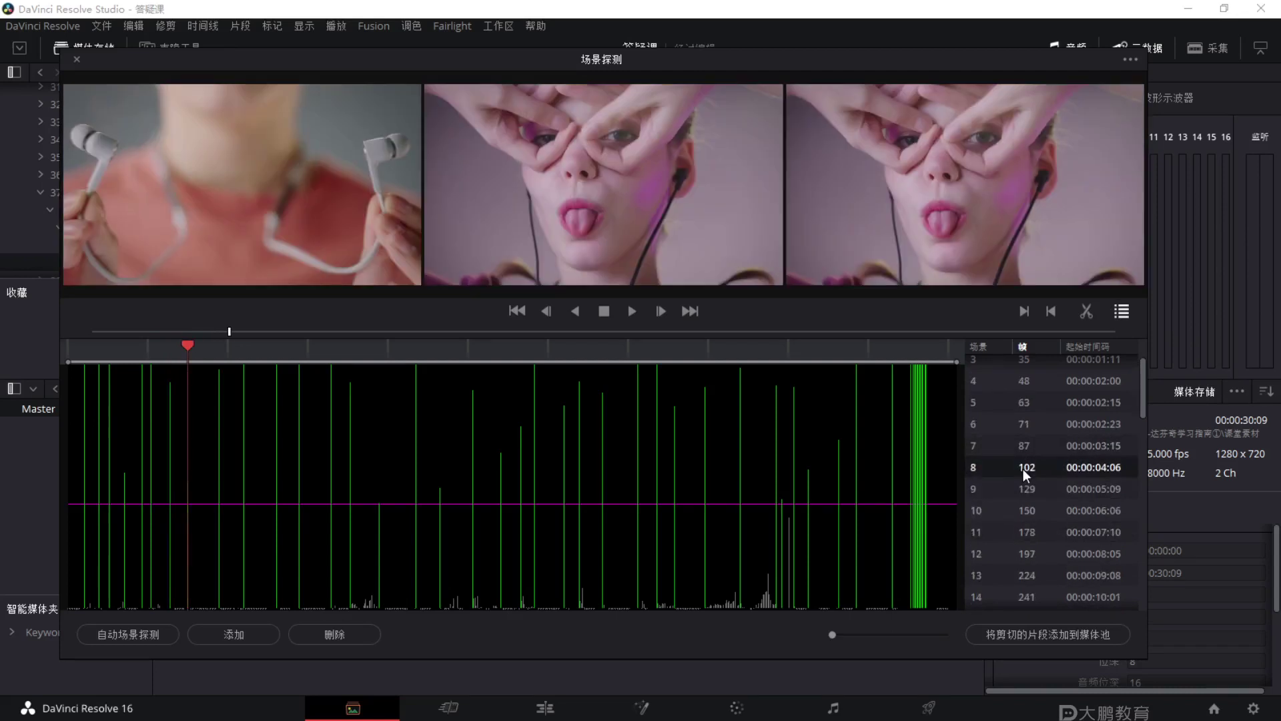
click(1022, 488)
scroll(1021, 487, down, 1)
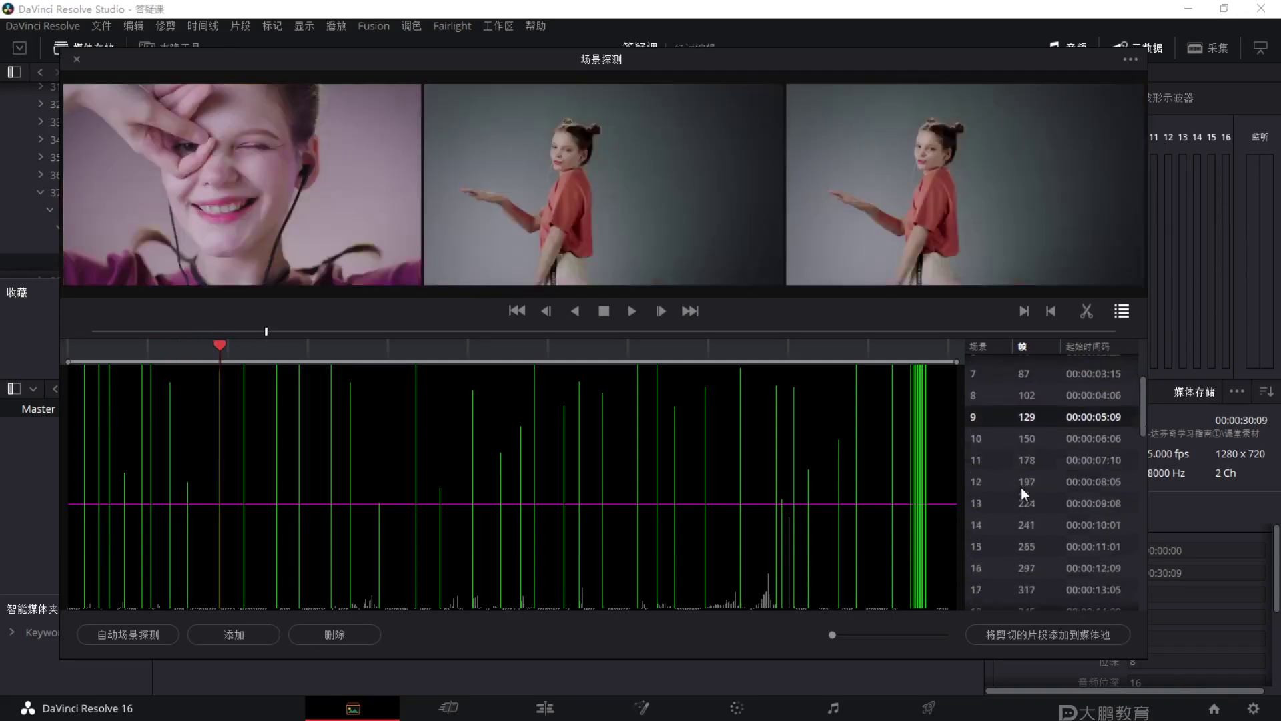
click(1031, 445)
Mark the preview frames before and after scene 11's cut at frame 178 to compare them, and delete that cut.
click(1035, 456)
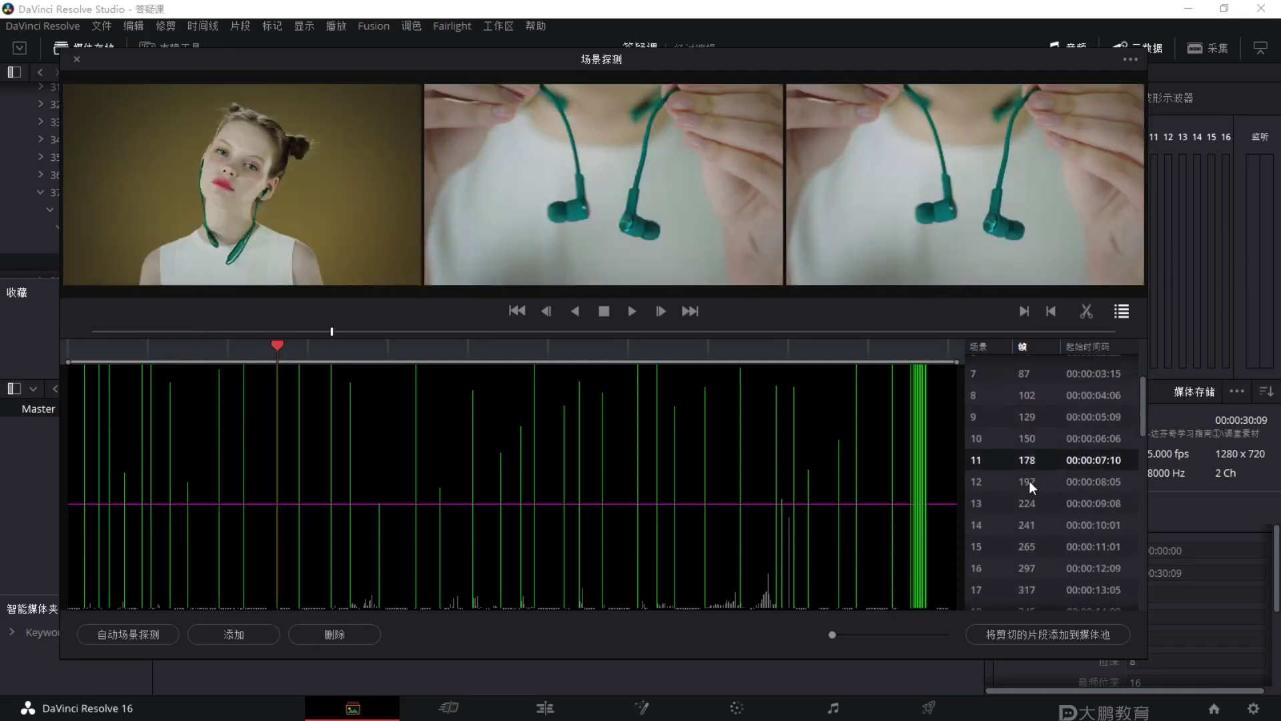
key(F1)
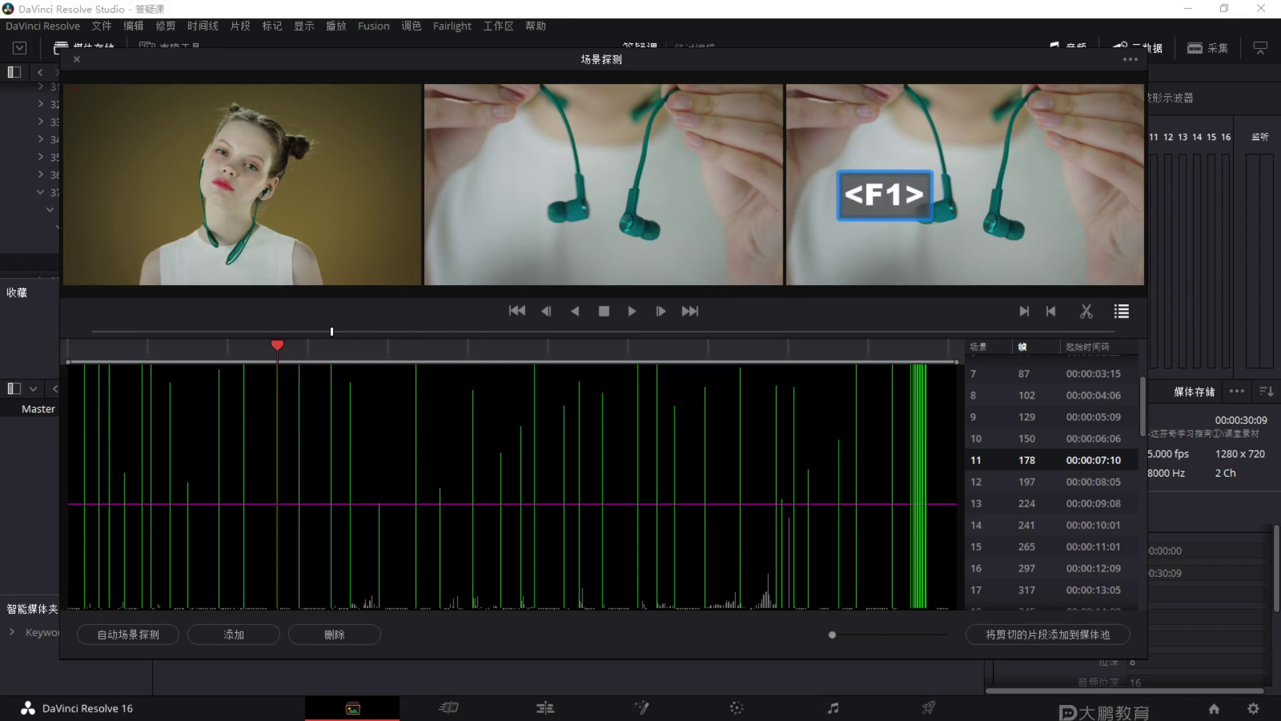
mouse_move(214, 109)
mouse_down()
mouse_move(150, 118)
mouse_move(287, 168)
mouse_move(187, 90)
mouse_up()
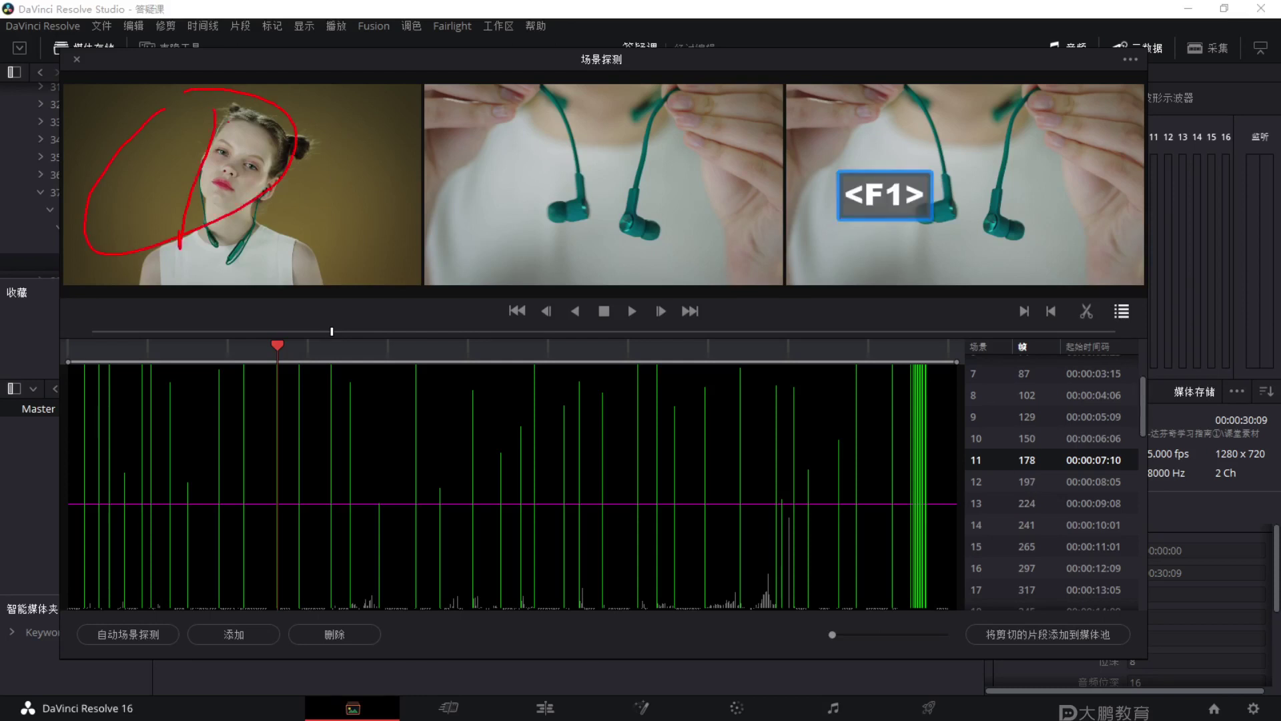
drag(273, 229, 484, 229)
mouse_move(475, 203)
mouse_down()
mouse_move(510, 223)
mouse_move(479, 245)
mouse_up()
mouse_move(597, 199)
mouse_down()
mouse_move(508, 223)
mouse_move(699, 202)
mouse_move(527, 169)
mouse_up()
key(Escape)
key(F1)
drag(304, 123, 364, 179)
drag(417, 206, 666, 210)
drag(643, 179, 639, 265)
key(Escape)
key(F1)
drag(420, 46, 417, 384)
key(Escape)
key(F1)
key(Escape)
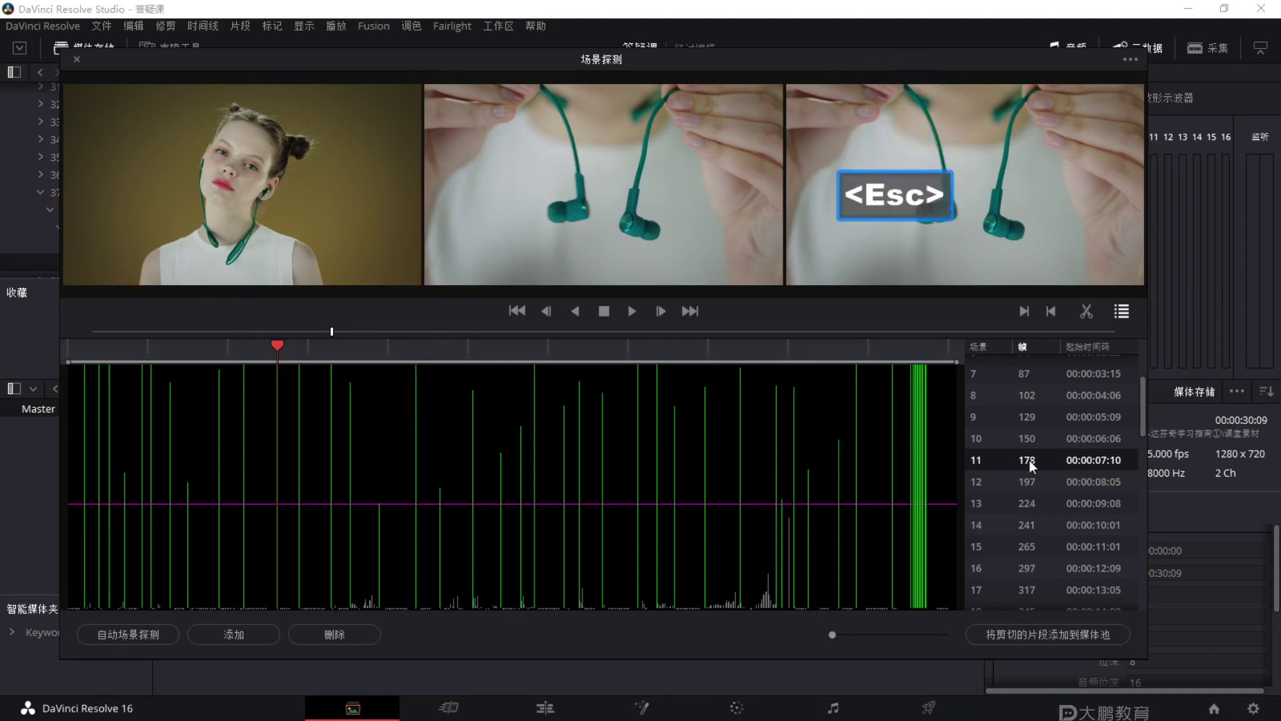
click(328, 638)
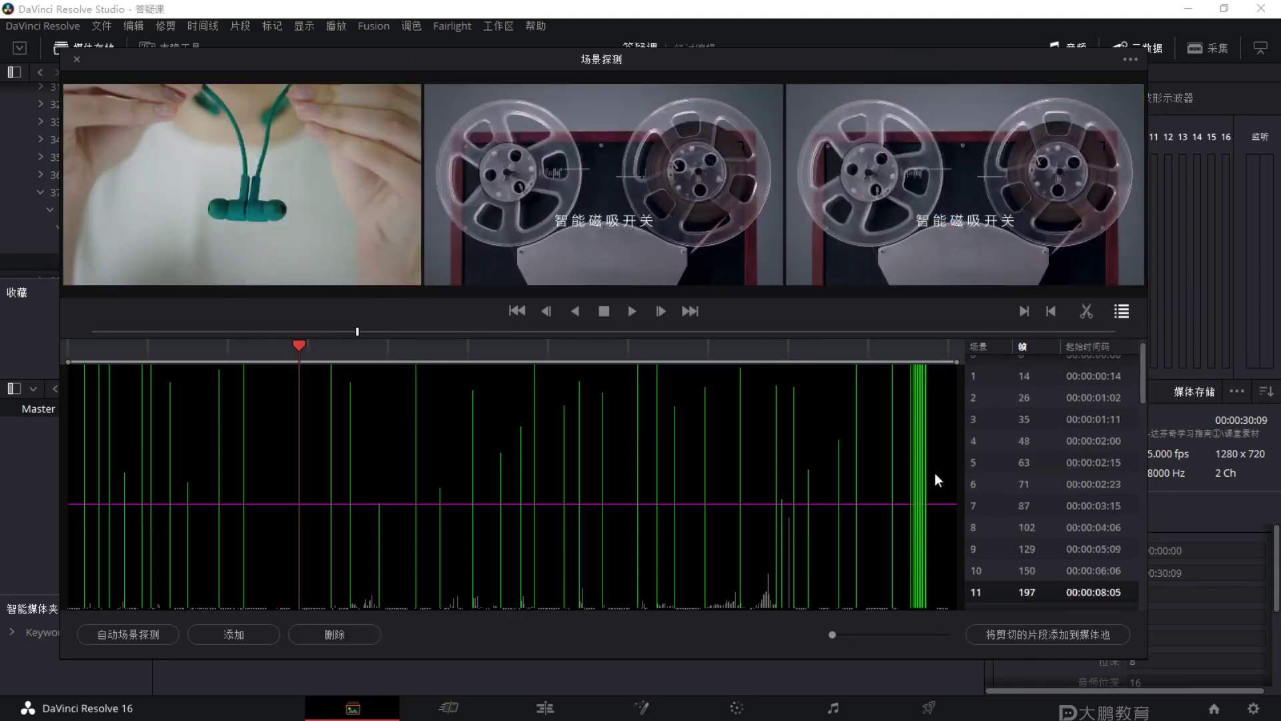
Check the preview frames around the cuts between frame 224 and frame 297.
scroll(1034, 521, down, 3)
click(1032, 478)
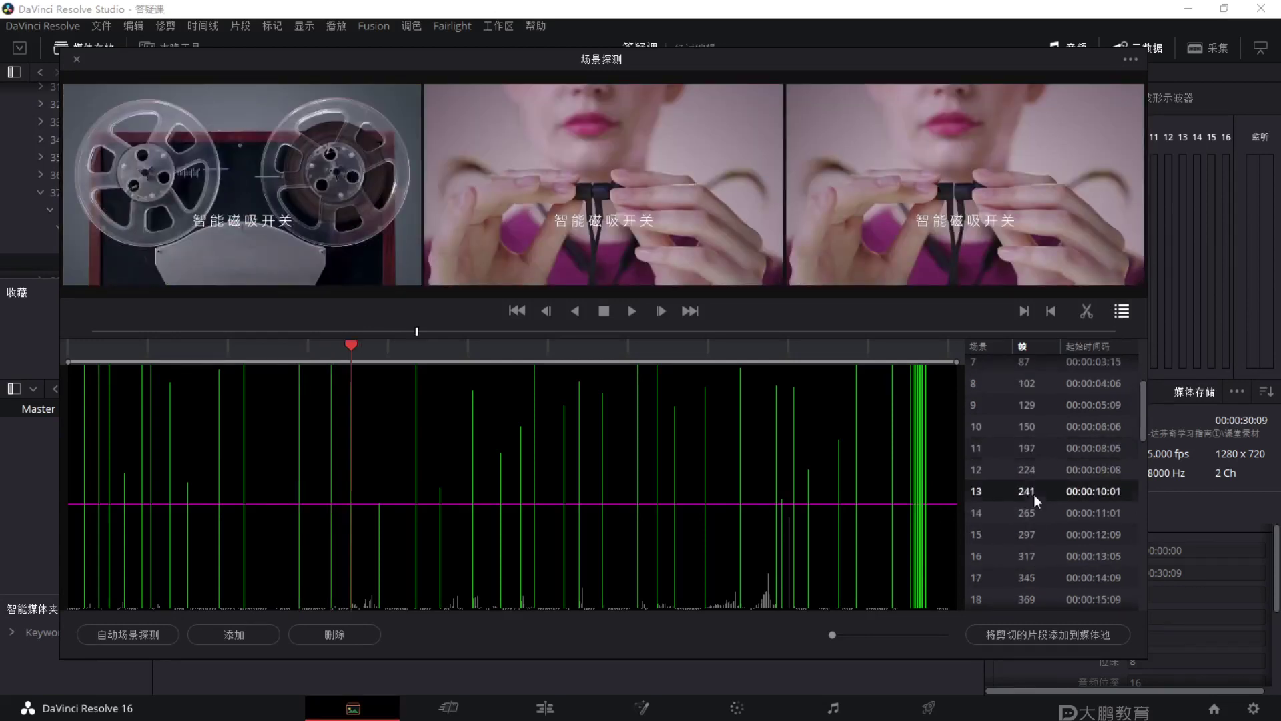
click(1033, 494)
click(1036, 512)
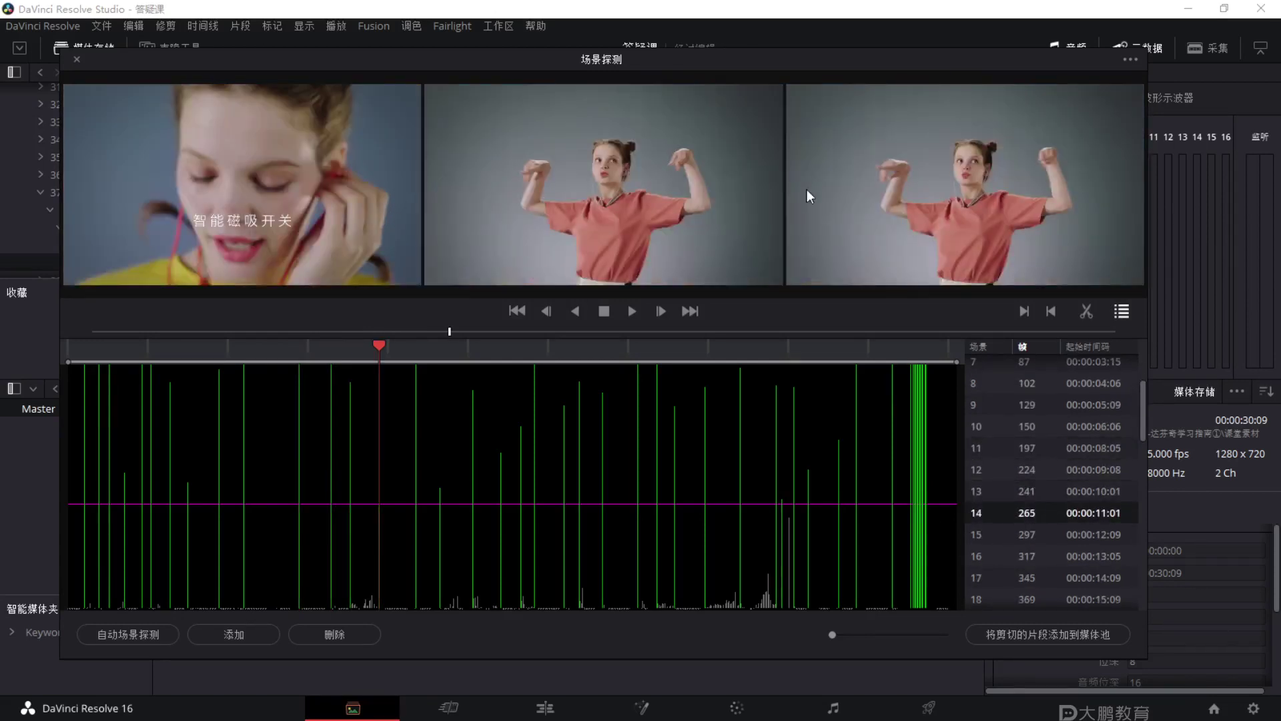
click(1034, 532)
Circle the preview frames of scene 16's cut at frame 317 and delete that cut.
click(1036, 553)
scroll(1034, 528, down, 2)
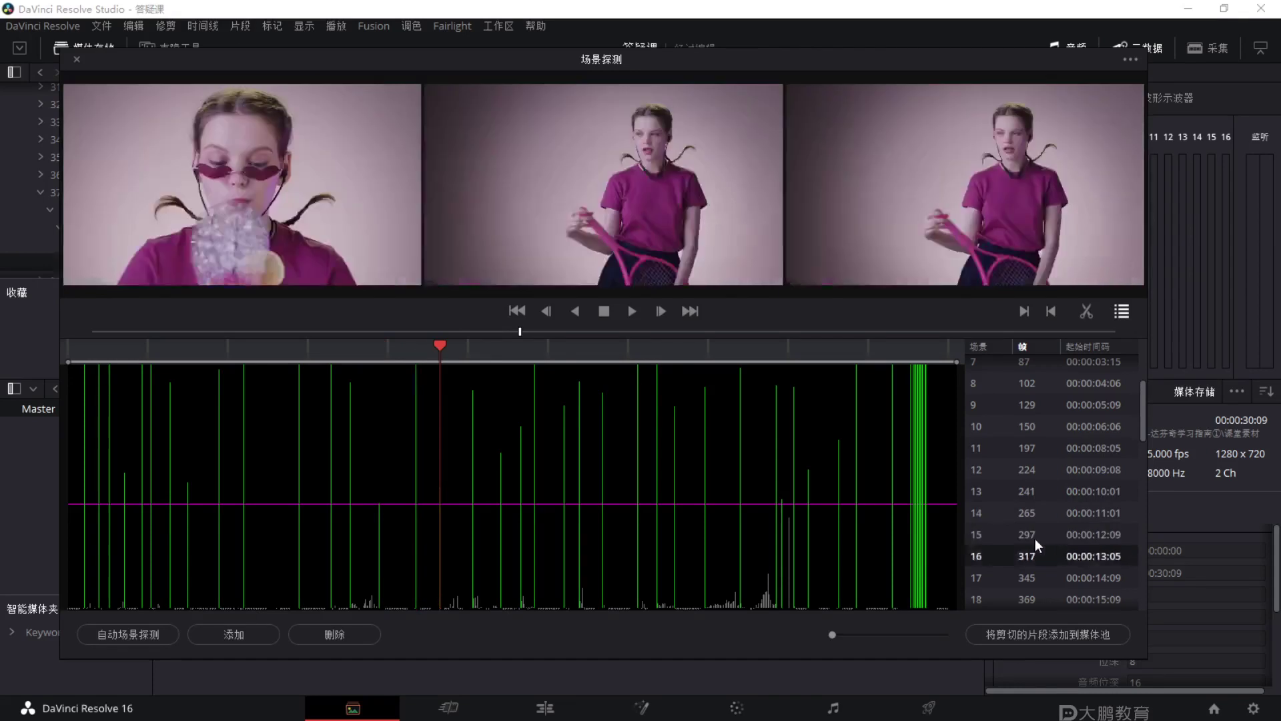
key(F1)
drag(866, 73, 861, 63)
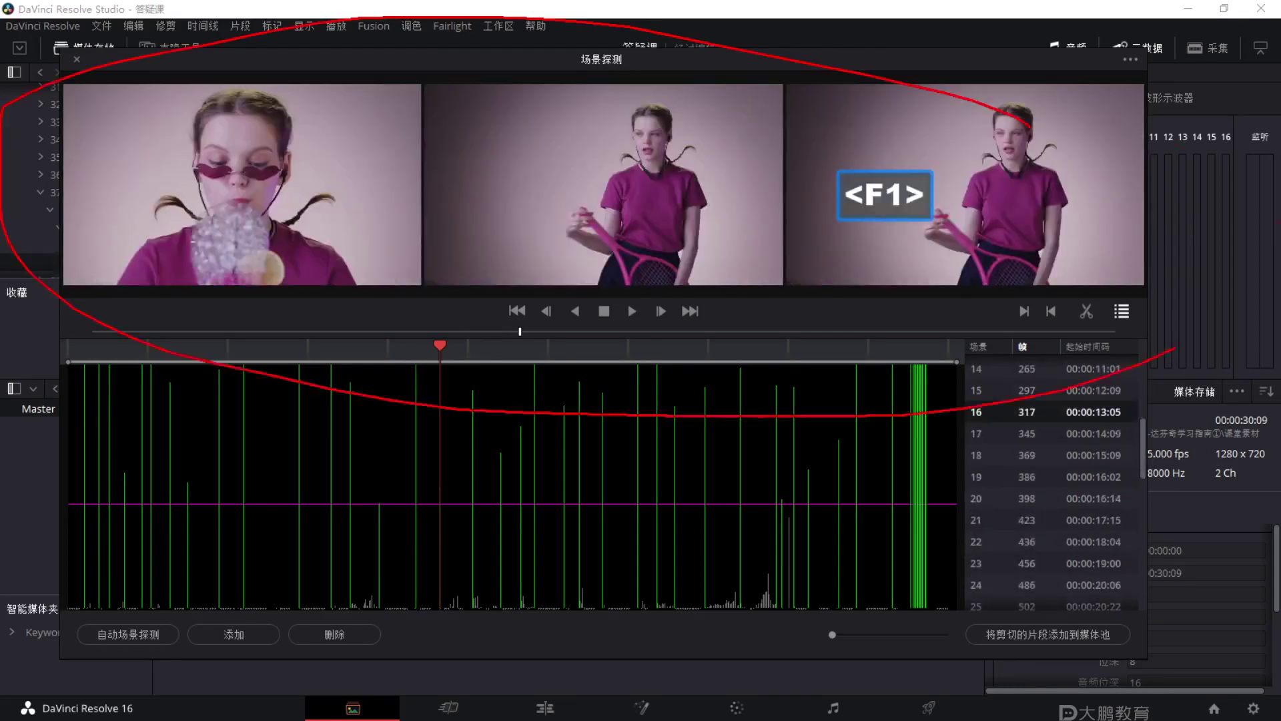
key(Escape)
click(332, 630)
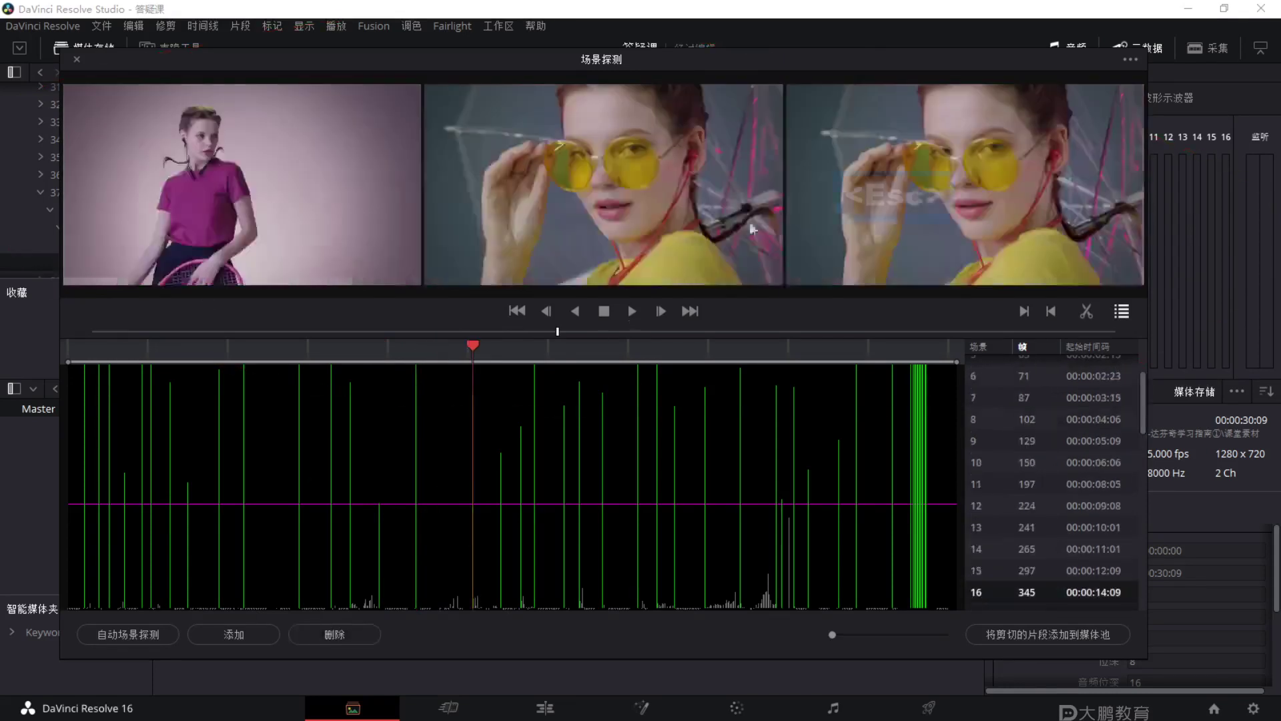
Check the preview frames around the cuts of scenes 17 to 20, from frame 369 to frame 423.
scroll(1031, 501, down, 3)
click(1035, 434)
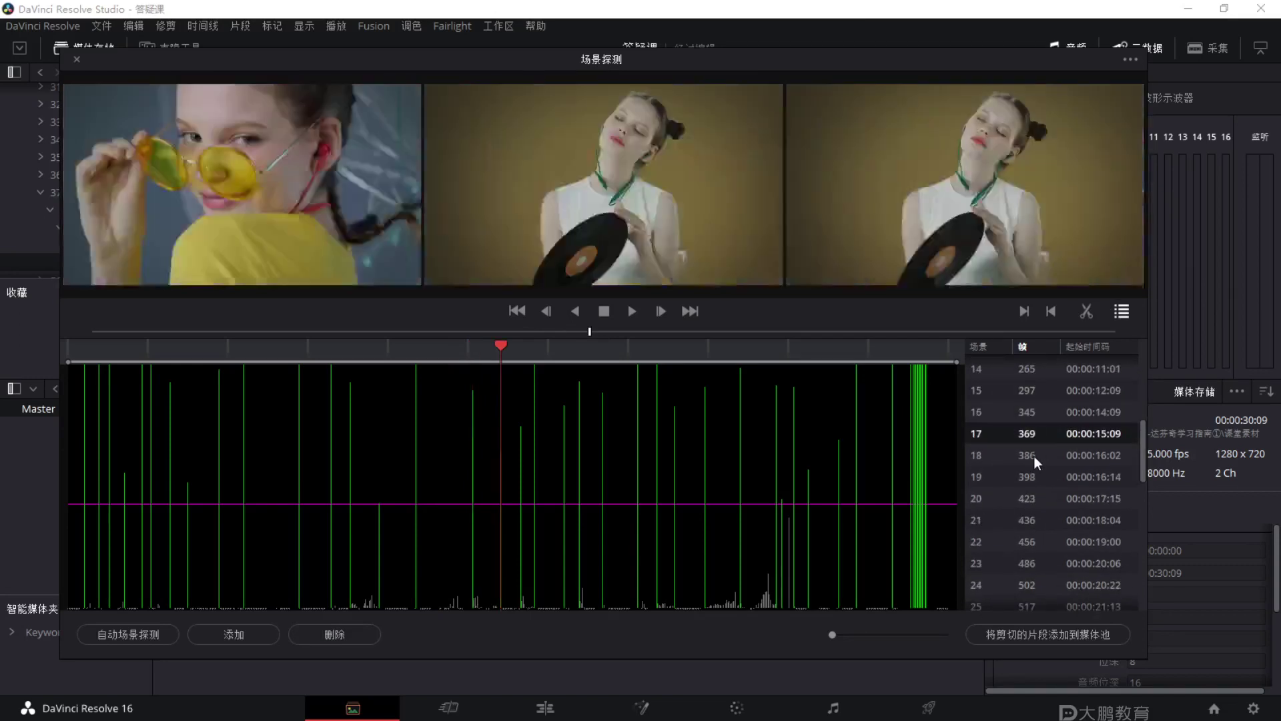
click(1034, 455)
click(1036, 479)
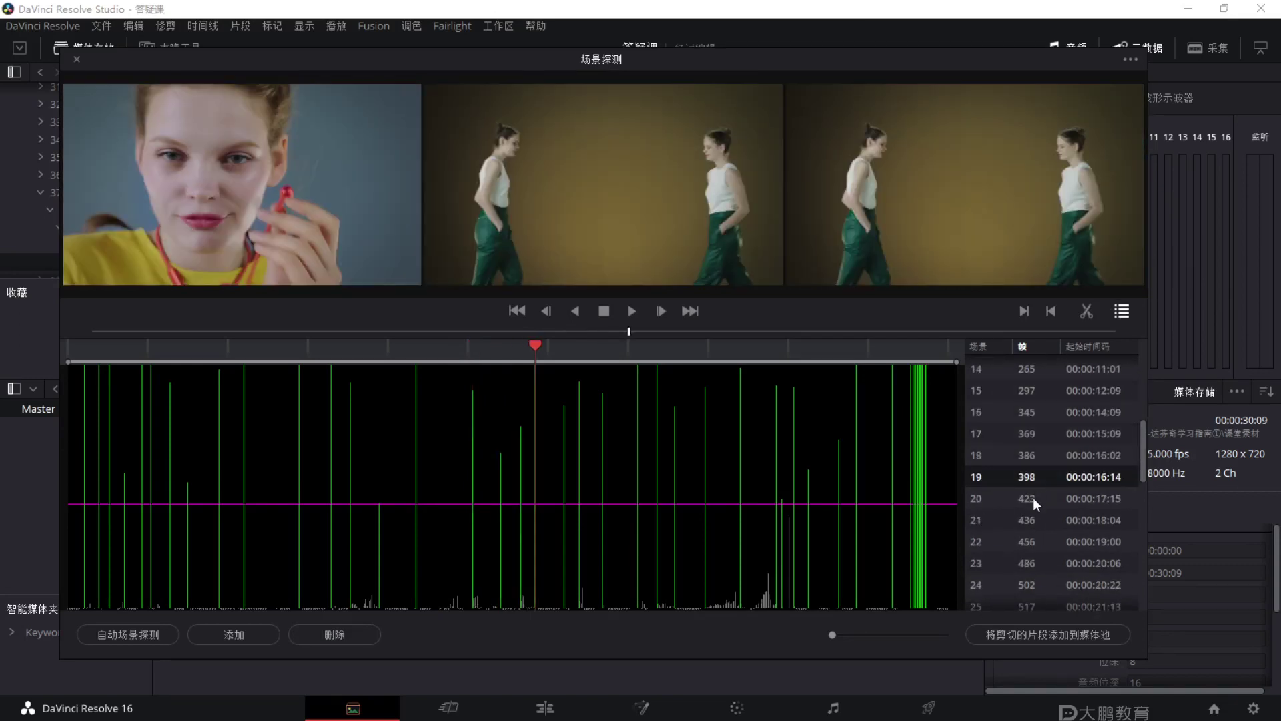
click(1034, 498)
Delete scene 21's cut at frame 436 and the following cut at frame 456.
click(1042, 520)
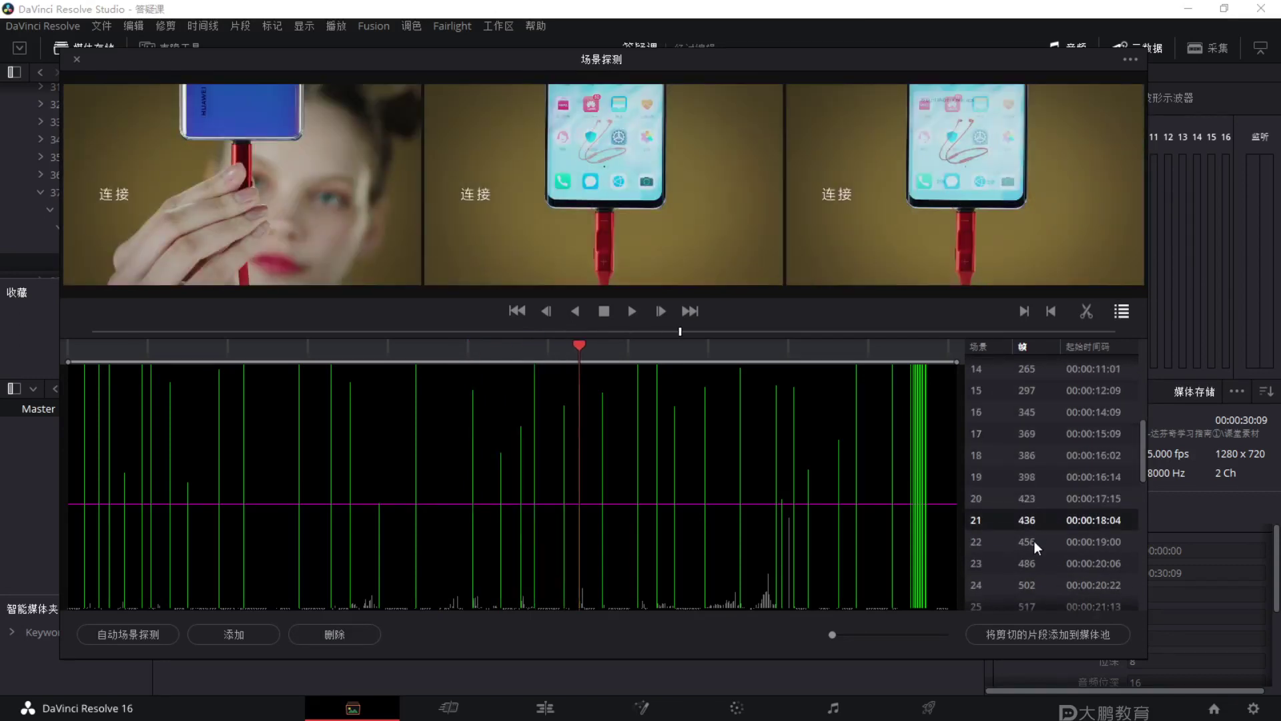
click(333, 634)
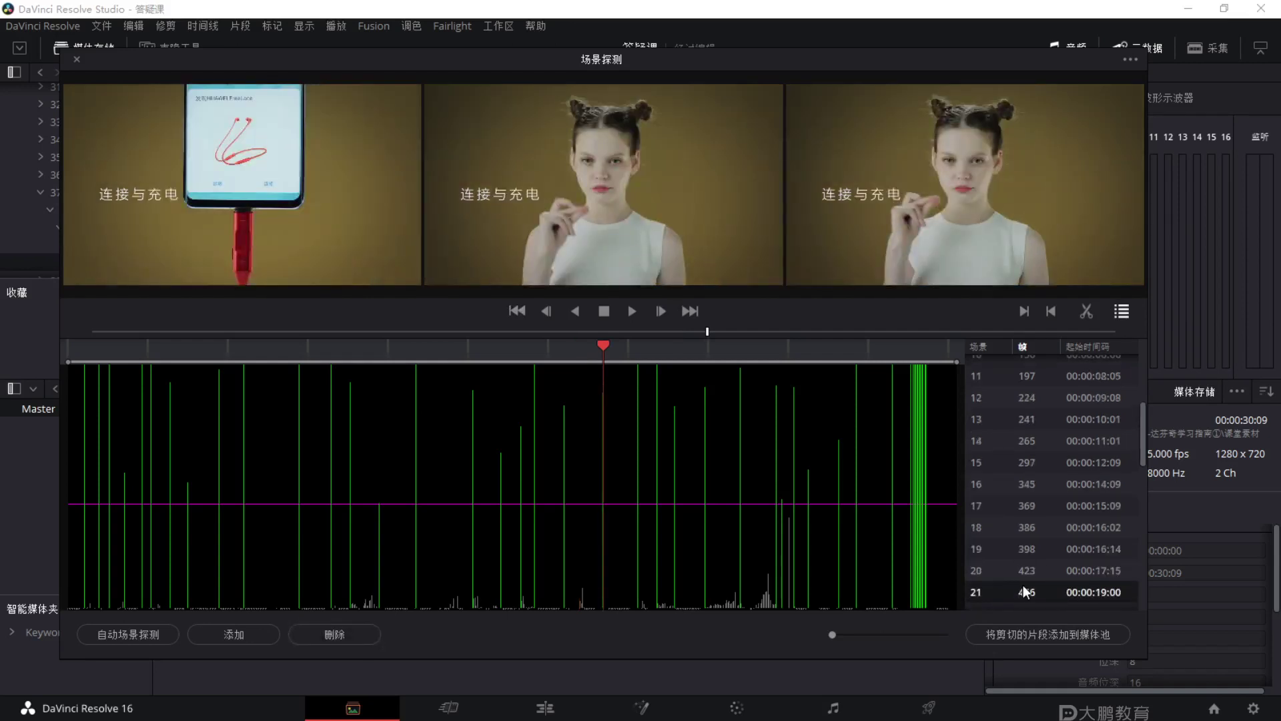
key(F1)
mouse_move(1034, 66)
mouse_down()
mouse_move(60, 287)
mouse_move(1068, 53)
mouse_up()
key(Escape)
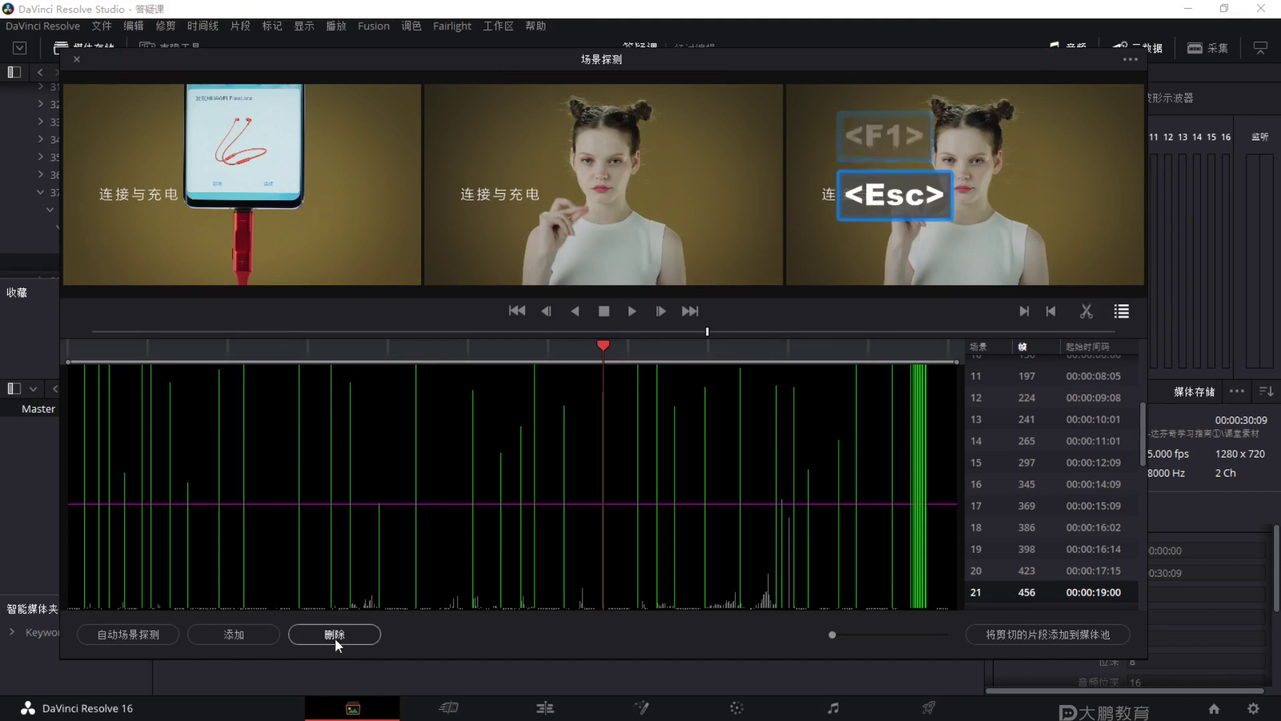
click(335, 634)
Add the cut clips to the media pool and close the scene detection window.
key(F2)
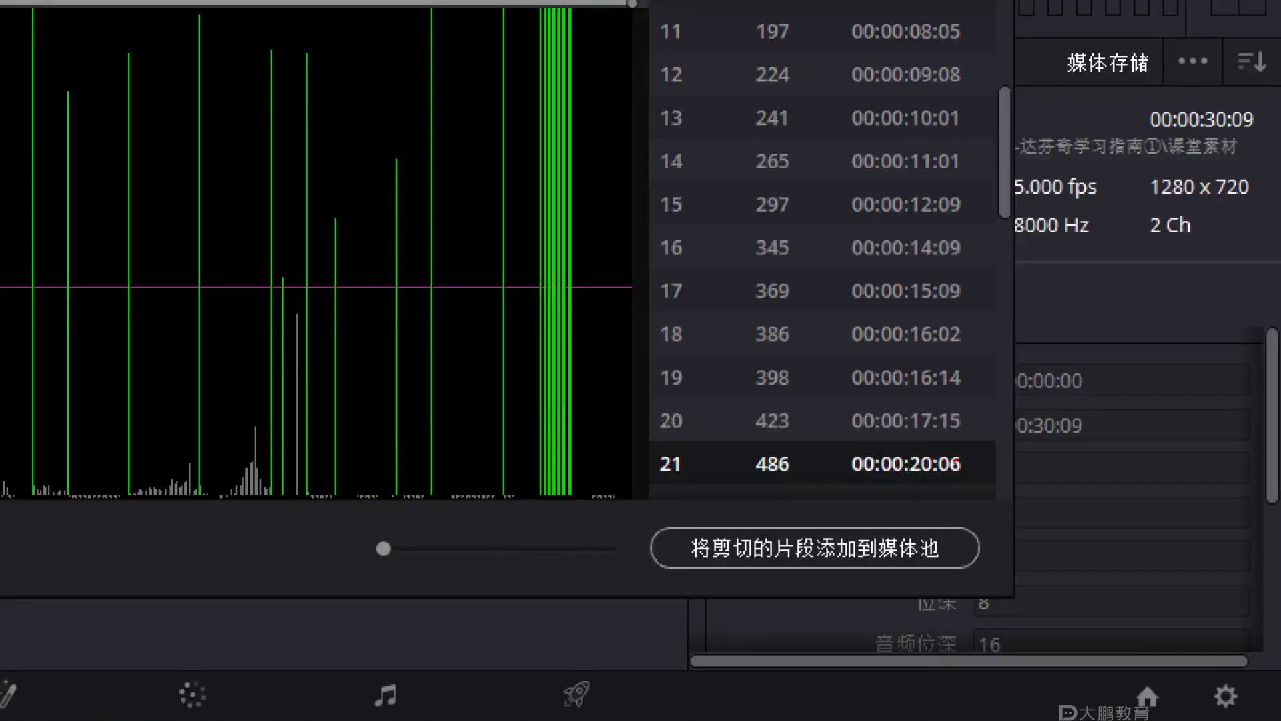
drag(407, 434, 1255, 427)
key(Escape)
click(870, 550)
click(77, 59)
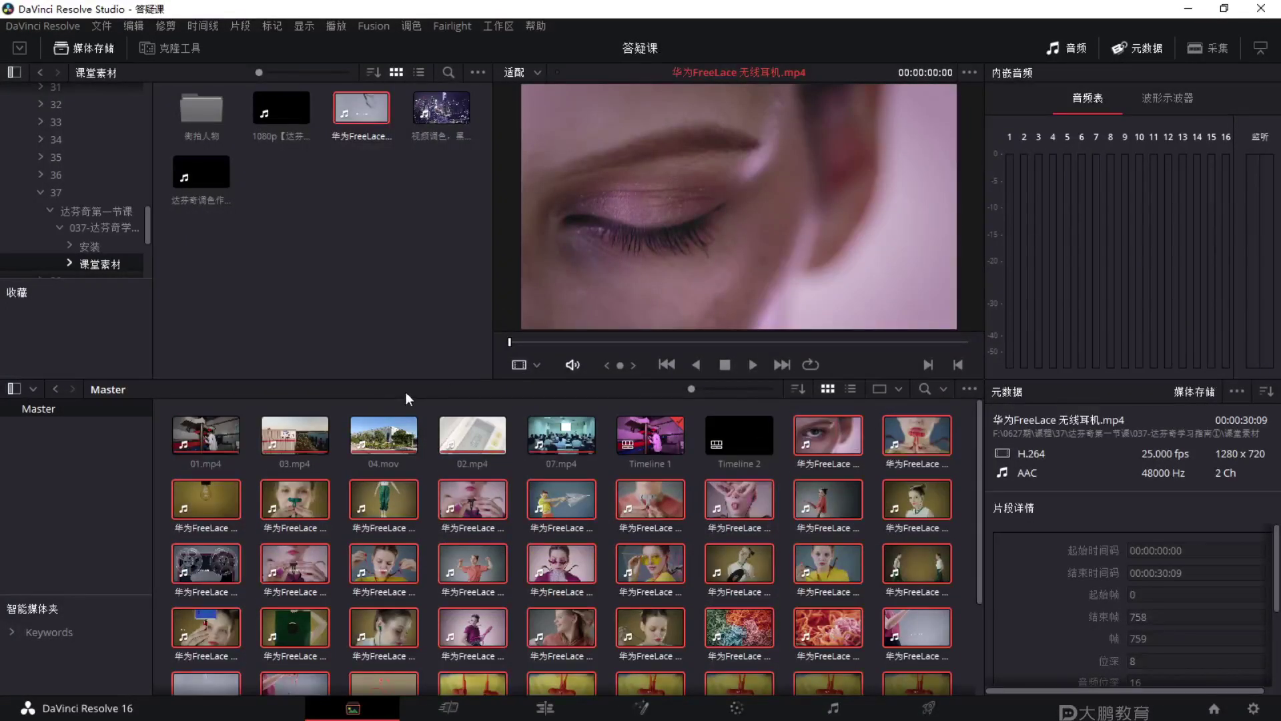
Switch to the Edit page and open Timeline 2 from the media pool.
click(519, 709)
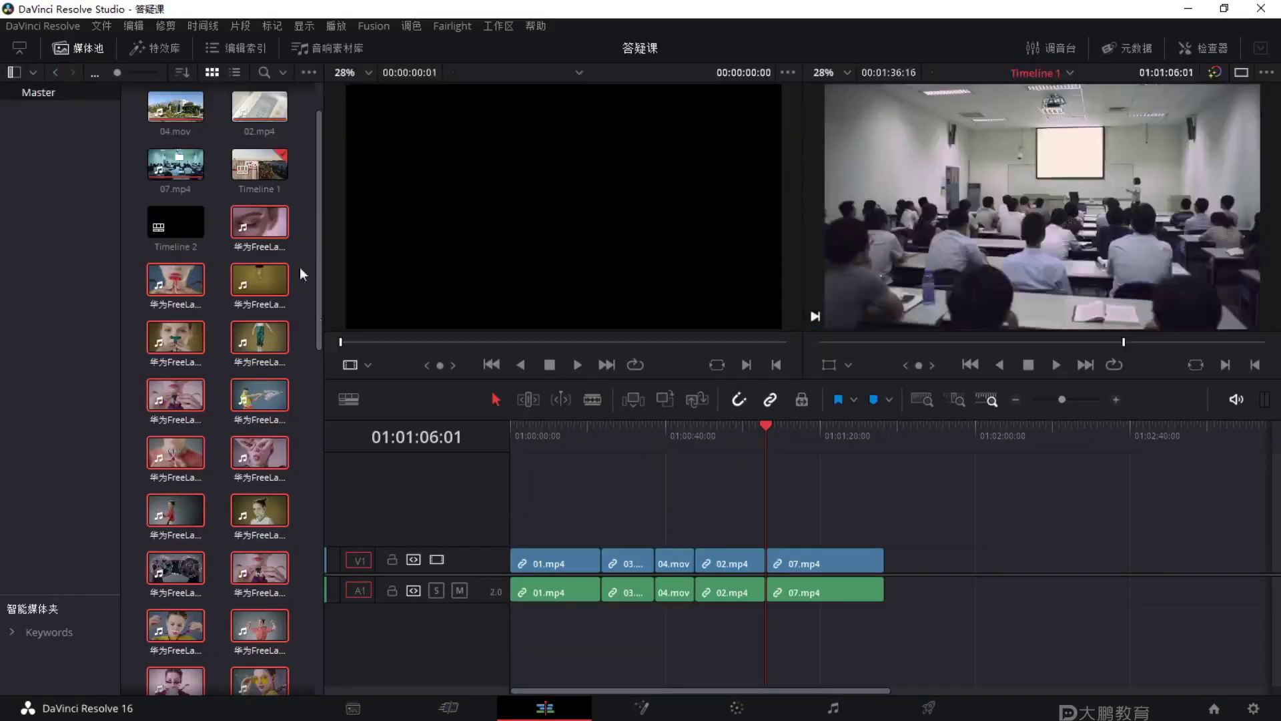
drag(277, 224, 249, 243)
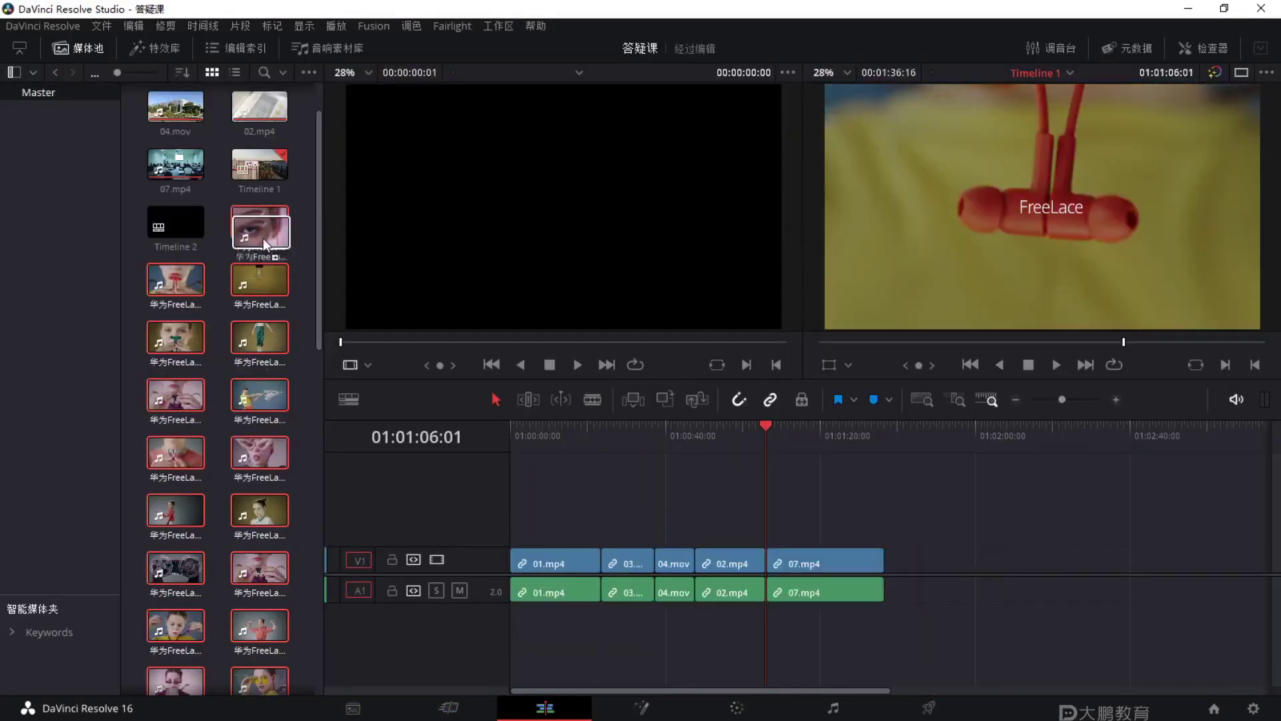
scroll(187, 282, up, 2)
double_click(187, 282)
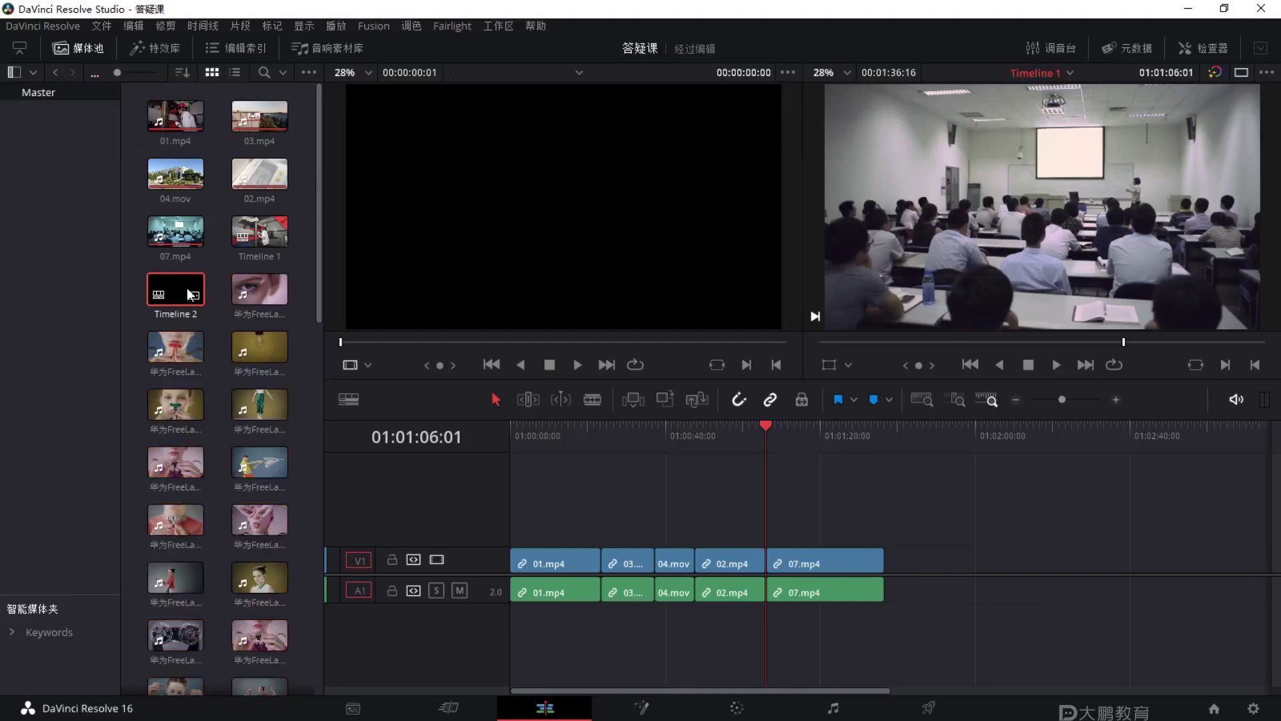
Place all the split FreeLace clips from the media pool at the start of Timeline 2 and play them.
scroll(260, 596, down, 5)
shift+click(258, 623)
scroll(251, 563, down, 3)
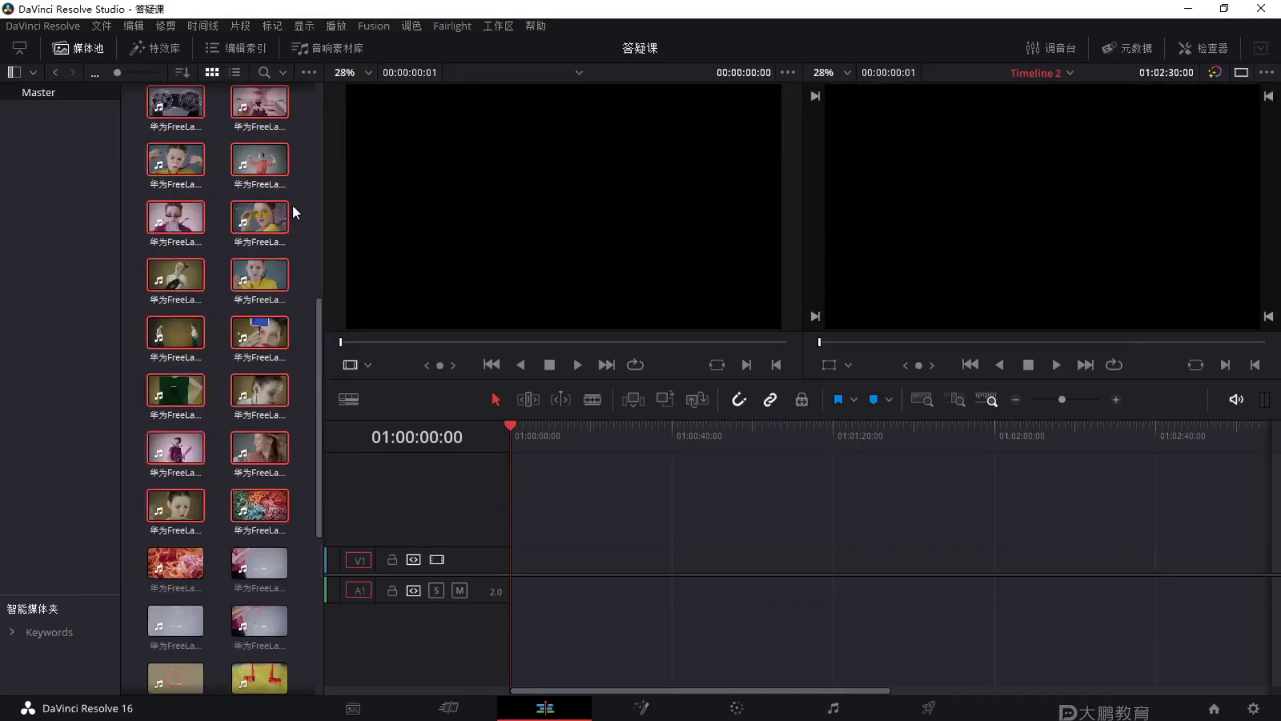
scroll(283, 220, up, 3)
click(275, 176)
scroll(270, 213, up, 5)
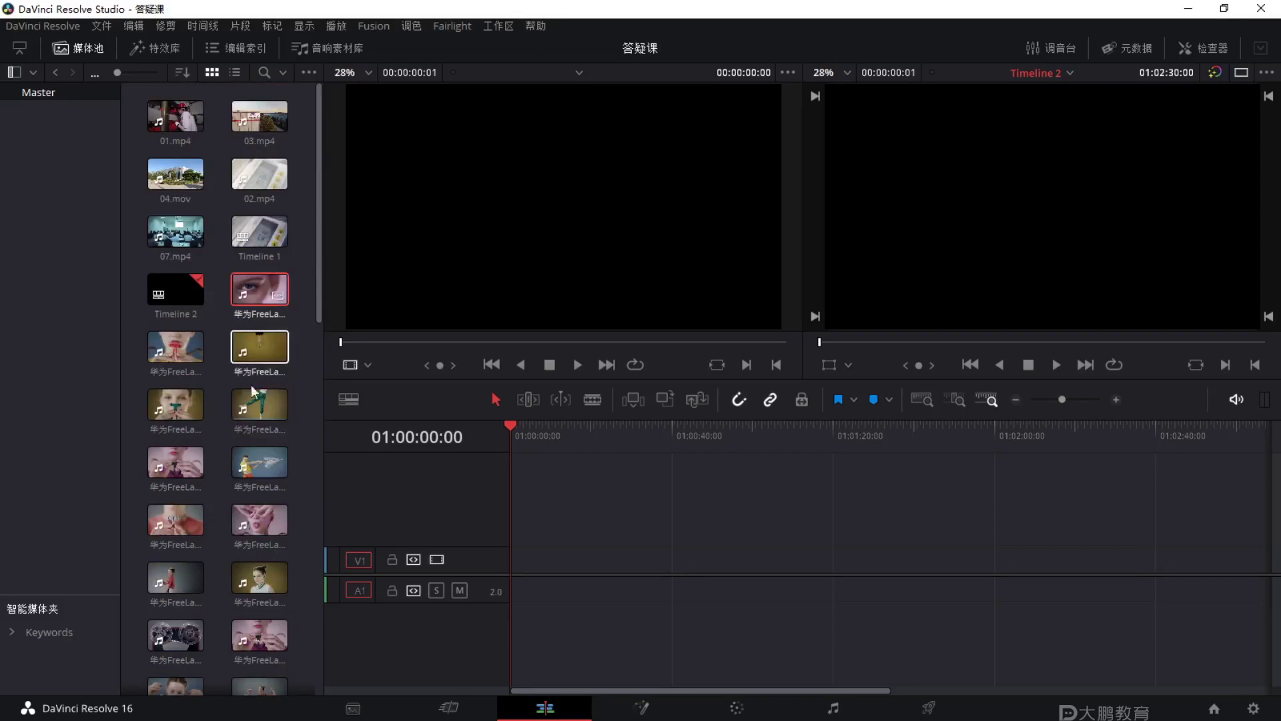
scroll(254, 400, down, 10)
scroll(285, 565, up, 10)
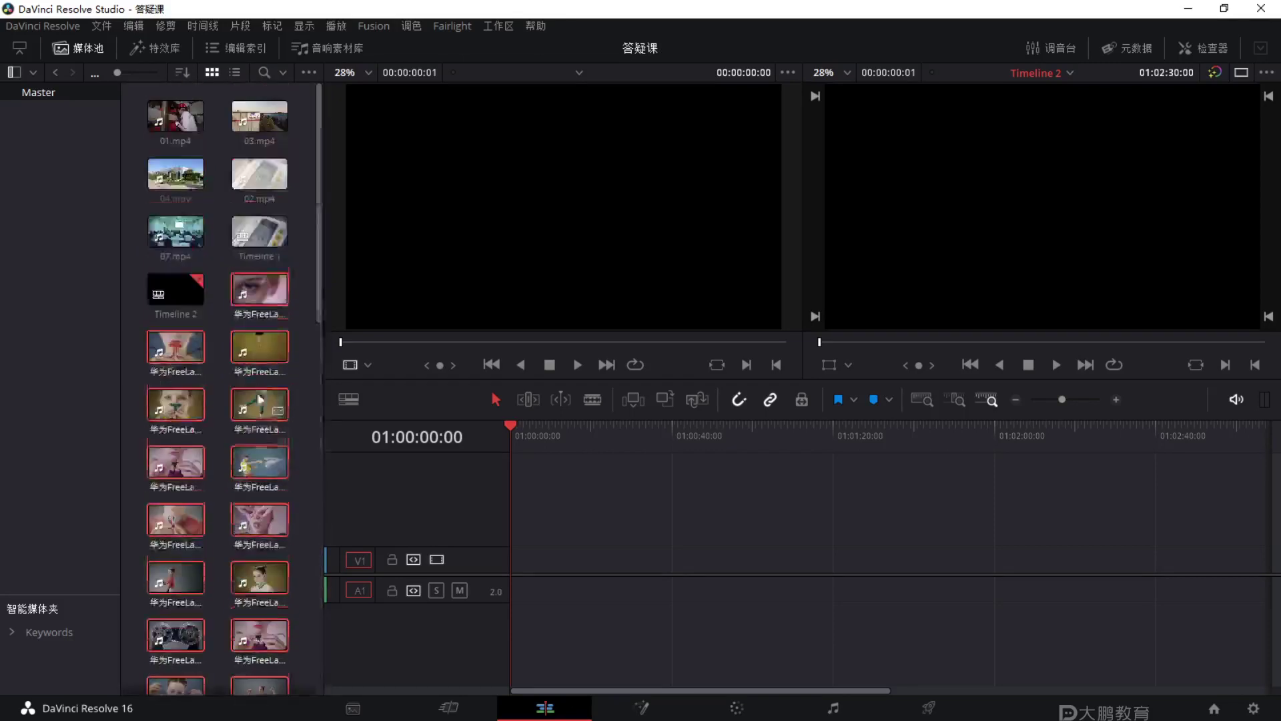
drag(257, 348, 504, 563)
key(space)
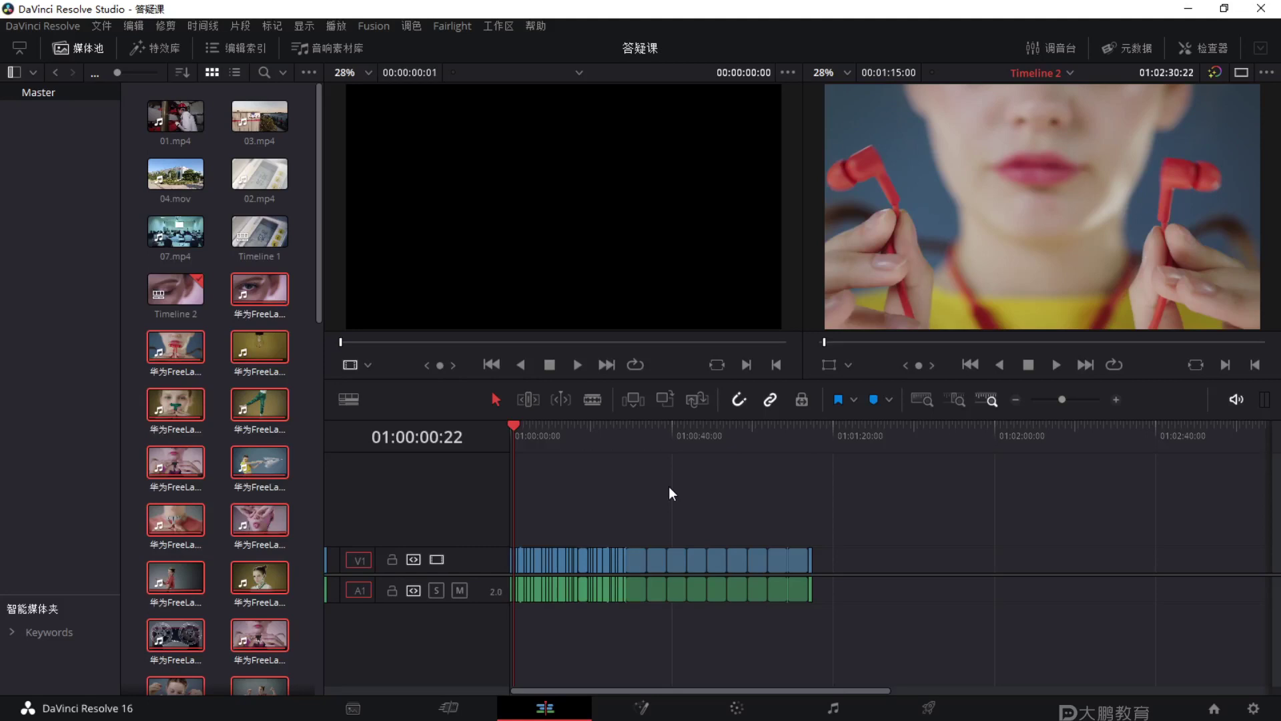
Go to the Deliver page and try to delete a range of Timeline 2's clips there.
click(930, 708)
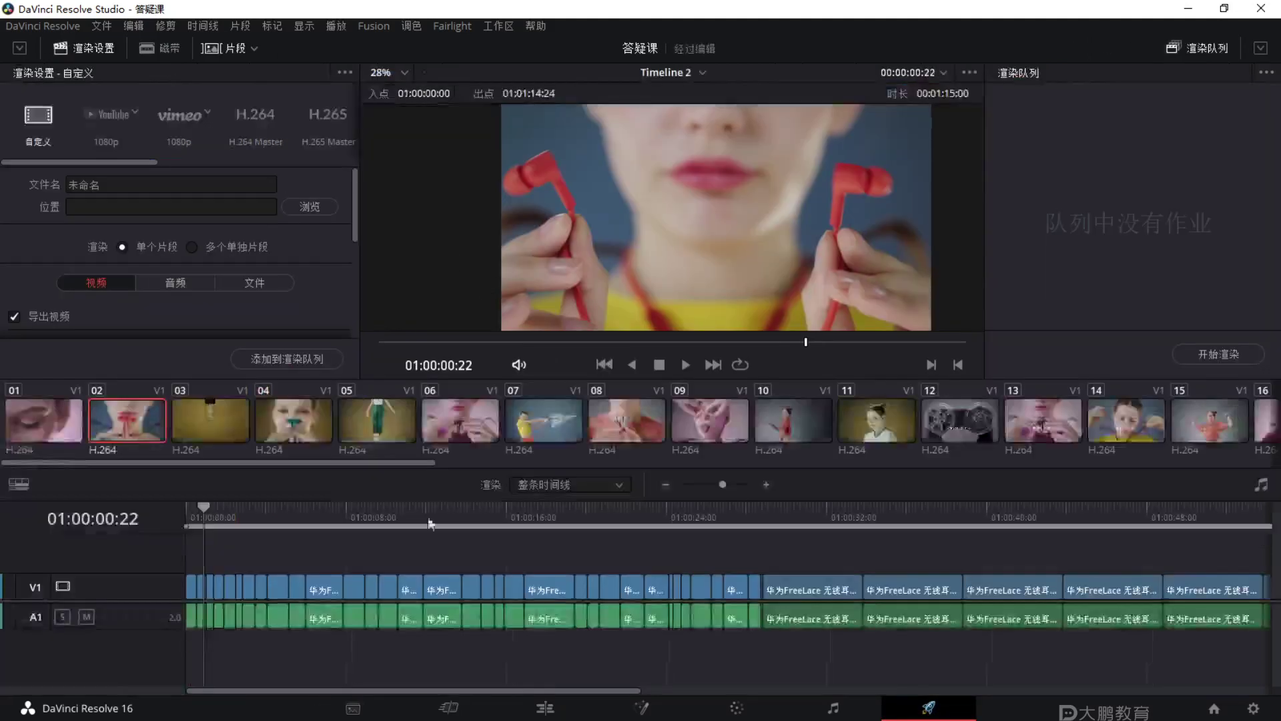
scroll(508, 565, down, 5)
drag(535, 649, 194, 536)
key(Delete)
scroll(250, 606, up, 5)
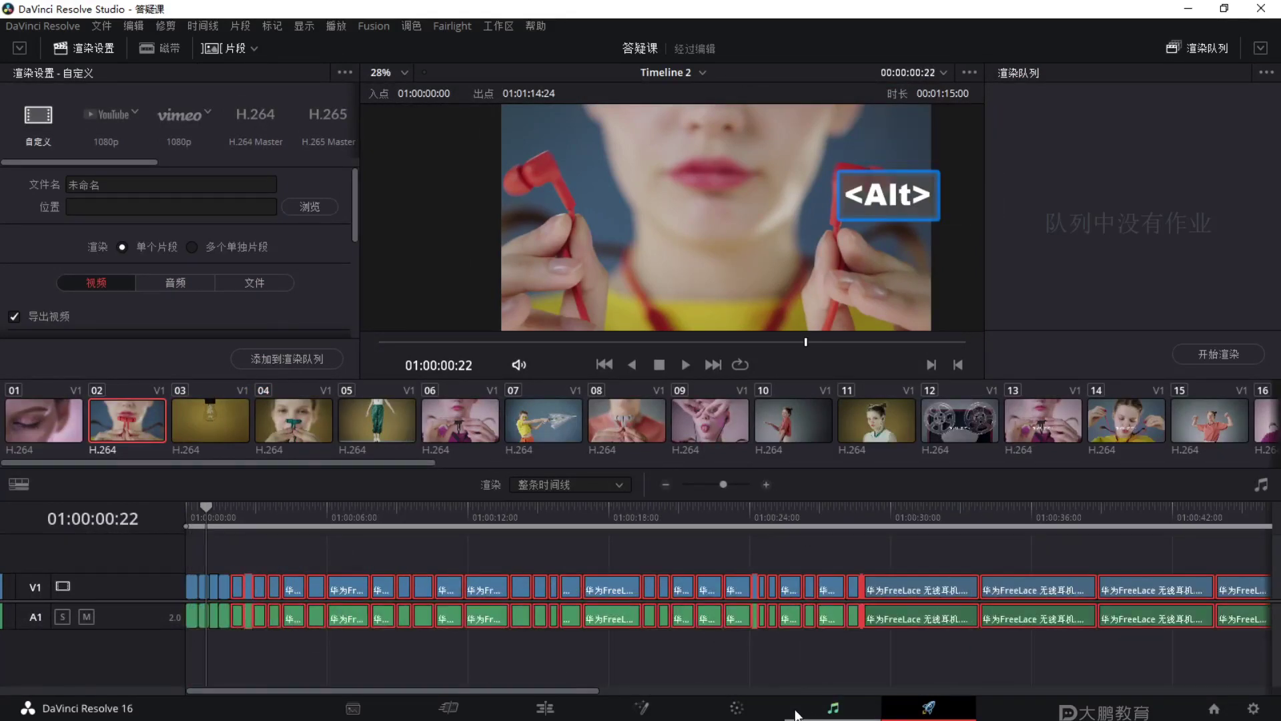
Return to the Edit page and delete all clips from Timeline 2.
click(640, 711)
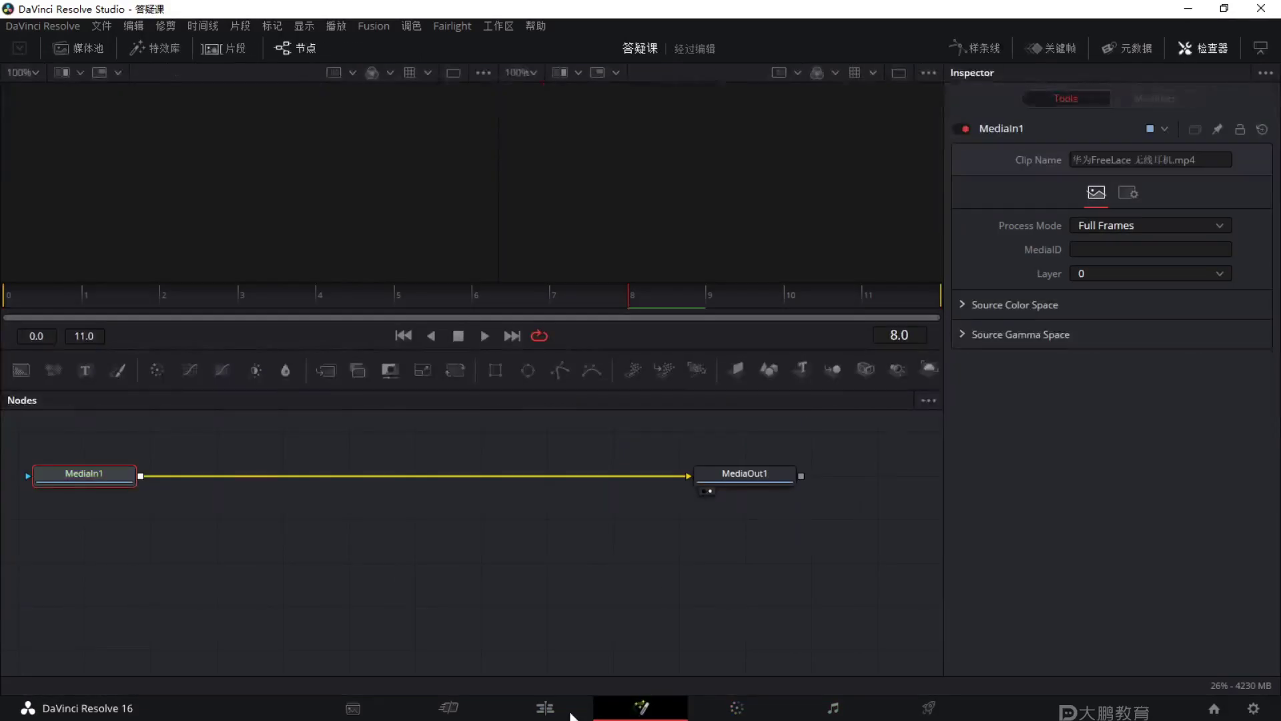
click(546, 708)
drag(902, 653, 511, 490)
key(Delete)
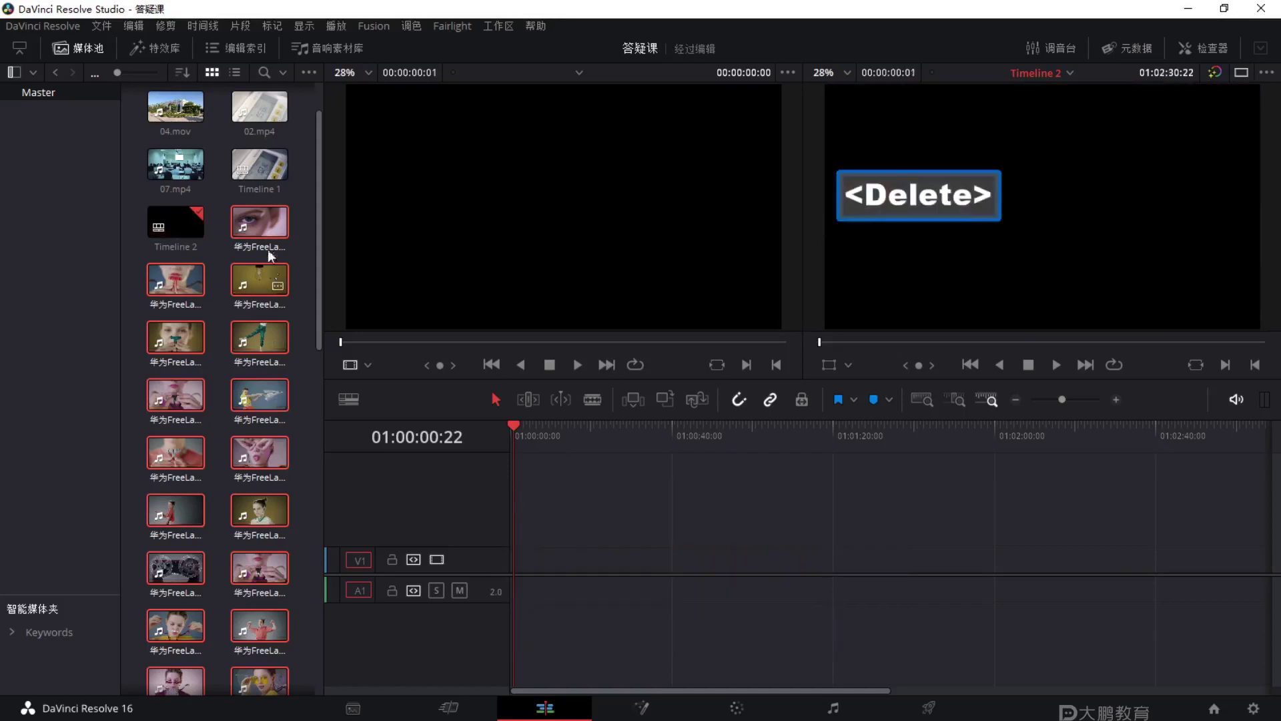
Place the eye close-up and the yellow light-bulb clip side by side in Timeline 2, removing the eye clip's extra copy.
scroll(284, 274, up, 1)
drag(271, 294, 538, 565)
drag(281, 295, 572, 567)
scroll(541, 574, up, 1)
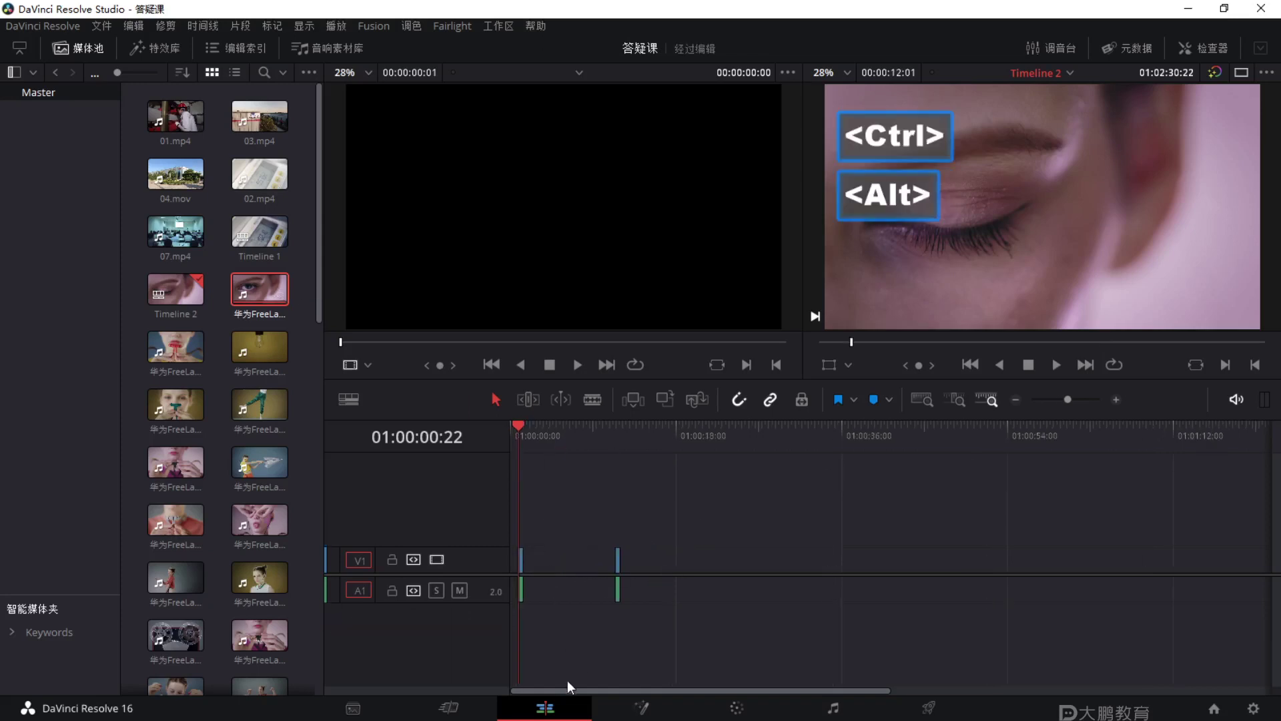
click(618, 559)
key(Delete)
drag(248, 351, 542, 567)
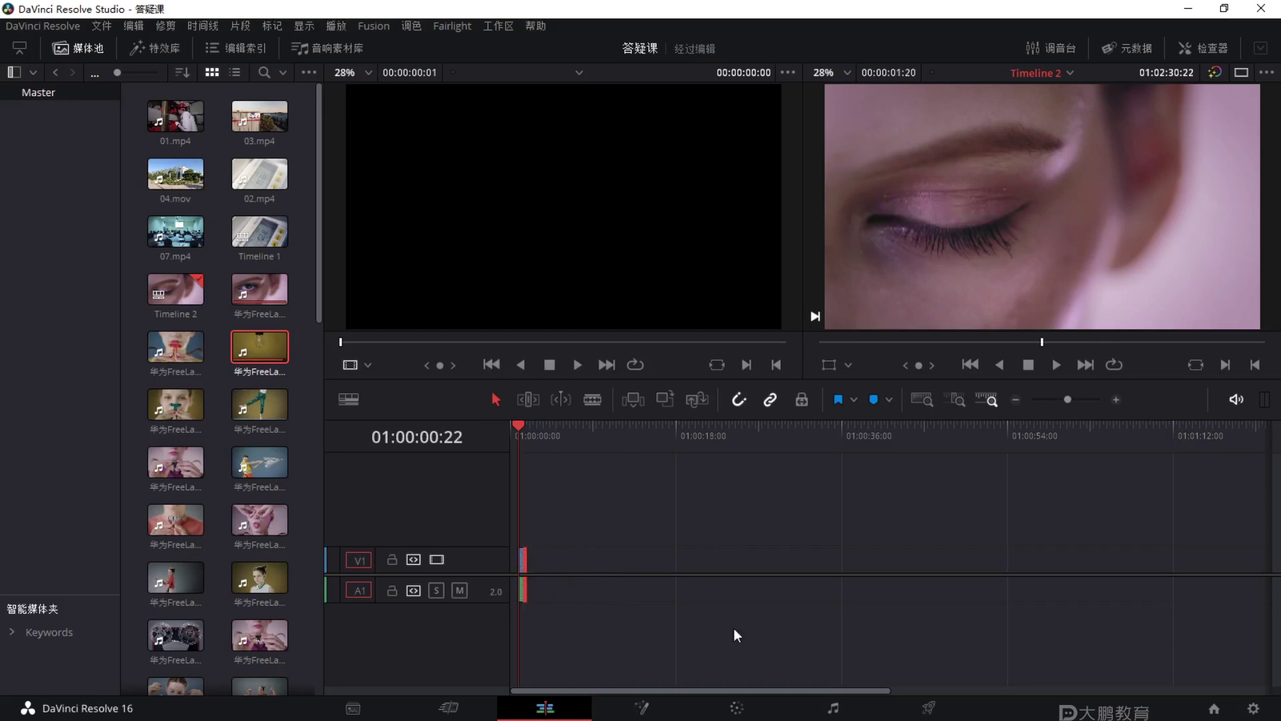
Open the Deliver page and set the Desktop as the export location for Timeline 2.
click(928, 707)
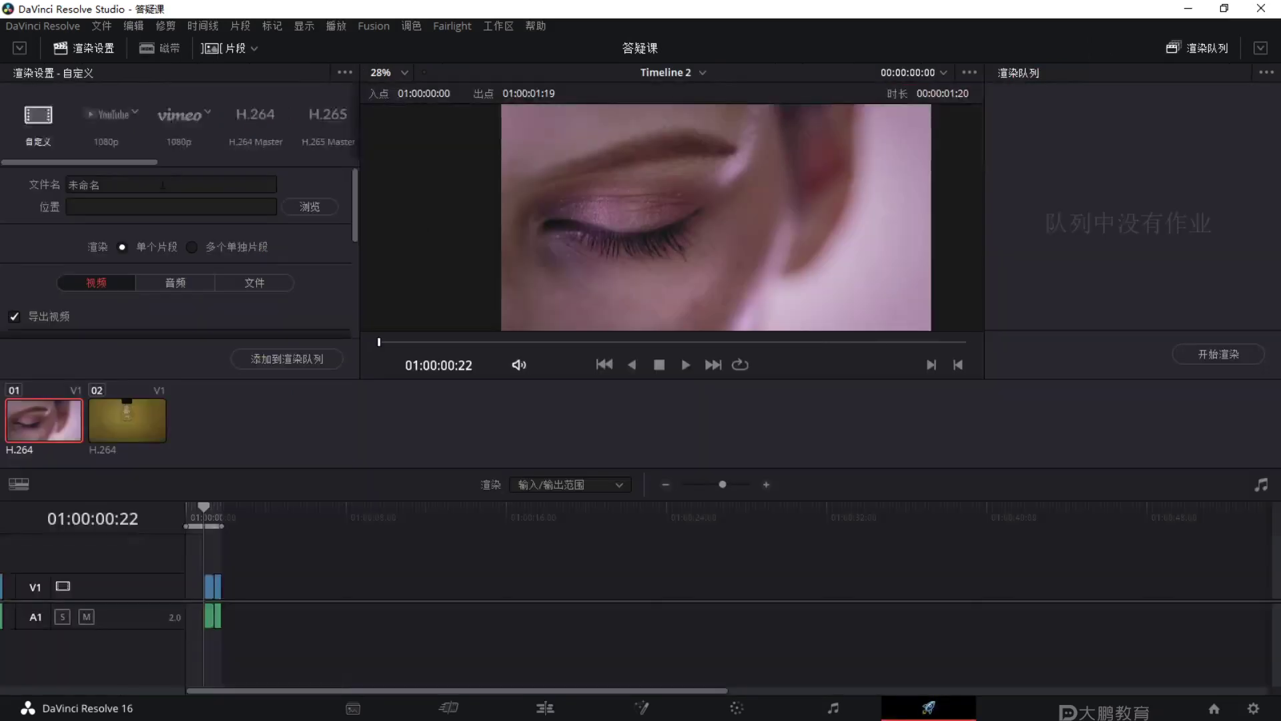
click(311, 207)
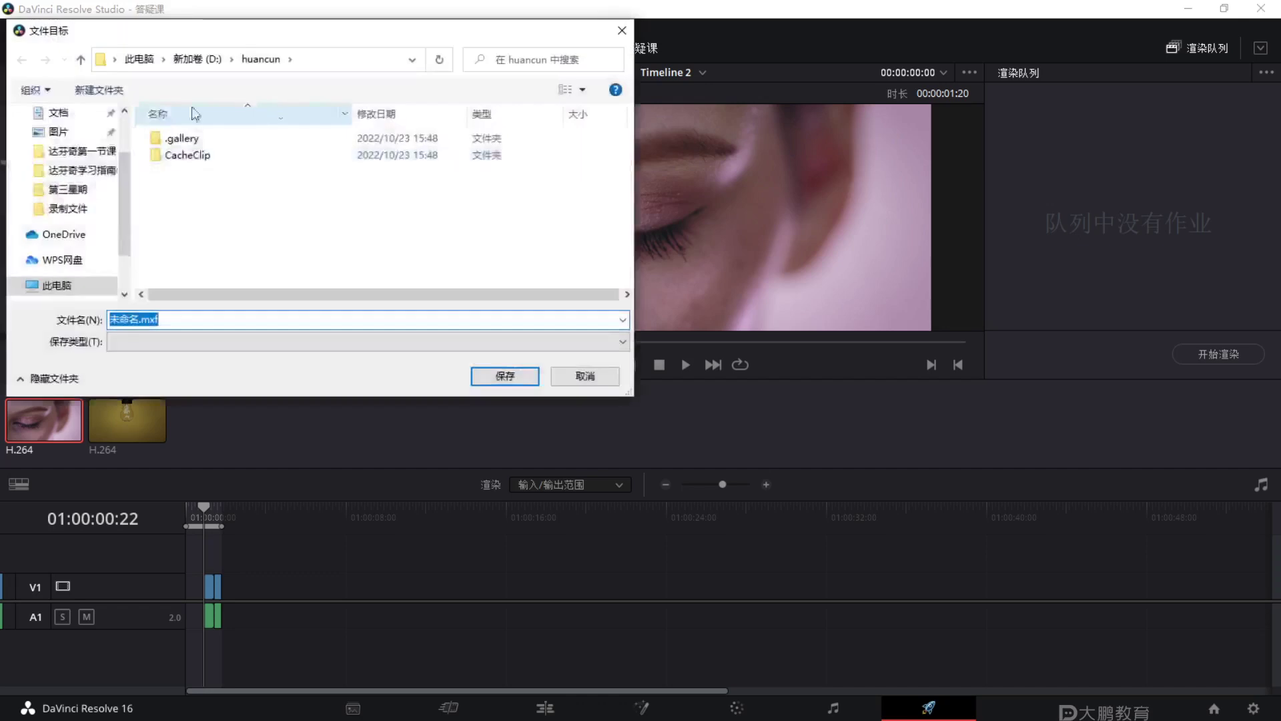
scroll(68, 240, down, 1)
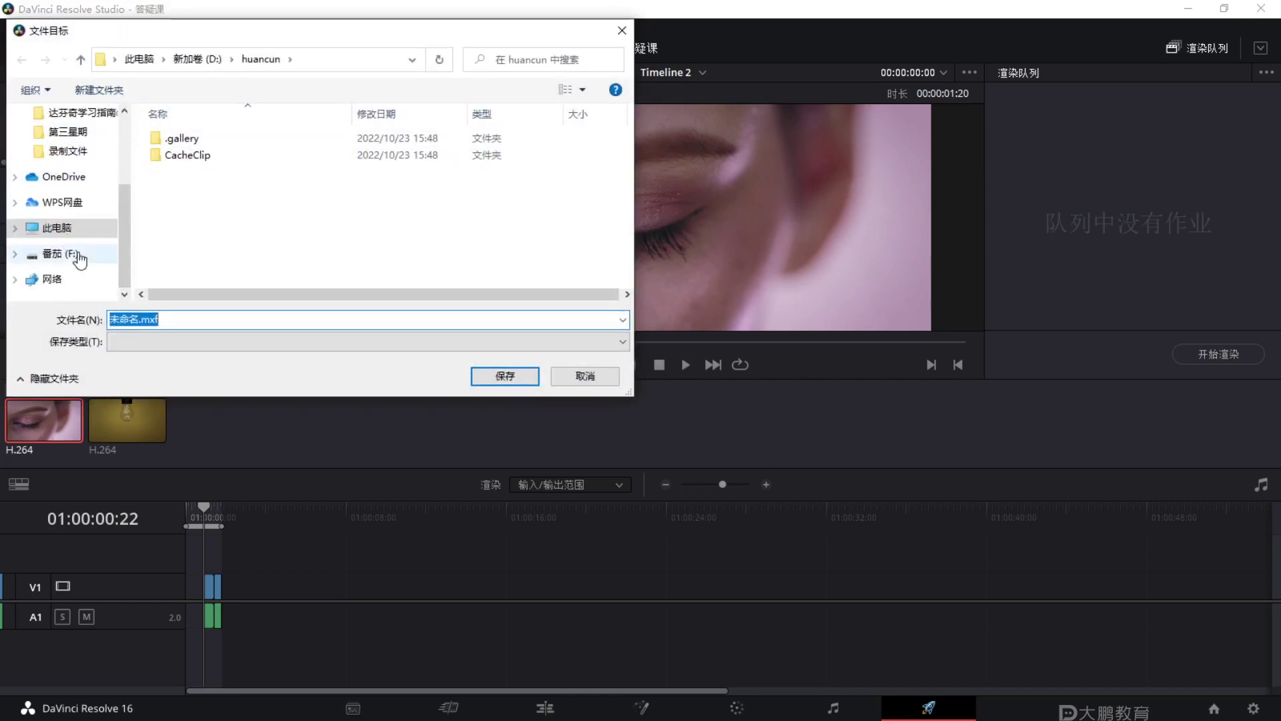
scroll(120, 114, up, 3)
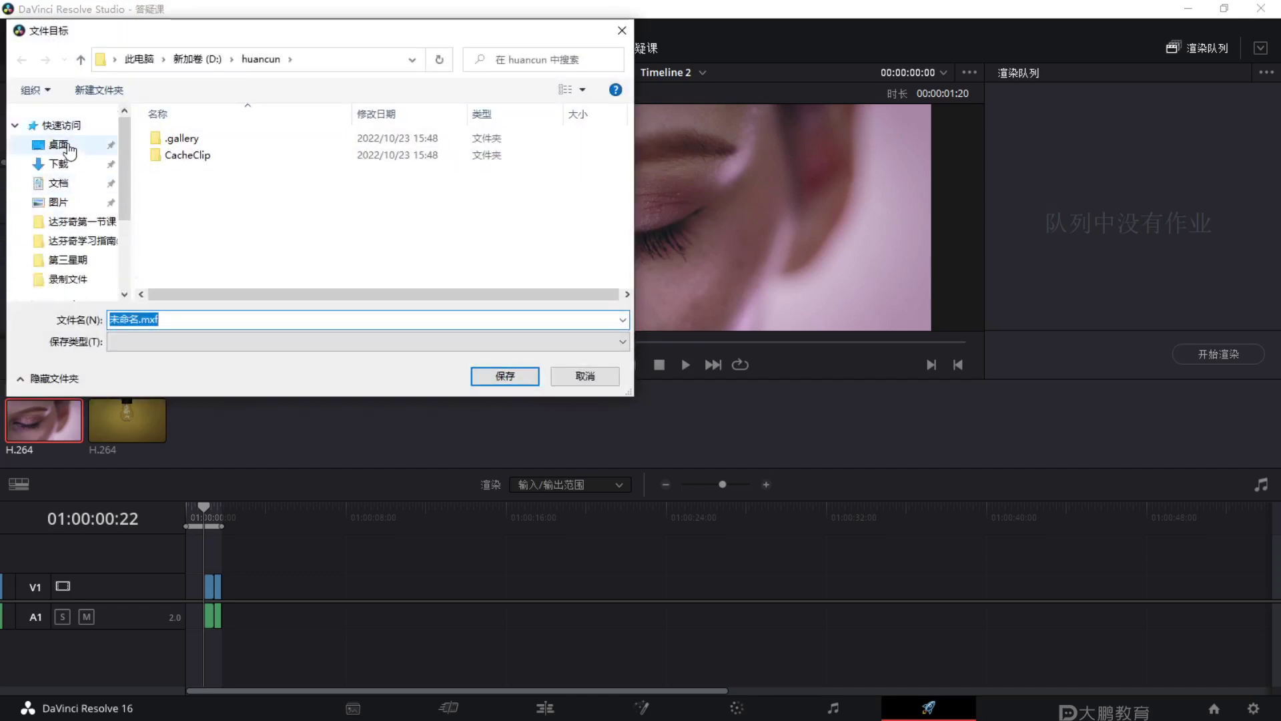
click(66, 146)
click(515, 377)
Set the export file name to 片段.
click(133, 186)
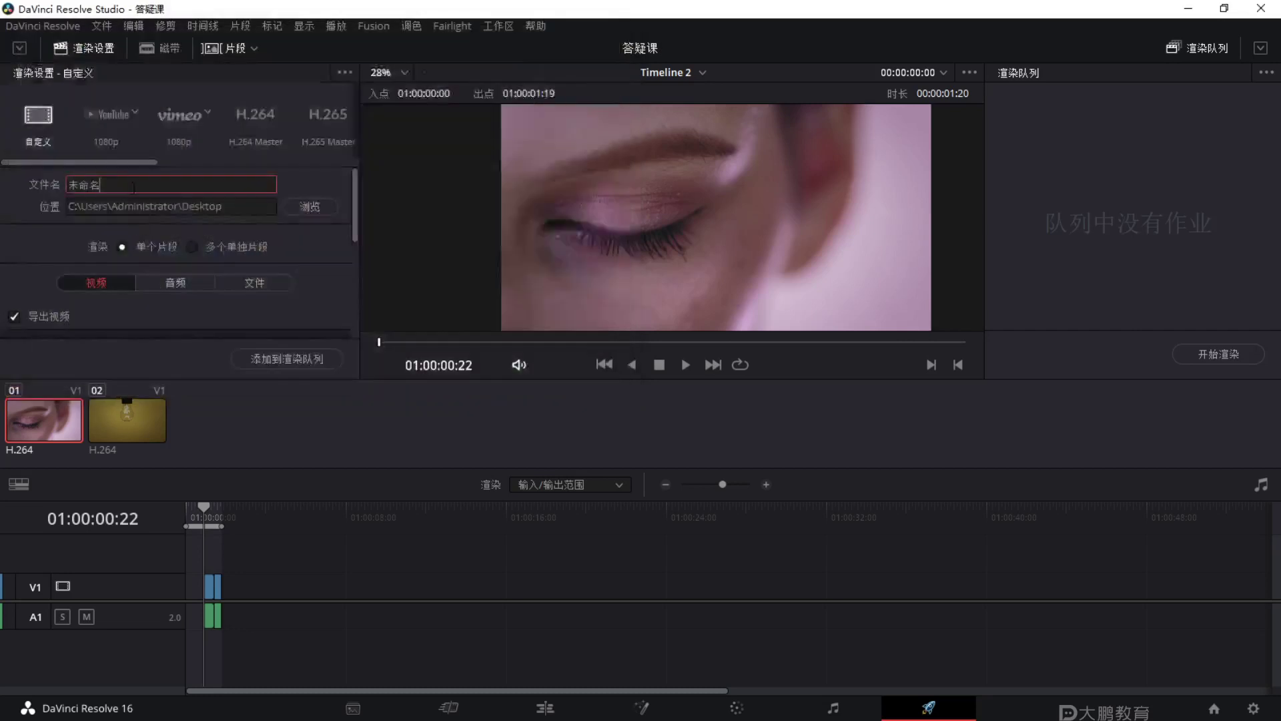
key(BackSpace)
key(BackSpace)
key(BackSpace)
key(BackSpace)
text(w)
key(BackSpace)
key(BackSpace)
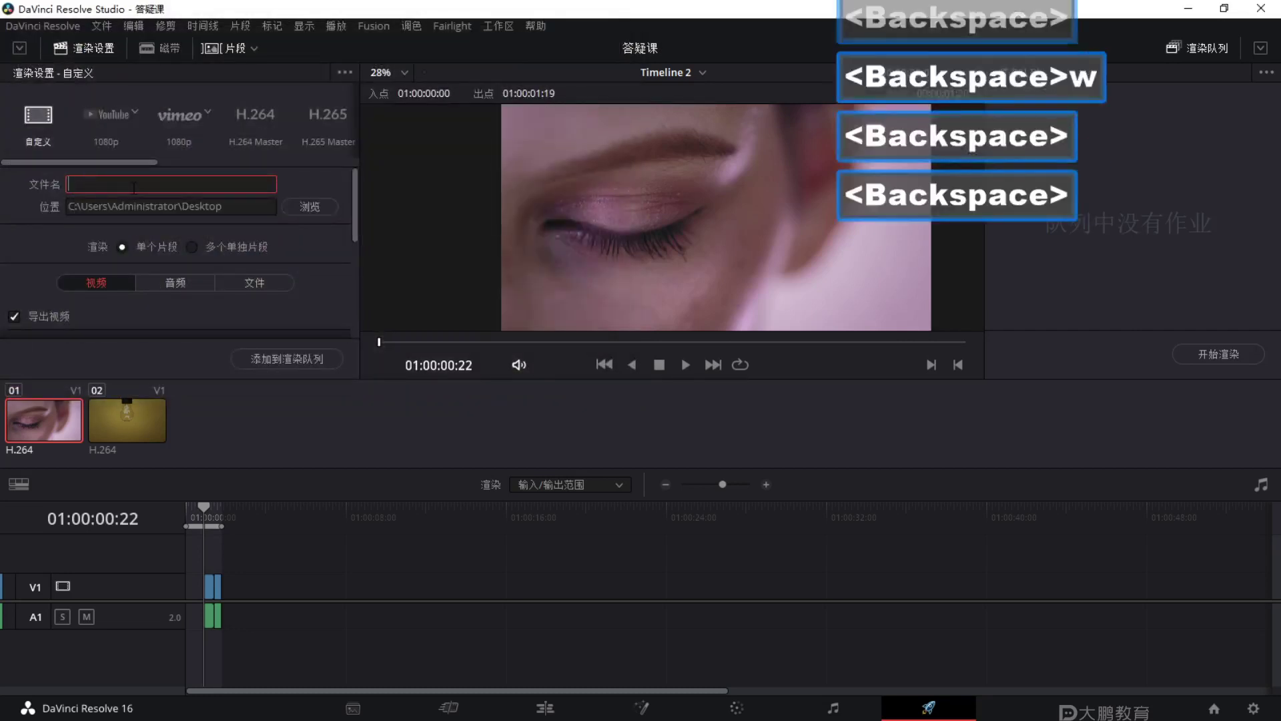
text(pianduajn)
key(space)
key(BackSpace)
key(BackSpace)
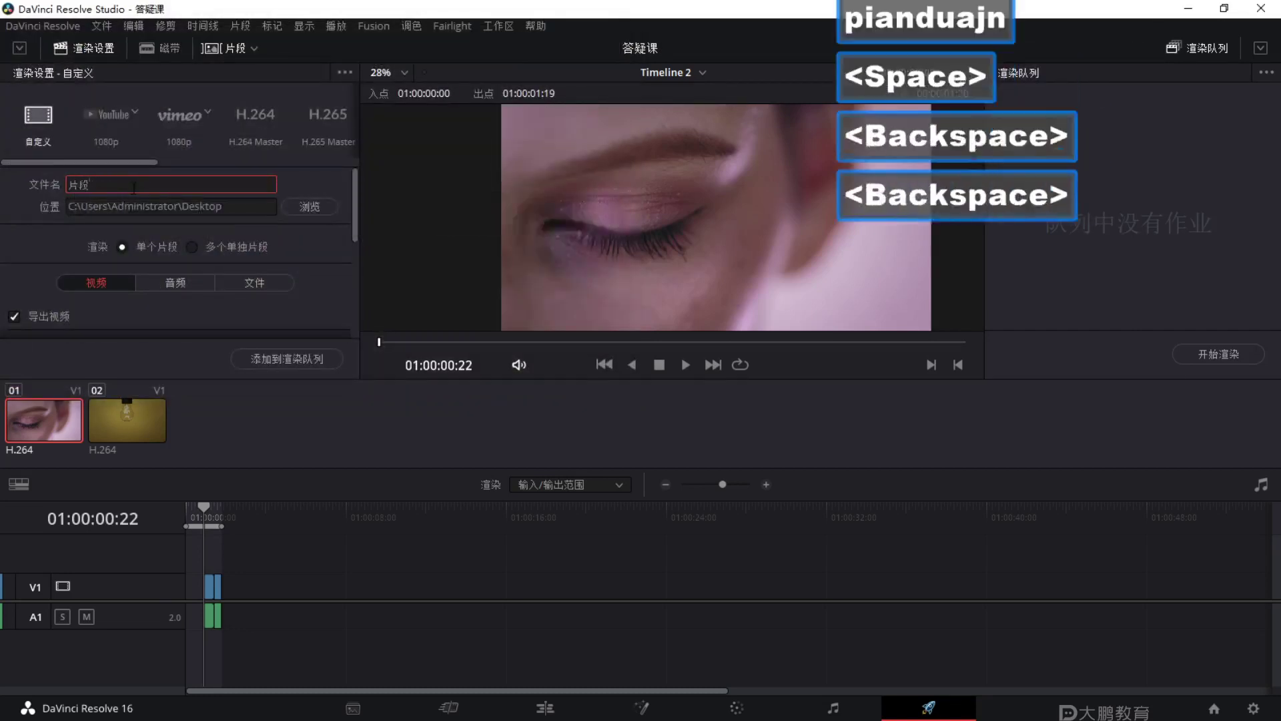
key(F2)
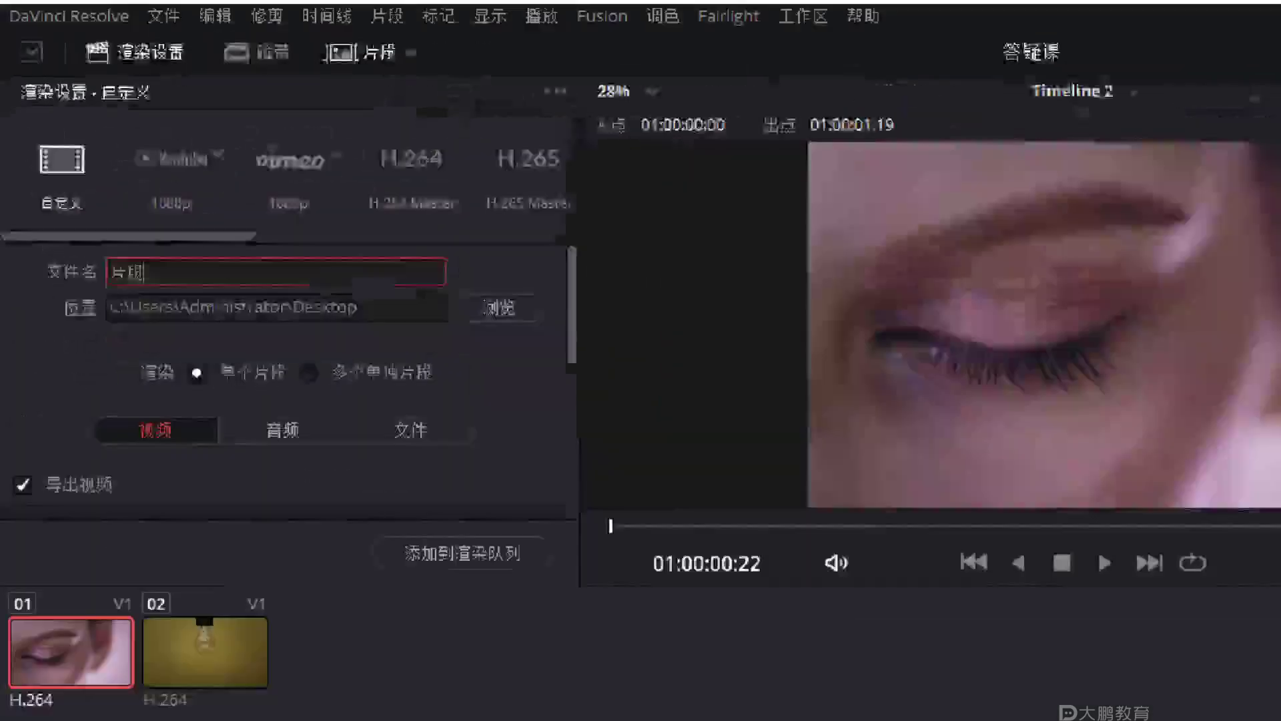
drag(131, 227, 127, 291)
key(Escape)
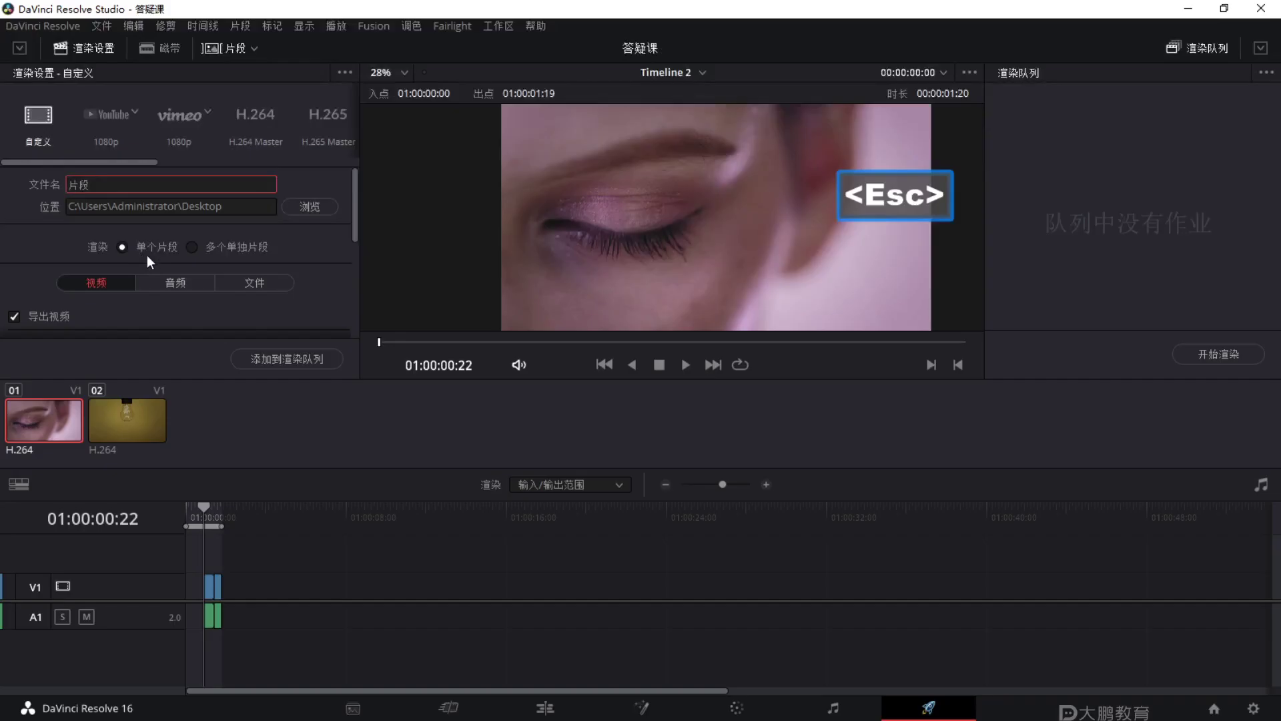
Set the export format to MP4, then queue Timeline 2 as a single clip and render it.
scroll(147, 255, down, 3)
click(165, 251)
scroll(156, 371, down, 2)
click(157, 361)
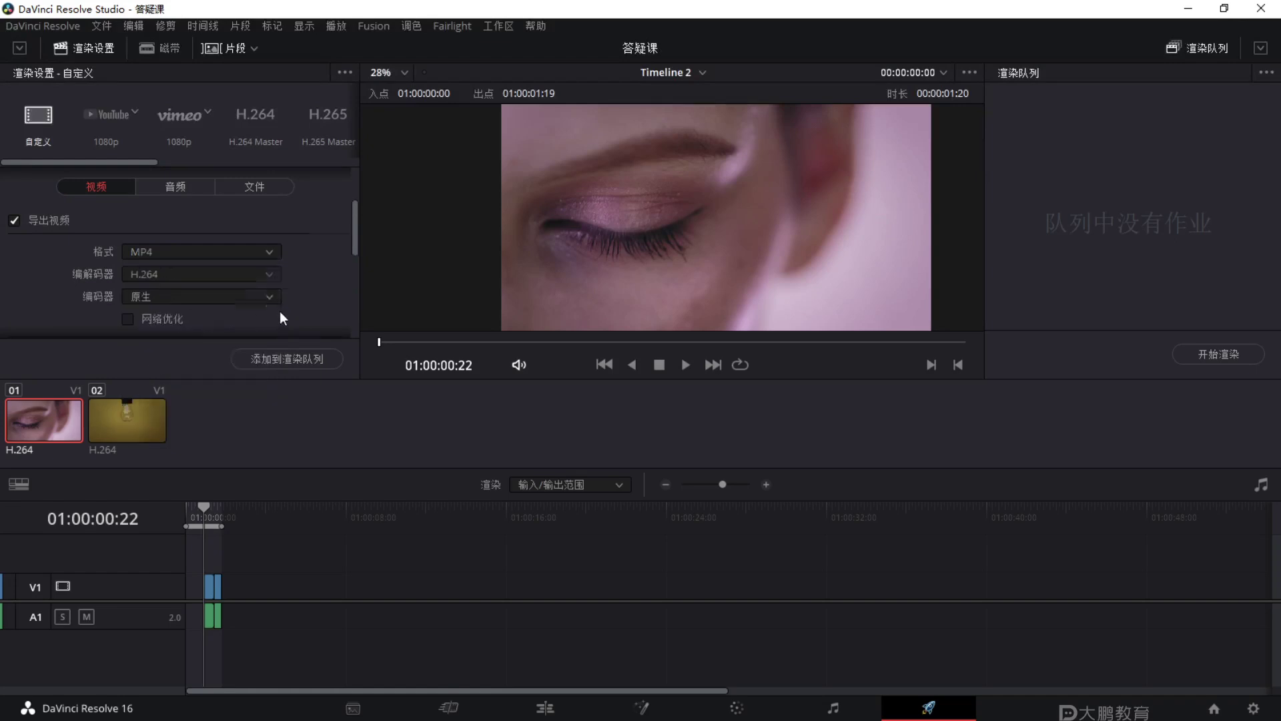
scroll(192, 245, down, 8)
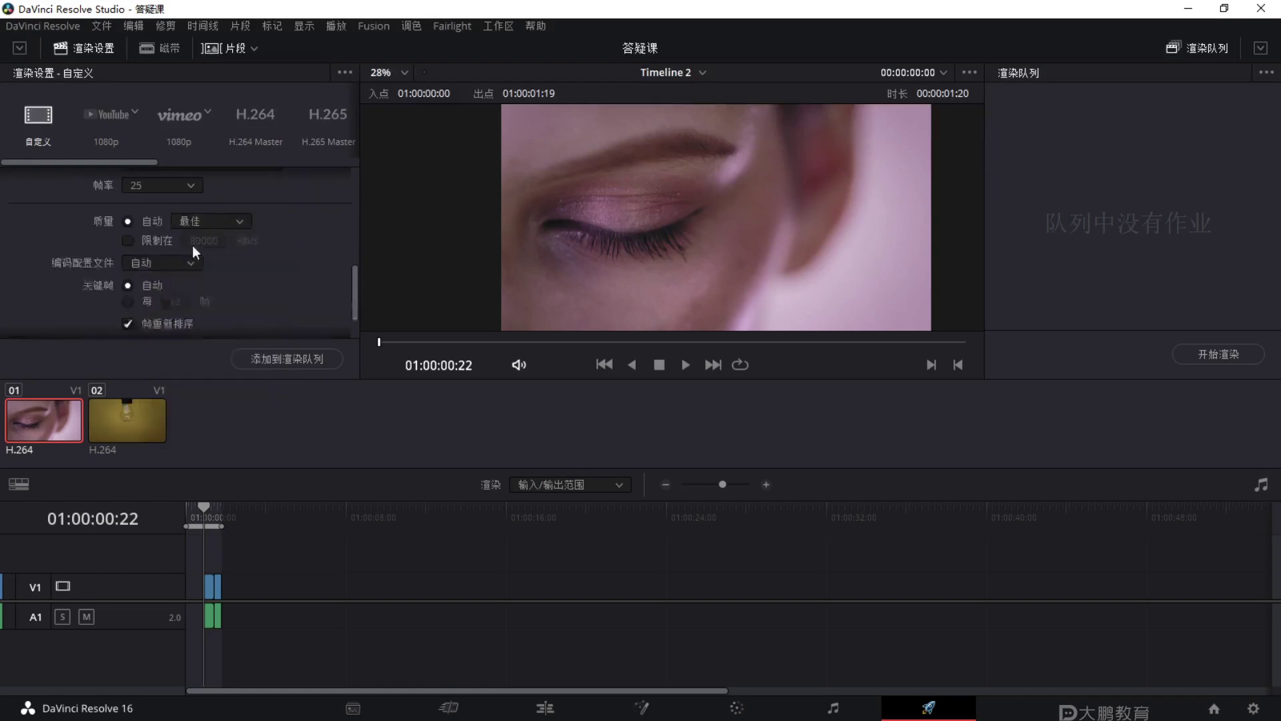
click(299, 359)
click(1227, 354)
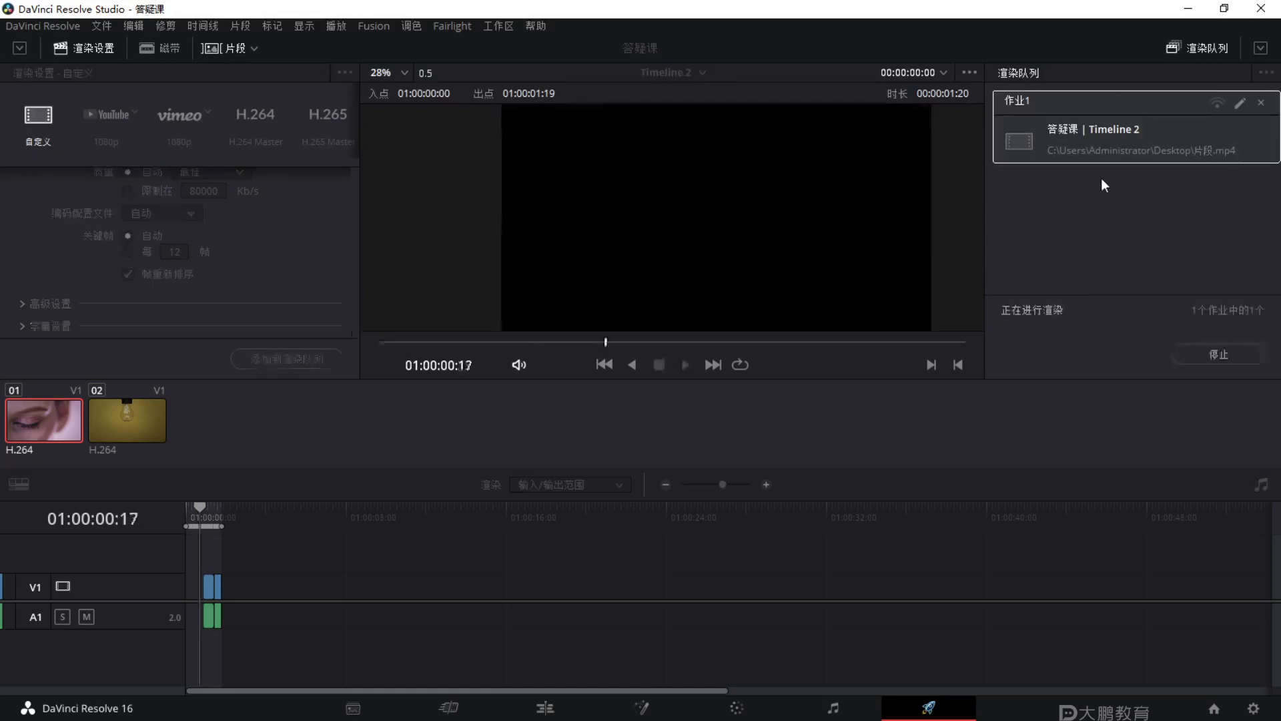
Play the exported 片段 video from the desktop and delete the file.
click(1188, 8)
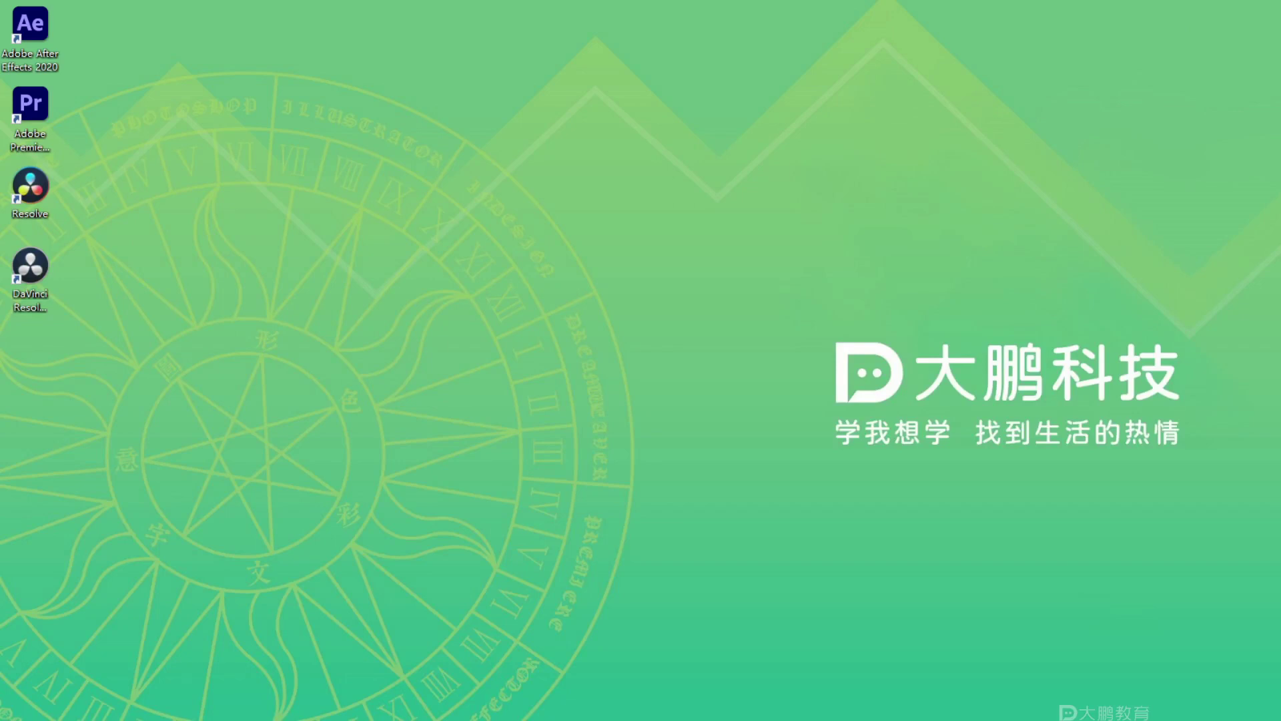
double_click(516, 414)
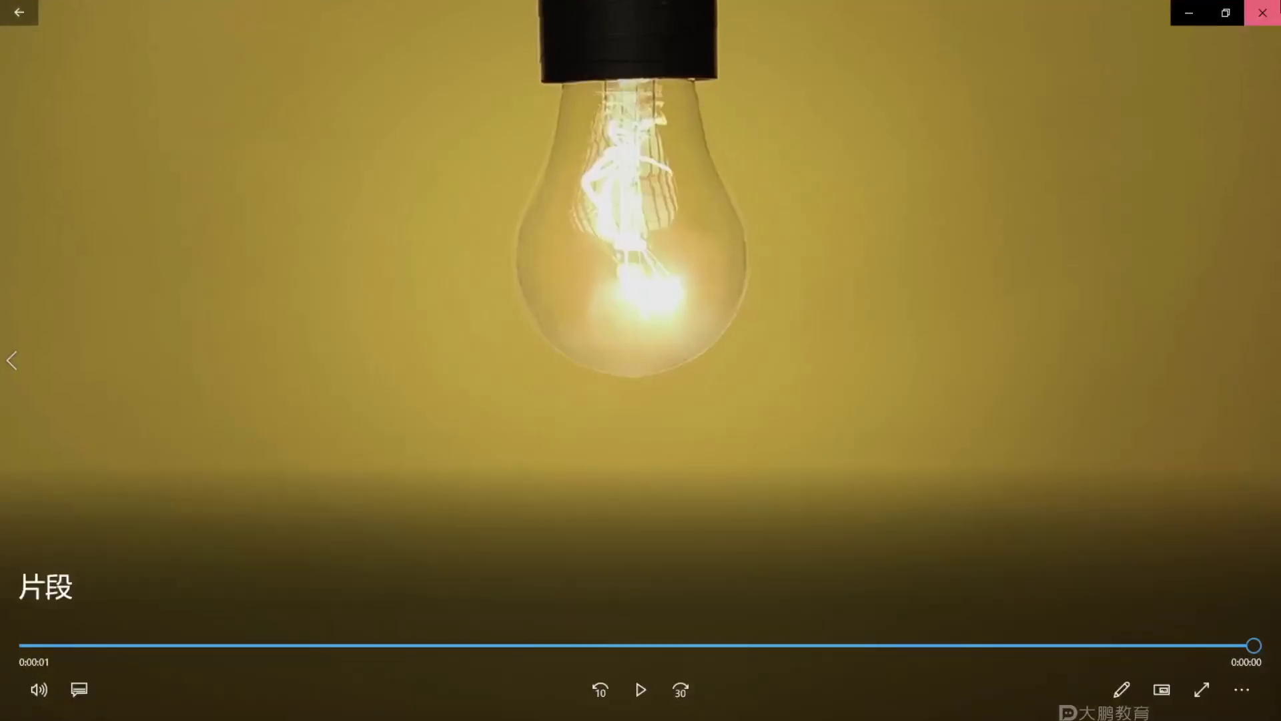
click(1264, 11)
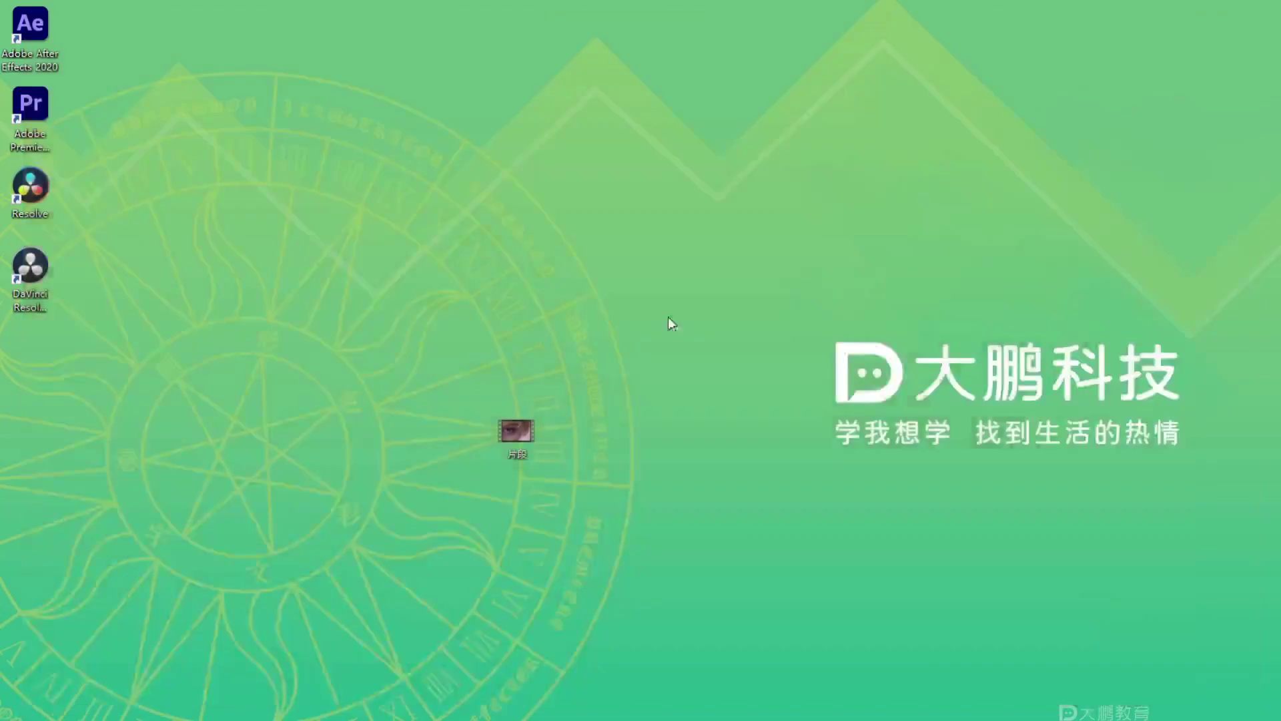
key(Delete)
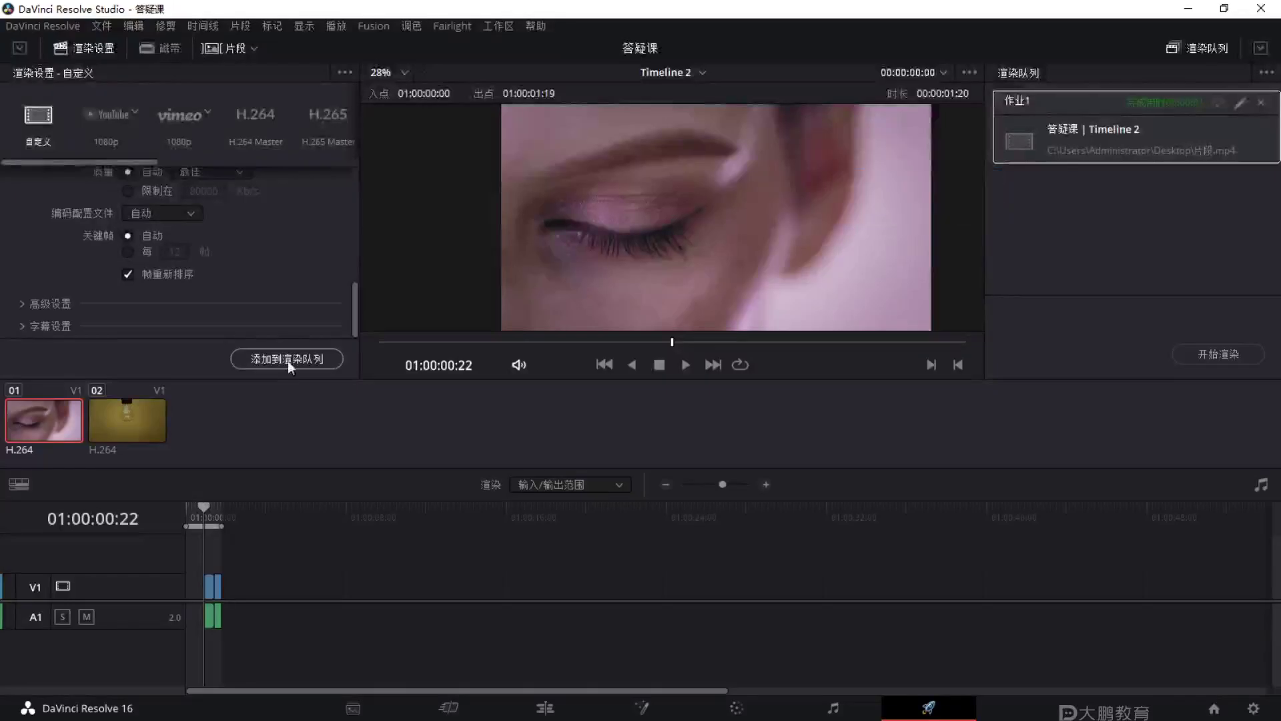
Queue and render Timeline 2 as multiple individual clips with an in point at 01:00:00:22.
scroll(194, 237, up, 5)
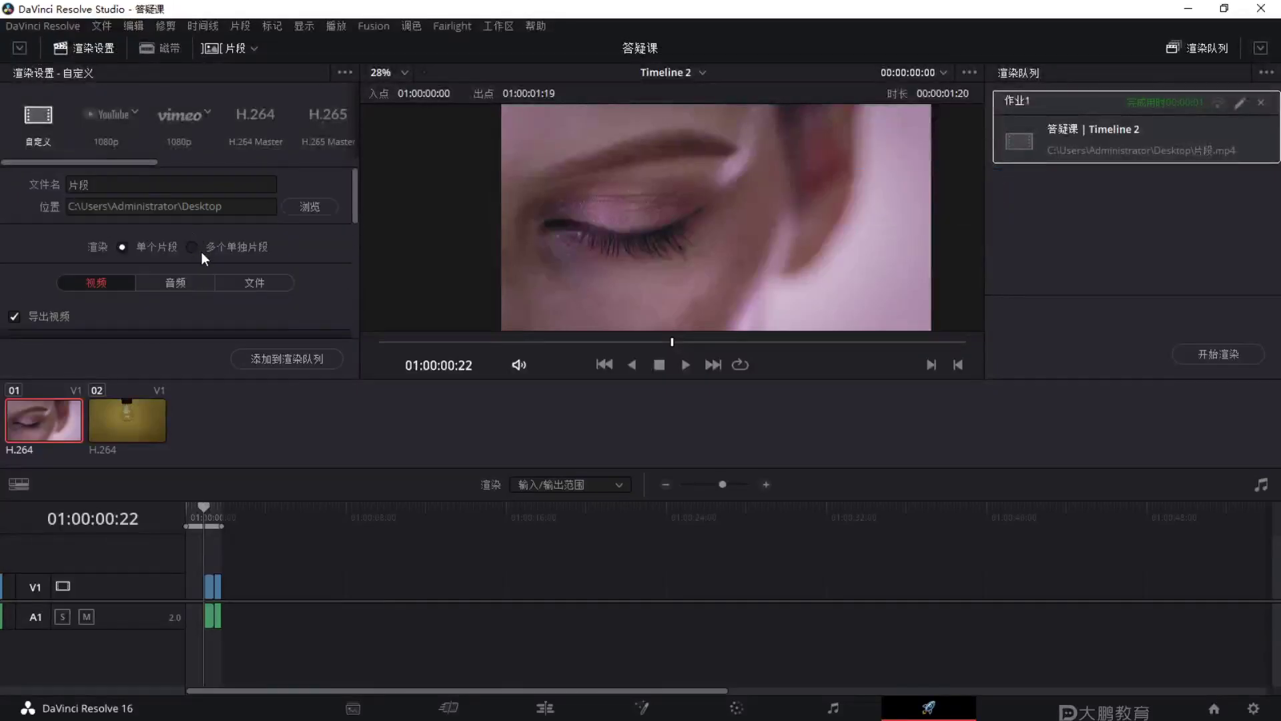
key(i)
scroll(213, 257, down, 8)
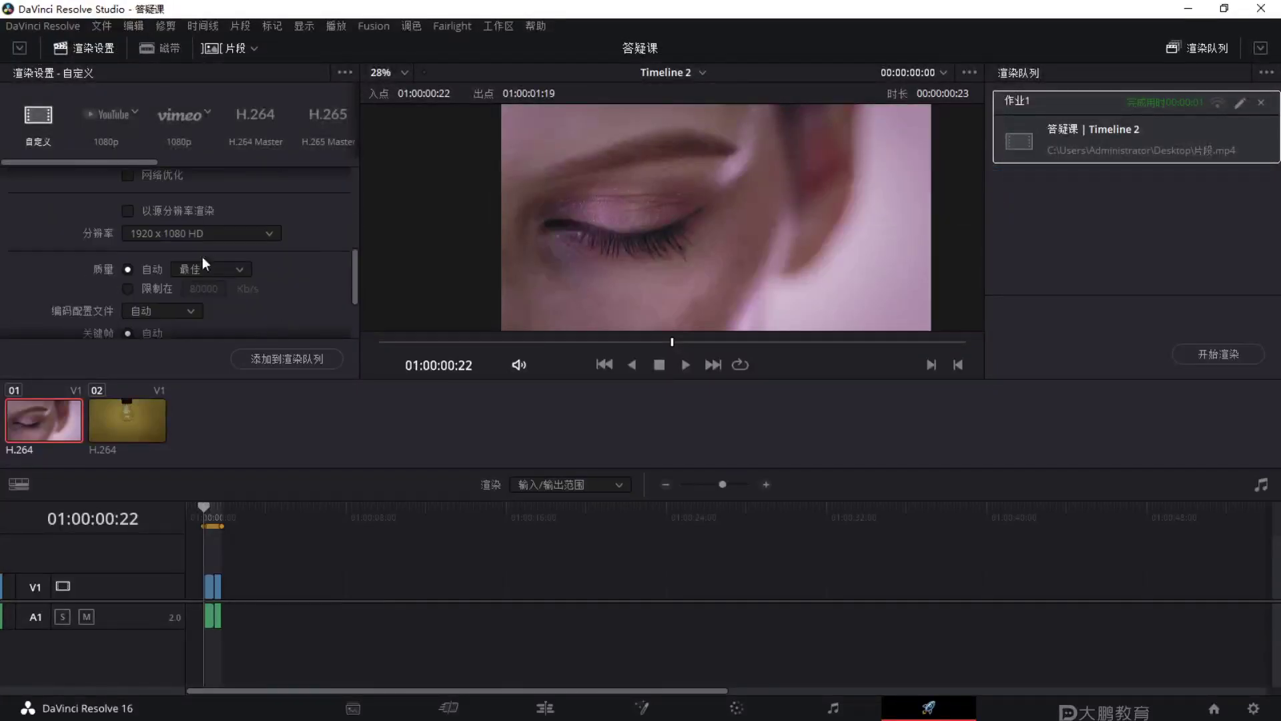
scroll(179, 262, up, 5)
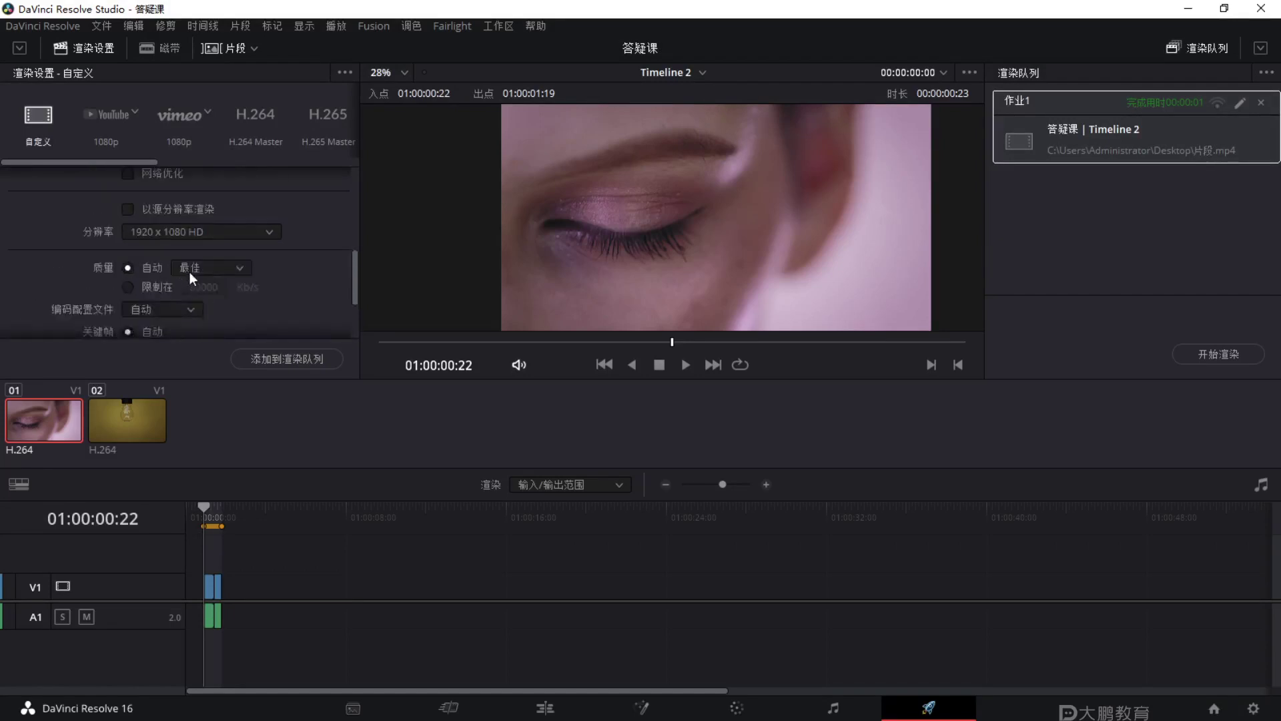
scroll(199, 288, down, 5)
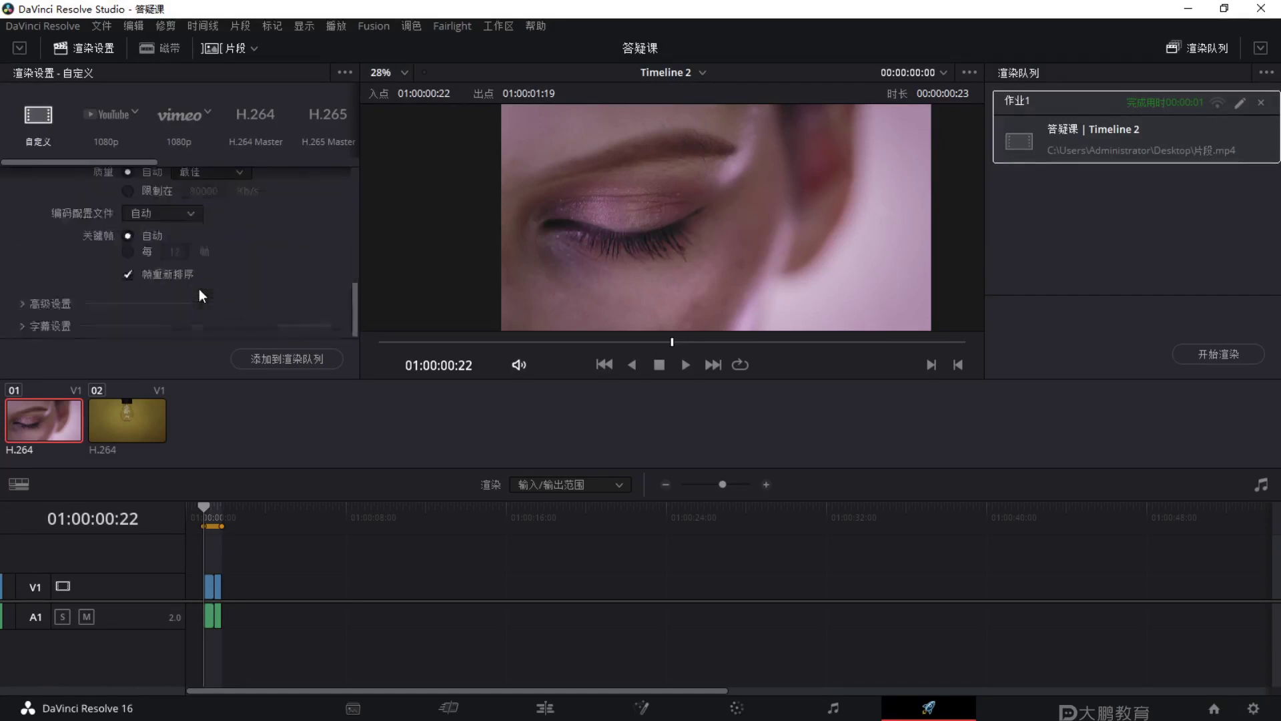
click(301, 359)
click(1244, 354)
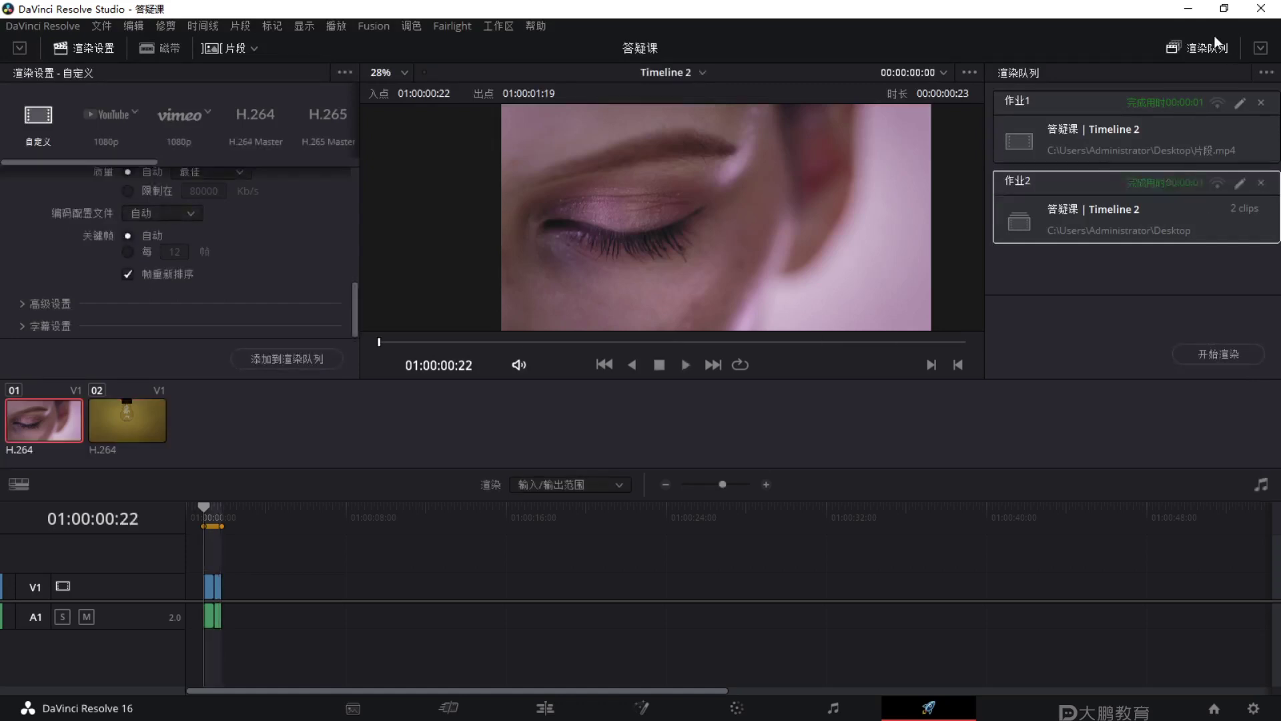
Play the two separately exported clips from the desktop and delete both files.
click(1187, 9)
drag(394, 118, 596, 308)
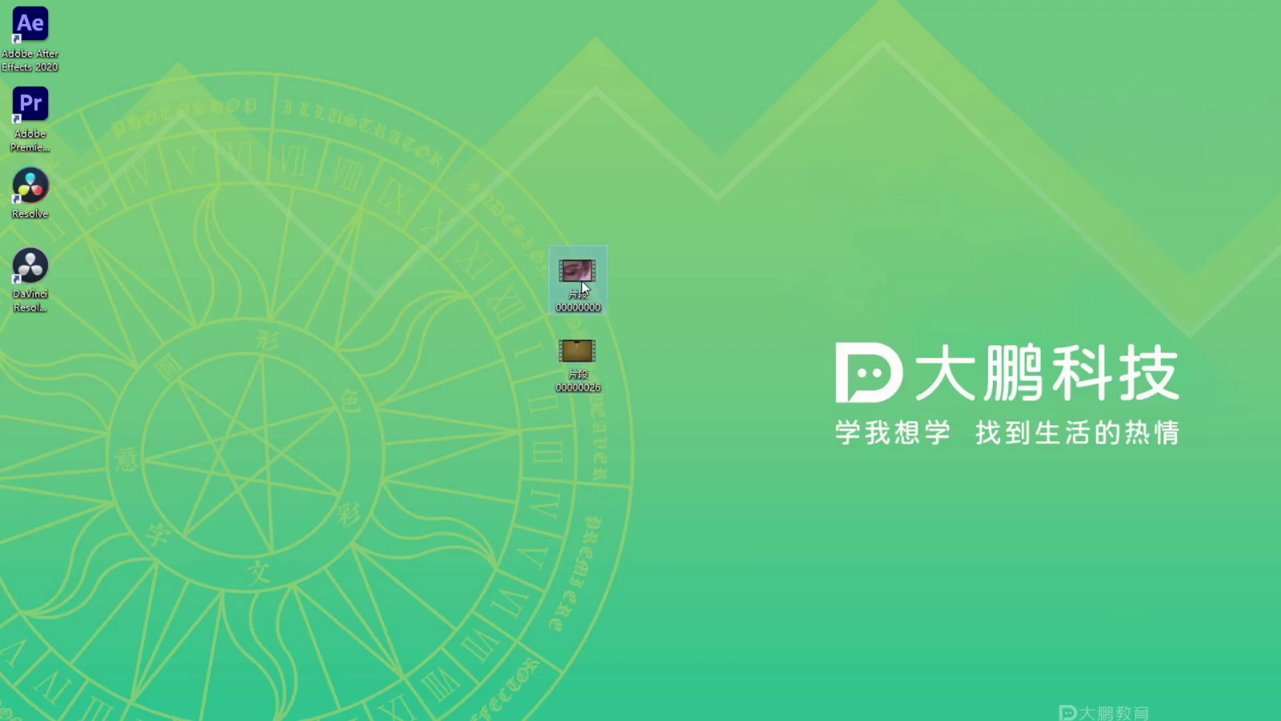
double_click(583, 288)
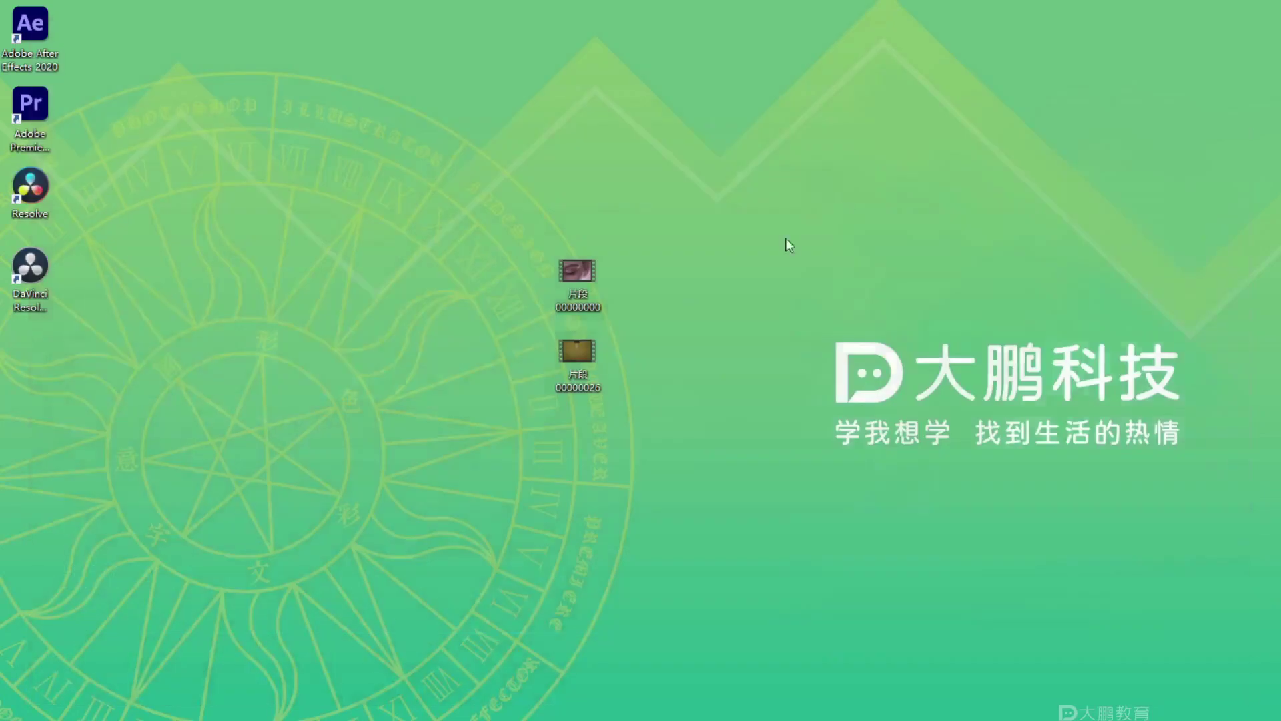
double_click(563, 340)
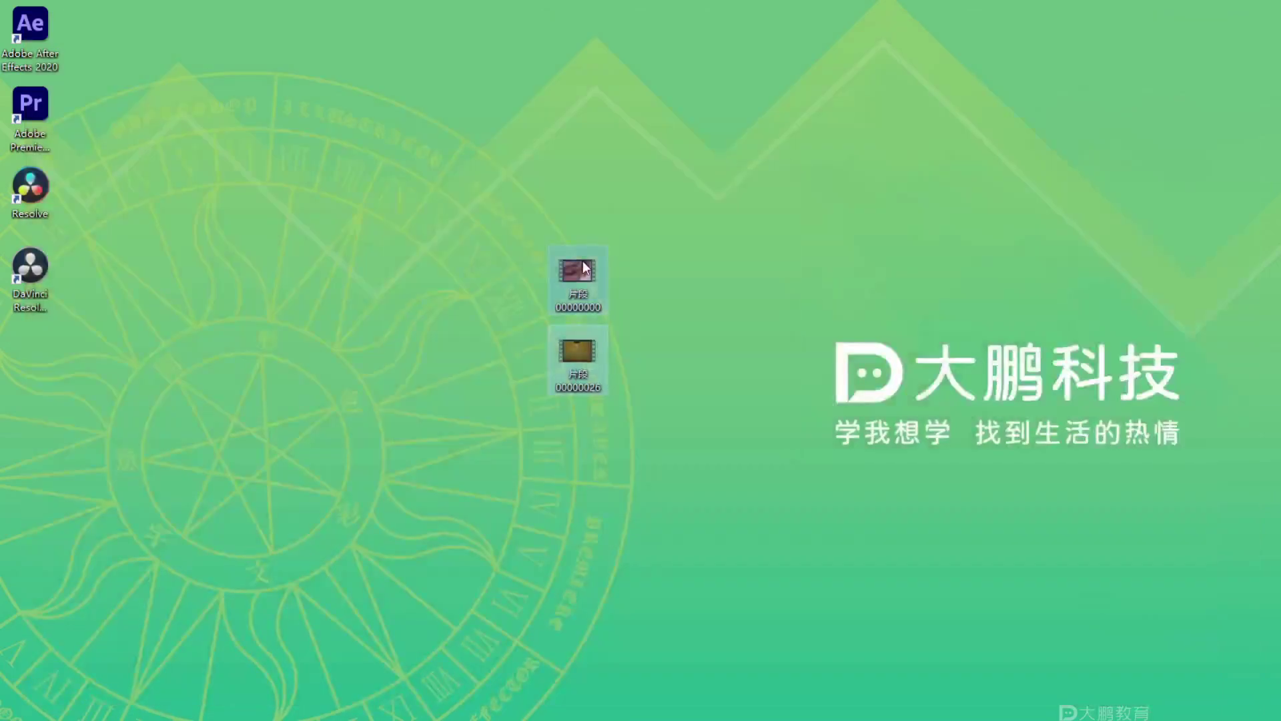
key(Delete)
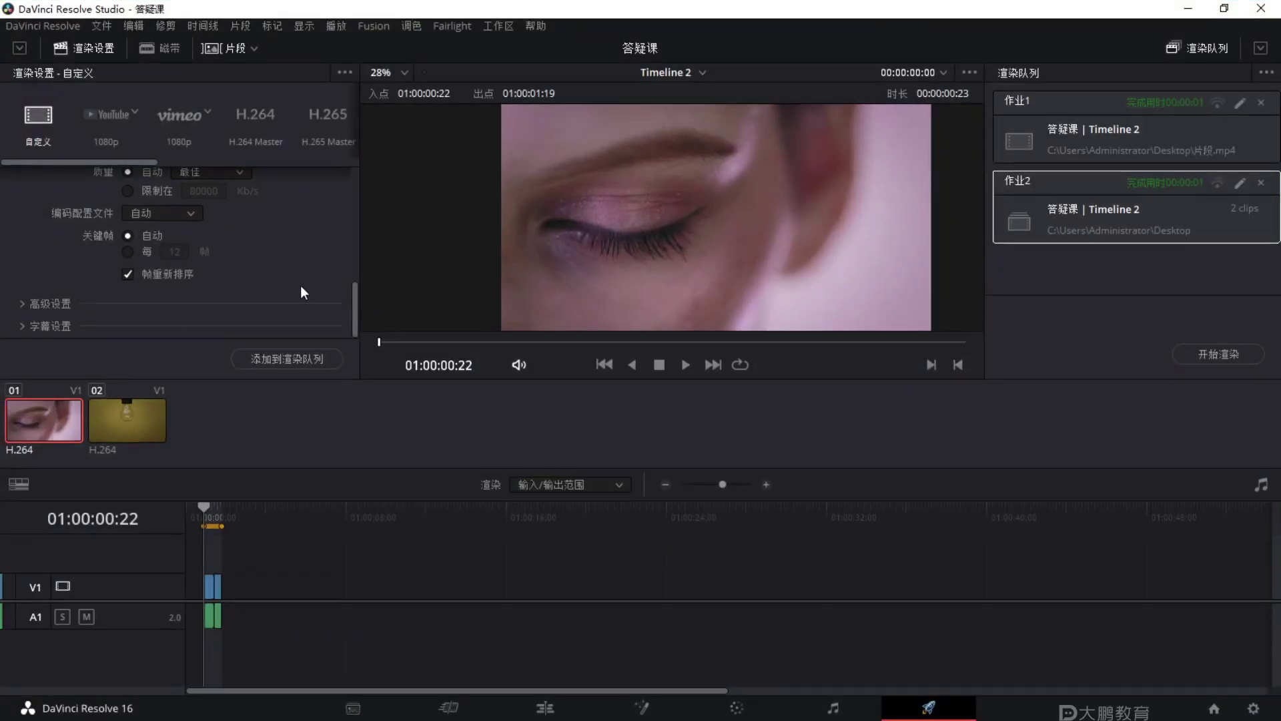
Review the file name and individual-clips render settings, then close DaVinci Resolve.
scroll(173, 306, up, 5)
drag(112, 160, 81, 139)
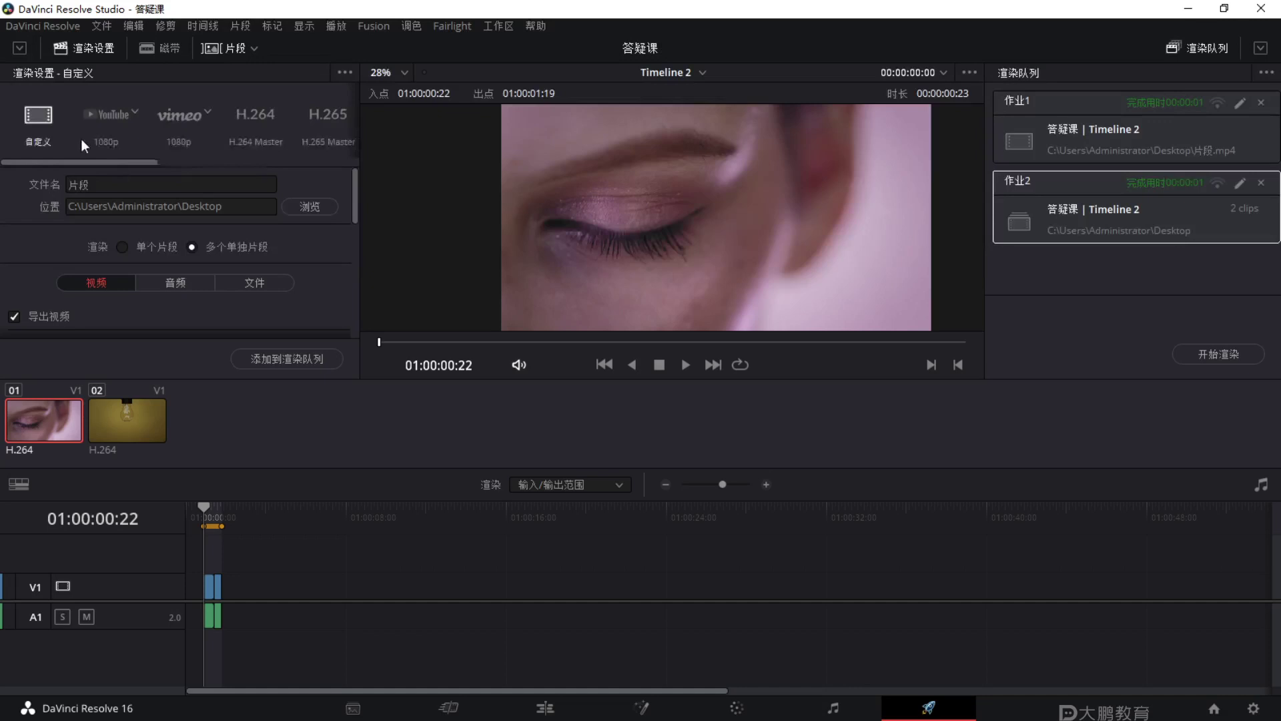
click(1261, 9)
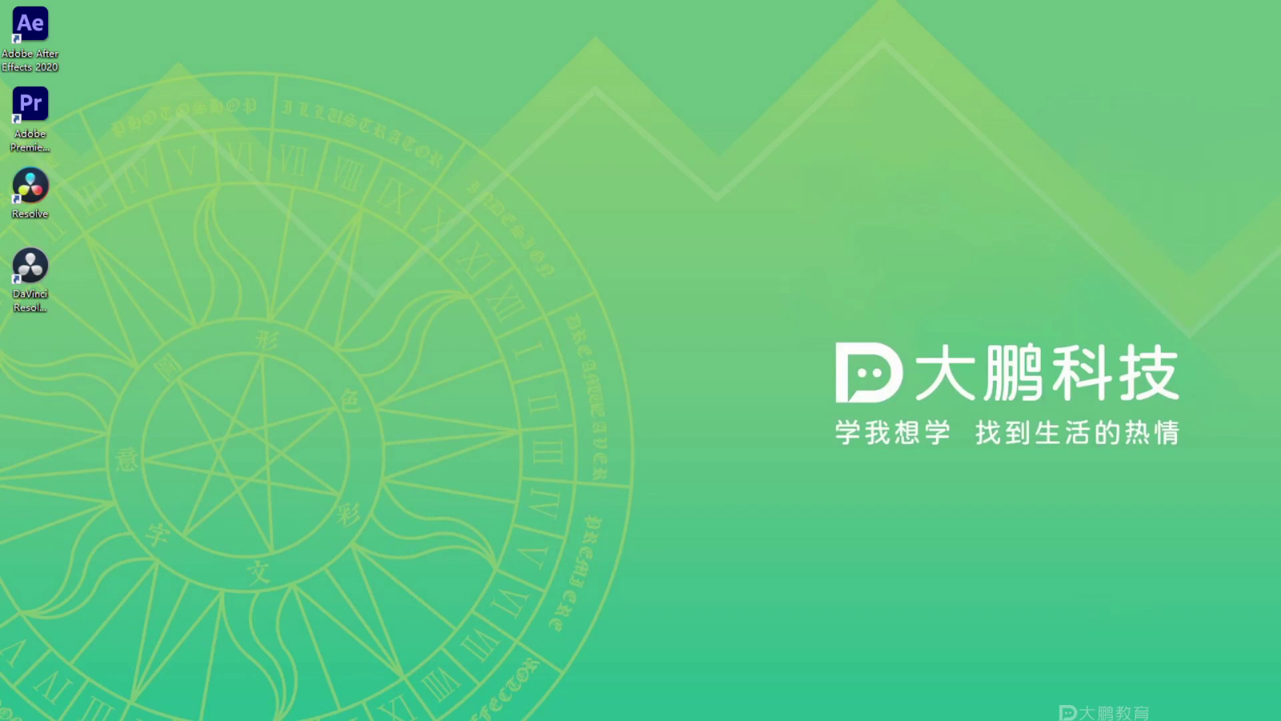
Open the 改作业 text file on the desktop in Notepad and paste the first copied nickname on its own line.
double_click(721, 360)
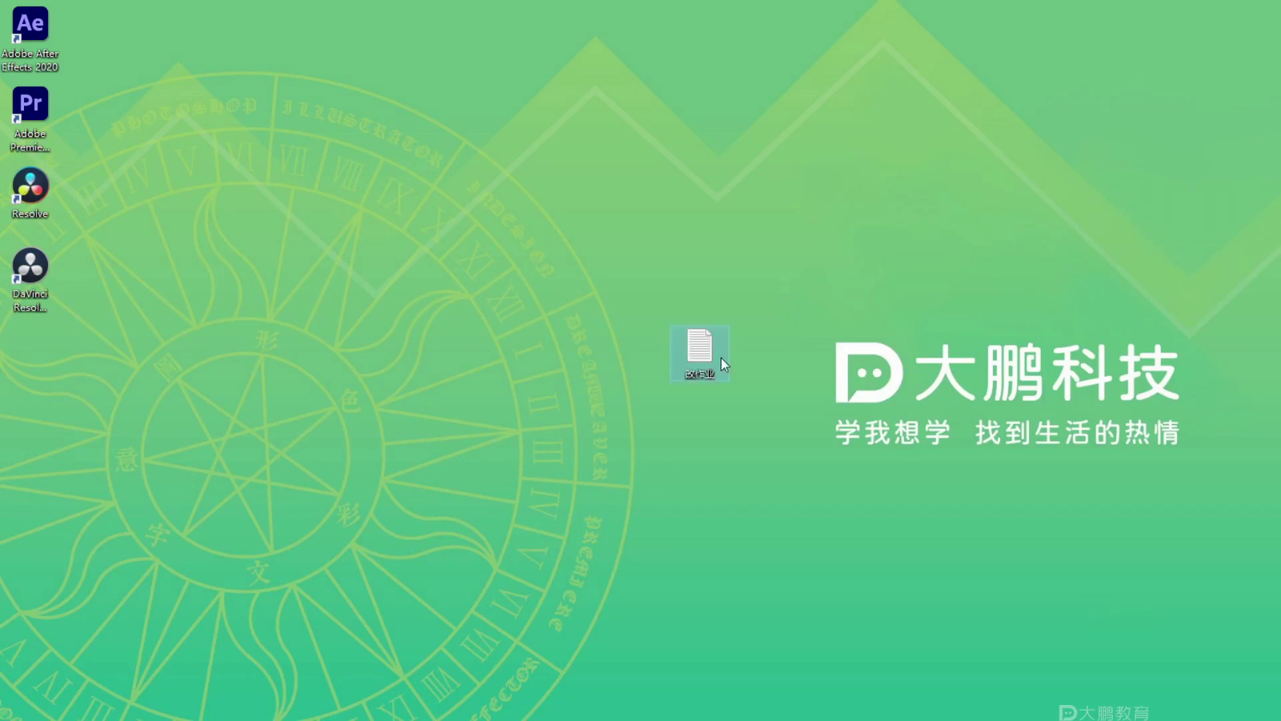
click(725, 152)
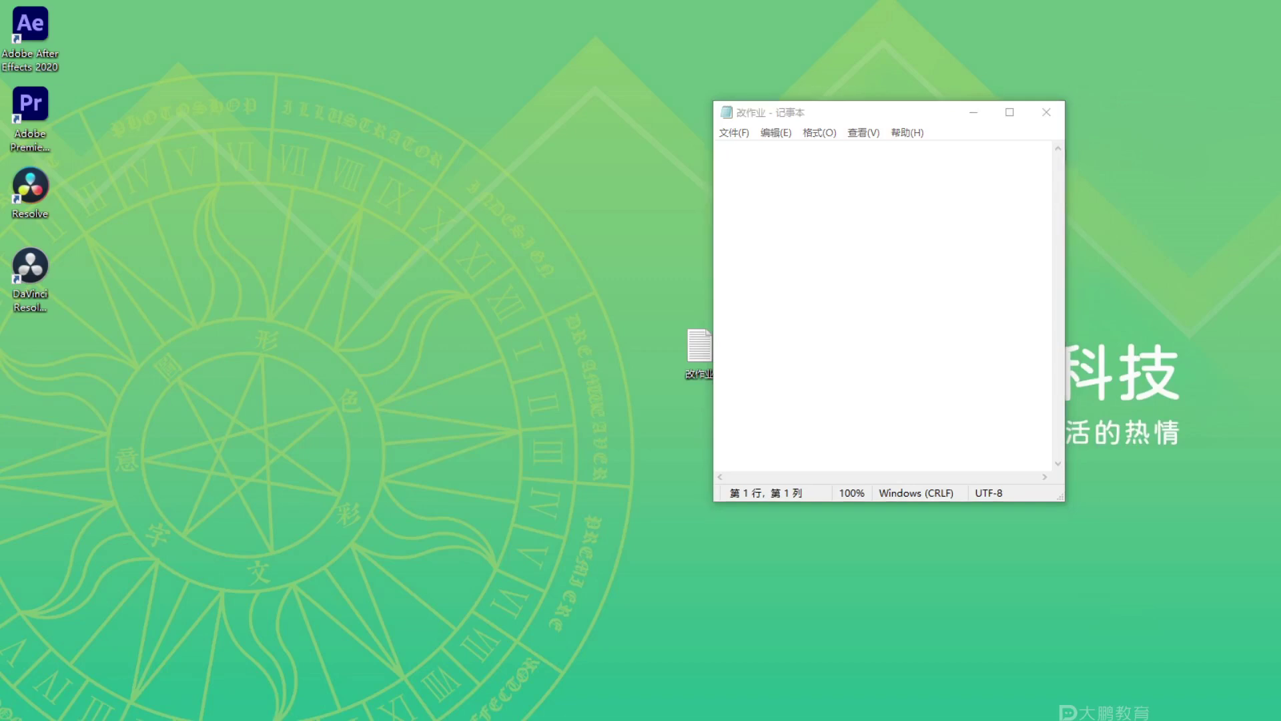
key(ctrl+c)
key(ctrl+c)
click(891, 241)
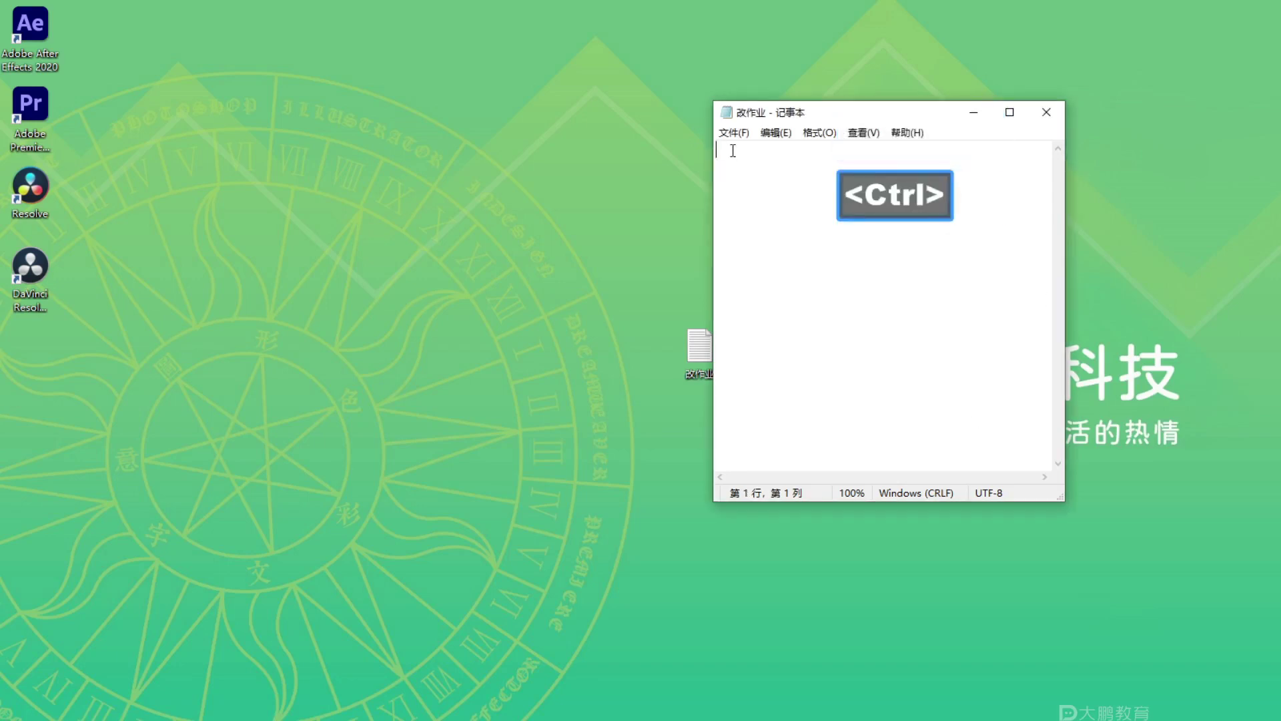
key(ctrl+v)
key(Return)
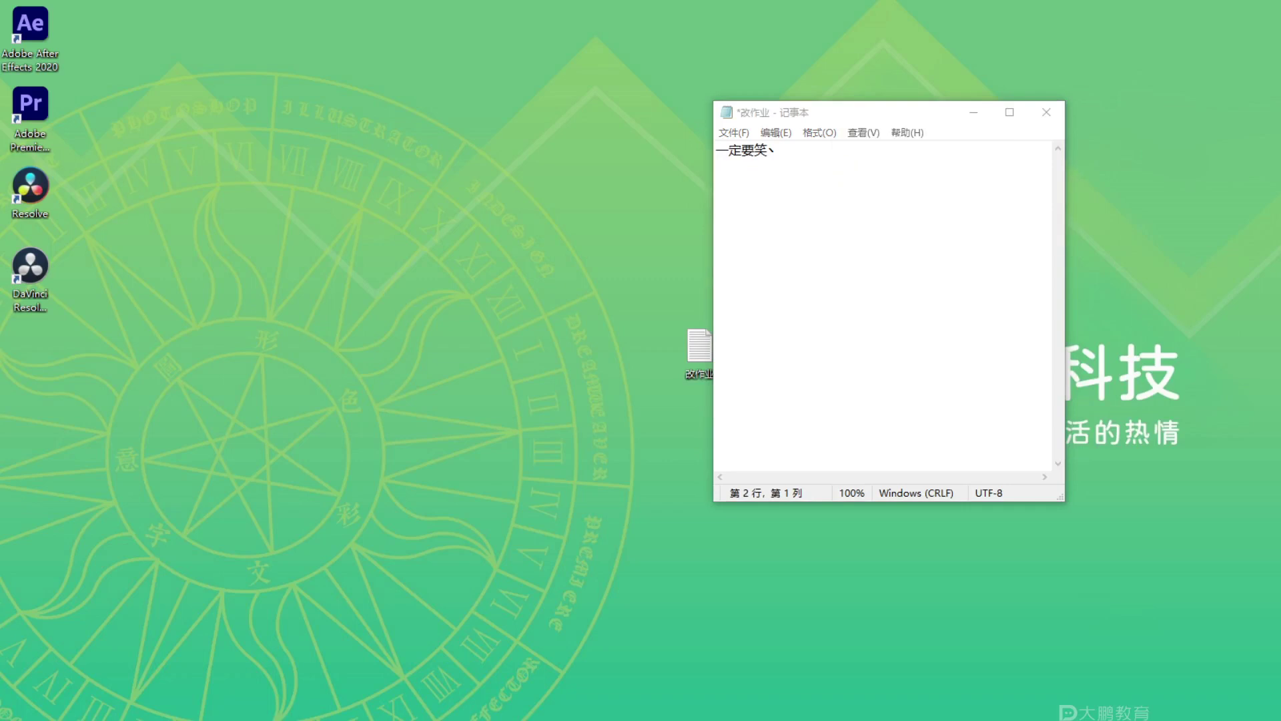
Paste three more copied nicknames into the 改作业 list, each on its own line.
key(ctrl+c)
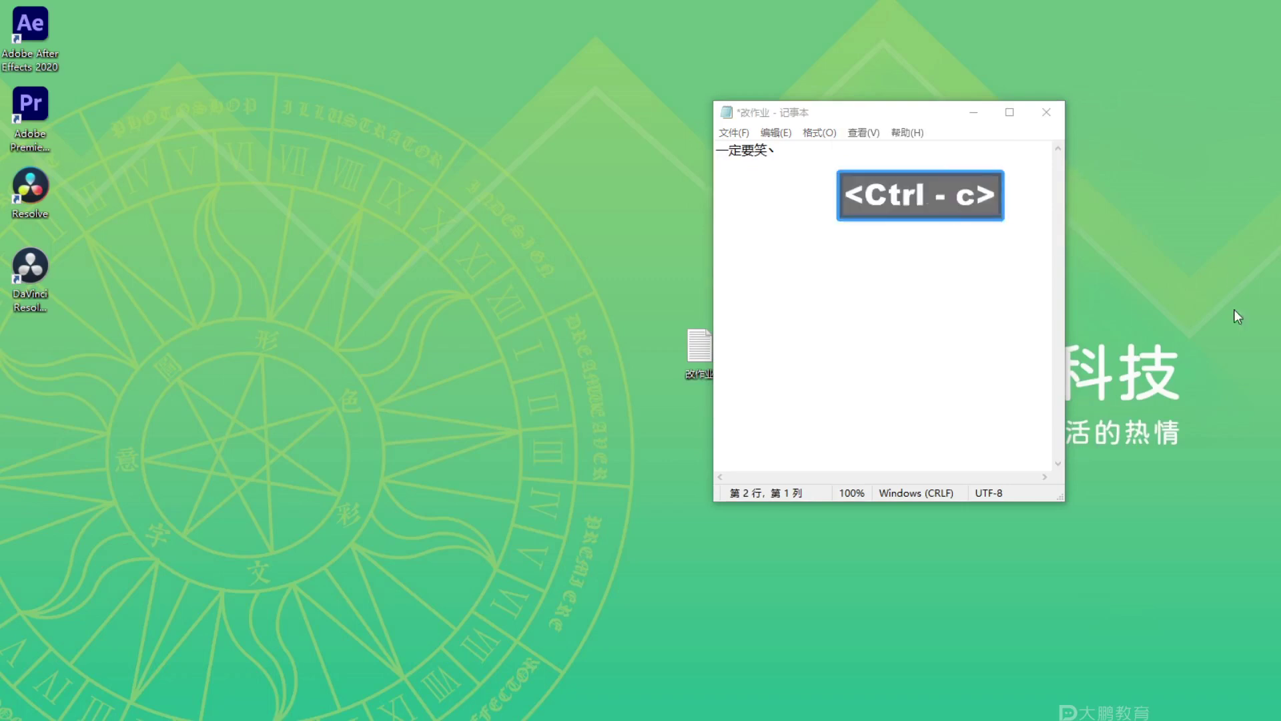
click(734, 166)
key(ctrl+v)
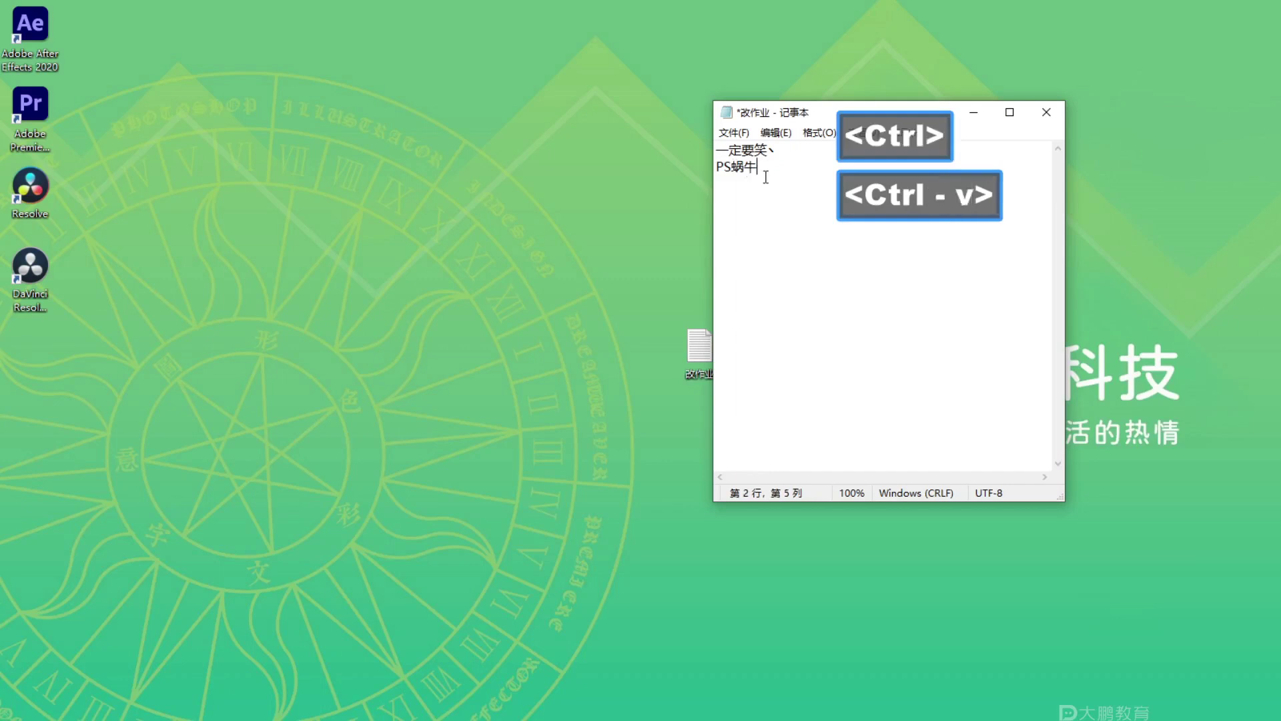
key(Return)
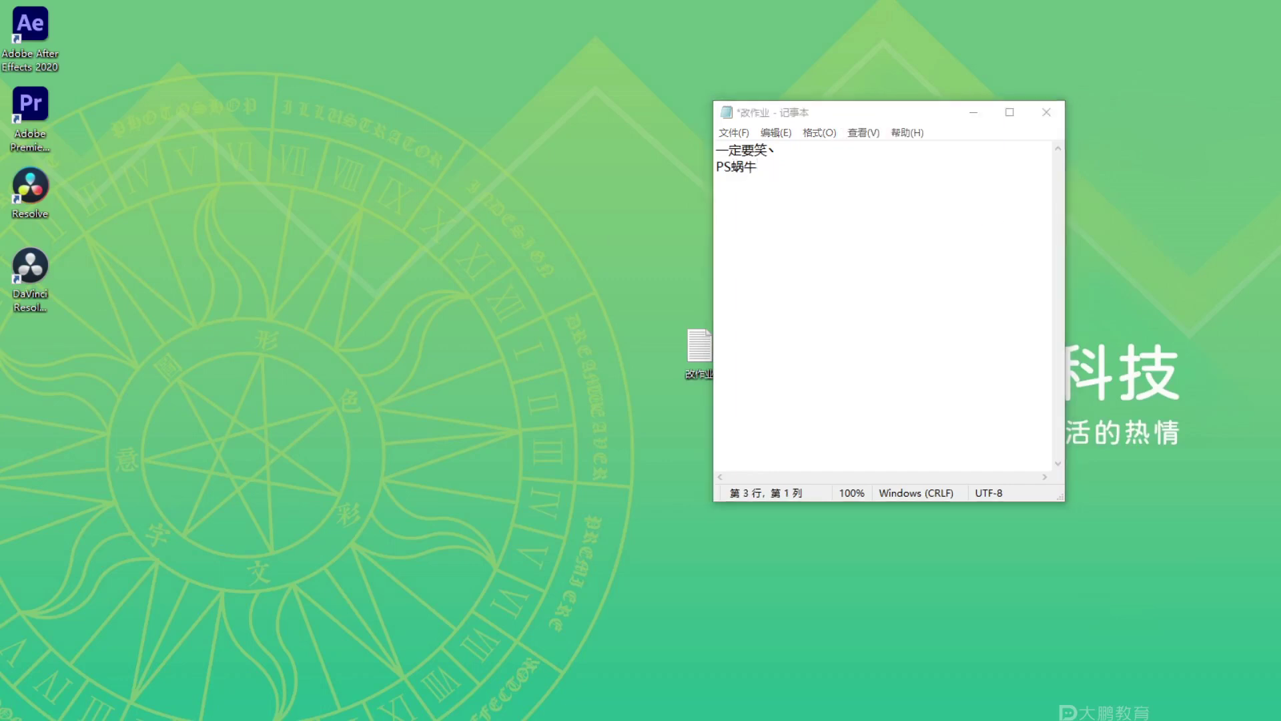
key(ctrl+c)
key(ctrl+v)
key(ctrl+c)
click(761, 197)
key(ctrl+v)
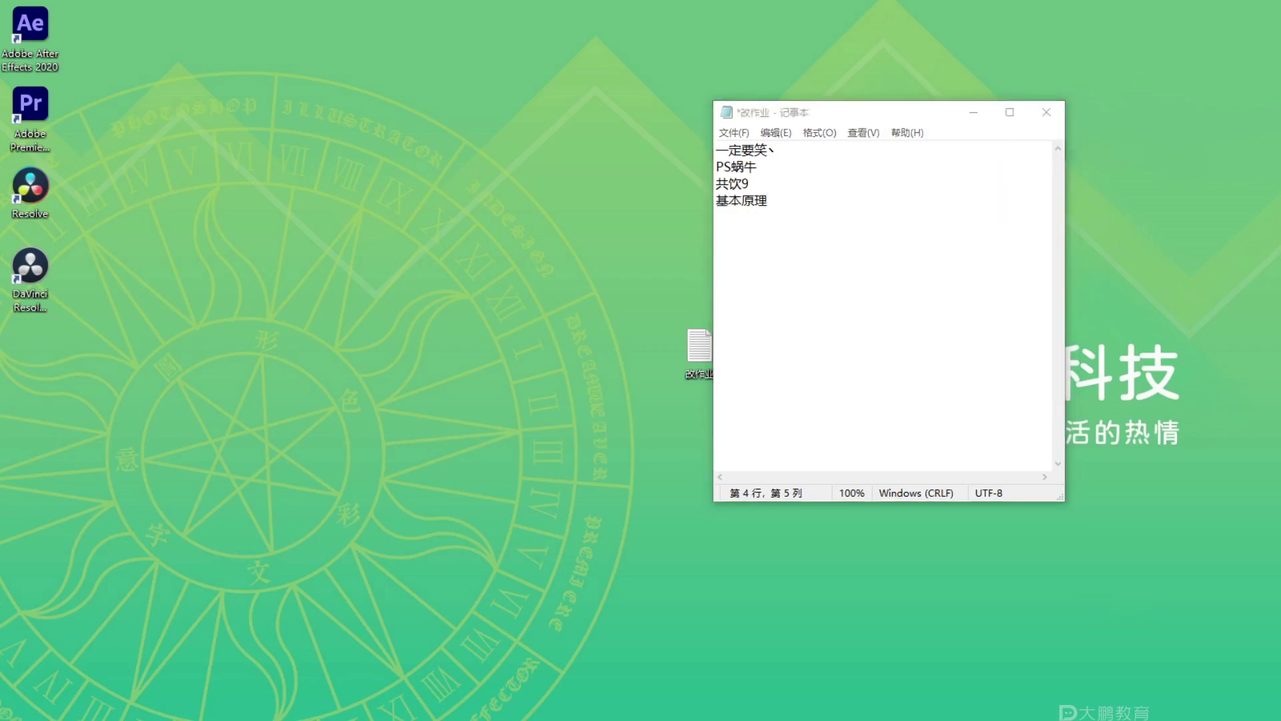
Paste three more copied nicknames on lines 5 to 7 of the 改作业 list.
key(ctrl+c)
click(801, 267)
key(ctrl+v)
key(ctrl+c)
click(729, 237)
key(ctrl+v)
key(Return)
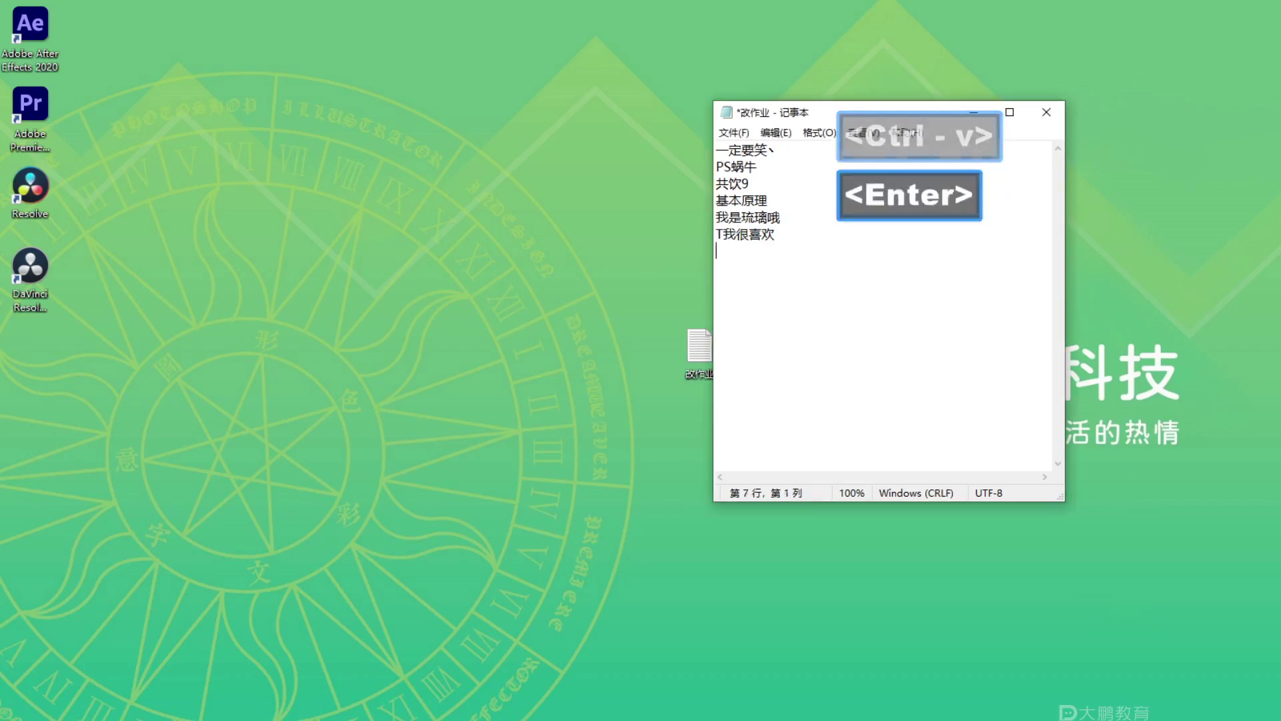
key(ctrl+c)
click(750, 253)
key(ctrl+v)
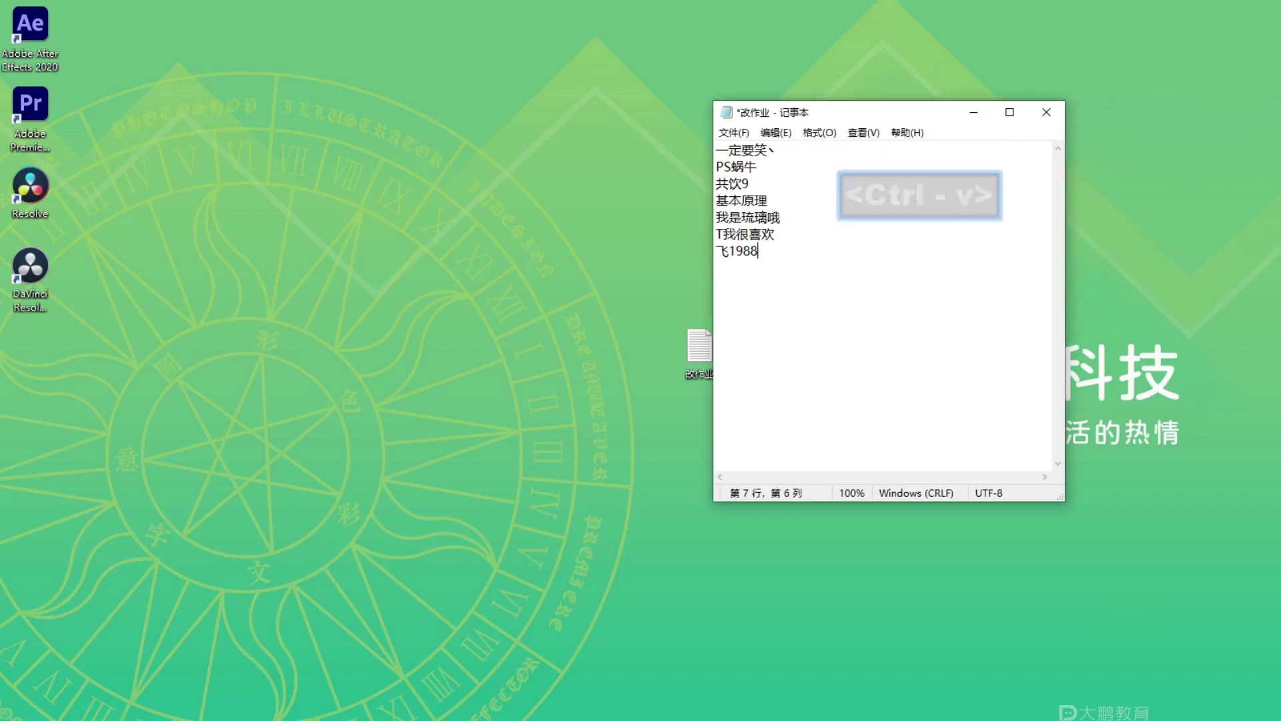
Paste two copied nicknames on lines 8 and 9 without a trailing 、 and save the 改作业 file.
key(ctrl+c)
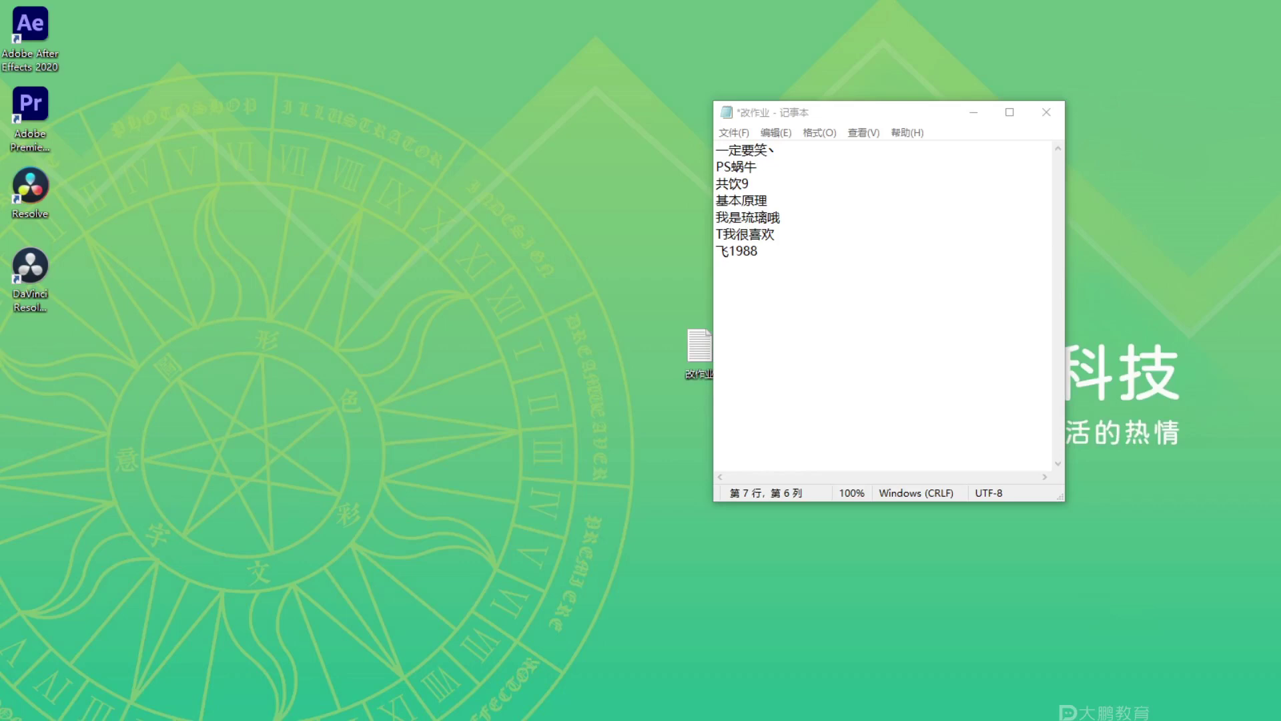
key(ctrl+c)
click(772, 312)
key(ctrl+v)
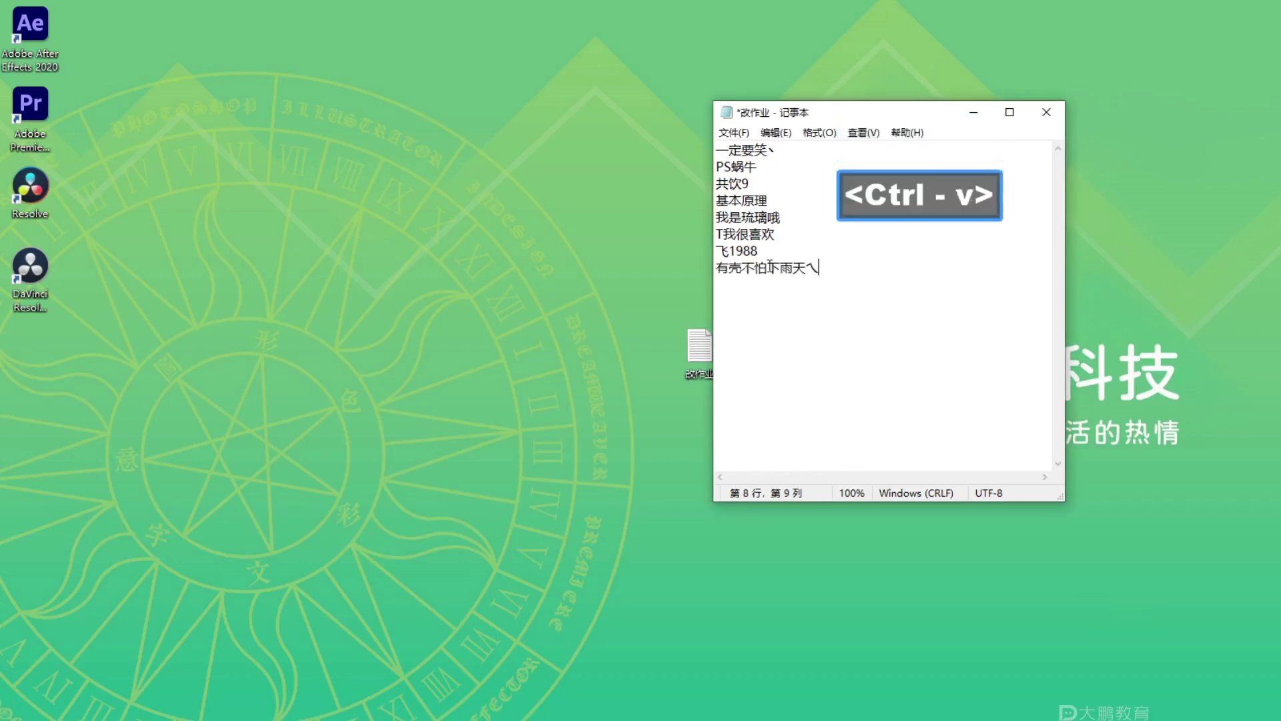
key(Return)
key(ctrl+c)
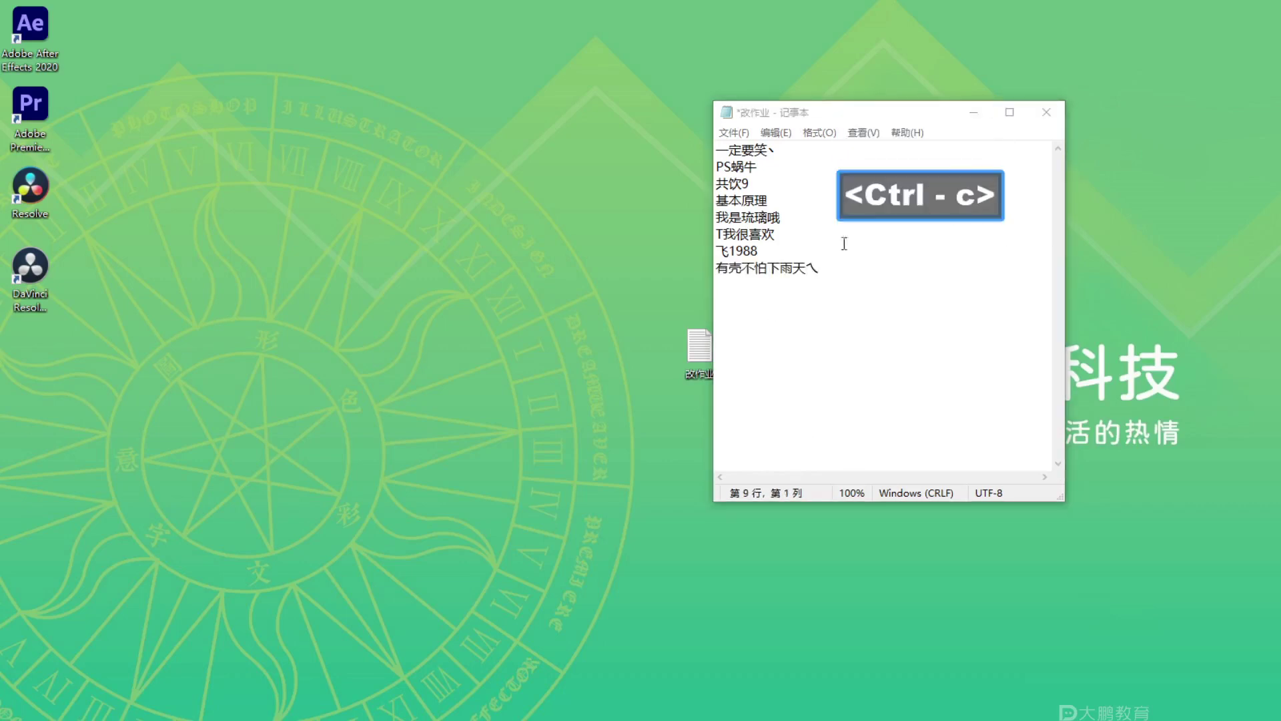
key(ctrl+v)
text(、)
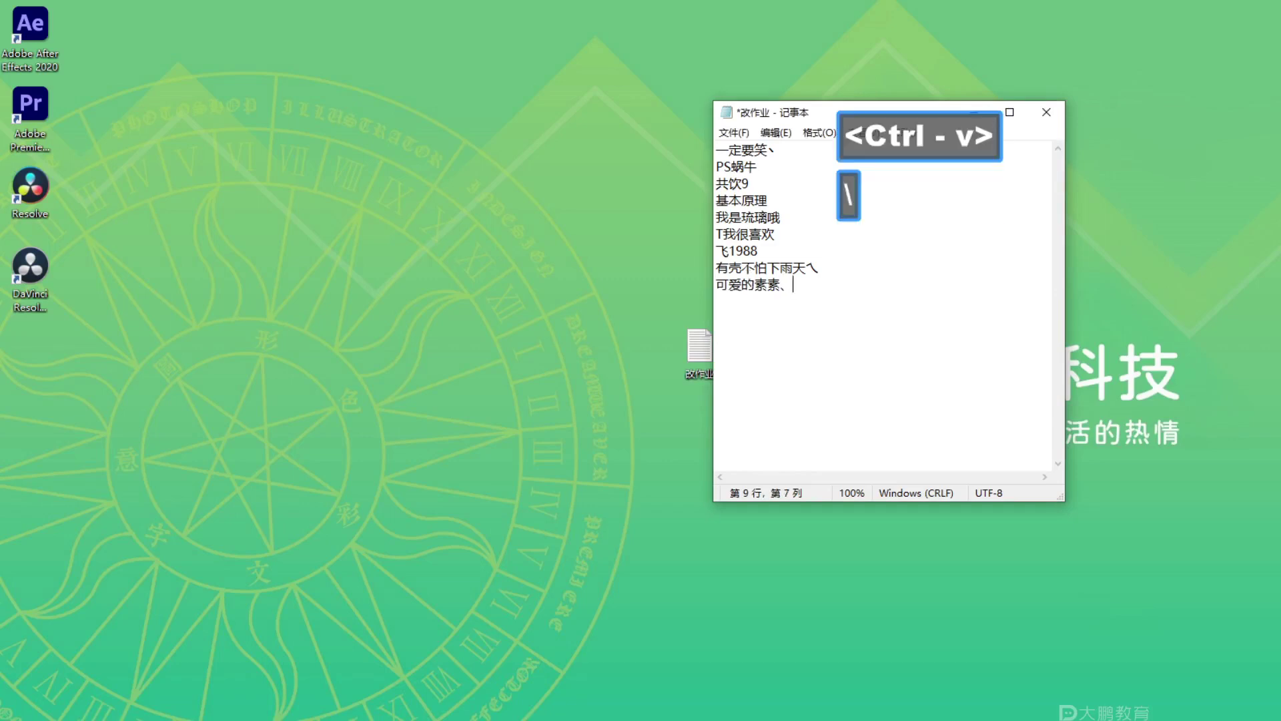
key(BackSpace)
key(Return)
key(ctrl+s)
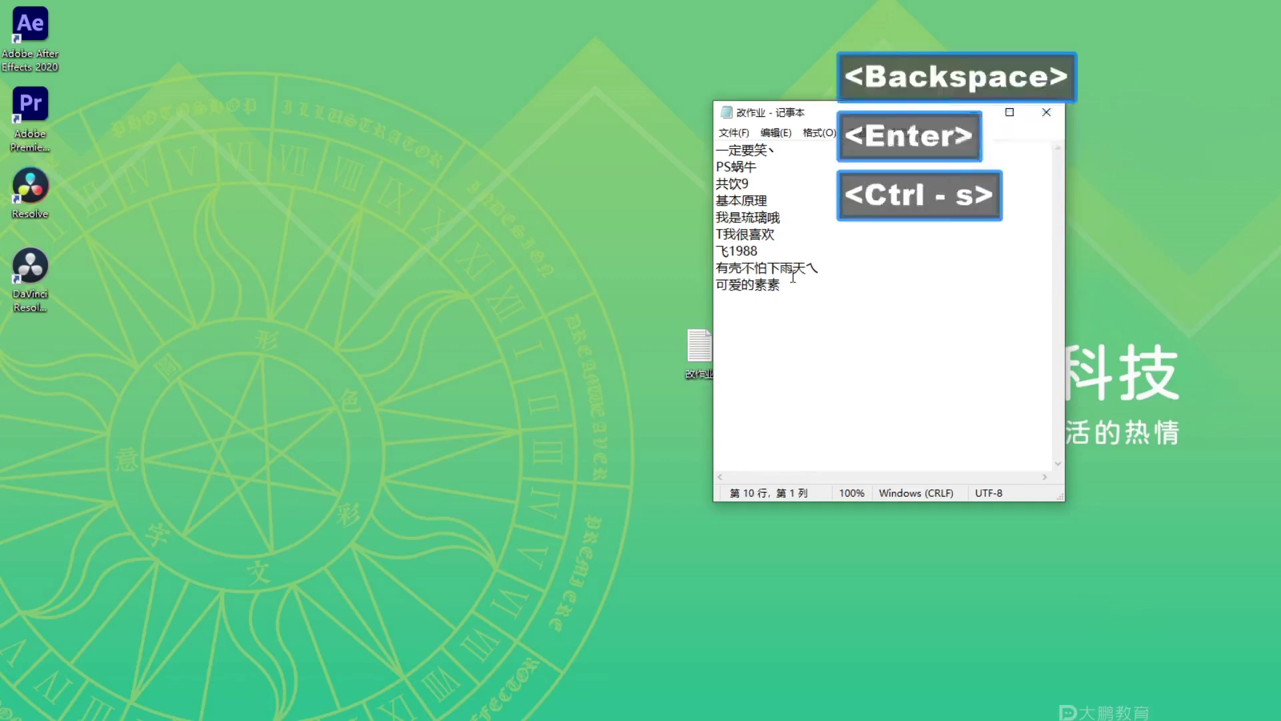
Paste copied nicknames on lines 10 and 11, removing the extra text pasted with the second one.
click(314, 465)
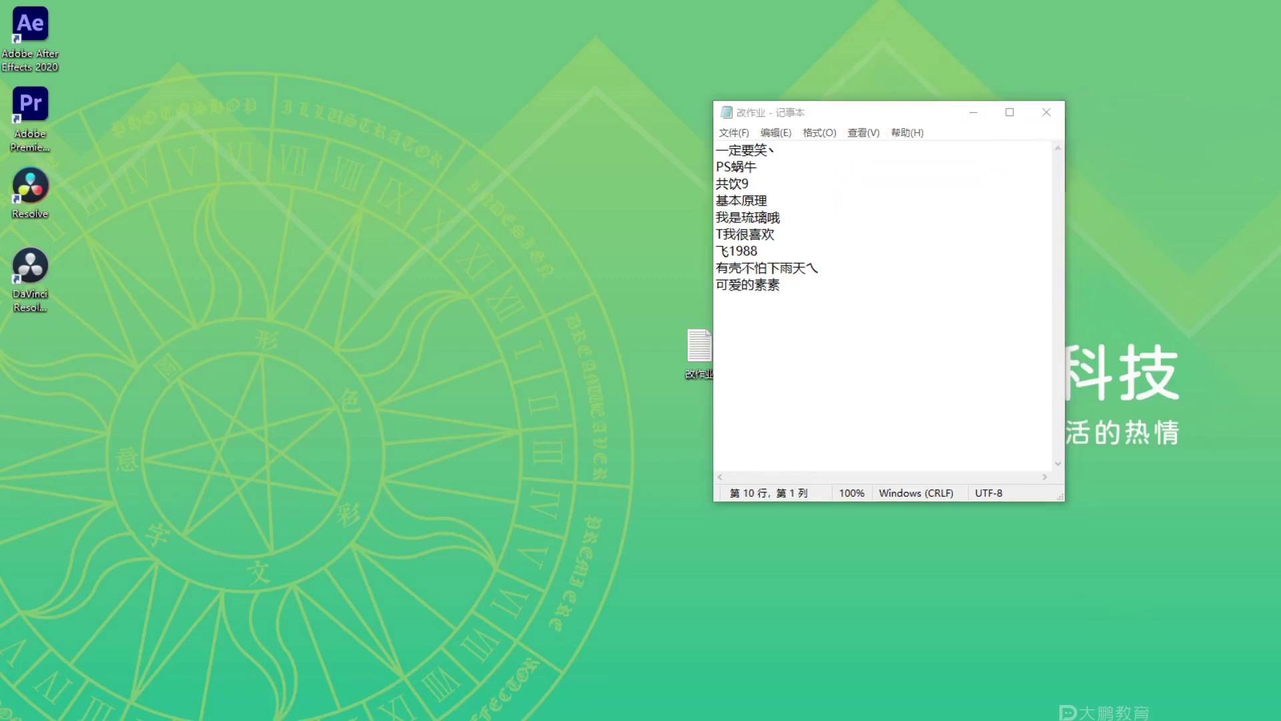
key(ctrl+c)
click(758, 298)
key(ctrl+v)
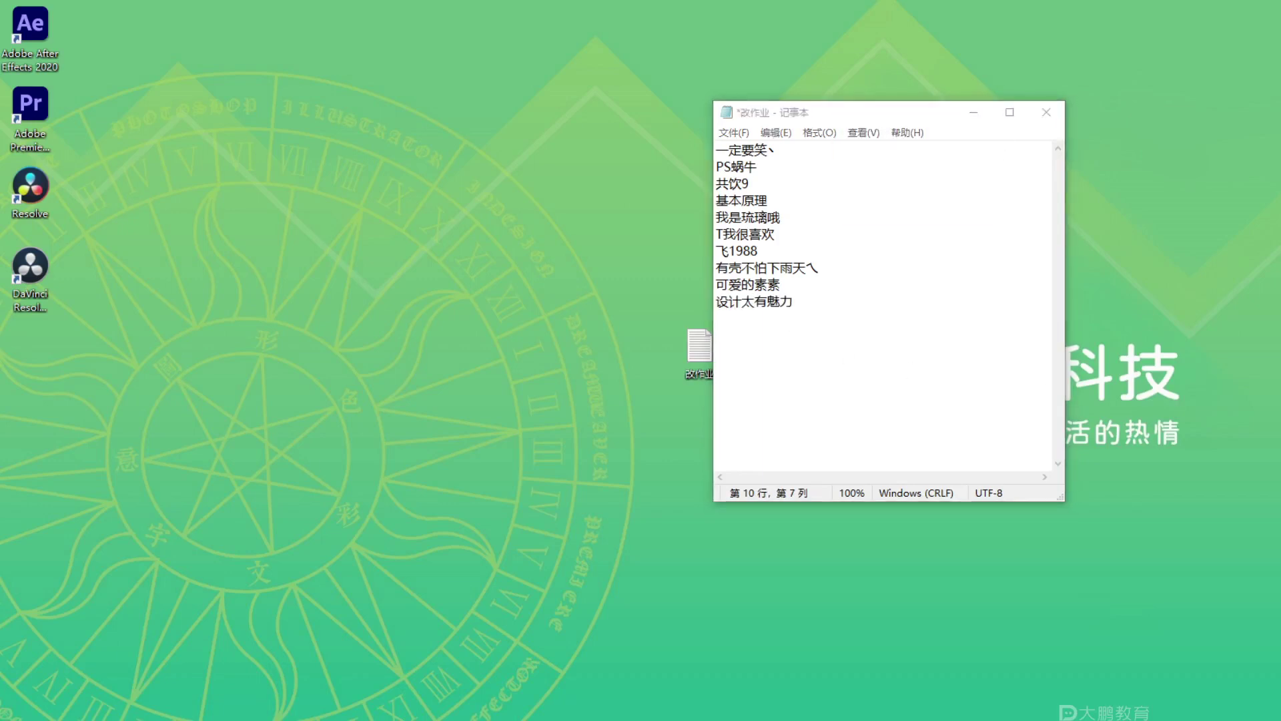
key(ctrl+c)
click(740, 320)
key(ctrl+v)
drag(735, 319, 720, 324)
key(BackSpace)
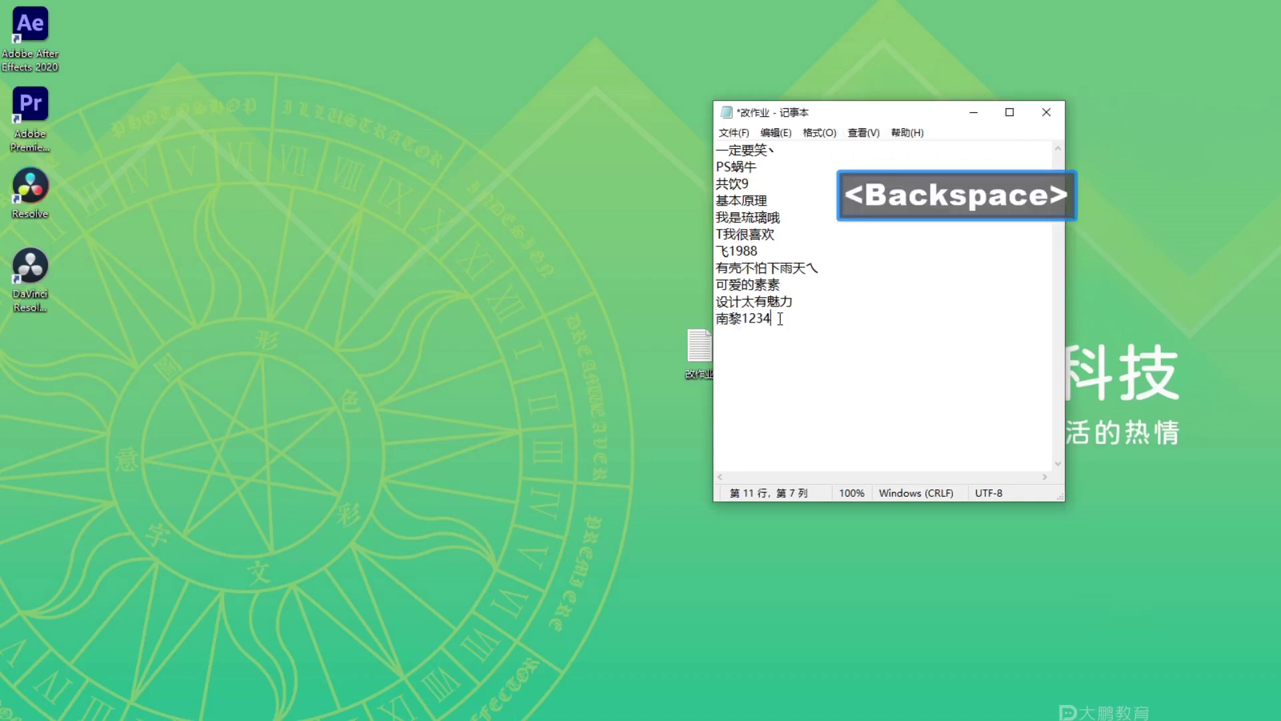
key(Return)
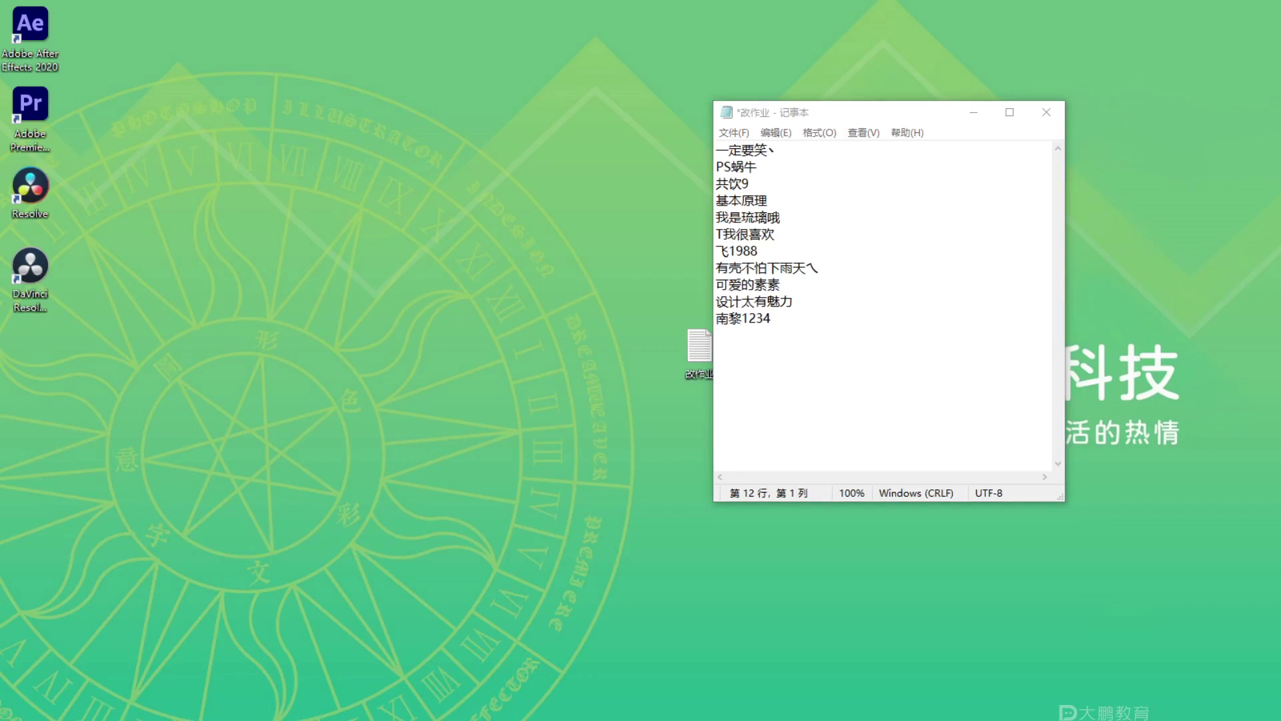
Paste two more copied nicknames on lines 12 and 13 and remove the underscore leading the second one.
key(ctrl+c)
click(752, 337)
key(ctrl+v)
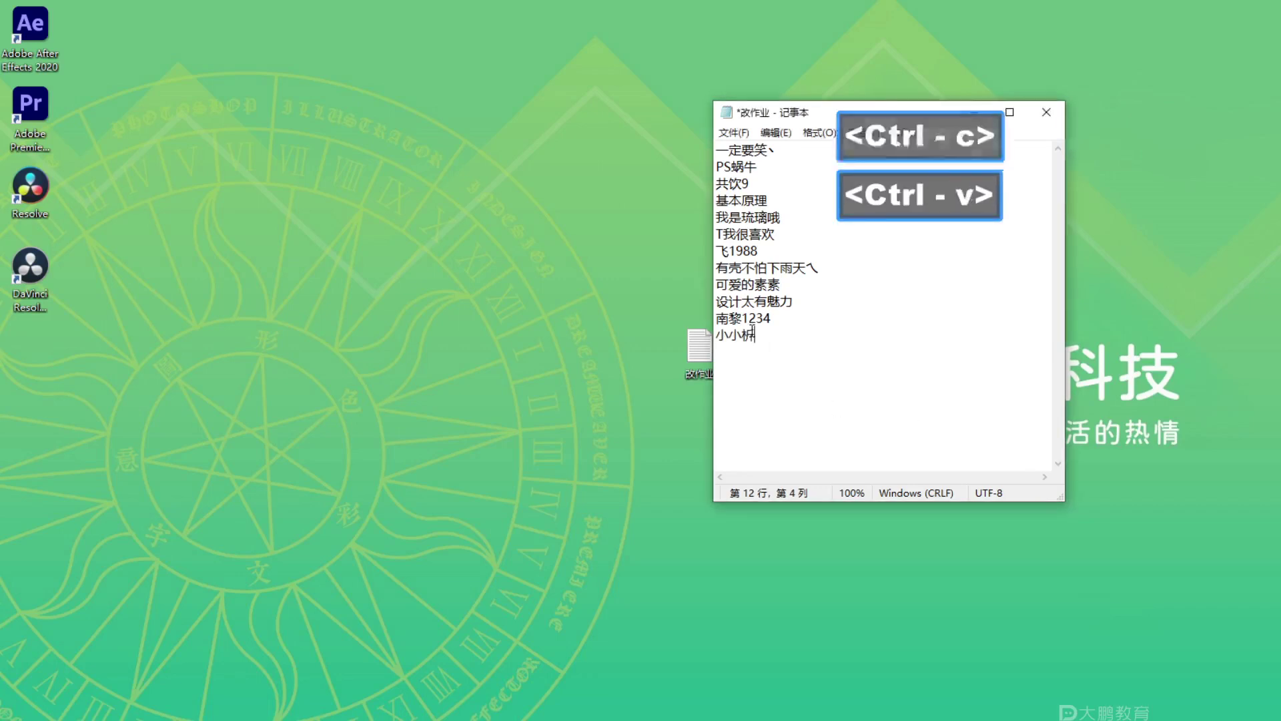
key(Return)
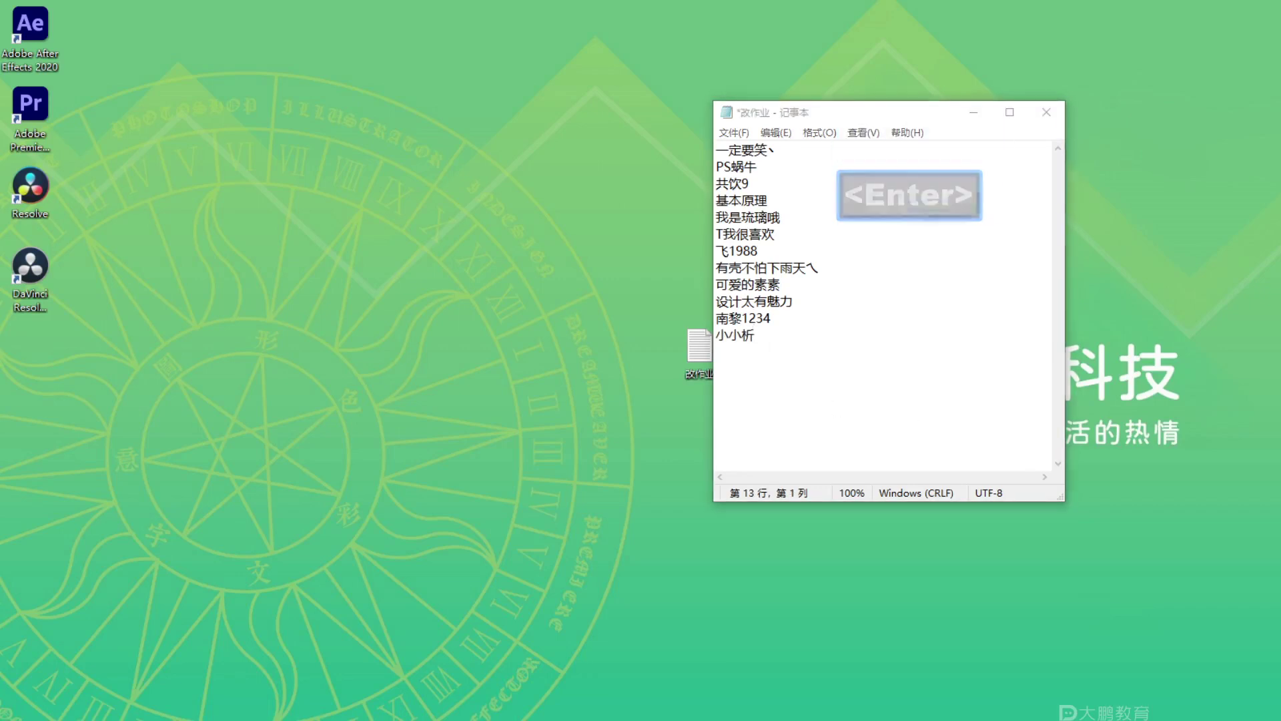
key(ctrl+c)
click(781, 352)
key(ctrl+v)
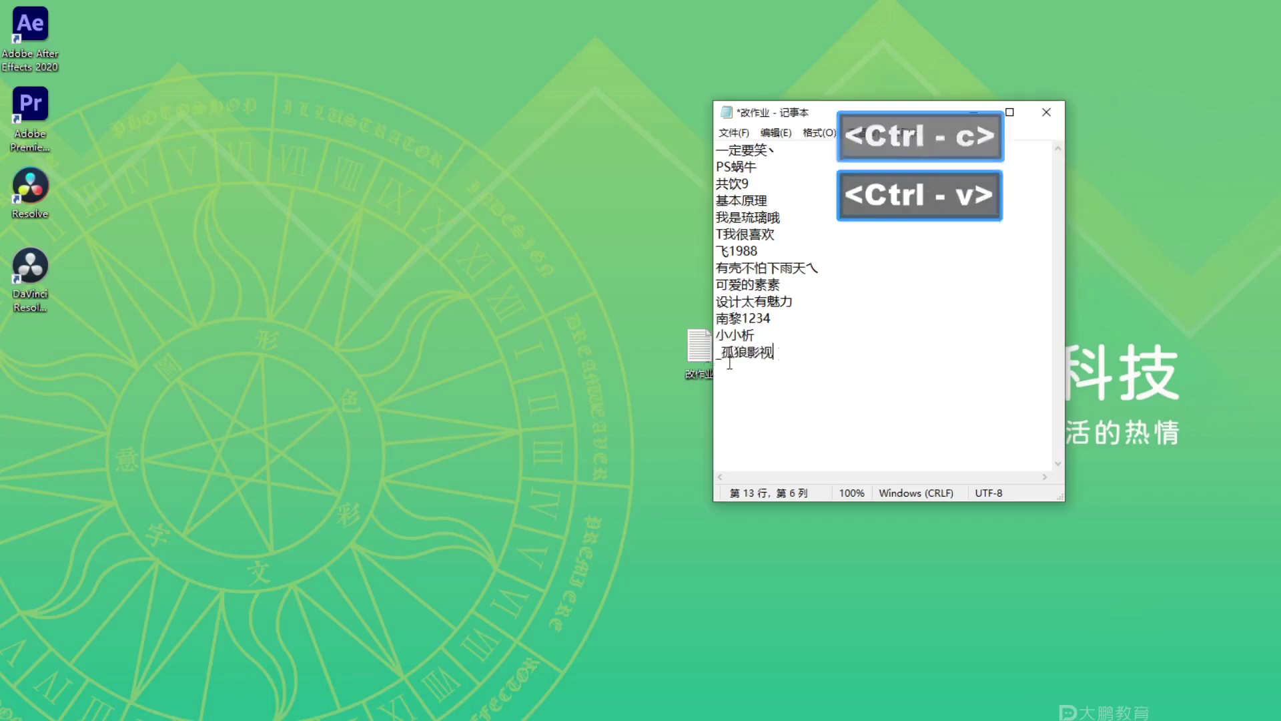
key(BackSpace)
key(Return)
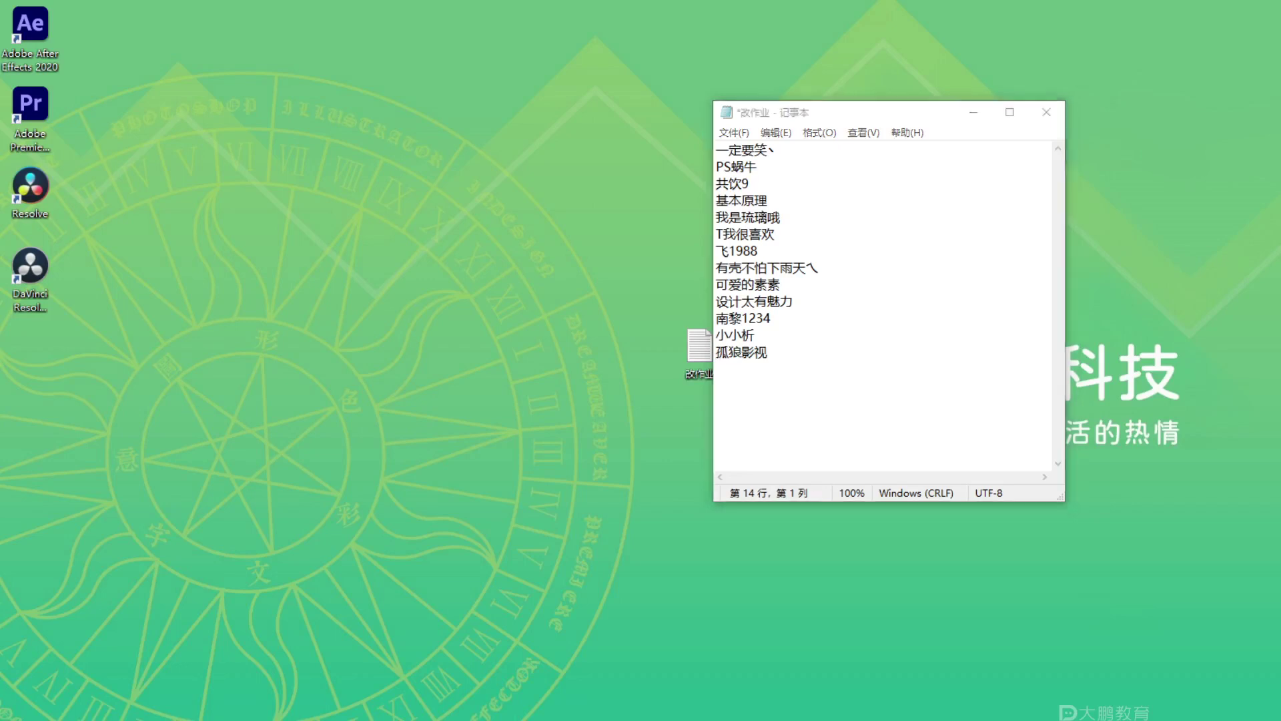
Paste two copied nicknames on lines 14 and 15 of the 改作业 list.
key(ctrl+c)
click(759, 376)
key(ctrl+v)
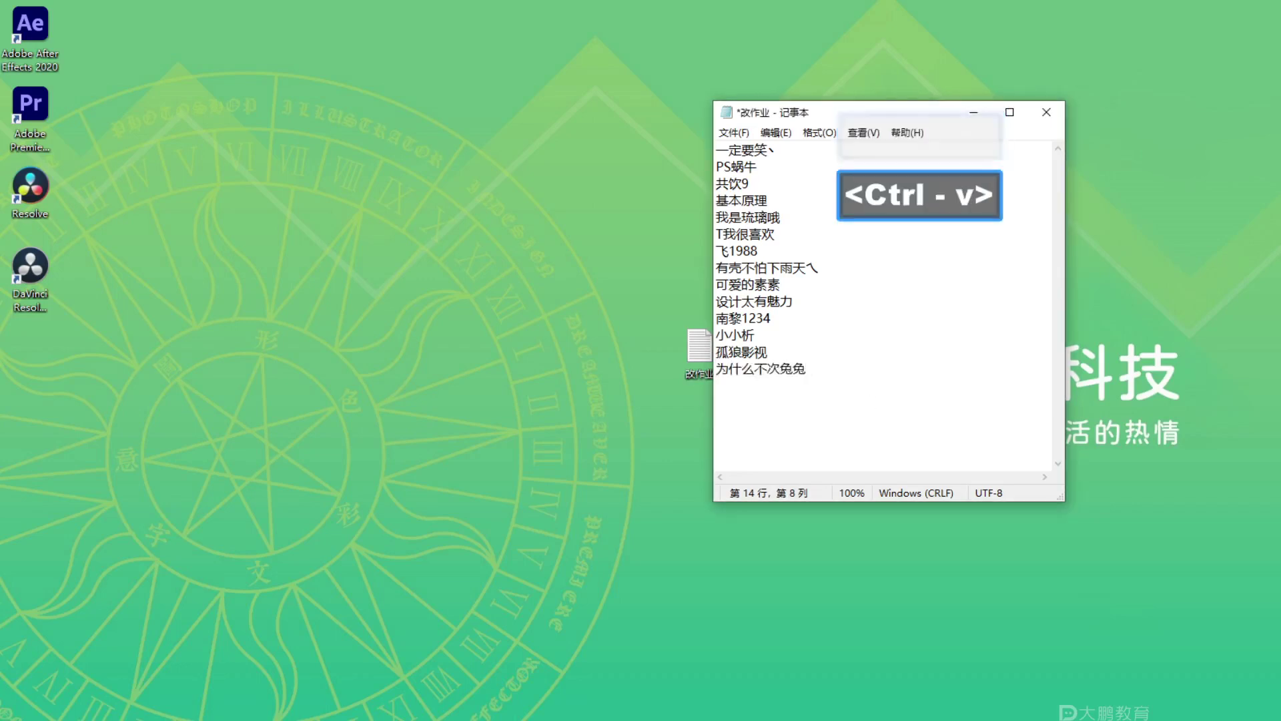
key(ctrl+c)
click(763, 400)
key(ctrl+v)
click(743, 387)
key(ctrl+v)
click(772, 403)
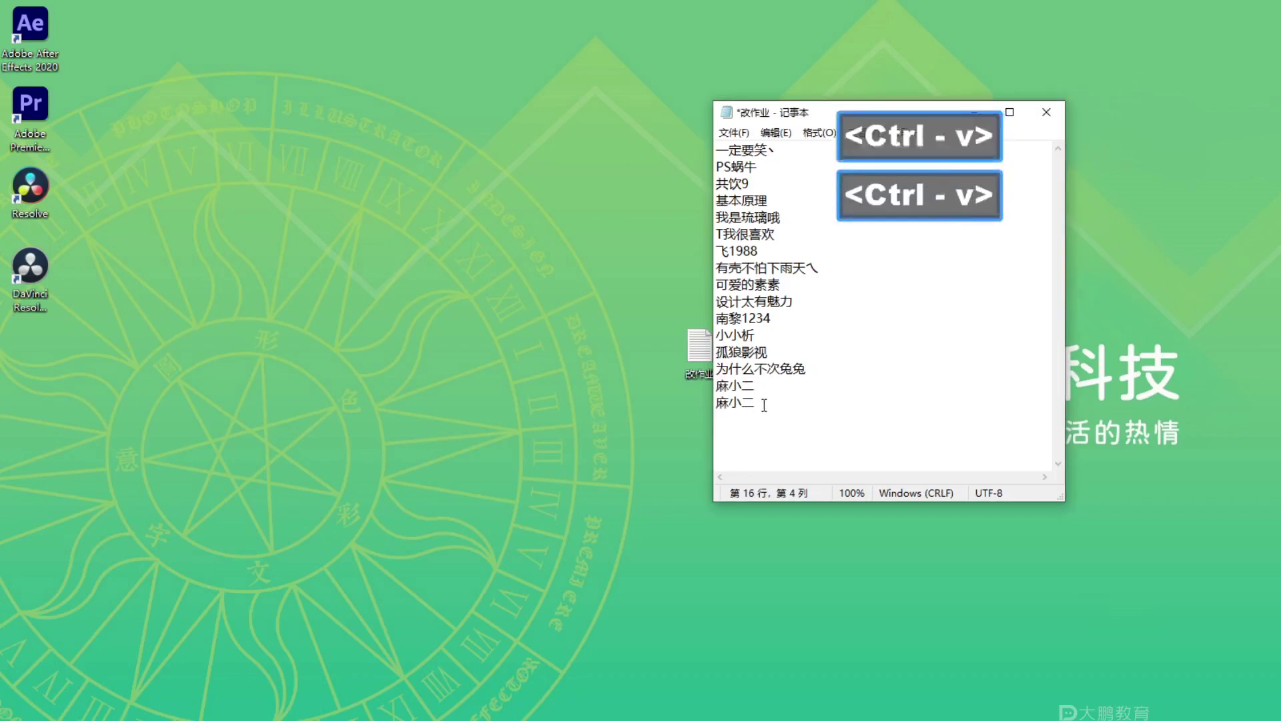
Delete the duplicated nickname on line 16, and save and close the 改作业 file.
key(BackSpace)
key(BackSpace)
key(BackSpace)
key(BackSpace)
key(ctrl+s)
click(1047, 112)
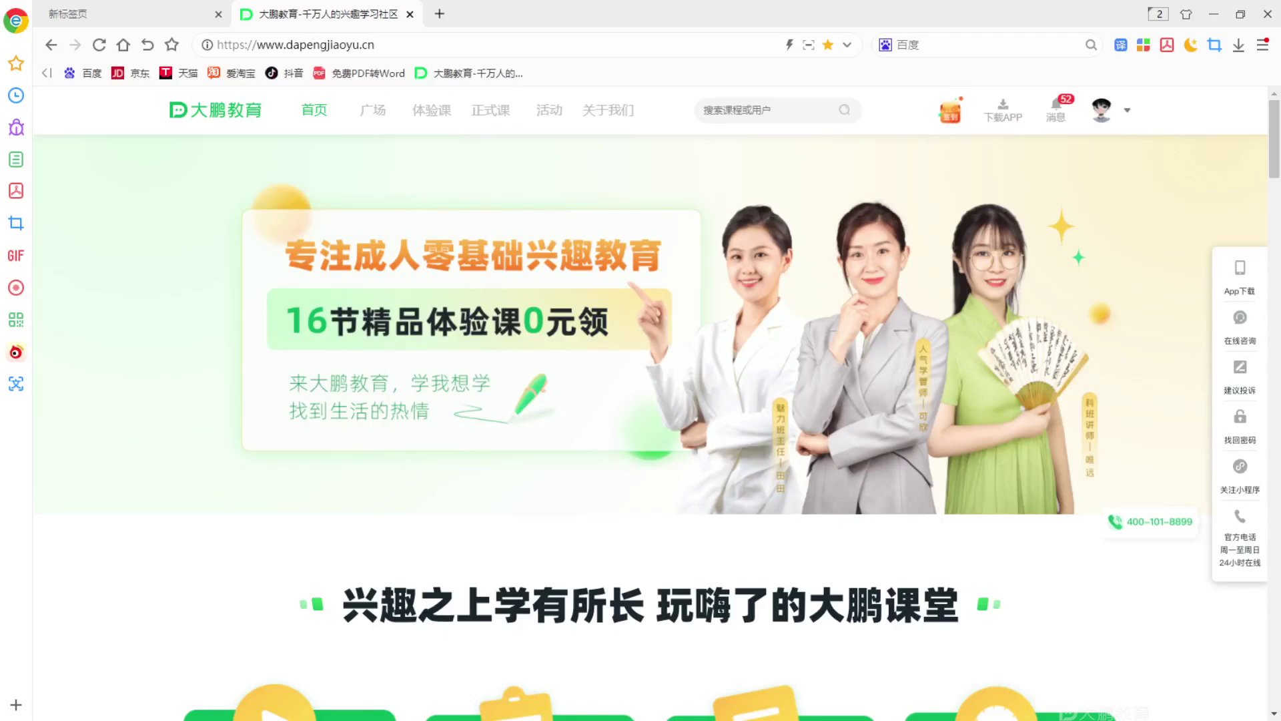
Switch to the browser, search the 大鹏教育 site's users for the first listed nickname and open that student's profile.
key(ctrl+c)
click(801, 106)
key(ctrl+v)
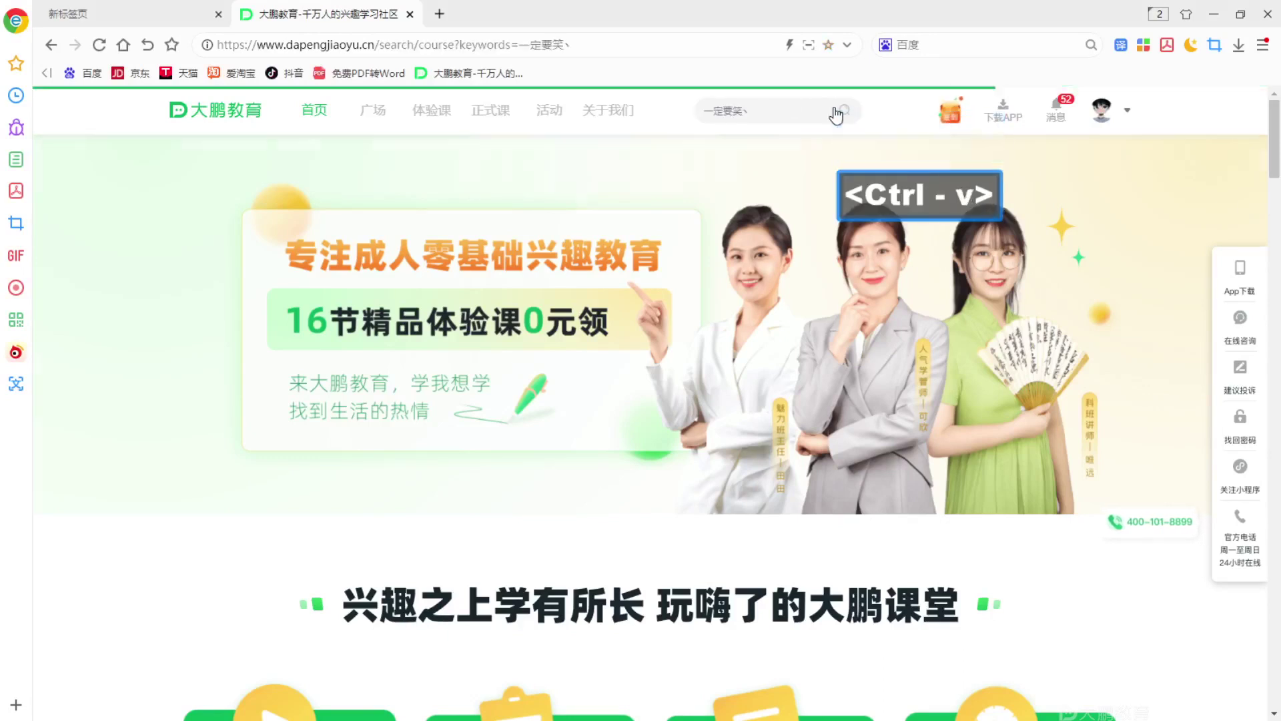
click(842, 110)
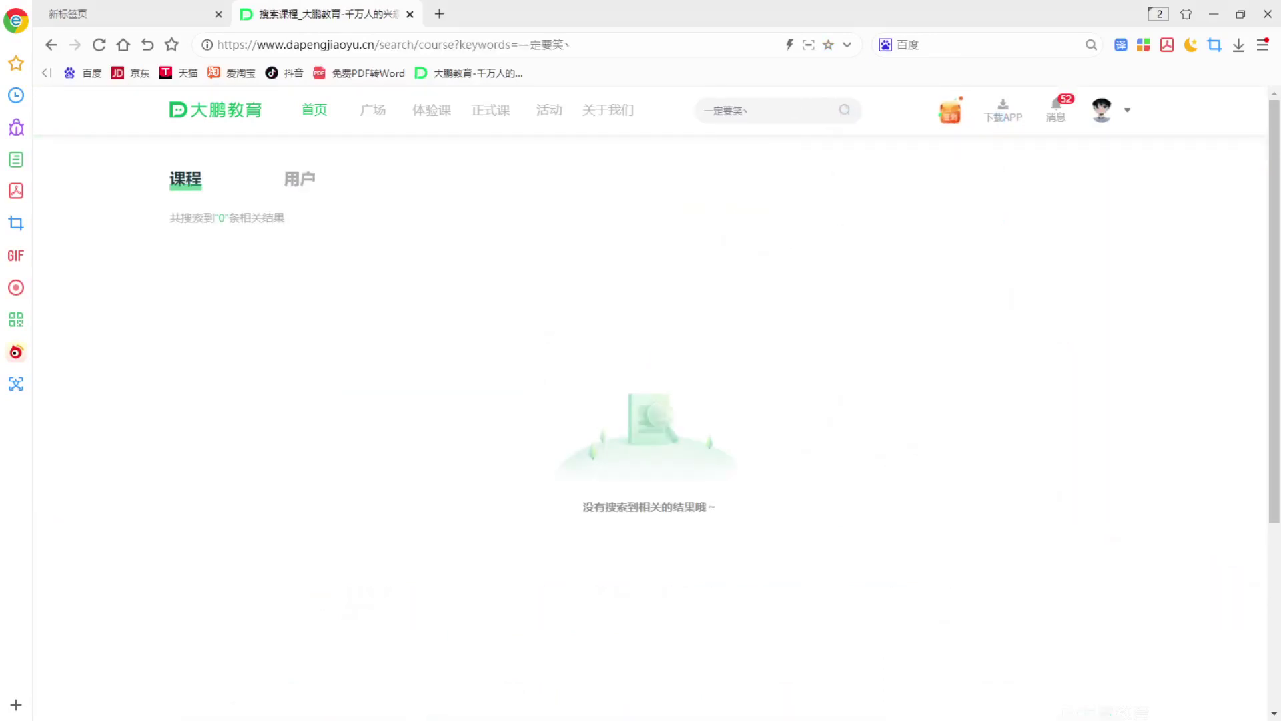
click(314, 178)
click(204, 297)
Open the student's homework post for lesson 【32】包装特效-粒子的不一样玩法.
scroll(698, 341, down, 6)
scroll(701, 344, down, 9)
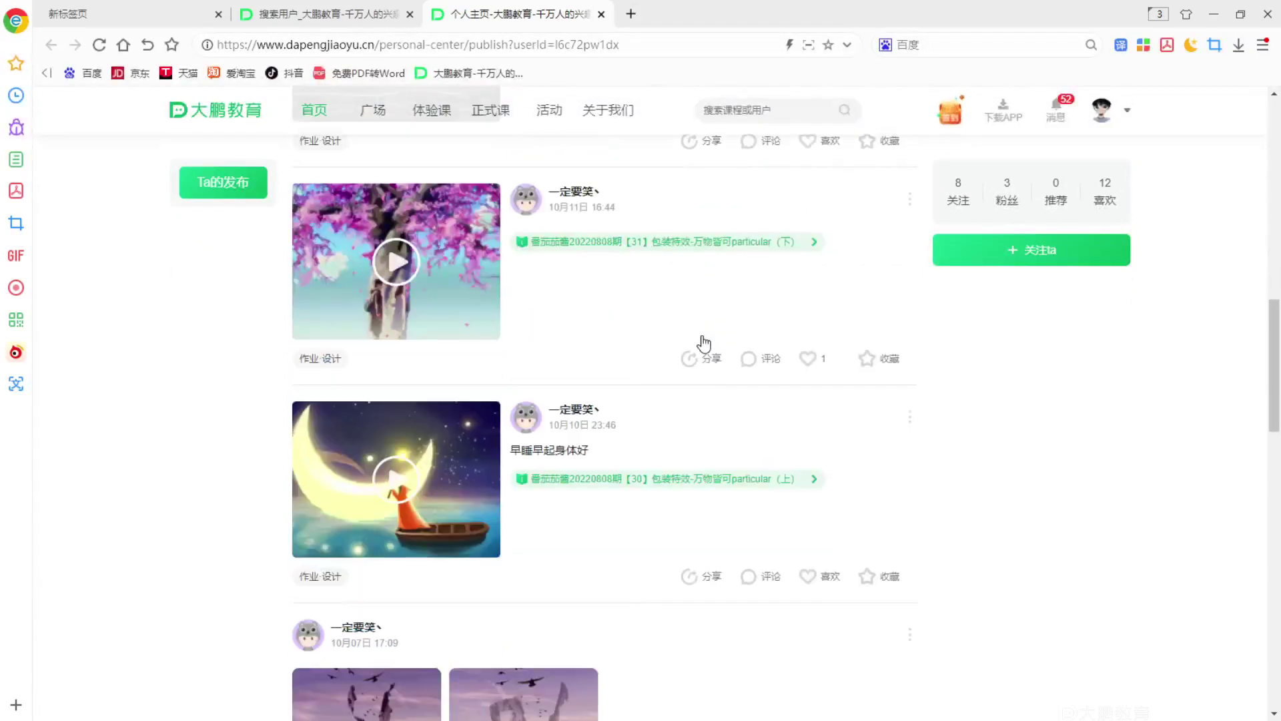
scroll(701, 343, up, 2)
scroll(627, 364, up, 2)
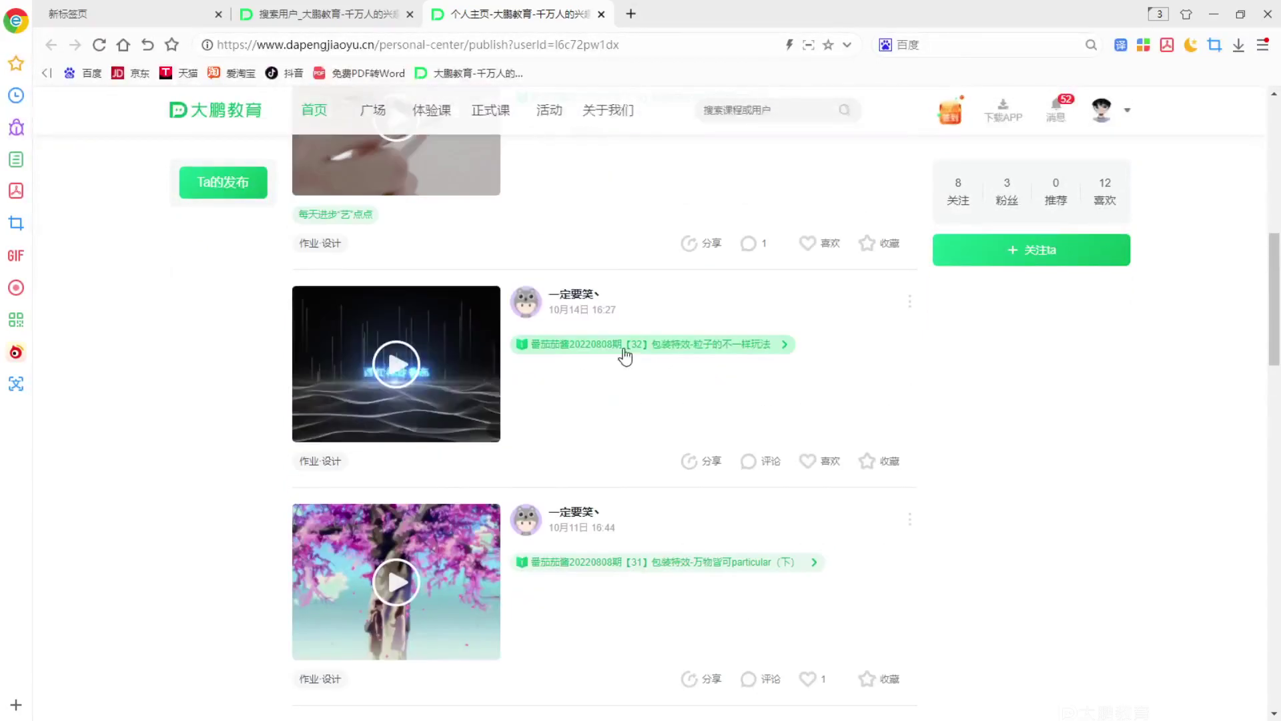
click(415, 369)
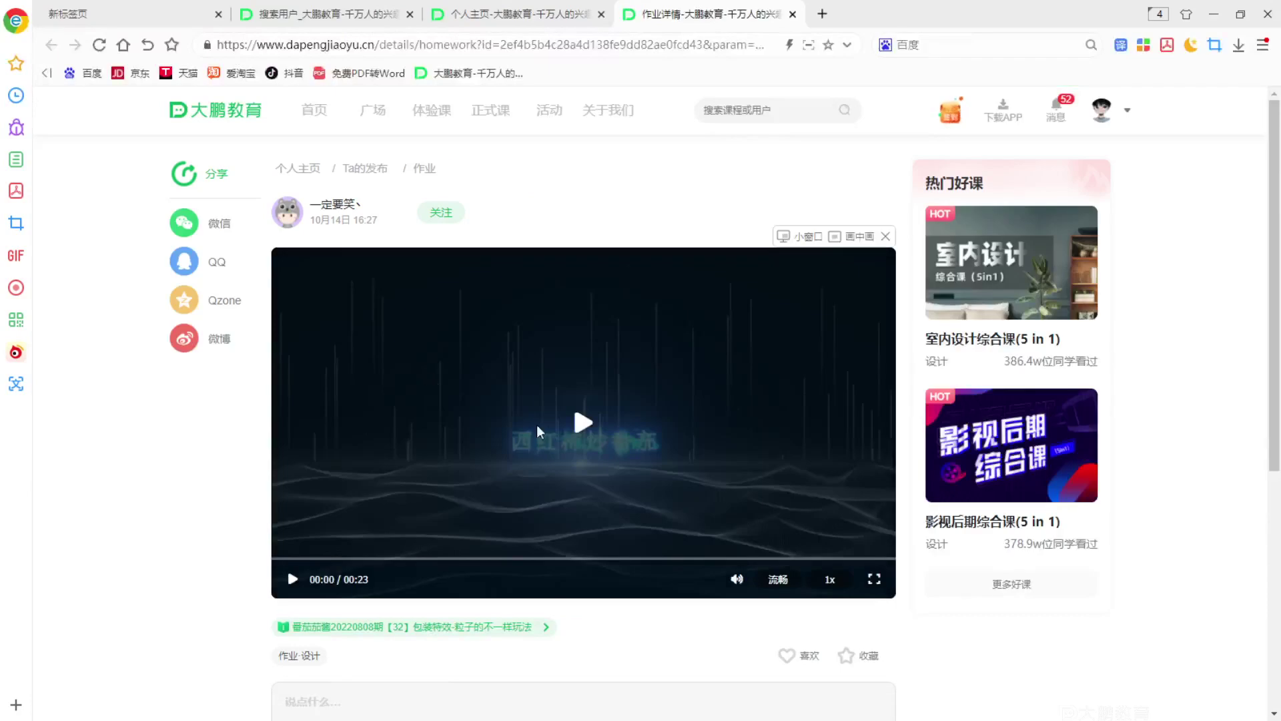
Play the first few seconds of the homework video, pause it and return to its start.
scroll(551, 420, down, 2)
scroll(551, 420, up, 2)
click(579, 423)
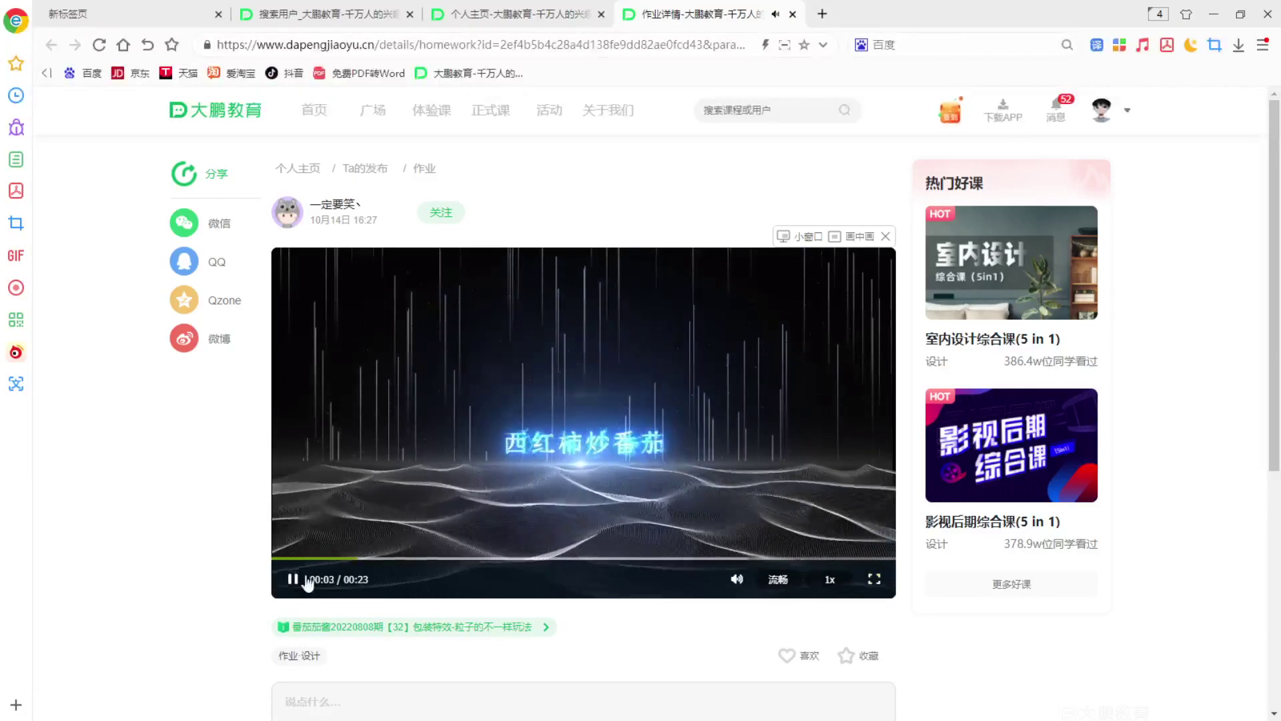
click(294, 580)
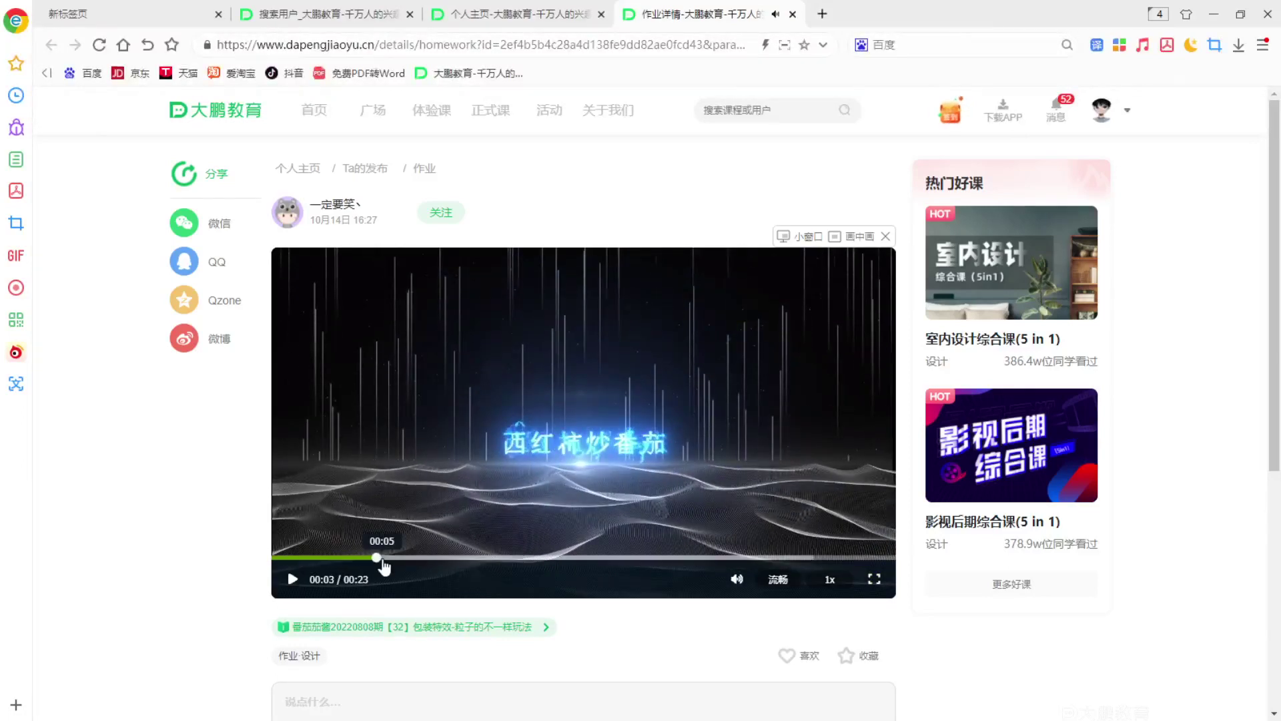
click(287, 566)
Examine the video's opening frame in full screen and trace the particle waves in red with temporary annotations.
click(873, 581)
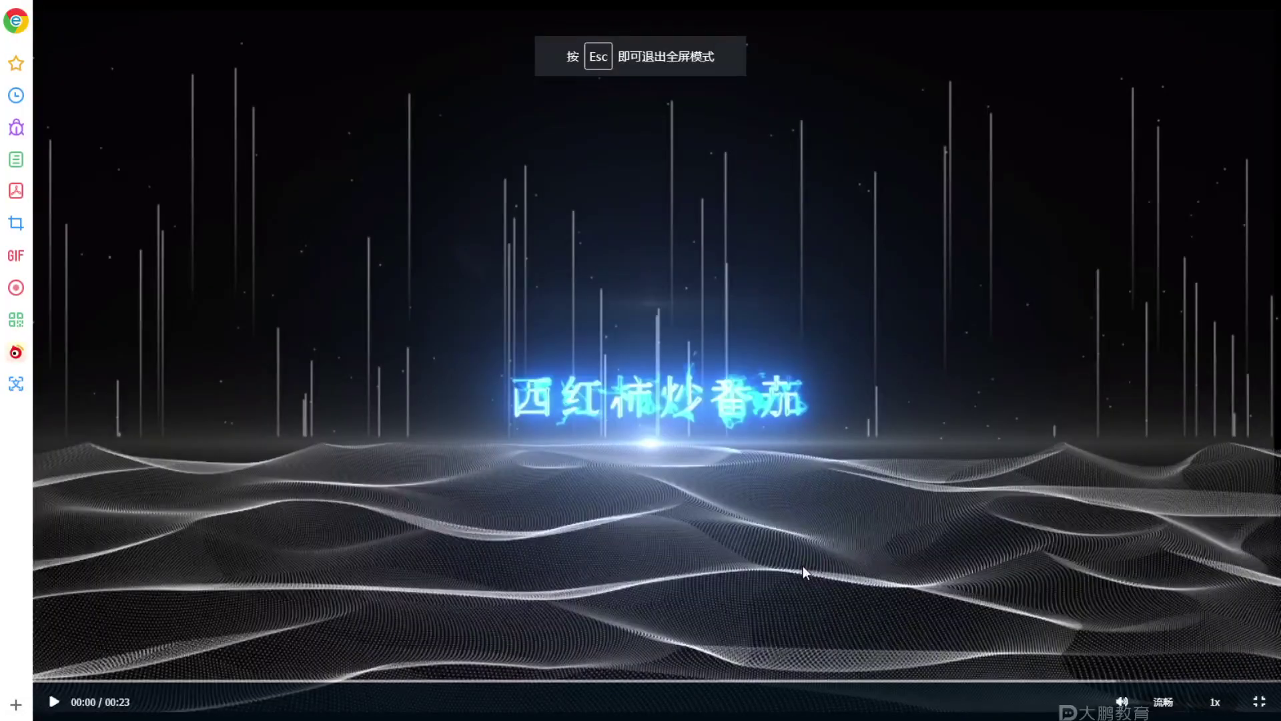
key(F1)
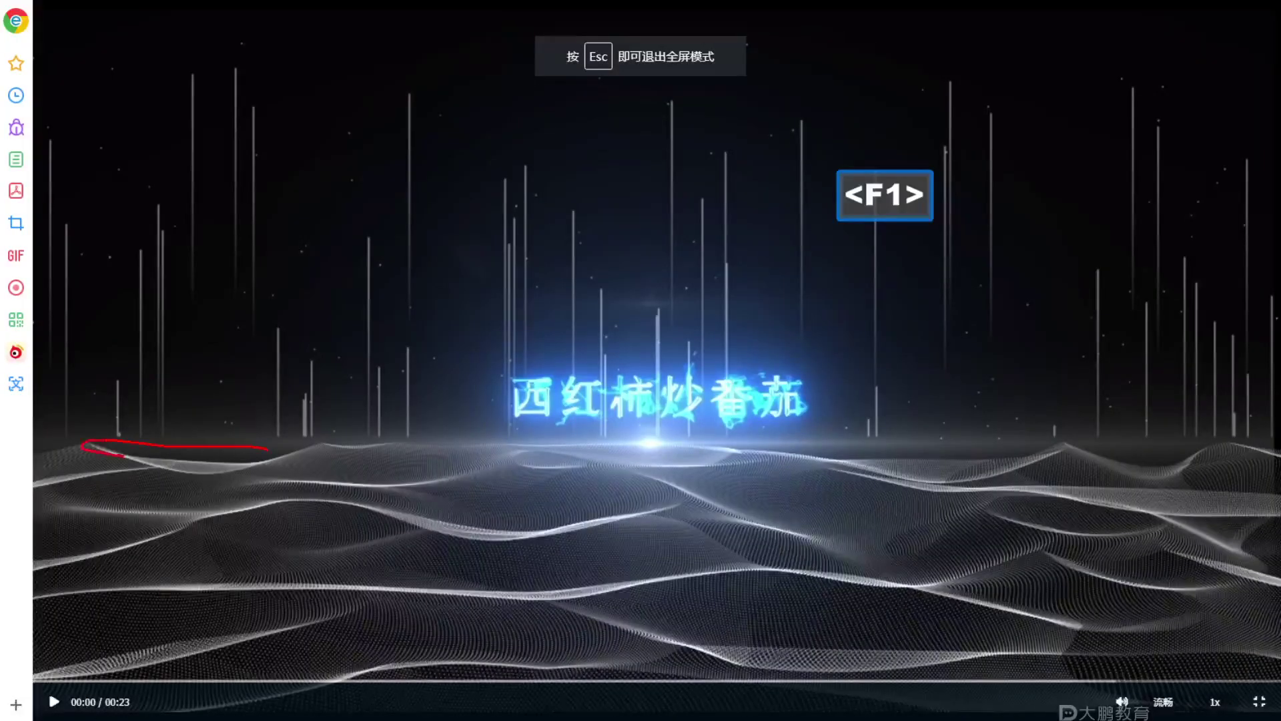
key(Escape)
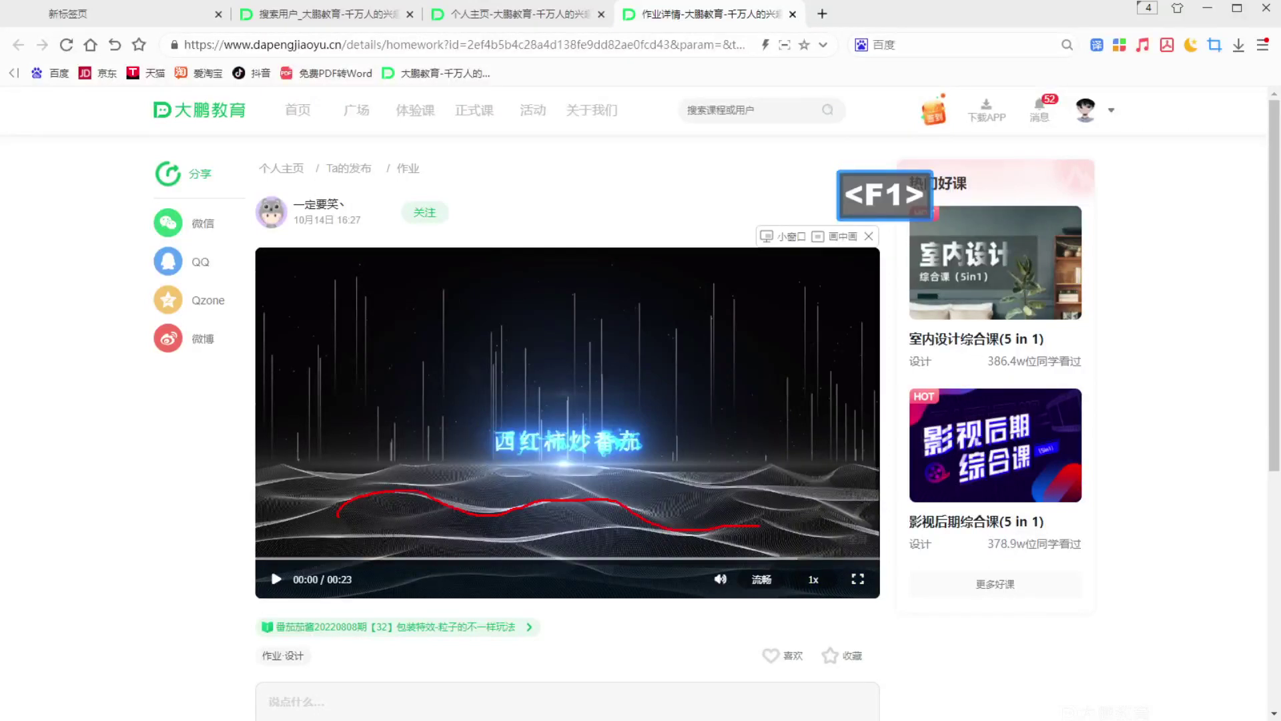
key(Escape)
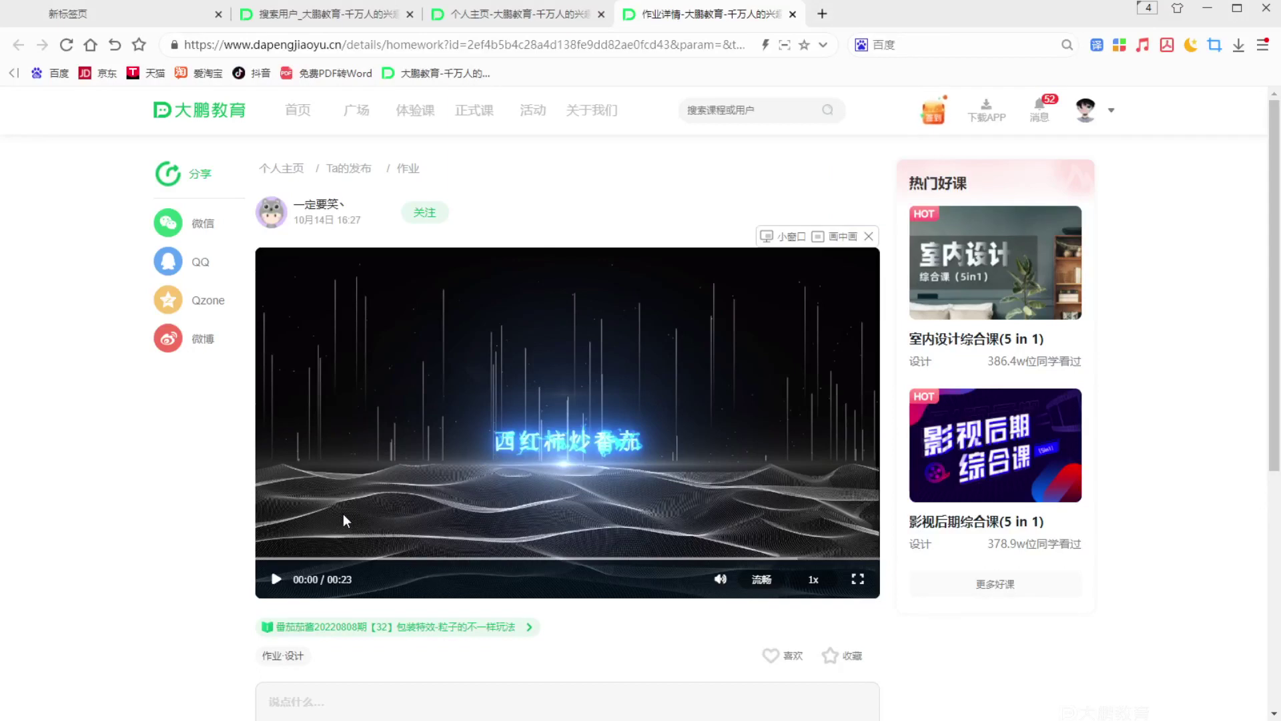
key(F1)
key(Escape)
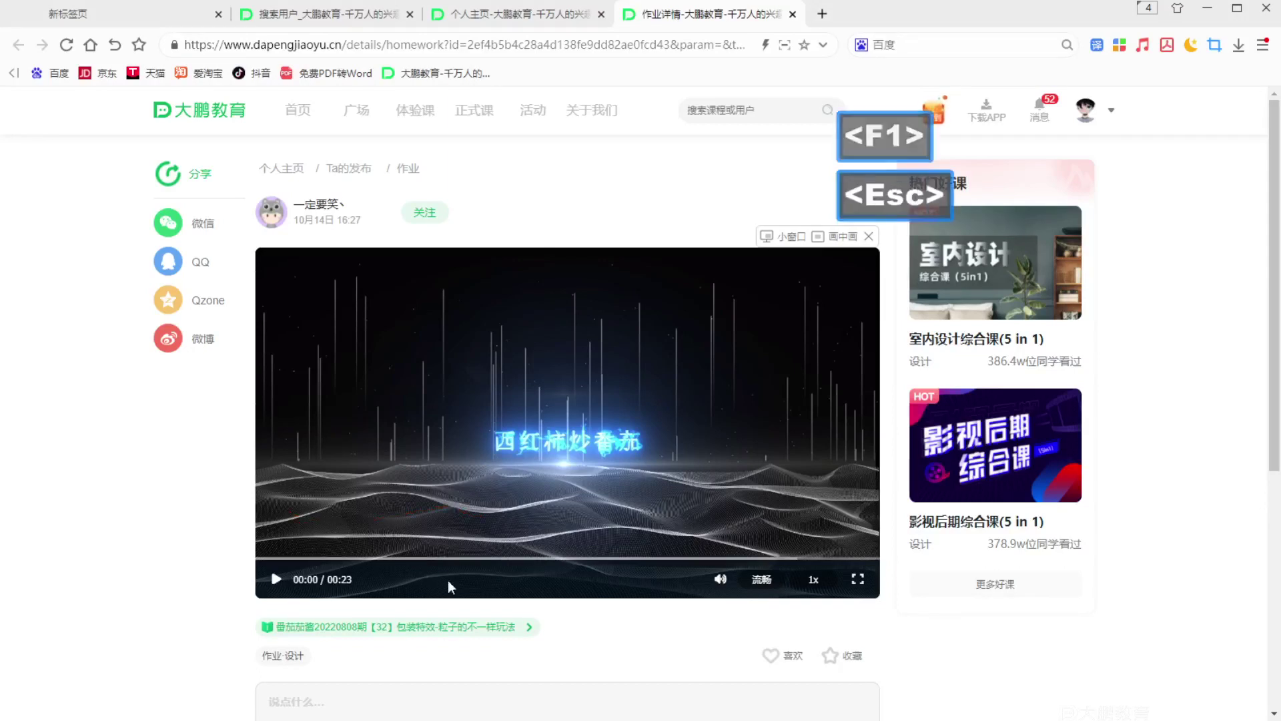
click(858, 578)
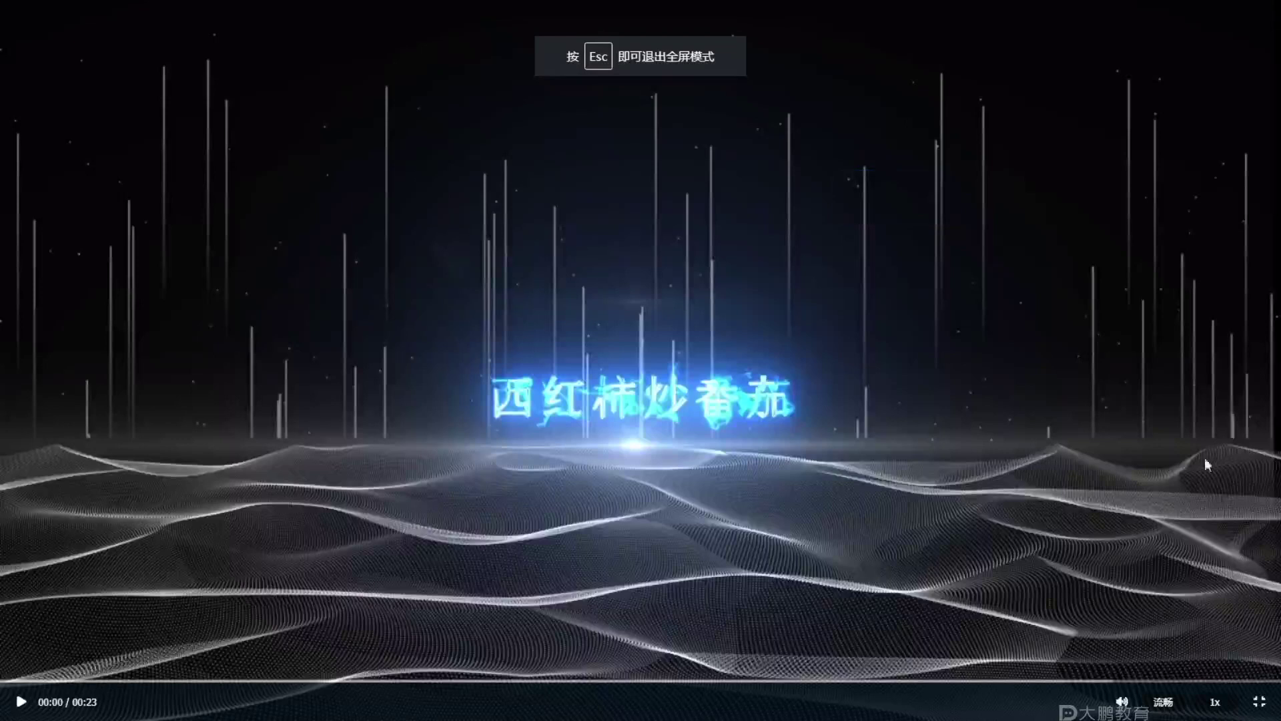
key(Escape)
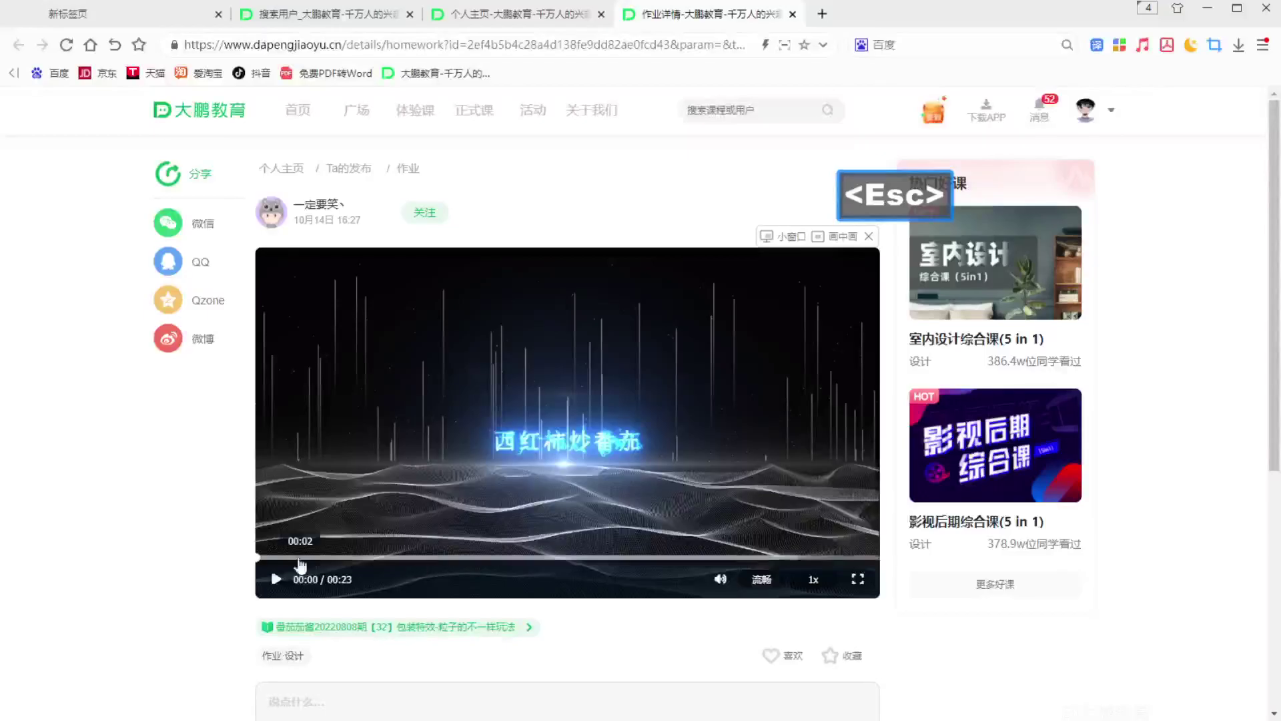
Play the homework video to 00:04, pause it and examine the vertical light lines in full screen with temporary annotations.
click(276, 579)
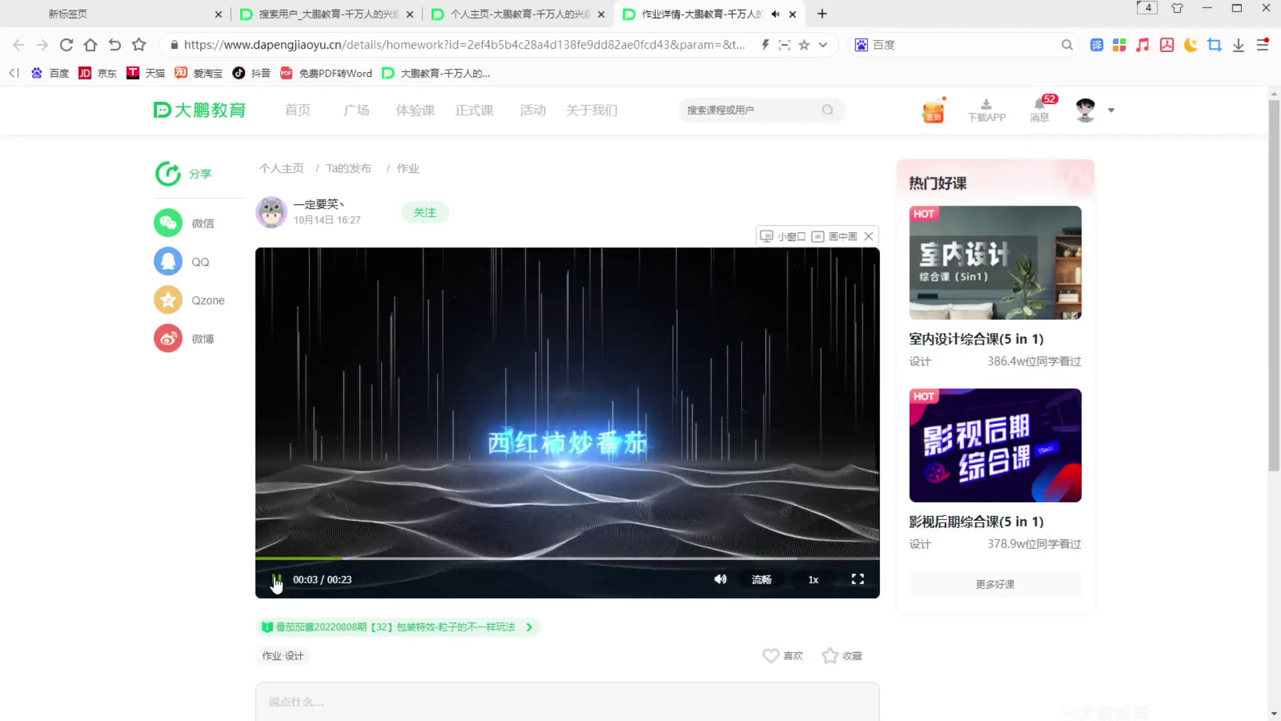
click(276, 581)
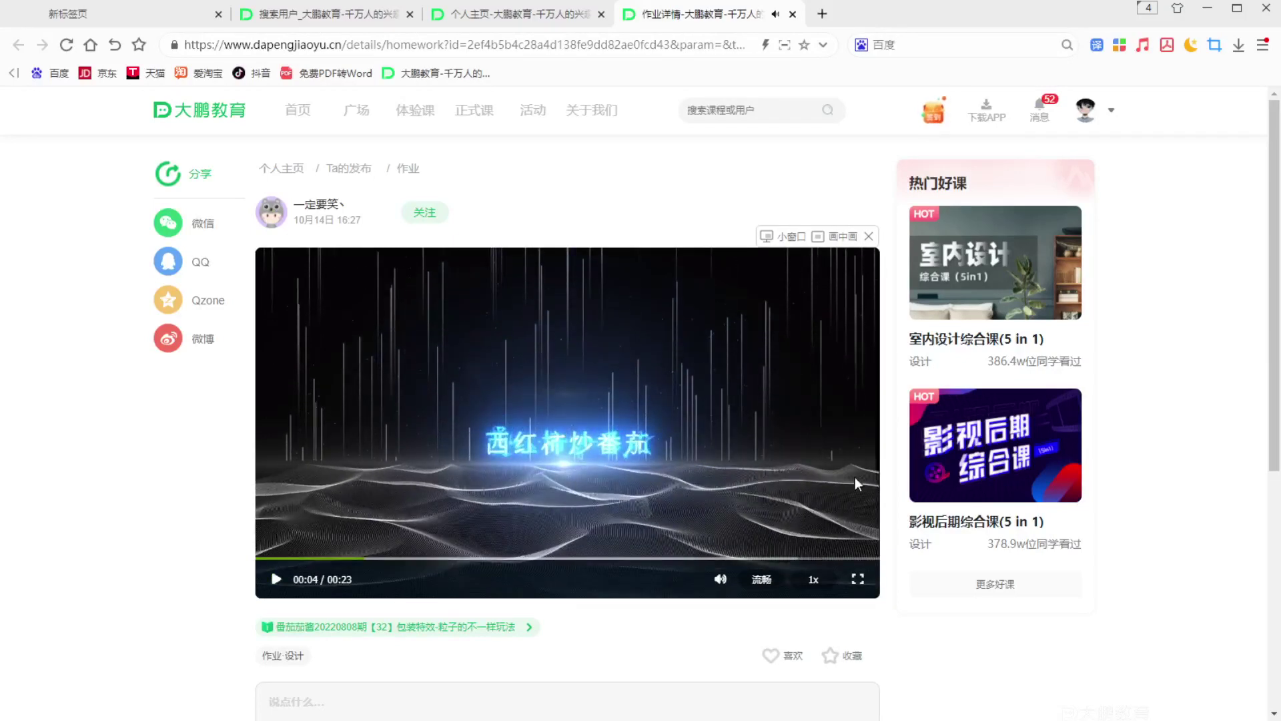
click(858, 579)
key(F2)
drag(801, 287, 574, 233)
key(Escape)
key(Escape)
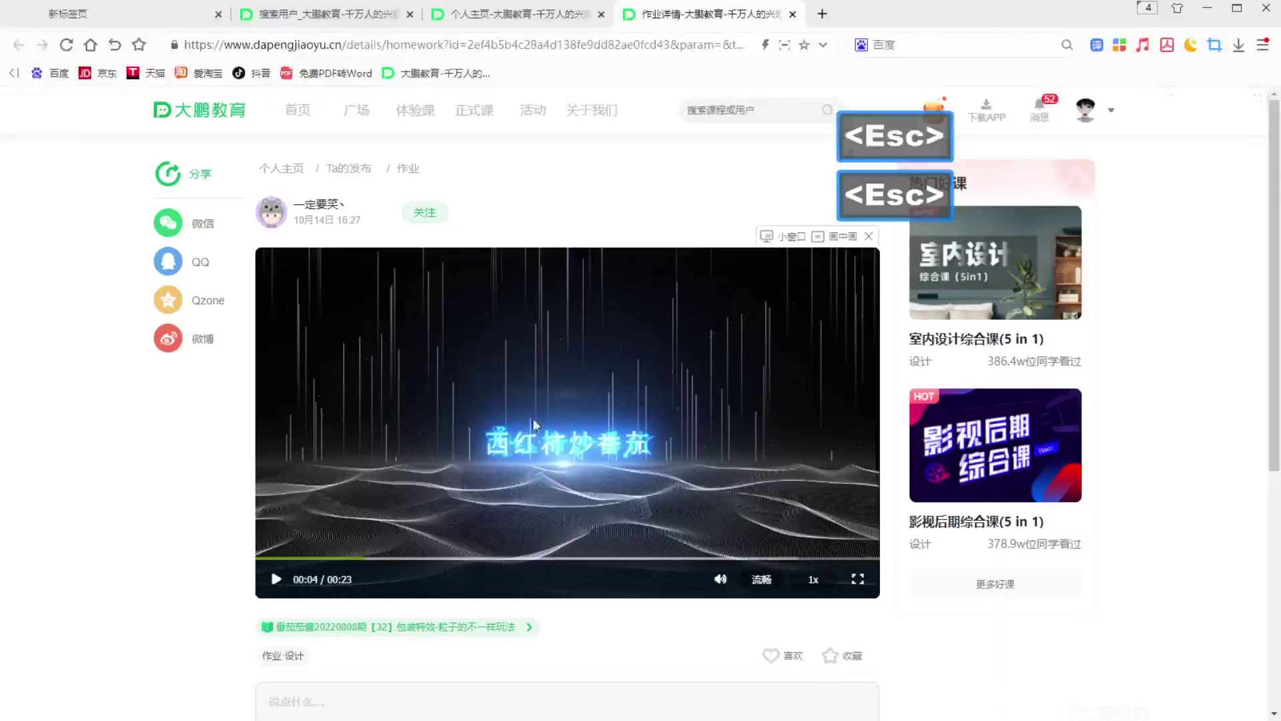
Continue playing the homework video to 00:13, annotate the paused frame temporarily and close the homework page.
click(275, 580)
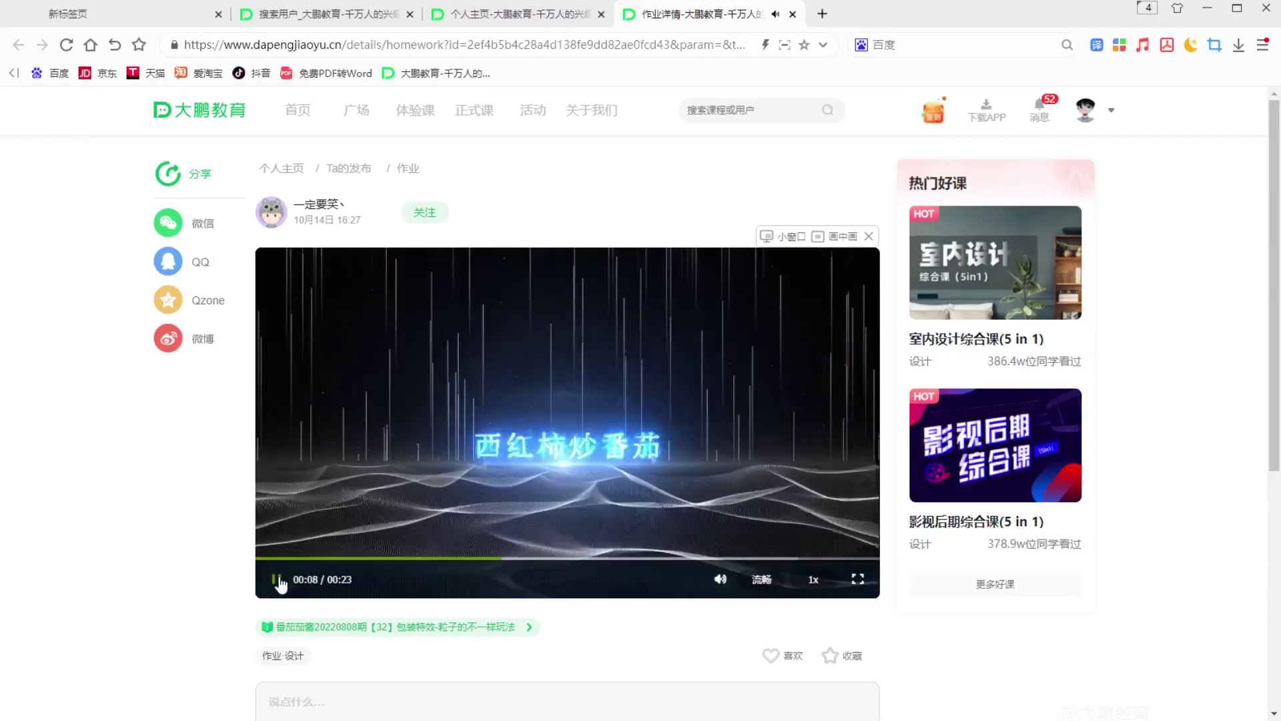
click(281, 582)
click(281, 582)
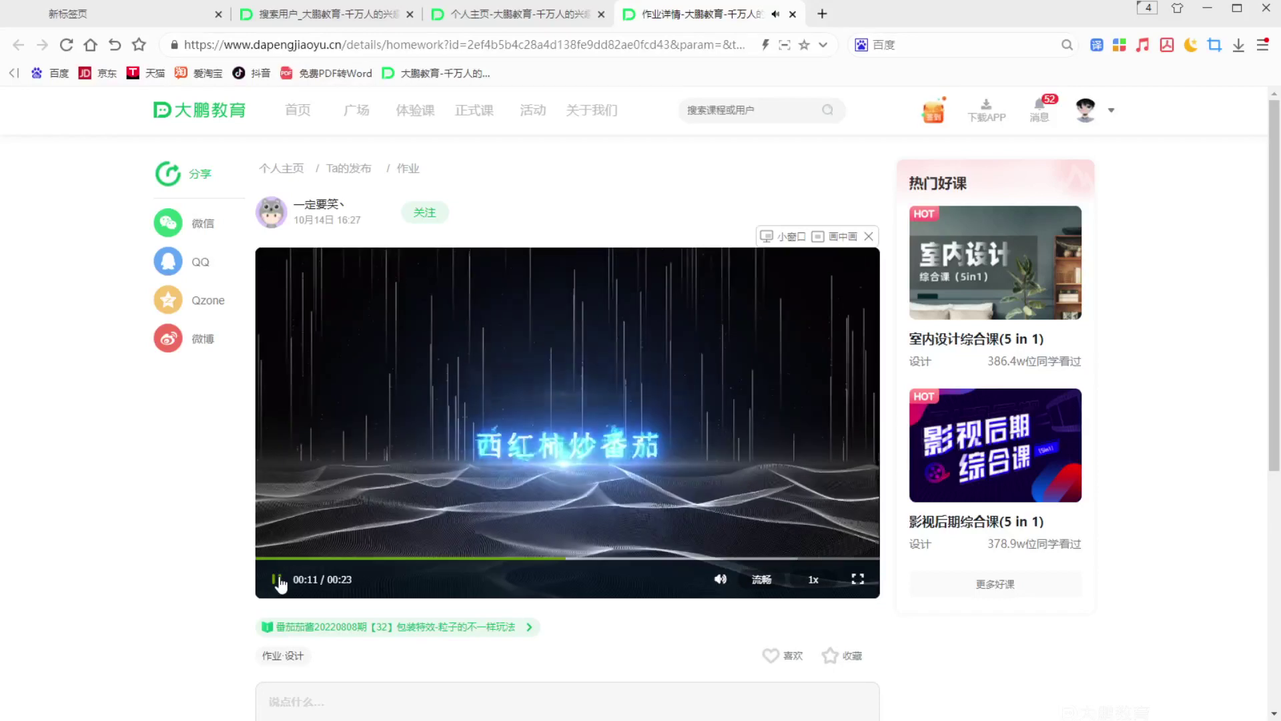
click(635, 272)
key(F1)
key(F1)
key(Escape)
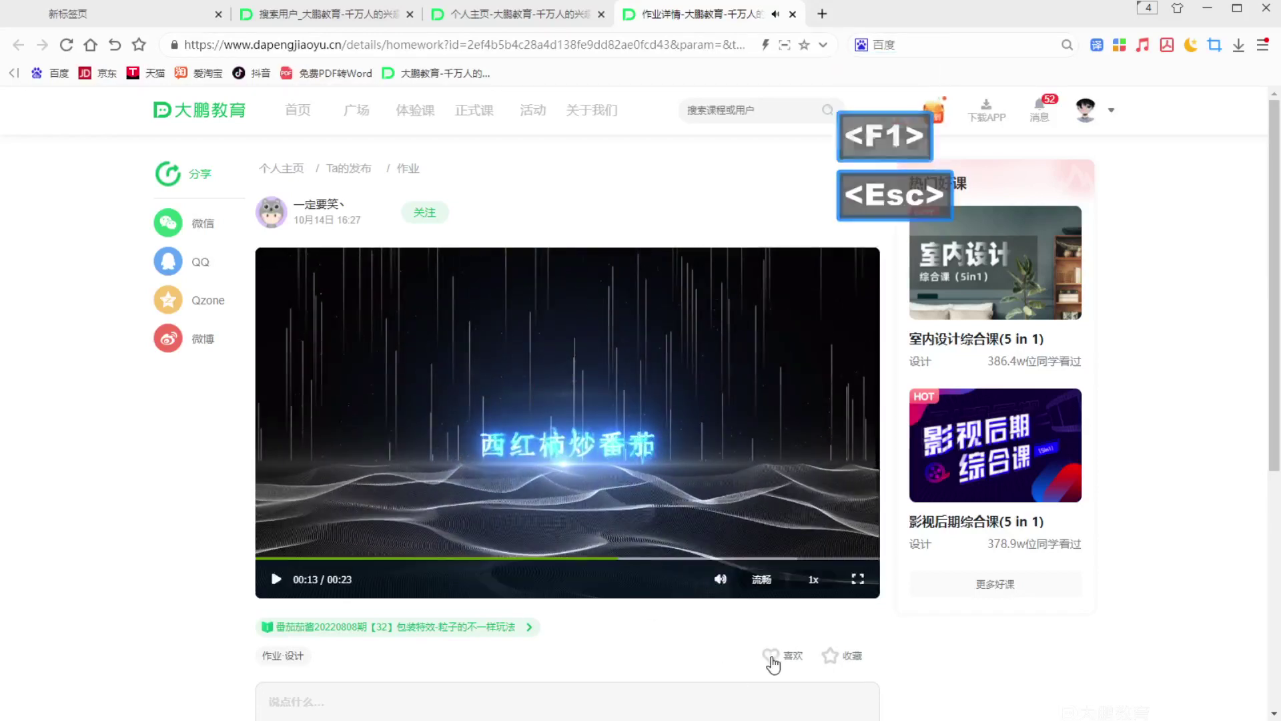
click(792, 14)
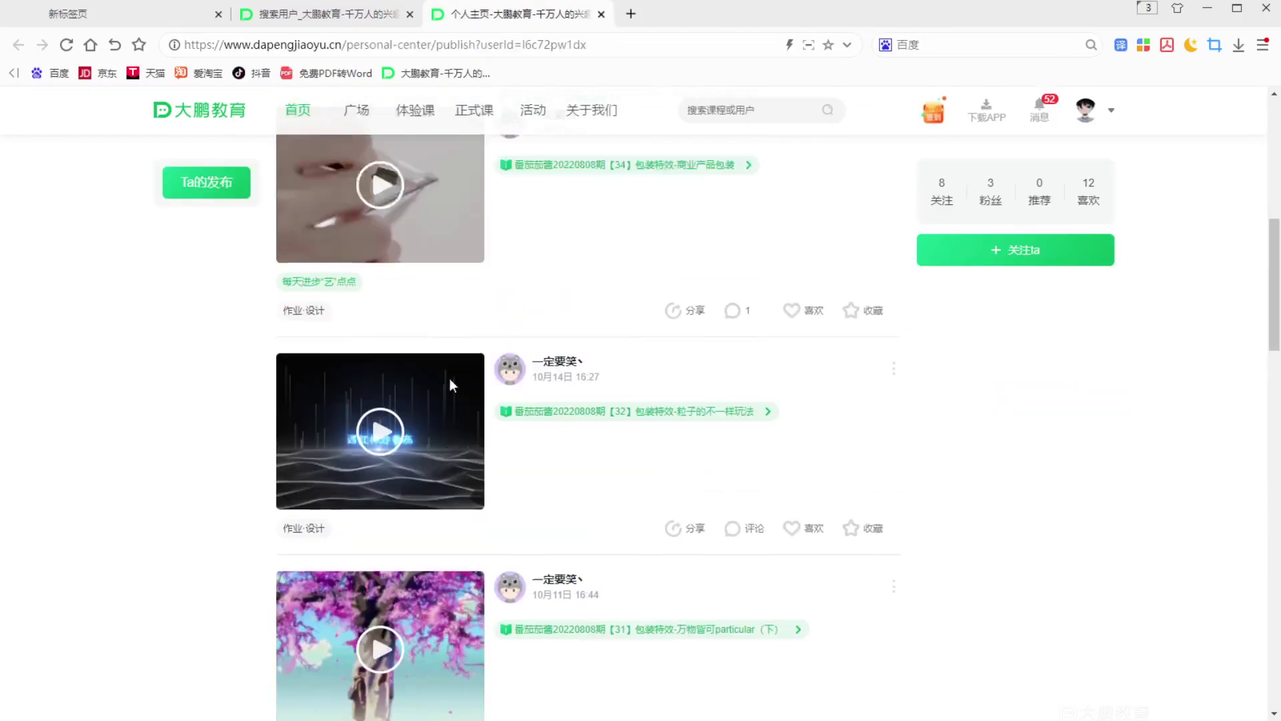